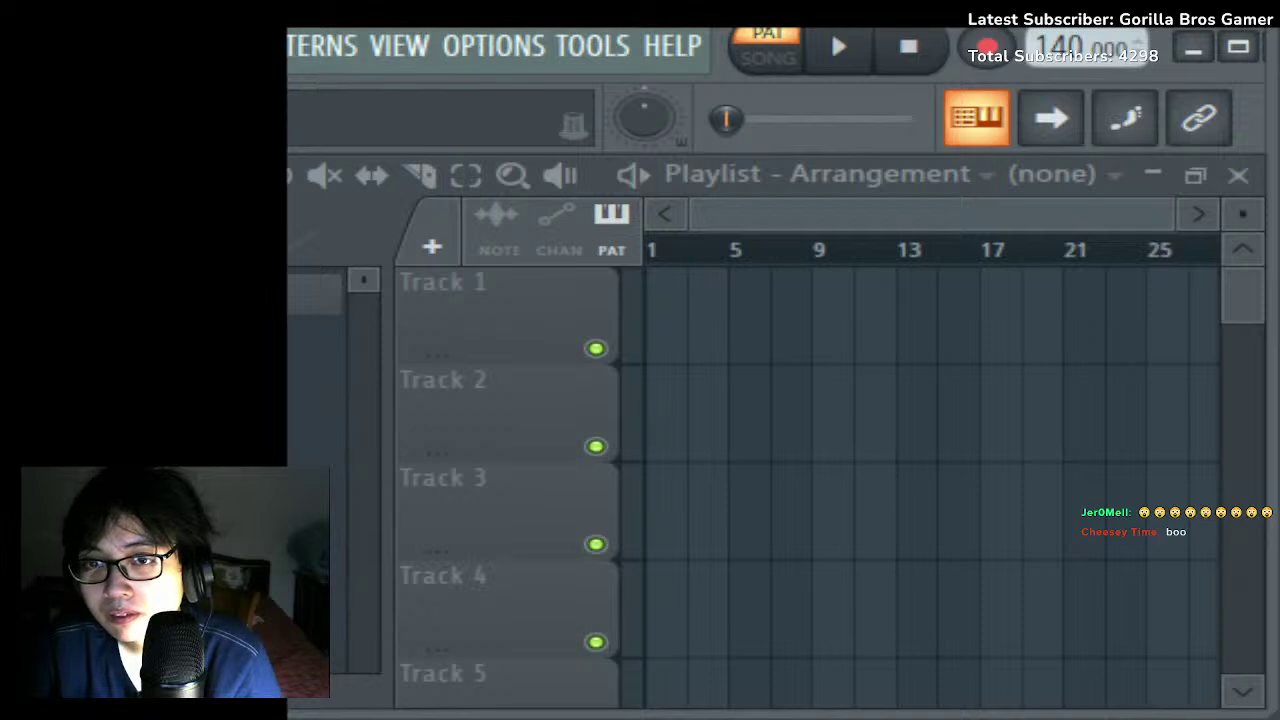
{"action": "left_click_drag", "start_coordinate": [1264, 709], "coordinate": [1274, 712]}
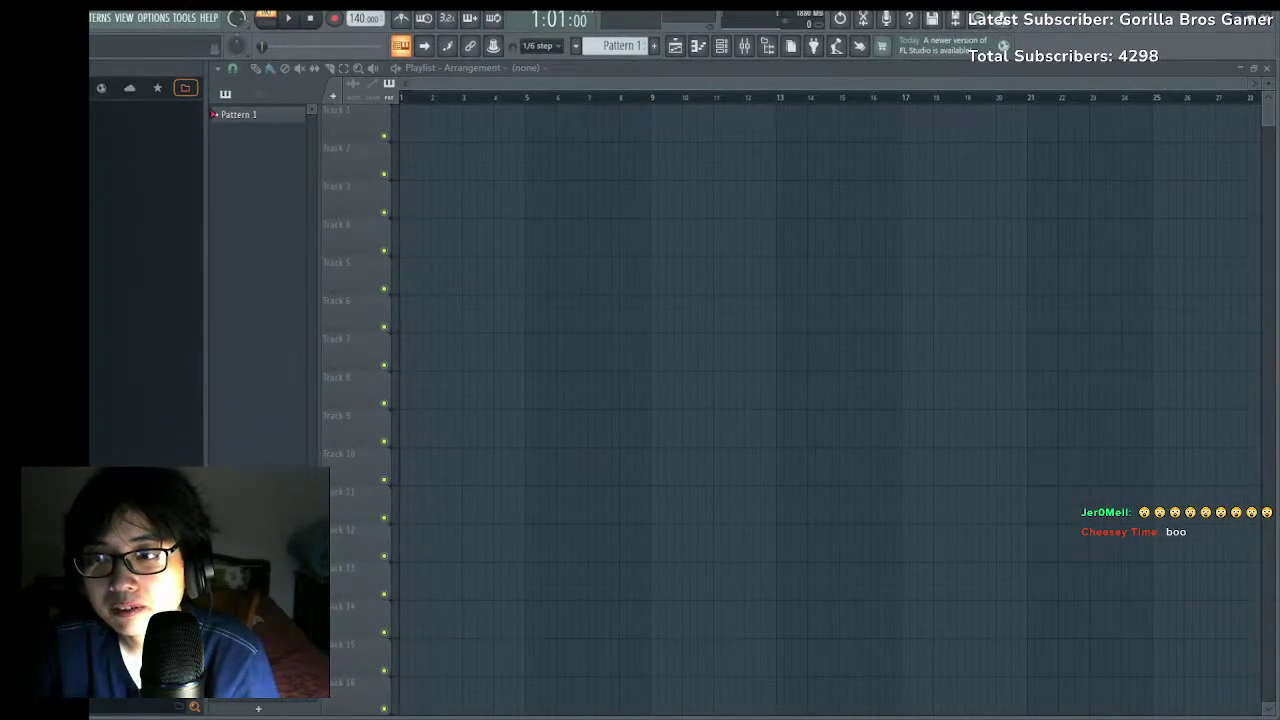
{"action": "left_click_drag", "start_coordinate": [1275, 510], "coordinate": [1270, 512]}
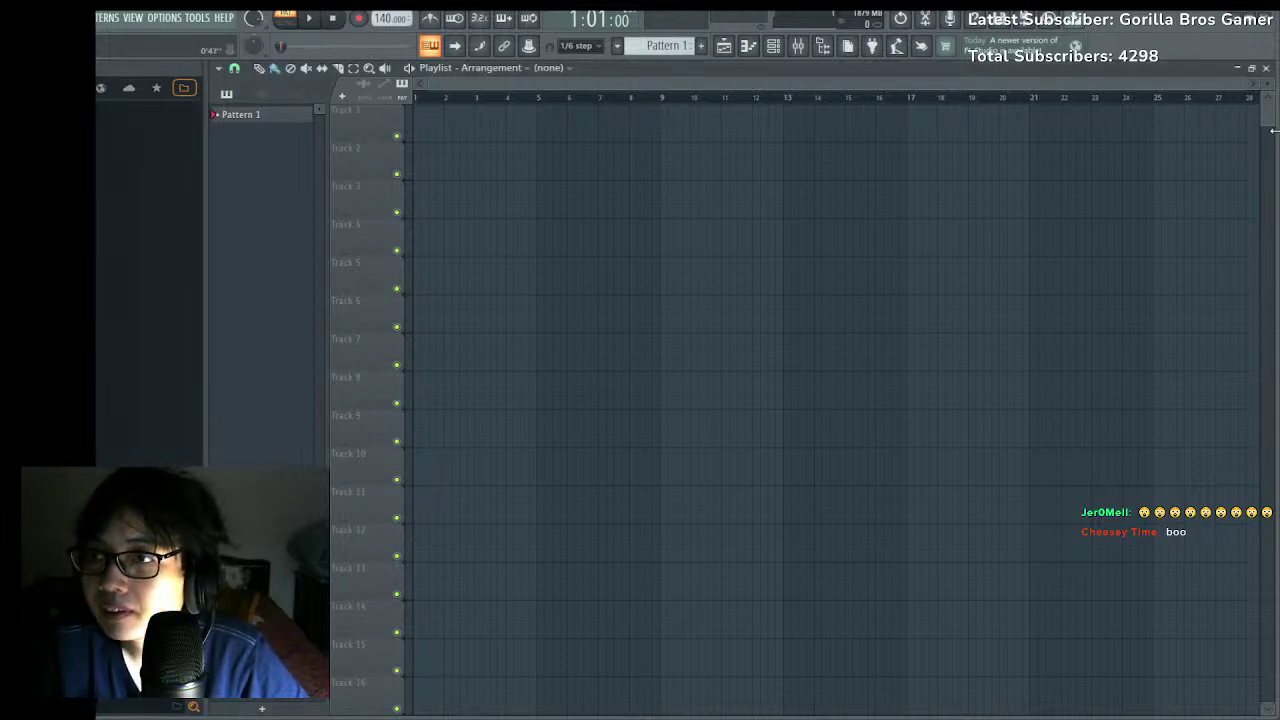
{"action": "left_click_drag", "start_coordinate": [1274, 131], "coordinate": [1279, 131]}
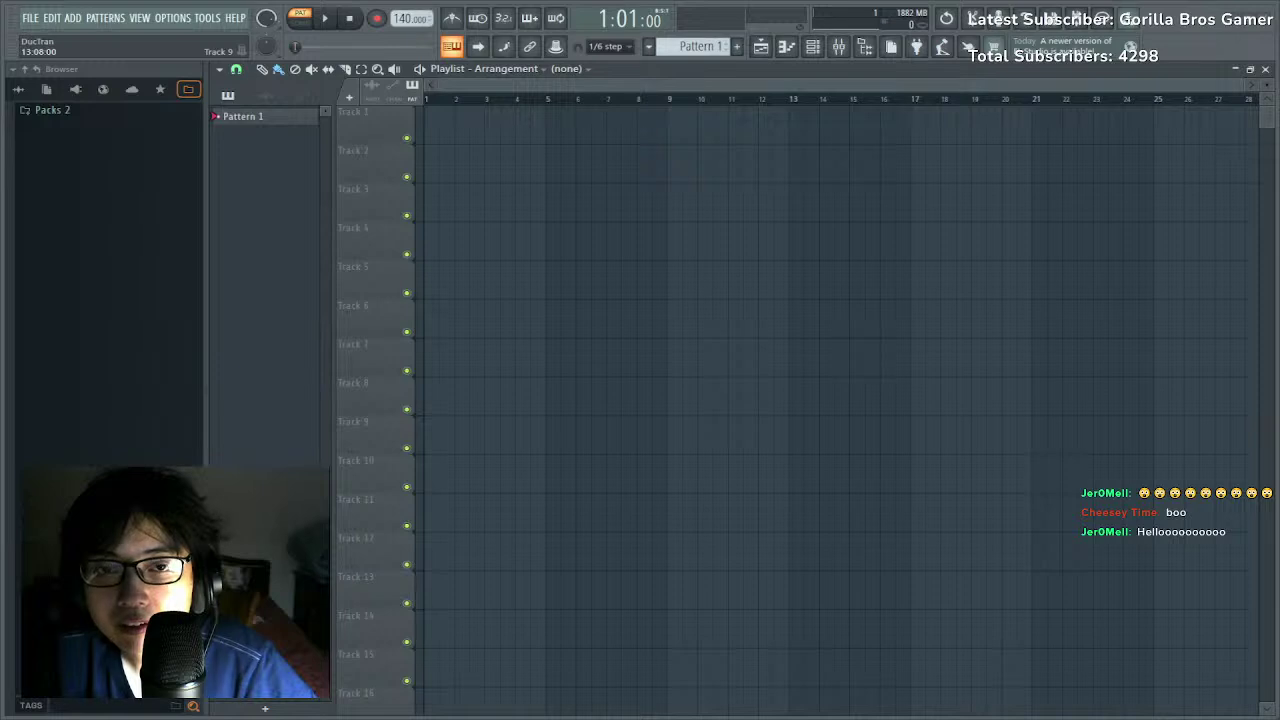
Try a Pattern 1 clip on Track 9 after bar 17 and remove it.
{"action": "left_click", "coordinate": [931, 439]}
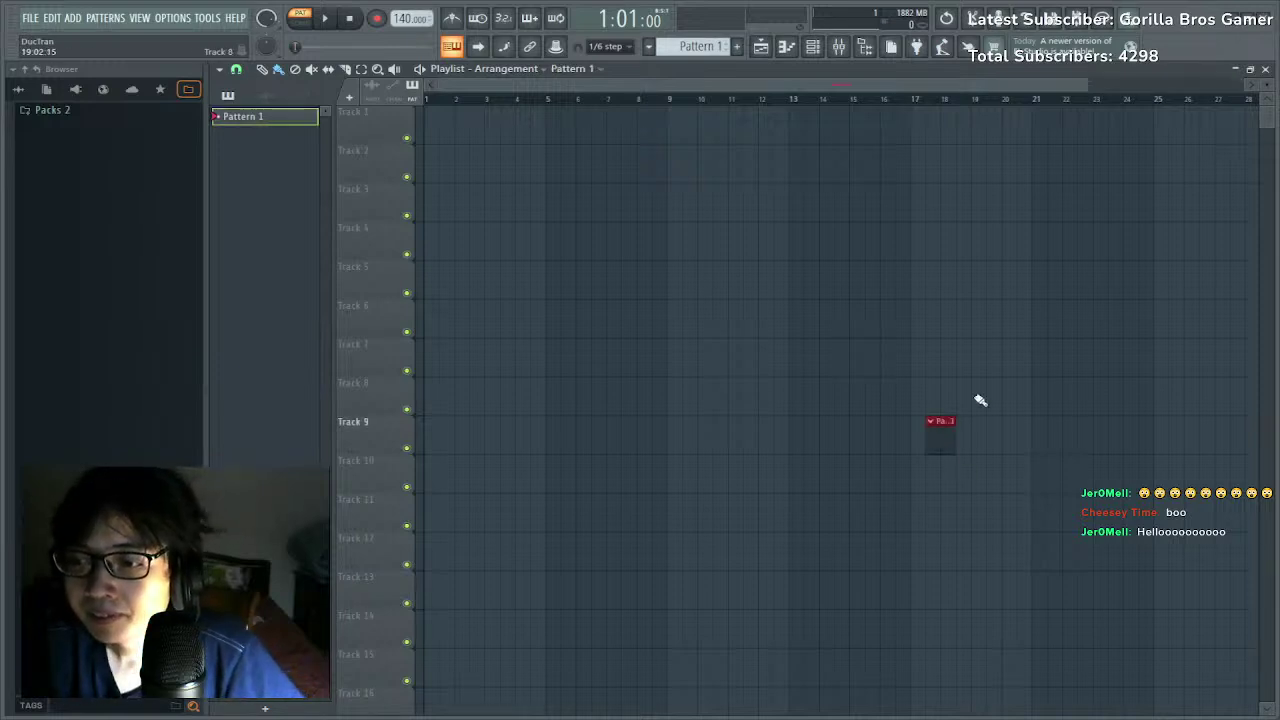
{"action": "right_click", "coordinate": [940, 428]}
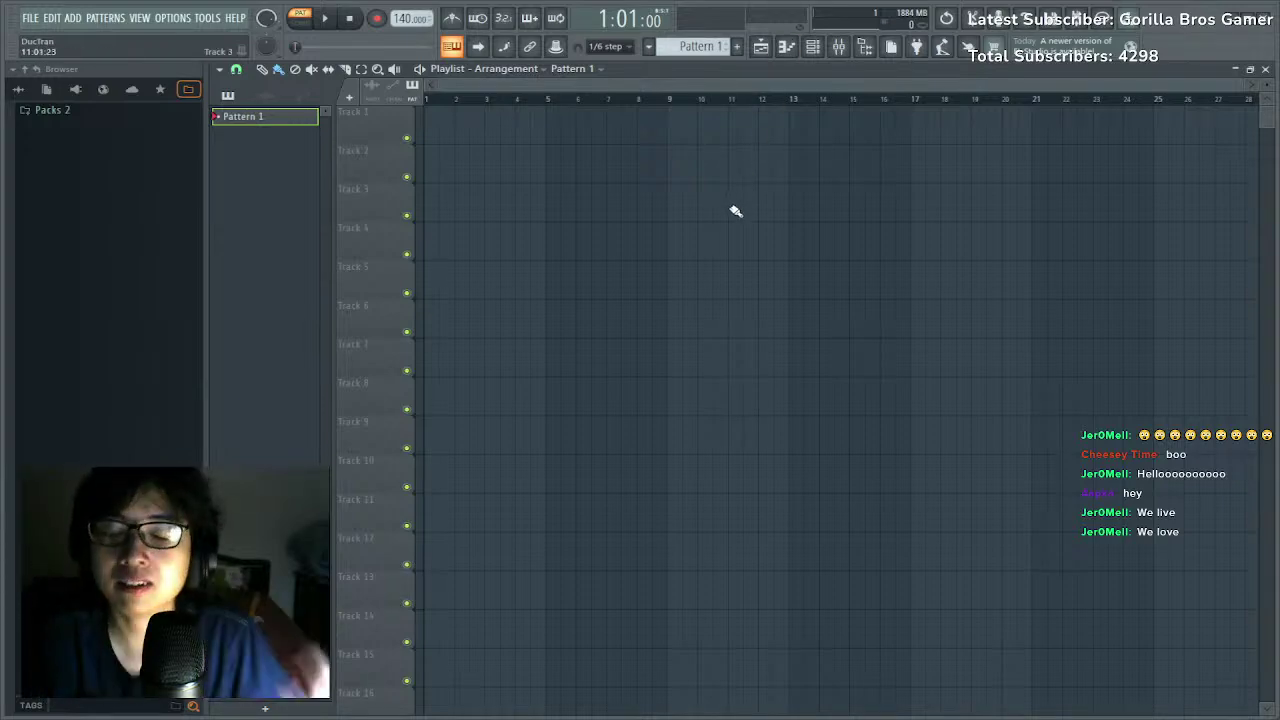
Show the channel rack and set the main volume to 52%.
{"action": "left_click", "coordinate": [811, 47]}
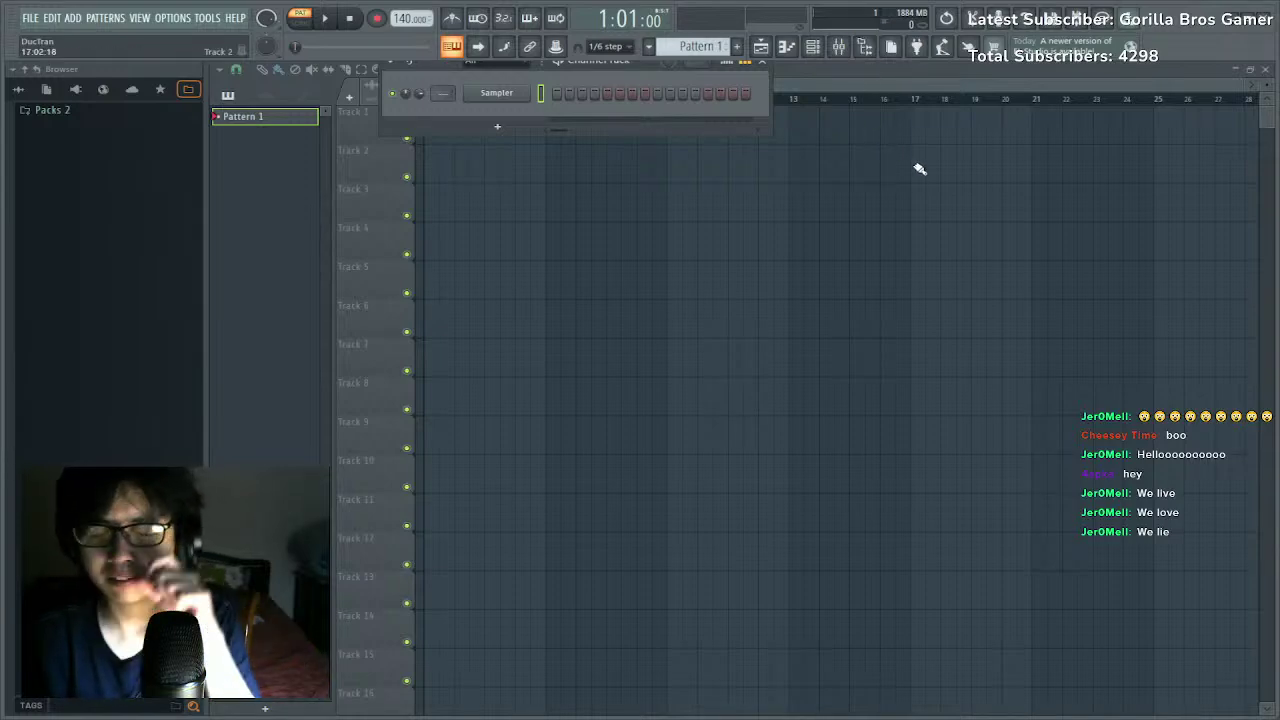
{"action": "left_click_drag", "start_coordinate": [266, 18], "coordinate": [265, 26]}
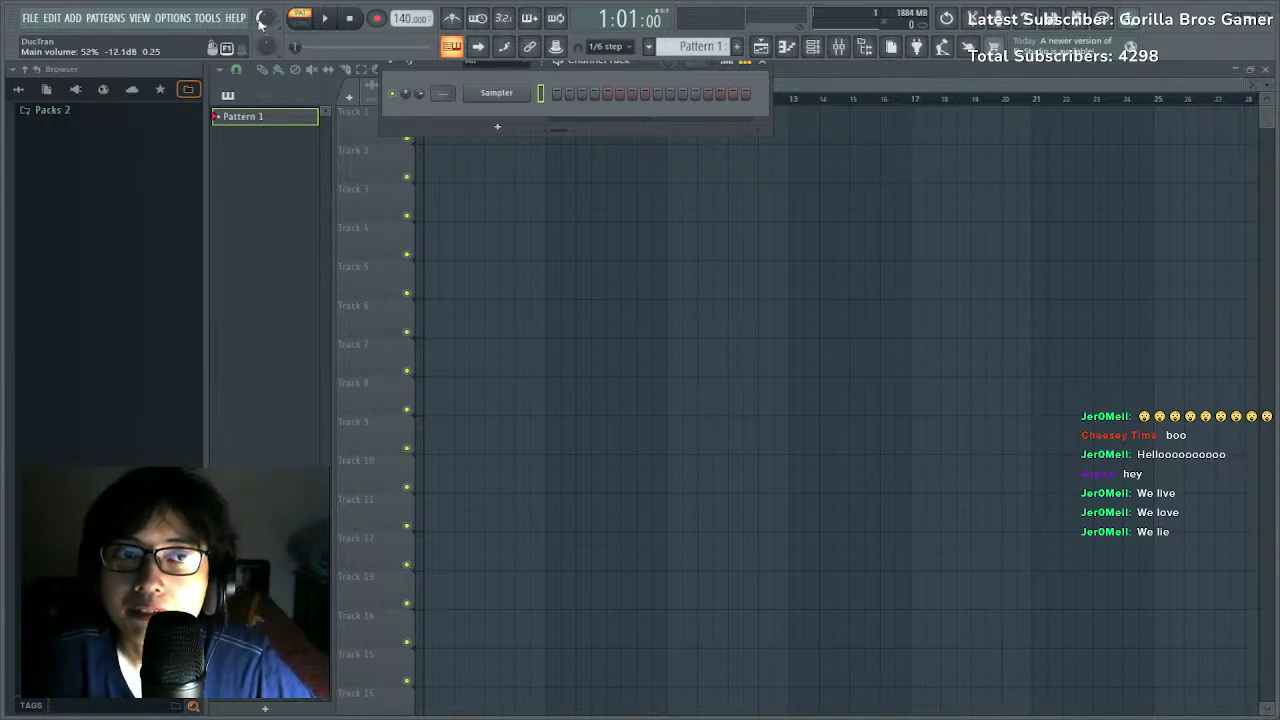
Replace the Sampler channel in the channel rack with the LEAD - 25 Accent Lead instrument.
{"action": "left_click", "coordinate": [627, 359]}
{"action": "right_click", "coordinate": [630, 364]}
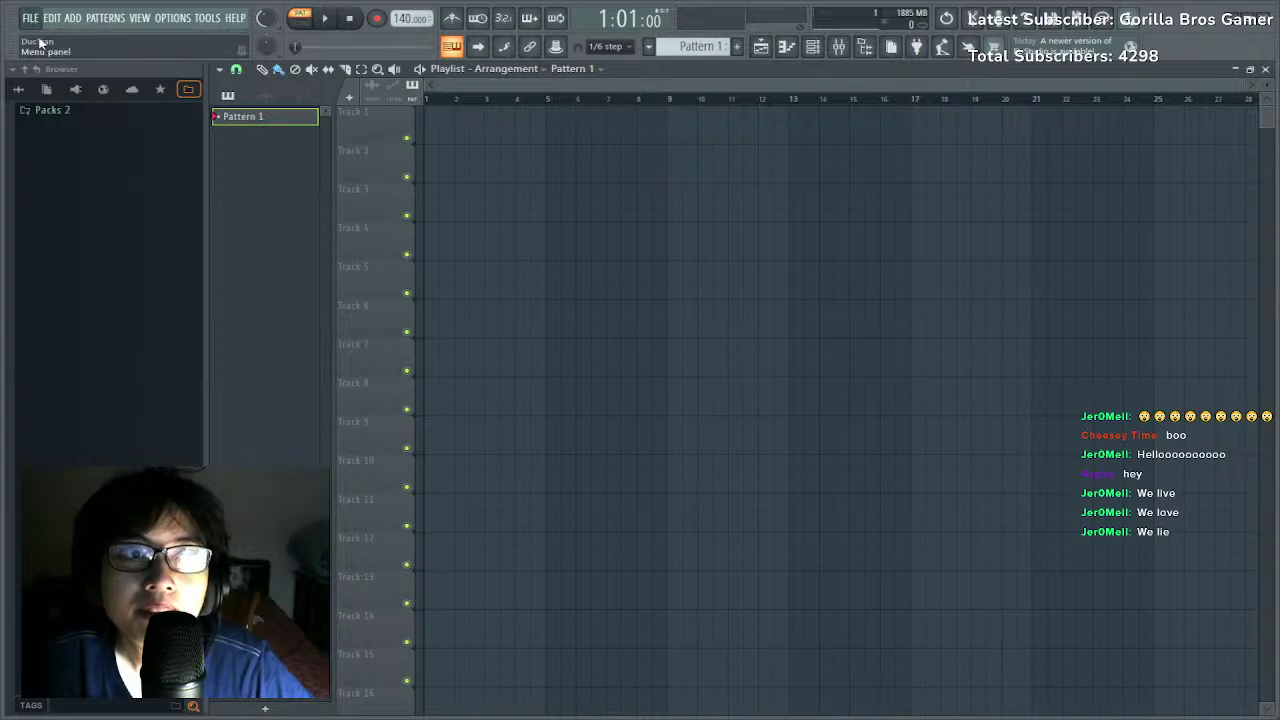
{"action": "scroll", "coordinate": [790, 332], "scroll_direction": "up", "scroll_amount": 1}
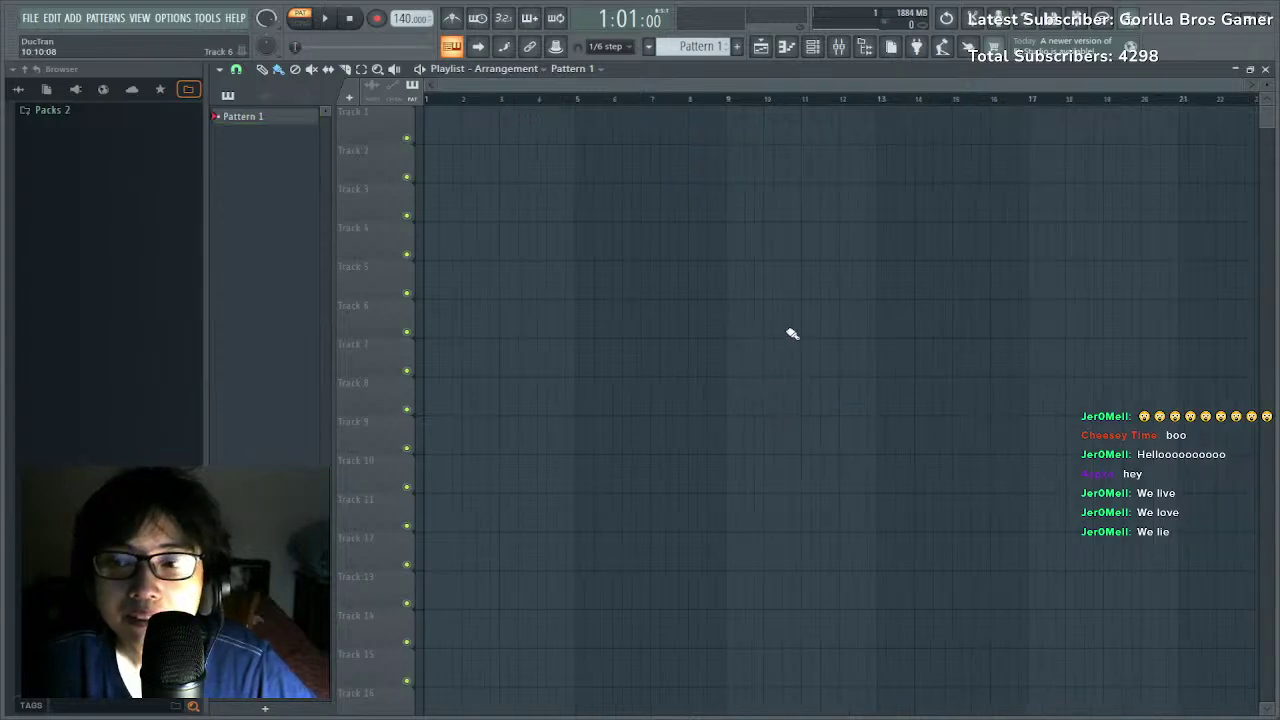
{"action": "left_click", "coordinate": [812, 47]}
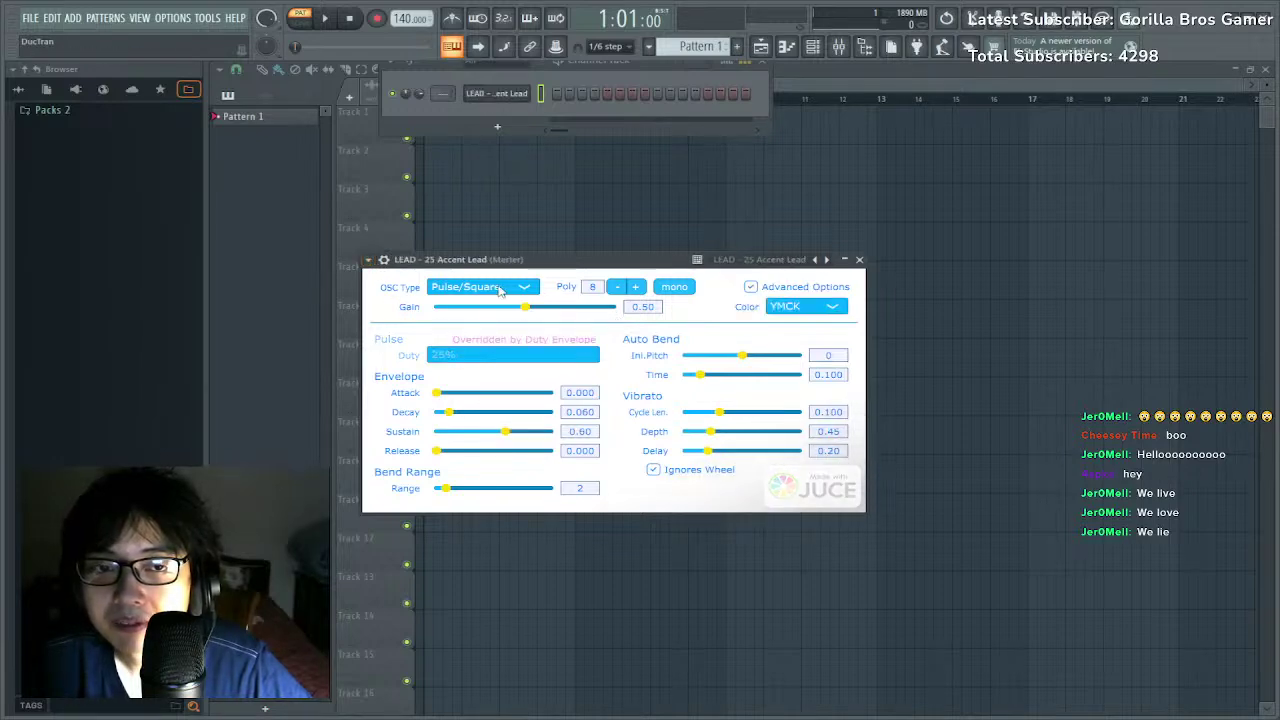
Open the lead channel's piano roll, try short low notes in bar 1, and delete them.
{"action": "key", "text": "F7"}
{"action": "left_click", "coordinate": [506, 313]}
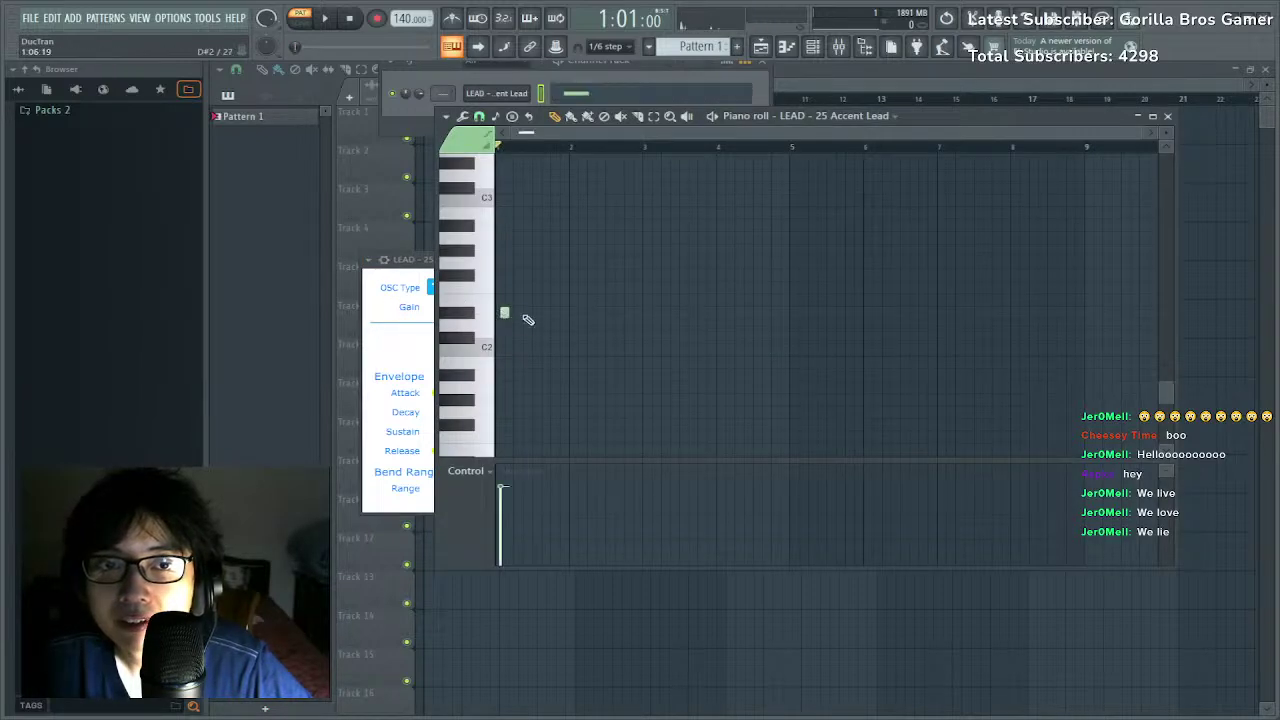
{"action": "right_click", "coordinate": [507, 313]}
{"action": "left_click", "coordinate": [515, 366]}
{"action": "left_click_drag", "start_coordinate": [514, 366], "coordinate": [495, 366]}
{"action": "scroll", "coordinate": [525, 284], "scroll_direction": "up", "scroll_amount": 3}
{"action": "scroll", "coordinate": [516, 366], "scroll_direction": "down", "scroll_amount": 1}
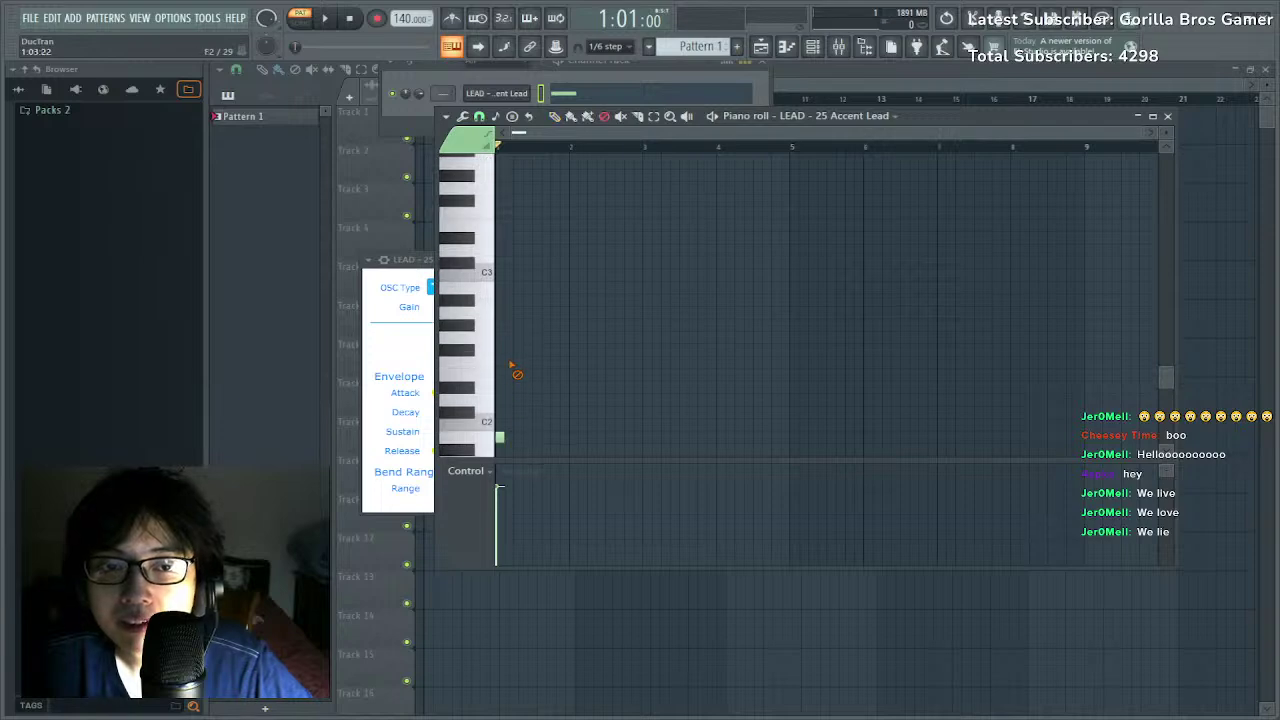
{"action": "right_click", "coordinate": [501, 437]}
Add a short F#3 note at the start of bar 1 and maximize the piano roll.
{"action": "scroll", "coordinate": [520, 362], "scroll_direction": "up", "scroll_amount": 2}
{"action": "scroll", "coordinate": [520, 363], "scroll_direction": "up", "scroll_amount": 1}
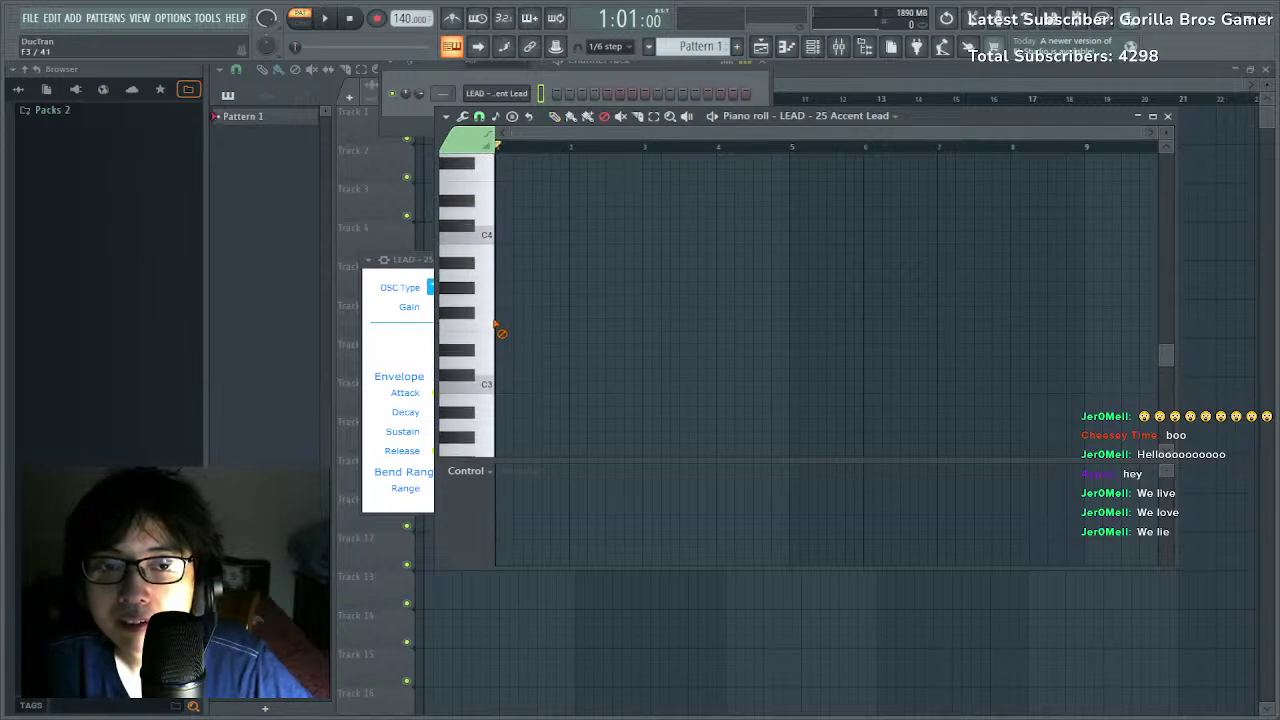
{"action": "left_click", "coordinate": [497, 313]}
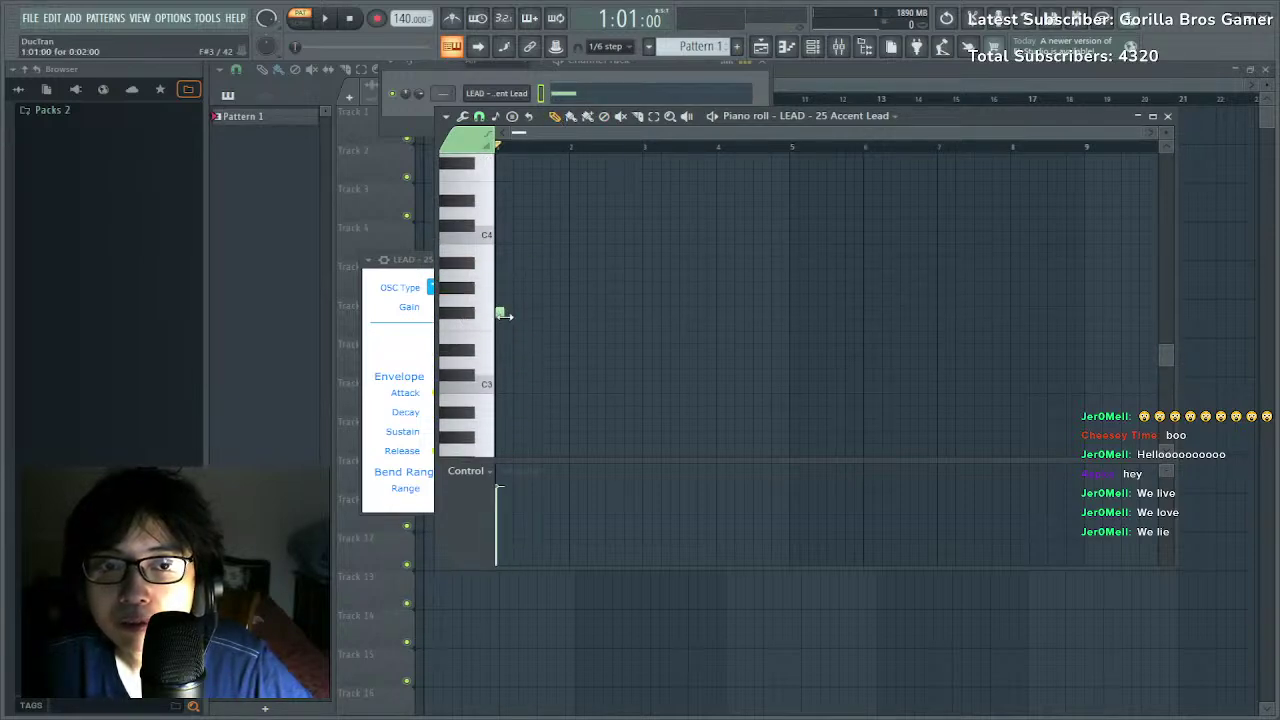
{"action": "left_click", "coordinate": [1153, 117]}
{"action": "scroll", "coordinate": [443, 263], "scroll_direction": "up", "scroll_amount": 3}
{"action": "scroll", "coordinate": [294, 111], "scroll_direction": "up", "scroll_amount": 3, "text": "ctrl"}
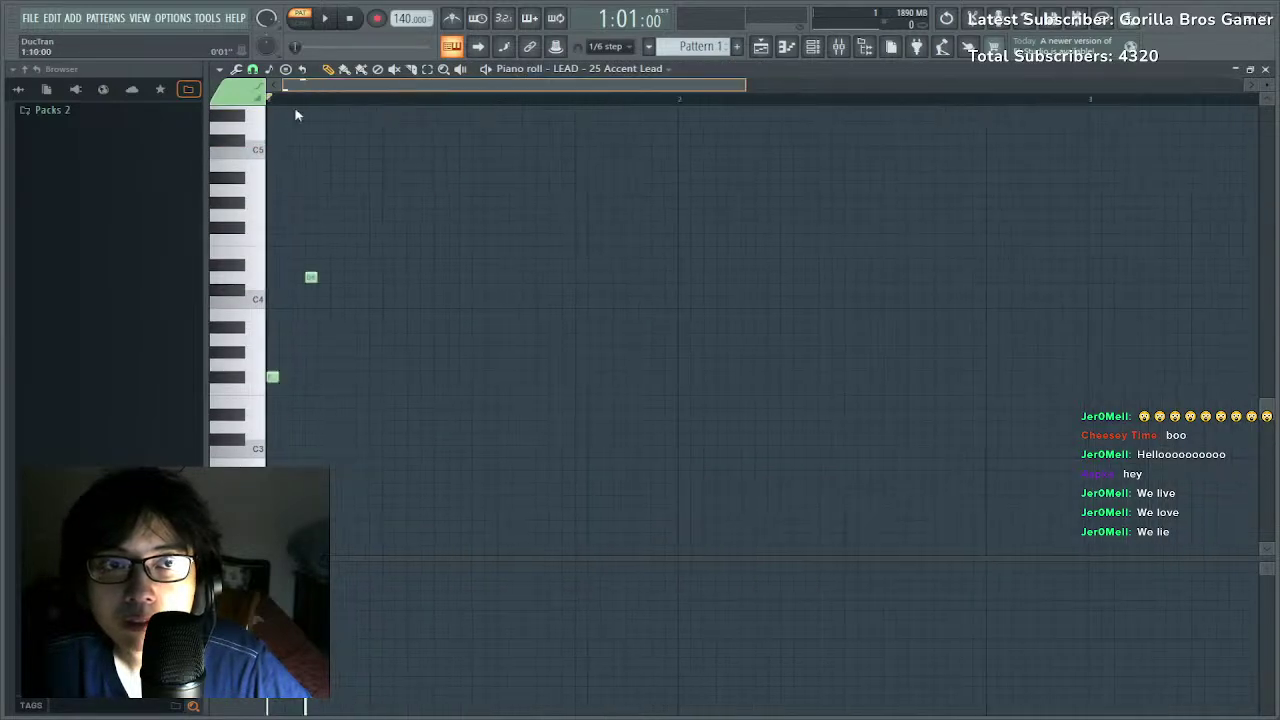
{"action": "scroll", "coordinate": [348, 318], "scroll_direction": "up", "scroll_amount": 2}
{"action": "left_click_drag", "start_coordinate": [311, 352], "coordinate": [323, 352]}
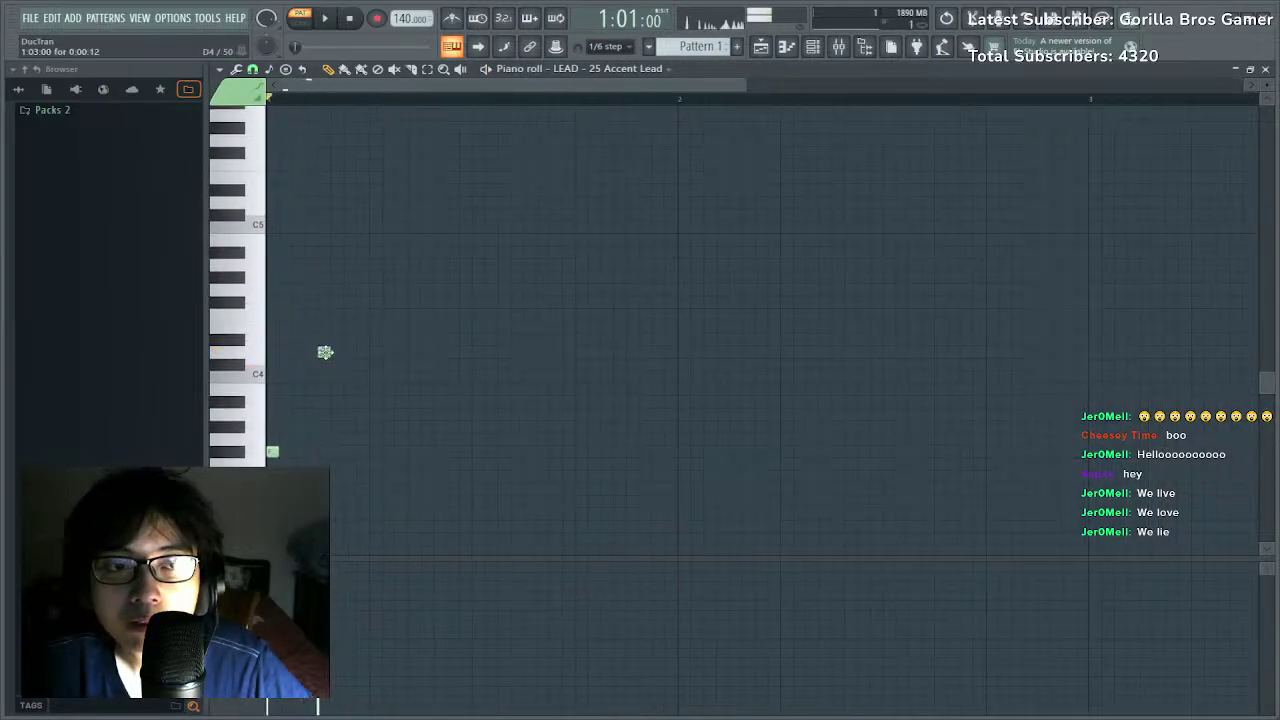
{"action": "left_click", "coordinate": [373, 228]}
{"action": "right_click", "coordinate": [373, 228]}
{"action": "right_click", "coordinate": [323, 352]}
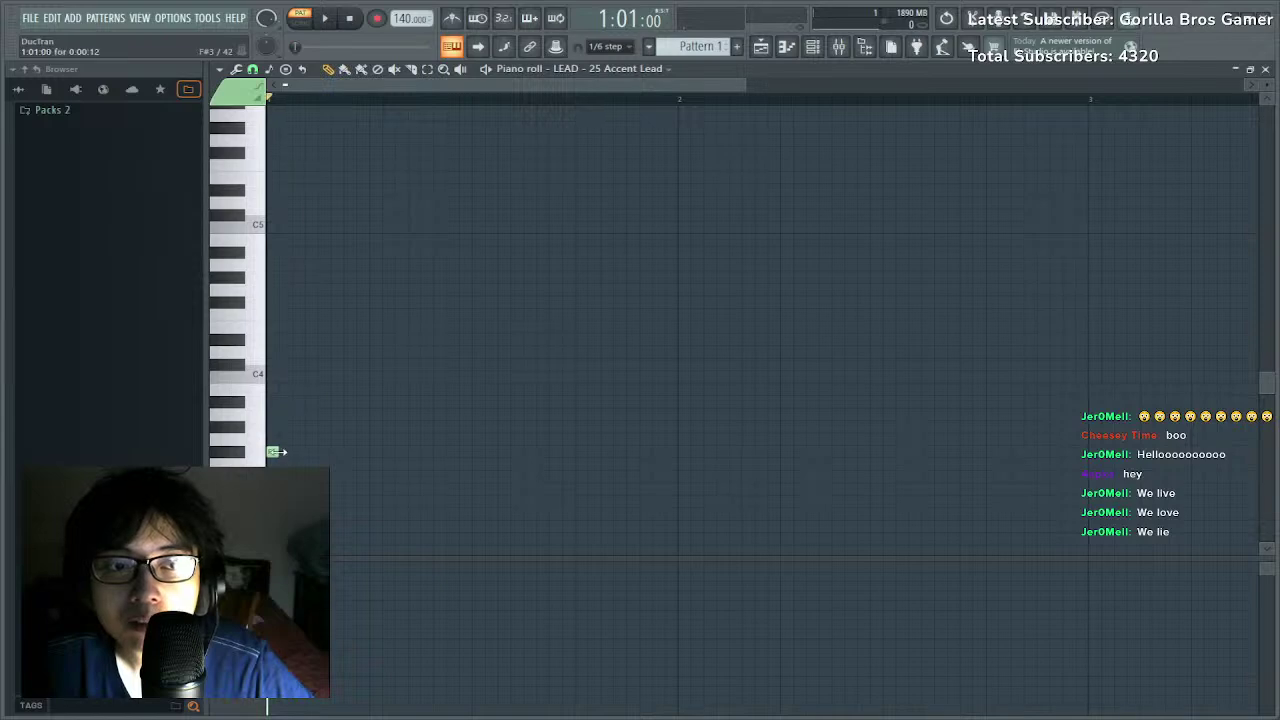
Extend the F#3 note to fill bar 1, lower its velocity, and audition it.
{"action": "left_click_drag", "start_coordinate": [276, 451], "coordinate": [671, 464]}
{"action": "left_click_drag", "start_coordinate": [620, 408], "coordinate": [325, 680], "text": "ctrl"}
{"action": "key", "text": "space"}
{"action": "key", "text": "space"}
{"action": "key", "text": "space"}
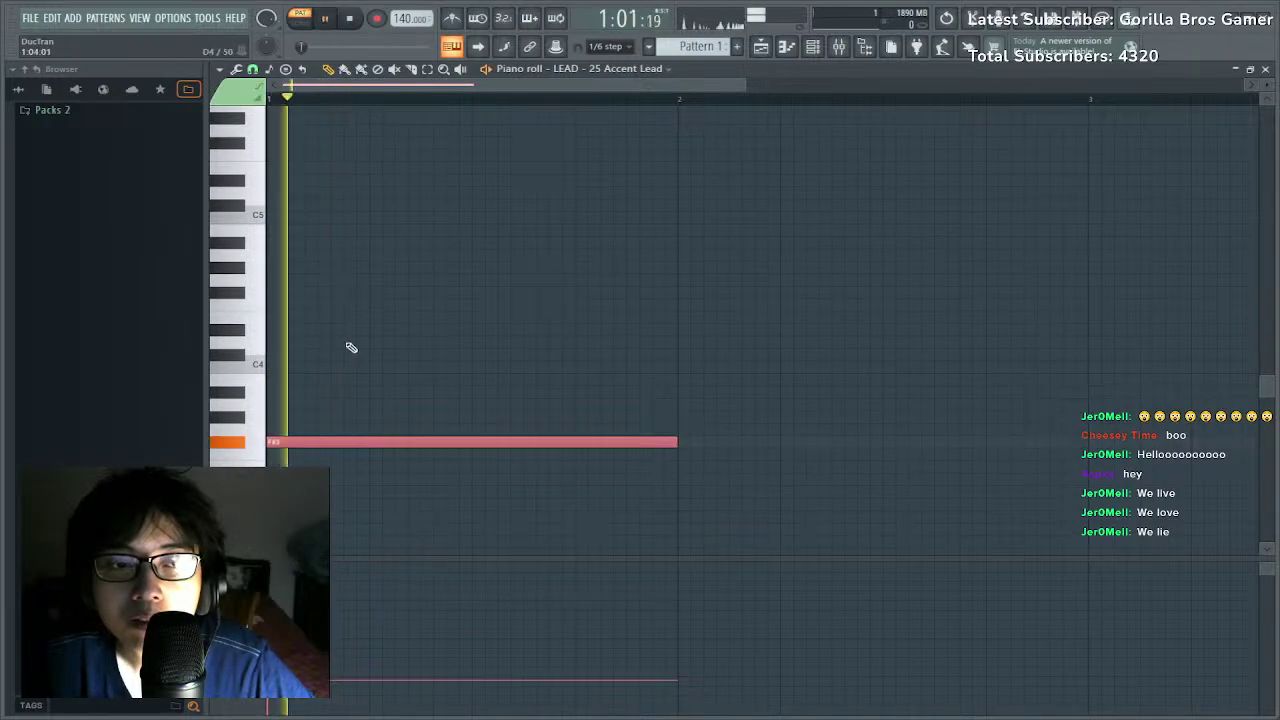
{"action": "key", "text": "space"}
Add a C#4 note across all of bar 1 above the F#3 and audition the pair.
{"action": "left_click_drag", "start_coordinate": [294, 309], "coordinate": [174, 355]}
{"action": "key", "text": "space"}
{"action": "key", "text": "space"}
{"action": "key", "text": "space"}
{"action": "key", "text": "space"}
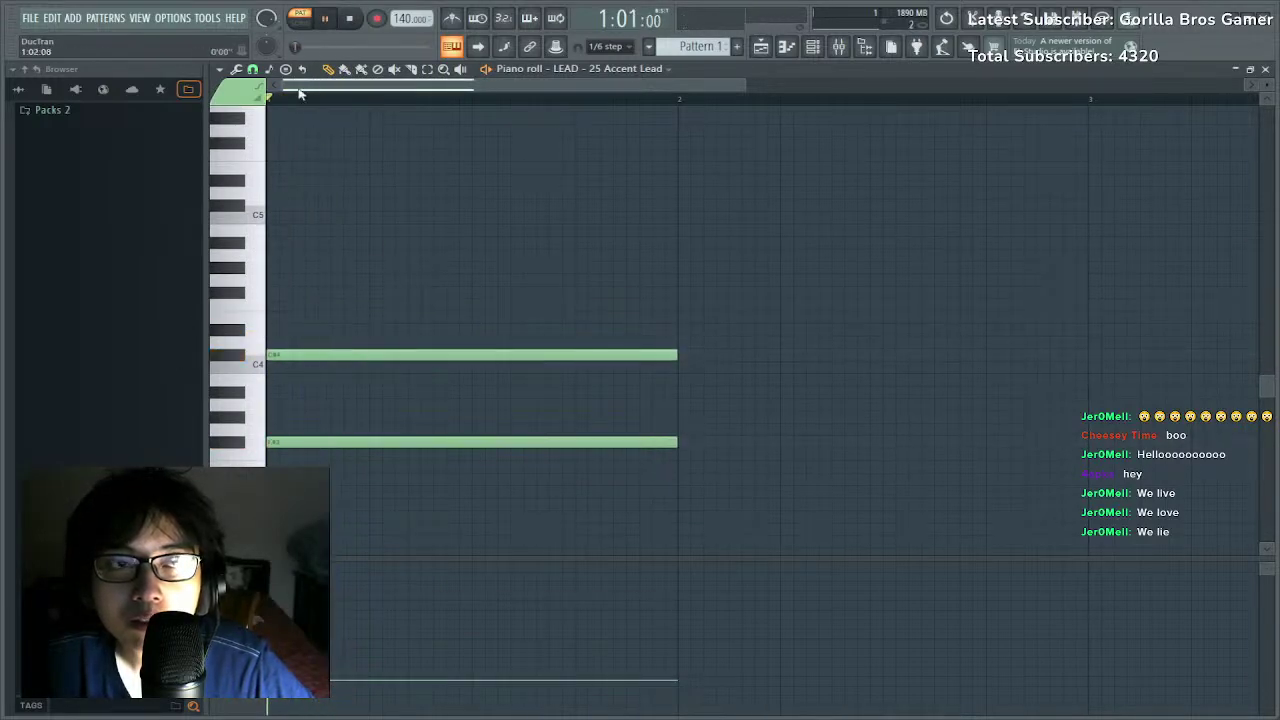
Raise the velocity of both bar 1 notes to about 50% and play them back.
{"action": "key", "text": "space"}
{"action": "key", "text": "space"}
{"action": "key", "text": "ctrl+a"}
{"action": "key", "text": "space"}
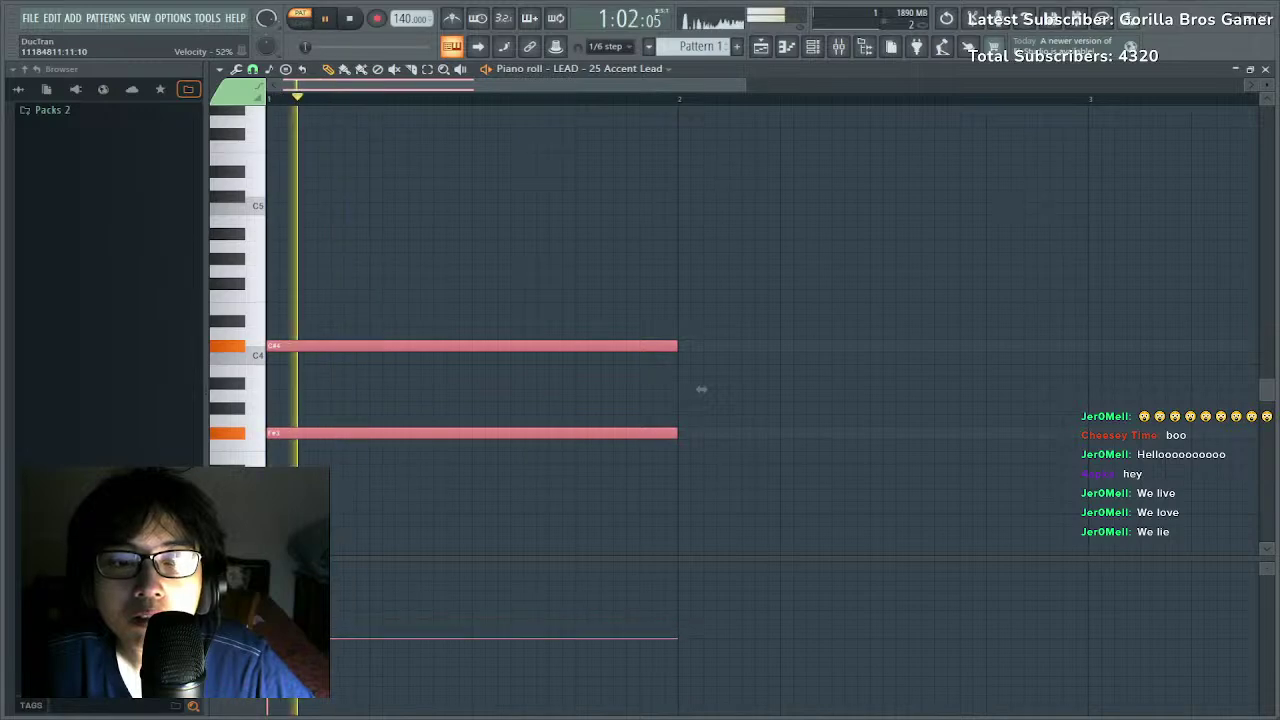
{"action": "key", "text": "space"}
{"action": "key", "text": "space"}
{"action": "key", "text": "space"}
Try a full-bar F#4 note above the two bar 1 notes, audition the chord, and remove it.
{"action": "left_click_drag", "start_coordinate": [291, 297], "coordinate": [394, 278]}
{"action": "key", "text": "space"}
{"action": "key", "text": "space"}
{"action": "key", "text": "space"}
{"action": "key", "text": "space"}
{"action": "key", "text": "space"}
{"action": "key", "text": "space"}
{"action": "key", "text": "space"}
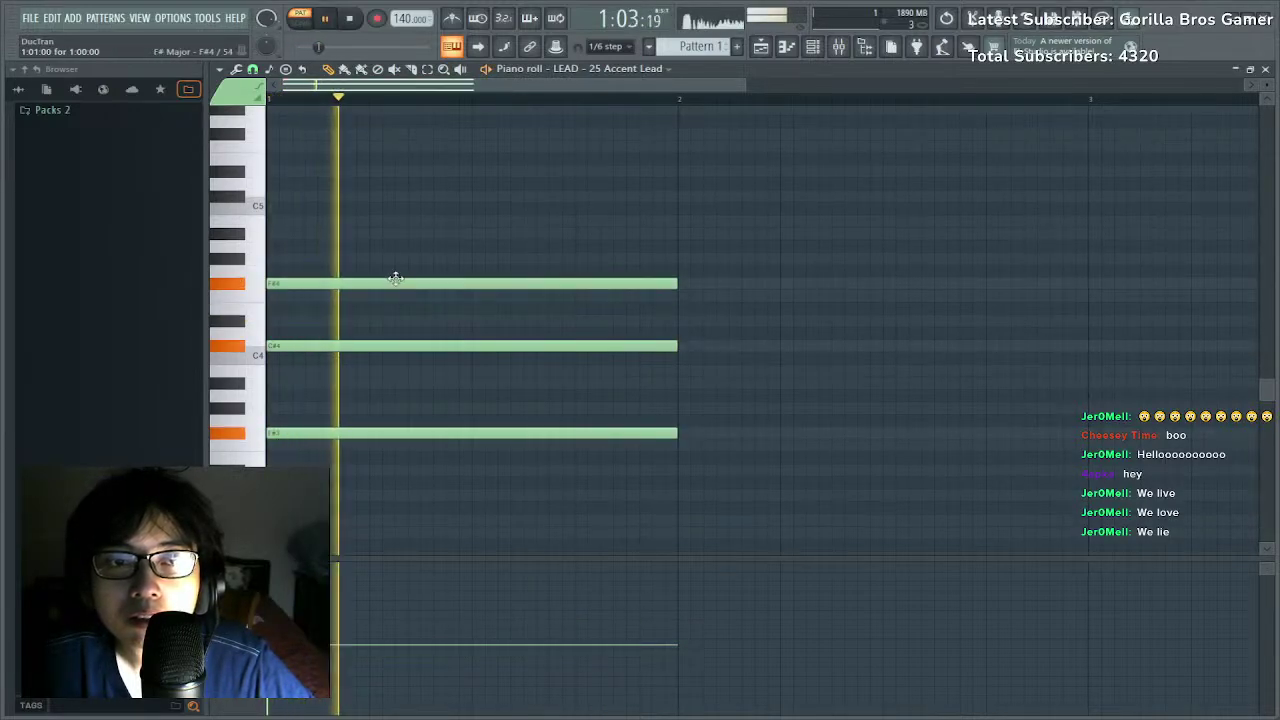
{"action": "right_click", "coordinate": [394, 282]}
Add full-bar notes E3 in bar 2 and D3 in bar 3 while listening to the pattern.
{"action": "key", "text": "space"}
{"action": "key", "text": "space"}
{"action": "left_click_drag", "start_coordinate": [678, 475], "coordinate": [677, 455]}
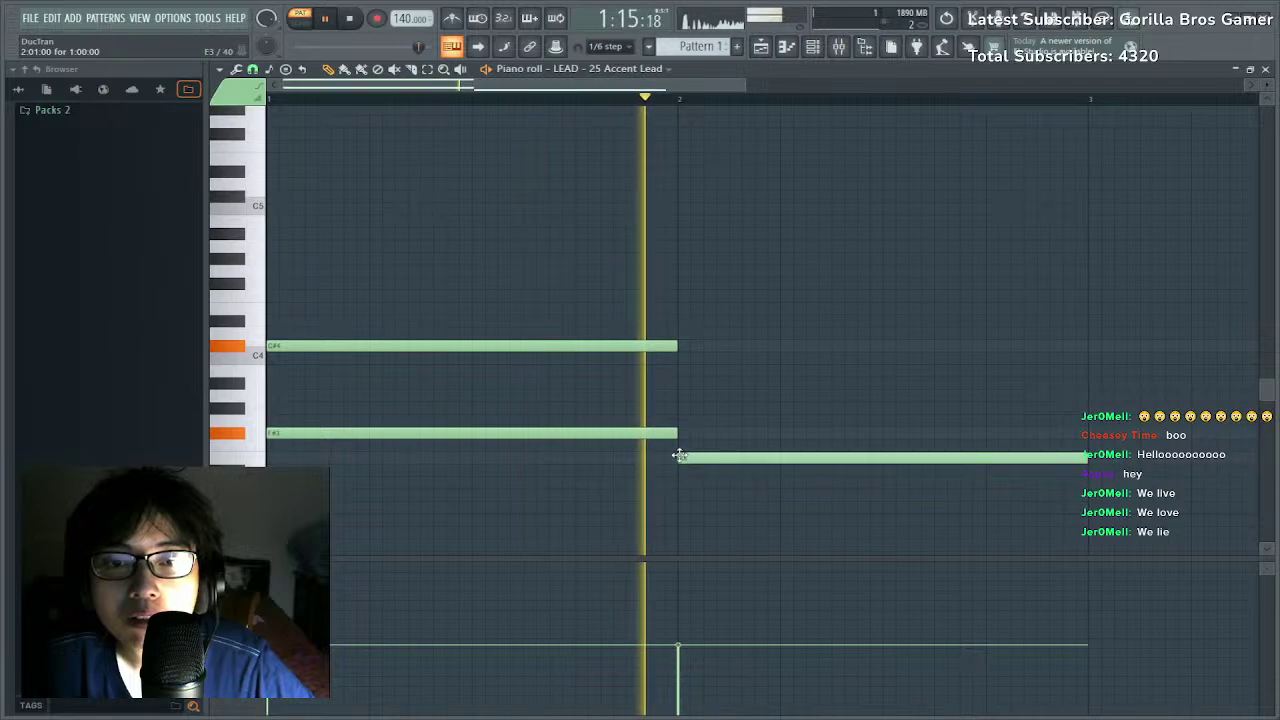
{"action": "left_click", "coordinate": [1092, 482]}
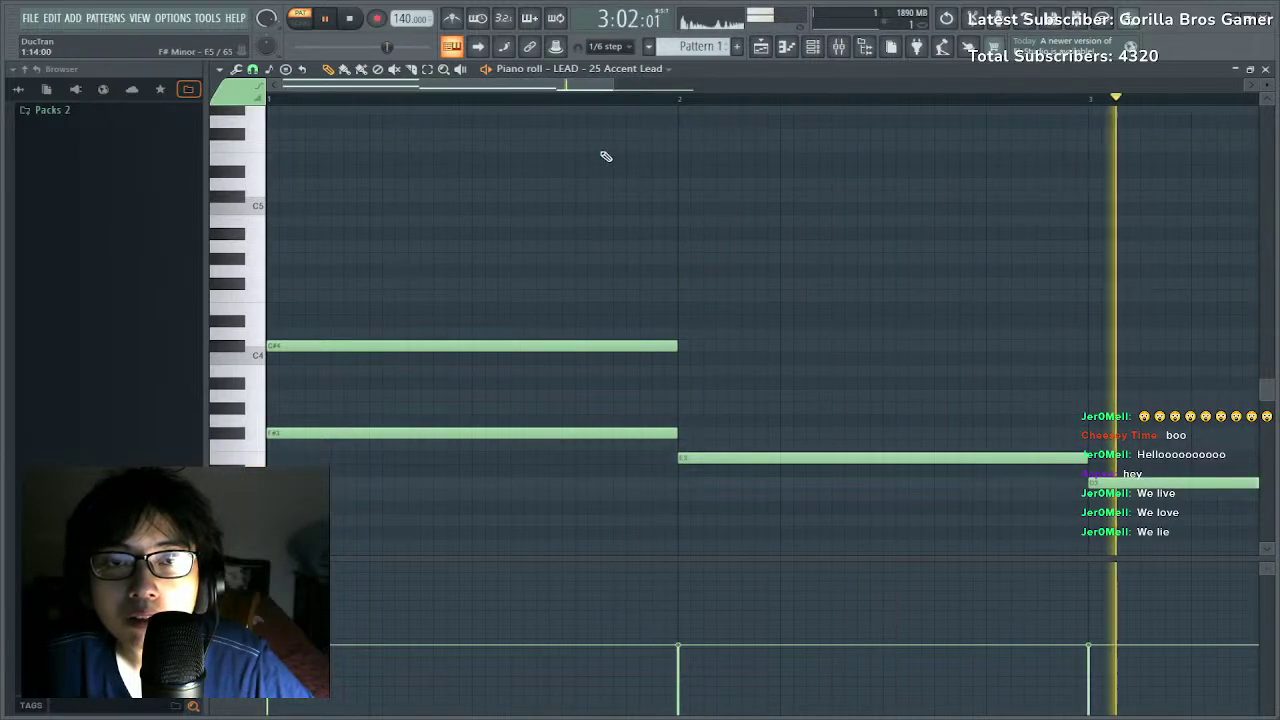
{"action": "scroll", "coordinate": [604, 150], "scroll_direction": "down", "scroll_amount": 5}
{"action": "key", "text": "space"}
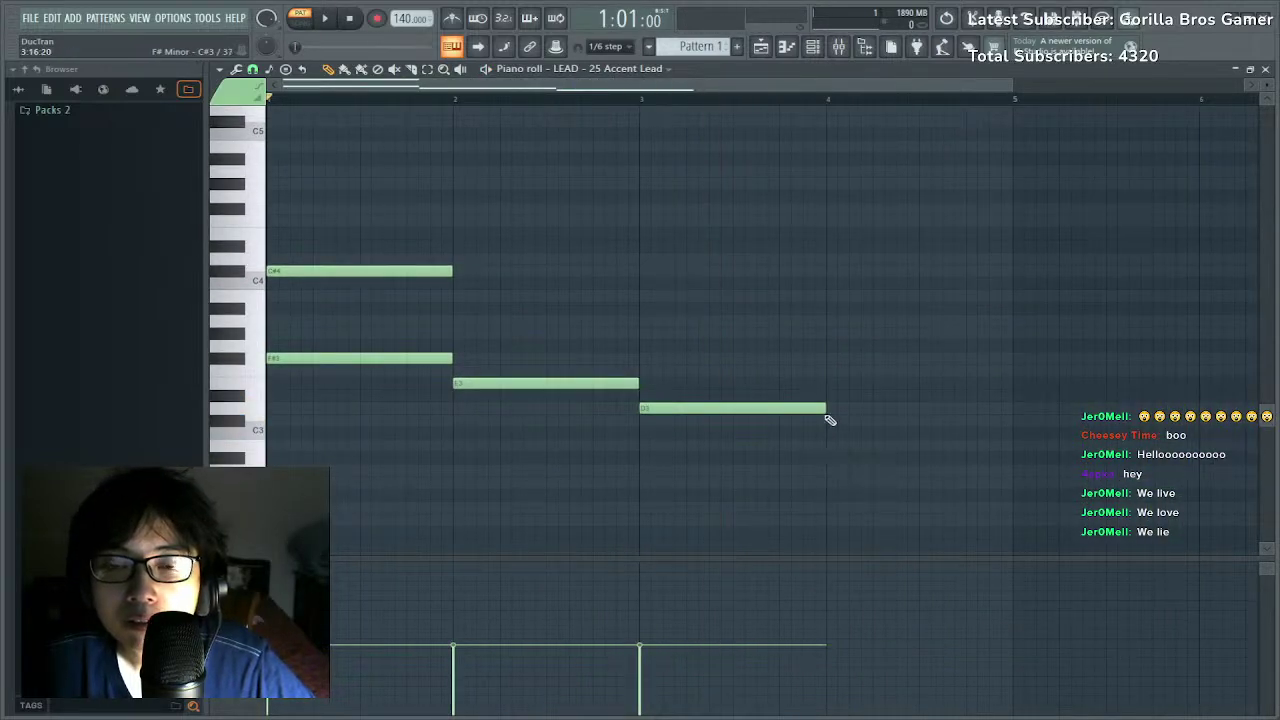
Try a C#3 note in bar 4, play the pattern, and delete the note.
{"action": "left_click", "coordinate": [828, 421]}
{"action": "key", "text": "space"}
{"action": "left_click_drag", "start_coordinate": [957, 438], "coordinate": [411, 303]}
{"action": "left_click_drag", "start_coordinate": [1034, 389], "coordinate": [914, 463]}
{"action": "key", "text": "Delete"}
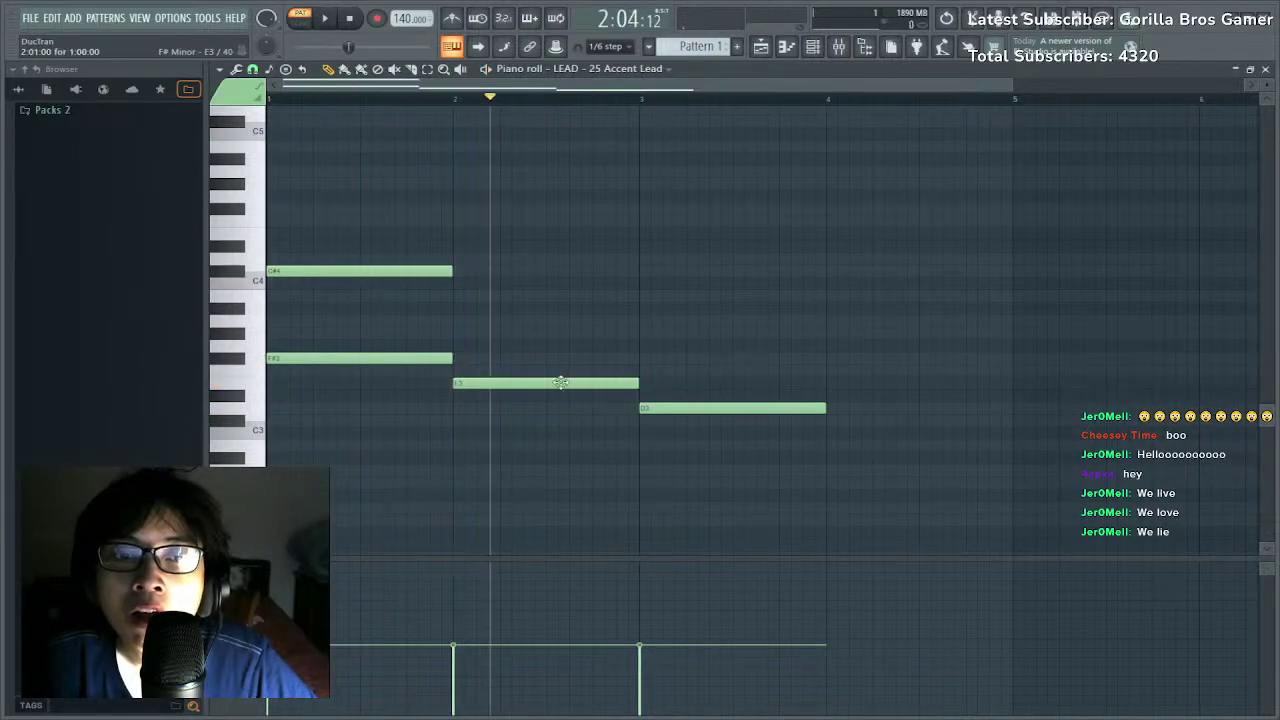
Replace the F#3 in bar 1 with a full-bar A3 and redraw the E3 in bar 2.
{"action": "right_click", "coordinate": [557, 383]}
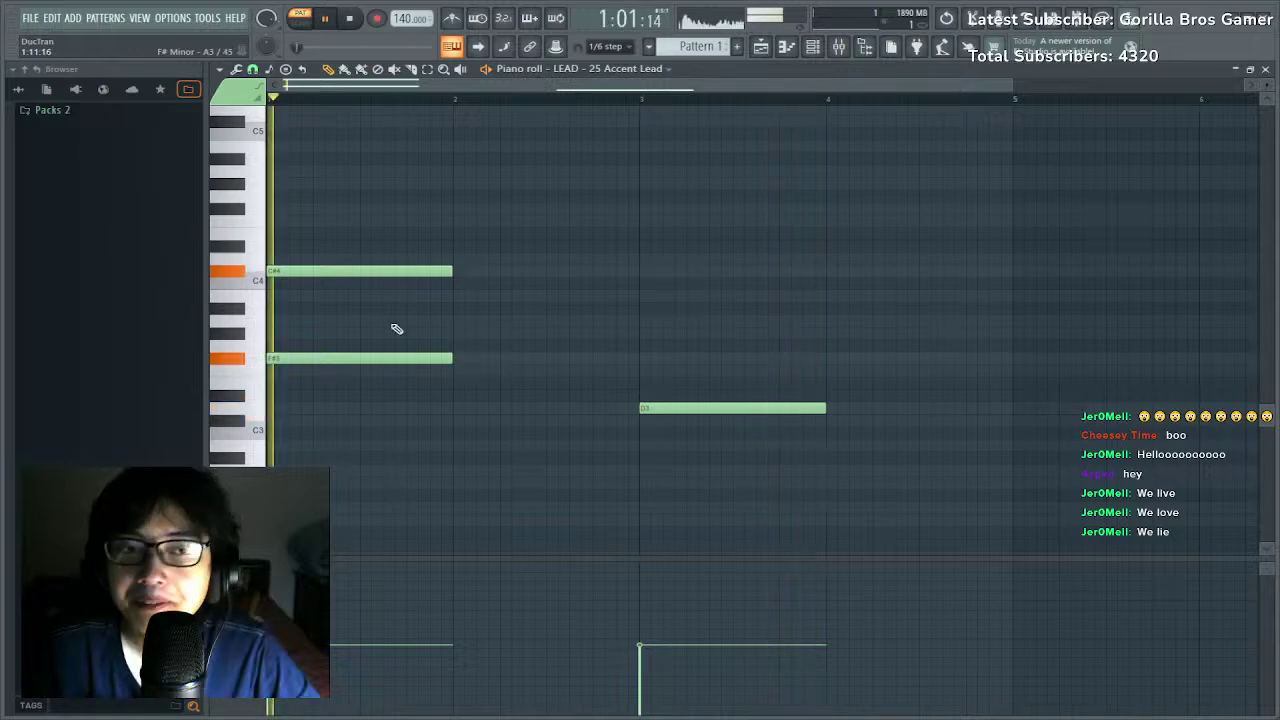
{"action": "left_click", "coordinate": [271, 321]}
{"action": "right_click", "coordinate": [297, 358]}
{"action": "key", "text": "space"}
{"action": "left_click", "coordinate": [450, 385]}
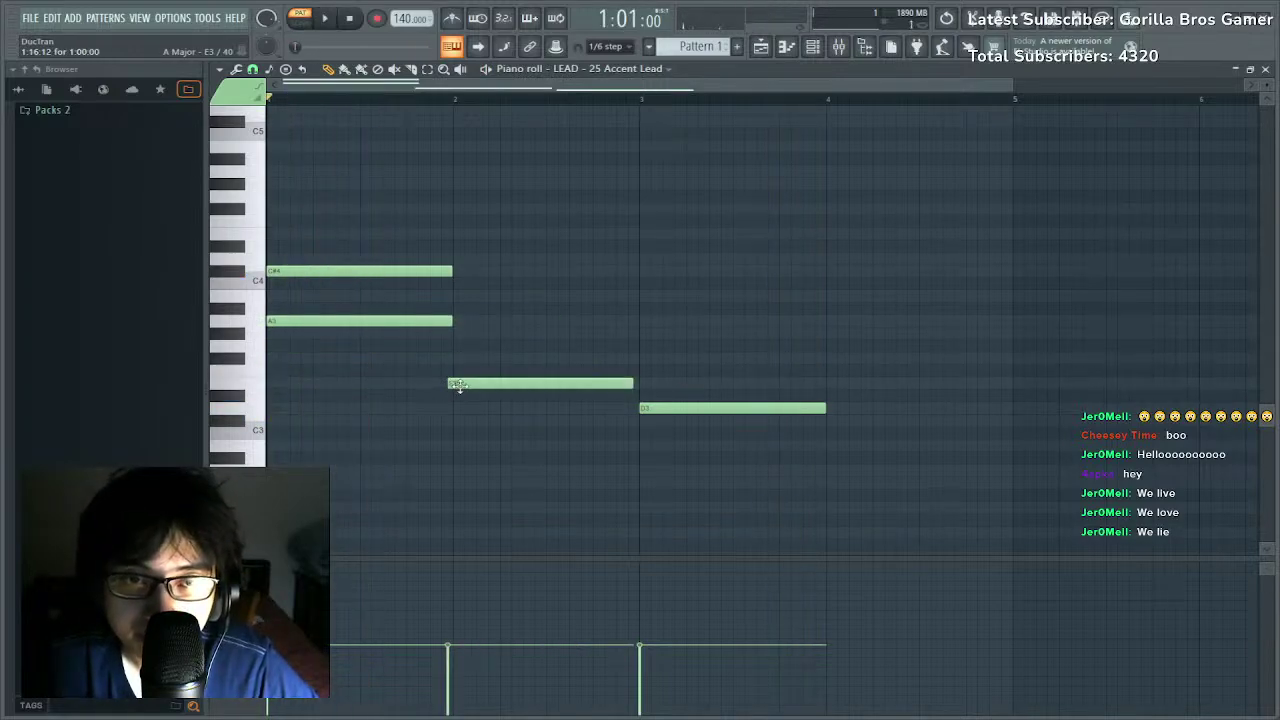
Delete the C#4 and A3 notes from bar 1.
{"action": "right_click", "coordinate": [390, 270]}
{"action": "key", "text": "space"}
{"action": "key", "text": "space"}
{"action": "right_click", "coordinate": [398, 328]}
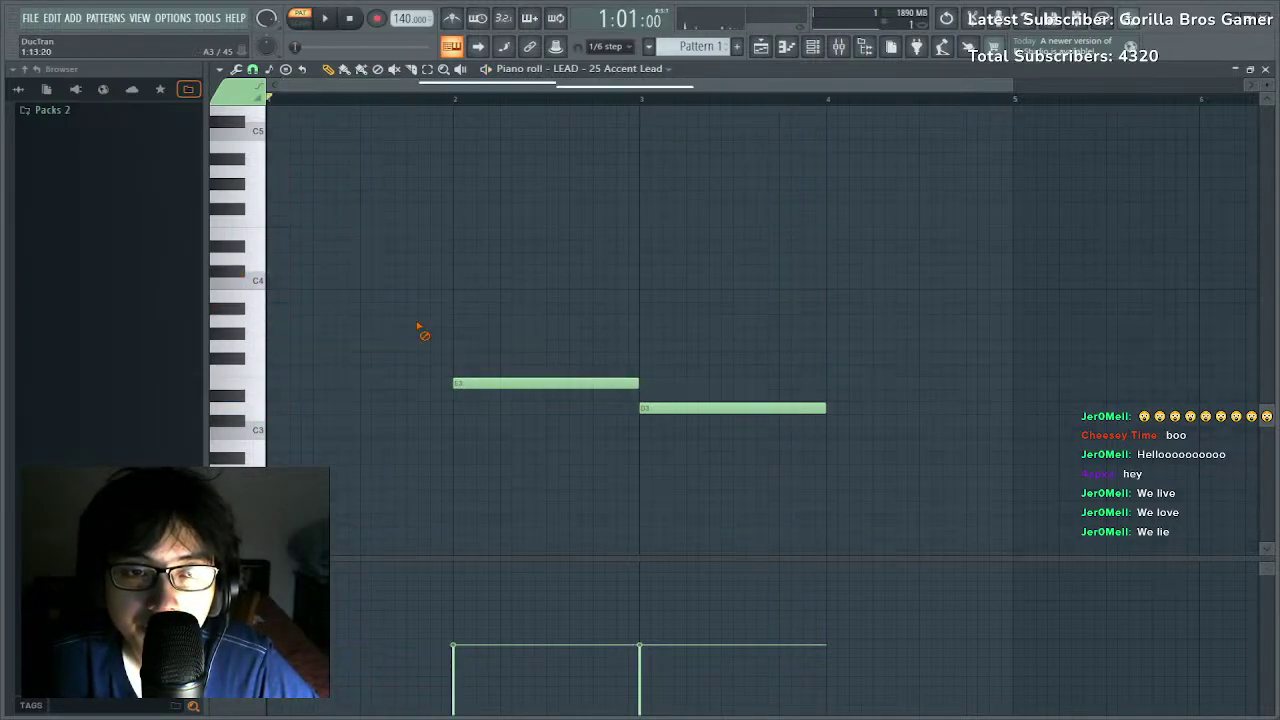
Add a C#3 note at the start of bar 1, shorten it to a brief note, and audition it.
{"action": "left_click_drag", "start_coordinate": [306, 388], "coordinate": [343, 420]}
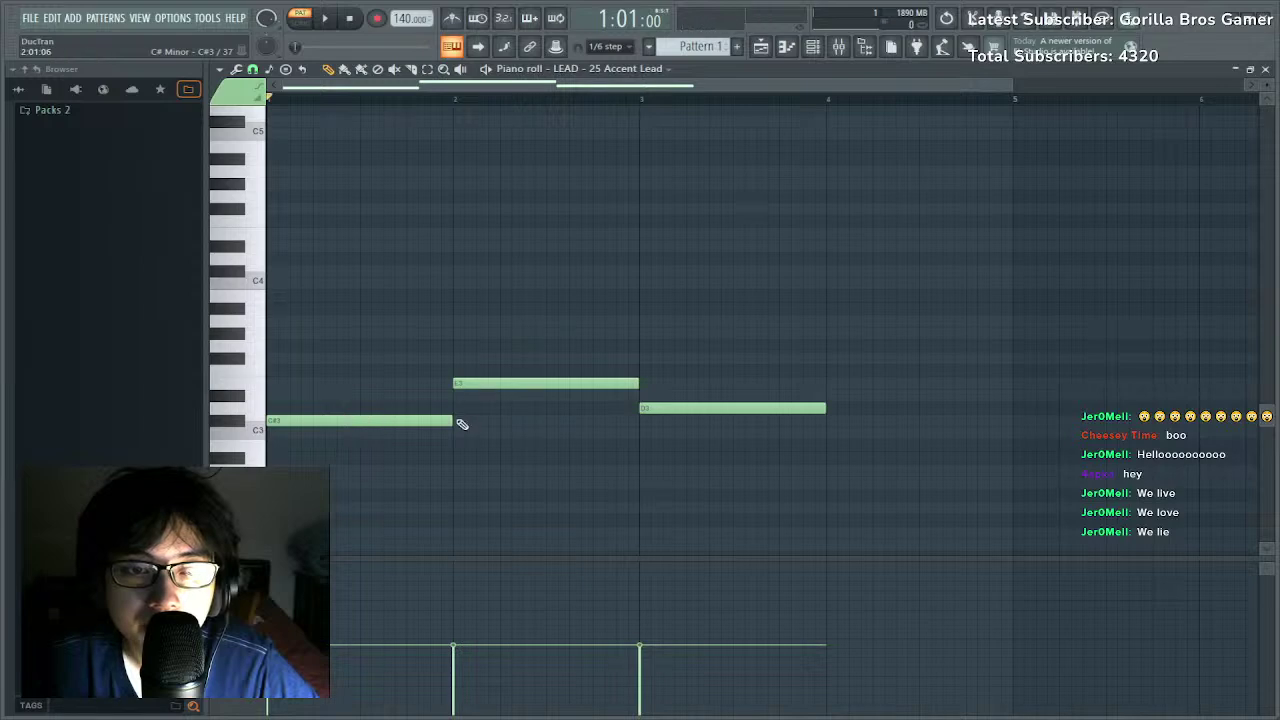
{"action": "left_click_drag", "start_coordinate": [452, 421], "coordinate": [282, 421]}
{"action": "key", "text": "space"}
{"action": "key", "text": "space"}
Add short C#4, E4 and B4 notes at steps 3, 5 and 7 of bar 1 and play the phrase.
{"action": "left_click_drag", "start_coordinate": [281, 296], "coordinate": [301, 272]}
{"action": "left_click", "coordinate": [315, 234]}
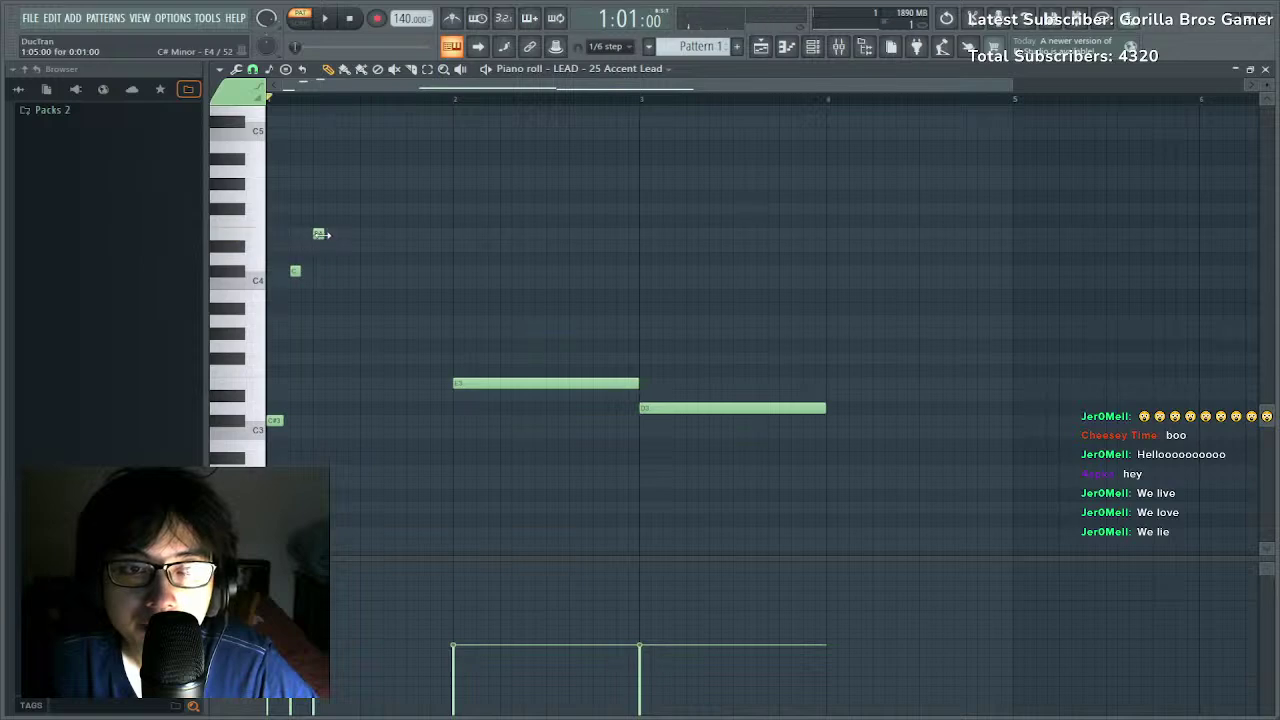
{"action": "scroll", "coordinate": [361, 170], "scroll_direction": "up", "scroll_amount": 2}
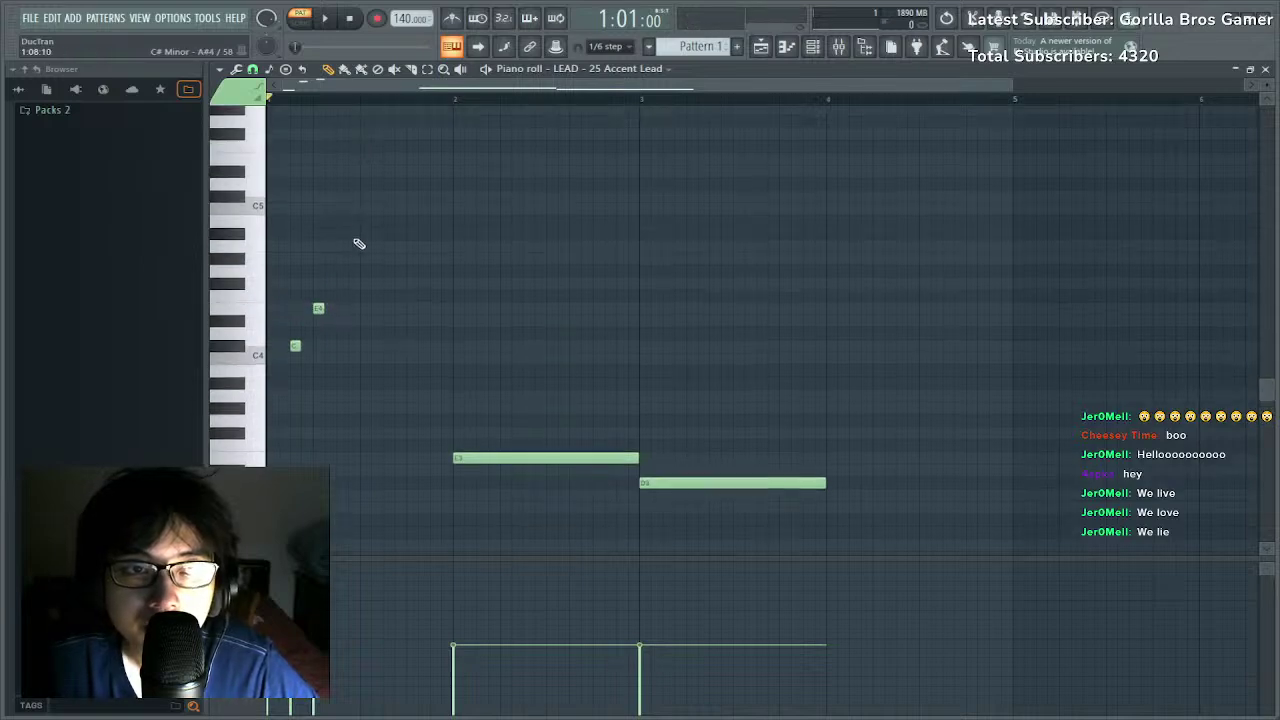
{"action": "left_click_drag", "start_coordinate": [346, 374], "coordinate": [334, 405]}
{"action": "left_click", "coordinate": [344, 360]}
{"action": "key", "text": "Delete"}
{"action": "key", "text": "ctrl+Up"}
{"action": "key", "text": "space"}
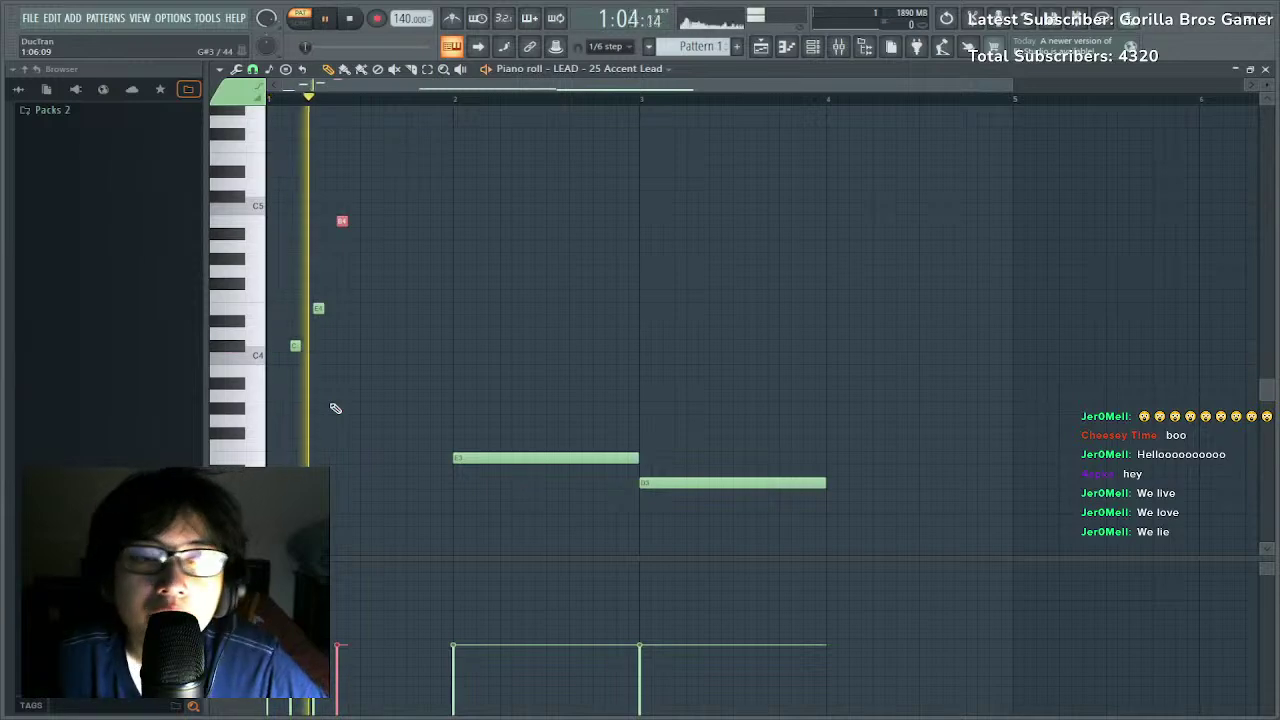
Stop playback and delete the long E3 note from bar 2.
{"action": "key", "text": "space"}
{"action": "left_click_drag", "start_coordinate": [476, 424], "coordinate": [493, 521], "text": "ctrl"}
{"action": "key", "text": "Delete"}
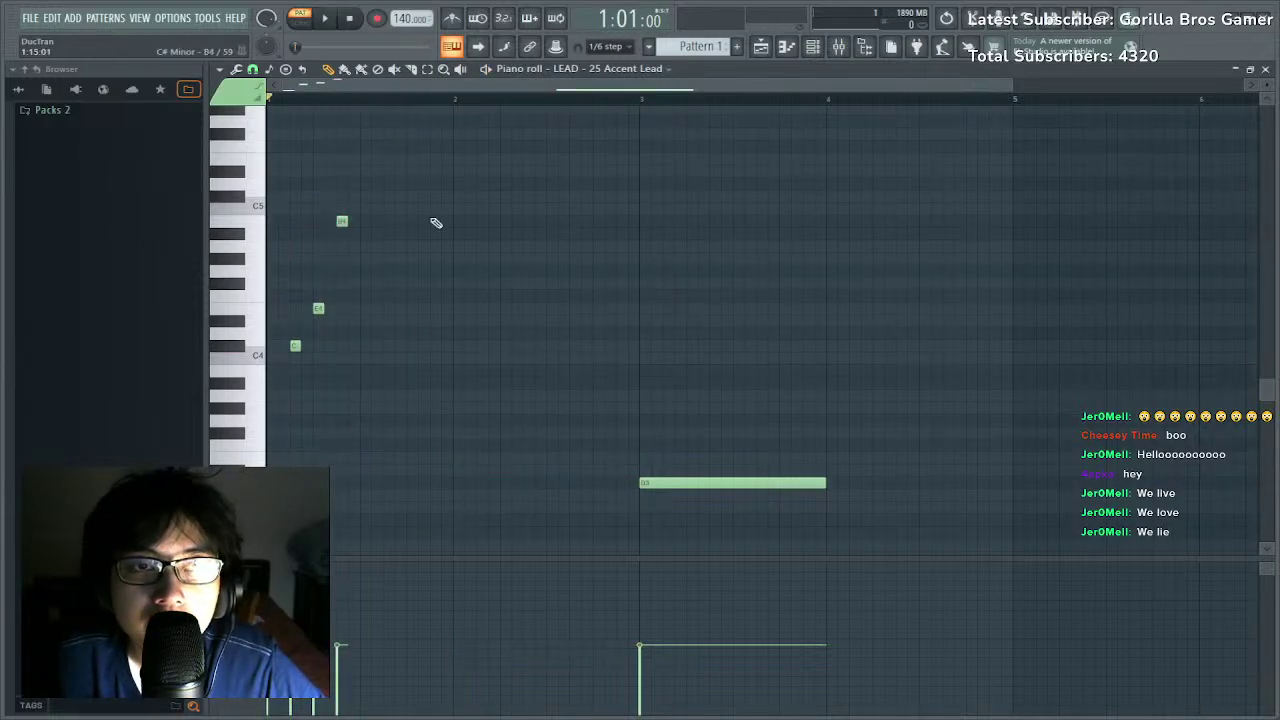
Set the project tempo to 165 BPM and audition the phrase.
{"action": "left_click_drag", "start_coordinate": [406, 19], "coordinate": [406, 3]}
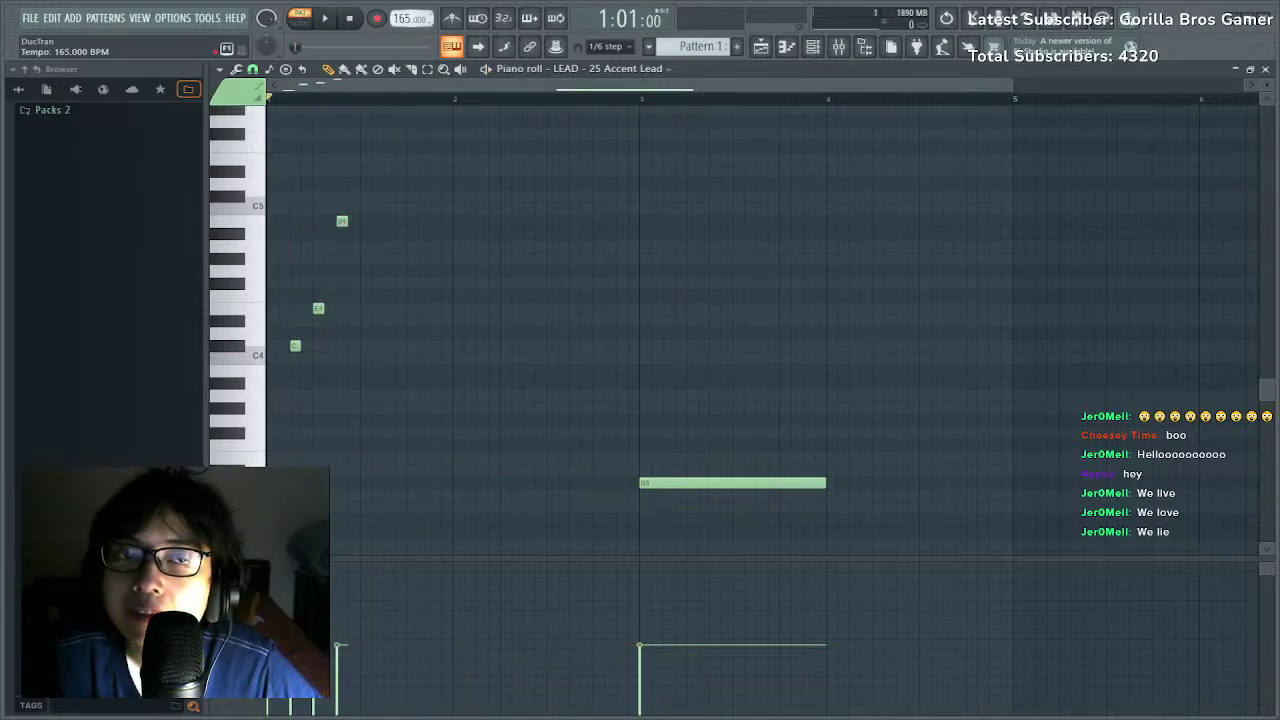
{"action": "key", "text": "space"}
{"action": "key", "text": "space"}
{"action": "scroll", "coordinate": [357, 456], "scroll_direction": "down", "scroll_amount": 3}
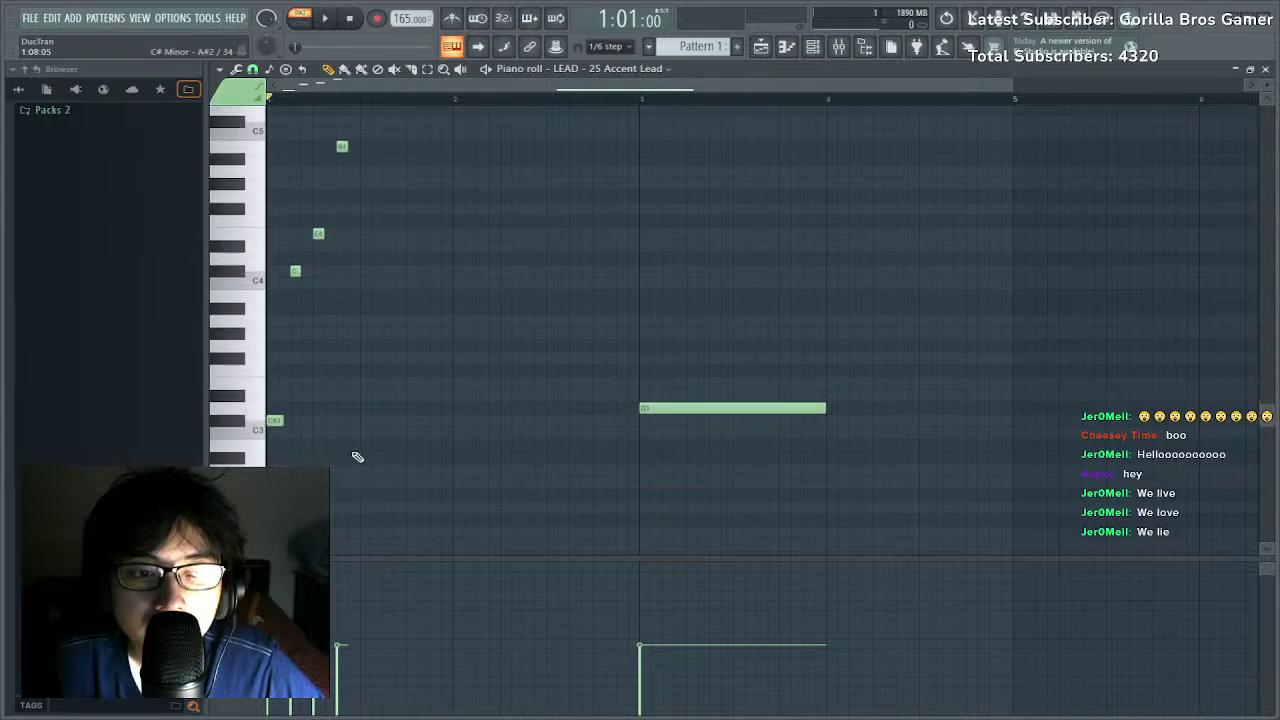
Continue bar 1 with a short E4 at step 9, a longer C#4 at step 11 and a short B2 at step 15, and audition it.
{"action": "left_click", "coordinate": [365, 233]}
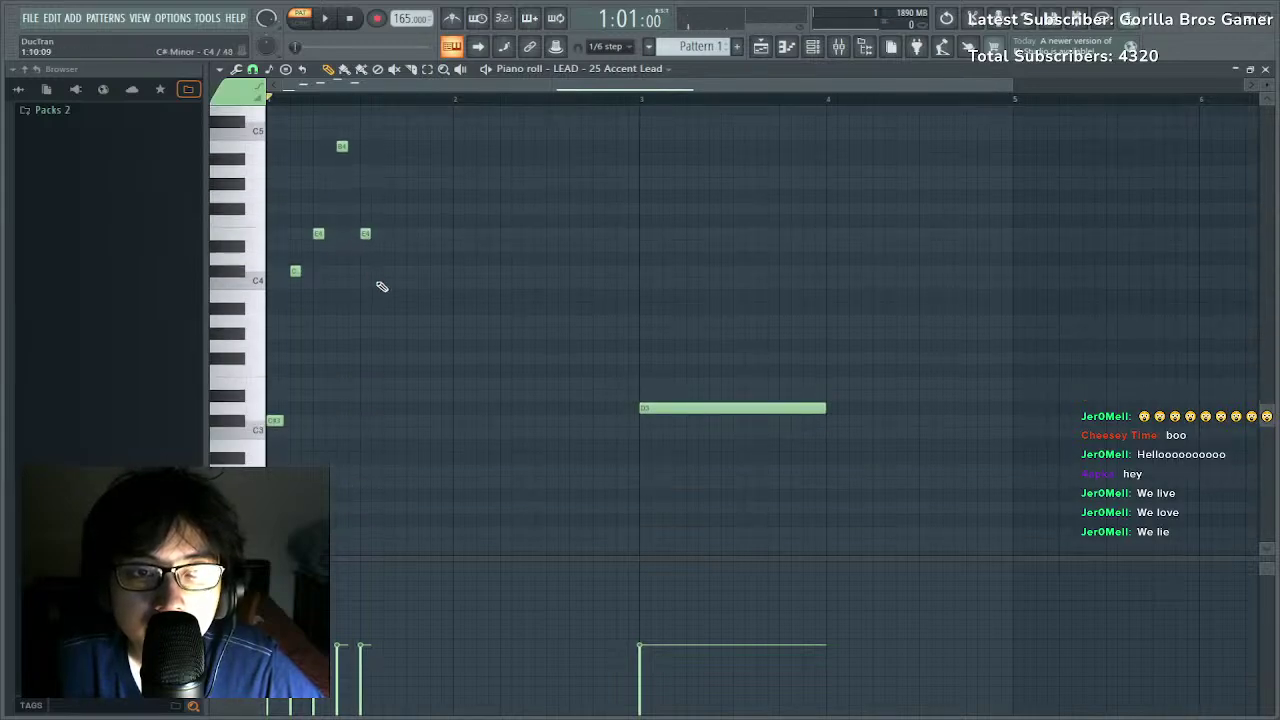
{"action": "left_click", "coordinate": [386, 271]}
{"action": "left_click_drag", "start_coordinate": [396, 271], "coordinate": [423, 271]}
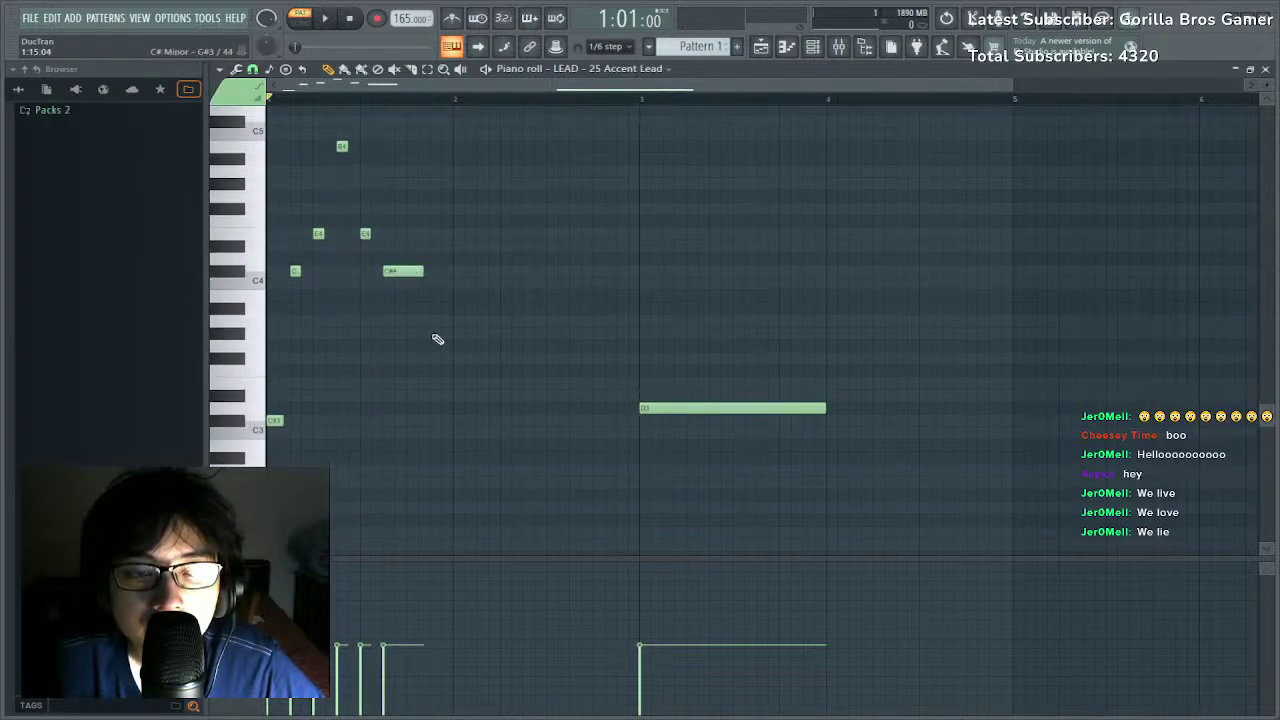
{"action": "left_click_drag", "start_coordinate": [437, 426], "coordinate": [447, 447]}
{"action": "key", "text": "space"}
{"action": "key", "text": "space"}
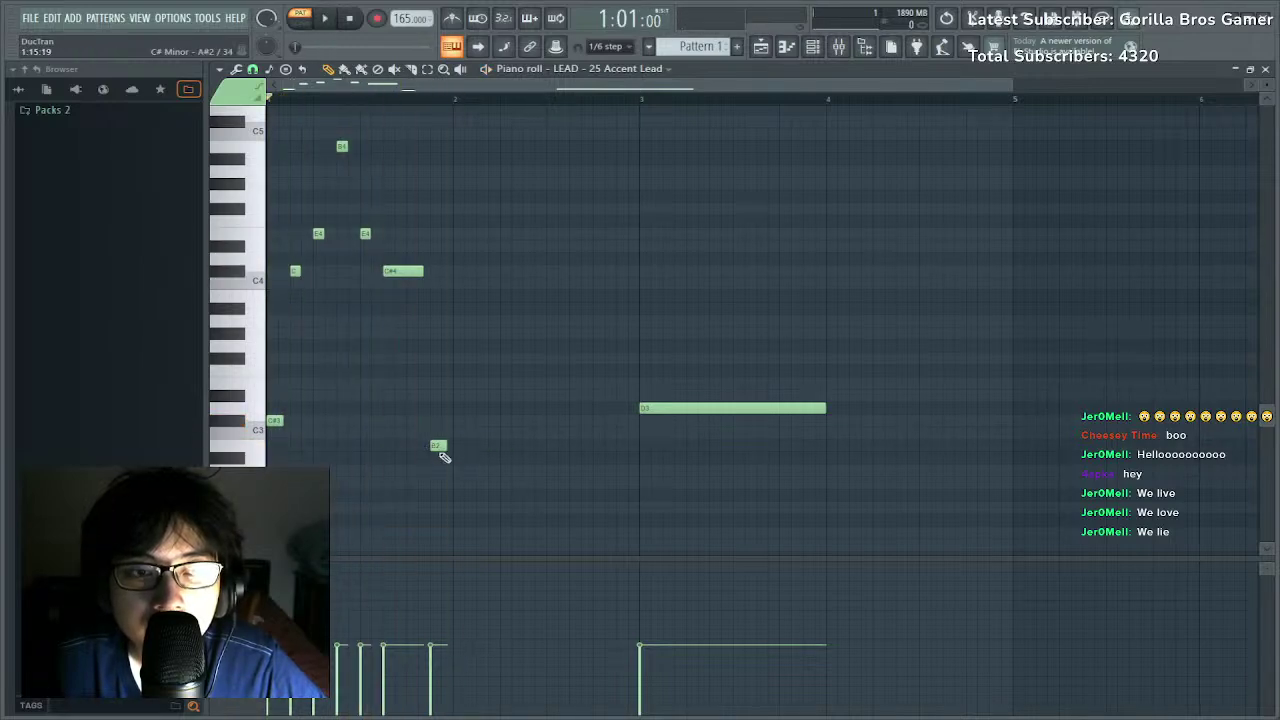
Copy the upper C#4, E4 and B4 phrase from bar 1 into bar 2 and play it.
{"action": "left_click_drag", "start_coordinate": [496, 354], "coordinate": [277, 104]}
{"action": "left_click_drag", "start_coordinate": [295, 295], "coordinate": [457, 297]}
{"action": "key", "text": "space"}
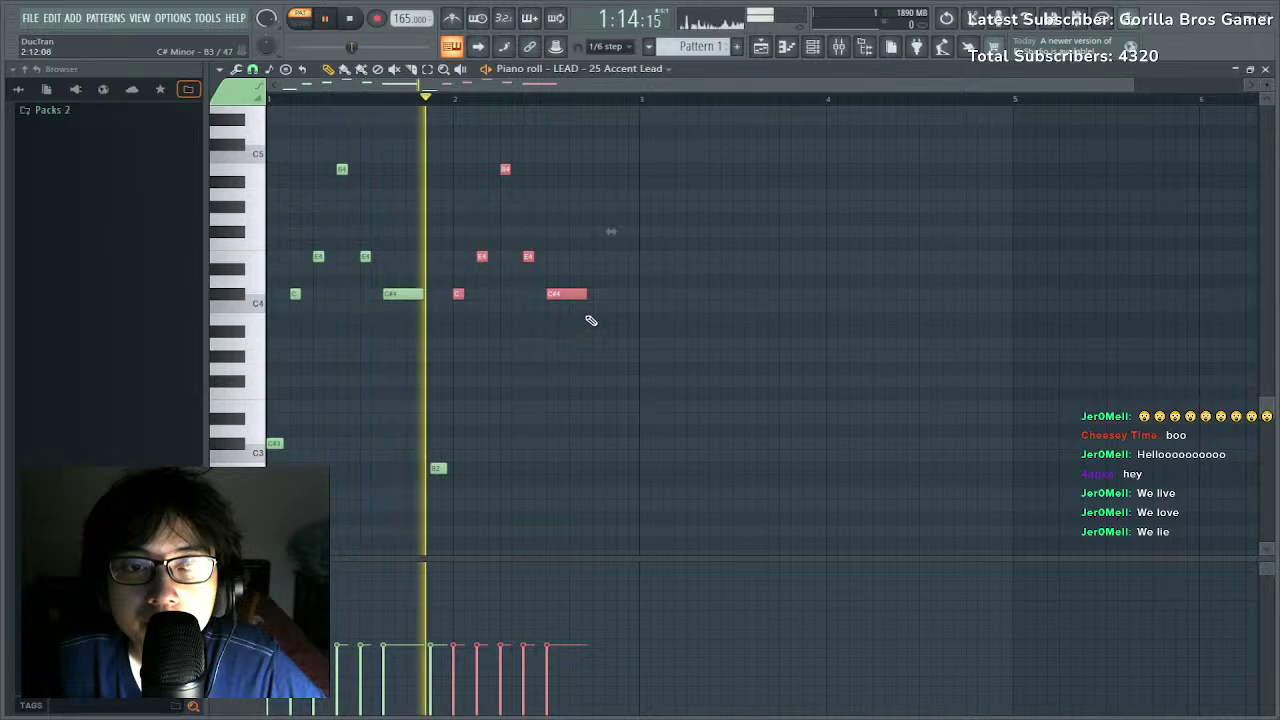
{"action": "left_click", "coordinate": [595, 307]}
{"action": "key", "text": "space"}
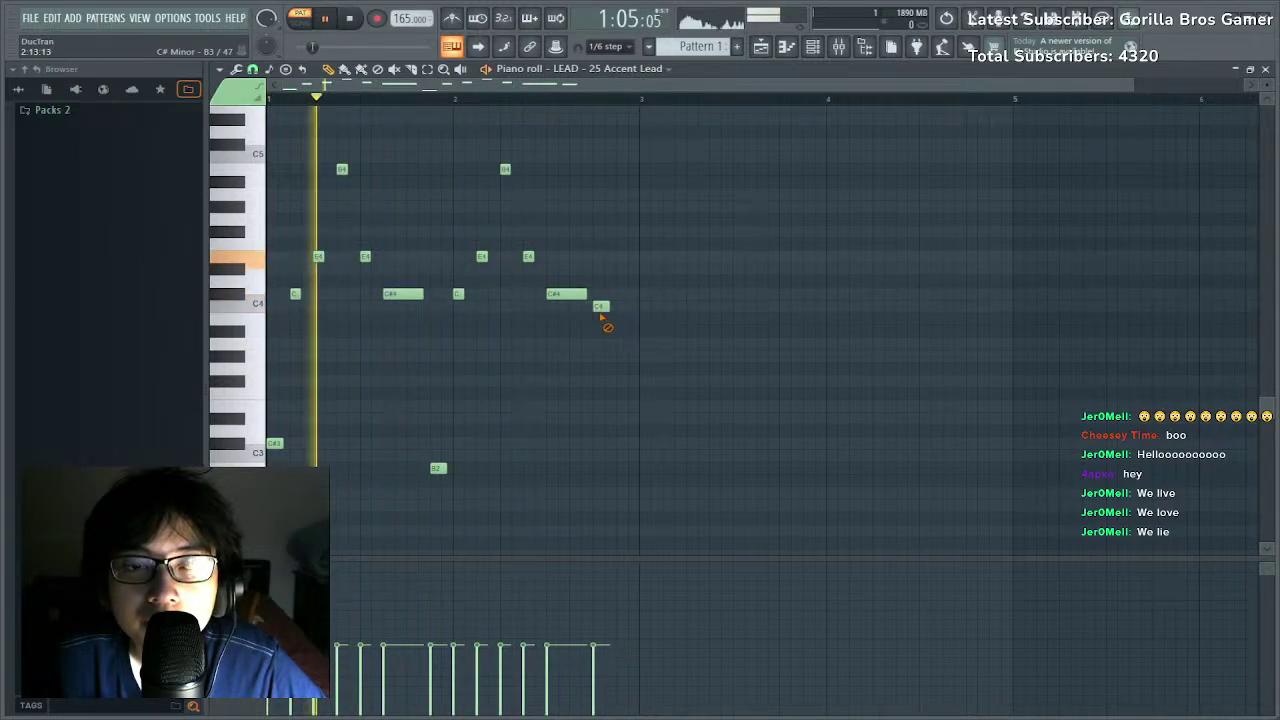
{"action": "right_click", "coordinate": [606, 310]}
Shift the B2 and the copied phrase so the B2 starts bar 2, and add a short G#3 at step 15 of bar 1.
{"action": "left_click_drag", "start_coordinate": [637, 510], "coordinate": [433, 126]}
{"action": "key", "text": "space"}
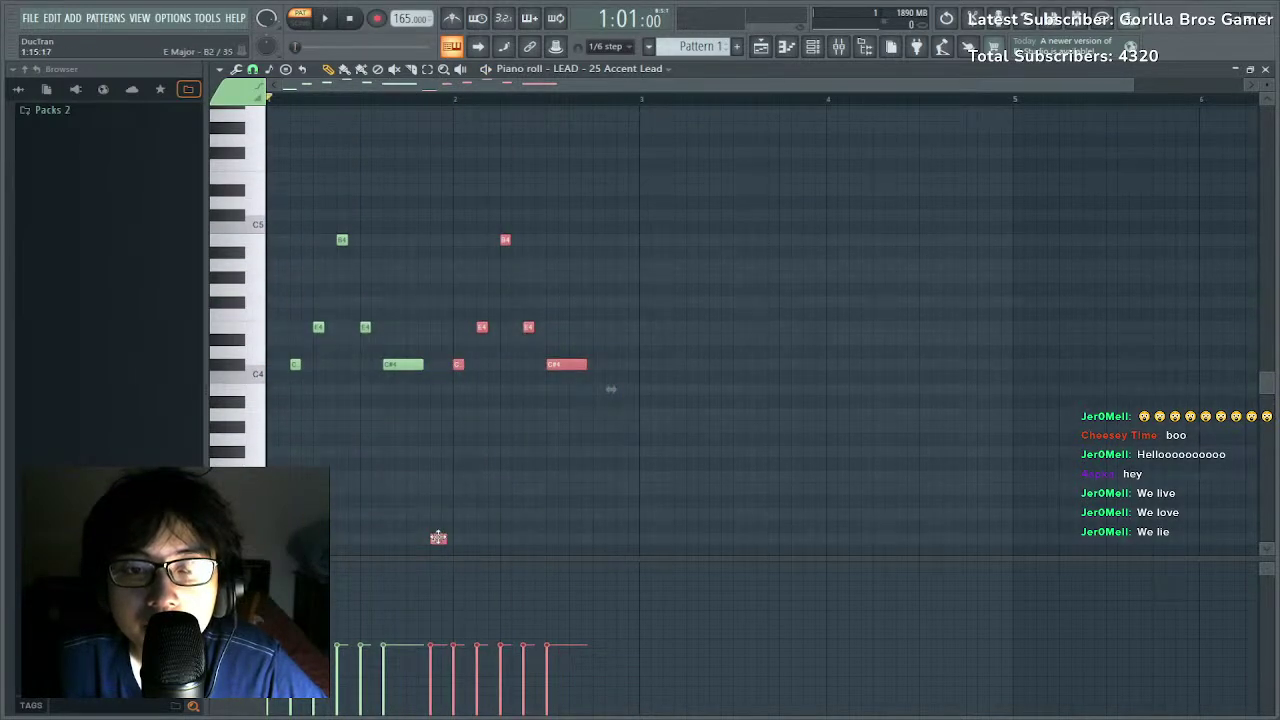
{"action": "left_click_drag", "start_coordinate": [438, 538], "coordinate": [460, 538]}
{"action": "left_click", "coordinate": [425, 438]}
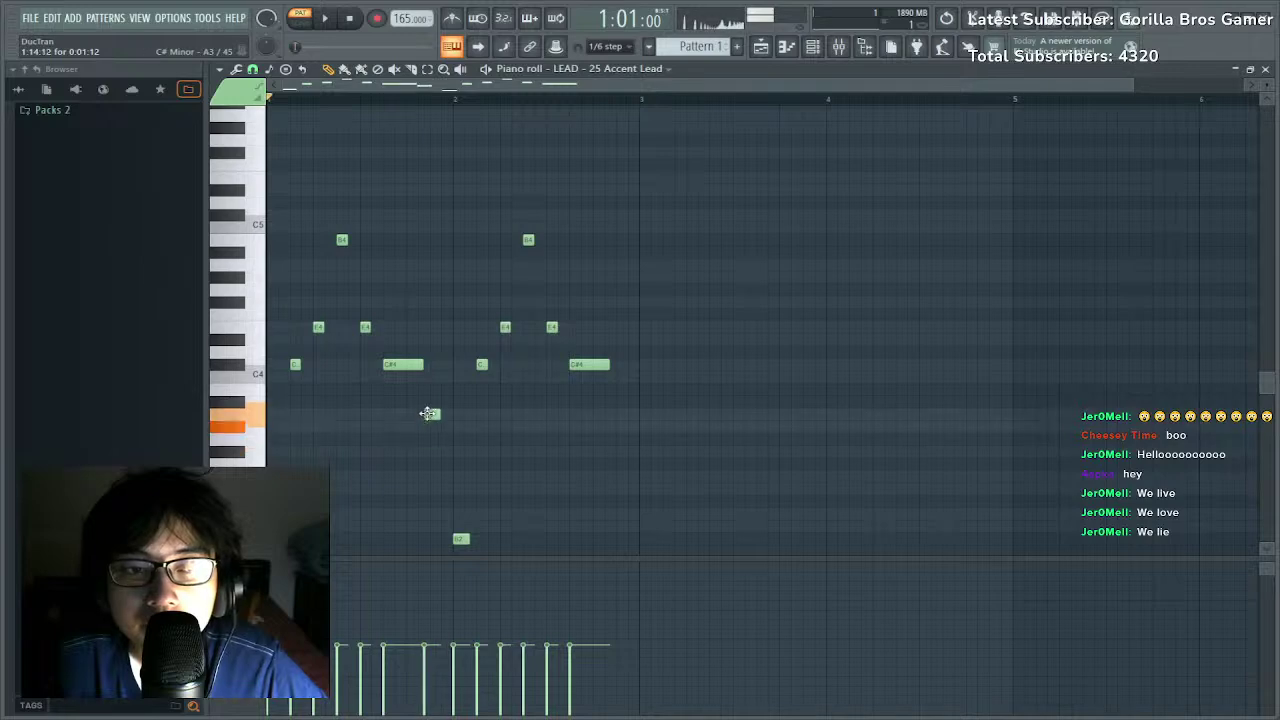
Transpose the whole melody up five semitones so it starts on F#3, and play it.
{"action": "key", "text": "ctrl+a"}
{"action": "left_click_drag", "start_coordinate": [435, 428], "coordinate": [435, 366]}
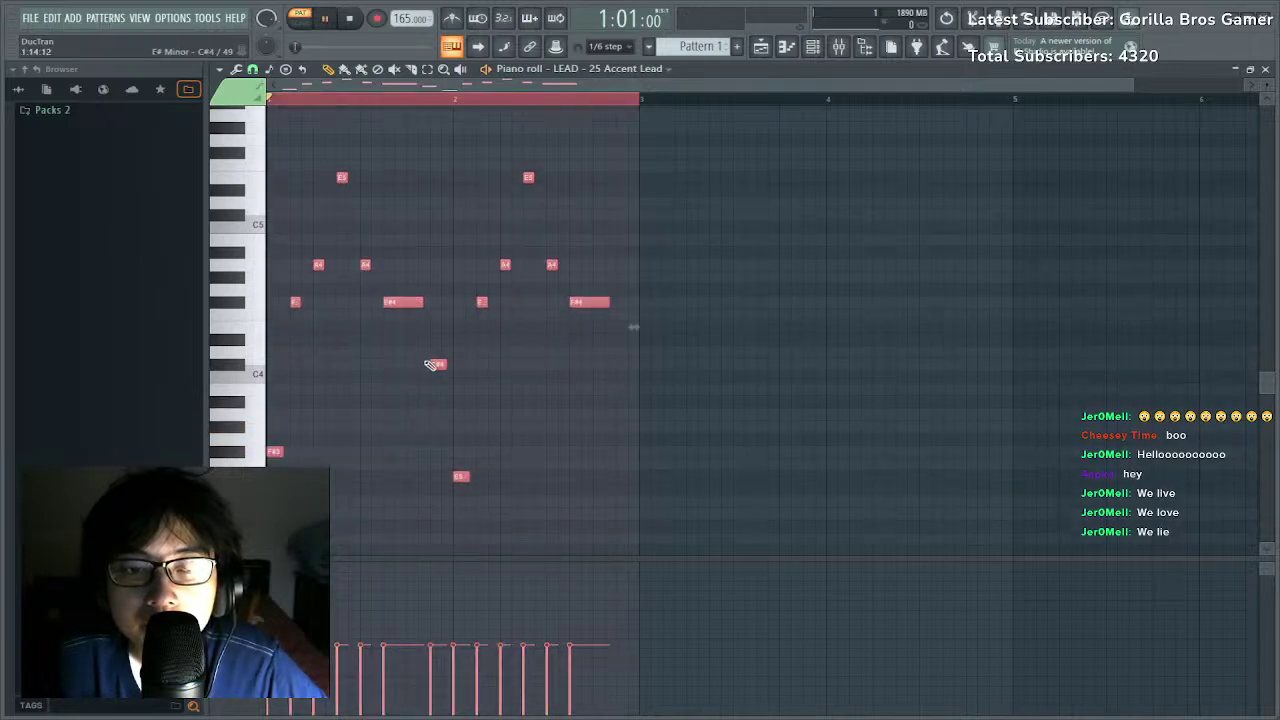
{"action": "key", "text": "space"}
Add a short C#4 at step 15 of bar 2 and a short D#3 at the start of bar 3.
{"action": "left_click", "coordinate": [582, 414]}
{"action": "right_click", "coordinate": [582, 416]}
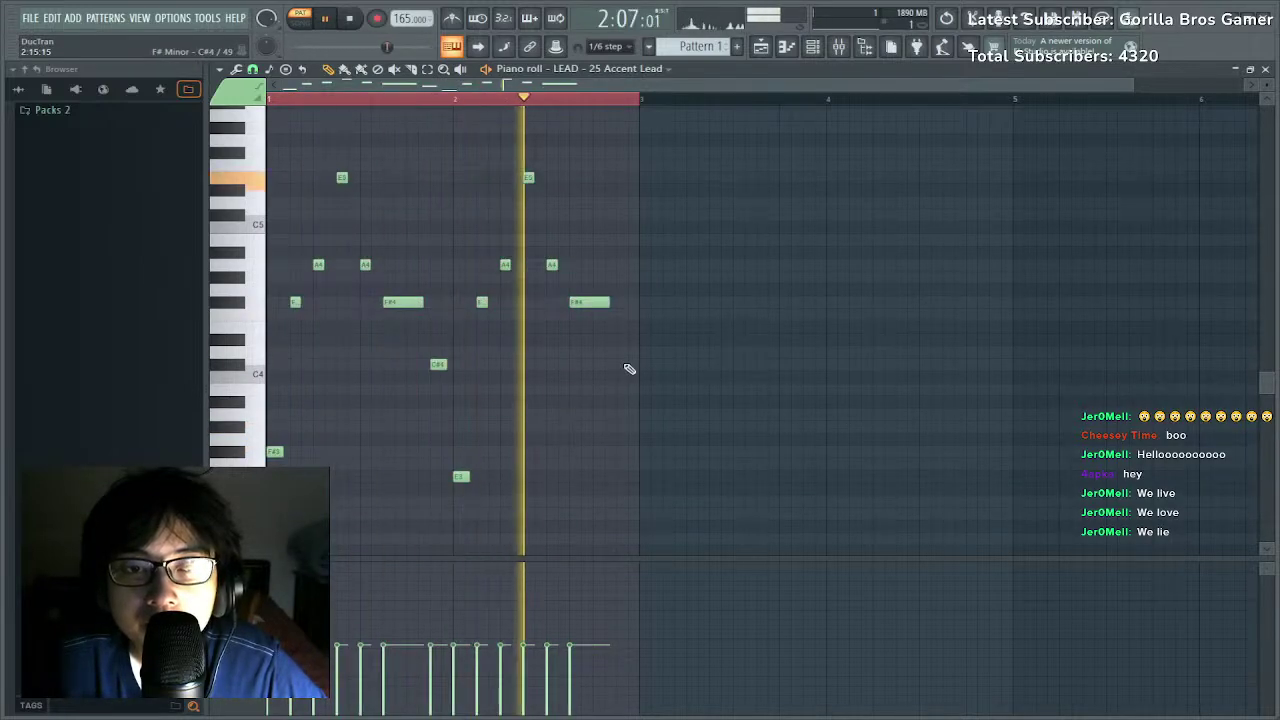
{"action": "key", "text": "space"}
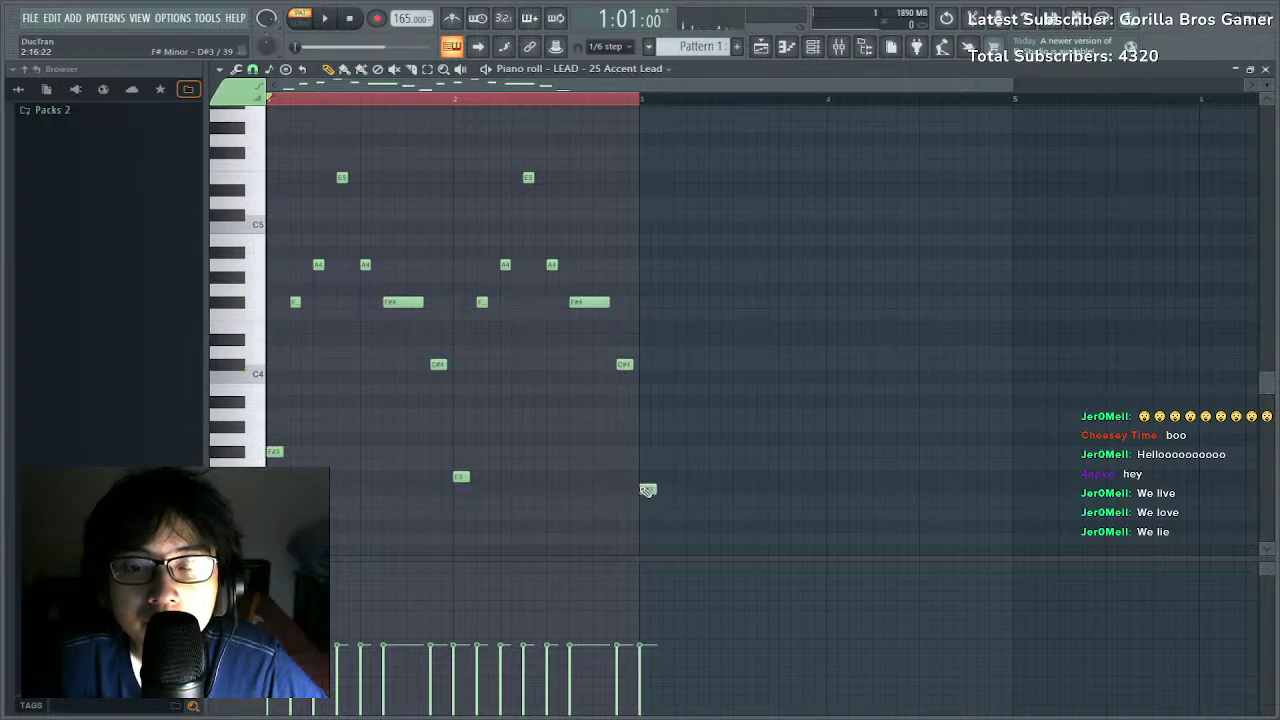
Duplicate the upper notes of bars 1 and 2 into bars 3 and 4, clear the time selection and play the melody.
{"action": "key", "text": "space"}
{"action": "left_click_drag", "start_coordinate": [676, 398], "coordinate": [208, 138]}
{"action": "key", "text": "ctrl+b"}
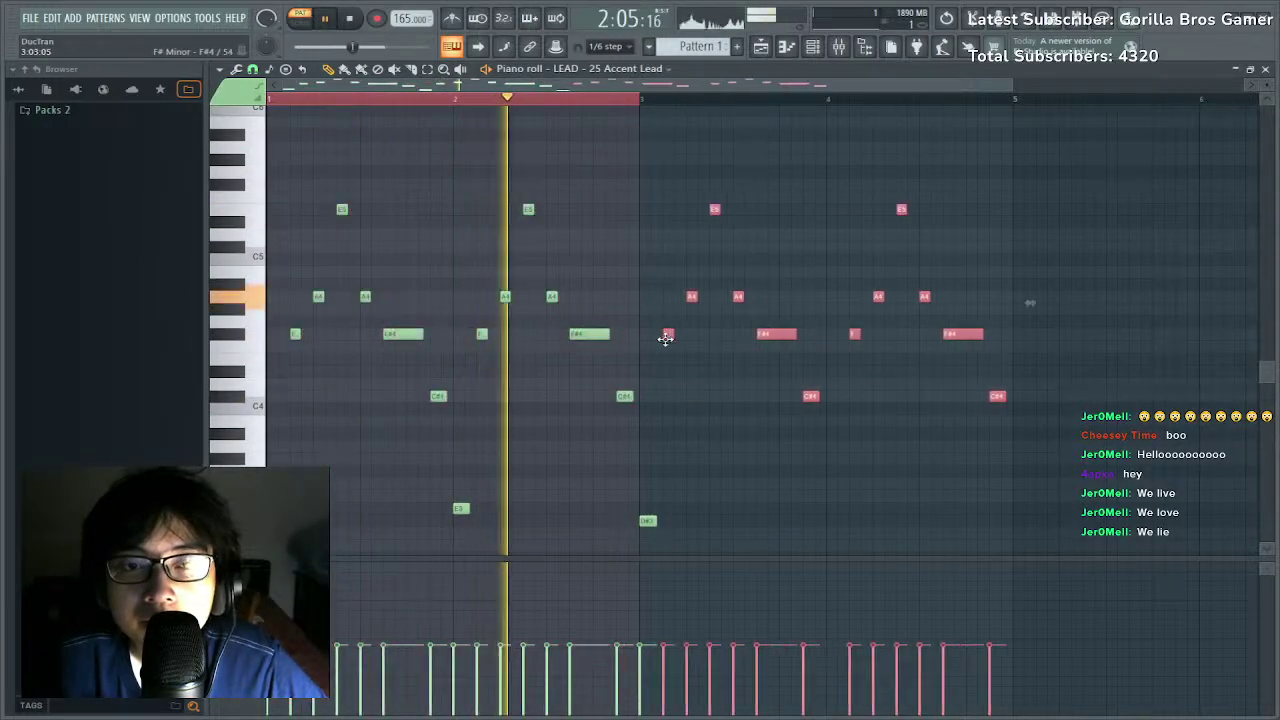
{"action": "key", "text": "space"}
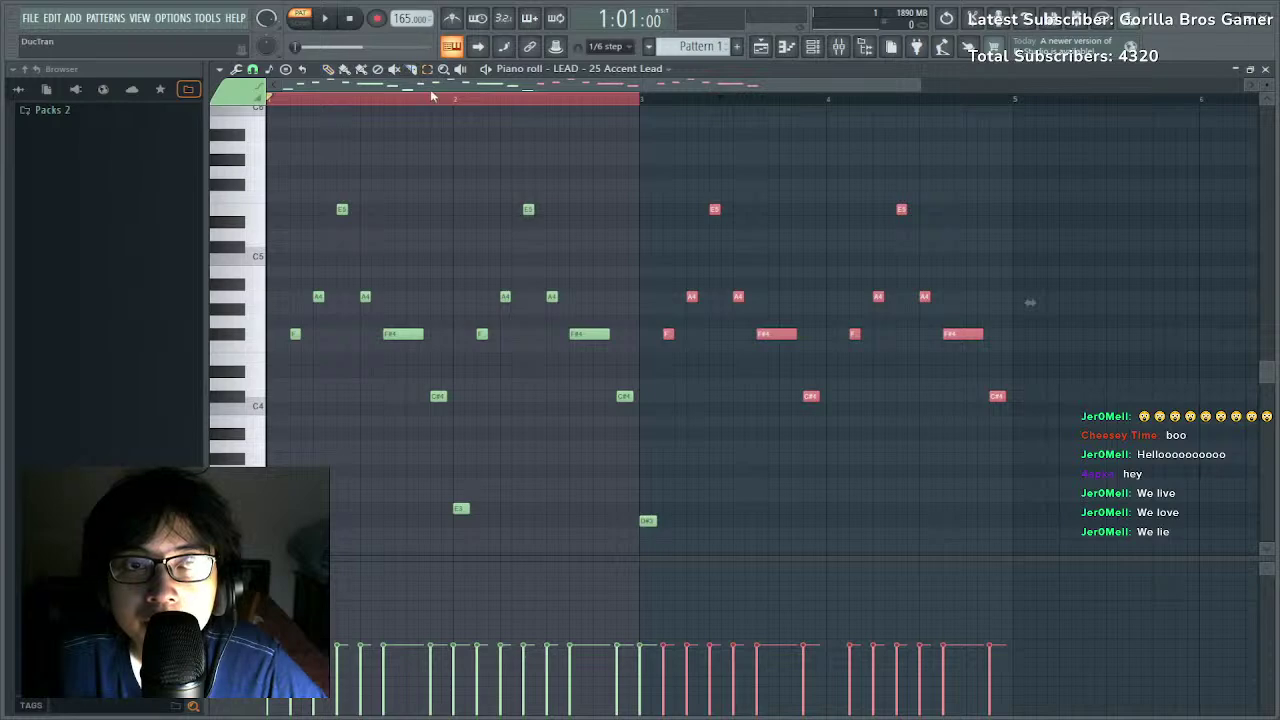
{"action": "left_click", "coordinate": [428, 97]}
{"action": "scroll", "coordinate": [643, 429], "scroll_direction": "down", "scroll_amount": 5}
{"action": "key", "text": "space"}
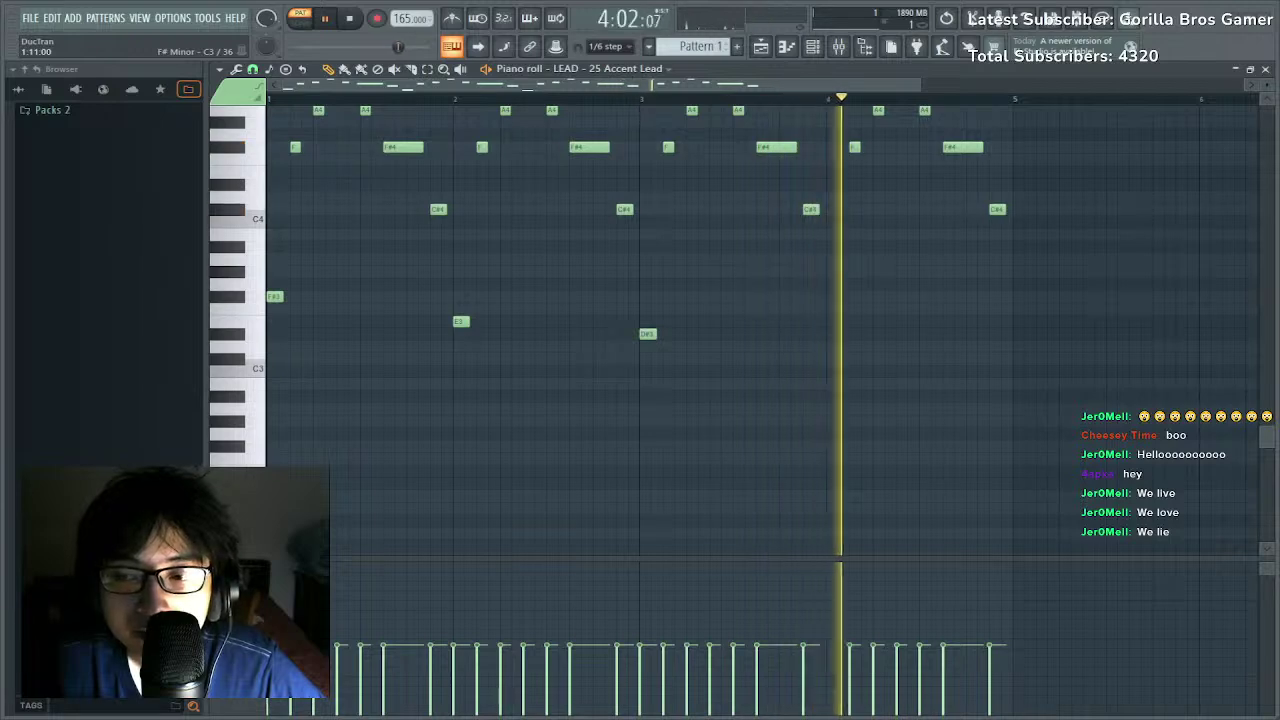
Add short bass notes in bar 4, D3 at the start and E3 at step 9, and play the melody.
{"action": "key", "text": "space"}
{"action": "left_click", "coordinate": [830, 347]}
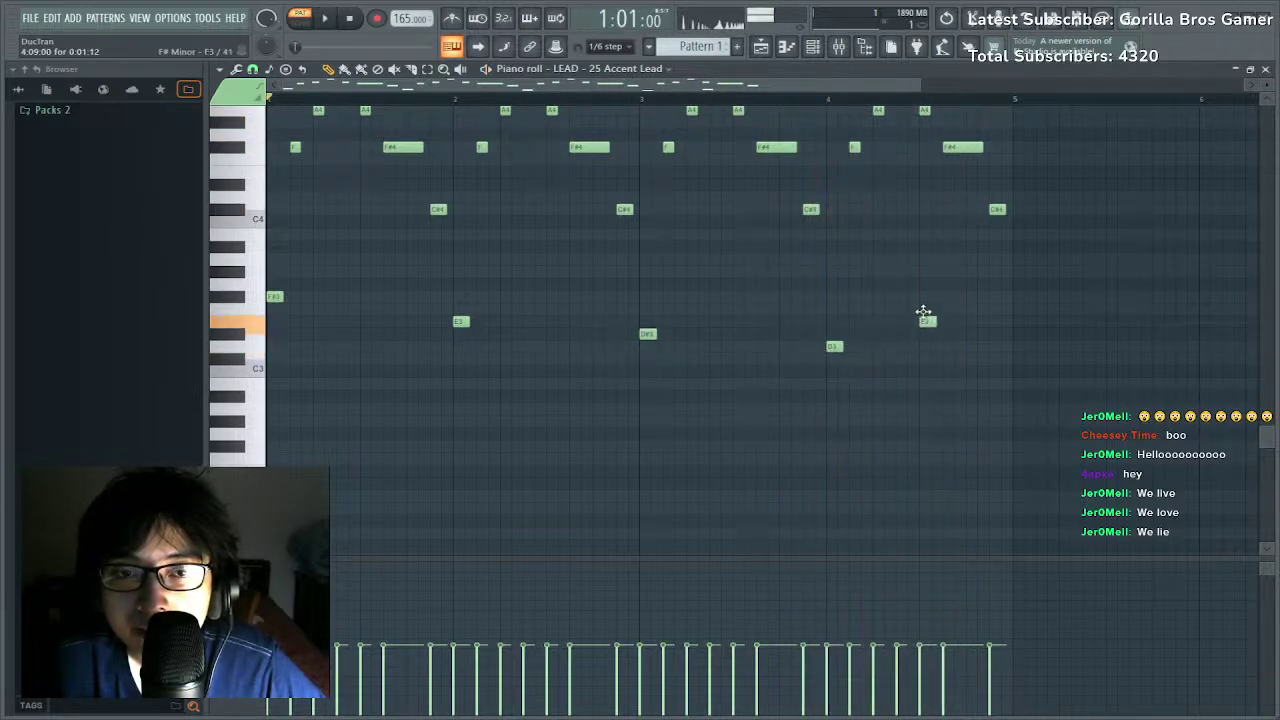
{"action": "key", "text": "space"}
Replace the A4, F#4 and C#4 ending bar 4 with a short rising A4, C#5 and A5 at steps 11, 13 and 15.
{"action": "scroll", "coordinate": [931, 329], "scroll_direction": "up", "scroll_amount": 5}
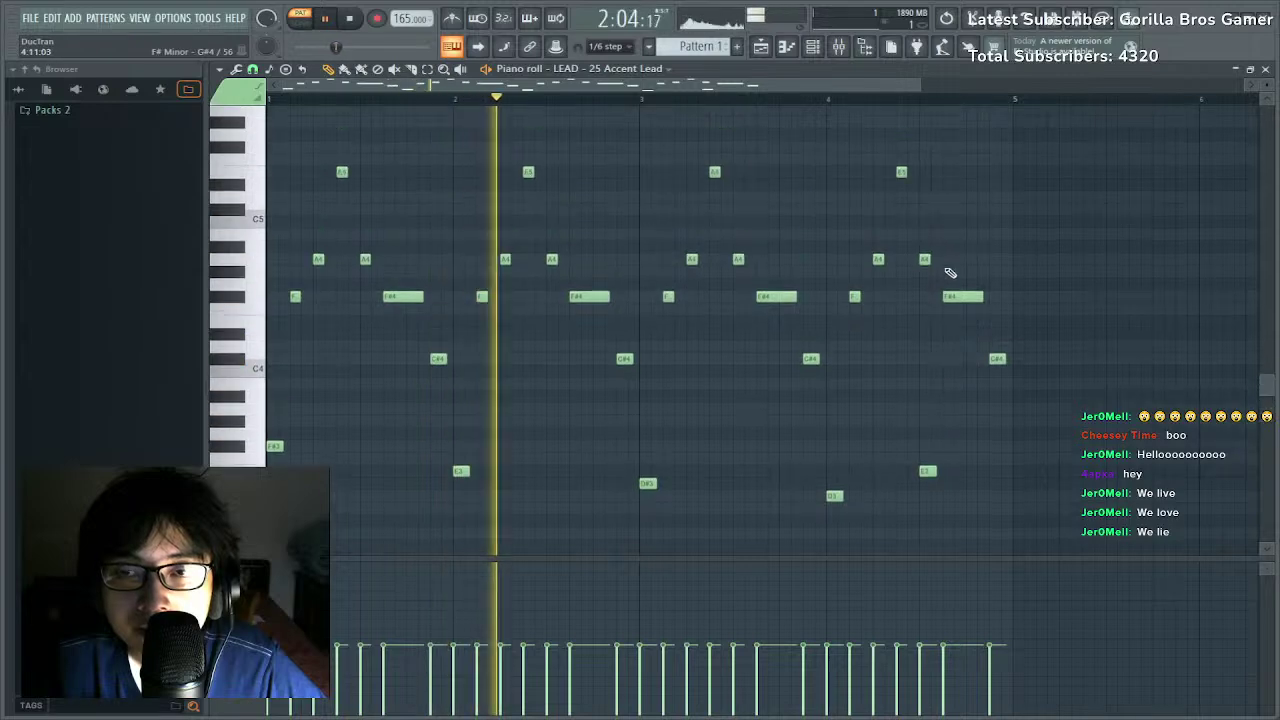
{"action": "right_click", "coordinate": [924, 259]}
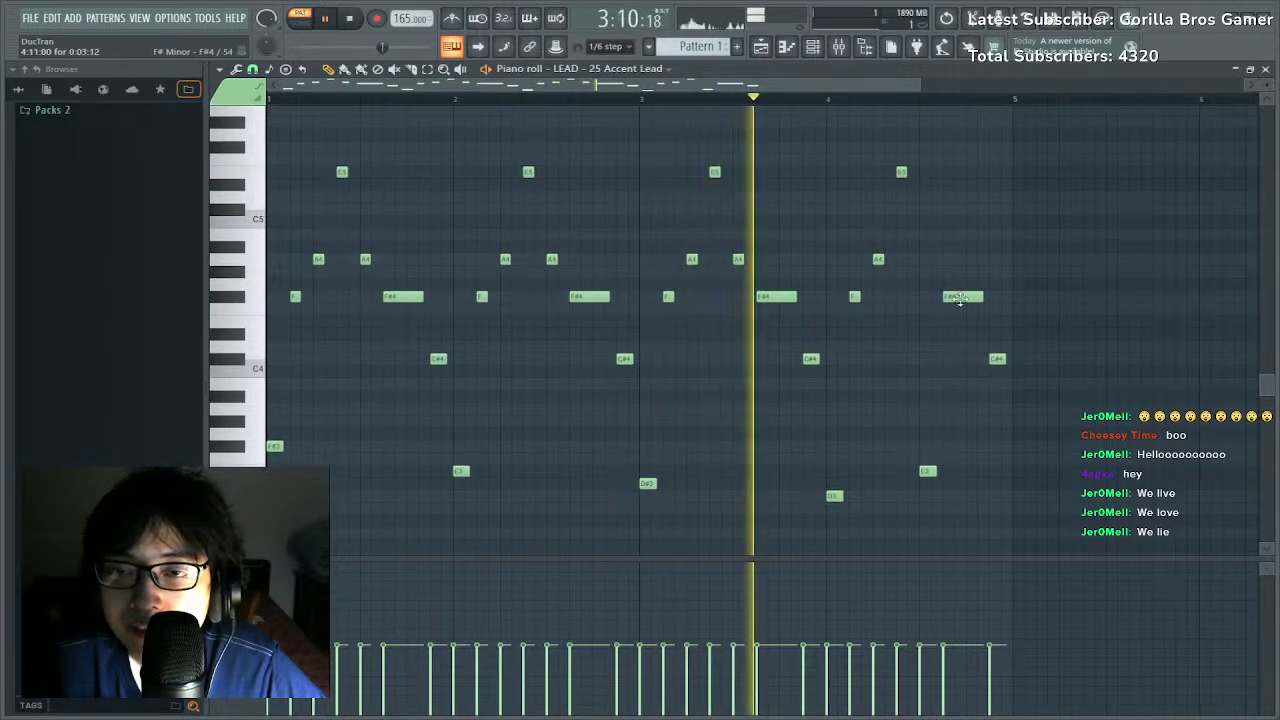
{"action": "right_click", "coordinate": [960, 298]}
{"action": "left_click", "coordinate": [948, 259]}
{"action": "key", "text": "space"}
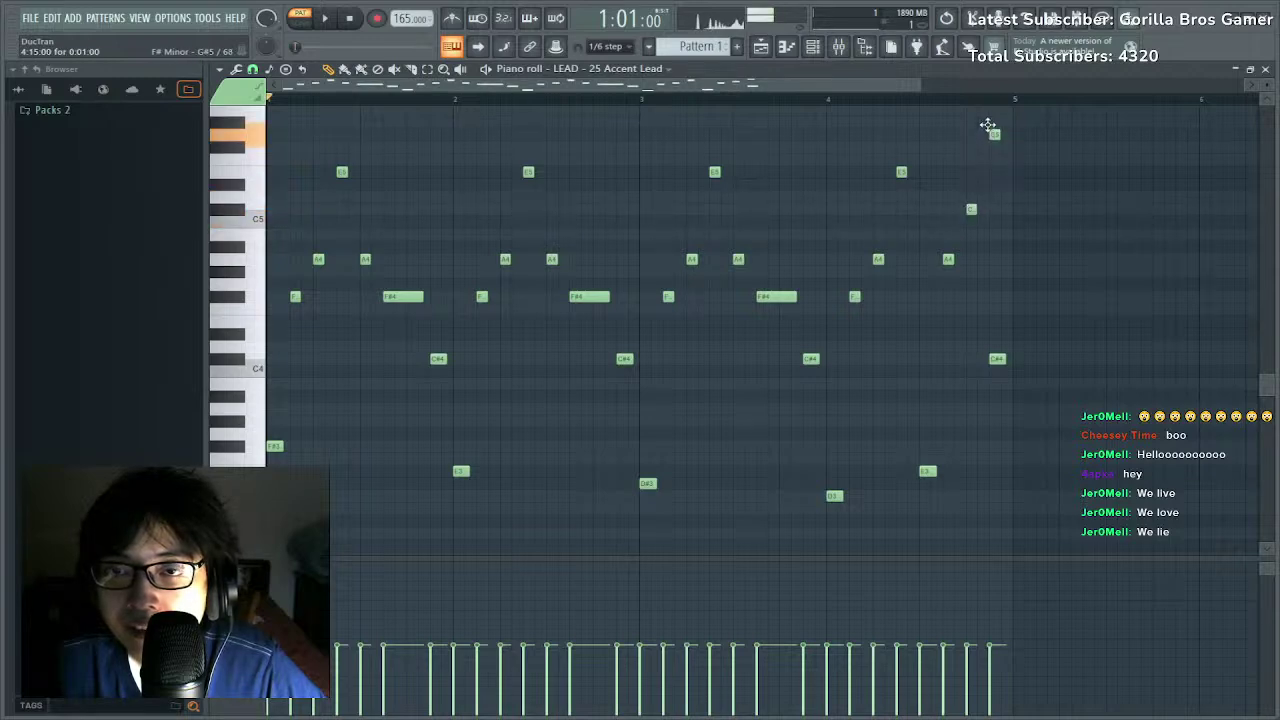
{"action": "key", "text": "space"}
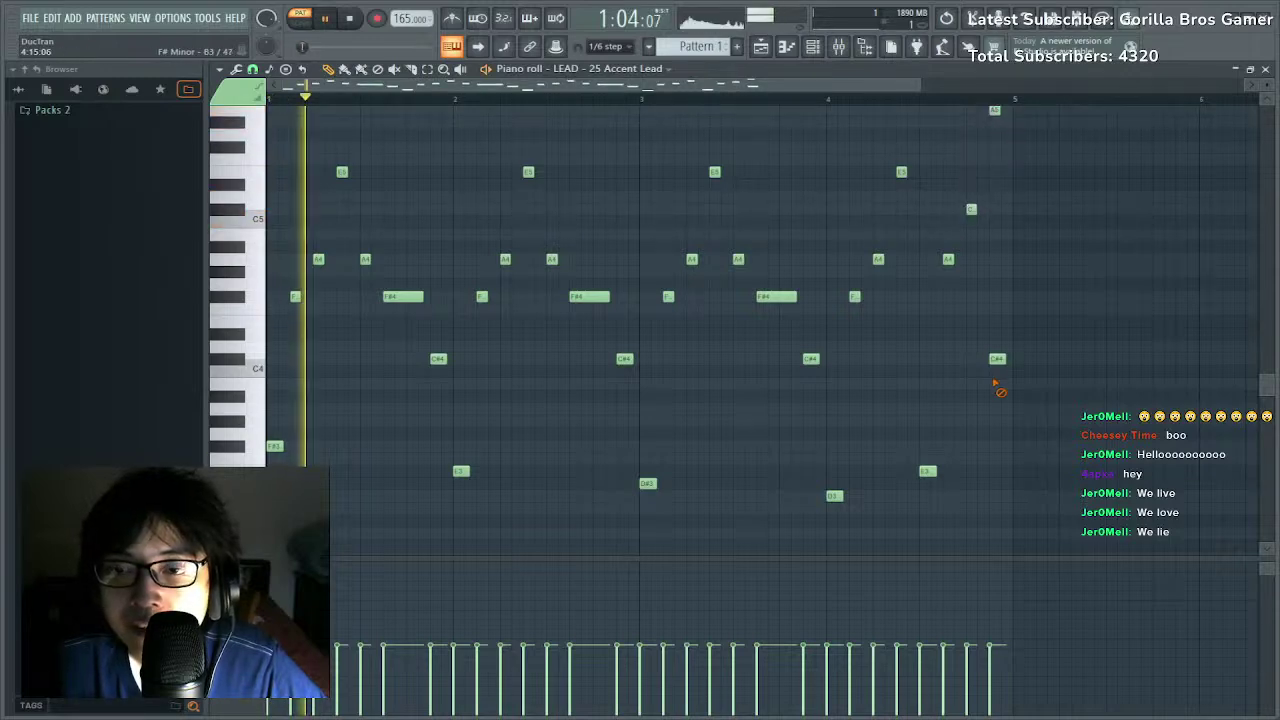
{"action": "right_click", "coordinate": [997, 358]}
Lengthen all the low bass notes and the three C#4 notes to two full steps each.
{"action": "left_click_drag", "start_coordinate": [964, 435], "coordinate": [266, 556]}
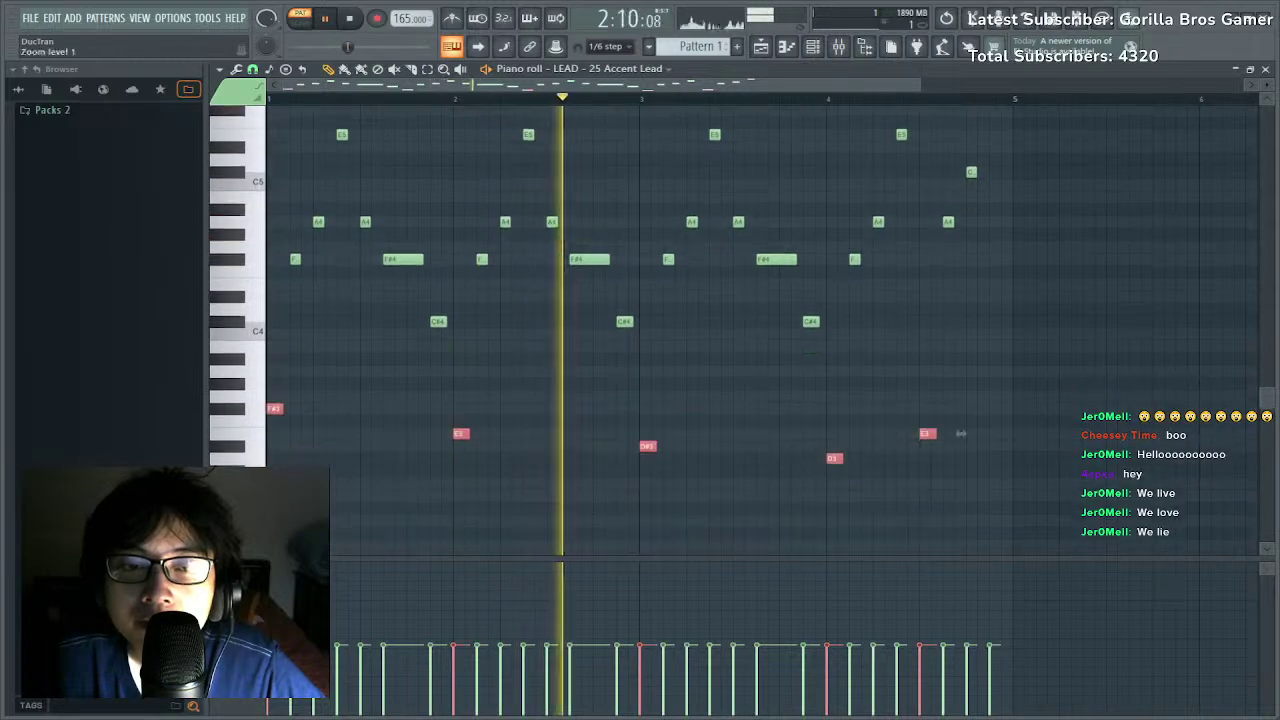
{"action": "left_click_drag", "start_coordinate": [282, 410], "coordinate": [288, 411]}
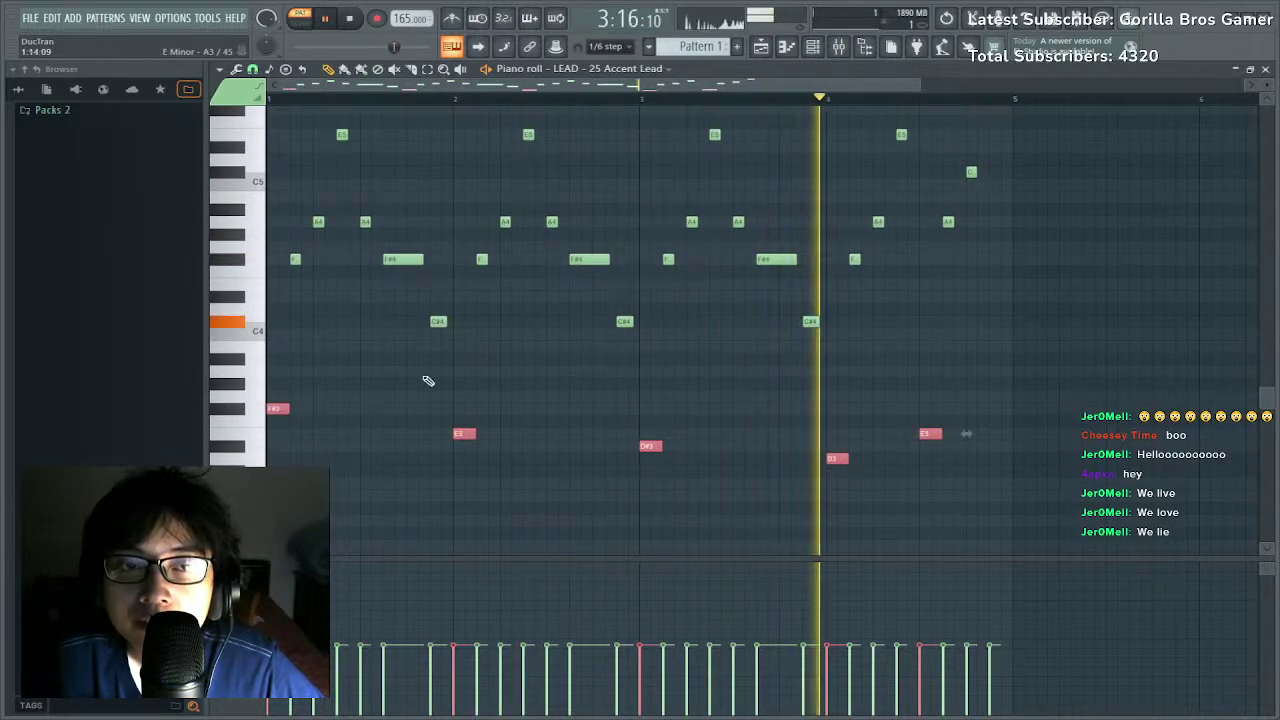
{"action": "left_click_drag", "start_coordinate": [420, 293], "coordinate": [812, 353]}
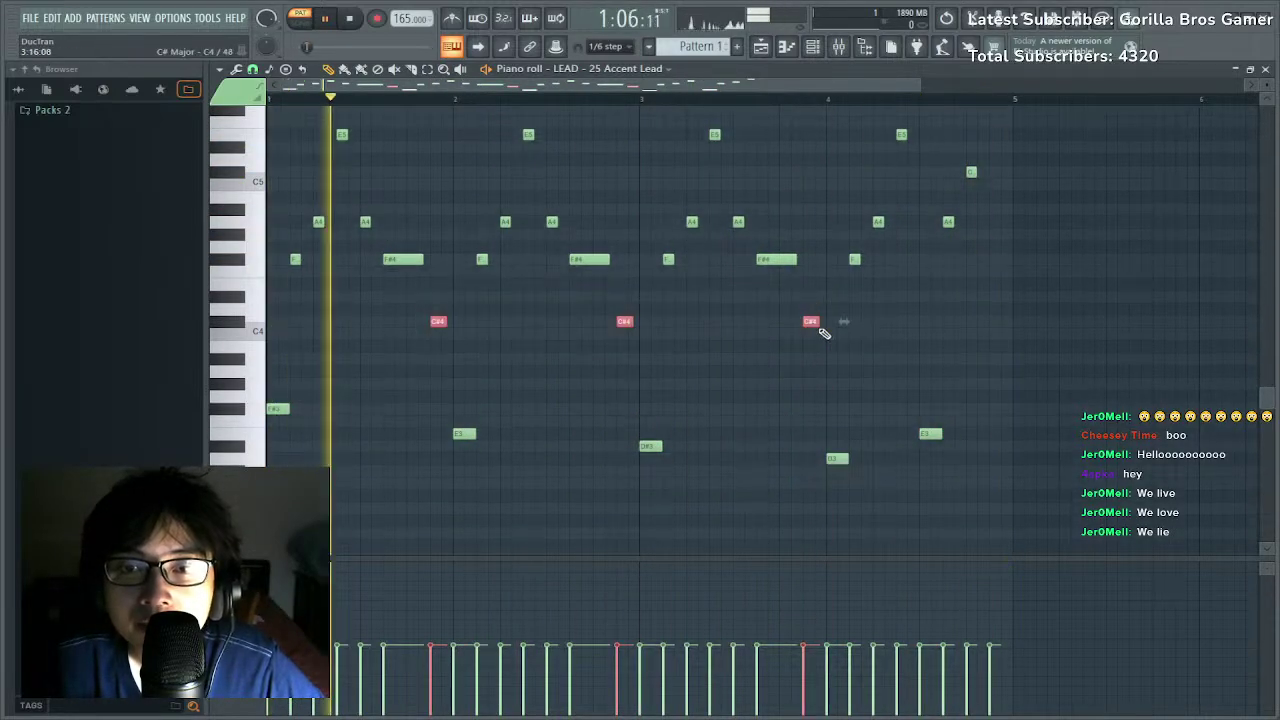
{"action": "scroll", "coordinate": [800, 310], "scroll_direction": "up", "scroll_amount": 1}
Extend the three long F#4 notes in bars 1 to 3 so each reaches the following C#4.
{"action": "left_click", "coordinate": [786, 298], "text": "ctrl"}
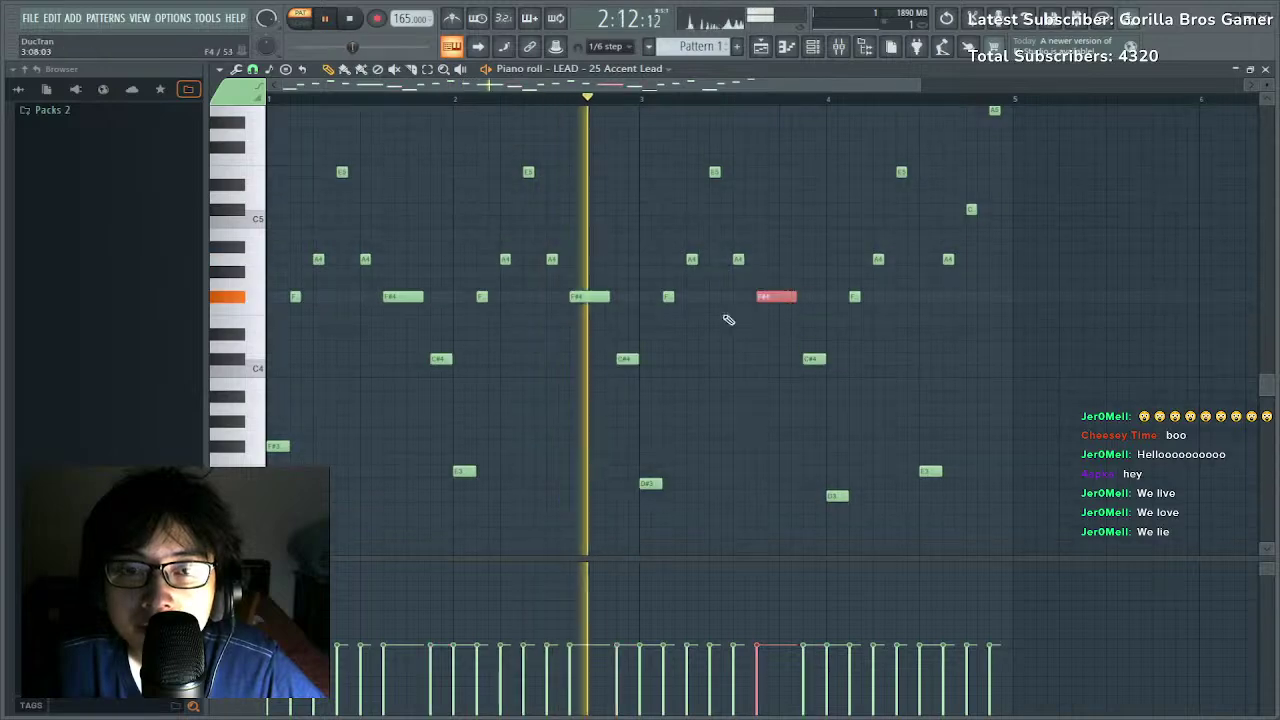
{"action": "left_click", "coordinate": [590, 297], "text": "ctrl+shift"}
{"action": "left_click", "coordinate": [405, 297], "text": "ctrl+shift"}
{"action": "left_click_drag", "start_coordinate": [422, 300], "coordinate": [428, 300]}
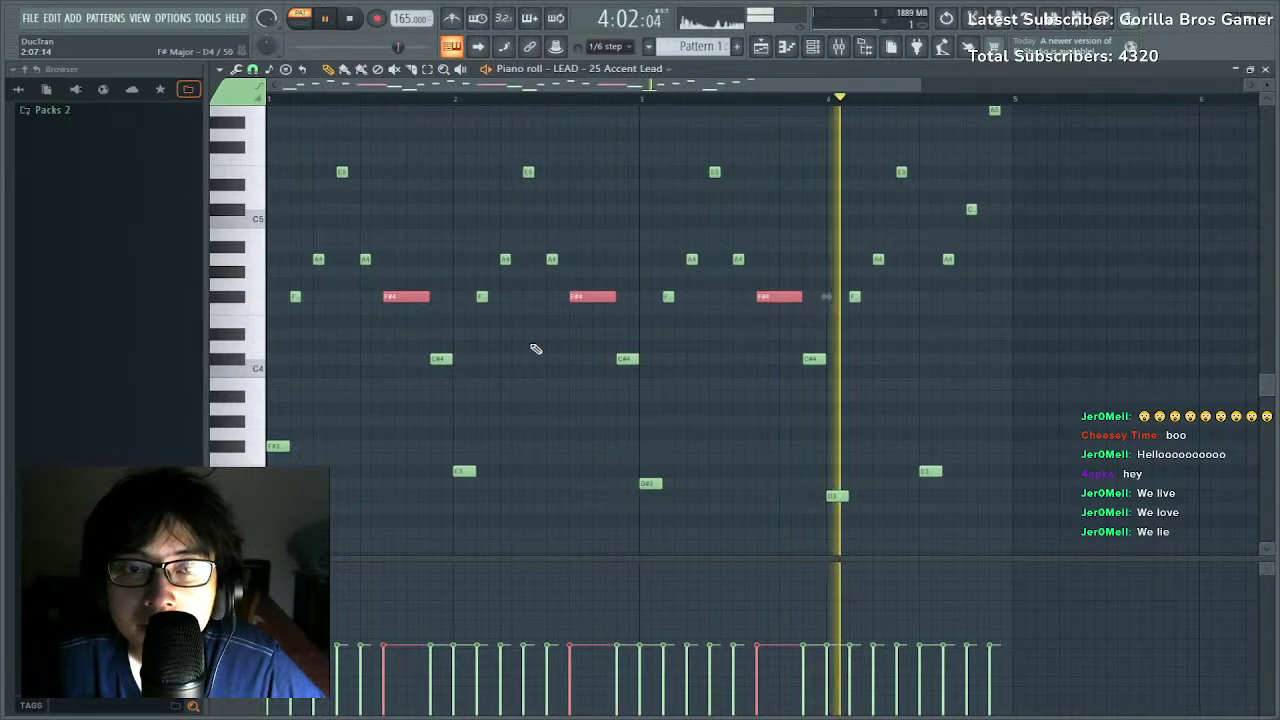
Transpose the whole melody up two semitones so it starts on G#3, and clear the note selection.
{"action": "scroll", "coordinate": [700, 360], "scroll_direction": "up", "scroll_amount": 1}
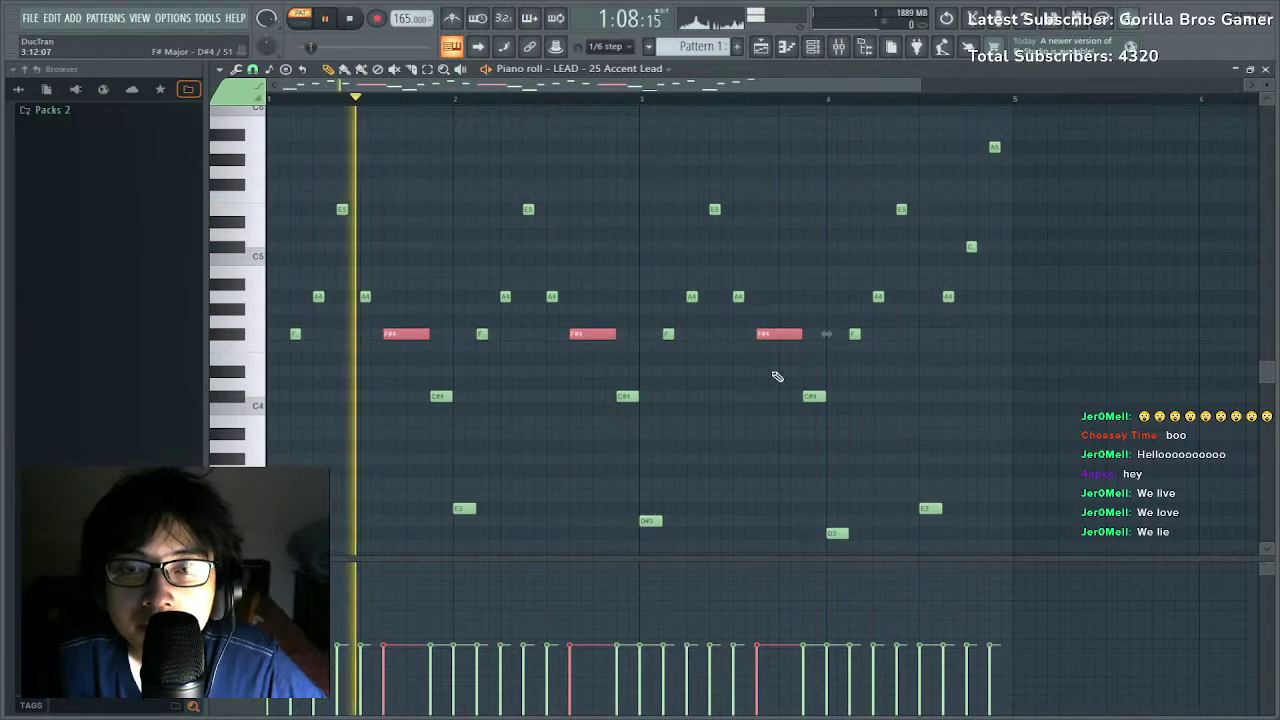
{"action": "key", "text": "ctrl+a"}
{"action": "scroll", "coordinate": [790, 330], "scroll_direction": "down", "scroll_amount": 2}
{"action": "key", "text": "shift+Up"}
{"action": "key", "text": "shift+Up"}
{"action": "key", "text": "ctrl+d"}
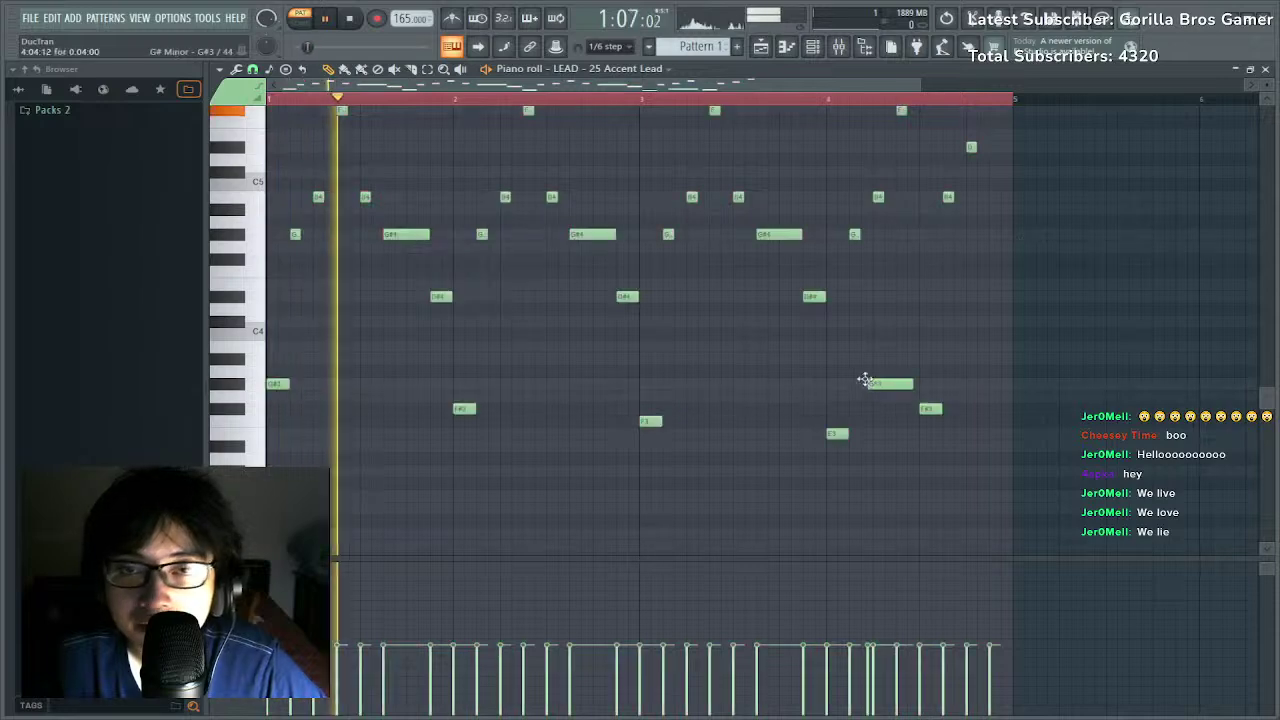
Load Fruity delay bank with the Classic ping pong preset on mixer Insert 1 and adjust its feedback volume during playback.
{"action": "left_click", "coordinate": [812, 48]}
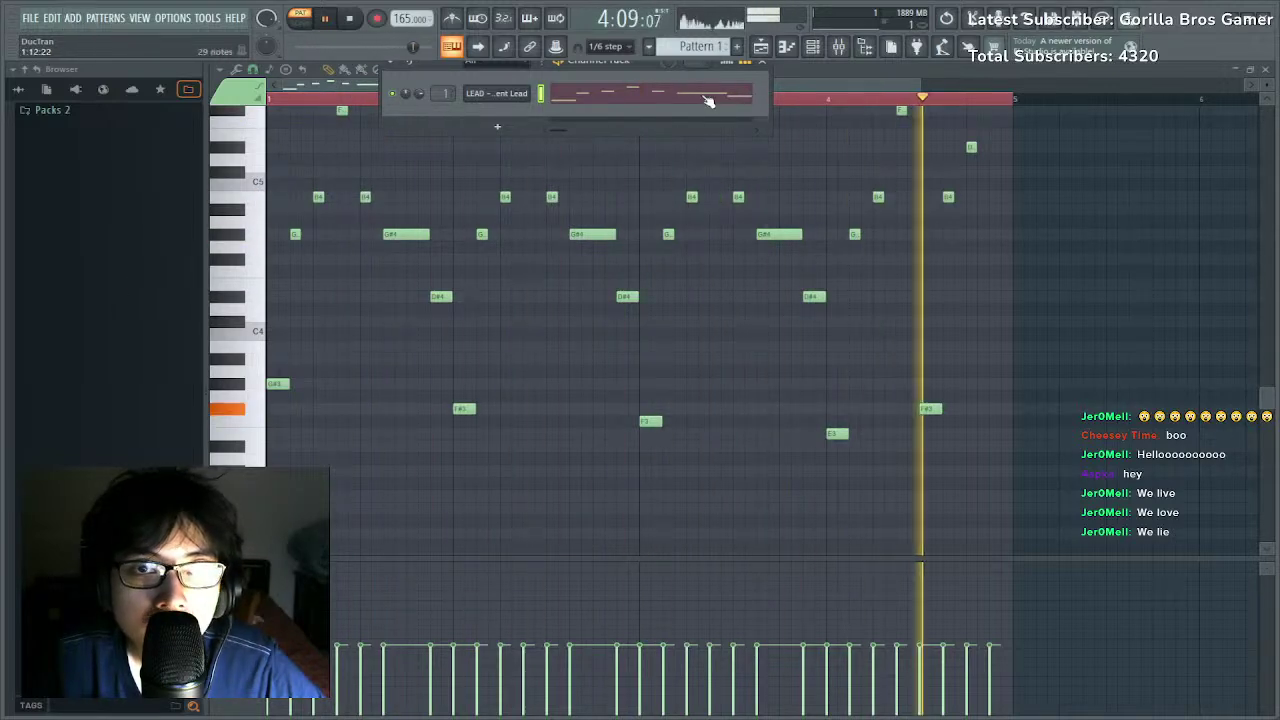
{"action": "key", "text": "space"}
{"action": "key", "text": "F9"}
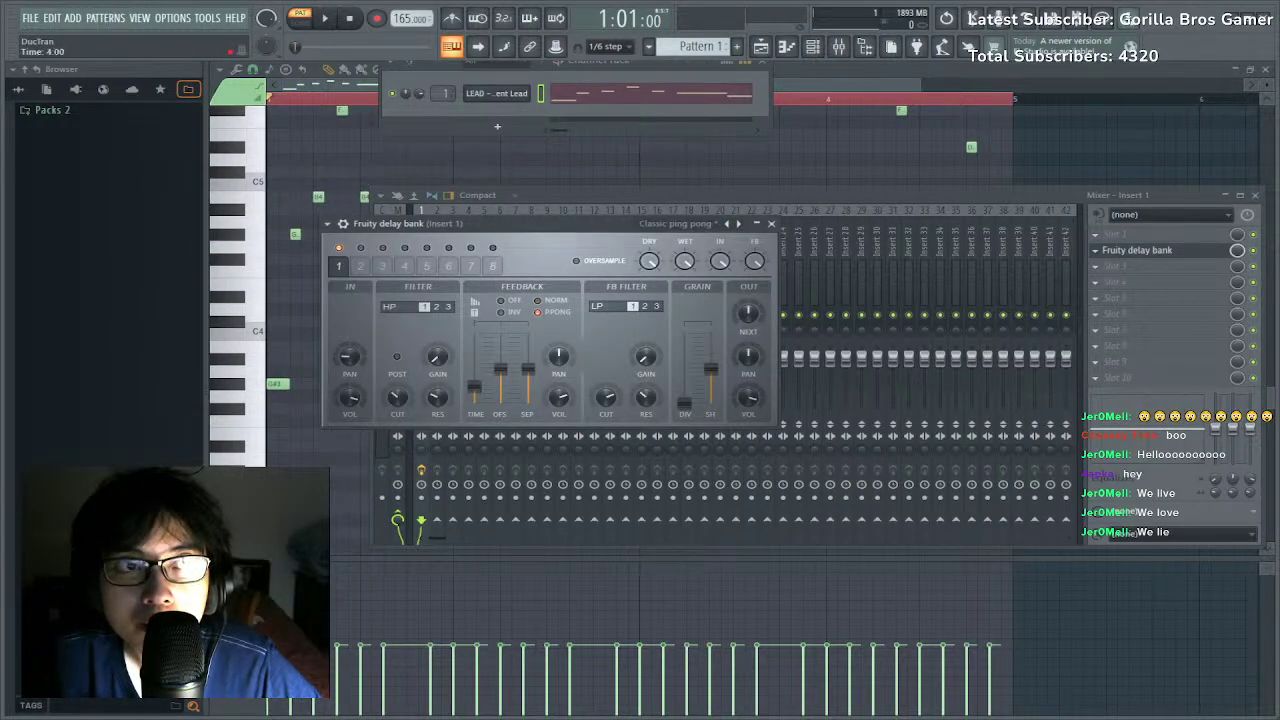
{"action": "key", "text": "space"}
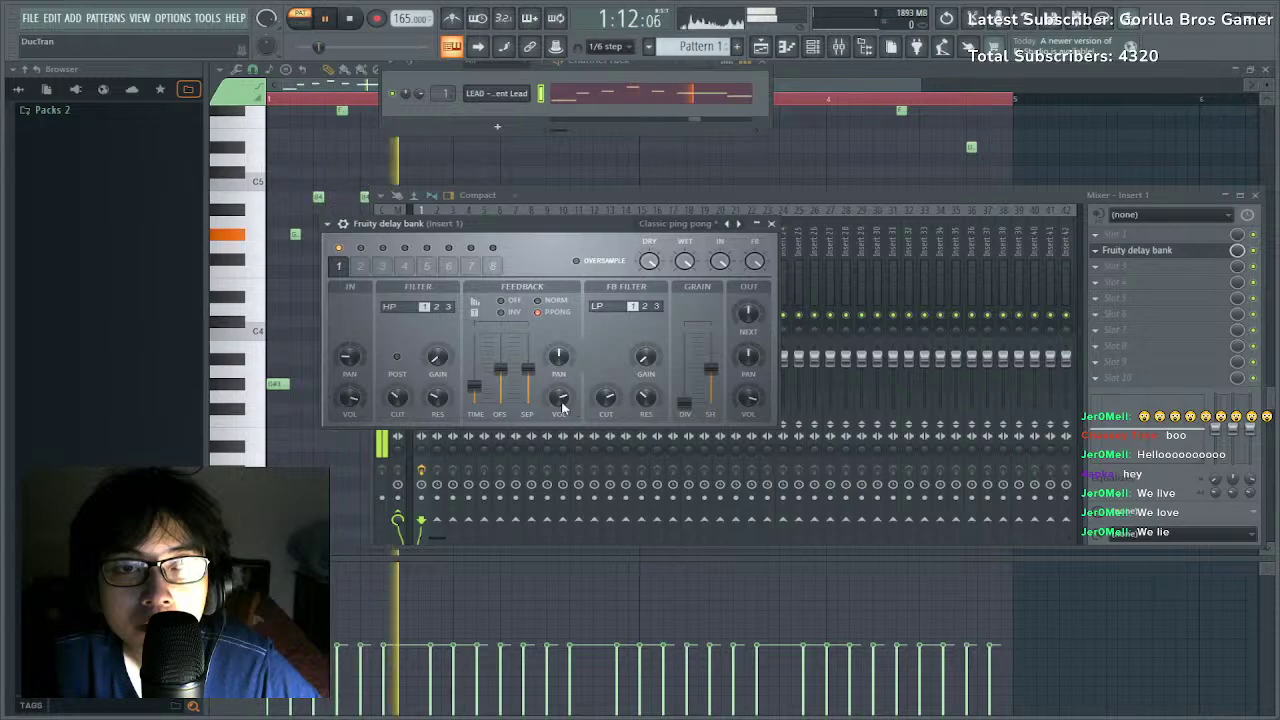
{"action": "left_click_drag", "start_coordinate": [566, 406], "coordinate": [566, 401]}
Load kHs Reverb into effect slot 4 of Insert 1 and audition the lead with it.
{"action": "left_click", "coordinate": [1126, 281]}
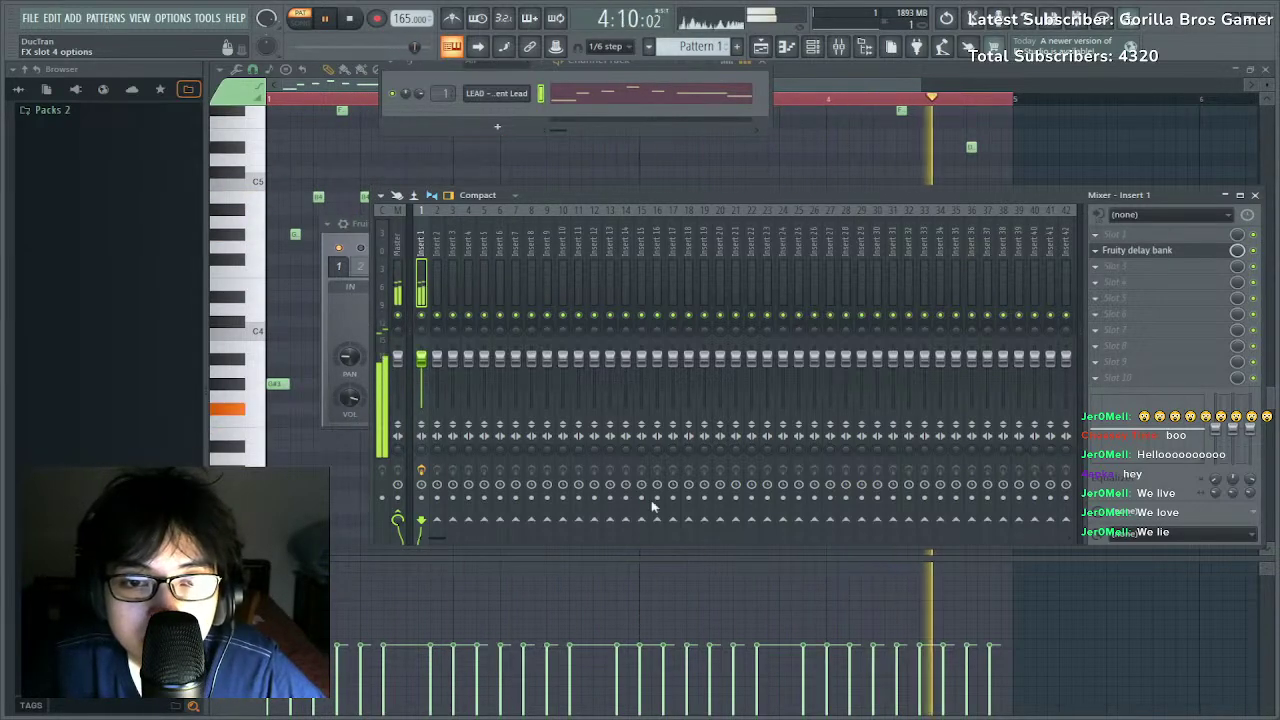
{"action": "left_click", "coordinate": [686, 461]}
{"action": "key", "text": "space"}
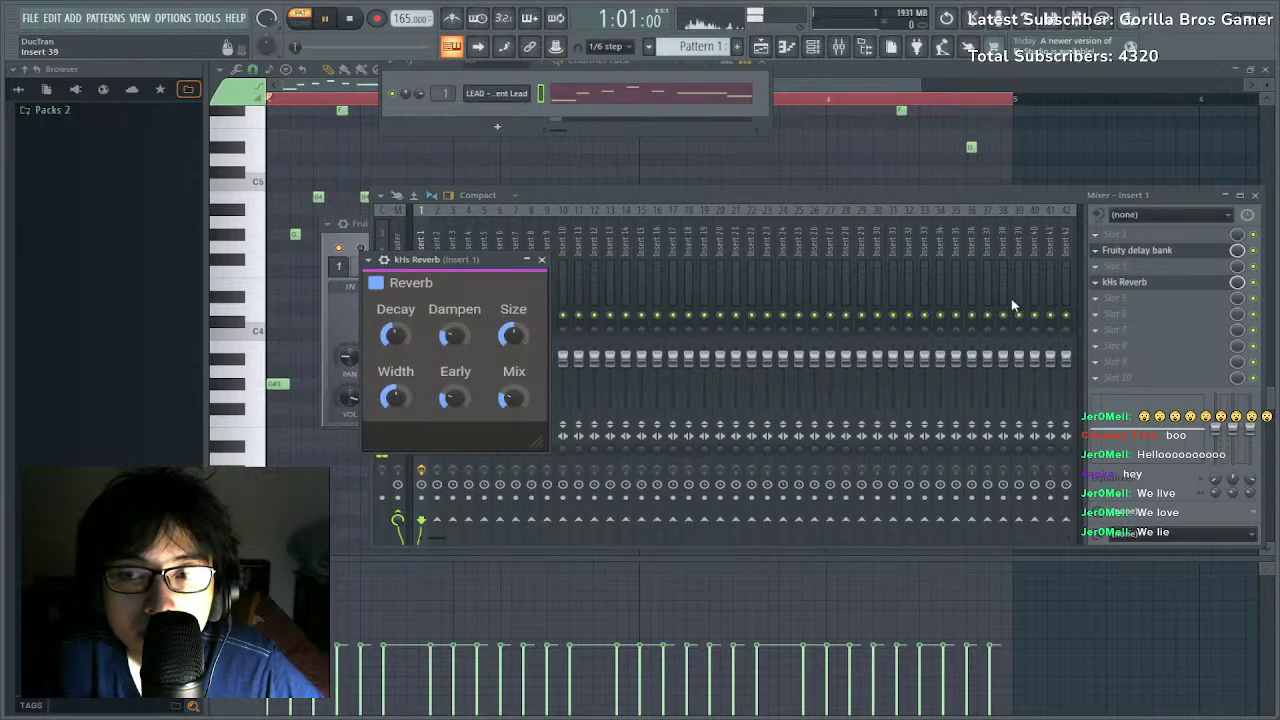
{"action": "key", "text": "space"}
{"action": "key", "text": "space"}
Replace the reverb in slot 4 with kHs Comb Filter, set its frequency to 594 Hz and audition the lead.
{"action": "left_click", "coordinate": [1109, 285]}
{"action": "left_click", "coordinate": [1109, 285]}
{"action": "left_click", "coordinate": [1104, 292]}
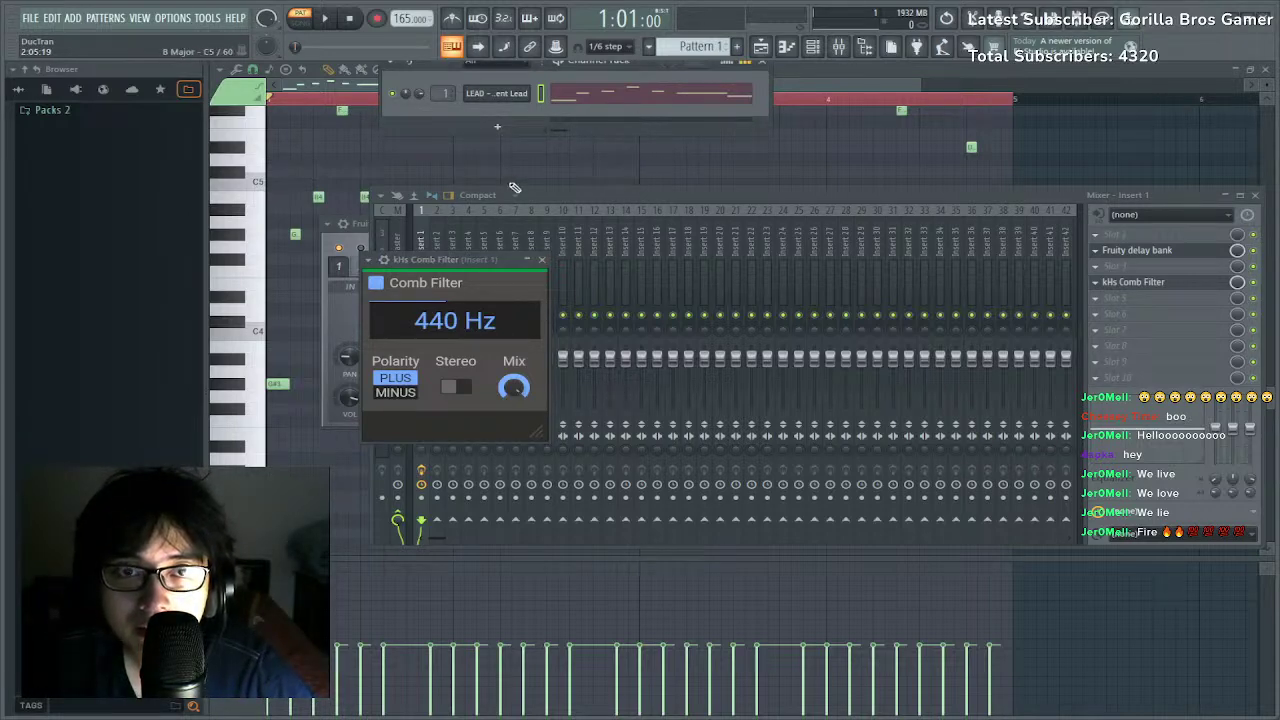
{"action": "left_click_drag", "start_coordinate": [460, 322], "coordinate": [466, 286]}
{"action": "left_click", "coordinate": [541, 259]}
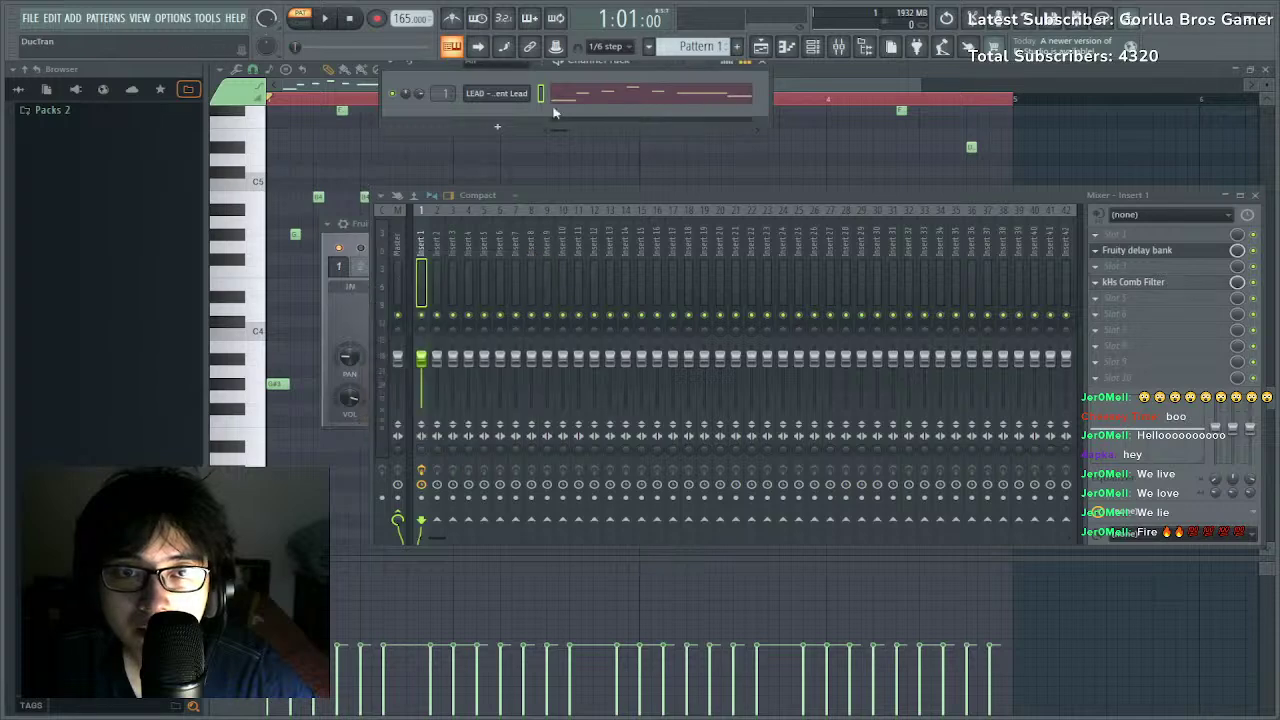
{"action": "key", "text": "space"}
{"action": "key", "text": "space"}
{"action": "key", "text": "space"}
Enable stereo and set the polarity to minus in the comb filter on Insert 1, and return to the piano roll.
{"action": "left_click", "coordinate": [1174, 283]}
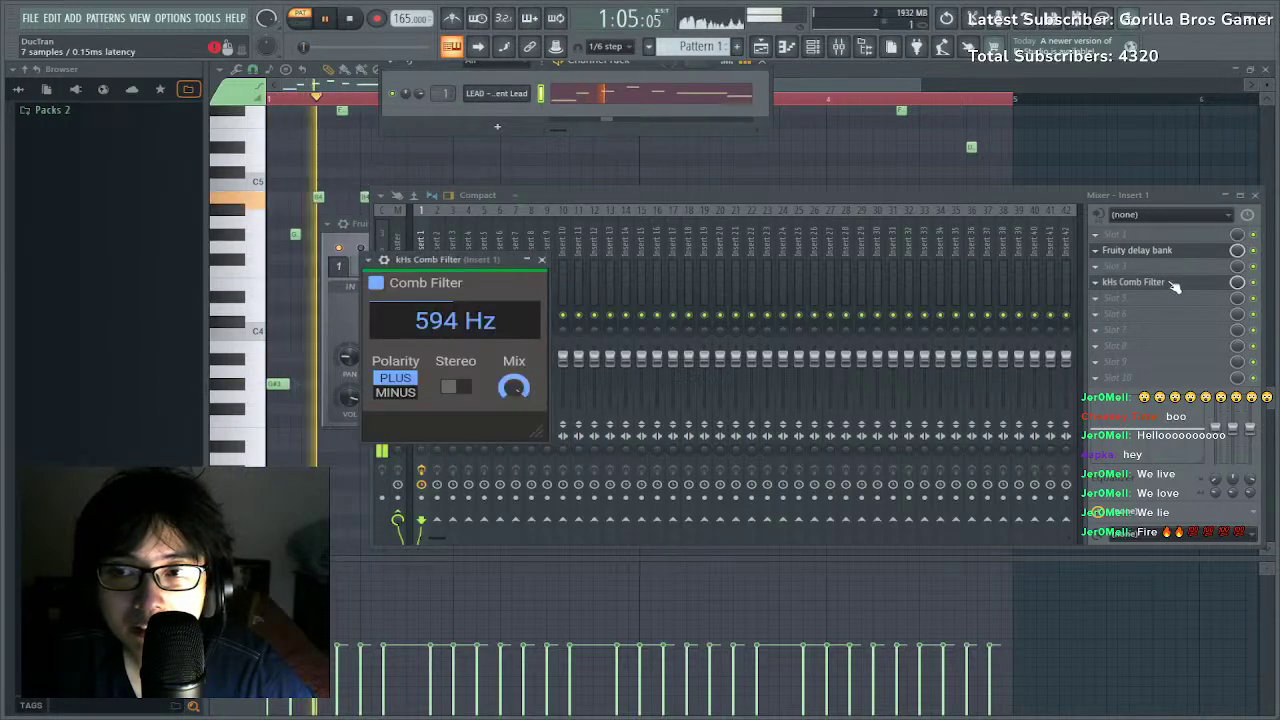
{"action": "key", "text": "space"}
{"action": "left_click", "coordinate": [541, 259]}
{"action": "left_click", "coordinate": [1149, 286]}
{"action": "left_click", "coordinate": [455, 387]}
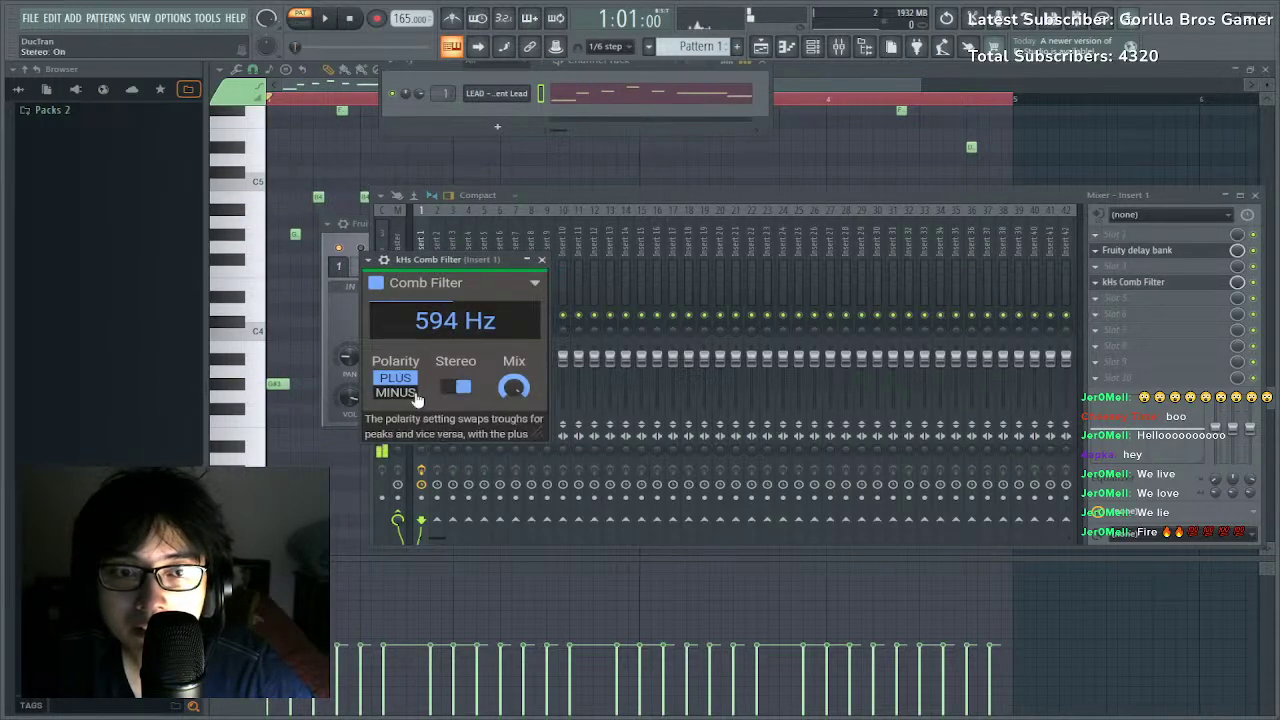
{"action": "left_click", "coordinate": [395, 392]}
{"action": "left_click", "coordinate": [885, 100]}
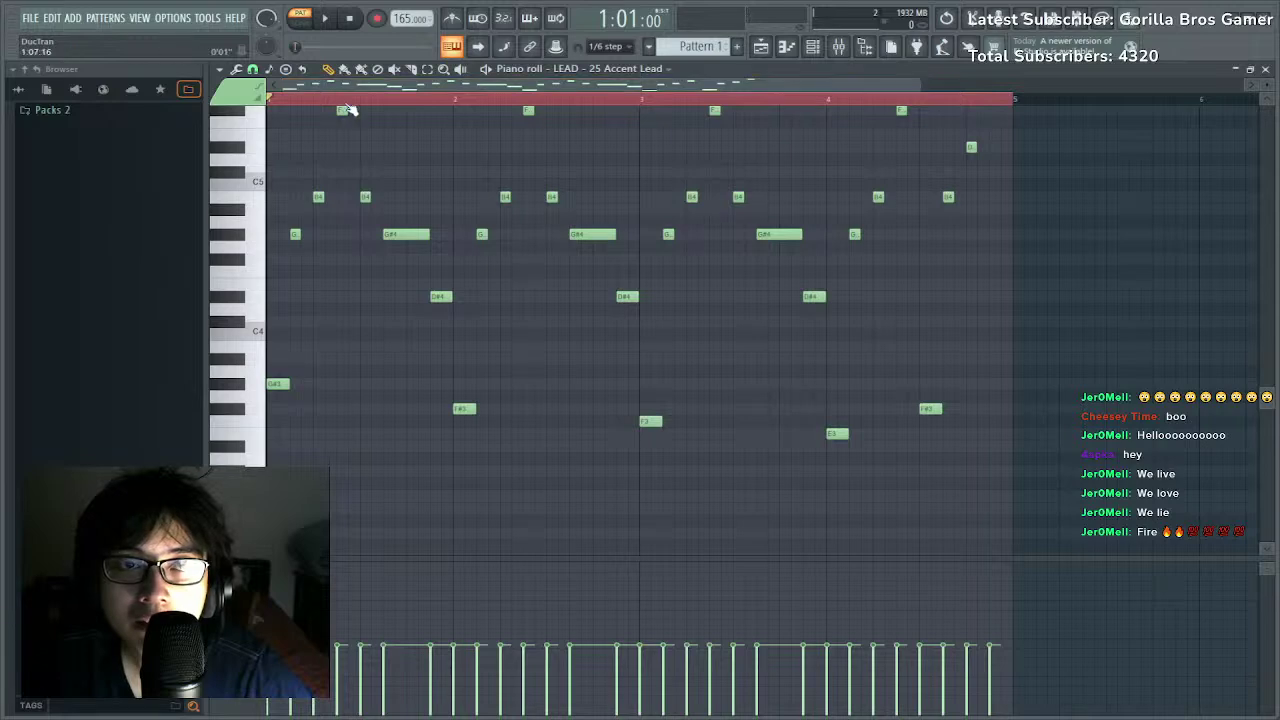
During playback, lower the volume of mixer Insert 1 and set its stereo separation to 48% merged.
{"action": "key", "text": "space"}
{"action": "left_click", "coordinate": [844, 52]}
{"action": "scroll", "coordinate": [1131, 287], "scroll_direction": "up", "scroll_amount": 2}
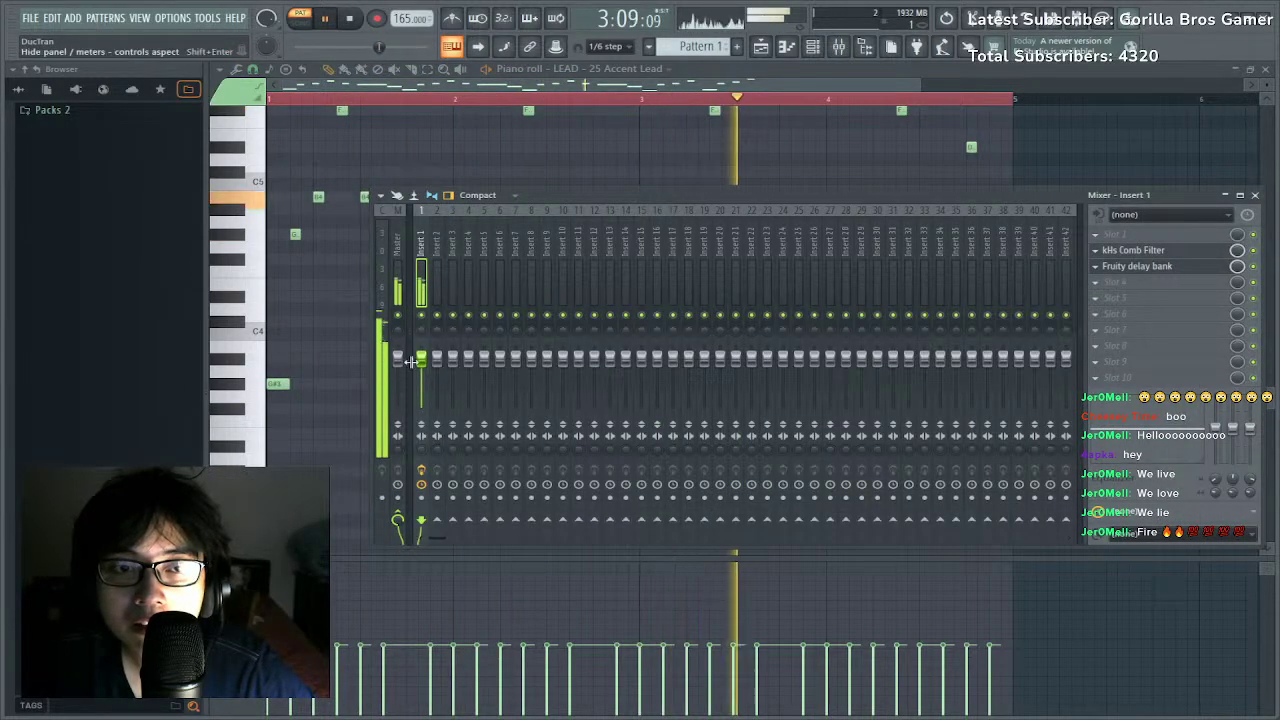
{"action": "left_click_drag", "start_coordinate": [421, 358], "coordinate": [421, 378]}
{"action": "left_click_drag", "start_coordinate": [422, 451], "coordinate": [422, 423]}
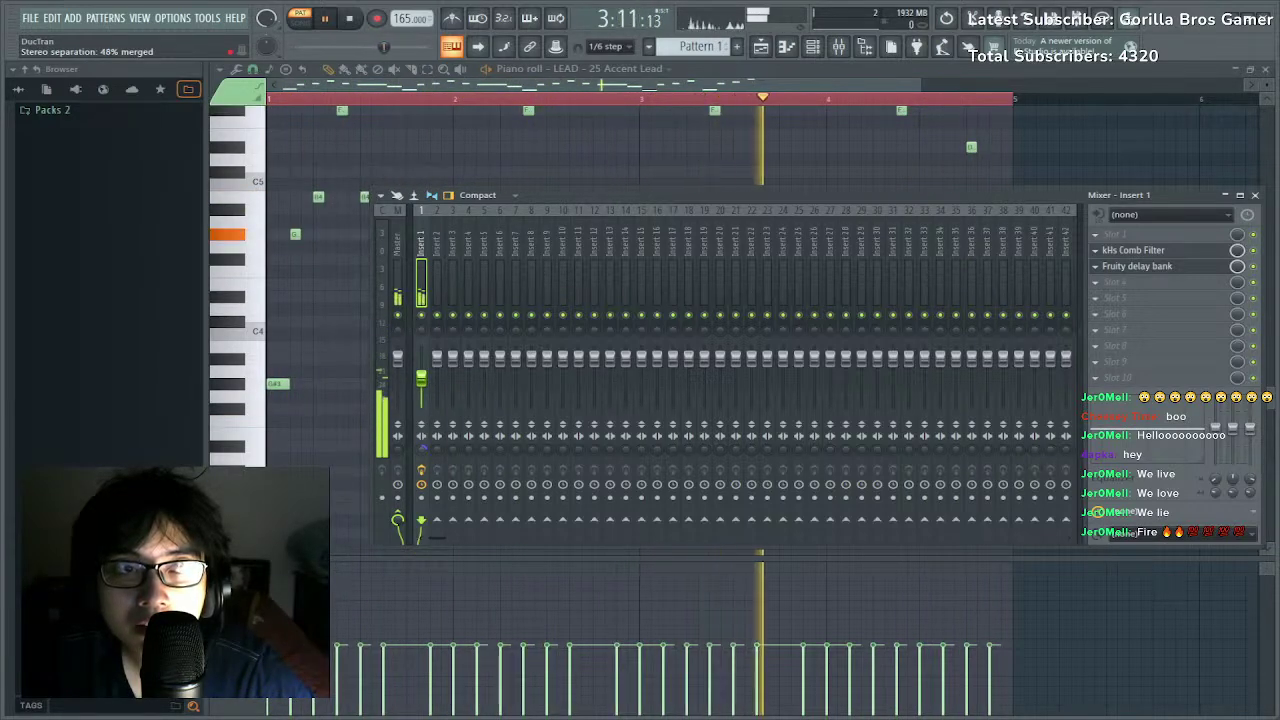
{"action": "key", "text": "F9"}
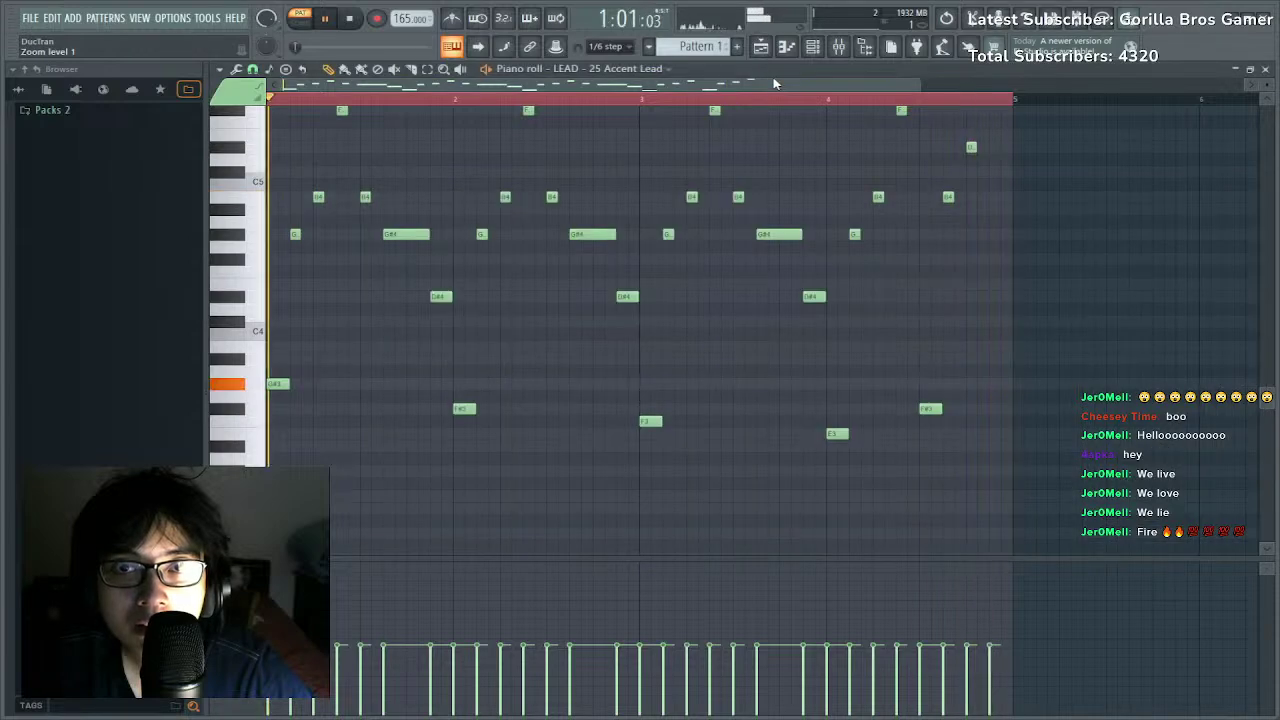
Place the Pattern 1 clip on Track 1 of the playlist, starting at bar 5.
{"action": "key", "text": "F5"}
{"action": "left_click", "coordinate": [721, 203]}
{"action": "left_click_drag", "start_coordinate": [721, 203], "coordinate": [612, 97]}
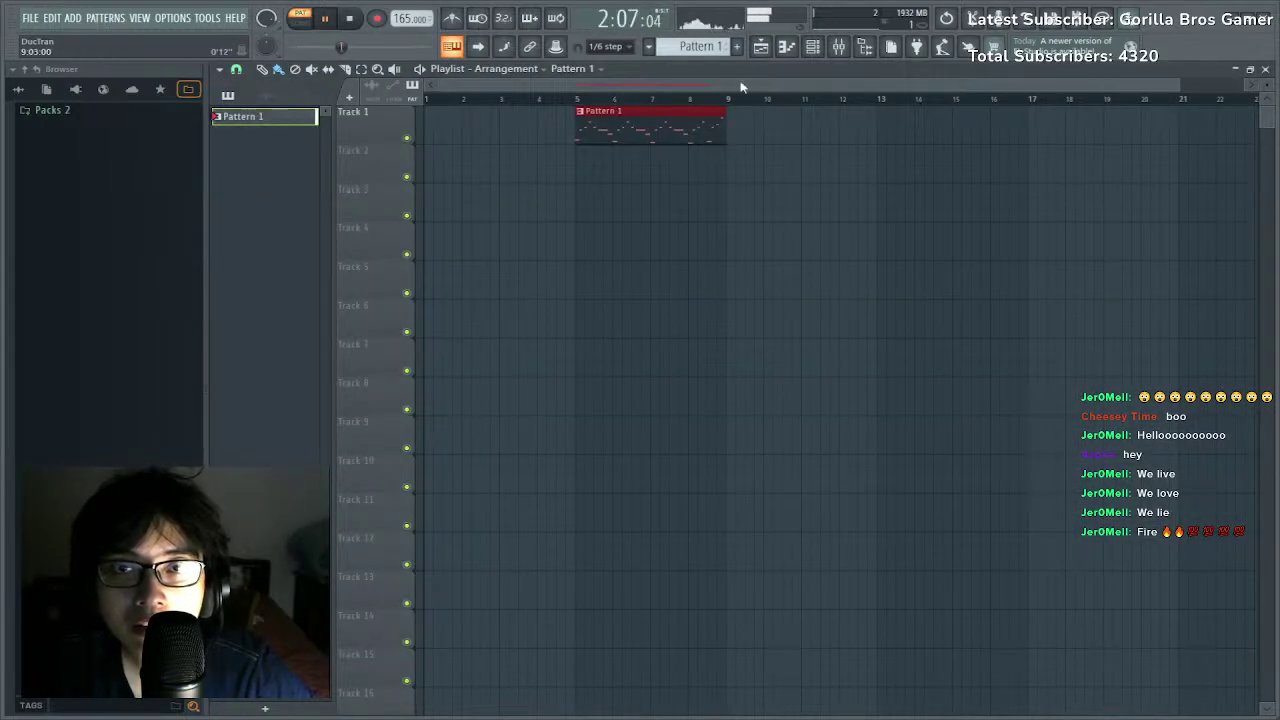
Remove Fruity delay bank from mixer Insert 1 and set the kHs Comb Filter mix to 30%.
{"action": "left_click", "coordinate": [839, 48]}
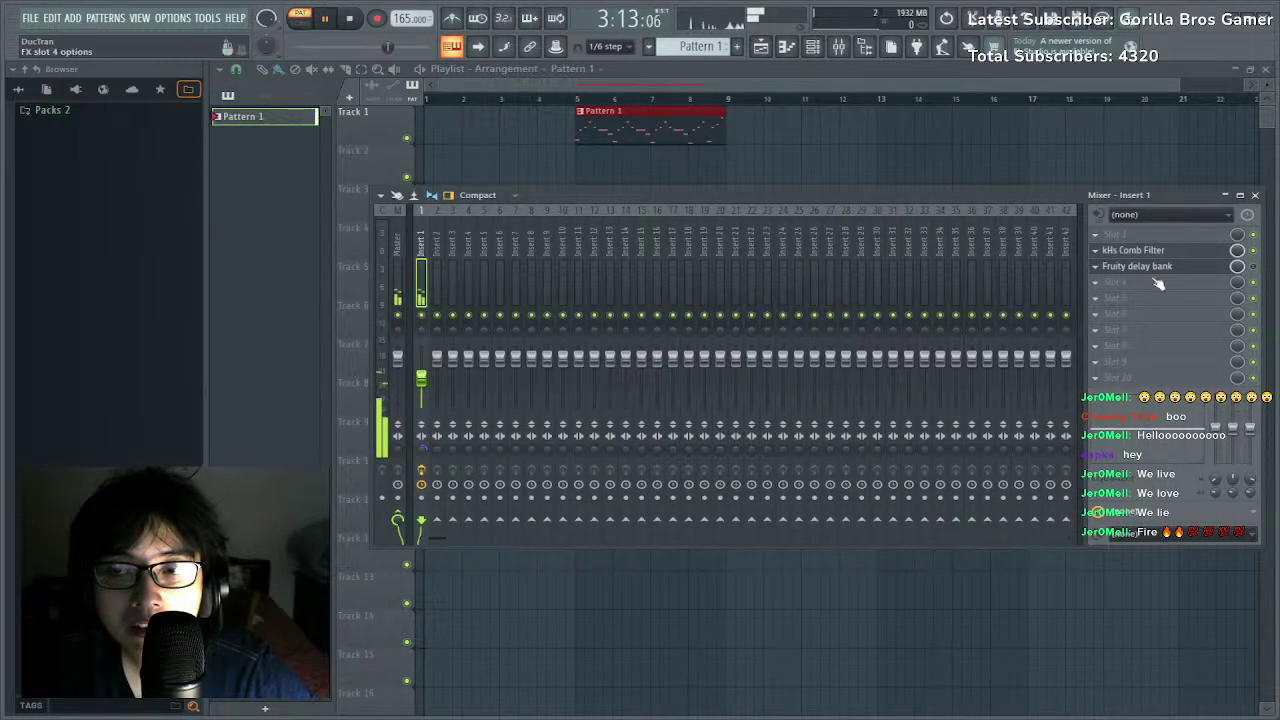
{"action": "key", "text": "ctrl+z"}
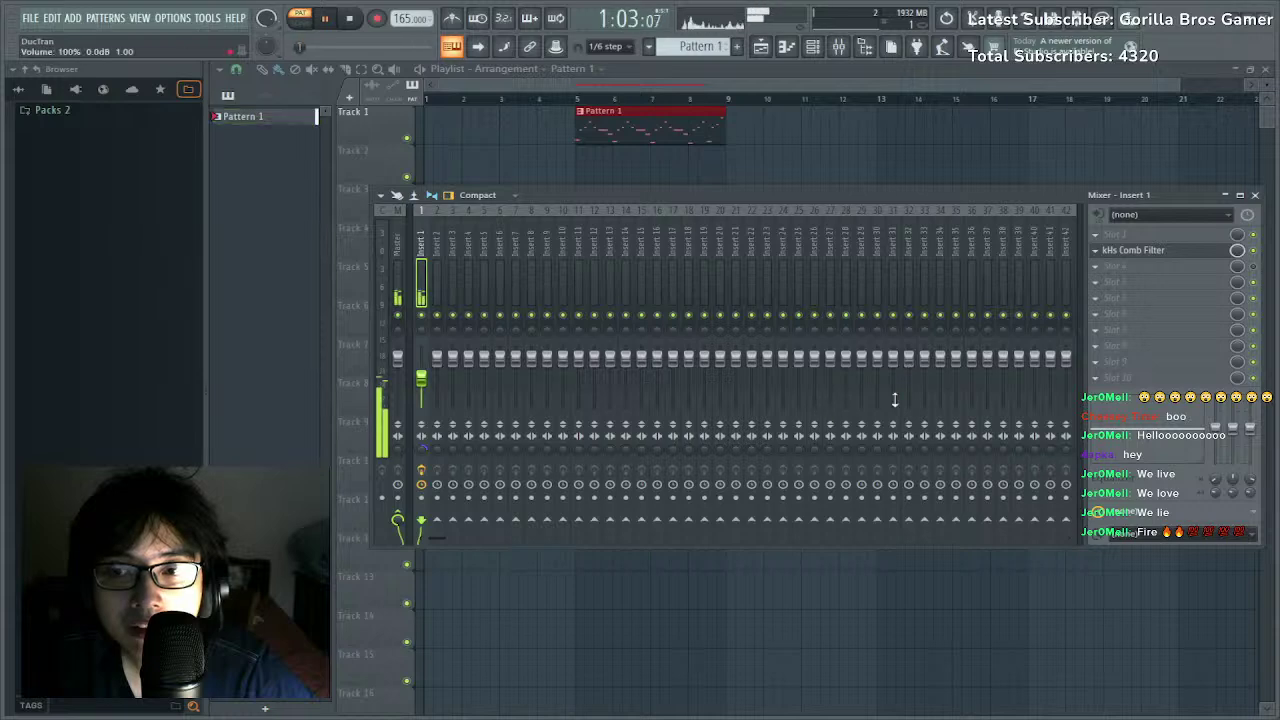
{"action": "left_click", "coordinate": [1204, 256]}
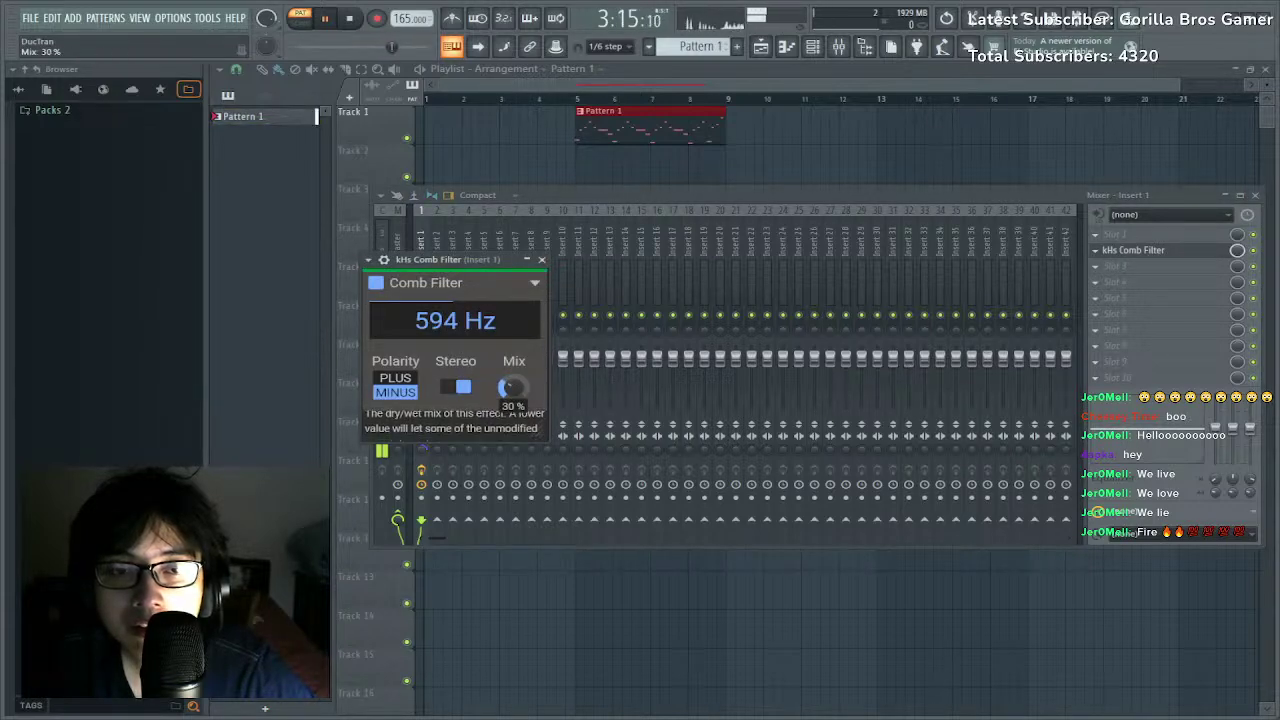
{"action": "left_click", "coordinate": [425, 452]}
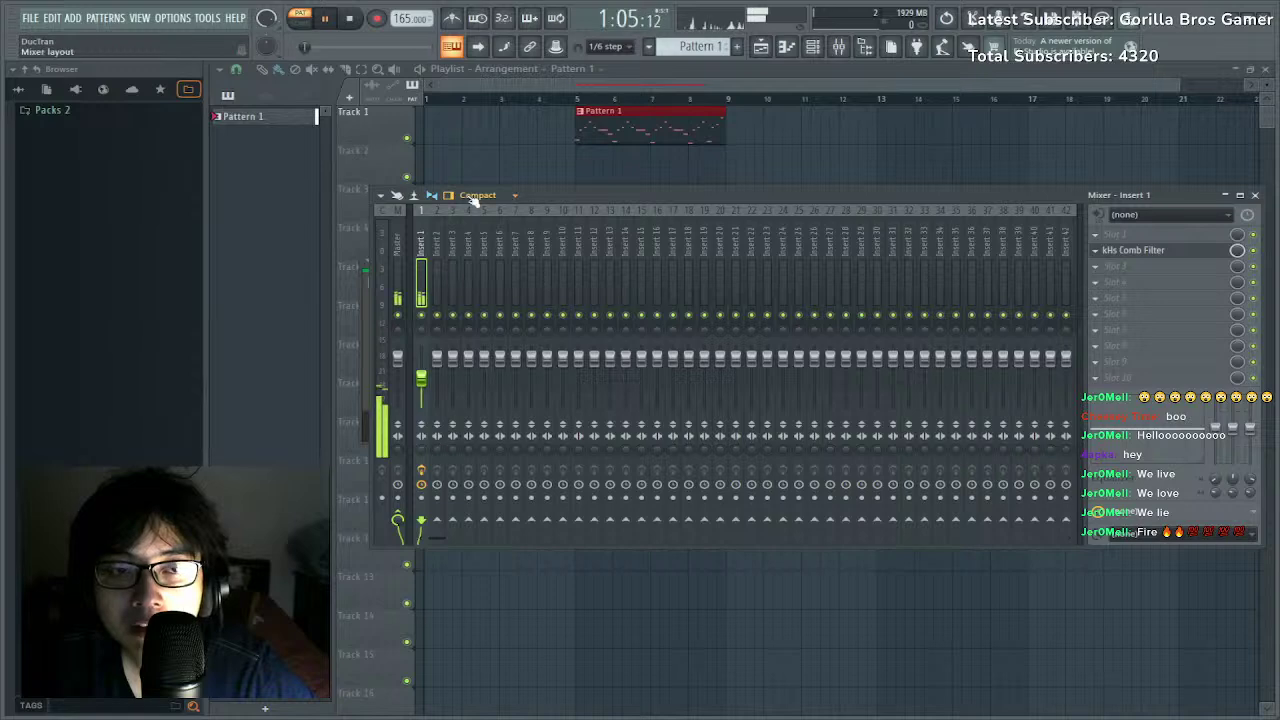
Transpose all notes of the lead melody in Pattern 1 up two semitones and audition them.
{"action": "double_click", "coordinate": [654, 120]}
{"action": "key", "text": "space"}
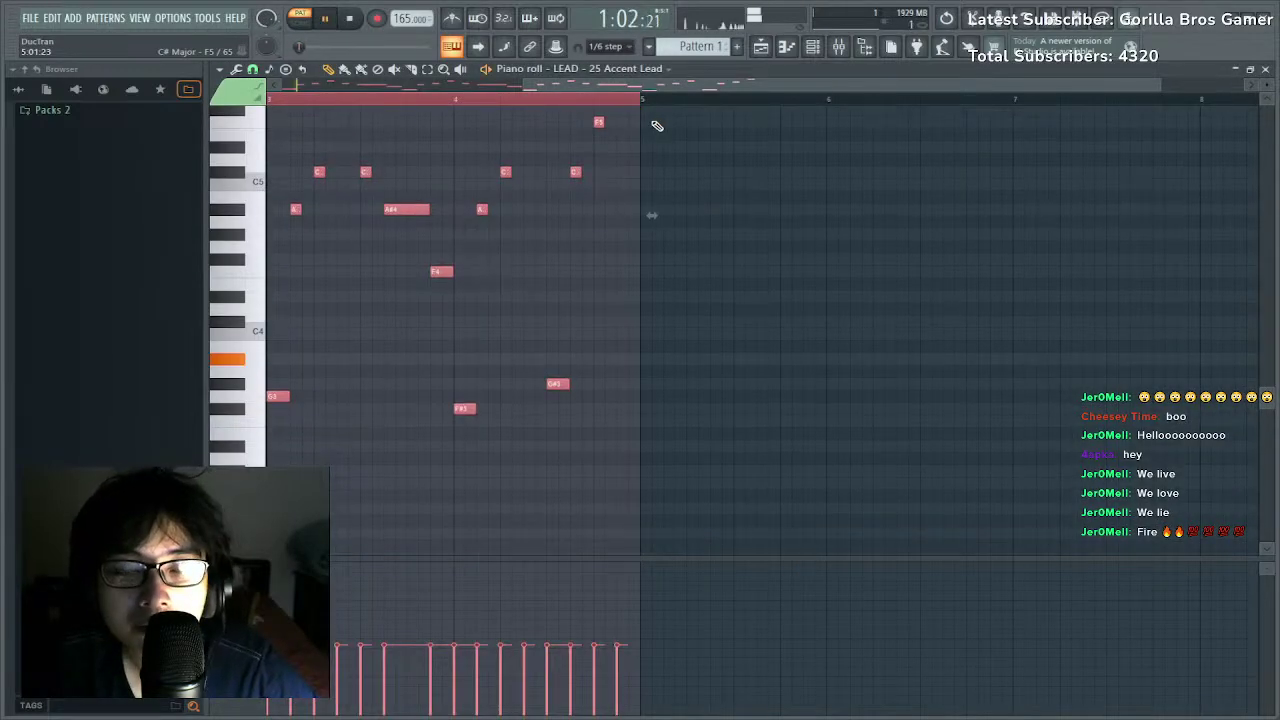
{"action": "scroll", "coordinate": [628, 103], "scroll_direction": "down", "scroll_amount": 2}
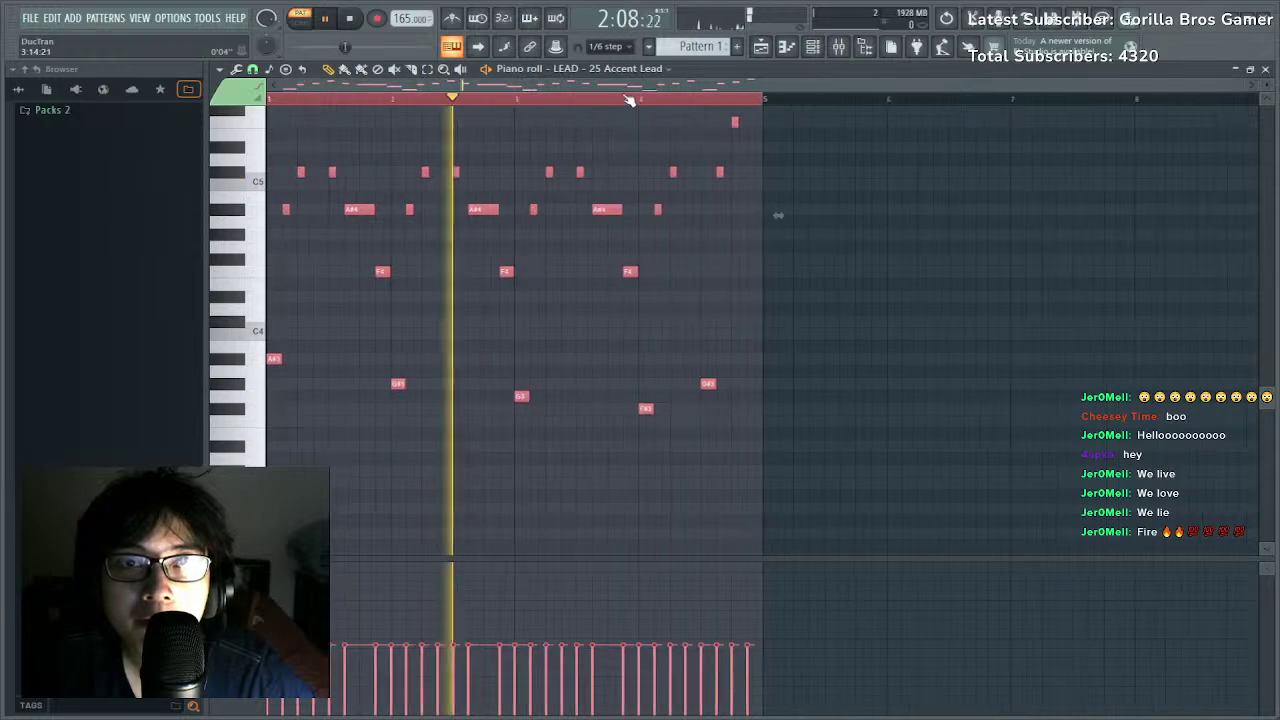
{"action": "scroll", "coordinate": [514, 211], "scroll_direction": "up", "scroll_amount": 2}
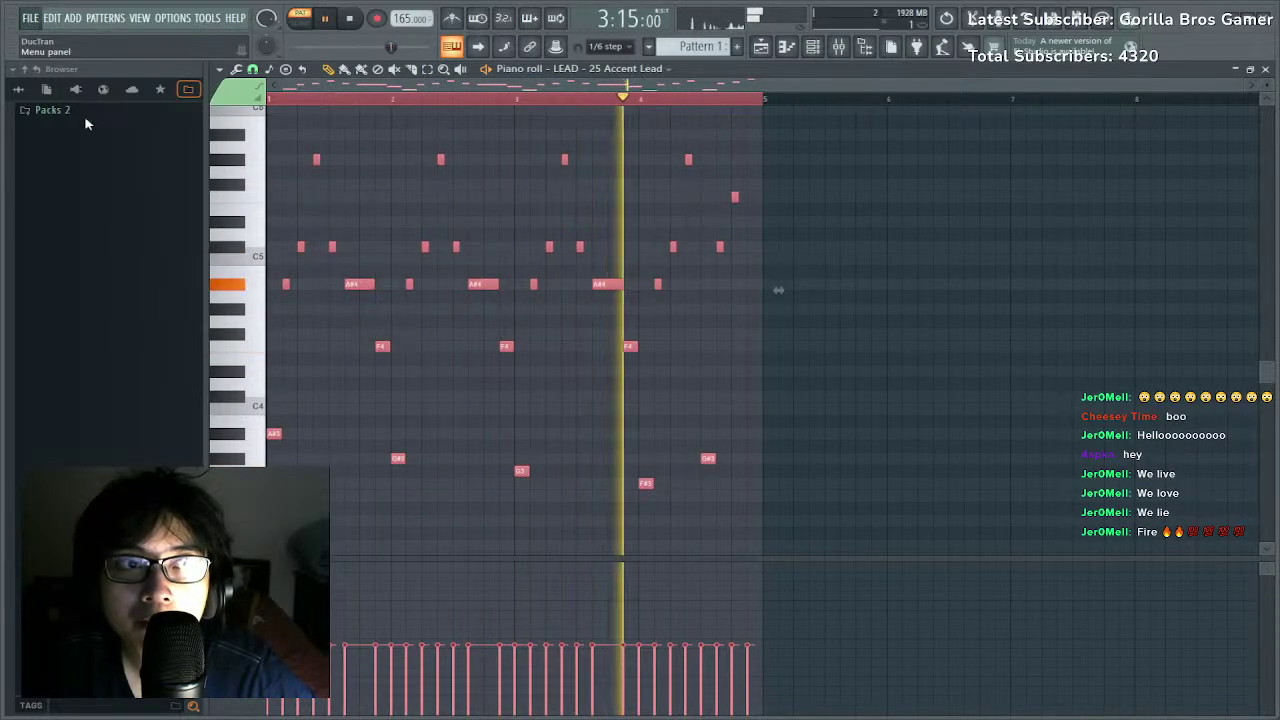
{"action": "left_click", "coordinate": [811, 177]}
Add a Serum channel and set oscillator A to the Basic Shapes wavetable at position 4.
{"action": "left_click", "coordinate": [812, 48]}
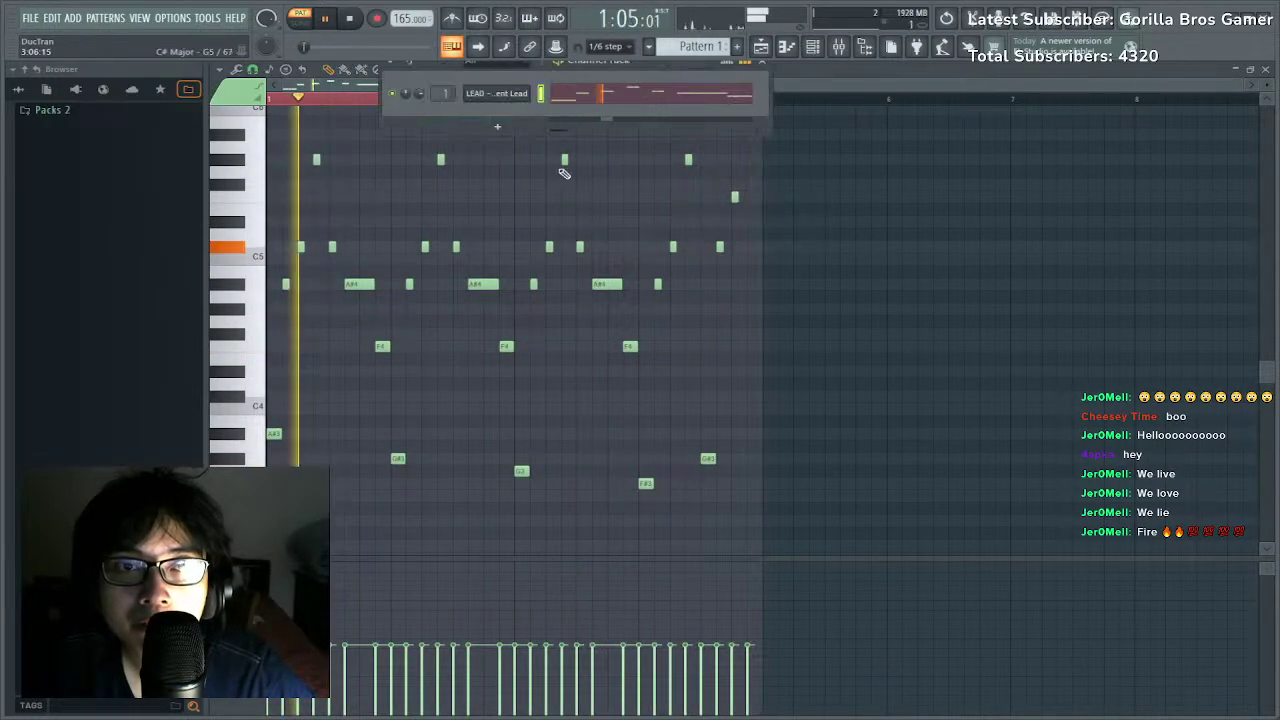
{"action": "left_click", "coordinate": [641, 602]}
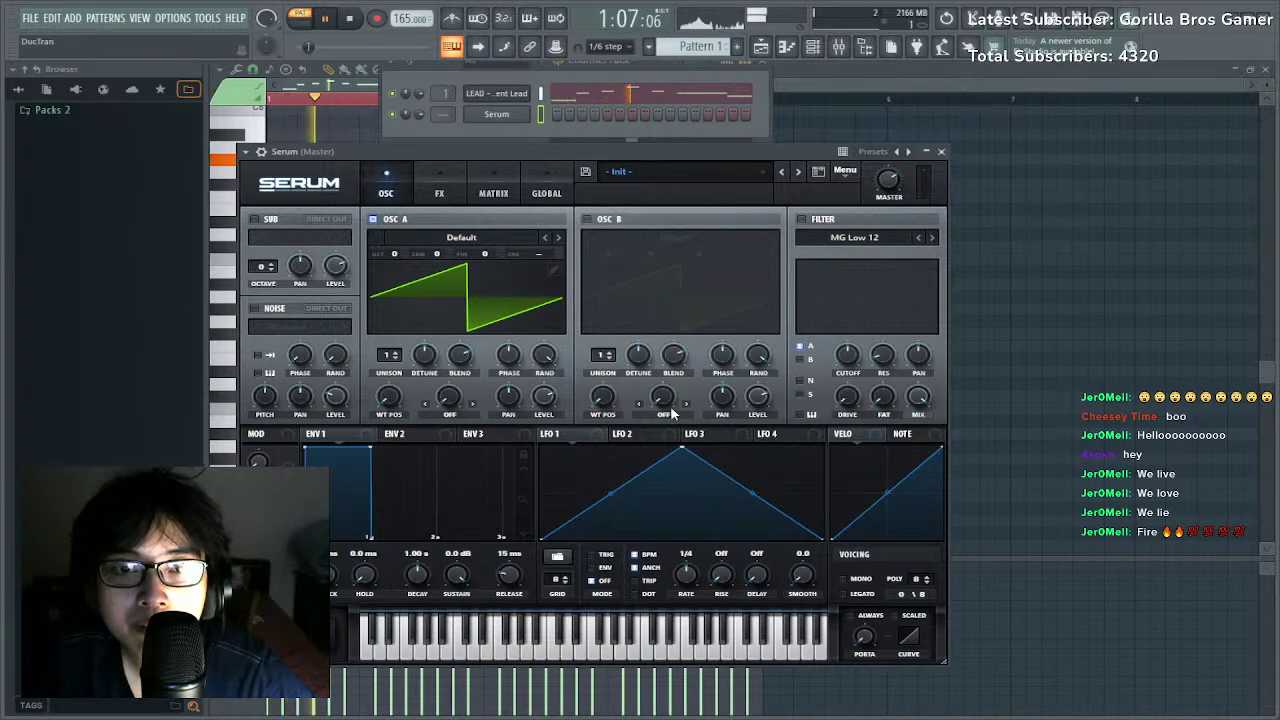
{"action": "left_click", "coordinate": [558, 238]}
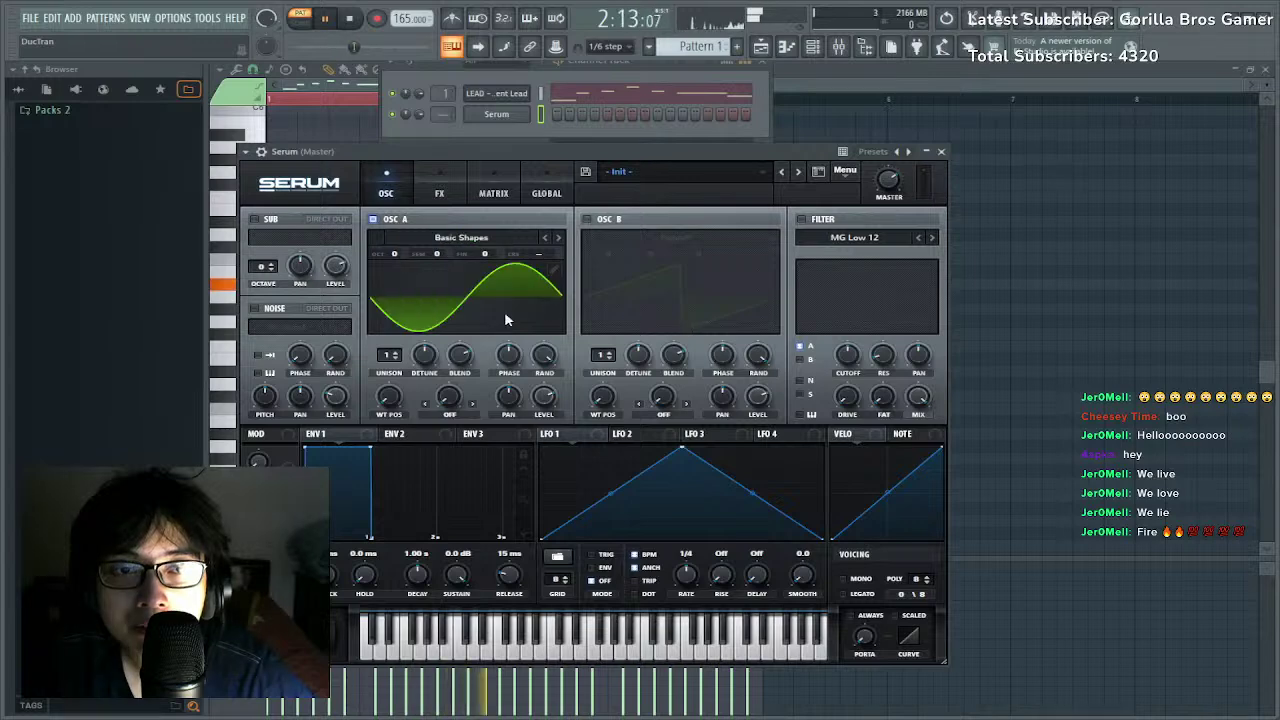
{"action": "left_click", "coordinate": [514, 304]}
{"action": "left_click_drag", "start_coordinate": [390, 397], "coordinate": [395, 329]}
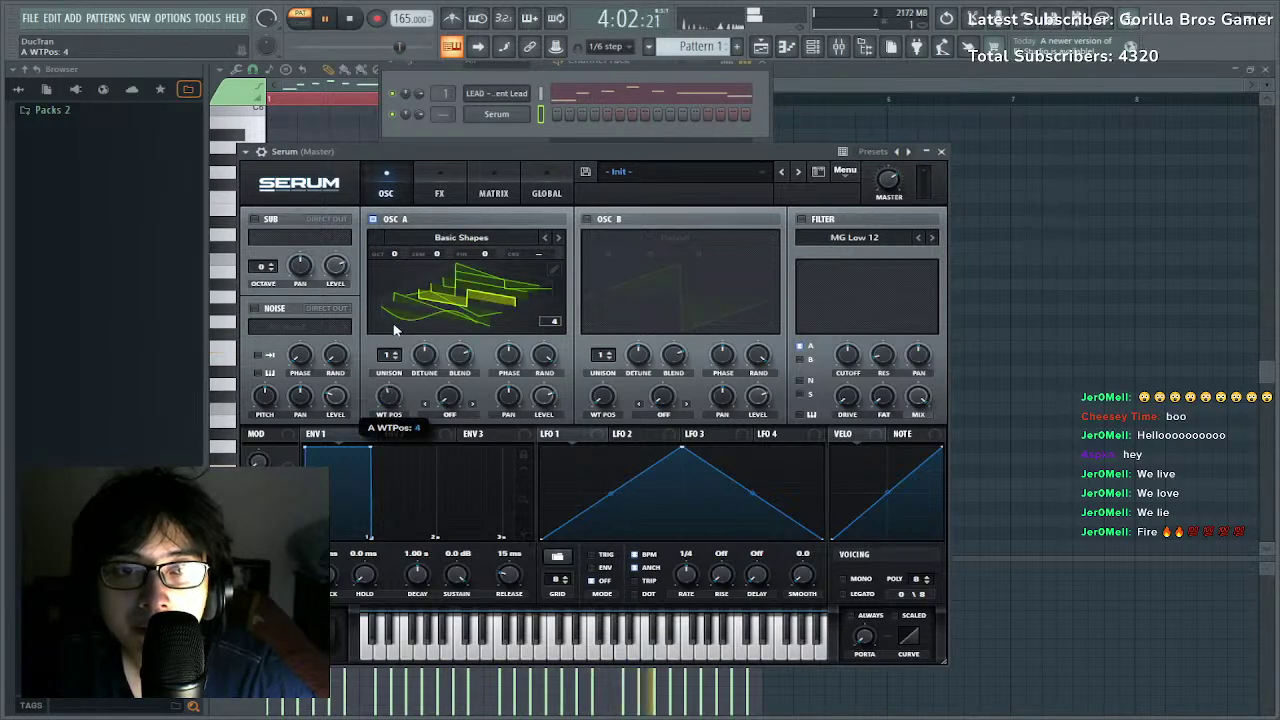
{"action": "left_click", "coordinate": [467, 286]}
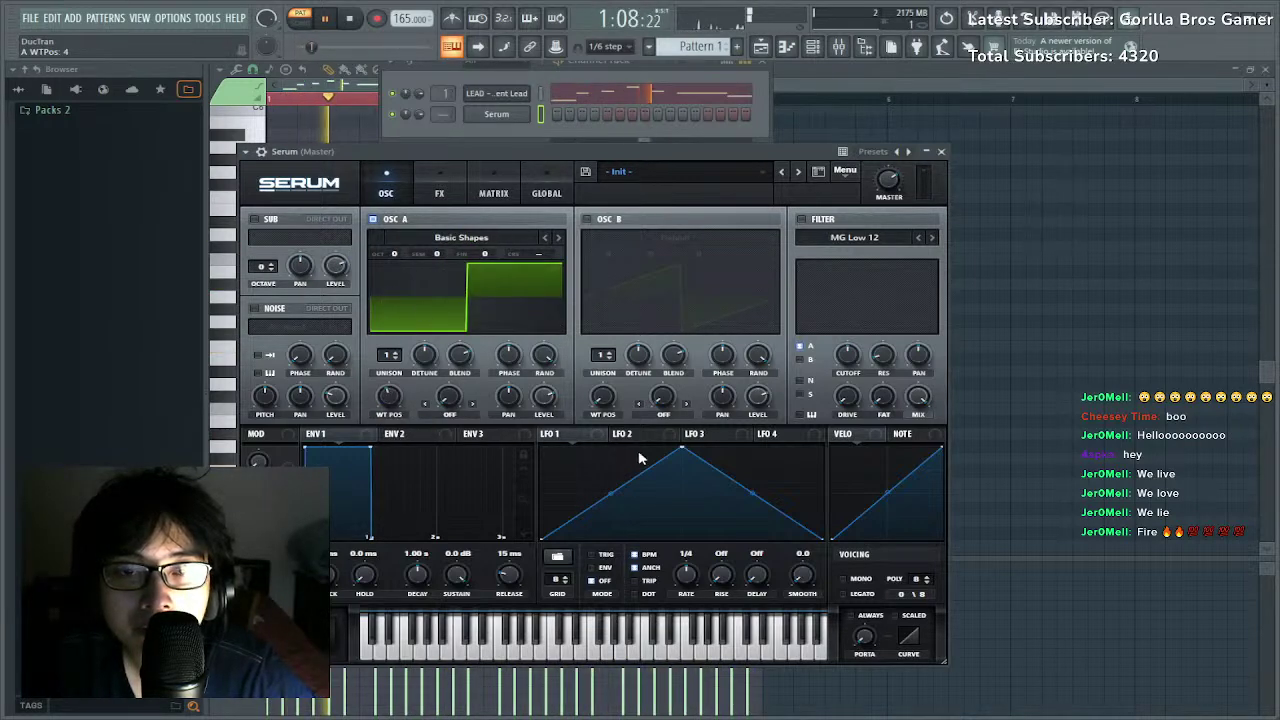
Modulate oscillator A's fine tuning with LFO 1 in Serum and set the unsynced LFO rate to about 7.4 Hz.
{"action": "left_click", "coordinate": [492, 195]}
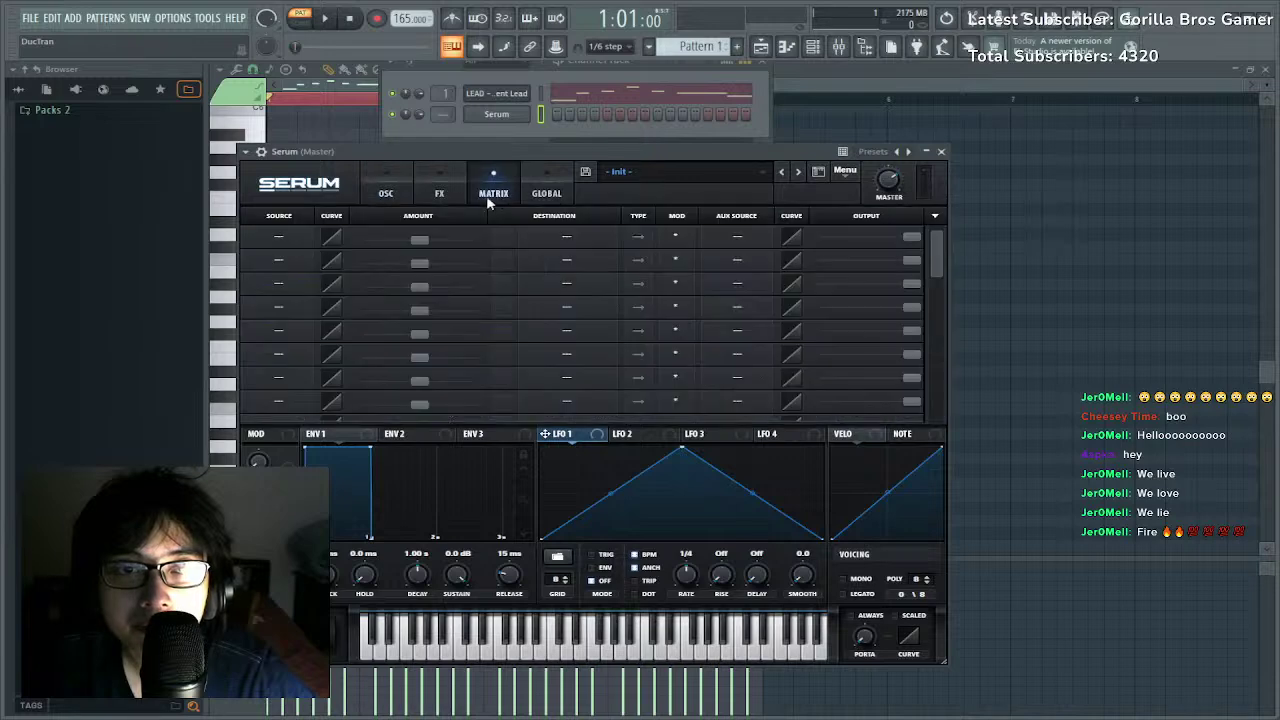
{"action": "left_click", "coordinate": [386, 193]}
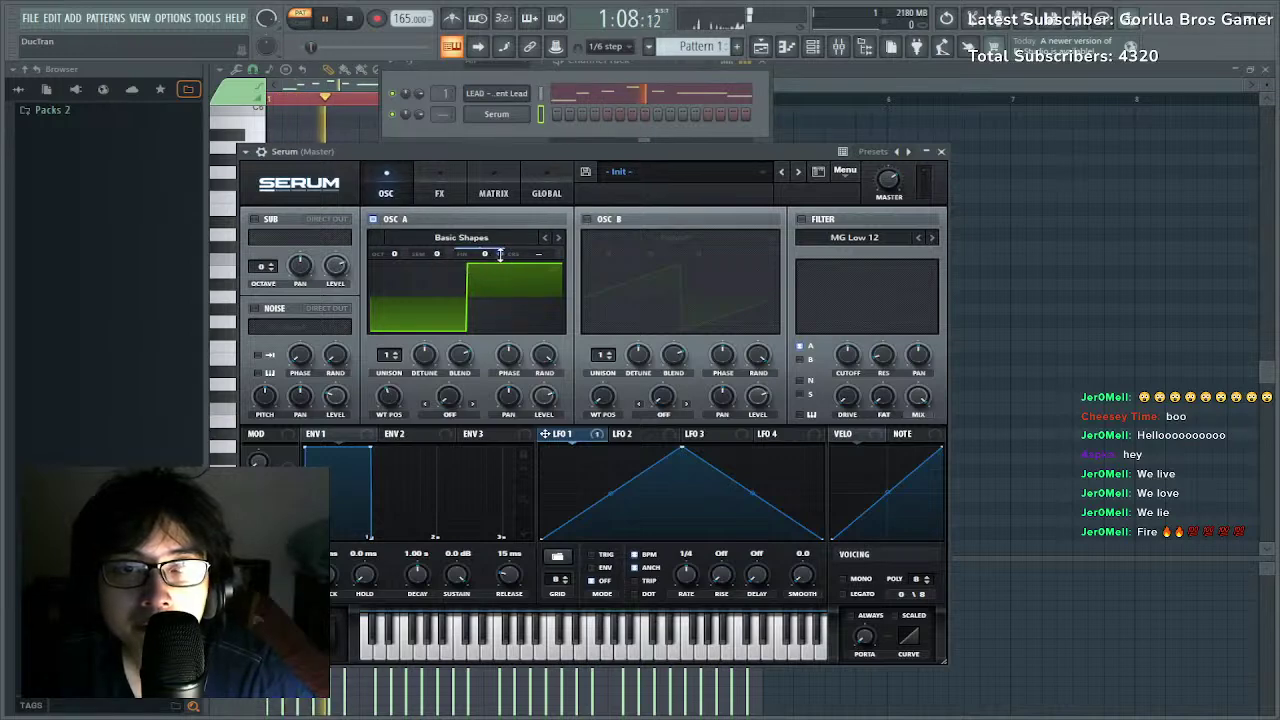
{"action": "left_click_drag", "start_coordinate": [506, 260], "coordinate": [485, 208]}
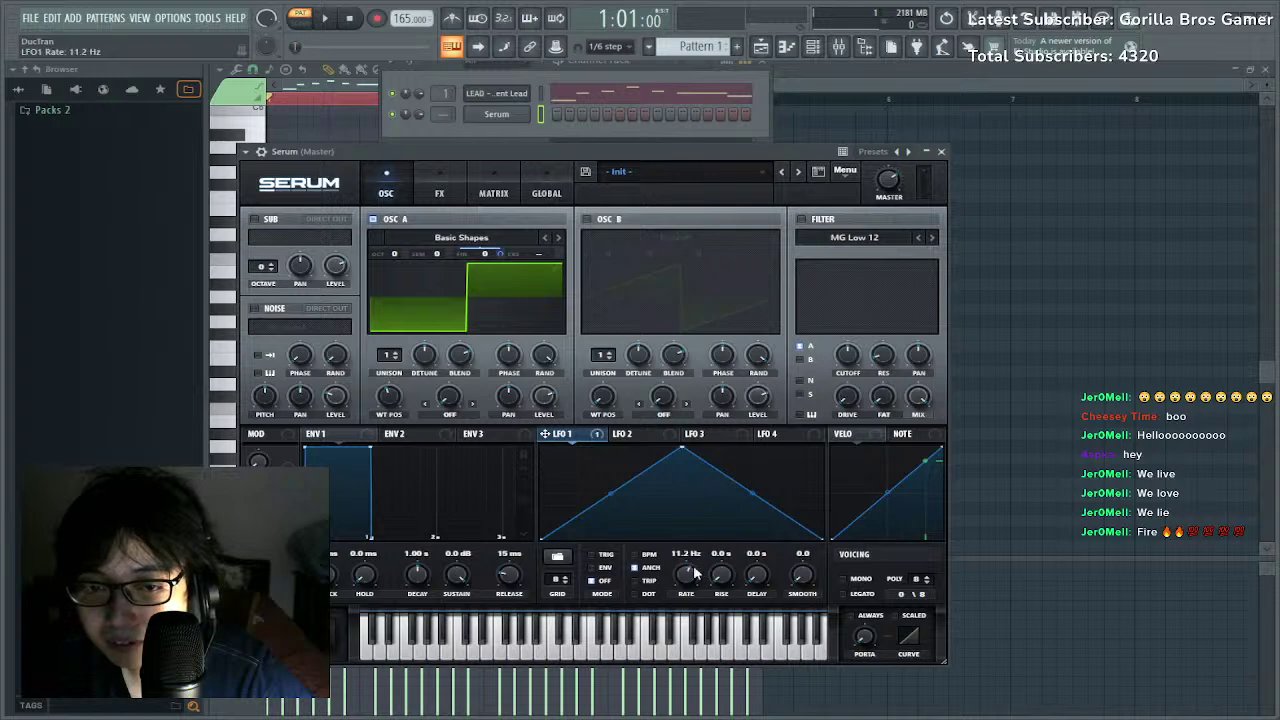
{"action": "left_click_drag", "start_coordinate": [688, 578], "coordinate": [688, 582]}
{"action": "left_click", "coordinate": [593, 655]}
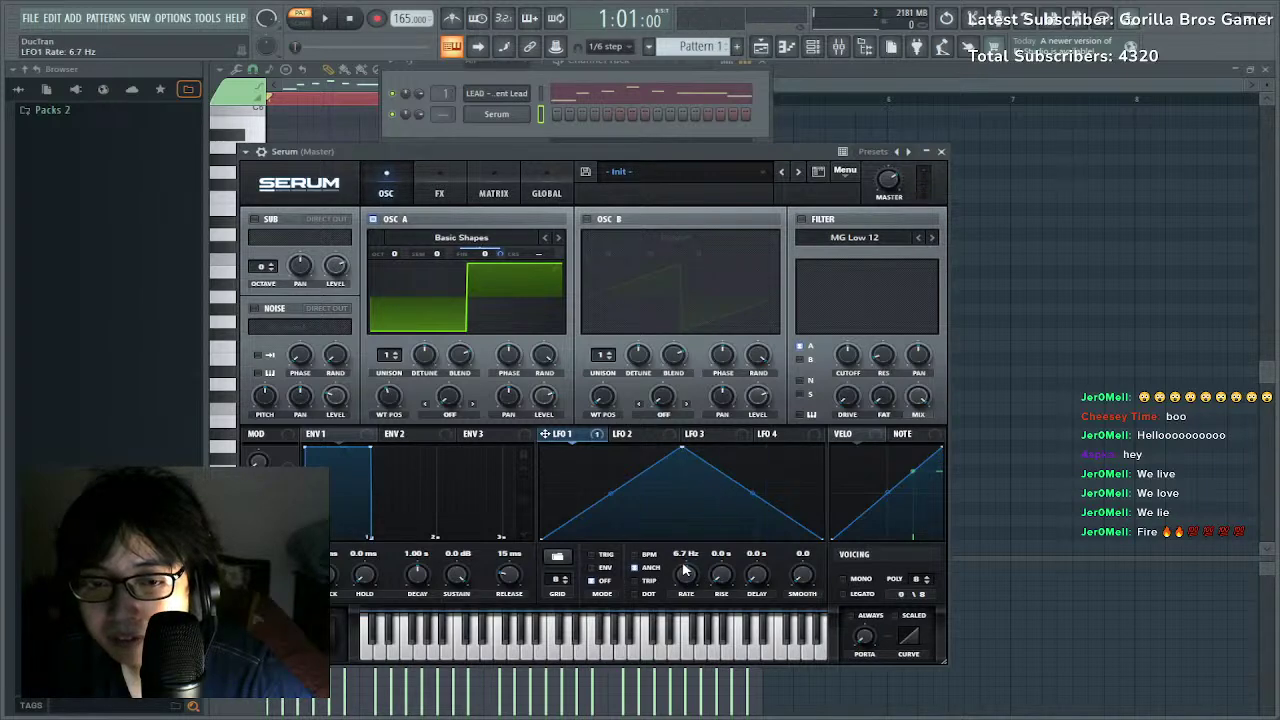
{"action": "left_click", "coordinate": [634, 636]}
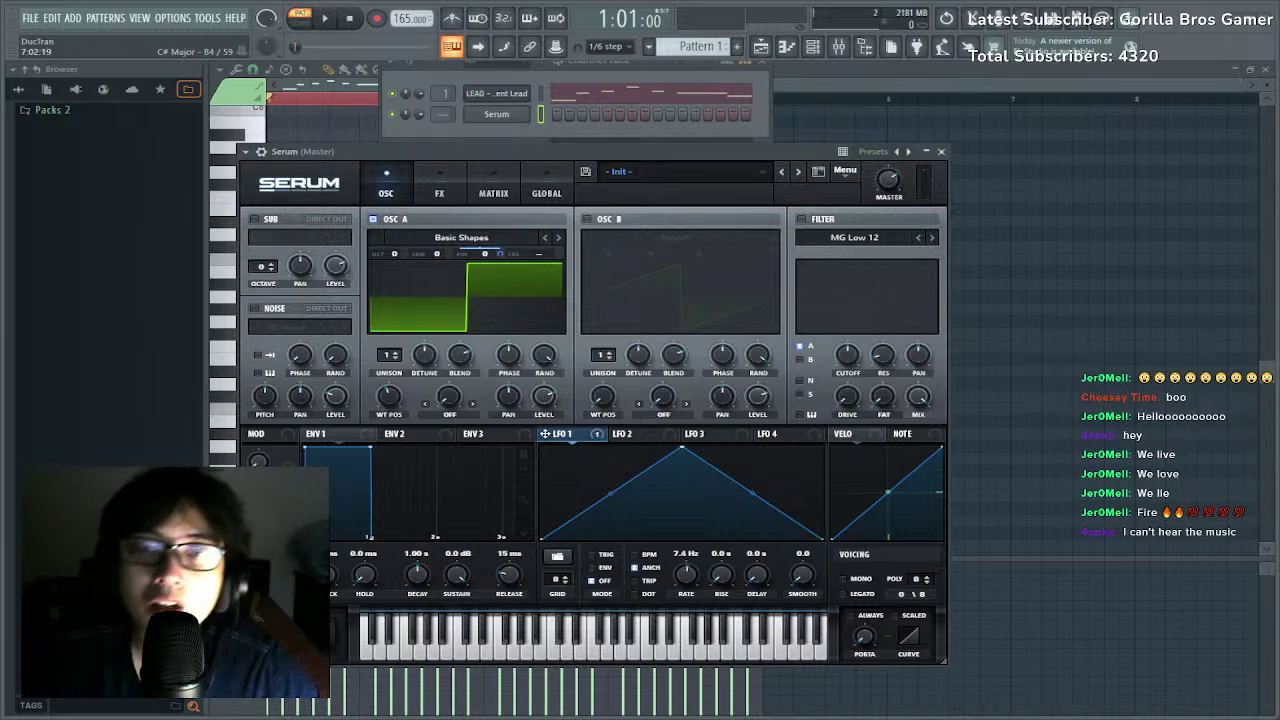
Return to the lead's piano roll and audition the melody from the start several times.
{"action": "key", "text": "F7"}
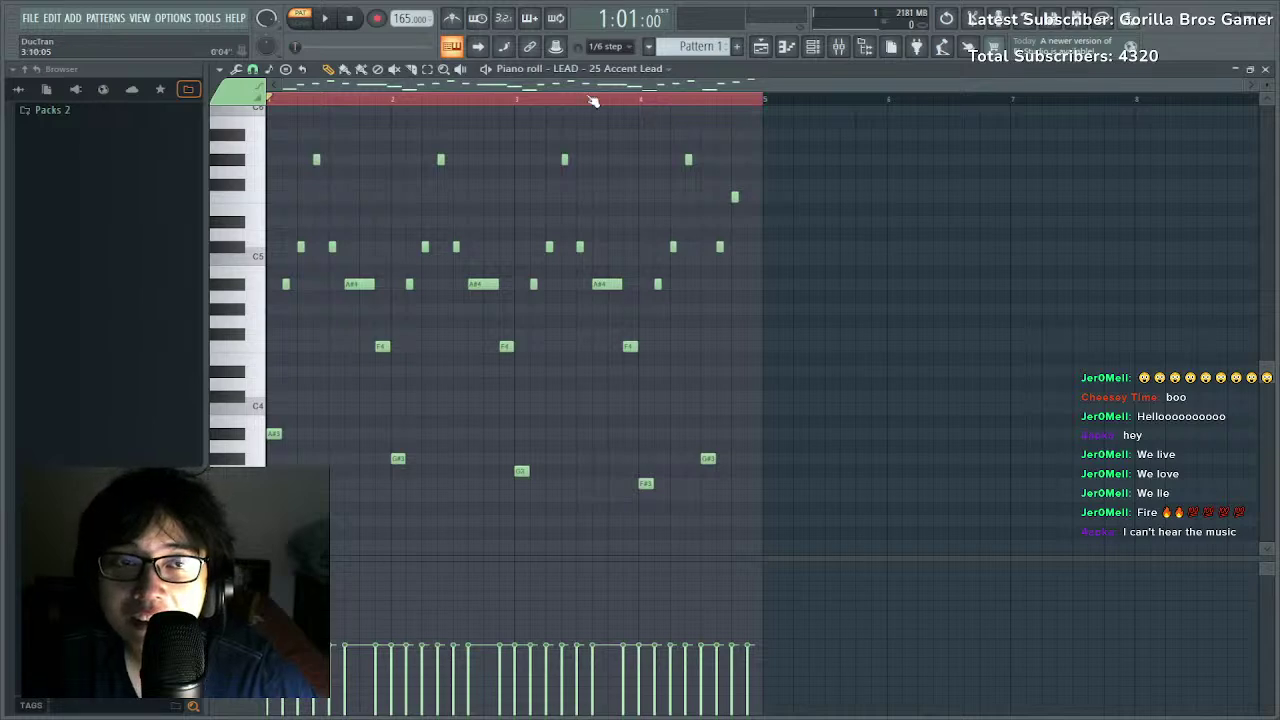
{"action": "scroll", "coordinate": [567, 89], "scroll_direction": "down", "scroll_amount": 4}
{"action": "scroll", "coordinate": [565, 88], "scroll_direction": "up", "scroll_amount": 4}
{"action": "left_click", "coordinate": [812, 52]}
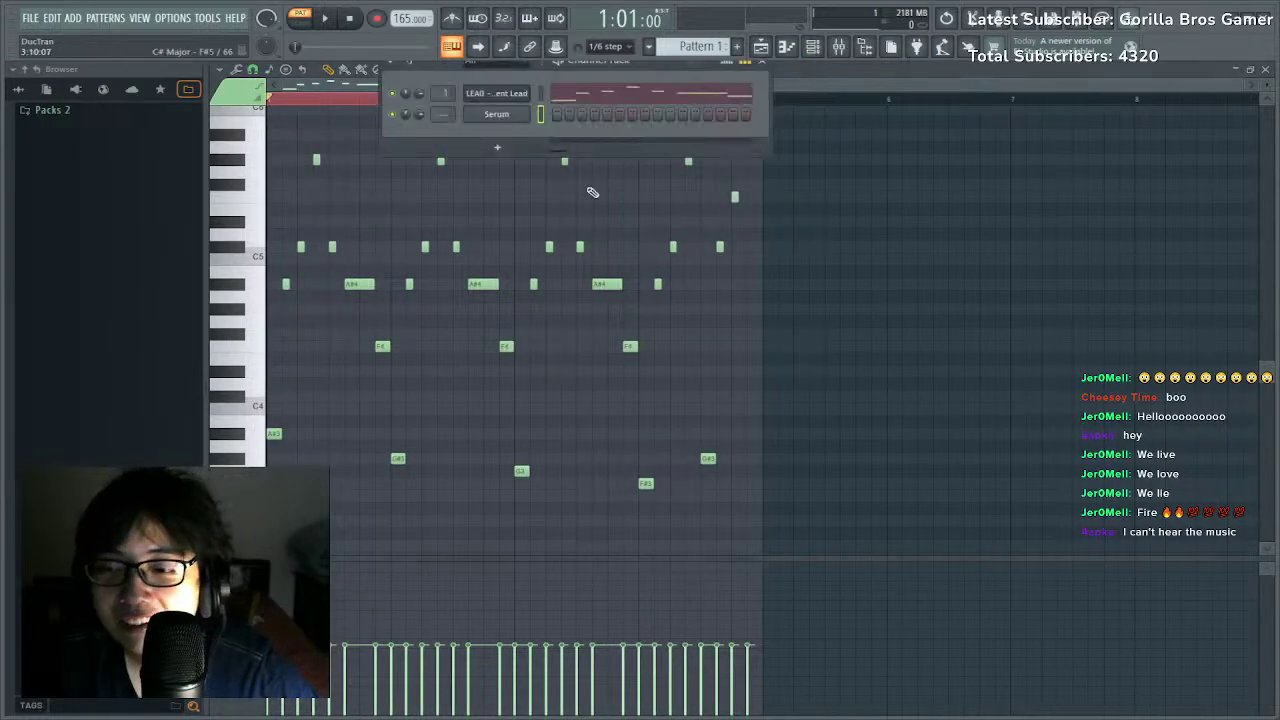
{"action": "left_click_drag", "start_coordinate": [348, 101], "coordinate": [5, 129]}
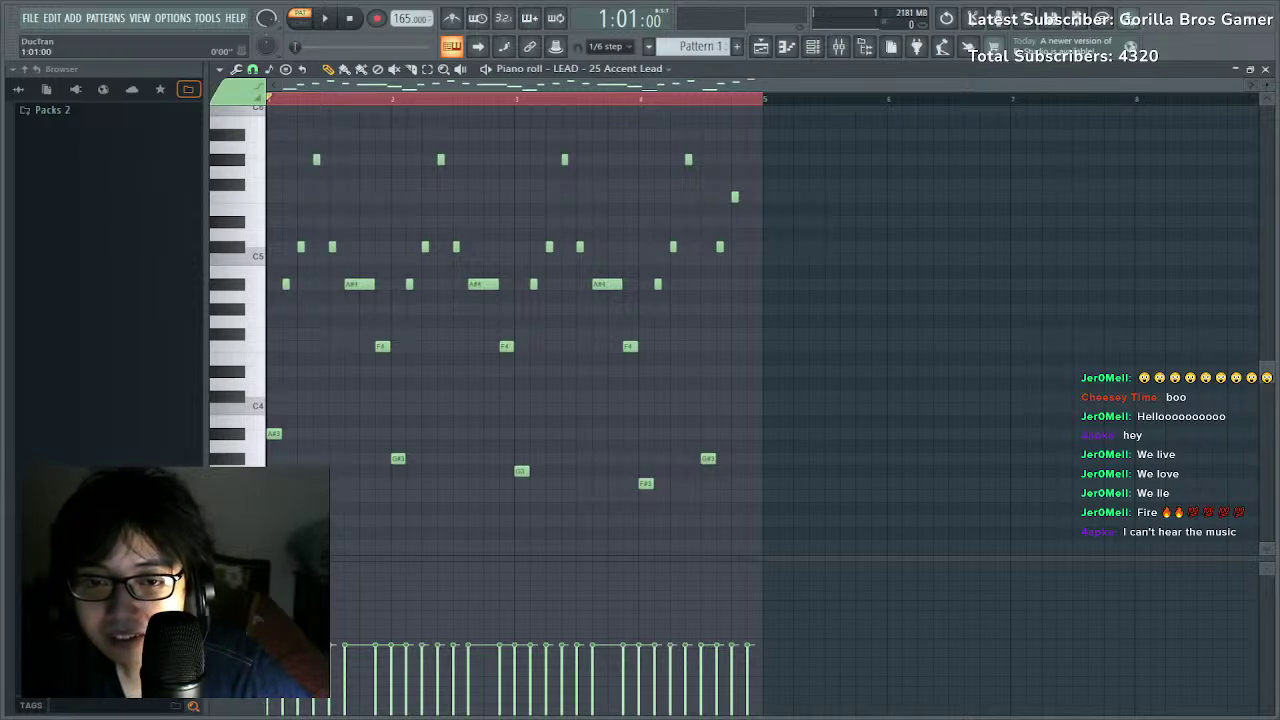
{"action": "left_click_drag", "start_coordinate": [400, 100], "coordinate": [206, 118]}
{"action": "key", "text": "space"}
{"action": "key", "text": "space"}
{"action": "key", "text": "space"}
{"action": "key", "text": "space"}
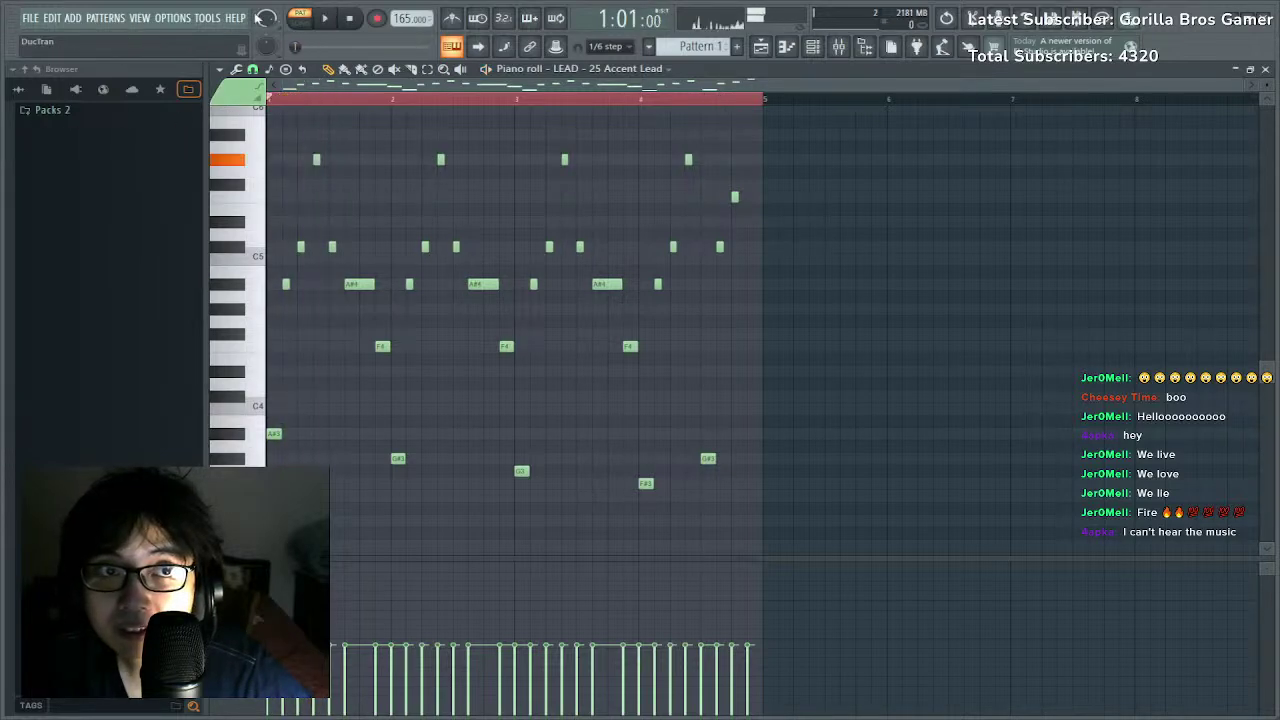
{"action": "key", "text": "space"}
{"action": "key", "text": "space"}
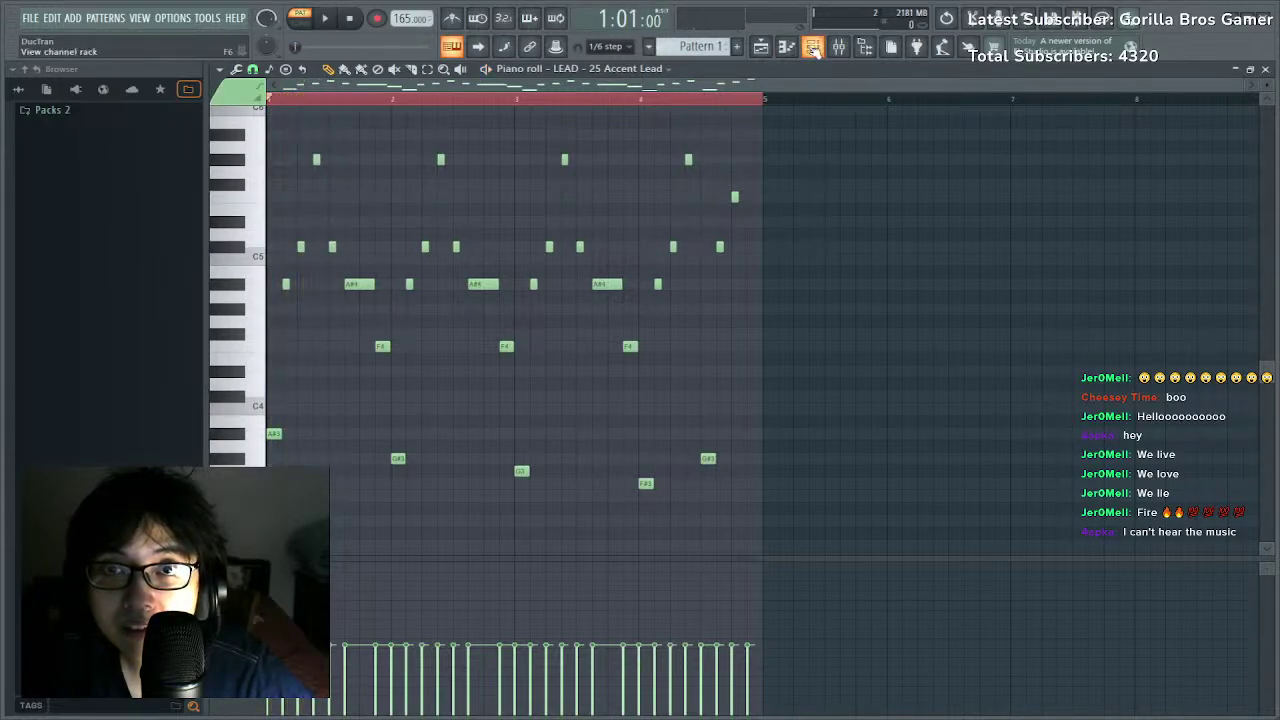
Route the Serum channel to mixer track 2 and check that insert in the mixer.
{"action": "left_click", "coordinate": [812, 46]}
{"action": "key", "text": "space"}
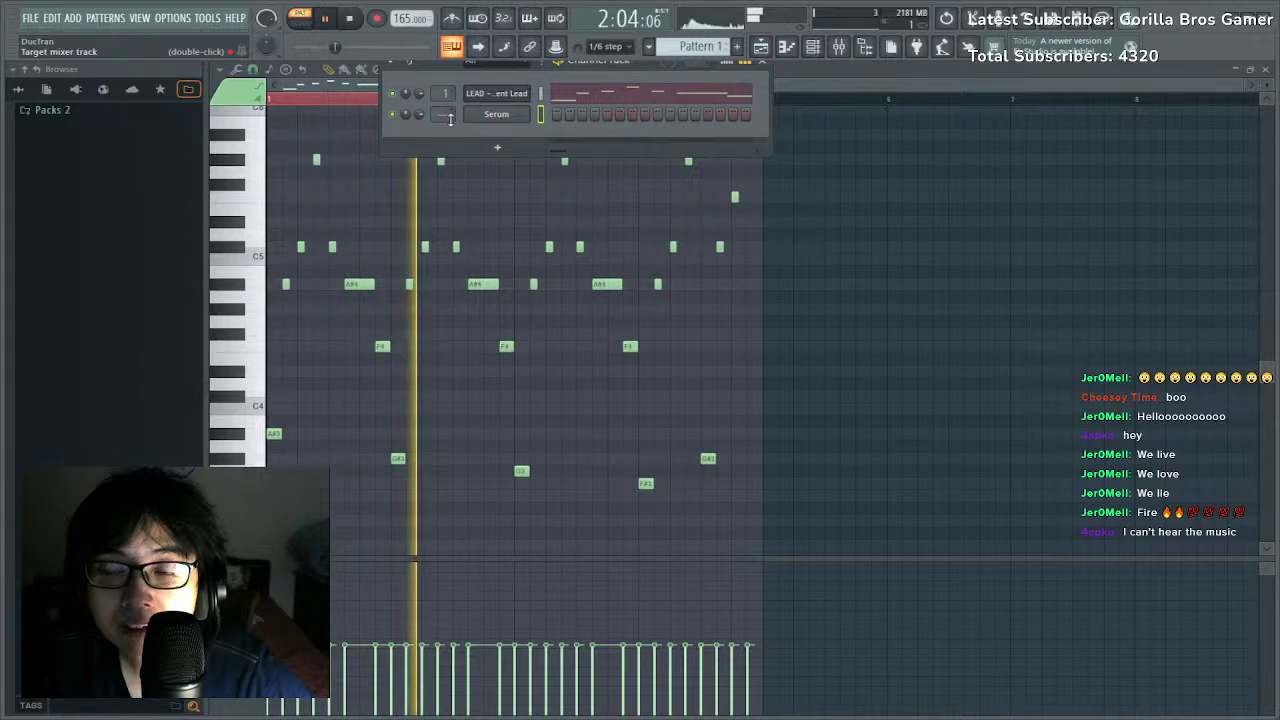
{"action": "key", "text": "space"}
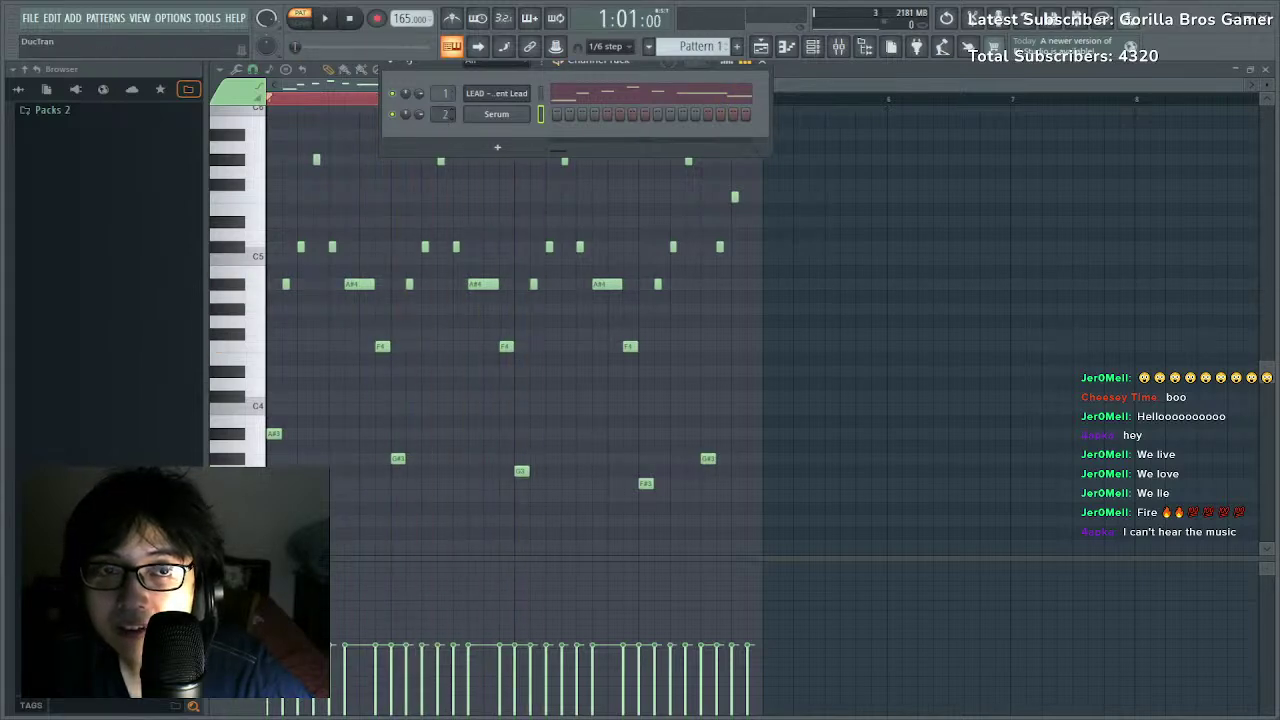
{"action": "key", "text": "F9"}
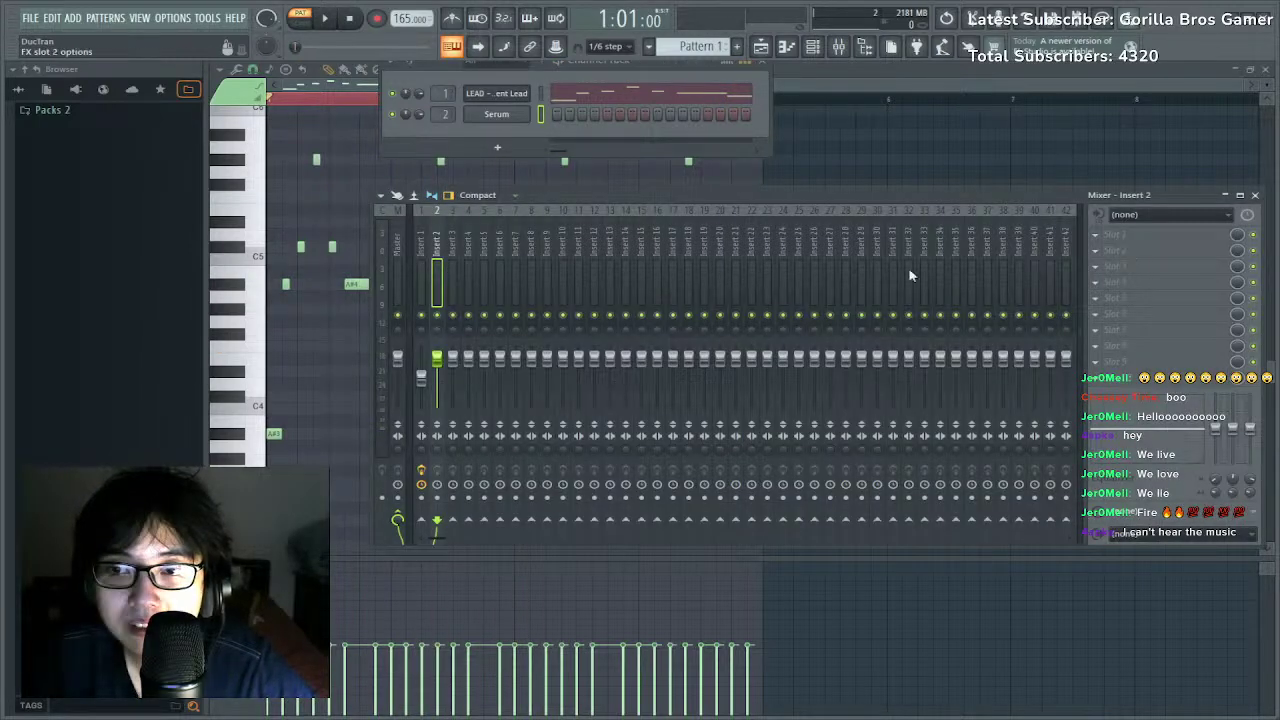
{"action": "left_click", "coordinate": [1077, 155]}
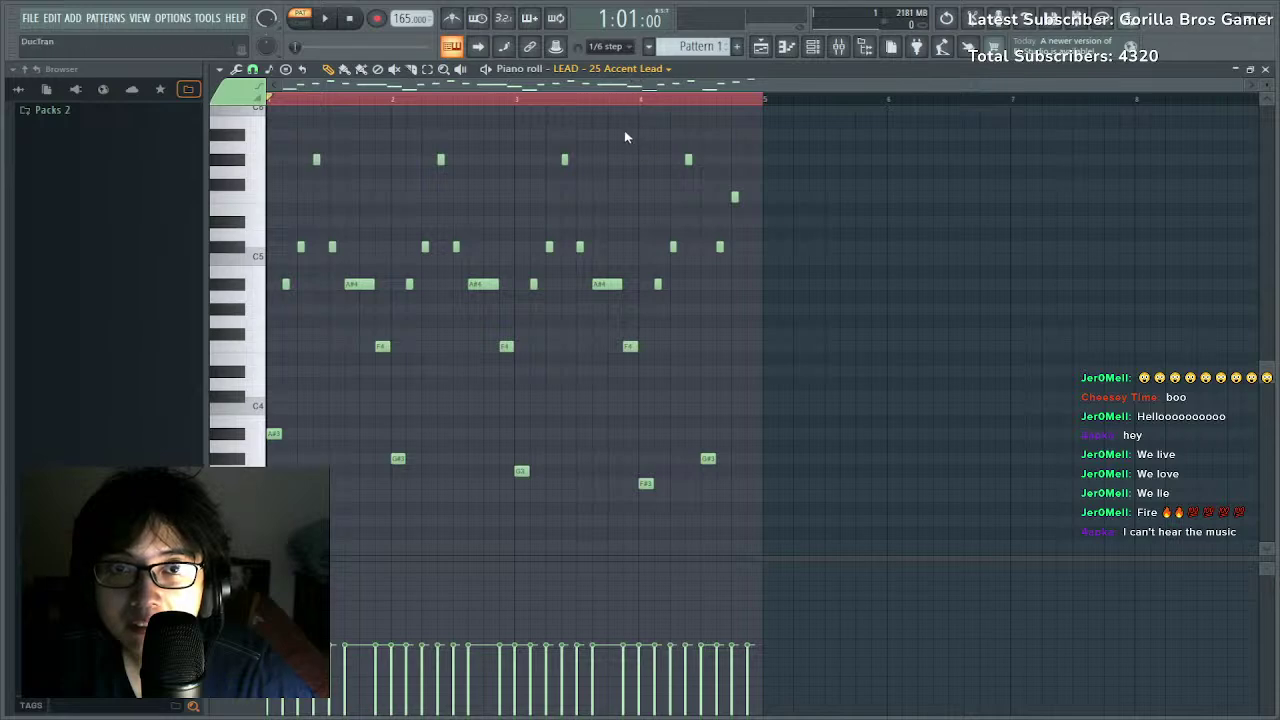
{"action": "key", "text": "Down"}
{"action": "left_click", "coordinate": [460, 236]}
{"action": "right_click", "coordinate": [458, 237]}
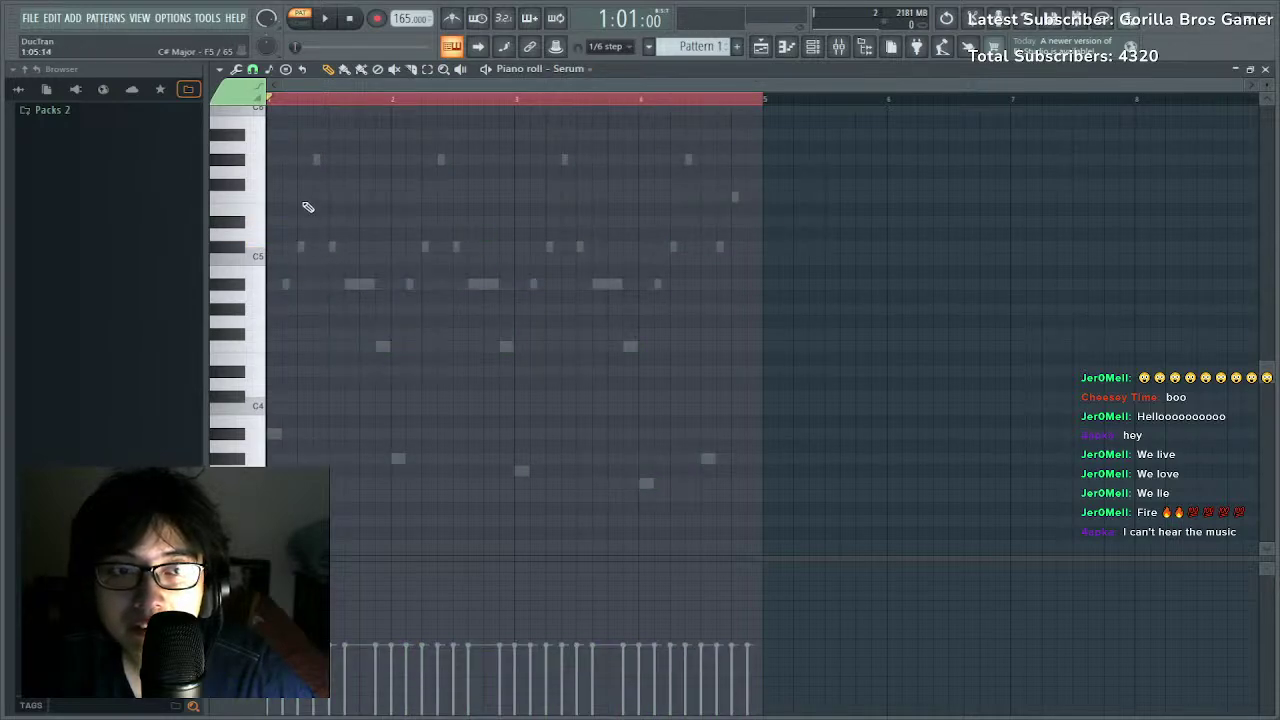
Shift all notes of the lead melody one bar later so it starts at bar 2.
{"action": "scroll", "coordinate": [436, 152], "scroll_direction": "up", "scroll_amount": 3}
{"action": "key", "text": "Up"}
{"action": "key", "text": "ctrl+a"}
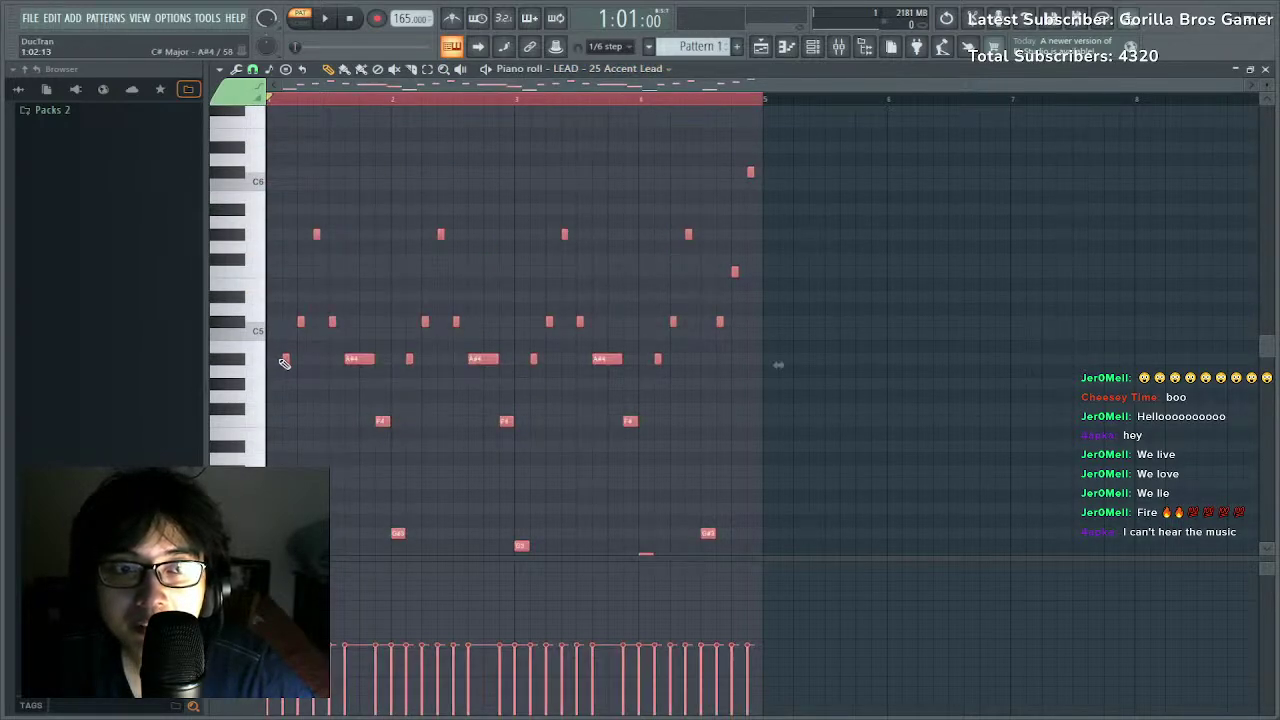
{"action": "left_click_drag", "start_coordinate": [286, 361], "coordinate": [408, 363]}
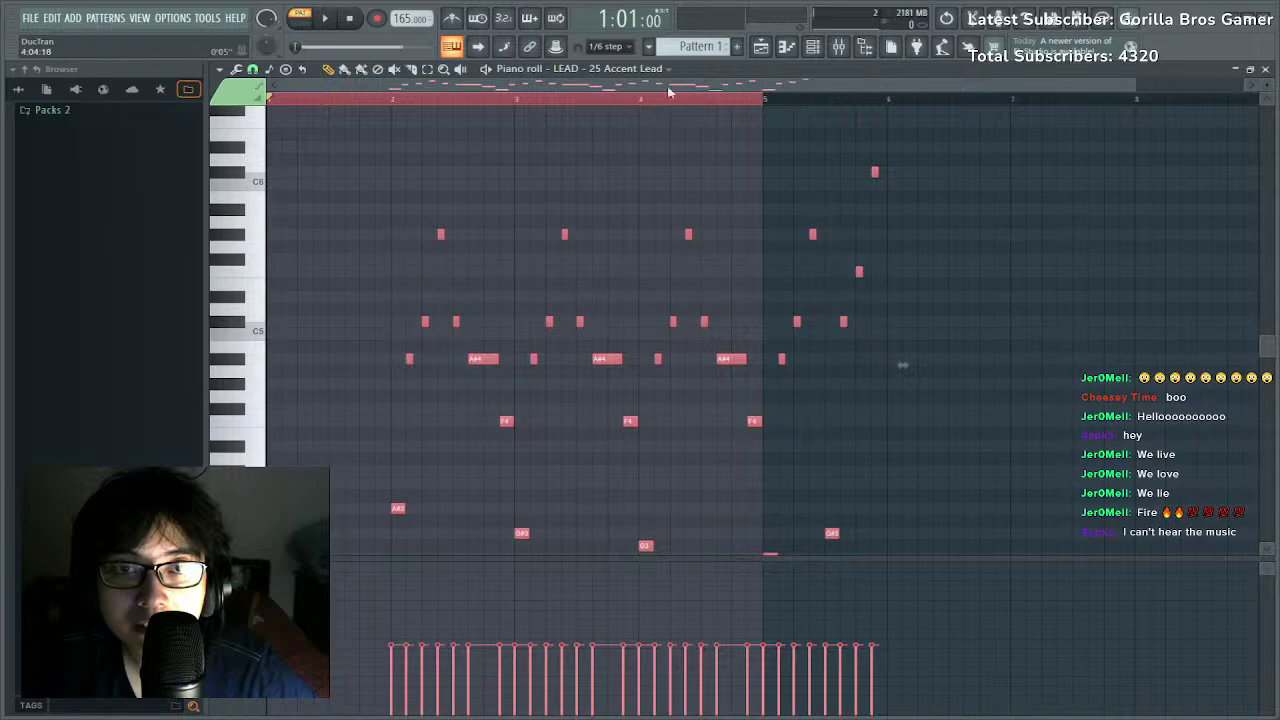
Try placing an A#4 pickup note late in bar 1 of Serum's piano roll and remove it.
{"action": "key", "text": "Down"}
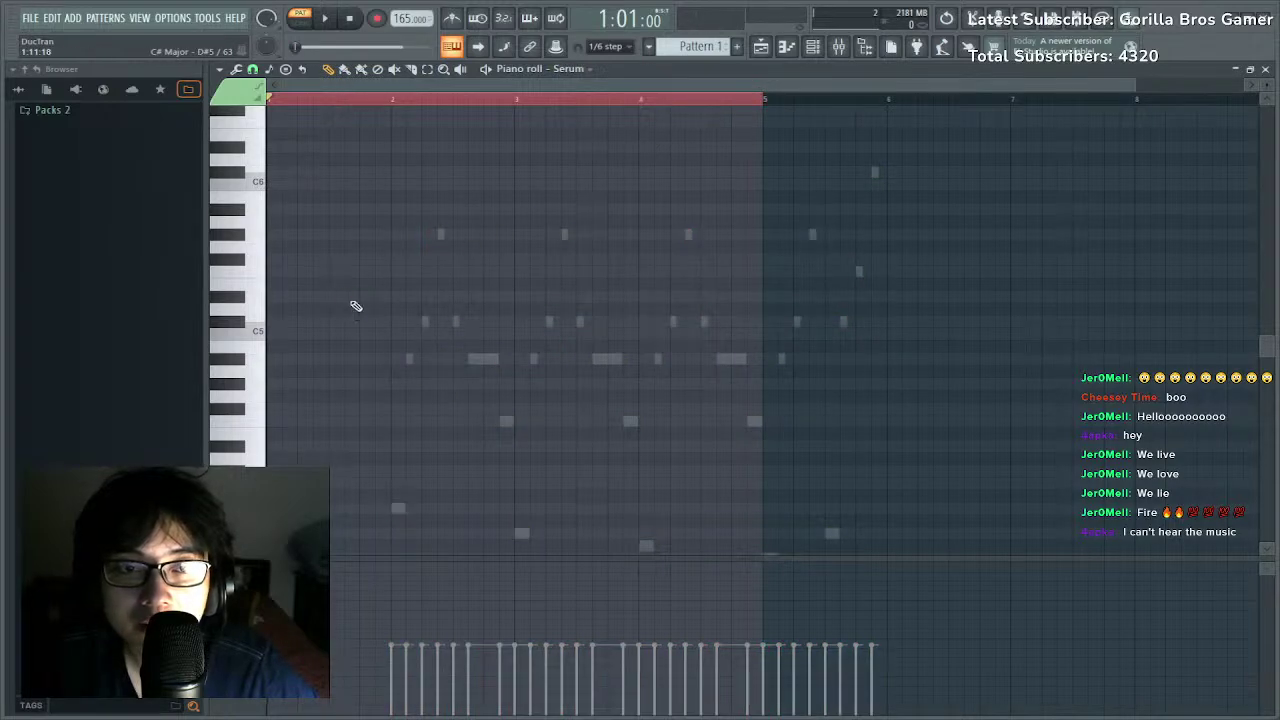
{"action": "left_click", "coordinate": [363, 361]}
{"action": "left_click_drag", "start_coordinate": [388, 361], "coordinate": [353, 369]}
{"action": "right_click", "coordinate": [355, 365]}
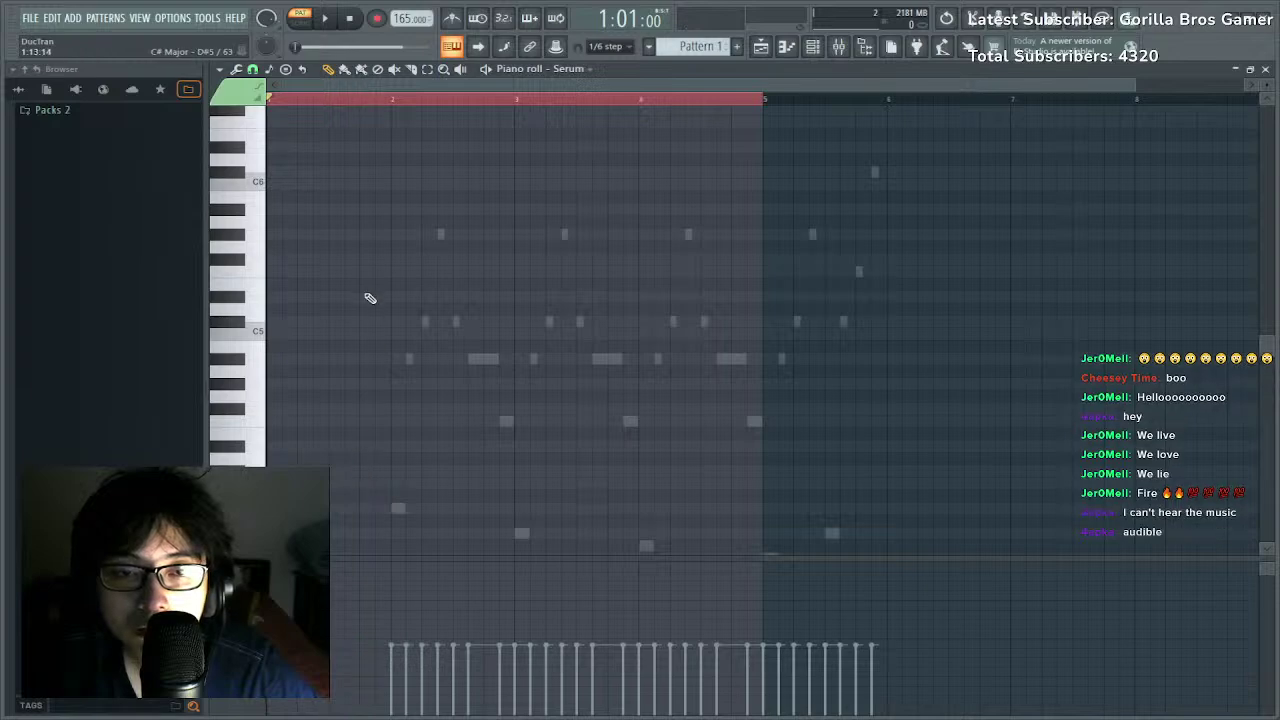
Place a short A4 note followed by a longer A#4 note late in bar 1 of Serum's piano roll and audition them.
{"action": "left_click", "coordinate": [358, 370]}
{"action": "left_click", "coordinate": [372, 358]}
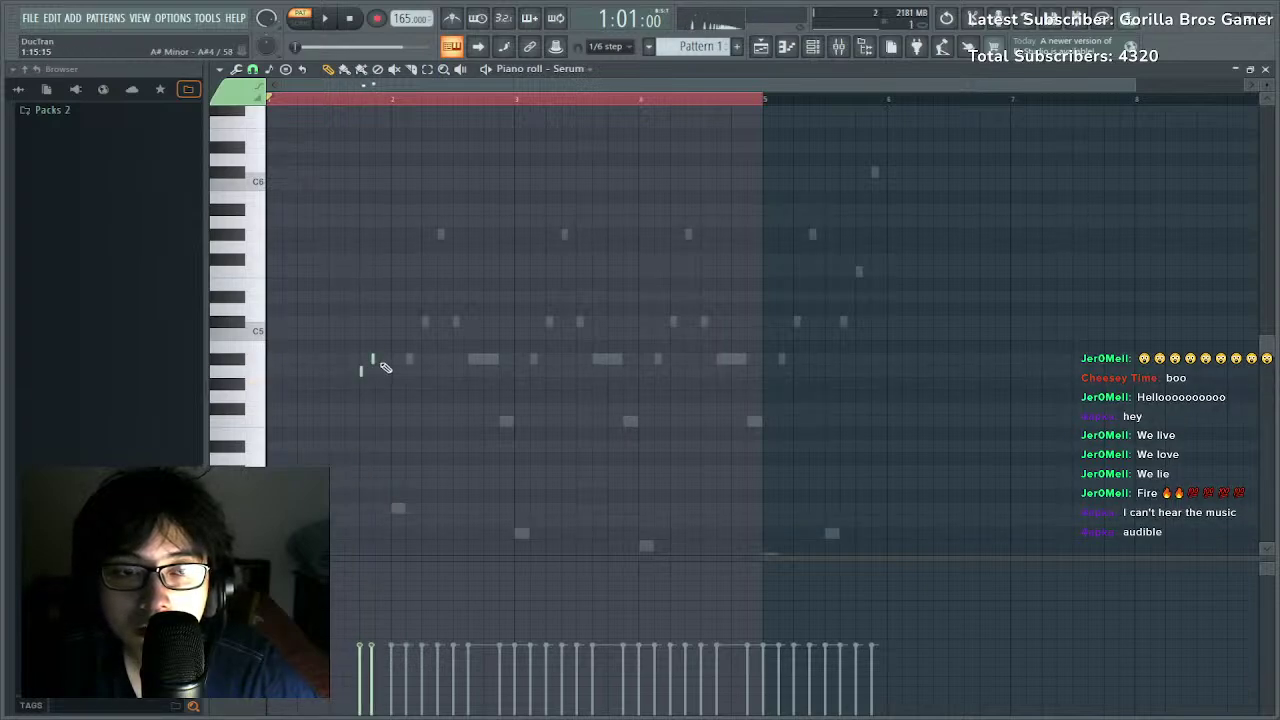
{"action": "left_click_drag", "start_coordinate": [374, 360], "coordinate": [401, 360]}
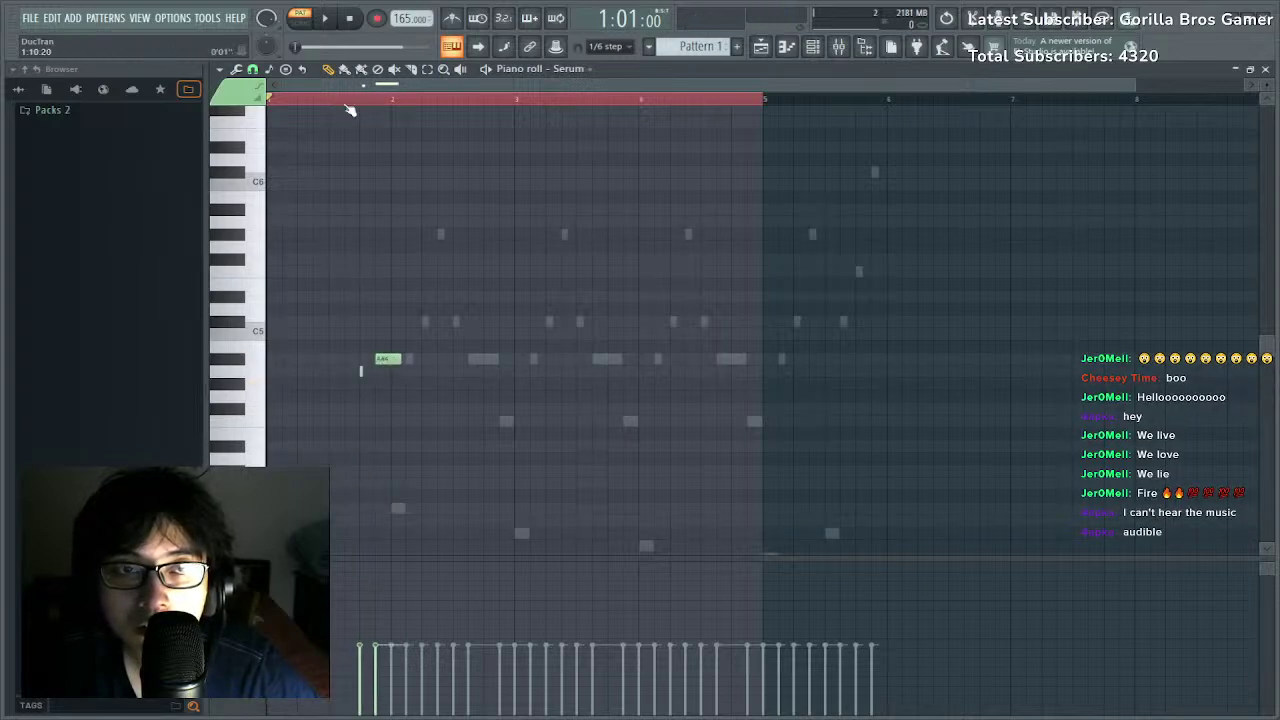
{"action": "key", "text": "space"}
Open the Serum instrument's modulation matrix and audition the pattern.
{"action": "key", "text": "F6"}
{"action": "key", "text": "space"}
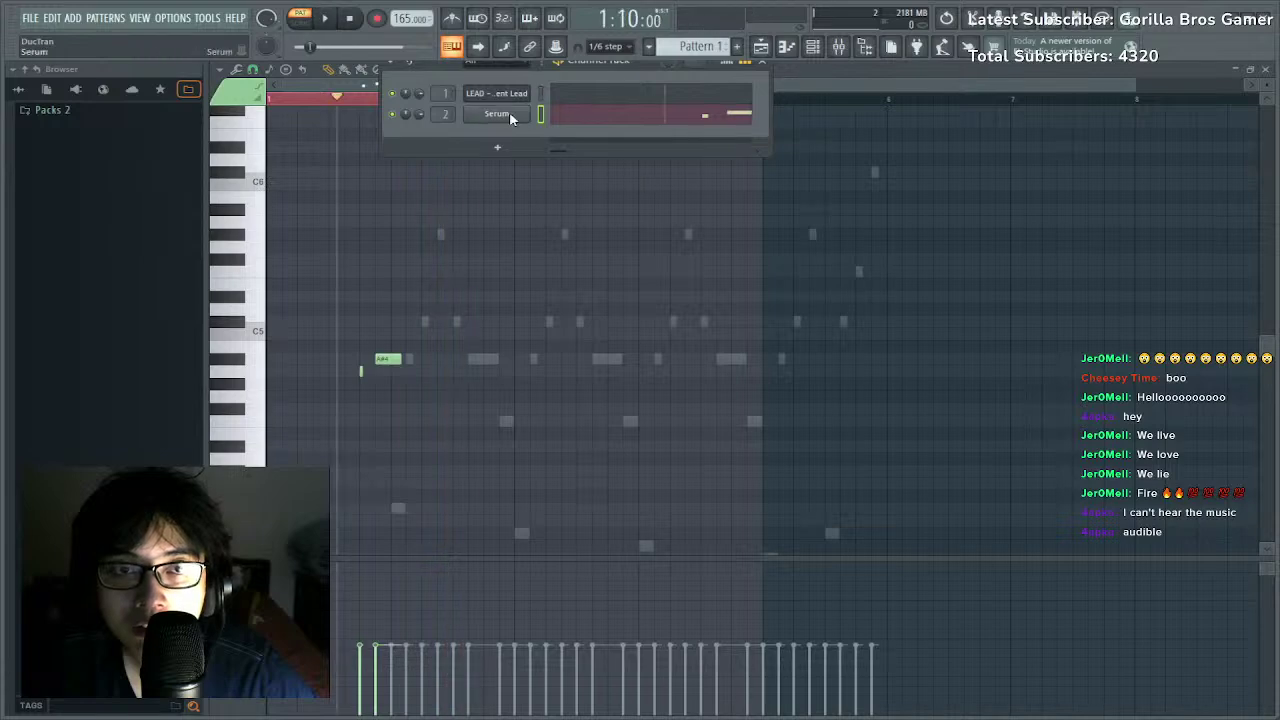
{"action": "left_click", "coordinate": [509, 111]}
{"action": "left_click", "coordinate": [439, 190]}
{"action": "left_click", "coordinate": [483, 189]}
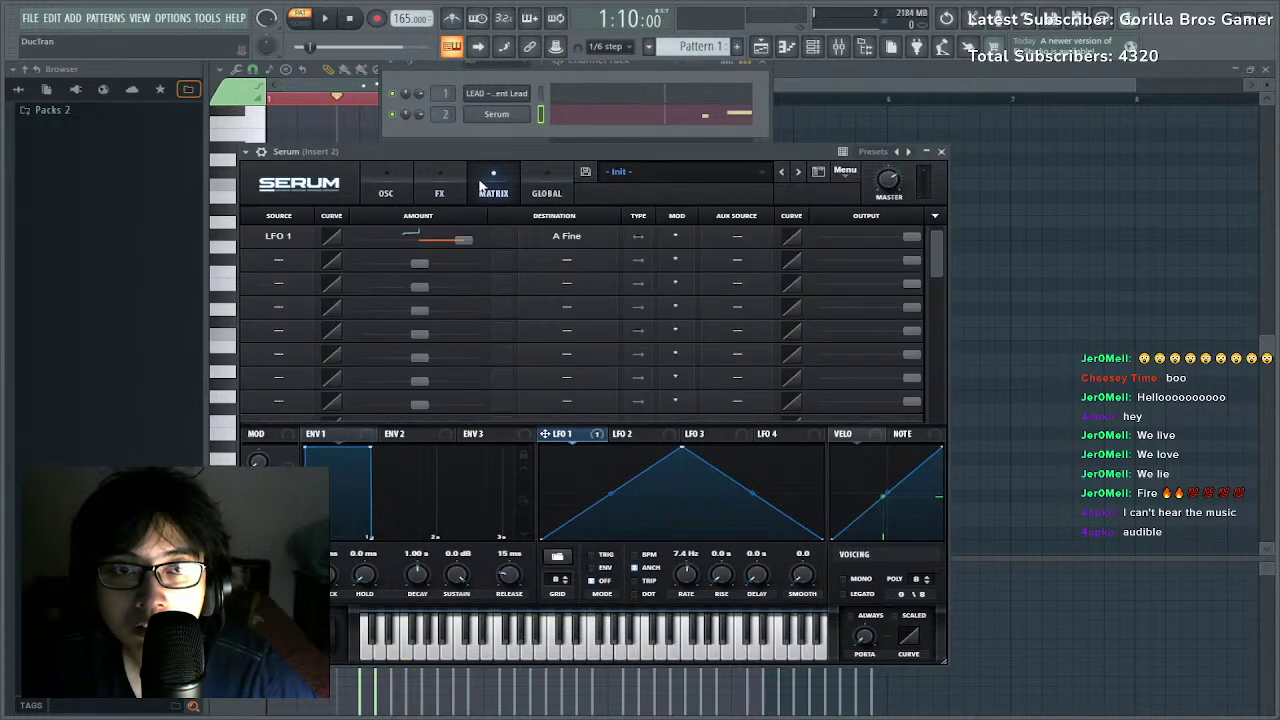
{"action": "key", "text": "space"}
{"action": "key", "text": "space"}
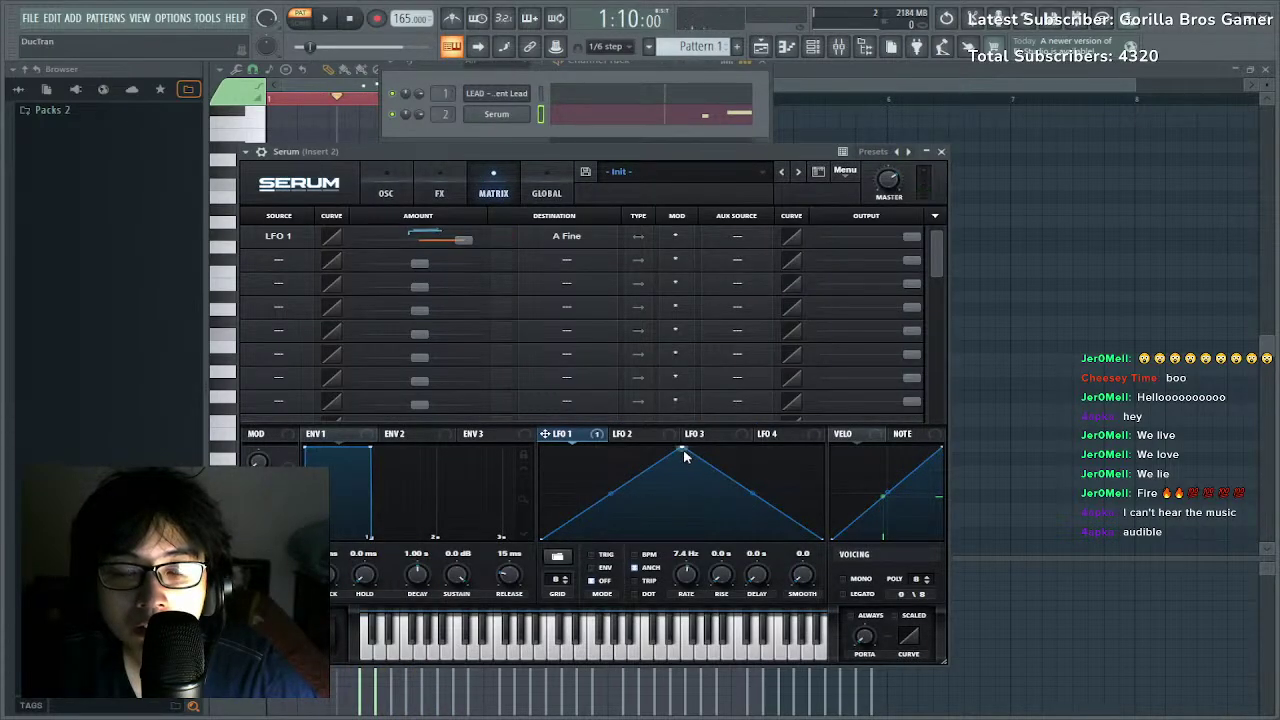
Reduce the LFO 1 to A Fine modulation amount to 37 and audition the vibrato.
{"action": "left_click", "coordinate": [653, 434]}
{"action": "left_click_drag", "start_coordinate": [445, 240], "coordinate": [437, 251]}
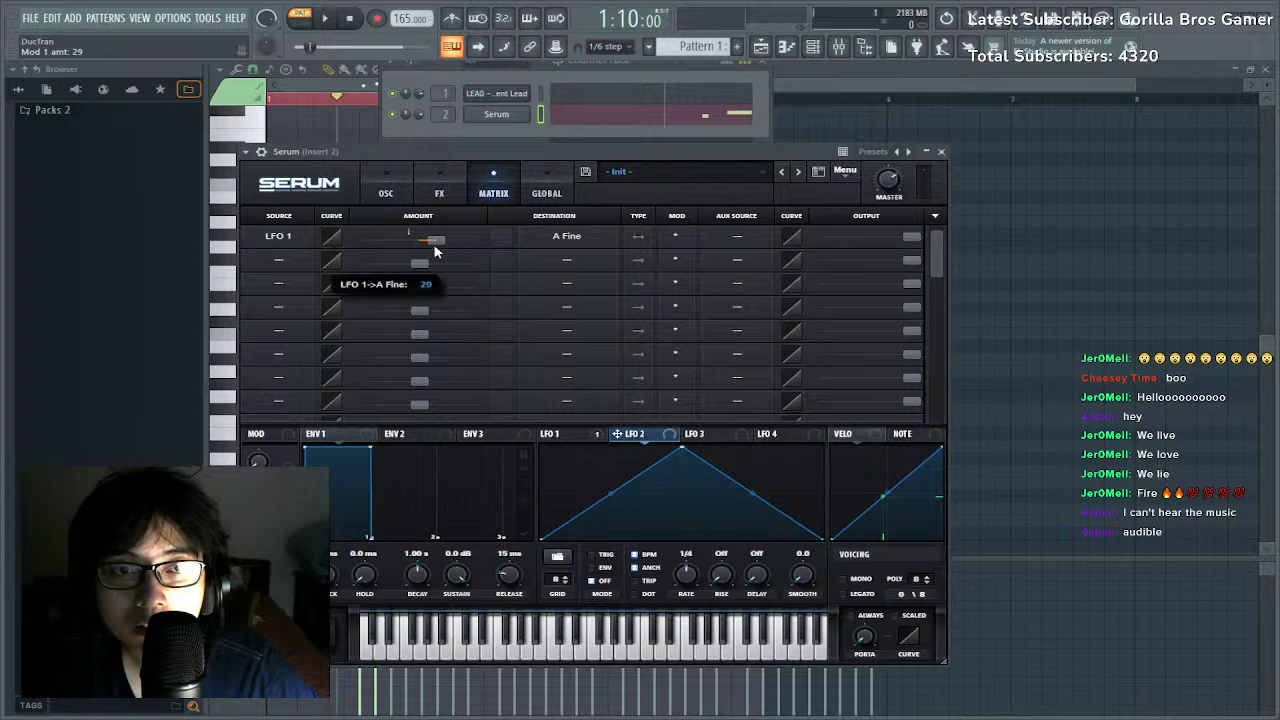
{"action": "key", "text": "space"}
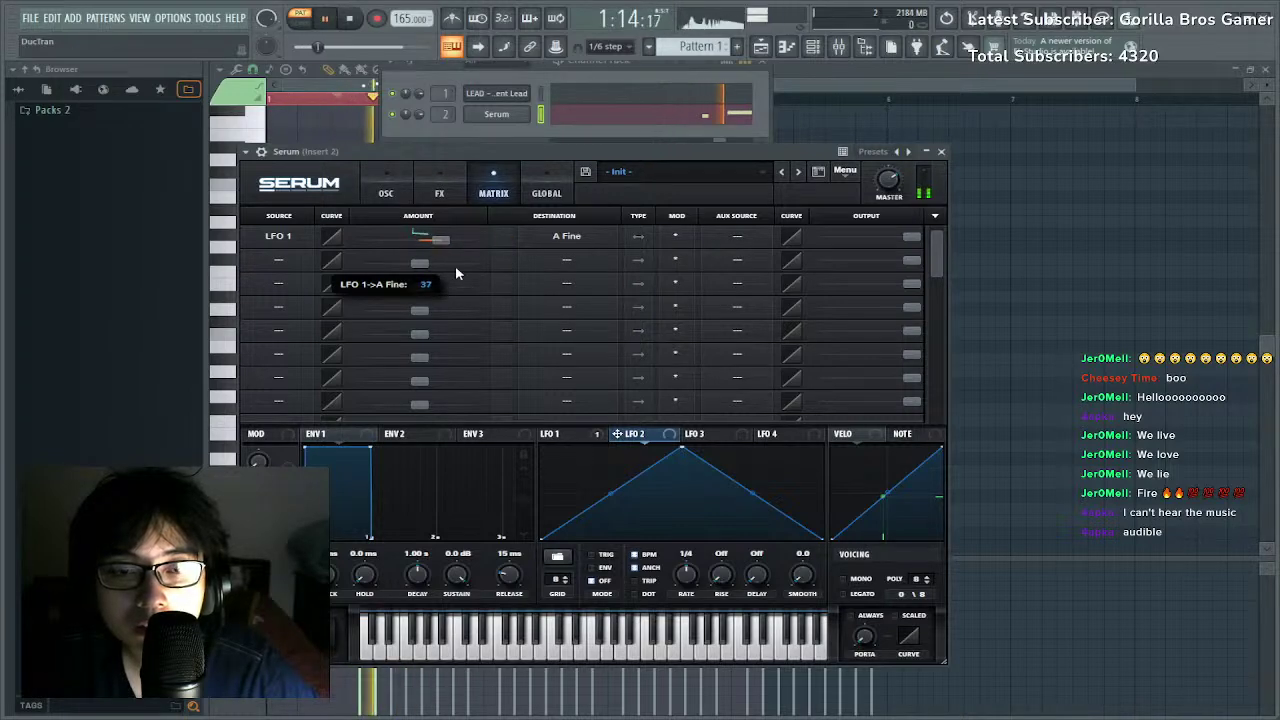
{"action": "key", "text": "space"}
{"action": "key", "text": "space"}
{"action": "key", "text": "space"}
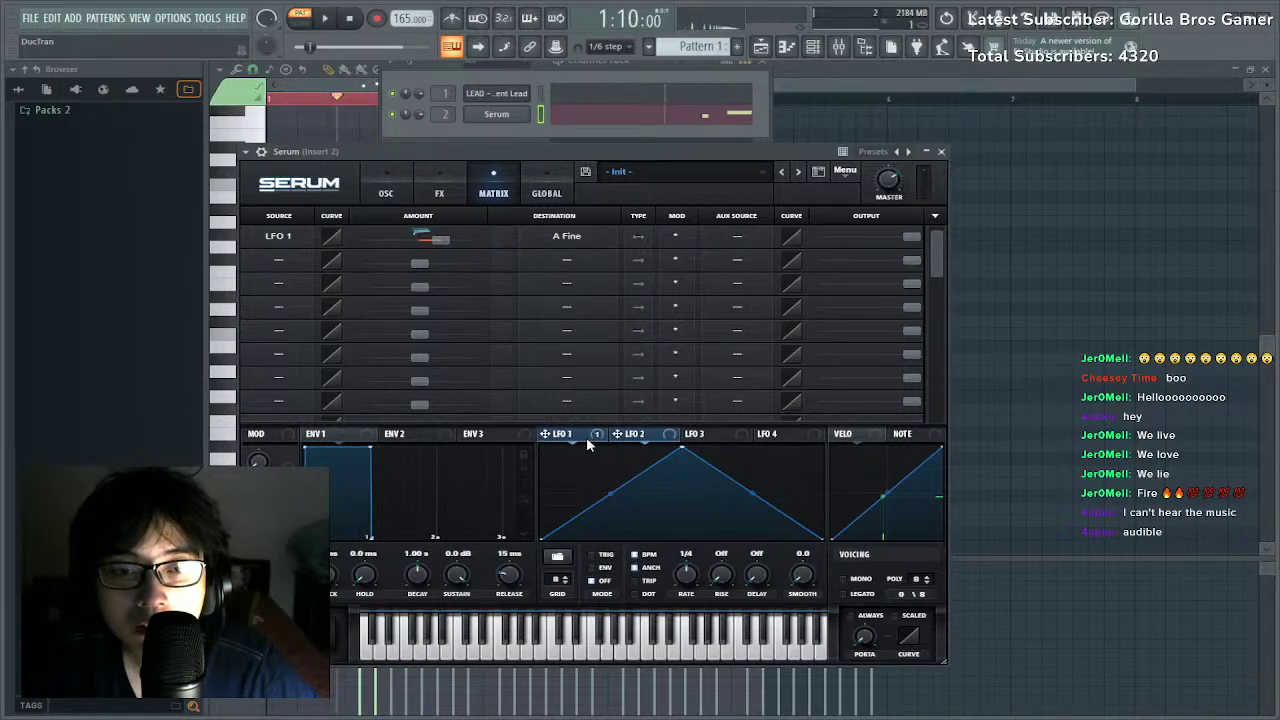
Audition the vibrato repeatedly while trying out LFO 1's rate.
{"action": "left_click", "coordinate": [586, 436]}
{"action": "key", "text": "space"}
{"action": "key", "text": "space"}
{"action": "mouse_move", "coordinate": [686, 581]}
{"action": "left_mouse_down"}
{"action": "mouse_move", "coordinate": [693, 567]}
{"action": "mouse_move", "coordinate": [686, 579]}
{"action": "left_mouse_up"}
{"action": "key", "text": "space"}
{"action": "key", "text": "space"}
{"action": "key", "text": "space"}
{"action": "key", "text": "space"}
{"action": "key", "text": "space"}
{"action": "key", "text": "space"}
{"action": "key", "text": "space"}
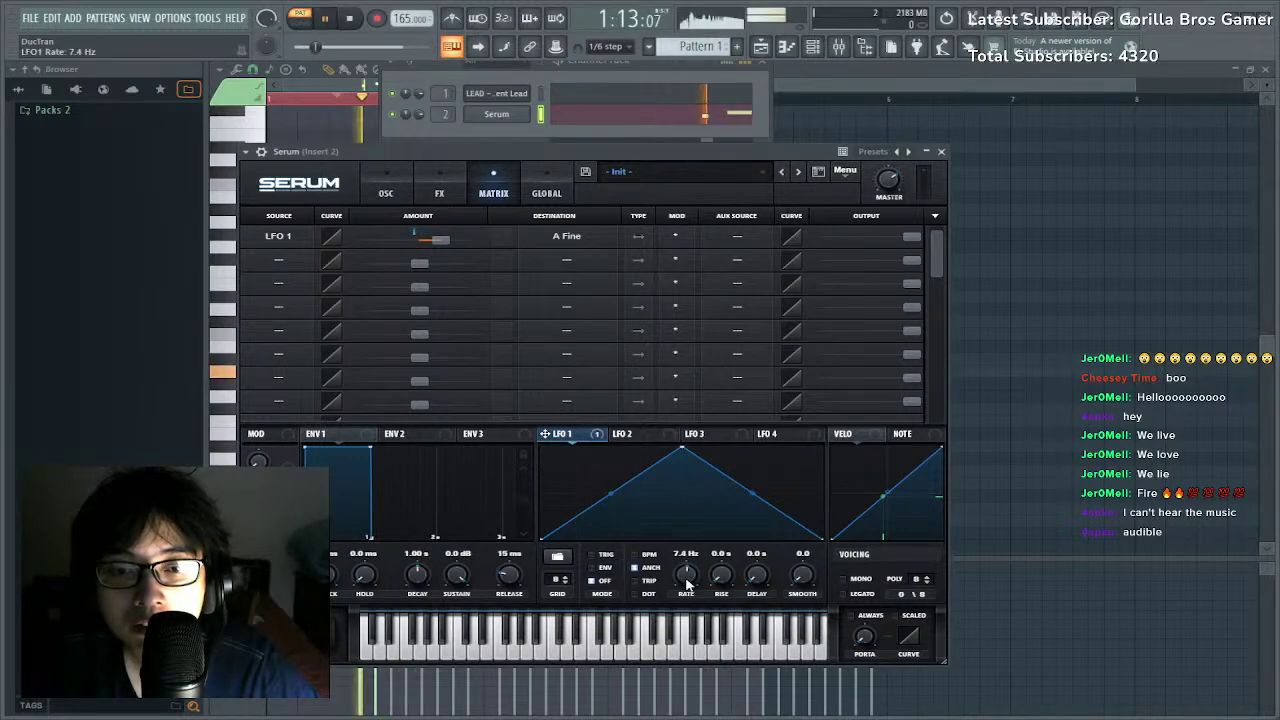
{"action": "key", "text": "space"}
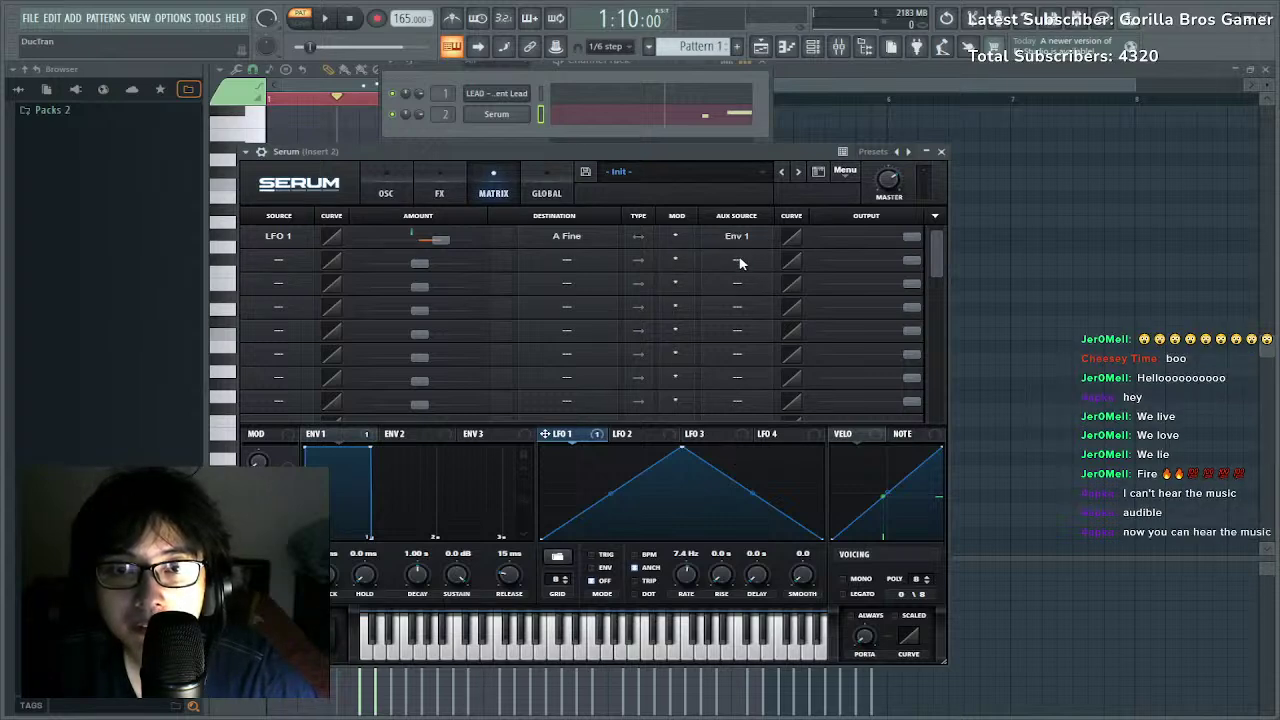
Reshape LFO 2 into a linear rise from zero followed by a hold at full level, and audition the pattern.
{"action": "left_click", "coordinate": [626, 434]}
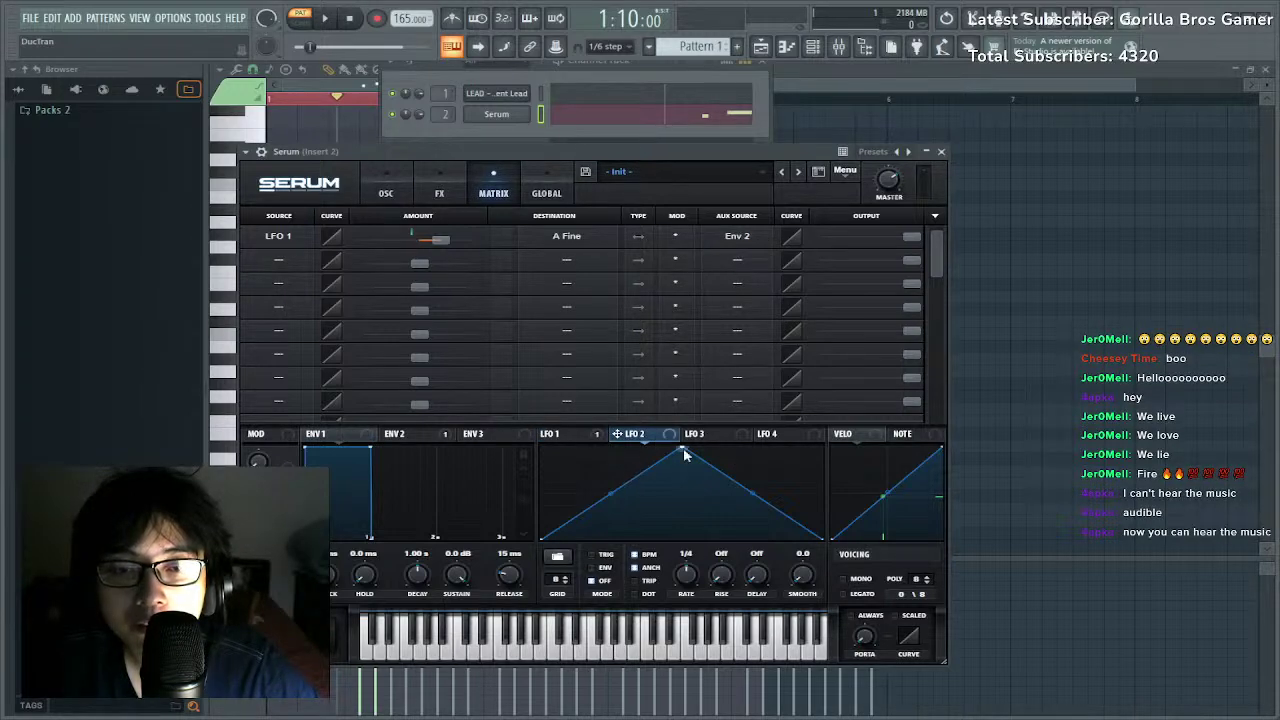
{"action": "double_click", "coordinate": [684, 454]}
{"action": "double_click", "coordinate": [601, 491]}
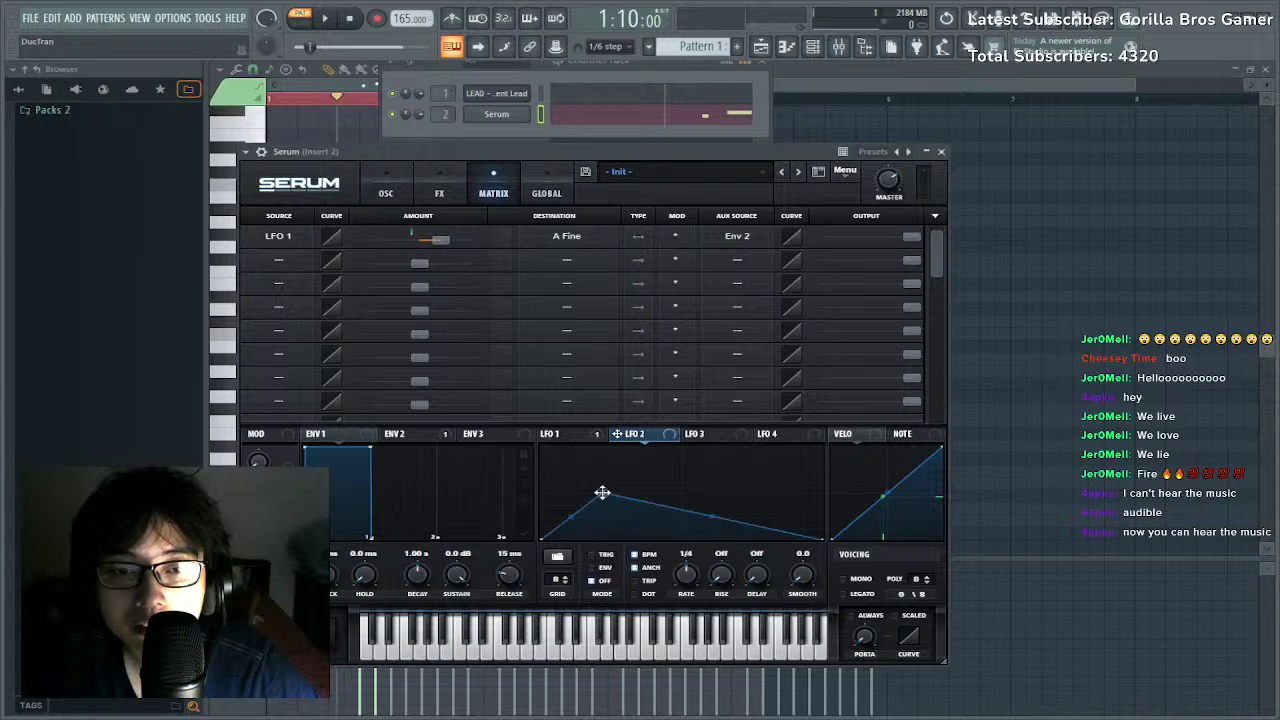
{"action": "left_click_drag", "start_coordinate": [601, 491], "coordinate": [608, 413]}
{"action": "double_click", "coordinate": [708, 471]}
{"action": "left_click_drag", "start_coordinate": [708, 471], "coordinate": [909, 386]}
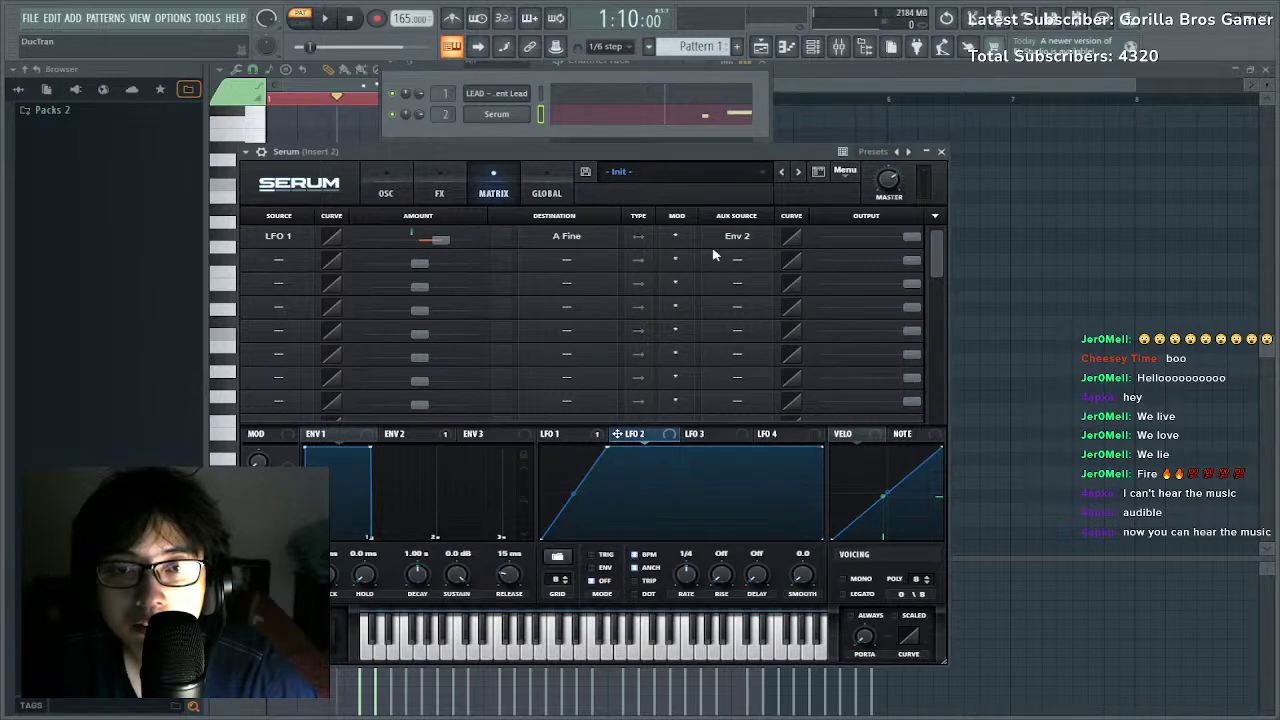
{"action": "key", "text": "space"}
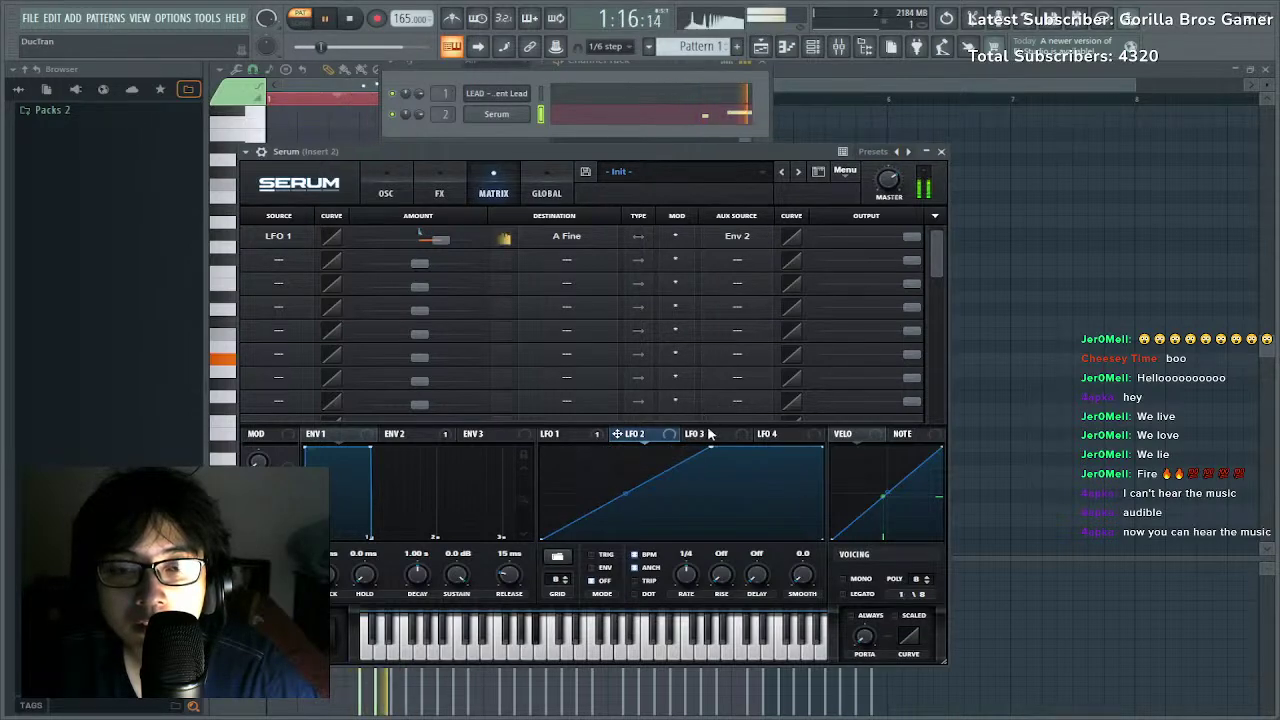
{"action": "key", "text": "space"}
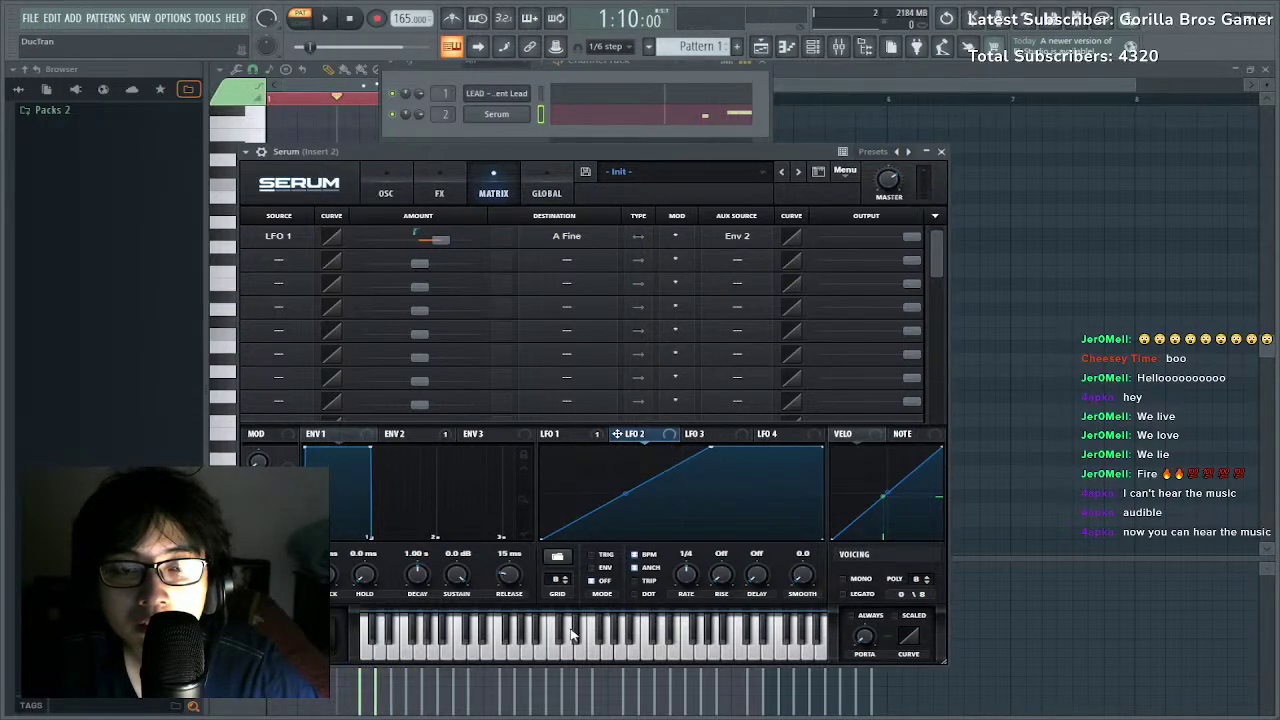
Set LFO 2 to ENV mode with a bar rate, make it the auxiliary source for LFO 1 to A Fine, and test single notes.
{"action": "left_click", "coordinate": [572, 634]}
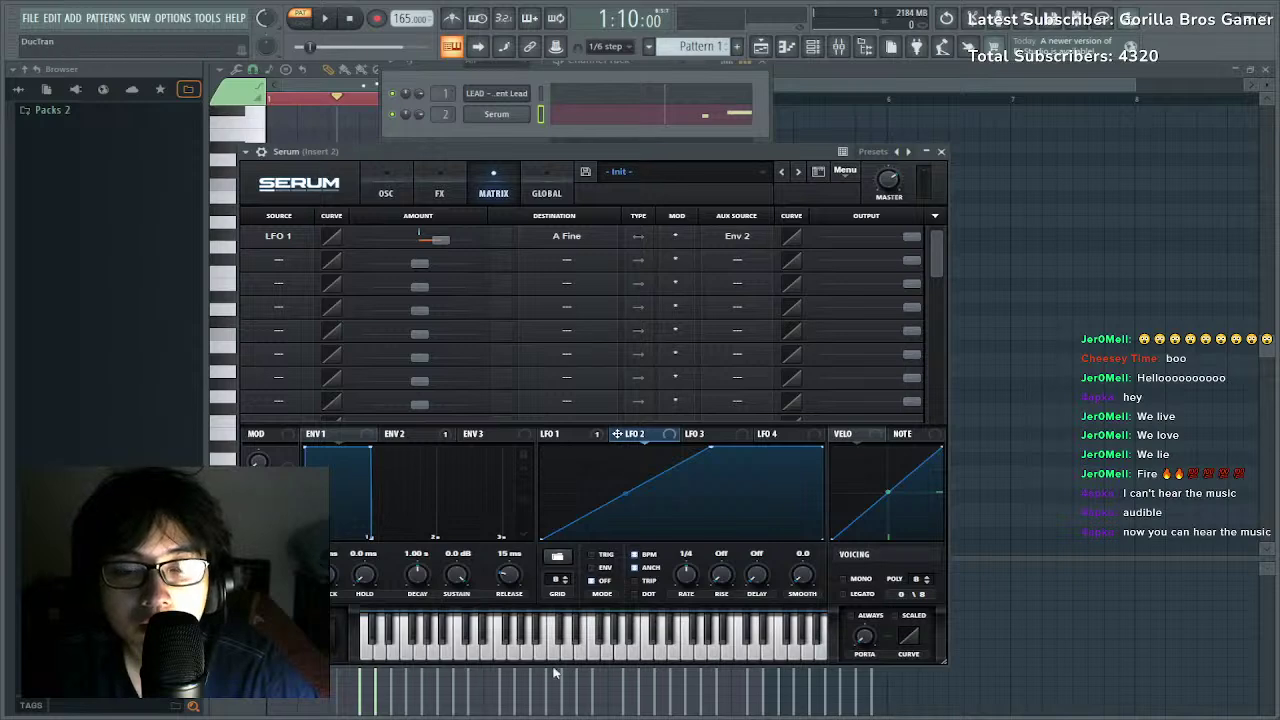
{"action": "left_click", "coordinate": [579, 648]}
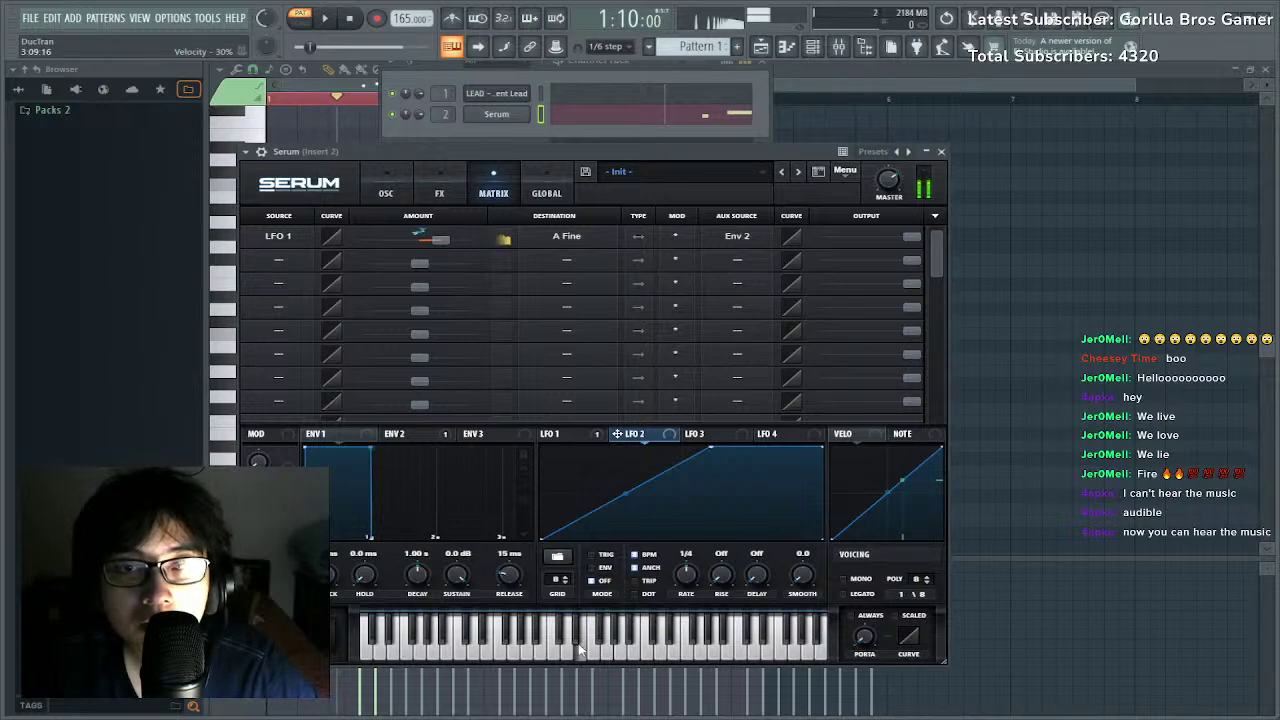
{"action": "left_click", "coordinate": [536, 652]}
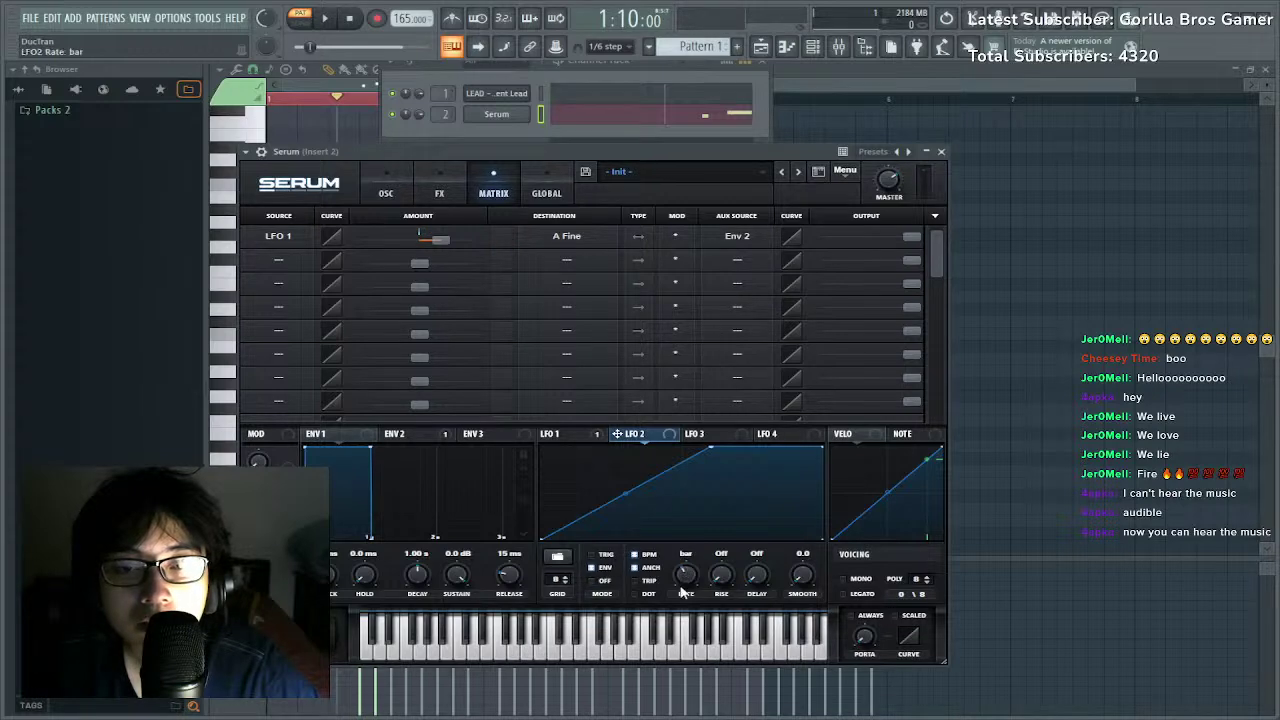
{"action": "left_click", "coordinate": [630, 627]}
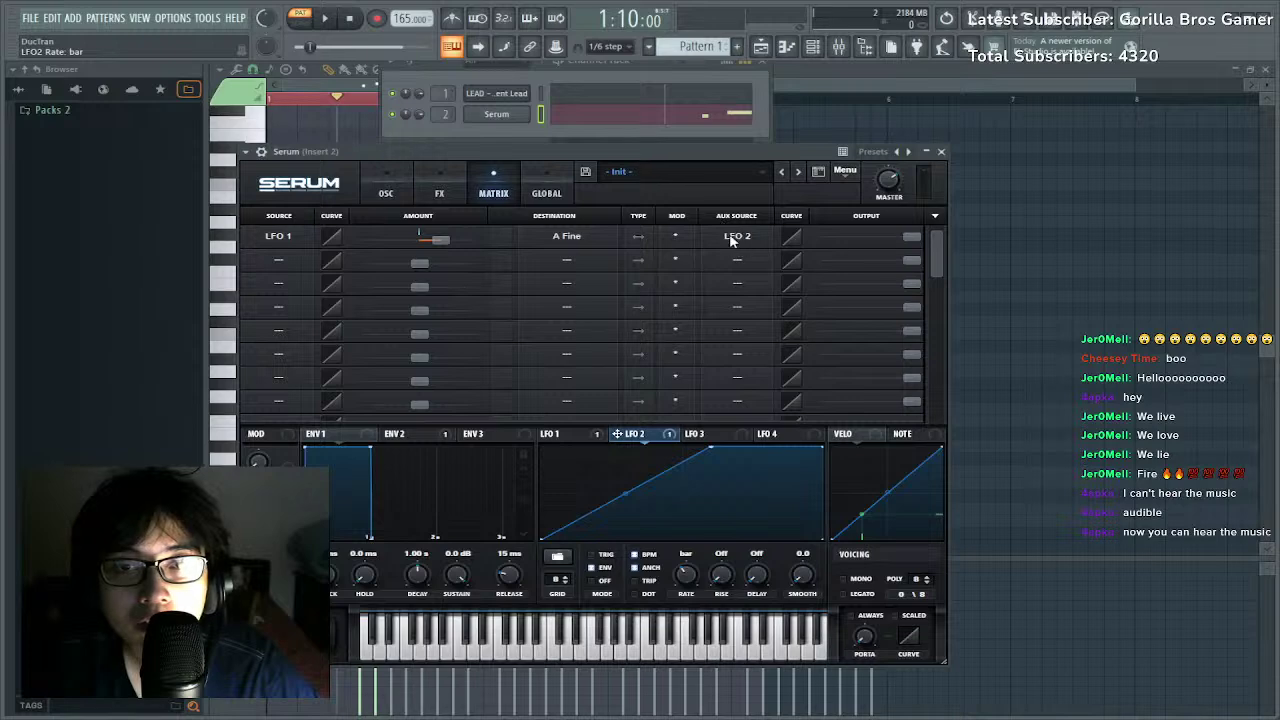
{"action": "left_click", "coordinate": [573, 627]}
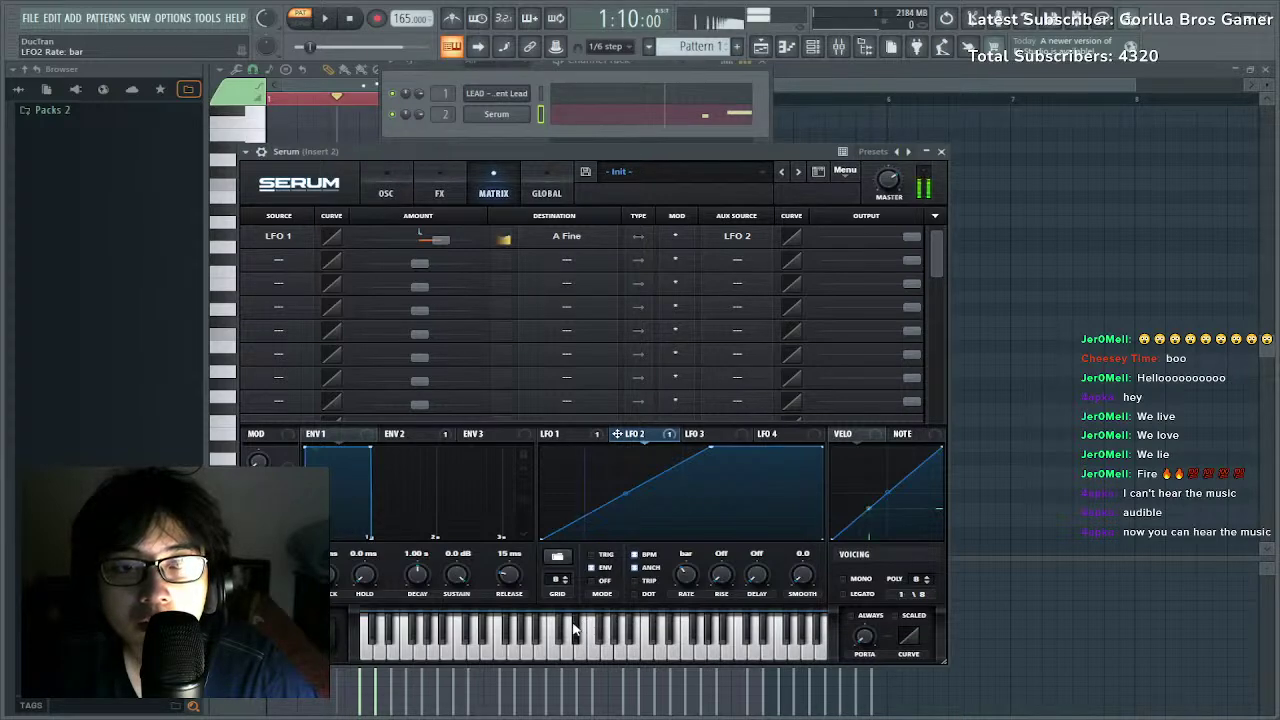
Check Env 2 and Env 1, shorten LFO 2's rise to about a third of its cycle, and test notes.
{"action": "left_click", "coordinate": [425, 433]}
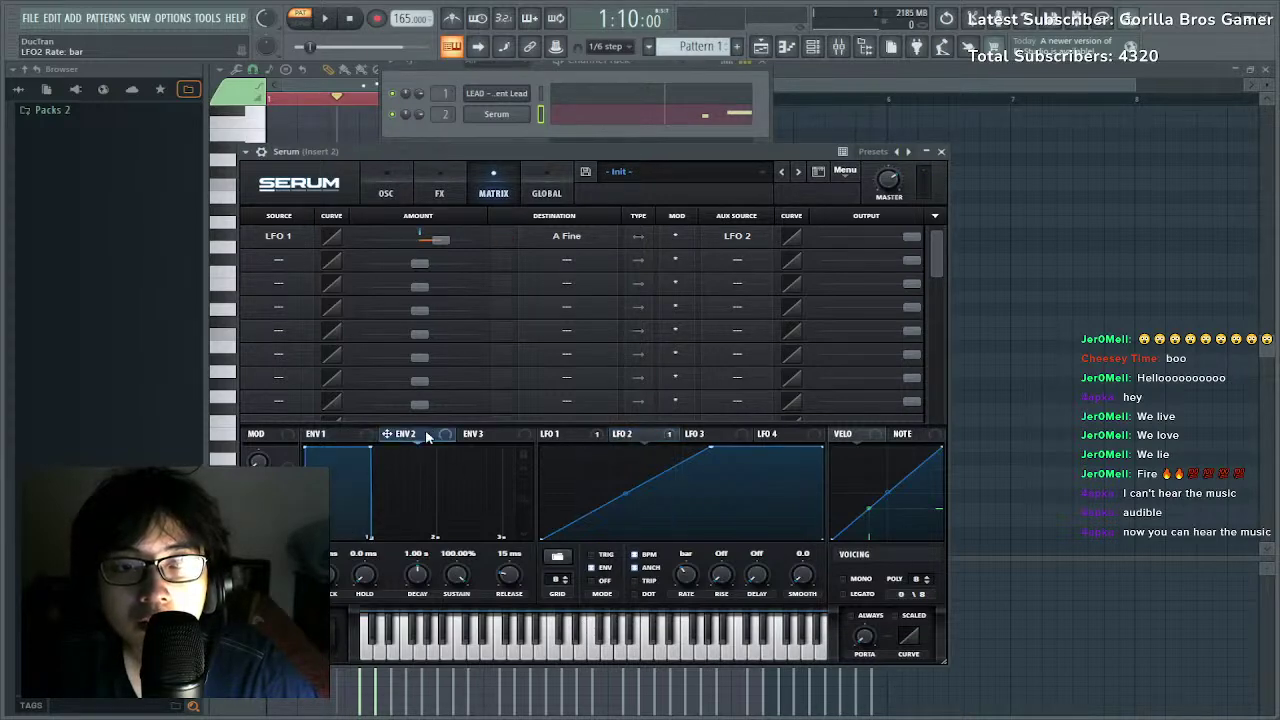
{"action": "left_click", "coordinate": [340, 433]}
{"action": "left_click", "coordinate": [572, 650]}
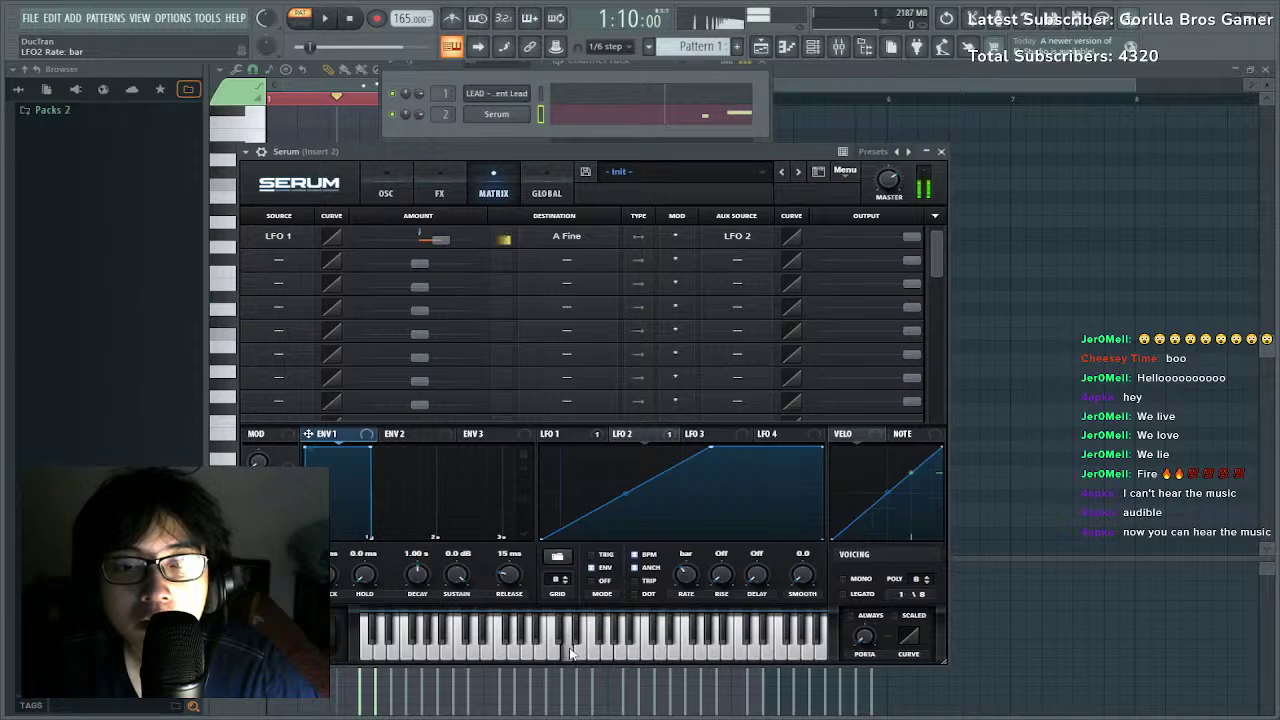
{"action": "left_click_drag", "start_coordinate": [706, 457], "coordinate": [634, 418]}
{"action": "left_click", "coordinate": [630, 652]}
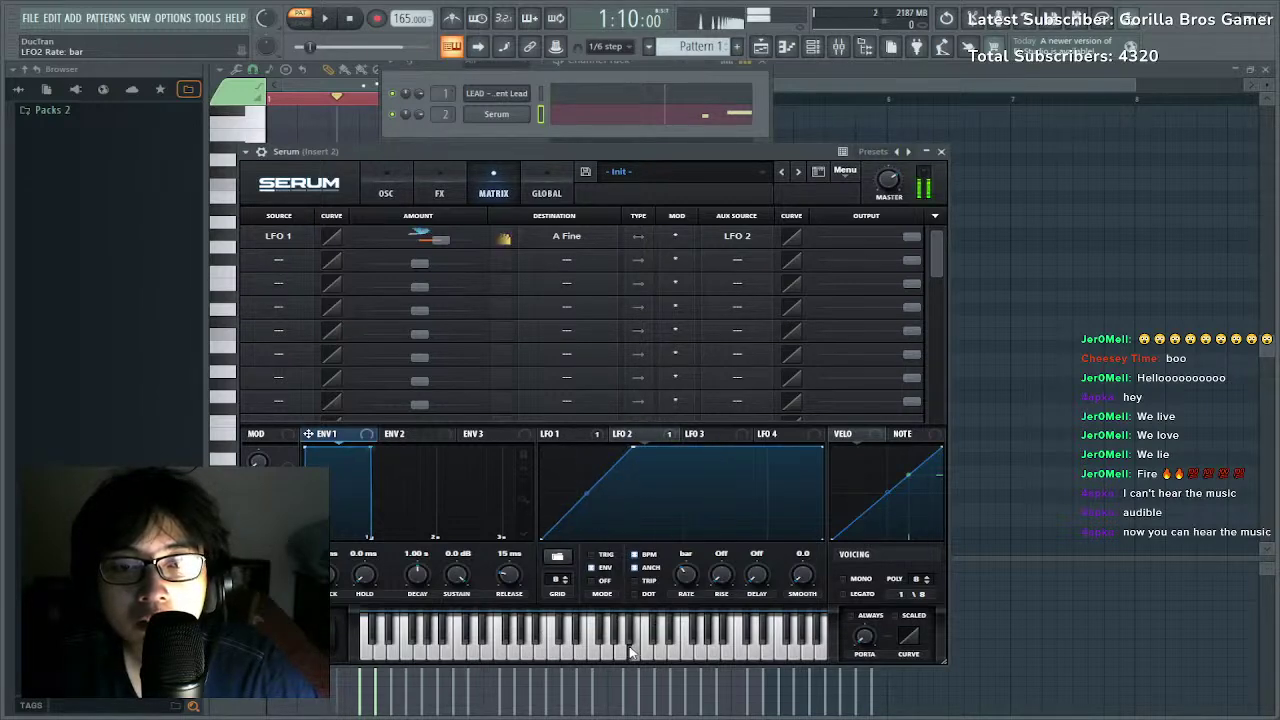
{"action": "left_click", "coordinate": [598, 650]}
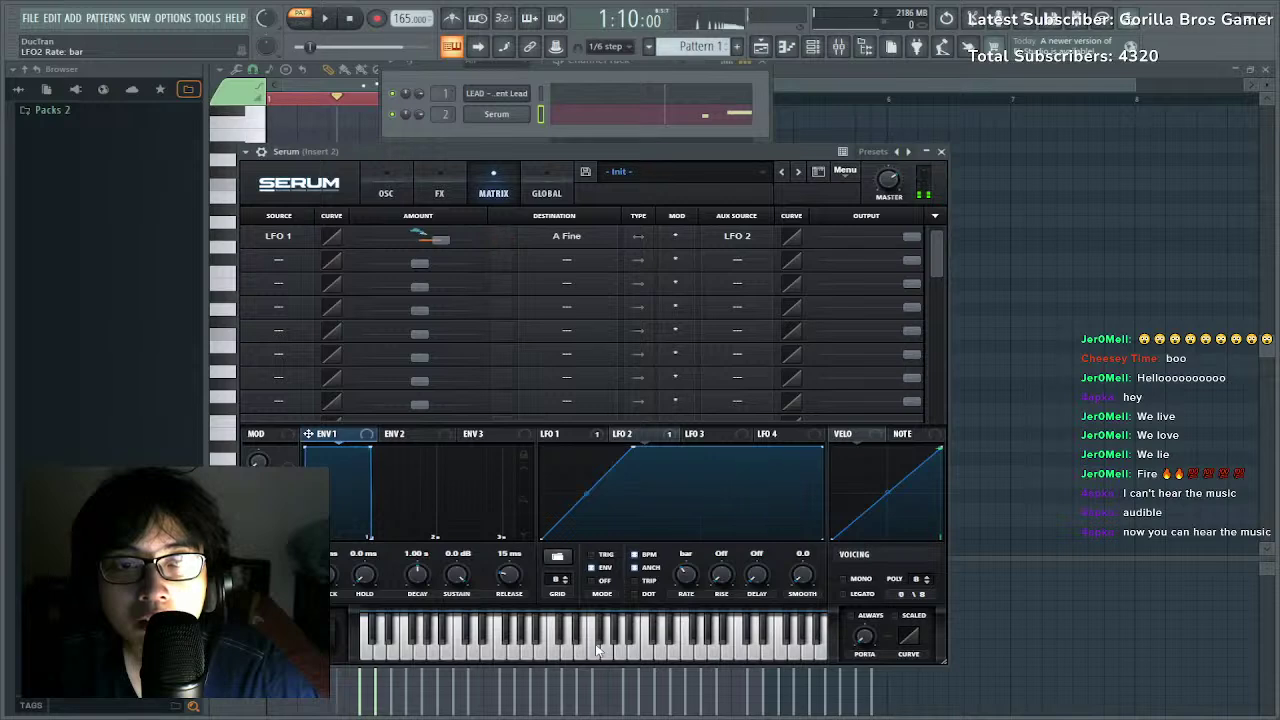
Set the LFO 1 to A Fine modulation amount to 25, test a note, and return to Serum's piano roll.
{"action": "left_click", "coordinate": [441, 241]}
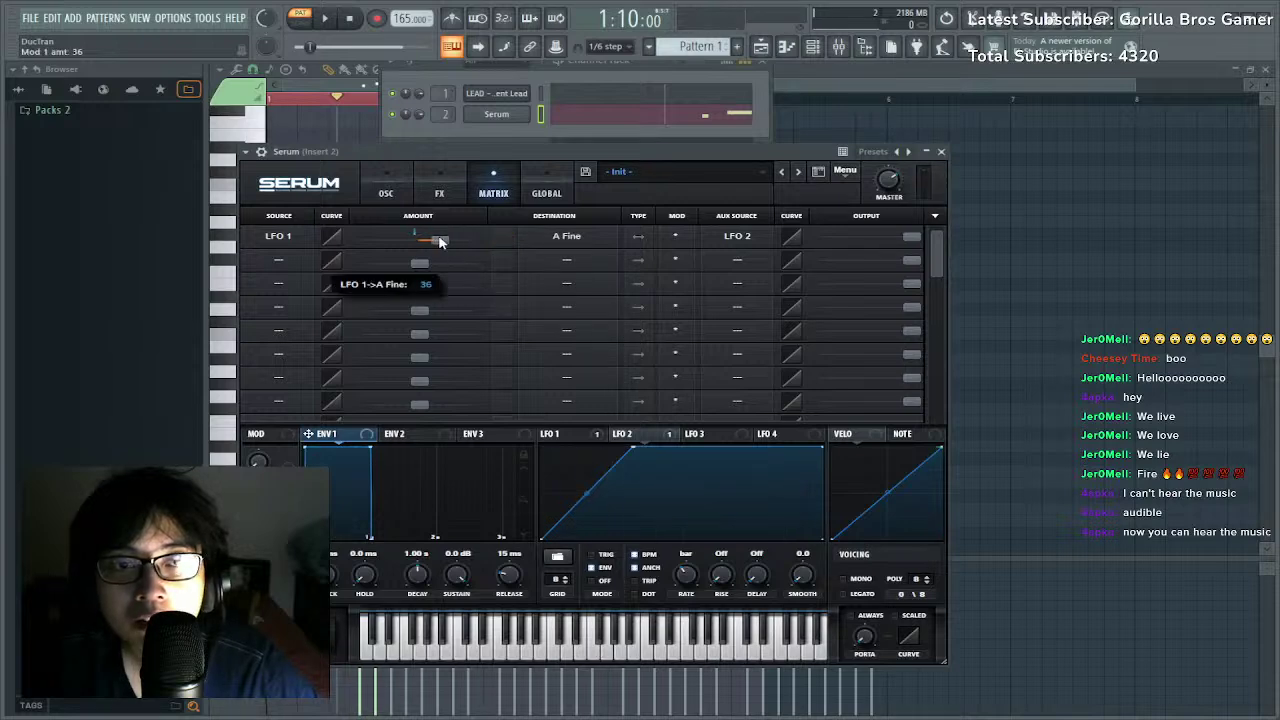
{"action": "left_click", "coordinate": [503, 645]}
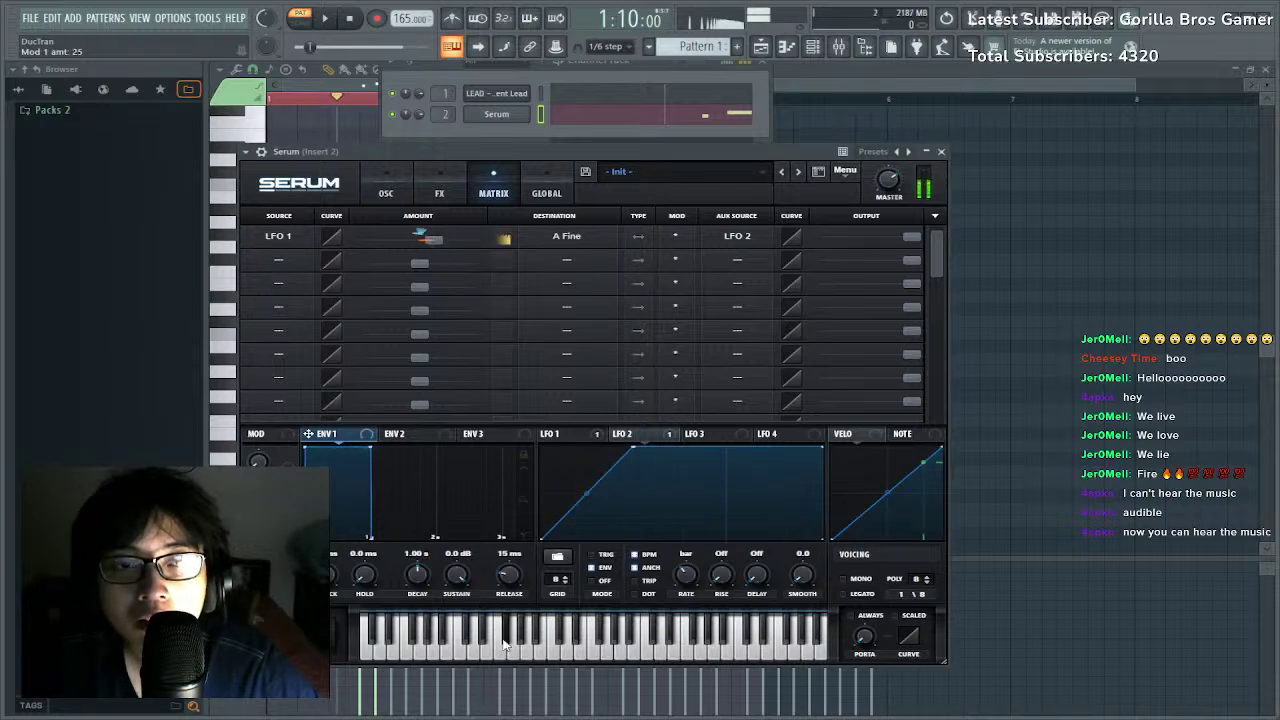
{"action": "left_click", "coordinate": [806, 91]}
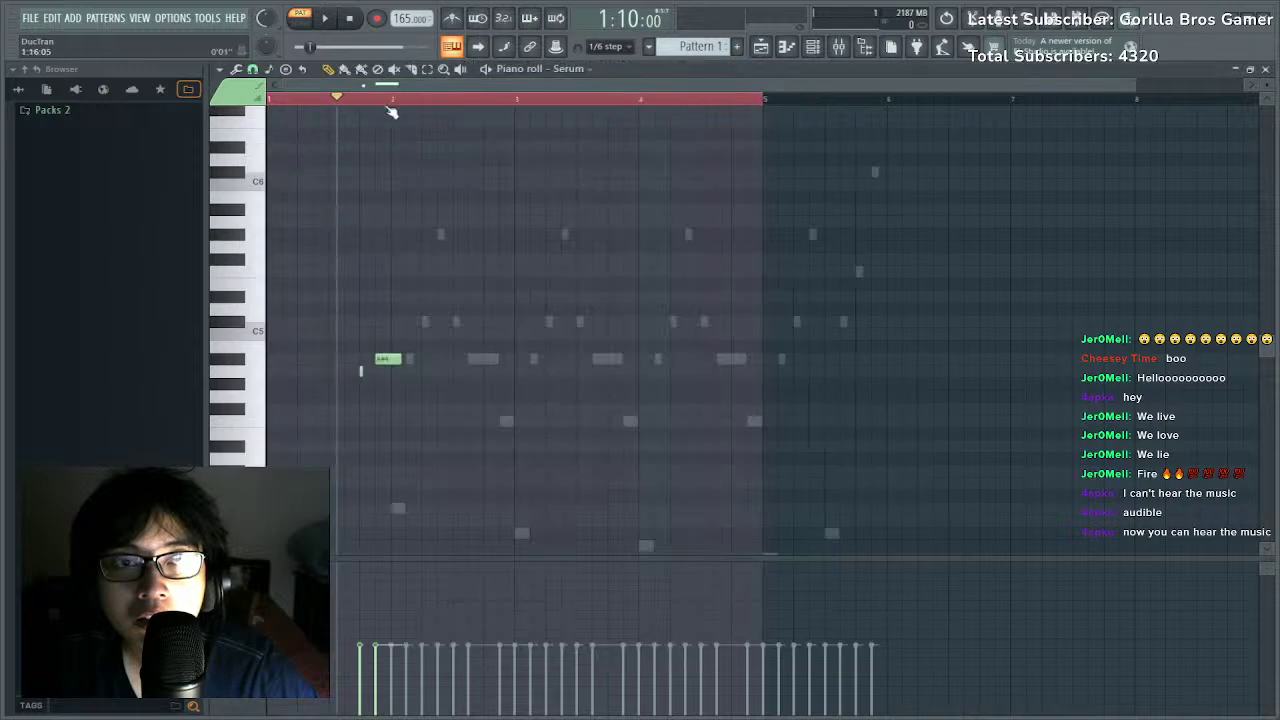
Try the Serum pickup notes one octave higher with extra notes after them, and delete them all.
{"action": "key", "text": "space"}
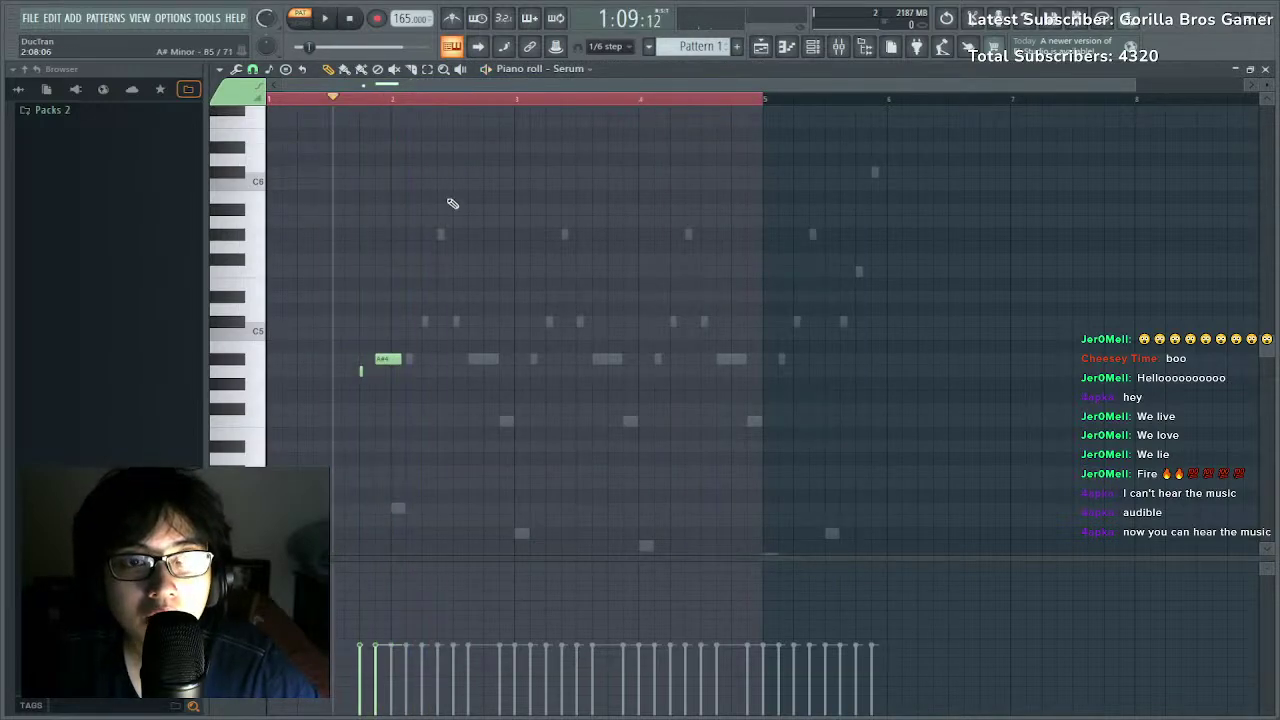
{"action": "key", "text": "ctrl+a"}
{"action": "key", "text": "ctrl+Up"}
{"action": "left_click", "coordinate": [520, 210]}
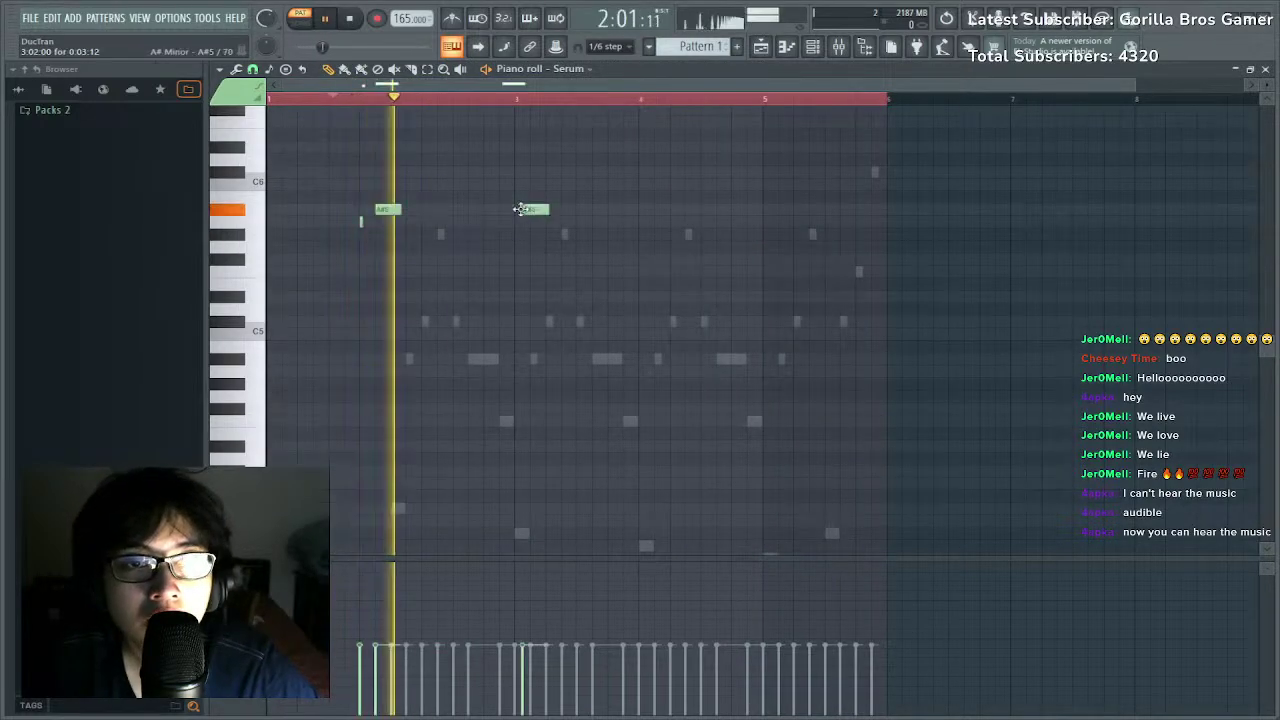
{"action": "right_click", "coordinate": [522, 210]}
{"action": "key", "text": "space"}
{"action": "left_click_drag", "start_coordinate": [430, 245], "coordinate": [286, 280]}
{"action": "key", "text": "space"}
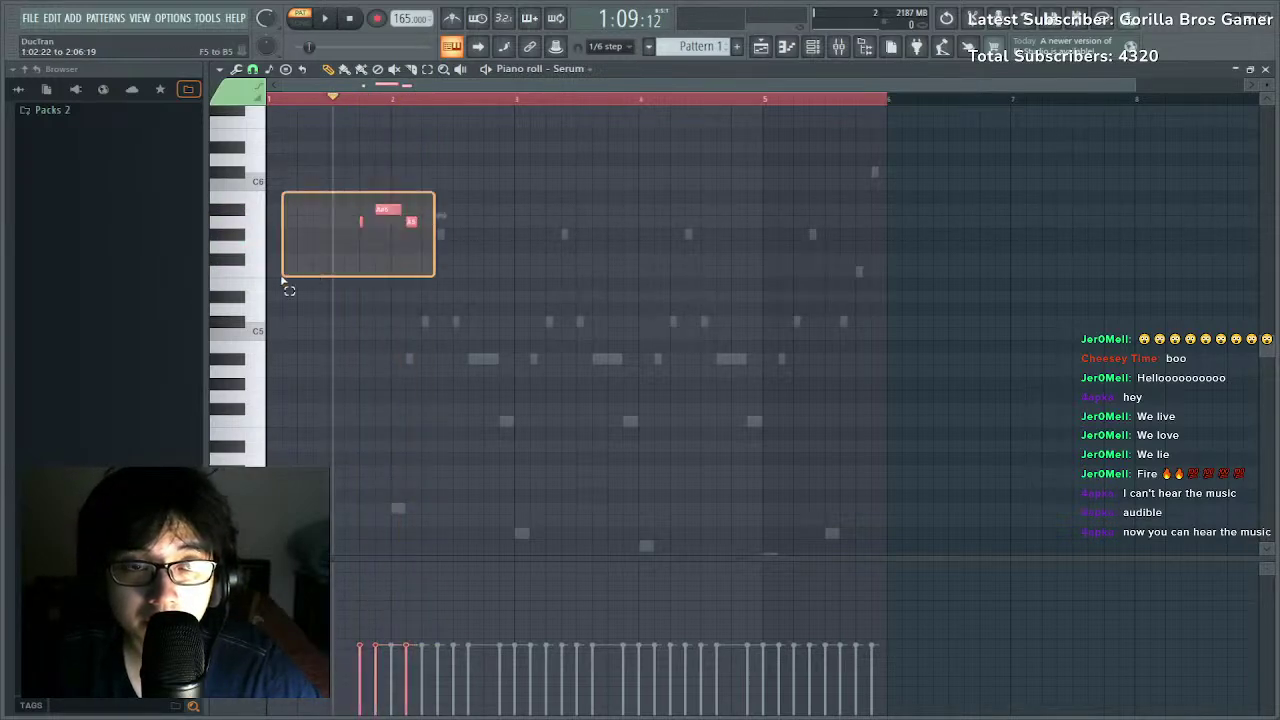
{"action": "key", "text": "Delete"}
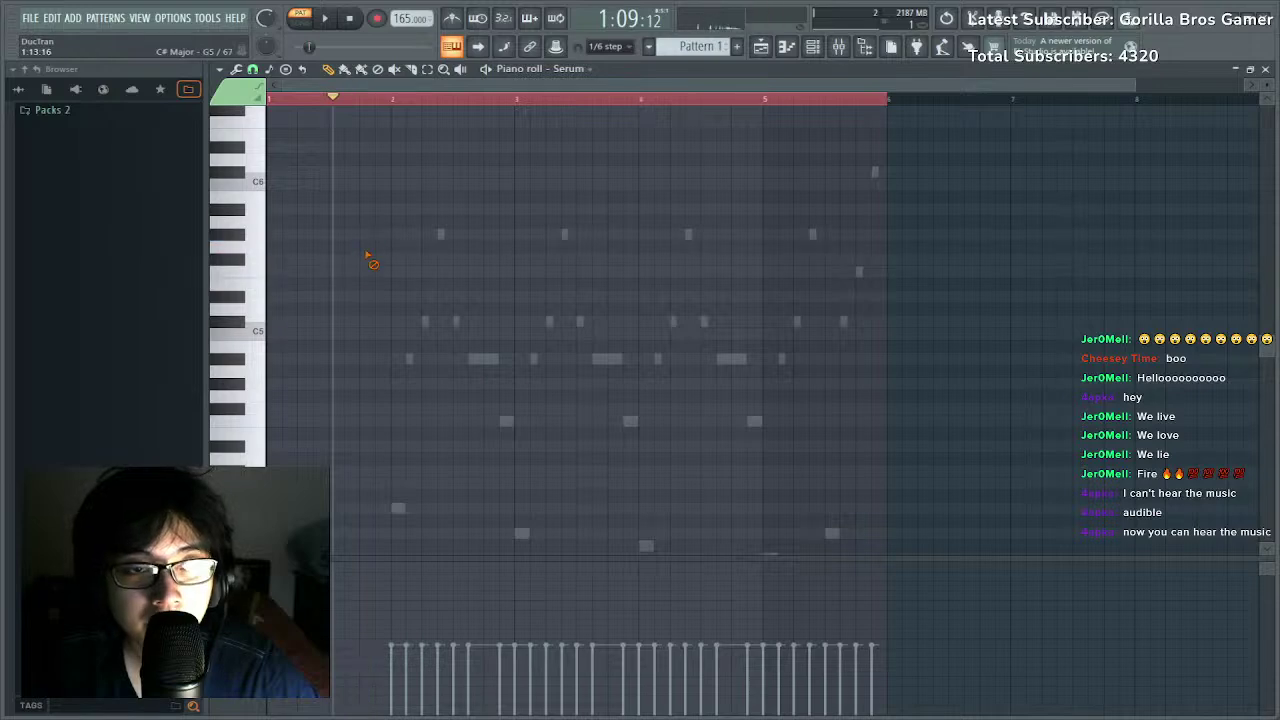
Place a short C6 note followed by a longer C#6 note ending near bar 2 in Serum's piano roll and audition them.
{"action": "left_click", "coordinate": [360, 174]}
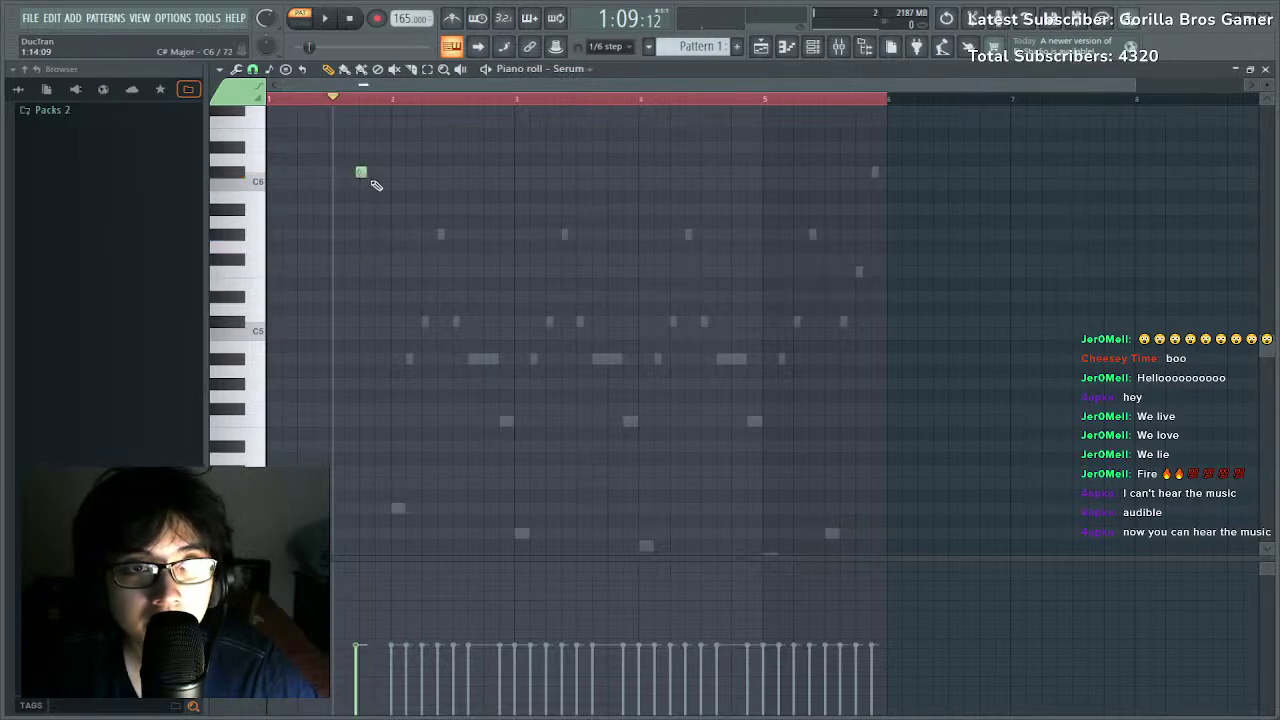
{"action": "left_click", "coordinate": [365, 183]}
{"action": "left_click", "coordinate": [373, 173]}
{"action": "key", "text": "space"}
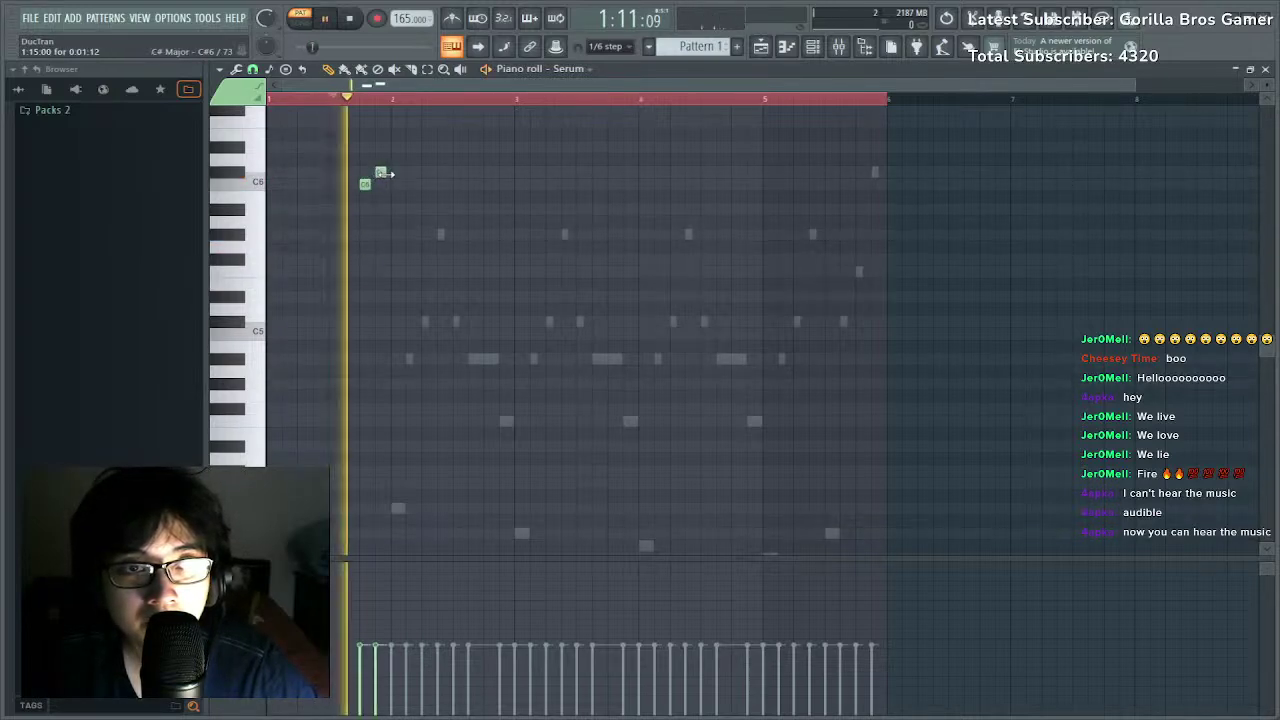
{"action": "key", "text": "space"}
{"action": "key", "text": "space"}
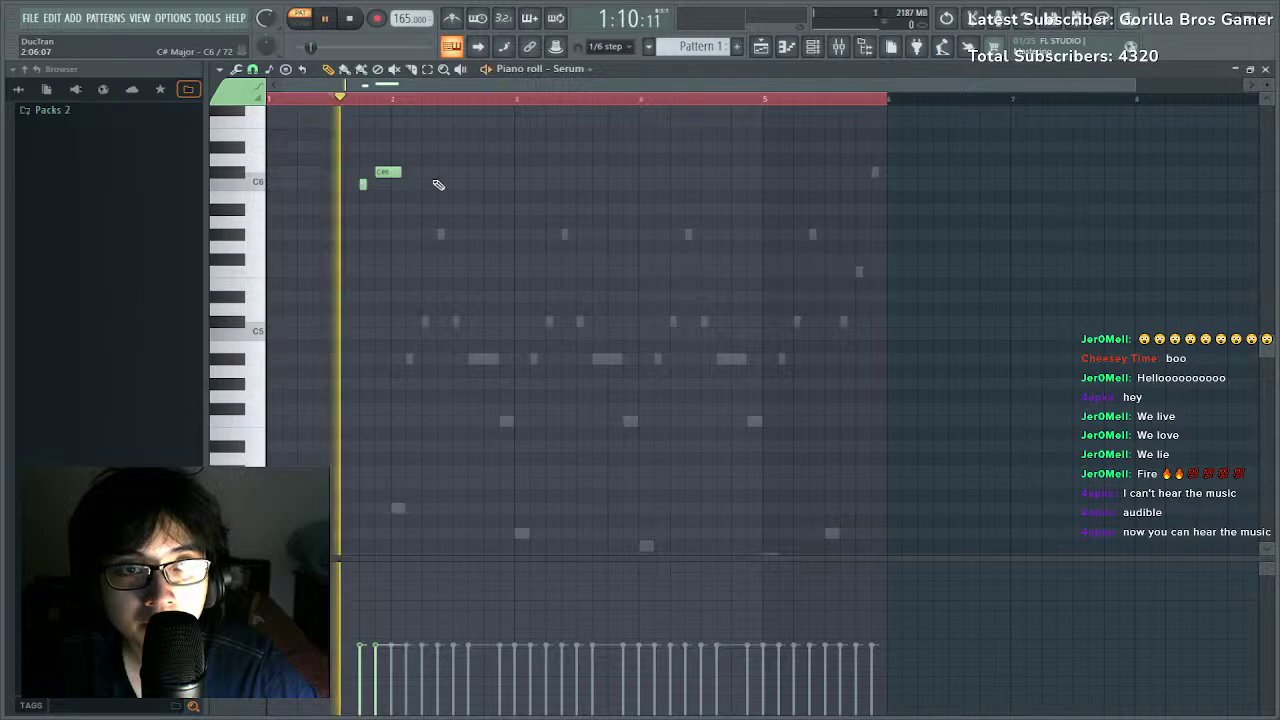
Lower Serum's mixer track, Insert 2, to about 43% volume while the pattern plays, and return to Serum's piano roll.
{"action": "key", "text": "F6"}
{"action": "key", "text": "space"}
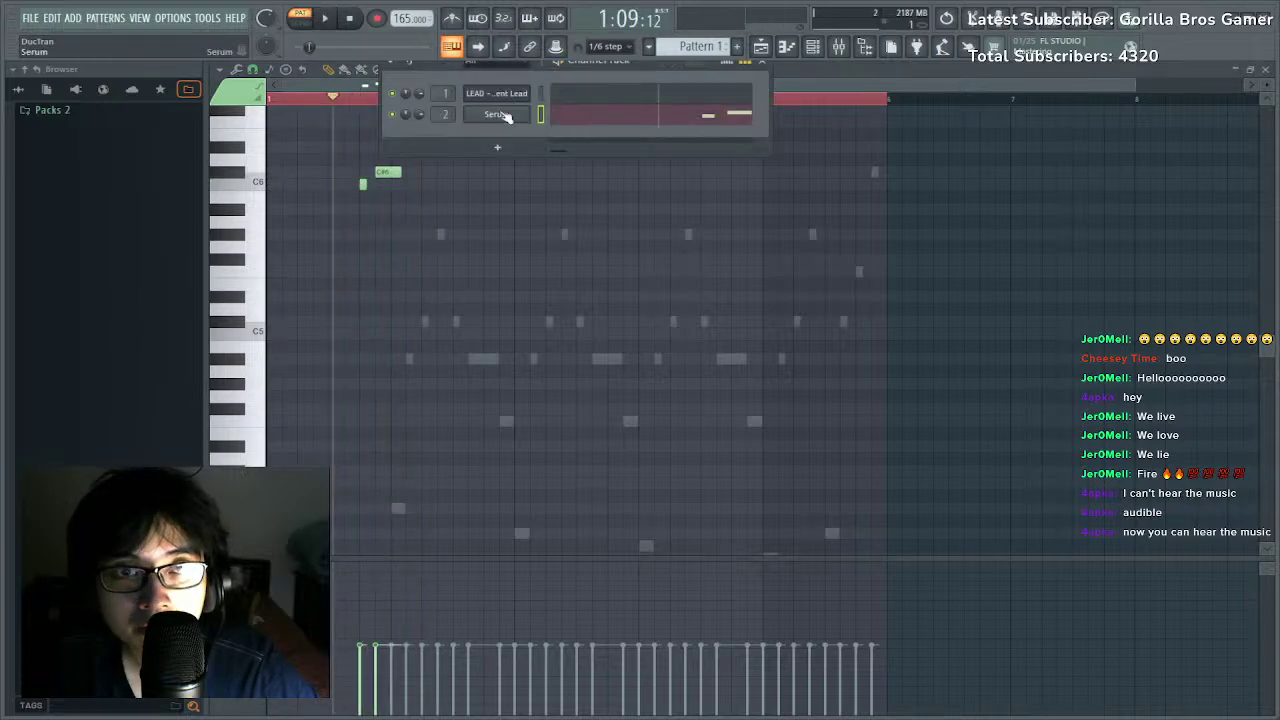
{"action": "double_click", "coordinate": [447, 114]}
{"action": "key", "text": "space"}
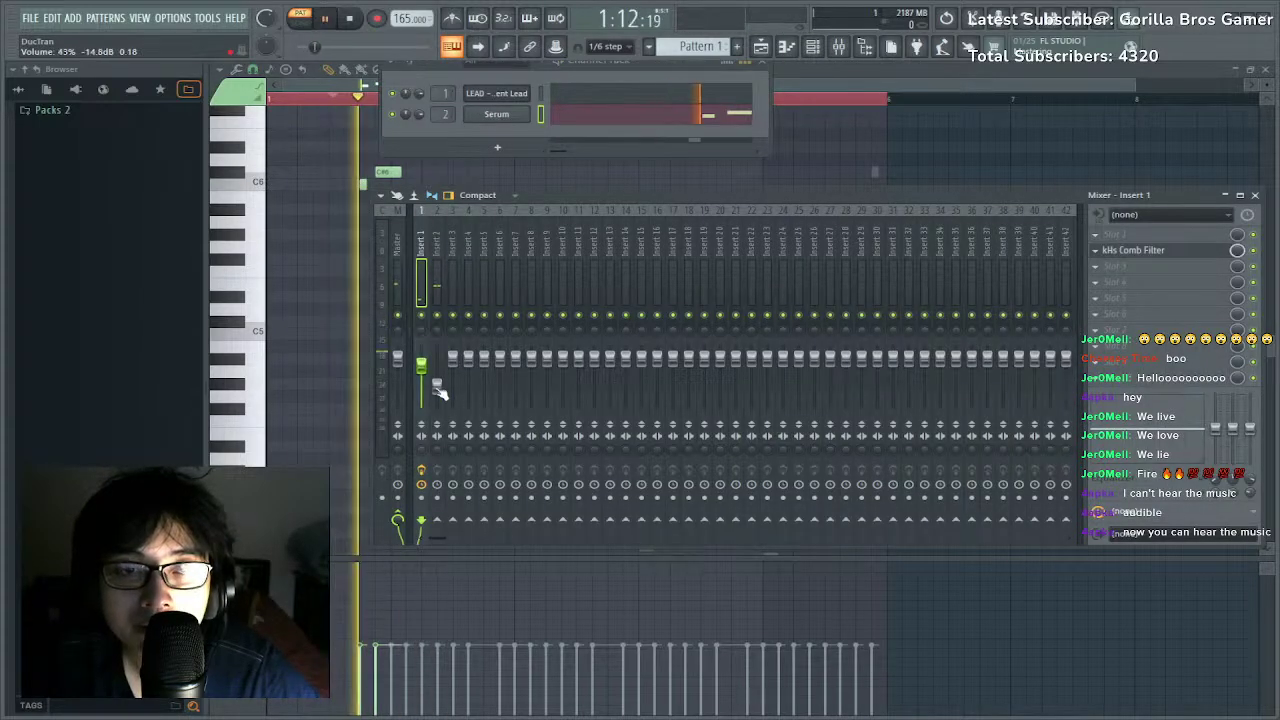
{"action": "key", "text": "space"}
{"action": "right_click", "coordinate": [567, 169]}
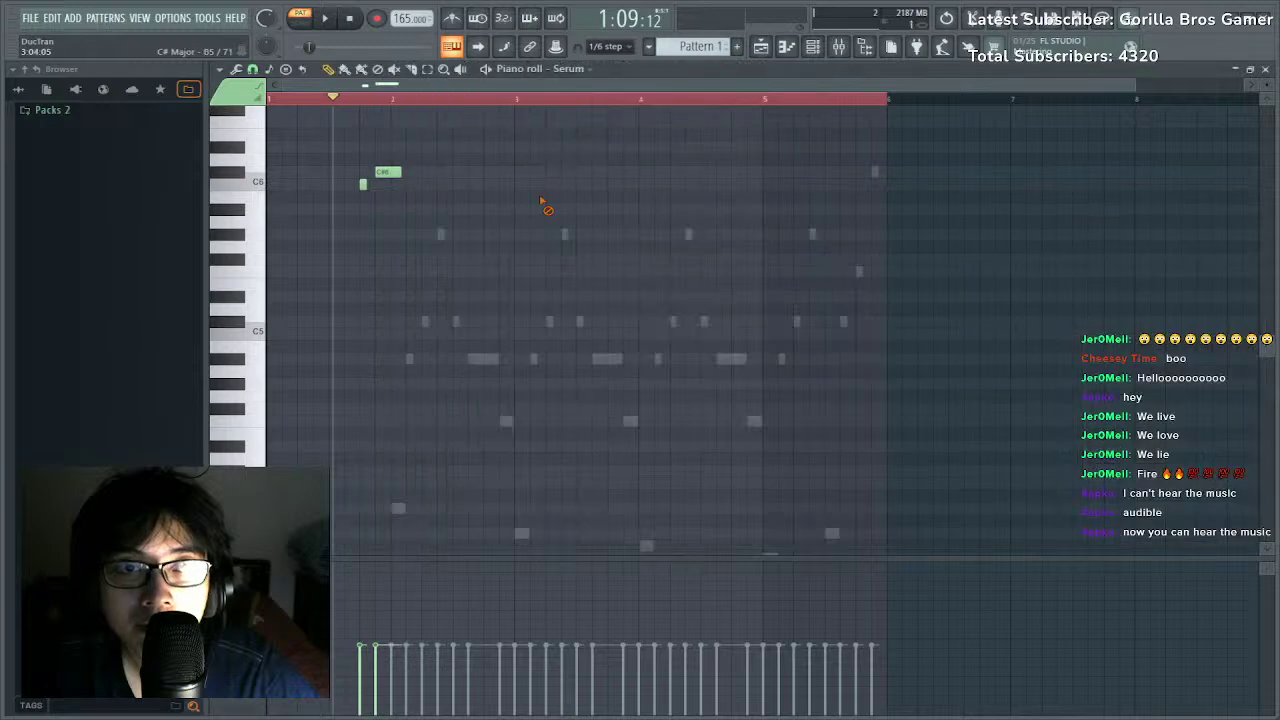
Play the Serum pickup notes and add a short G#5 just after the held C#6 in bar 2.
{"action": "key", "text": "space"}
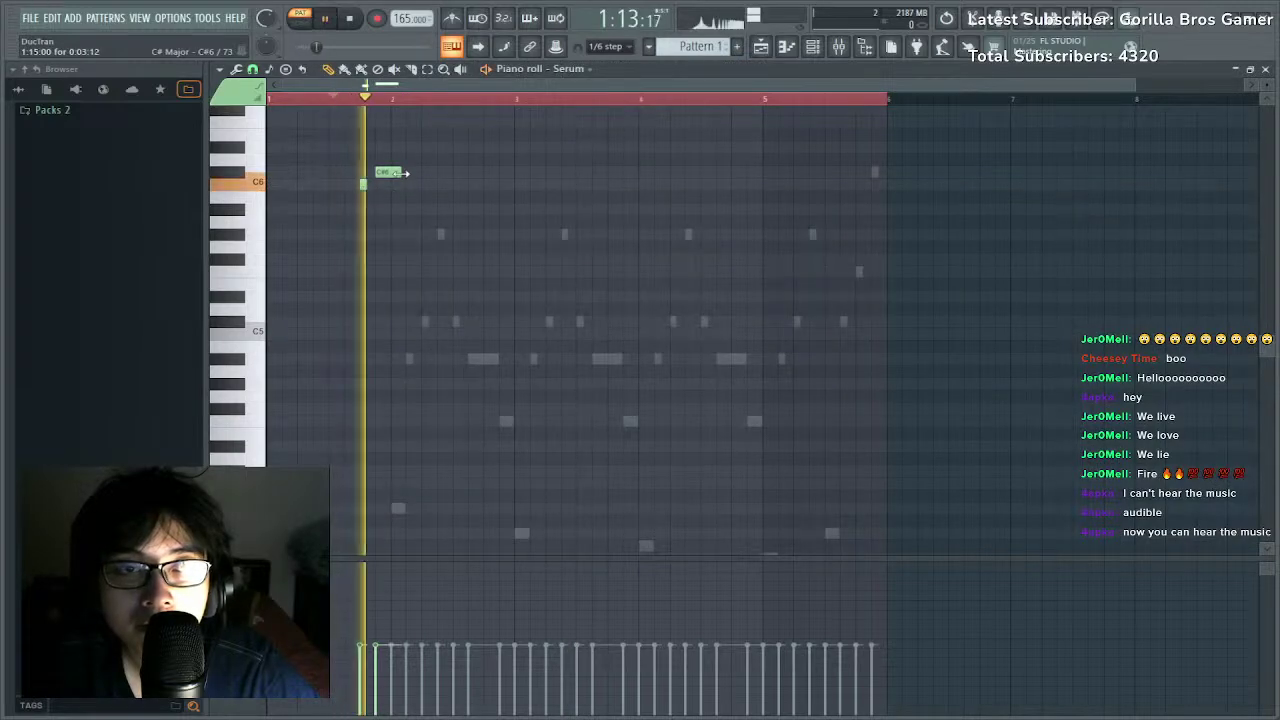
{"action": "key", "text": "space"}
{"action": "left_click", "coordinate": [406, 236]}
{"action": "left_click_drag", "start_coordinate": [407, 238], "coordinate": [414, 243]}
{"action": "key", "text": "space"}
{"action": "key", "text": "space"}
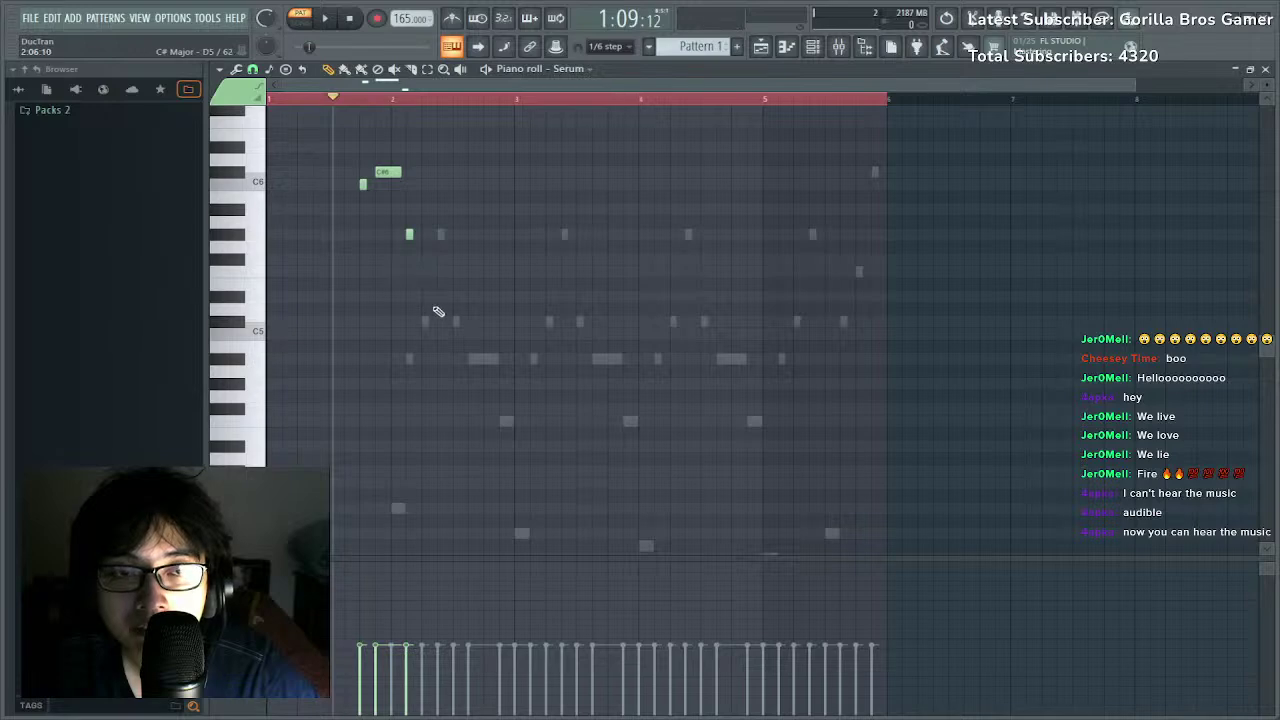
Continue Serum's melody through bar 2 with short C#5 and D#5 notes, a longer F5 and a D#5, auditioning them.
{"action": "left_click_drag", "start_coordinate": [454, 298], "coordinate": [439, 321]}
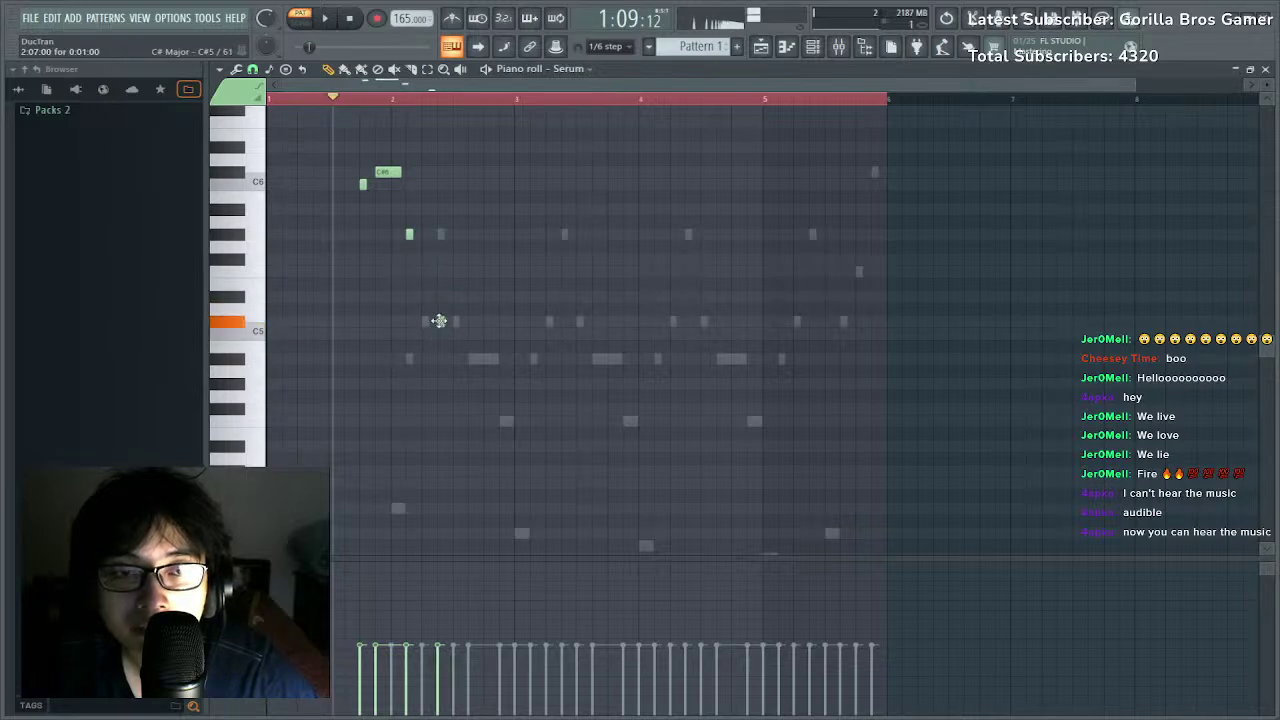
{"action": "left_click", "coordinate": [456, 296]}
{"action": "key", "text": "space"}
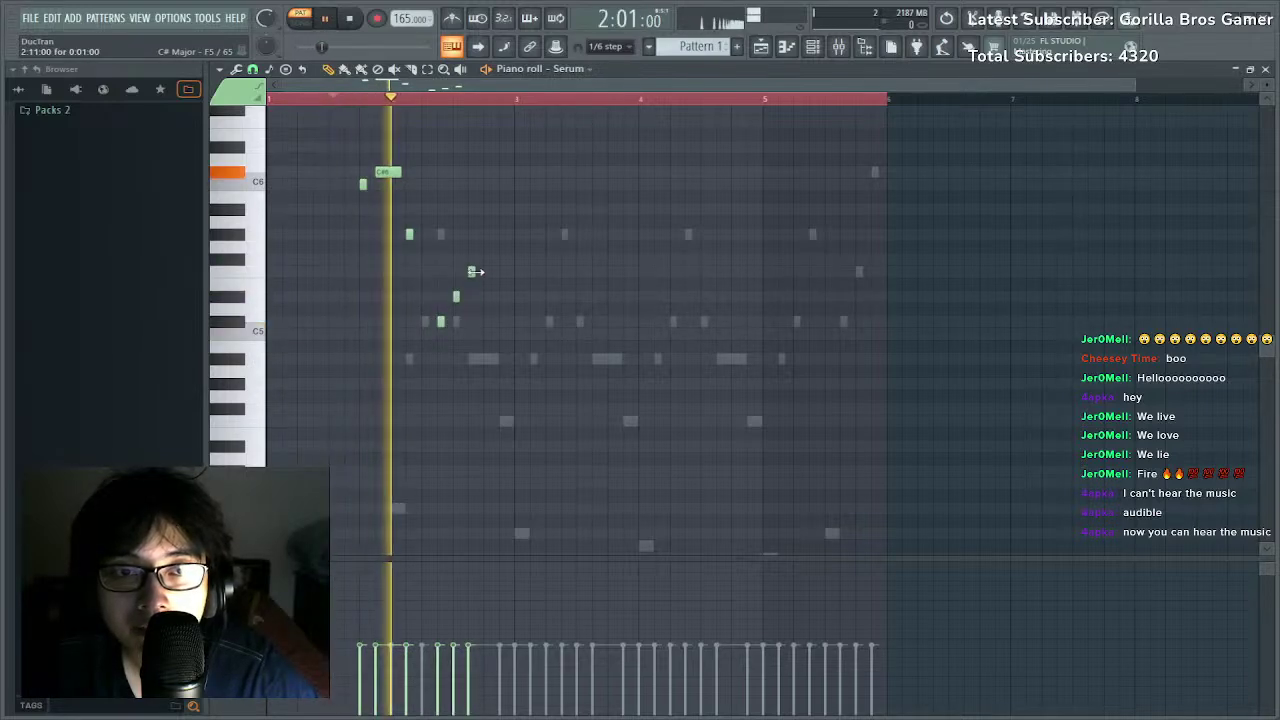
{"action": "left_click_drag", "start_coordinate": [476, 271], "coordinate": [526, 301]}
{"action": "left_click", "coordinate": [503, 297]}
{"action": "key", "text": "space"}
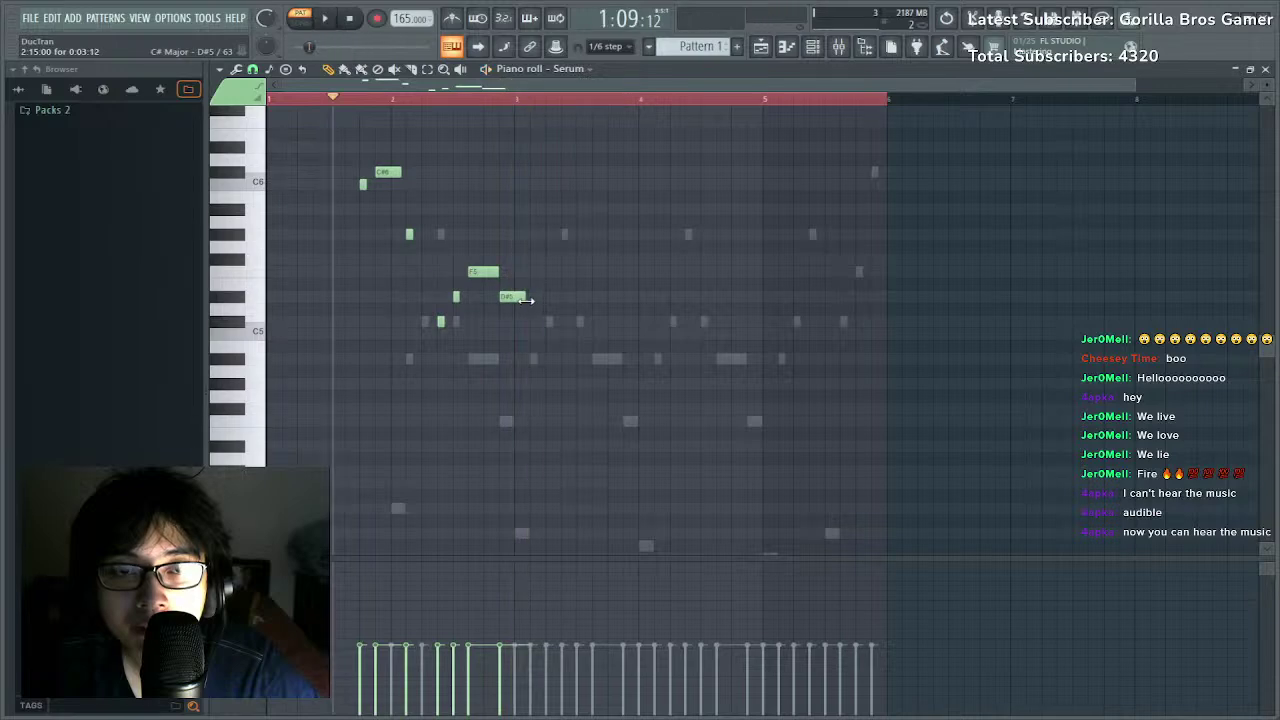
Shorten the last D#5 in bar 2 to one step and place a two-step G#5 at the start of bar 3.
{"action": "key", "text": "space"}
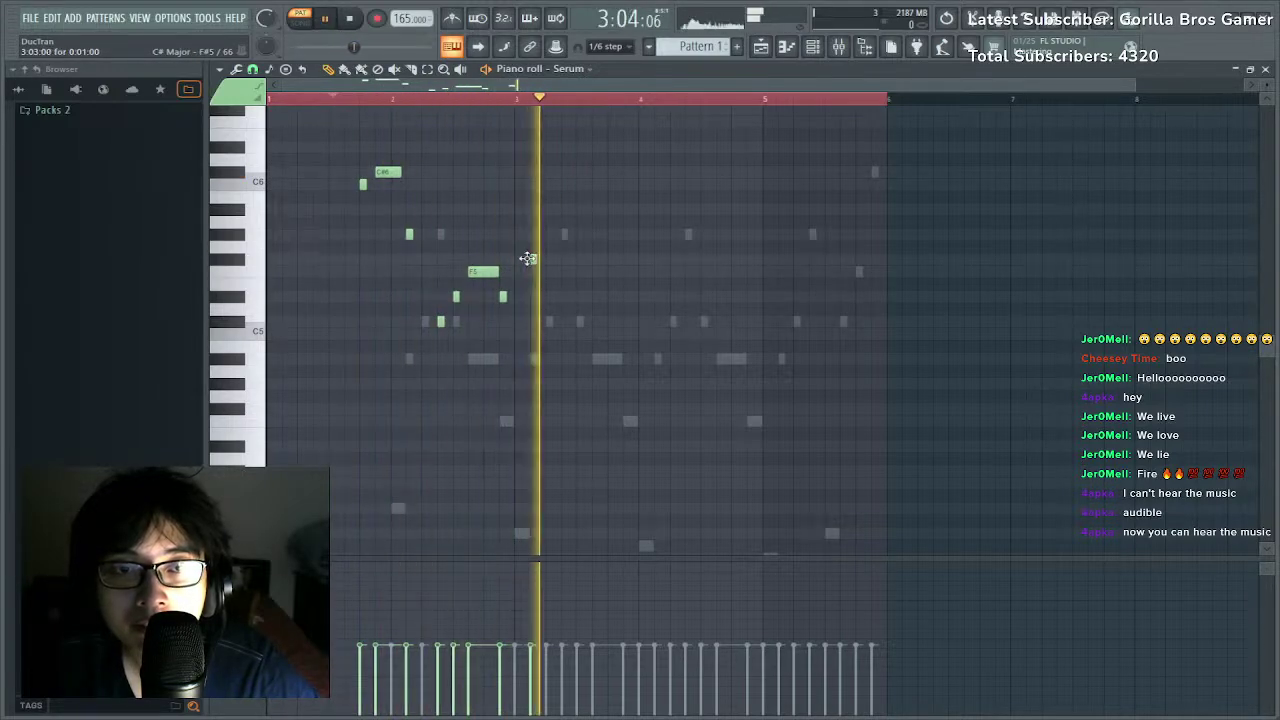
{"action": "key", "text": "space"}
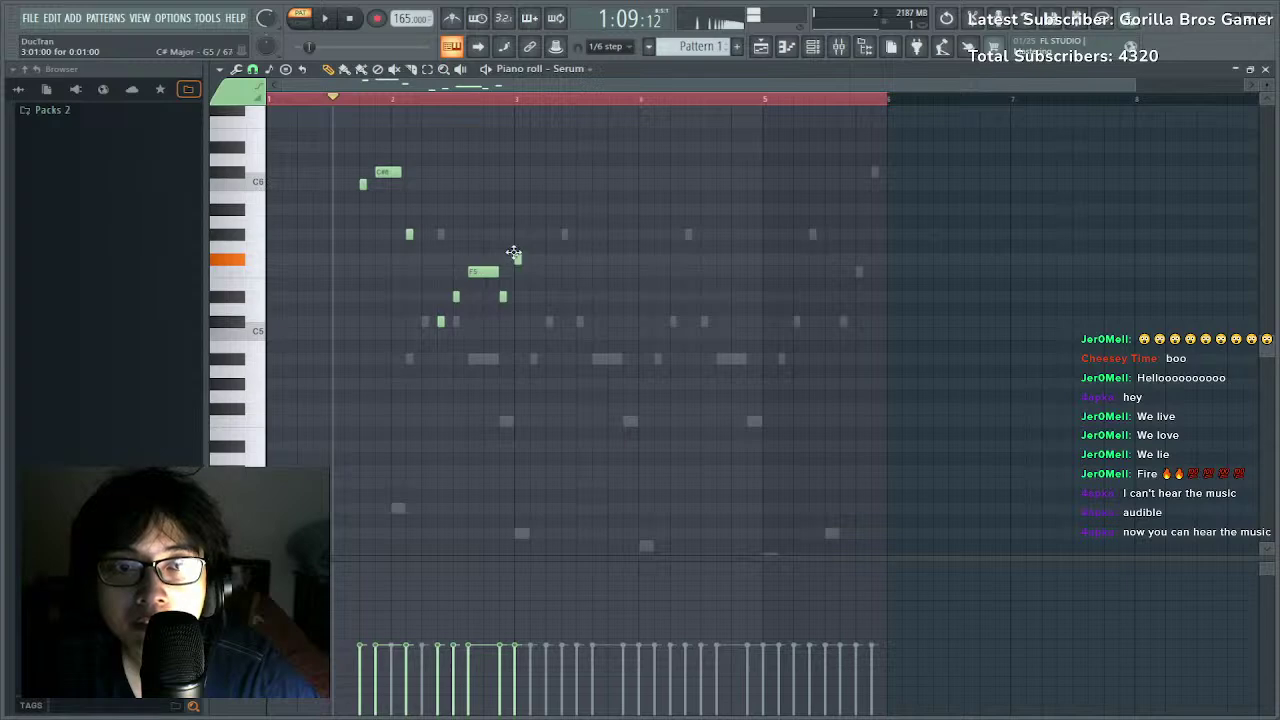
{"action": "left_click_drag", "start_coordinate": [513, 252], "coordinate": [514, 229]}
{"action": "key", "text": "space"}
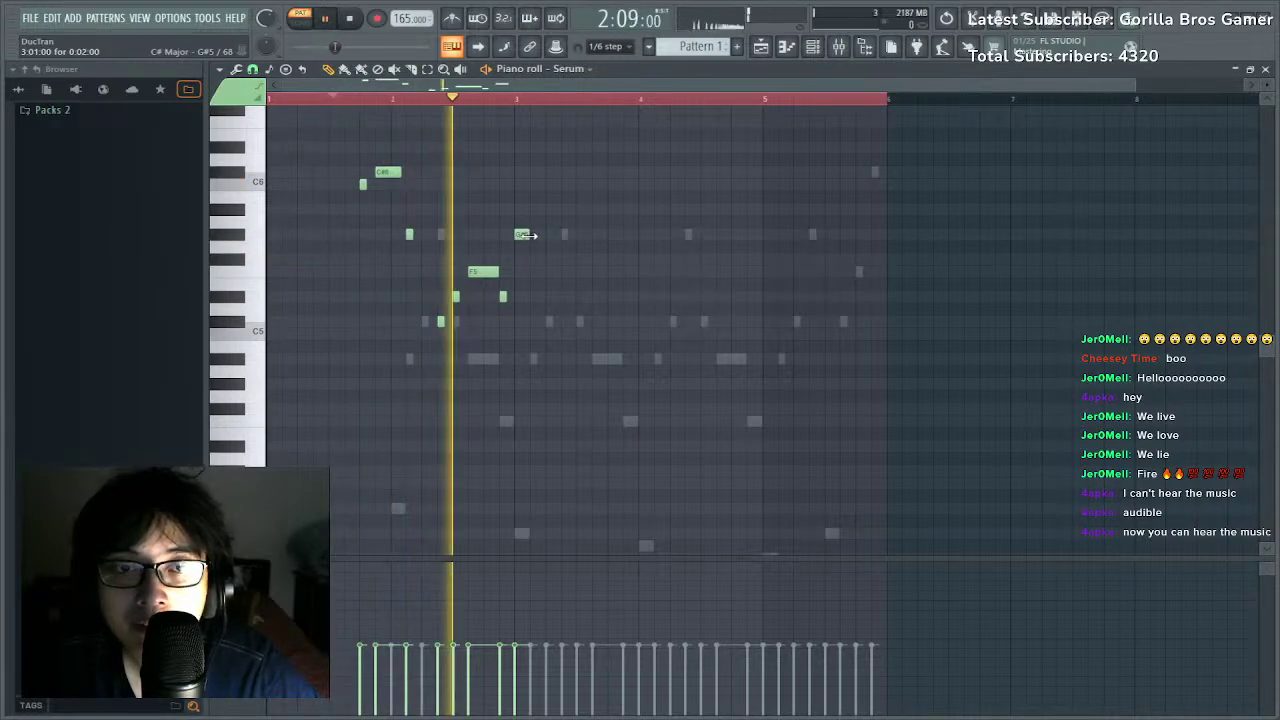
{"action": "key", "text": "space"}
Try an A#5 after bar 3's opening G#5, delete it, place a short D#5 there instead and audition the phrase.
{"action": "left_click", "coordinate": [530, 210]}
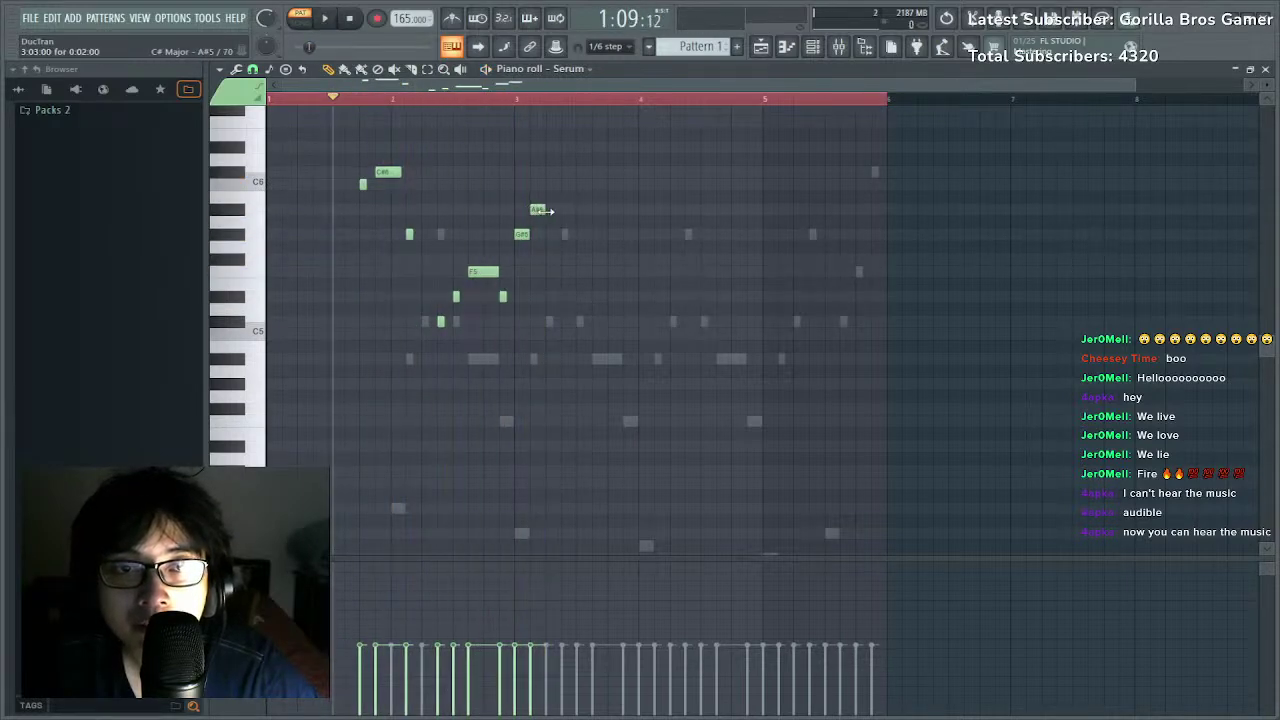
{"action": "right_click", "coordinate": [535, 210]}
{"action": "key", "text": "space"}
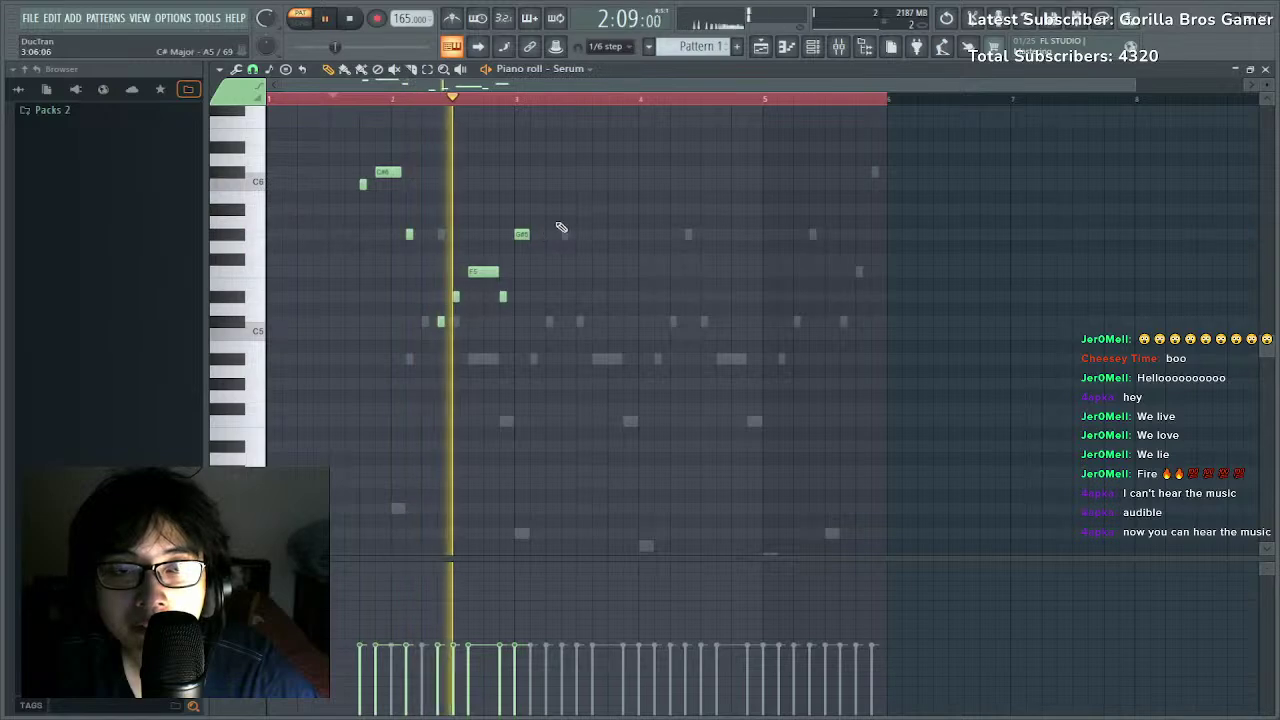
{"action": "key", "text": "space"}
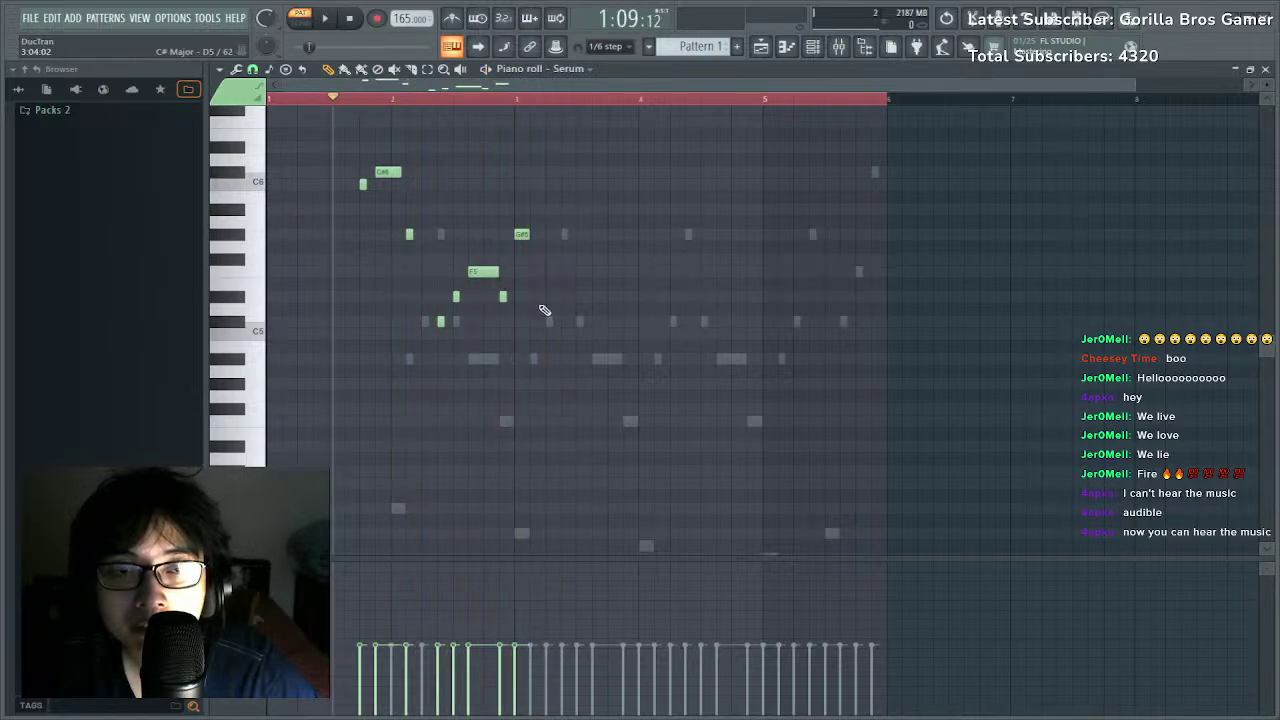
{"action": "left_click_drag", "start_coordinate": [534, 270], "coordinate": [531, 297]}
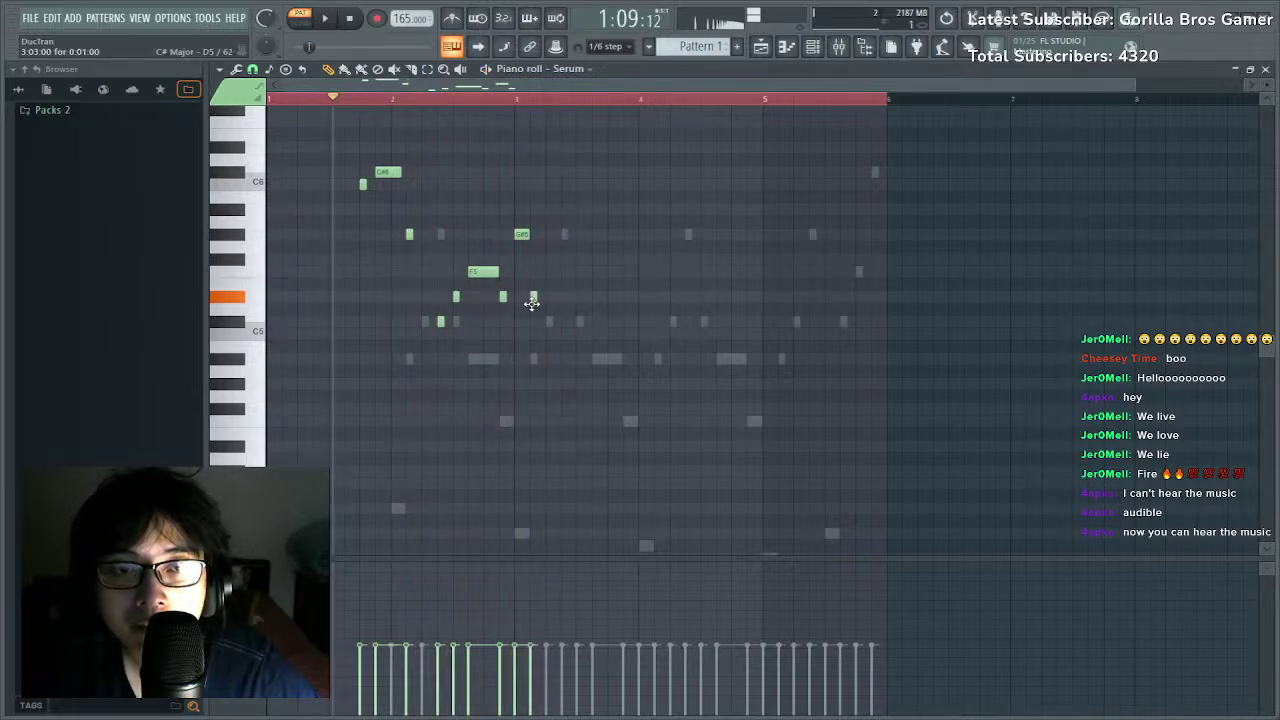
{"action": "key", "text": "space"}
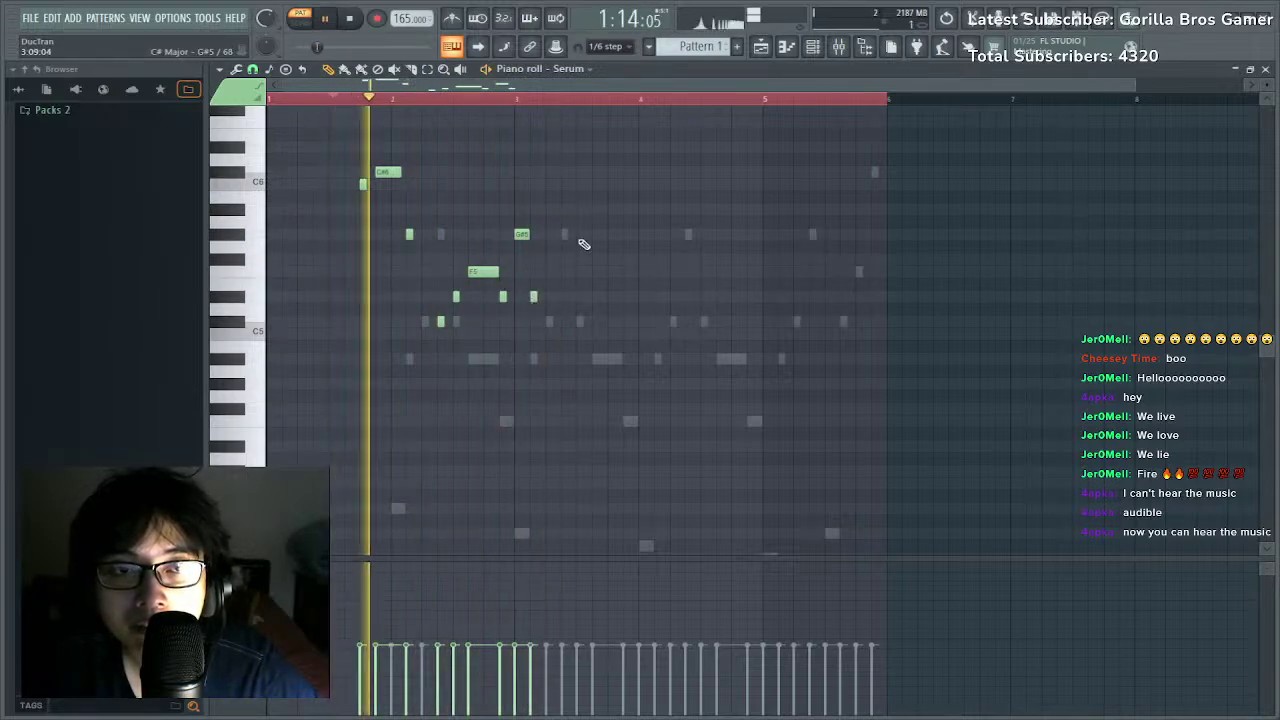
{"action": "key", "text": "space"}
Add short rising A#4, C5 and C#5 notes late in bar 3, a longer G#5 across bar 4's start and a short F5.
{"action": "left_click", "coordinate": [580, 358]}
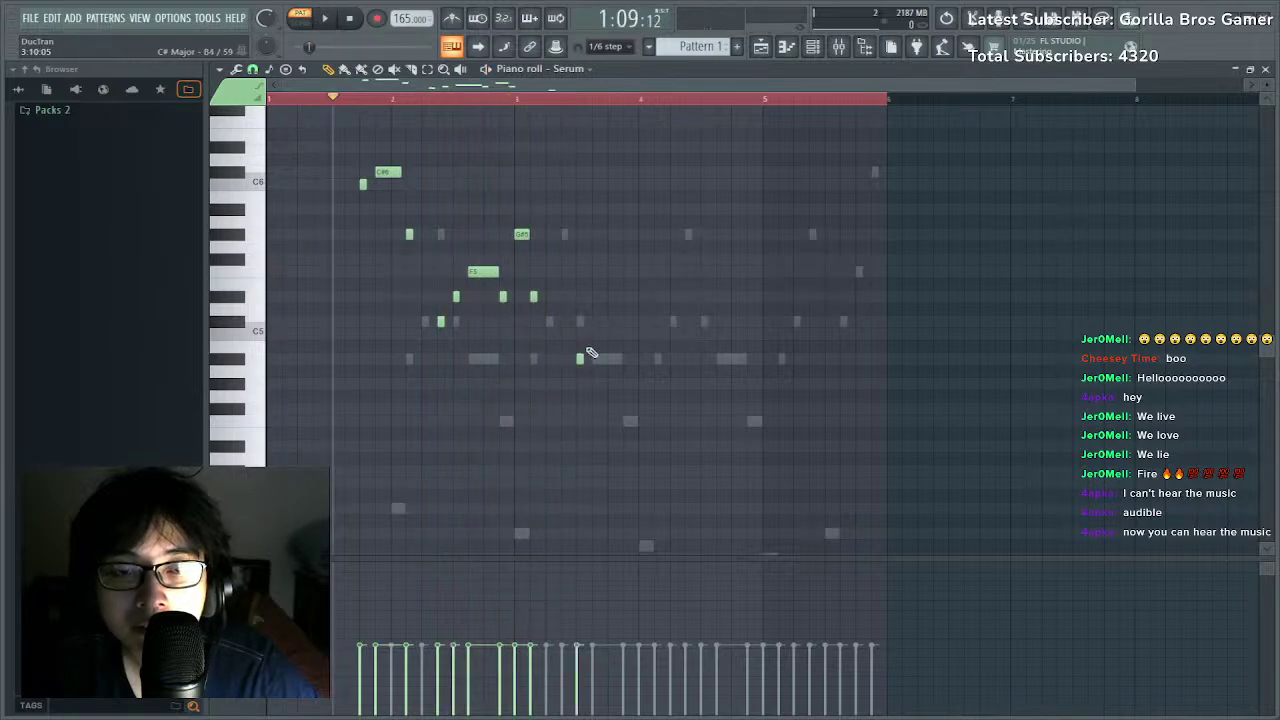
{"action": "left_click", "coordinate": [592, 334]}
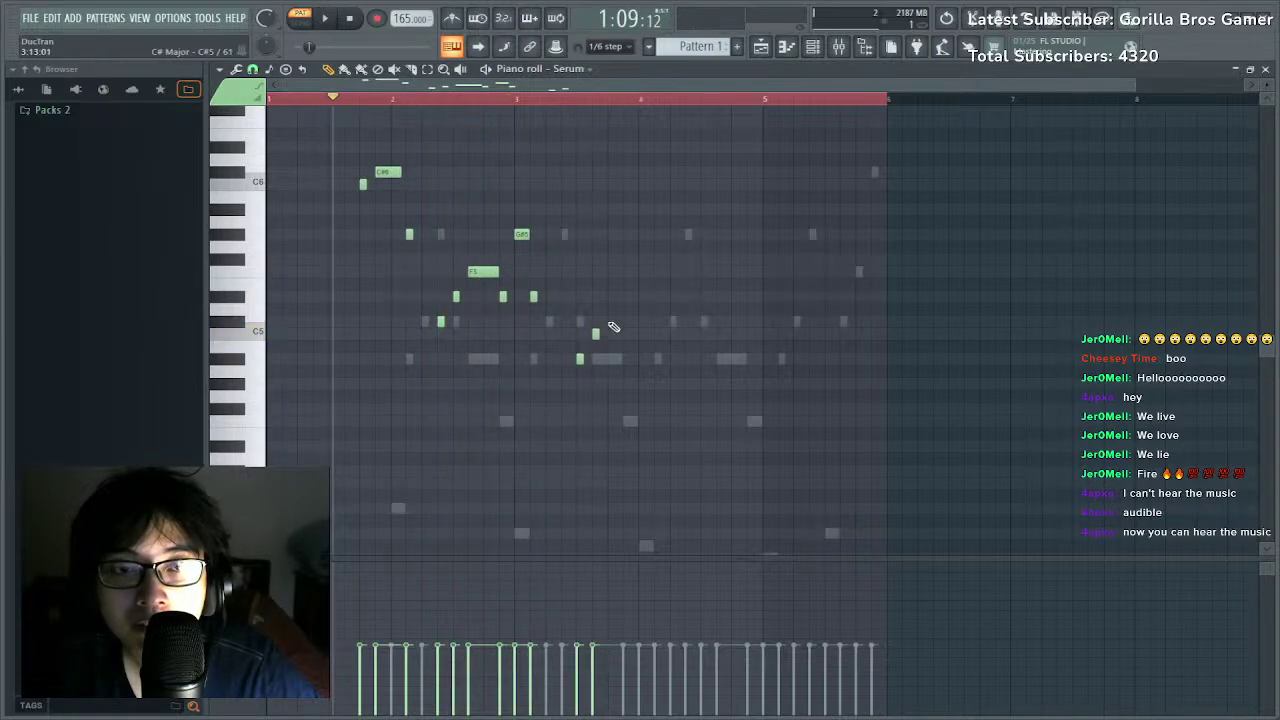
{"action": "left_click", "coordinate": [607, 321]}
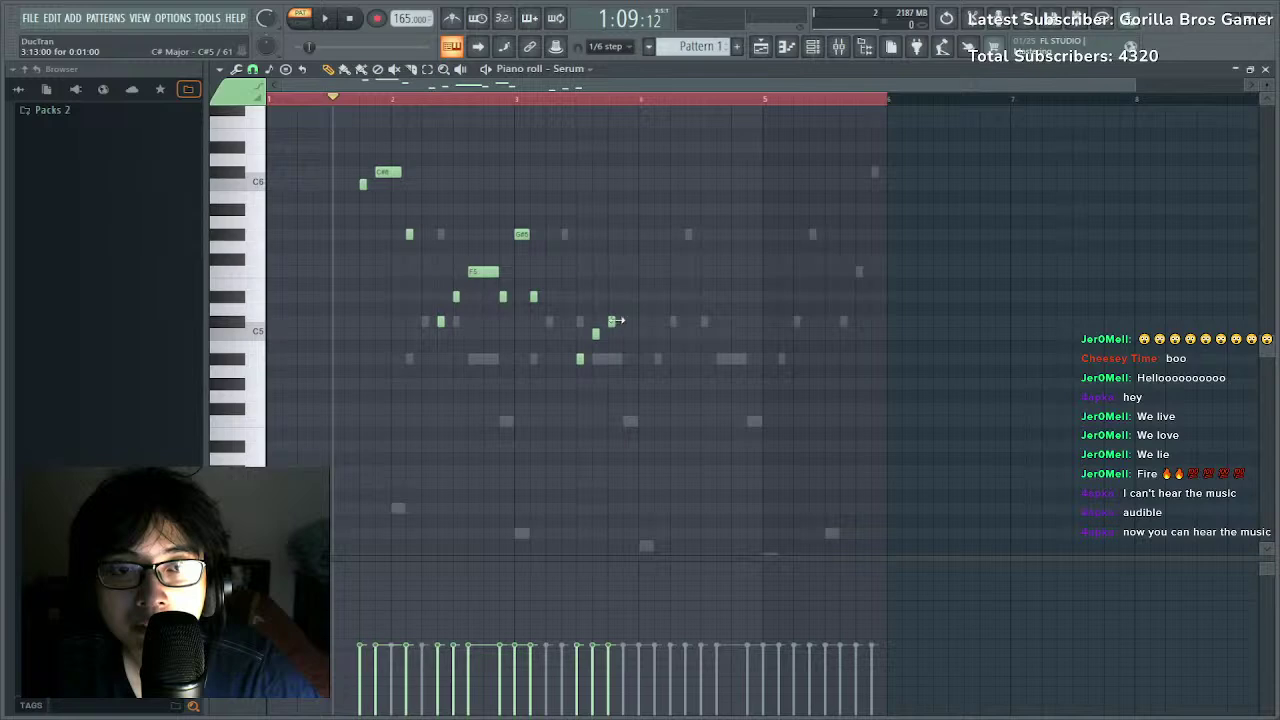
{"action": "left_click_drag", "start_coordinate": [623, 259], "coordinate": [662, 278]}
{"action": "key", "text": "space"}
{"action": "left_click", "coordinate": [664, 272]}
{"action": "key", "text": "space"}
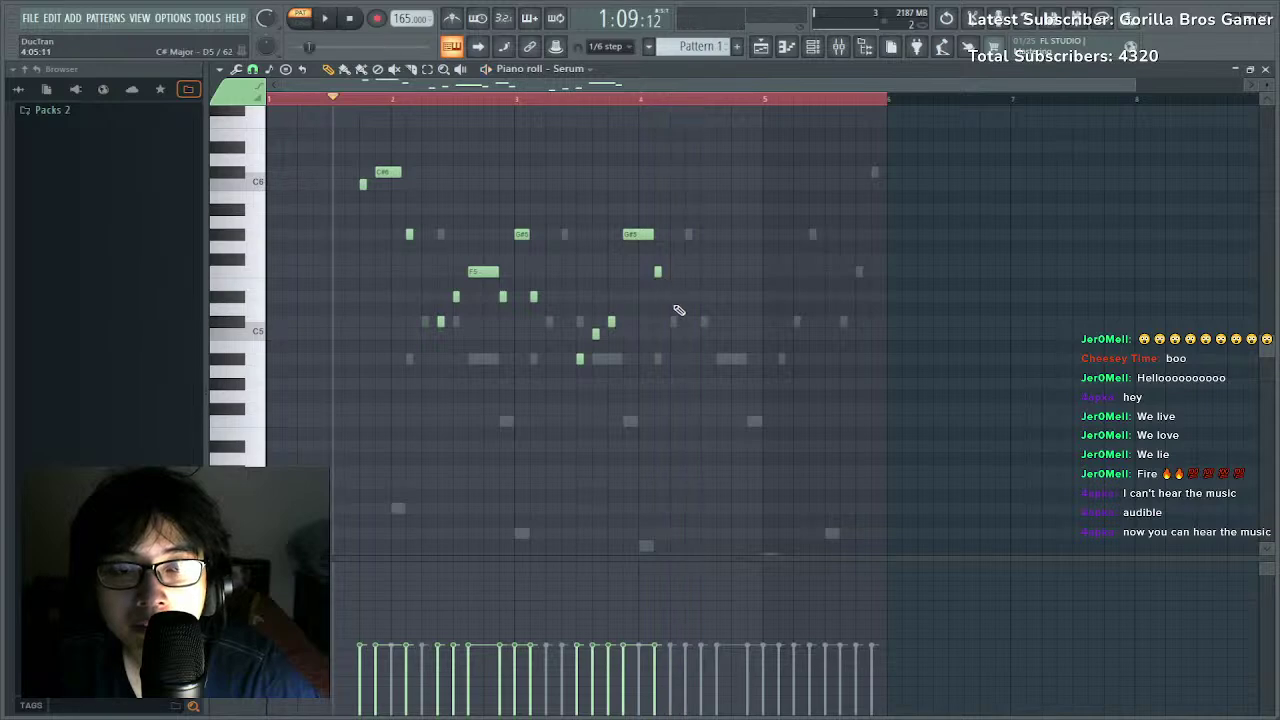
Add A#4, C5, a four-step C#5 and a short C5 in bar 4, continuing with C#5, C5, G#4, A#4 and F6 in bar 5.
{"action": "left_click_drag", "start_coordinate": [676, 333], "coordinate": [687, 360]}
{"action": "left_click", "coordinate": [704, 333]}
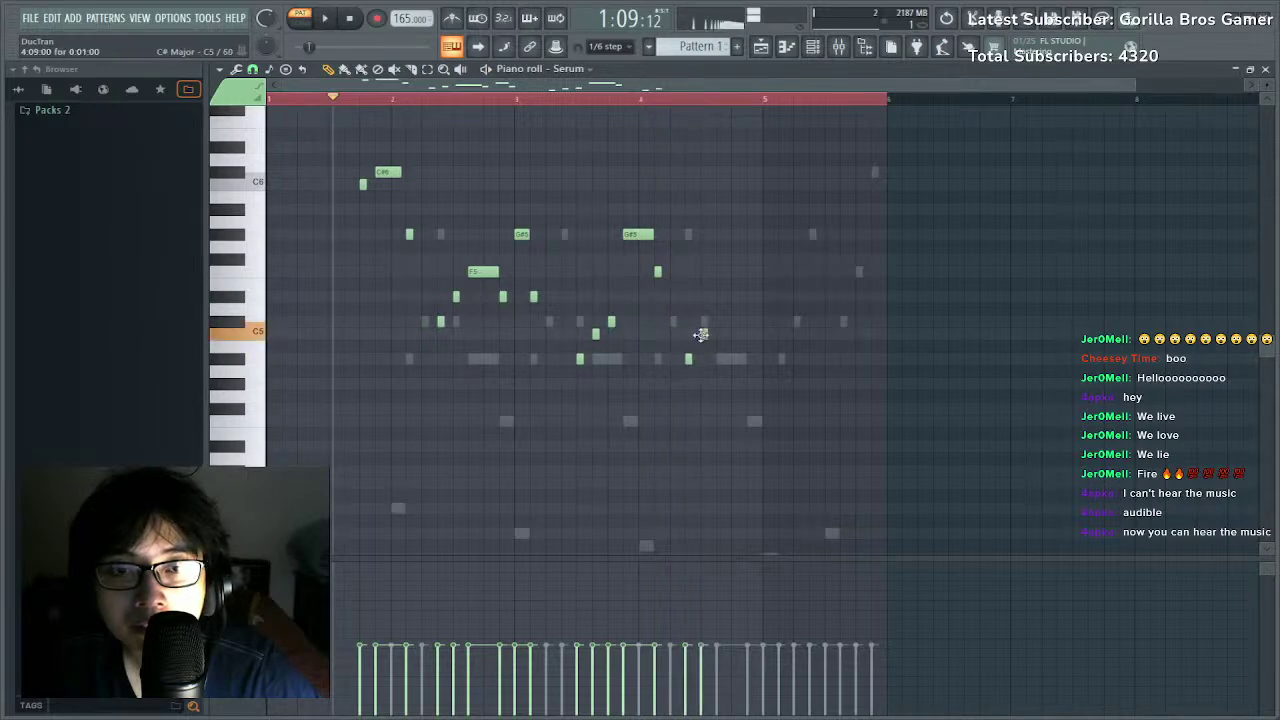
{"action": "left_click", "coordinate": [719, 321]}
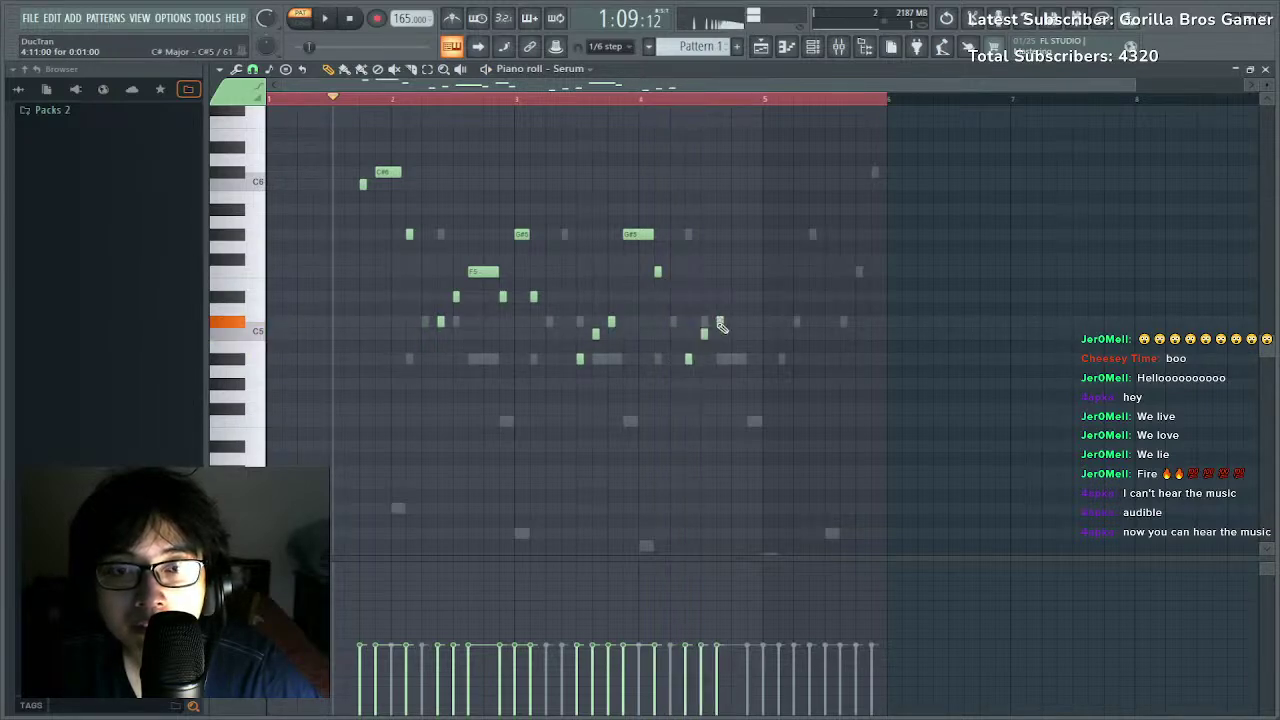
{"action": "left_click", "coordinate": [740, 285]}
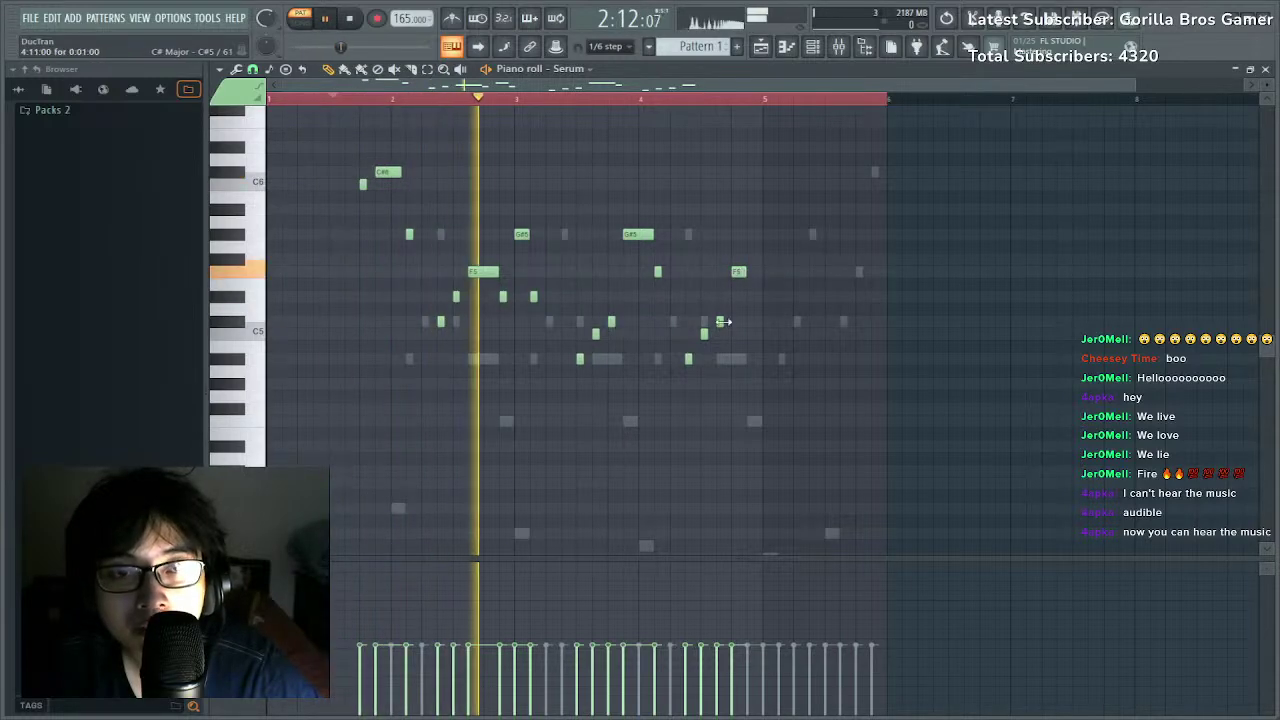
{"action": "right_click", "coordinate": [738, 272]}
{"action": "left_click_drag", "start_coordinate": [723, 322], "coordinate": [746, 323]}
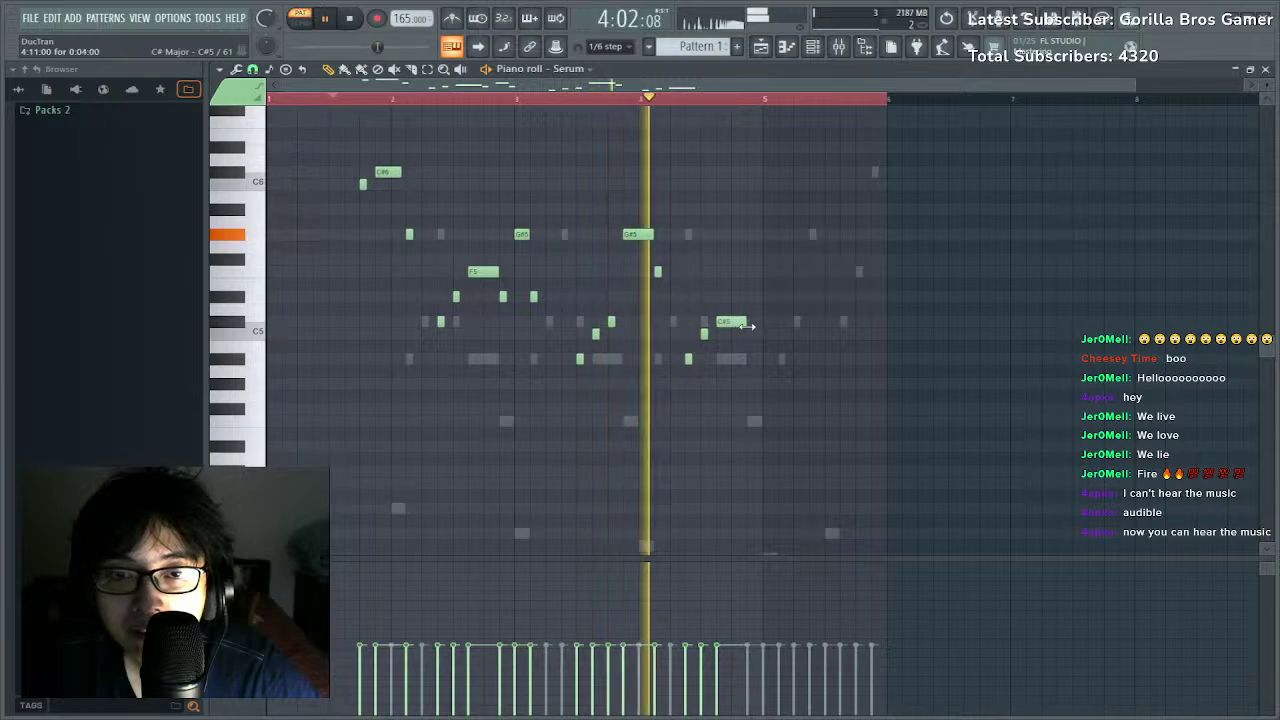
{"action": "left_click", "coordinate": [750, 334]}
{"action": "key", "text": "space"}
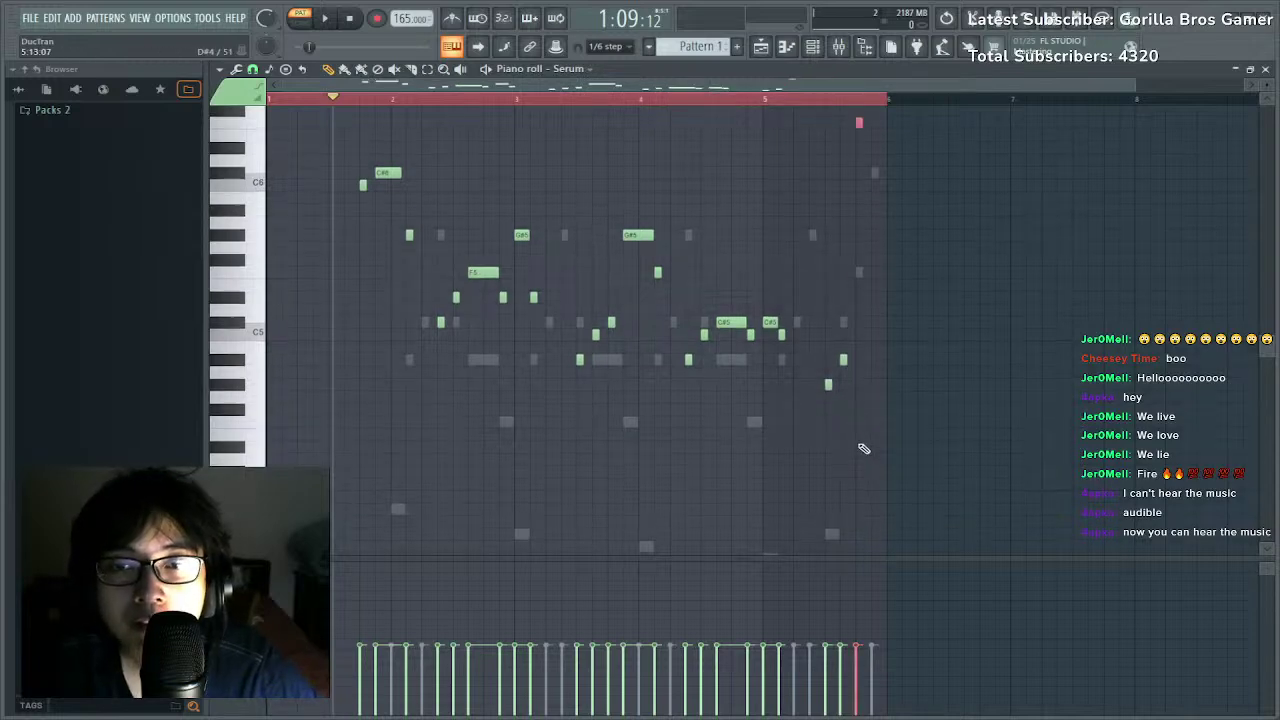
Replace the last three Serum notes in bar 5 with a rising run of short D#5, F5 and G#5 notes.
{"action": "key", "text": "space"}
{"action": "left_click", "coordinate": [859, 236]}
{"action": "right_click", "coordinate": [859, 271]}
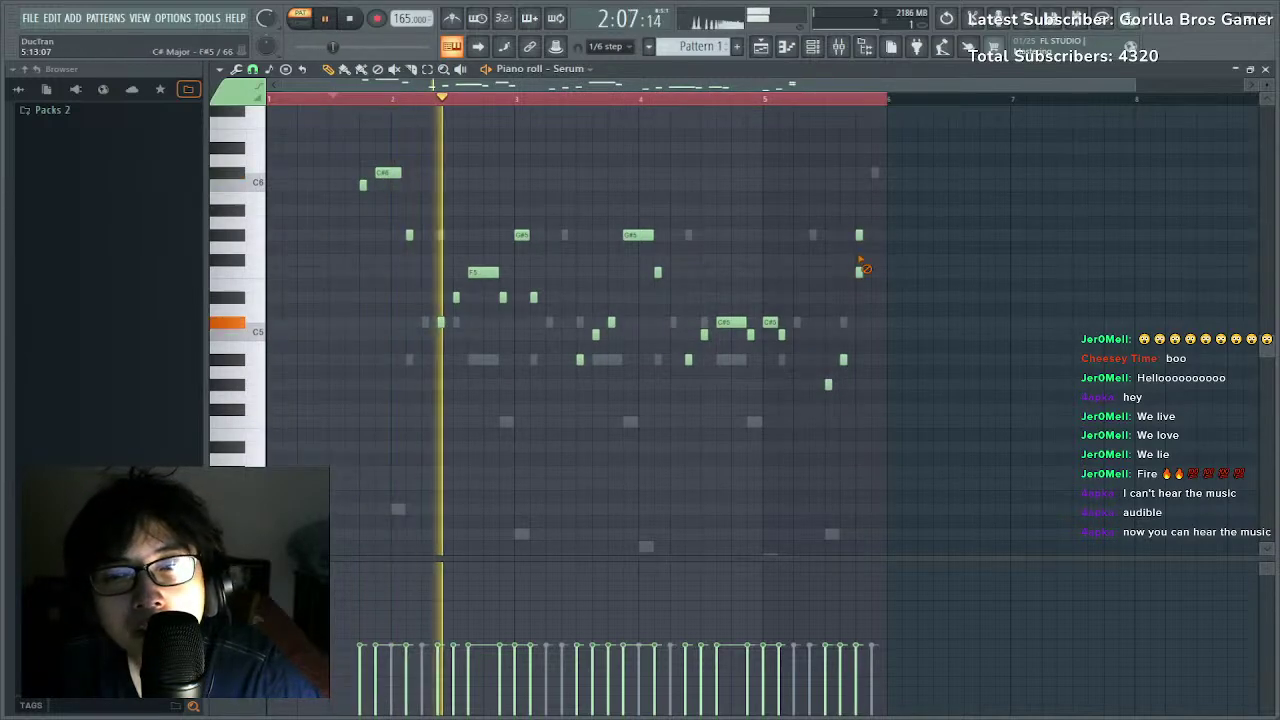
{"action": "left_click_drag", "start_coordinate": [844, 361], "coordinate": [843, 273]}
{"action": "left_click", "coordinate": [828, 298]}
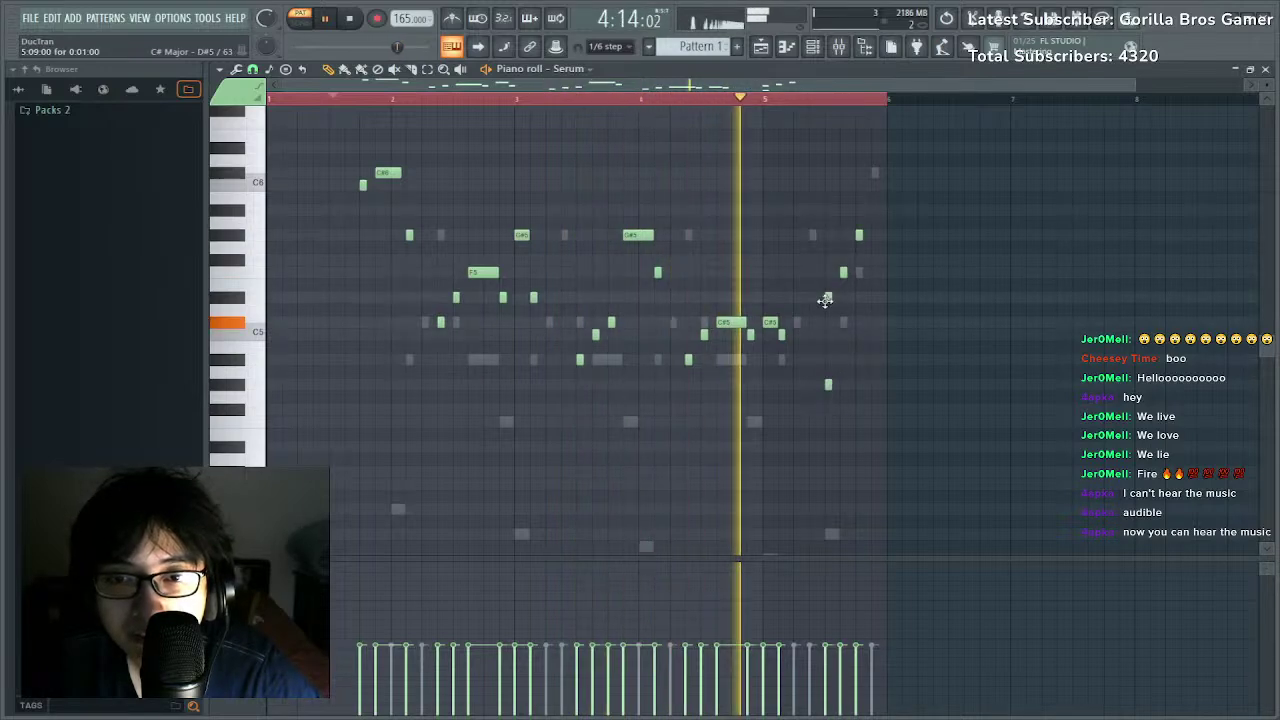
{"action": "right_click", "coordinate": [829, 384]}
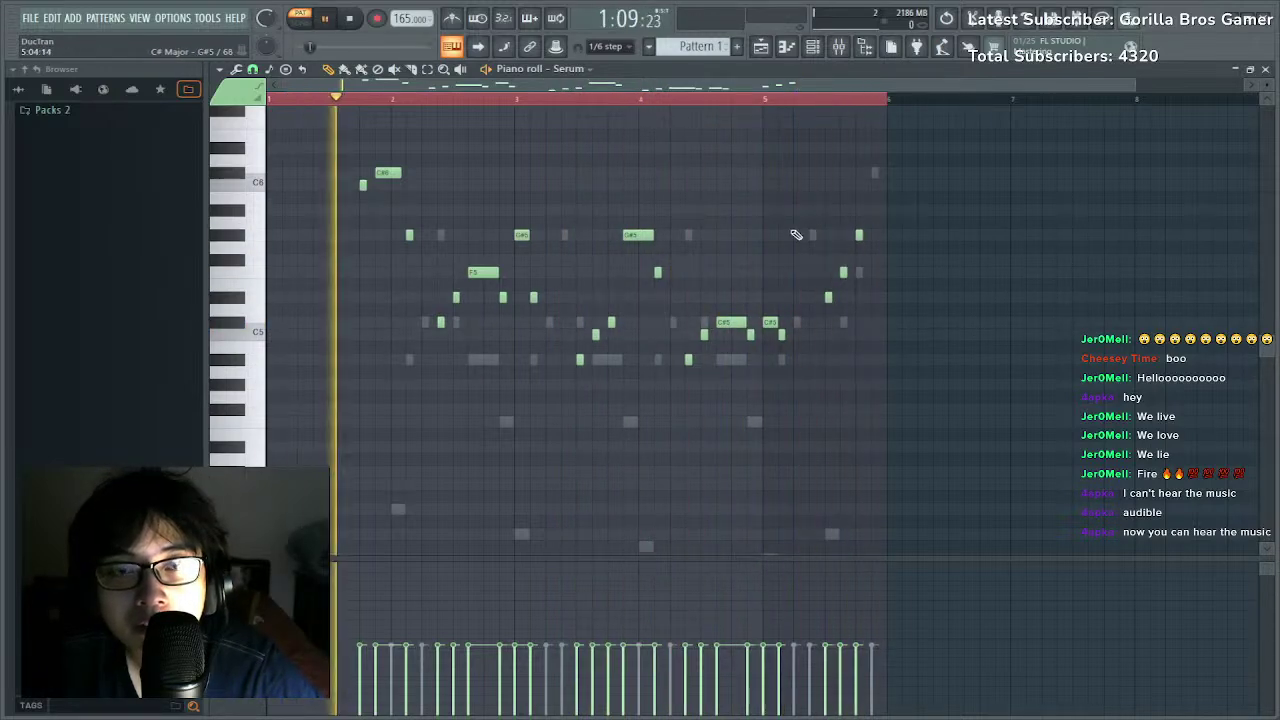
Transpose all of Serum's notes up one octave and switch to the notes of LEAD - 25 Accent Lead.
{"action": "key", "text": "ctrl+a"}
{"action": "key", "text": "ctrl+Up"}
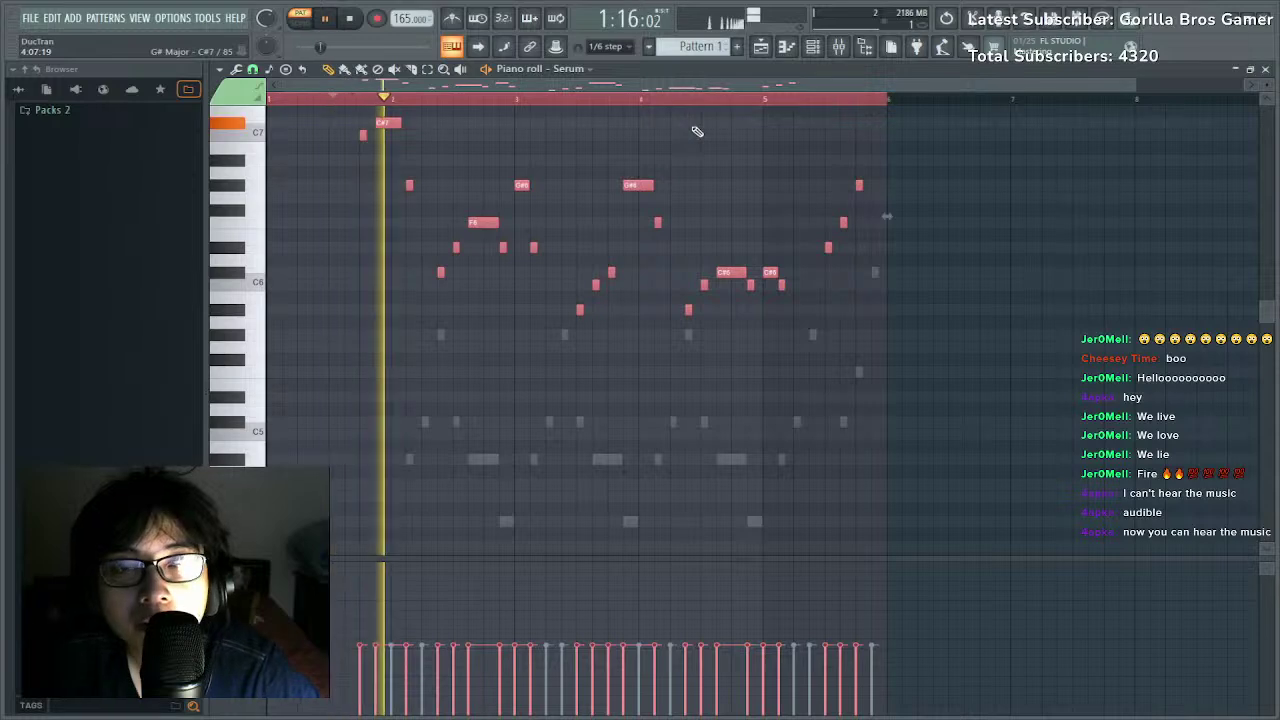
{"action": "scroll", "coordinate": [597, 74], "scroll_direction": "up", "scroll_amount": 1}
{"action": "scroll", "coordinate": [691, 170], "scroll_direction": "down", "scroll_amount": 6}
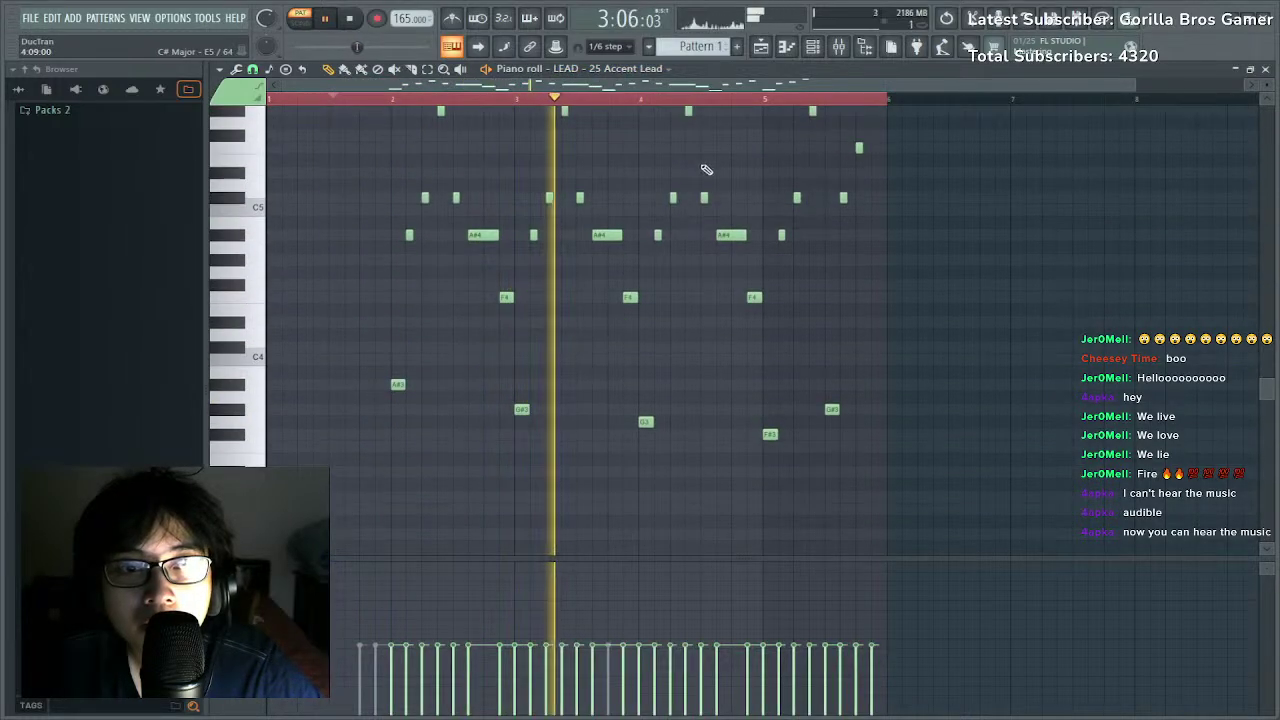
Transpose all lead and Serum notes down three semitones, place Pattern 1 at bar 4 of the playlist and play the song.
{"action": "key", "text": "ctrl+a"}
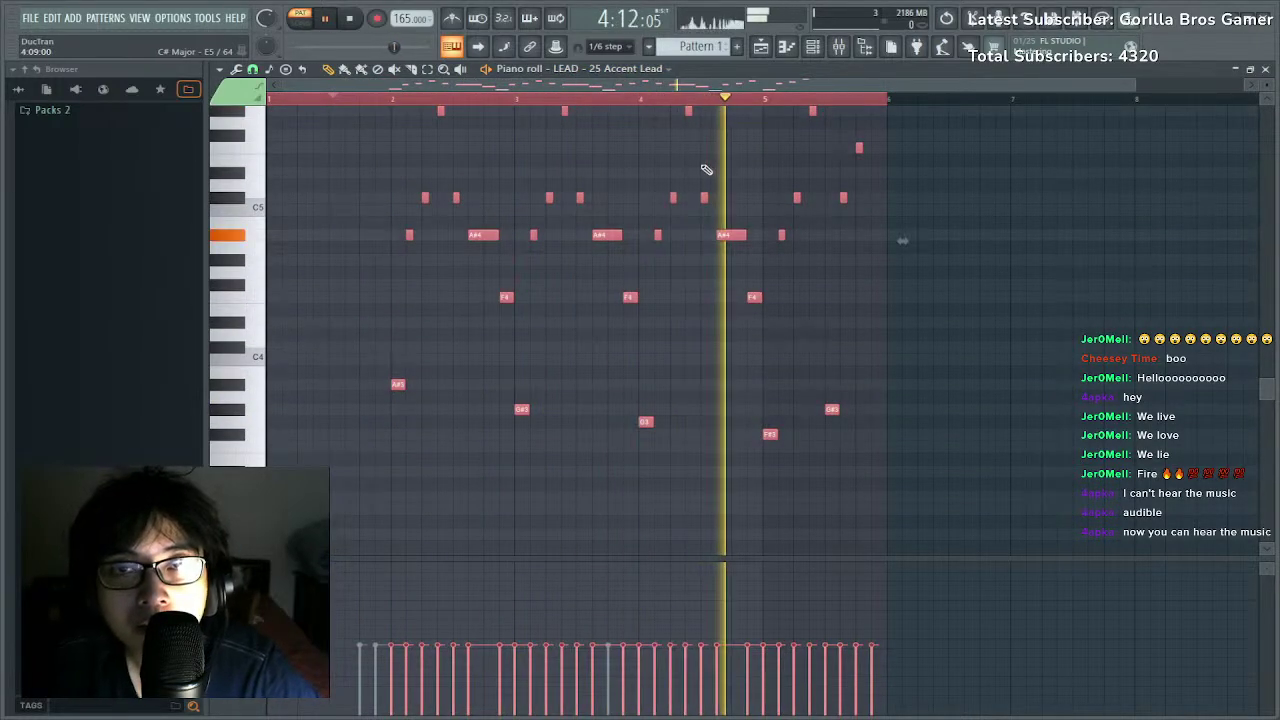
{"action": "left_click", "coordinate": [760, 47]}
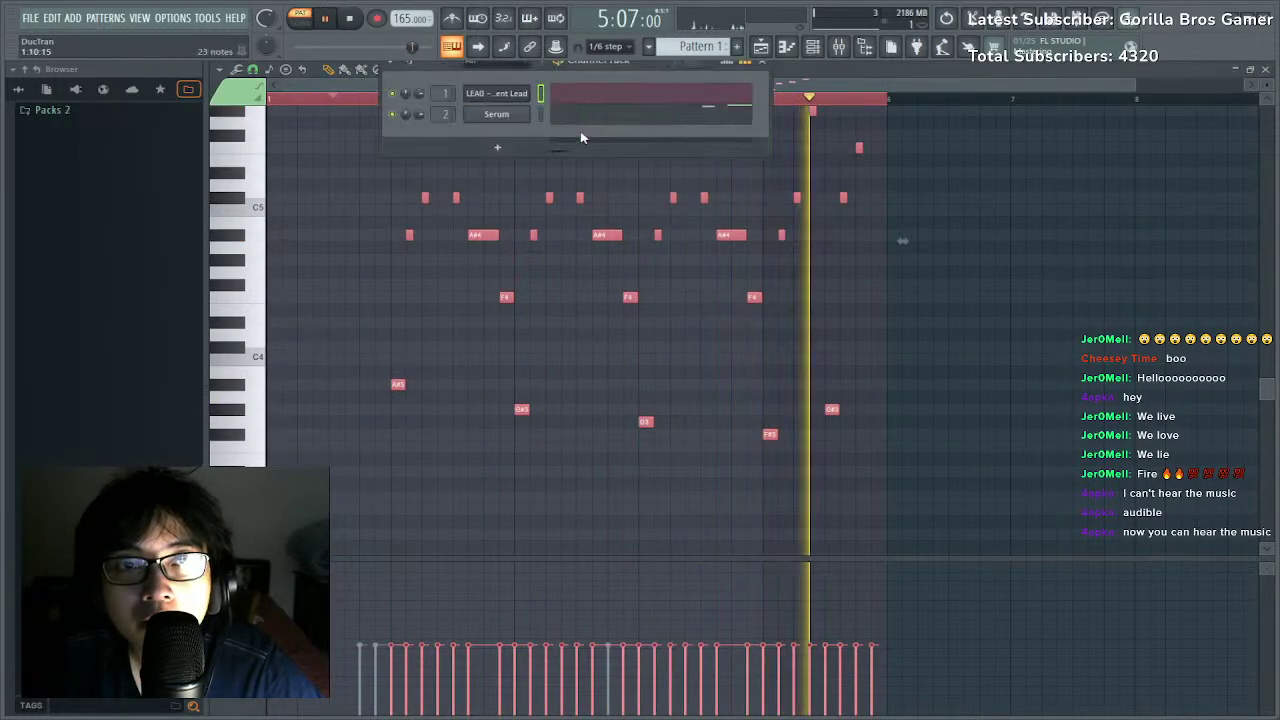
{"action": "left_click", "coordinate": [760, 47]}
{"action": "key", "text": "space"}
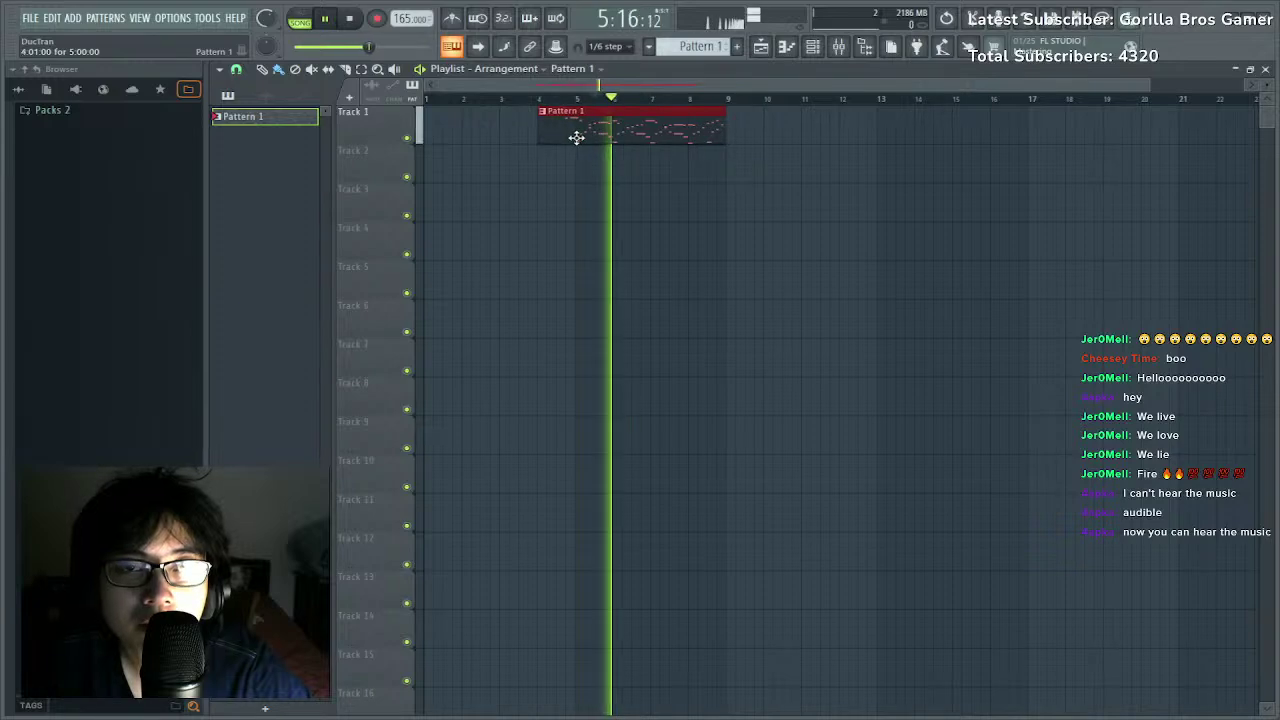
Open the playlist clip's notes and review the LEAD - 25 Accent Lead and Serum piano rolls during playback.
{"action": "double_click", "coordinate": [604, 117]}
{"action": "double_click", "coordinate": [604, 87]}
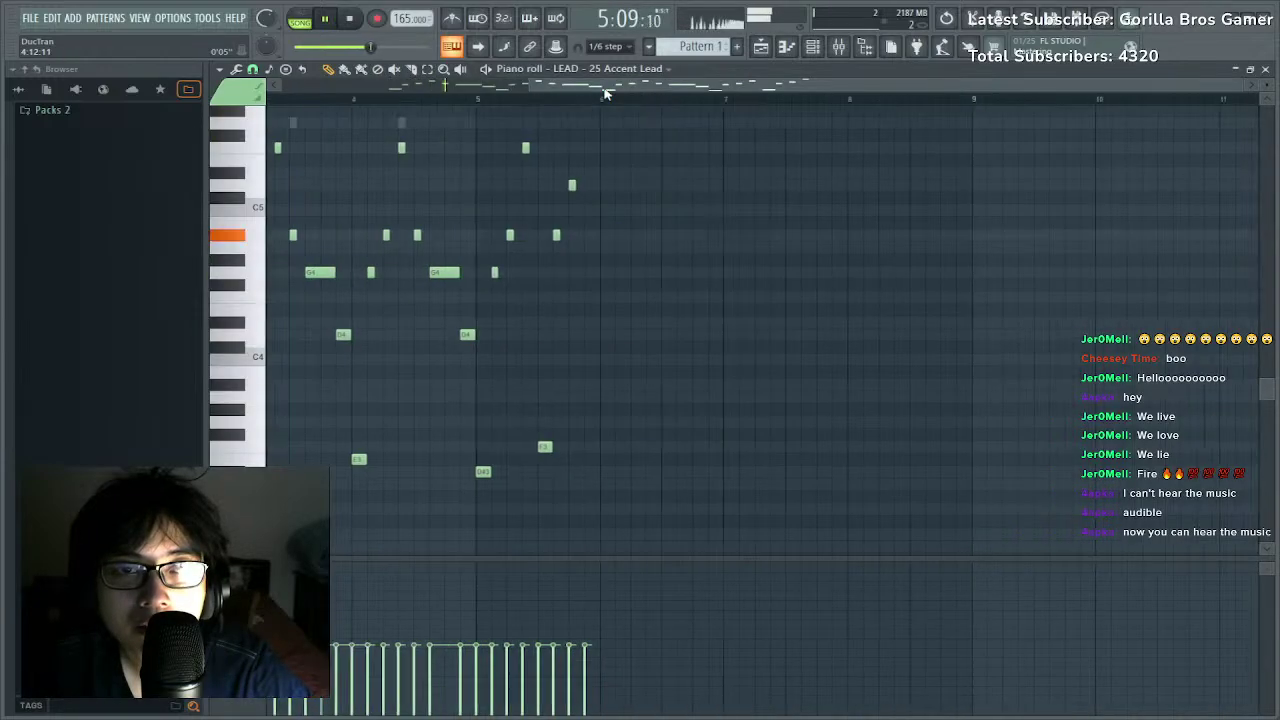
{"action": "scroll", "coordinate": [611, 69], "scroll_direction": "down", "scroll_amount": 1}
{"action": "scroll", "coordinate": [497, 266], "scroll_direction": "up", "scroll_amount": 3}
{"action": "scroll", "coordinate": [497, 266], "scroll_direction": "up", "scroll_amount": 3}
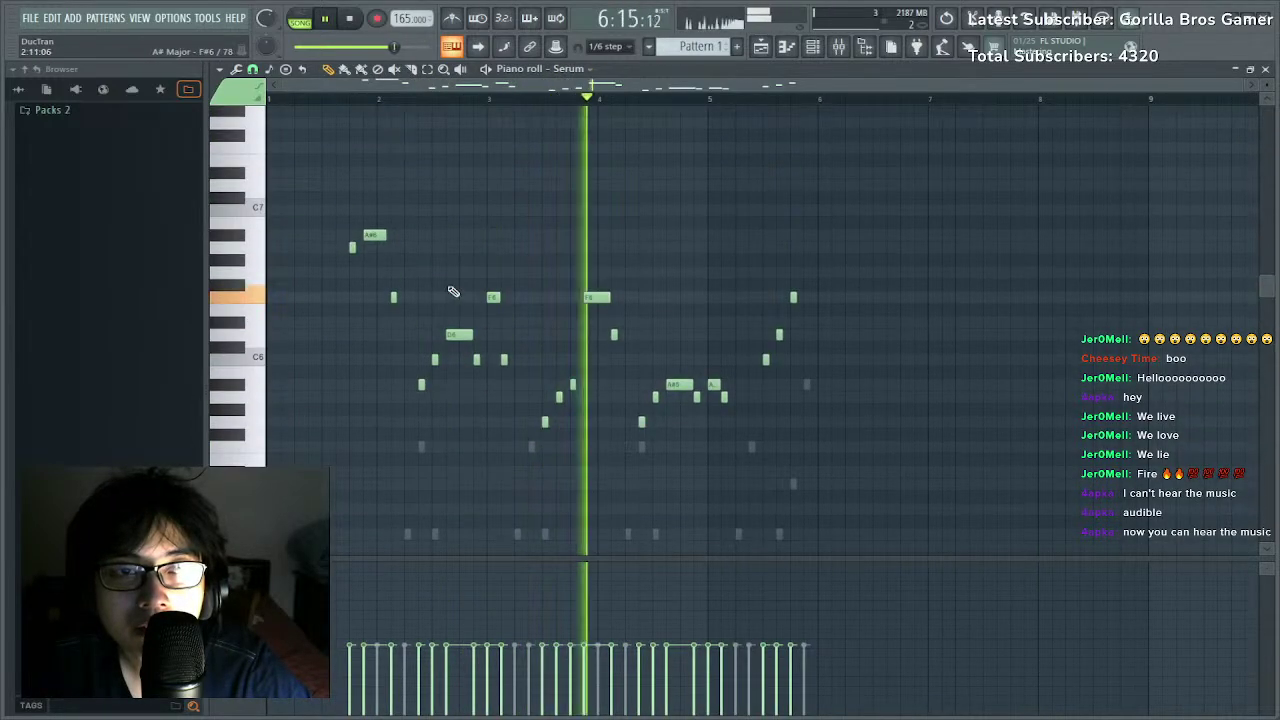
End Serum's rising run with an A#6 note crossing from bar 5 into bar 6 and a short F6 after it.
{"action": "left_click", "coordinate": [806, 247]}
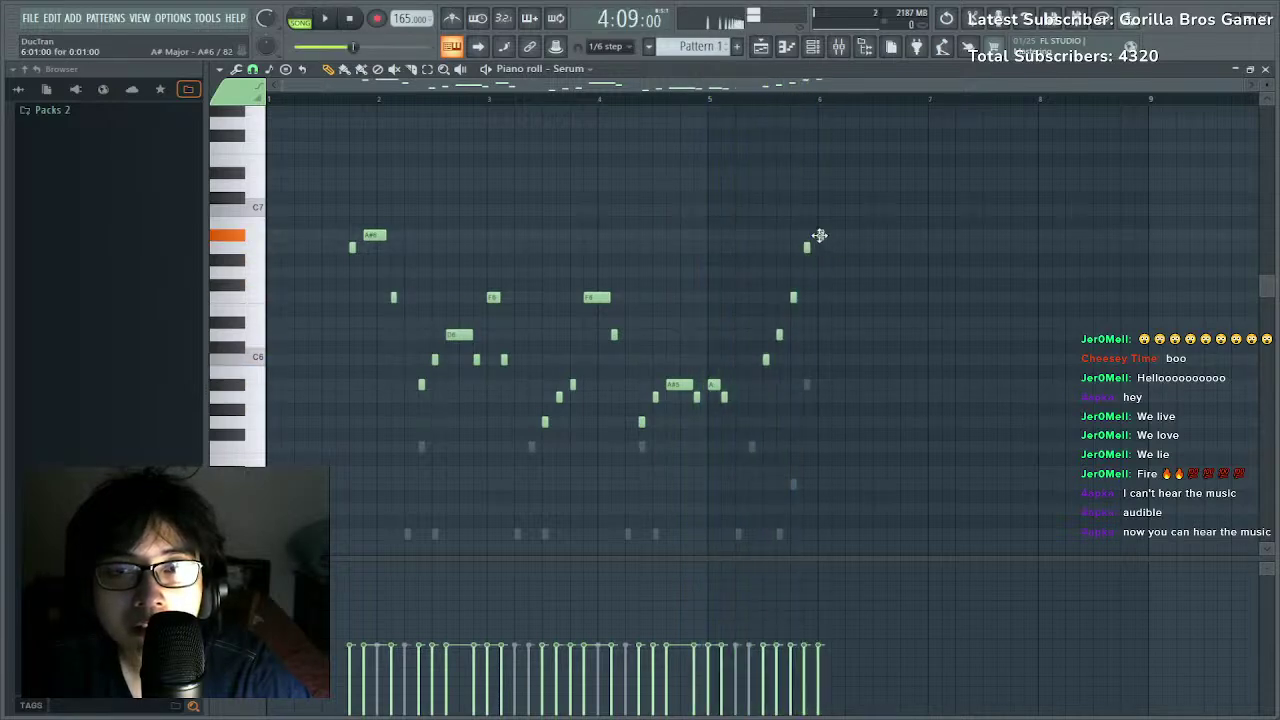
{"action": "key", "text": "space"}
{"action": "right_click", "coordinate": [820, 235]}
{"action": "right_click", "coordinate": [808, 248]}
{"action": "left_click", "coordinate": [806, 235]}
{"action": "mouse_move", "coordinate": [810, 236]}
{"action": "left_mouse_down"}
{"action": "mouse_move", "coordinate": [827, 245]}
{"action": "mouse_move", "coordinate": [821, 297]}
{"action": "mouse_move", "coordinate": [820, 238]}
{"action": "left_mouse_up"}
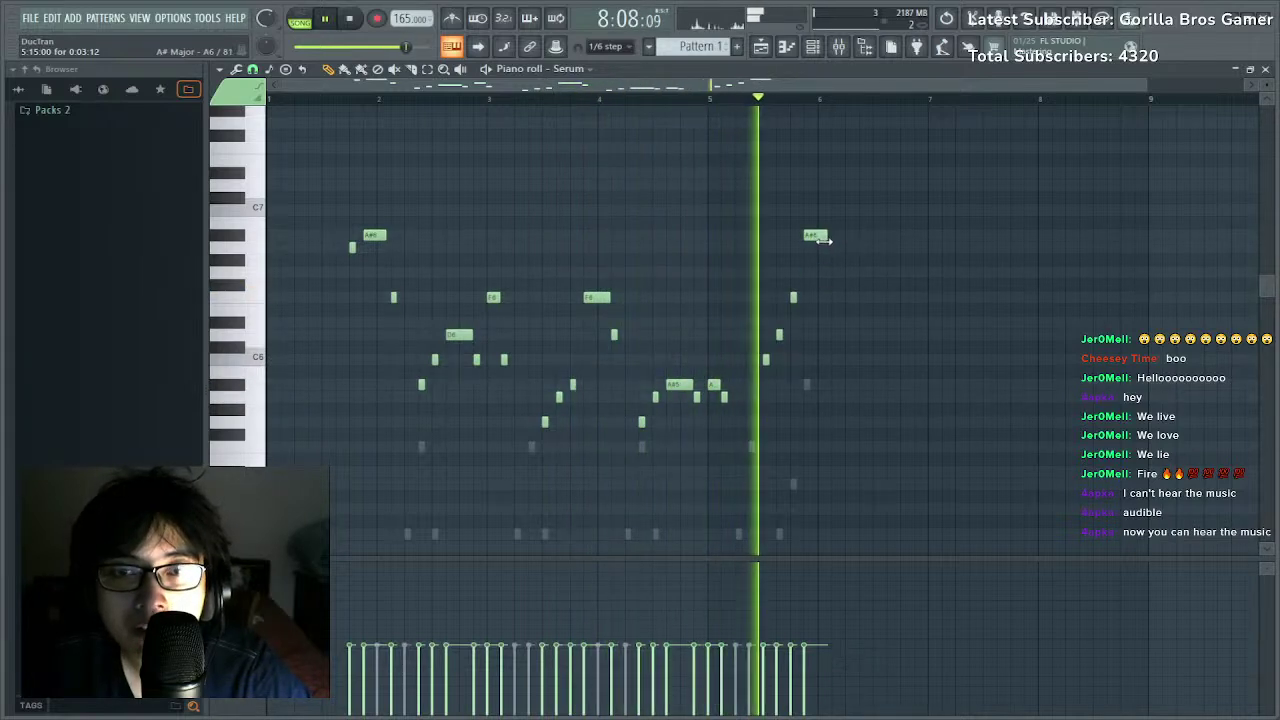
{"action": "key", "text": "space"}
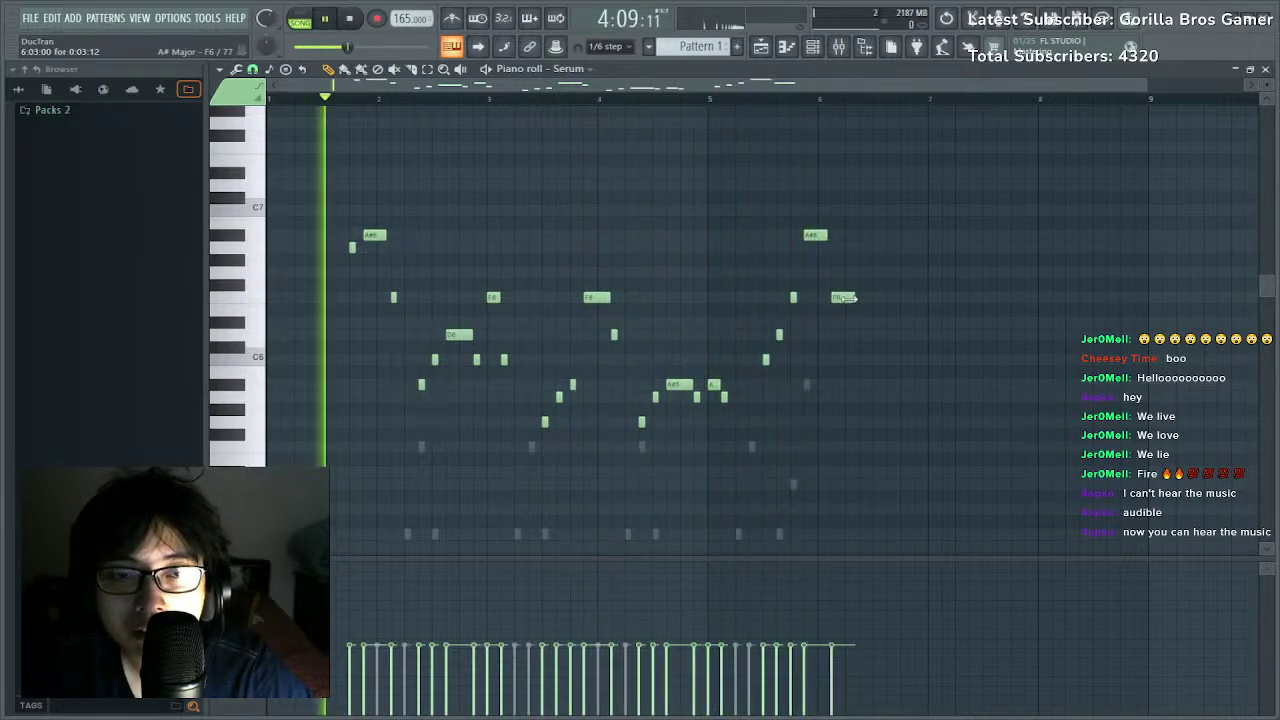
{"action": "left_click_drag", "start_coordinate": [849, 299], "coordinate": [834, 314]}
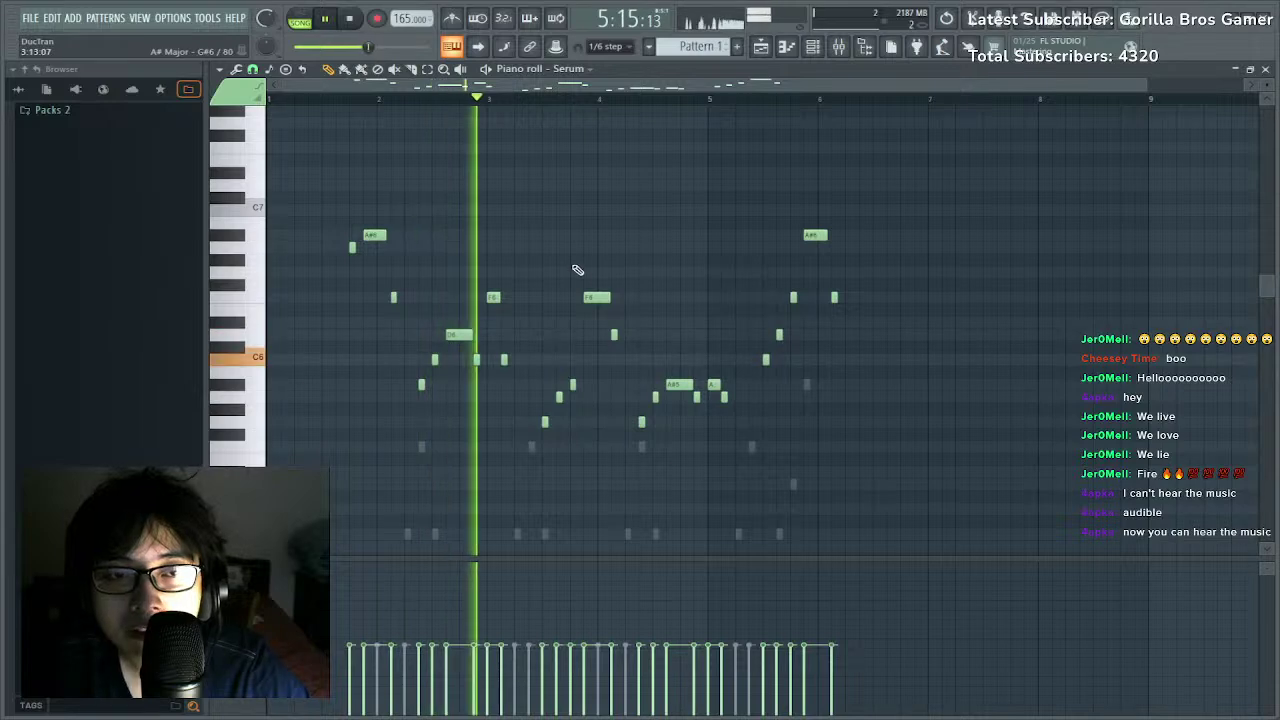
Duplicate Serum's notes from the first A#5 in bar 2 onward and all LEAD - 25 Accent Lead notes four bars later.
{"action": "left_click_drag", "start_coordinate": [877, 178], "coordinate": [416, 556]}
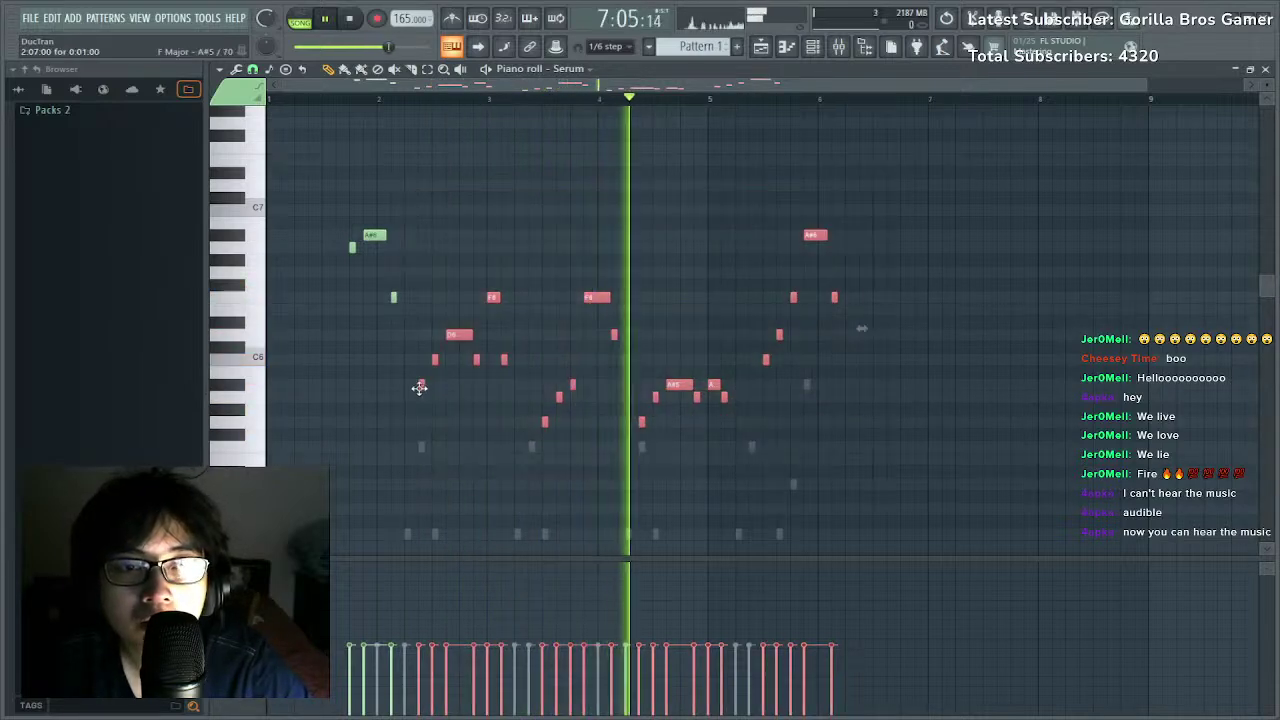
{"action": "left_click_drag", "start_coordinate": [419, 388], "coordinate": [861, 398]}
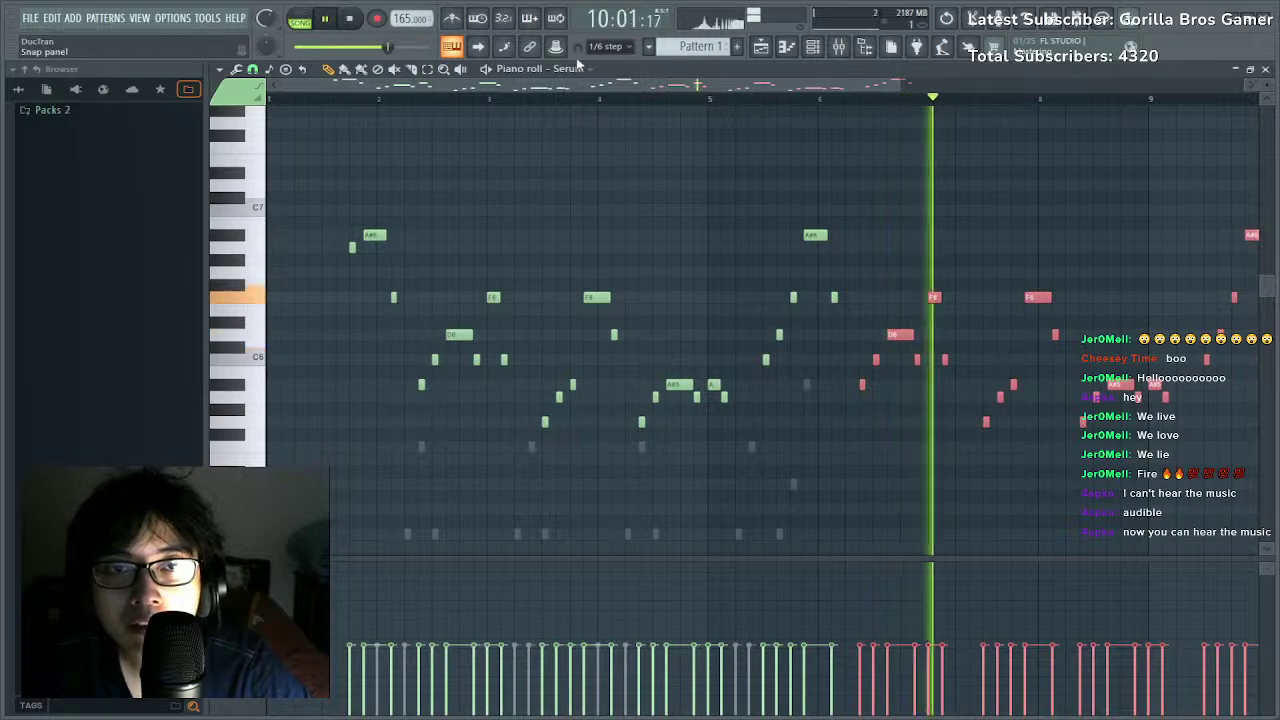
{"action": "scroll", "coordinate": [577, 69], "scroll_direction": "up", "scroll_amount": 1}
{"action": "scroll", "coordinate": [514, 386], "scroll_direction": "down", "scroll_amount": 4}
{"action": "key", "text": "ctrl+a"}
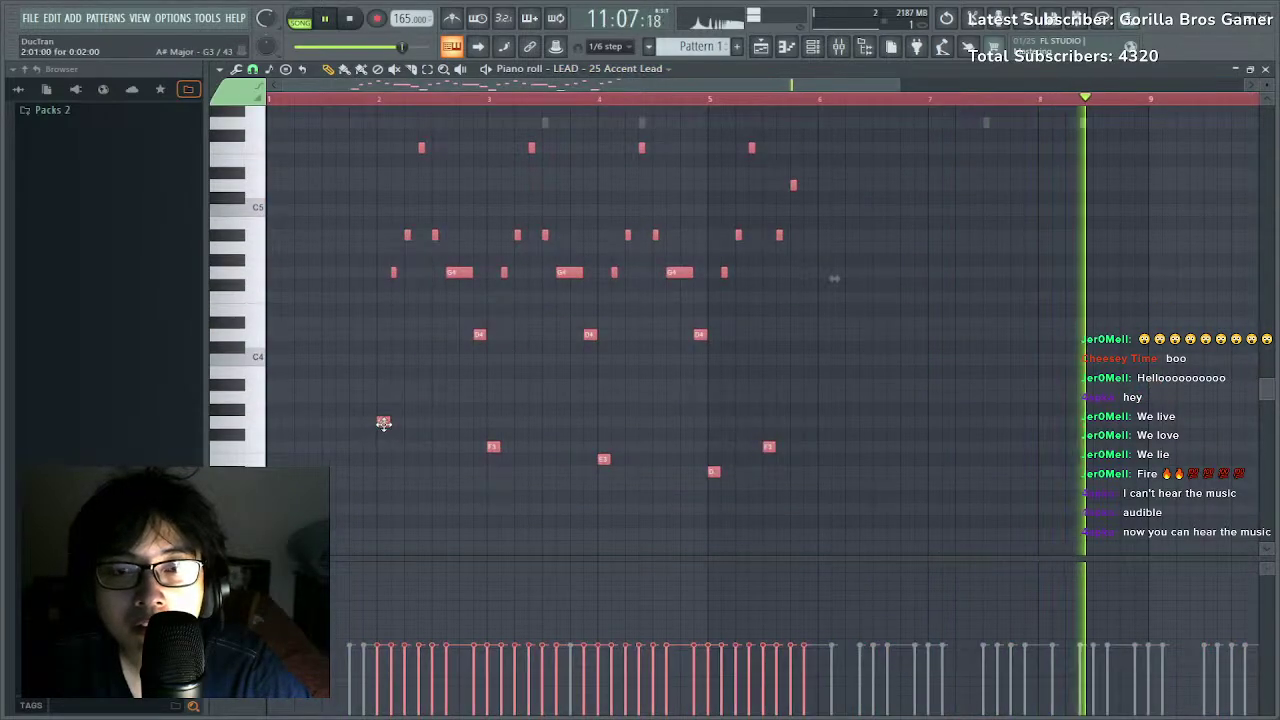
{"action": "left_click_drag", "start_coordinate": [383, 423], "coordinate": [823, 421]}
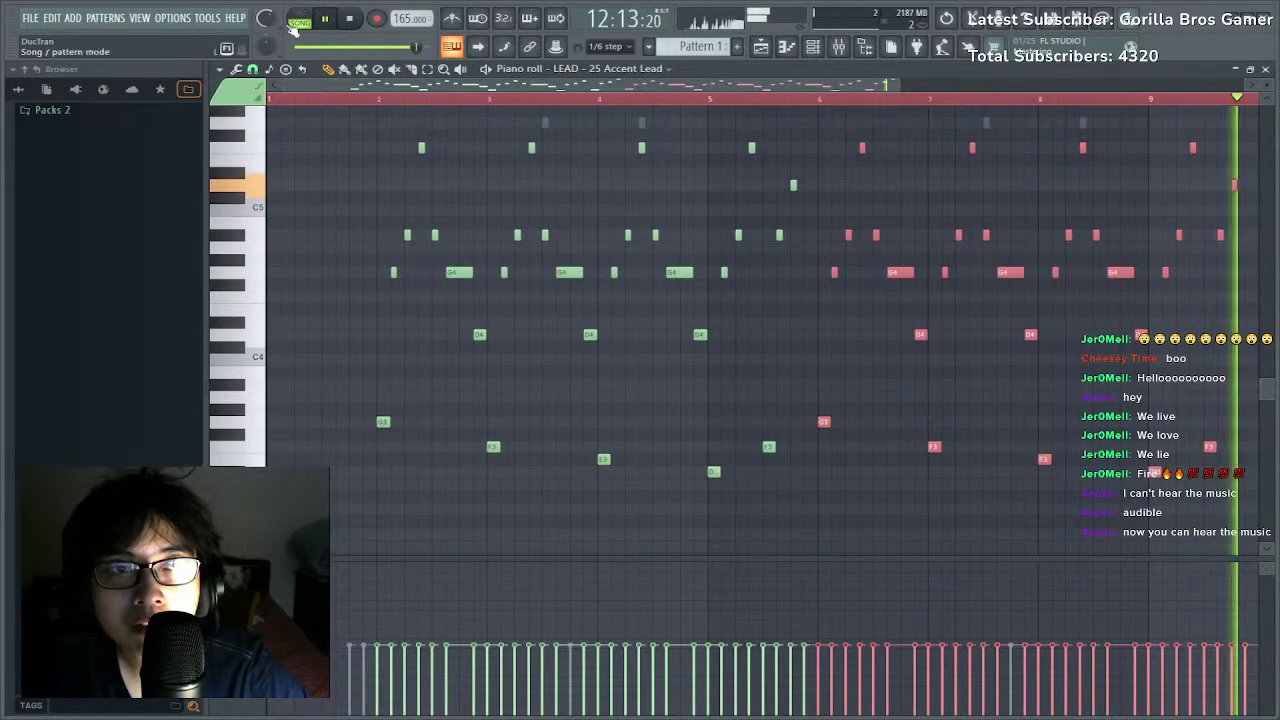
Play back the extended parts and add a Magical 8bit Plug 2 channel.
{"action": "key", "text": "space"}
{"action": "scroll", "coordinate": [498, 144], "scroll_direction": "down", "scroll_amount": 3}
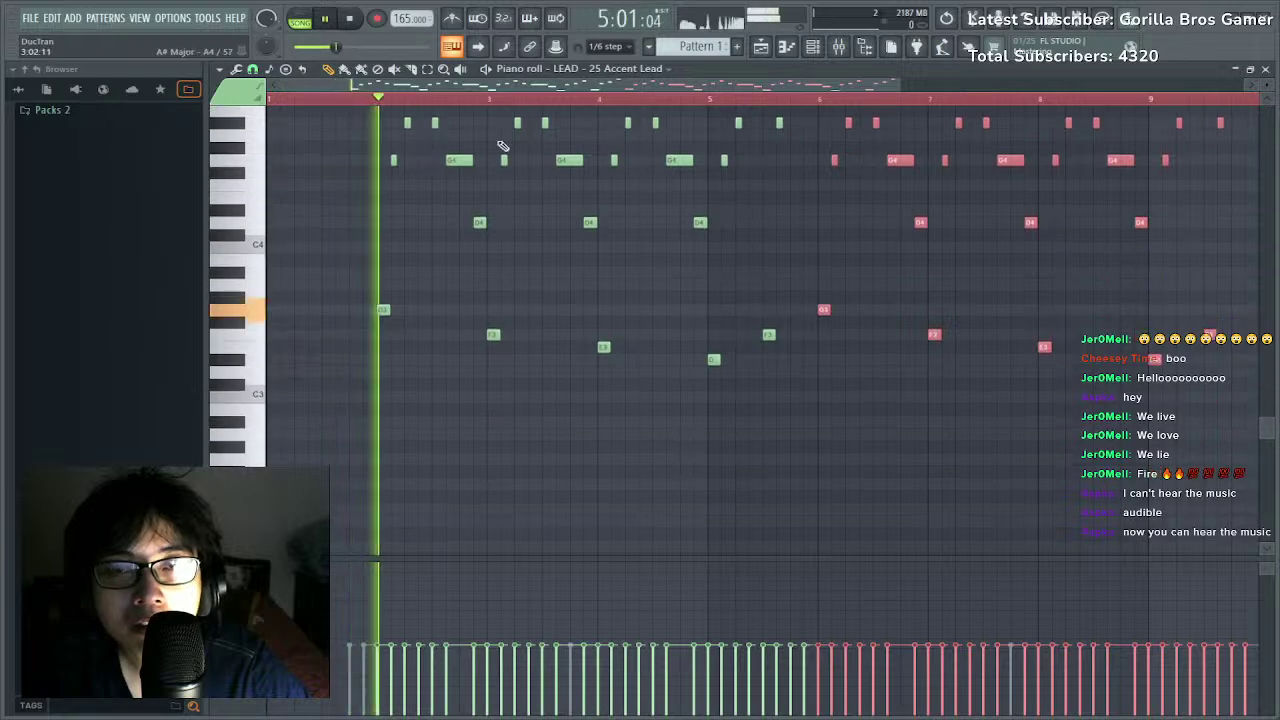
{"action": "scroll", "coordinate": [704, 192], "scroll_direction": "up", "scroll_amount": 3}
{"action": "scroll", "coordinate": [702, 150], "scroll_direction": "down", "scroll_amount": 4}
{"action": "scroll", "coordinate": [704, 102], "scroll_direction": "down", "scroll_amount": 2}
{"action": "key", "text": "F6"}
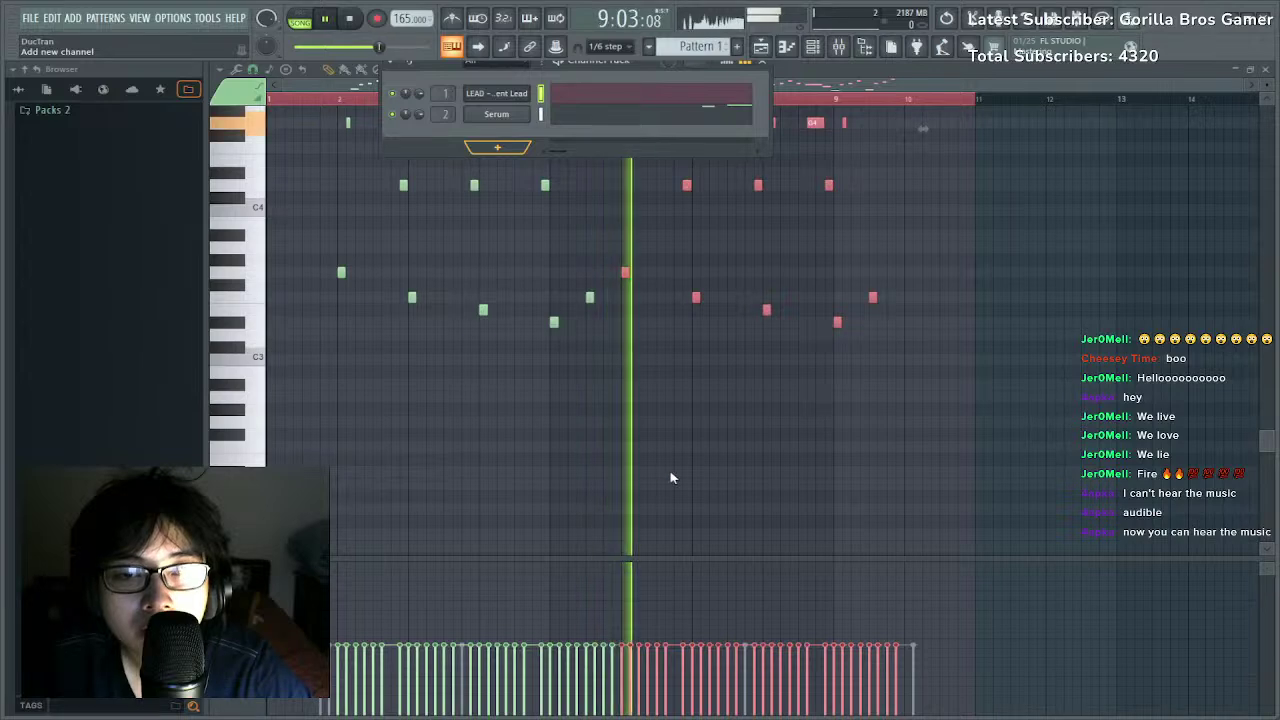
{"action": "left_click", "coordinate": [686, 526]}
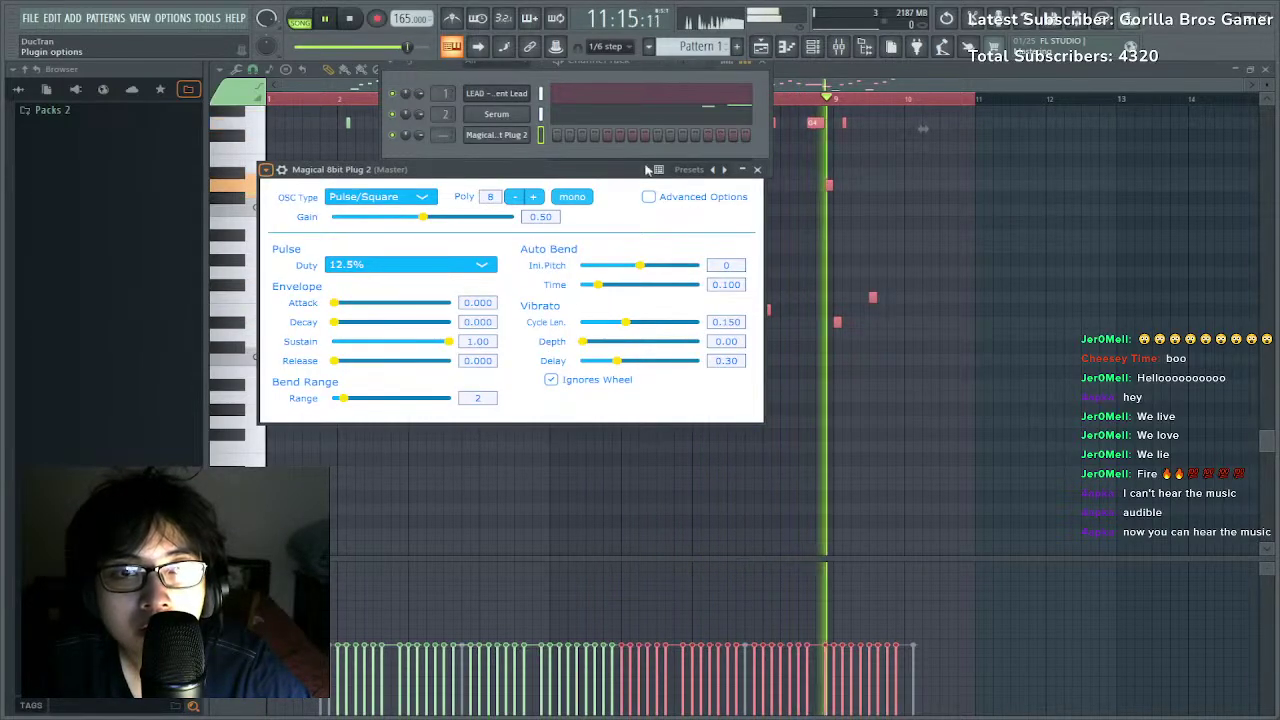
{"action": "left_click", "coordinate": [830, 90]}
Replace Serum's G5 and A5 notes in the first half of bar 8 with C6, A#5, C6 and D6.
{"action": "key", "text": "space"}
{"action": "scroll", "coordinate": [850, 200], "scroll_direction": "up", "scroll_amount": 5}
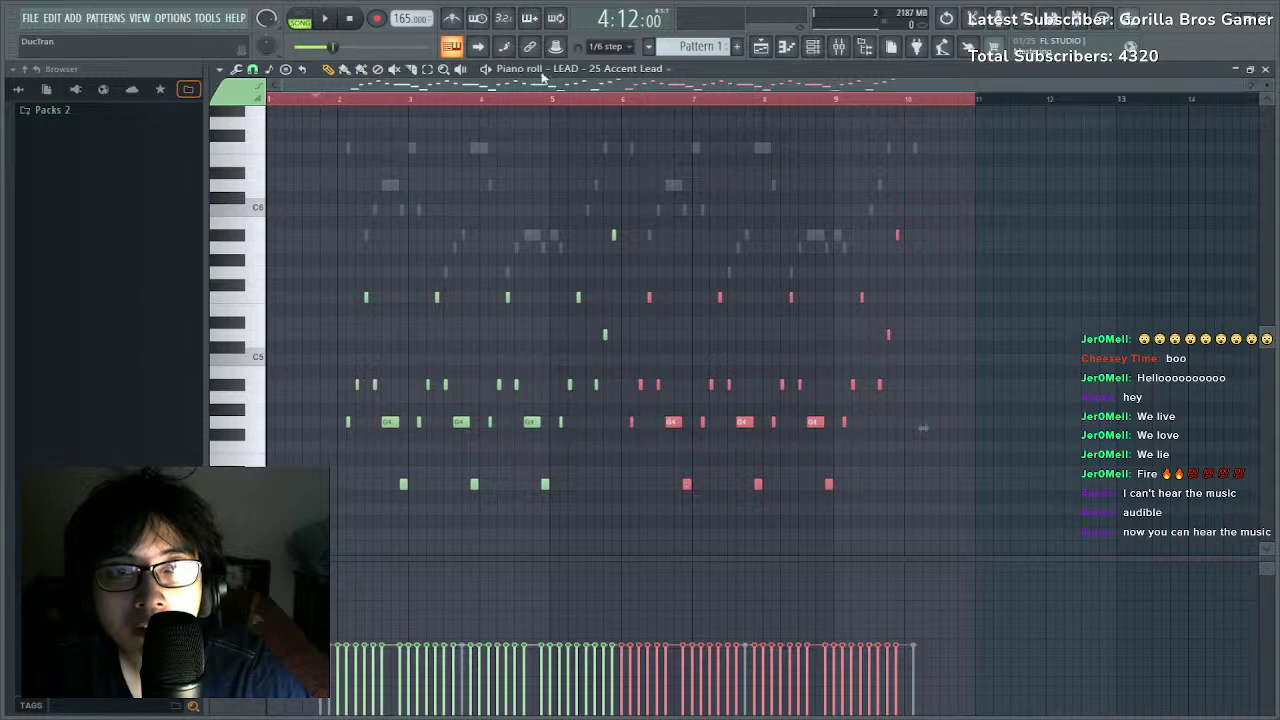
{"action": "scroll", "coordinate": [643, 75], "scroll_direction": "up", "scroll_amount": 1}
{"action": "key", "text": "space"}
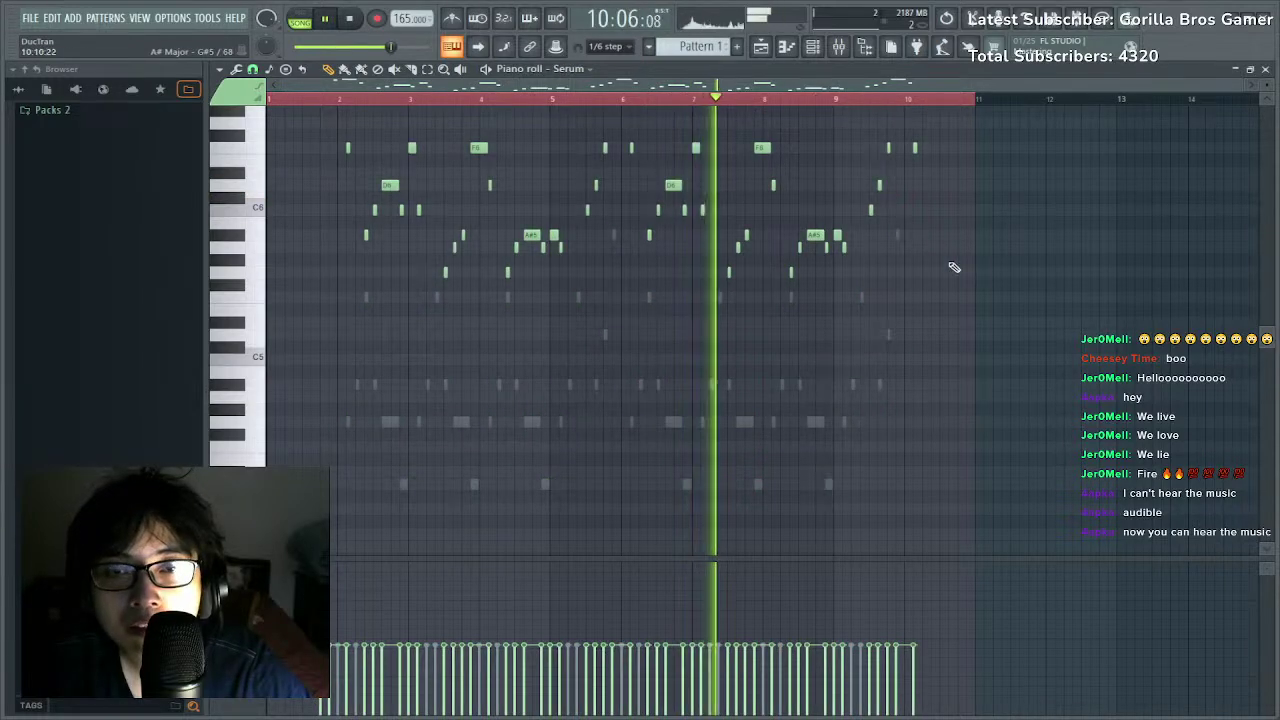
{"action": "key", "text": "space"}
{"action": "scroll", "coordinate": [830, 112], "scroll_direction": "up", "scroll_amount": 3}
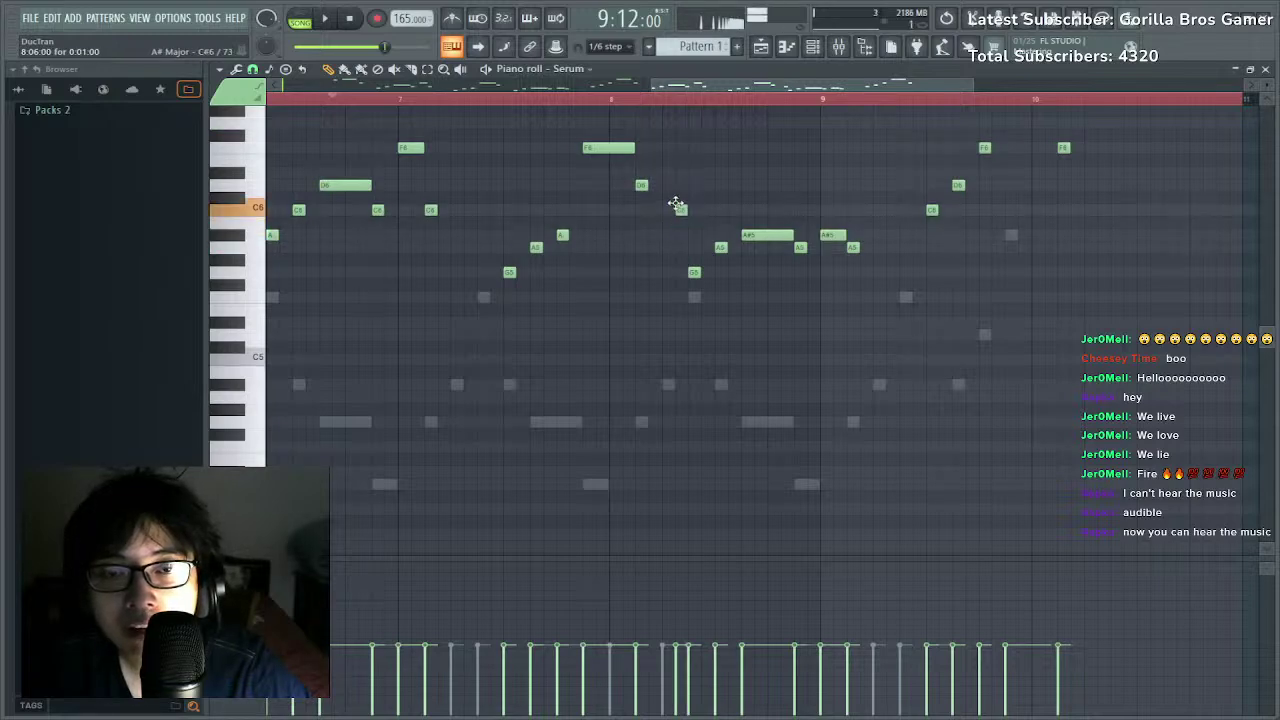
{"action": "left_click_drag", "start_coordinate": [682, 211], "coordinate": [710, 237]}
{"action": "right_click", "coordinate": [694, 272]}
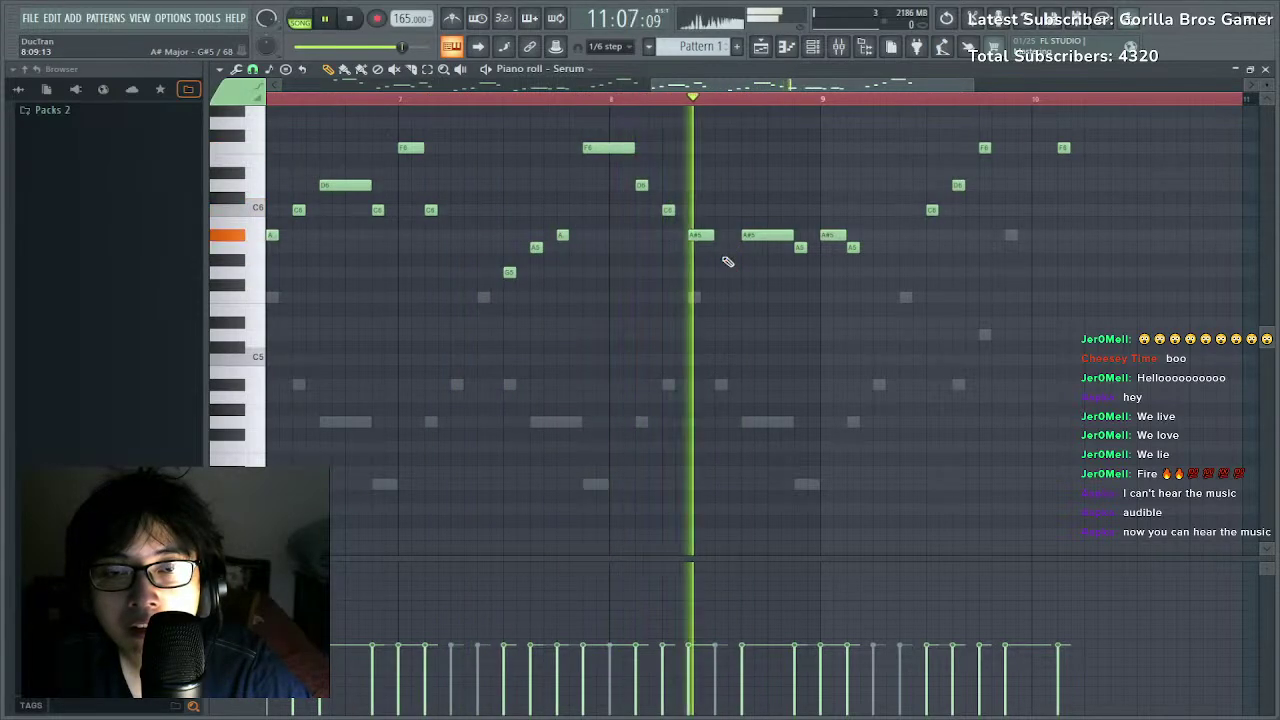
{"action": "right_click", "coordinate": [720, 247]}
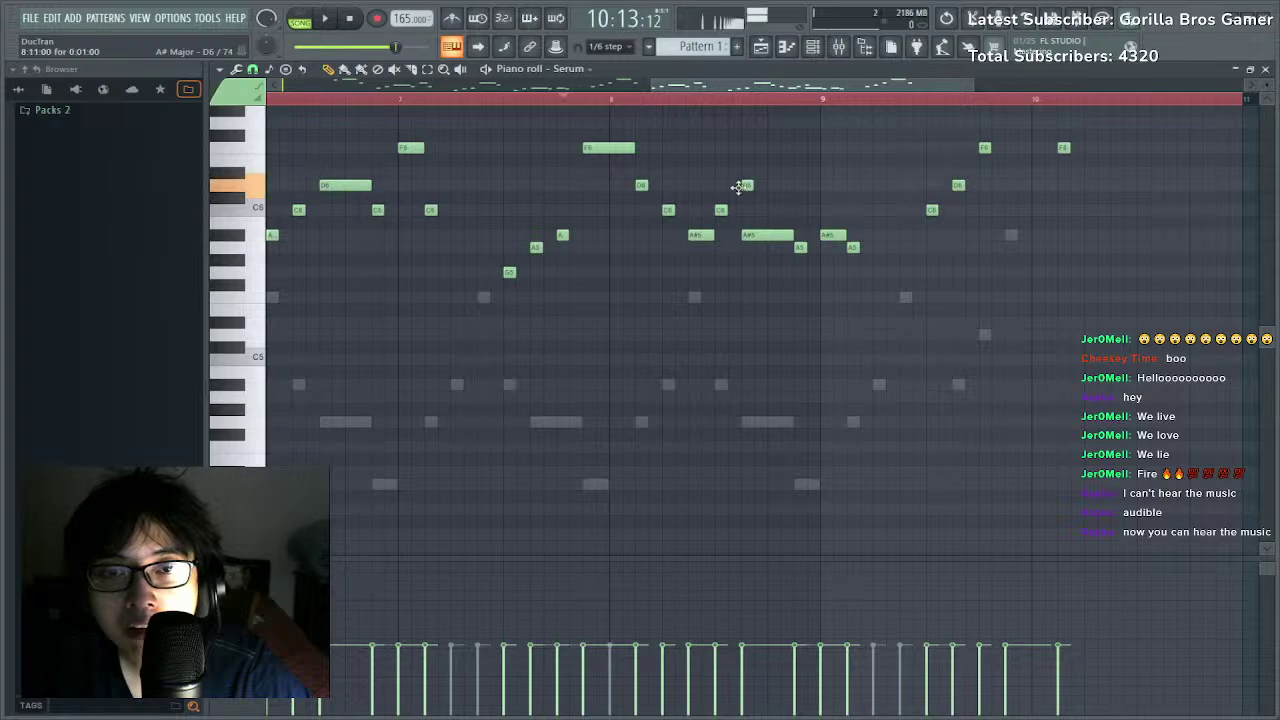
Rework Serum's following notes into a short A5, a long A#5 into bar 9 and an A5, A#5, A5 figure.
{"action": "right_click", "coordinate": [798, 250]}
{"action": "key", "text": "space"}
{"action": "right_click", "coordinate": [833, 237]}
{"action": "mouse_move", "coordinate": [796, 245]}
{"action": "left_mouse_down"}
{"action": "mouse_move", "coordinate": [795, 226]}
{"action": "mouse_move", "coordinate": [846, 236]}
{"action": "left_mouse_up"}
{"action": "key", "text": "space"}
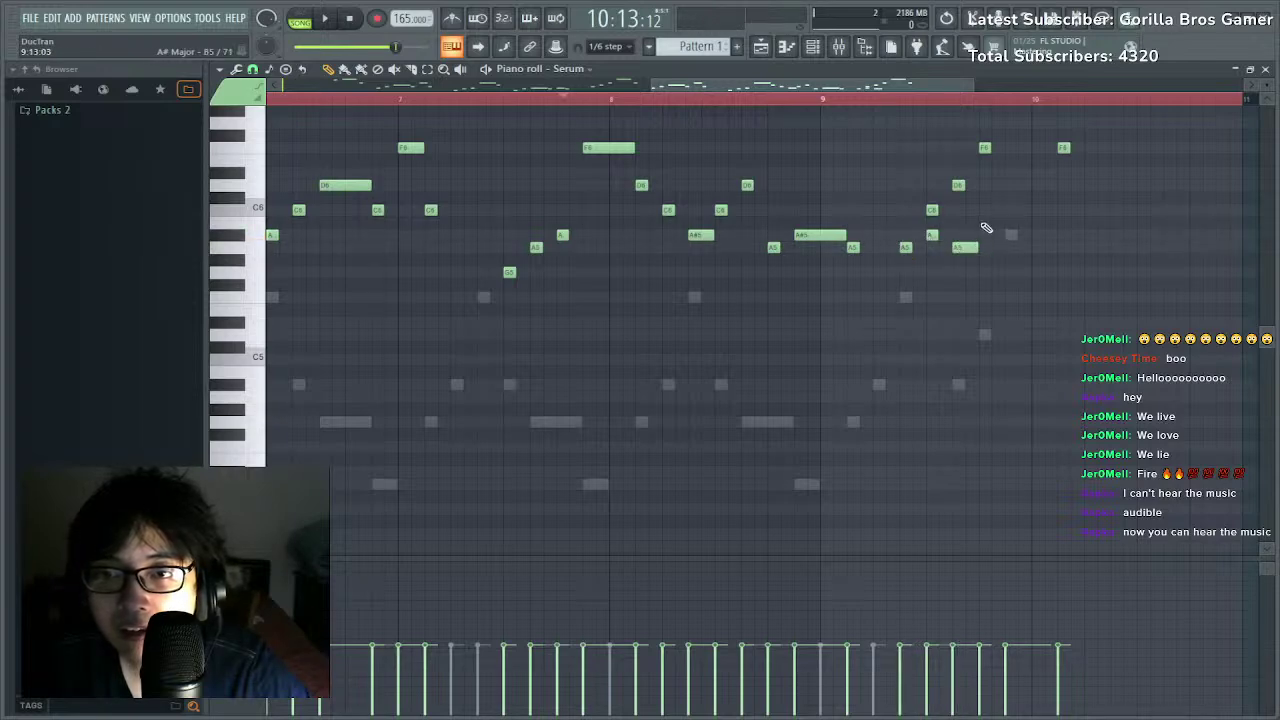
Delete Serum's closing C6, D6, F6 run and the high notes after it, and add a long F5 ending bar 9.
{"action": "key", "text": "space"}
{"action": "right_click", "coordinate": [932, 210]}
{"action": "right_click", "coordinate": [959, 186]}
{"action": "right_click", "coordinate": [986, 148]}
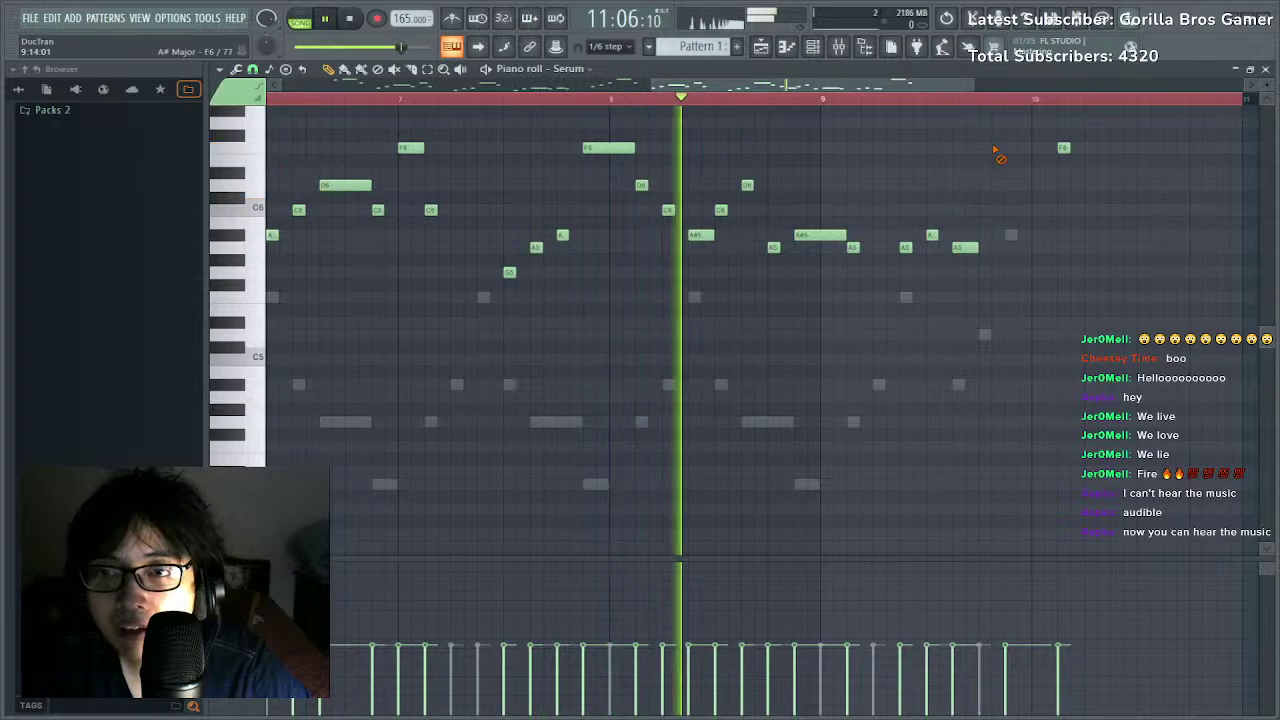
{"action": "left_click", "coordinate": [988, 296]}
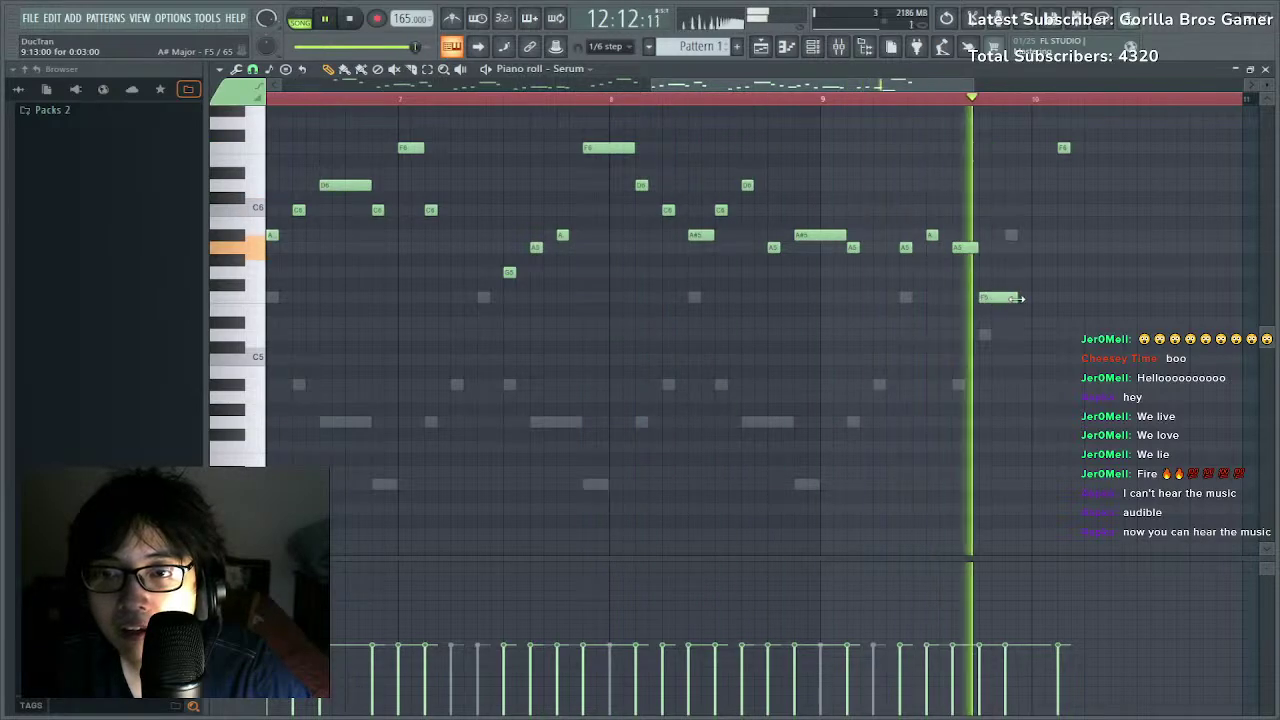
{"action": "key", "text": "space"}
{"action": "key", "text": "space"}
{"action": "scroll", "coordinate": [1045, 270], "scroll_direction": "up", "scroll_amount": 3}
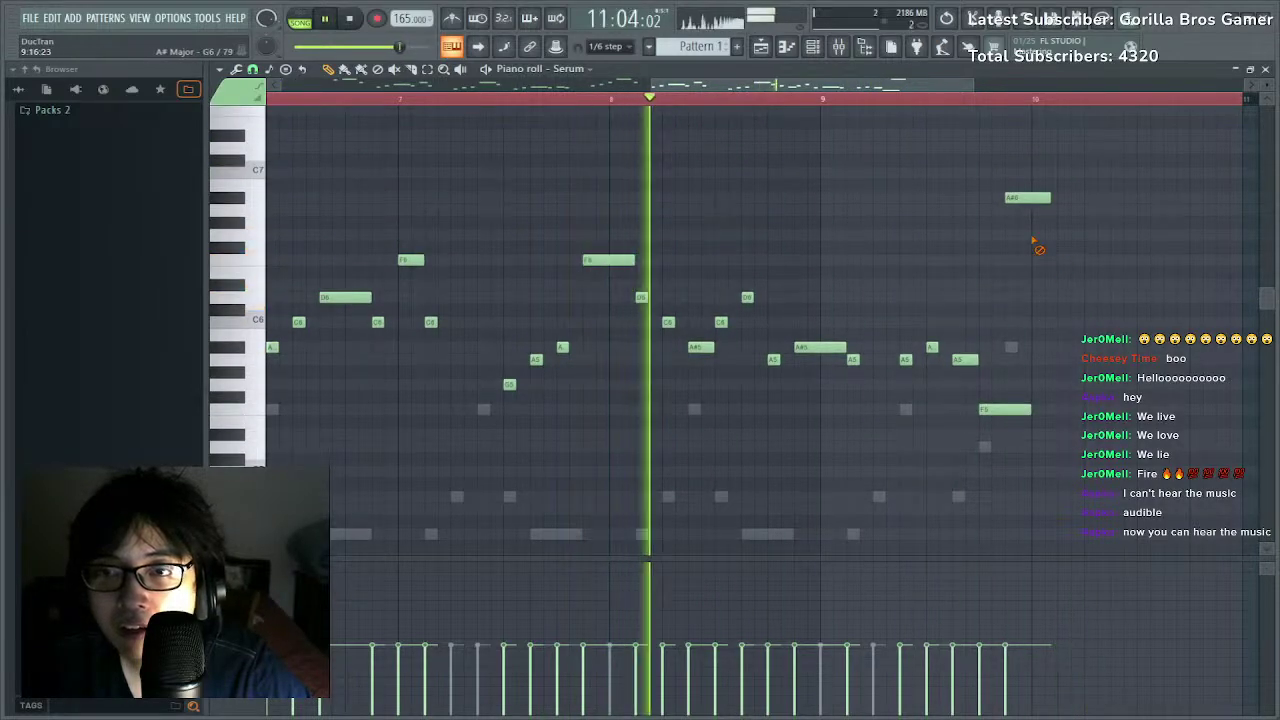
{"action": "scroll", "coordinate": [876, 100], "scroll_direction": "down", "scroll_amount": 3}
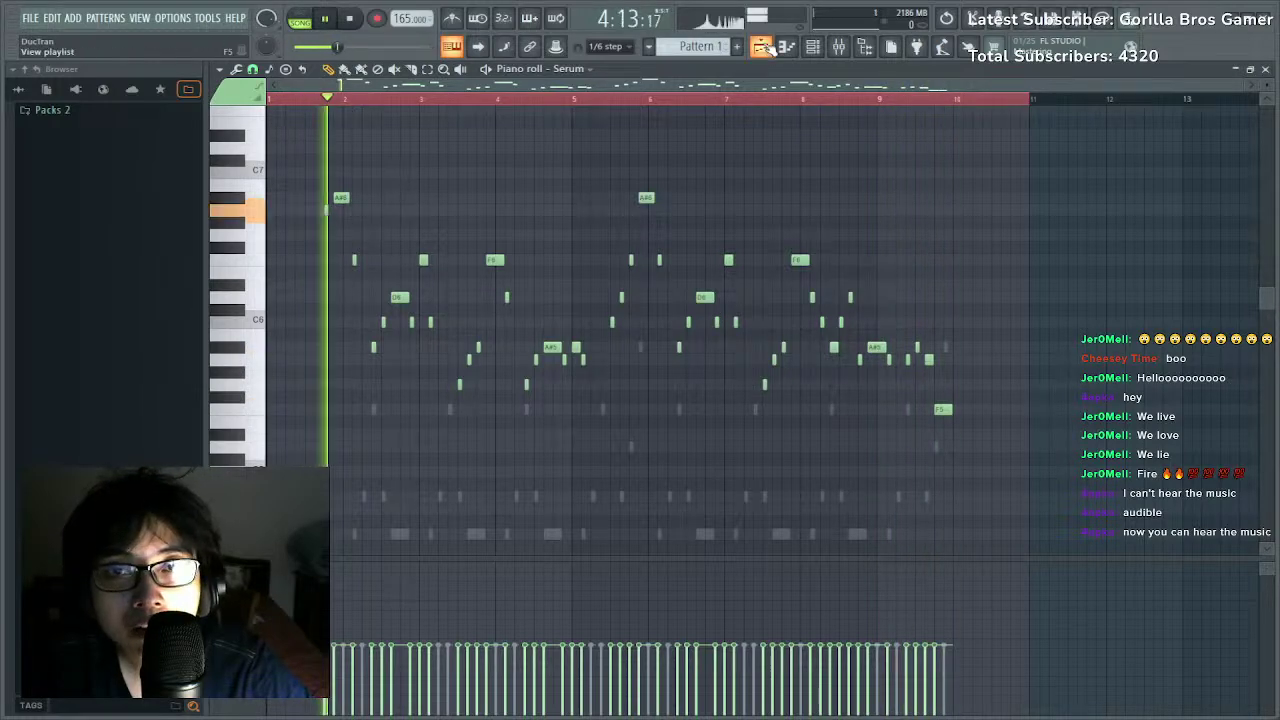
Show the playlist and load the KICK - Tri Kick Short (C4-A3) preset in Magical 8bit Plug 2.
{"action": "key", "text": "F5"}
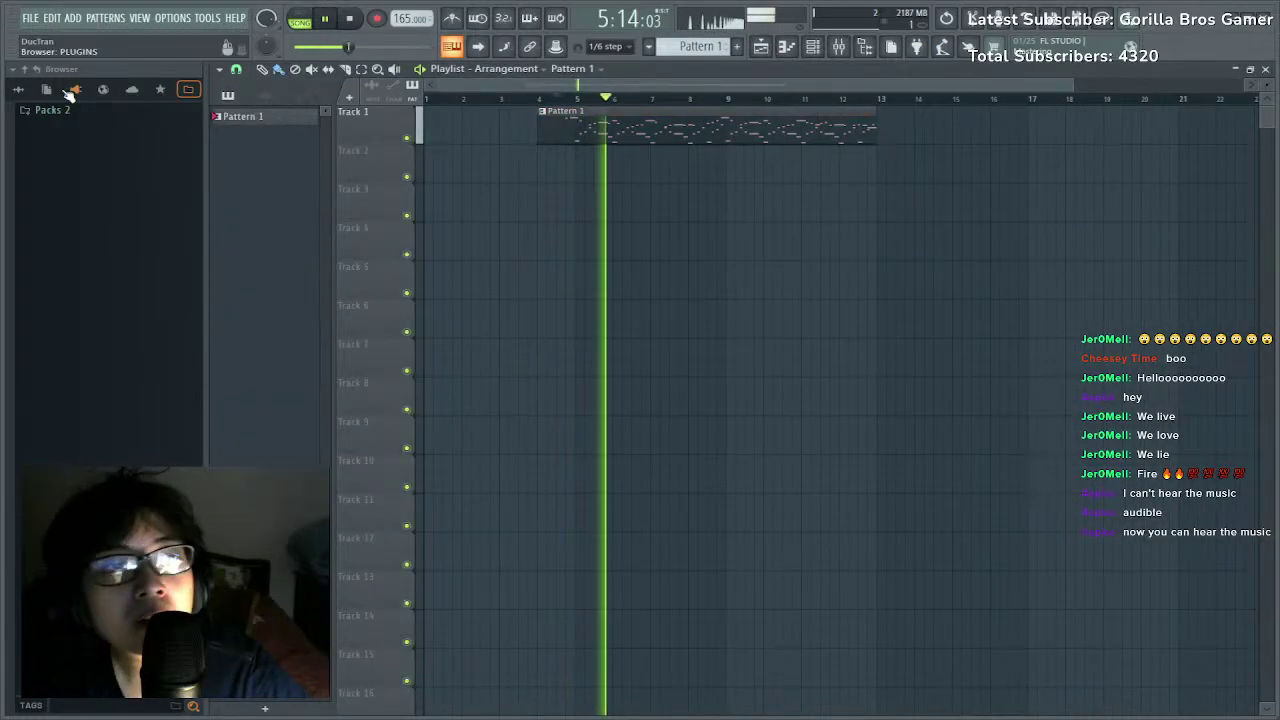
{"action": "left_click", "coordinate": [18, 89]}
{"action": "left_click", "coordinate": [183, 89]}
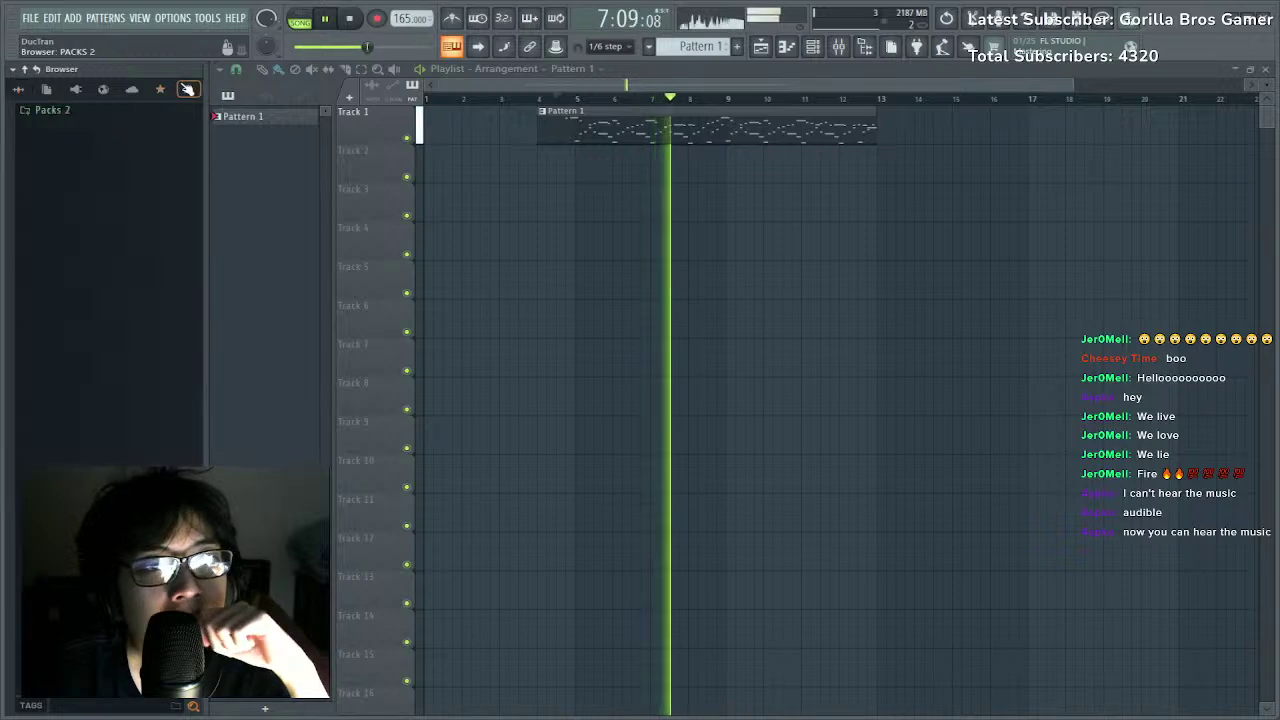
{"action": "key", "text": "F6"}
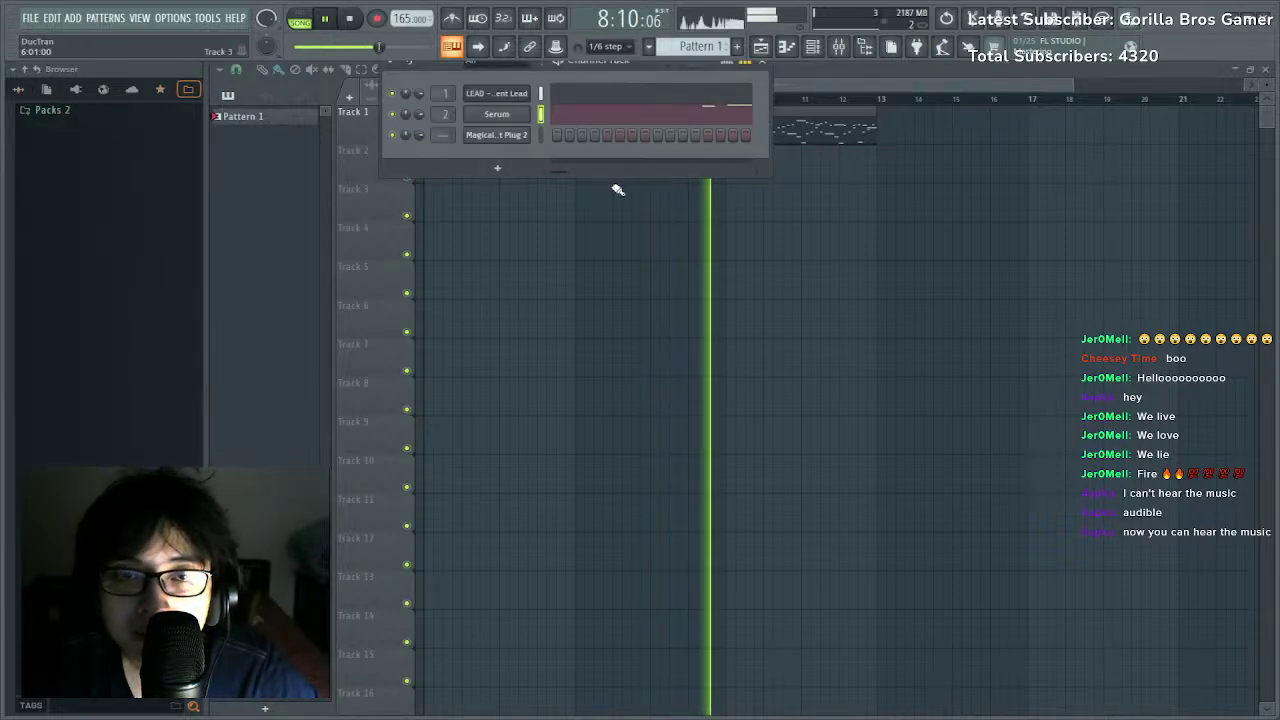
{"action": "left_click", "coordinate": [510, 137]}
{"action": "left_click", "coordinate": [345, 236]}
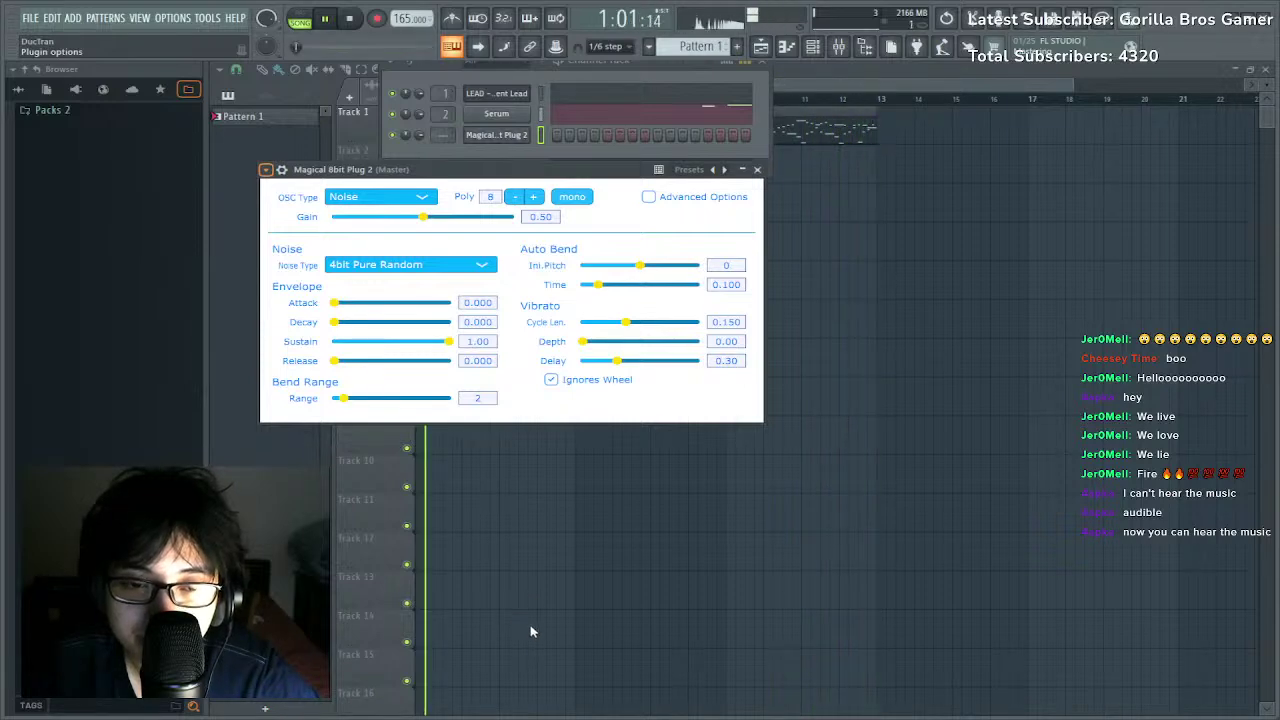
{"action": "left_click", "coordinate": [521, 208]}
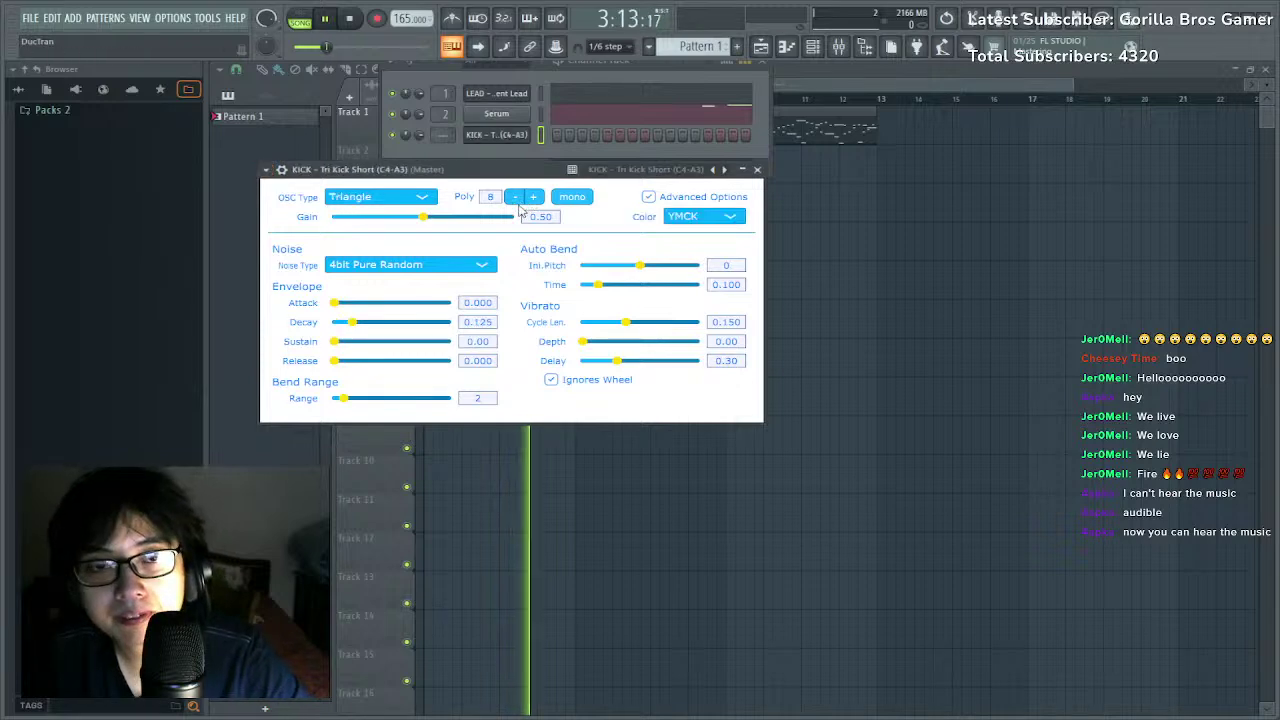
Place short C3 kick notes on every beat from bar 2 and duplicate them up to the start of bar 8.
{"action": "left_click", "coordinate": [557, 137]}
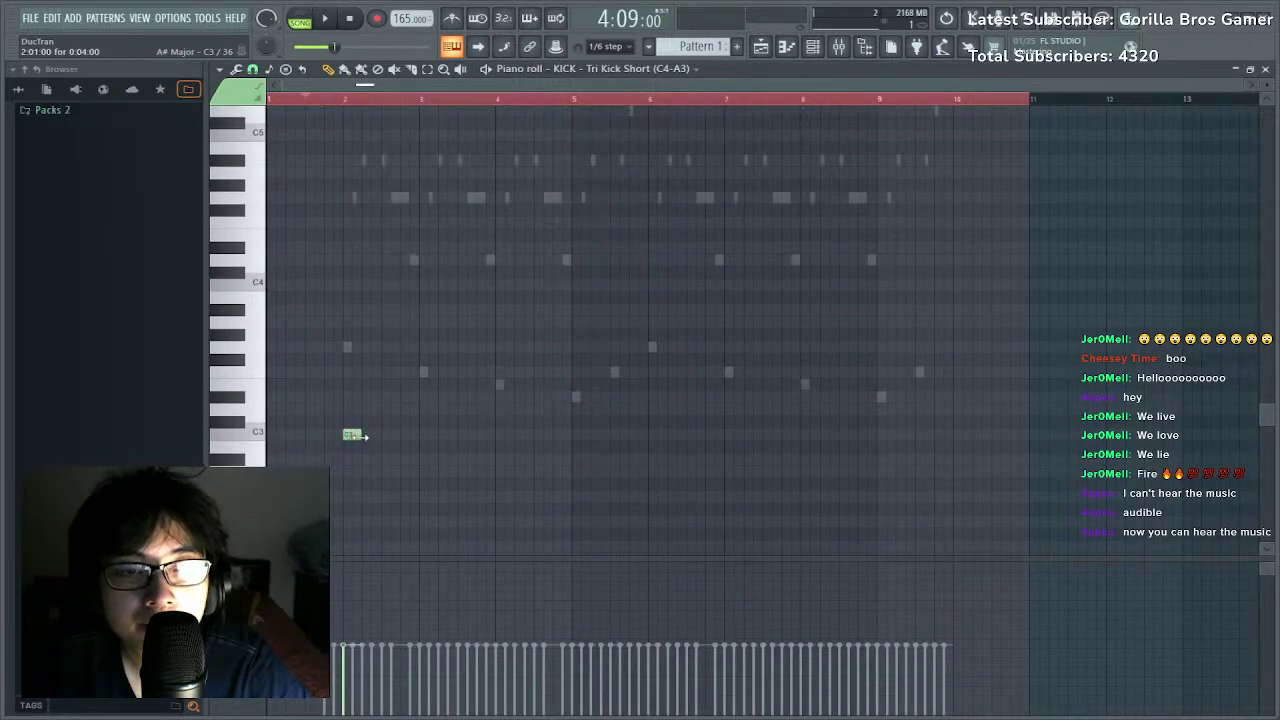
{"action": "left_click", "coordinate": [364, 435]}
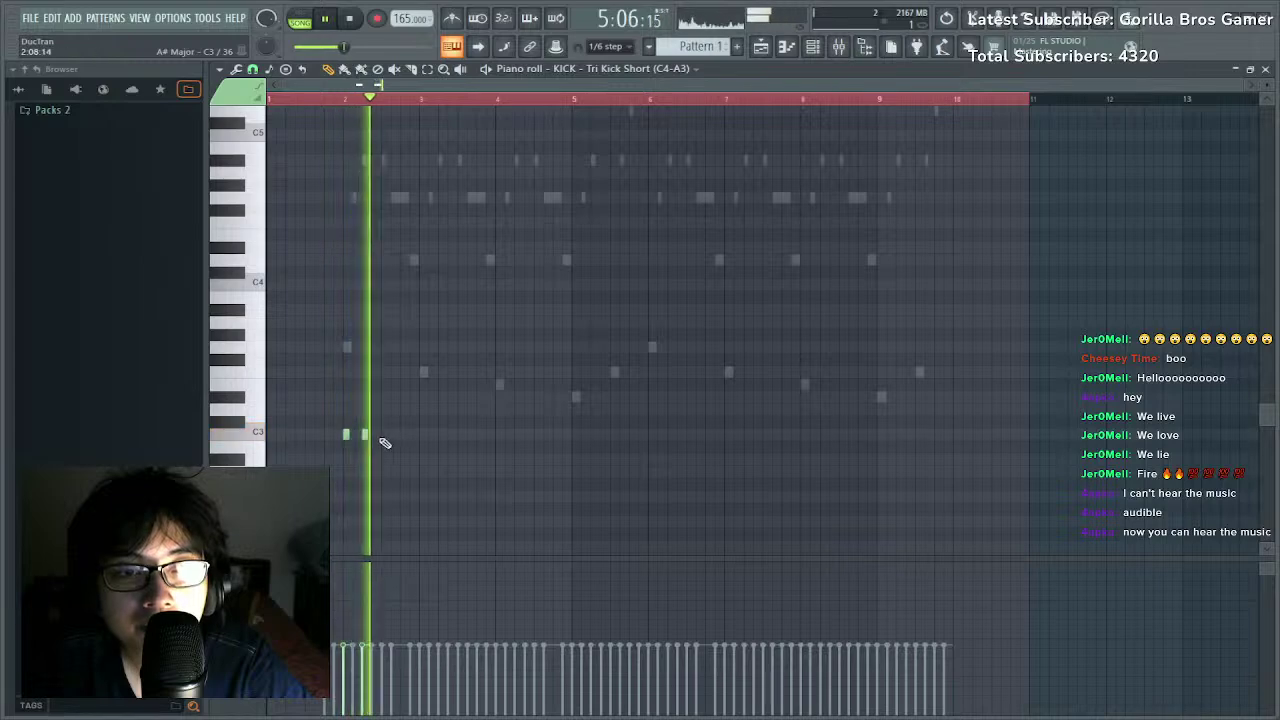
{"action": "scroll", "coordinate": [349, 207], "scroll_direction": "up", "scroll_amount": 3}
{"action": "left_click_drag", "start_coordinate": [531, 331], "coordinate": [1209, 449]}
{"action": "key", "text": "ctrl+a"}
{"action": "scroll", "coordinate": [755, 107], "scroll_direction": "down", "scroll_amount": 3}
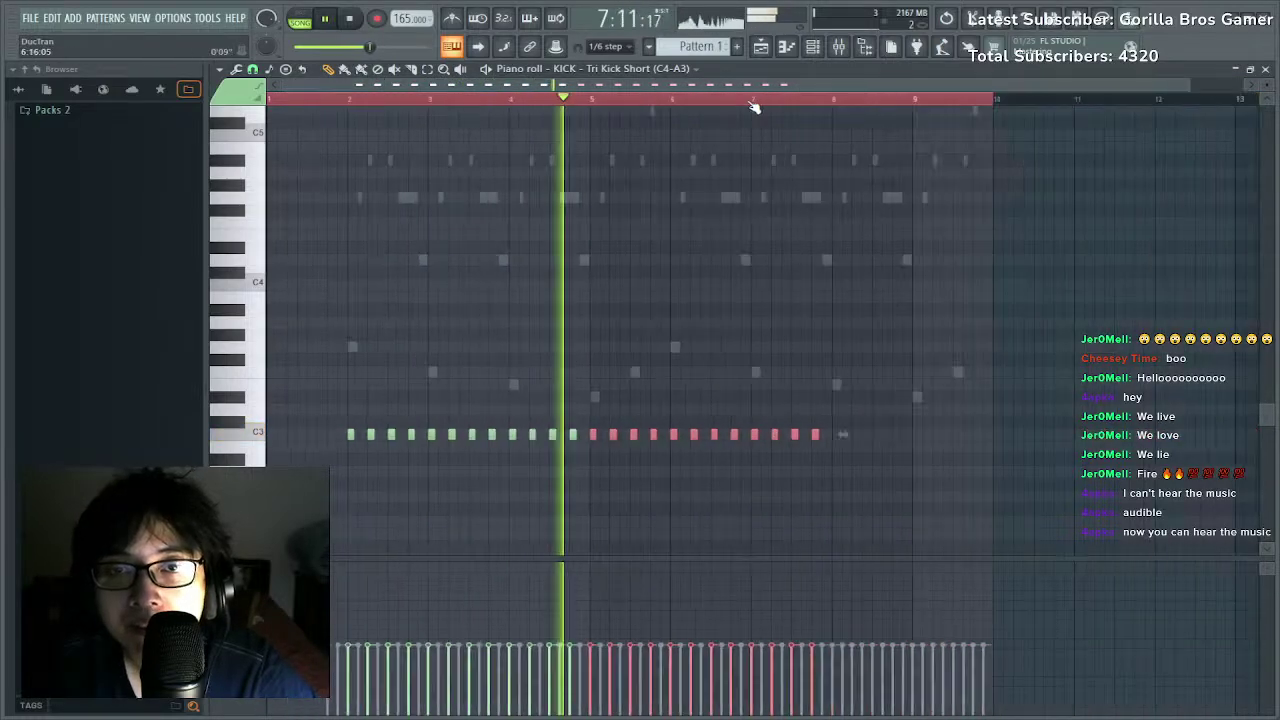
{"action": "left_click_drag", "start_coordinate": [806, 410], "coordinate": [801, 437]}
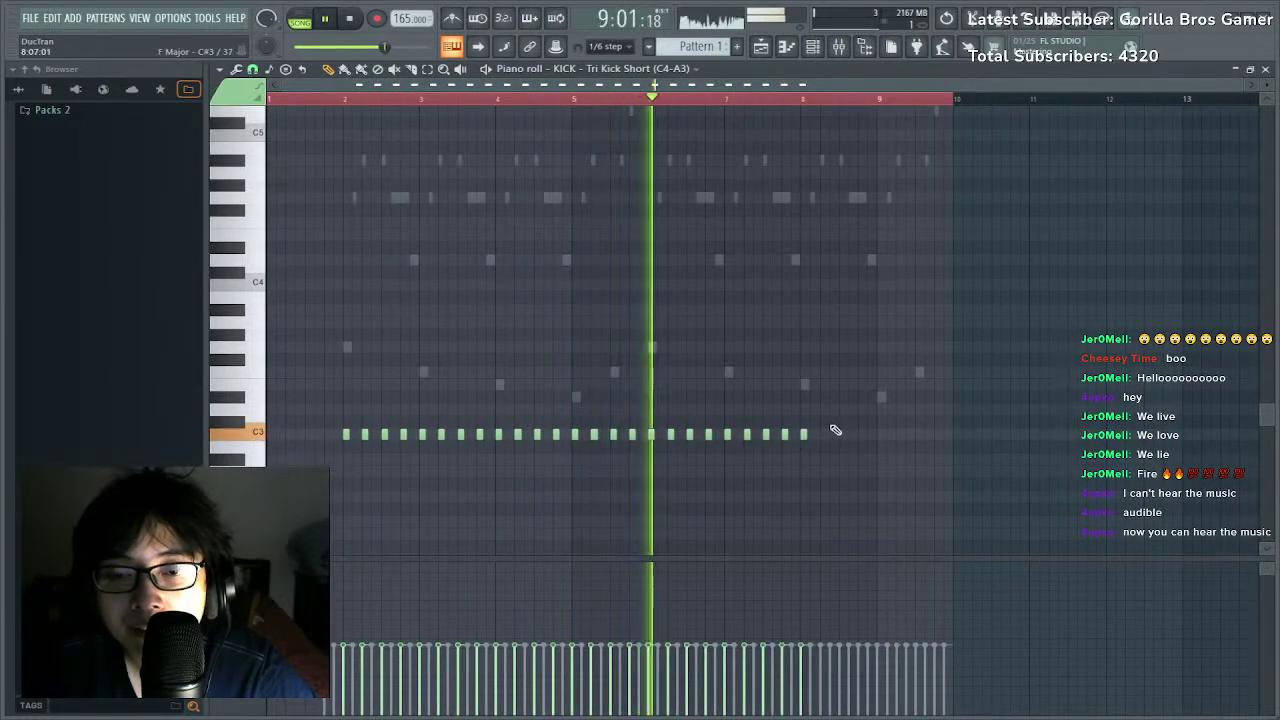
Add five more C3 kick notes on the beats from bar 8 into bar 9 and stop playback.
{"action": "left_click", "coordinate": [823, 434]}
{"action": "left_click", "coordinate": [842, 434]}
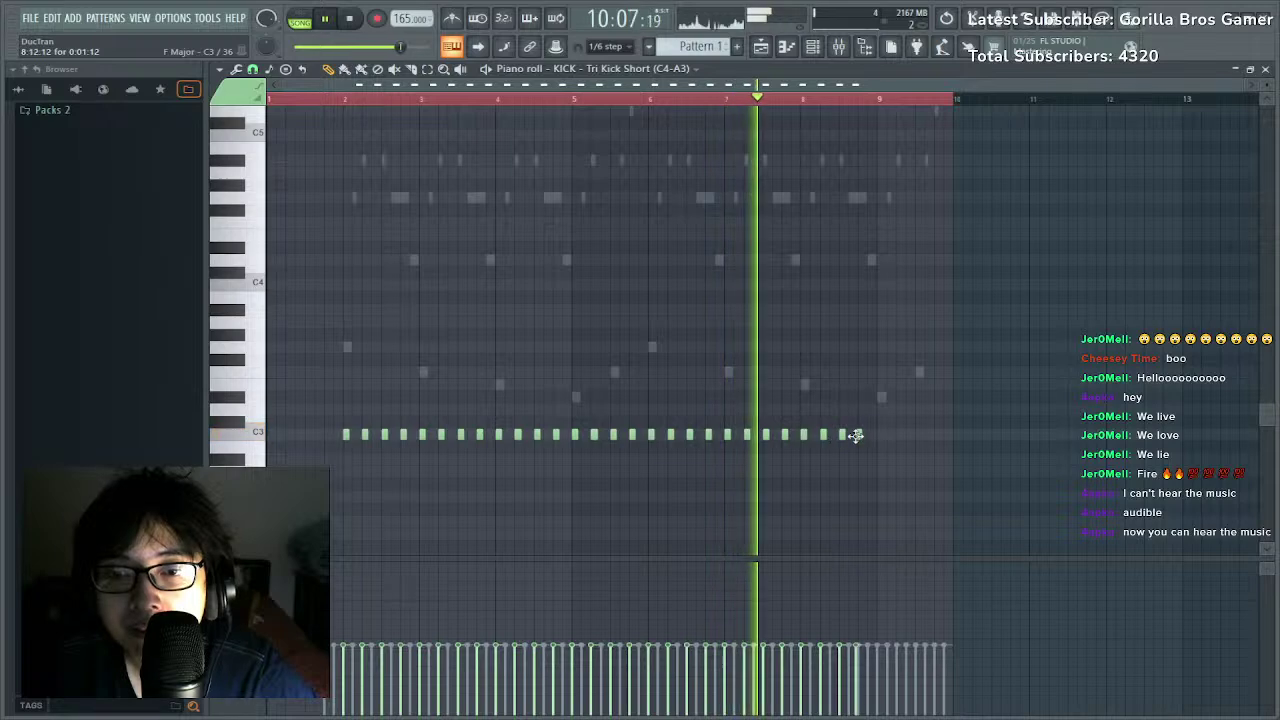
{"action": "left_click", "coordinate": [861, 434]}
{"action": "left_click", "coordinate": [880, 434]}
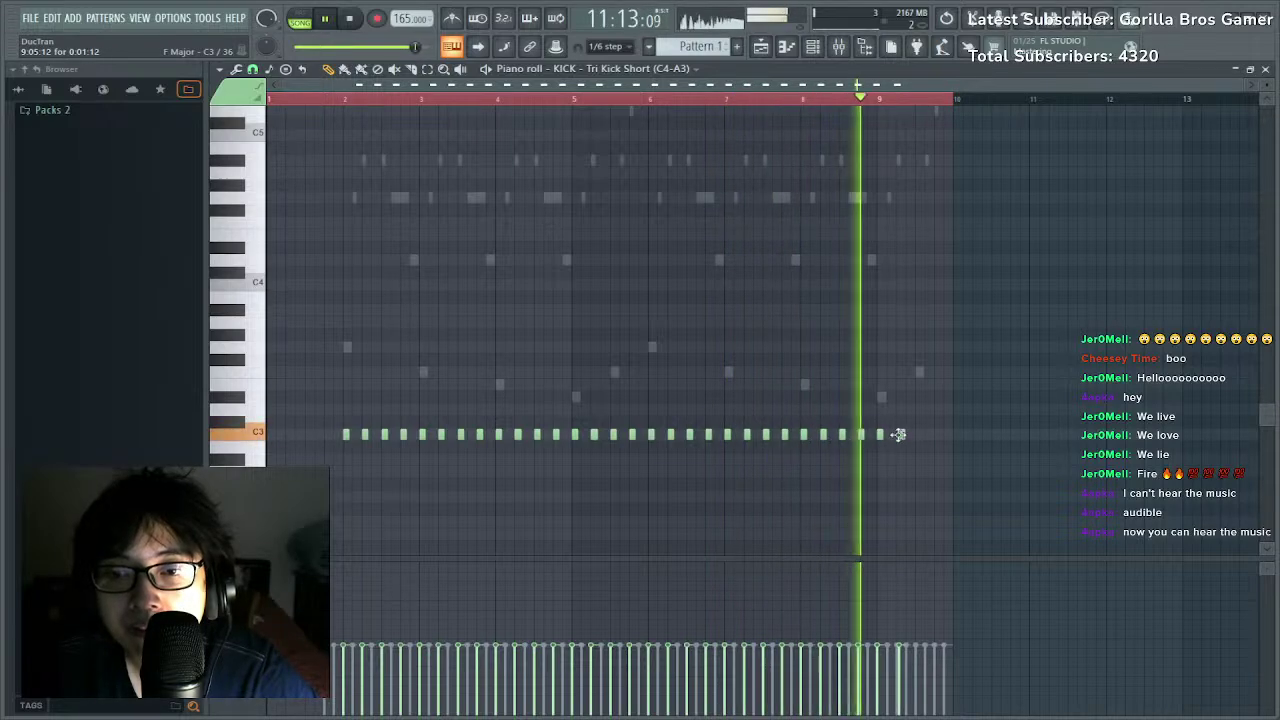
{"action": "left_click", "coordinate": [898, 434]}
{"action": "key", "text": "space"}
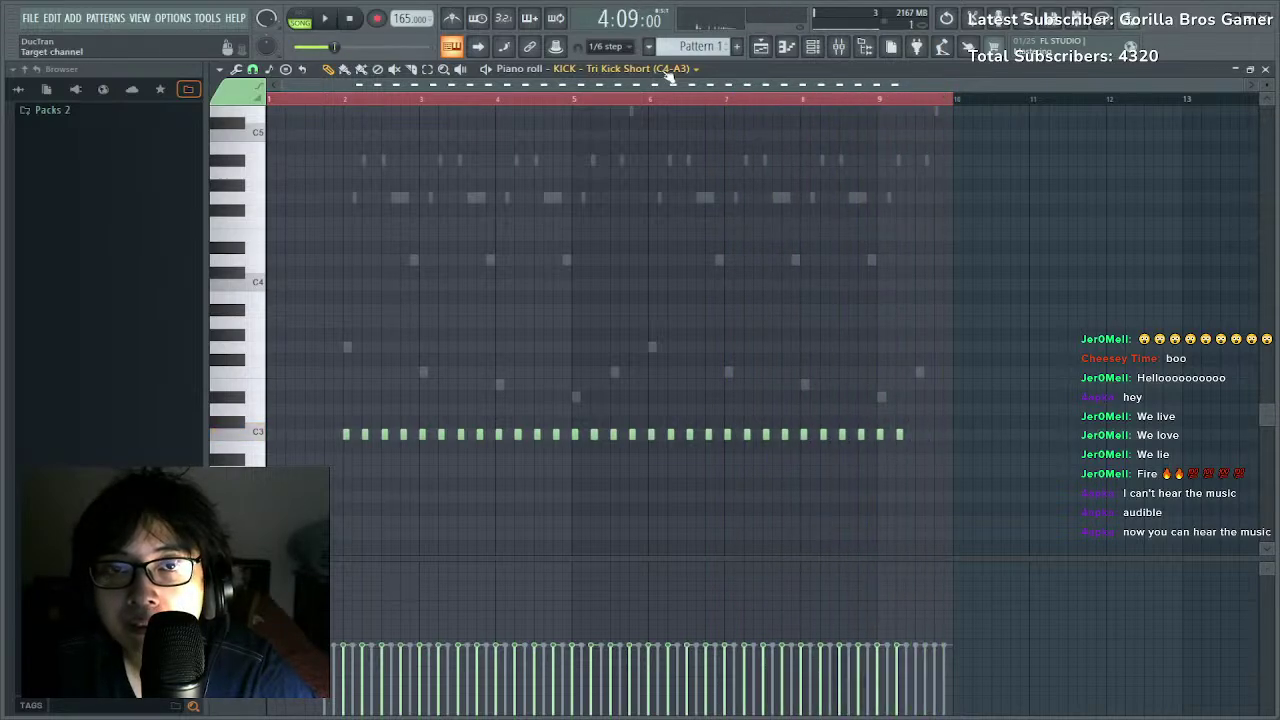
Switch to LEAD - 25 Accent Lead's notes and delete the last F3 bass note in bar 9 during playback.
{"action": "scroll", "coordinate": [668, 74], "scroll_direction": "up", "scroll_amount": 1}
{"action": "scroll", "coordinate": [873, 100], "scroll_direction": "up", "scroll_amount": 3}
{"action": "key", "text": "space"}
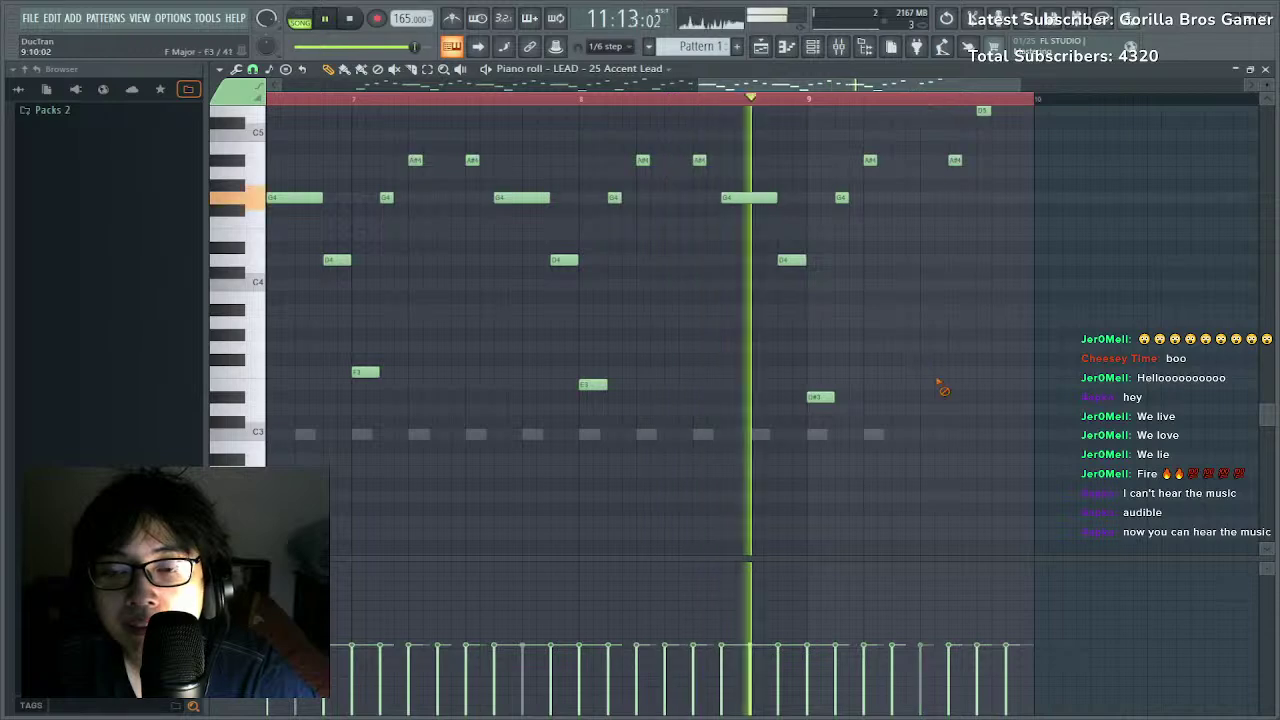
{"action": "scroll", "coordinate": [937, 424], "scroll_direction": "up", "scroll_amount": 3}
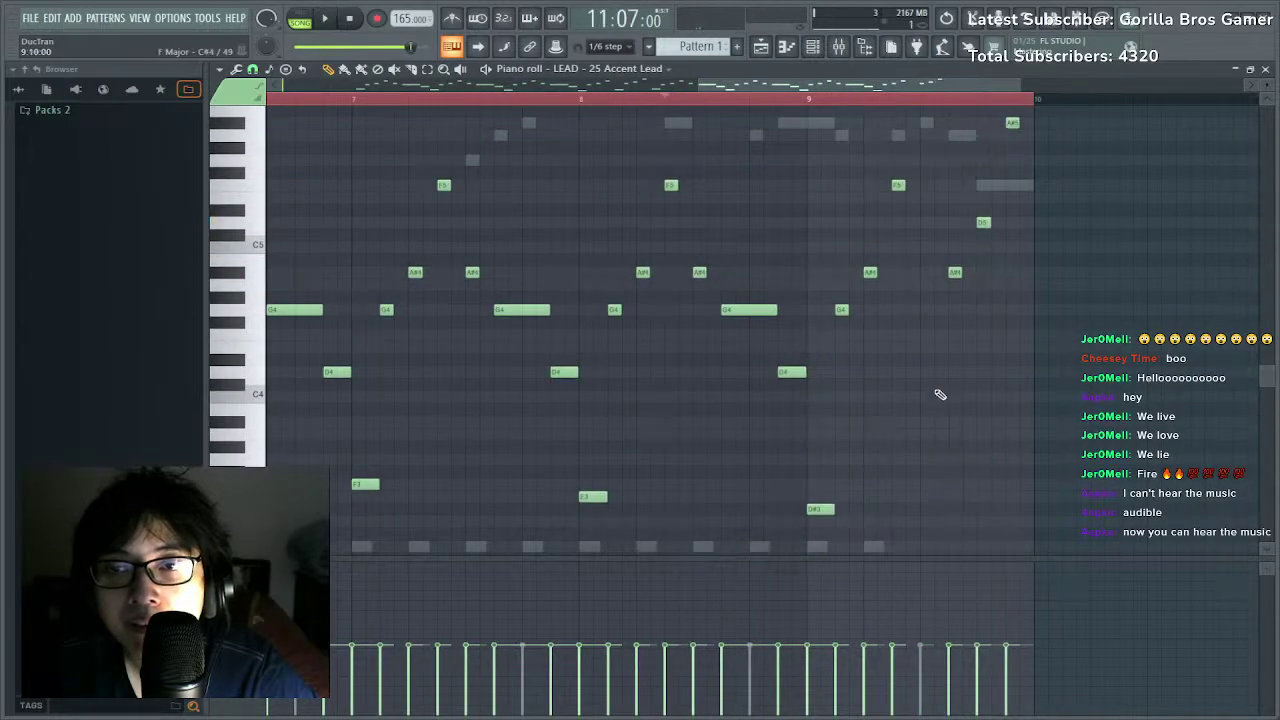
Rework the lead phrase's ending in bar 9 to F5, G5, F5 and a long D5 held to the bar's end, auditioning it.
{"action": "left_click_drag", "start_coordinate": [936, 384], "coordinate": [1120, 54], "text": "ctrl"}
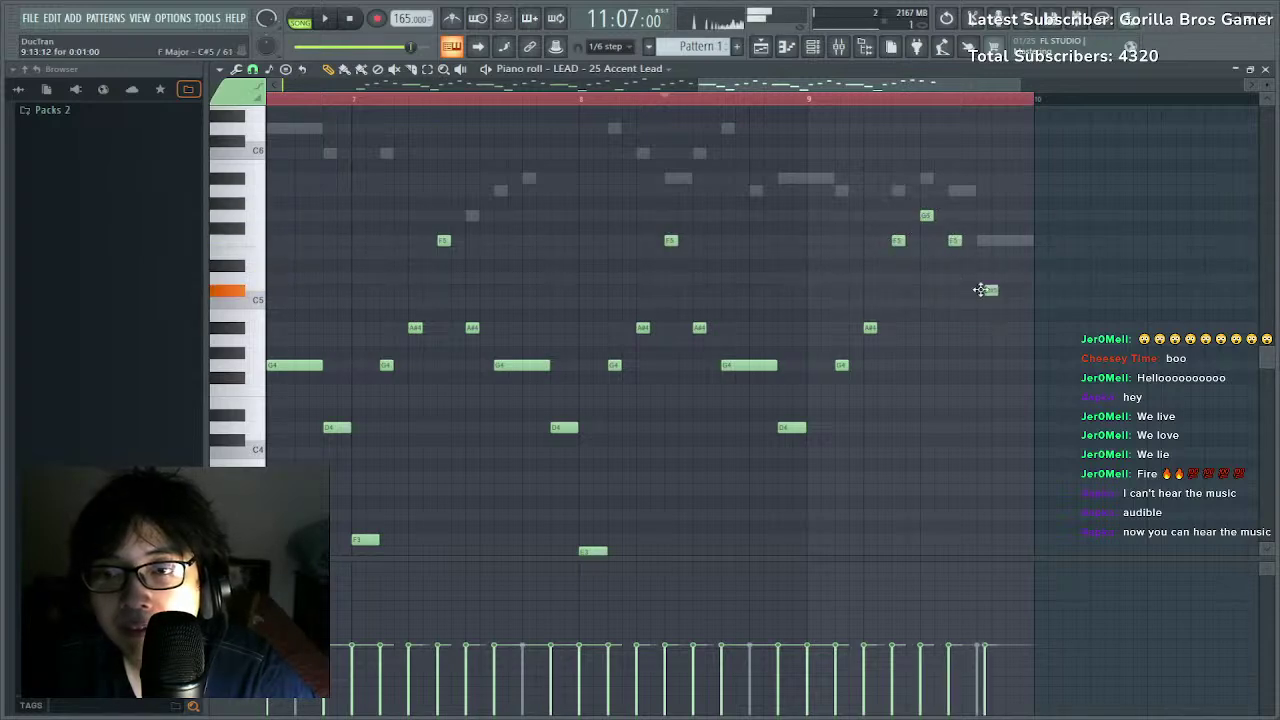
{"action": "left_click_drag", "start_coordinate": [960, 242], "coordinate": [1034, 283]}
{"action": "key", "text": "space"}
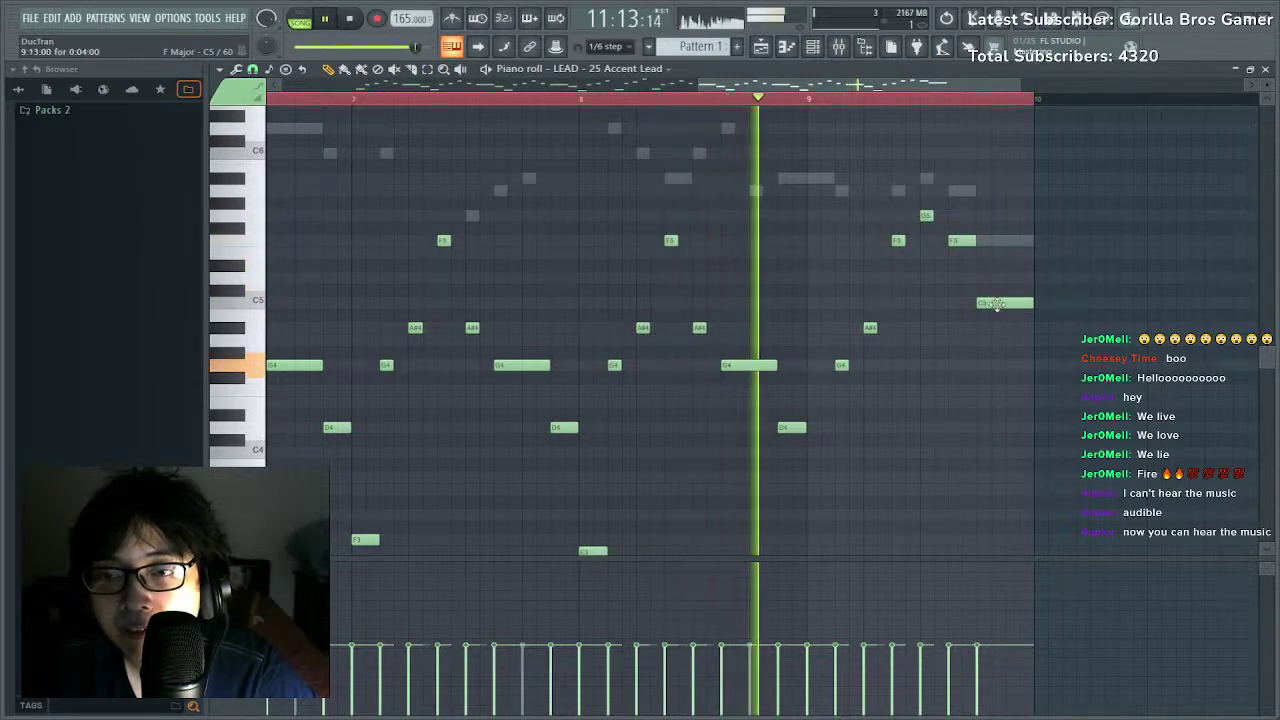
{"action": "key", "text": "space"}
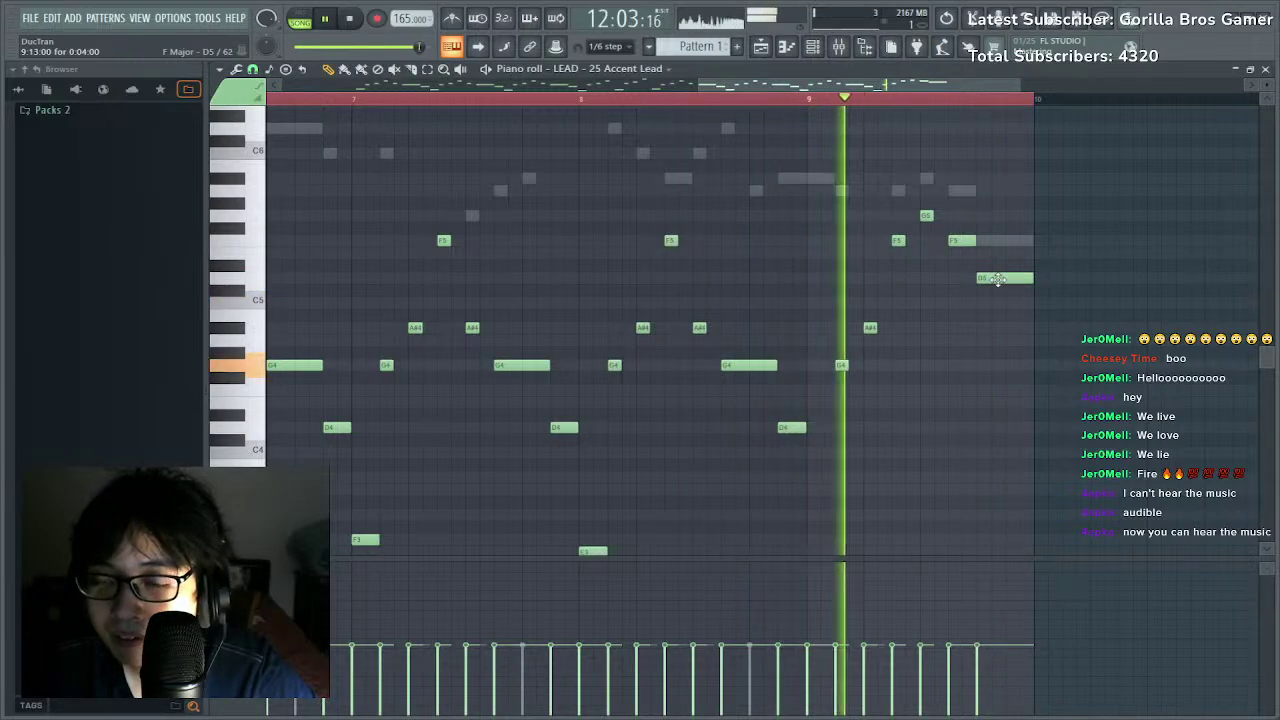
{"action": "key", "text": "space"}
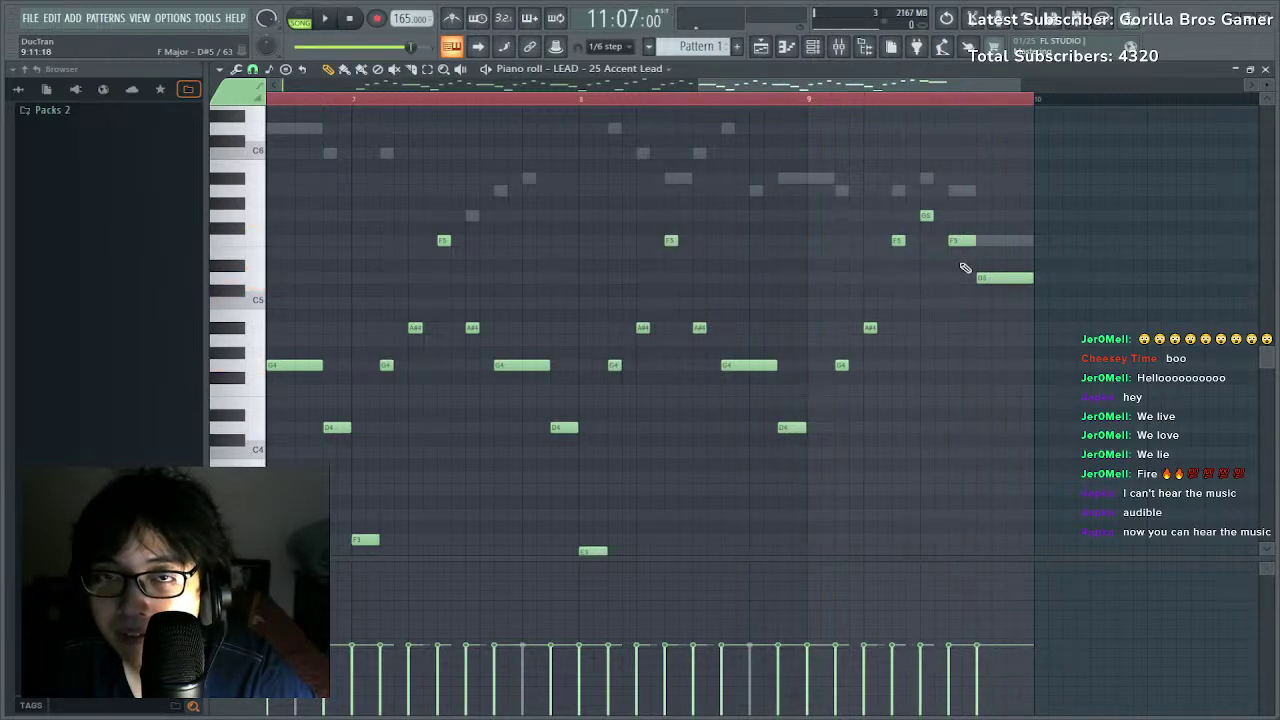
Audition Pattern 1 from the playlist, show its lead notes and channels, and create a new pattern named triangle.
{"action": "left_click", "coordinate": [760, 47]}
{"action": "key", "text": "space"}
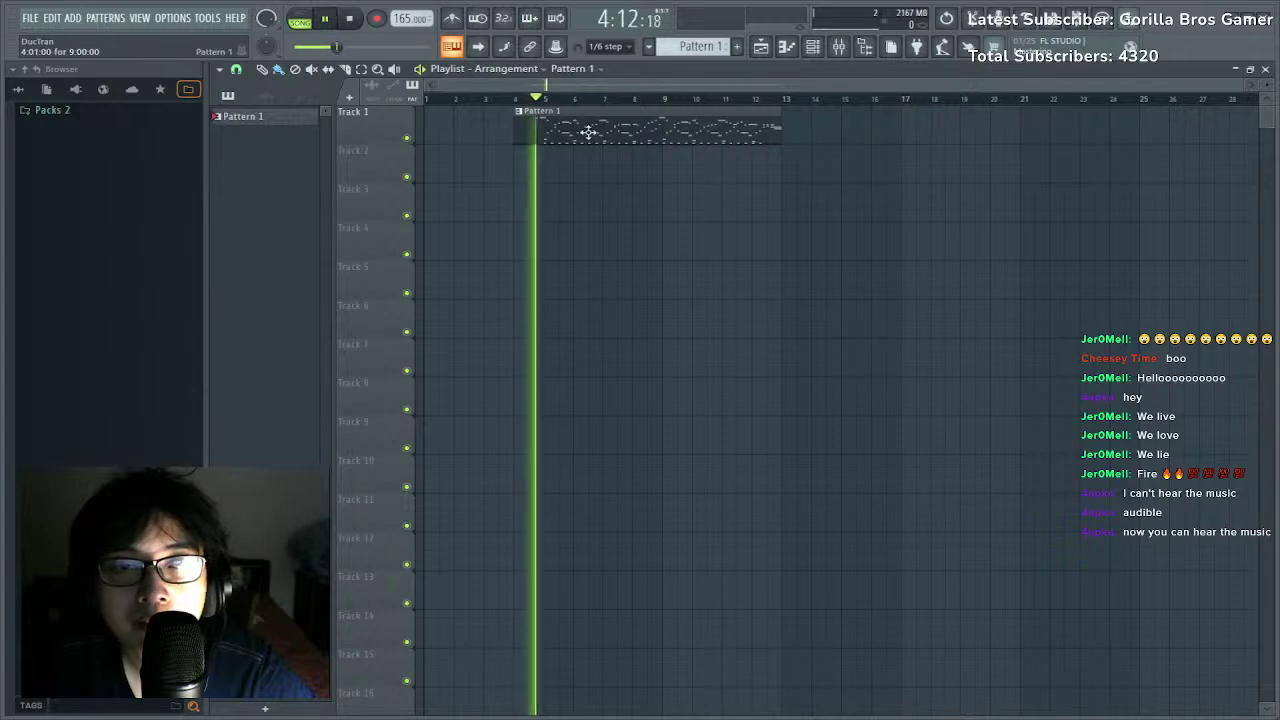
{"action": "double_click", "coordinate": [595, 125]}
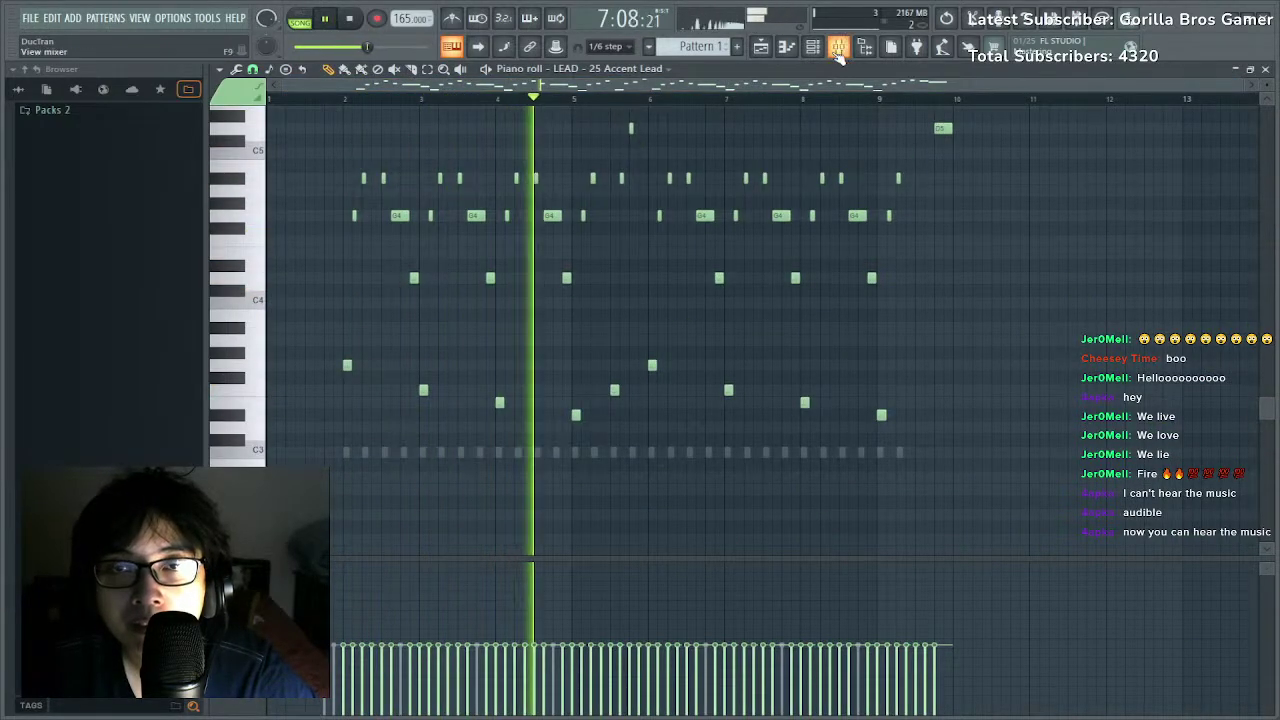
{"action": "key", "text": "F6"}
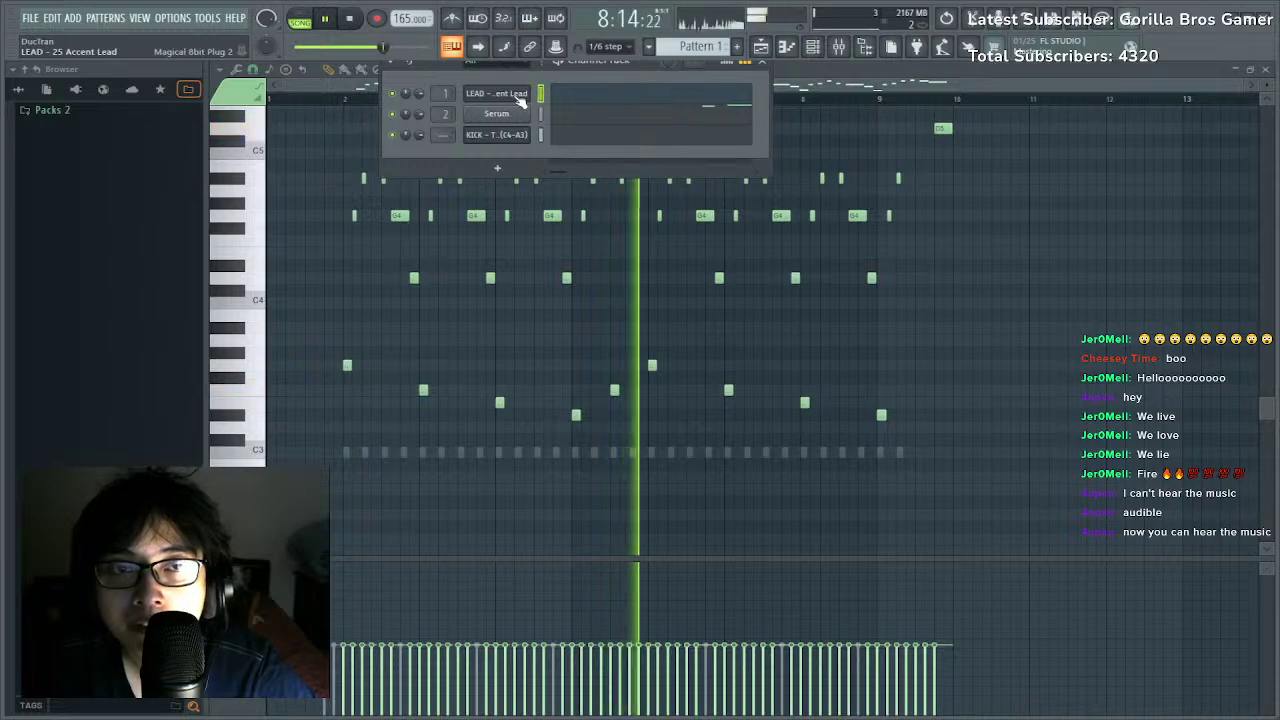
{"action": "left_click", "coordinate": [740, 48]}
{"action": "left_click", "coordinate": [740, 48]}
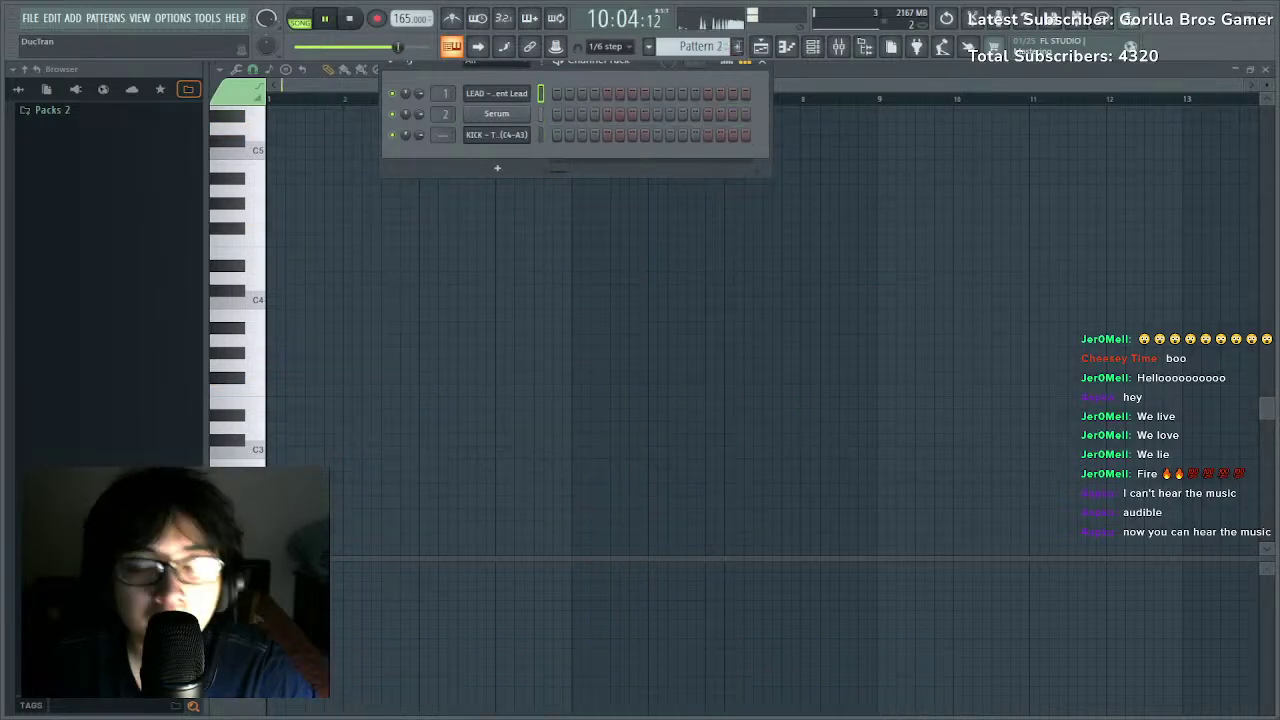
{"action": "key", "text": "space"}
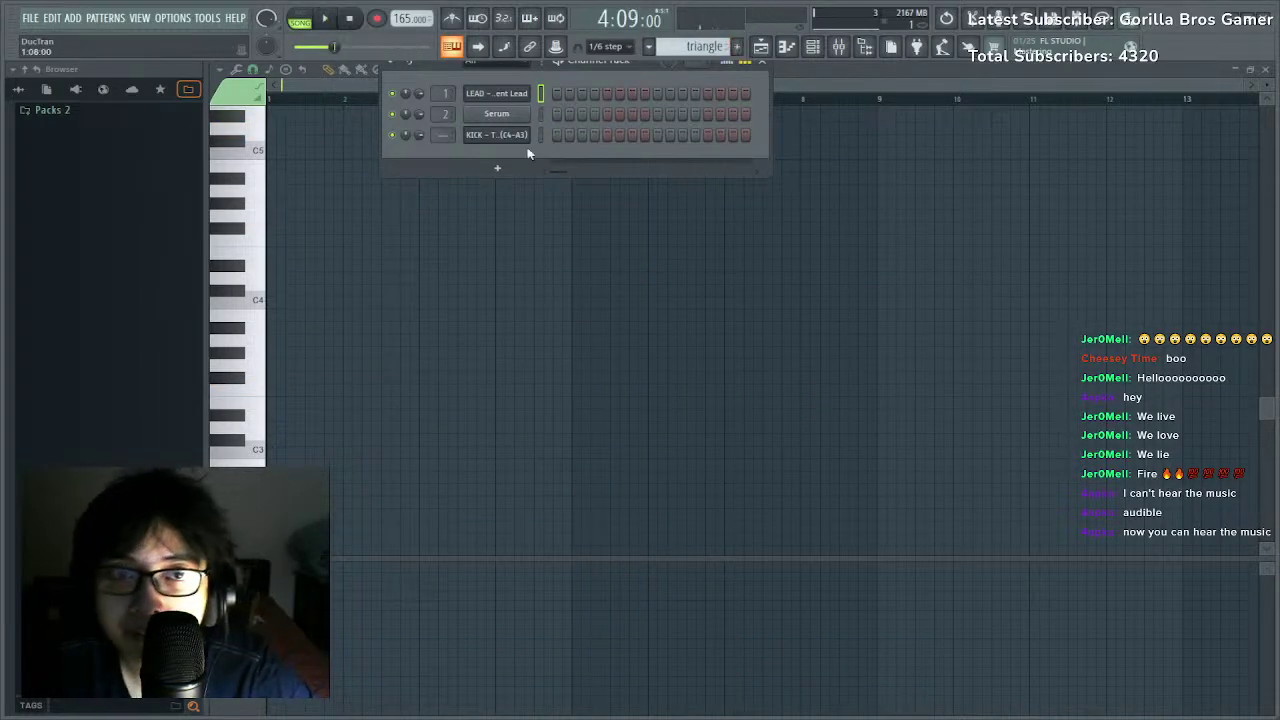
Shift the lead notes in the triangle pattern to start at bar 1 and place its clip on Track 2 at bar 5.
{"action": "key", "text": "F5"}
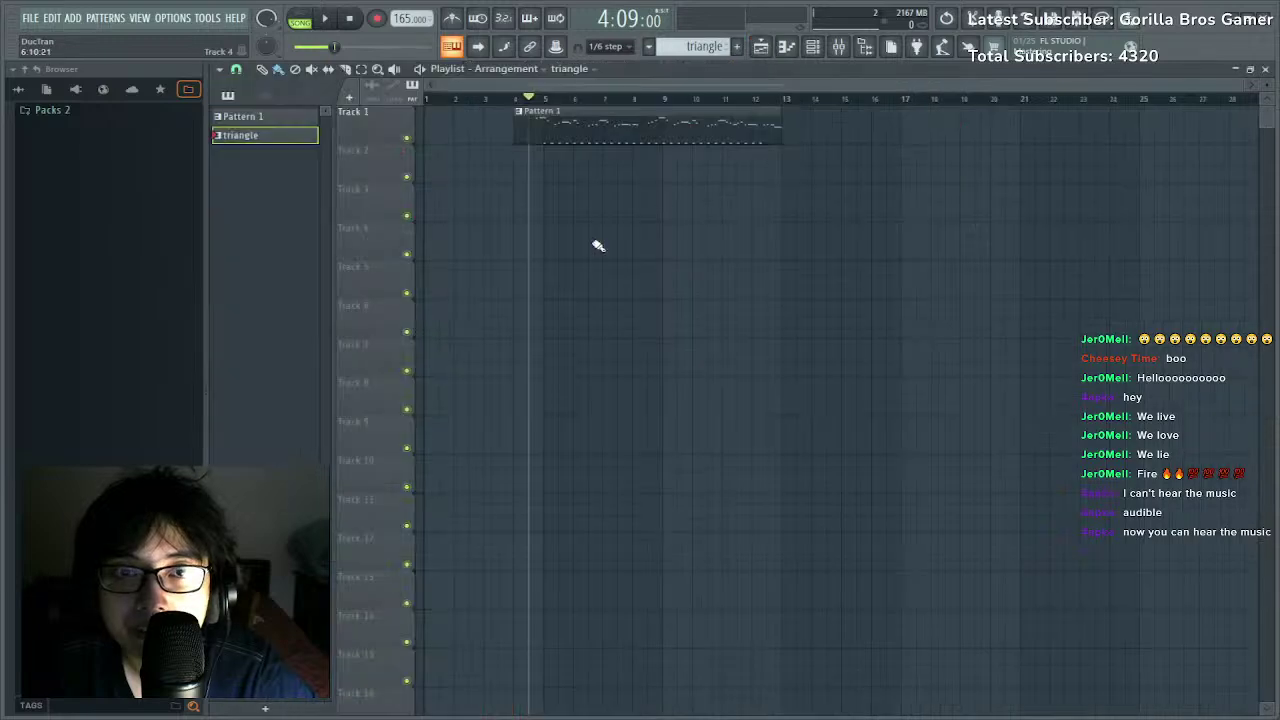
{"action": "mouse_move", "coordinate": [597, 246]}
{"action": "left_mouse_down"}
{"action": "mouse_move", "coordinate": [643, 243]}
{"action": "mouse_move", "coordinate": [592, 233]}
{"action": "left_mouse_up"}
{"action": "double_click", "coordinate": [620, 205]}
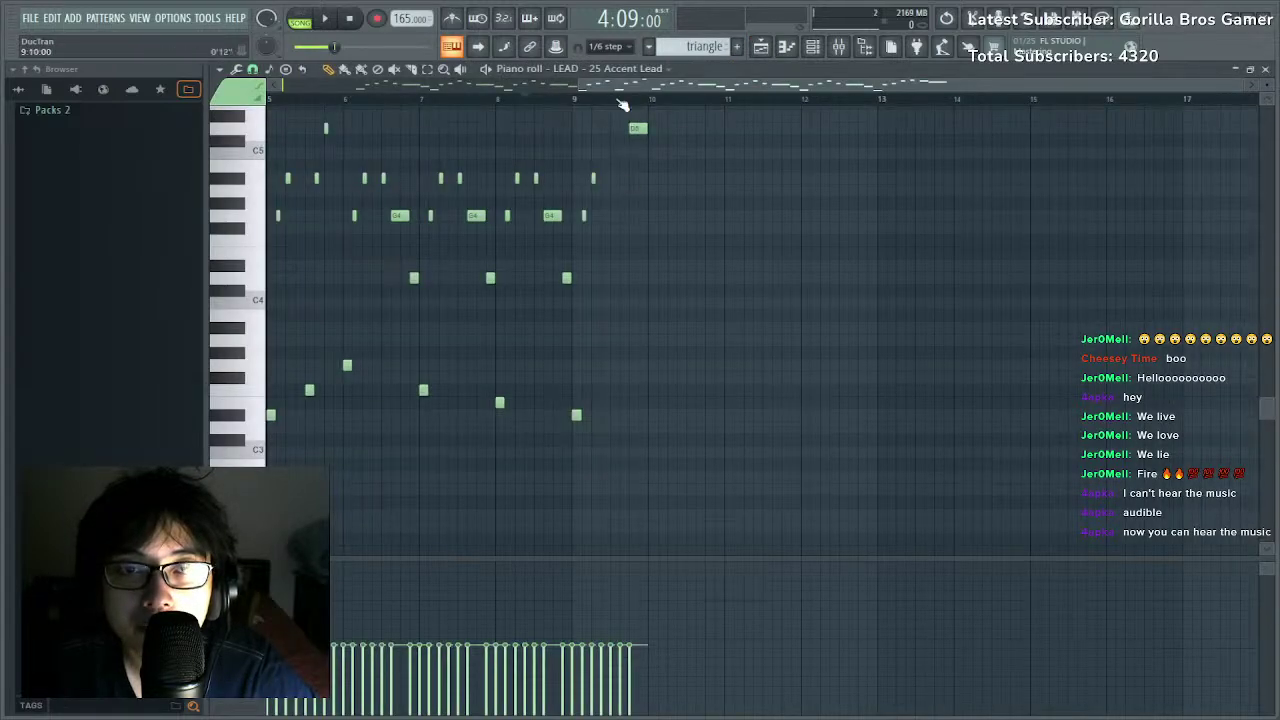
{"action": "left_click_drag", "start_coordinate": [347, 365], "coordinate": [243, 364]}
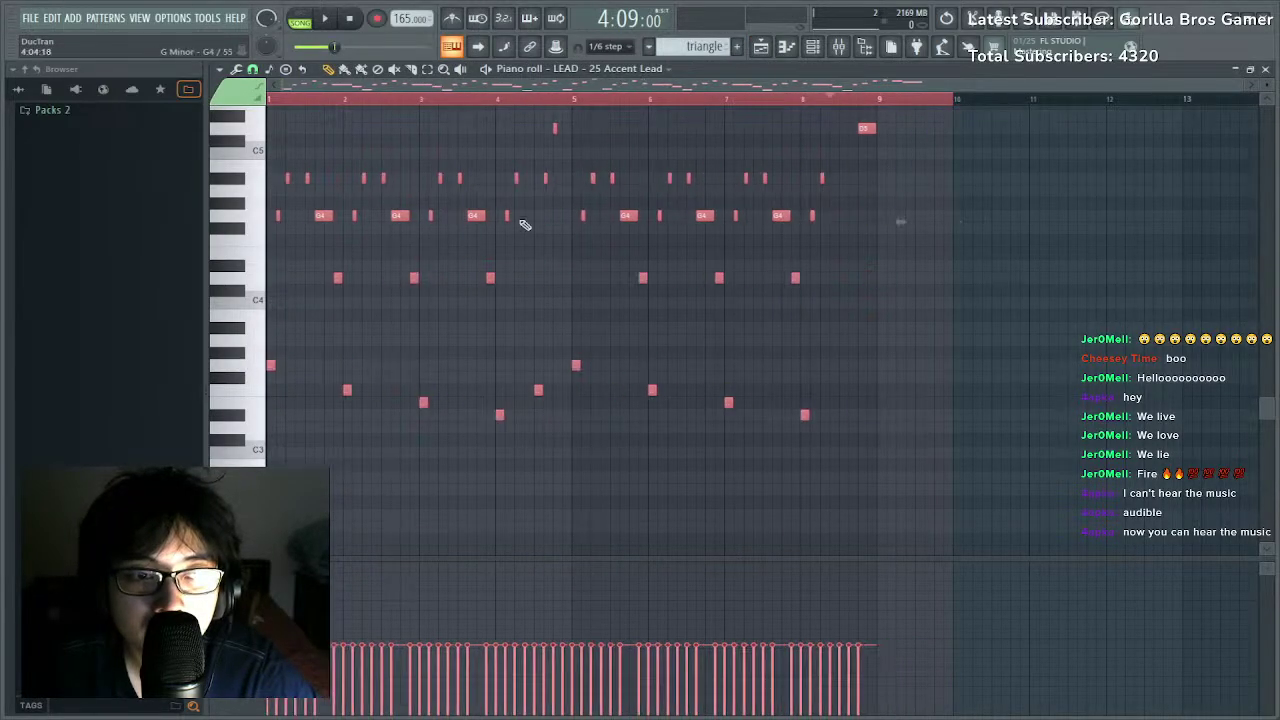
{"action": "left_click", "coordinate": [763, 50]}
{"action": "right_click", "coordinate": [592, 229]}
{"action": "left_click", "coordinate": [572, 207]}
{"action": "left_click_drag", "start_coordinate": [600, 193], "coordinate": [588, 151]}
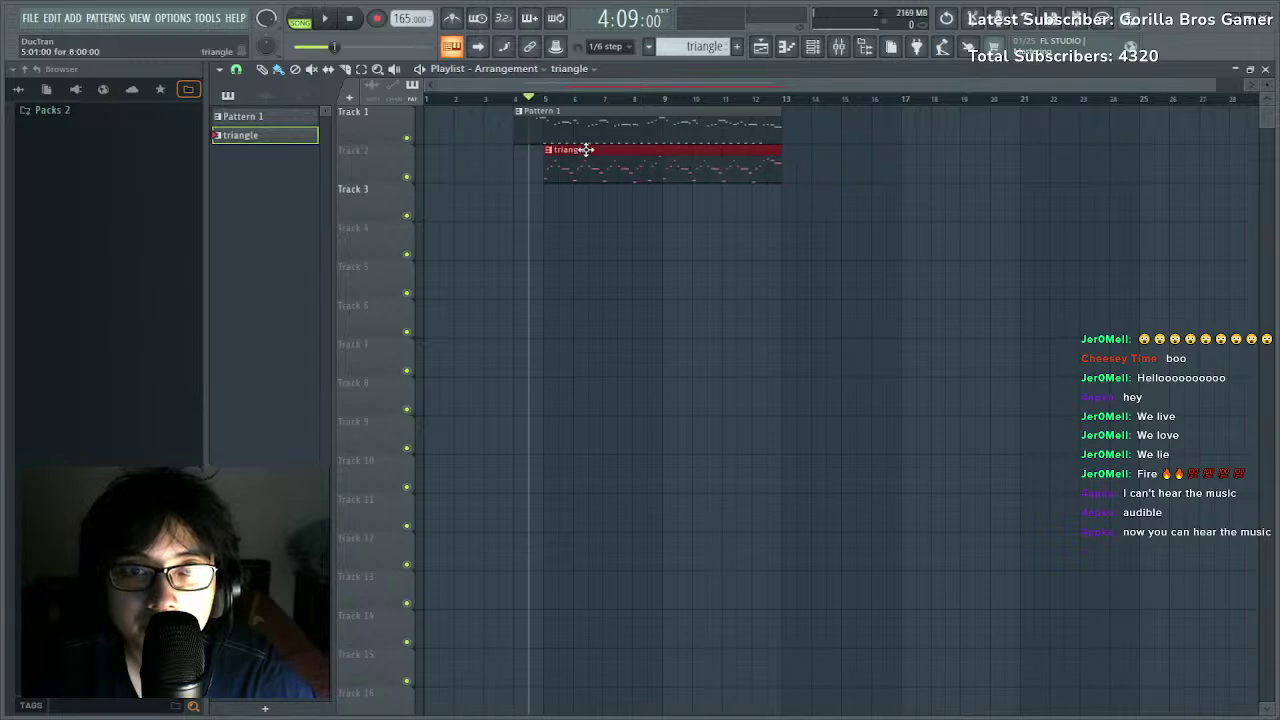
Transfer Pattern 1's kick notes into a new pattern named kick triangle and place its clip on Track 3 at bar 5.
{"action": "double_click", "coordinate": [593, 121]}
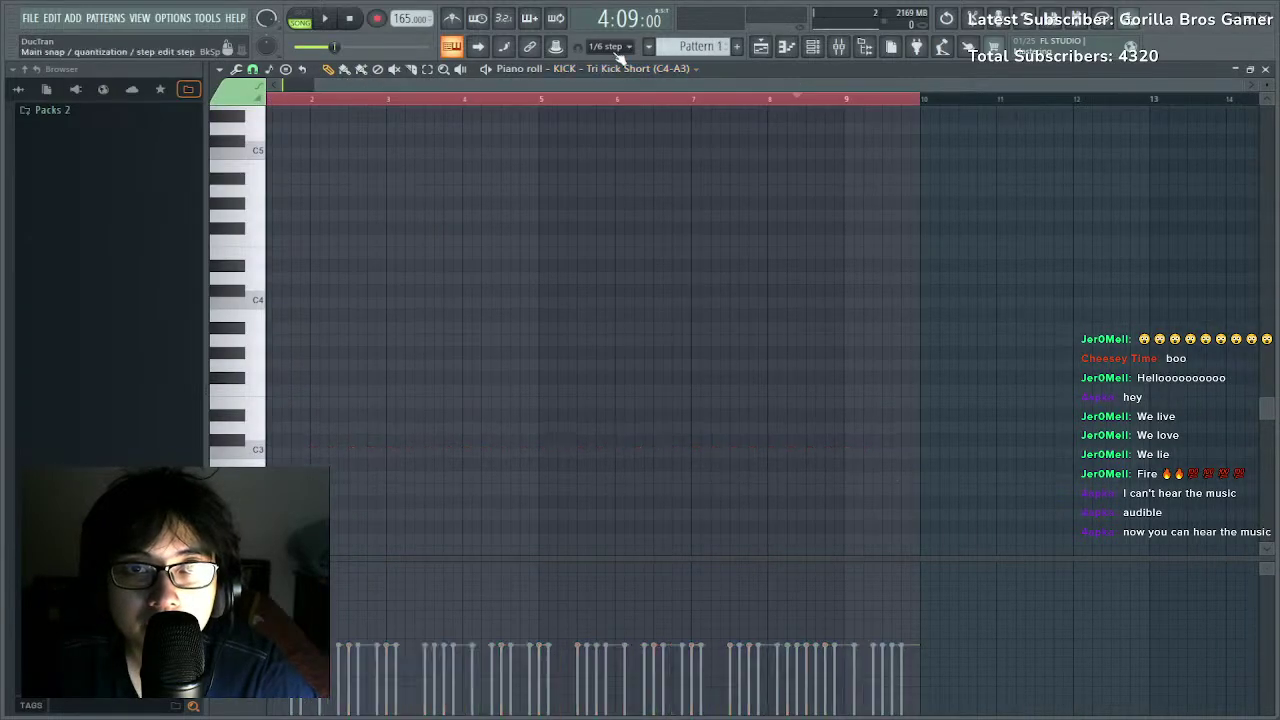
{"action": "left_click", "coordinate": [659, 89]}
{"action": "left_click", "coordinate": [736, 47]}
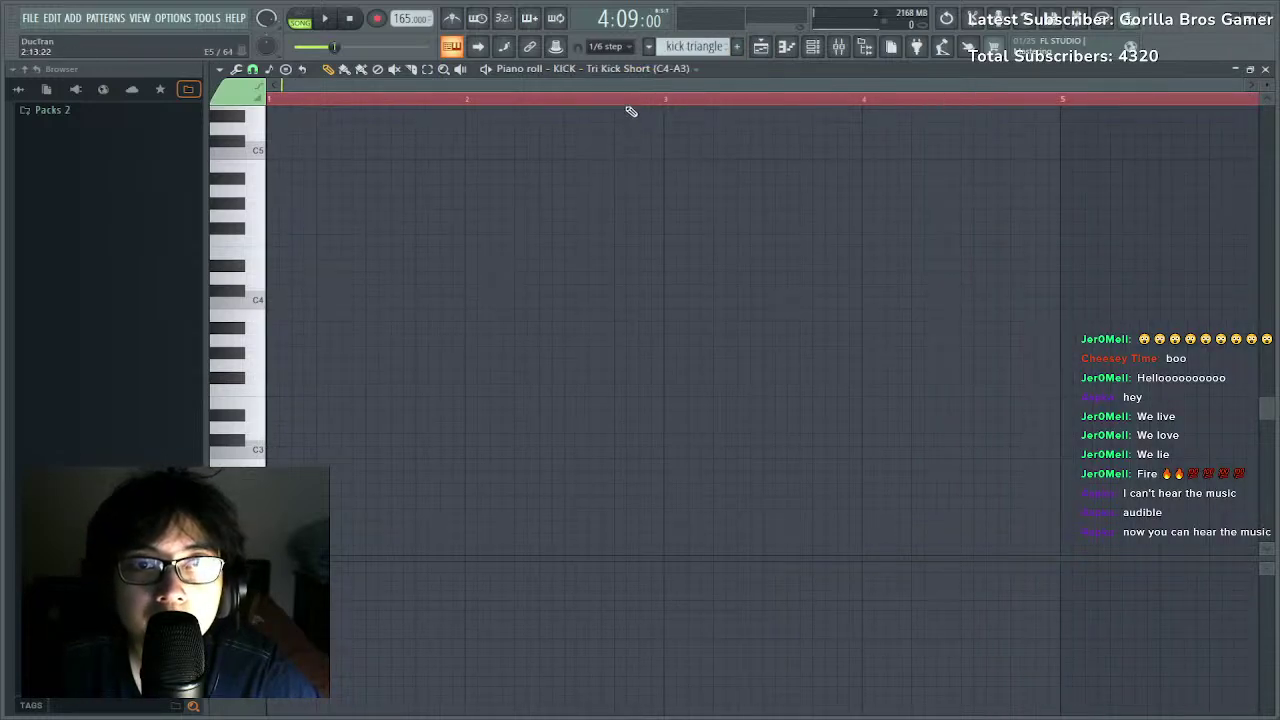
{"action": "key", "text": "ctrl+v"}
{"action": "left_click", "coordinate": [760, 48]}
{"action": "left_click_drag", "start_coordinate": [620, 246], "coordinate": [548, 206]}
Rename Pattern 1 as lead while the arrangement plays.
{"action": "left_click", "coordinate": [553, 135]}
{"action": "key", "text": "space"}
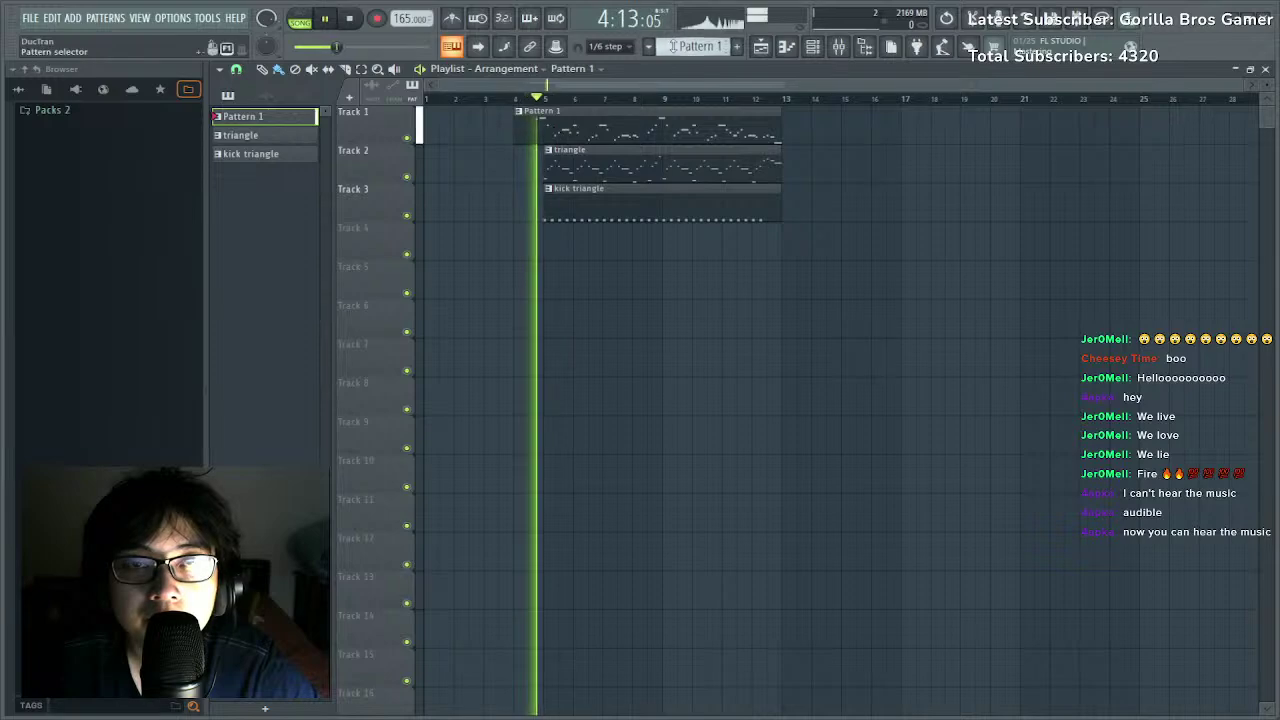
{"action": "key", "text": "F2"}
{"action": "type", "text": "lead"}
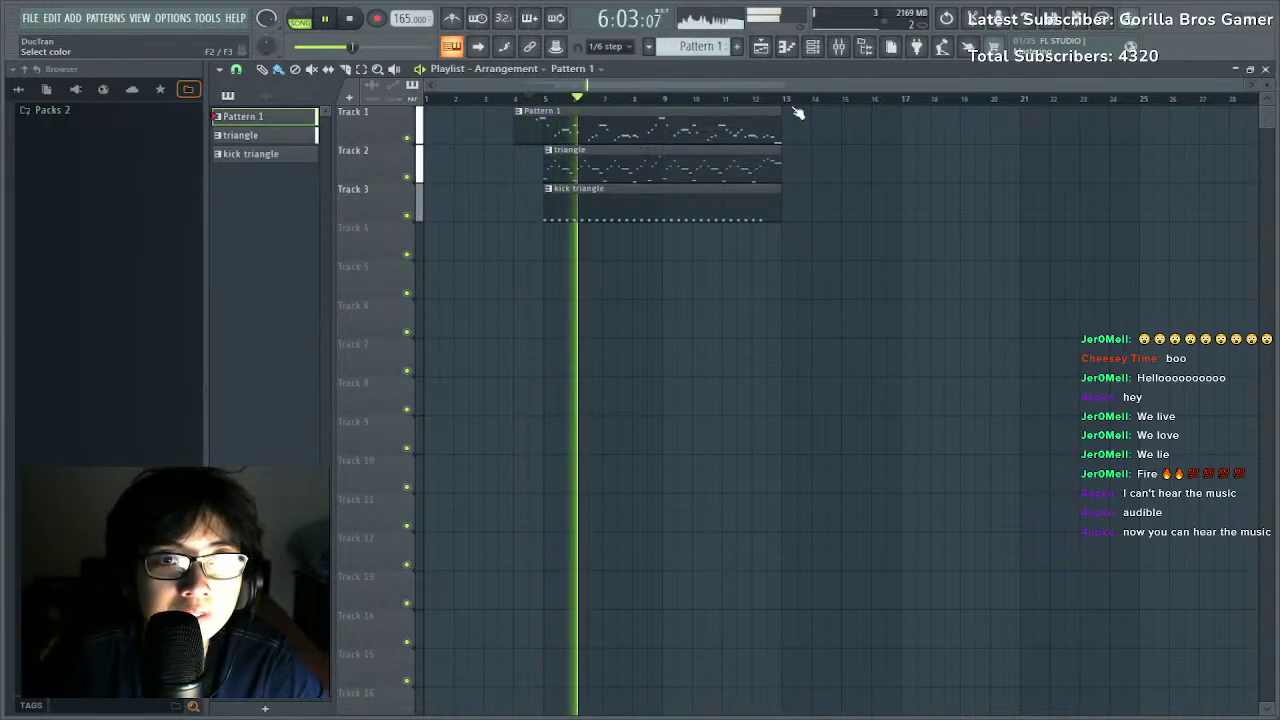
{"action": "key", "text": "Return"}
Check Maximus on the Master mixer track, add FabFilter Pro-L 2 after it, and restart playback within bar 4.
{"action": "left_click", "coordinate": [839, 47]}
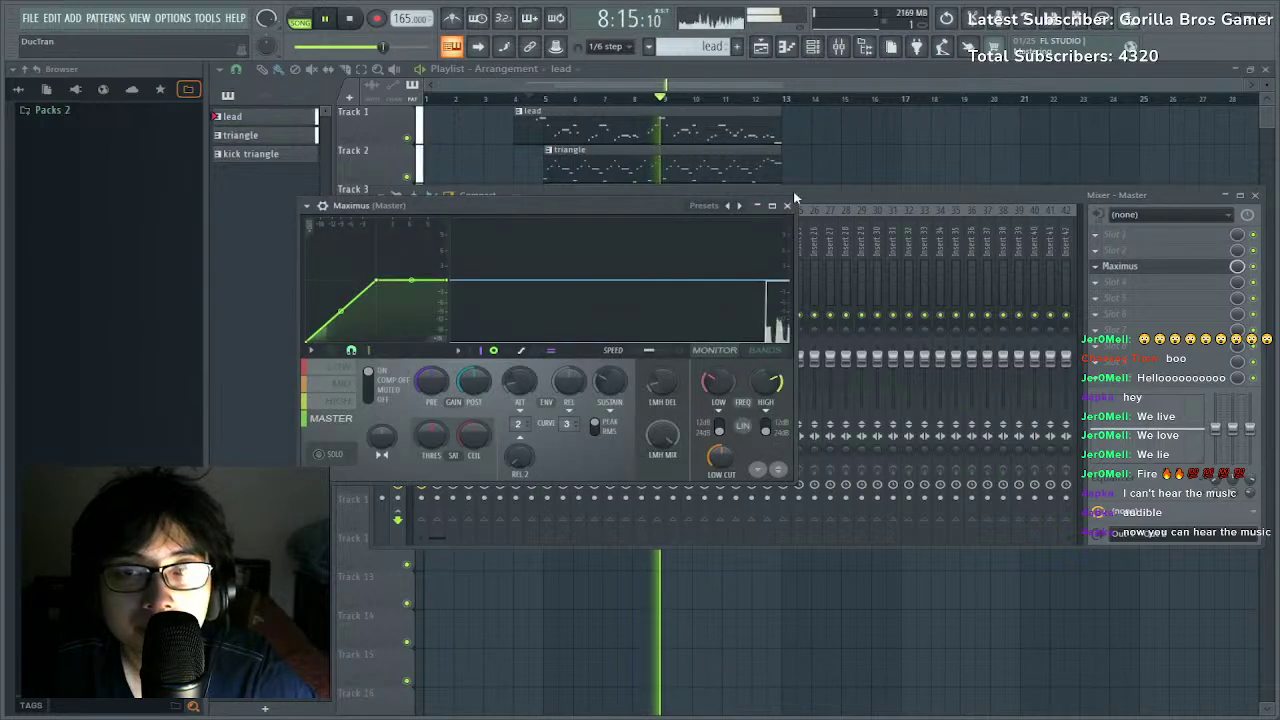
{"action": "left_click", "coordinate": [368, 399]}
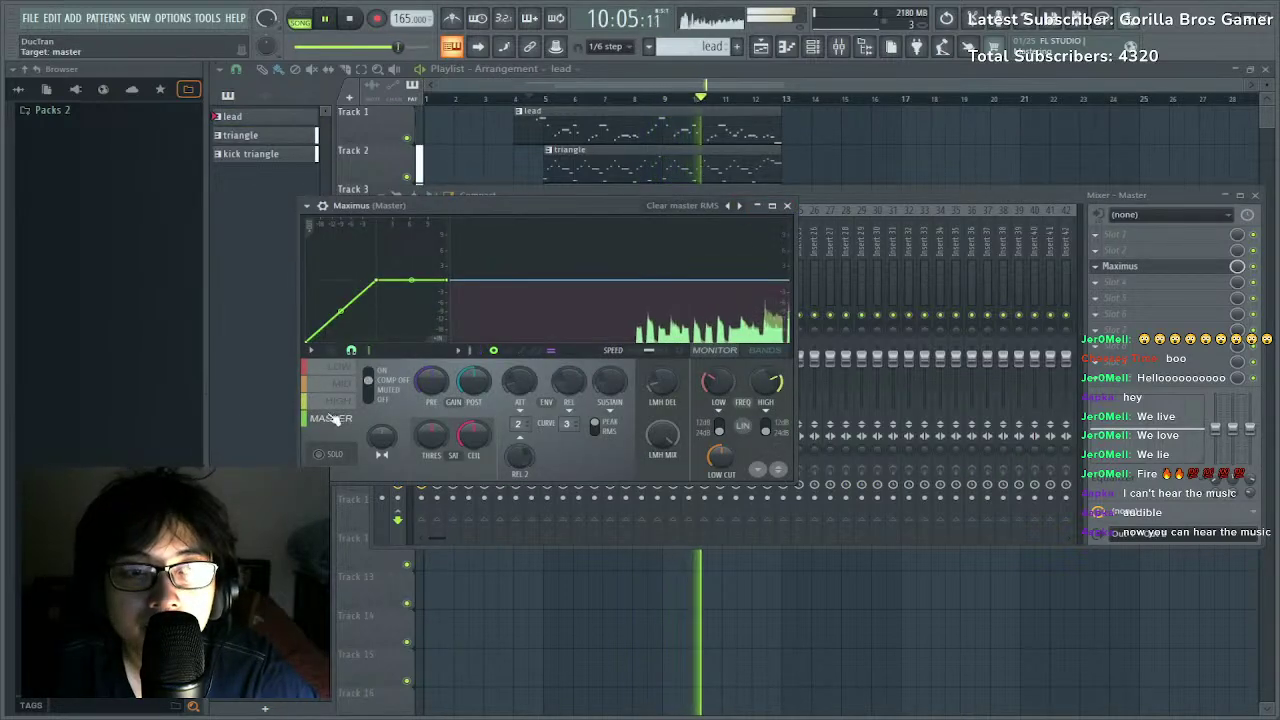
{"action": "left_click", "coordinate": [1112, 328]}
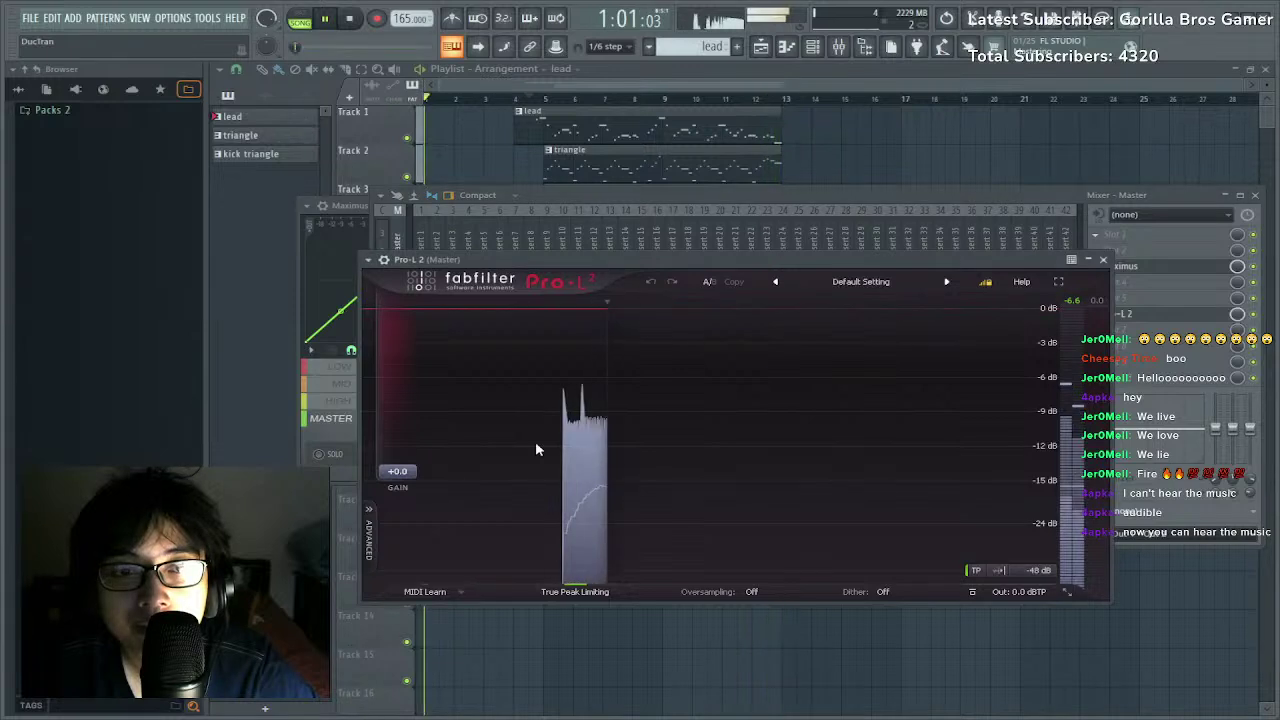
{"action": "left_click", "coordinate": [530, 99]}
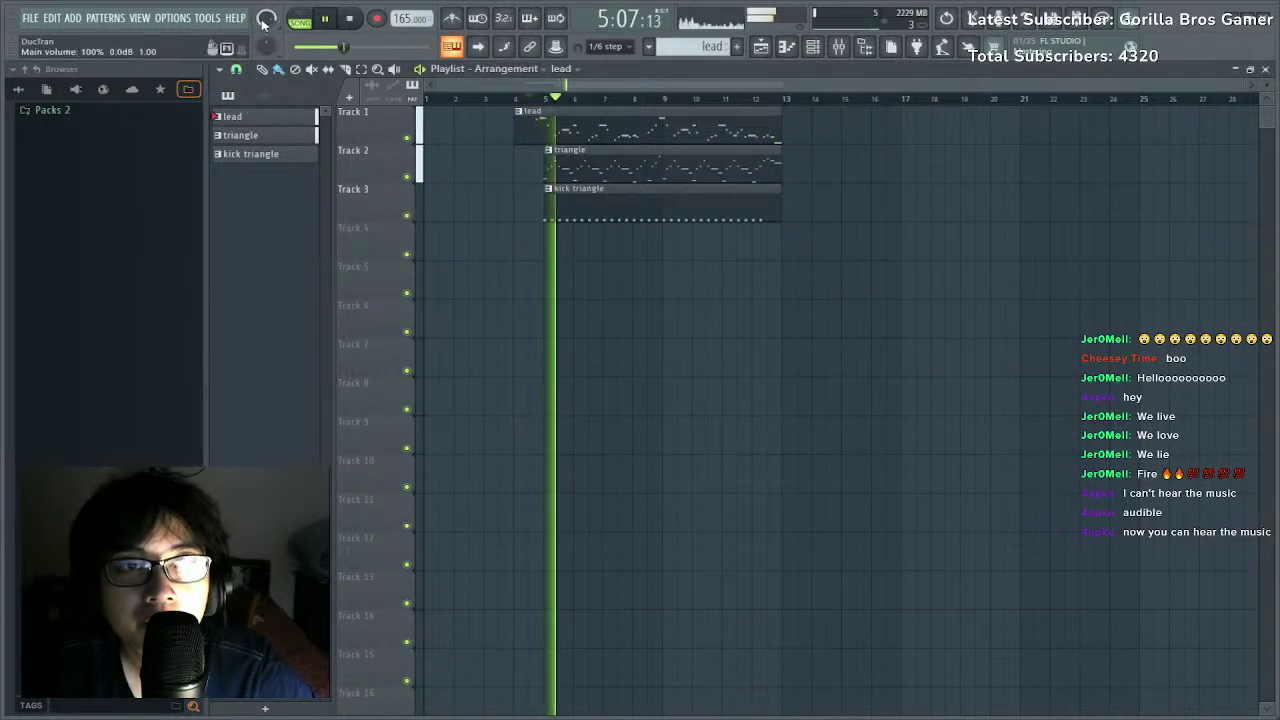
Show the kick triangle pattern's notes and clone the KICK - Tri Kick Short (C4-A3) channel.
{"action": "double_click", "coordinate": [650, 204]}
{"action": "left_click", "coordinate": [815, 48]}
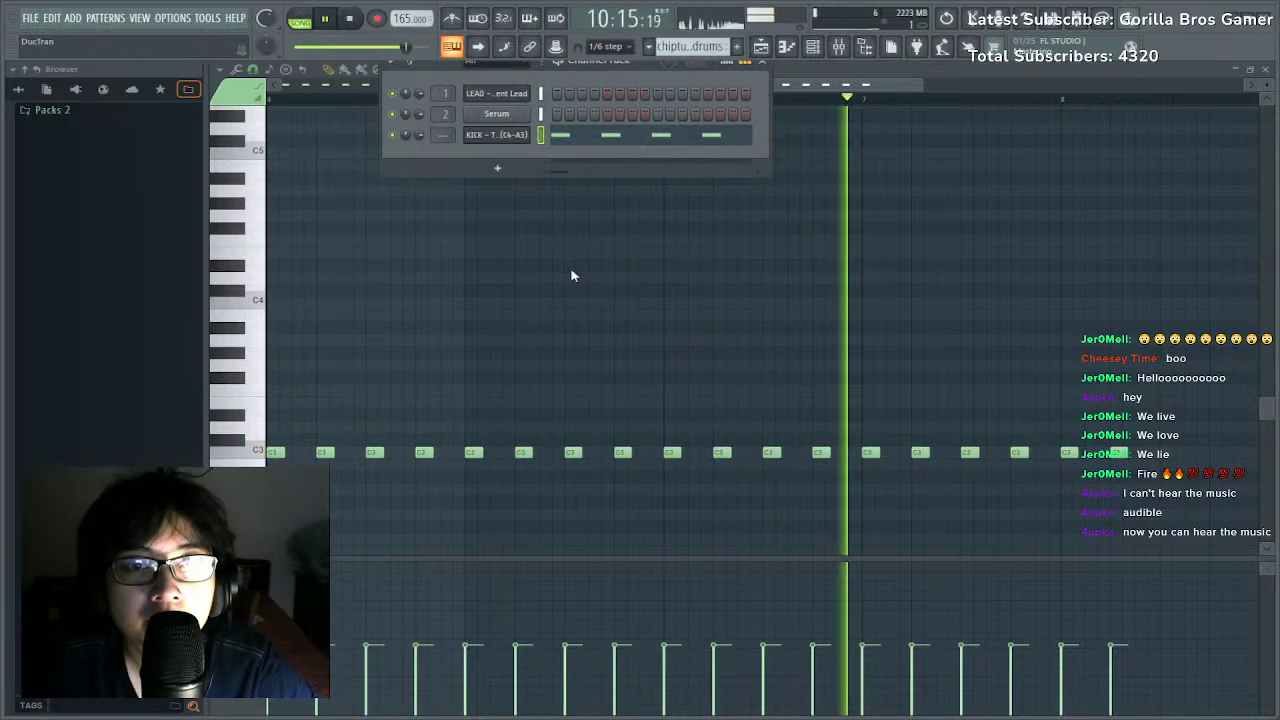
{"action": "key", "text": "alt+c"}
{"action": "scroll", "coordinate": [437, 139], "scroll_direction": "up", "scroll_amount": 2}
{"action": "scroll", "coordinate": [437, 139], "scroll_direction": "down", "scroll_amount": 2}
Show the original kick channel's instrument settings and route it to mixer track 3.
{"action": "left_click", "coordinate": [516, 136]}
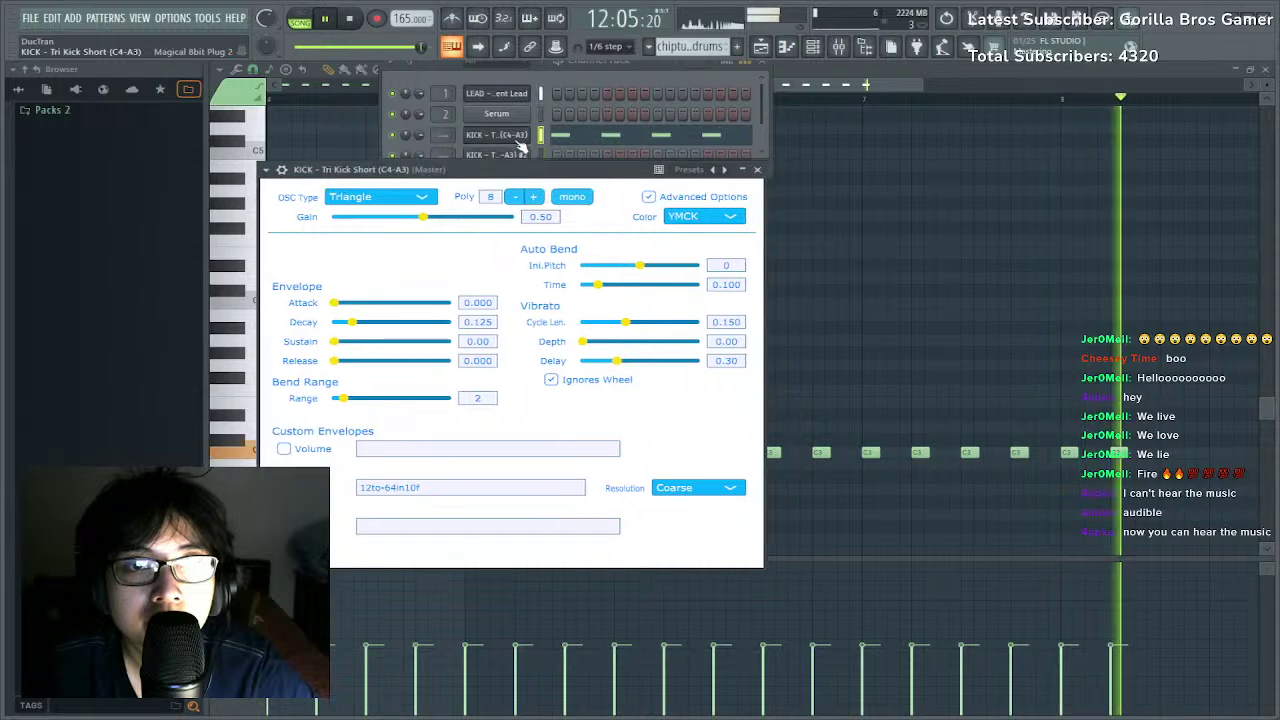
{"action": "left_click", "coordinate": [283, 170]}
{"action": "key", "text": "F9"}
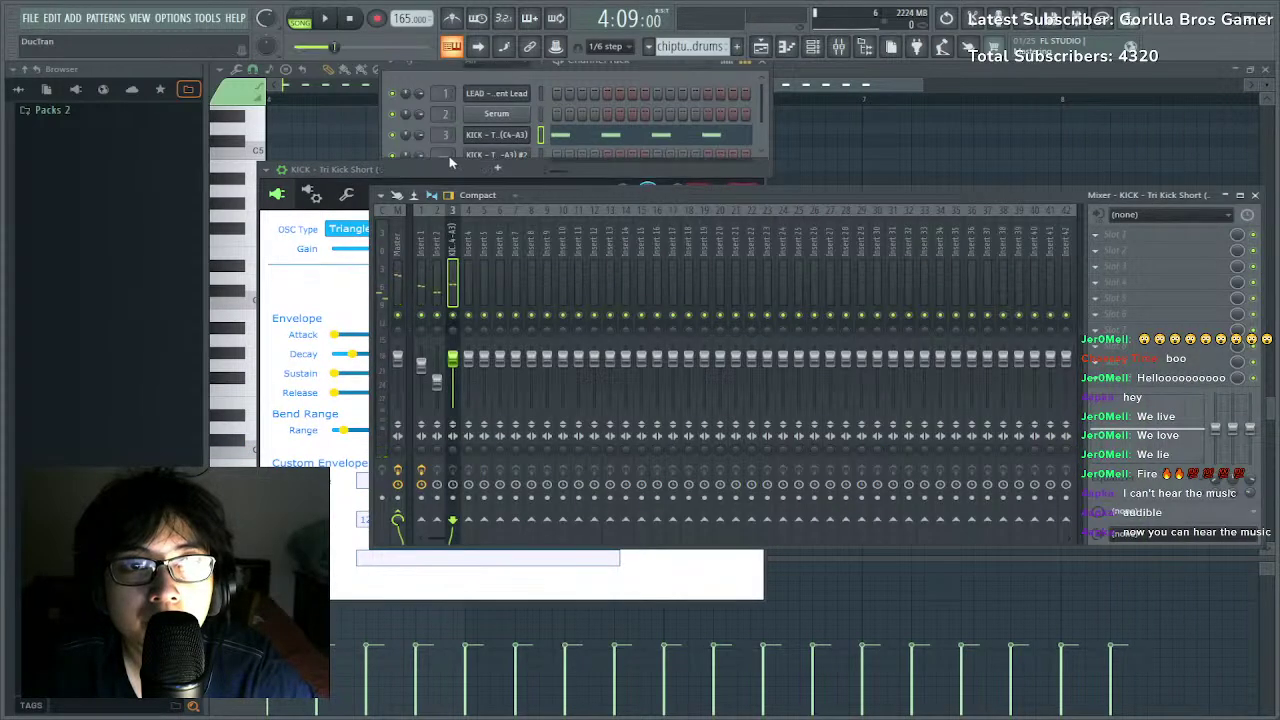
{"action": "left_click_drag", "start_coordinate": [325, 171], "coordinate": [563, 207]}
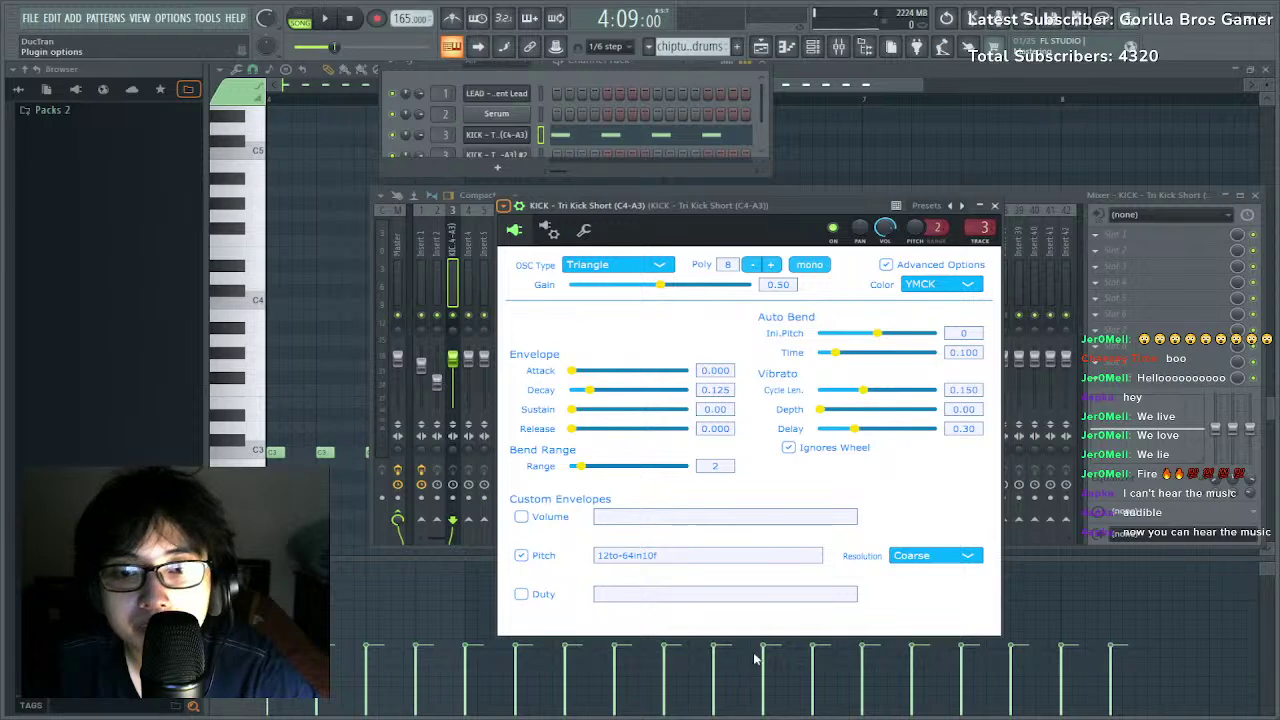
Audition the Magical 8bit Plug 2 noise presets on the original kick channel and load PERC - Noise Perc Hard (C3-C6).
{"action": "left_click", "coordinate": [766, 587]}
{"action": "key", "text": "d"}
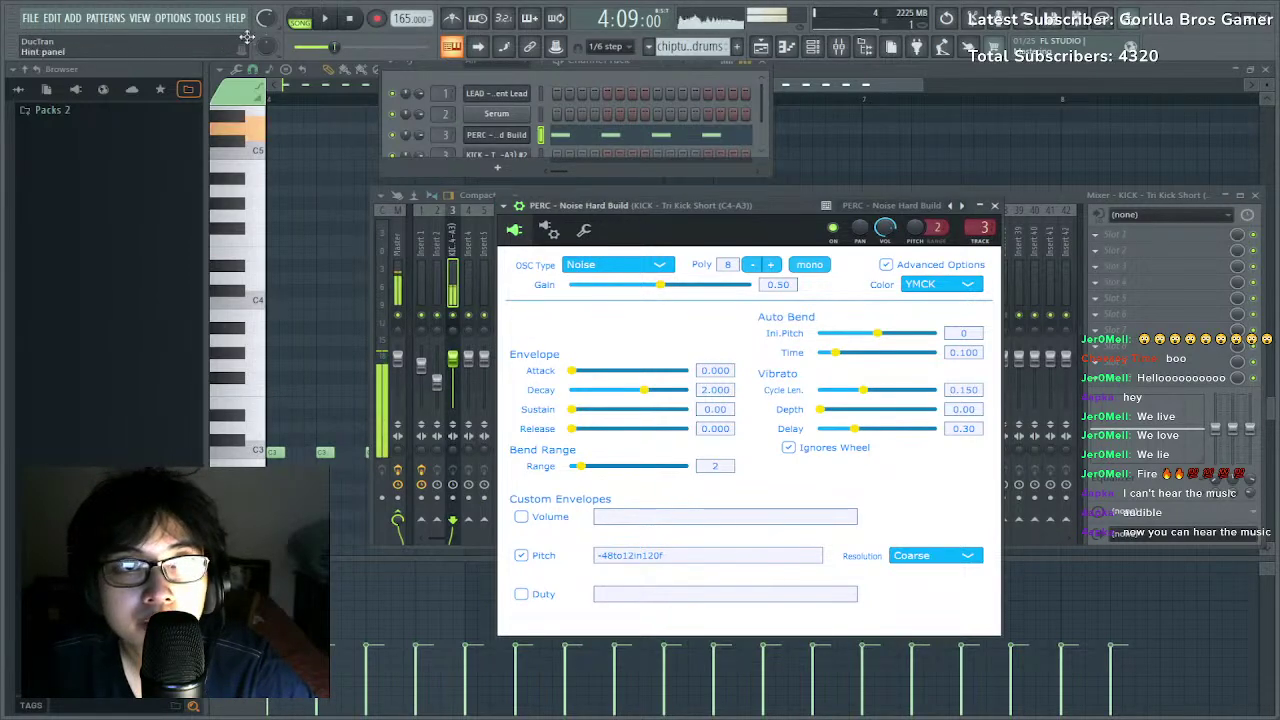
{"action": "left_click_drag", "start_coordinate": [757, 222], "coordinate": [620, 187]}
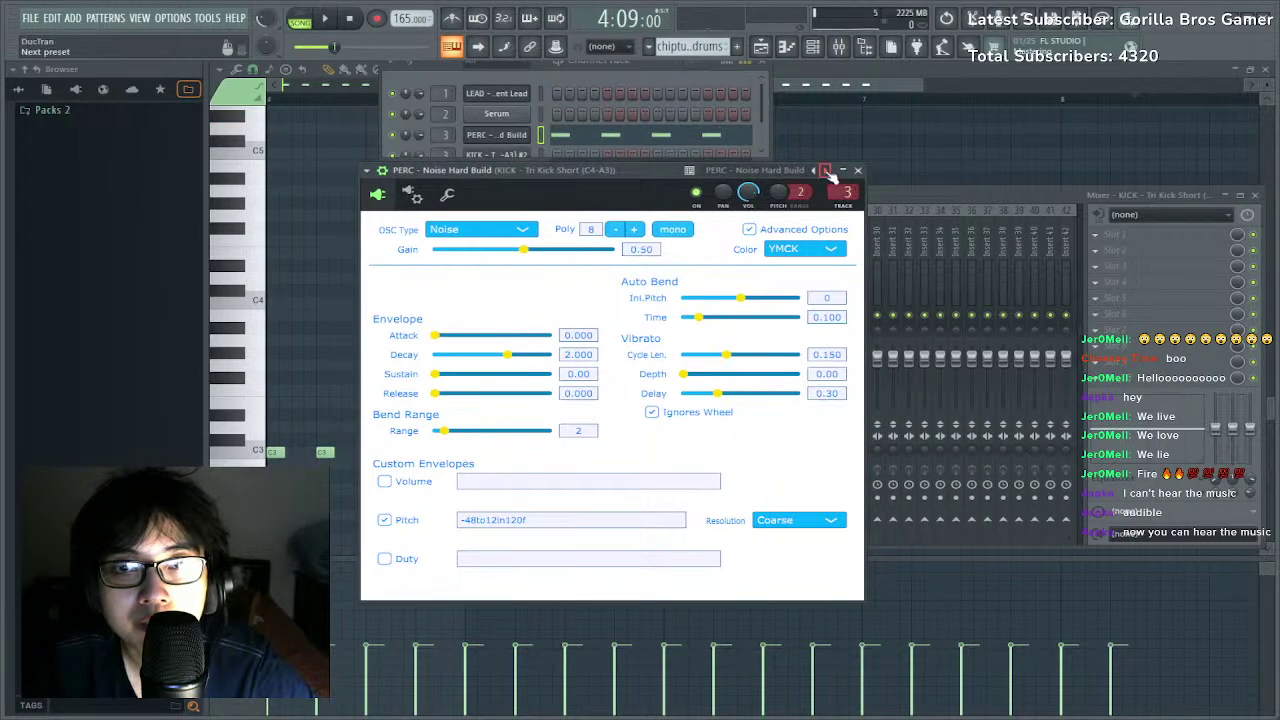
{"action": "left_click", "coordinate": [825, 171]}
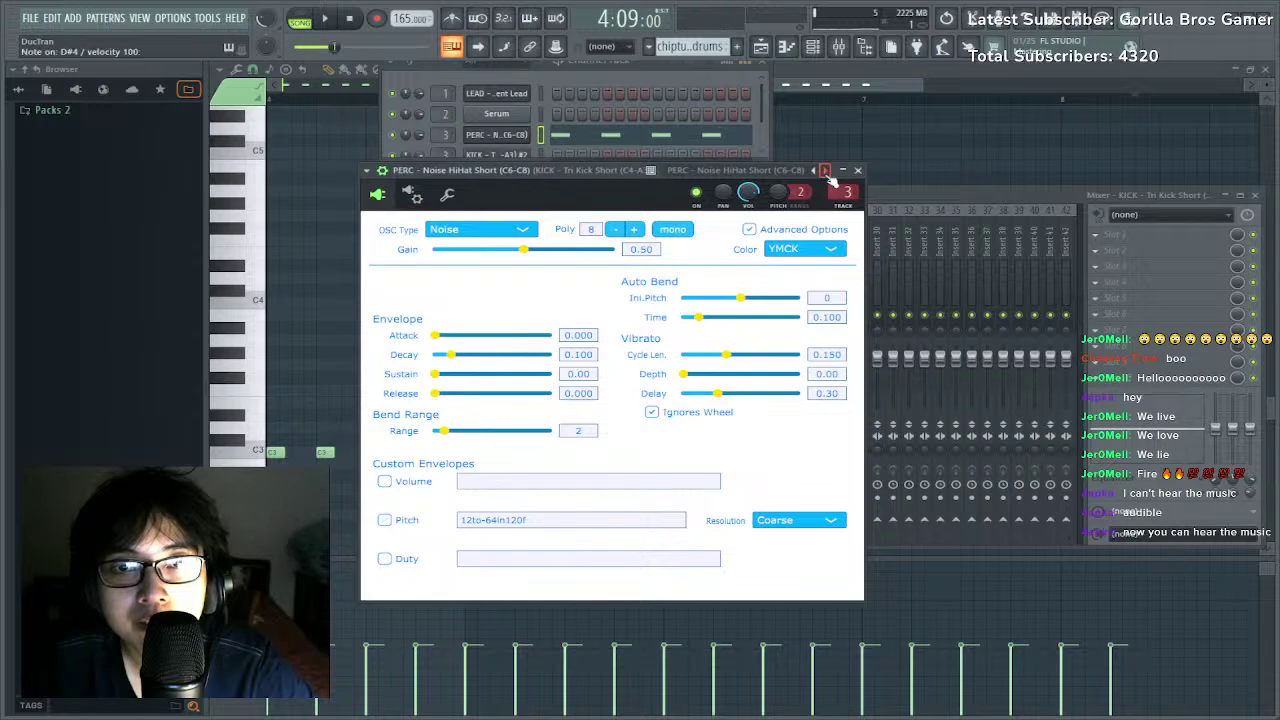
{"action": "left_click", "coordinate": [825, 171]}
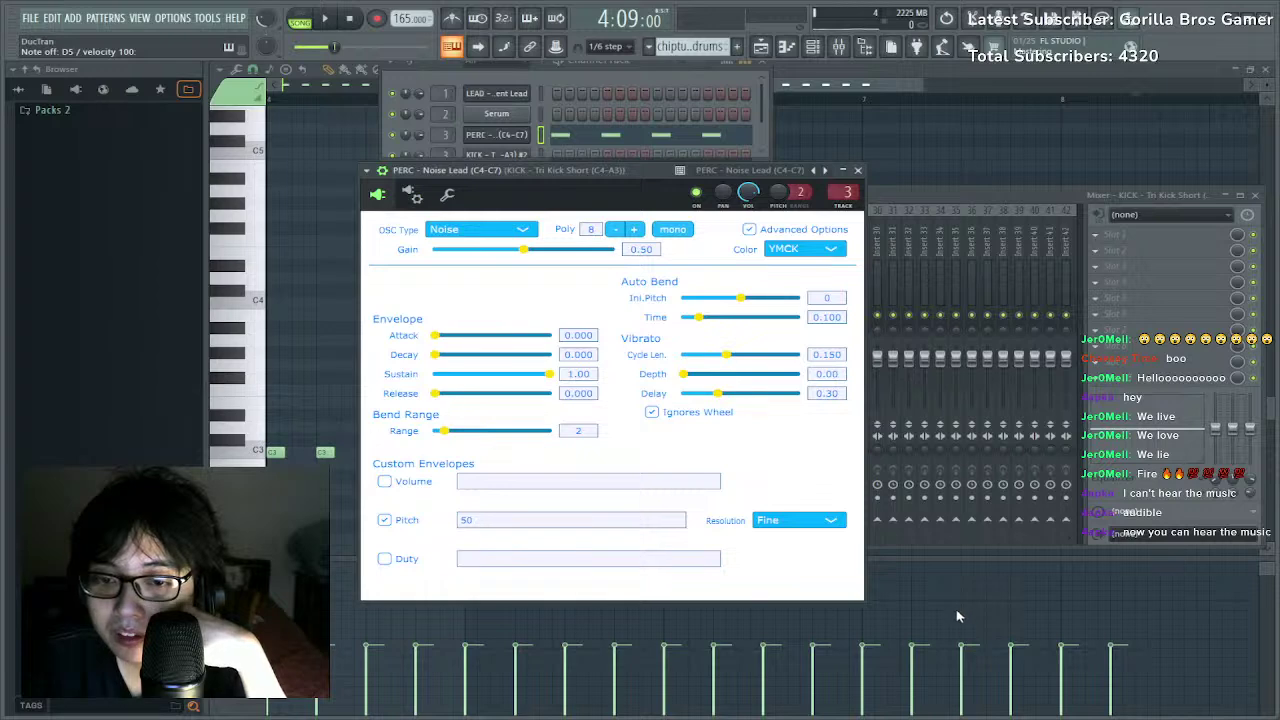
{"action": "key", "text": "Right"}
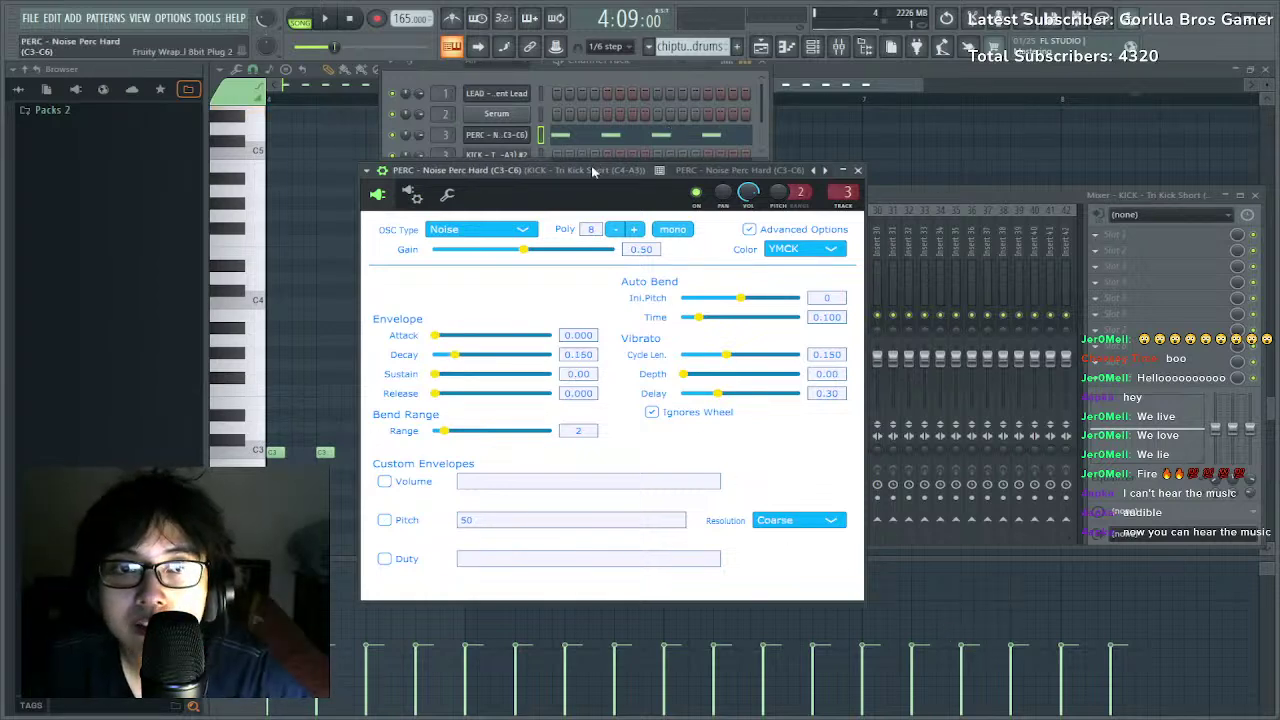
Move the C3 kick notes from the PERC channel to the cloned KICK - Tri Kick Short (C4-A3) #2 channel and play them.
{"action": "left_click_drag", "start_coordinate": [592, 169], "coordinate": [709, 376]}
{"action": "right_click", "coordinate": [508, 154]}
{"action": "left_click", "coordinate": [543, 165]}
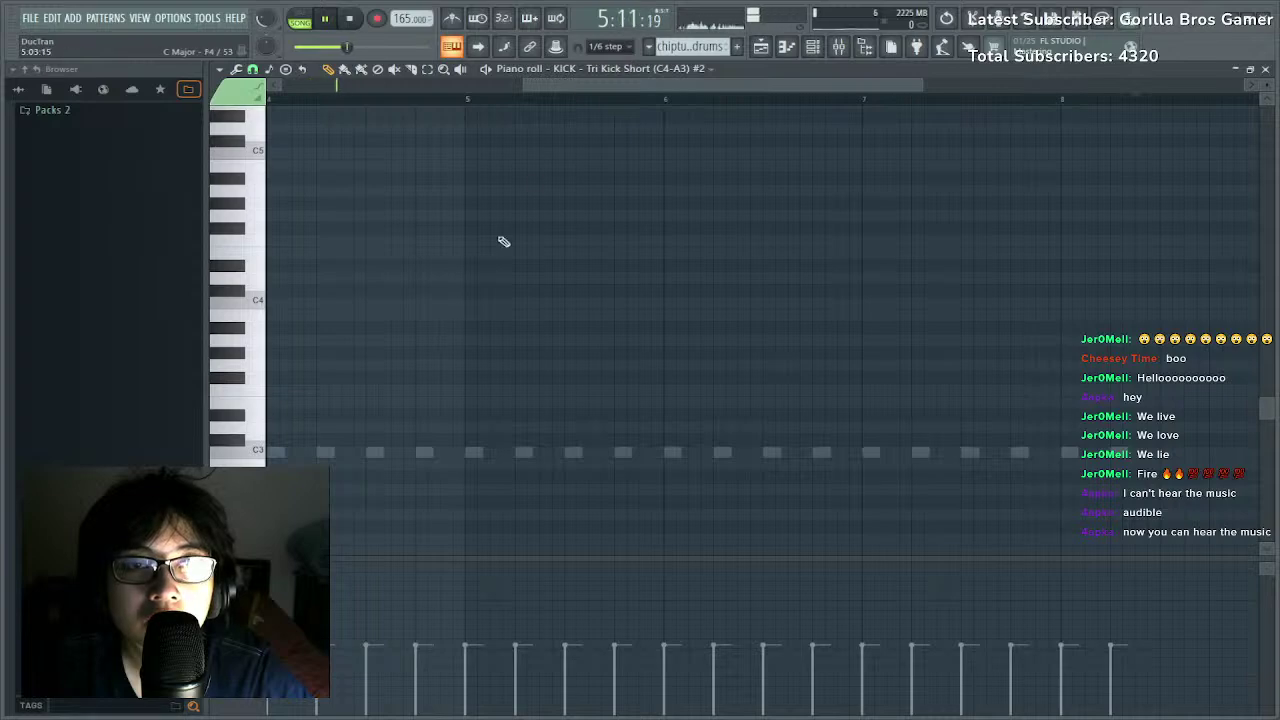
{"action": "left_click_drag", "start_coordinate": [586, 86], "coordinate": [342, 87]}
{"action": "scroll", "coordinate": [688, 74], "scroll_direction": "down", "scroll_amount": 1}
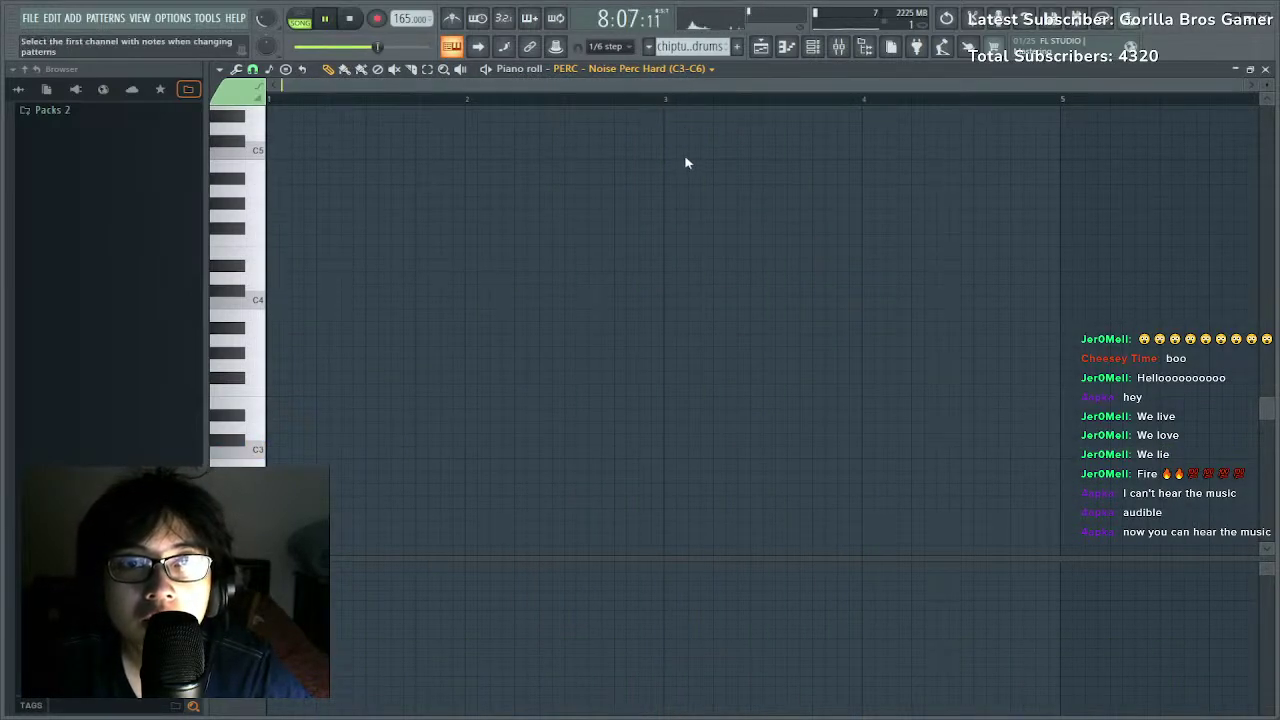
{"action": "key", "text": "space"}
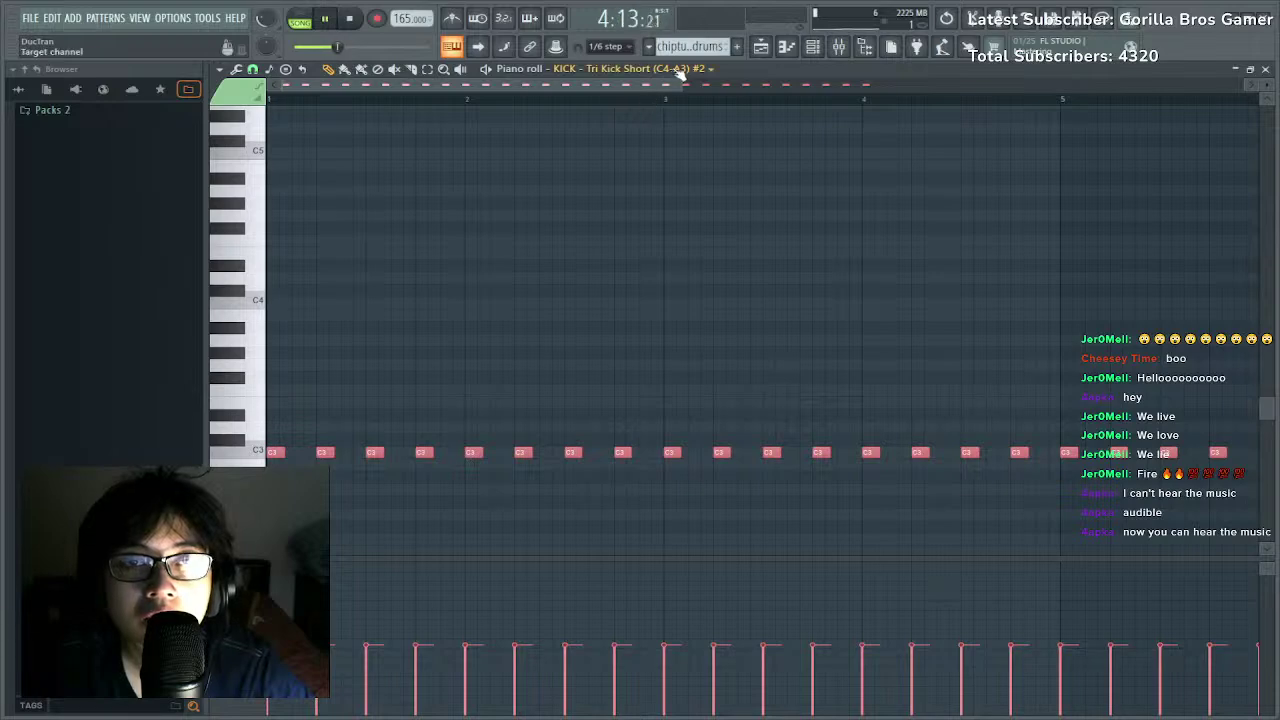
Add a short trial noise hit on the PERC channel, testing its pitch during playback, and place it at E4 on bar 1's fourth beat.
{"action": "scroll", "coordinate": [680, 74], "scroll_direction": "down", "scroll_amount": 1}
{"action": "left_click", "coordinate": [543, 404]}
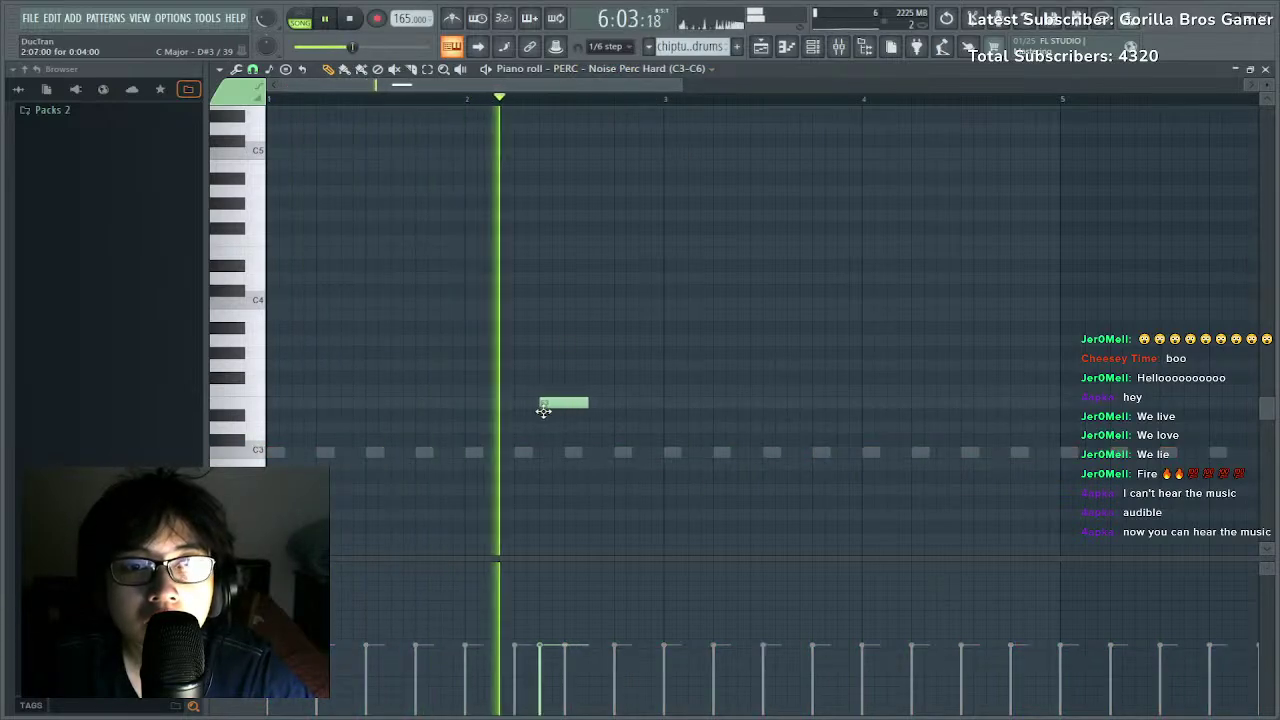
{"action": "left_click_drag", "start_coordinate": [543, 410], "coordinate": [560, 405]}
{"action": "key", "text": "space"}
{"action": "left_click_drag", "start_coordinate": [563, 290], "coordinate": [561, 265]}
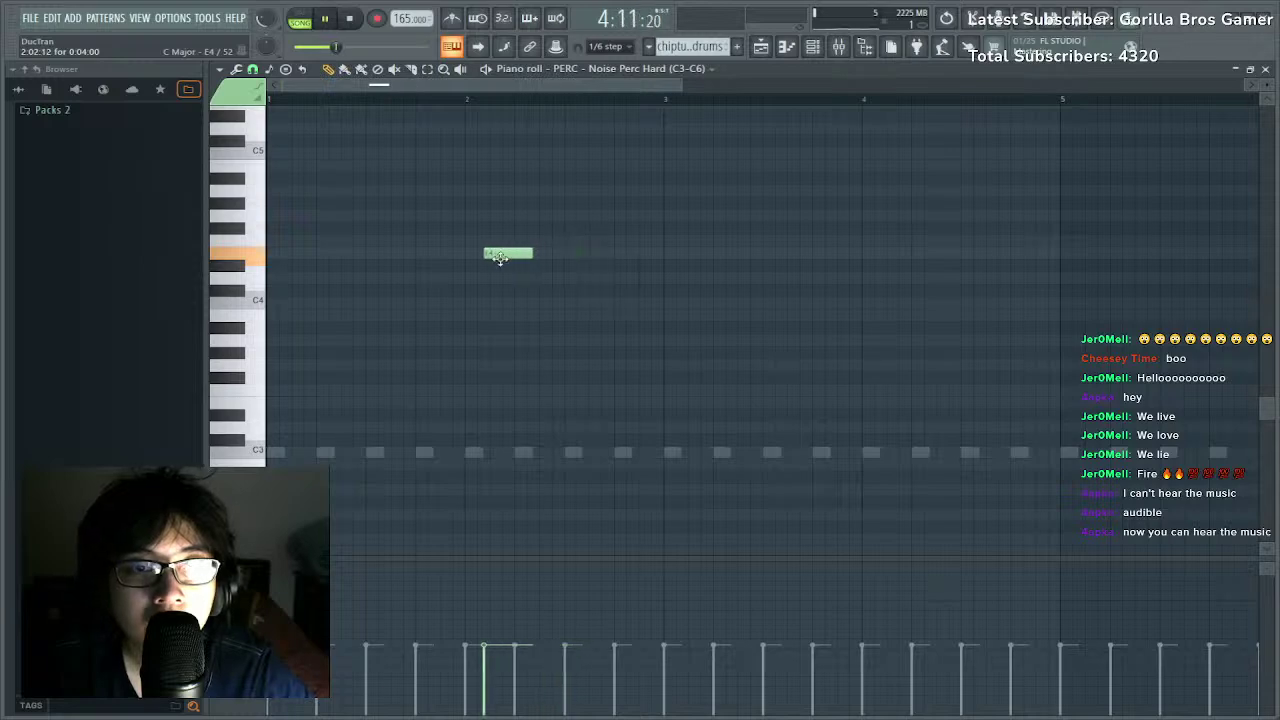
{"action": "right_click", "coordinate": [382, 256]}
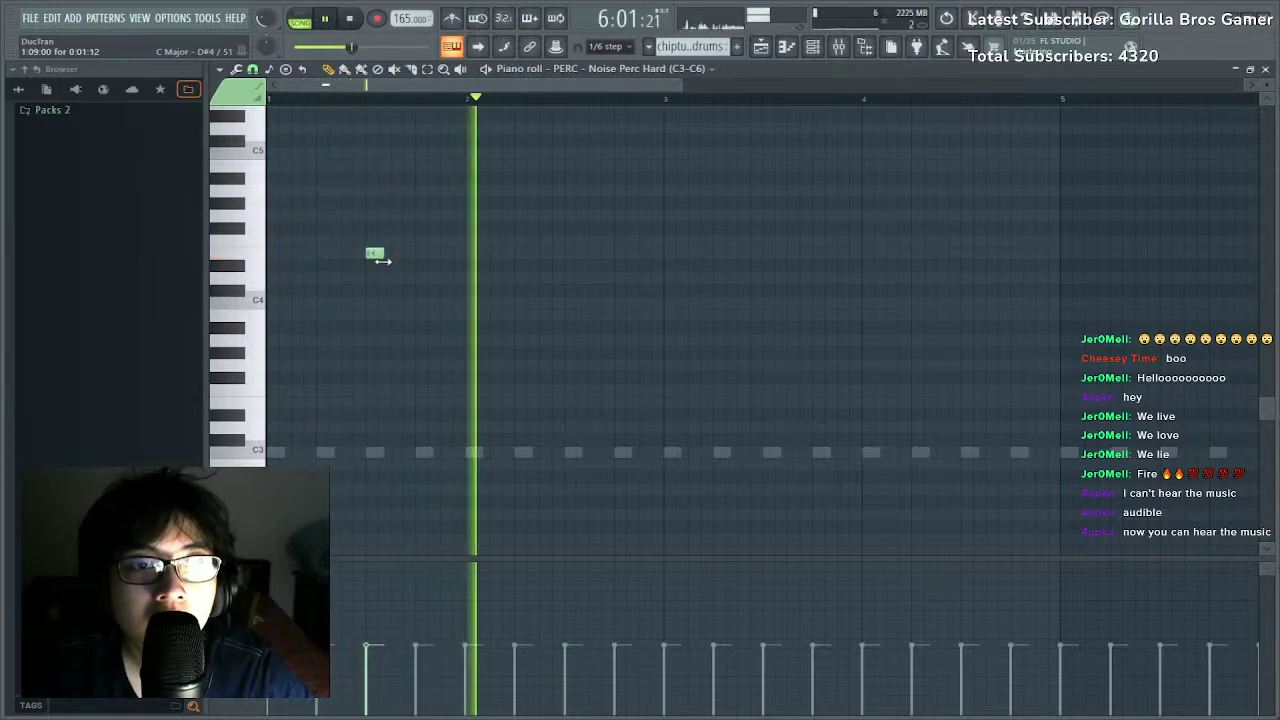
{"action": "key", "text": "space"}
{"action": "left_click", "coordinate": [420, 256]}
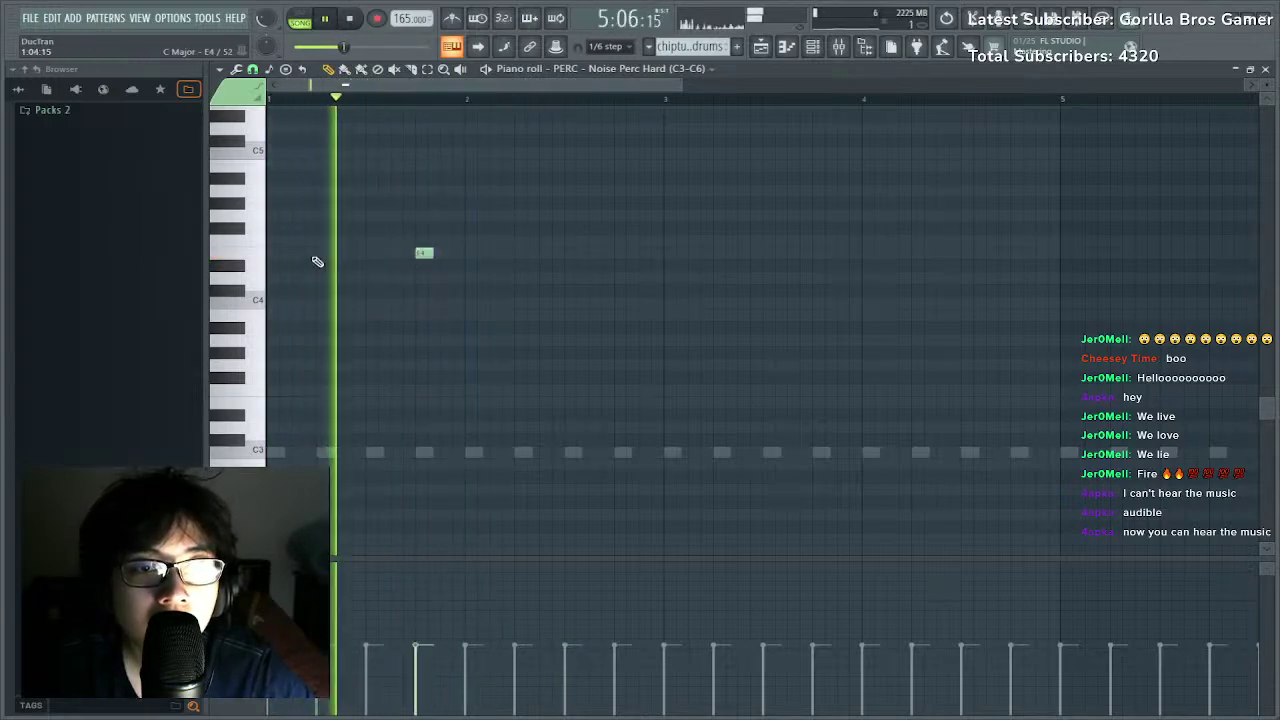
Add a second E4 noise hit on bar 1's second beat and duplicate the two-hit pattern through bar 4.
{"action": "left_click", "coordinate": [318, 256]}
{"action": "key", "text": "space"}
{"action": "key", "text": "ctrl+a"}
{"action": "key", "text": "space"}
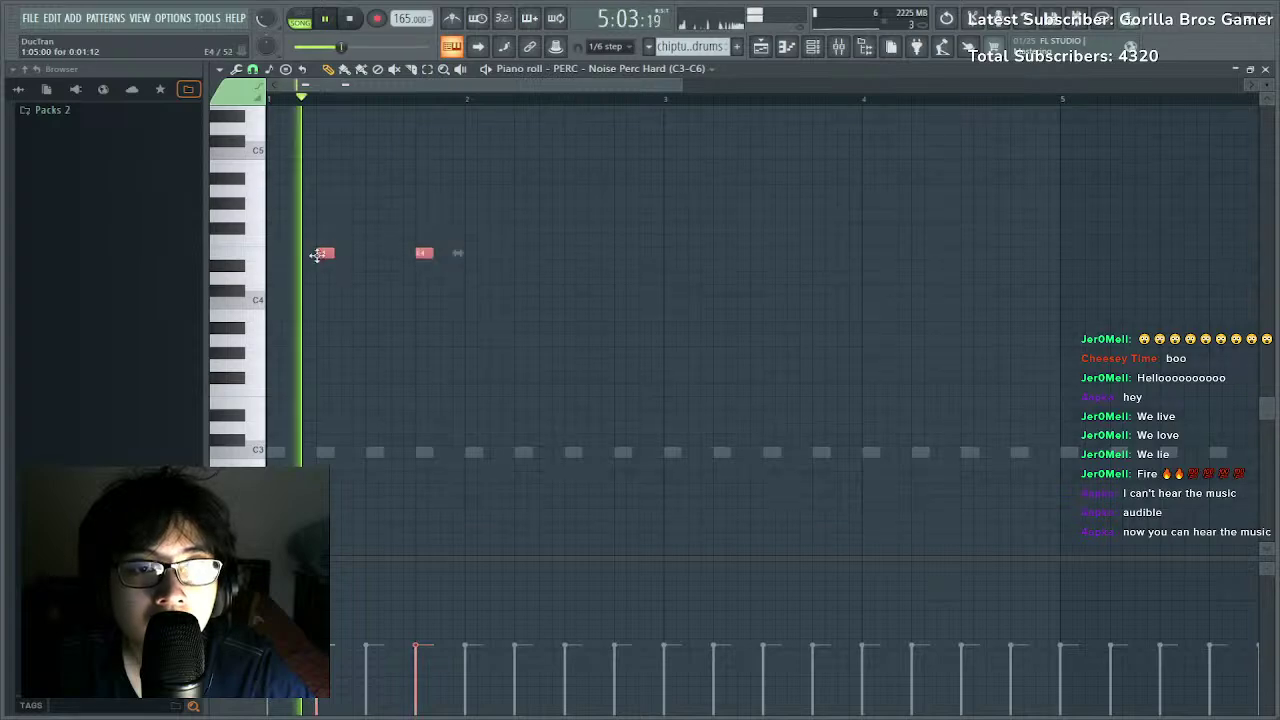
{"action": "key", "text": "ctrl+b"}
{"action": "key", "text": "ctrl+a"}
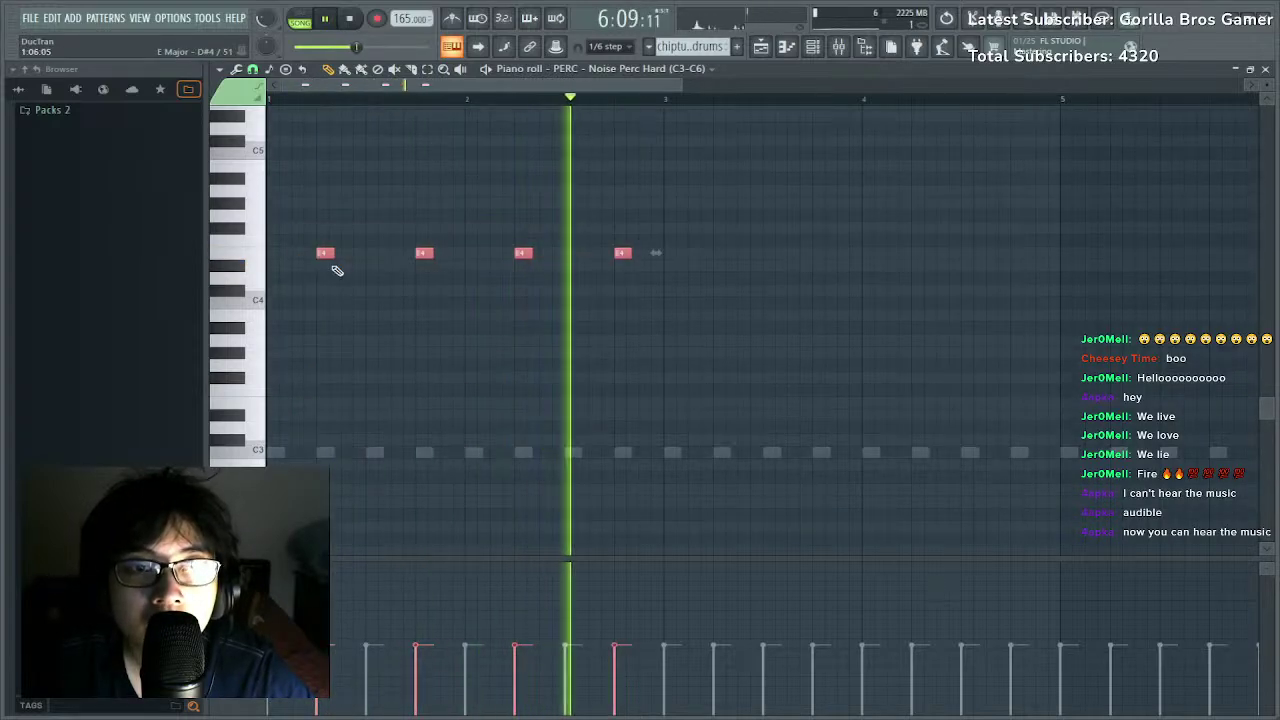
{"action": "left_click_drag", "start_coordinate": [325, 252], "coordinate": [716, 250]}
{"action": "scroll", "coordinate": [681, 101], "scroll_direction": "down", "scroll_amount": 3}
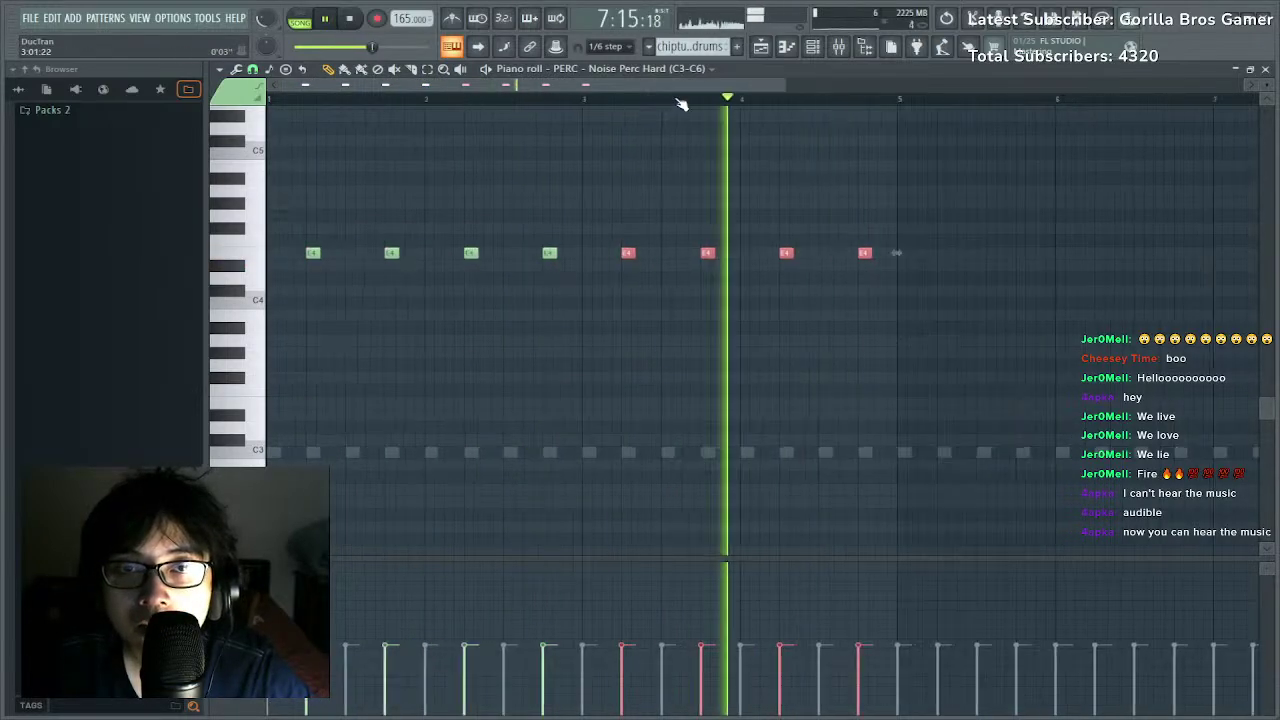
Continue the E4 noise hits through bar 8, finish with a close pair of hits, and play the section.
{"action": "left_click", "coordinate": [689, 258]}
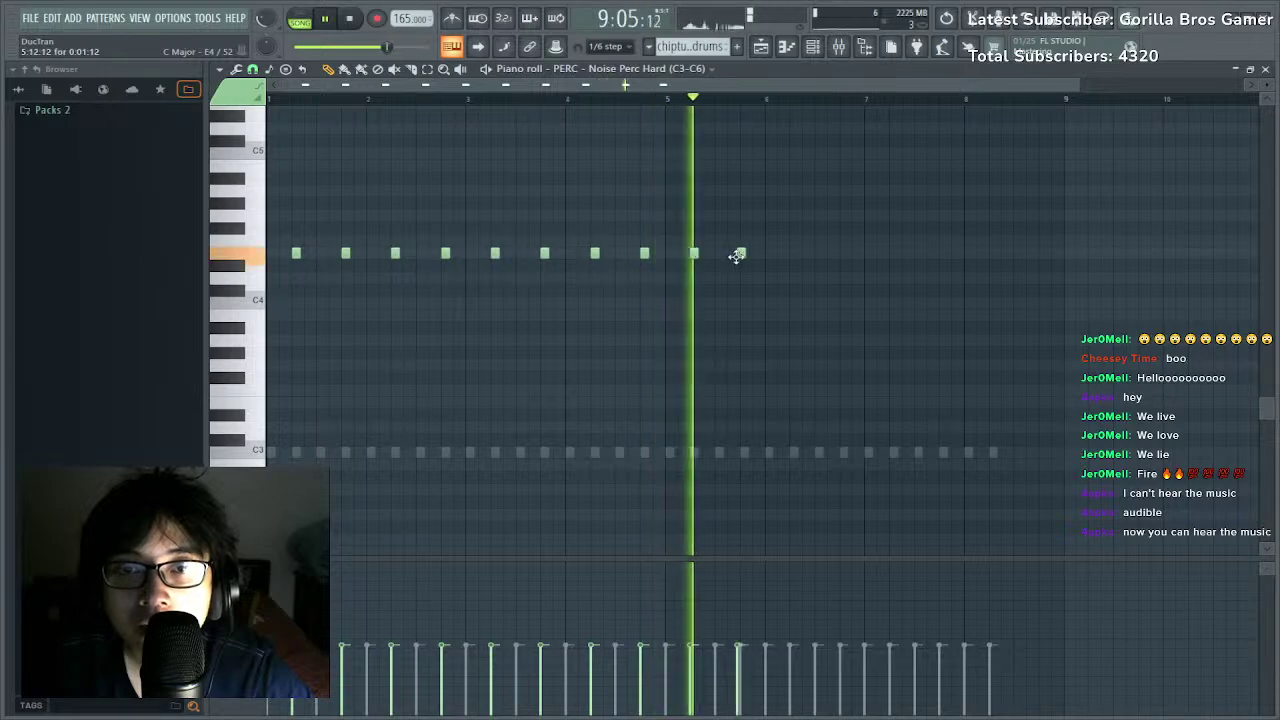
{"action": "left_click", "coordinate": [745, 256]}
{"action": "left_click", "coordinate": [794, 255]}
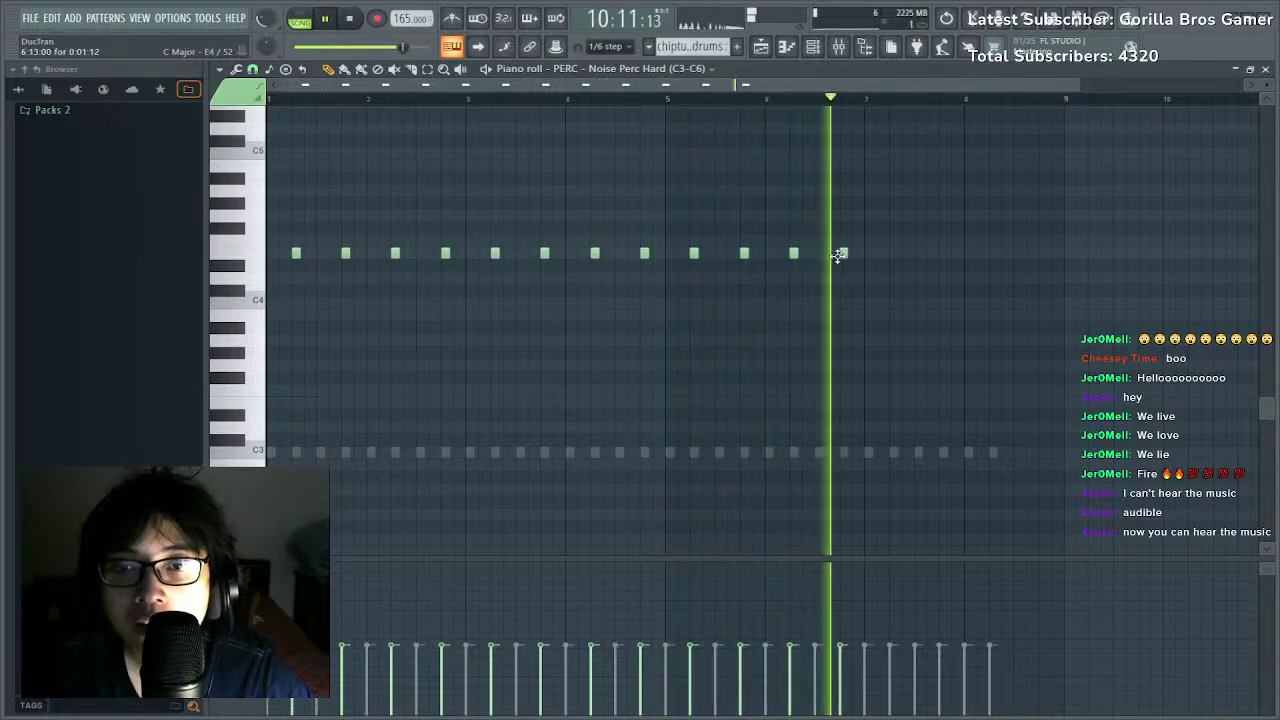
{"action": "left_click", "coordinate": [843, 254]}
{"action": "key", "text": "space"}
{"action": "left_click", "coordinate": [892, 255]}
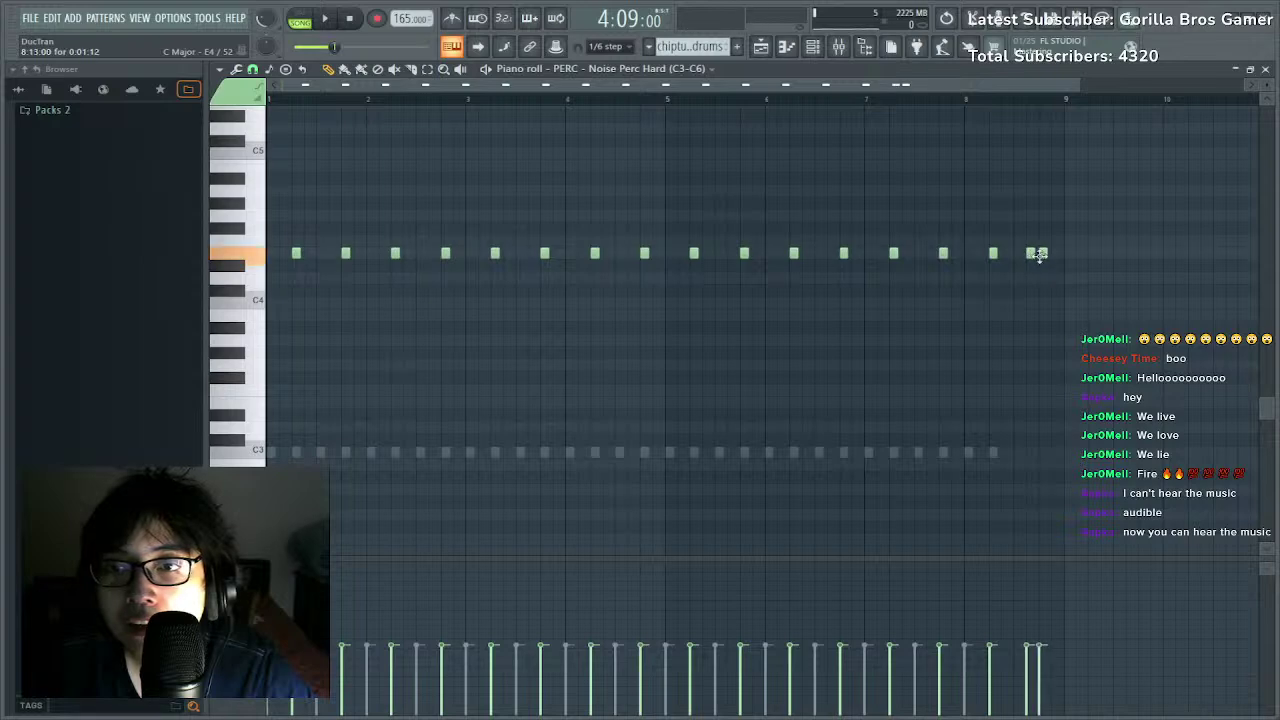
{"action": "left_click", "coordinate": [891, 90]}
{"action": "key", "text": "space"}
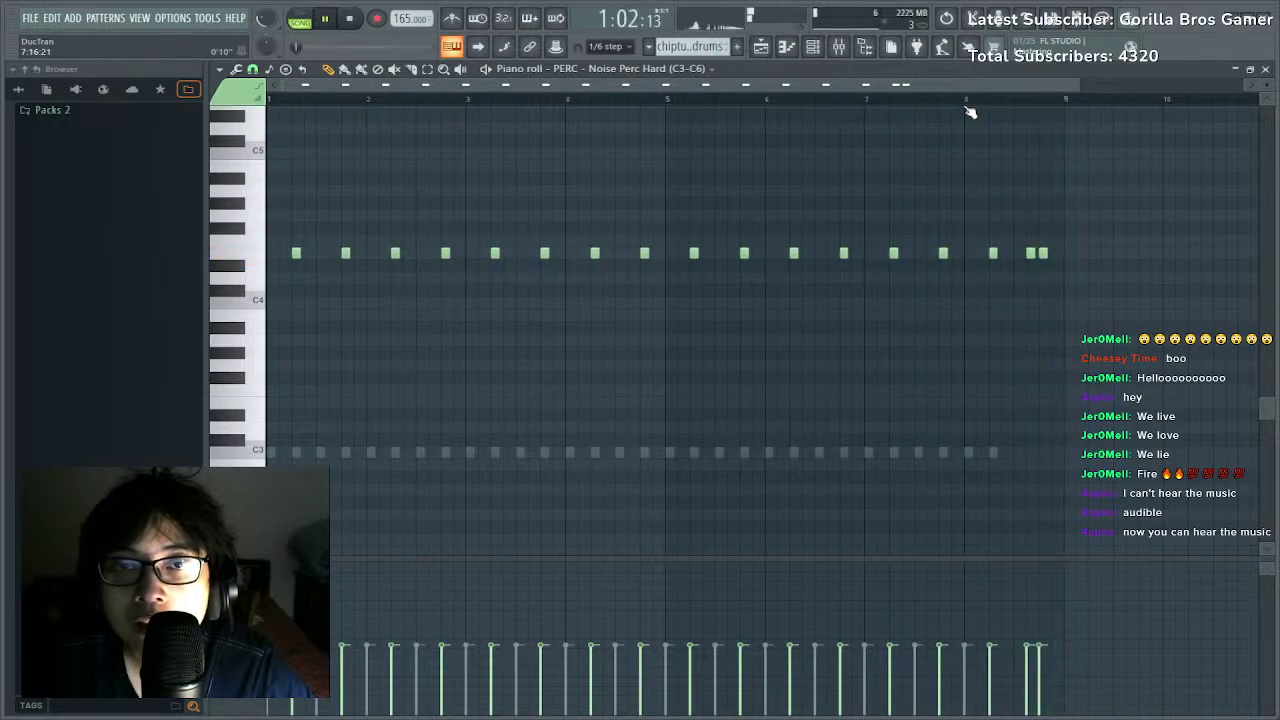
{"action": "key", "text": "space"}
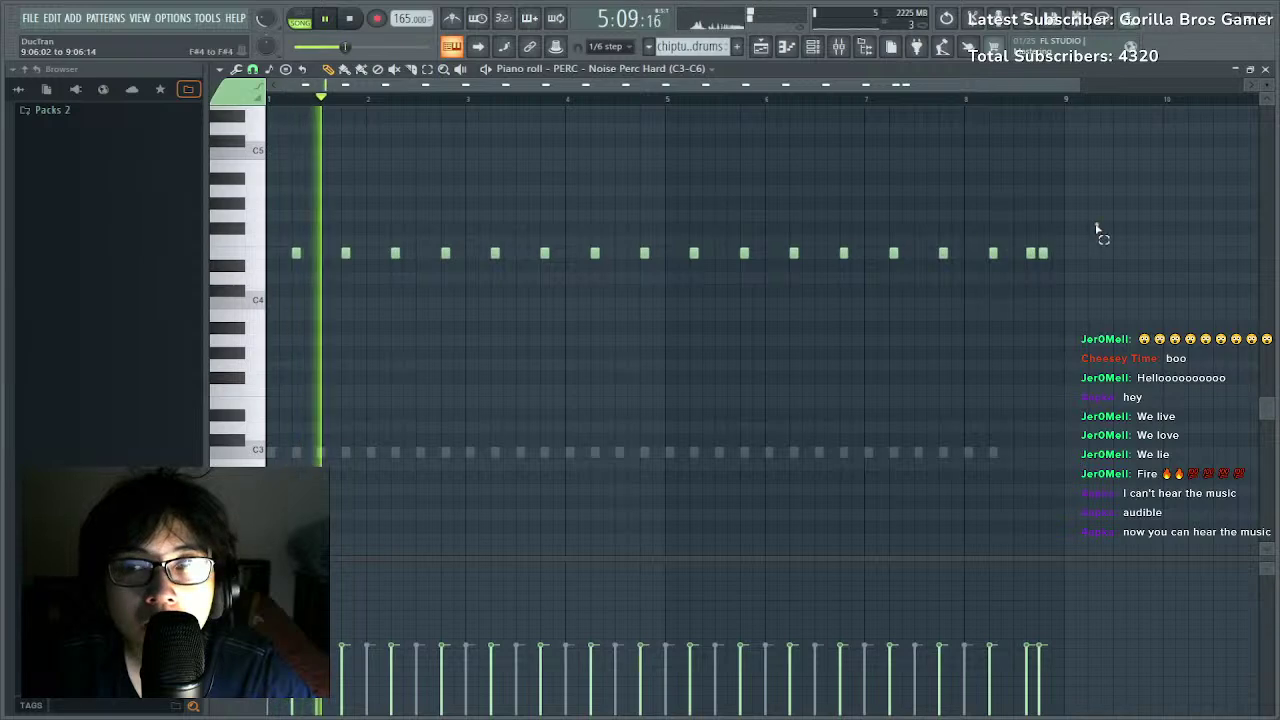
Raise all the noise hits one octave, then lower them by semitones to A#4 while listening to playback.
{"action": "key", "text": "ctrl+a"}
{"action": "key", "text": "ctrl+Up"}
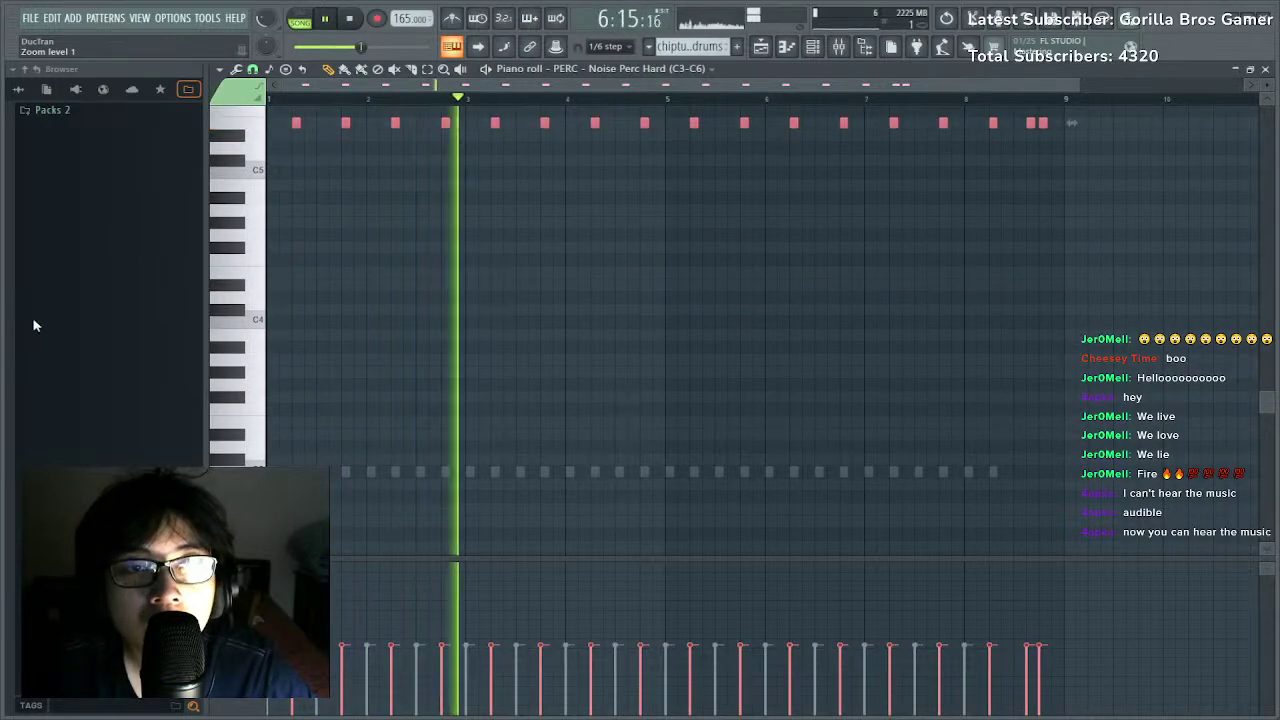
{"action": "key", "text": "shift+Down"}
{"action": "key", "text": "shift+Down"}
{"action": "key", "text": "shift+Down"}
{"action": "key", "text": "shift+Down"}
{"action": "key", "text": "shift+Down"}
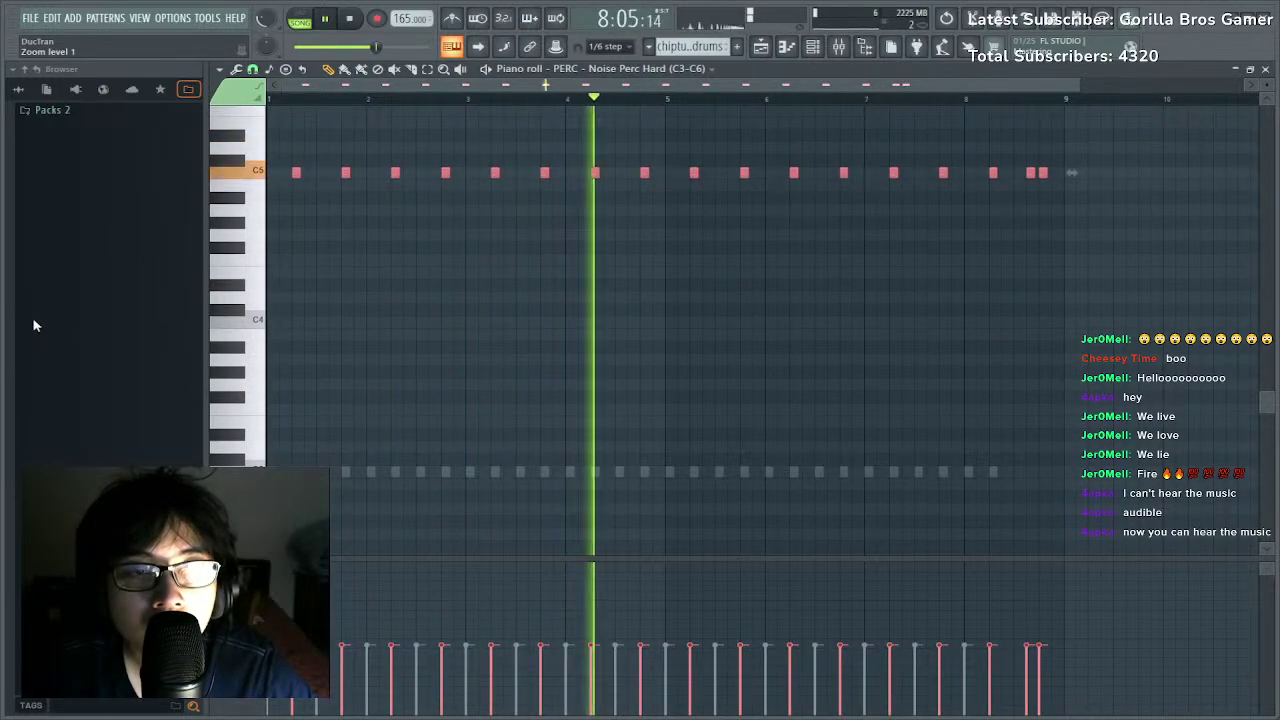
{"action": "key", "text": "shift+Down"}
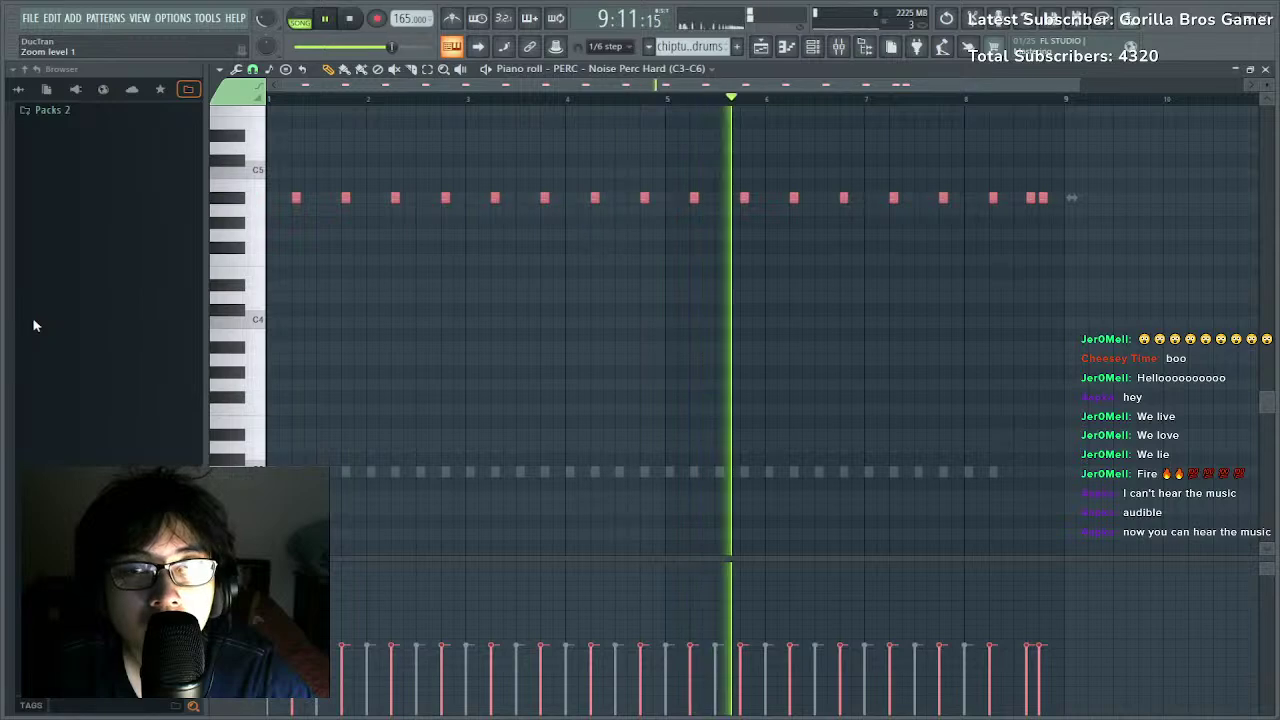
{"action": "scroll", "coordinate": [554, 363], "scroll_direction": "up", "scroll_amount": 6}
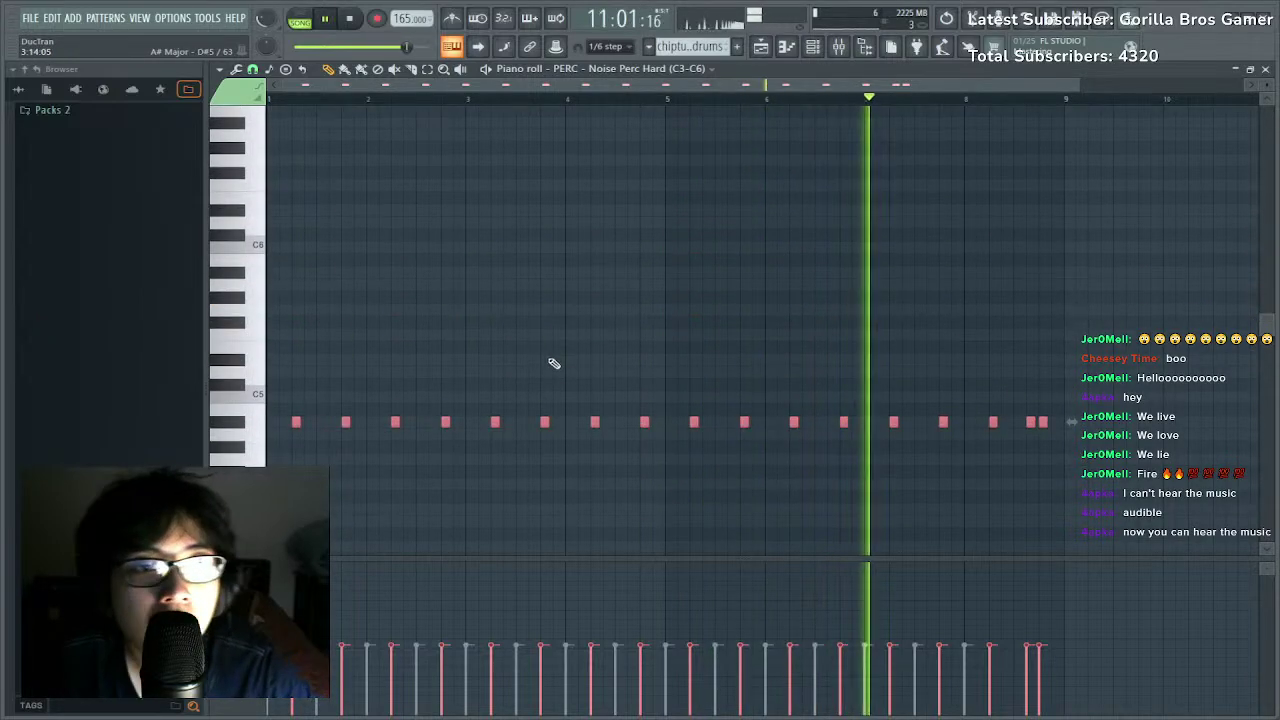
{"action": "key", "text": "space"}
Add four short off-beat C6 noise notes in bar 1 at reduced velocity and listen to them with the main hits.
{"action": "left_click", "coordinate": [277, 224]}
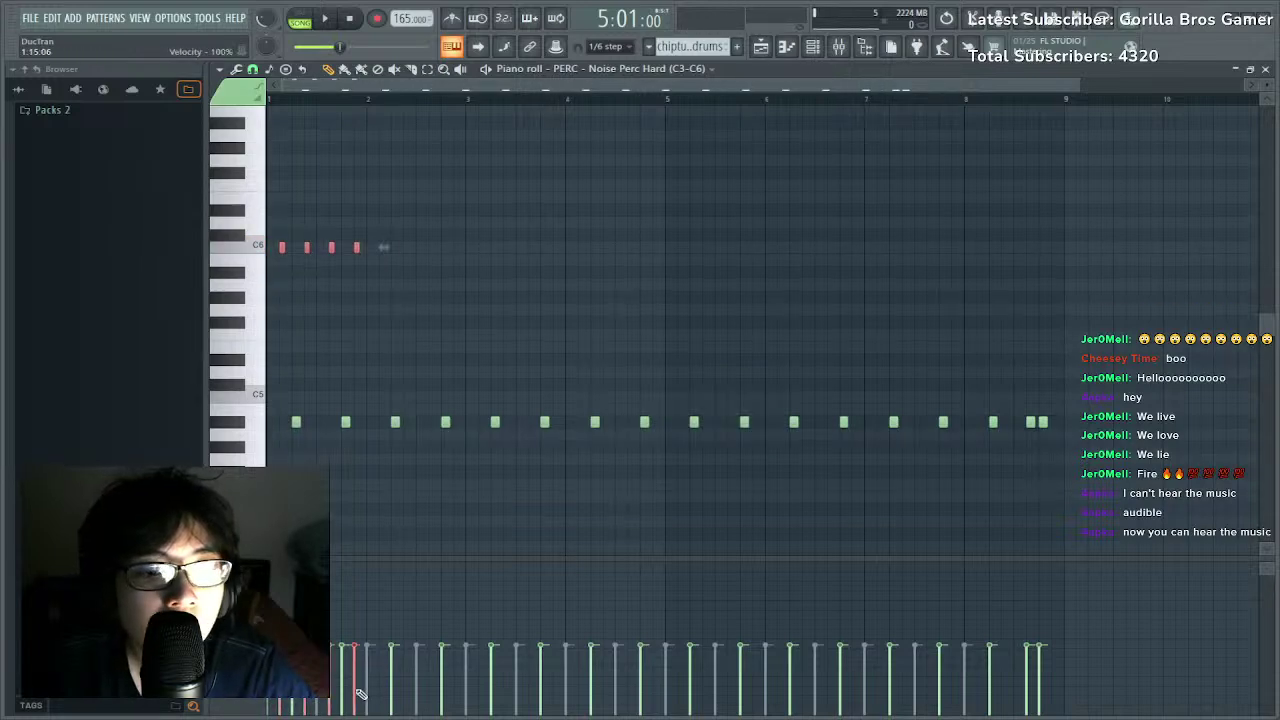
{"action": "left_click_drag", "start_coordinate": [1097, 405], "coordinate": [272, 484]}
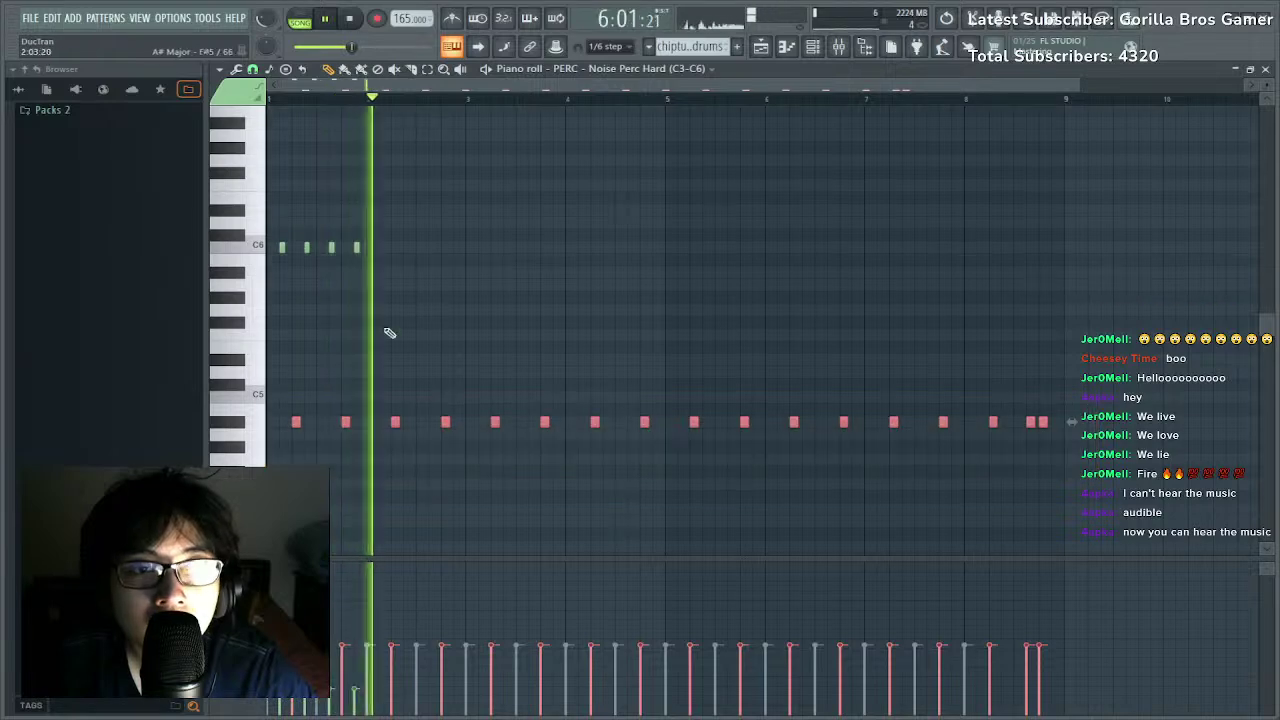
{"action": "left_click_drag", "start_coordinate": [396, 215], "coordinate": [250, 290]}
{"action": "key", "text": "space"}
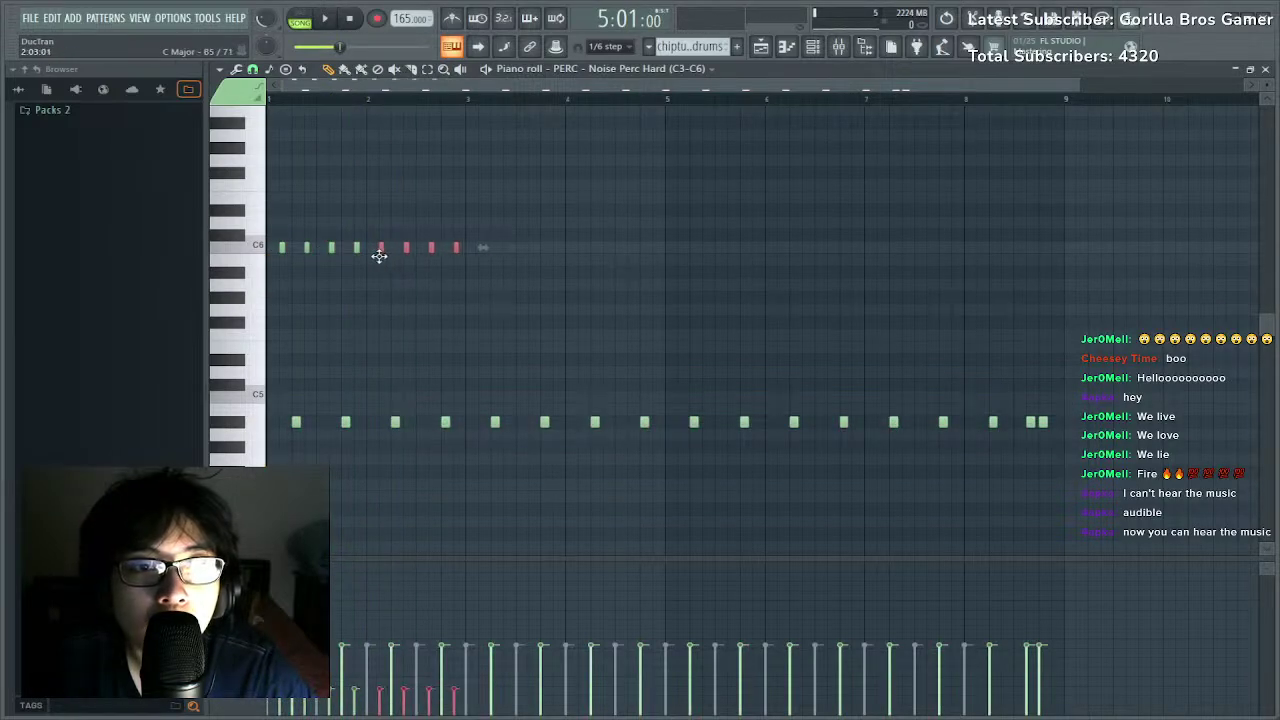
Duplicate the off-beat C6 noise notes across all eight bars and align the last copied group to the off-beats.
{"action": "left_click_drag", "start_coordinate": [560, 220], "coordinate": [276, 262]}
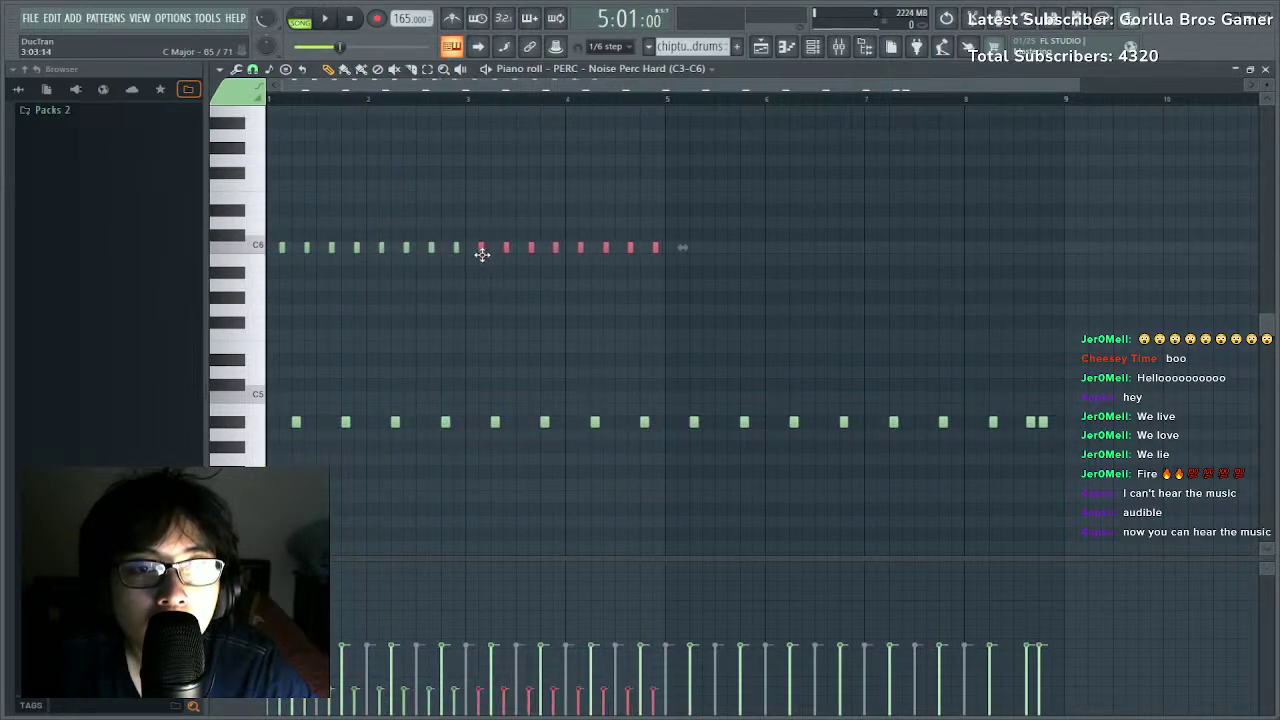
{"action": "left_click_drag", "start_coordinate": [814, 203], "coordinate": [272, 262]}
{"action": "key", "text": "ctrl+b"}
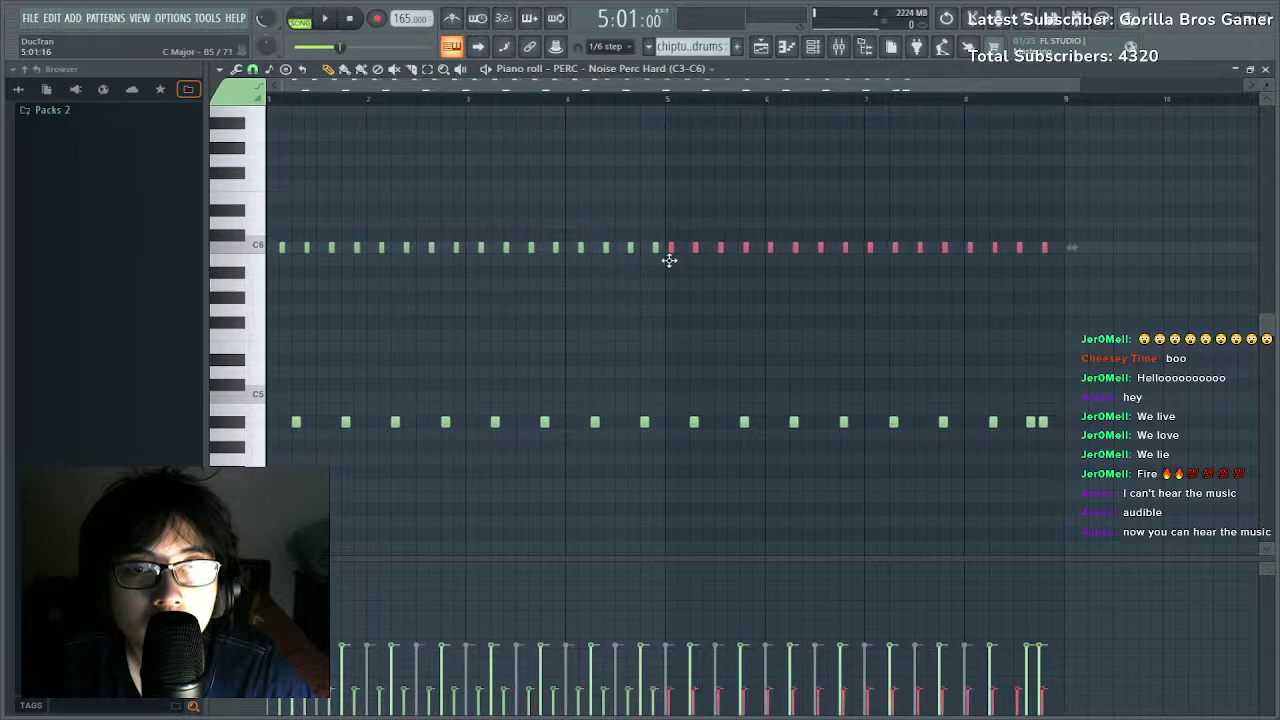
{"action": "left_click_drag", "start_coordinate": [669, 260], "coordinate": [679, 262]}
Lower the main A#4 noise hits one semitone to A4 during playback.
{"action": "key", "text": "space"}
{"action": "left_click_drag", "start_coordinate": [1148, 370], "coordinate": [278, 494]}
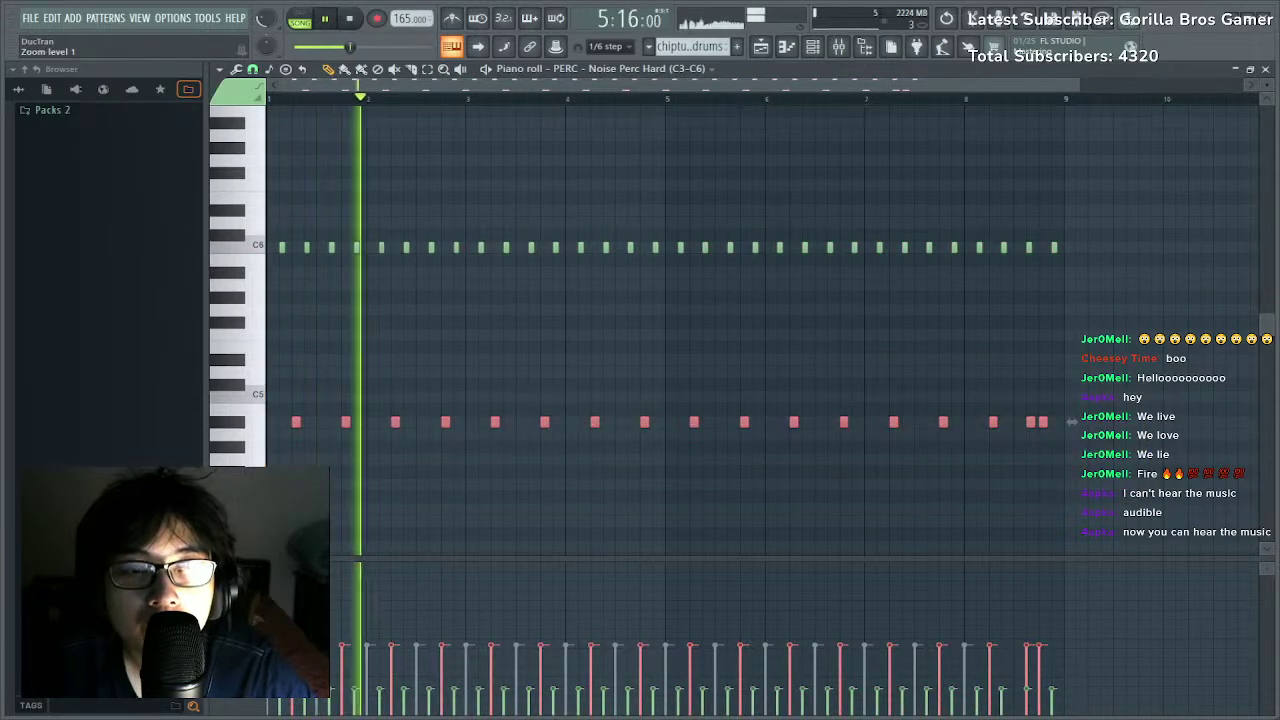
{"action": "key", "text": "Down"}
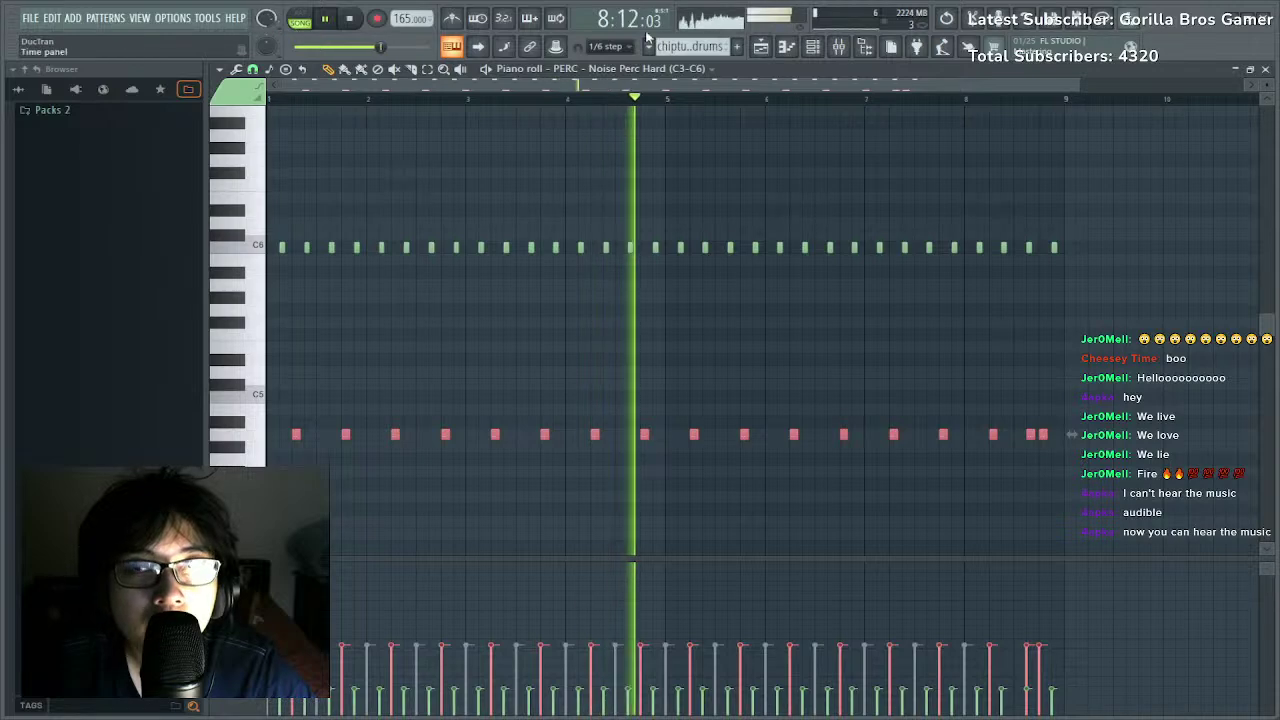
Move the kick's mixer track from insert 3 to insert 1 and lower its volume.
{"action": "key", "text": "F9"}
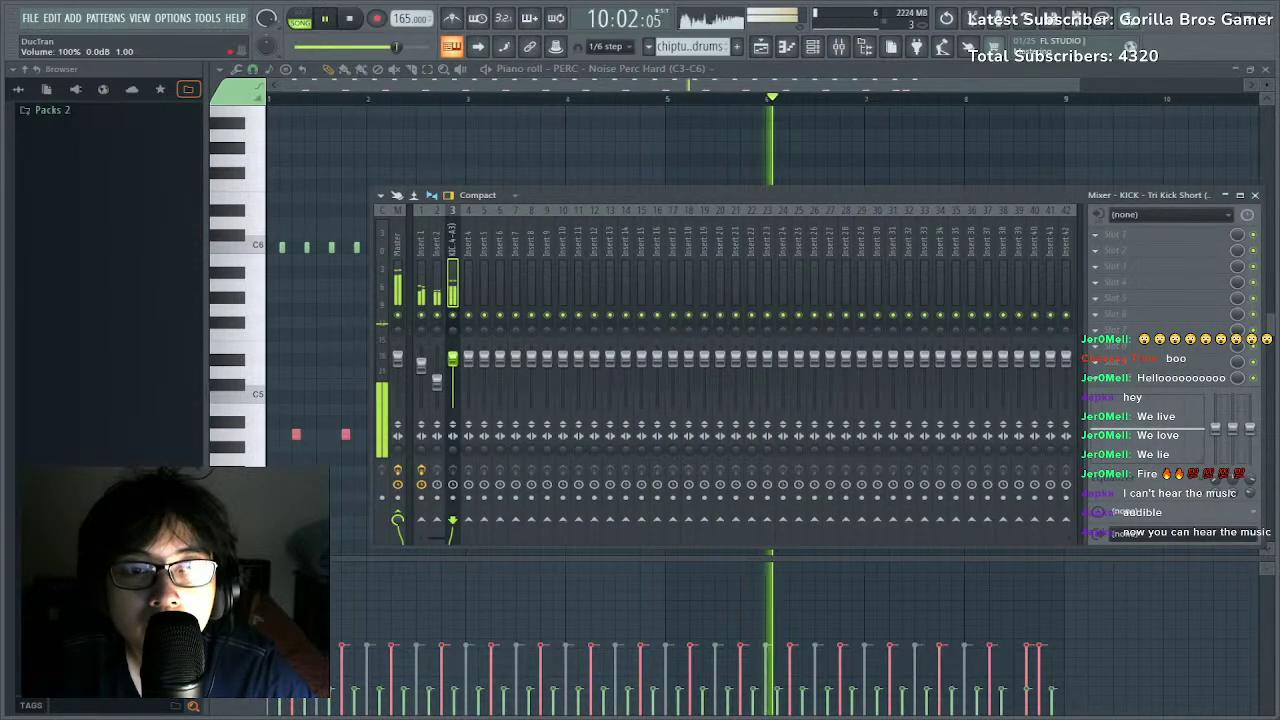
{"action": "key", "text": "alt+Left"}
{"action": "key", "text": "alt+Left"}
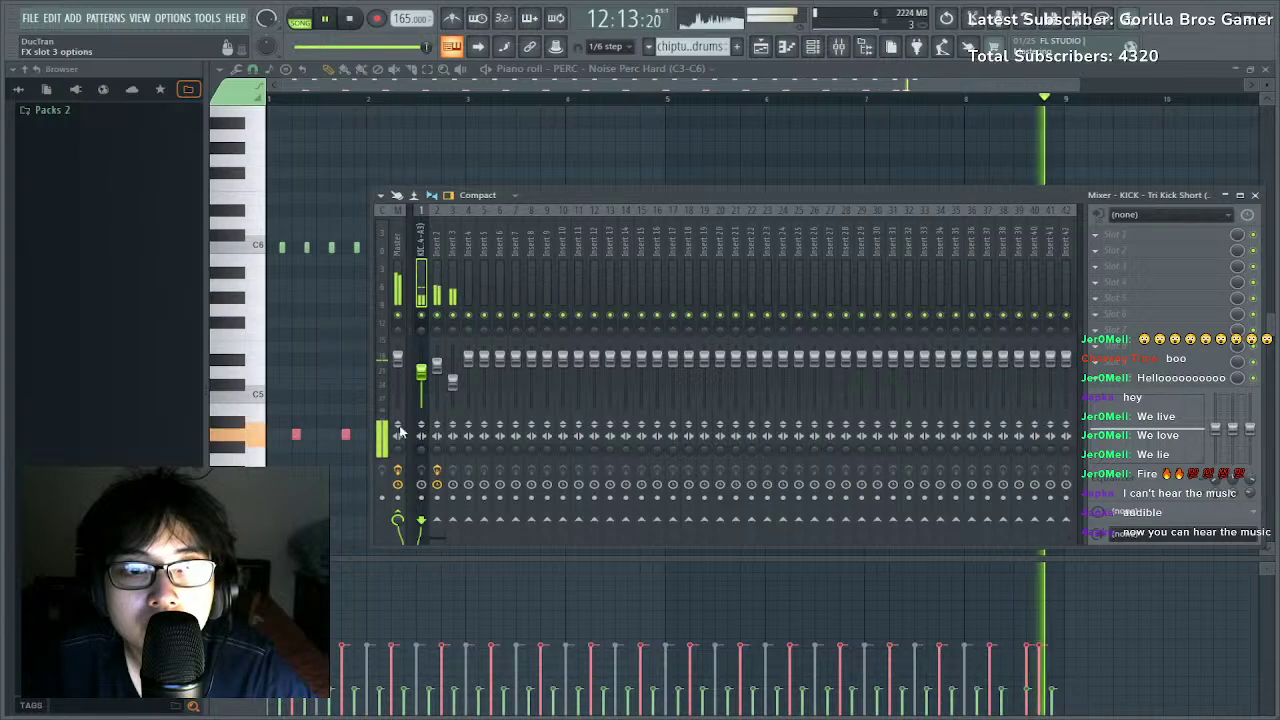
{"action": "left_click", "coordinate": [1150, 72]}
Delete the last three C6 noise notes in bar 8 and play the ending.
{"action": "scroll", "coordinate": [1028, 178], "scroll_direction": "down", "scroll_amount": 2}
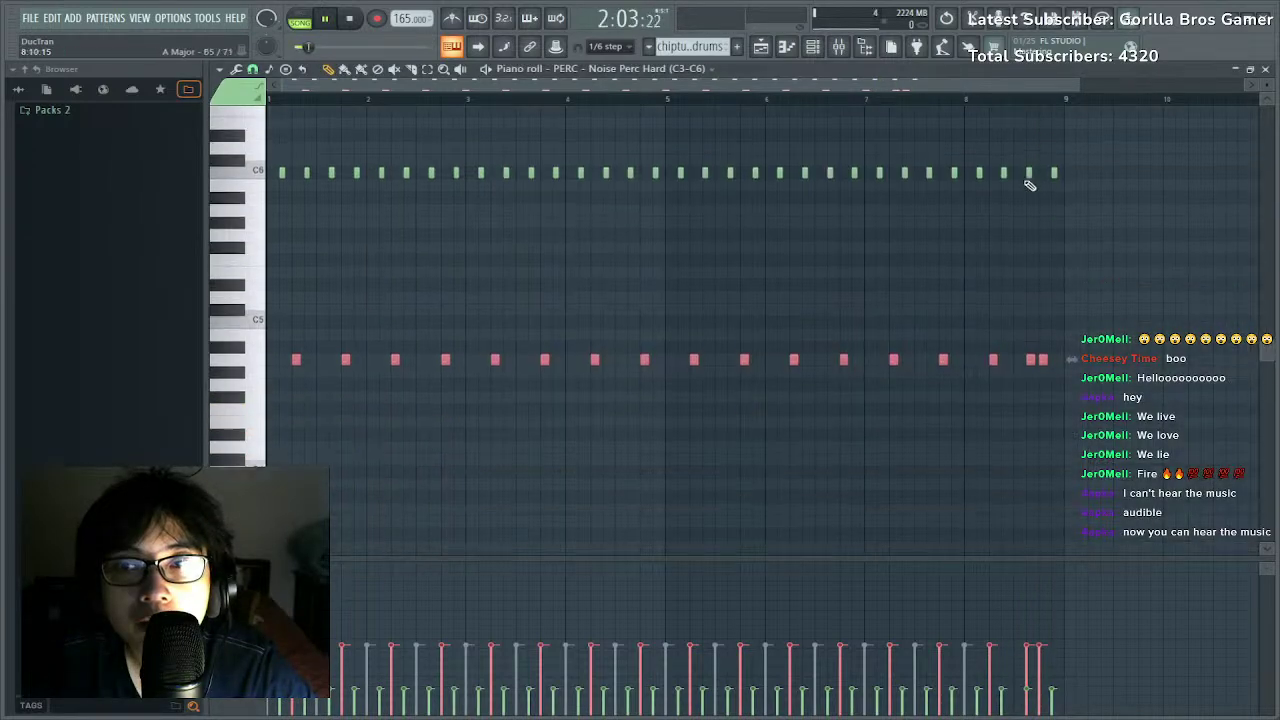
{"action": "scroll", "coordinate": [1028, 196], "scroll_direction": "up", "scroll_amount": 1}
{"action": "right_click", "coordinate": [1028, 209]}
{"action": "left_click", "coordinate": [914, 99]}
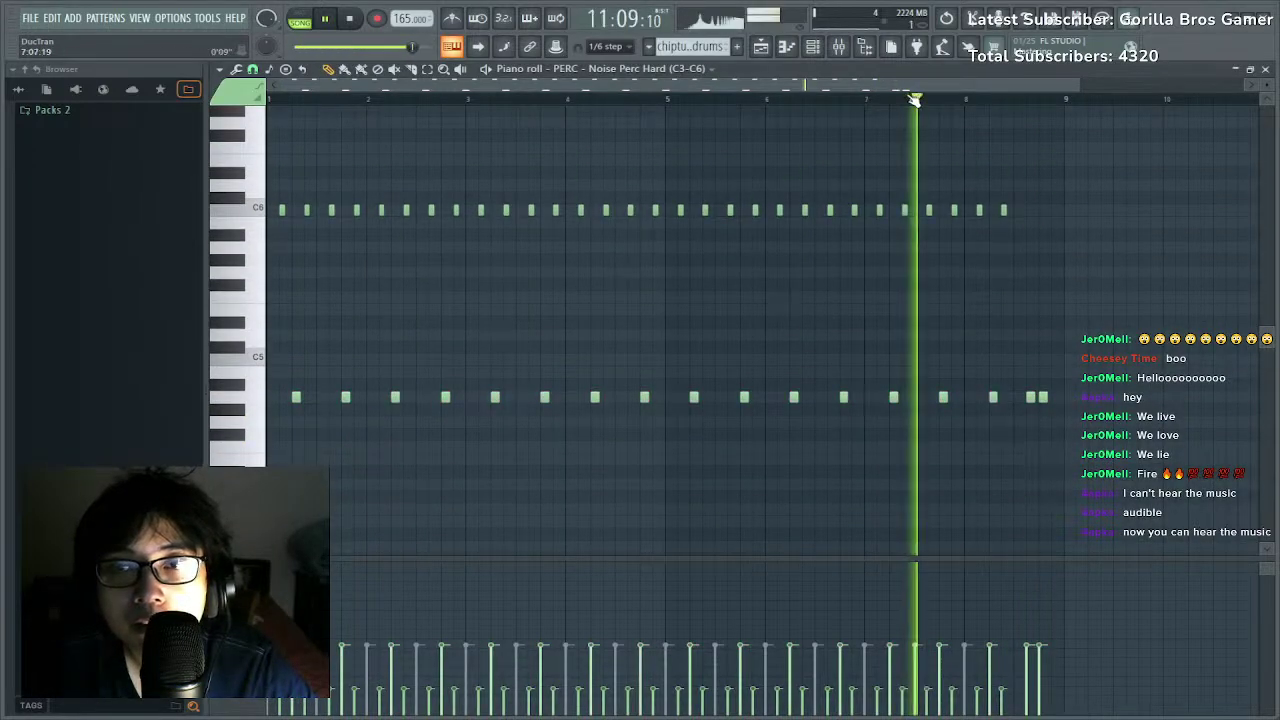
{"action": "scroll", "coordinate": [1042, 187], "scroll_direction": "down", "scroll_amount": 1}
{"action": "right_click", "coordinate": [1005, 174]}
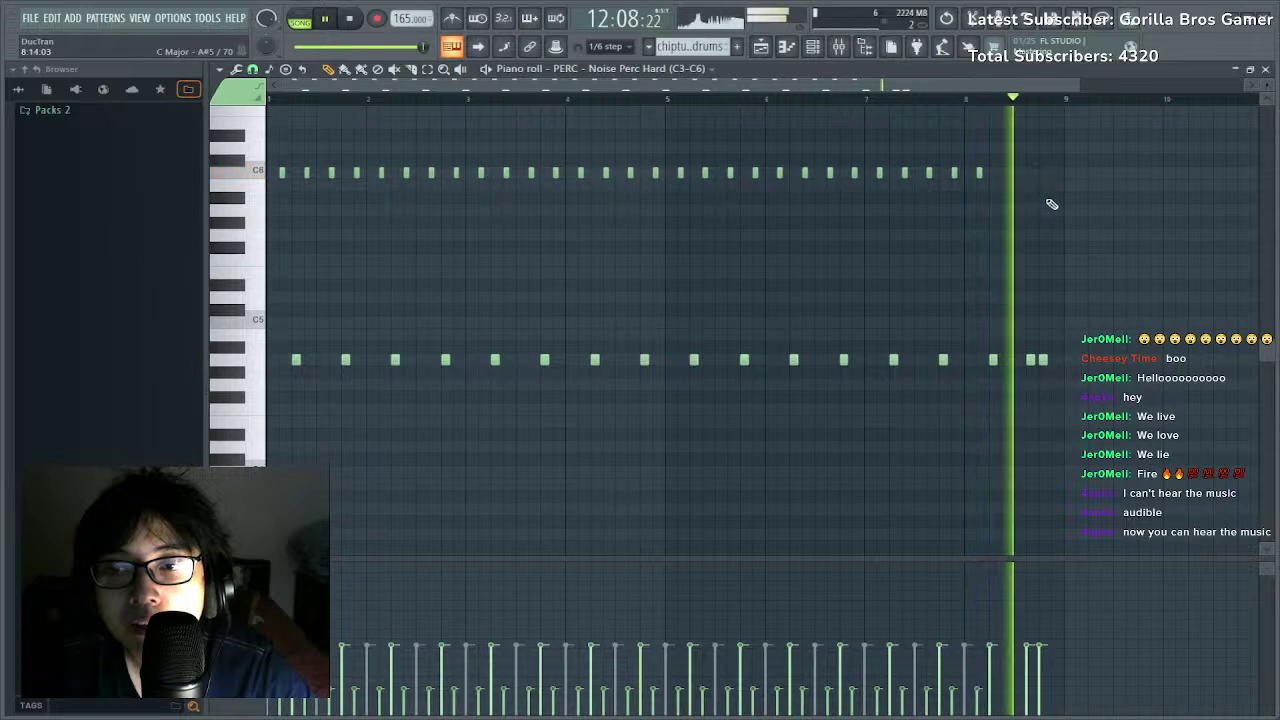
{"action": "key", "text": "space"}
Add a C3 kick note at the end of bar 8 on the KICK - Tri Kick Short (C4-A3) #2 channel and play the arrangement.
{"action": "scroll", "coordinate": [1058, 313], "scroll_direction": "down", "scroll_amount": 3}
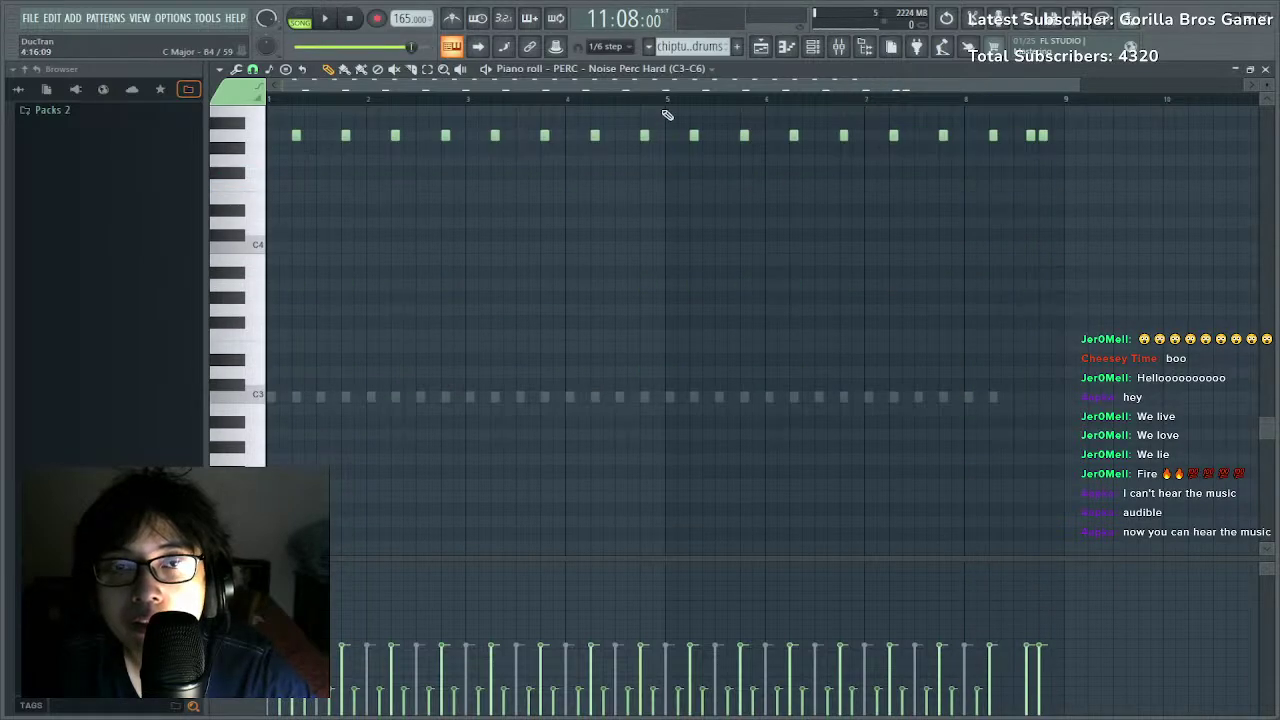
{"action": "key", "text": "Up"}
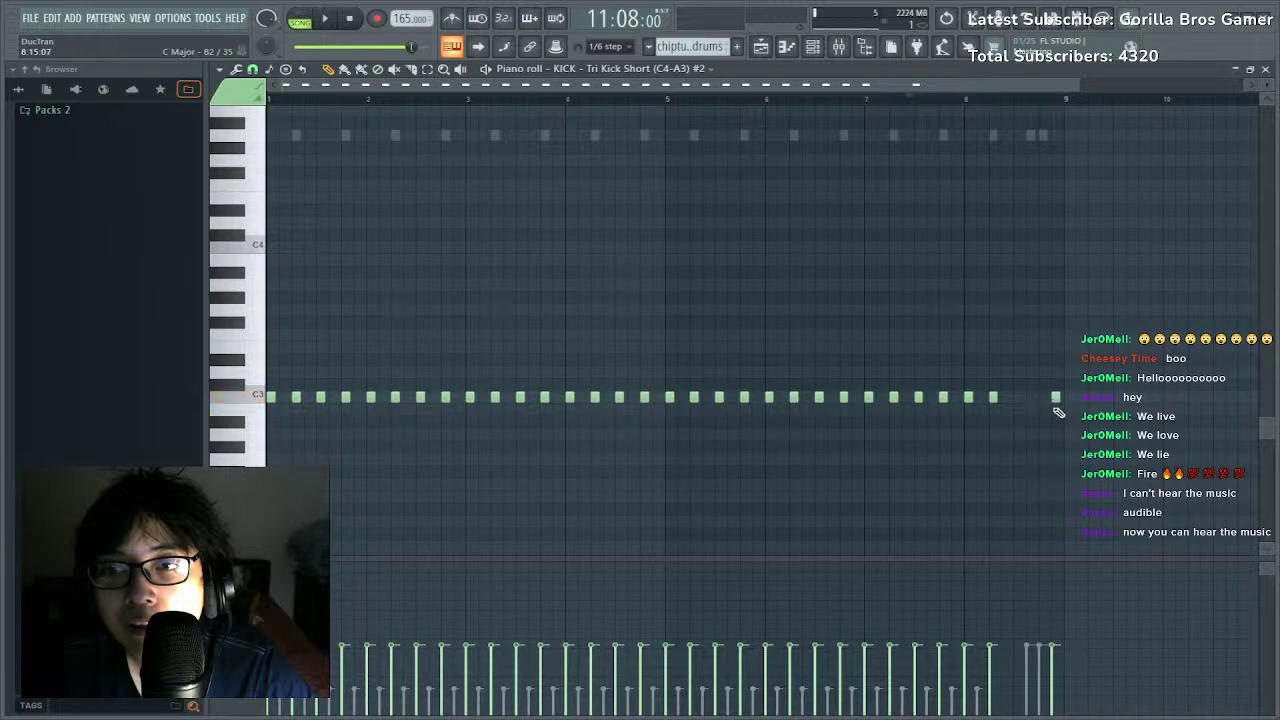
{"action": "key", "text": "space"}
{"action": "key", "text": "F5"}
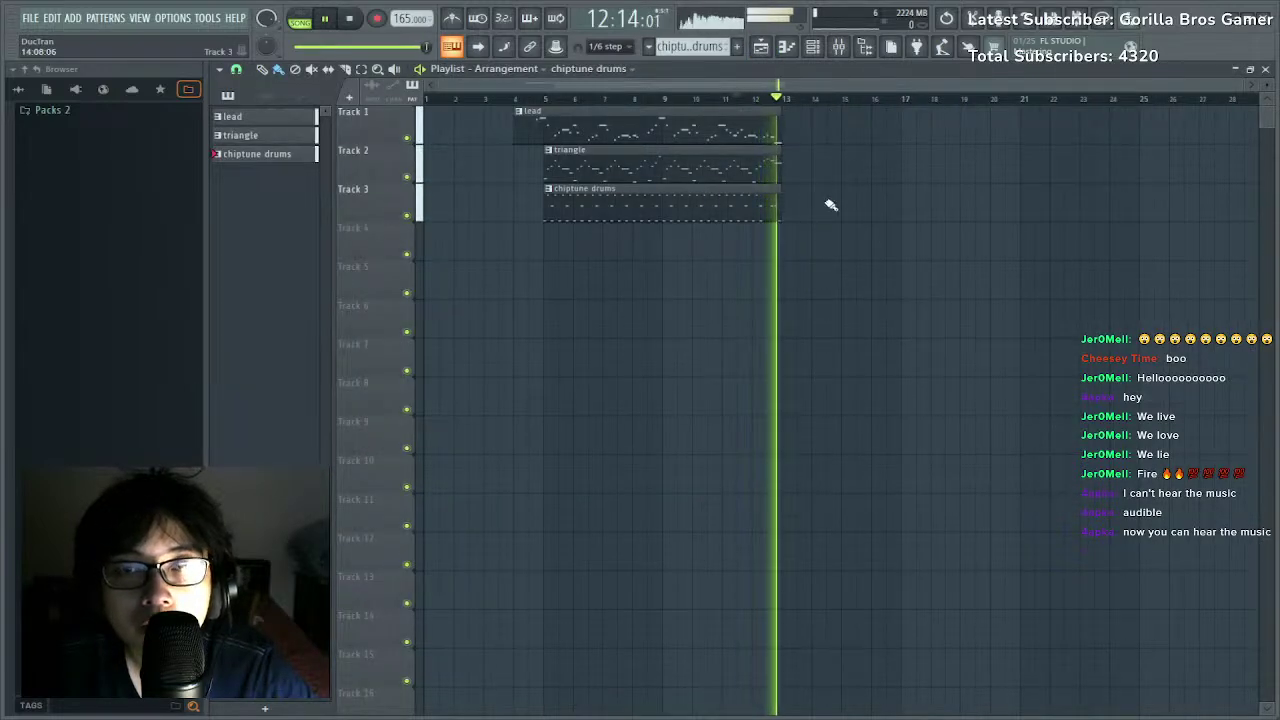
{"action": "key", "text": "space"}
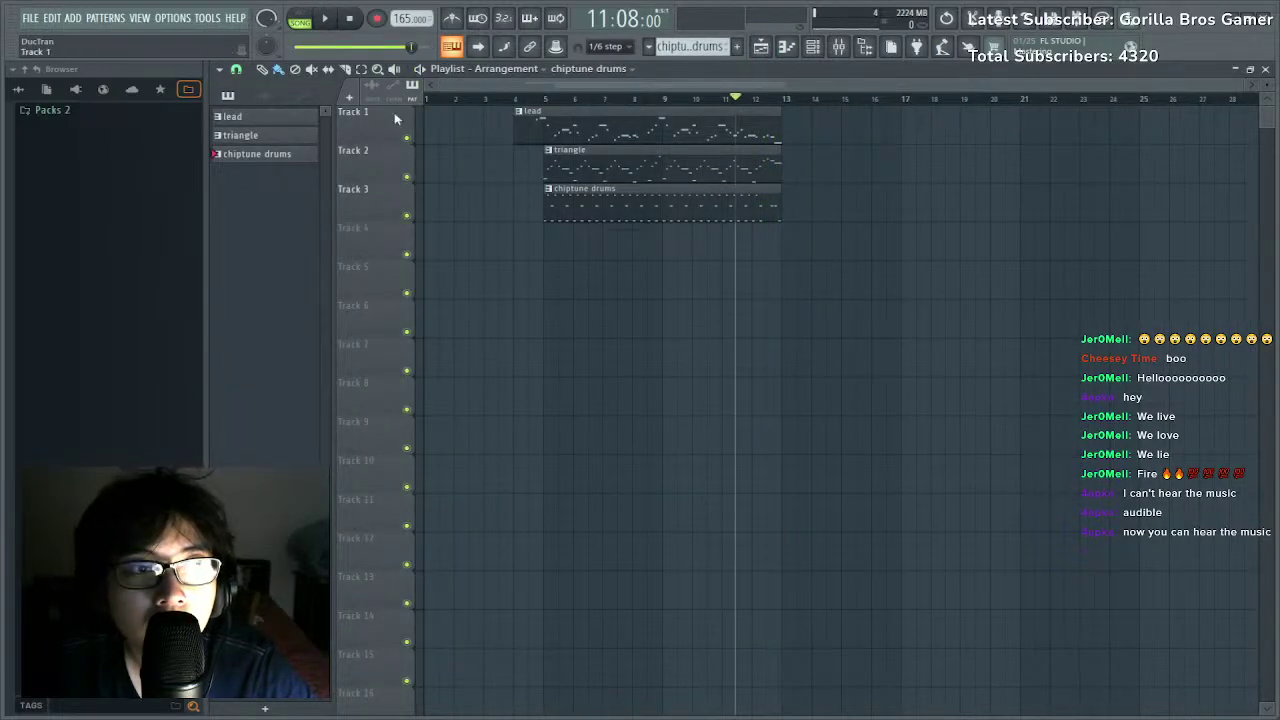
Create a new pattern named drums and show its channel rack.
{"action": "left_click", "coordinate": [740, 49]}
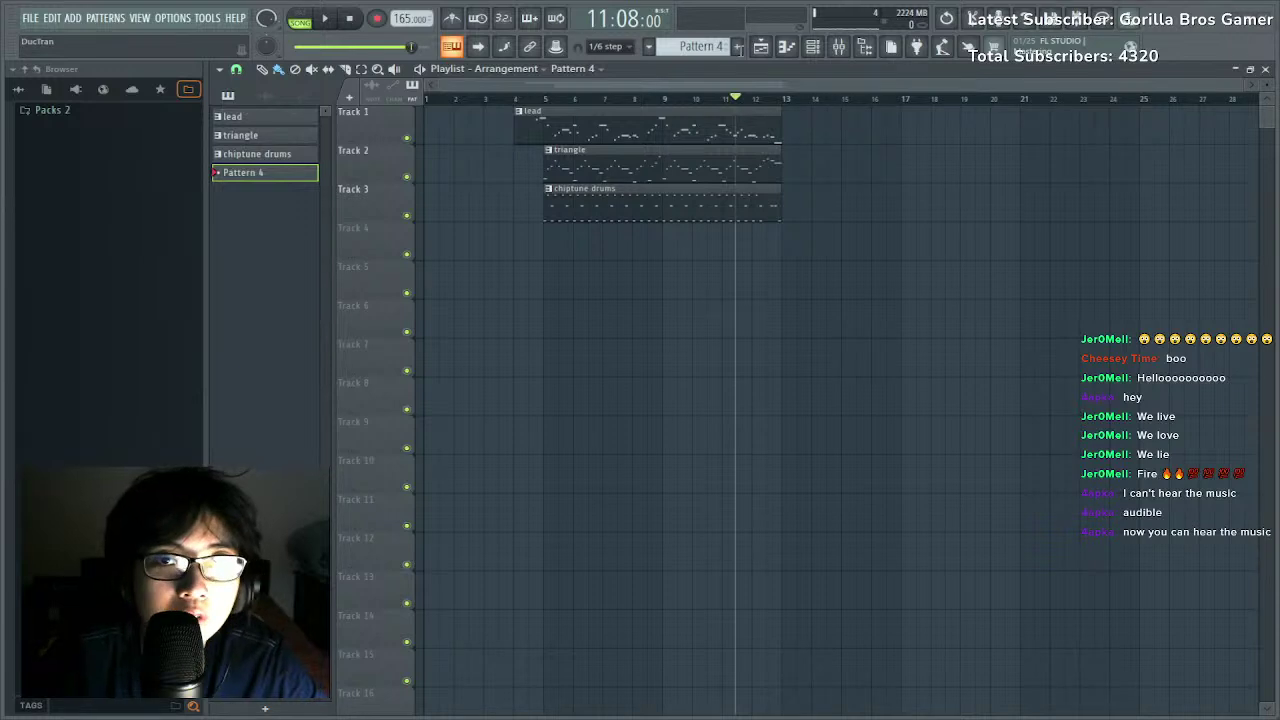
{"action": "left_click", "coordinate": [813, 46]}
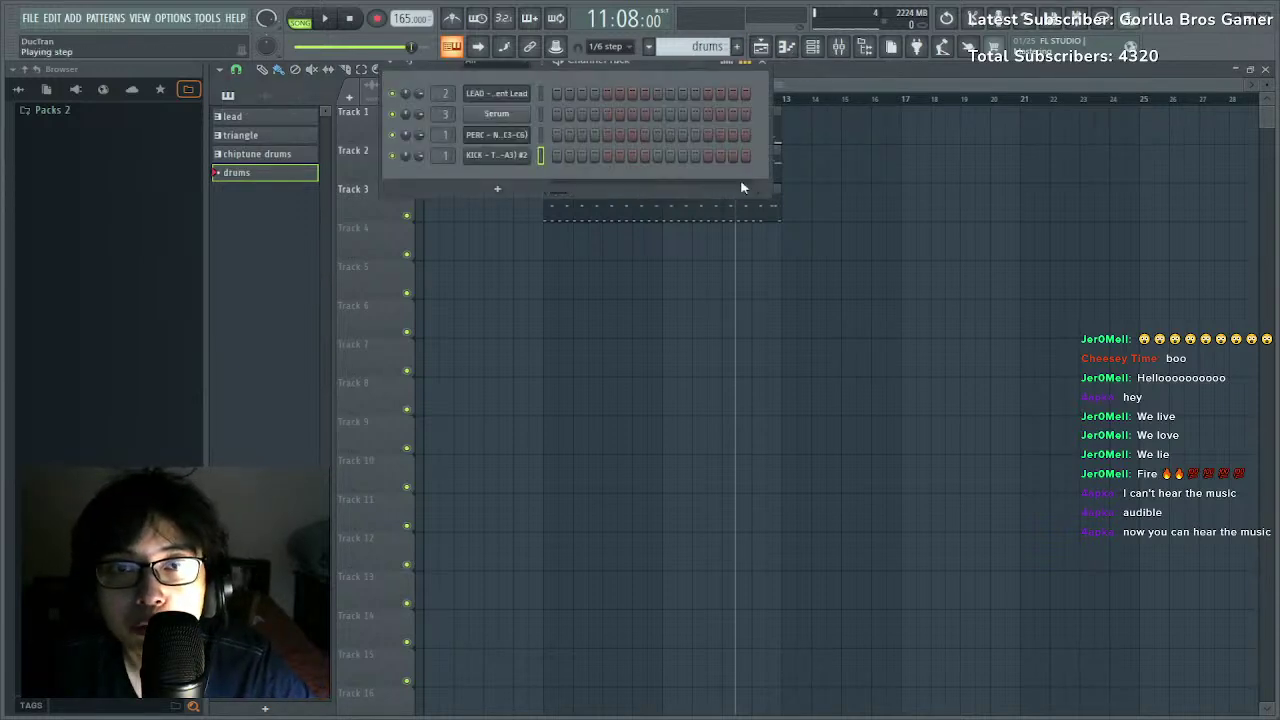
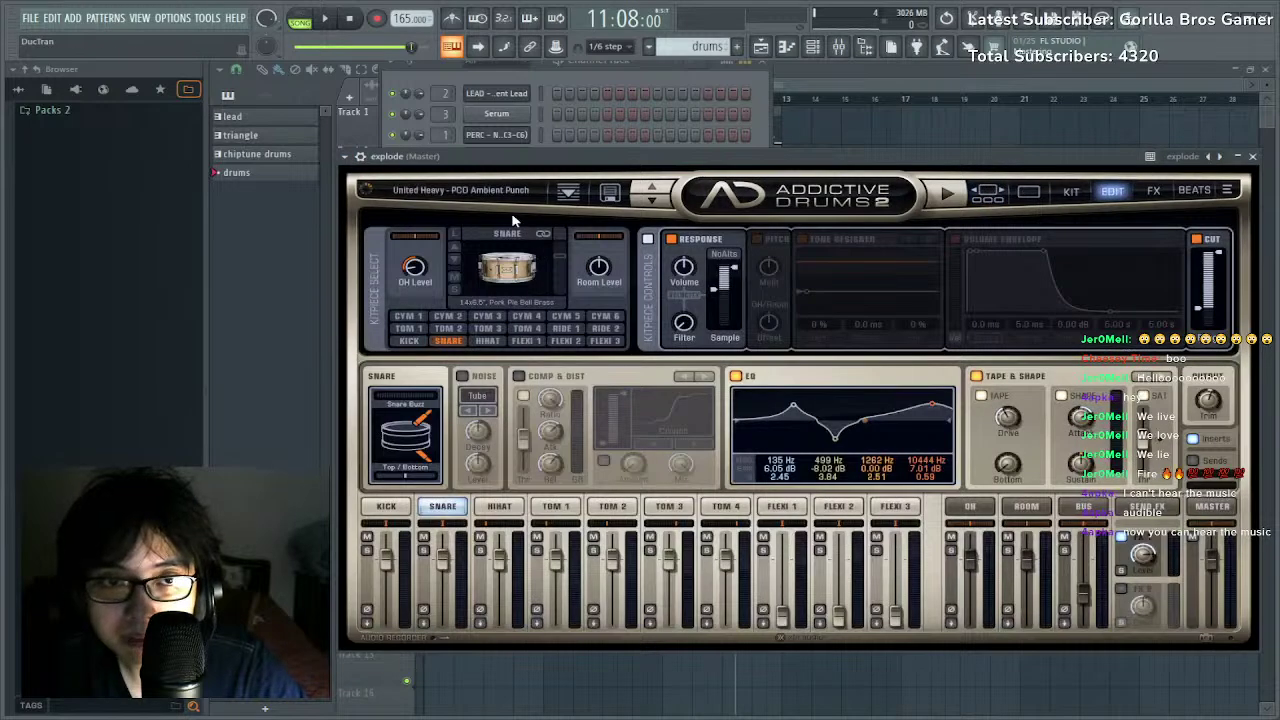
In the explode channel's piano roll, place a C3 note at the start of bar 1 and a D3 note on beat 3, and play them.
{"action": "left_click_drag", "start_coordinate": [532, 159], "coordinate": [544, 361]}
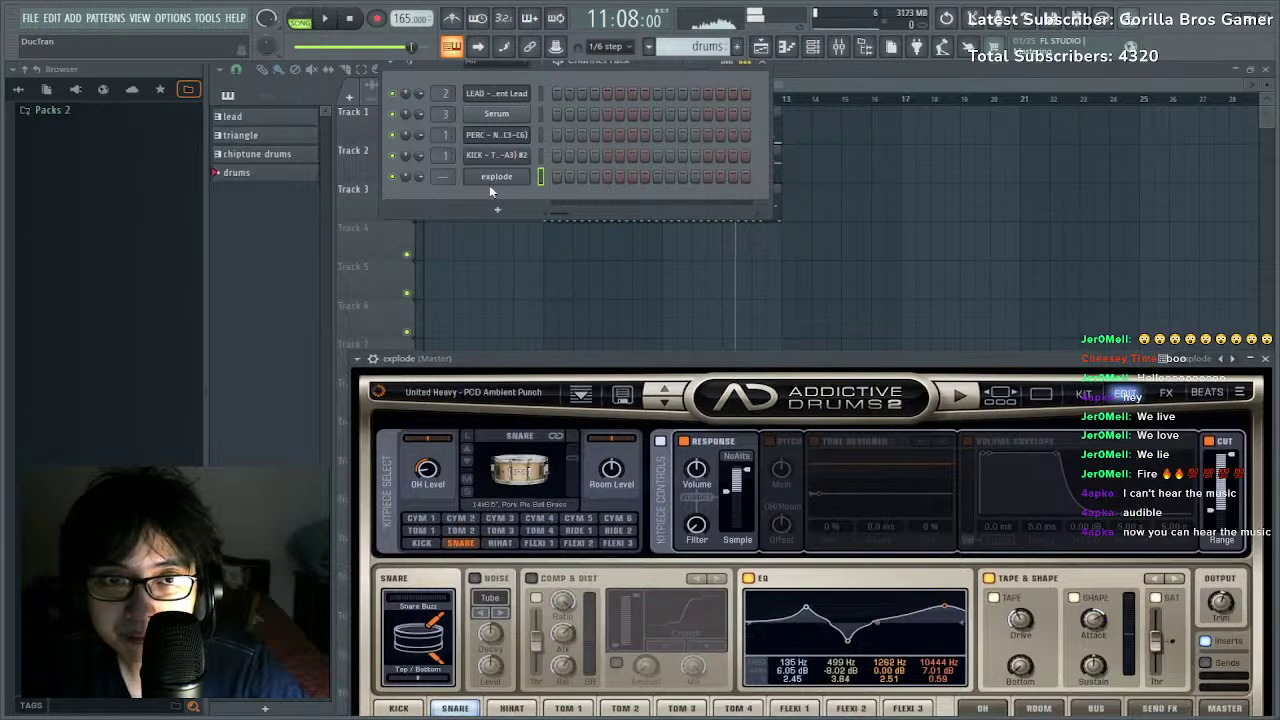
{"action": "key", "text": "F7"}
{"action": "scroll", "coordinate": [300, 383], "scroll_direction": "down", "scroll_amount": 2}
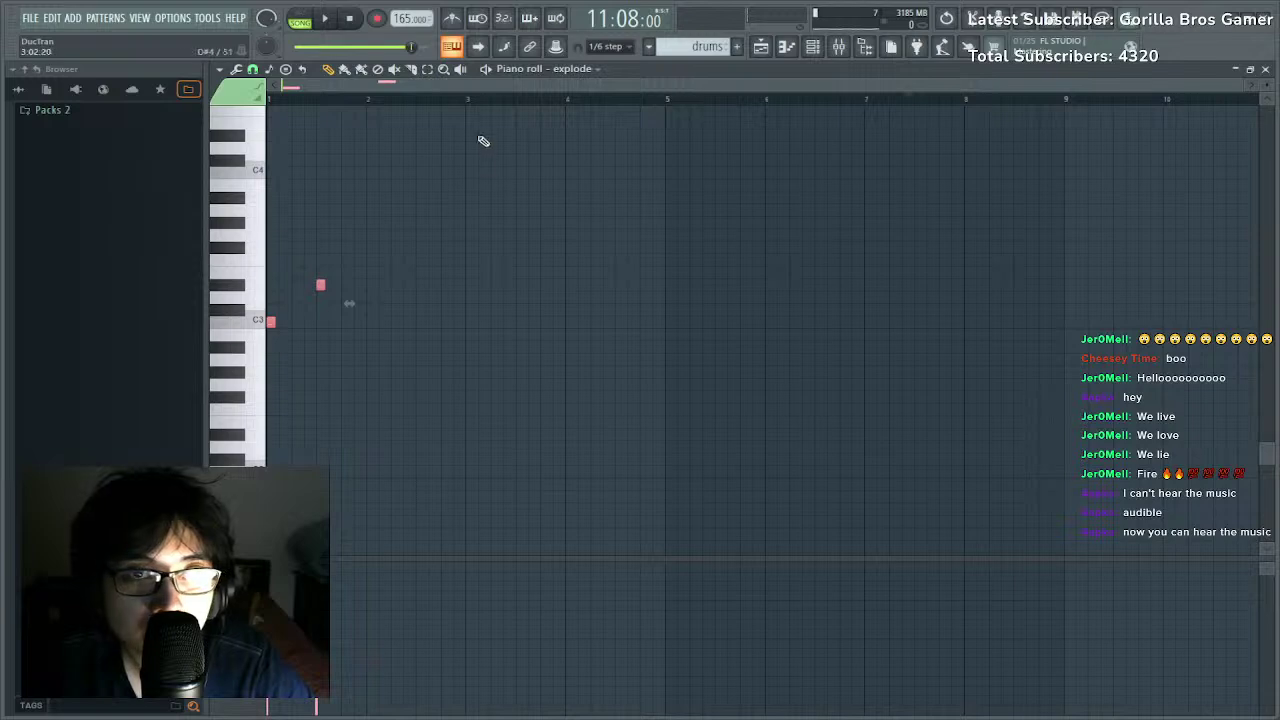
{"action": "key", "text": "space"}
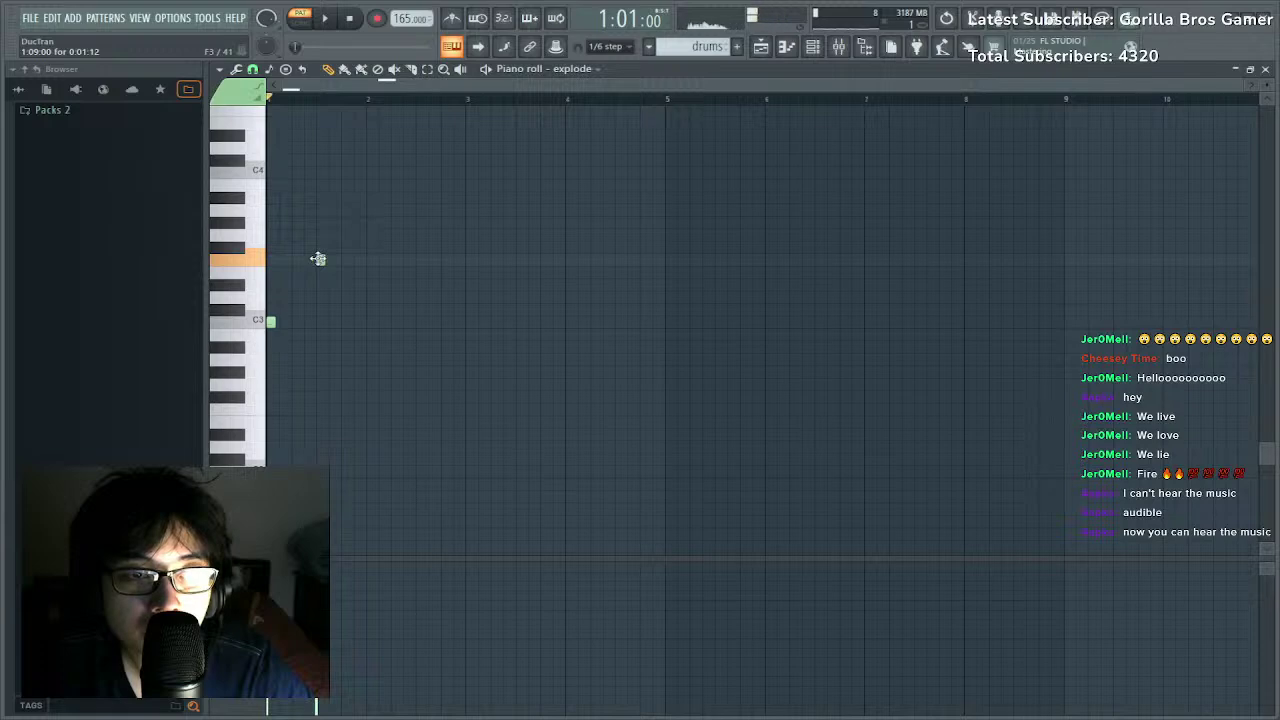
{"action": "left_click", "coordinate": [321, 299]}
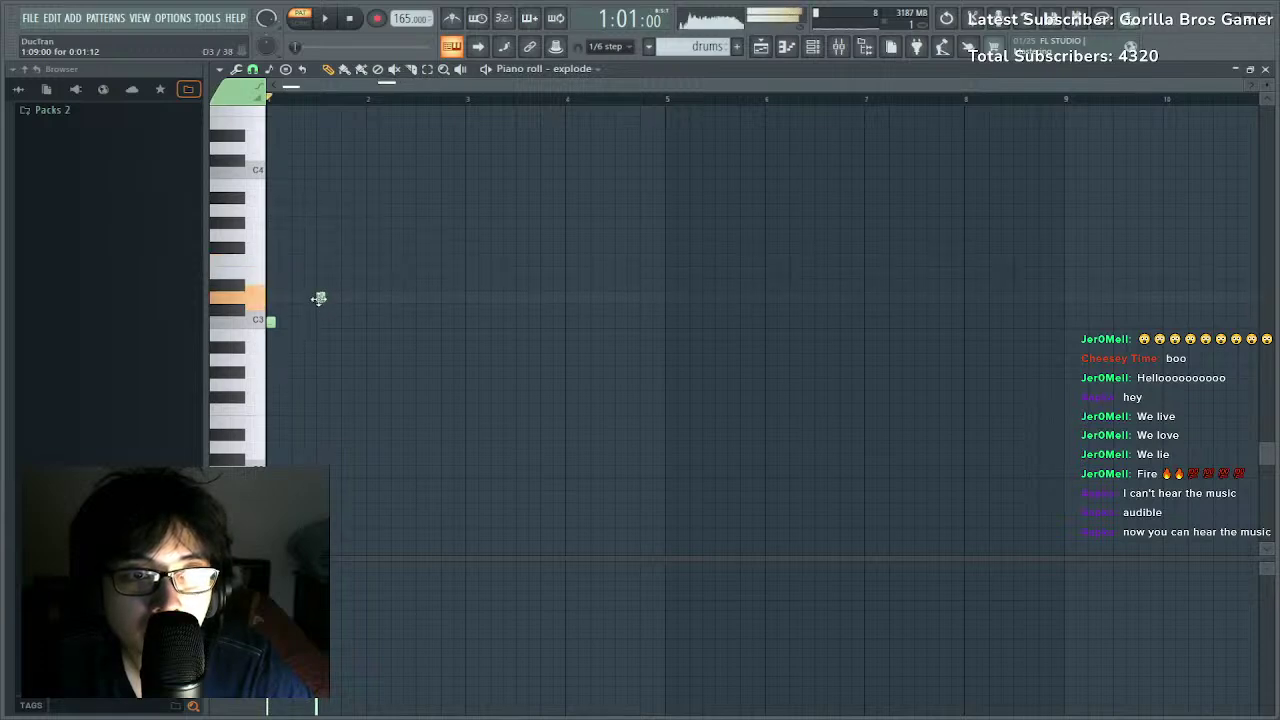
{"action": "key", "text": "space"}
Remove the F#3 trial note and the D3 note, add a C3 note on beat 2 of bar 1 and play the pattern.
{"action": "left_click", "coordinate": [522, 250]}
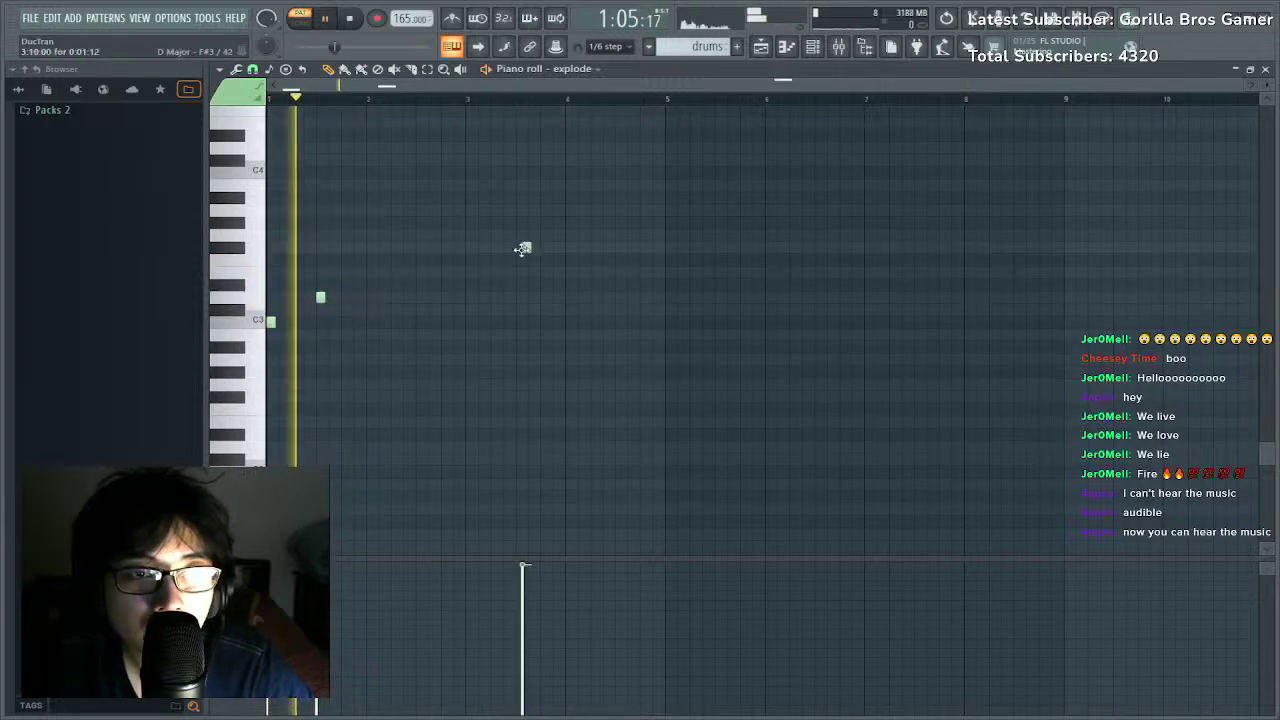
{"action": "right_click", "coordinate": [524, 250]}
{"action": "key", "text": "space"}
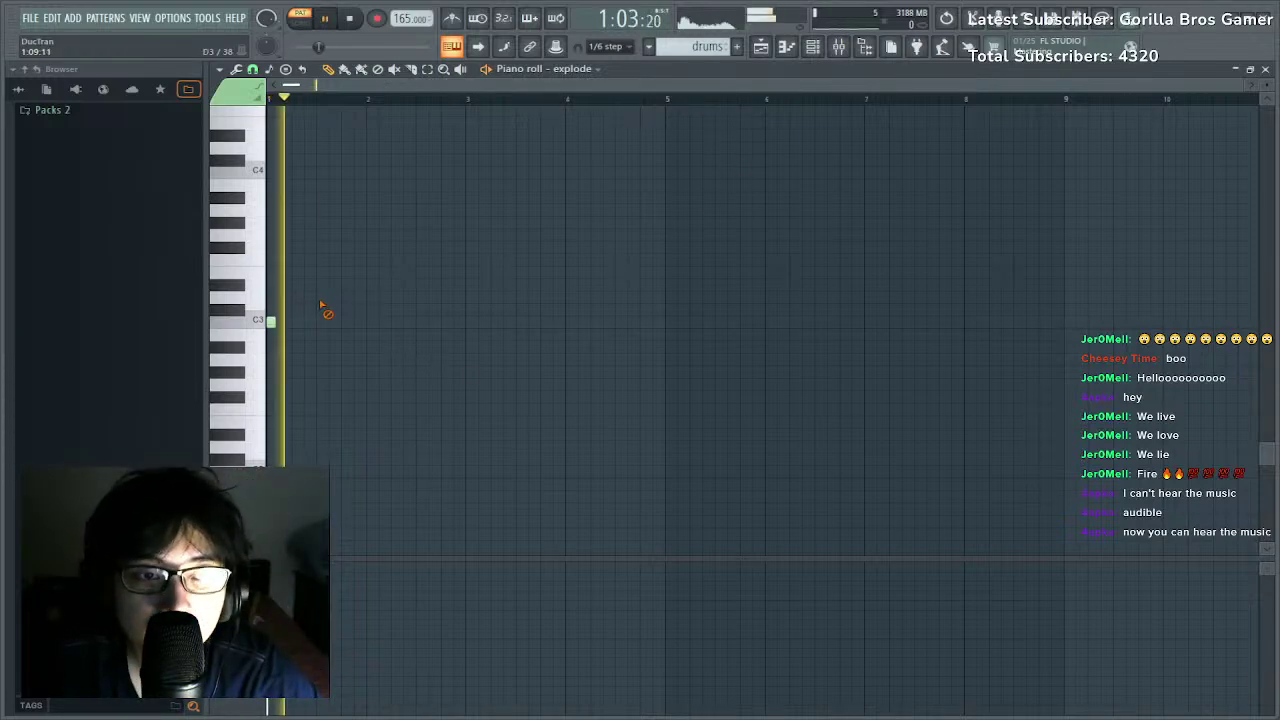
{"action": "left_click_drag", "start_coordinate": [321, 301], "coordinate": [295, 317]}
{"action": "key", "text": "space"}
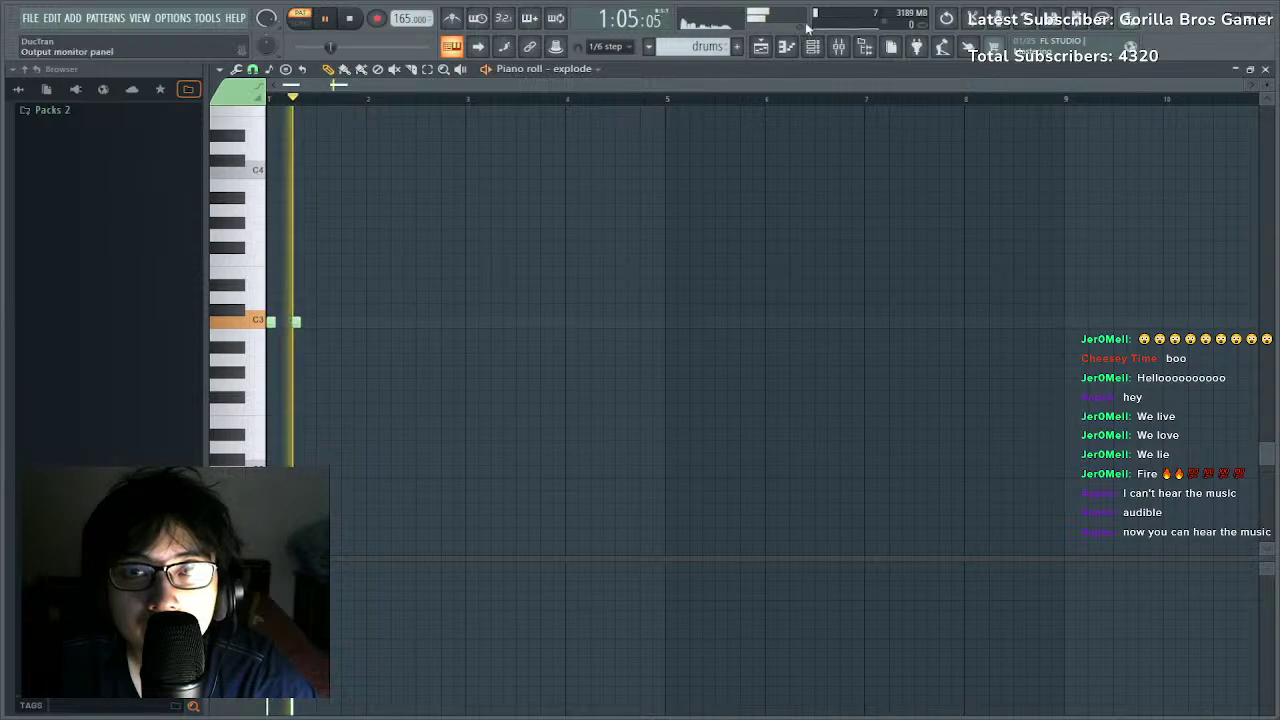
Load the United Heavy preset PCD Motley Rude in the explode channel's Addictive Drums 2 and play the pattern with it.
{"action": "left_click", "coordinate": [812, 46]}
{"action": "key", "text": "space"}
{"action": "left_click", "coordinate": [512, 185]}
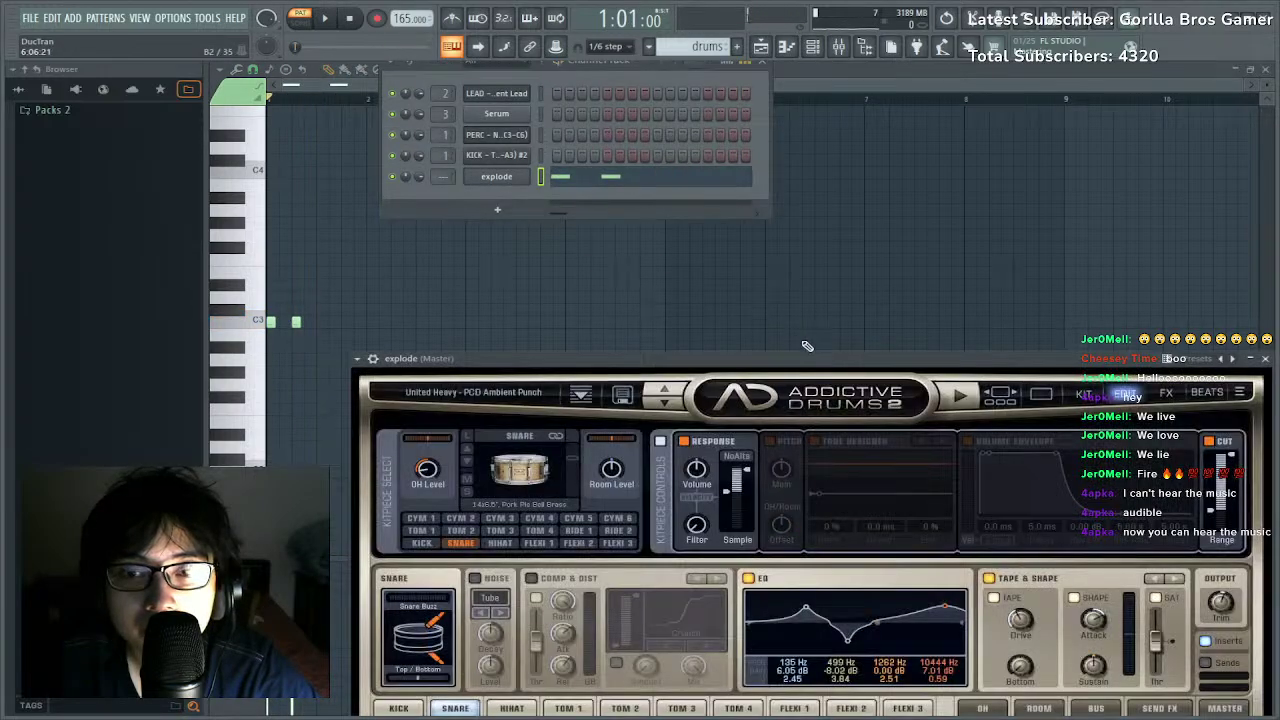
{"action": "left_click", "coordinate": [1043, 393]}
{"action": "key", "text": "space"}
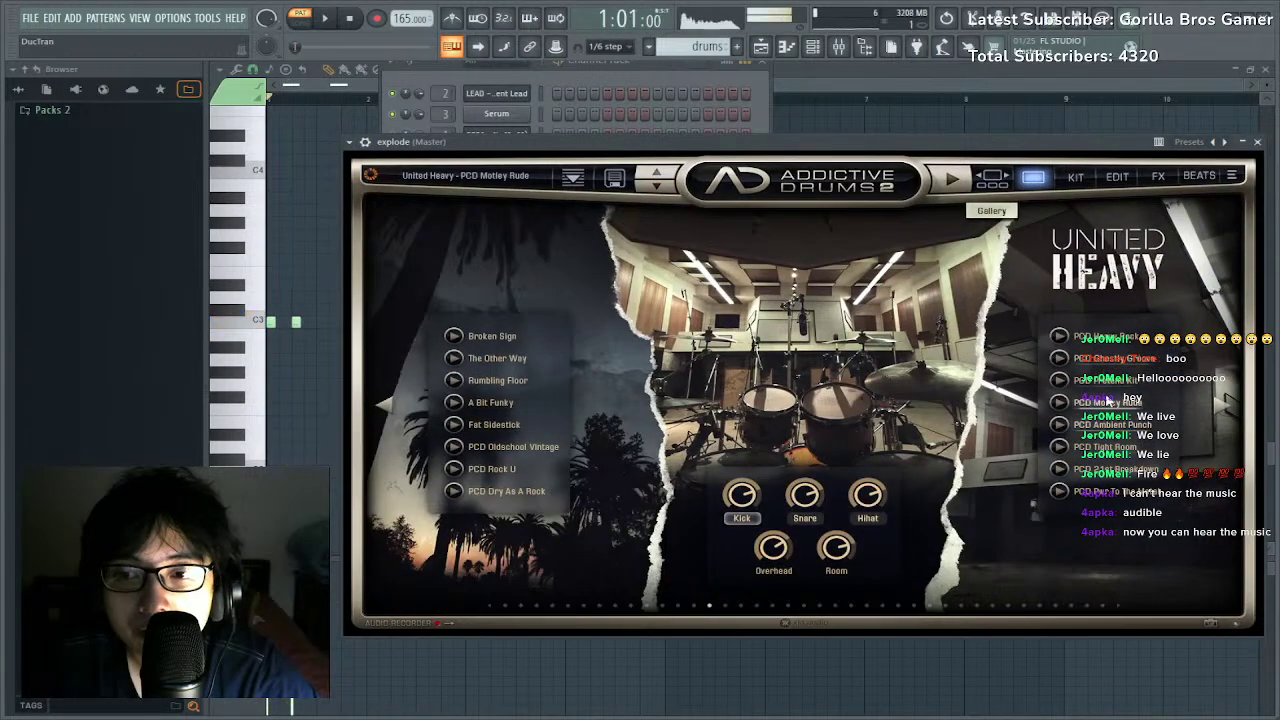
{"action": "key", "text": "space"}
Remove the G3 trial note and extend the C3 kick notes to every beat from bar 1 through bar 4.
{"action": "left_click", "coordinate": [308, 235]}
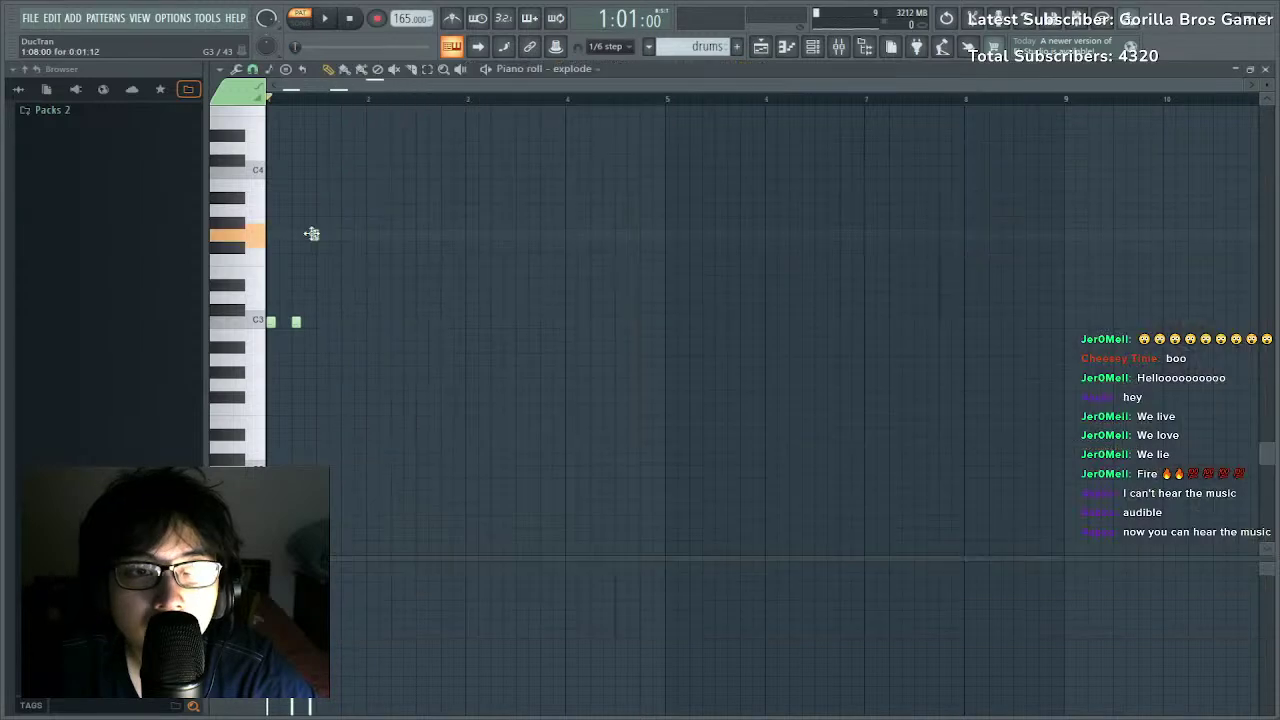
{"action": "right_click", "coordinate": [308, 236]}
{"action": "left_click", "coordinate": [346, 325]}
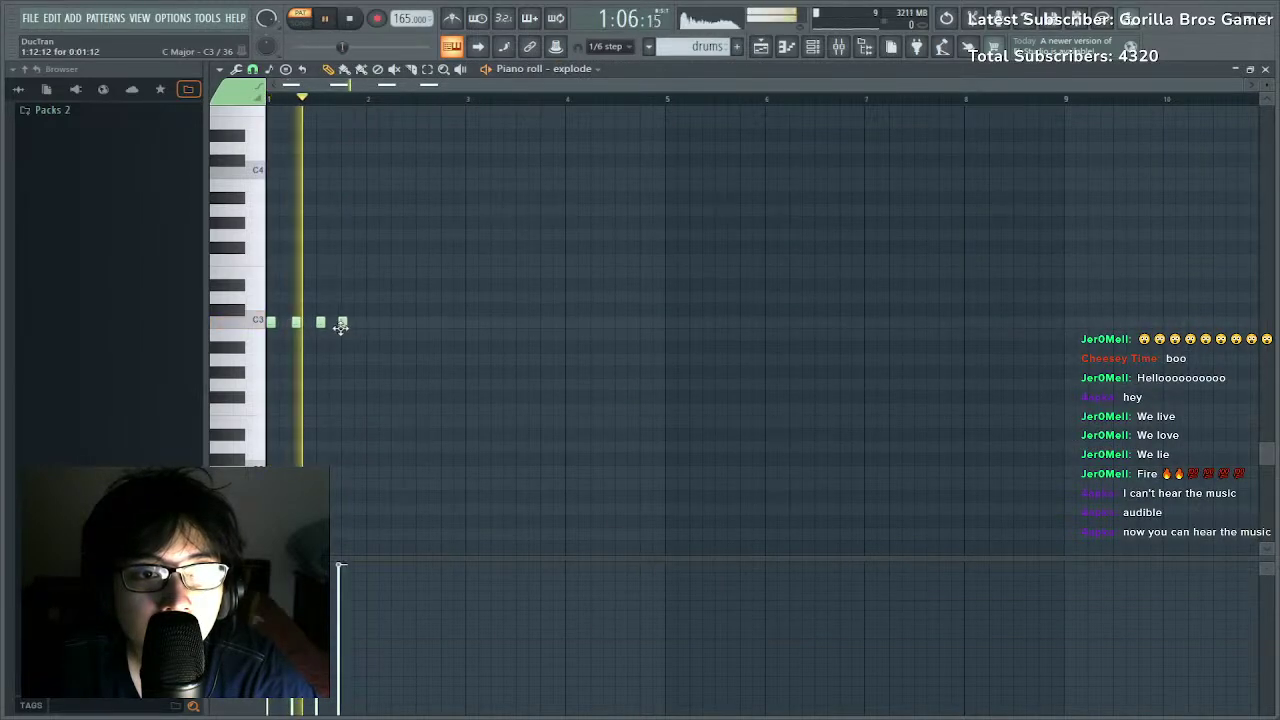
{"action": "left_click_drag", "start_coordinate": [388, 314], "coordinate": [569, 329]}
{"action": "key", "text": "ctrl+a"}
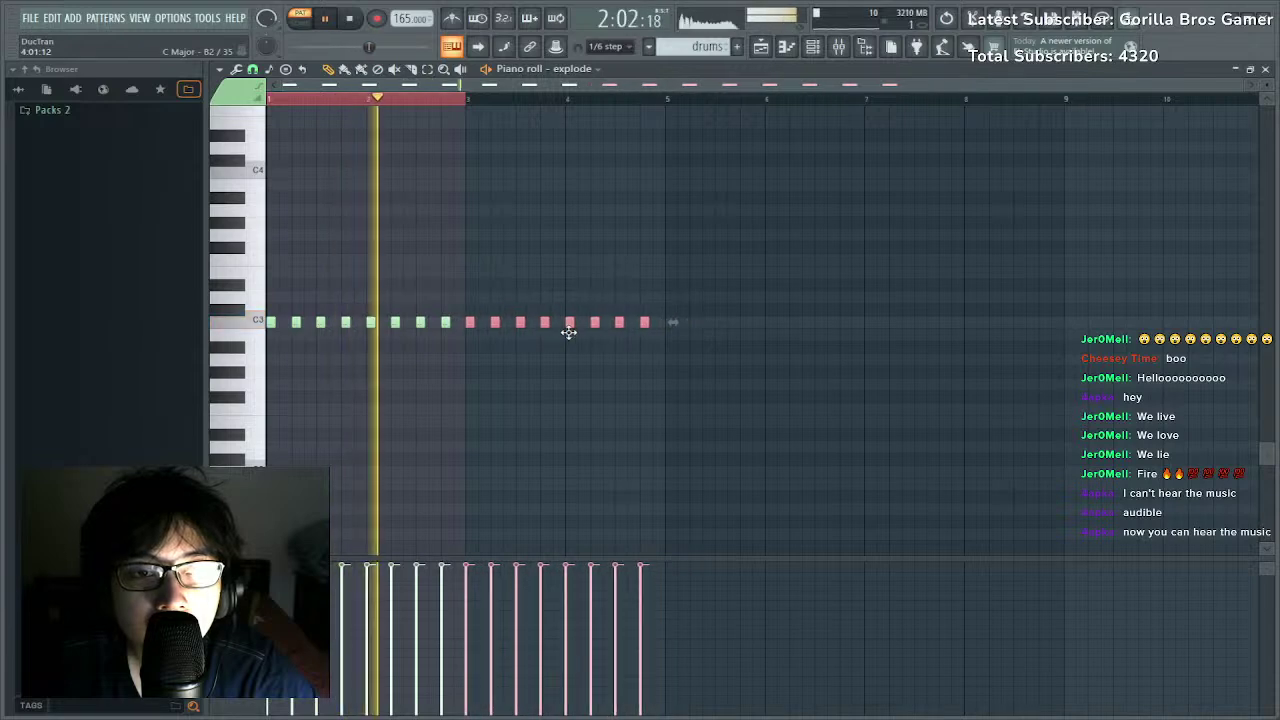
{"action": "key", "text": "space"}
Add D3 snare notes on beats 2 and 4 of bars 1 and 2 while playing the pattern.
{"action": "left_click", "coordinate": [293, 299]}
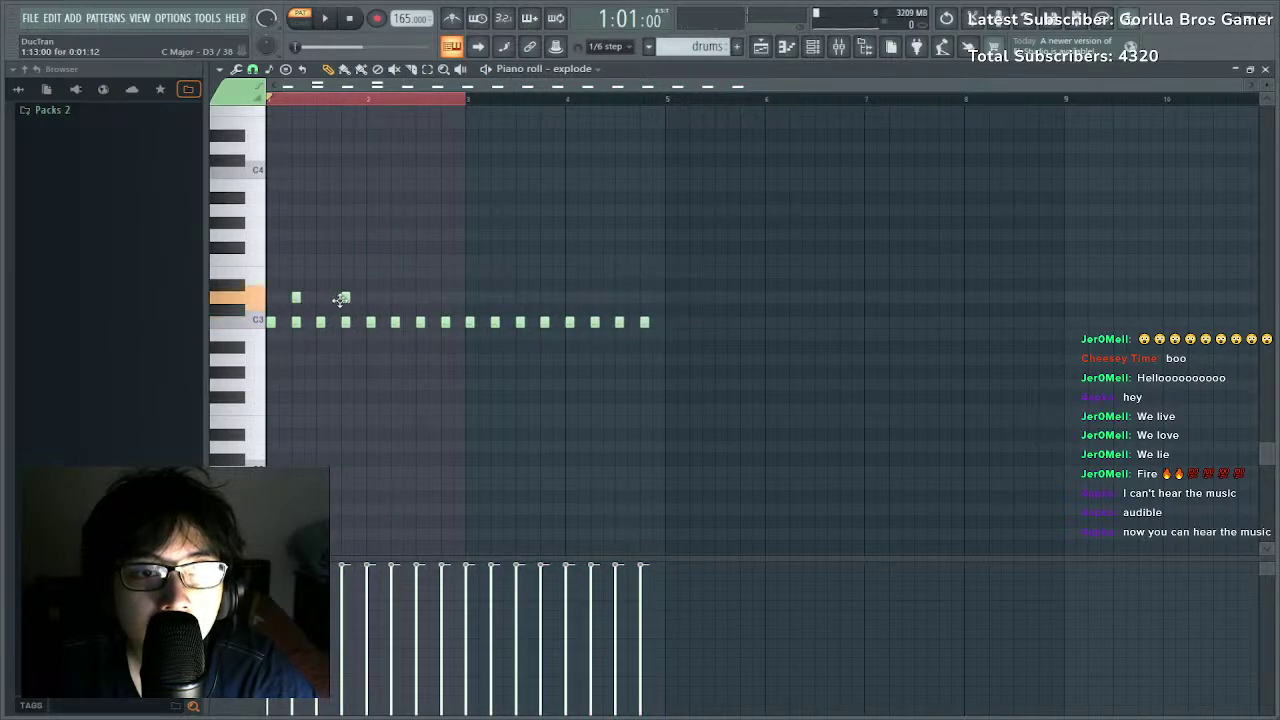
{"action": "key", "text": "space"}
{"action": "left_click", "coordinate": [395, 297]}
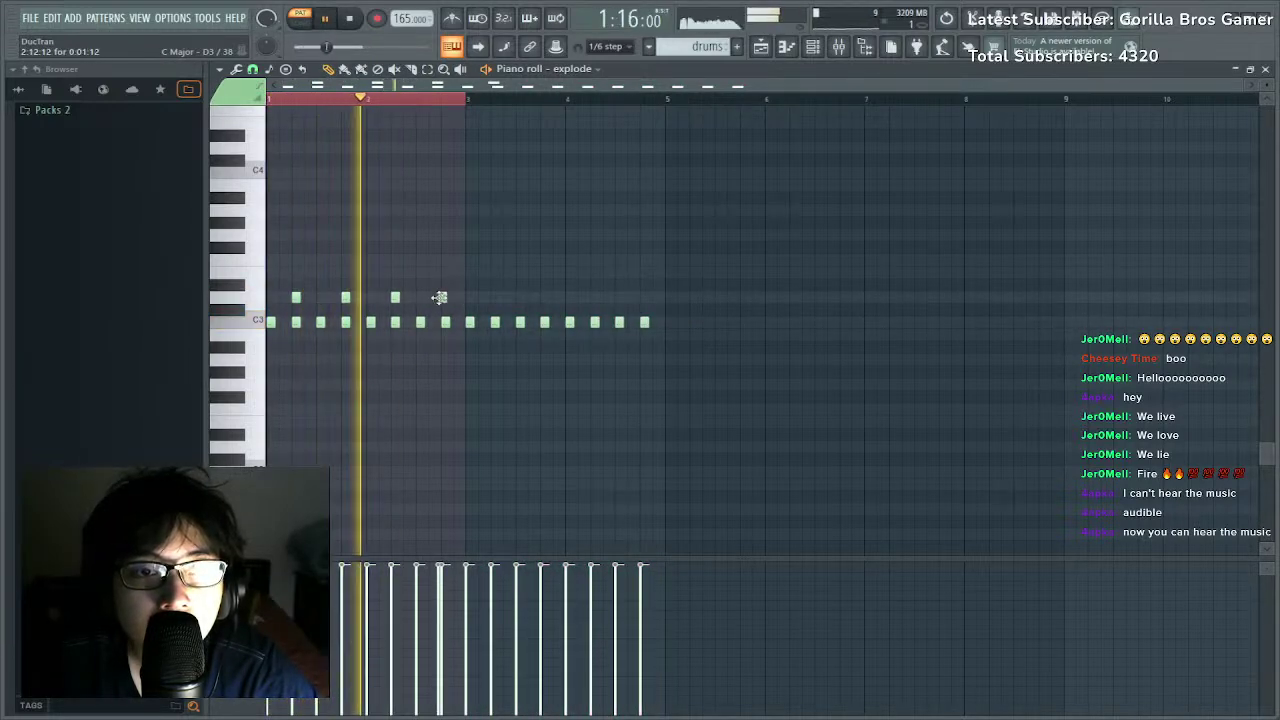
{"action": "left_click", "coordinate": [443, 297]}
{"action": "key", "text": "space"}
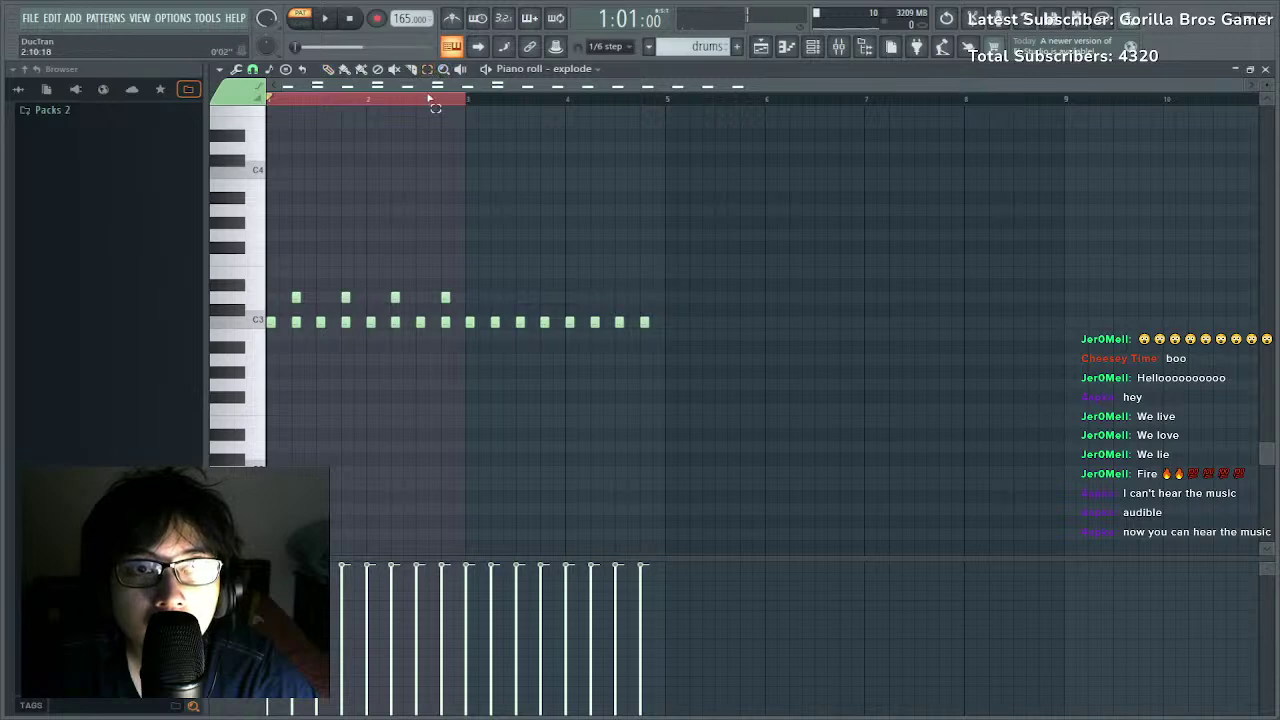
Clear the time selection, add D3 snare notes on beats 2 and 4 of bars 3 and 4, and an extra D3 just before the last one.
{"action": "left_click", "coordinate": [430, 98]}
{"action": "key", "text": "space"}
{"action": "left_click", "coordinate": [328, 70]}
{"action": "left_click", "coordinate": [493, 297]}
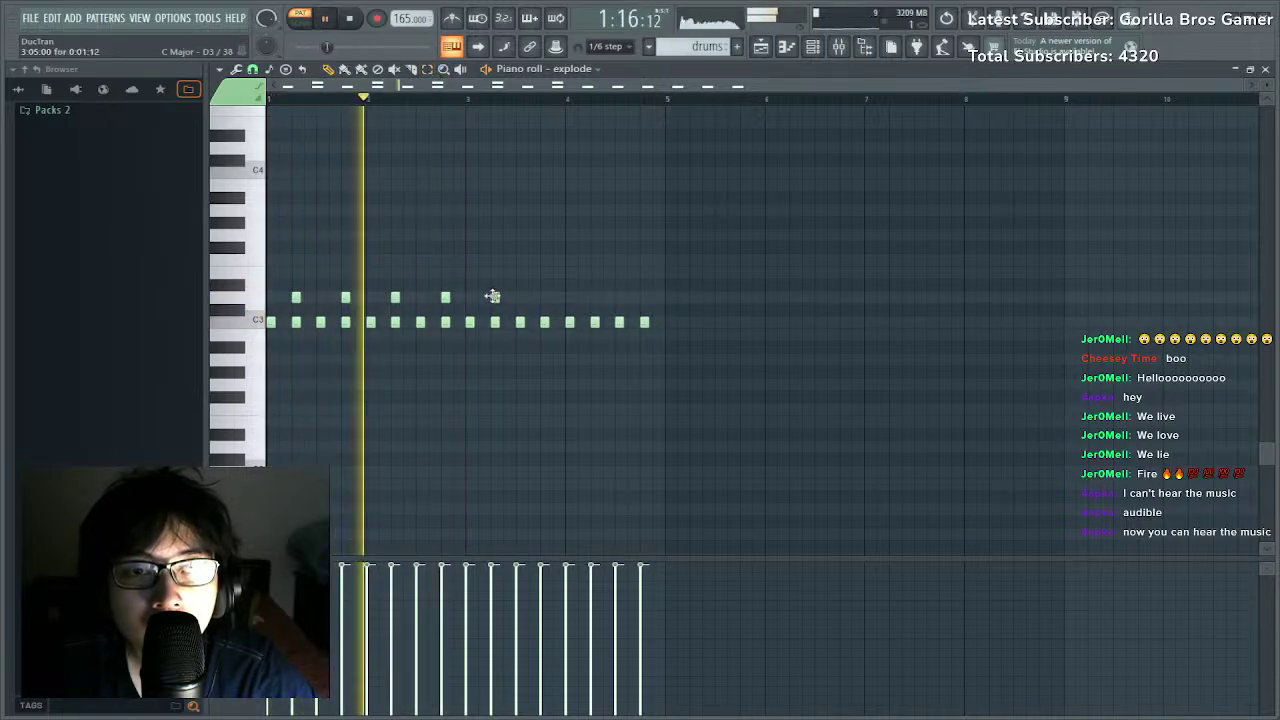
{"action": "left_click", "coordinate": [545, 297]}
{"action": "left_click", "coordinate": [595, 297]}
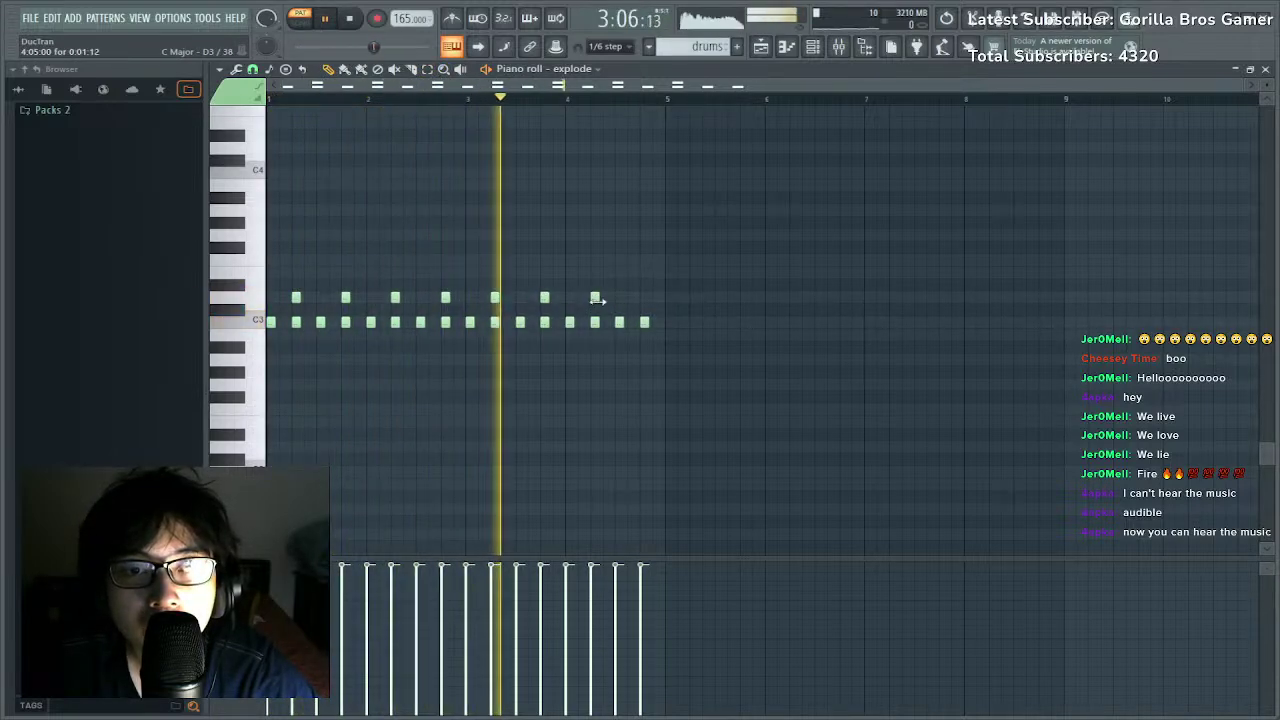
{"action": "left_click", "coordinate": [644, 297]}
{"action": "left_click", "coordinate": [632, 297]}
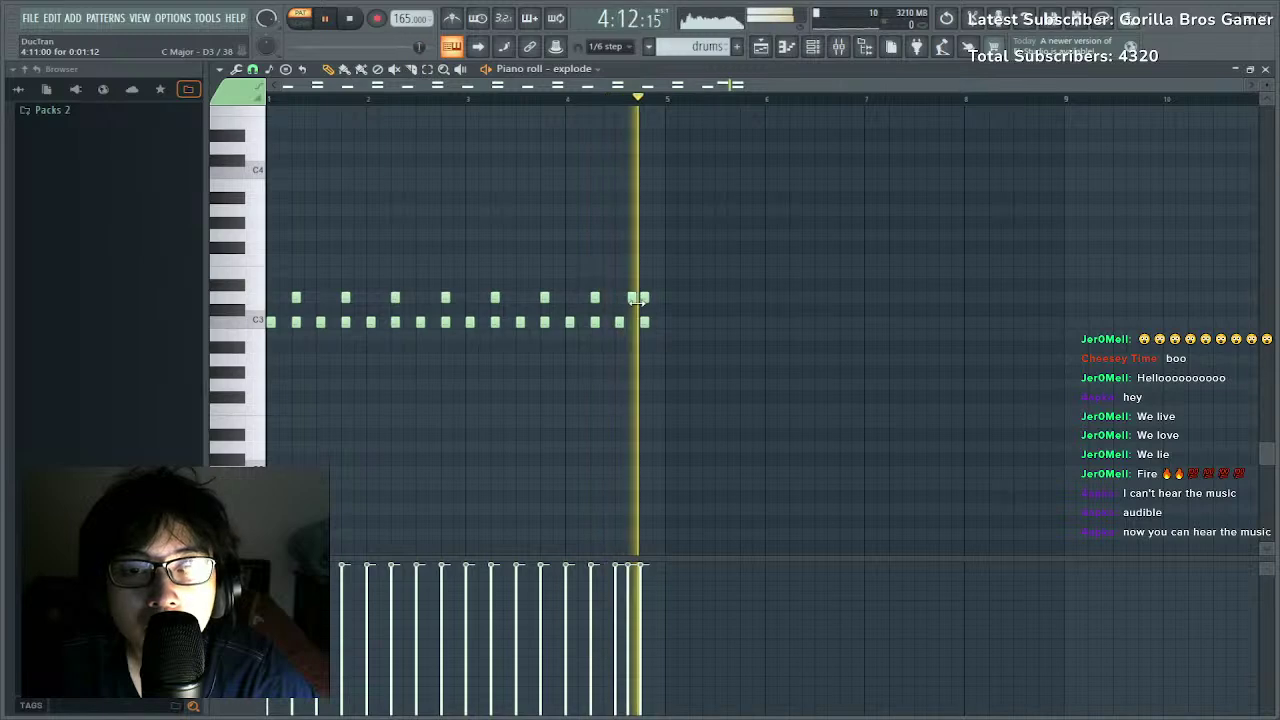
{"action": "key", "text": "space"}
Place drums clips on Track 4 at bars 13 and 17 and a triangle clip on Track 2 at bar 13, and play the arrangement.
{"action": "key", "text": "F5"}
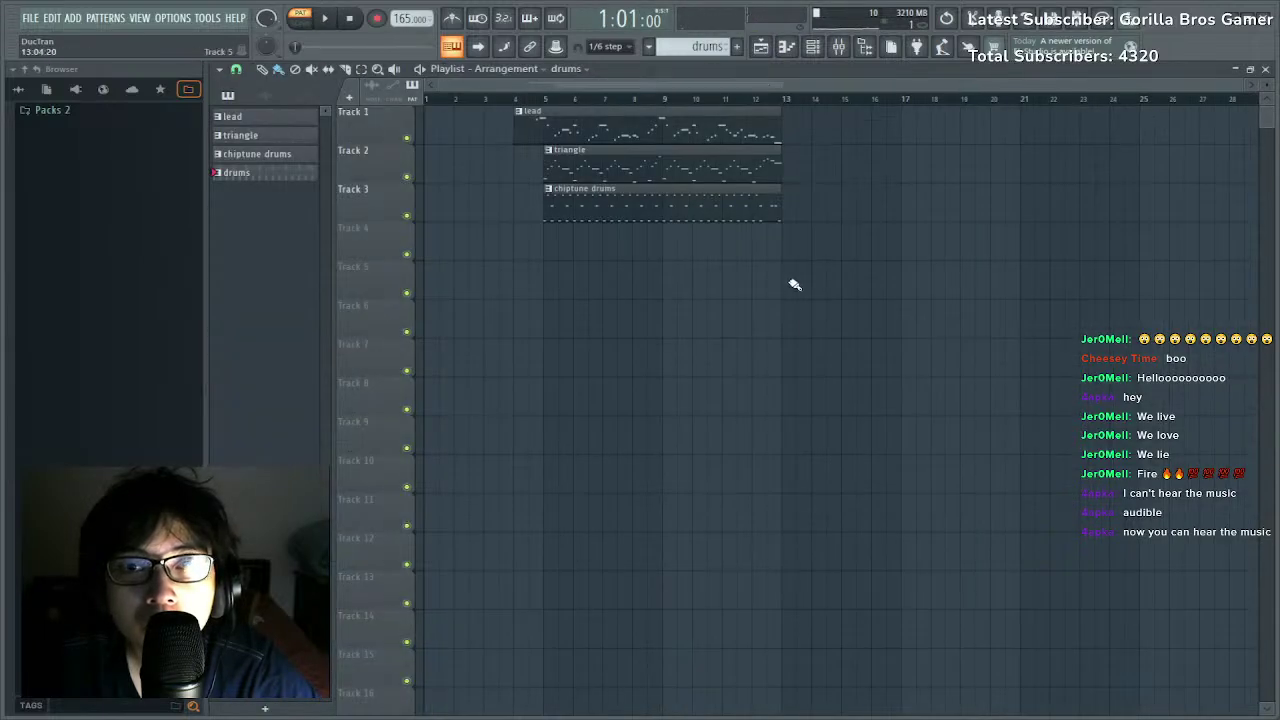
{"action": "left_click_drag", "start_coordinate": [794, 285], "coordinate": [816, 247]}
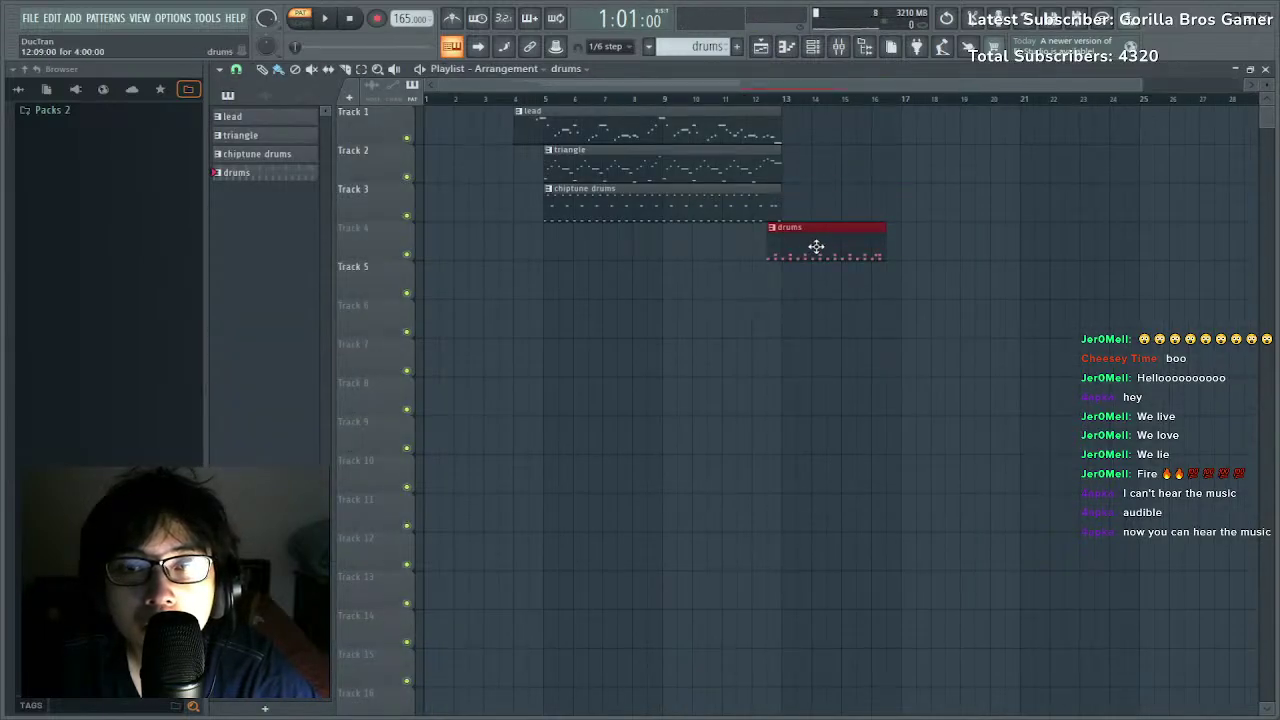
{"action": "left_click", "coordinate": [909, 253]}
{"action": "mouse_move", "coordinate": [855, 121]}
{"action": "left_mouse_down"}
{"action": "mouse_move", "coordinate": [630, 181]}
{"action": "mouse_move", "coordinate": [557, 165]}
{"action": "mouse_move", "coordinate": [926, 177]}
{"action": "mouse_move", "coordinate": [815, 185]}
{"action": "left_mouse_up"}
{"action": "key", "text": "space"}
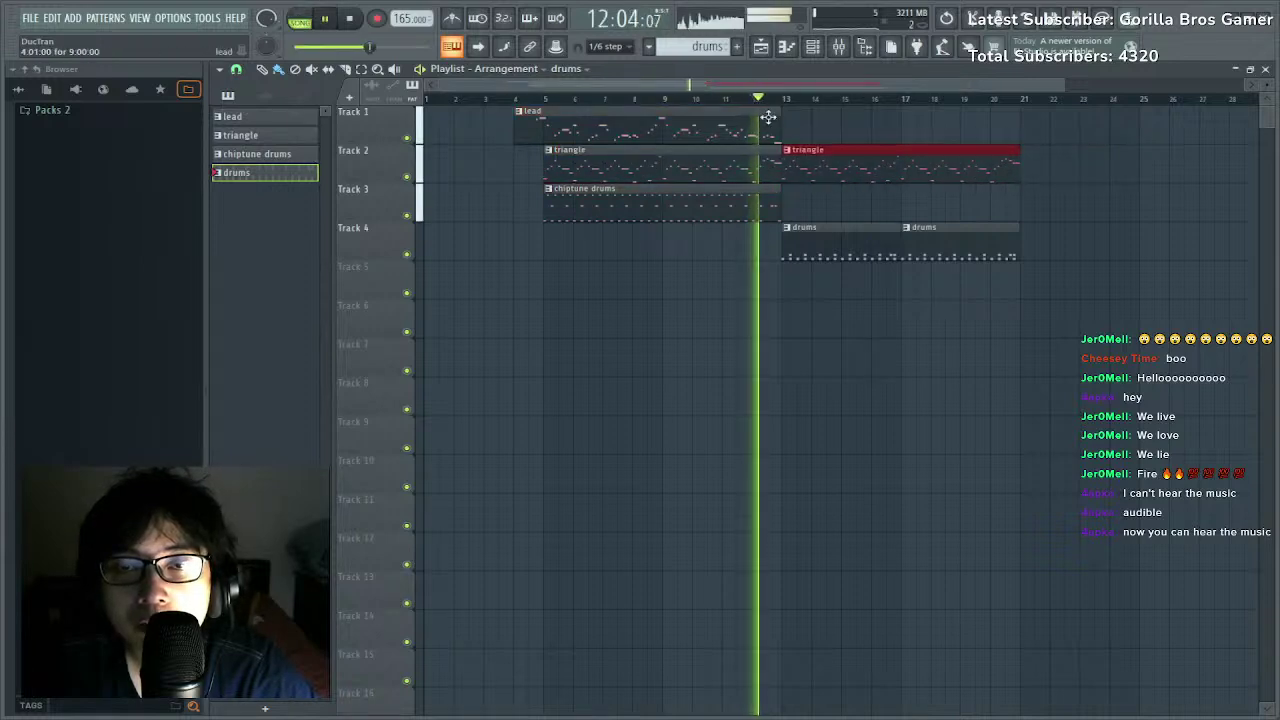
Add drums clips on Track 4 at bars 21 and 25 and a triangle clip on Track 2 at bar 21, deleting misplaced clips.
{"action": "left_click", "coordinate": [1082, 252]}
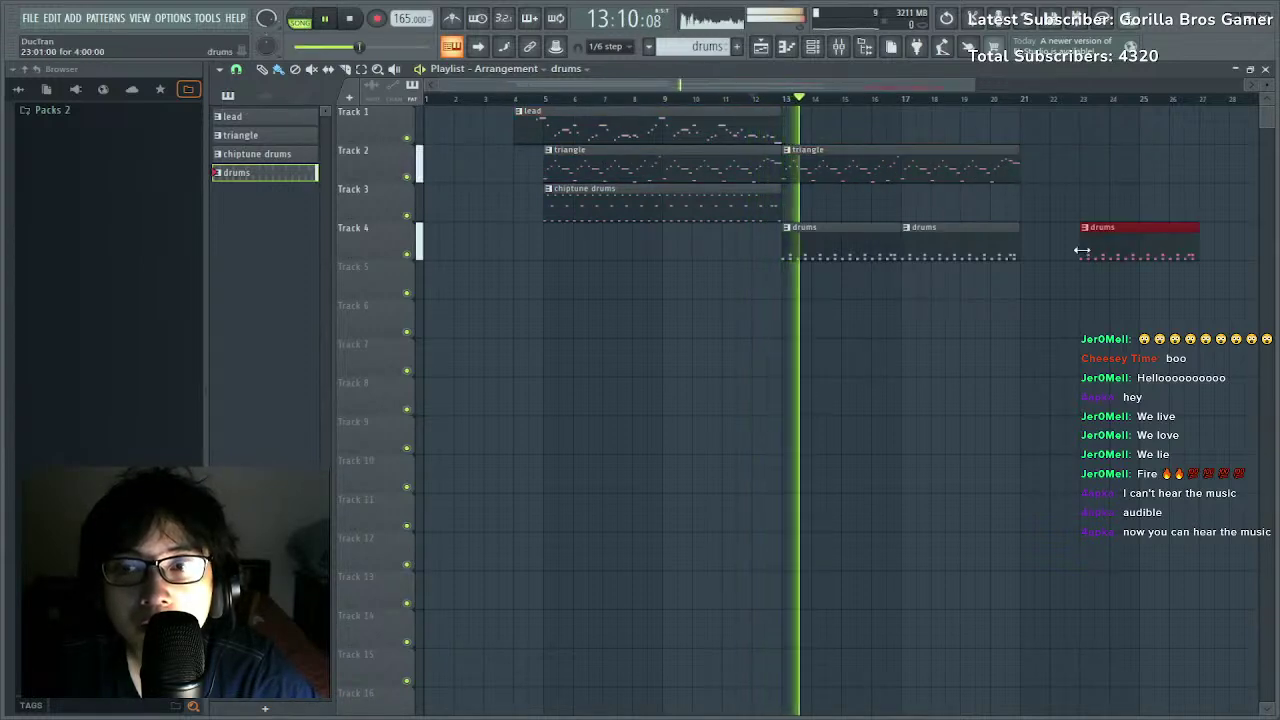
{"action": "right_click", "coordinate": [1084, 252]}
{"action": "left_click", "coordinate": [1022, 252]}
{"action": "left_click", "coordinate": [1145, 252]}
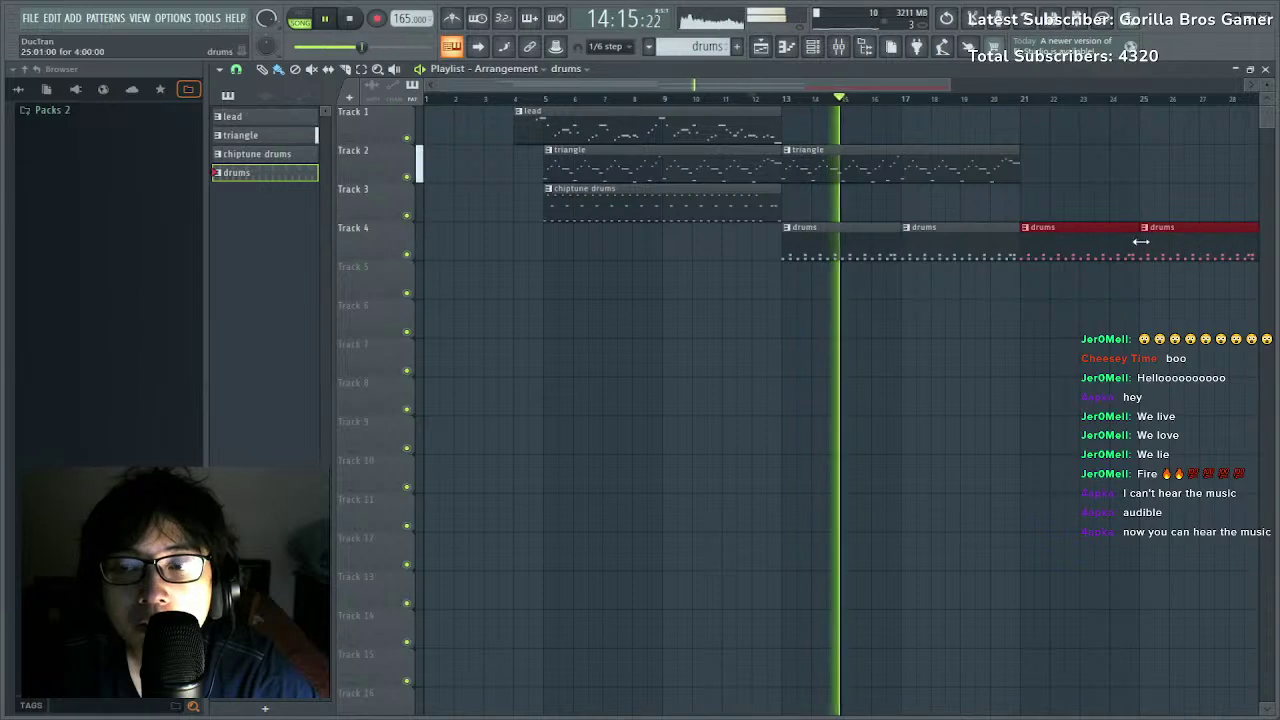
{"action": "left_click", "coordinate": [1012, 172]}
{"action": "left_click", "coordinate": [1027, 177]}
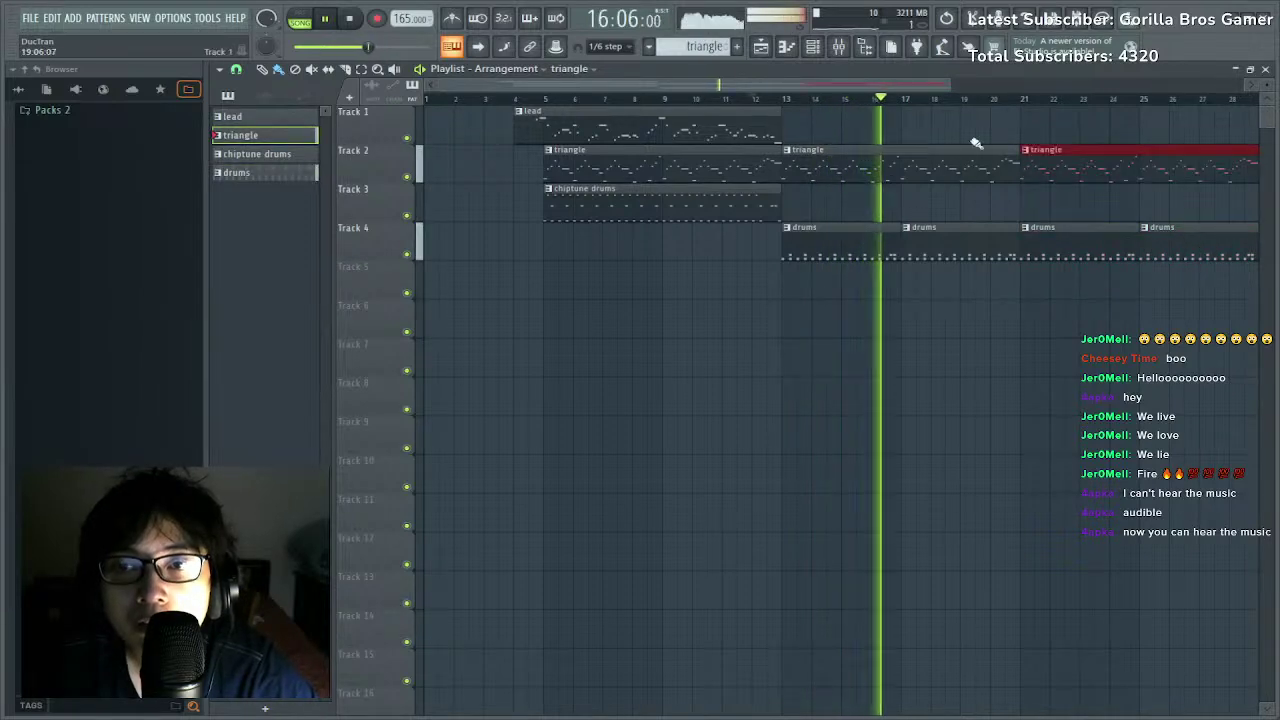
{"action": "scroll", "coordinate": [843, 101], "scroll_direction": "down", "scroll_amount": 2}
{"action": "left_click", "coordinate": [913, 318]}
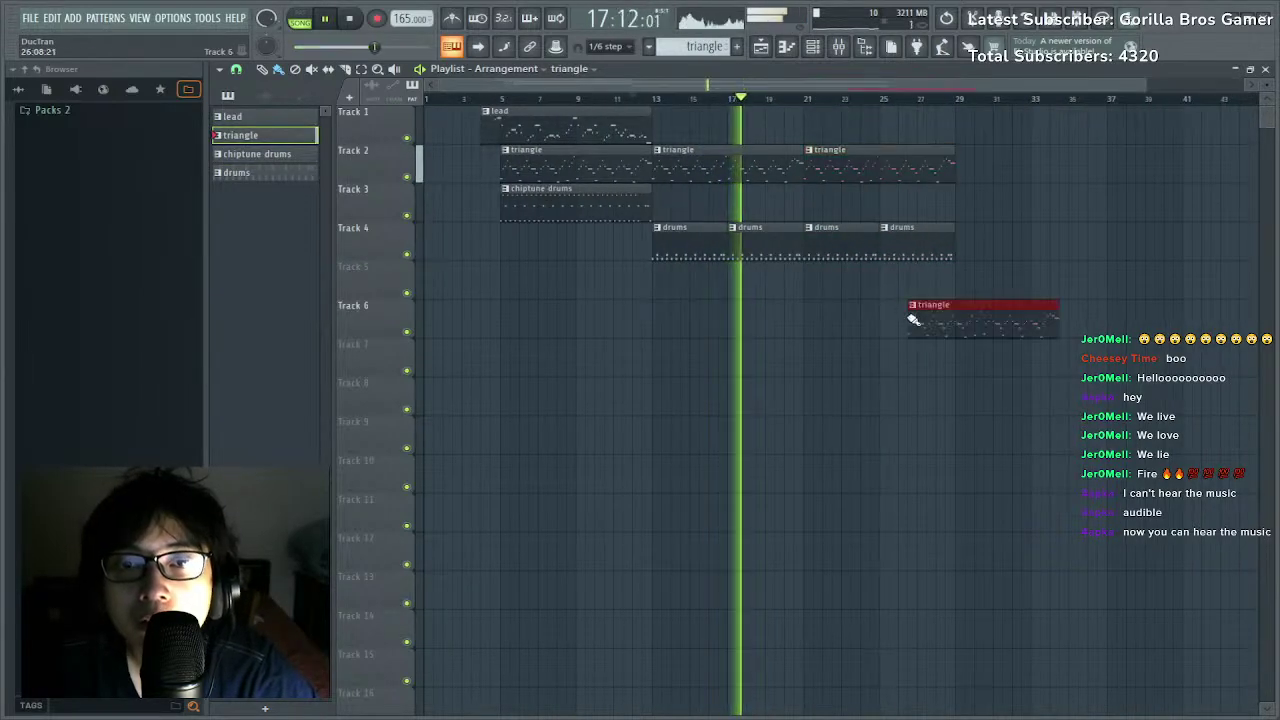
{"action": "right_click", "coordinate": [913, 318]}
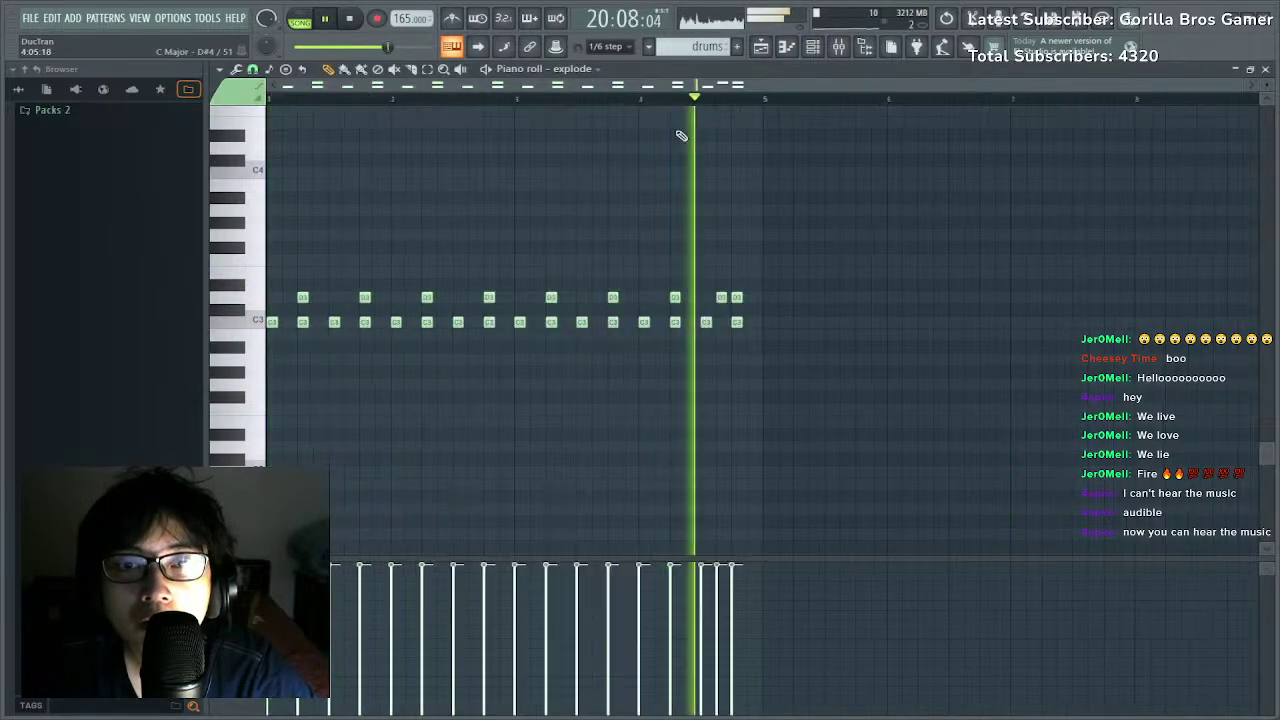
Stop playback, clone the explode channel and set the project tempo to 135.
{"action": "key", "text": "space"}
{"action": "key", "text": "F6"}
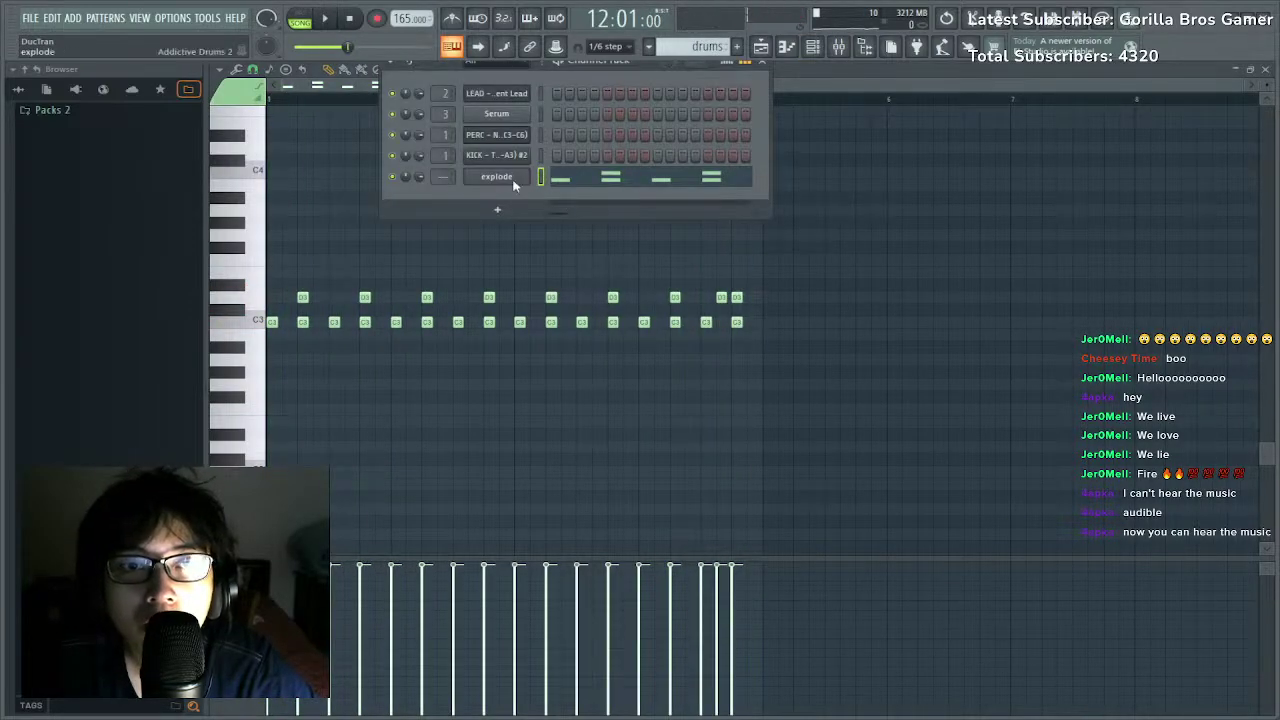
{"action": "left_click", "coordinate": [557, 307]}
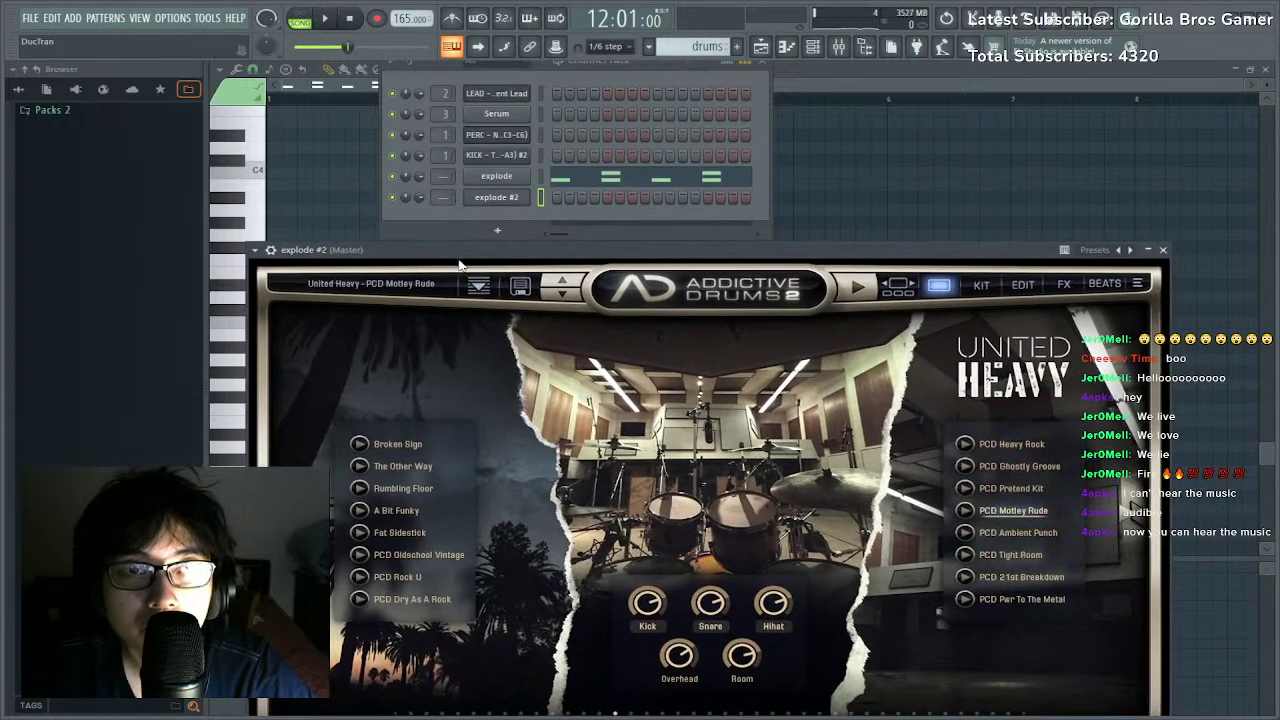
{"action": "left_click_drag", "start_coordinate": [402, 19], "coordinate": [402, 39]}
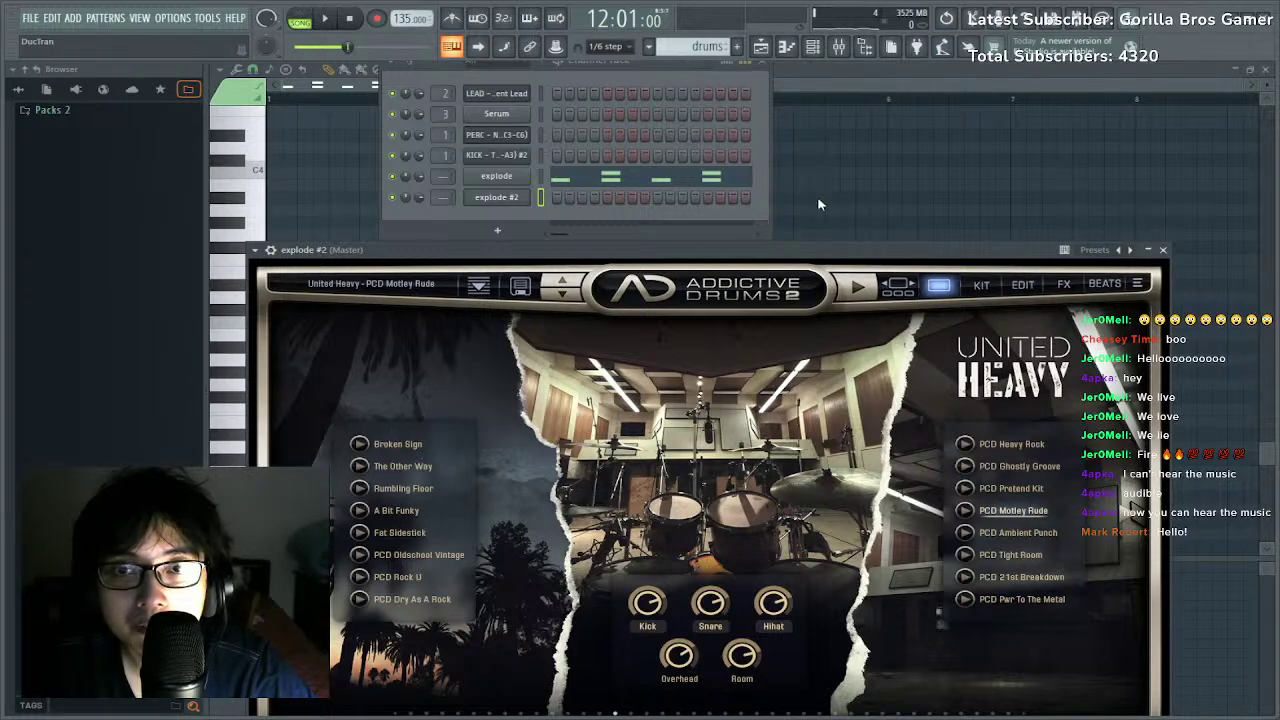
For the drums #2 pattern, filter the beats library of the explode #2 channel's Addictive Drums by tempo to Host +/-10 bpm.
{"action": "key", "text": "F6"}
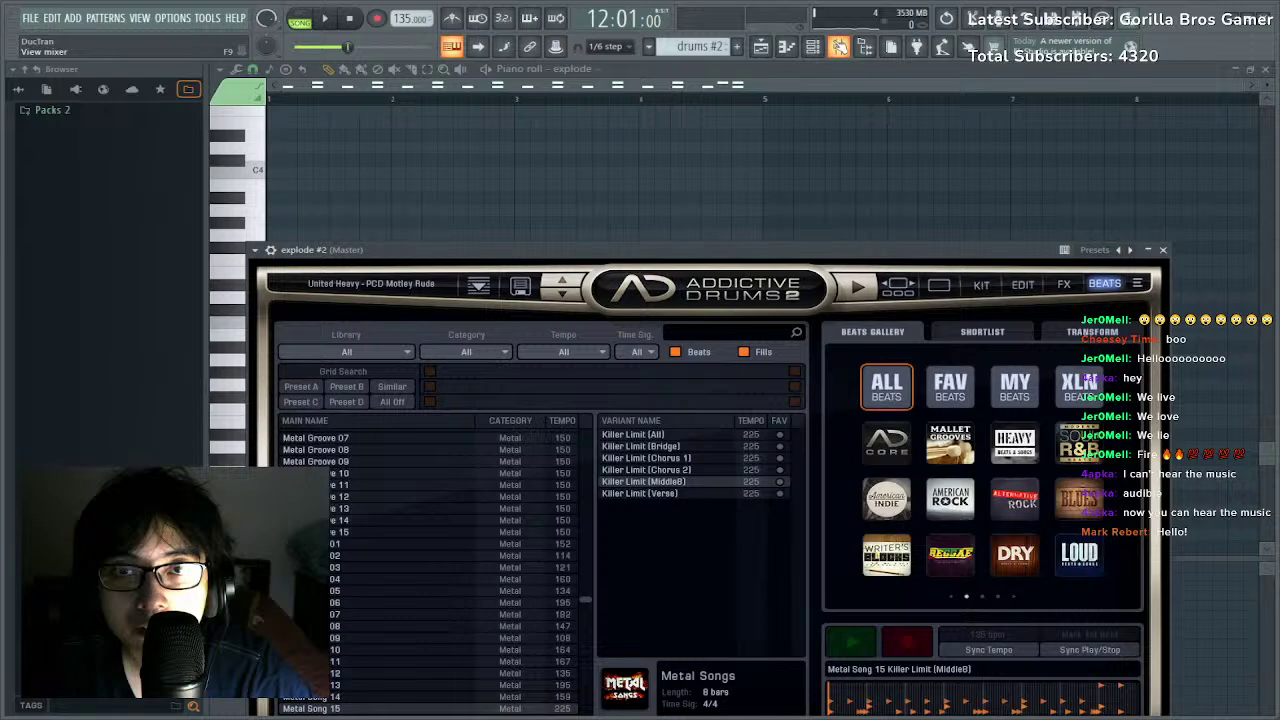
{"action": "left_click", "coordinate": [812, 48]}
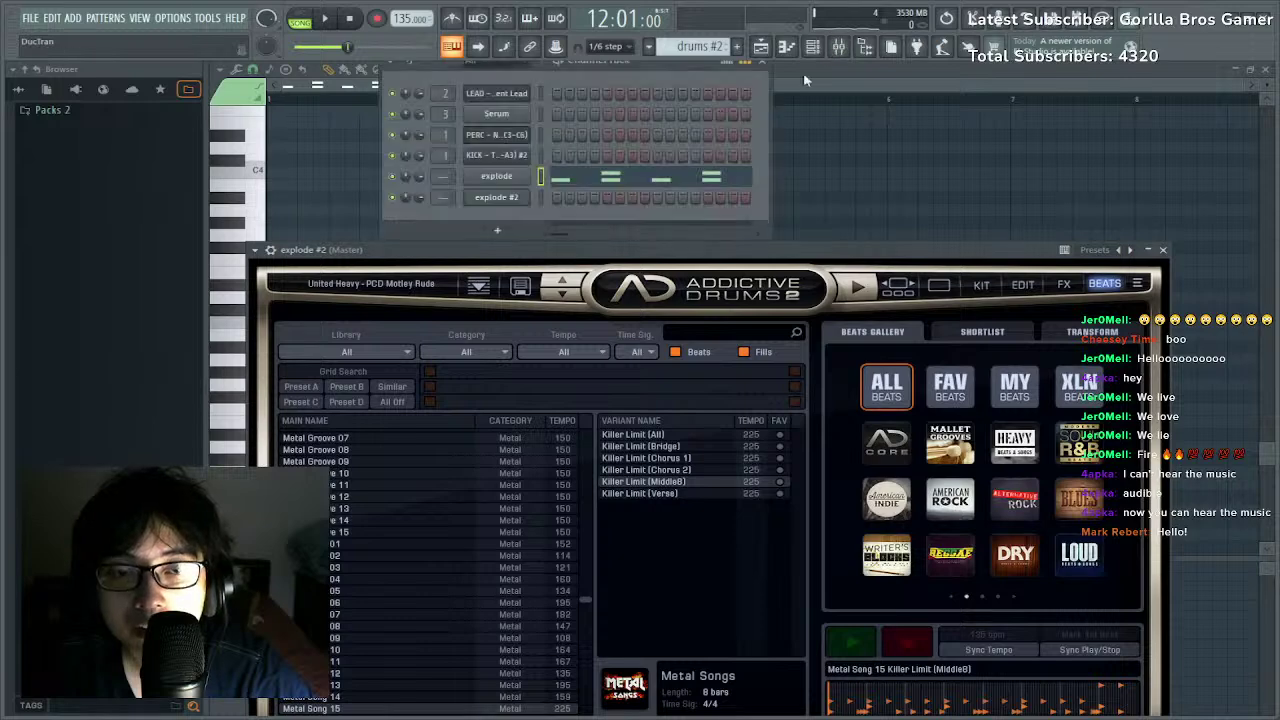
{"action": "left_click_drag", "start_coordinate": [460, 249], "coordinate": [775, 196]}
{"action": "left_click", "coordinate": [953, 299]}
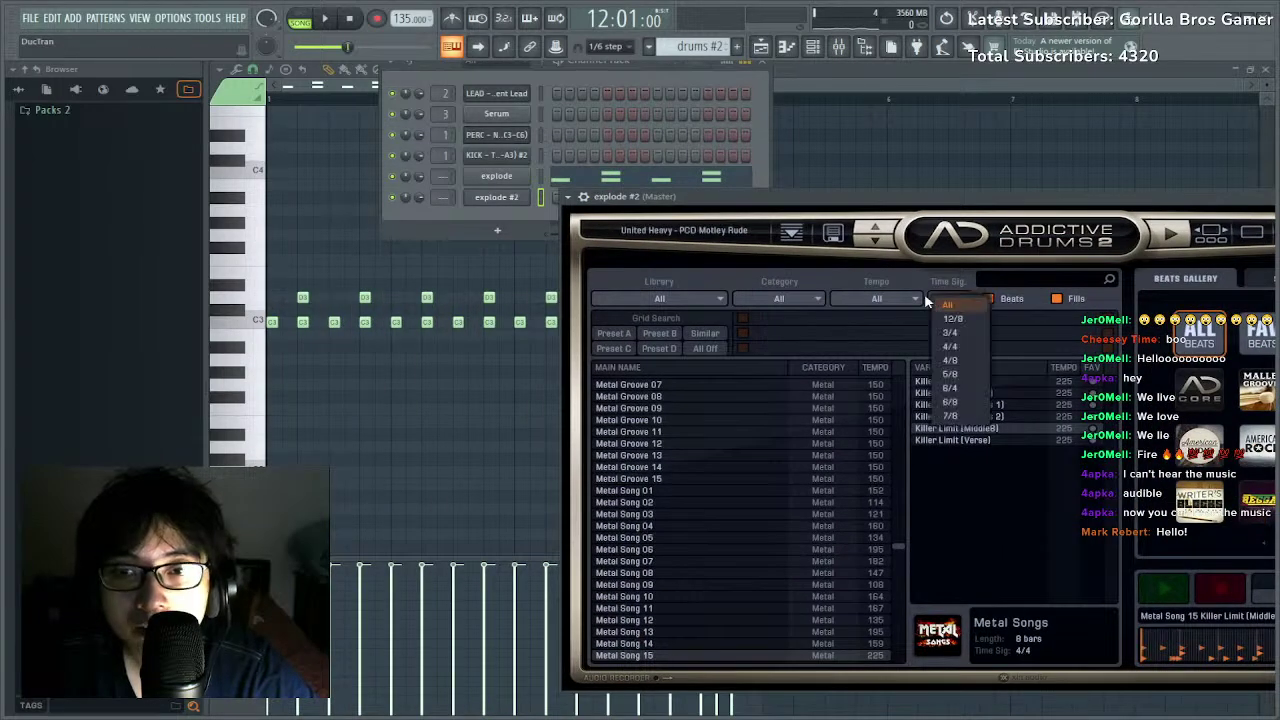
{"action": "left_click", "coordinate": [903, 299]}
{"action": "left_click", "coordinate": [903, 325]}
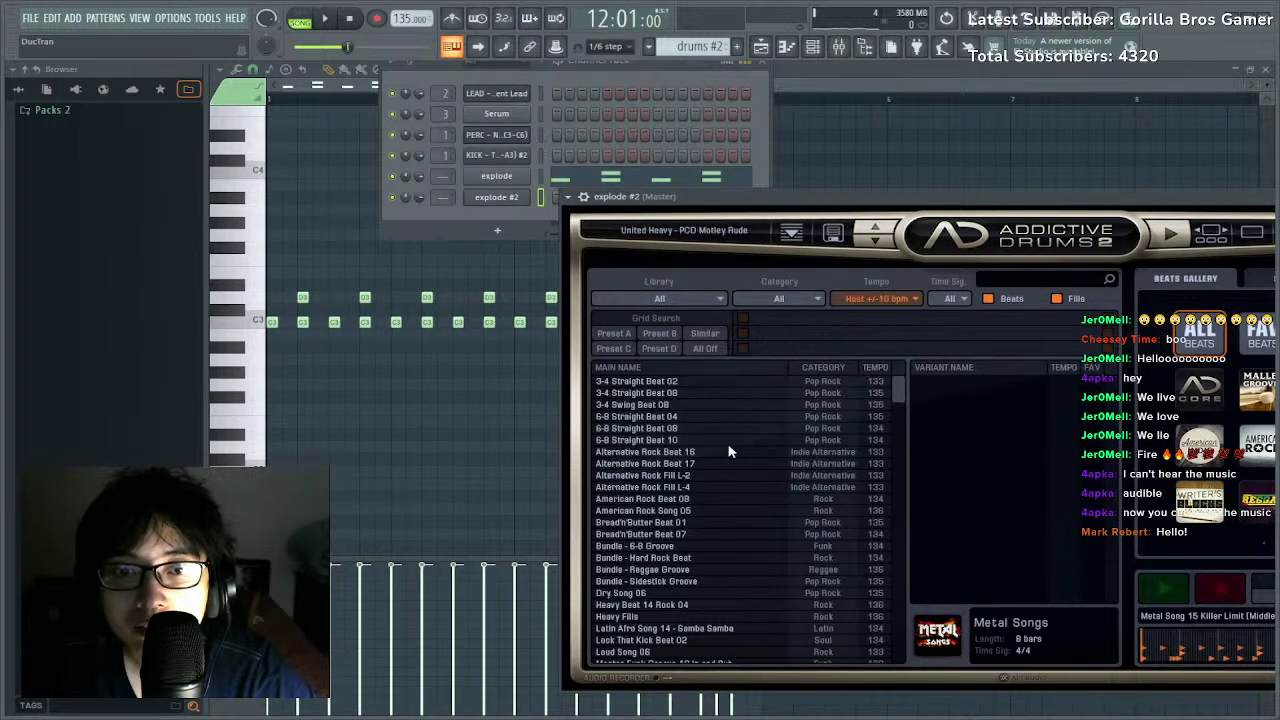
Insert the HH variant of Alternative Rock Beat 16 on the explode #2 channel and show it in the piano roll.
{"action": "left_click", "coordinate": [675, 455]}
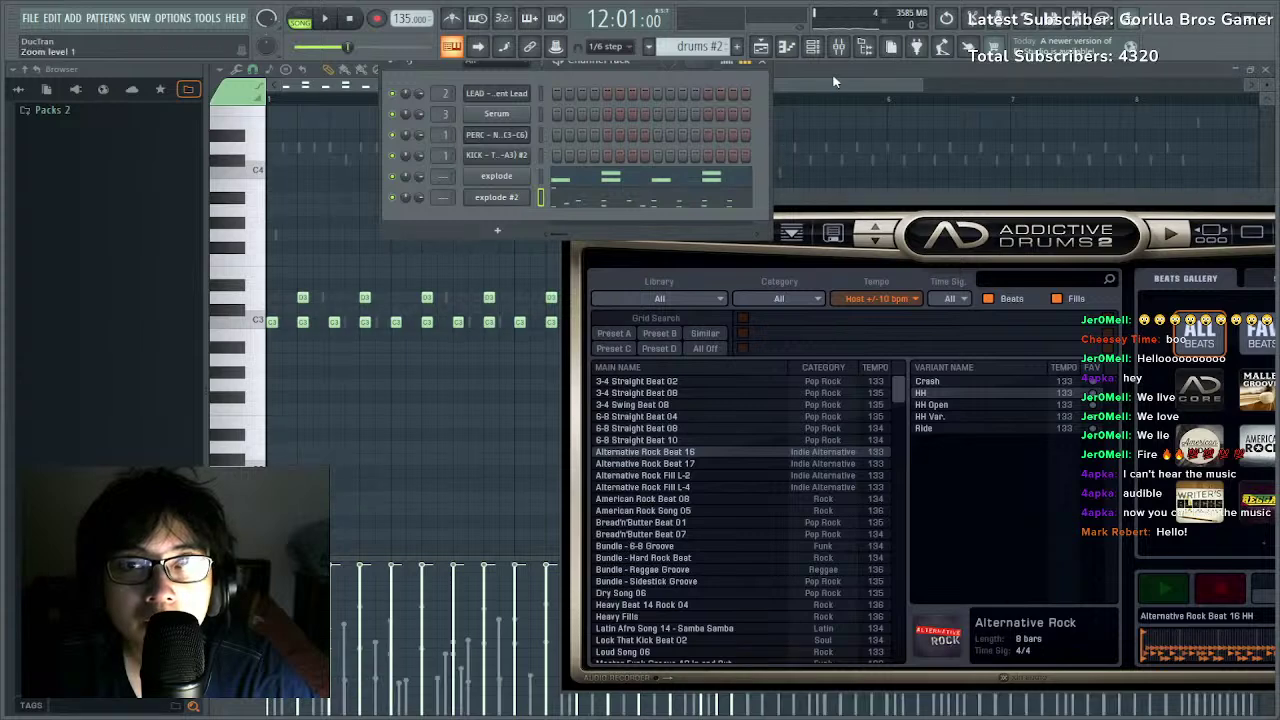
{"action": "left_click", "coordinate": [765, 104]}
{"action": "scroll", "coordinate": [588, 76], "scroll_direction": "down", "scroll_amount": 1}
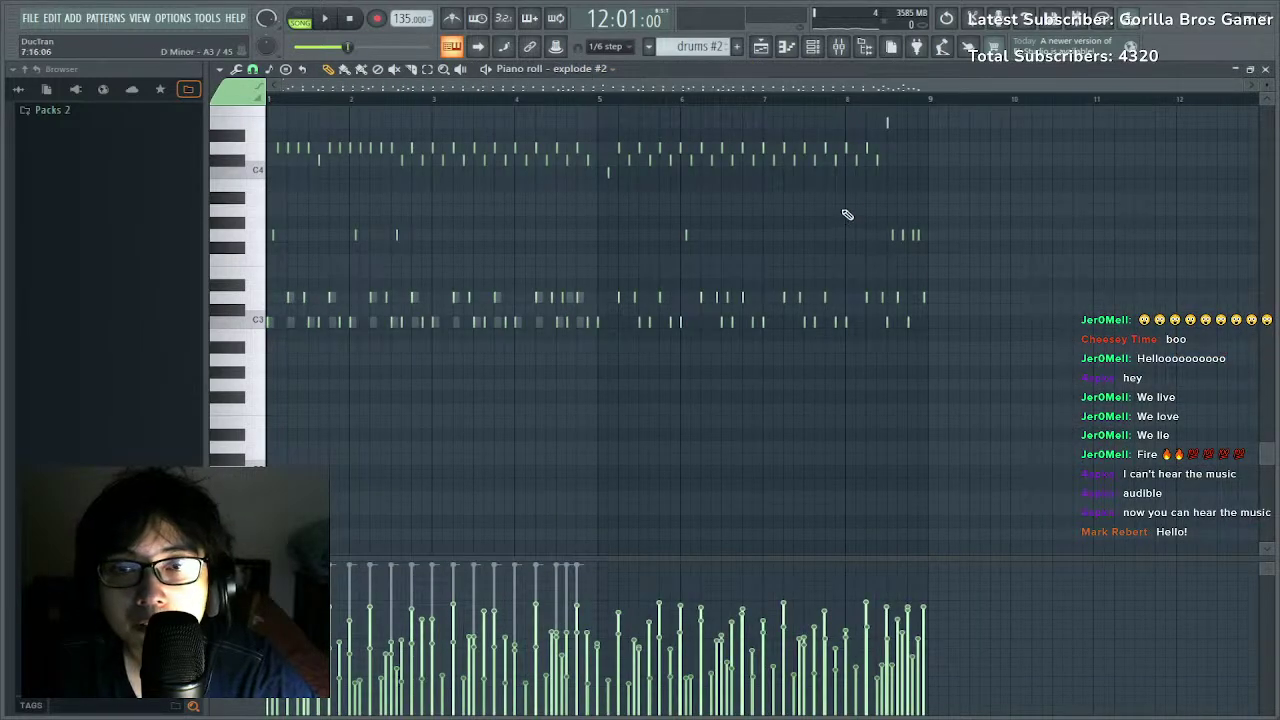
Cut the bar 8 fill notes from the explode #2 channel and set the project tempo to 165.
{"action": "scroll", "coordinate": [865, 370], "scroll_direction": "up", "scroll_amount": 2}
{"action": "left_click_drag", "start_coordinate": [846, 416], "coordinate": [1024, 158]}
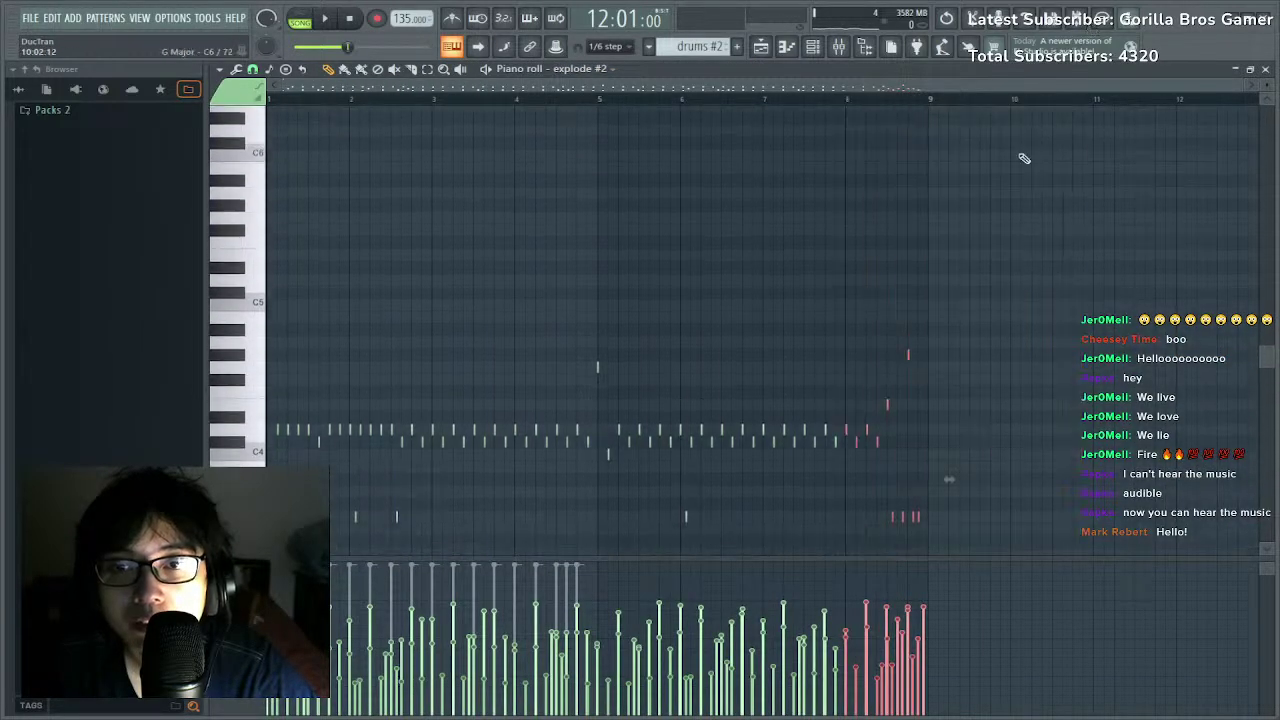
{"action": "key", "text": "Delete"}
{"action": "scroll", "coordinate": [613, 77], "scroll_direction": "up", "scroll_amount": 1}
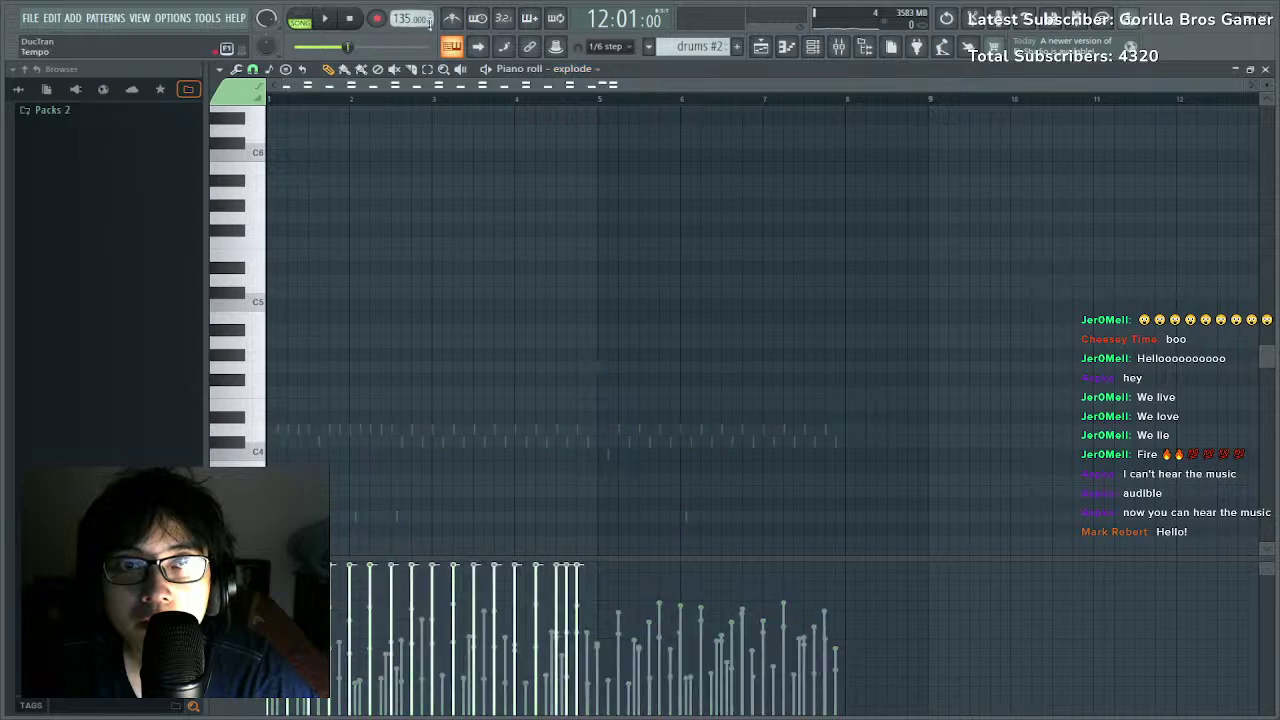
{"action": "scroll", "coordinate": [618, 258], "scroll_direction": "down", "scroll_amount": 5}
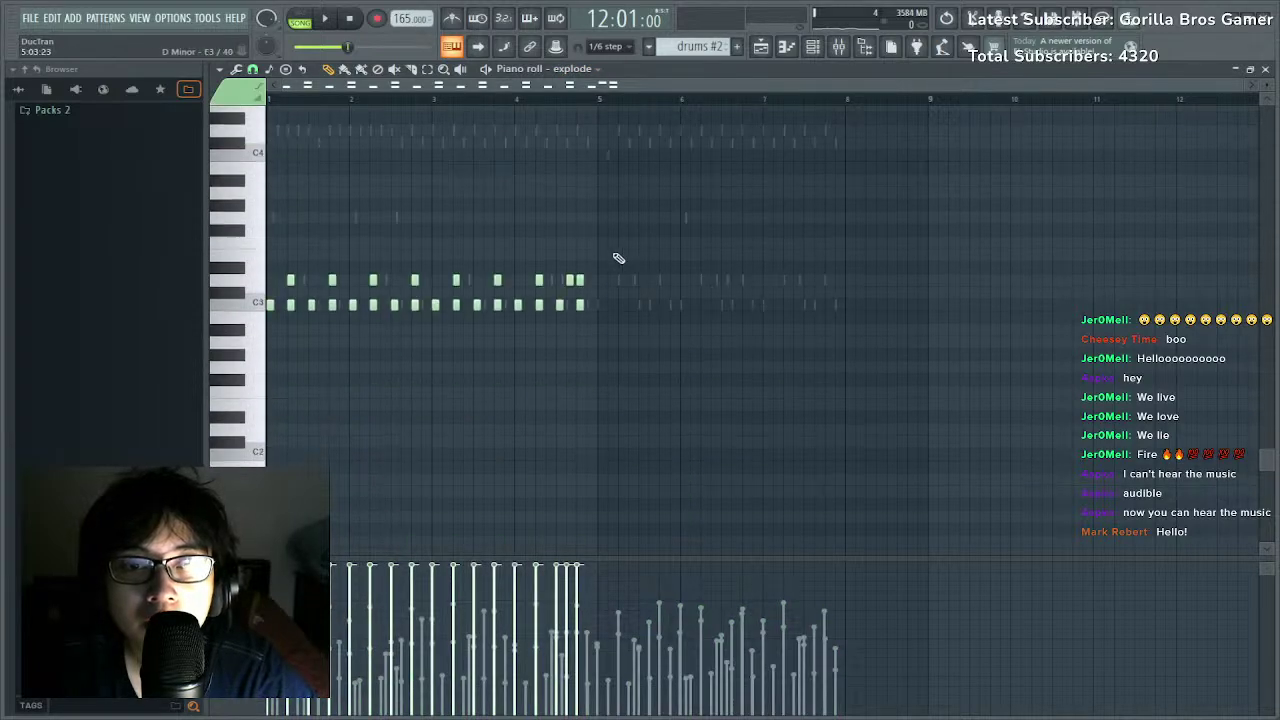
{"action": "key", "text": "ctrl+v"}
{"action": "scroll", "coordinate": [371, 258], "scroll_direction": "up", "scroll_amount": 2}
{"action": "key", "text": "ctrl+z"}
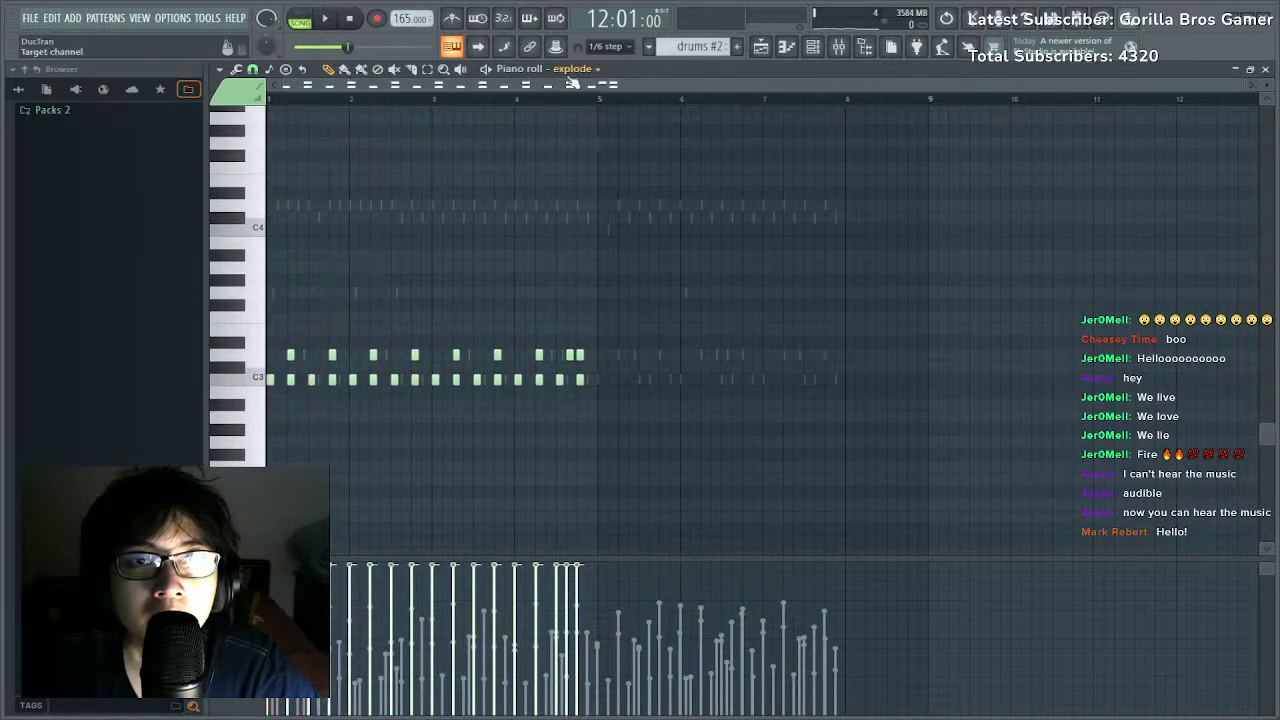
Delete all remaining notes from the explode #2 channel in the drums #2 pattern.
{"action": "scroll", "coordinate": [584, 76], "scroll_direction": "down", "scroll_amount": 1}
{"action": "key", "text": "ctrl+a"}
{"action": "key", "text": "Delete"}
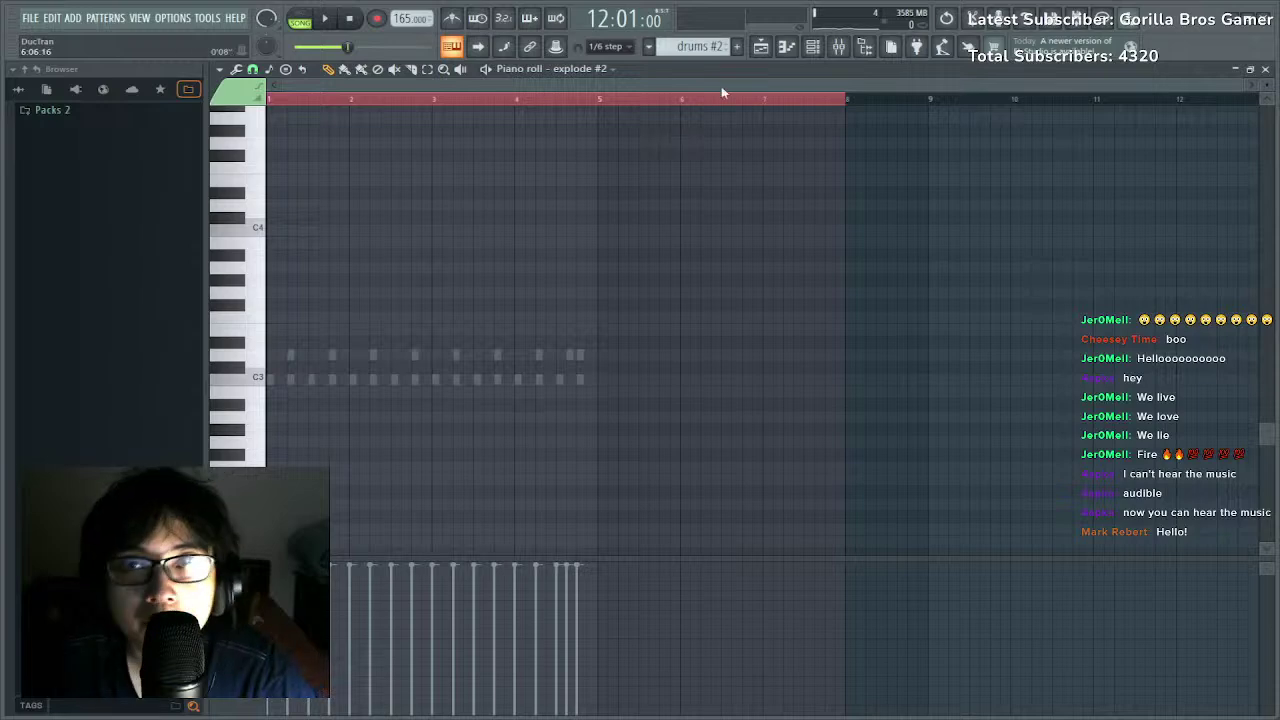
Paste the cut fill notes into the explode channel of drums #2 and move them to start at bar 5.
{"action": "left_click", "coordinate": [812, 55]}
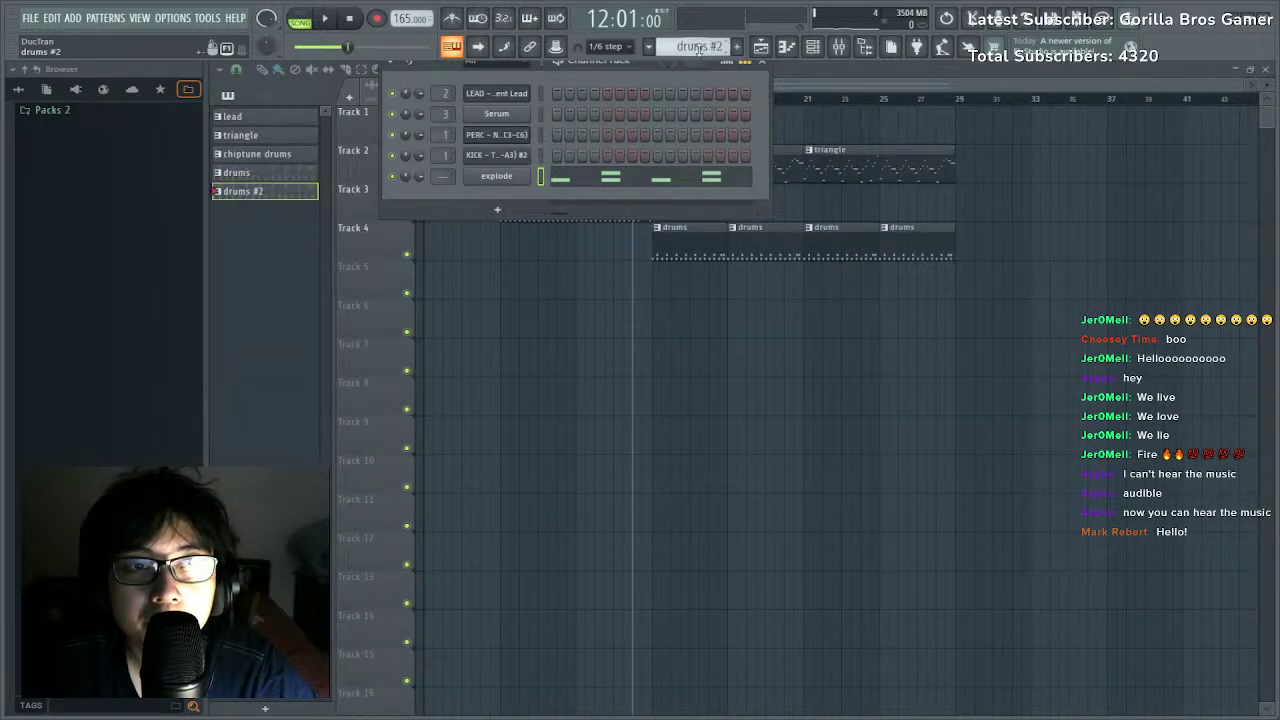
{"action": "left_click", "coordinate": [563, 179]}
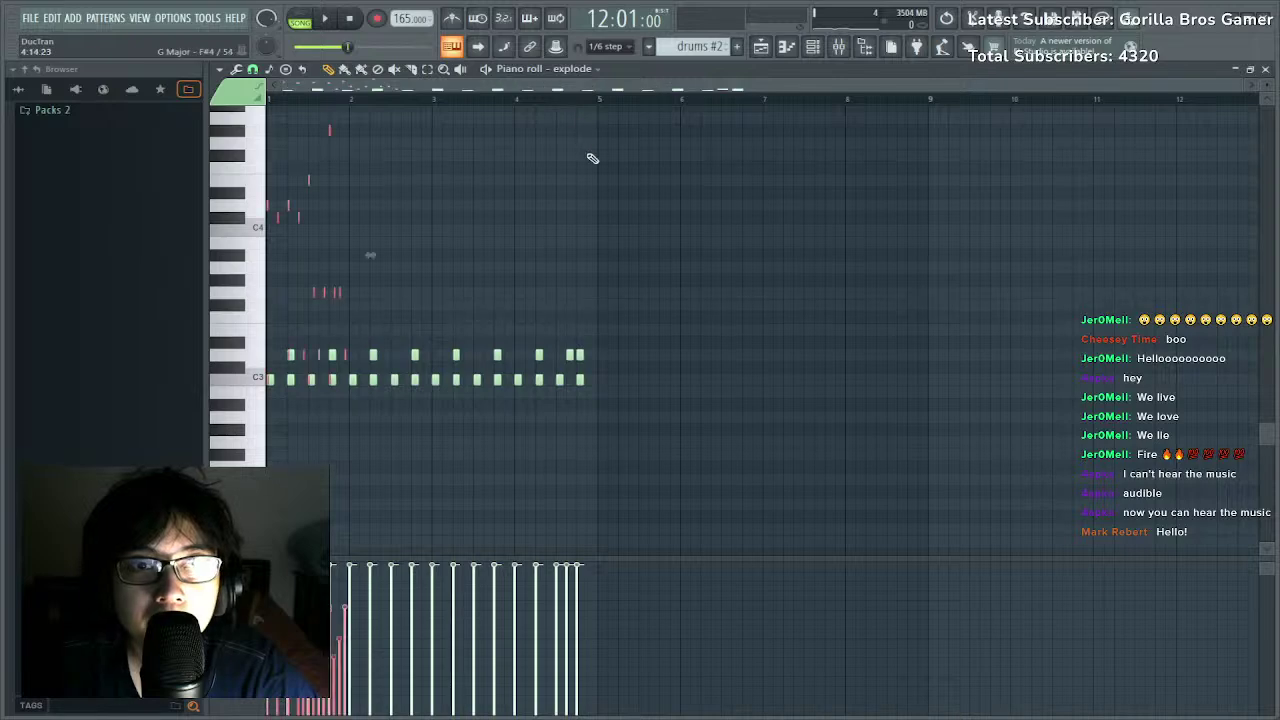
{"action": "left_click_drag", "start_coordinate": [265, 377], "coordinate": [599, 387]}
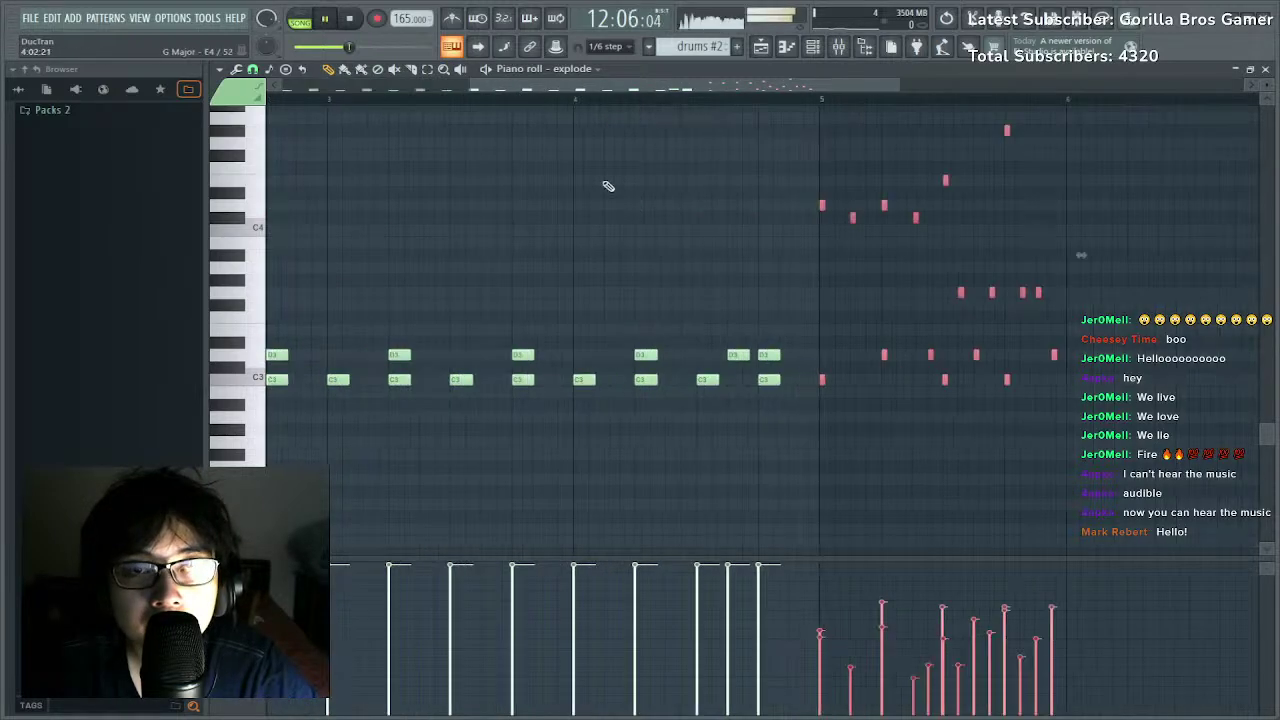
Switch to pattern playback and play drums #2 from the start of bar 4.
{"action": "key", "text": "l"}
{"action": "left_click", "coordinate": [588, 100]}
{"action": "key", "text": "space"}
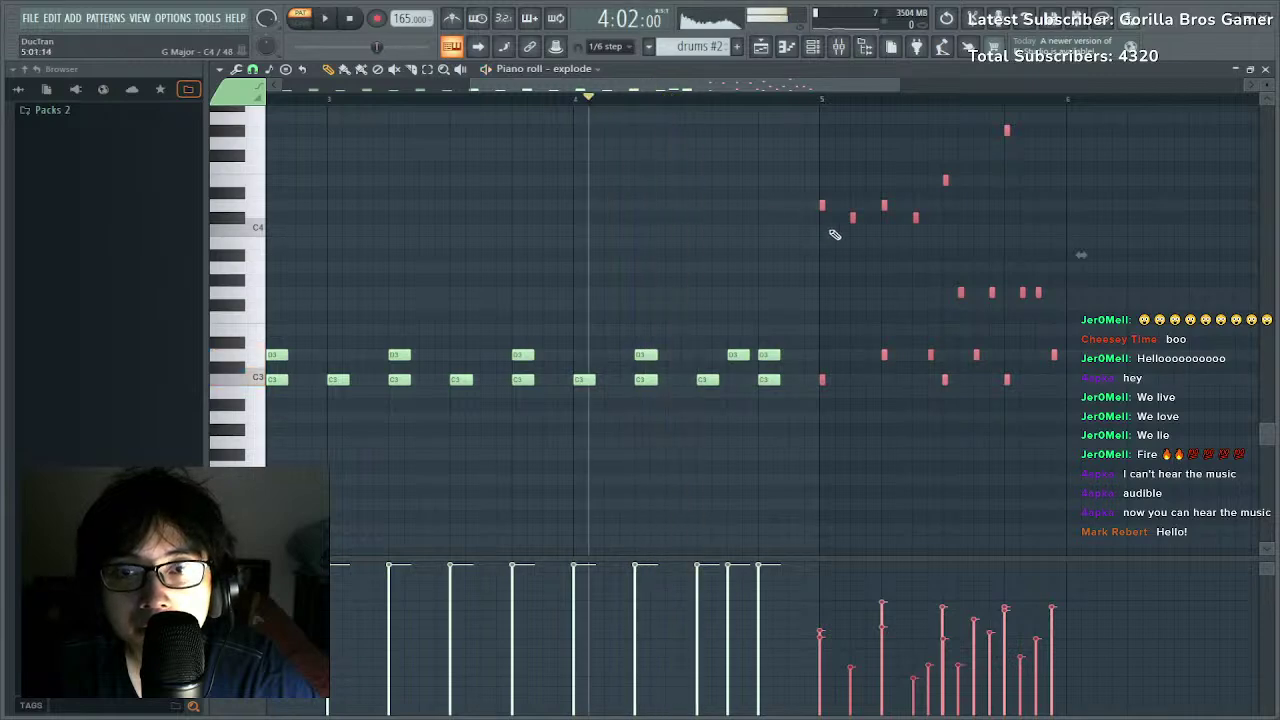
{"action": "left_click", "coordinate": [764, 206]}
{"action": "mouse_move", "coordinate": [764, 206]}
{"action": "left_mouse_down"}
{"action": "mouse_move", "coordinate": [784, 217]}
{"action": "mouse_move", "coordinate": [799, 126]}
{"action": "left_mouse_up"}
{"action": "right_click", "coordinate": [801, 128]}
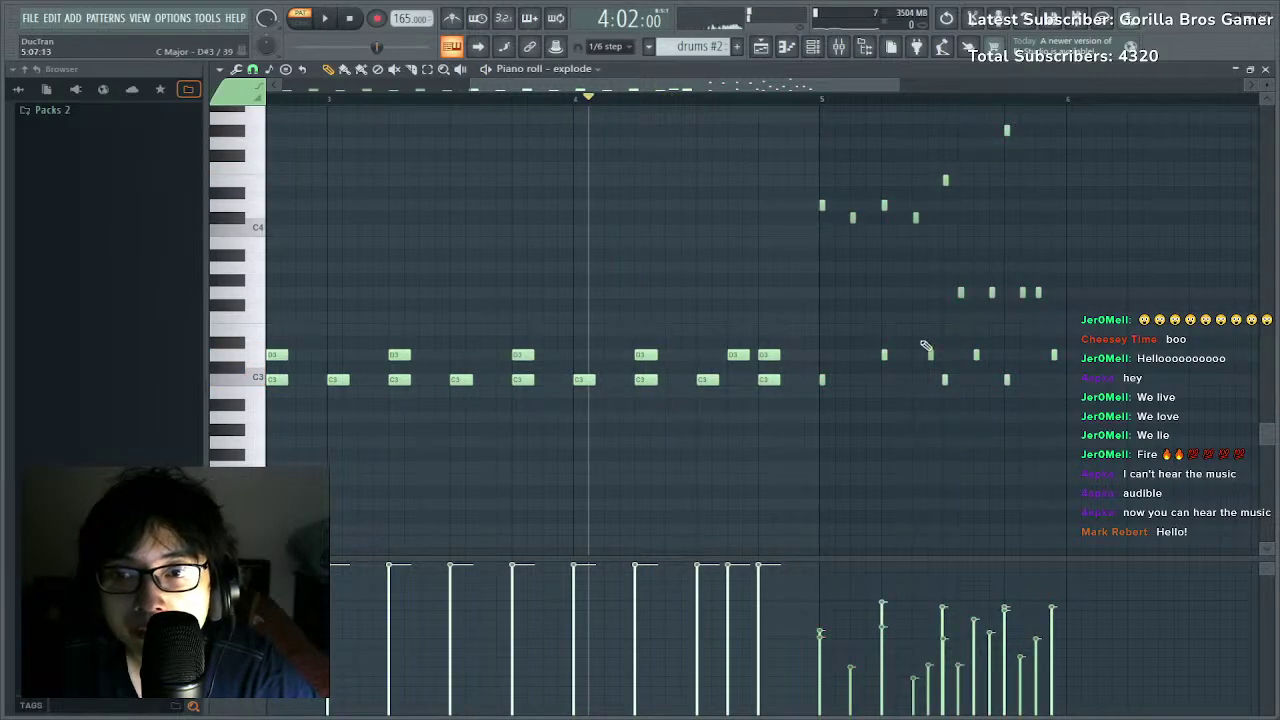
Copy the closing G3 and D3 hits of the bar 5 fill to the end of bar 4 and erase the overlapping original D3 notes.
{"action": "left_click_drag", "start_coordinate": [937, 277], "coordinate": [805, 364]}
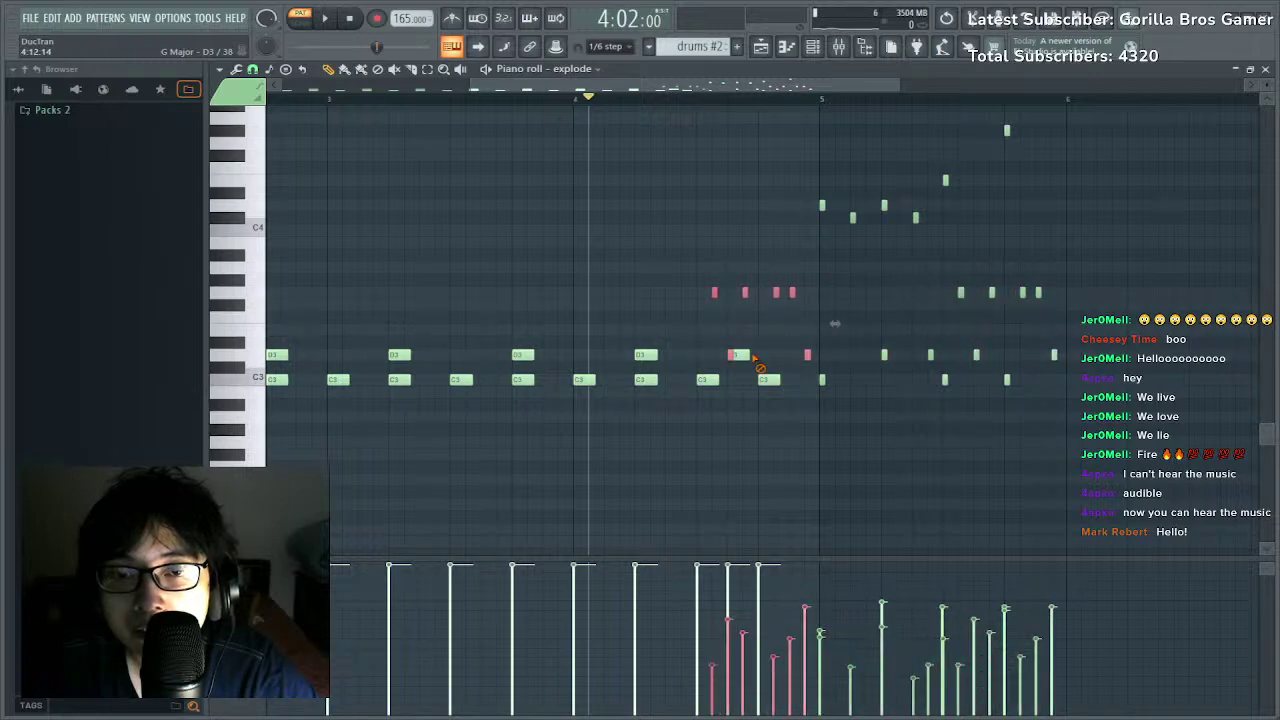
{"action": "left_click", "coordinate": [716, 404]}
{"action": "left_click", "coordinate": [645, 355]}
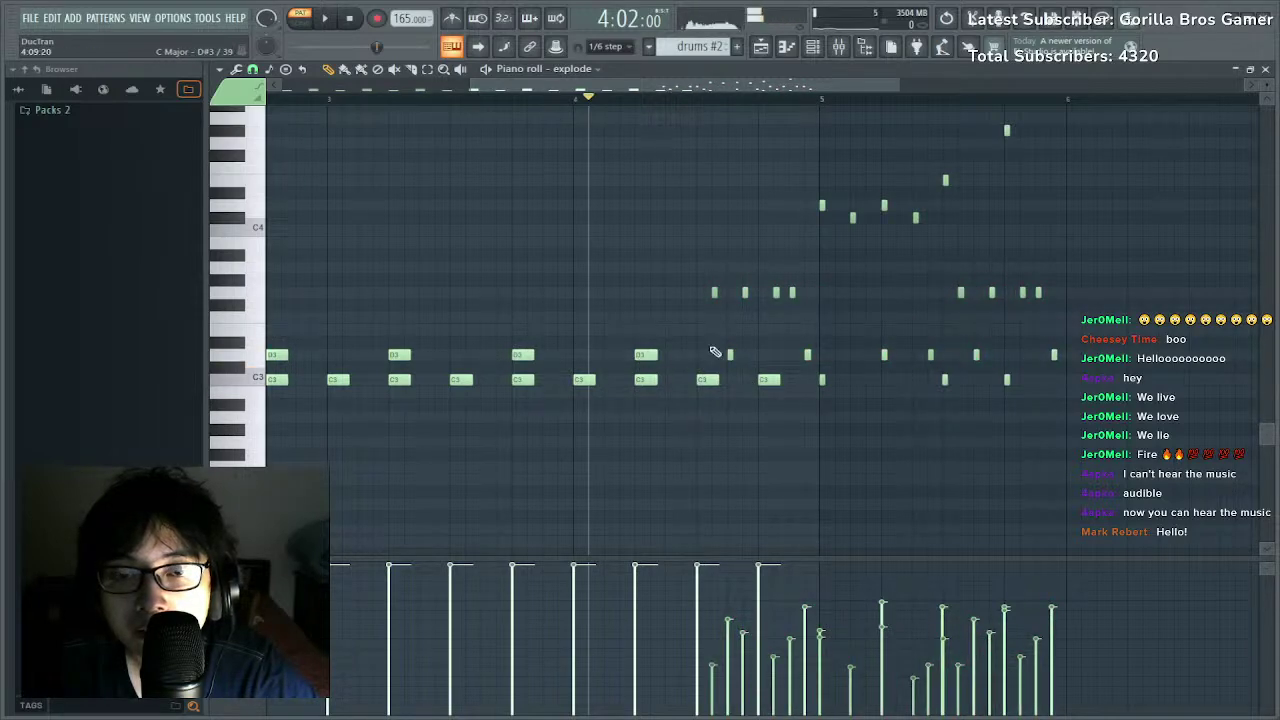
Try deleting the last two C3 notes in bar 4, undo the deletion and play back the fill.
{"action": "scroll", "coordinate": [724, 120], "scroll_direction": "up", "scroll_amount": 2}
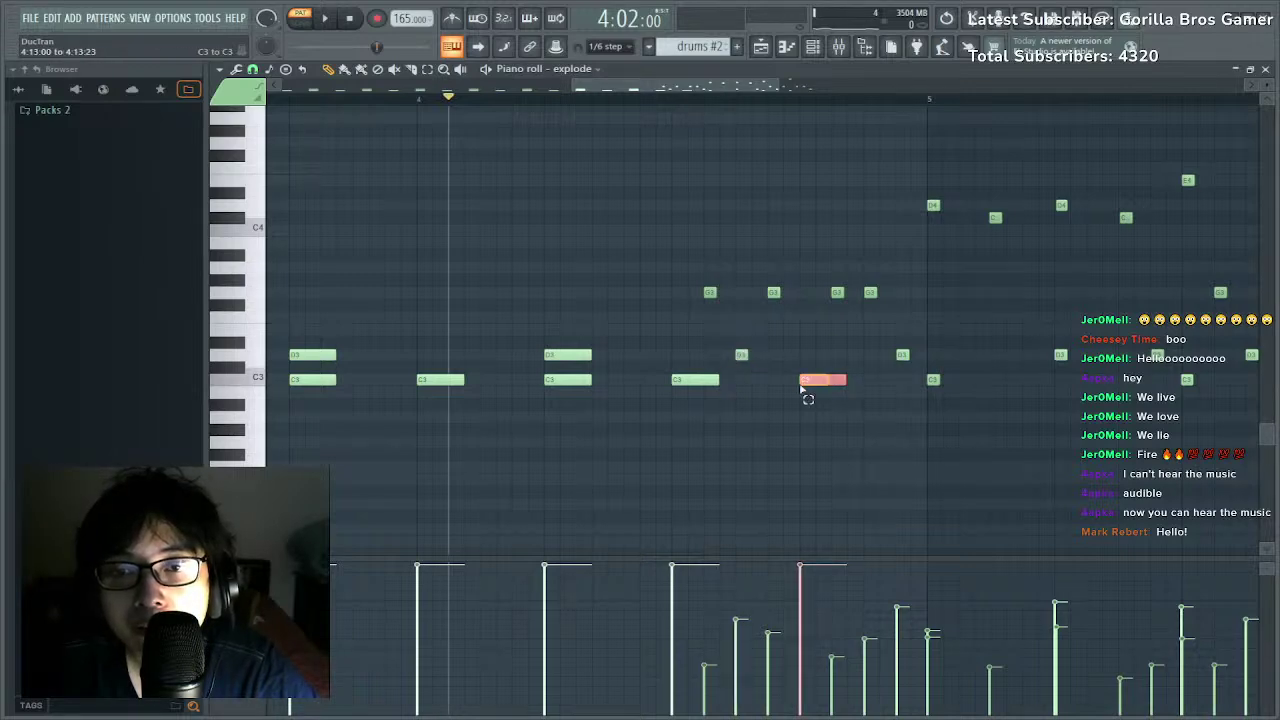
{"action": "left_click_drag", "start_coordinate": [800, 388], "coordinate": [676, 393]}
{"action": "key", "text": "Delete"}
{"action": "key", "text": "ctrl+z"}
{"action": "key", "text": "space"}
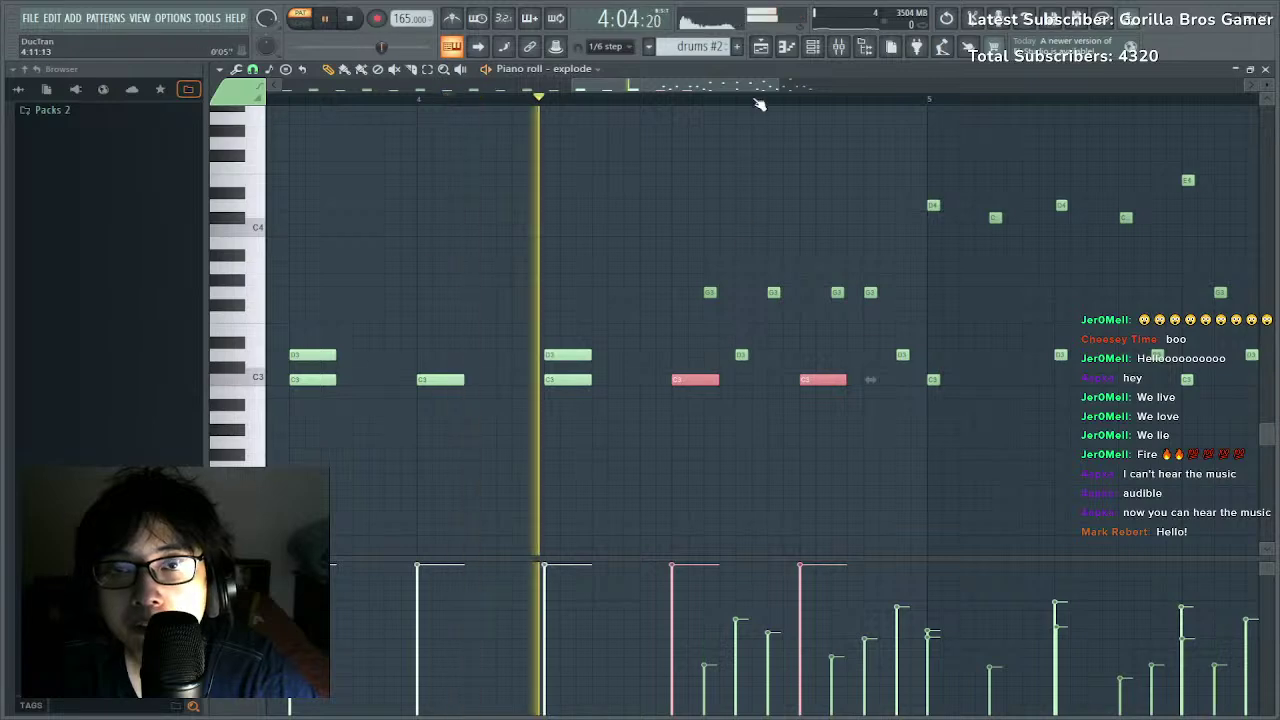
{"action": "scroll", "coordinate": [760, 104], "scroll_direction": "down", "scroll_amount": 2}
{"action": "key", "text": "space"}
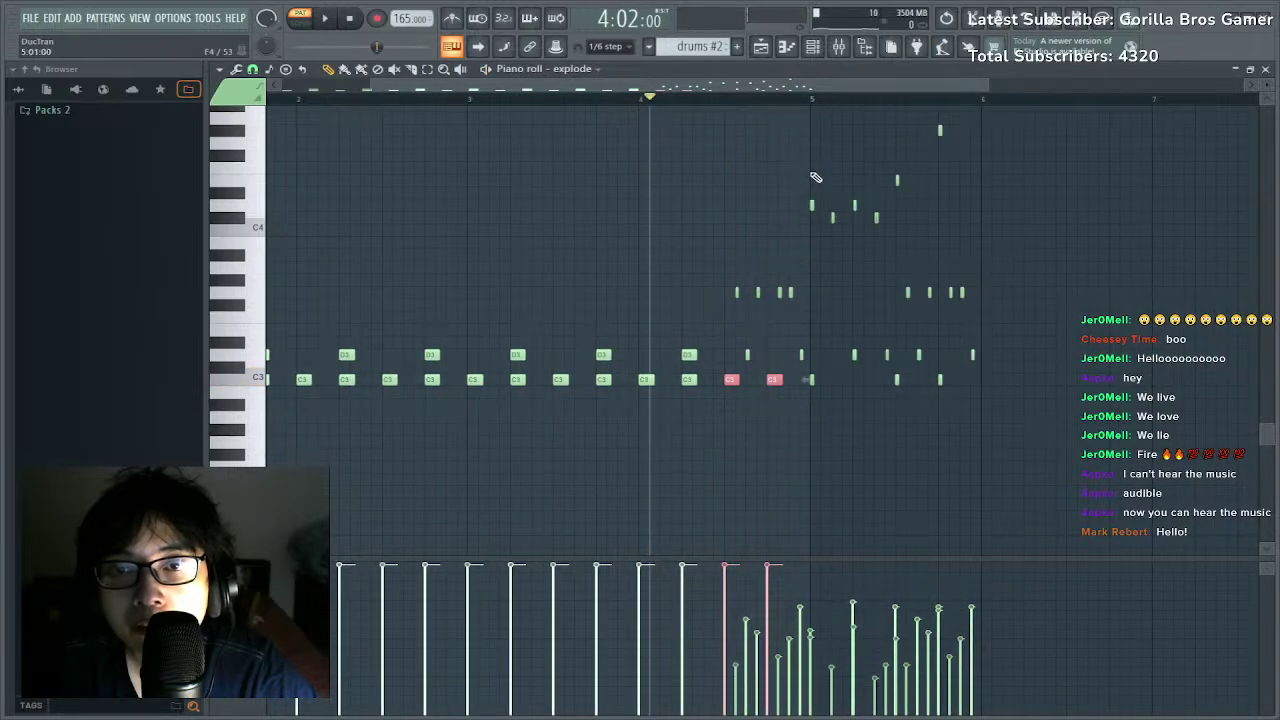
Delete all the leftover fill notes in bar 5 of the explode channel.
{"action": "left_click_drag", "start_coordinate": [811, 139], "coordinate": [1086, 400]}
{"action": "key", "text": "Delete"}
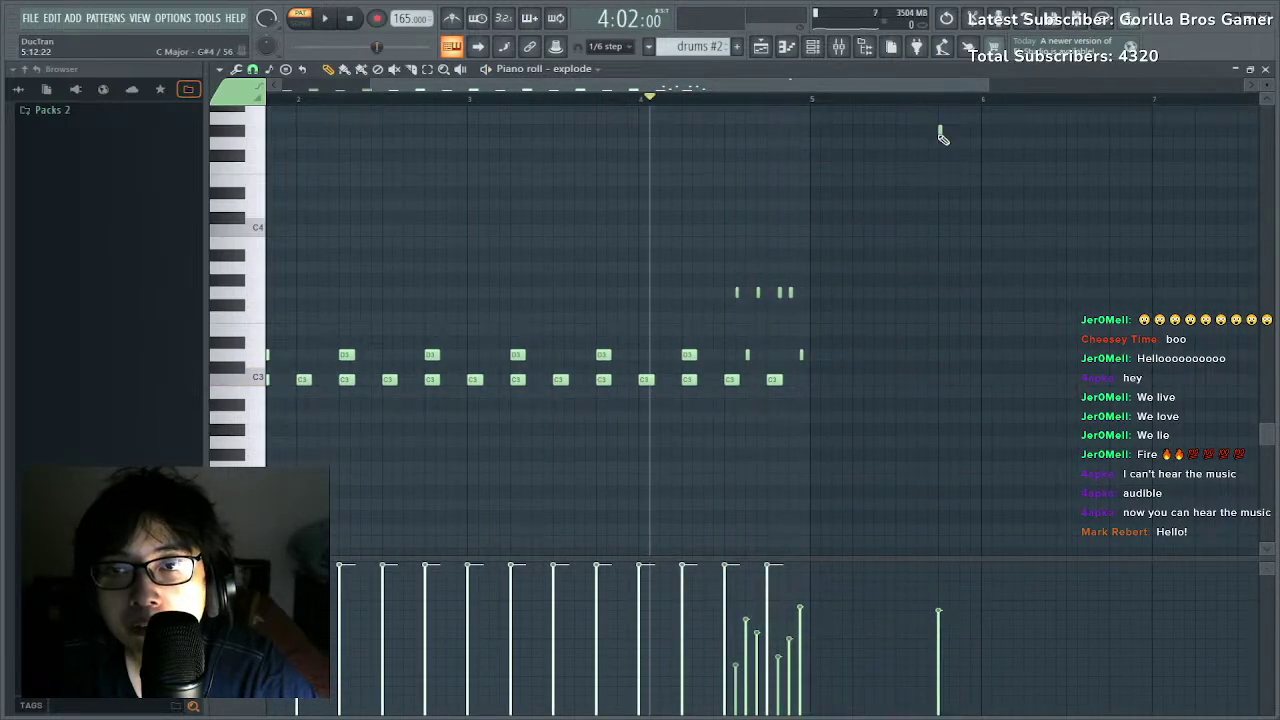
{"action": "right_click", "coordinate": [938, 130]}
Replace the very short D3 and G3 fill notes at the end of bar 4 with redrawn notes of length 0:01:00.
{"action": "scroll", "coordinate": [815, 102], "scroll_direction": "up", "scroll_amount": 2}
{"action": "left_click_drag", "start_coordinate": [801, 296], "coordinate": [816, 362]}
{"action": "right_click", "coordinate": [816, 362]}
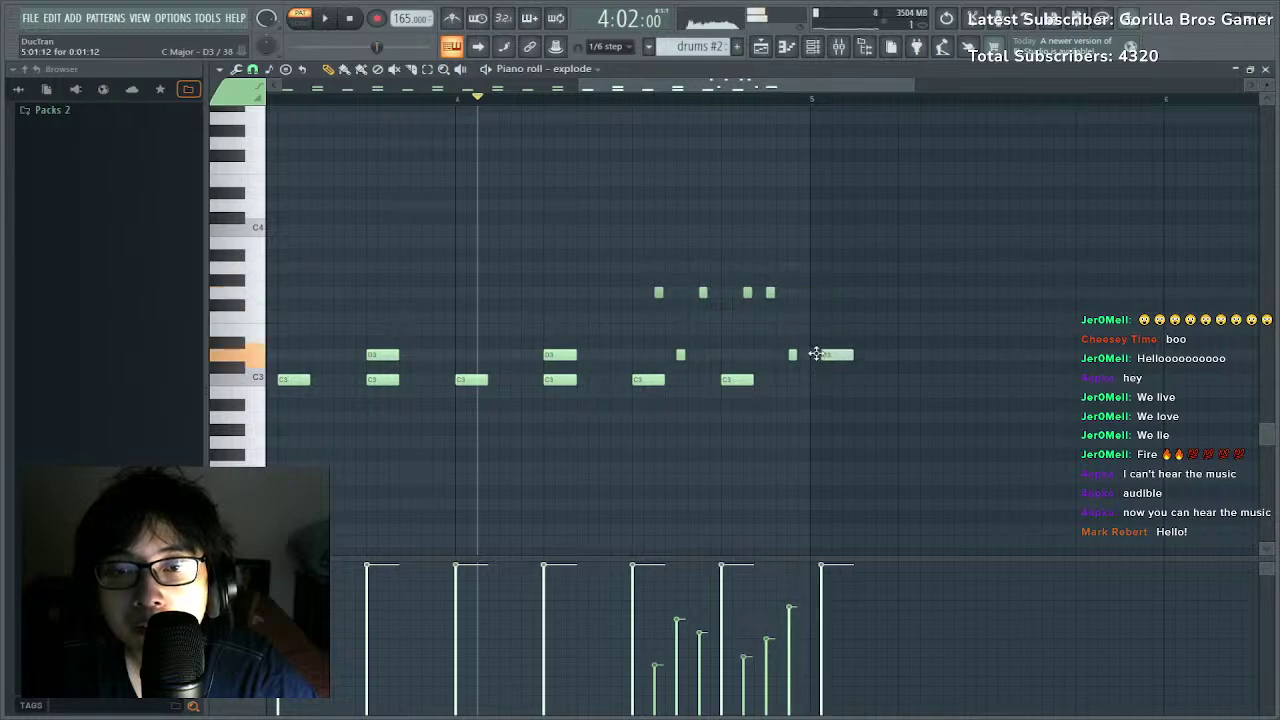
{"action": "right_click", "coordinate": [680, 358]}
{"action": "left_click", "coordinate": [681, 355]}
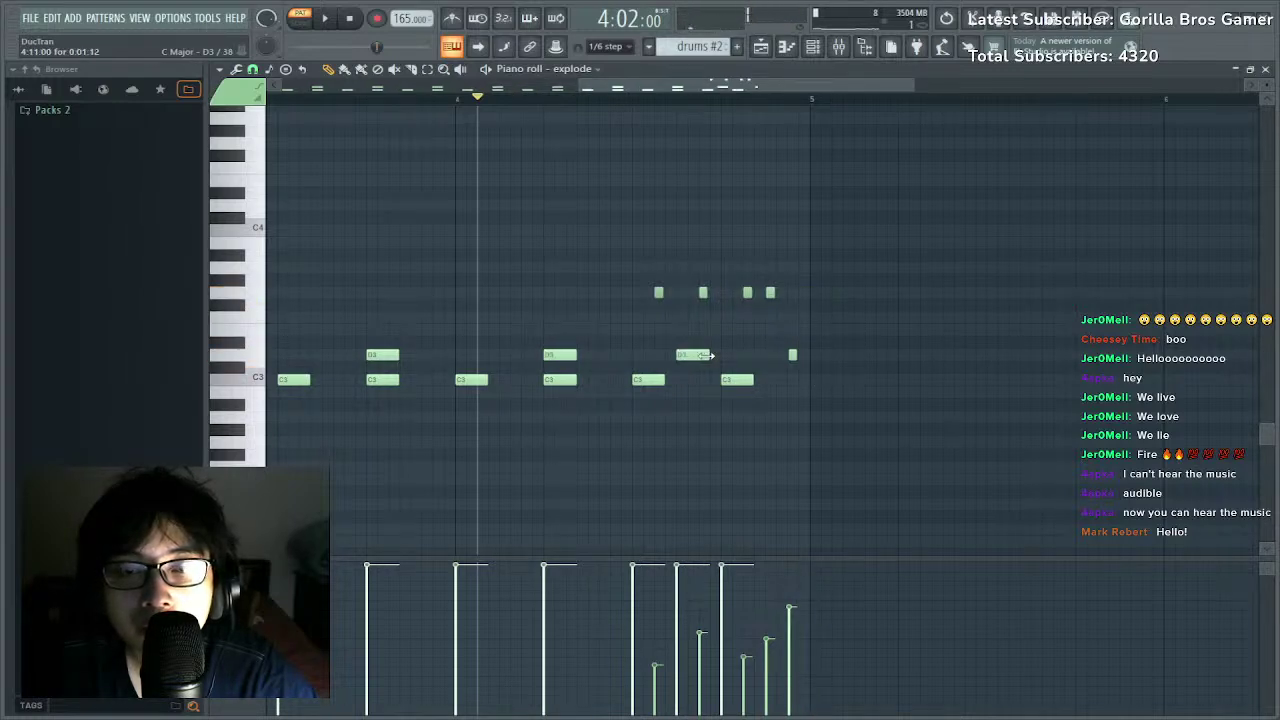
{"action": "right_click", "coordinate": [792, 355]}
{"action": "left_click", "coordinate": [790, 355]}
{"action": "right_click", "coordinate": [771, 293]}
{"action": "left_click", "coordinate": [766, 292]}
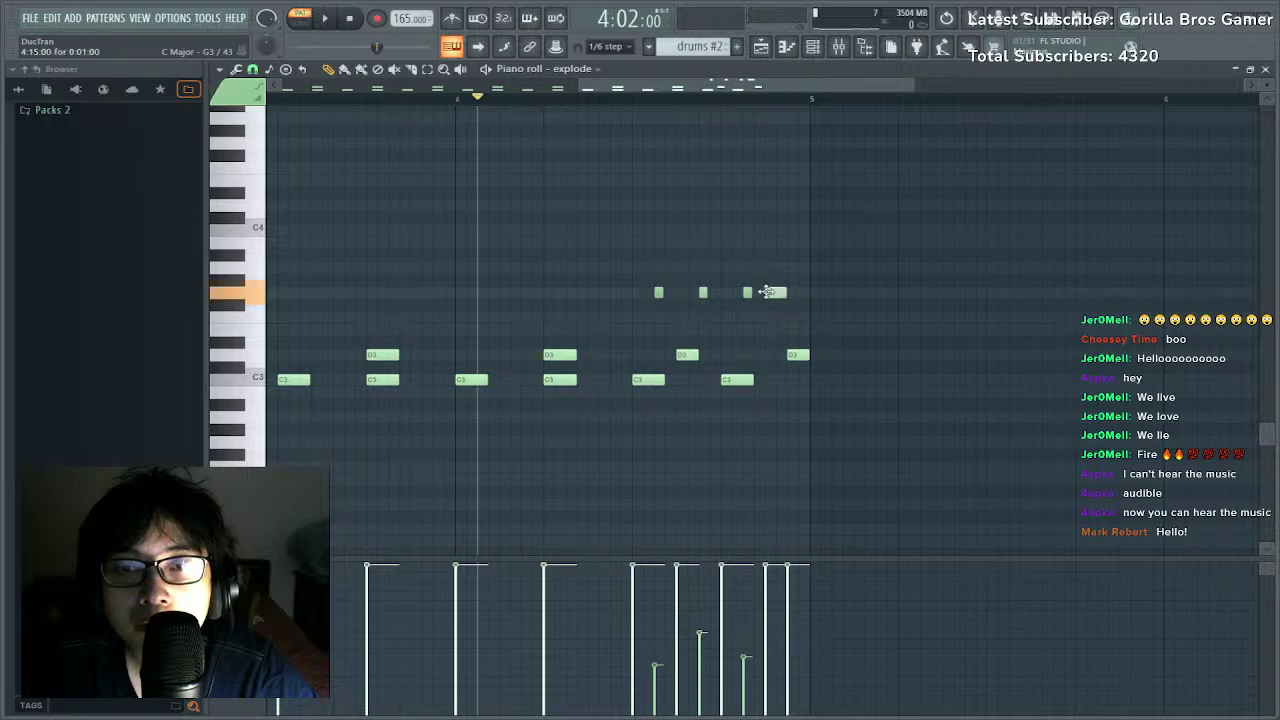
{"action": "left_click", "coordinate": [746, 293]}
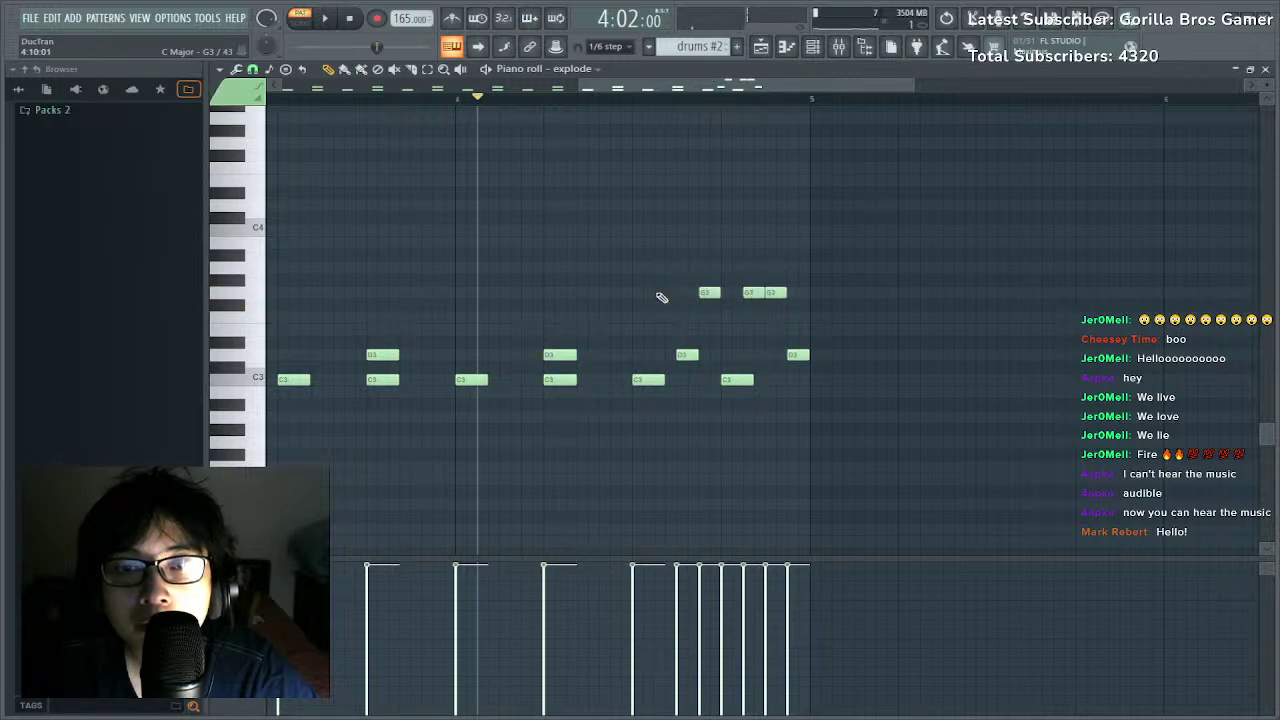
Vary the velocities of the fill notes ending bar 4, with the first D3 at about 91% and the third G3 at about 52%.
{"action": "left_click_drag", "start_coordinate": [660, 283], "coordinate": [849, 370]}
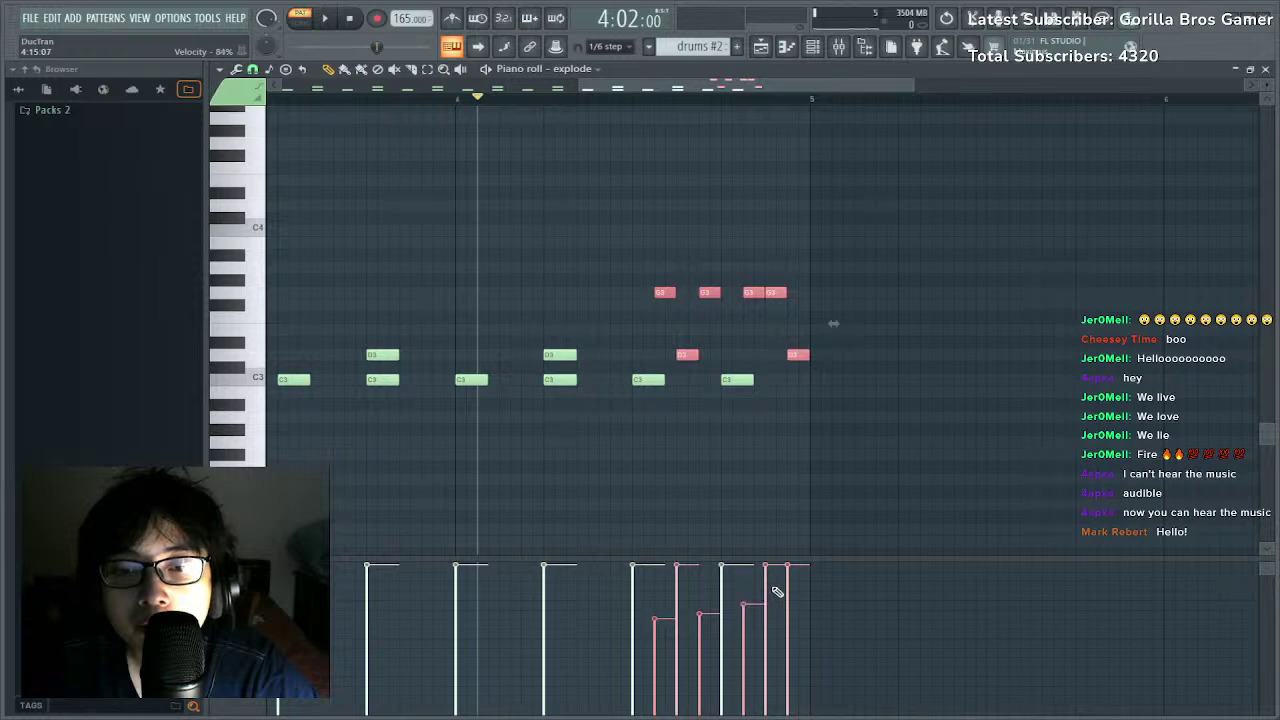
{"action": "left_click", "coordinate": [690, 593]}
{"action": "key", "text": "space"}
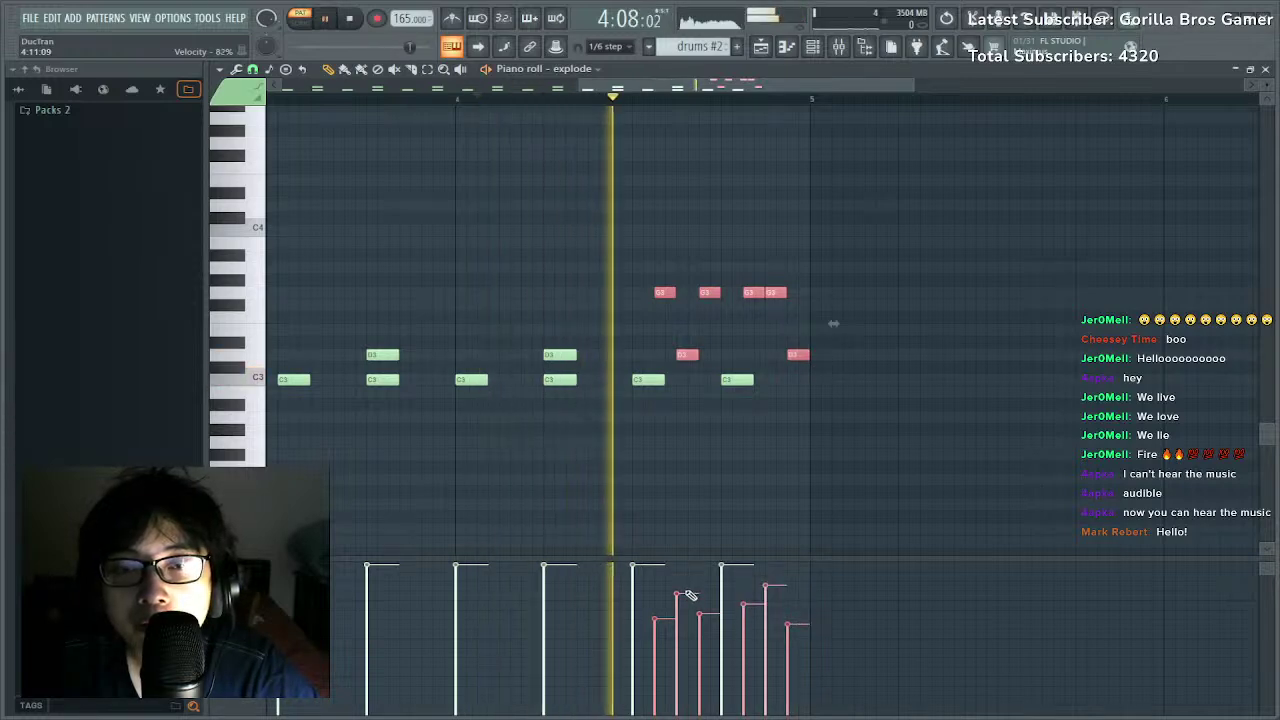
{"action": "left_click", "coordinate": [677, 581]}
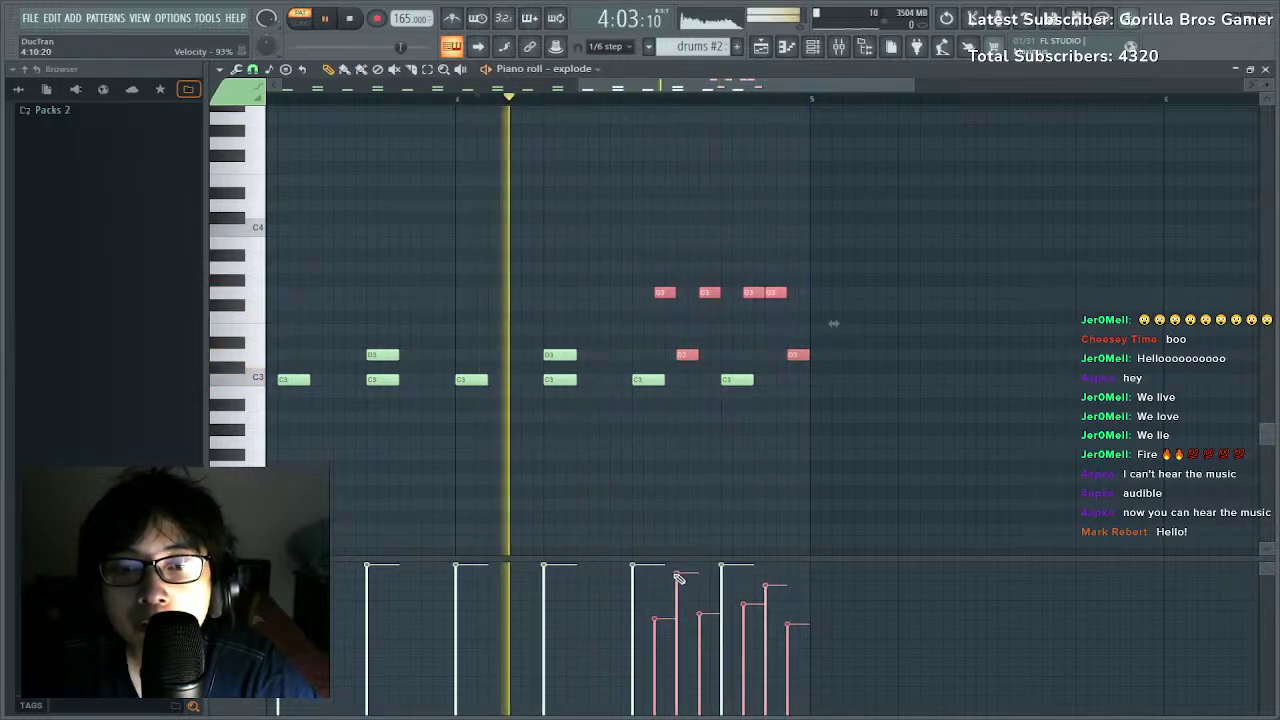
{"action": "left_click", "coordinate": [656, 649]}
{"action": "left_click", "coordinate": [700, 648]}
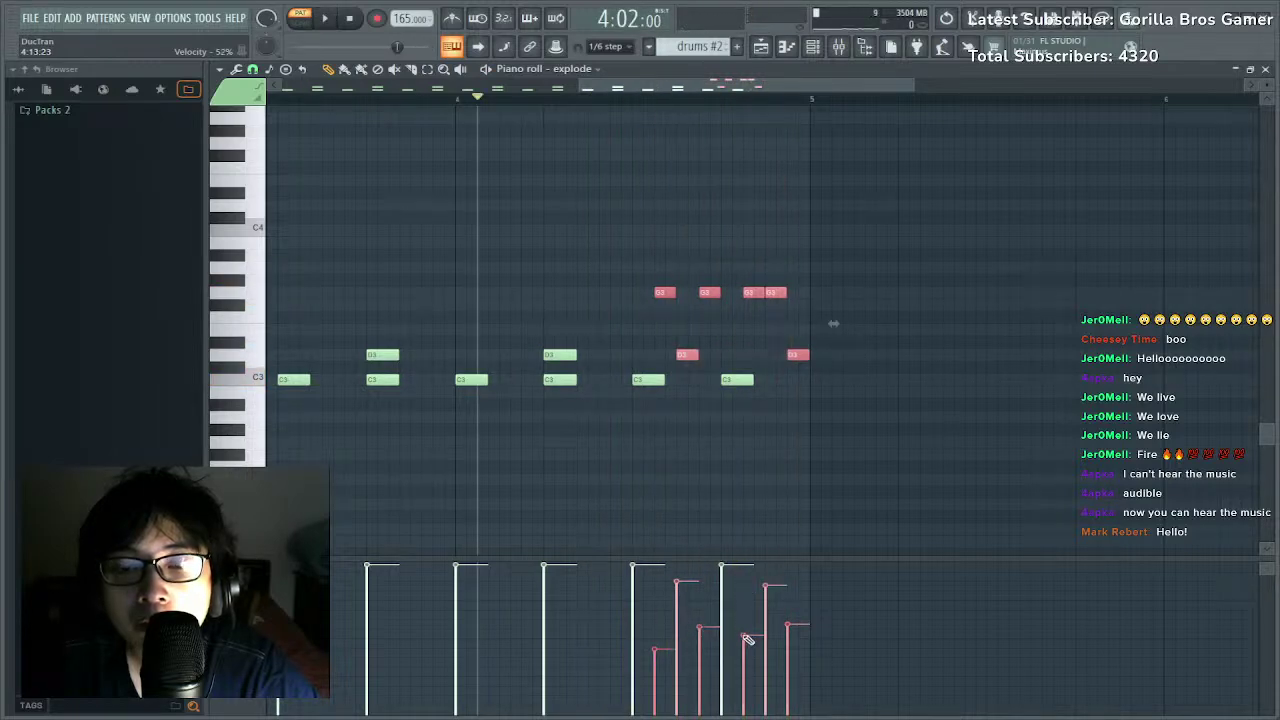
{"action": "left_click", "coordinate": [788, 638]}
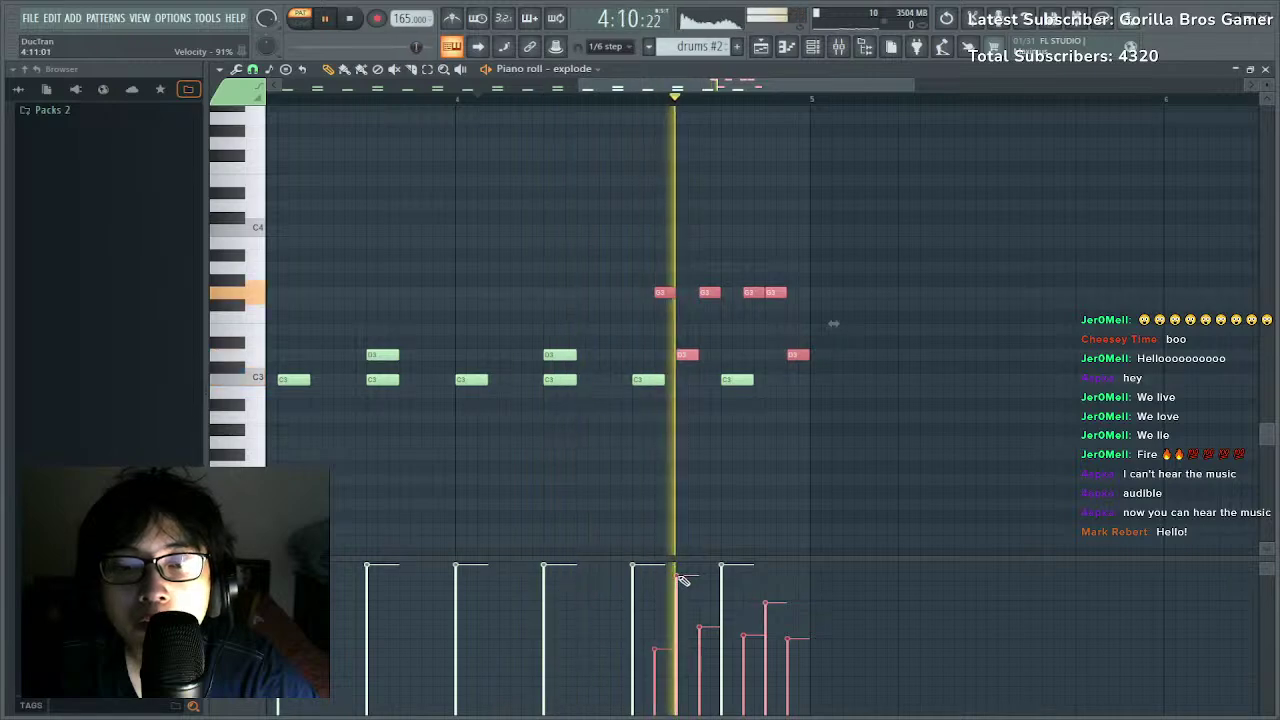
Play back the drums #2 pattern from its beginning to check the whole loop.
{"action": "scroll", "coordinate": [690, 108], "scroll_direction": "down", "scroll_amount": 4}
{"action": "left_click_drag", "start_coordinate": [610, 101], "coordinate": [904, 96]}
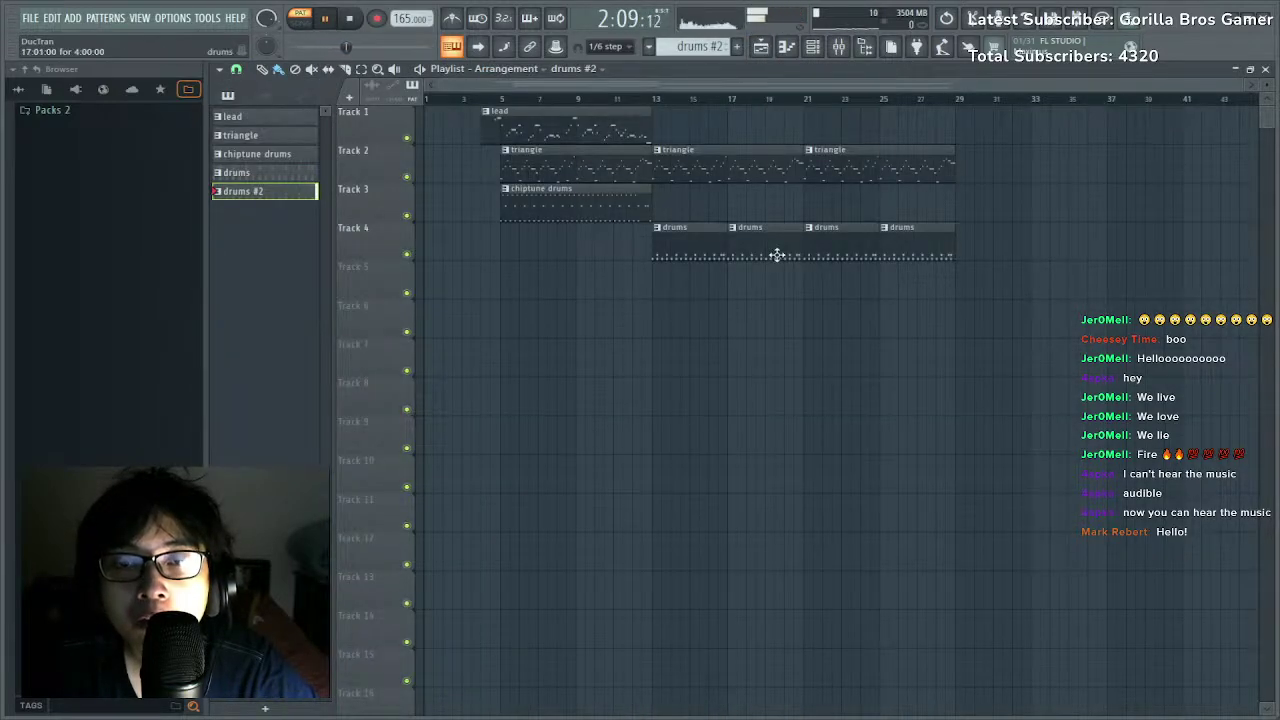
{"action": "right_click", "coordinate": [777, 255]}
{"action": "left_click", "coordinate": [737, 257]}
{"action": "double_click", "coordinate": [771, 245]}
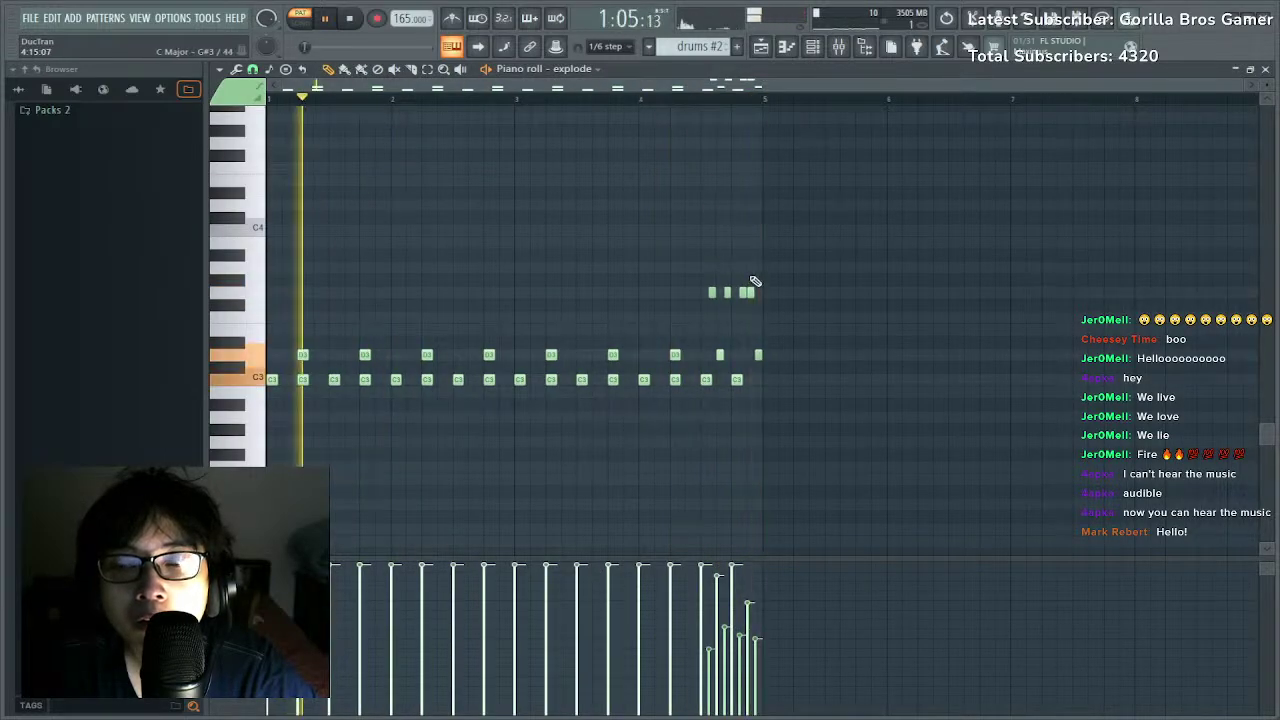
Move all notes of the drums #2 pattern into the drums pattern's explode channel, starting at bar 5.
{"action": "key", "text": "space"}
{"action": "left_click_drag", "start_coordinate": [877, 249], "coordinate": [766, 371]}
{"action": "key", "text": "Delete"}
{"action": "scroll", "coordinate": [704, 46], "scroll_direction": "up", "scroll_amount": 1}
{"action": "key", "text": "ctrl+v"}
Replace all the drums clips on Track 4 with a single extended drums clip starting at bar 13.
{"action": "left_click", "coordinate": [761, 47]}
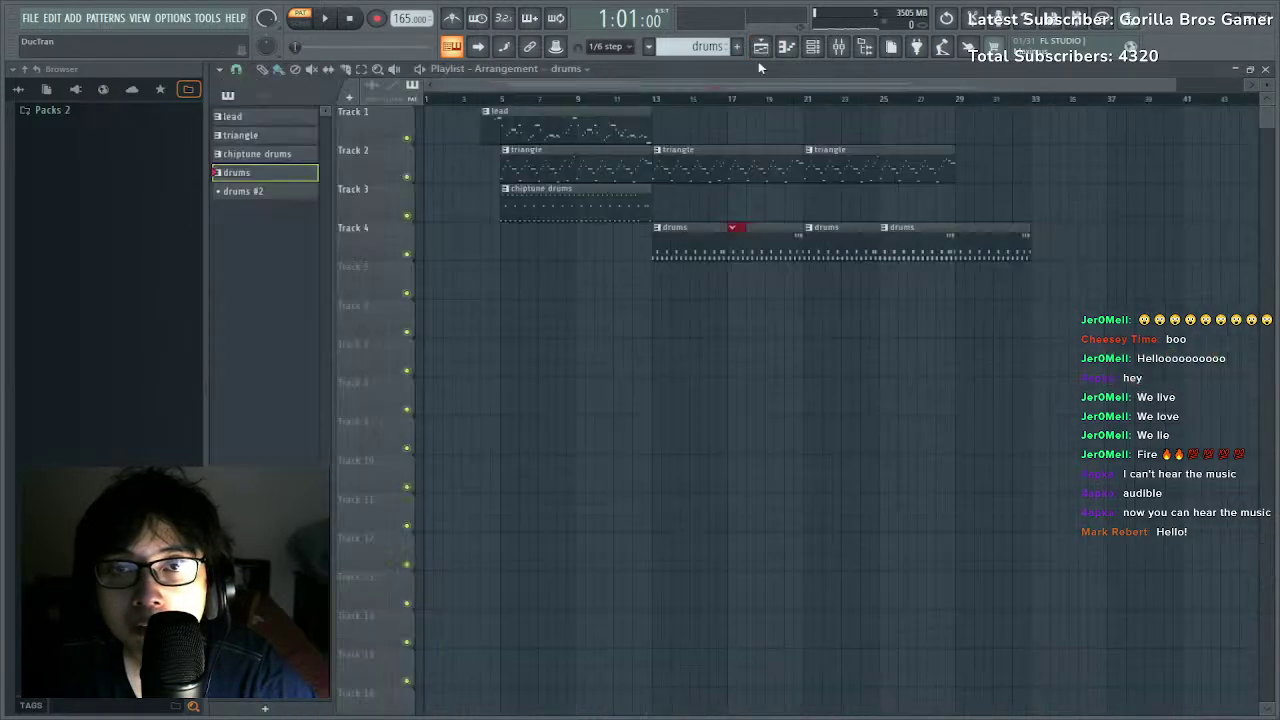
{"action": "right_click", "coordinate": [697, 248]}
{"action": "right_click", "coordinate": [785, 254]}
{"action": "right_click", "coordinate": [882, 244]}
{"action": "right_click", "coordinate": [897, 257]}
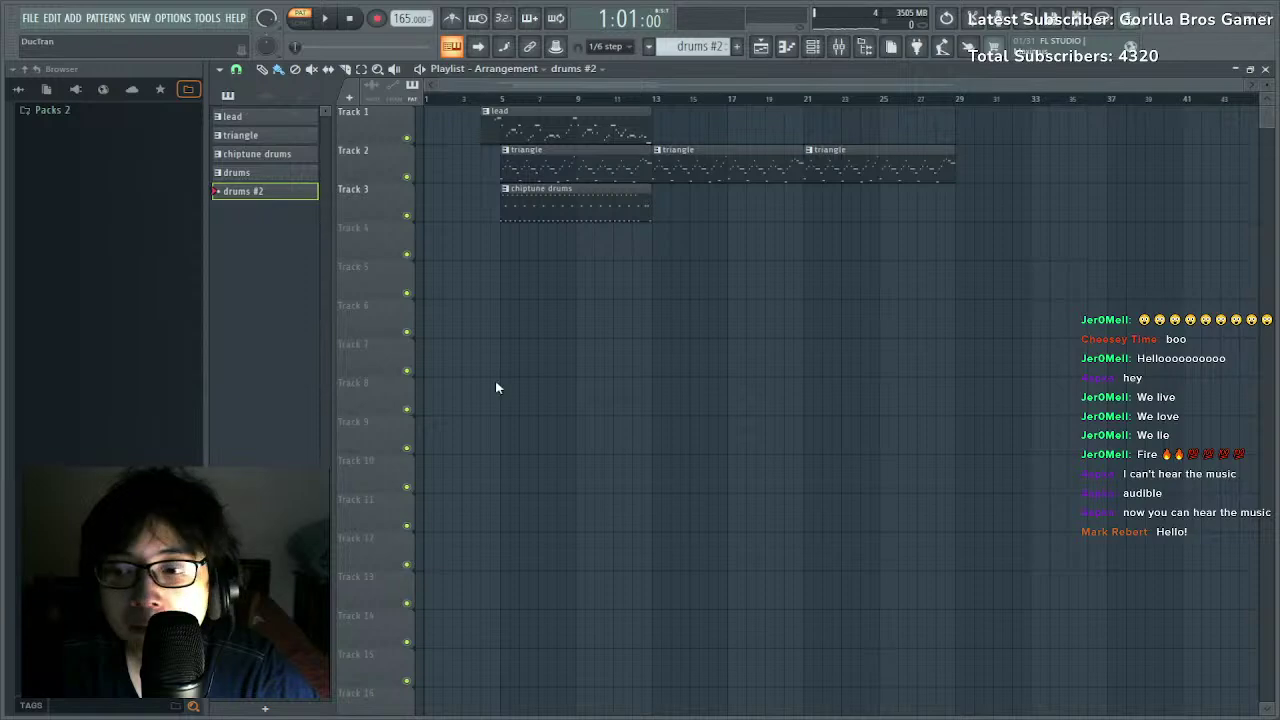
{"action": "left_click", "coordinate": [230, 172]}
{"action": "left_click_drag", "start_coordinate": [690, 275], "coordinate": [691, 217]}
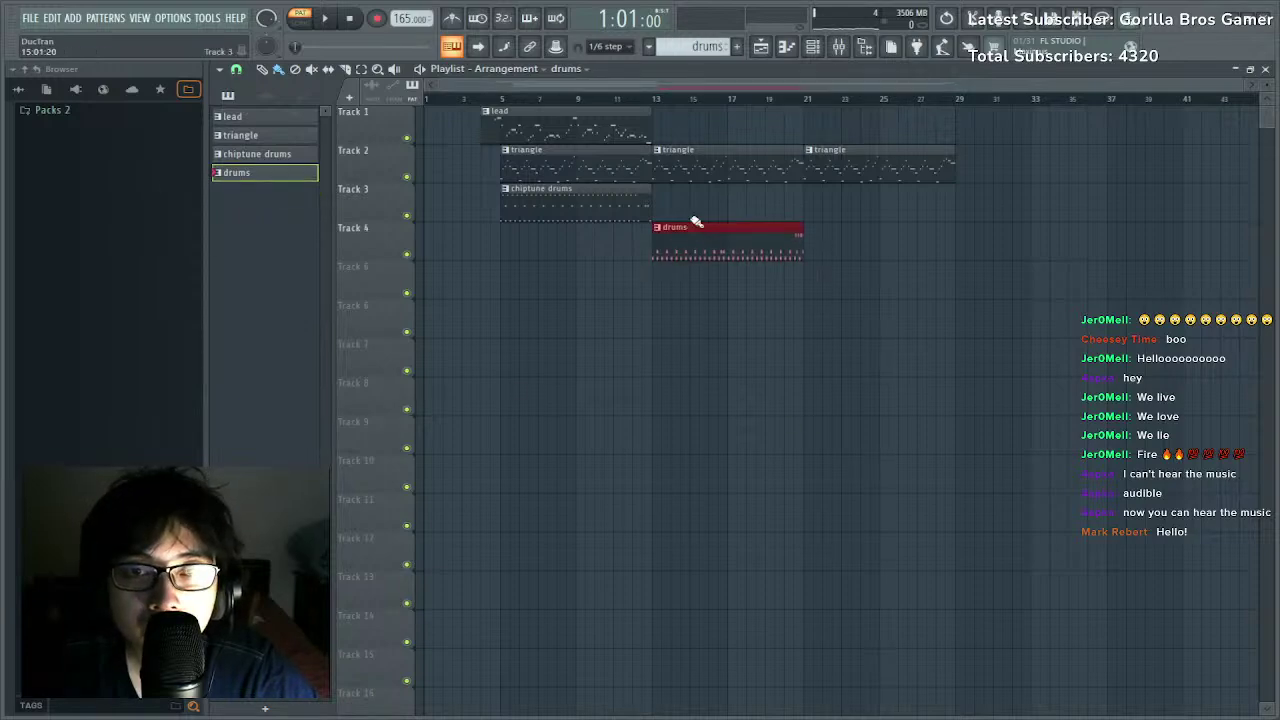
Play the song from bar 12 and raise the bar 8 fill accents: first D3 and last G3 to full velocity, last D3 to 80%.
{"action": "left_click", "coordinate": [638, 99]}
{"action": "key", "text": "space"}
{"action": "key", "text": "F7"}
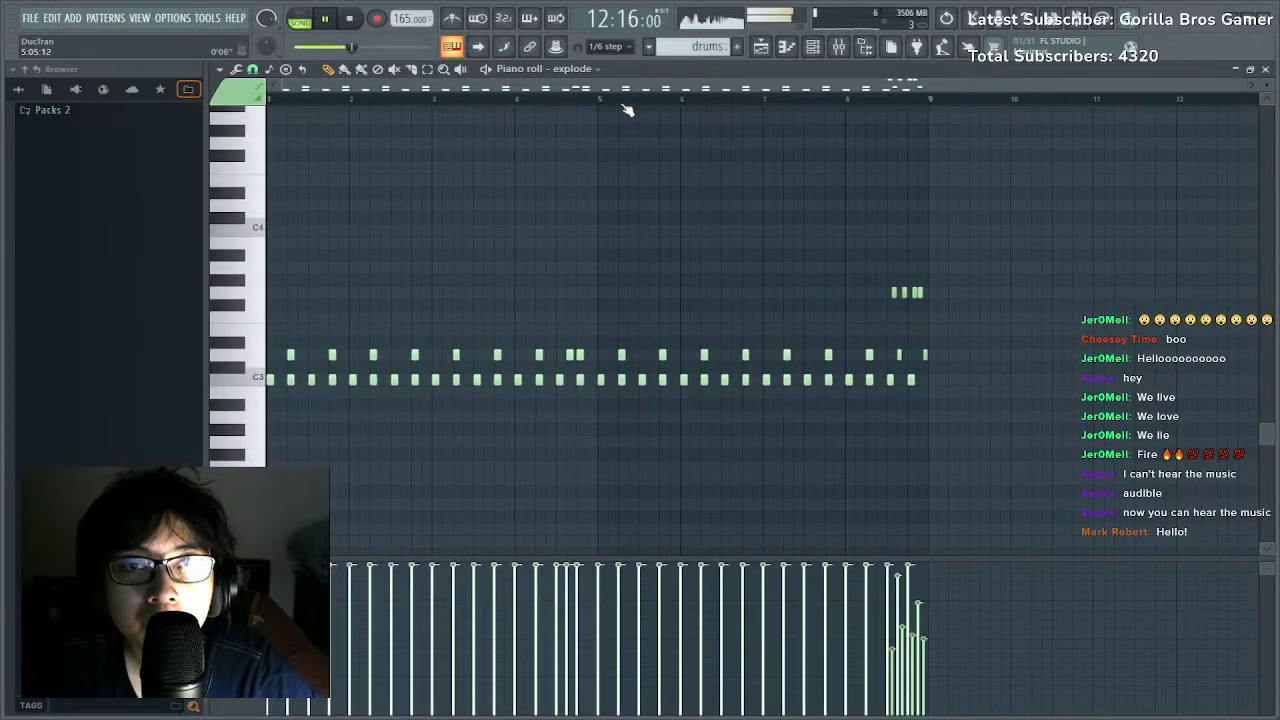
{"action": "left_click_drag", "start_coordinate": [986, 276], "coordinate": [266, 420]}
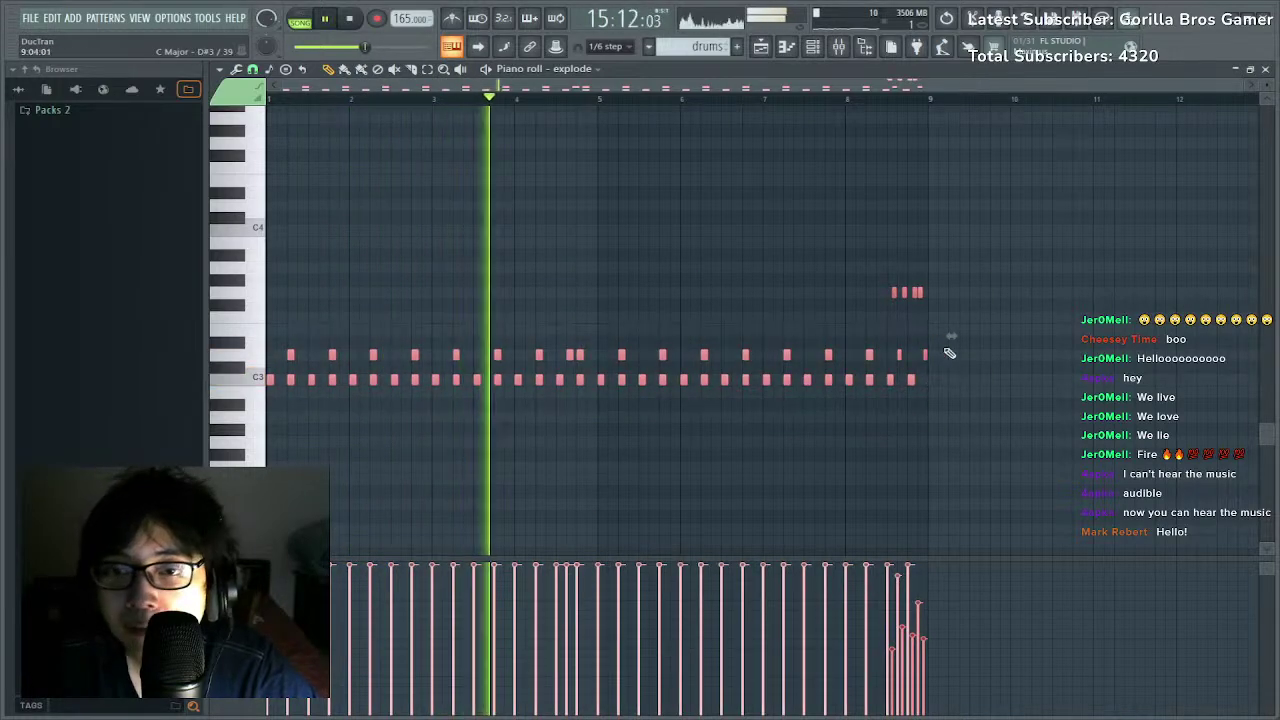
{"action": "left_click_drag", "start_coordinate": [942, 340], "coordinate": [903, 368]}
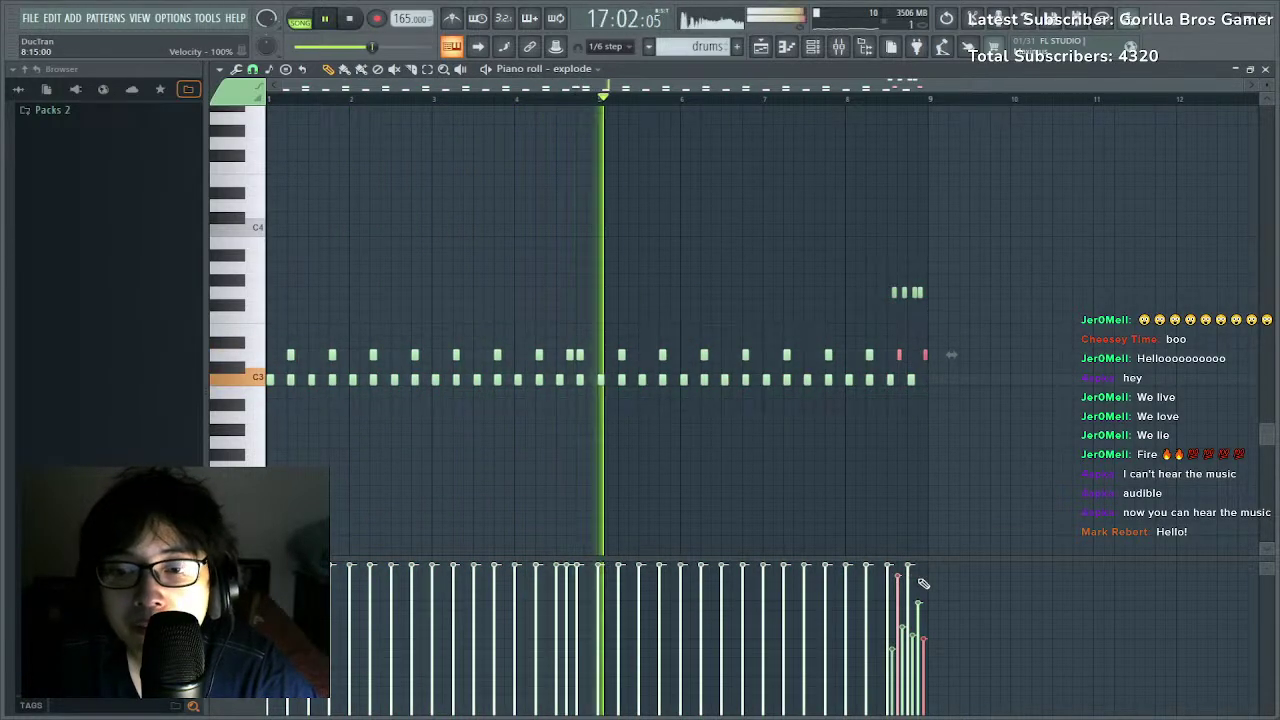
{"action": "left_click_drag", "start_coordinate": [928, 284], "coordinate": [903, 370]}
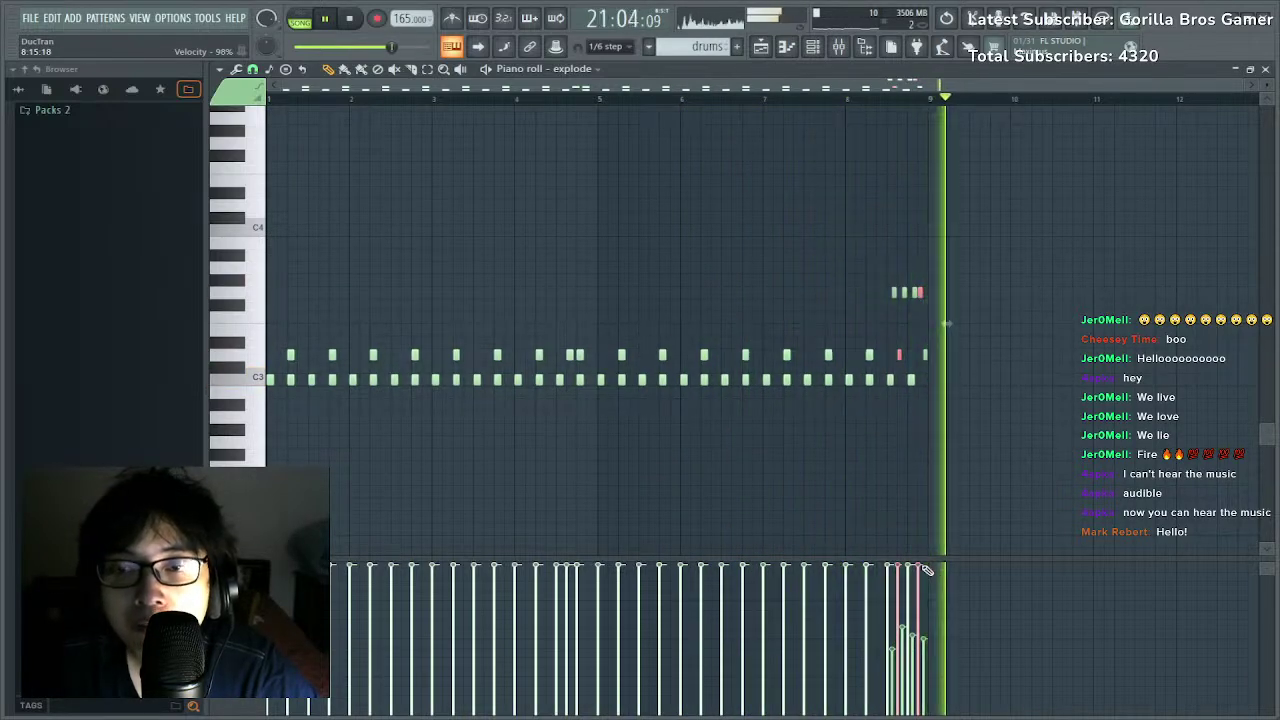
{"action": "key", "text": "space"}
{"action": "left_click", "coordinate": [930, 355]}
{"action": "left_click", "coordinate": [924, 594]}
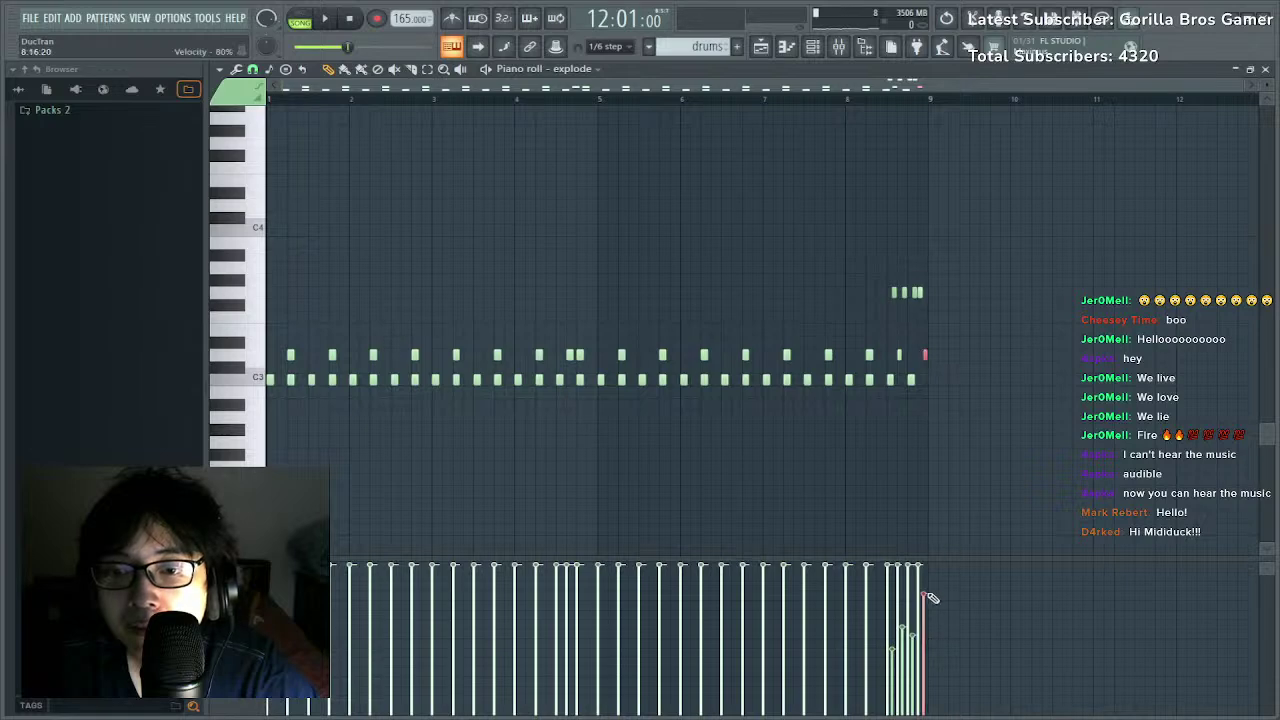
Select the first three G3 notes of the bar 8 fill and raise their velocities.
{"action": "left_click_drag", "start_coordinate": [917, 295], "coordinate": [894, 299]}
{"action": "left_click_drag", "start_coordinate": [897, 617], "coordinate": [905, 590]}
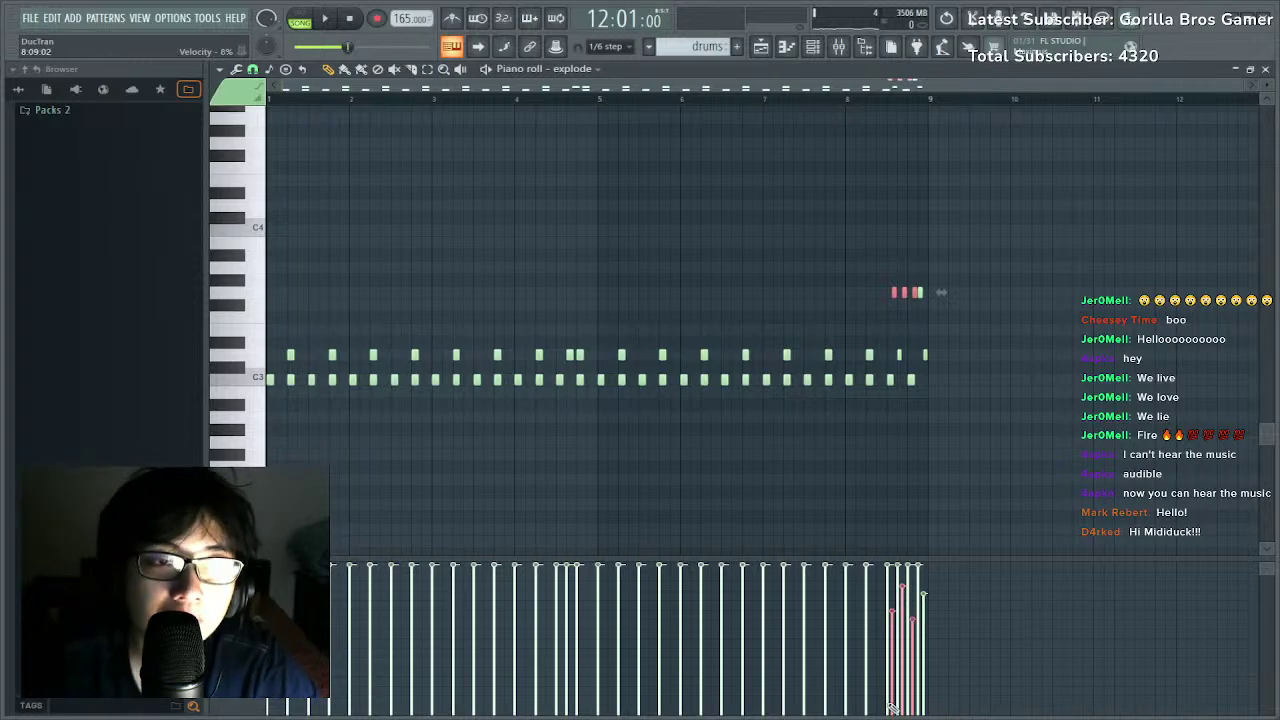
Place two off-beat notes on D#4 in bar 1 and audition them in pattern mode.
{"action": "scroll", "coordinate": [245, 292], "scroll_direction": "up", "scroll_amount": 3}
{"action": "left_click", "coordinate": [269, 305]}
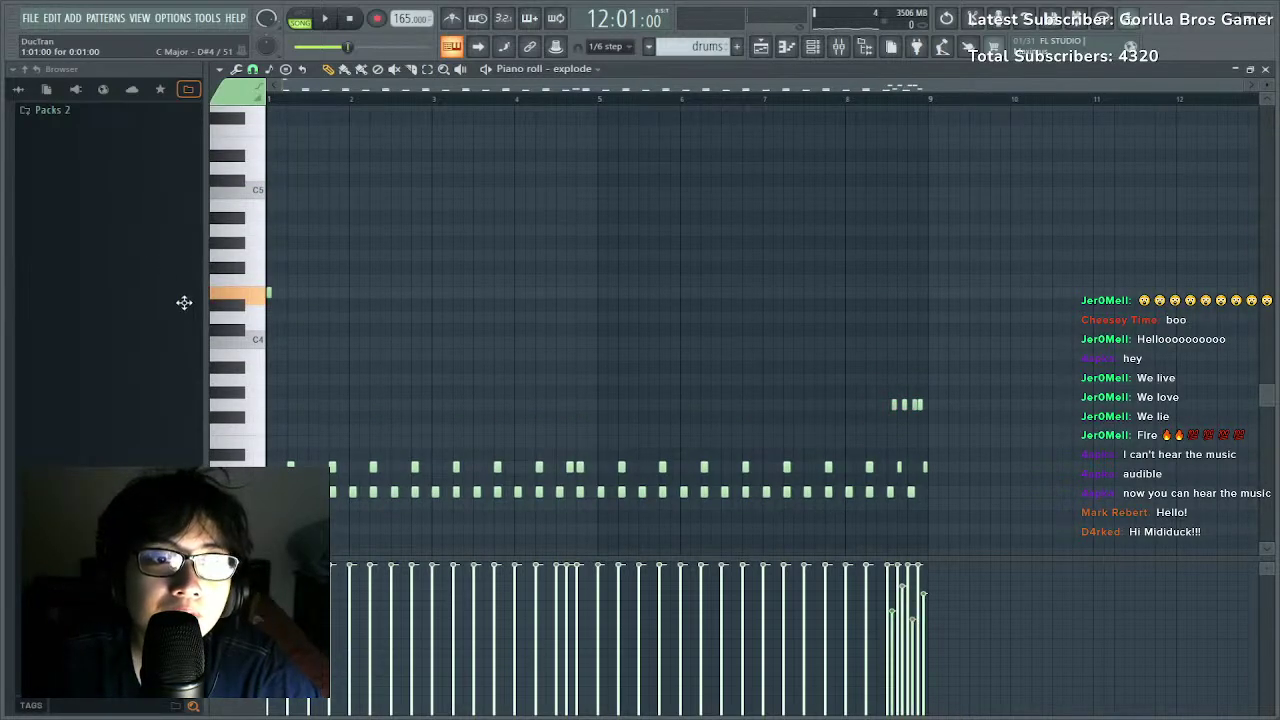
{"action": "right_click", "coordinate": [269, 305]}
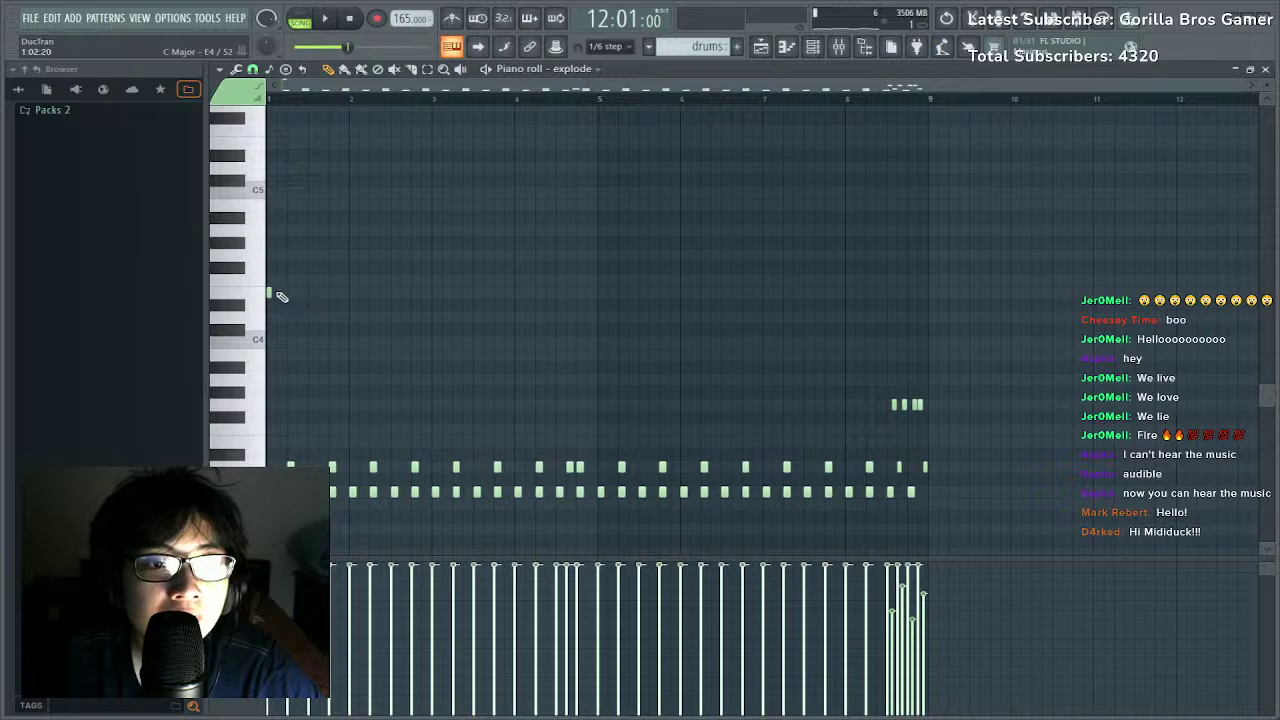
{"action": "mouse_move", "coordinate": [282, 298]}
{"action": "left_mouse_down"}
{"action": "mouse_move", "coordinate": [277, 323]}
{"action": "mouse_move", "coordinate": [275, 305]}
{"action": "left_mouse_up"}
{"action": "left_click", "coordinate": [298, 305]}
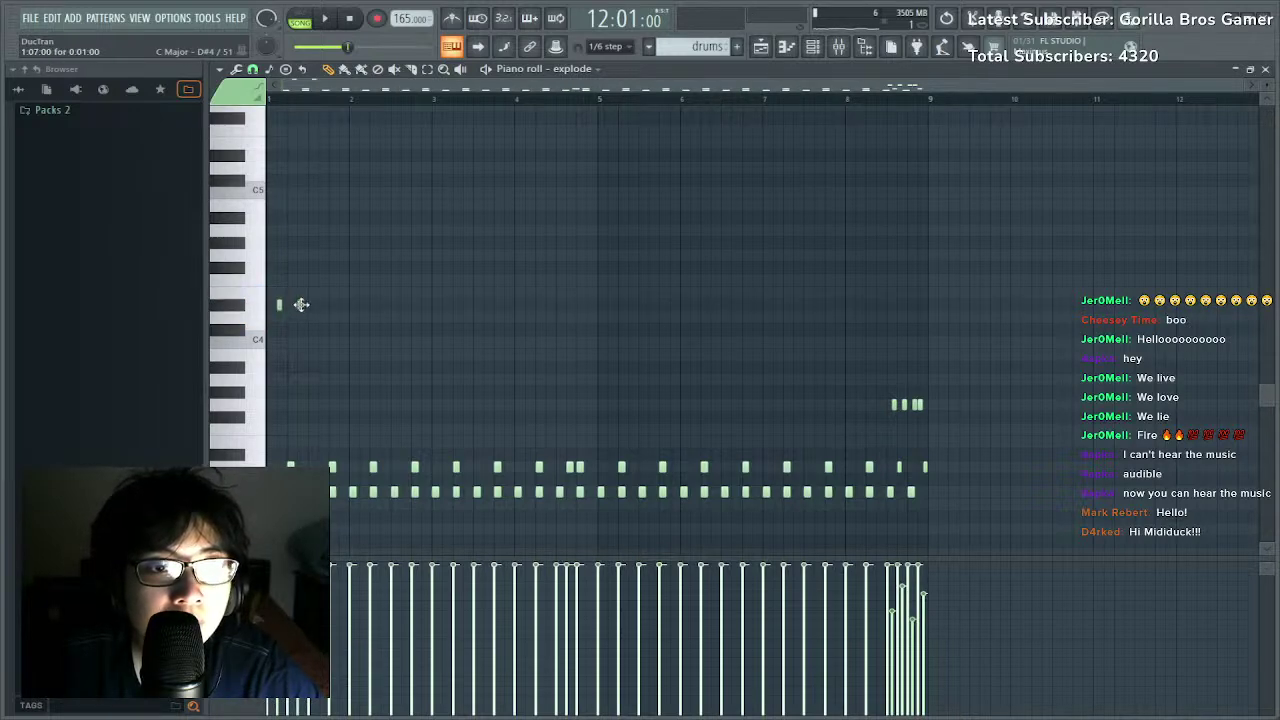
{"action": "key", "text": "l"}
{"action": "key", "text": "space"}
{"action": "key", "text": "space"}
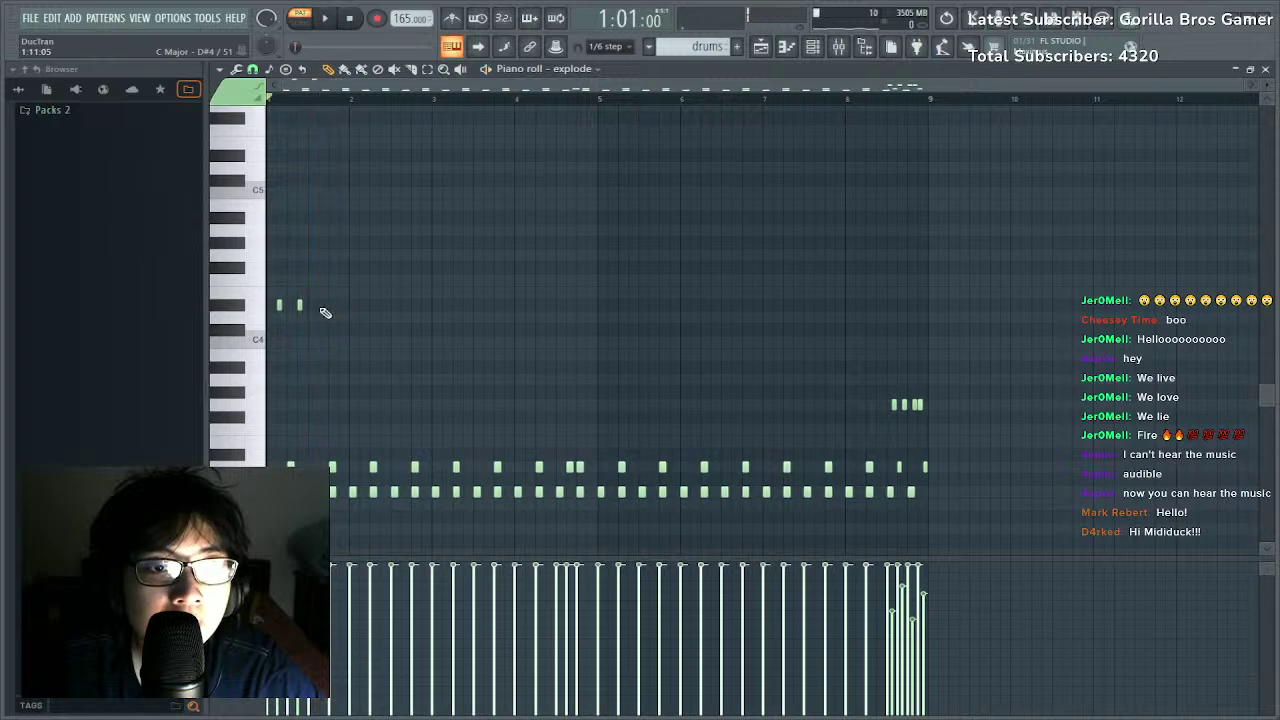
Shift the bar 1 off-beat notes to E4 and complete them to four evenly spaced notes.
{"action": "left_click_drag", "start_coordinate": [330, 298], "coordinate": [279, 297]}
{"action": "key", "text": "space"}
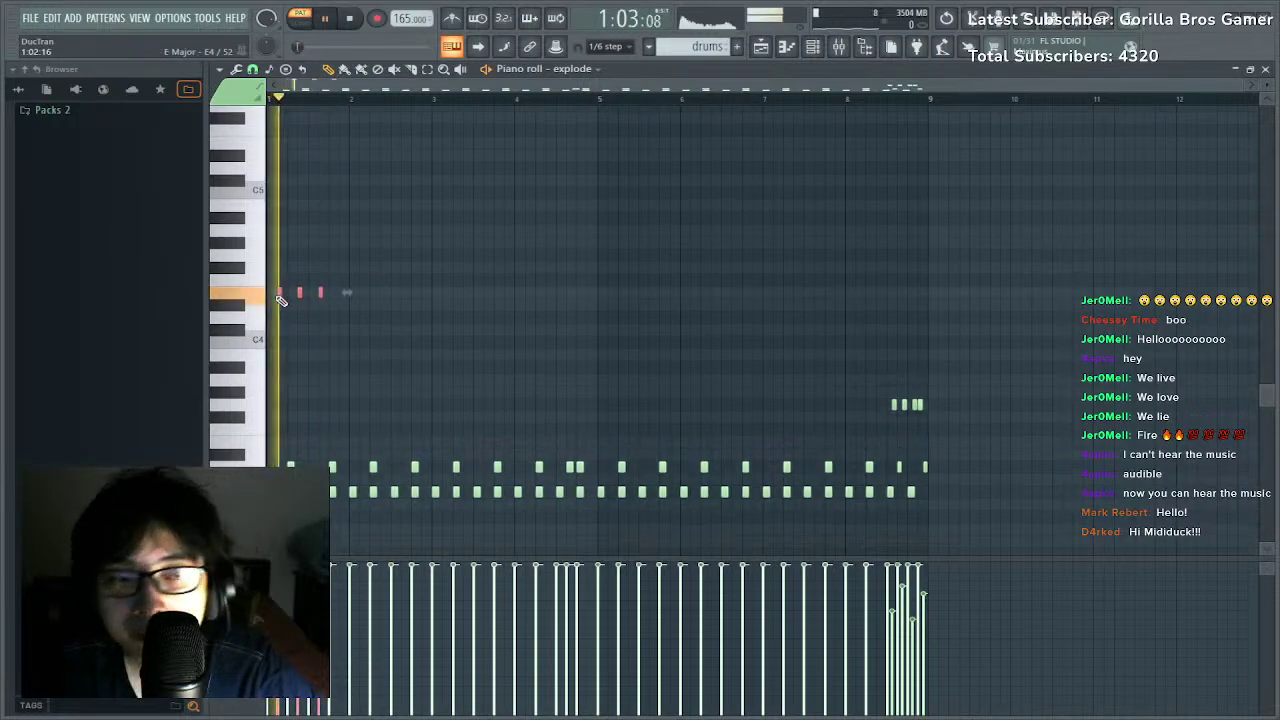
{"action": "key", "text": "space"}
{"action": "left_click", "coordinate": [337, 303]}
{"action": "left_click", "coordinate": [341, 292]}
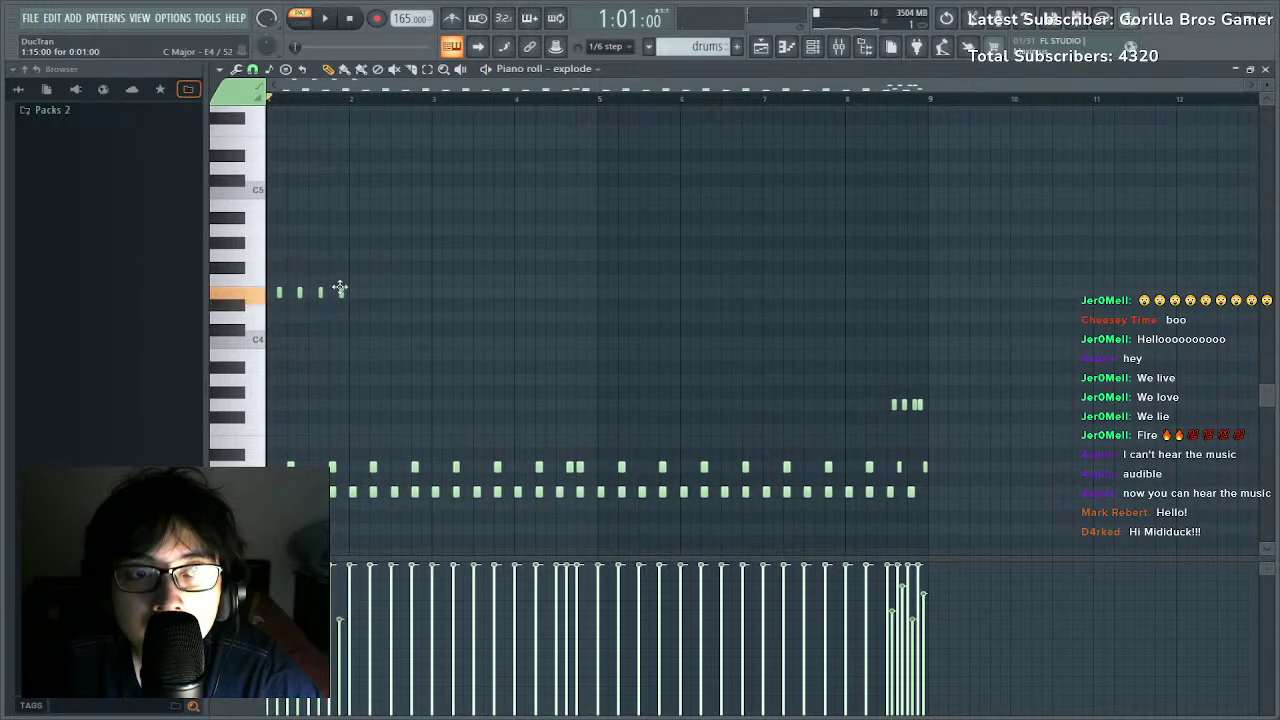
Transpose the four bar 1 off-beat notes by semitones, auditioning pitches between F4 and G4, and settle them on F#4.
{"action": "left_click_drag", "start_coordinate": [376, 280], "coordinate": [110, 312]}
{"action": "key", "text": "shift+Up"}
{"action": "key", "text": "space"}
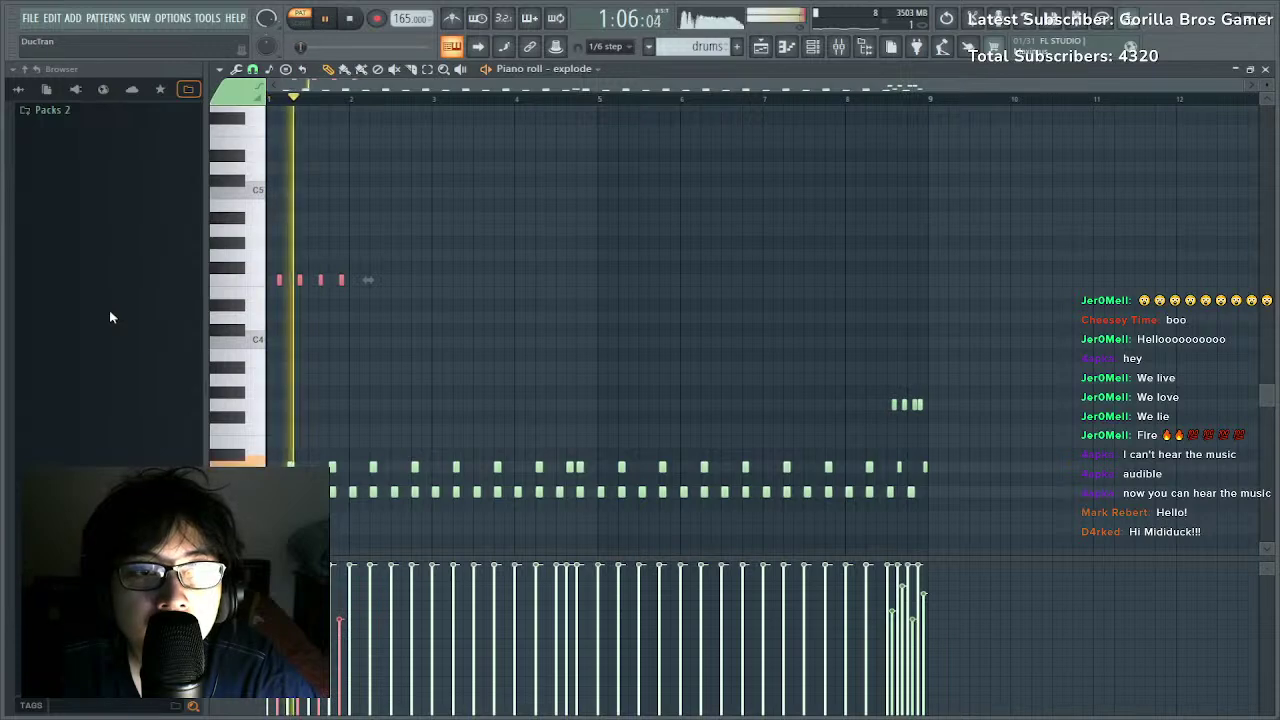
{"action": "key", "text": "shift+Up"}
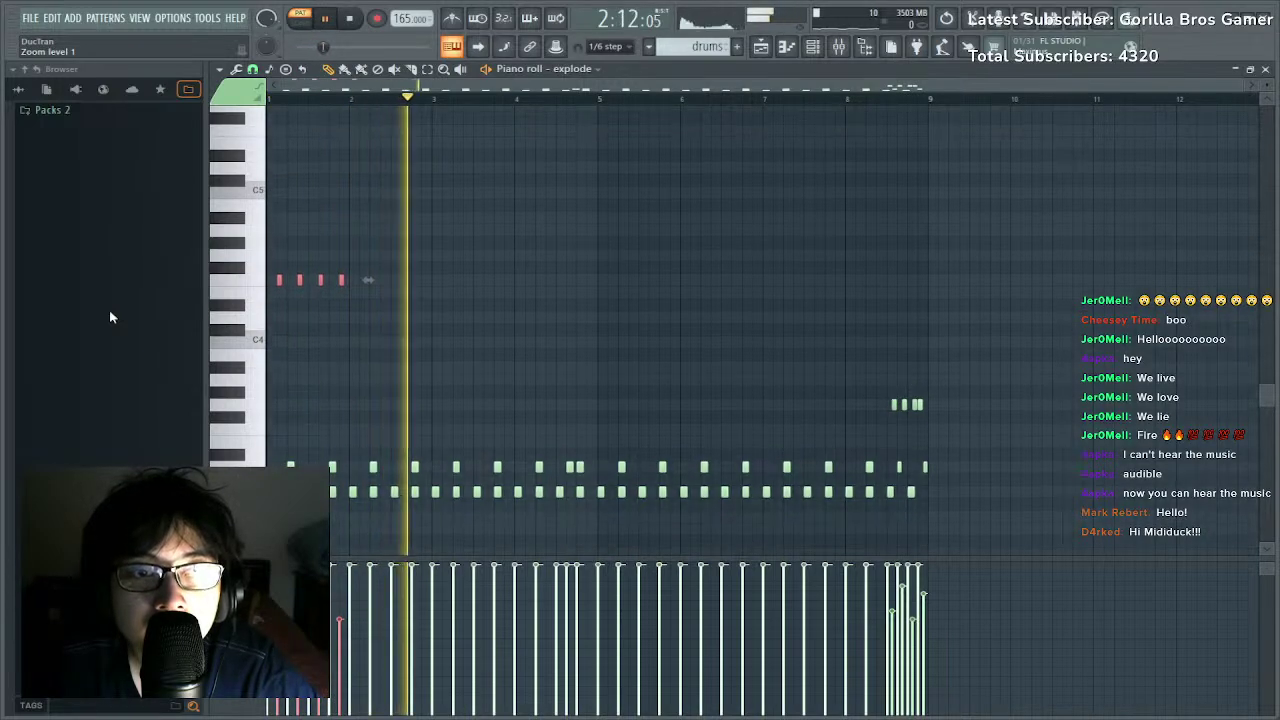
{"action": "key", "text": "space"}
{"action": "key", "text": "shift+Down"}
{"action": "key", "text": "shift+Down"}
{"action": "key", "text": "space"}
{"action": "key", "text": "shift+Up"}
{"action": "key", "text": "shift+Up"}
{"action": "key", "text": "space"}
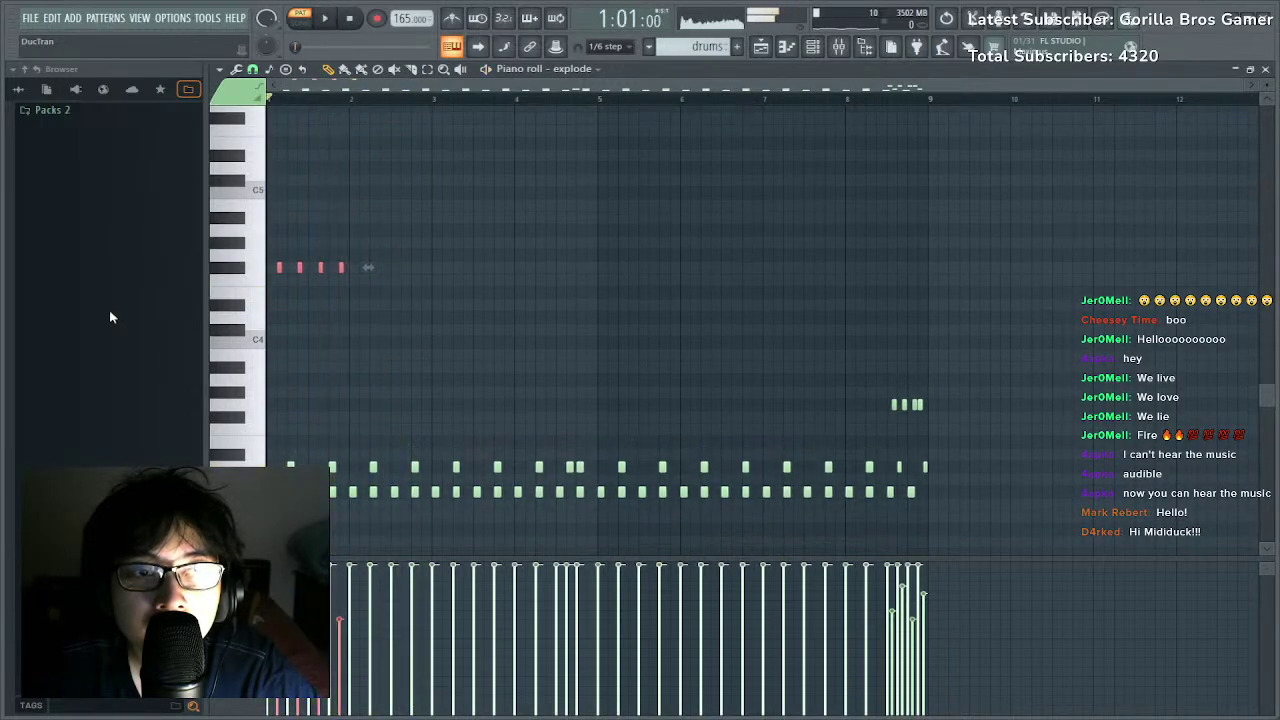
{"action": "key", "text": "space"}
{"action": "key", "text": "space"}
{"action": "key", "text": "space"}
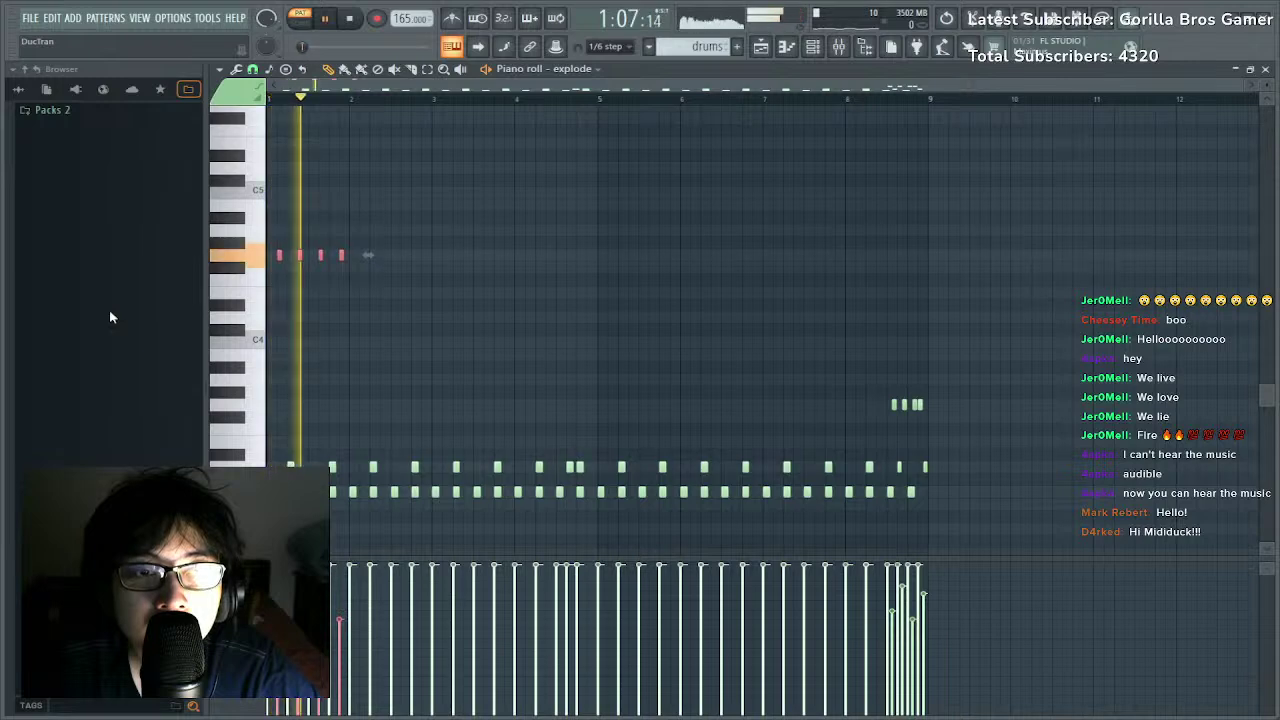
{"action": "key", "text": "space"}
{"action": "key", "text": "space"}
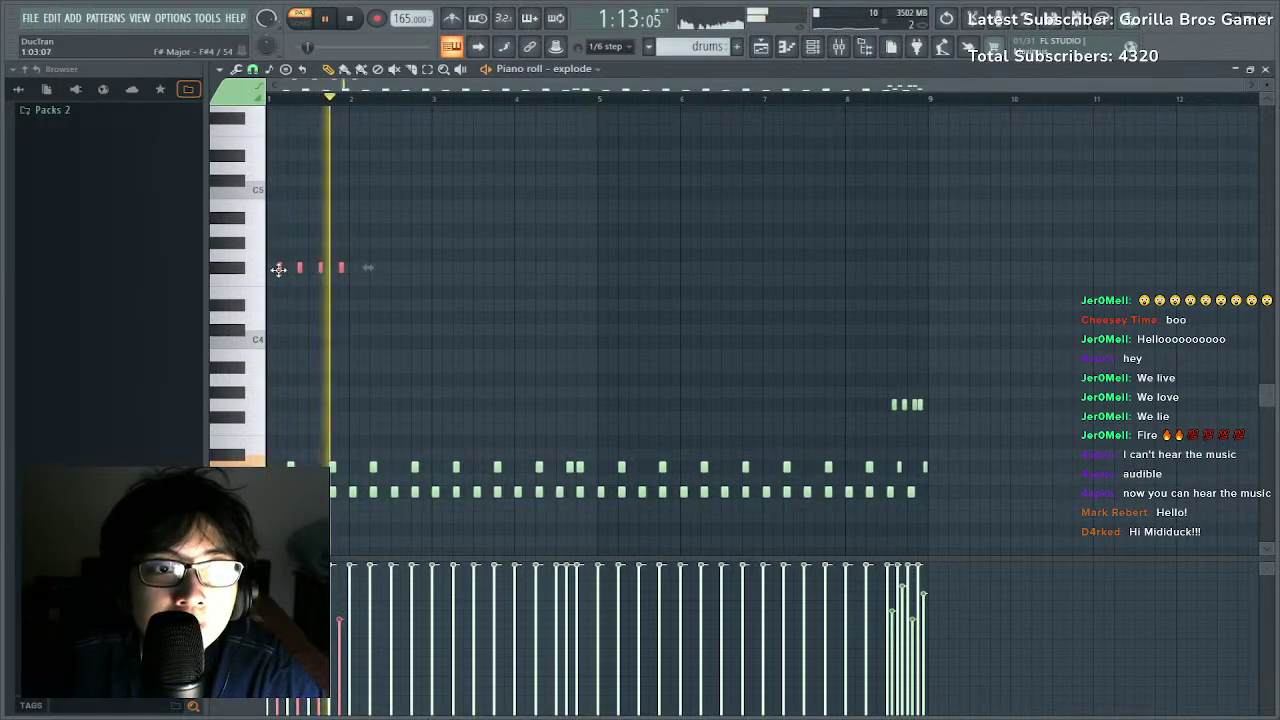
Duplicate the F#4 off-beat notes of bar 1 across the pattern through bar 8.
{"action": "left_click_drag", "start_coordinate": [278, 267], "coordinate": [368, 279]}
{"action": "key", "text": "ctrl+a"}
{"action": "key", "text": "space"}
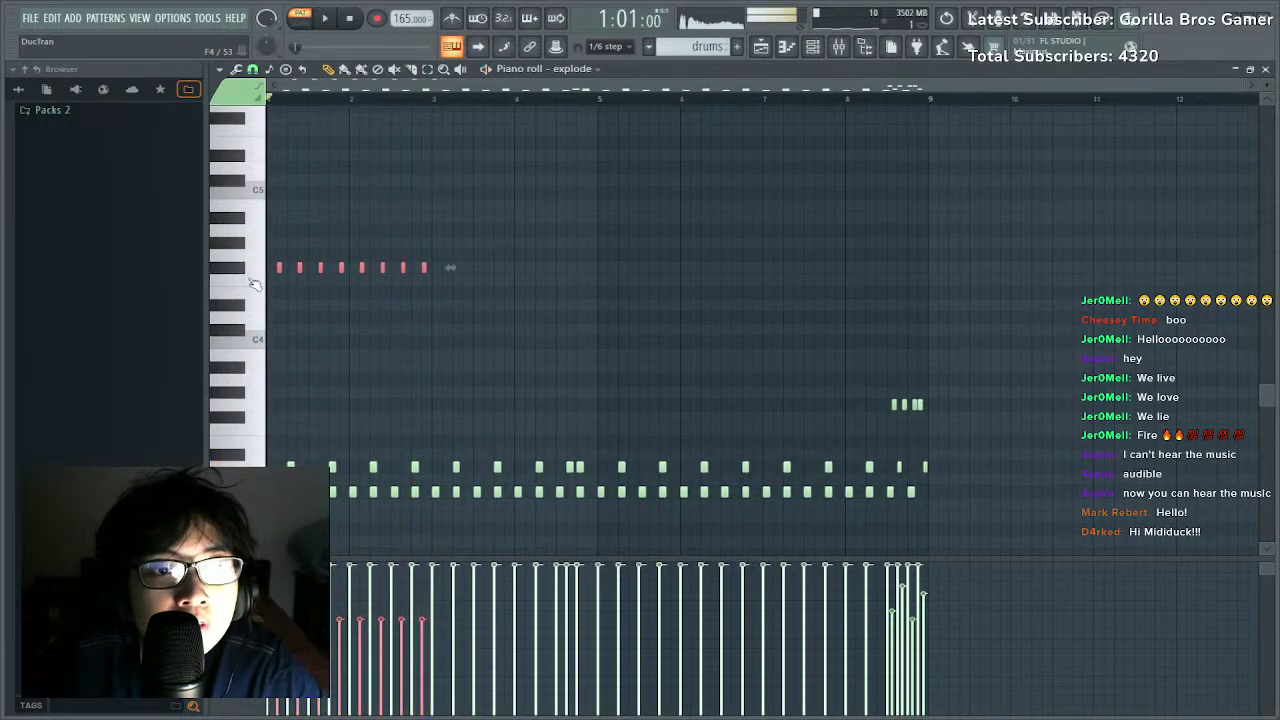
{"action": "left_click_drag", "start_coordinate": [282, 270], "coordinate": [775, 278]}
Replace the last two F#4 off-beat notes in bar 8 with A4 and B4.
{"action": "left_click_drag", "start_coordinate": [890, 290], "coordinate": [902, 228]}
{"action": "right_click", "coordinate": [902, 268]}
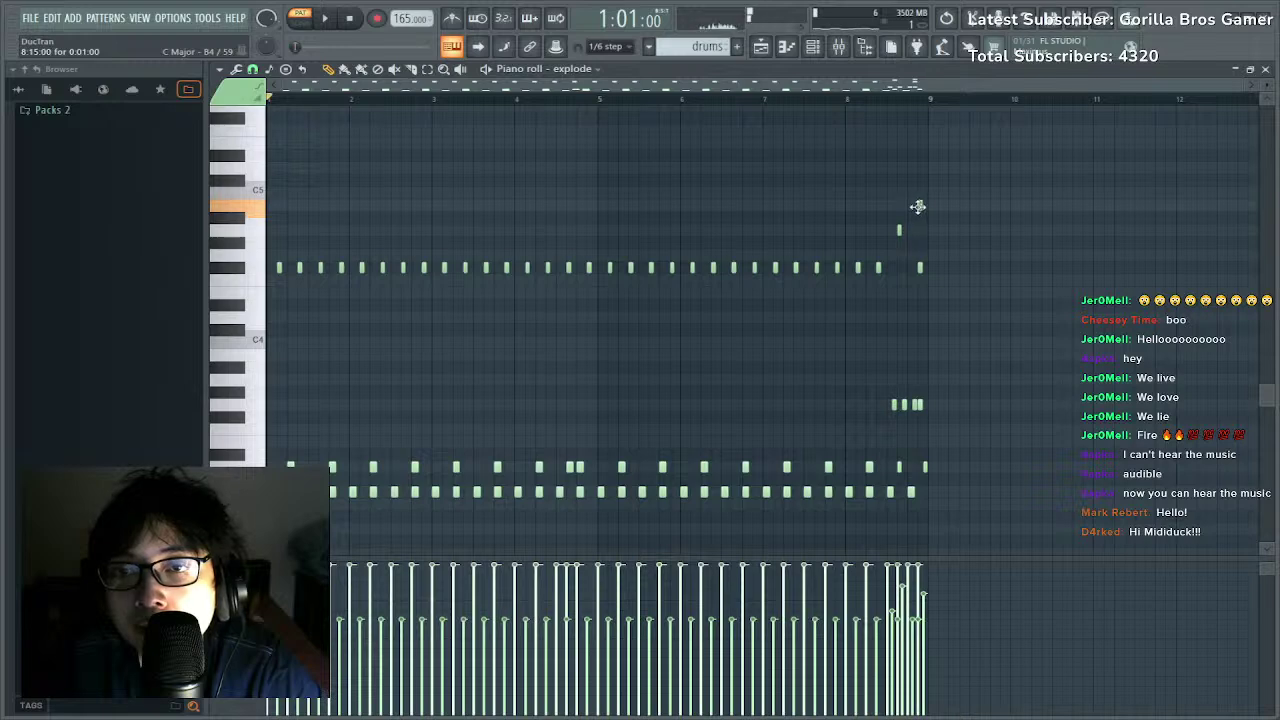
{"action": "left_click", "coordinate": [918, 206]}
{"action": "right_click", "coordinate": [921, 268]}
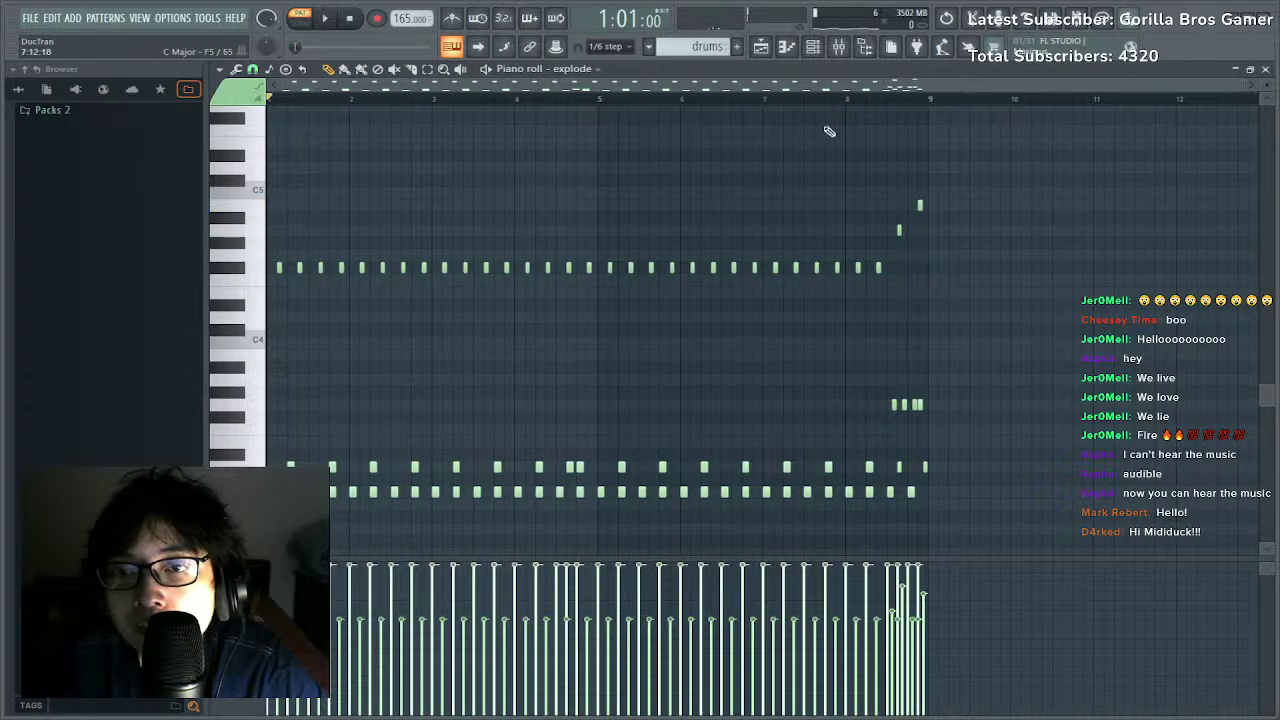
Play the drums pattern from bar 6 to check the fill and save the project as "dancy stuff".
{"action": "left_click", "coordinate": [737, 92]}
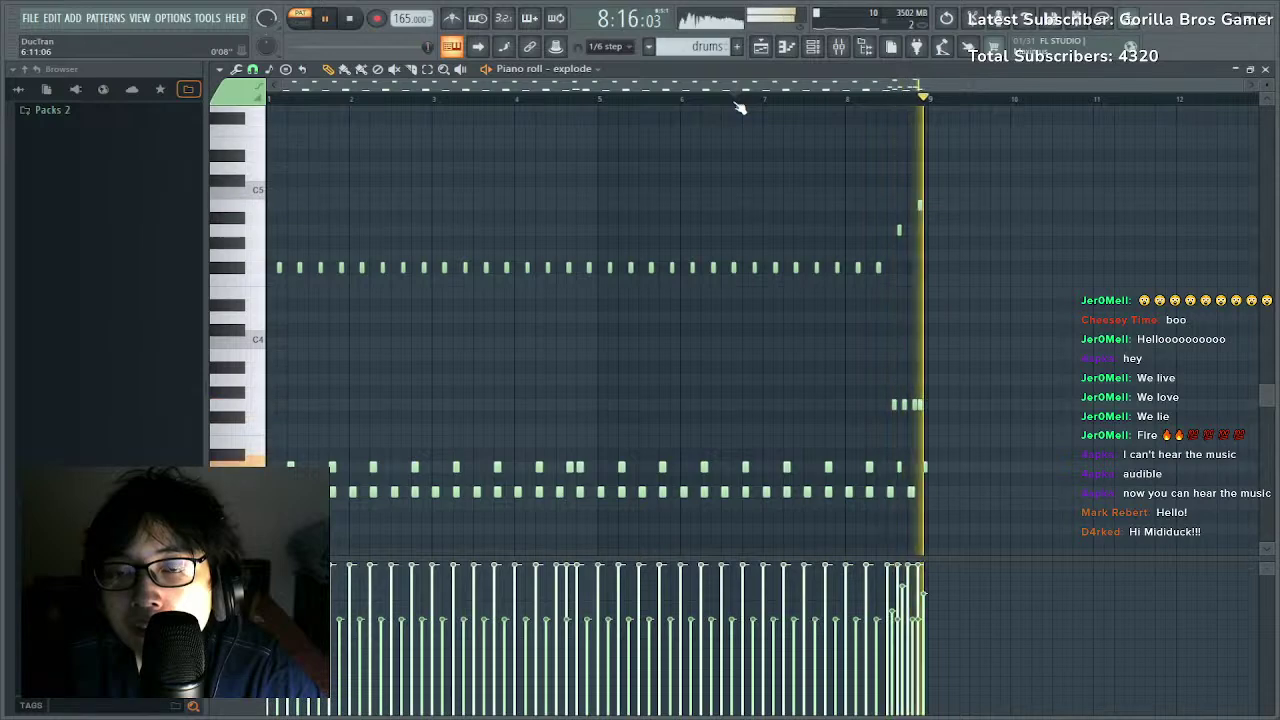
{"action": "key", "text": "space"}
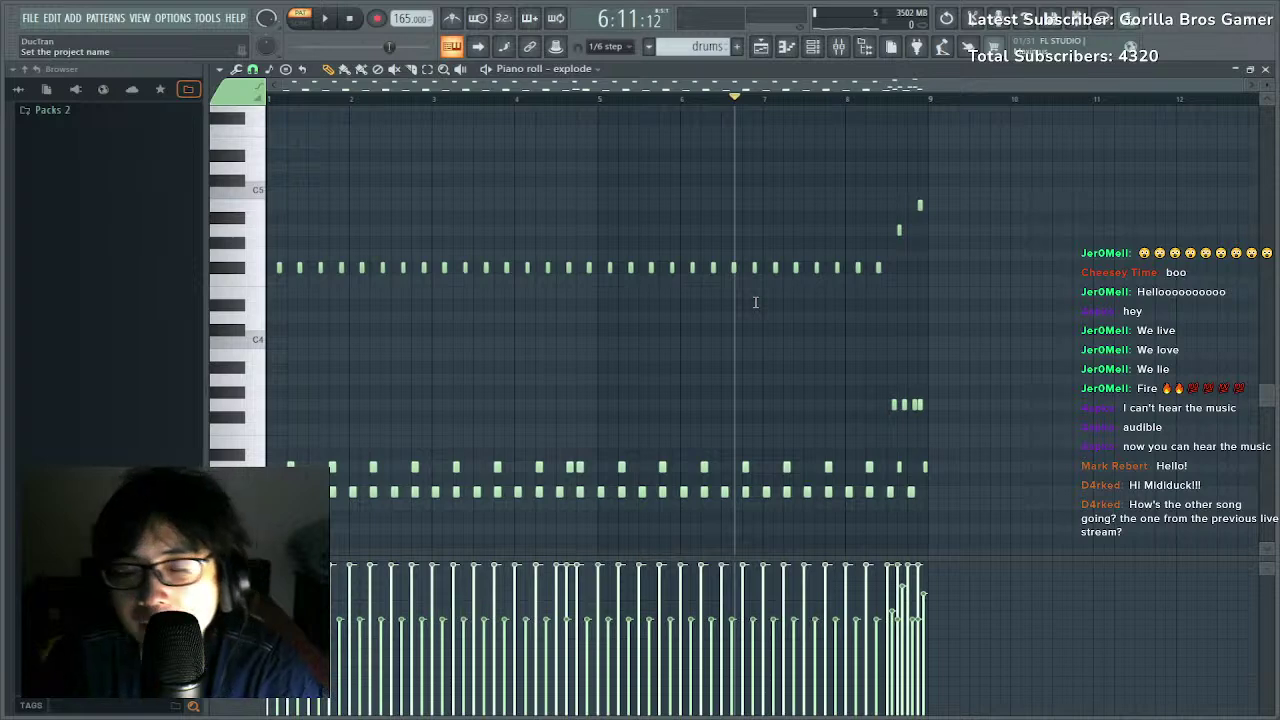
{"action": "key", "text": "Return"}
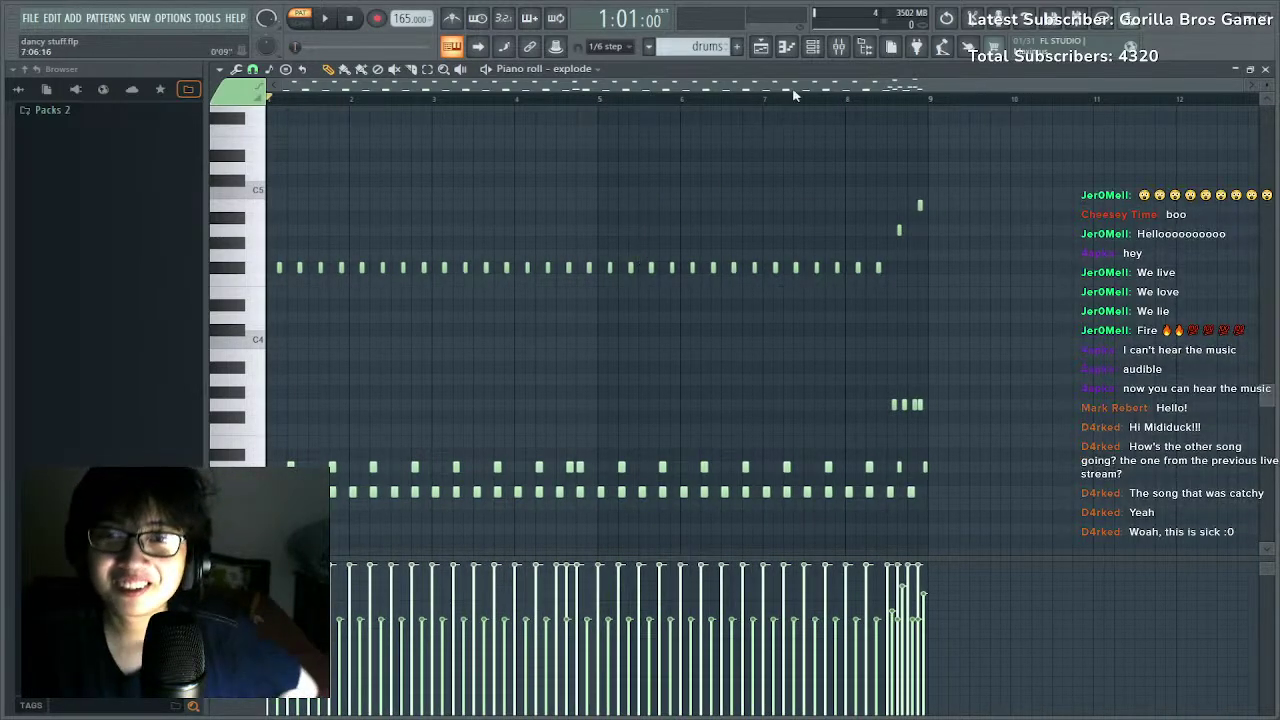
Return to the playlist arrangement and play the song from bar 4.
{"action": "left_click", "coordinate": [761, 47]}
{"action": "left_click", "coordinate": [489, 99]}
{"action": "key", "text": "space"}
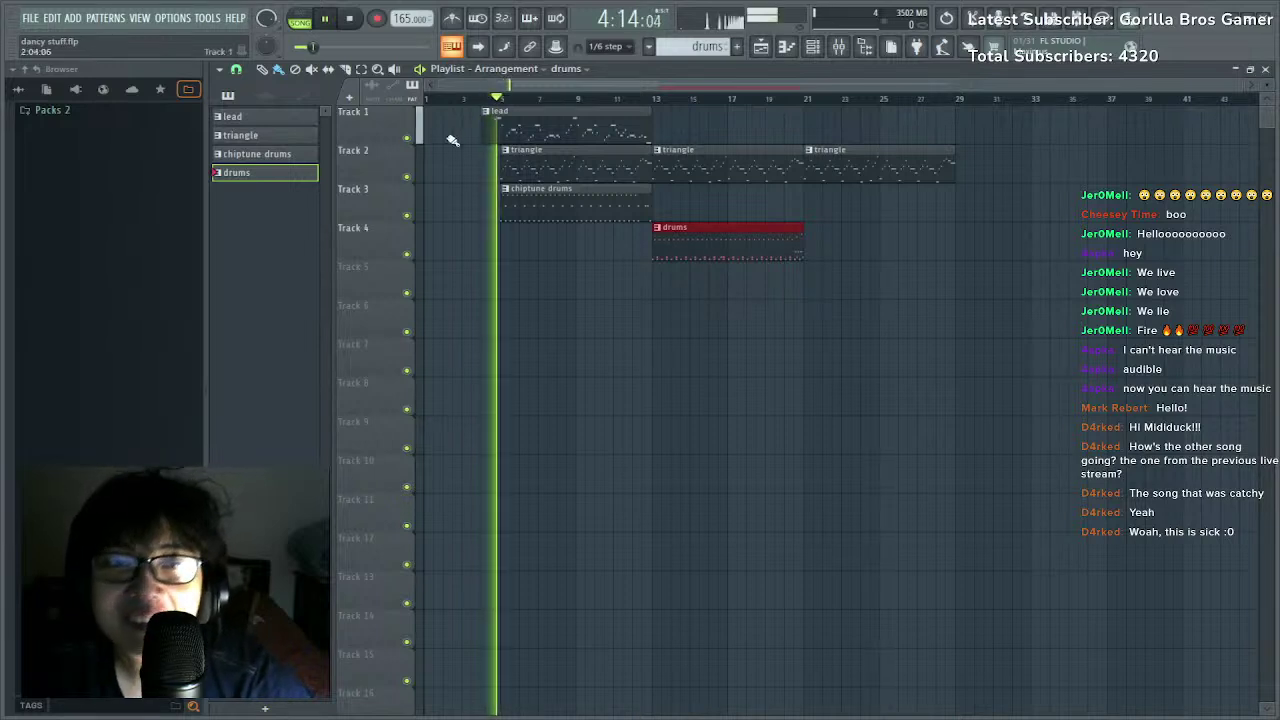
{"action": "left_click", "coordinate": [606, 428]}
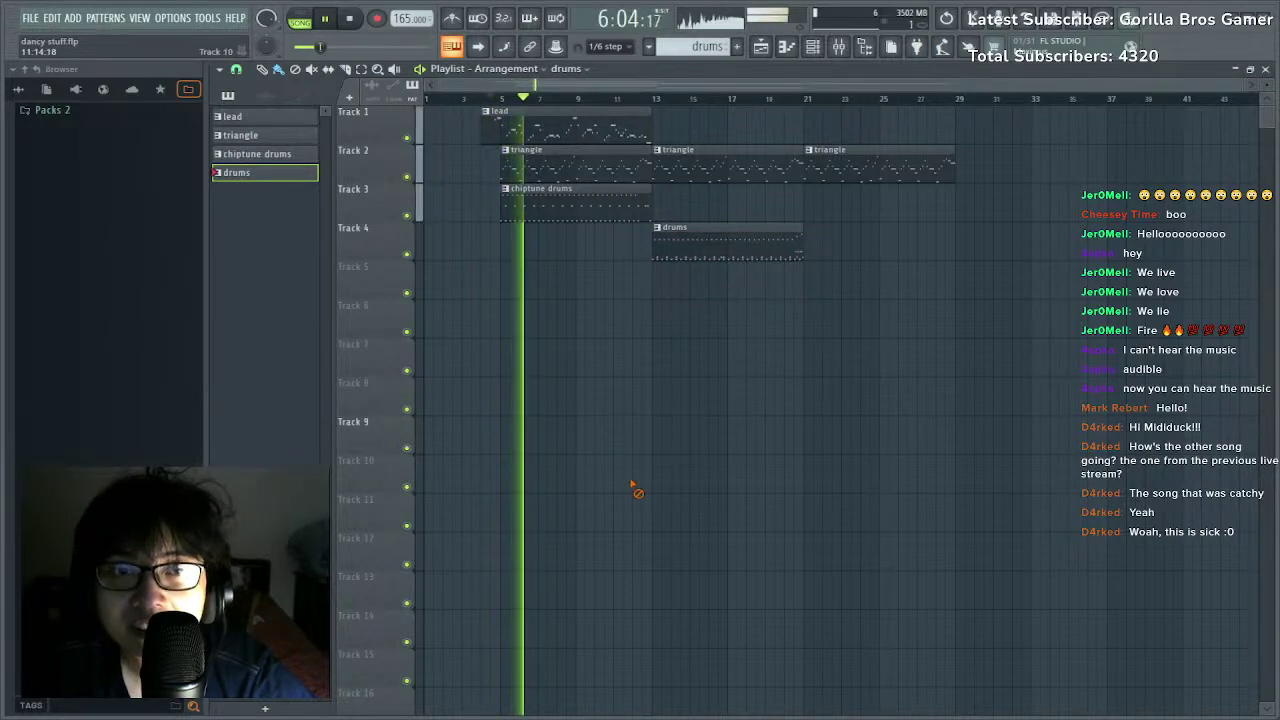
{"action": "left_click", "coordinate": [755, 432]}
{"action": "right_click", "coordinate": [830, 430]}
{"action": "left_click_drag", "start_coordinate": [850, 435], "coordinate": [1001, 456]}
{"action": "right_click", "coordinate": [1005, 446]}
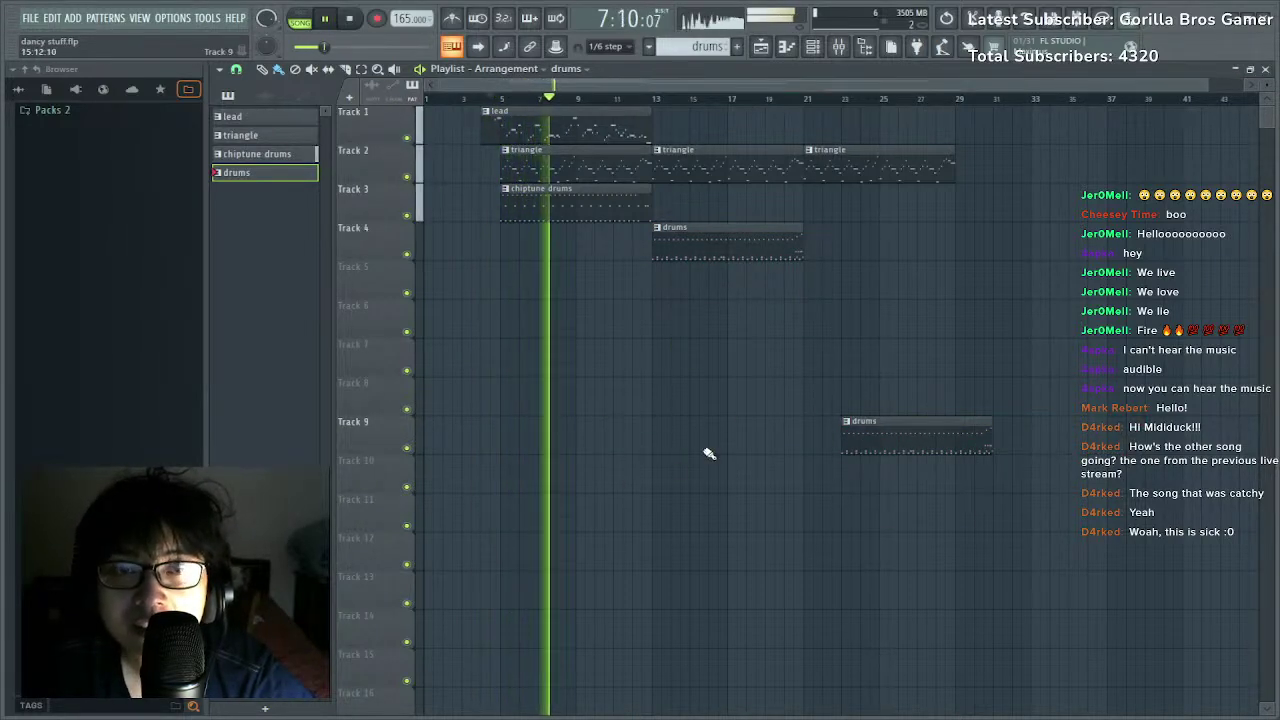
{"action": "right_click", "coordinate": [855, 438]}
{"action": "left_click", "coordinate": [851, 433]}
{"action": "right_click", "coordinate": [852, 434]}
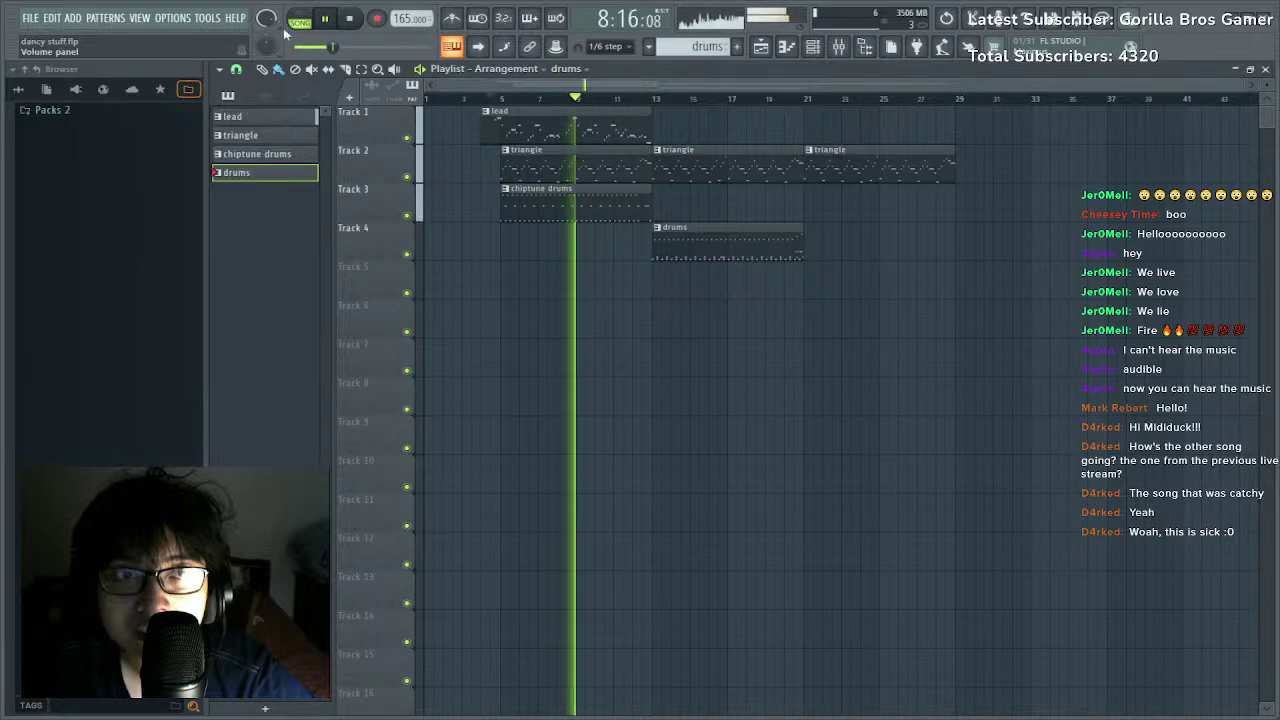
{"action": "left_click", "coordinate": [18, 89]}
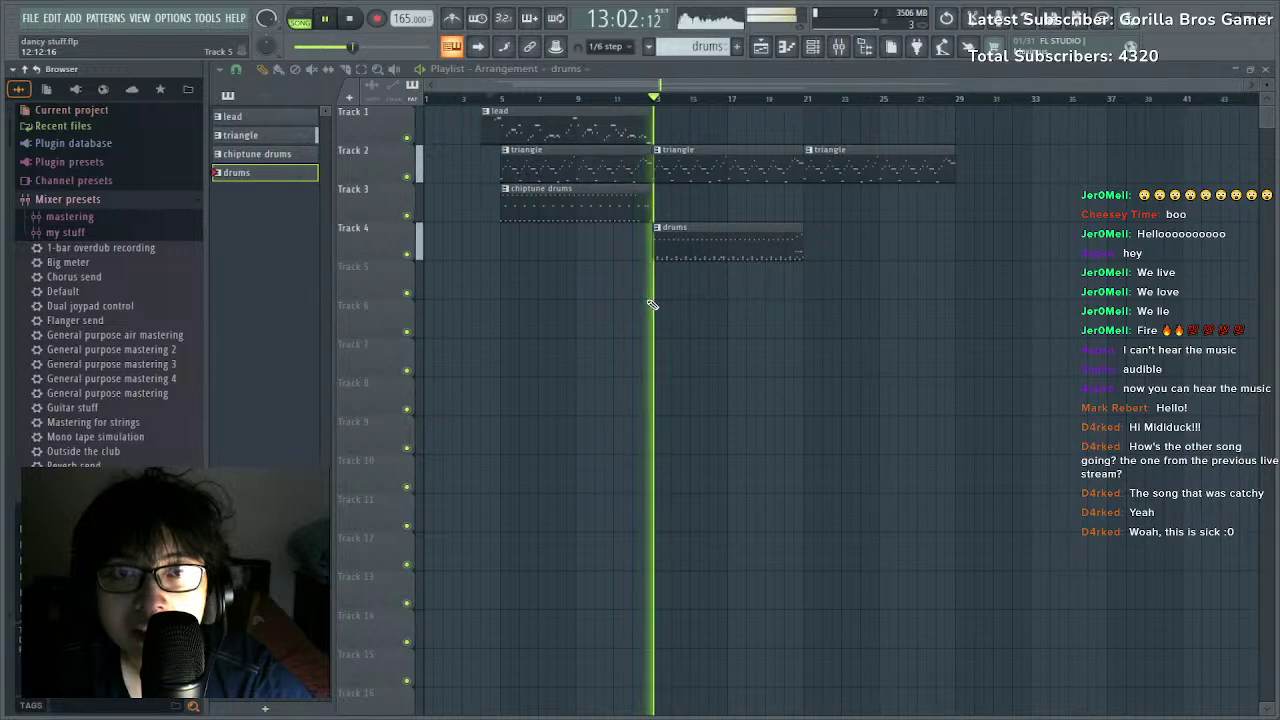
{"action": "left_click_drag", "start_coordinate": [828, 319], "coordinate": [846, 314]}
{"action": "right_click", "coordinate": [846, 312]}
{"action": "left_click", "coordinate": [850, 249]}
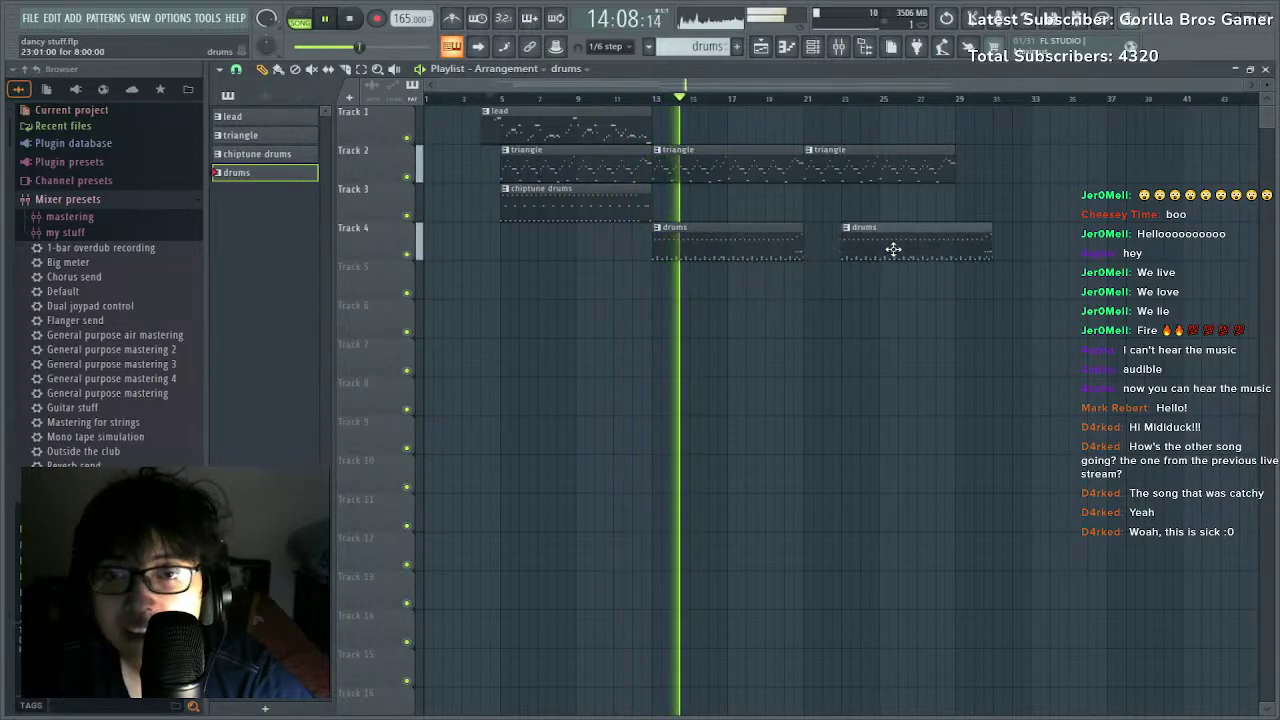
{"action": "left_click_drag", "start_coordinate": [893, 249], "coordinate": [860, 257]}
{"action": "right_click", "coordinate": [860, 257]}
Open the drums clip on Track 4 in the piano roll.
{"action": "double_click", "coordinate": [749, 241]}
{"action": "scroll", "coordinate": [730, 126], "scroll_direction": "down", "scroll_amount": 4}
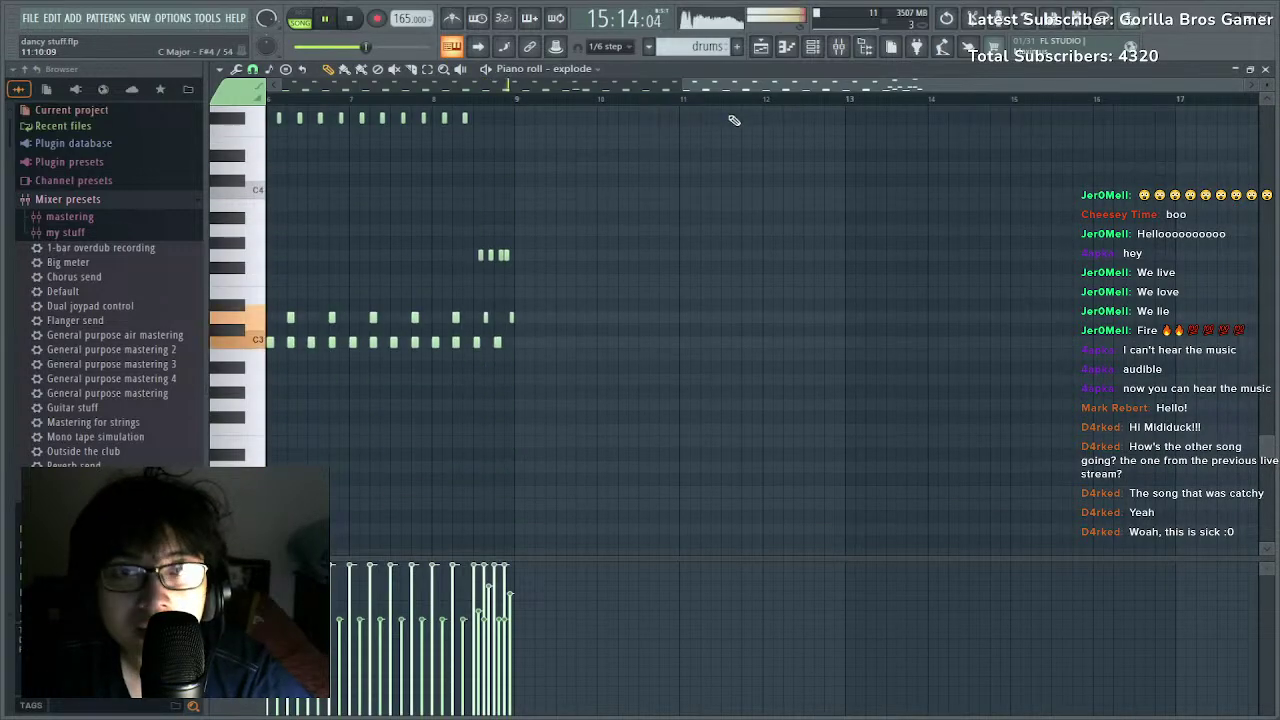
{"action": "scroll", "coordinate": [740, 180], "scroll_direction": "up", "scroll_amount": 4}
Duplicate all notes of the drums pattern directly after bar 8 and stop playback.
{"action": "key", "text": "ctrl+a"}
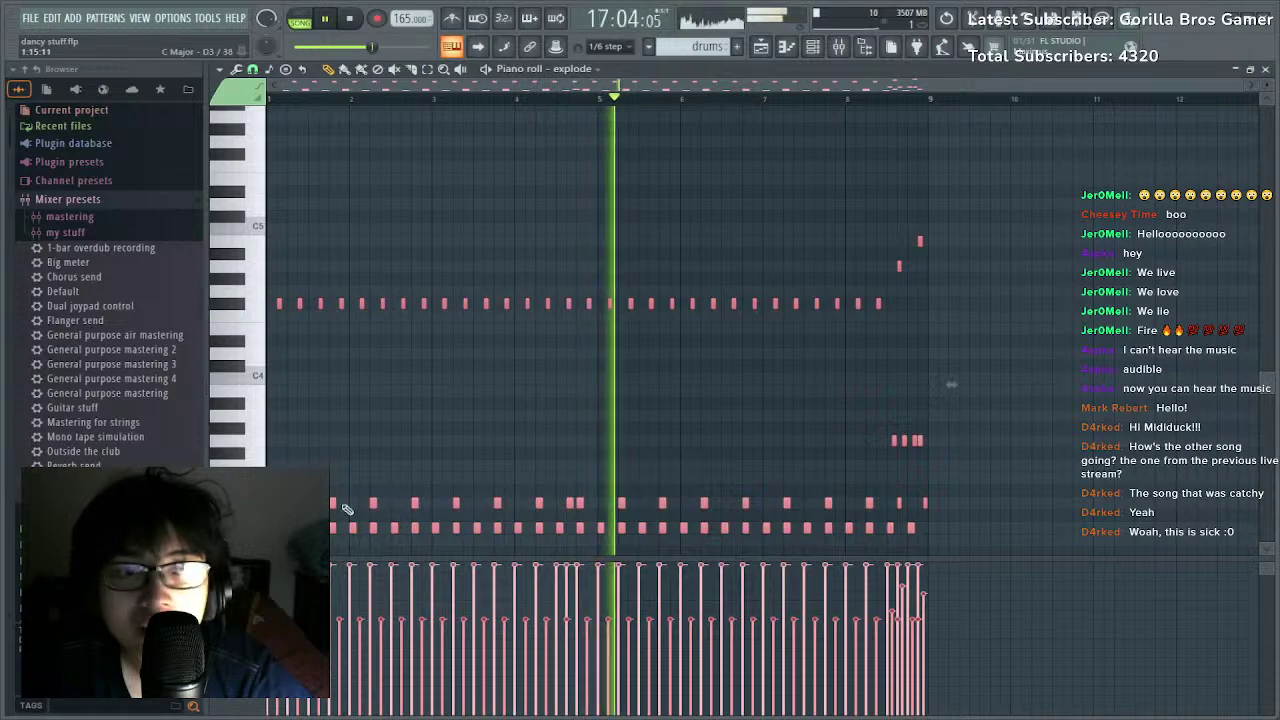
{"action": "key", "text": "ctrl+b"}
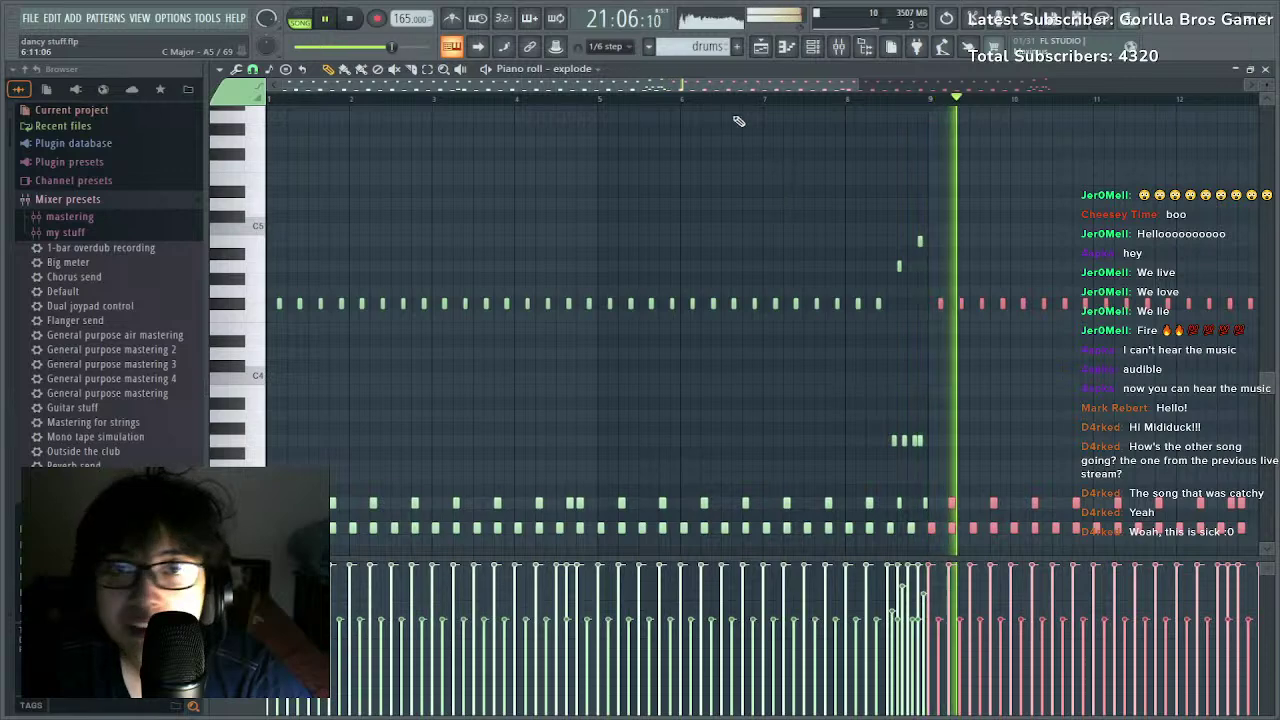
{"action": "key", "text": "space"}
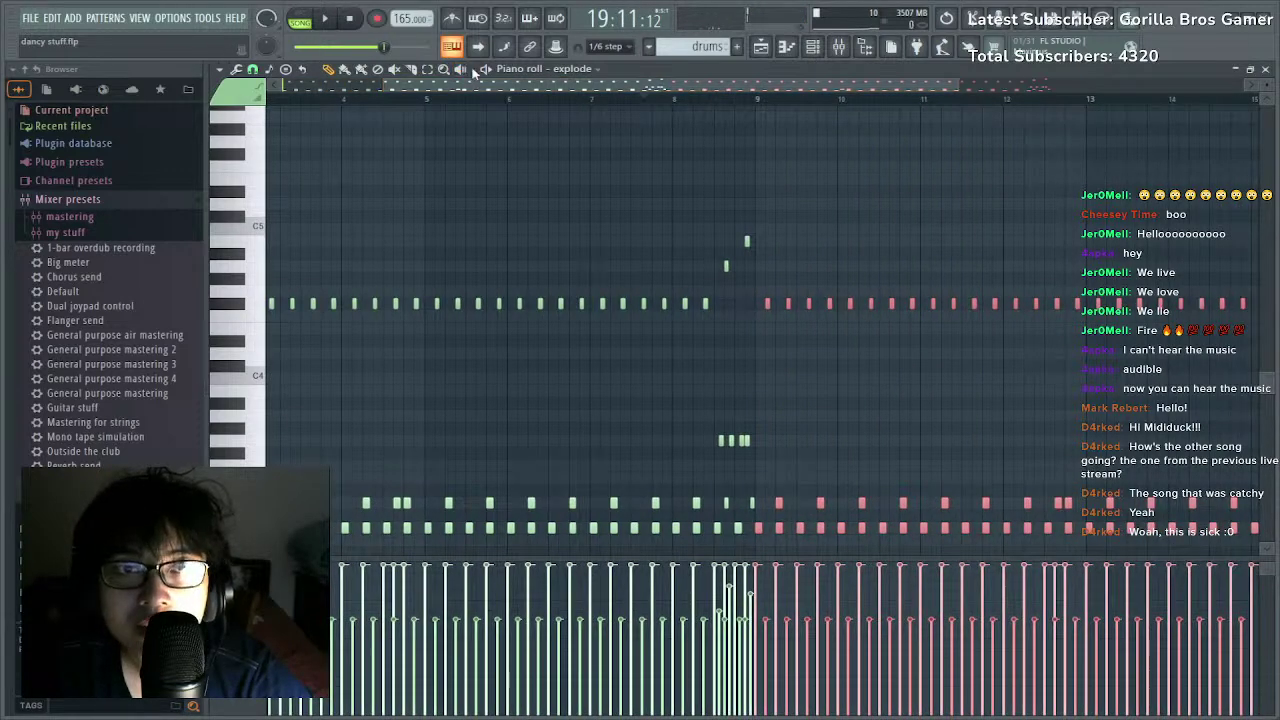
Switch playback to pattern mode and play the drums pattern from just before bar 8.
{"action": "key", "text": "l"}
{"action": "key", "text": "space"}
{"action": "left_click", "coordinate": [673, 102]}
Raise and vary the velocities of the G3 and D3 fill notes at the end of bar 8, auditioning the fill repeatedly.
{"action": "scroll", "coordinate": [675, 104], "scroll_direction": "up", "scroll_amount": 3}
{"action": "left_click_drag", "start_coordinate": [861, 387], "coordinate": [765, 508]}
{"action": "key", "text": "space"}
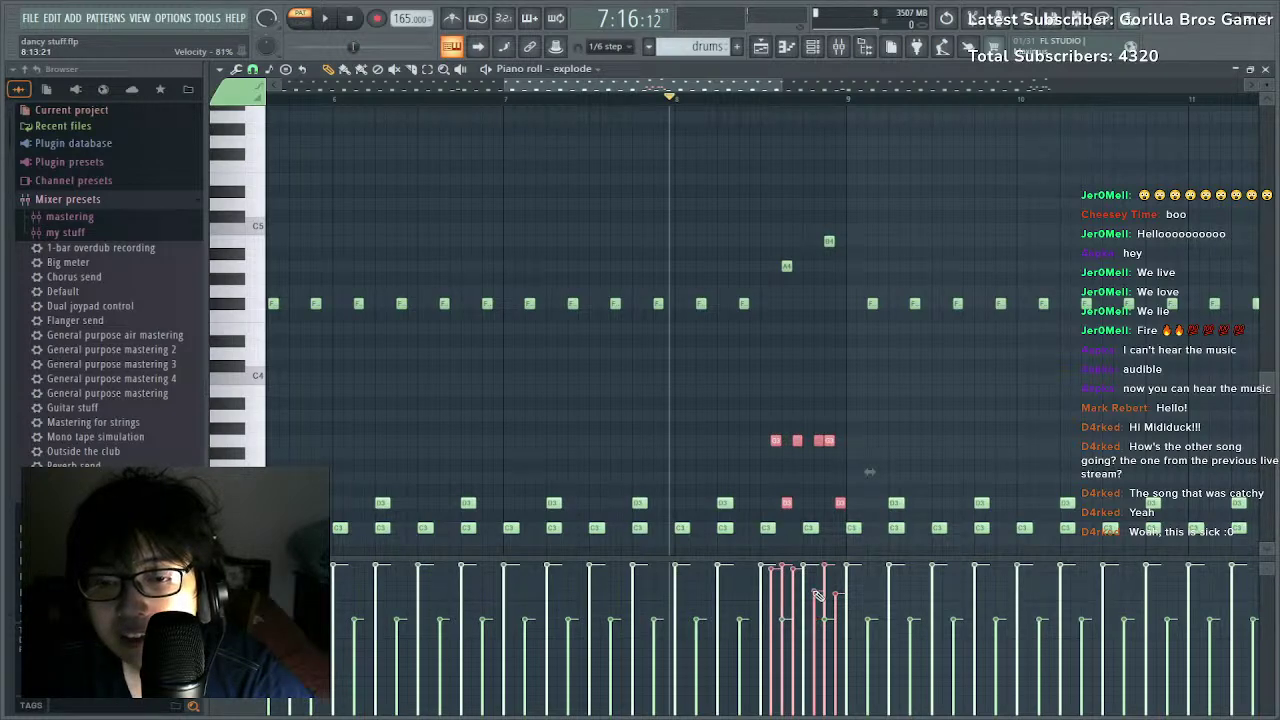
{"action": "key", "text": "space"}
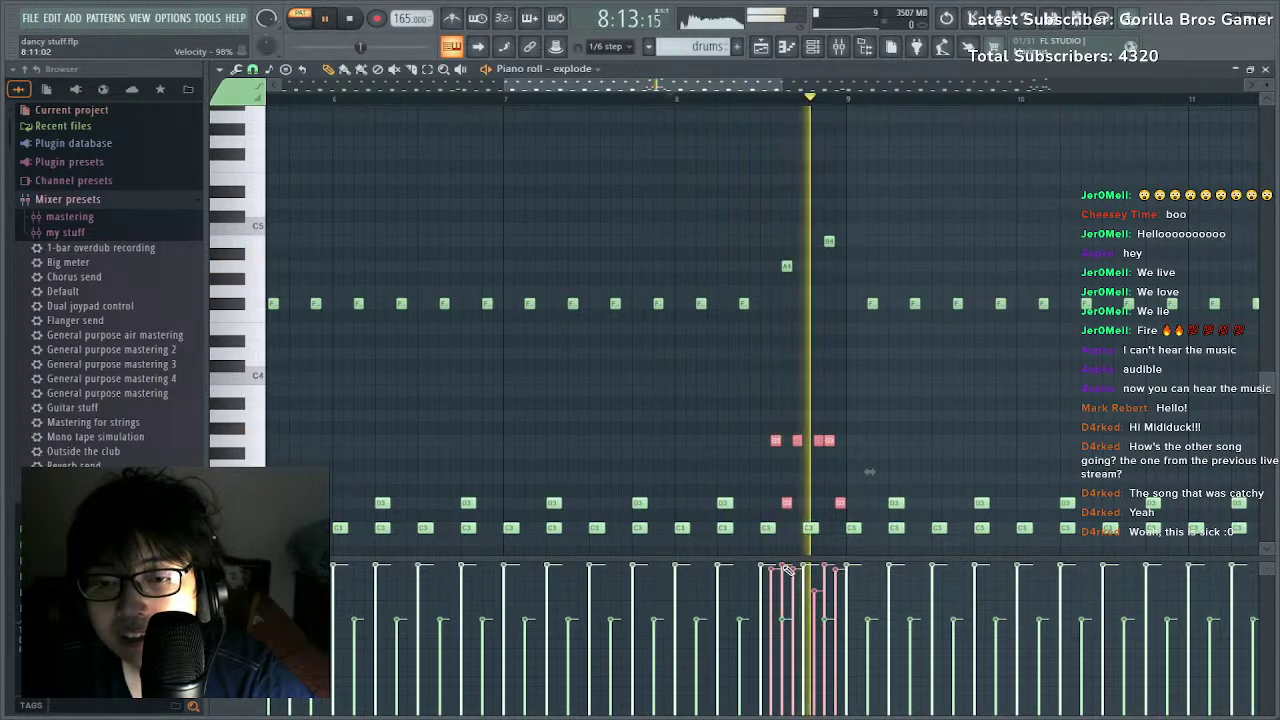
{"action": "key", "text": "space"}
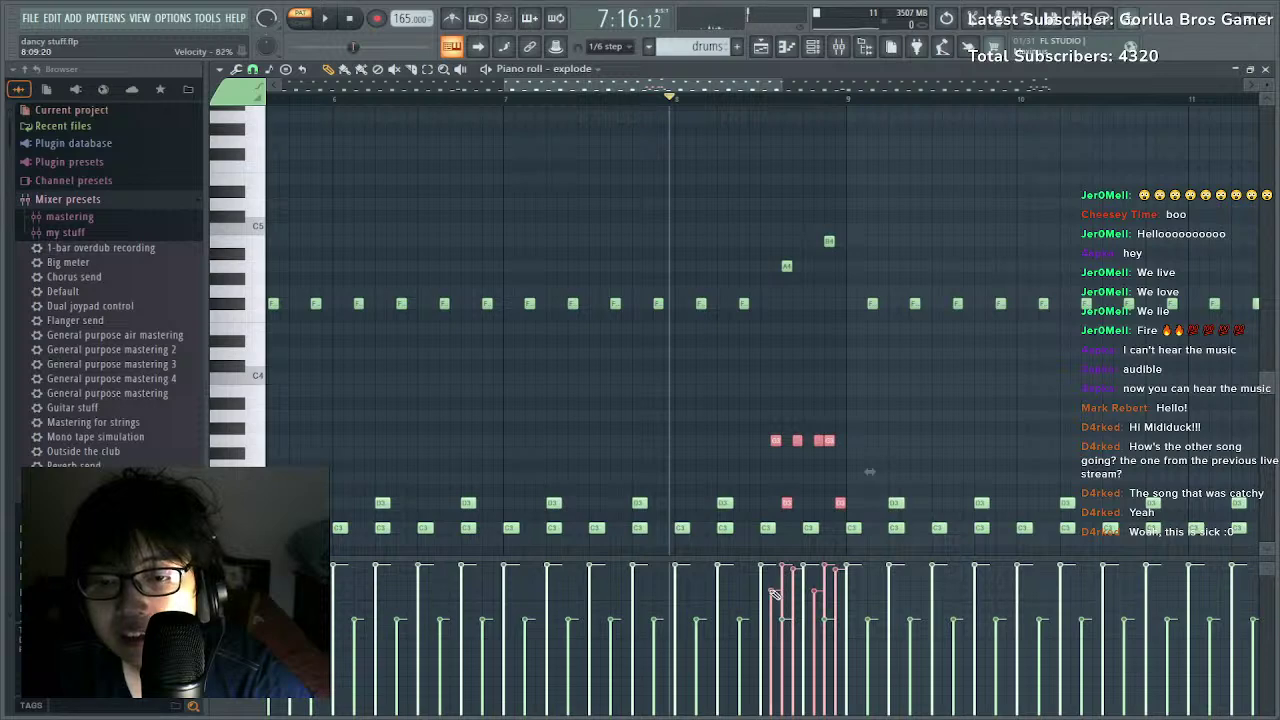
{"action": "key", "text": "space"}
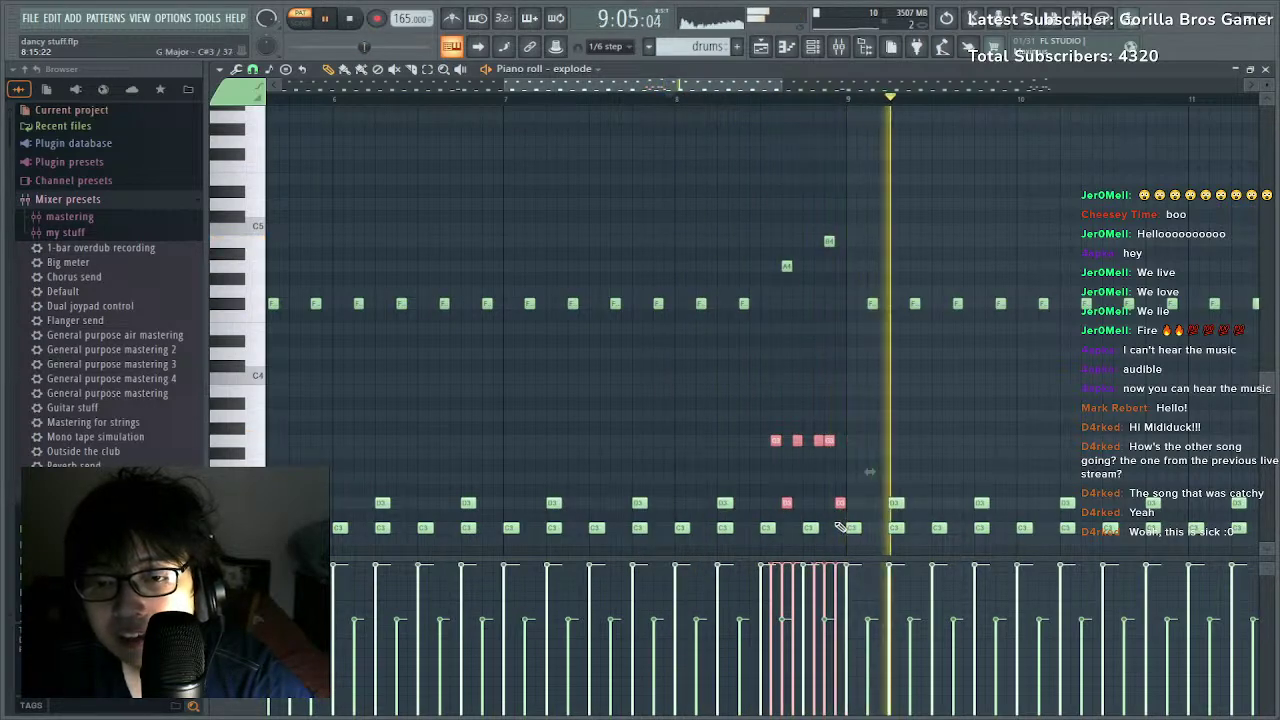
{"action": "key", "text": "space"}
{"action": "left_click_drag", "start_coordinate": [840, 572], "coordinate": [775, 580]}
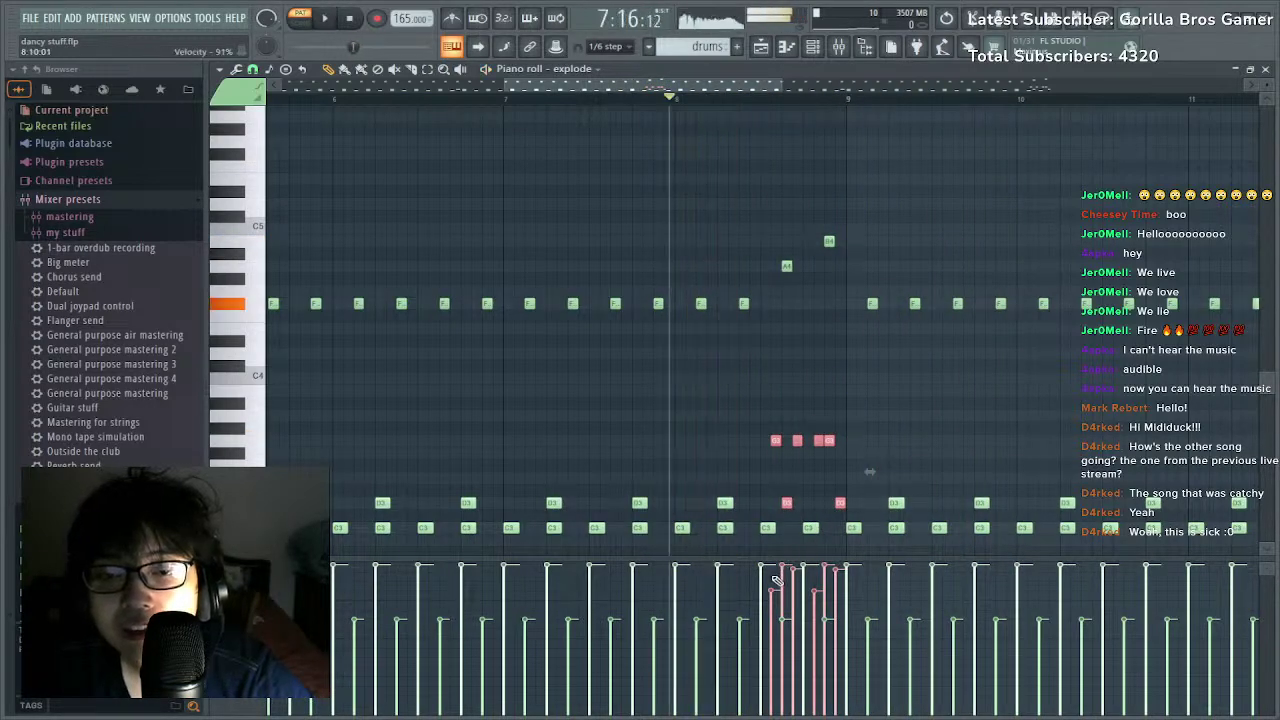
{"action": "key", "text": "space"}
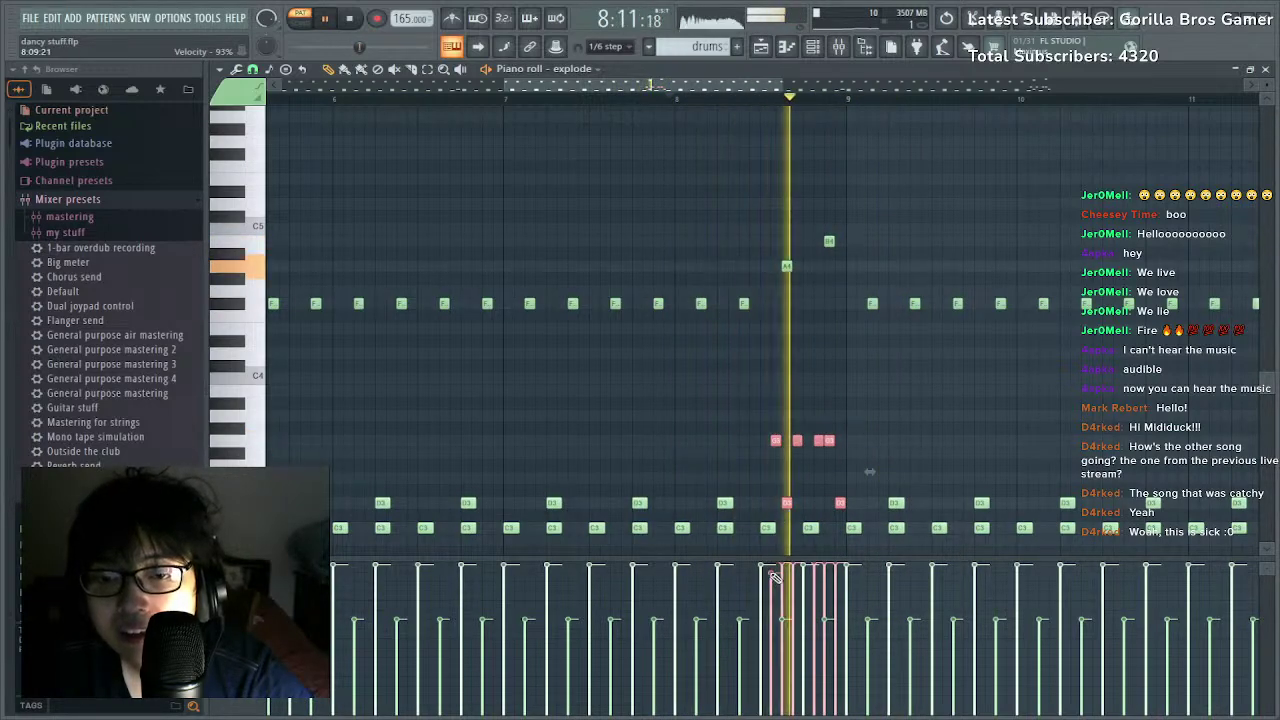
{"action": "key", "text": "space"}
{"action": "key", "text": "space"}
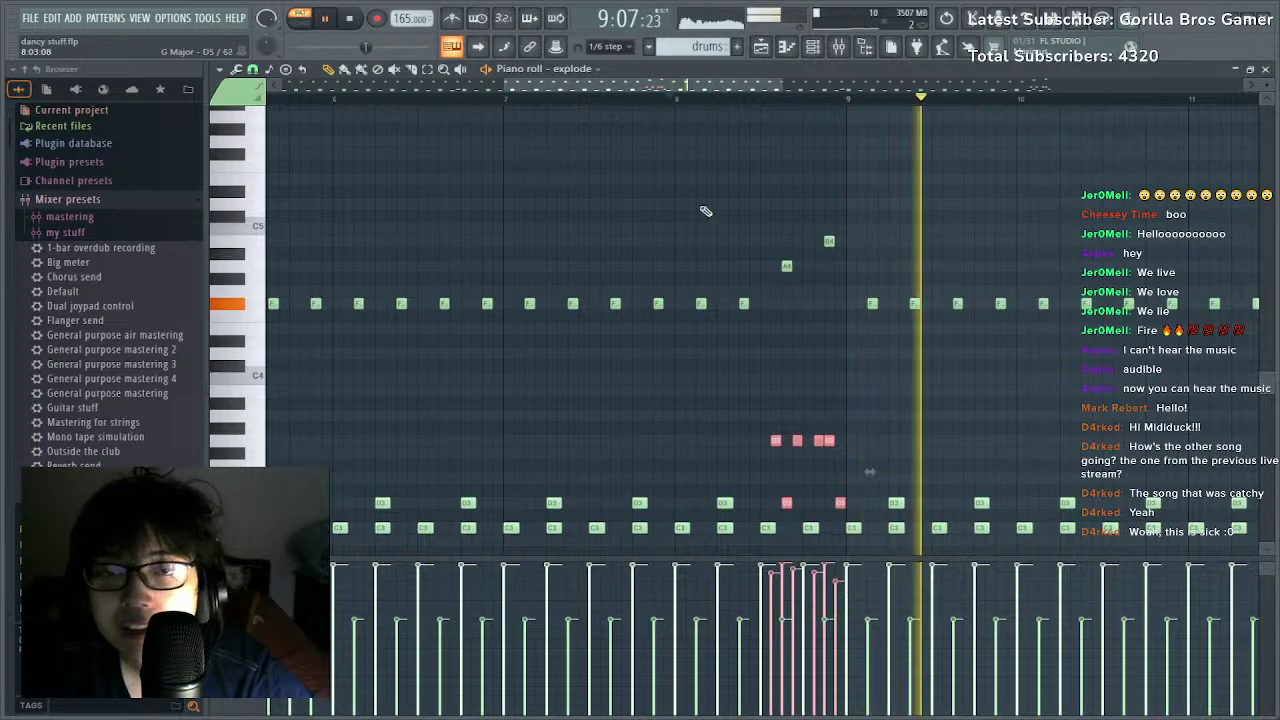
{"action": "key", "text": "space"}
Add an extra D3 note at step 13 of the bar 8 fill, auditioning it from bar 7.
{"action": "scroll", "coordinate": [684, 104], "scroll_direction": "down", "scroll_amount": 5}
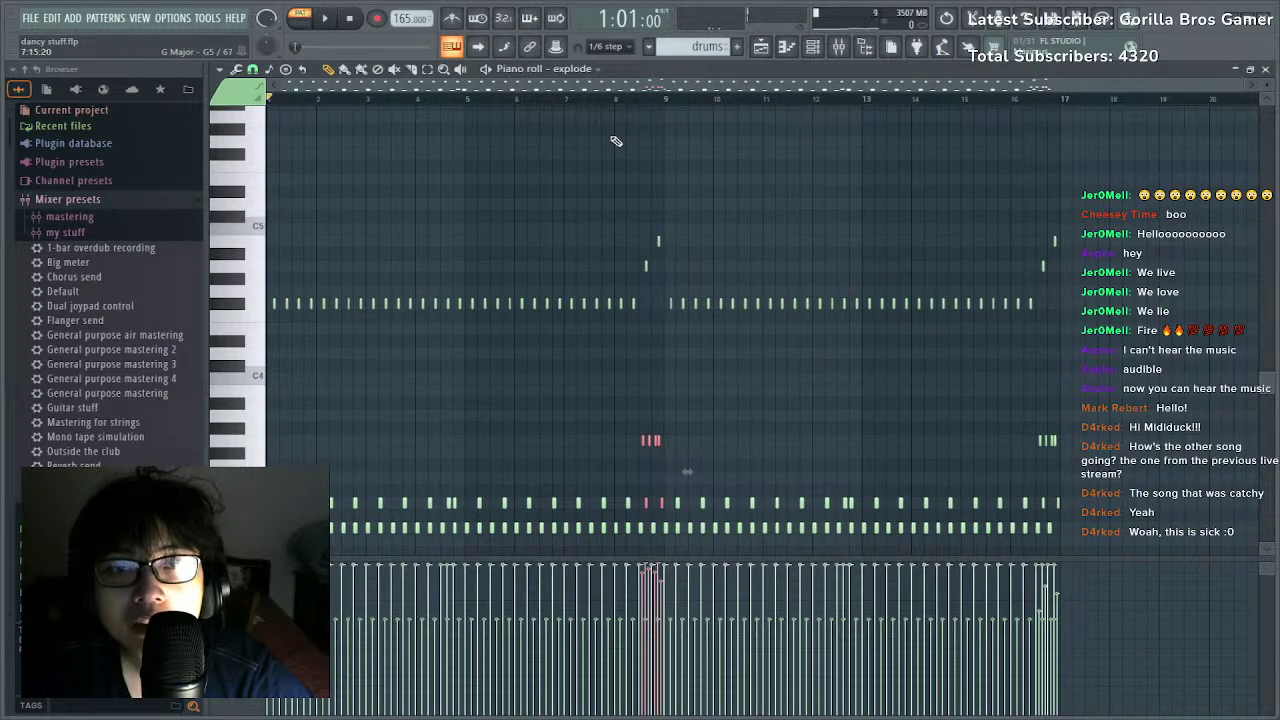
{"action": "scroll", "coordinate": [633, 104], "scroll_direction": "up", "scroll_amount": 5}
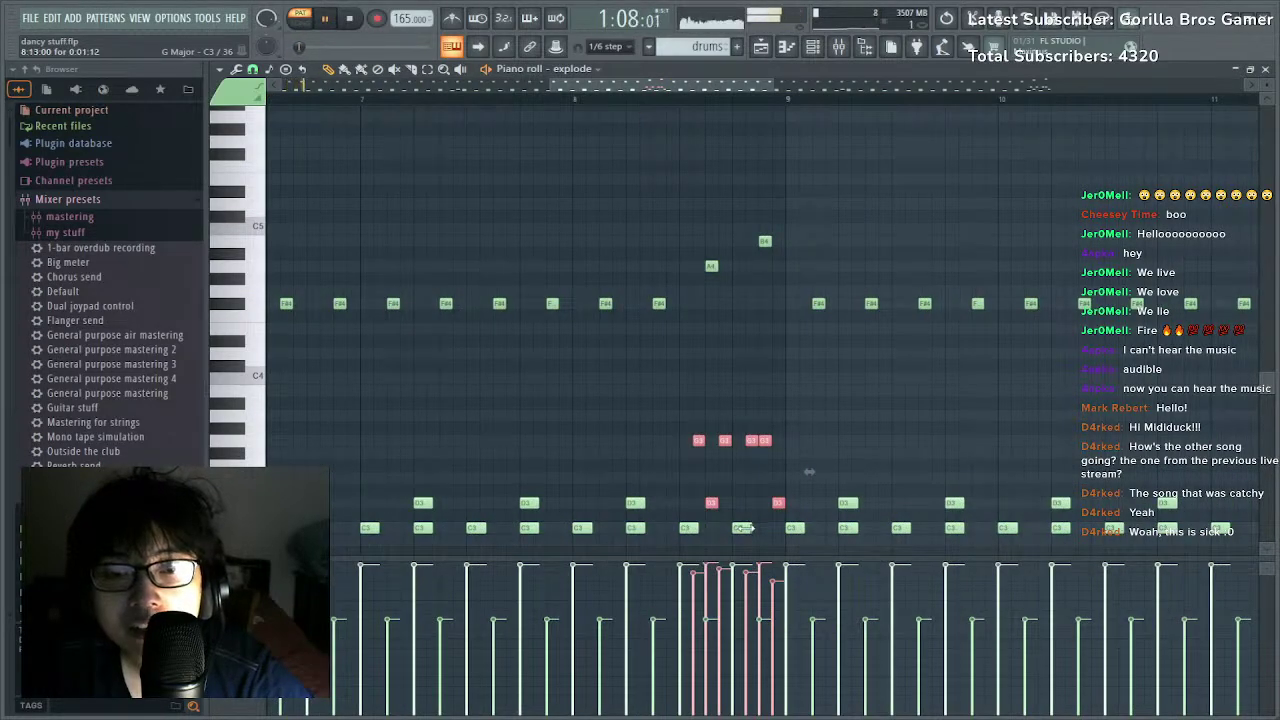
{"action": "left_click", "coordinate": [717, 531]}
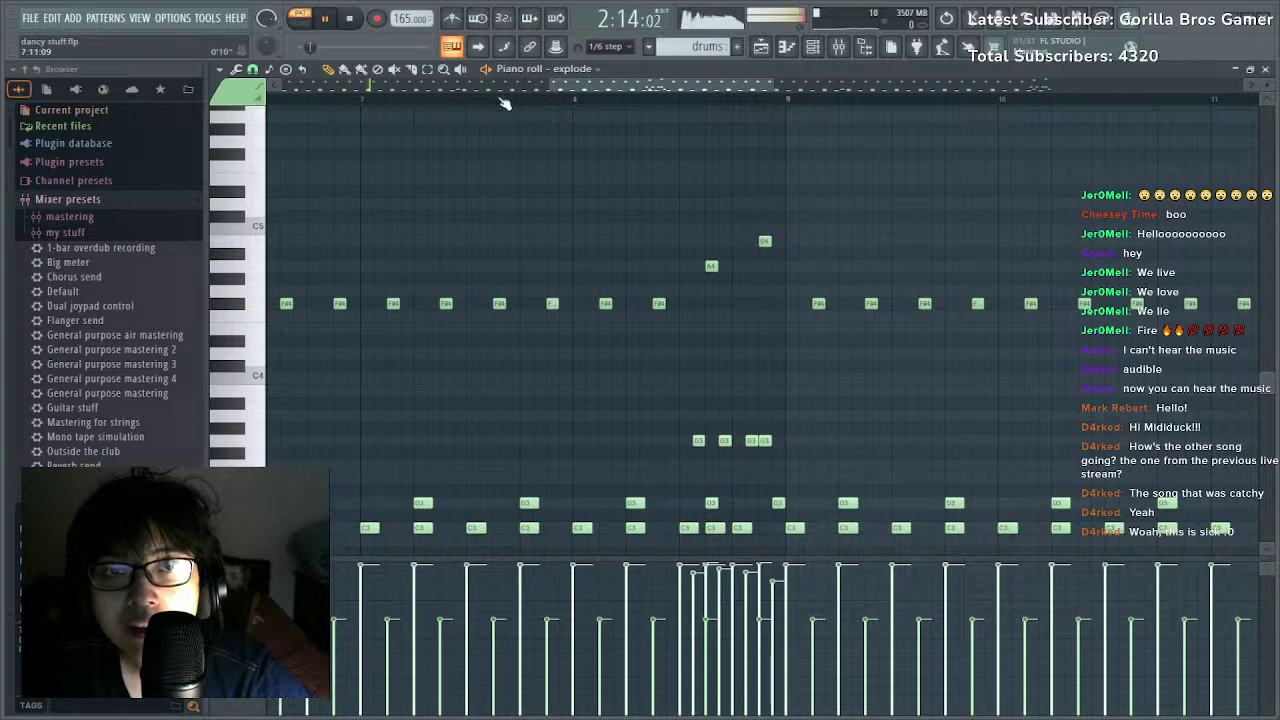
{"action": "left_click", "coordinate": [465, 98]}
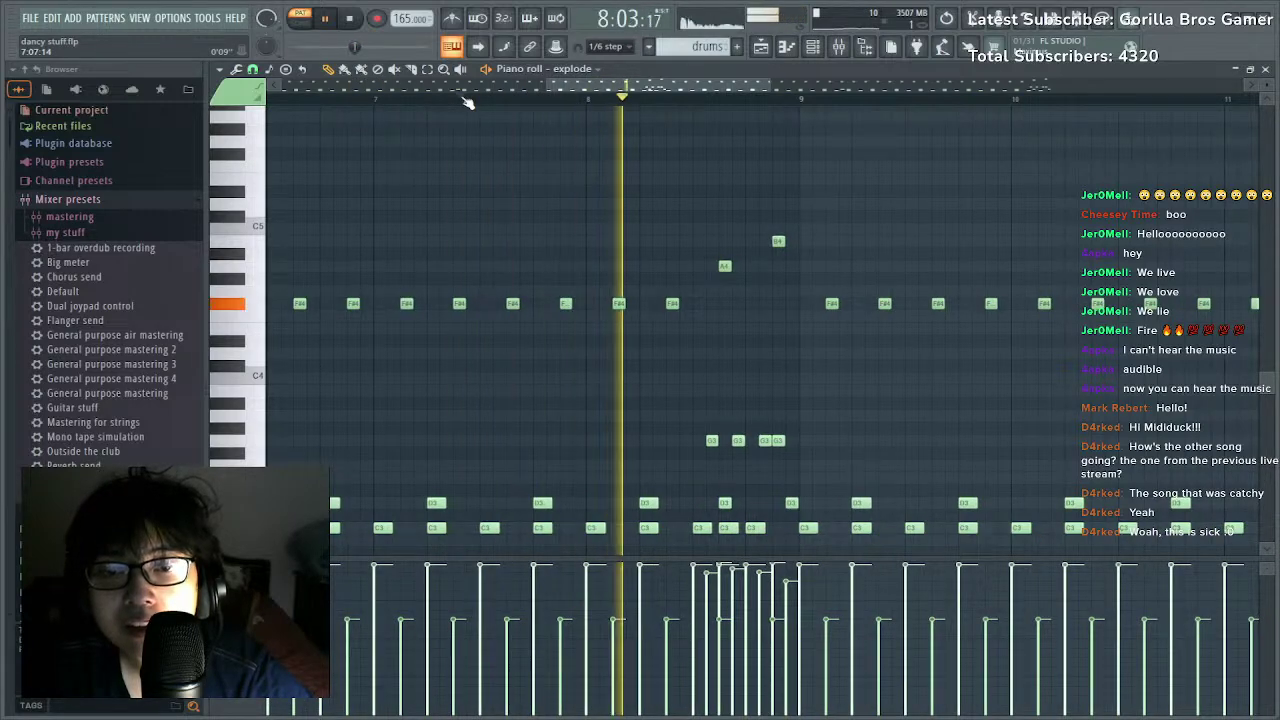
{"action": "key", "text": "space"}
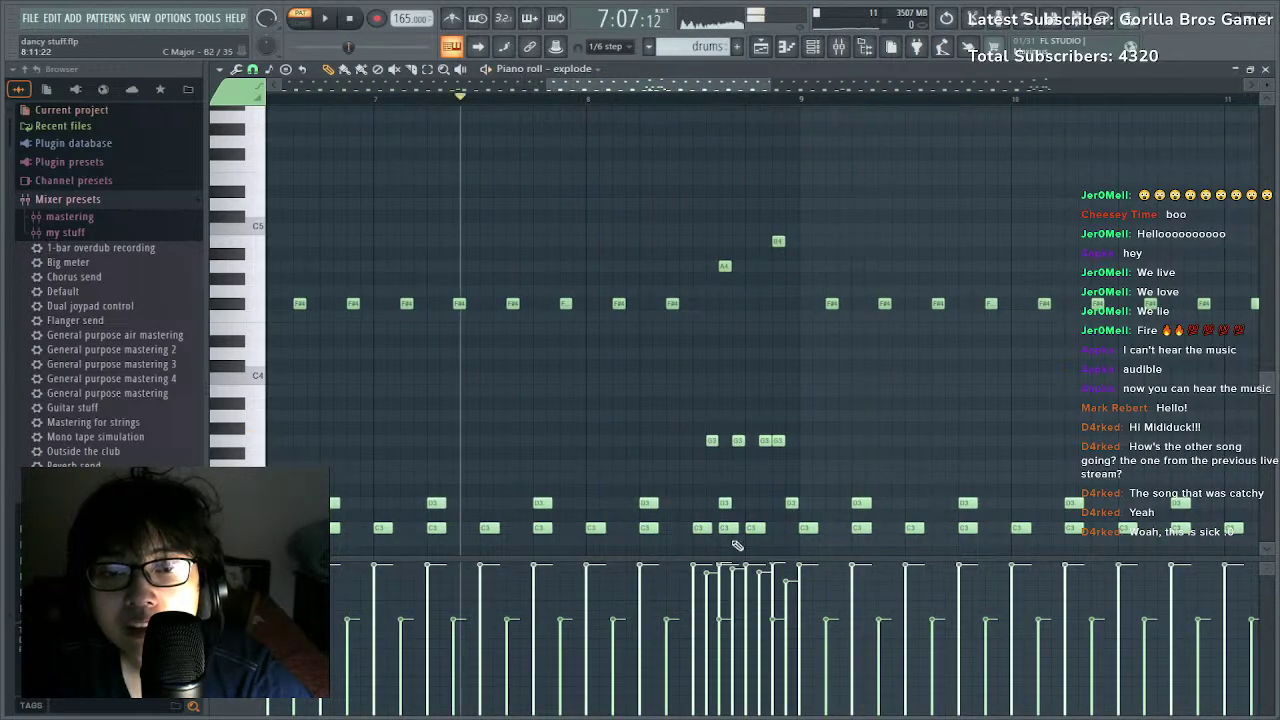
{"action": "key", "text": "space"}
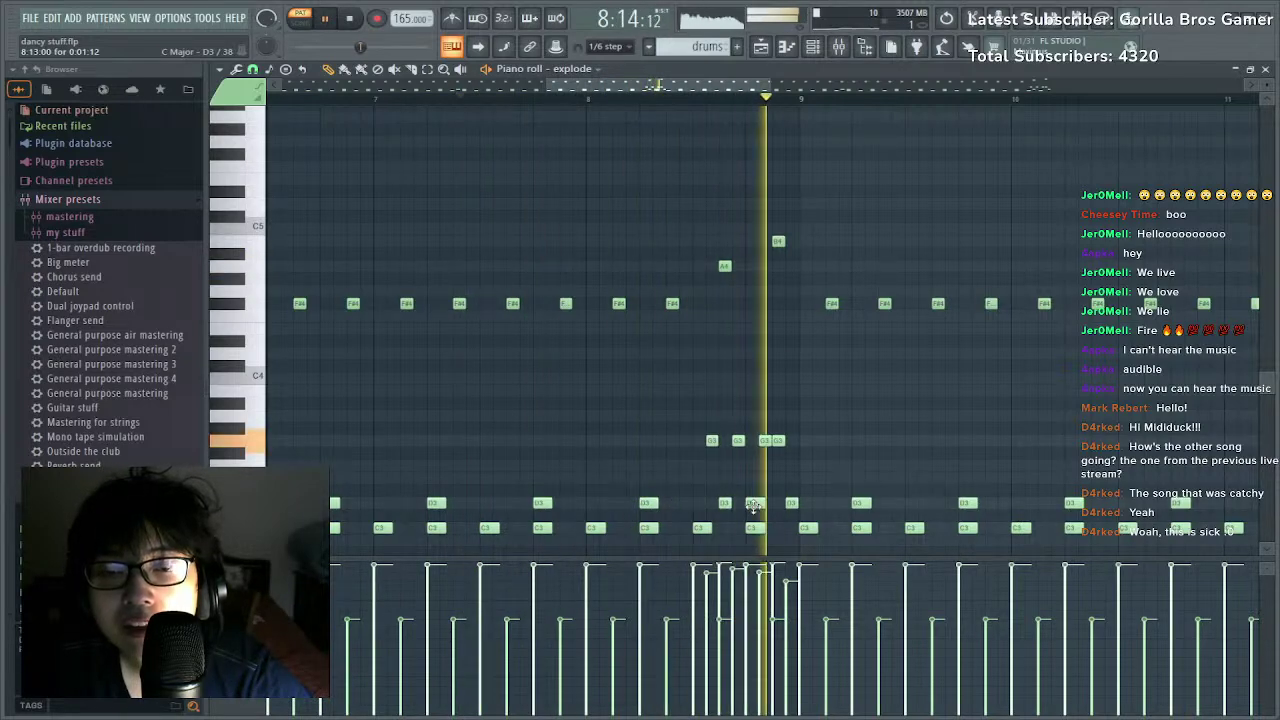
Stop playback and delete the duplicated drum notes from bar 9 onward.
{"action": "scroll", "coordinate": [731, 100], "scroll_direction": "down", "scroll_amount": 4}
{"action": "left_click_drag", "start_coordinate": [731, 100], "coordinate": [268, 106]}
{"action": "key", "text": "space"}
{"action": "left_click_drag", "start_coordinate": [664, 212], "coordinate": [1186, 545]}
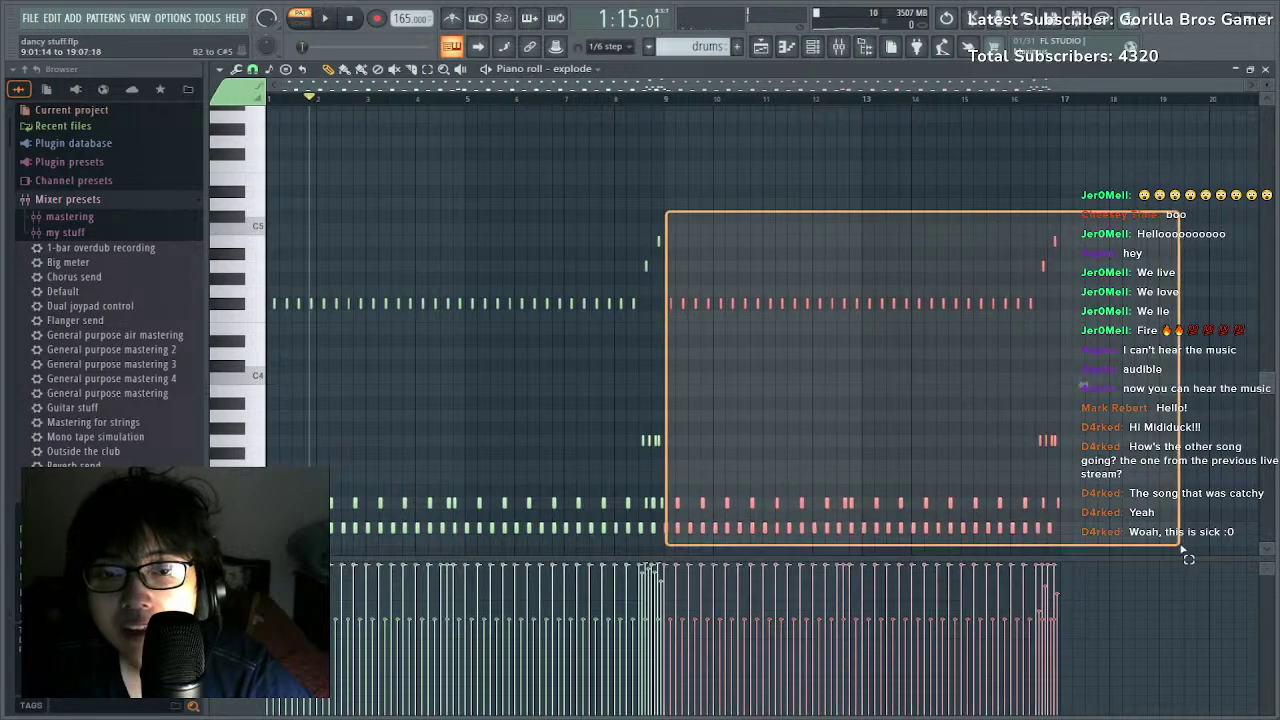
{"action": "key", "text": "Delete"}
Scale down the velocities of all C3, D3 and G3 drum notes and play the pattern from the start.
{"action": "key", "text": "ctrl+a"}
{"action": "scroll", "coordinate": [687, 349], "scroll_direction": "down", "scroll_amount": 1}
{"action": "left_click_drag", "start_coordinate": [305, 170], "coordinate": [175, 116]}
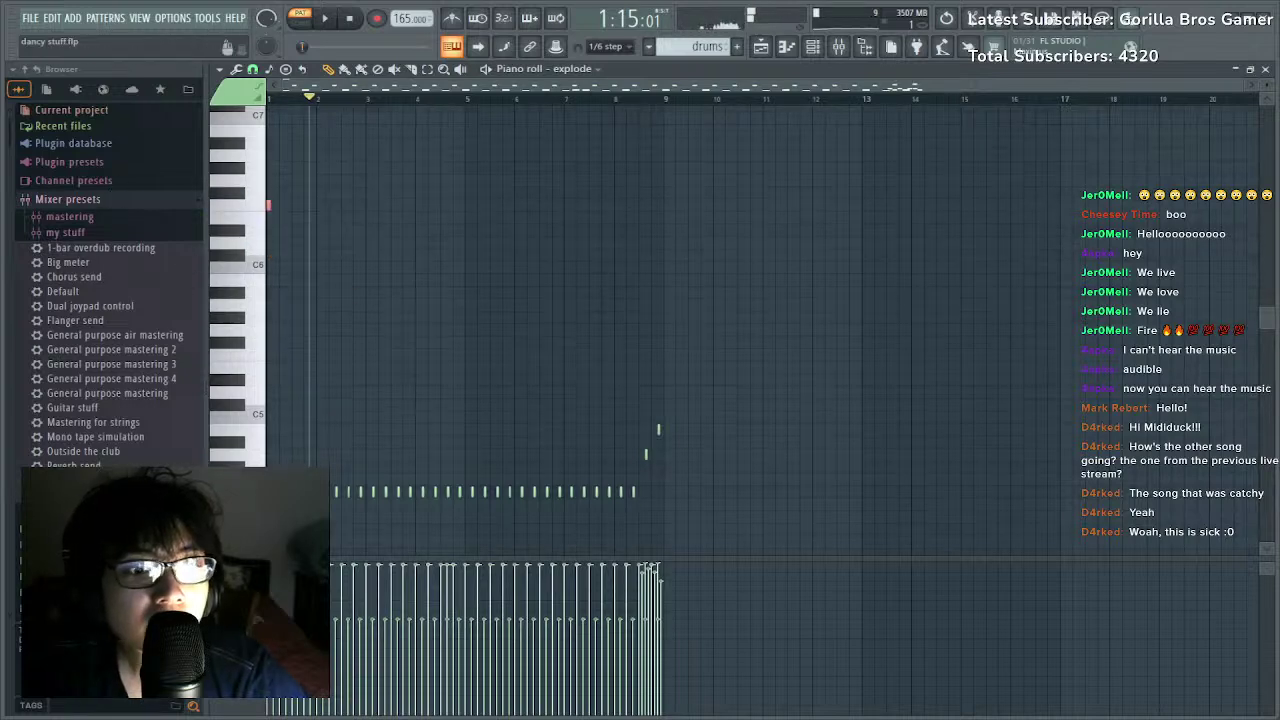
{"action": "scroll", "coordinate": [677, 480], "scroll_direction": "down", "scroll_amount": 9}
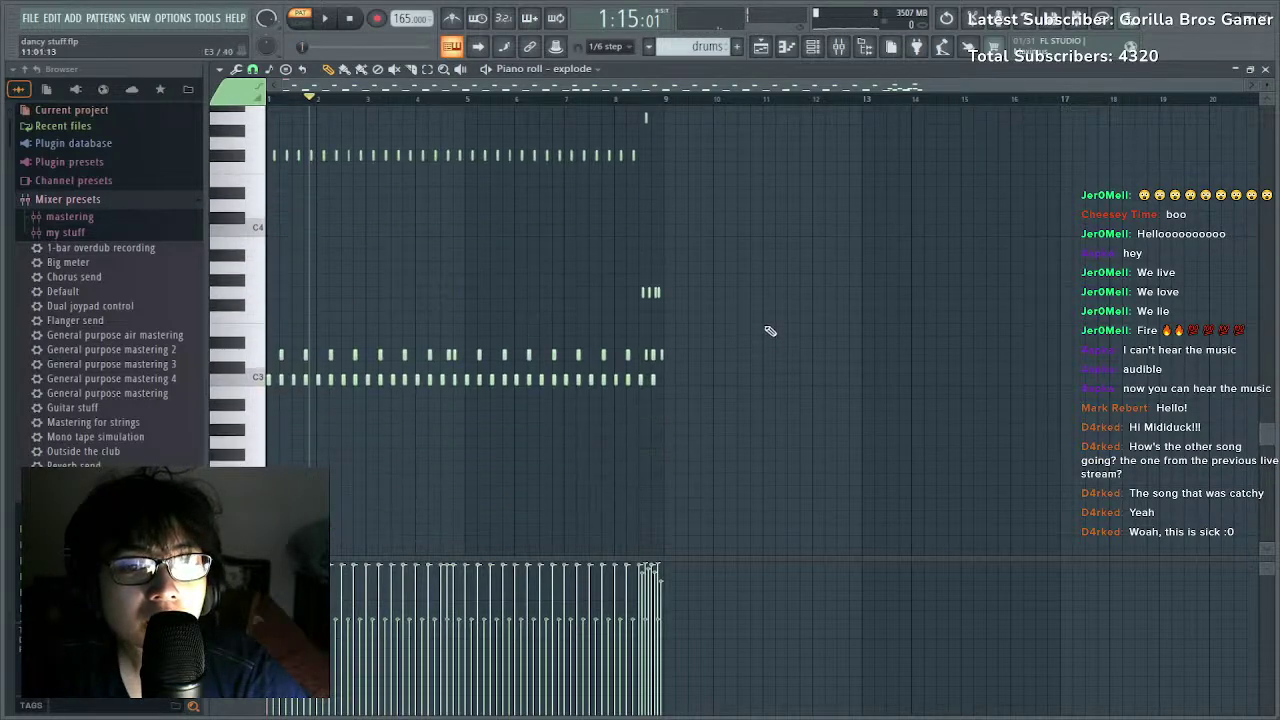
{"action": "left_click_drag", "start_coordinate": [762, 252], "coordinate": [264, 388]}
{"action": "key", "text": "alt+x"}
{"action": "left_click_drag", "start_coordinate": [687, 336], "coordinate": [688, 336]}
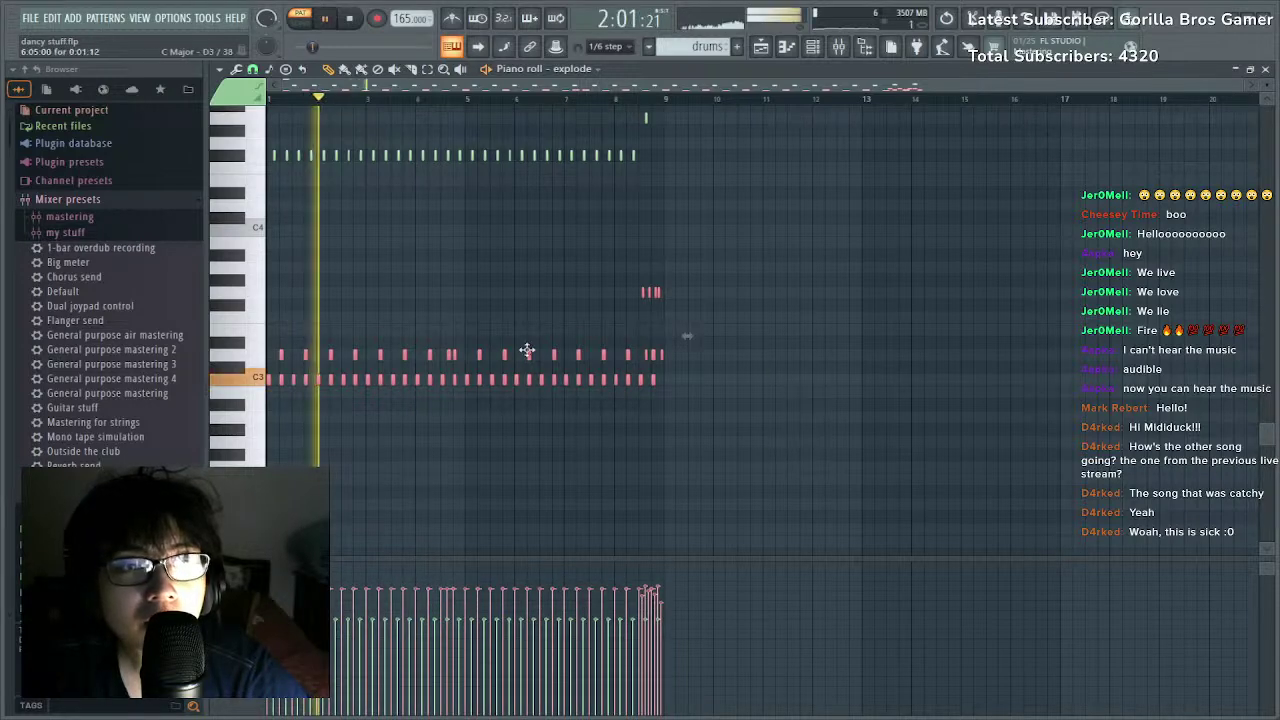
{"action": "key", "text": "space"}
{"action": "key", "text": "space"}
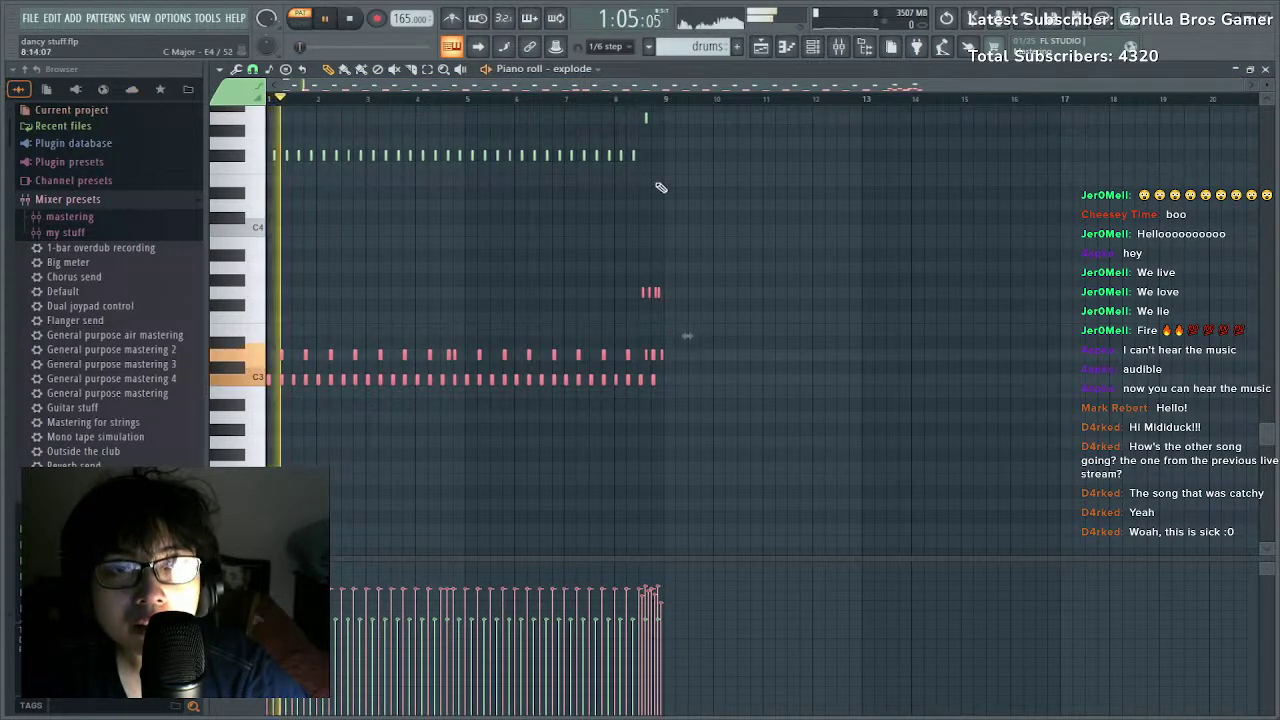
Return to the playlist and play the arrangement from just before the drums clip at bar 13.
{"action": "scroll", "coordinate": [314, 277], "scroll_direction": "up", "scroll_amount": 5}
{"action": "scroll", "coordinate": [300, 255], "scroll_direction": "up", "scroll_amount": 4}
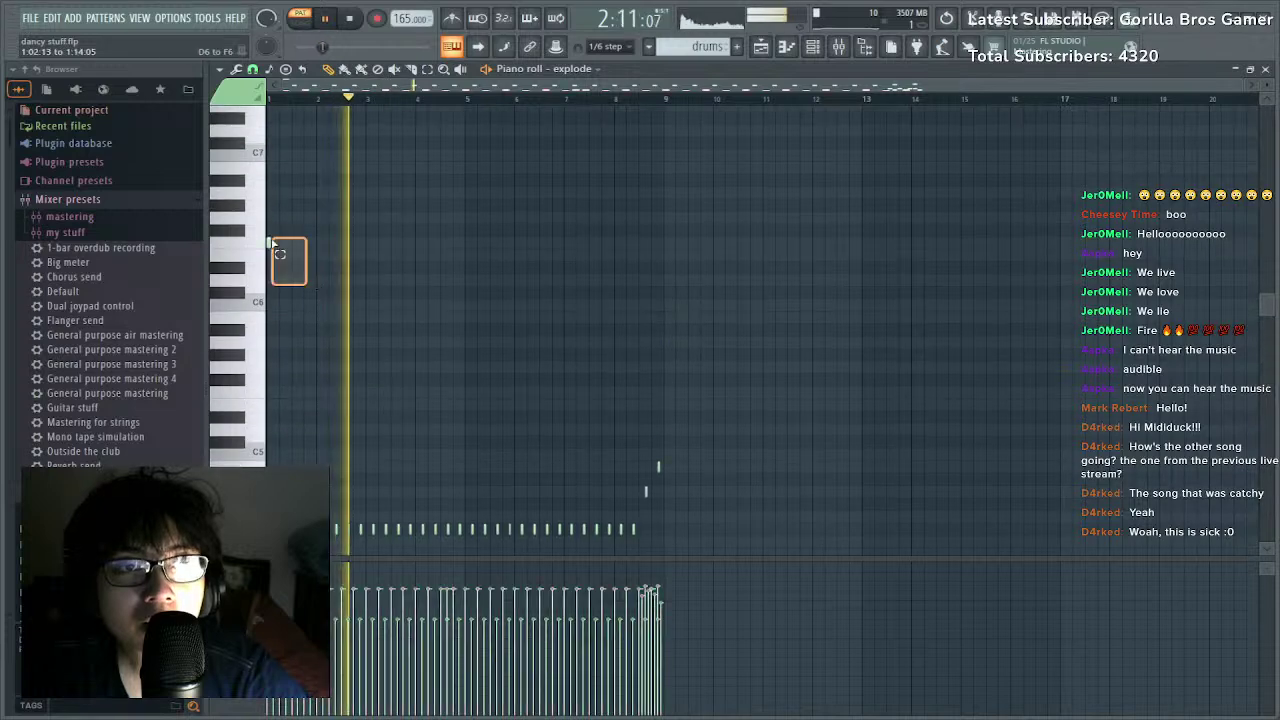
{"action": "left_click", "coordinate": [761, 47]}
{"action": "left_click", "coordinate": [634, 99]}
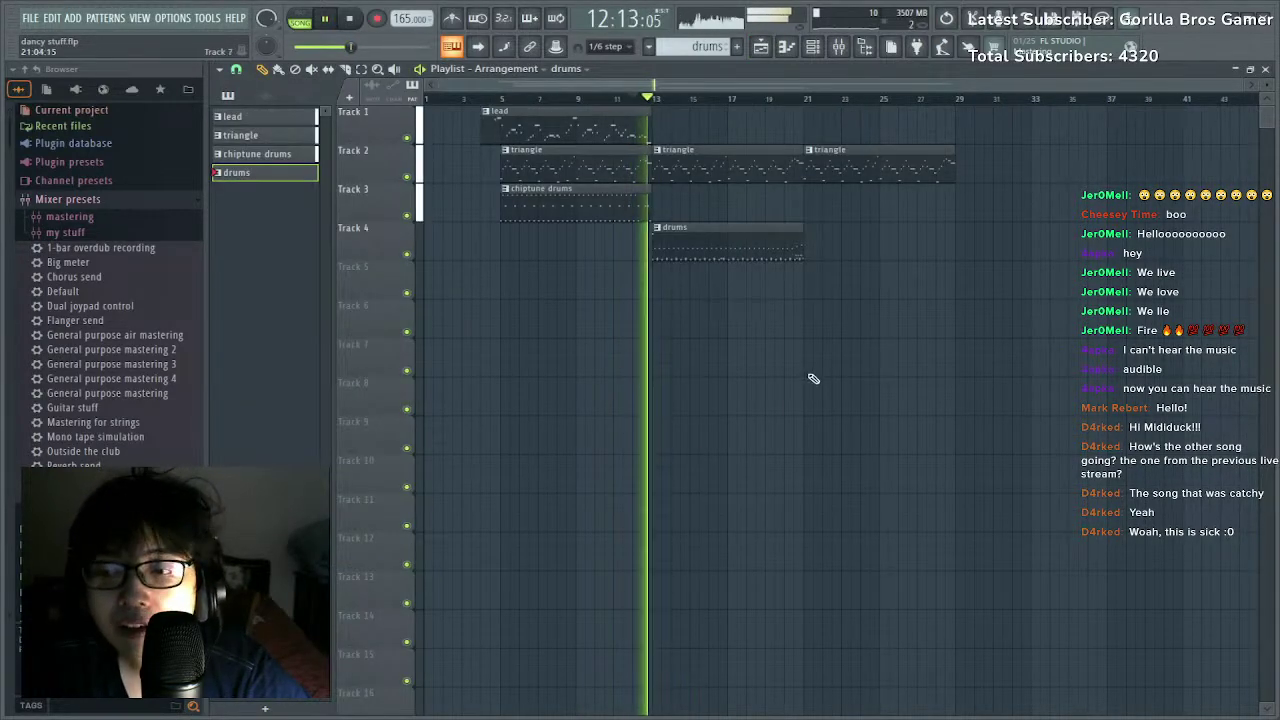
Reopen the drums clip in the piano roll and move the high note at bar 1 up to G6.
{"action": "double_click", "coordinate": [683, 243]}
{"action": "scroll", "coordinate": [618, 104], "scroll_direction": "up", "scroll_amount": 2}
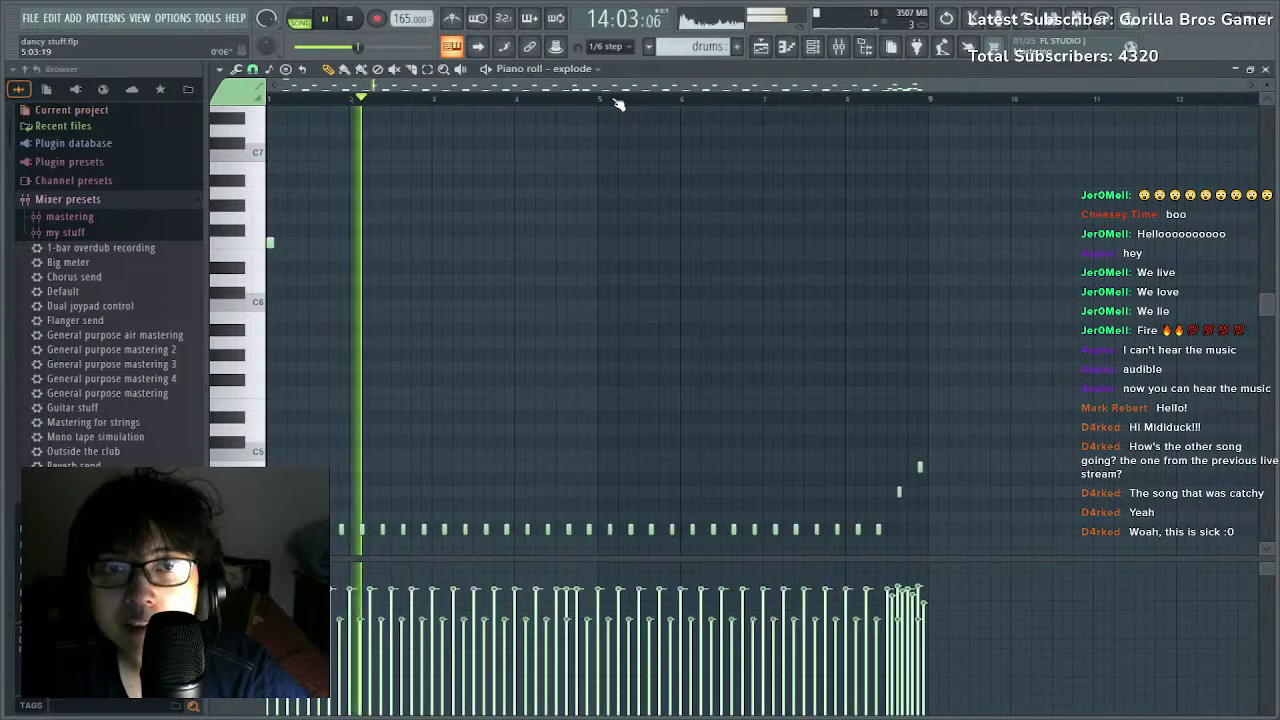
{"action": "key", "text": "space"}
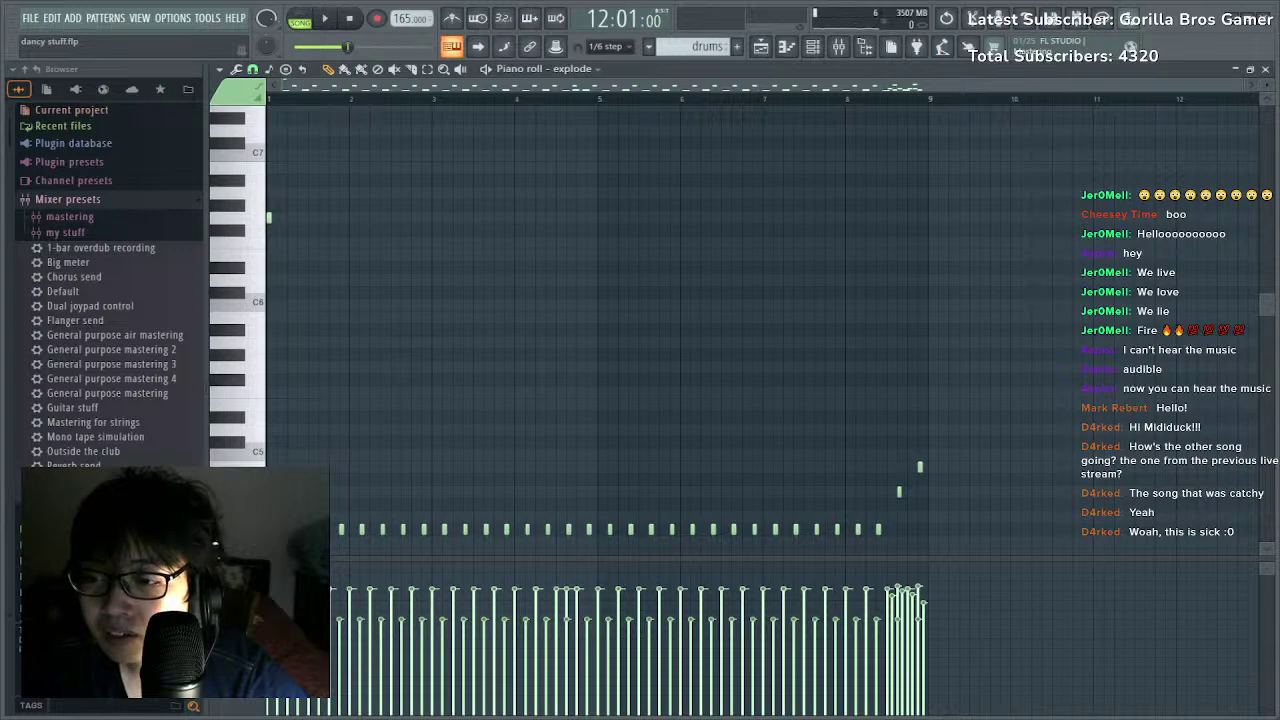
Select the high note at bar 1 and play the drums pattern on its own from the start.
{"action": "left_click_drag", "start_coordinate": [458, 176], "coordinate": [28, 311]}
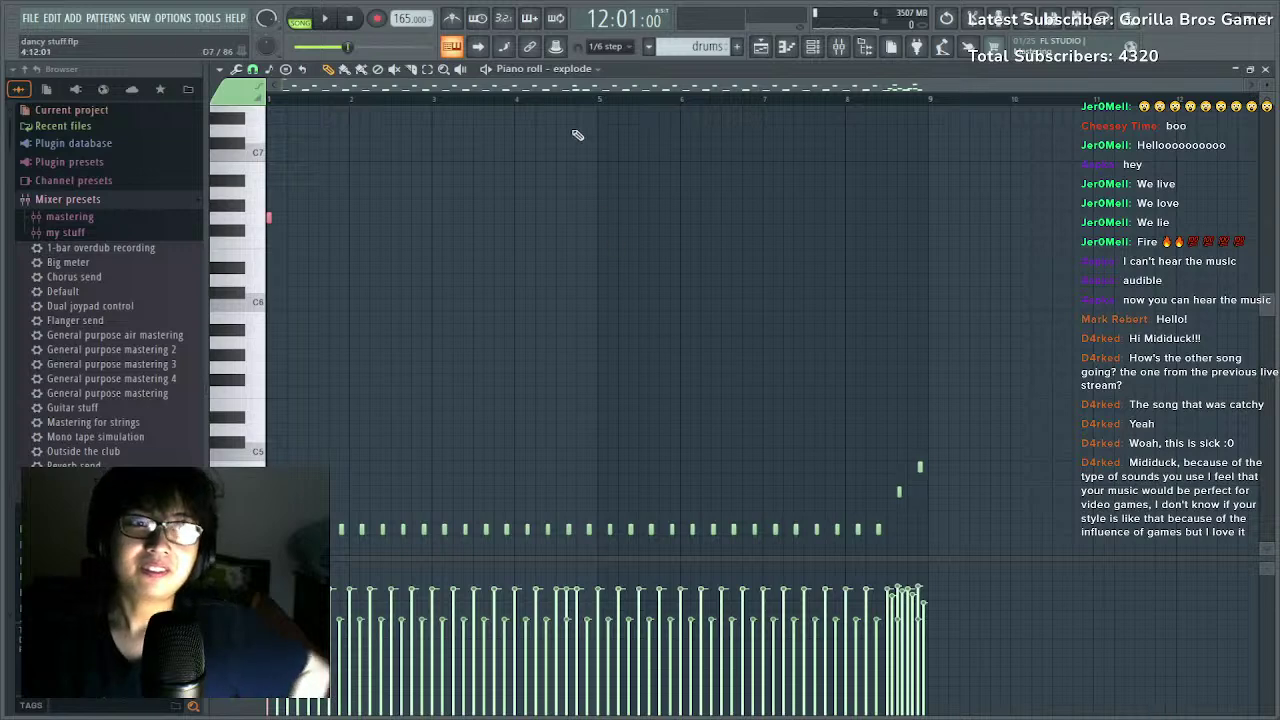
{"action": "scroll", "coordinate": [281, 155], "scroll_direction": "up", "scroll_amount": 5}
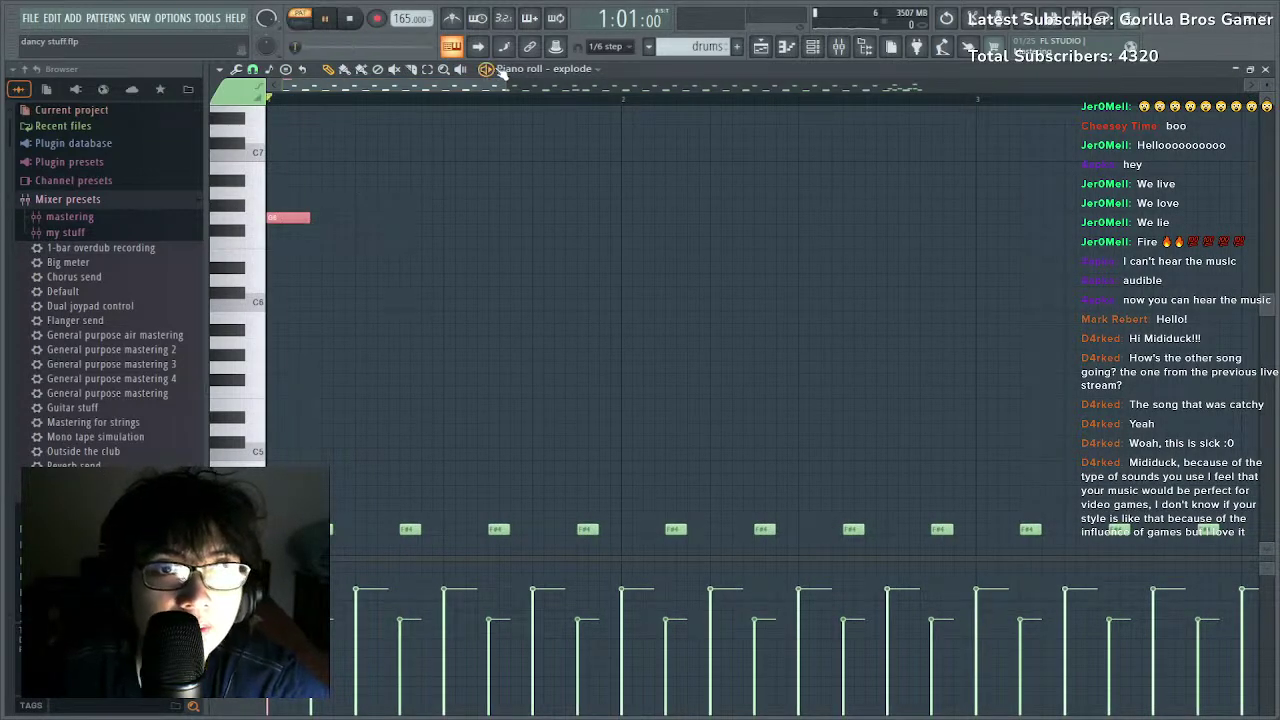
{"action": "key", "text": "space"}
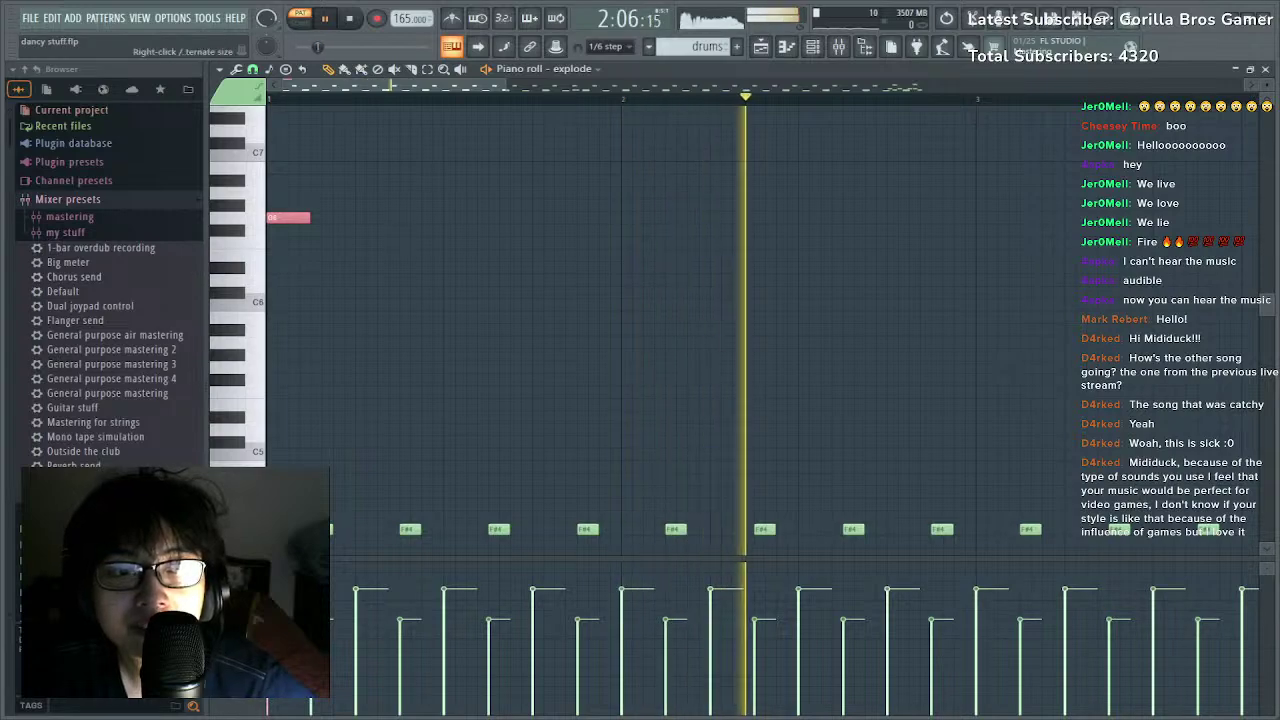
{"action": "scroll", "coordinate": [488, 103], "scroll_direction": "down", "scroll_amount": 5}
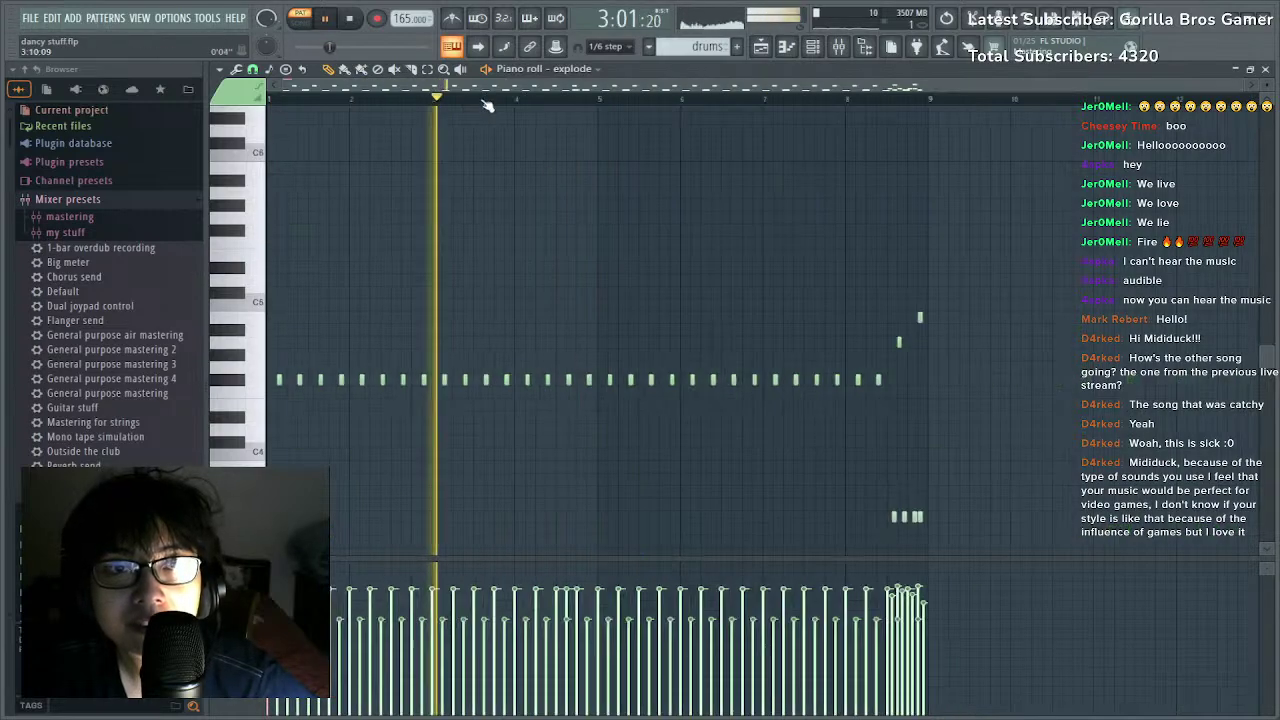
Duplicate the drums pattern's eight bars of notes into bars 9 to 16, then return to the playlist.
{"action": "left_click", "coordinate": [763, 46]}
{"action": "double_click", "coordinate": [762, 232]}
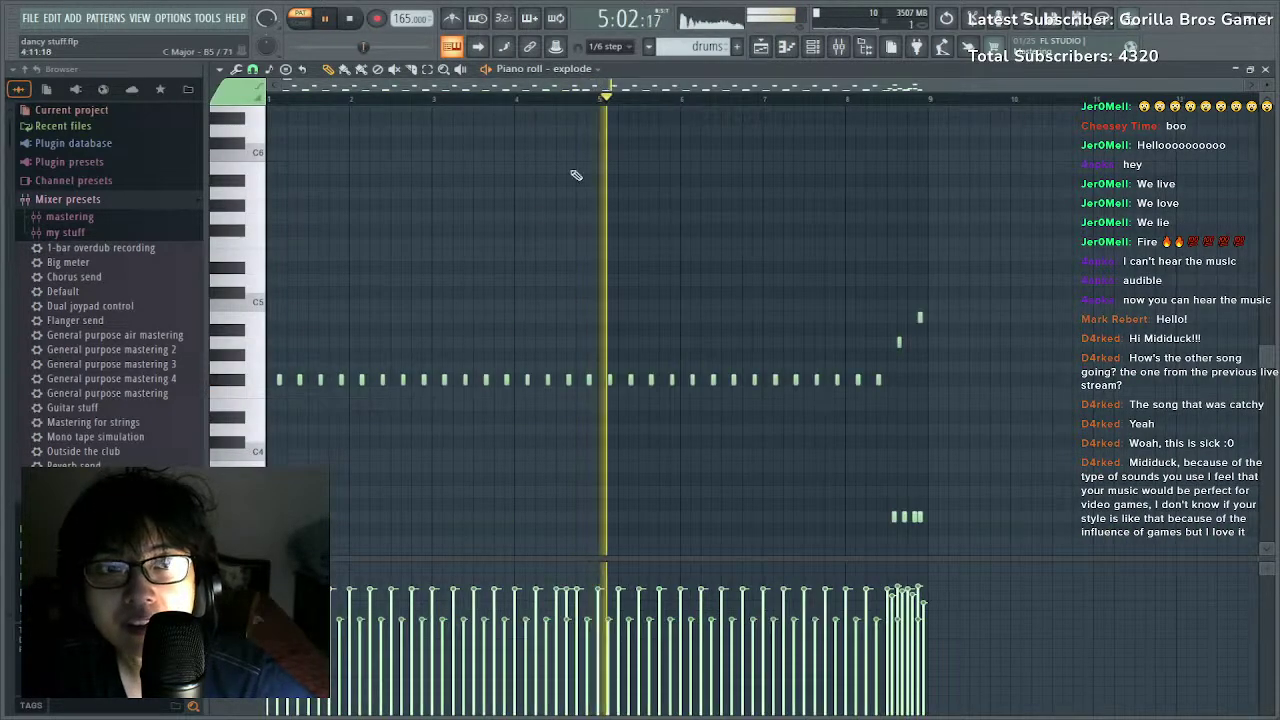
{"action": "key", "text": "ctrl+b"}
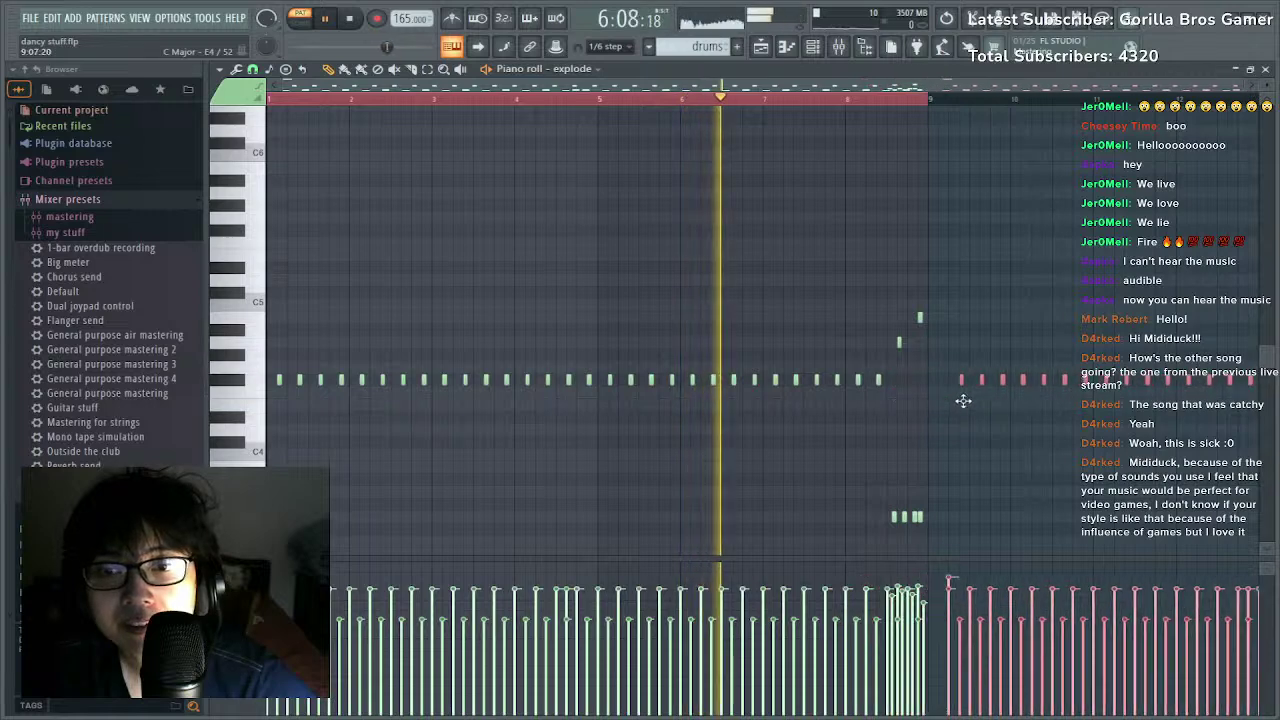
{"action": "scroll", "coordinate": [960, 400], "scroll_direction": "down", "scroll_amount": 4}
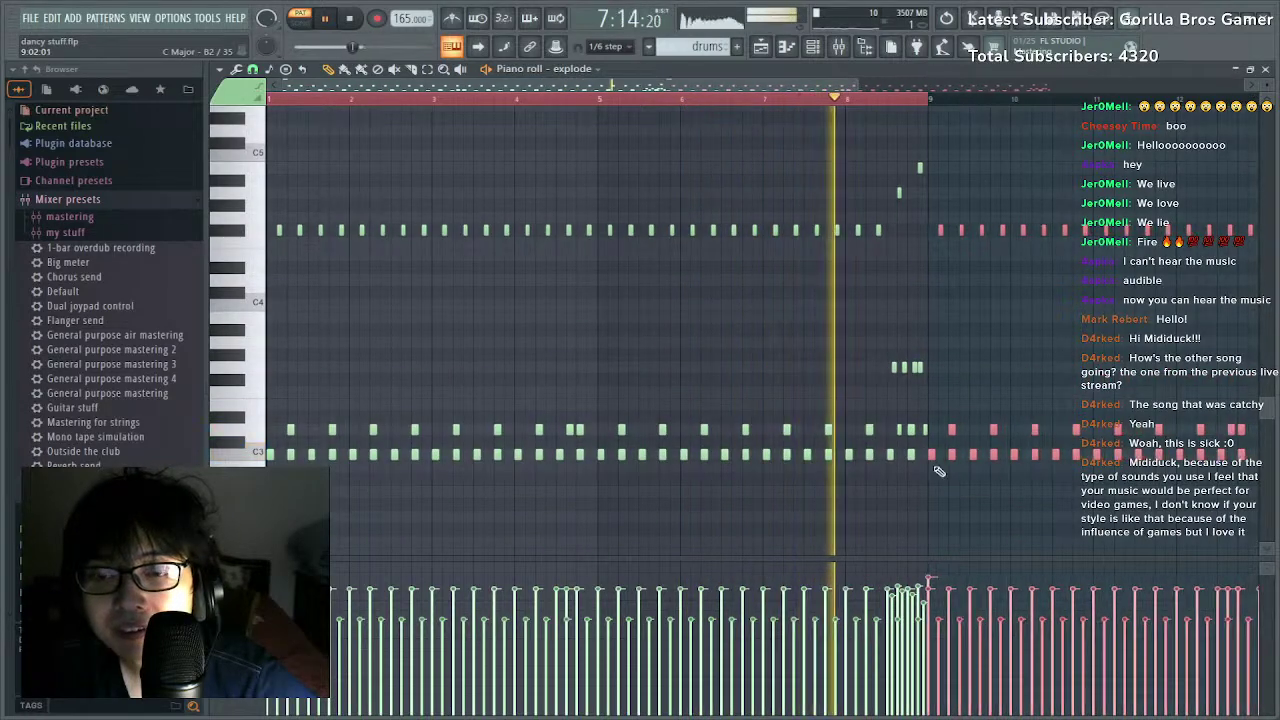
{"action": "left_click", "coordinate": [762, 46]}
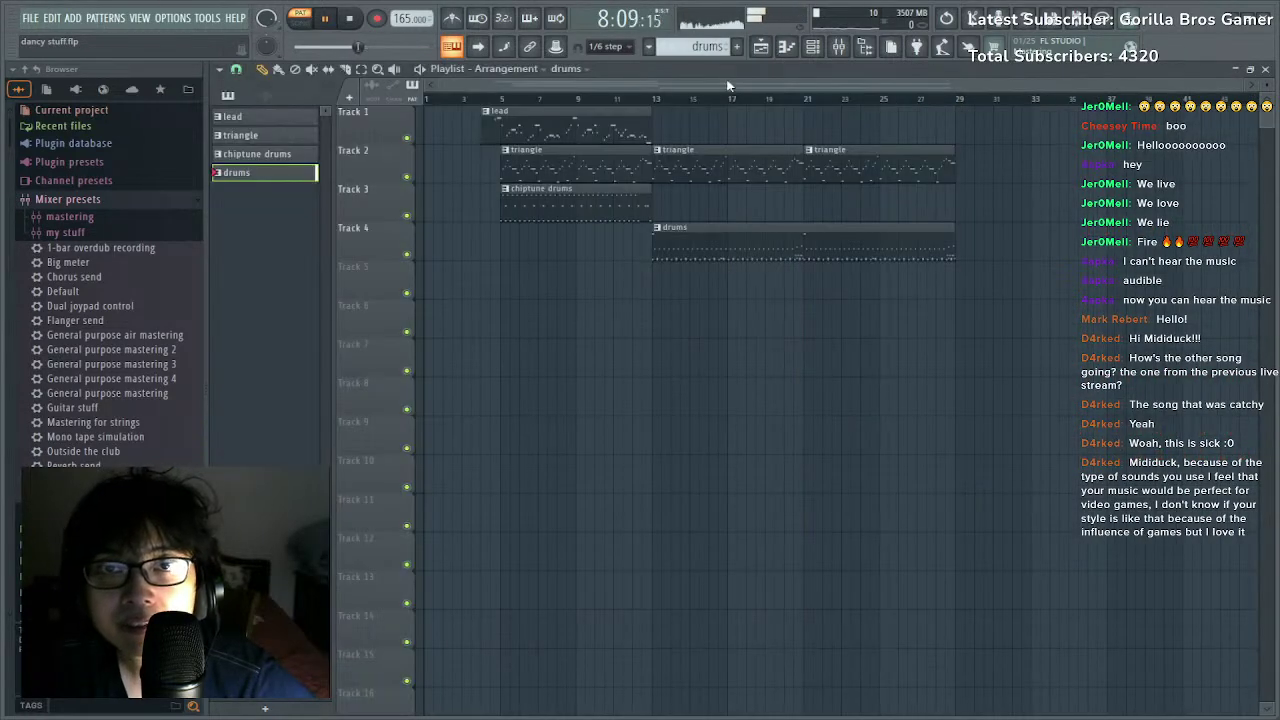
While playing the arrangement, set the Comb Filter cutoff on mixer Insert 2 to about 454 Hz, then replay from about bar 4.
{"action": "left_click", "coordinate": [630, 98]}
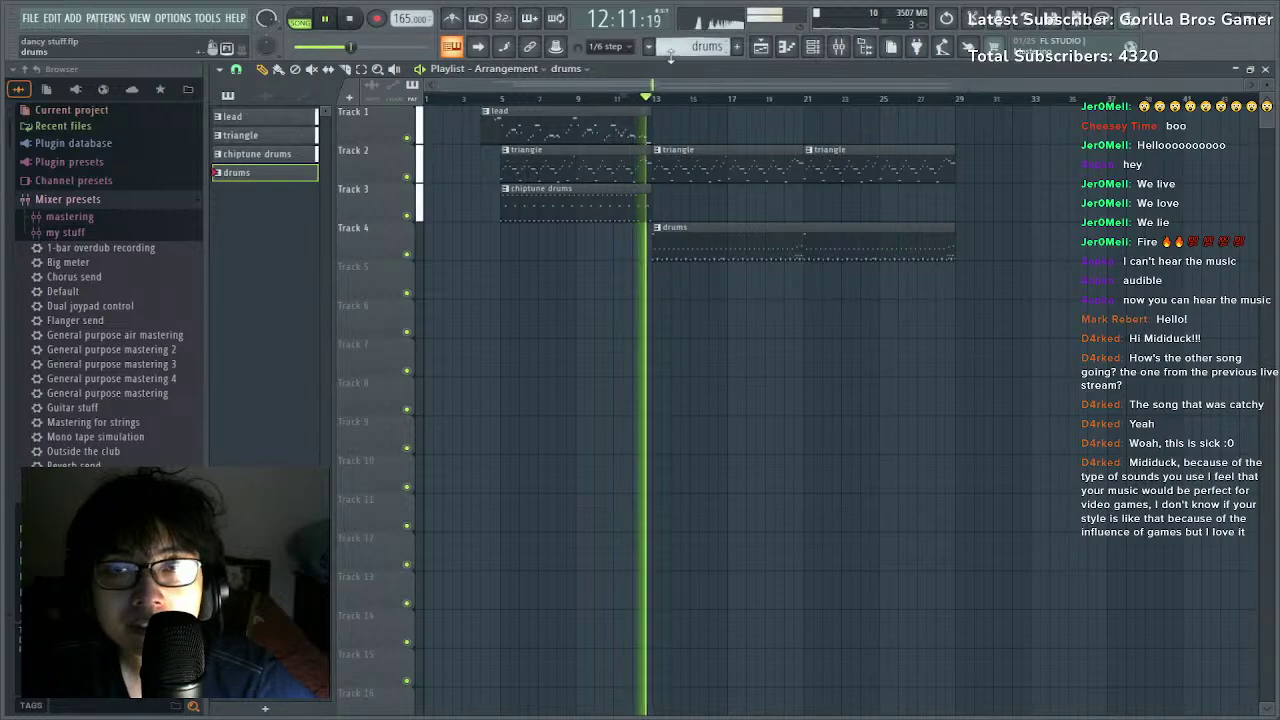
{"action": "left_click", "coordinate": [839, 46]}
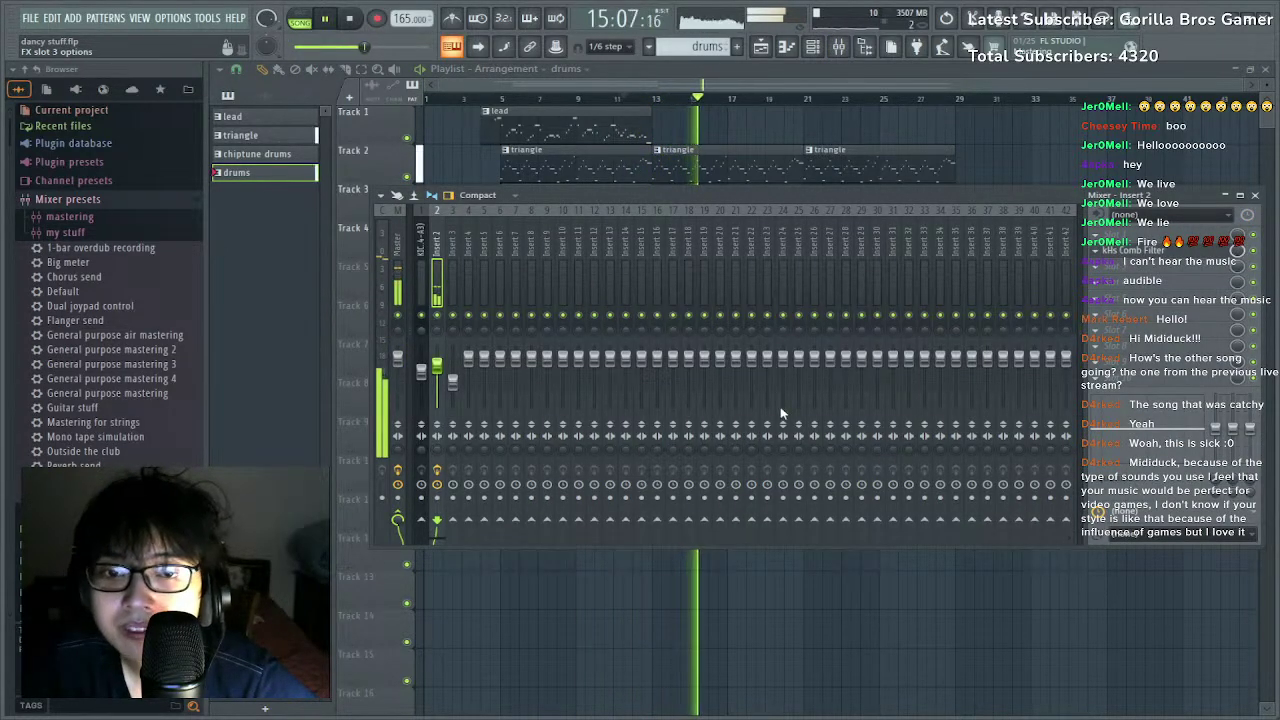
{"action": "left_click", "coordinate": [1140, 250]}
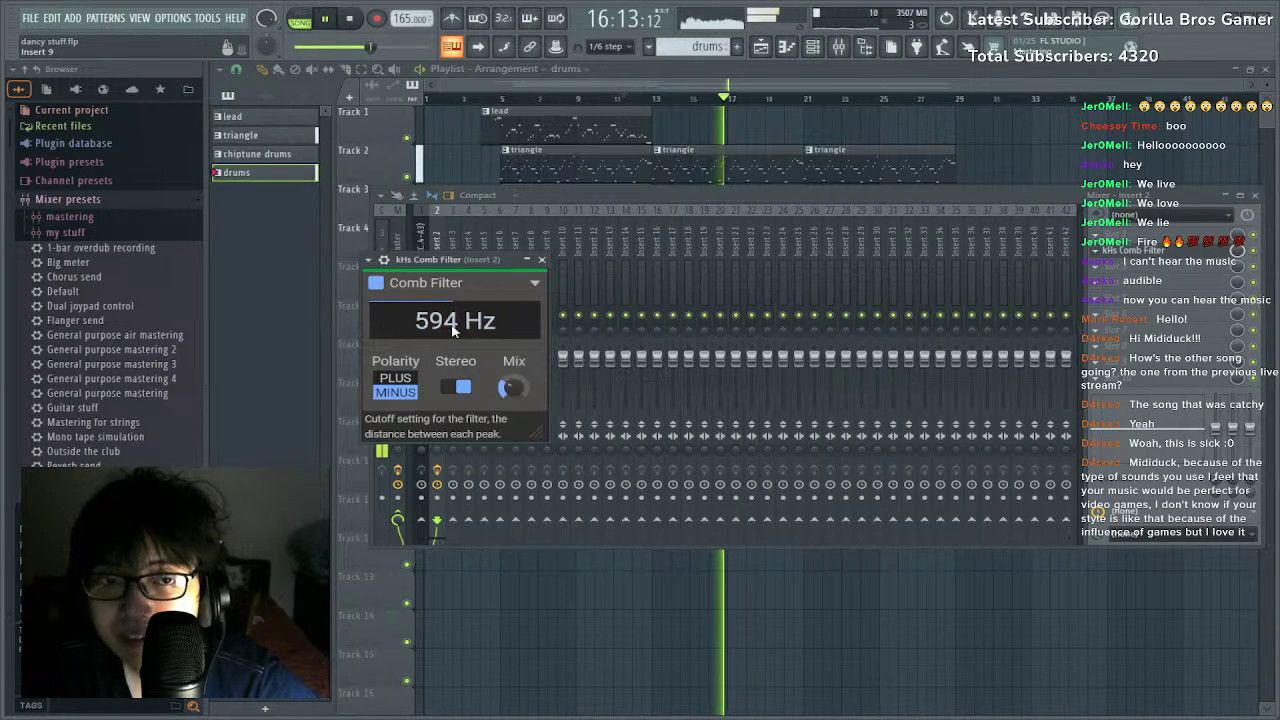
{"action": "mouse_move", "coordinate": [453, 332]}
{"action": "left_mouse_down"}
{"action": "mouse_move", "coordinate": [453, 290]}
{"action": "mouse_move", "coordinate": [451, 416]}
{"action": "mouse_move", "coordinate": [452, 308]}
{"action": "left_mouse_up"}
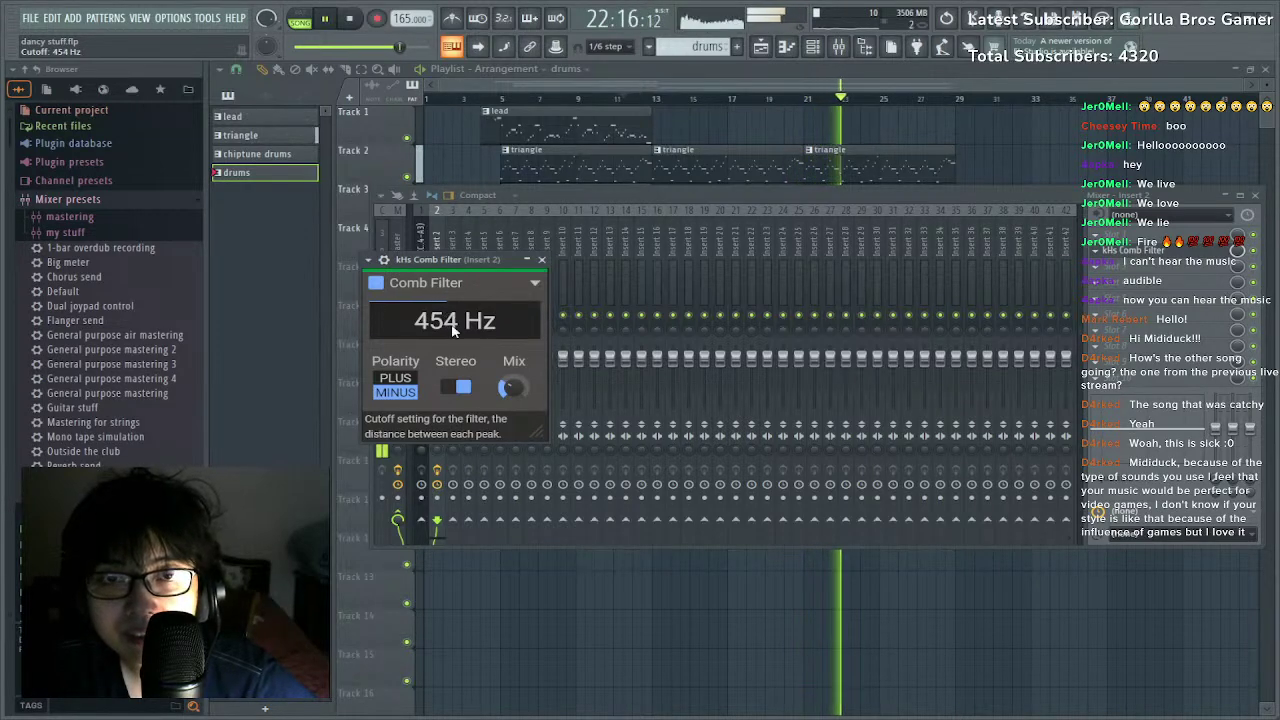
{"action": "left_click", "coordinate": [488, 98]}
{"action": "left_click", "coordinate": [641, 421]}
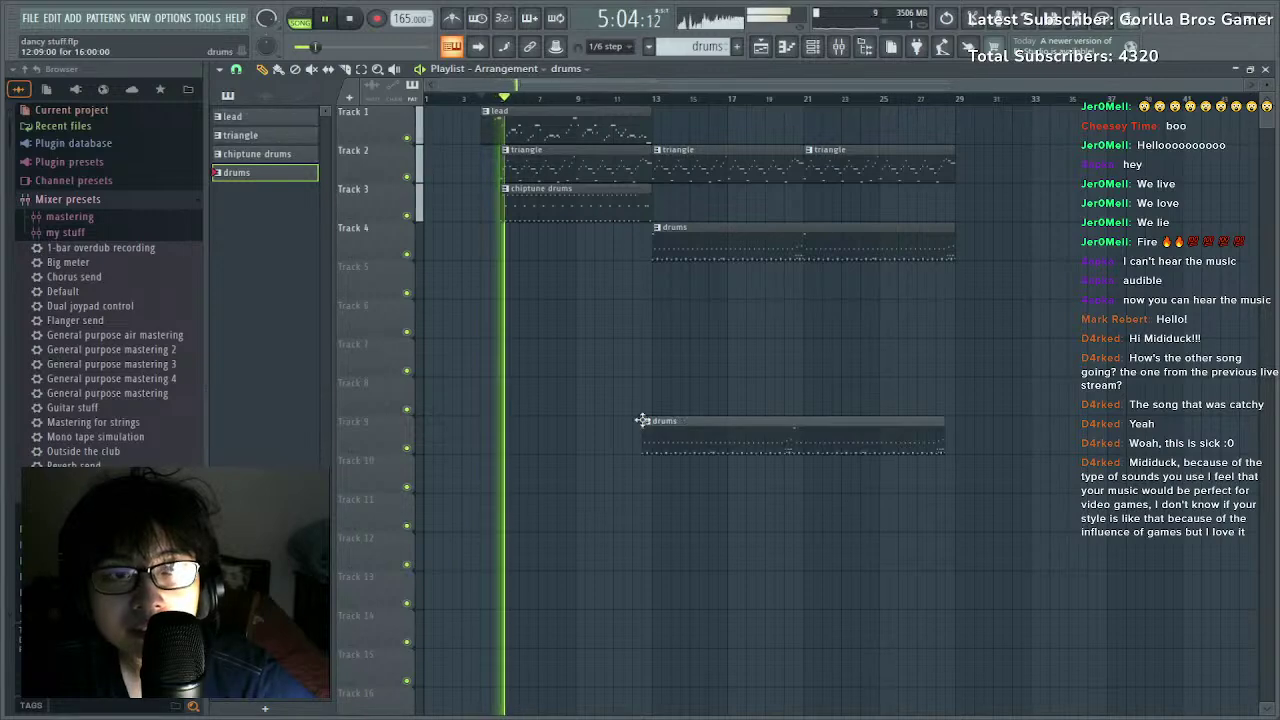
{"action": "right_click", "coordinate": [648, 428]}
{"action": "left_click", "coordinate": [664, 506]}
{"action": "right_click", "coordinate": [722, 468]}
{"action": "right_click", "coordinate": [720, 510]}
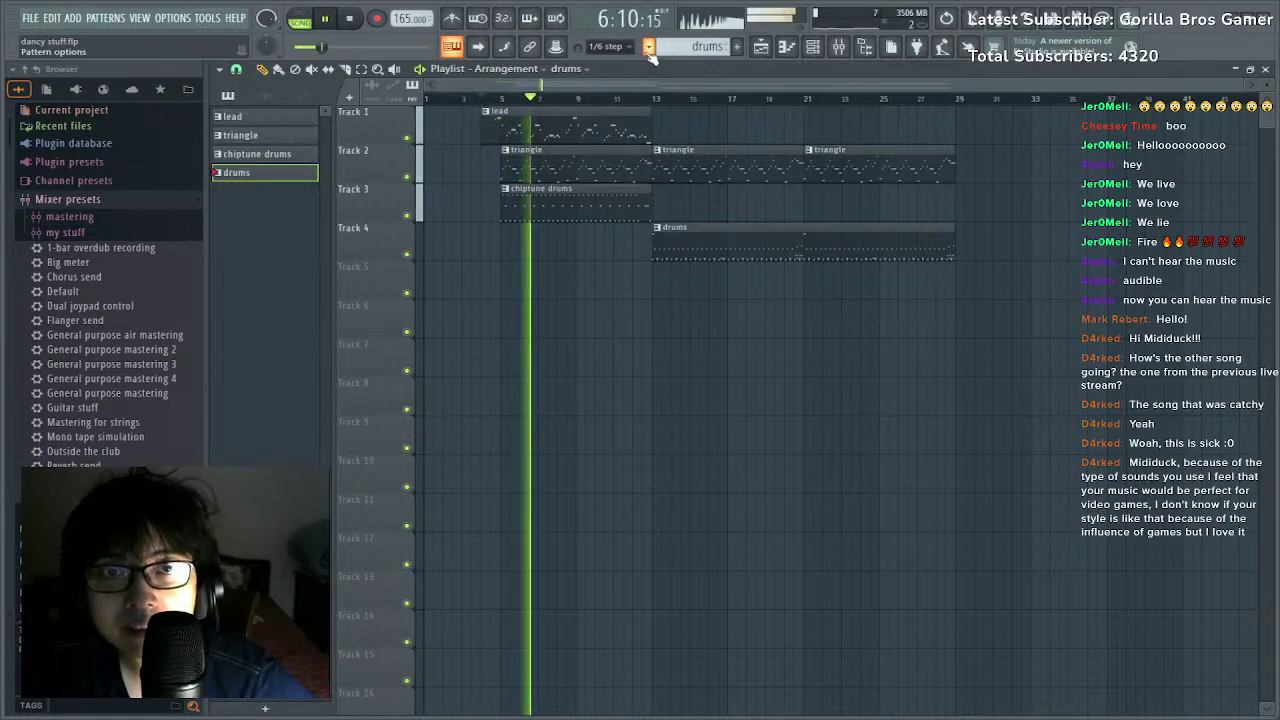
Create a new pattern named "guitar".
{"action": "key", "text": "F4"}
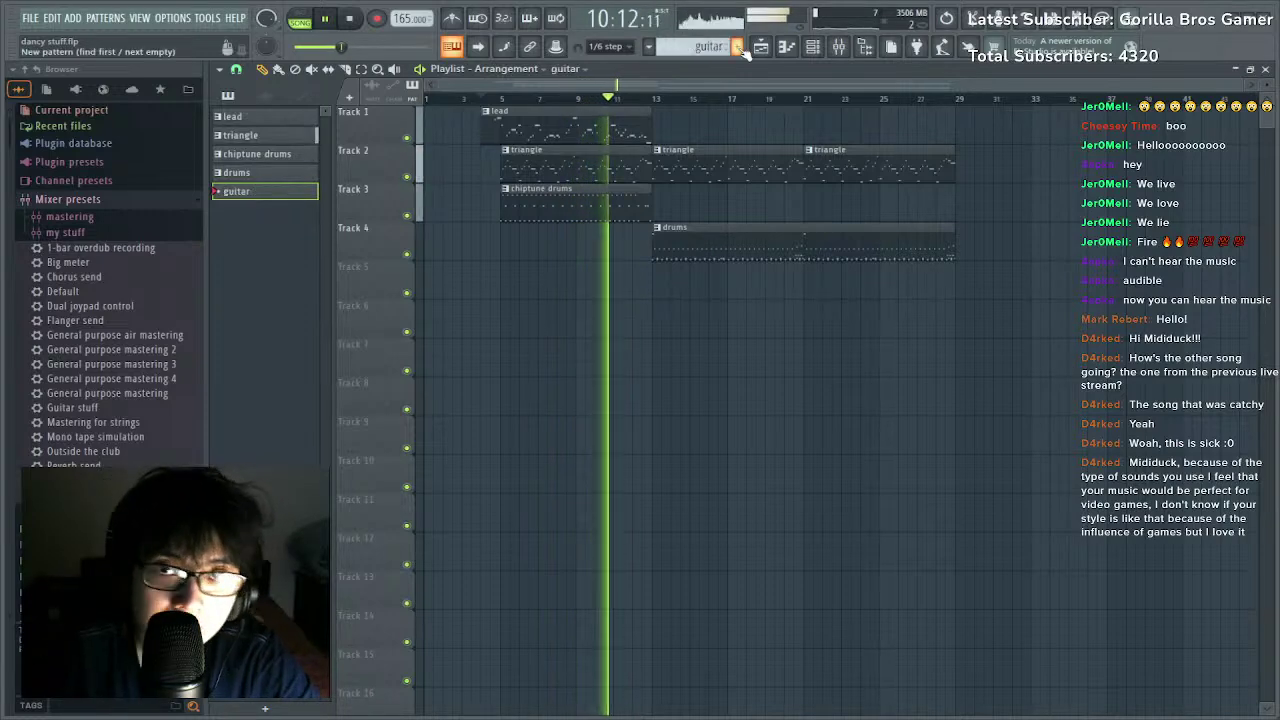
Route the explode drum channel to its own mixer track and move that track to insert 1.
{"action": "left_click", "coordinate": [813, 47]}
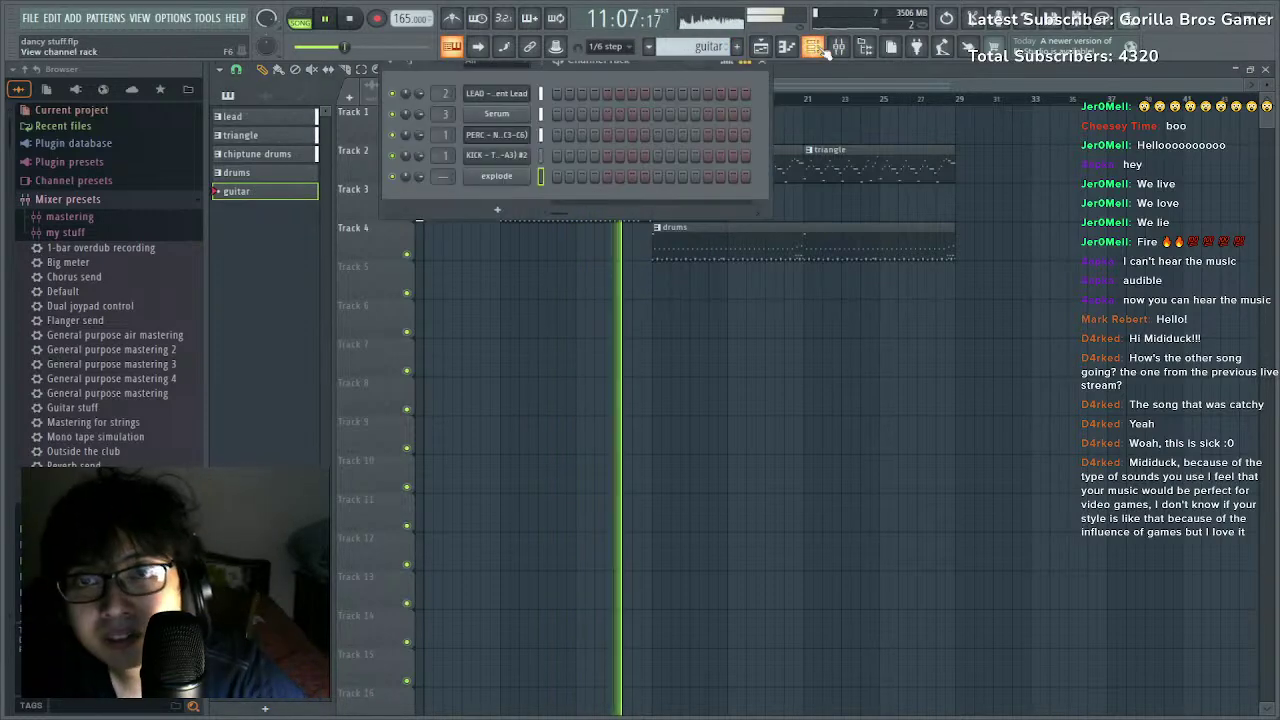
{"action": "left_click", "coordinate": [490, 178]}
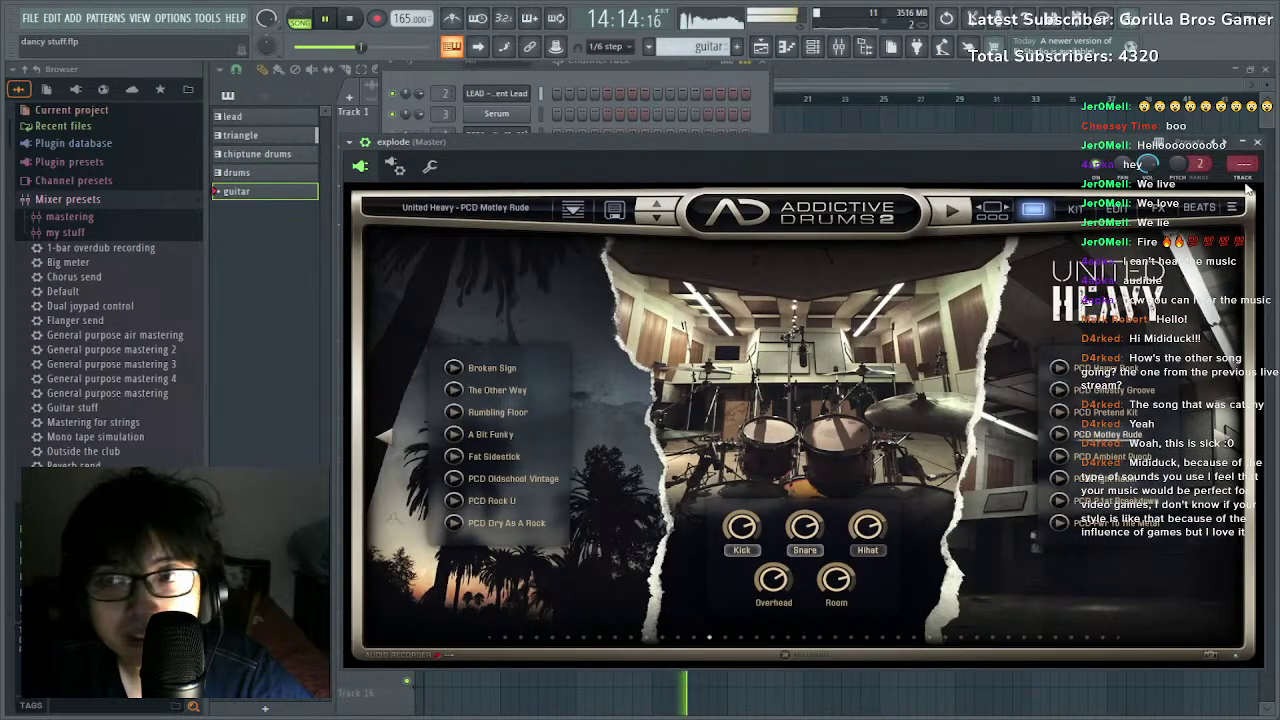
{"action": "left_click", "coordinate": [1251, 182]}
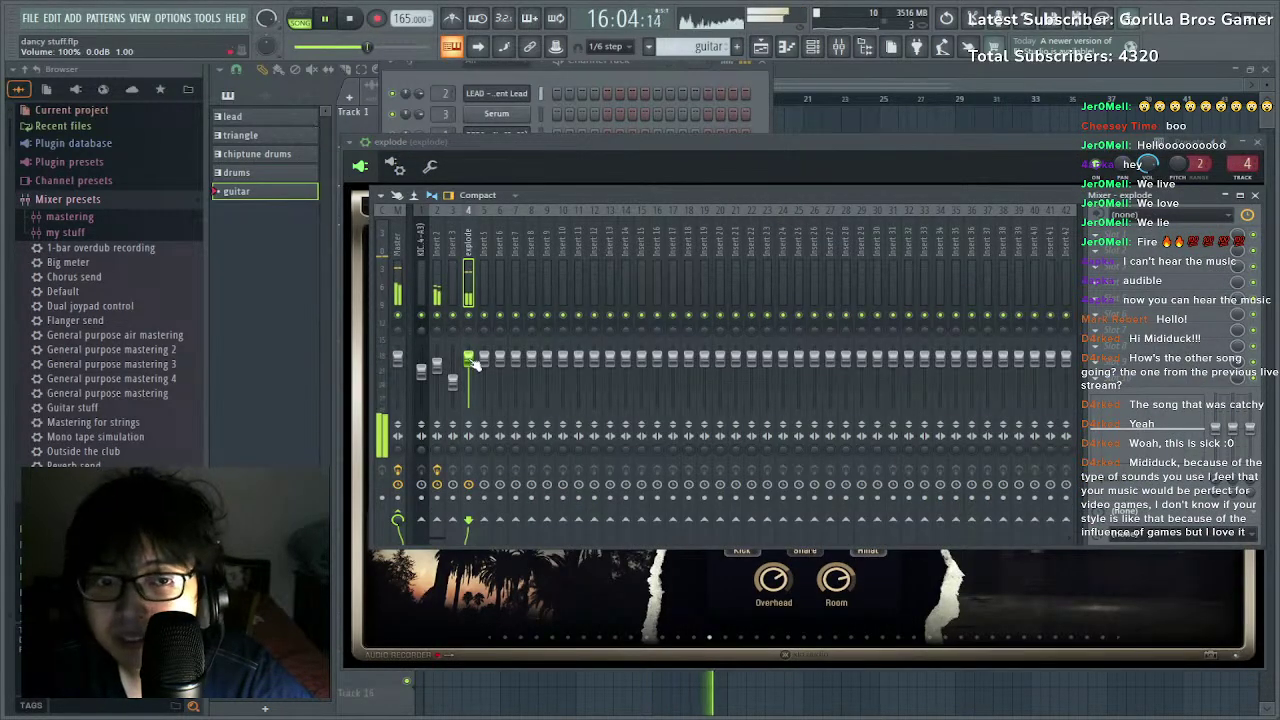
{"action": "left_click_drag", "start_coordinate": [470, 292], "coordinate": [423, 292]}
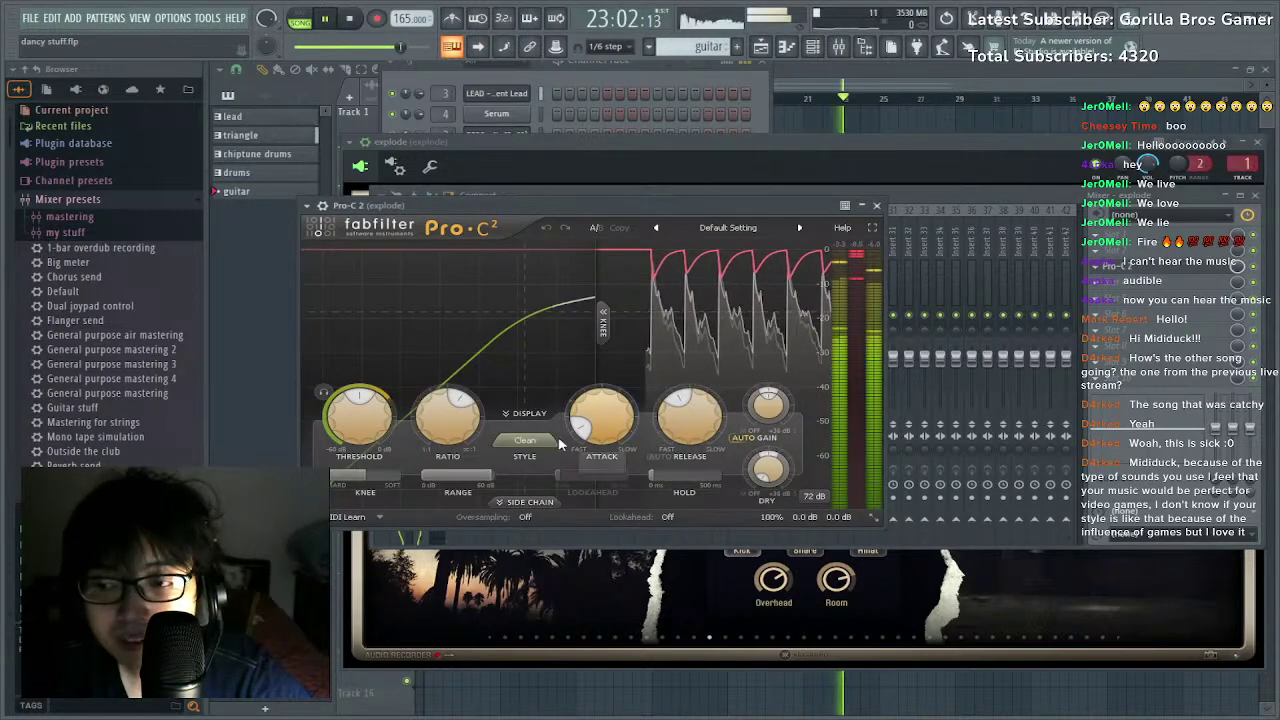
On the explode track's Pro-C 2, set the ratio to about 8.27:1 and the threshold to about -9.92 dB, then replay from about bar 12.
{"action": "left_click_drag", "start_coordinate": [361, 397], "coordinate": [373, 399]}
{"action": "left_click_drag", "start_coordinate": [461, 399], "coordinate": [468, 419]}
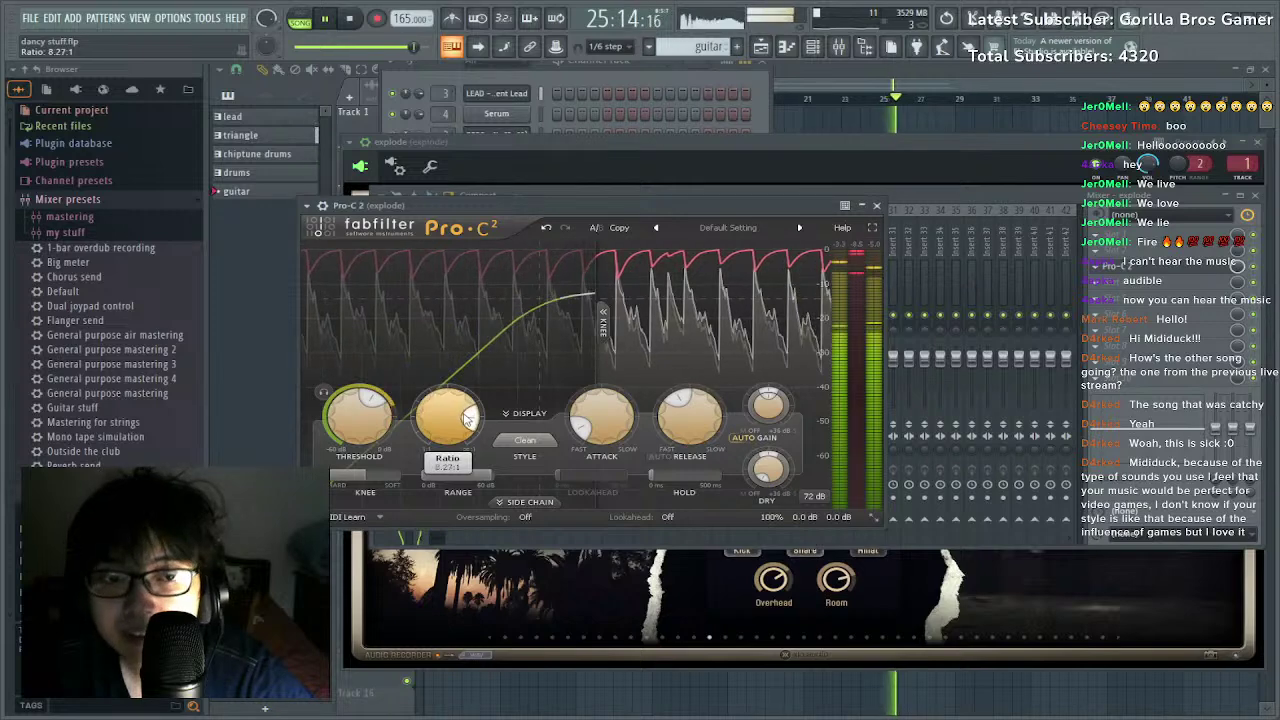
{"action": "left_click_drag", "start_coordinate": [385, 403], "coordinate": [390, 413]}
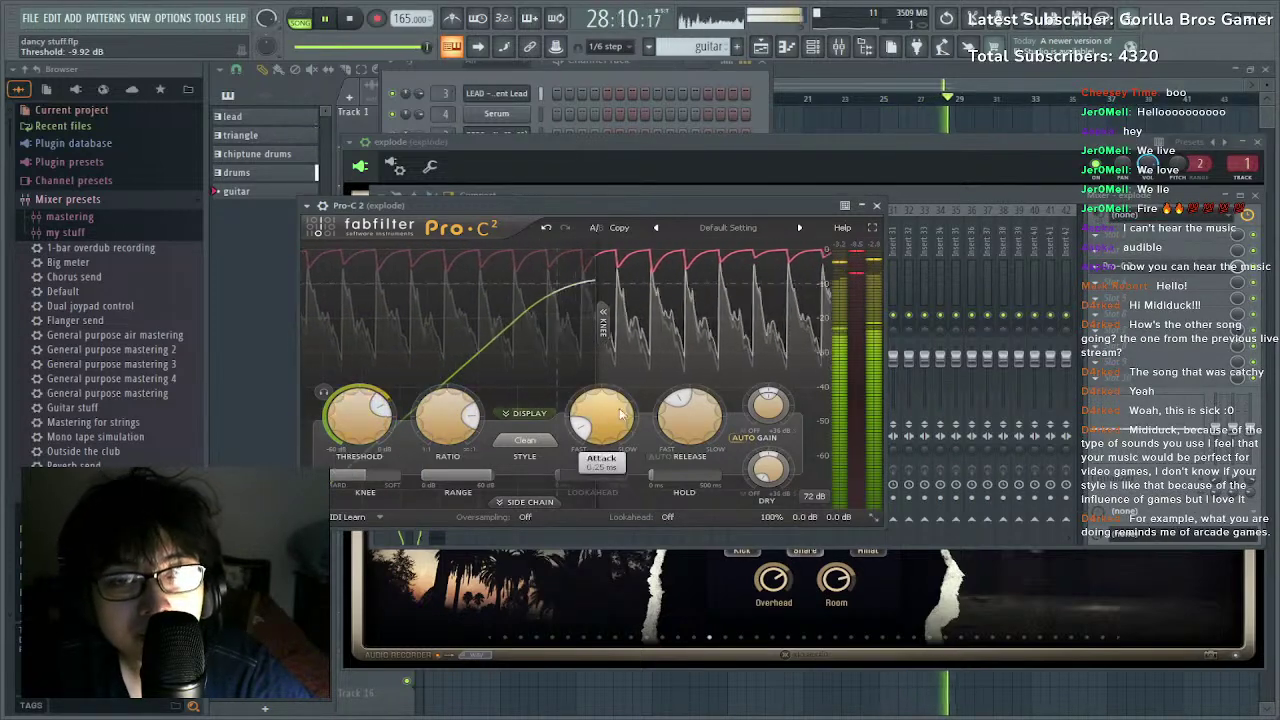
{"action": "left_click", "coordinate": [820, 86]}
{"action": "left_click", "coordinate": [645, 98]}
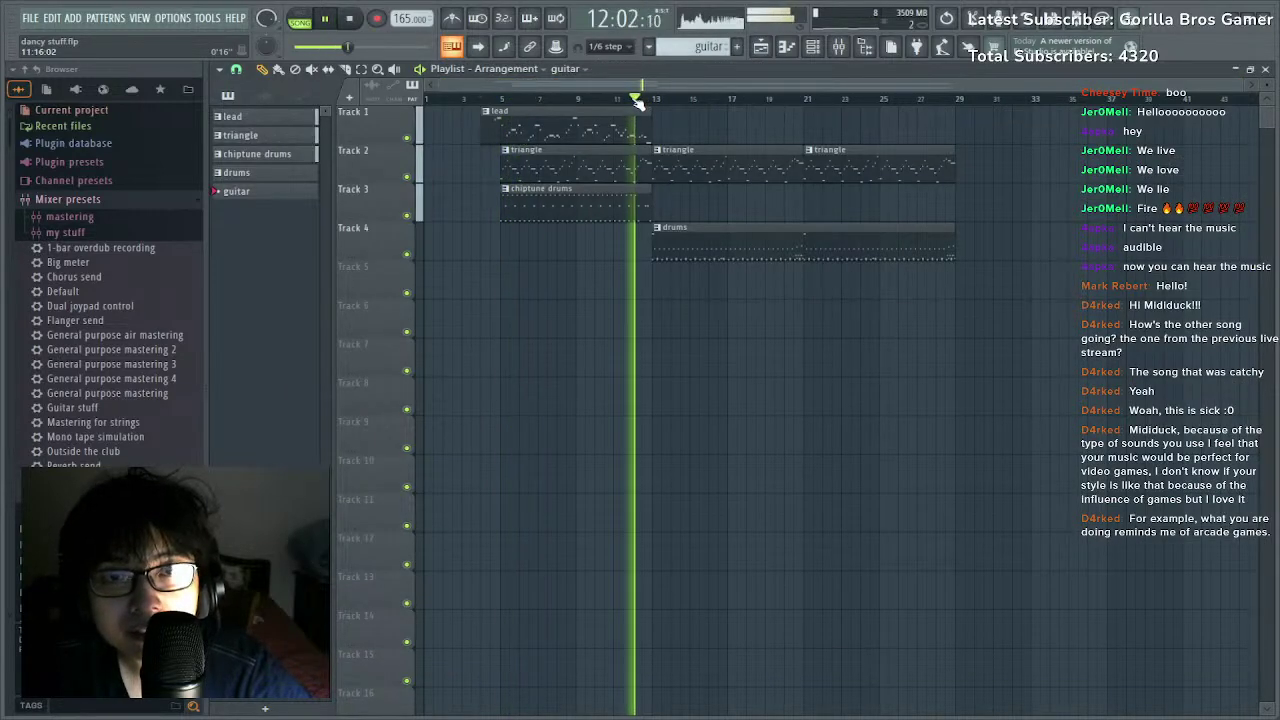
Add Saturn 2 to the explode track with a low band crossover, set band 2 to Warm Tube, raise its drive and stop playback.
{"action": "left_click", "coordinate": [839, 48]}
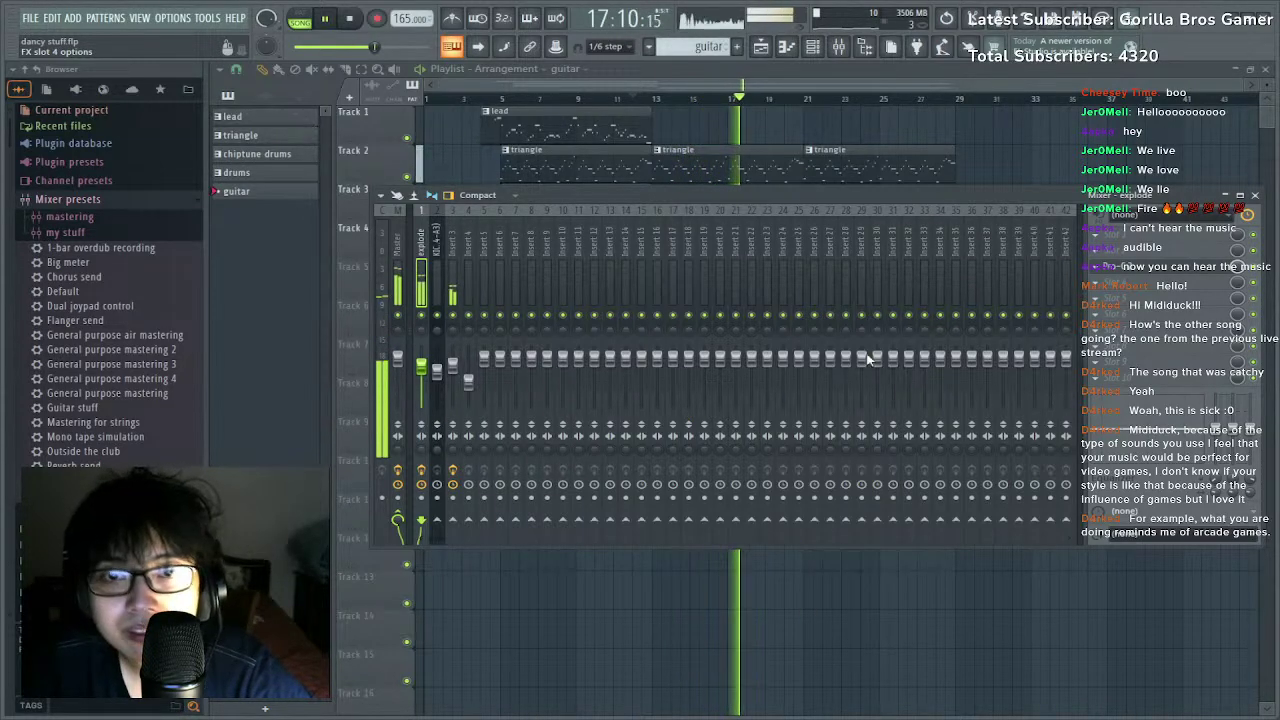
{"action": "left_click", "coordinate": [574, 273]}
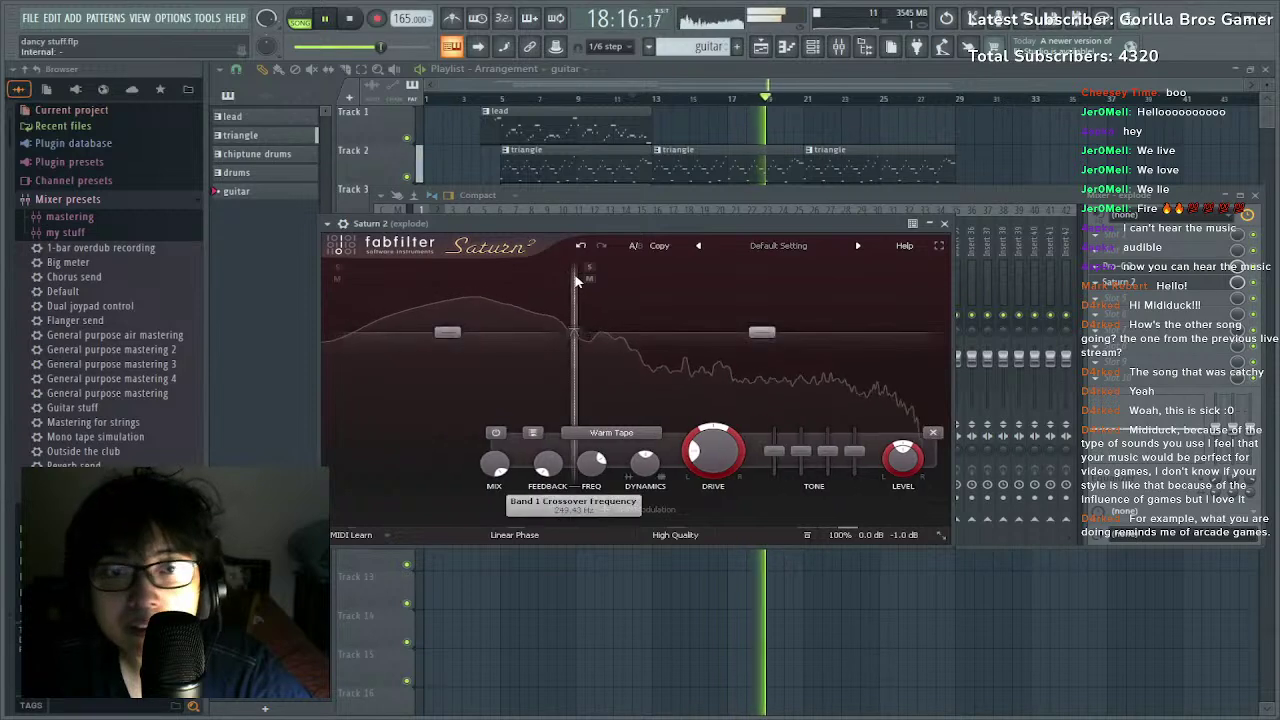
{"action": "left_click_drag", "start_coordinate": [590, 271], "coordinate": [535, 330]}
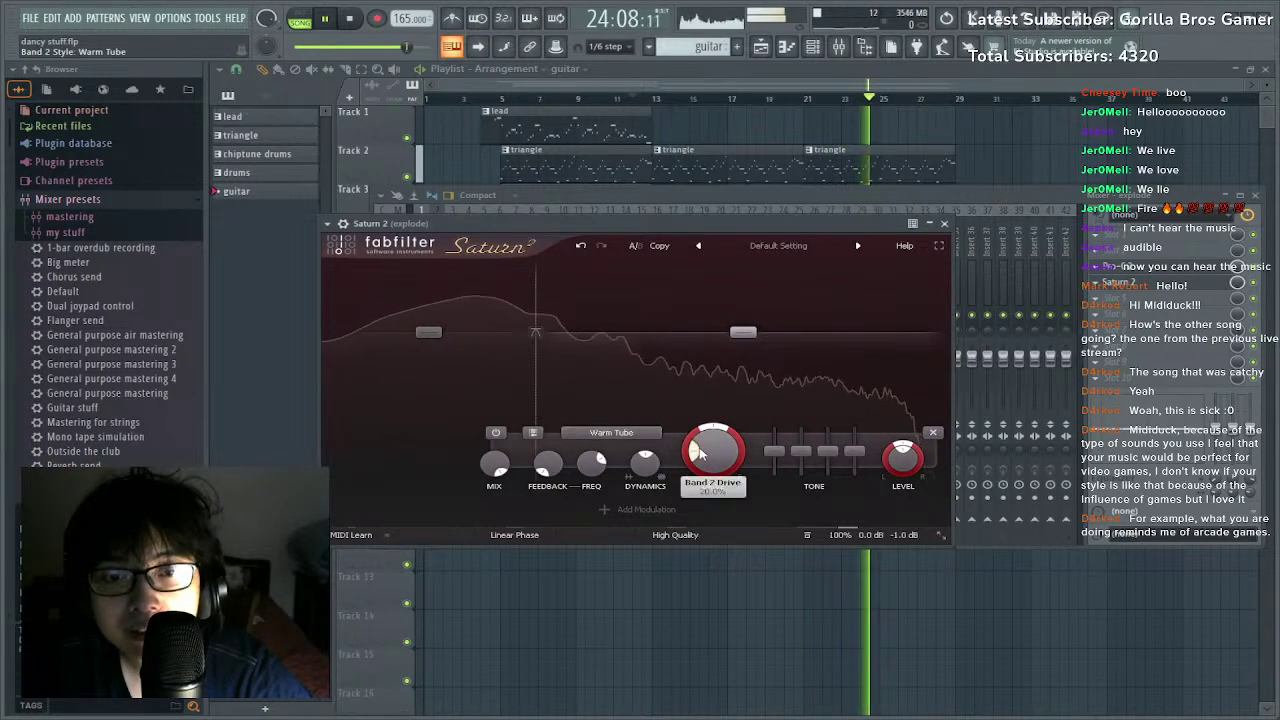
{"action": "left_click_drag", "start_coordinate": [697, 452], "coordinate": [733, 450]}
{"action": "left_click", "coordinate": [349, 18]}
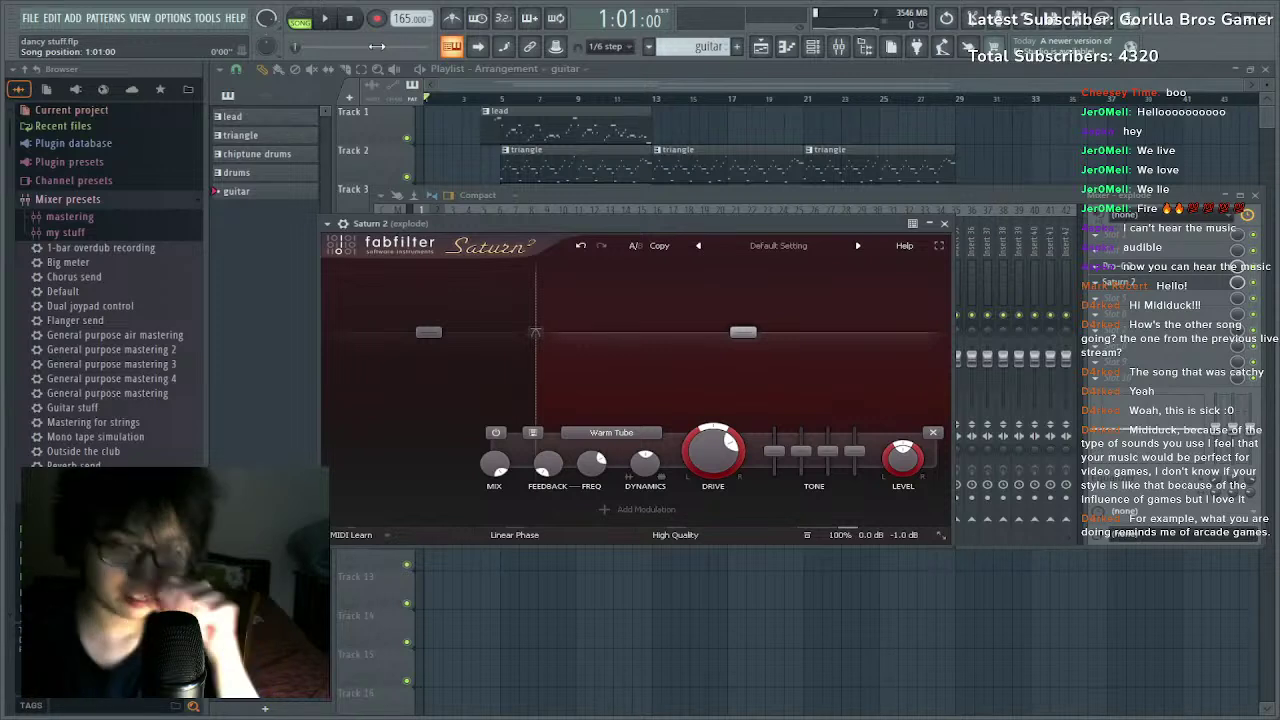
Add a Kontakt channel for the guitar pattern and load the Shreddage 3 Jupiter Lite instrument into it.
{"action": "left_click", "coordinate": [632, 100]}
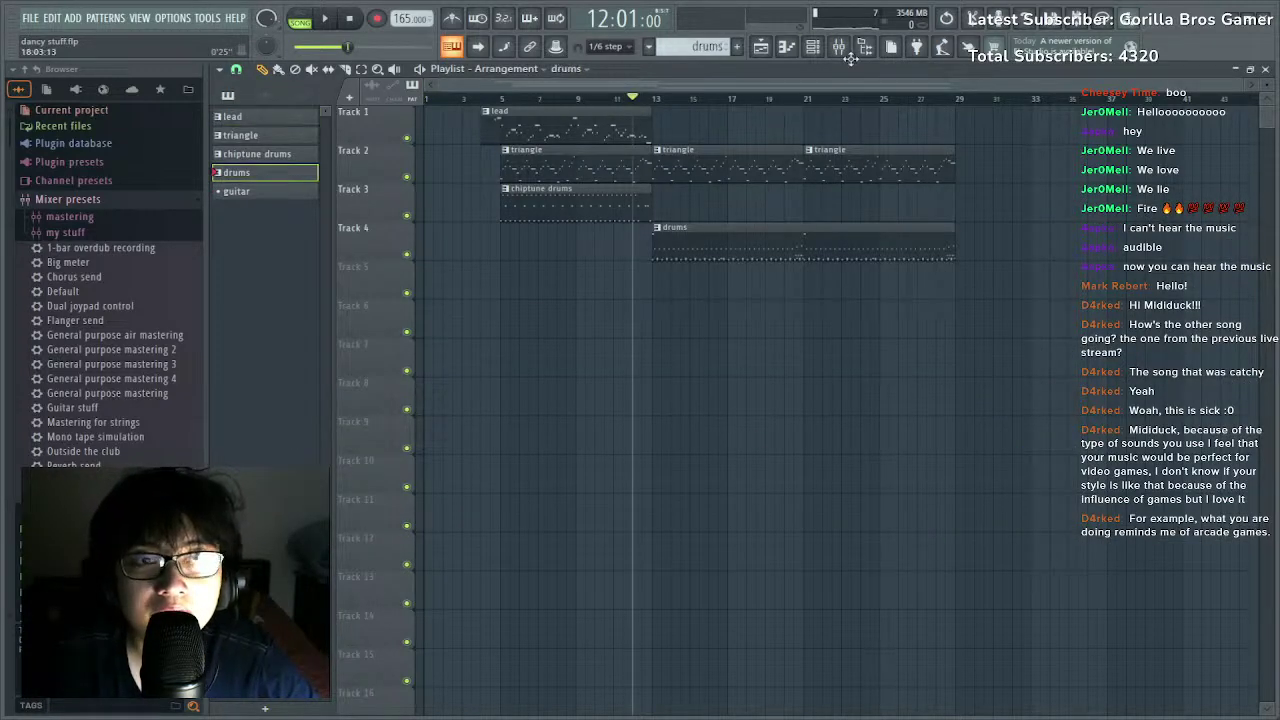
{"action": "left_click", "coordinate": [811, 47]}
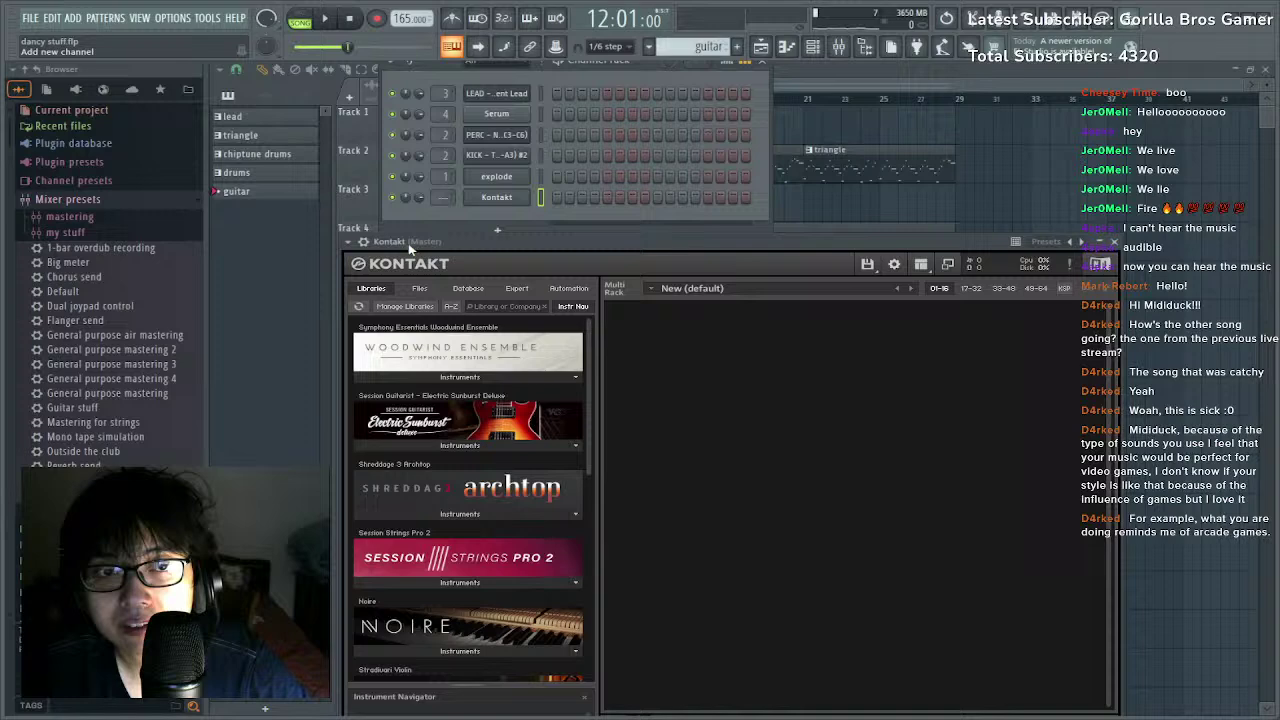
{"action": "left_click_drag", "start_coordinate": [410, 247], "coordinate": [478, 128]}
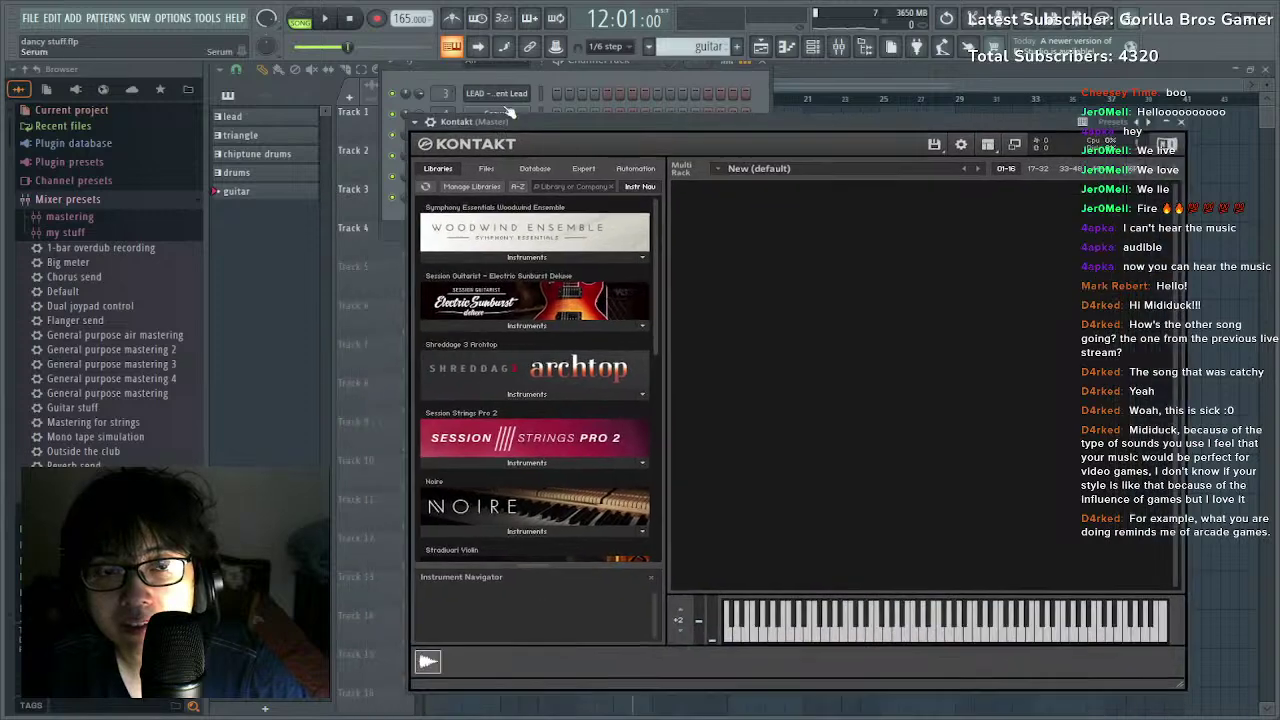
{"action": "scroll", "coordinate": [490, 434], "scroll_direction": "down", "scroll_amount": 8}
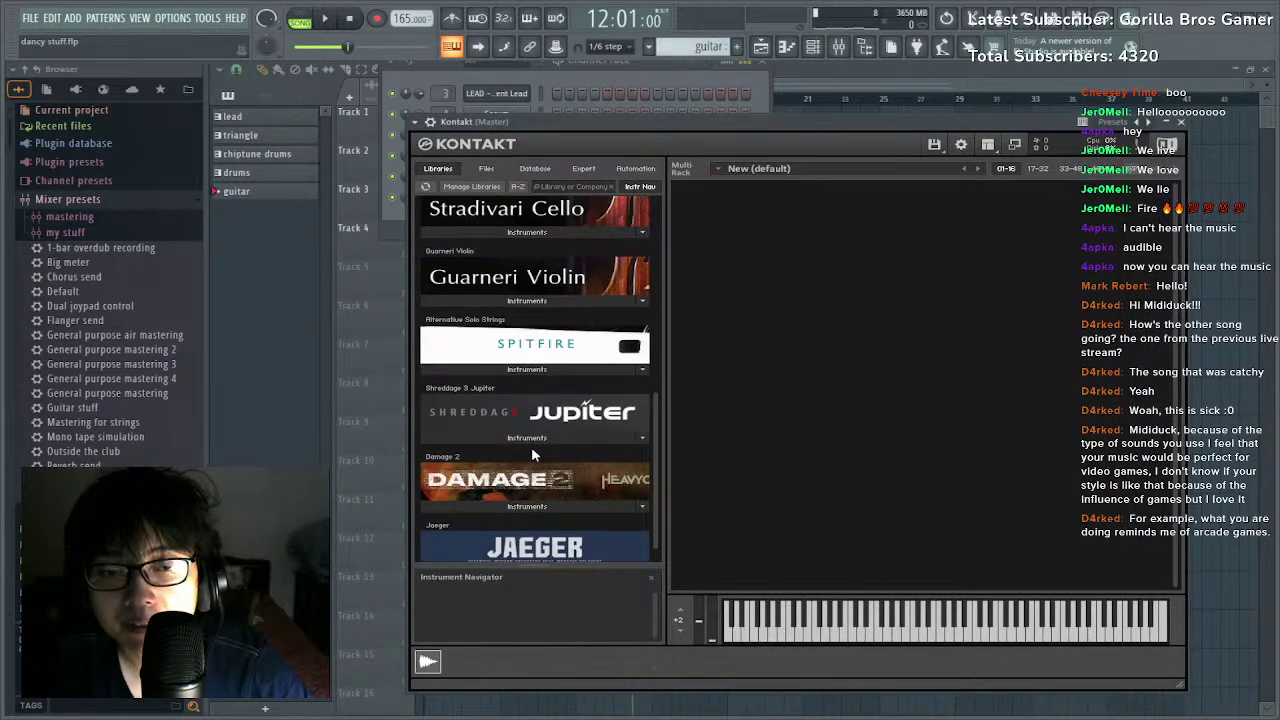
{"action": "left_click", "coordinate": [527, 438]}
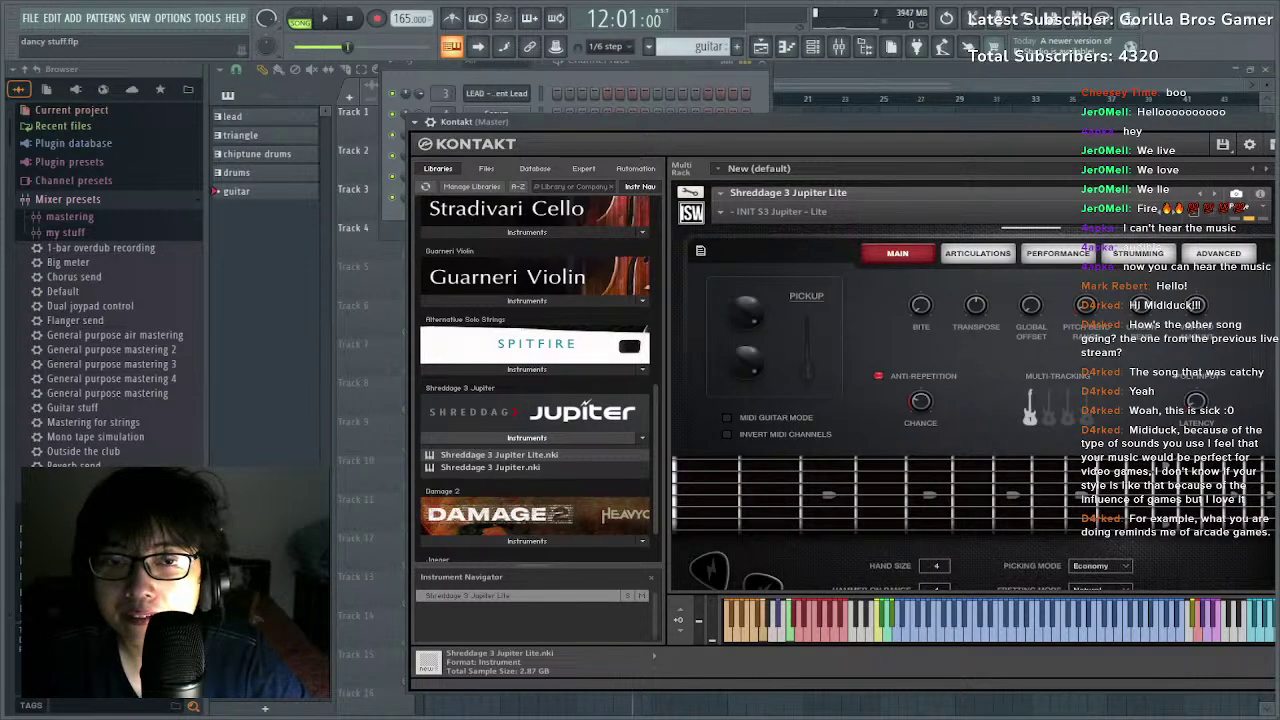
Audition a note on the guitar instrument and load the Jupiter Modern Metal 4 Lite preset.
{"action": "left_click_drag", "start_coordinate": [771, 124], "coordinate": [567, 89]}
{"action": "left_click", "coordinate": [829, 596]}
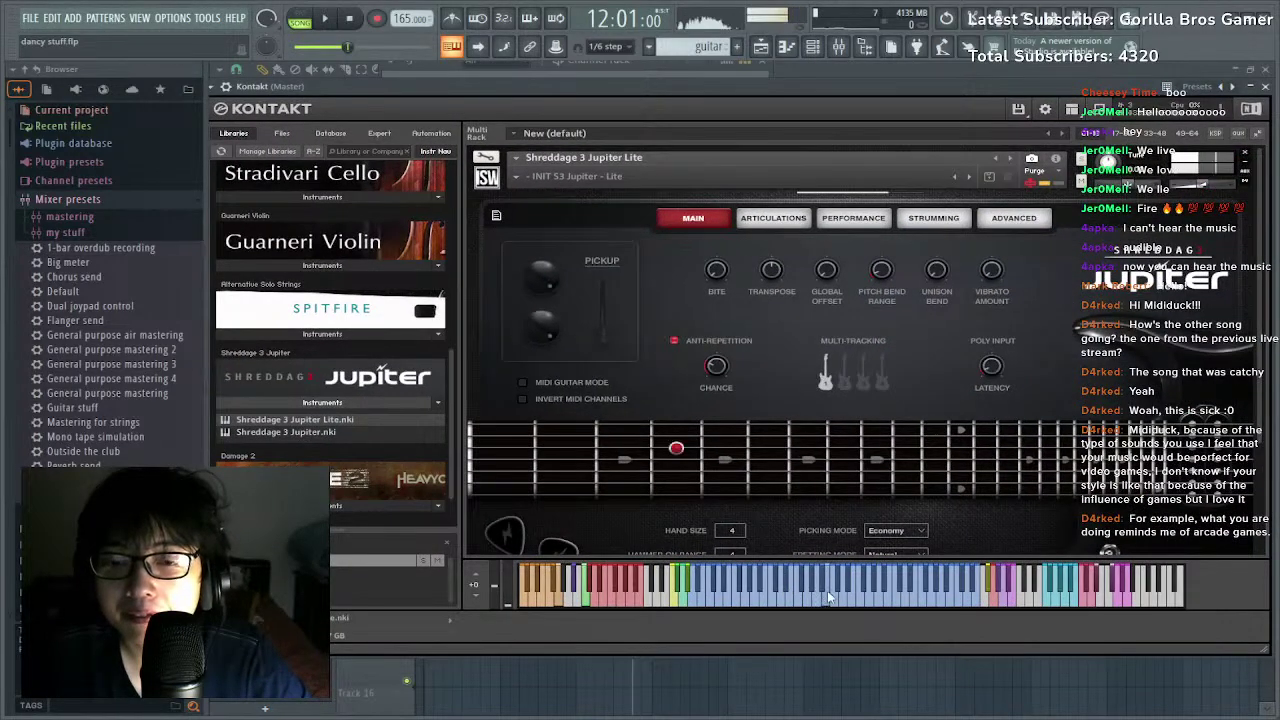
{"action": "left_click", "coordinate": [560, 176]}
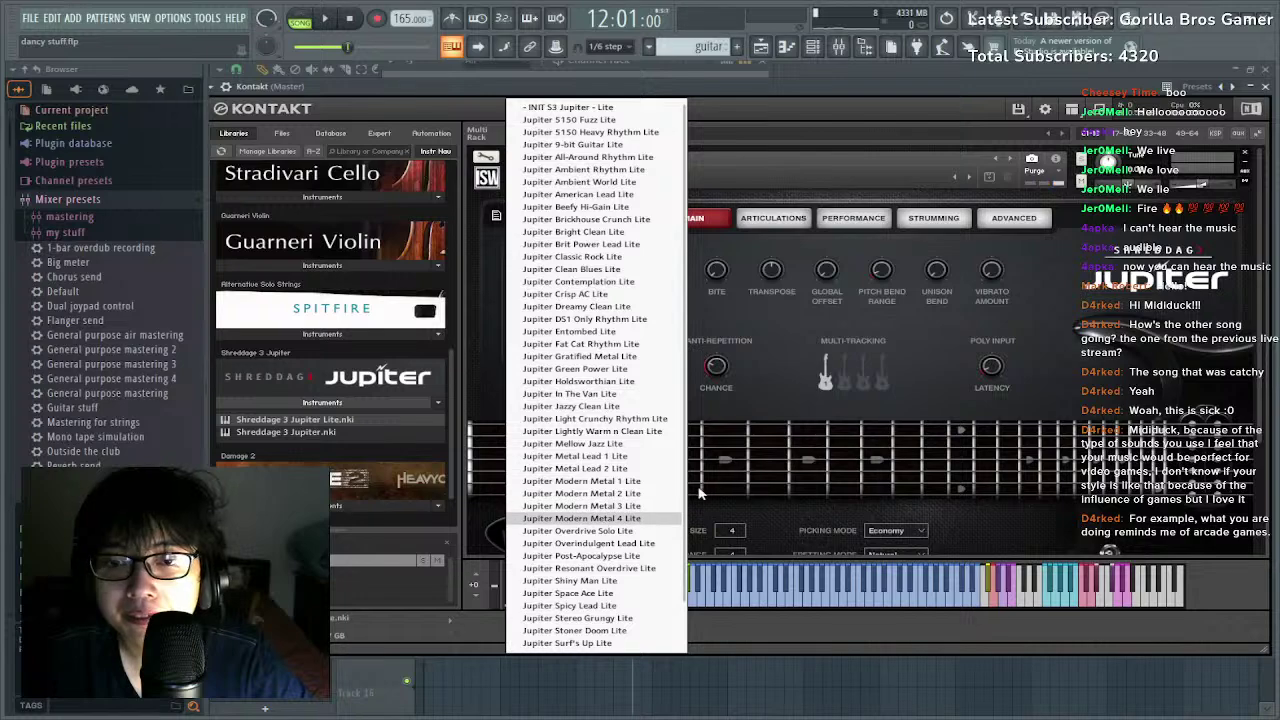
{"action": "left_click", "coordinate": [560, 522]}
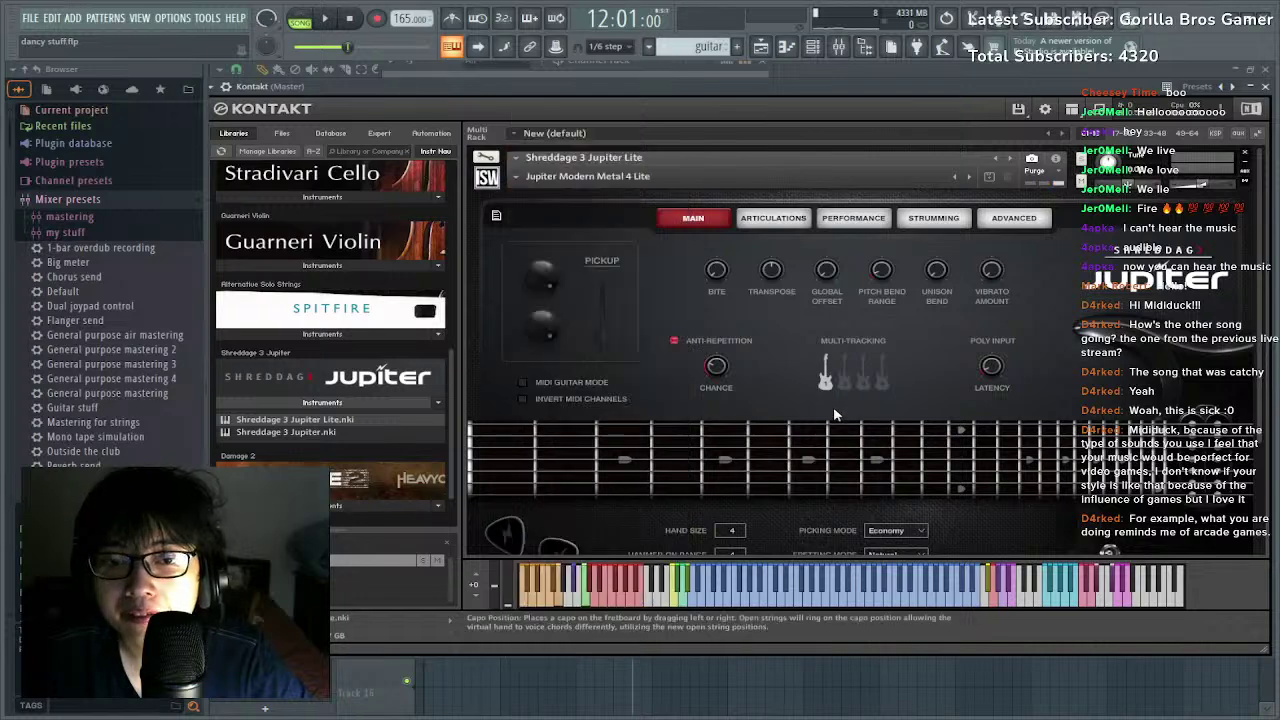
{"action": "left_click", "coordinate": [933, 218]}
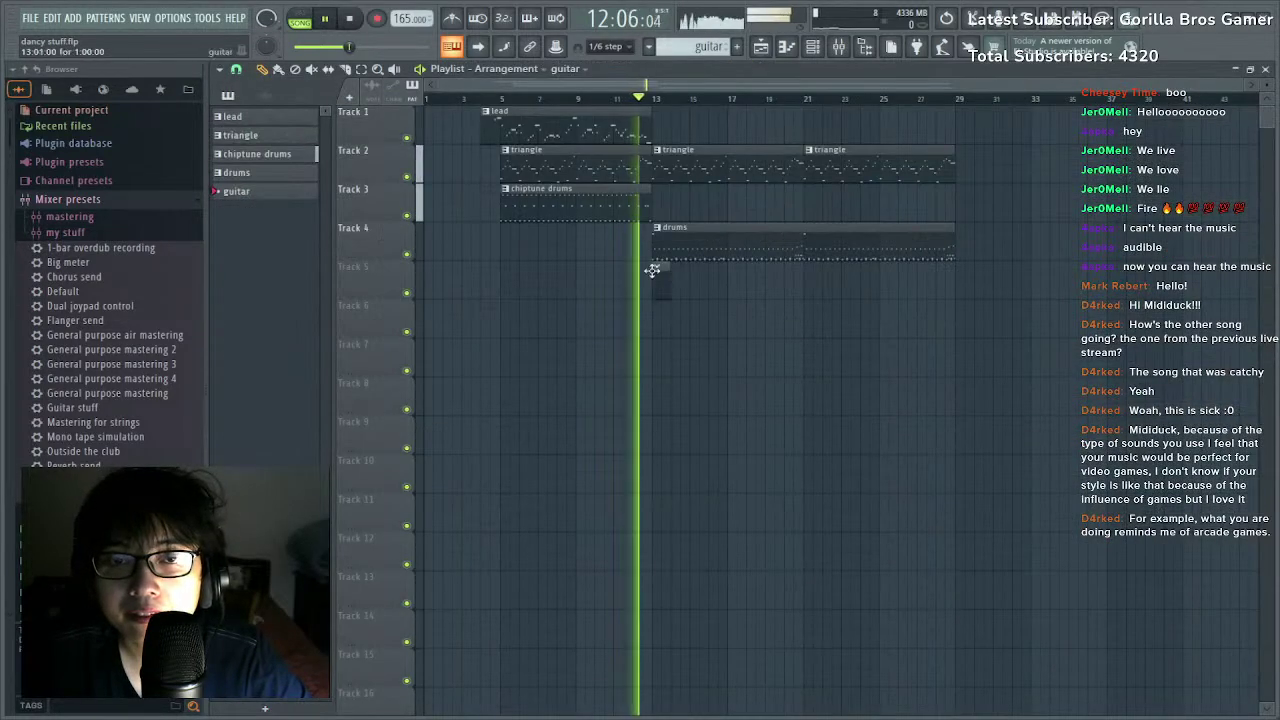
Place a guitar clip on Track 5 at bar 13, extend it to 16 bars, and stop playback.
{"action": "left_click", "coordinate": [653, 269]}
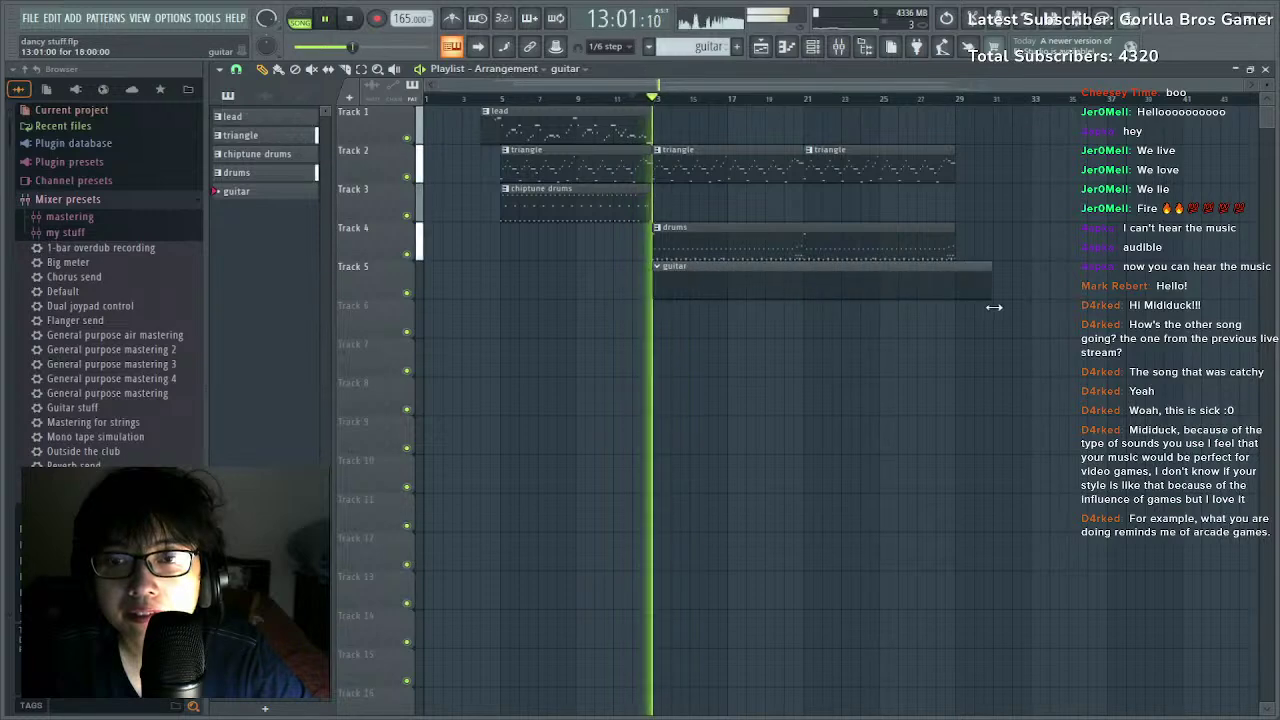
{"action": "left_click_drag", "start_coordinate": [963, 320], "coordinate": [958, 324]}
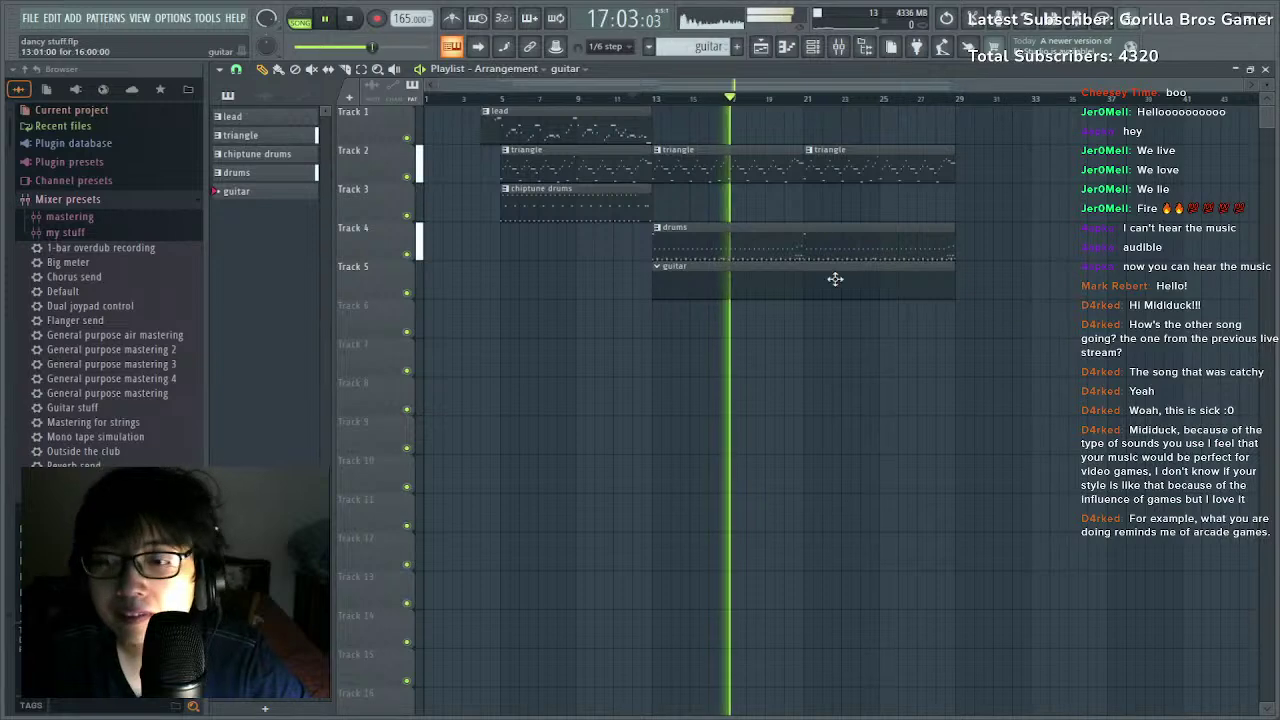
{"action": "key", "text": "space"}
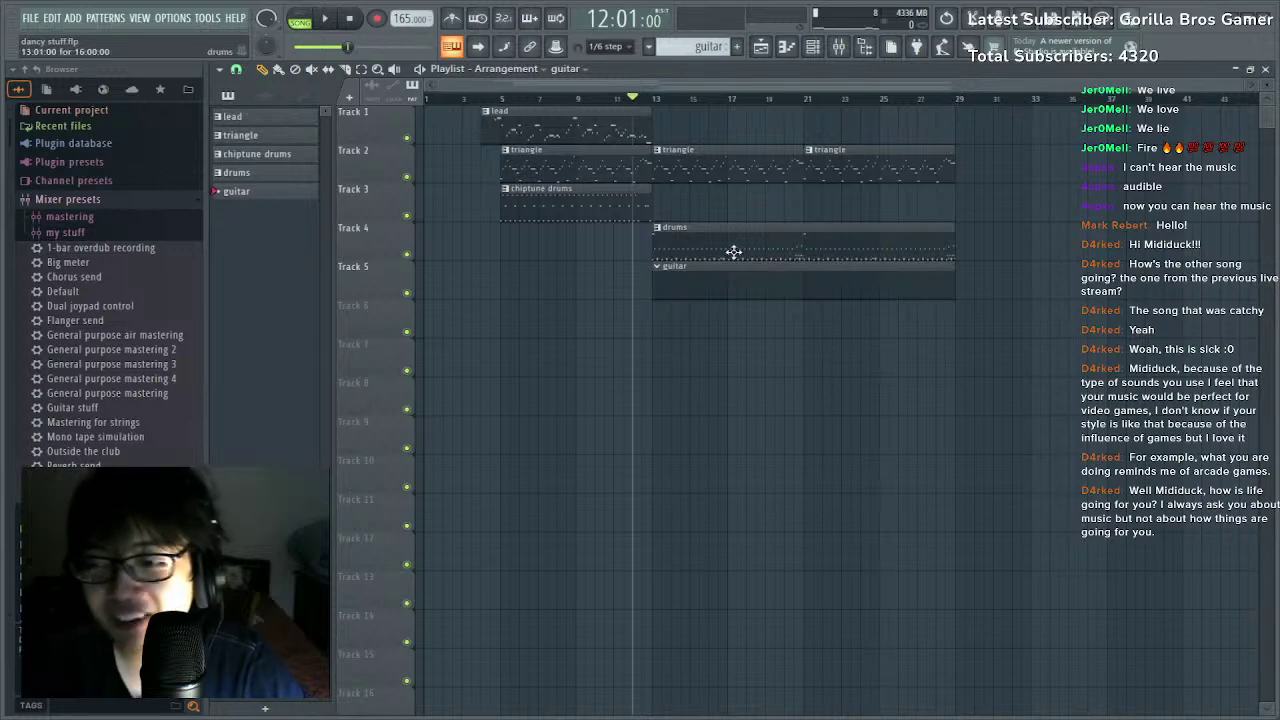
Open the triangle clip at bar 13 in the piano roll and examine the range of its lead notes.
{"action": "double_click", "coordinate": [678, 181]}
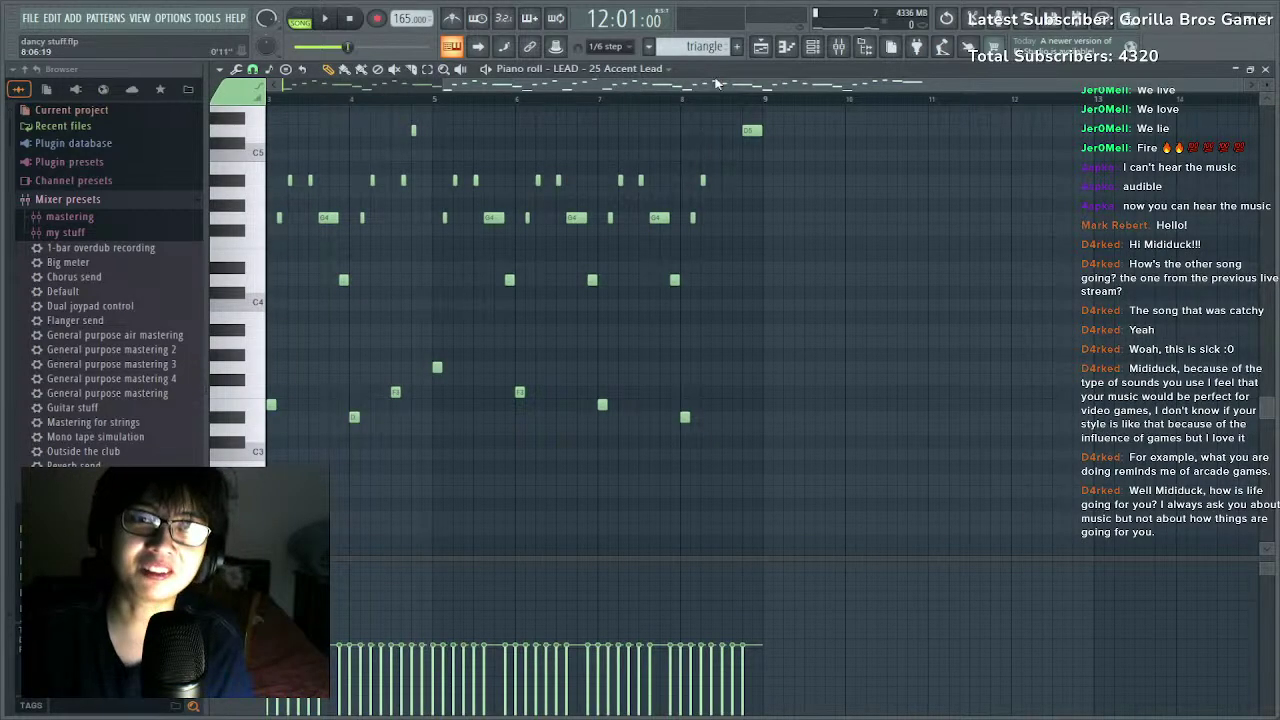
{"action": "scroll", "coordinate": [697, 104], "scroll_direction": "up", "scroll_amount": 2}
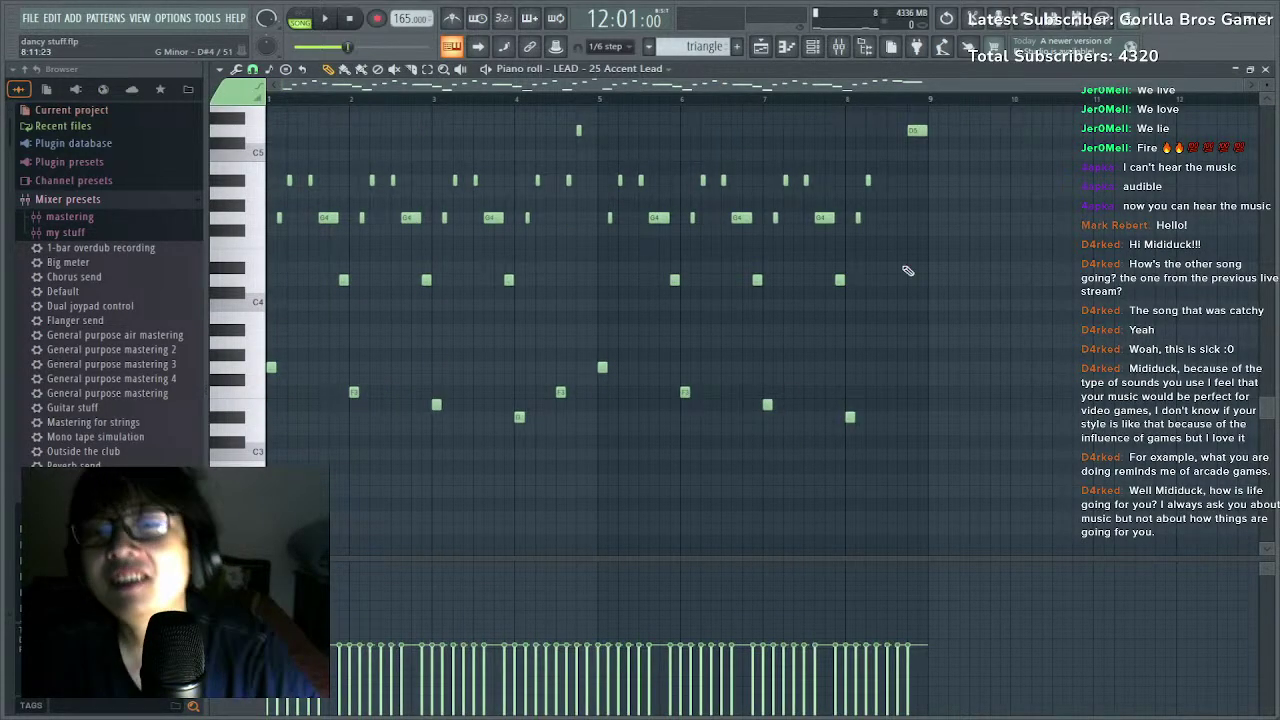
{"action": "key", "text": "ctrl+a"}
{"action": "scroll", "coordinate": [930, 277], "scroll_direction": "up", "scroll_amount": 2}
{"action": "scroll", "coordinate": [1160, 330], "scroll_direction": "up", "scroll_amount": 4}
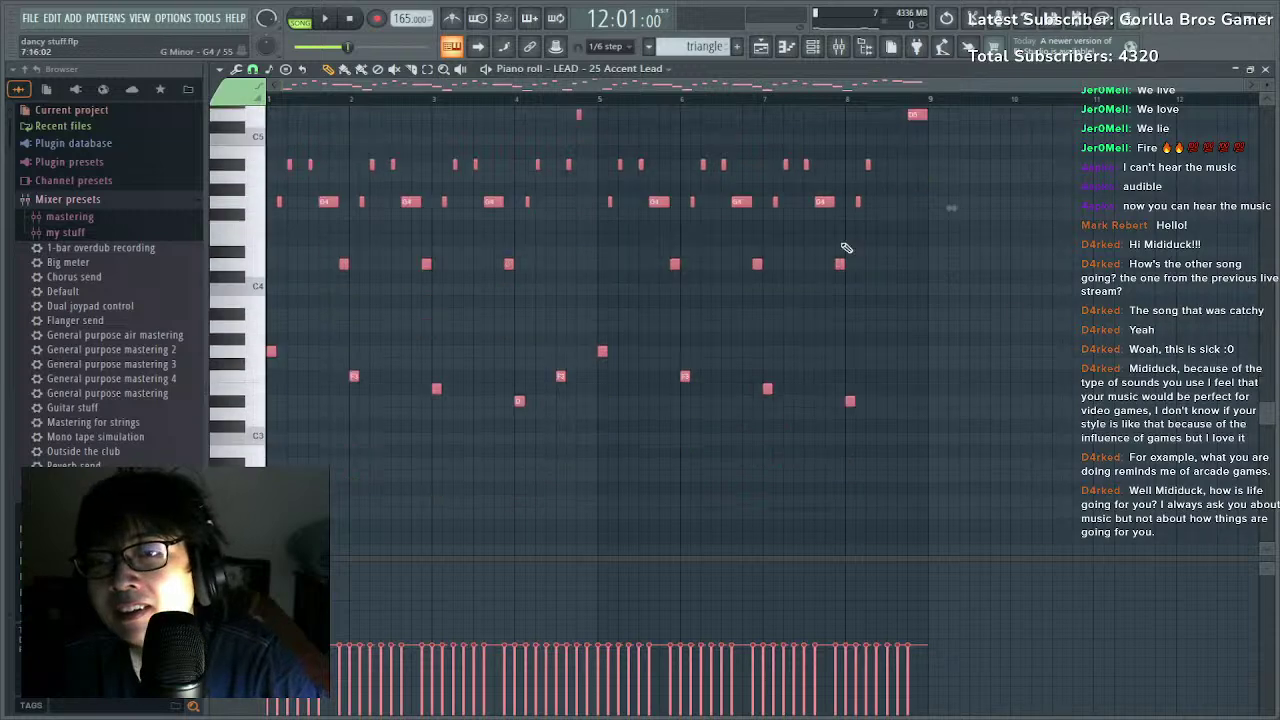
{"action": "scroll", "coordinate": [951, 395], "scroll_direction": "down", "scroll_amount": 4}
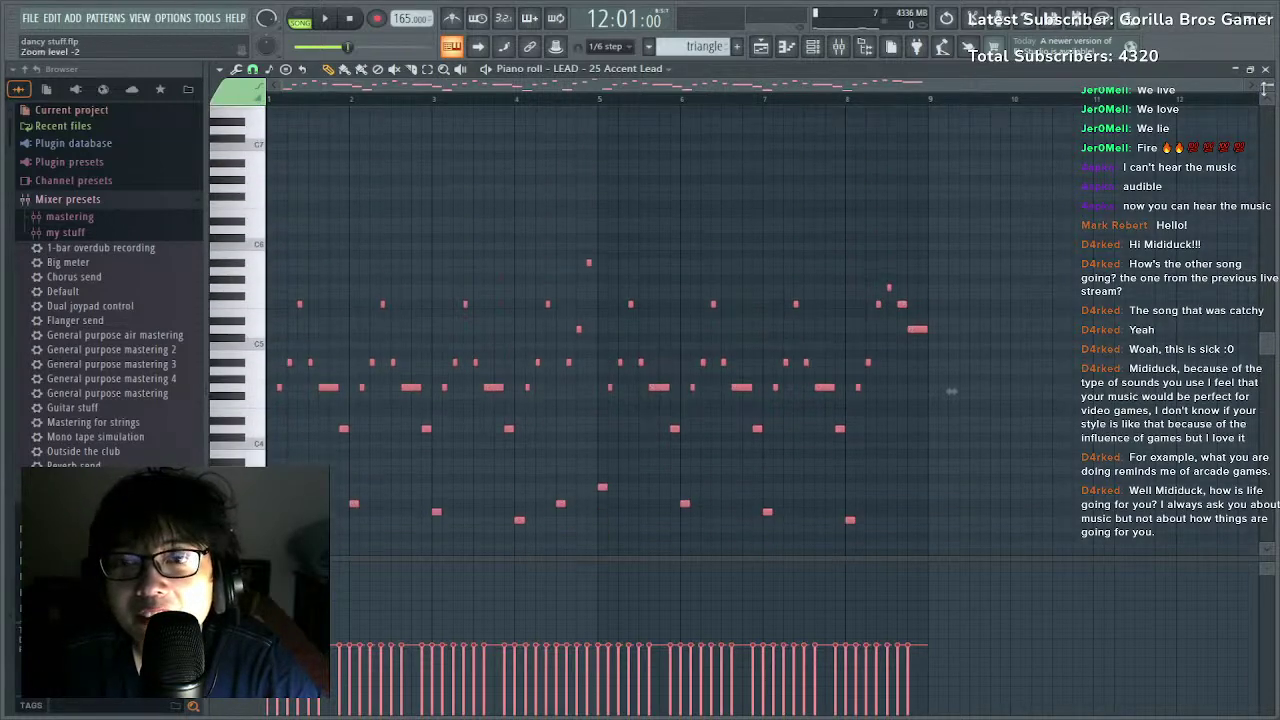
{"action": "left_click_drag", "start_coordinate": [958, 447], "coordinate": [130, 122]}
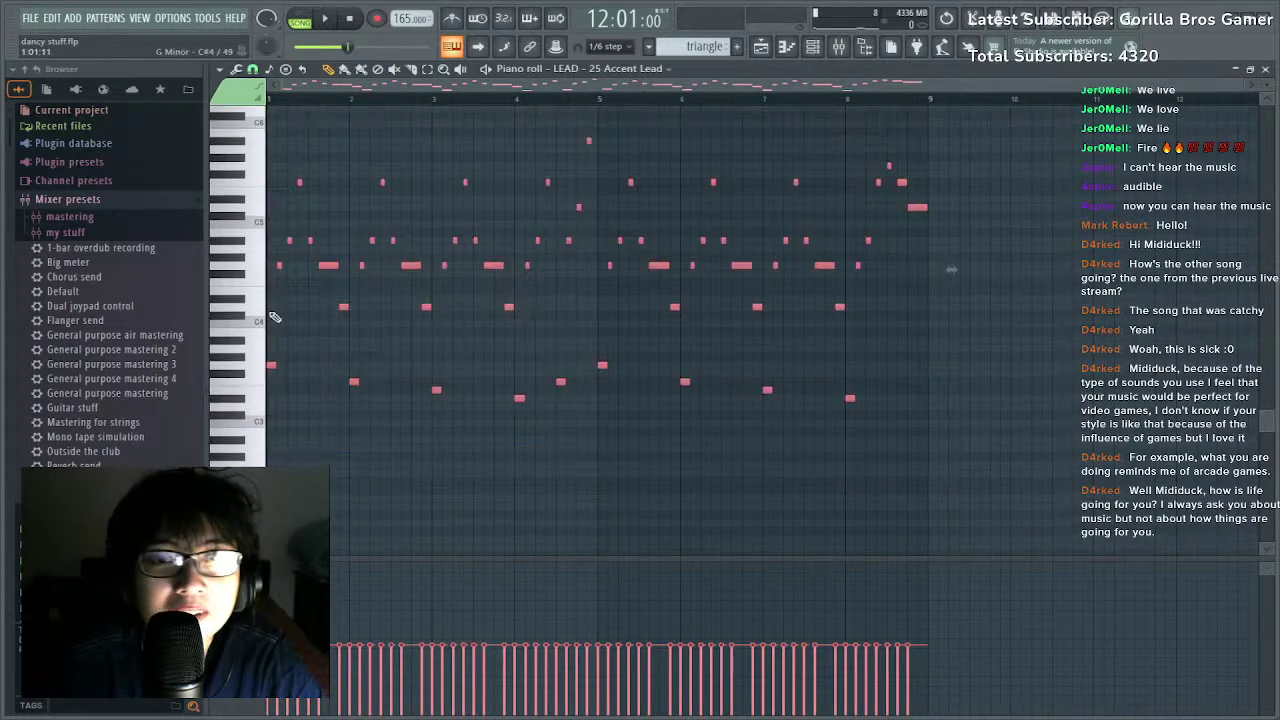
{"action": "left_click_drag", "start_coordinate": [972, 111], "coordinate": [268, 444]}
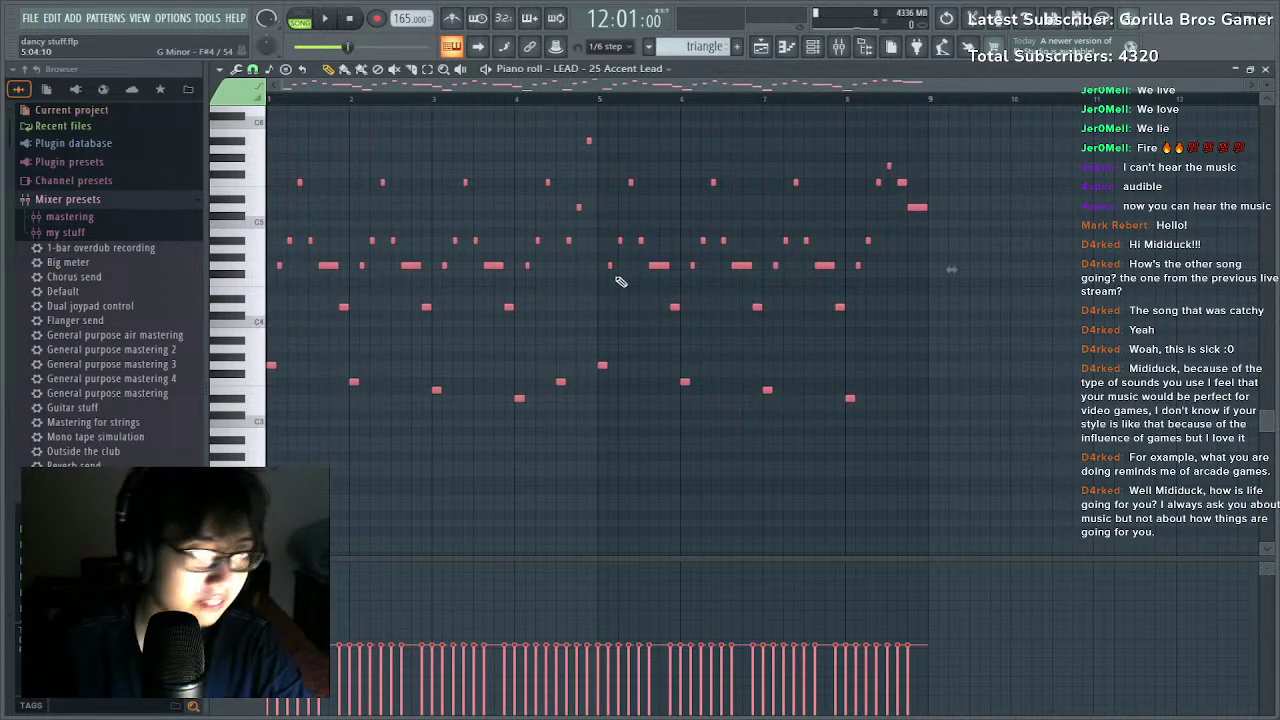
{"action": "left_click_drag", "start_coordinate": [1034, 466], "coordinate": [242, 238]}
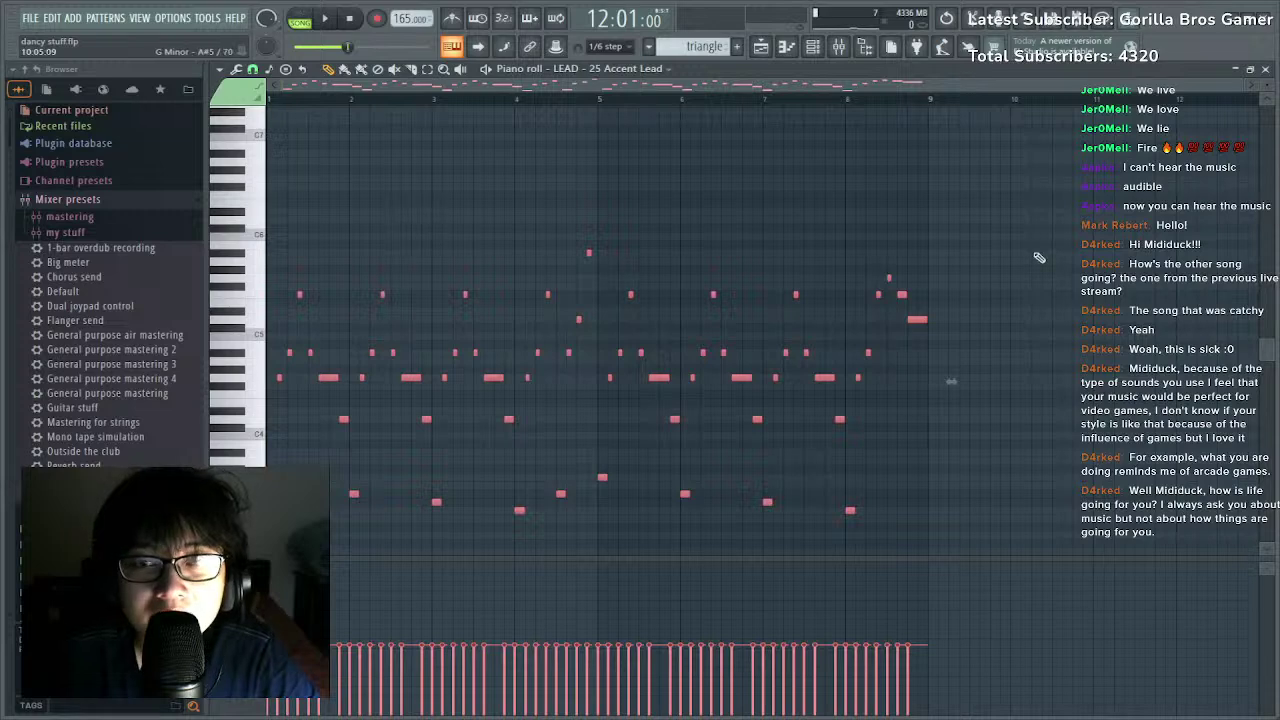
{"action": "left_click_drag", "start_coordinate": [1039, 258], "coordinate": [268, 500]}
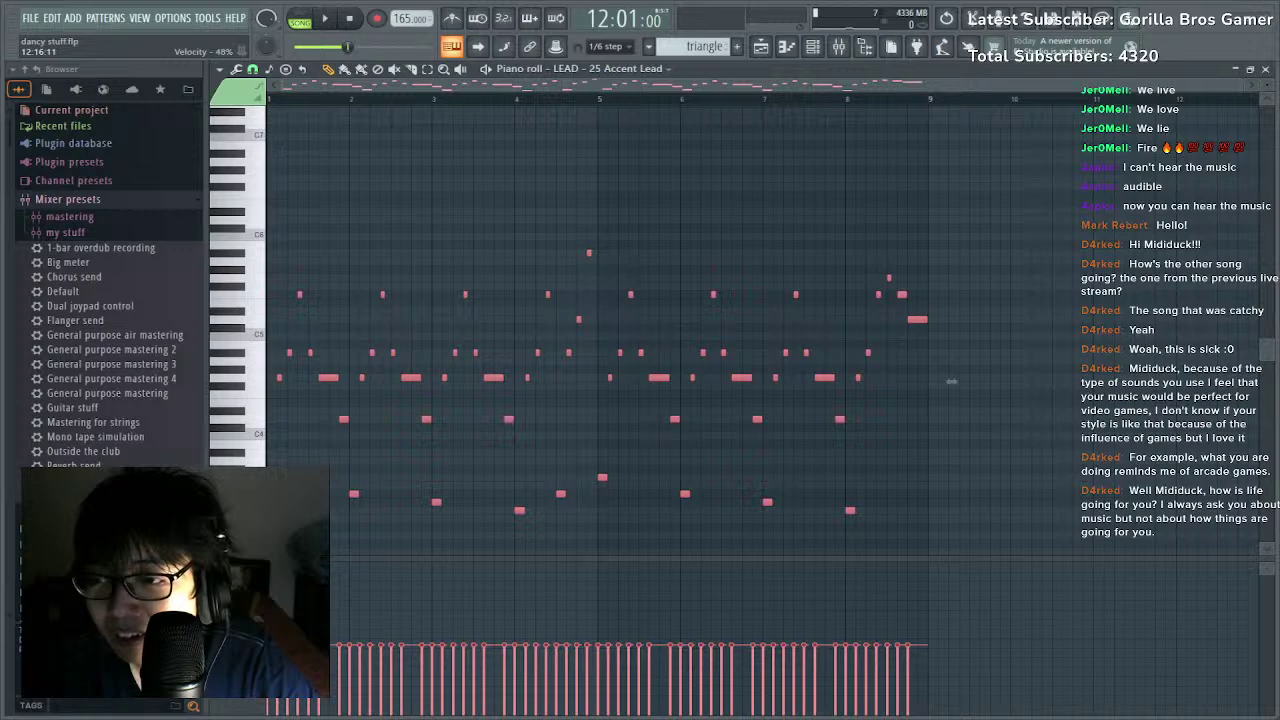
Remove the stray note past the end of the triangle pattern and play the song to hear its melody.
{"action": "scroll", "coordinate": [951, 381], "scroll_direction": "down", "scroll_amount": 1}
{"action": "left_click", "coordinate": [997, 277]}
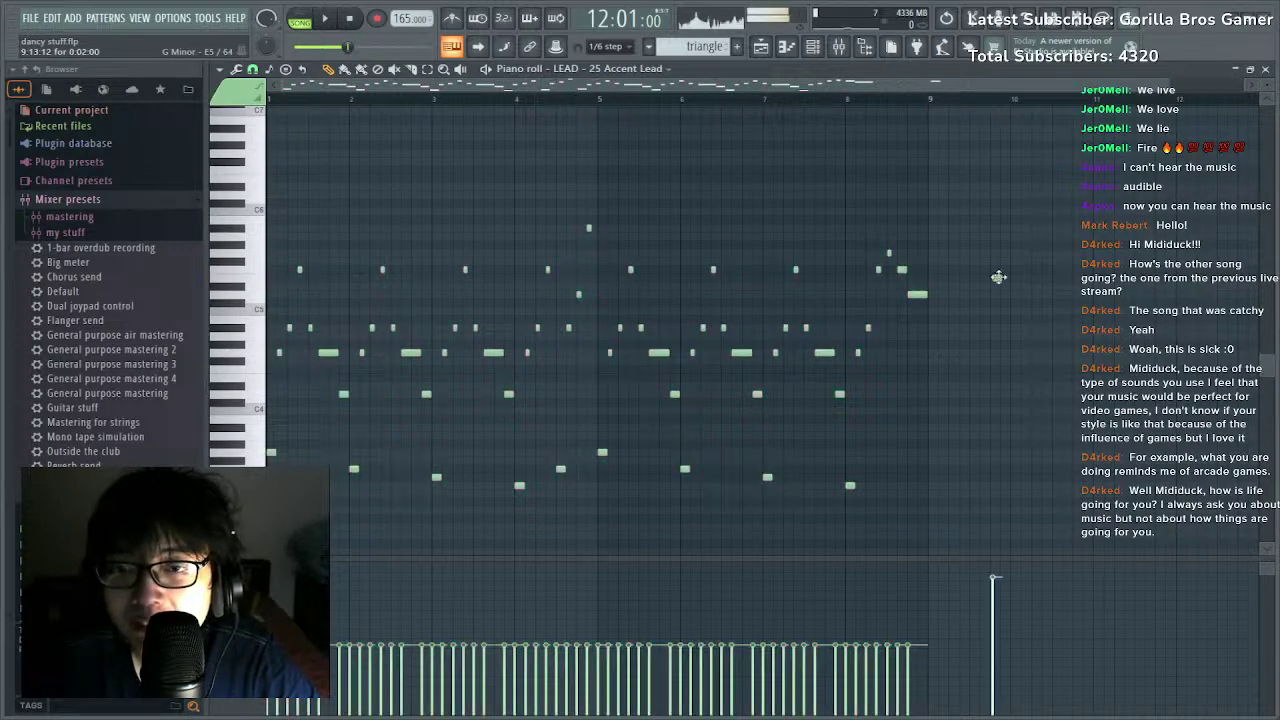
{"action": "right_click", "coordinate": [997, 277]}
{"action": "key", "text": "space"}
{"action": "key", "text": "space"}
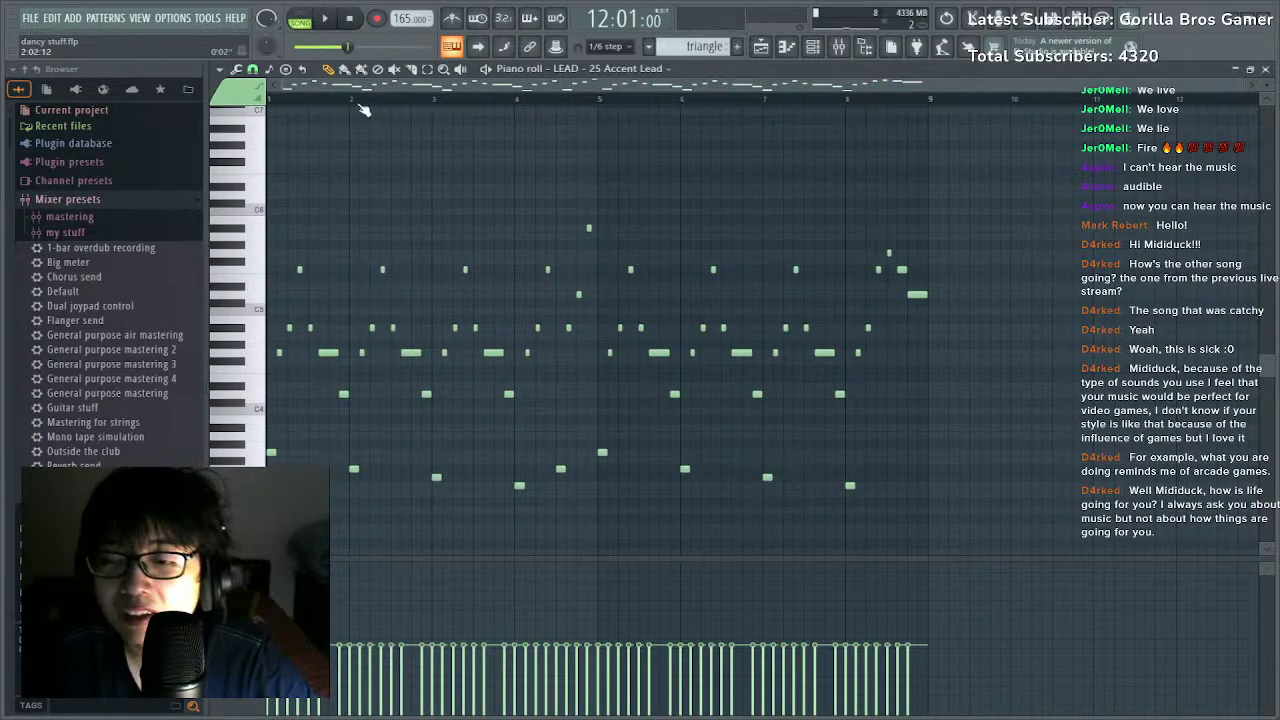
{"action": "key", "text": "space"}
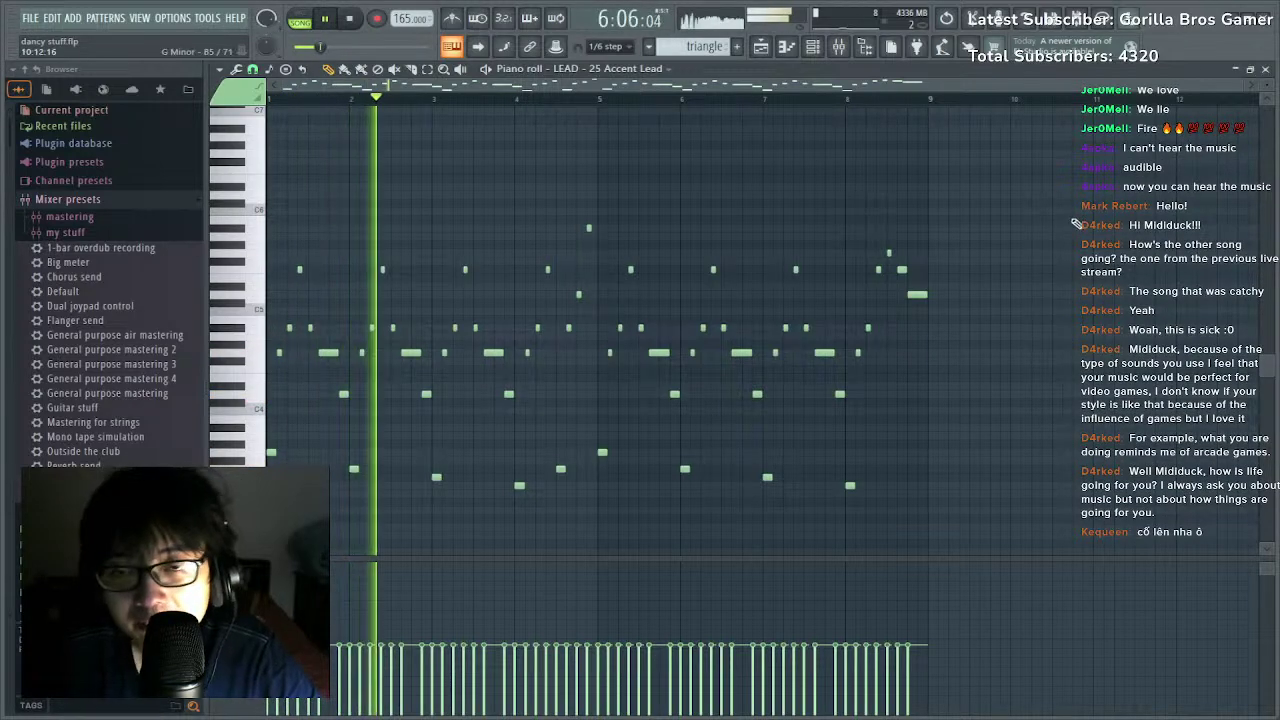
Copy all the triangle notes into the guitar pattern's Kontakt channel and stop playback.
{"action": "key", "text": "ctrl+a"}
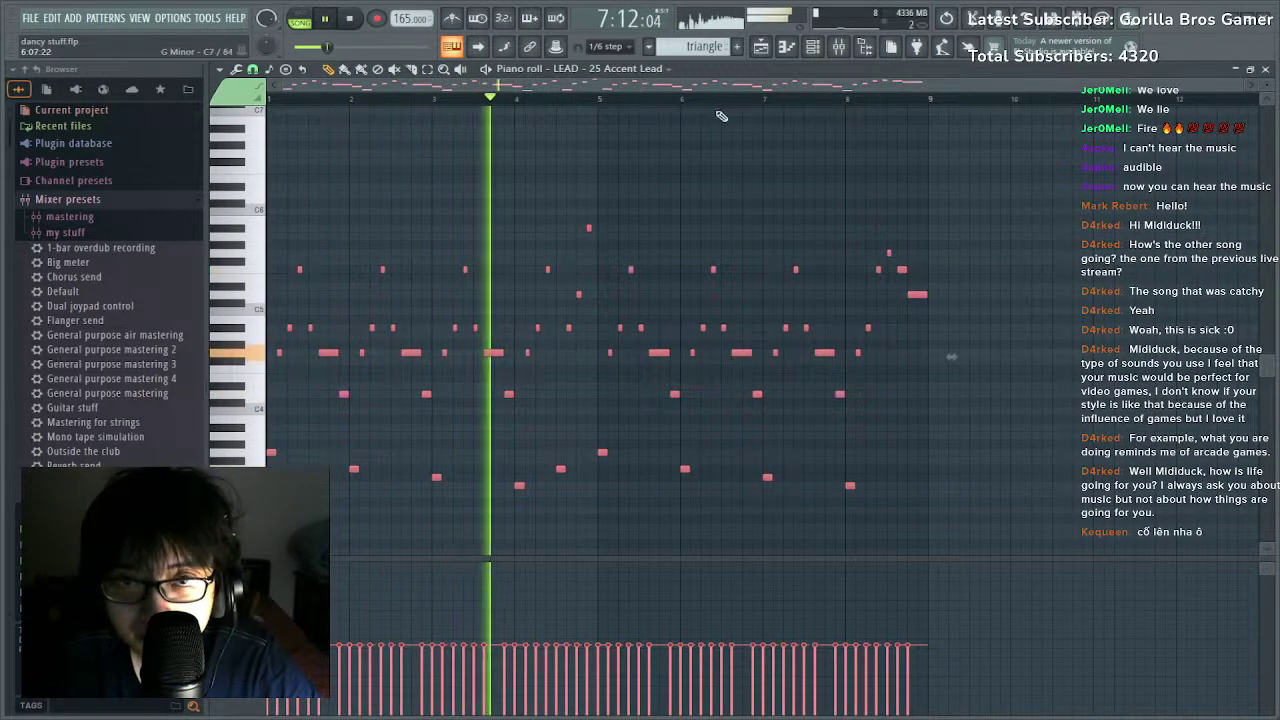
{"action": "left_click", "coordinate": [671, 114]}
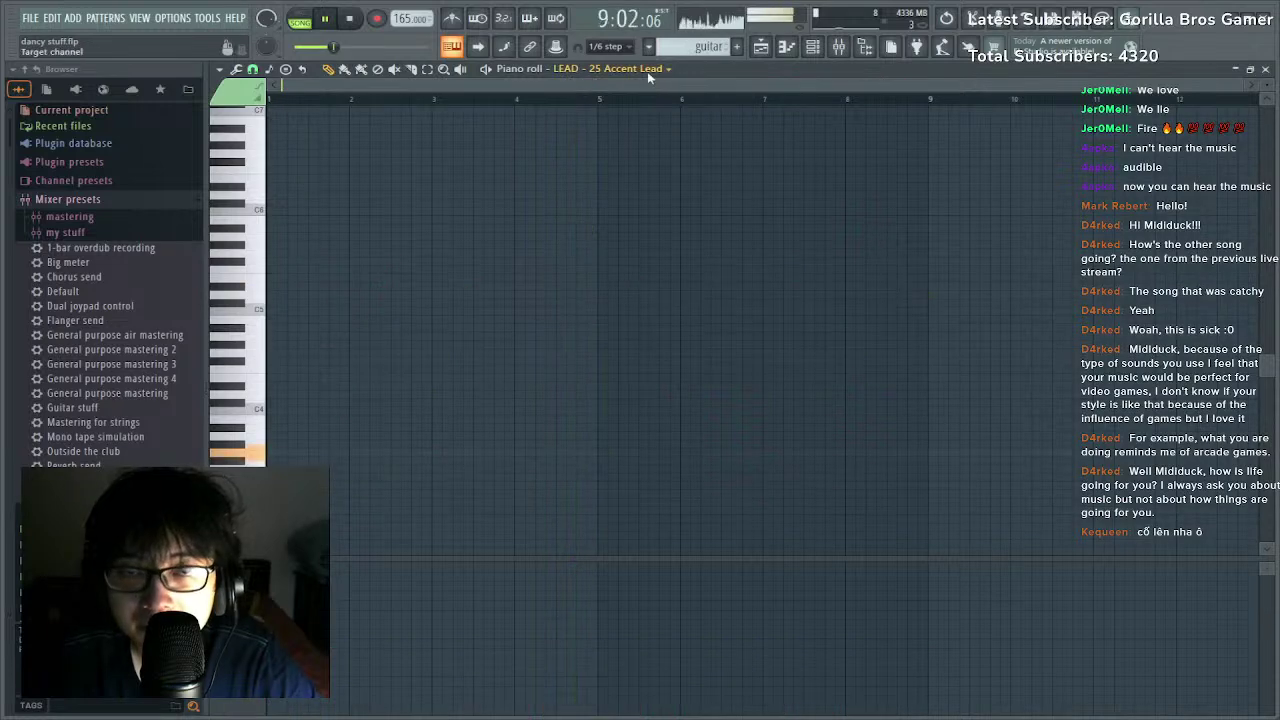
{"action": "left_click", "coordinate": [647, 71]}
{"action": "left_click", "coordinate": [604, 106]}
{"action": "key", "text": "ctrl+v"}
{"action": "key", "text": "space"}
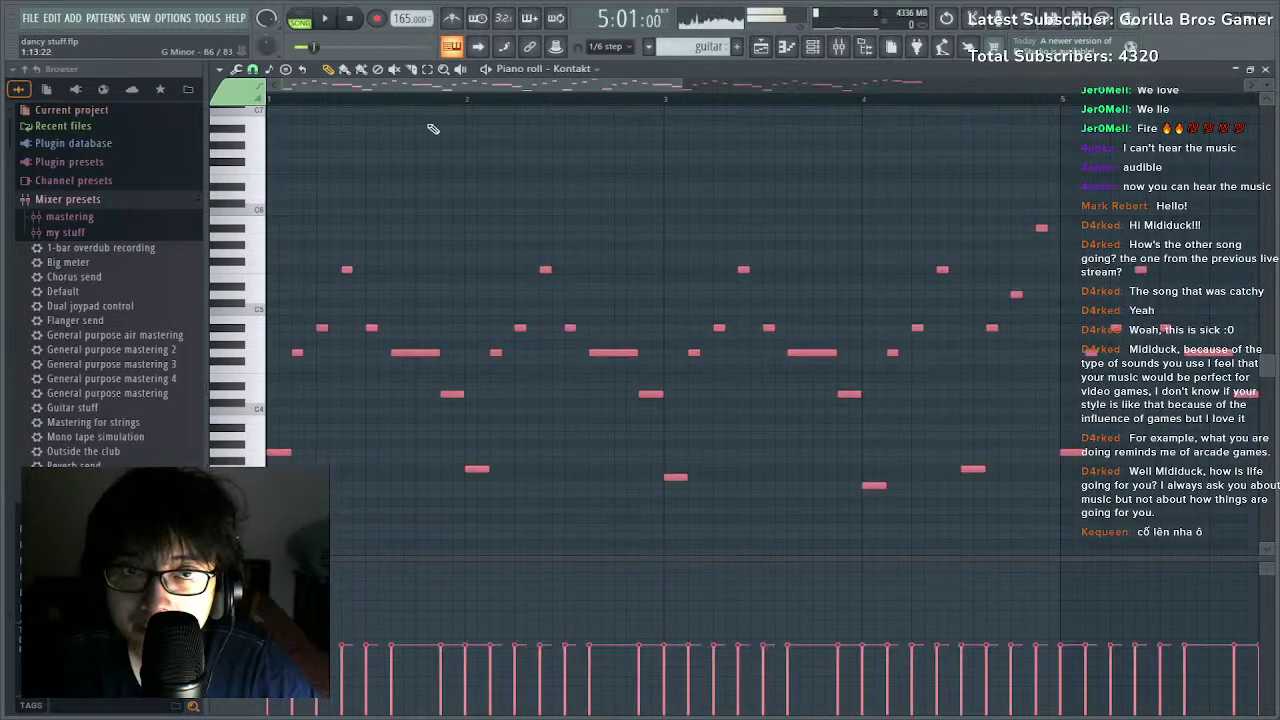
Switch to pattern playback and delete the upper melody notes from the guitar pattern, keeping only the low root notes.
{"action": "key", "text": "l"}
{"action": "key", "text": "space"}
{"action": "scroll", "coordinate": [480, 101], "scroll_direction": "down", "scroll_amount": 4}
{"action": "key", "text": "space"}
{"action": "left_click_drag", "start_coordinate": [1026, 436], "coordinate": [262, 98]}
{"action": "key", "text": "Delete"}
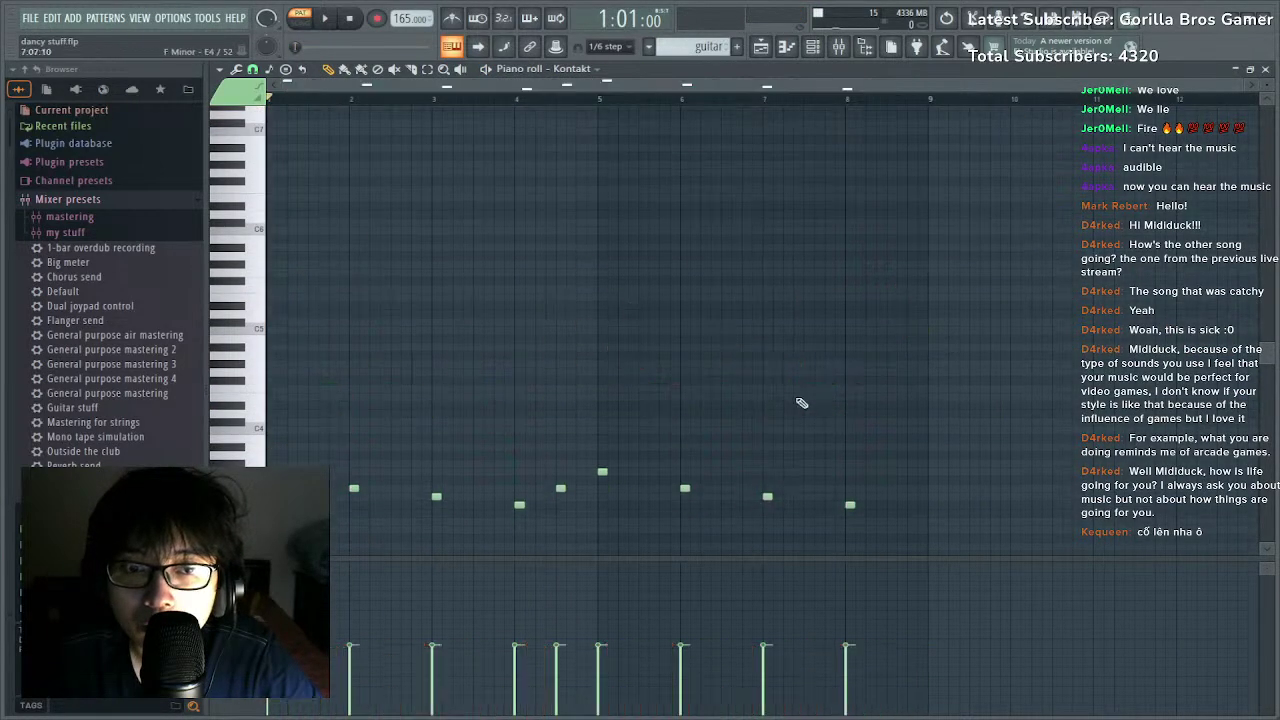
Duplicate the low root notes back to back until they fill all eight bars of the guitar pattern.
{"action": "left_click_drag", "start_coordinate": [1001, 358], "coordinate": [262, 535]}
{"action": "key", "text": "space"}
{"action": "key", "text": "space"}
{"action": "left_click_drag", "start_coordinate": [603, 472], "coordinate": [617, 471]}
{"action": "key", "text": "space"}
{"action": "key", "text": "space"}
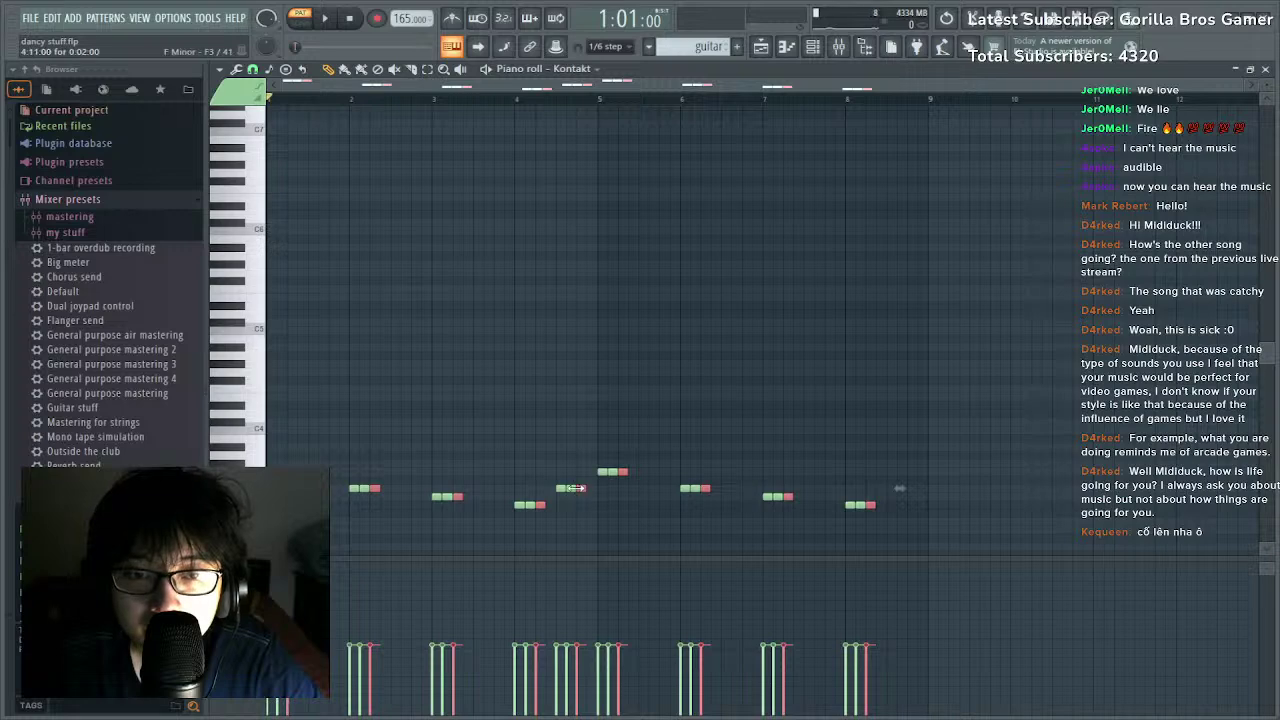
{"action": "left_click_drag", "start_coordinate": [573, 488], "coordinate": [1099, 554]}
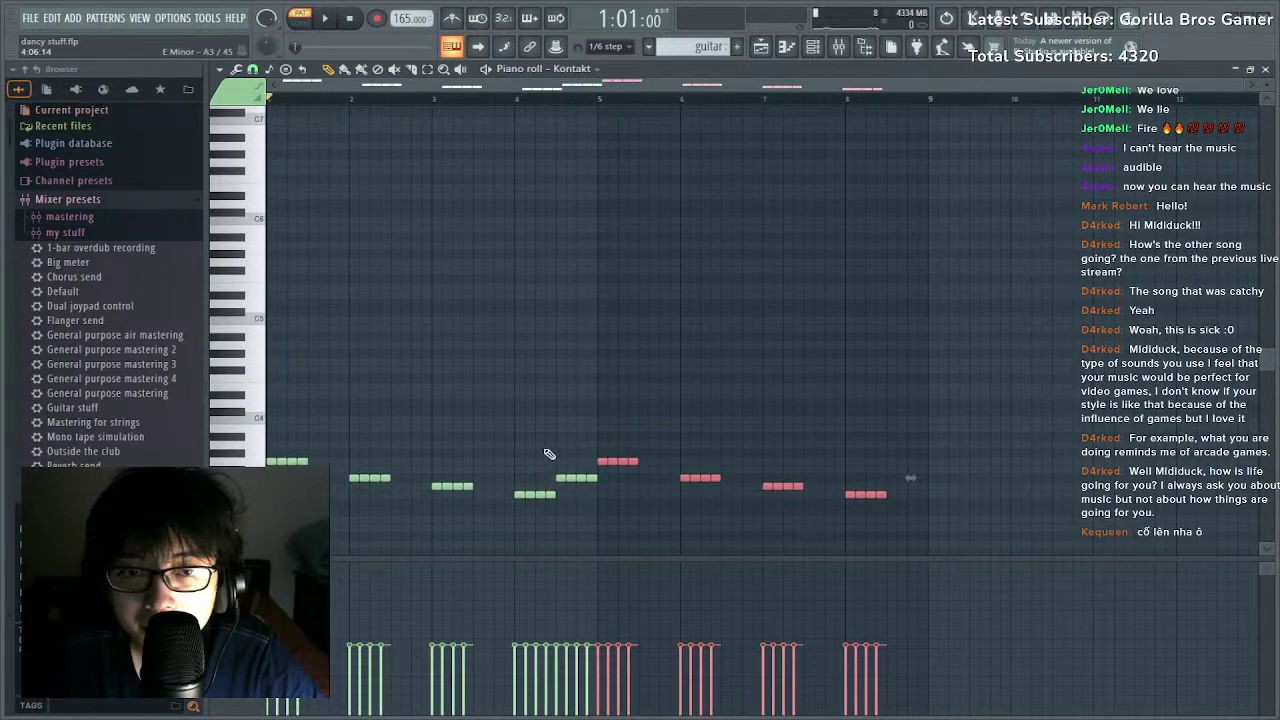
{"action": "left_click_drag", "start_coordinate": [498, 425], "coordinate": [258, 555]}
{"action": "left_click_drag", "start_coordinate": [383, 477], "coordinate": [425, 484]}
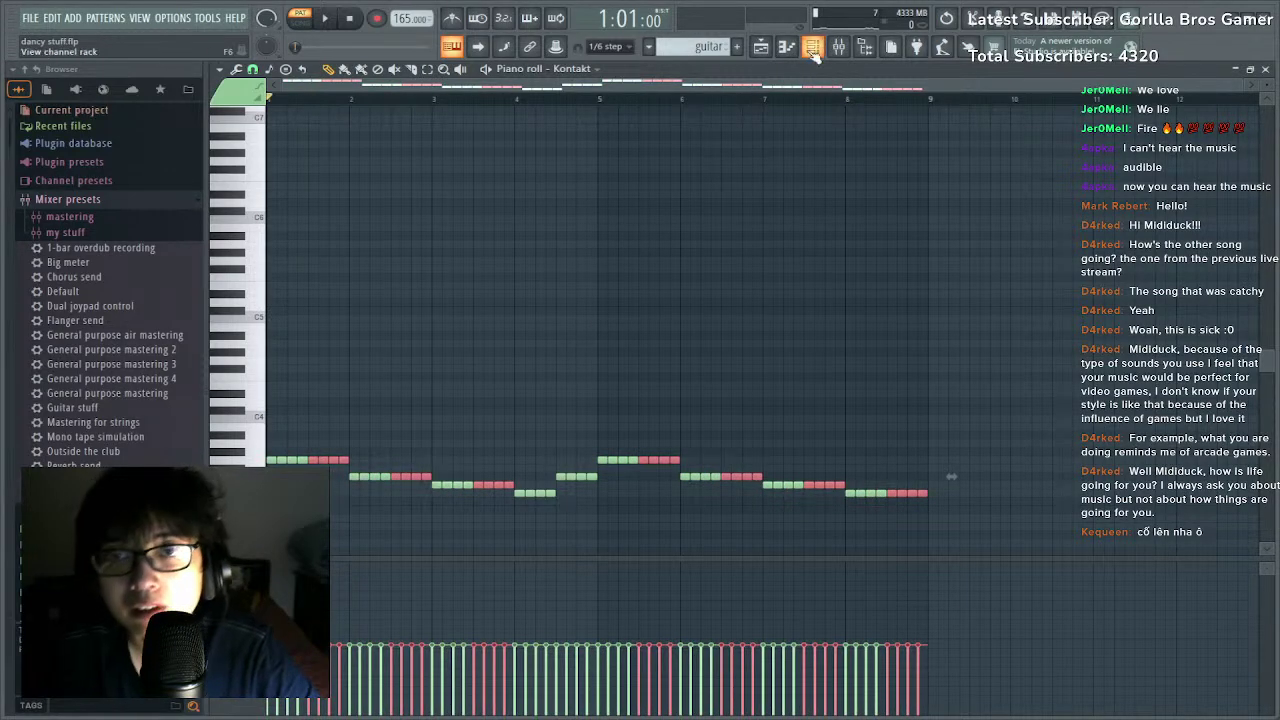
Open the Kontakt guitar, select its Power Chord Staccato articulation and audition the pattern.
{"action": "key", "text": "F6"}
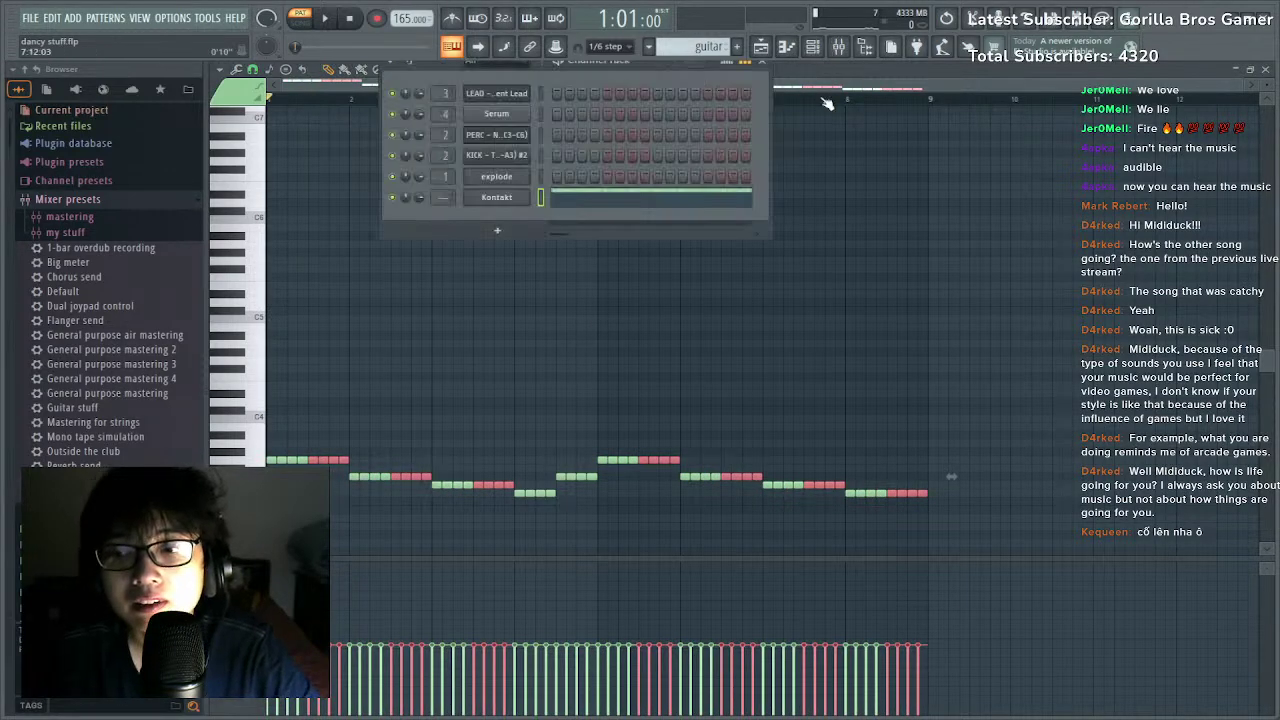
{"action": "left_click", "coordinate": [497, 197]}
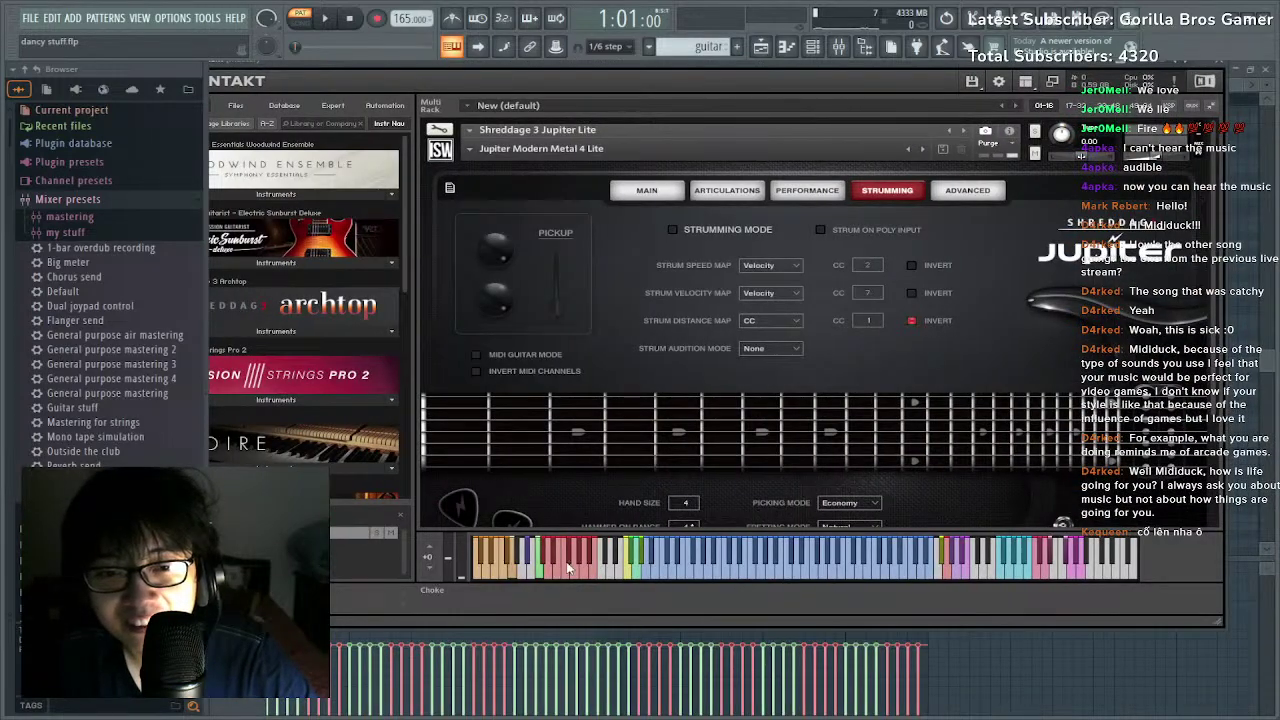
{"action": "left_click", "coordinate": [567, 568]}
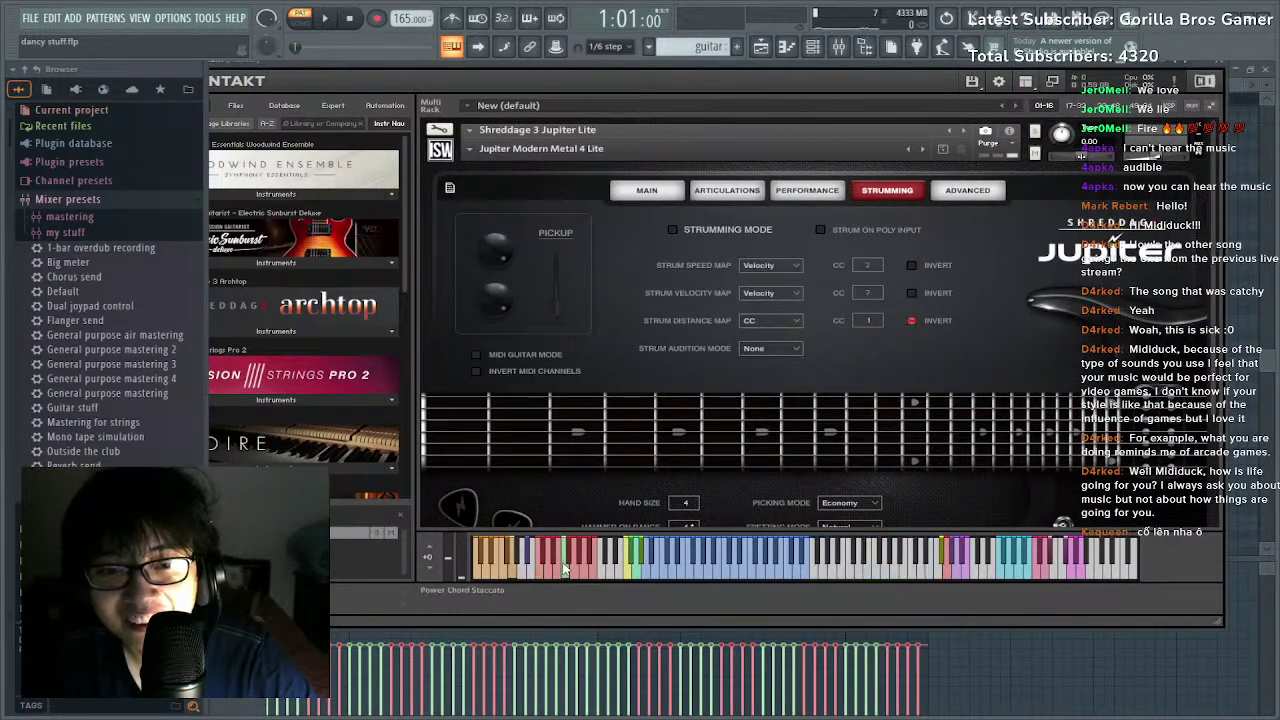
{"action": "left_click_drag", "start_coordinate": [526, 66], "coordinate": [689, 233]}
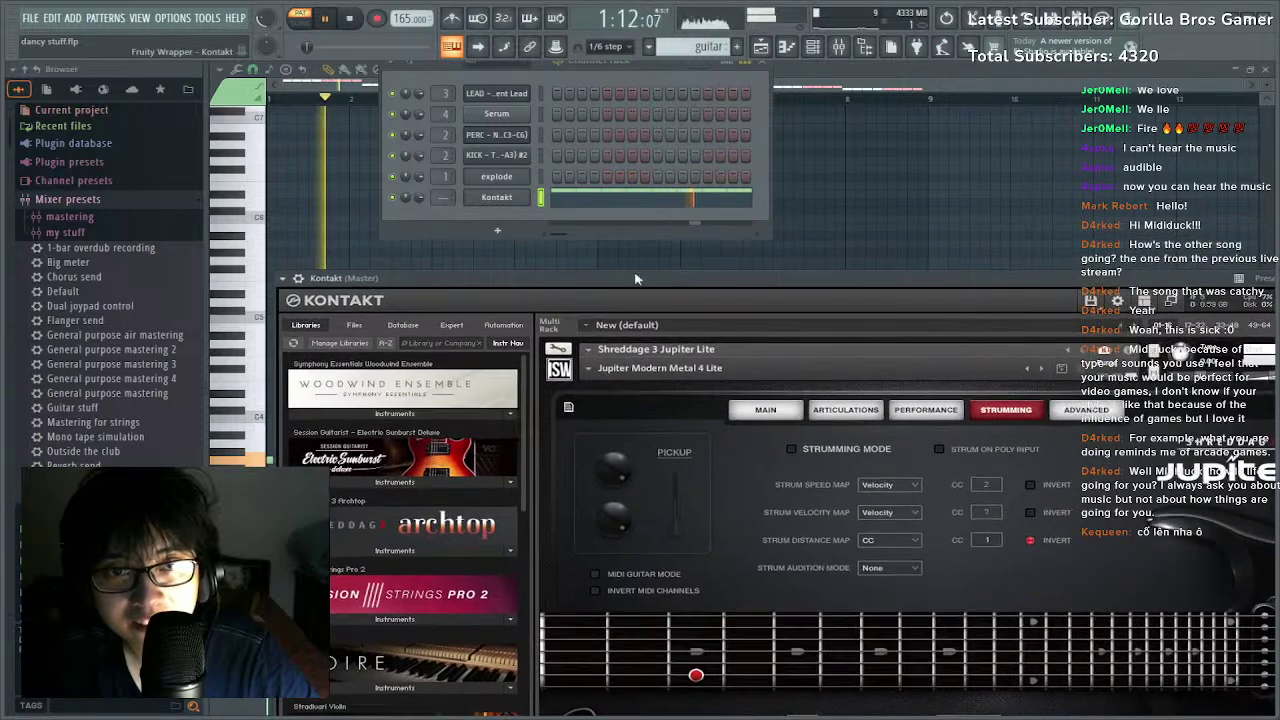
Route the Kontakt channel to mixer track 5.
{"action": "left_click", "coordinate": [490, 197]}
{"action": "left_click", "coordinate": [490, 197]}
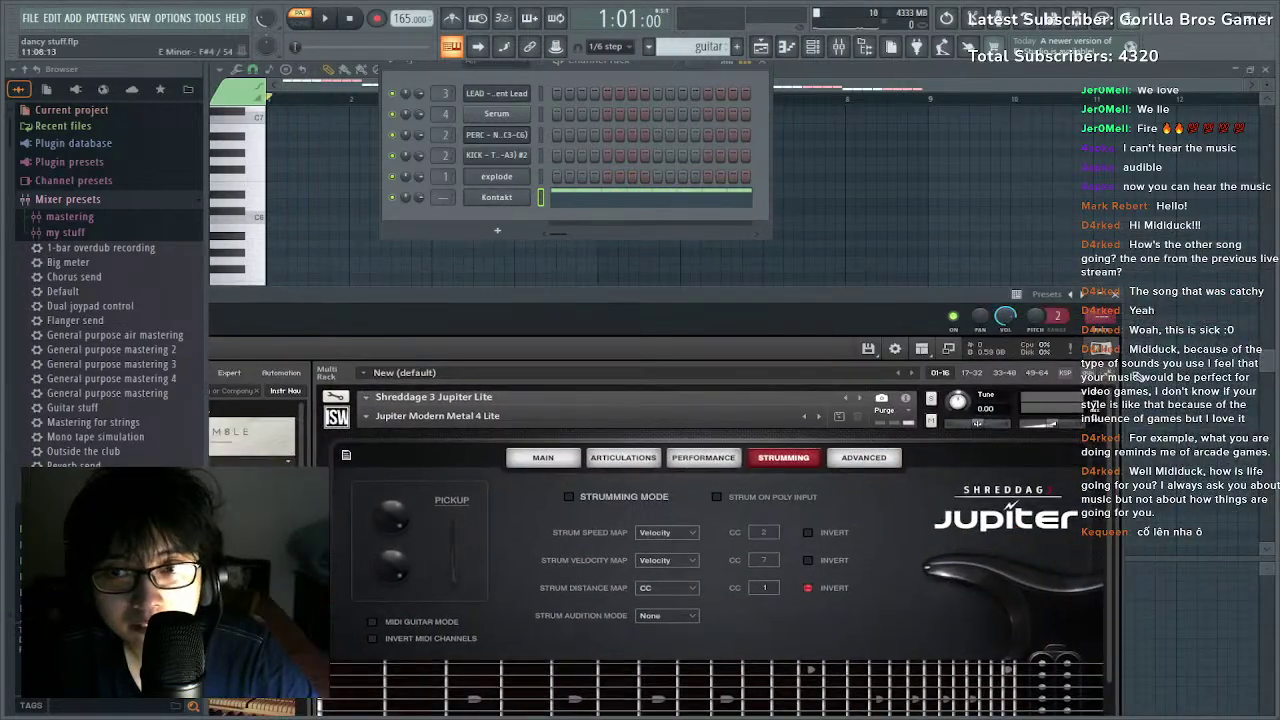
{"action": "key", "text": "ctrl+l"}
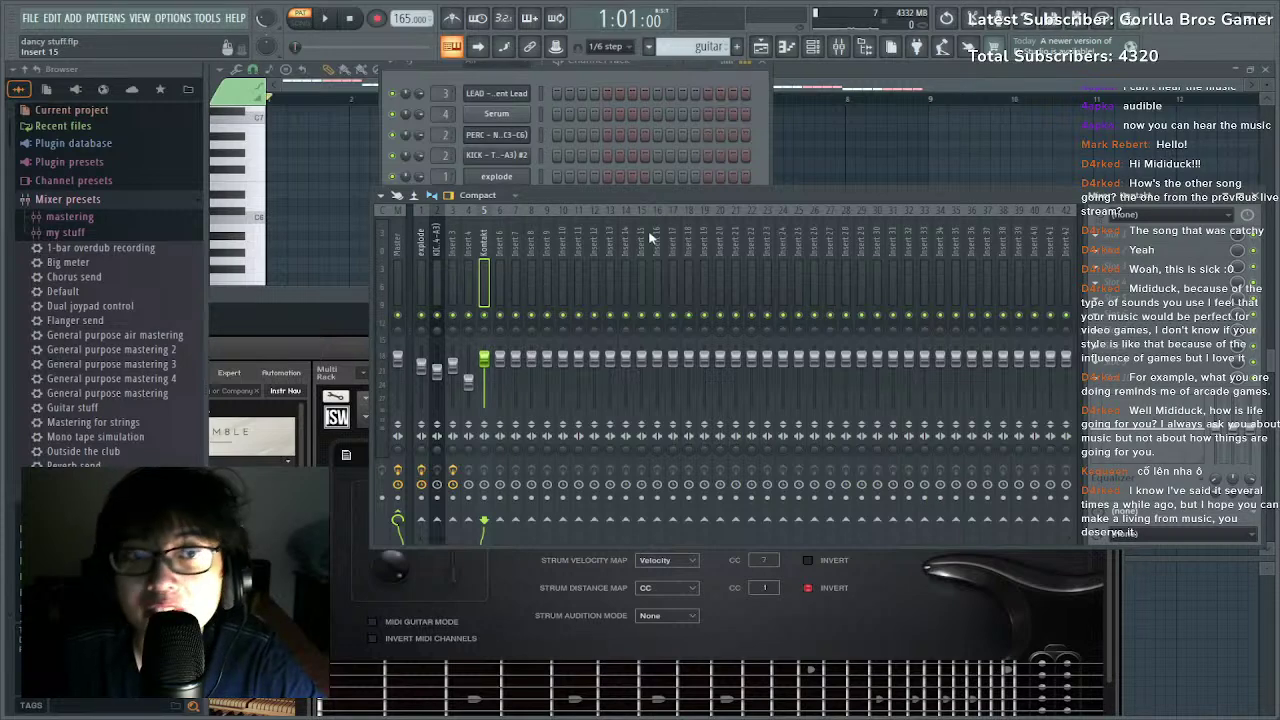
{"action": "left_click_drag", "start_coordinate": [658, 201], "coordinate": [690, 286]}
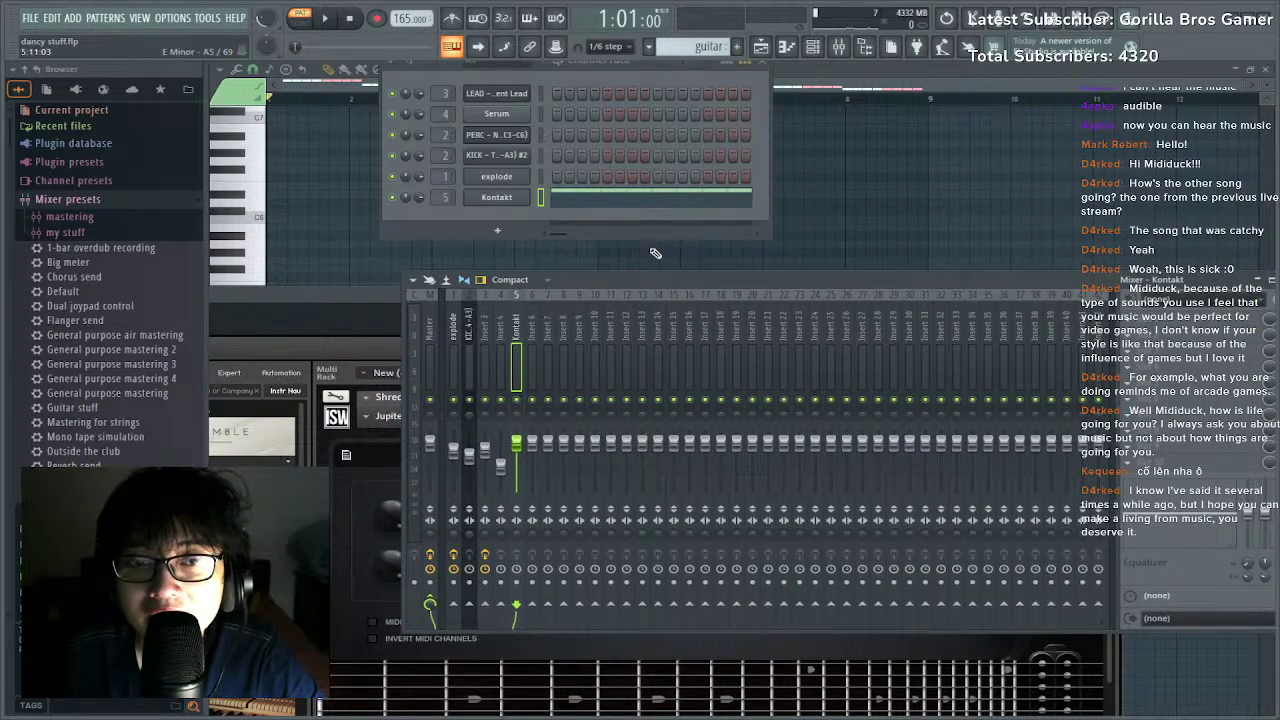
Shorten the guitar clip on Track 5 to 8 bars and place a second guitar clip at bar 21.
{"action": "left_click", "coordinate": [760, 46]}
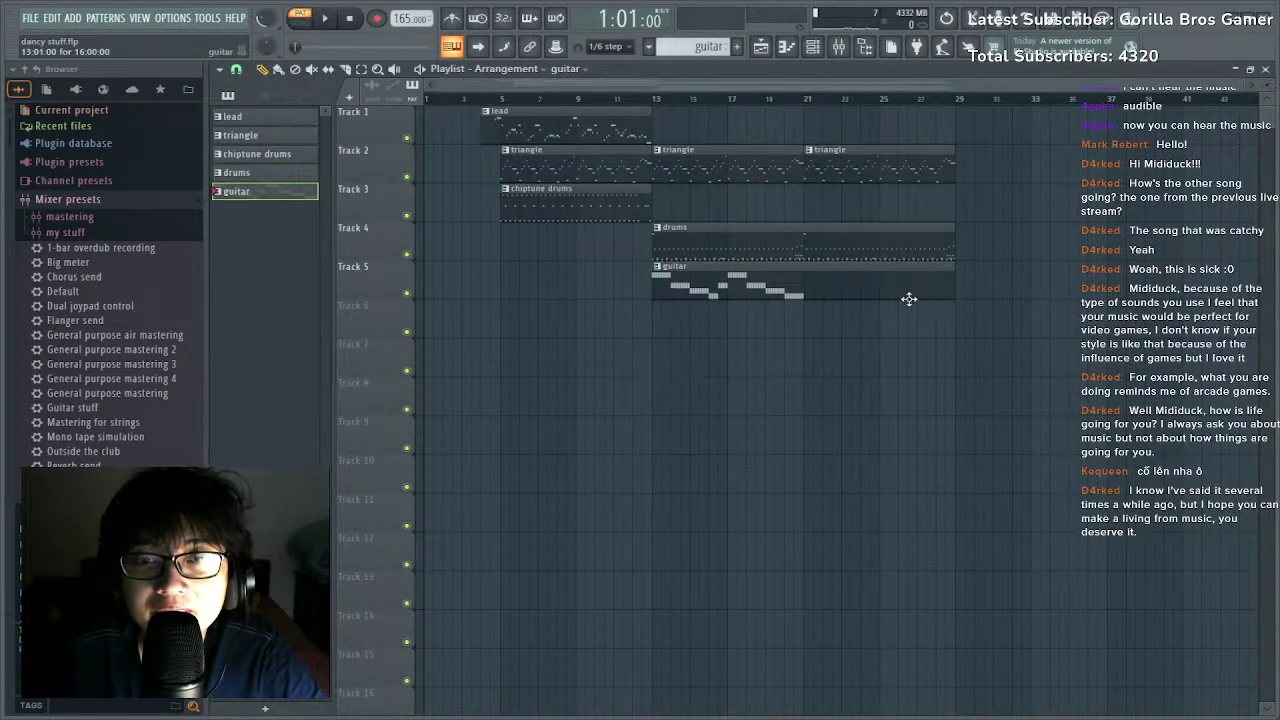
{"action": "left_click_drag", "start_coordinate": [952, 278], "coordinate": [806, 278]}
{"action": "left_click", "coordinate": [822, 276]}
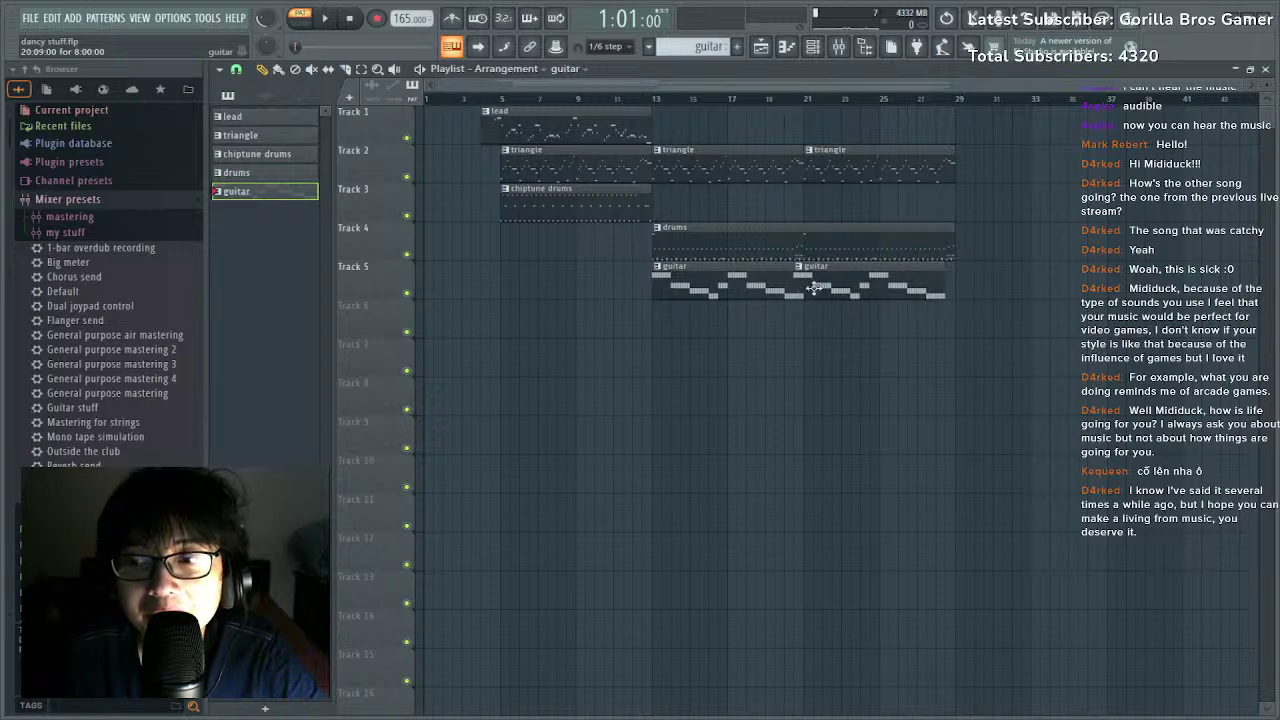
Play the song from bar 12 and lower the Kontakt mixer track's volume.
{"action": "left_click", "coordinate": [635, 99]}
{"action": "key", "text": "space"}
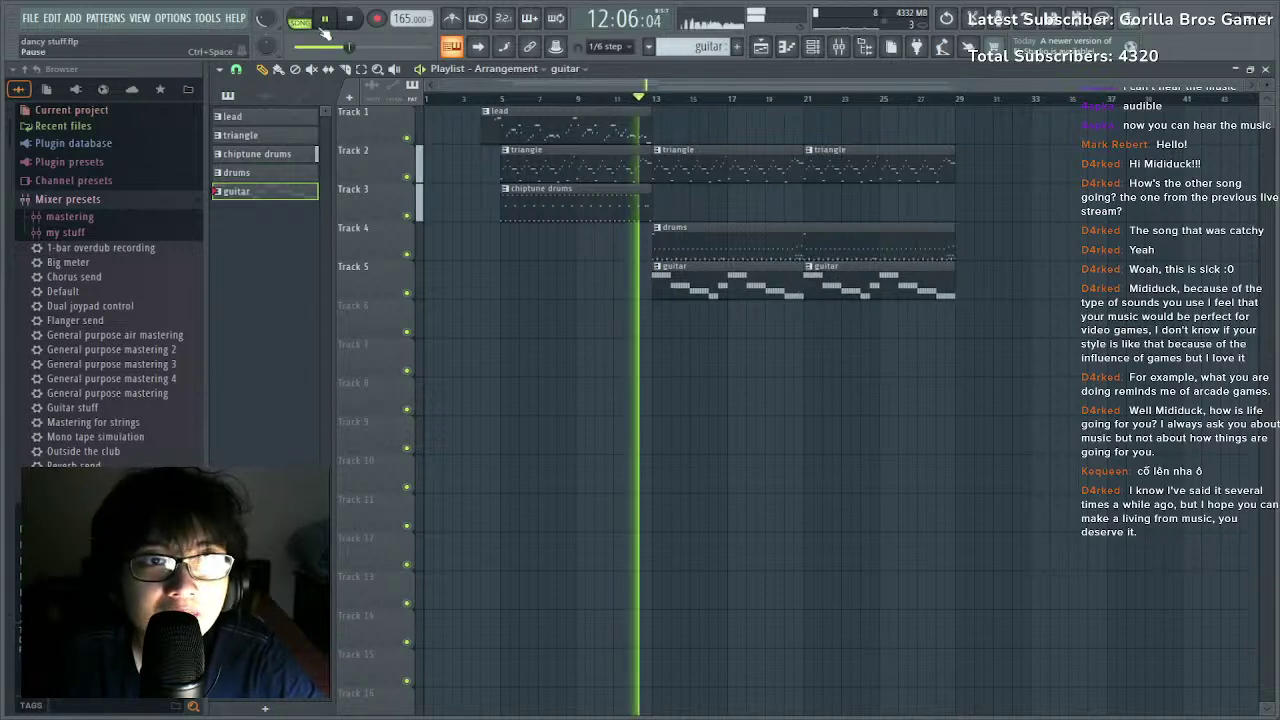
{"action": "key", "text": "F9"}
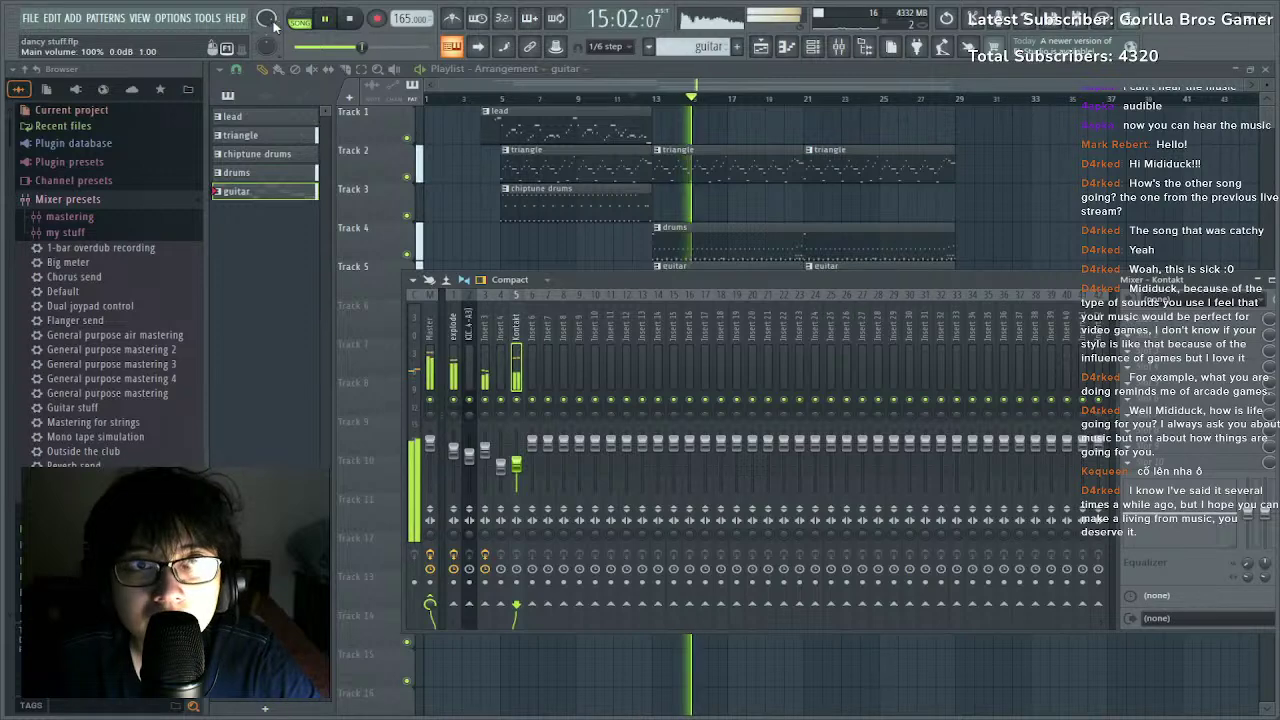
{"action": "key", "text": "F9"}
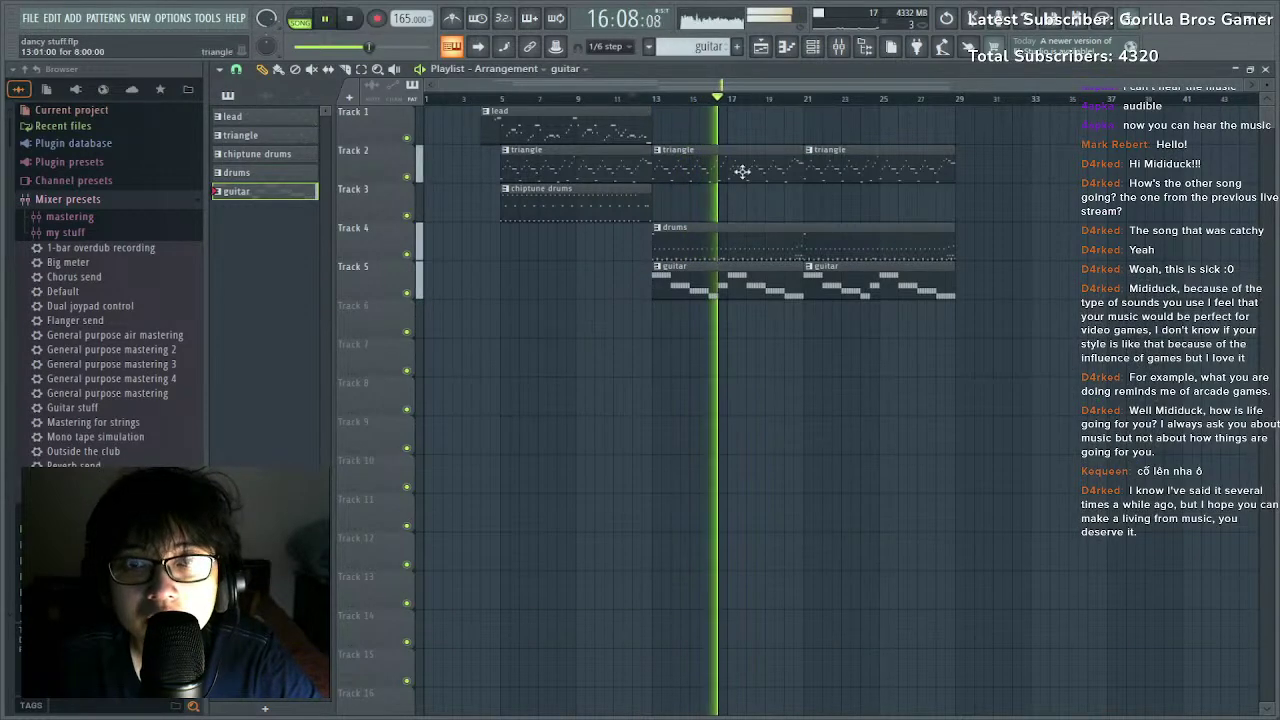
Check the guitar notes in the piano roll during playback and lower the Kontakt mixer track's volume slightly further.
{"action": "double_click", "coordinate": [759, 293]}
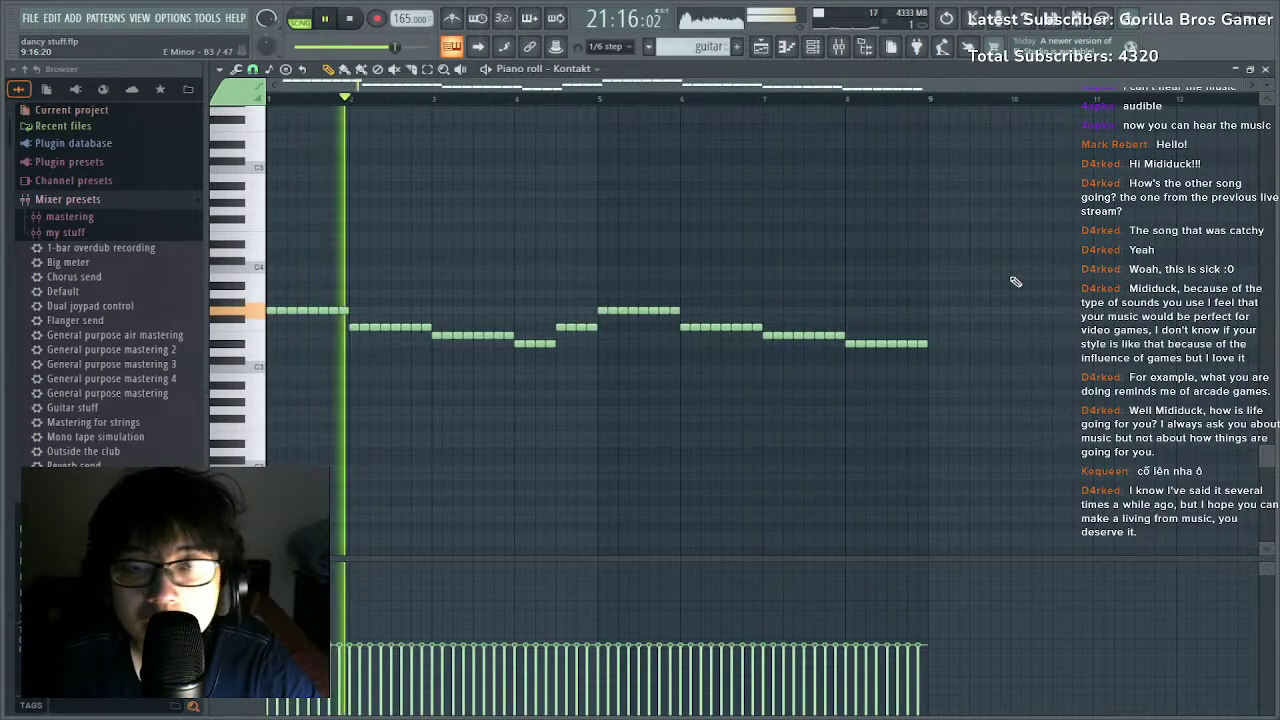
{"action": "left_click", "coordinate": [813, 47]}
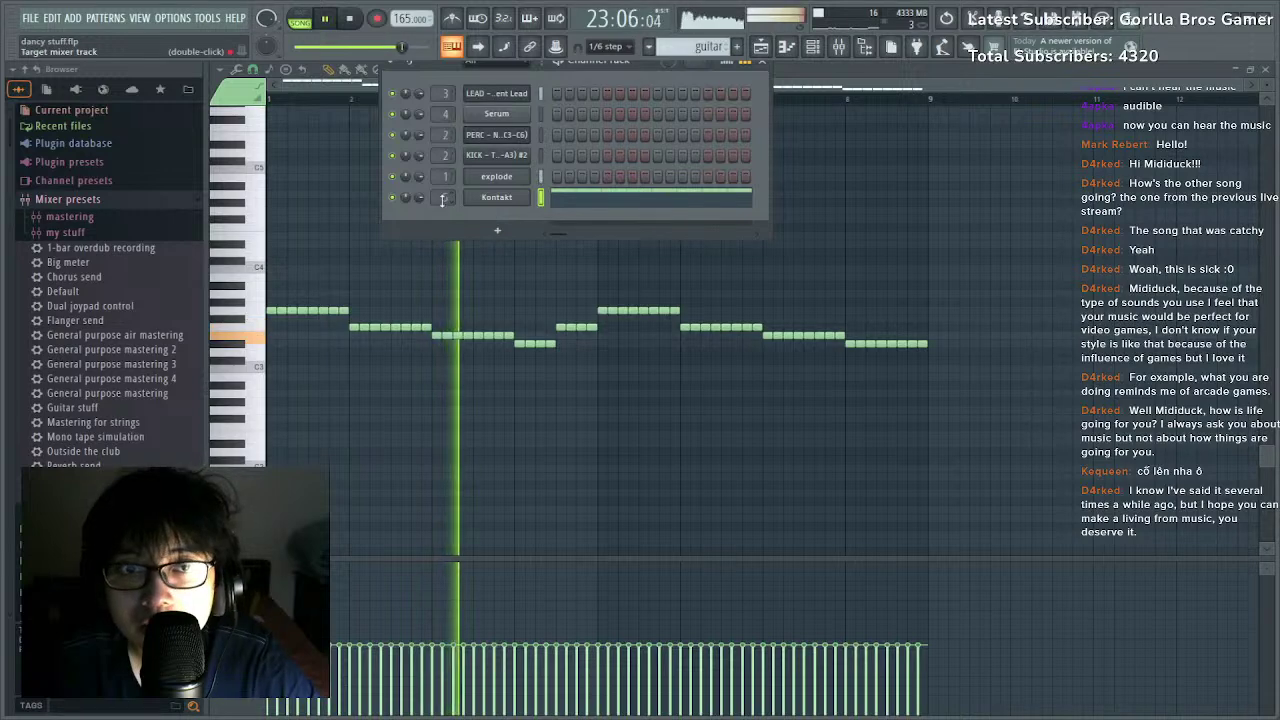
{"action": "key", "text": "F9"}
{"action": "left_click_drag", "start_coordinate": [519, 470], "coordinate": [519, 476]}
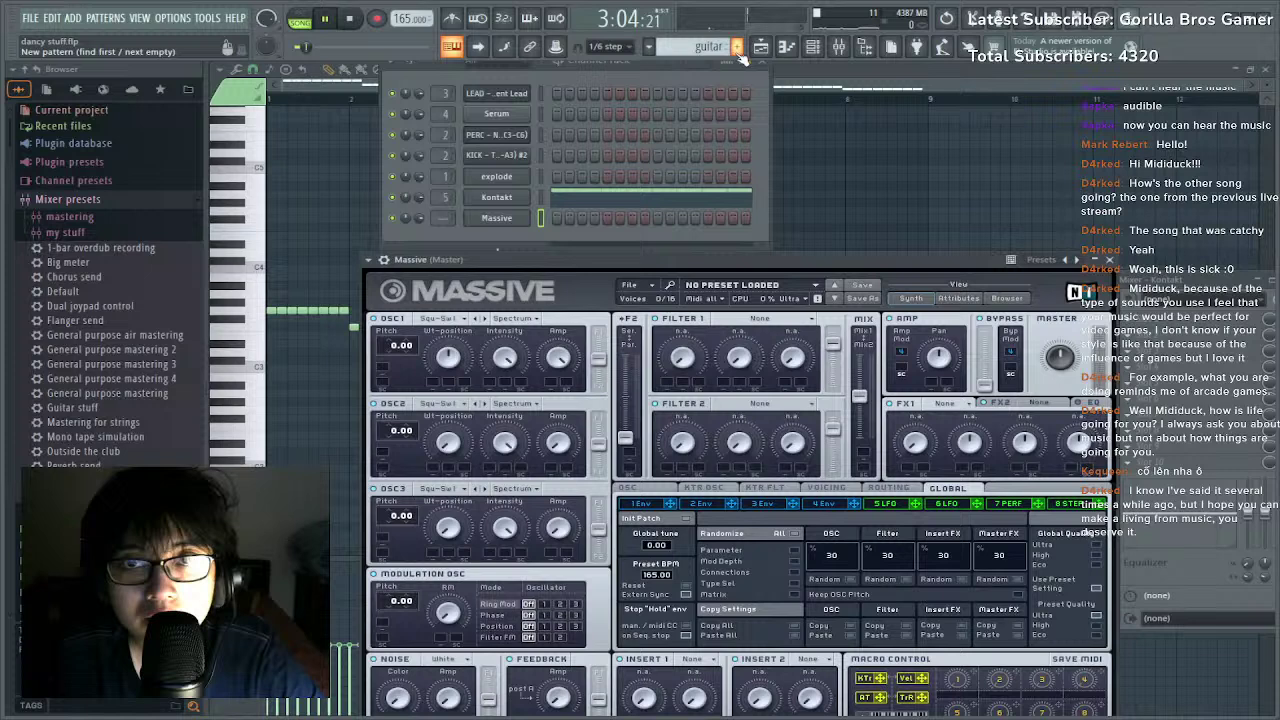
Create a new pattern named saw for the Massive channel and load the pad xulo preset into it.
{"action": "left_click", "coordinate": [737, 48]}
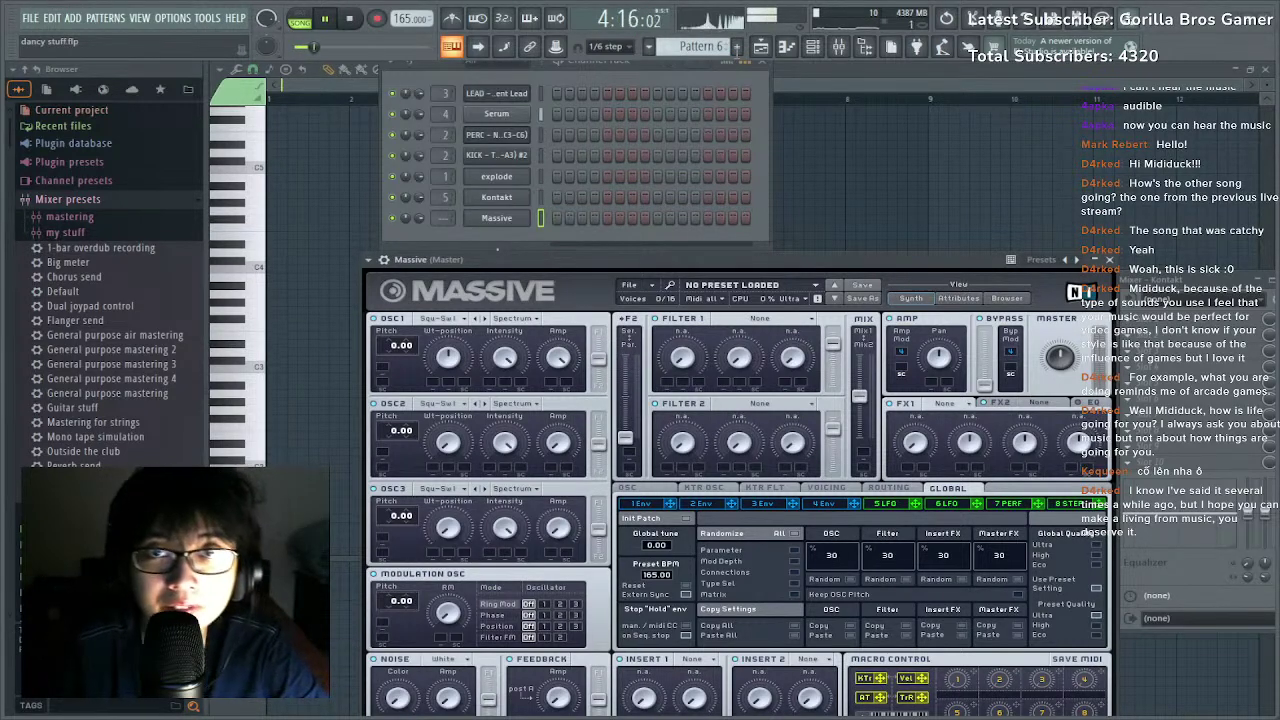
{"action": "left_click", "coordinate": [368, 259]}
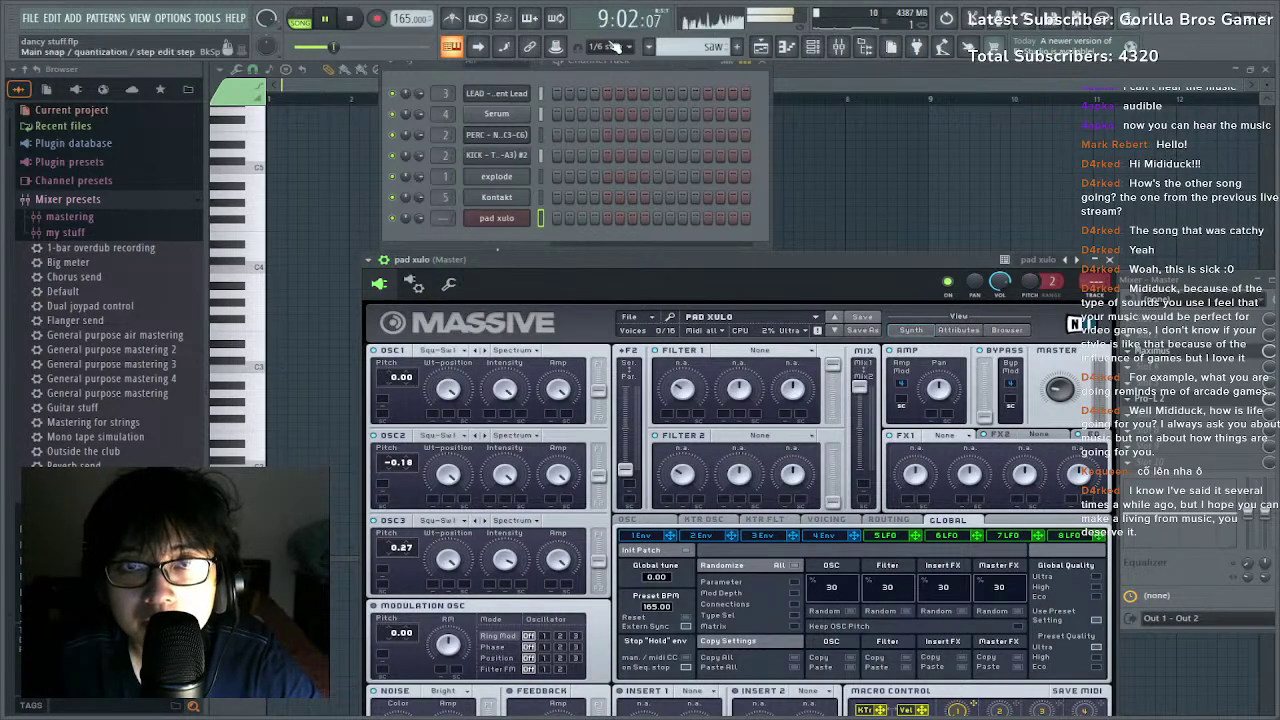
Delete the repeated notes in the saw pattern's piano roll, keeping only the first note of each pitch change.
{"action": "scroll", "coordinate": [700, 45], "scroll_direction": "up", "scroll_amount": 1}
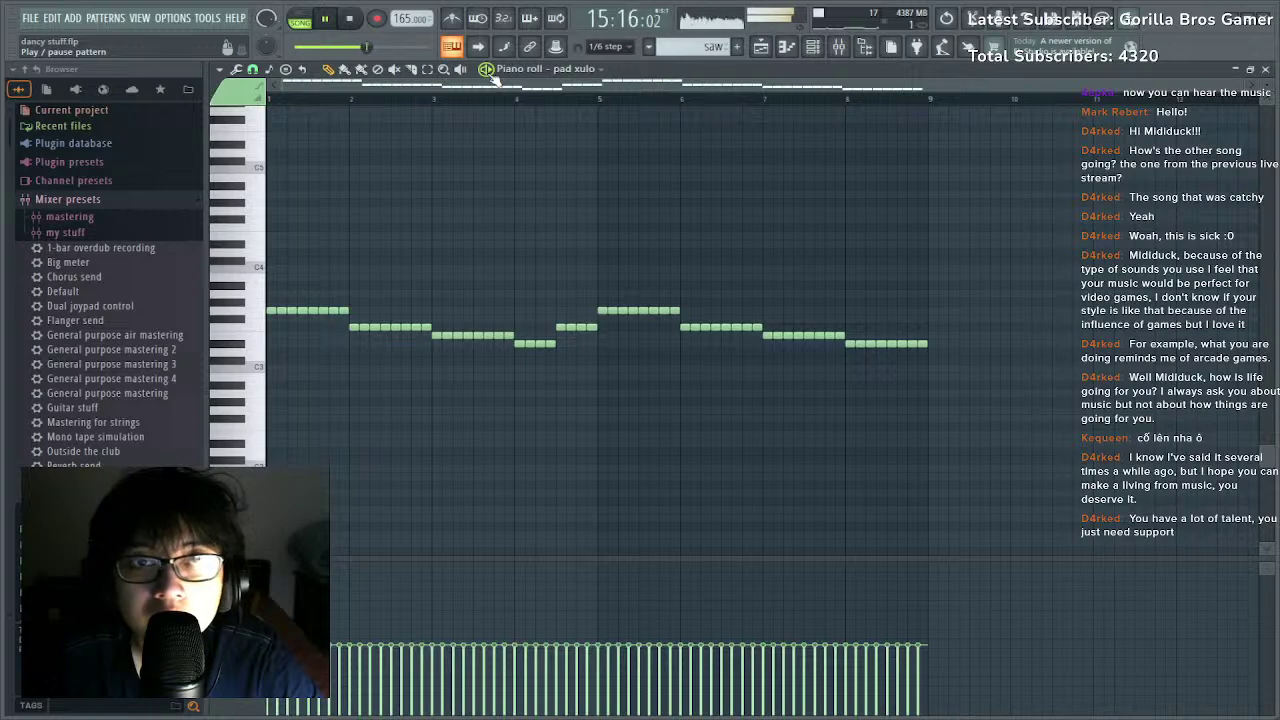
{"action": "left_click", "coordinate": [490, 74]}
{"action": "left_click_drag", "start_coordinate": [355, 283], "coordinate": [281, 315]}
{"action": "key", "text": "Delete"}
{"action": "key", "text": "space"}
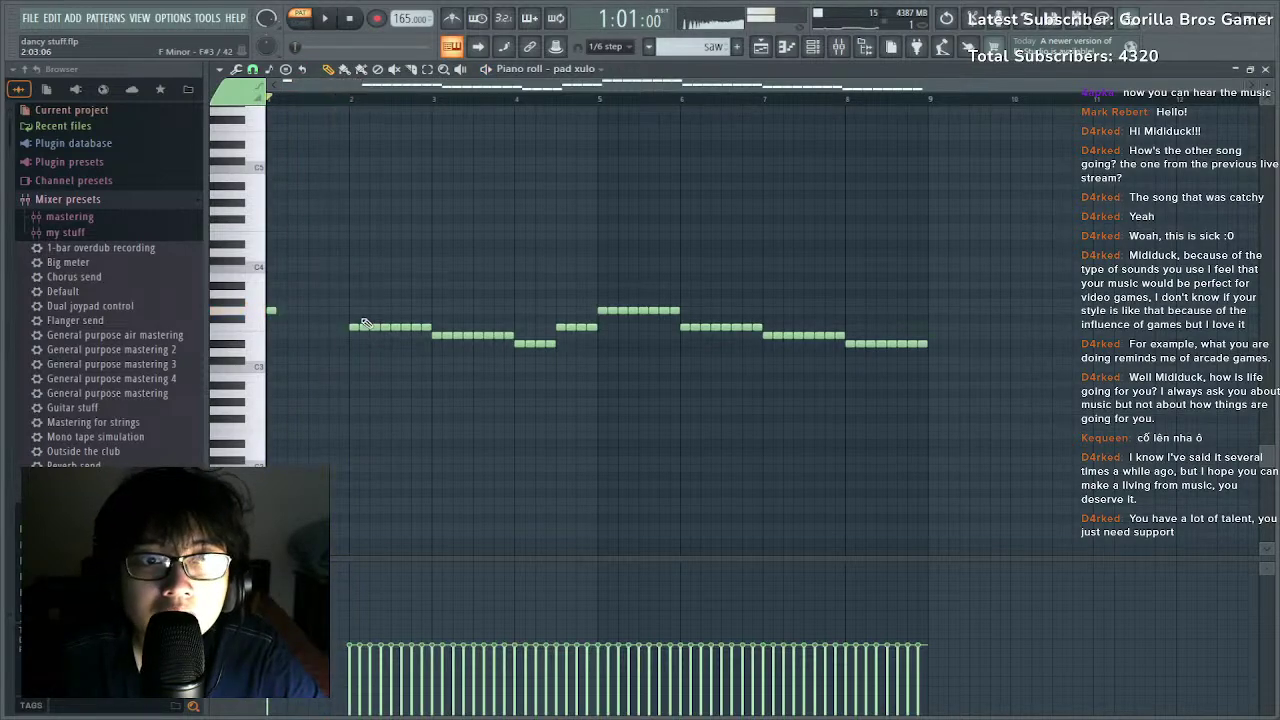
{"action": "left_click_drag", "start_coordinate": [364, 317], "coordinate": [961, 350]}
{"action": "key", "text": "Delete"}
Lengthen the two bar 4 notes to half a bar each and all the other notes to one full bar.
{"action": "key", "text": "ctrl+a"}
{"action": "scroll", "coordinate": [1019, 348], "scroll_direction": "down", "scroll_amount": 1}
{"action": "key", "text": "space"}
{"action": "key", "text": "space"}
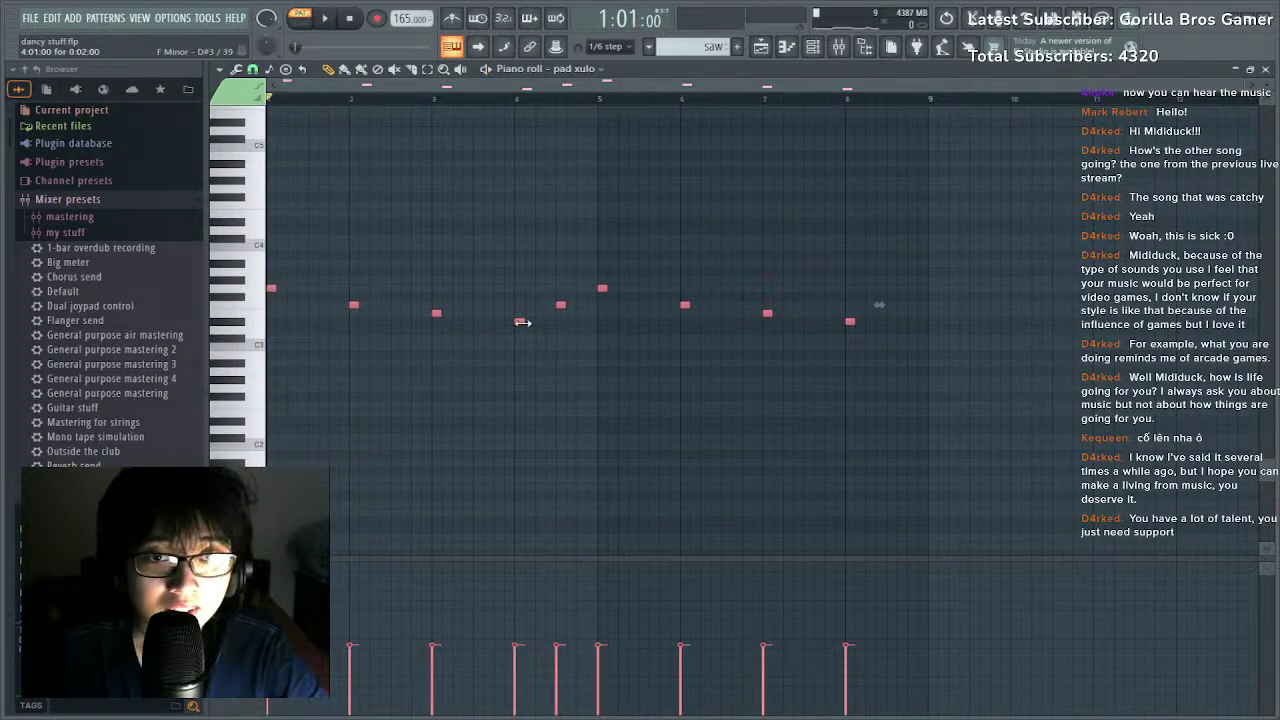
{"action": "left_click_drag", "start_coordinate": [522, 322], "coordinate": [550, 325]}
{"action": "left_click_drag", "start_coordinate": [611, 269], "coordinate": [880, 343]}
{"action": "left_click_drag", "start_coordinate": [492, 280], "coordinate": [88, 400]}
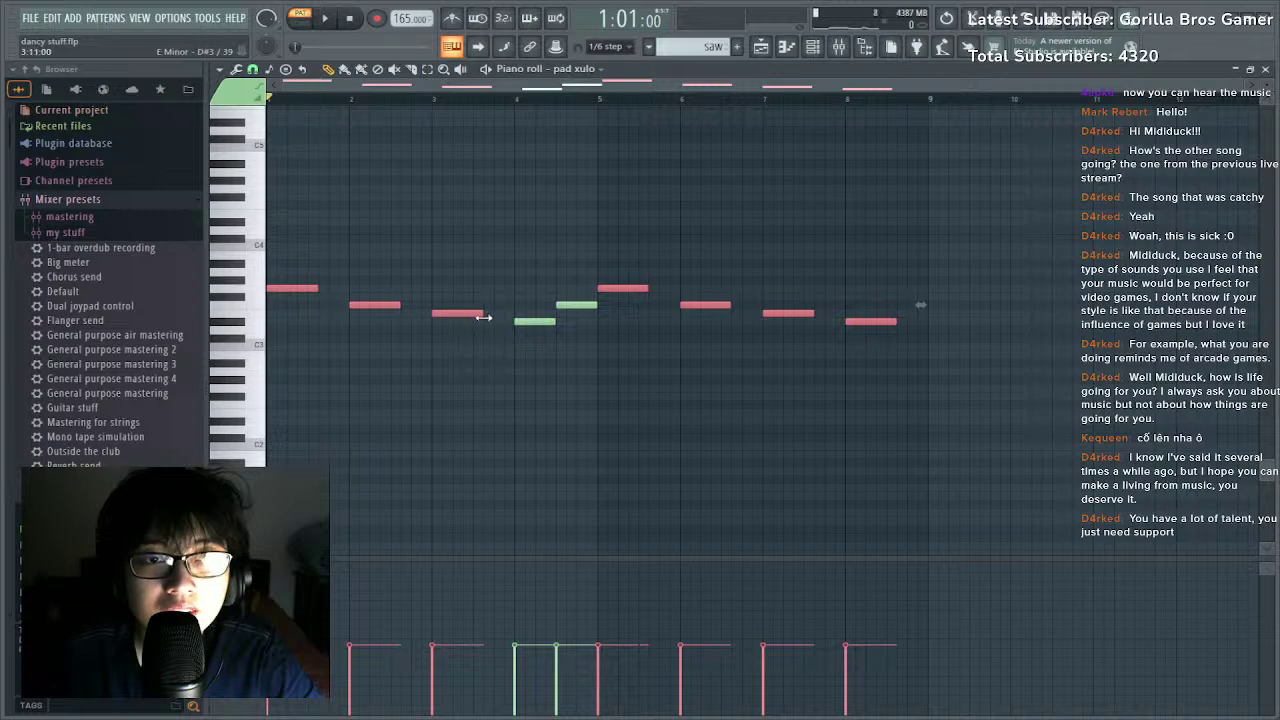
{"action": "left_click_drag", "start_coordinate": [483, 317], "coordinate": [517, 322]}
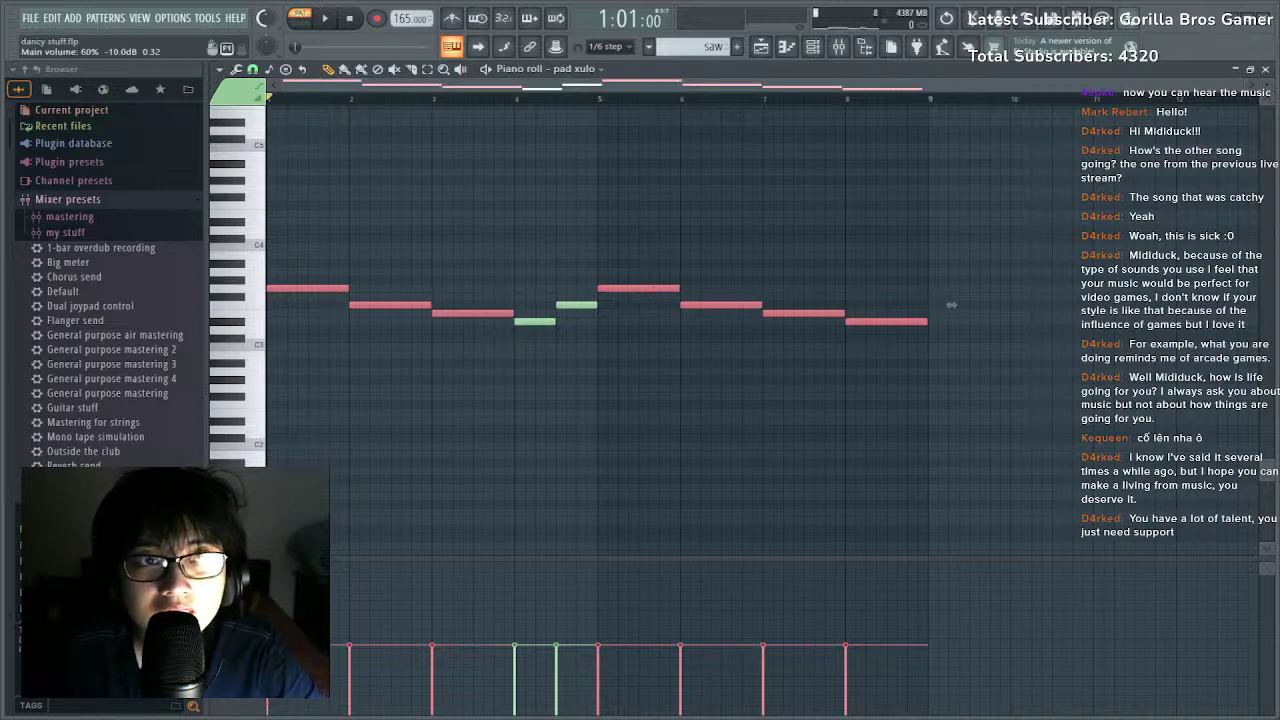
Set the velocity of all notes to an even level of about 55%.
{"action": "key", "text": "ctrl+a"}
{"action": "mouse_move", "coordinate": [935, 640]}
{"action": "left_mouse_down"}
{"action": "mouse_move", "coordinate": [486, 643]}
{"action": "mouse_move", "coordinate": [7, 601]}
{"action": "left_mouse_up"}
{"action": "left_click_drag", "start_coordinate": [590, 608], "coordinate": [1003, 624]}
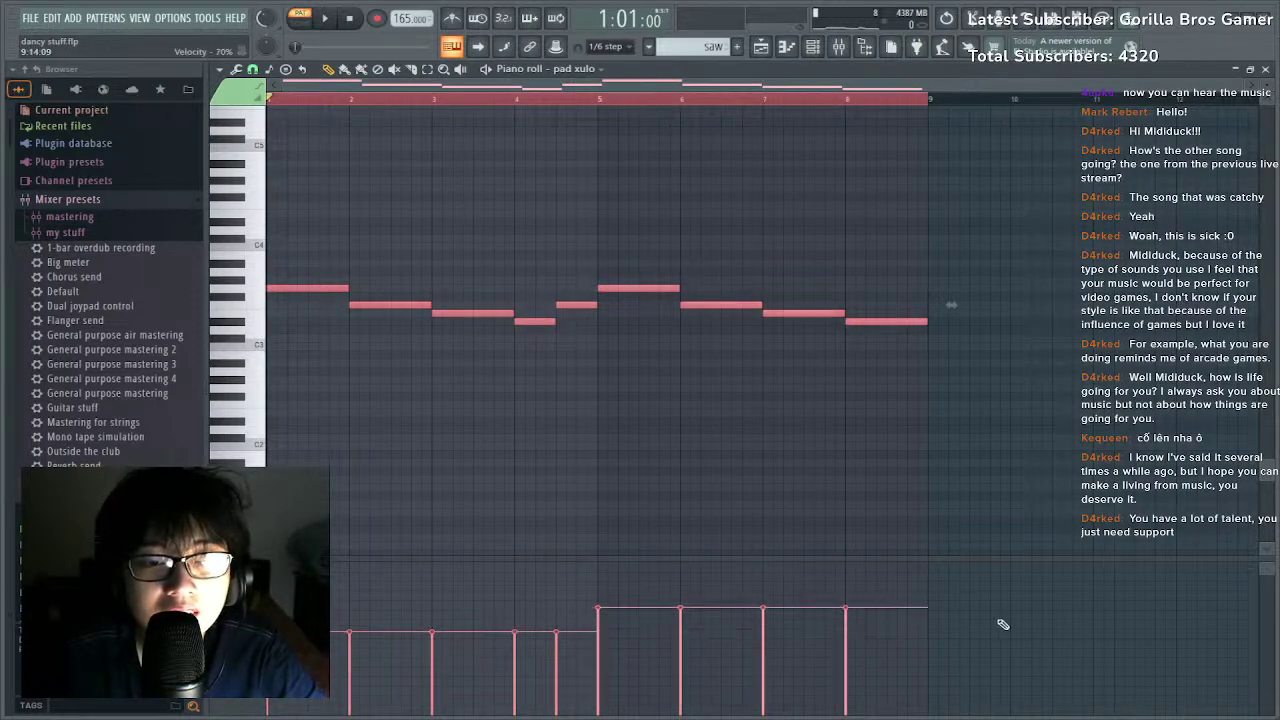
{"action": "left_click_drag", "start_coordinate": [843, 639], "coordinate": [595, 631]}
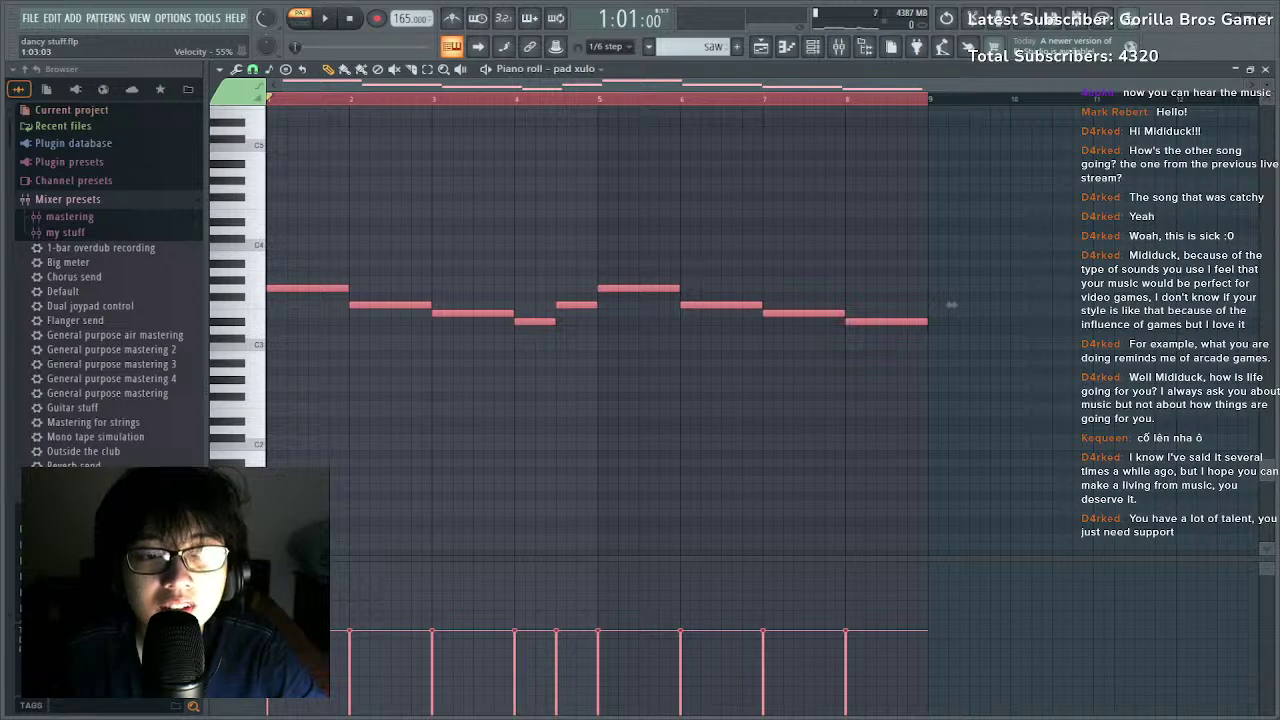
Try a second voice by duplicating the whole line six semitones higher, and audition it.
{"action": "scroll", "coordinate": [591, 225], "scroll_direction": "up", "scroll_amount": 1}
{"action": "left_click", "coordinate": [592, 235]}
{"action": "right_click", "coordinate": [598, 236]}
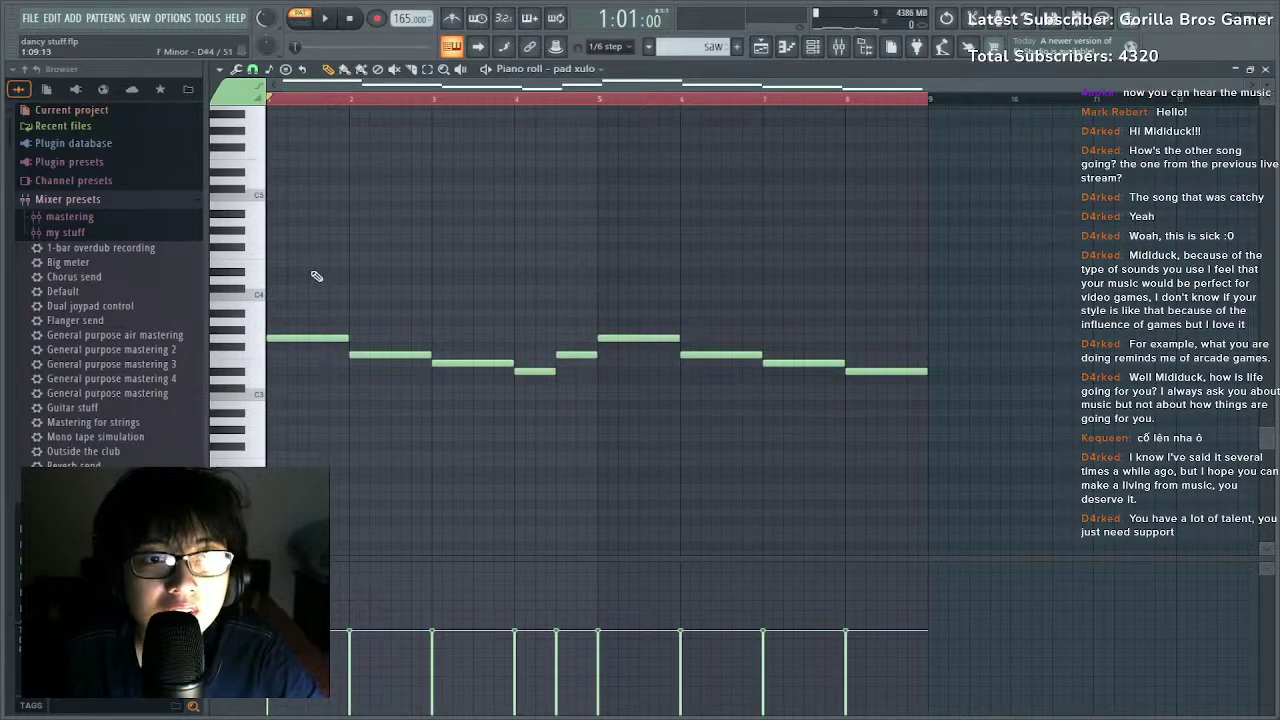
{"action": "left_click", "coordinate": [316, 297]}
{"action": "right_click", "coordinate": [316, 297]}
{"action": "left_click_drag", "start_coordinate": [350, 276], "coordinate": [1082, 532]}
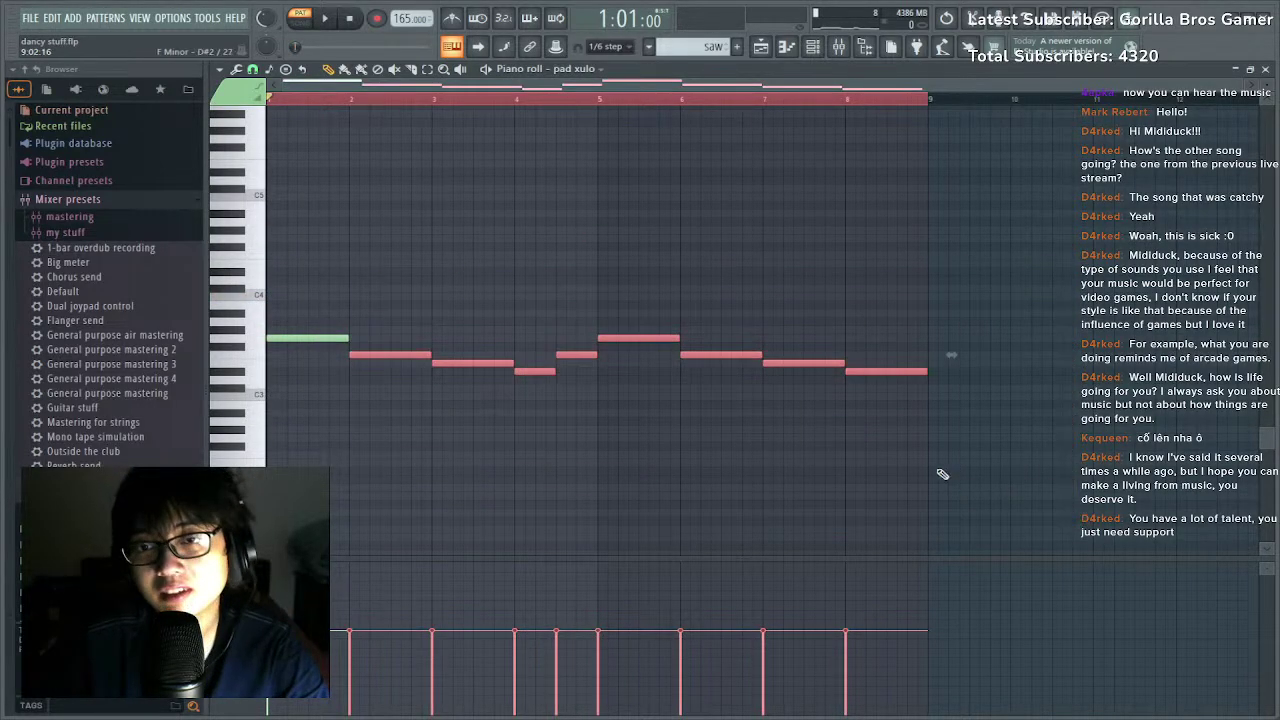
{"action": "left_click_drag", "start_coordinate": [412, 276], "coordinate": [224, 279]}
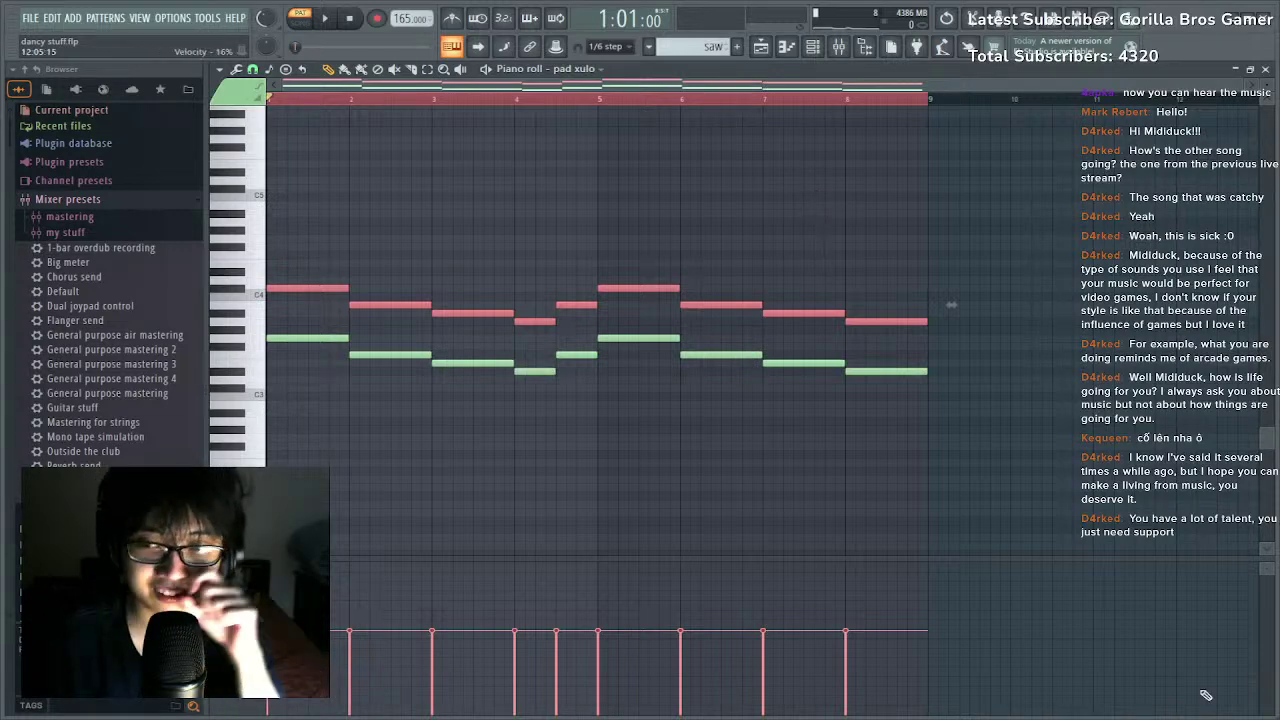
{"action": "key", "text": "space"}
{"action": "key", "text": "space"}
Raise the duplicated upper voice by one semitone so it starts on D4, and audition it.
{"action": "scroll", "coordinate": [822, 320], "scroll_direction": "up", "scroll_amount": 2}
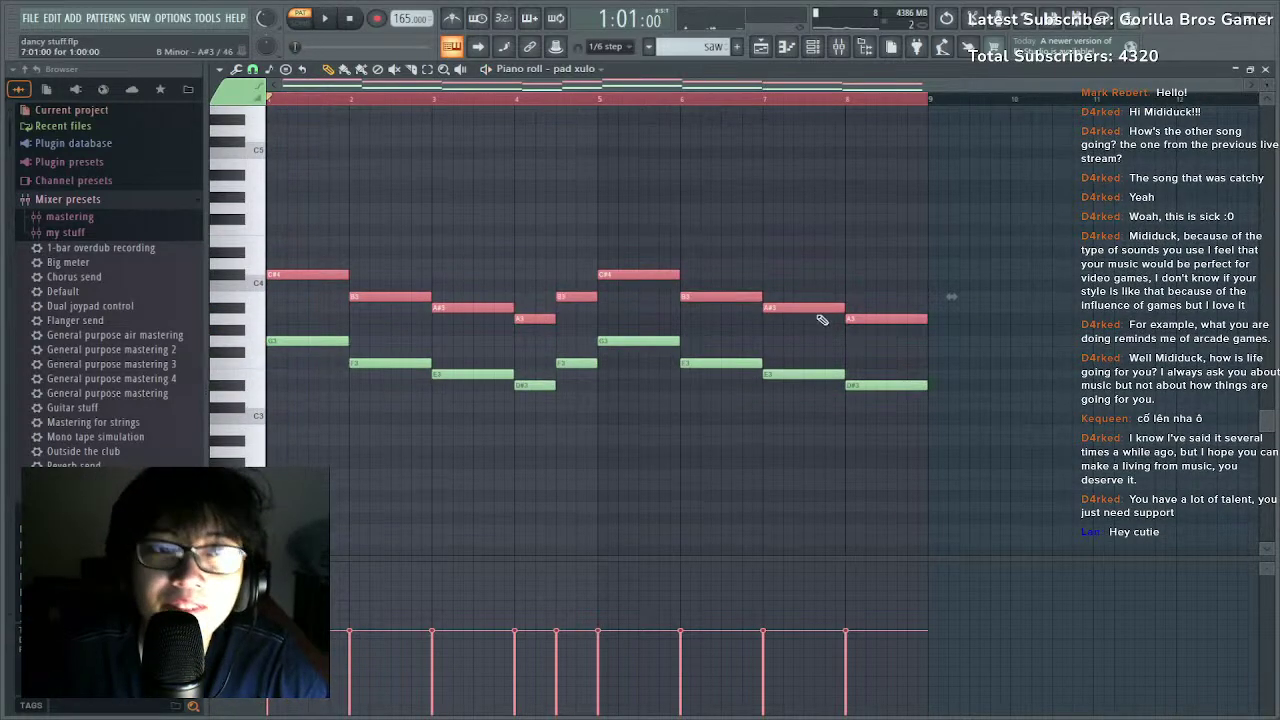
{"action": "left_click_drag", "start_coordinate": [283, 266], "coordinate": [281, 261]}
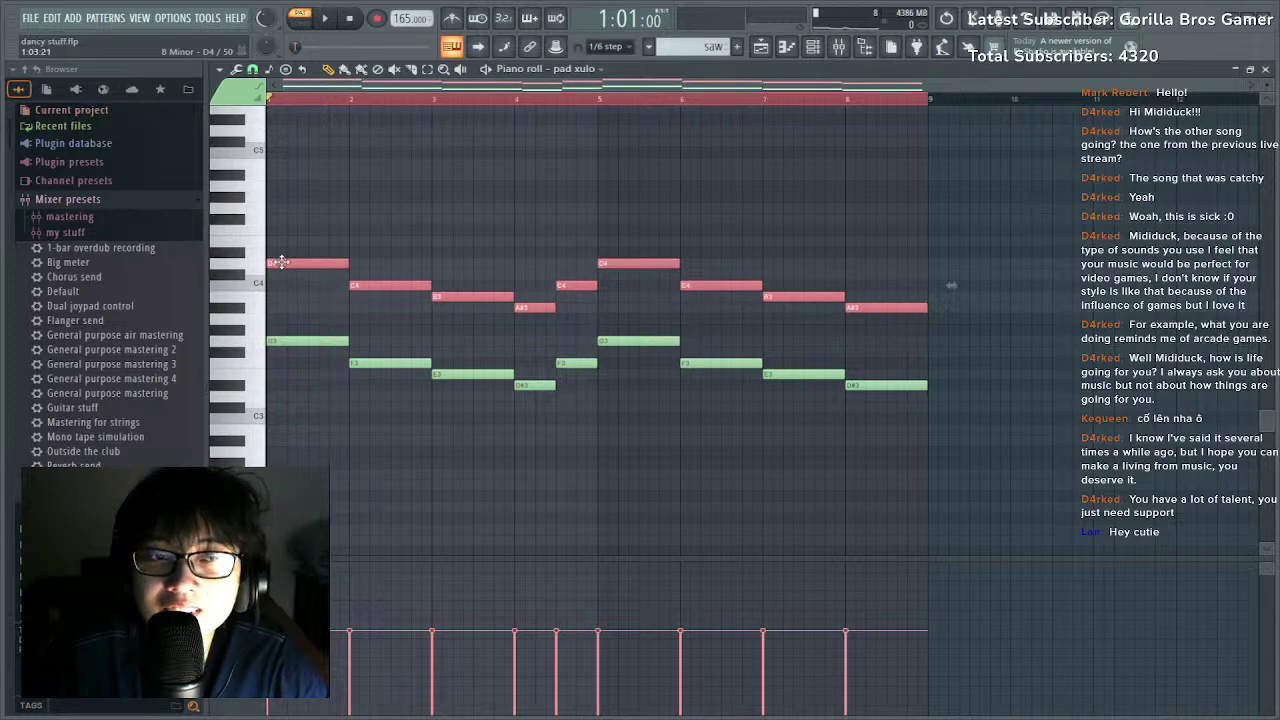
{"action": "key", "text": "space"}
{"action": "left_click", "coordinate": [502, 229]}
{"action": "right_click", "coordinate": [522, 229]}
{"action": "key", "text": "space"}
Add full-bar F4, A4 and A#4 notes in bar 1 and delete the duplicated upper voice that starts on D4.
{"action": "scroll", "coordinate": [402, 247], "scroll_direction": "up", "scroll_amount": 2}
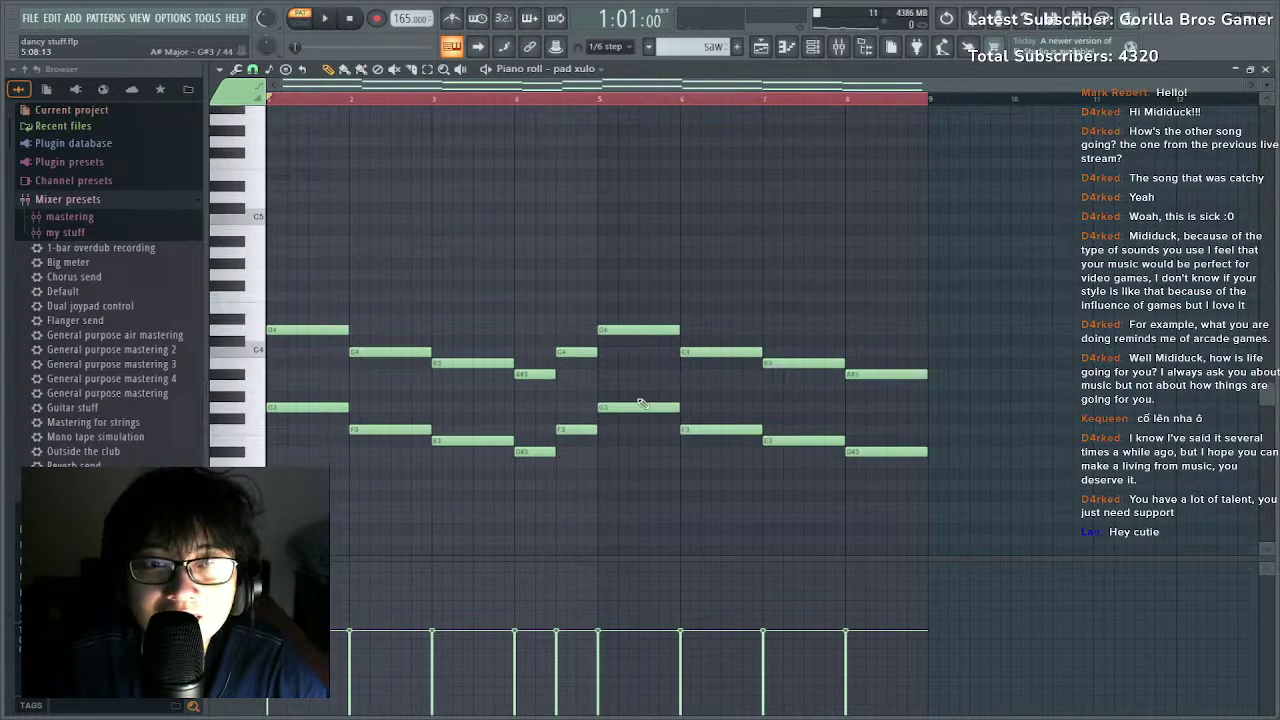
{"action": "left_click_drag", "start_coordinate": [1028, 409], "coordinate": [285, 192]}
{"action": "left_click_drag", "start_coordinate": [968, 389], "coordinate": [5, 205]}
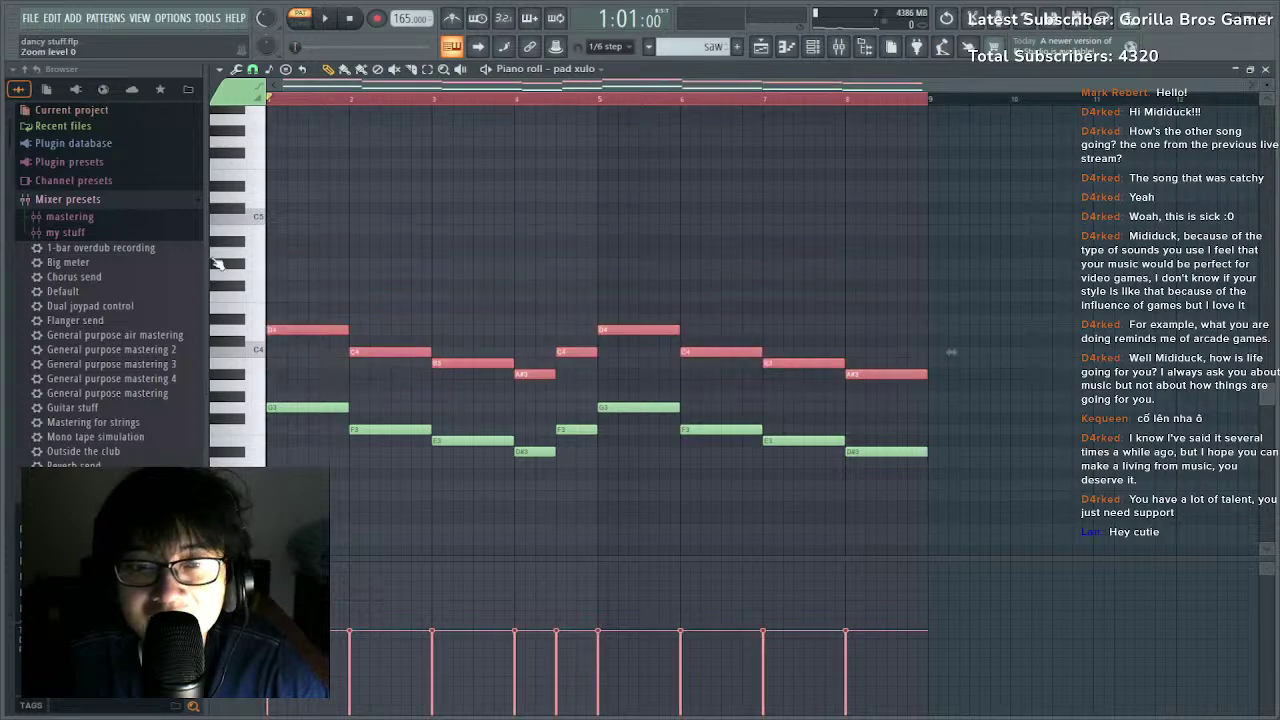
{"action": "left_click", "coordinate": [276, 252]}
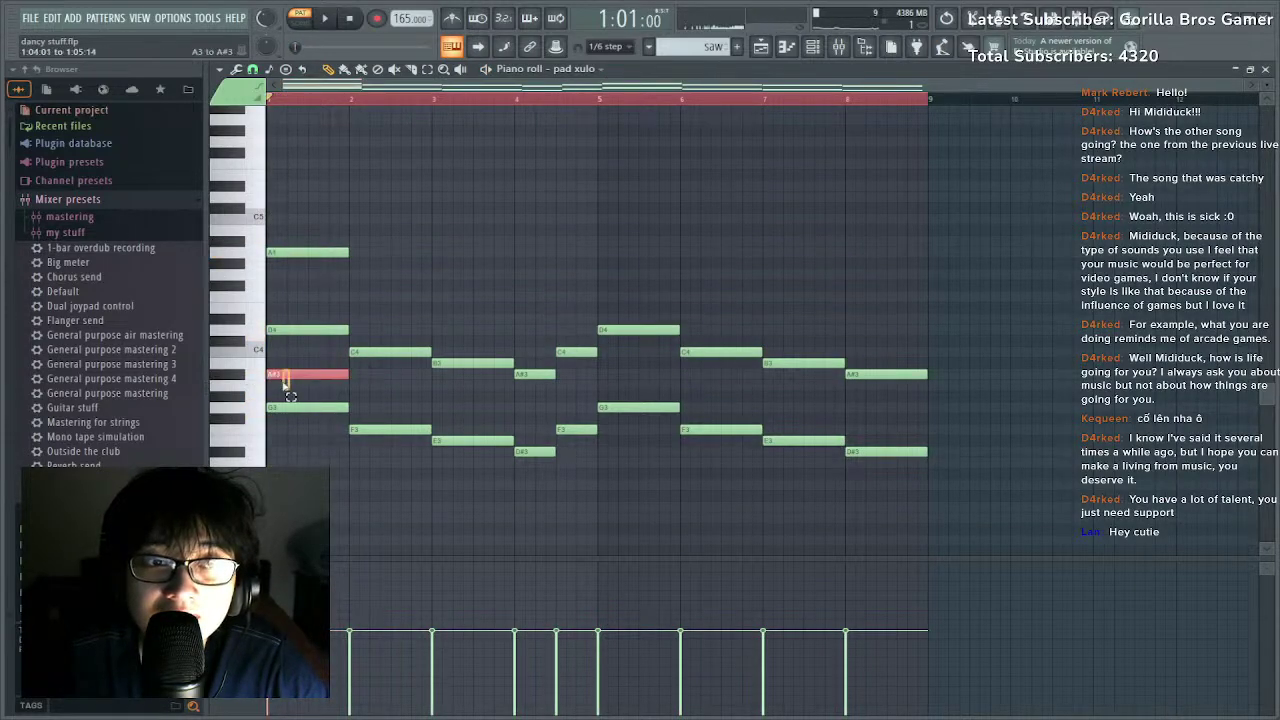
{"action": "key", "text": "ctrl+Up"}
{"action": "left_click", "coordinate": [305, 296]}
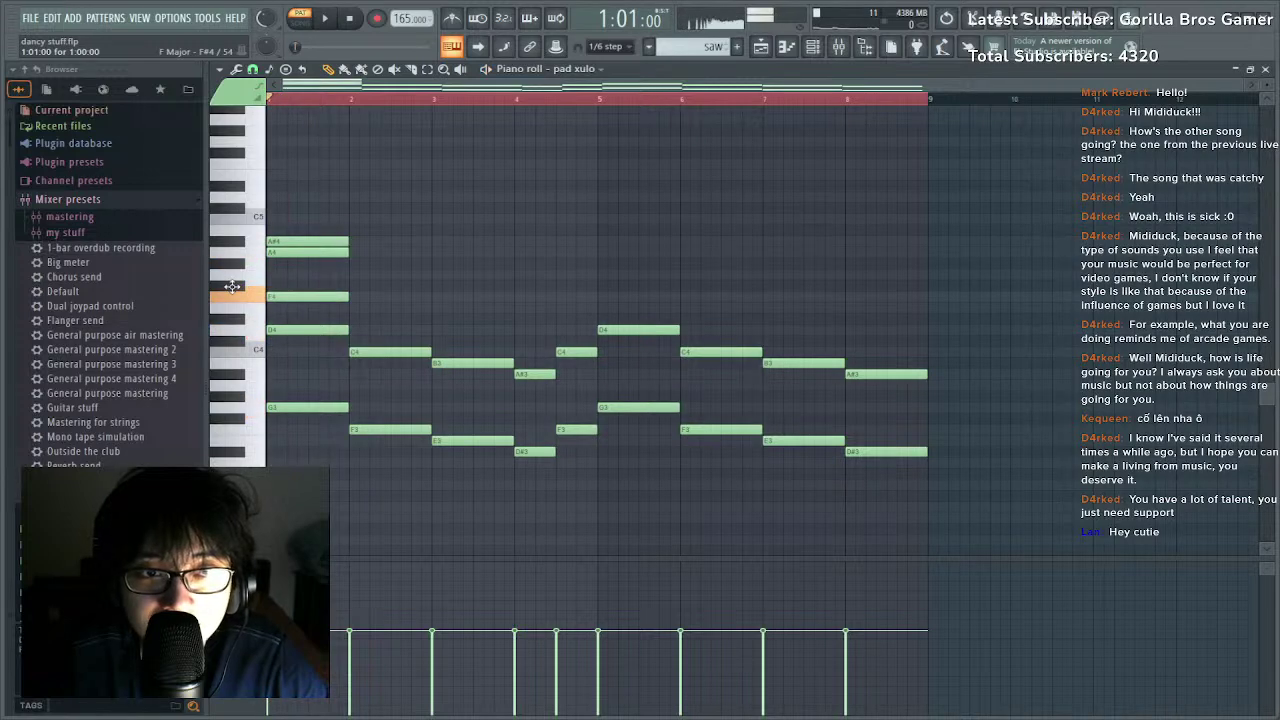
{"action": "left_click_drag", "start_coordinate": [316, 328], "coordinate": [964, 392]}
{"action": "key", "text": "Delete"}
Repeat the F4, A4 and A#4 chord through bar 8, splitting it into two half-bar chords in bar 4.
{"action": "left_click_drag", "start_coordinate": [440, 322], "coordinate": [270, 236]}
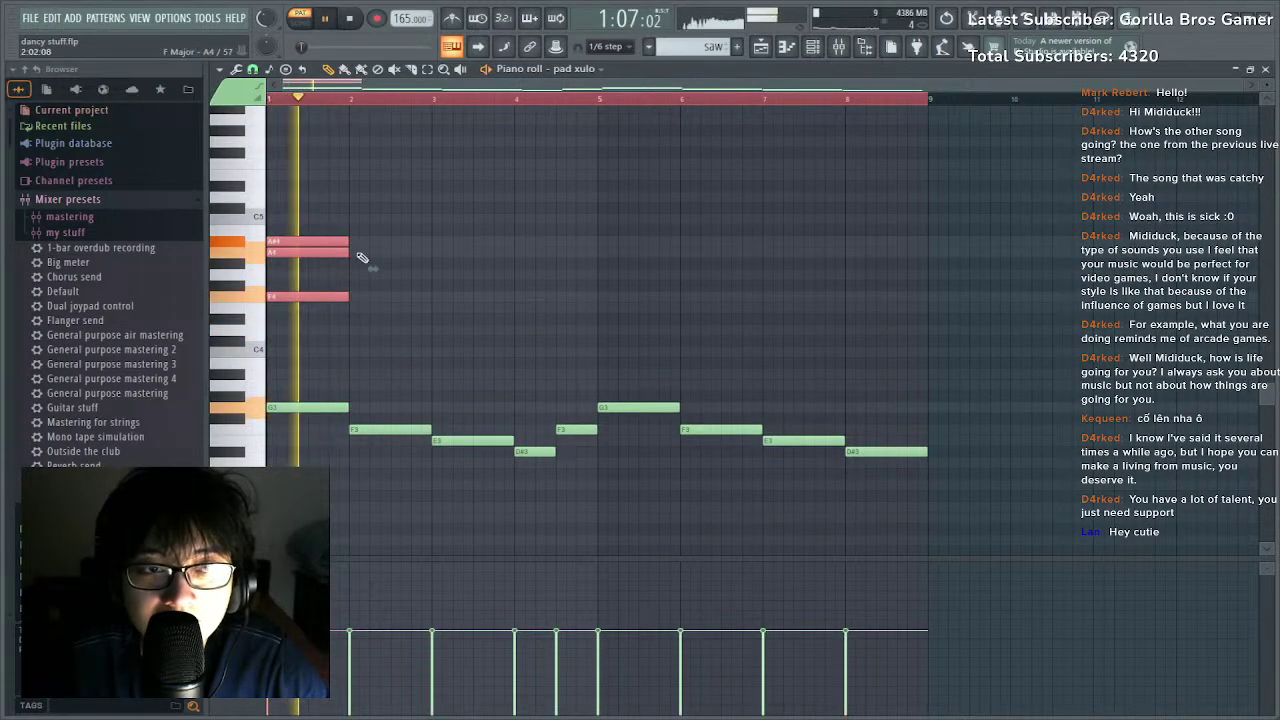
{"action": "key", "text": "ctrl+b"}
{"action": "key", "text": "space"}
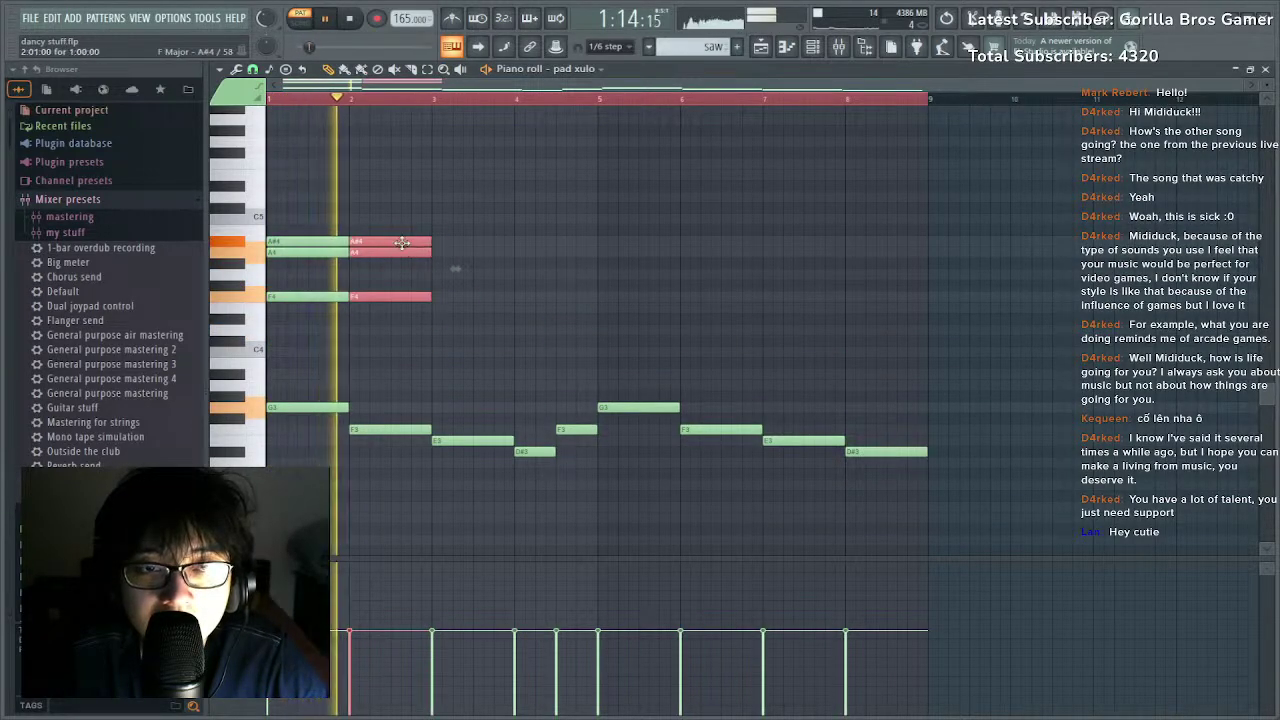
{"action": "key", "text": "ctrl+b"}
{"action": "left_click_drag", "start_coordinate": [484, 245], "coordinate": [568, 247]}
{"action": "key", "text": "space"}
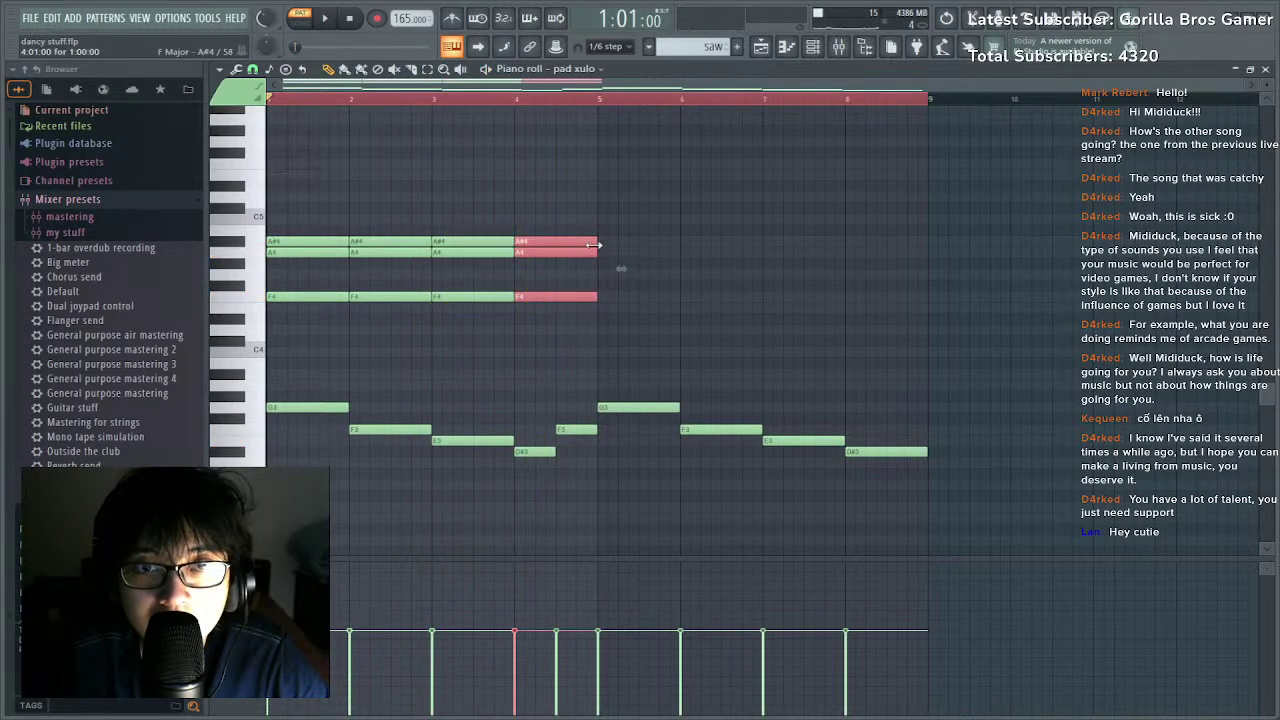
{"action": "key", "text": "ctrl+b"}
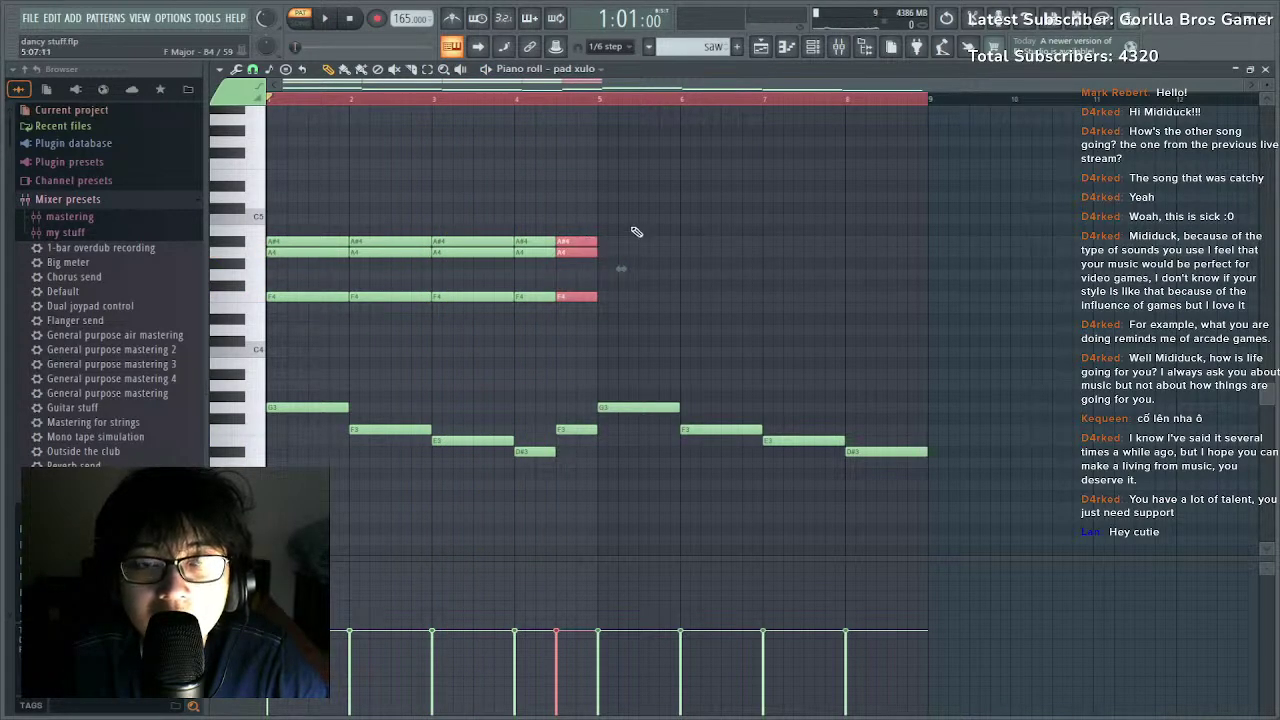
{"action": "left_click_drag", "start_coordinate": [636, 232], "coordinate": [282, 300]}
{"action": "key", "text": "ctrl+b"}
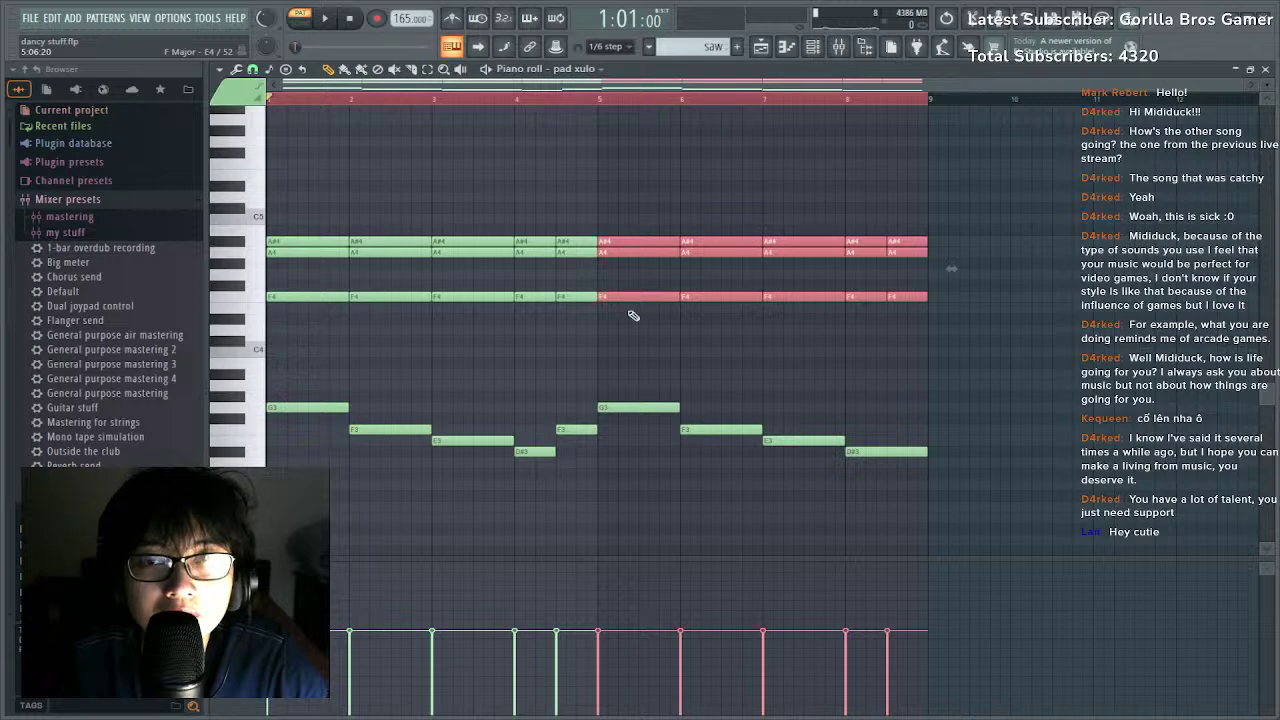
Transpose all notes up one octave and make the bar 8 chord a single full-bar chord.
{"action": "key", "text": "ctrl+a"}
{"action": "key", "text": "ctrl+Up"}
{"action": "key", "text": "space"}
{"action": "scroll", "coordinate": [862, 271], "scroll_direction": "up", "scroll_amount": 2}
{"action": "mouse_move", "coordinate": [938, 226]}
{"action": "left_mouse_down"}
{"action": "mouse_move", "coordinate": [950, 115]}
{"action": "mouse_move", "coordinate": [902, 215]}
{"action": "mouse_move", "coordinate": [1002, 204]}
{"action": "left_mouse_up"}
{"action": "key", "text": "Delete"}
{"action": "key", "text": "ctrl+z"}
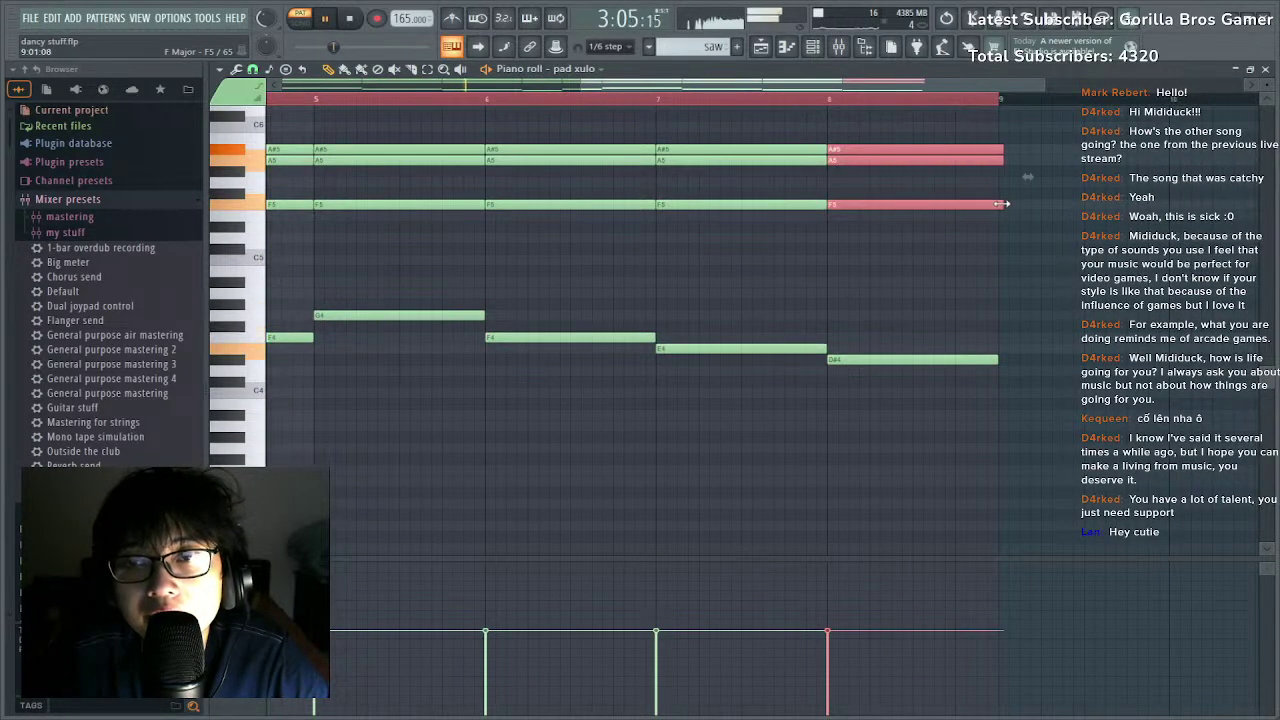
{"action": "scroll", "coordinate": [908, 153], "scroll_direction": "down", "scroll_amount": 3}
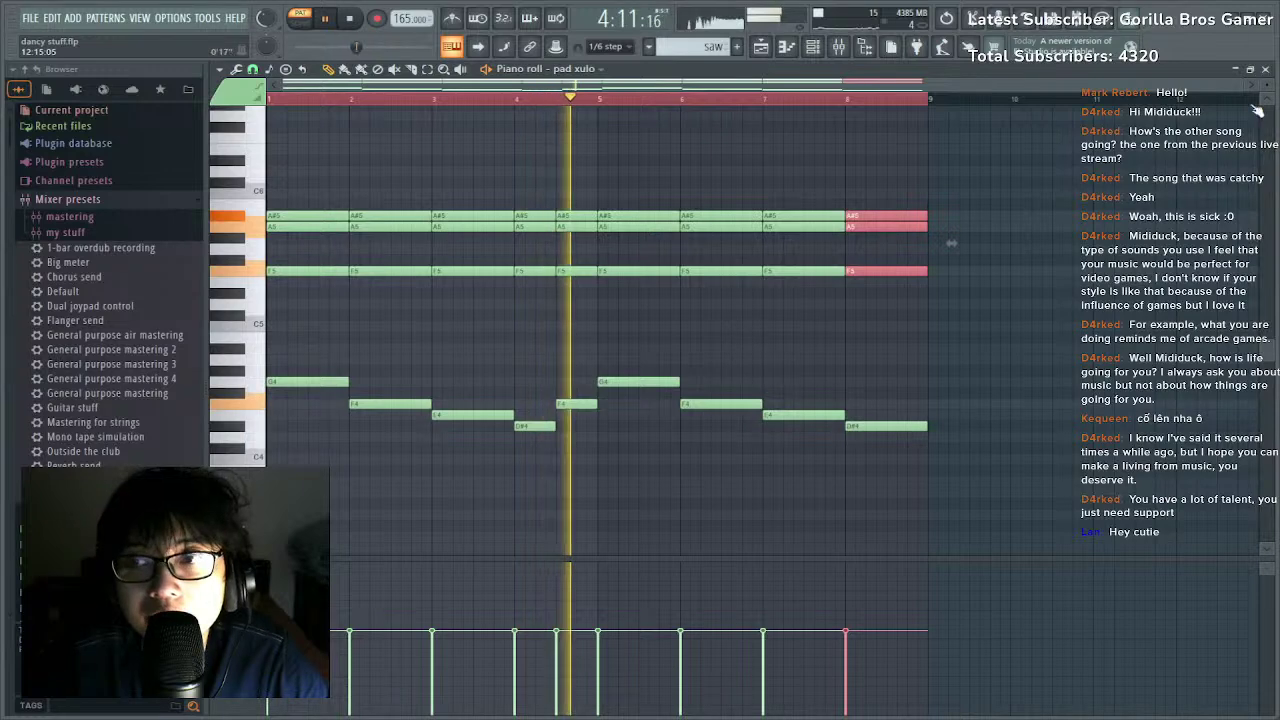
Change the bar 3 chord by removing A5 and adding C6 above the A#5 and F5 notes.
{"action": "key", "text": "space"}
{"action": "mouse_move", "coordinate": [437, 368]}
{"action": "left_mouse_down"}
{"action": "mouse_move", "coordinate": [429, 334]}
{"action": "mouse_move", "coordinate": [440, 348]}
{"action": "left_mouse_up"}
{"action": "key", "text": "space"}
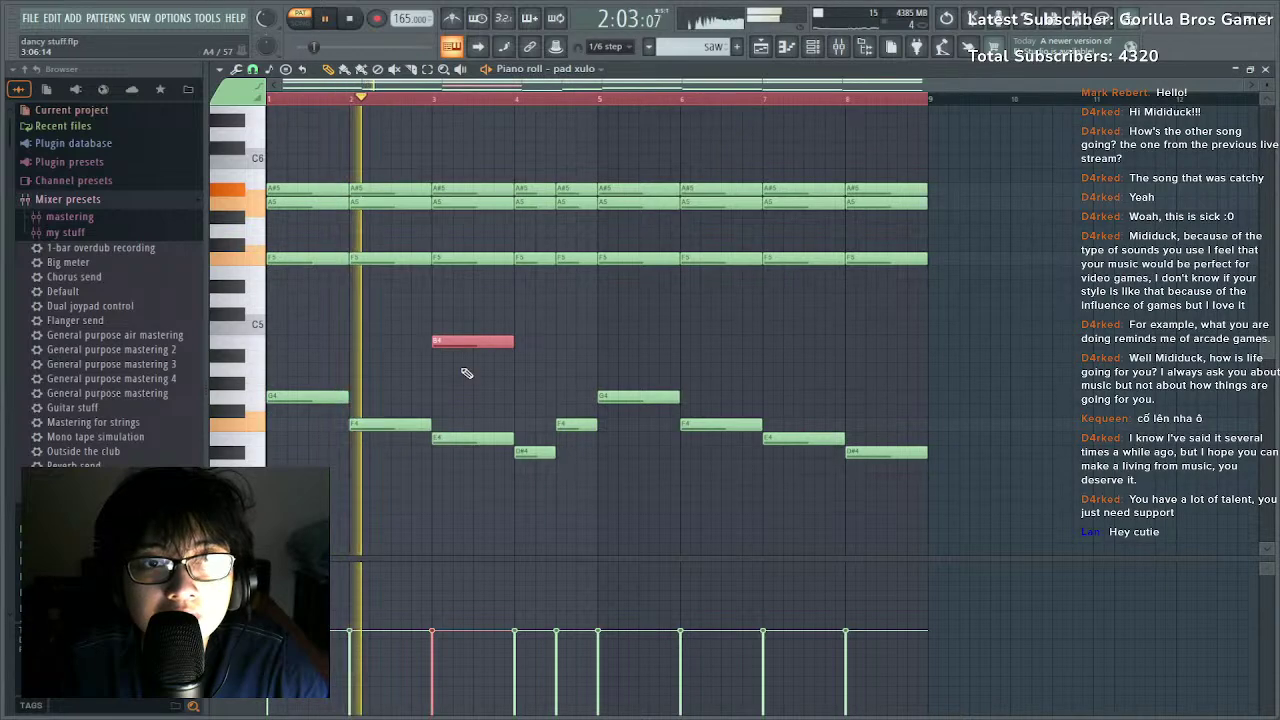
{"action": "key", "text": "ctrl+Up"}
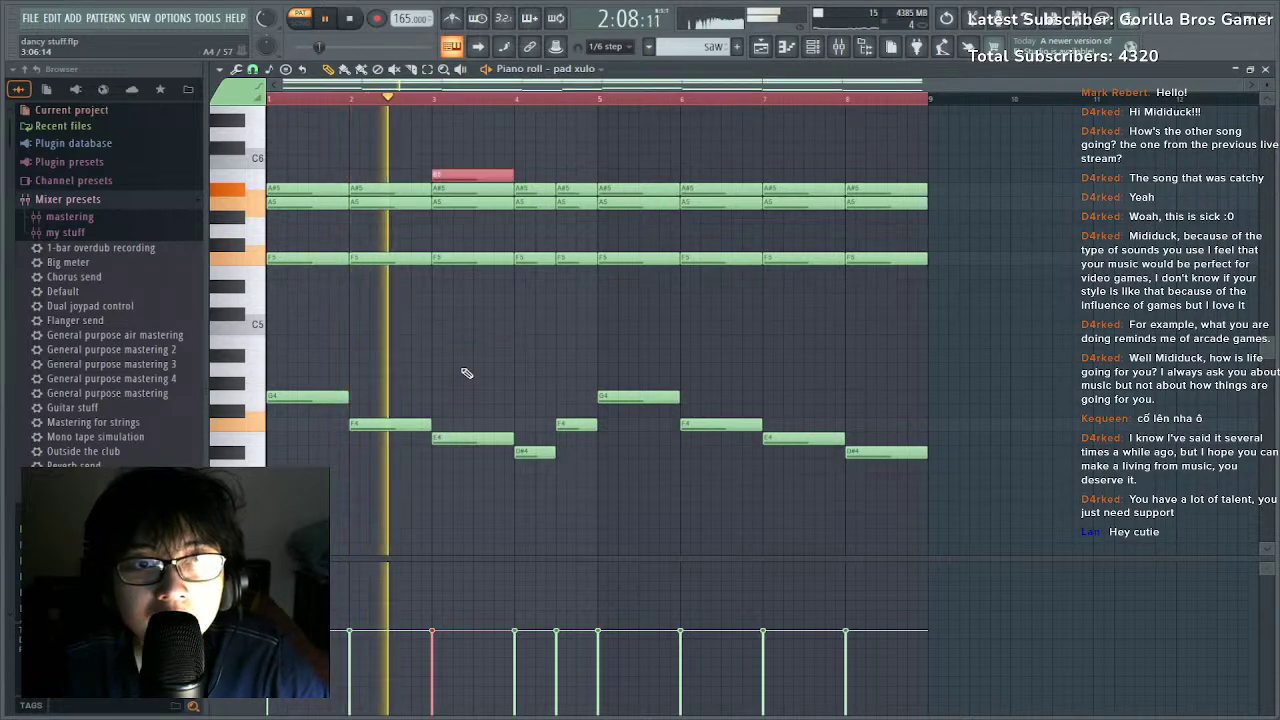
{"action": "right_click", "coordinate": [462, 202]}
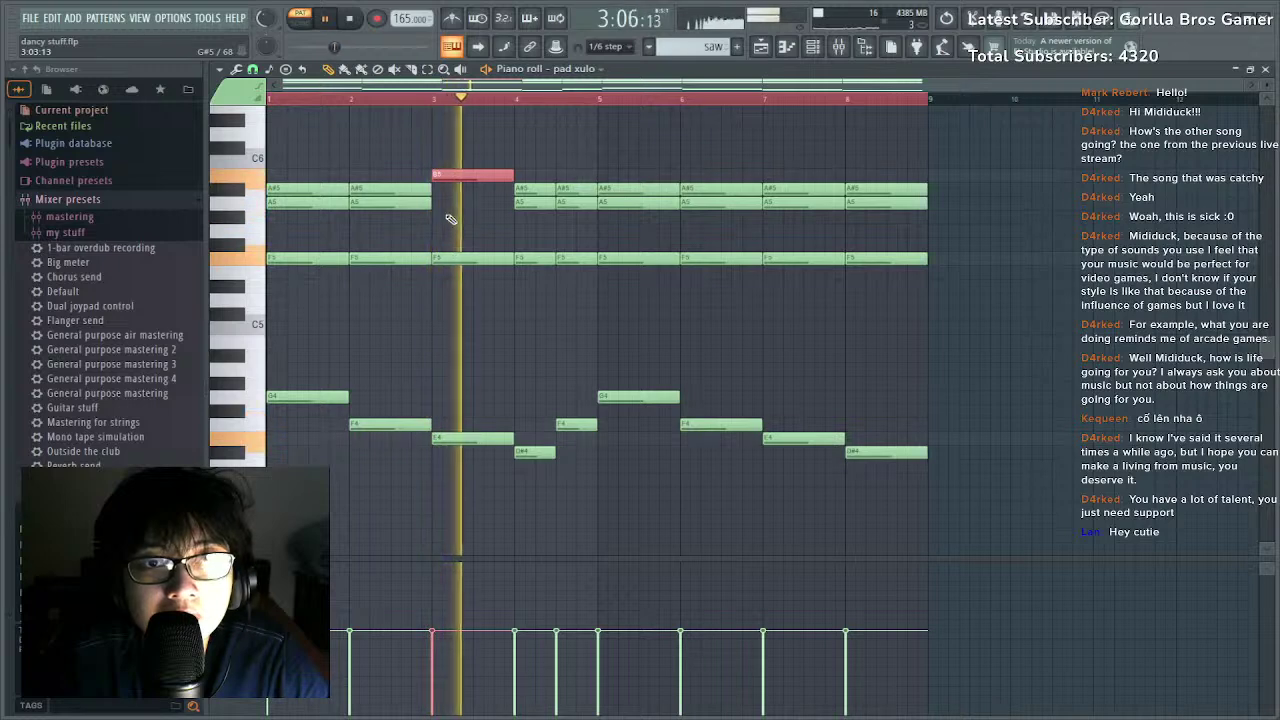
{"action": "key", "text": "space"}
{"action": "left_click_drag", "start_coordinate": [440, 176], "coordinate": [440, 161]}
{"action": "left_click", "coordinate": [430, 191]}
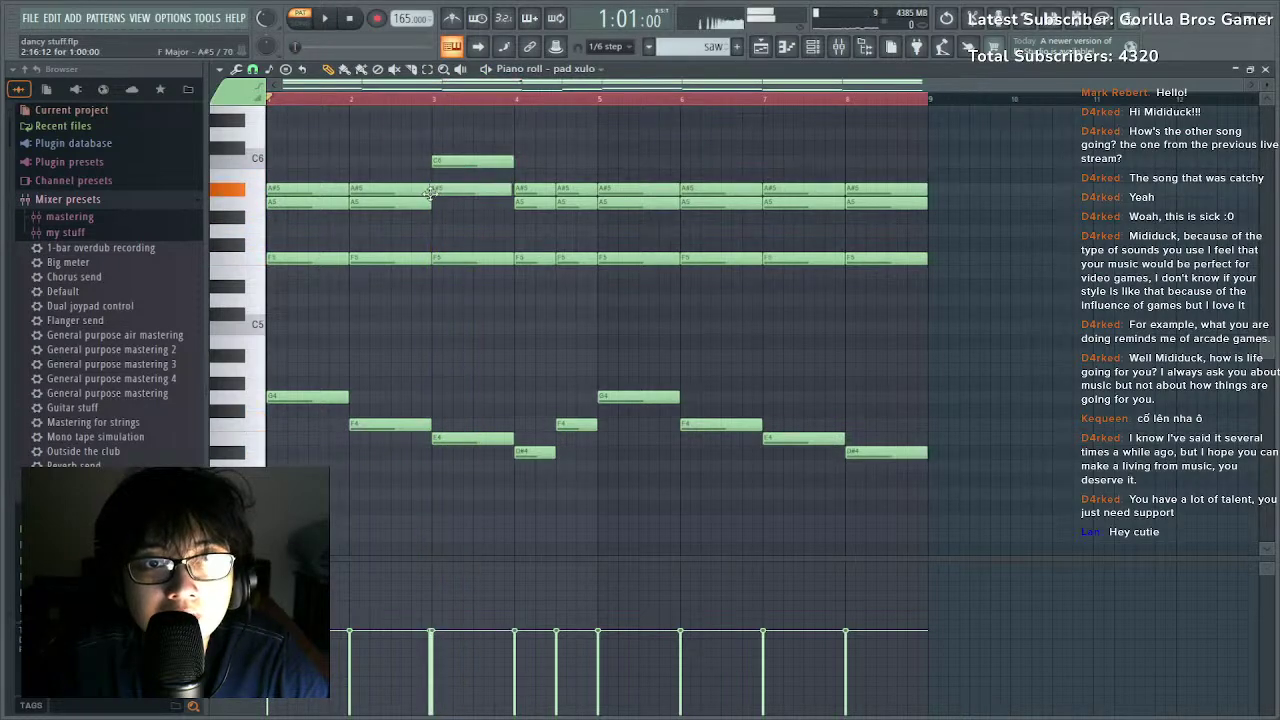
Move the A5 notes to D6 in bar 1 and C6 in bar 2, lower bar 3's A#5 to A5, and audition the chords.
{"action": "left_click_drag", "start_coordinate": [315, 203], "coordinate": [295, 135]}
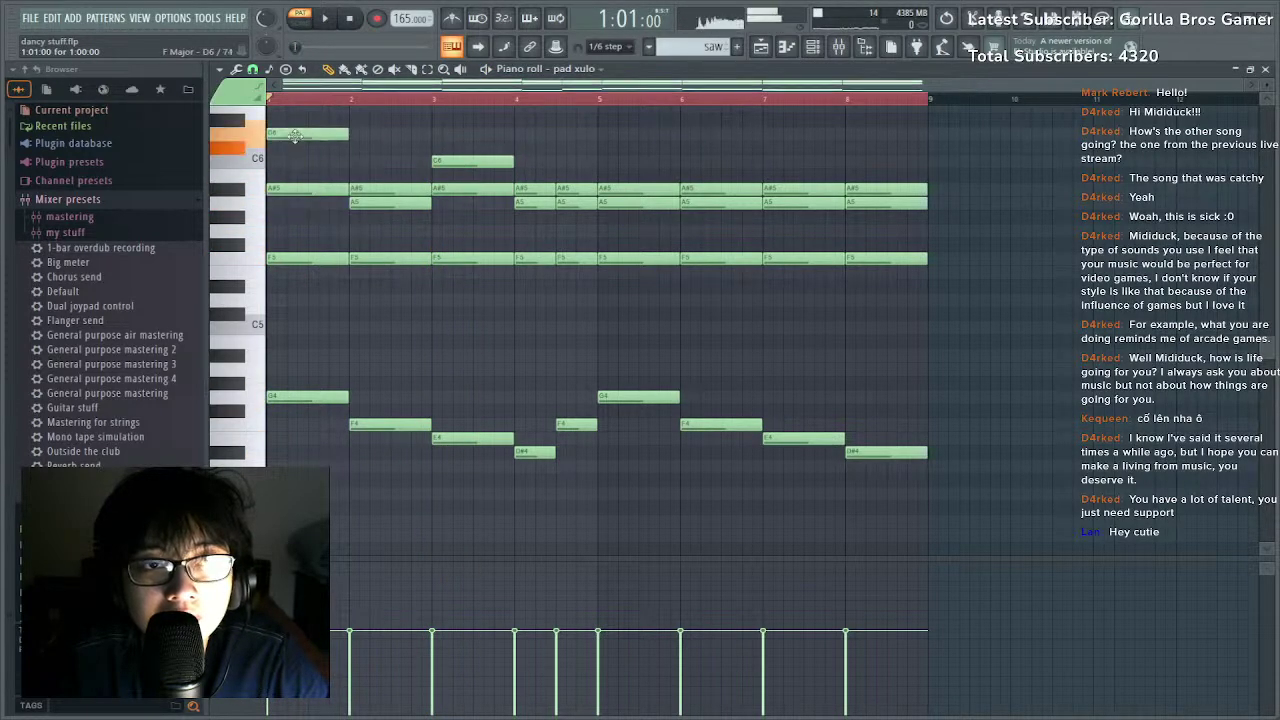
{"action": "key", "text": "space"}
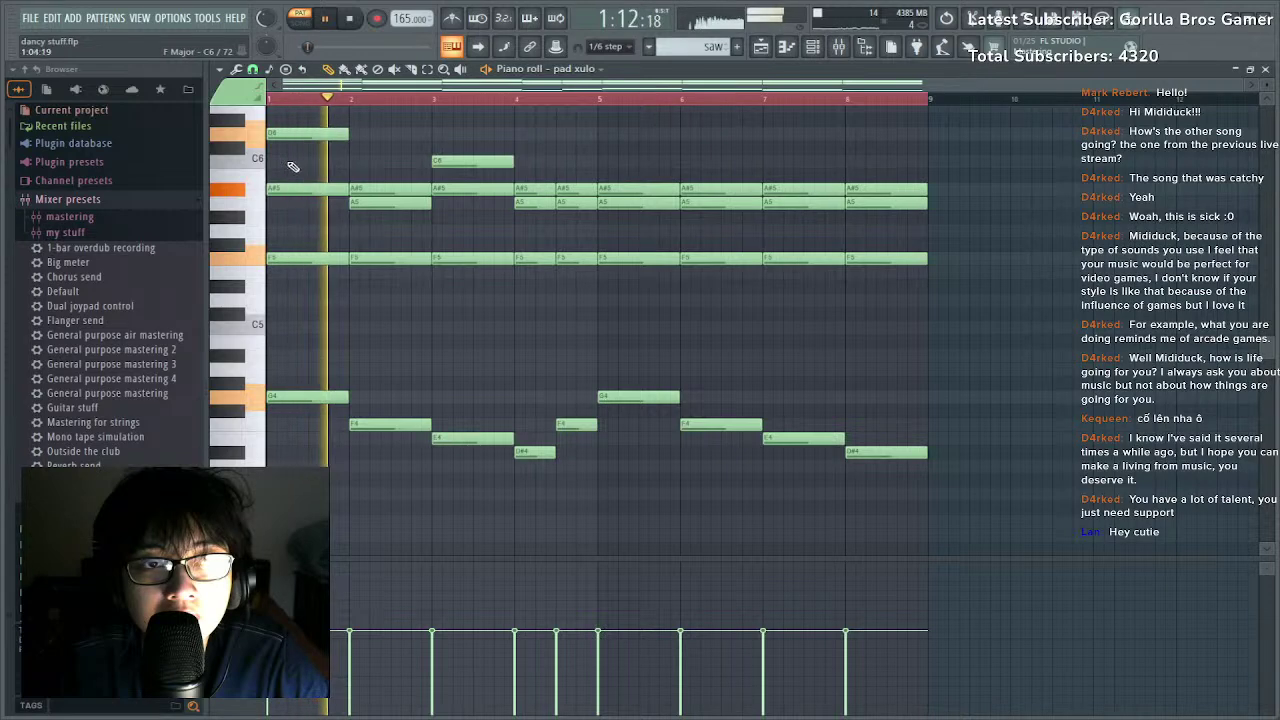
{"action": "key", "text": "space"}
{"action": "left_click_drag", "start_coordinate": [383, 206], "coordinate": [378, 157]}
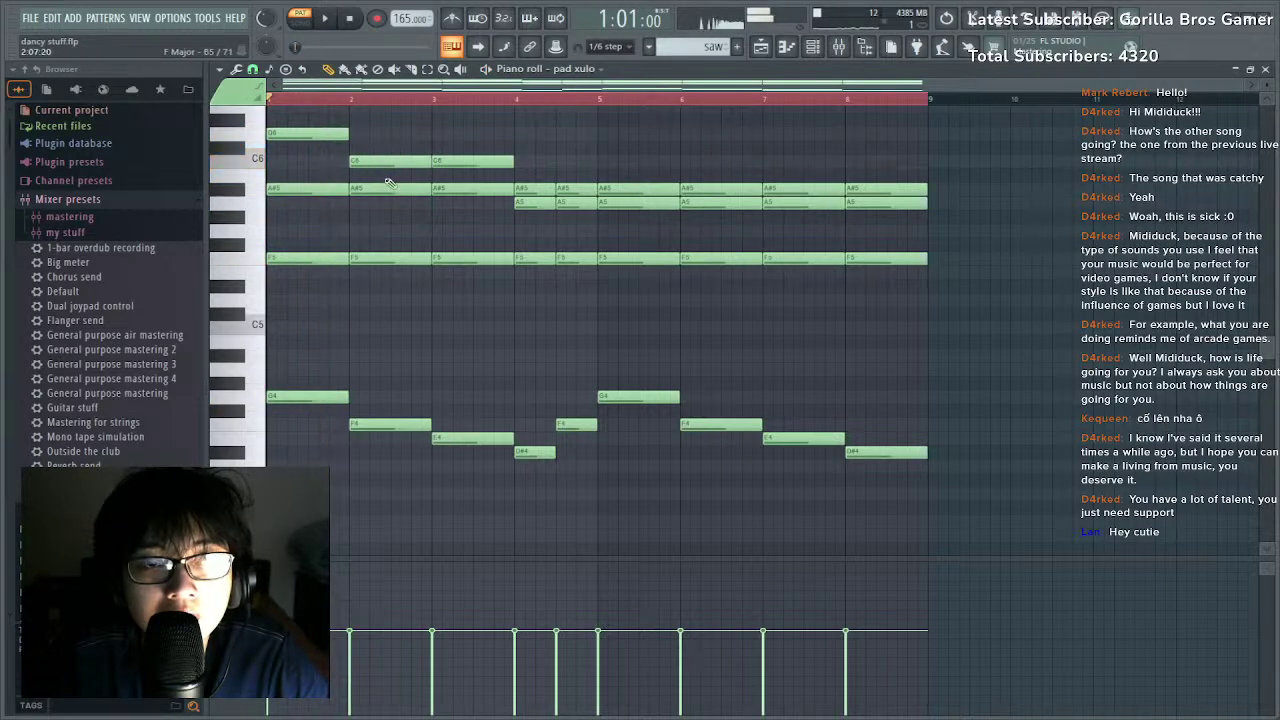
{"action": "left_click_drag", "start_coordinate": [455, 192], "coordinate": [455, 210]}
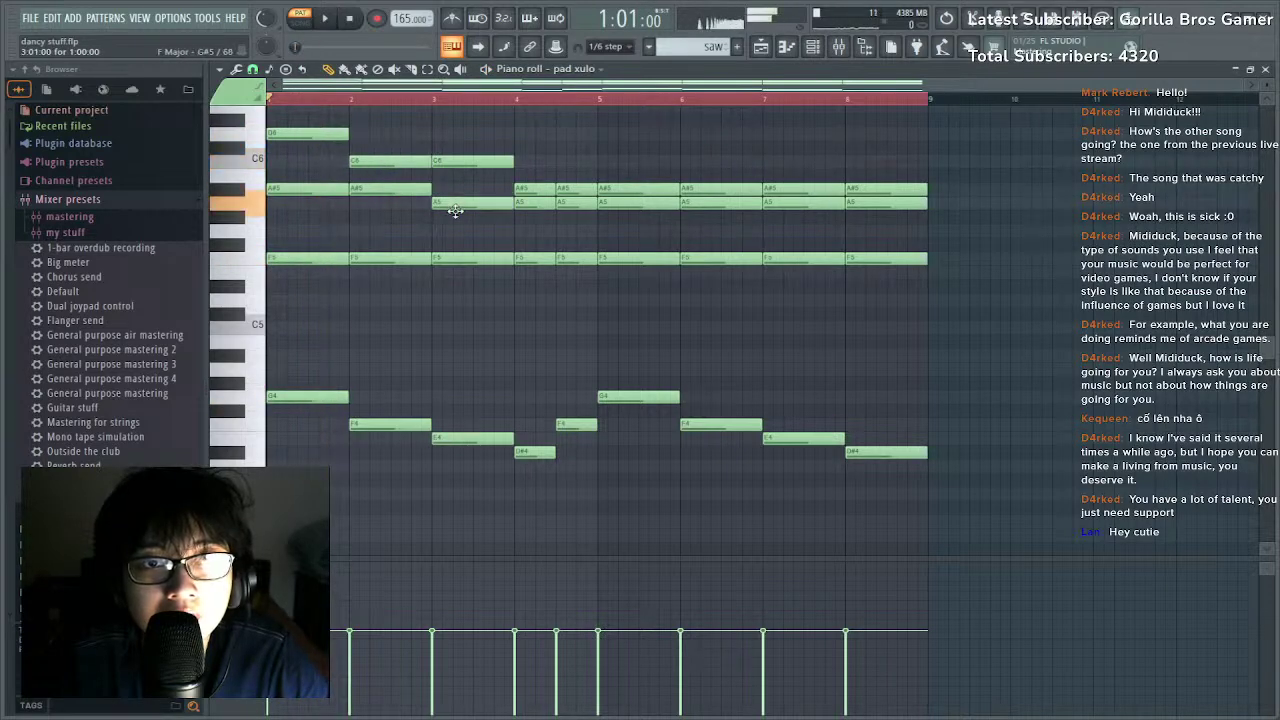
{"action": "left_click", "coordinate": [536, 193]}
{"action": "key", "text": "space"}
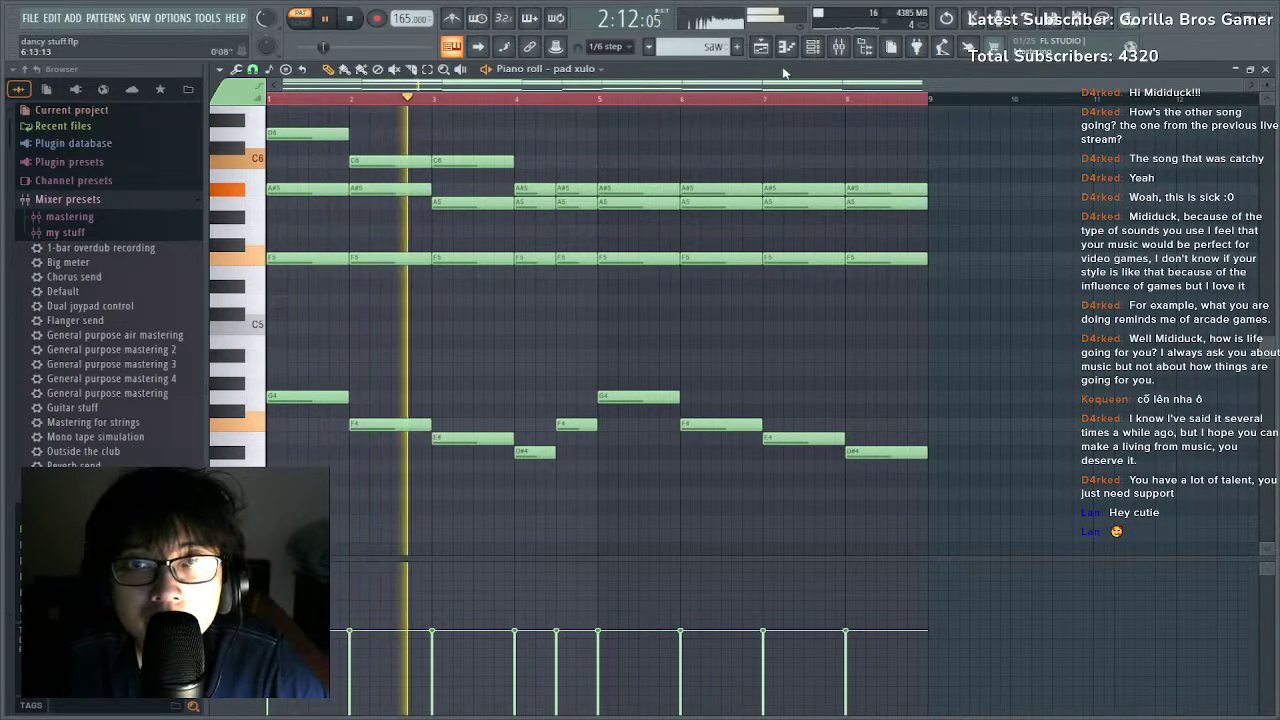
Open the pad xulo Massive instrument, set envelope 4's decay level to about 47, and play the pattern.
{"action": "left_click", "coordinate": [813, 46]}
{"action": "left_click", "coordinate": [497, 219]}
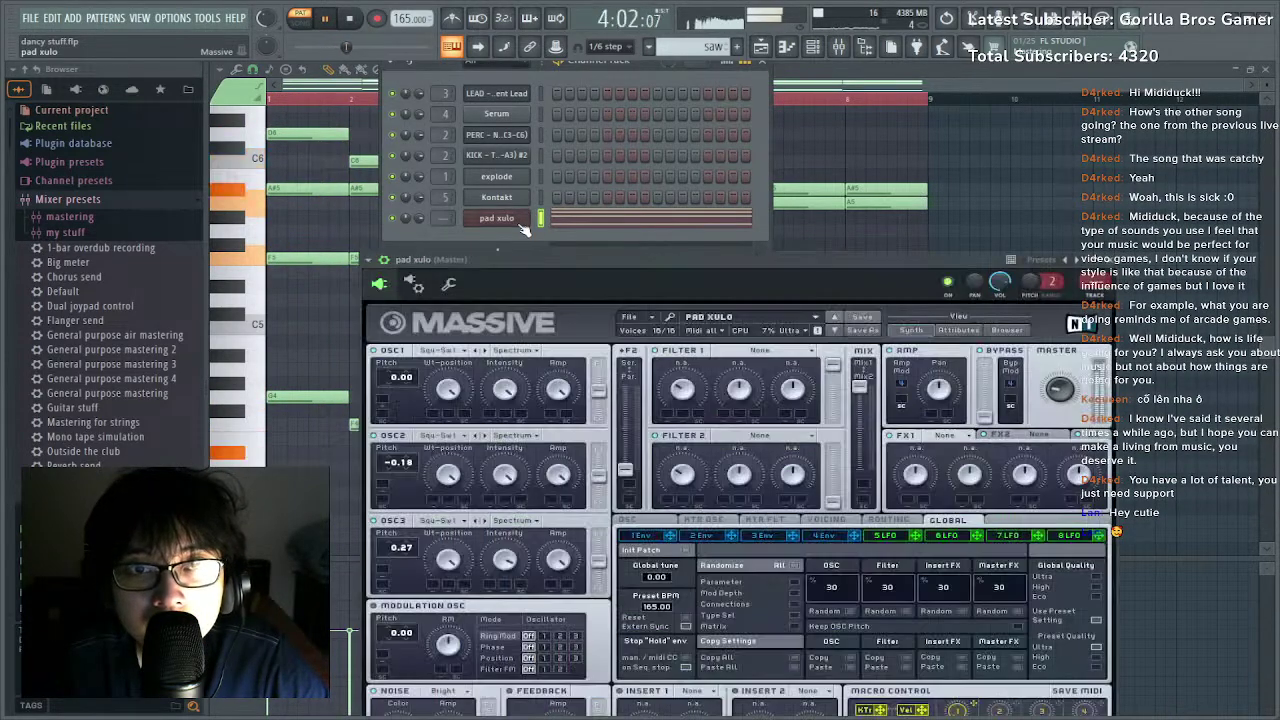
{"action": "key", "text": "space"}
{"action": "left_click_drag", "start_coordinate": [766, 264], "coordinate": [757, 110]}
{"action": "left_click", "coordinate": [820, 372]}
{"action": "left_click_drag", "start_coordinate": [851, 436], "coordinate": [926, 462]}
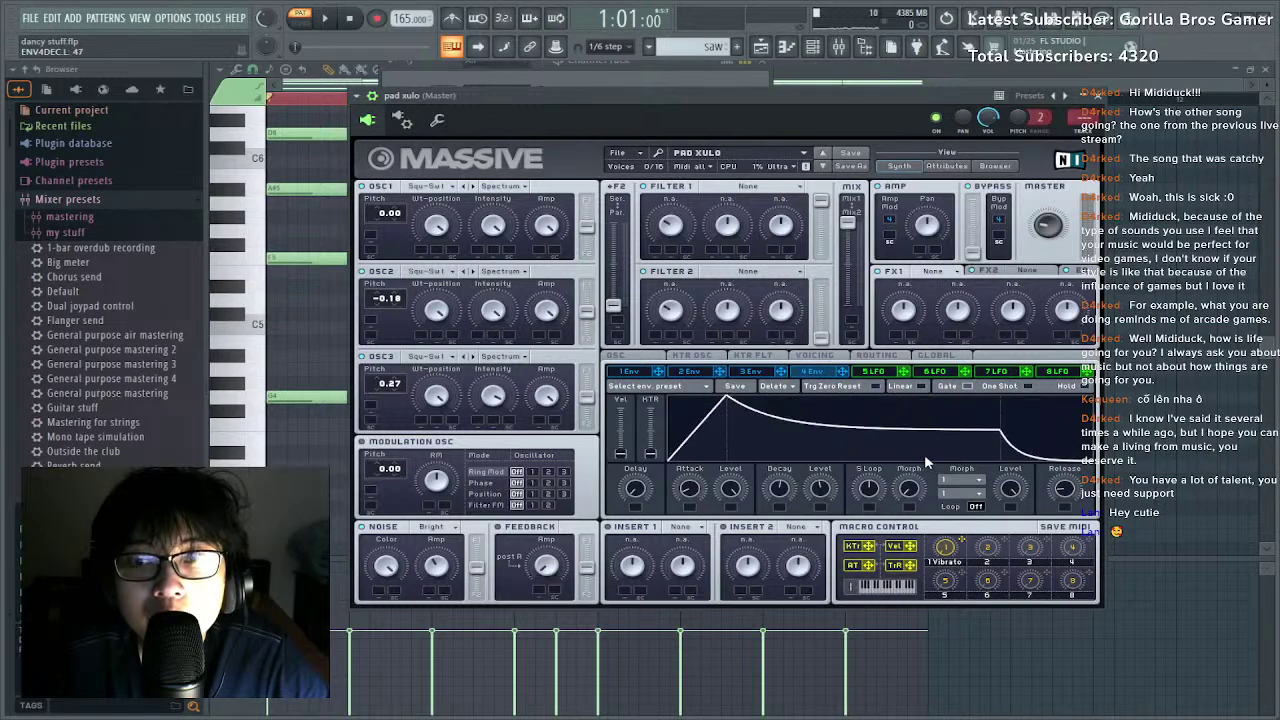
{"action": "key", "text": "space"}
{"action": "left_click_drag", "start_coordinate": [811, 111], "coordinate": [852, 303]}
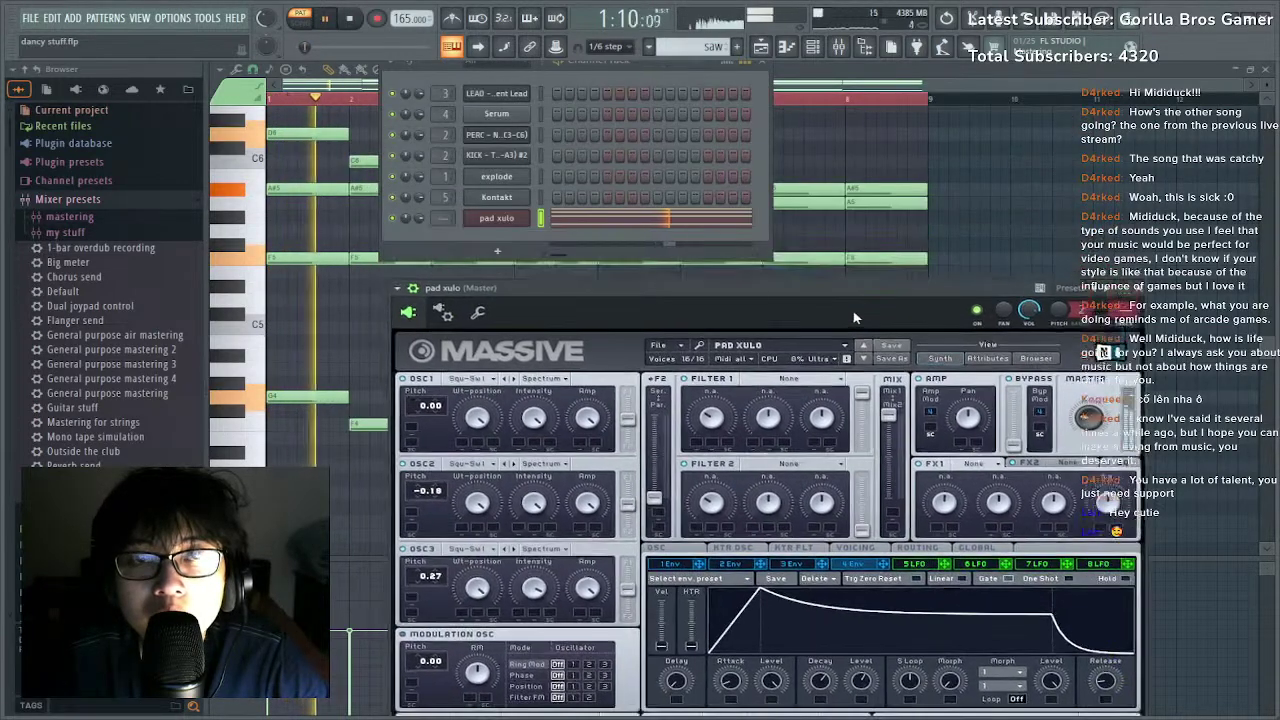
Set envelope 4's decay level to about 45 in the pad's Massive and audition the saw pattern in the piano roll.
{"action": "left_click_drag", "start_coordinate": [968, 616], "coordinate": [968, 630]}
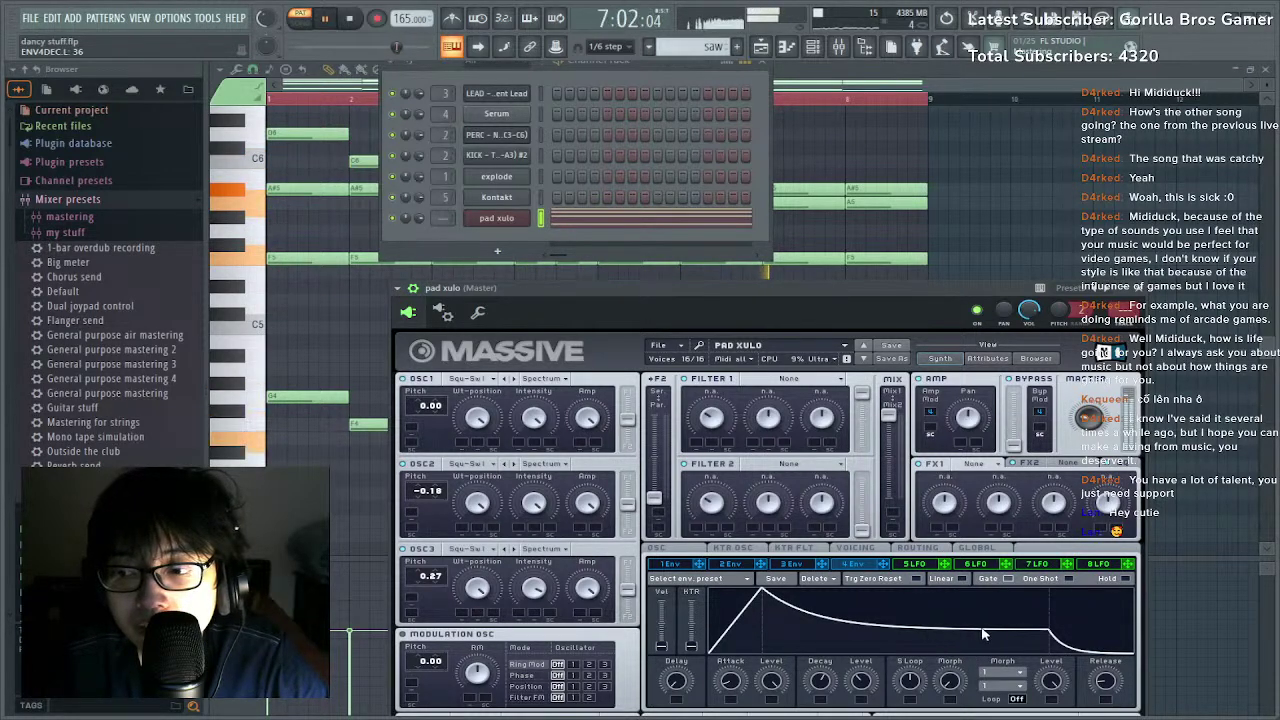
{"action": "left_click_drag", "start_coordinate": [983, 634], "coordinate": [985, 627]}
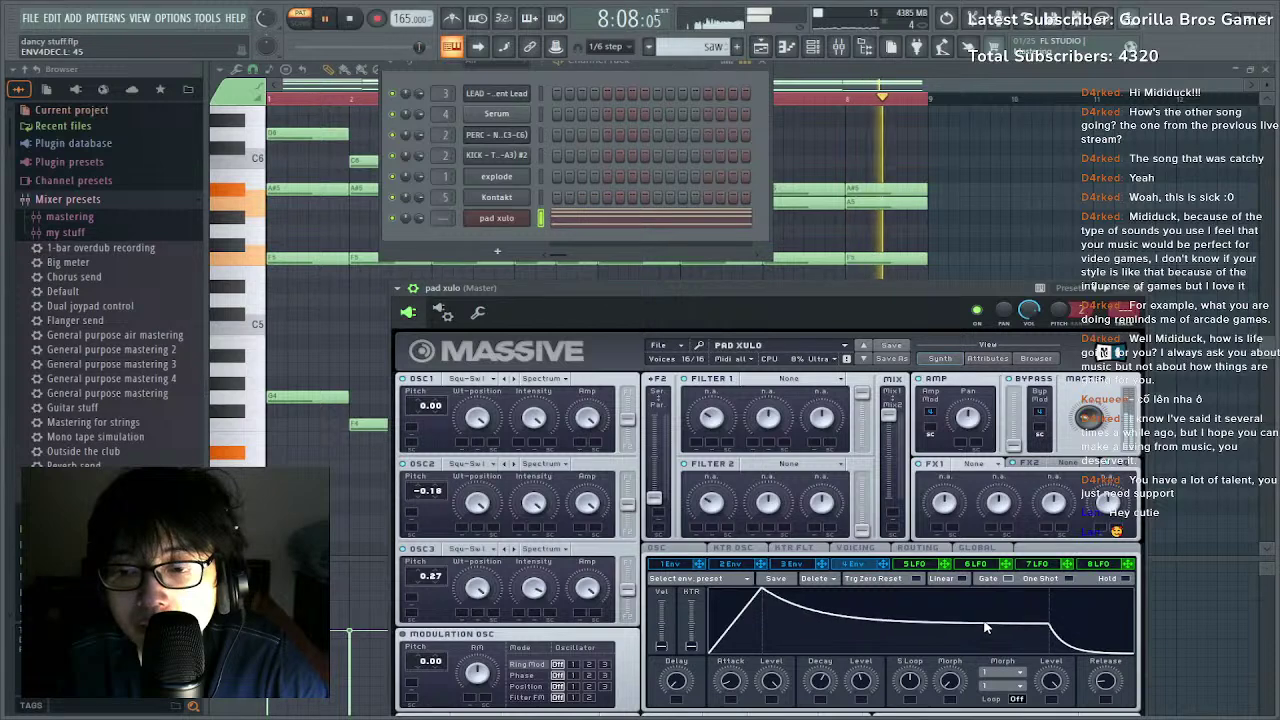
{"action": "right_click", "coordinate": [846, 166]}
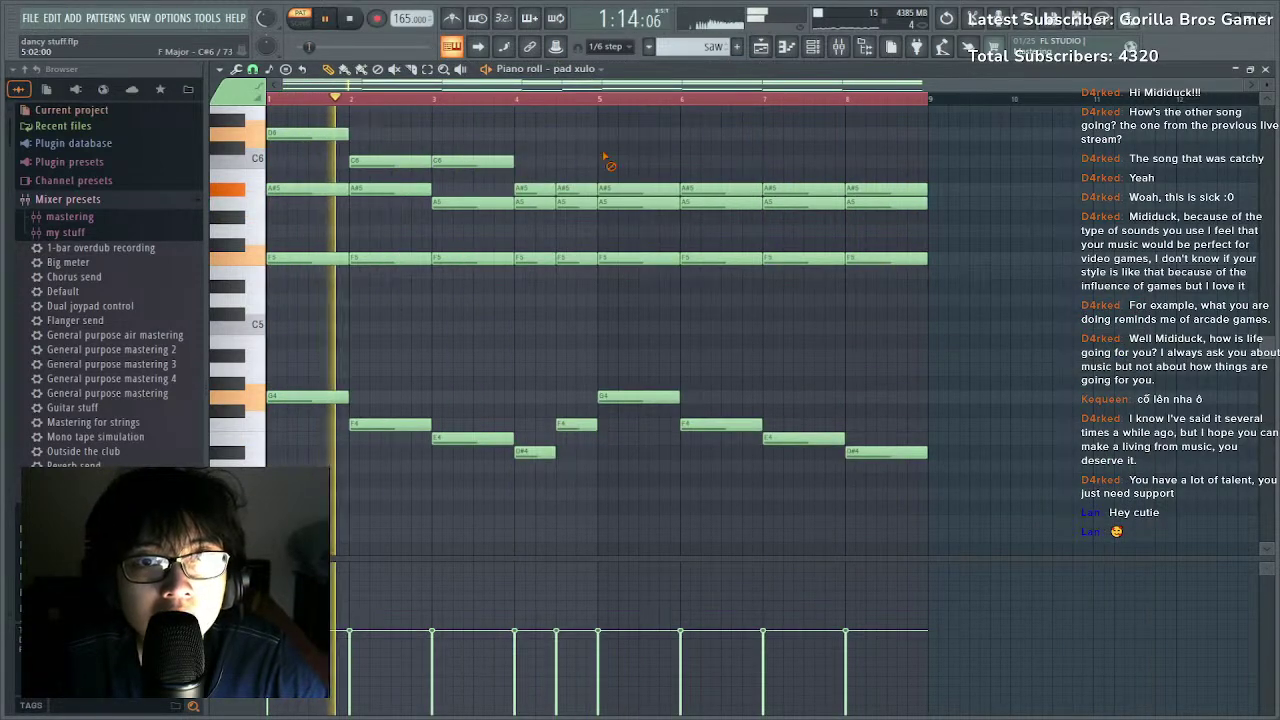
{"action": "scroll", "coordinate": [605, 160], "scroll_direction": "up", "scroll_amount": 3}
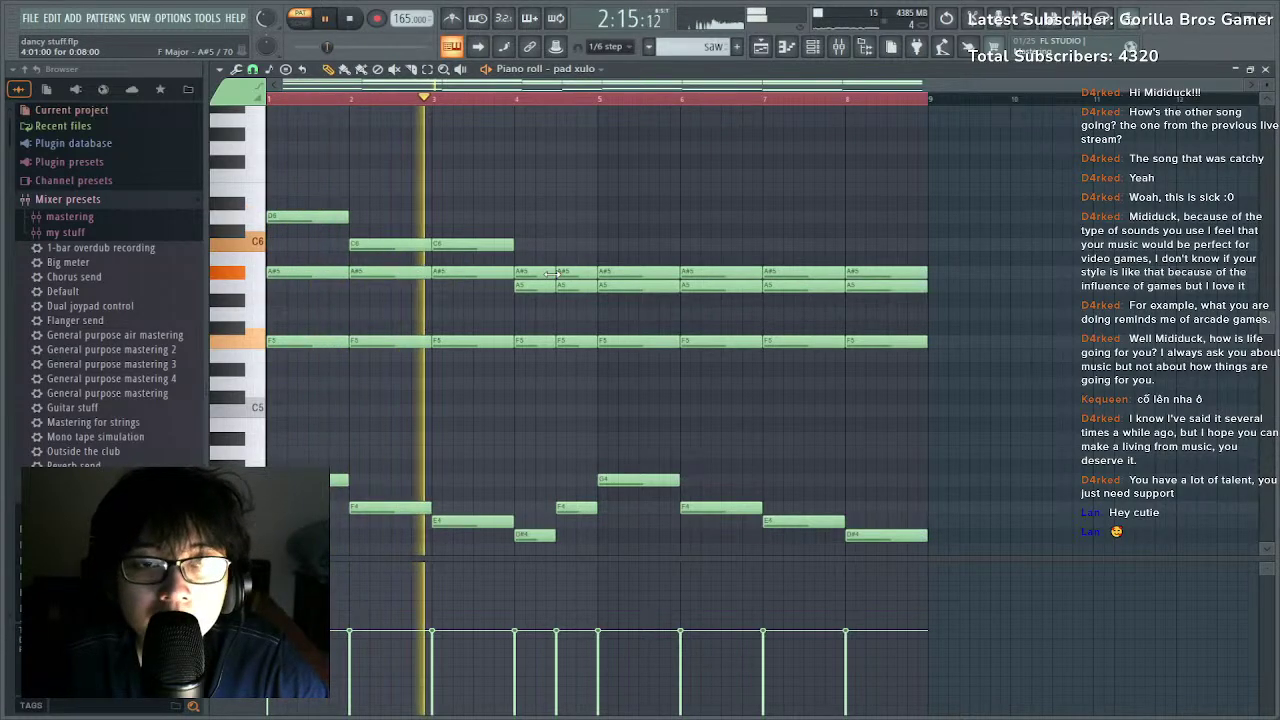
{"action": "left_click_drag", "start_coordinate": [567, 347], "coordinate": [530, 388]}
{"action": "key", "text": "space"}
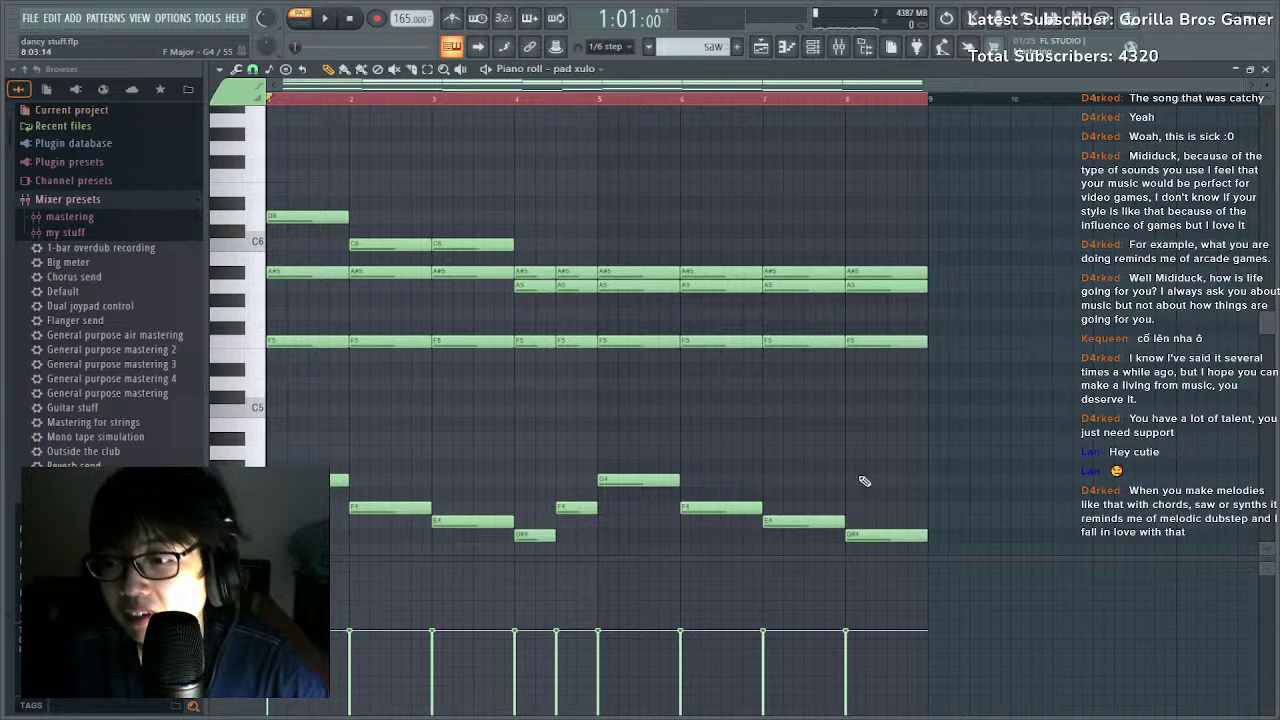
Select the chords in bars 1 and 2, reopen the pad xulo instrument, and set envelope 4's decay level to about 37.
{"action": "scroll", "coordinate": [724, 444], "scroll_direction": "up", "scroll_amount": 1}
{"action": "key", "text": "space"}
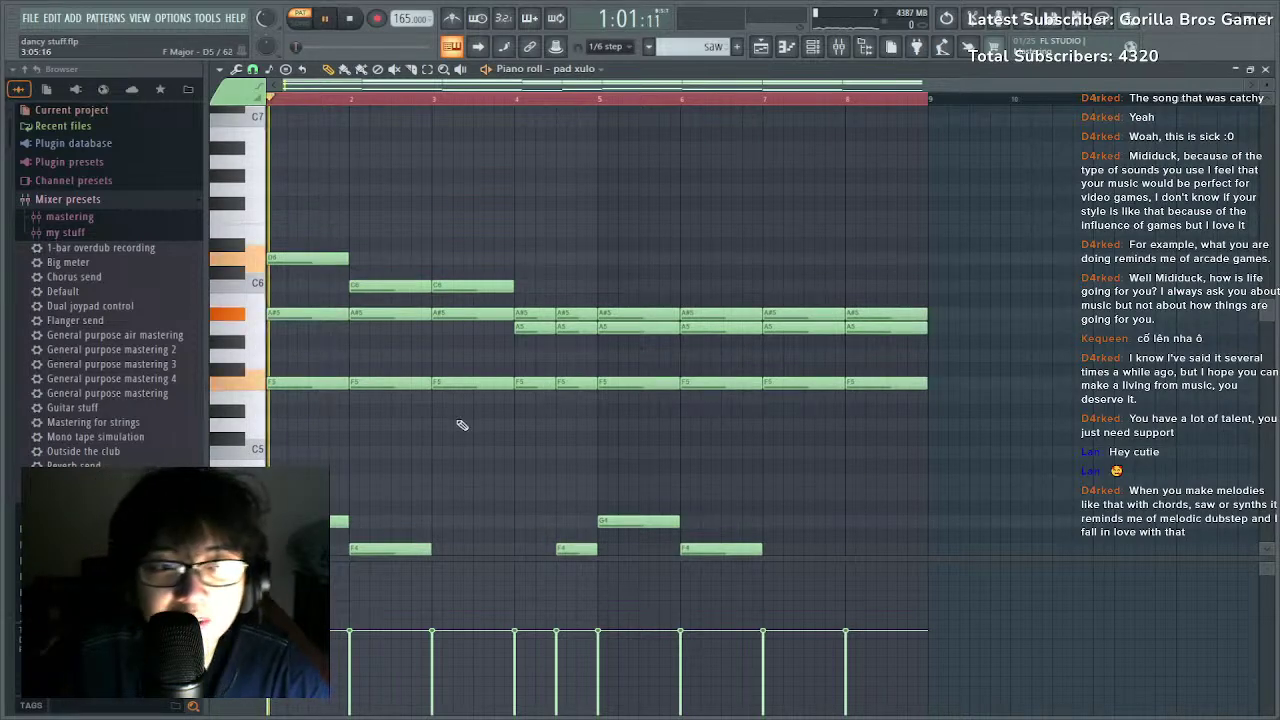
{"action": "key", "text": "space"}
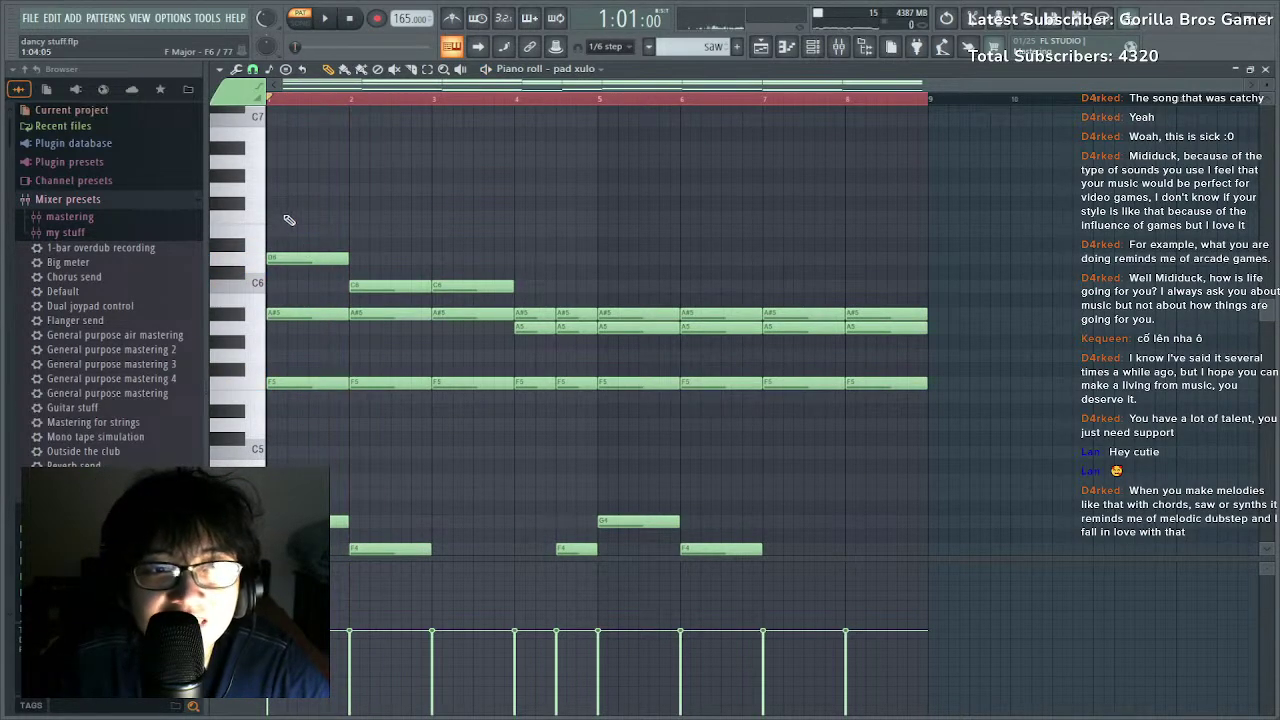
{"action": "left_click_drag", "start_coordinate": [314, 240], "coordinate": [420, 446]}
{"action": "key", "text": "F6"}
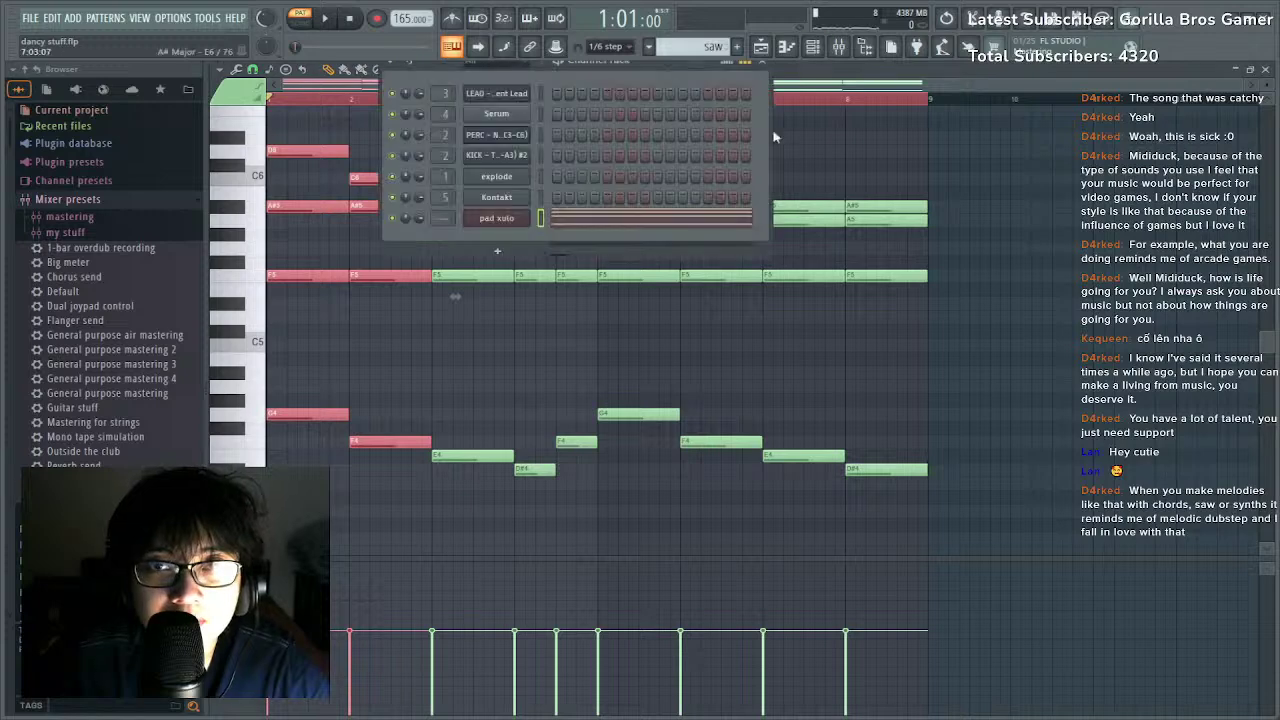
{"action": "left_click", "coordinate": [527, 219]}
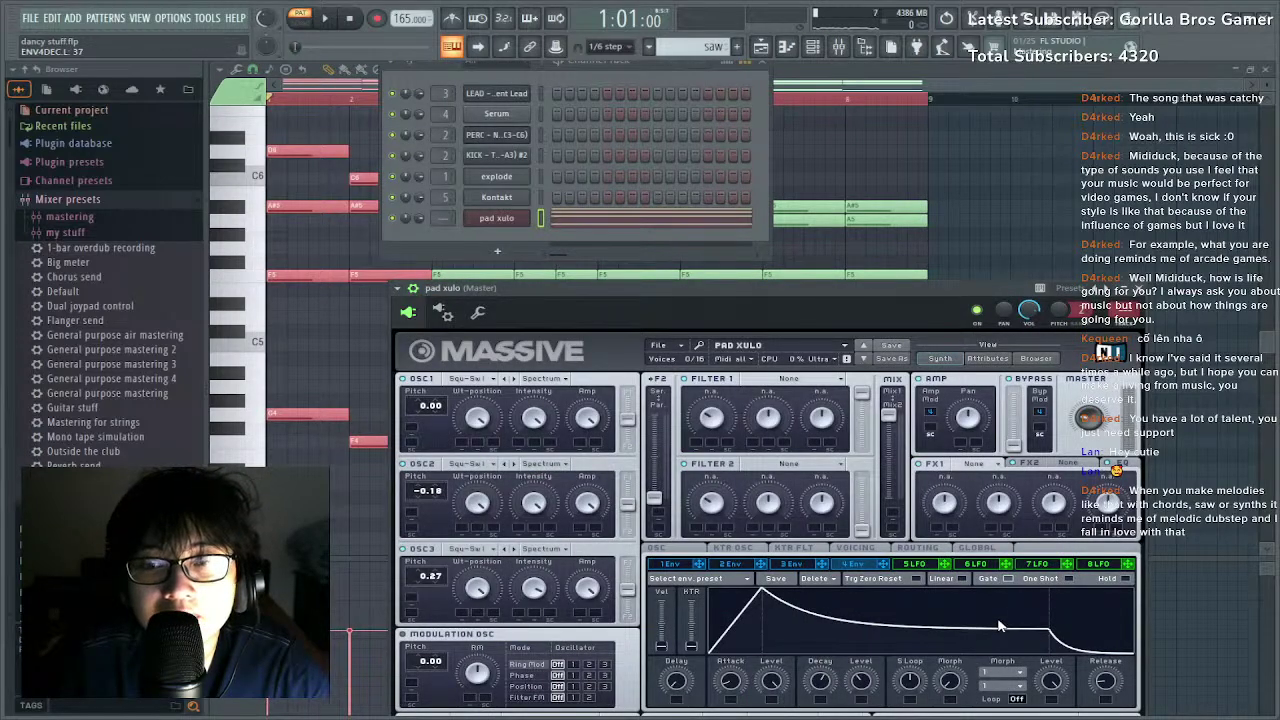
Add the dubstep thieu nang v1 audio clip to Track 7 after the arrangement and play it from bar 30.
{"action": "left_click", "coordinate": [761, 46]}
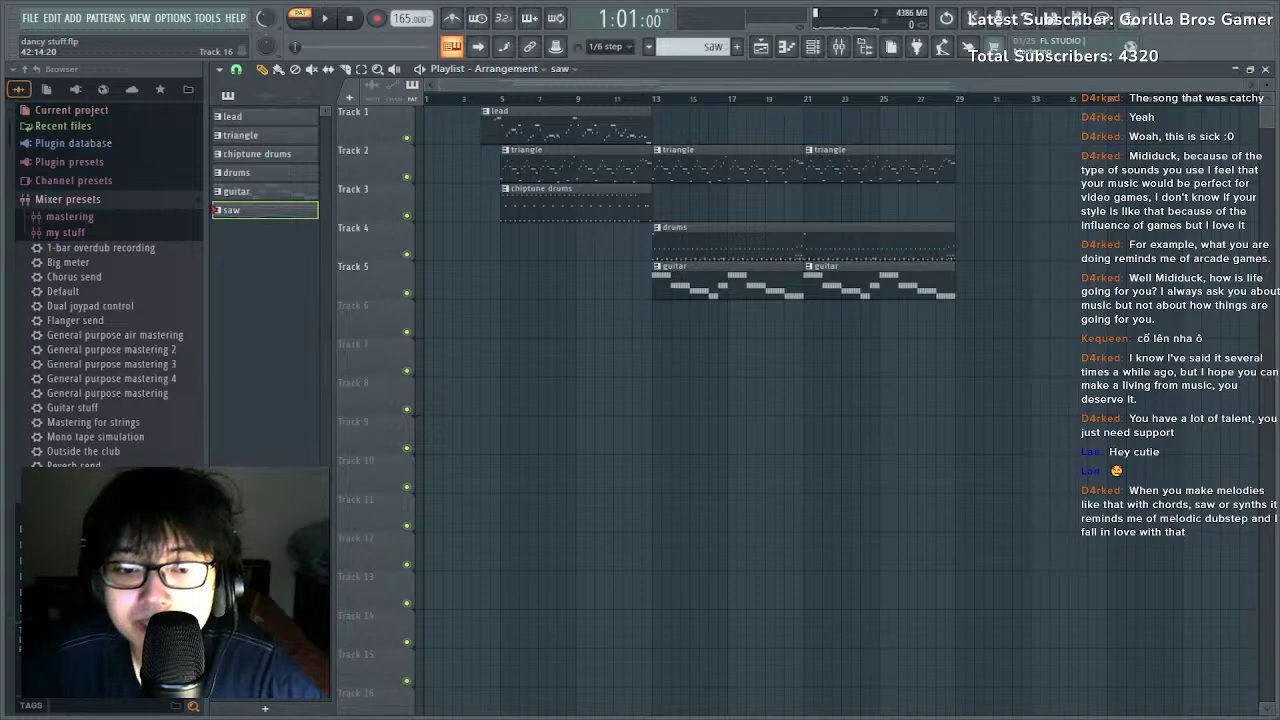
{"action": "left_click_drag", "start_coordinate": [985, 365], "coordinate": [985, 365]}
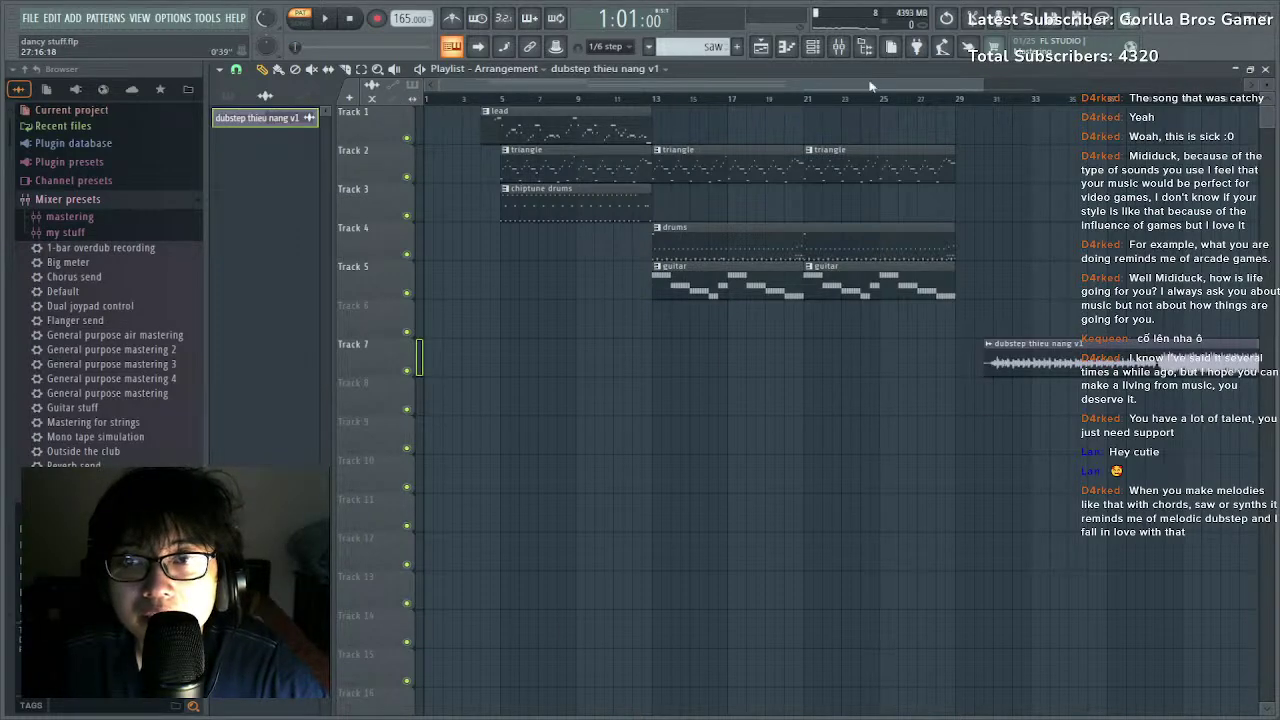
{"action": "scroll", "coordinate": [893, 121], "scroll_direction": "right", "scroll_amount": 5}
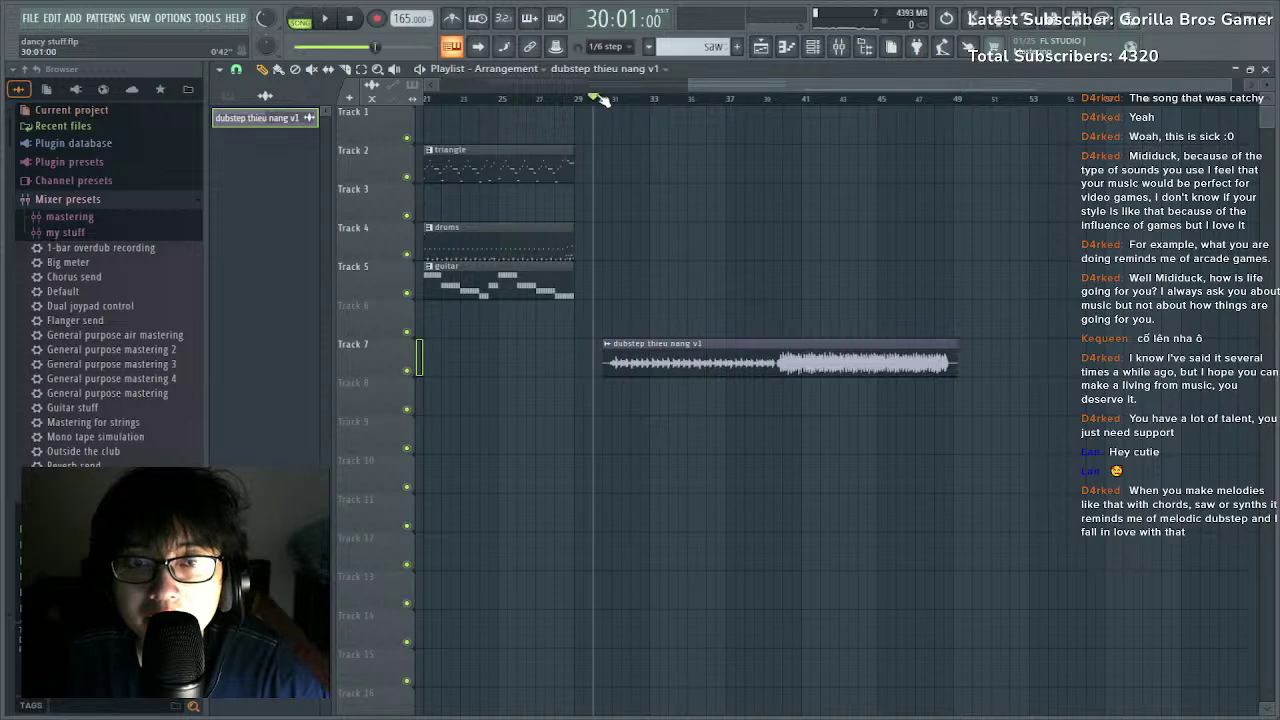
{"action": "key", "text": "space"}
Disable the master channel's effects in the mixer and set the main volume to 94%.
{"action": "key", "text": "F9"}
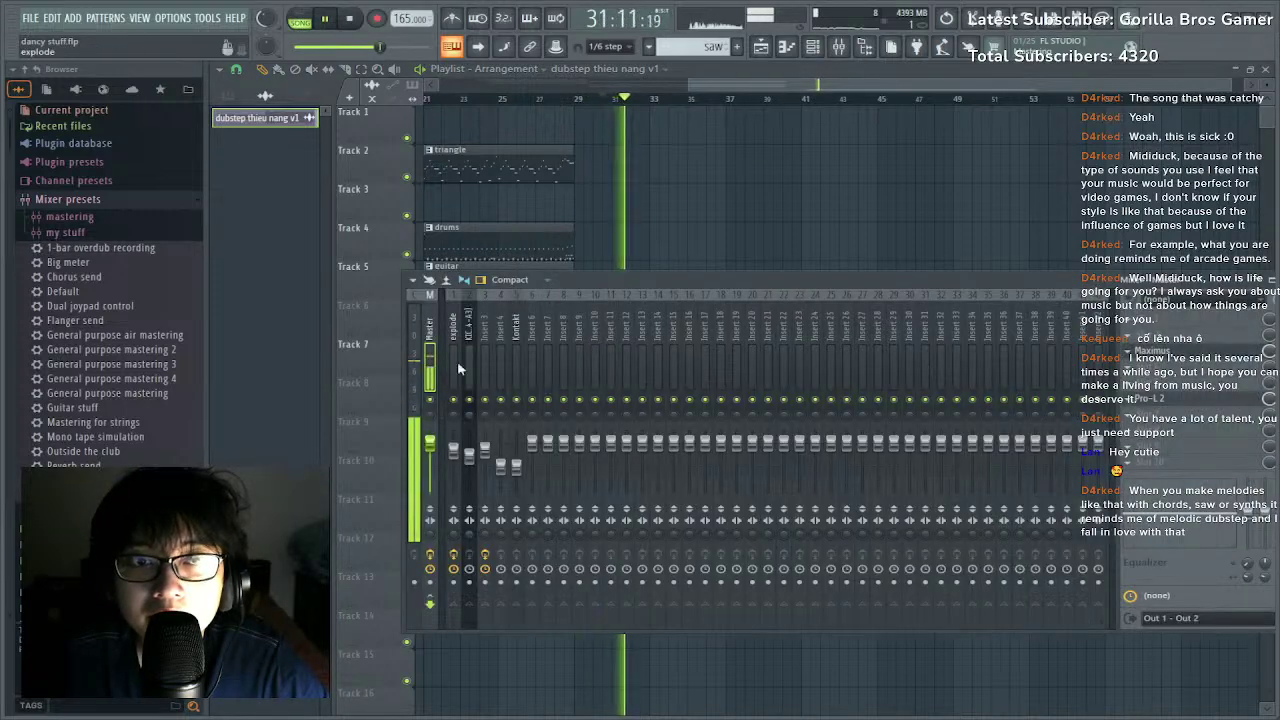
{"action": "left_click", "coordinate": [430, 555]}
{"action": "left_click_drag", "start_coordinate": [266, 18], "coordinate": [266, 26]}
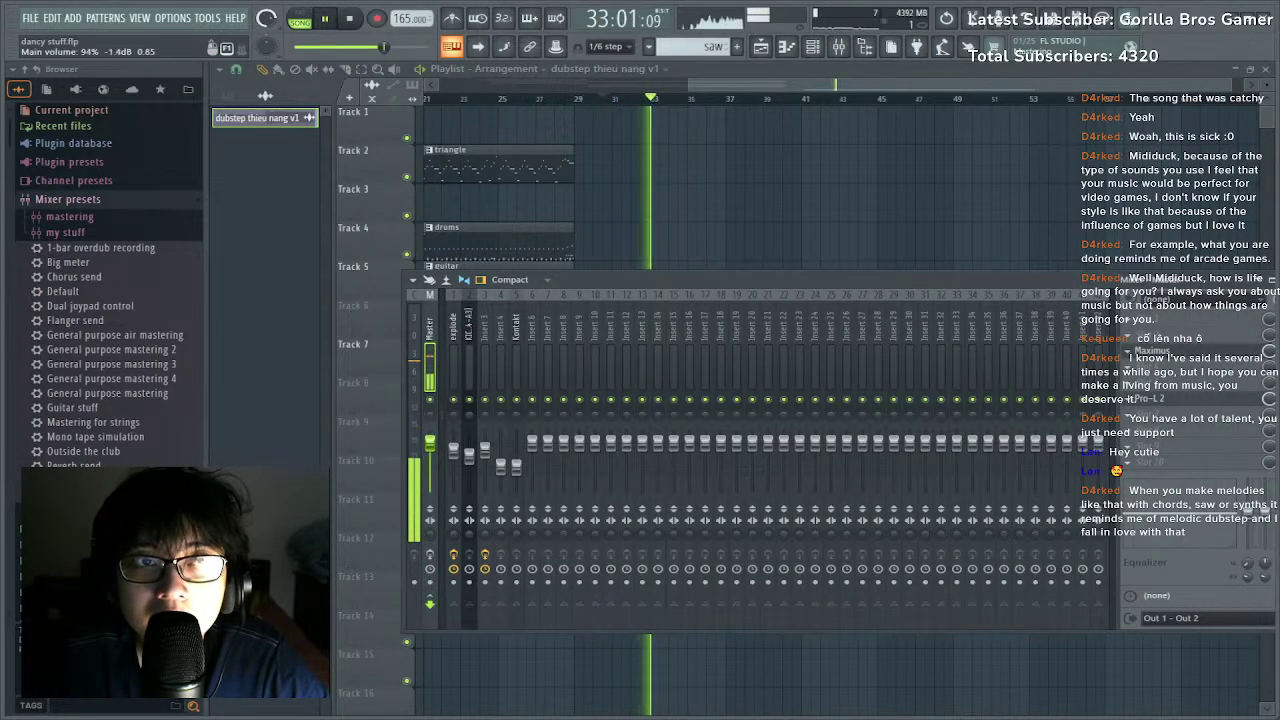
Skip ahead to the louder second half of the Track 7 audio clip and listen to it.
{"action": "left_click_drag", "start_coordinate": [384, 47], "coordinate": [388, 47]}
{"action": "left_click_drag", "start_coordinate": [938, 85], "coordinate": [929, 132]}
{"action": "scroll", "coordinate": [820, 108], "scroll_direction": "up", "scroll_amount": 3}
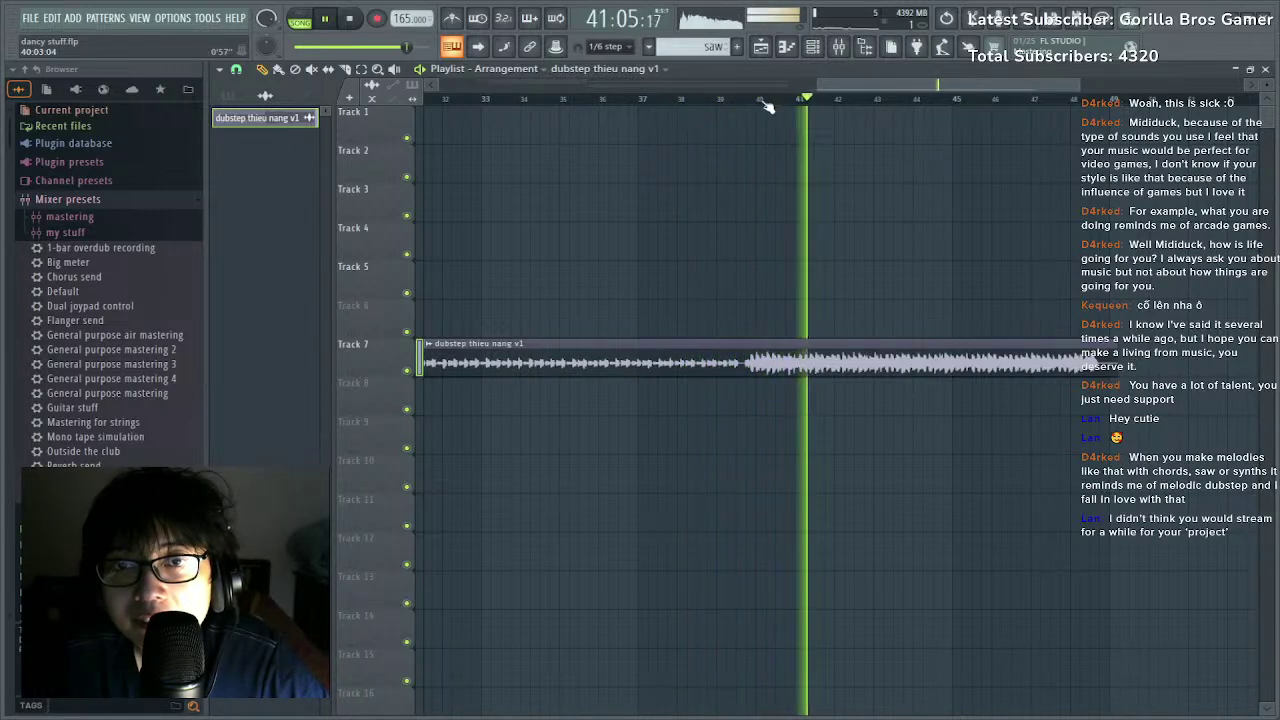
{"action": "scroll", "coordinate": [766, 106], "scroll_direction": "down", "scroll_amount": 5}
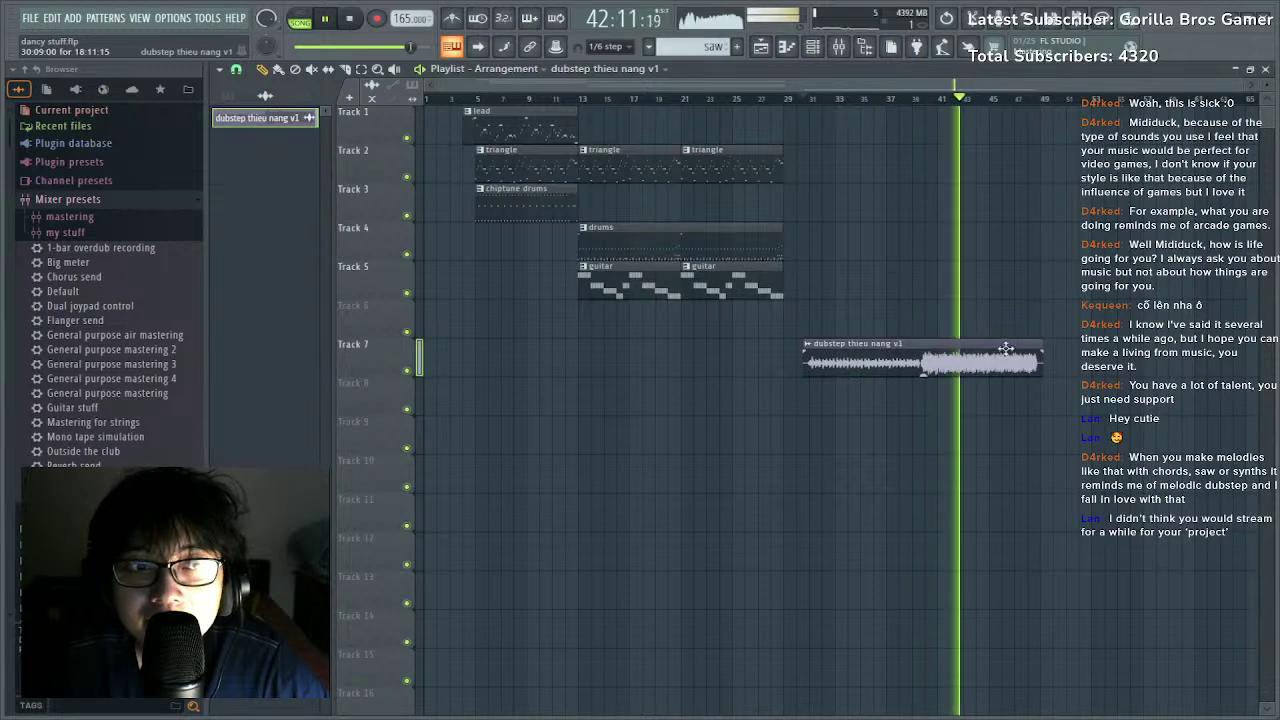
Delete the dubstep thieu nang v1 clip from Track 7 and stop playback.
{"action": "left_click_drag", "start_coordinate": [1091, 302], "coordinate": [541, 488]}
{"action": "left_click_drag", "start_coordinate": [791, 301], "coordinate": [1120, 486]}
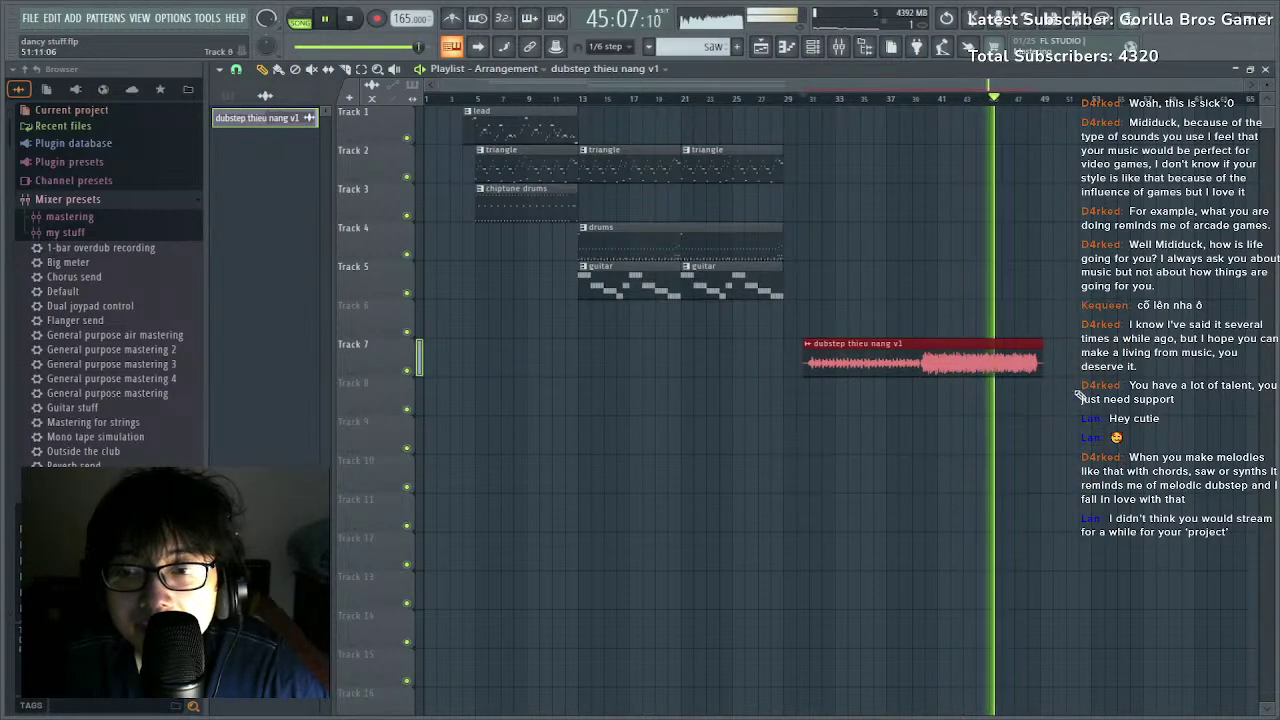
{"action": "left_click_drag", "start_coordinate": [1057, 300], "coordinate": [1077, 326]}
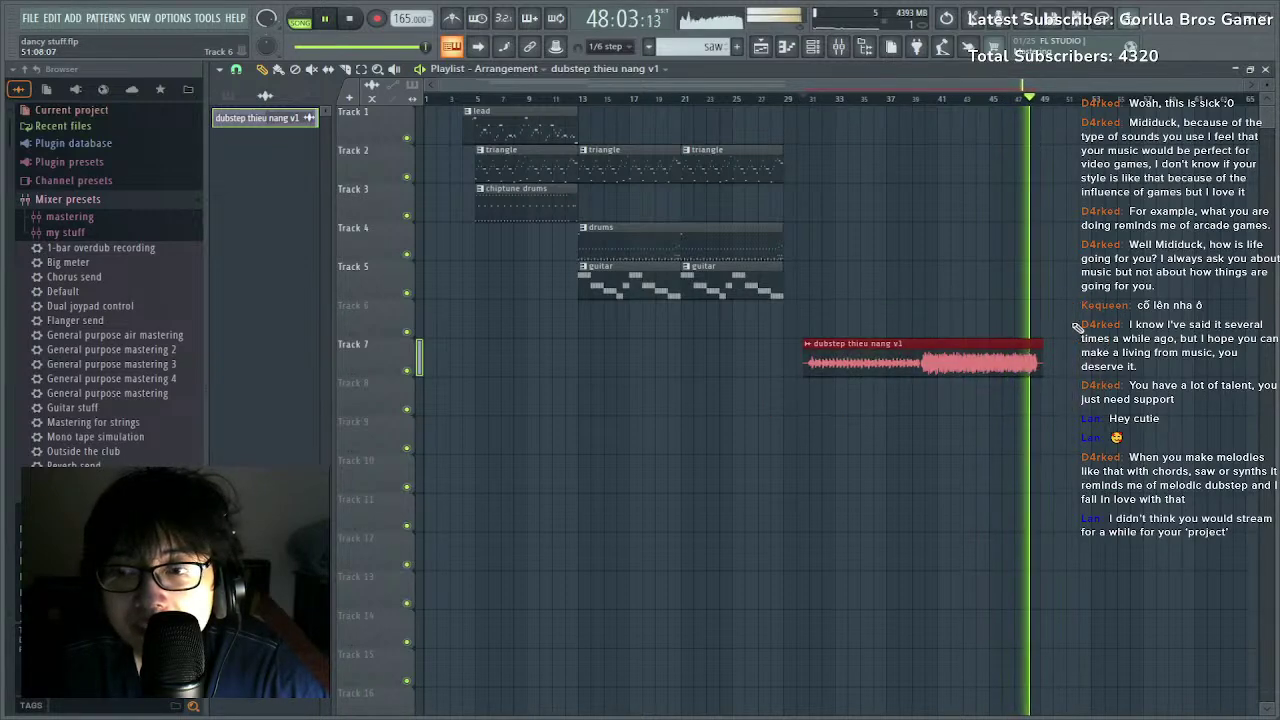
{"action": "key", "text": "Delete"}
{"action": "key", "text": "space"}
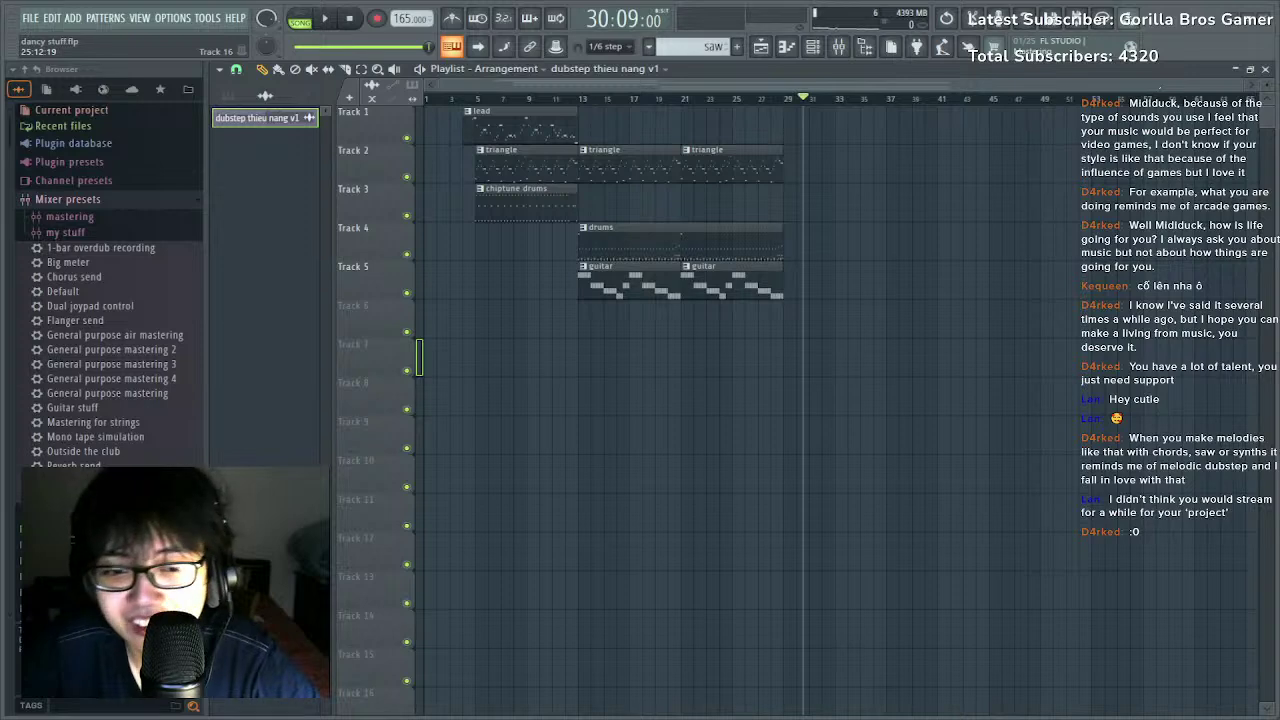
Add the peepeeemosongwee v3 audio clip after the arrangement and move it to Track 1 at bar 36.
{"action": "left_click_drag", "start_coordinate": [931, 236], "coordinate": [931, 237]}
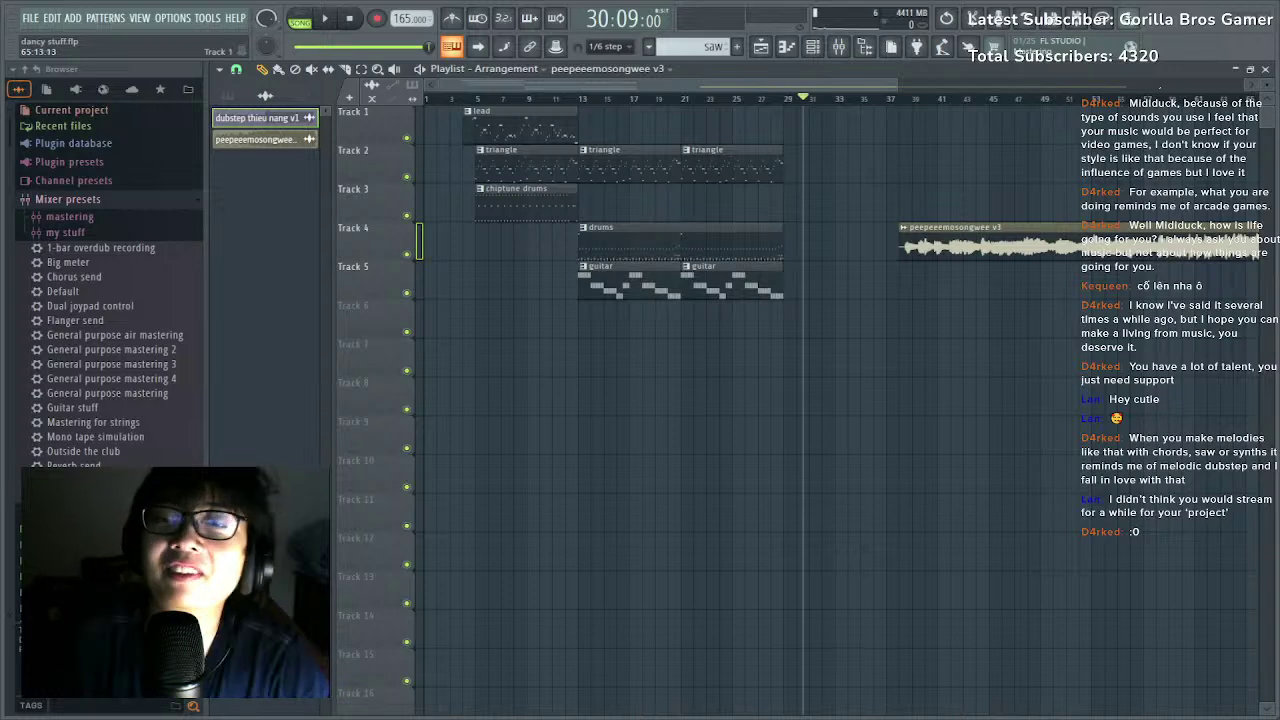
{"action": "scroll", "coordinate": [831, 392], "scroll_direction": "down", "scroll_amount": 1}
{"action": "scroll", "coordinate": [831, 392], "scroll_direction": "down", "scroll_amount": 5}
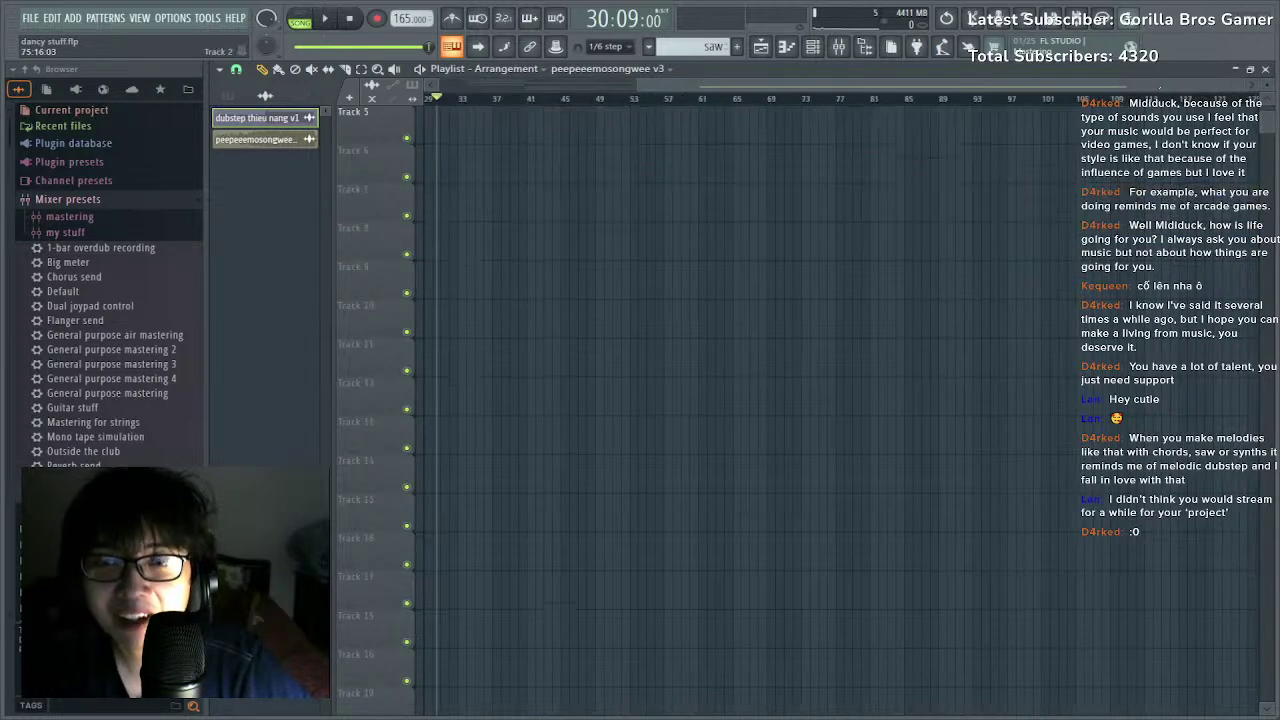
{"action": "scroll", "coordinate": [831, 392], "scroll_direction": "up", "scroll_amount": 4}
{"action": "scroll", "coordinate": [831, 392], "scroll_direction": "up", "scroll_amount": 1}
{"action": "left_click_drag", "start_coordinate": [876, 243], "coordinate": [862, 127]}
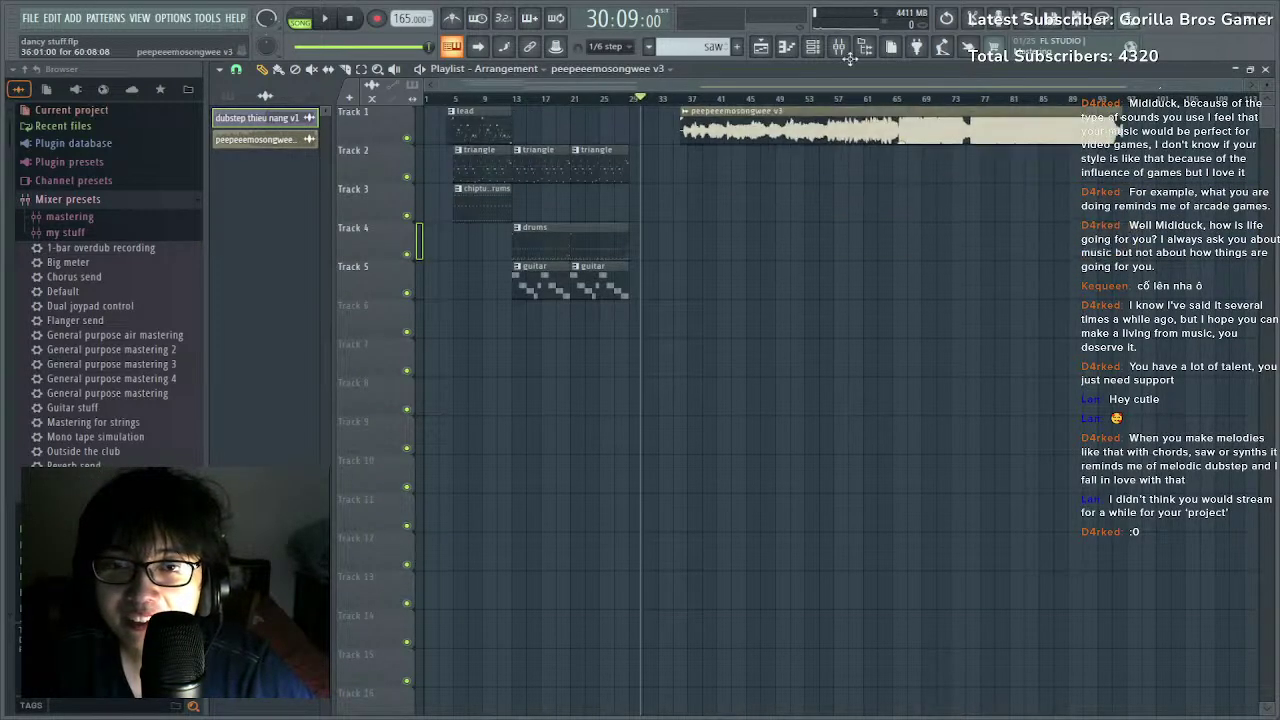
Play the peepeeemosongwee v3 clip from bar 75, and jump back to listen to its earlier sections.
{"action": "left_click", "coordinate": [966, 100]}
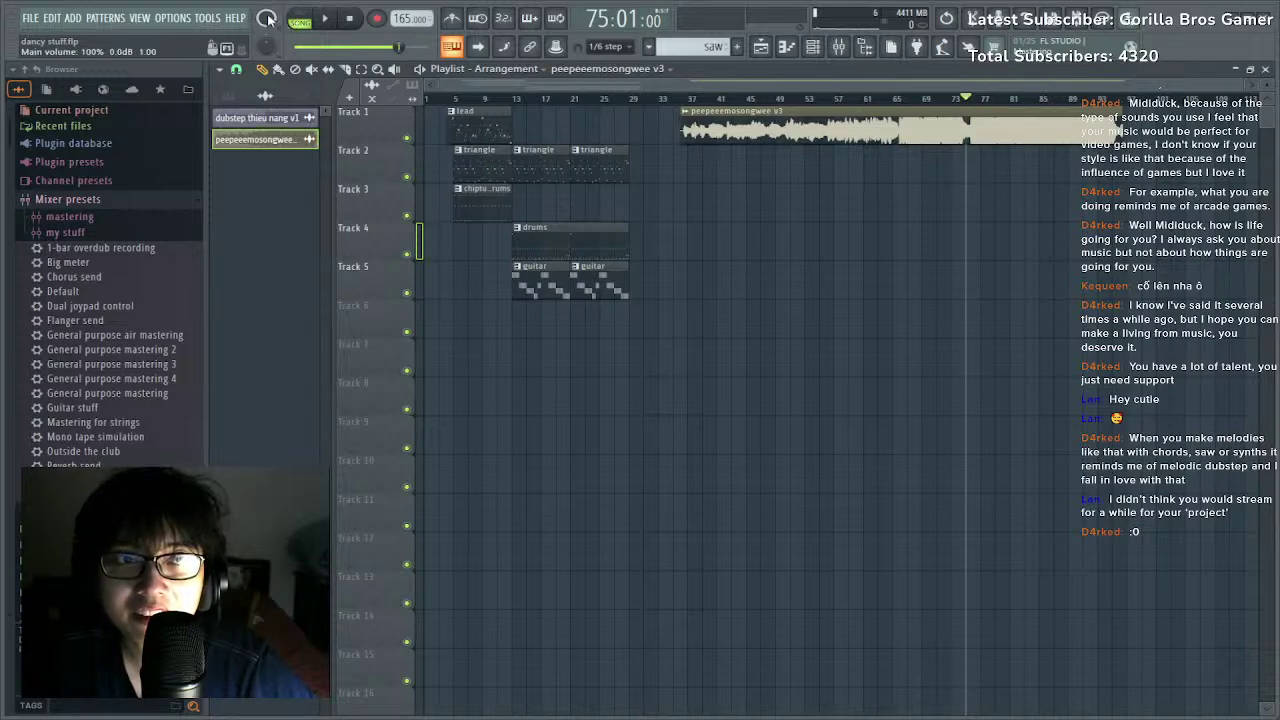
{"action": "key", "text": "space"}
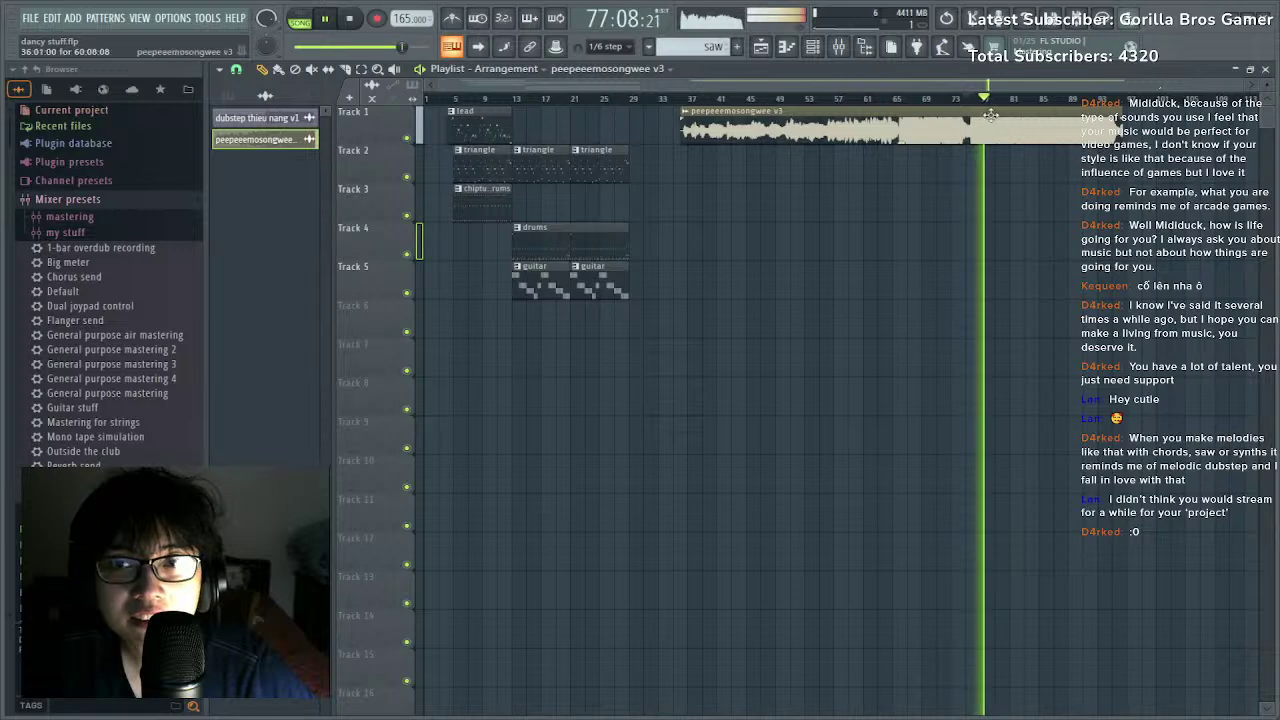
{"action": "left_click", "coordinate": [822, 100]}
{"action": "left_click", "coordinate": [882, 100]}
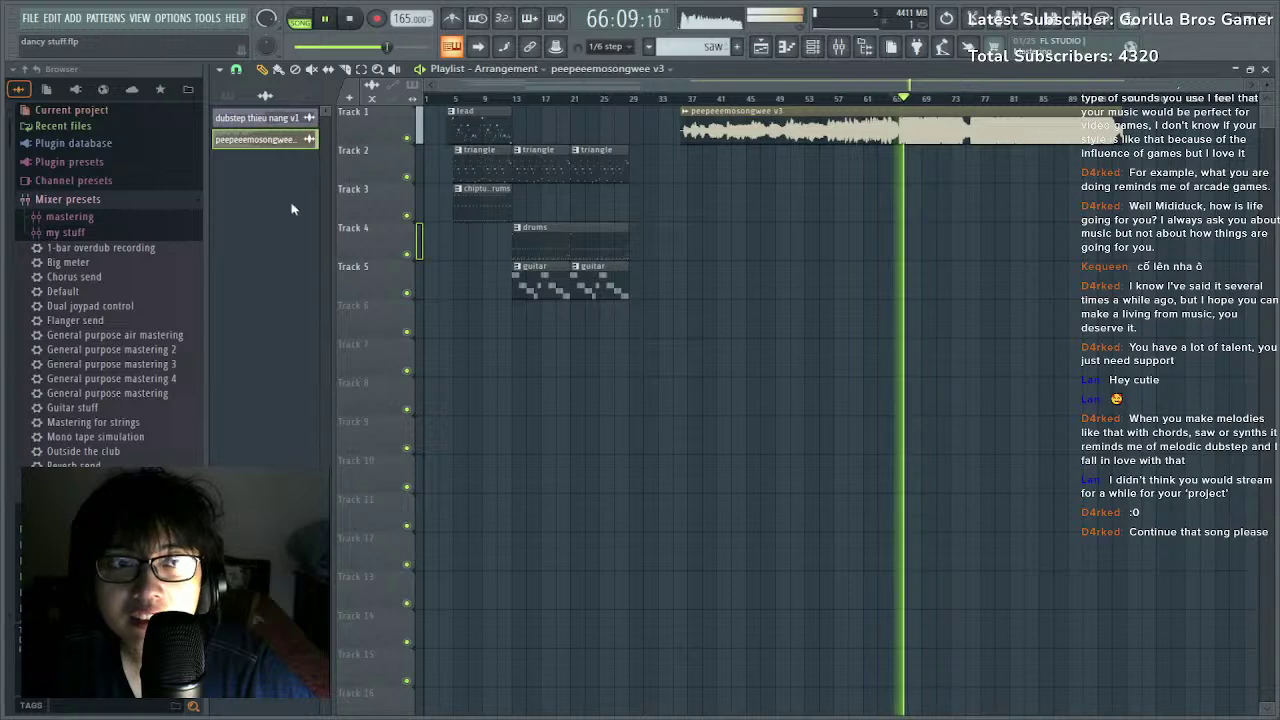
Undo adding the peepeeemosongwee v3 clip, stop playback, and return the song position to bar 4.
{"action": "key", "text": "ctrl+z"}
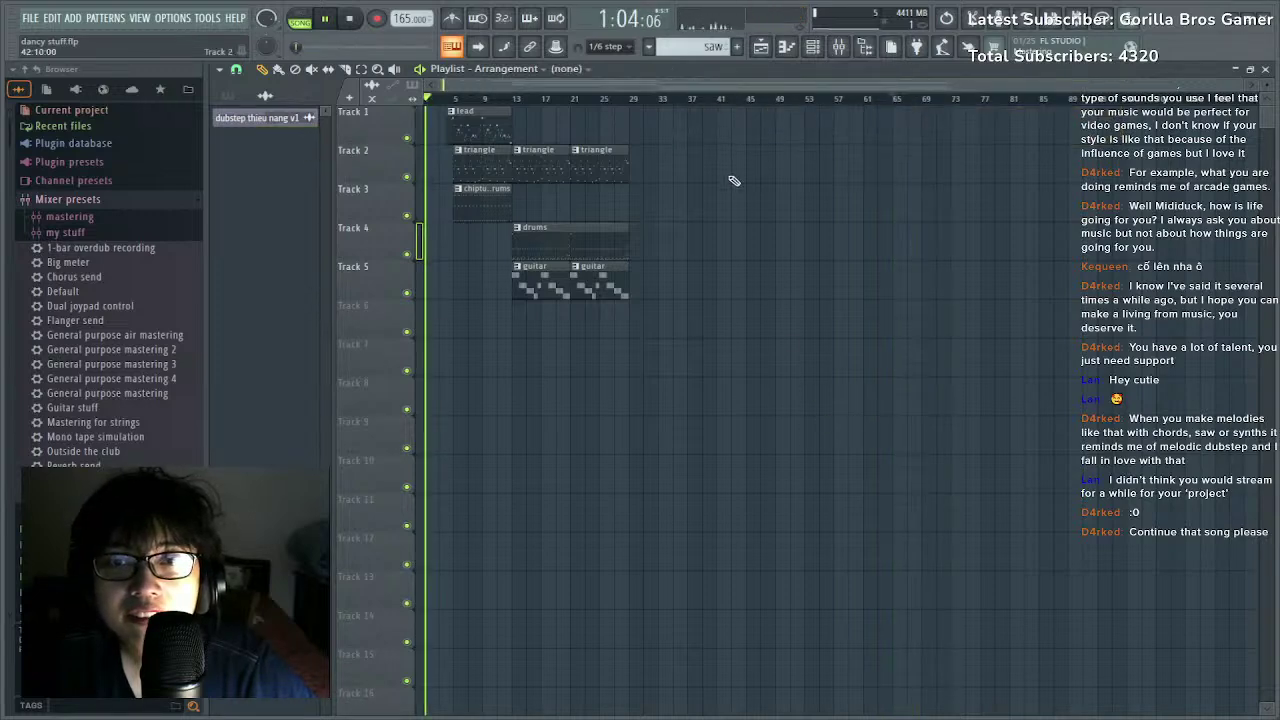
{"action": "scroll", "coordinate": [648, 104], "scroll_direction": "up", "scroll_amount": 4}
{"action": "key", "text": "space"}
{"action": "left_click_drag", "start_coordinate": [644, 101], "coordinate": [500, 110]}
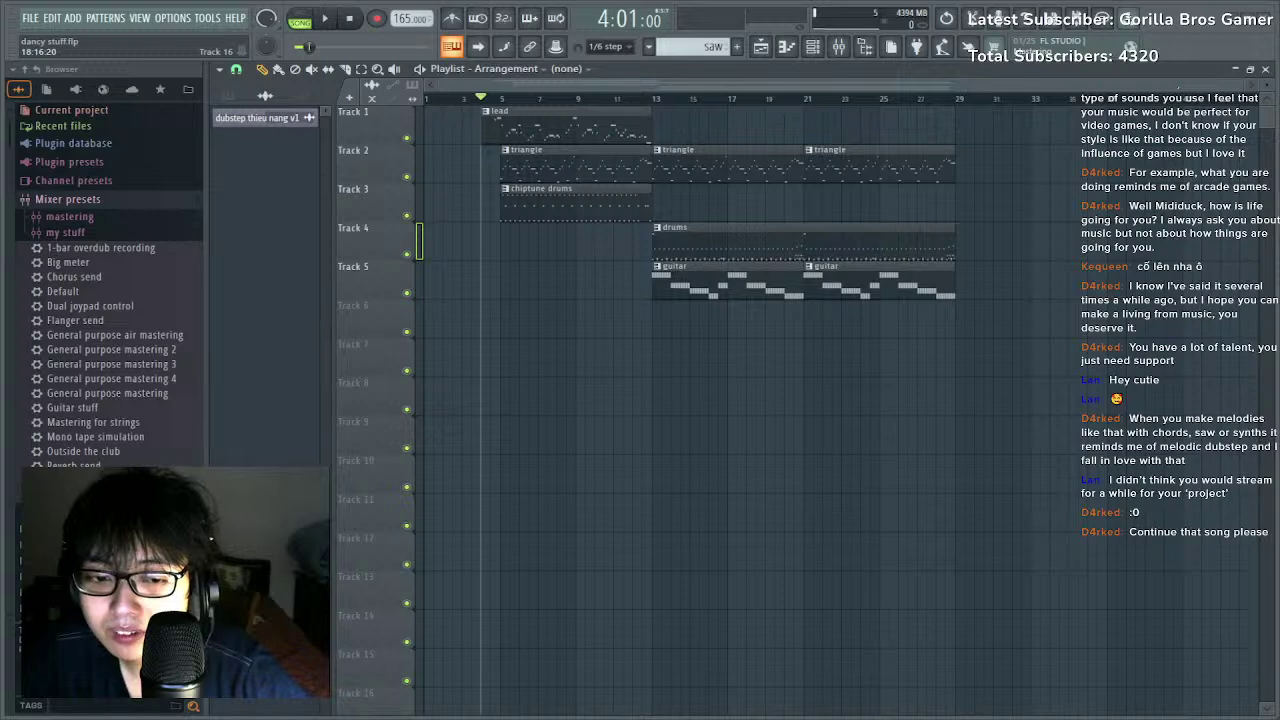
Add the love_me v7 audio clip to Track 3 around bar 33, listen from bar 105, and undo adding it.
{"action": "left_click_drag", "start_coordinate": [1032, 195], "coordinate": [1034, 196]}
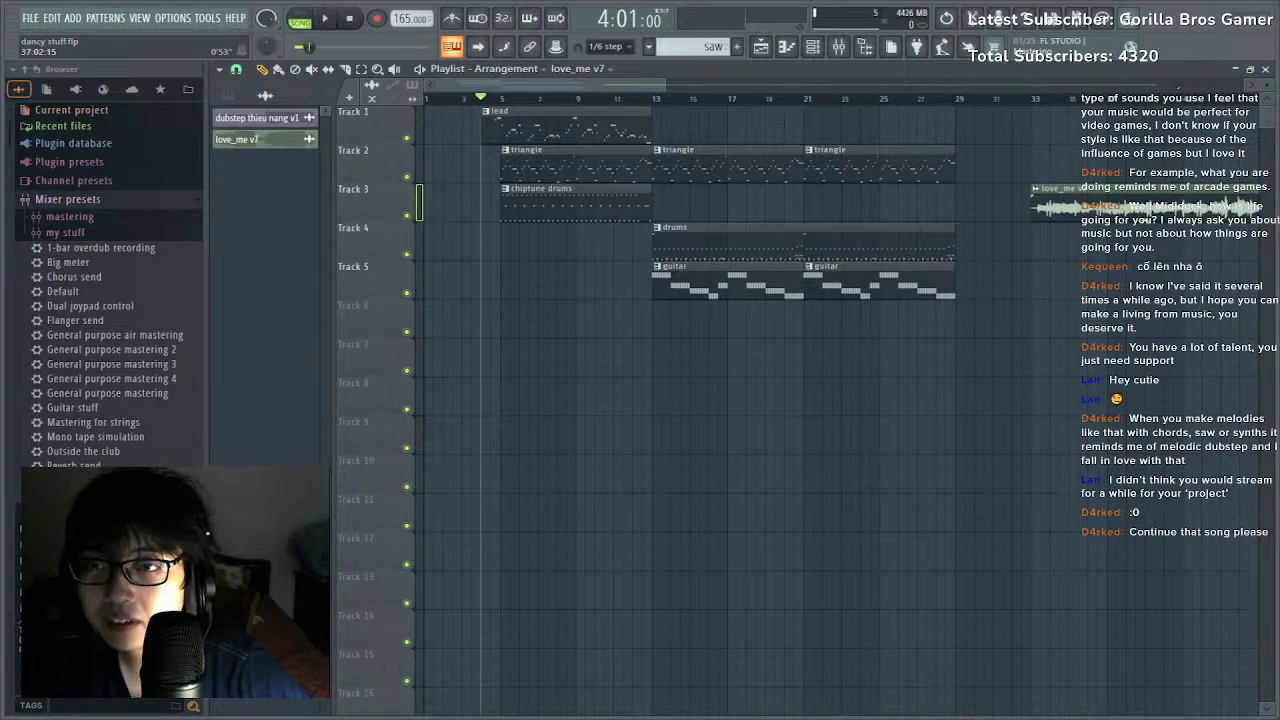
{"action": "scroll", "coordinate": [1109, 205], "scroll_direction": "down", "scroll_amount": 5}
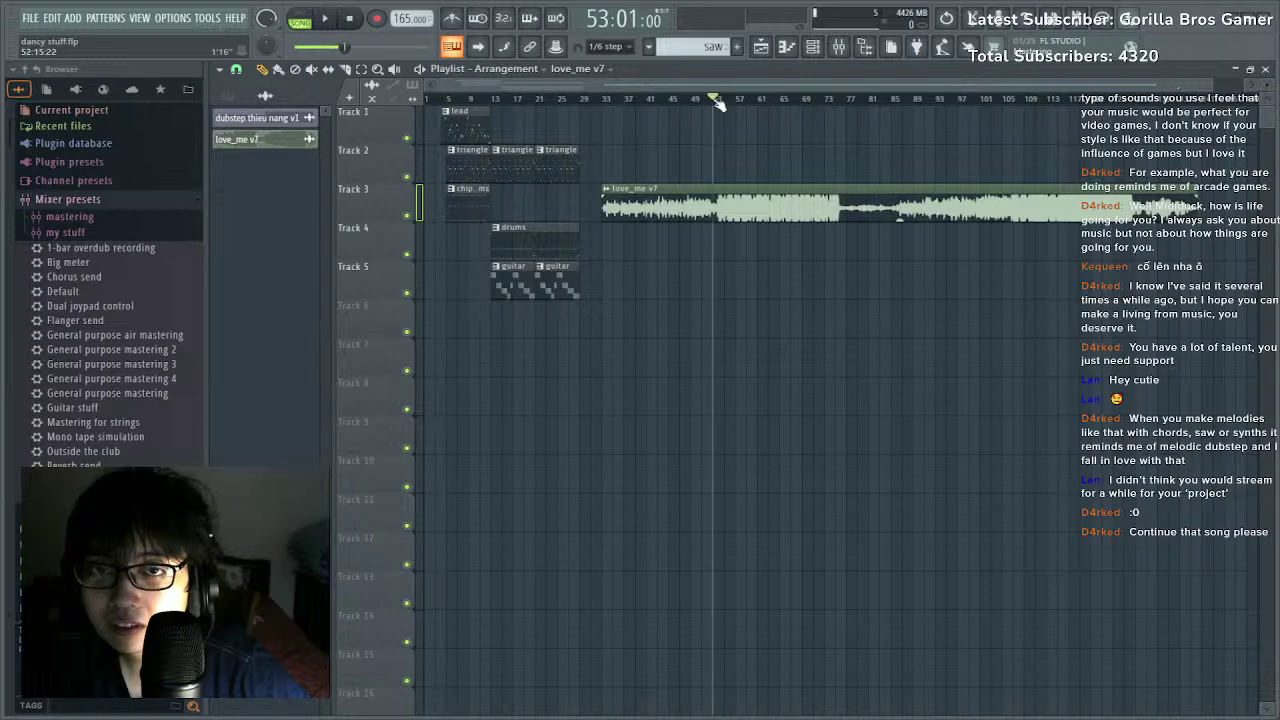
{"action": "left_click", "coordinate": [994, 99]}
{"action": "key", "text": "space"}
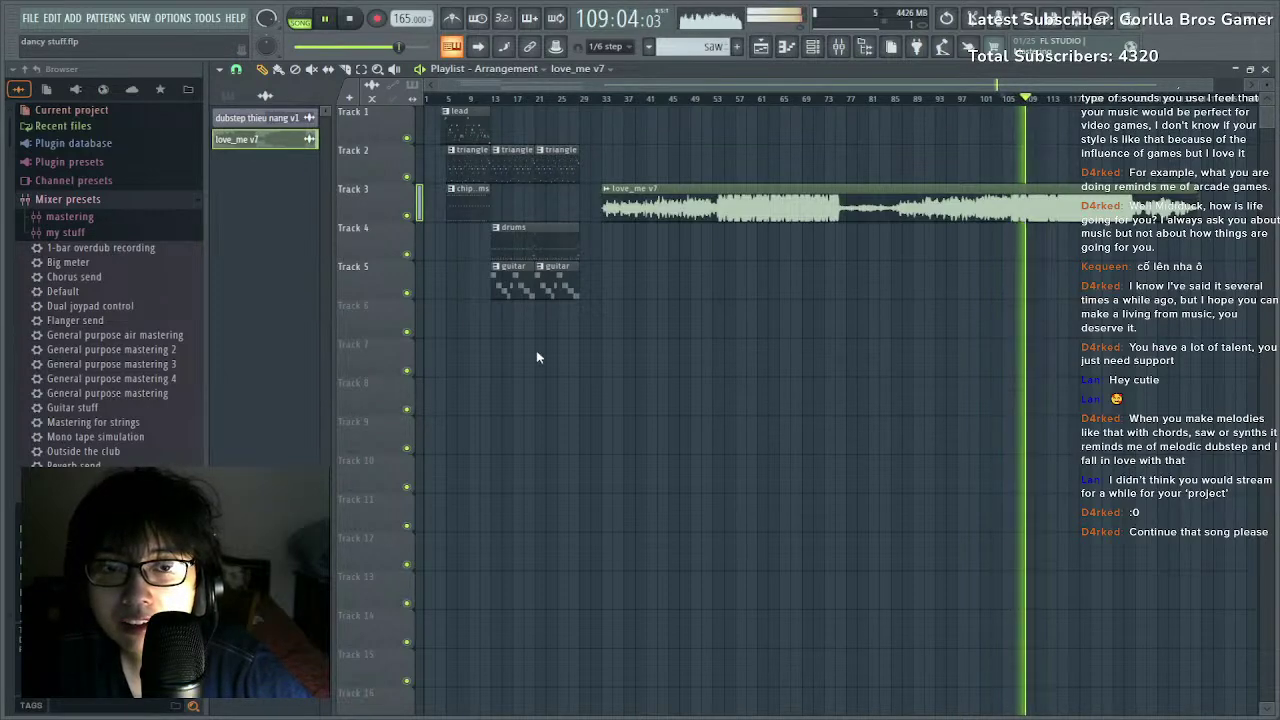
{"action": "key", "text": "ctrl+z"}
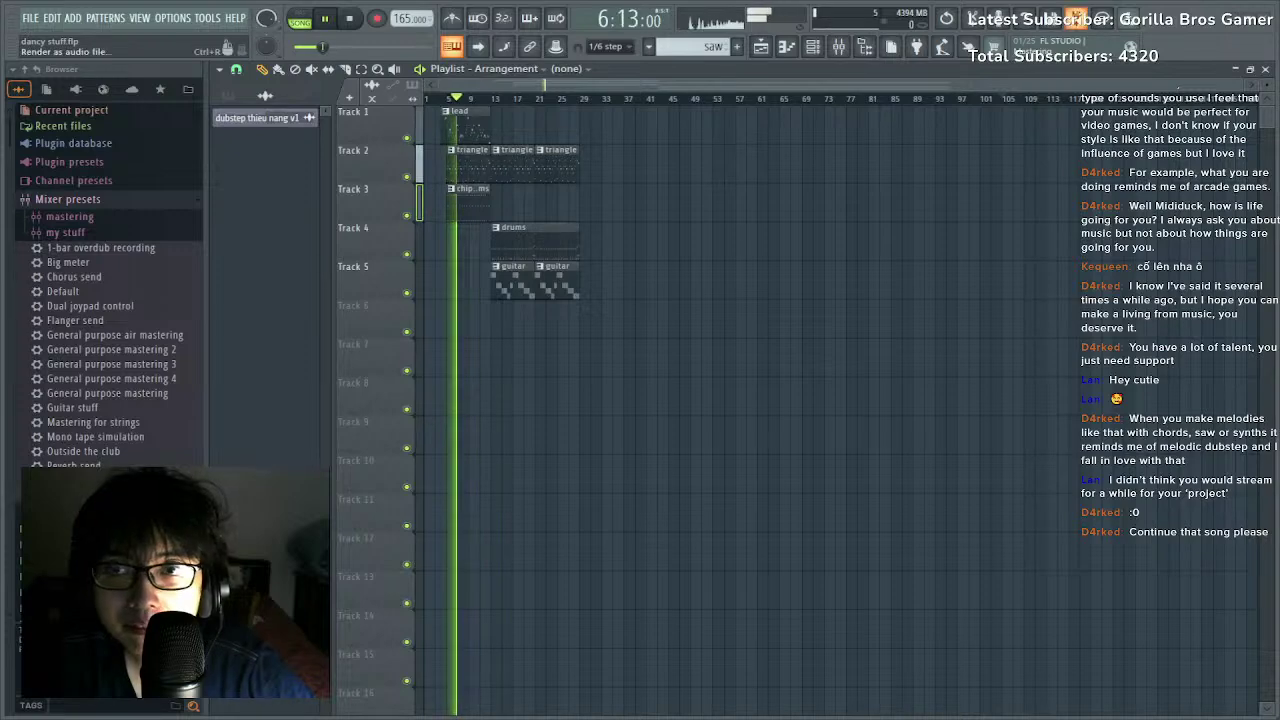
{"action": "key", "text": "space"}
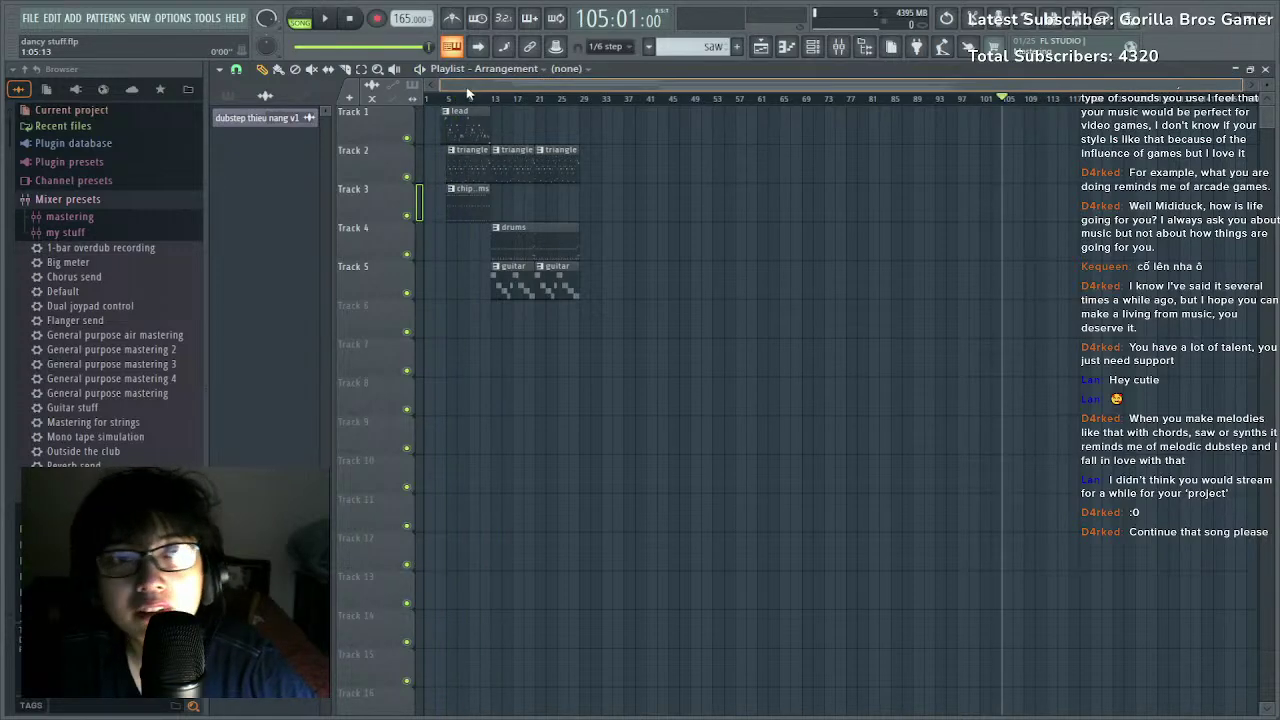
Move the song position back to the opening bars of the lead clip and play the arrangement.
{"action": "left_click_drag", "start_coordinate": [441, 98], "coordinate": [445, 102]}
{"action": "scroll", "coordinate": [445, 102], "scroll_direction": "up", "scroll_amount": 5}
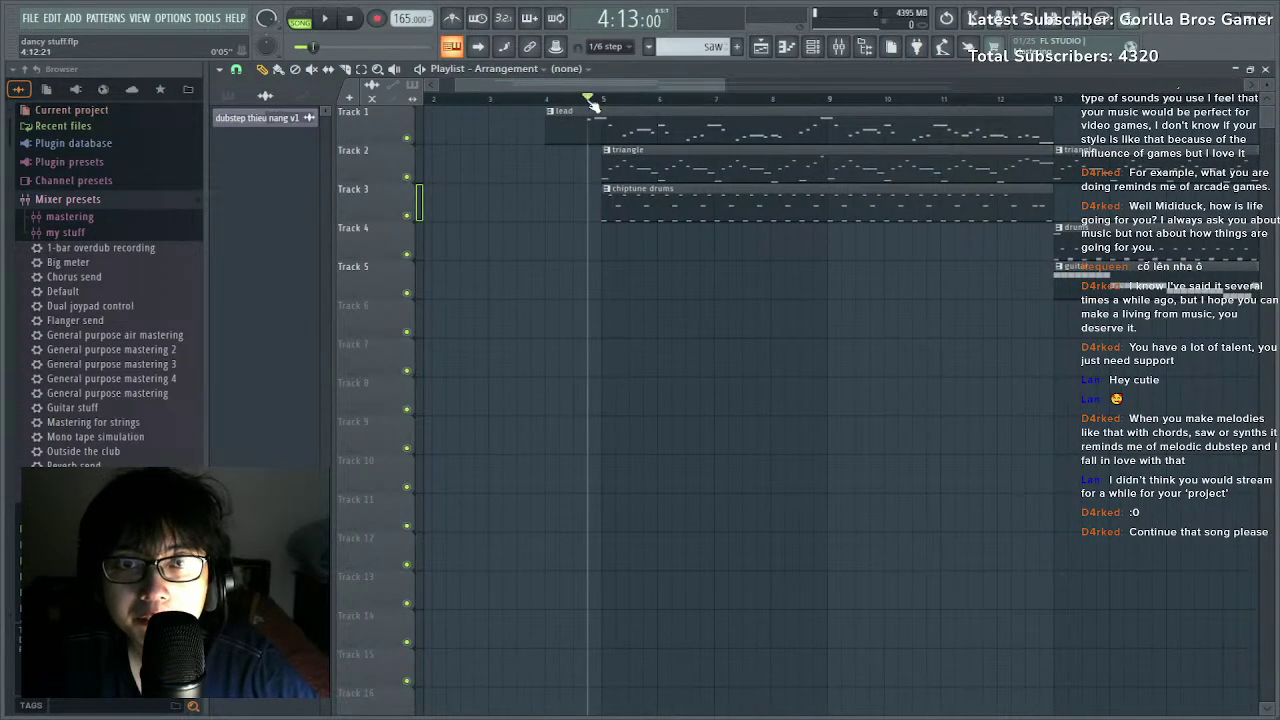
{"action": "scroll", "coordinate": [575, 100], "scroll_direction": "down", "scroll_amount": 4}
{"action": "left_click", "coordinate": [500, 108]}
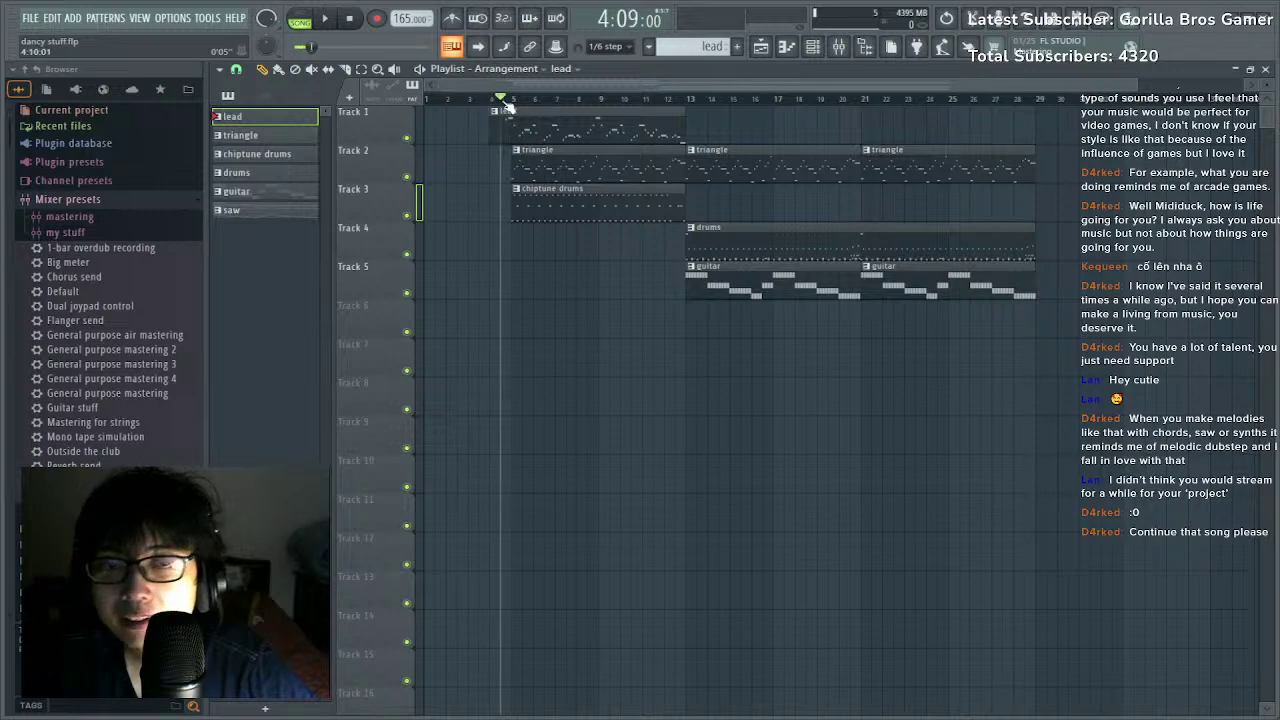
{"action": "scroll", "coordinate": [508, 108], "scroll_direction": "up", "scroll_amount": 4}
{"action": "key", "text": "space"}
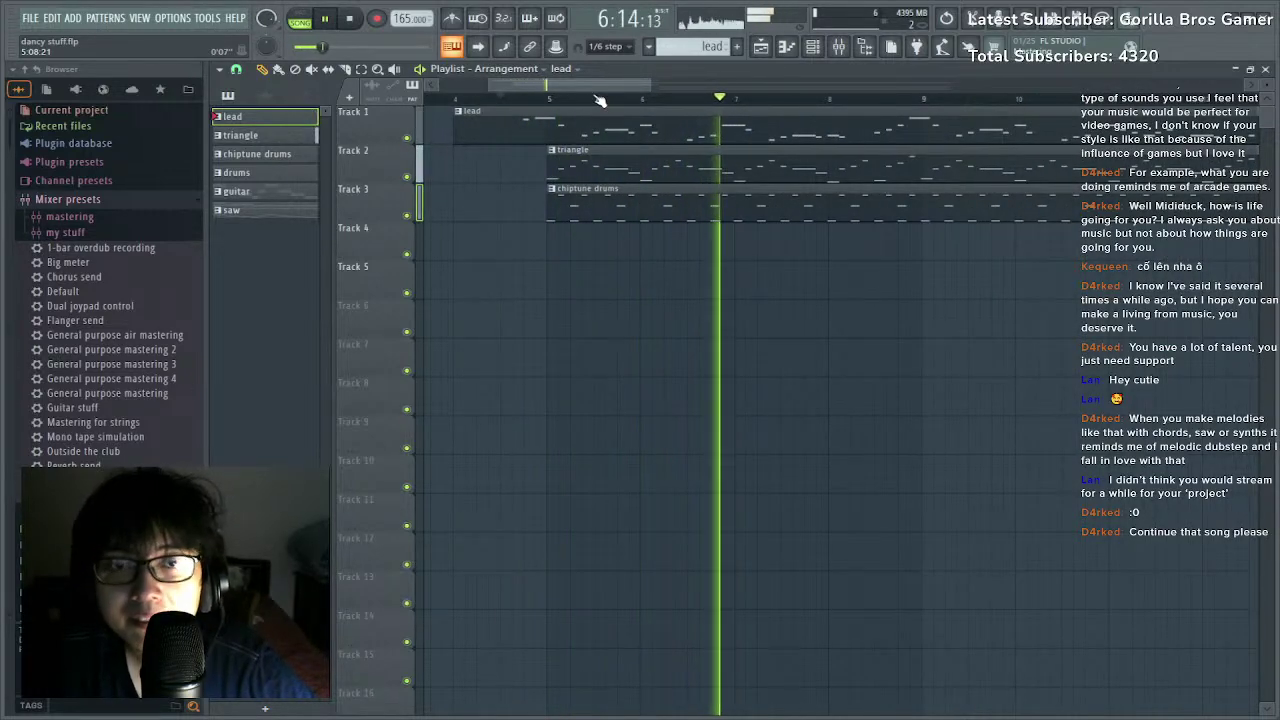
Check the pad xulo Massive synth and open the saw pattern's notes in the piano roll.
{"action": "scroll", "coordinate": [598, 100], "scroll_direction": "down", "scroll_amount": 4}
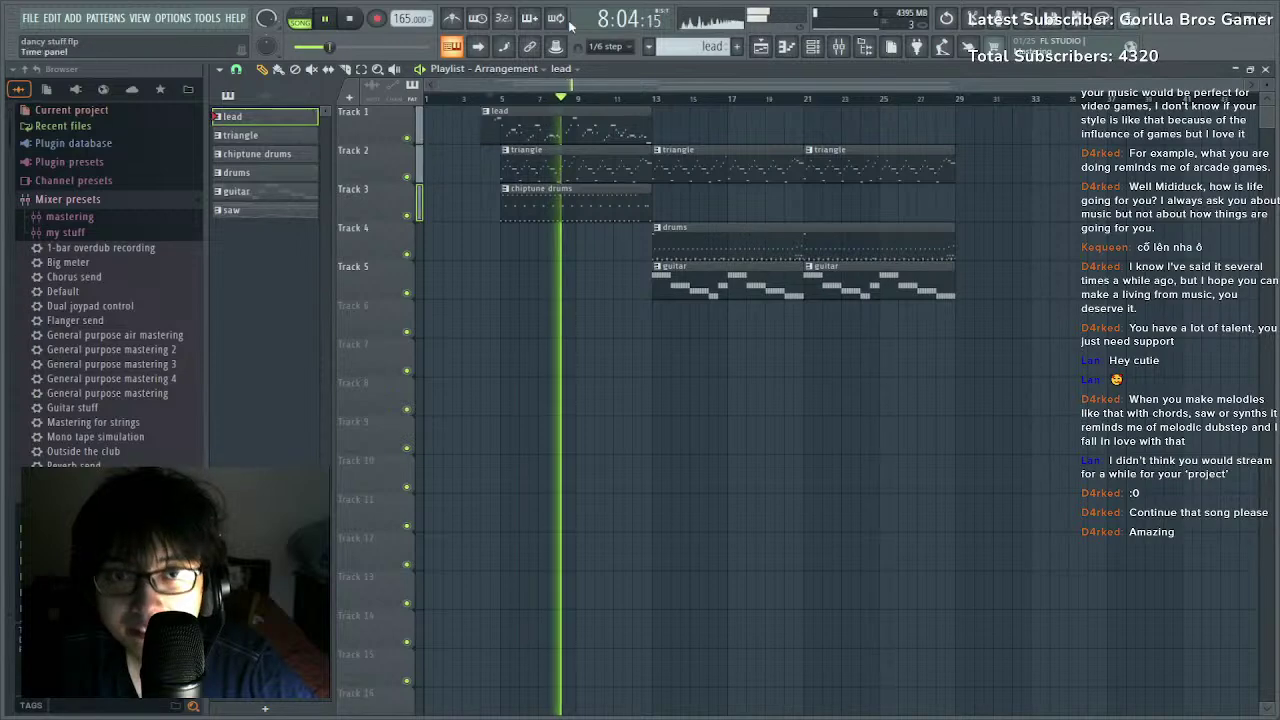
{"action": "left_click", "coordinate": [814, 48]}
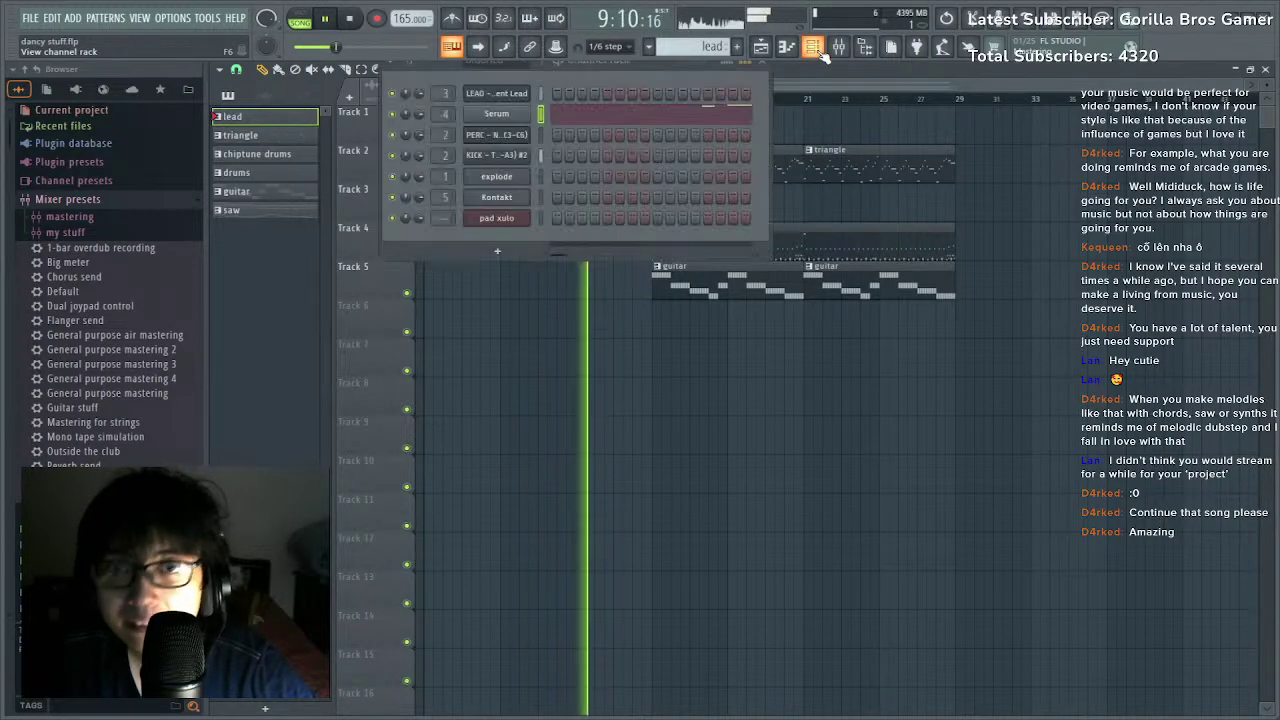
{"action": "left_click", "coordinate": [497, 218]}
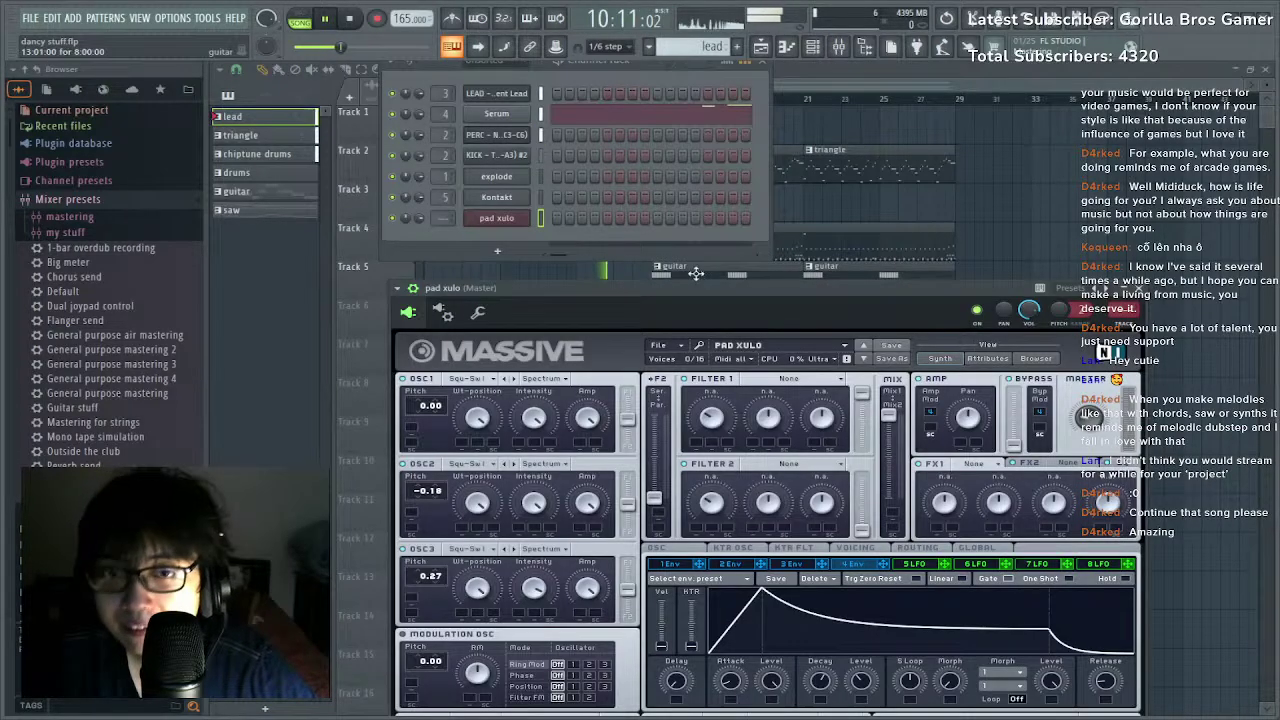
{"action": "left_click", "coordinate": [815, 258]}
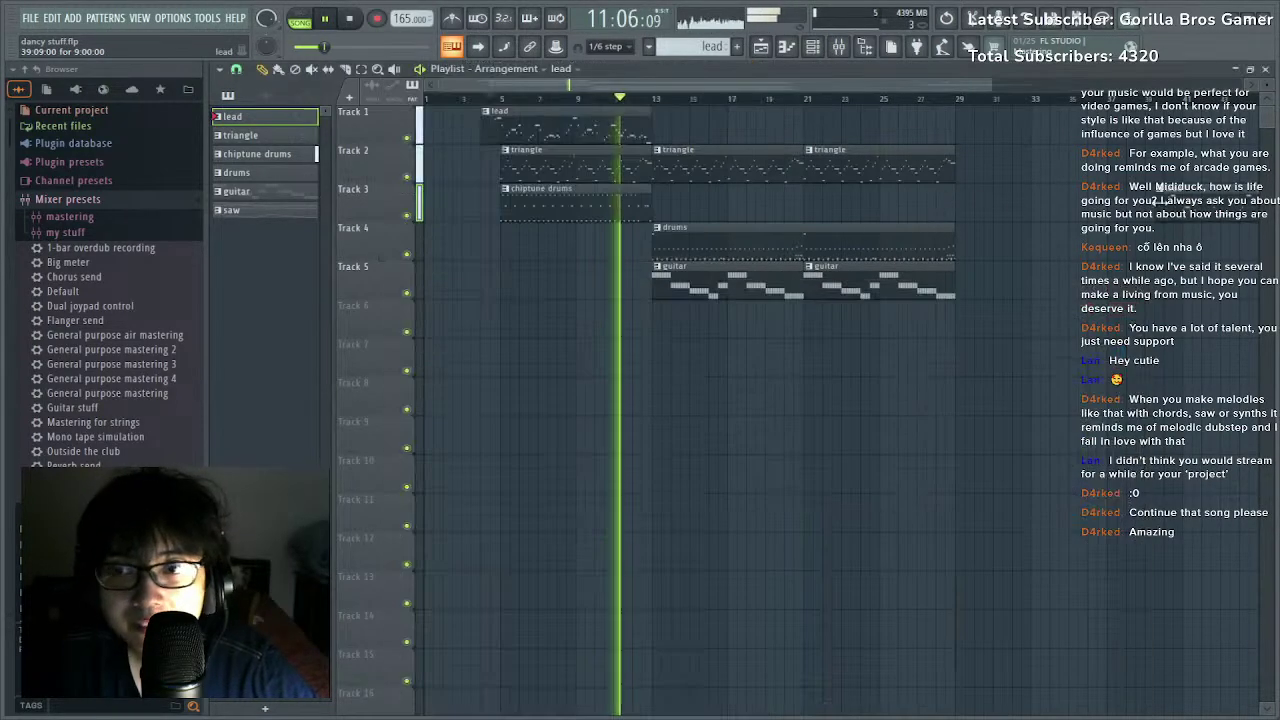
{"action": "left_click", "coordinate": [268, 213]}
{"action": "key", "text": "F7"}
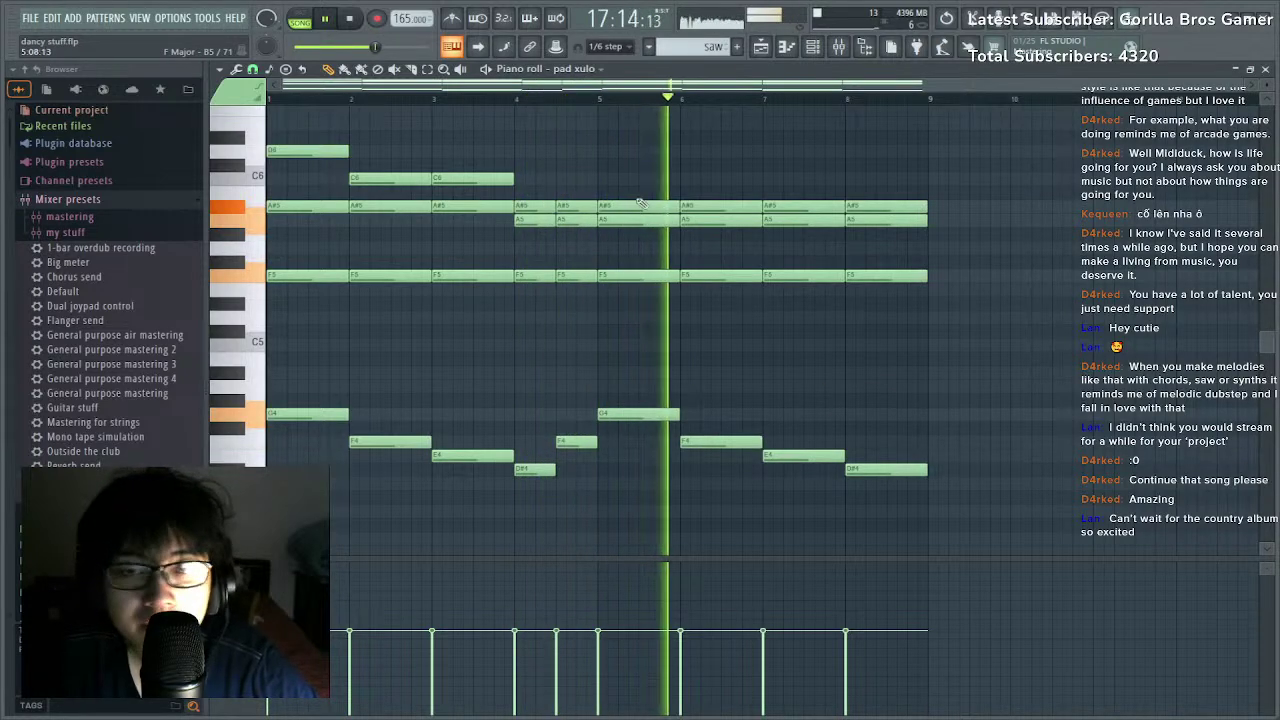
Remove the A#5 note from the bar 6 saw chord and add a one-bar C5 note there.
{"action": "key", "text": "space"}
{"action": "left_click", "coordinate": [702, 235]}
{"action": "left_click_drag", "start_coordinate": [703, 241], "coordinate": [760, 346]}
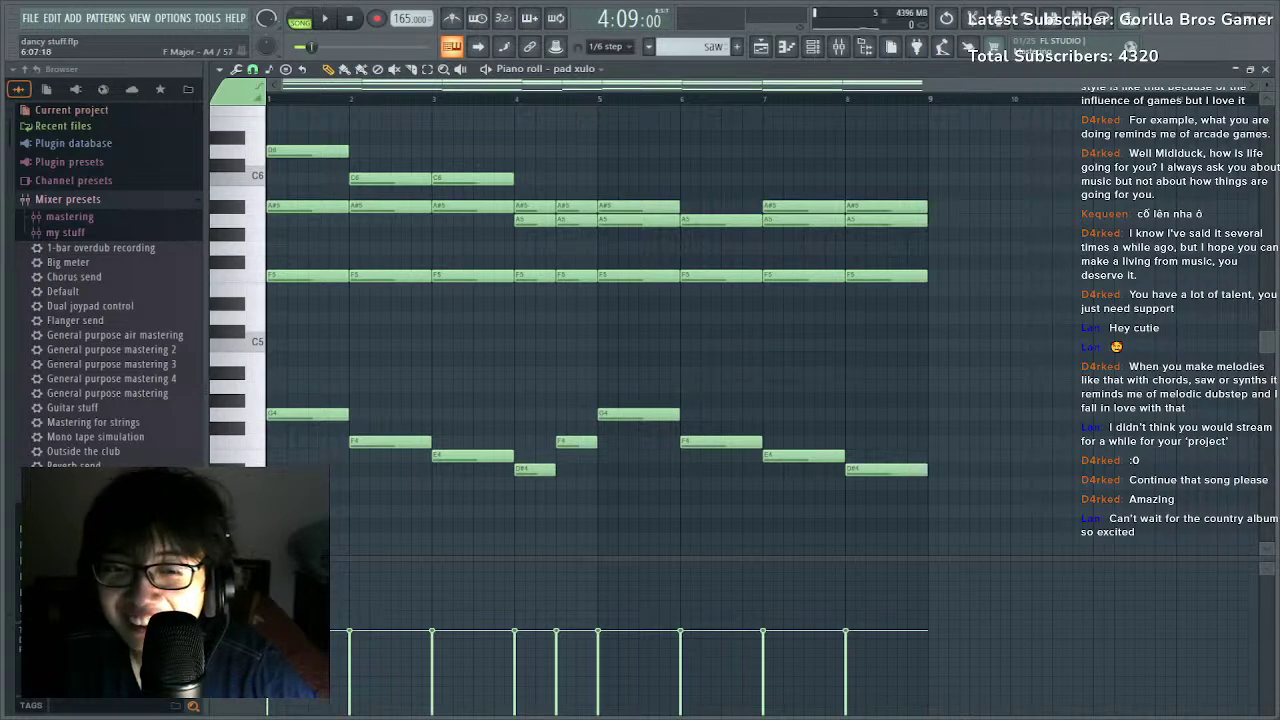
{"action": "key", "text": "space"}
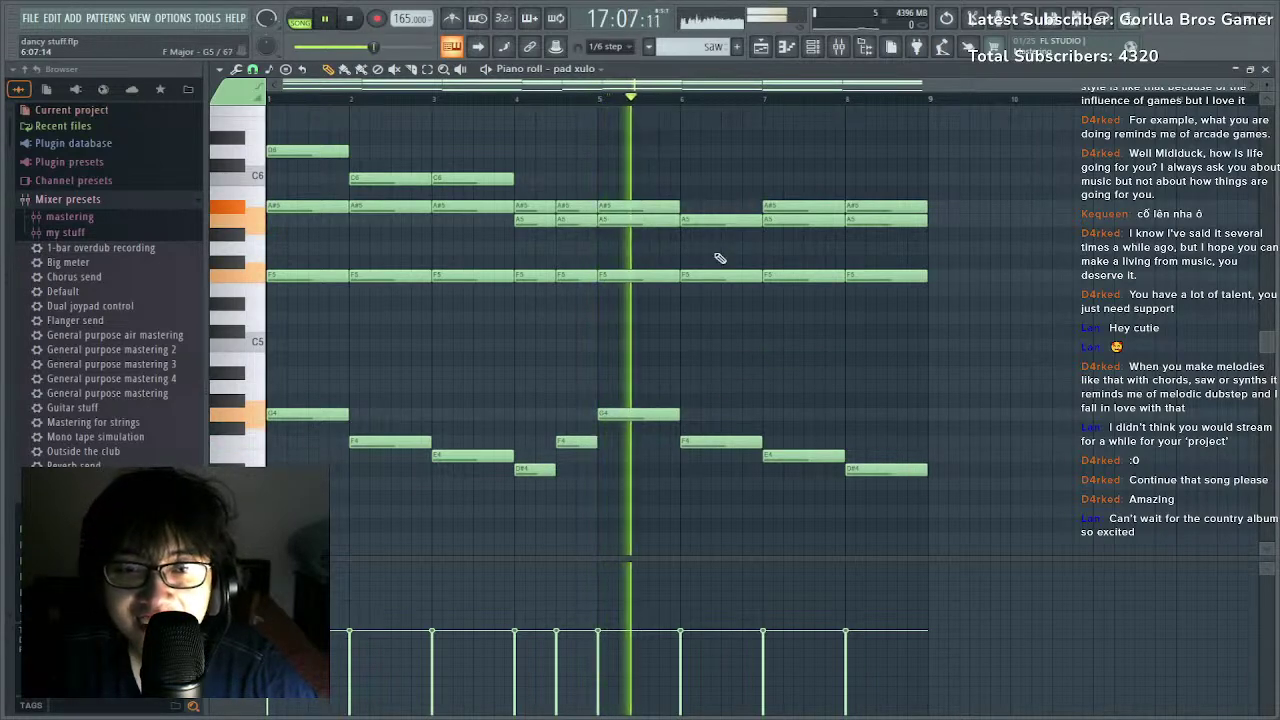
{"action": "key", "text": "space"}
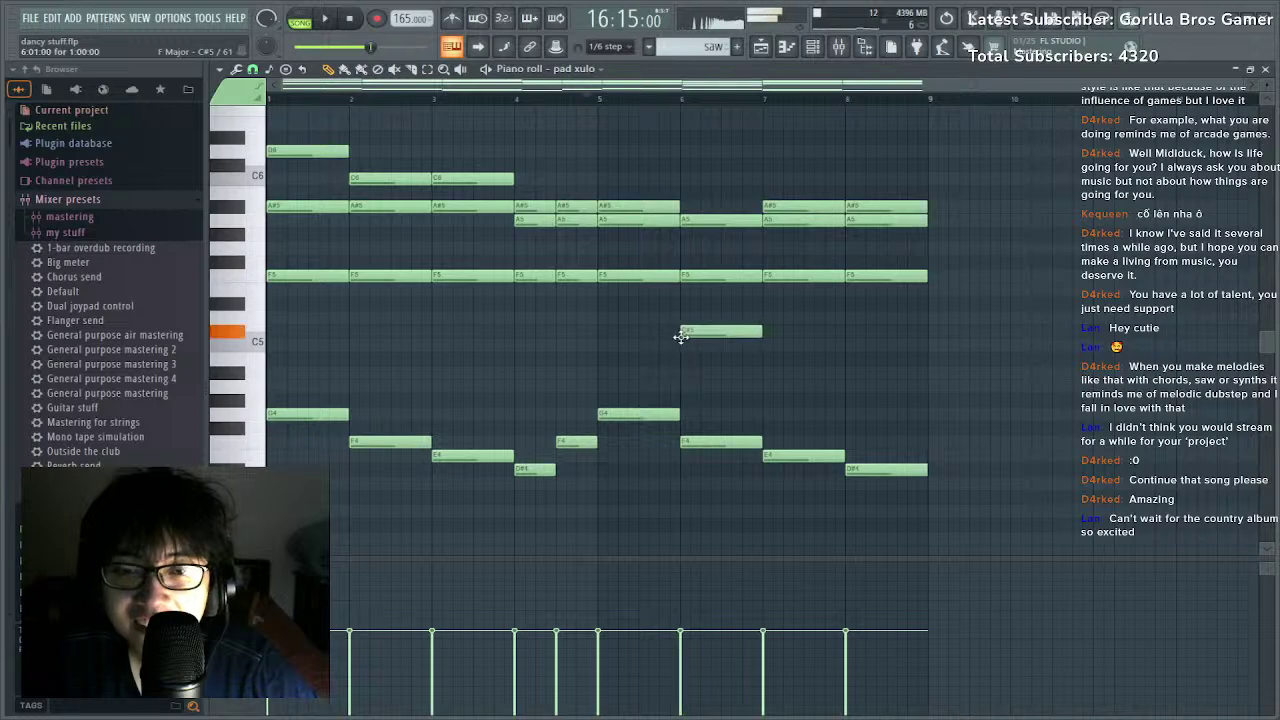
{"action": "left_click_drag", "start_coordinate": [680, 337], "coordinate": [680, 350]}
{"action": "key", "text": "space"}
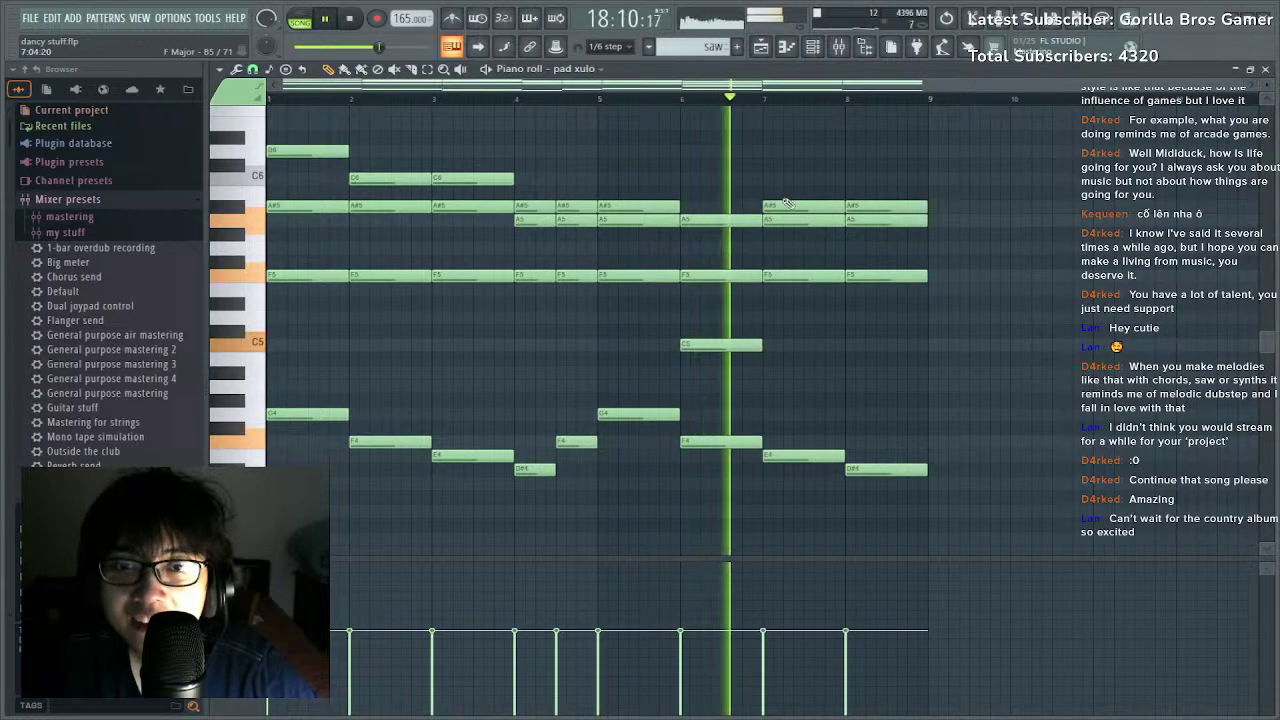
Change the upper notes of the bar 7 chord to C6 and A#5, and add a C6 to the bar 8 chord.
{"action": "left_click_drag", "start_coordinate": [790, 203], "coordinate": [791, 178]}
{"action": "key", "text": "space"}
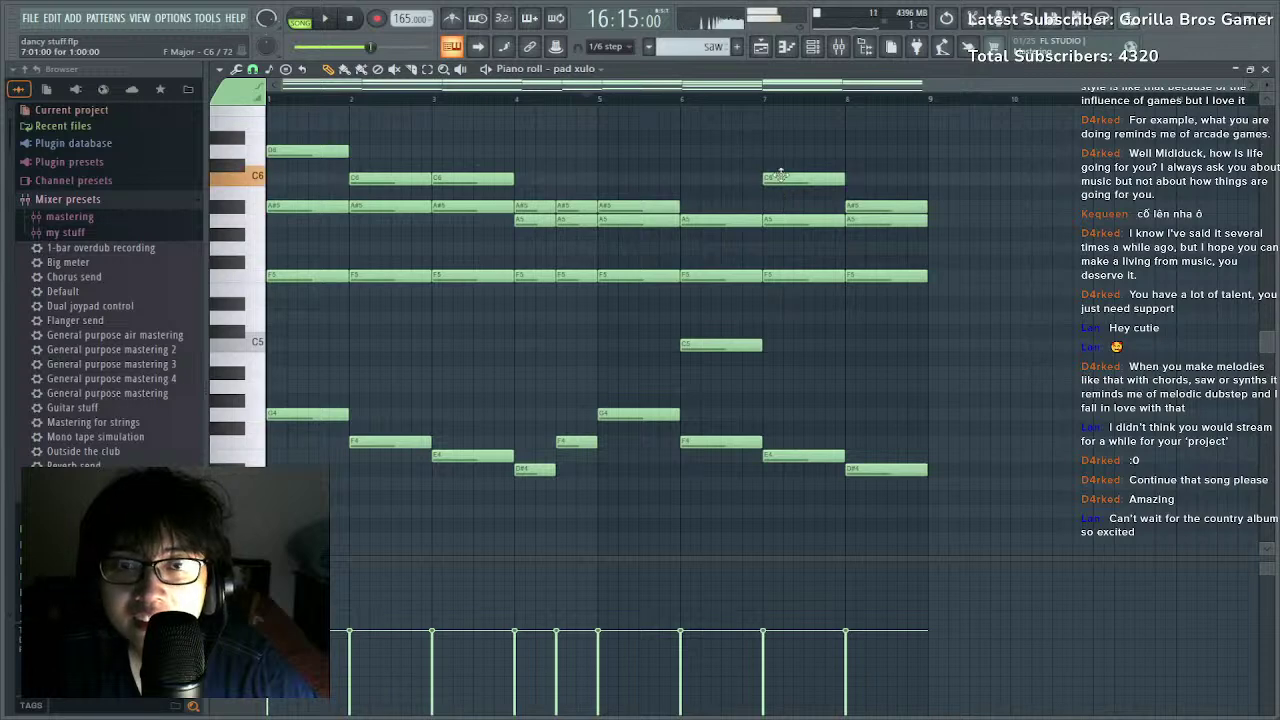
{"action": "key", "text": "space"}
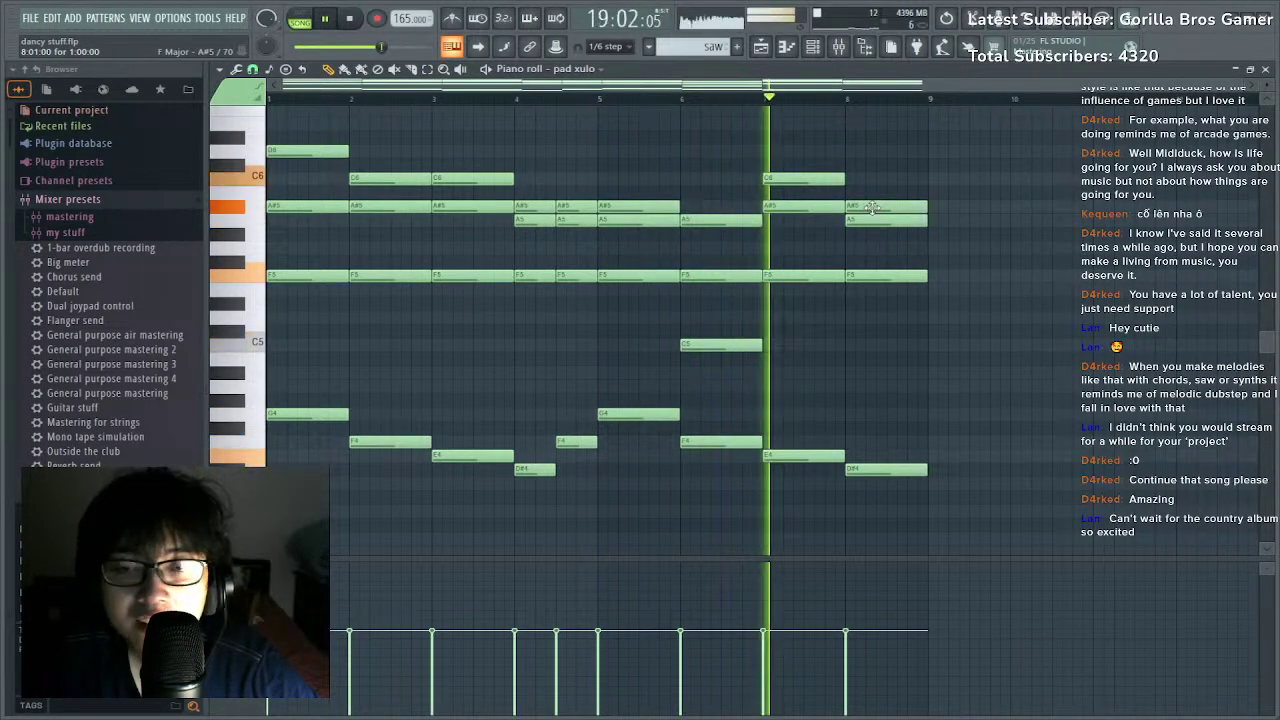
{"action": "key", "text": "space"}
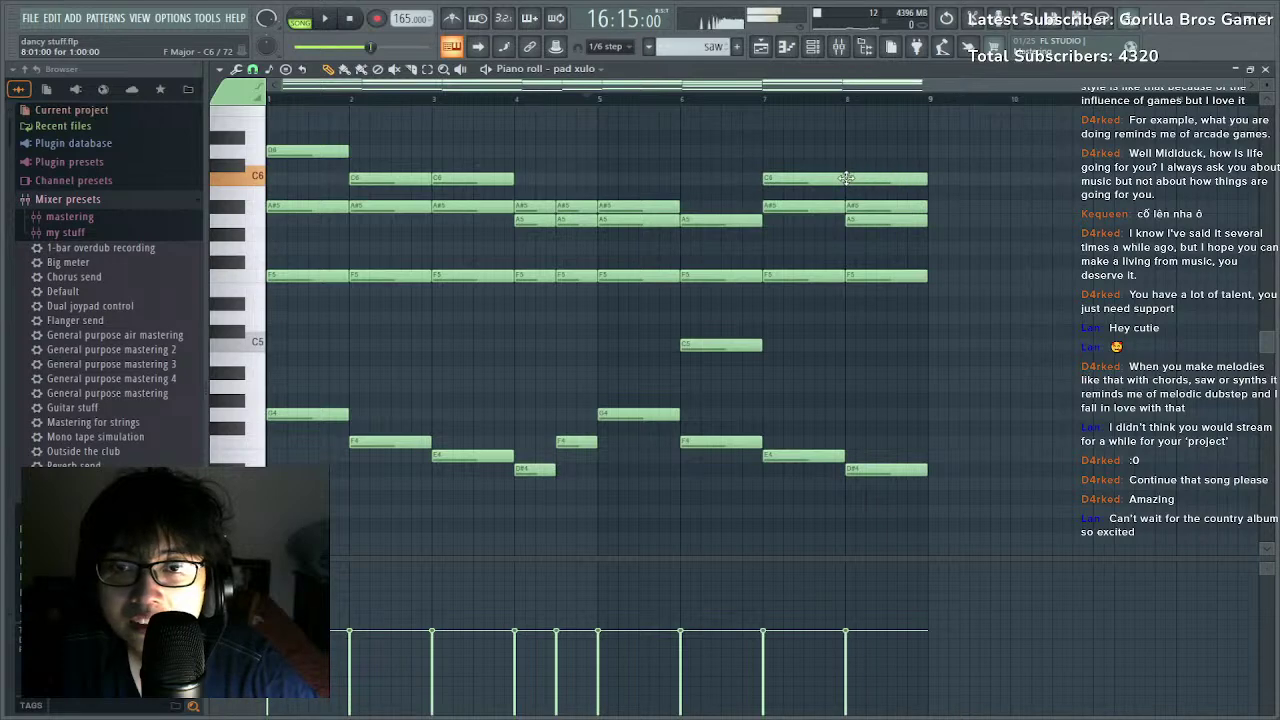
Shorten the upper notes of the bar 8 chord to its first half and place D6, C6 and F5 in the second half.
{"action": "key", "text": "space"}
{"action": "left_click_drag", "start_coordinate": [915, 181], "coordinate": [886, 197]}
{"action": "left_click_drag", "start_coordinate": [967, 151], "coordinate": [884, 222]}
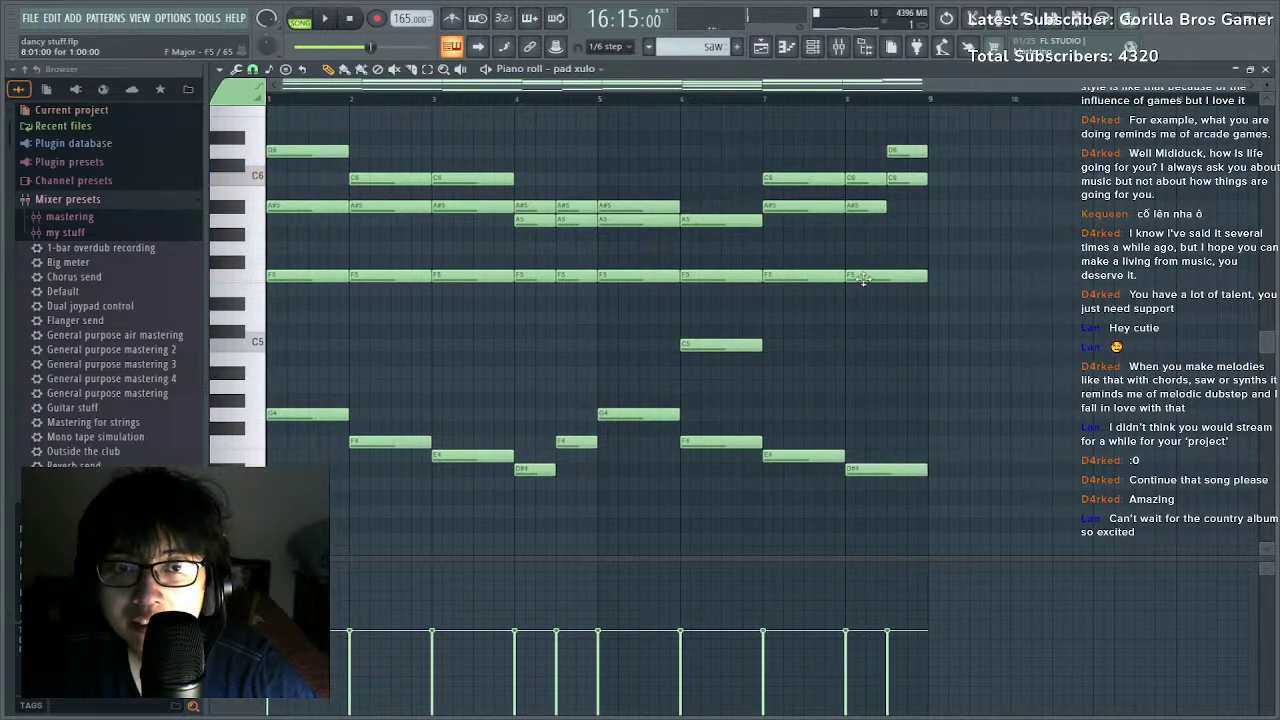
{"action": "left_click_drag", "start_coordinate": [903, 282], "coordinate": [886, 284]}
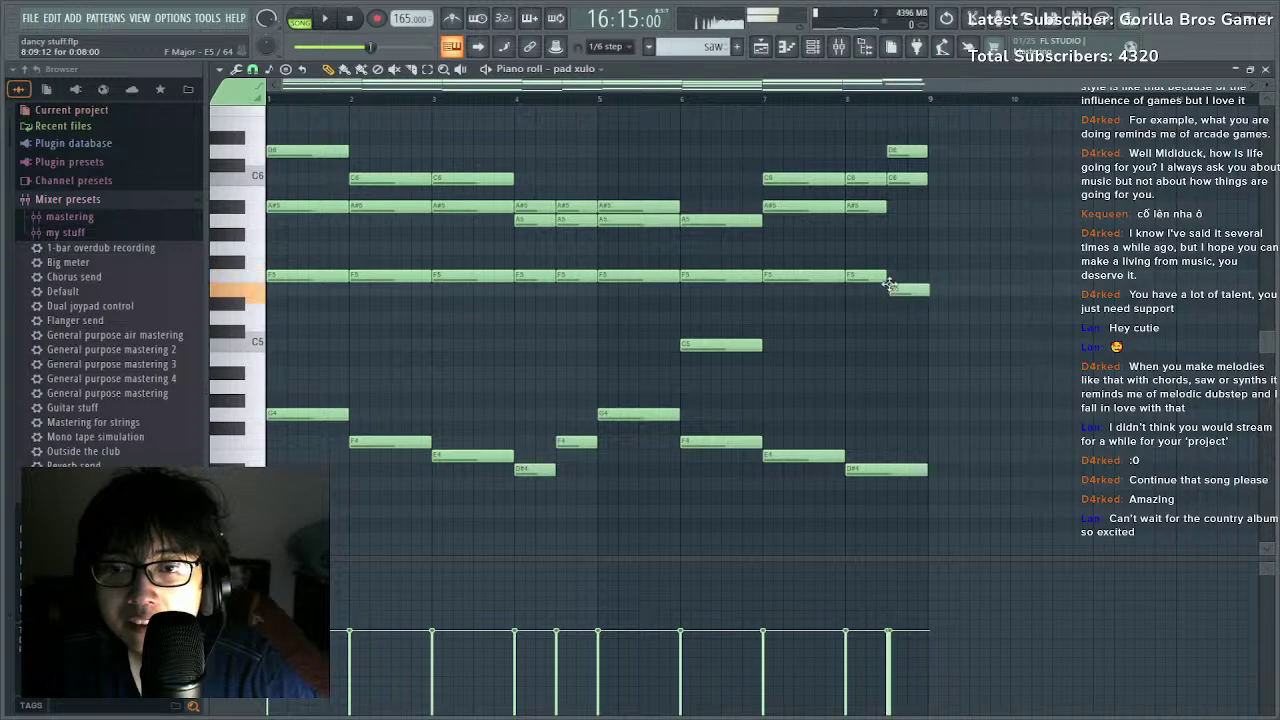
{"action": "key", "text": "space"}
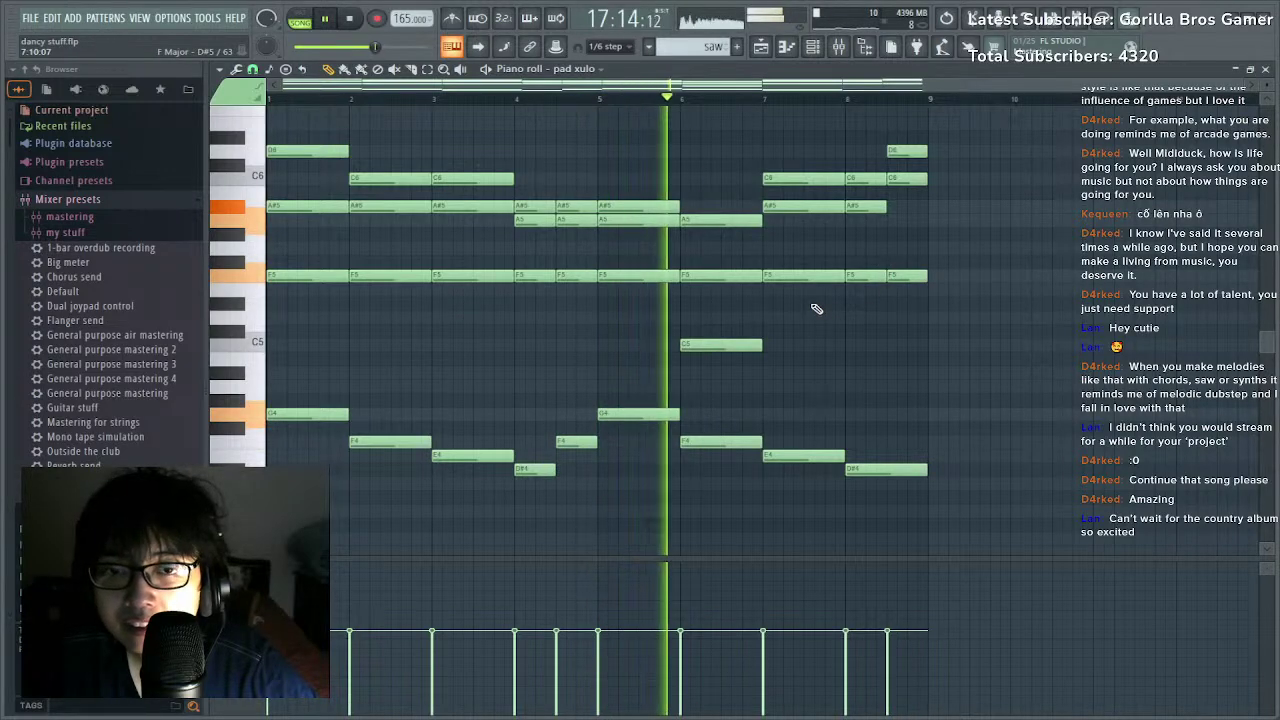
Raise the C5 note in bar 6 by one octave.
{"action": "left_click_drag", "start_coordinate": [716, 314], "coordinate": [715, 383]}
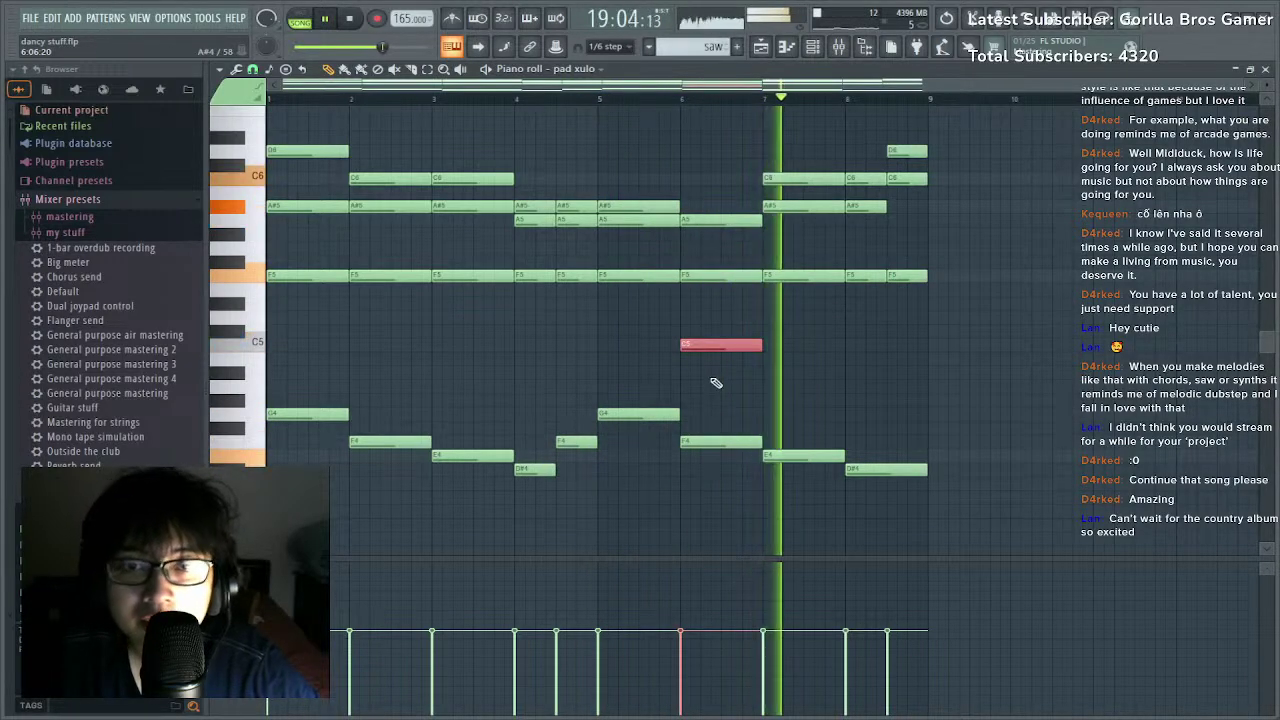
{"action": "key", "text": "ctrl+Up"}
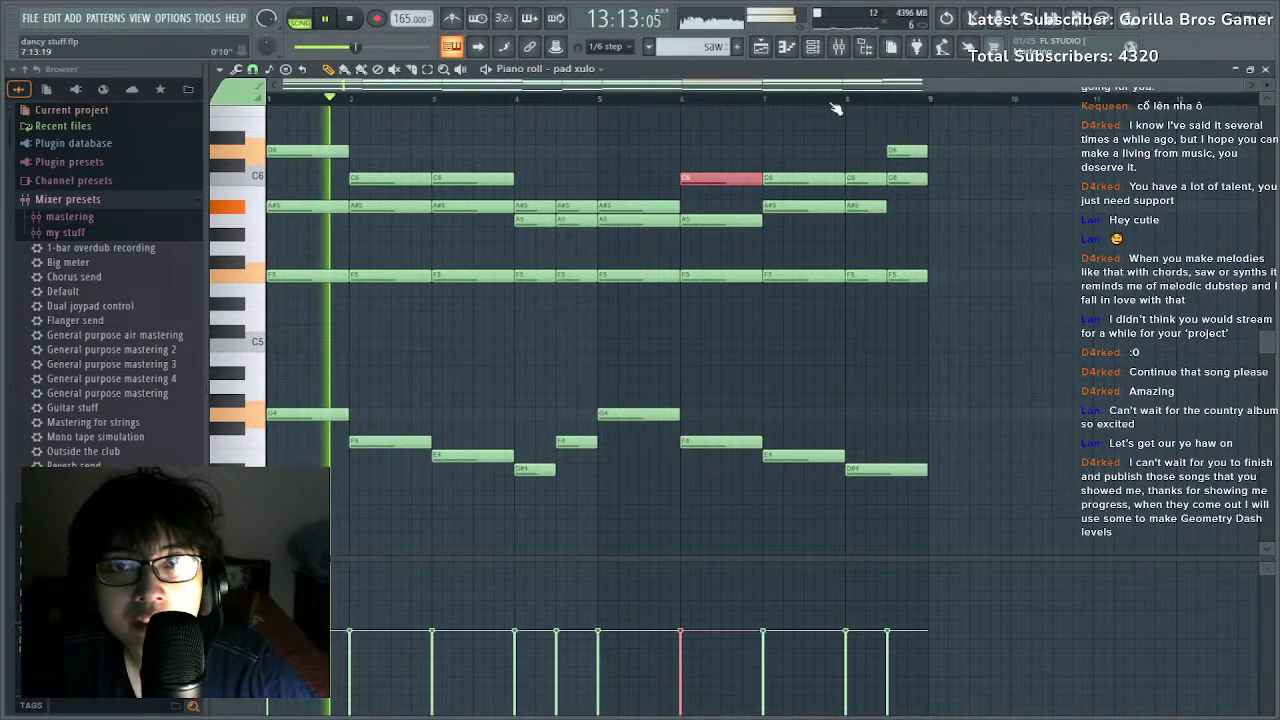
{"action": "left_click", "coordinate": [731, 382], "text": "ctrl"}
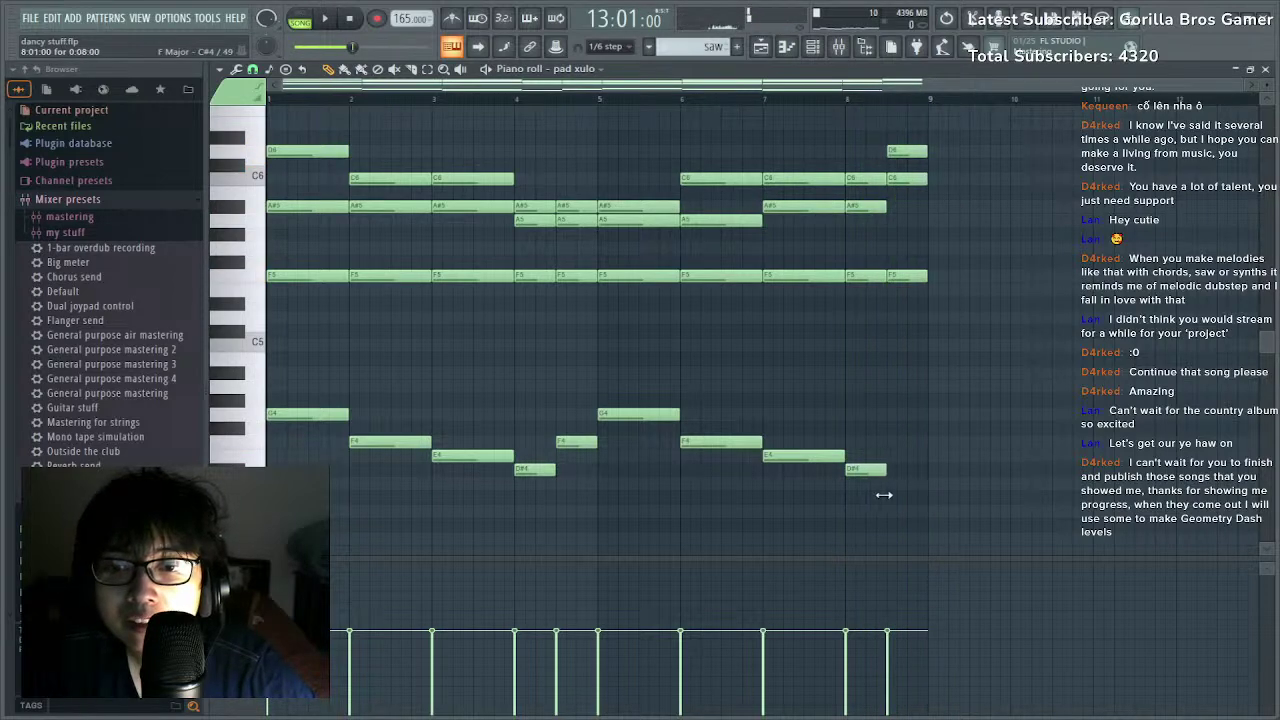
Split the D#4 bass note of bar 8 into two halves and listen from bar 7.
{"action": "left_click", "coordinate": [806, 101]}
{"action": "key", "text": "space"}
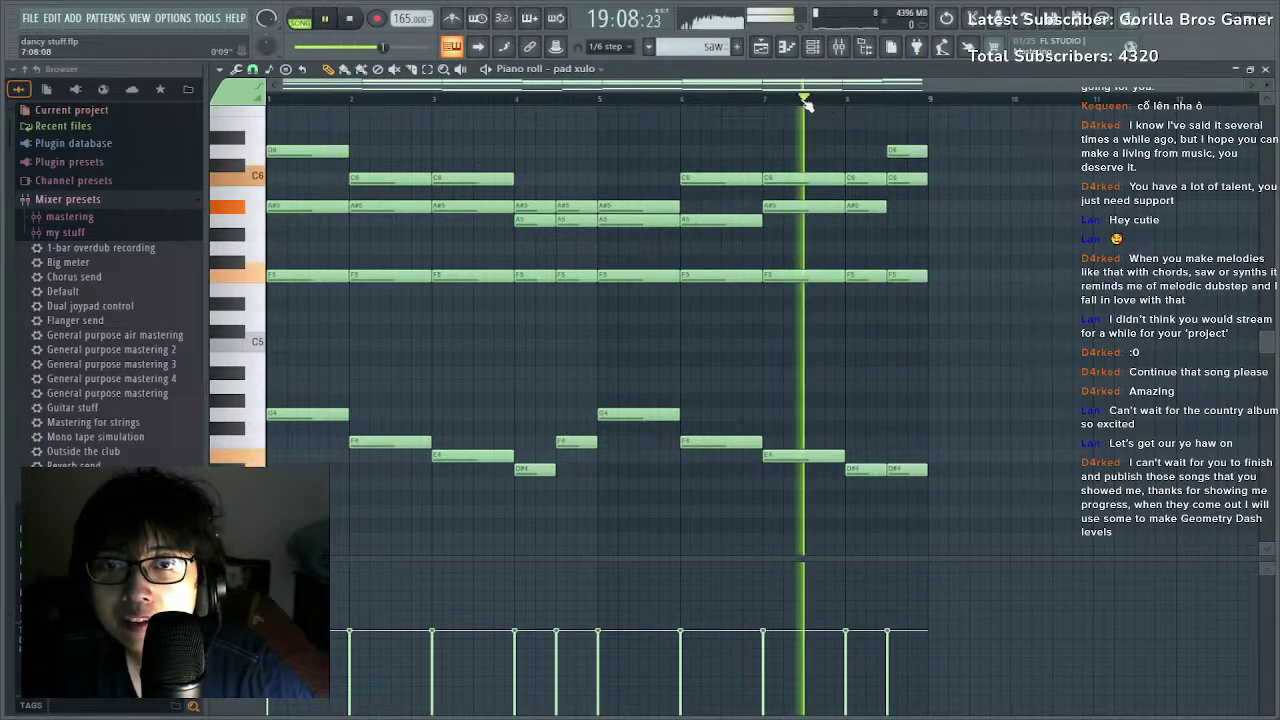
{"action": "left_click_drag", "start_coordinate": [822, 88], "coordinate": [874, 90]}
{"action": "key", "text": "space"}
Shorten the first bar 8 chord to six steps and set the second chord at step 11, with D6 entering at step 13.
{"action": "left_click_drag", "start_coordinate": [816, 132], "coordinate": [818, 366]}
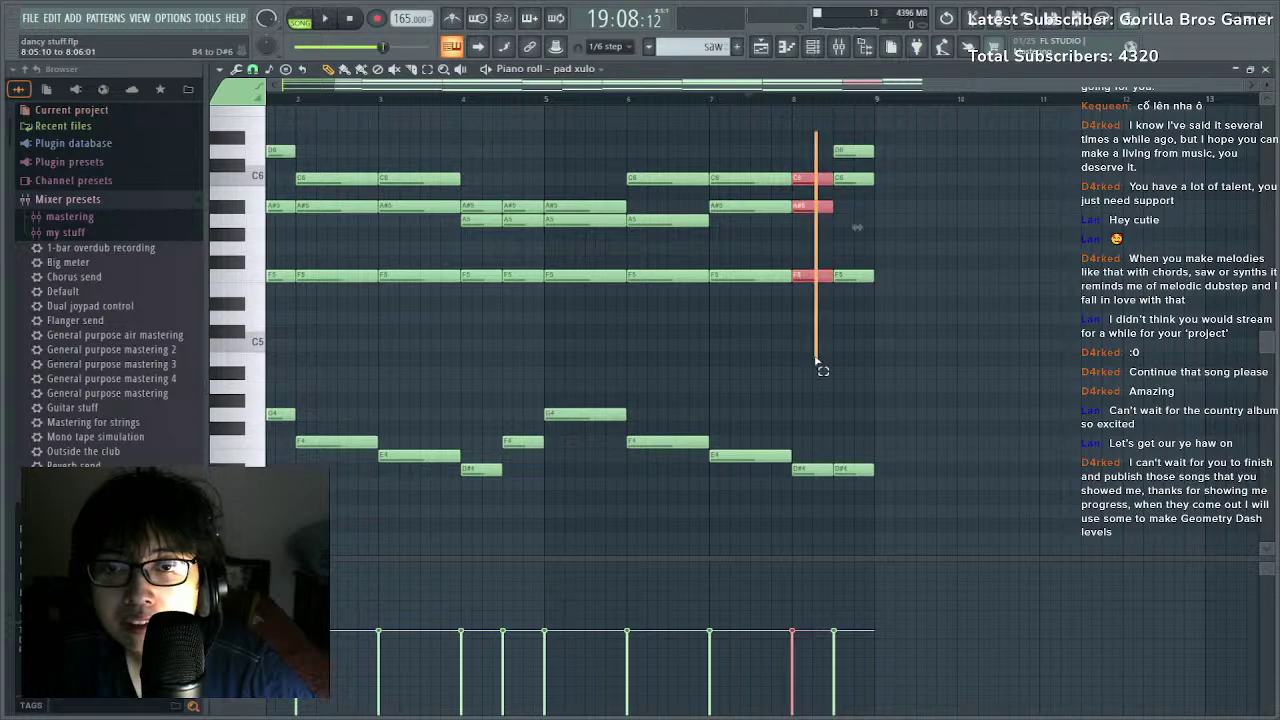
{"action": "key", "text": "space"}
{"action": "left_click_drag", "start_coordinate": [830, 473], "coordinate": [886, 161]}
{"action": "key", "text": "space"}
{"action": "scroll", "coordinate": [866, 107], "scroll_direction": "up", "scroll_amount": 3}
{"action": "key", "text": "space"}
{"action": "left_click_drag", "start_coordinate": [714, 153], "coordinate": [871, 467]}
{"action": "key", "text": "space"}
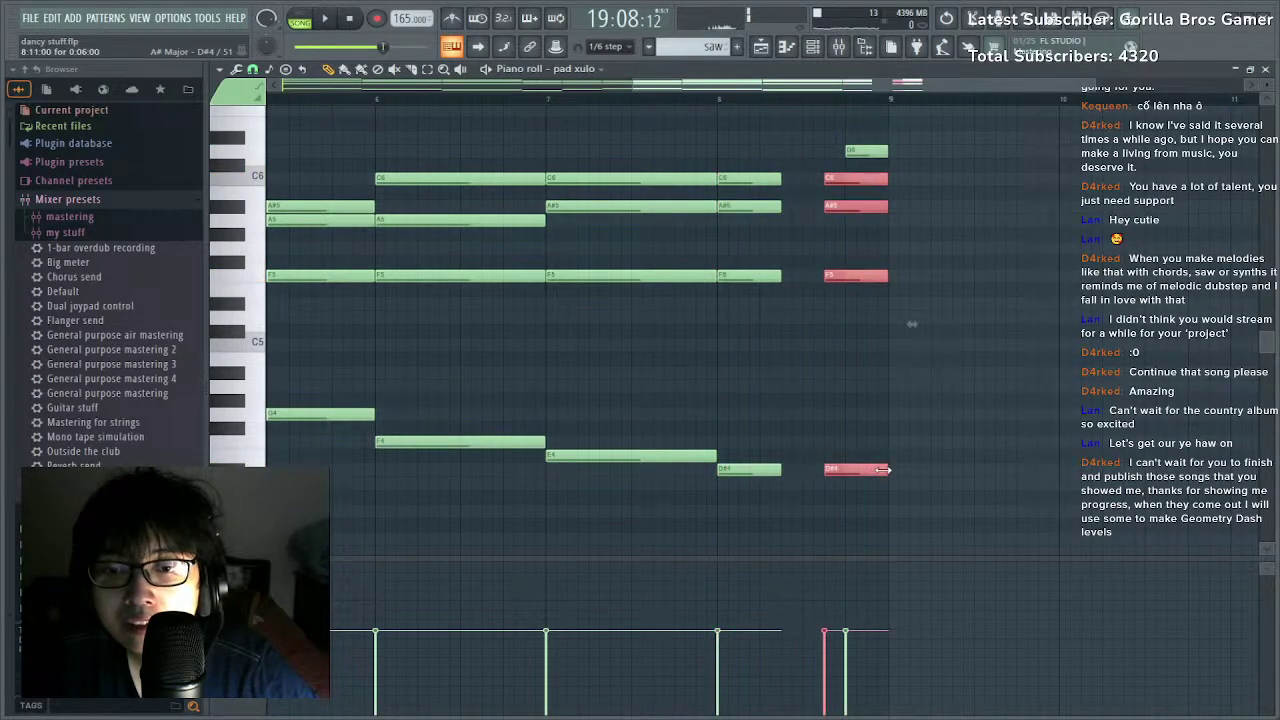
Divide the last chord of bar 8 at step 13 and move its first part back to step 9.
{"action": "key", "text": "space"}
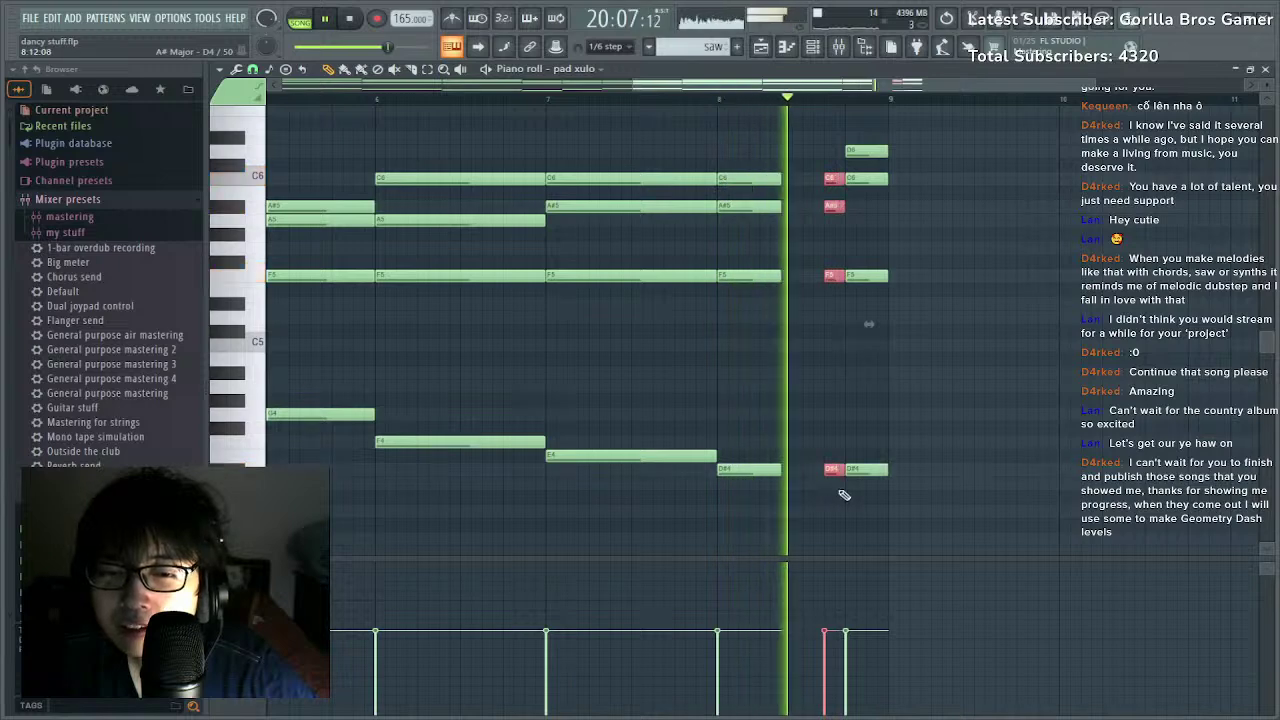
{"action": "left_click_drag", "start_coordinate": [833, 467], "coordinate": [847, 231]}
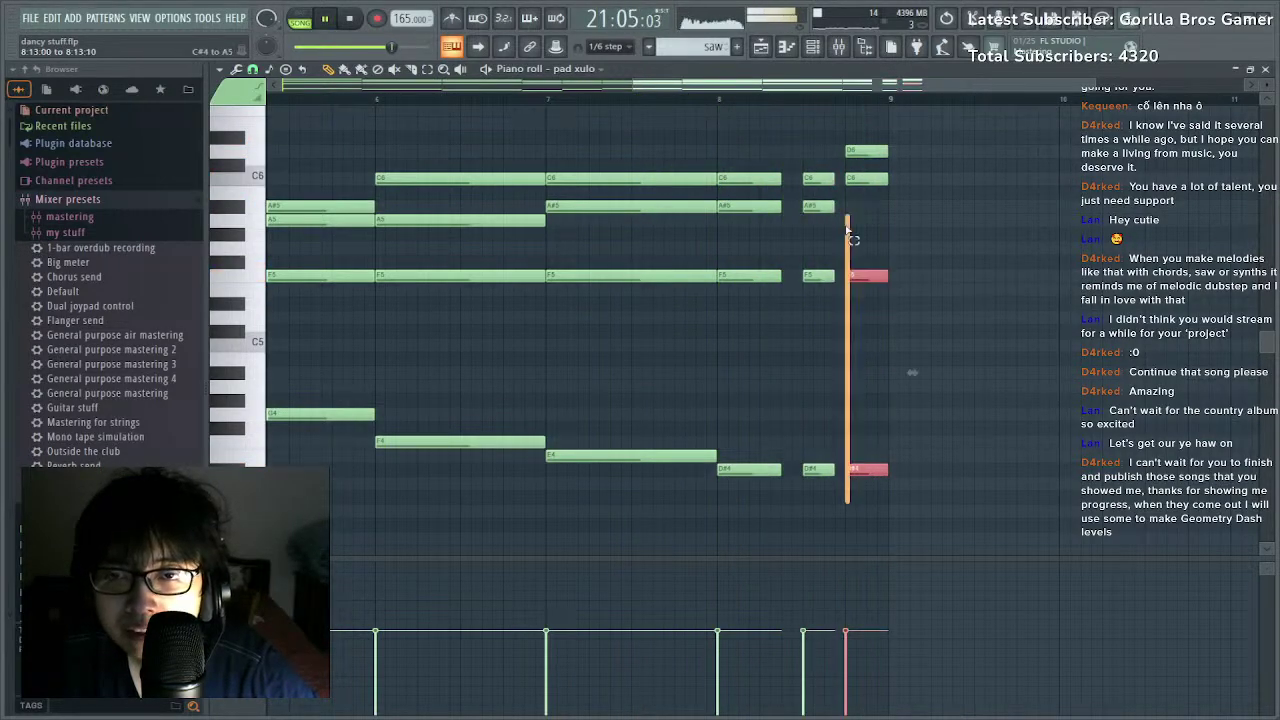
{"action": "left_click_drag", "start_coordinate": [830, 158], "coordinate": [792, 544]}
{"action": "key", "text": "space"}
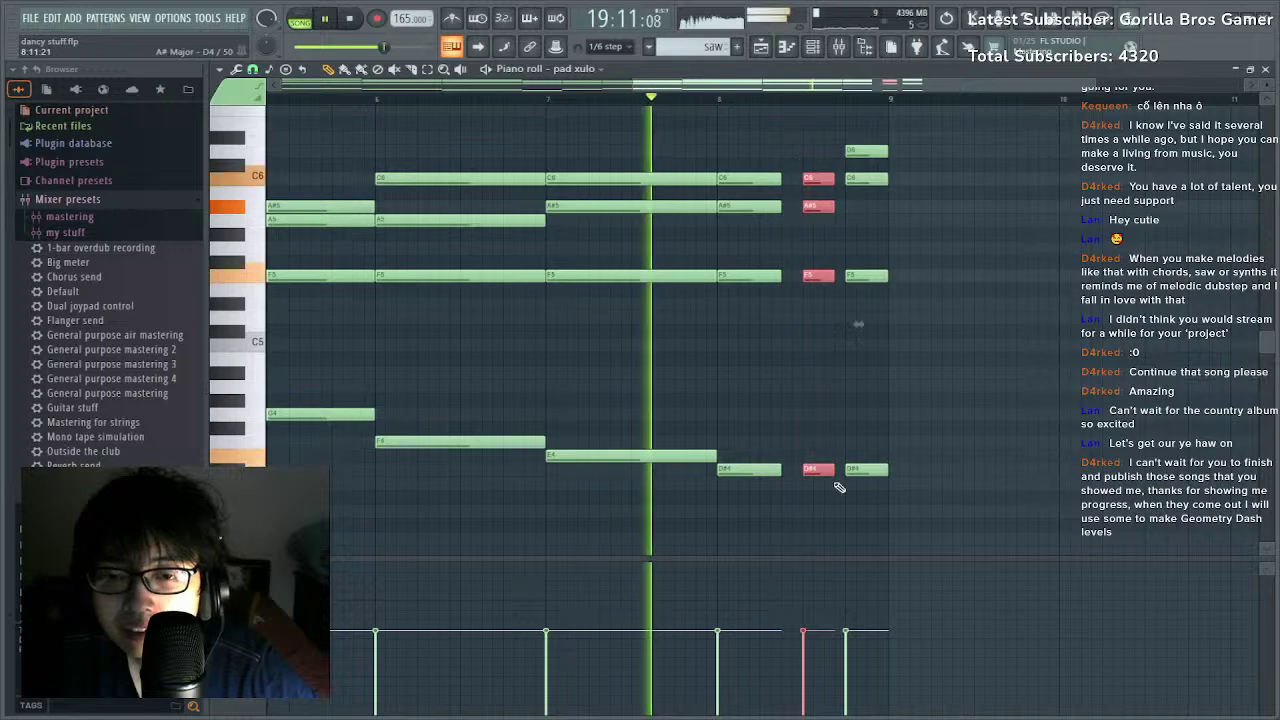
Lengthen the middle bar 8 chord to step 13 and the first chord to step 9, and listen to the phrase.
{"action": "left_click_drag", "start_coordinate": [833, 472], "coordinate": [751, 131]}
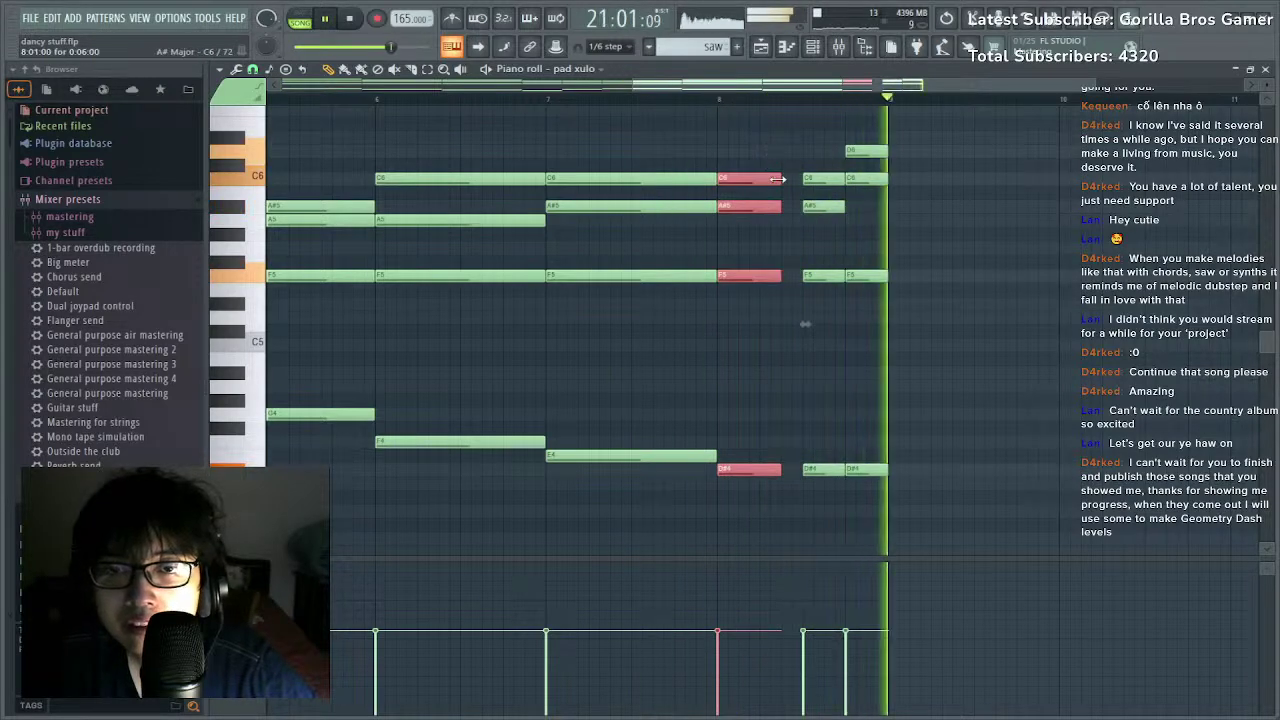
{"action": "left_click_drag", "start_coordinate": [779, 179], "coordinate": [802, 181]}
{"action": "left_click", "coordinate": [624, 99]}
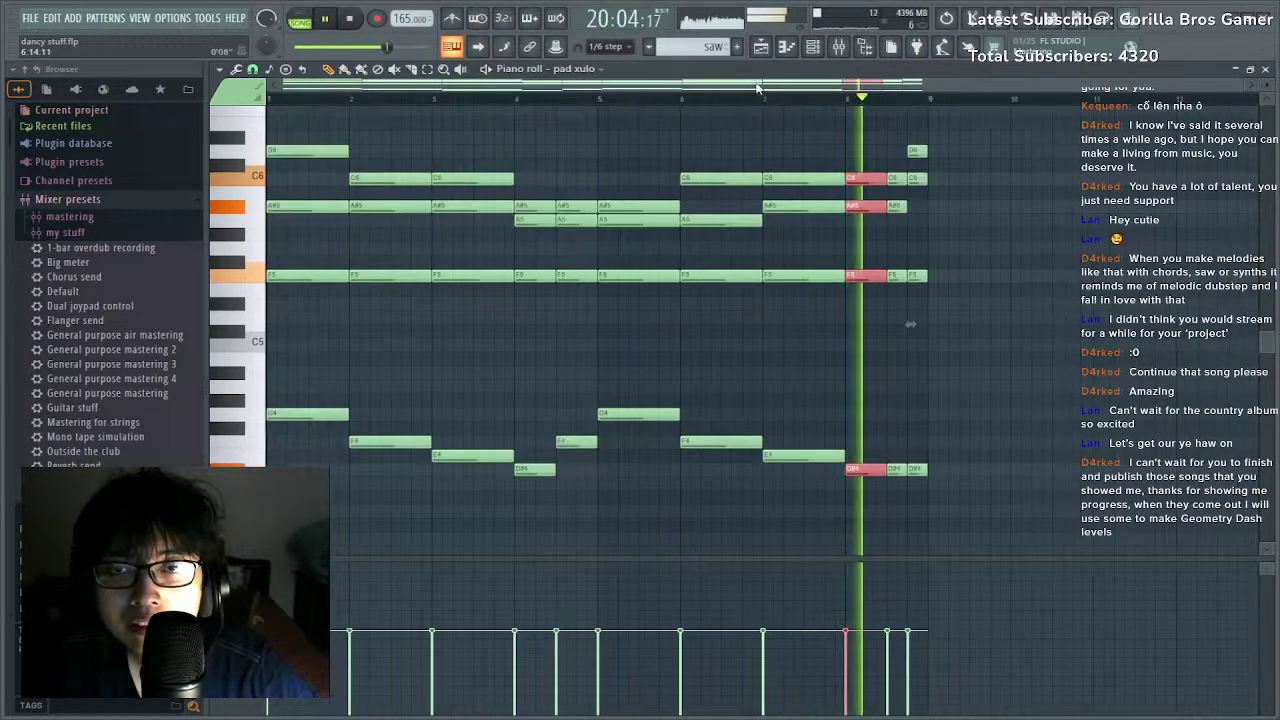
Play the arrangement from bar 12 and duplicate the saw clip on Track 6 at bar 21.
{"action": "left_click", "coordinate": [761, 47]}
{"action": "left_click", "coordinate": [637, 98]}
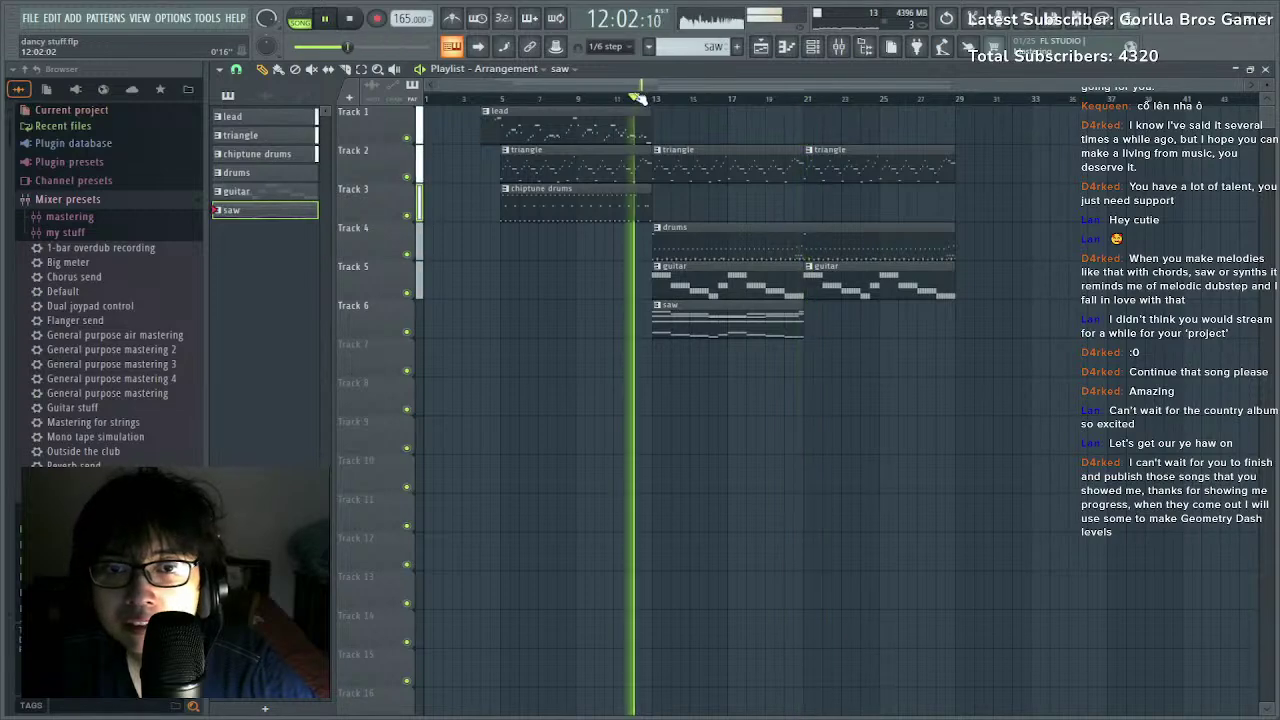
{"action": "left_click_drag", "start_coordinate": [724, 315], "coordinate": [879, 325]}
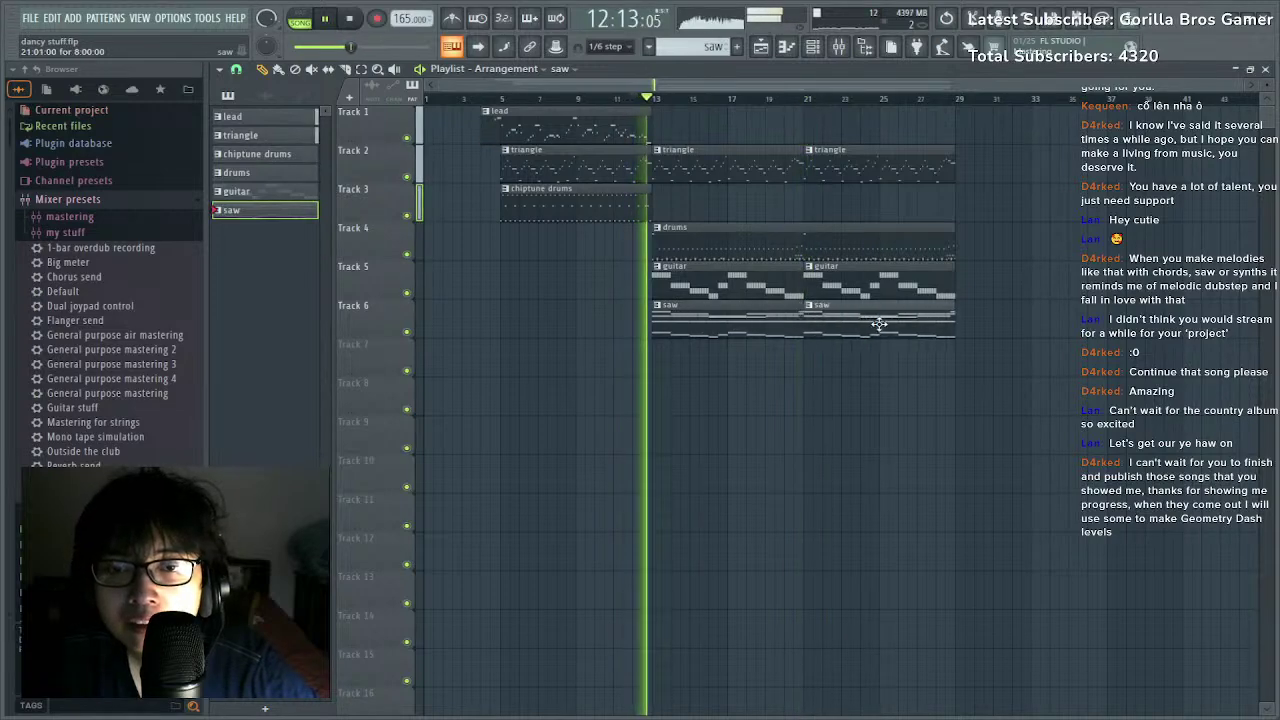
Route the pad xulo channel to mixer track 6 and set that track's volume to 69%.
{"action": "left_click", "coordinate": [813, 48]}
{"action": "left_click", "coordinate": [511, 222]}
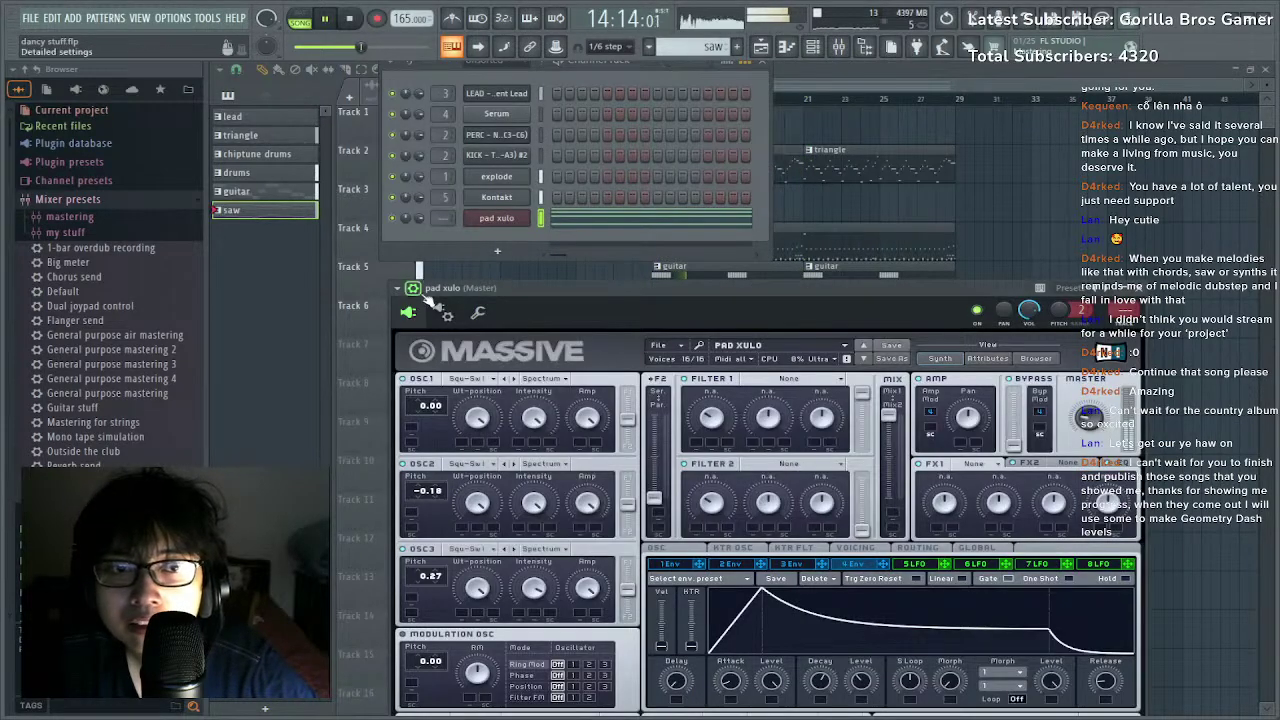
{"action": "key", "text": "F9"}
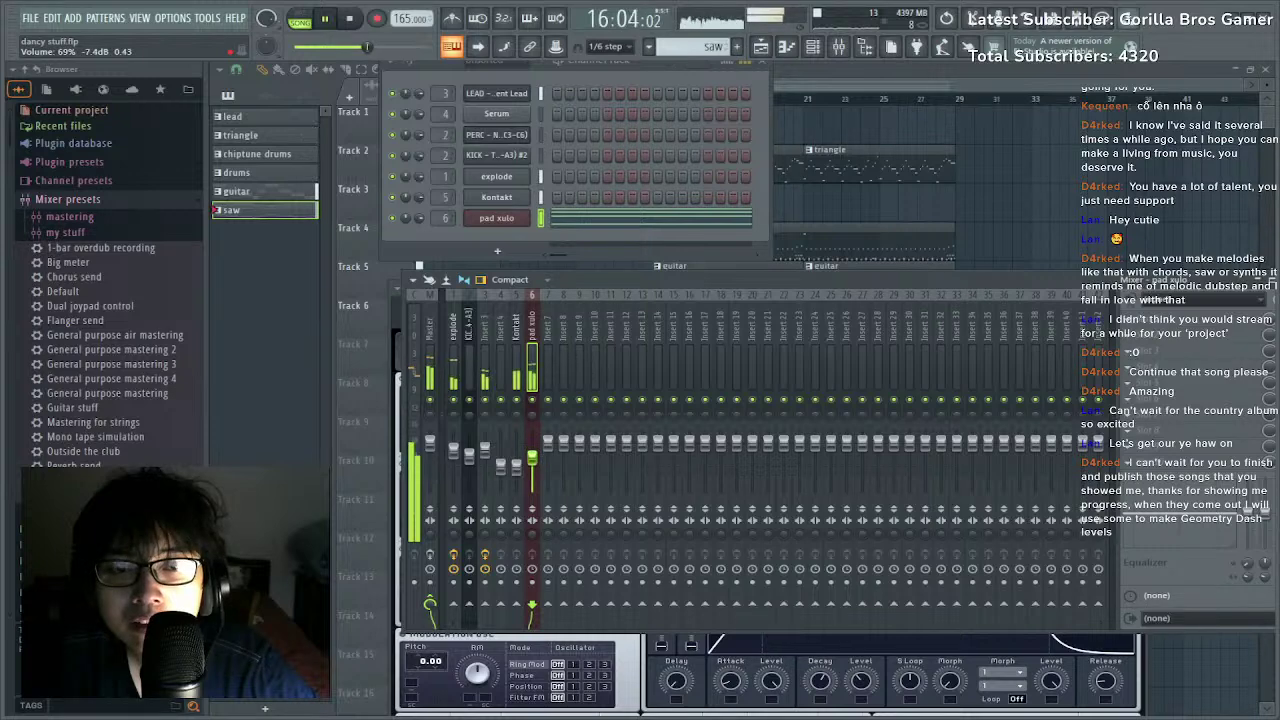
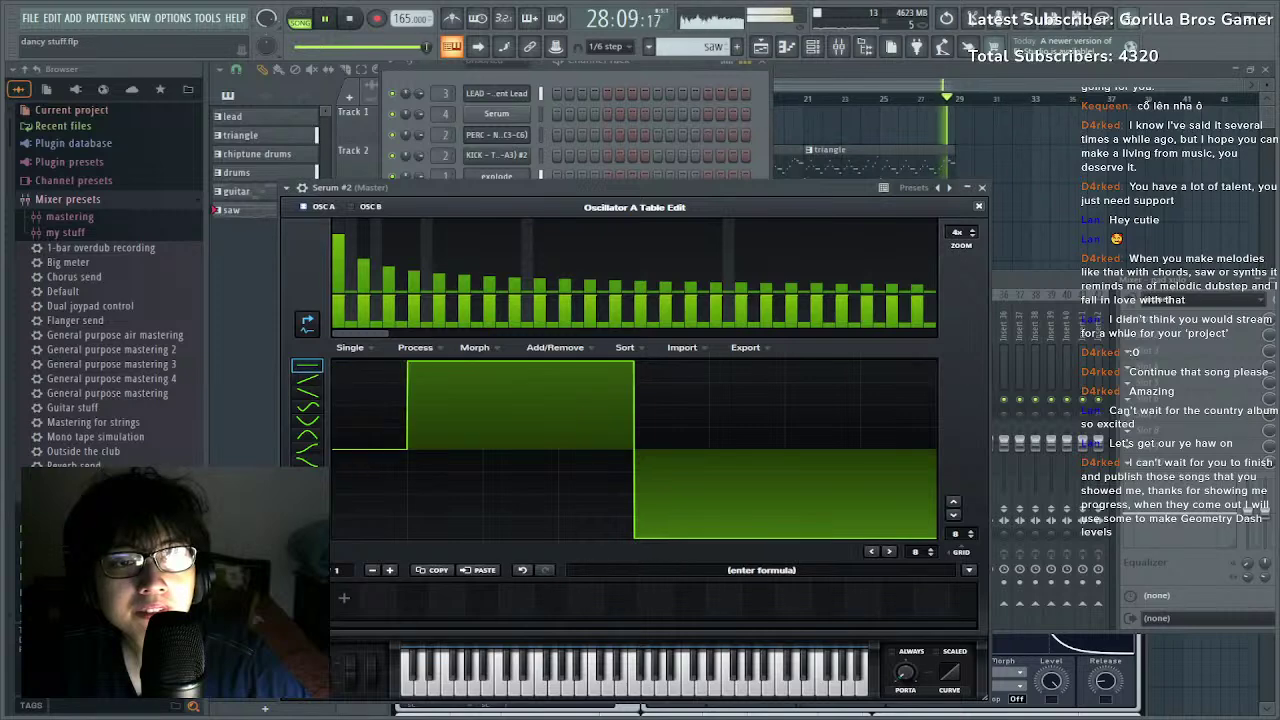
Draw a waveform in Serum #2's Oscillator A table with a sloped rise, a vertical drop to zero, and a negative trough with sloped ends.
{"action": "left_click", "coordinate": [360, 420]}
{"action": "left_click", "coordinate": [596, 411]}
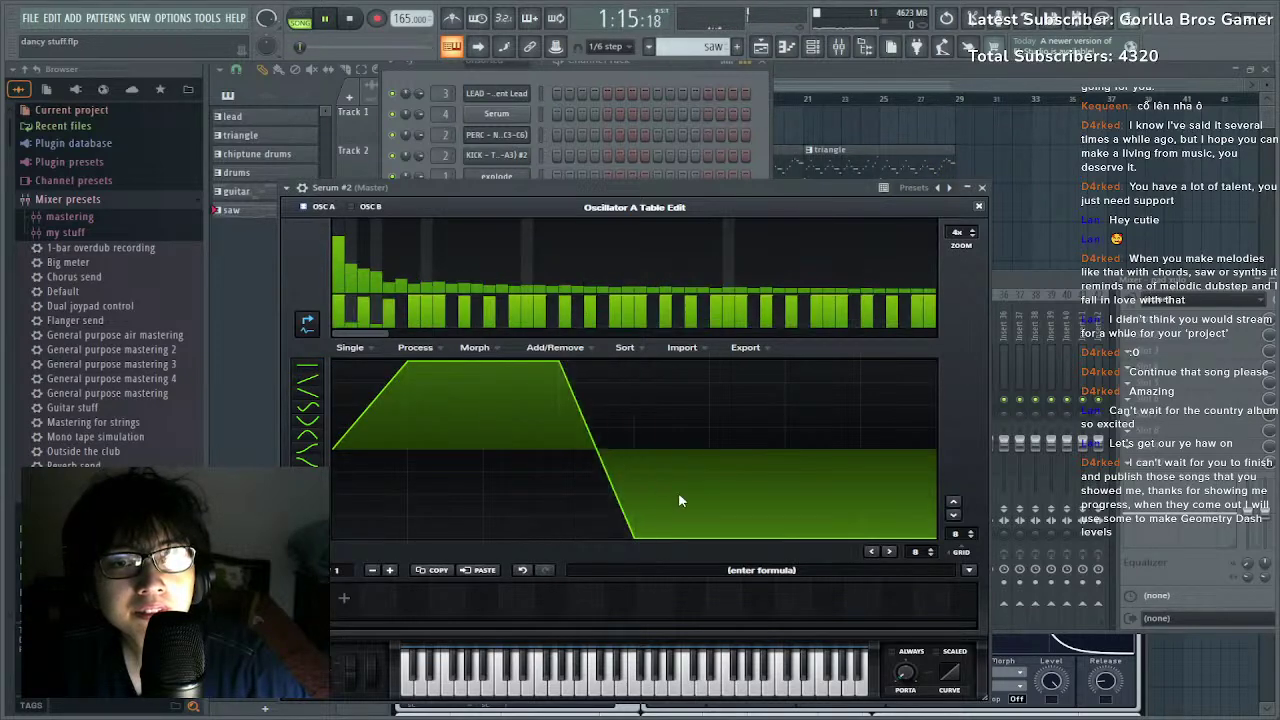
{"action": "left_click", "coordinate": [880, 492]}
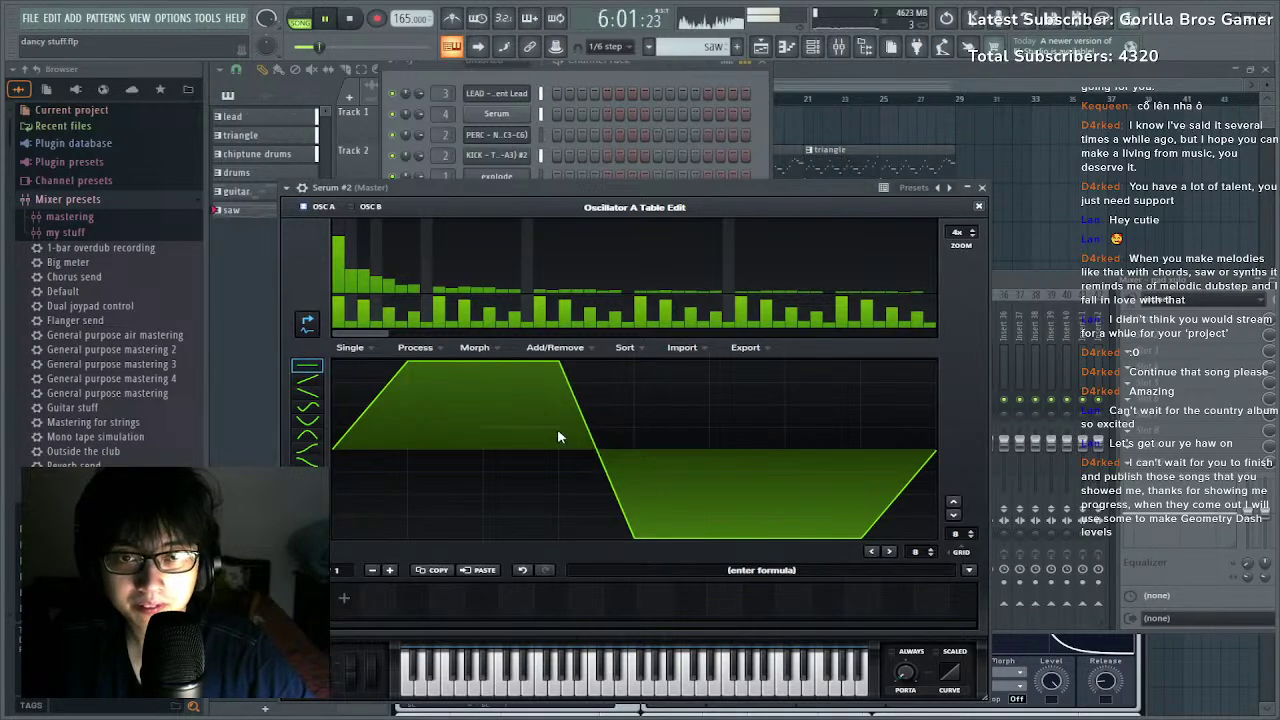
{"action": "left_click", "coordinate": [595, 456]}
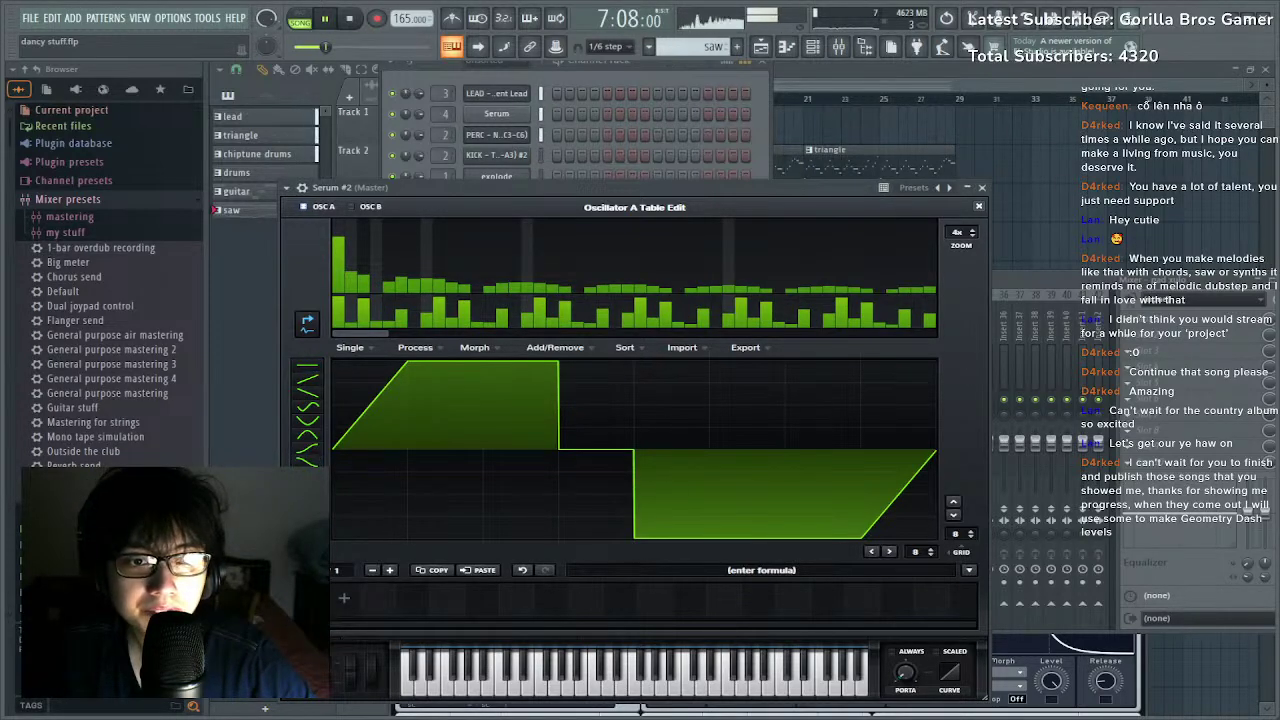
{"action": "left_click", "coordinate": [589, 407]}
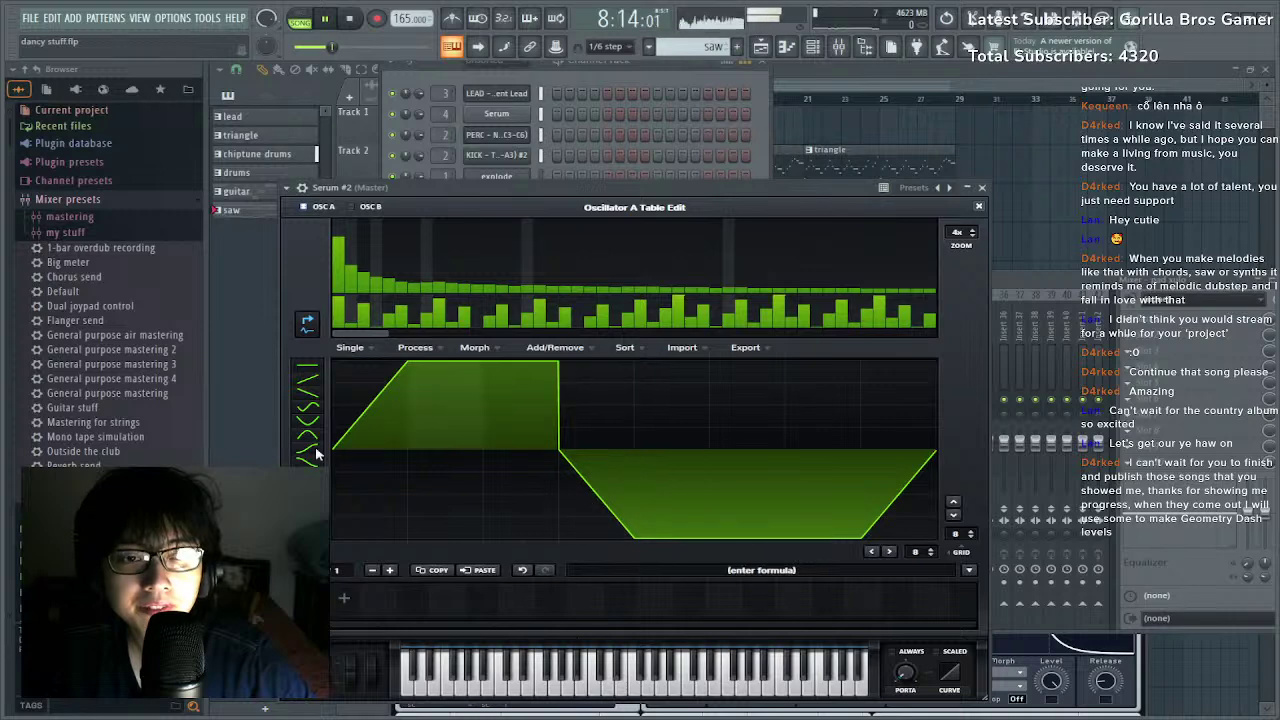
Reshape Oscillator A's waveform into a symmetric trapezoid with sloped sides above and below zero, and close the table editor.
{"action": "left_click", "coordinate": [655, 460]}
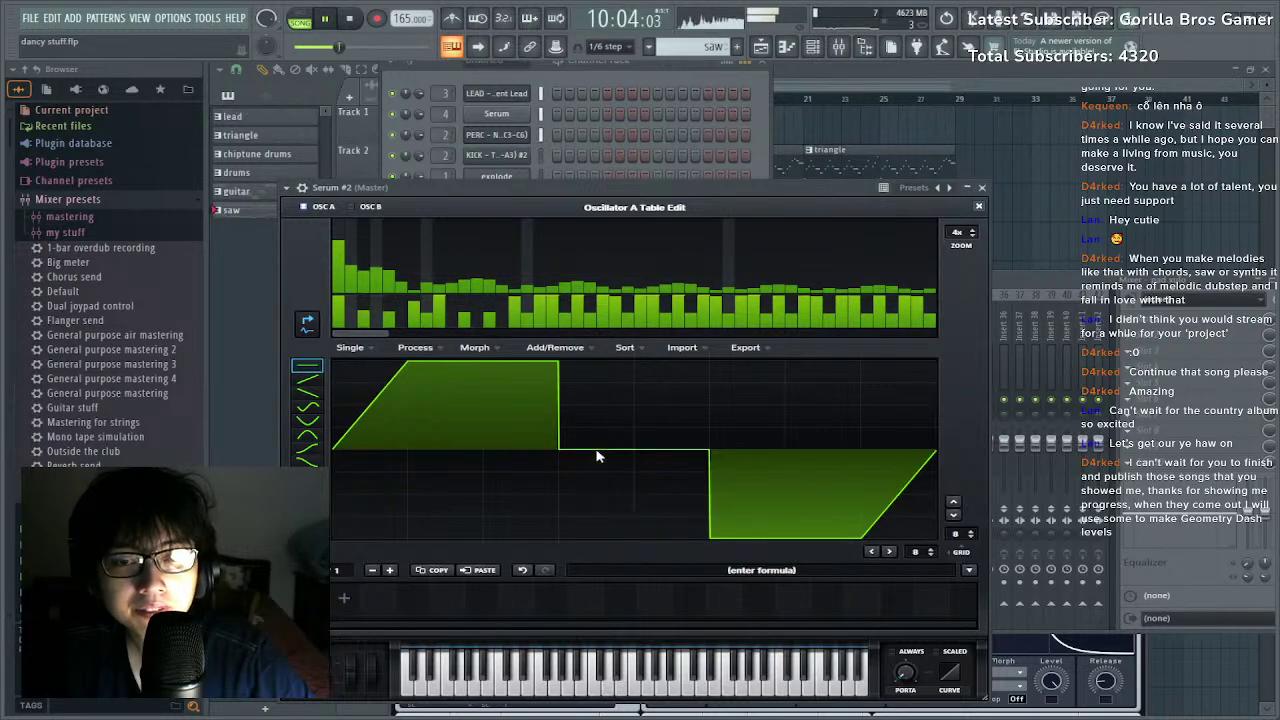
{"action": "left_click", "coordinate": [666, 502]}
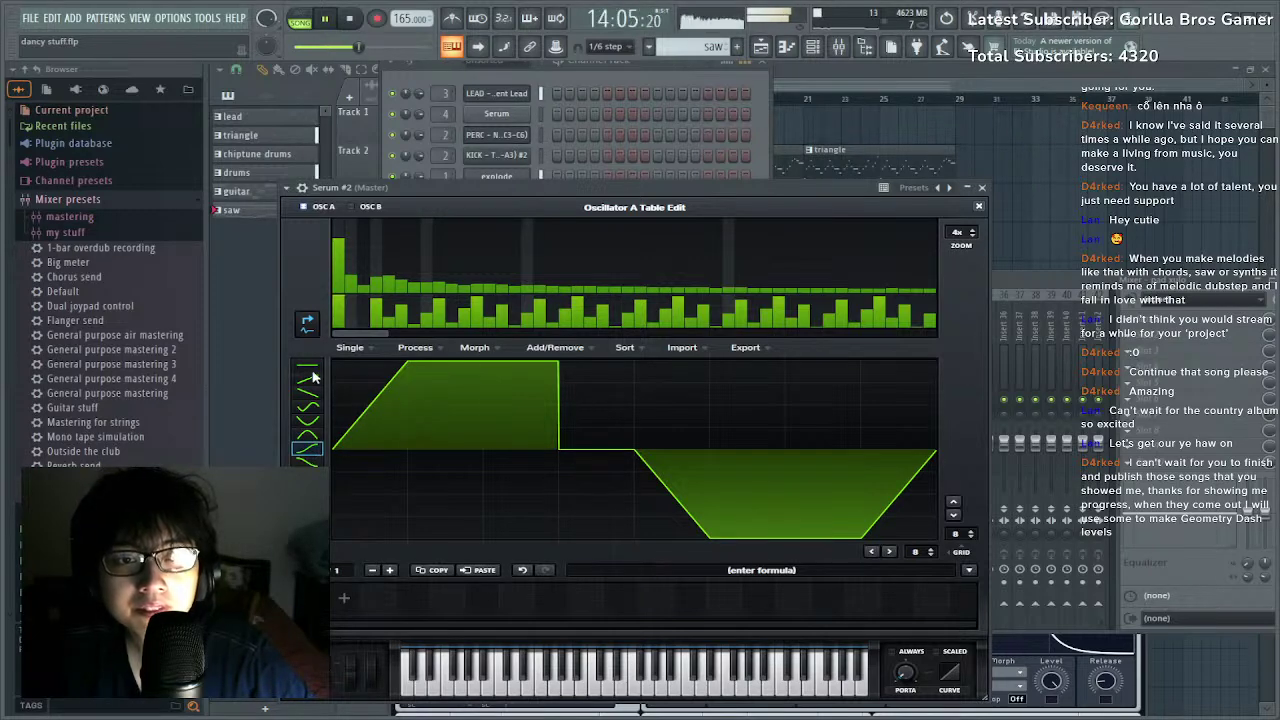
{"action": "left_click", "coordinate": [590, 372]}
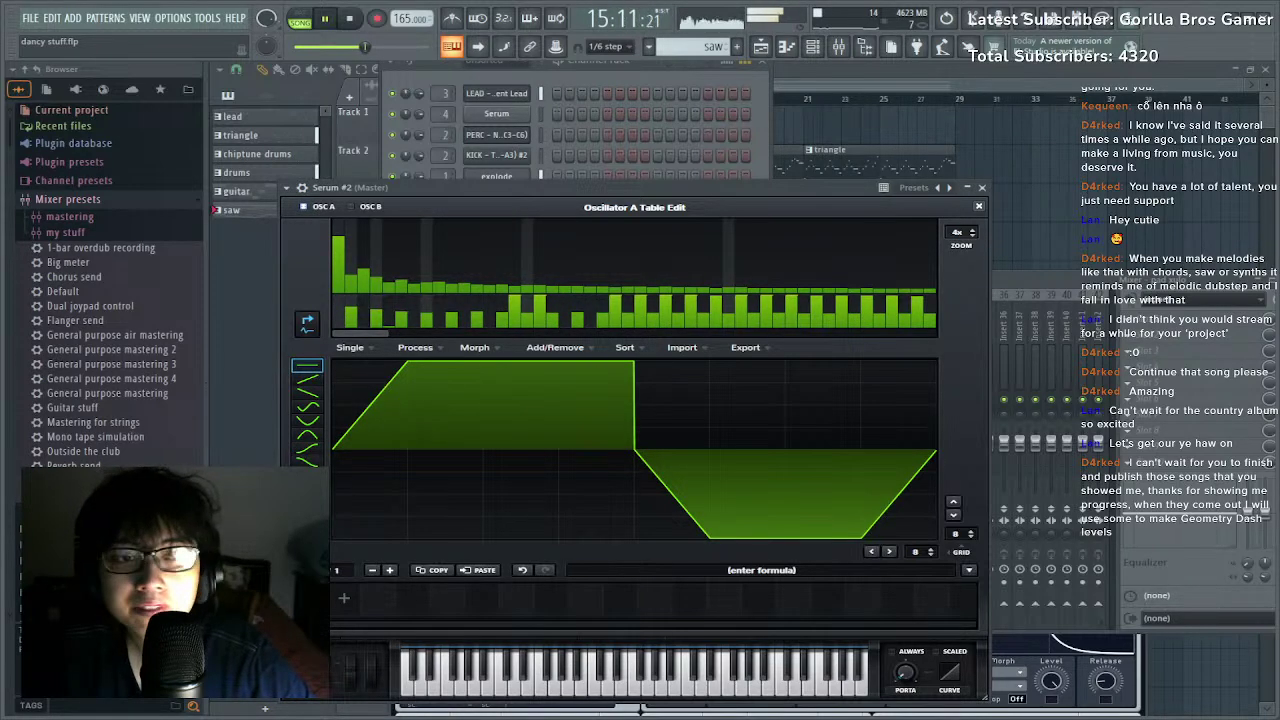
{"action": "left_click", "coordinate": [608, 407]}
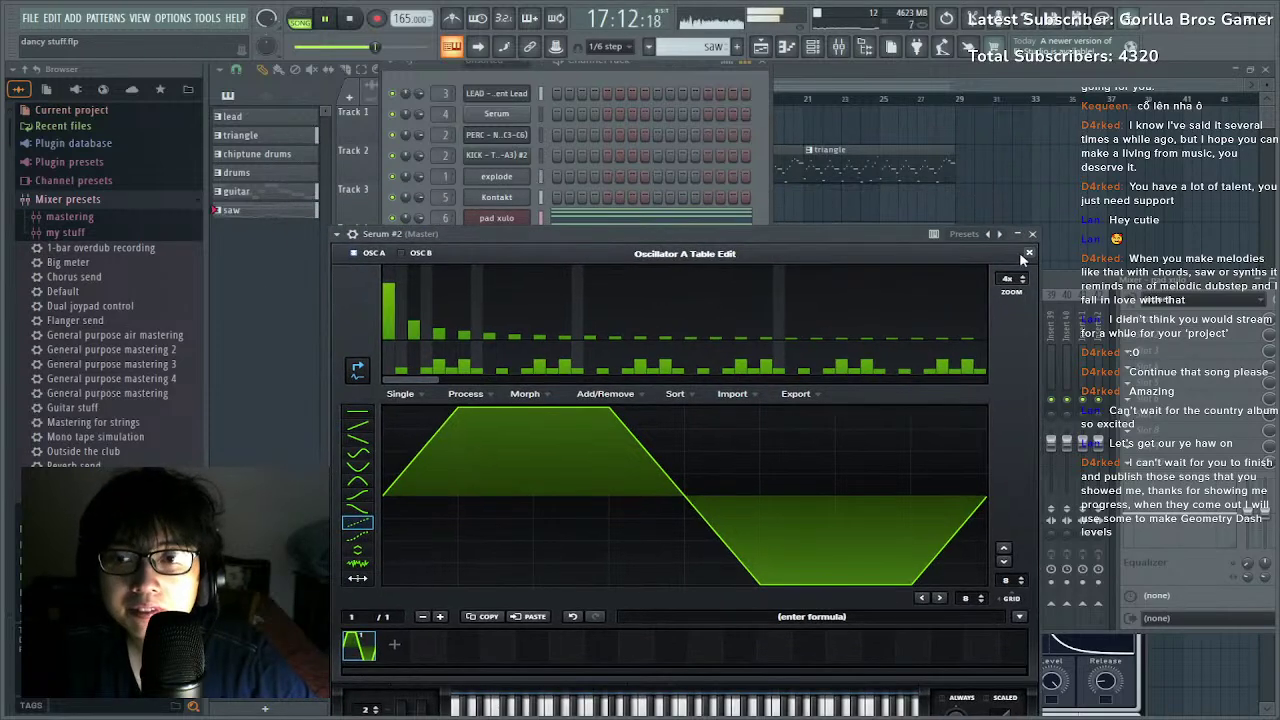
{"action": "left_click", "coordinate": [1026, 254]}
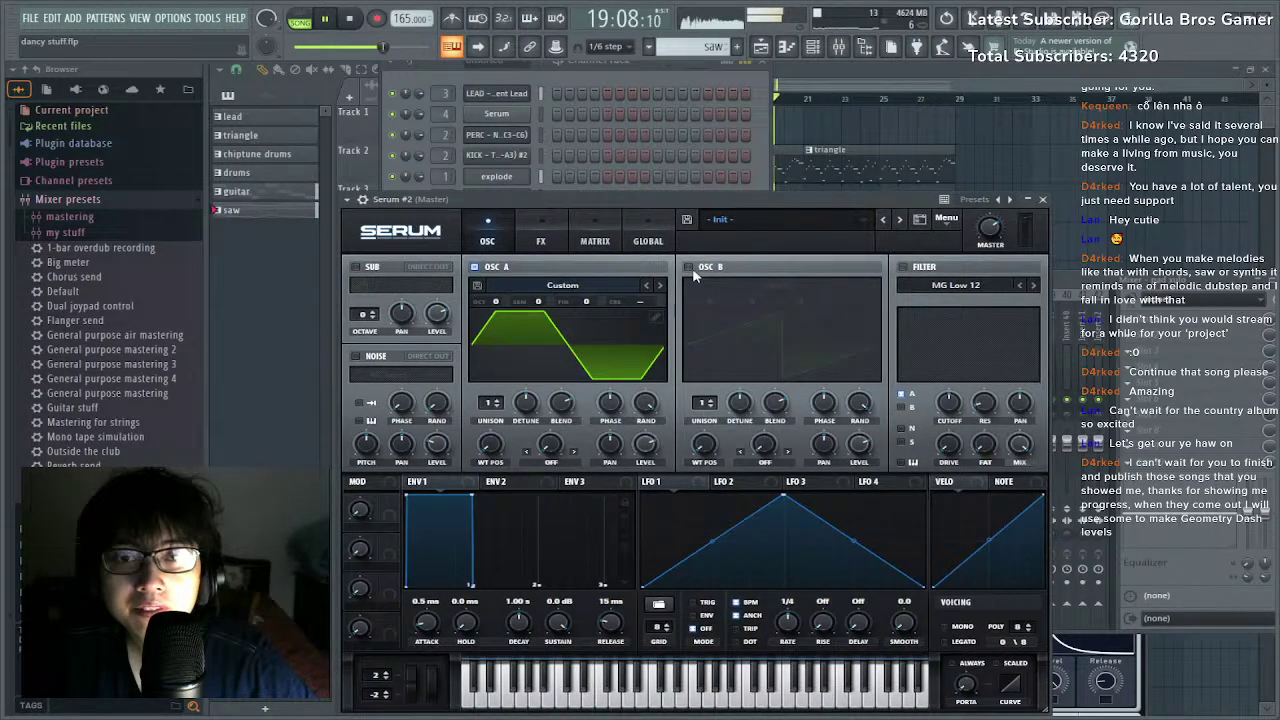
Enable Oscillator B, remove the first harmonic from its saw wavetable, and move the synth window out of the way.
{"action": "left_click", "coordinate": [689, 267]}
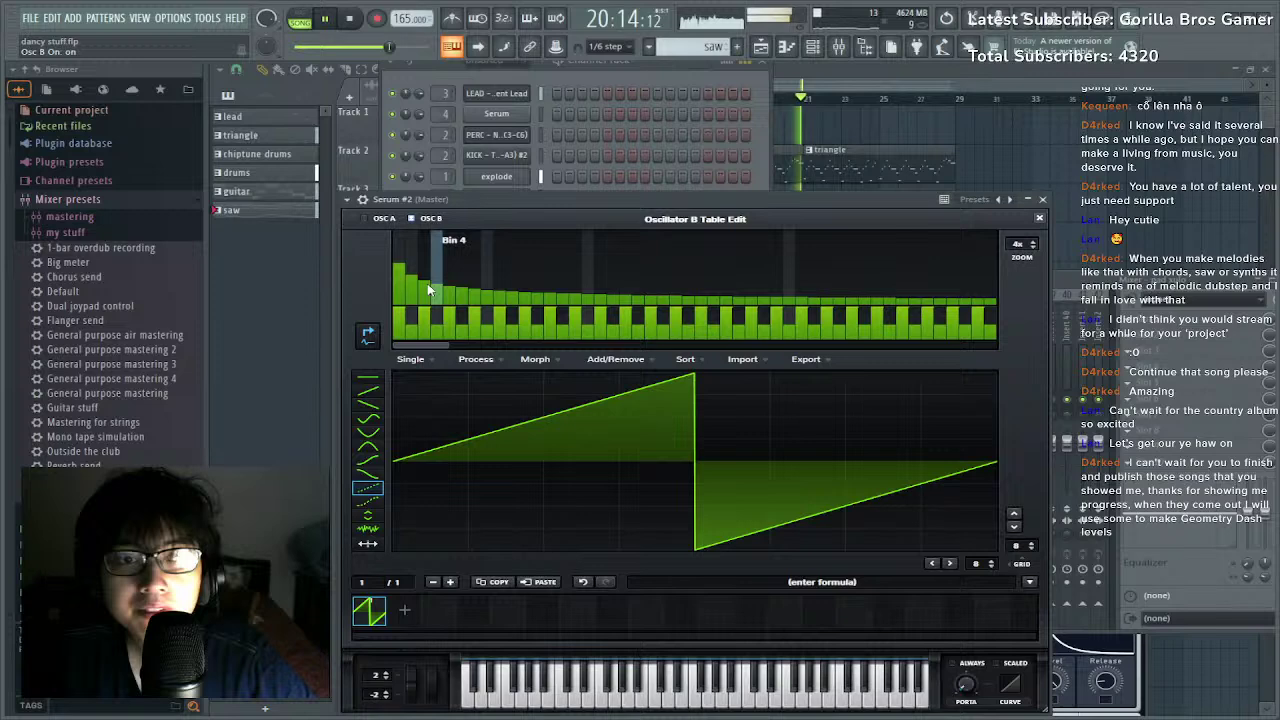
{"action": "left_click_drag", "start_coordinate": [400, 290], "coordinate": [398, 353]}
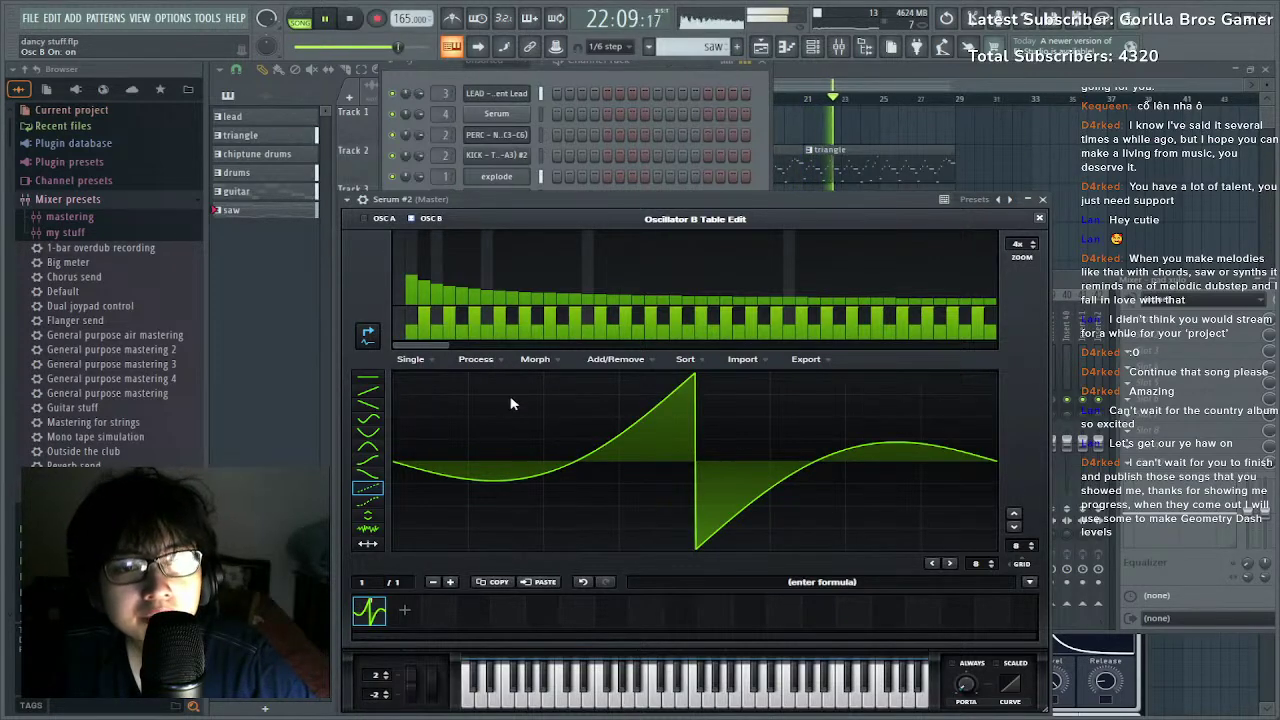
{"action": "left_click", "coordinate": [1039, 218]}
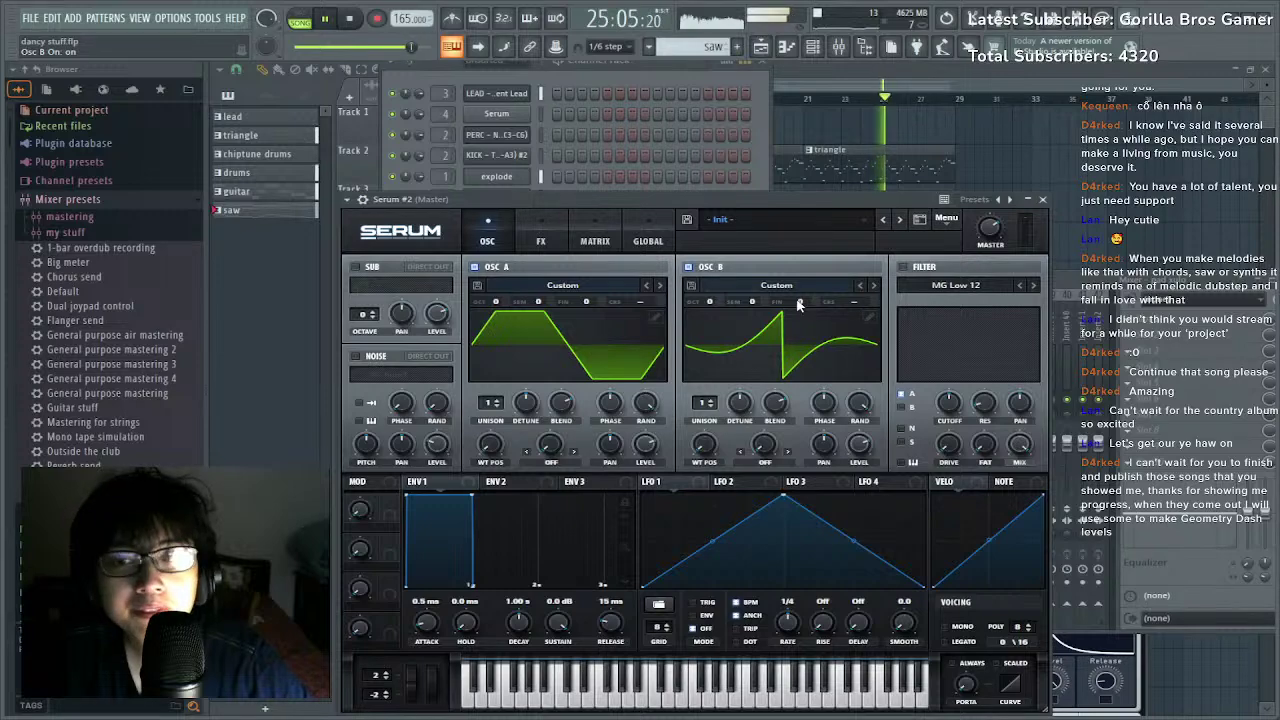
{"action": "left_click_drag", "start_coordinate": [700, 203], "coordinate": [689, 424]}
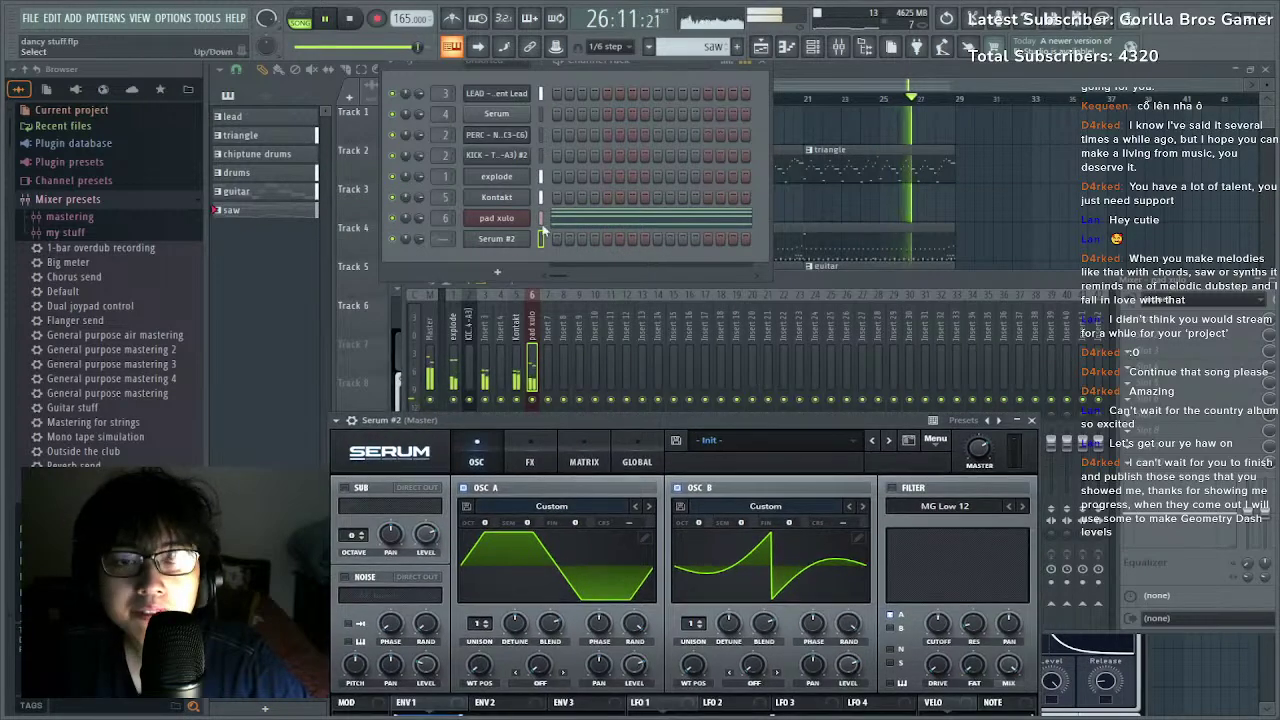
Open the guitar clip's notes, play the pattern on its own, and select the Kontakt mixer track.
{"action": "left_click", "coordinate": [886, 254]}
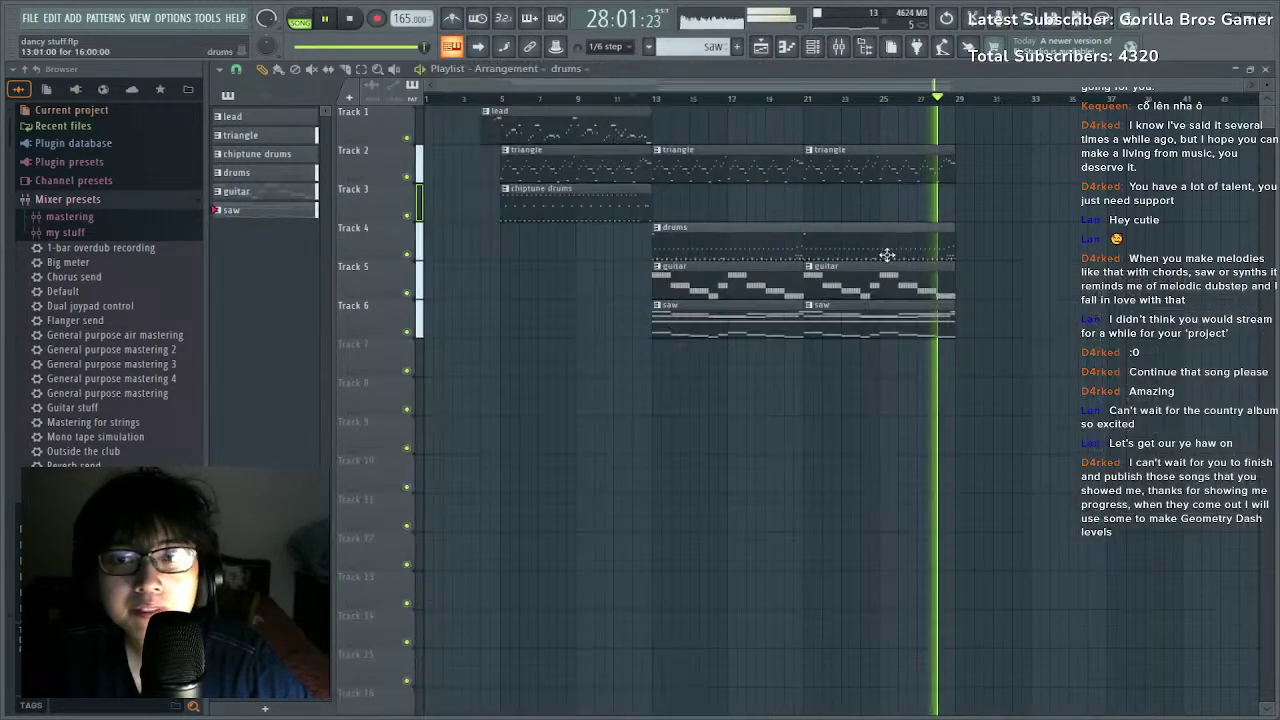
{"action": "double_click", "coordinate": [757, 268]}
{"action": "key", "text": "space"}
{"action": "key", "text": "space"}
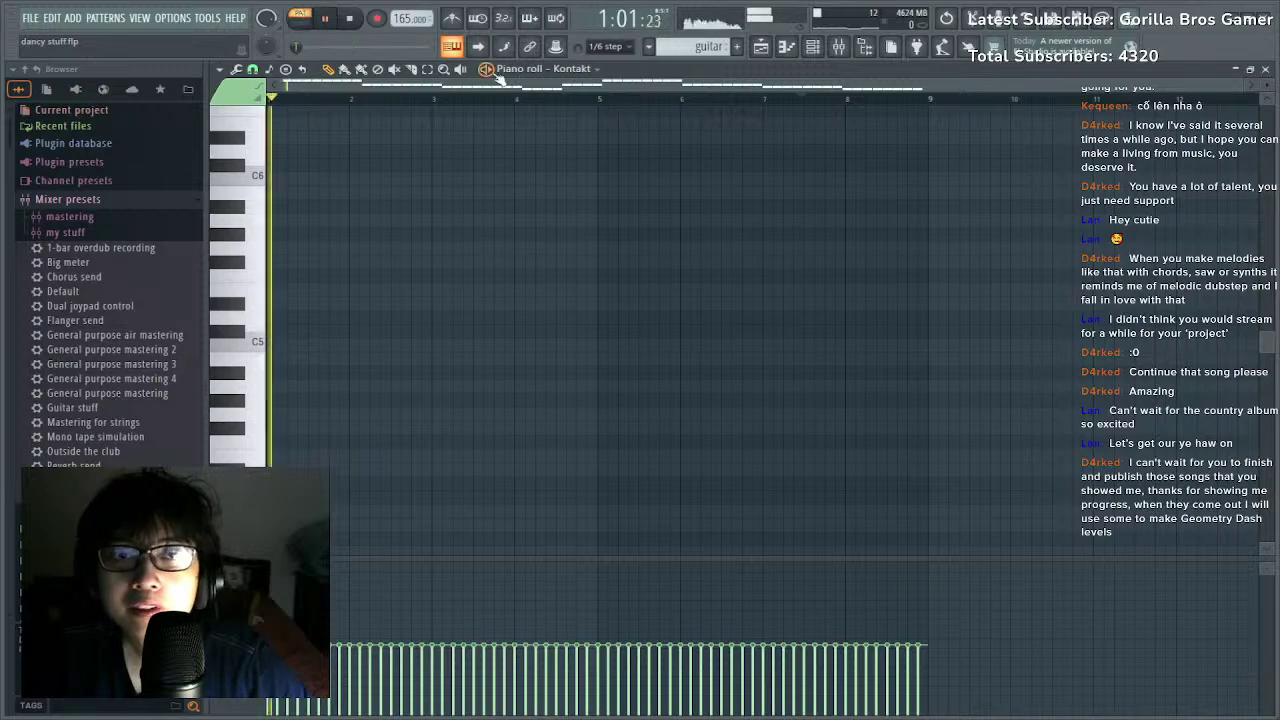
{"action": "left_click", "coordinate": [839, 46]}
{"action": "left_click", "coordinate": [516, 365]}
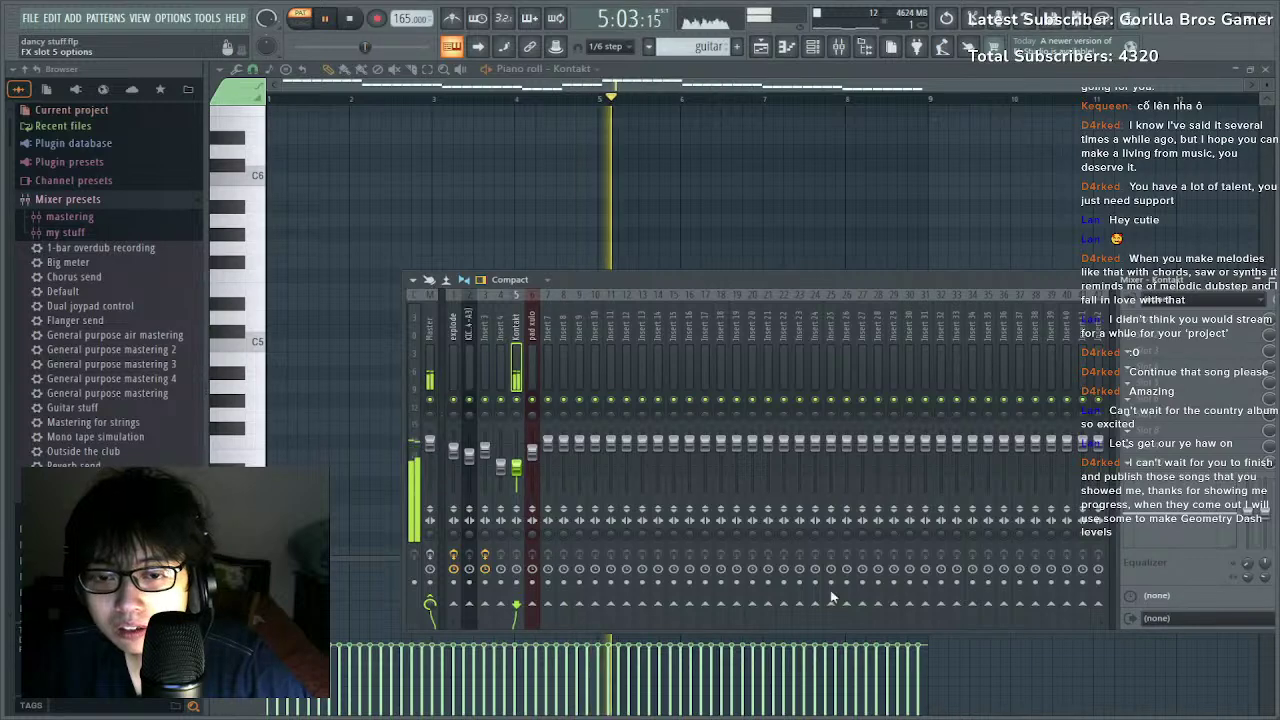
Add a 48 dB/oct low cut at 151.29 Hz in Pro-Q 3 on the Kontakt track and set it to Side only.
{"action": "left_click", "coordinate": [1160, 383]}
{"action": "left_click_drag", "start_coordinate": [330, 281], "coordinate": [455, 305]}
{"action": "left_click", "coordinate": [302, 363]}
{"action": "left_click", "coordinate": [320, 383]}
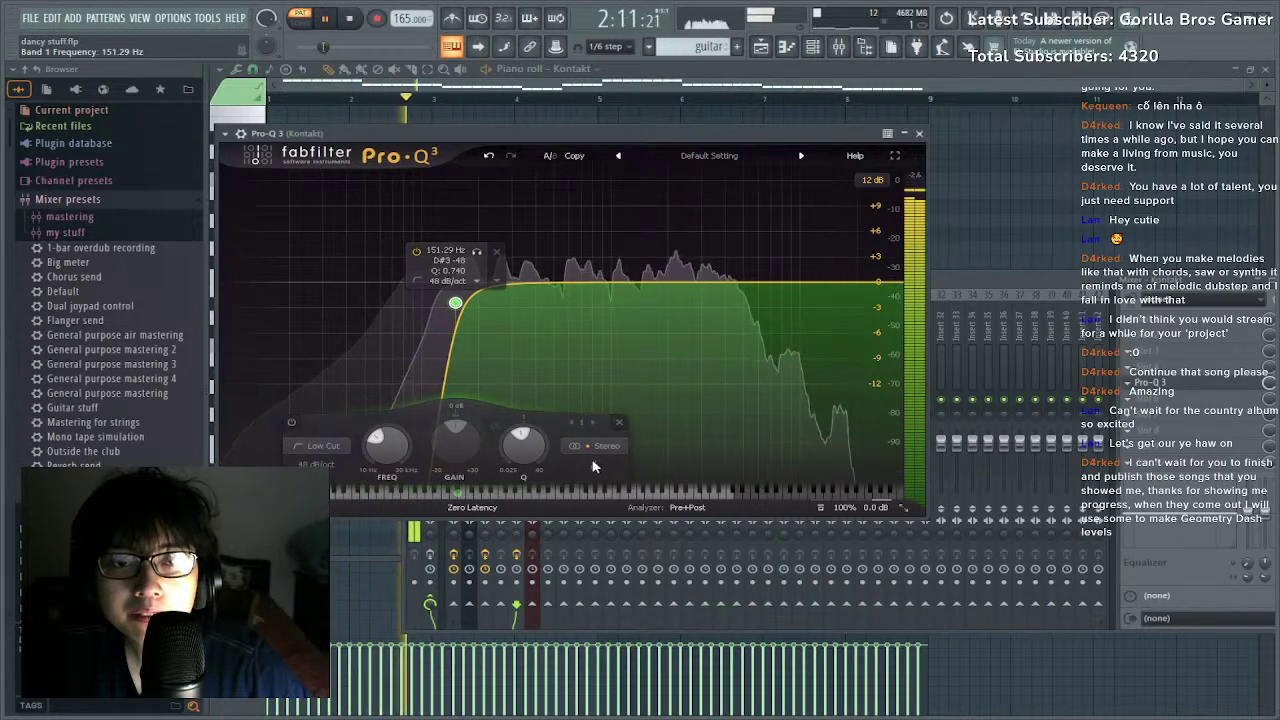
{"action": "left_click", "coordinate": [596, 446]}
{"action": "left_click", "coordinate": [586, 375]}
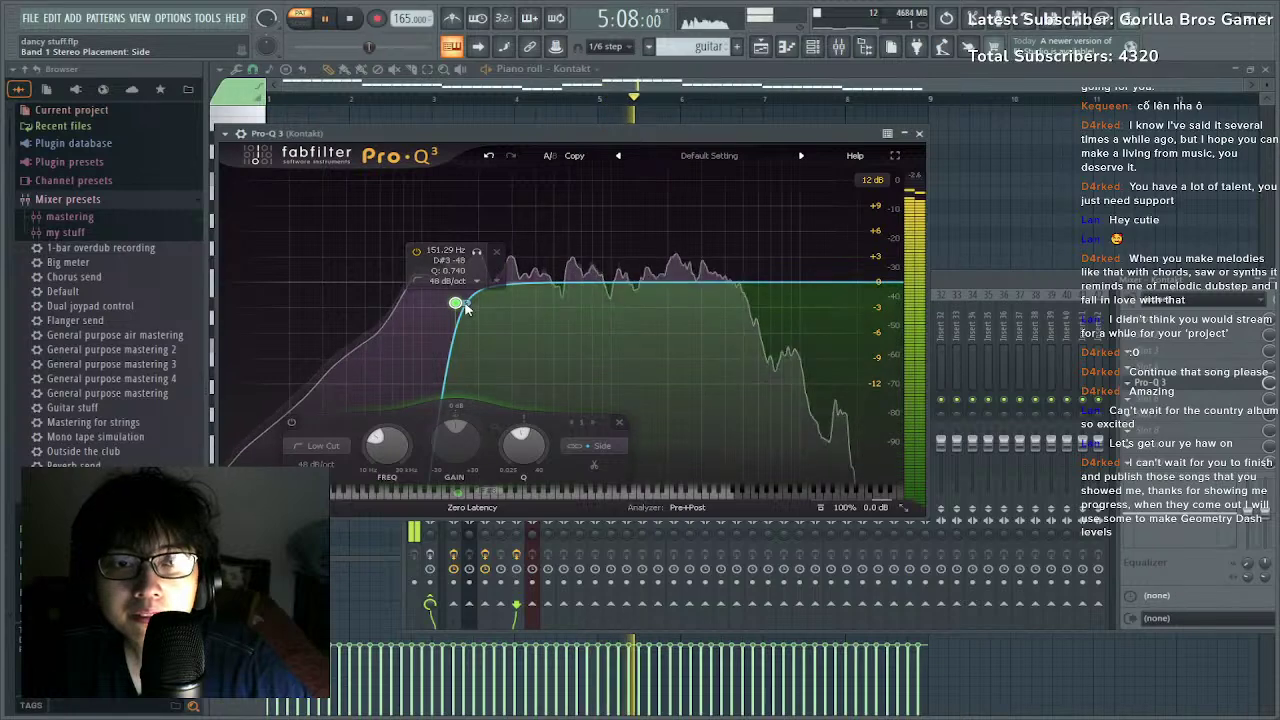
{"action": "left_click", "coordinate": [977, 283]}
Stop playback and select all the guitar notes for copying.
{"action": "left_click", "coordinate": [752, 93]}
{"action": "key", "text": "space"}
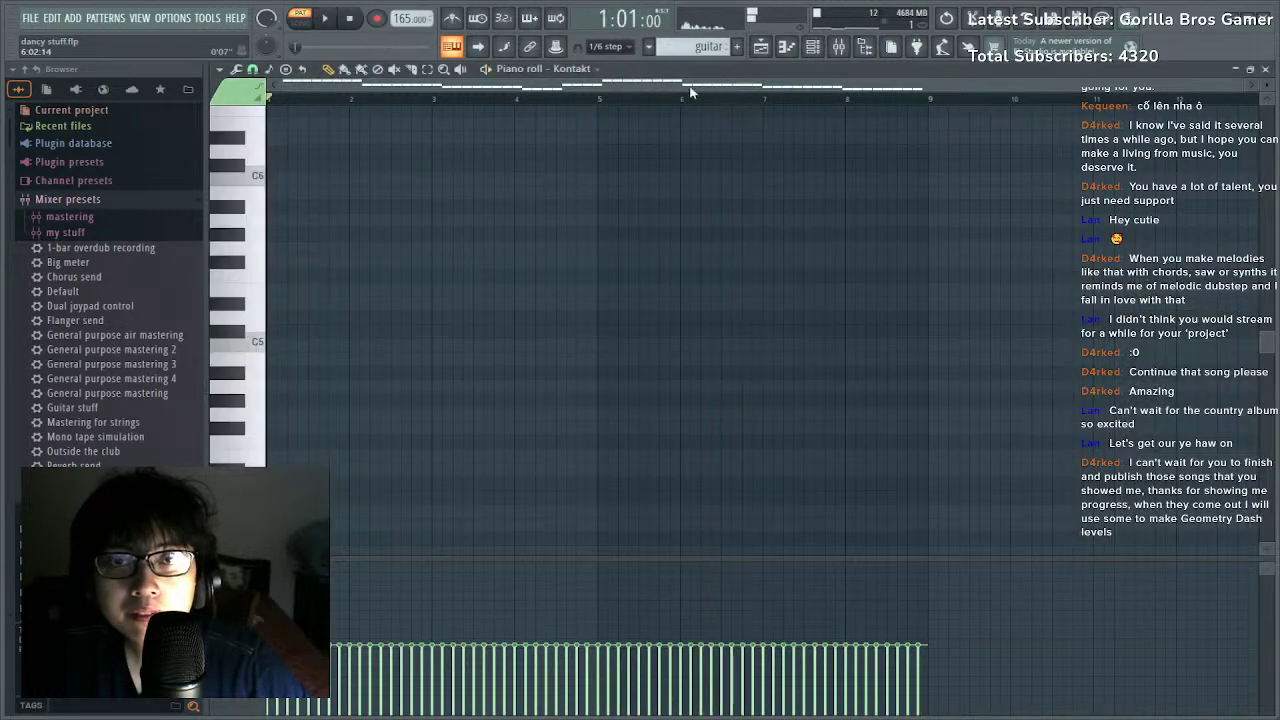
{"action": "scroll", "coordinate": [647, 200], "scroll_direction": "down", "scroll_amount": 5}
{"action": "key", "text": "ctrl+a"}
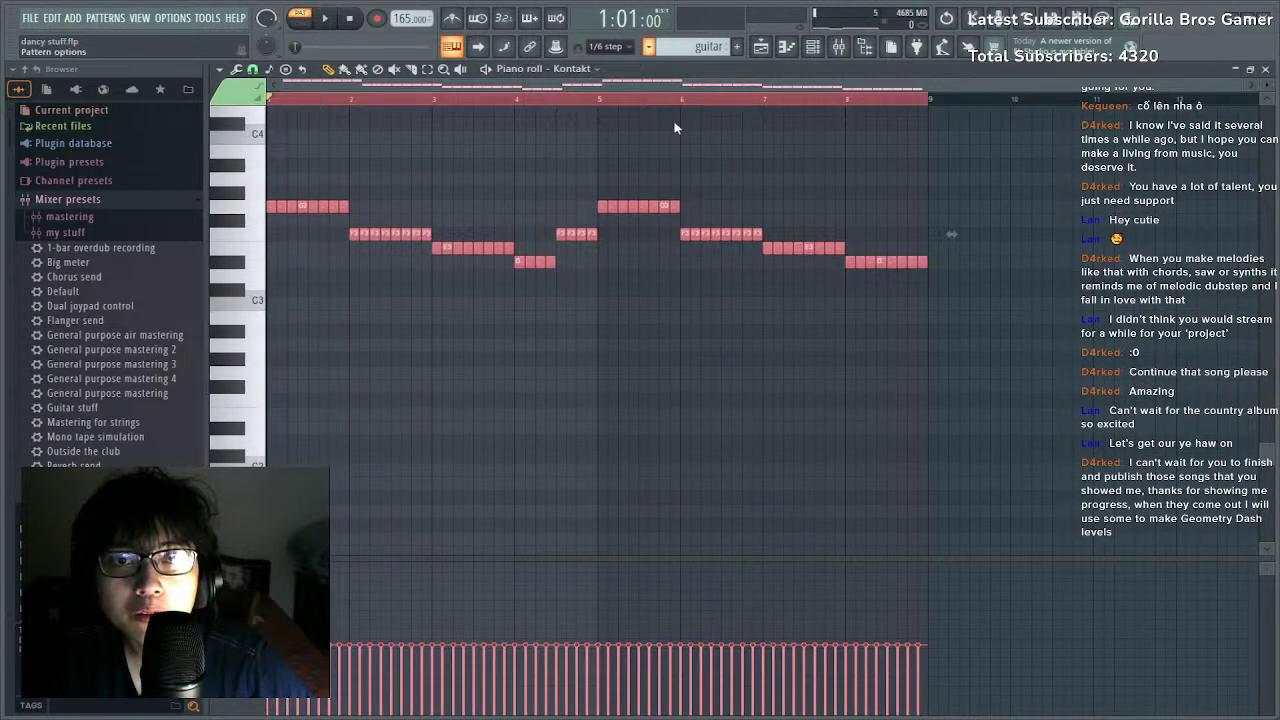
Create a new pattern named sub and paste the guitar notes into the Serum #2 channel.
{"action": "left_click", "coordinate": [645, 110]}
{"action": "left_click", "coordinate": [582, 70]}
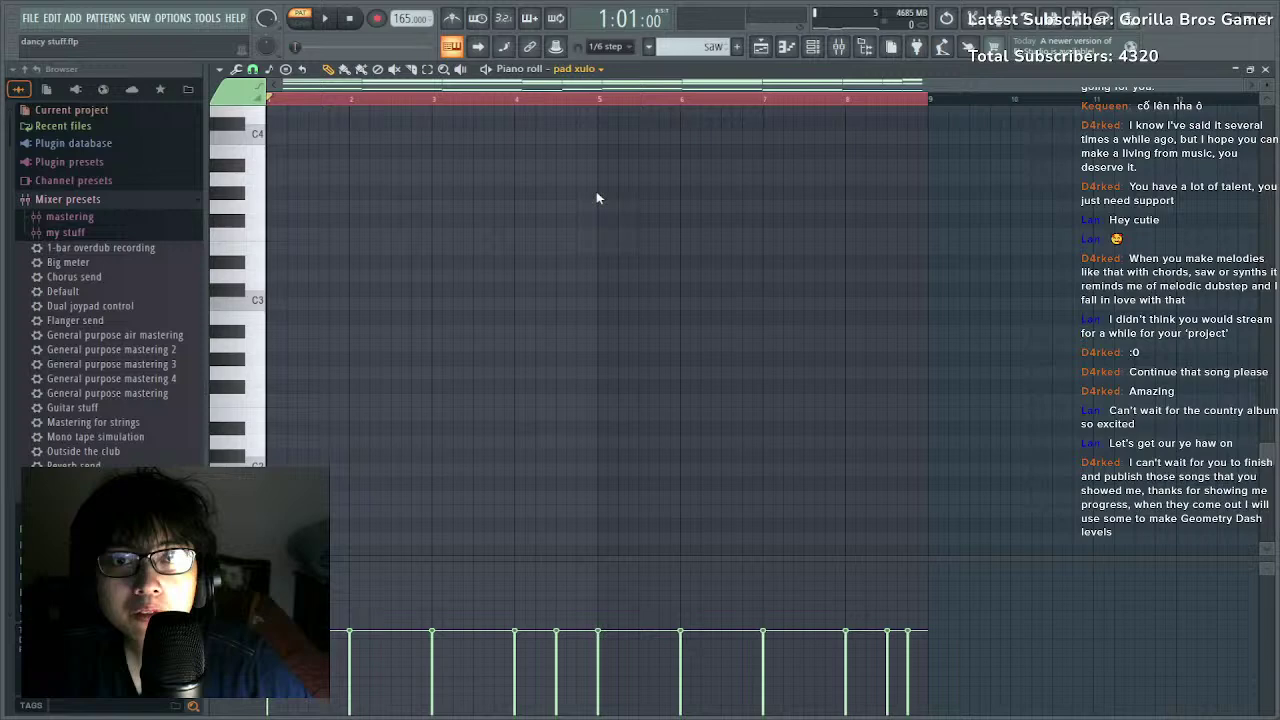
{"action": "left_click", "coordinate": [603, 244]}
{"action": "left_click", "coordinate": [737, 47]}
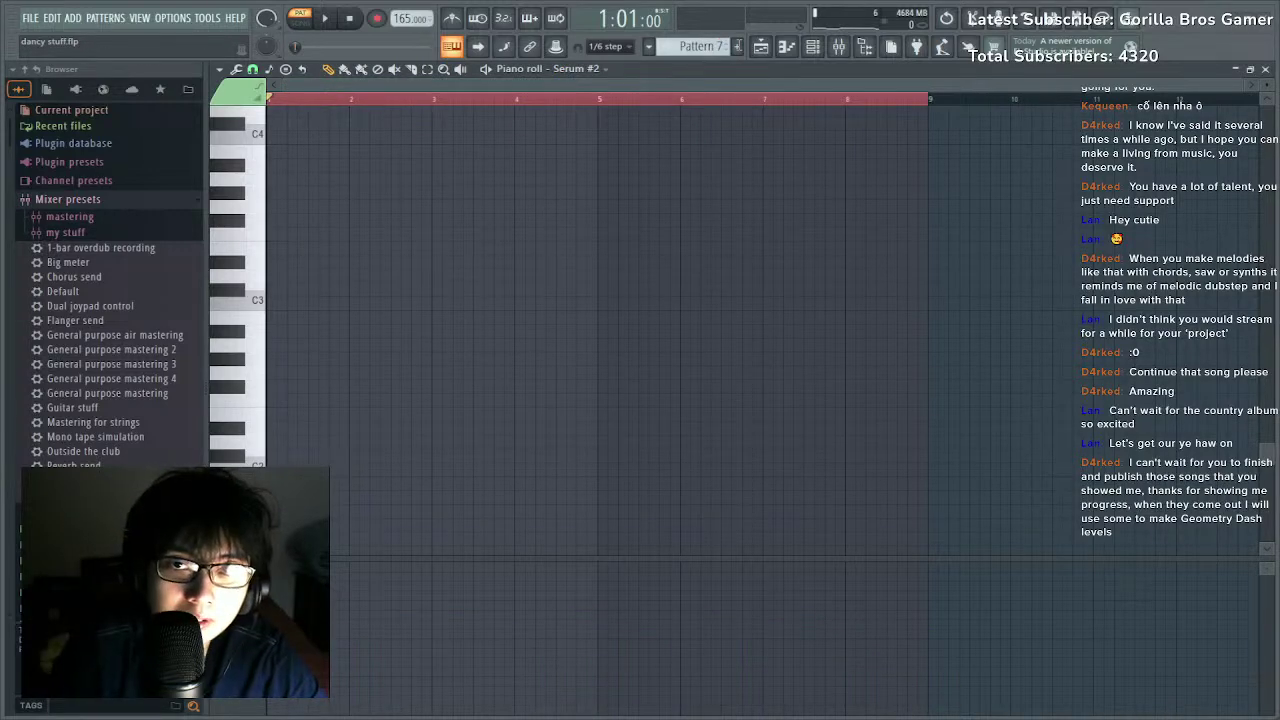
{"action": "type", "text": "sub"}
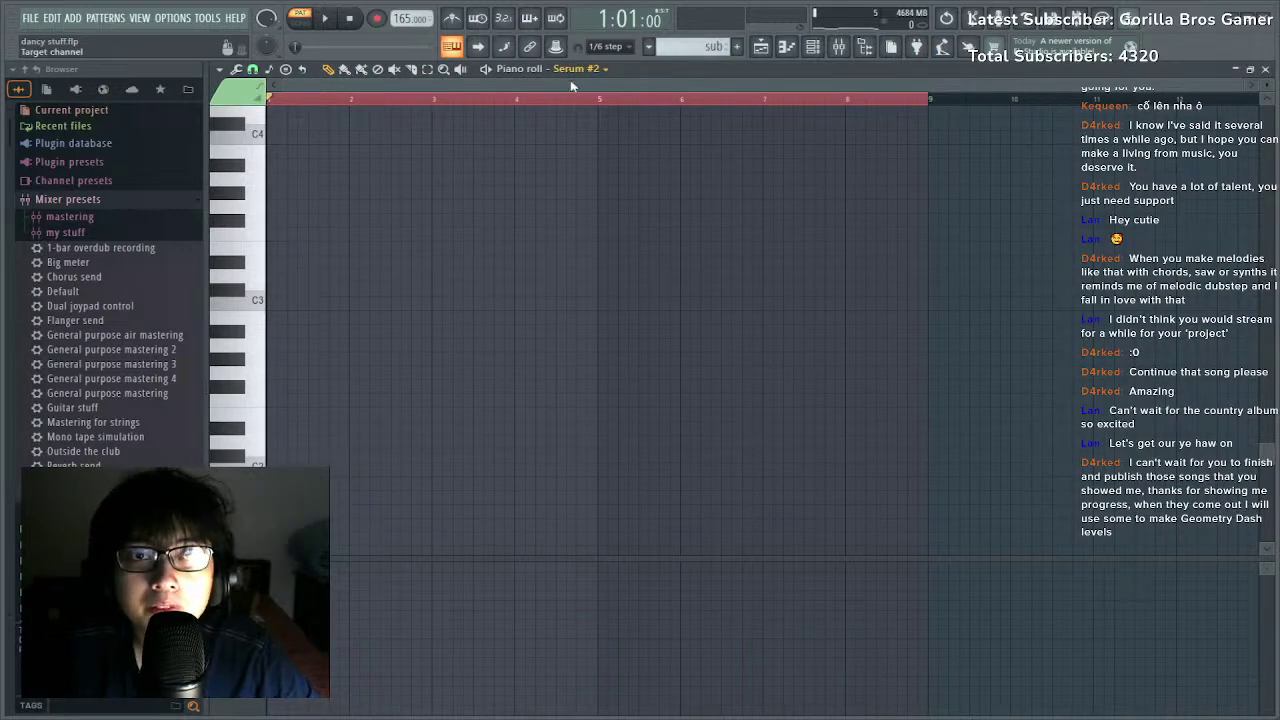
{"action": "key", "text": "ctrl+v"}
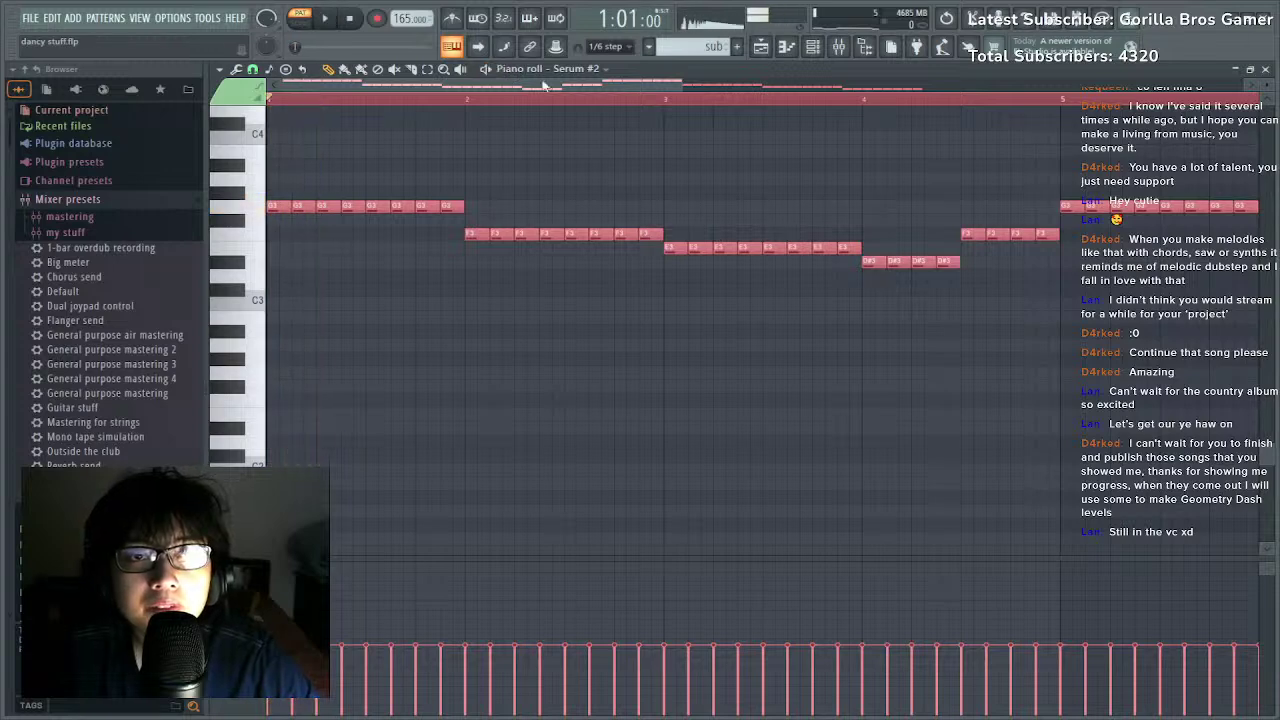
Play the sub pattern and transpose all its notes down one octave.
{"action": "key", "text": "space"}
{"action": "key", "text": "ctrl+Down"}
{"action": "key", "text": "ctrl+Down"}
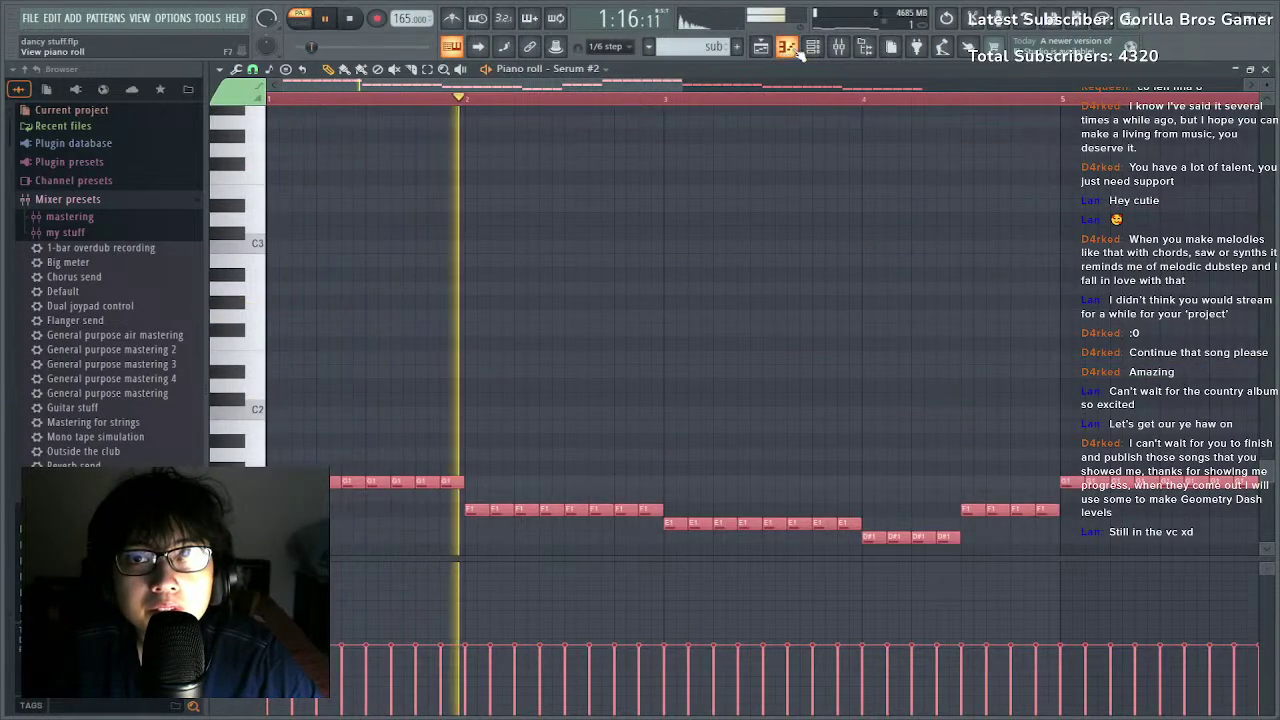
{"action": "key", "text": "ctrl+Up"}
Open Serum #2, enable its filter for both Oscillators A and B, and set the cutoff to 345 Hz.
{"action": "key", "text": "F6"}
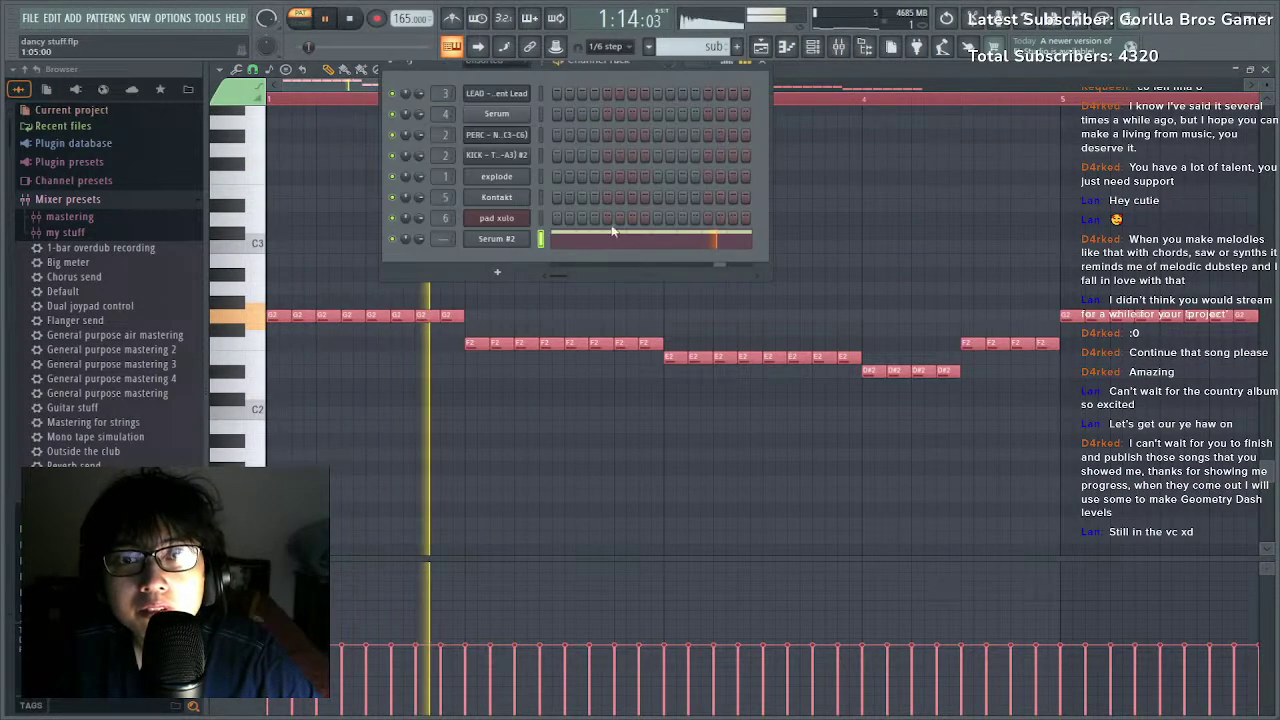
{"action": "left_click", "coordinate": [496, 238]}
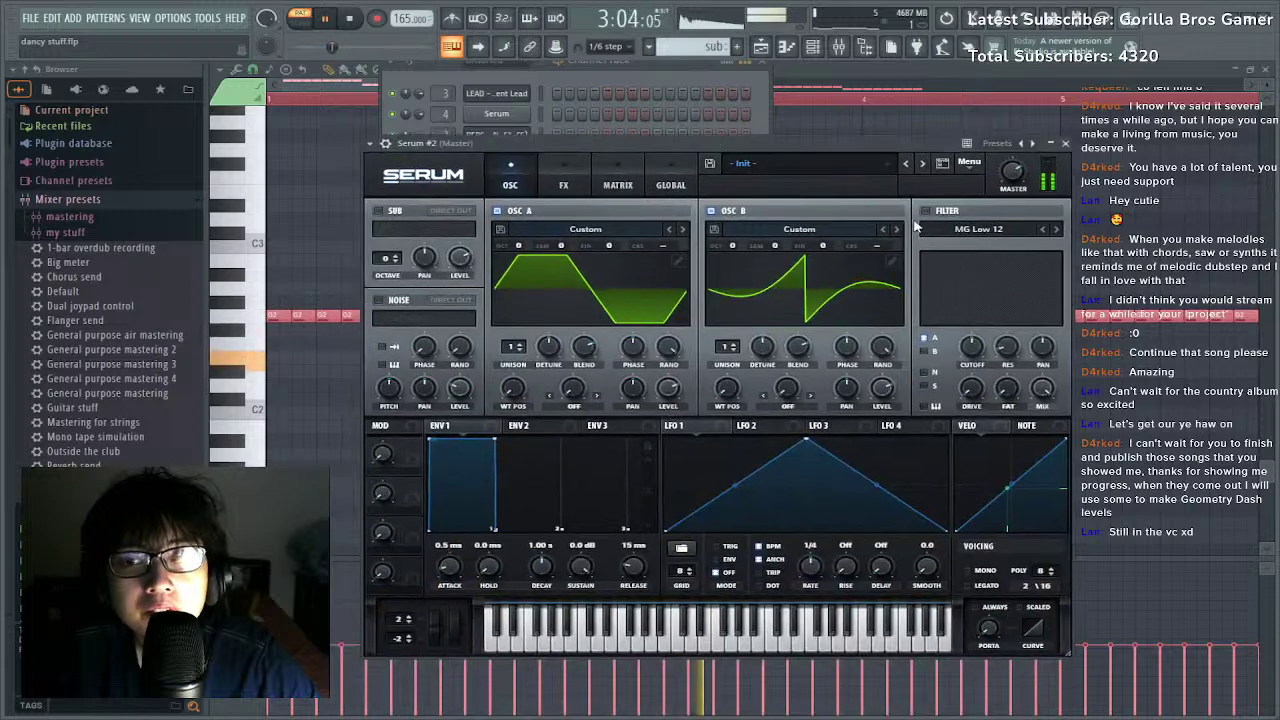
{"action": "left_click", "coordinate": [924, 211]}
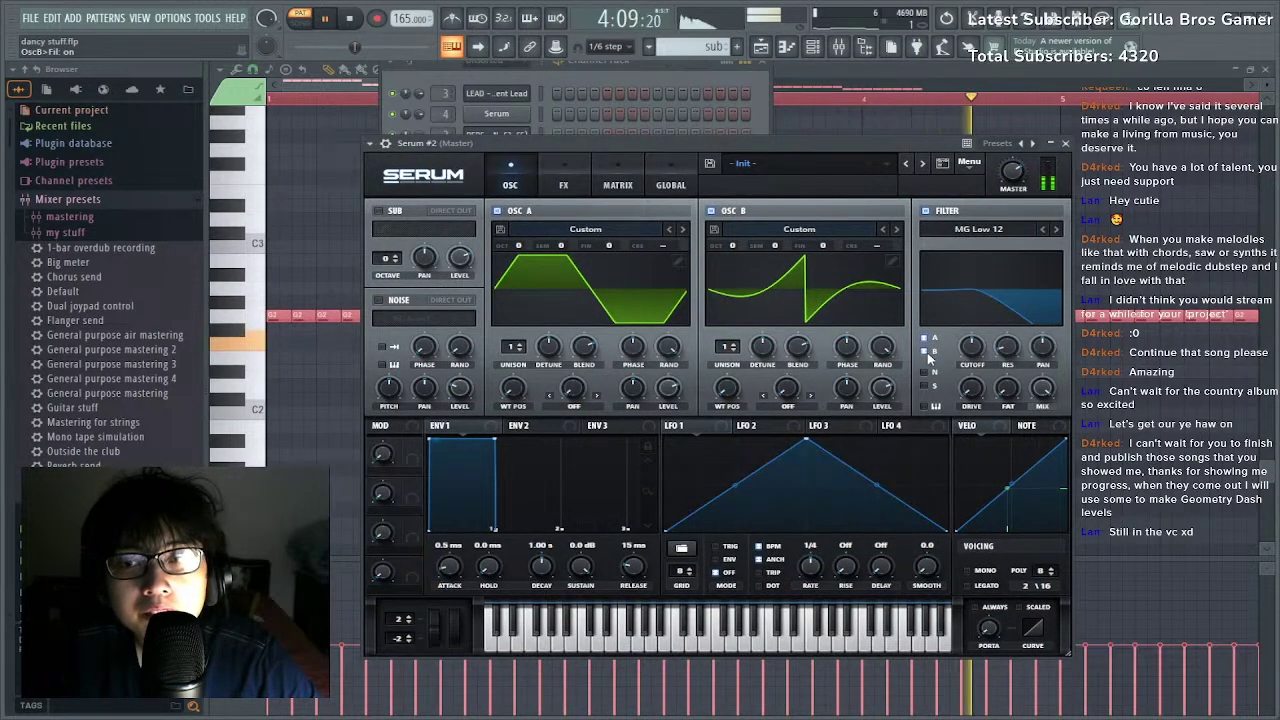
{"action": "left_click_drag", "start_coordinate": [971, 349], "coordinate": [971, 355]}
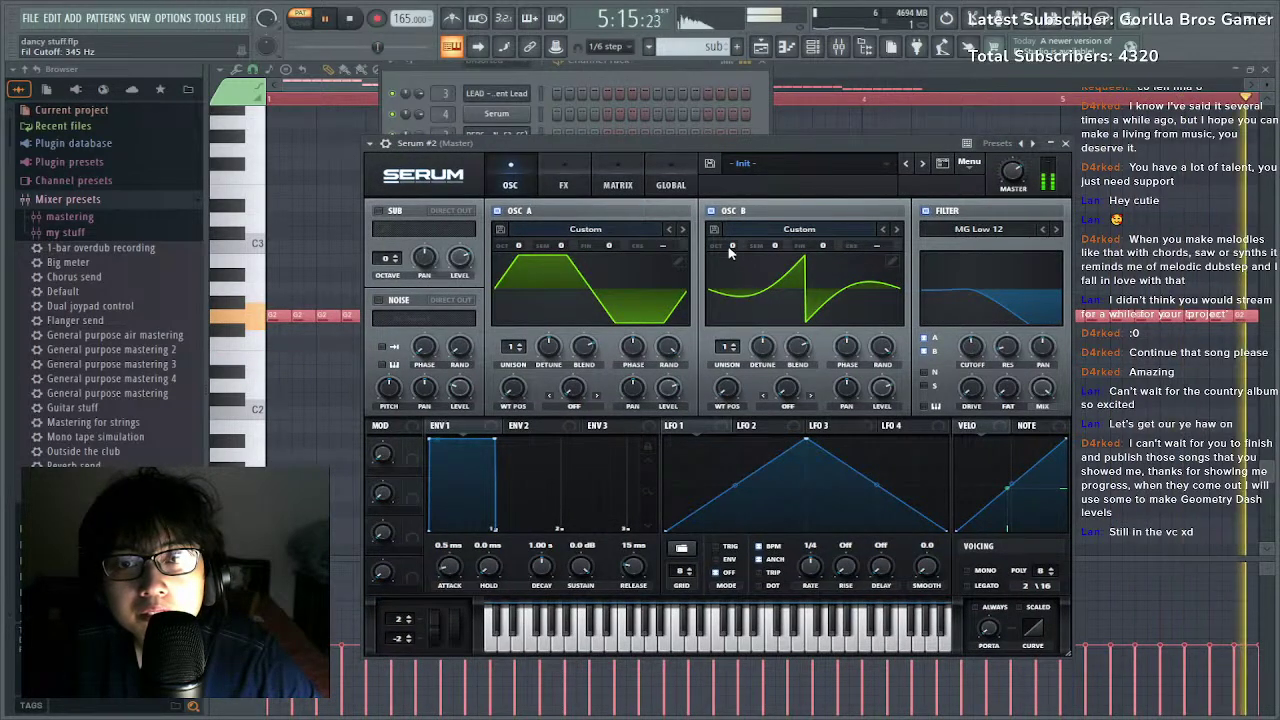
Set Oscillator B to +1 octave and +7 semitones, and lower its level to about 25%.
{"action": "left_click_drag", "start_coordinate": [730, 246], "coordinate": [728, 265]}
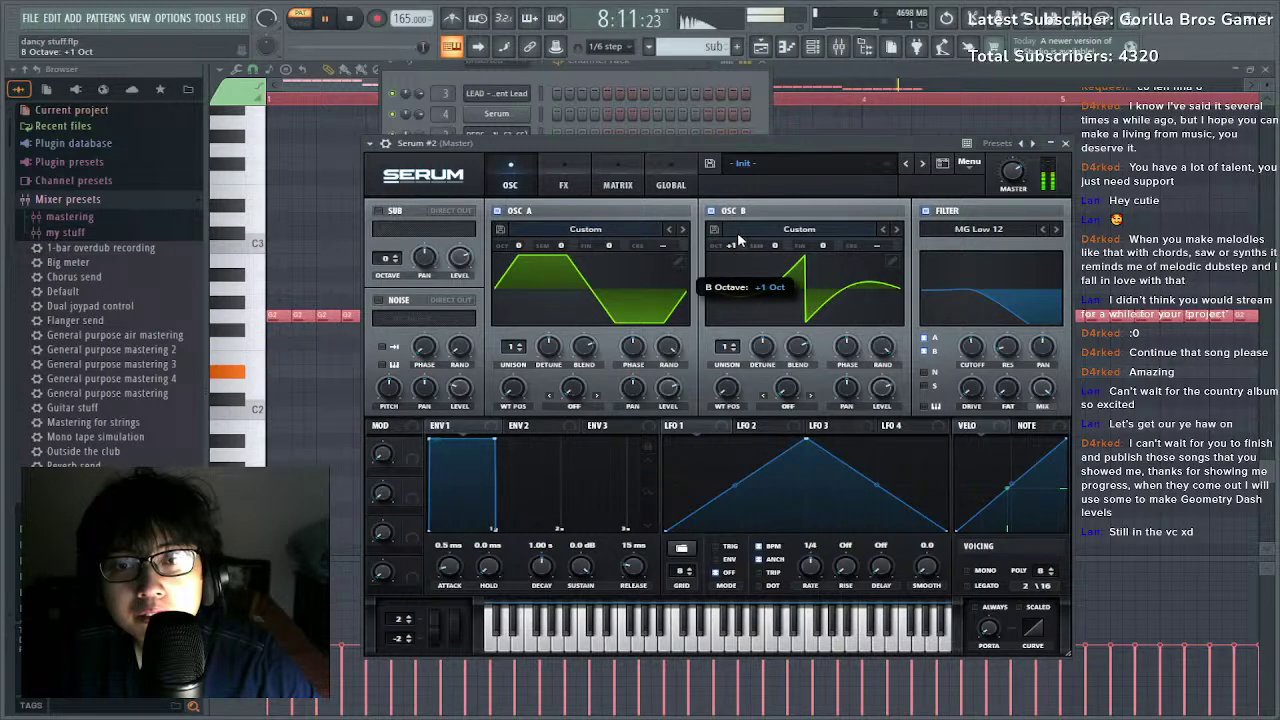
{"action": "left_click_drag", "start_coordinate": [773, 245], "coordinate": [784, 205]}
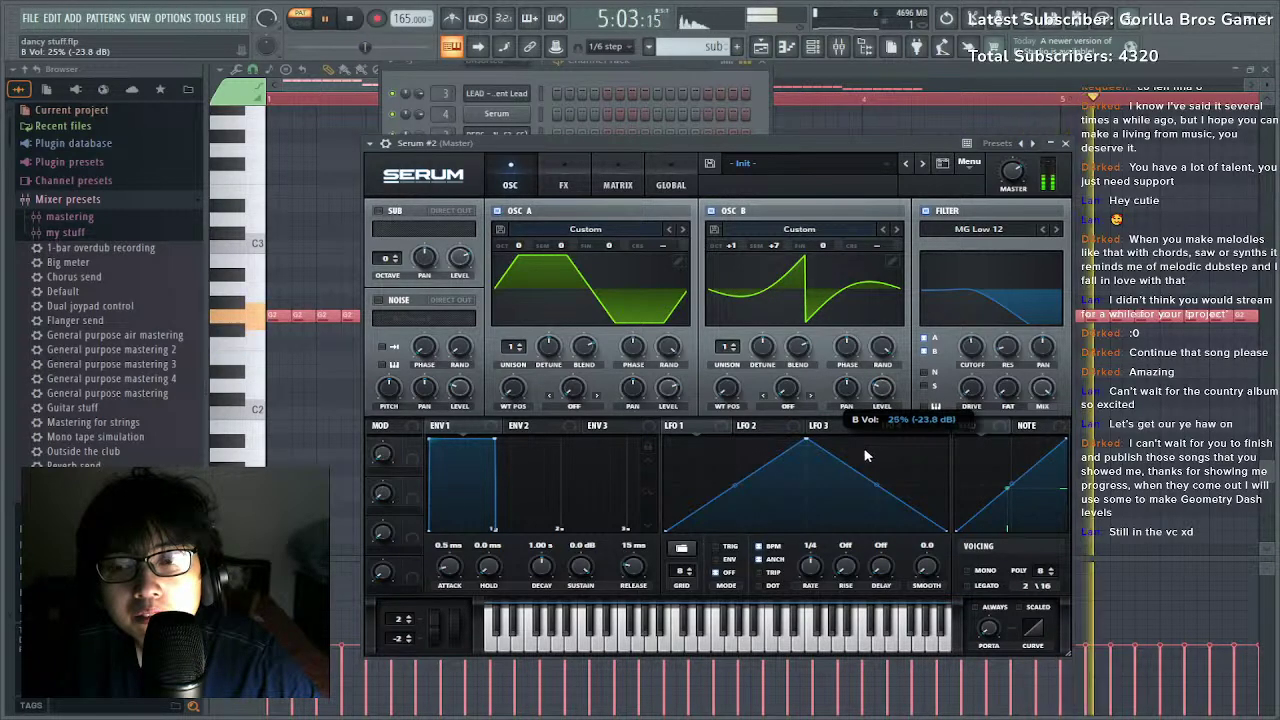
{"action": "left_click_drag", "start_coordinate": [866, 447], "coordinate": [868, 438]}
Lower the filter cutoff and shape Envelope 1 with an 856 ms decay, sustain at -oo dB, and a gentler decay curve.
{"action": "left_click_drag", "start_coordinate": [971, 346], "coordinate": [971, 398]}
{"action": "left_click_drag", "start_coordinate": [496, 440], "coordinate": [476, 578]}
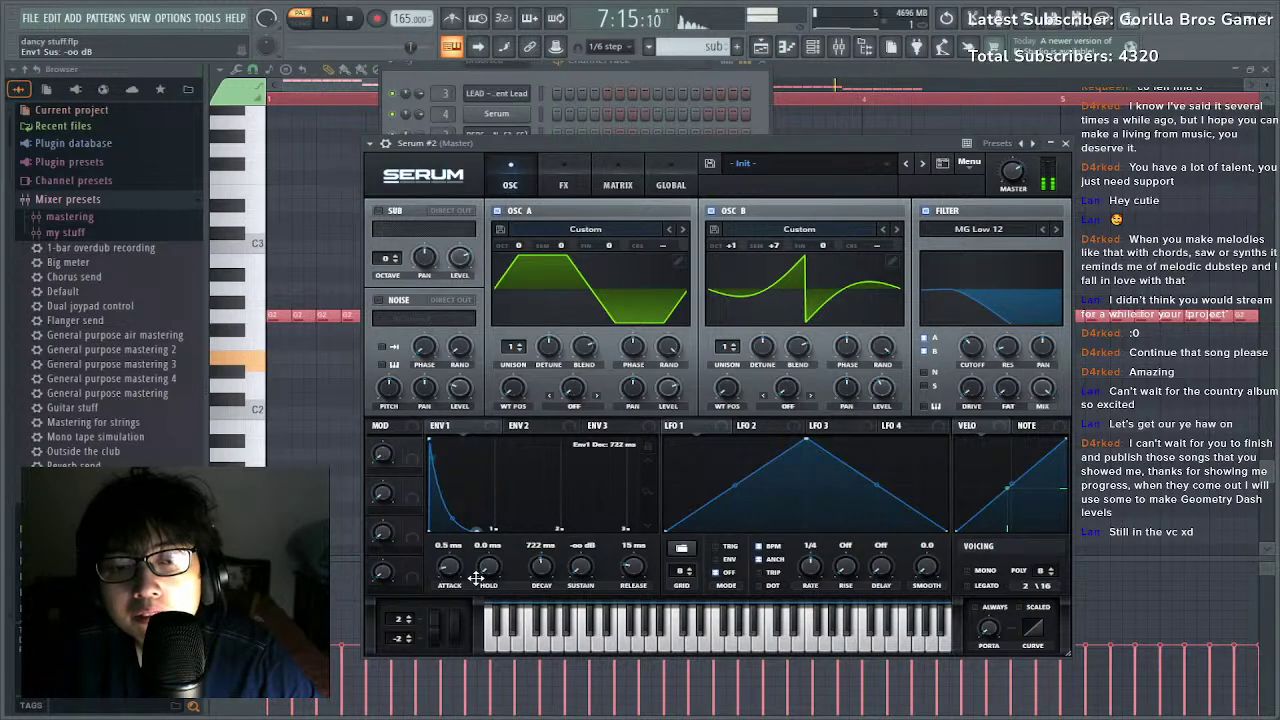
{"action": "left_click_drag", "start_coordinate": [461, 499], "coordinate": [480, 482]}
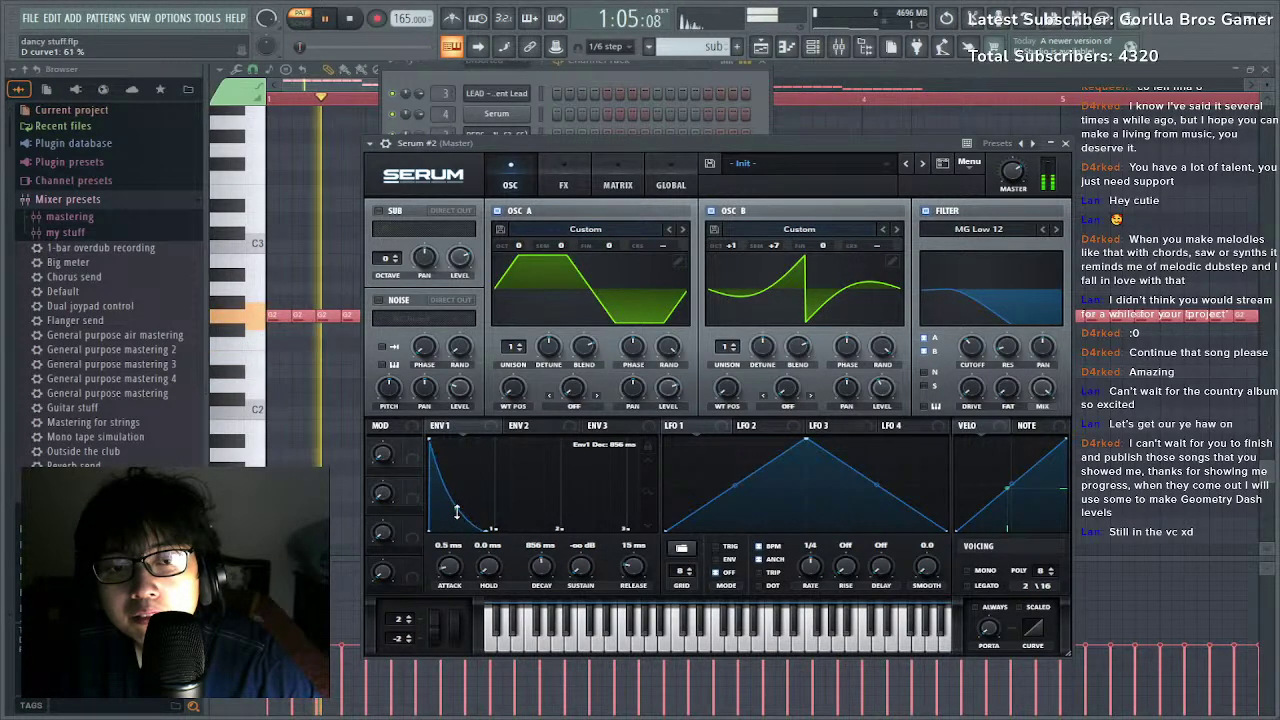
Modulate the filter cutoff from 50 Hz with Envelope 1, and set the filter's fat amount to 24% and drive to 19%.
{"action": "left_click_drag", "start_coordinate": [962, 338], "coordinate": [962, 390]}
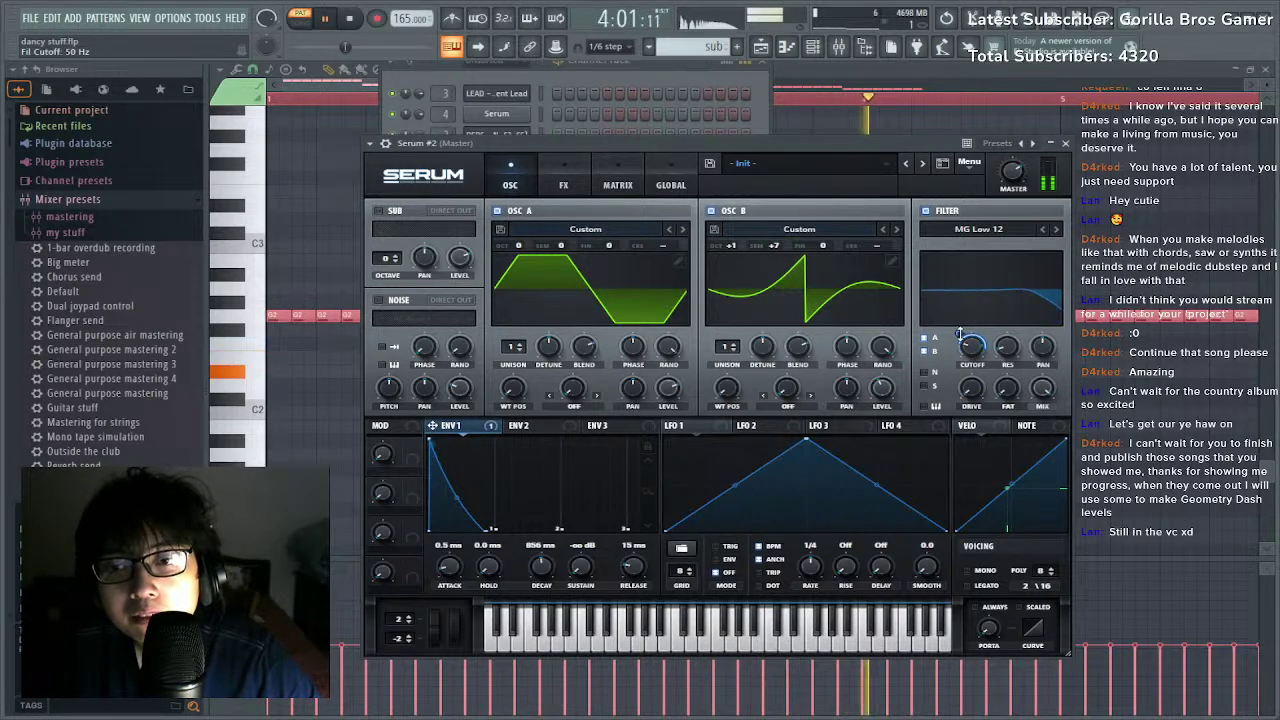
{"action": "mouse_move", "coordinate": [959, 335]}
{"action": "left_mouse_down"}
{"action": "mouse_move", "coordinate": [949, 358]}
{"action": "mouse_move", "coordinate": [967, 352]}
{"action": "left_mouse_up"}
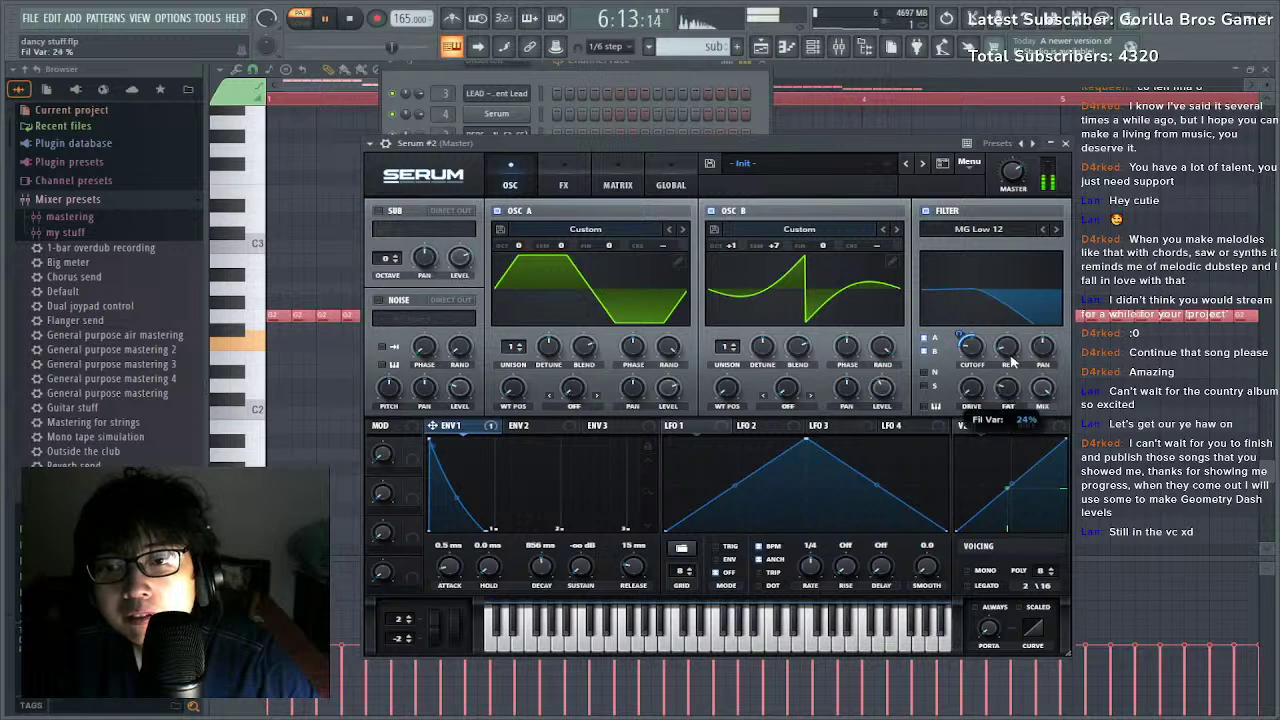
{"action": "left_click_drag", "start_coordinate": [976, 345], "coordinate": [1005, 373]}
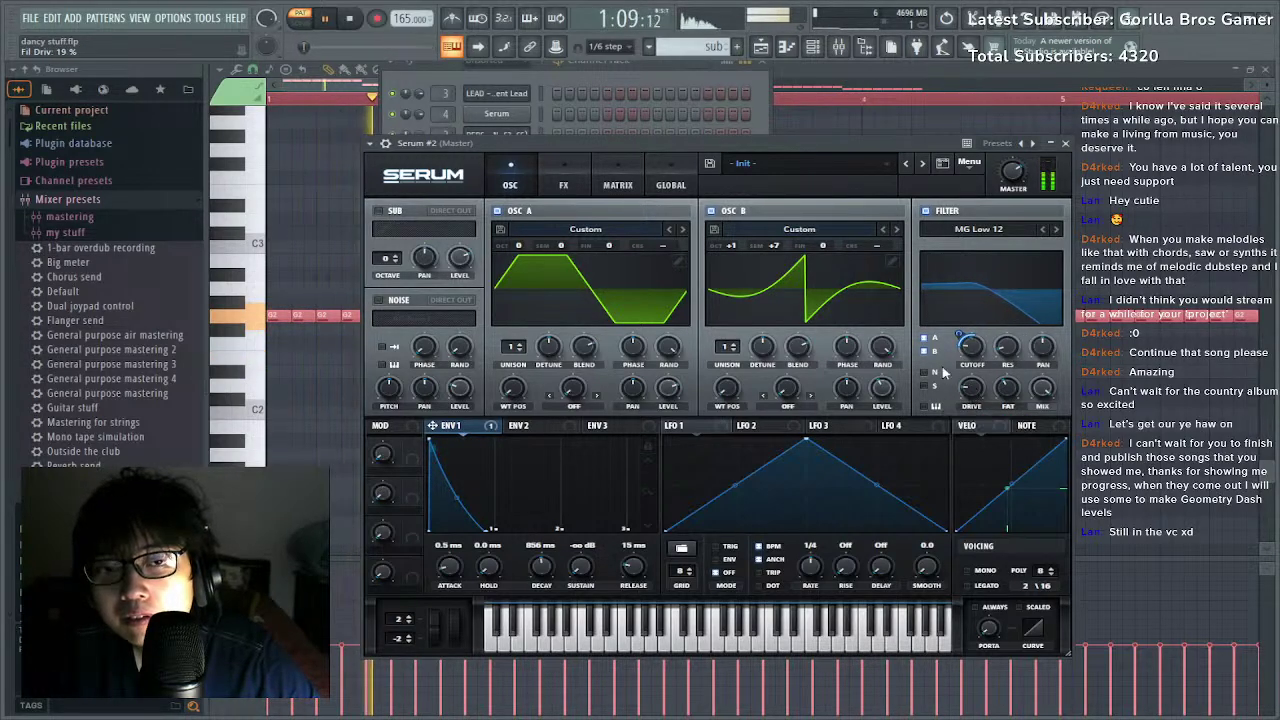
Enable the distortion effect, set its drive to 73%, and change its type from Tube to Asym.
{"action": "left_click", "coordinate": [580, 180]}
{"action": "left_click", "coordinate": [383, 233]}
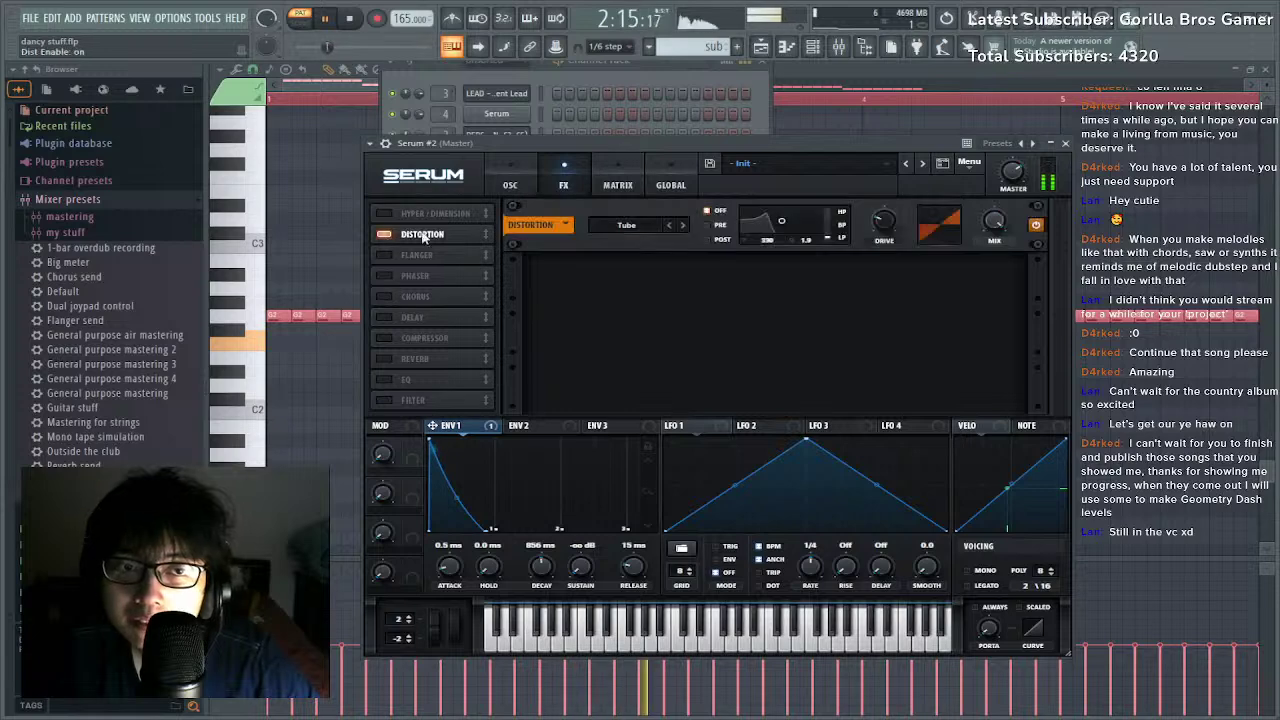
{"action": "left_click_drag", "start_coordinate": [884, 224], "coordinate": [869, 252]}
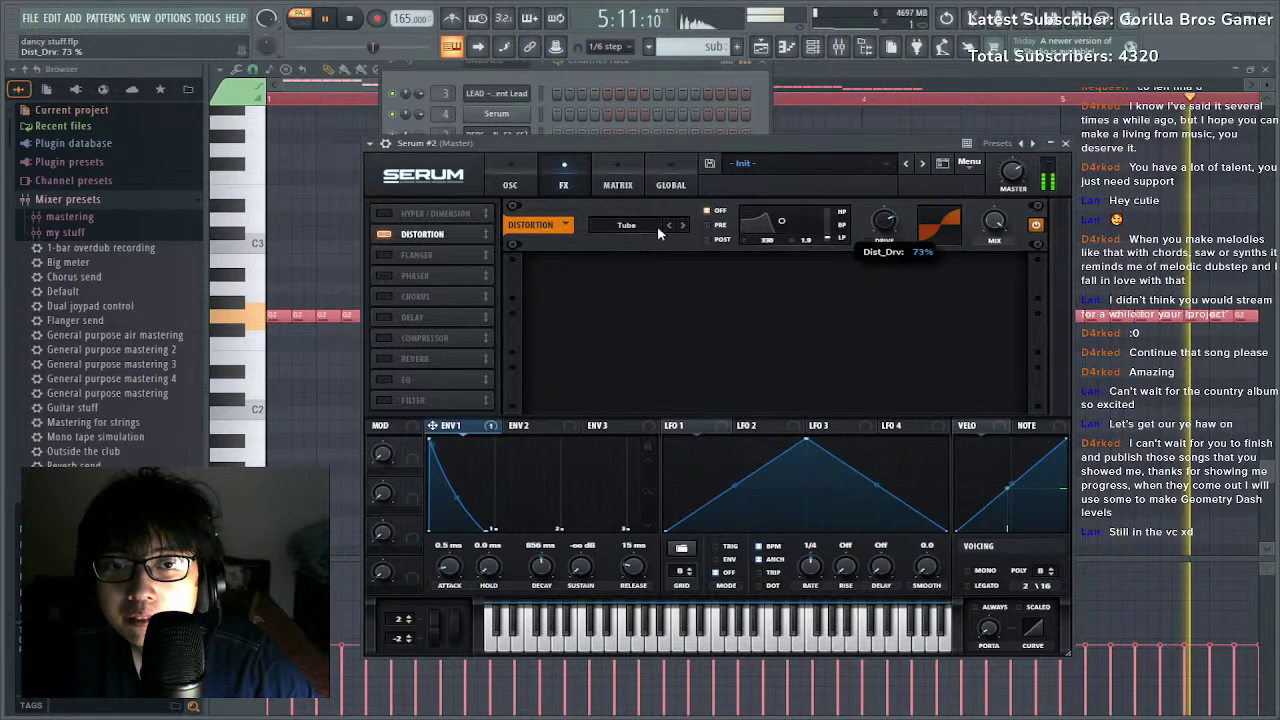
{"action": "left_click", "coordinate": [683, 226]}
{"action": "left_click", "coordinate": [683, 226]}
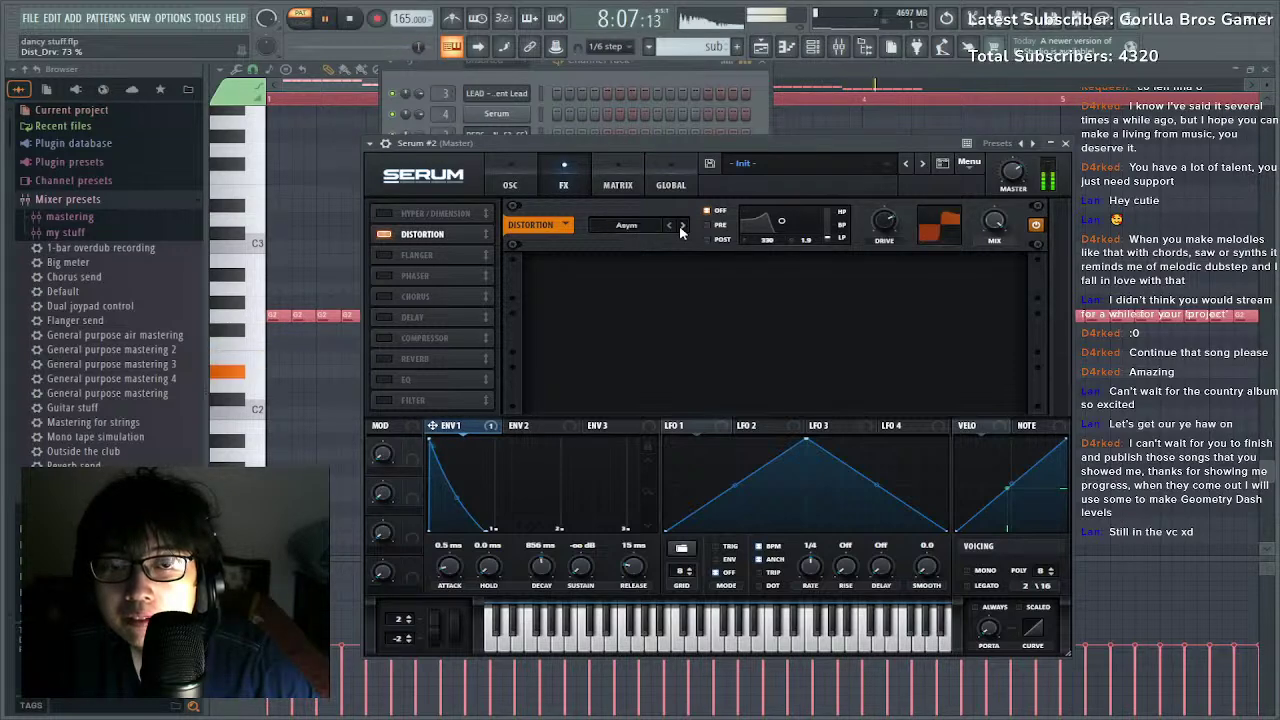
Change the distortion type to Tube, adjust its drive, and try the distortion filter in Pre mode at about 13290 Hz.
{"action": "left_click", "coordinate": [682, 227]}
{"action": "left_click", "coordinate": [683, 227]}
{"action": "left_click", "coordinate": [683, 227]}
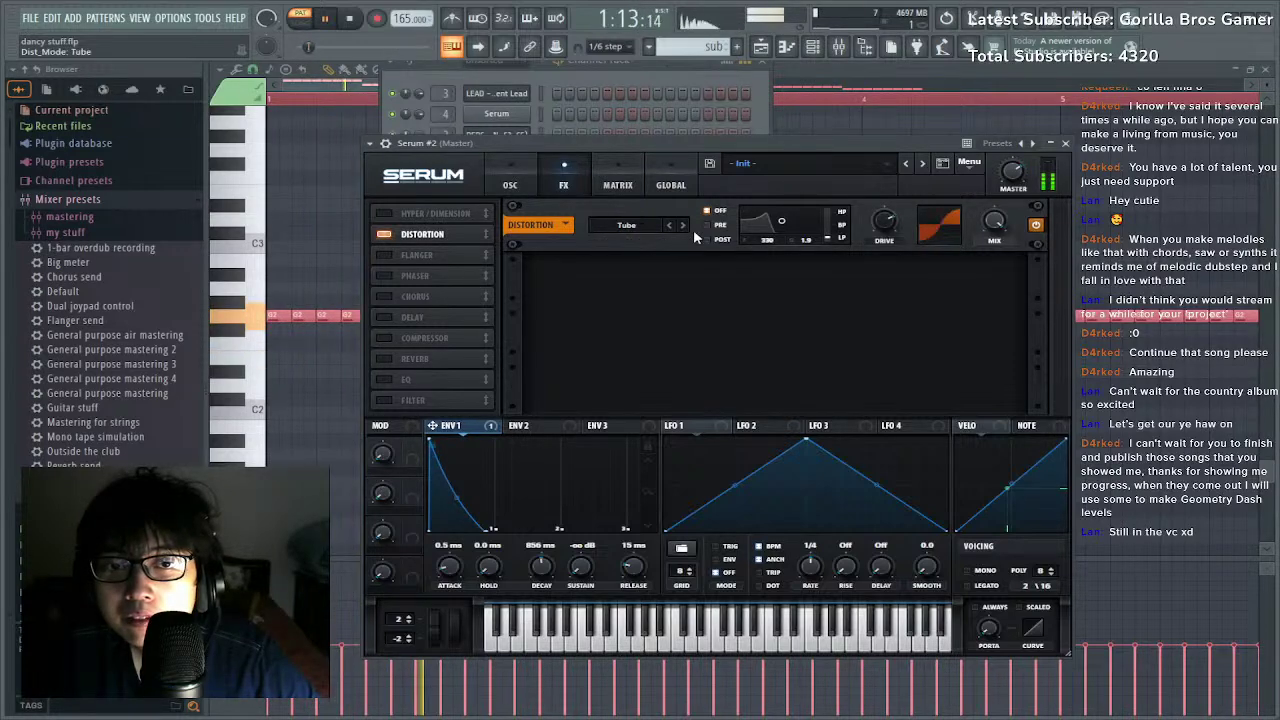
{"action": "left_click_drag", "start_coordinate": [881, 226], "coordinate": [881, 234]}
{"action": "left_click_drag", "start_coordinate": [784, 225], "coordinate": [783, 241]}
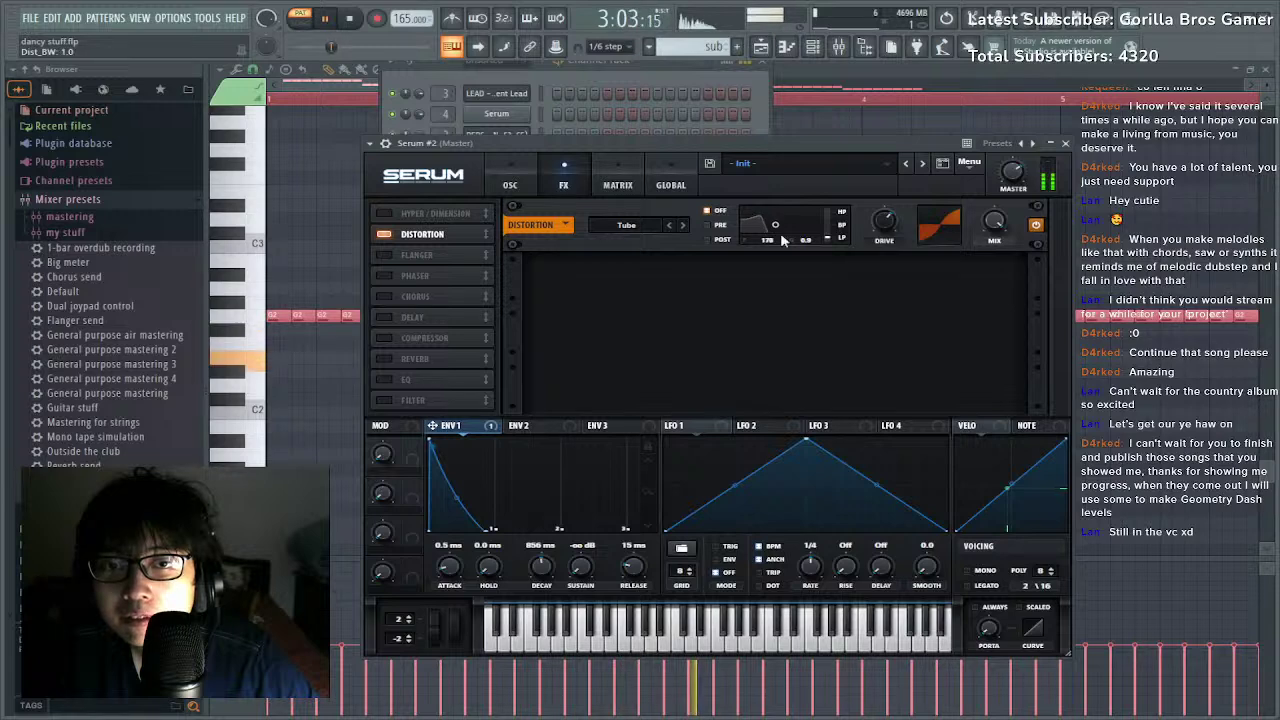
{"action": "left_click", "coordinate": [712, 225]}
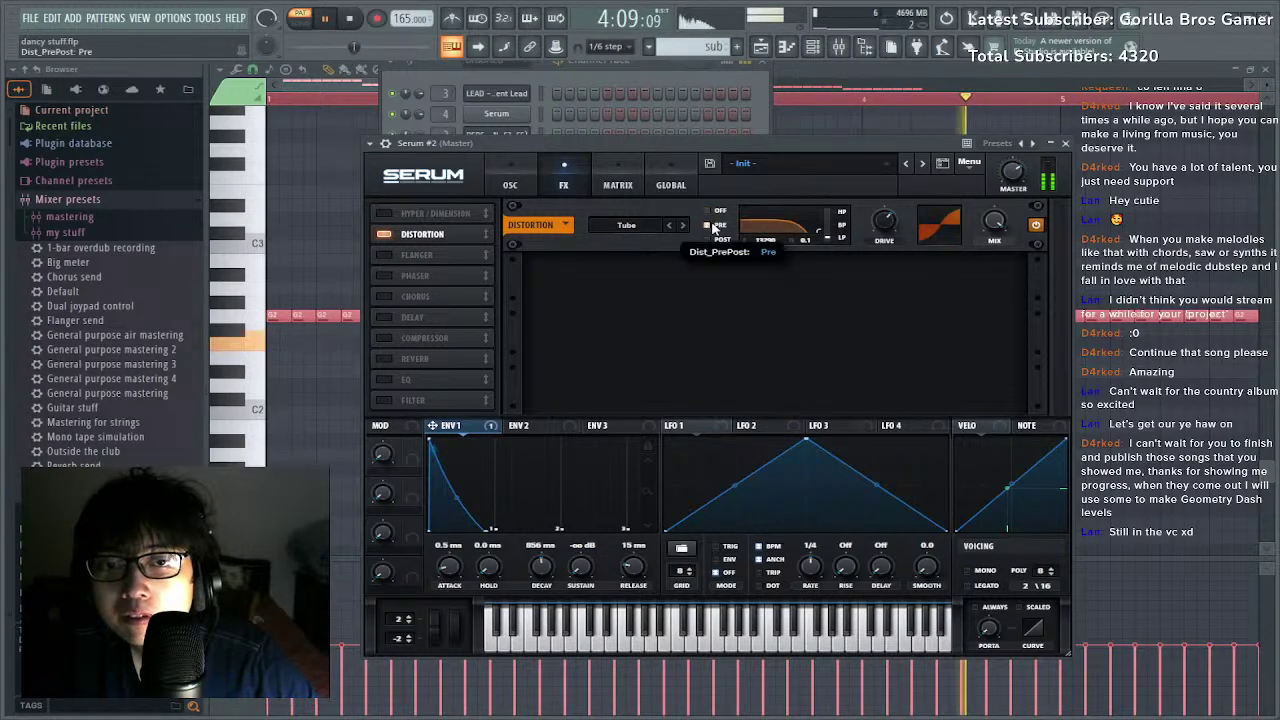
Set Oscillator B to +1 octave with 7 unison voices and a unison detune of 0.15.
{"action": "left_click", "coordinate": [510, 178]}
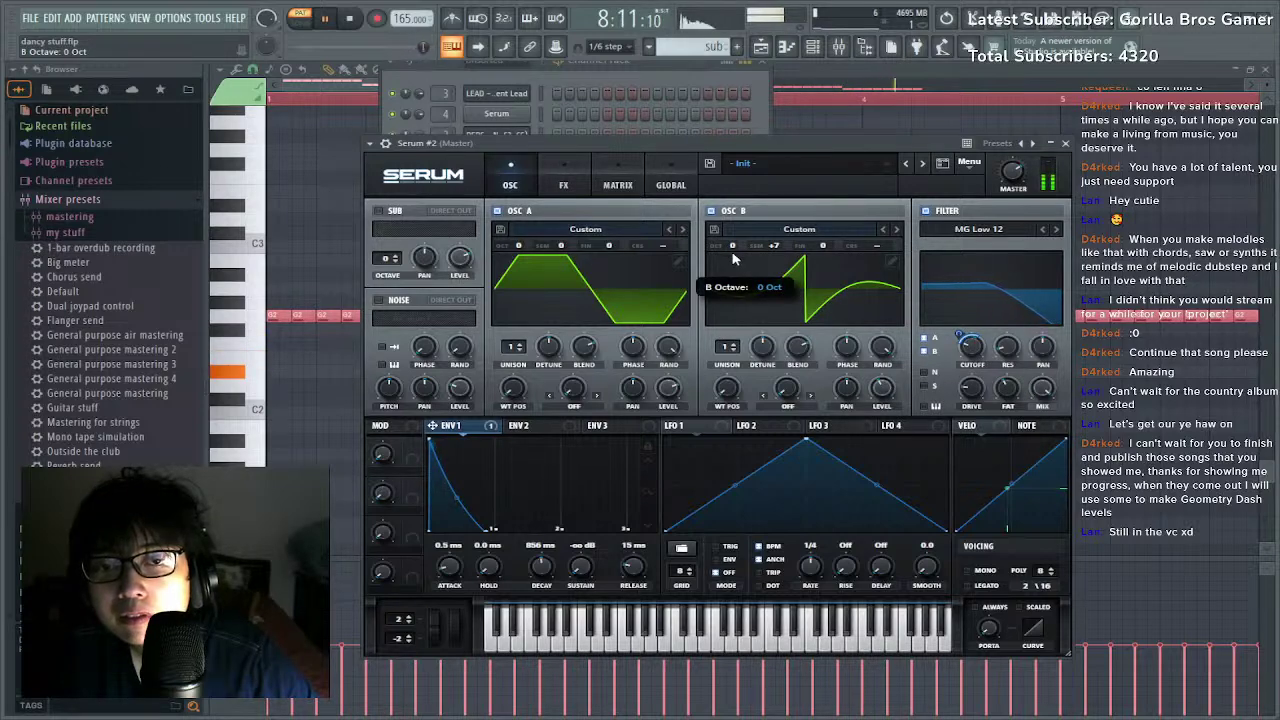
{"action": "left_click_drag", "start_coordinate": [732, 253], "coordinate": [734, 243]}
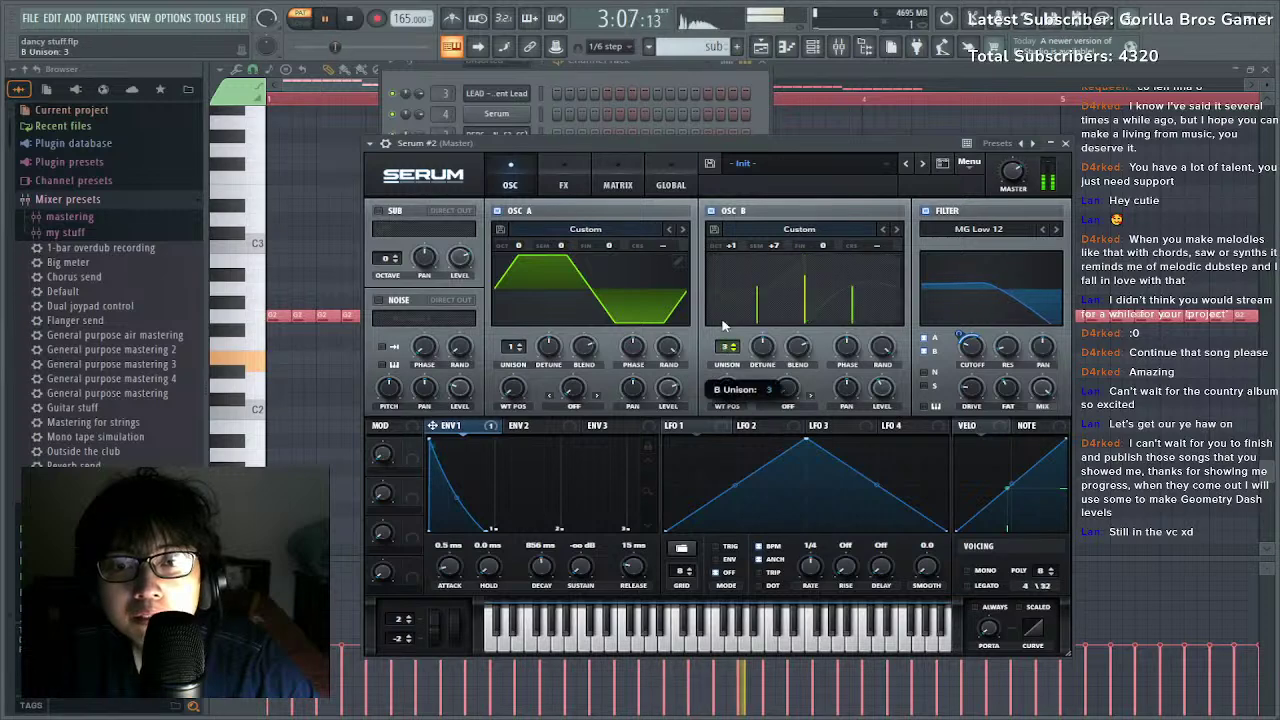
{"action": "left_click_drag", "start_coordinate": [727, 346], "coordinate": [718, 266]}
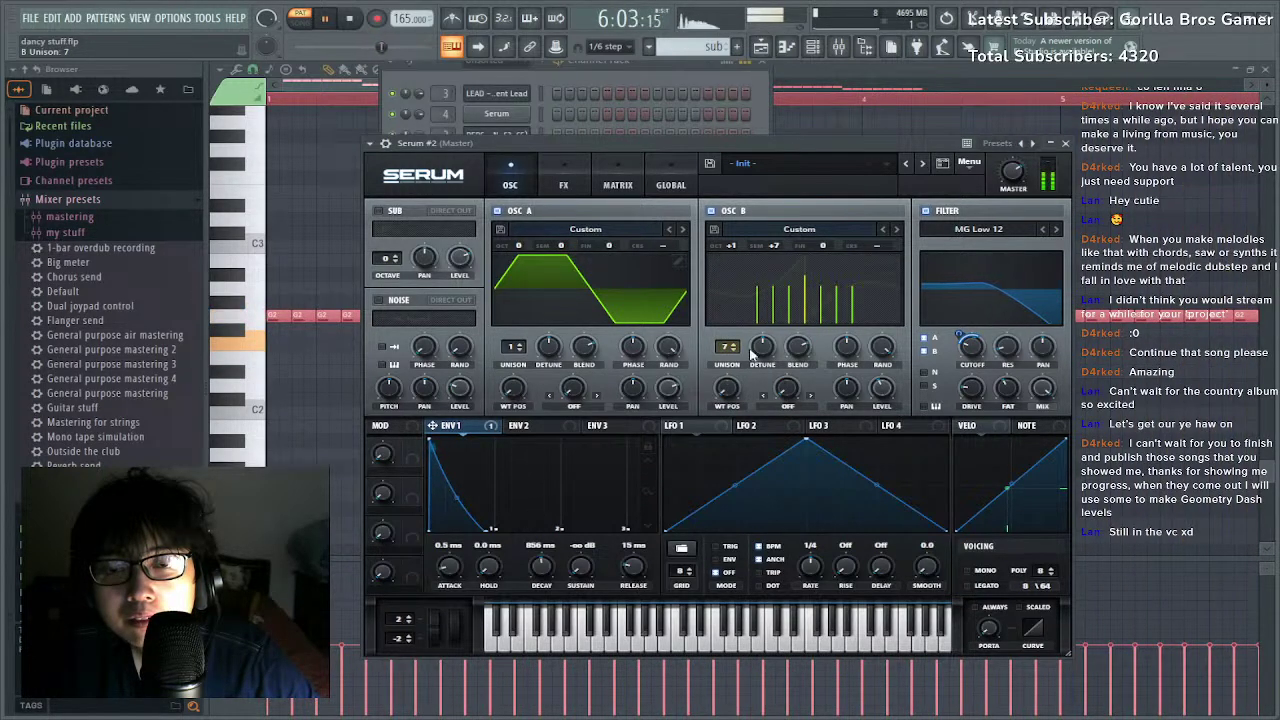
{"action": "left_click_drag", "start_coordinate": [761, 348], "coordinate": [757, 372]}
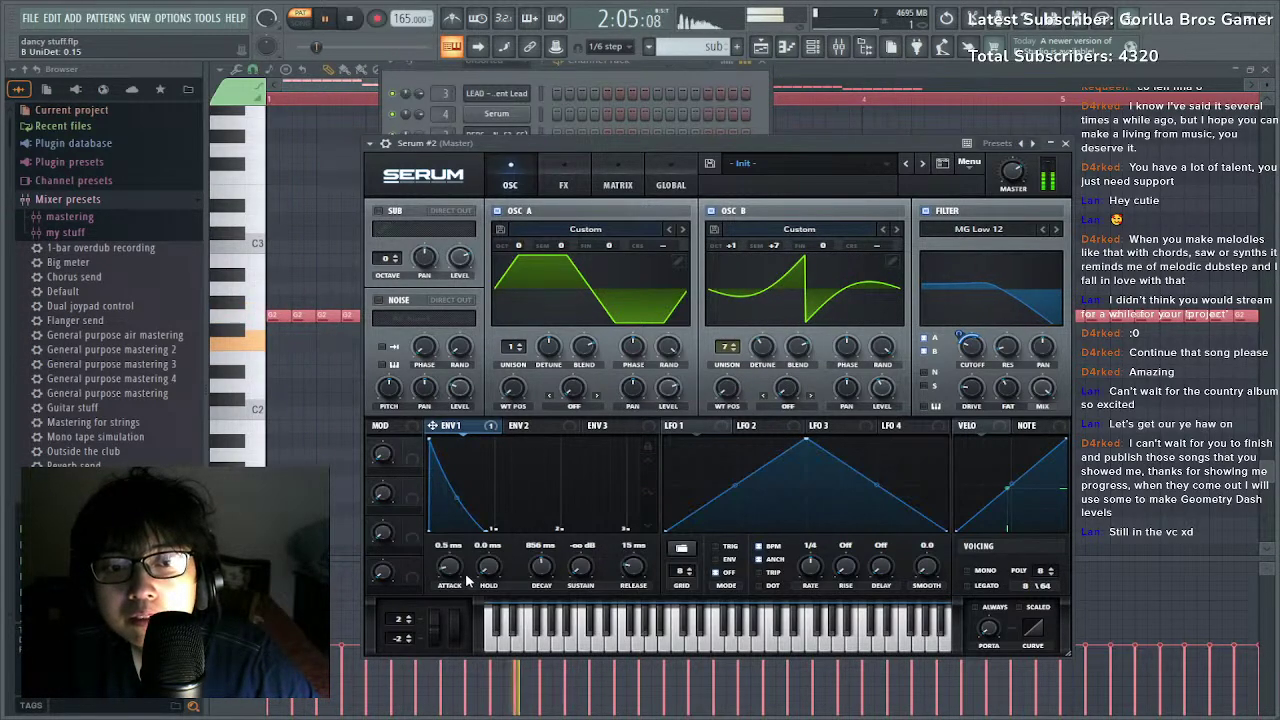
Shorten Envelope 1's decay to 435 ms and reshape its decay curve, trying different attack and decay times against playback.
{"action": "left_click_drag", "start_coordinate": [449, 572], "coordinate": [449, 585]}
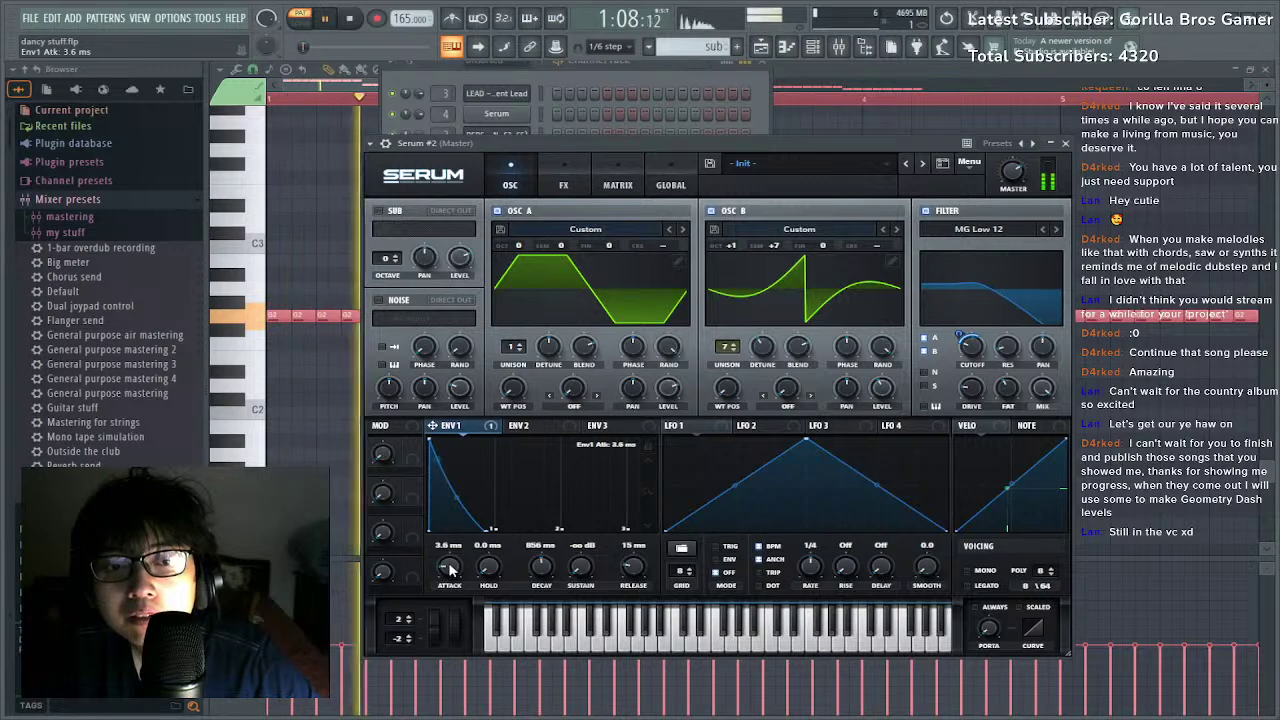
{"action": "left_click_drag", "start_coordinate": [535, 582], "coordinate": [537, 569]}
{"action": "key", "text": "space"}
{"action": "key", "text": "space"}
{"action": "key", "text": "space"}
{"action": "left_click_drag", "start_coordinate": [444, 498], "coordinate": [443, 512]}
{"action": "key", "text": "space"}
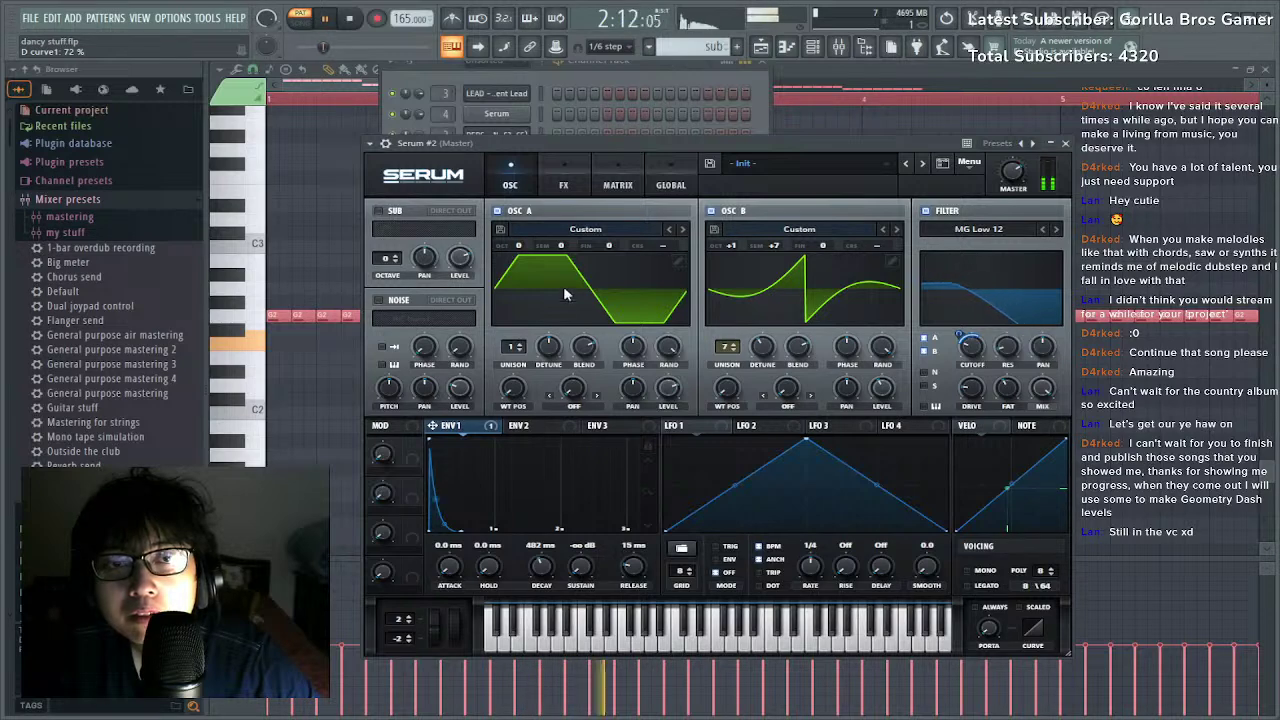
{"action": "left_click_drag", "start_coordinate": [541, 568], "coordinate": [545, 566]}
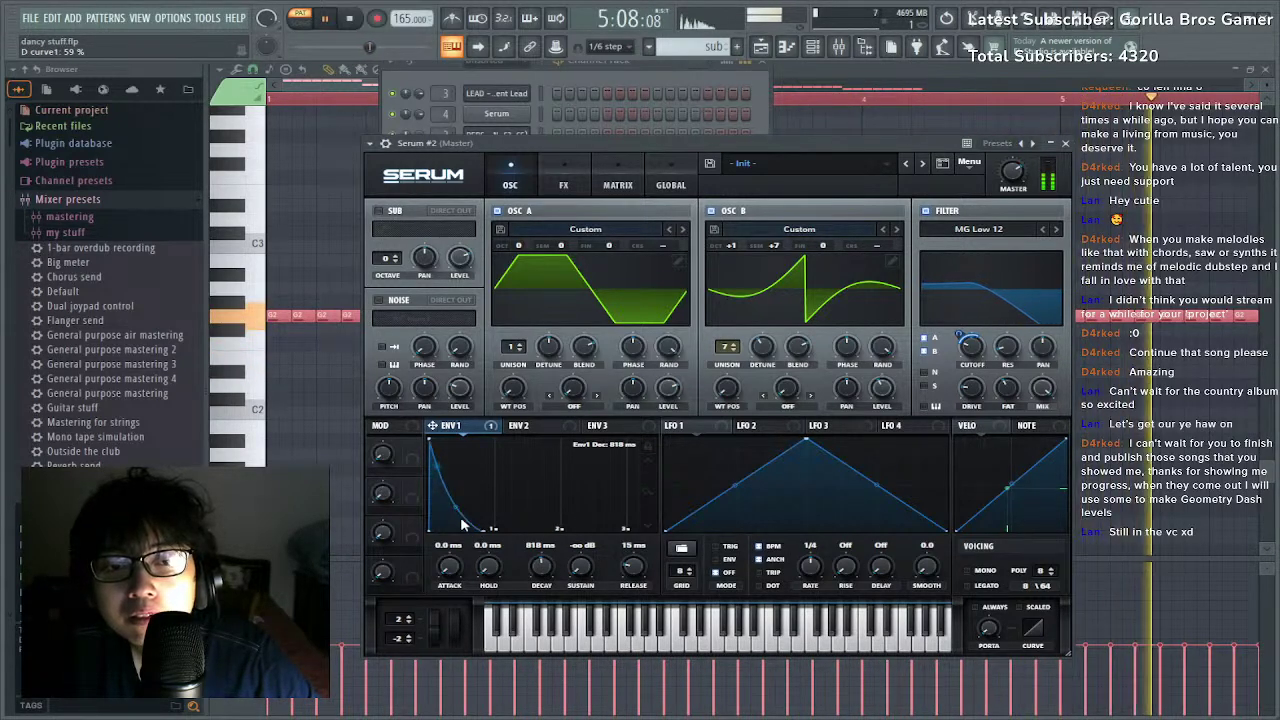
{"action": "left_click_drag", "start_coordinate": [541, 568], "coordinate": [537, 584]}
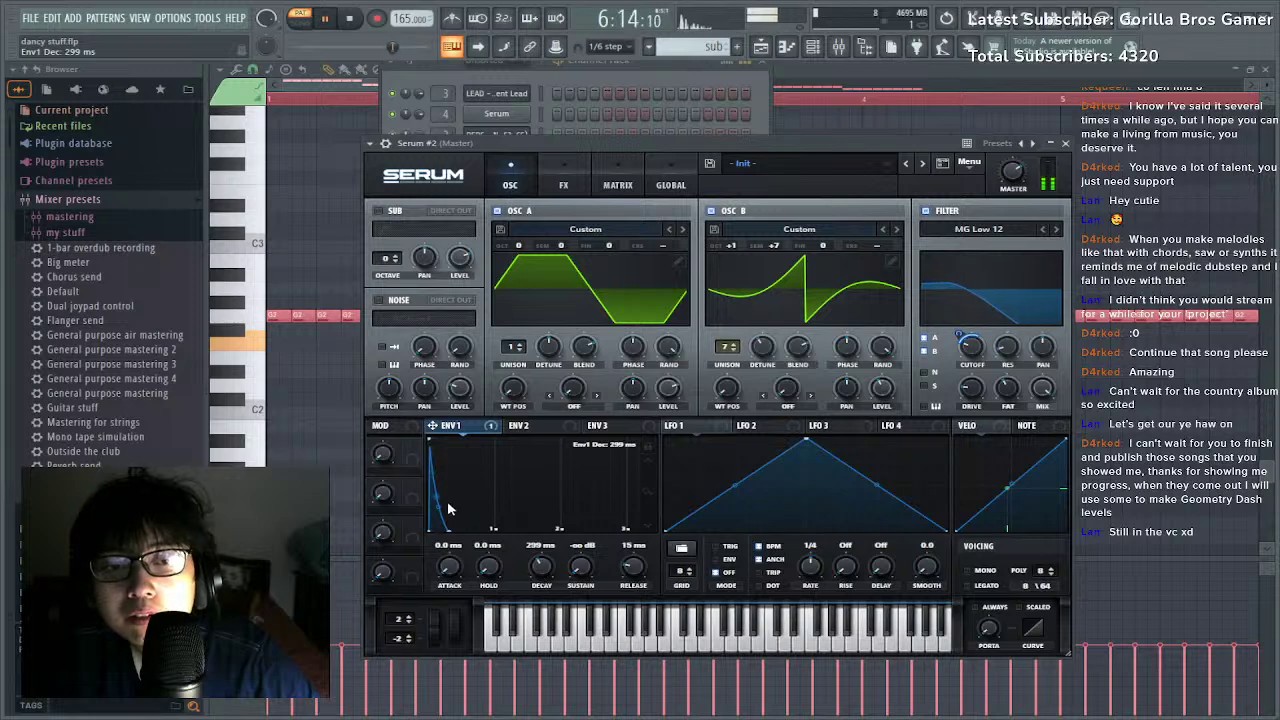
{"action": "left_click_drag", "start_coordinate": [437, 512], "coordinate": [437, 502]}
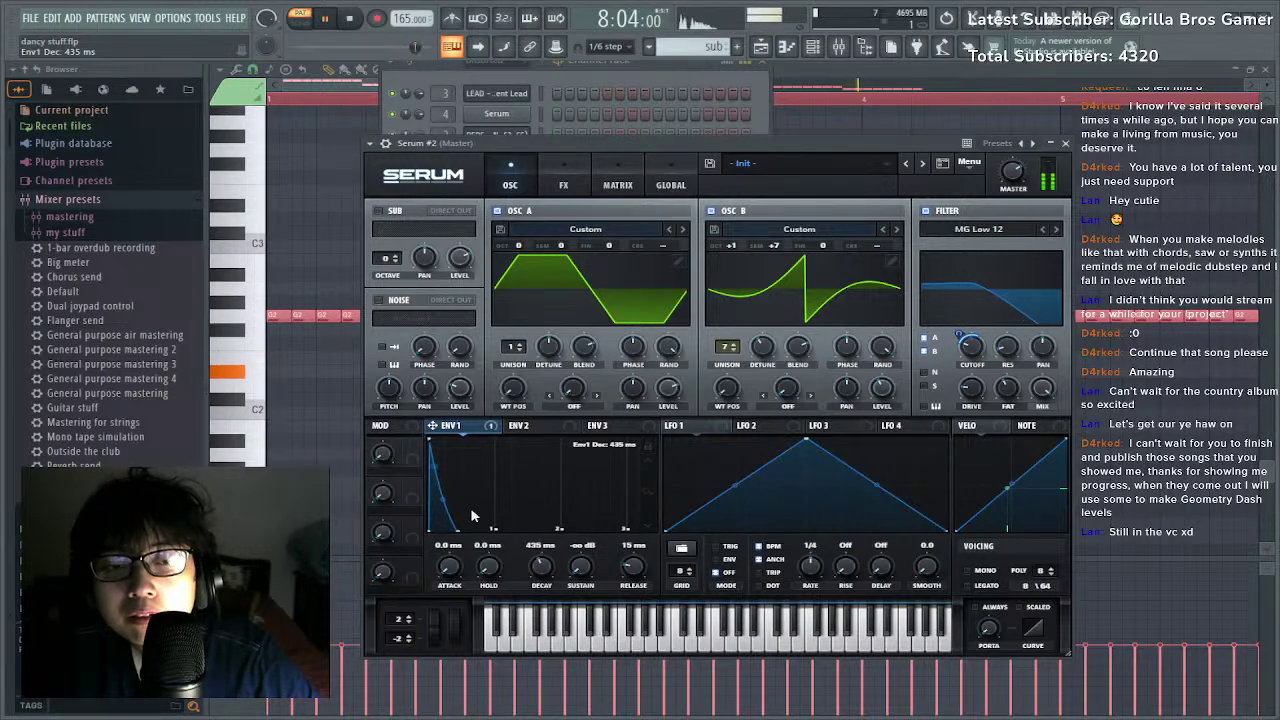
Set Envelope 1's attack to 6.0 ms.
{"action": "left_click_drag", "start_coordinate": [457, 566], "coordinate": [463, 546]}
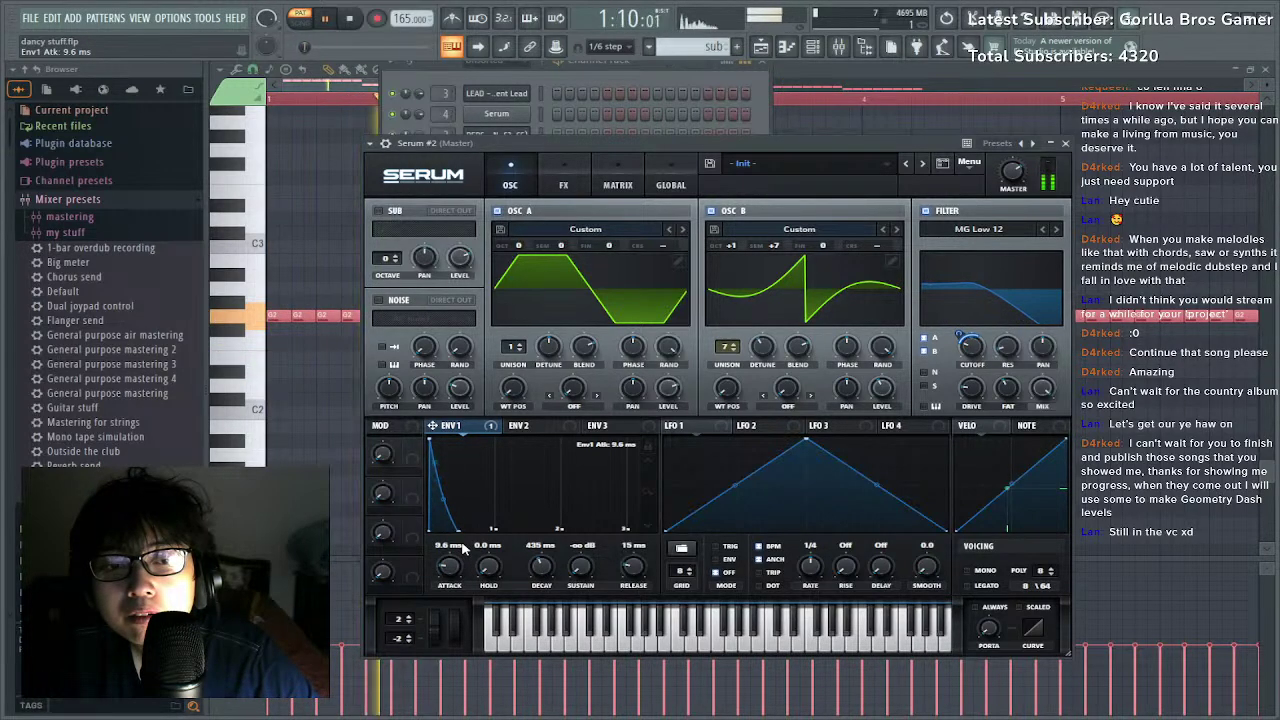
{"action": "double_click", "coordinate": [451, 545]}
{"action": "type", "text": "8"}
{"action": "key", "text": "Return"}
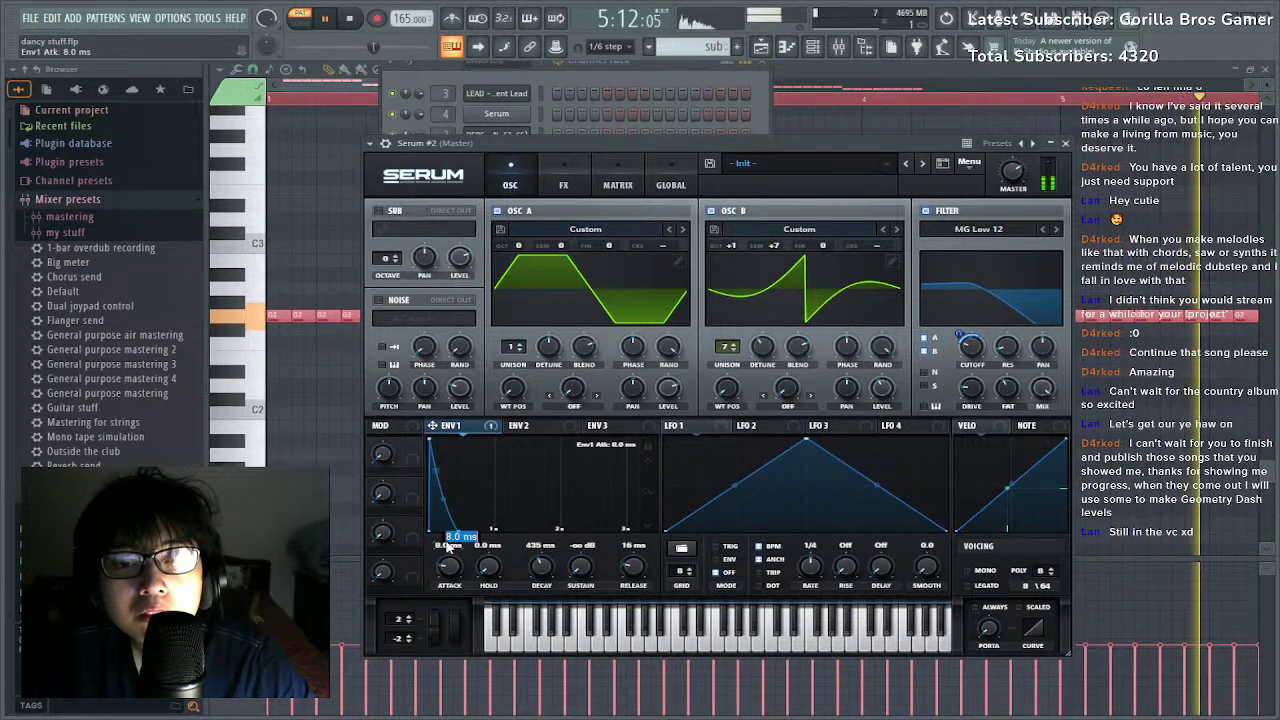
{"action": "left_click_drag", "start_coordinate": [465, 527], "coordinate": [462, 527]}
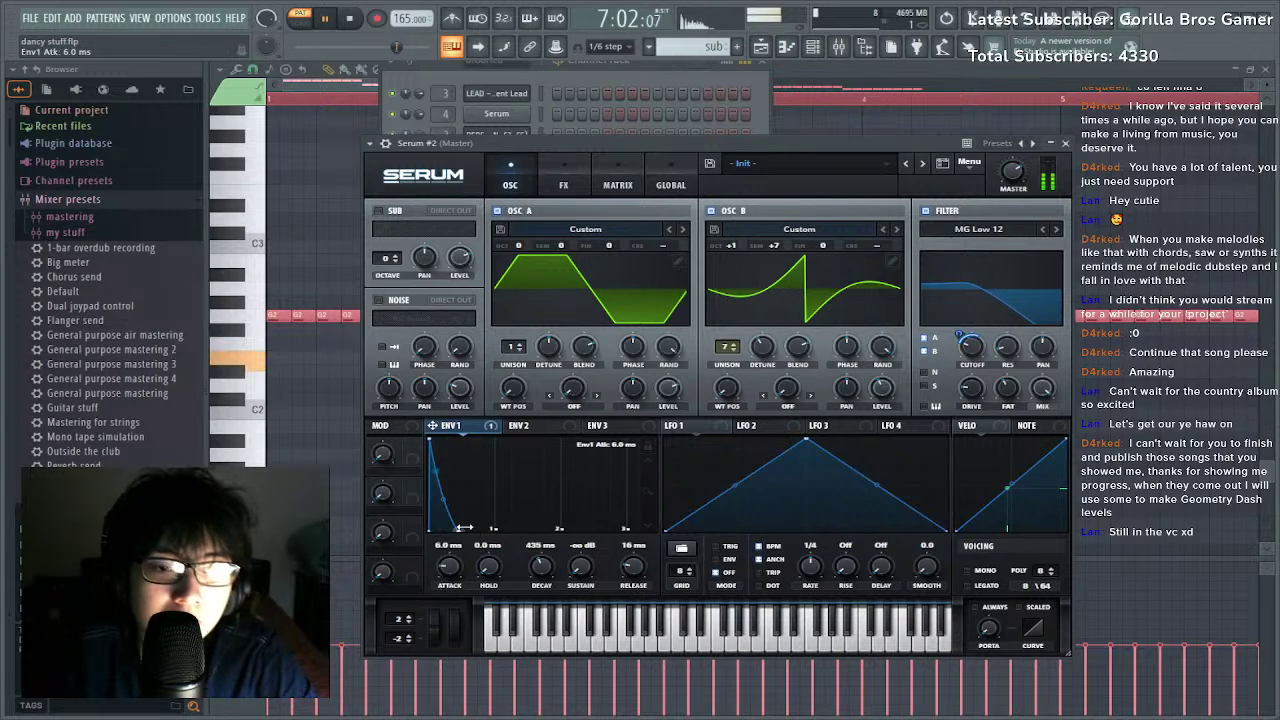
{"action": "left_click", "coordinate": [572, 187]}
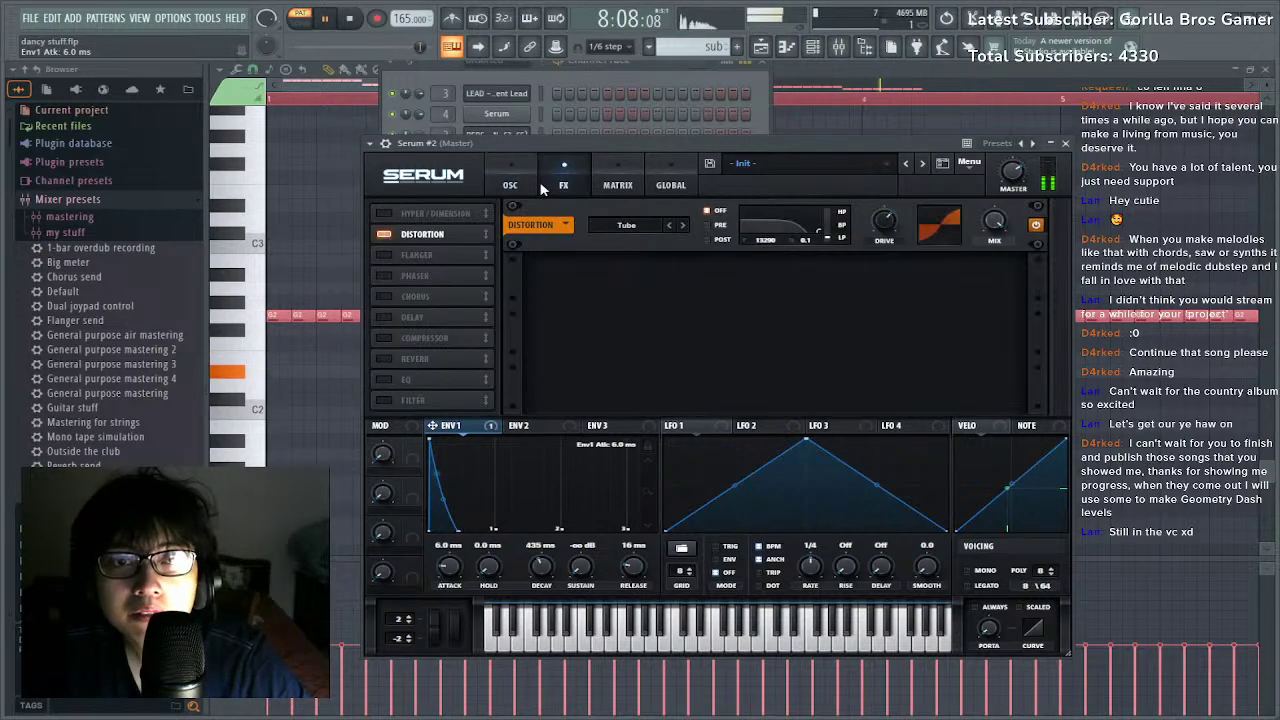
{"action": "left_click", "coordinate": [530, 185]}
{"action": "left_click", "coordinate": [555, 185]}
{"action": "left_click", "coordinate": [628, 183]}
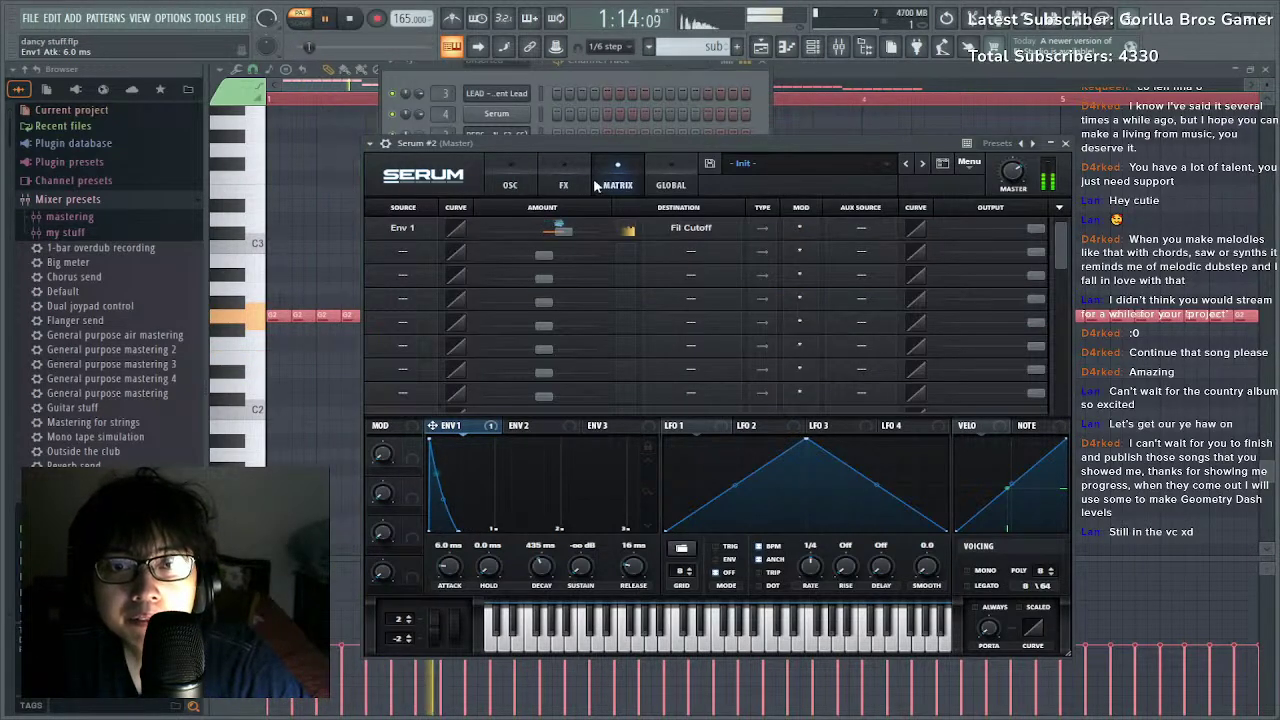
Assign LFO 1 to Oscillator A's coarse pitch and shape it as a short falling ramp in envelope mode.
{"action": "left_click", "coordinate": [510, 183]}
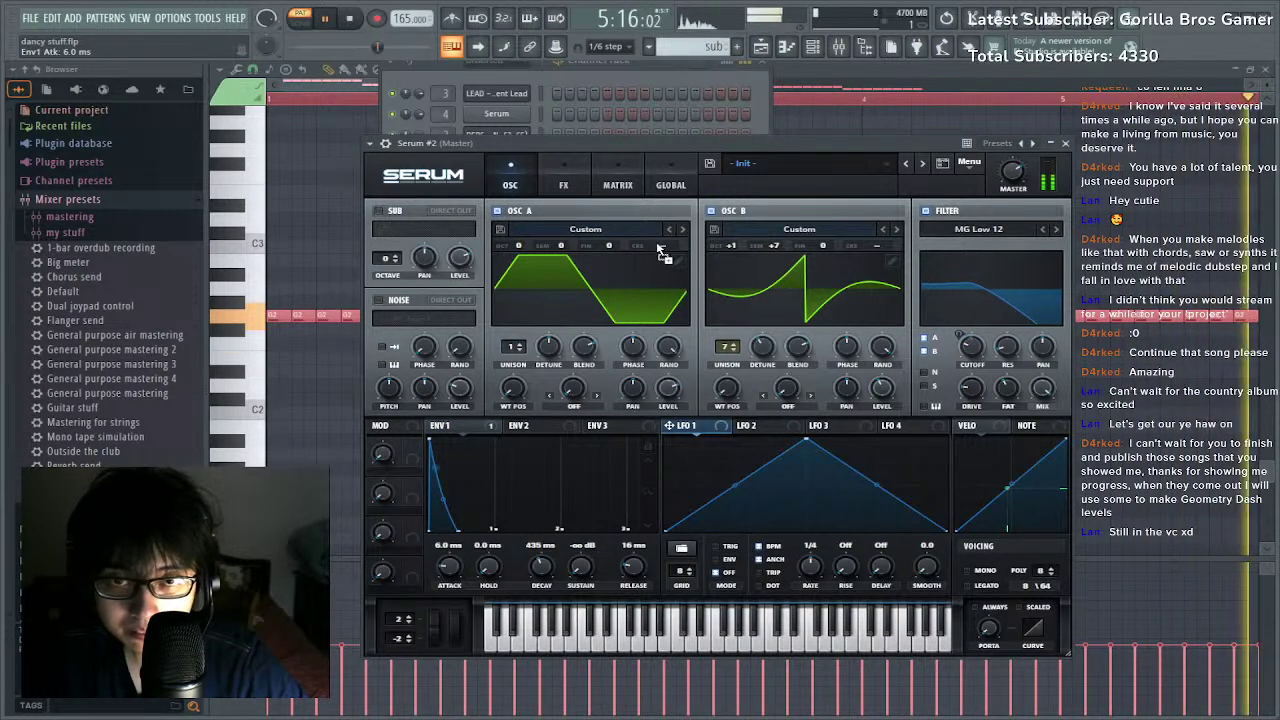
{"action": "left_click_drag", "start_coordinate": [803, 441], "coordinate": [585, 380]}
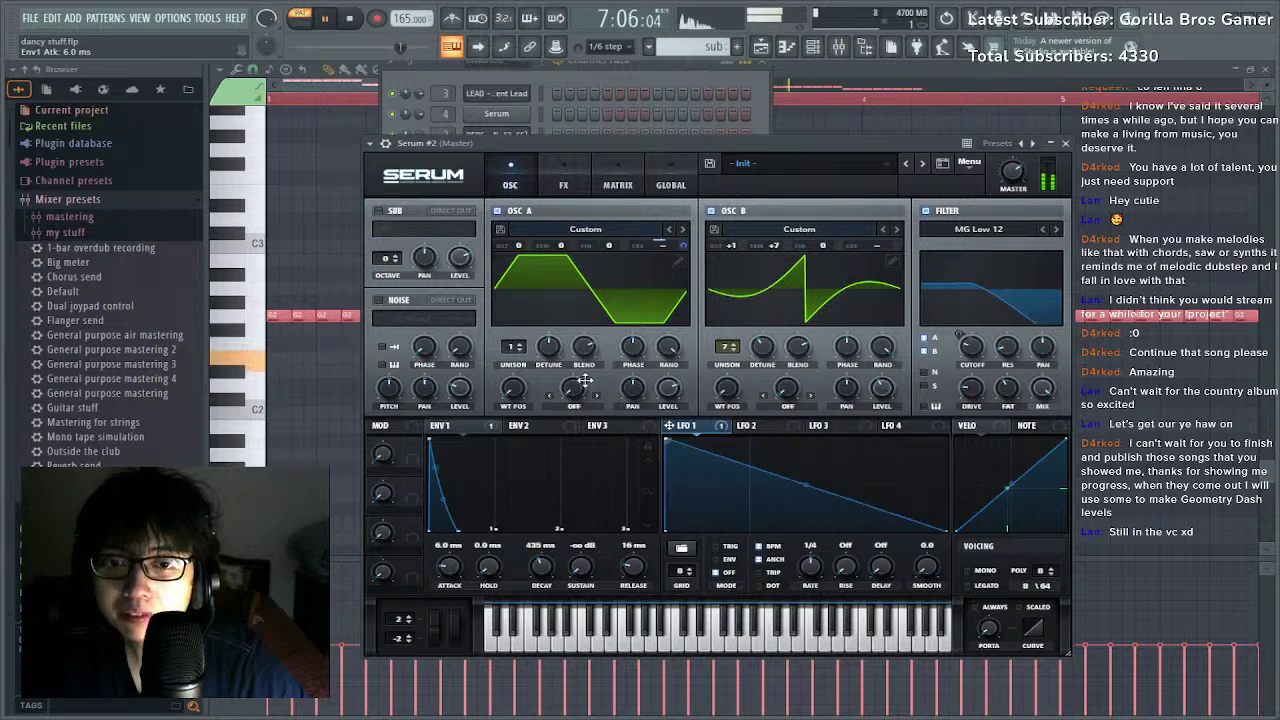
{"action": "left_click_drag", "start_coordinate": [805, 485], "coordinate": [697, 528]}
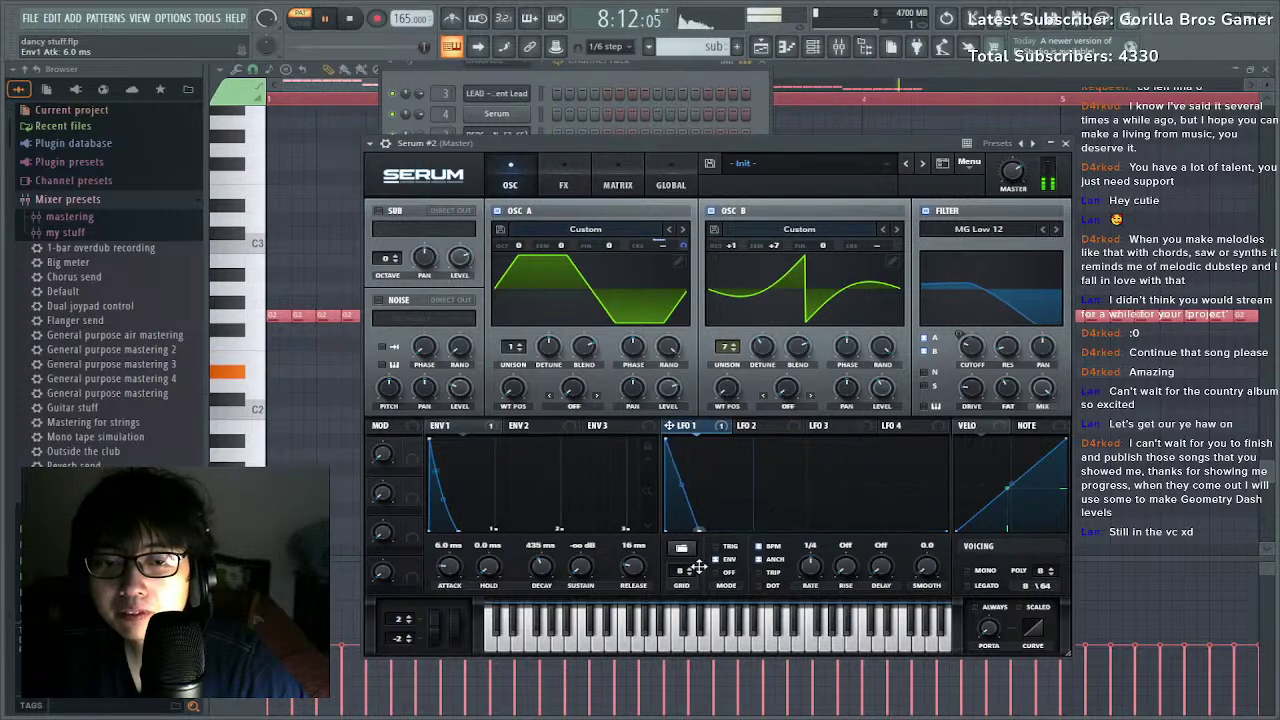
Set the LFO 1 to Oscillator A coarse pitch modulation amount to 11, and make the LFO curve lower, shorter and steeper.
{"action": "left_click", "coordinate": [617, 180]}
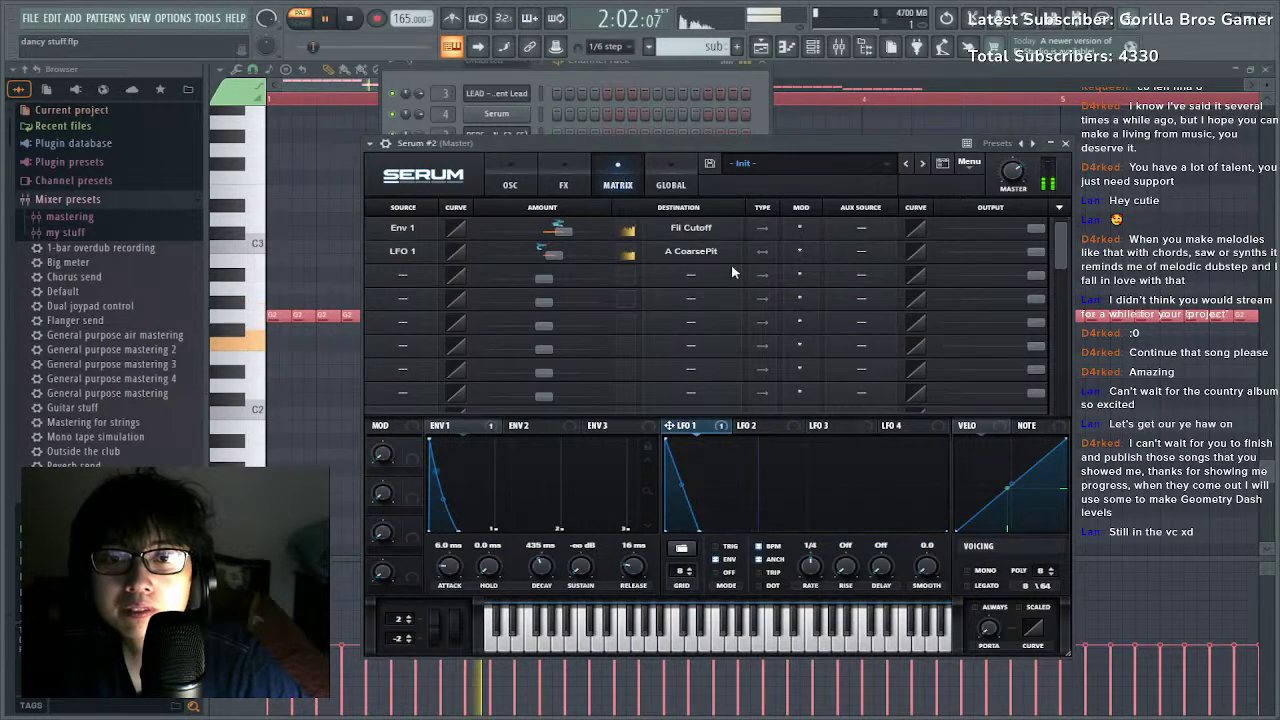
{"action": "mouse_move", "coordinate": [553, 253]}
{"action": "left_mouse_down"}
{"action": "mouse_move", "coordinate": [577, 262]}
{"action": "mouse_move", "coordinate": [552, 262]}
{"action": "mouse_move", "coordinate": [564, 265]}
{"action": "left_mouse_up"}
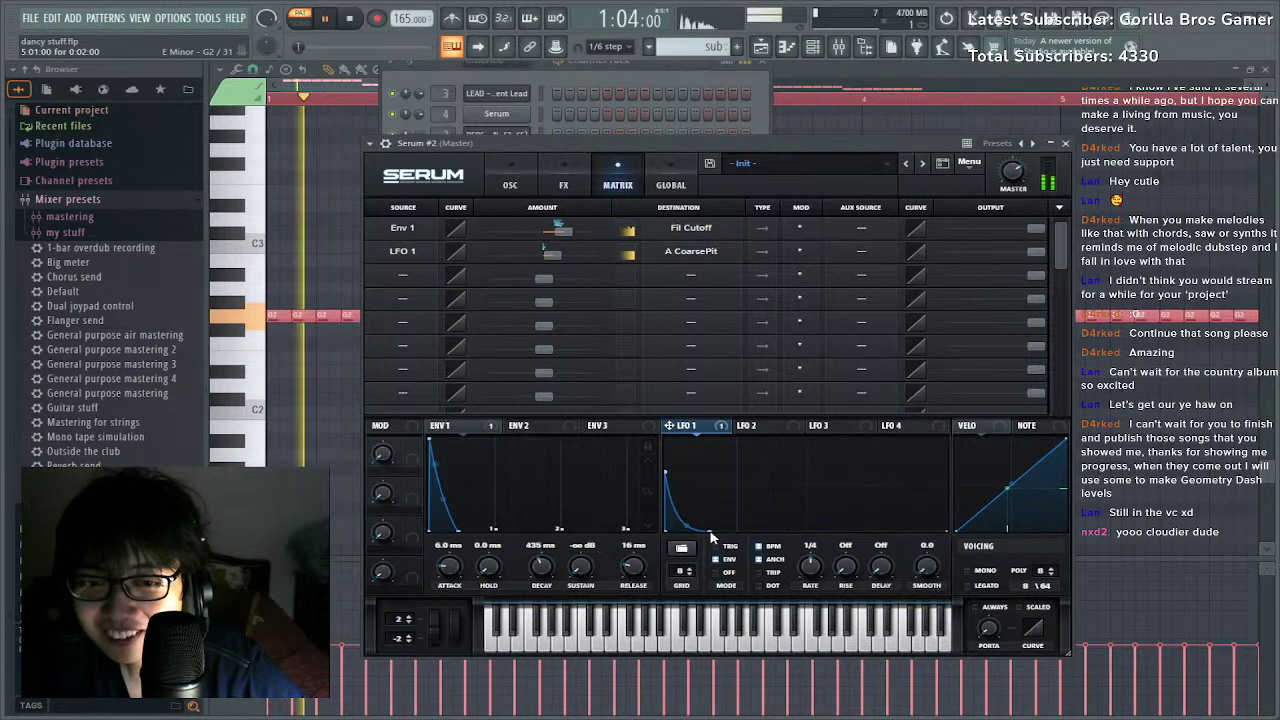
{"action": "left_click", "coordinate": [509, 188]}
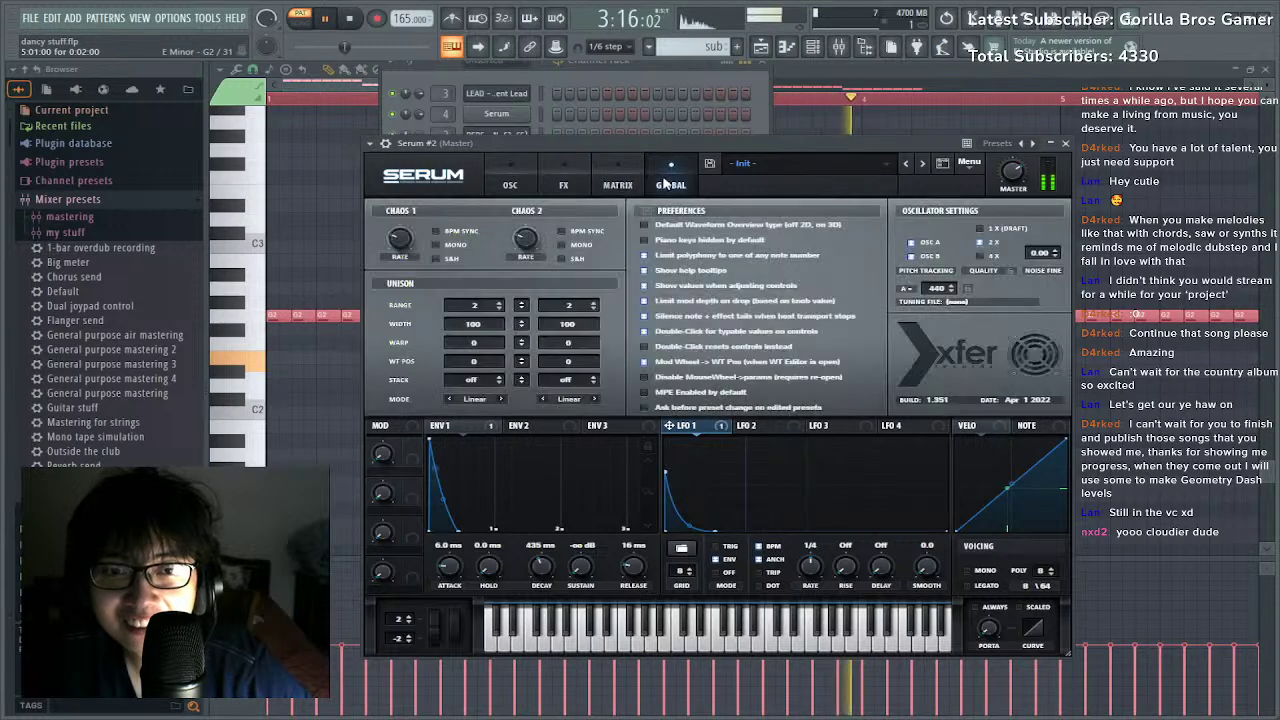
{"action": "left_click", "coordinate": [618, 185]}
{"action": "mouse_move", "coordinate": [558, 259]}
{"action": "mouse_move", "coordinate": [558, 259]}
{"action": "left_mouse_down"}
{"action": "mouse_move", "coordinate": [619, 257]}
{"action": "mouse_move", "coordinate": [563, 267]}
{"action": "left_mouse_up"}
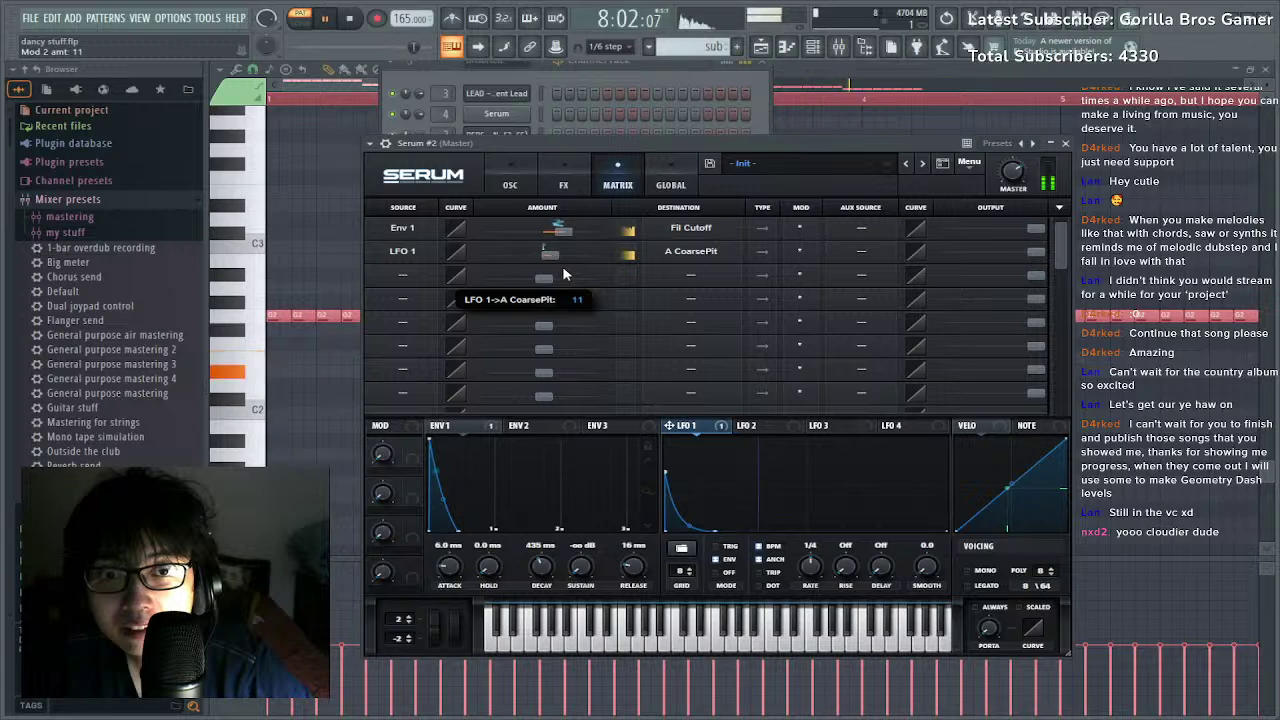
{"action": "mouse_move", "coordinate": [689, 528]}
{"action": "left_mouse_down"}
{"action": "mouse_move", "coordinate": [690, 517]}
{"action": "mouse_move", "coordinate": [749, 531]}
{"action": "mouse_move", "coordinate": [681, 526]}
{"action": "left_mouse_up"}
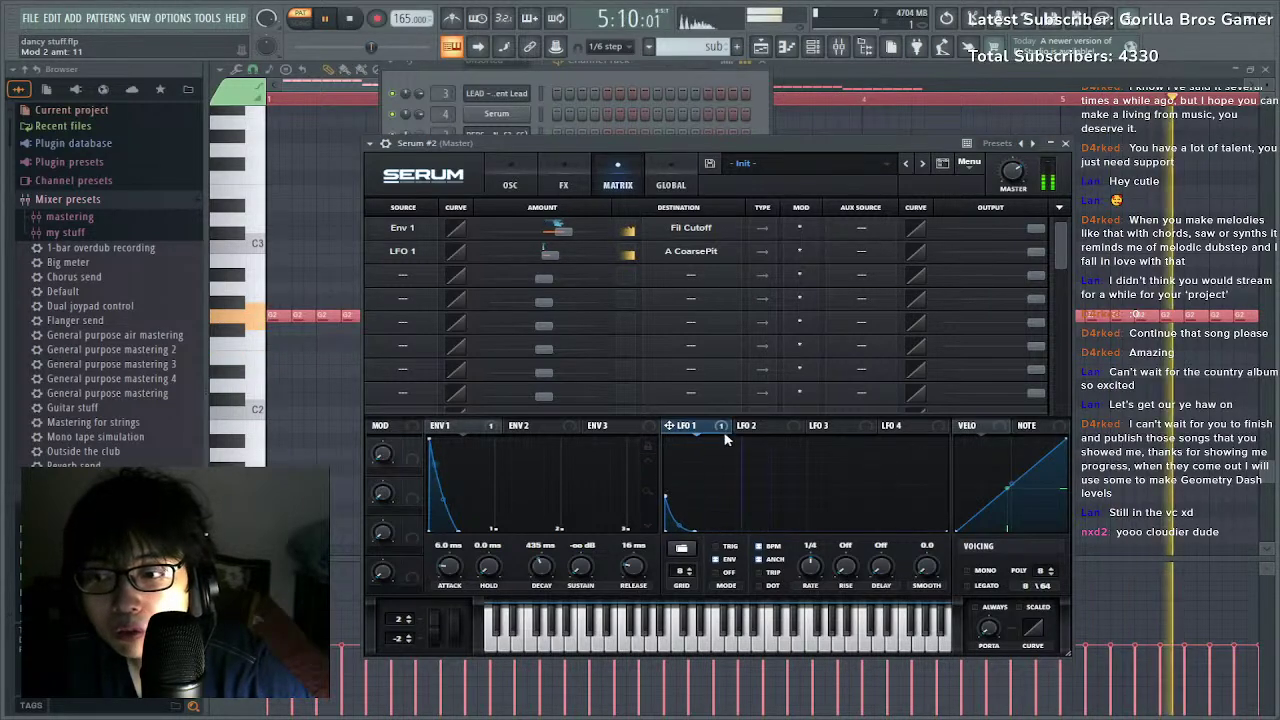
{"action": "key", "text": "space"}
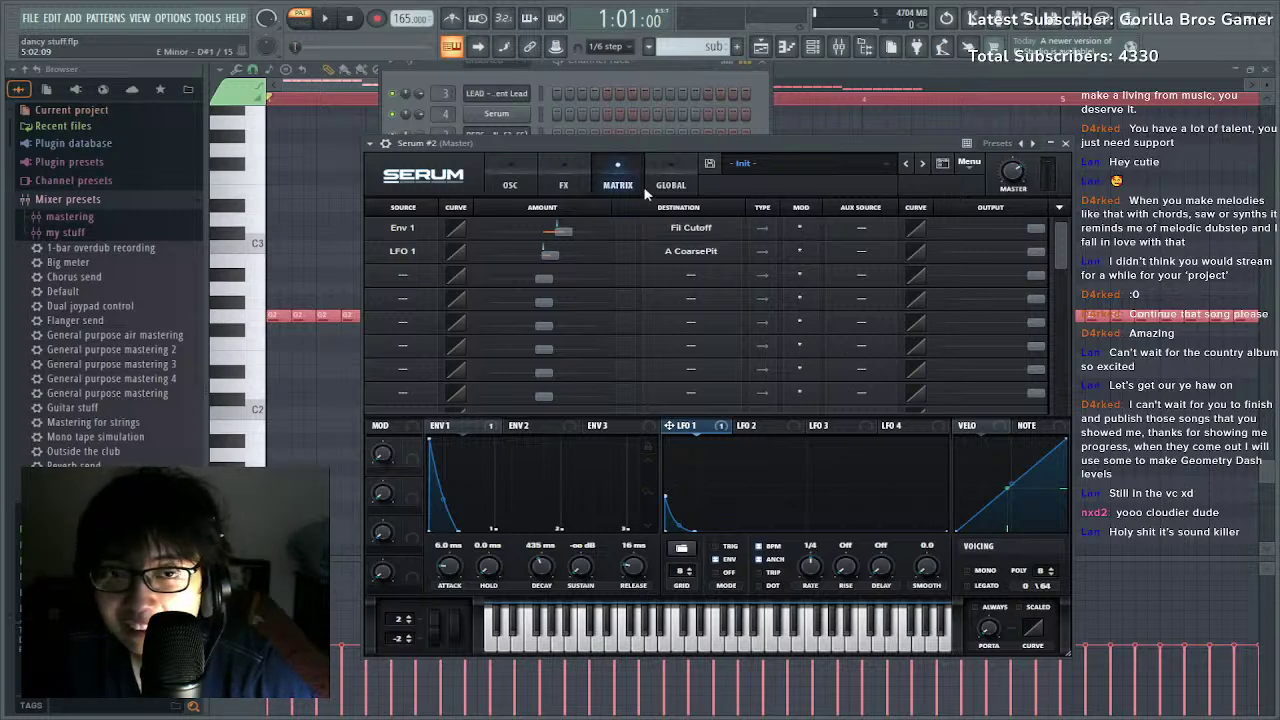
Route the Serum sub to mixer track 7, then load Soundgoodizer on that track and adjust its amount.
{"action": "left_click", "coordinate": [386, 143]}
{"action": "double_click", "coordinate": [1055, 180]}
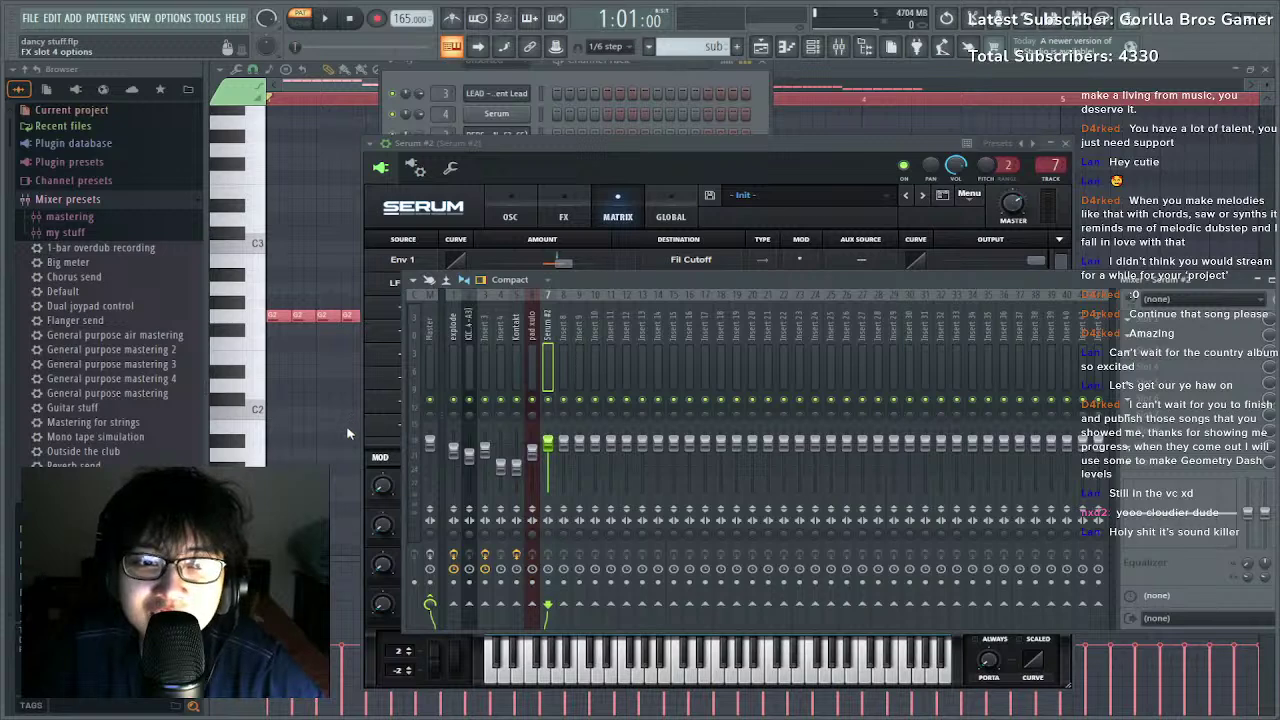
{"action": "left_click", "coordinate": [1141, 375]}
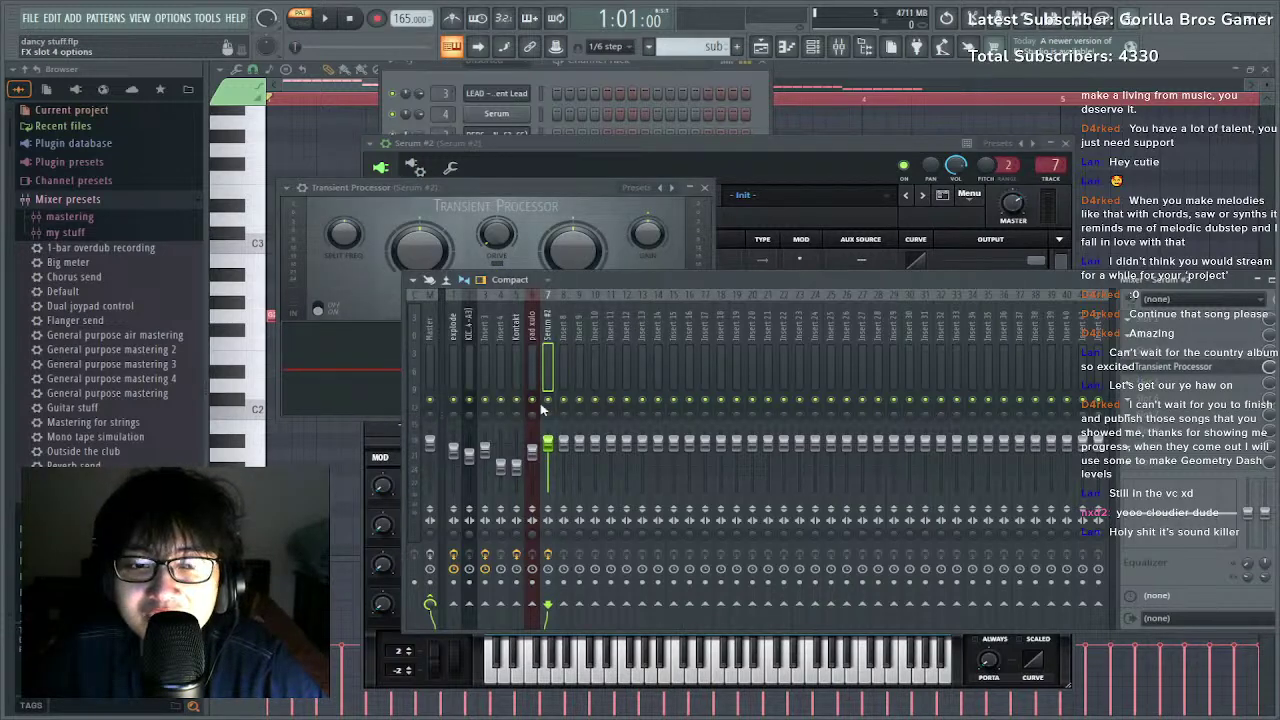
{"action": "left_click", "coordinate": [410, 427]}
{"action": "left_click_drag", "start_coordinate": [367, 301], "coordinate": [367, 350]}
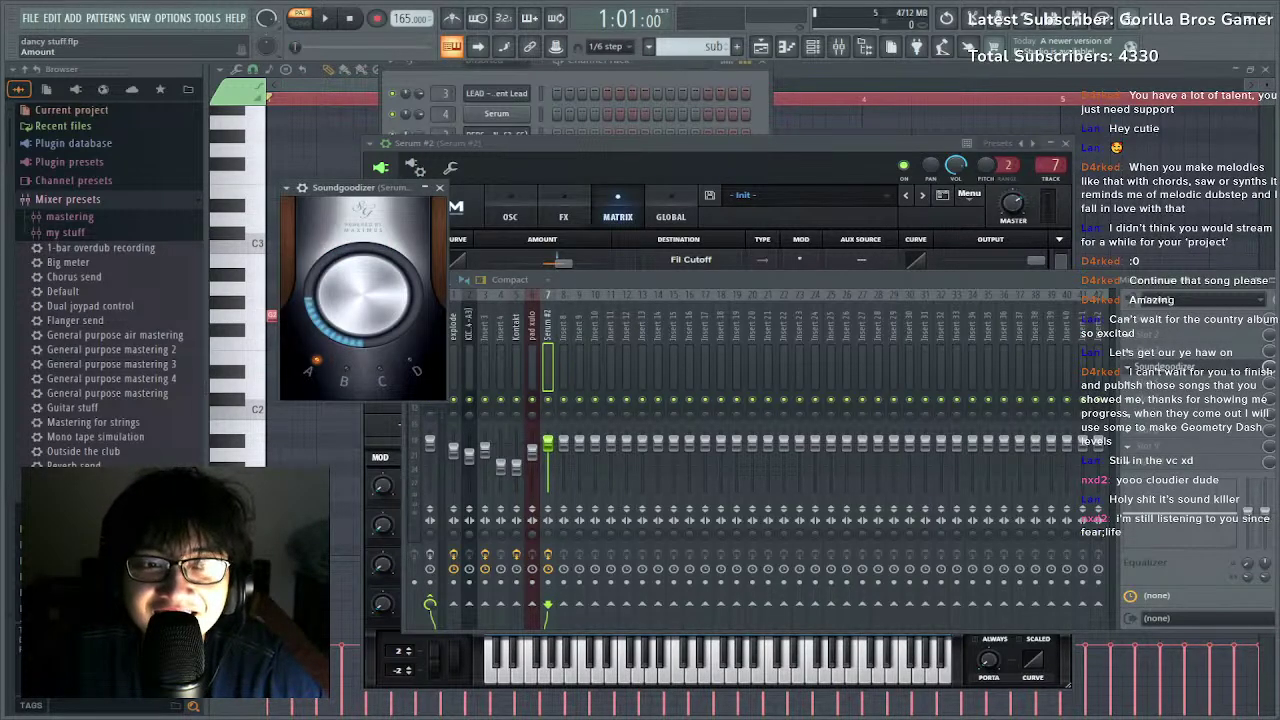
Place the sub pattern on Track 7 of the playlist at bar 13 and again at bar 21.
{"action": "left_click", "coordinate": [786, 48]}
{"action": "left_click", "coordinate": [762, 48]}
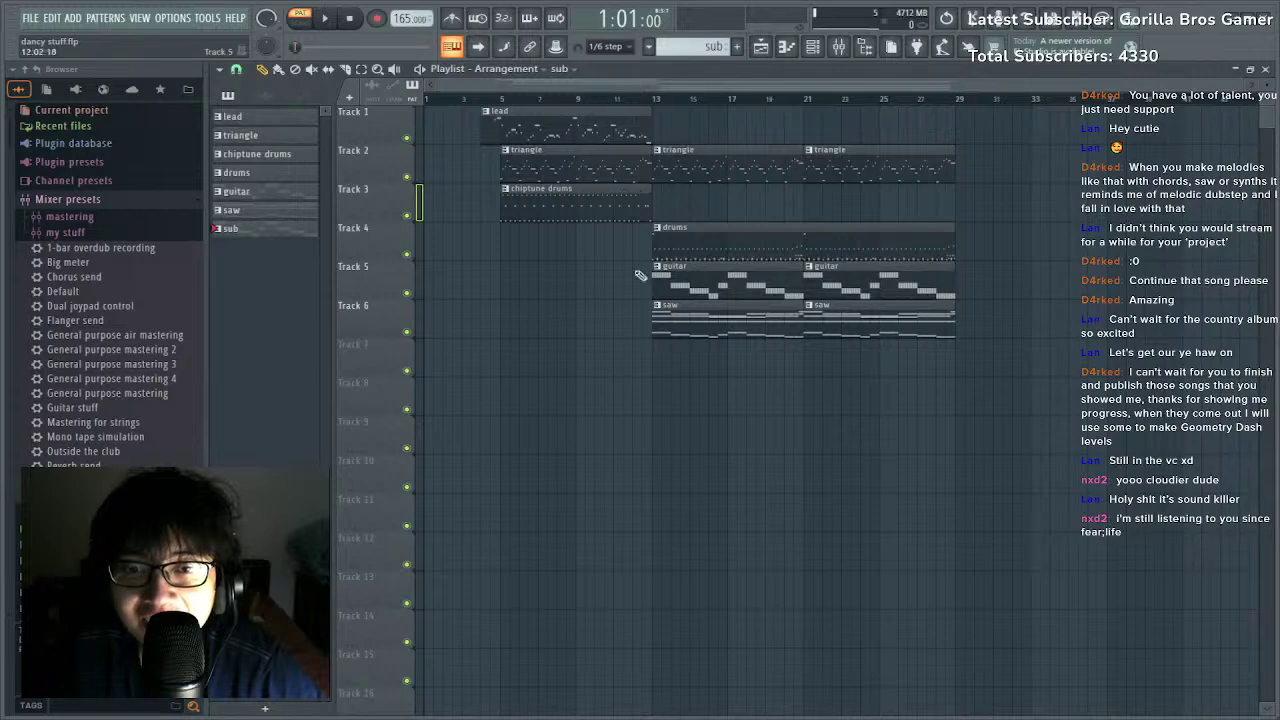
{"action": "left_click", "coordinate": [637, 359]}
{"action": "left_click_drag", "start_coordinate": [682, 385], "coordinate": [706, 392]}
{"action": "right_click", "coordinate": [706, 392]}
{"action": "right_click", "coordinate": [686, 363]}
{"action": "left_click", "coordinate": [660, 359]}
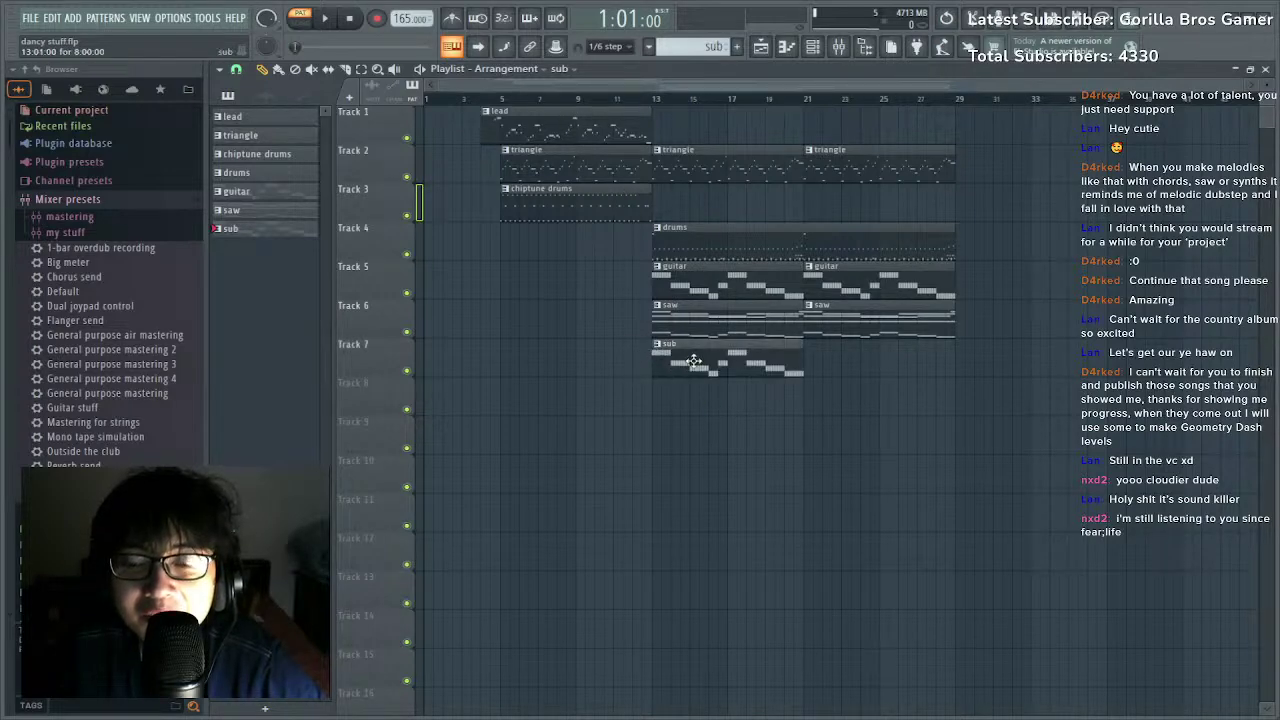
{"action": "left_click_drag", "start_coordinate": [858, 370], "coordinate": [801, 376]}
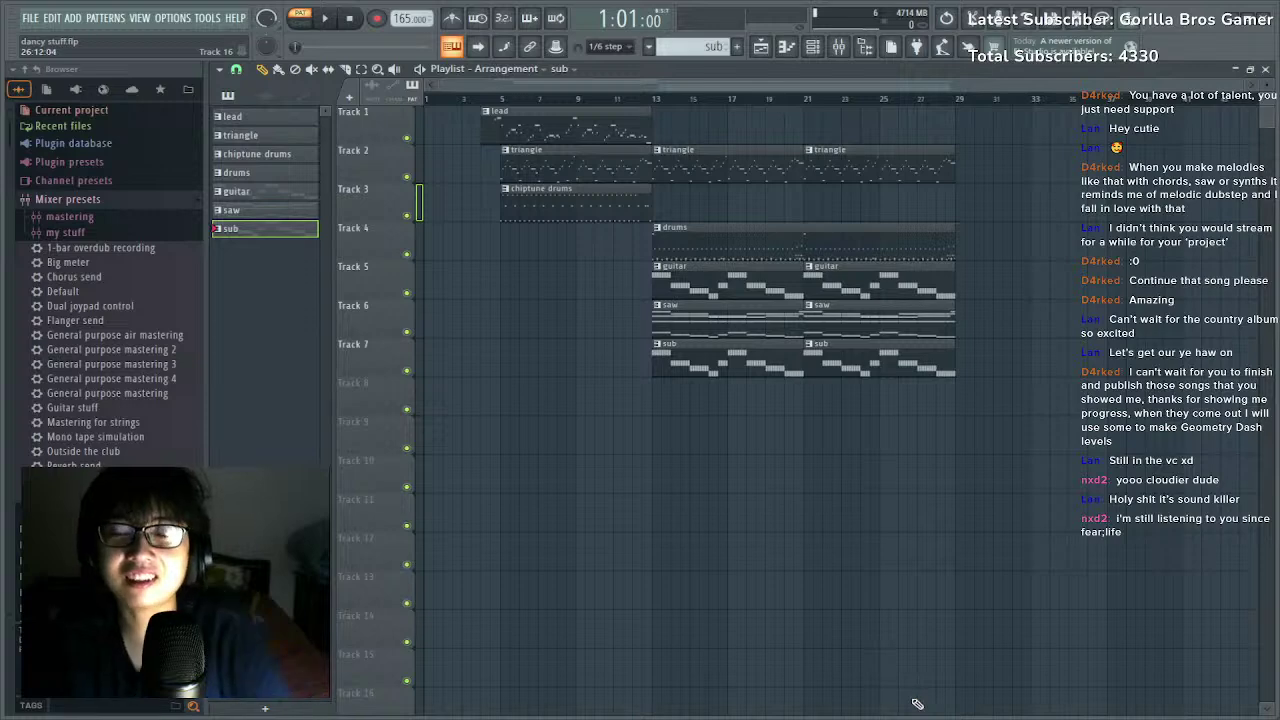
Play the arrangement from bar 12 and lower the volume fader of the sub's mixer track 7.
{"action": "left_click", "coordinate": [643, 99]}
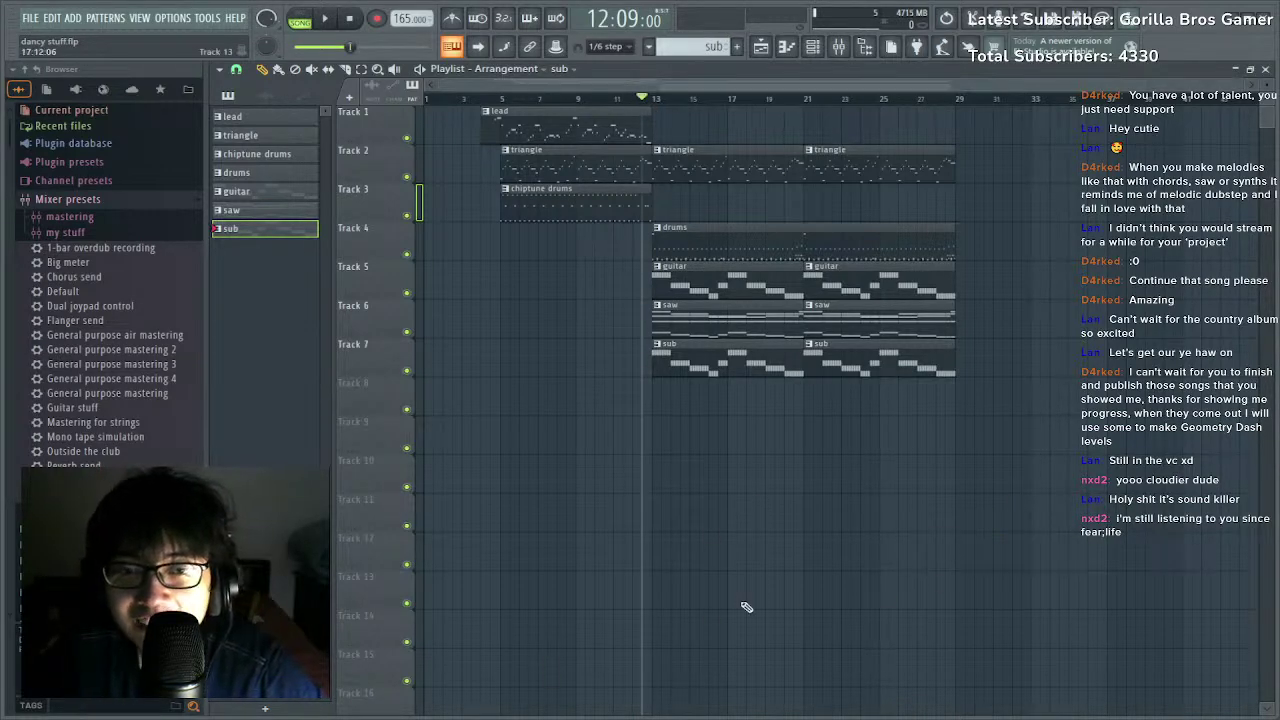
{"action": "key", "text": "space"}
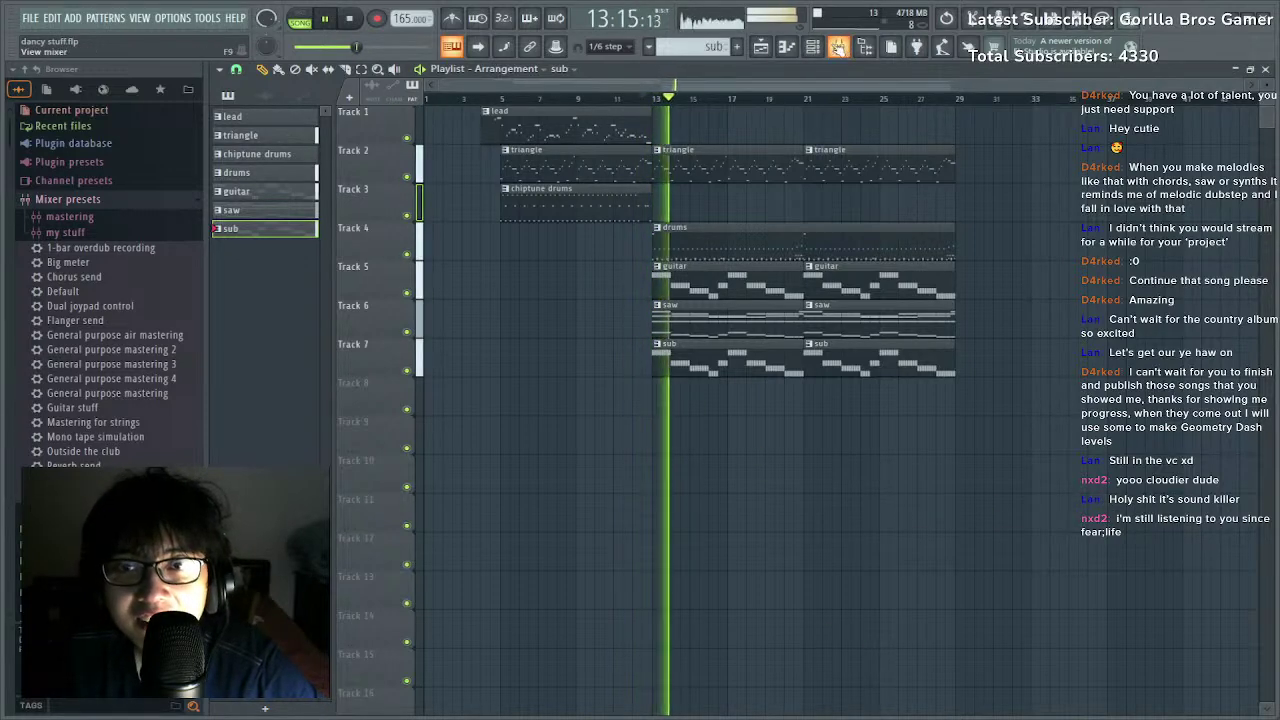
{"action": "key", "text": "F9"}
{"action": "left_click_drag", "start_coordinate": [548, 444], "coordinate": [548, 464]}
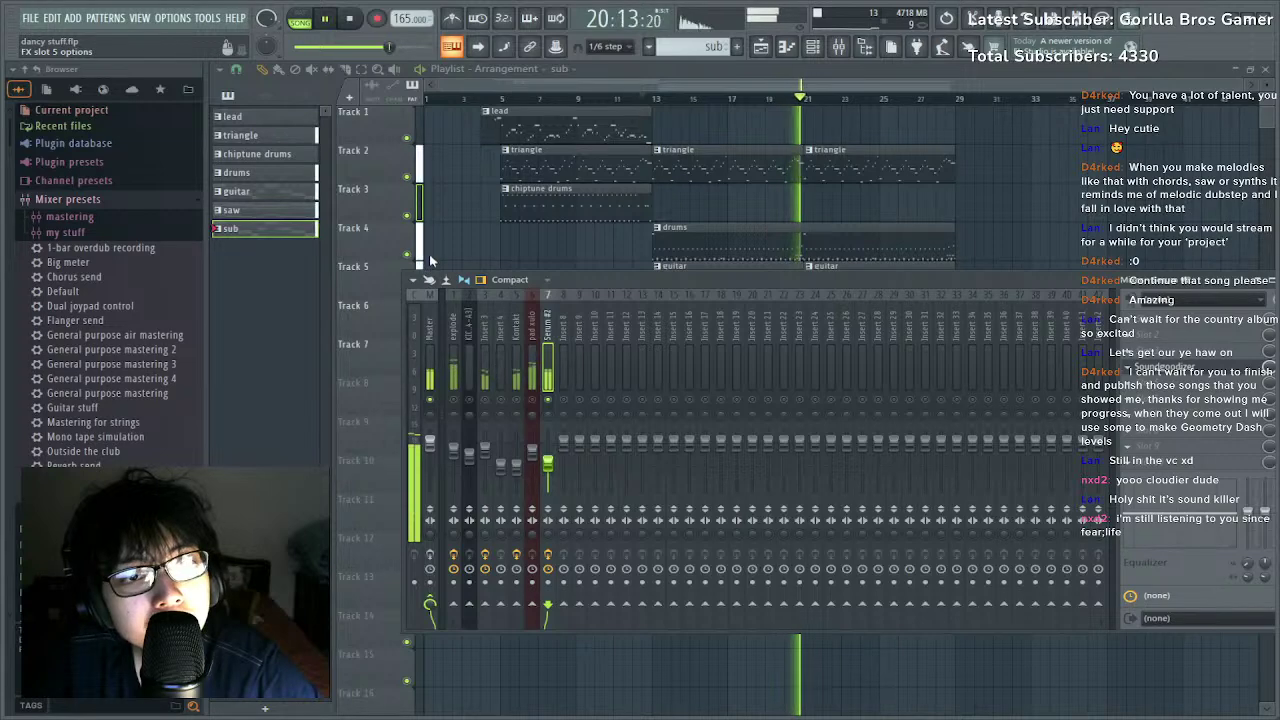
Load Fruity Blood Overdrive below Soundgoodizer on the sub's mixer track, and replace it with Fruity soft clipper.
{"action": "left_click", "coordinate": [1140, 394]}
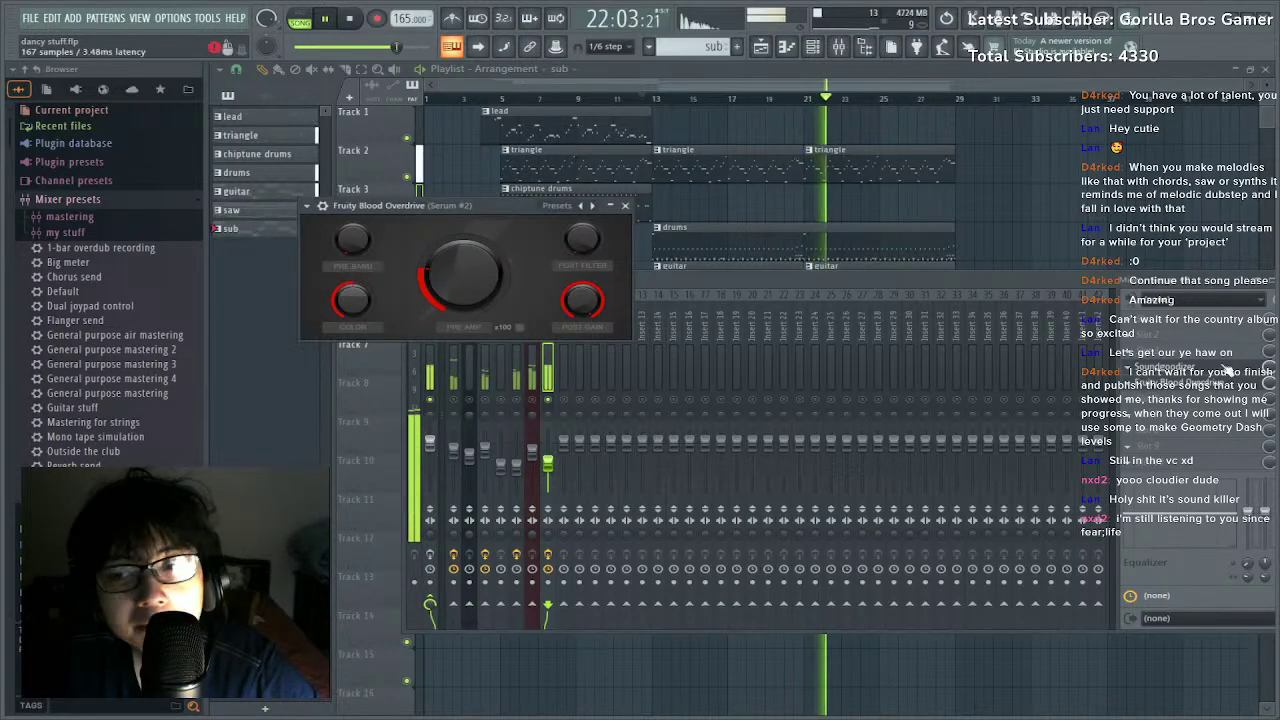
{"action": "key", "text": "space"}
{"action": "left_click", "coordinate": [1140, 396]}
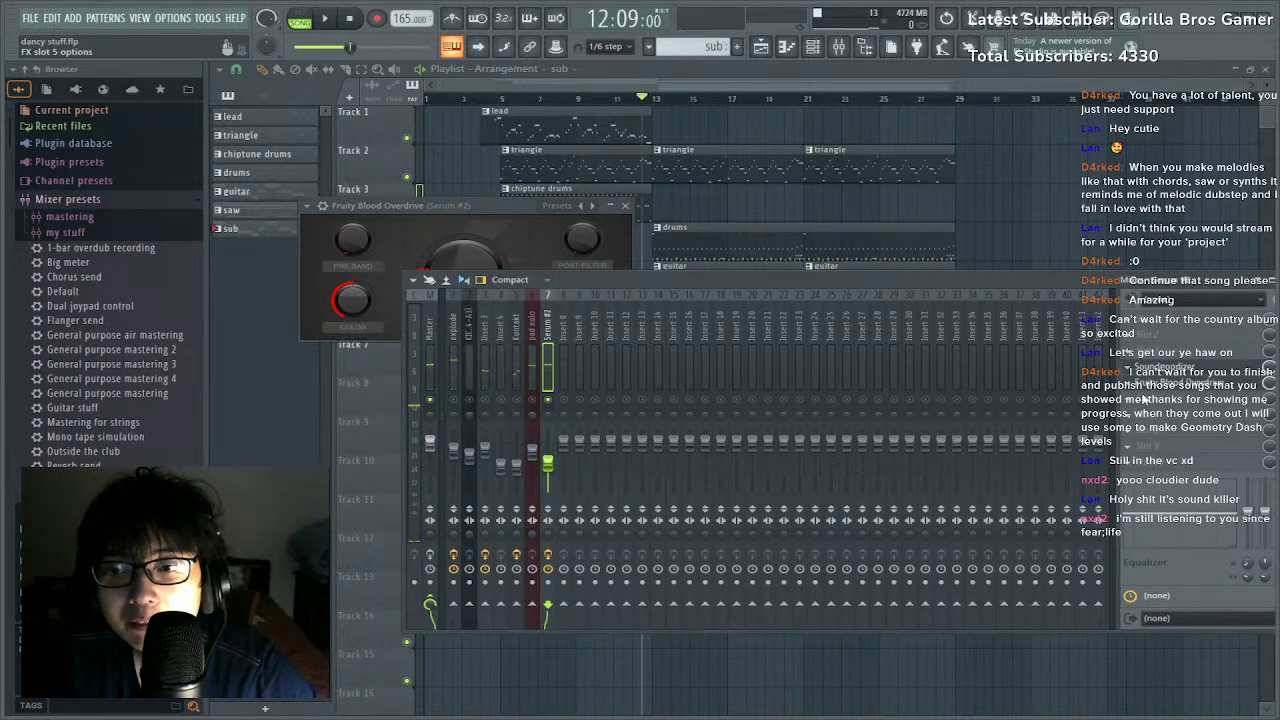
{"action": "left_click", "coordinate": [386, 394]}
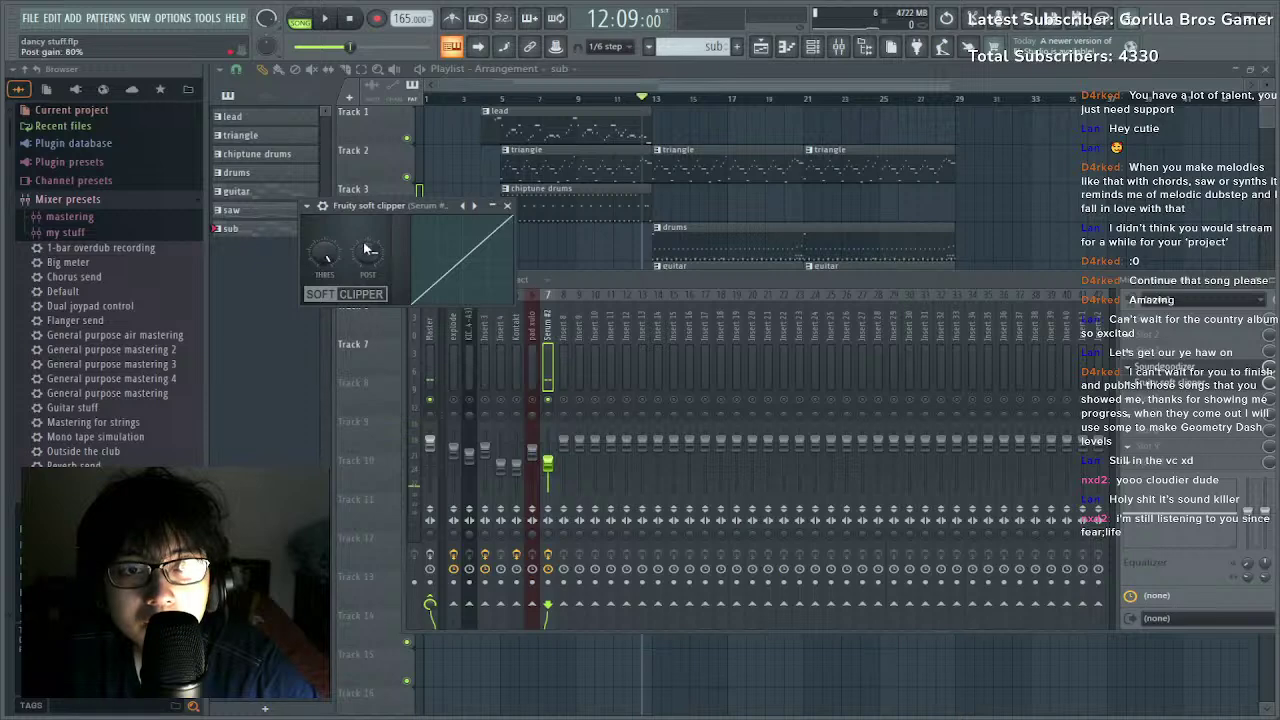
Play from bar 13 and raise the Env 1 sustain in the sub's Serum to about -5 dB, lowering the LFO 1 start point slightly.
{"action": "key", "text": "space"}
{"action": "left_click", "coordinate": [812, 47]}
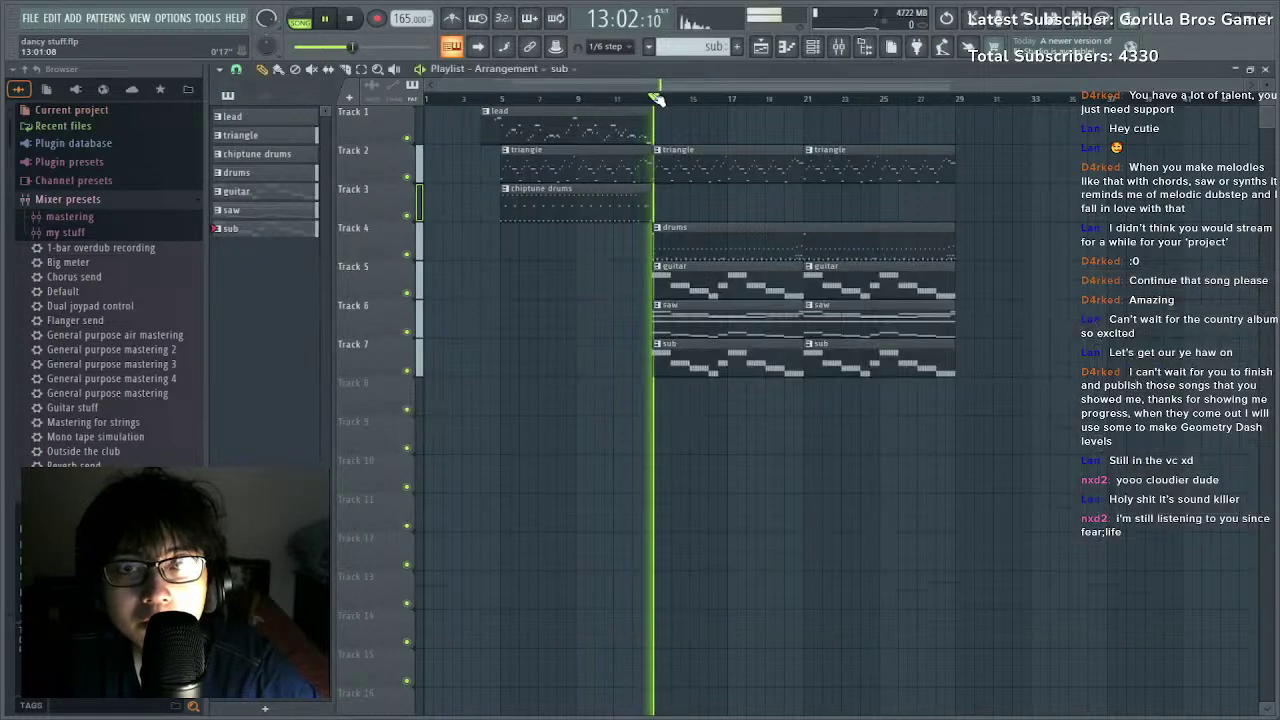
{"action": "left_click", "coordinate": [814, 51]}
{"action": "left_click", "coordinate": [514, 239]}
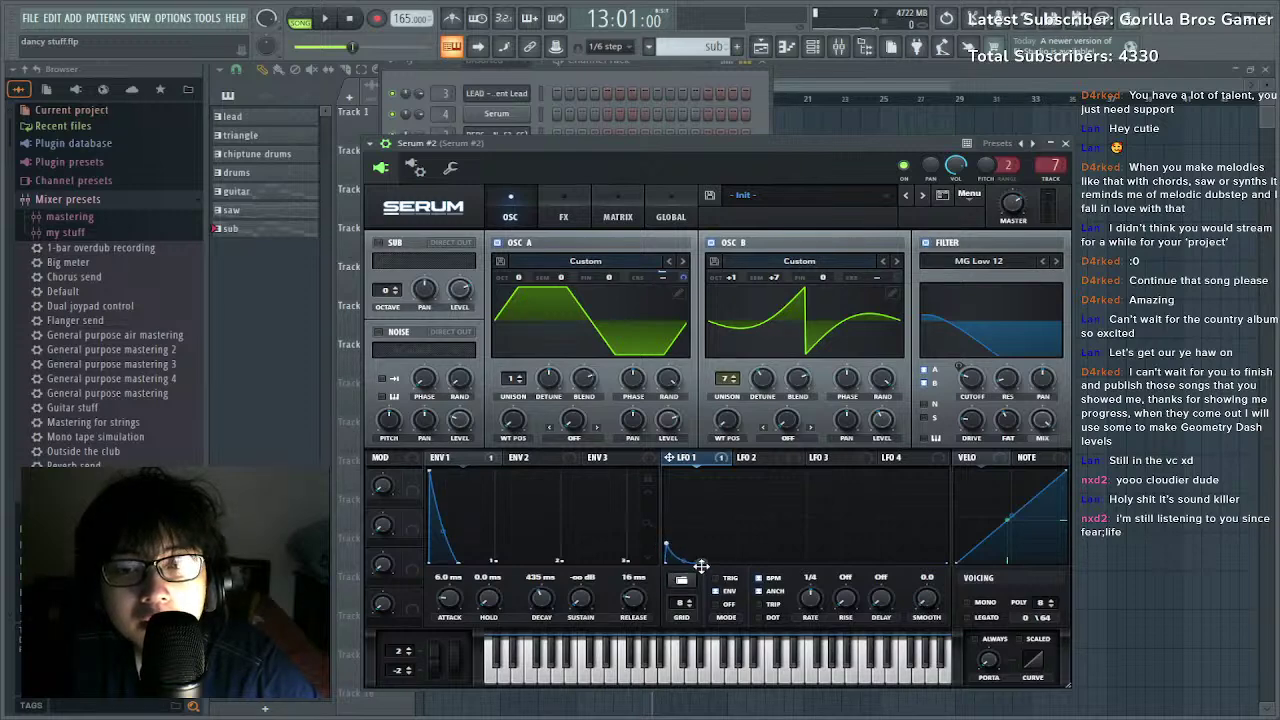
{"action": "key", "text": "space"}
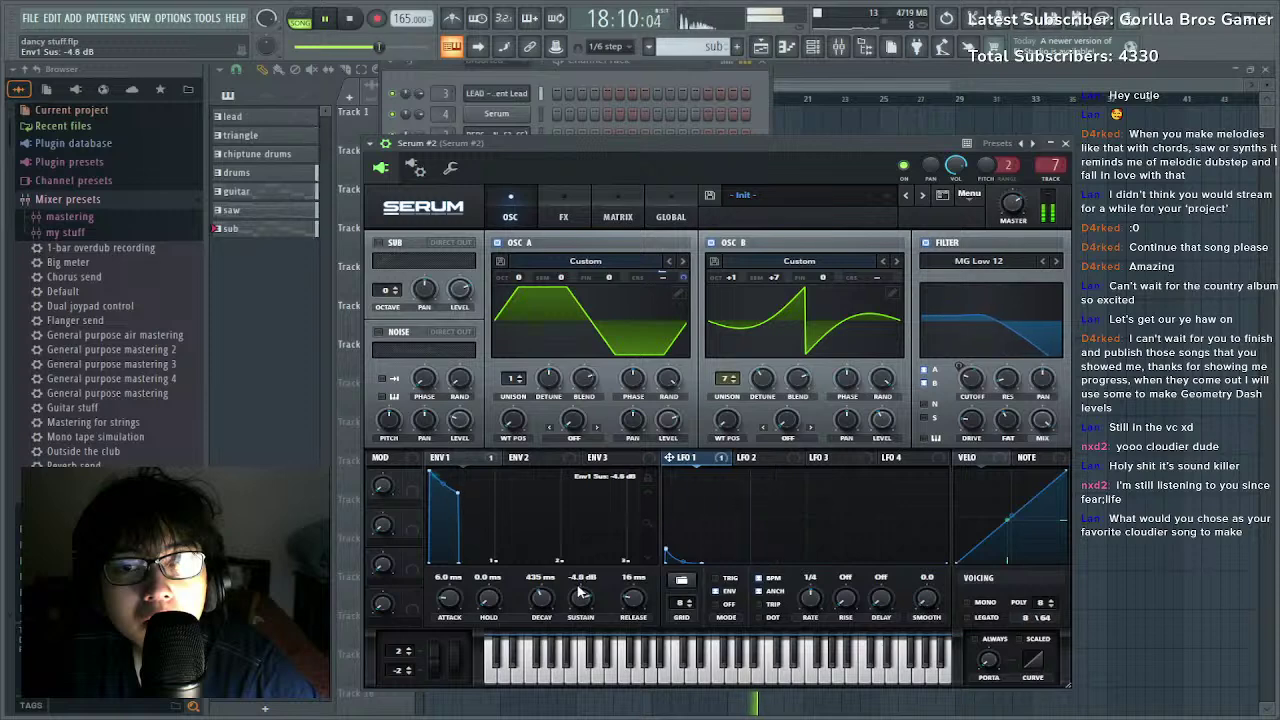
Check the sub's Serum distortion effect, and lower Oscillator B's octave to 0.
{"action": "left_click", "coordinate": [566, 218]}
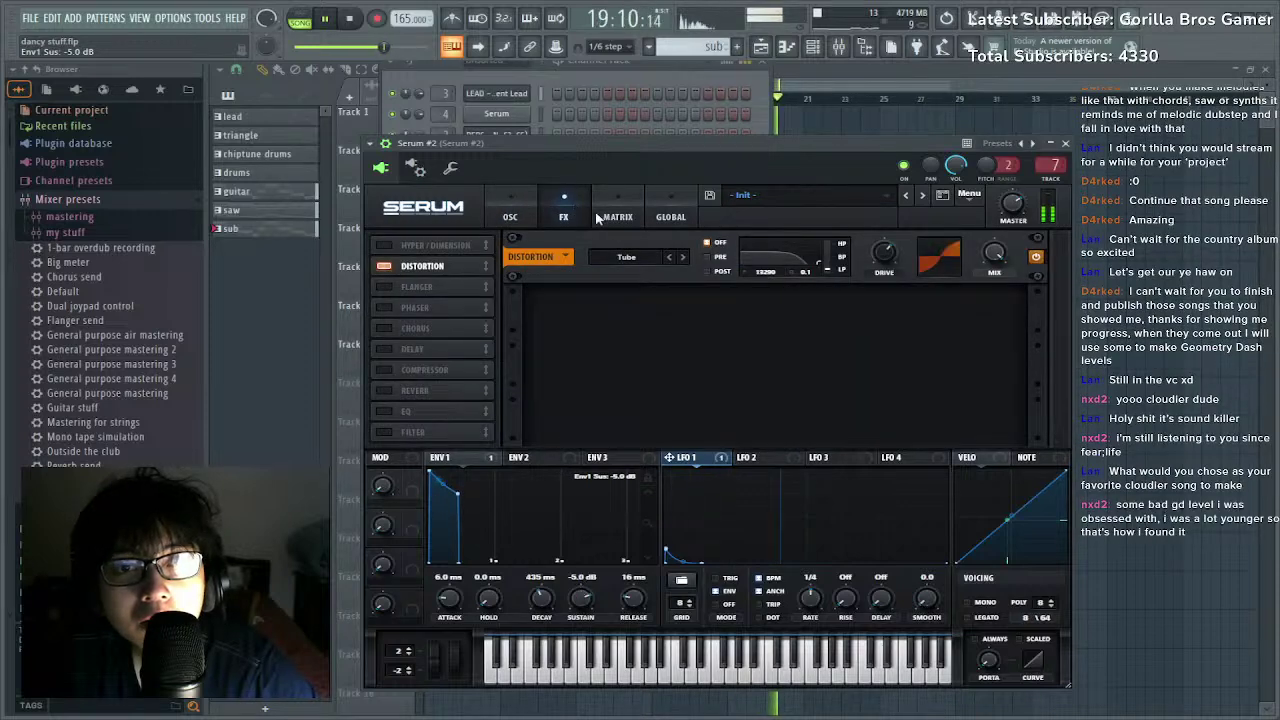
{"action": "double_click", "coordinate": [1045, 163]}
{"action": "left_click", "coordinate": [553, 258]}
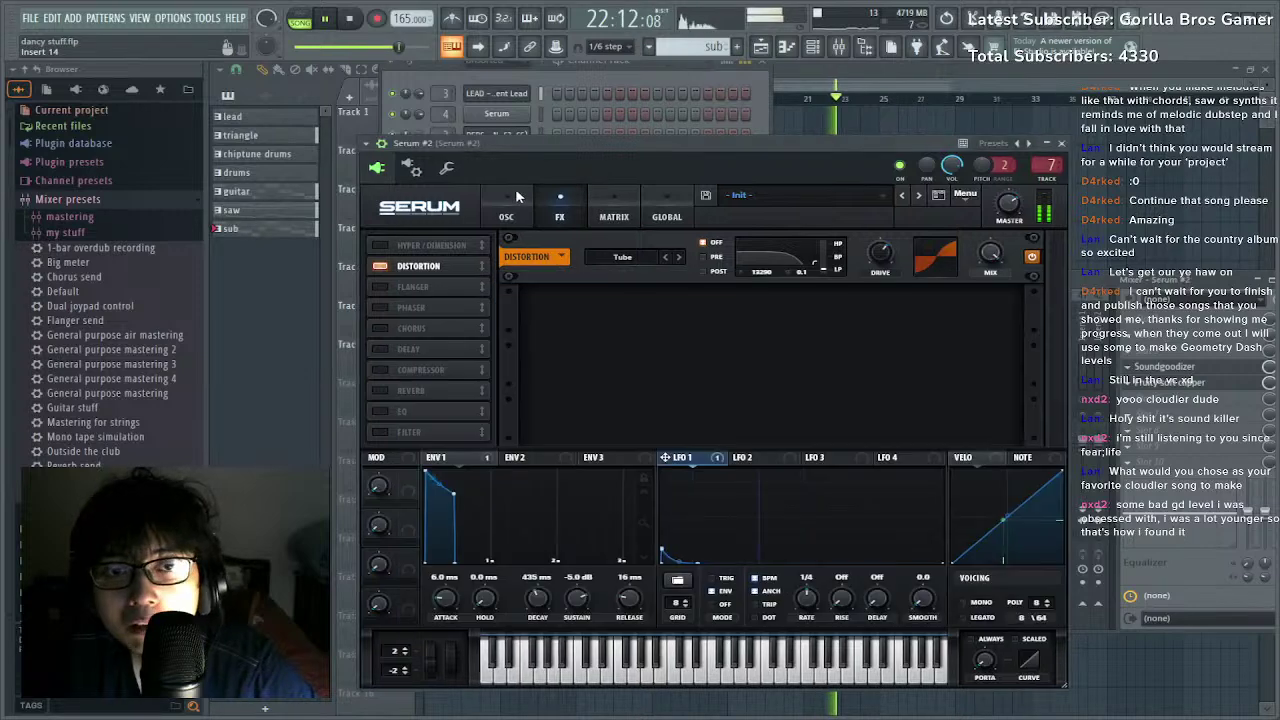
{"action": "left_click", "coordinate": [510, 216]}
{"action": "key", "text": "space"}
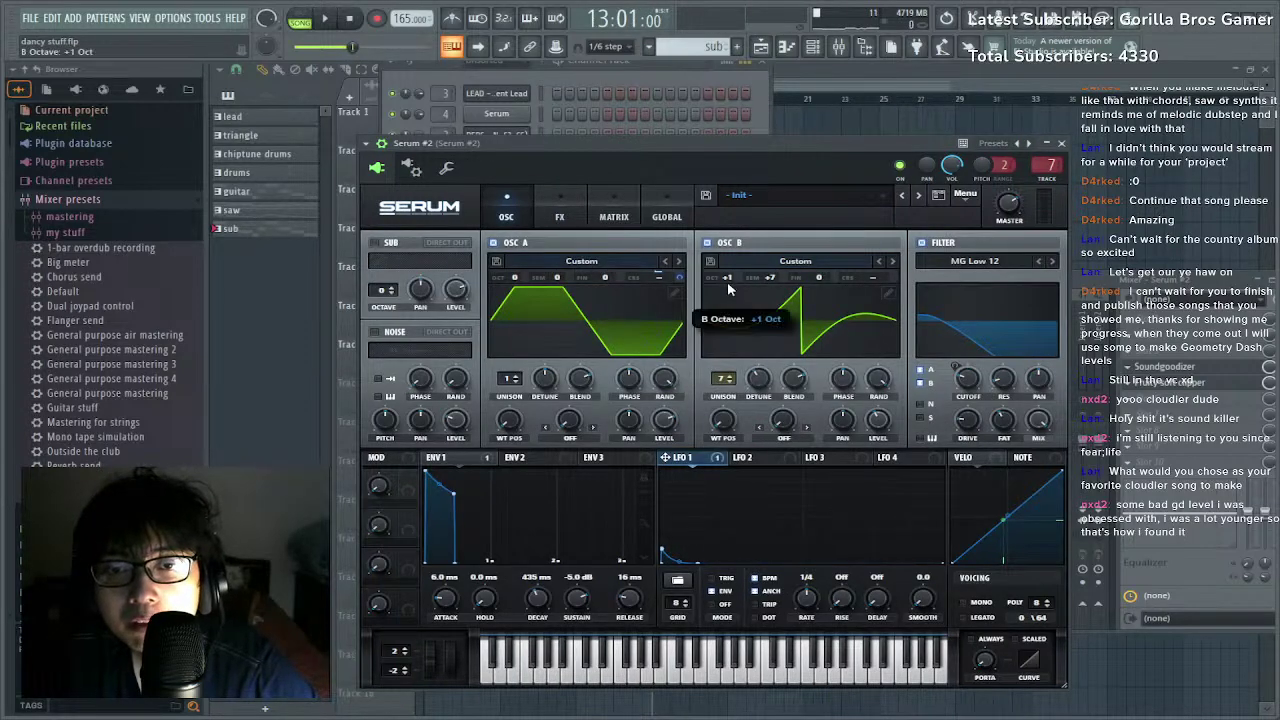
{"action": "left_click_drag", "start_coordinate": [727, 283], "coordinate": [767, 317]}
Play from bar 13, solo and unsolo the sub's mixer track, and lower its volume fader to about -13.9 dB.
{"action": "key", "text": "space"}
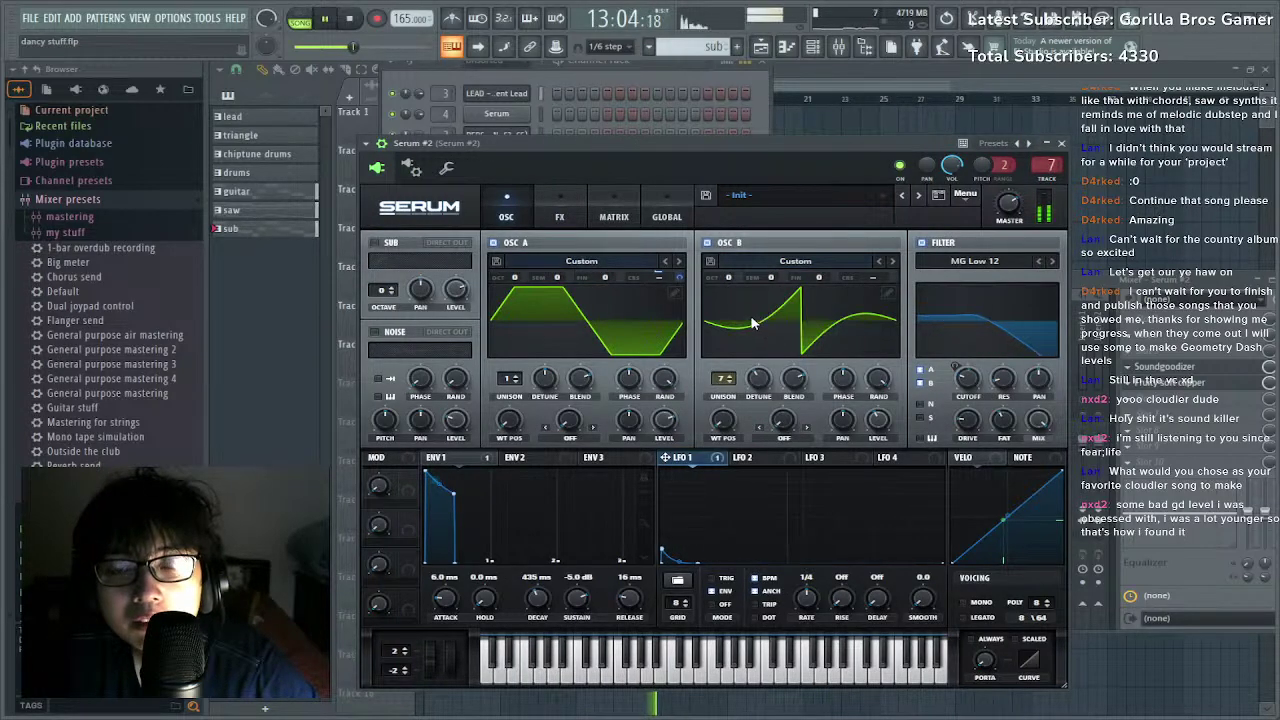
{"action": "key", "text": "F9"}
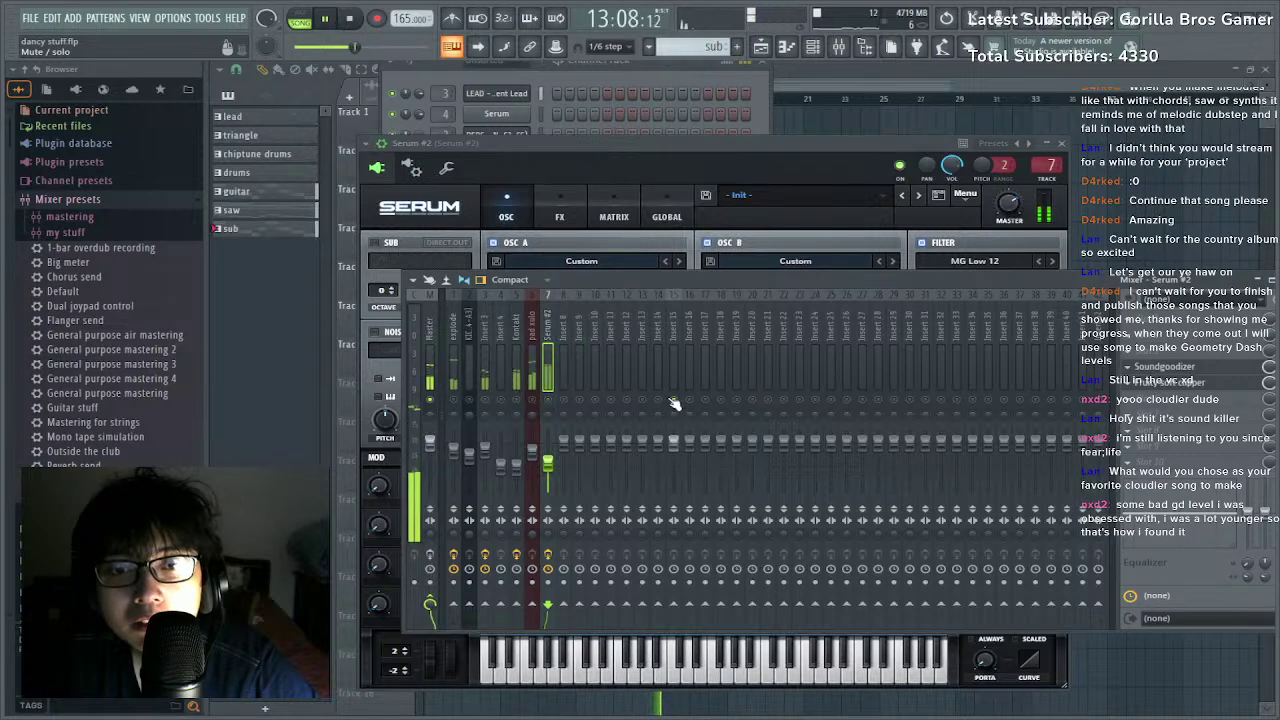
{"action": "key", "text": "space"}
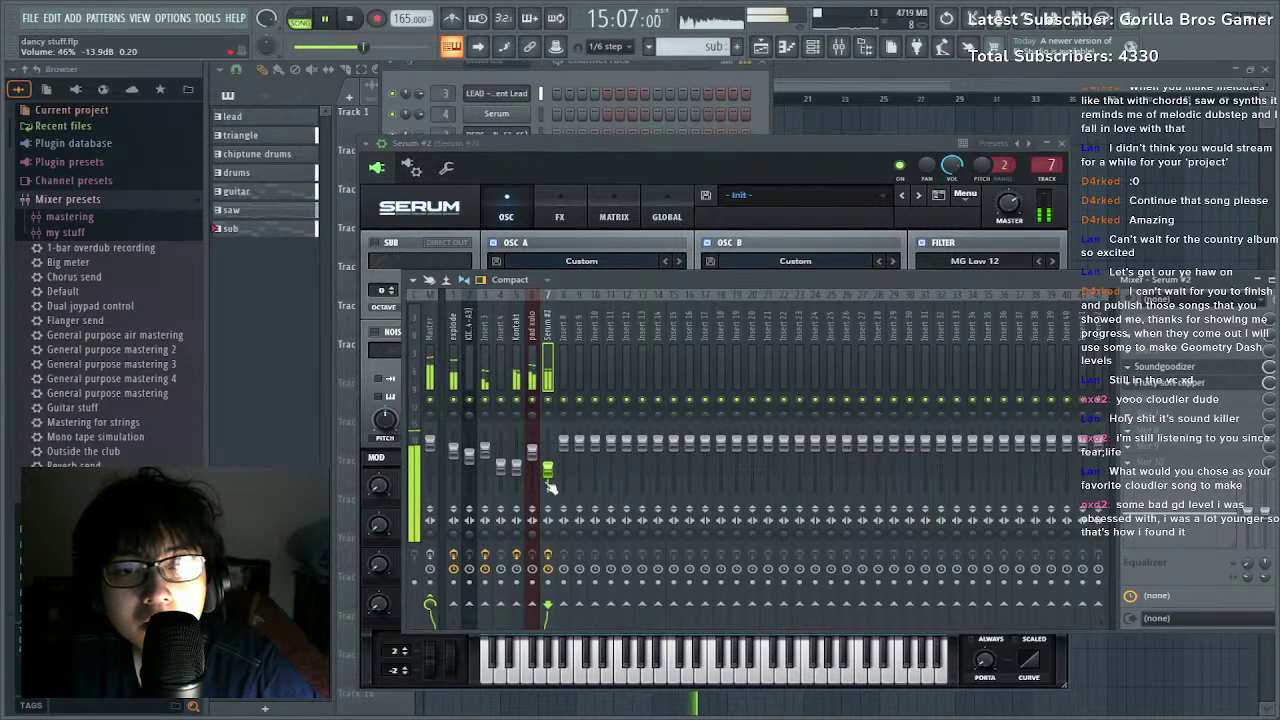
Load Fruity parametric EQ 2 on the pad xulo mixer track, try a band 7 low-pass, and apply the 20Hz + 18kHz cut preset.
{"action": "left_click", "coordinate": [533, 362]}
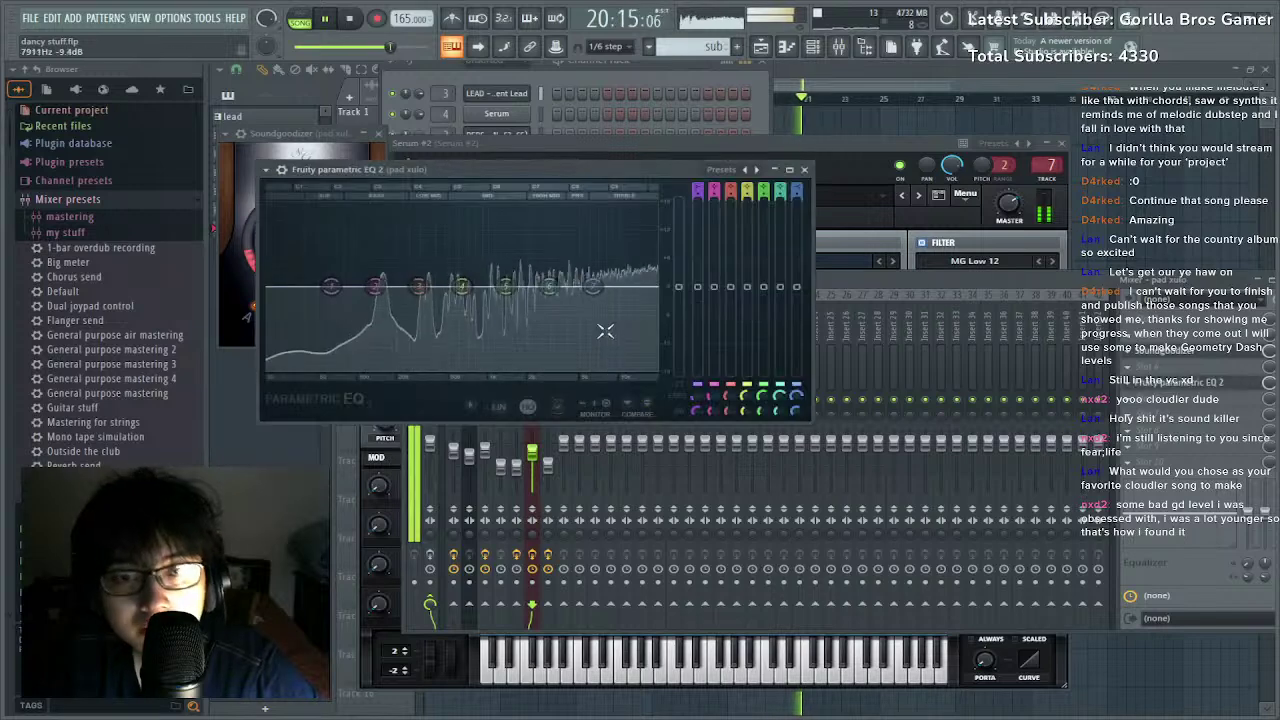
{"action": "left_click", "coordinate": [660, 338]}
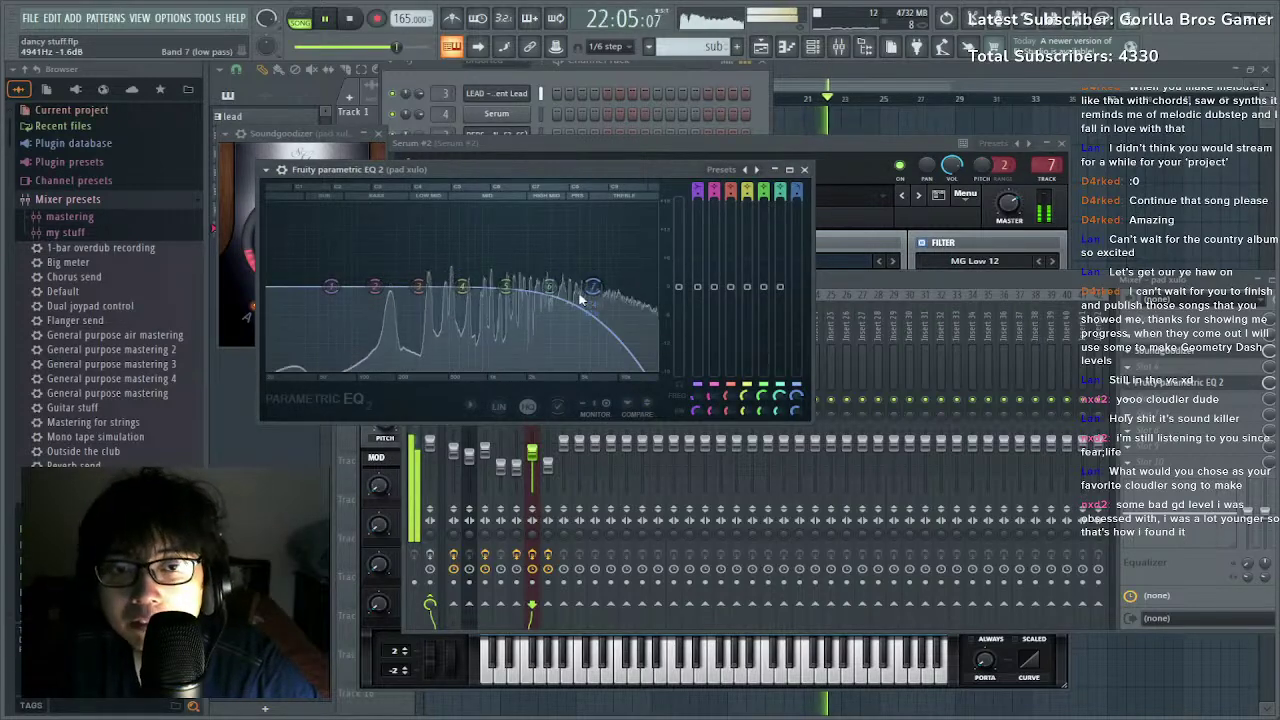
{"action": "right_click", "coordinate": [591, 291]}
{"action": "left_click", "coordinate": [651, 367]}
{"action": "left_click_drag", "start_coordinate": [593, 295], "coordinate": [655, 292]}
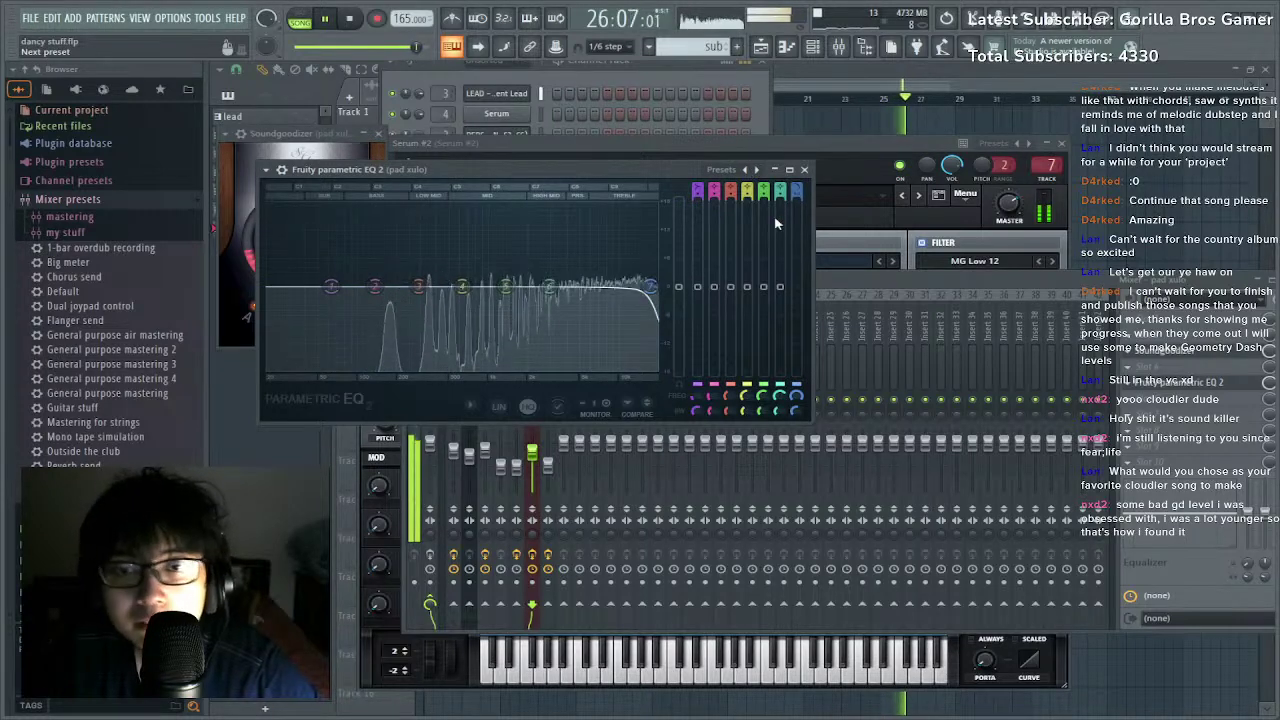
{"action": "mouse_move", "coordinate": [791, 222]}
{"action": "left_mouse_down"}
{"action": "mouse_move", "coordinate": [786, 241]}
{"action": "mouse_move", "coordinate": [801, 211]}
{"action": "left_mouse_up"}
{"action": "key", "text": "space"}
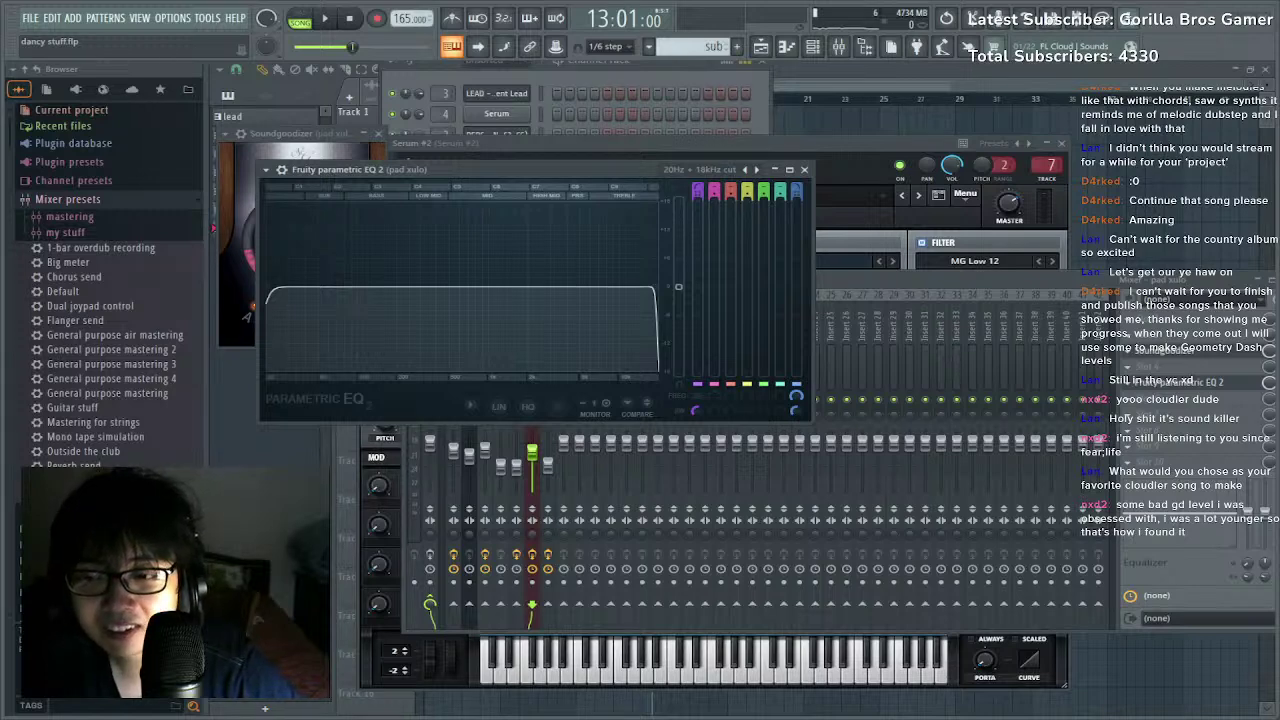
Play the arrangement from about bar 6, and skip ahead to about bar 11 to hear the transition into bar 13.
{"action": "left_click", "coordinate": [918, 300]}
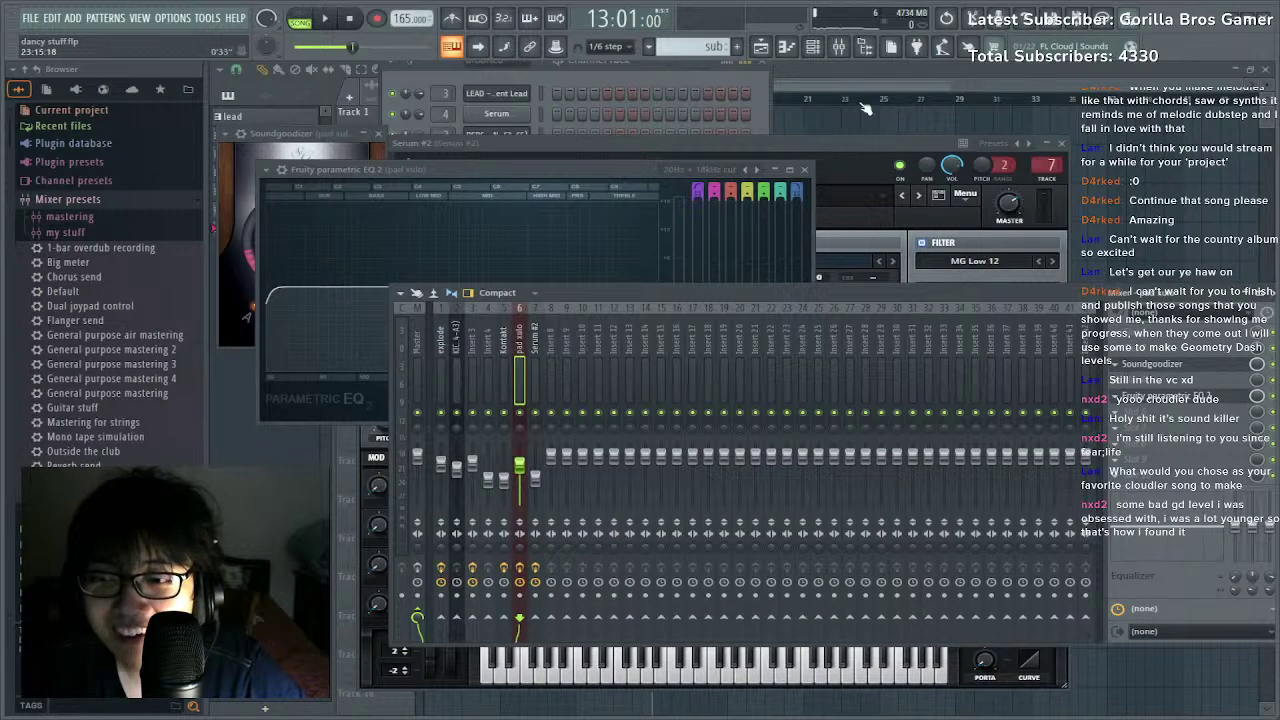
{"action": "left_click", "coordinate": [797, 69]}
{"action": "left_click_drag", "start_coordinate": [495, 100], "coordinate": [521, 101]}
{"action": "key", "text": "space"}
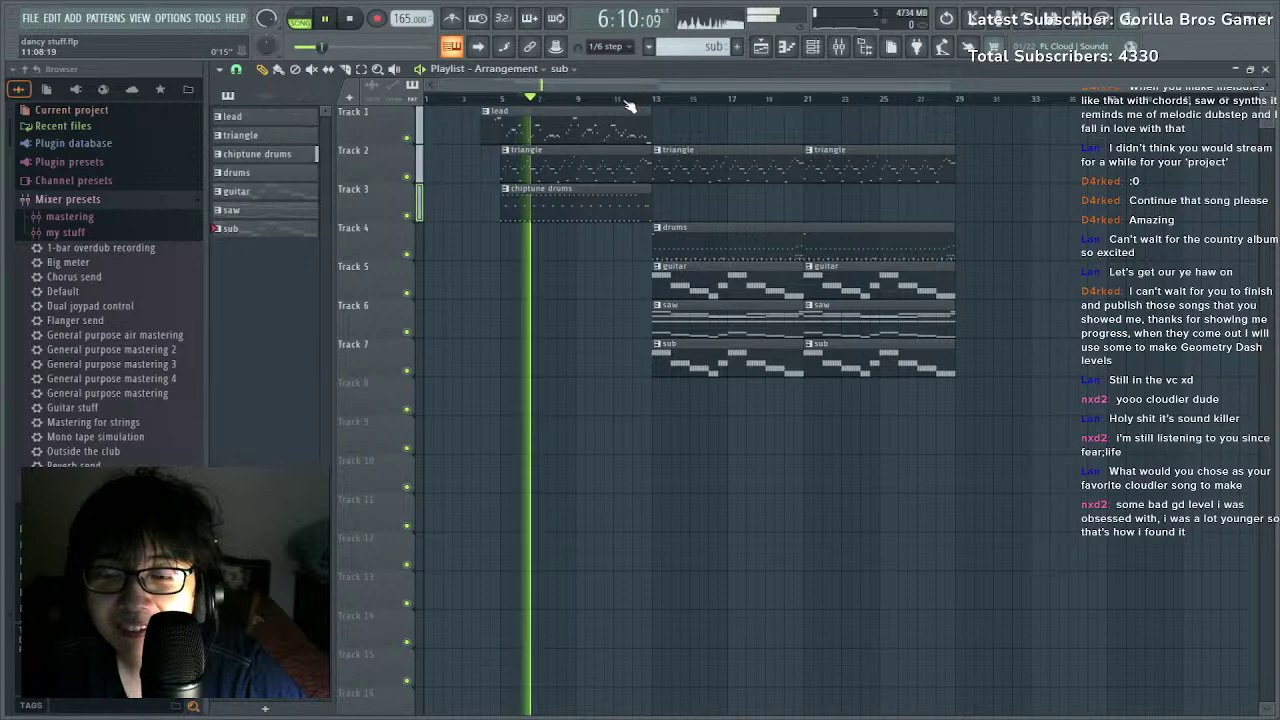
{"action": "left_click", "coordinate": [624, 100]}
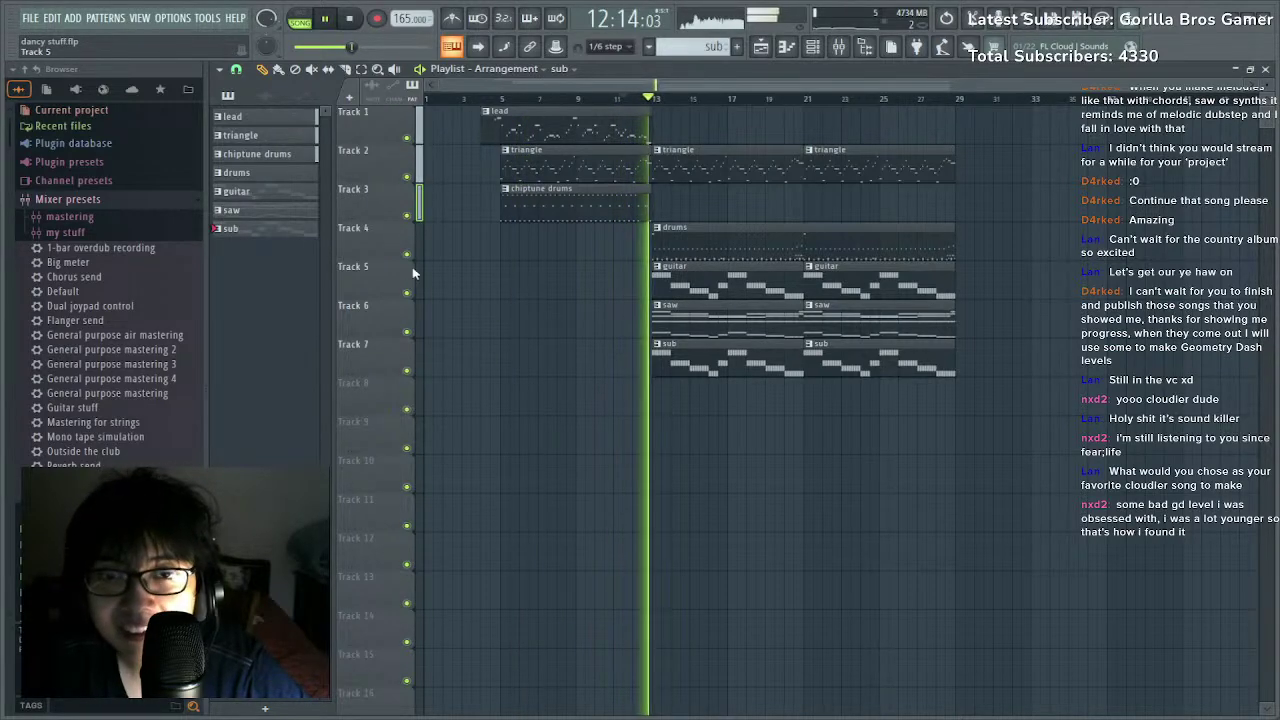
Load Pro-C 2 on the pad xulo mixer track, adjust its threshold, and set the ratio to about 6.4:1.
{"action": "left_click", "coordinate": [837, 58]}
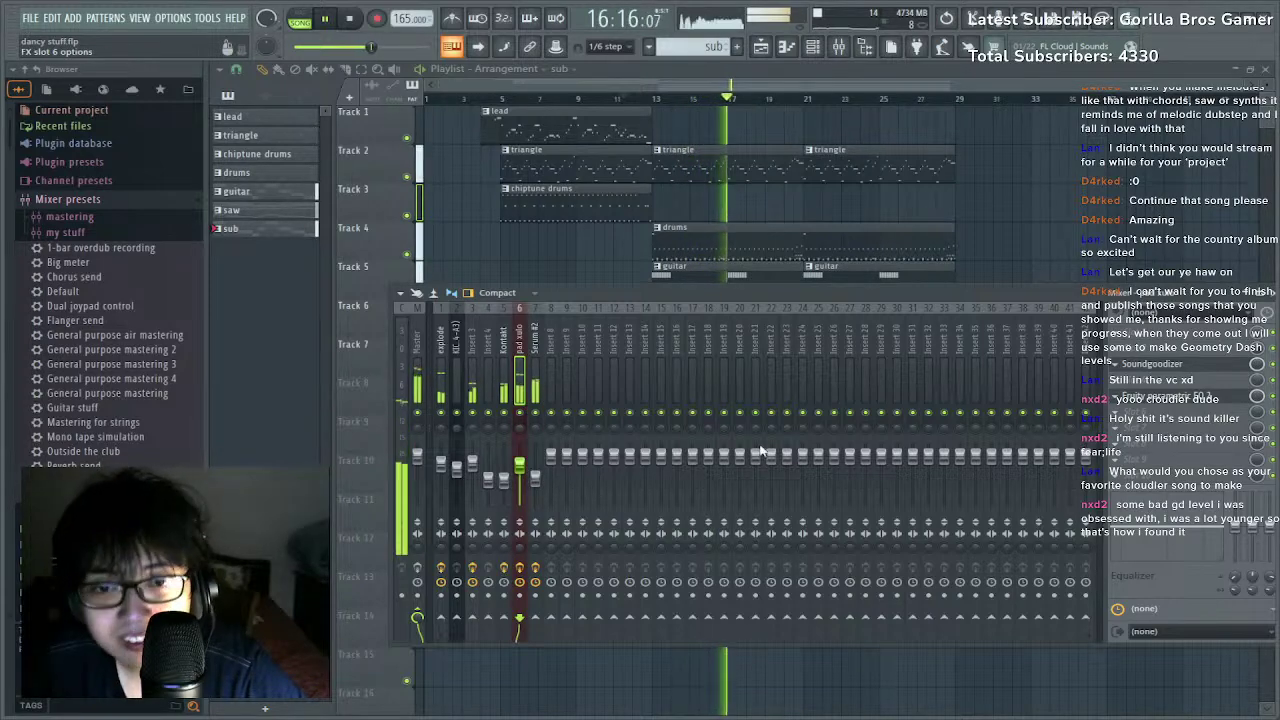
{"action": "left_click", "coordinate": [761, 394]}
{"action": "left_click_drag", "start_coordinate": [329, 382], "coordinate": [360, 390]}
{"action": "left_click_drag", "start_coordinate": [438, 384], "coordinate": [450, 397]}
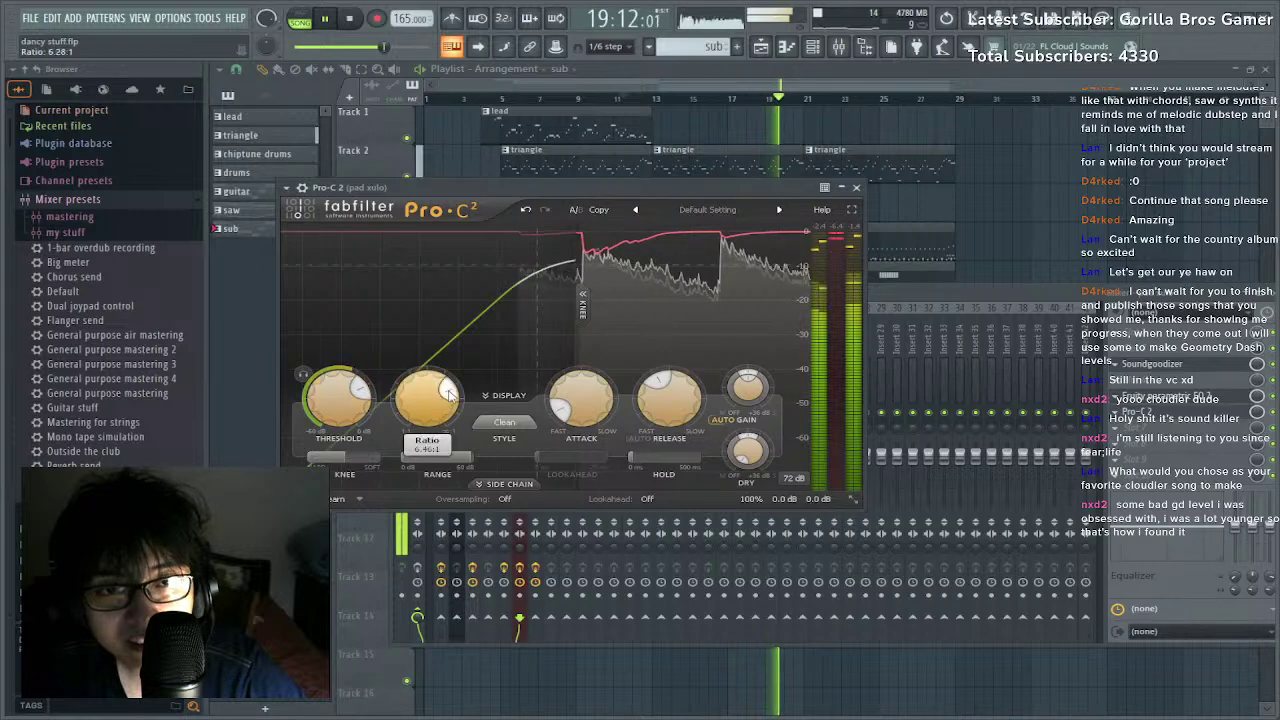
Lower the pad xulo track's volume fader slightly and the sub track's fader to about -14.1 dB during playback.
{"action": "left_click", "coordinate": [909, 296]}
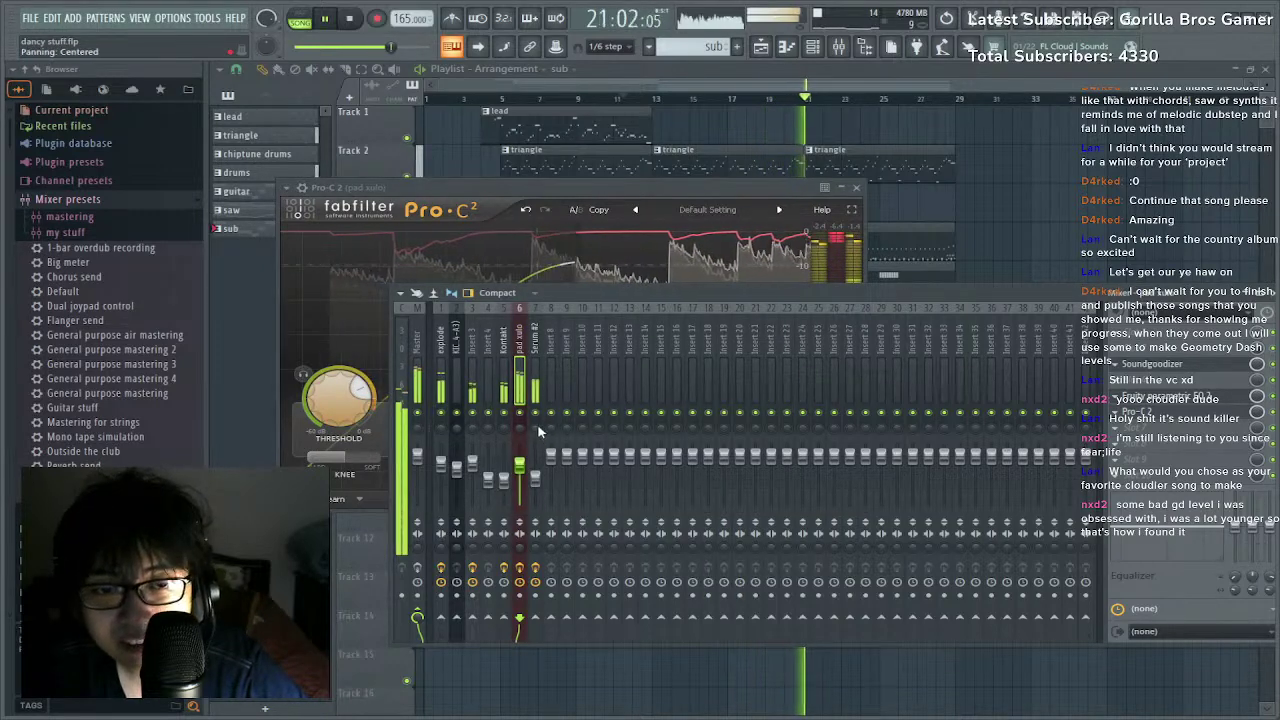
{"action": "left_click_drag", "start_coordinate": [519, 465], "coordinate": [519, 472]}
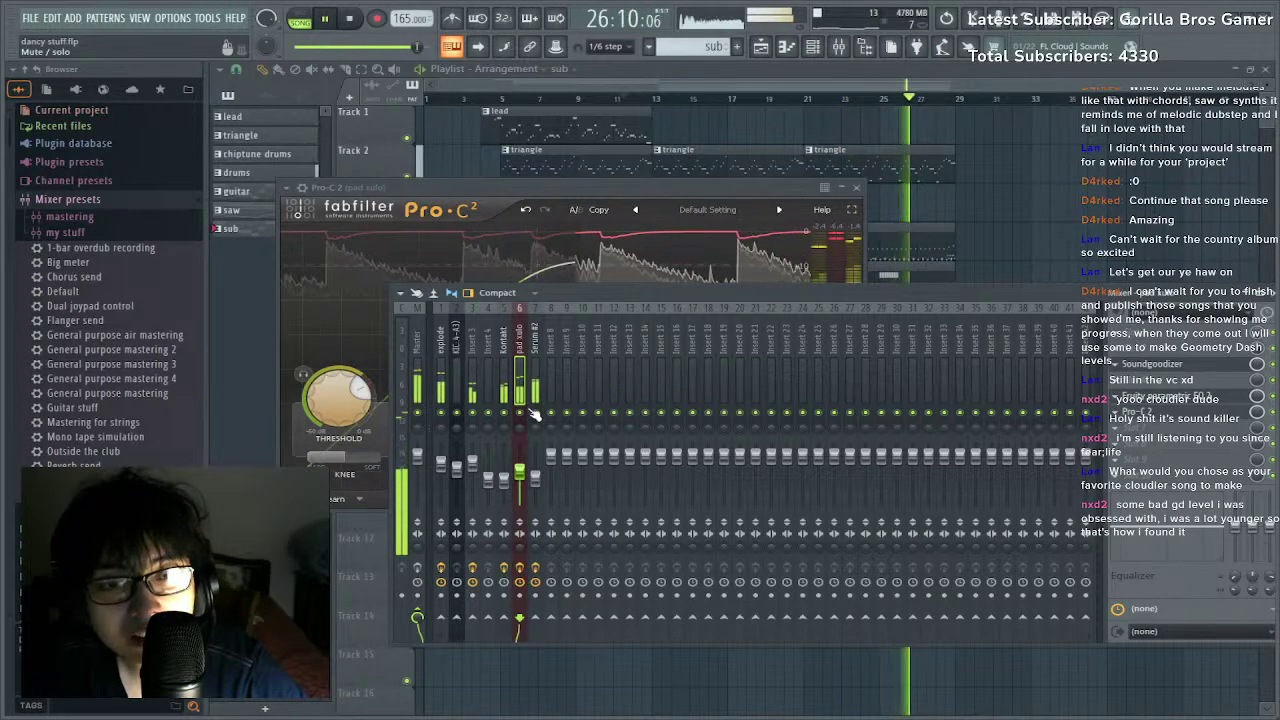
{"action": "left_click", "coordinate": [535, 480]}
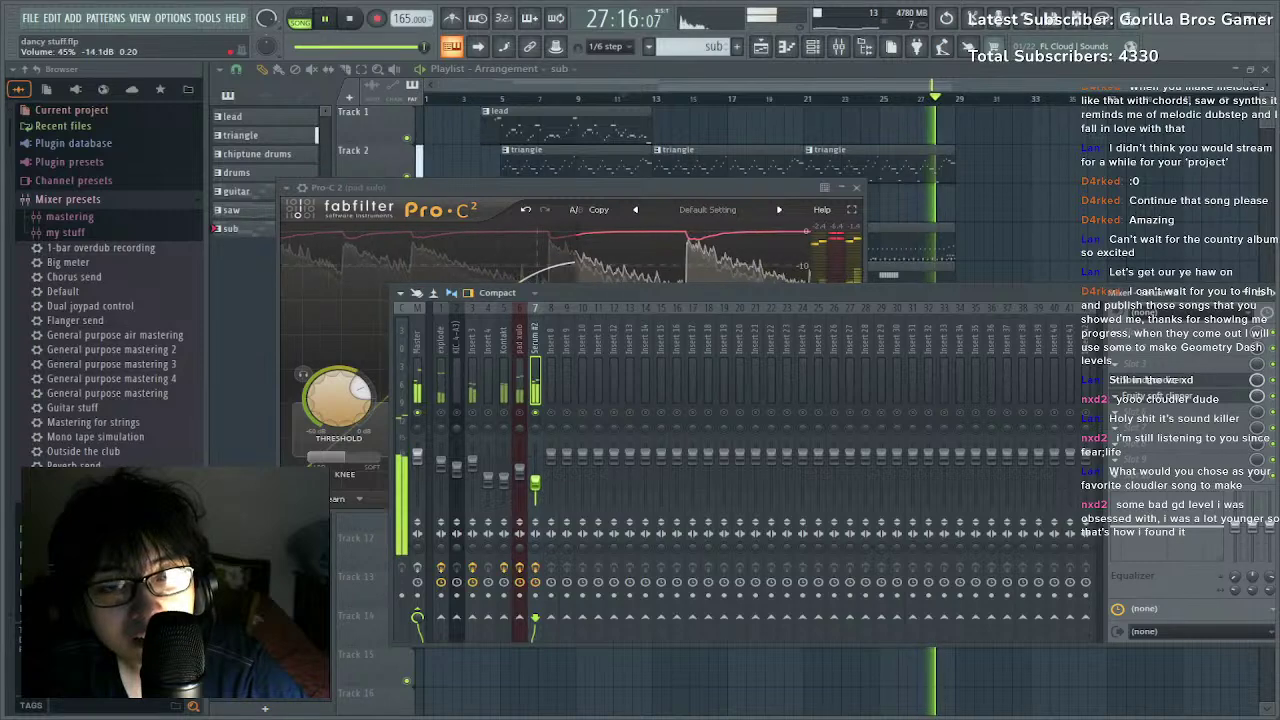
{"action": "key", "text": "space"}
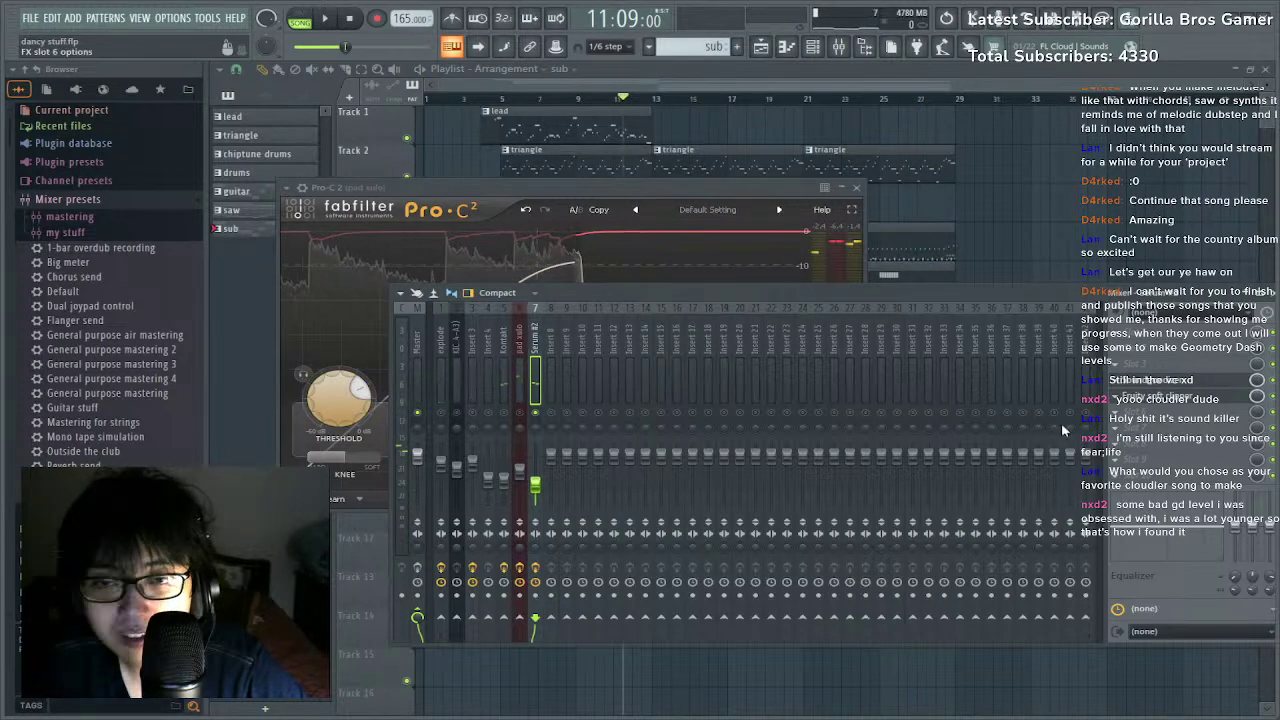
Load Fruity parametric EQ 2 on the sub's mixer track, make band 1 a high-pass filter, and raise its cutoff.
{"action": "left_click", "coordinate": [523, 400]}
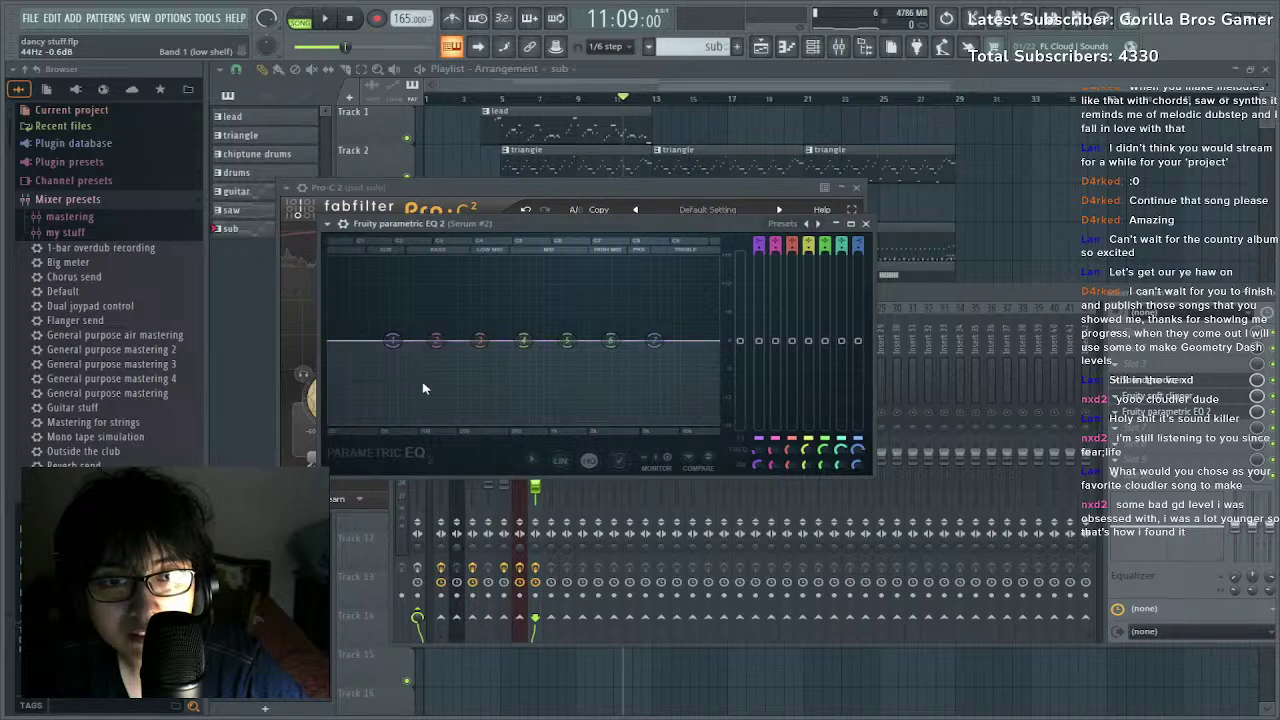
{"action": "left_click_drag", "start_coordinate": [422, 388], "coordinate": [429, 384]}
{"action": "left_click", "coordinate": [467, 414]}
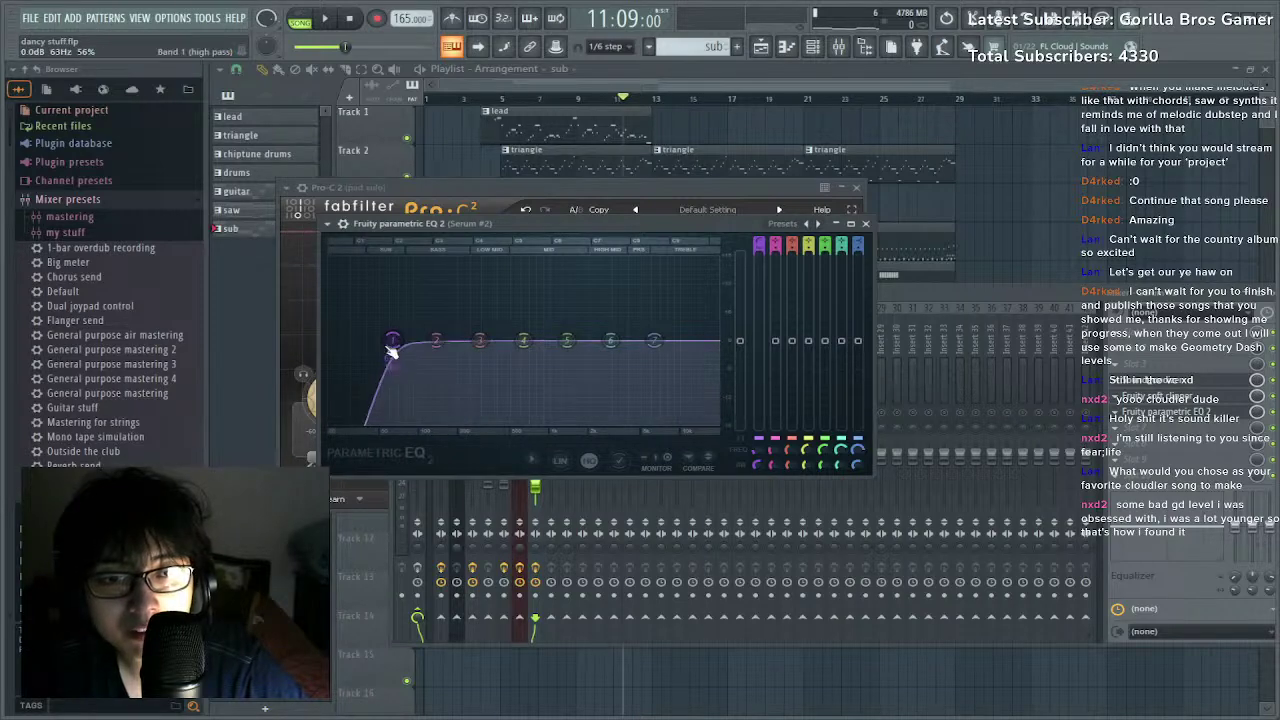
{"action": "left_click_drag", "start_coordinate": [391, 346], "coordinate": [413, 344]}
Play the arrangement from bar 13, comparing the sub's mixer track soloed with the full mix.
{"action": "key", "text": "space"}
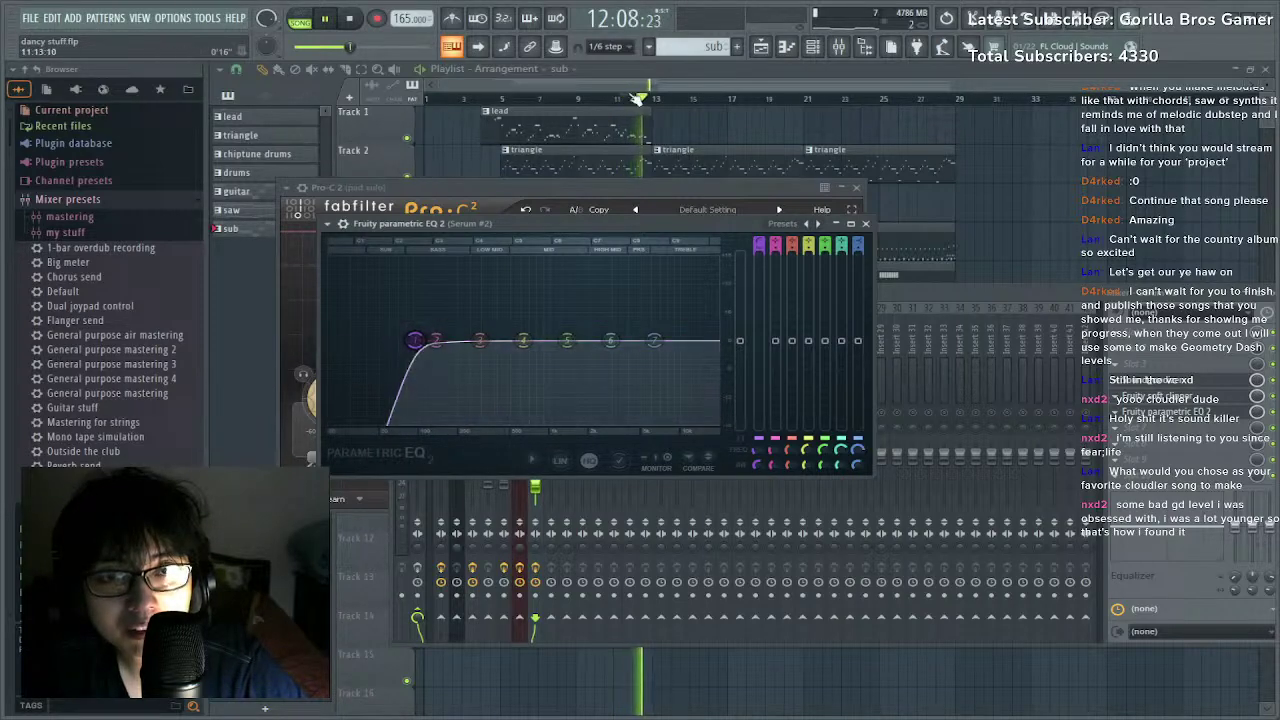
{"action": "left_click", "coordinate": [652, 98]}
{"action": "key", "text": "space"}
{"action": "left_click", "coordinate": [838, 47]}
{"action": "key", "text": "space"}
{"action": "key", "text": "space"}
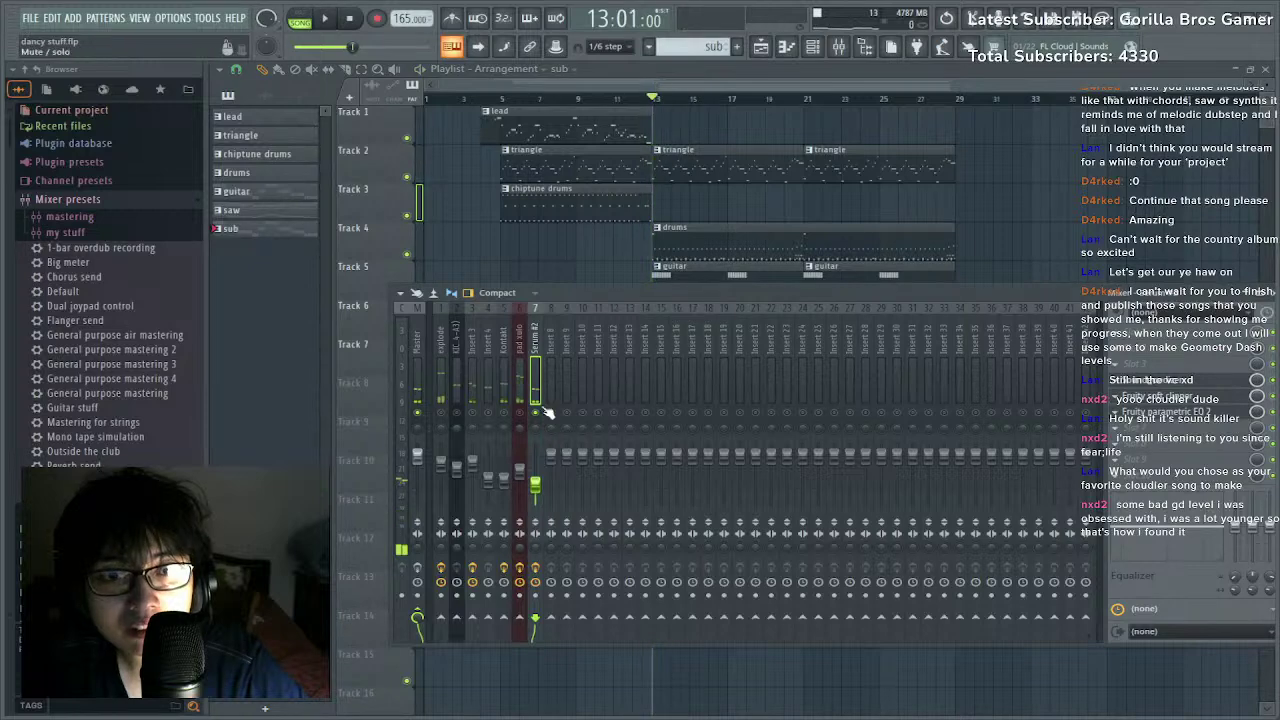
{"action": "key", "text": "space"}
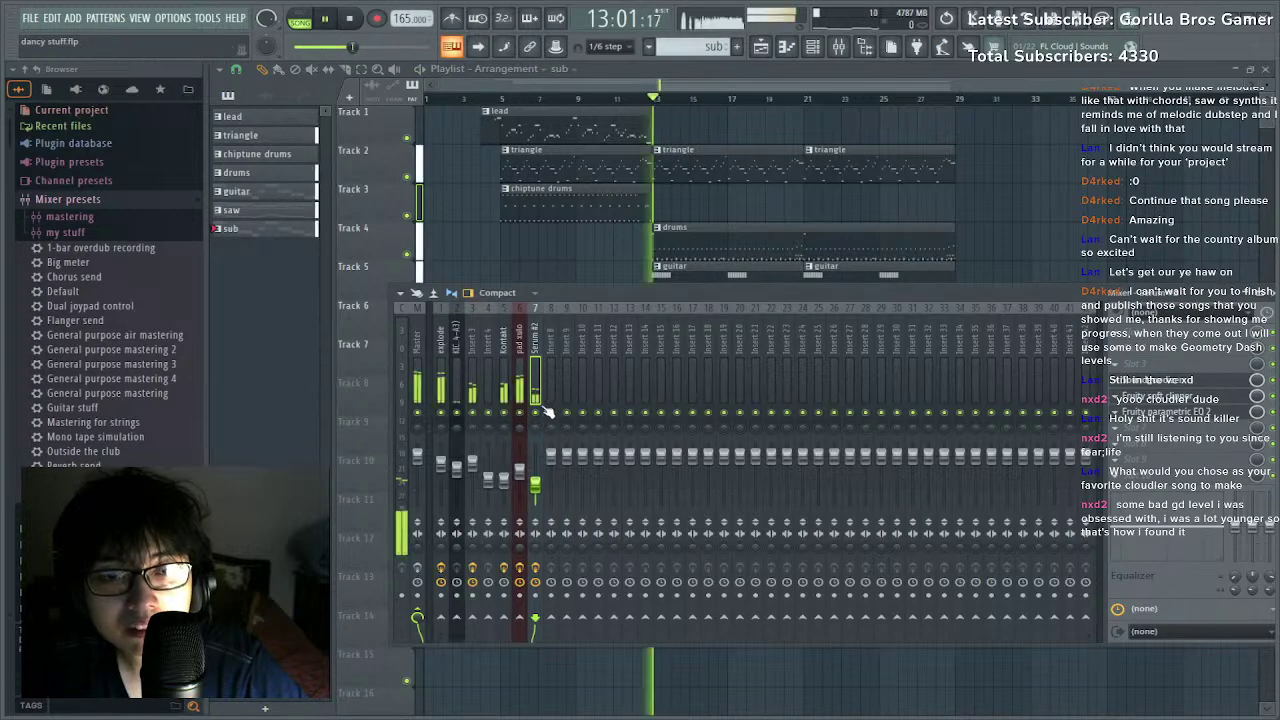
Lower the cutoff of the sub EQ's band 1 high-pass, and select the pad xulo track in the mixer.
{"action": "left_click", "coordinate": [1200, 414]}
{"action": "left_click_drag", "start_coordinate": [414, 341], "coordinate": [387, 341]}
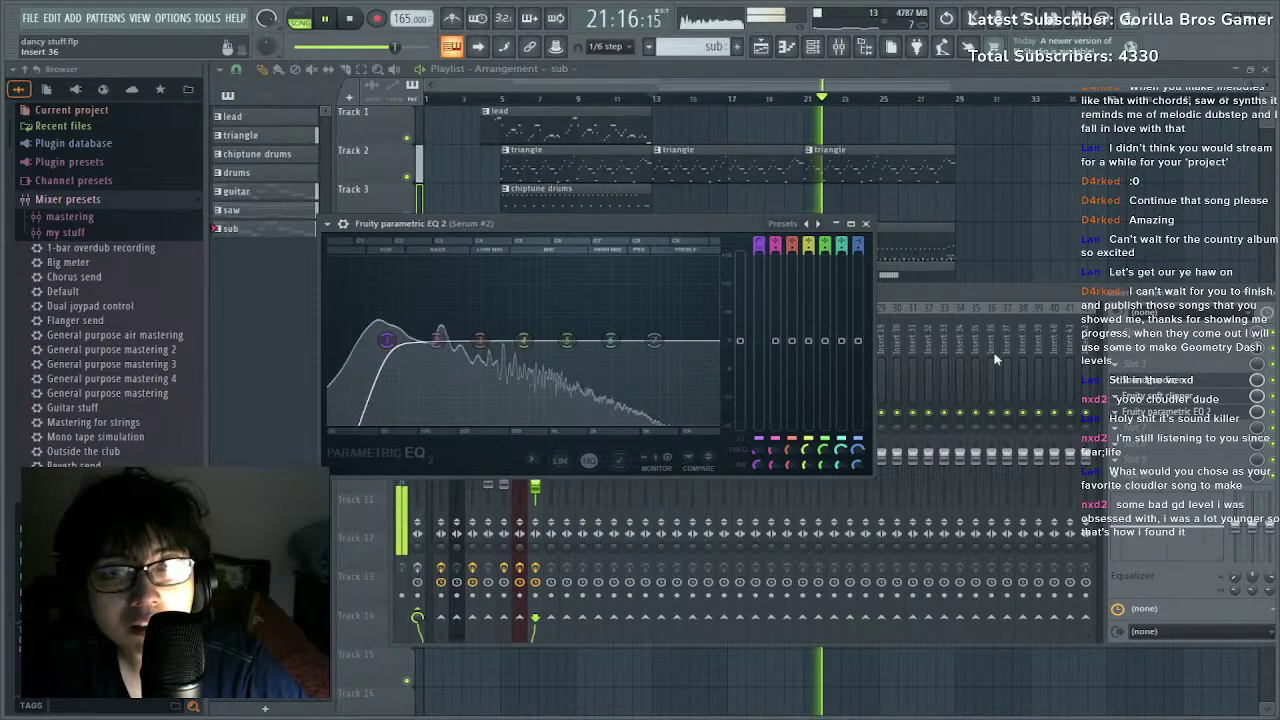
{"action": "left_click_drag", "start_coordinate": [1016, 299], "coordinate": [1011, 189]}
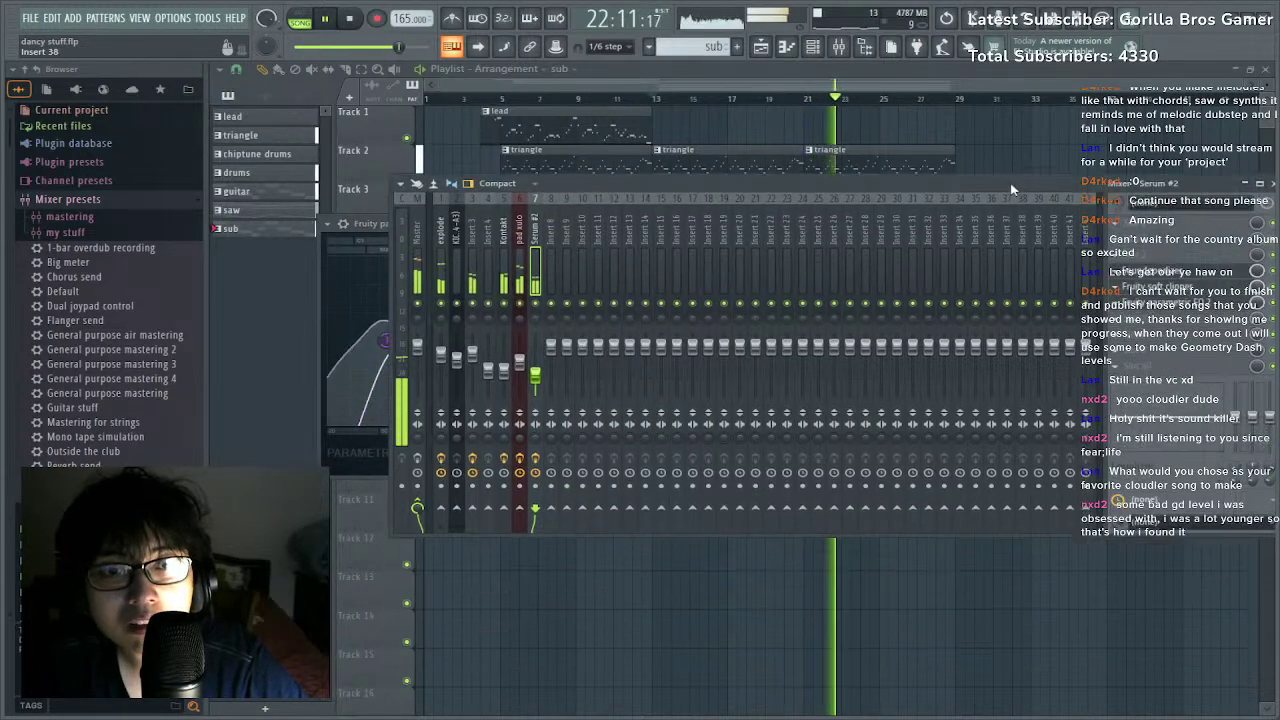
{"action": "left_click", "coordinate": [520, 364]}
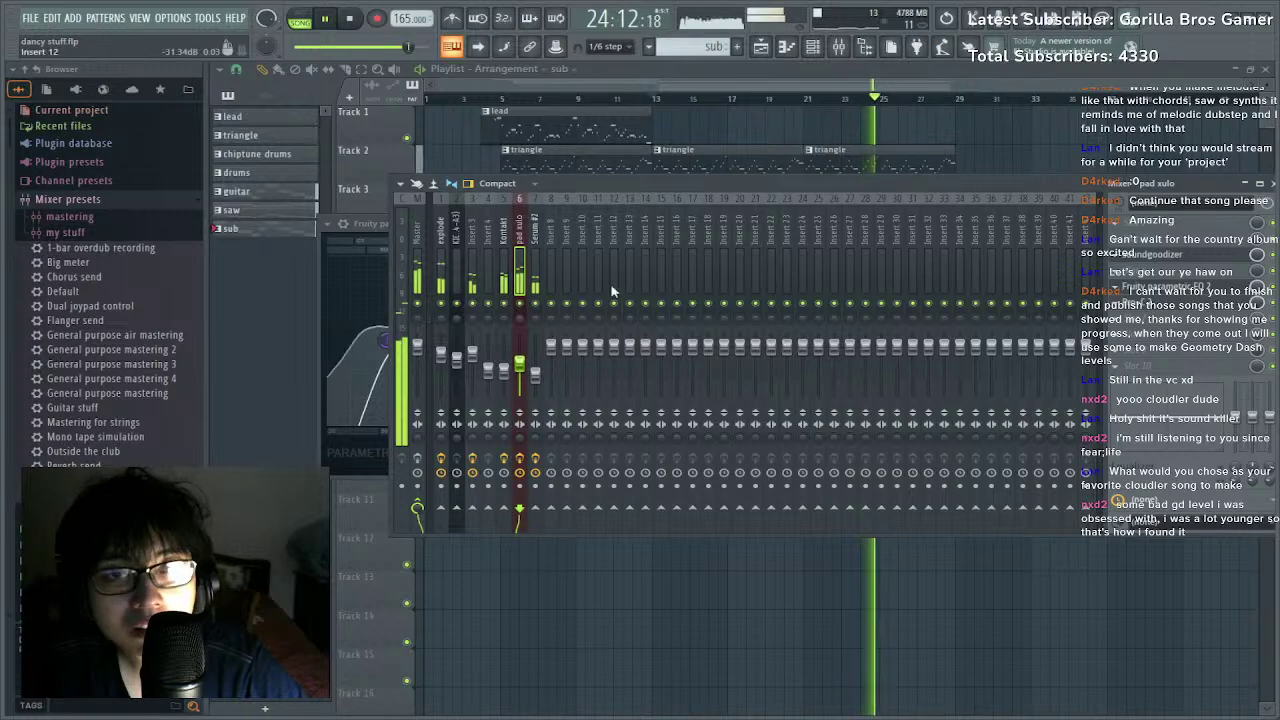
Replay the transition into bar 13 and add a new empty pattern after the sub pattern.
{"action": "left_click", "coordinate": [608, 108]}
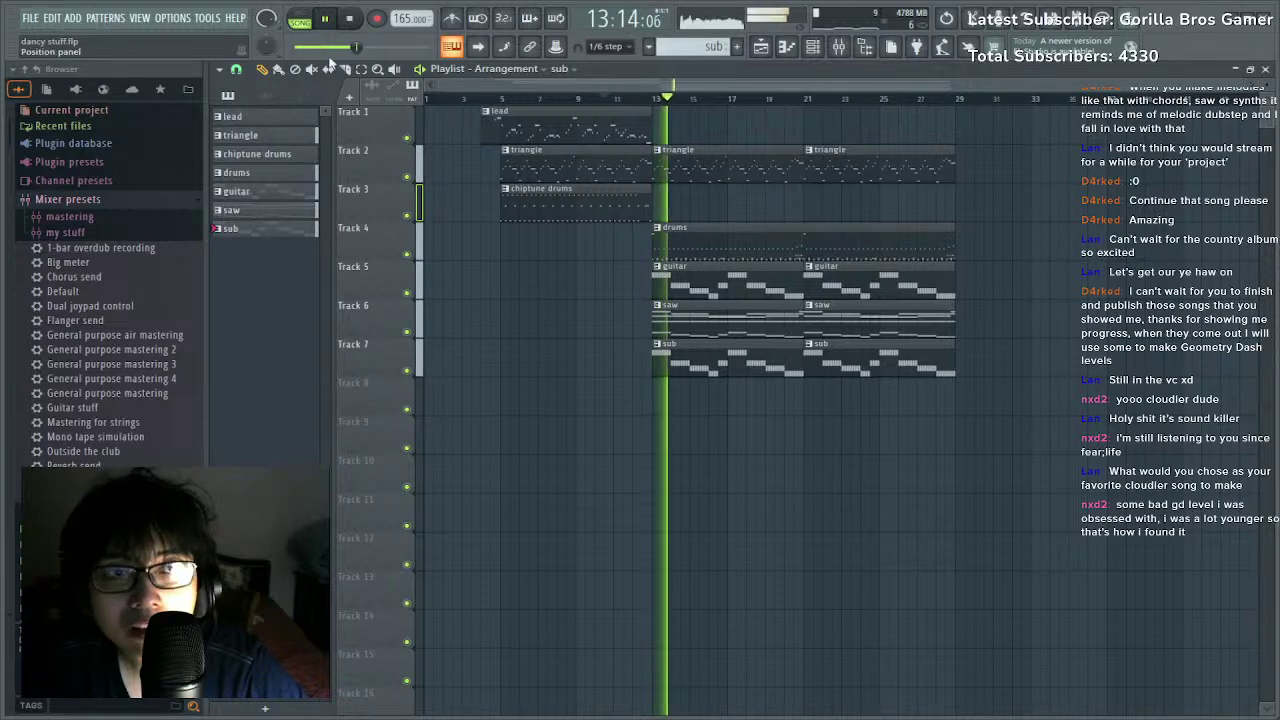
{"action": "left_click", "coordinate": [743, 47]}
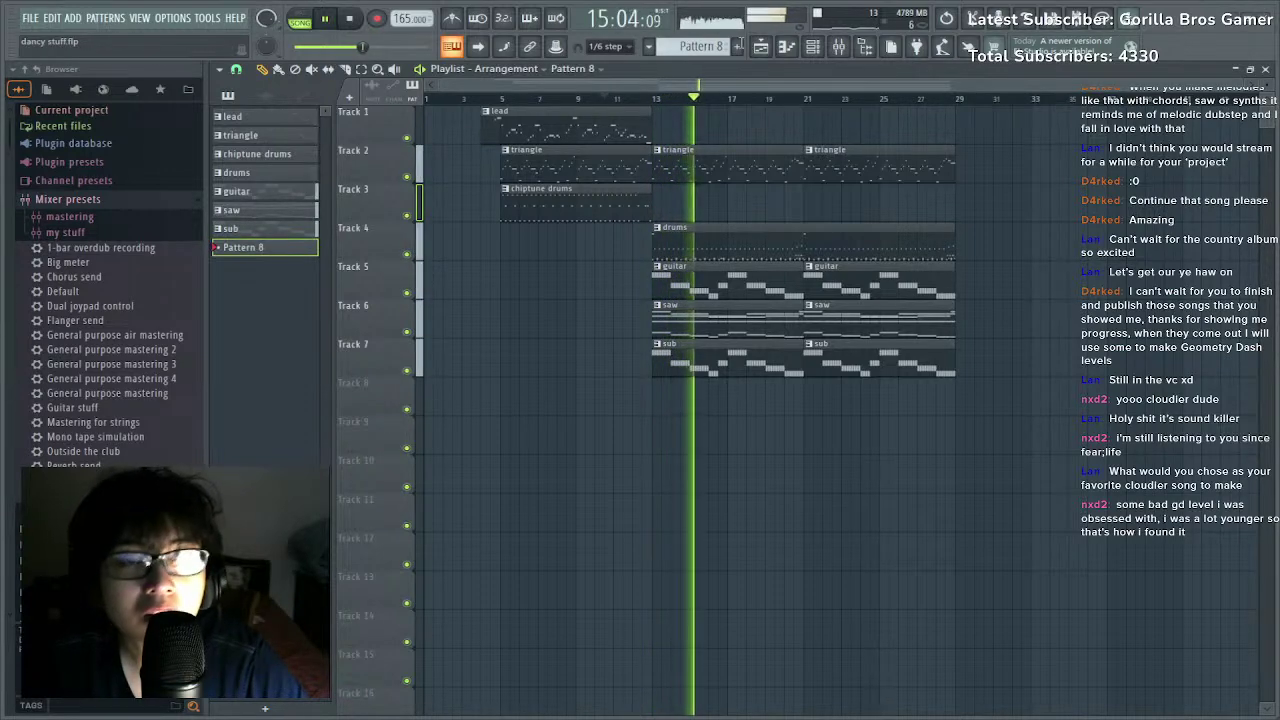
Name the new pattern "weird leaddd" and bring up the channel rack.
{"action": "type", "text": "weird leaddd"}
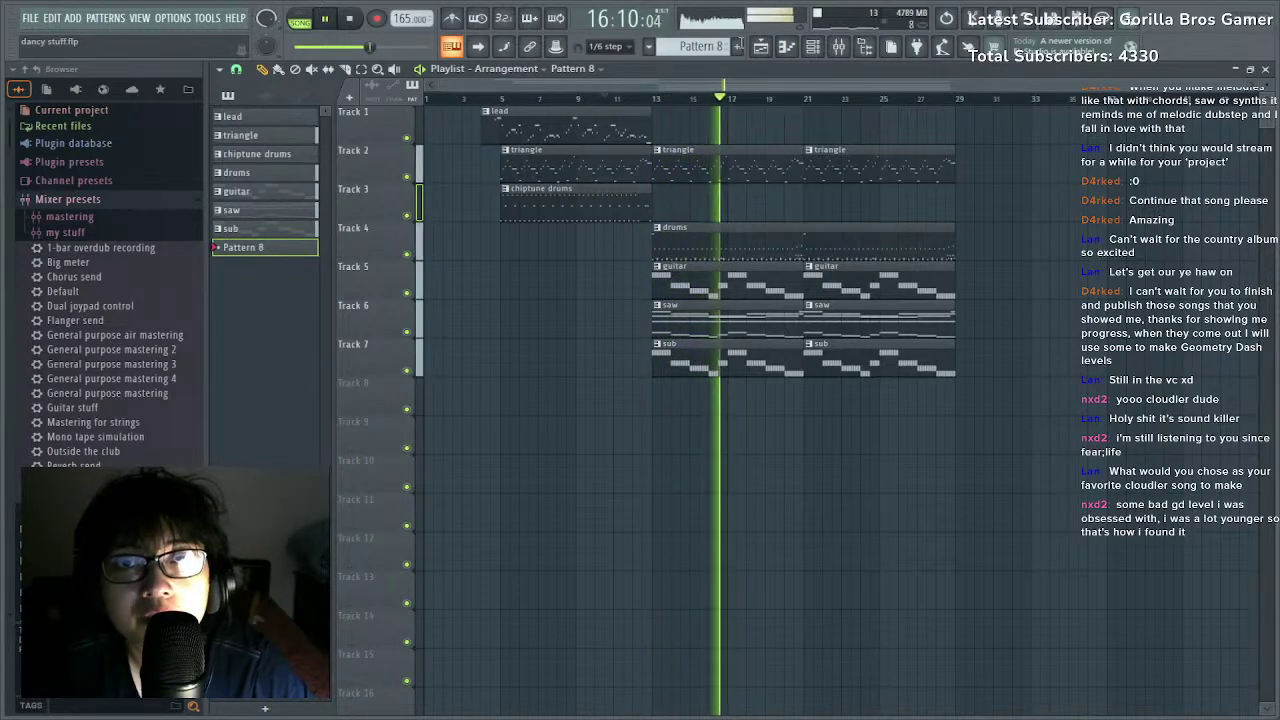
{"action": "key", "text": "Return"}
{"action": "left_click", "coordinate": [813, 47]}
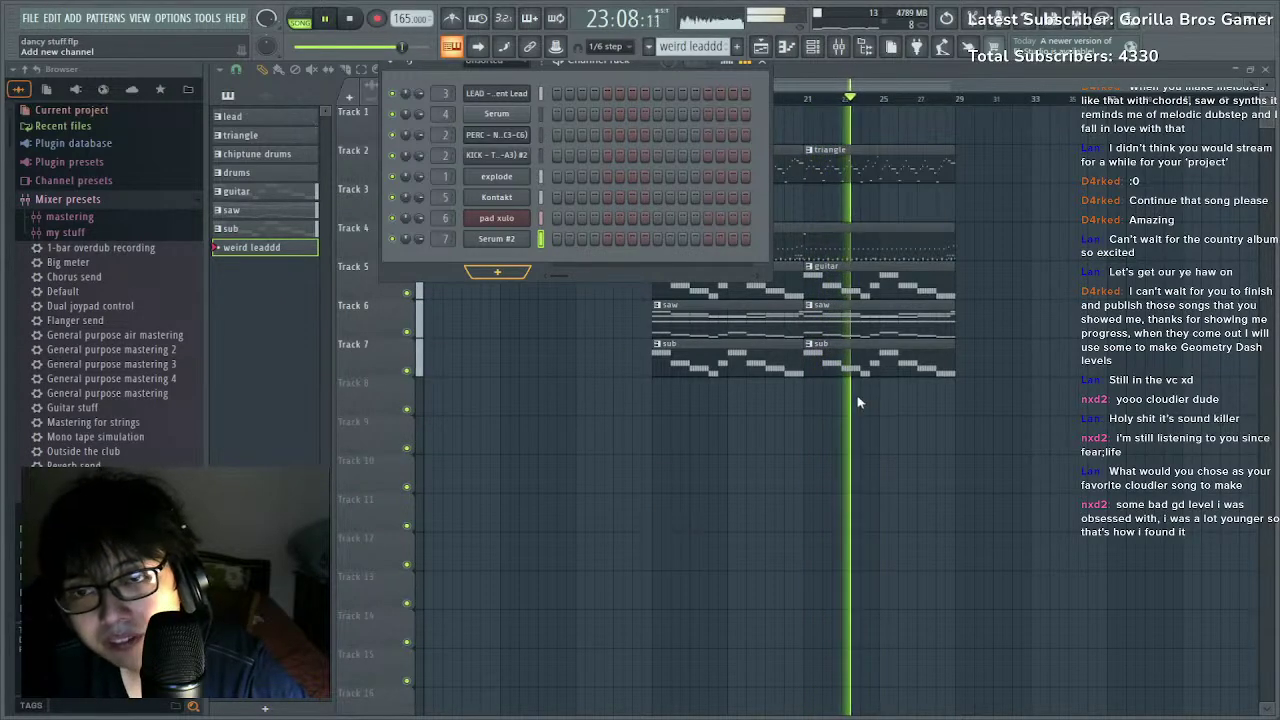
Raise the Kontakt mixer track to 56% (-11.0 dB), then solo the sub against the other tracks while replaying from bar 13.
{"action": "key", "text": "F9"}
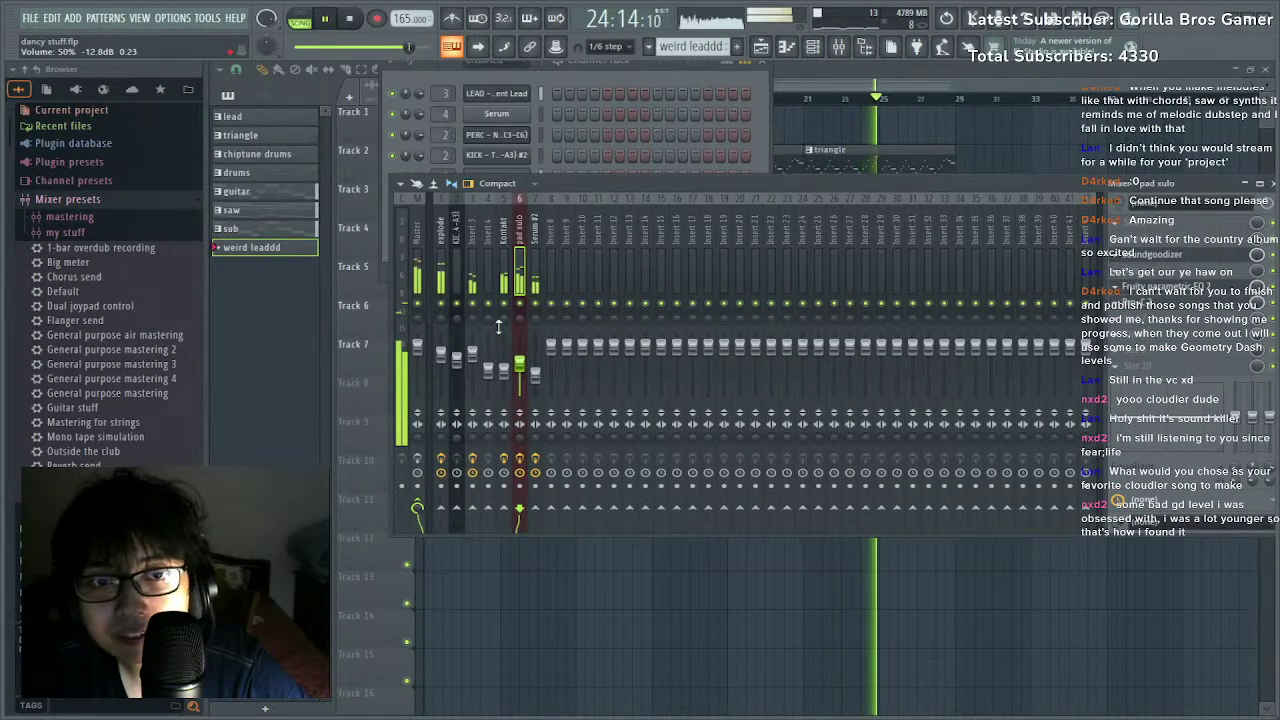
{"action": "left_click_drag", "start_coordinate": [504, 371], "coordinate": [504, 368]}
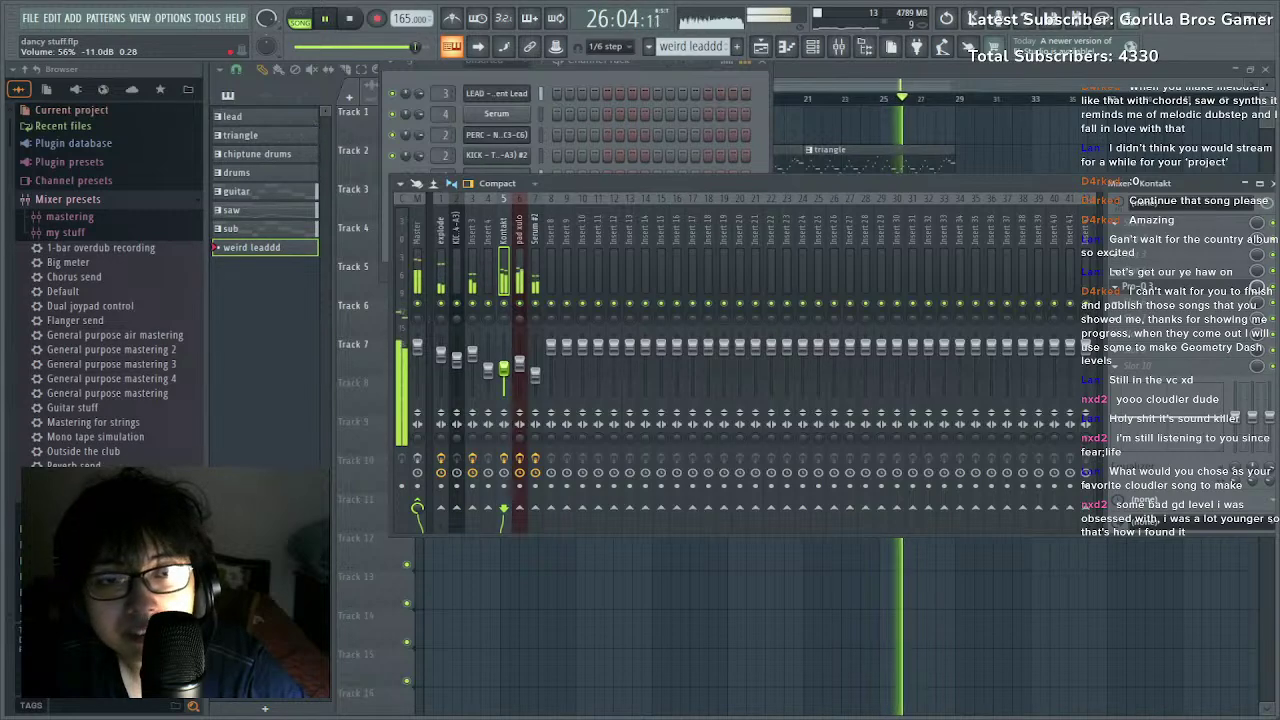
{"action": "right_click", "coordinate": [537, 304]}
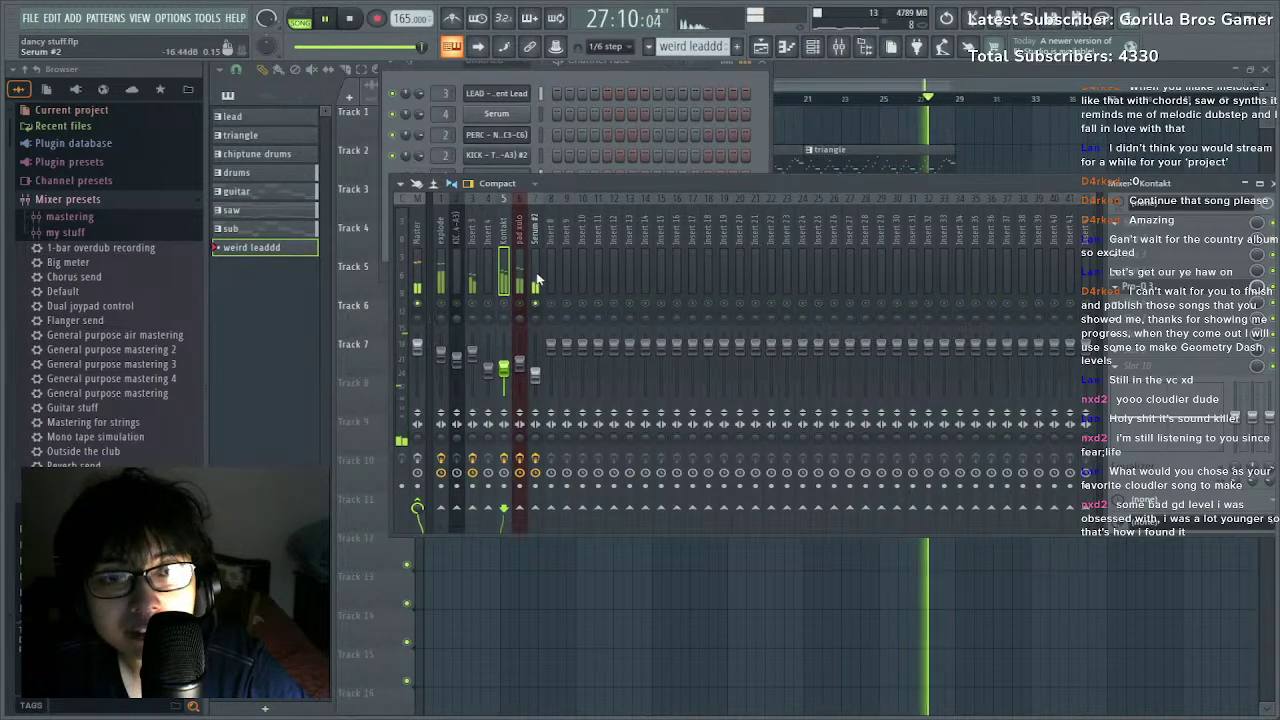
{"action": "right_click", "coordinate": [505, 304]}
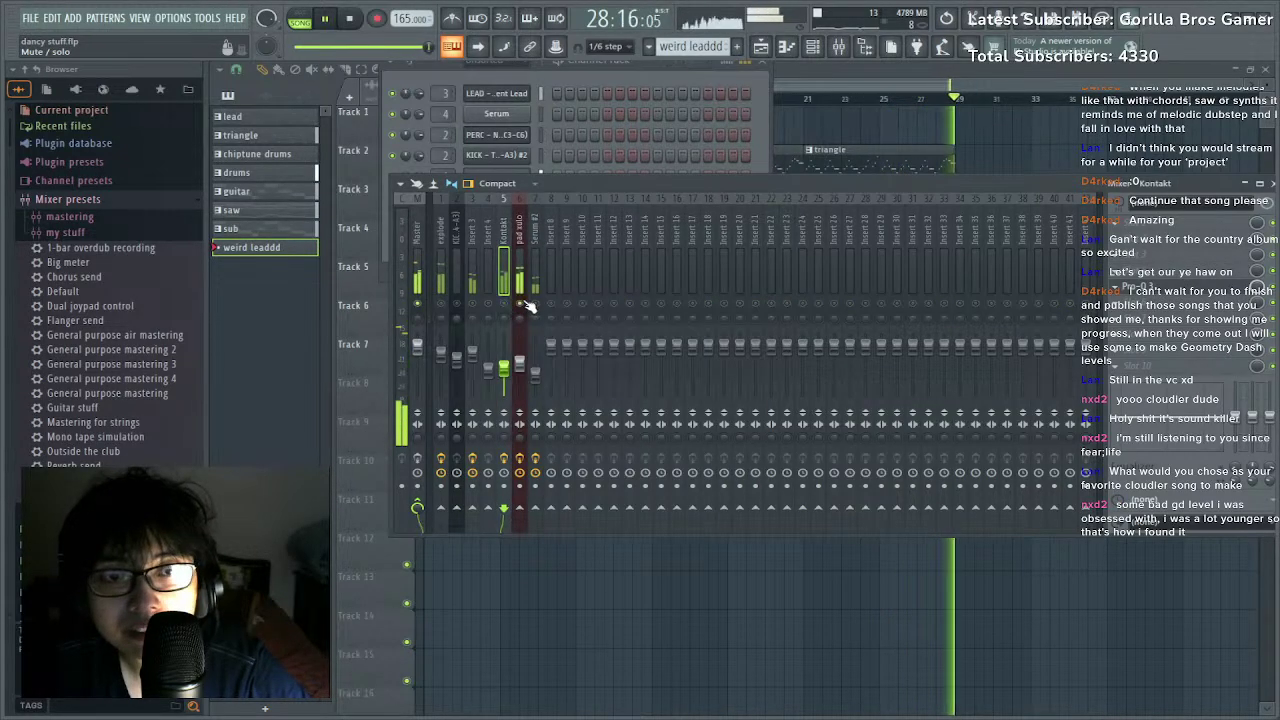
{"action": "right_click", "coordinate": [536, 304]}
{"action": "left_click", "coordinate": [340, 47]}
{"action": "left_click_drag", "start_coordinate": [797, 101], "coordinate": [654, 101]}
Set the OSC B unison to 1 voice in the sub's Serum #2.
{"action": "key", "text": "F9"}
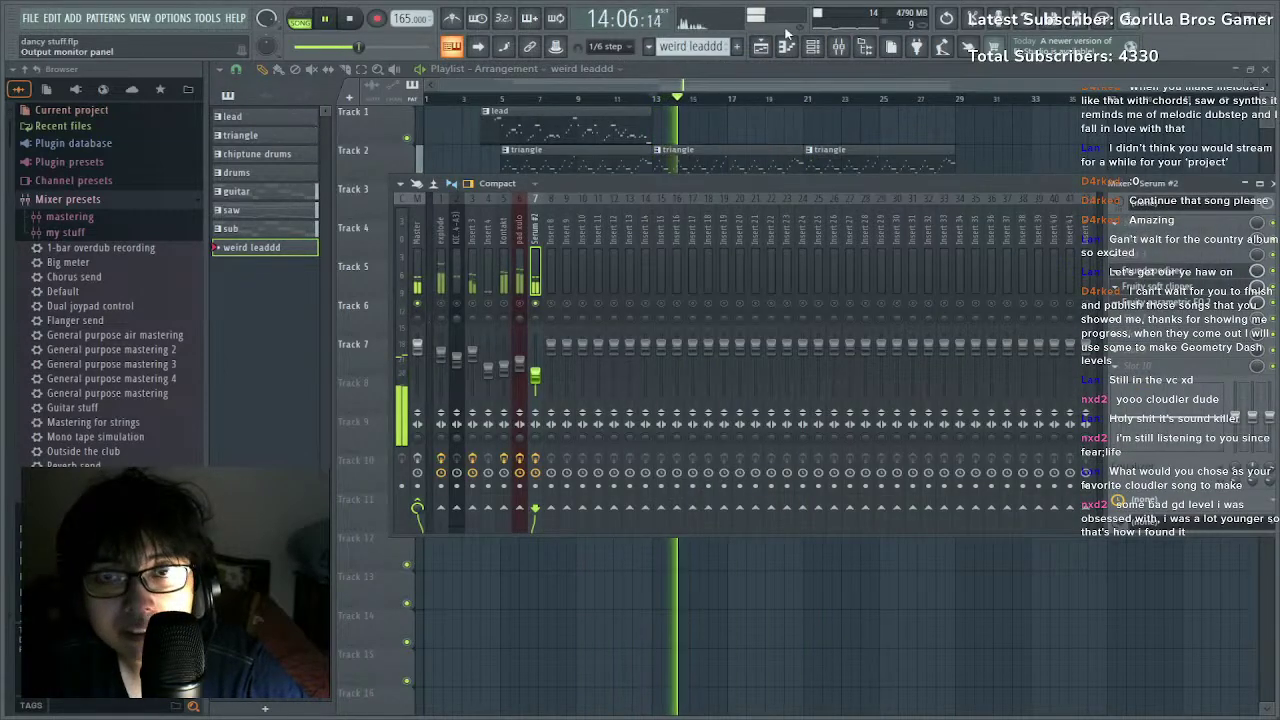
{"action": "key", "text": "F6"}
{"action": "left_click", "coordinate": [498, 239]}
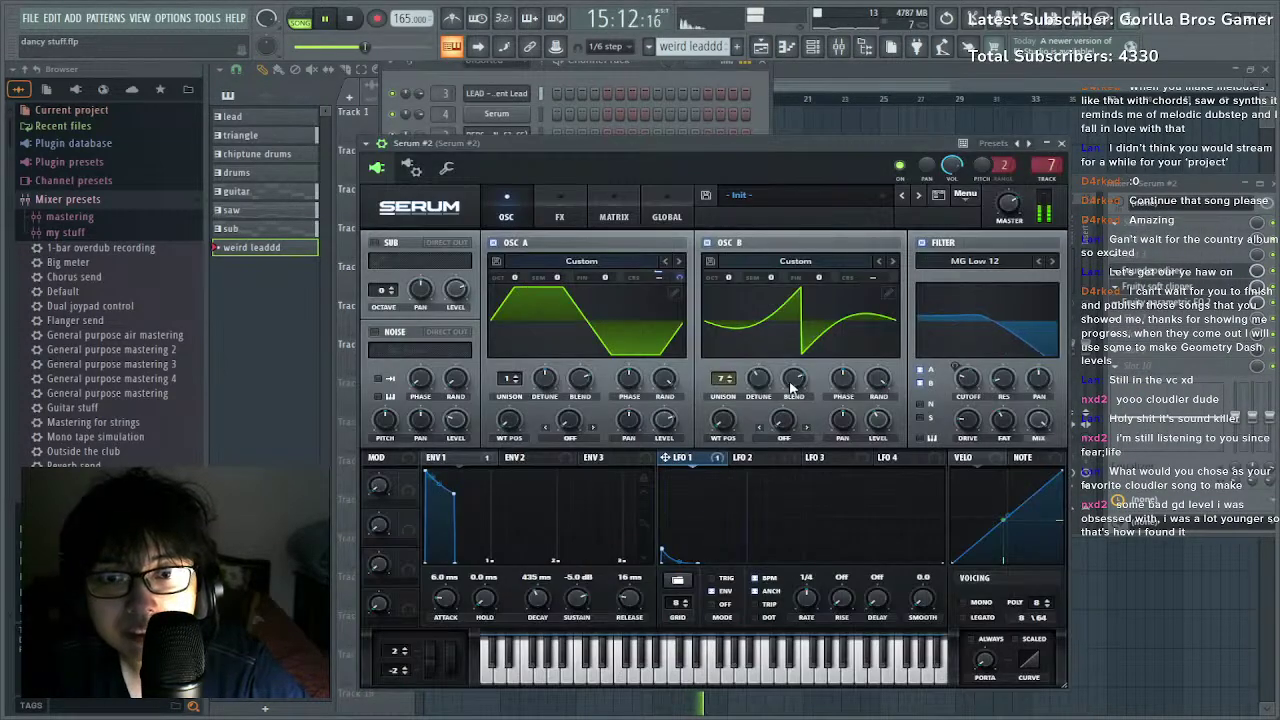
{"action": "left_click_drag", "start_coordinate": [730, 380], "coordinate": [783, 546]}
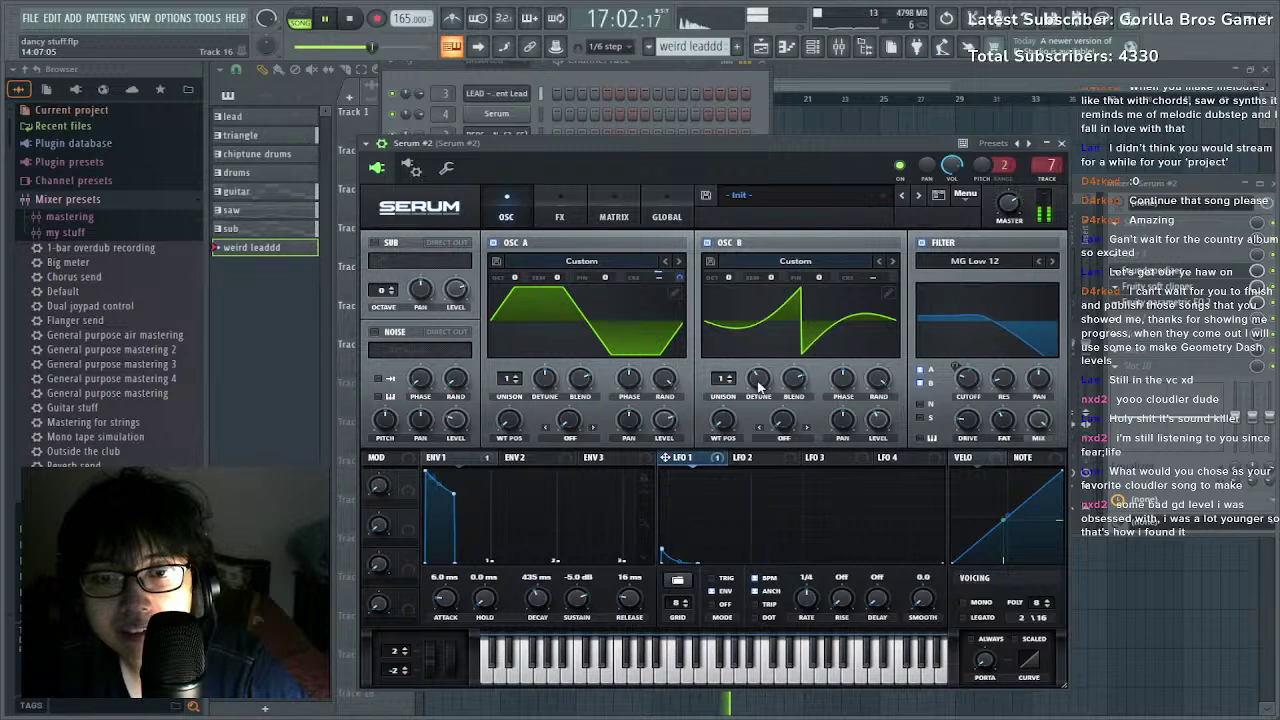
Make band 7 of the Serum #2 track's parametric EQ a low-pass filter and lower its cutoff.
{"action": "key", "text": "F9"}
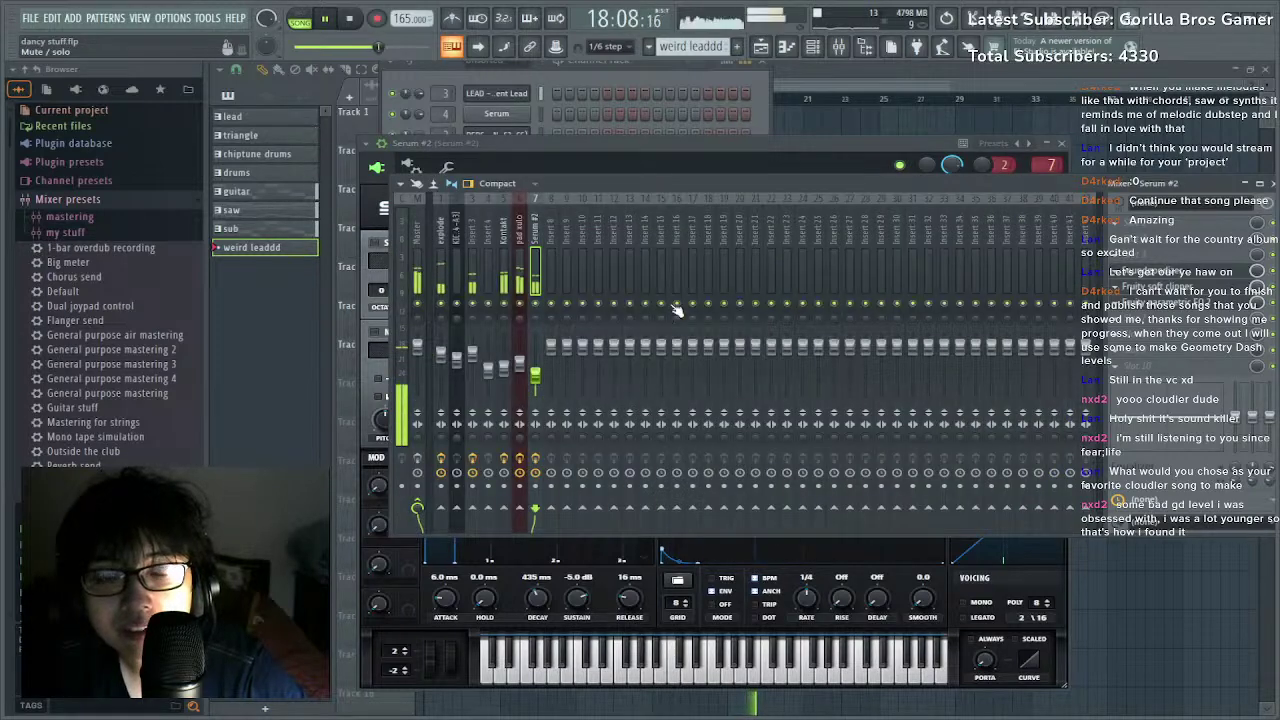
{"action": "left_click", "coordinate": [1155, 308]}
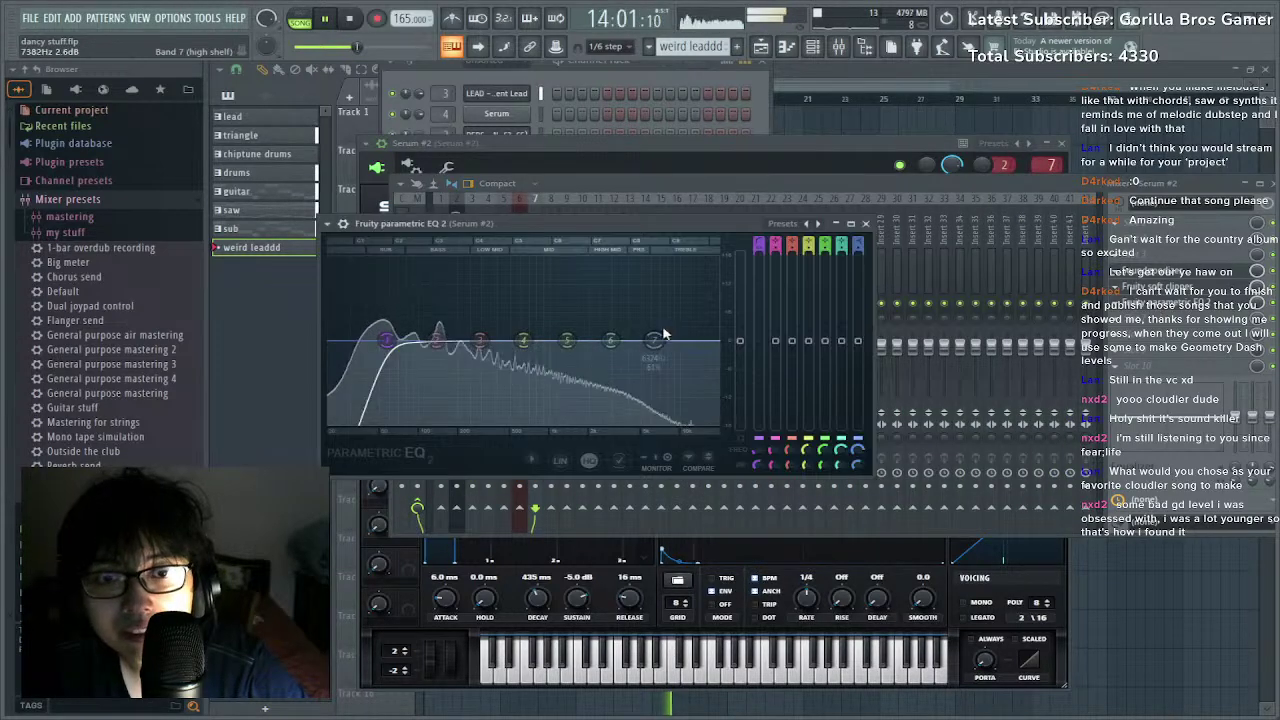
{"action": "left_click_drag", "start_coordinate": [653, 341], "coordinate": [612, 340]}
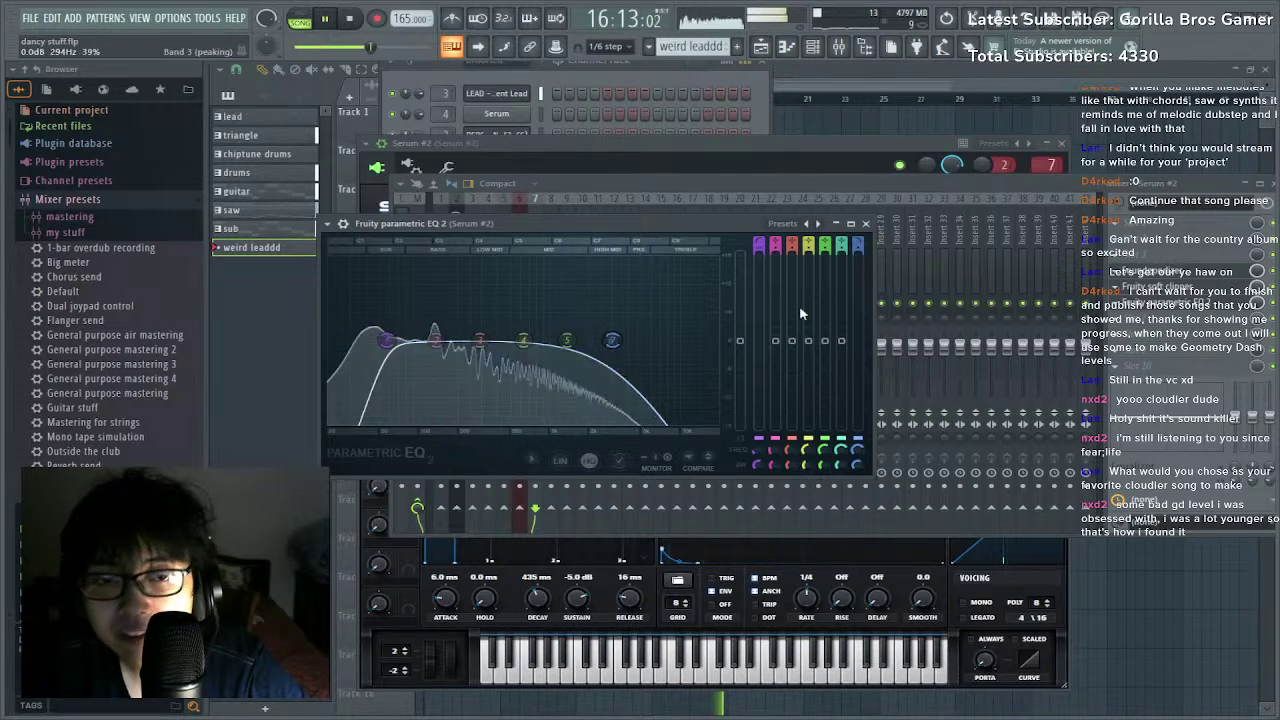
{"action": "left_click", "coordinate": [926, 264]}
{"action": "left_click", "coordinate": [551, 287]}
{"action": "left_click", "coordinate": [536, 290]}
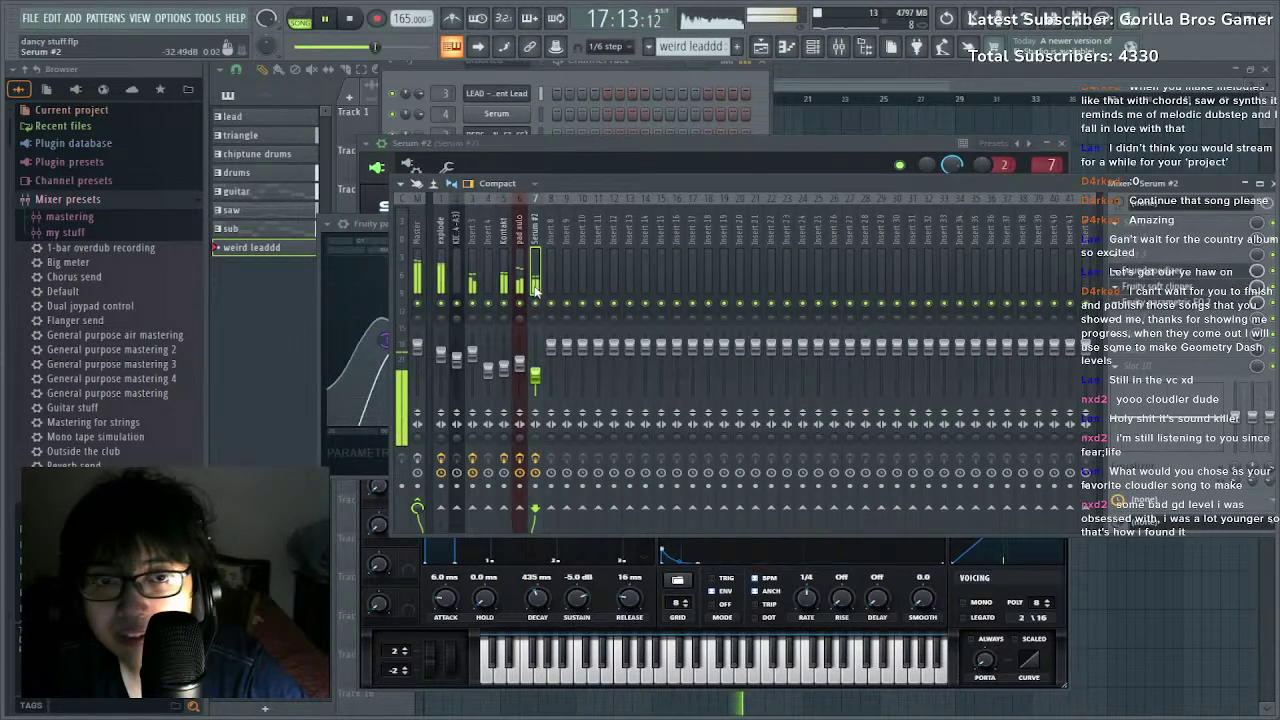
Add a Trilian channel and load the Hardcore Thick Keyswitch multi.
{"action": "left_click", "coordinate": [653, 76]}
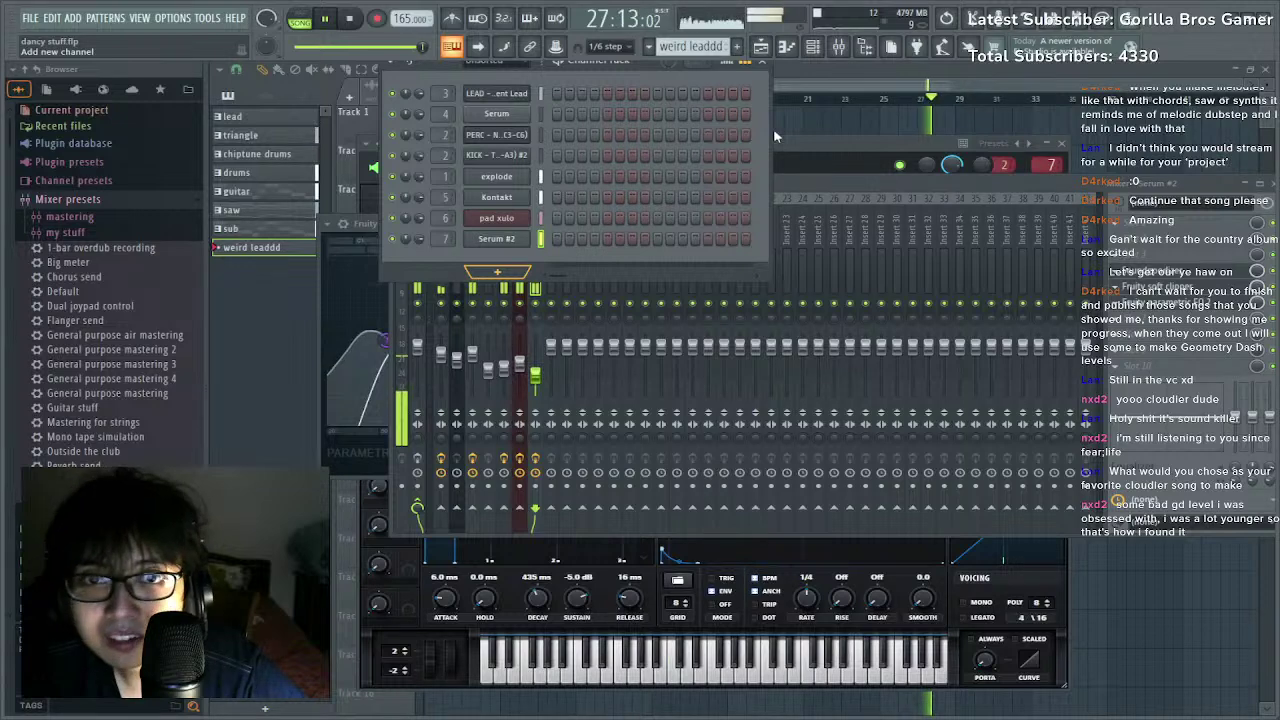
{"action": "left_click", "coordinate": [593, 115]}
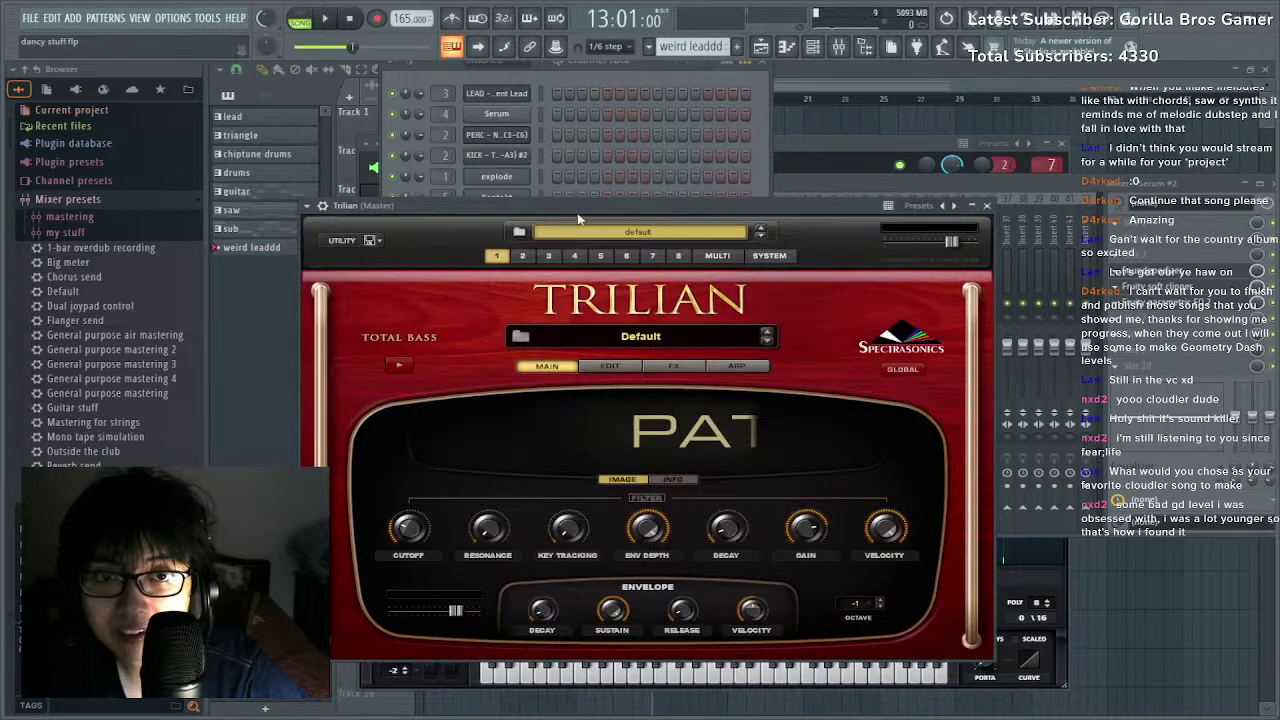
{"action": "left_click_drag", "start_coordinate": [578, 218], "coordinate": [645, 150]}
{"action": "left_click", "coordinate": [651, 163]}
{"action": "scroll", "coordinate": [478, 460], "scroll_direction": "down", "scroll_amount": 10}
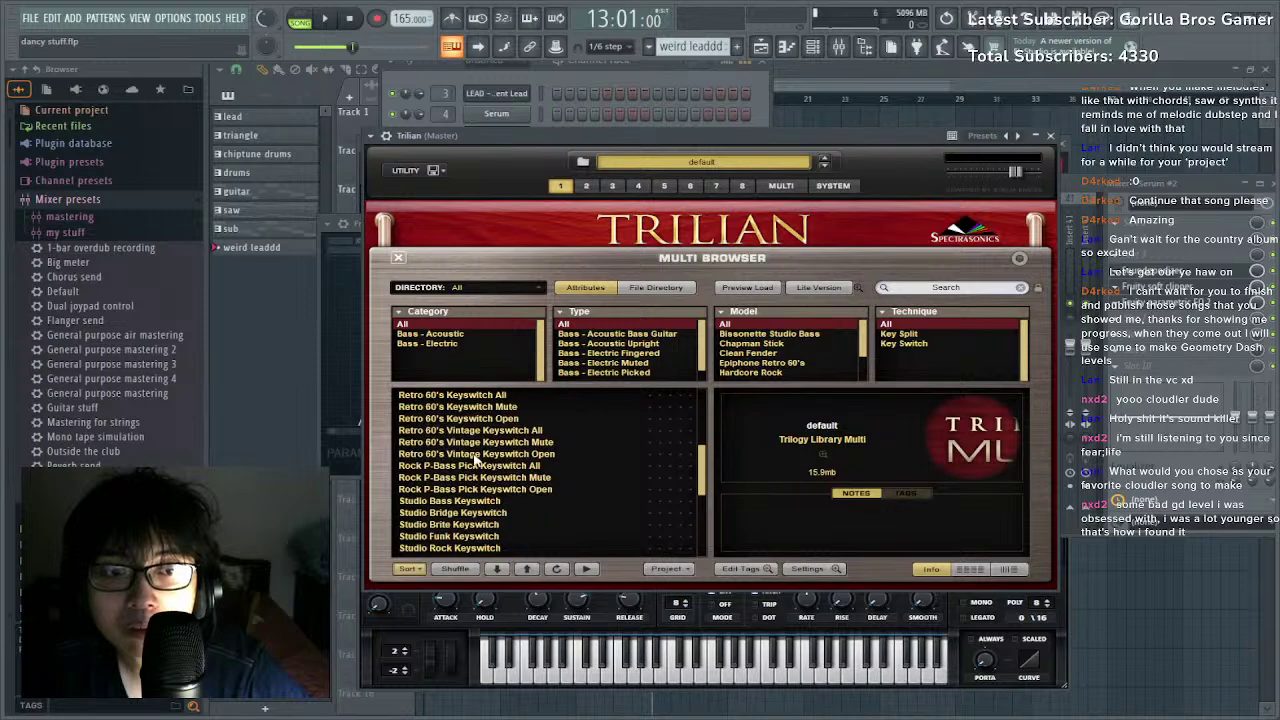
{"action": "scroll", "coordinate": [478, 460], "scroll_direction": "up", "scroll_amount": 2}
{"action": "left_click", "coordinate": [450, 431]}
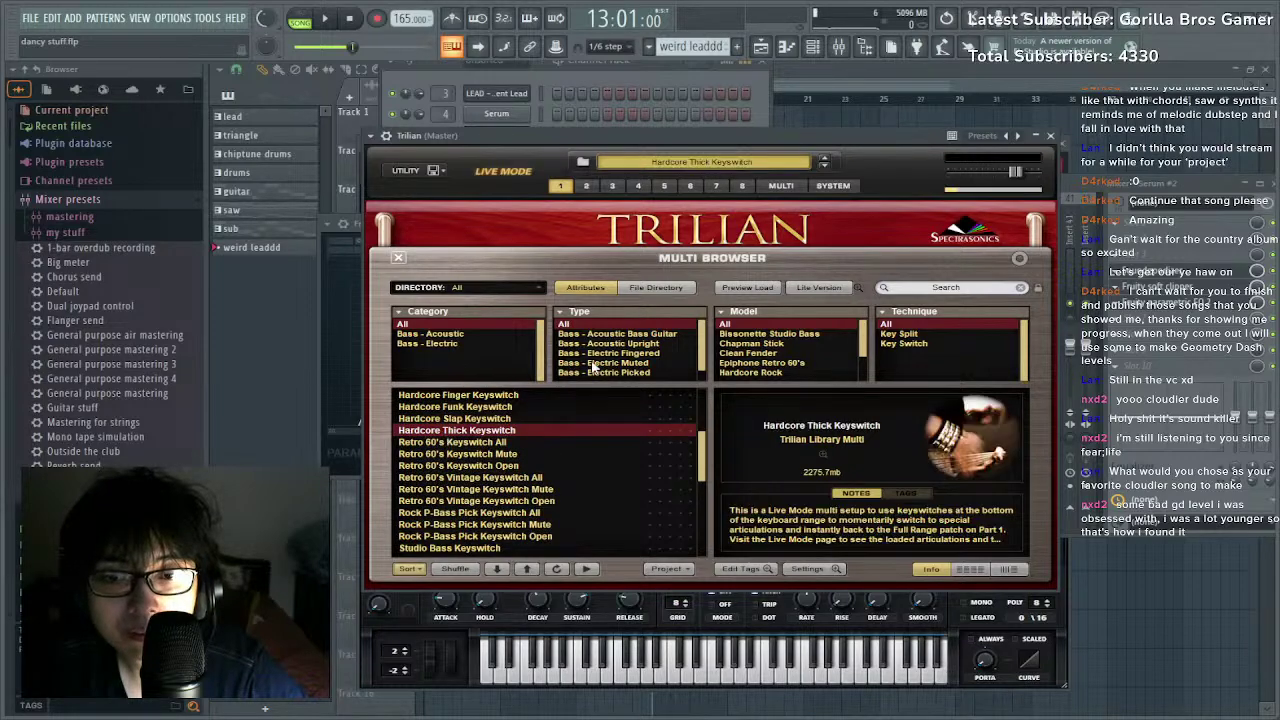
{"action": "left_click_drag", "start_coordinate": [694, 140], "coordinate": [720, 340]}
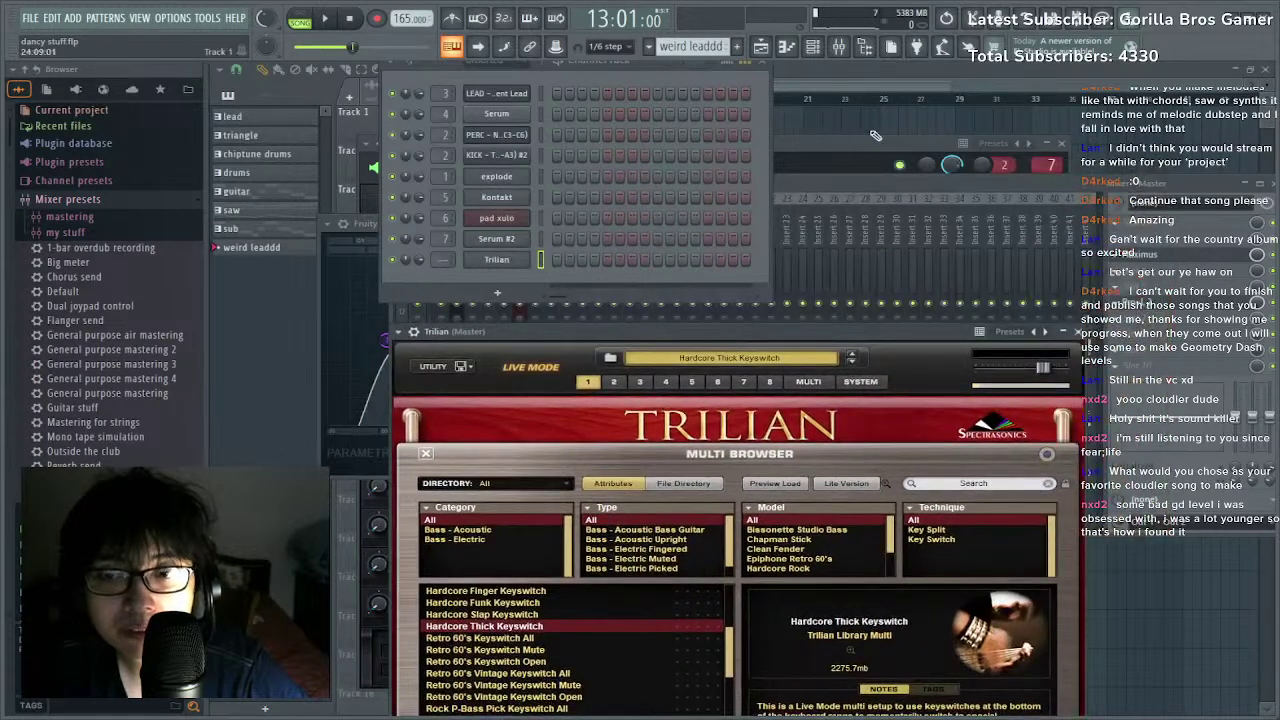
Copy all the sub pattern's notes onto the Trilian channel in a new pattern named trilian.
{"action": "left_click", "coordinate": [897, 88]}
{"action": "double_click", "coordinate": [703, 360]}
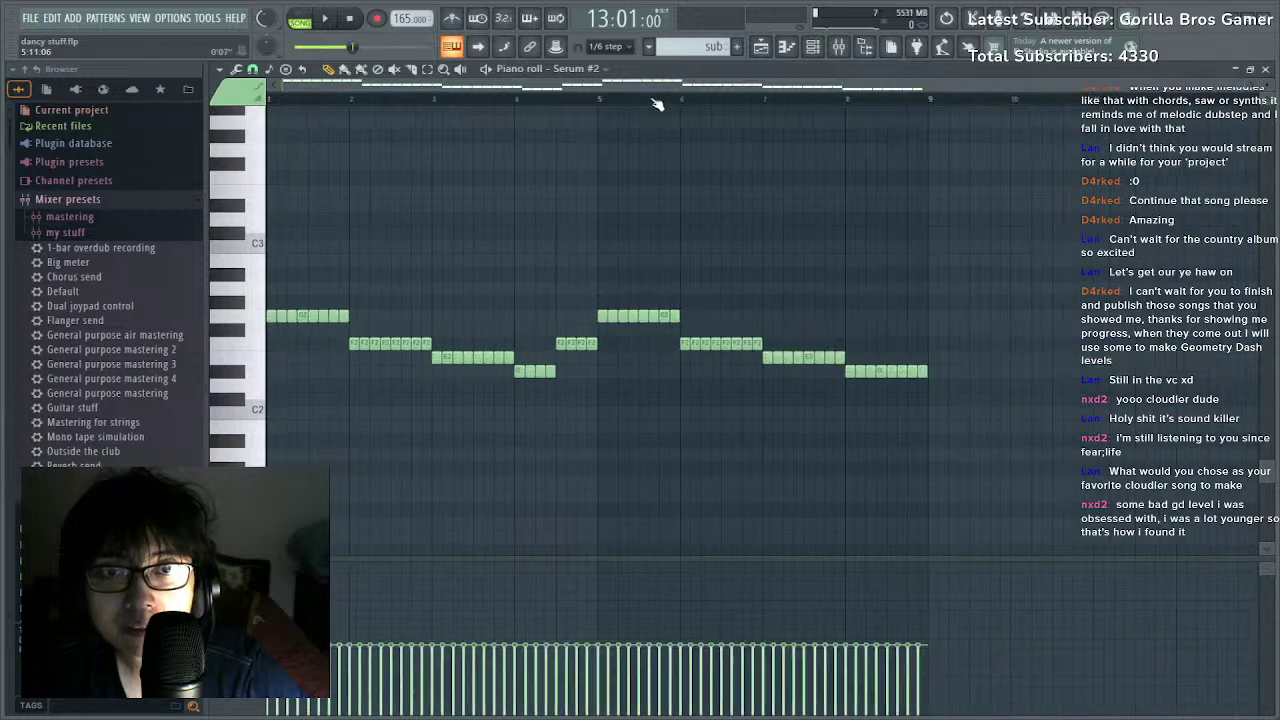
{"action": "key", "text": "ctrl+a"}
{"action": "key", "text": "Delete"}
{"action": "key", "text": "ctrl+z"}
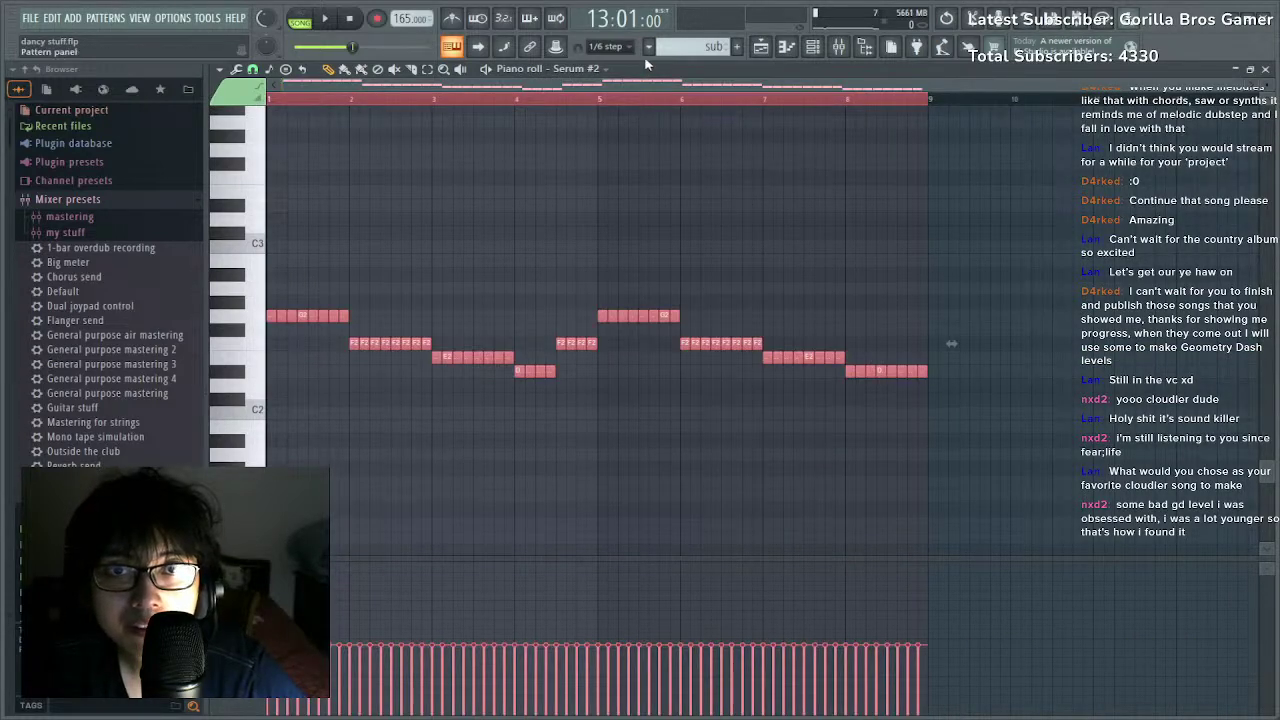
{"action": "left_click", "coordinate": [660, 164]}
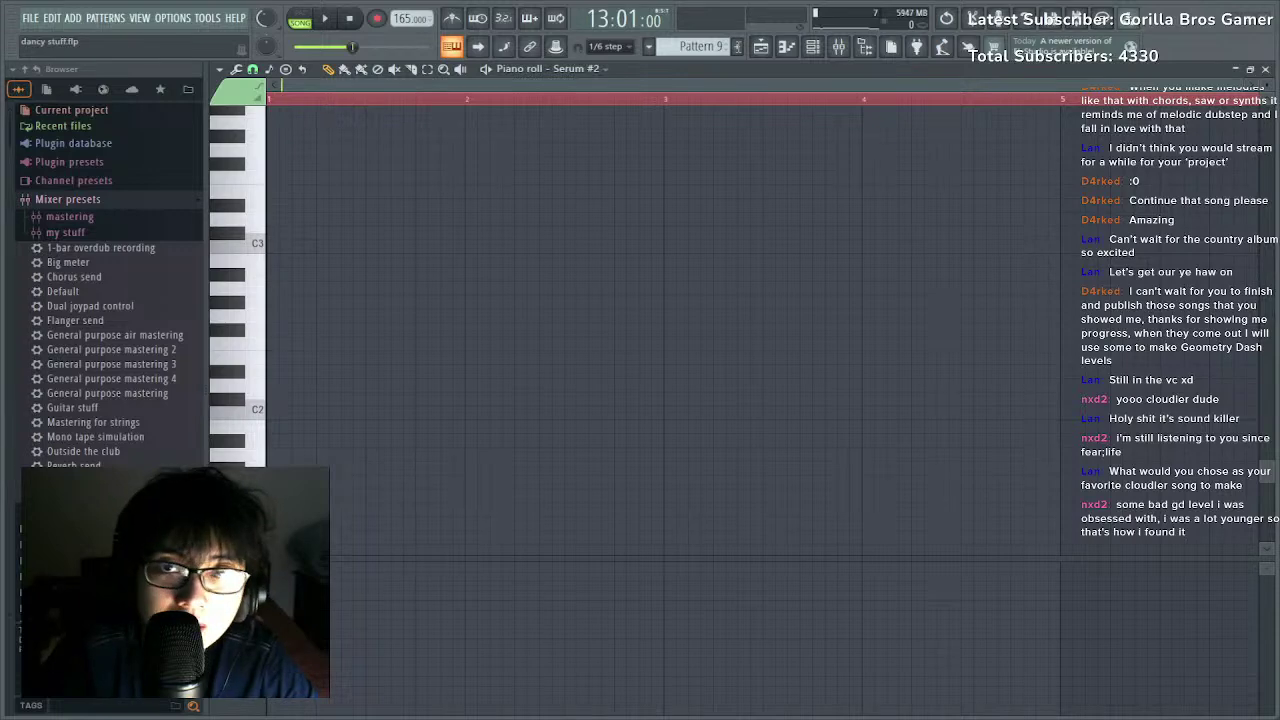
{"action": "left_click", "coordinate": [615, 225]}
{"action": "key", "text": "l"}
Audition the trilian pattern and transpose its notes up an octave.
{"action": "key", "text": "space"}
{"action": "key", "text": "space"}
{"action": "key", "text": "space"}
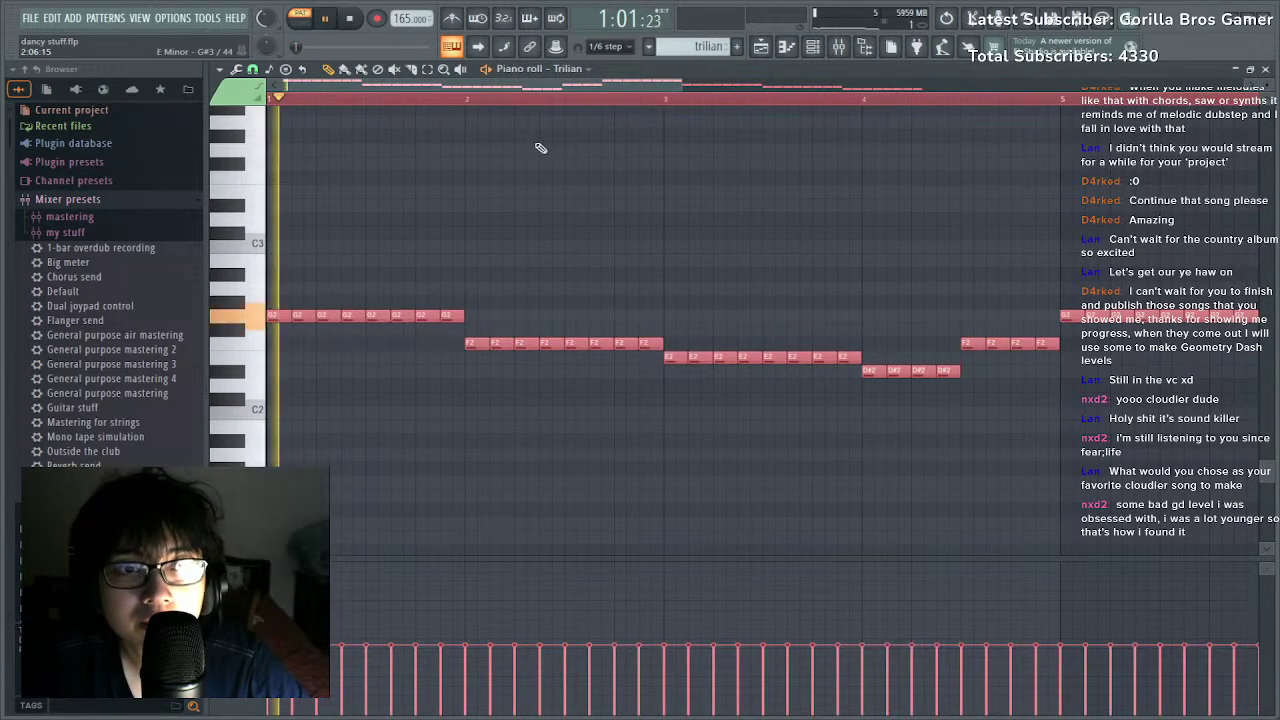
{"action": "key", "text": "ctrl+Up"}
{"action": "key", "text": "space"}
{"action": "key", "text": "space"}
Place the trilian pattern on Track 8 at bars 13 and 21, and play the arrangement from bar 12.
{"action": "left_click", "coordinate": [761, 48]}
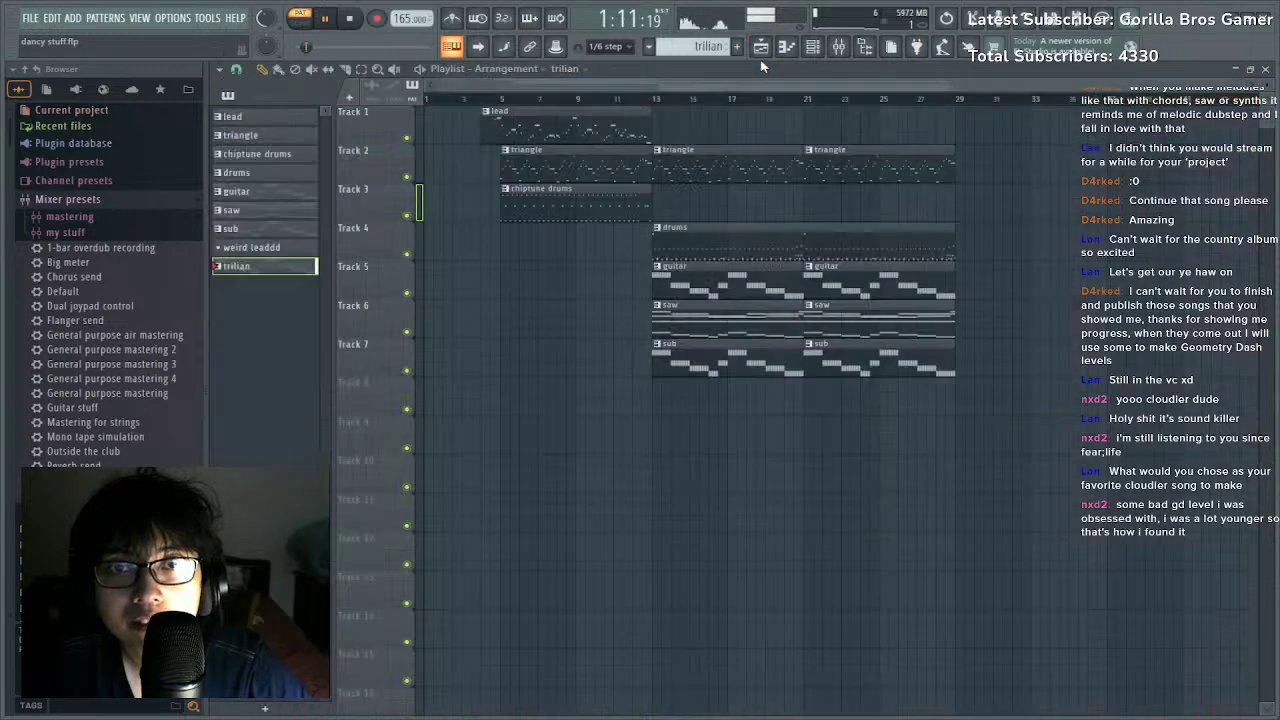
{"action": "left_click", "coordinate": [653, 401]}
{"action": "left_click", "coordinate": [675, 94]}
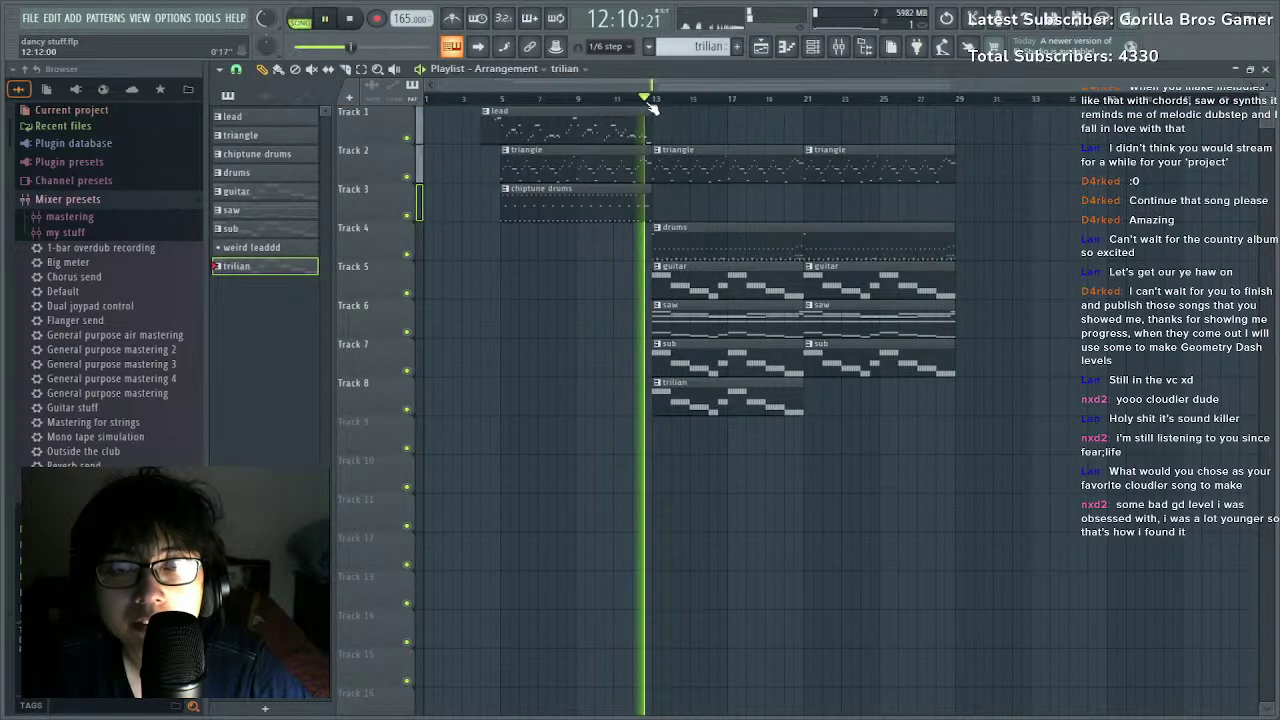
{"action": "left_click", "coordinate": [812, 398]}
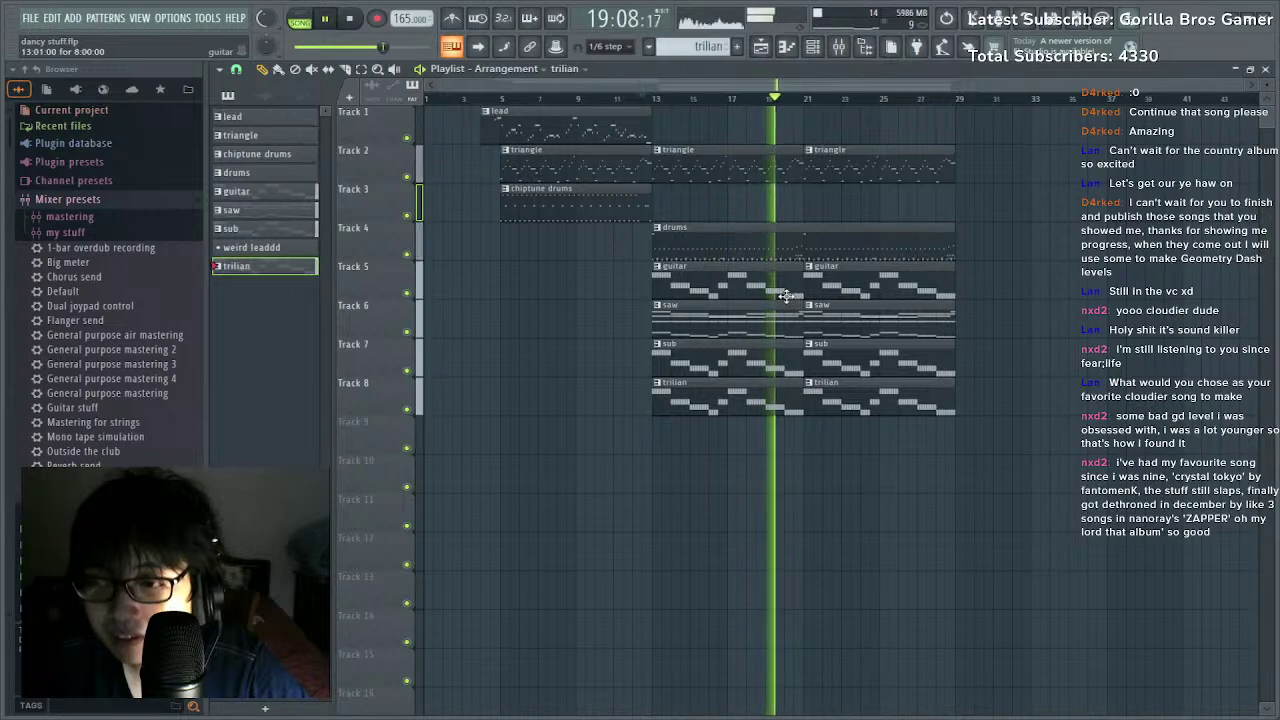
{"action": "key", "text": "space"}
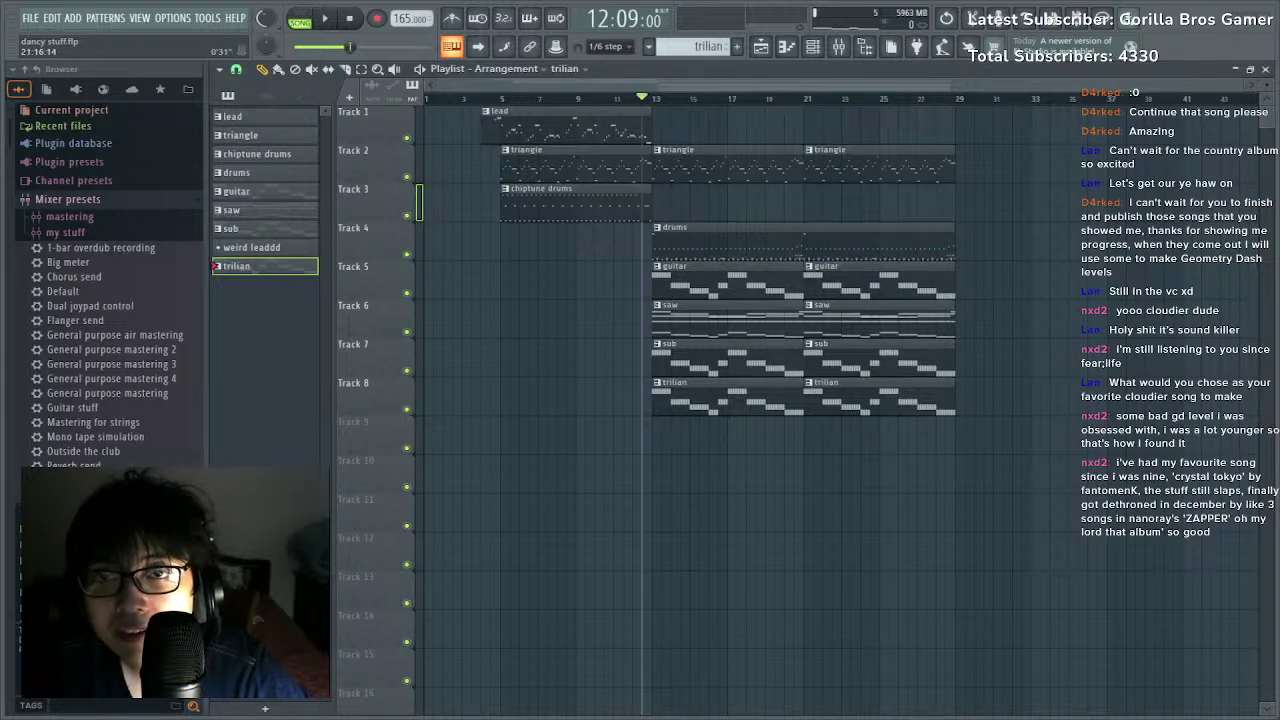
{"action": "key", "text": "space"}
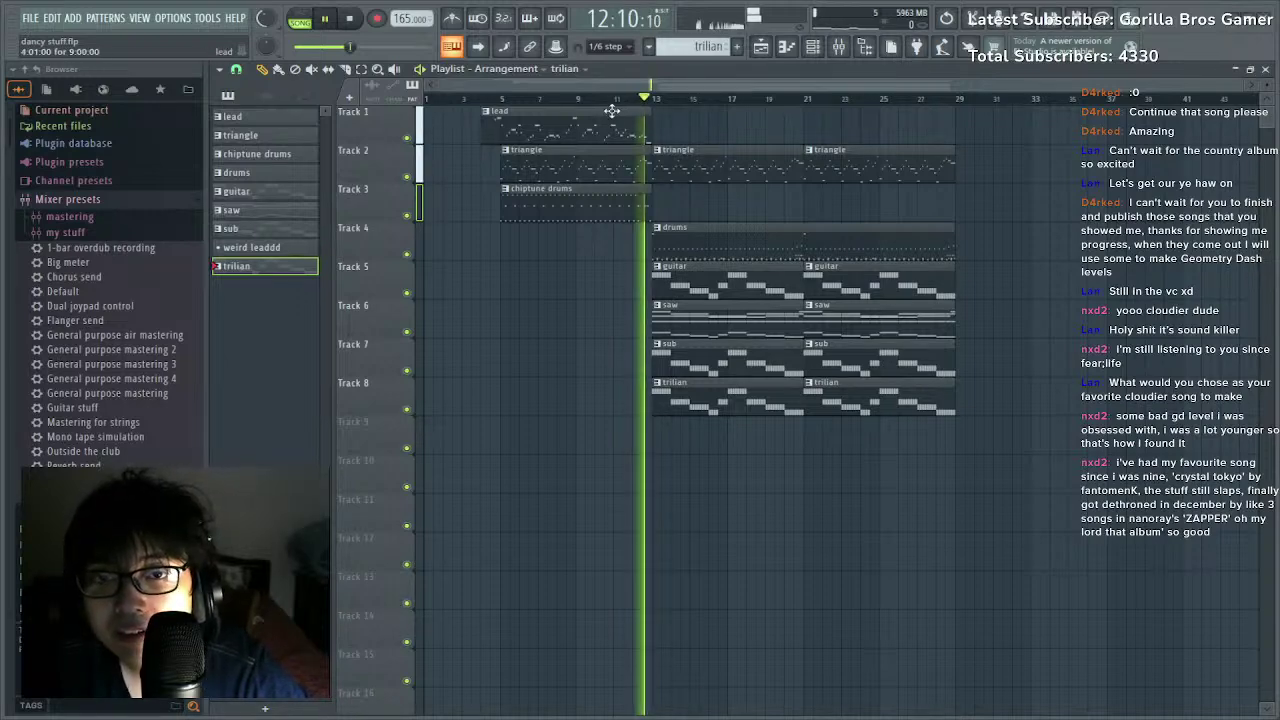
Route the Trilian channel to a free mixer track.
{"action": "left_click", "coordinate": [838, 47]}
{"action": "key", "text": "F6"}
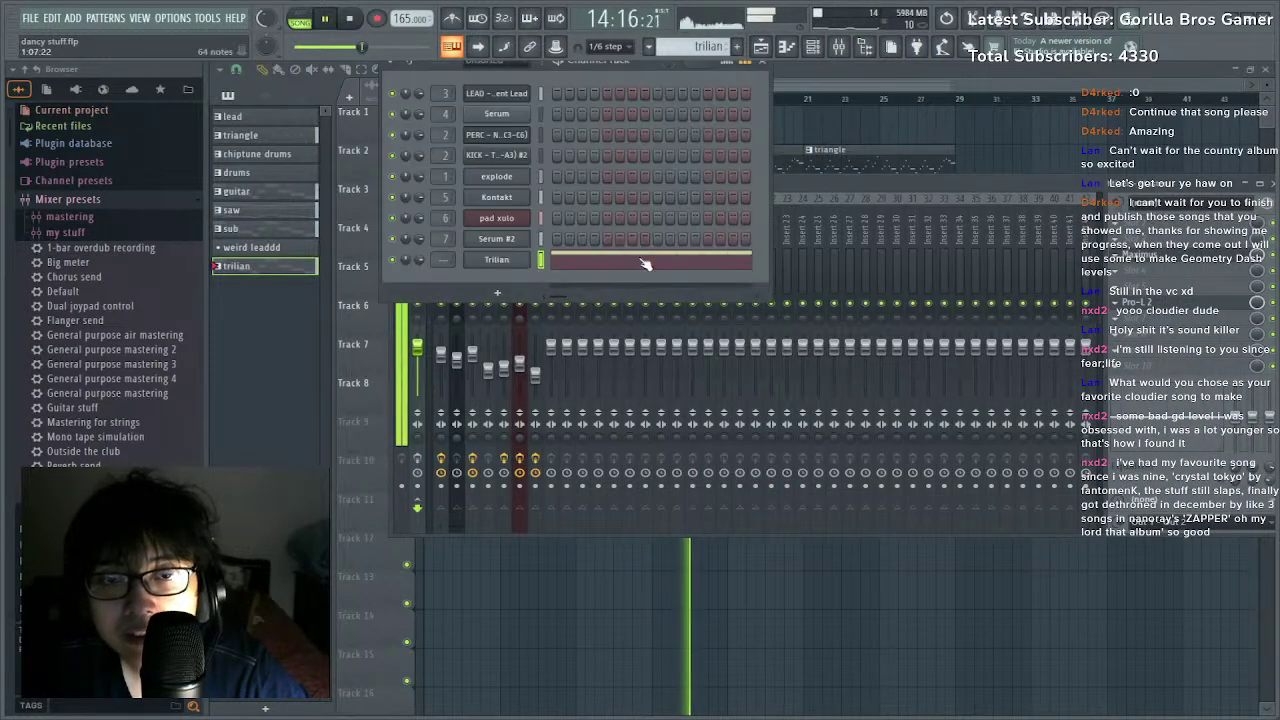
{"action": "left_click", "coordinate": [497, 259]}
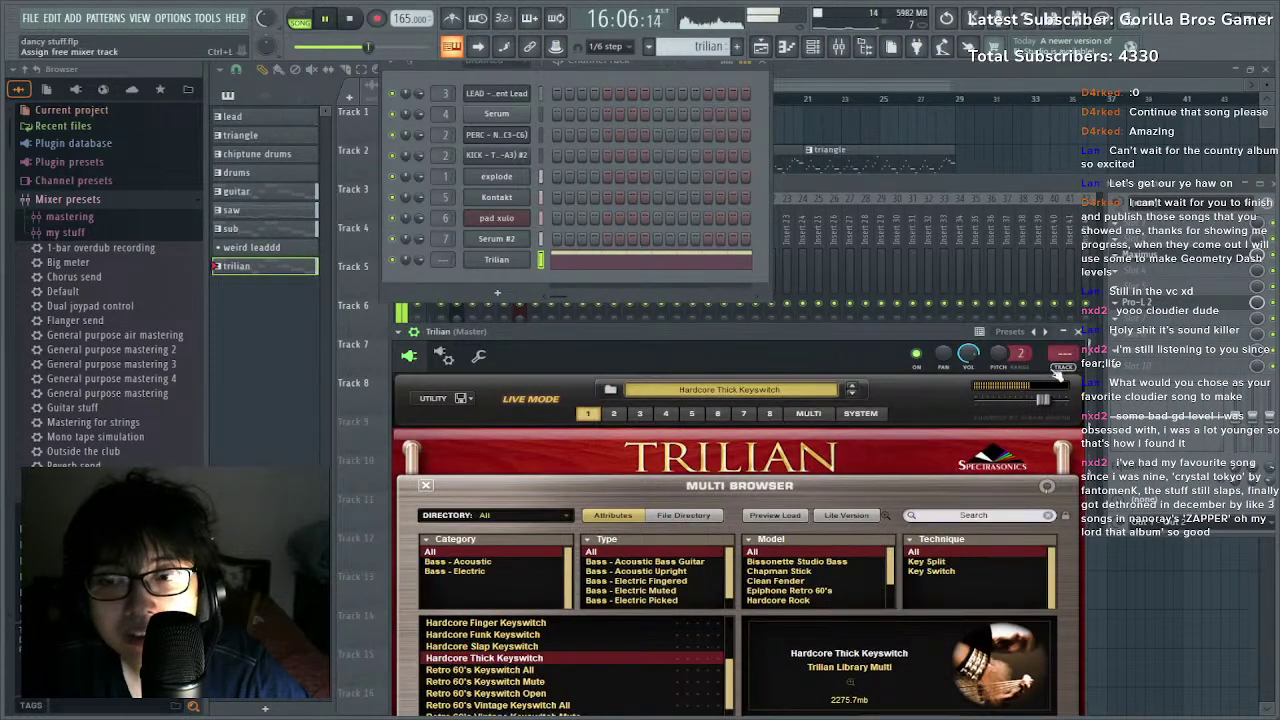
Load Fruity parametric EQ 2 on the Trilian mixer track and cut band 6 at about 3 kHz.
{"action": "key", "text": "F9"}
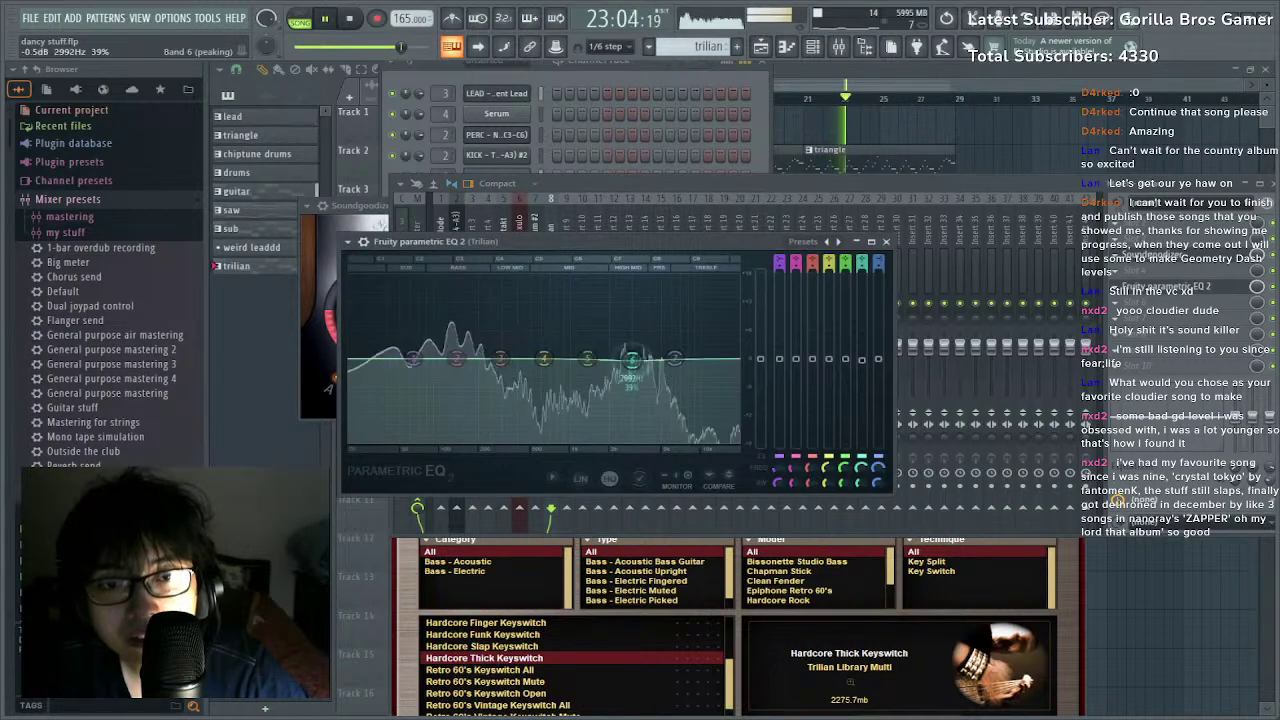
{"action": "left_click_drag", "start_coordinate": [631, 359], "coordinate": [632, 410]}
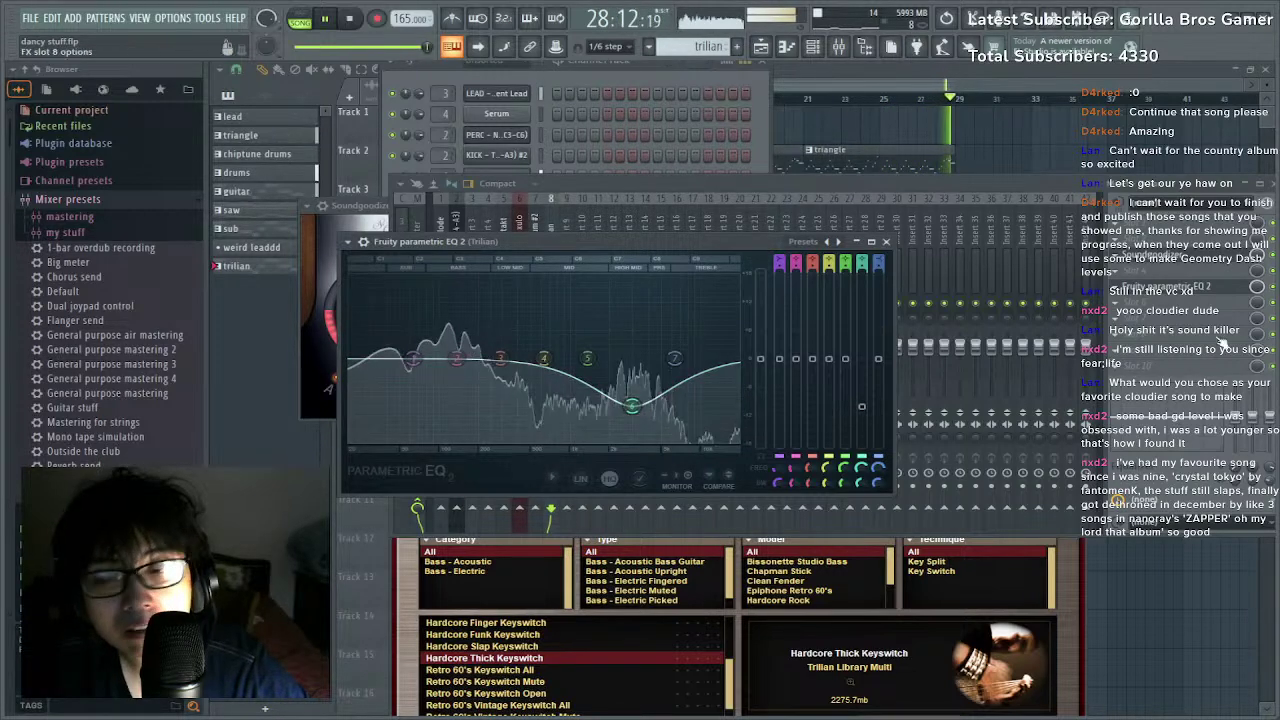
{"action": "left_click", "coordinate": [1222, 342]}
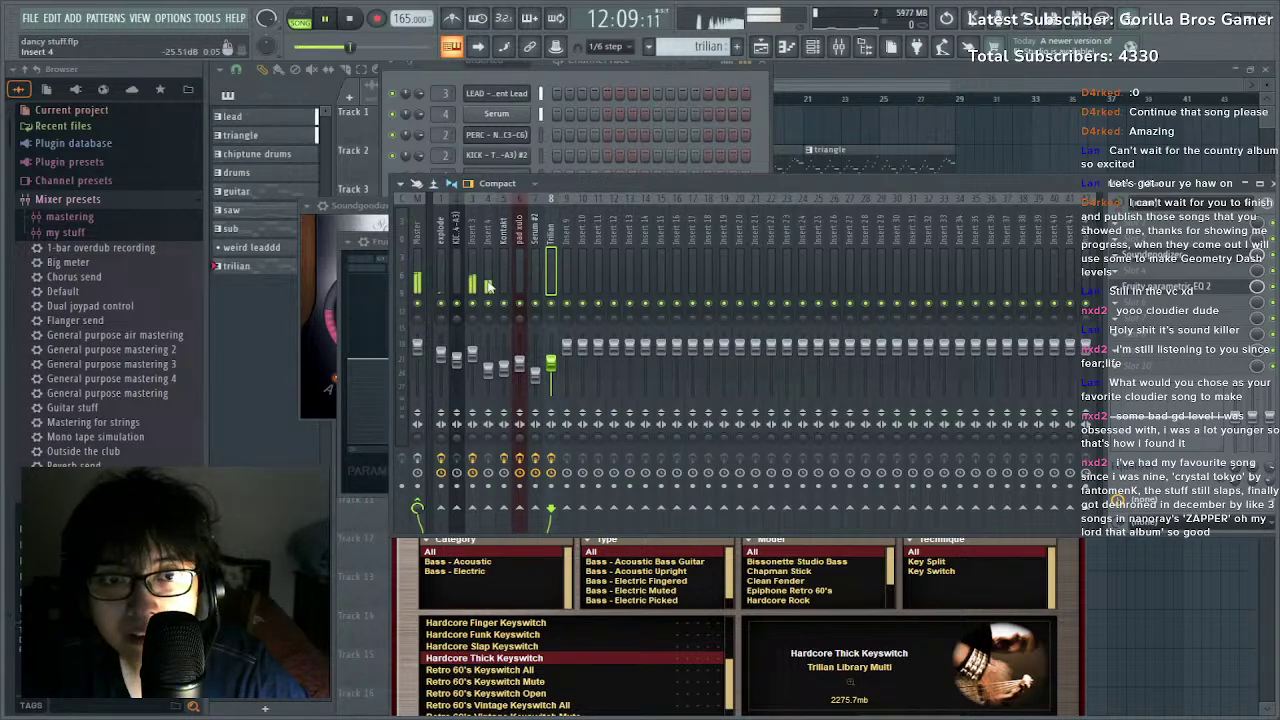
Solo the LOW band in the master track's Maximus and replay the section from bar 13 to check the low end.
{"action": "left_click", "coordinate": [376, 422]}
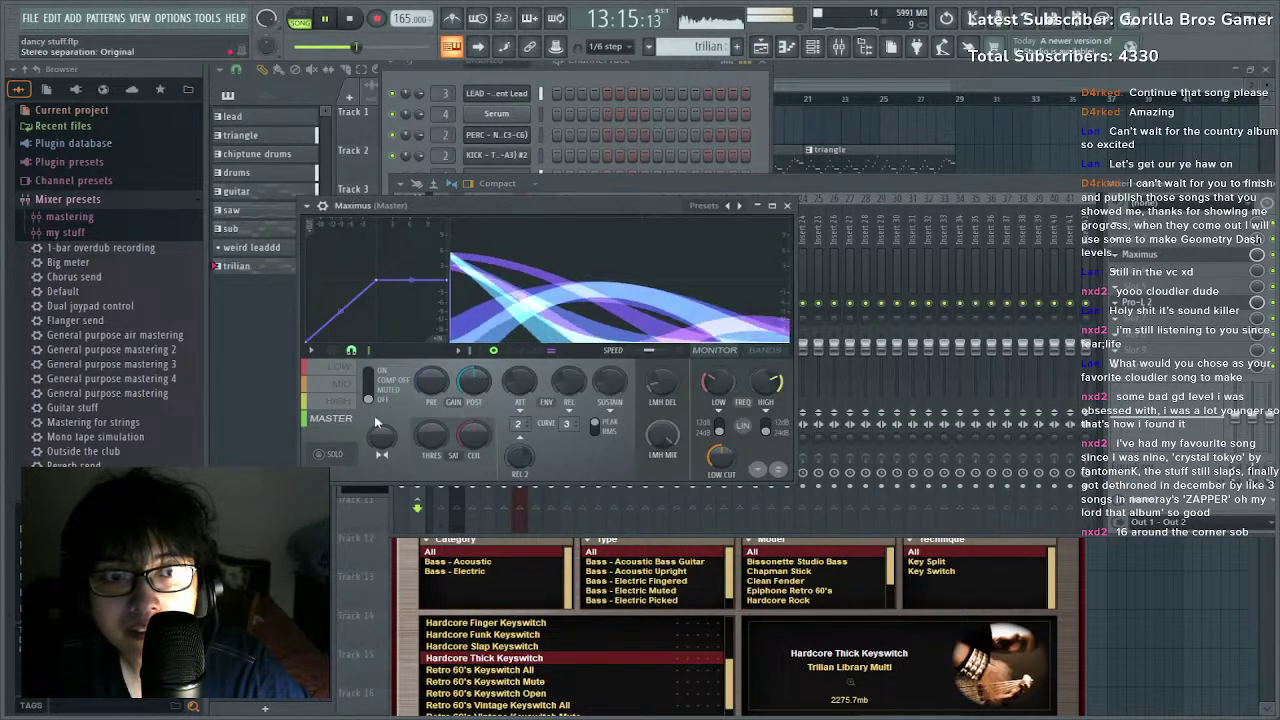
{"action": "left_click", "coordinate": [341, 366]}
{"action": "left_click", "coordinate": [319, 454]}
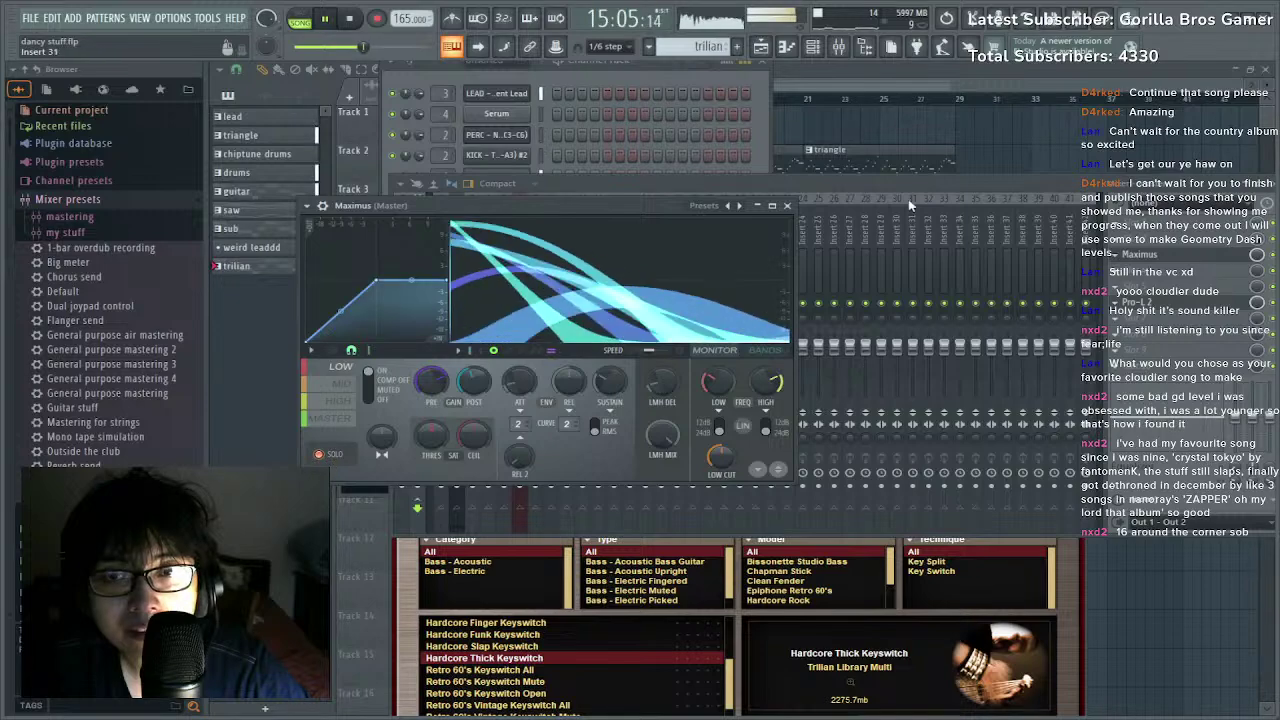
{"action": "left_click_drag", "start_coordinate": [914, 183], "coordinate": [916, 168]}
{"action": "key", "text": "space"}
{"action": "key", "text": "space"}
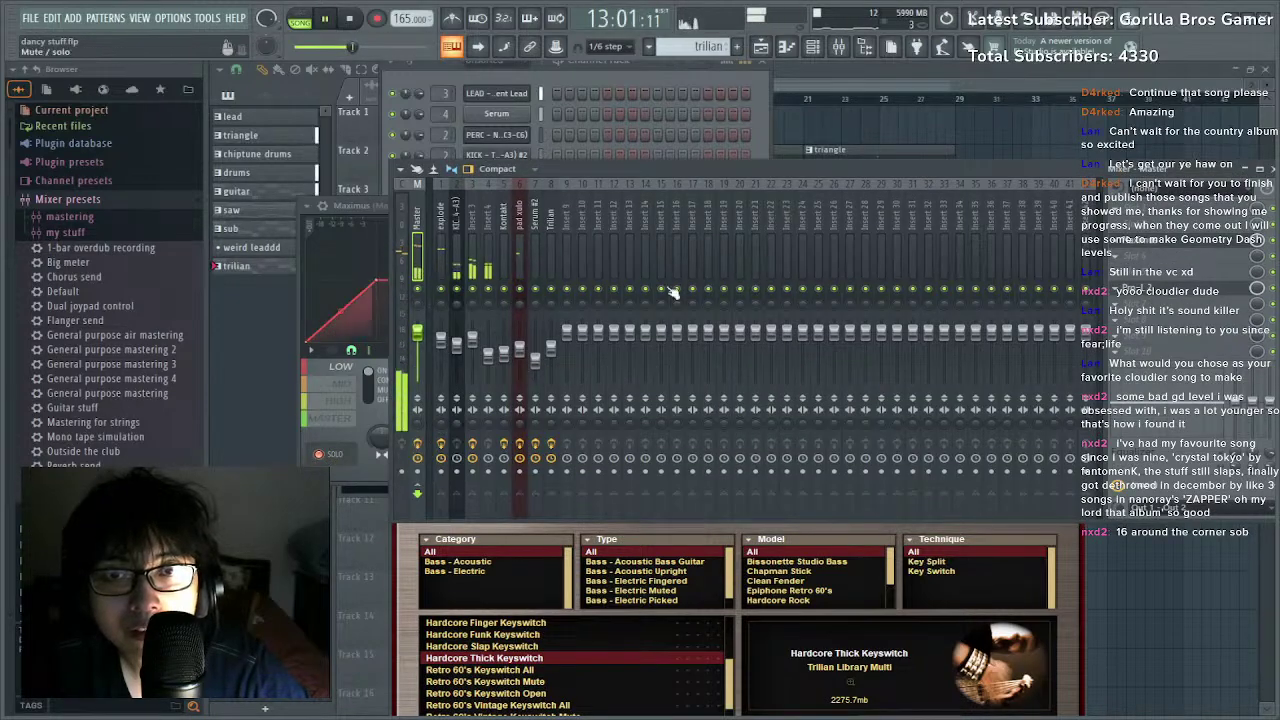
Solo the Trilian and Serum #2 mixer tracks together to compare their low end during playback.
{"action": "left_click_drag", "start_coordinate": [611, 169], "coordinate": [627, 400]}
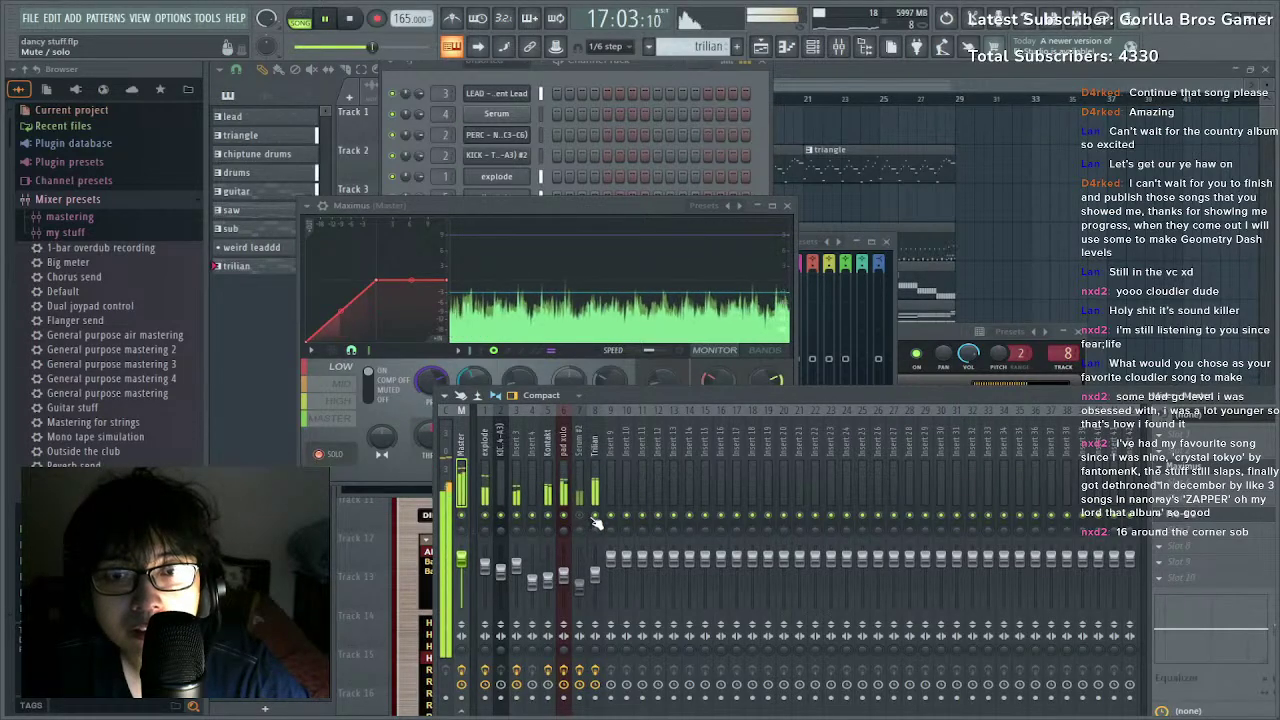
{"action": "right_click", "coordinate": [595, 517]}
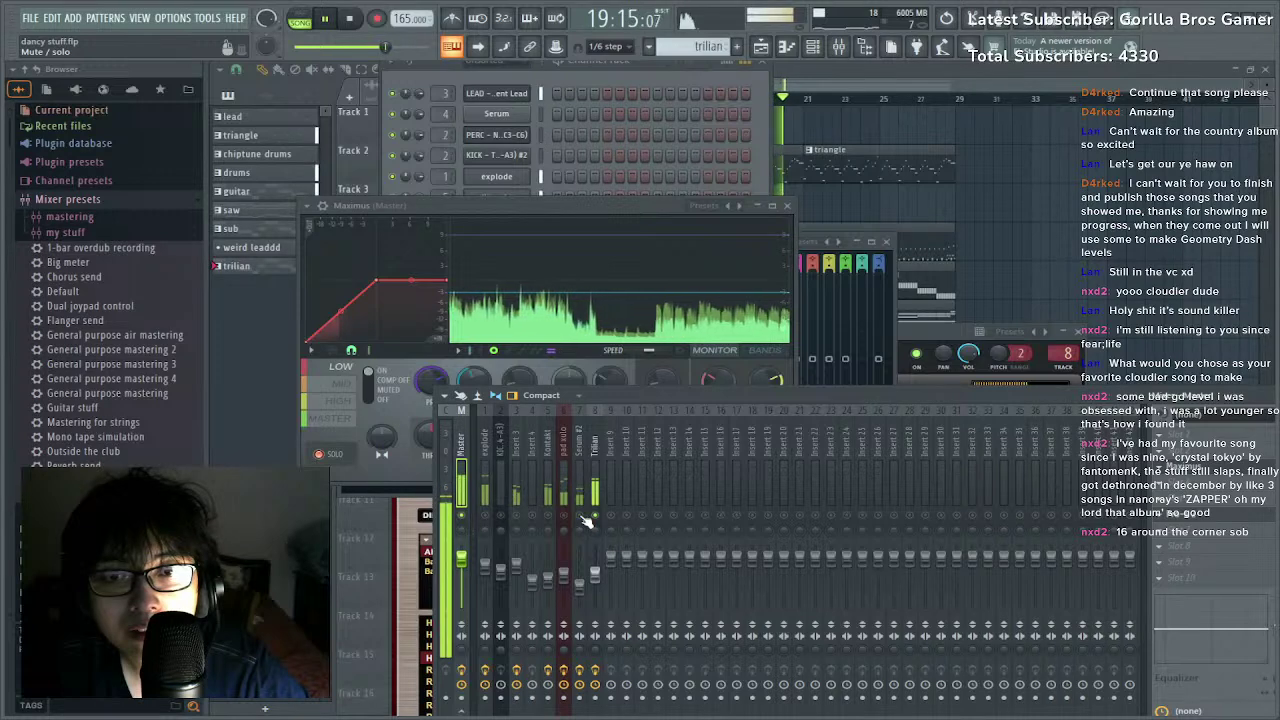
{"action": "left_click", "coordinate": [580, 516]}
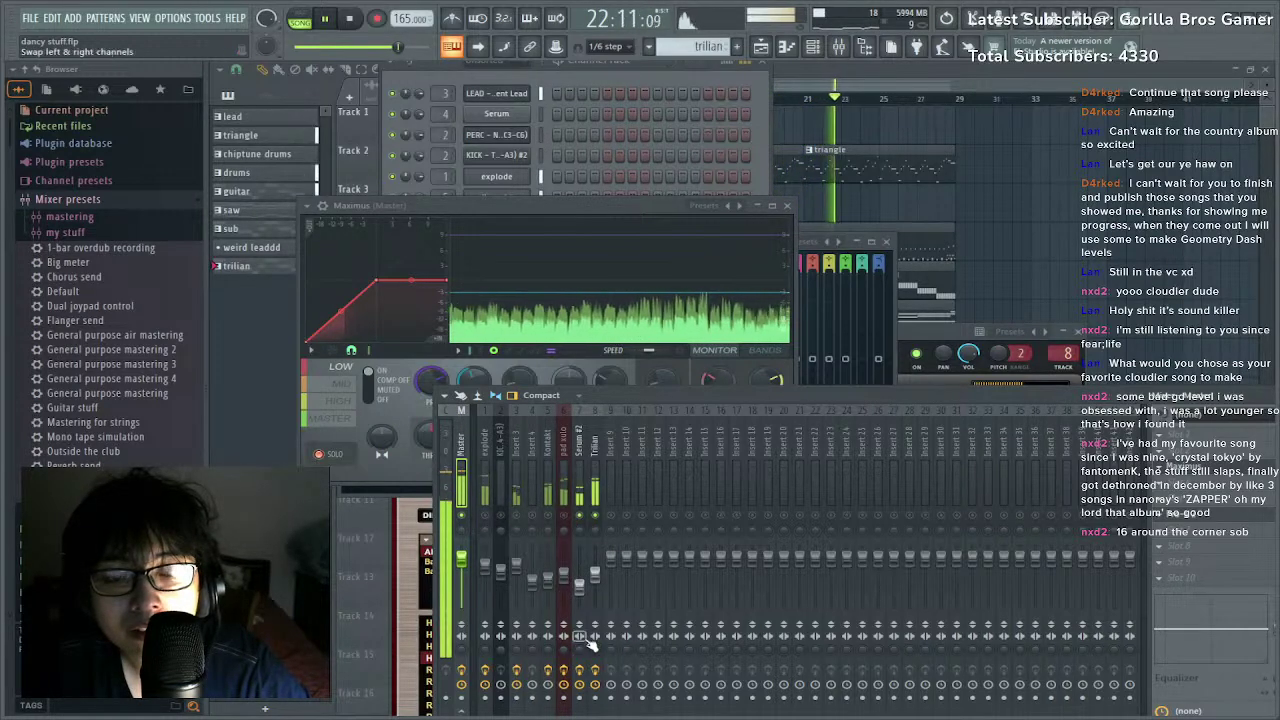
In the Serum #2 track's Fruity parametric EQ 2, raise the band 1 high-pass cutoff and cut band 6 by 4.1 dB at 919 Hz.
{"action": "left_click", "coordinate": [579, 600]}
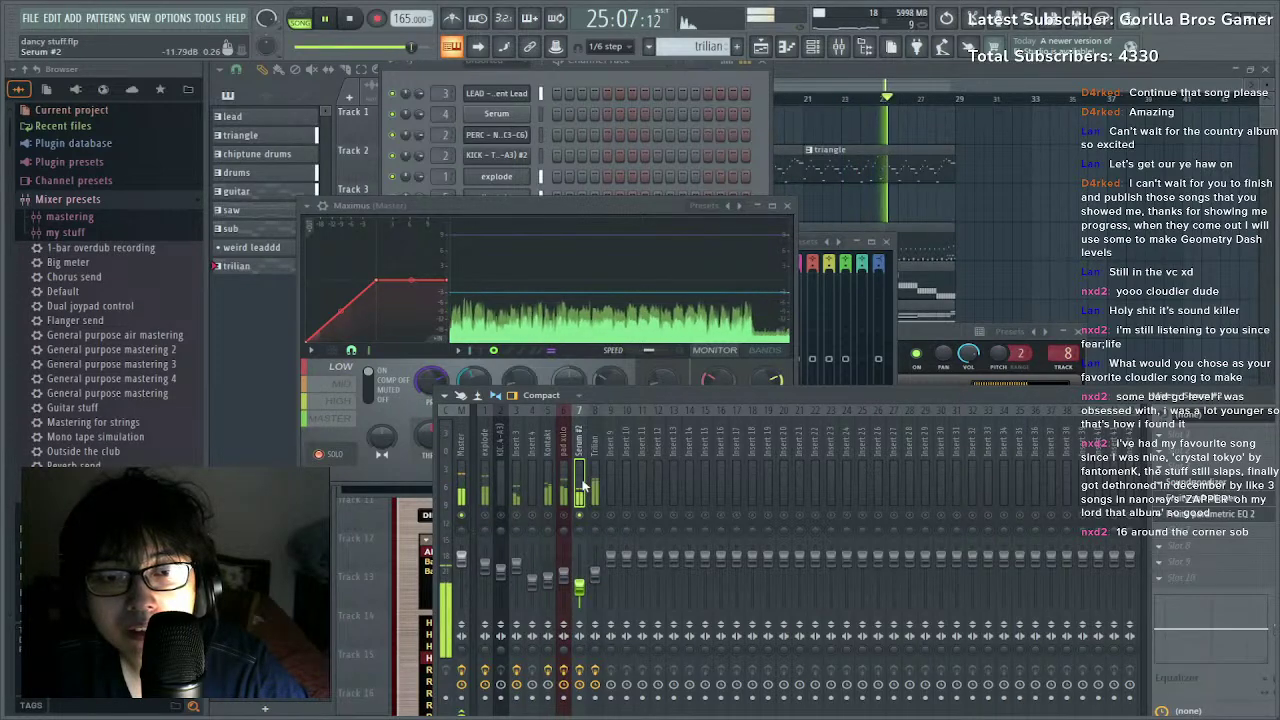
{"action": "left_click", "coordinate": [1248, 514]}
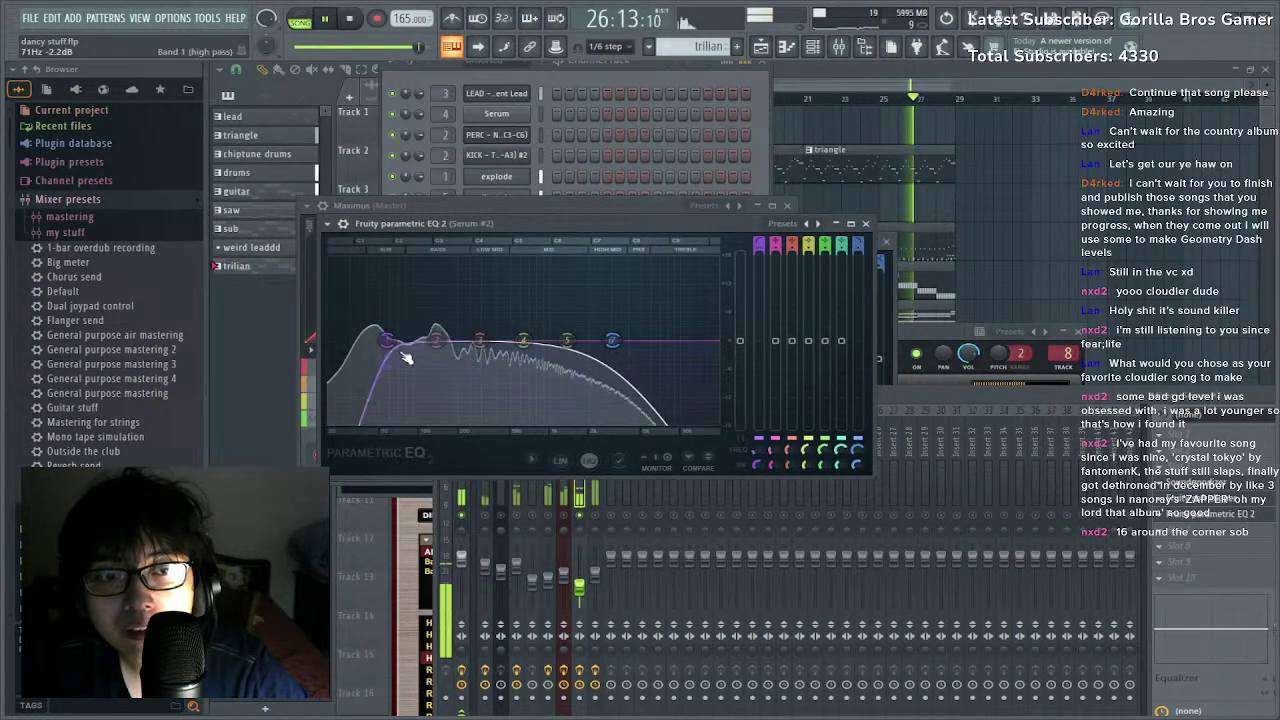
{"action": "left_click_drag", "start_coordinate": [483, 340], "coordinate": [458, 340]}
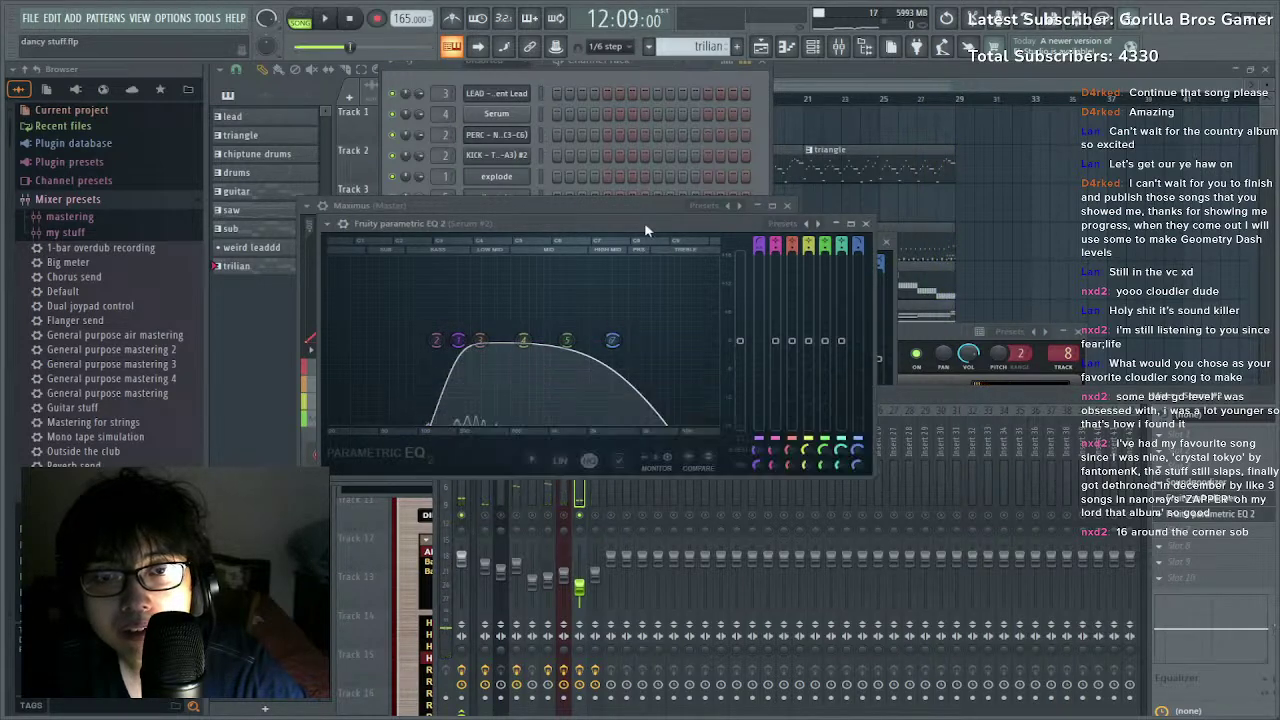
{"action": "left_click_drag", "start_coordinate": [644, 223], "coordinate": [420, 460]}
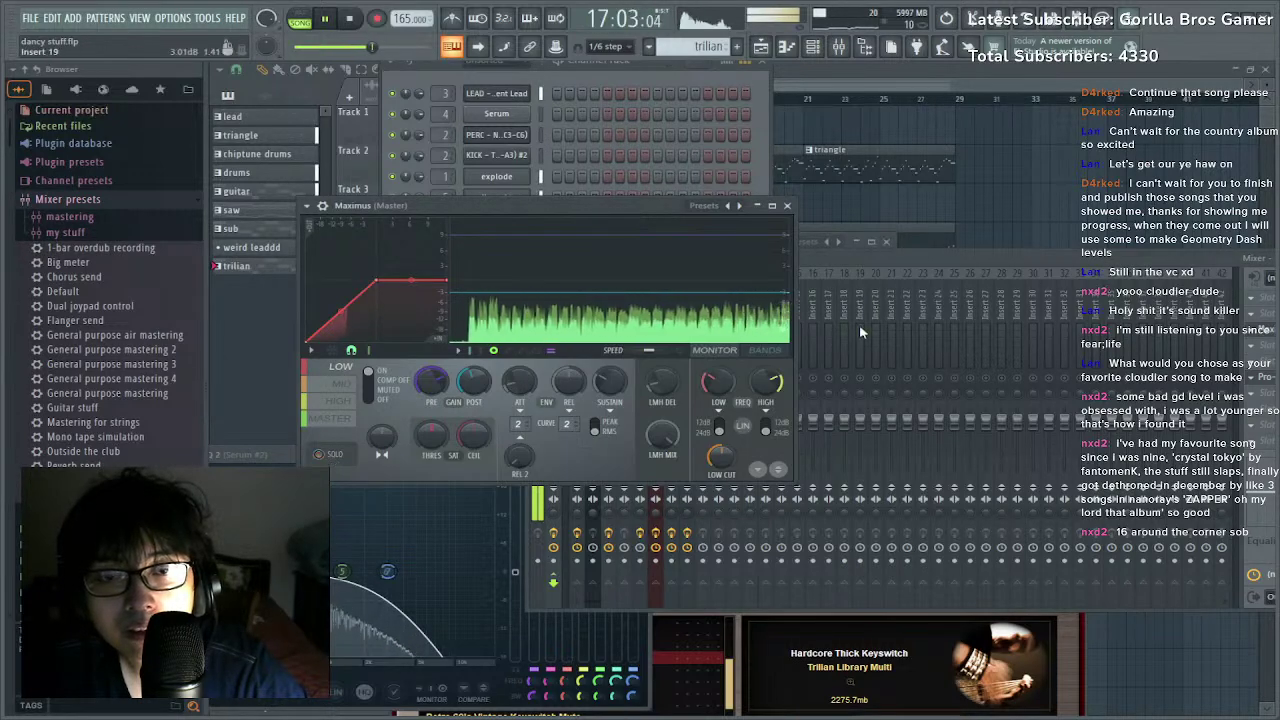
{"action": "left_click", "coordinate": [688, 368]}
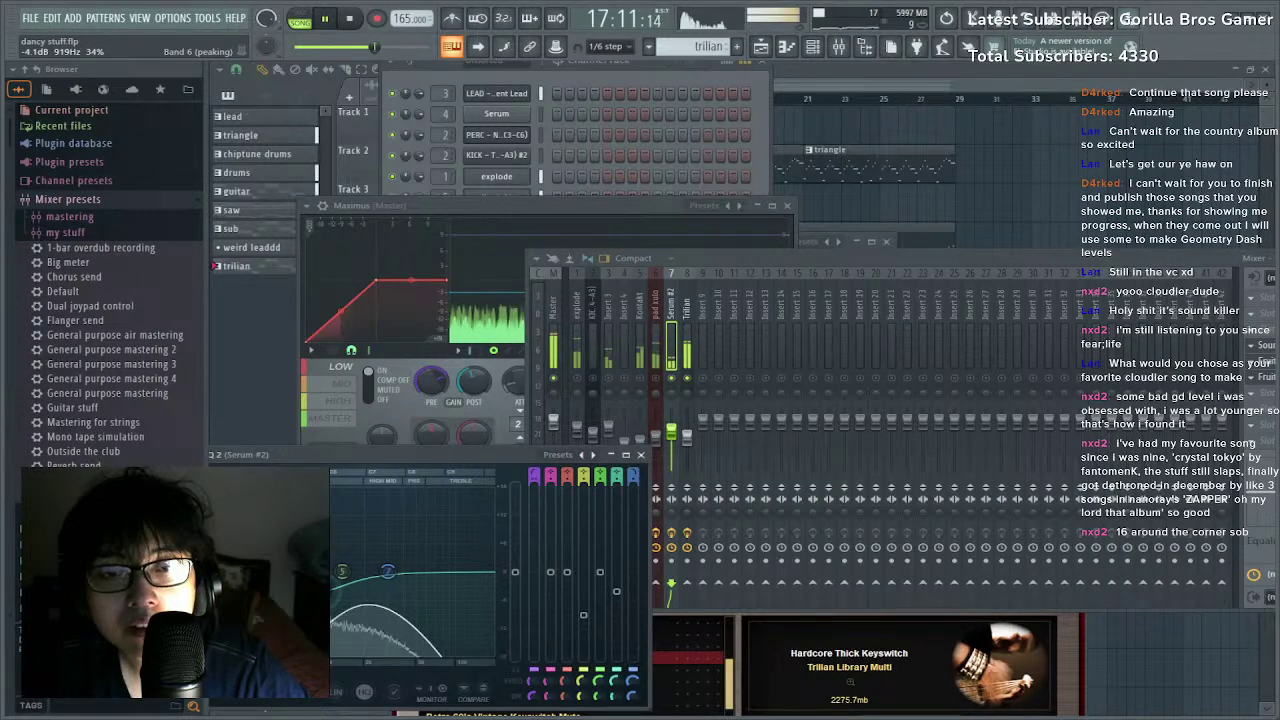
Add the Kontakt track to the soloed Serum #2 and Trilian tracks and raise the Serum #2 volume fader to about the default level.
{"action": "left_click", "coordinate": [645, 383]}
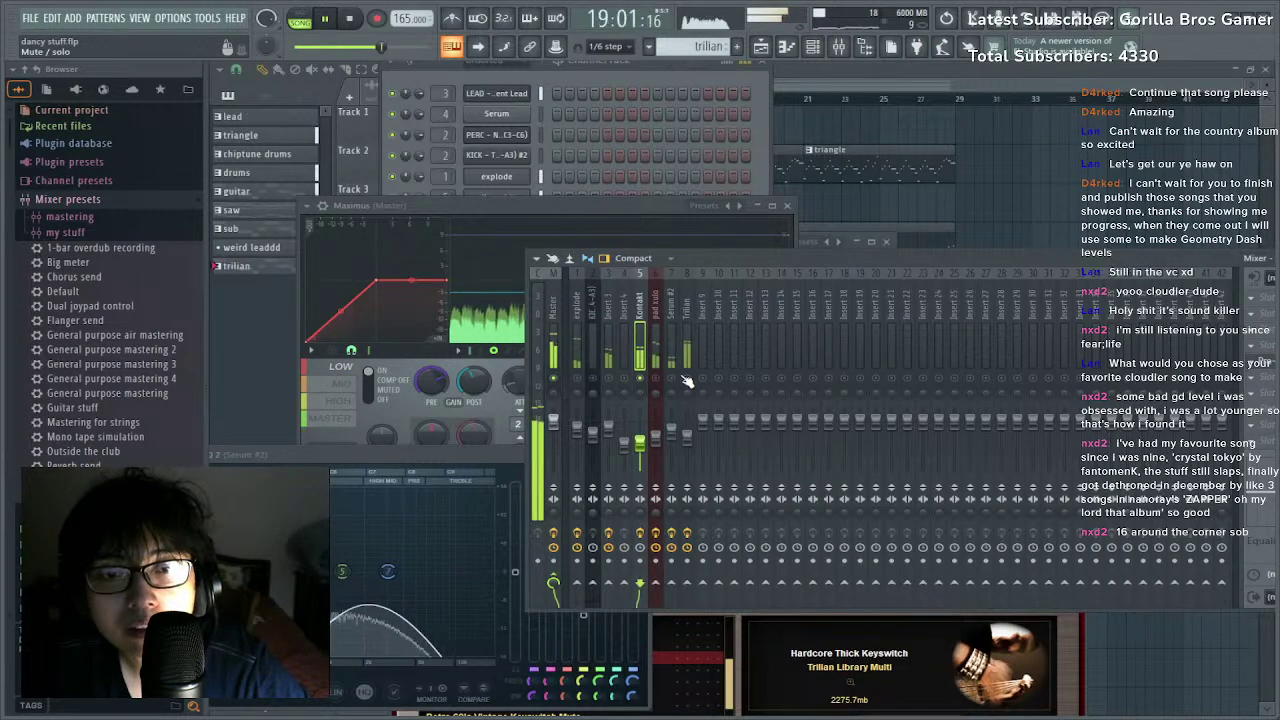
{"action": "left_click_drag", "start_coordinate": [745, 268], "coordinate": [678, 181]}
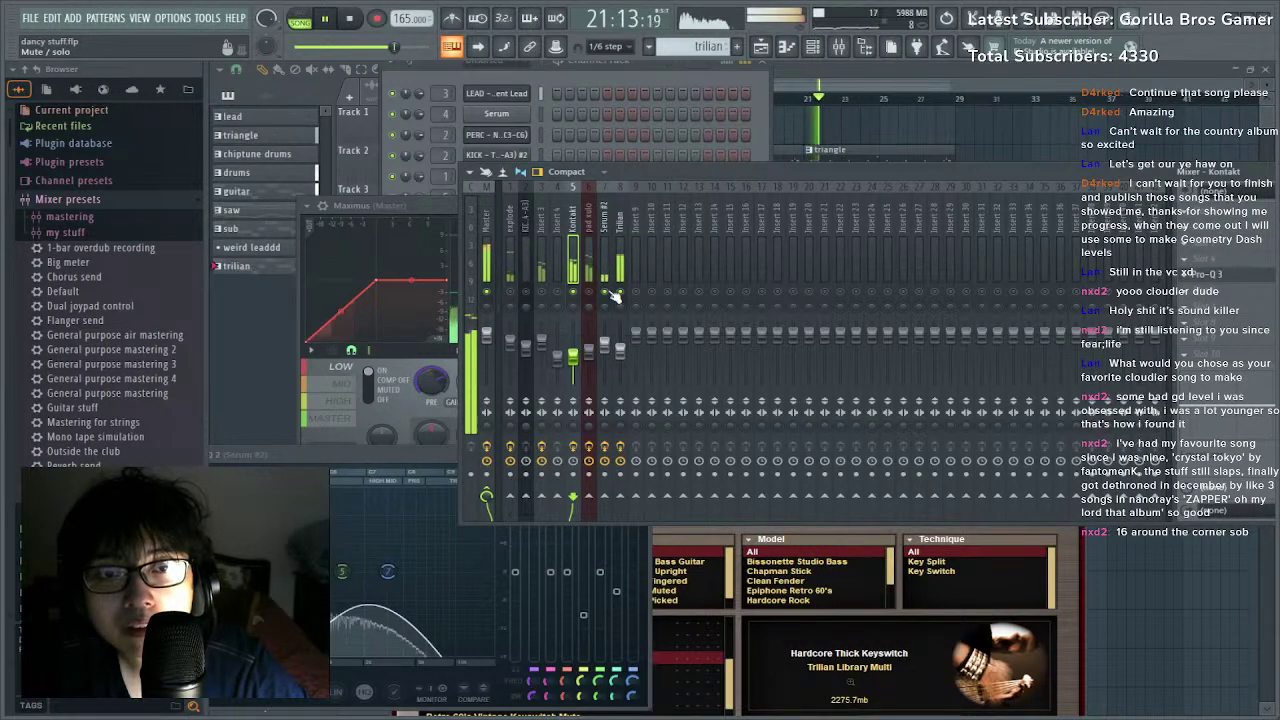
{"action": "left_click_drag", "start_coordinate": [604, 349], "coordinate": [604, 335]}
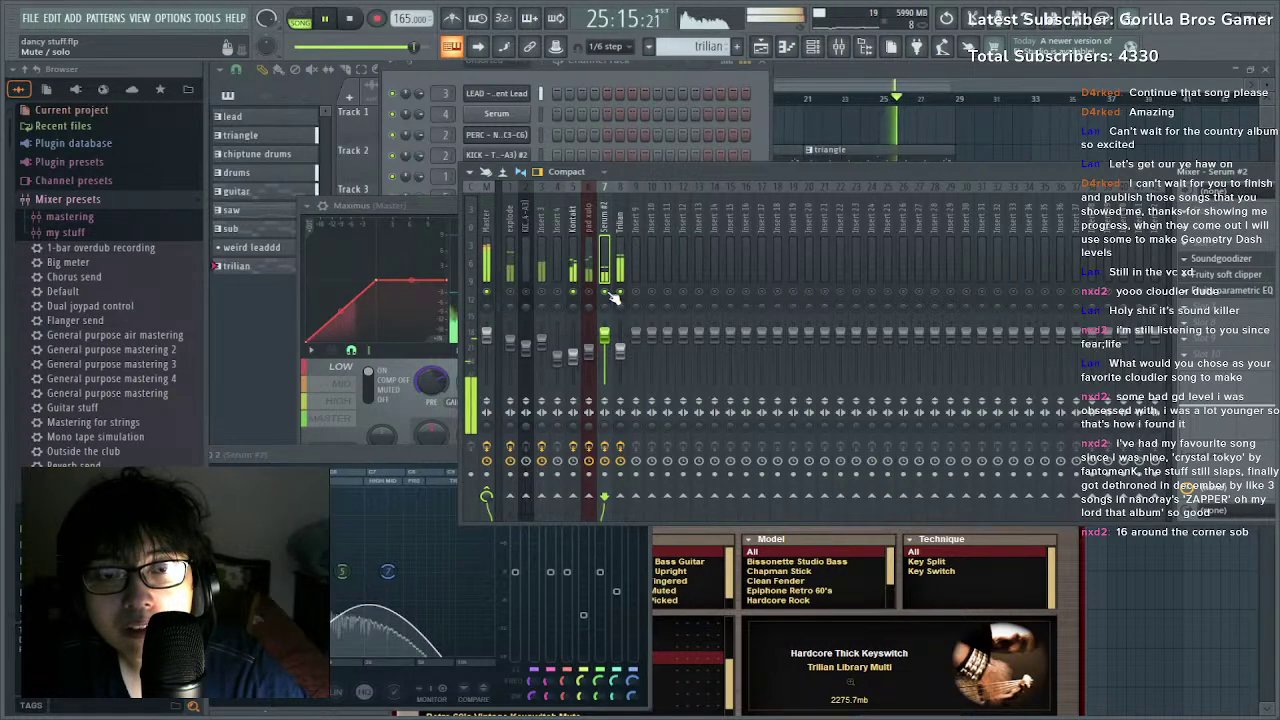
{"action": "key", "text": "space"}
Try Transient Processor with Attack at 100% in slot 8 of the Serum #2 mixer track, and remove it from the chain.
{"action": "left_click_drag", "start_coordinate": [965, 172], "coordinate": [805, 213]}
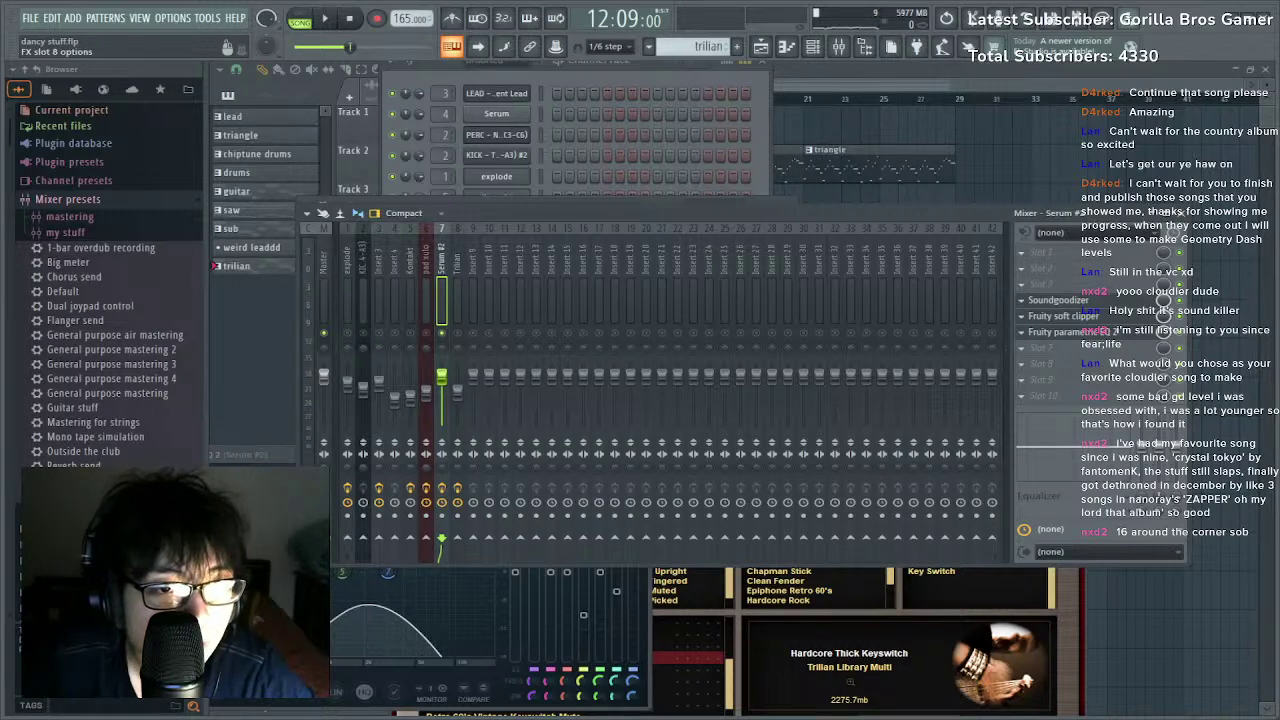
{"action": "left_click", "coordinate": [248, 437]}
{"action": "key", "text": "space"}
{"action": "left_click_drag", "start_coordinate": [516, 326], "coordinate": [502, 265]}
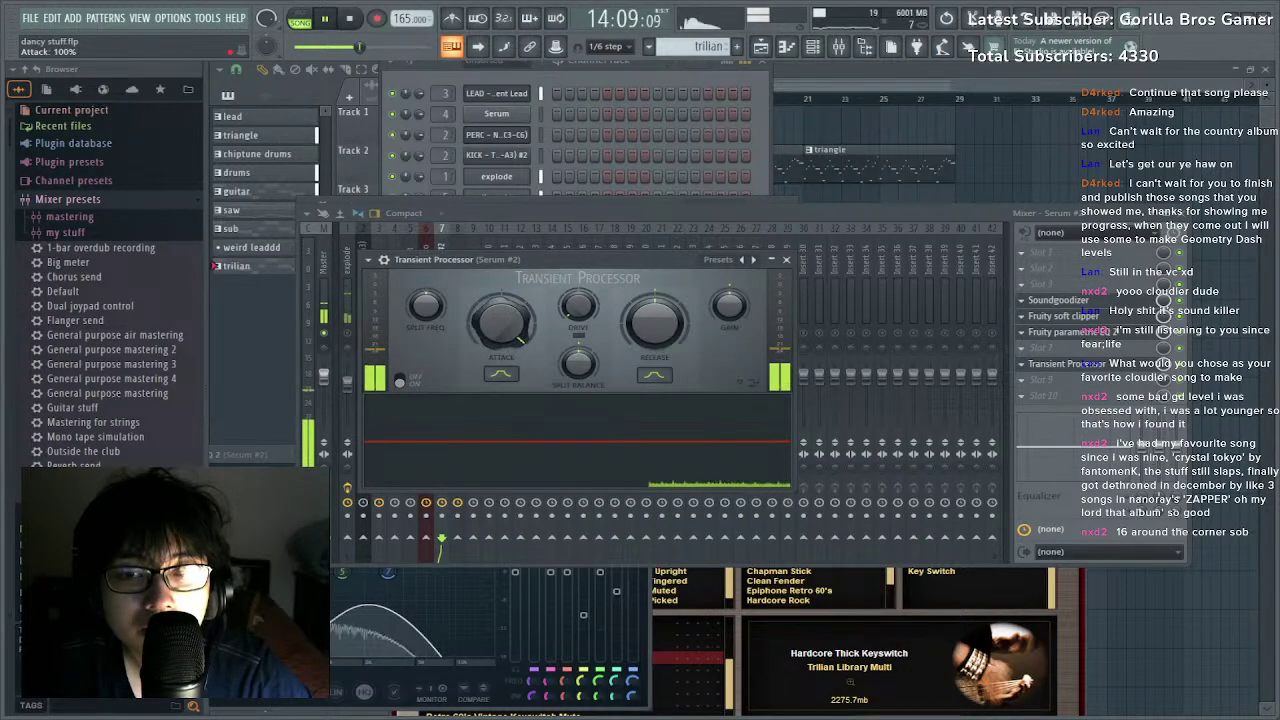
{"action": "key", "text": "space"}
{"action": "left_click", "coordinate": [1031, 383]}
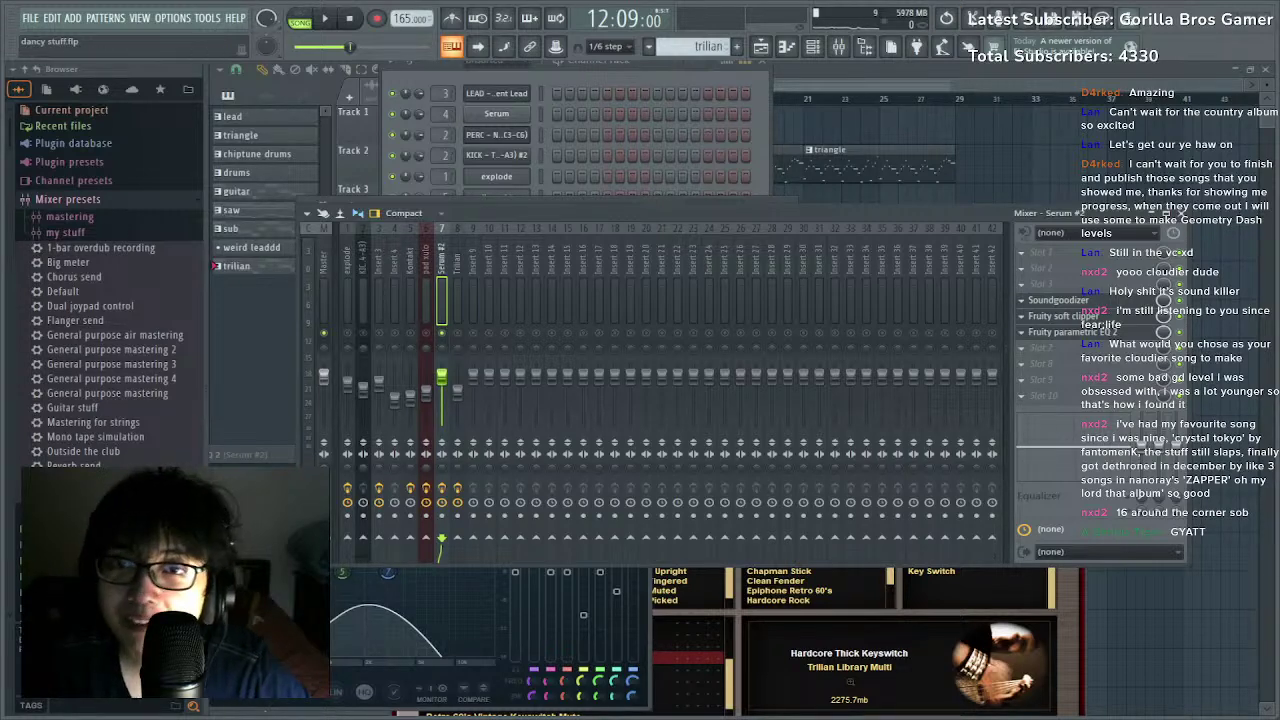
Play the arrangement from bar 11 with all mixer tracks unsoloed to hear the full mix.
{"action": "key", "text": "F5"}
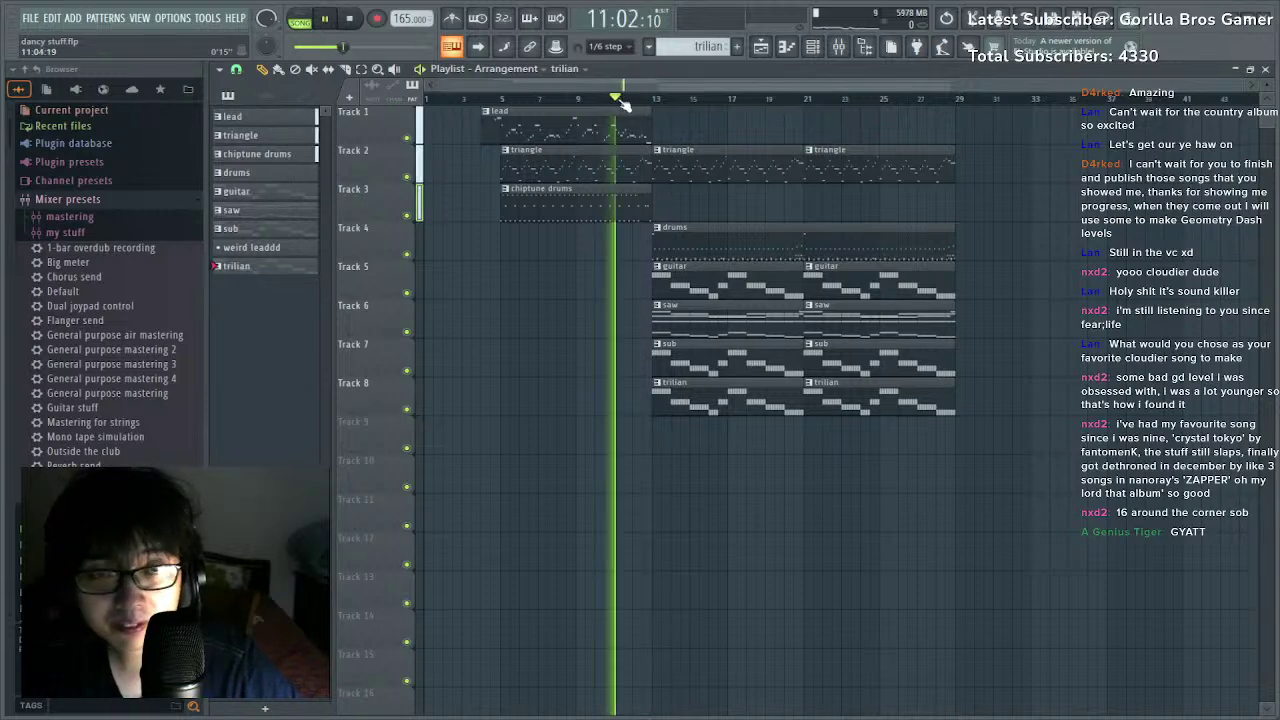
{"action": "key", "text": "F9"}
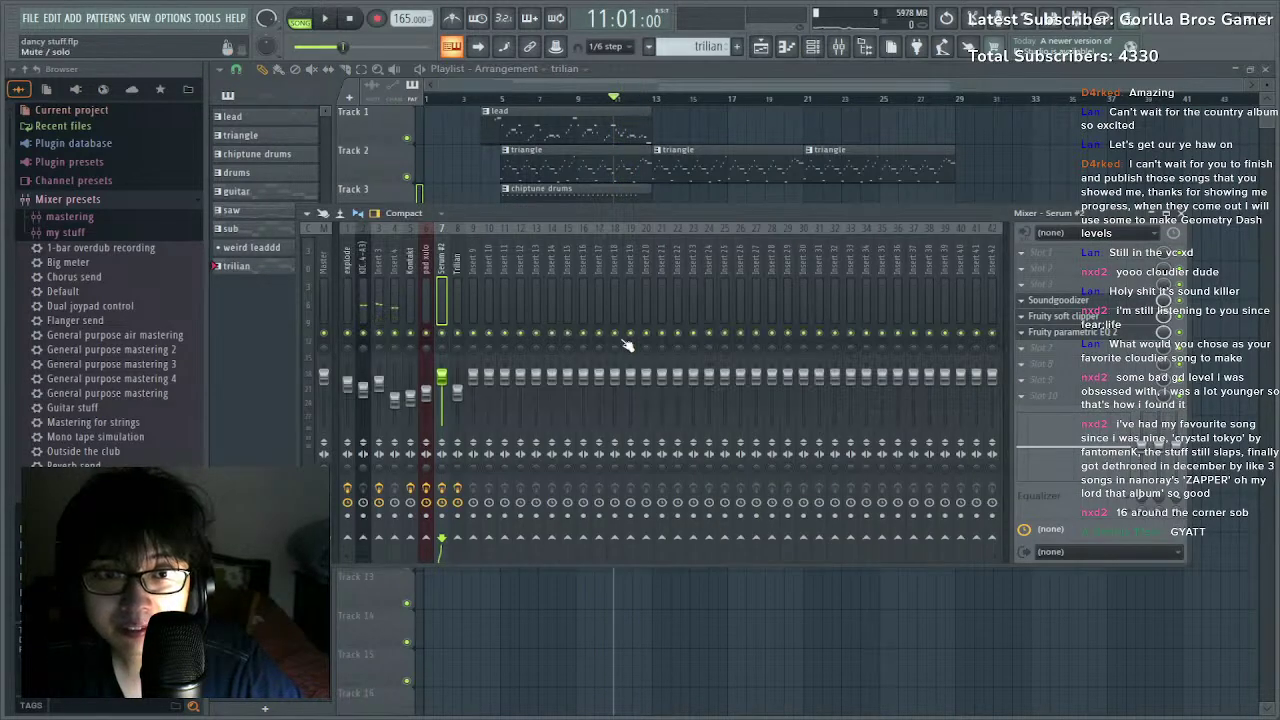
{"action": "key", "text": "space"}
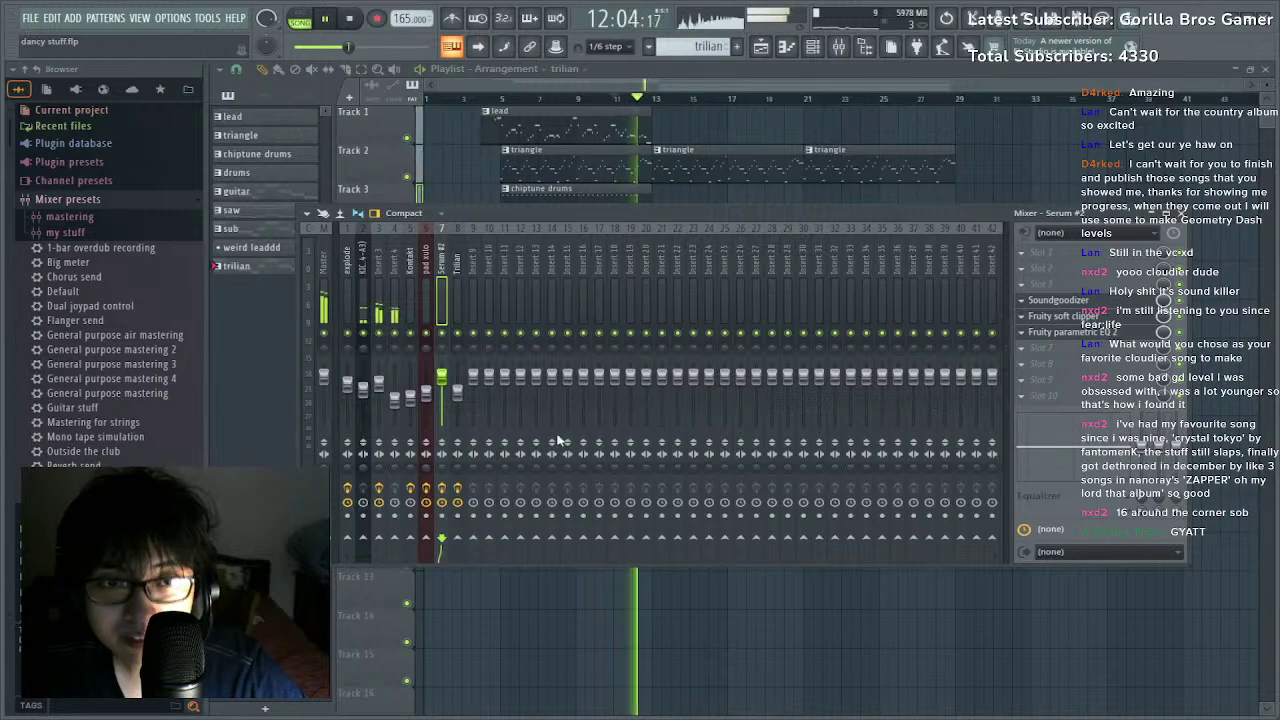
Lower the Trilian mixer track's volume to 60% (-9.8 dB) and close the mixer.
{"action": "left_click", "coordinate": [458, 312]}
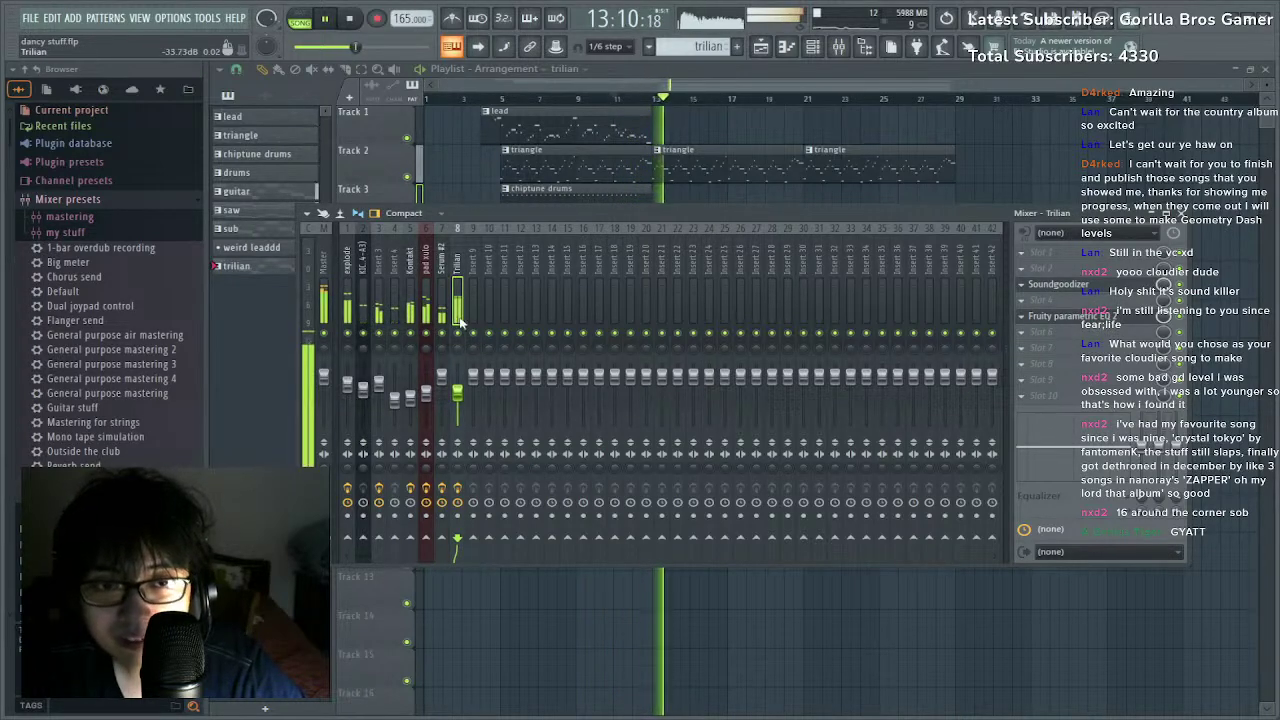
{"action": "left_click_drag", "start_coordinate": [457, 391], "coordinate": [459, 397]}
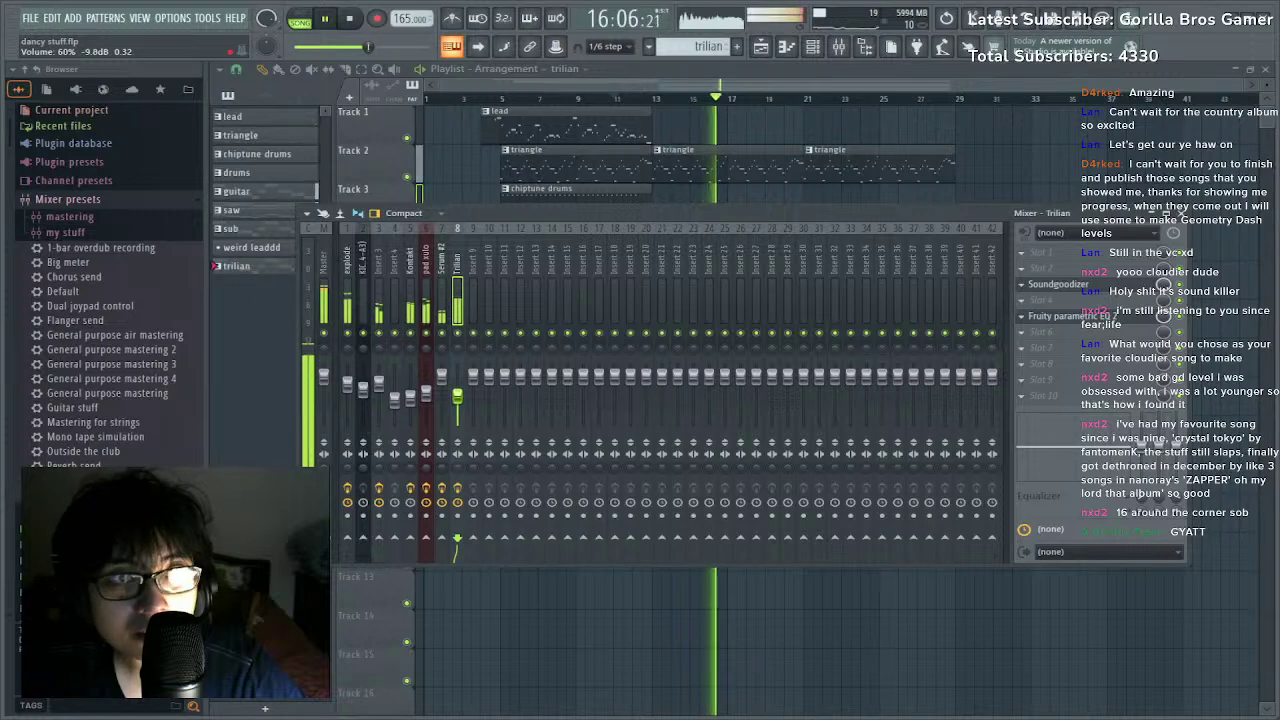
{"action": "key", "text": "F9"}
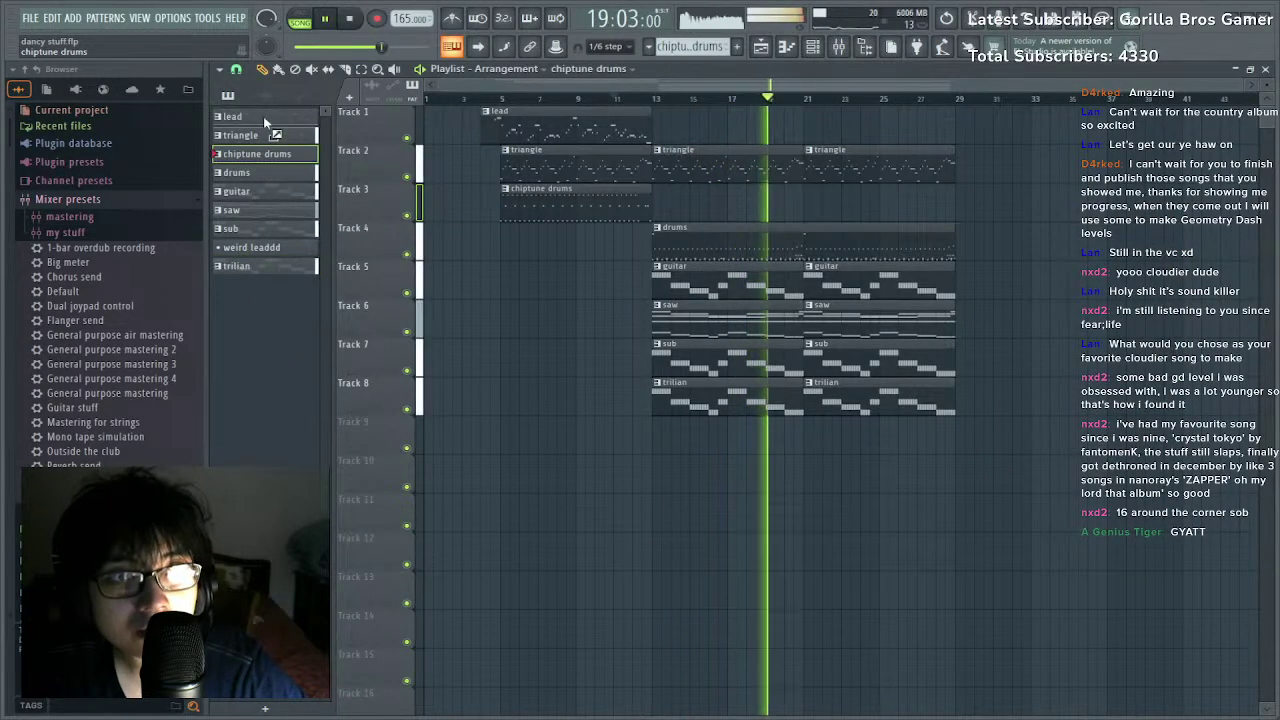
Move the chiptune drums and drums patterns above the lead pattern in the pattern list.
{"action": "left_click", "coordinate": [257, 155]}
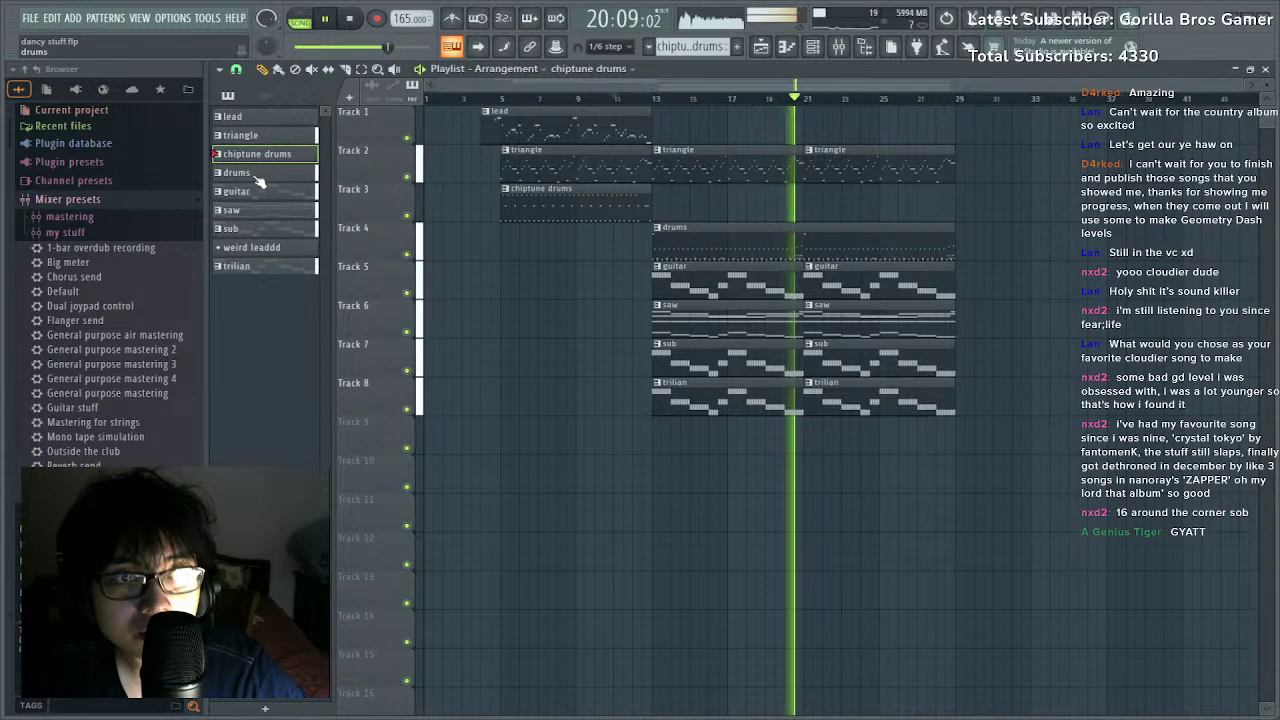
{"action": "left_click", "coordinate": [257, 172]}
{"action": "left_click_drag", "start_coordinate": [257, 115], "coordinate": [257, 115]}
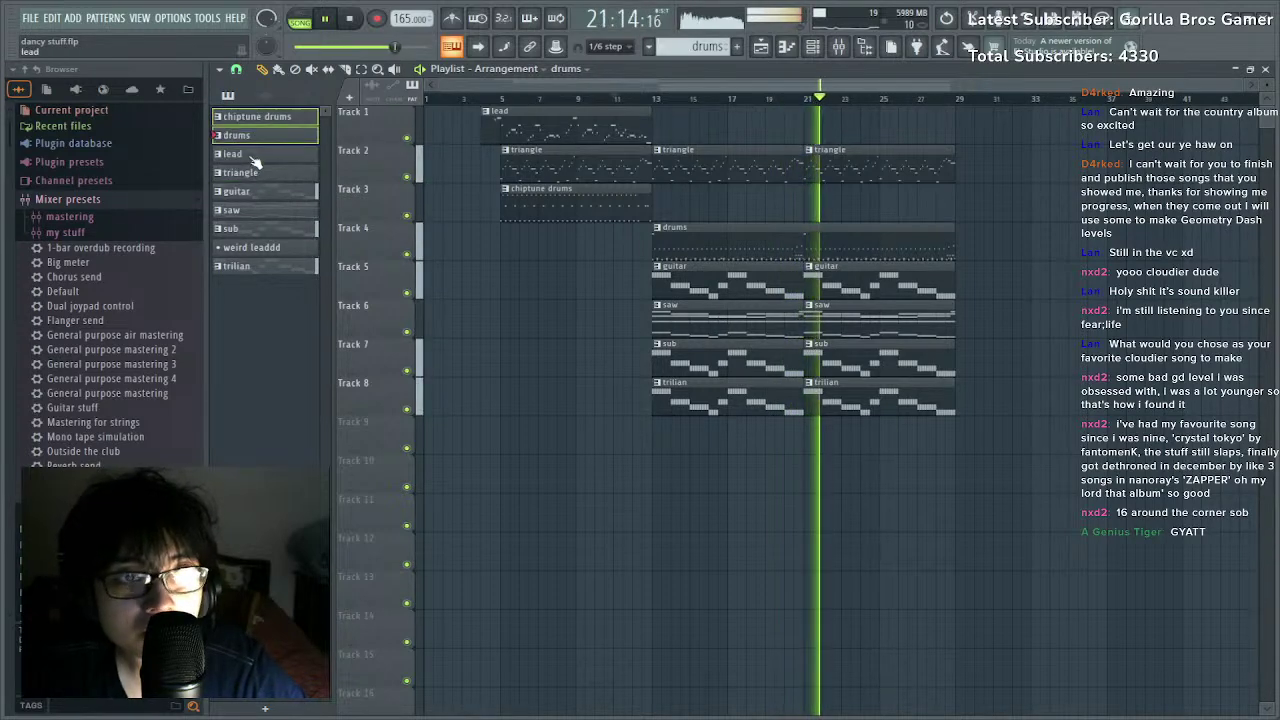
{"action": "left_click", "coordinate": [252, 155]}
{"action": "left_click", "coordinate": [250, 268], "text": "shift"}
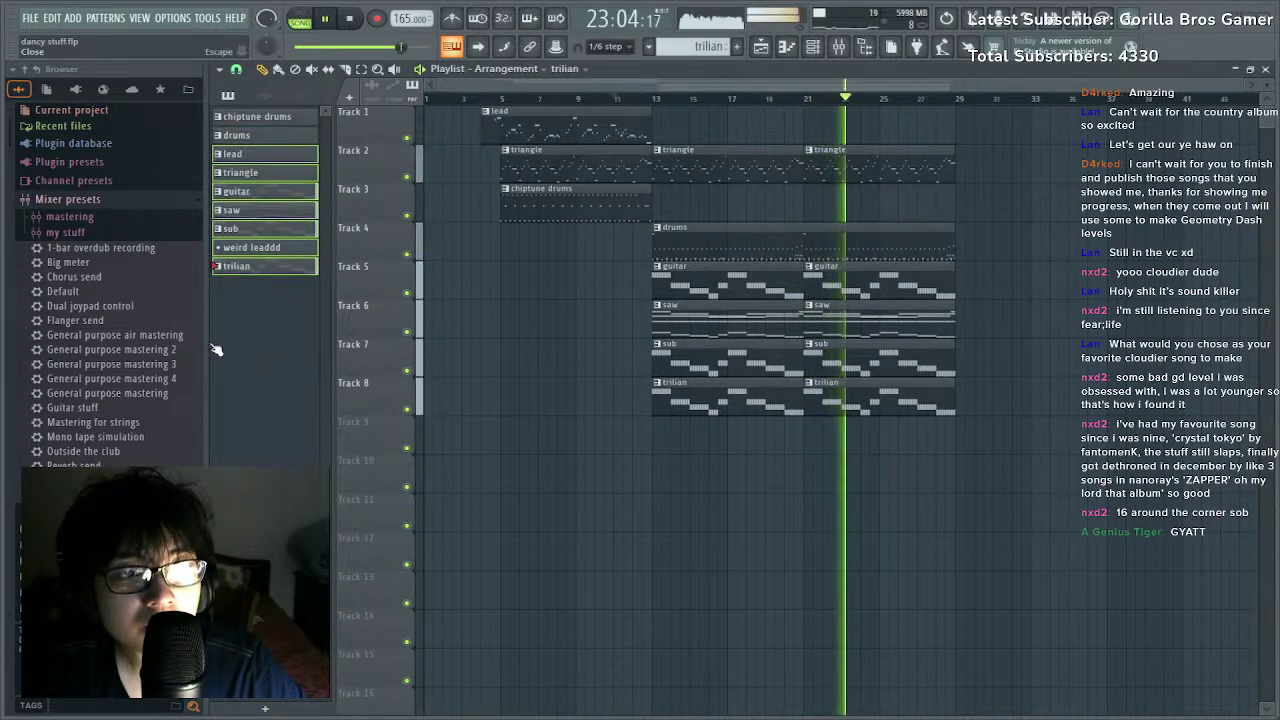
Play the arrangement from about bar 5 and examine the channel rack and the mixer signals of Insert 4 and Insert 3.
{"action": "left_click", "coordinate": [610, 96]}
{"action": "left_click", "coordinate": [492, 97]}
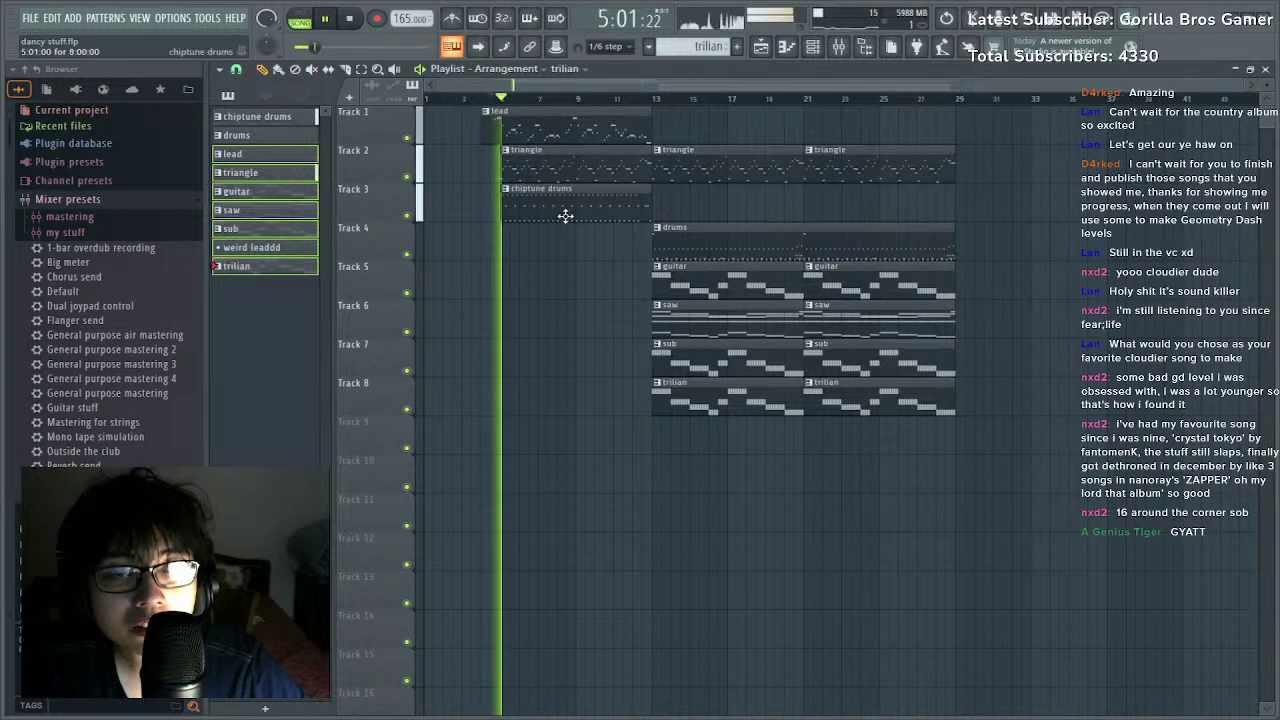
{"action": "left_click", "coordinate": [714, 512]}
{"action": "right_click", "coordinate": [806, 499]}
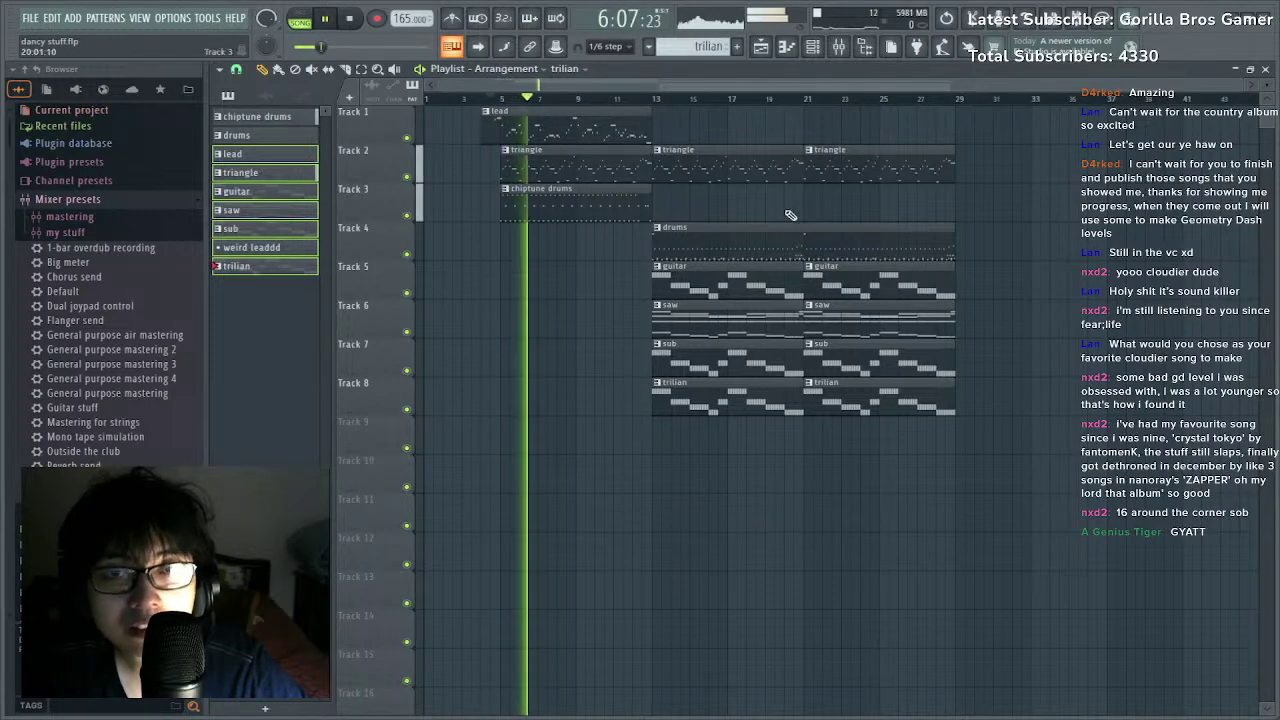
{"action": "left_click", "coordinate": [813, 47]}
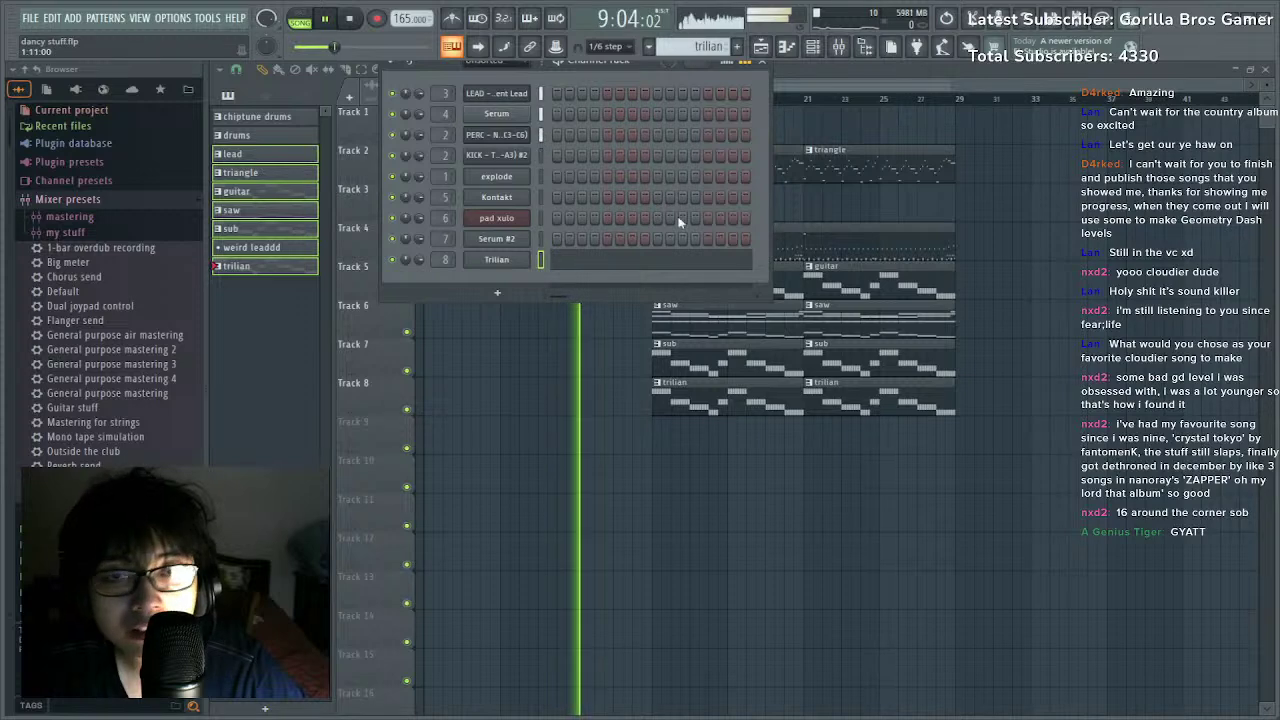
{"action": "key", "text": "F9"}
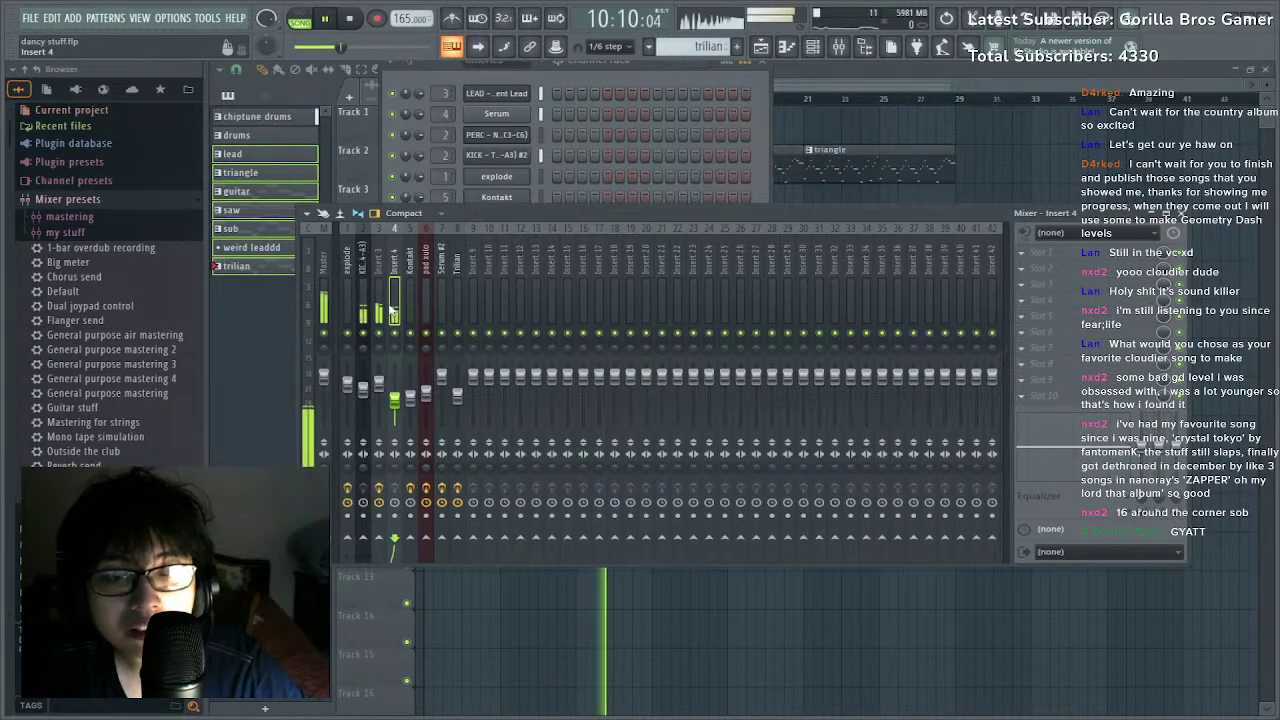
{"action": "left_click", "coordinate": [394, 314]}
{"action": "left_click", "coordinate": [380, 317]}
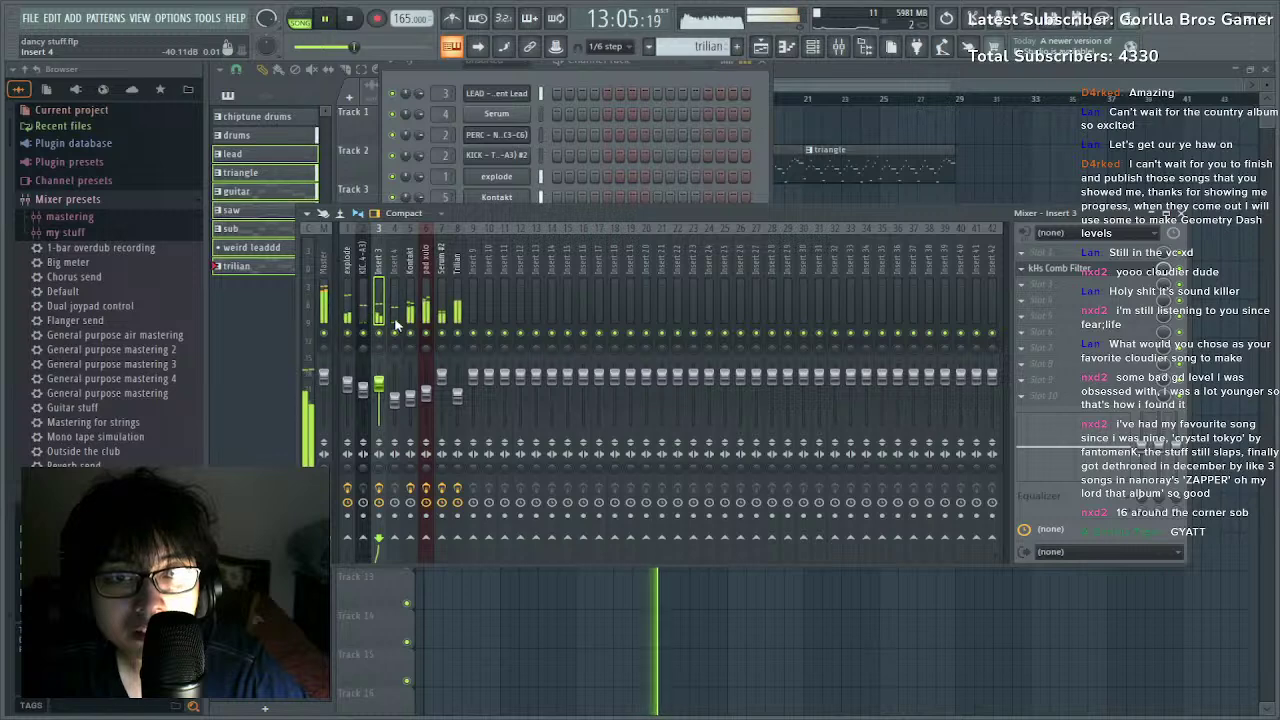
{"action": "left_click", "coordinate": [850, 91]}
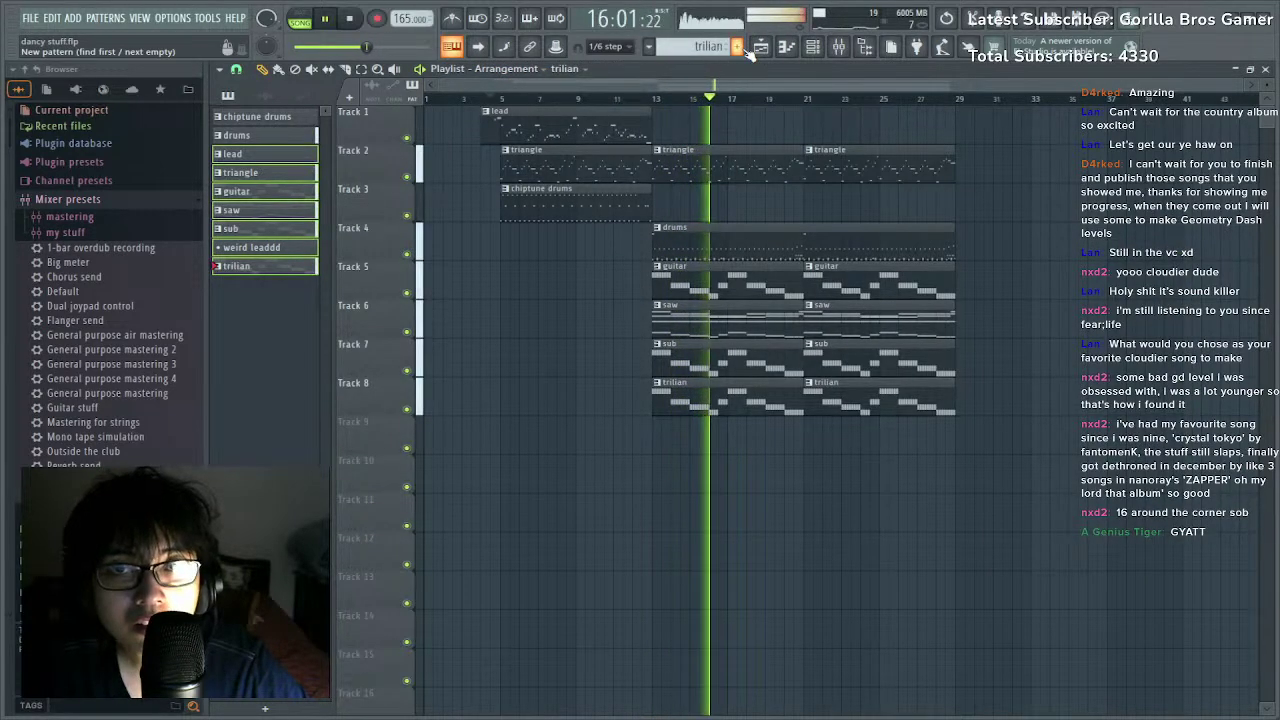
Create a new empty pattern named guitar.
{"action": "key", "text": "F4"}
{"action": "type", "text": "guitar"}
{"action": "key", "text": "Return"}
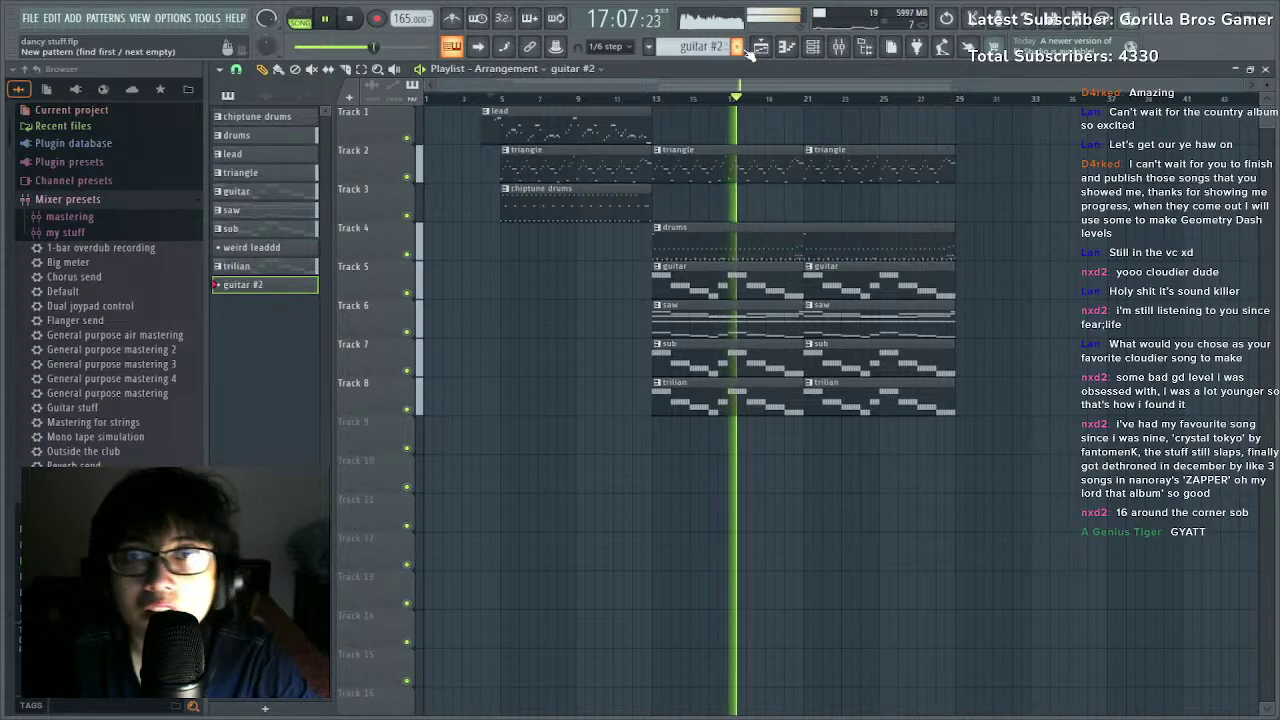
Add an Ample Guitar SH channel and audition a note in its piano roll.
{"action": "left_click", "coordinate": [813, 48]}
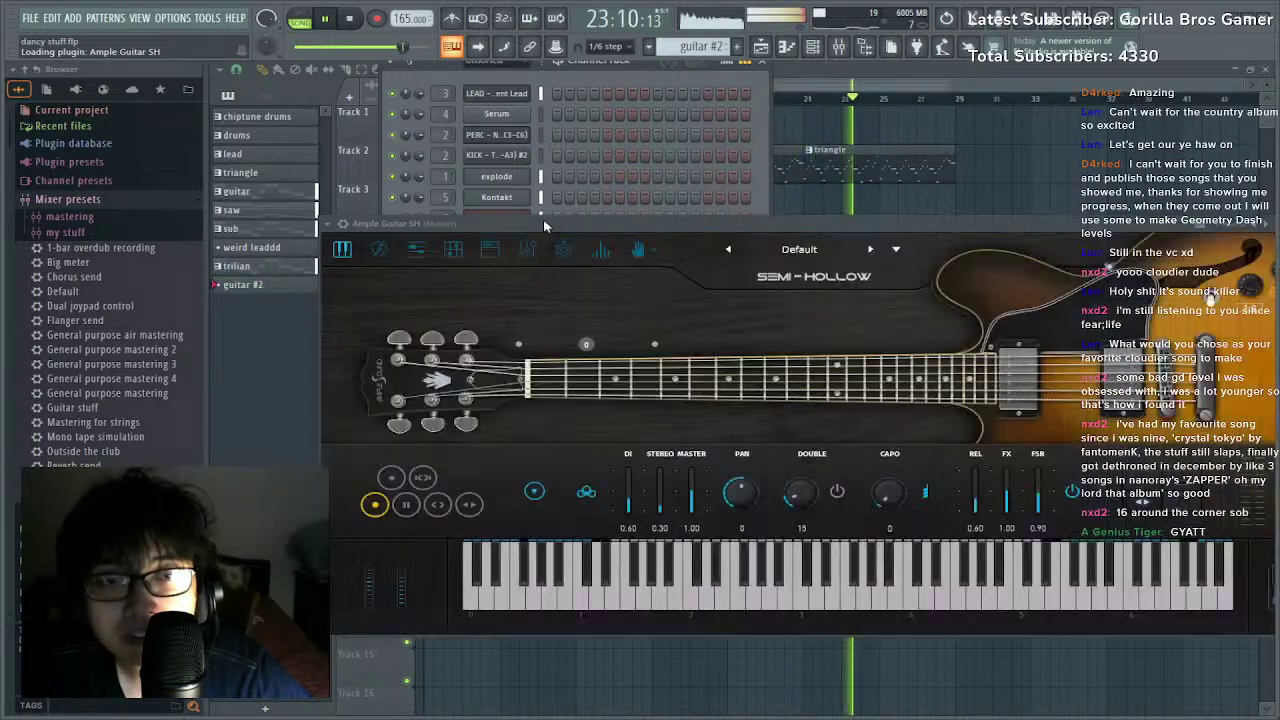
{"action": "left_click_drag", "start_coordinate": [543, 222], "coordinate": [489, 440]}
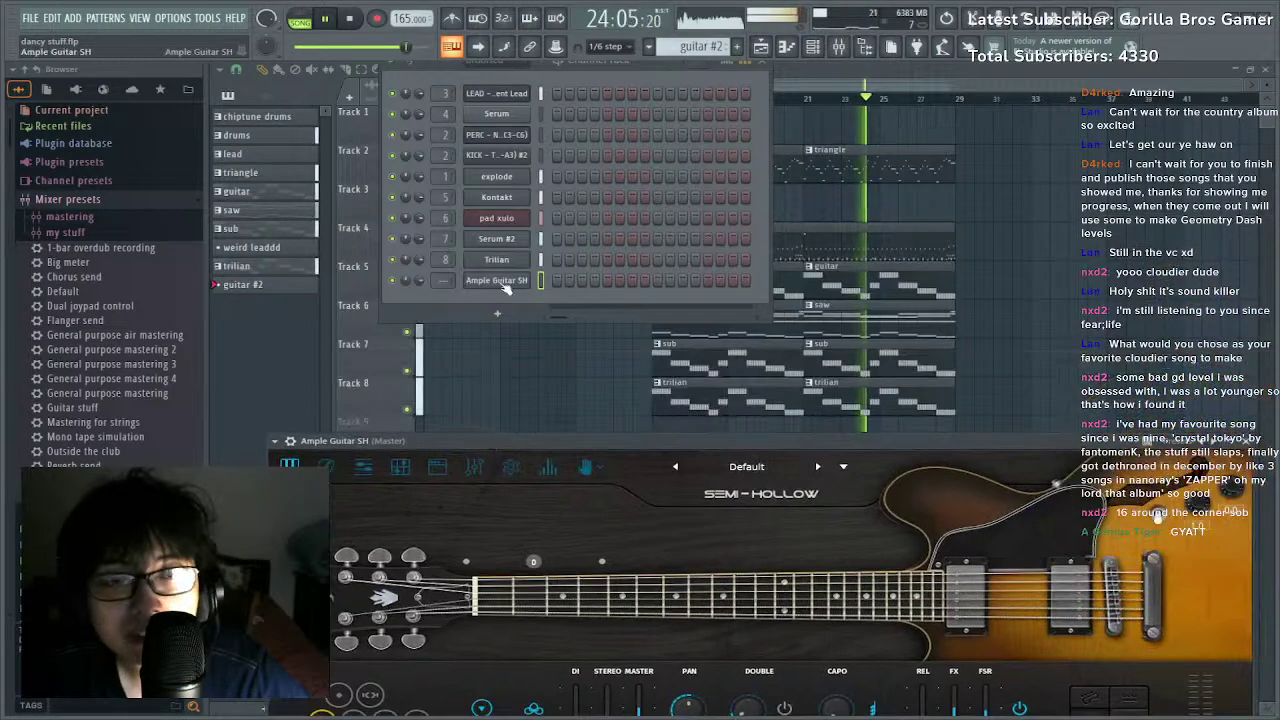
{"action": "key", "text": "F7"}
{"action": "scroll", "coordinate": [389, 289], "scroll_direction": "down", "scroll_amount": 8}
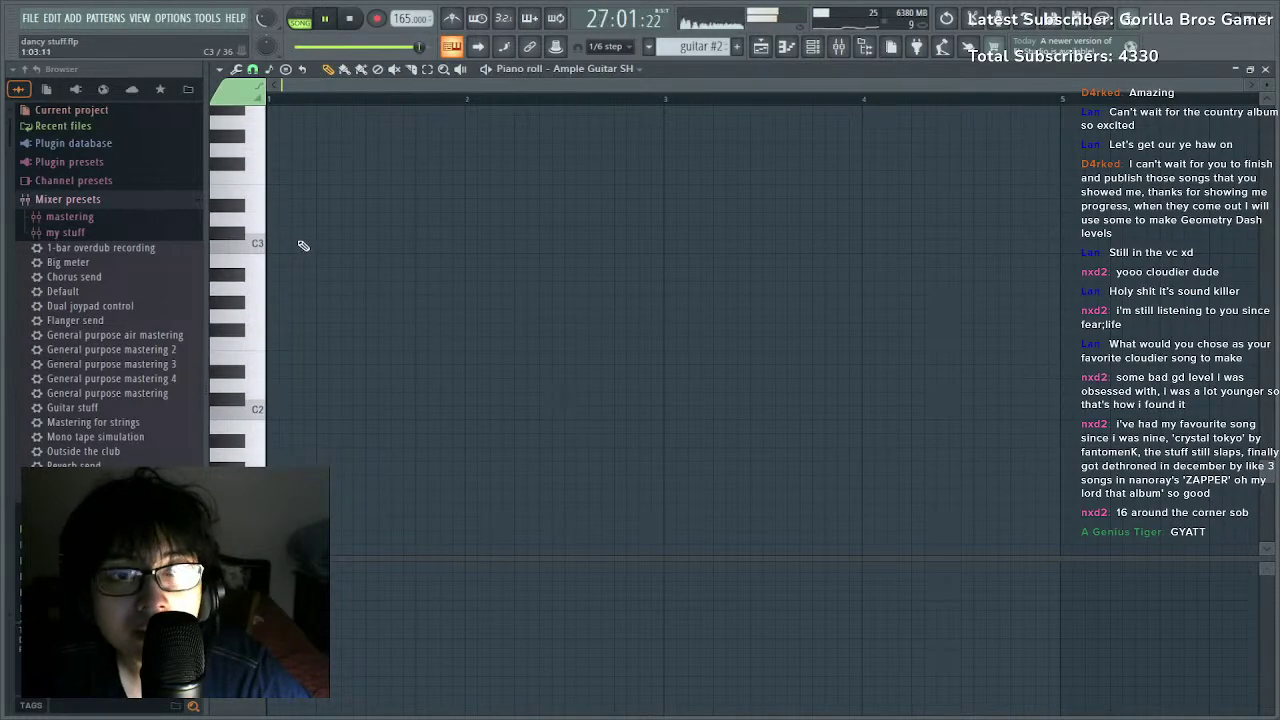
{"action": "key", "text": "space"}
{"action": "left_click", "coordinate": [300, 177]}
{"action": "left_click_drag", "start_coordinate": [249, 191], "coordinate": [160, 305]}
{"action": "right_click", "coordinate": [325, 302]}
Switch the Ample Guitar SH preset to Karma and close the plugin and channel rack.
{"action": "left_click", "coordinate": [813, 47]}
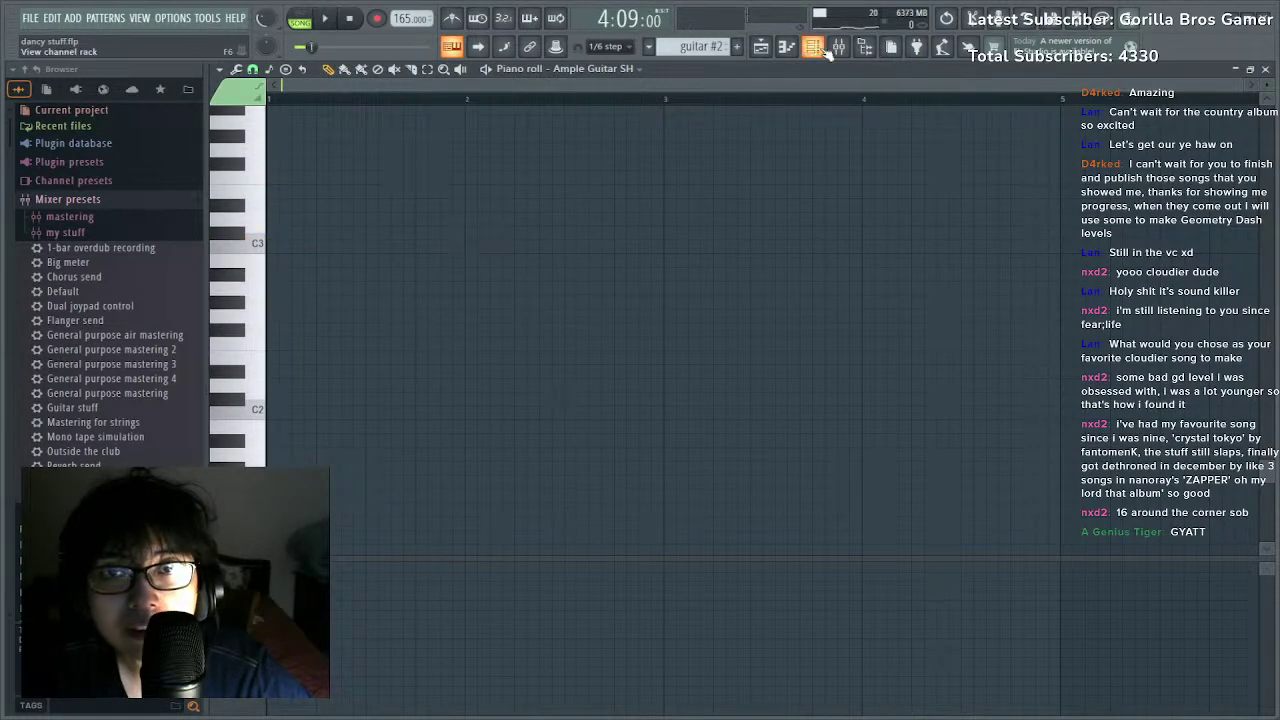
{"action": "left_click", "coordinate": [491, 282]}
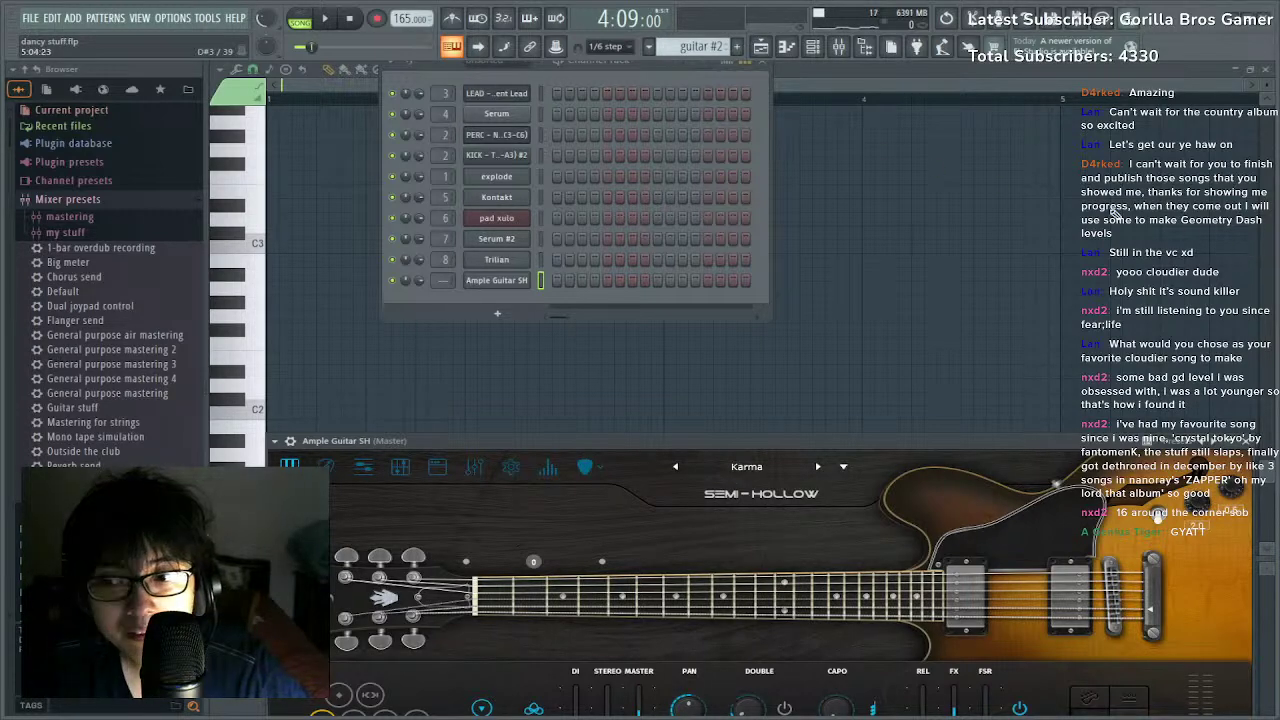
{"action": "left_click", "coordinate": [822, 88]}
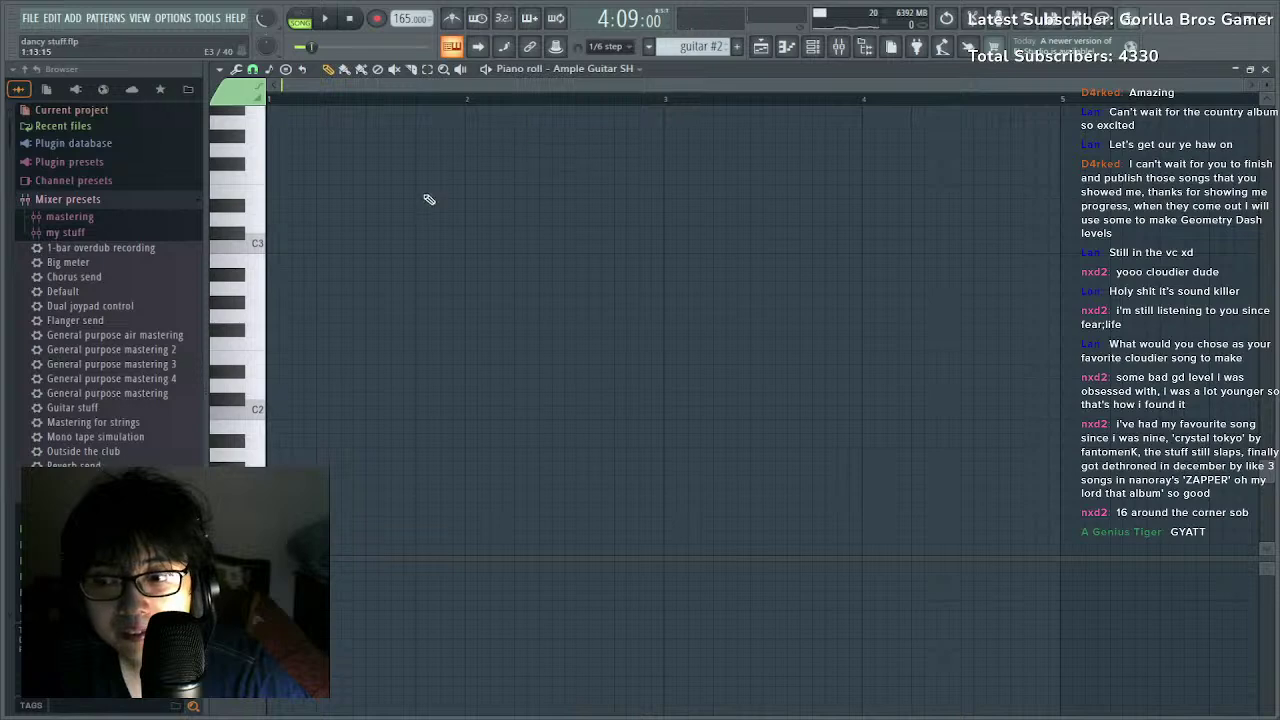
{"action": "left_click_drag", "start_coordinate": [288, 163], "coordinate": [262, 163]}
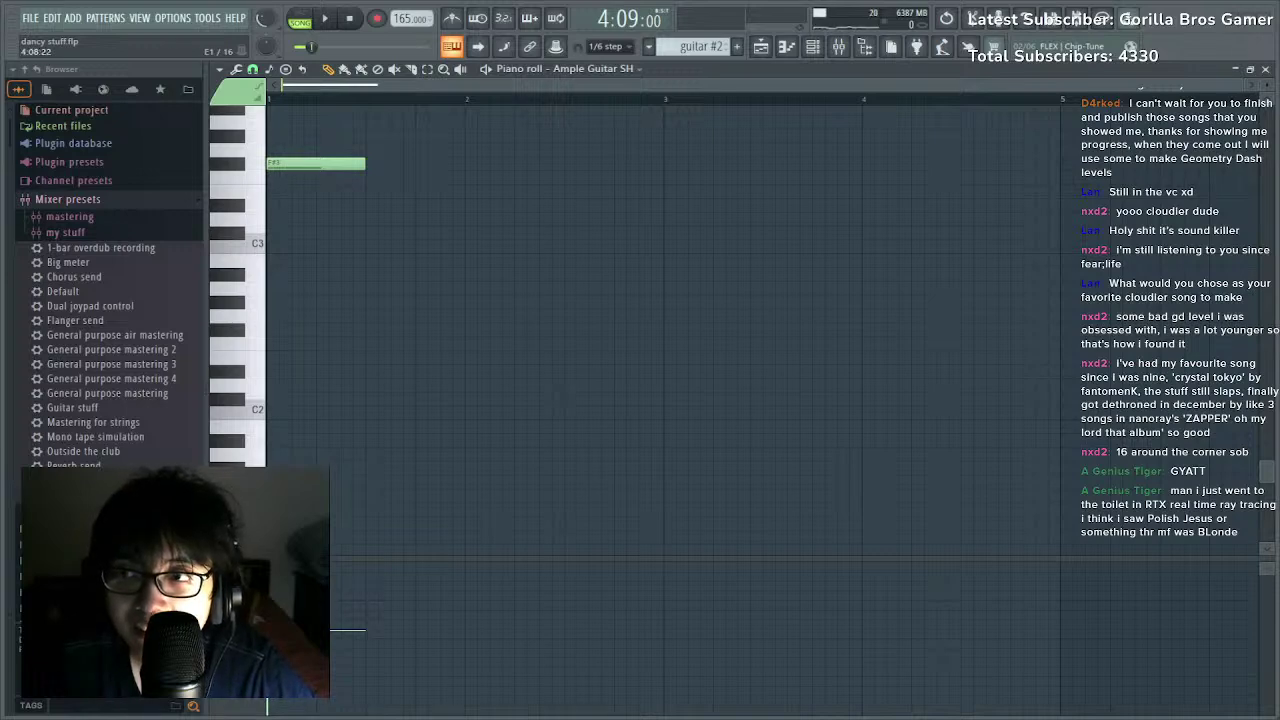
{"action": "left_click", "coordinate": [648, 371]}
{"action": "right_click", "coordinate": [655, 372]}
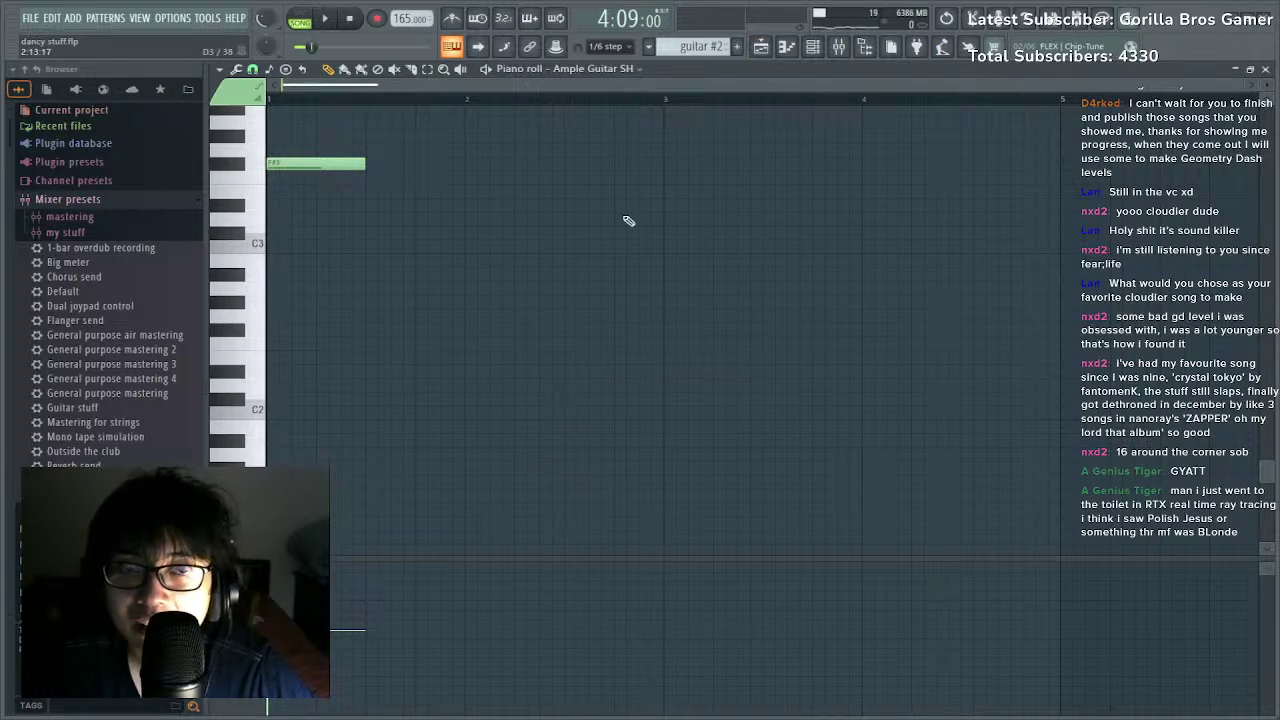
{"action": "scroll", "coordinate": [309, 343], "scroll_direction": "up", "scroll_amount": 8}
{"action": "right_click", "coordinate": [318, 261]}
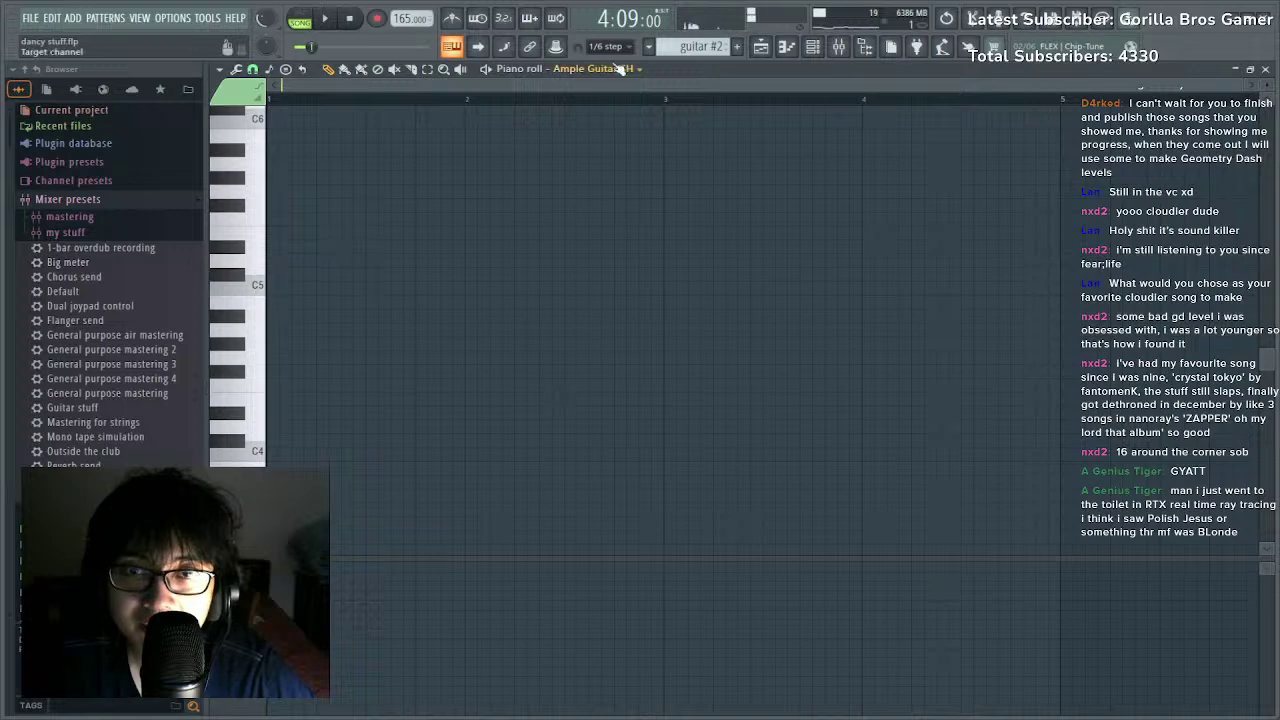
Duplicate all notes of the trilian pattern into a pattern named guitar sh.
{"action": "scroll", "coordinate": [701, 48], "scroll_direction": "up", "scroll_amount": 1}
{"action": "key", "text": "ctrl+a"}
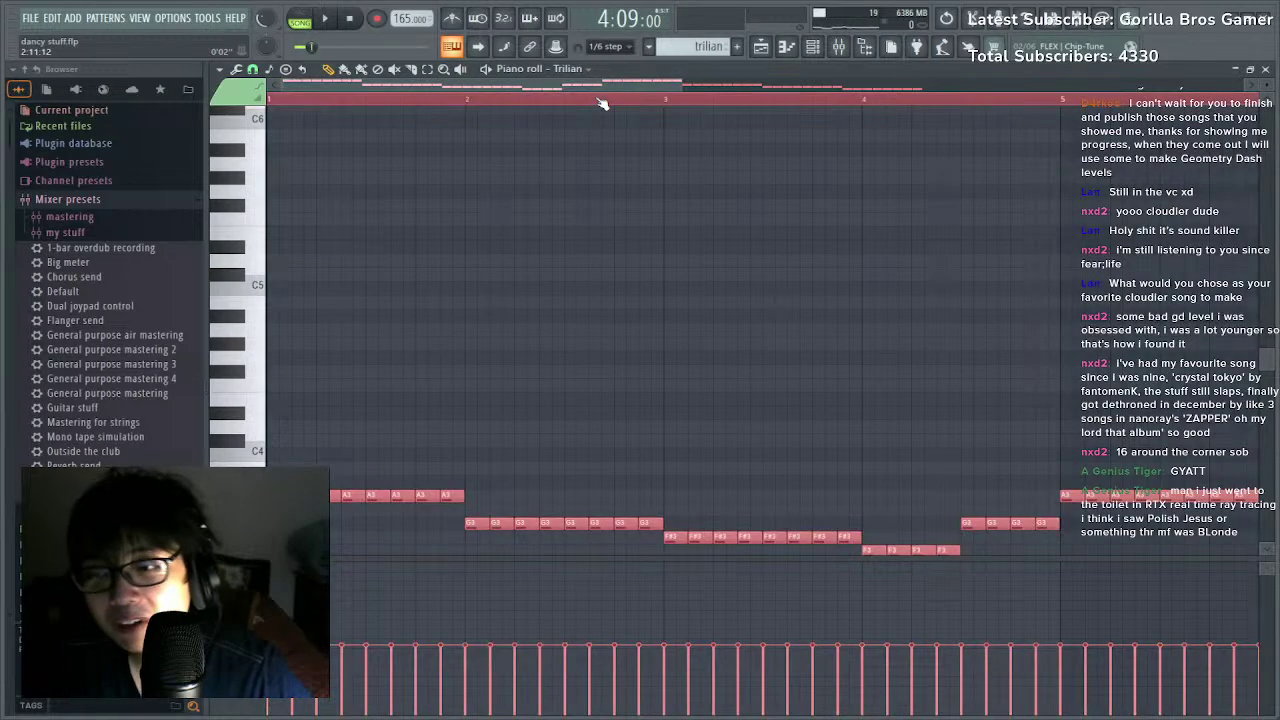
{"action": "scroll", "coordinate": [606, 101], "scroll_direction": "down", "scroll_amount": 3}
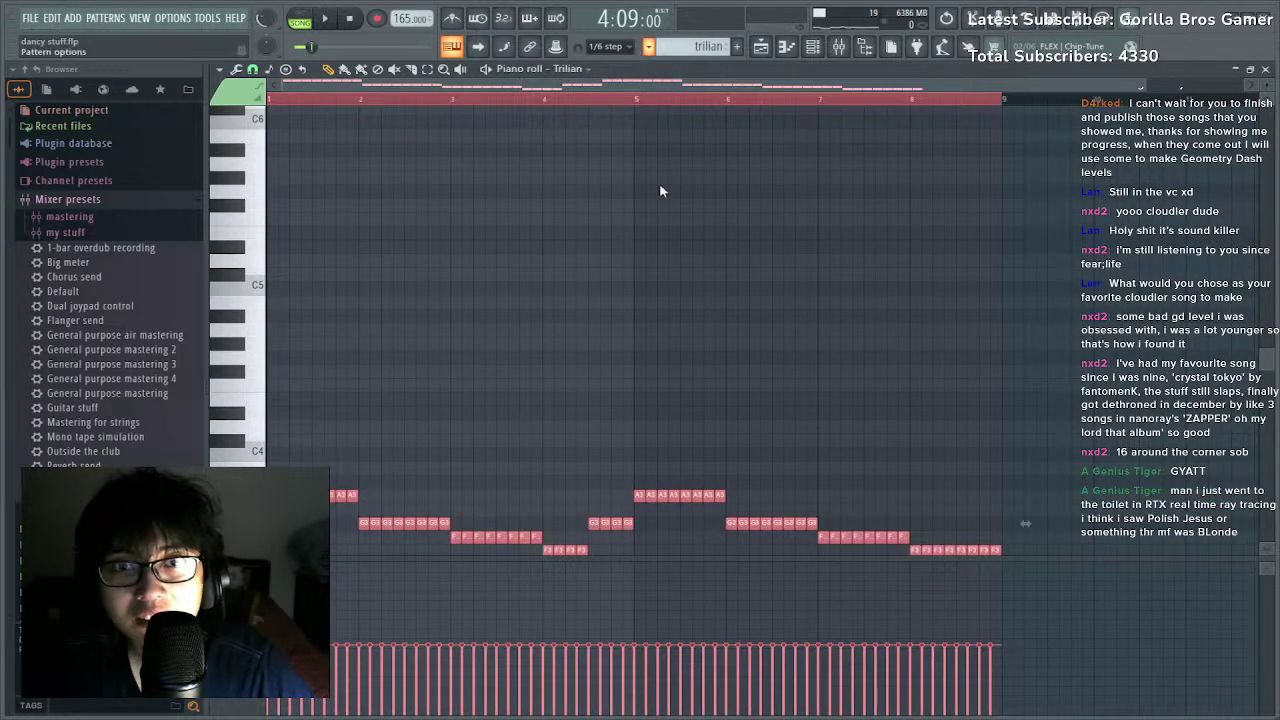
{"action": "left_click", "coordinate": [674, 189]}
{"action": "scroll", "coordinate": [526, 99], "scroll_direction": "down", "scroll_amount": 1}
{"action": "scroll", "coordinate": [526, 99], "scroll_direction": "up", "scroll_amount": 4}
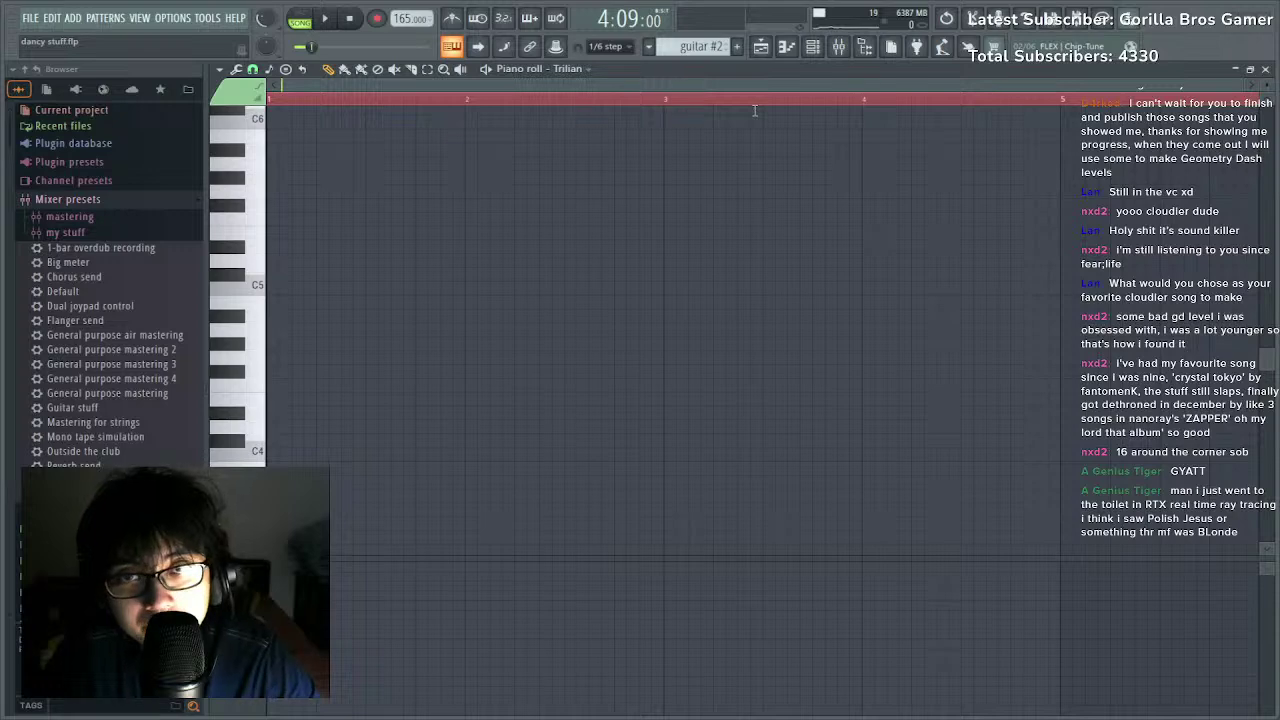
{"action": "key", "text": "KP_Add"}
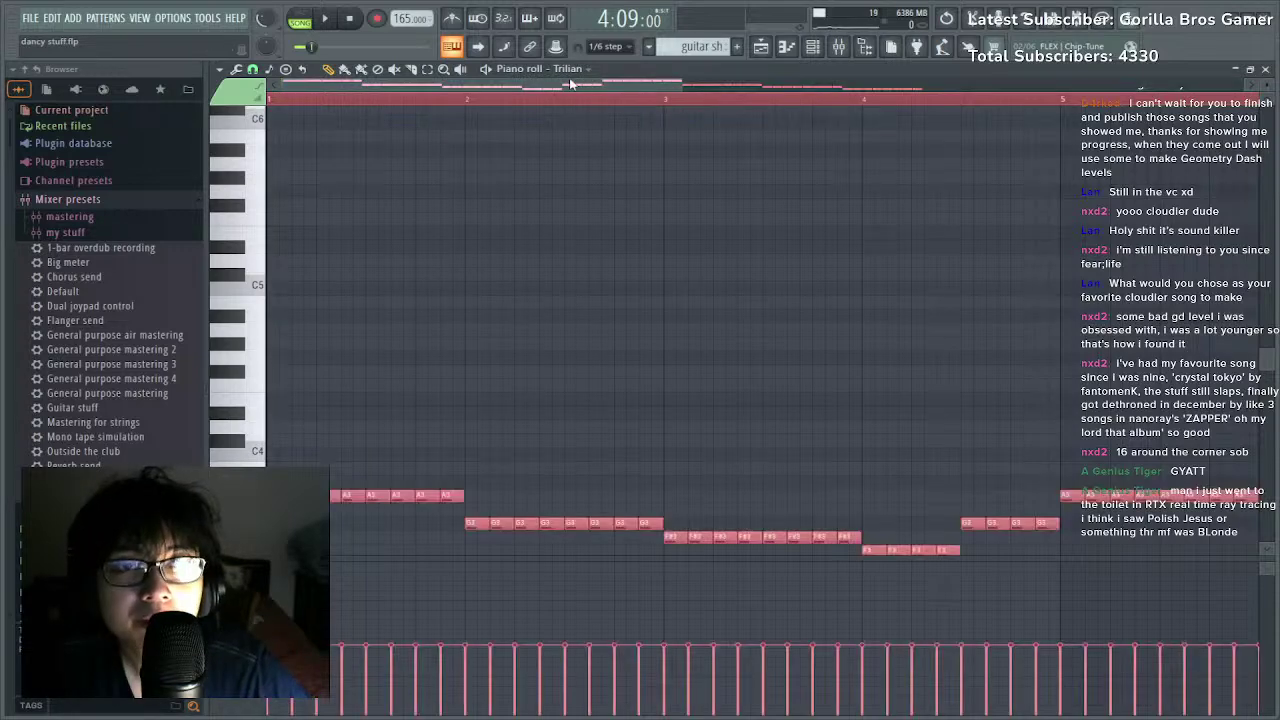
Put the Trilian notes on the Ample Guitar SH channel of the guitar sh pattern and switch playback to pattern mode.
{"action": "key", "text": "space"}
{"action": "left_click", "coordinate": [500, 219]}
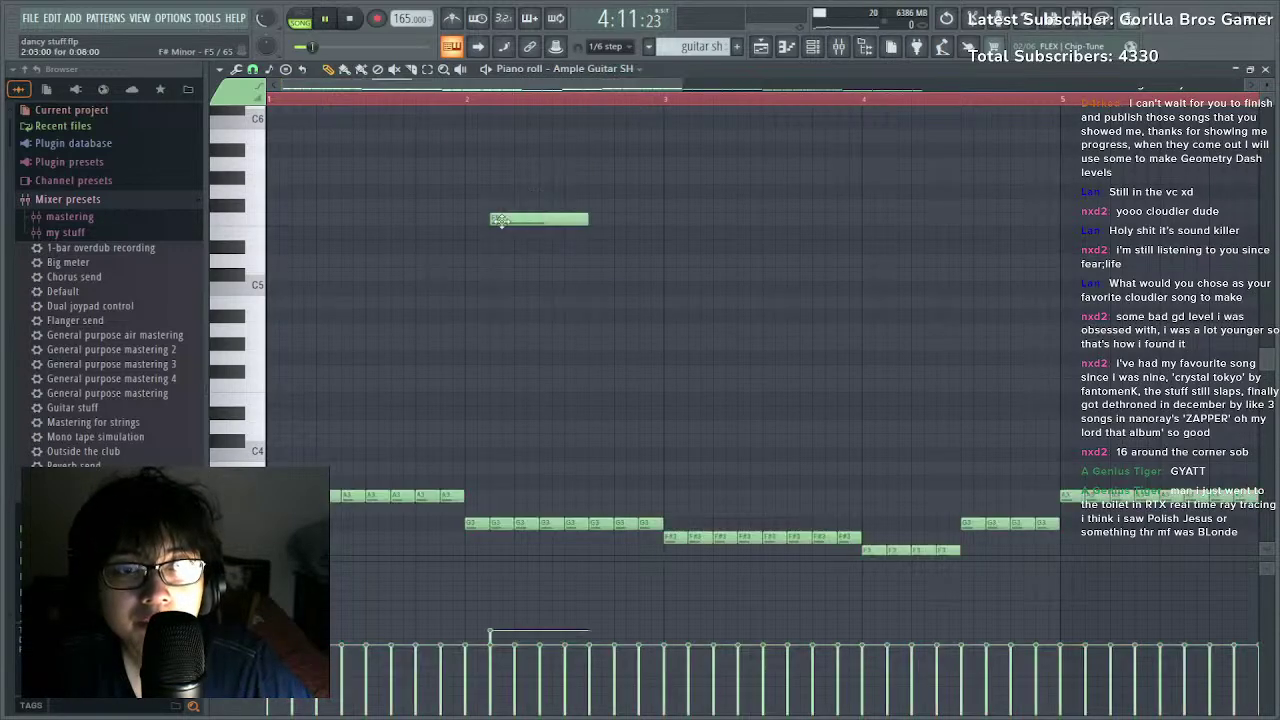
{"action": "right_click", "coordinate": [500, 219]}
{"action": "key", "text": "space"}
{"action": "scroll", "coordinate": [480, 108], "scroll_direction": "down", "scroll_amount": 5}
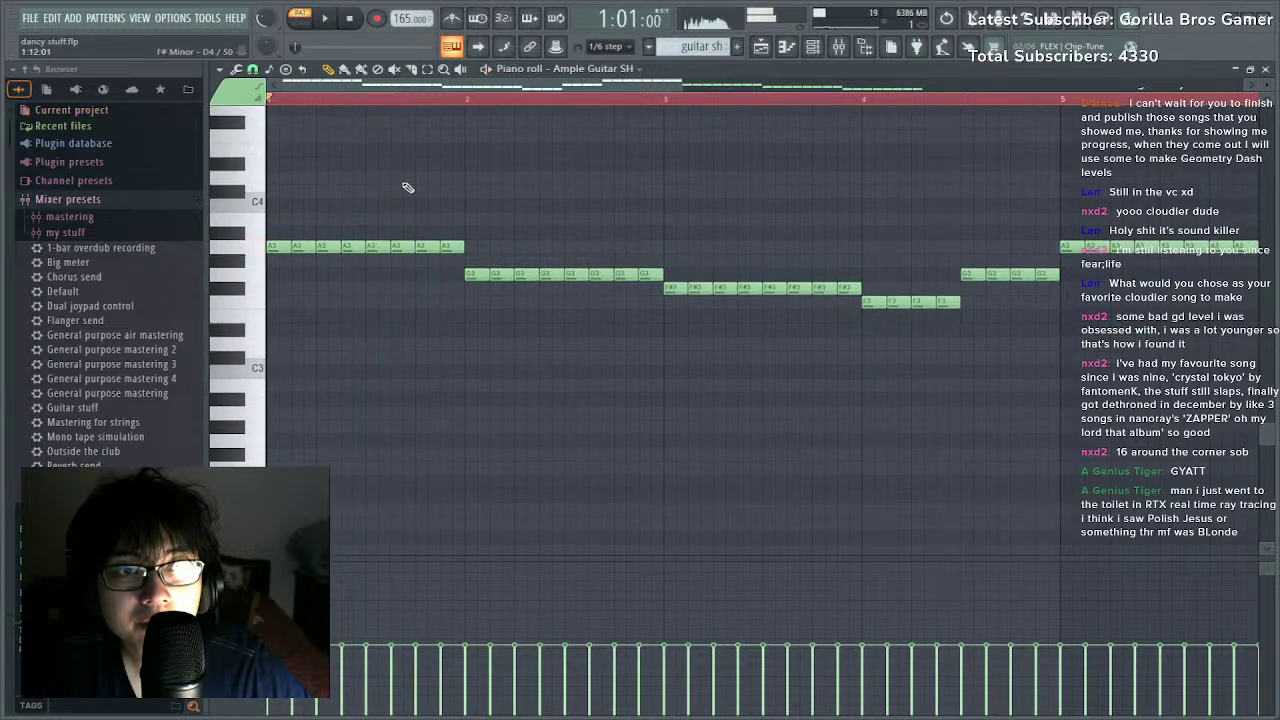
Delete every A3 note in bar 1 except the first one.
{"action": "scroll", "coordinate": [408, 187], "scroll_direction": "up", "scroll_amount": 3}
{"action": "left_click_drag", "start_coordinate": [294, 178], "coordinate": [286, 218]}
{"action": "right_click", "coordinate": [305, 370]}
{"action": "right_click", "coordinate": [328, 214]}
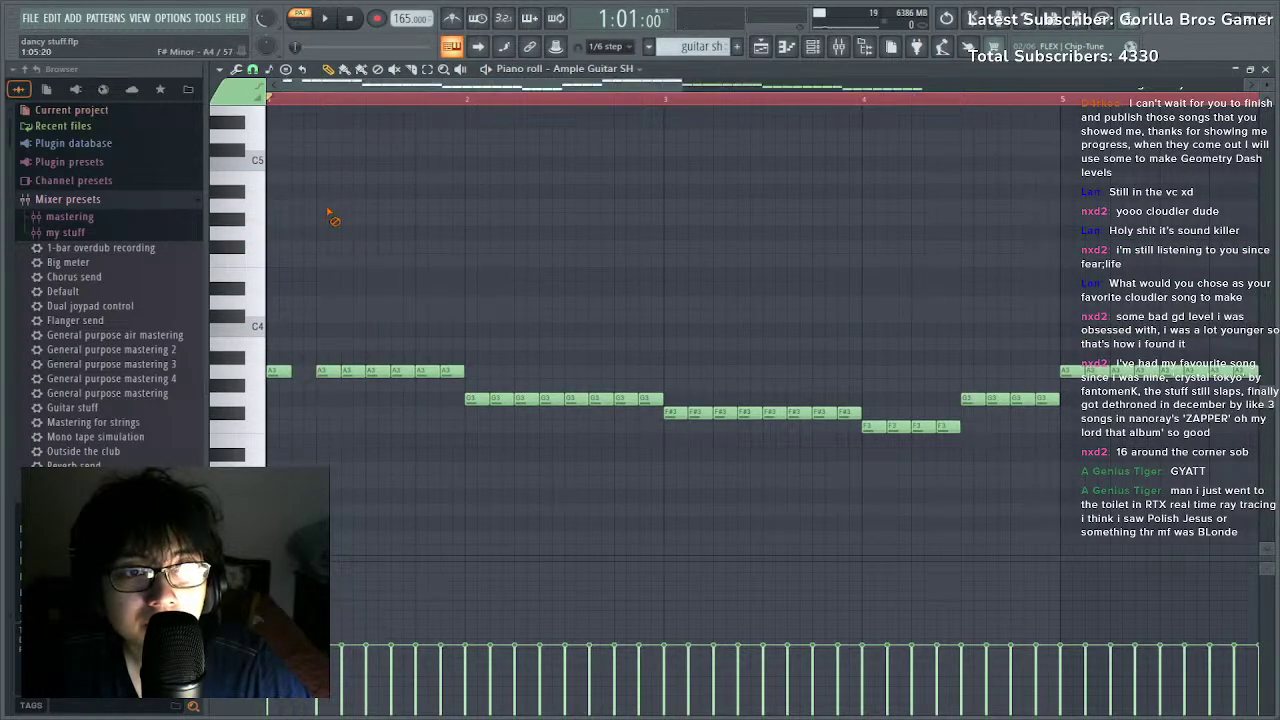
{"action": "right_click", "coordinate": [353, 371]}
{"action": "right_click", "coordinate": [328, 371]}
{"action": "right_click", "coordinate": [378, 371]}
{"action": "right_click", "coordinate": [403, 371]}
{"action": "right_click", "coordinate": [428, 371]}
{"action": "right_click", "coordinate": [452, 371]}
Stack short C5 and G4 notes above the first A3 note in bar 1 to form a chord, auditioning it.
{"action": "mouse_move", "coordinate": [326, 280]}
{"action": "left_mouse_down"}
{"action": "mouse_move", "coordinate": [220, 267]}
{"action": "mouse_move", "coordinate": [206, 153]}
{"action": "left_mouse_up"}
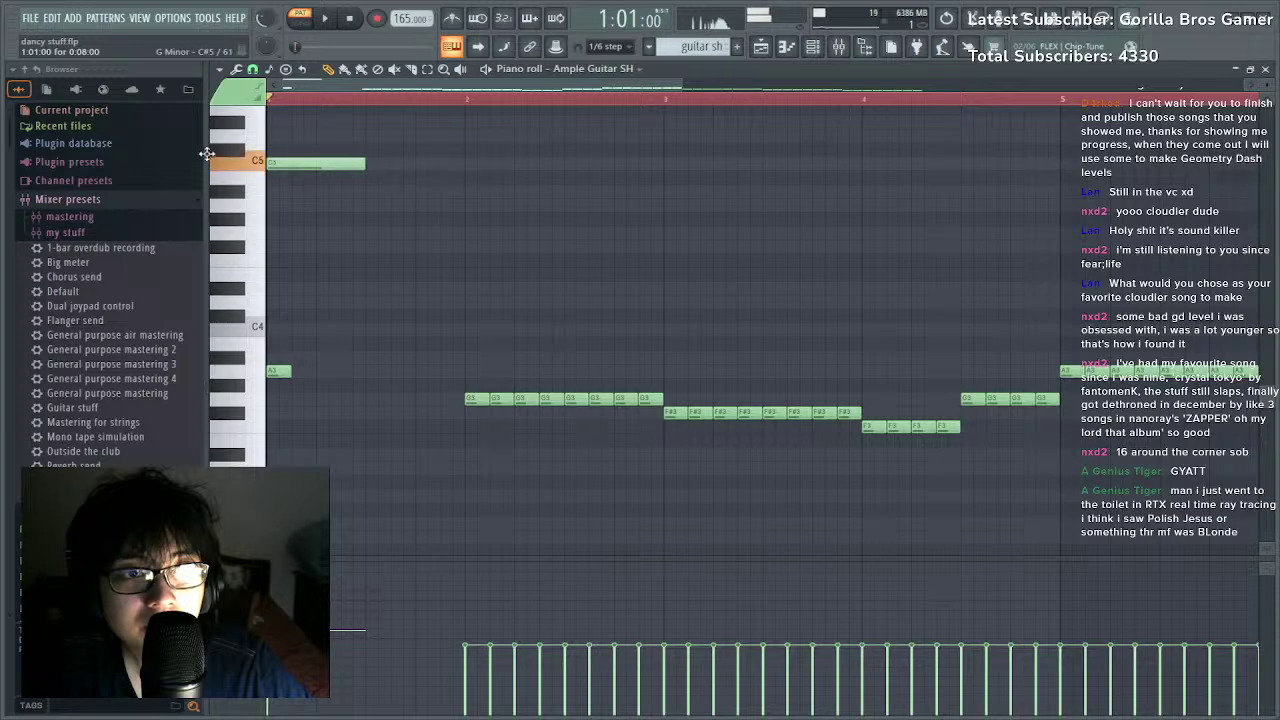
{"action": "key", "text": "space"}
{"action": "key", "text": "space"}
{"action": "left_click_drag", "start_coordinate": [363, 165], "coordinate": [289, 179]}
{"action": "left_click_drag", "start_coordinate": [281, 188], "coordinate": [247, 235]}
{"action": "key", "text": "space"}
Repeat the A3, G4 and C5 chord across bar 1 as a syncopated rhythm ending in three consecutive short hits.
{"action": "mouse_move", "coordinate": [329, 145]}
{"action": "left_mouse_down"}
{"action": "mouse_move", "coordinate": [257, 377]}
{"action": "mouse_move", "coordinate": [420, 373]}
{"action": "left_mouse_up"}
{"action": "key", "text": "space"}
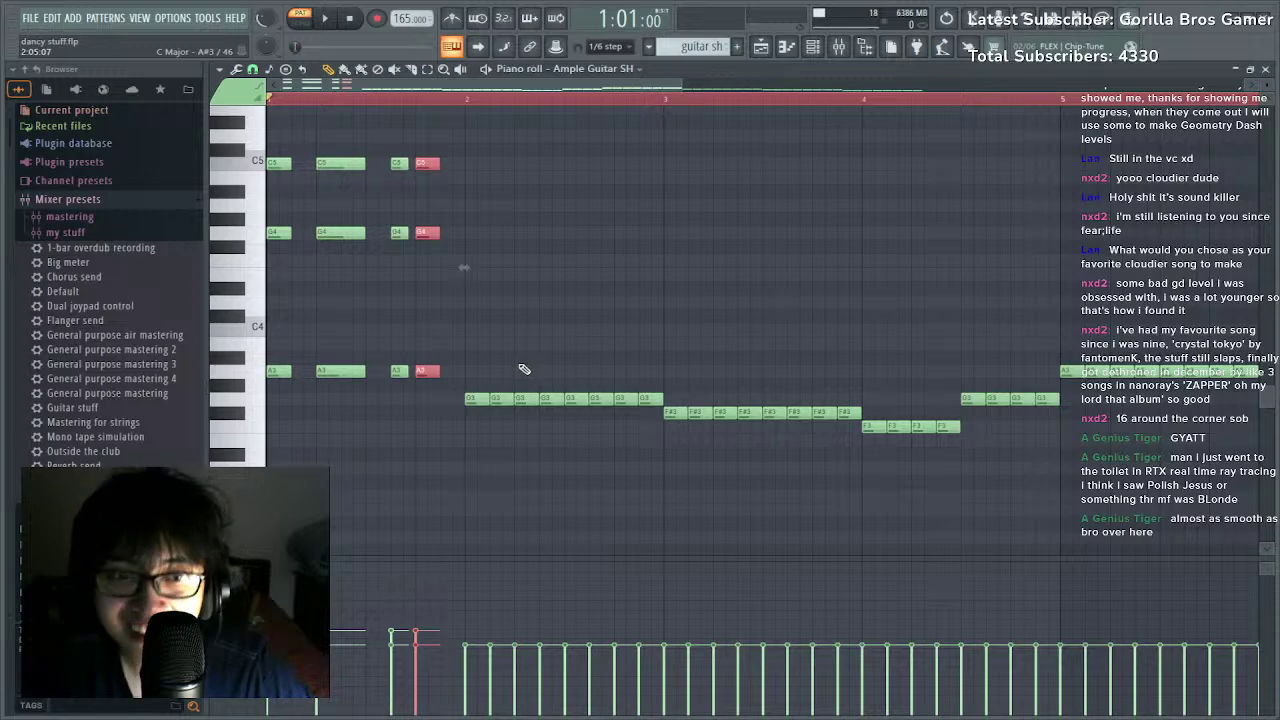
{"action": "left_click_drag", "start_coordinate": [418, 402], "coordinate": [458, 104]}
{"action": "key", "text": "Delete"}
{"action": "left_click_drag", "start_coordinate": [417, 188], "coordinate": [389, 456]}
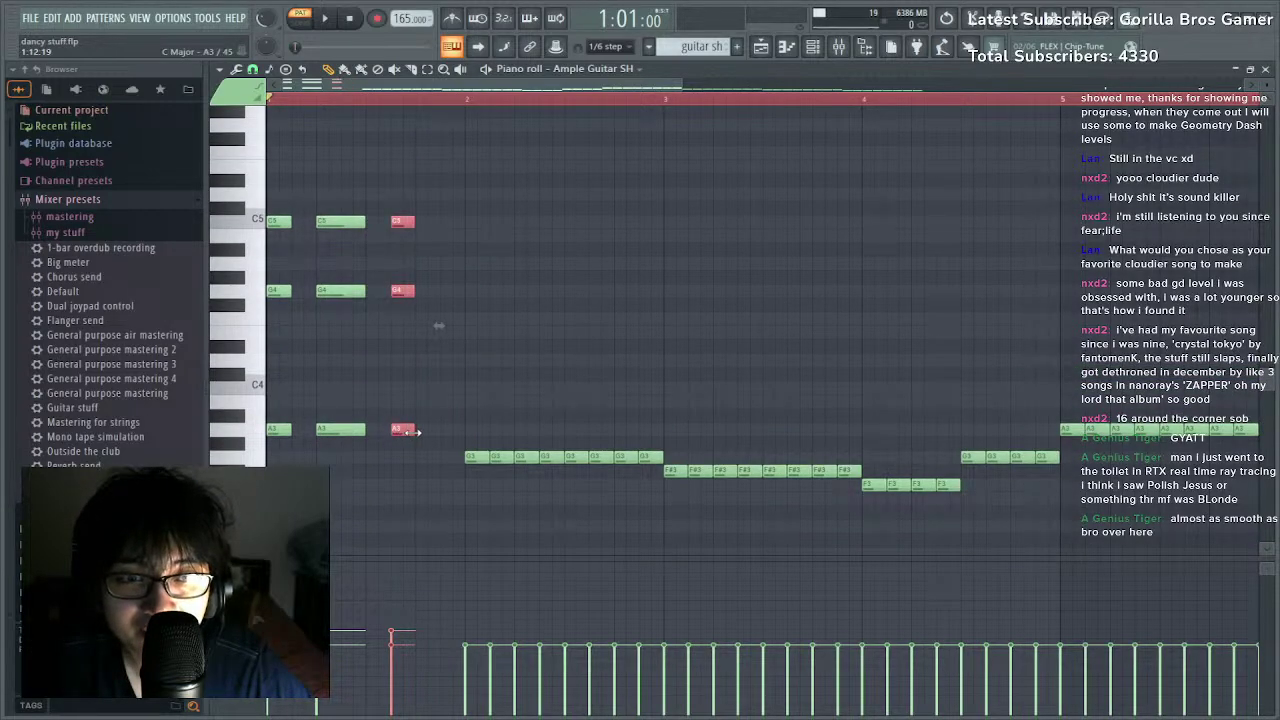
Raise the velocities of all notes in the guitar sh pattern to one even level and play the pattern.
{"action": "key", "text": "ctrl+a"}
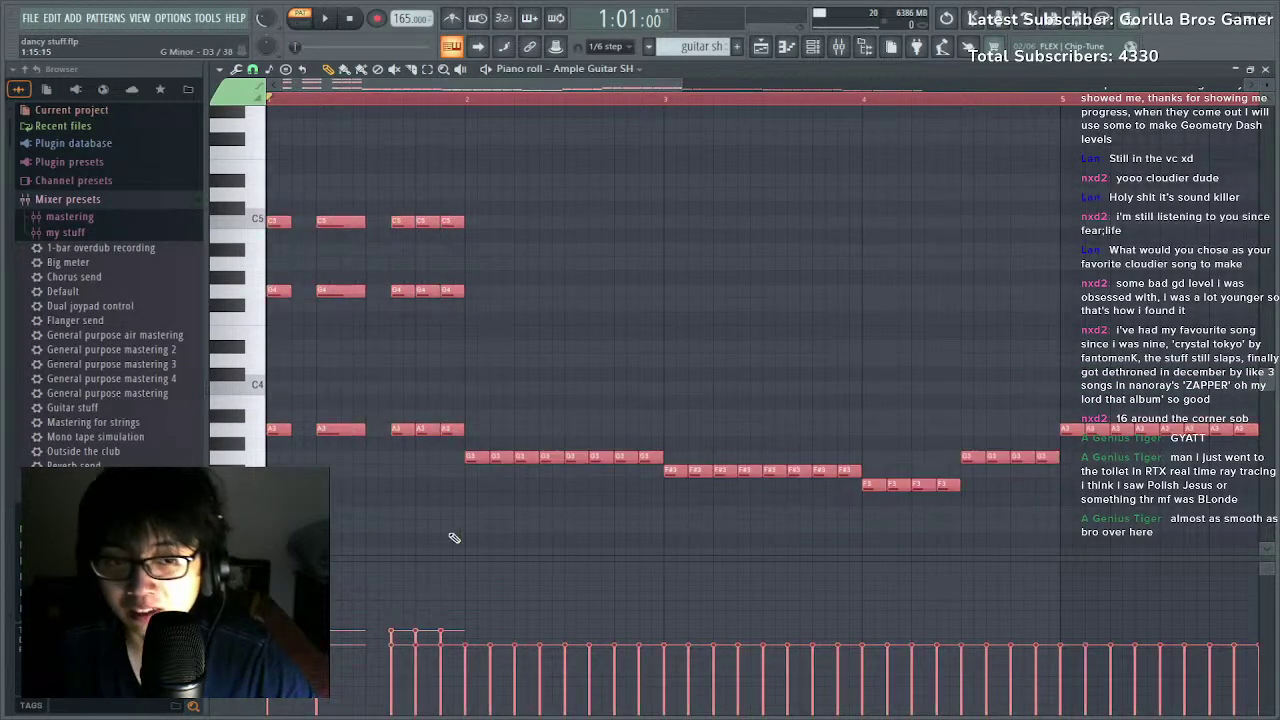
{"action": "scroll", "coordinate": [461, 105], "scroll_direction": "down", "scroll_amount": 3}
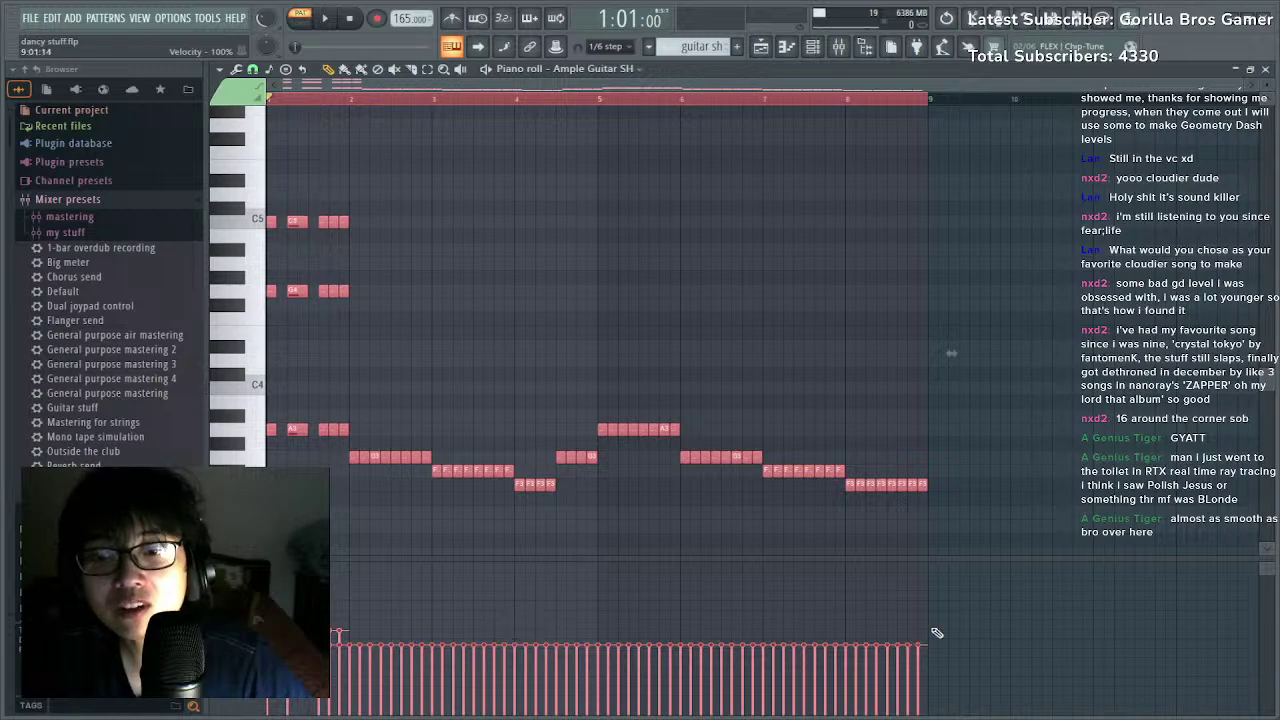
{"action": "left_click_drag", "start_coordinate": [937, 632], "coordinate": [264, 620]}
{"action": "left_click", "coordinate": [460, 317]}
{"action": "right_click", "coordinate": [458, 317]}
{"action": "key", "text": "space"}
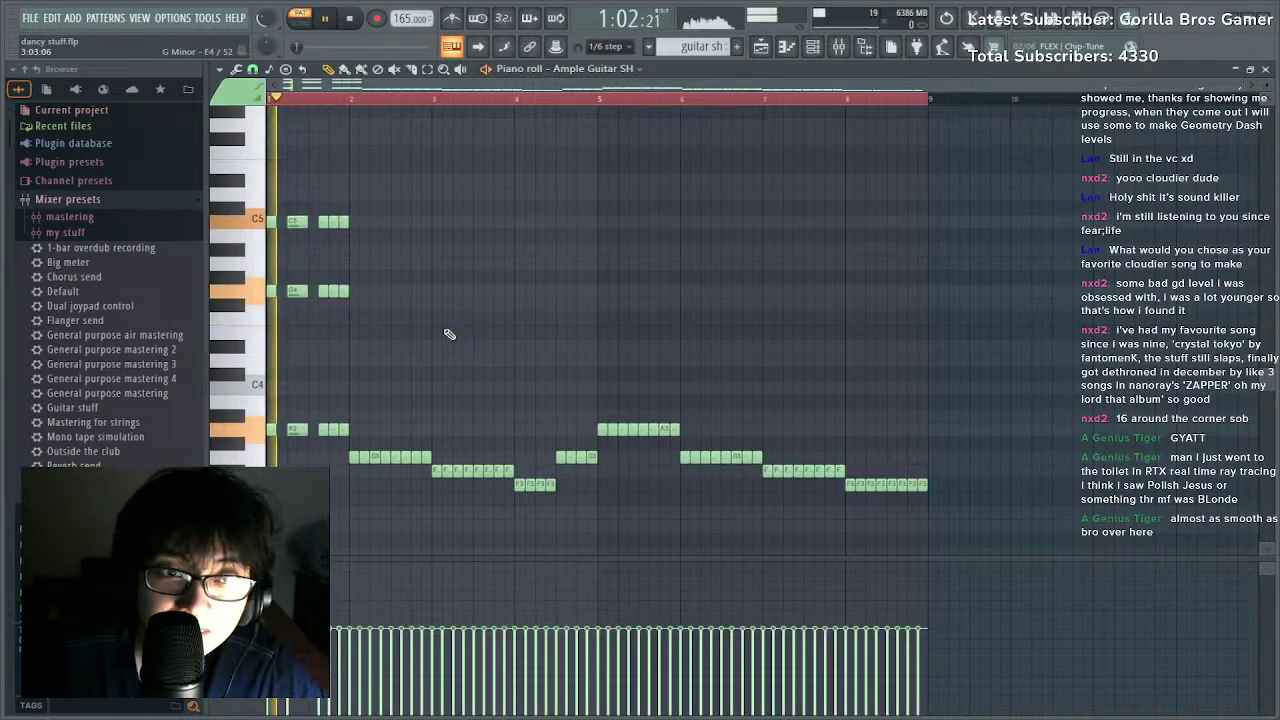
Thin the G3 notes in bar 2 to the same syncopated rhythm as the chord in bar 1.
{"action": "left_click_drag", "start_coordinate": [339, 450], "coordinate": [358, 459]}
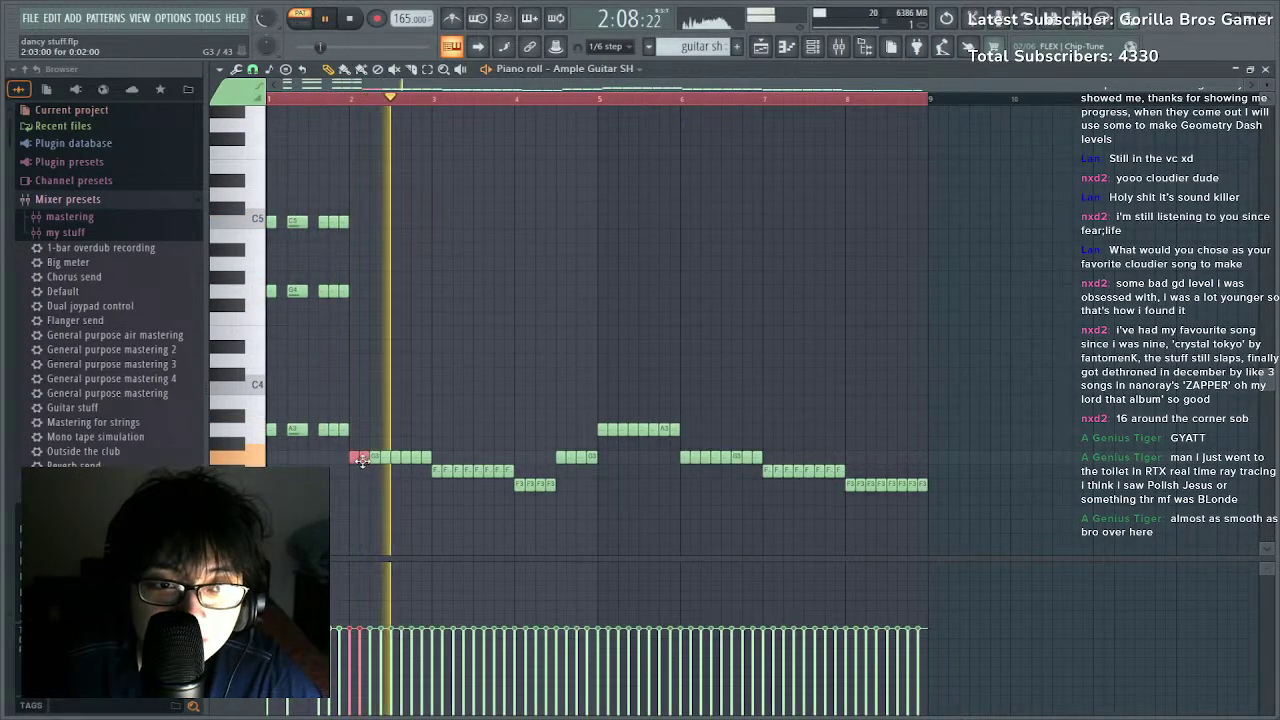
{"action": "right_click", "coordinate": [363, 460]}
{"action": "key", "text": "space"}
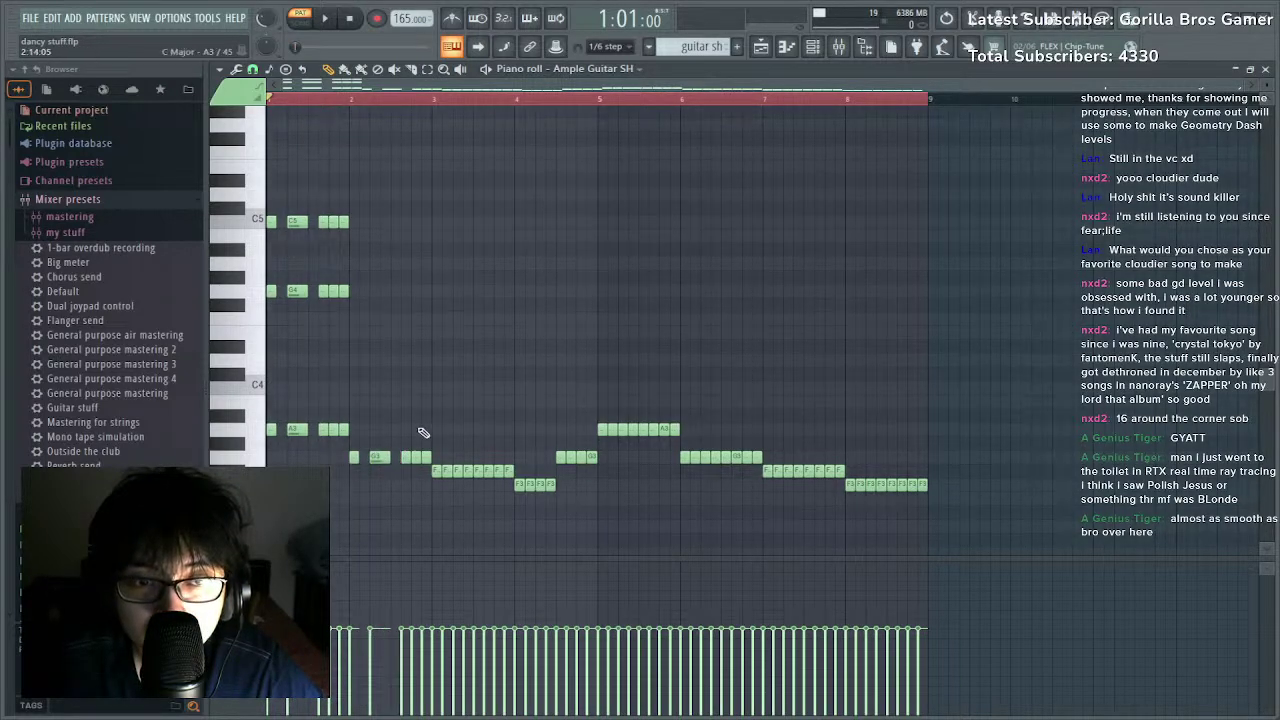
Copy the G3 rhythm in bar 2 up to G4 and B4 and audition the chord.
{"action": "left_click_drag", "start_coordinate": [354, 457], "coordinate": [352, 219]}
{"action": "key", "text": "space"}
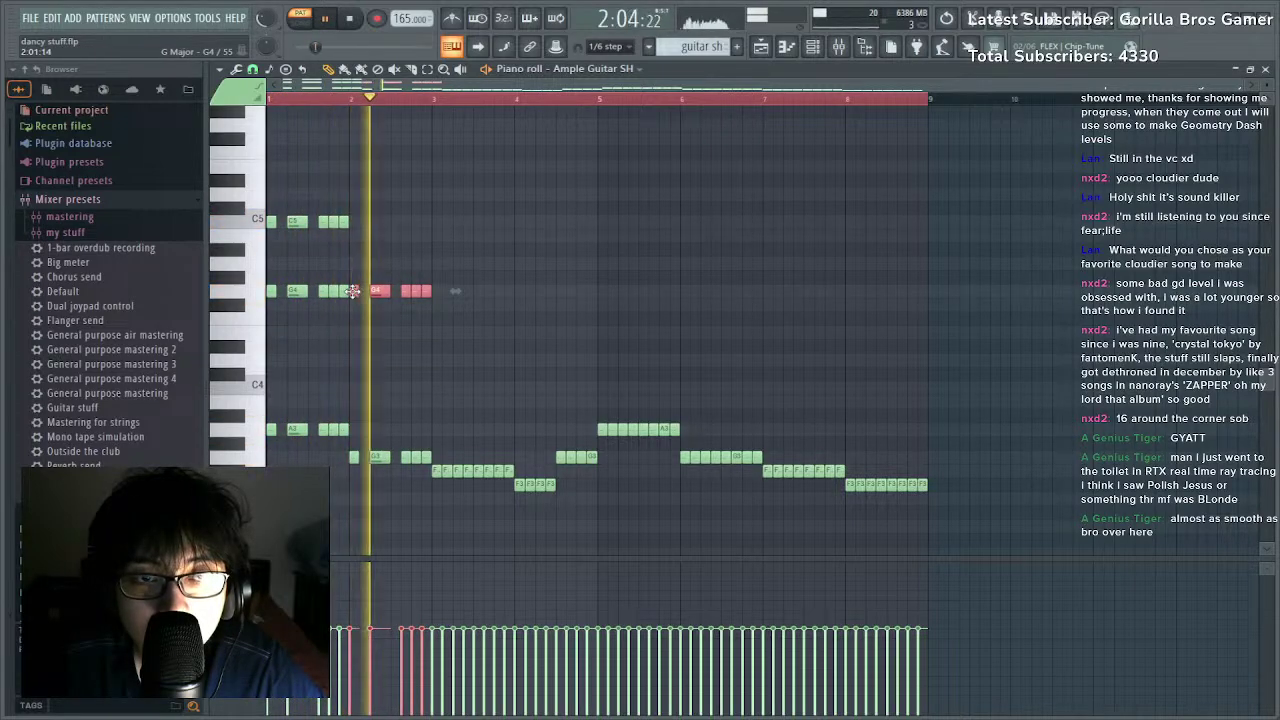
{"action": "key", "text": "space"}
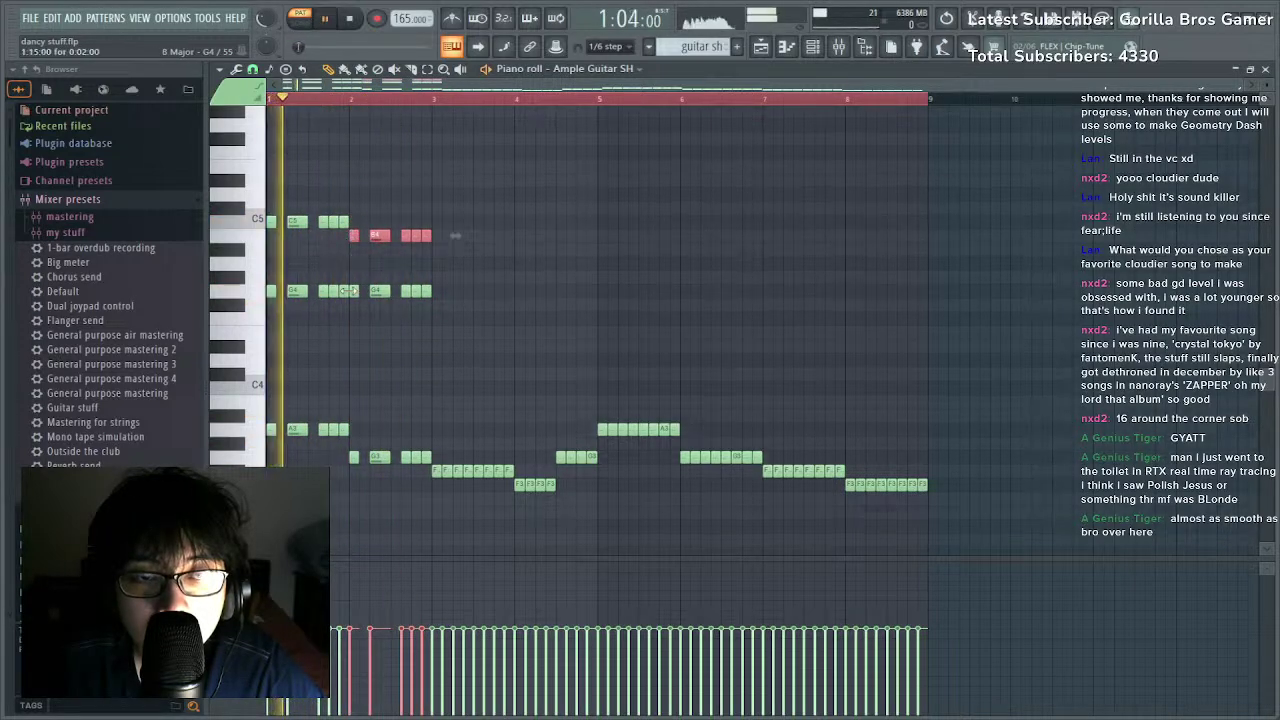
{"action": "left_click_drag", "start_coordinate": [423, 240], "coordinate": [423, 294]}
{"action": "key", "text": "space"}
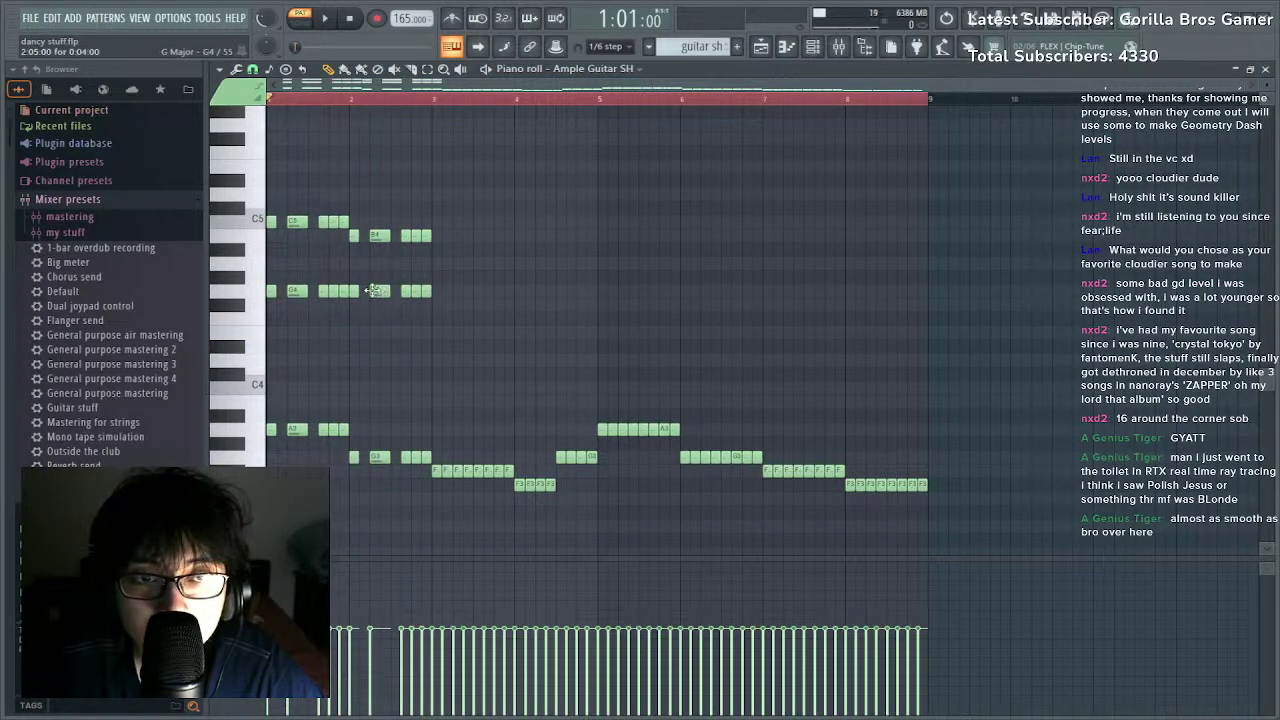
{"action": "key", "text": "space"}
Move the G4 notes in bar 2 down to D4, raise them one octave to D5, and audition the chord.
{"action": "left_click_drag", "start_coordinate": [432, 297], "coordinate": [360, 371]}
{"action": "key", "text": "space"}
{"action": "key", "text": "space"}
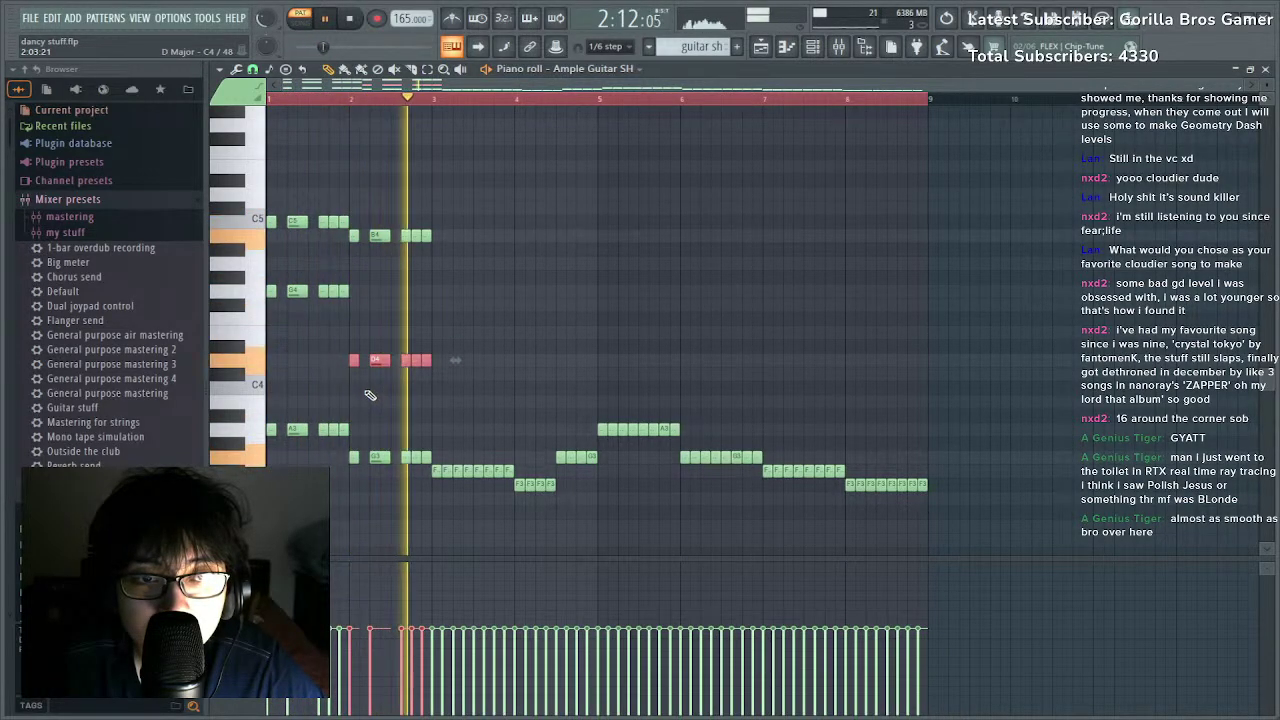
{"action": "key", "text": "ctrl+Up"}
{"action": "key", "text": "space"}
{"action": "key", "text": "space"}
{"action": "left_click", "coordinate": [366, 327]}
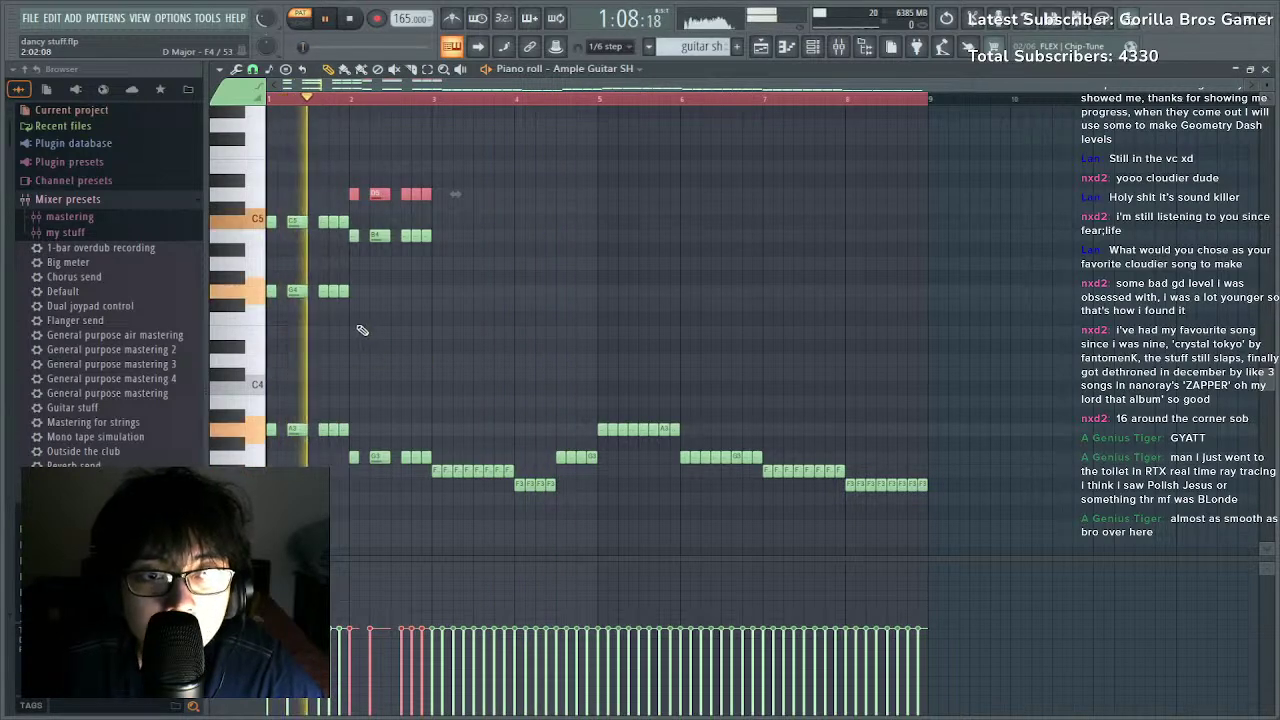
Add a long G4 note to the second hit of bar 2 and replace D5 with G4 on its last two short hits.
{"action": "key", "text": "space"}
{"action": "left_click_drag", "start_coordinate": [366, 327], "coordinate": [376, 327]}
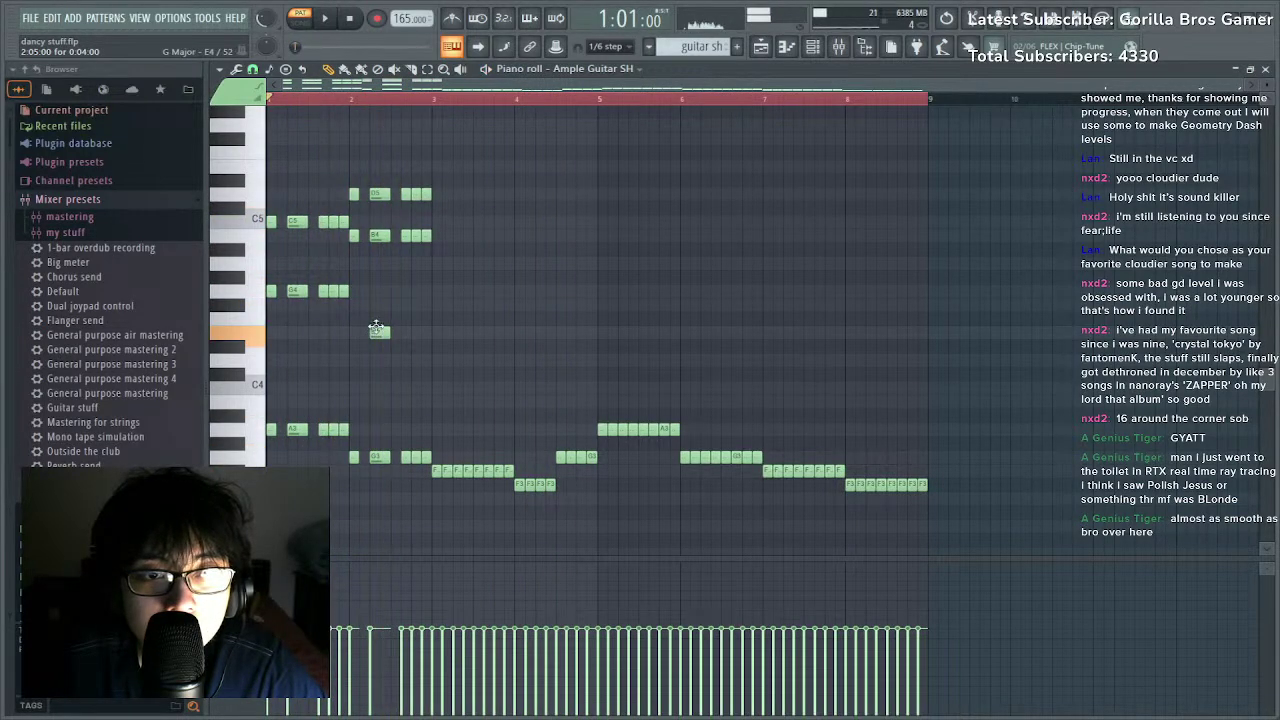
{"action": "key", "text": "space"}
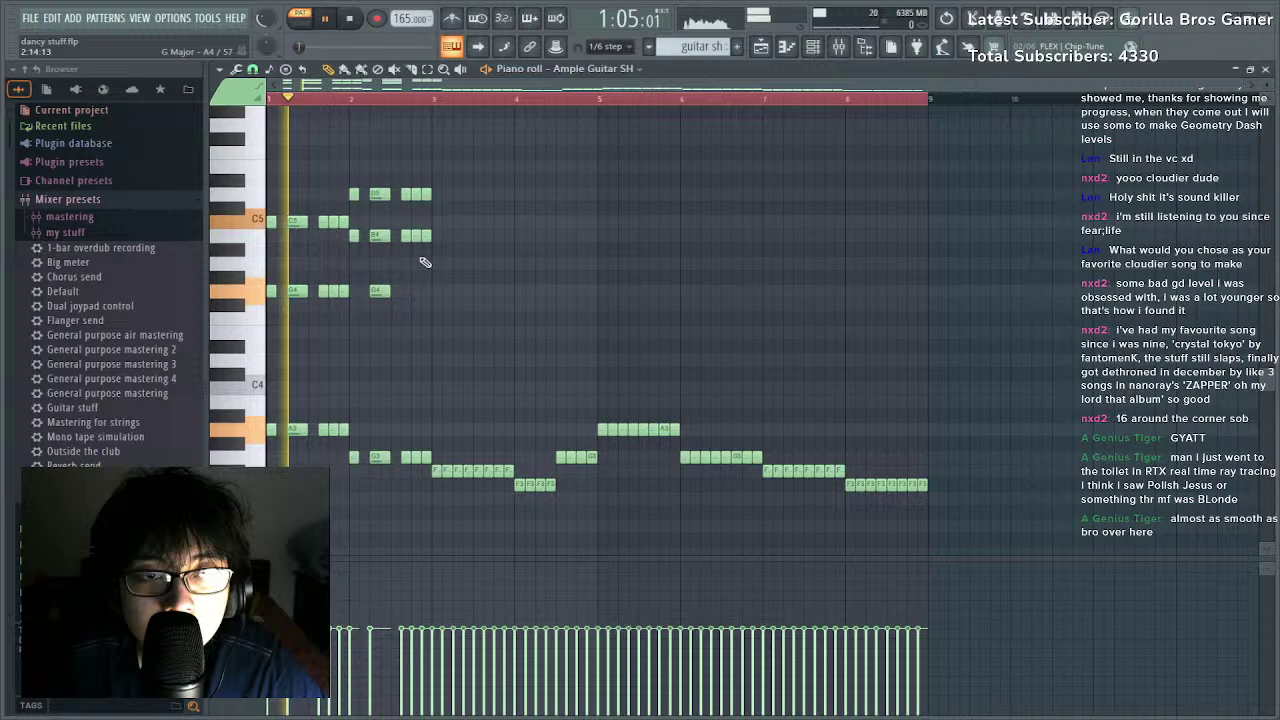
{"action": "right_click", "coordinate": [386, 195]}
{"action": "left_click", "coordinate": [386, 195]}
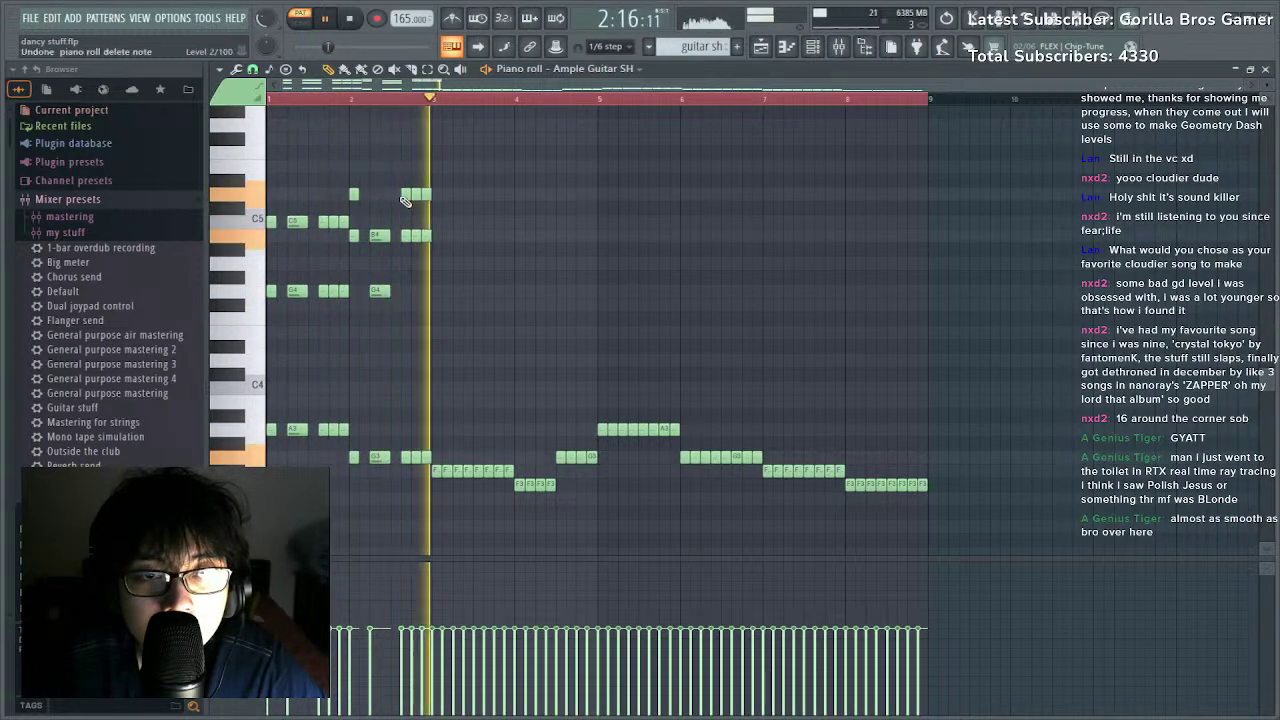
{"action": "key", "text": "space"}
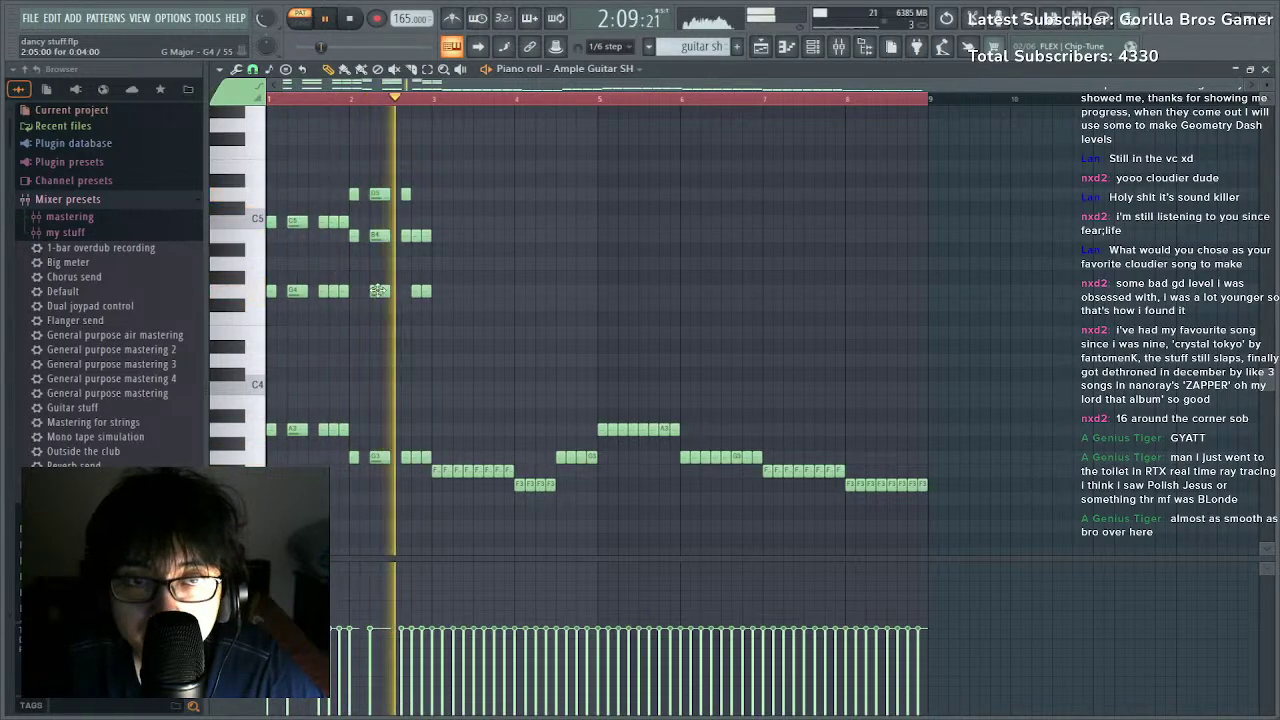
{"action": "key", "text": "space"}
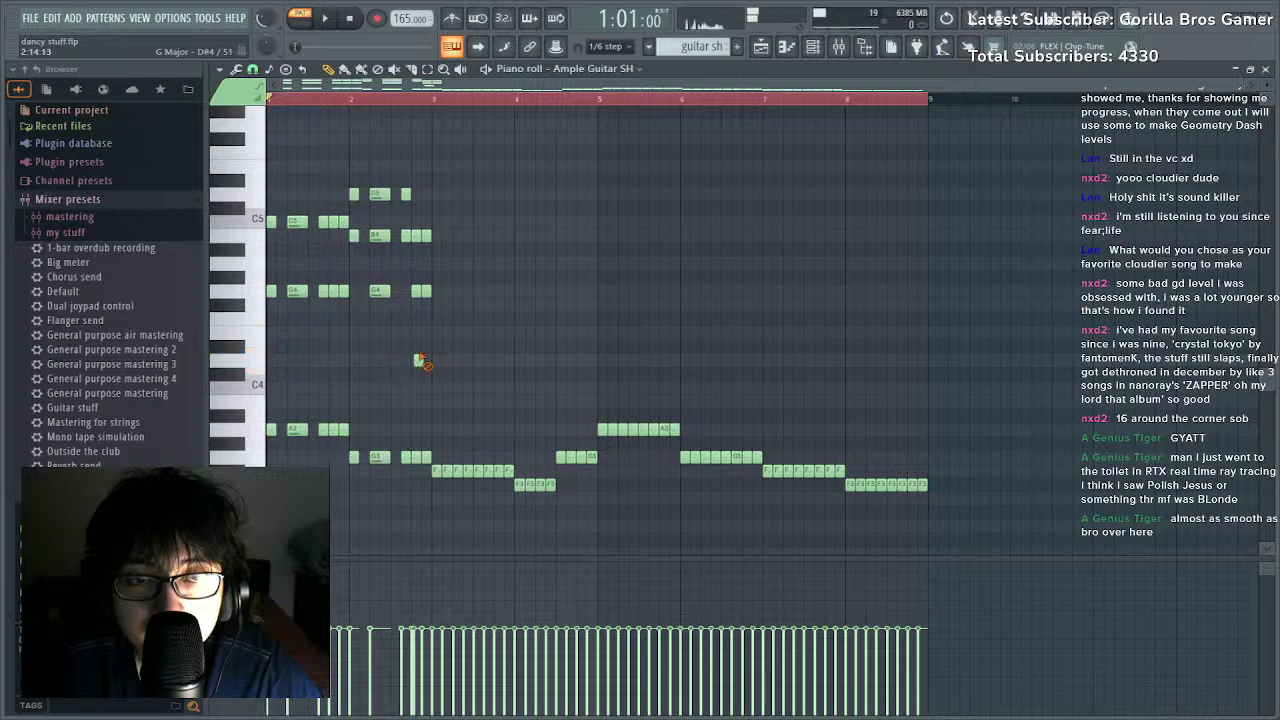
{"action": "right_click", "coordinate": [421, 358]}
{"action": "key", "text": "space"}
Delete every F#3 note in bar 3 except the first and add a longer F#3 note as the second hit.
{"action": "left_click_drag", "start_coordinate": [447, 464], "coordinate": [534, 471]}
{"action": "key", "text": "Delete"}
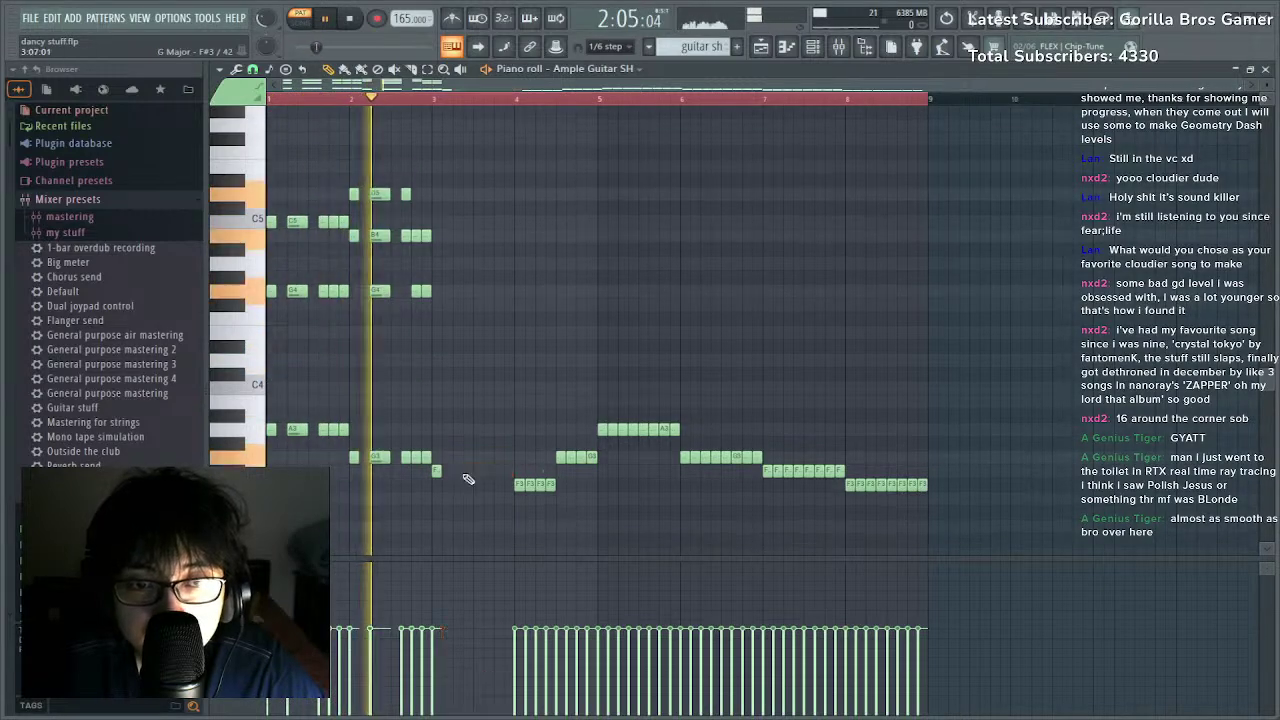
{"action": "key", "text": "space"}
{"action": "left_click", "coordinate": [461, 471]}
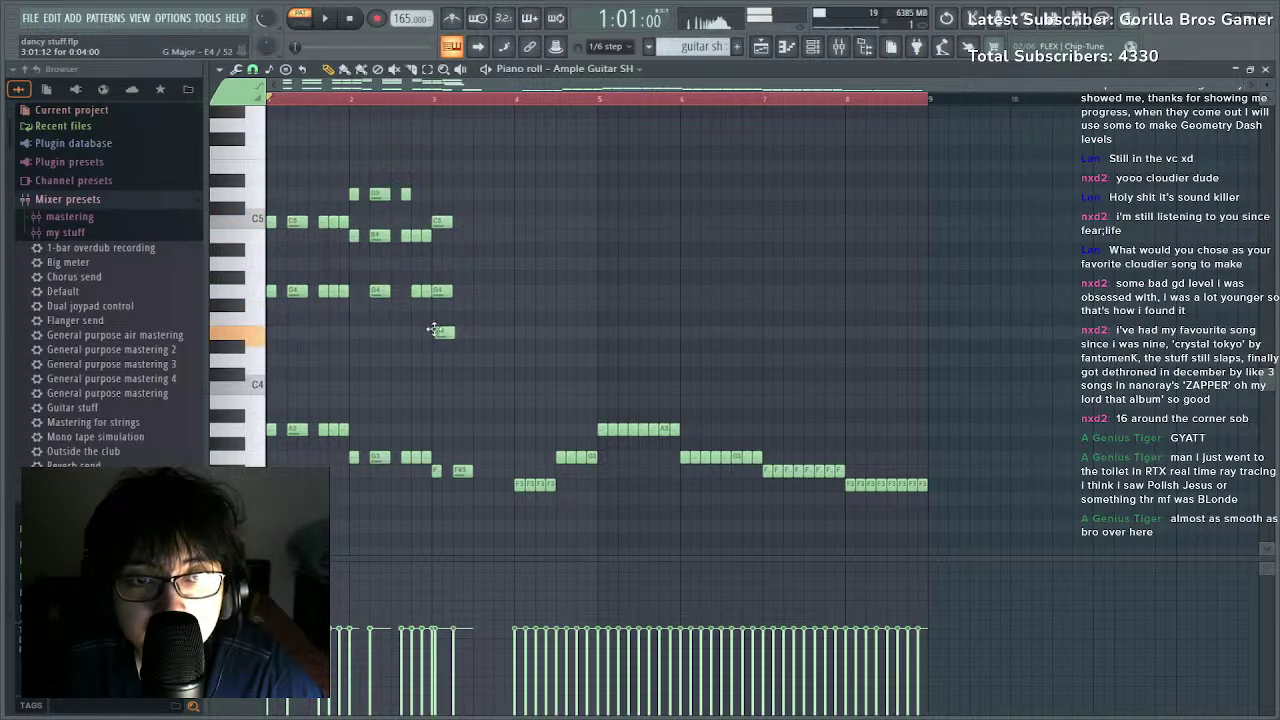
Stack short C5 and F#4 notes on the first hit of bar 3 and a long F#4 on the second.
{"action": "key", "text": "space"}
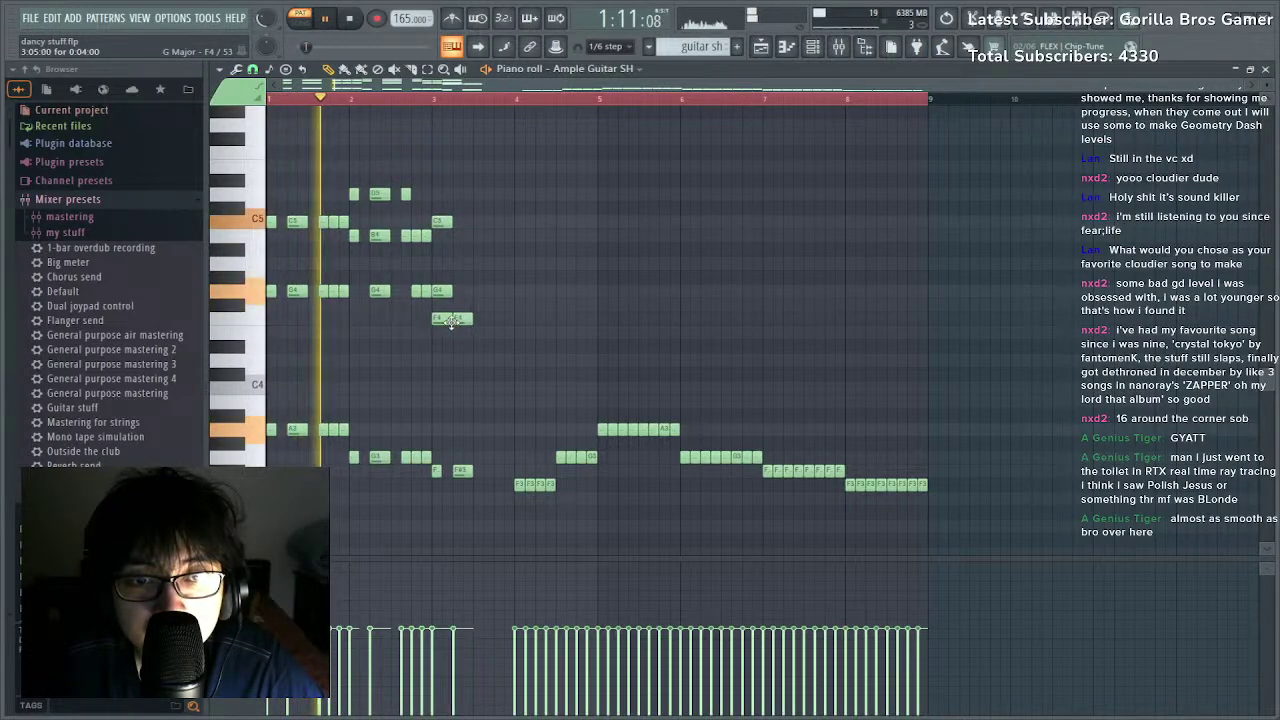
{"action": "right_click", "coordinate": [441, 319]}
{"action": "left_click_drag", "start_coordinate": [439, 291], "coordinate": [438, 304]}
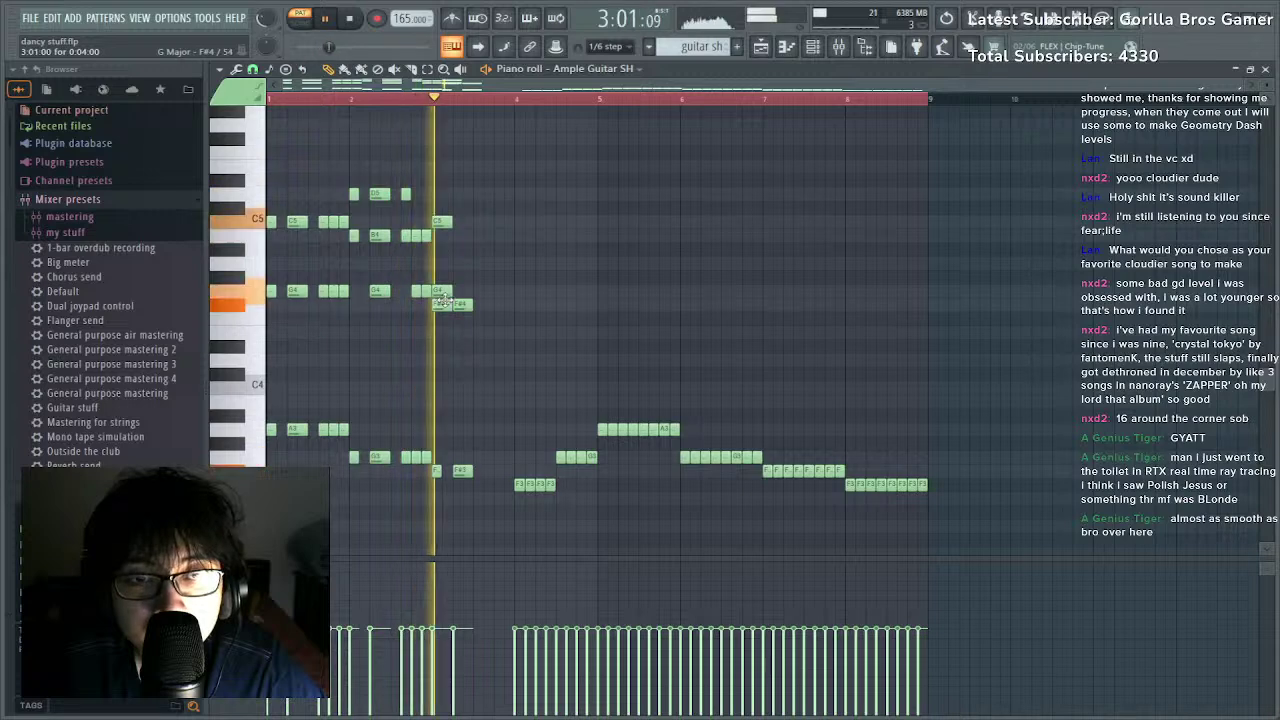
{"action": "key", "text": "space"}
{"action": "key", "text": "space"}
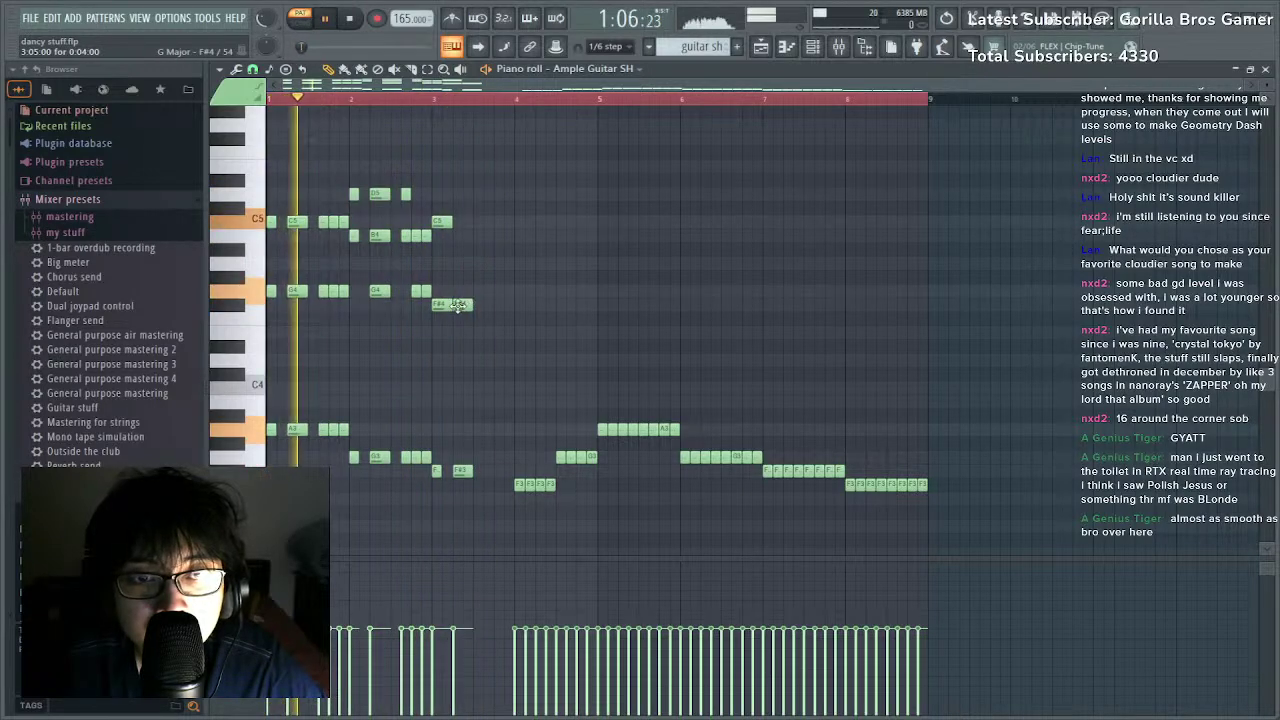
{"action": "left_click_drag", "start_coordinate": [437, 189], "coordinate": [439, 307]}
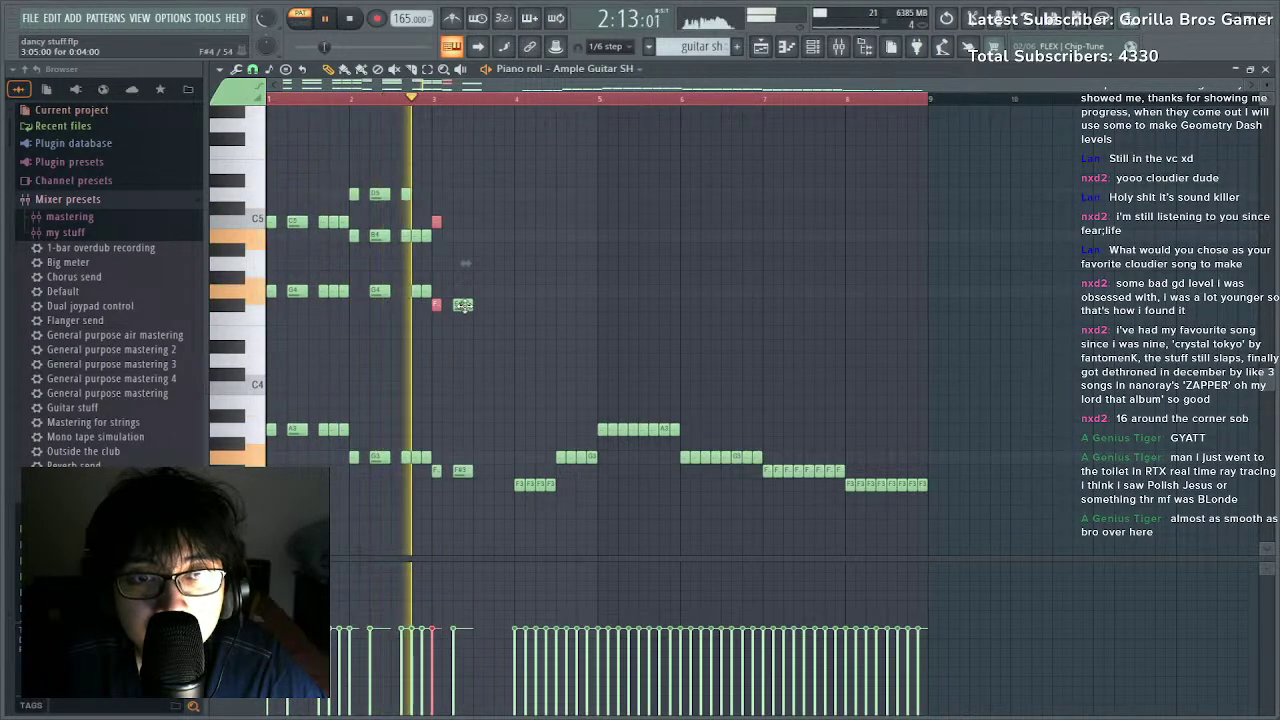
{"action": "key", "text": "space"}
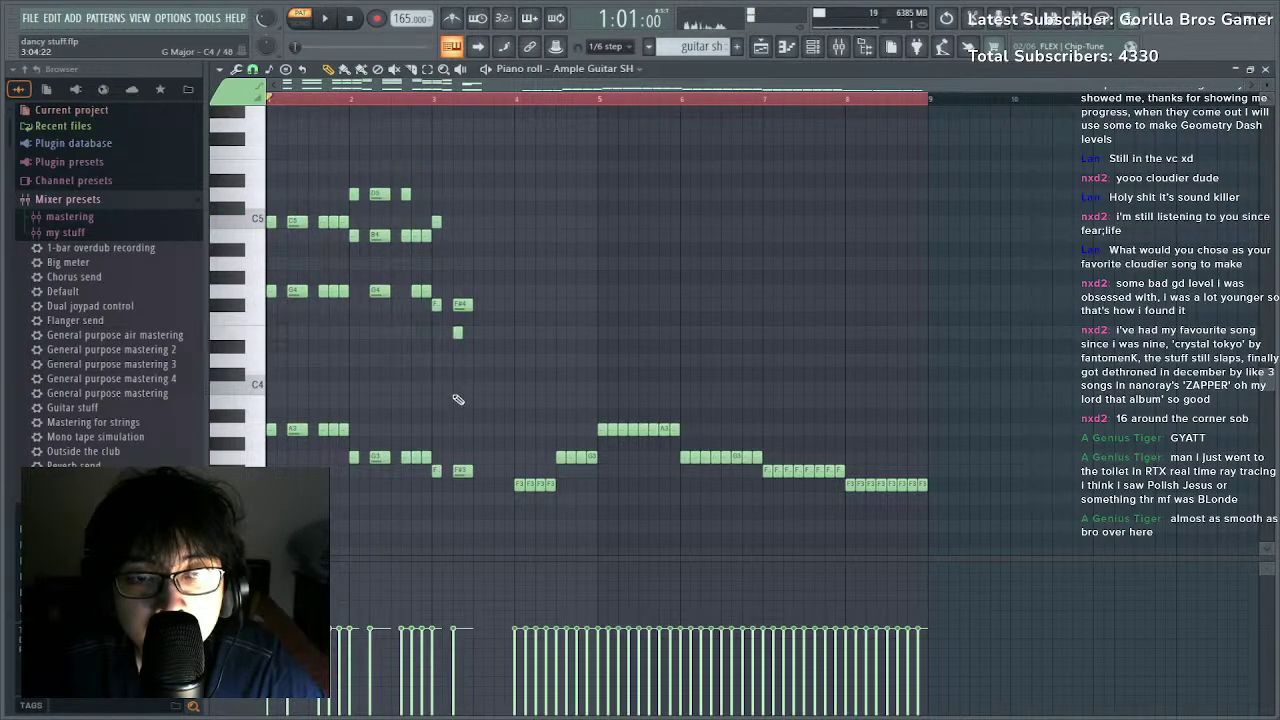
Try E4 and C4 on the second hit of bar 3, keeping only E4, and add a short F#3 as the third hit.
{"action": "left_click_drag", "start_coordinate": [466, 326], "coordinate": [474, 393]}
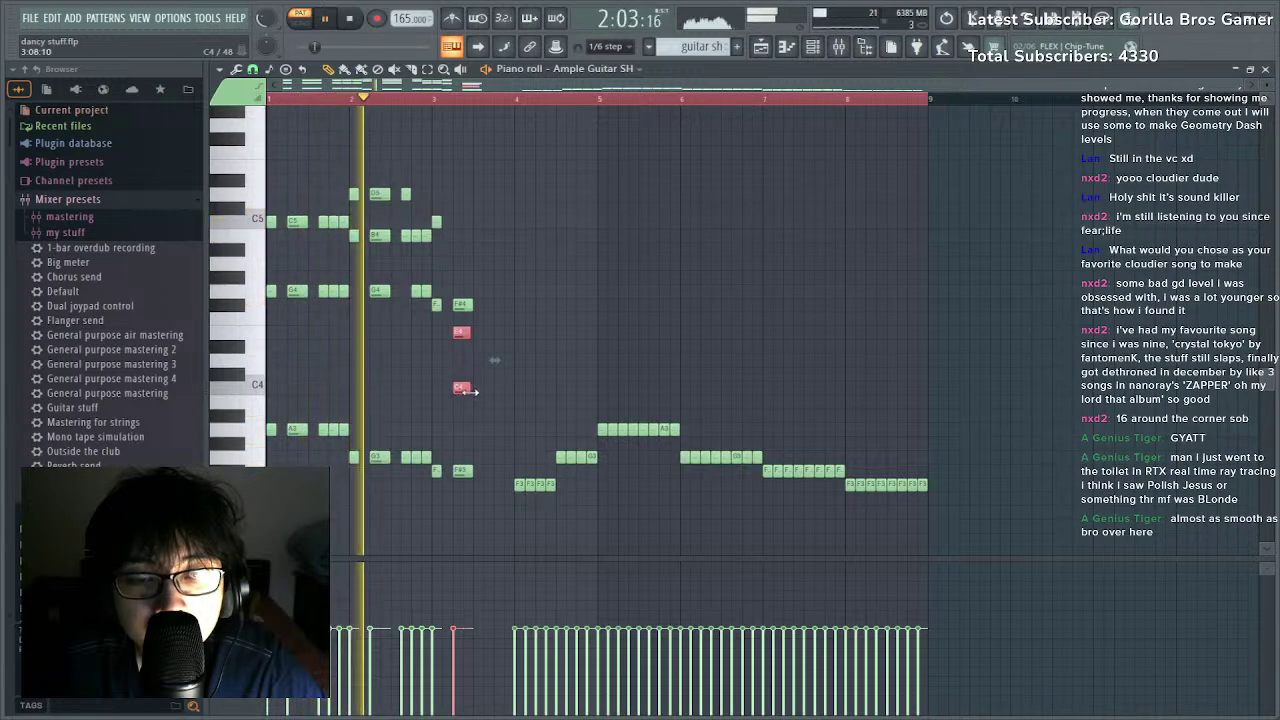
{"action": "left_click", "coordinate": [489, 471]}
{"action": "key", "text": "space"}
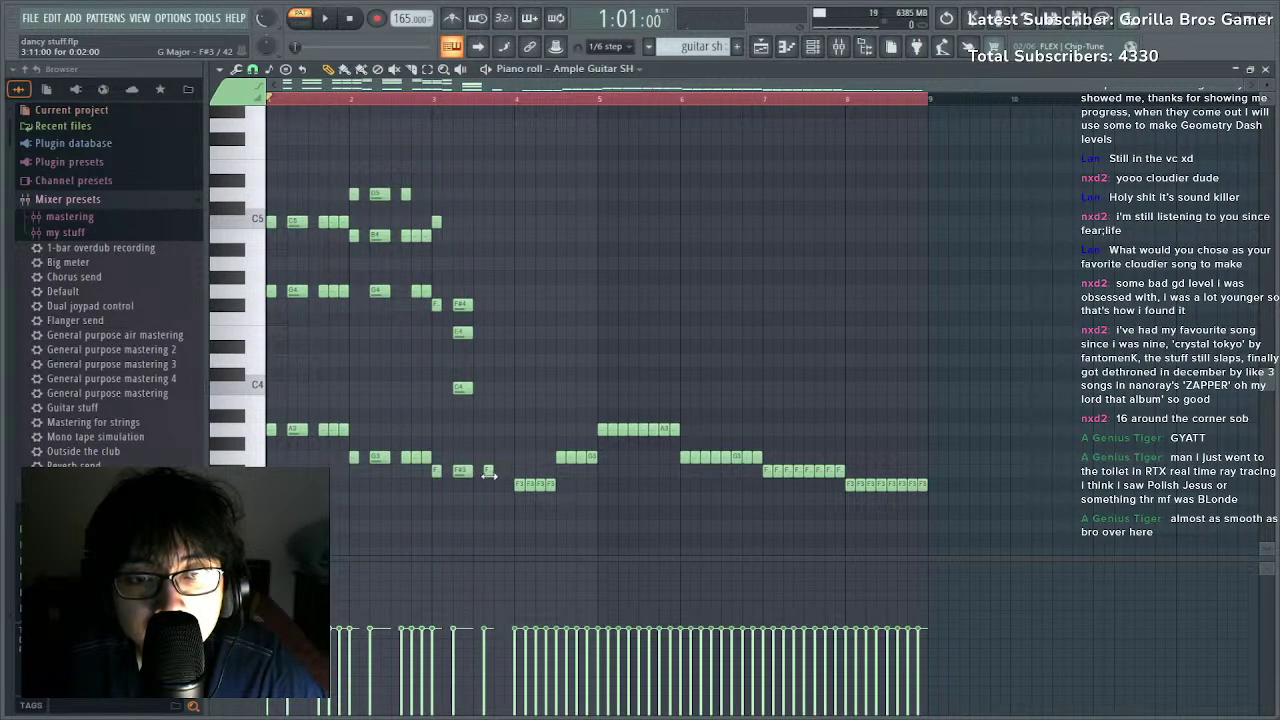
{"action": "key", "text": "space"}
{"action": "right_click", "coordinate": [466, 390]}
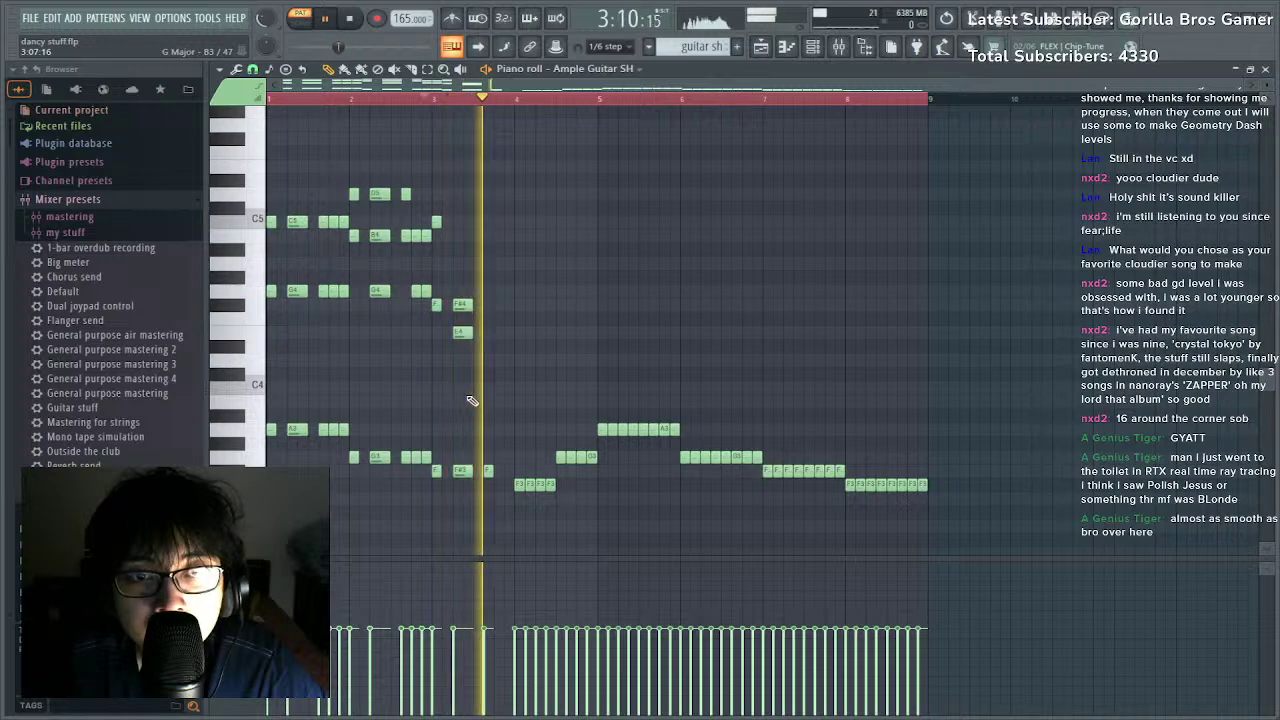
Add a long C5 note to the second hit of bar 3 and a short C5 to the third hit.
{"action": "key", "text": "space"}
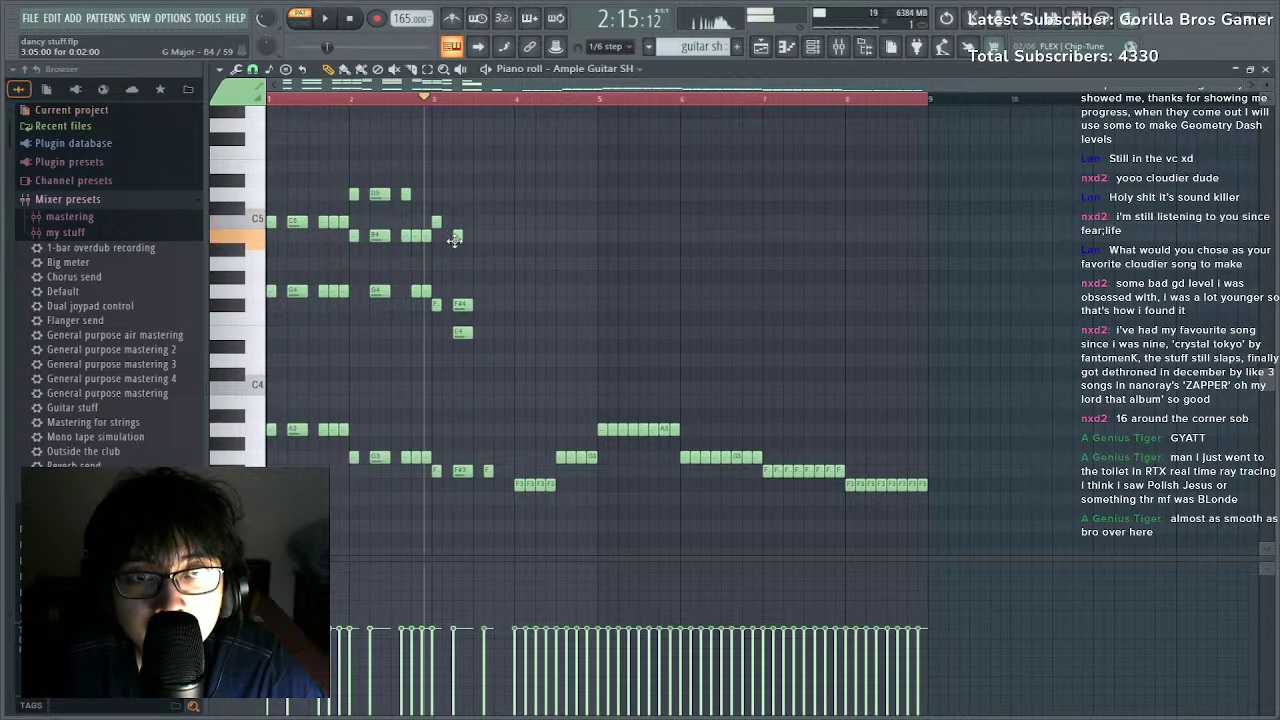
{"action": "key", "text": "space"}
{"action": "left_click_drag", "start_coordinate": [463, 238], "coordinate": [474, 239]}
{"action": "key", "text": "space"}
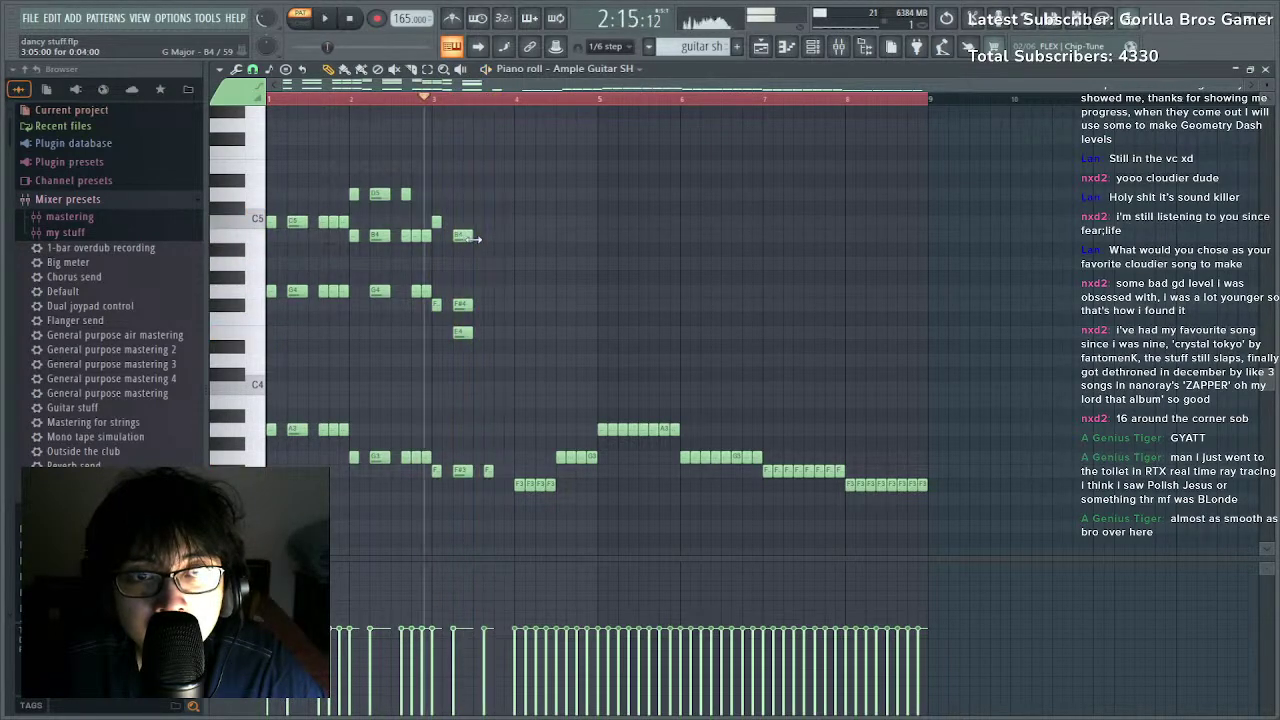
{"action": "key", "text": "space"}
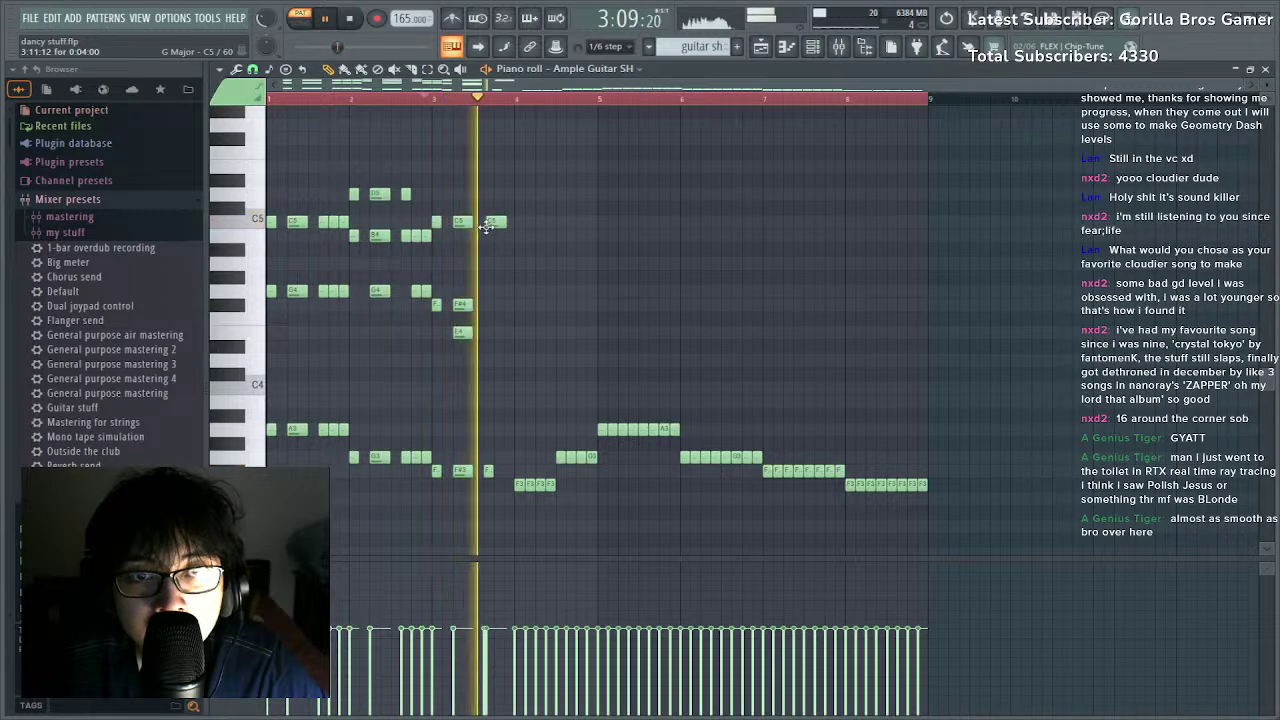
{"action": "left_click", "coordinate": [493, 222]}
End bar 3 with two short F#3 and G4 hits, and add a short F#4 to the hit before them.
{"action": "key", "text": "space"}
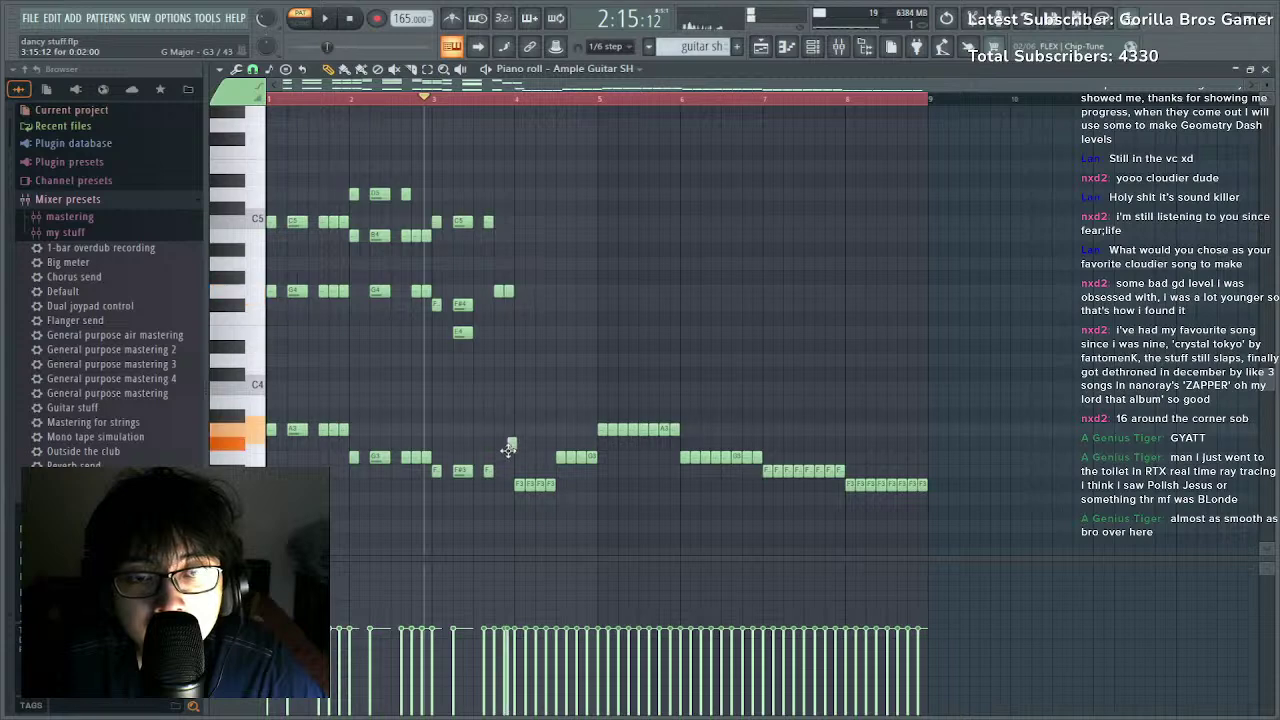
{"action": "key", "text": "space"}
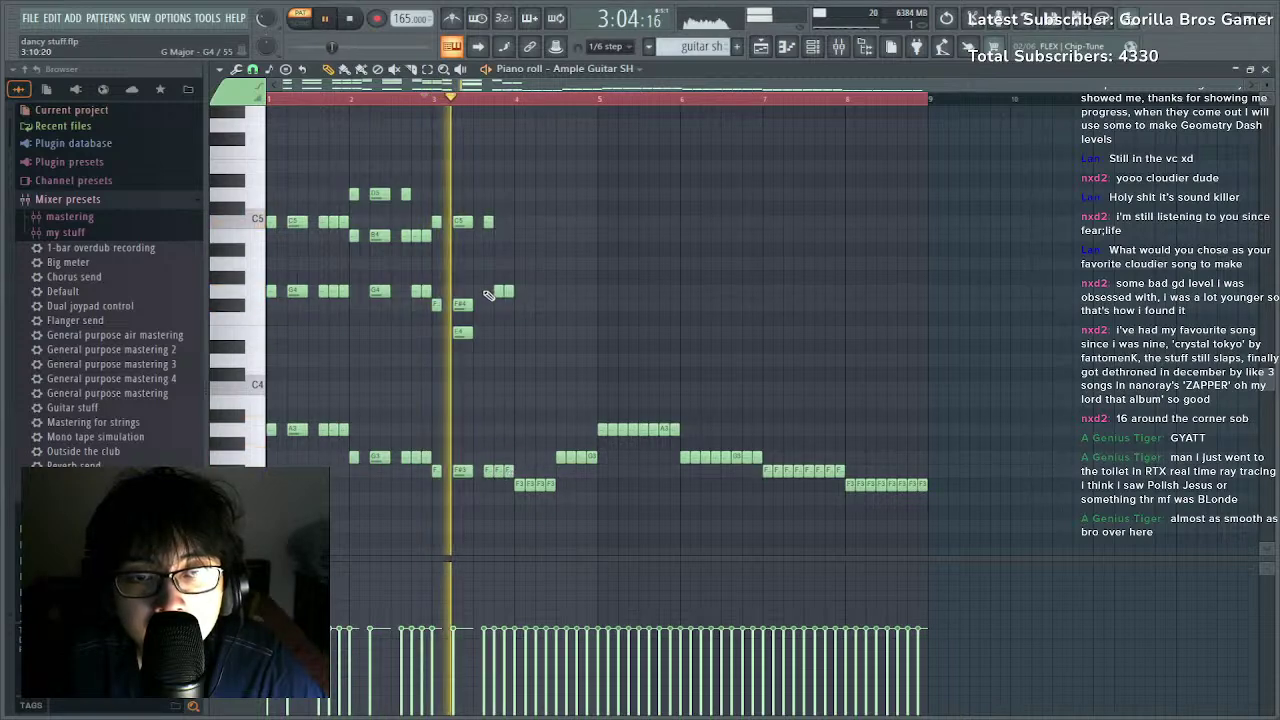
{"action": "left_click", "coordinate": [487, 305]}
{"action": "key", "text": "space"}
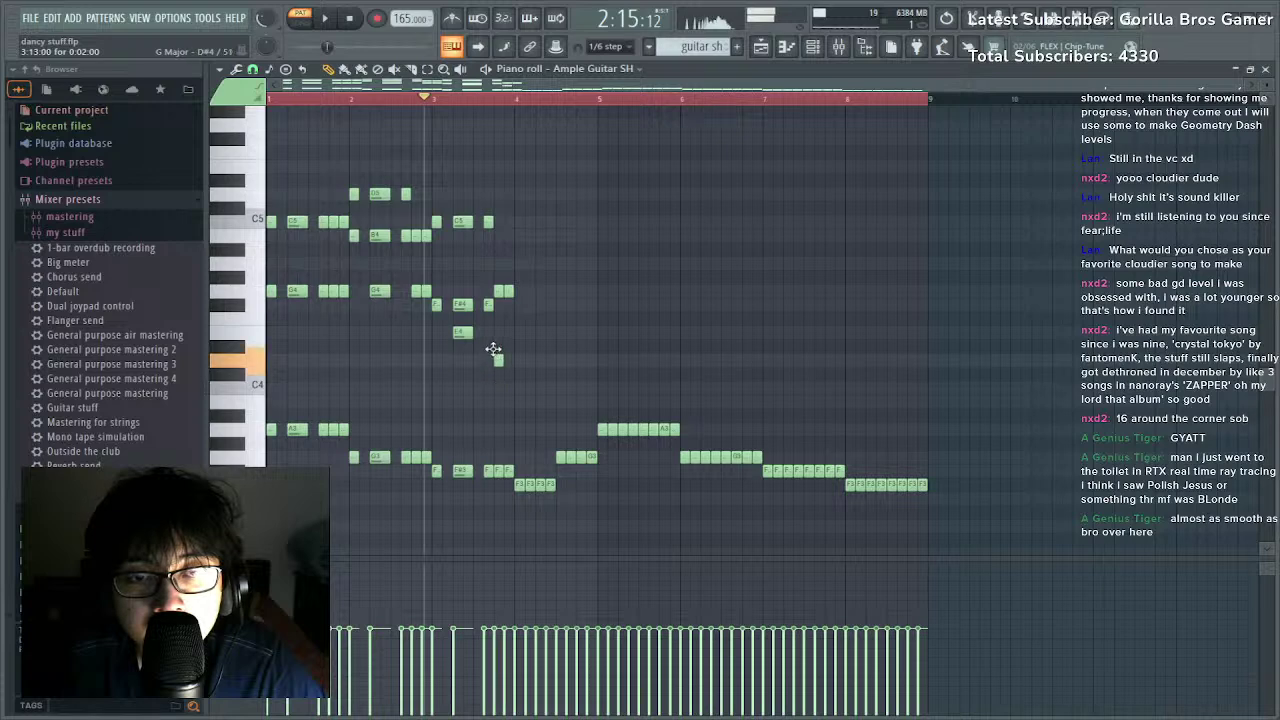
Add short D4 notes to the last two hits of bar 3, then transpose them up an octave and down two semitones to C5.
{"action": "key", "text": "space"}
{"action": "left_click", "coordinate": [507, 361]}
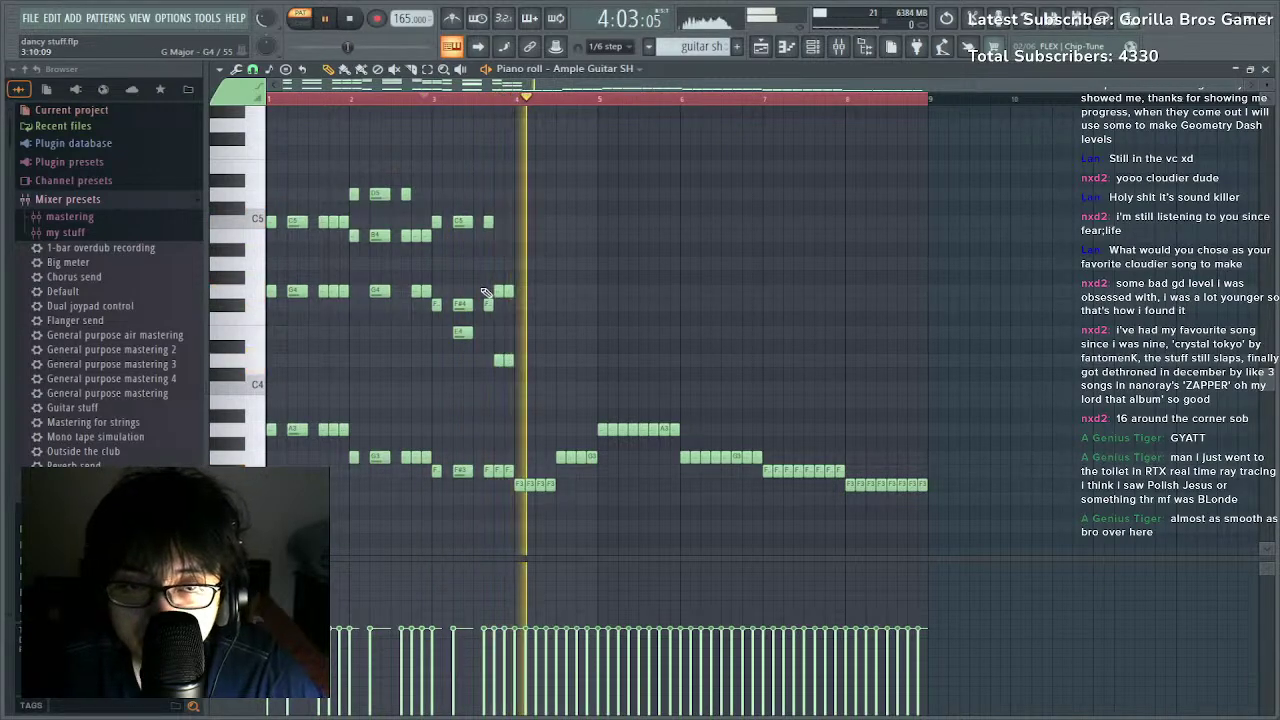
{"action": "left_click_drag", "start_coordinate": [531, 352], "coordinate": [495, 378]}
{"action": "key", "text": "ctrl+Up"}
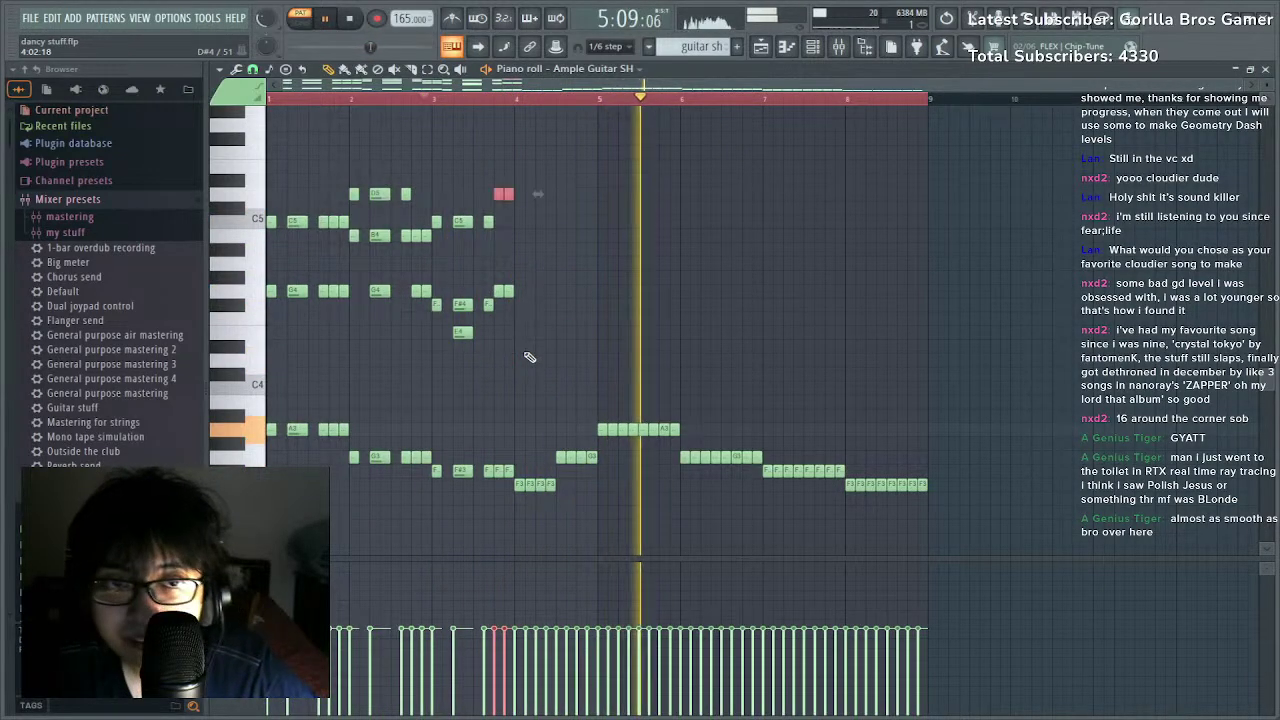
{"action": "key", "text": "space"}
{"action": "key", "text": "space"}
{"action": "key", "text": "shift+Down"}
{"action": "key", "text": "shift+Down"}
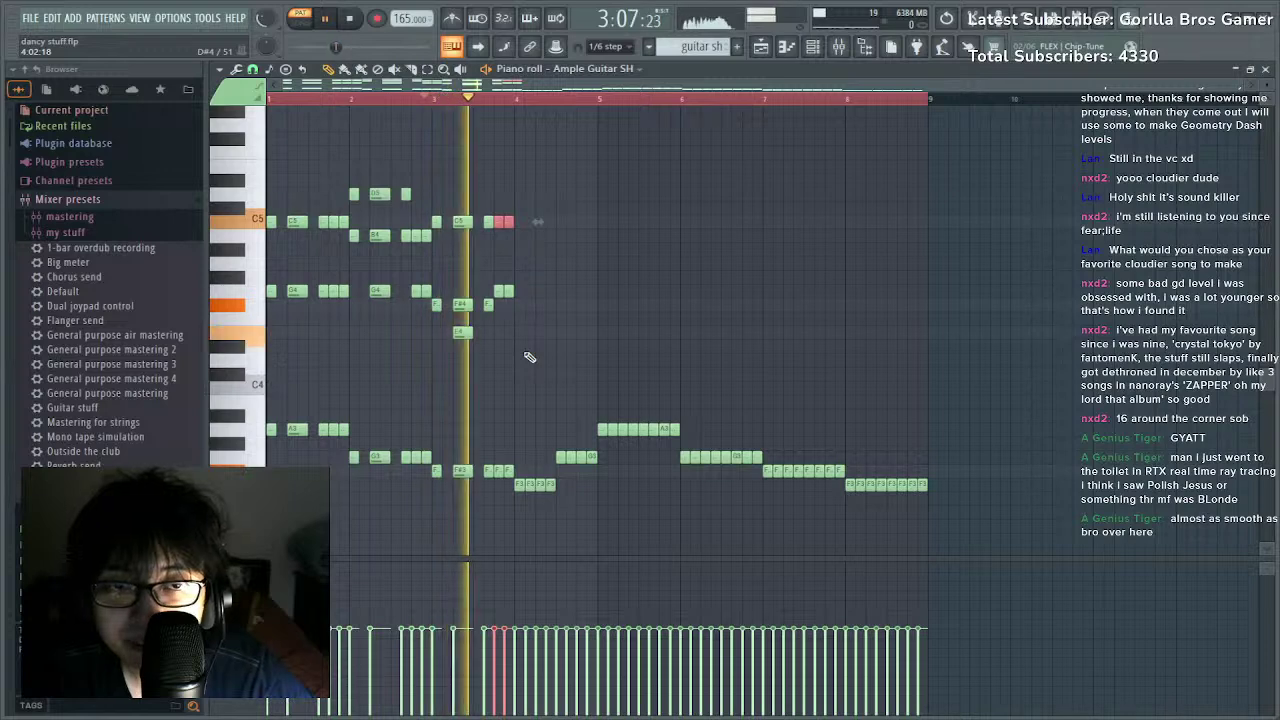
Thin the F3 and G3 notes in bar 4 to a syncopated rhythm and stack C5, D5 and G4 notes above them.
{"action": "key", "text": "space"}
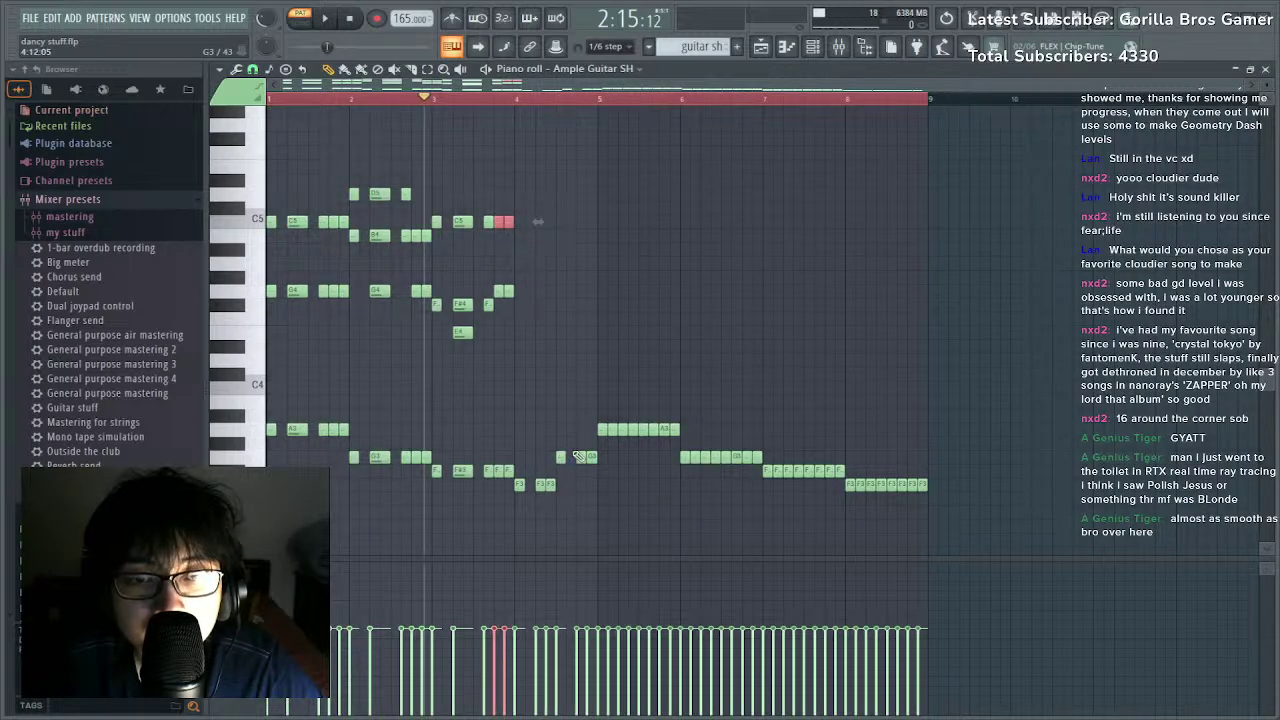
{"action": "left_click_drag", "start_coordinate": [572, 168], "coordinate": [226, 387]}
{"action": "left_click_drag", "start_coordinate": [594, 458], "coordinate": [592, 455]}
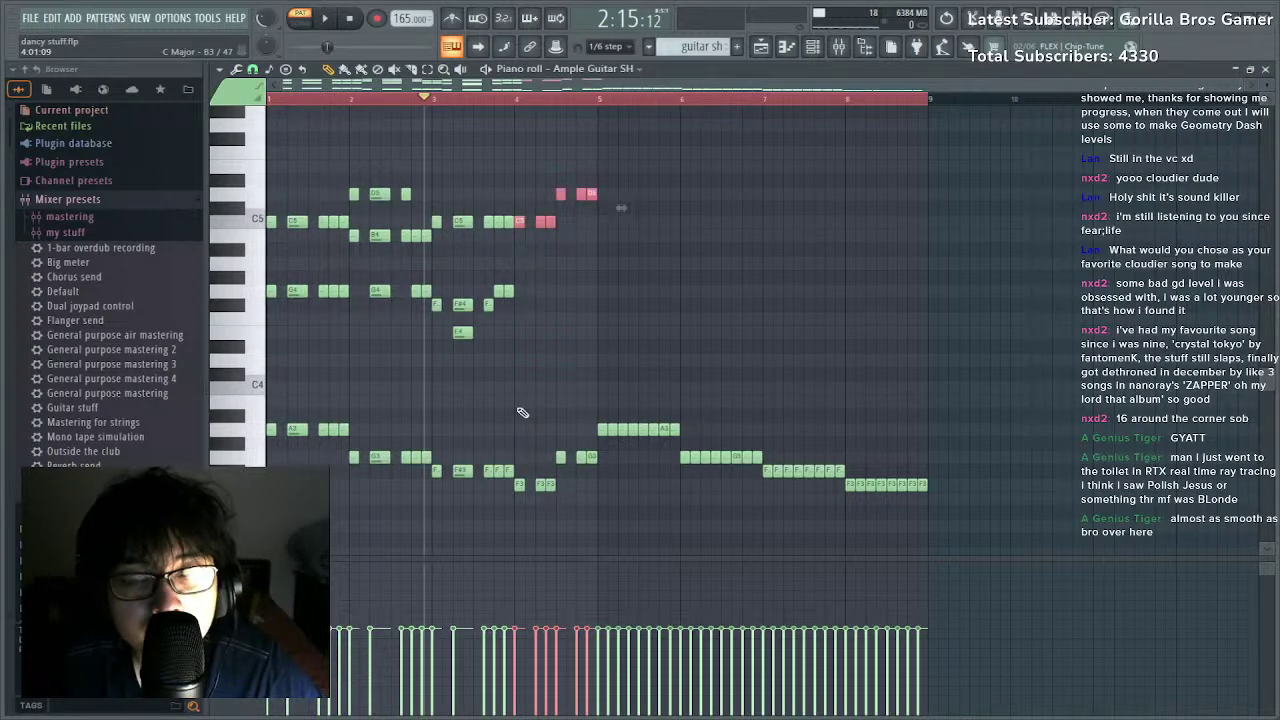
{"action": "key", "text": "space"}
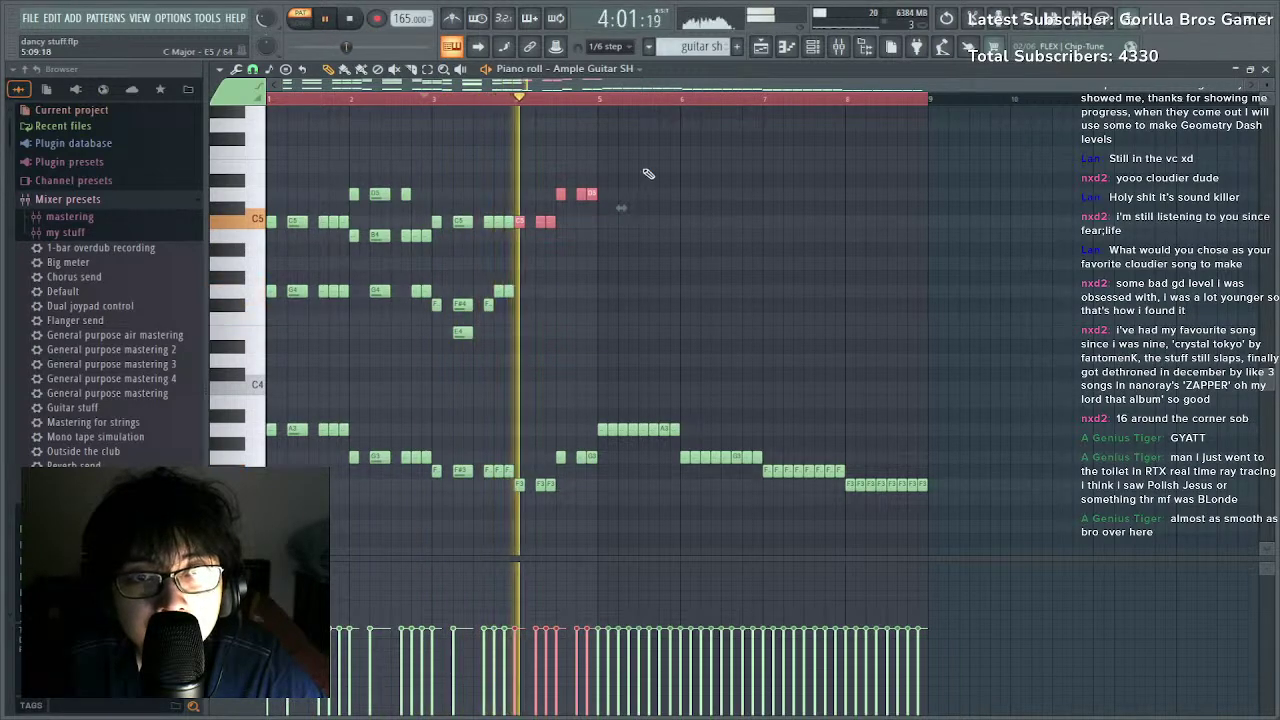
{"action": "mouse_move", "coordinate": [638, 165]}
{"action": "left_mouse_down"}
{"action": "mouse_move", "coordinate": [525, 229]}
{"action": "mouse_move", "coordinate": [520, 292]}
{"action": "mouse_move", "coordinate": [603, 270]}
{"action": "mouse_move", "coordinate": [590, 291]}
{"action": "left_mouse_up"}
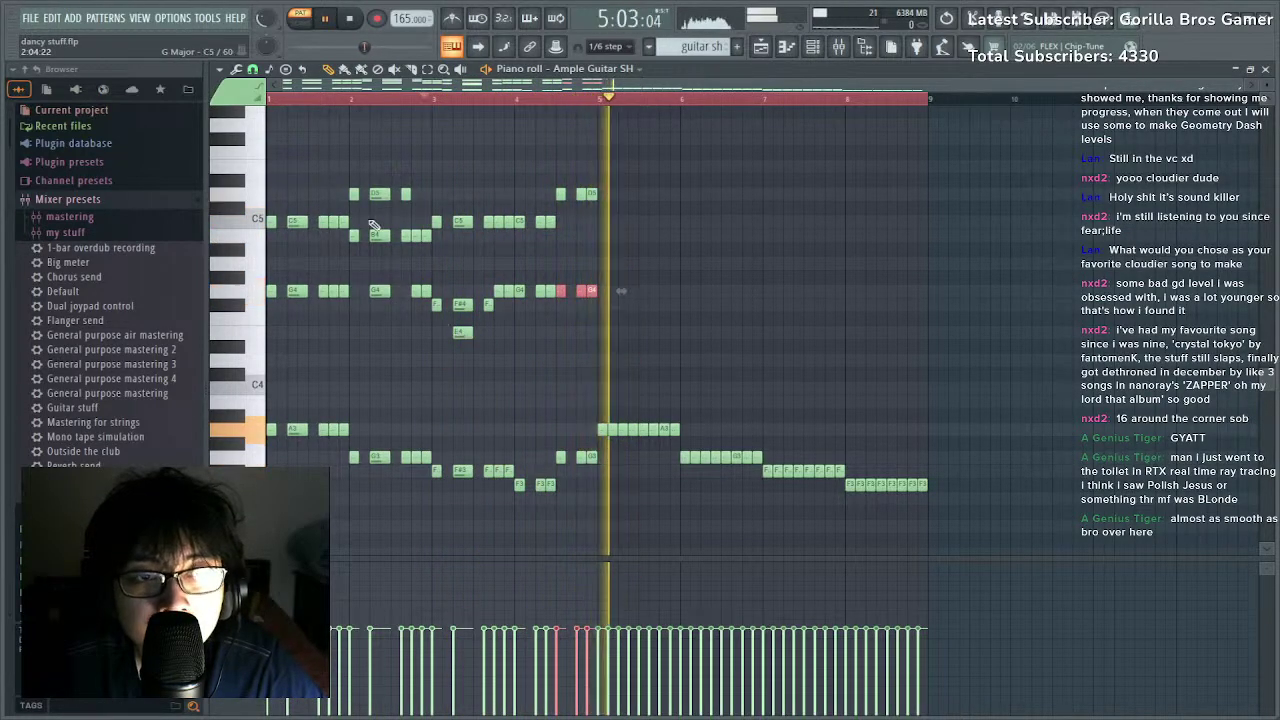
{"action": "key", "text": "space"}
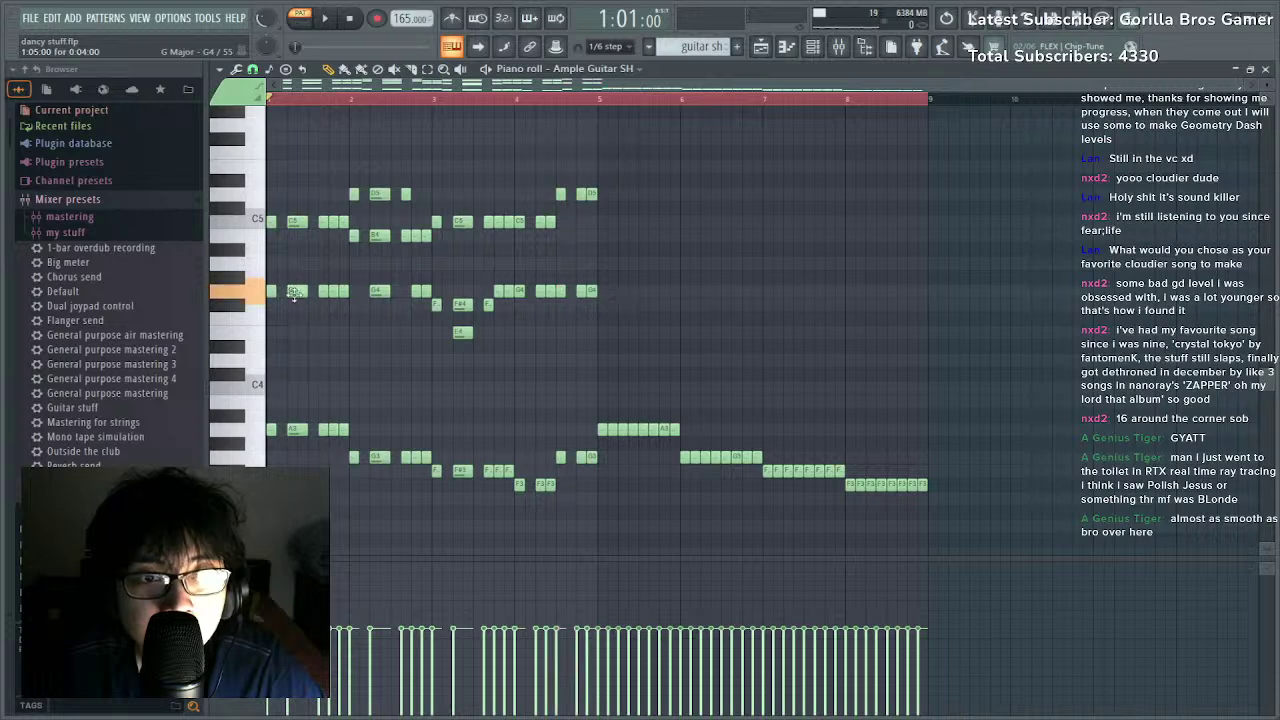
{"action": "key", "text": "space"}
{"action": "left_click_drag", "start_coordinate": [252, 325], "coordinate": [277, 335]}
{"action": "key", "text": "space"}
{"action": "key", "text": "space"}
{"action": "key", "text": "space"}
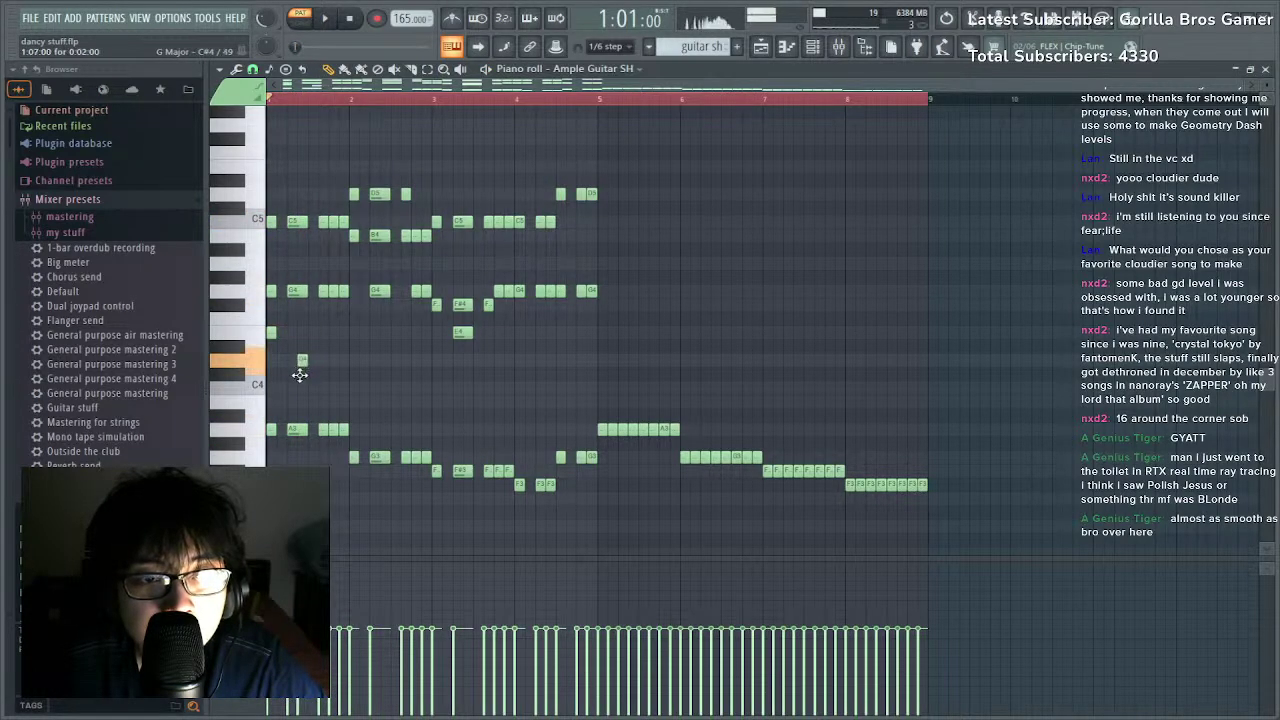
{"action": "key", "text": "space"}
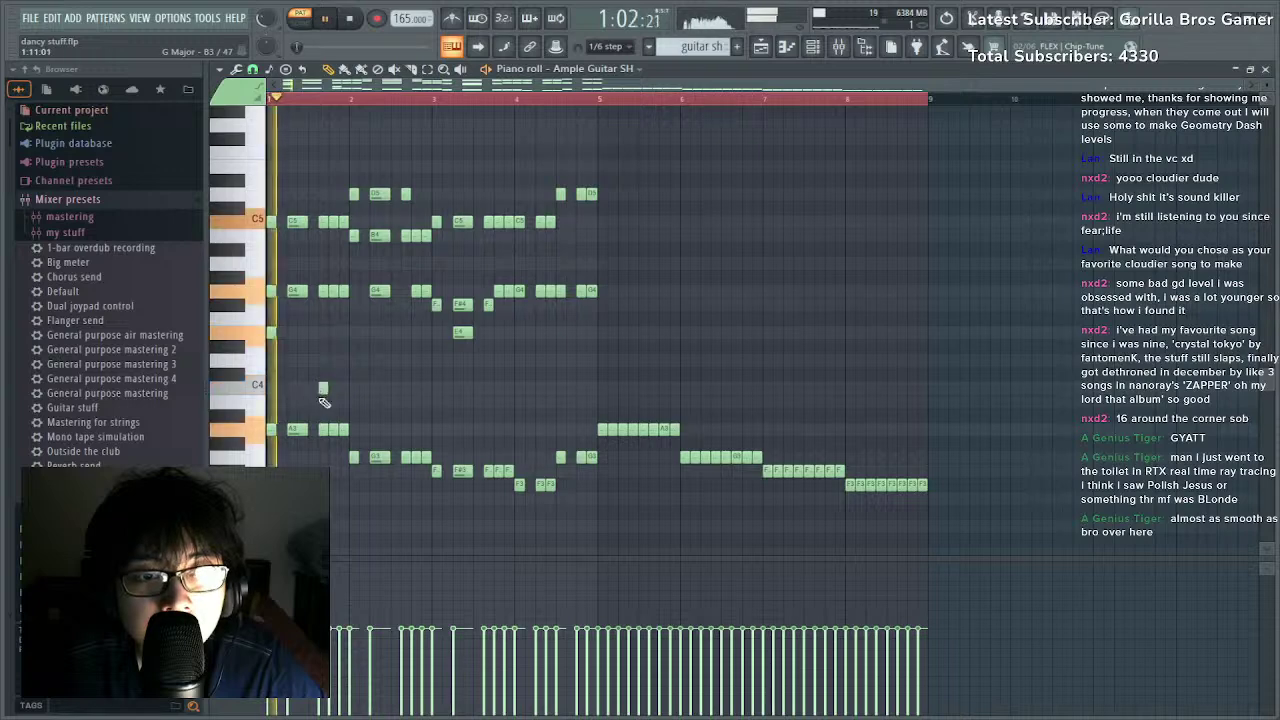
{"action": "left_click", "coordinate": [331, 361]}
{"action": "key", "text": "space"}
{"action": "key", "text": "space"}
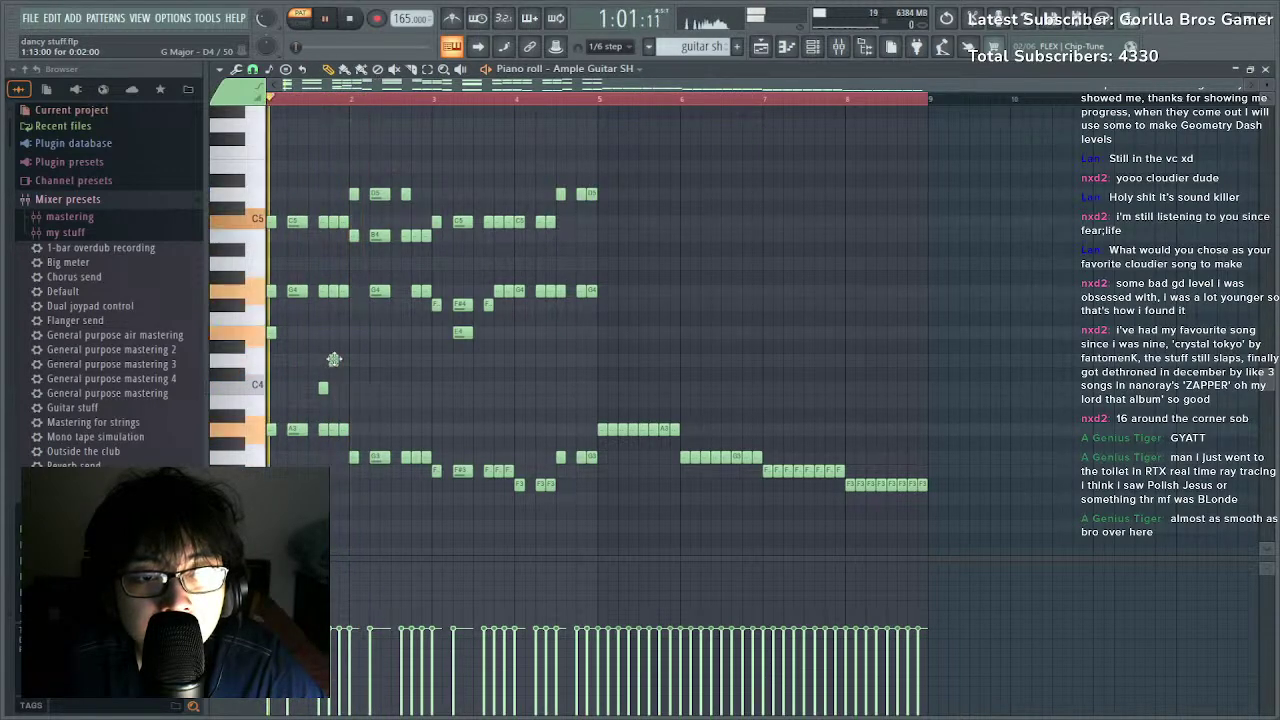
{"action": "right_click", "coordinate": [323, 388]}
{"action": "right_click", "coordinate": [332, 361]}
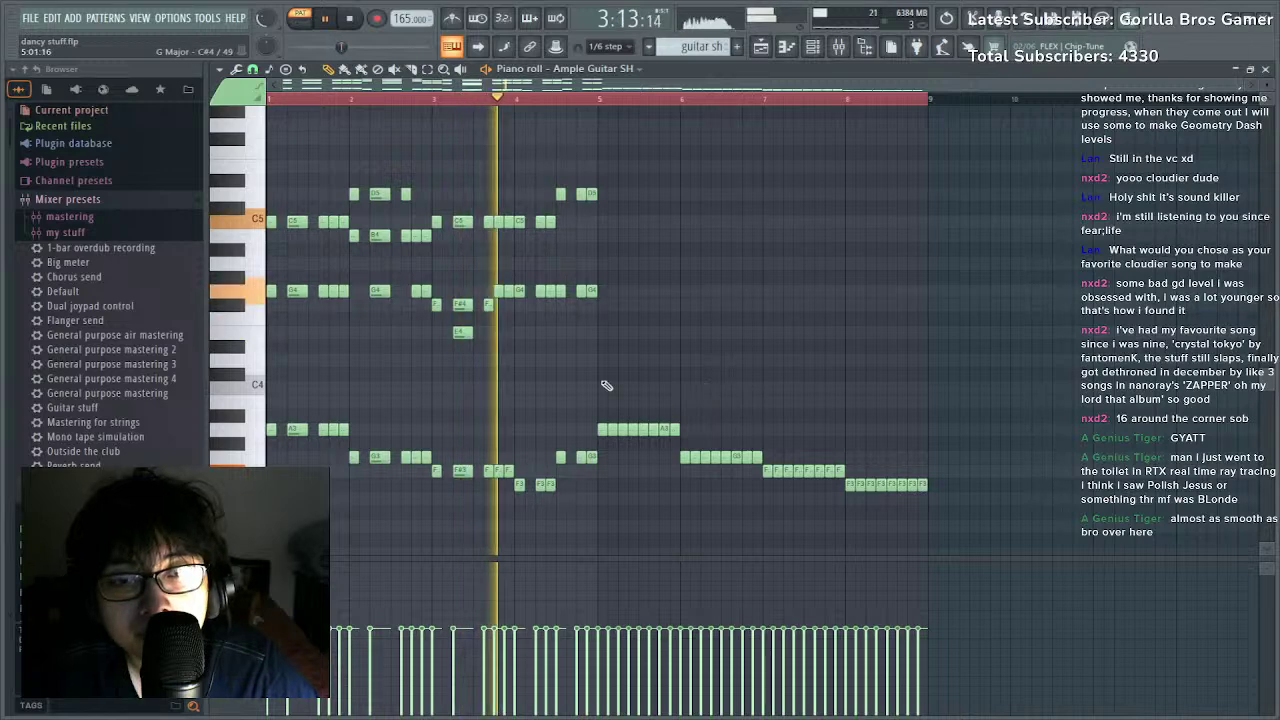
Copy the chord and bass notes of bars 1 to 4 into bars 5 to 8, replacing the evenly repeated bass notes there.
{"action": "left_click_drag", "start_coordinate": [690, 379], "coordinate": [262, 182]}
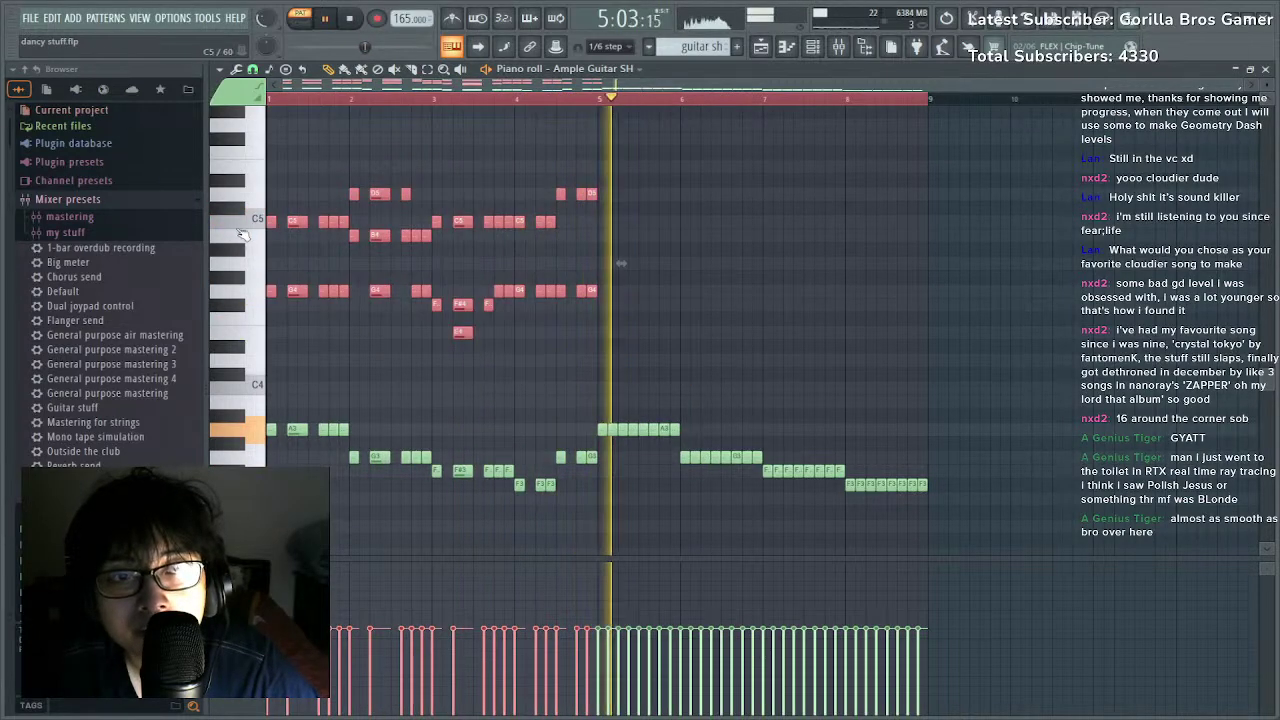
{"action": "left_click_drag", "start_coordinate": [270, 225], "coordinate": [601, 232]}
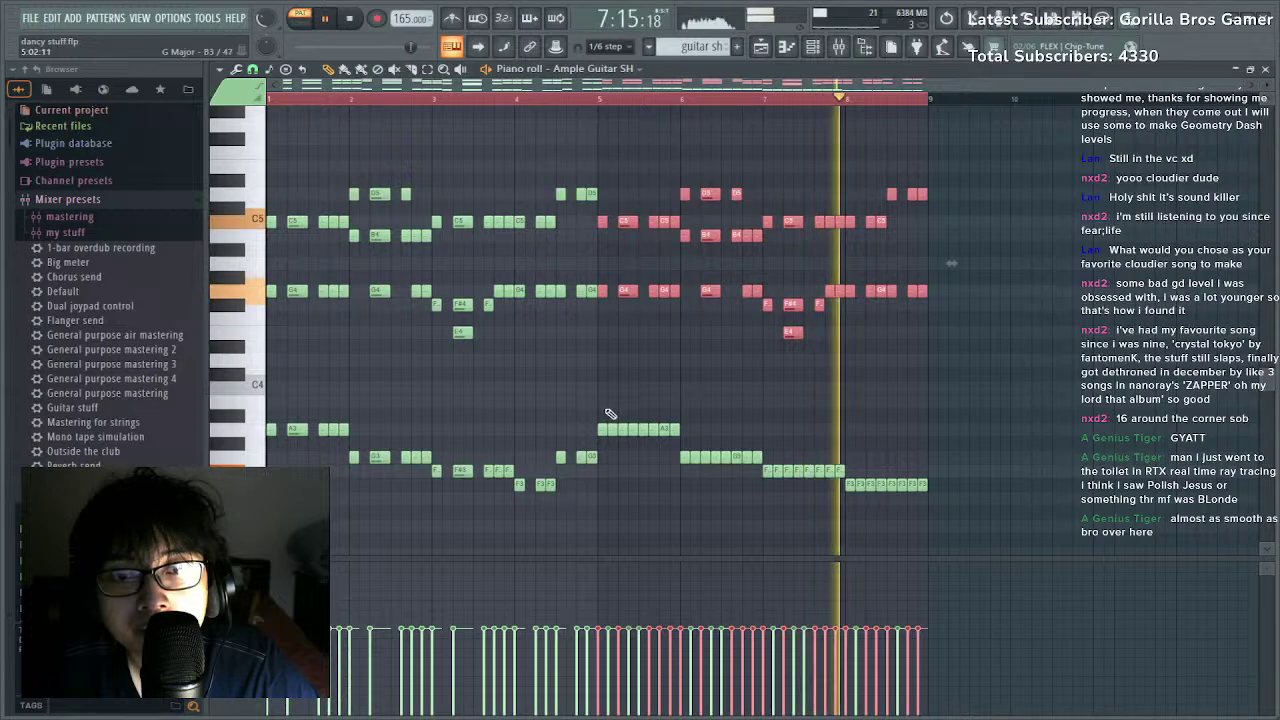
{"action": "left_click_drag", "start_coordinate": [603, 409], "coordinate": [996, 519]}
{"action": "key", "text": "Delete"}
{"action": "left_click_drag", "start_coordinate": [622, 403], "coordinate": [262, 510]}
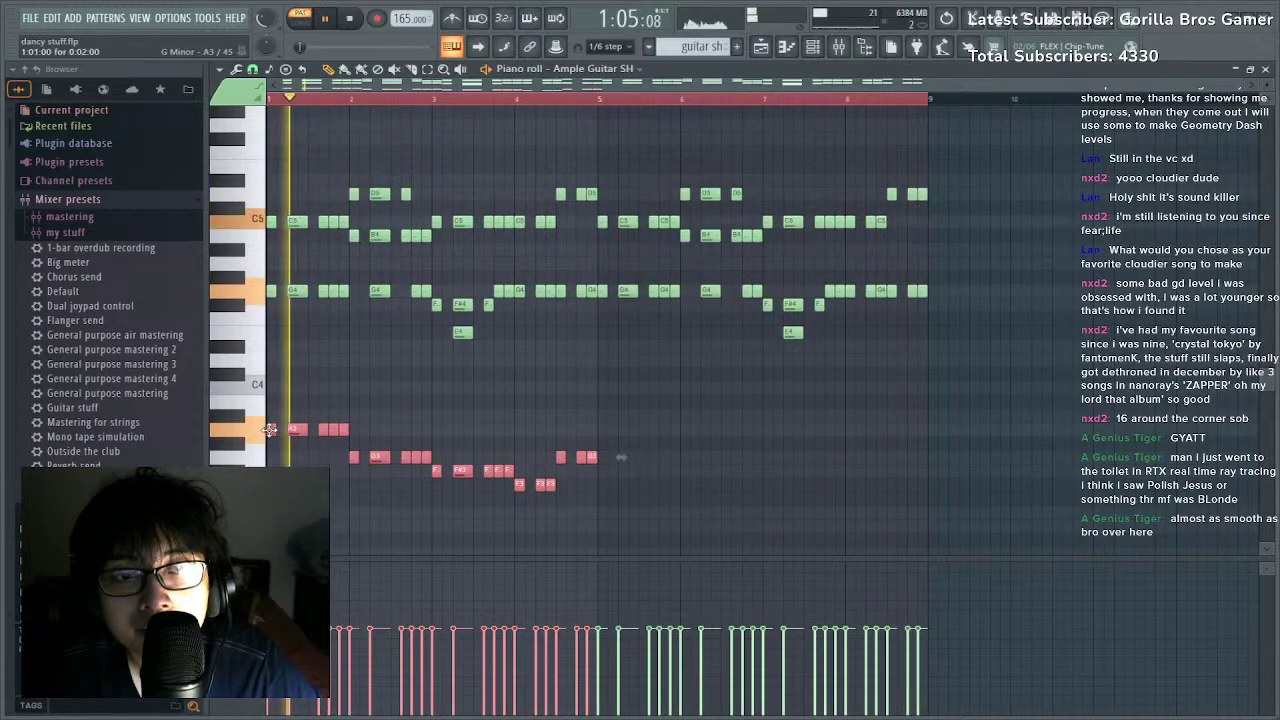
{"action": "left_click_drag", "start_coordinate": [511, 470], "coordinate": [916, 484]}
Select all the notes in bars 1 to 8 and give the chord hits slightly uneven velocities.
{"action": "scroll", "coordinate": [737, 379], "scroll_direction": "up", "scroll_amount": 8}
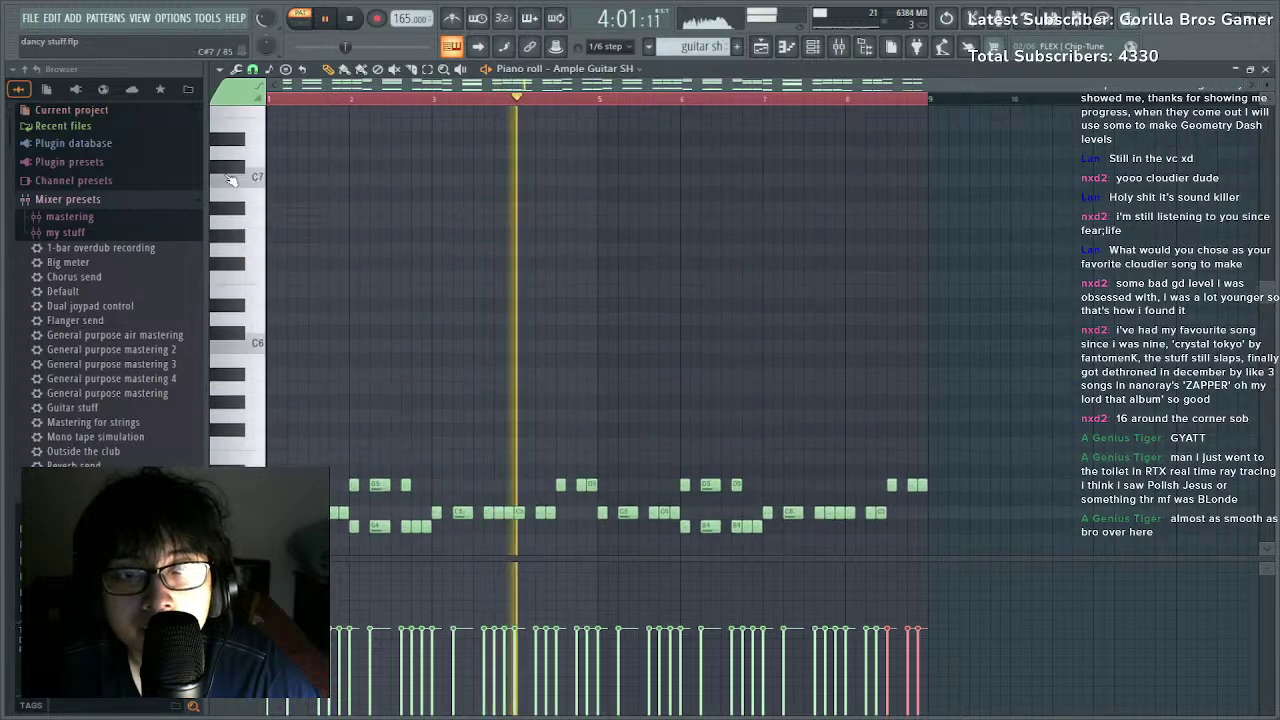
{"action": "left_click_drag", "start_coordinate": [1271, 88], "coordinate": [1270, 108]}
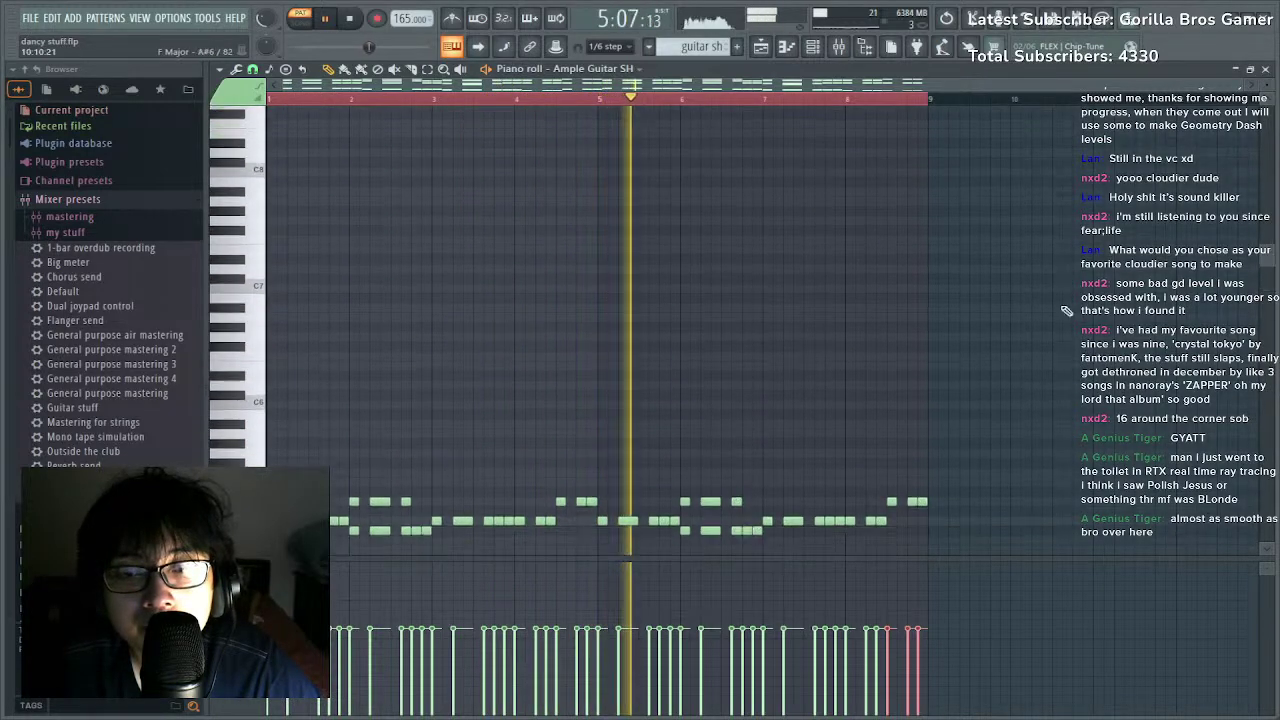
{"action": "scroll", "coordinate": [1040, 300], "scroll_direction": "down", "scroll_amount": 8}
{"action": "key", "text": "ctrl+a"}
{"action": "key", "text": "space"}
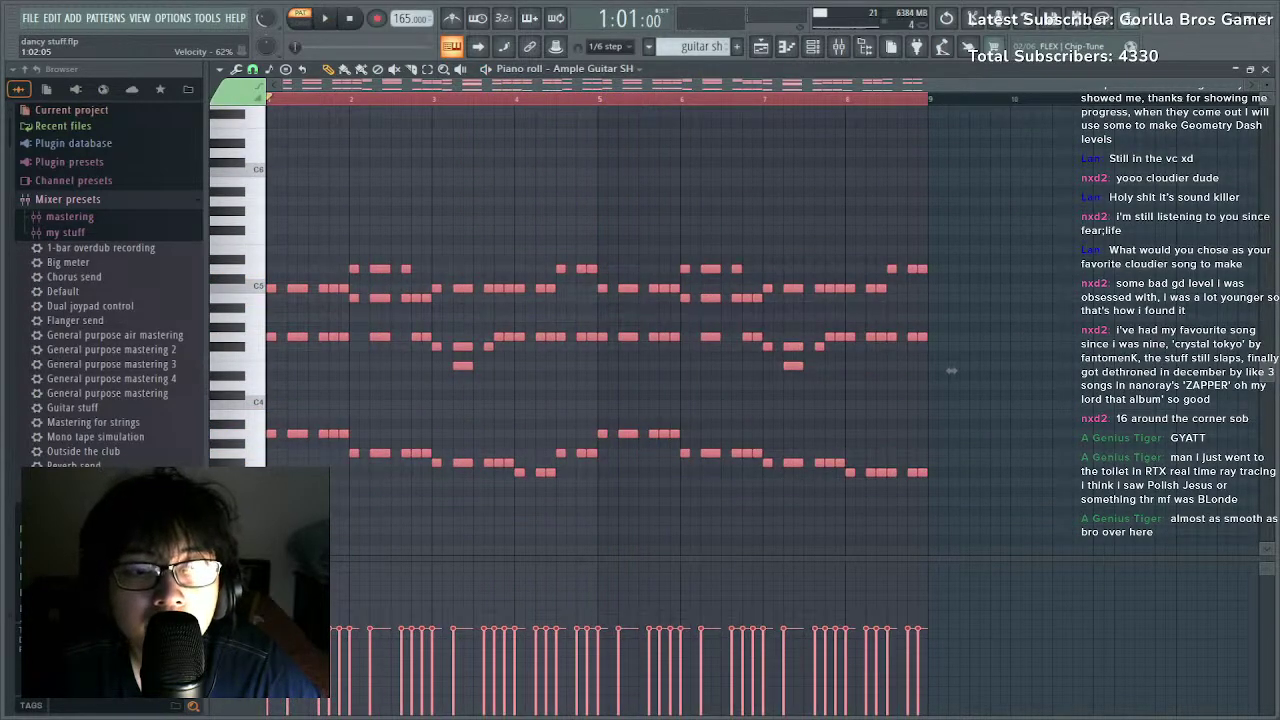
{"action": "key", "text": "space"}
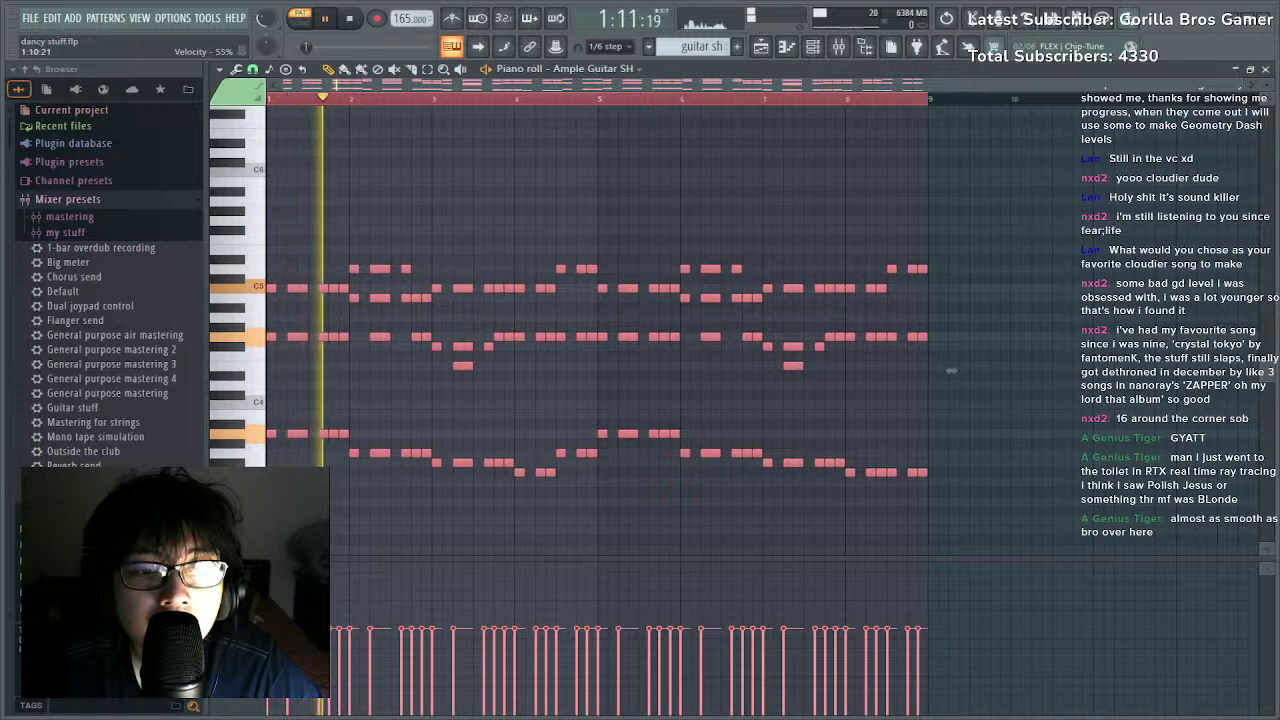
{"action": "key", "text": "space"}
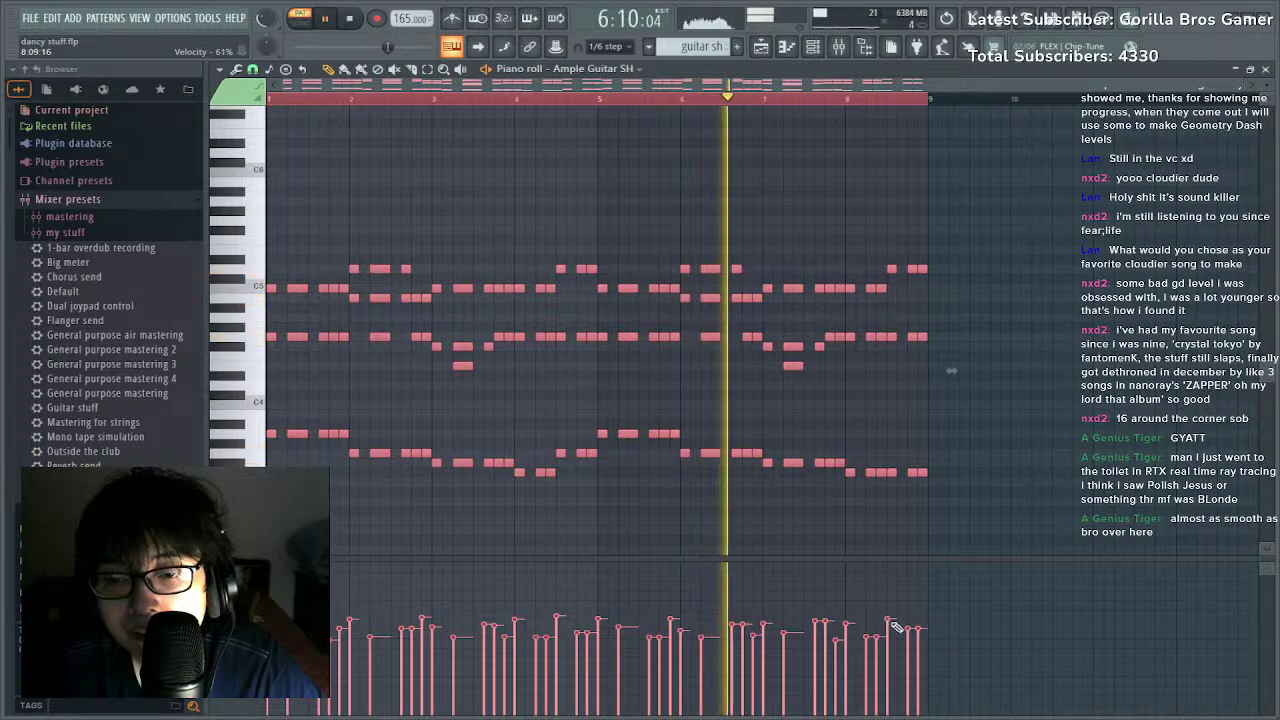
Place a pattern of short C8, A#7, B7 and A7 notes in bar 1 and repeat it through bar 4.
{"action": "scroll", "coordinate": [413, 330], "scroll_direction": "up", "scroll_amount": 3}
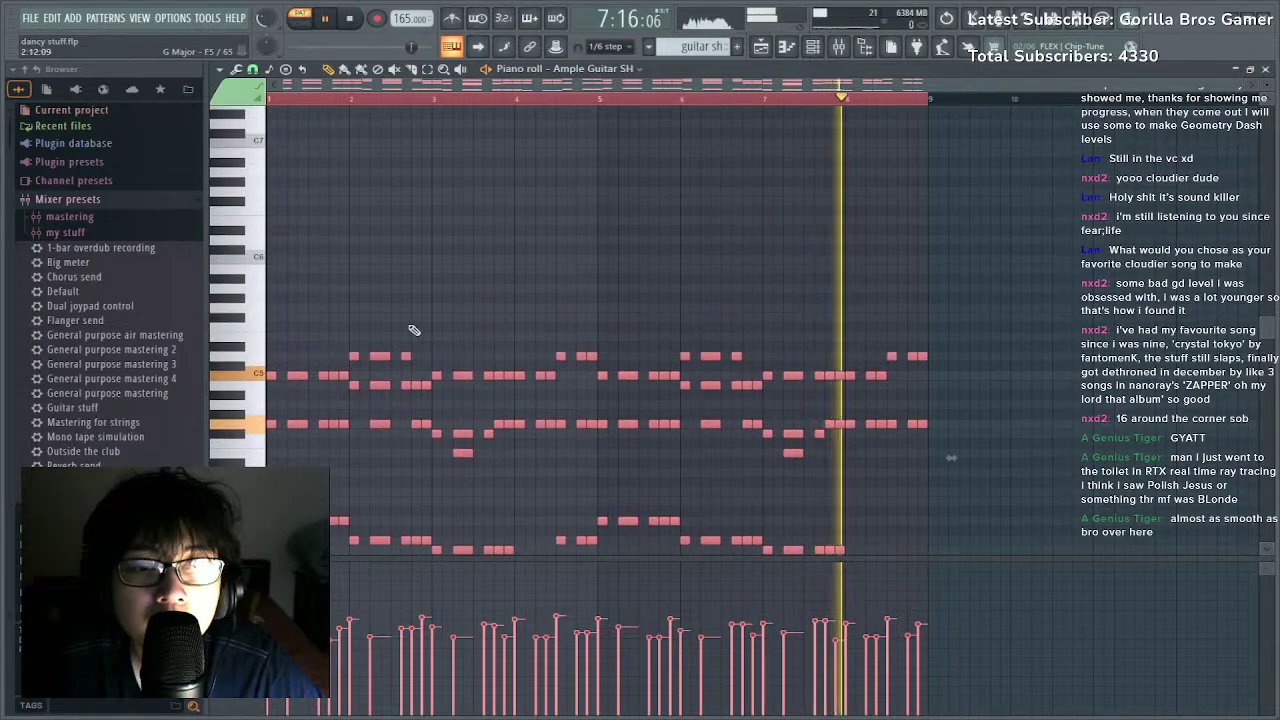
{"action": "scroll", "coordinate": [413, 330], "scroll_direction": "up", "scroll_amount": 6}
{"action": "key", "text": "space"}
{"action": "left_click", "coordinate": [270, 203]}
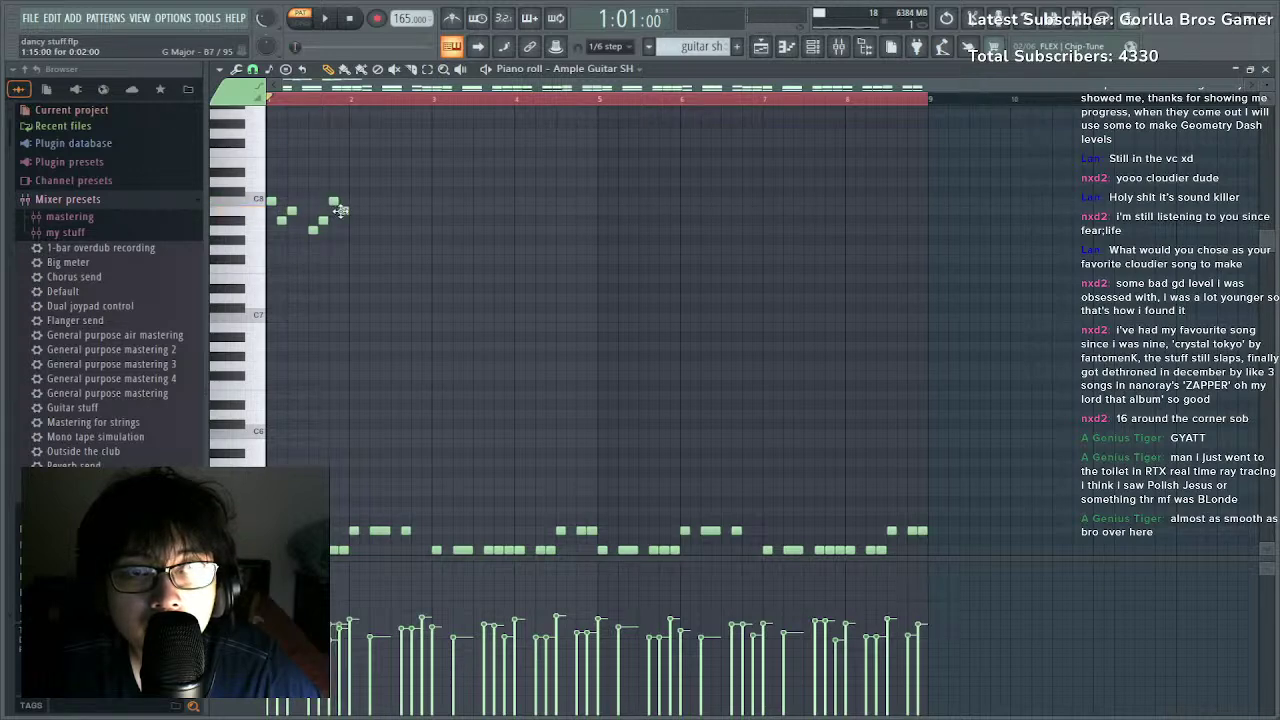
{"action": "left_click_drag", "start_coordinate": [272, 199], "coordinate": [513, 207]}
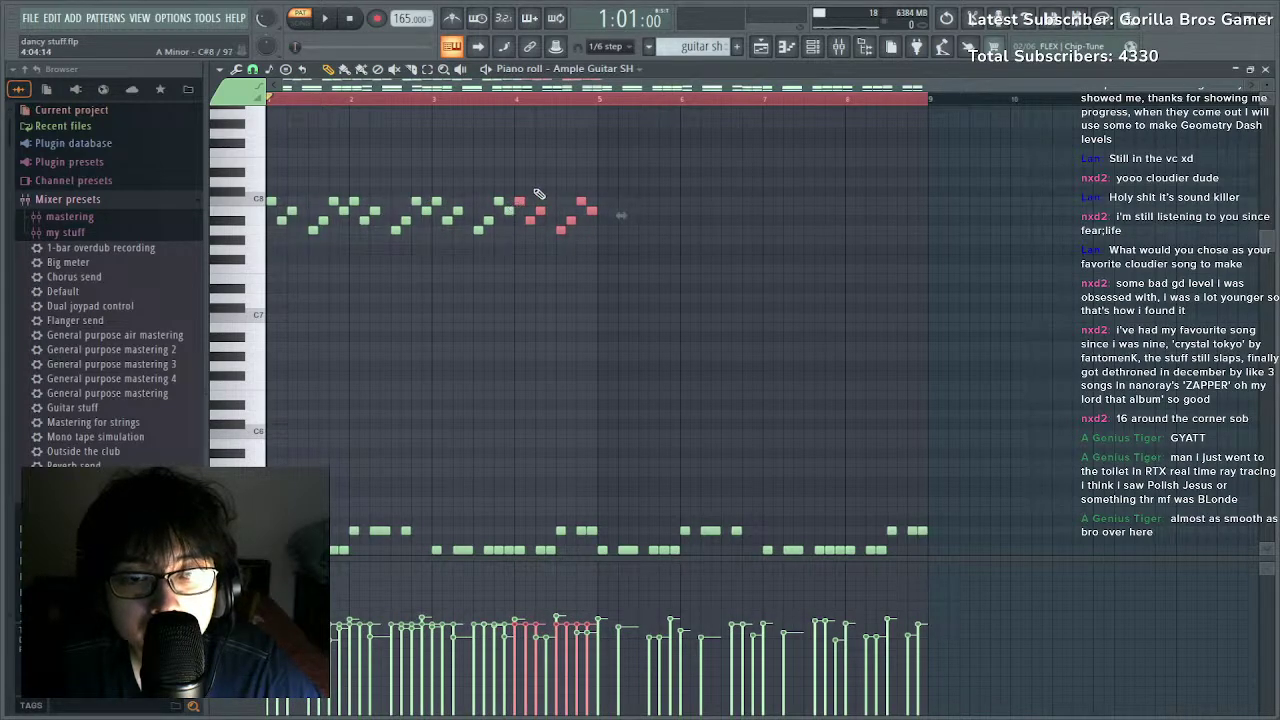
Rework the high notes in bar 4 so C8, A#7, B7, A7 plays twice without a gap.
{"action": "left_click", "coordinate": [546, 230]}
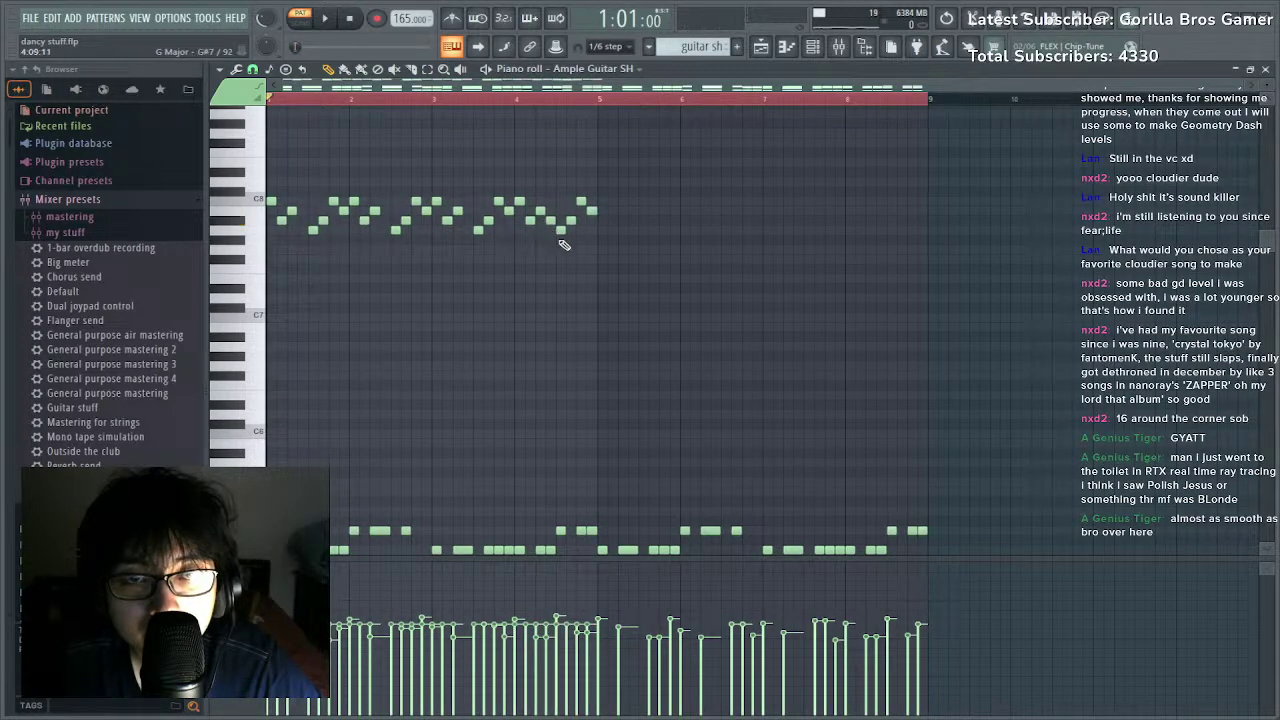
{"action": "left_click_drag", "start_coordinate": [559, 241], "coordinate": [670, 160]}
{"action": "key", "text": "Delete"}
{"action": "left_click_drag", "start_coordinate": [552, 241], "coordinate": [529, 199]}
Lower the velocities of the high notes in bars 1 to 4 and duplicate these notes into bars 5 to 8.
{"action": "key", "text": "ctrl+a"}
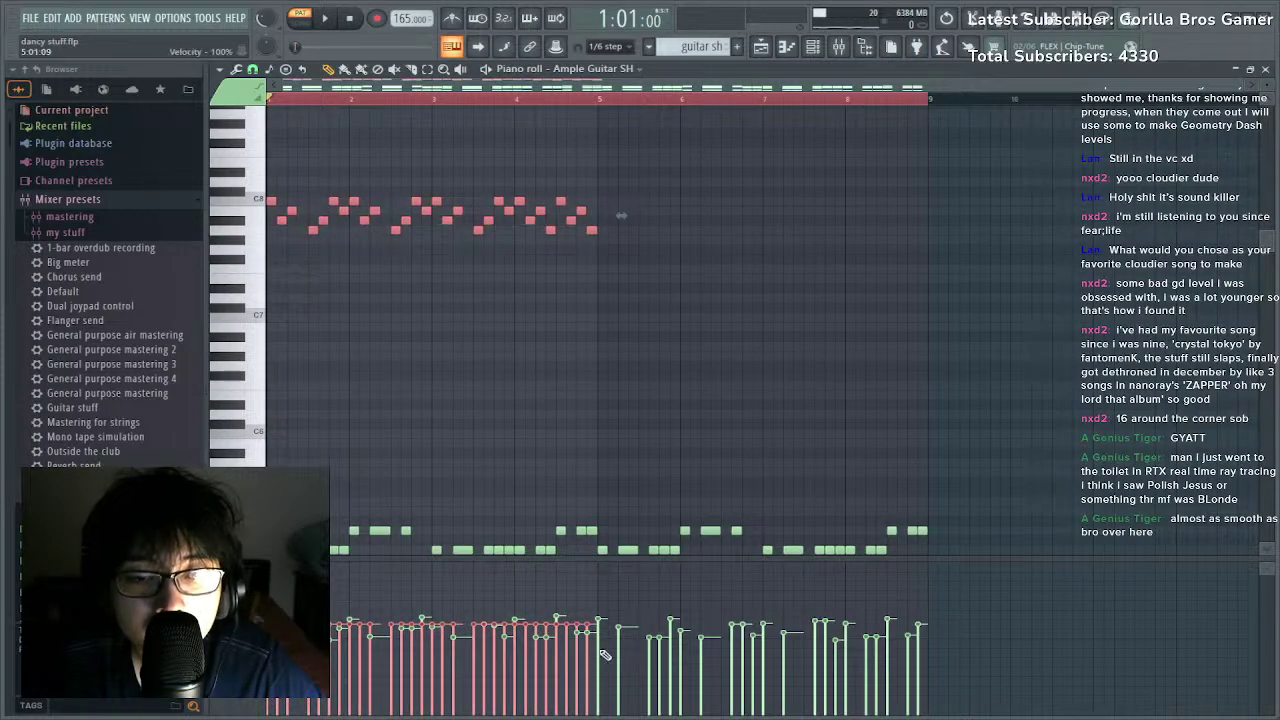
{"action": "key", "text": "space"}
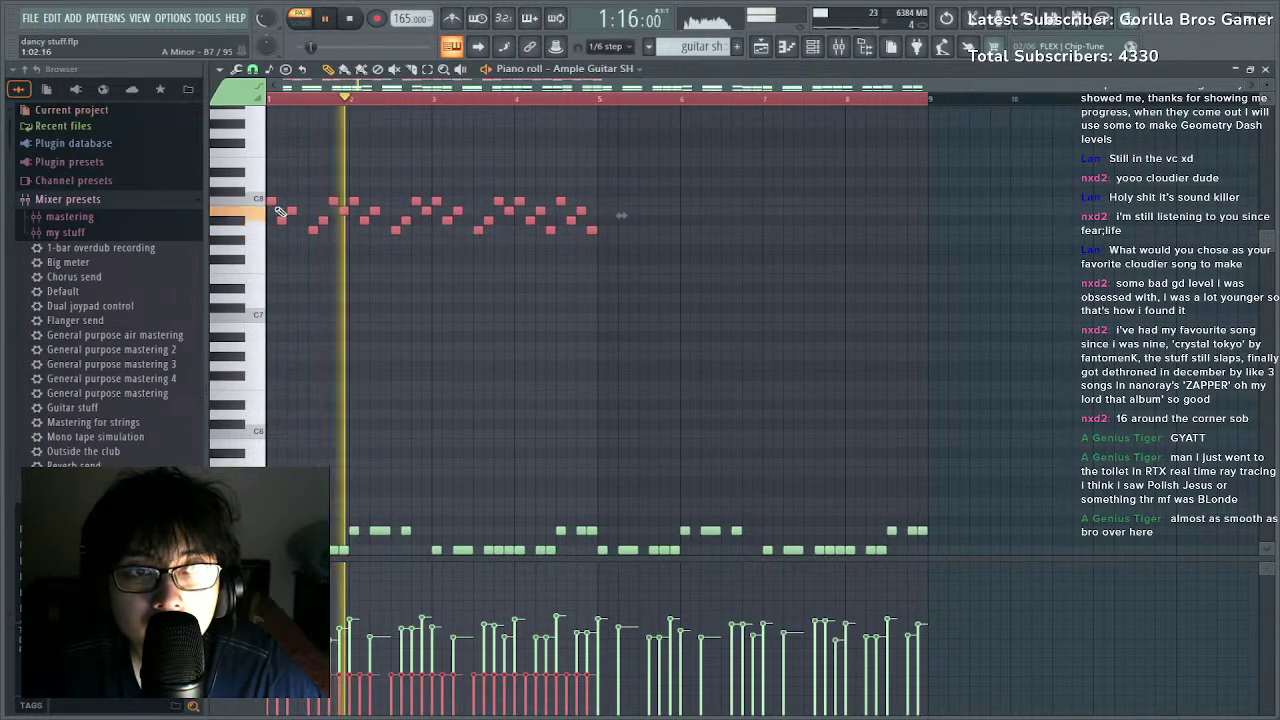
{"action": "key", "text": "ctrl+b"}
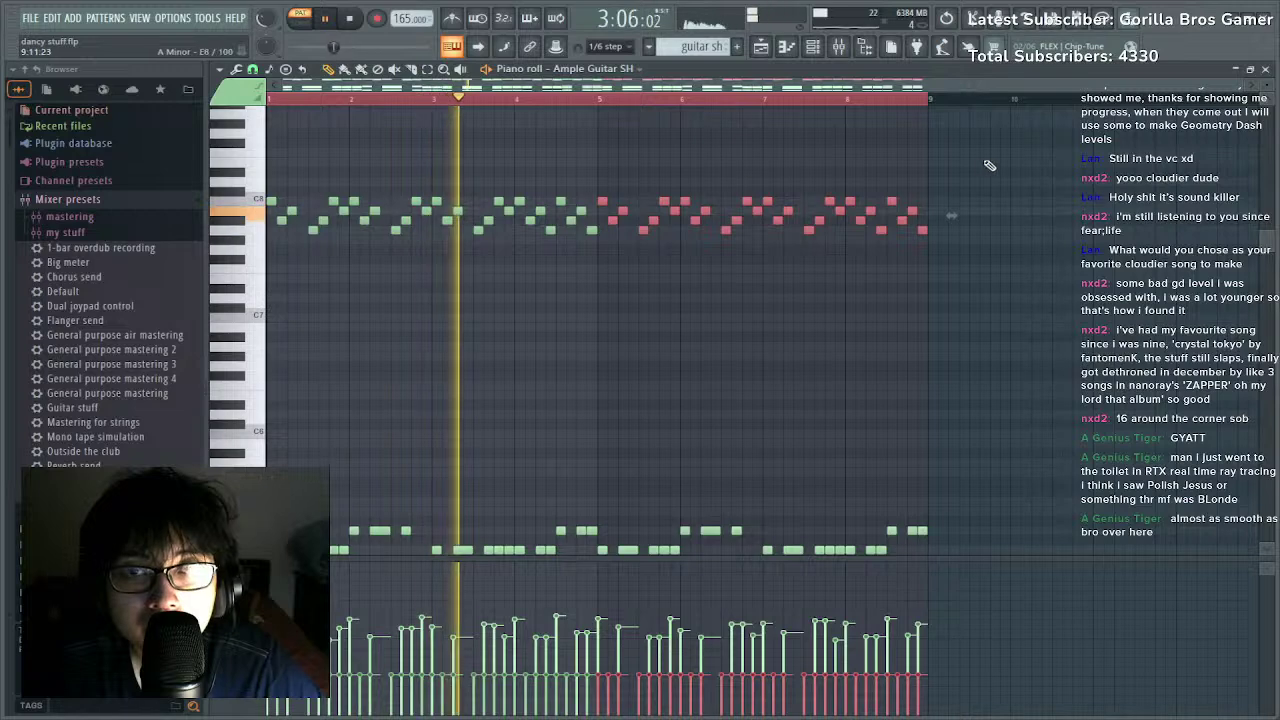
Move the guitar sh clip to bar 5 on Track 1 of Arrangement_2 and select a time range slightly wider than the clip.
{"action": "key", "text": "F5"}
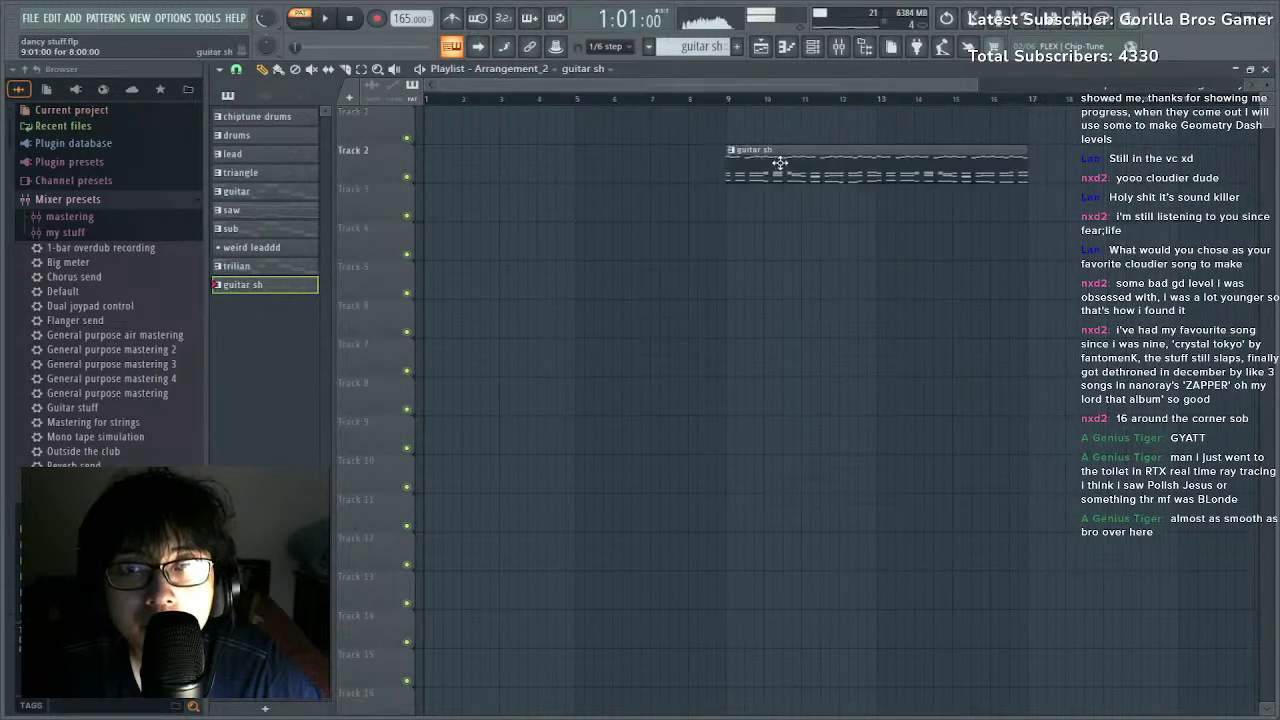
{"action": "left_click_drag", "start_coordinate": [717, 152], "coordinate": [917, 136]}
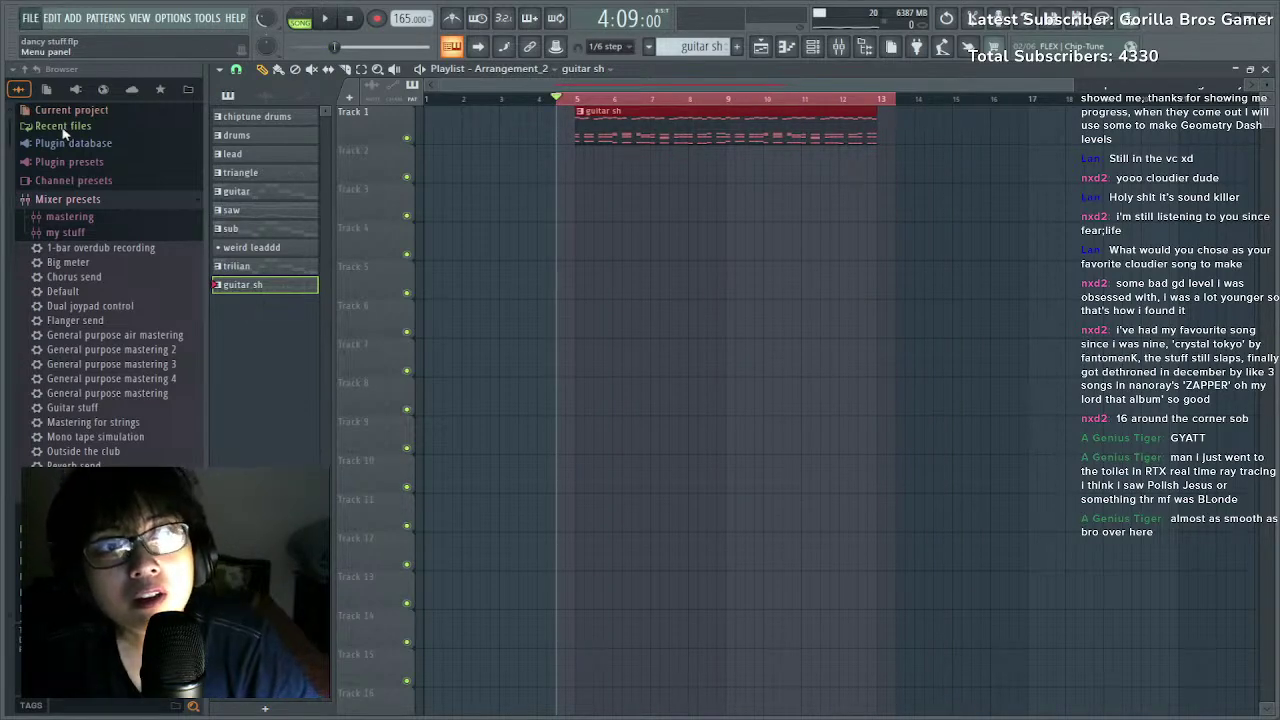
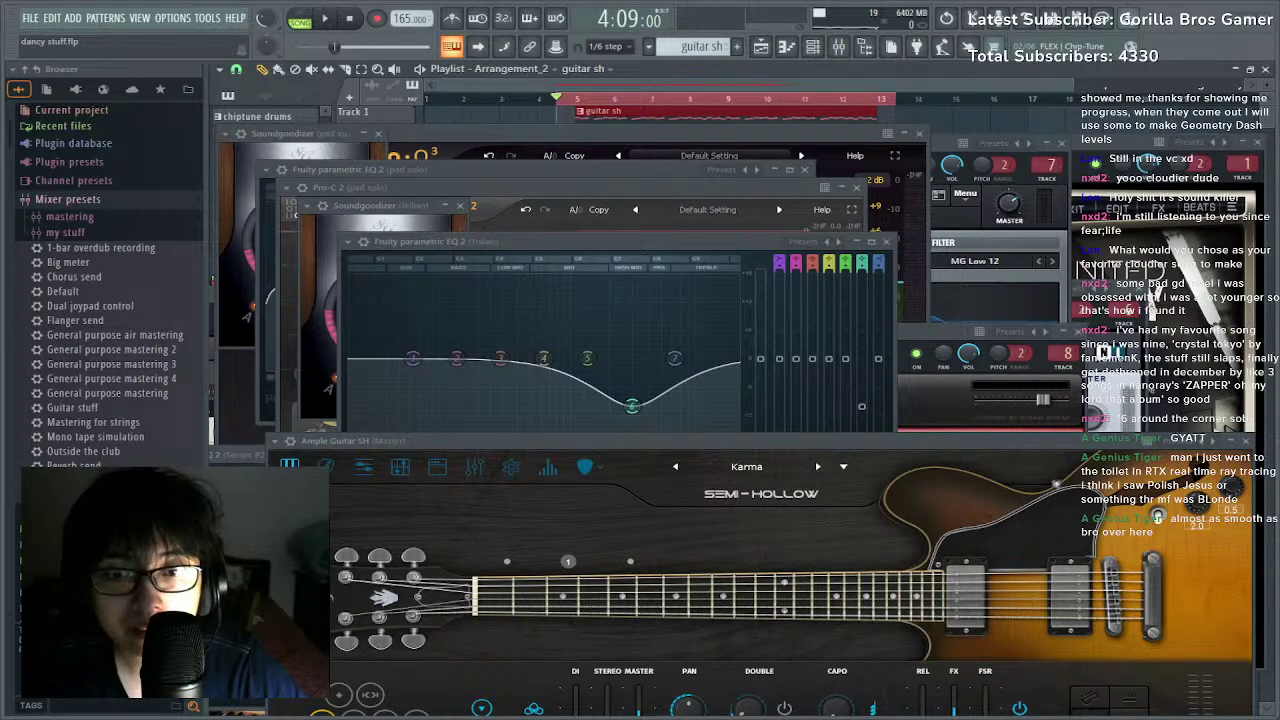
{"action": "key", "text": "F12"}
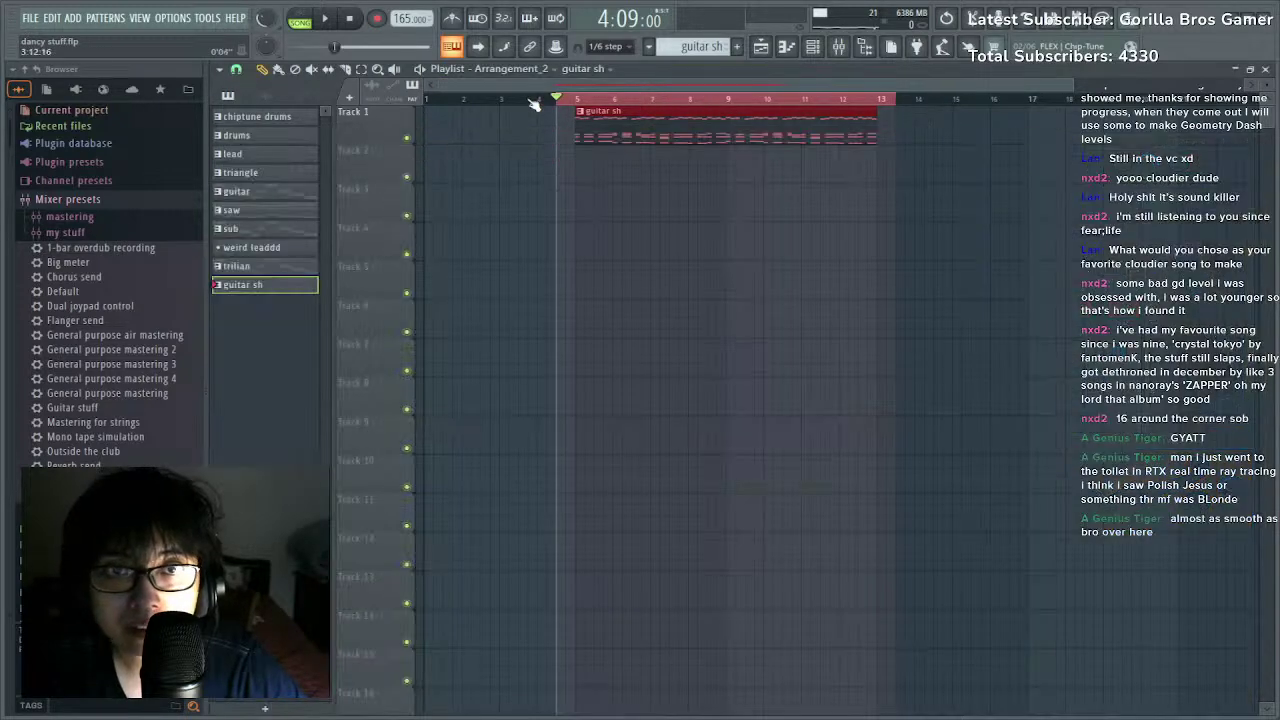
Return to the main arrangement and place the guitar sh audio clip on Track 9, starting half a bar before bar 13.
{"action": "left_click", "coordinate": [505, 99]}
{"action": "left_click", "coordinate": [586, 98]}
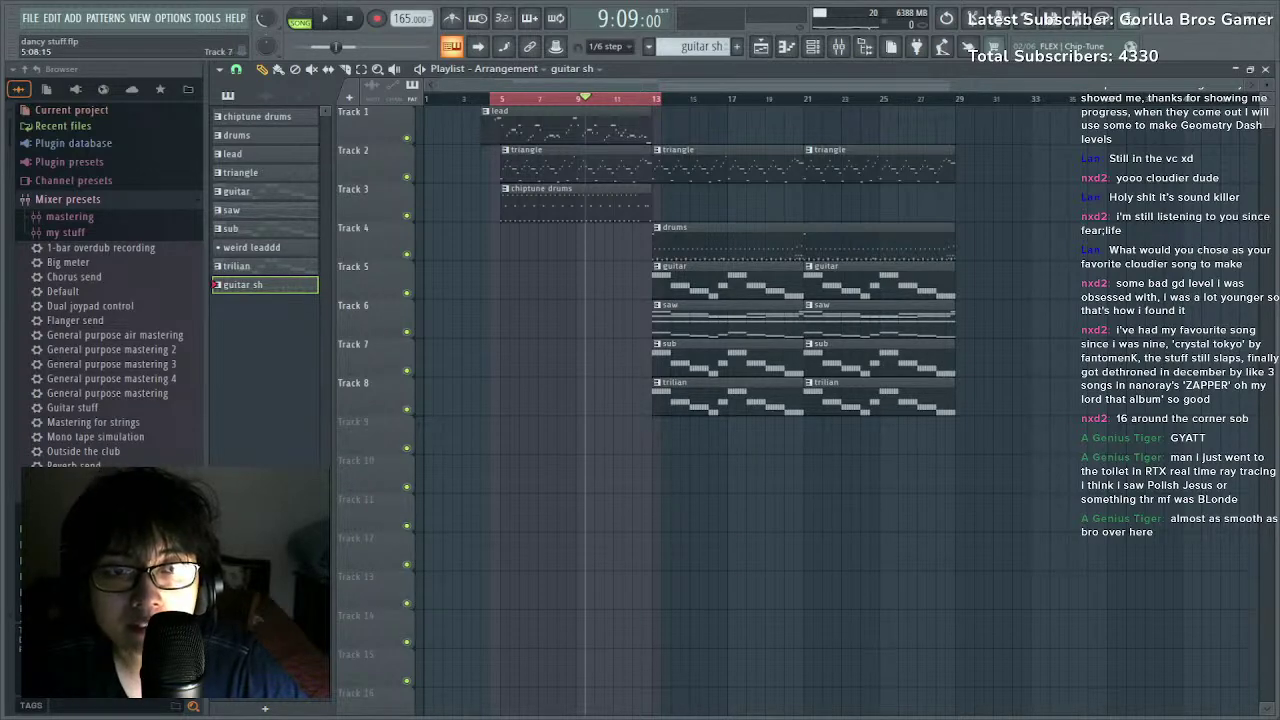
{"action": "left_click", "coordinate": [266, 97]}
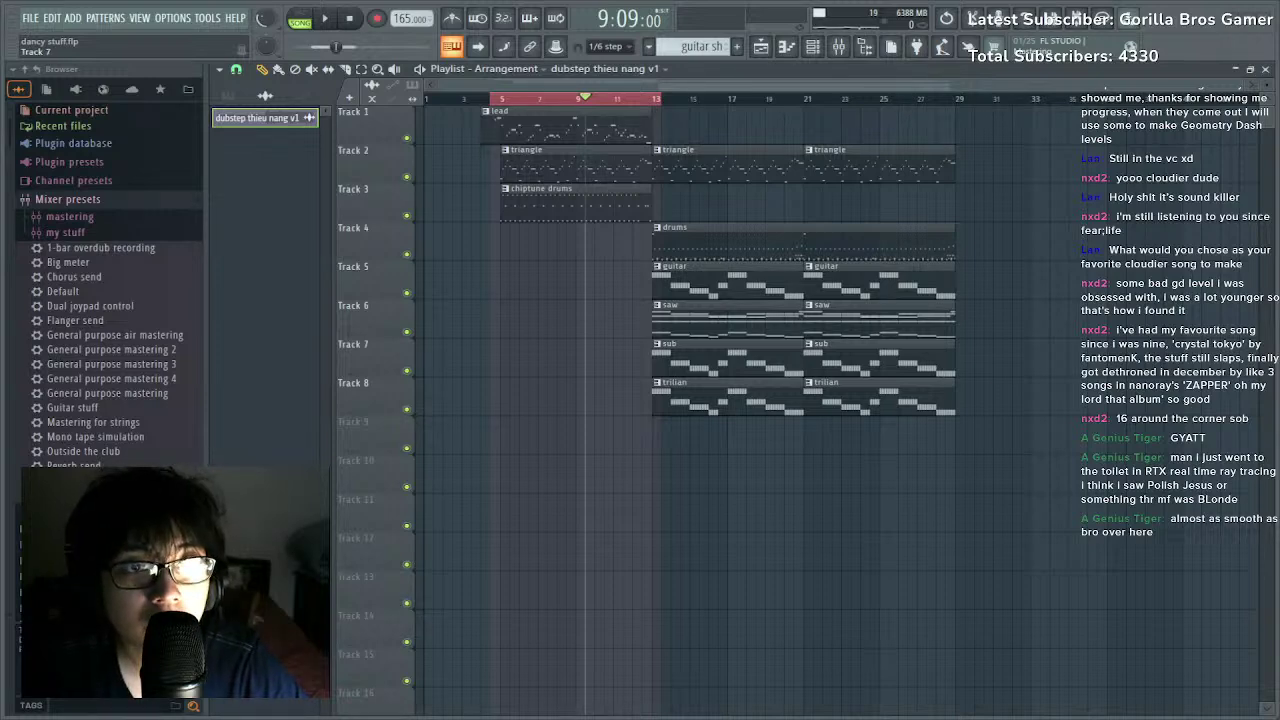
{"action": "left_click_drag", "start_coordinate": [736, 552], "coordinate": [684, 427]}
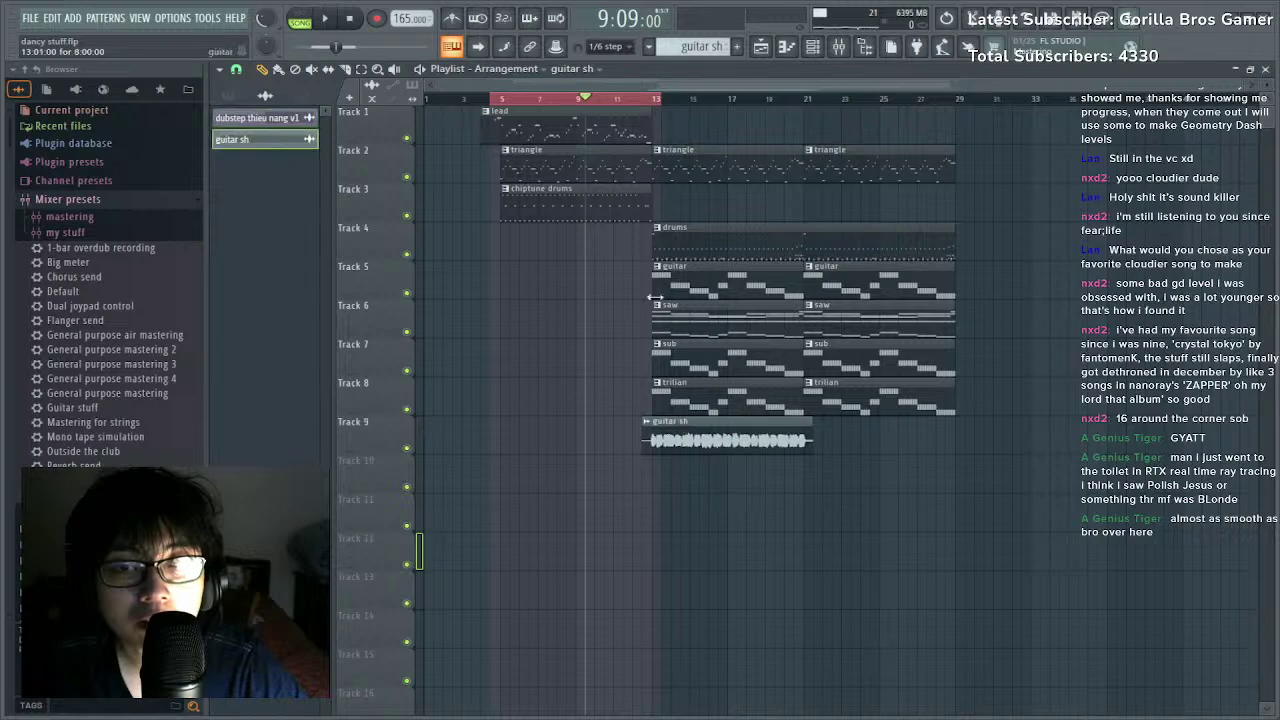
Nudge the guitar sh audio clip slightly earlier to tighten its timing against the start of bar 13.
{"action": "left_click", "coordinate": [646, 98]}
{"action": "scroll", "coordinate": [650, 98], "scroll_direction": "up", "scroll_amount": 5}
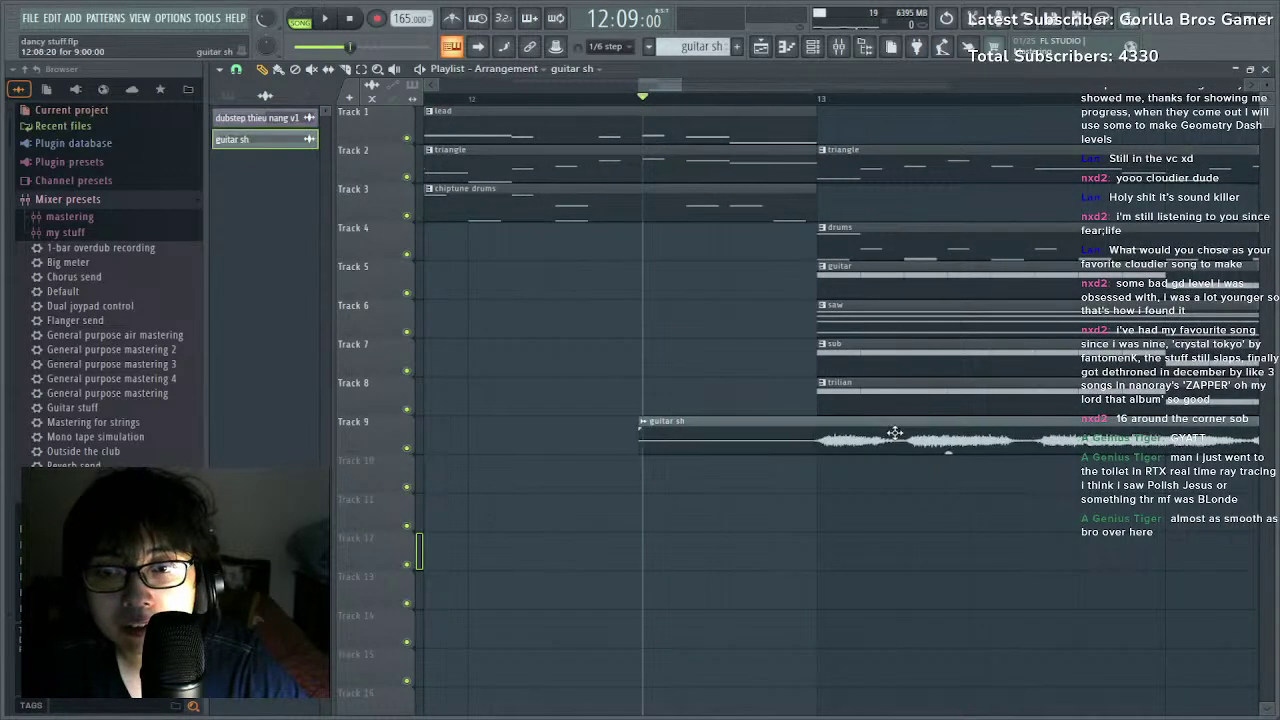
{"action": "scroll", "coordinate": [987, 103], "scroll_direction": "up", "scroll_amount": 3}
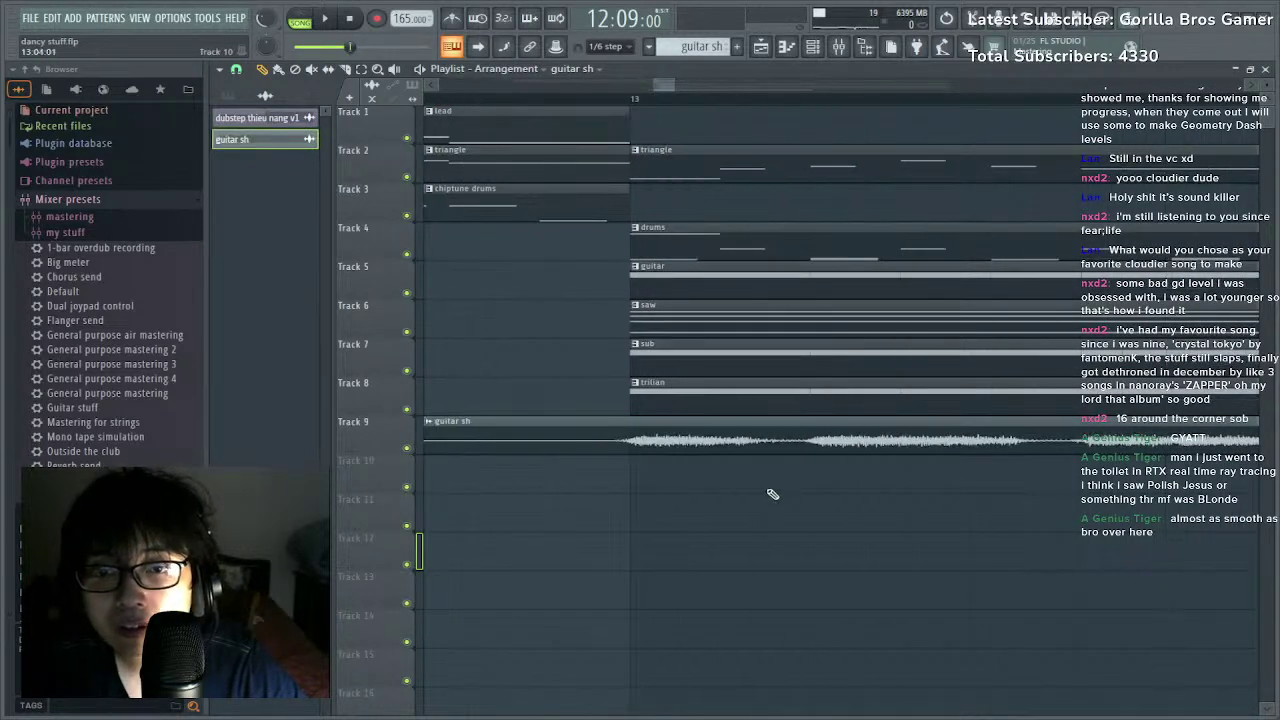
{"action": "left_click_drag", "start_coordinate": [769, 447], "coordinate": [764, 449]}
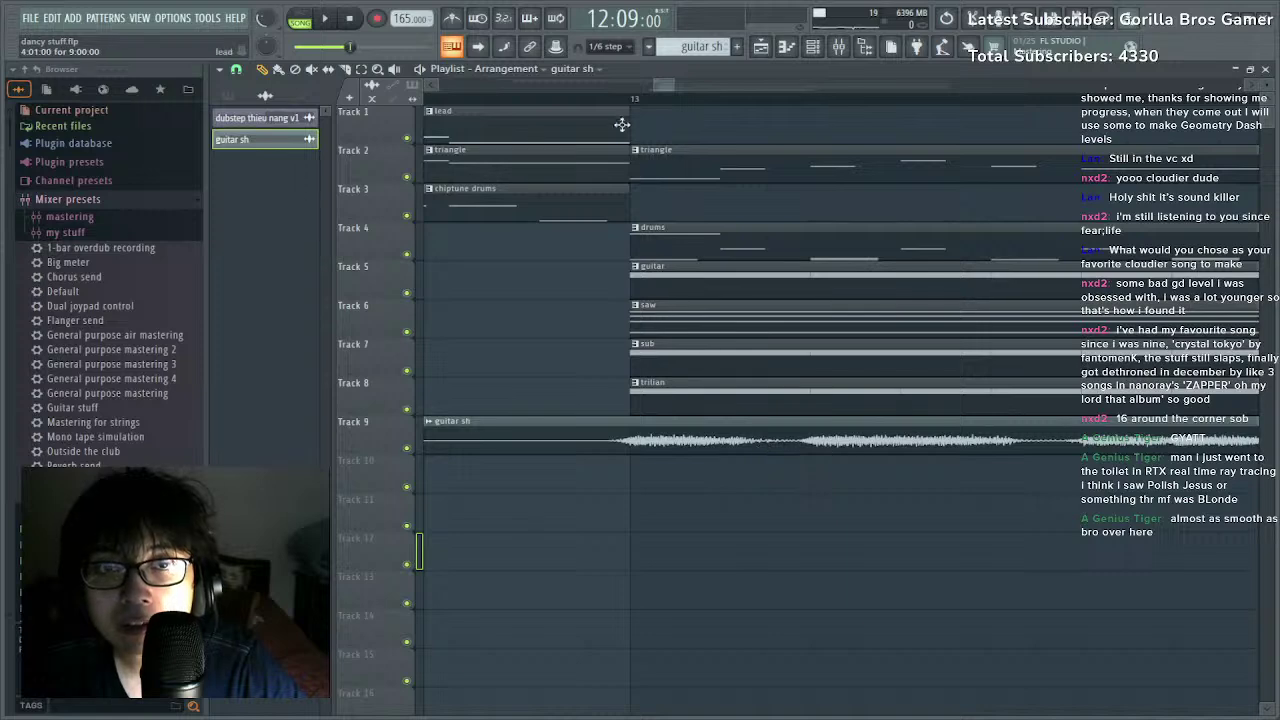
Play the arrangement, route the guitar sh audio clip to mixer track 9 and lower that track's volume.
{"action": "scroll", "coordinate": [628, 104], "scroll_direction": "down", "scroll_amount": 6}
{"action": "key", "text": "space"}
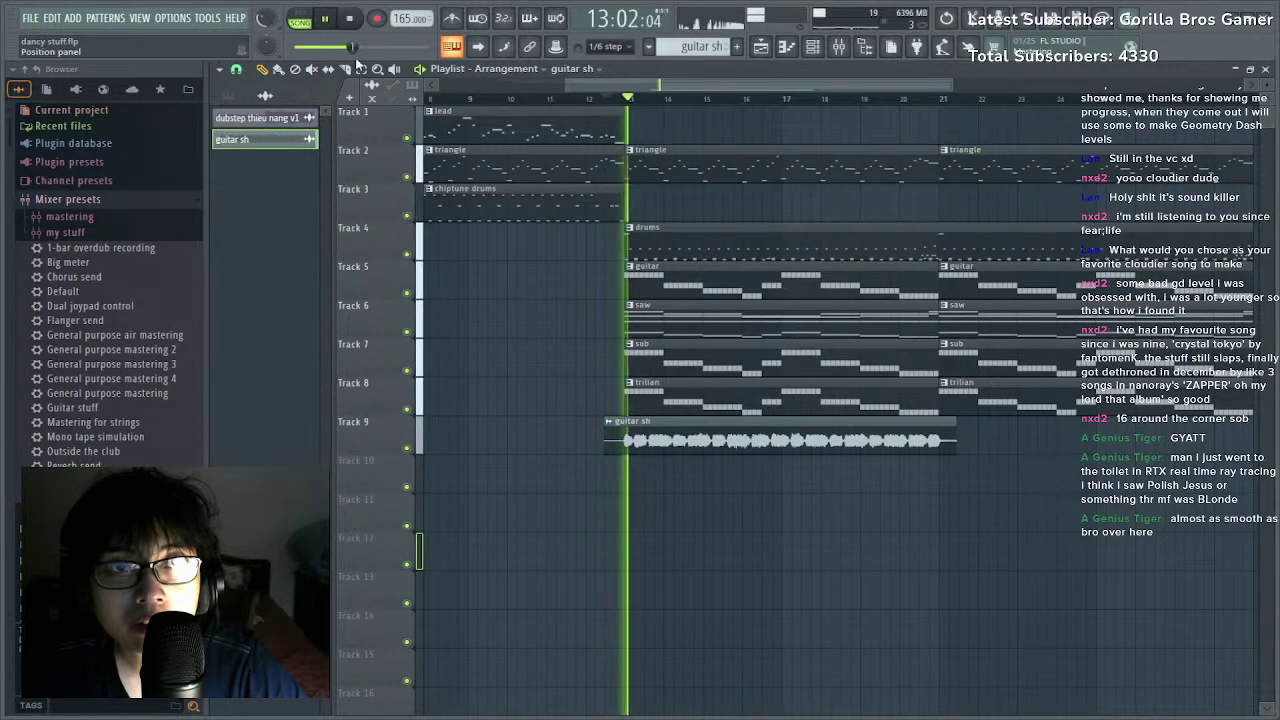
{"action": "double_click", "coordinate": [675, 424]}
{"action": "key", "text": "F9"}
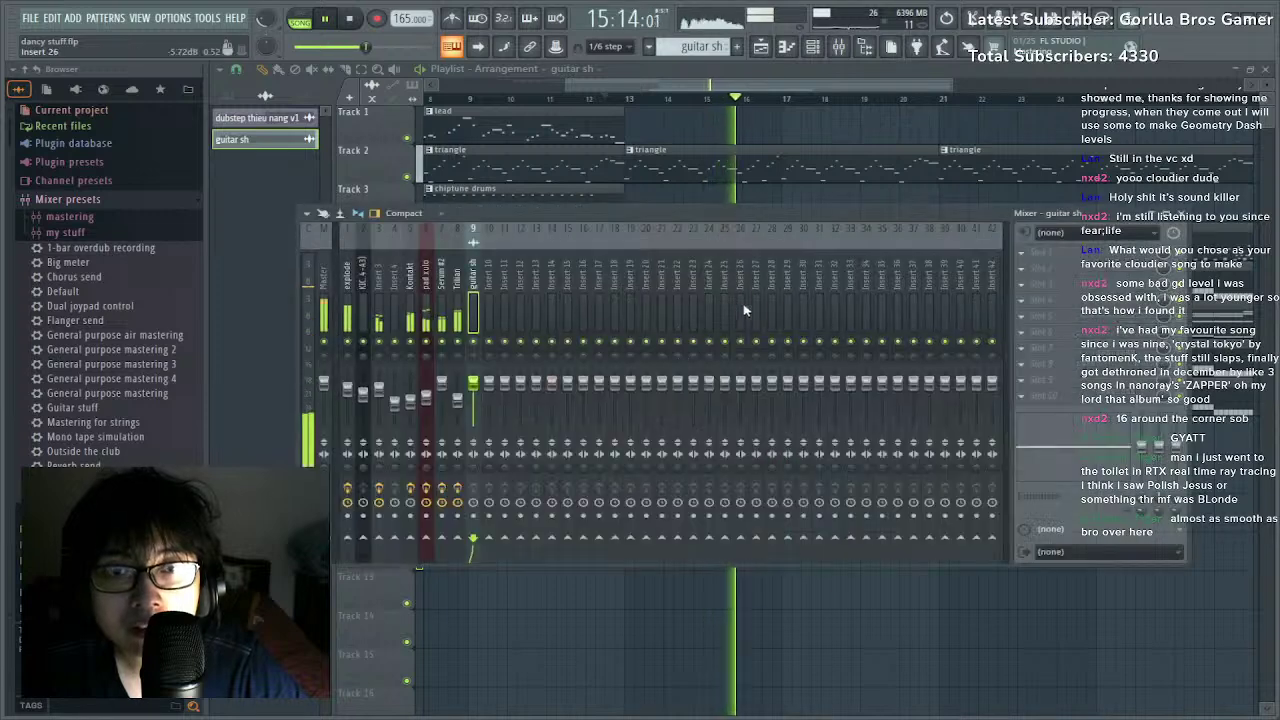
{"action": "left_click_drag", "start_coordinate": [473, 384], "coordinate": [474, 403]}
Restart playback from before bar 13 and pan the guitar sh mixer track 50% left.
{"action": "key", "text": "space"}
{"action": "key", "text": "space"}
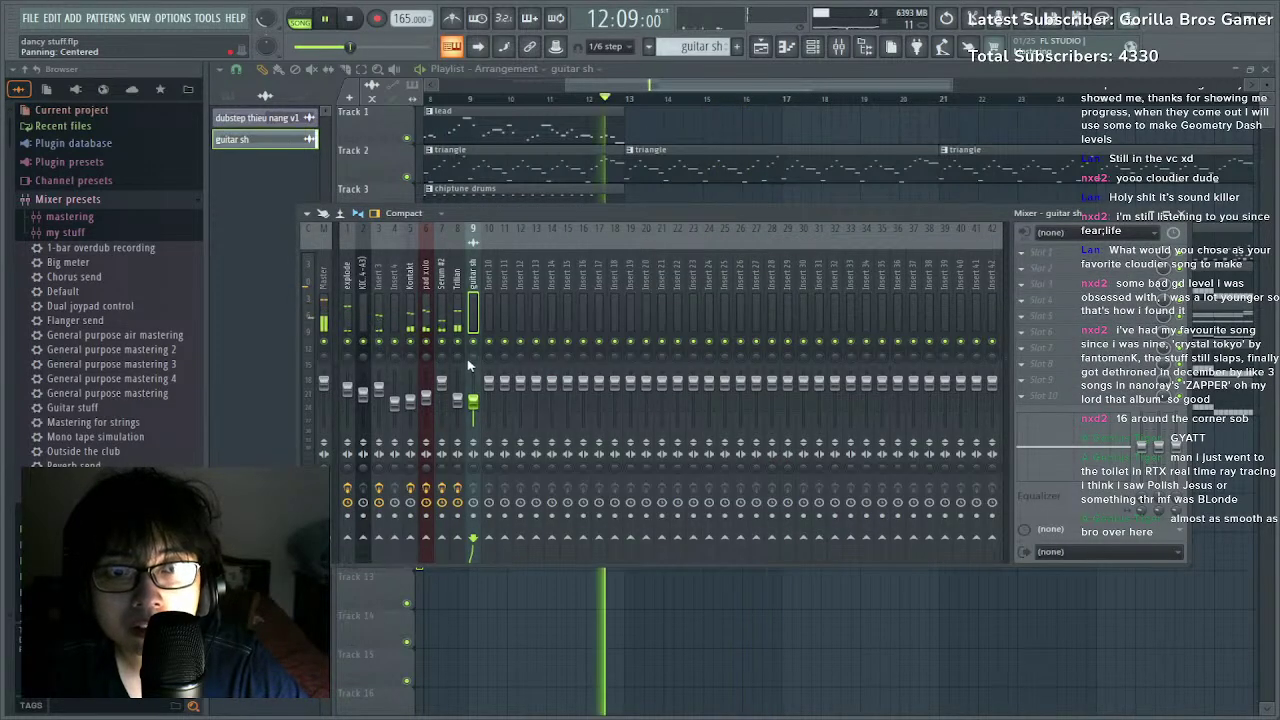
{"action": "left_click_drag", "start_coordinate": [473, 357], "coordinate": [473, 389]}
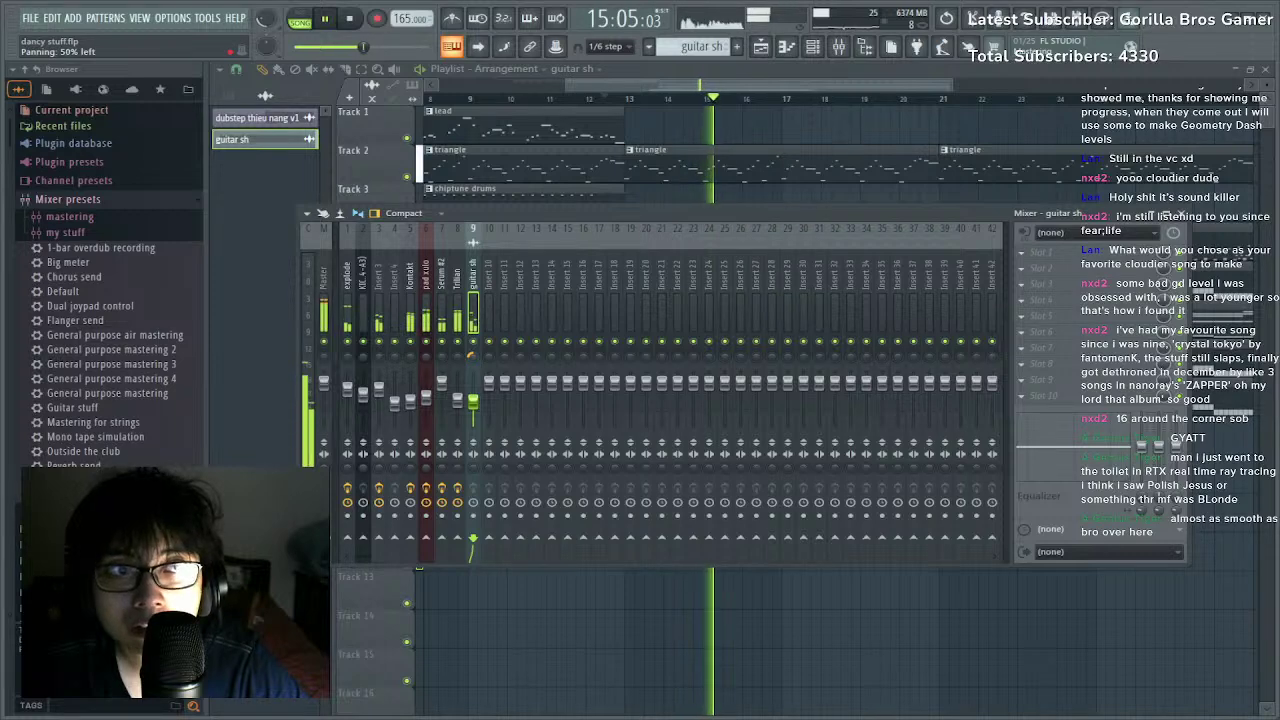
Clone the guitar sh pattern and open the copy's Ample Guitar SH notes in the piano roll for pattern playback.
{"action": "key", "text": "F9"}
{"action": "key", "text": "F6"}
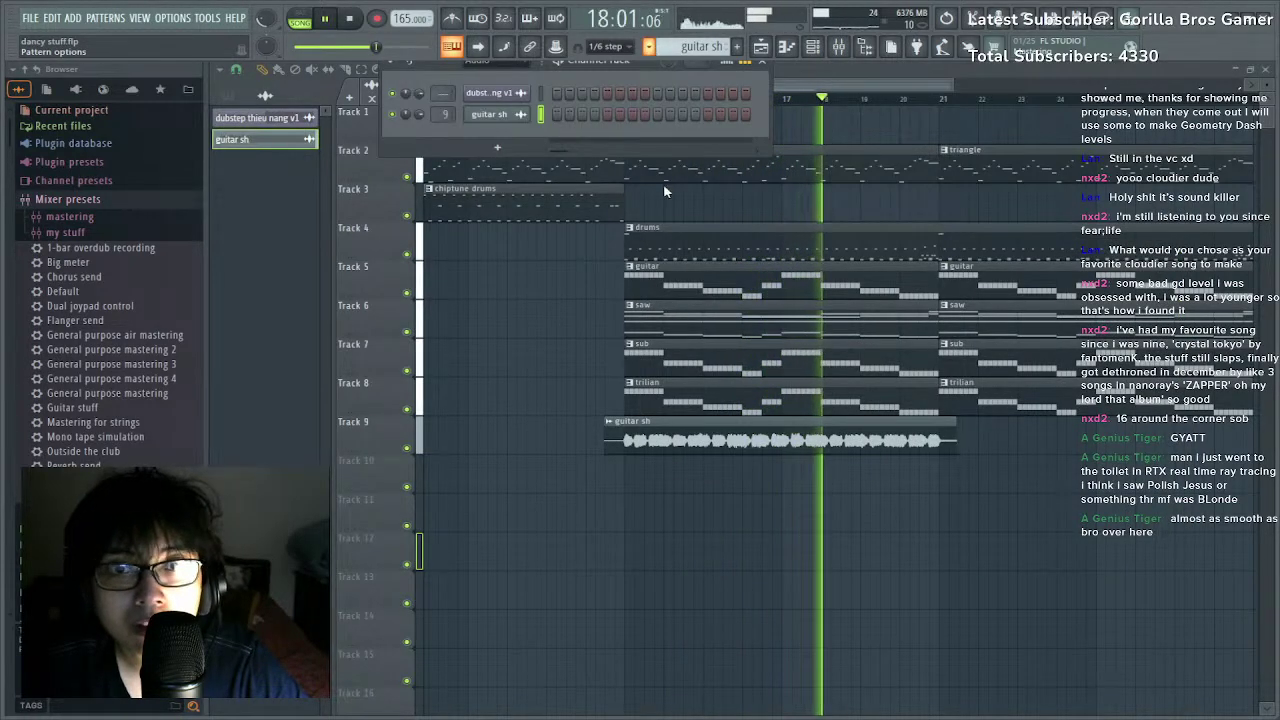
{"action": "key", "text": "Page_Down"}
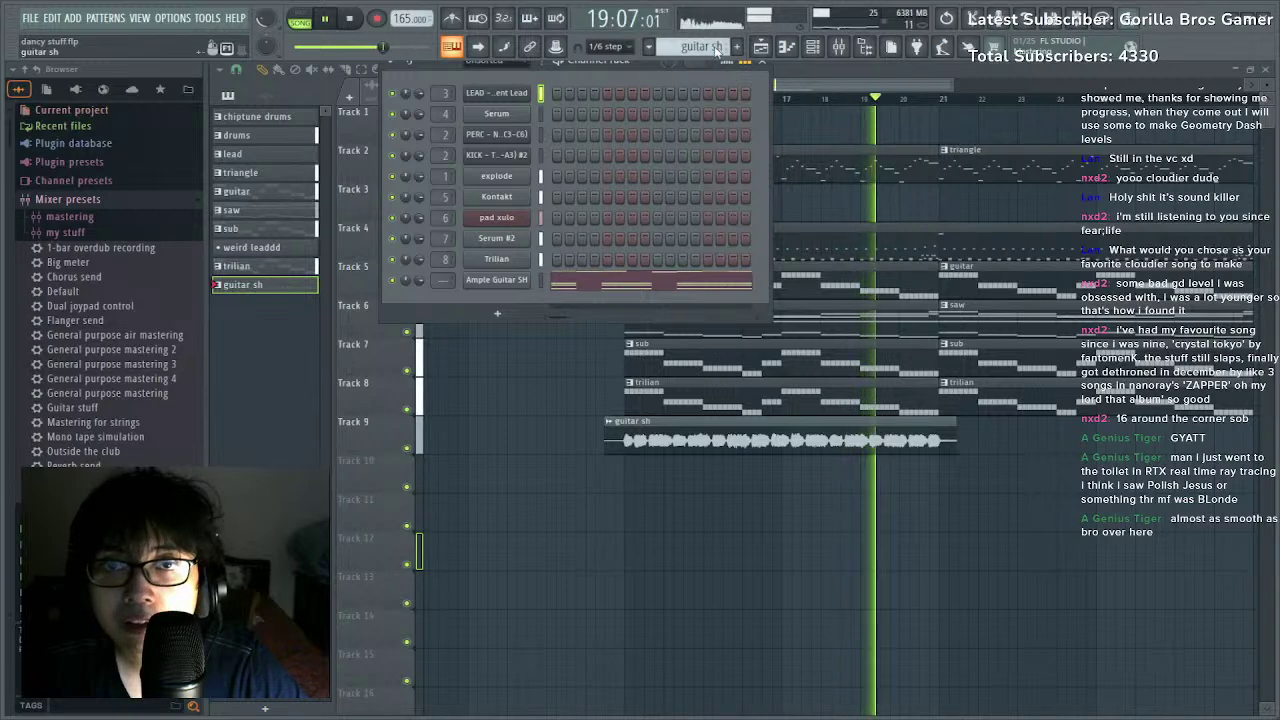
{"action": "double_click", "coordinate": [820, 186]}
{"action": "key", "text": "l"}
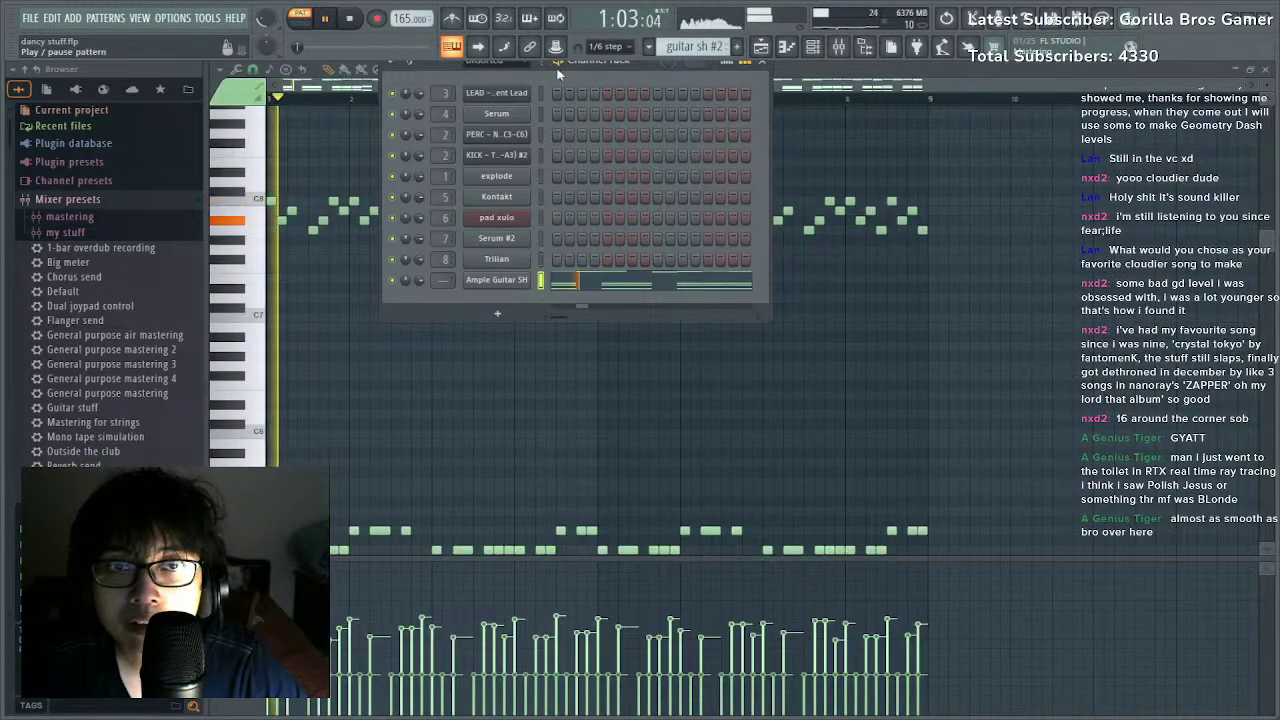
{"action": "key", "text": "space"}
{"action": "key", "text": "F6"}
Add a four-note melody alternating D5 and E5 above the chords in the first half of bar 1.
{"action": "scroll", "coordinate": [345, 450], "scroll_direction": "down", "scroll_amount": 3}
{"action": "key", "text": "space"}
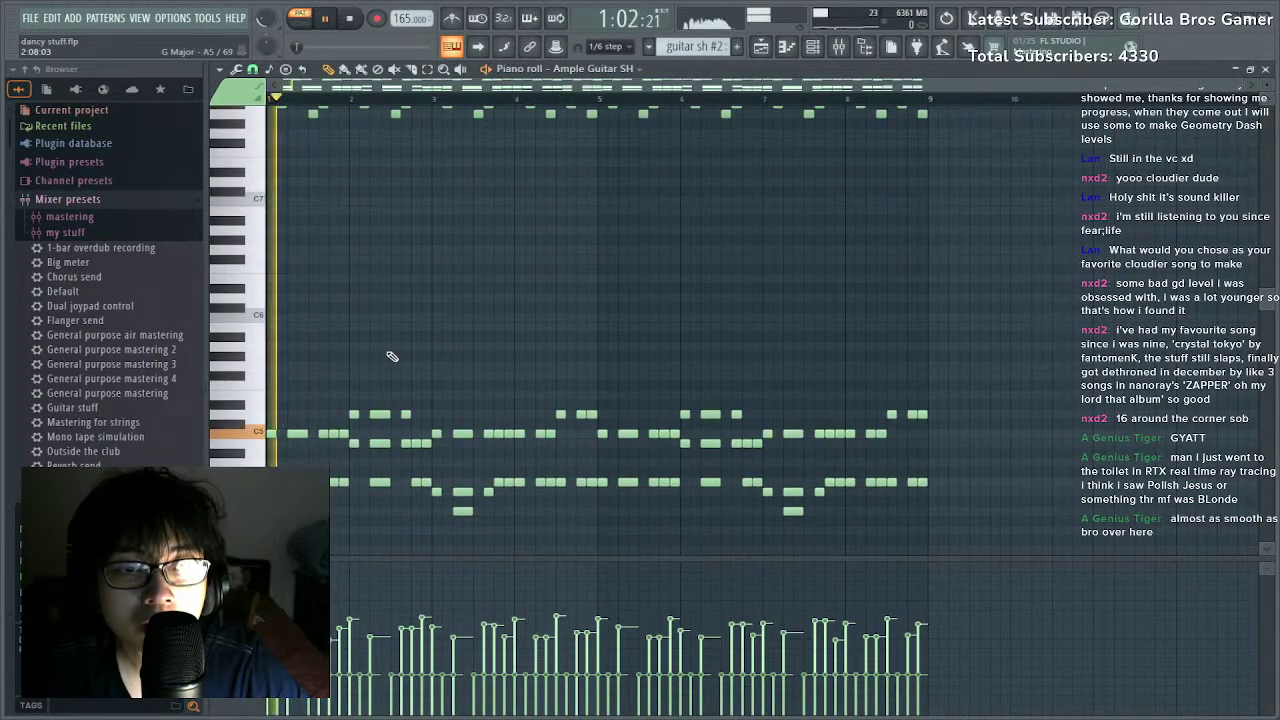
{"action": "key", "text": "space"}
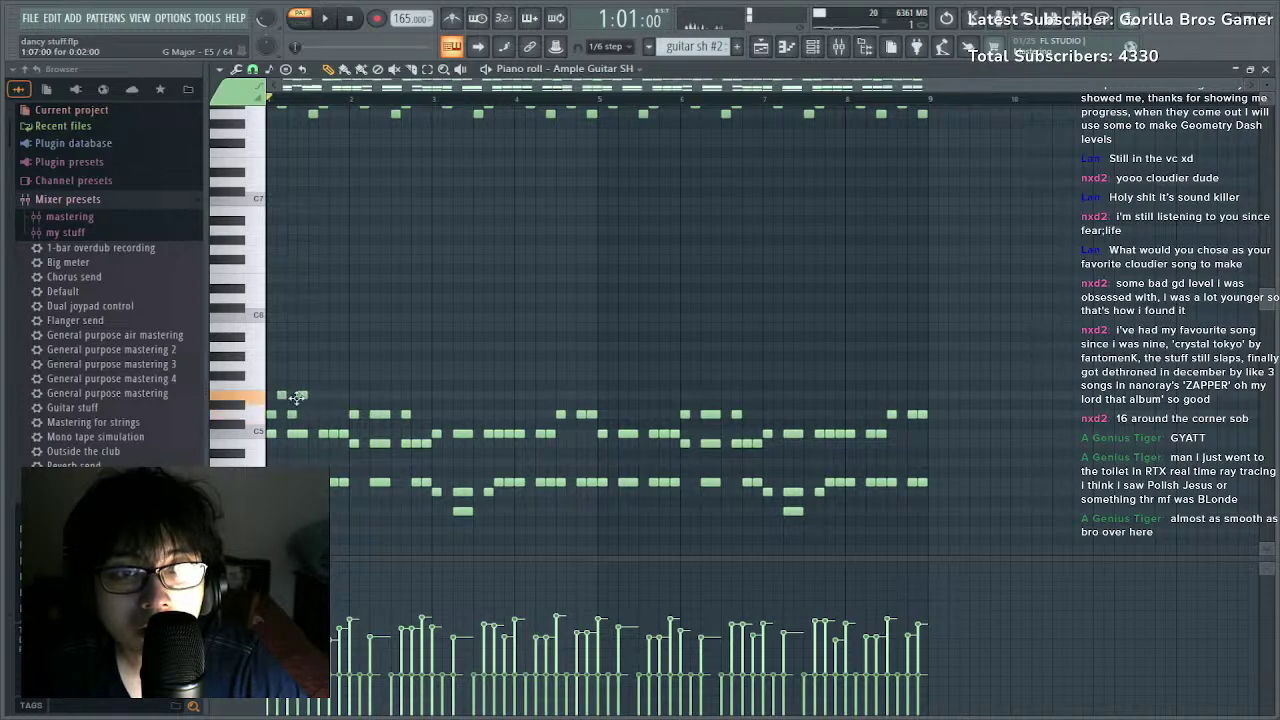
{"action": "key", "text": "space"}
{"action": "key", "text": "space"}
{"action": "scroll", "coordinate": [311, 434], "scroll_direction": "down", "scroll_amount": 2}
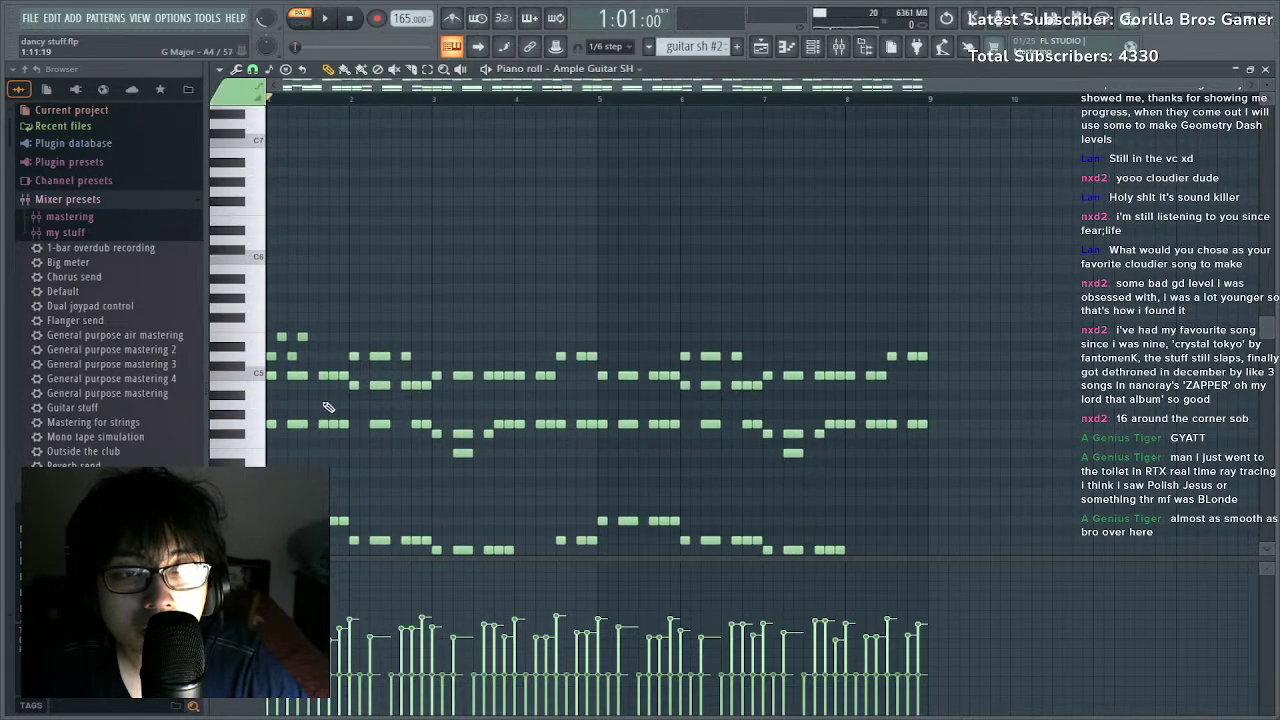
Delete the existing chord notes and the very high note pattern across all eight bars, keeping the new four-note melody.
{"action": "left_click_drag", "start_coordinate": [325, 375], "coordinate": [228, 465]}
{"action": "key", "text": "Delete"}
{"action": "left_click_drag", "start_coordinate": [335, 343], "coordinate": [941, 594]}
{"action": "key", "text": "Delete"}
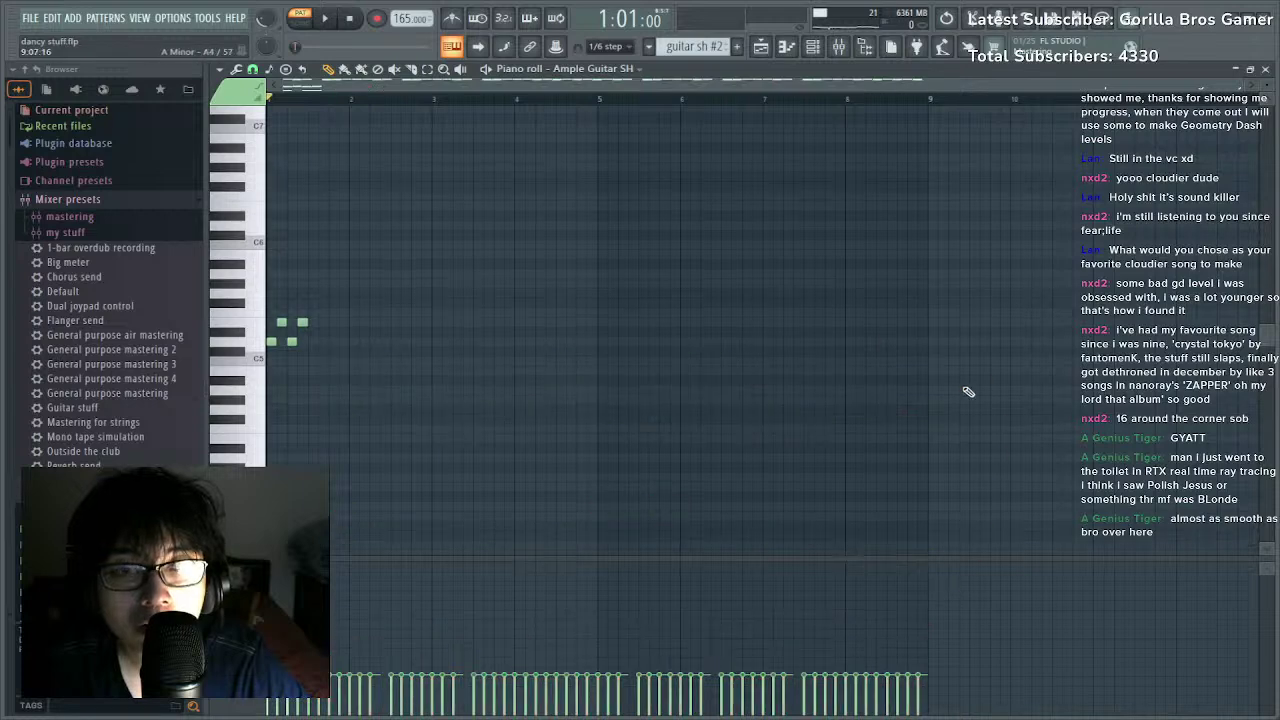
{"action": "left_click_drag", "start_coordinate": [925, 402], "coordinate": [262, 552]}
{"action": "scroll", "coordinate": [605, 334], "scroll_direction": "up", "scroll_amount": 3}
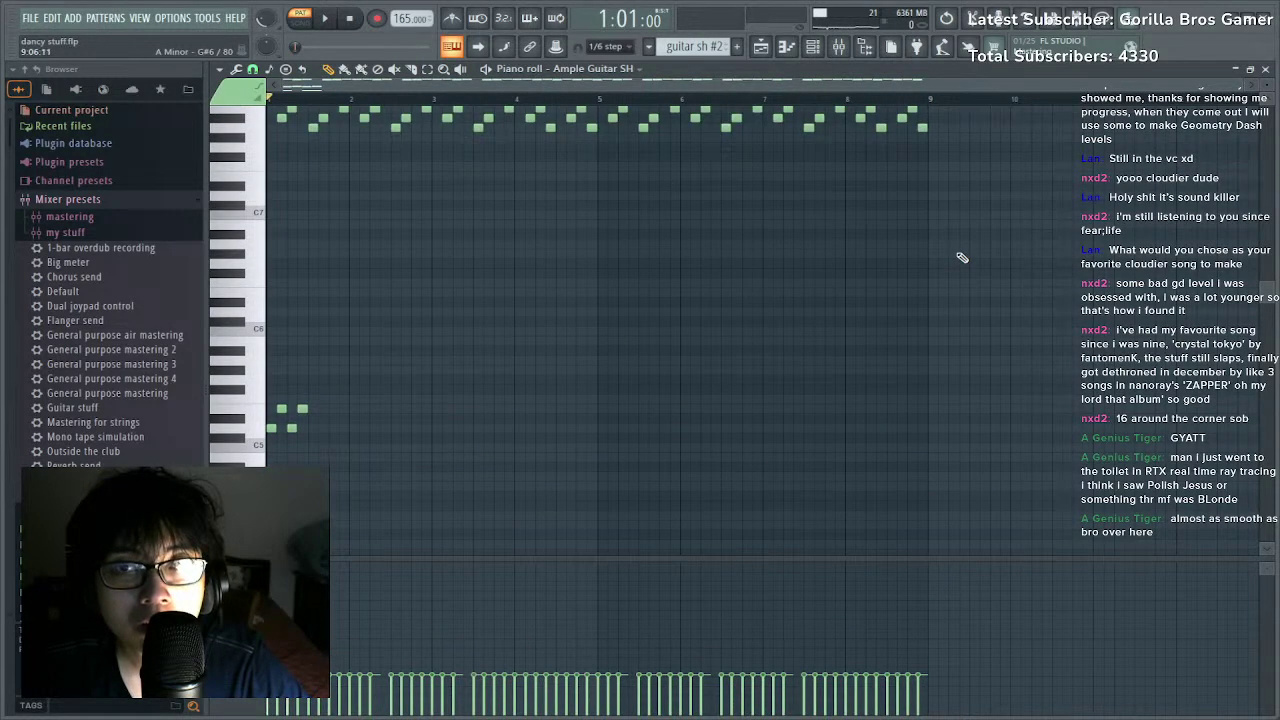
{"action": "scroll", "coordinate": [962, 258], "scroll_direction": "up", "scroll_amount": 3}
{"action": "left_click_drag", "start_coordinate": [1048, 326], "coordinate": [262, 108]}
{"action": "key", "text": "Delete"}
Play the remaining notes and remove the stray low note in bar 3.
{"action": "scroll", "coordinate": [711, 329], "scroll_direction": "down", "scroll_amount": 4}
{"action": "key", "text": "space"}
{"action": "scroll", "coordinate": [640, 375], "scroll_direction": "down", "scroll_amount": 4}
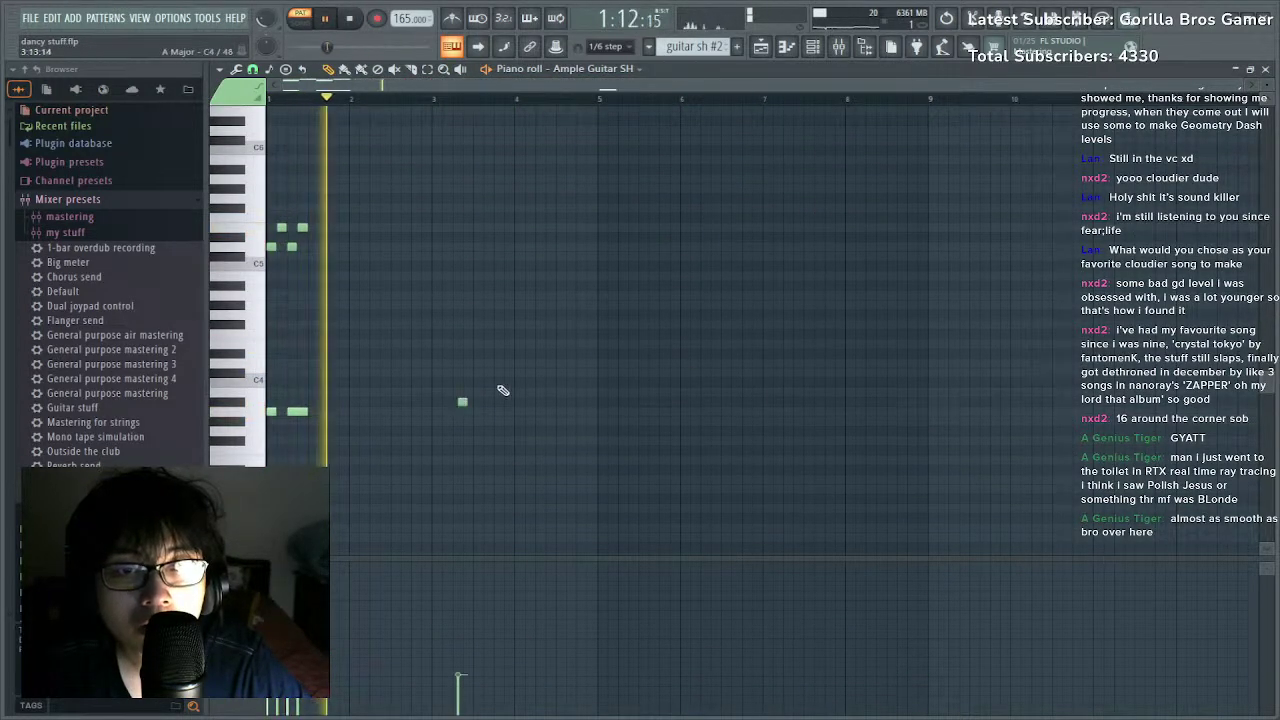
{"action": "right_click", "coordinate": [462, 402]}
{"action": "key", "text": "space"}
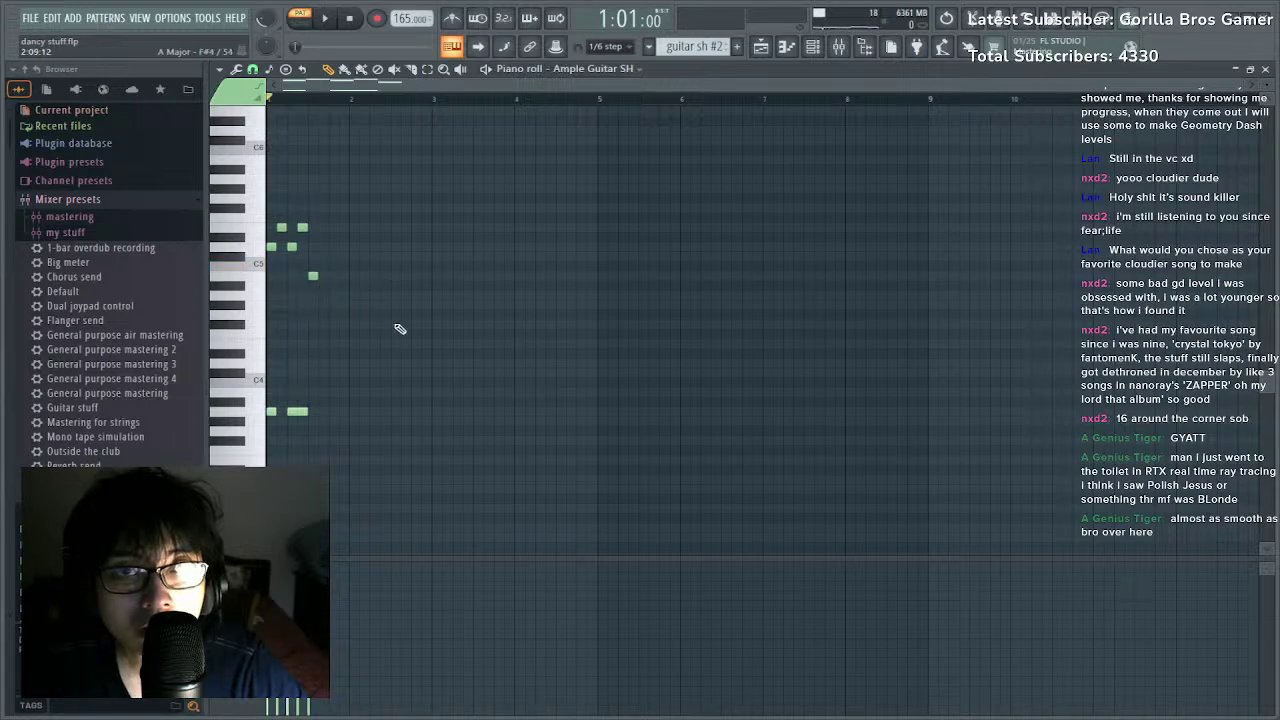
Copy the eight-bar bass line from the original guitar sh pattern into the cloned pattern, replacing the leftover bass notes in bar 1.
{"action": "scroll", "coordinate": [694, 55], "scroll_direction": "up", "scroll_amount": 1}
{"action": "left_click_drag", "start_coordinate": [1015, 530], "coordinate": [268, 378]}
{"action": "scroll", "coordinate": [500, 300], "scroll_direction": "down", "scroll_amount": 1}
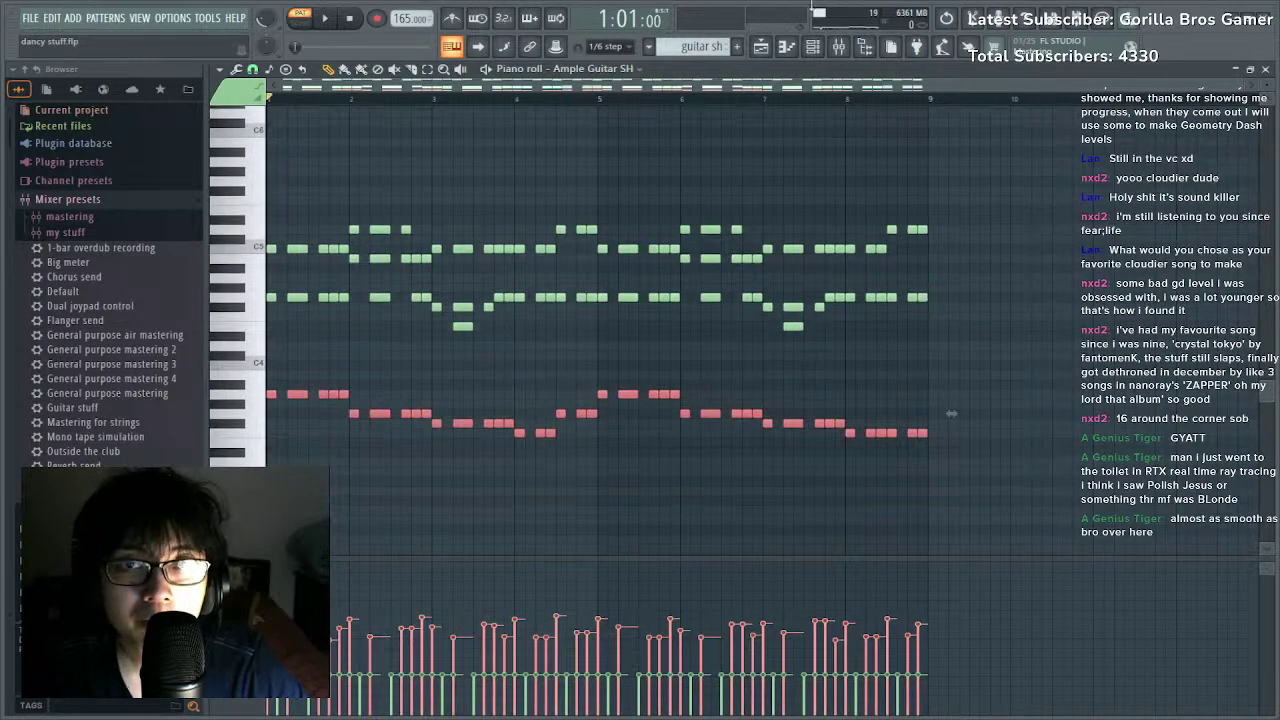
{"action": "scroll", "coordinate": [670, 46], "scroll_direction": "down", "scroll_amount": 1}
{"action": "left_click_drag", "start_coordinate": [429, 332], "coordinate": [45, 422]}
{"action": "key", "text": "Delete"}
{"action": "key", "text": "ctrl+v"}
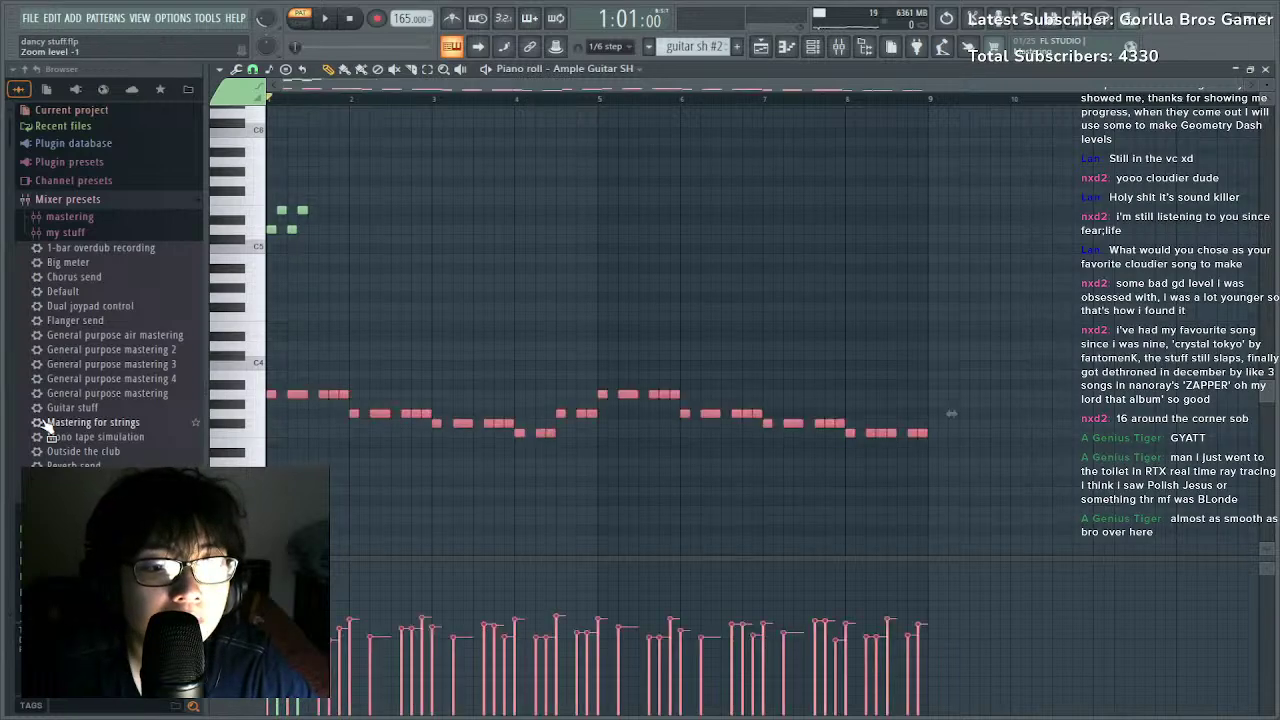
Duplicate the bass line seven semitones higher, leave the melody undoubled, and play the result.
{"action": "key", "text": "space"}
{"action": "key", "text": "ctrl+d"}
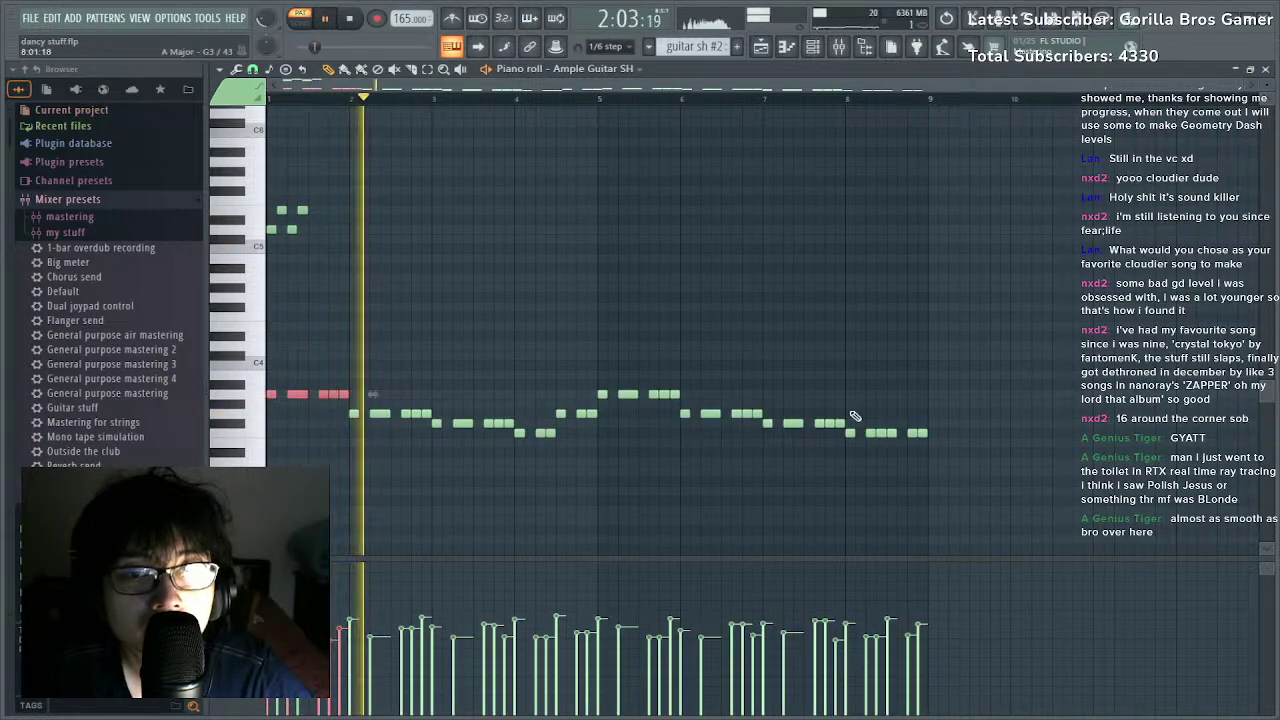
{"action": "key", "text": "ctrl+a"}
{"action": "left_click_drag", "start_coordinate": [674, 395], "coordinate": [659, 327]}
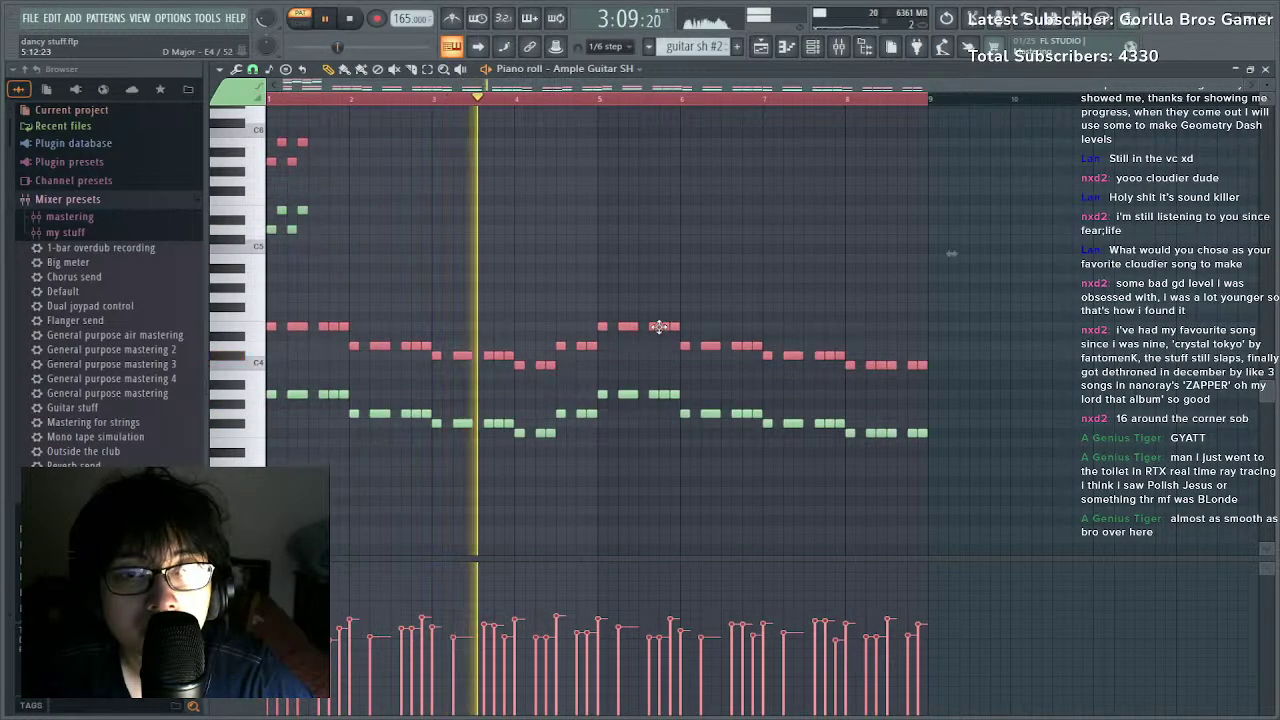
{"action": "scroll", "coordinate": [330, 270], "scroll_direction": "up", "scroll_amount": 3}
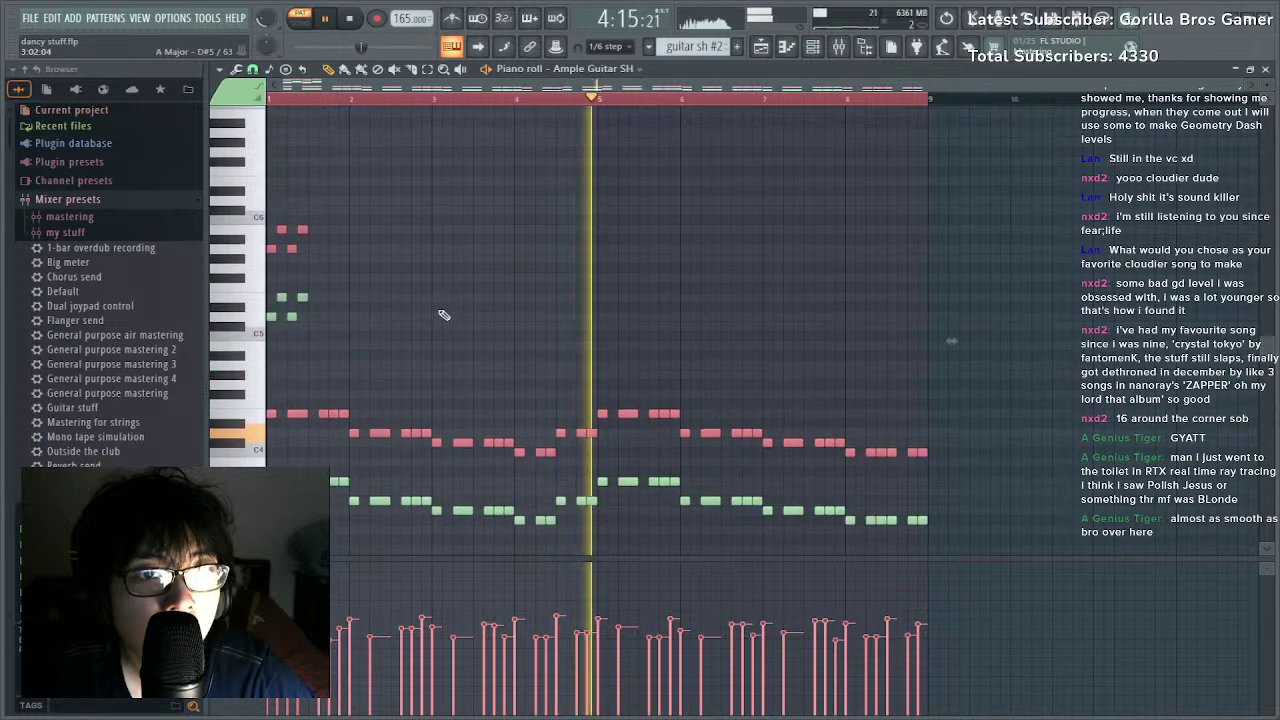
{"action": "scroll", "coordinate": [486, 277], "scroll_direction": "up", "scroll_amount": 12}
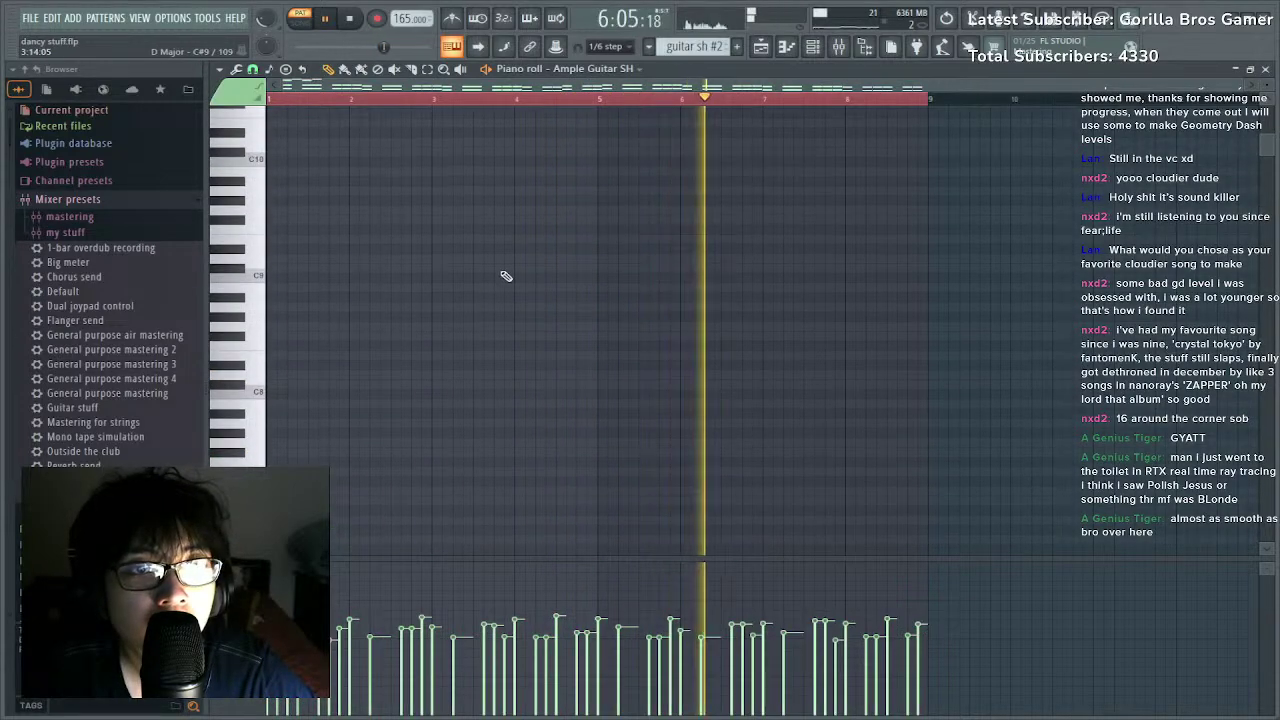
{"action": "scroll", "coordinate": [503, 278], "scroll_direction": "down", "scroll_amount": 13}
{"action": "key", "text": "space"}
{"action": "key", "text": "space"}
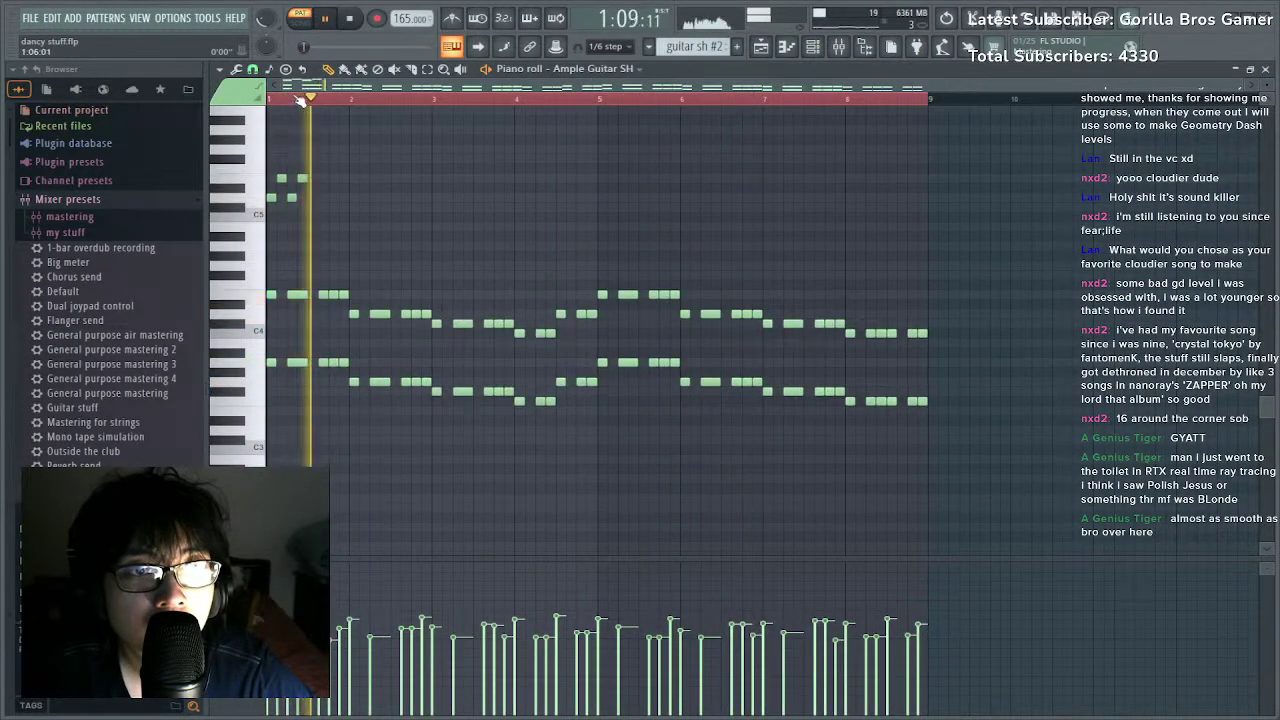
{"action": "key", "text": "space"}
Select every note in the pattern and level their velocities to one uniform value.
{"action": "scroll", "coordinate": [297, 99], "scroll_direction": "up", "scroll_amount": 4}
{"action": "left_click_drag", "start_coordinate": [342, 90], "coordinate": [318, 91]}
{"action": "key", "text": "space"}
{"action": "key", "text": "space"}
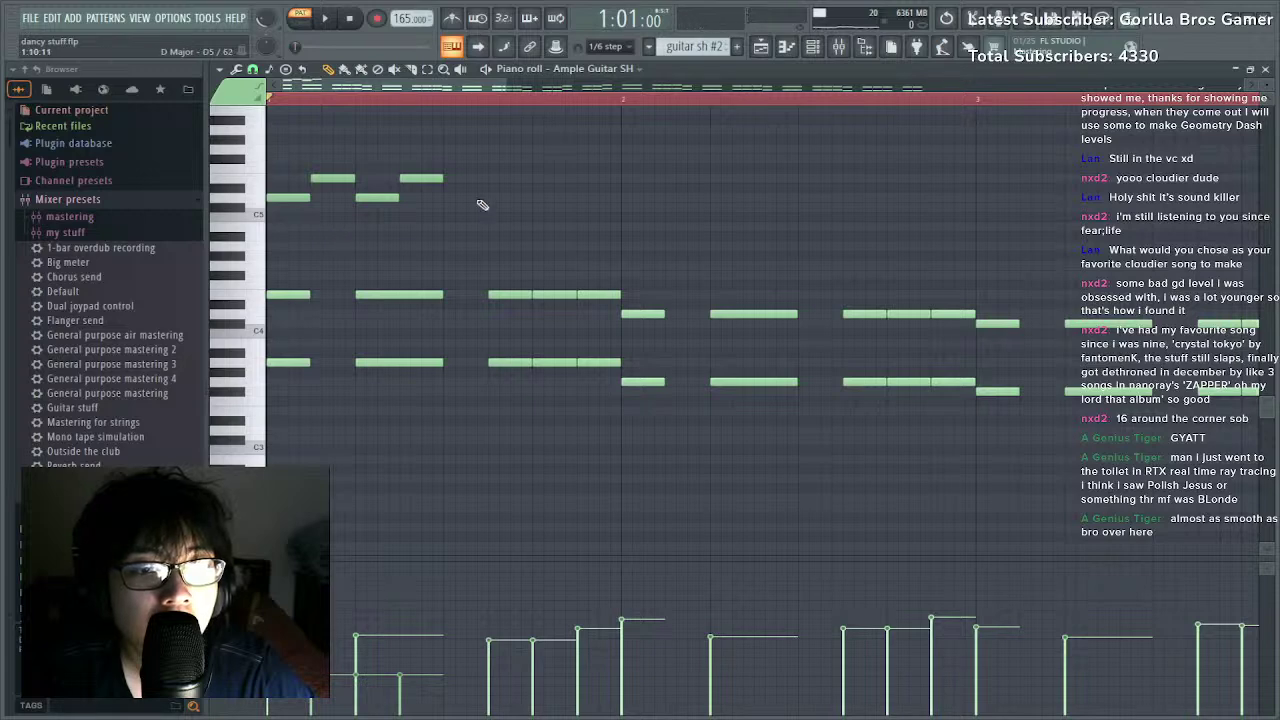
{"action": "key", "text": "ctrl+a"}
{"action": "scroll", "coordinate": [384, 106], "scroll_direction": "down", "scroll_amount": 4}
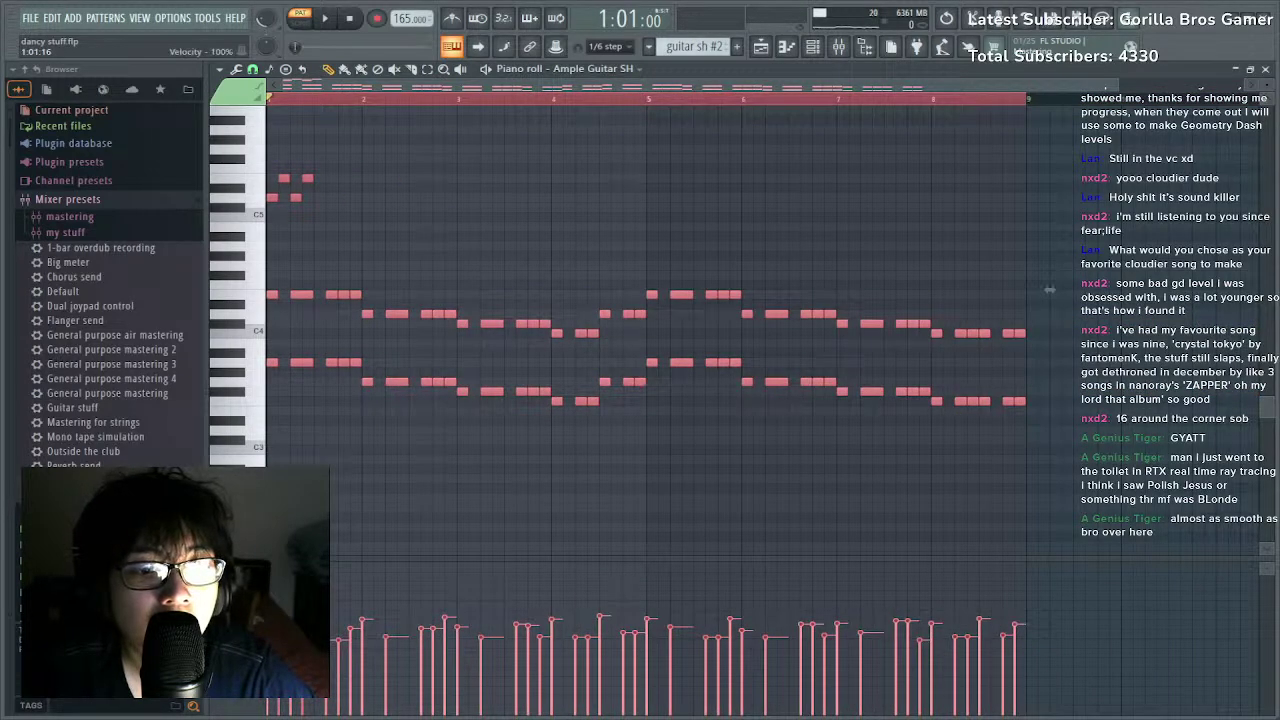
{"action": "left_click_drag", "start_coordinate": [336, 620], "coordinate": [815, 640]}
Audition bar 1 and add the melody notes B4, C5 and G4 to its second half.
{"action": "key", "text": "space"}
{"action": "left_click", "coordinate": [449, 189], "text": "ctrl"}
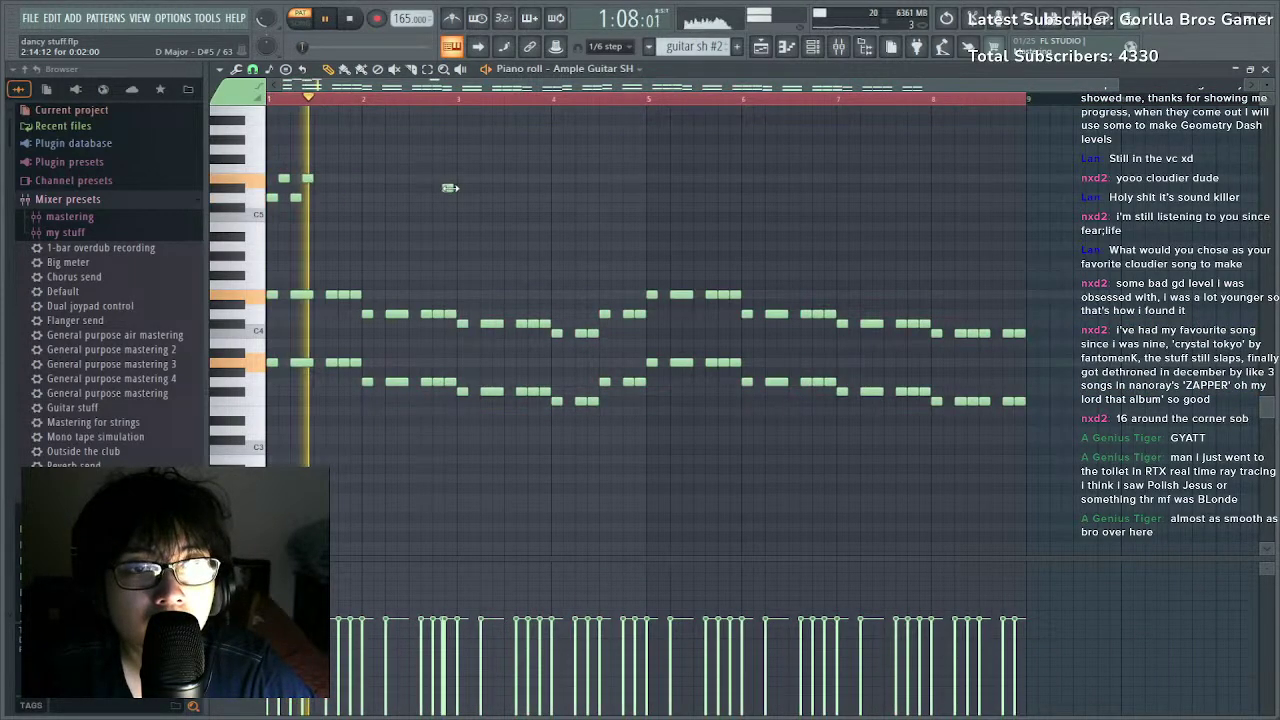
{"action": "key", "text": "space"}
{"action": "scroll", "coordinate": [284, 101], "scroll_direction": "up", "scroll_amount": 4}
{"action": "left_click_drag", "start_coordinate": [339, 90], "coordinate": [312, 90]}
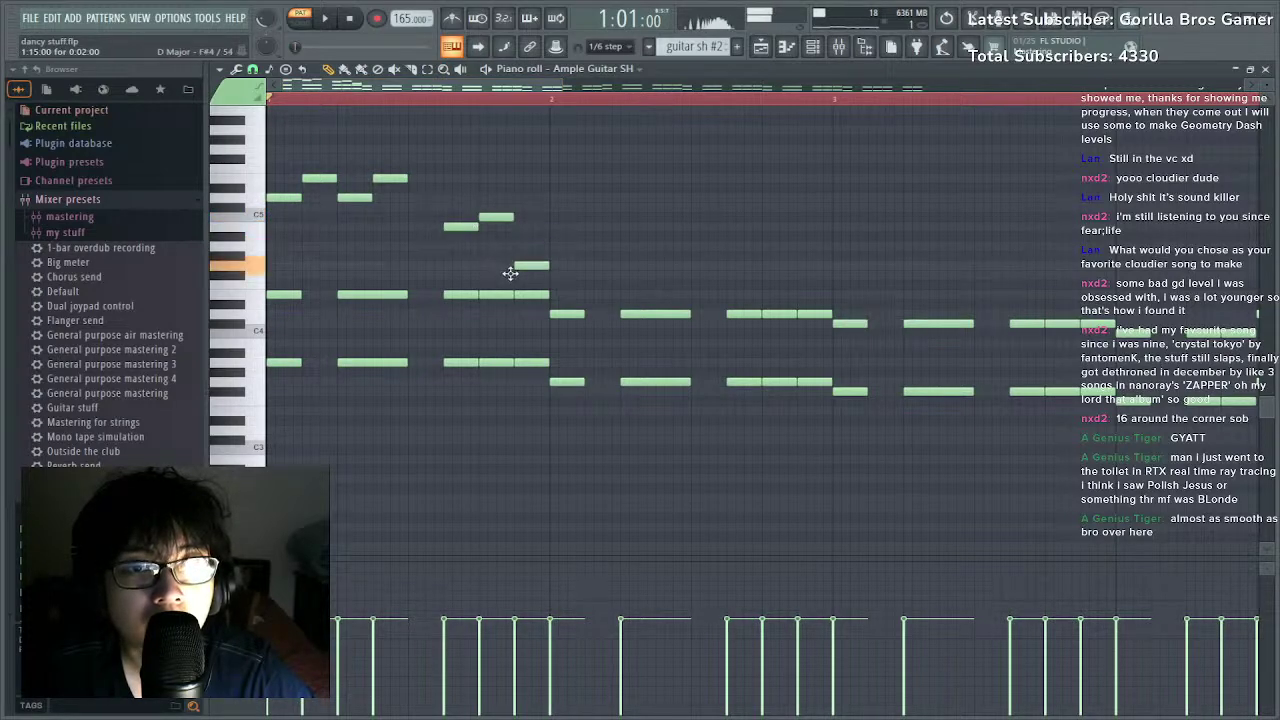
Delete the lower of the two bass lines across all eight bars during playback.
{"action": "left_click_drag", "start_coordinate": [493, 366], "coordinate": [270, 376]}
{"action": "key", "text": "Delete"}
{"action": "key", "text": "space"}
{"action": "scroll", "coordinate": [466, 104], "scroll_direction": "down", "scroll_amount": 4}
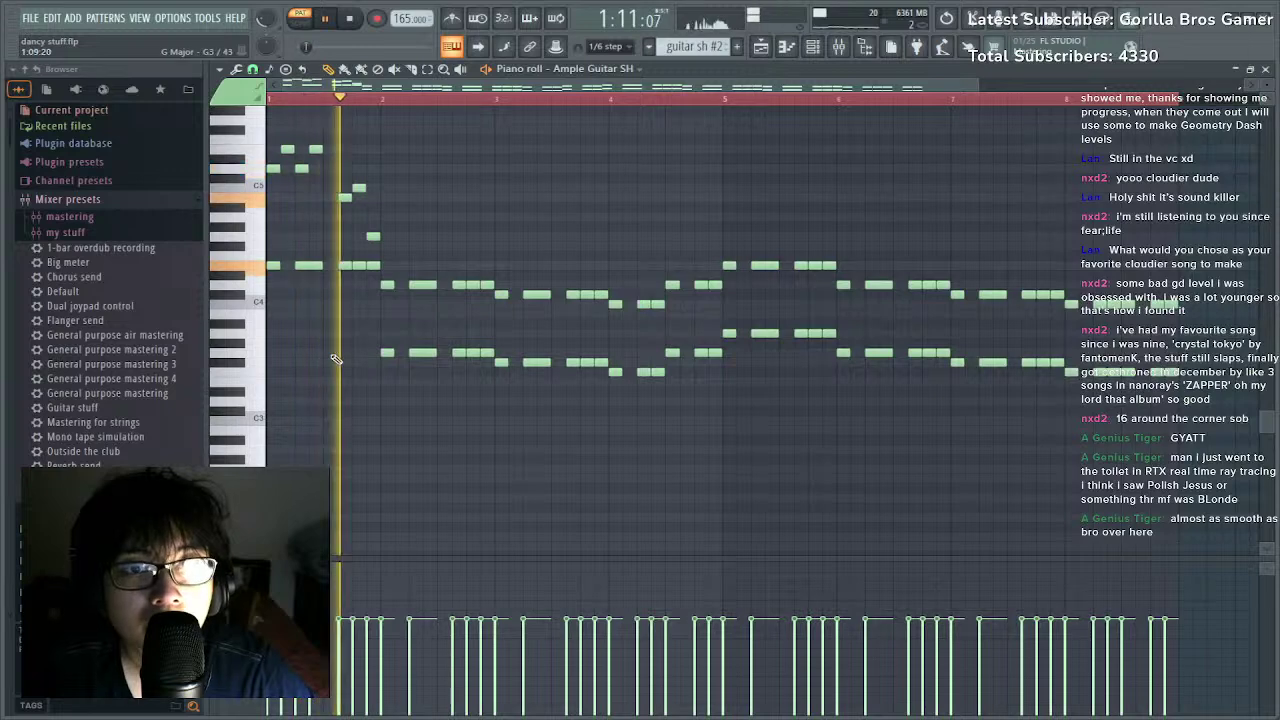
{"action": "left_click_drag", "start_coordinate": [374, 340], "coordinate": [1278, 443]}
{"action": "key", "text": "Delete"}
{"action": "left_click_drag", "start_coordinate": [806, 320], "coordinate": [546, 360]}
{"action": "key", "text": "Delete"}
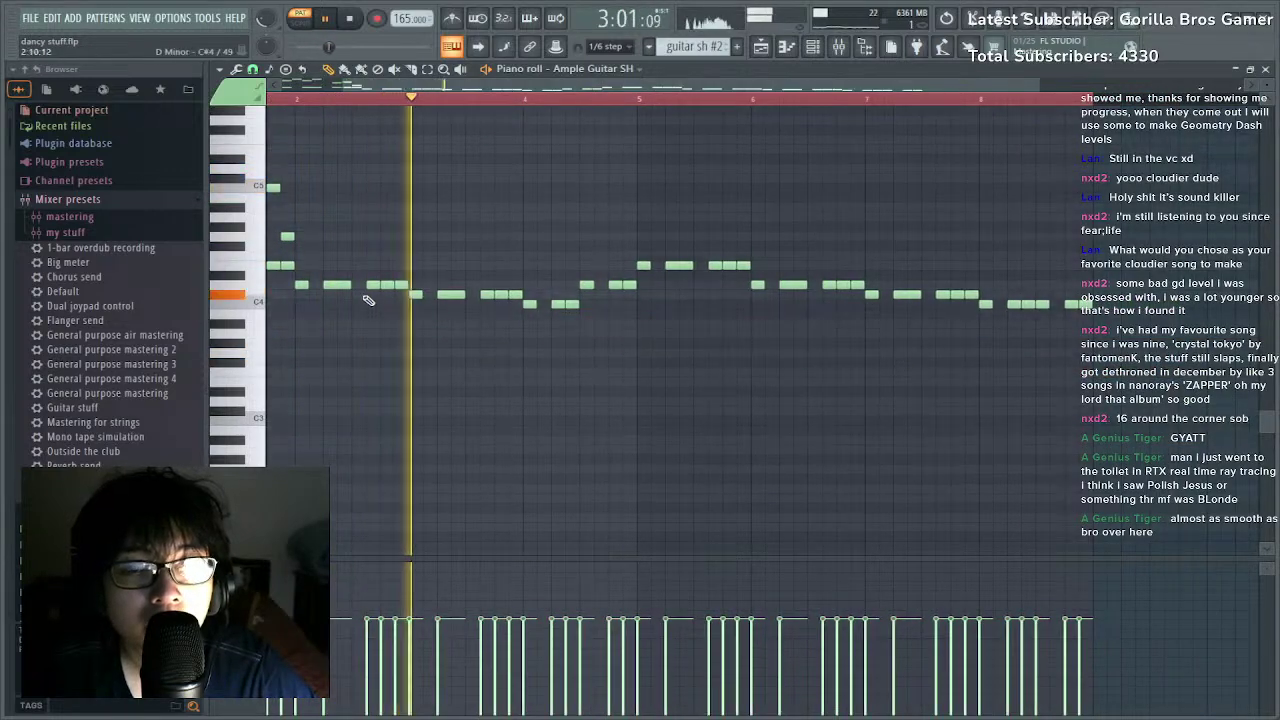
Duplicate the seven-note melody of bar 1 into bars 2 and 3, keeping the bass line as it is.
{"action": "scroll", "coordinate": [452, 97], "scroll_direction": "up", "scroll_amount": 2}
{"action": "key", "text": "space"}
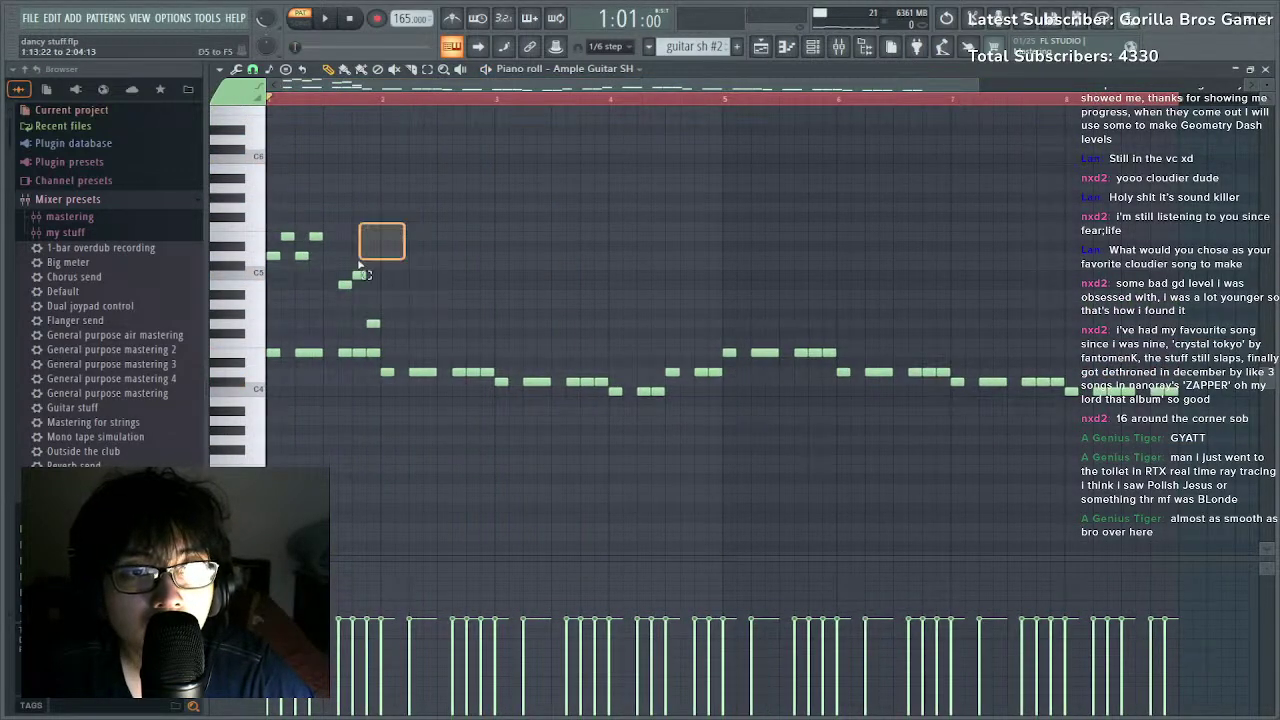
{"action": "left_click_drag", "start_coordinate": [361, 266], "coordinate": [266, 330]}
{"action": "key", "text": "ctrl+b"}
{"action": "key", "text": "ctrl+b"}
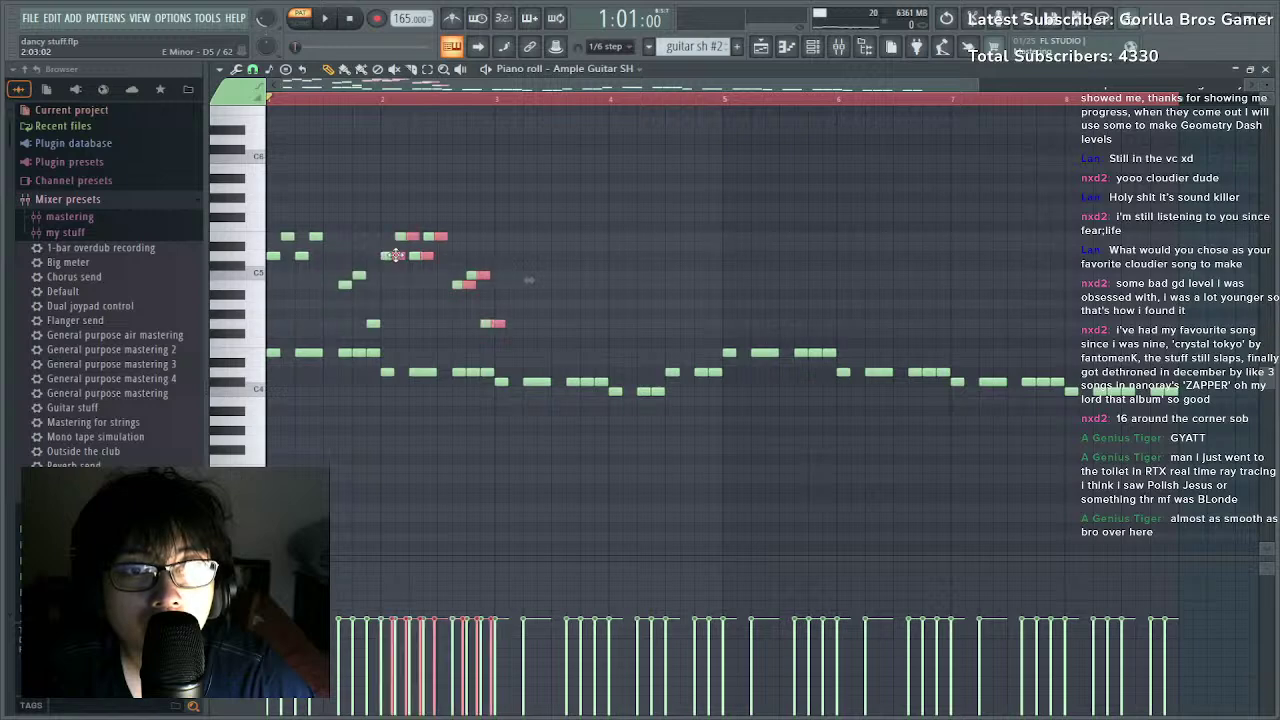
{"action": "key", "text": "space"}
{"action": "left_click", "coordinate": [538, 321], "text": "ctrl"}
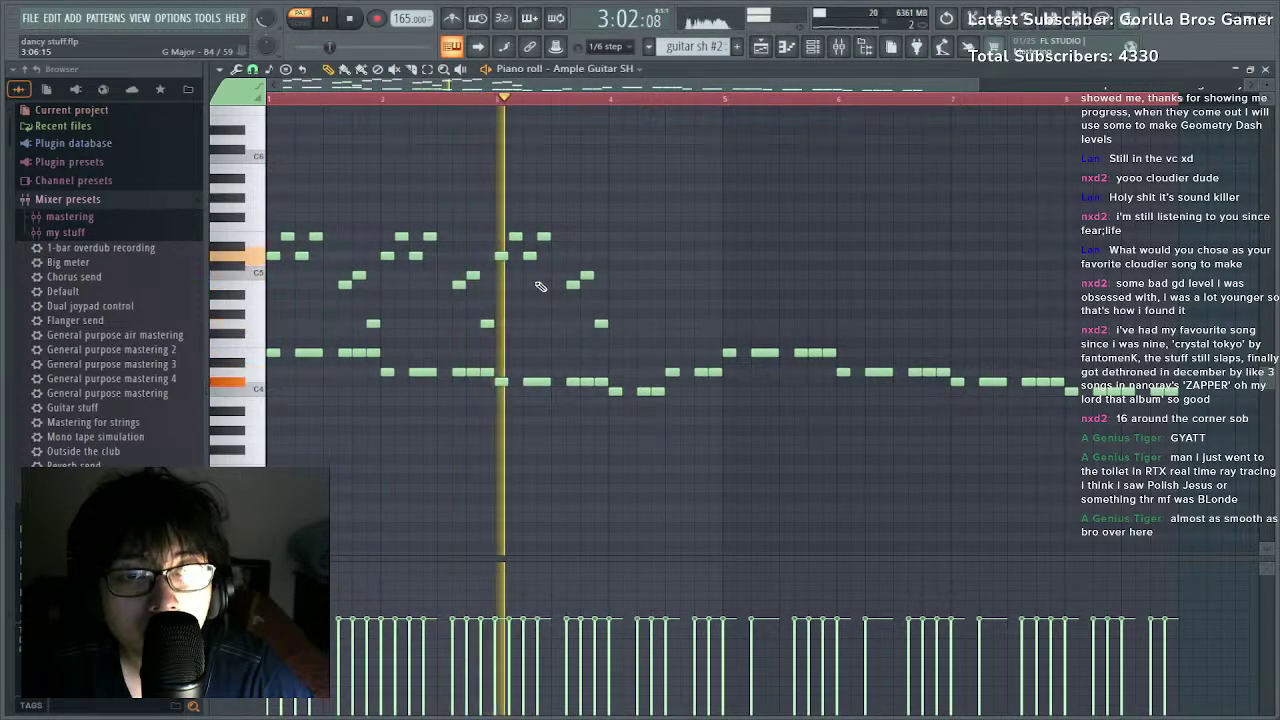
Write a bar 4 melody run that peaks on G5, and duplicate the four-bar melody into bars 5 to 8.
{"action": "key", "text": "space"}
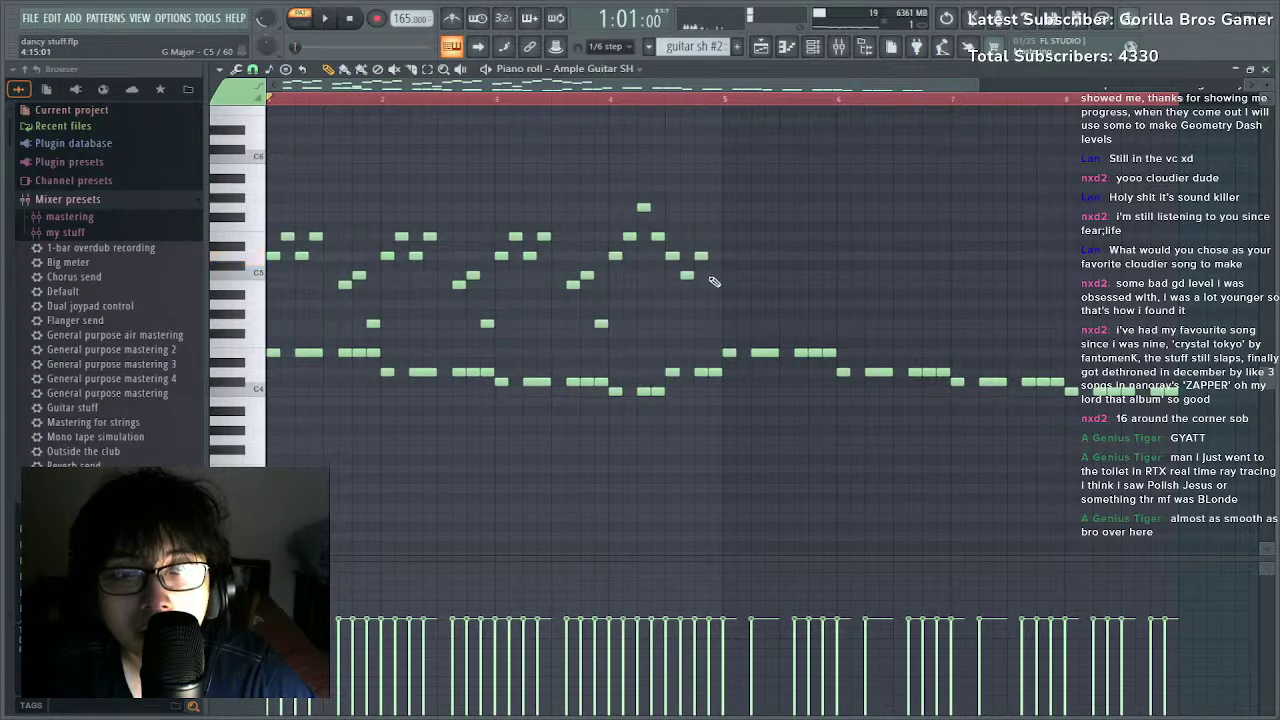
{"action": "key", "text": "space"}
{"action": "left_click_drag", "start_coordinate": [781, 318], "coordinate": [268, 180]}
{"action": "left_click_drag", "start_coordinate": [664, 345], "coordinate": [370, 300]}
{"action": "key", "text": "ctrl+b"}
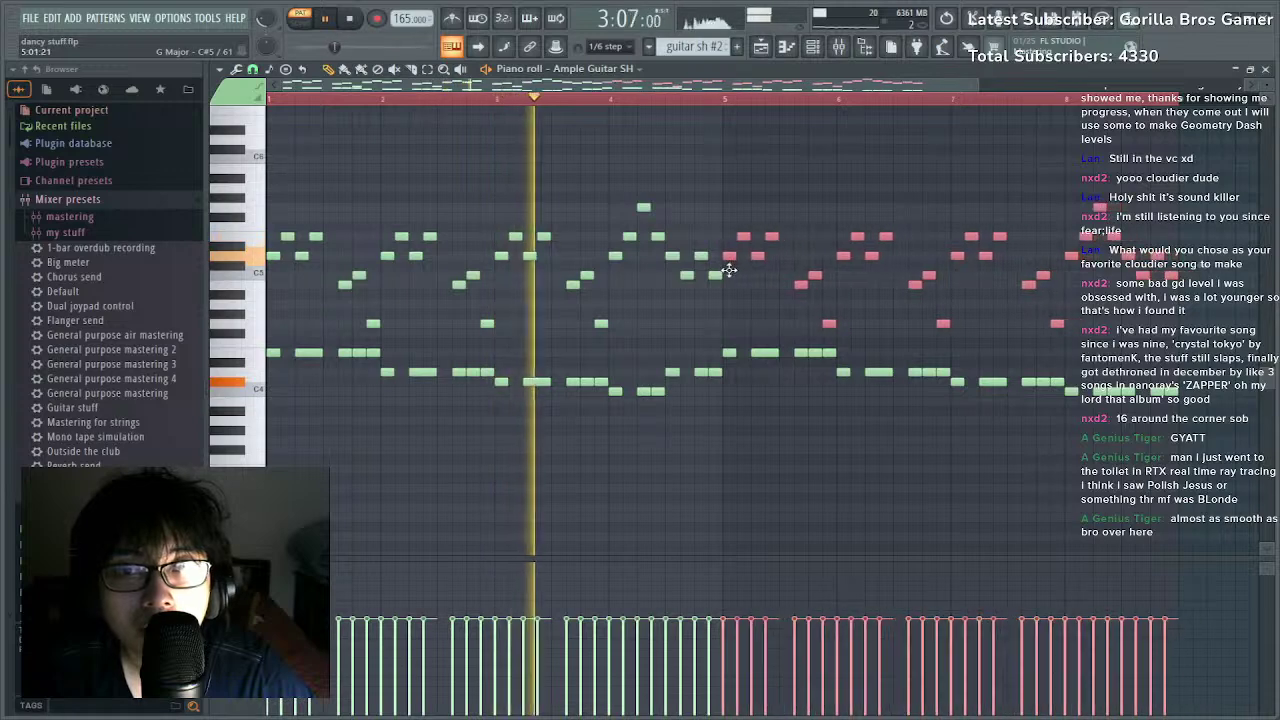
Vary the note velocities across bars 1 to 4 by lowering selected notes for a more human feel.
{"action": "key", "text": "ctrl+a"}
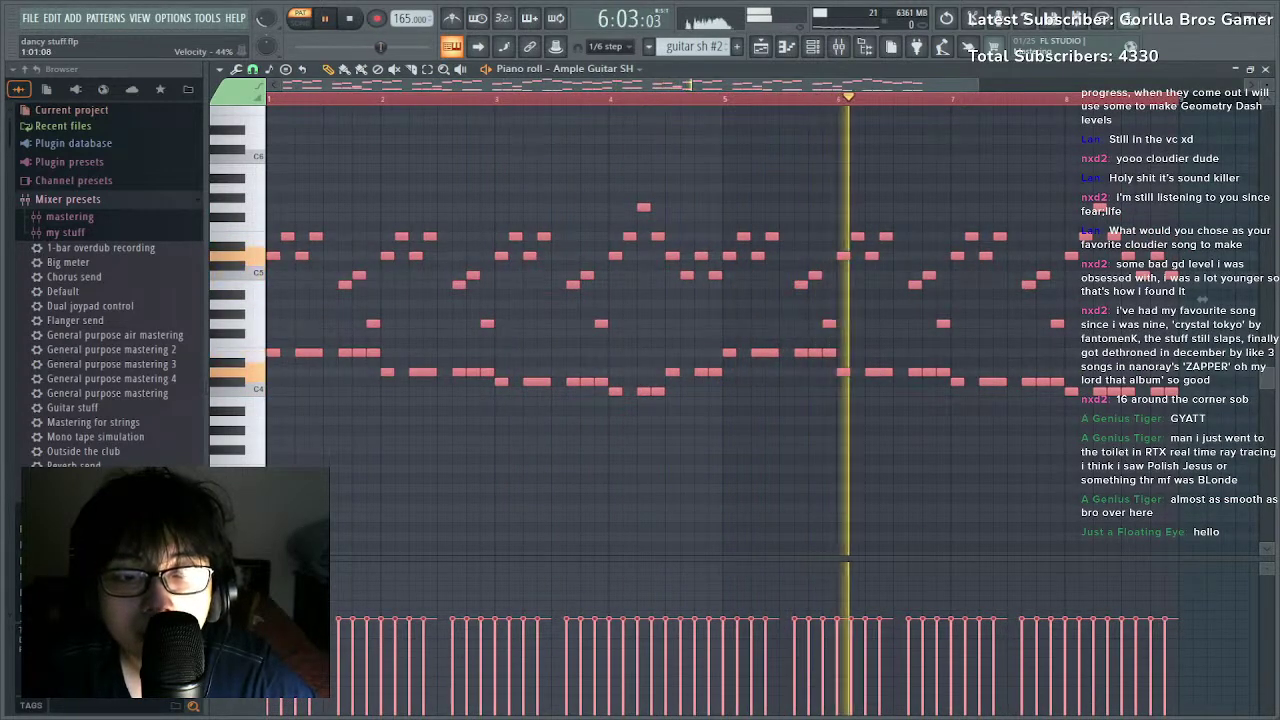
{"action": "left_click", "coordinate": [340, 632]}
{"action": "left_click", "coordinate": [367, 657]}
{"action": "mouse_move", "coordinate": [394, 637]}
{"action": "left_mouse_down"}
{"action": "mouse_move", "coordinate": [483, 651]}
{"action": "mouse_move", "coordinate": [526, 630]}
{"action": "left_mouse_up"}
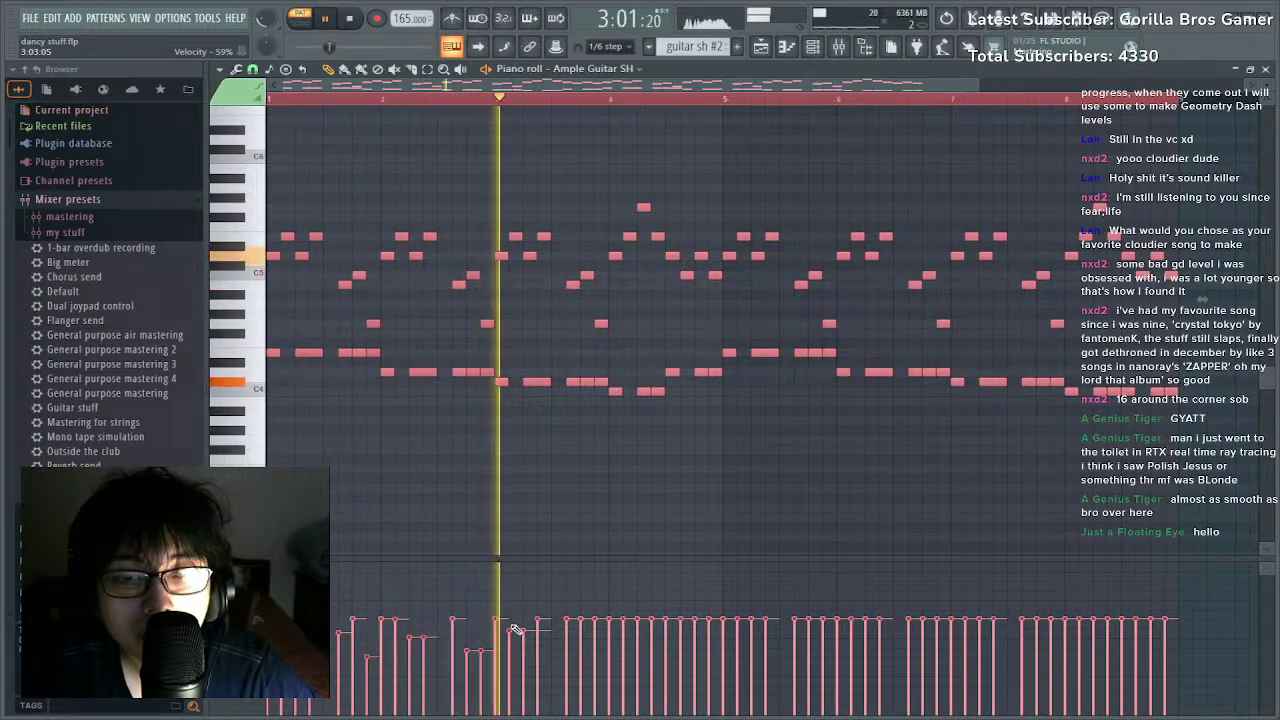
{"action": "left_click_drag", "start_coordinate": [522, 651], "coordinate": [598, 648]}
{"action": "key", "text": "space"}
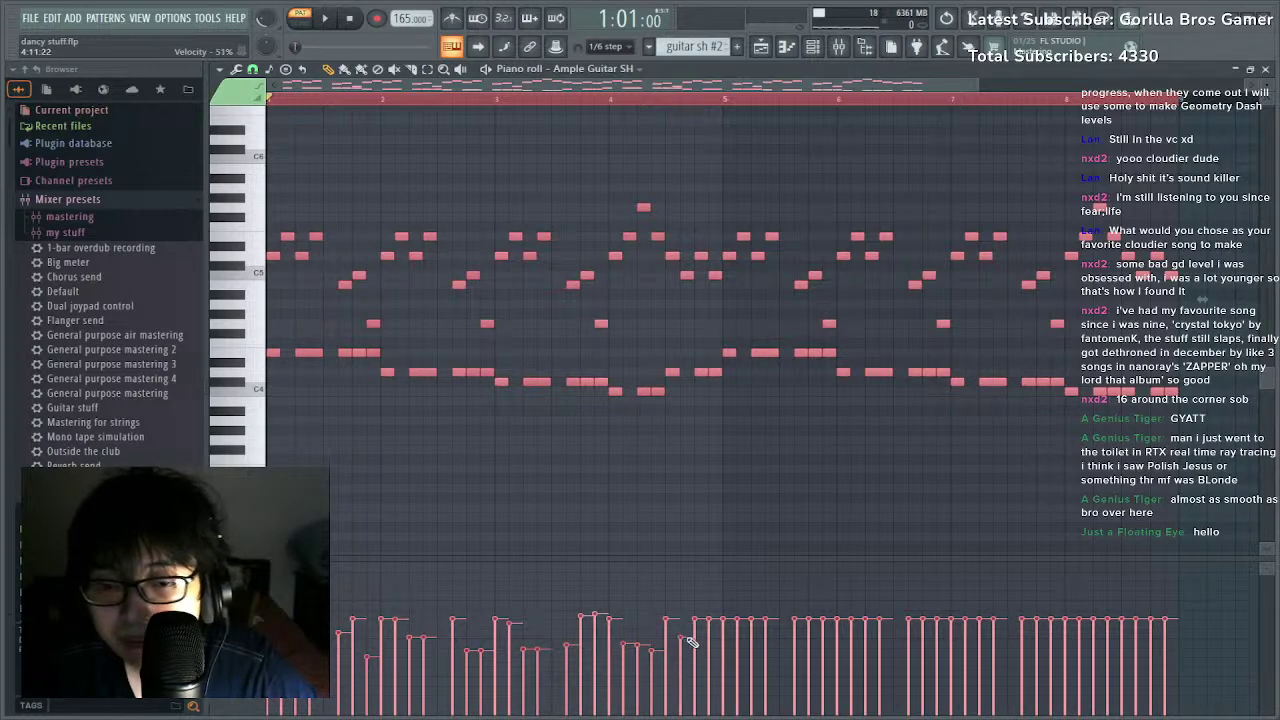
{"action": "key", "text": "space"}
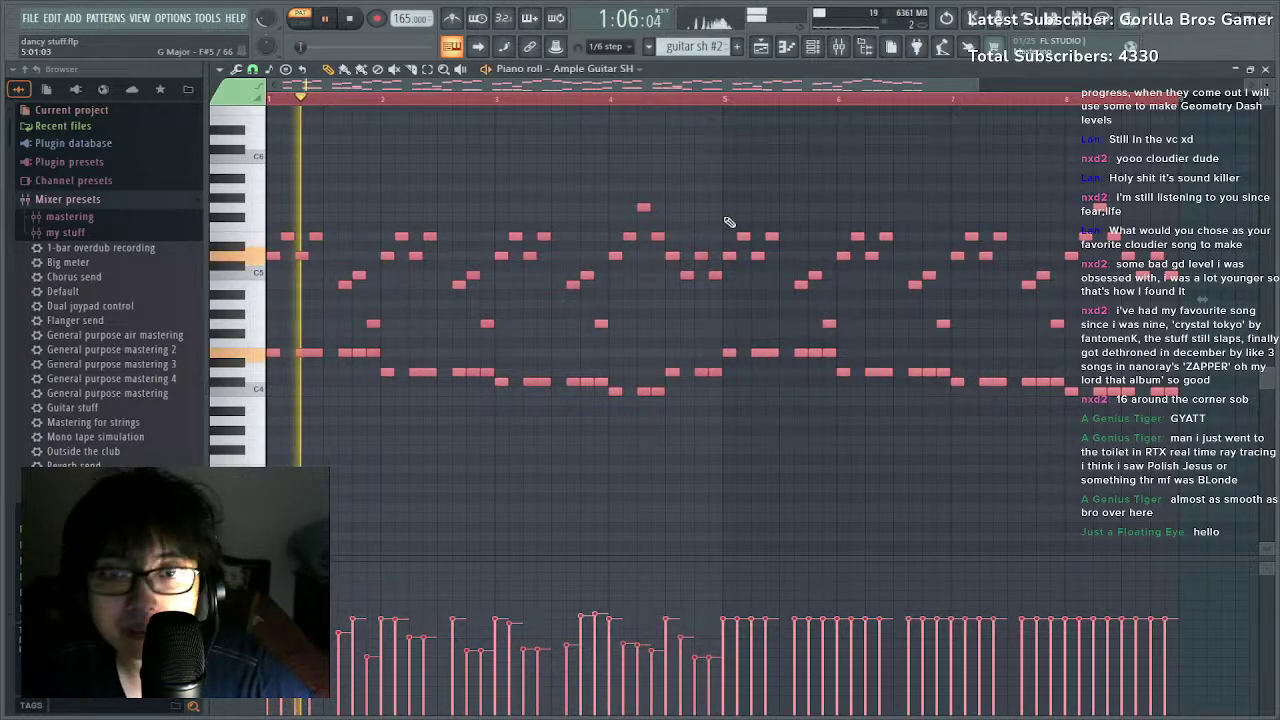
Replace all notes in bars 5 to 8 with a duplicate of bars 1 to 4, including their varied velocities.
{"action": "left_click_drag", "start_coordinate": [722, 182], "coordinate": [1190, 484]}
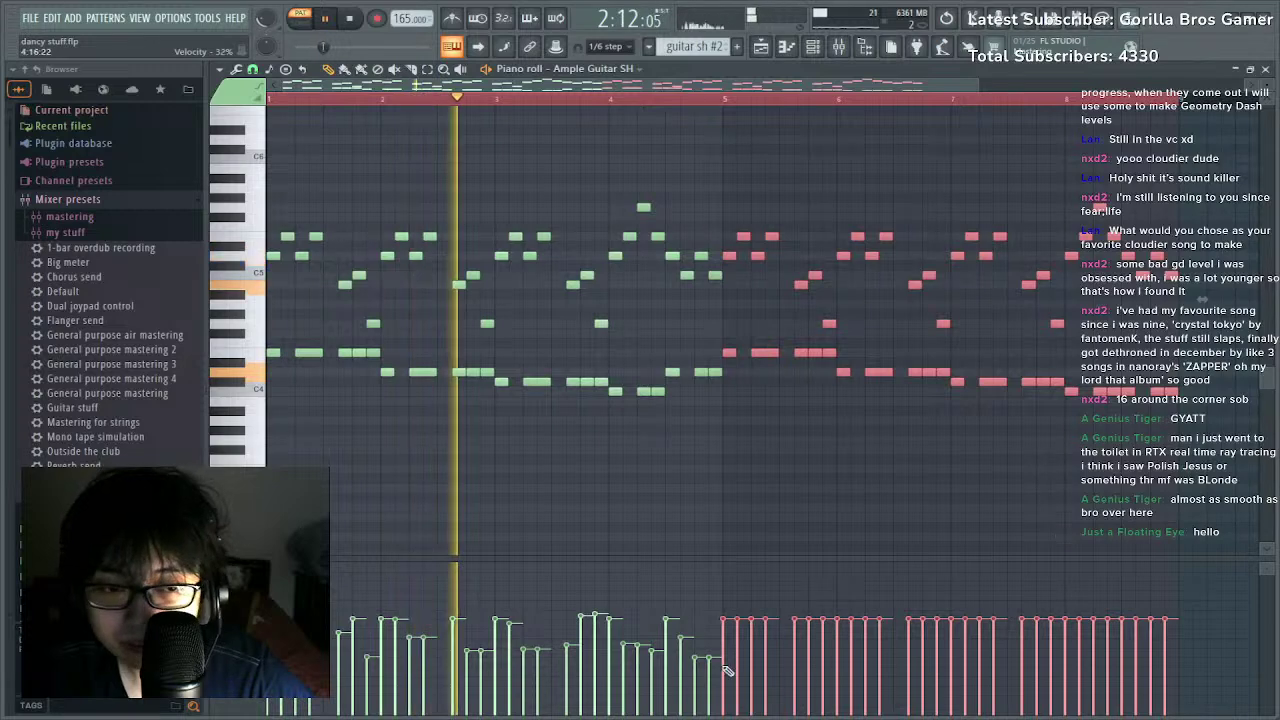
{"action": "key", "text": "Delete"}
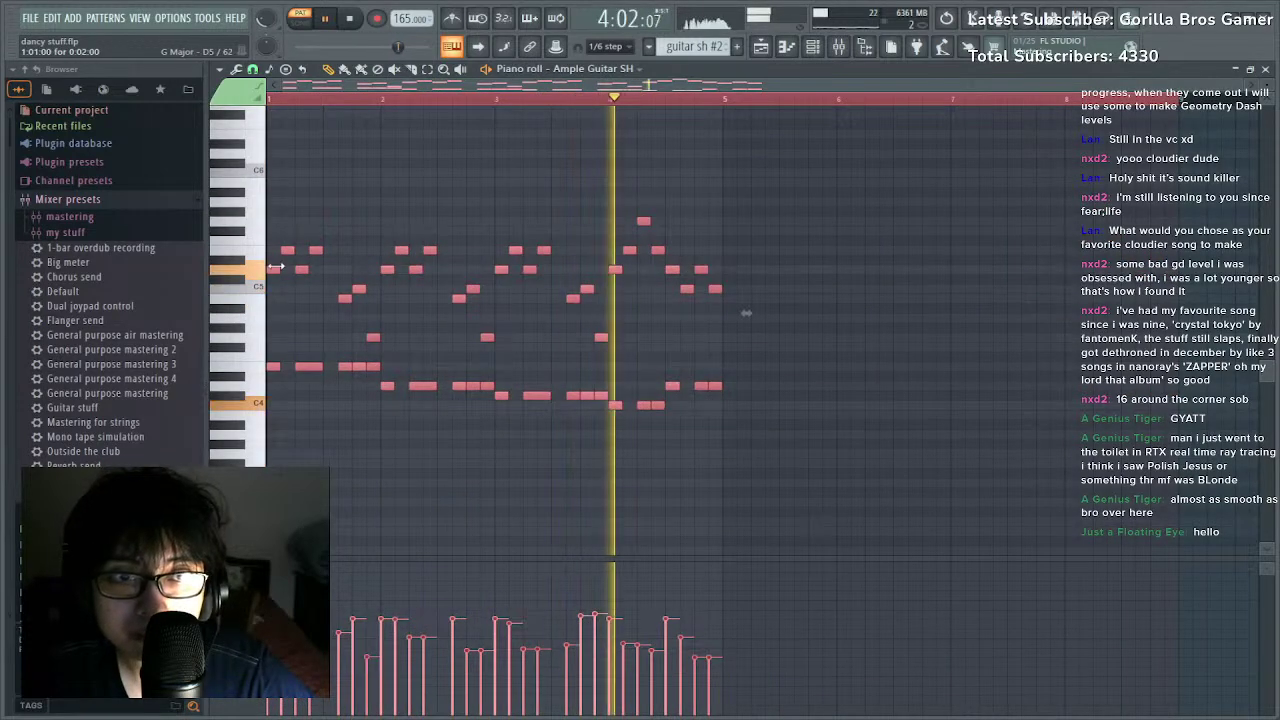
{"action": "key", "text": "ctrl+b"}
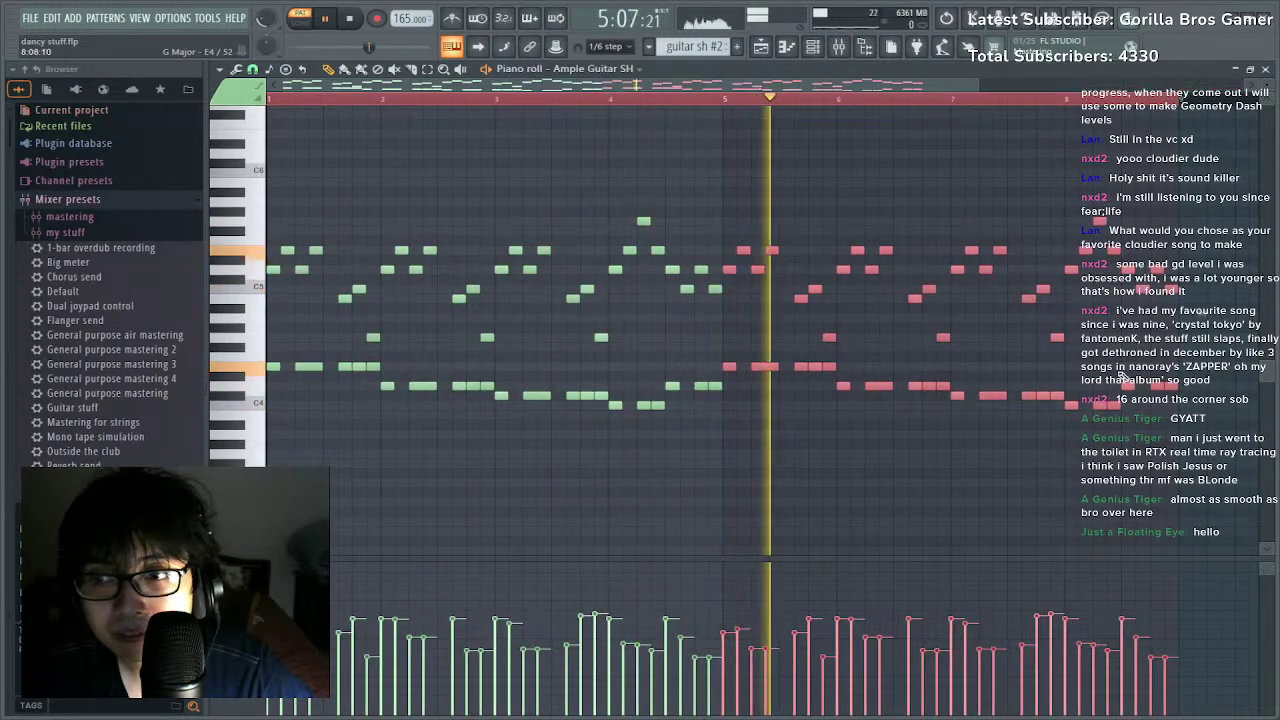
Lower the last bass notes of bar 8 to C4 and copy the high note pattern around C8 from guitar sh into guitar sh #2.
{"action": "left_click_drag", "start_coordinate": [1114, 366], "coordinate": [1170, 401]}
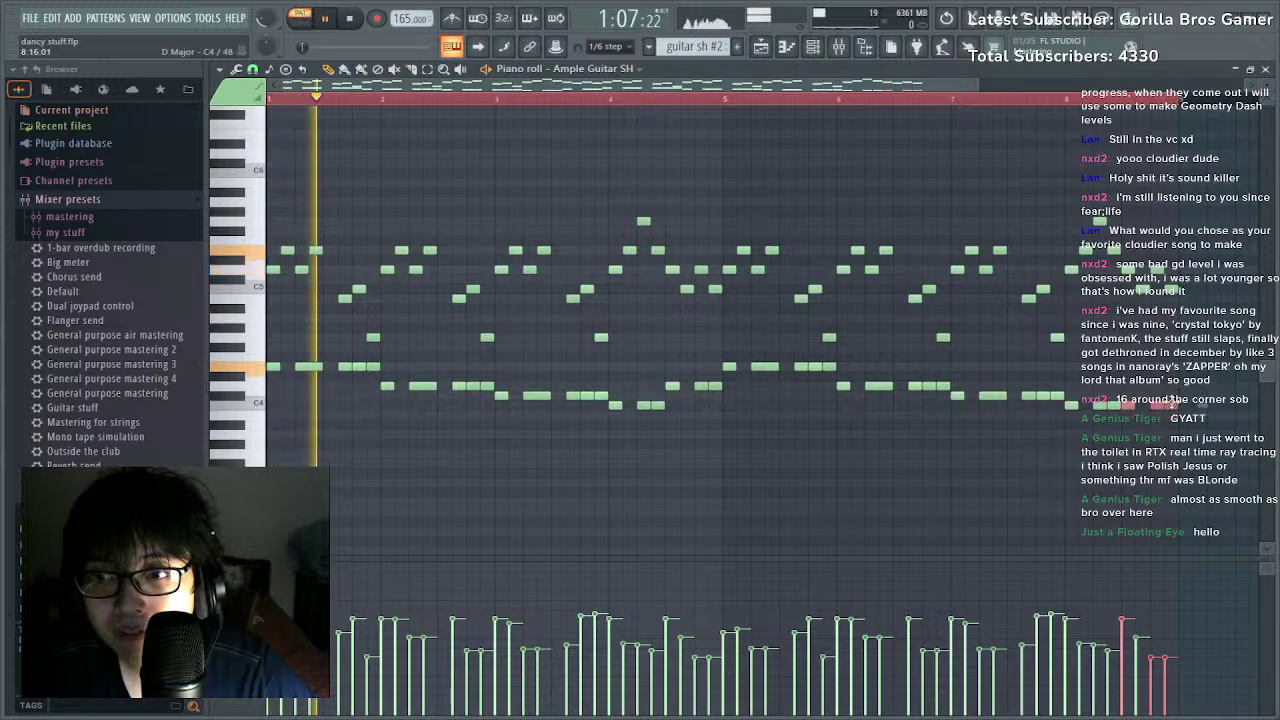
{"action": "scroll", "coordinate": [331, 229], "scroll_direction": "up", "scroll_amount": 3}
{"action": "scroll", "coordinate": [706, 46], "scroll_direction": "up", "scroll_amount": 1}
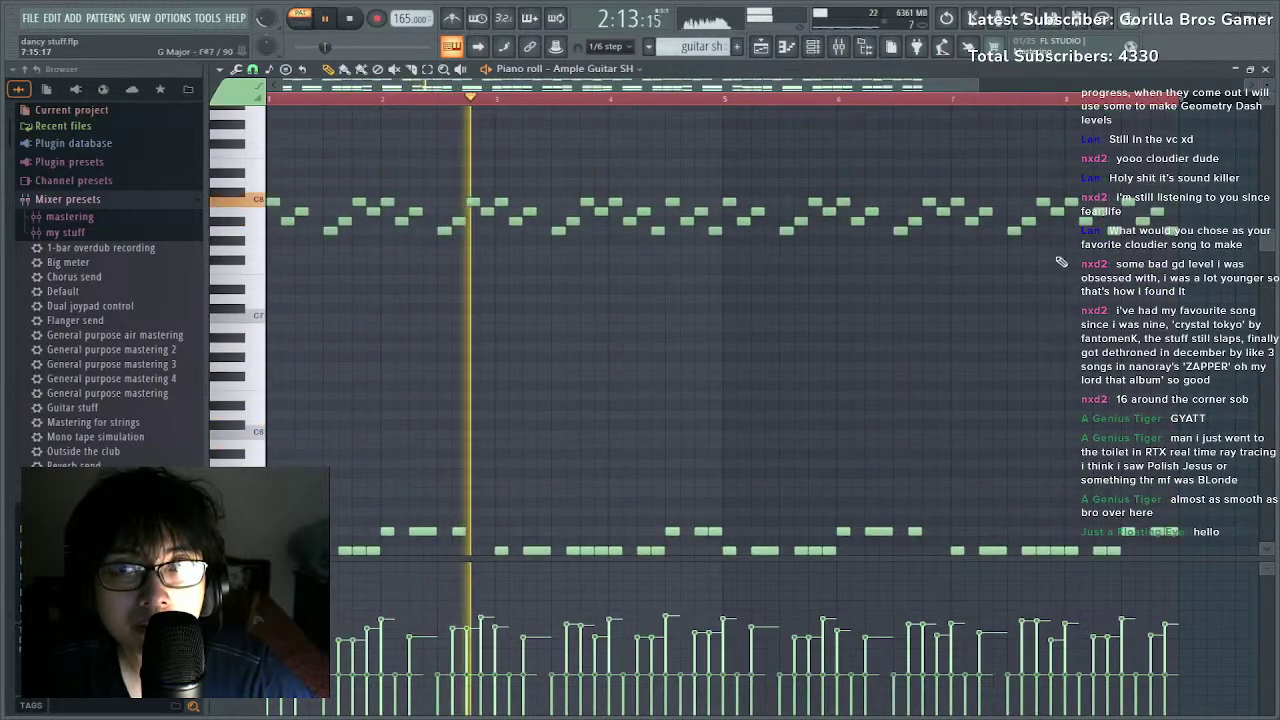
{"action": "scroll", "coordinate": [700, 45], "scroll_direction": "down", "scroll_amount": 1}
{"action": "key", "text": "ctrl+v"}
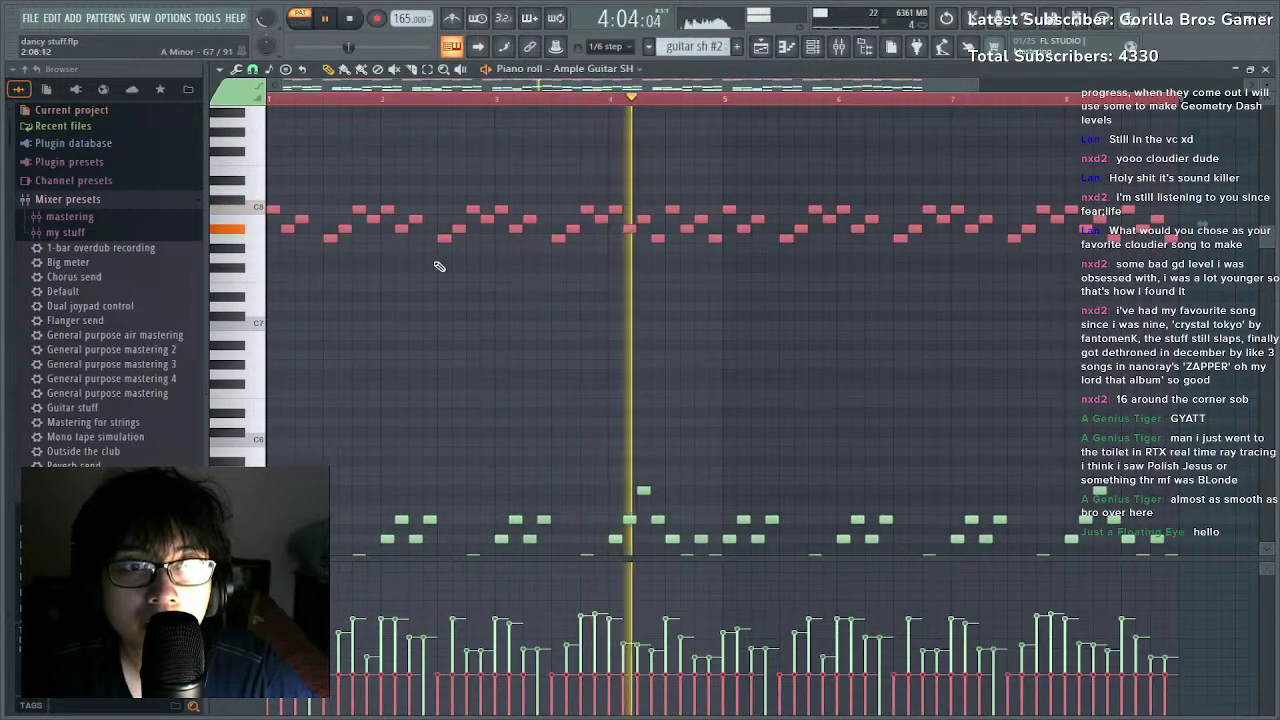
{"action": "scroll", "coordinate": [420, 263], "scroll_direction": "down", "scroll_amount": 1}
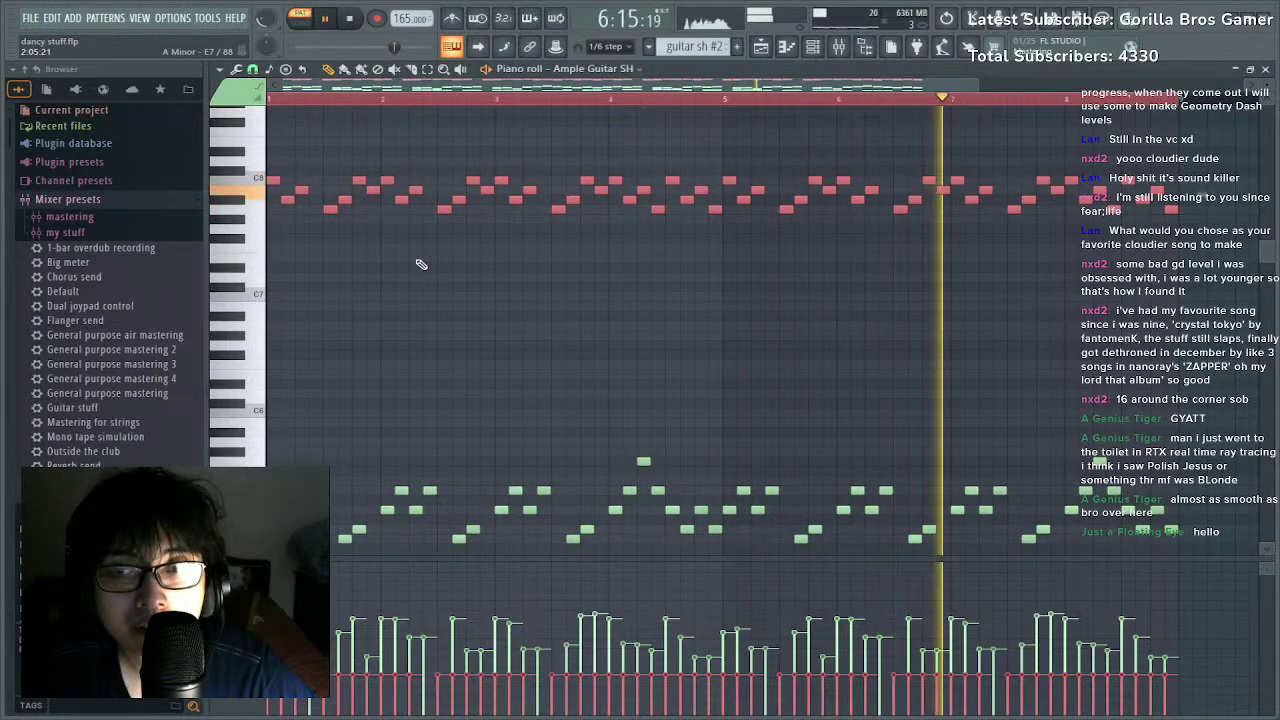
Place the guitar sh #2 pattern at bar 5 on Track 1 of Arrangement_2 and select the time range from 4:09 to about bar 13.5.
{"action": "left_click", "coordinate": [761, 46]}
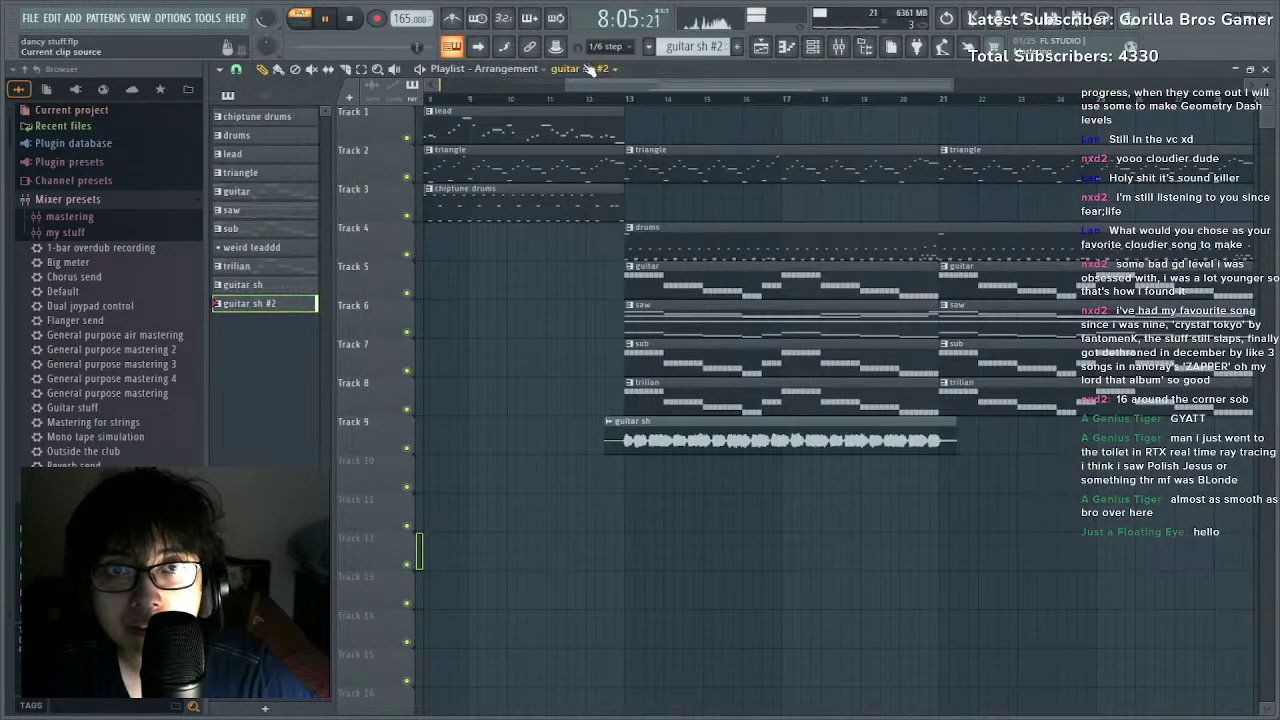
{"action": "left_click", "coordinate": [501, 115]}
{"action": "right_click", "coordinate": [689, 141]}
{"action": "mouse_move", "coordinate": [561, 132]}
{"action": "left_mouse_down"}
{"action": "mouse_move", "coordinate": [586, 125]}
{"action": "mouse_move", "coordinate": [577, 117]}
{"action": "left_mouse_up"}
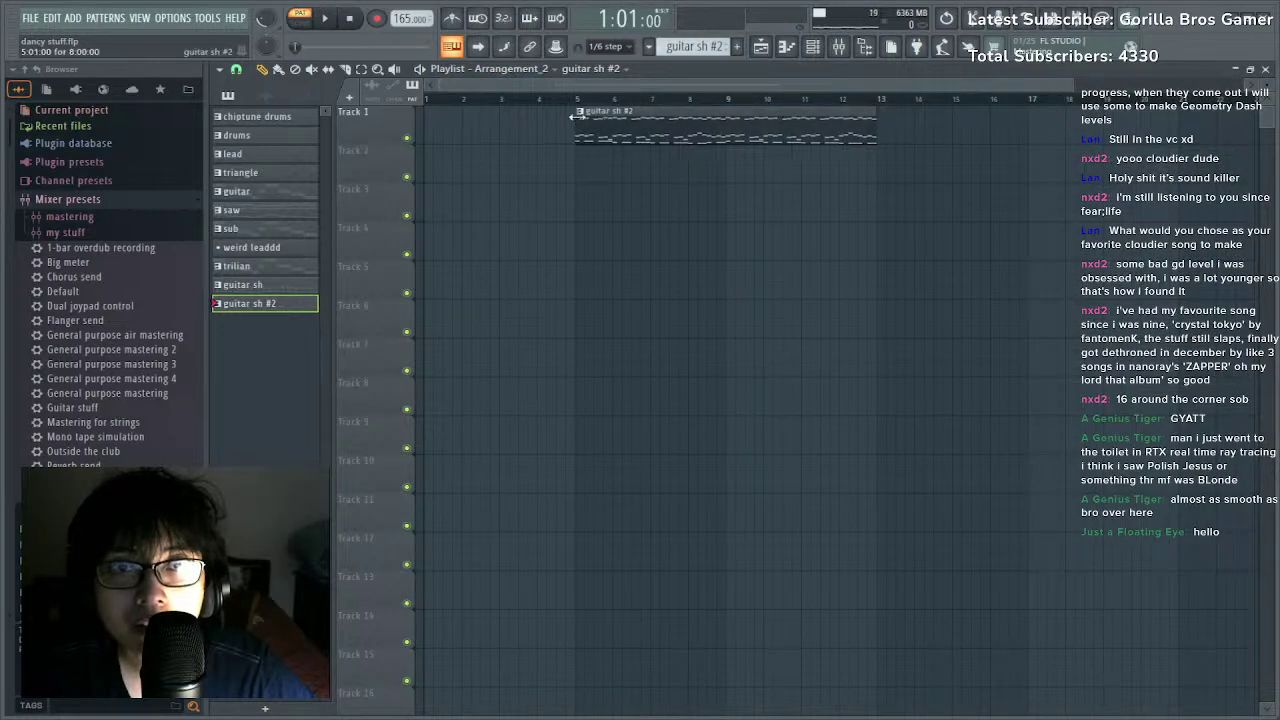
{"action": "left_click_drag", "start_coordinate": [560, 101], "coordinate": [898, 140]}
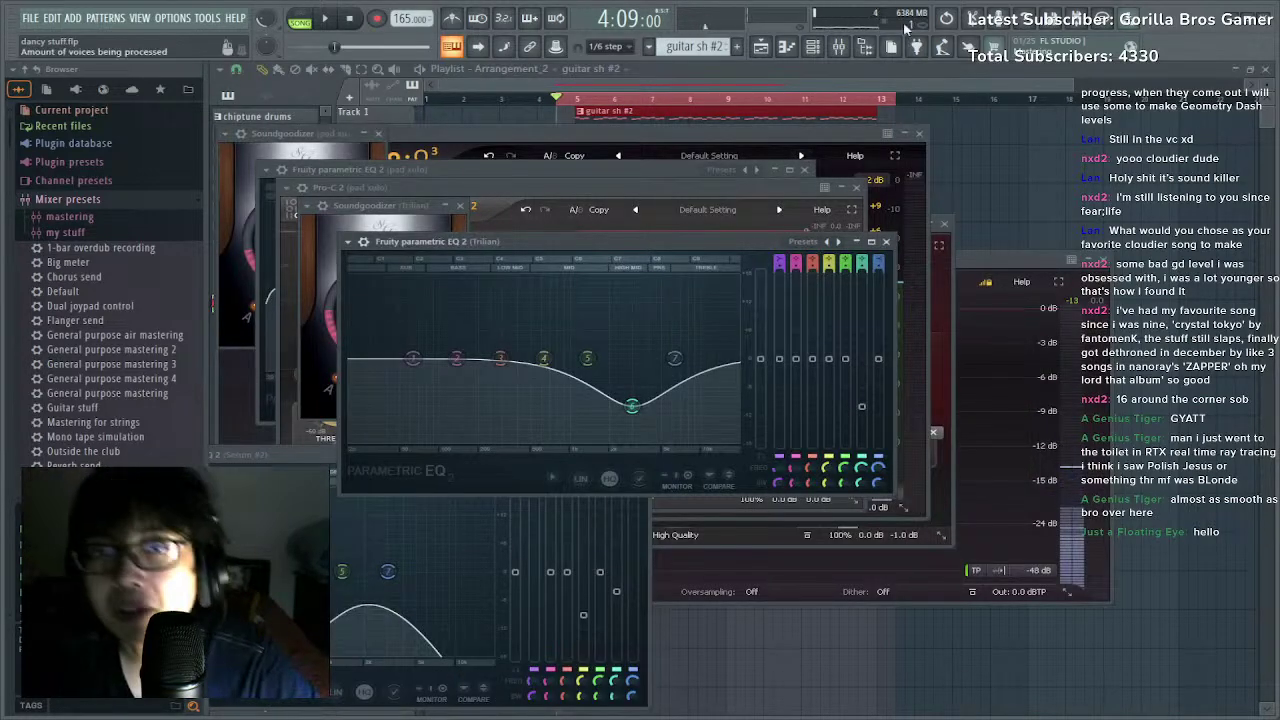
Return to the main Arrangement, clear its time selection, and place the rendered guitar sh 2 audio clip on Track 10 under guitar sh.
{"action": "left_click", "coordinate": [518, 70]}
{"action": "left_click", "coordinate": [527, 97]}
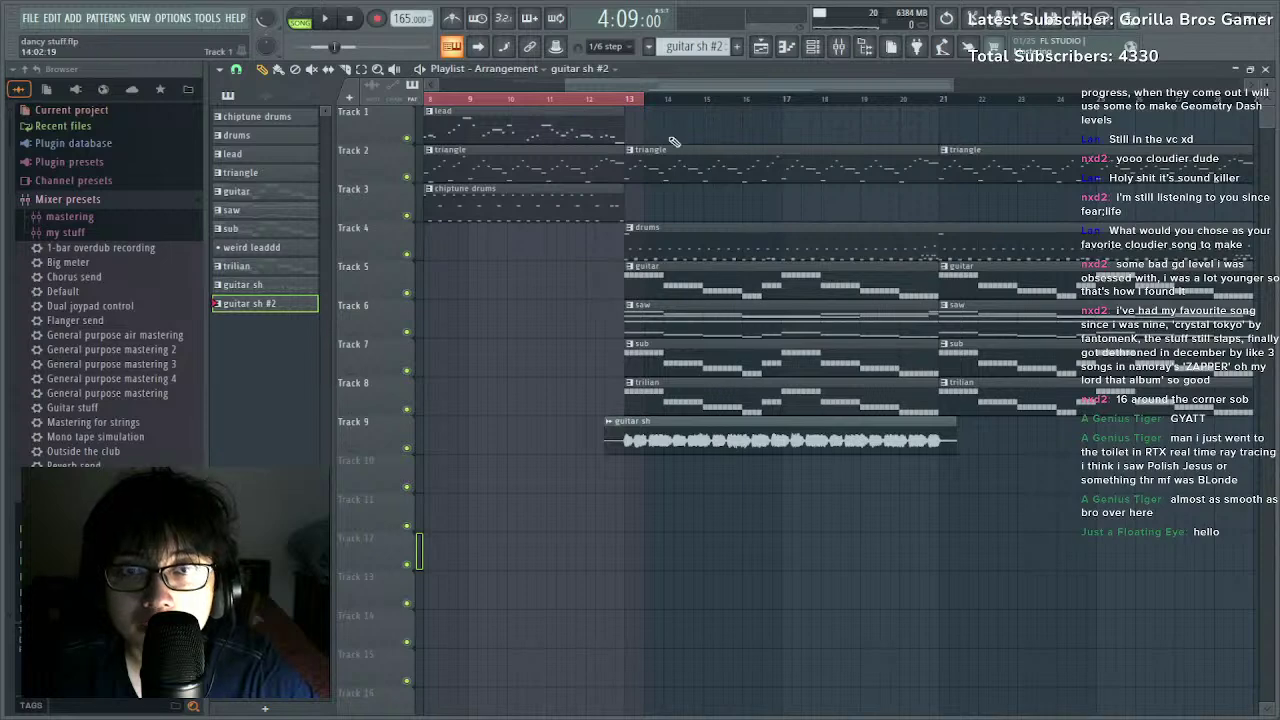
{"action": "double_click", "coordinate": [627, 102]}
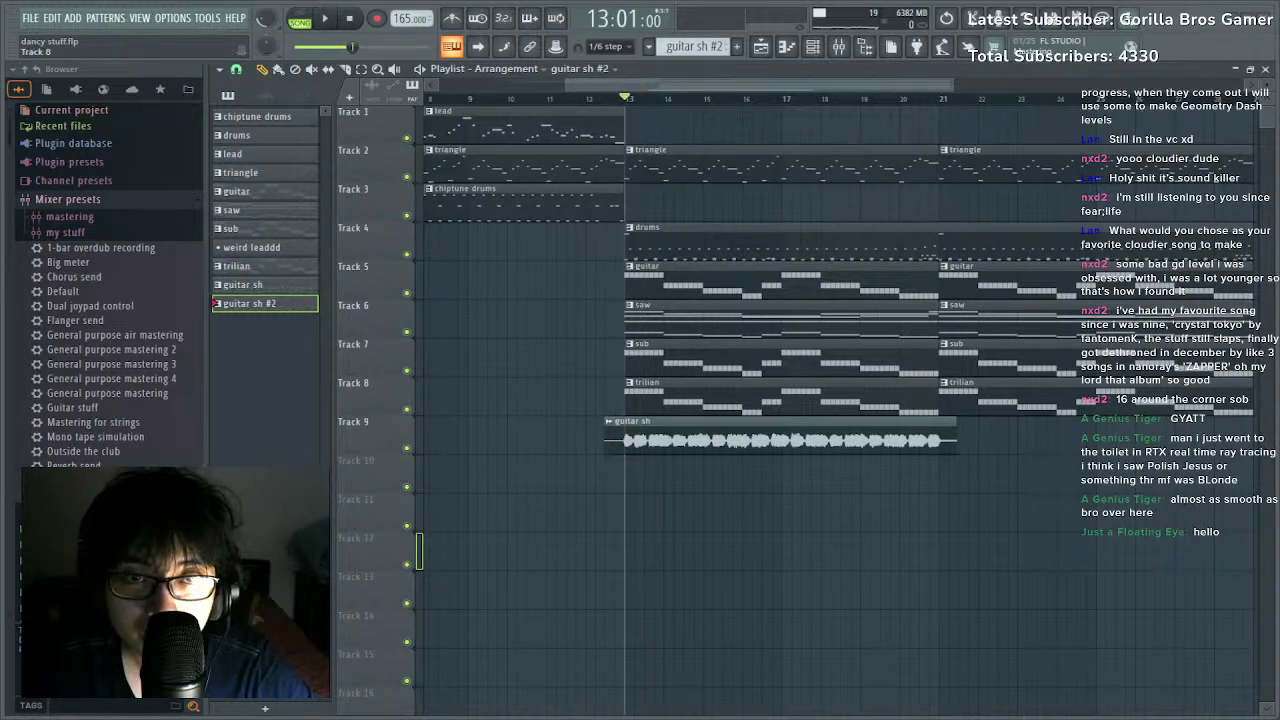
{"action": "left_click_drag", "start_coordinate": [648, 590], "coordinate": [666, 466]}
{"action": "double_click", "coordinate": [666, 466]}
{"action": "left_click", "coordinate": [876, 479]}
{"action": "double_click", "coordinate": [876, 479]}
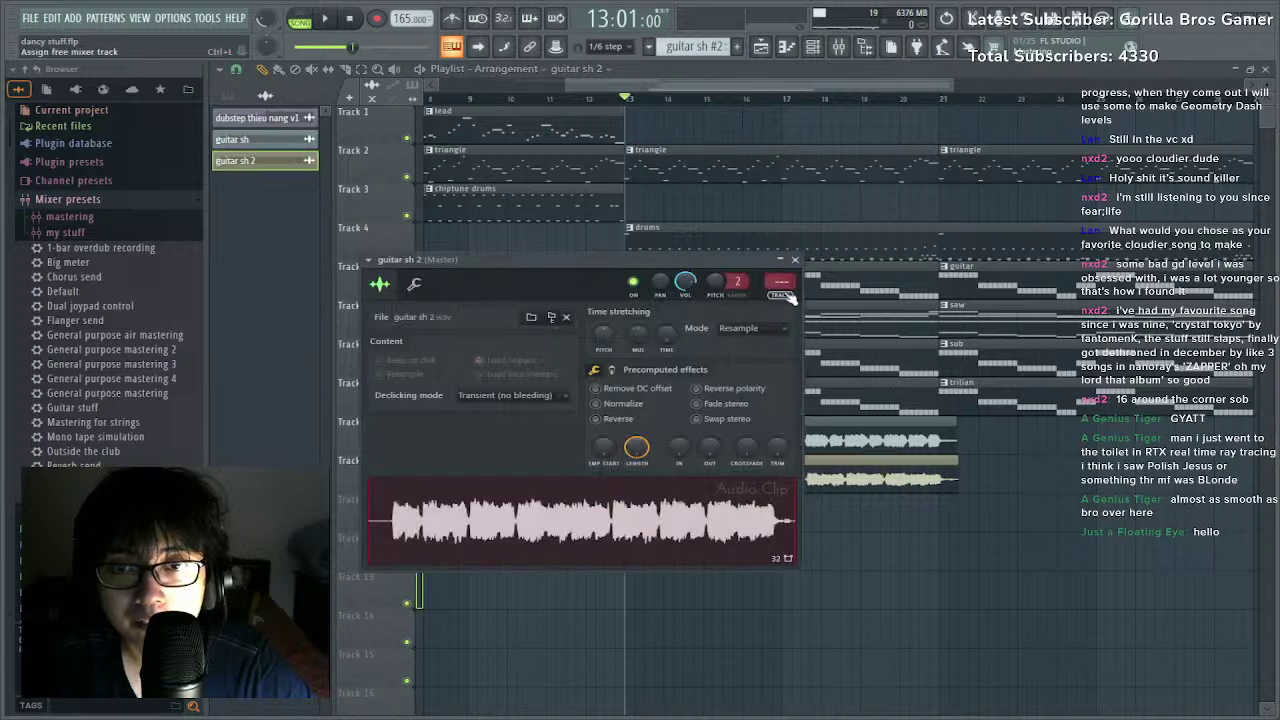
Route guitar sh 2 to mixer track 10, panned right at a reduced level, and align the clip's start with guitar sh.
{"action": "left_click", "coordinate": [783, 294]}
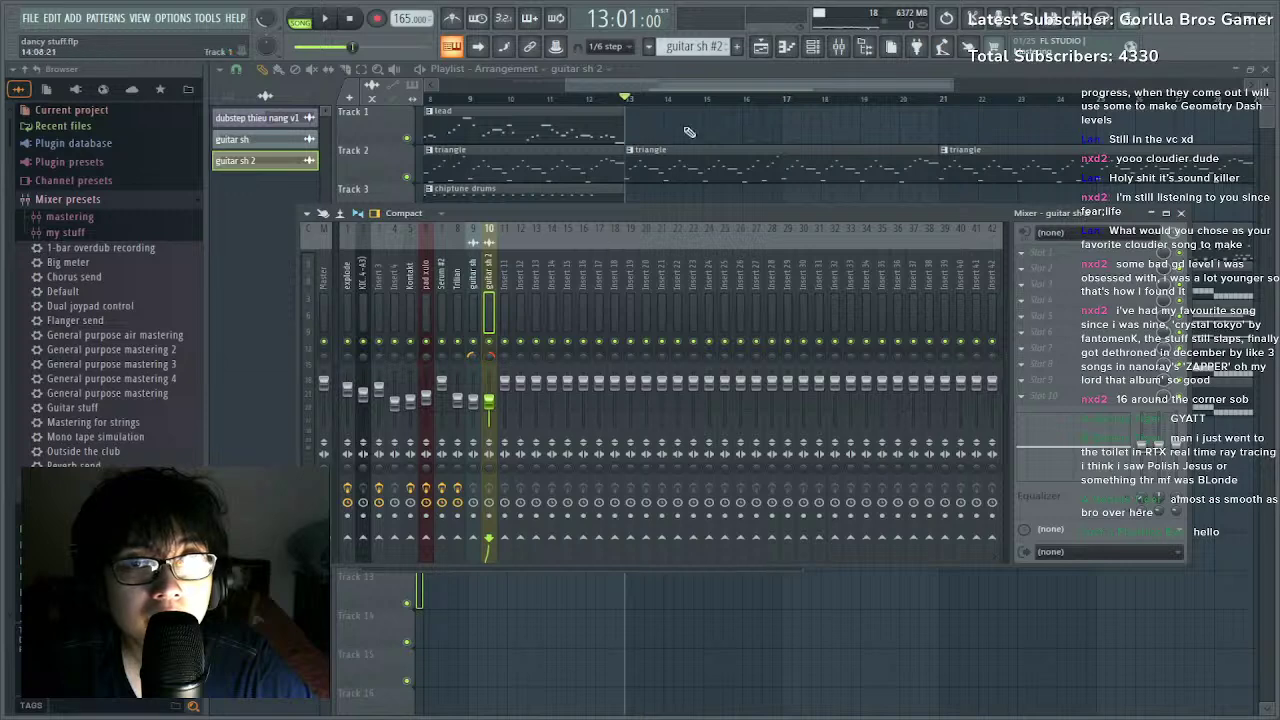
{"action": "left_click", "coordinate": [669, 74]}
{"action": "scroll", "coordinate": [621, 101], "scroll_direction": "up", "scroll_amount": 5}
{"action": "left_click_drag", "start_coordinate": [535, 473], "coordinate": [520, 476]}
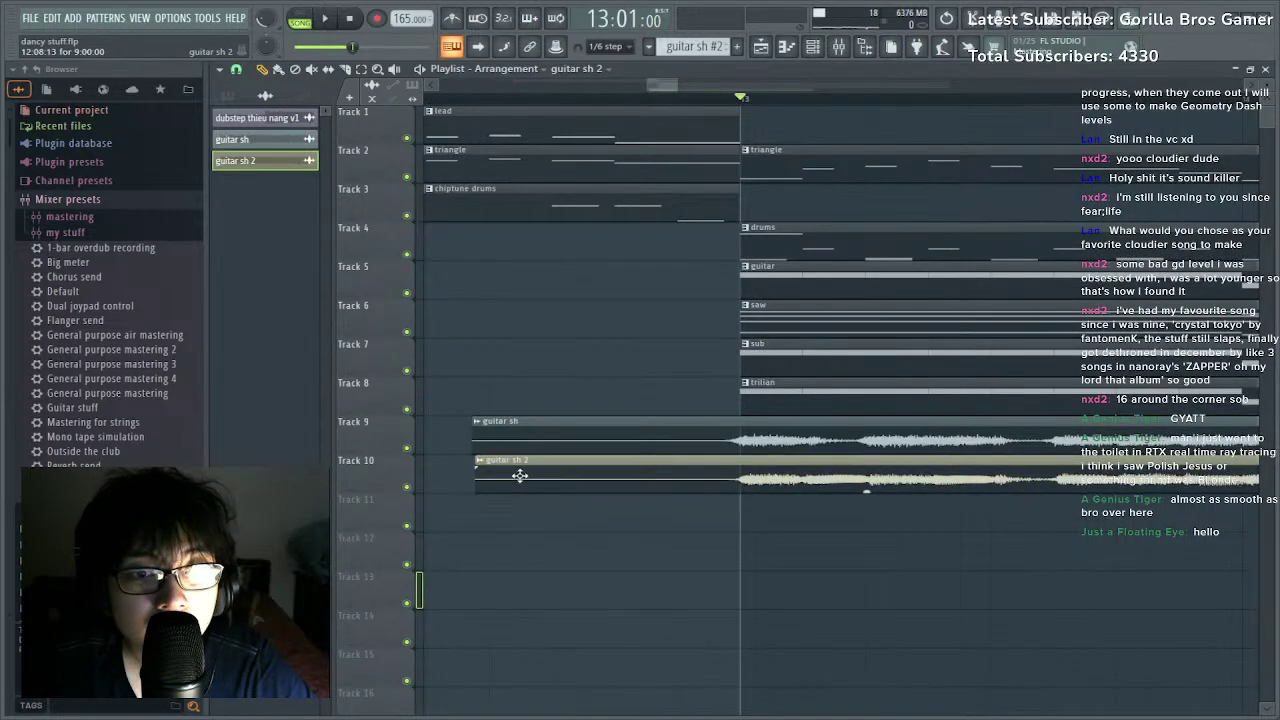
Play back from about bar 12 and swap the guitars' panning, sending guitar sh to the right and guitar sh 2 to the left.
{"action": "left_click", "coordinate": [519, 99]}
{"action": "key", "text": "space"}
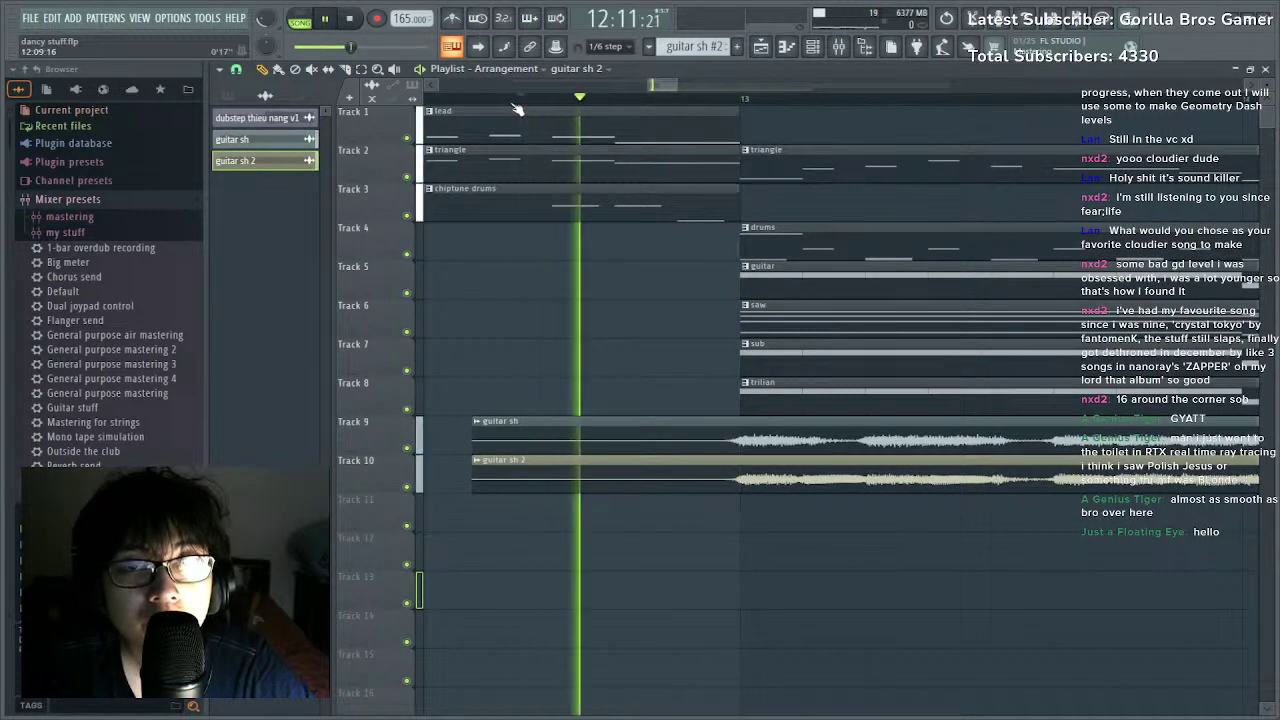
{"action": "scroll", "coordinate": [518, 100], "scroll_direction": "down", "scroll_amount": 6}
{"action": "left_click", "coordinate": [838, 48]}
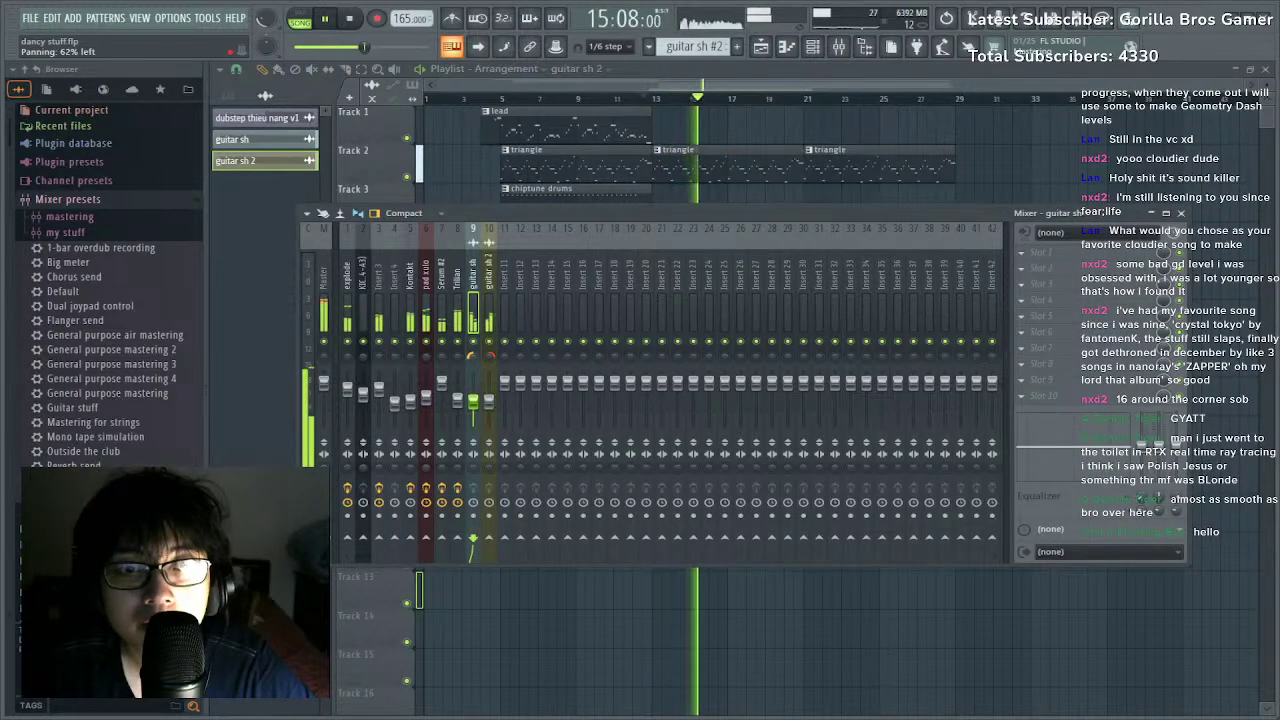
{"action": "left_click_drag", "start_coordinate": [490, 360], "coordinate": [490, 350]}
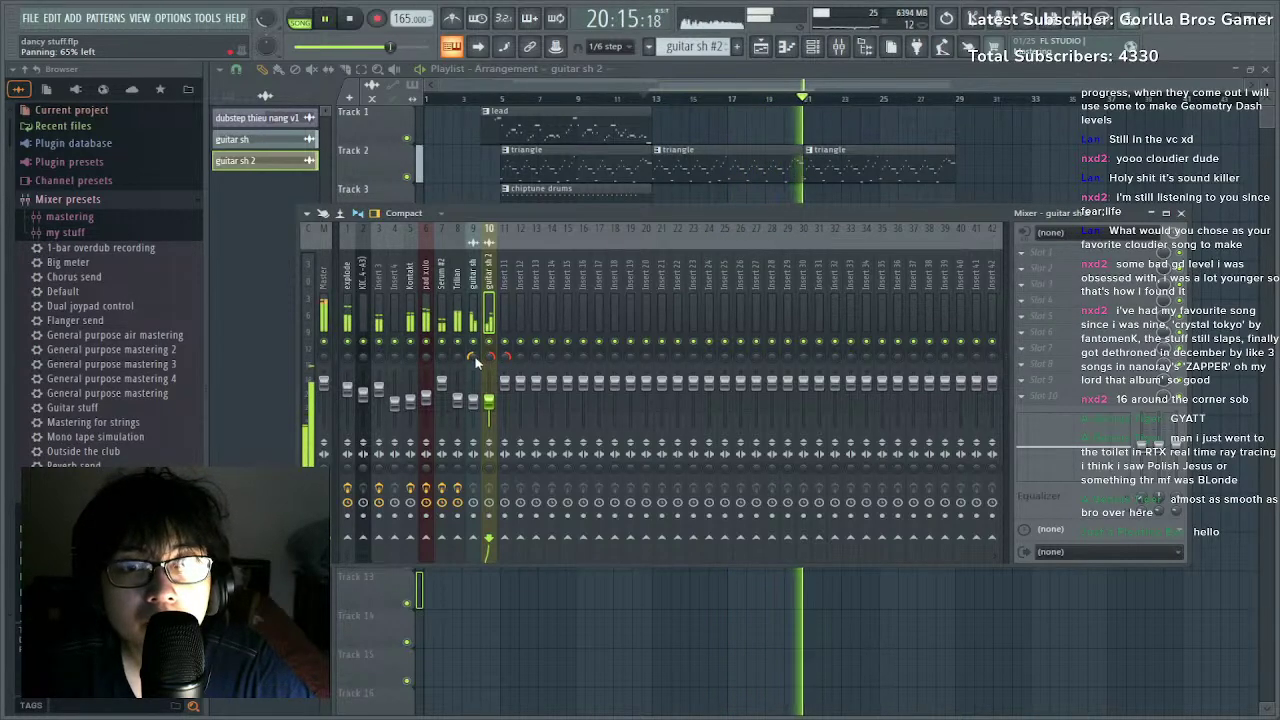
{"action": "left_click_drag", "start_coordinate": [475, 359], "coordinate": [475, 300]}
{"action": "left_click_drag", "start_coordinate": [490, 359], "coordinate": [490, 418]}
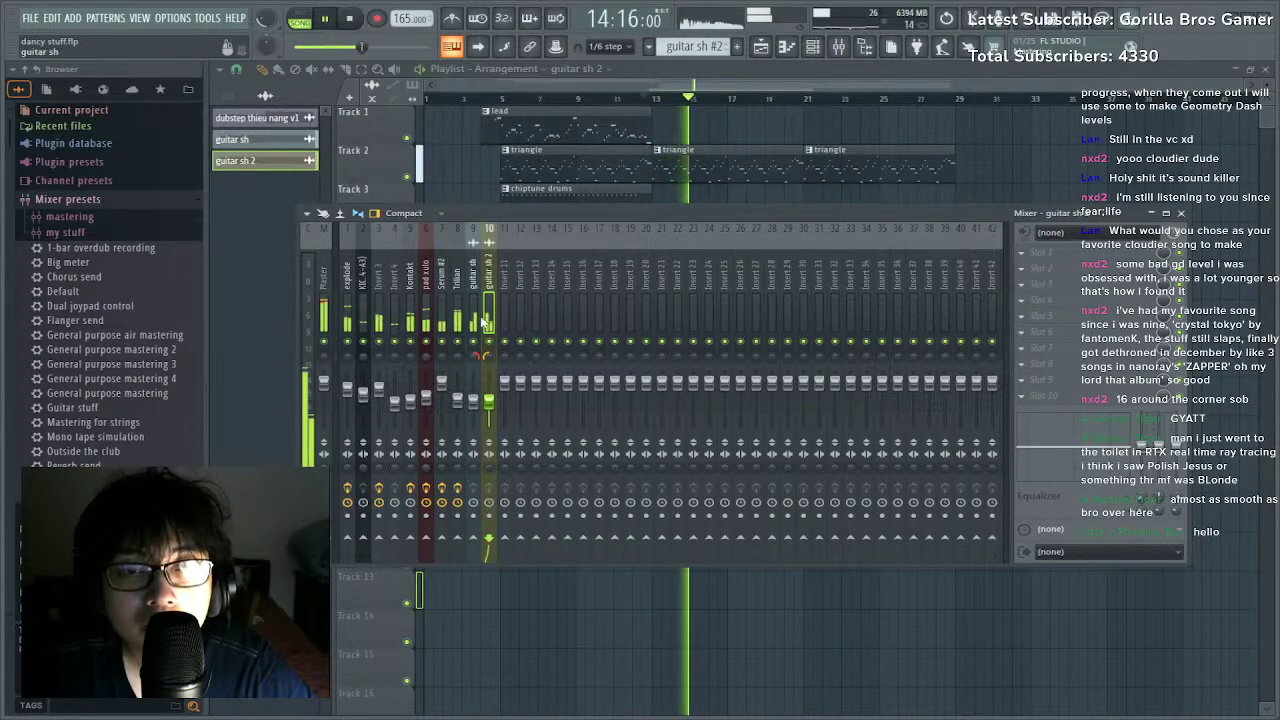
Route both guitar sh and guitar sh 2 to Insert 11 and lower that insert's level slightly.
{"action": "left_click", "coordinate": [474, 322], "text": "ctrl+shift"}
{"action": "right_click", "coordinate": [505, 538]}
{"action": "left_click", "coordinate": [543, 557]}
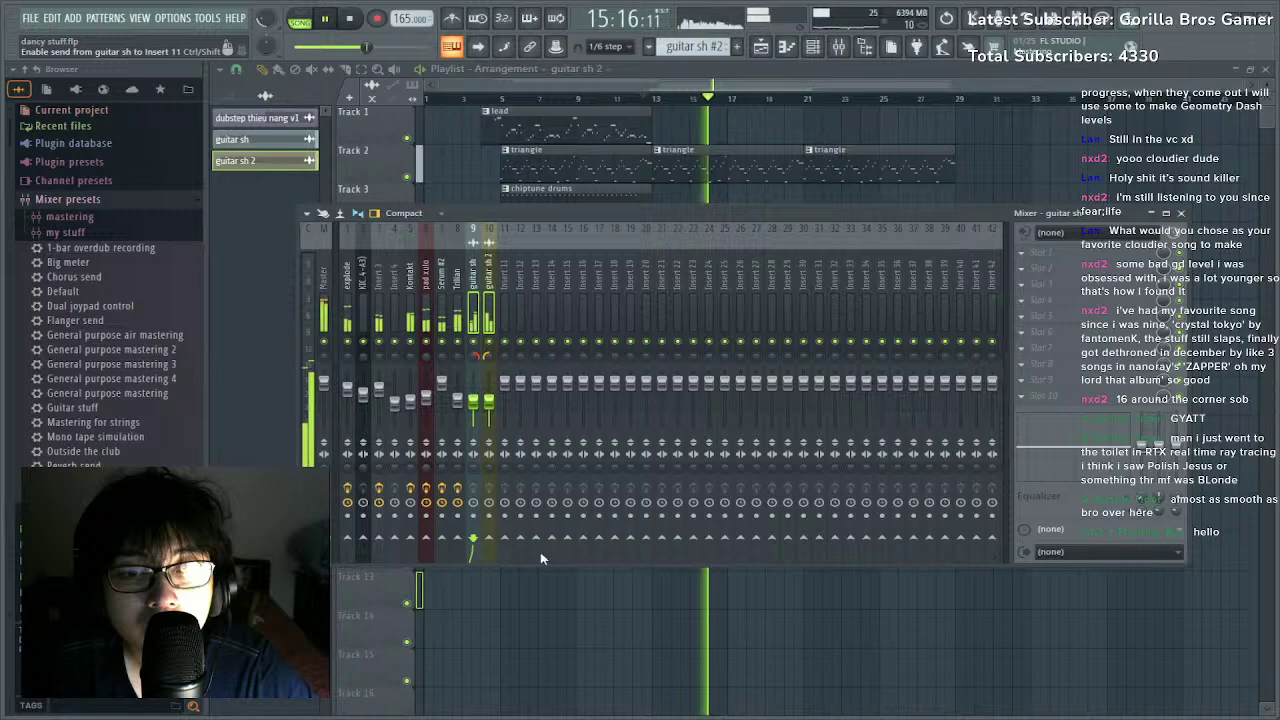
{"action": "left_click", "coordinate": [505, 385]}
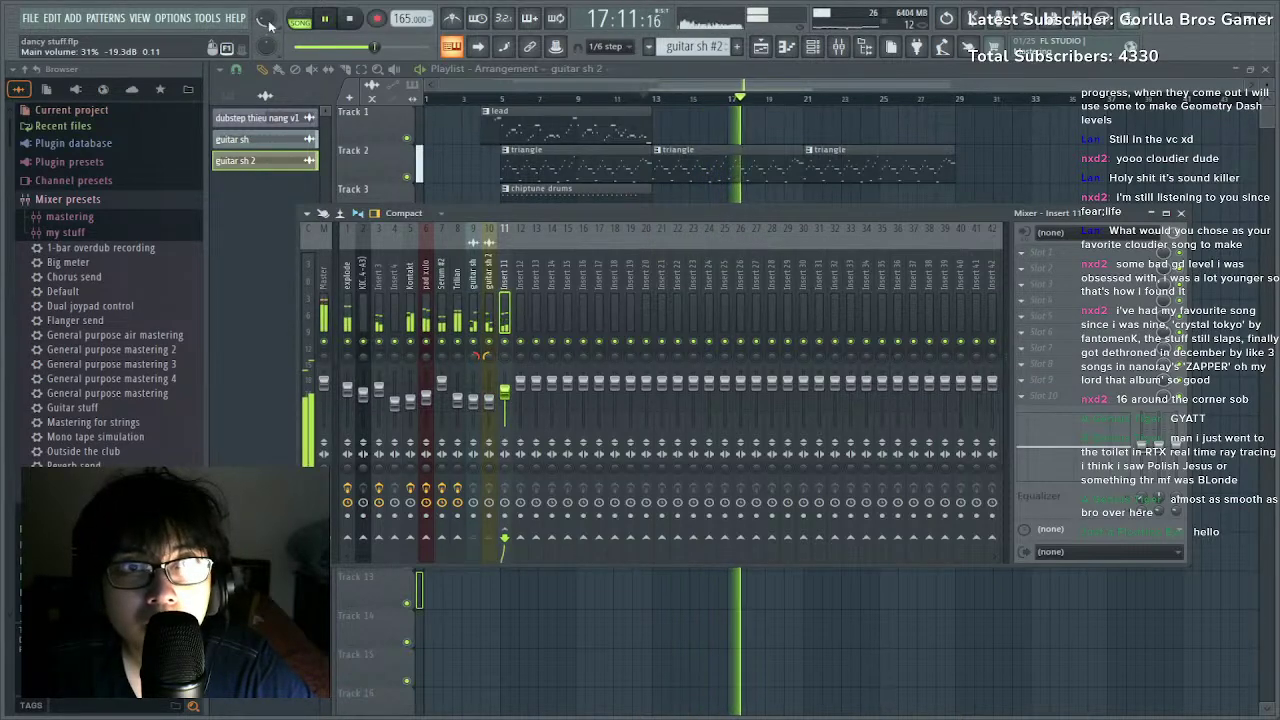
Raise the pitch shift of the guitar sh audio clip using Stretch Pro and play it back from about bar 12.
{"action": "key", "text": "F9"}
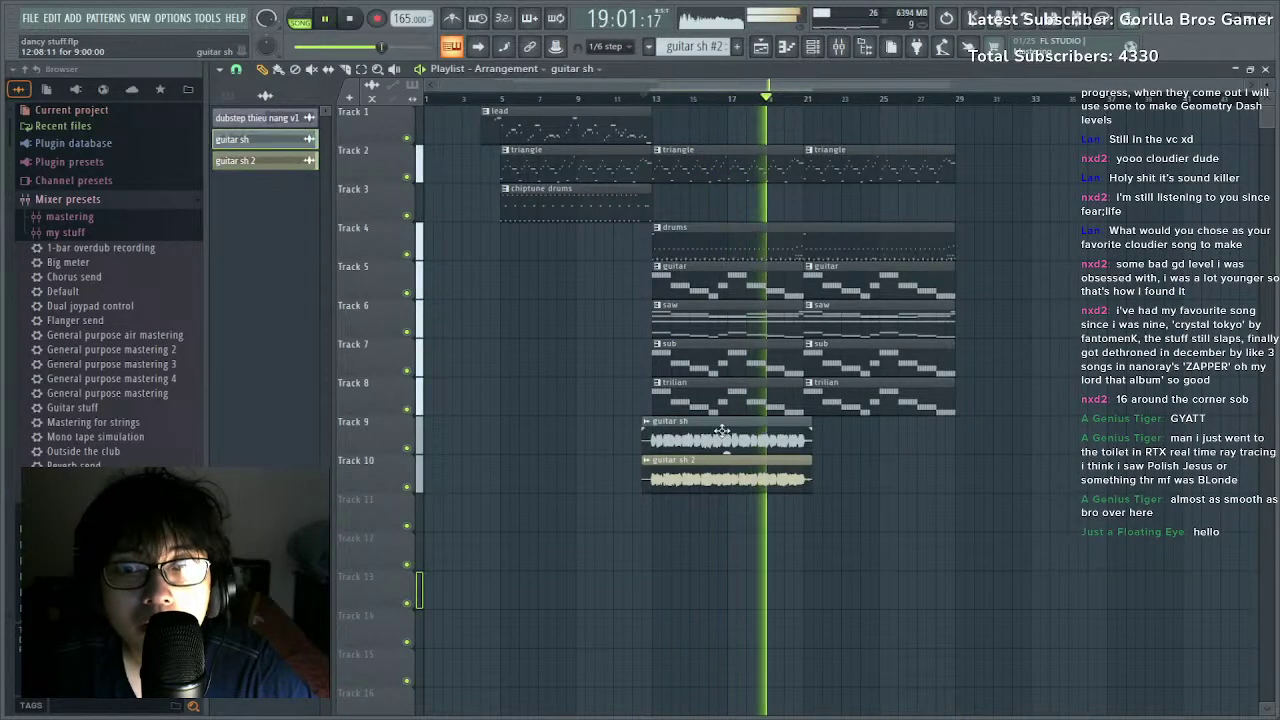
{"action": "double_click", "coordinate": [722, 431]}
{"action": "key", "text": "space"}
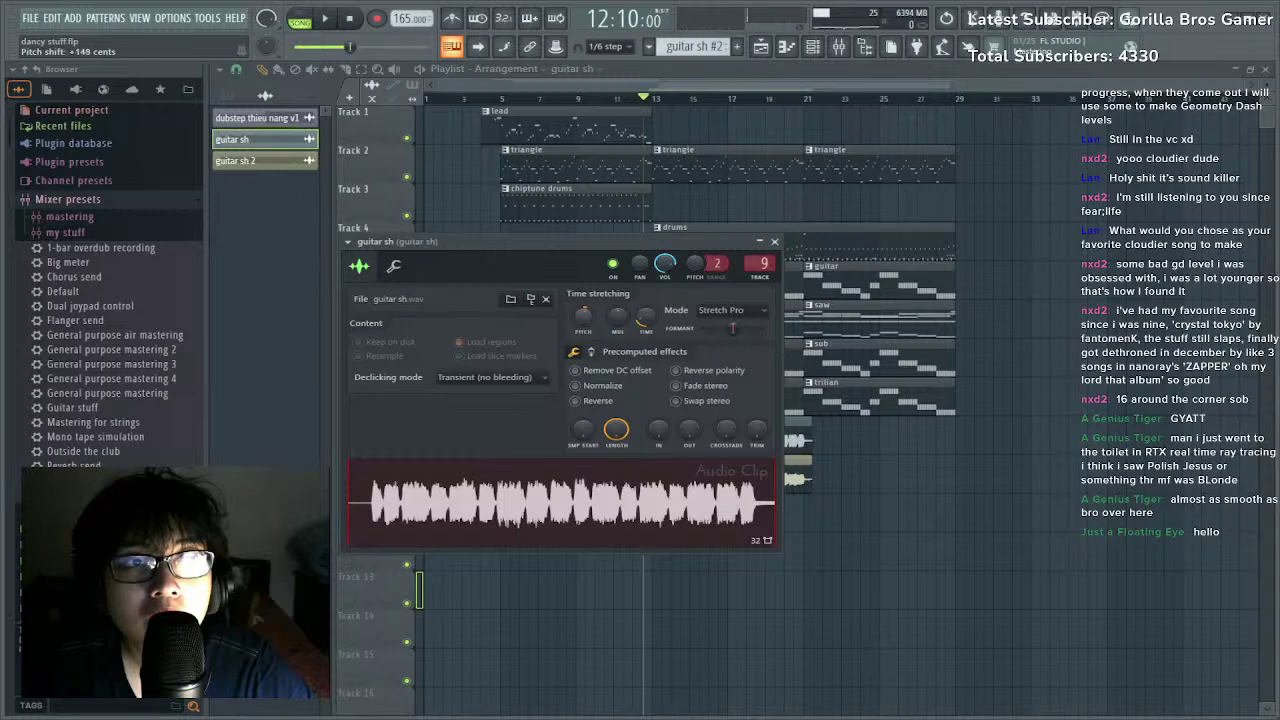
{"action": "left_click", "coordinate": [986, 503]}
{"action": "right_click", "coordinate": [986, 503]}
{"action": "key", "text": "space"}
Switch the guitar sh 2 audio clip's stretching mode to Stretch Pro and raise its pitch shift.
{"action": "double_click", "coordinate": [762, 463]}
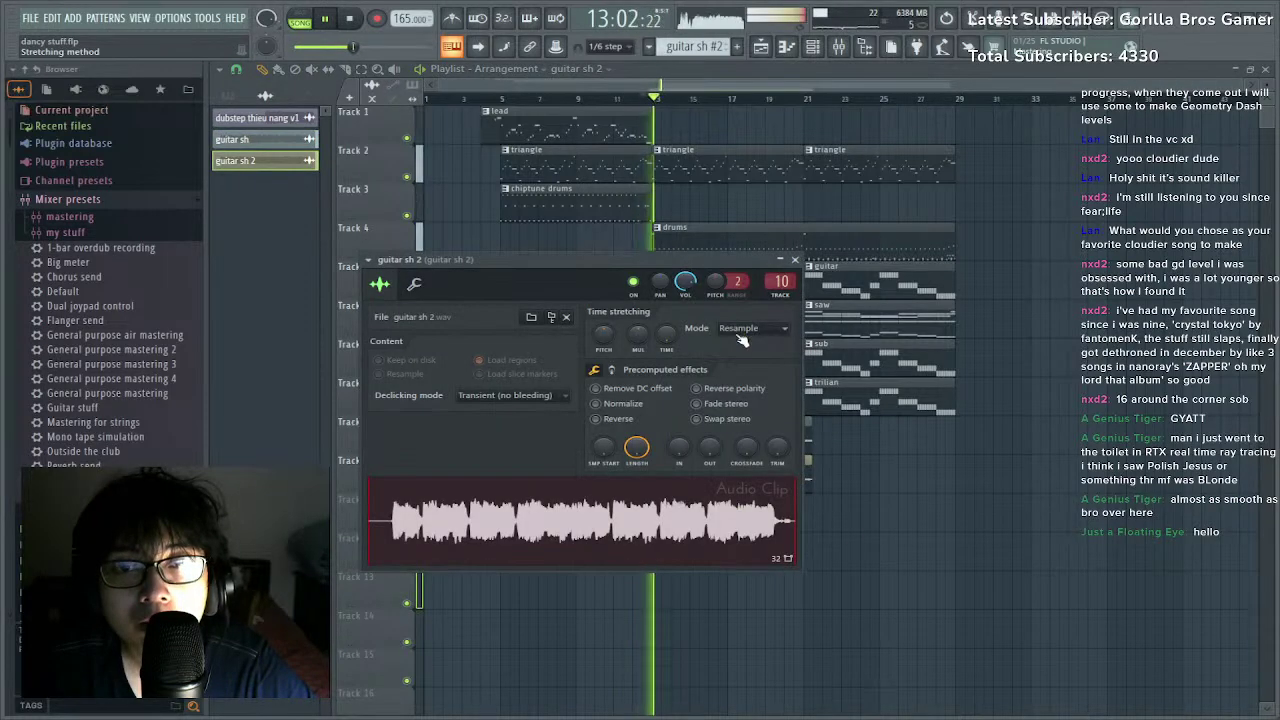
{"action": "left_click", "coordinate": [744, 330]}
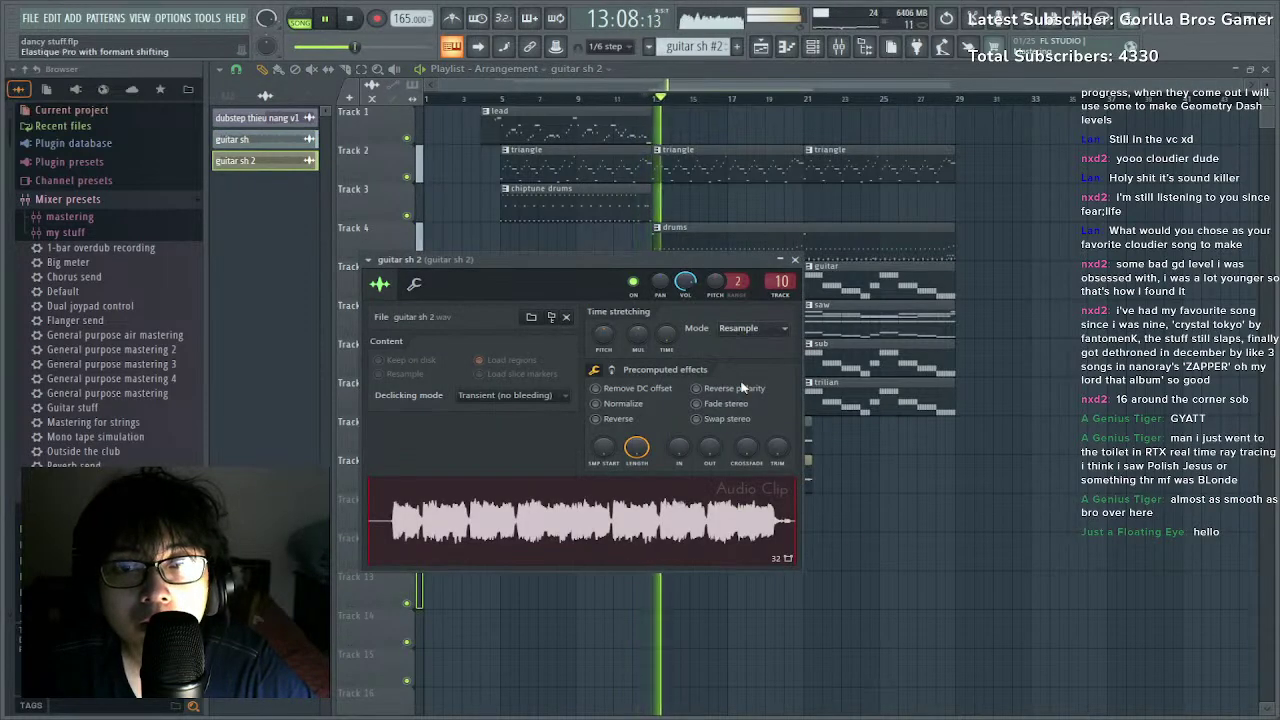
{"action": "left_click", "coordinate": [955, 512]}
{"action": "right_click", "coordinate": [955, 512]}
{"action": "key", "text": "F9"}
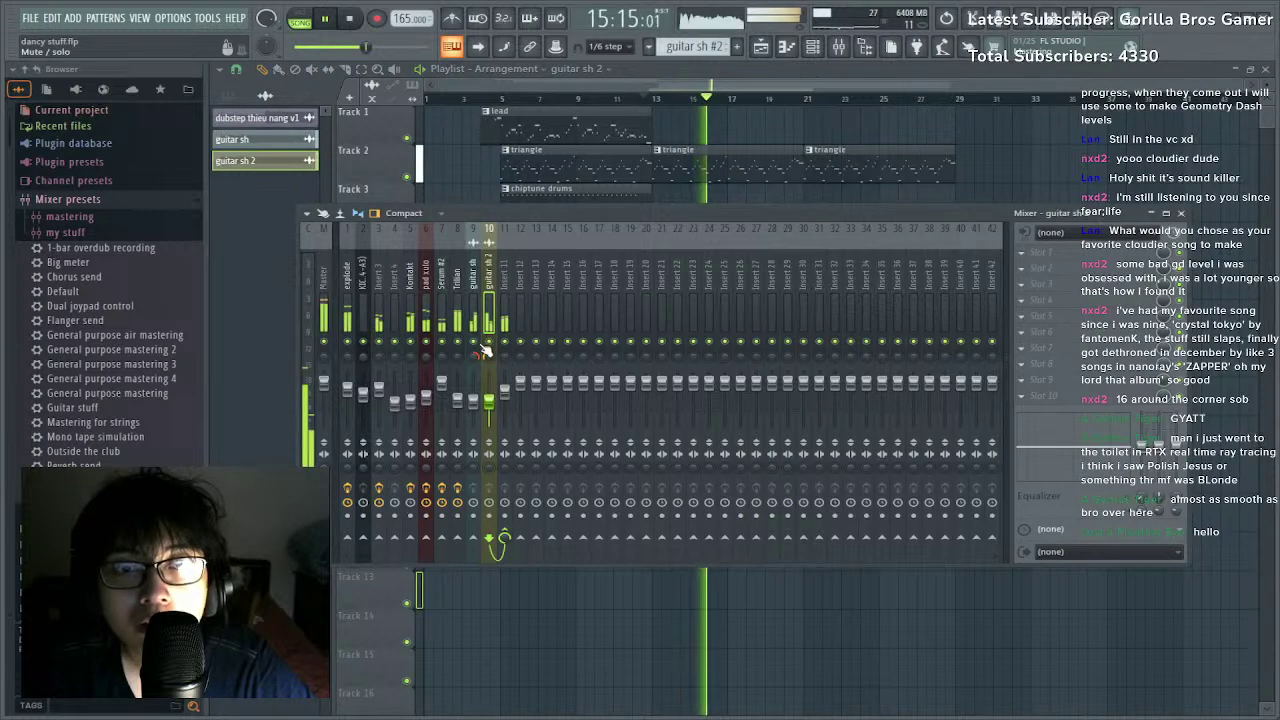
{"action": "key", "text": "F9"}
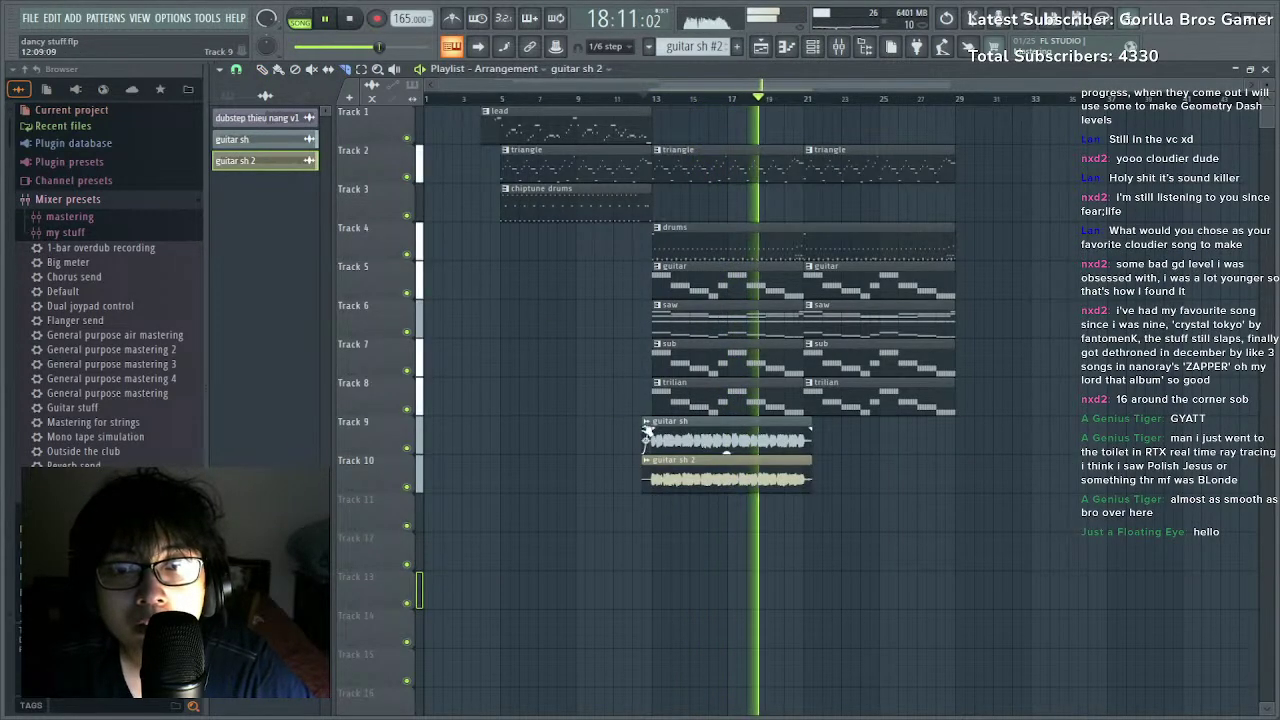
Set the formant shift to +200 cents on the guitar sh 2 clip and likewise on the guitar sh clip.
{"action": "key", "text": "space"}
{"action": "double_click", "coordinate": [749, 462]}
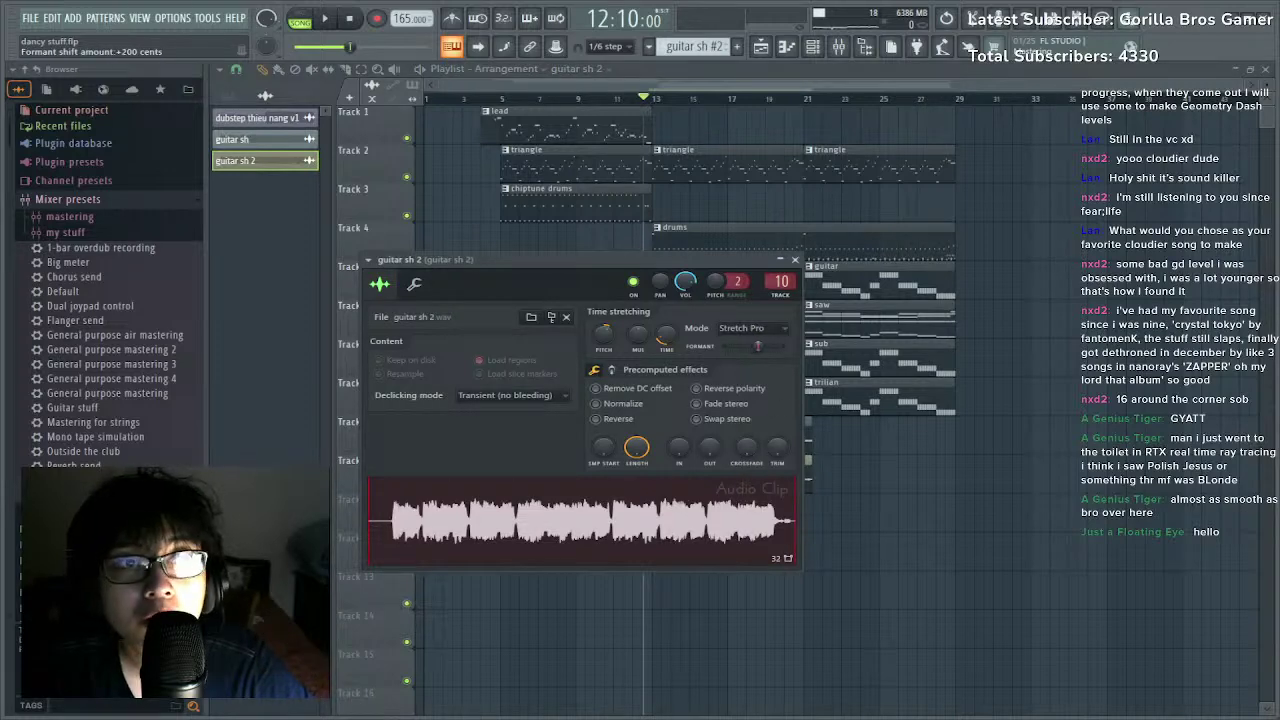
{"action": "left_click", "coordinate": [935, 503]}
{"action": "right_click", "coordinate": [984, 498]}
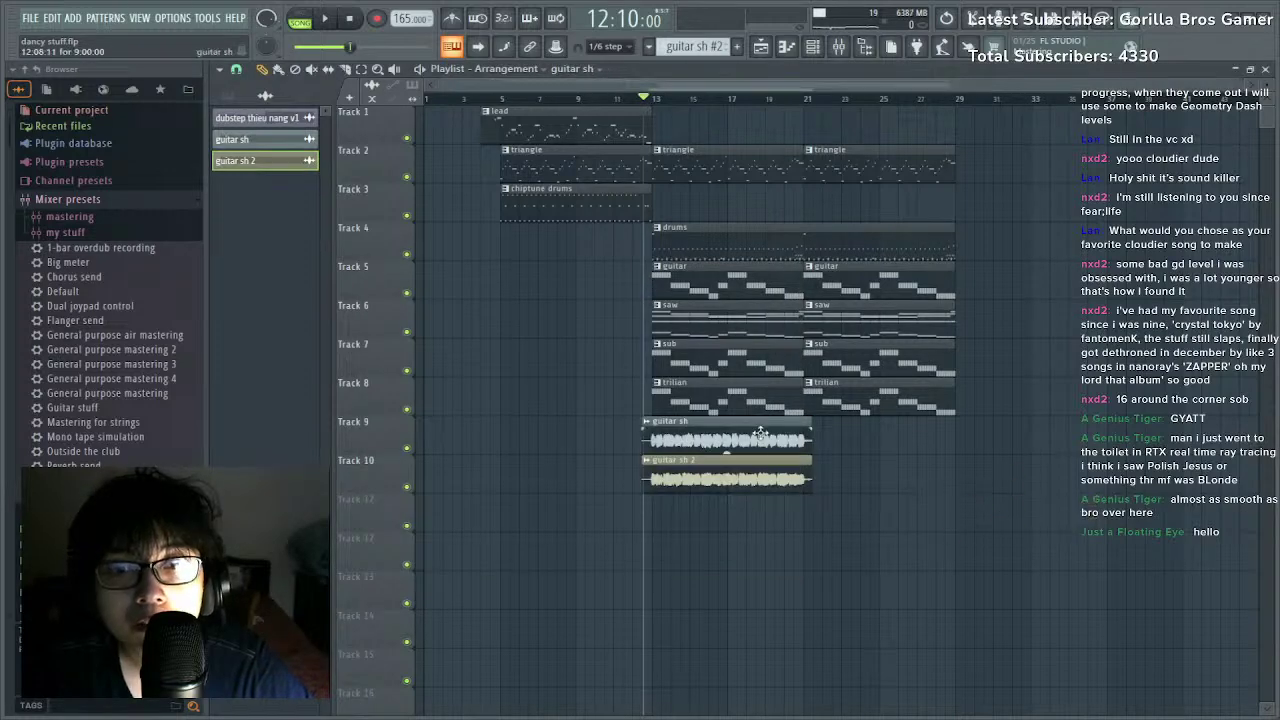
{"action": "double_click", "coordinate": [750, 435]}
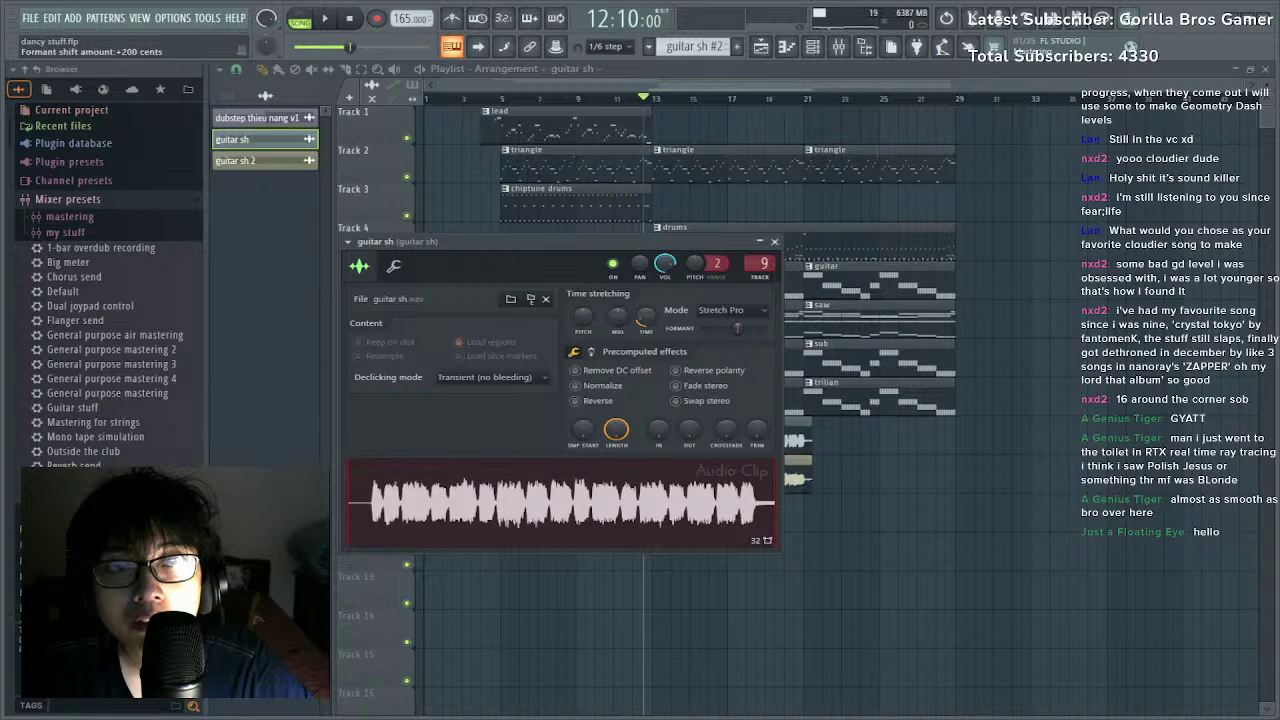
{"action": "key", "text": "space"}
{"action": "left_click", "coordinate": [1097, 398]}
{"action": "right_click", "coordinate": [1134, 394]}
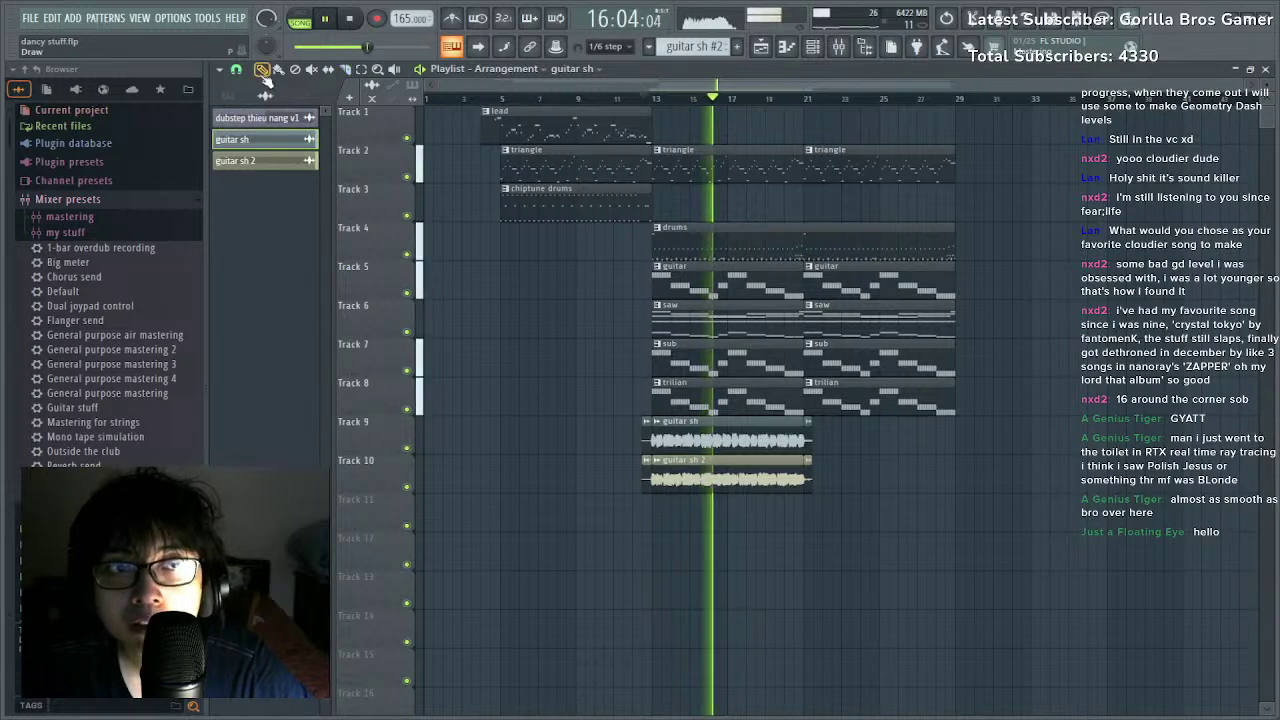
Delete the sliced ends of both guitar audio clips outside bars 13 to 21 and duplicate the trimmed clips starting at bar 21.
{"action": "left_click_drag", "start_coordinate": [491, 386], "coordinate": [650, 516]}
{"action": "key", "text": "Delete"}
{"action": "left_click_drag", "start_coordinate": [860, 436], "coordinate": [810, 507]}
{"action": "key", "text": "Delete"}
{"action": "left_click_drag", "start_coordinate": [925, 512], "coordinate": [820, 530]}
{"action": "left_click_drag", "start_coordinate": [728, 447], "coordinate": [876, 413]}
{"action": "key", "text": "space"}
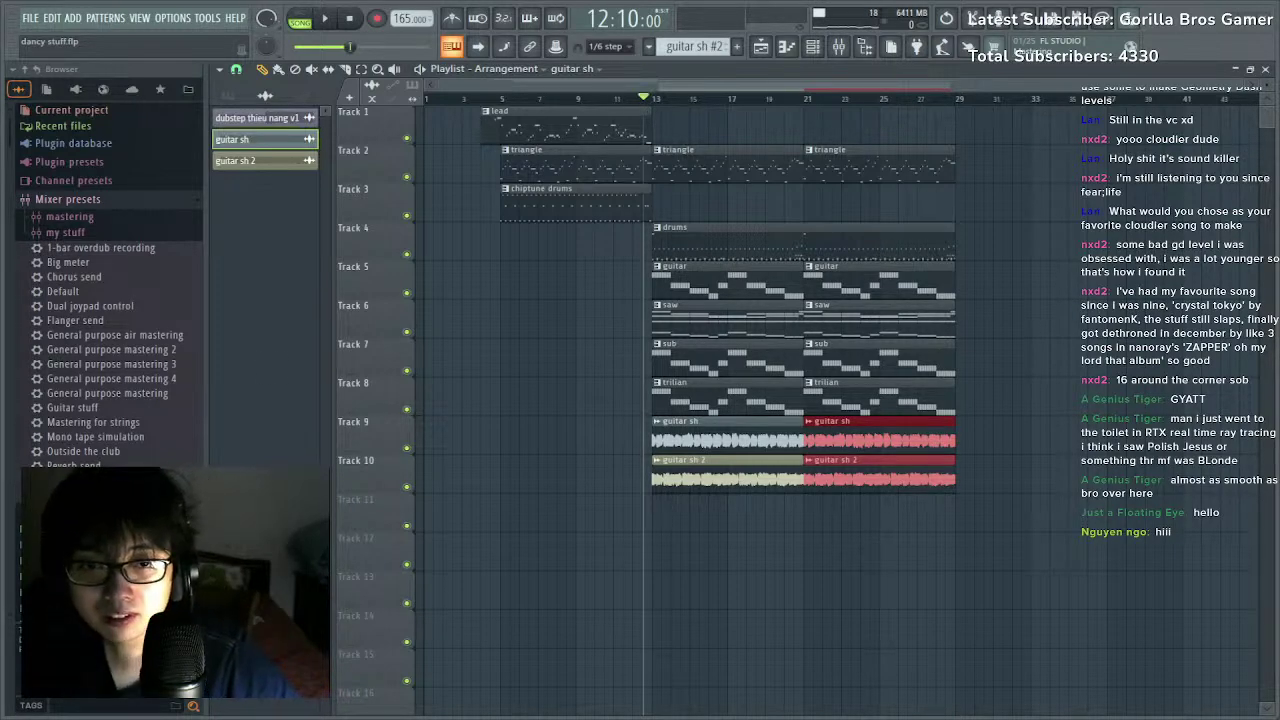
Play the section from bar 12 and solo mixer tracks such as Serum #2 and Trilian to examine how the parts blend.
{"action": "key", "text": "space"}
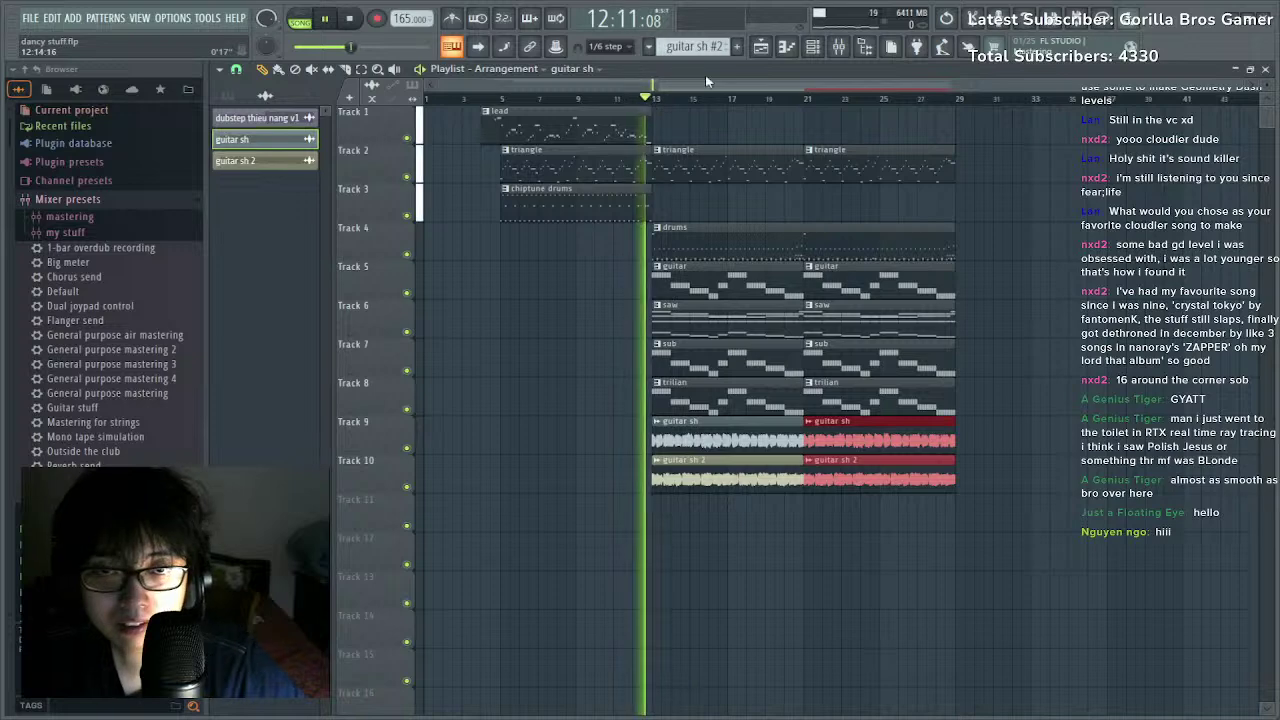
{"action": "key", "text": "alt+F8"}
{"action": "key", "text": "F9"}
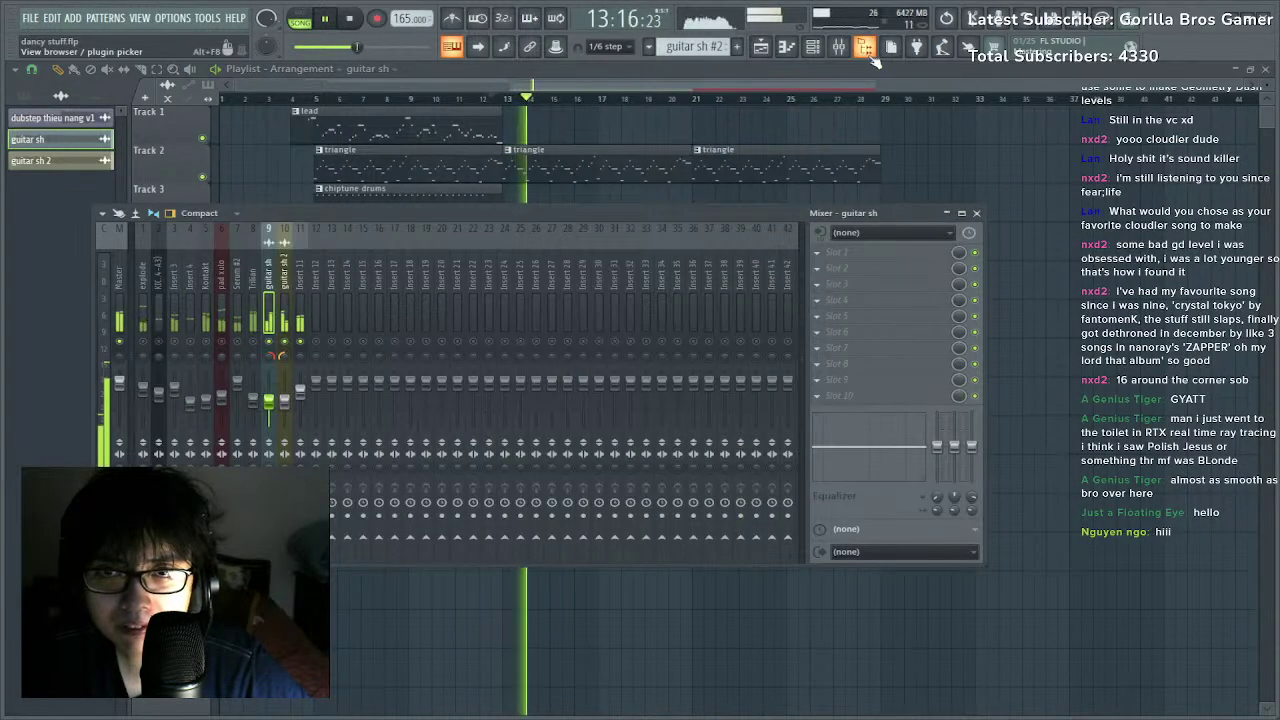
{"action": "key", "text": "alt+F8"}
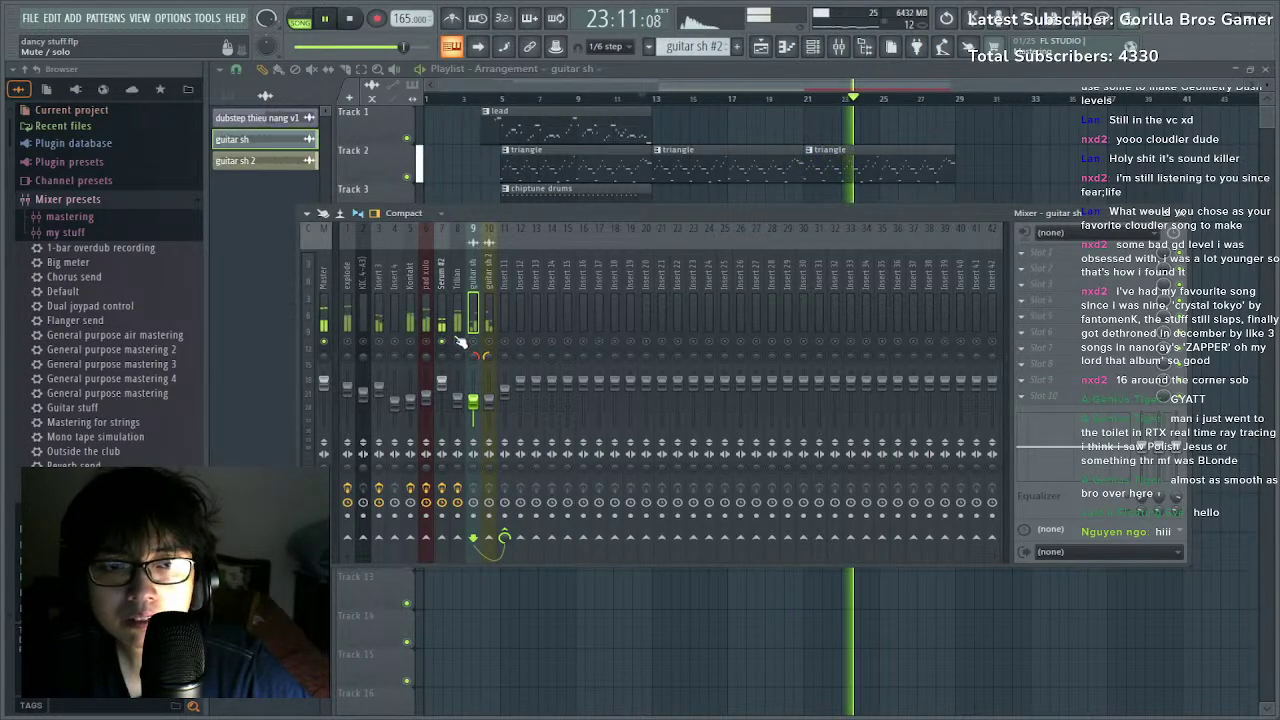
{"action": "left_click", "coordinate": [452, 342]}
{"action": "left_click", "coordinate": [668, 99]}
{"action": "key", "text": "space"}
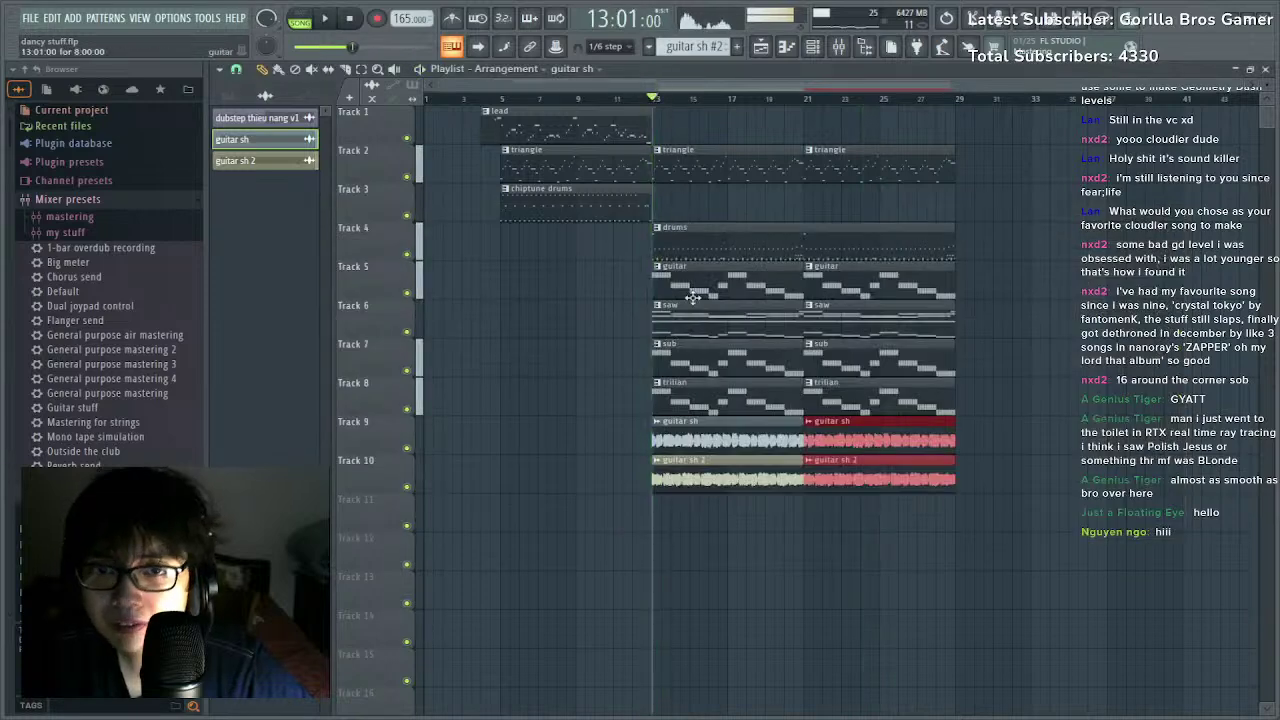
Mute the guitar and sub tracks in the playlist, Tracks 5 and 7, and audition the section from bar 13.
{"action": "key", "text": "space"}
{"action": "left_click", "coordinate": [998, 315]}
{"action": "right_click", "coordinate": [1000, 317]}
{"action": "key", "text": "space"}
{"action": "key", "text": "space"}
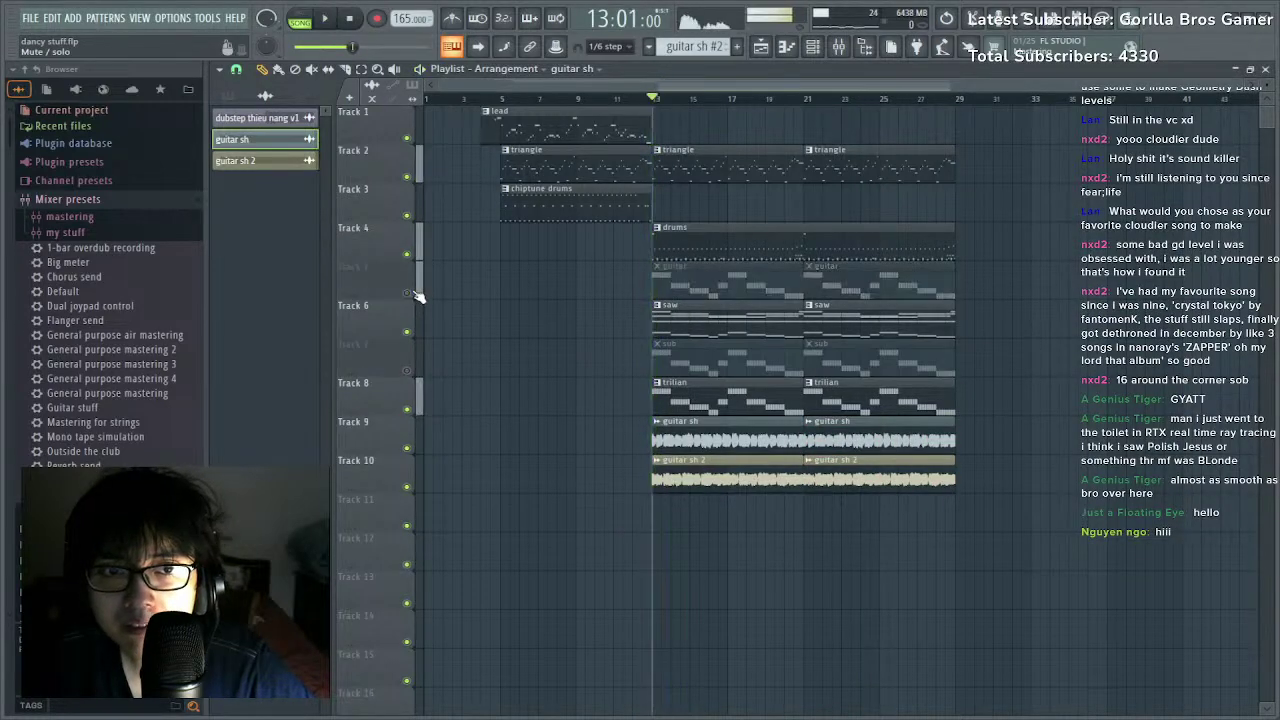
Open the trilian clip at bar 13 in the piano roll, clone its pattern as trilian #2, and play it on its own.
{"action": "double_click", "coordinate": [700, 391]}
{"action": "scroll", "coordinate": [553, 100], "scroll_direction": "up", "scroll_amount": 3}
{"action": "left_click_drag", "start_coordinate": [553, 98], "coordinate": [306, 100]}
{"action": "key", "text": "space"}
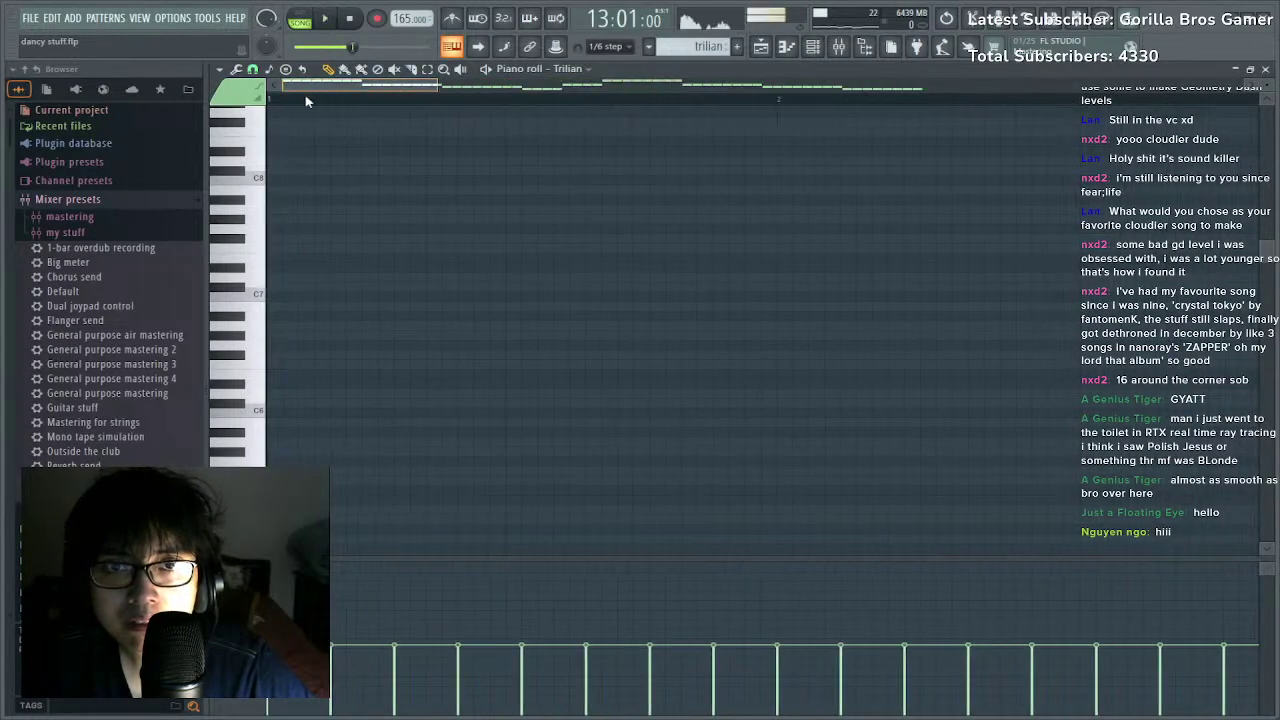
{"action": "key", "text": "space"}
{"action": "scroll", "coordinate": [403, 100], "scroll_direction": "down", "scroll_amount": 5}
{"action": "key", "text": "space"}
{"action": "scroll", "coordinate": [457, 251], "scroll_direction": "down", "scroll_amount": 6}
{"action": "scroll", "coordinate": [540, 305], "scroll_direction": "down", "scroll_amount": 2}
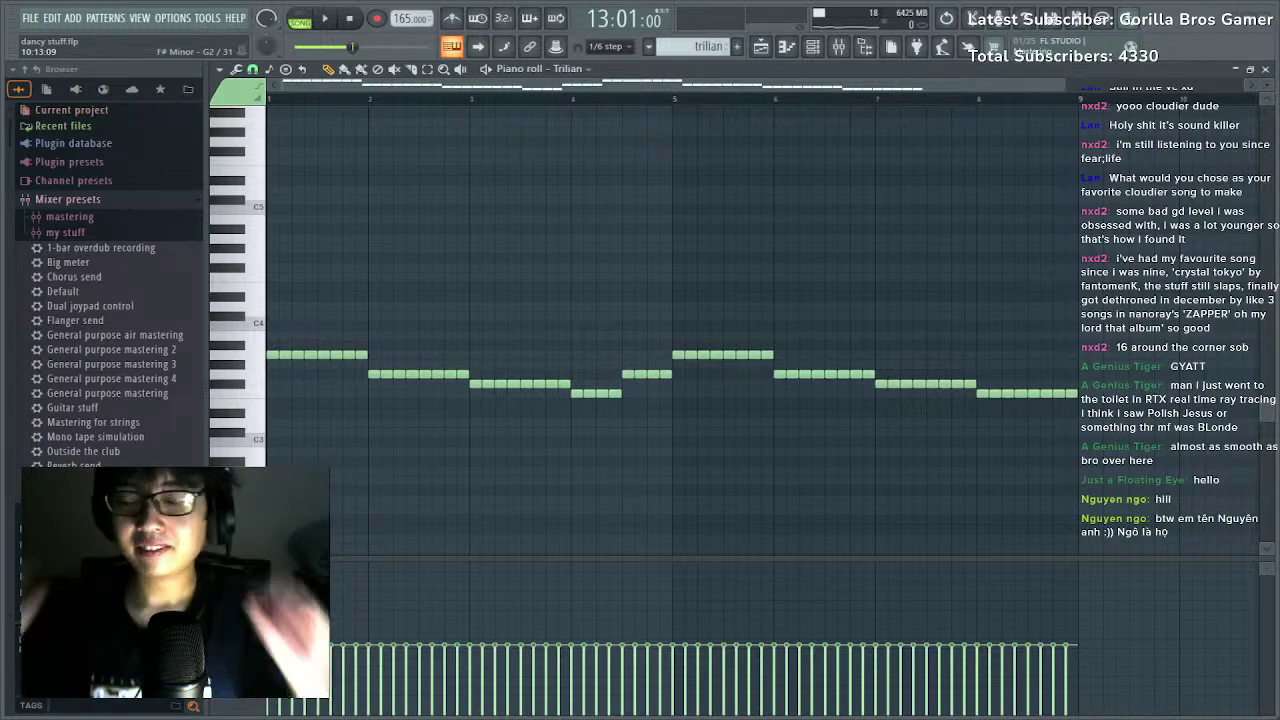
{"action": "scroll", "coordinate": [310, 590], "scroll_direction": "down", "scroll_amount": 1}
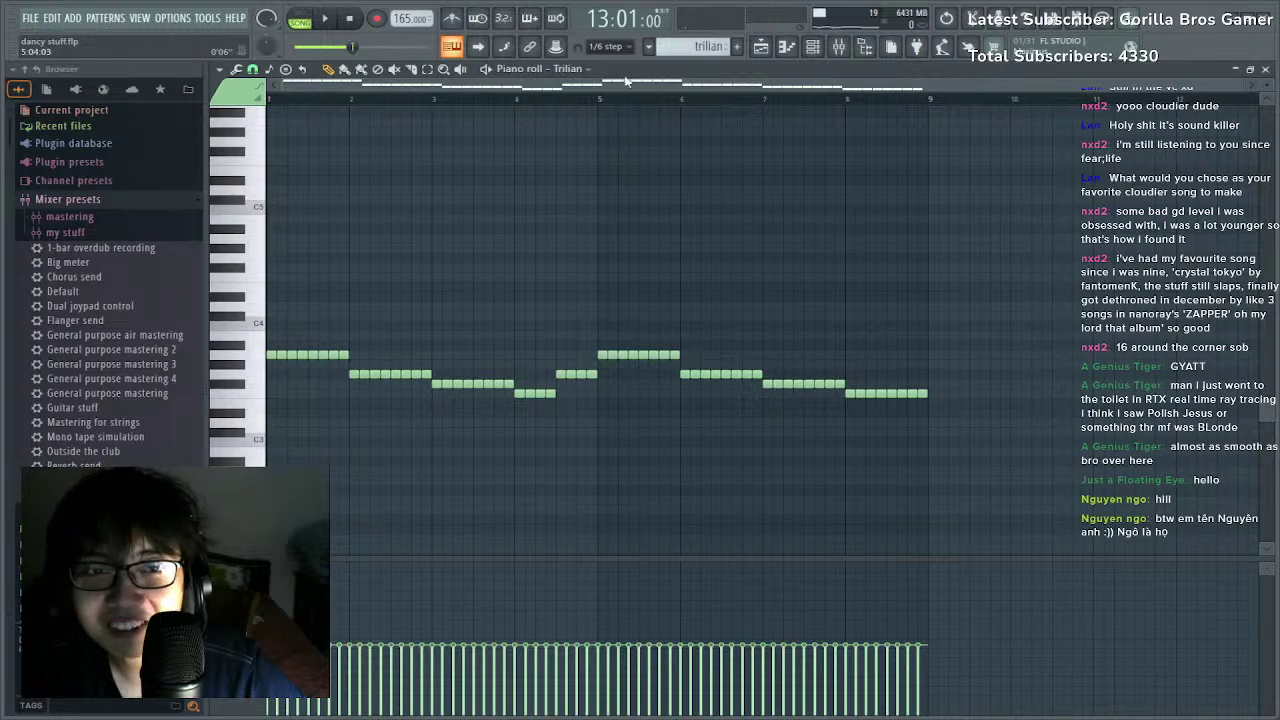
{"action": "key", "text": "space"}
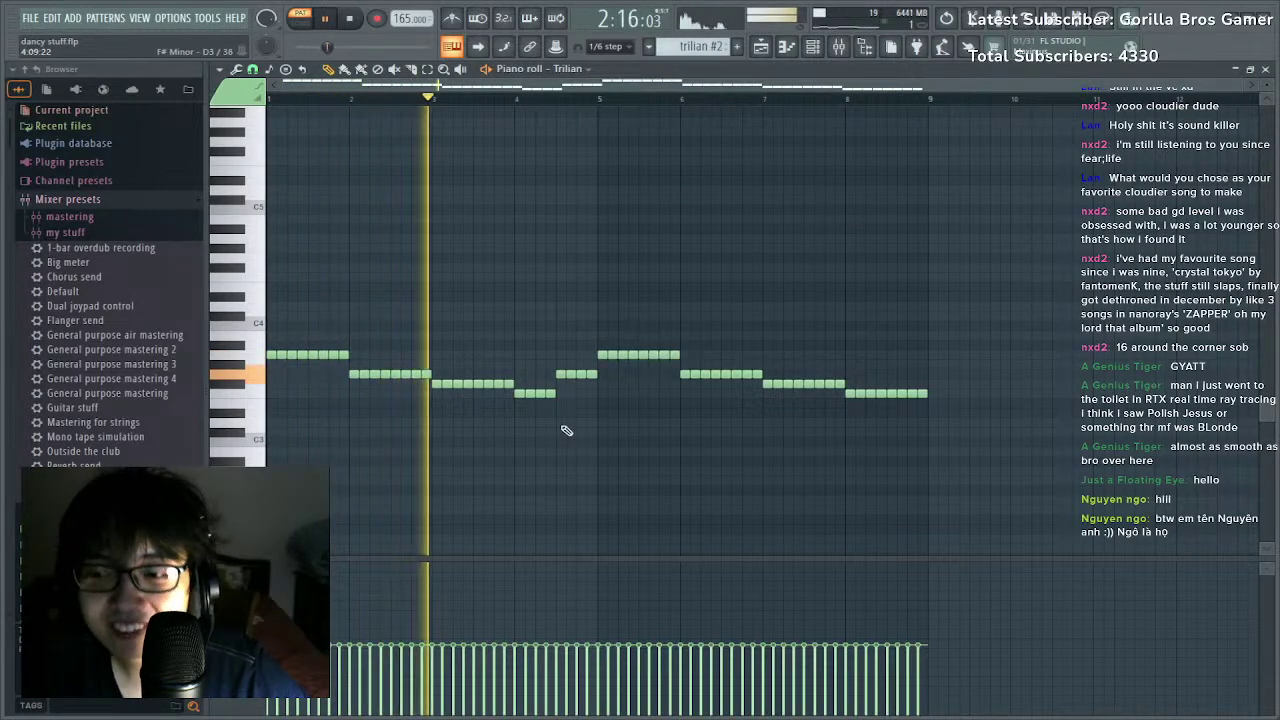
Thin the repeated A3 notes at the start of bar 1 into two longer notes of four steps each.
{"action": "key", "text": "space"}
{"action": "right_click", "coordinate": [282, 357]}
{"action": "key", "text": "space"}
{"action": "right_click", "coordinate": [291, 356]}
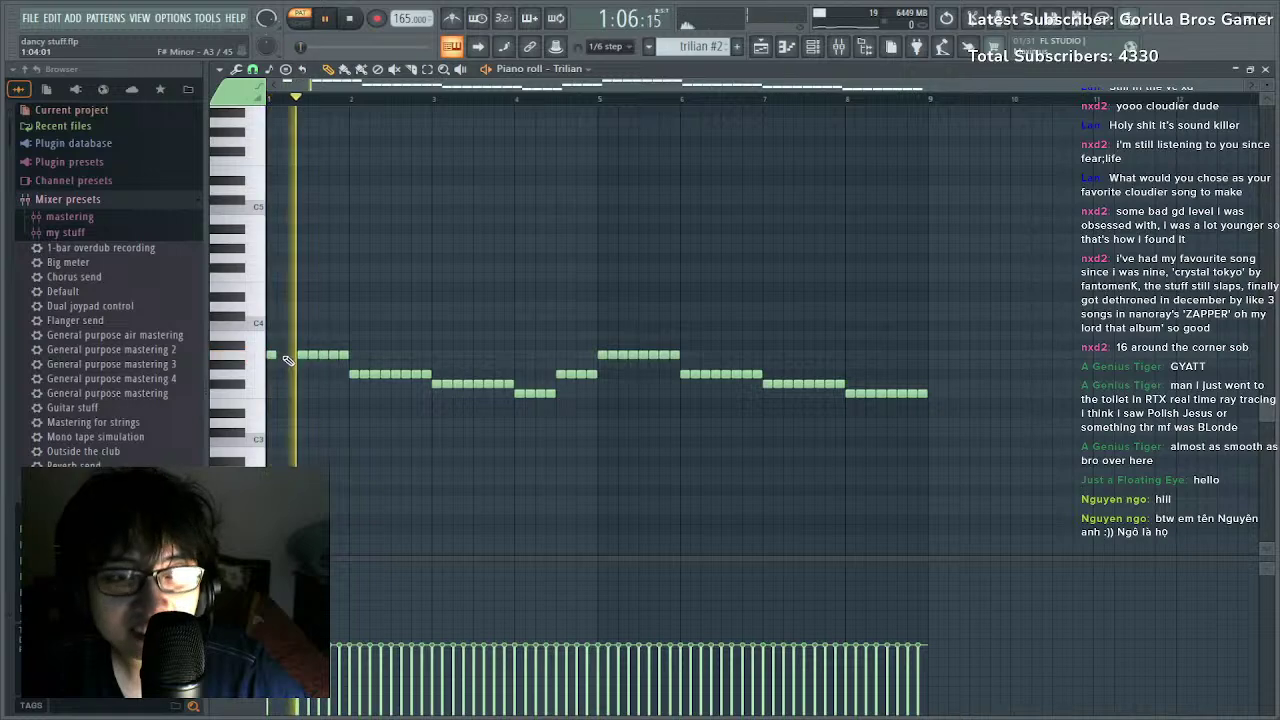
{"action": "key", "text": "space"}
{"action": "left_click_drag", "start_coordinate": [277, 355], "coordinate": [286, 355]}
{"action": "key", "text": "space"}
{"action": "key", "text": "space"}
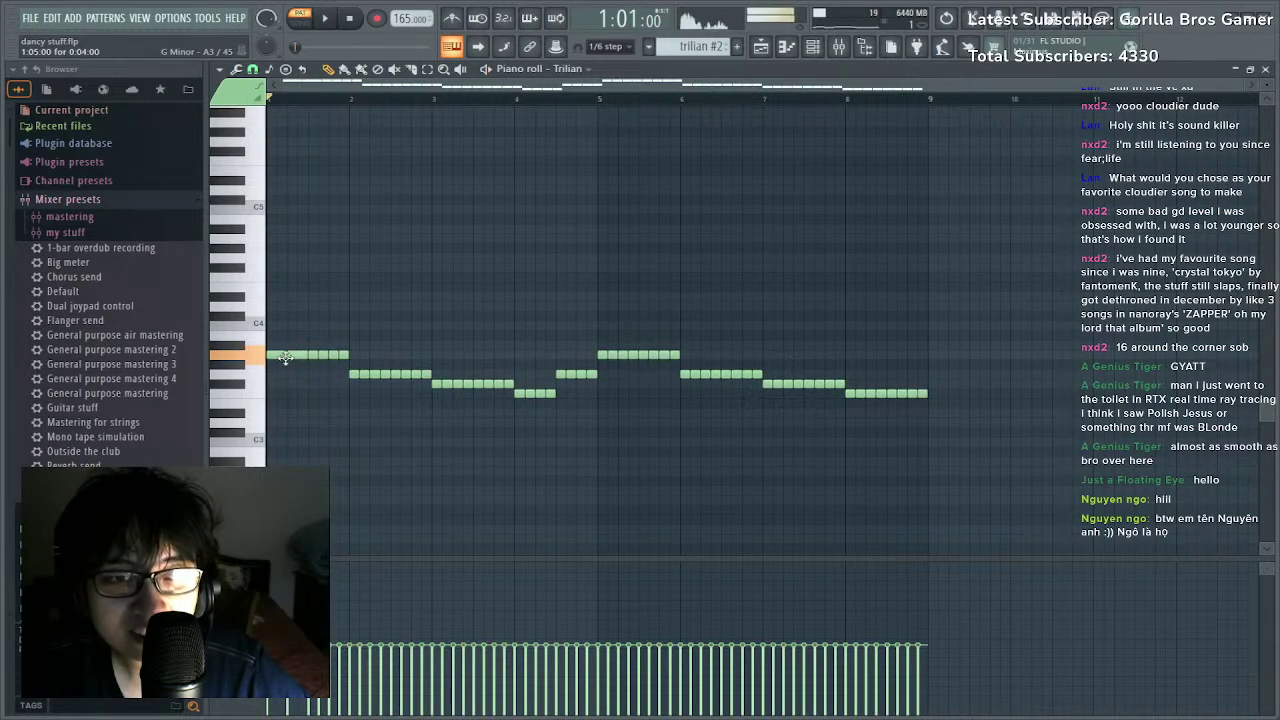
{"action": "key", "text": "space"}
{"action": "key", "text": "space"}
{"action": "scroll", "coordinate": [293, 105], "scroll_direction": "up", "scroll_amount": 2}
{"action": "key", "text": "space"}
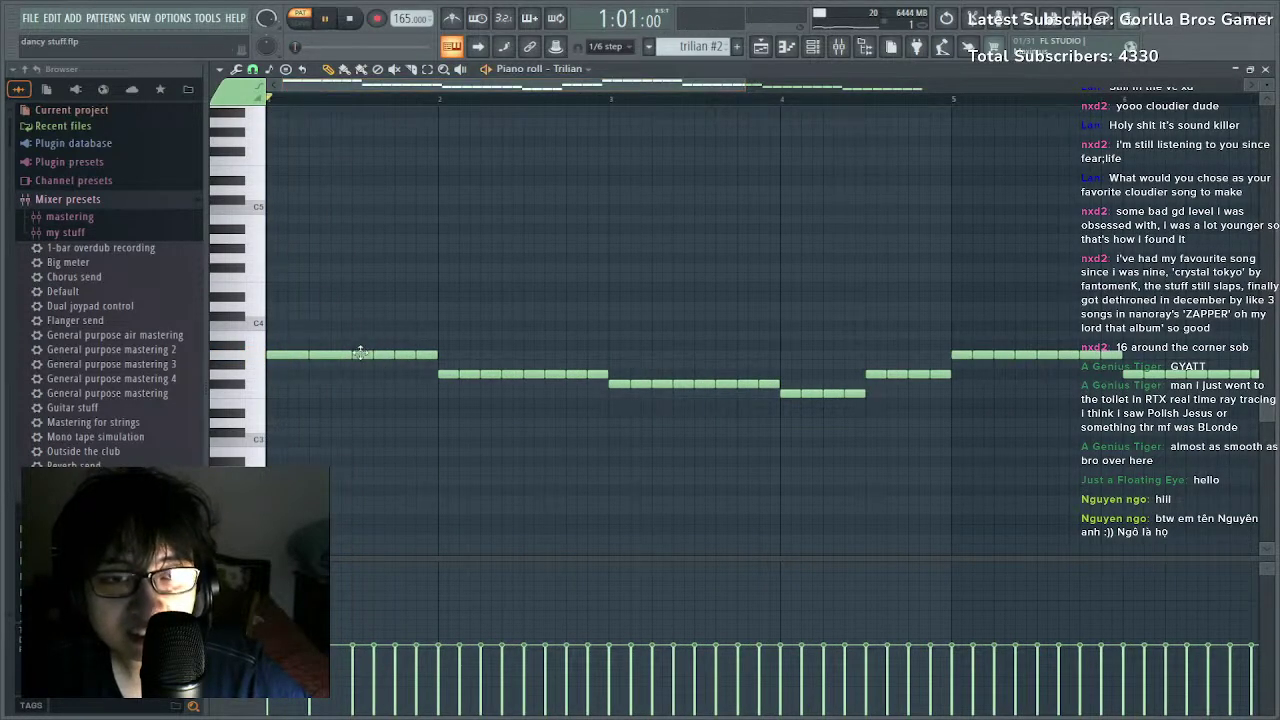
Replace the remaining A3 notes in bar 1 with short E4, B4, C5 and G4 notes starting at step 9.
{"action": "key", "text": "space"}
{"action": "left_click", "coordinate": [352, 277]}
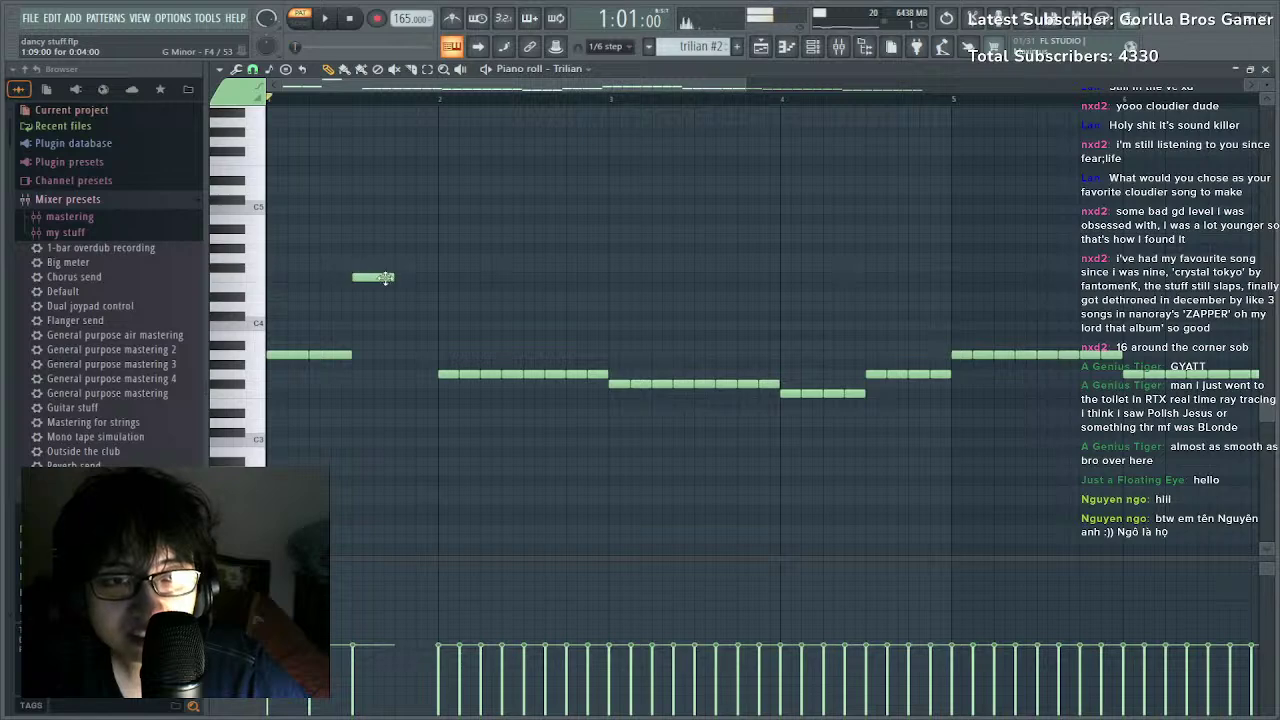
{"action": "mouse_move", "coordinate": [381, 280]}
{"action": "left_mouse_down"}
{"action": "mouse_move", "coordinate": [391, 288]}
{"action": "mouse_move", "coordinate": [369, 292]}
{"action": "left_mouse_up"}
{"action": "key", "text": "space"}
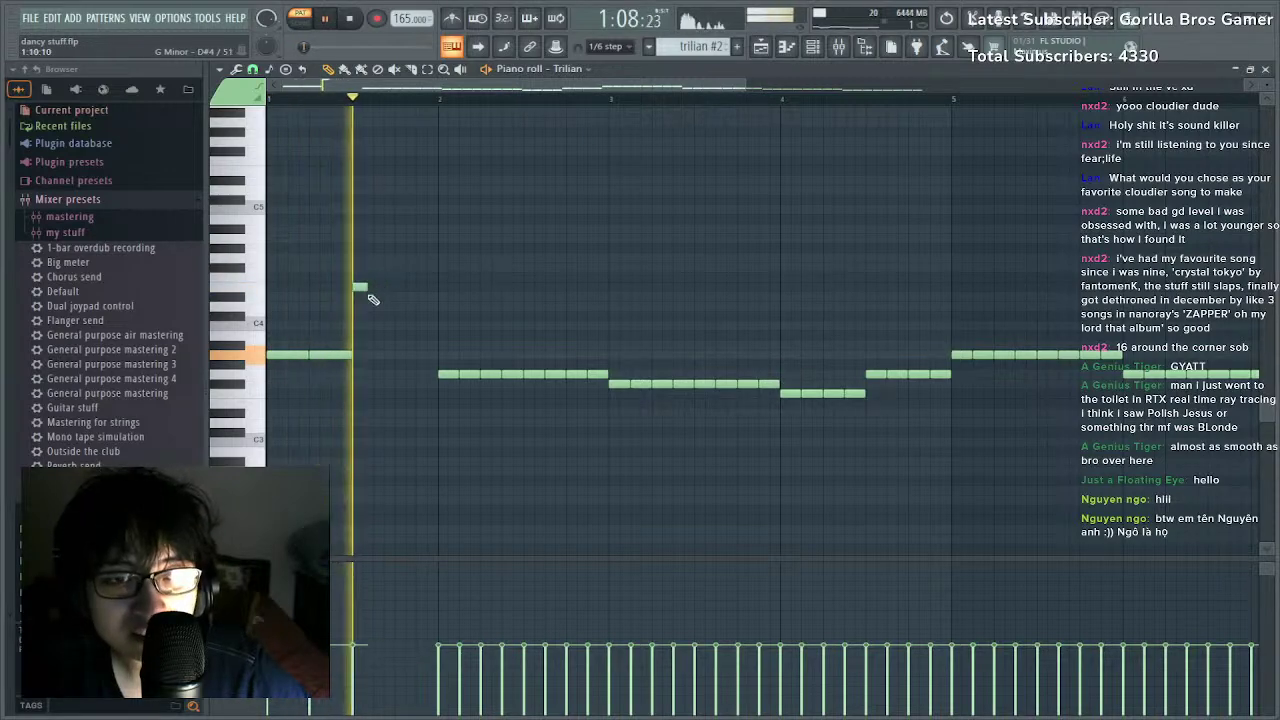
{"action": "key", "text": "space"}
{"action": "left_click", "coordinate": [372, 227]}
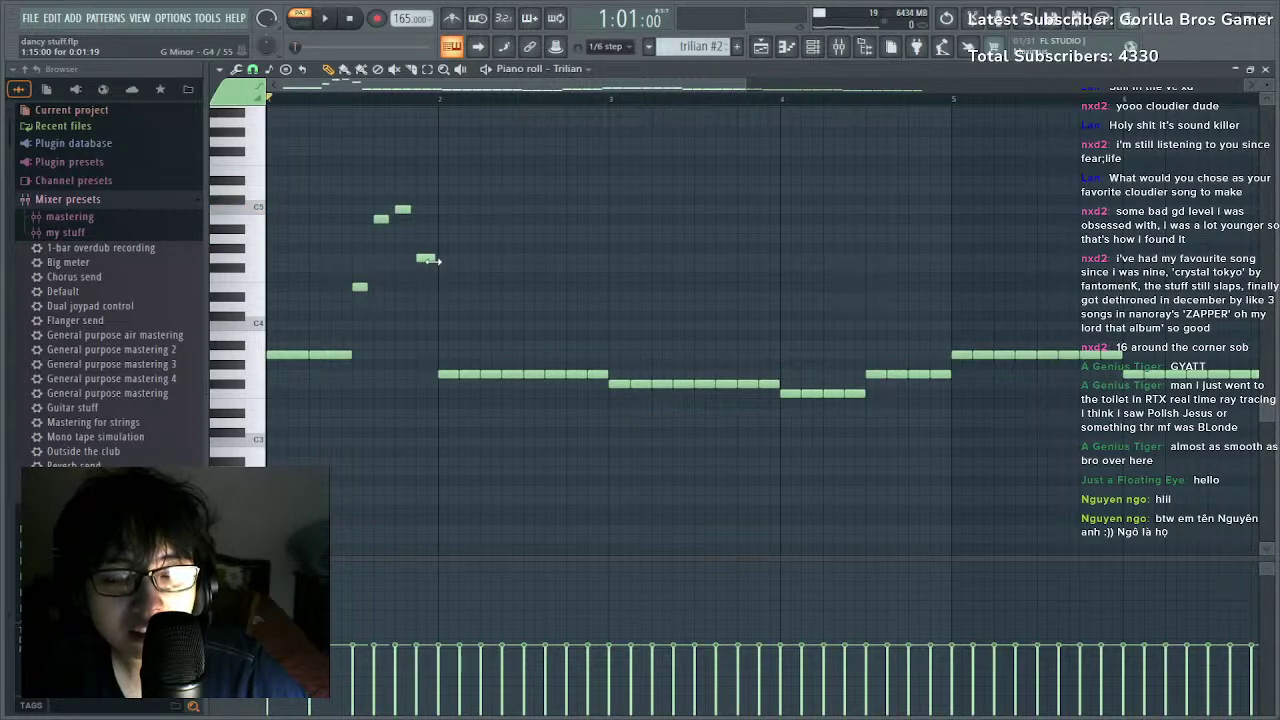
{"action": "key", "text": "space"}
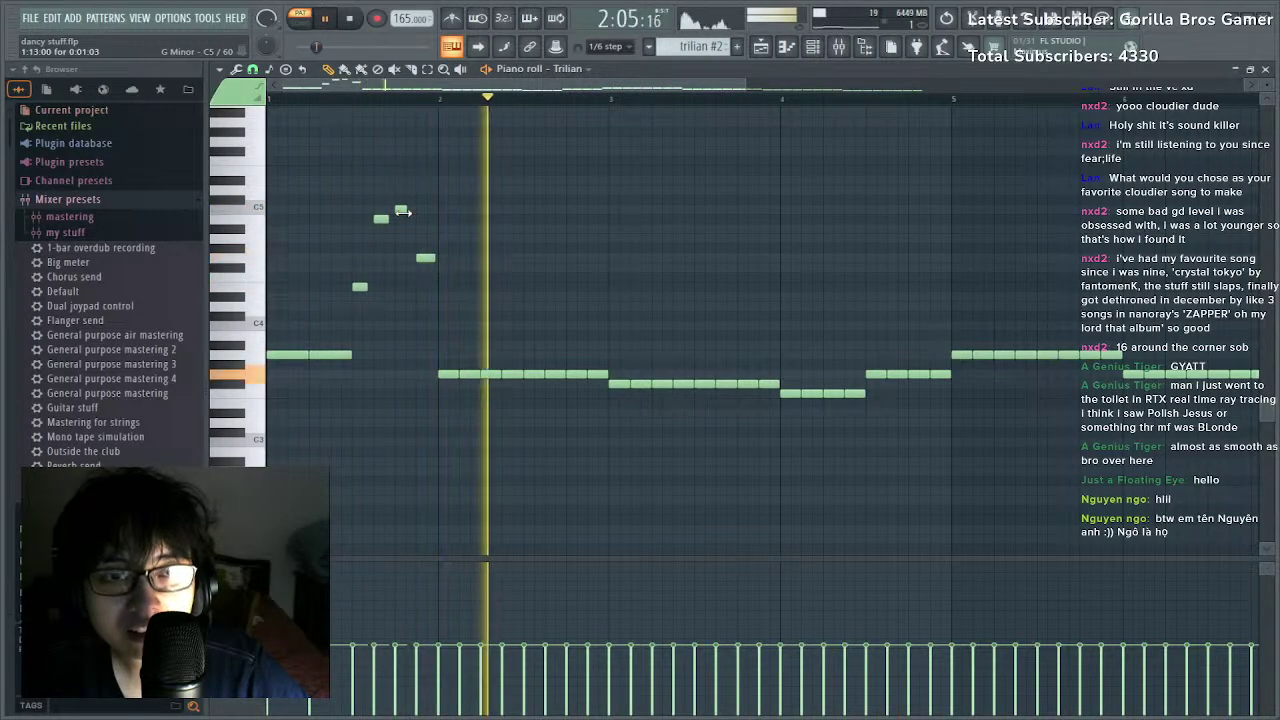
{"action": "key", "text": "space"}
Remove the first G3 note of bar 2, extend the preceding G4 into bar 2, and lengthen the G3 at step 3 to two steps.
{"action": "key", "text": "space"}
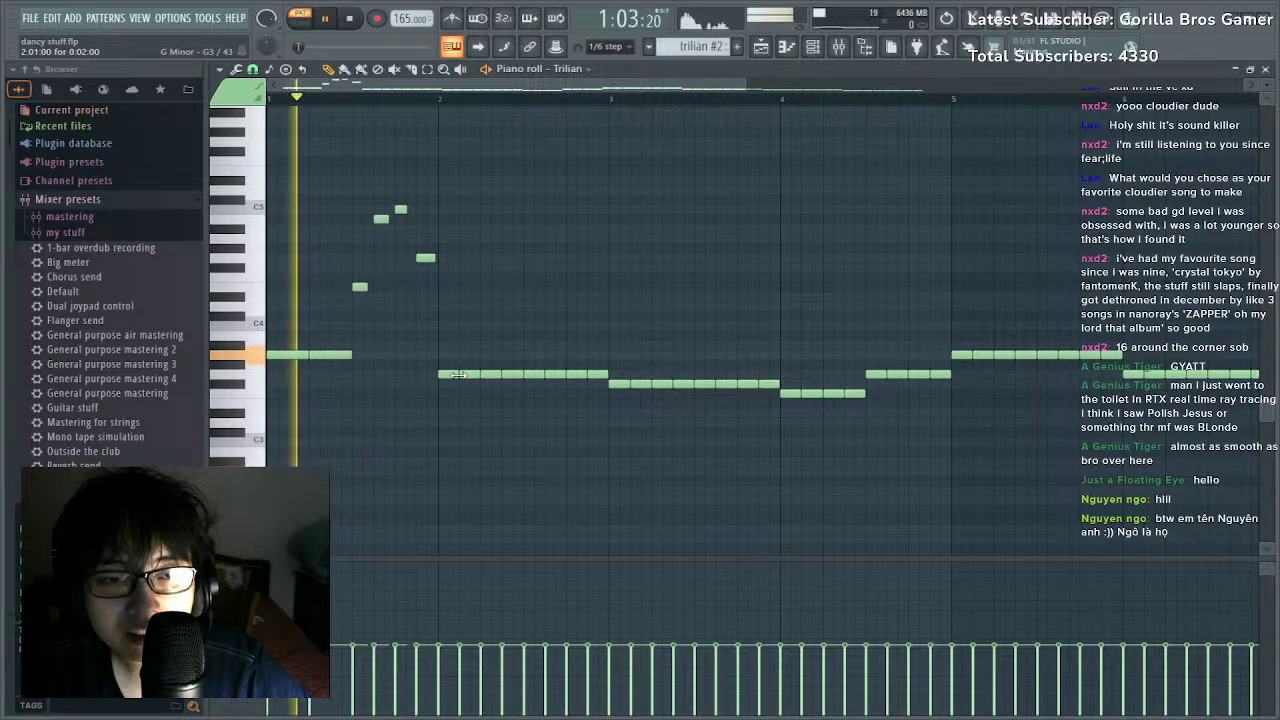
{"action": "right_click", "coordinate": [449, 375]}
{"action": "key", "text": "space"}
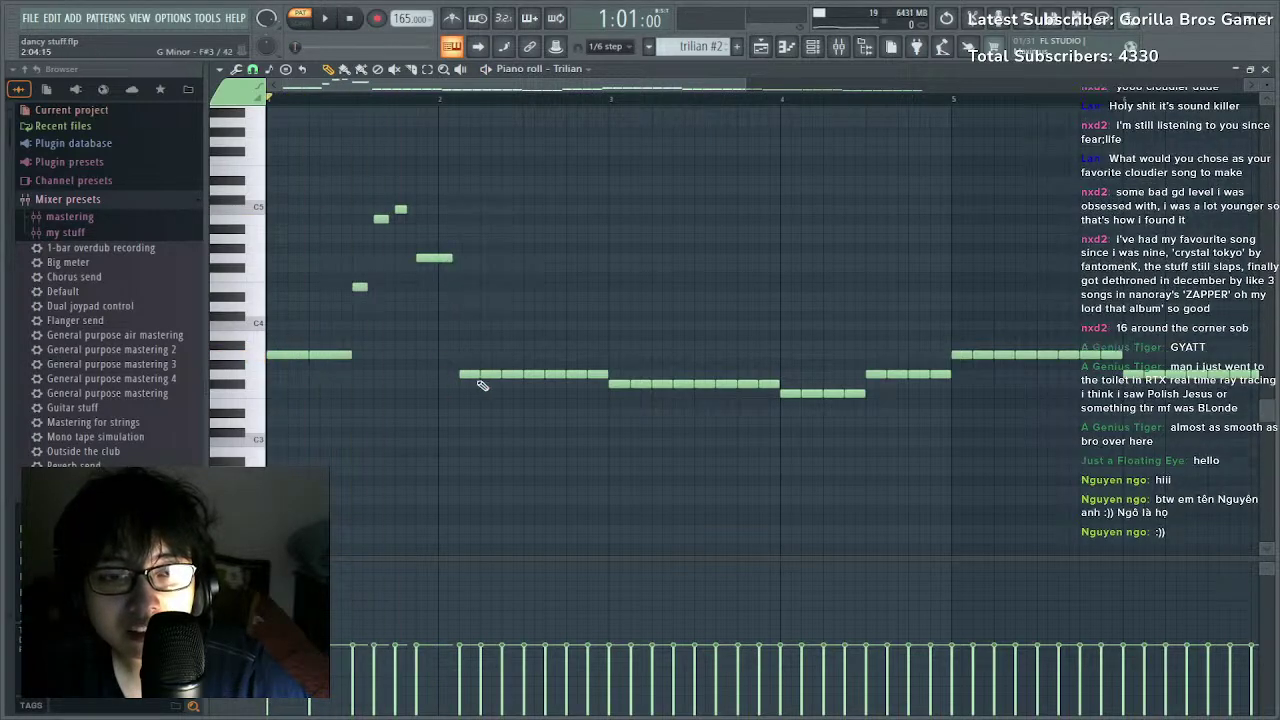
{"action": "key", "text": "space"}
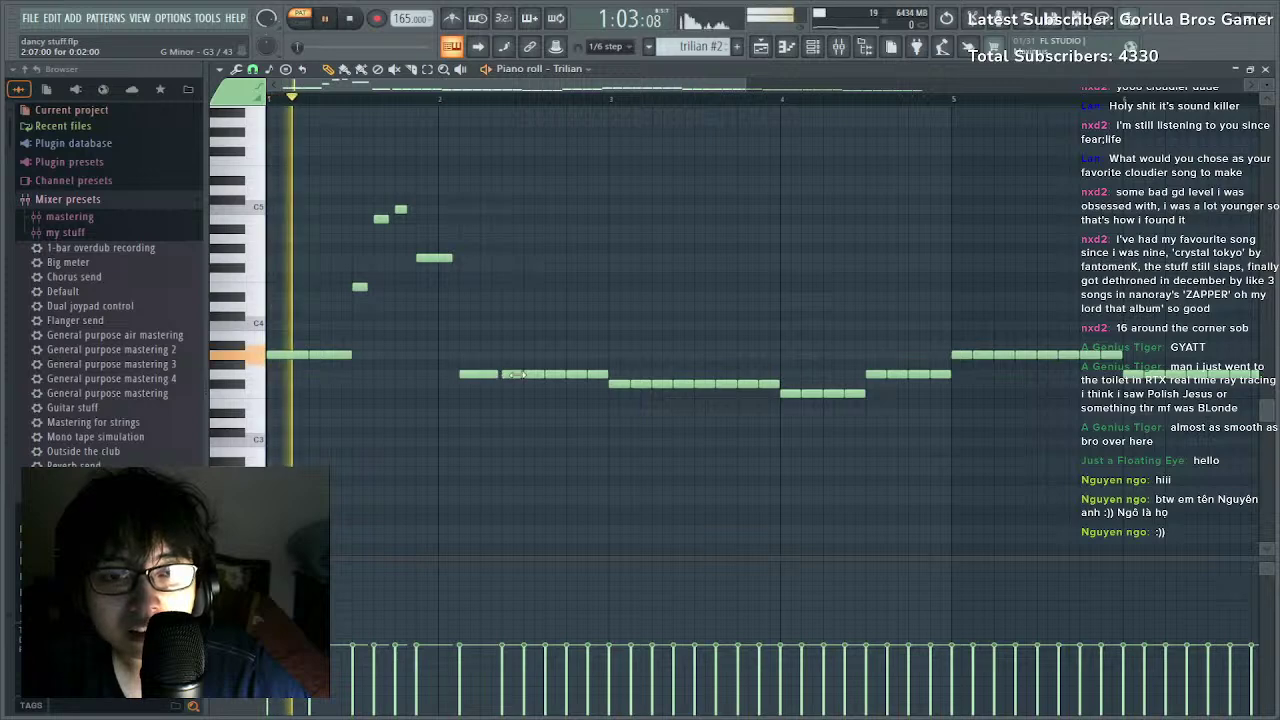
Thin and shorten the remaining G3 notes in bar 2 and add a short D4 note at step 13.
{"action": "right_click", "coordinate": [532, 375]}
{"action": "left_click_drag", "start_coordinate": [521, 376], "coordinate": [514, 381]}
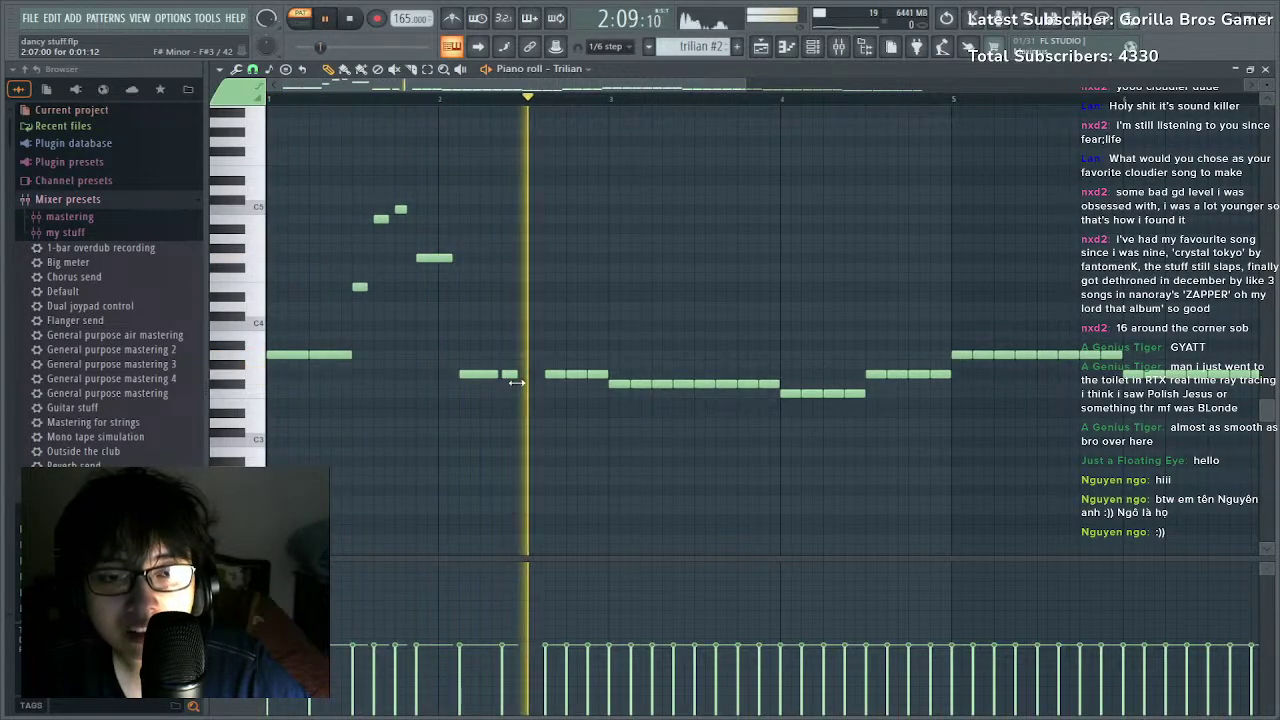
{"action": "key", "text": "space"}
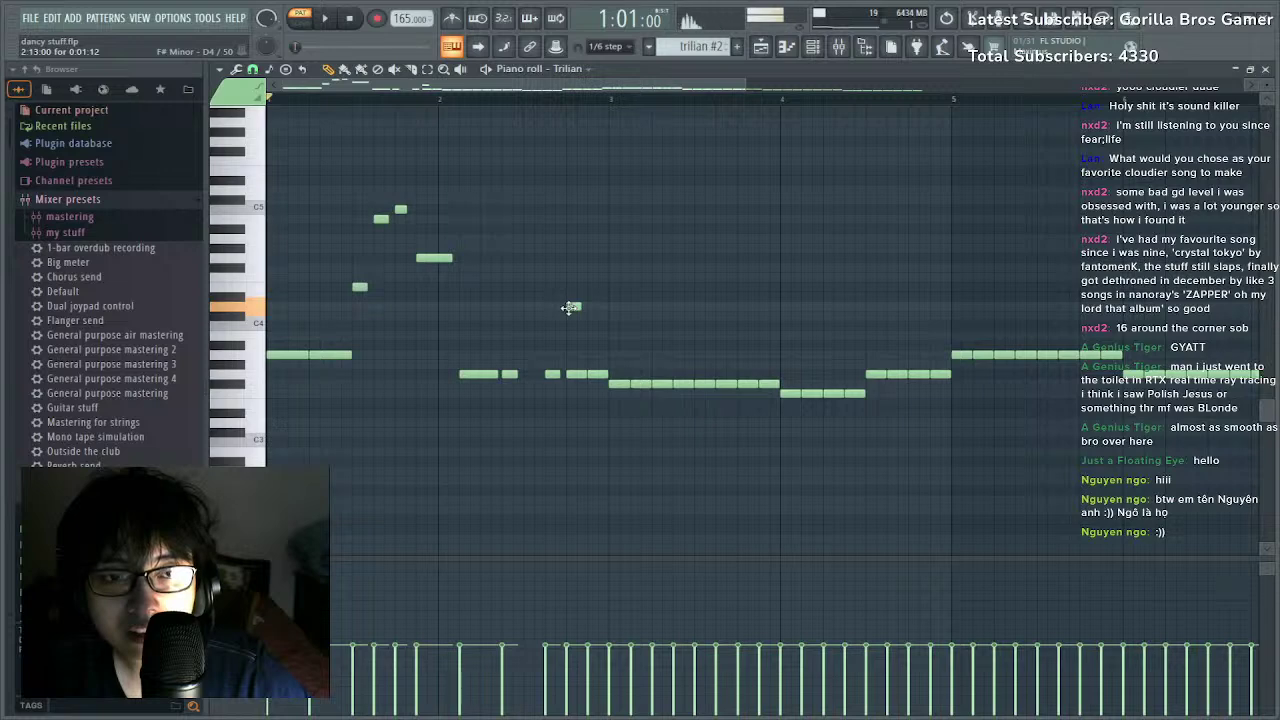
{"action": "key", "text": "space"}
{"action": "right_click", "coordinate": [578, 374]}
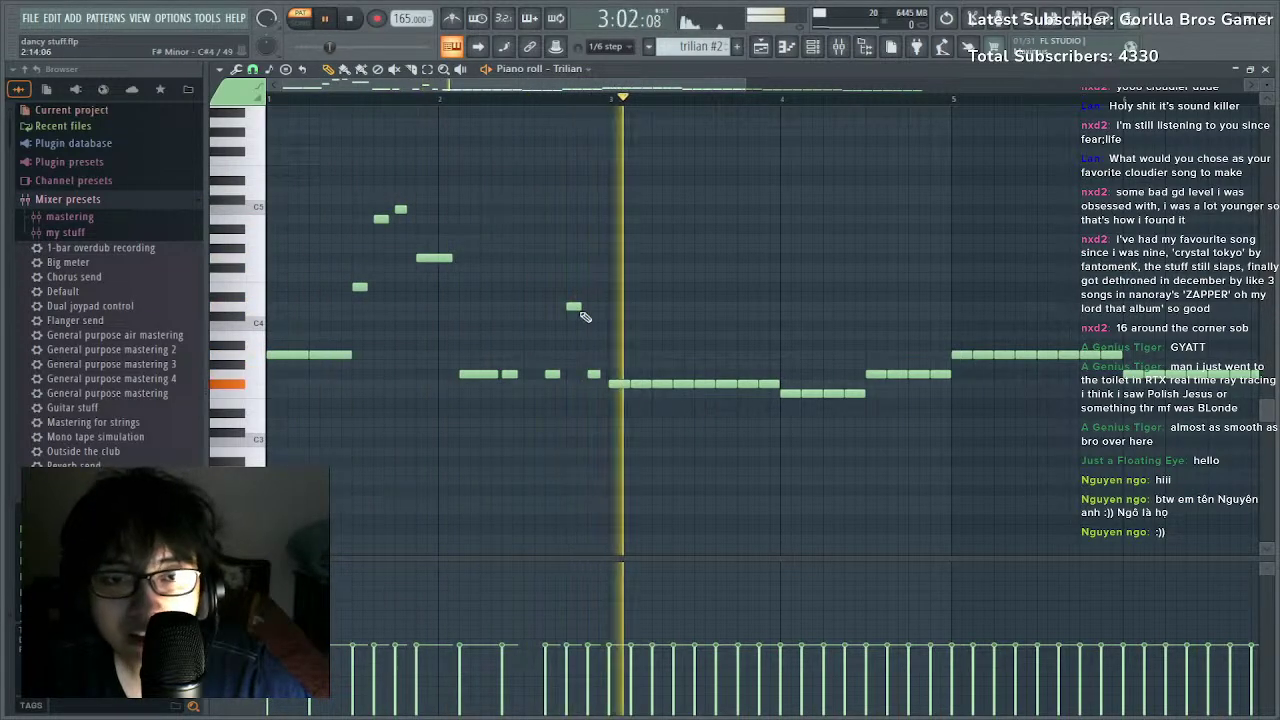
{"action": "key", "text": "space"}
Shorten the first F#3 note of bar 3, replace the next ones with short G3 notes at steps 3 and 5, and audition the pattern.
{"action": "key", "text": "space"}
{"action": "right_click", "coordinate": [638, 384]}
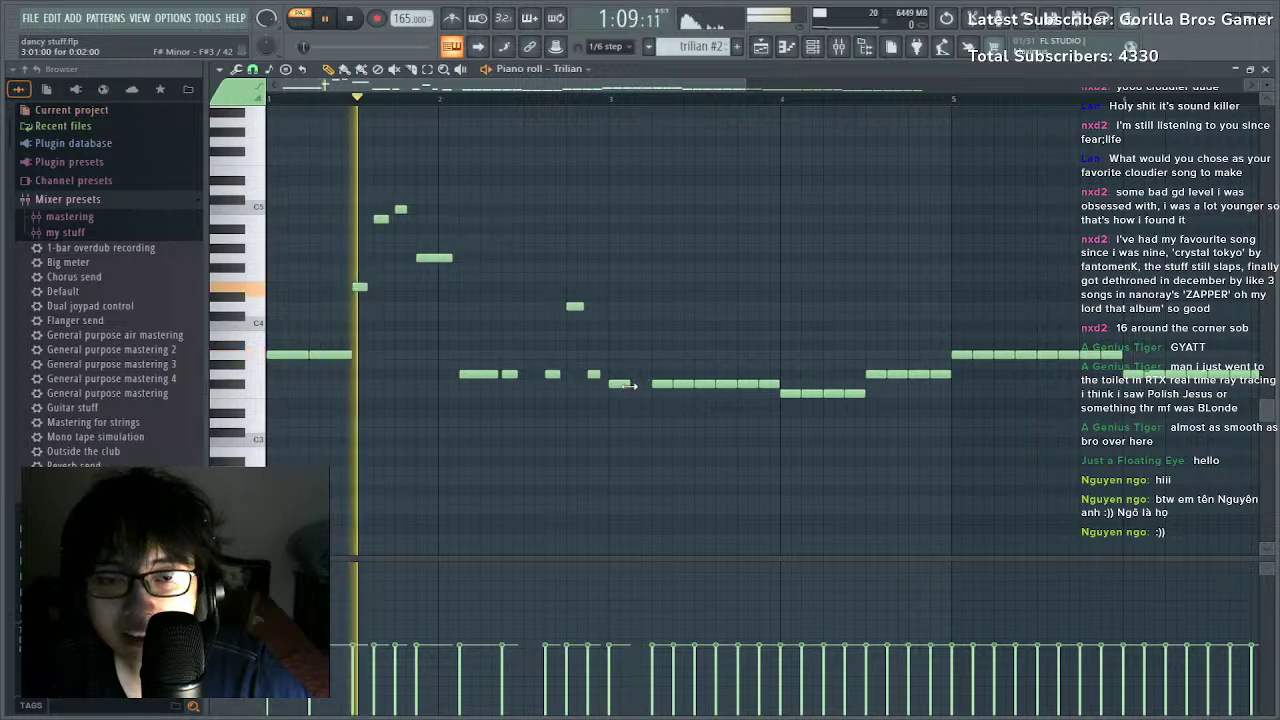
{"action": "left_click_drag", "start_coordinate": [629, 386], "coordinate": [638, 373]}
{"action": "key", "text": "space"}
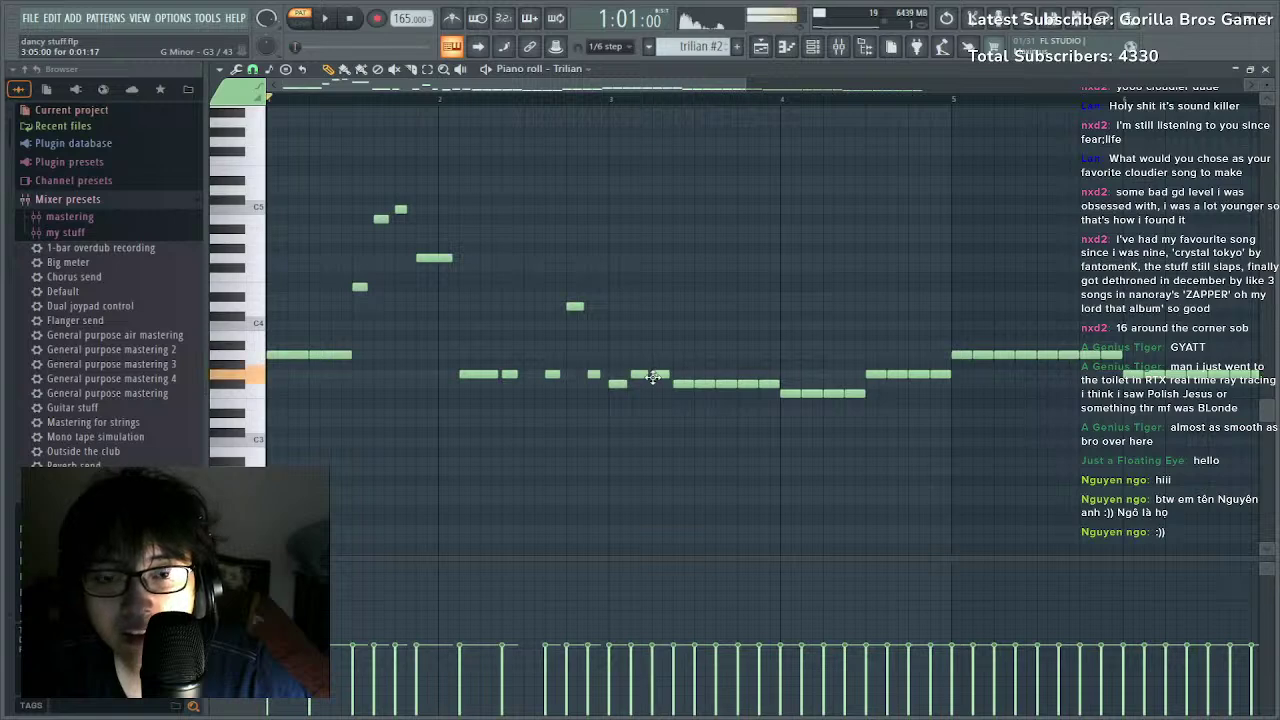
{"action": "key", "text": "space"}
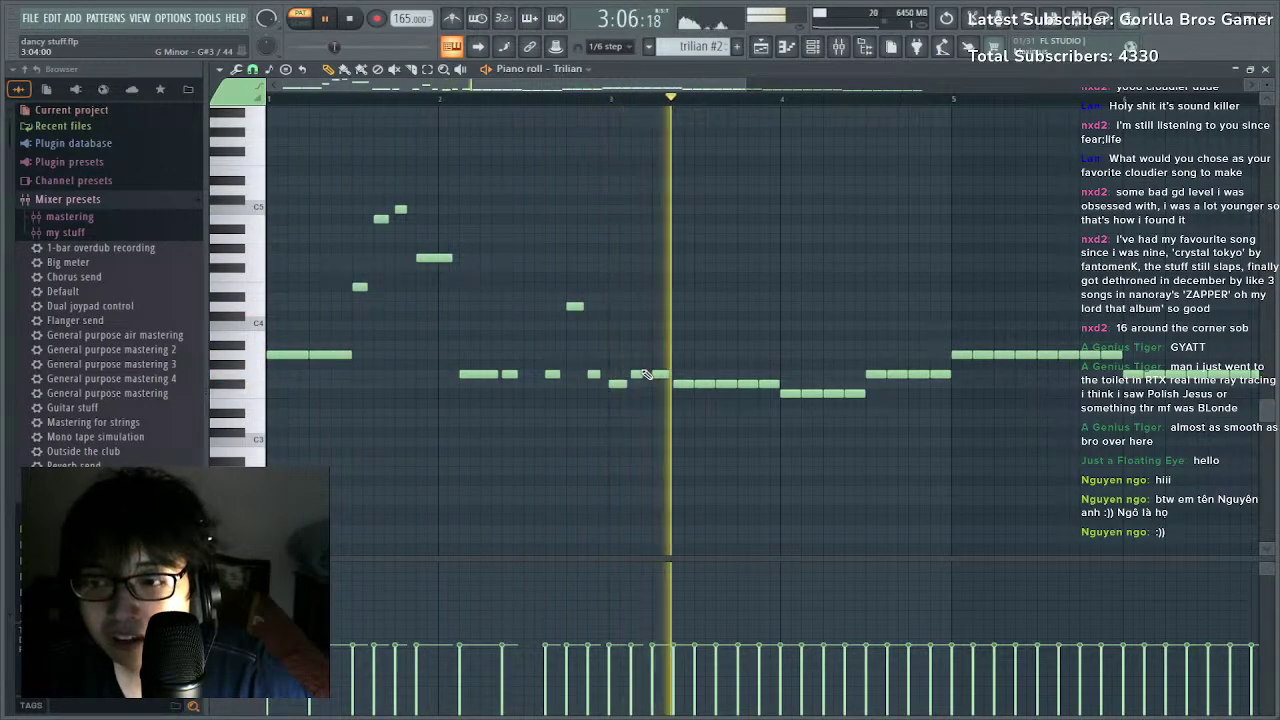
{"action": "key", "text": "space"}
{"action": "key", "text": "space"}
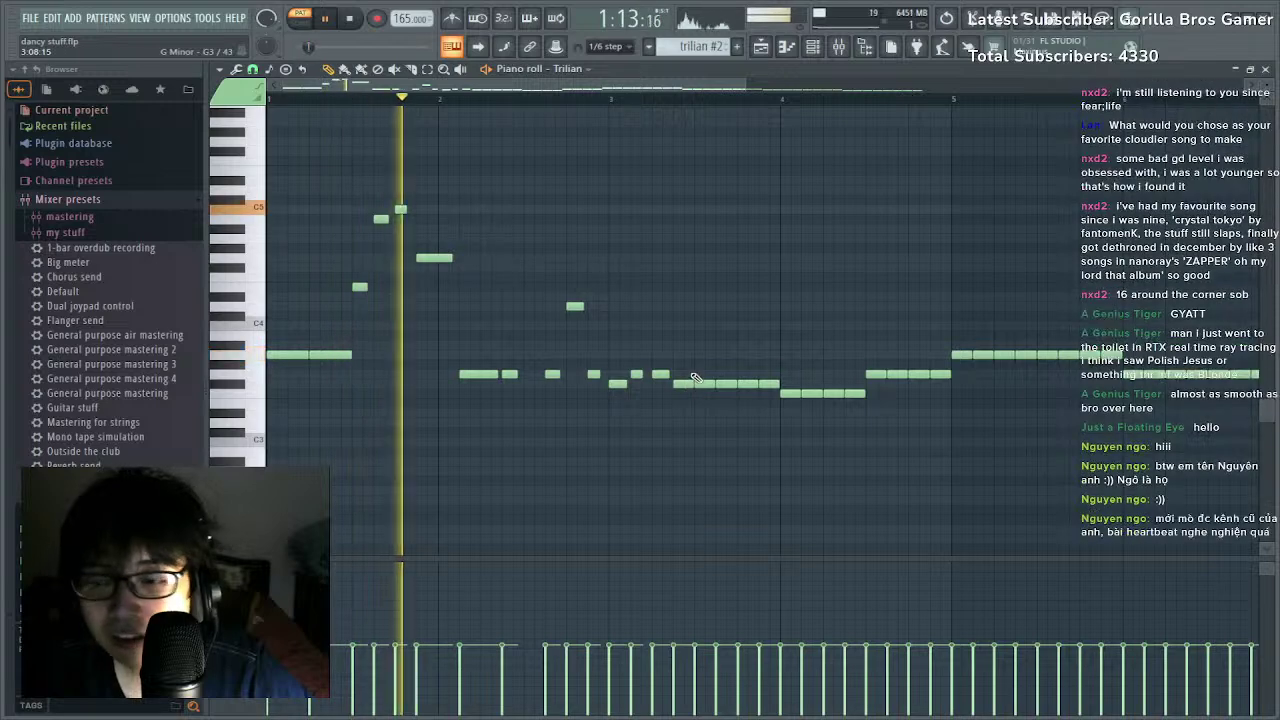
{"action": "key", "text": "space"}
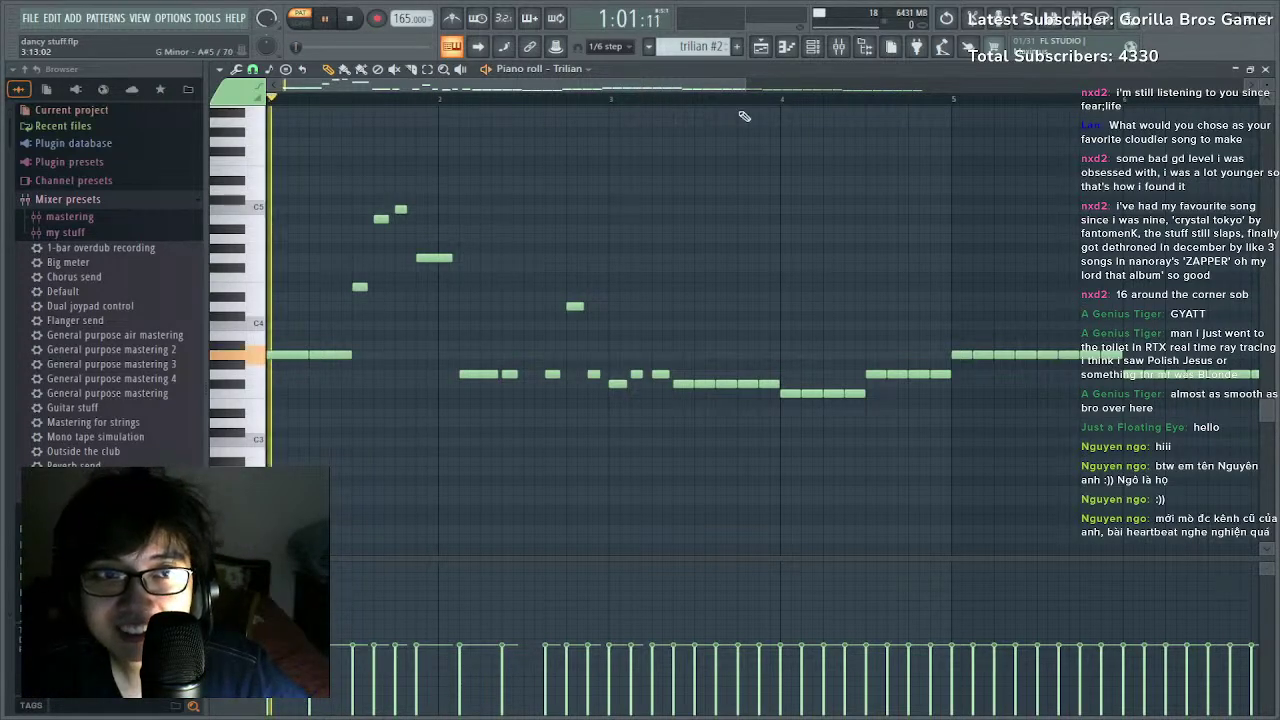
{"action": "key", "text": "space"}
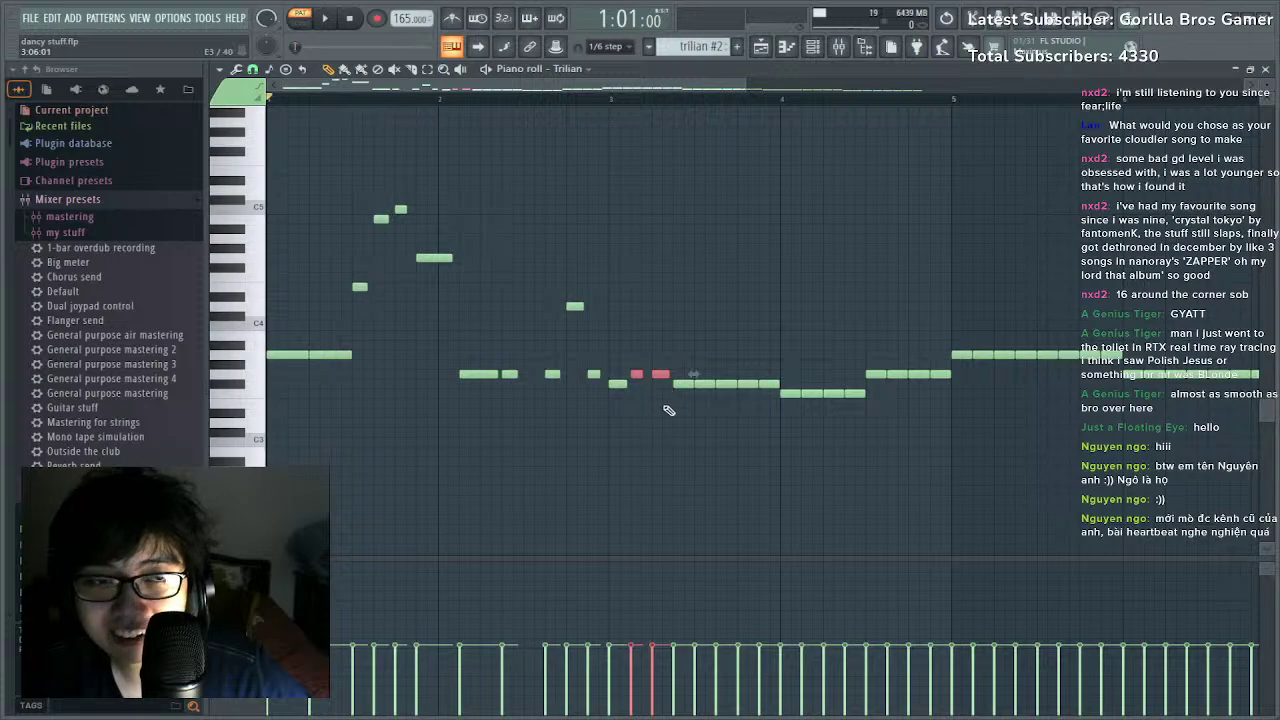
Replace the trilian clip at bar 13 of Track 8 with trilian #2 and play the arrangement from there alongside the mixer.
{"action": "scroll", "coordinate": [641, 112], "scroll_direction": "down", "scroll_amount": 2}
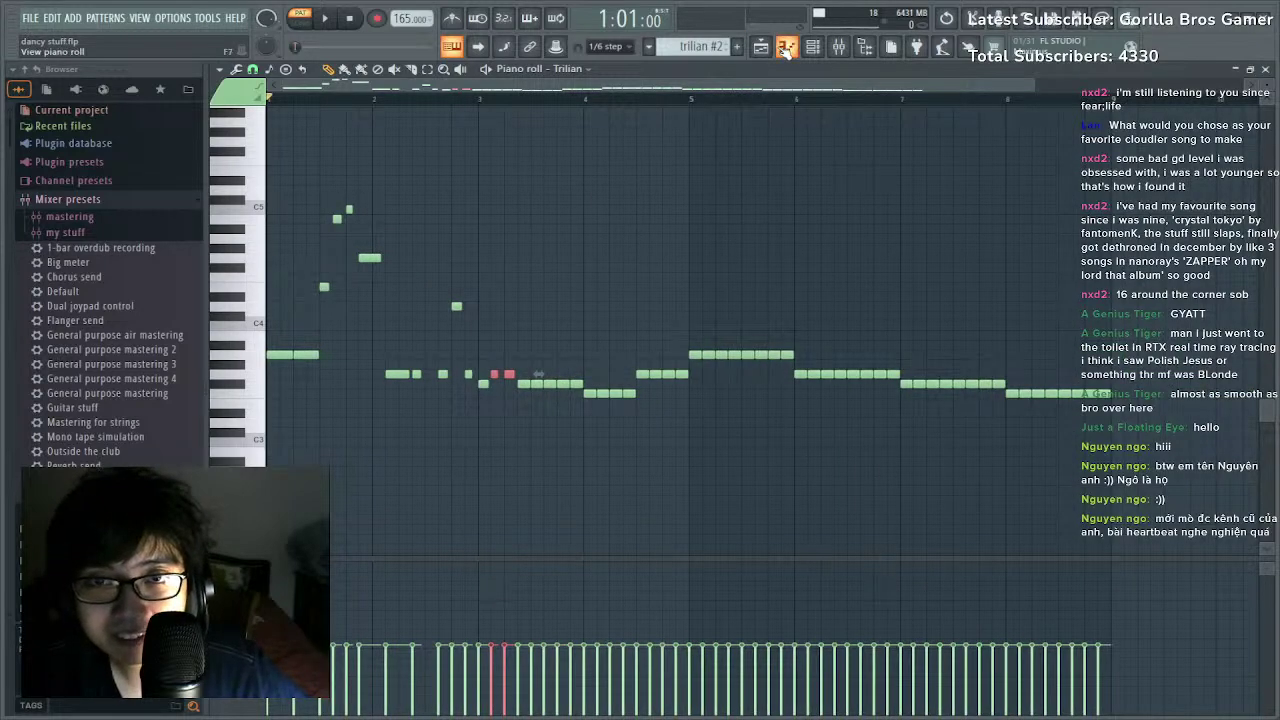
{"action": "left_click", "coordinate": [786, 47]}
{"action": "left_click", "coordinate": [761, 47]}
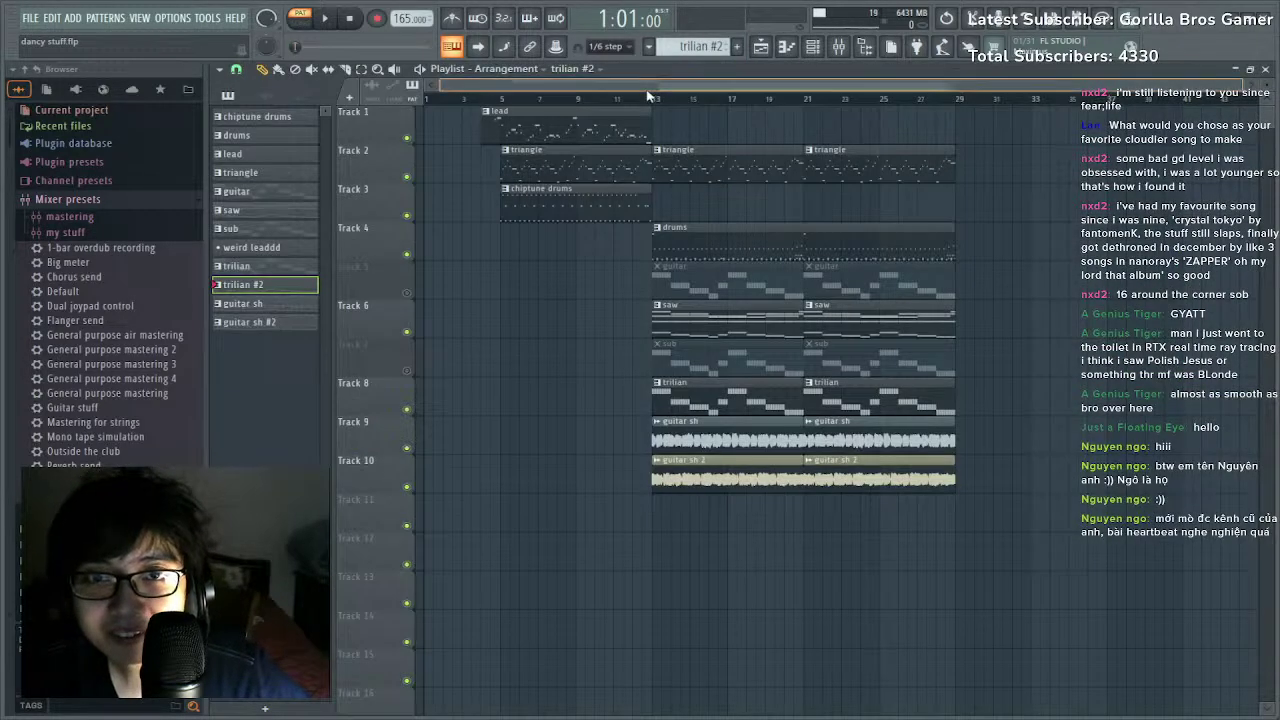
{"action": "key", "text": "space"}
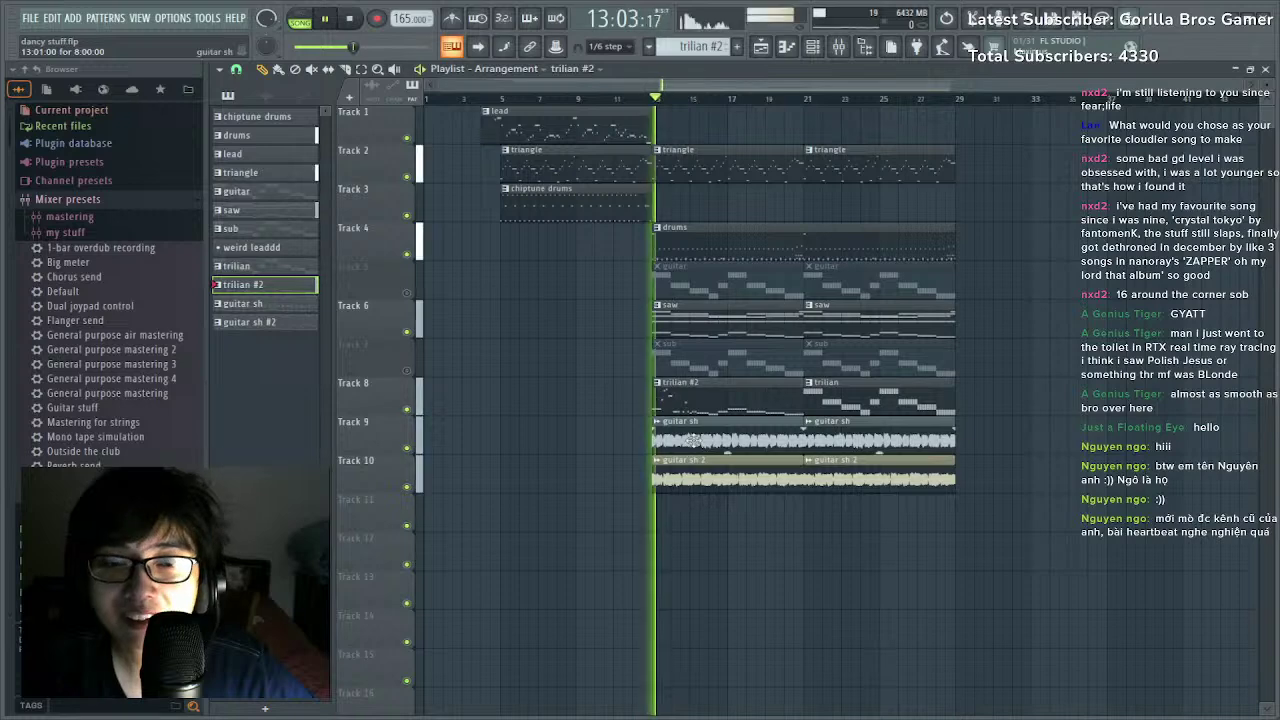
{"action": "left_click", "coordinate": [840, 47]}
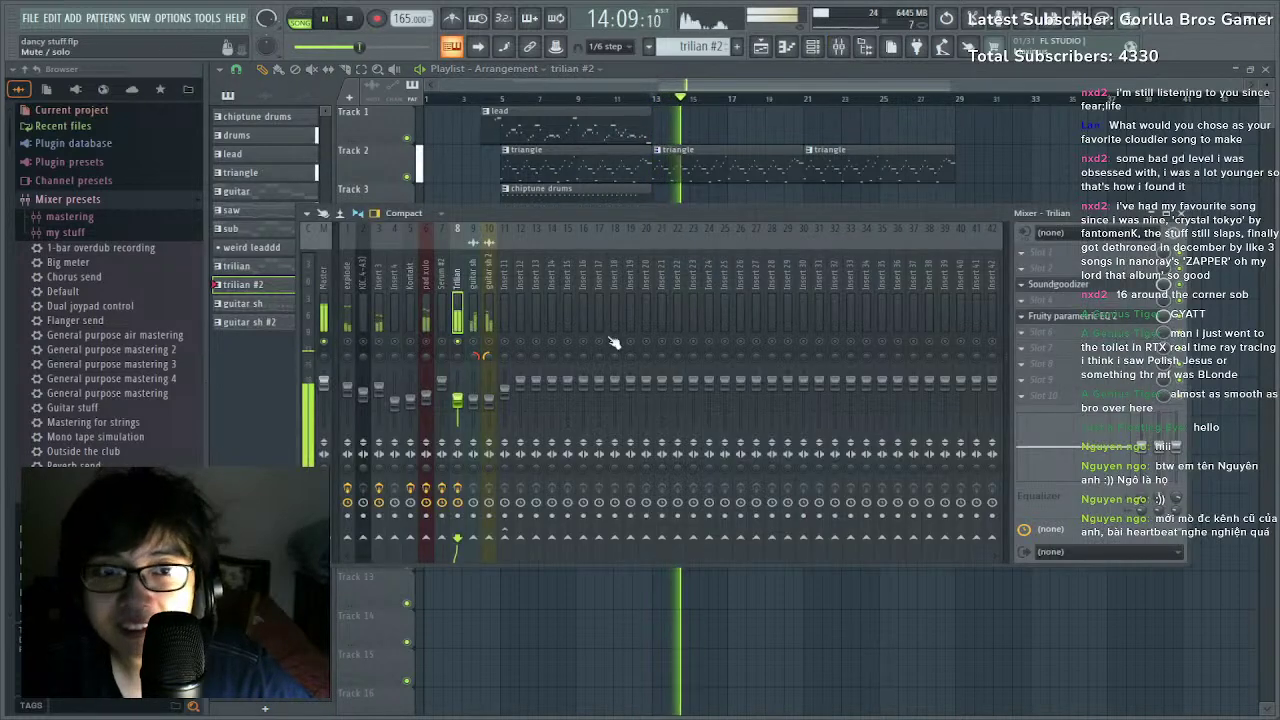
{"action": "key", "text": "space"}
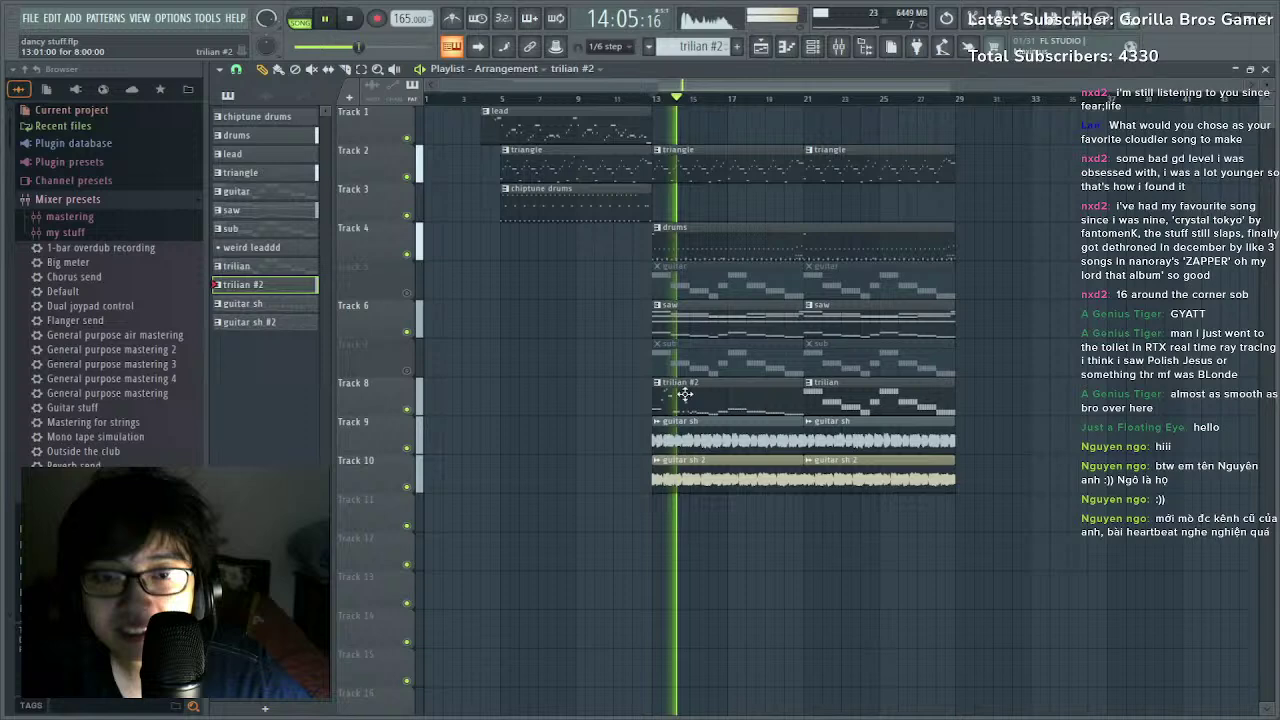
Reopen trilian #2, set song playback to the second half of its bar 2, and delete the G3 note at step 3 of bar 3.
{"action": "double_click", "coordinate": [685, 385]}
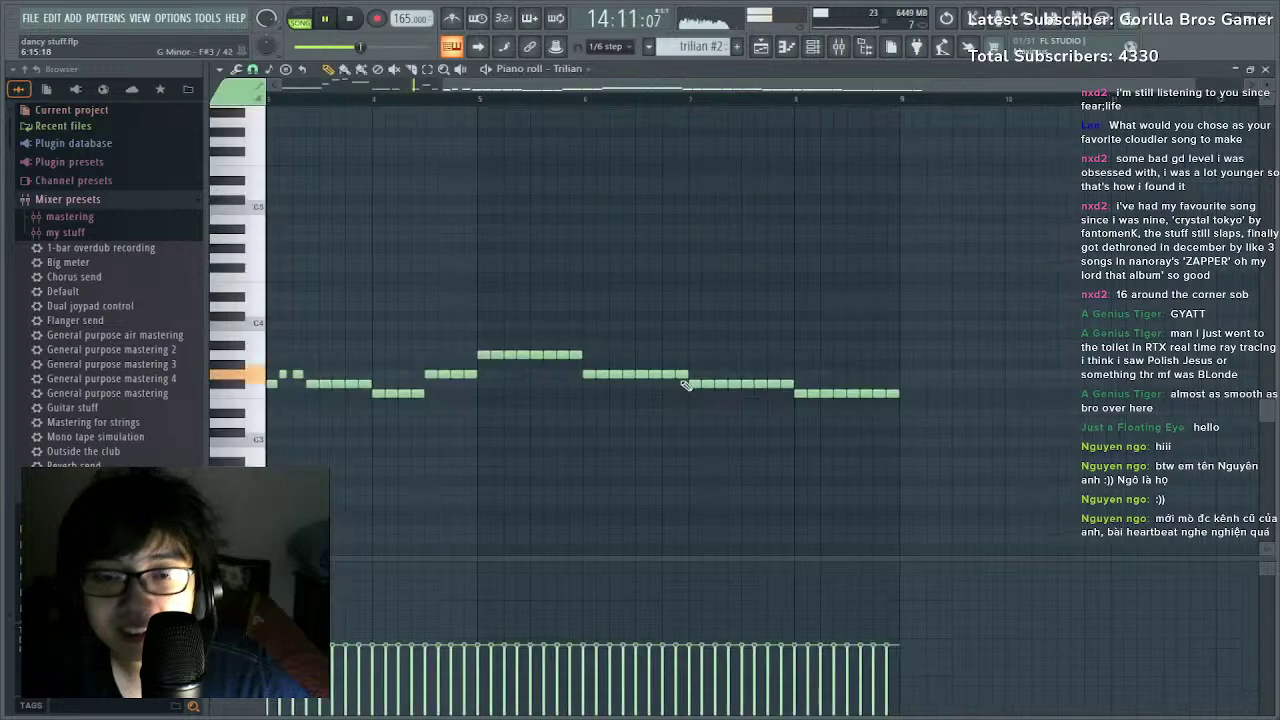
{"action": "scroll", "coordinate": [551, 108], "scroll_direction": "down", "scroll_amount": 2}
{"action": "scroll", "coordinate": [545, 106], "scroll_direction": "down", "scroll_amount": 2}
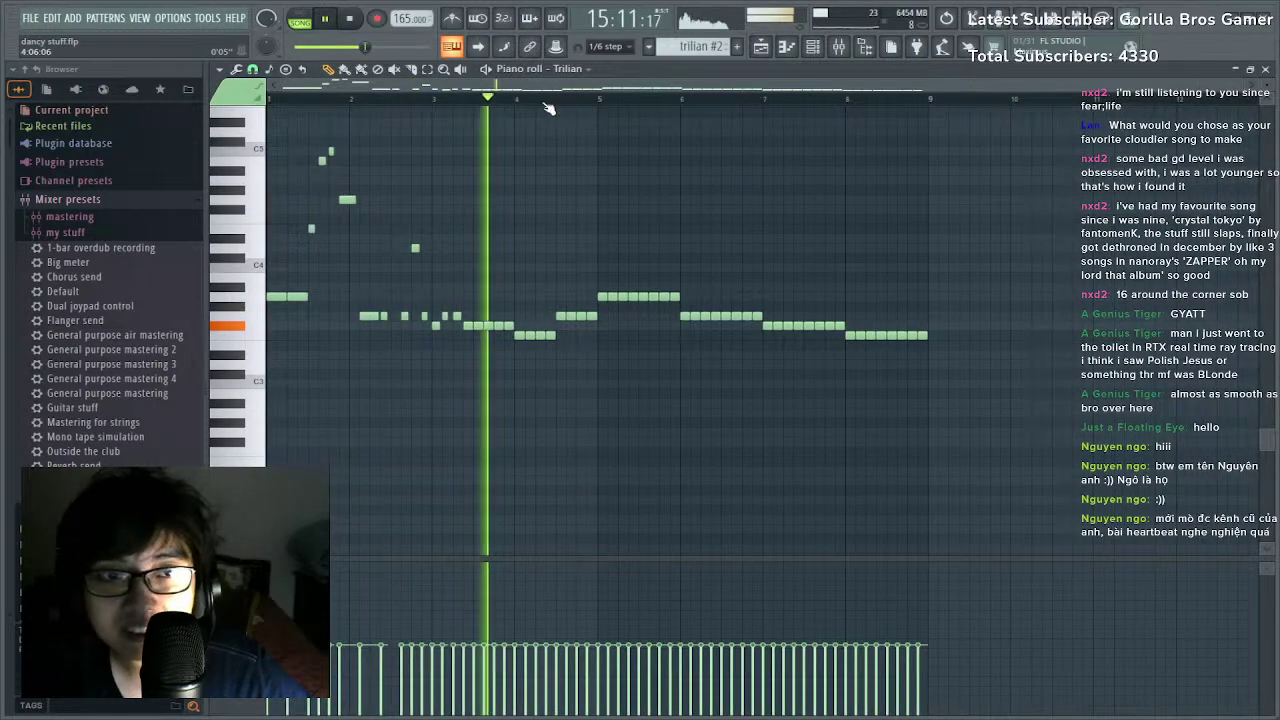
{"action": "left_click", "coordinate": [405, 98]}
{"action": "scroll", "coordinate": [408, 99], "scroll_direction": "up", "scroll_amount": 3}
{"action": "key", "text": "space"}
{"action": "right_click", "coordinate": [526, 316]}
{"action": "key", "text": "space"}
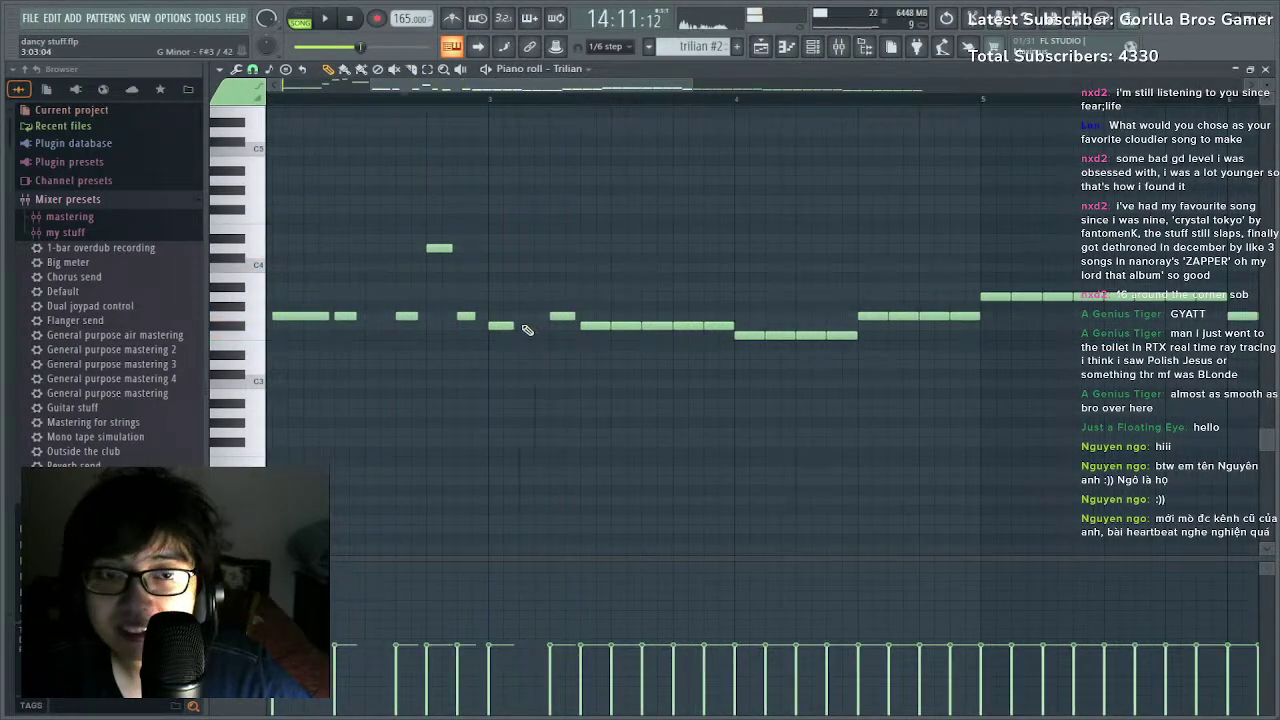
Lengthen the G3 note at step 5 of bar 3 to nearly four steps, remove the F#3 notes beneath it, and raise it to A3.
{"action": "key", "text": "space"}
{"action": "key", "text": "space"}
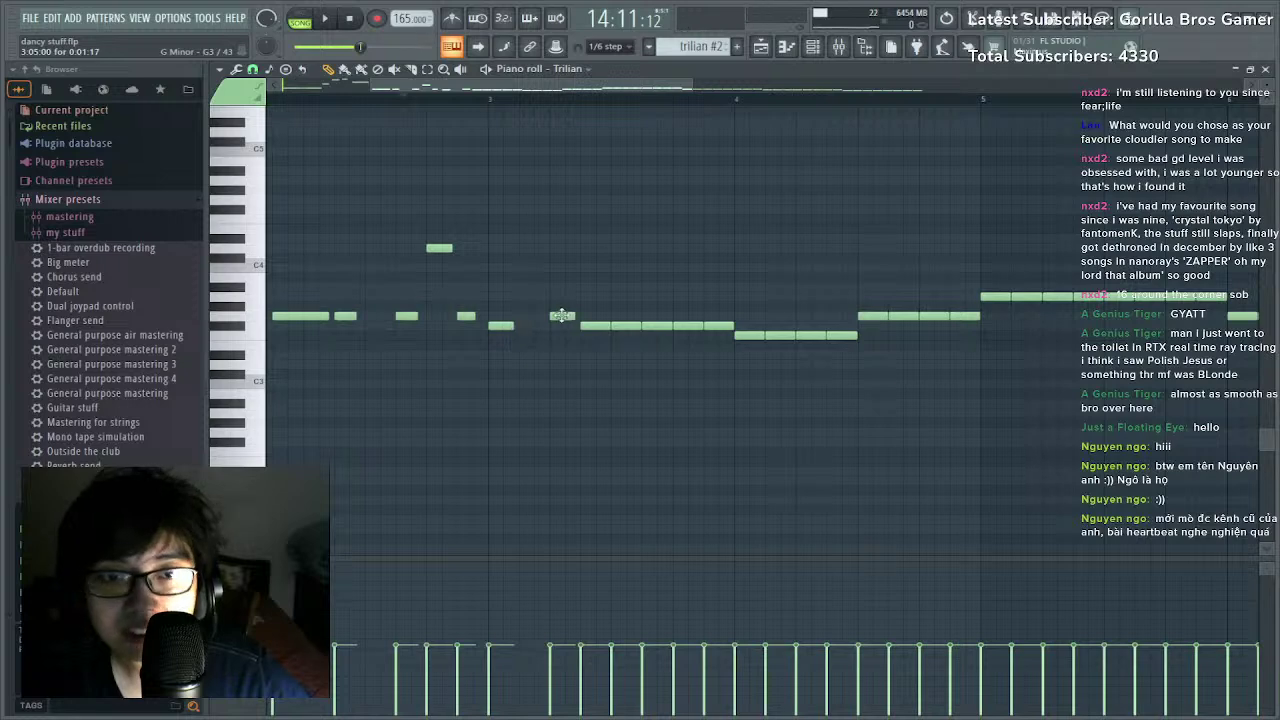
{"action": "key", "text": "space"}
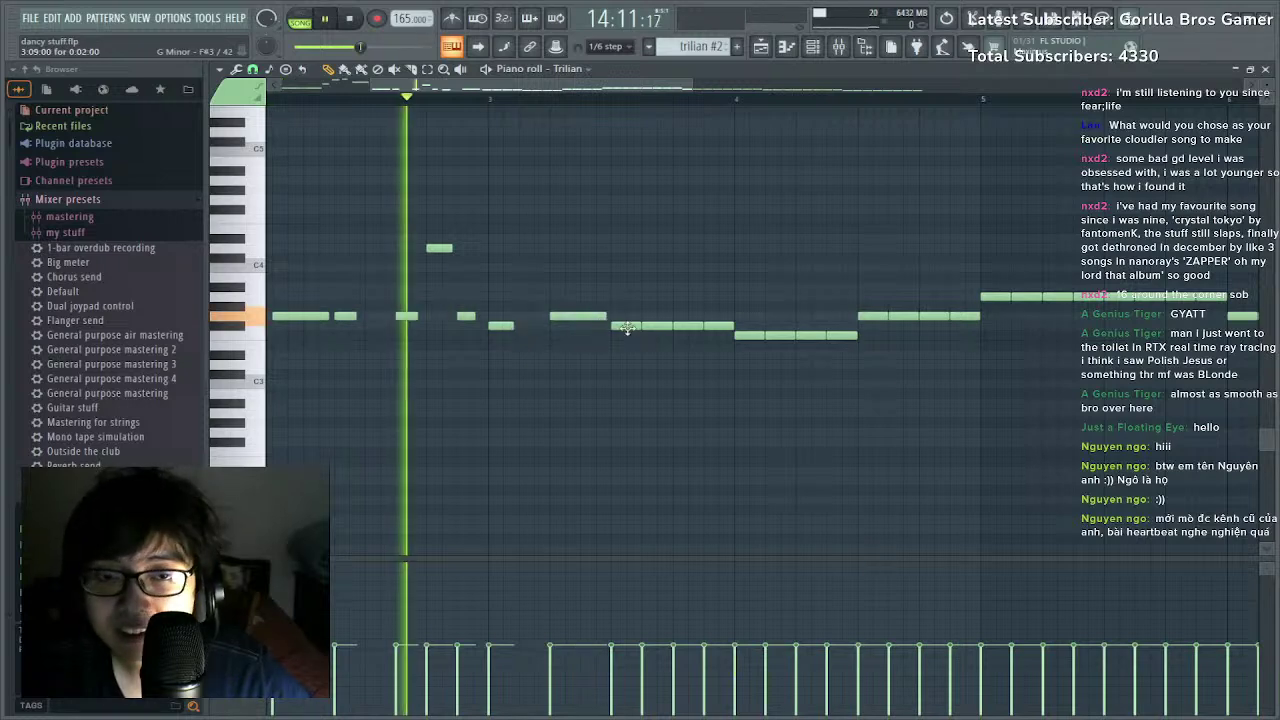
{"action": "right_click", "coordinate": [640, 326]}
{"action": "key", "text": "space"}
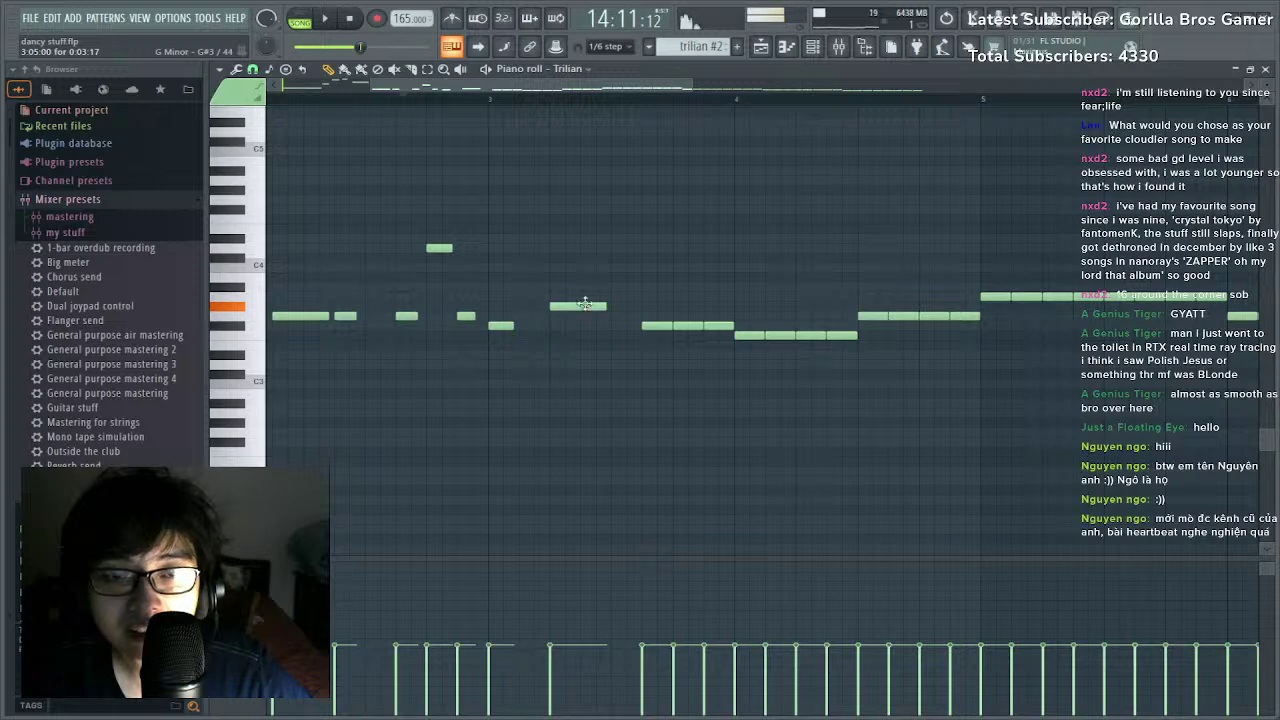
{"action": "key", "text": "space"}
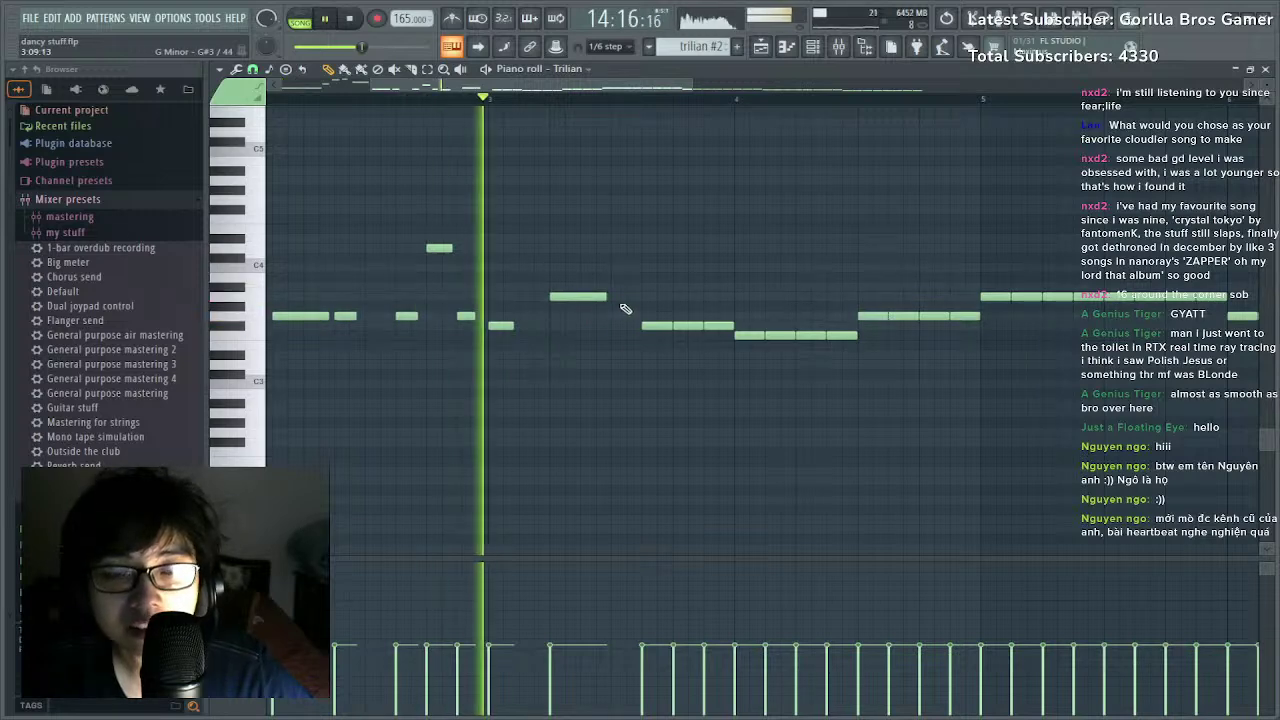
Lower the long A3 note at step 5 of bar 3 to F#3 and delete the short F#3 note at step 11.
{"action": "key", "text": "space"}
{"action": "left_click_drag", "start_coordinate": [585, 302], "coordinate": [591, 311]}
{"action": "key", "text": "space"}
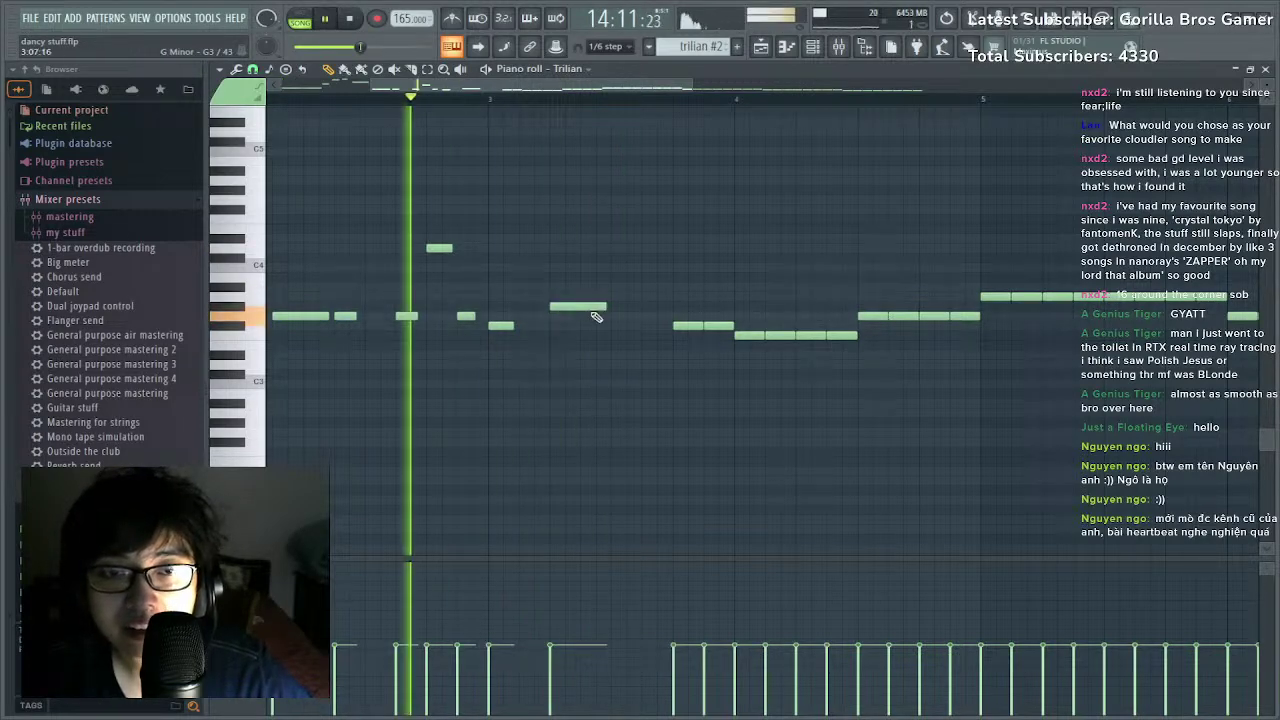
{"action": "key", "text": "space"}
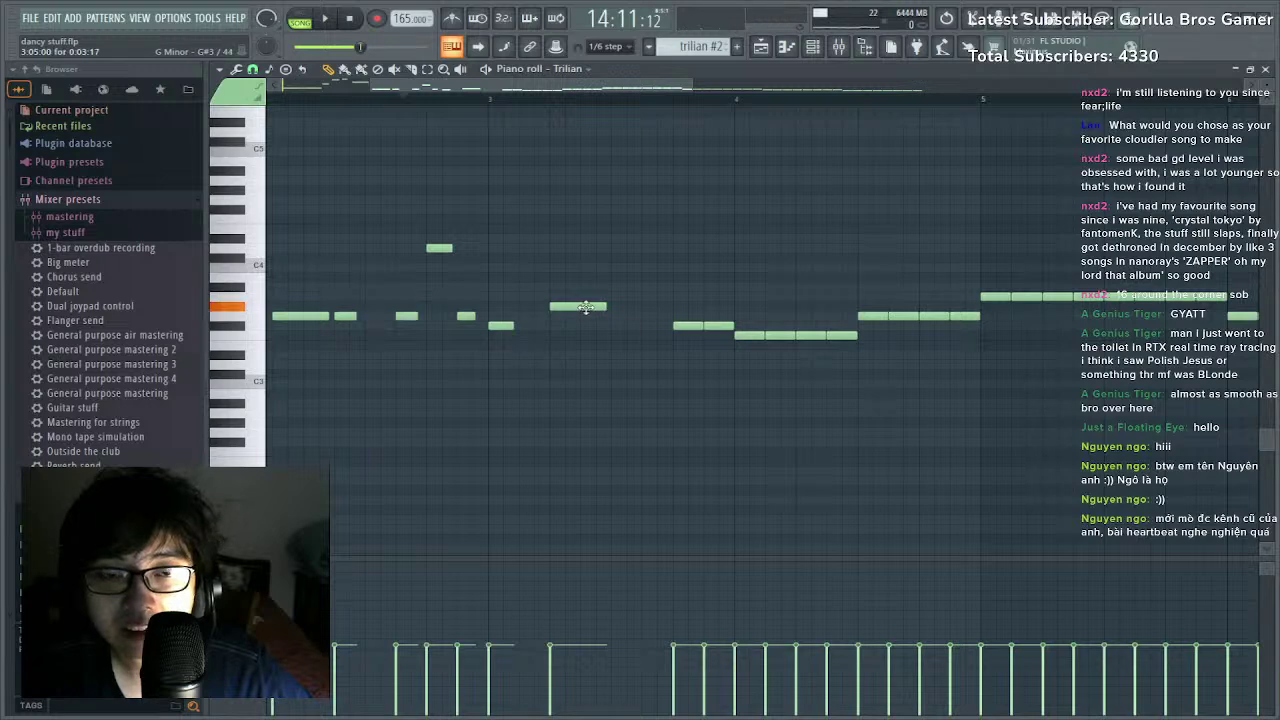
{"action": "key", "text": "space"}
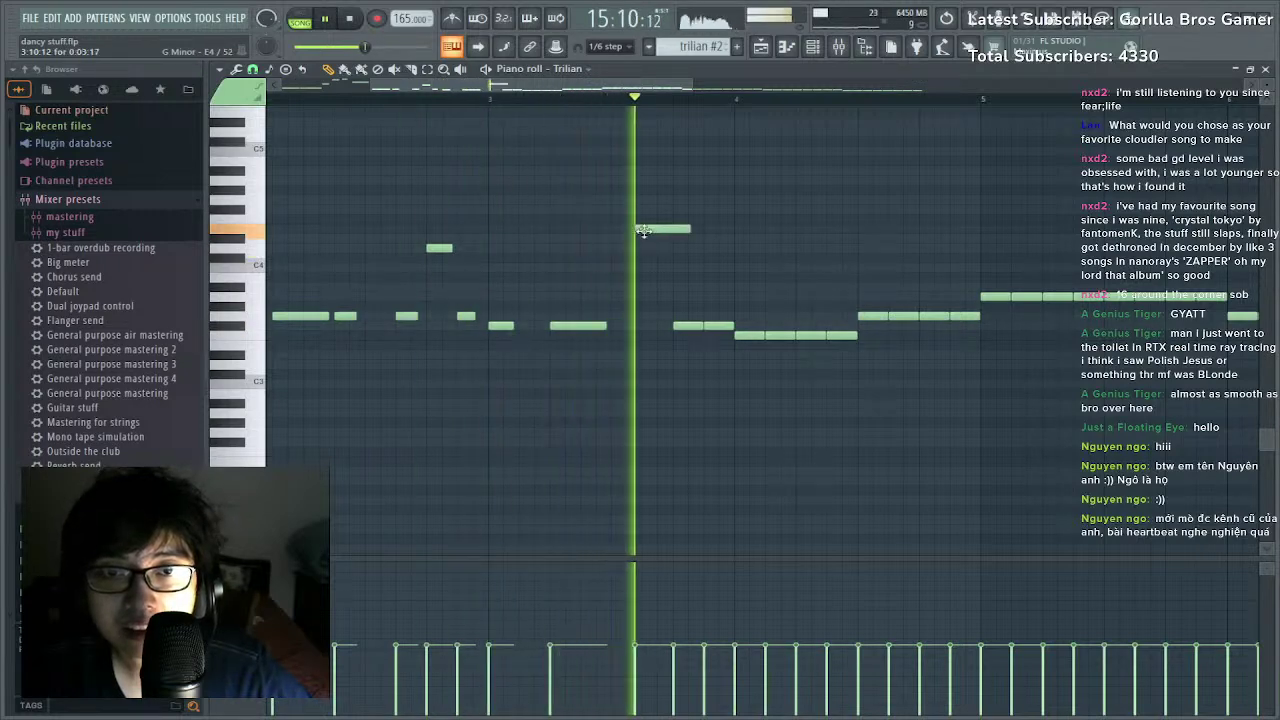
Add rising E4, F#4 and G4 notes at steps 11, 13 and 15 of bar 3 and remove the F#3 notes beneath.
{"action": "key", "text": "space"}
{"action": "left_click", "coordinate": [657, 230]}
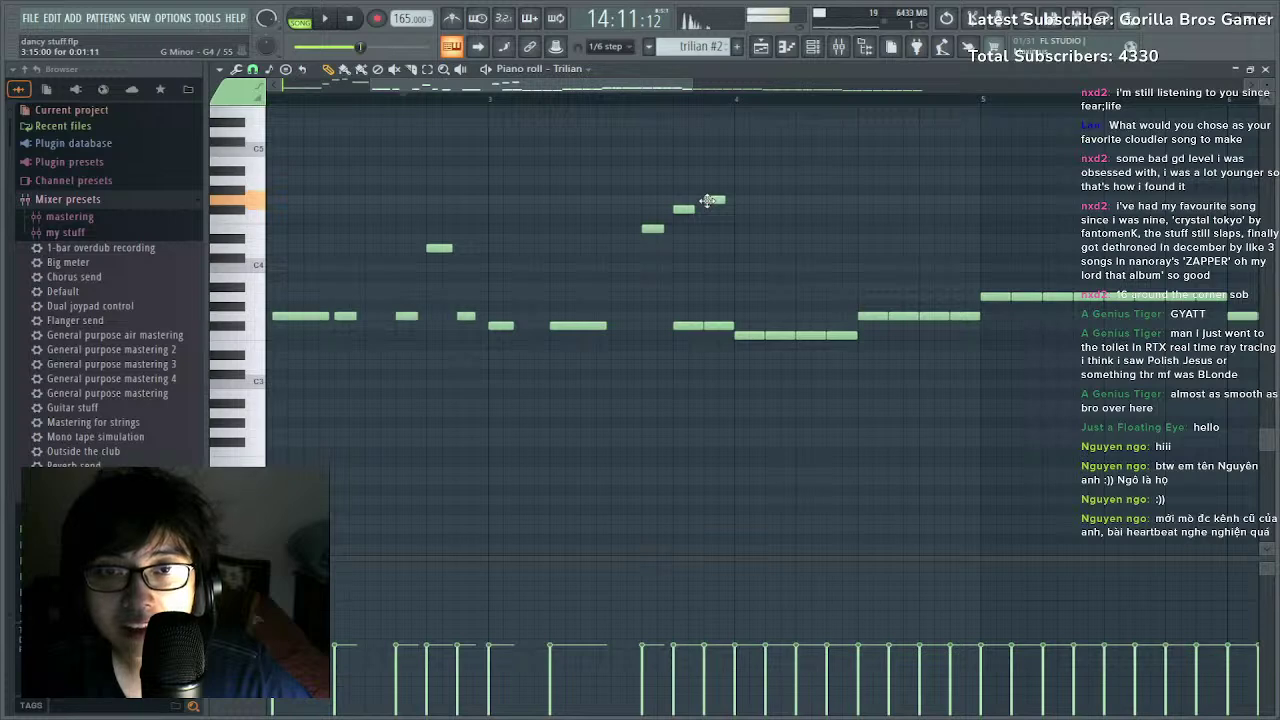
{"action": "key", "text": "space"}
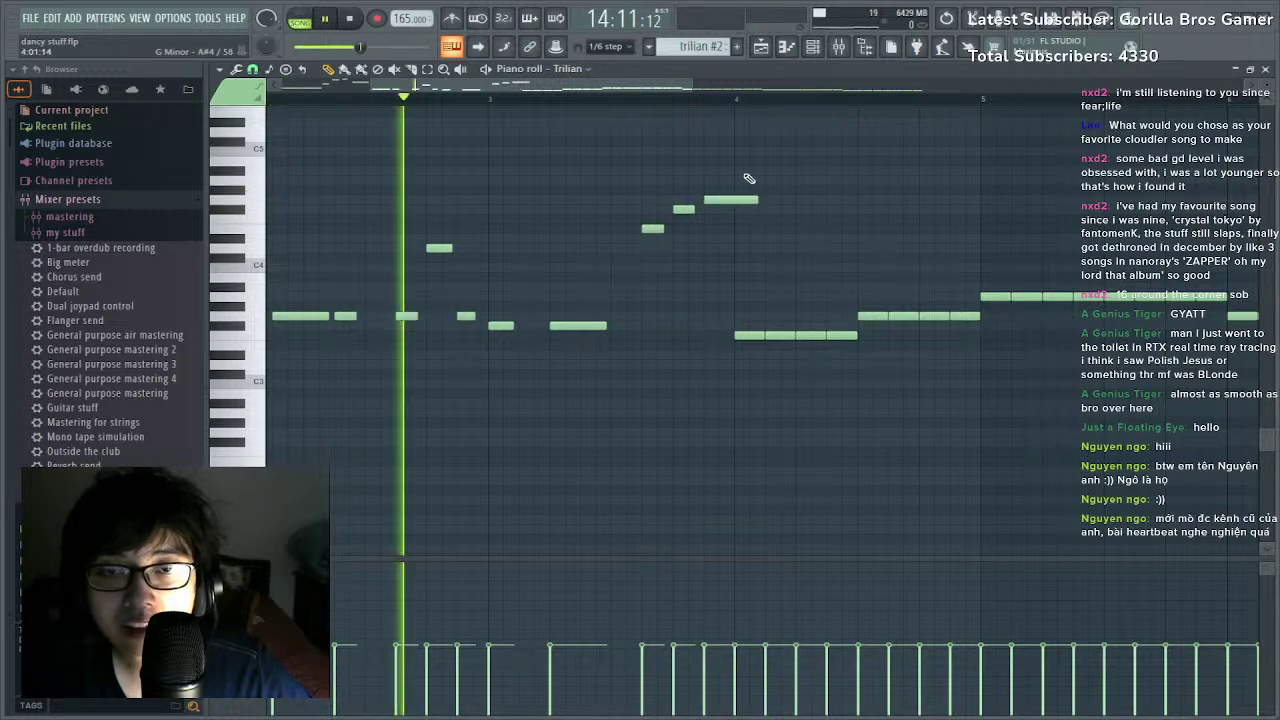
In bar 4, delete the first F3 note, lengthen the one at step 3 to over three steps, and shorten the one at step 7.
{"action": "scroll", "coordinate": [705, 99], "scroll_direction": "down", "scroll_amount": 4}
{"action": "right_click", "coordinate": [590, 337]}
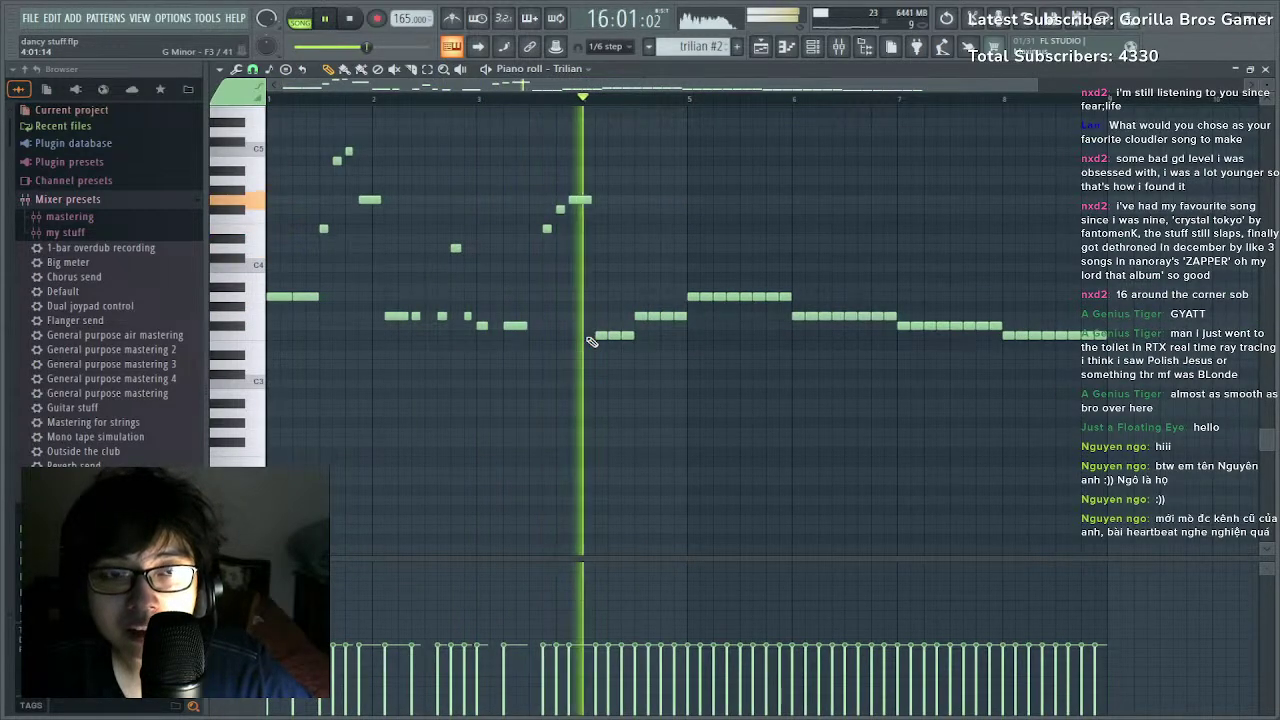
{"action": "key", "text": "space"}
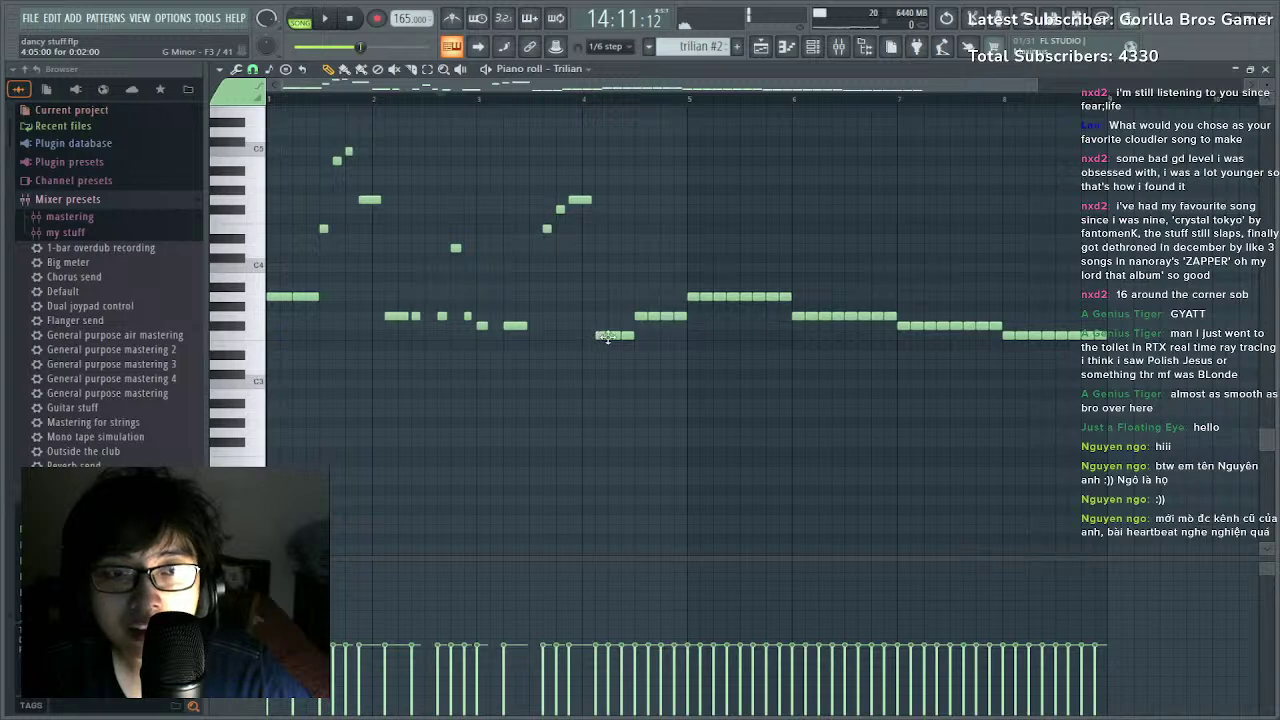
{"action": "key", "text": "space"}
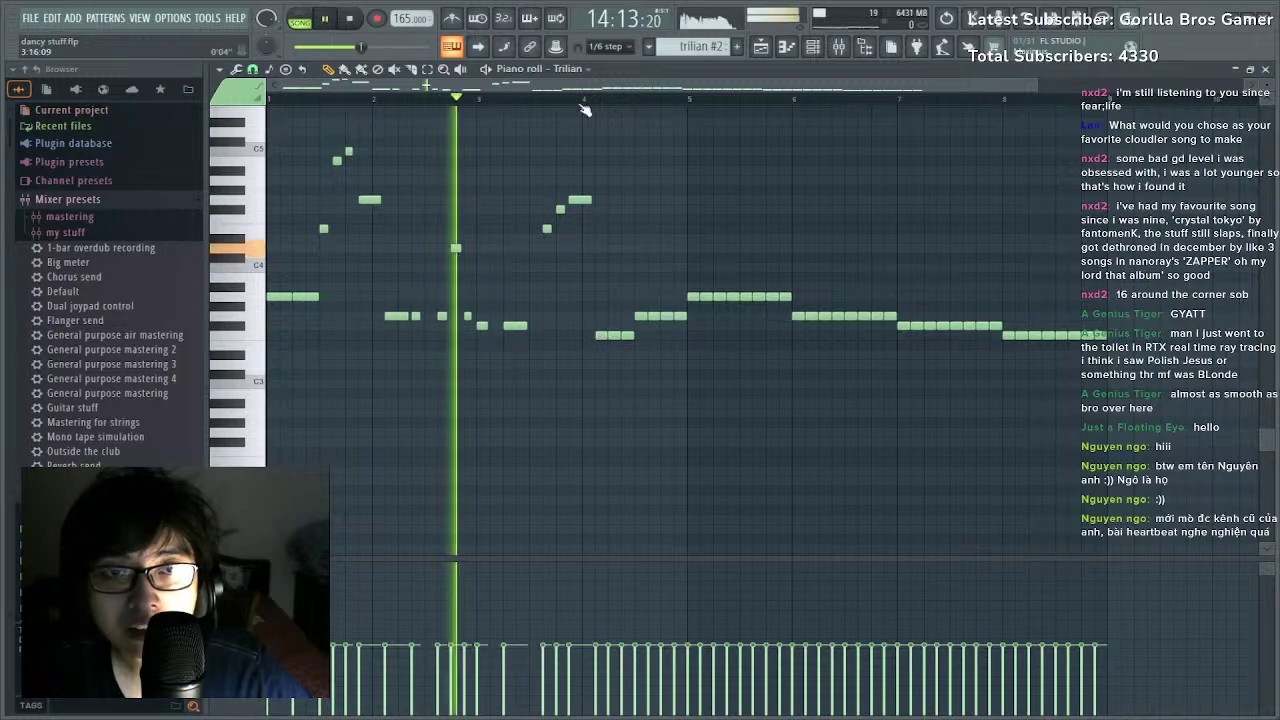
{"action": "scroll", "coordinate": [640, 337], "scroll_direction": "up", "scroll_amount": 4}
{"action": "left_click_drag", "start_coordinate": [683, 337], "coordinate": [666, 337]}
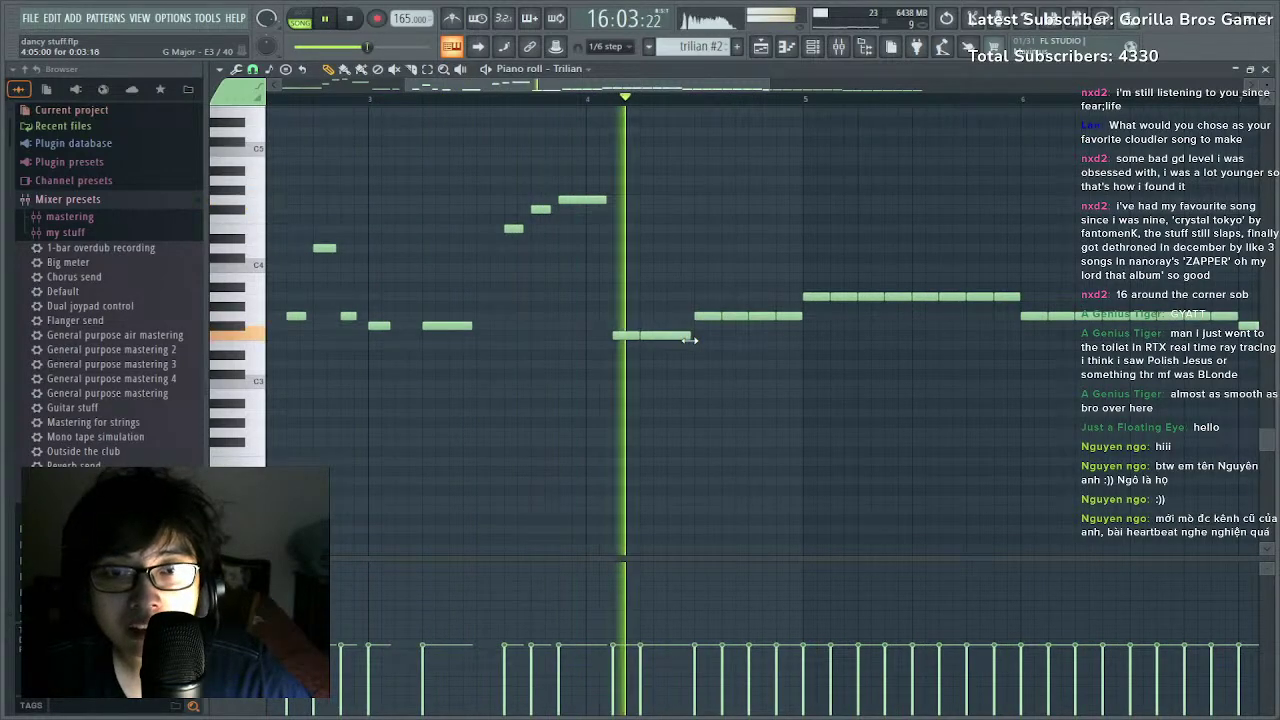
{"action": "key", "text": "space"}
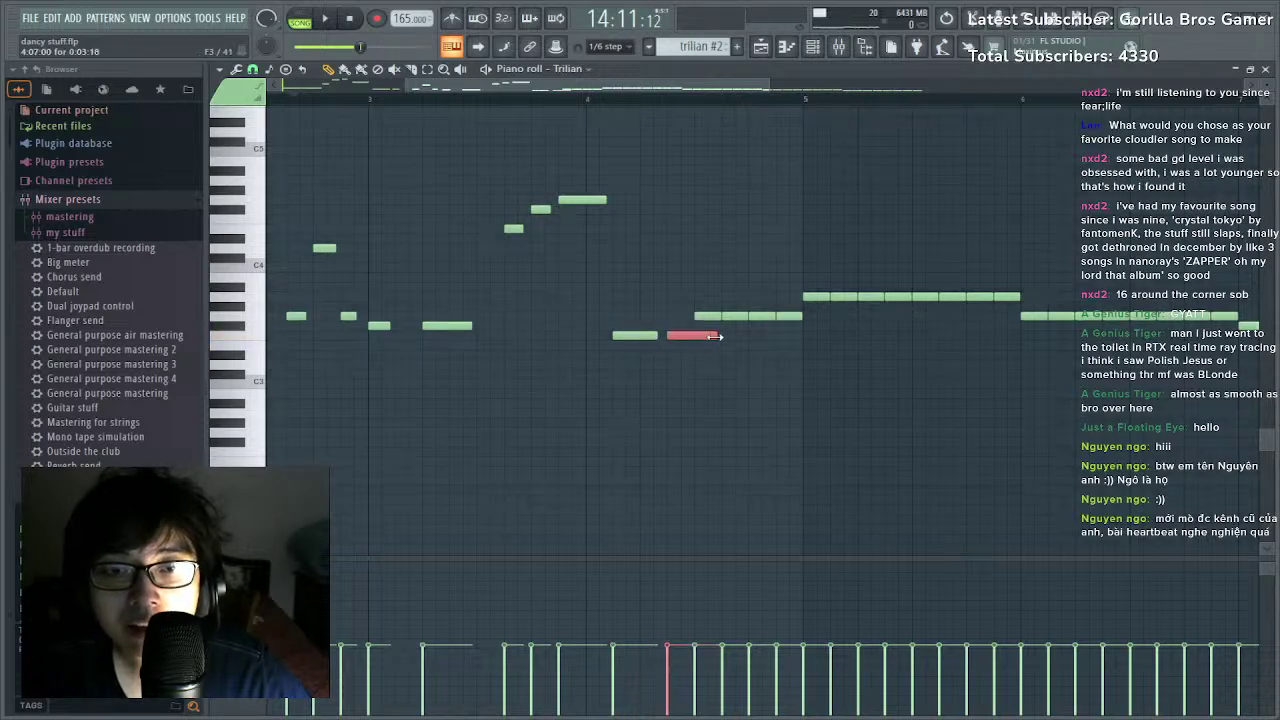
{"action": "scroll", "coordinate": [598, 88], "scroll_direction": "down", "scroll_amount": 4}
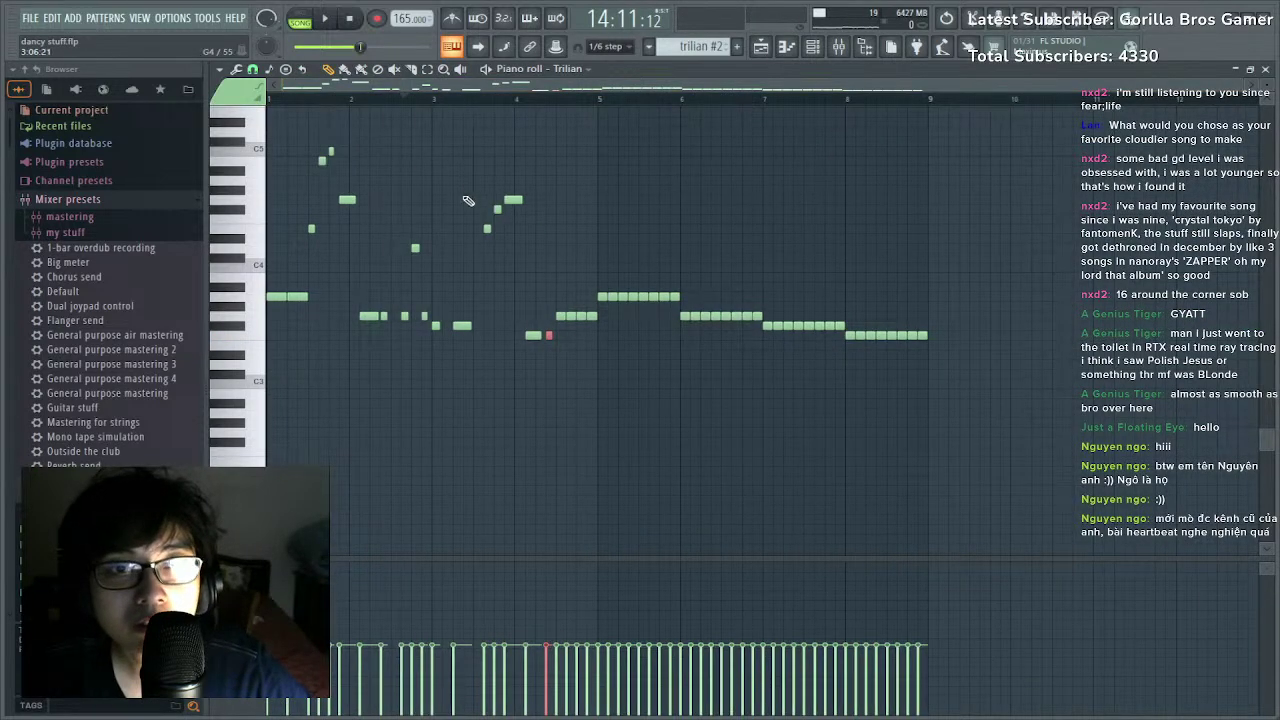
Try the step 13 note of bar 3 at F4 and F#3, return it to F#4, and audition from bar 3.
{"action": "key", "text": "space"}
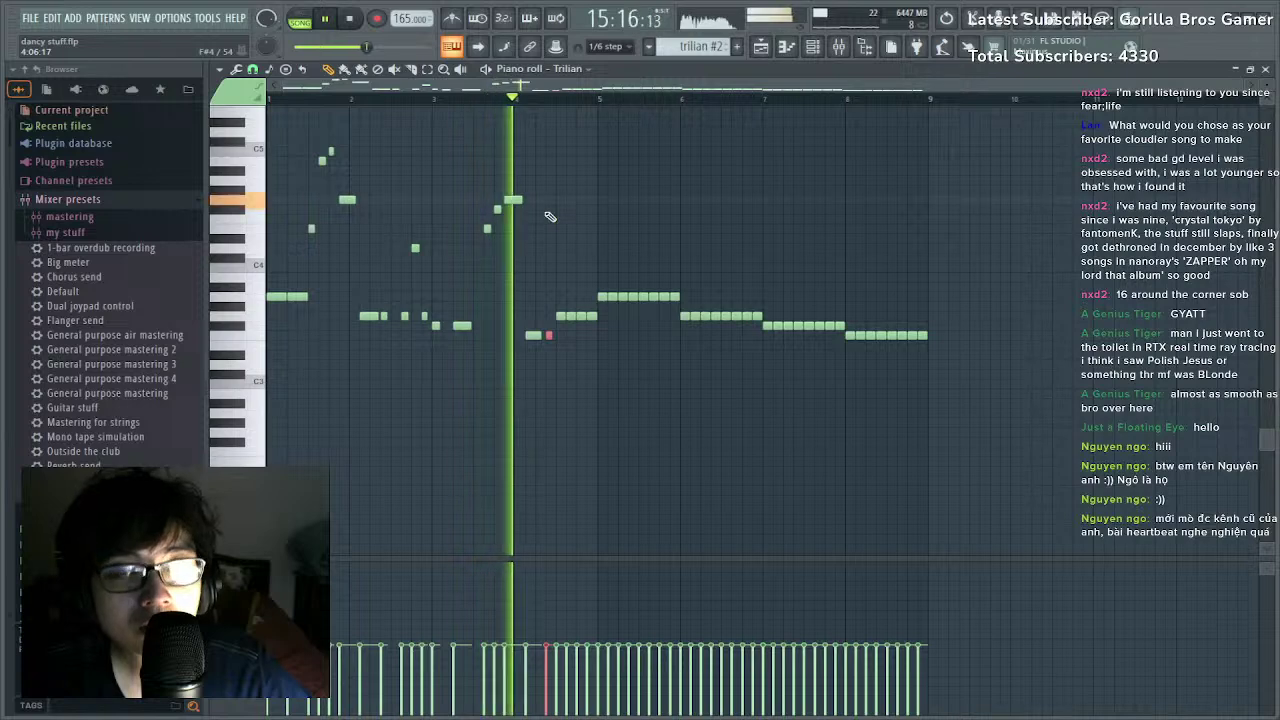
{"action": "key", "text": "space"}
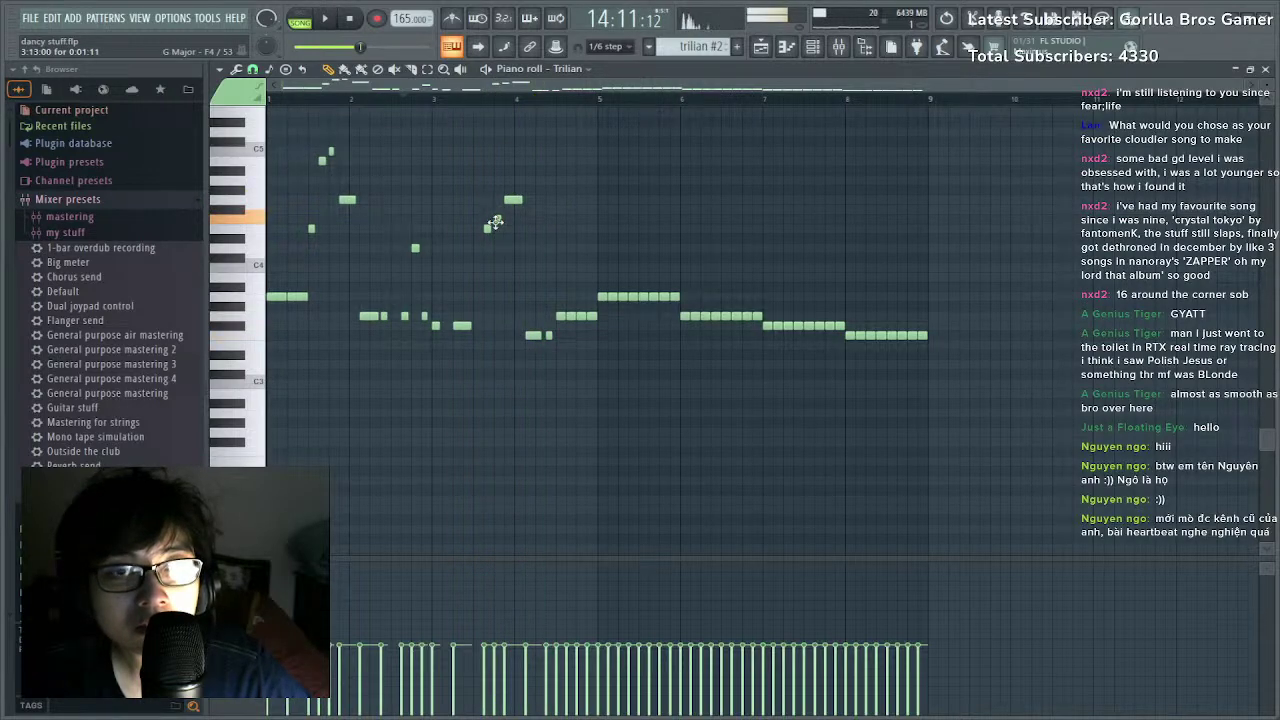
{"action": "key", "text": "space"}
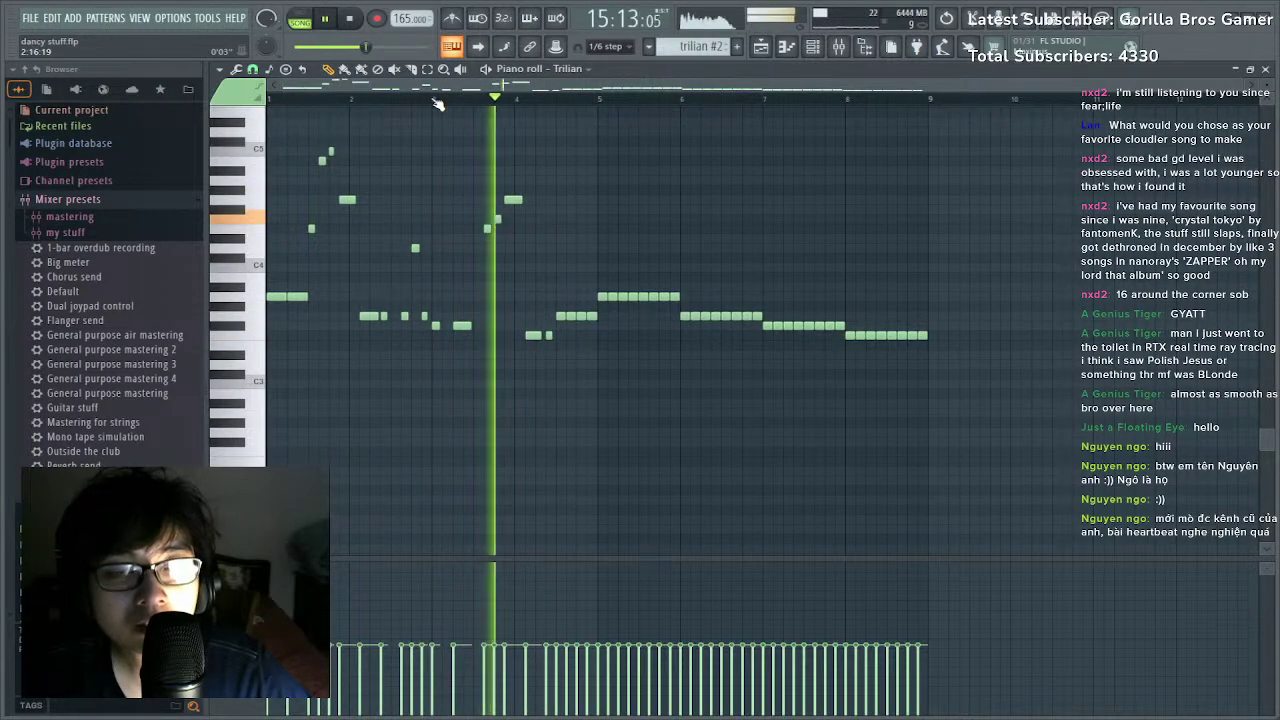
{"action": "key", "text": "space"}
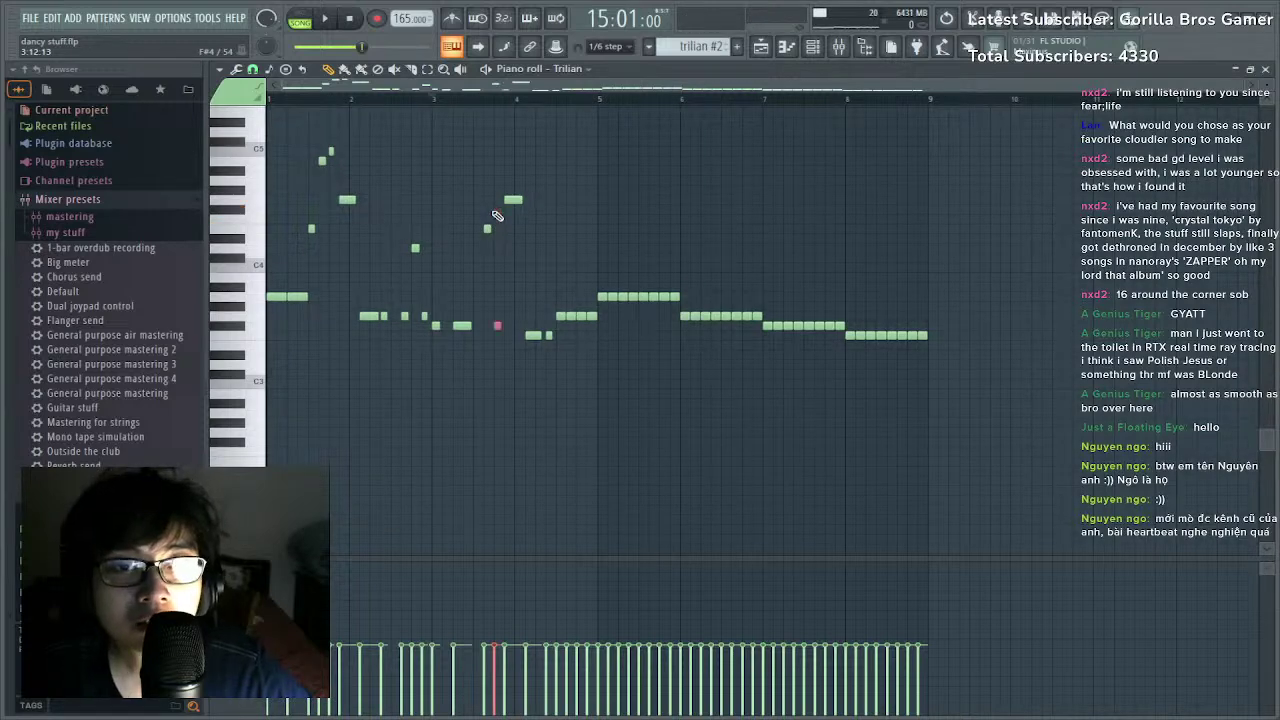
{"action": "key", "text": "space"}
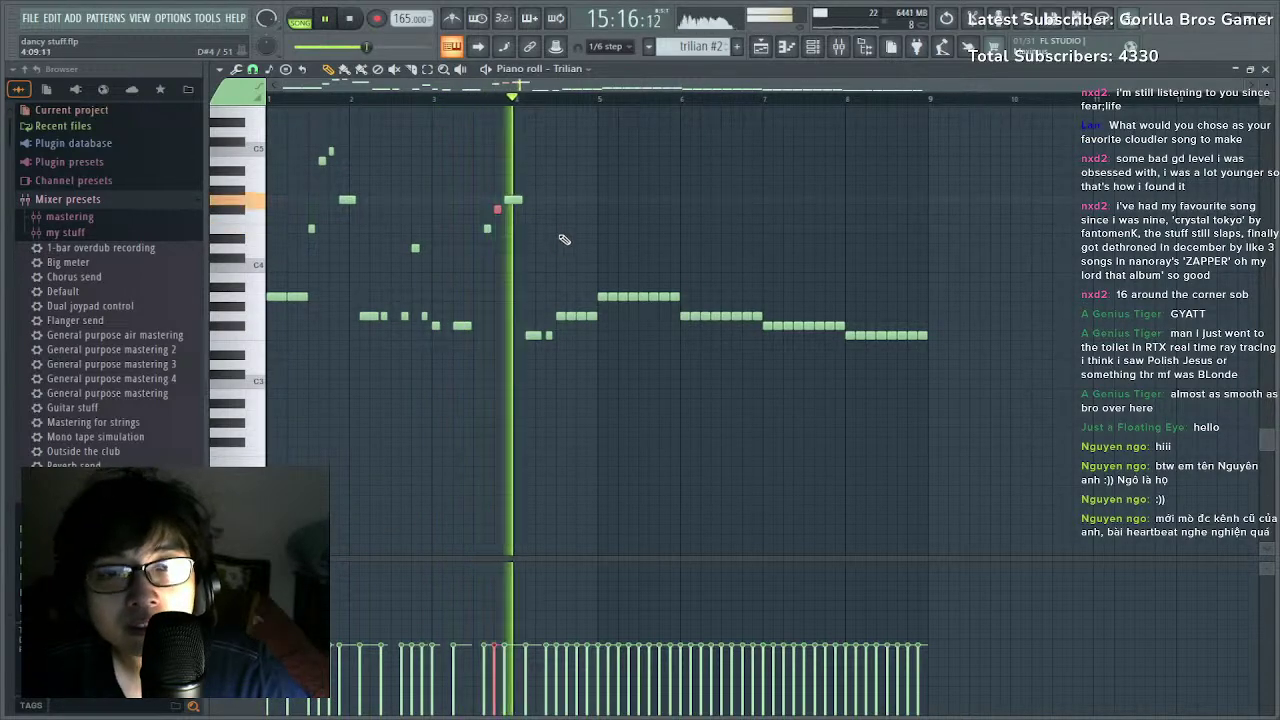
{"action": "key", "text": "space"}
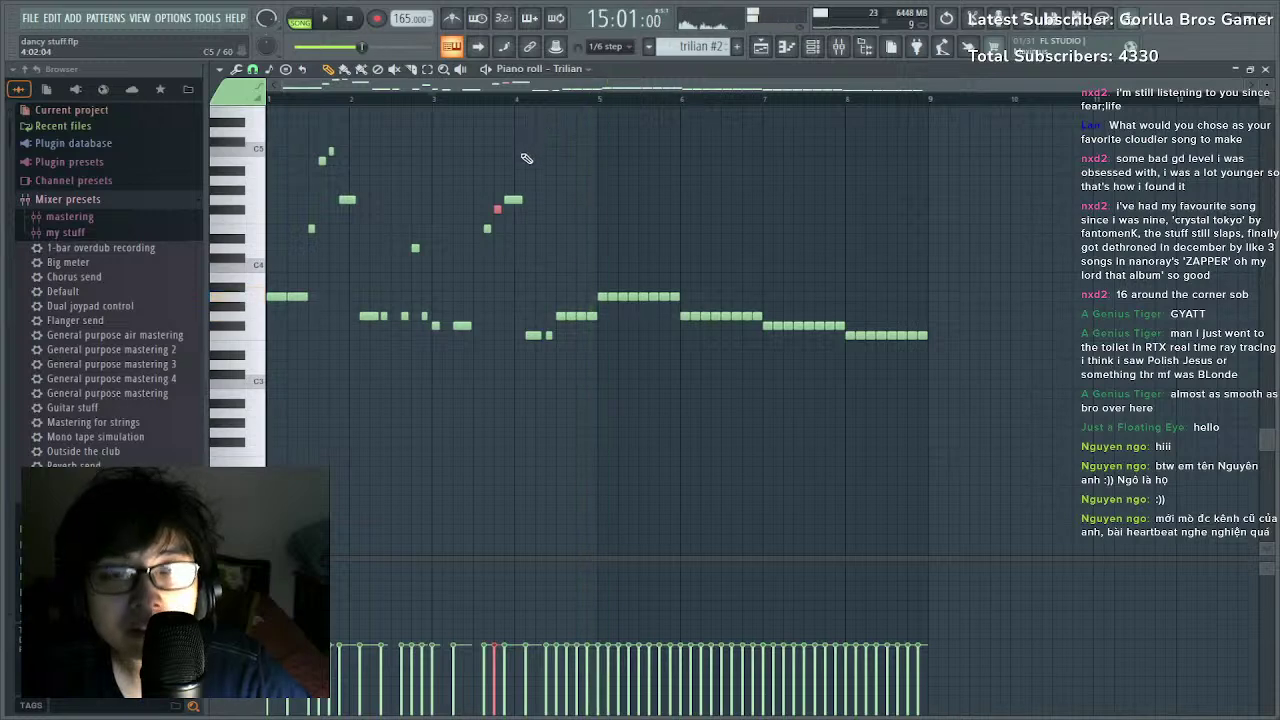
{"action": "key", "text": "space"}
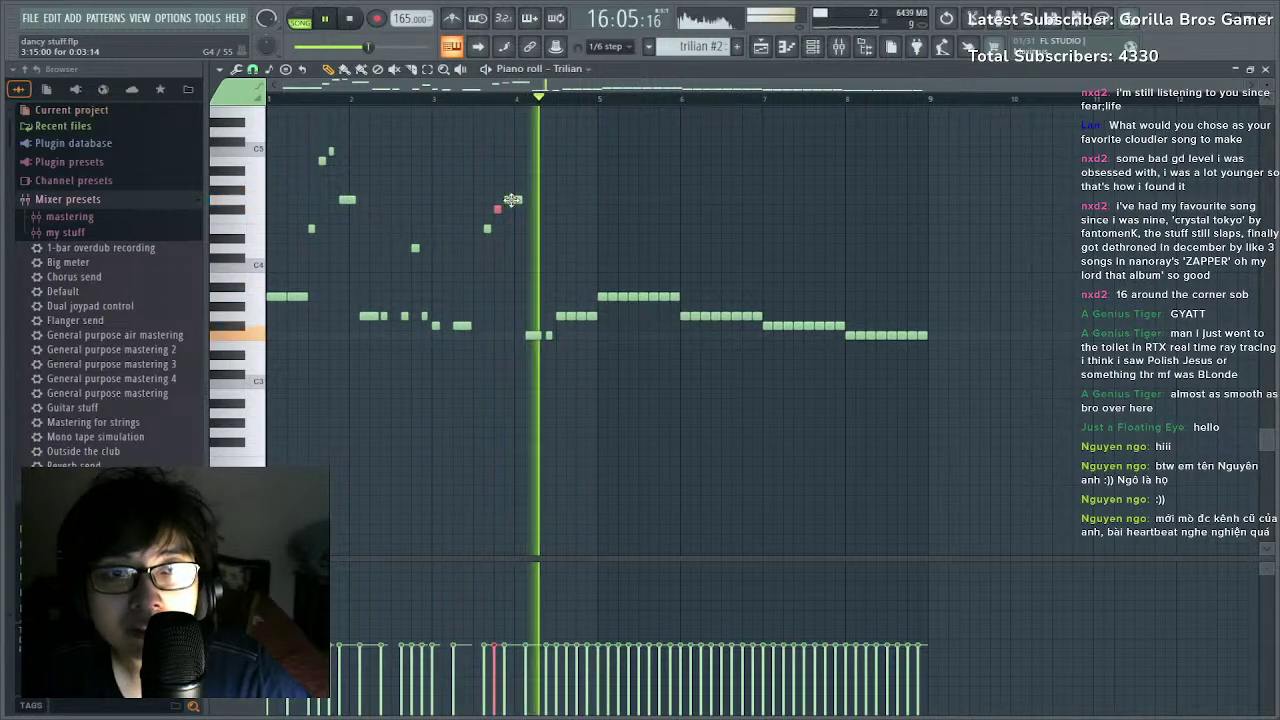
Lower the G4 note at step 15 of bar 3 to F#4 and audition it at shorter and longer lengths.
{"action": "key", "text": "space"}
{"action": "left_click", "coordinate": [511, 200]}
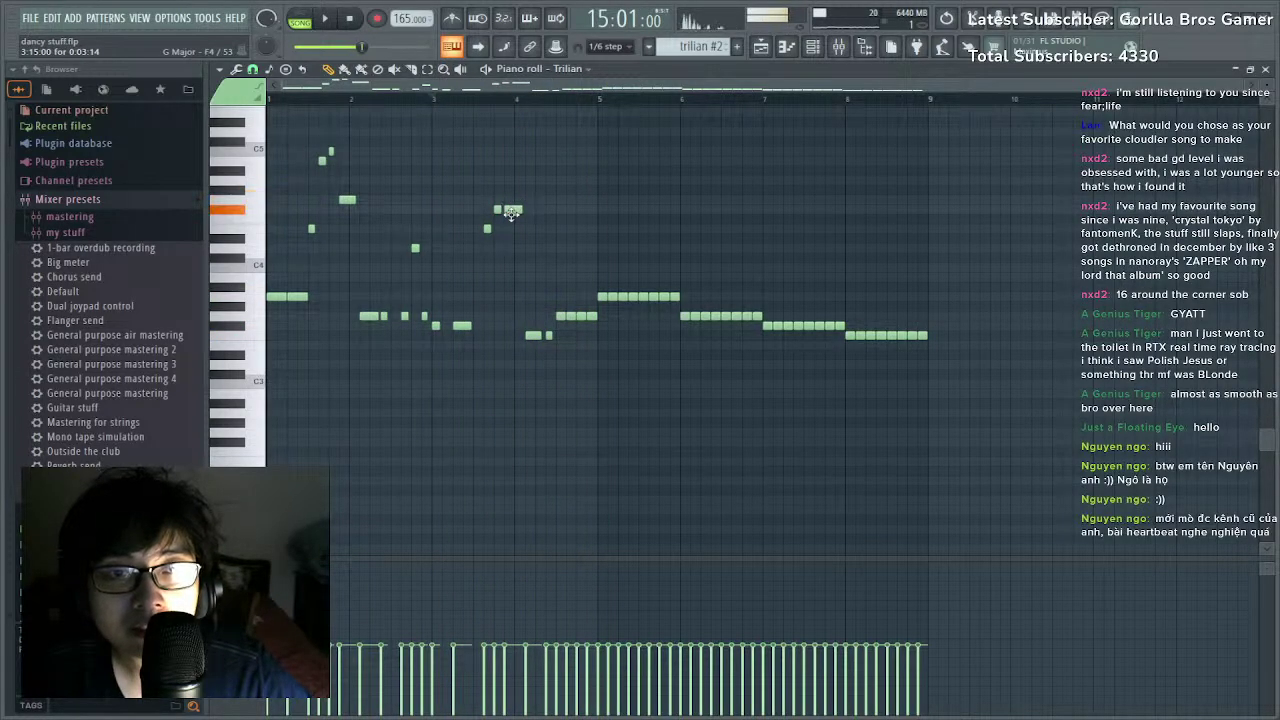
{"action": "key", "text": "space"}
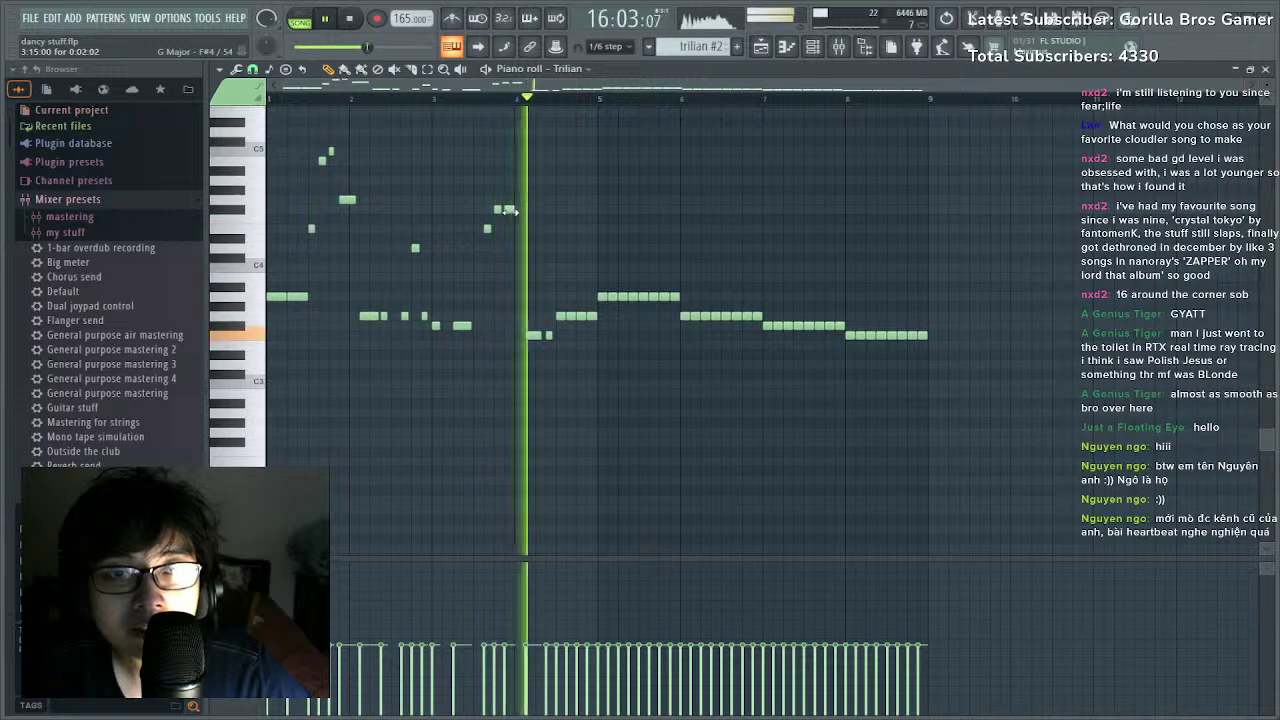
{"action": "key", "text": "space"}
{"action": "left_click_drag", "start_coordinate": [511, 211], "coordinate": [521, 213]}
{"action": "key", "text": "space"}
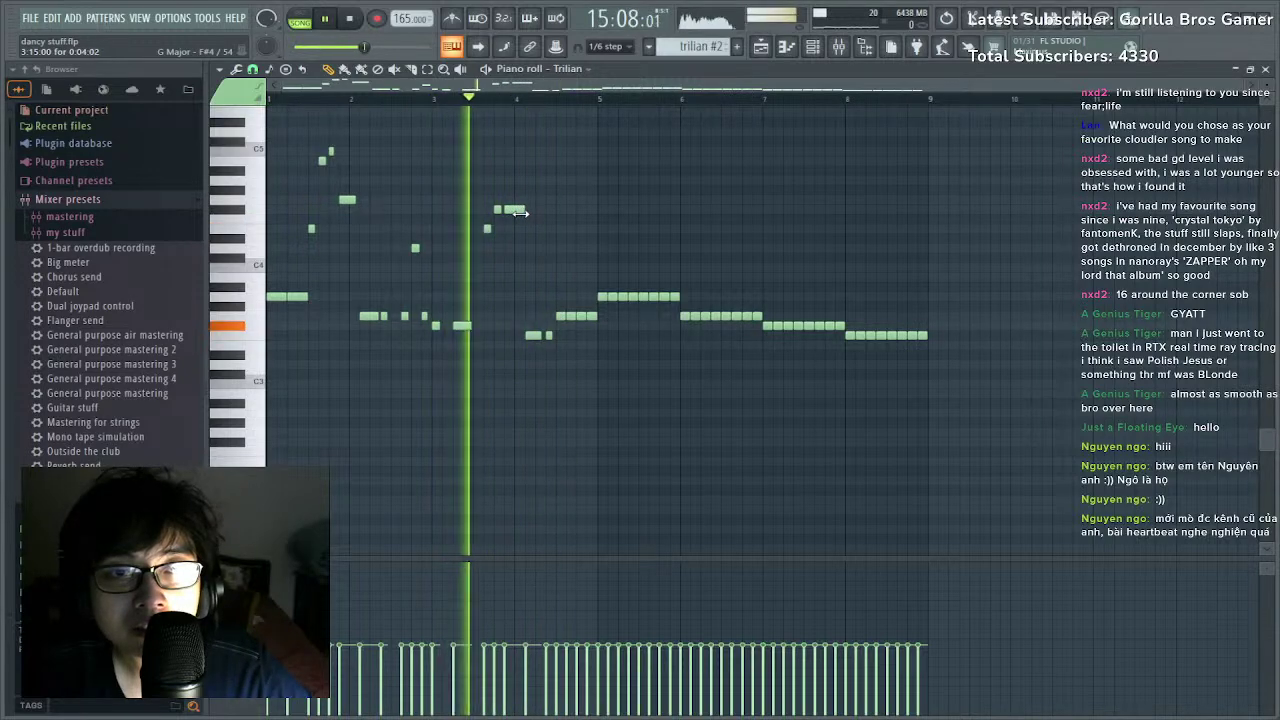
{"action": "key", "text": "space"}
Lower the step 13 note of bar 3 to F4 and shorten the F#4 note at step 15 to under two steps.
{"action": "left_click", "coordinate": [497, 211]}
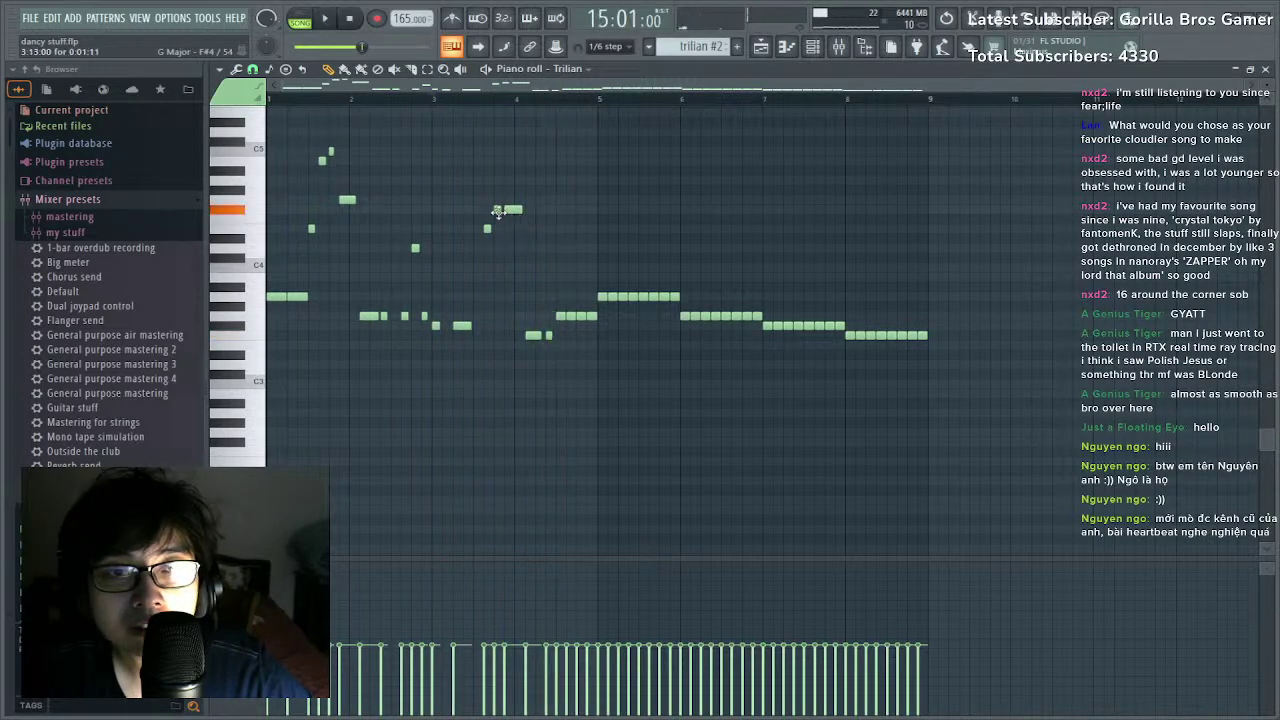
{"action": "key", "text": "space"}
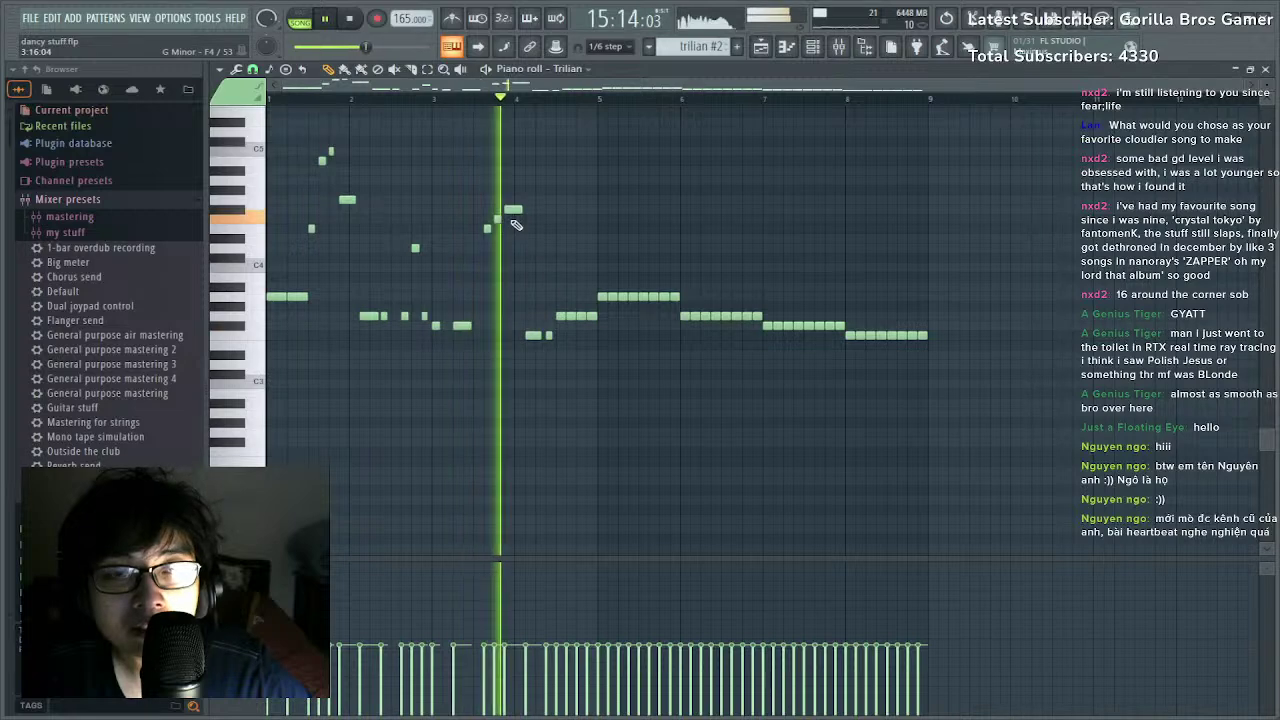
{"action": "key", "text": "space"}
{"action": "scroll", "coordinate": [506, 108], "scroll_direction": "up", "scroll_amount": 3}
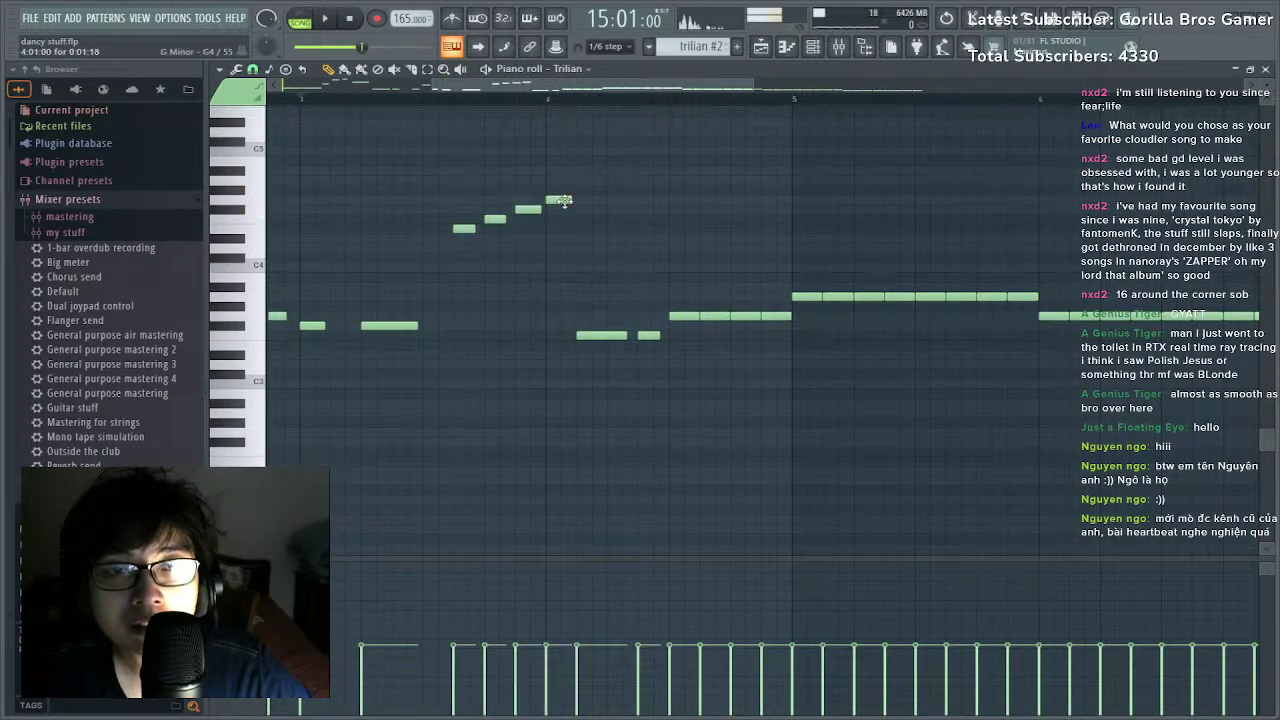
Add a short G4 note at step 1 of bar 4, drop it an octave, and lower it to F3.
{"action": "left_click", "coordinate": [556, 199]}
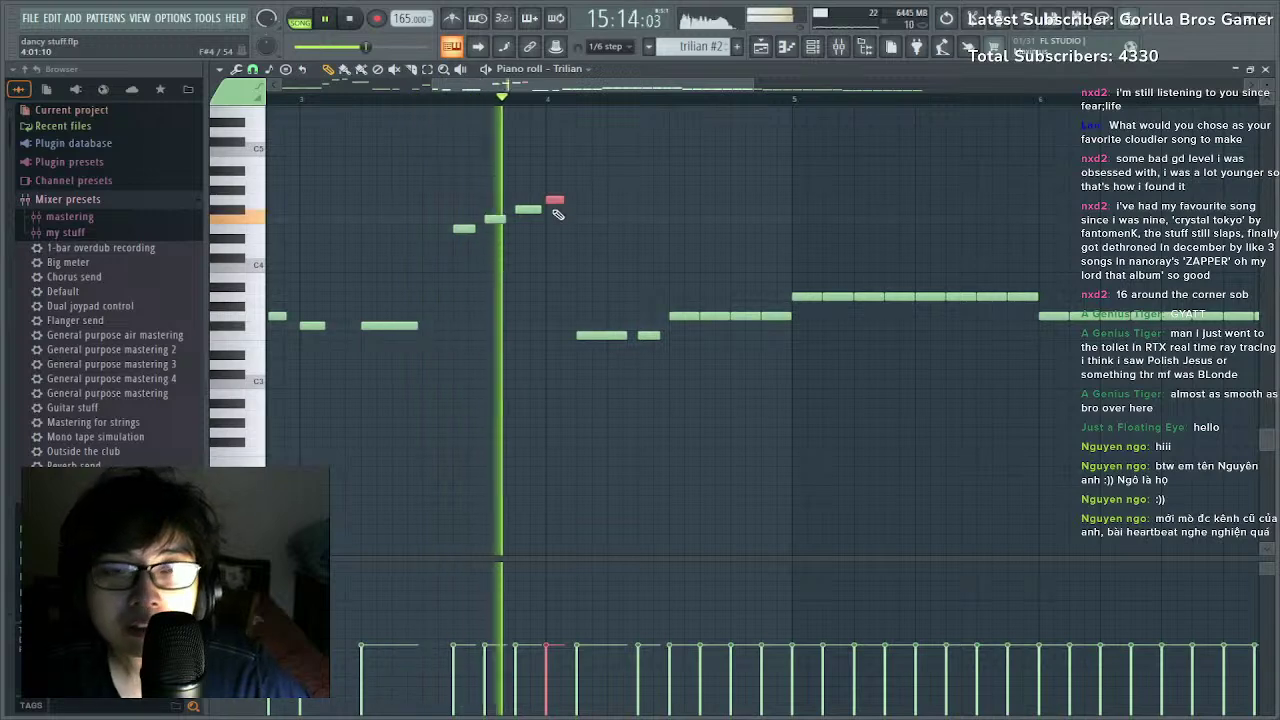
{"action": "key", "text": "space"}
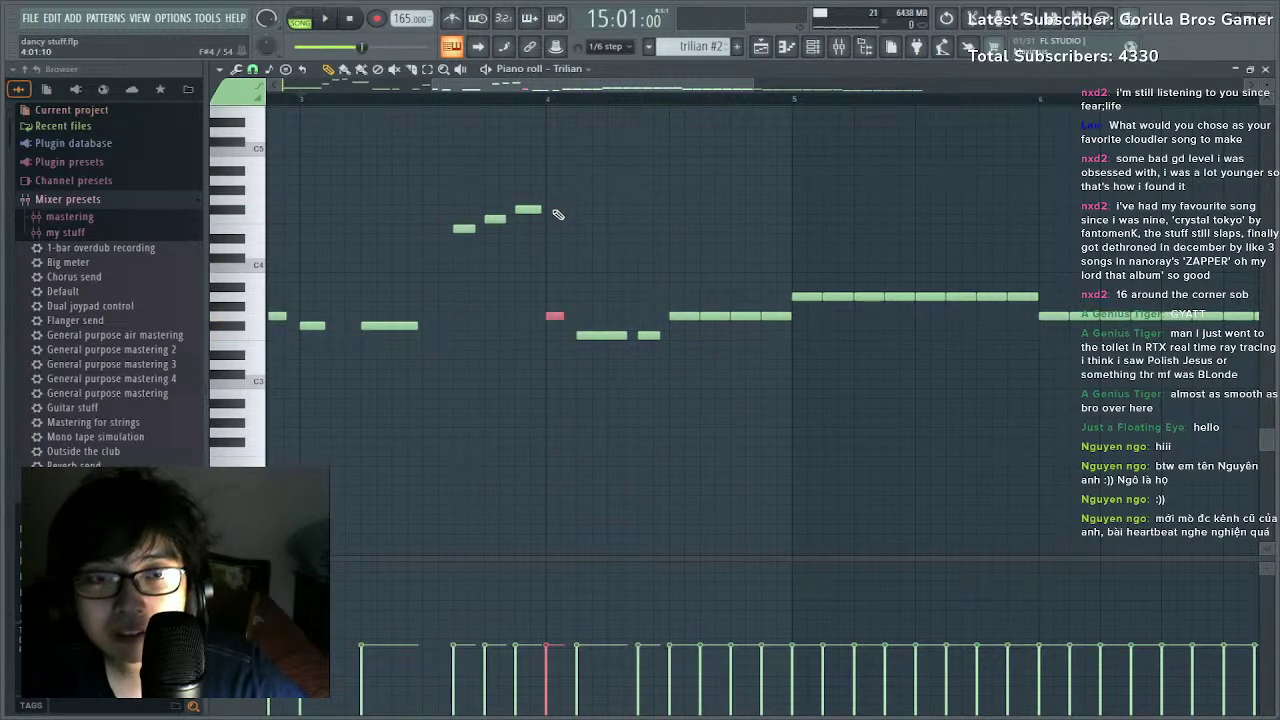
{"action": "key", "text": "shift+Down"}
{"action": "key", "text": "shift+Down"}
{"action": "key", "text": "space"}
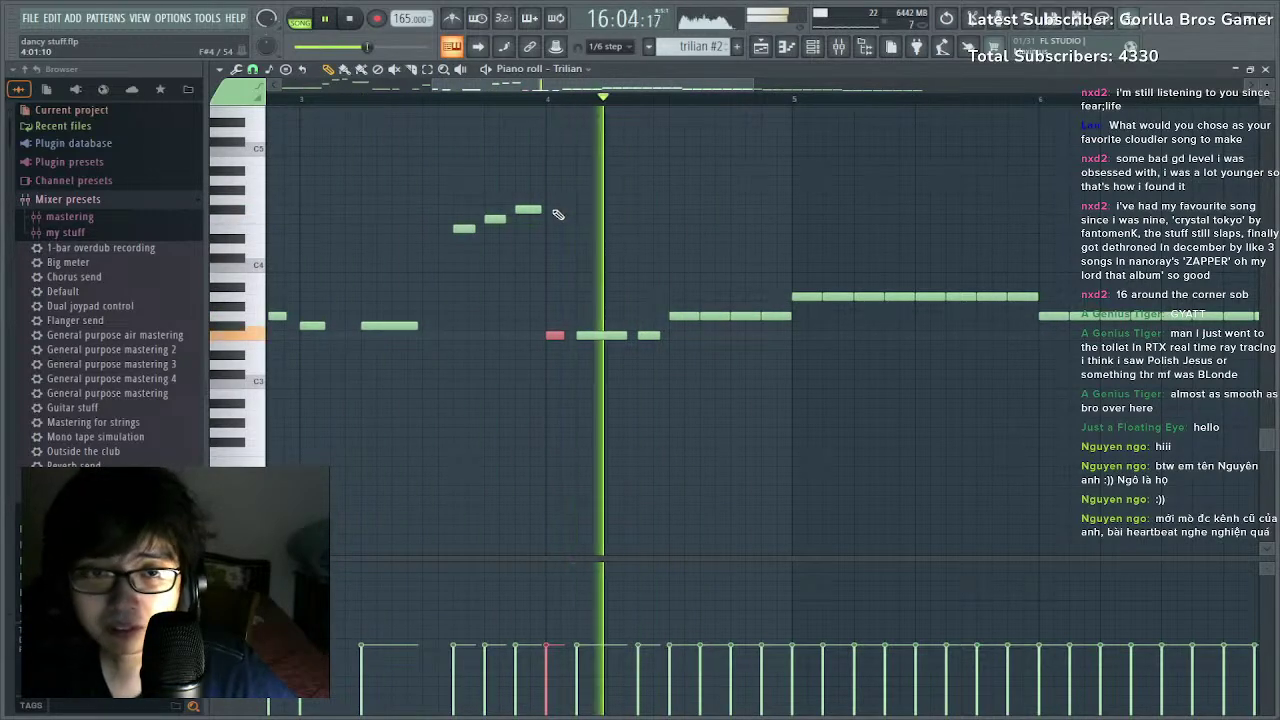
Remove the F3 note at step 3 of bar 4, lengthen the one at step 1, and move the step 7 one to step 5.
{"action": "key", "text": "space"}
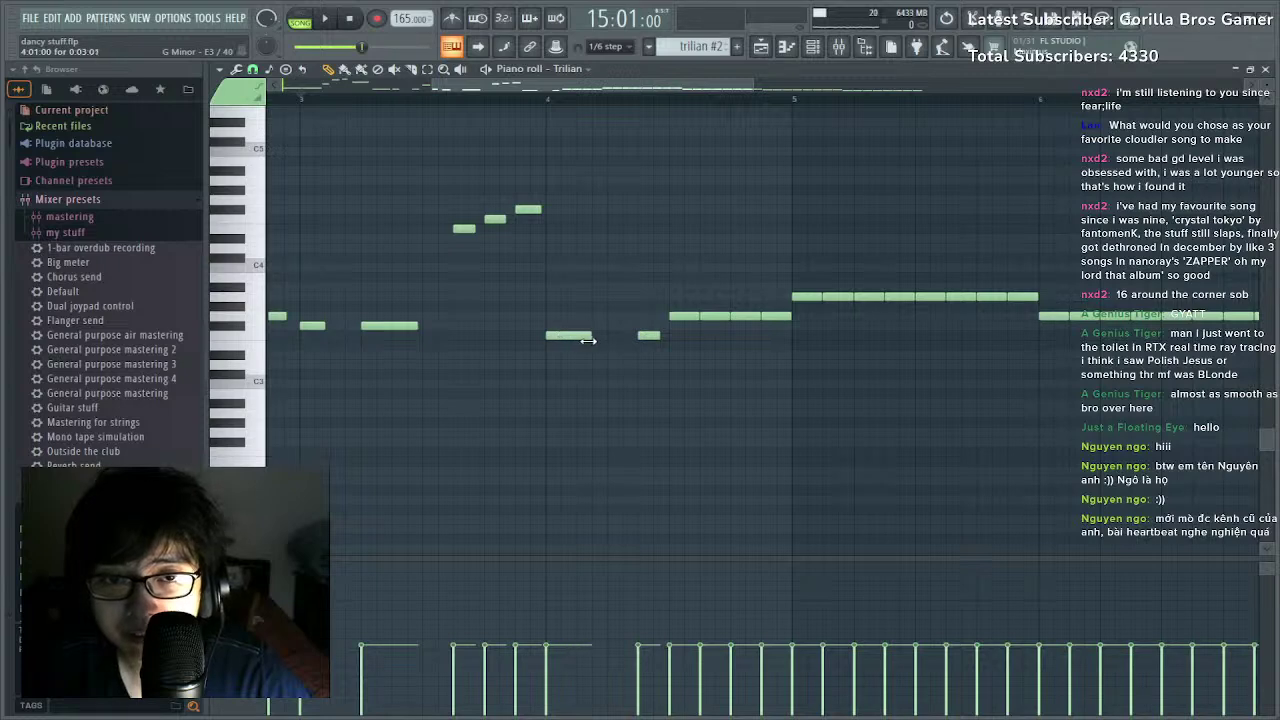
{"action": "left_click_drag", "start_coordinate": [648, 336], "coordinate": [618, 338]}
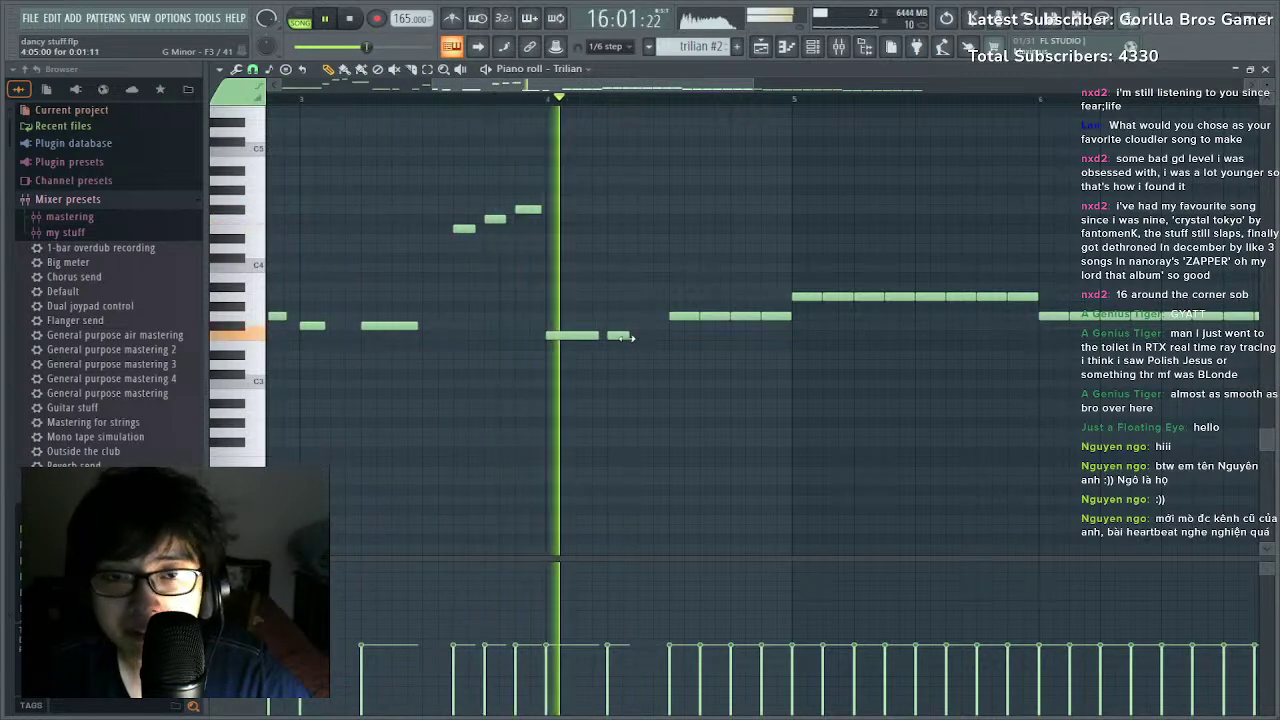
{"action": "key", "text": "space"}
{"action": "key", "text": "space"}
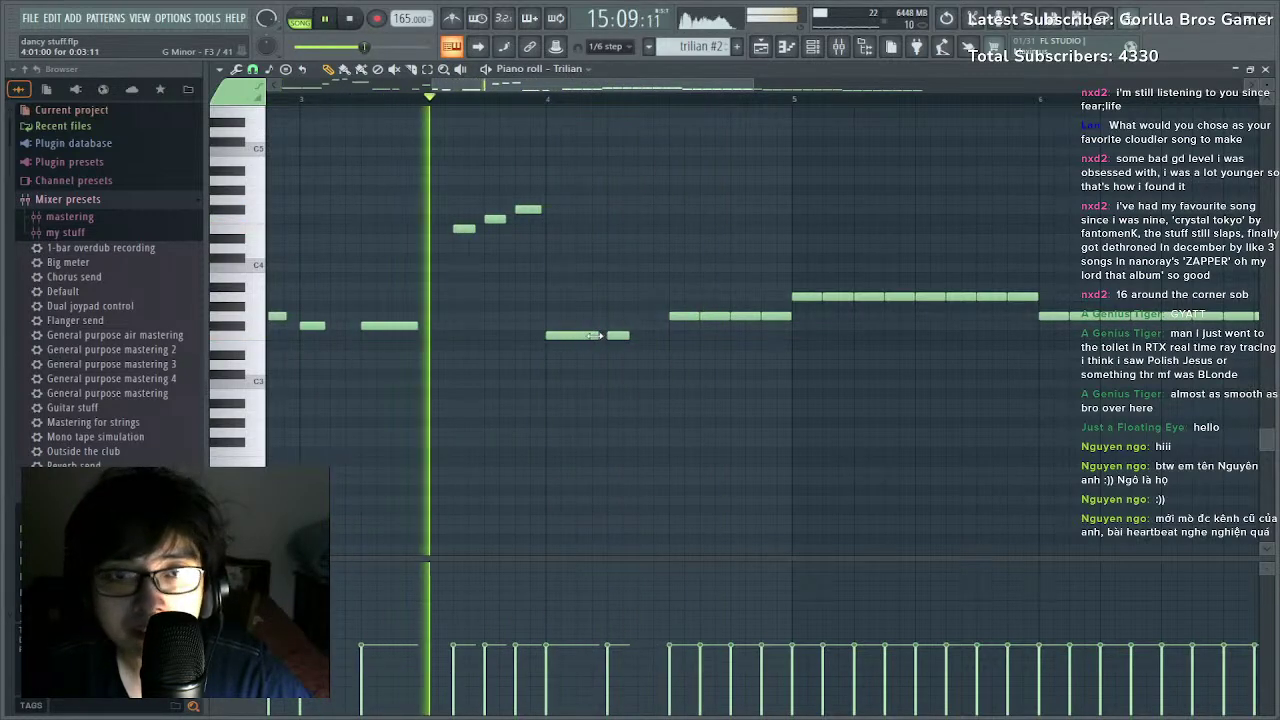
Delete the F3 note at step 1 of bar 4 and restore the long F3 at step 3 and the short one at step 7.
{"action": "key", "text": "space"}
{"action": "right_click", "coordinate": [585, 337]}
{"action": "key", "text": "space"}
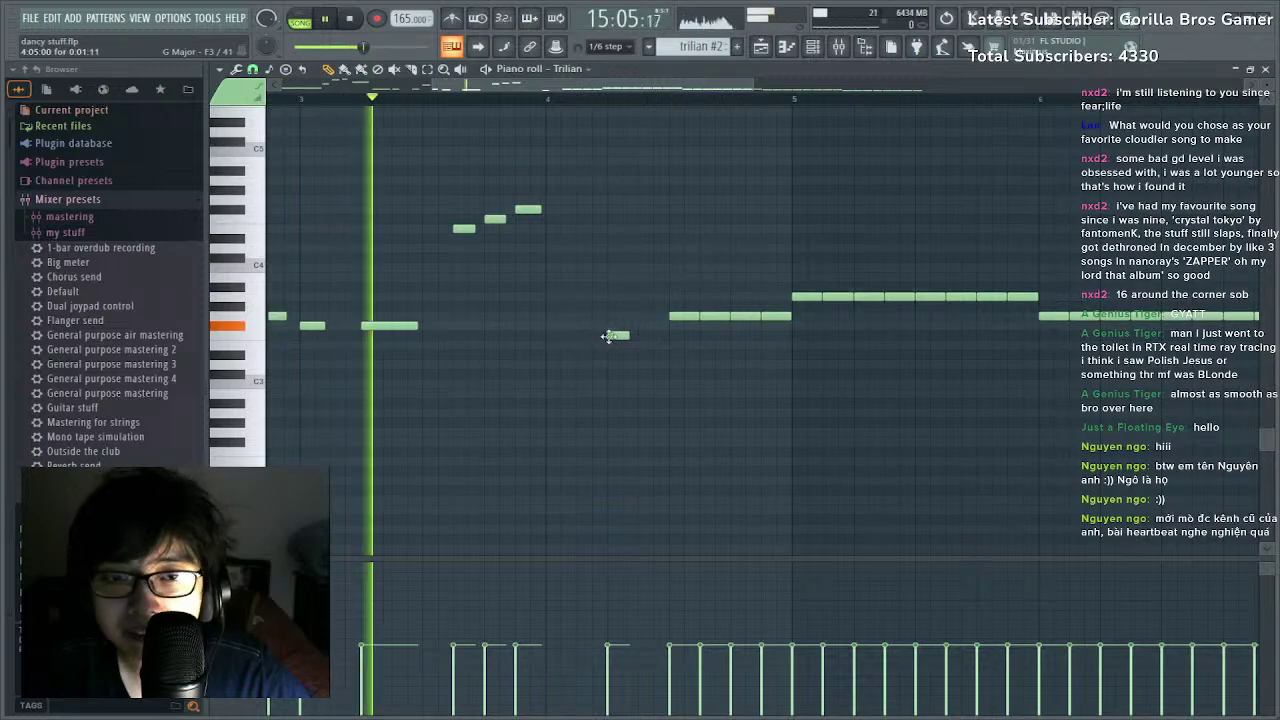
{"action": "mouse_move", "coordinate": [610, 336]}
{"action": "left_mouse_down"}
{"action": "mouse_move", "coordinate": [583, 340]}
{"action": "mouse_move", "coordinate": [632, 337]}
{"action": "left_mouse_up"}
{"action": "key", "text": "space"}
{"action": "key", "text": "space"}
{"action": "left_click", "coordinate": [639, 338]}
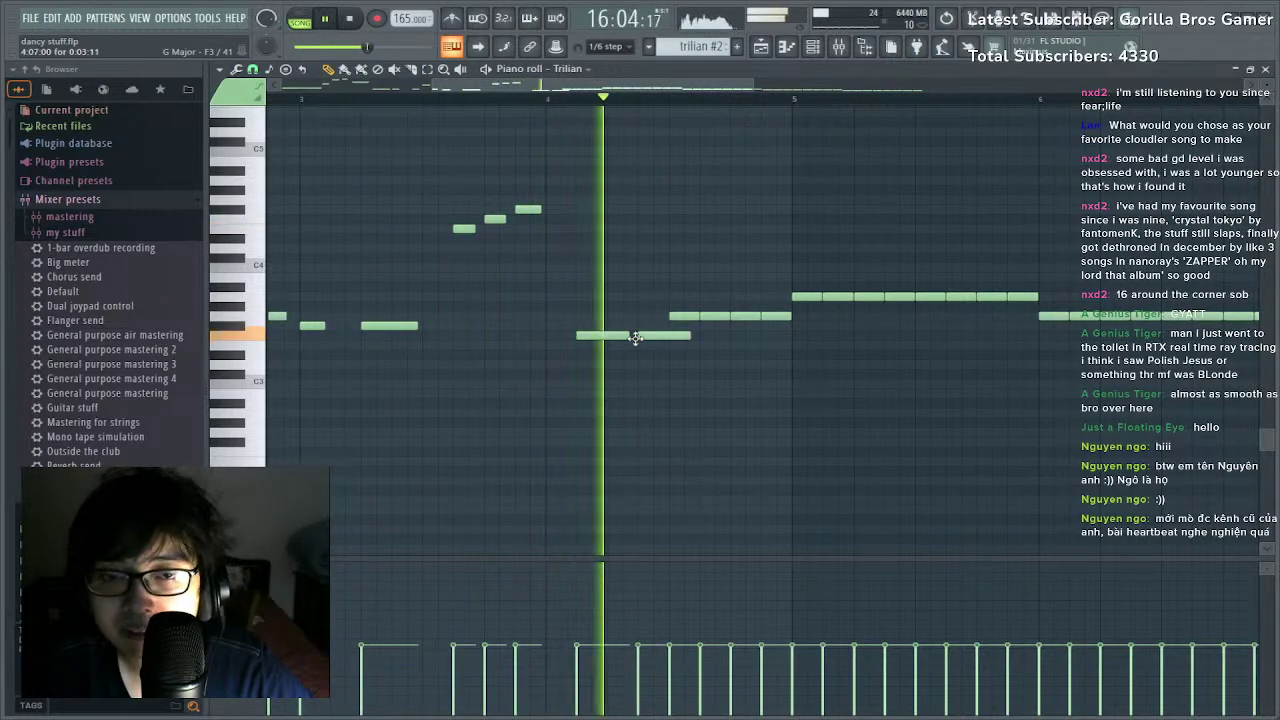
{"action": "key", "text": "space"}
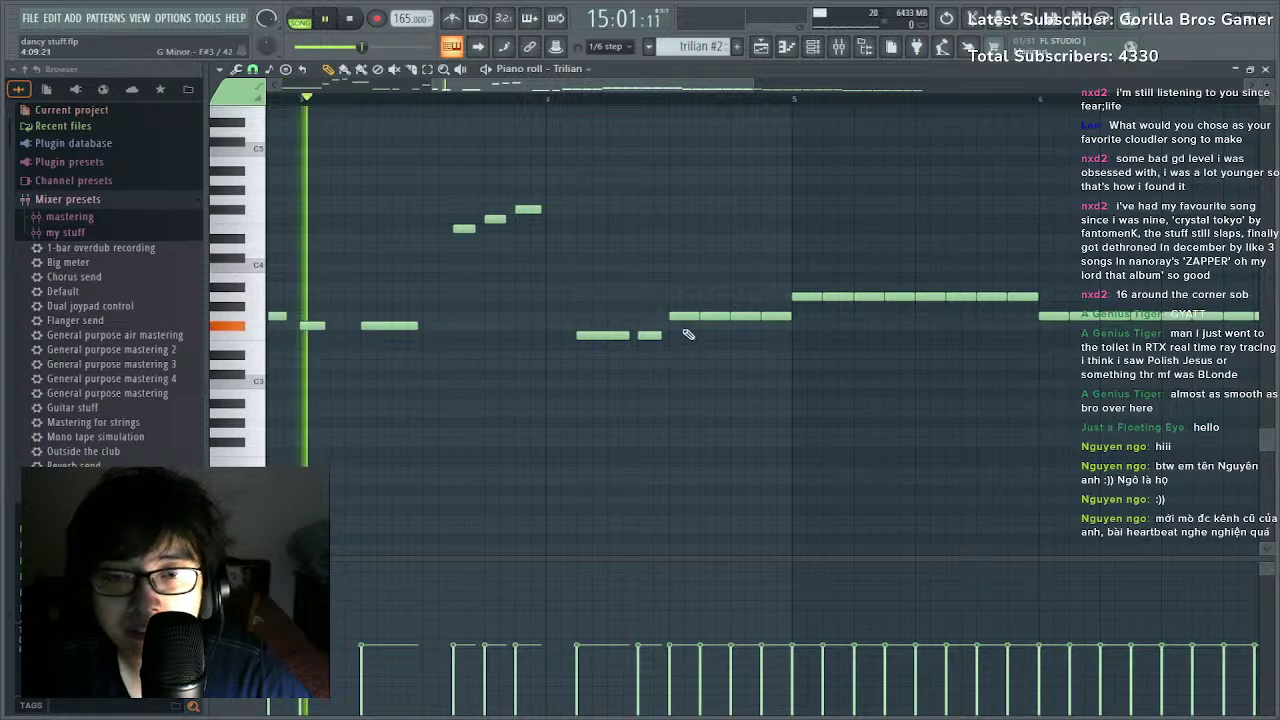
Delete the G3 notes at steps 11 and 15 of bar 4 and lengthen the one at step 13 to nearly four steps.
{"action": "right_click", "coordinate": [715, 317]}
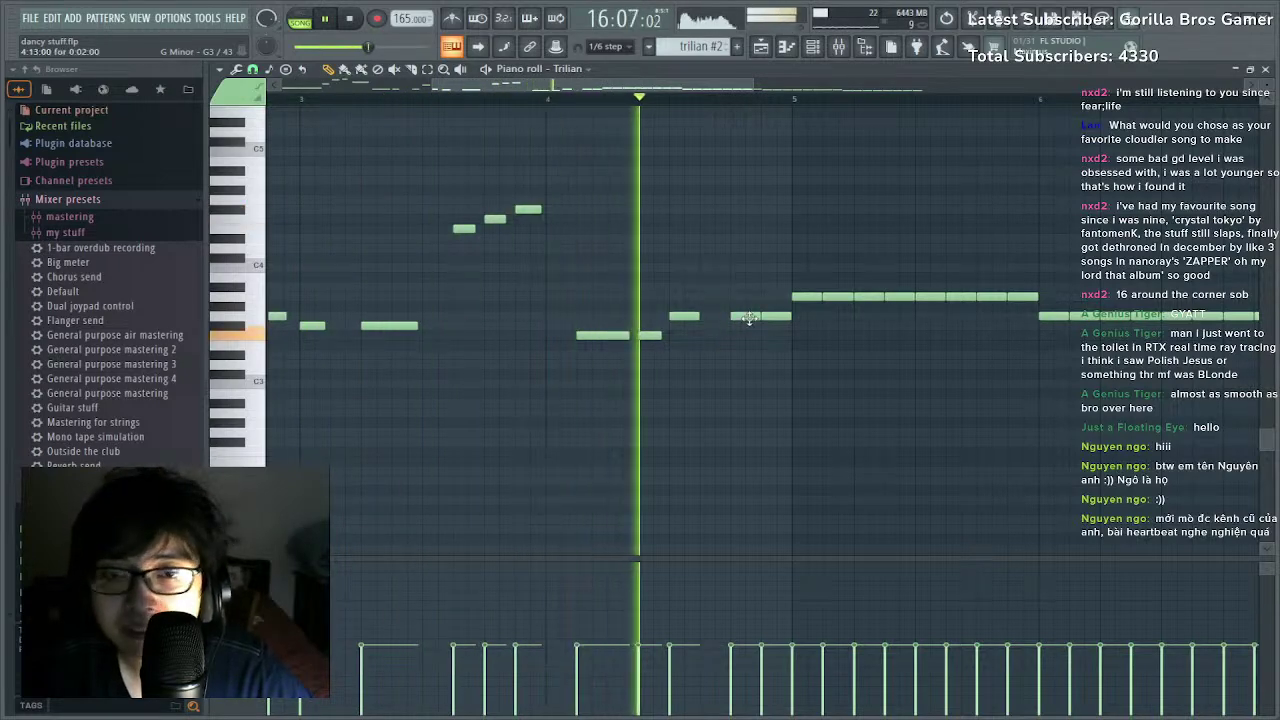
{"action": "key", "text": "space"}
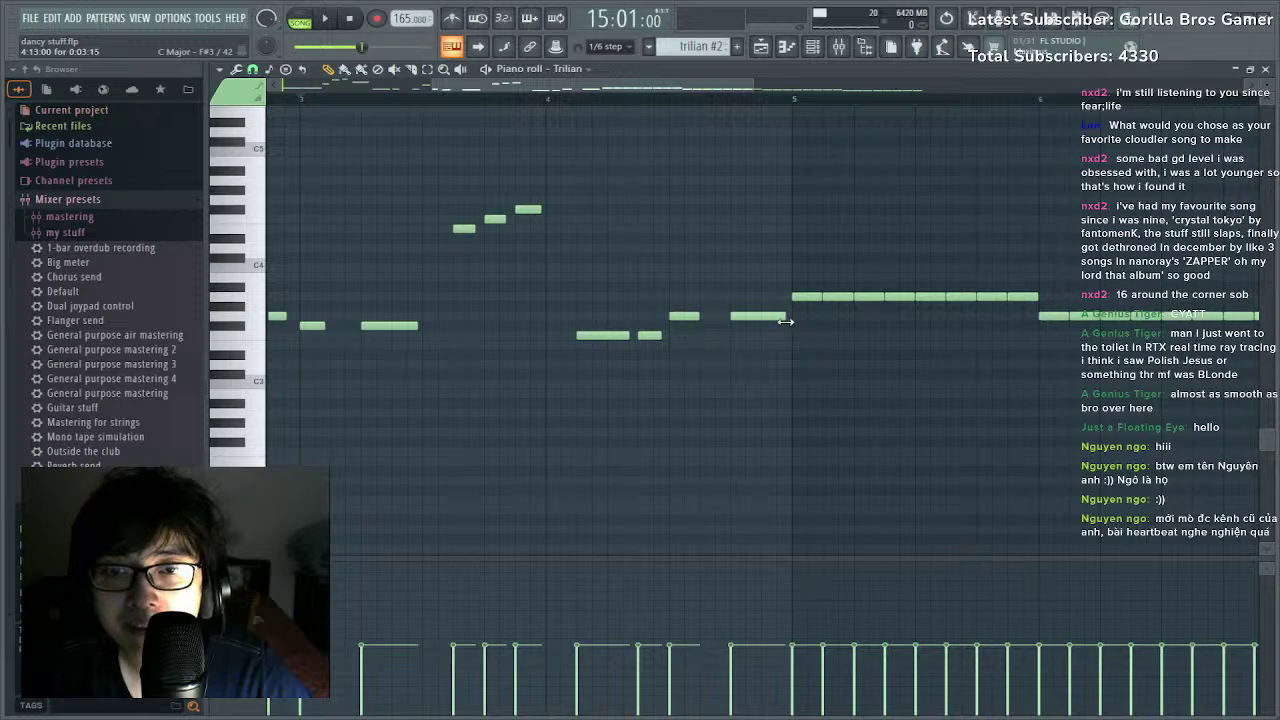
Replace the notes in bars 5 to 8 with a duplicate of bars 1 to 4 and lower bar 8's last notes to F3.
{"action": "key", "text": "space"}
{"action": "scroll", "coordinate": [786, 321], "scroll_direction": "down", "scroll_amount": 4}
{"action": "left_click_drag", "start_coordinate": [600, 155], "coordinate": [1054, 399]}
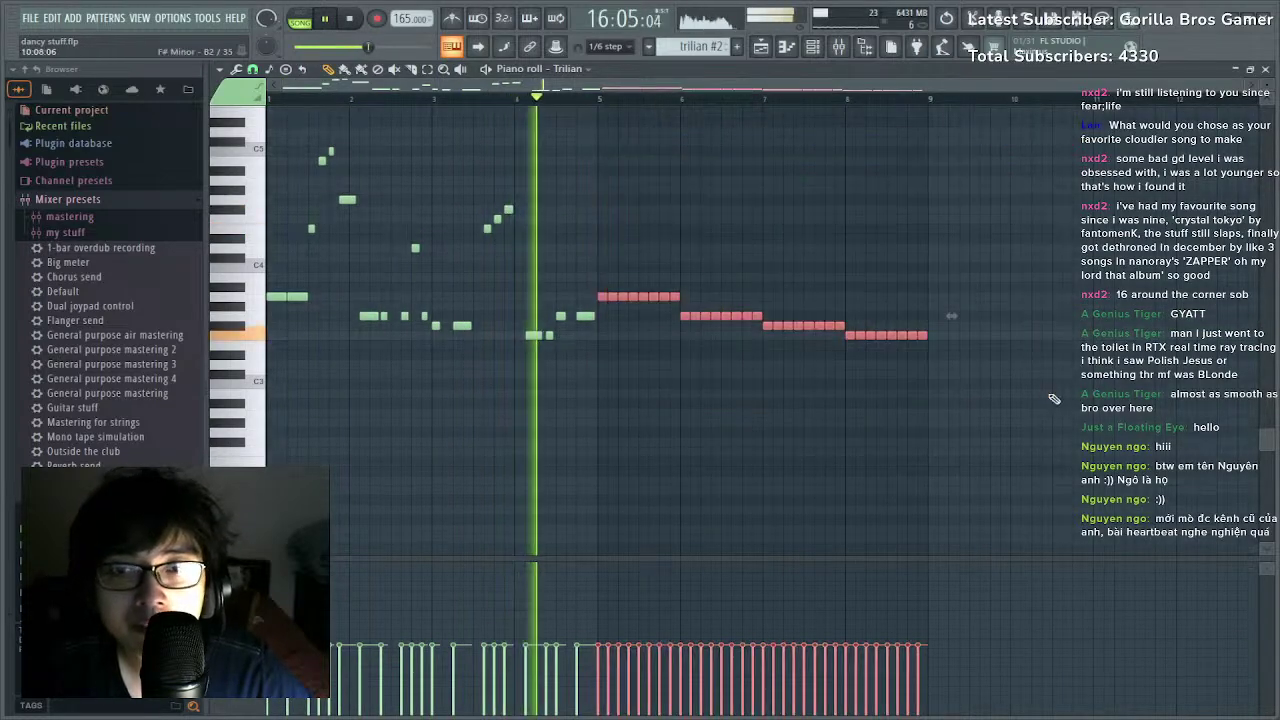
{"action": "key", "text": "Delete"}
{"action": "left_click_drag", "start_coordinate": [706, 402], "coordinate": [250, 100]}
{"action": "key", "text": "space"}
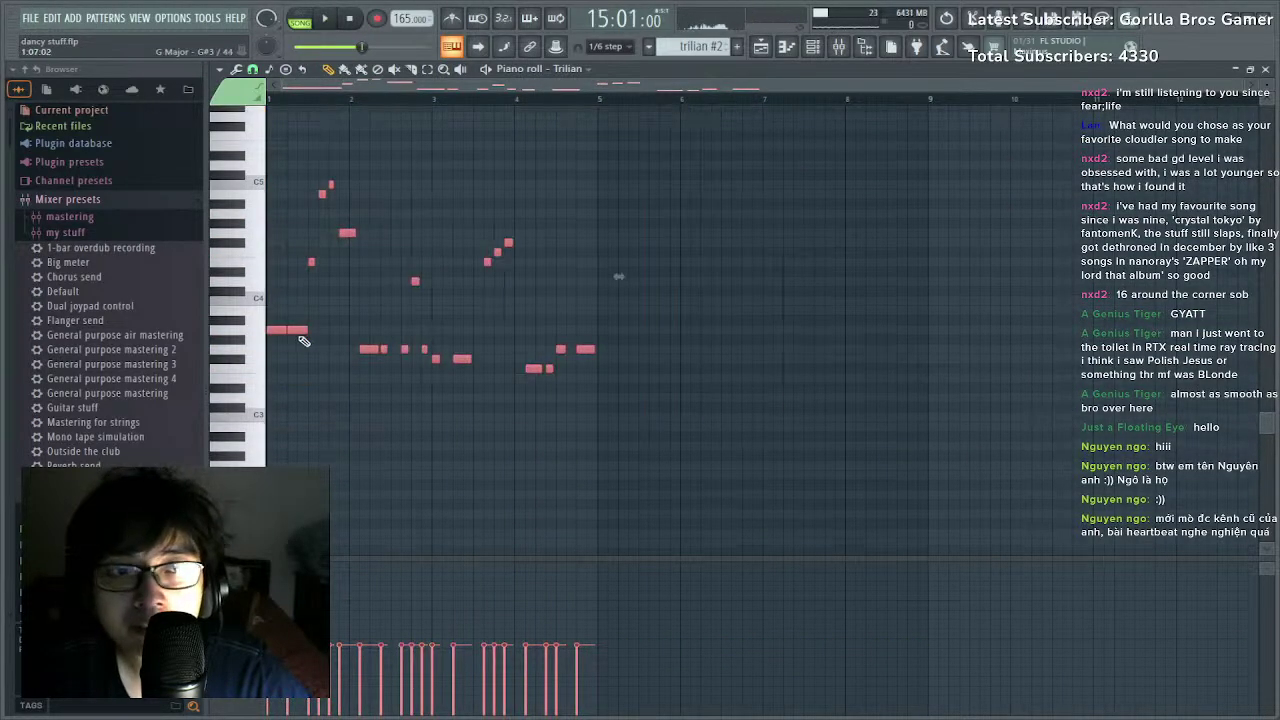
{"action": "key", "text": "ctrl+b"}
{"action": "left_click", "coordinate": [917, 354]}
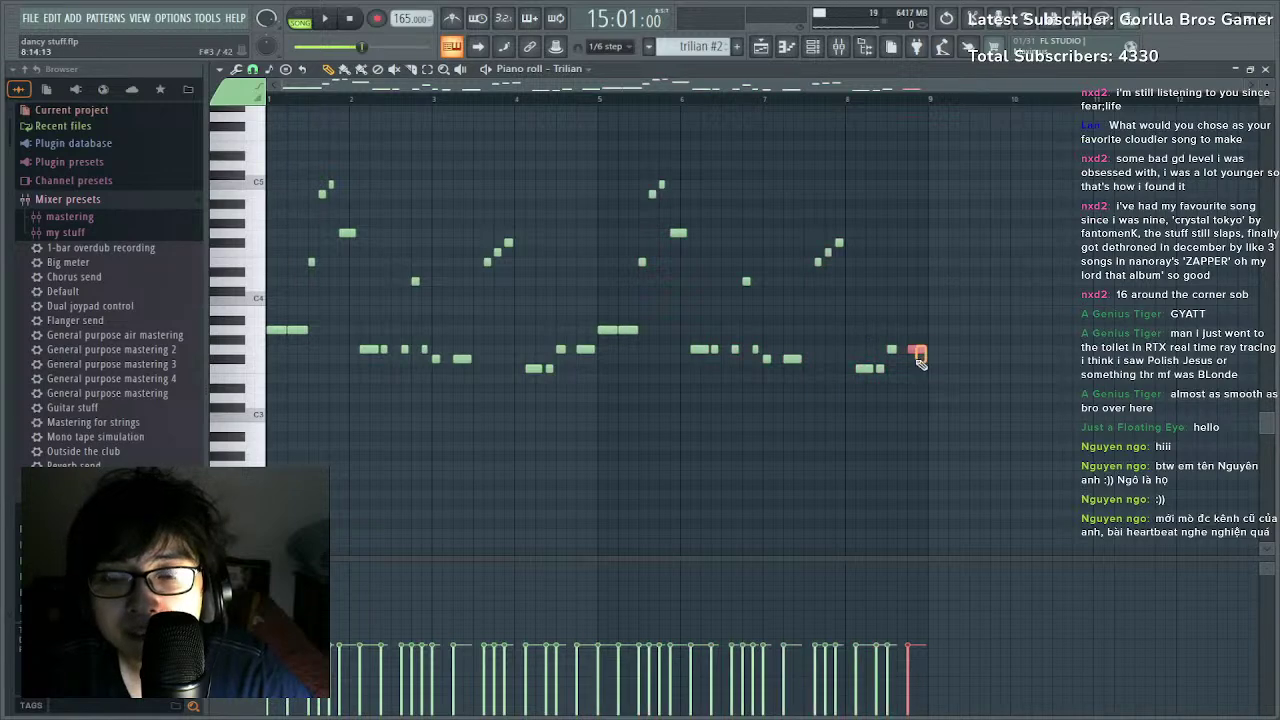
Copy the whole Trilian bass line and paste it over all the notes in a separate sub variation, sub #2.
{"action": "key", "text": "ctrl+a"}
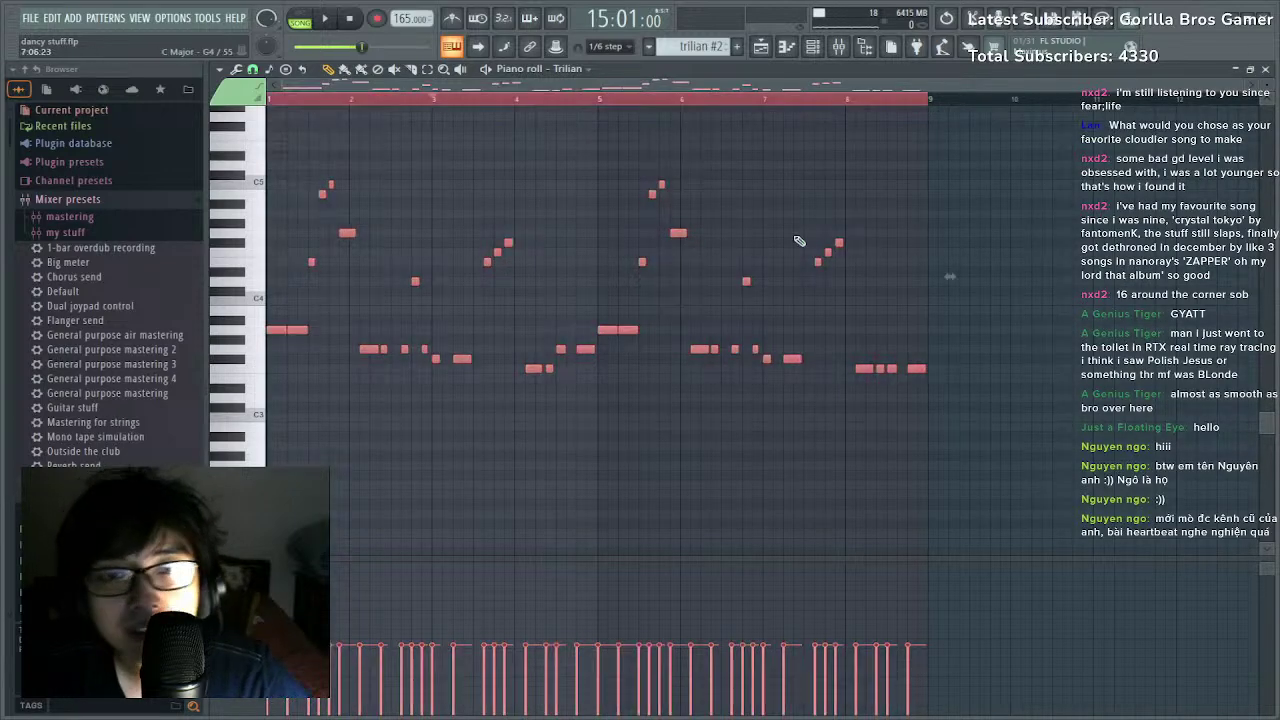
{"action": "left_click", "coordinate": [758, 52]}
{"action": "double_click", "coordinate": [685, 373]}
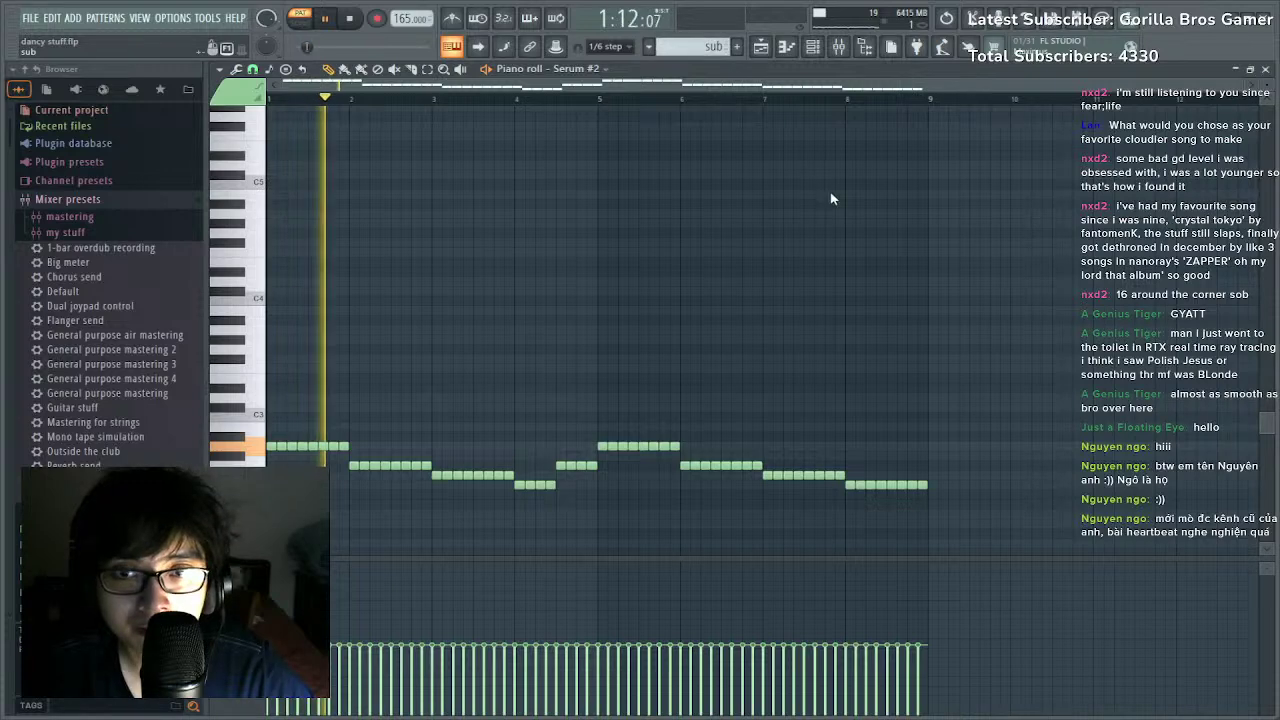
{"action": "key", "text": "ctrl+a"}
{"action": "key", "text": "Delete"}
{"action": "key", "text": "ctrl+v"}
{"action": "key", "text": "space"}
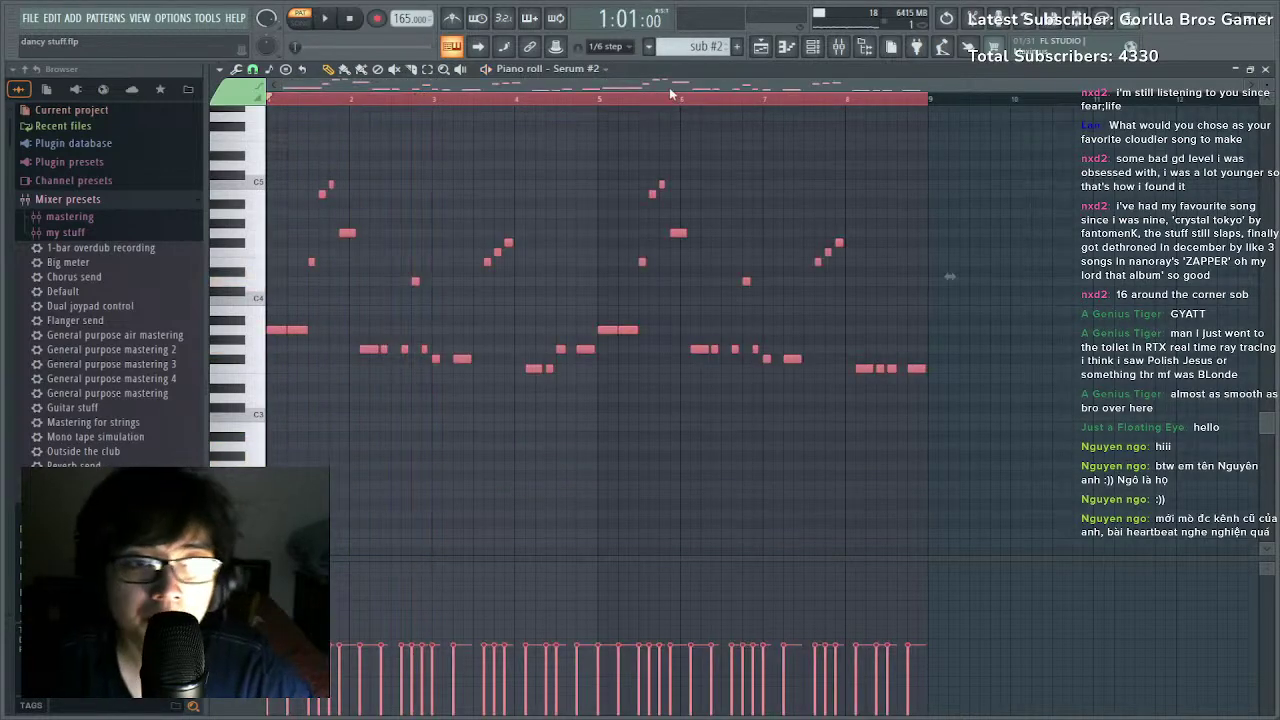
Transpose the pasted sub line down one octave and put sub #2 on track 7 from bar 21 as well.
{"action": "key", "text": "ctrl+Up"}
{"action": "key", "text": "ctrl+Down"}
{"action": "key", "text": "ctrl+Down"}
{"action": "key", "text": "space"}
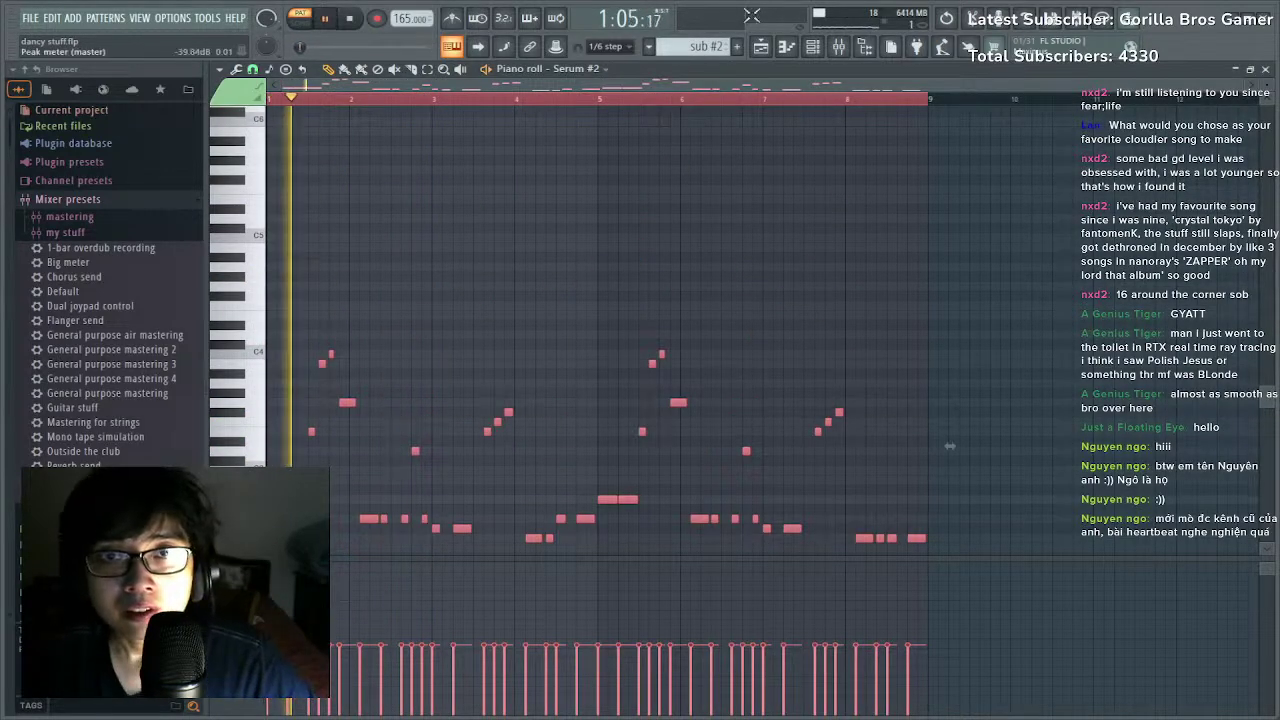
{"action": "scroll", "coordinate": [714, 48], "scroll_direction": "up", "scroll_amount": 1}
{"action": "scroll", "coordinate": [714, 48], "scroll_direction": "down", "scroll_amount": 1}
{"action": "key", "text": "space"}
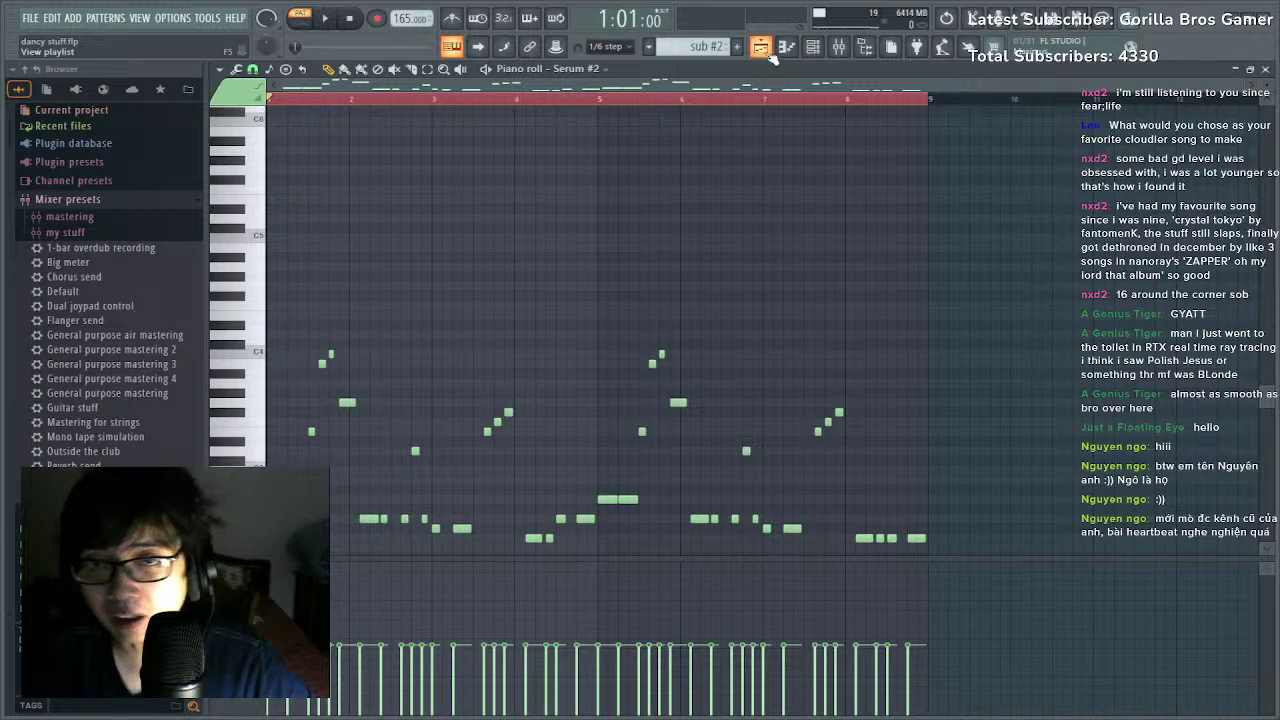
{"action": "left_click", "coordinate": [765, 50]}
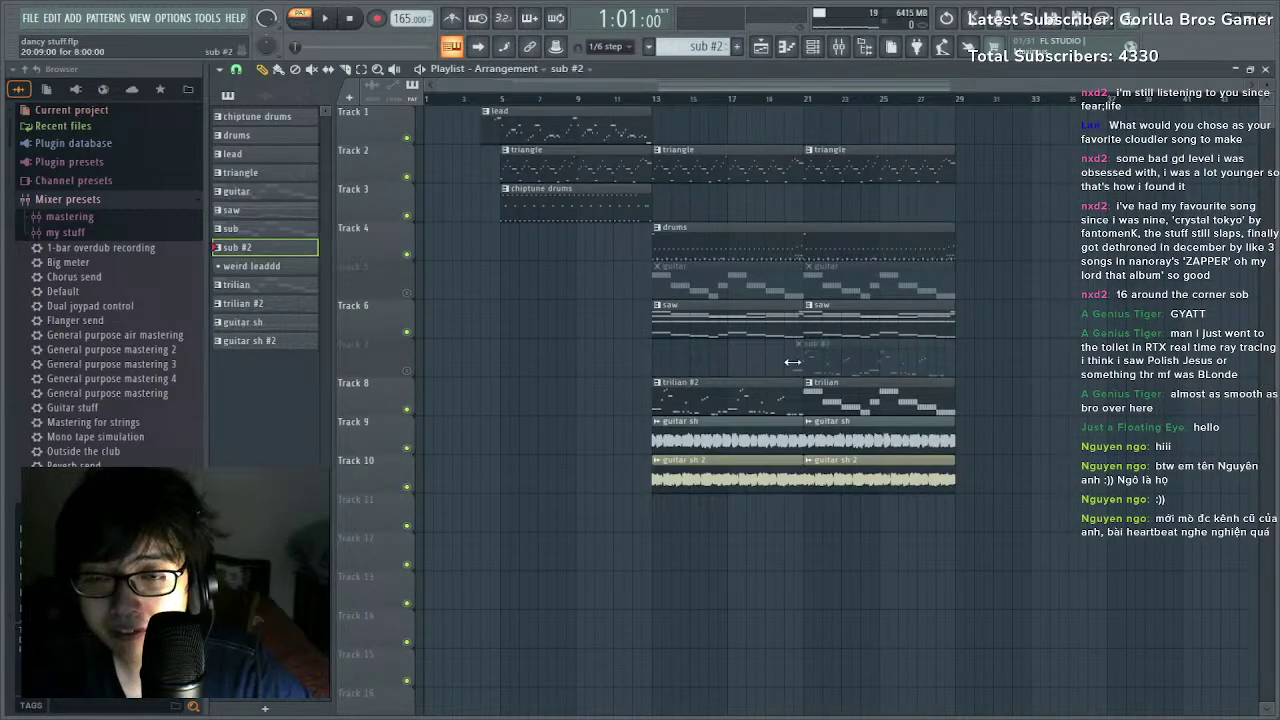
Solo track 5 and open a separate variation of its guitar pattern, guitar #2, for editing.
{"action": "right_click", "coordinate": [407, 292]}
{"action": "double_click", "coordinate": [708, 282]}
{"action": "left_click_drag", "start_coordinate": [608, 90], "coordinate": [500, 78]}
{"action": "key", "text": "space"}
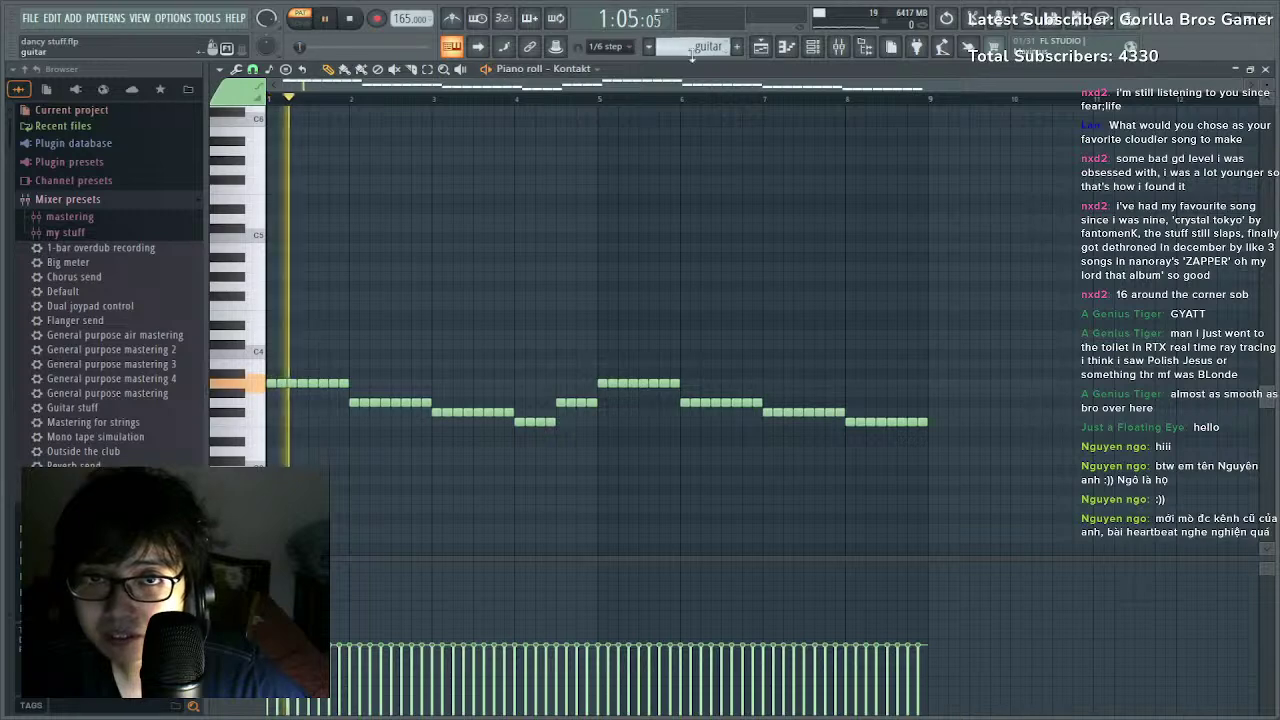
{"action": "scroll", "coordinate": [692, 55], "scroll_direction": "down", "scroll_amount": 1}
Unmute the silenced mixer inserts and replace all the notes in guitar #2 with the copied bass line.
{"action": "left_click", "coordinate": [838, 48]}
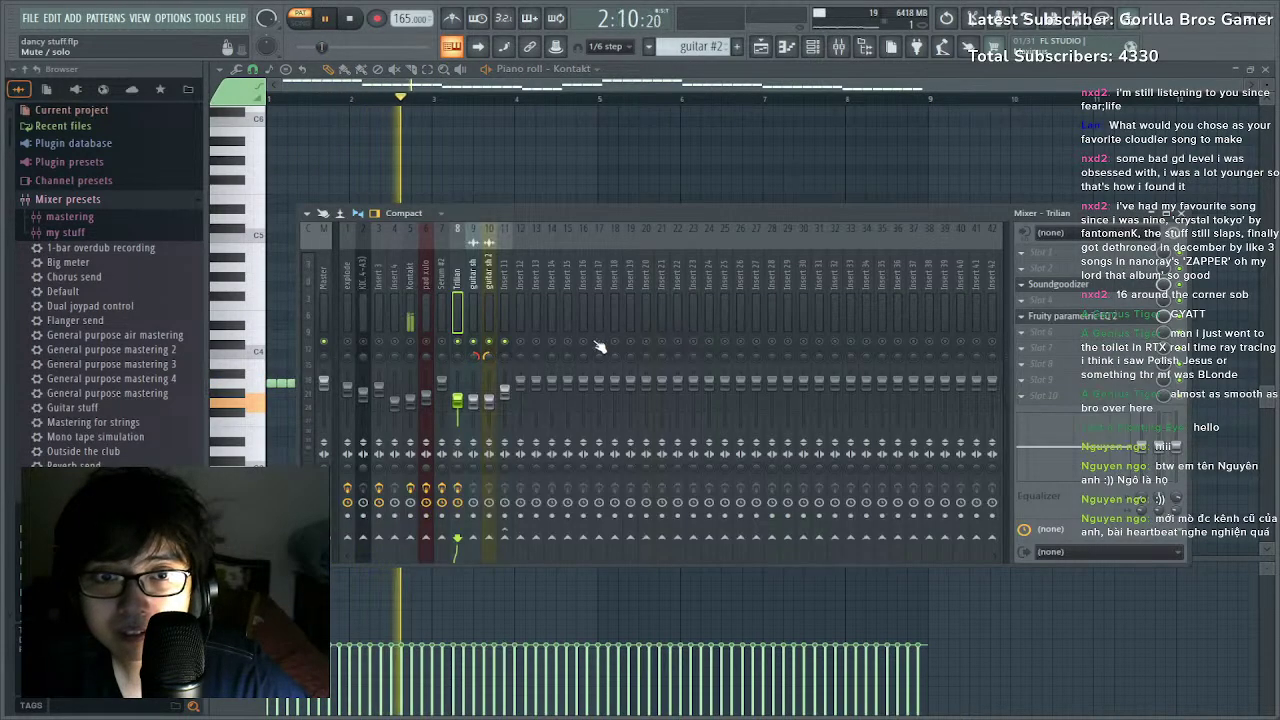
{"action": "left_click", "coordinate": [686, 90]}
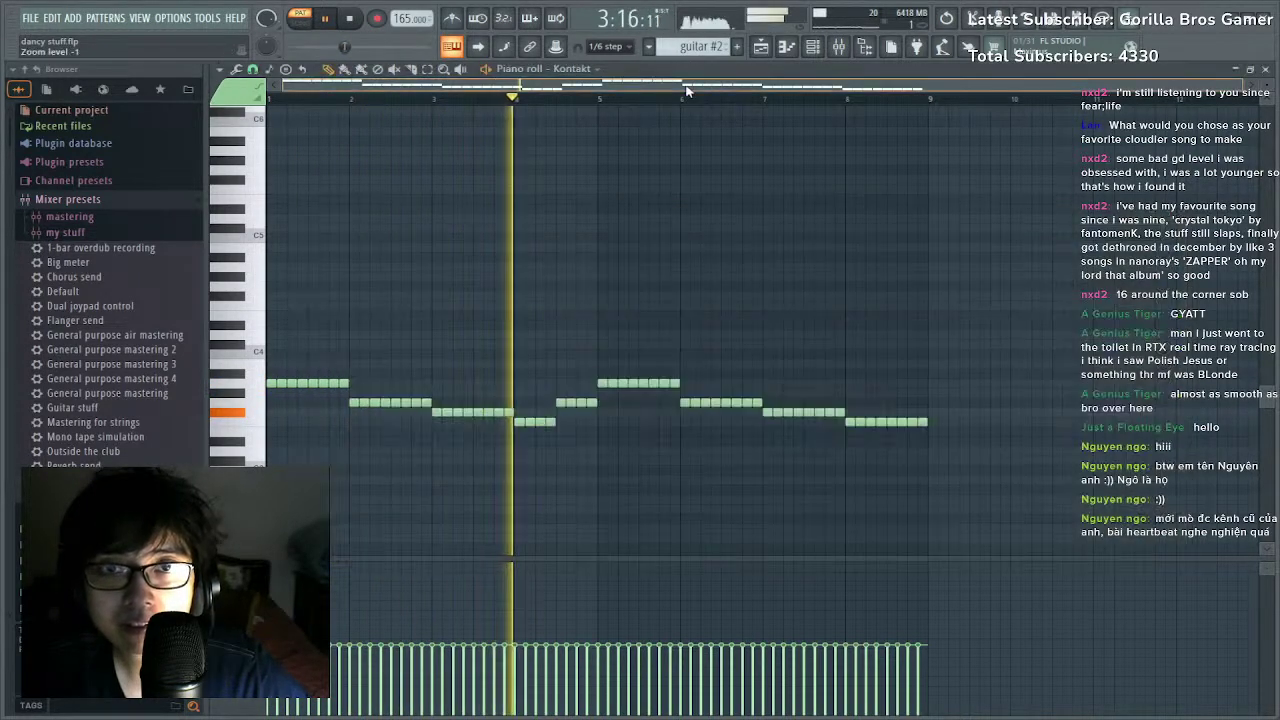
{"action": "key", "text": "ctrl+a"}
{"action": "key", "text": "Delete"}
{"action": "key", "text": "ctrl+v"}
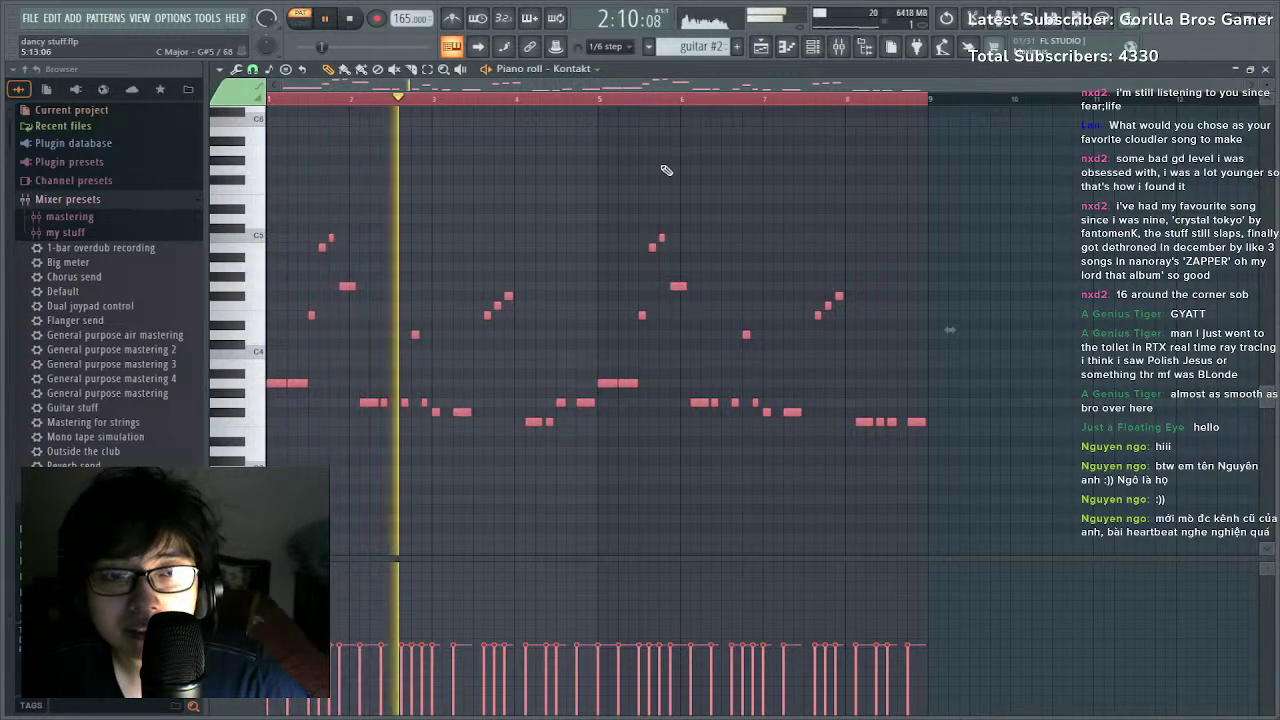
Add a low E1 note at the start of bar 1 in guitar #2 and lengthen it to about eight steps.
{"action": "scroll", "coordinate": [666, 170], "scroll_direction": "down", "scroll_amount": 3}
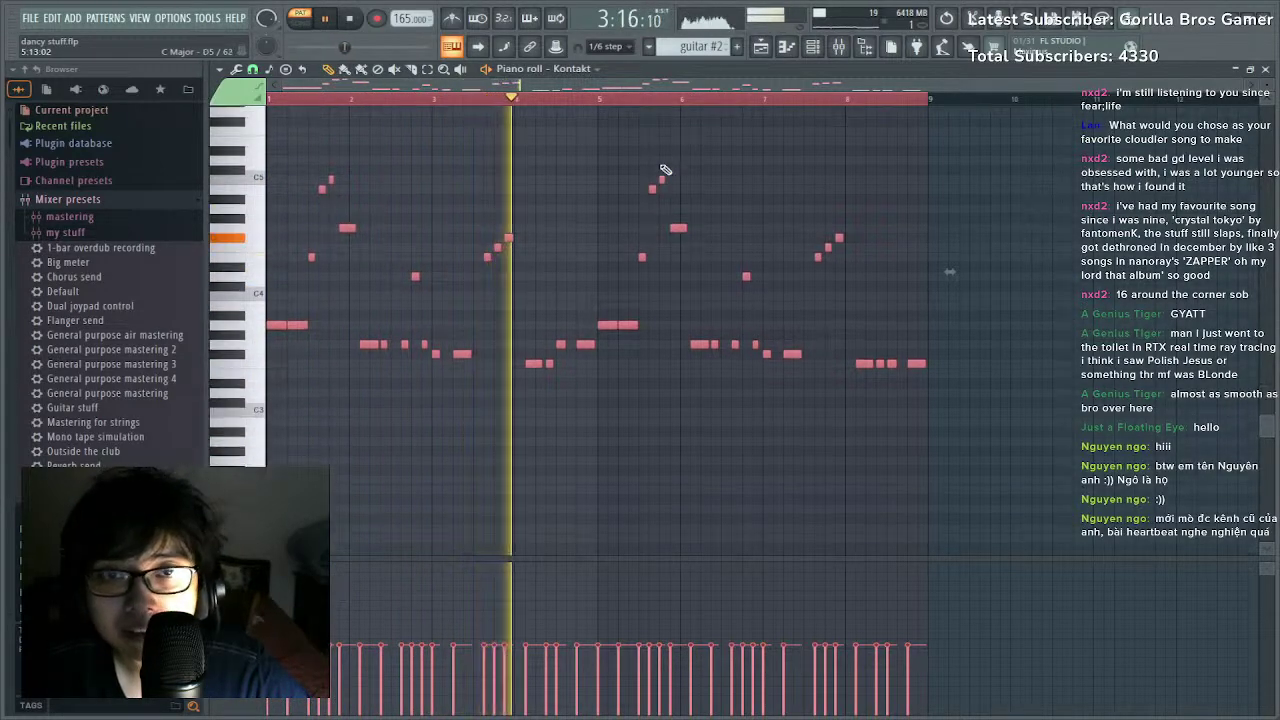
{"action": "scroll", "coordinate": [660, 180], "scroll_direction": "down", "scroll_amount": 4}
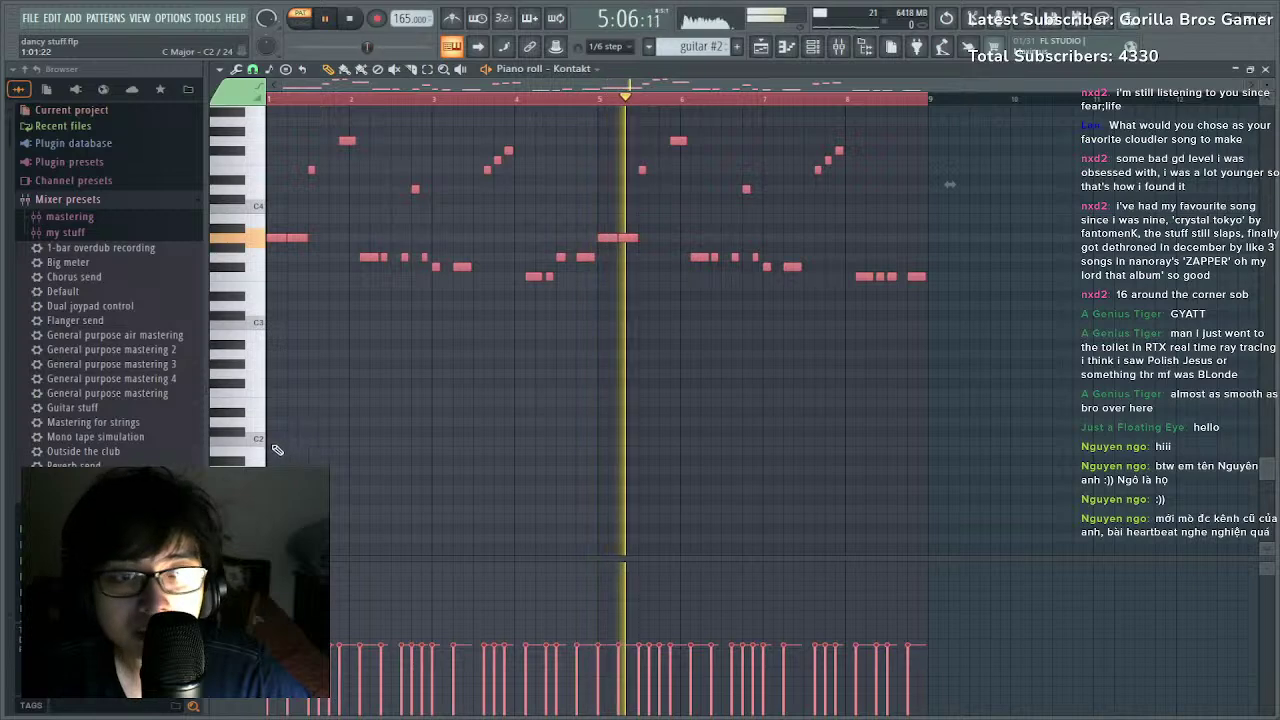
{"action": "scroll", "coordinate": [277, 452], "scroll_direction": "down", "scroll_amount": 2}
{"action": "key", "text": "space"}
{"action": "left_click", "coordinate": [276, 497]}
{"action": "key", "text": "space"}
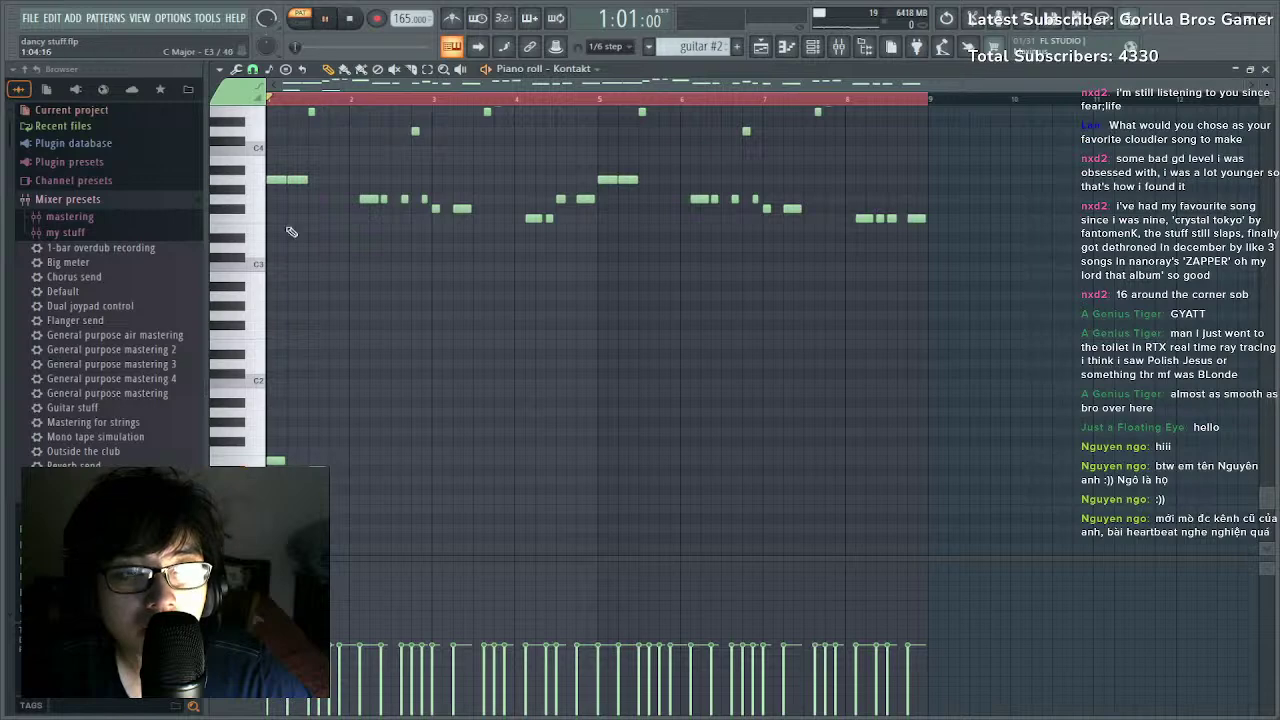
{"action": "key", "text": "space"}
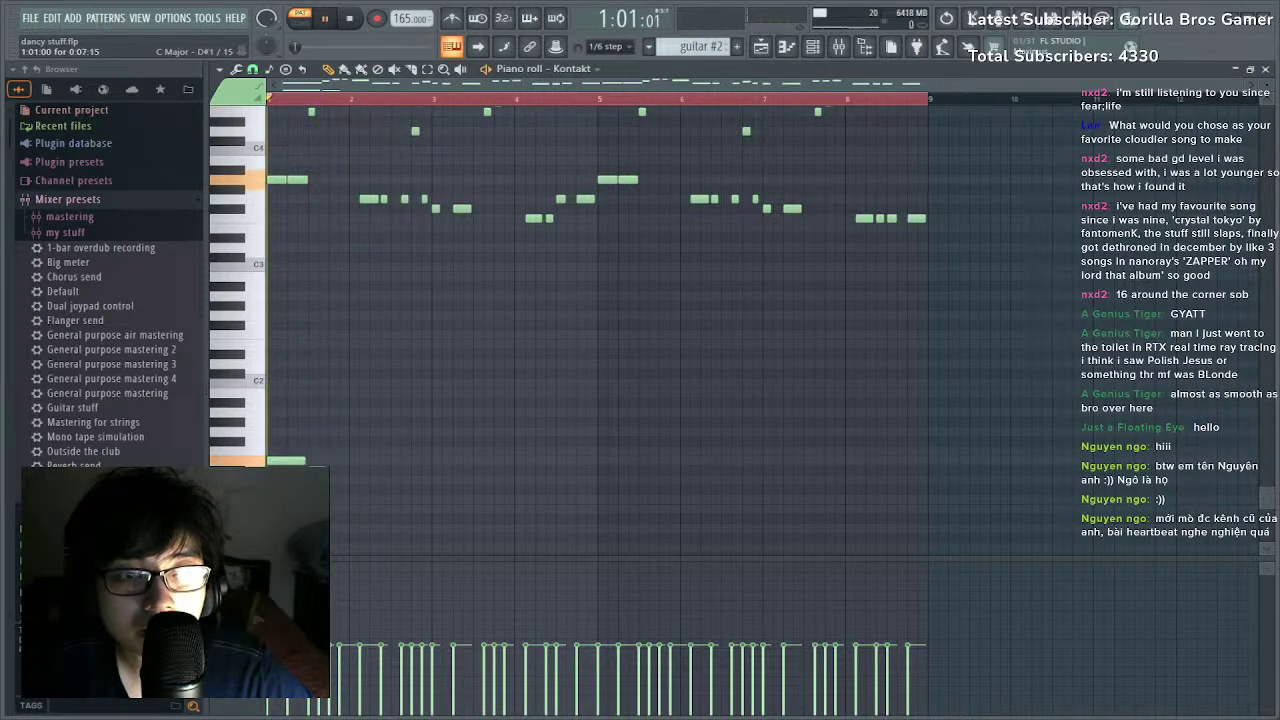
Add a note about ten steps long after the low E1 note in bar 1 and move it to D1.
{"action": "left_click_drag", "start_coordinate": [305, 464], "coordinate": [336, 483]}
{"action": "key", "text": "space"}
{"action": "key", "text": "space"}
{"action": "key", "text": "space"}
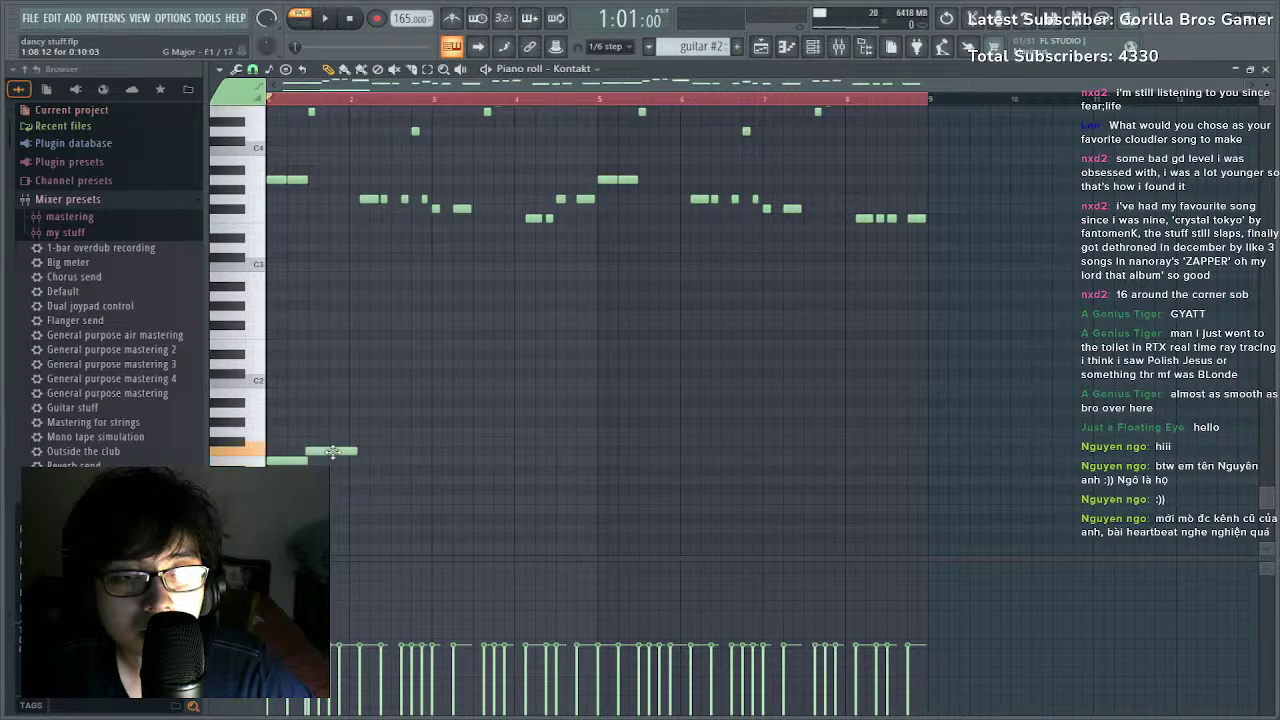
{"action": "key", "text": "space"}
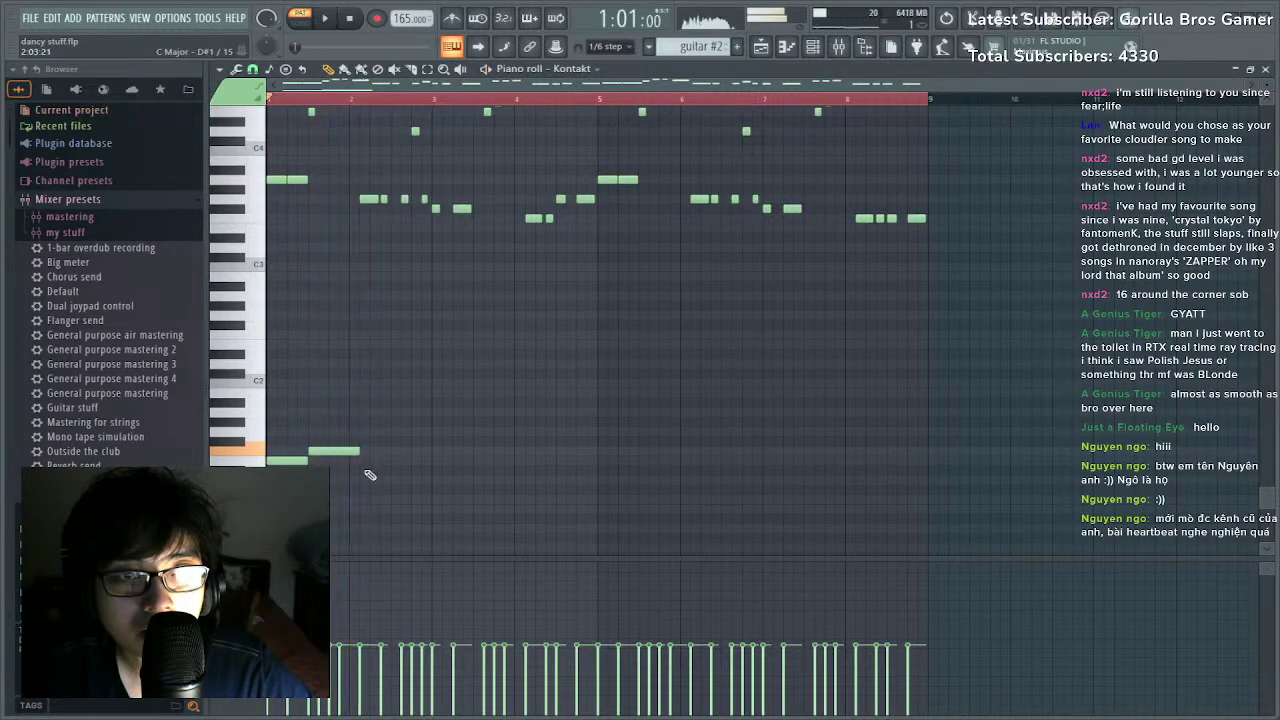
{"action": "scroll", "coordinate": [360, 500], "scroll_direction": "up", "scroll_amount": 3}
{"action": "scroll", "coordinate": [350, 505], "scroll_direction": "down", "scroll_amount": 3}
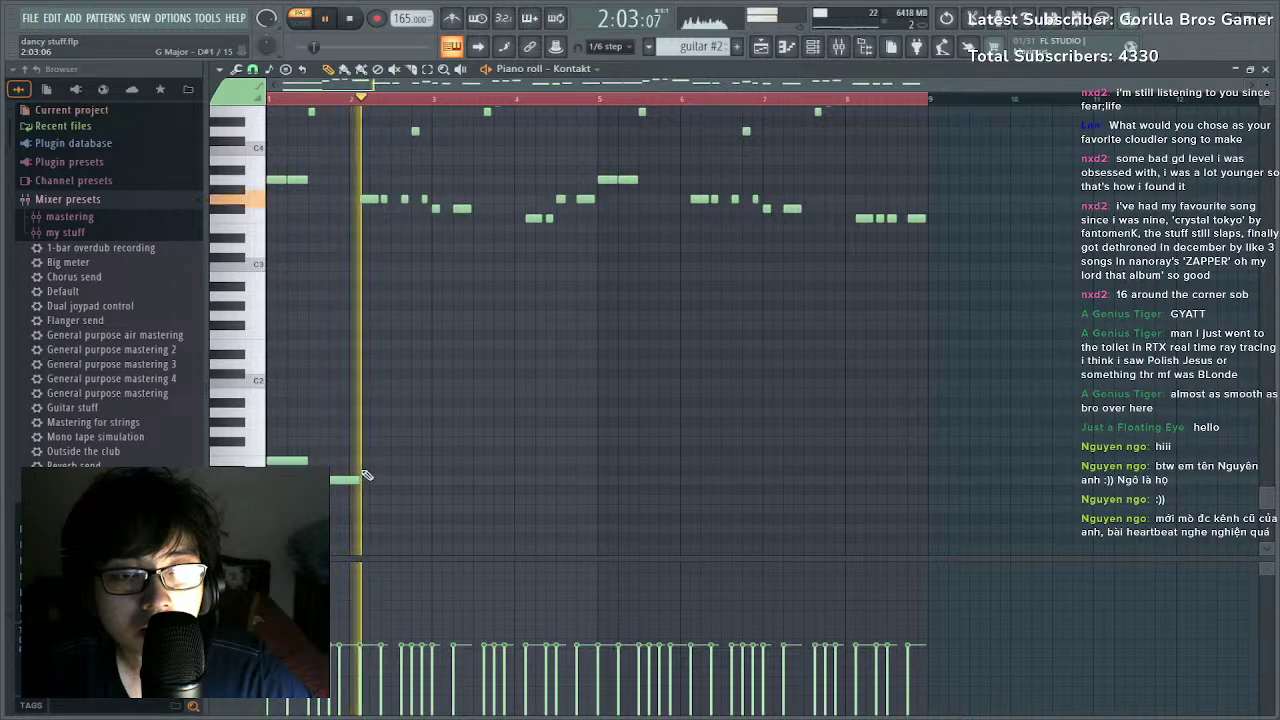
Add a low E1 note about ten steps long at step 3 of bar 2 and audition the guitar.
{"action": "left_click", "coordinate": [367, 461]}
{"action": "key", "text": "space"}
{"action": "key", "text": "space"}
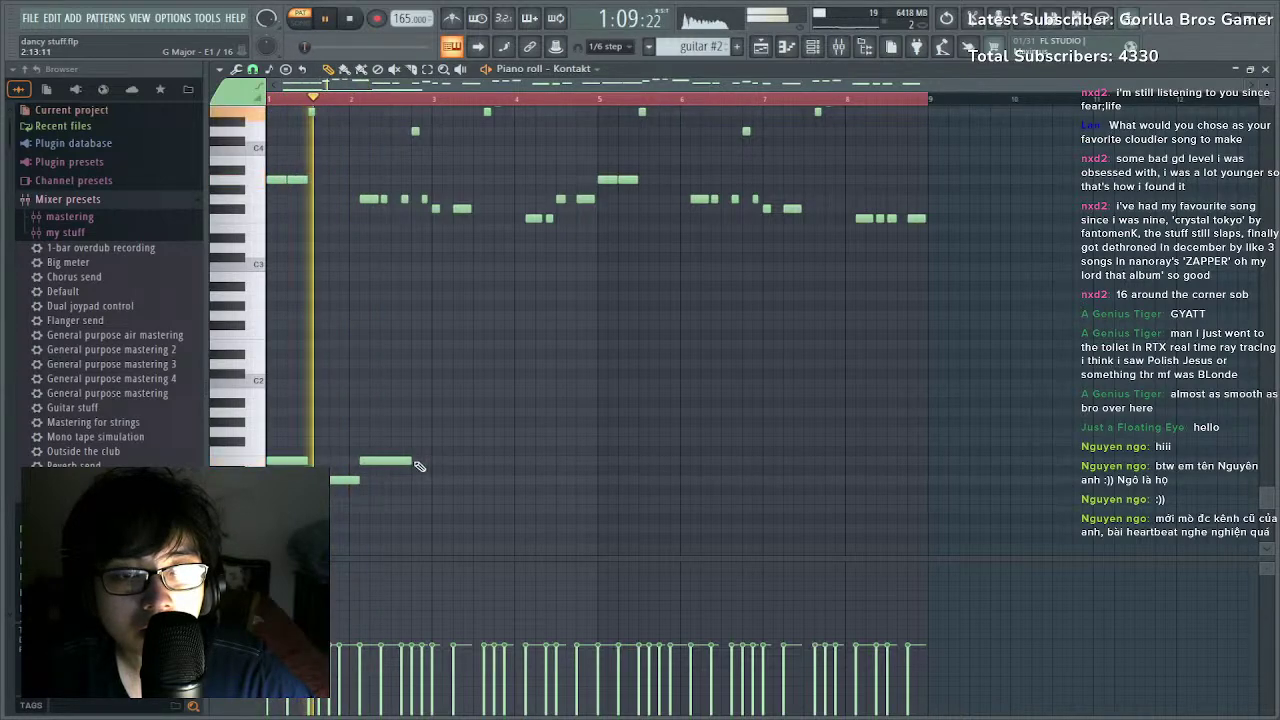
{"action": "scroll", "coordinate": [414, 480], "scroll_direction": "up", "scroll_amount": 3}
{"action": "scroll", "coordinate": [427, 493], "scroll_direction": "down", "scroll_amount": 1}
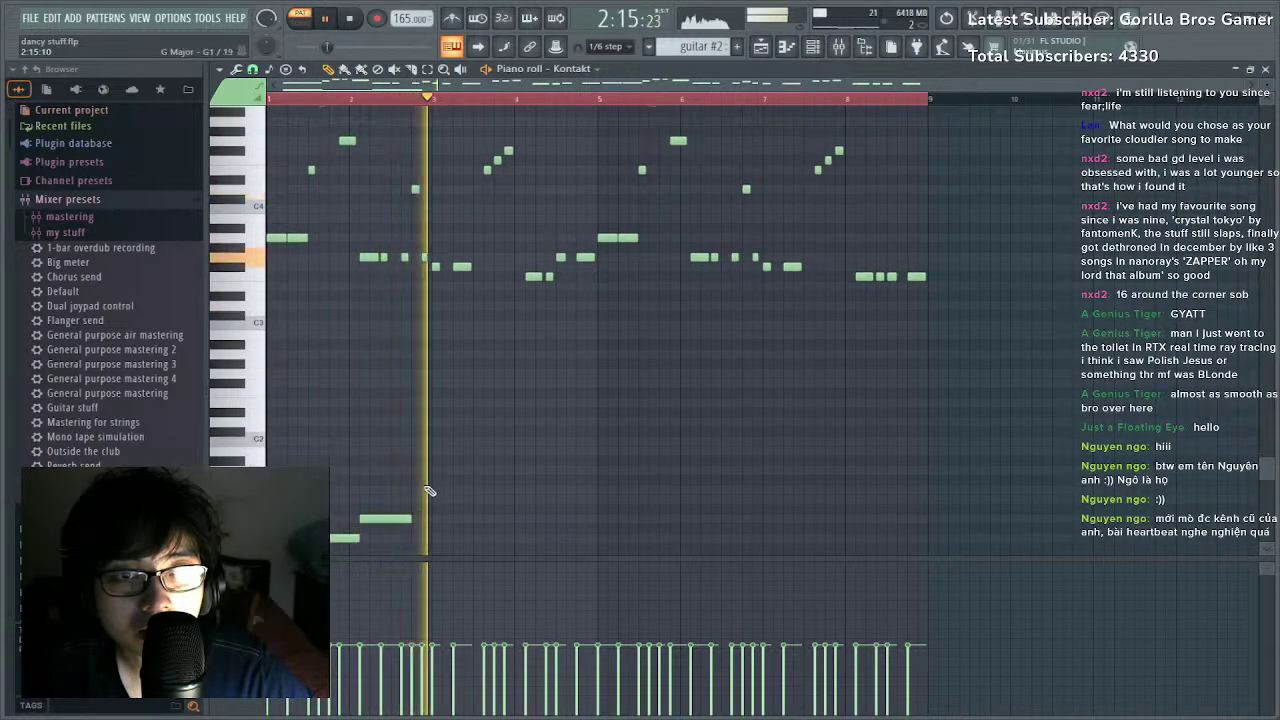
{"action": "key", "text": "space"}
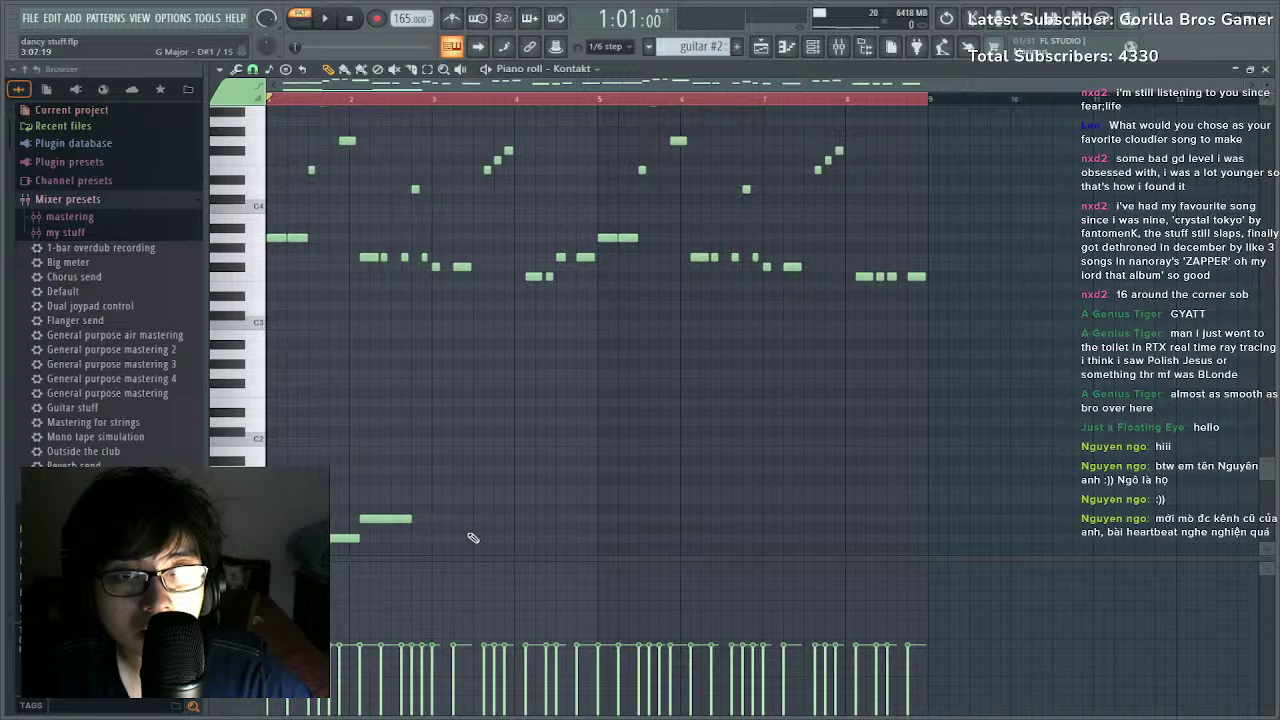
Add a D1 note from step 11 to the end of bar 3 and extend the bar 2 E1 note up to it.
{"action": "key", "text": "space"}
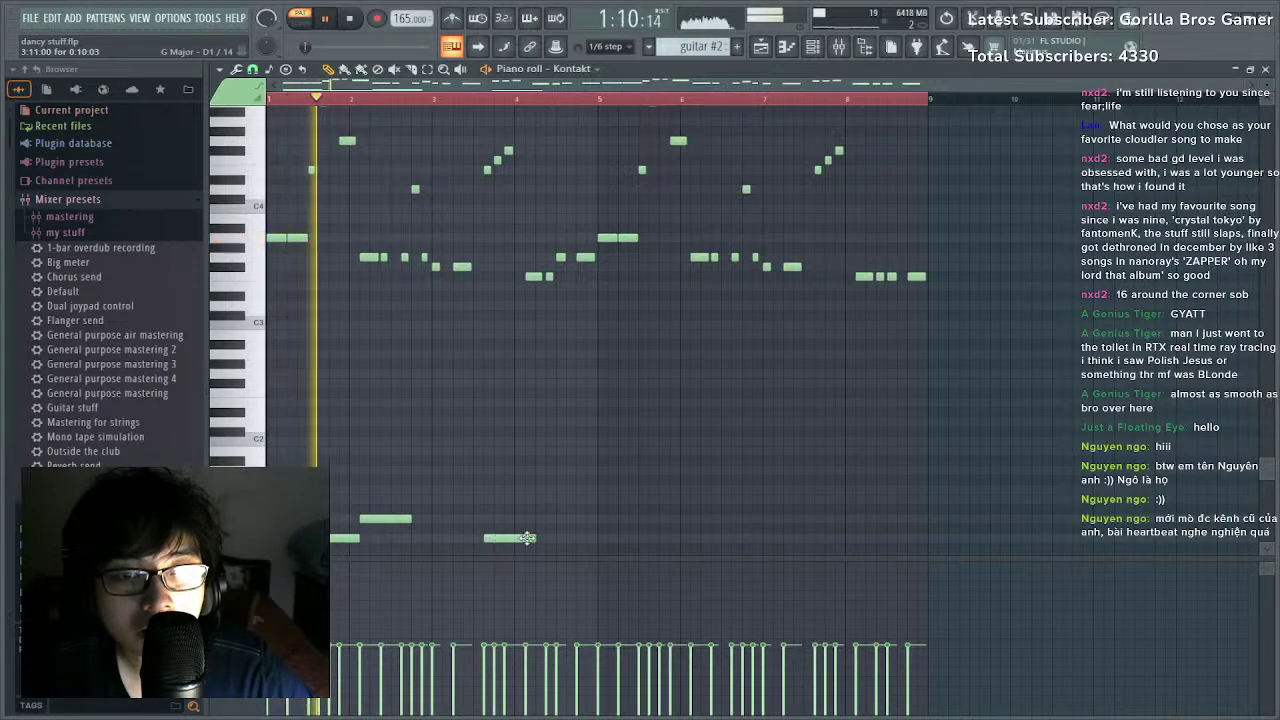
{"action": "left_click_drag", "start_coordinate": [534, 538], "coordinate": [514, 538]}
{"action": "left_click_drag", "start_coordinate": [410, 520], "coordinate": [481, 521]}
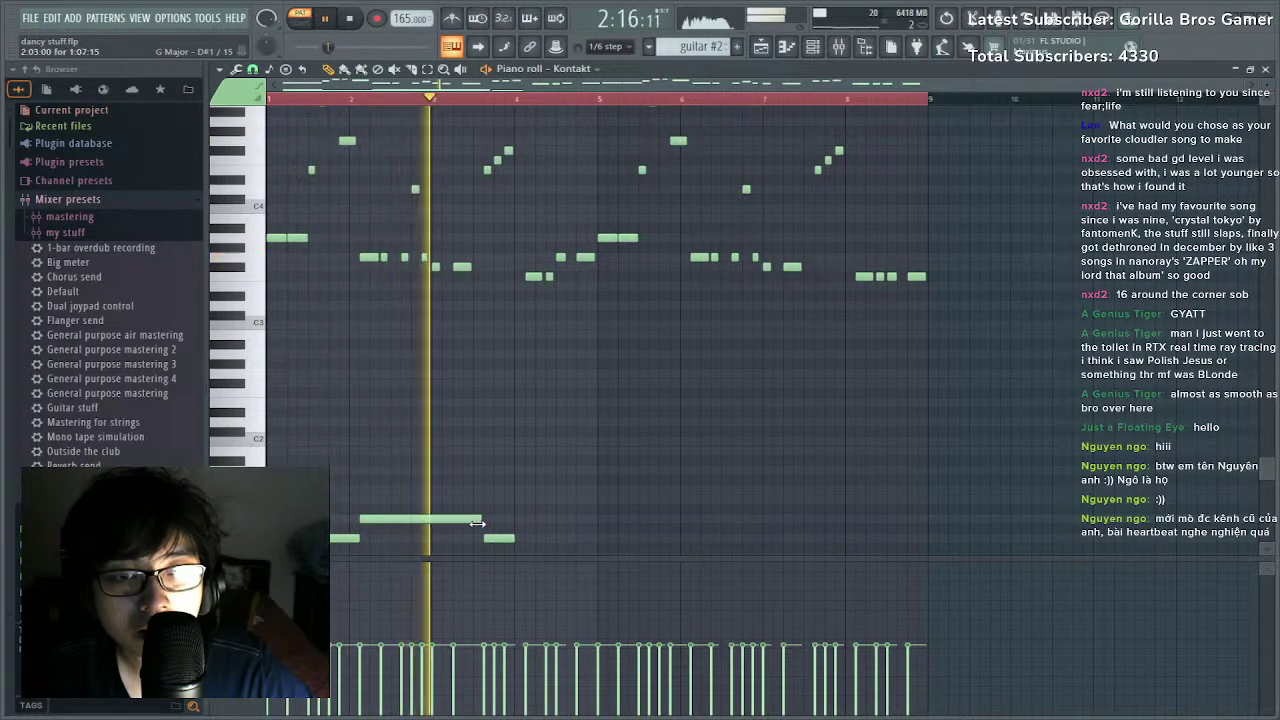
Add an E1 note filling bar 4 and duplicate the low E1 and D1 notes of bars 1 to 4 into bars 5 to 8.
{"action": "left_click", "coordinate": [526, 519]}
{"action": "key", "text": "space"}
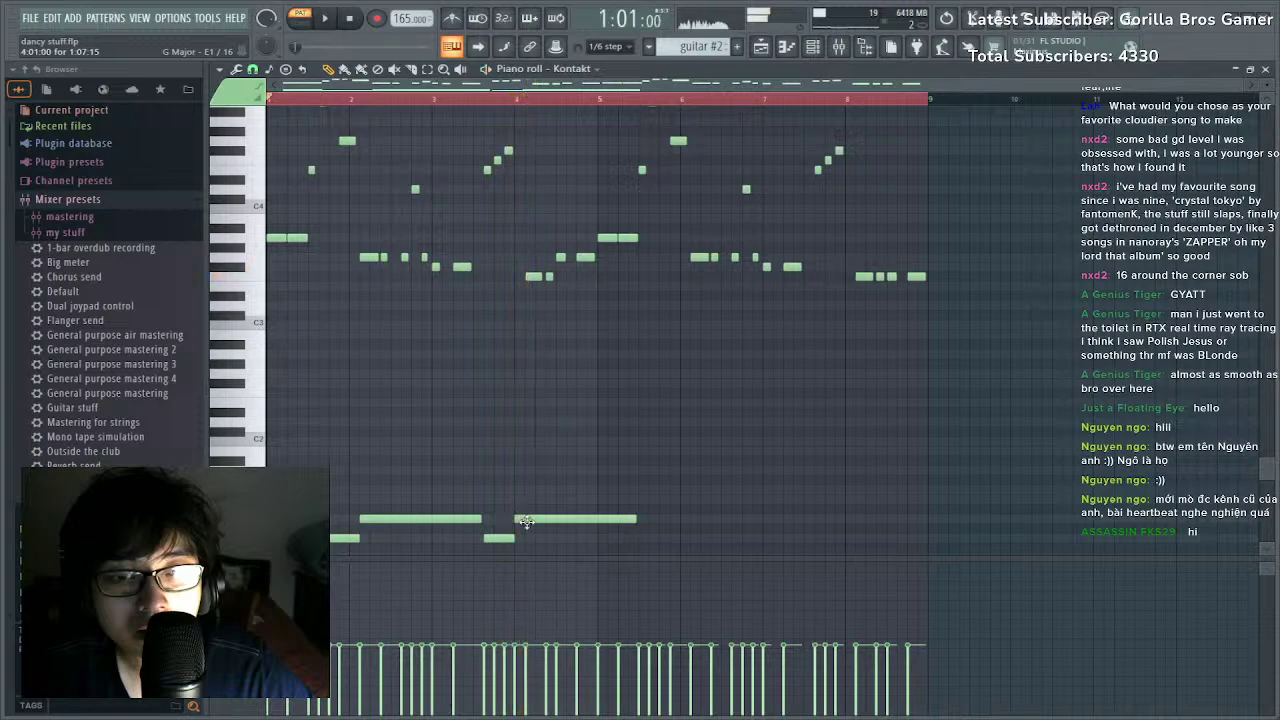
{"action": "left_click_drag", "start_coordinate": [618, 526], "coordinate": [594, 534]}
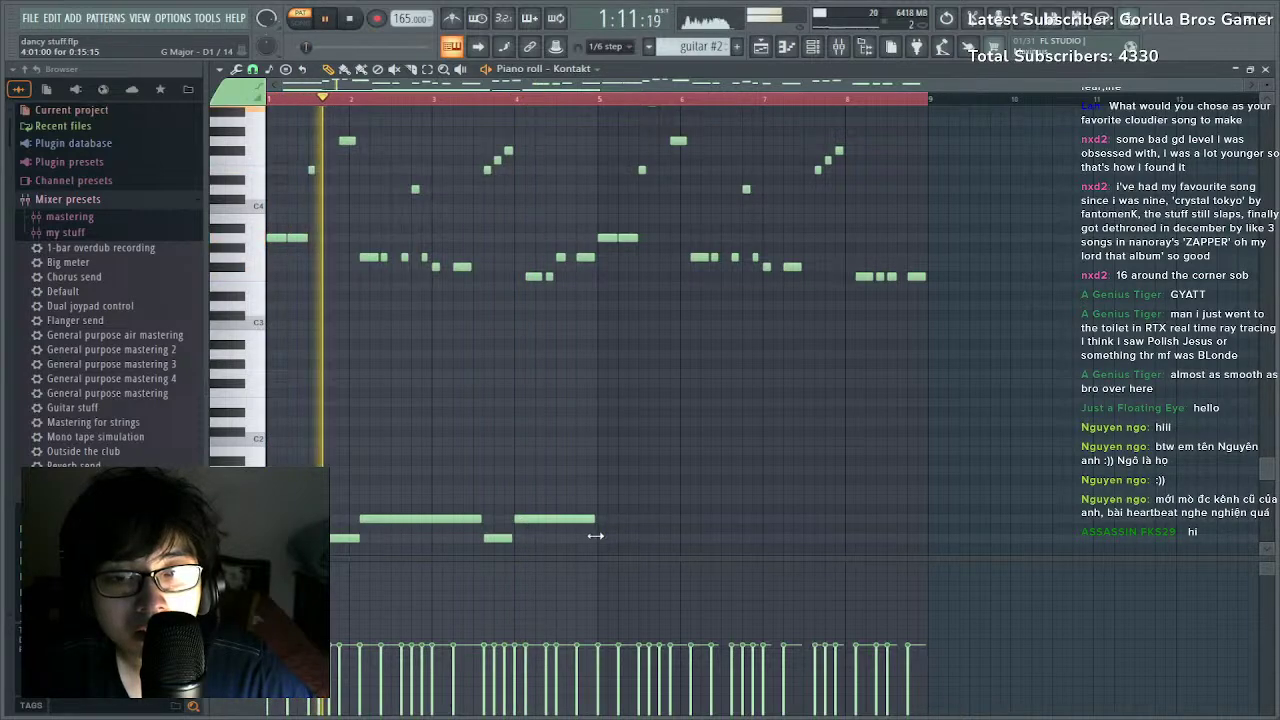
{"action": "left_click_drag", "start_coordinate": [626, 486], "coordinate": [275, 558]}
{"action": "mouse_move", "coordinate": [285, 497]}
{"action": "left_mouse_down"}
{"action": "mouse_move", "coordinate": [626, 497]}
{"action": "mouse_move", "coordinate": [616, 502]}
{"action": "left_mouse_up"}
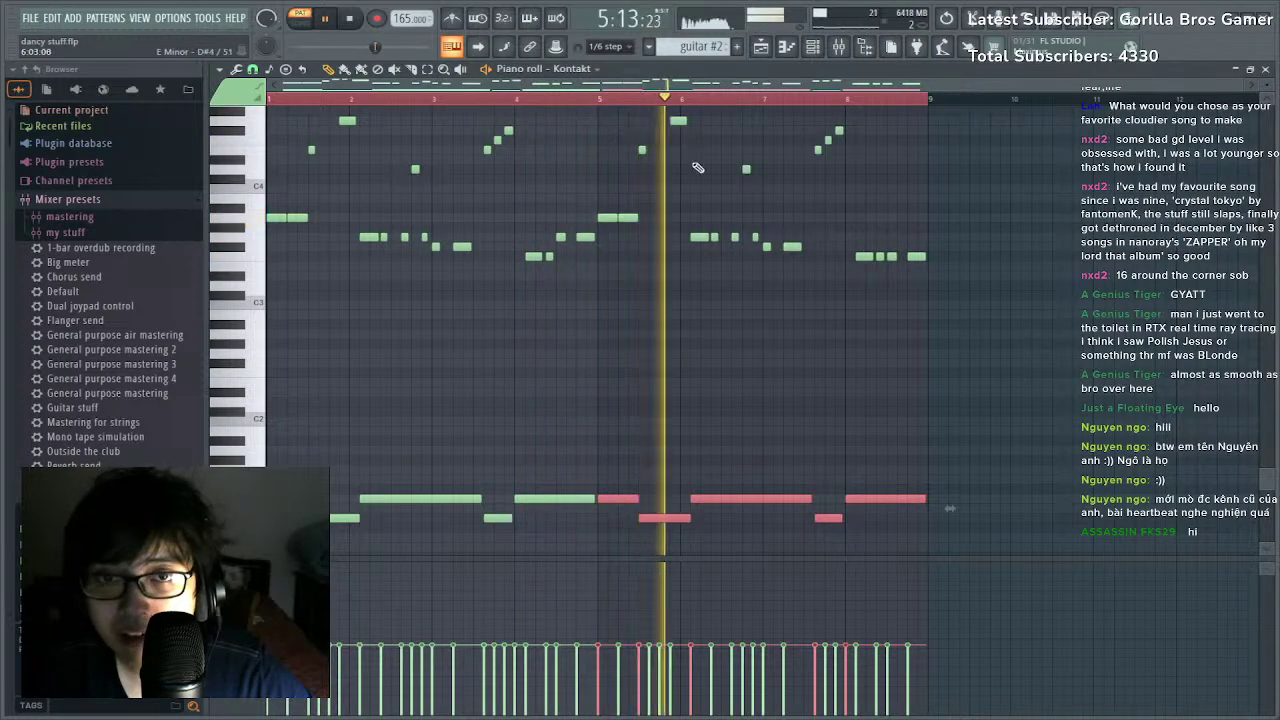
Turn off the track solo in the playlist and play the arrangement from bar 12.
{"action": "left_click", "coordinate": [761, 48]}
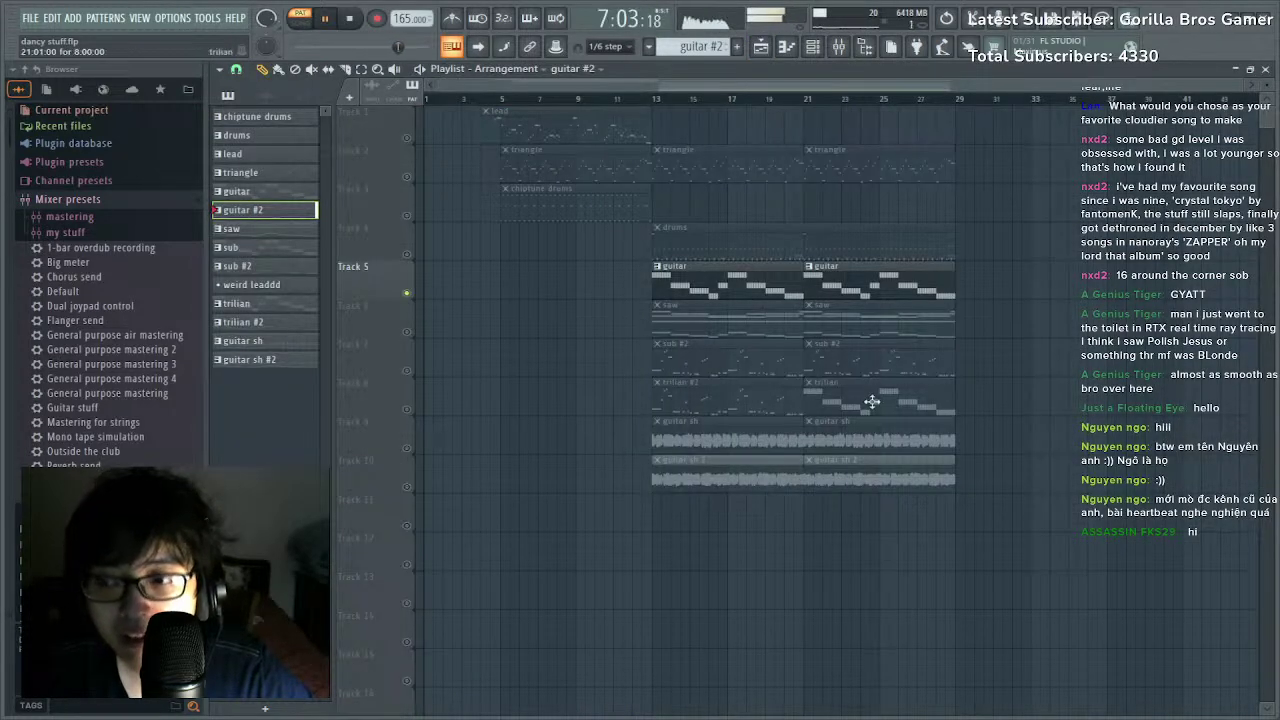
{"action": "right_click", "coordinate": [409, 332]}
{"action": "right_click", "coordinate": [409, 332]}
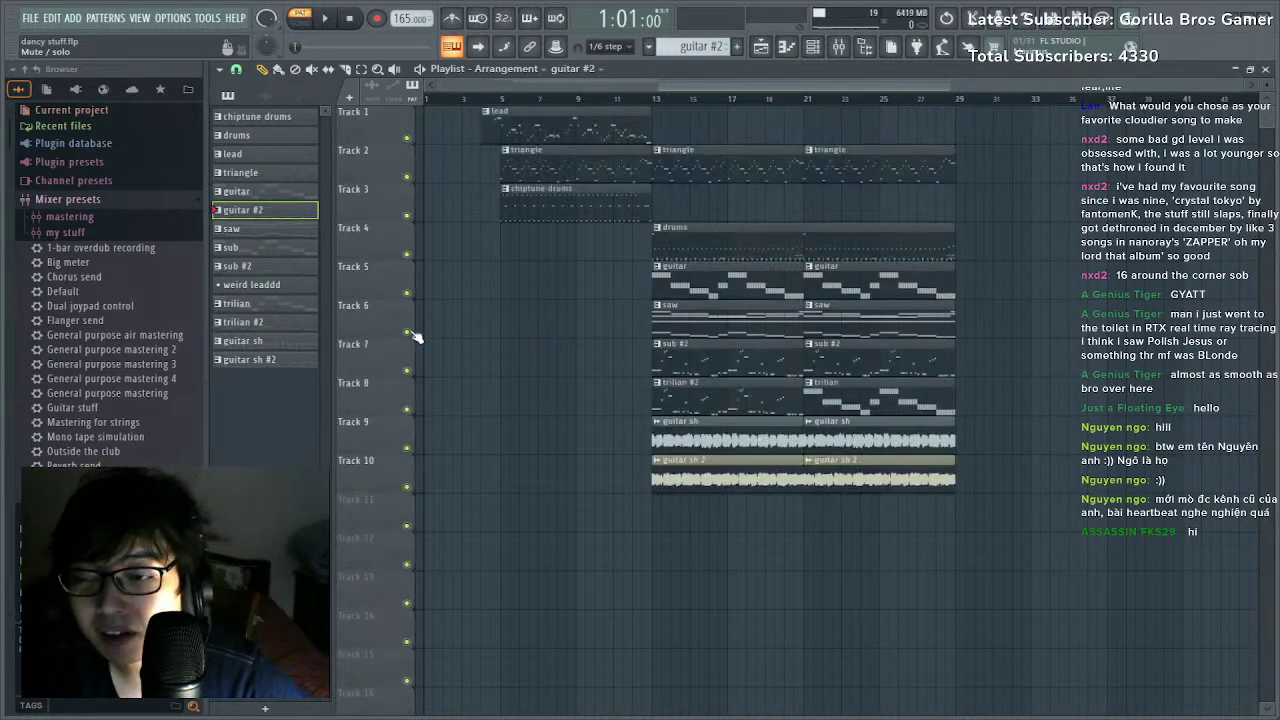
{"action": "left_click", "coordinate": [634, 102]}
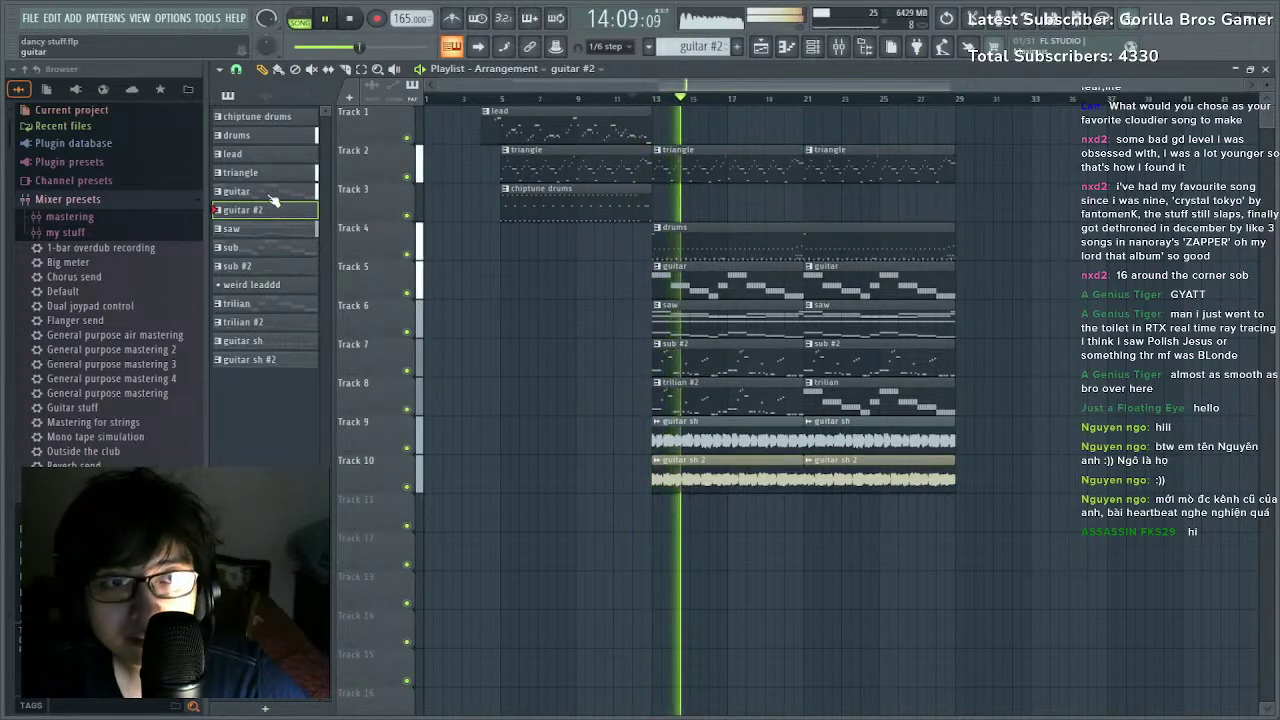
Replace both guitar clips on track 5, at bars 13 and 21, with guitar #2.
{"action": "right_click", "coordinate": [700, 286]}
{"action": "left_click_drag", "start_coordinate": [672, 286], "coordinate": [646, 286]}
{"action": "right_click", "coordinate": [878, 287]}
{"action": "left_click_drag", "start_coordinate": [843, 288], "coordinate": [812, 296]}
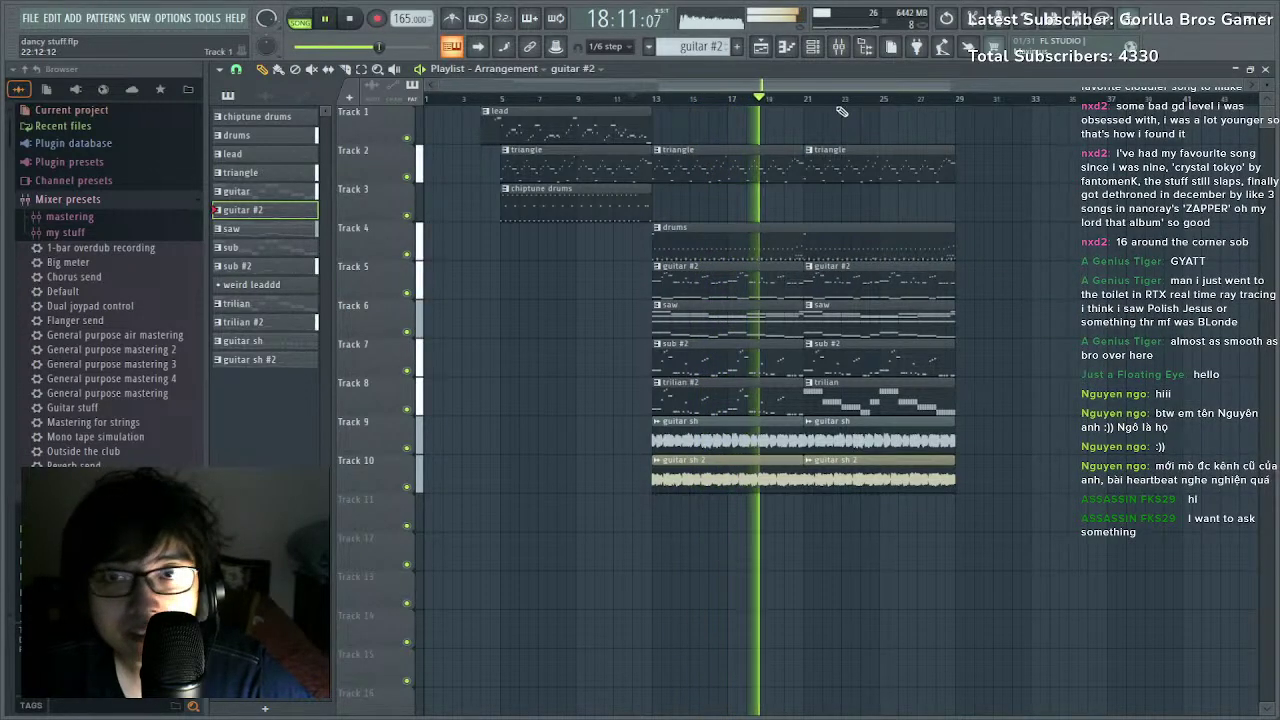
Lower the volume of the pad xulo mixer insert to 41%.
{"action": "key", "text": "F9"}
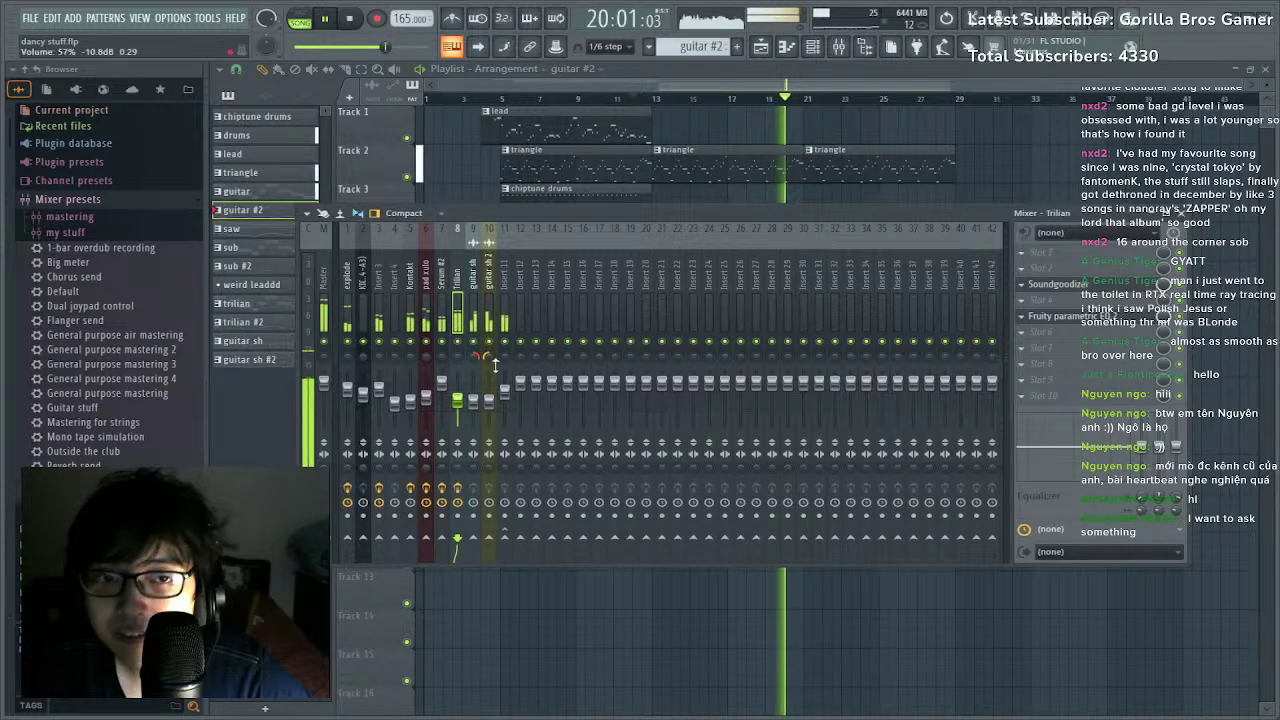
{"action": "left_click", "coordinate": [432, 326]}
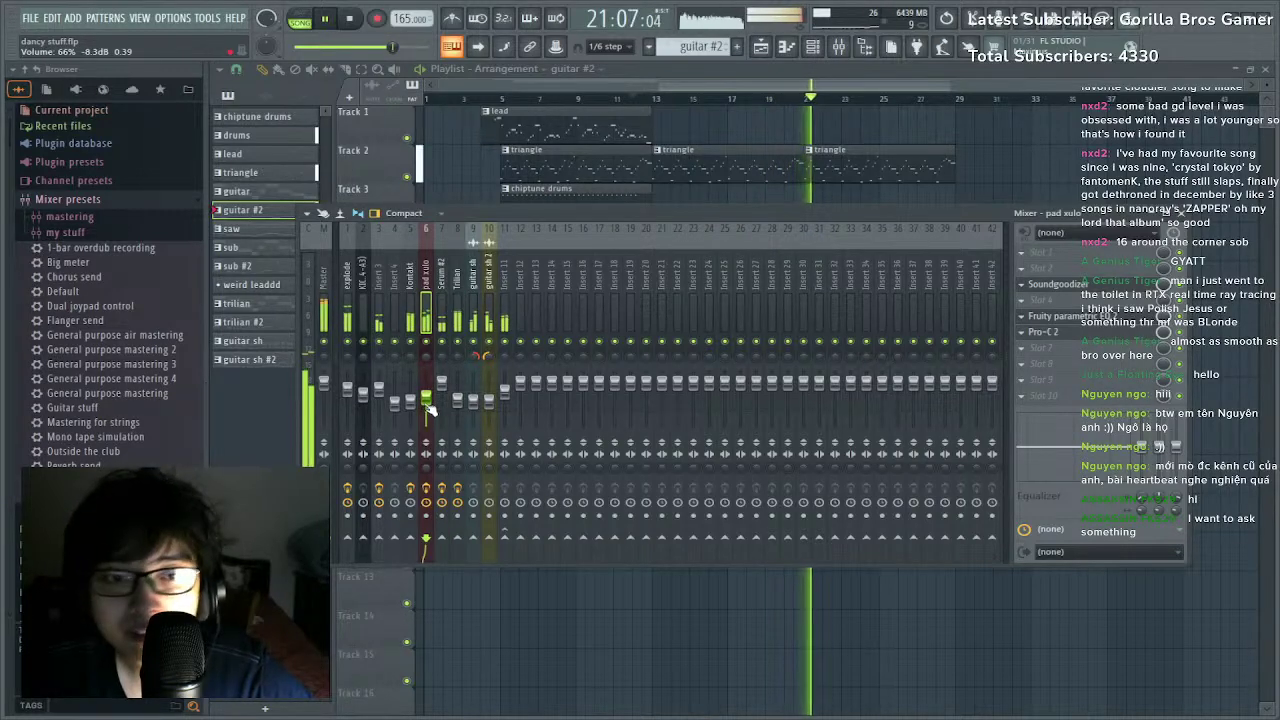
{"action": "left_click_drag", "start_coordinate": [427, 399], "coordinate": [427, 410]}
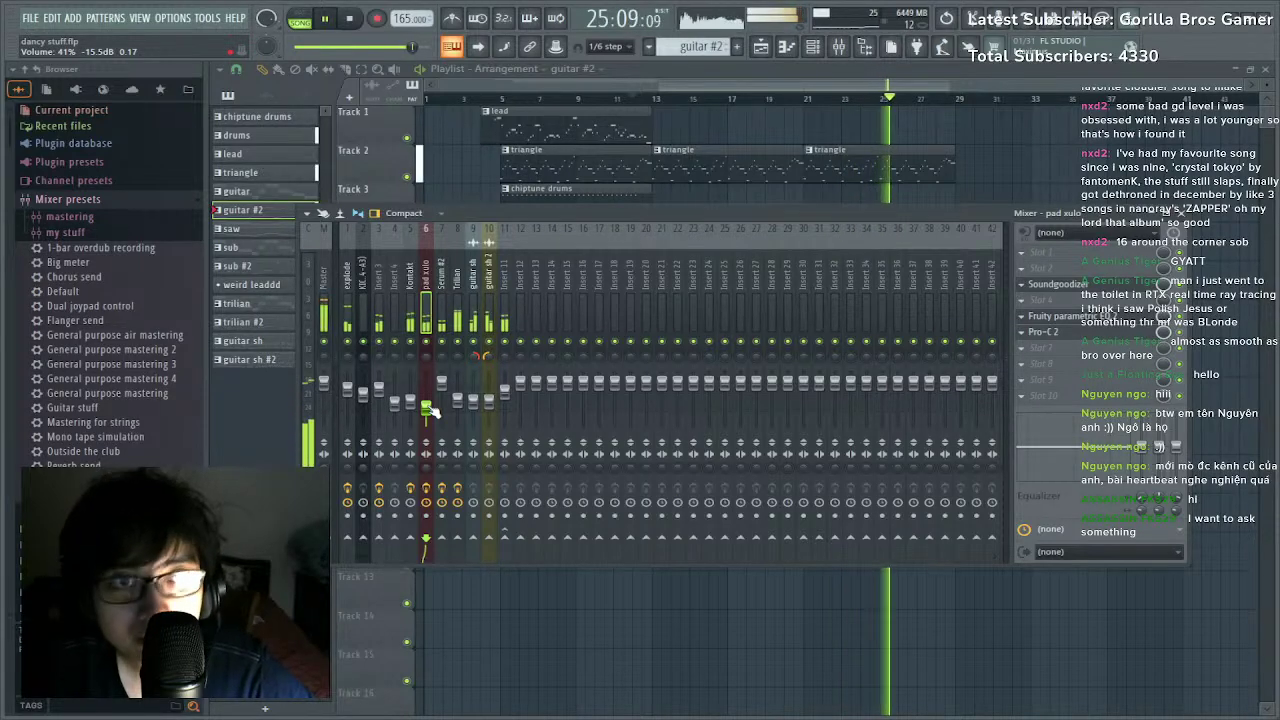
Fine-tune the pad xulo insert's volume and replay the arrangement from bar 12 with the mixer closed.
{"action": "left_click_drag", "start_coordinate": [430, 408], "coordinate": [428, 406]}
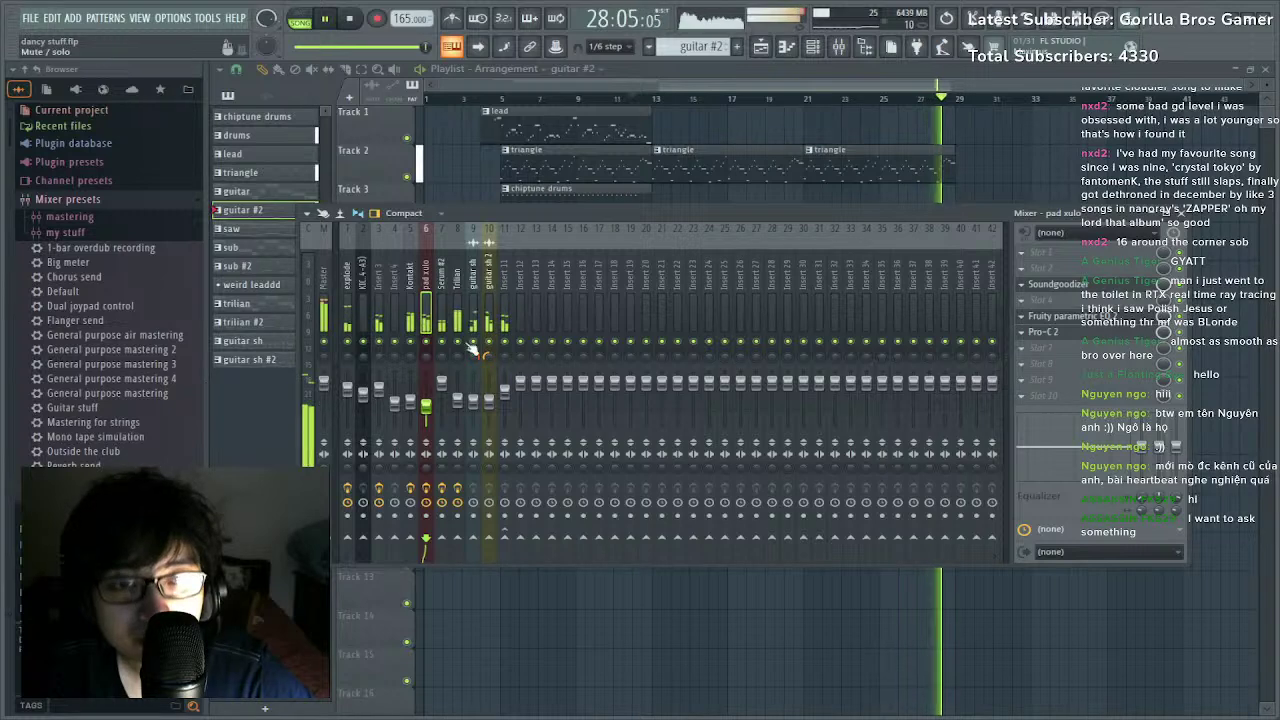
{"action": "key", "text": "space"}
{"action": "key", "text": "space"}
{"action": "key", "text": "F9"}
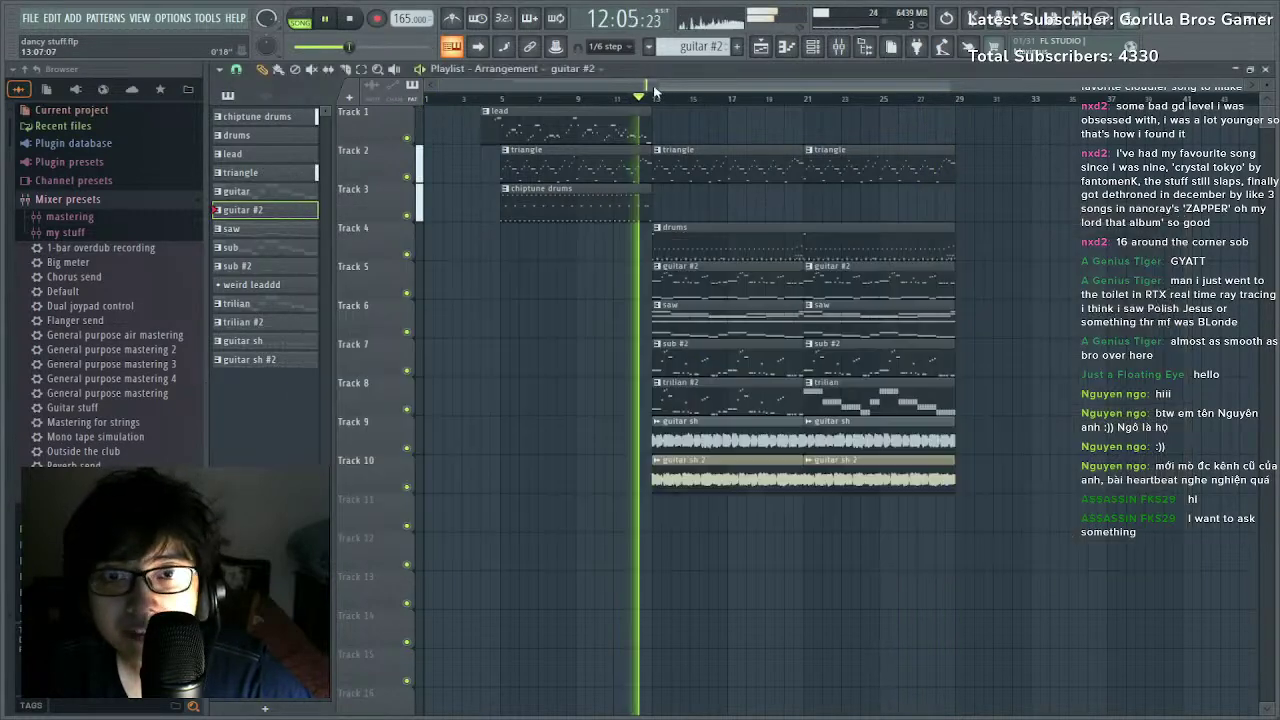
In the guitar #2 pattern, replace the three rising notes at the end of bar 7 with two F#3 notes.
{"action": "double_click", "coordinate": [732, 288]}
{"action": "key", "text": "ctrl+b"}
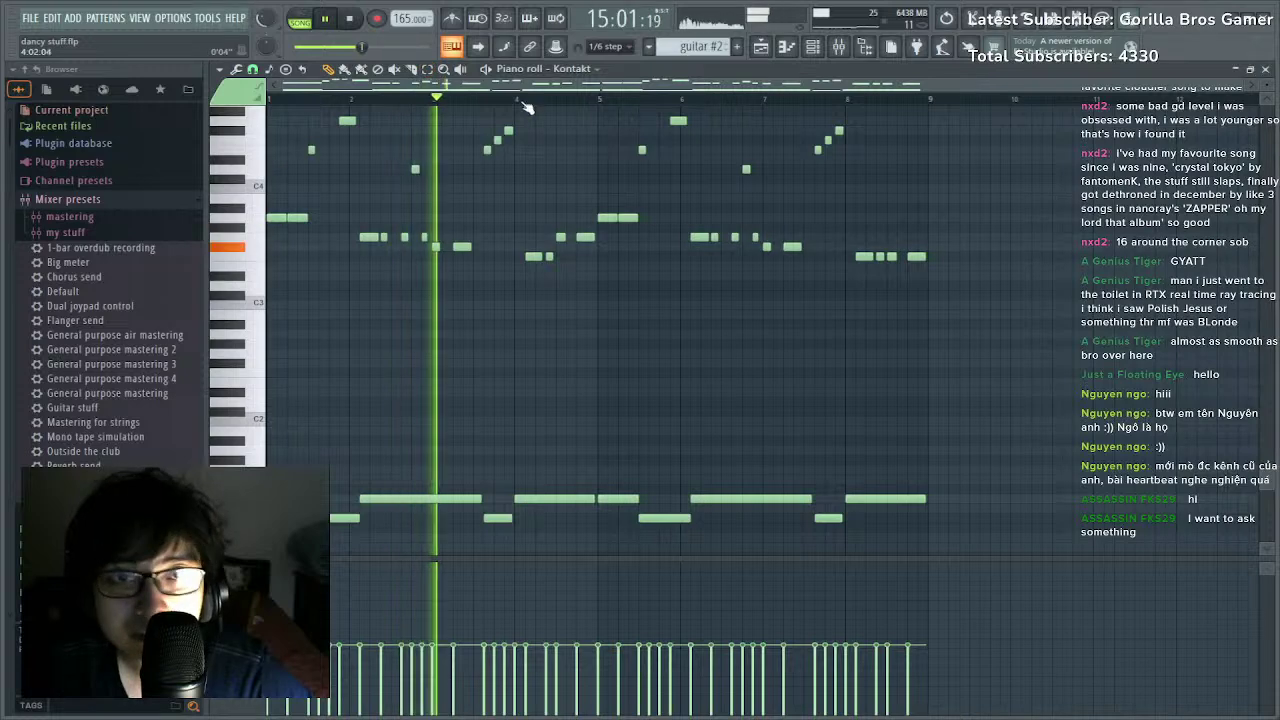
{"action": "scroll", "coordinate": [511, 136], "scroll_direction": "up", "scroll_amount": 4}
{"action": "scroll", "coordinate": [492, 235], "scroll_direction": "up", "scroll_amount": 3}
{"action": "key", "text": "space"}
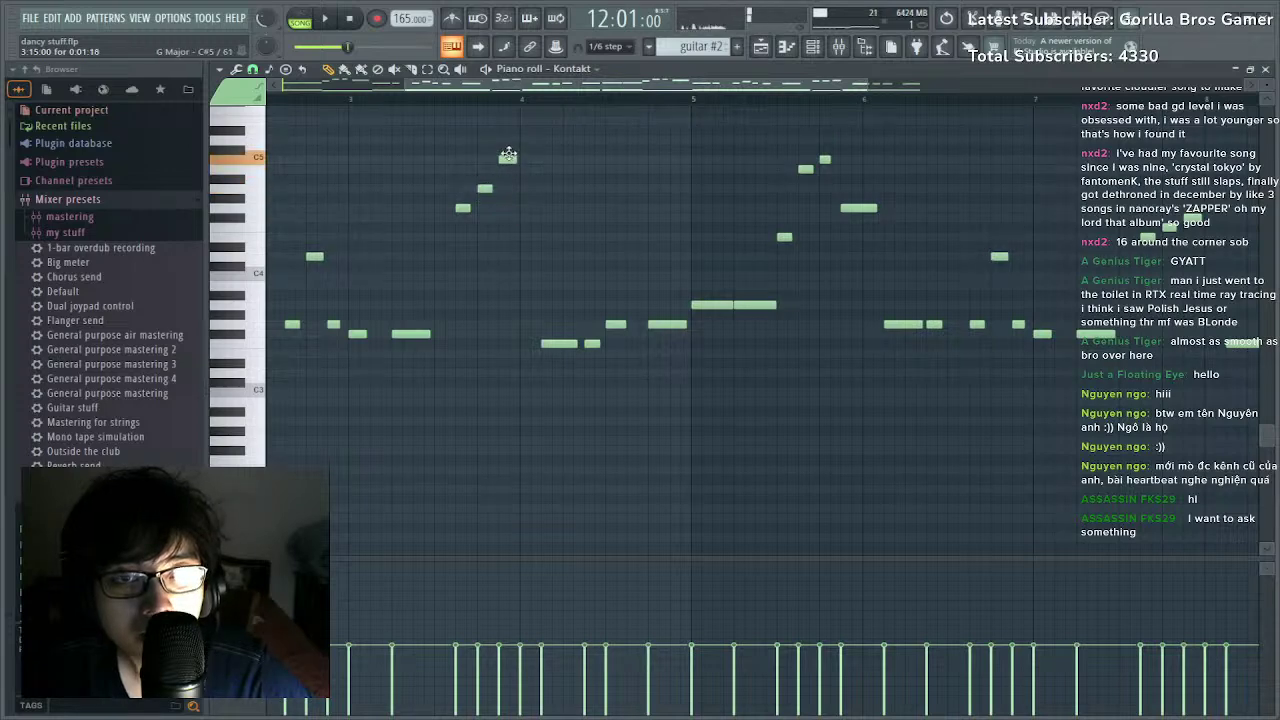
{"action": "key", "text": "space"}
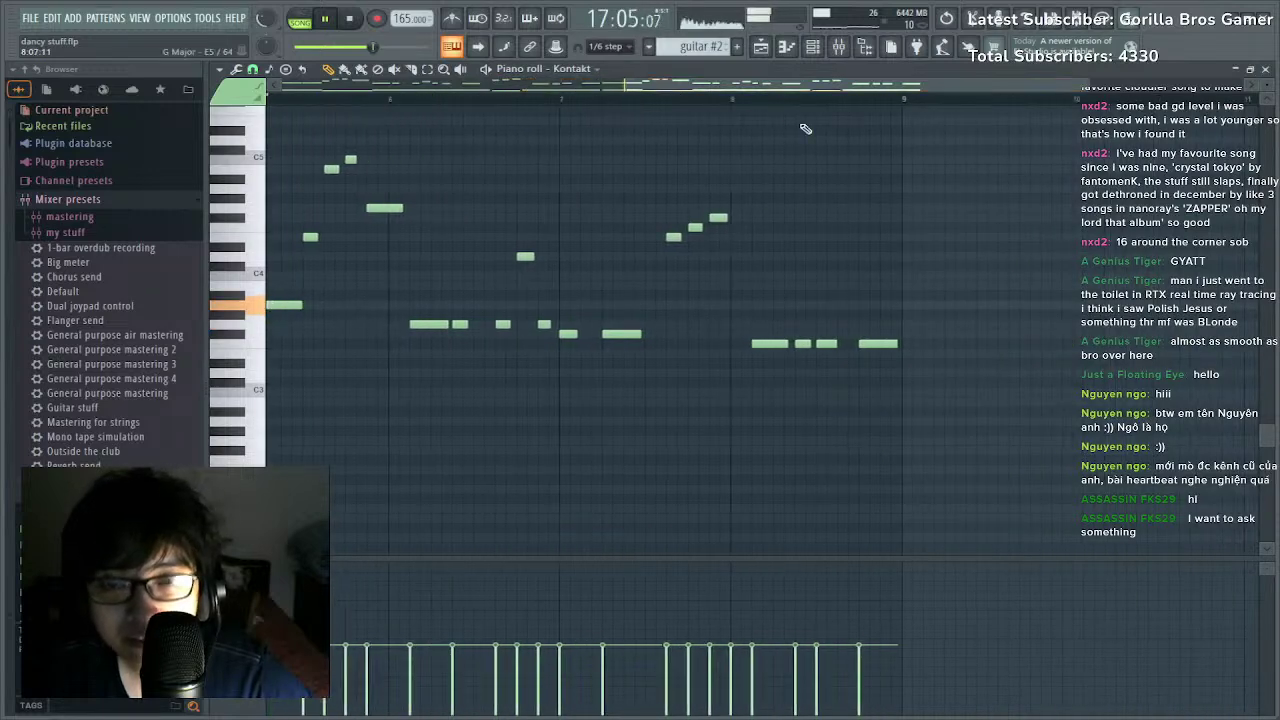
{"action": "left_click_drag", "start_coordinate": [673, 238], "coordinate": [673, 334]}
Delete the low D1 note in bar 7 and extend the preceding E1 note up to bar 8.
{"action": "key", "text": "space"}
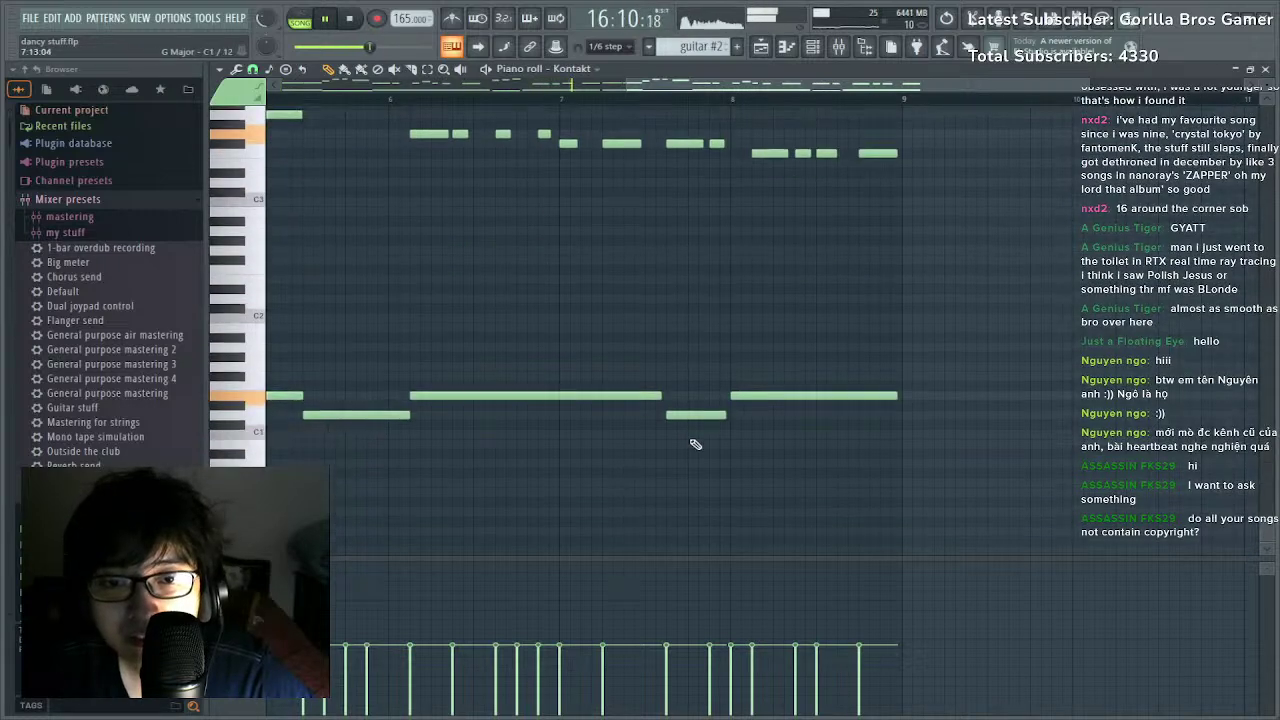
{"action": "left_click_drag", "start_coordinate": [659, 396], "coordinate": [722, 397]}
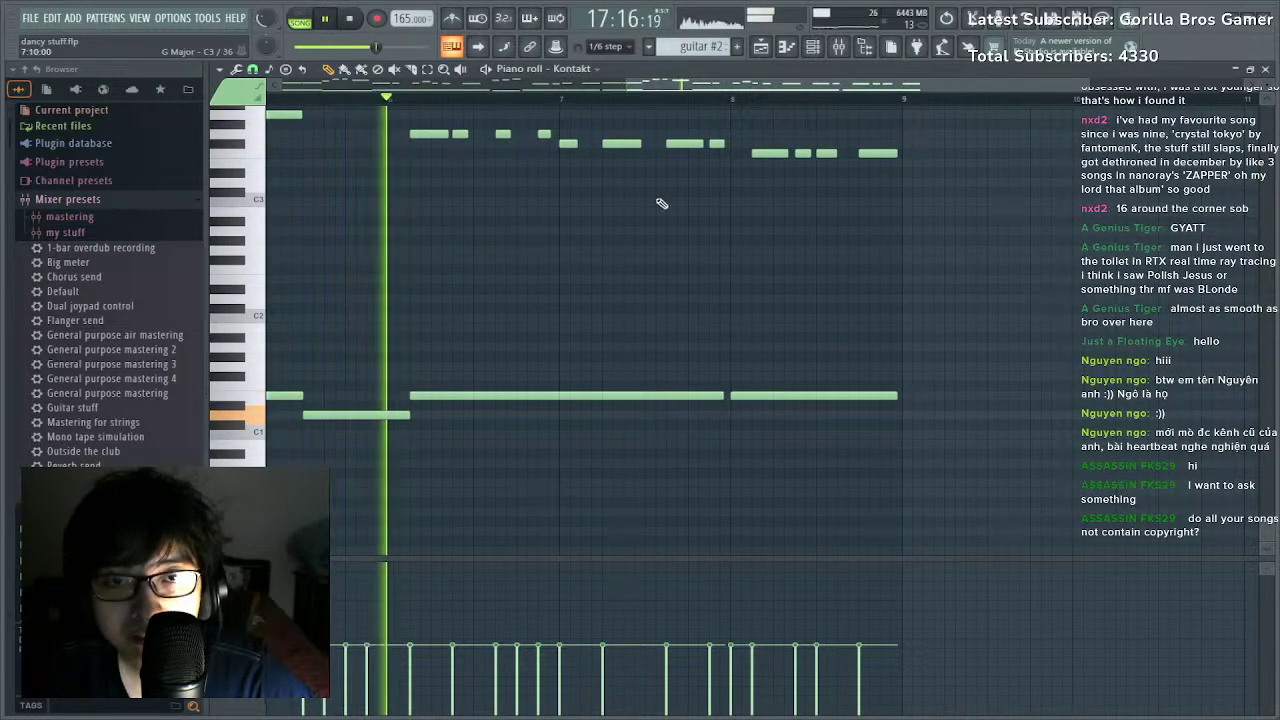
{"action": "scroll", "coordinate": [659, 104], "scroll_direction": "down", "scroll_amount": 3}
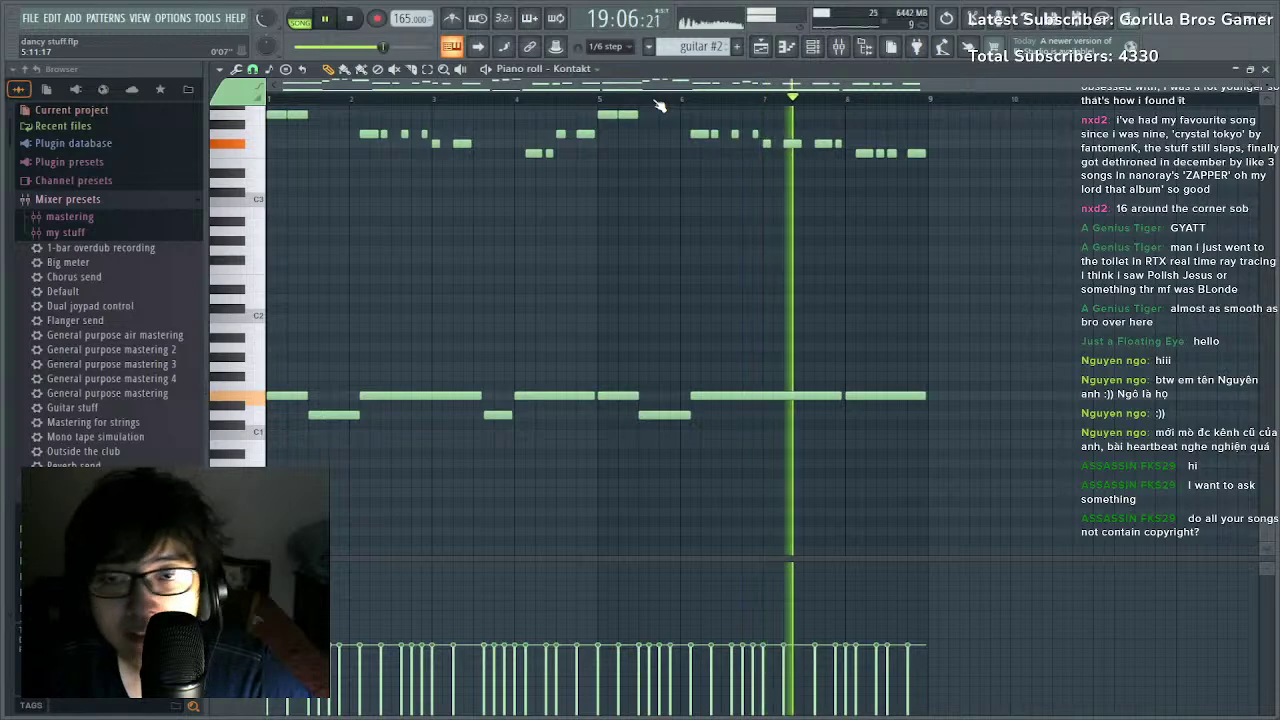
{"action": "key", "text": "space"}
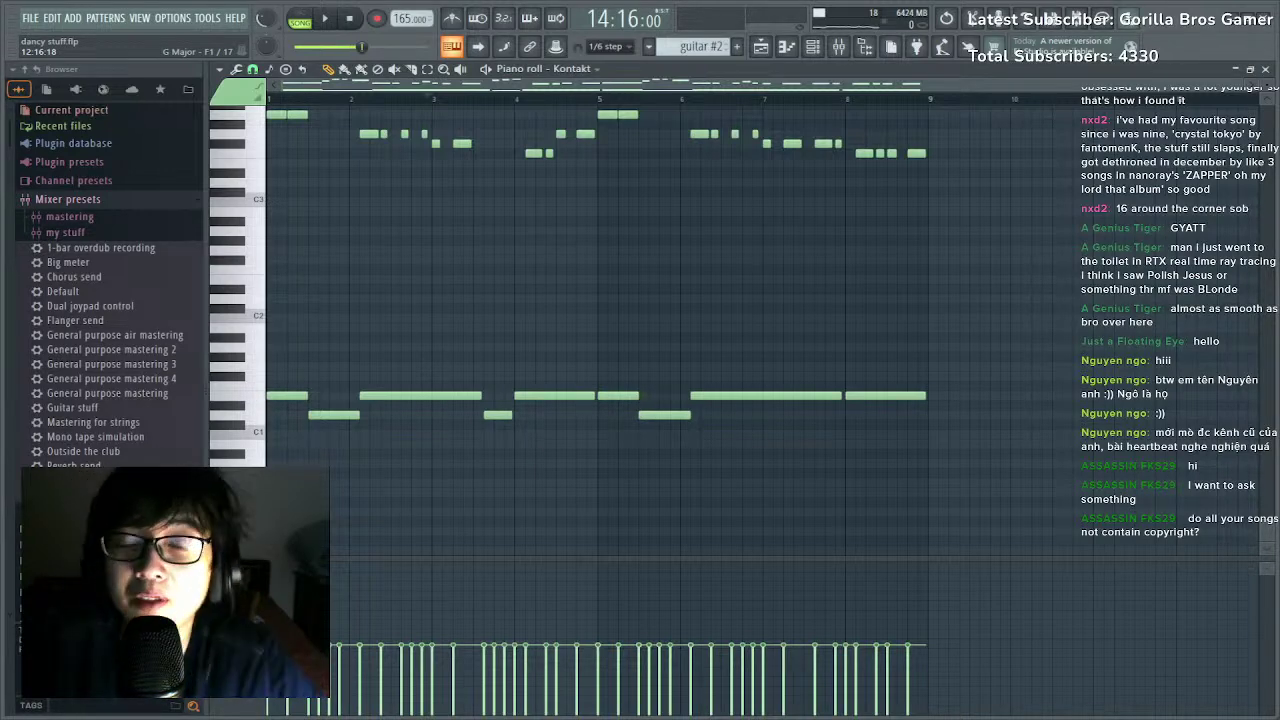
Select the long E1 note in bars 6 and 7 and play the guitar #2 pattern near bar 6.
{"action": "scroll", "coordinate": [938, 248], "scroll_direction": "up", "scroll_amount": 4}
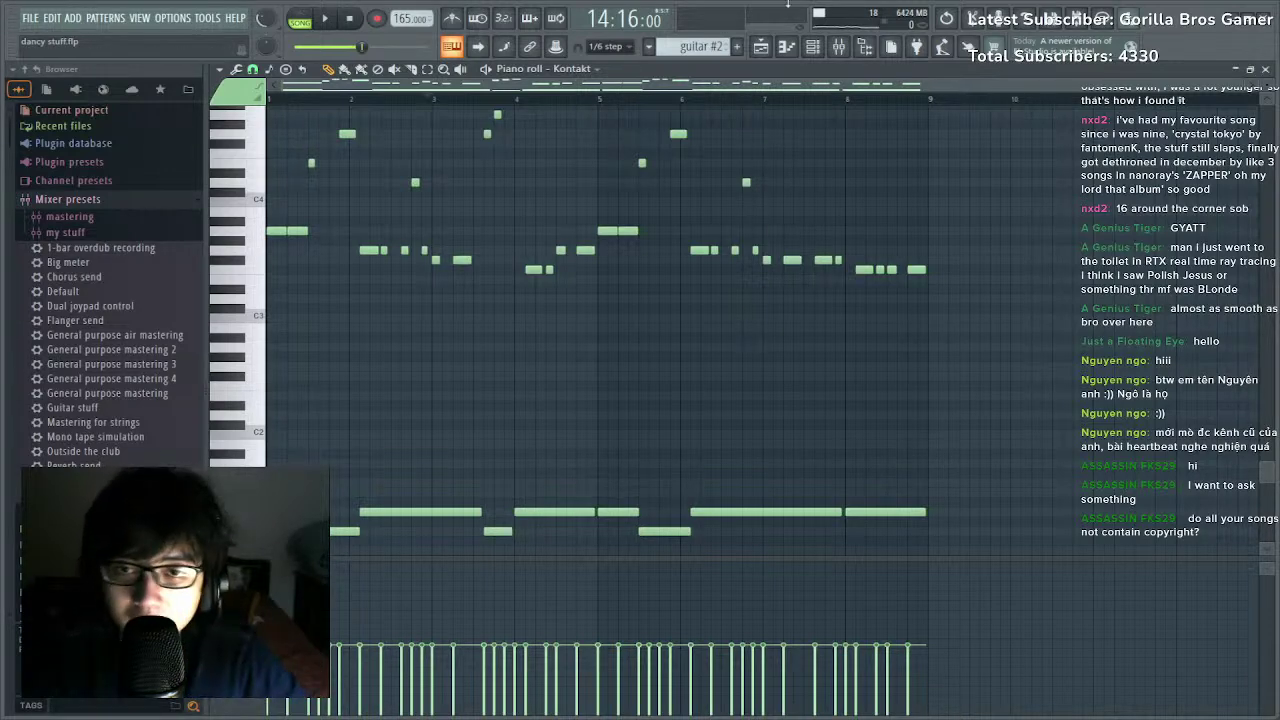
{"action": "left_click_drag", "start_coordinate": [810, 543], "coordinate": [851, 497]}
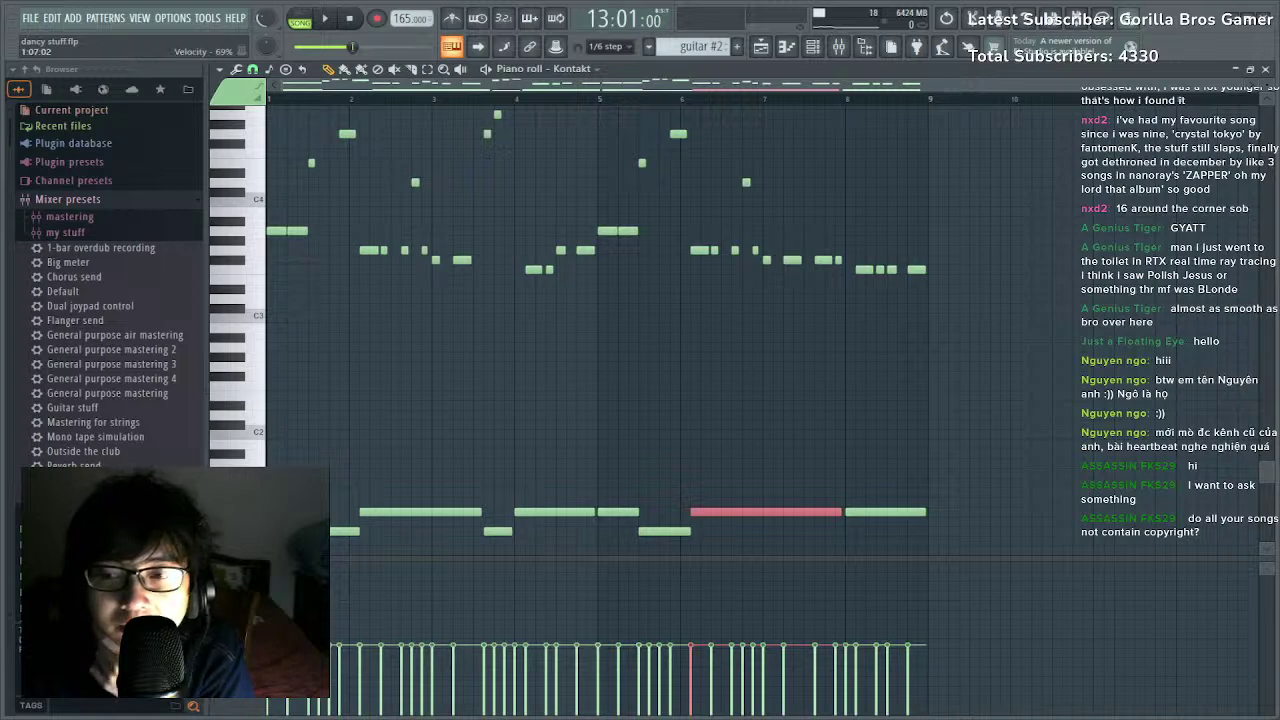
{"action": "key", "text": "space"}
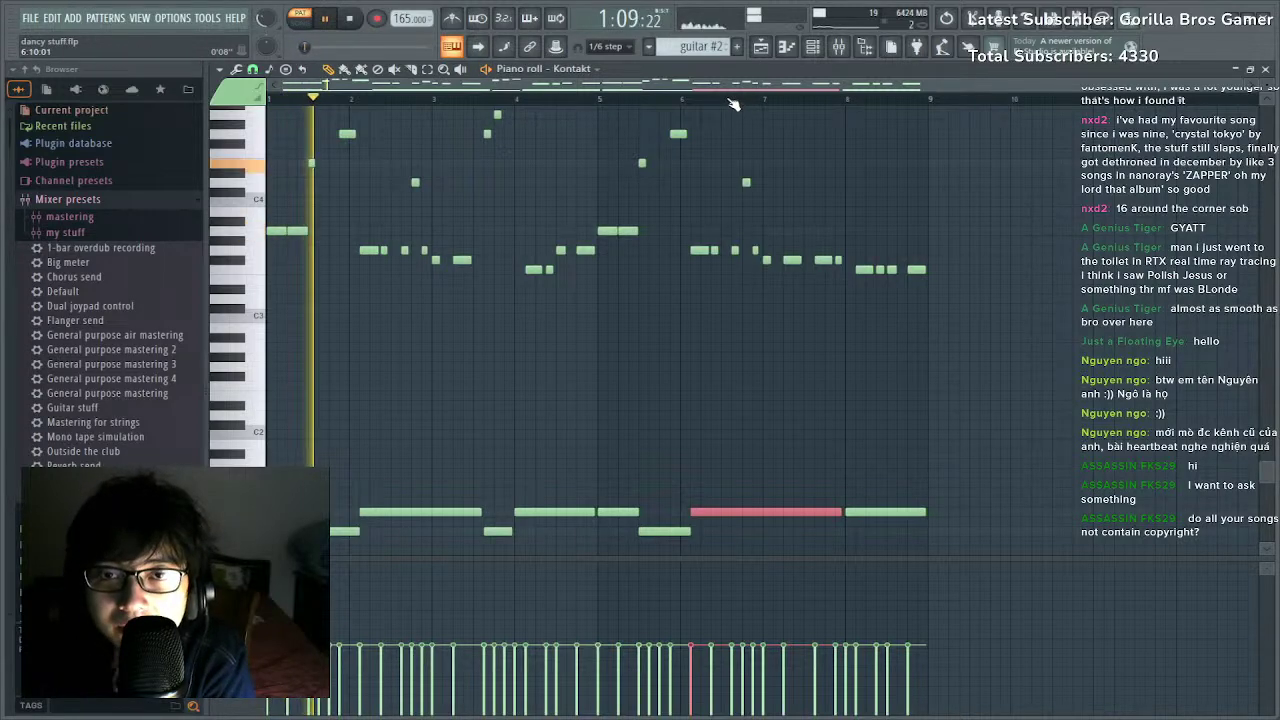
{"action": "left_click", "coordinate": [748, 98]}
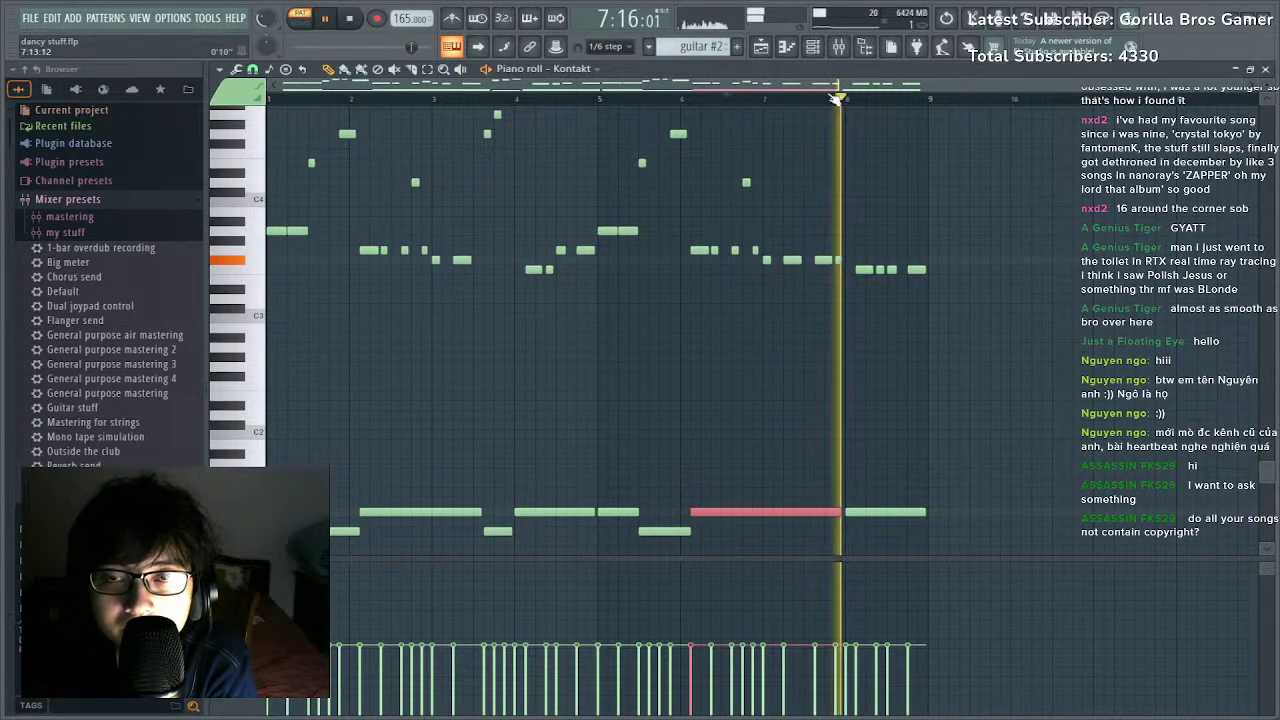
Play the arrangement from bar 12 and check the mixer levels and the drums pattern.
{"action": "key", "text": "F5"}
{"action": "left_click", "coordinate": [634, 98]}
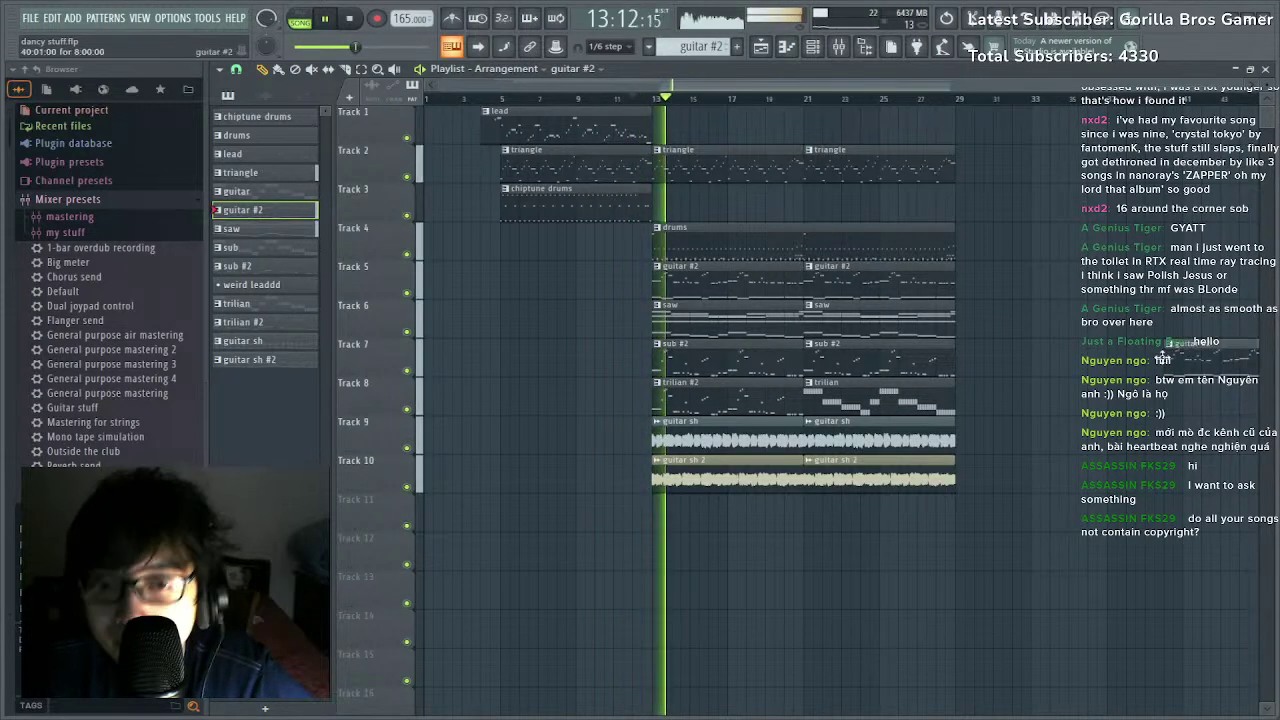
{"action": "left_click", "coordinate": [837, 52]}
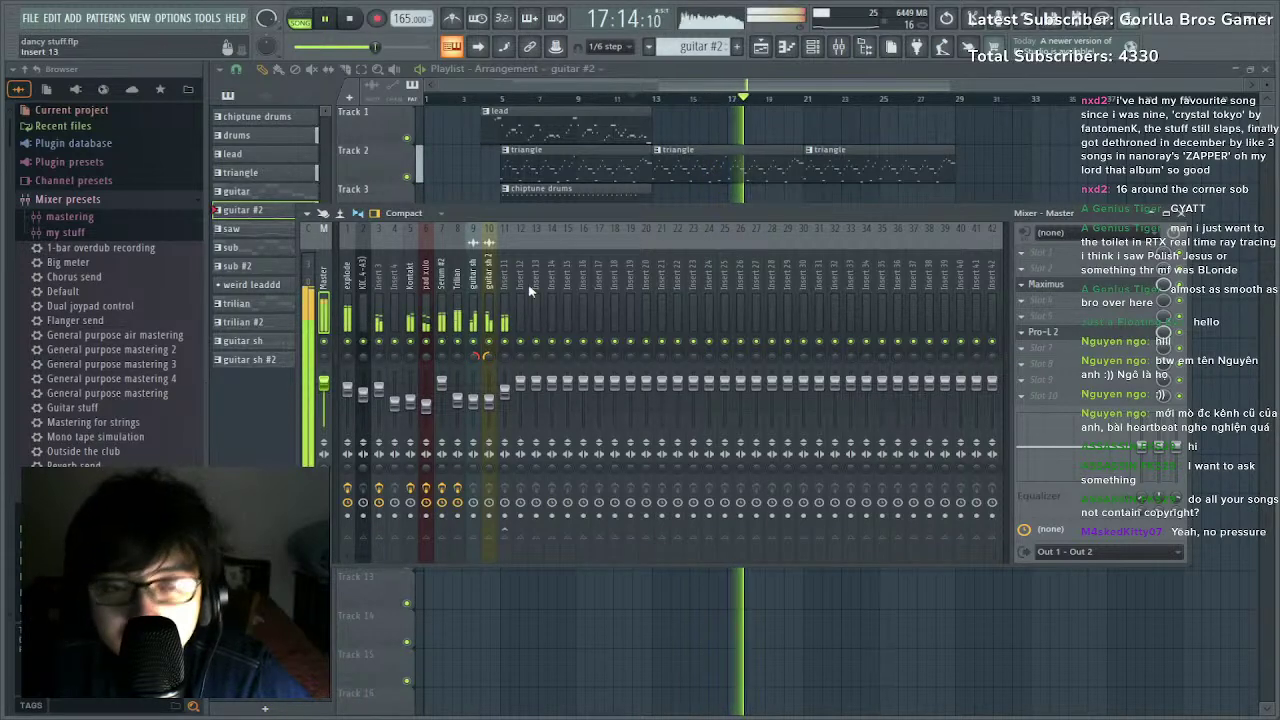
{"action": "left_click", "coordinate": [762, 92]}
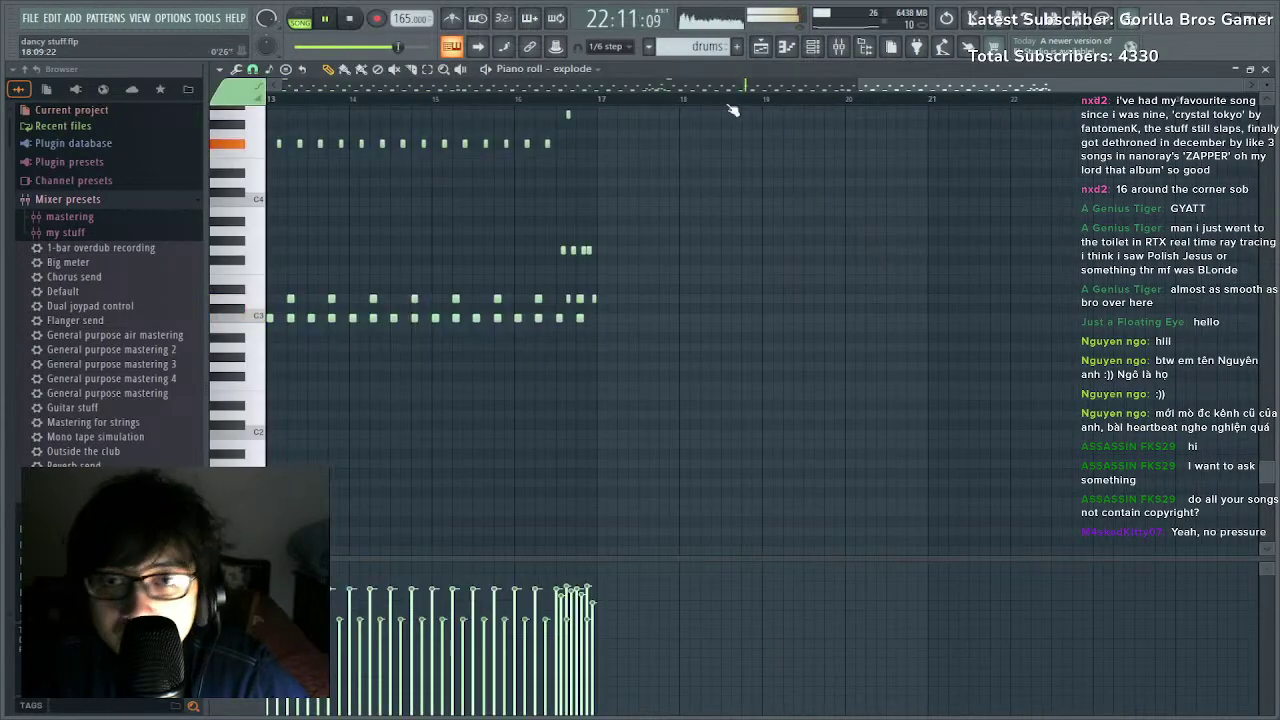
Replace the trilian #2 clip at bar 13 on track 8 with a copy of the trilian clip from bar 21.
{"action": "key", "text": "F5"}
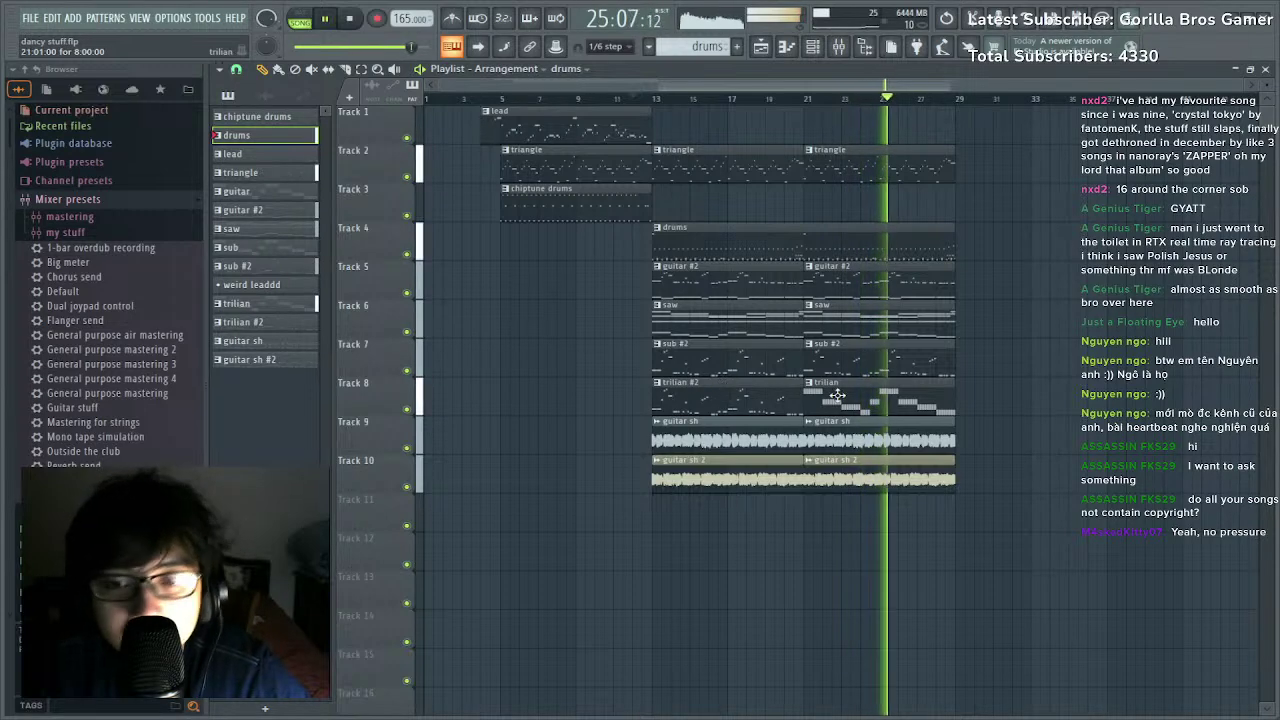
{"action": "right_click", "coordinate": [766, 398]}
{"action": "left_click_drag", "start_coordinate": [870, 405], "coordinate": [706, 411]}
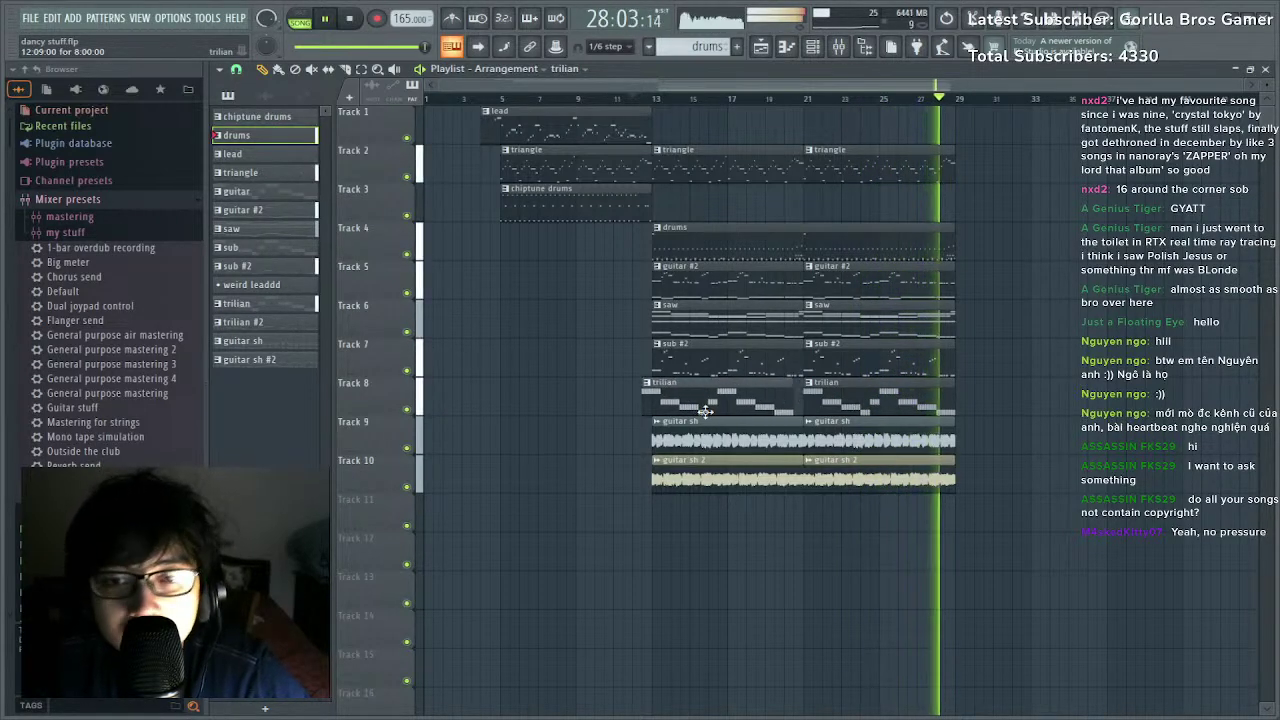
Copy the upper melody notes from the guitar #2 pattern and use them to replace the notes in sub #2.
{"action": "double_click", "coordinate": [716, 282]}
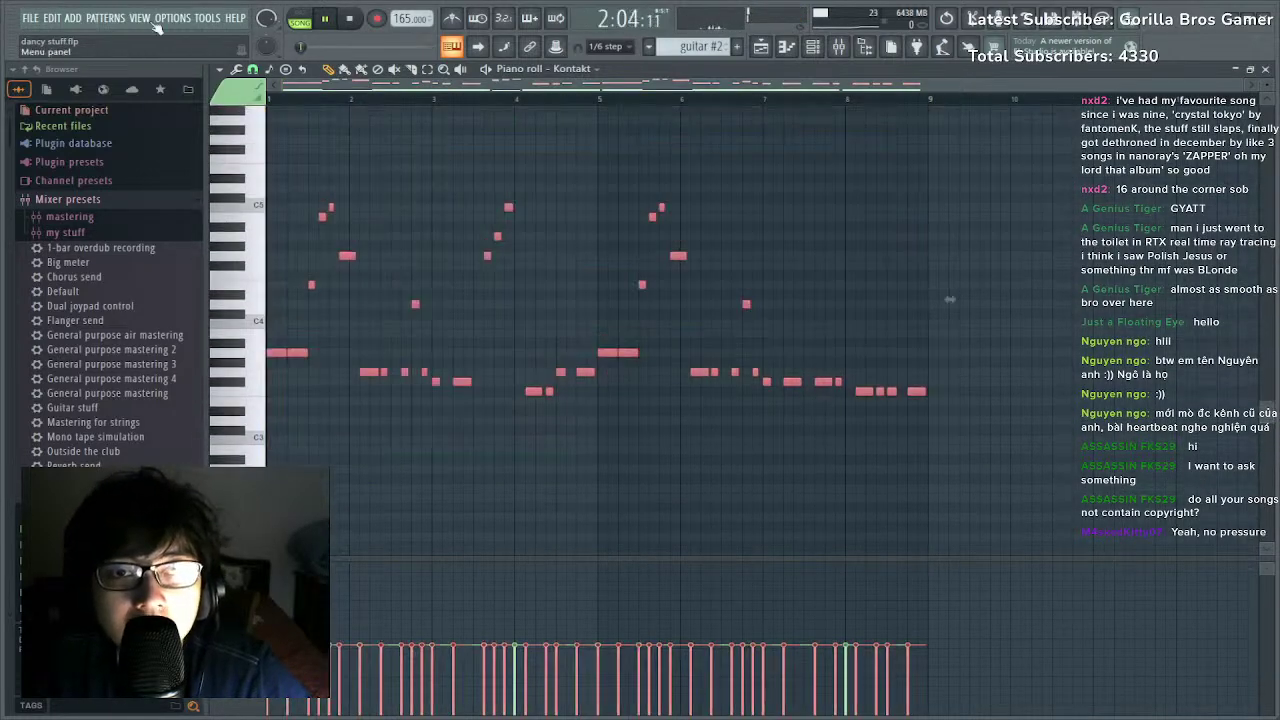
{"action": "left_click", "coordinate": [765, 57]}
{"action": "double_click", "coordinate": [717, 369]}
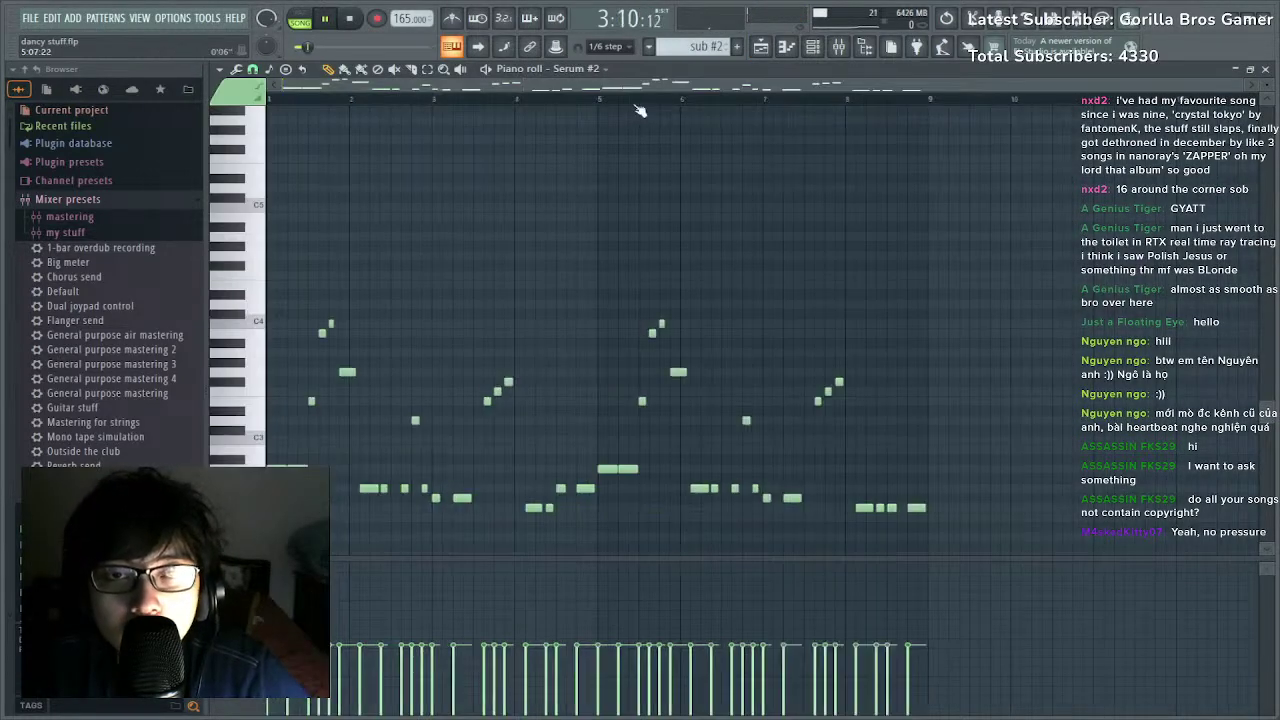
{"action": "key", "text": "l"}
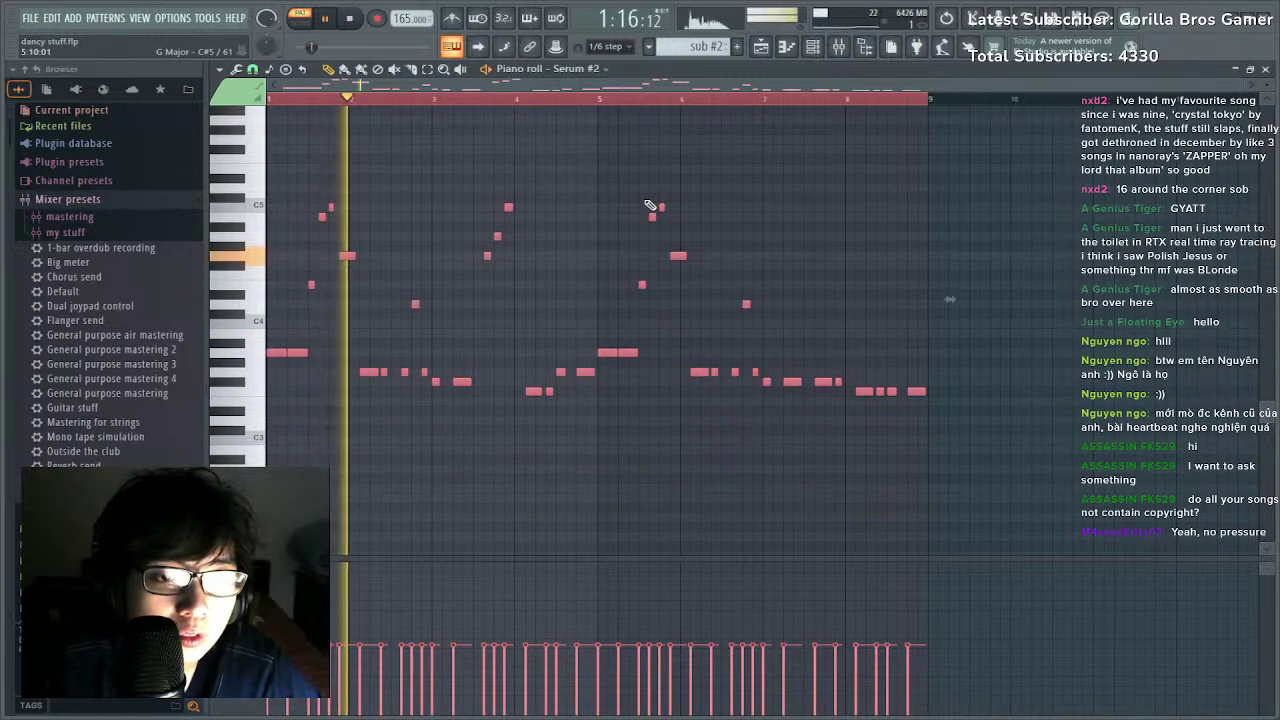
Lower the threshold and raise the ratio of Pro-C 2 on the Serum #2 insert while the sub #2 pattern plays.
{"action": "key", "text": "space"}
{"action": "key", "text": "space"}
{"action": "key", "text": "F9"}
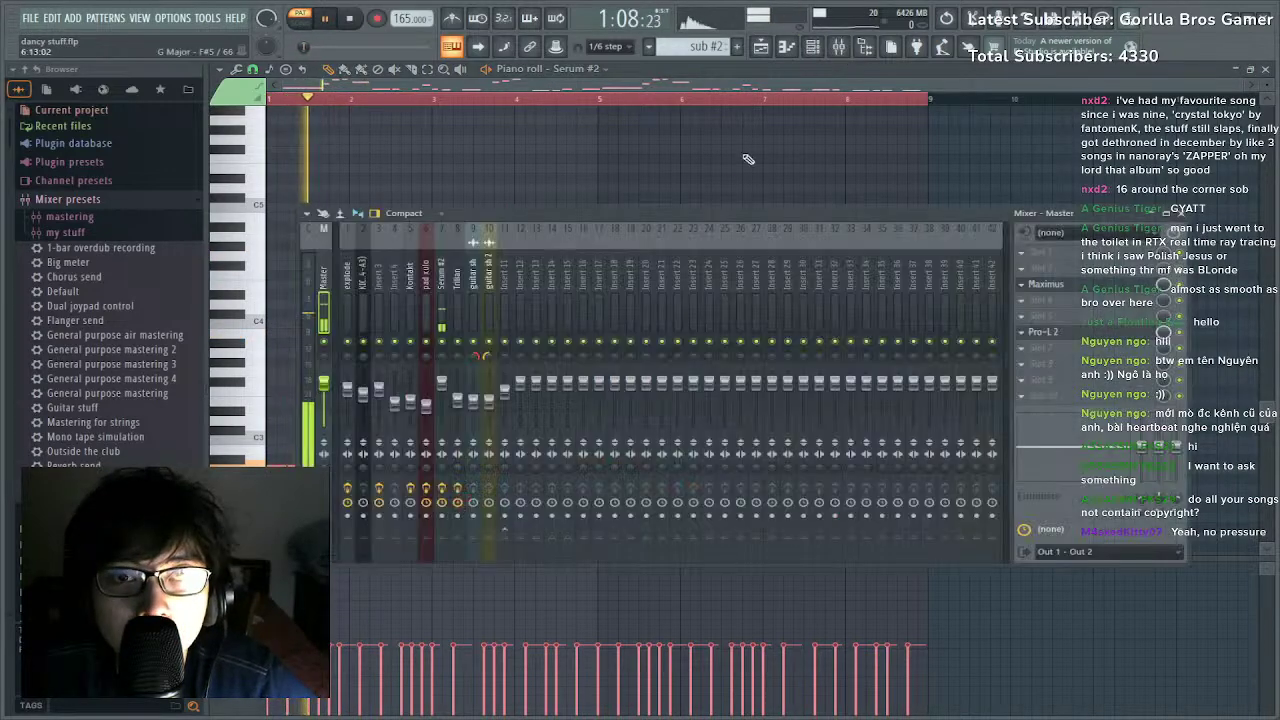
{"action": "left_click", "coordinate": [441, 300]}
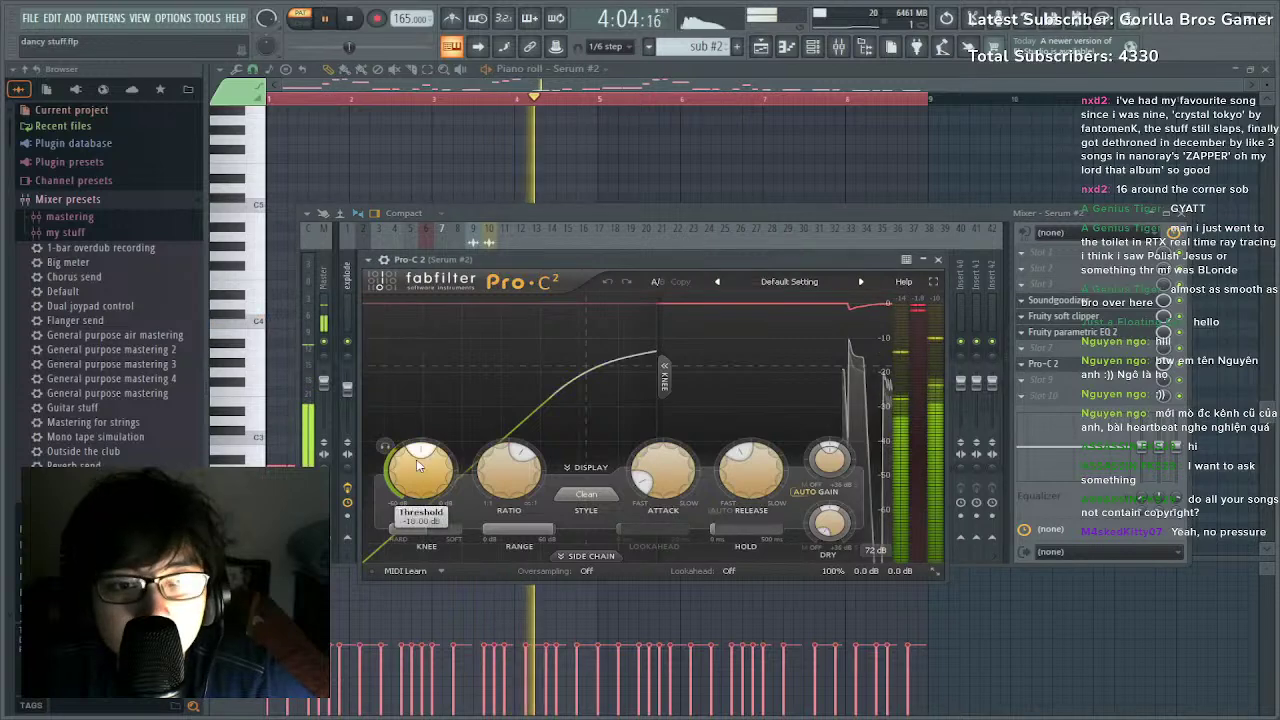
{"action": "left_click_drag", "start_coordinate": [417, 458], "coordinate": [404, 463]}
{"action": "left_click_drag", "start_coordinate": [508, 470], "coordinate": [545, 481]}
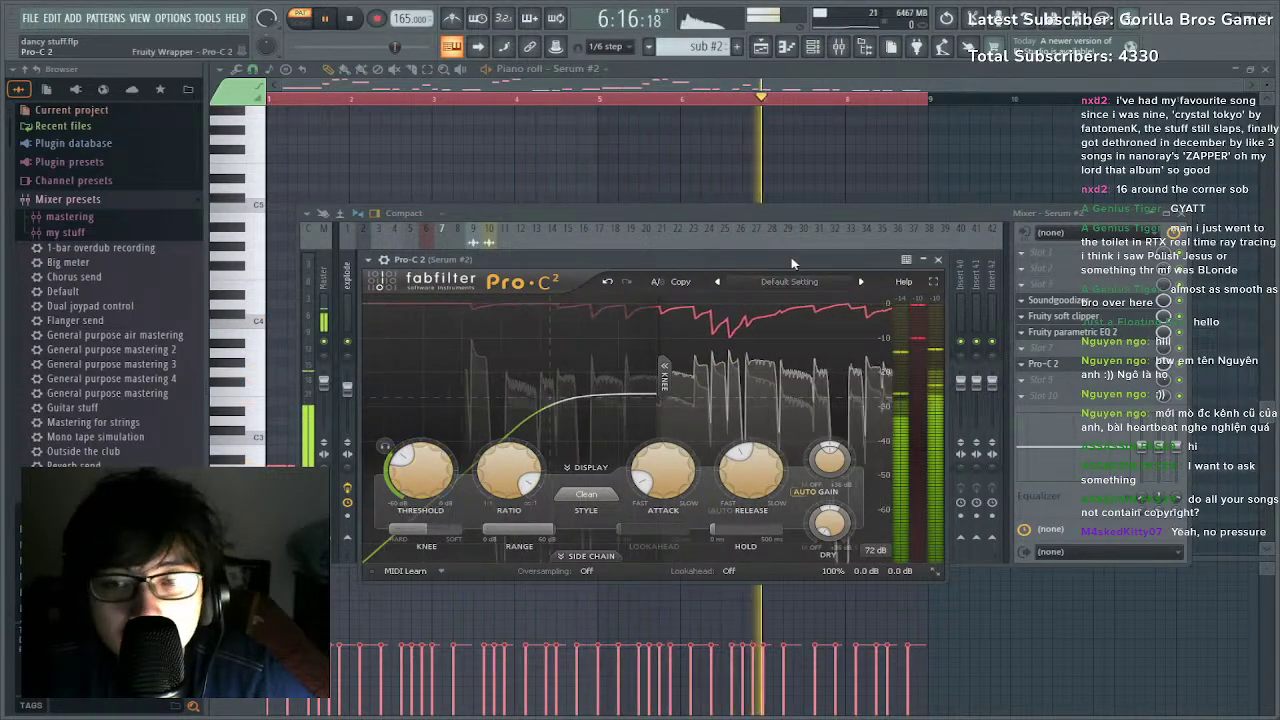
Play the arrangement from bar 12 and solo mixer insert 11, which receives the guitar sh tracks.
{"action": "left_click", "coordinate": [762, 47]}
{"action": "left_click", "coordinate": [642, 98]}
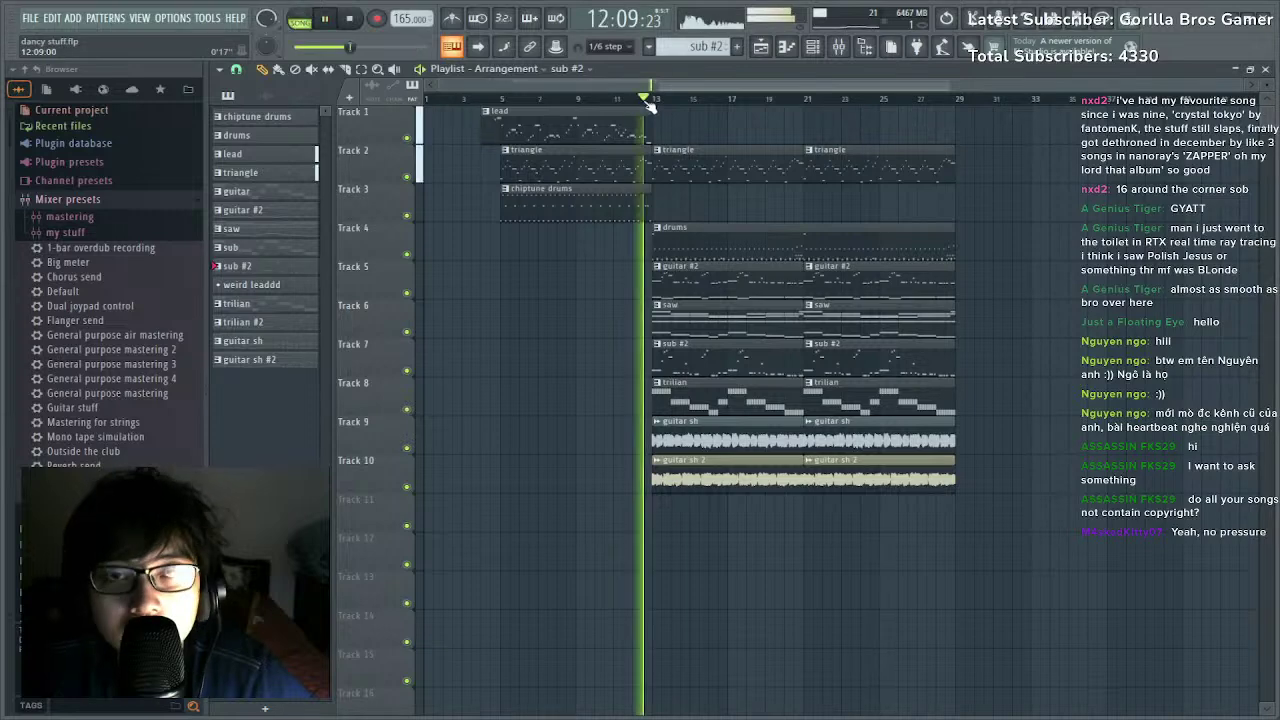
{"action": "left_click", "coordinate": [838, 47]}
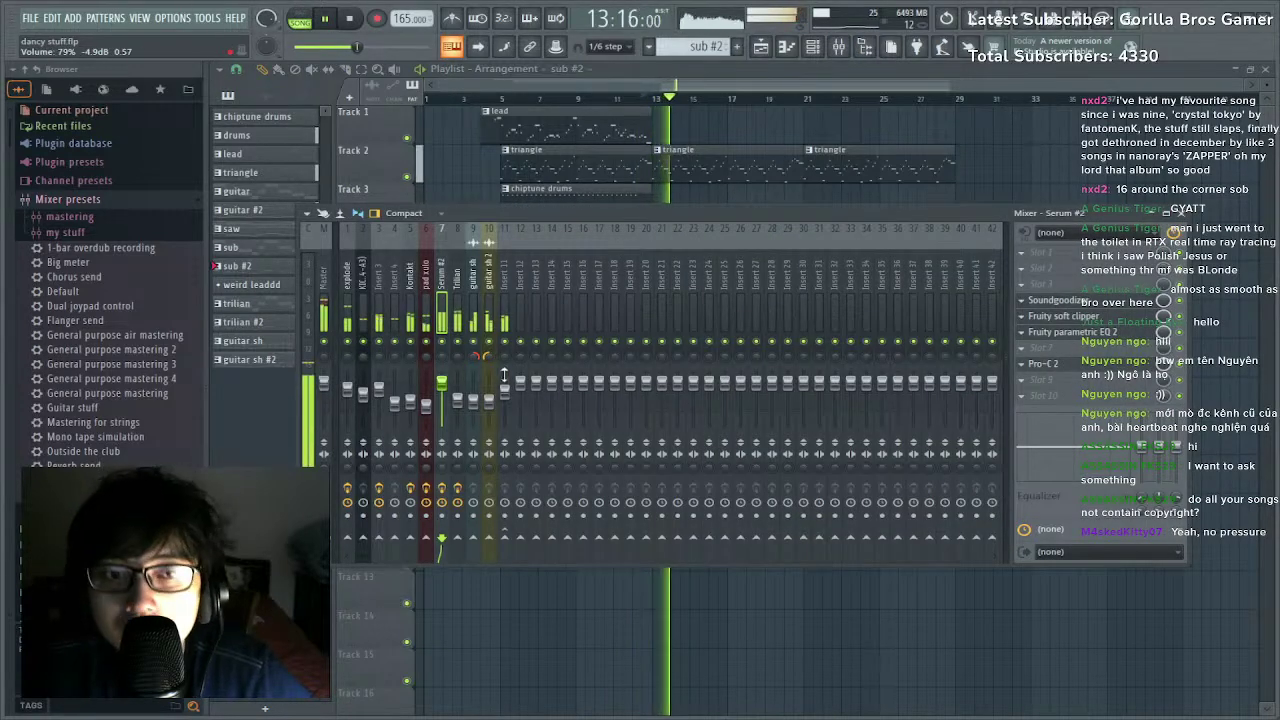
{"action": "left_click", "coordinate": [476, 345]}
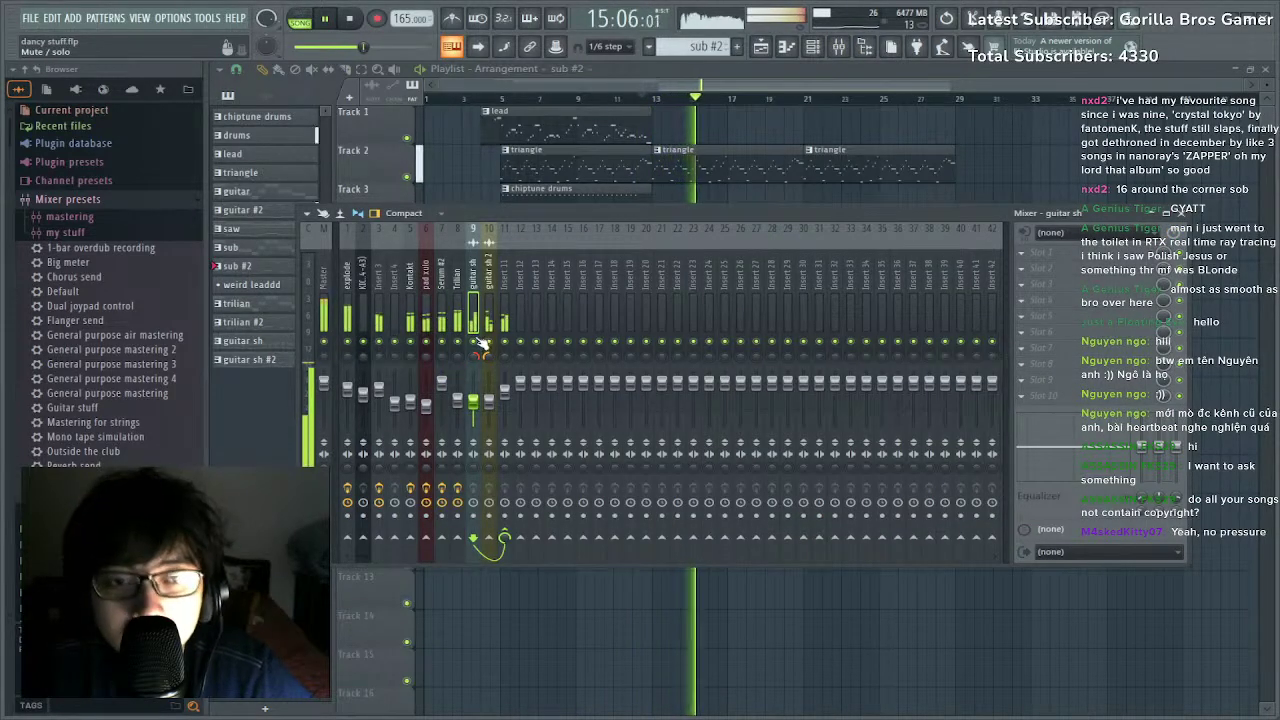
{"action": "left_click", "coordinate": [504, 340]}
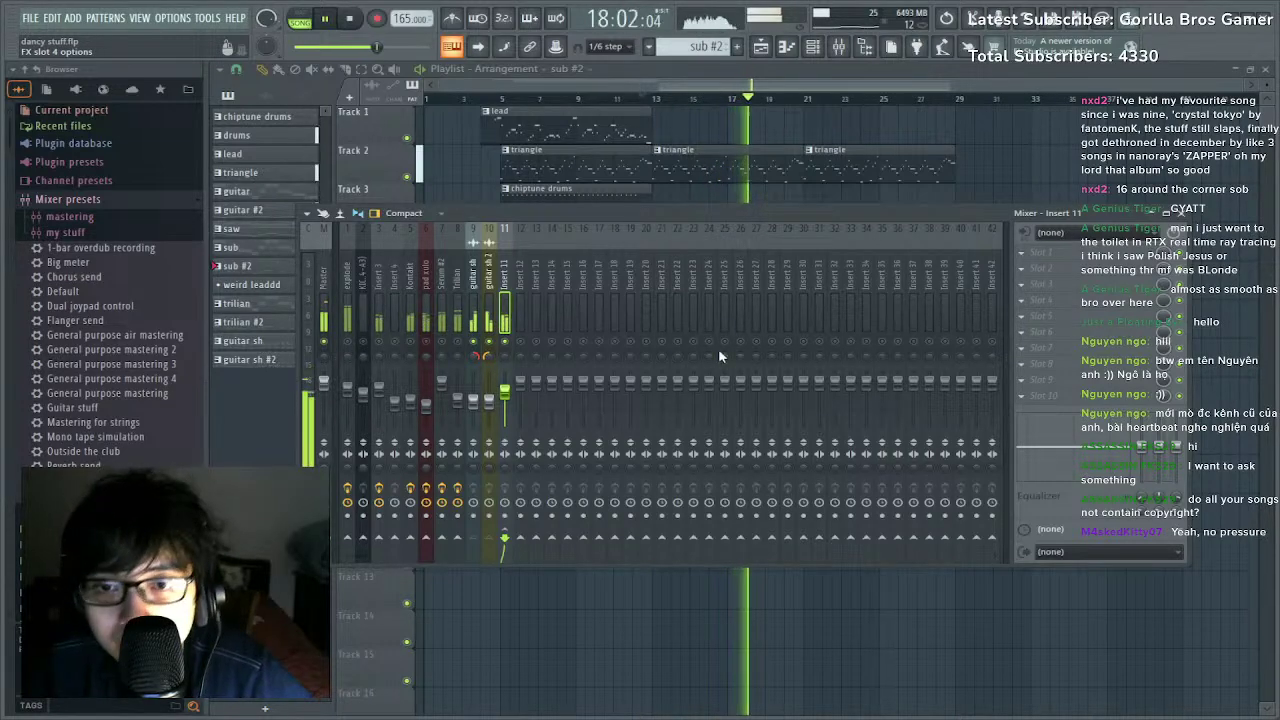
Add Pro-Q 3 to insert 11 with a side-only low cut at about 154 Hz, 72 dB/oct and Q 0.501.
{"action": "left_click", "coordinate": [674, 577]}
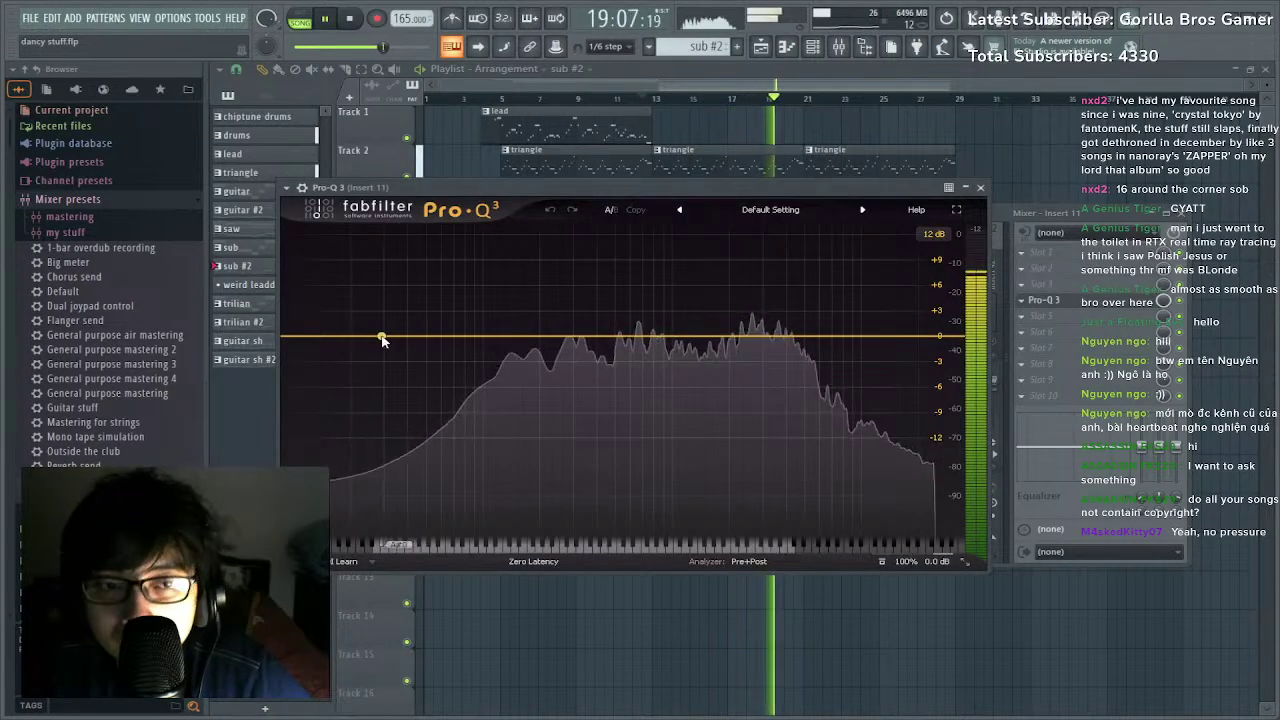
{"action": "left_click_drag", "start_coordinate": [381, 340], "coordinate": [382, 354]}
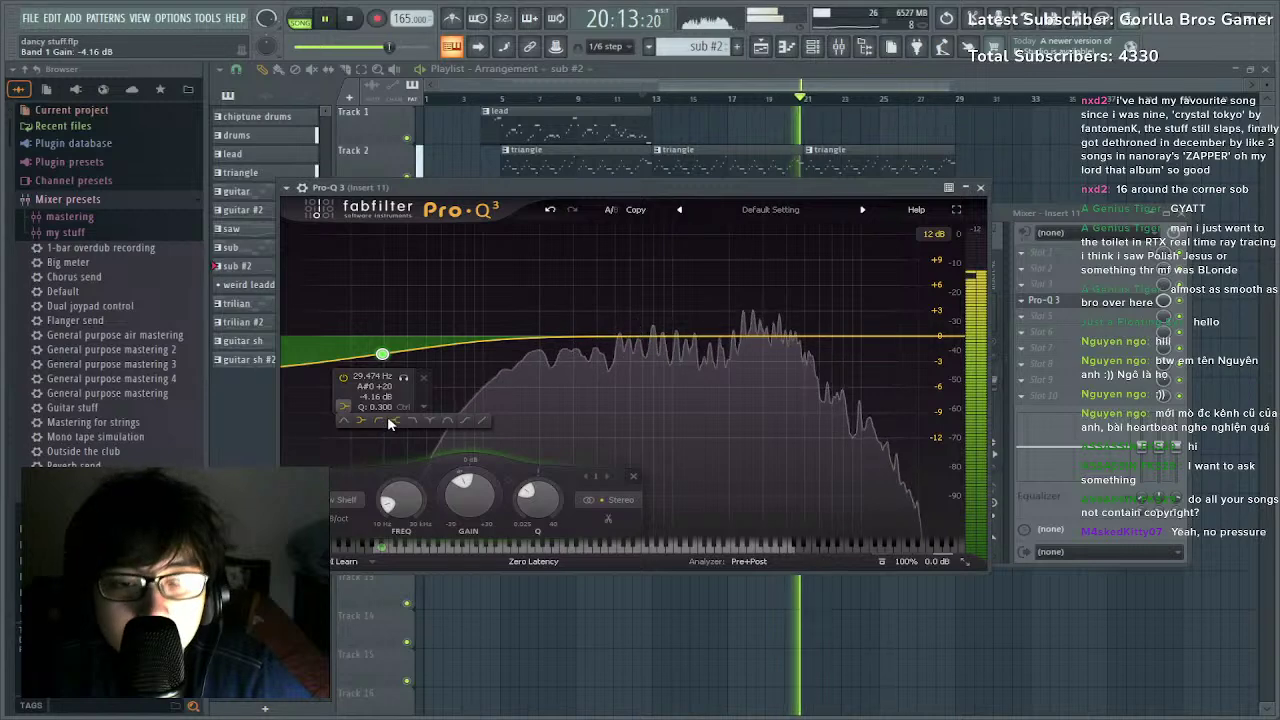
{"action": "left_click", "coordinate": [380, 421]}
{"action": "scroll", "coordinate": [386, 421], "scroll_direction": "up", "scroll_amount": 6}
{"action": "left_click_drag", "start_coordinate": [387, 421], "coordinate": [522, 387]}
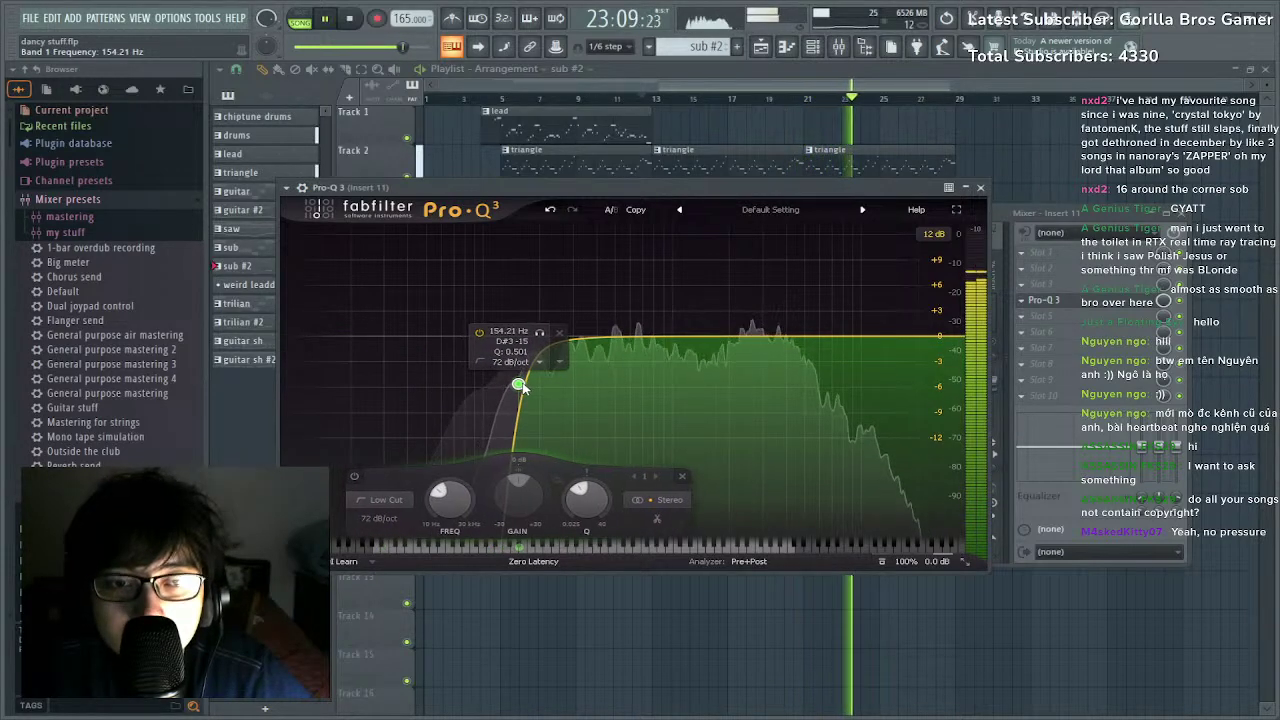
{"action": "left_click", "coordinate": [667, 500]}
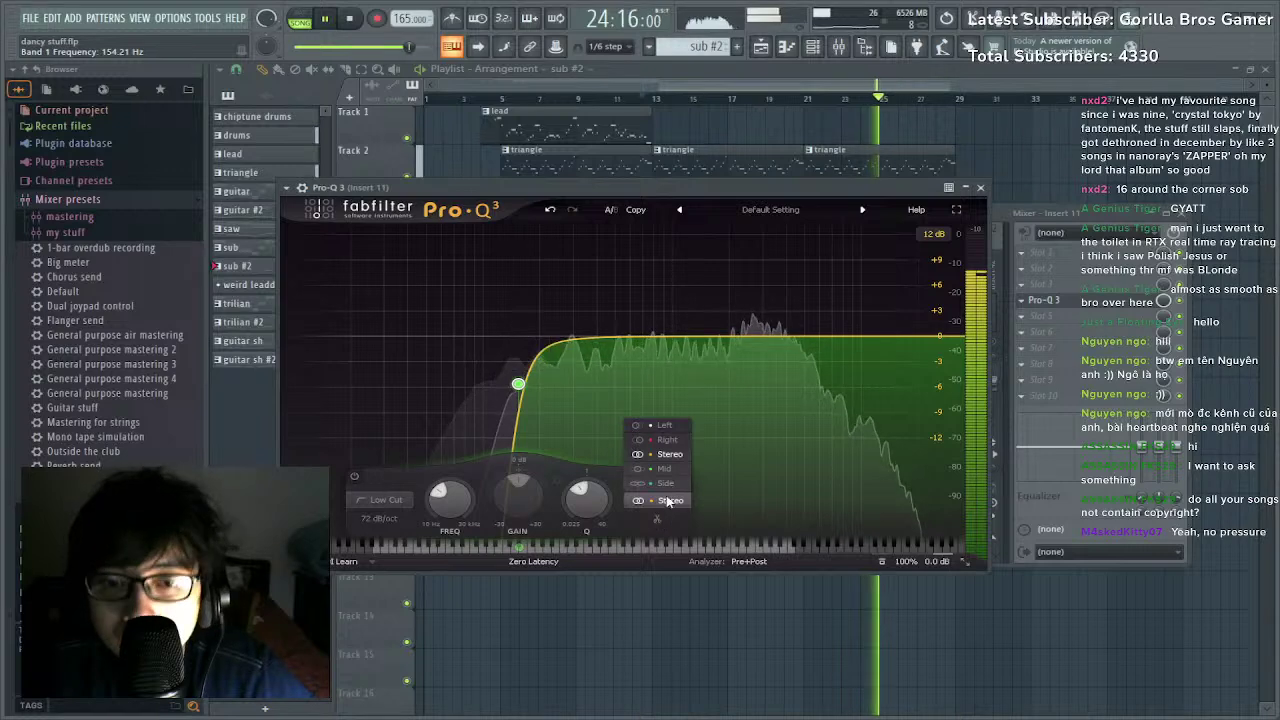
{"action": "left_click", "coordinate": [665, 483]}
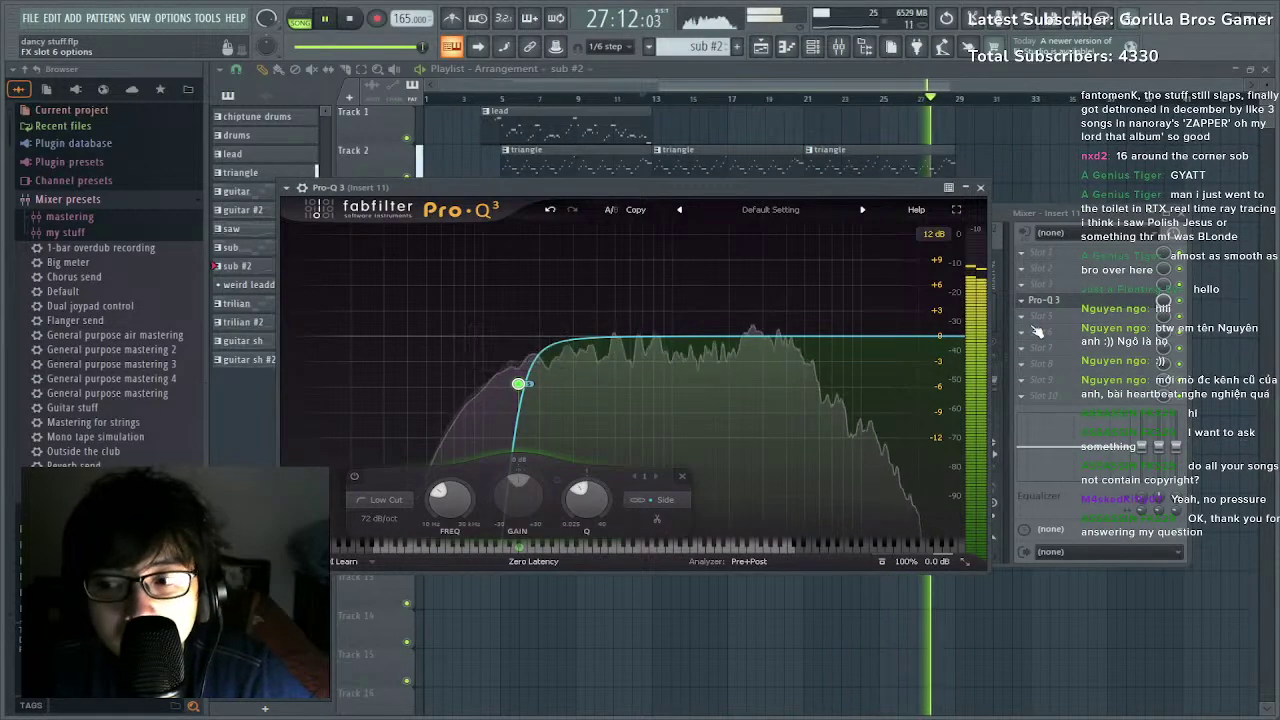
Add a side-only dynamic bell cut at about 2401 Hz, -2.94 dB with +2.83 dB dynamic range, in insert 11's Pro-Q 3.
{"action": "key", "text": "space"}
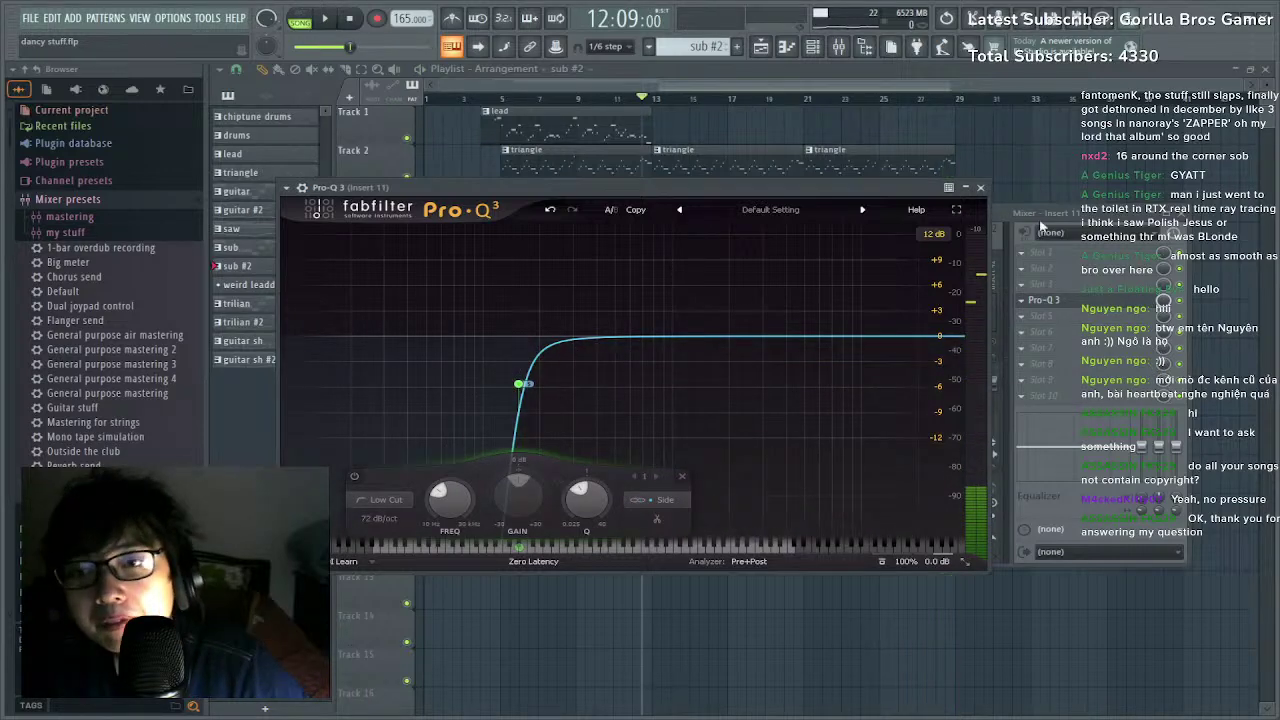
{"action": "left_click", "coordinate": [1017, 321]}
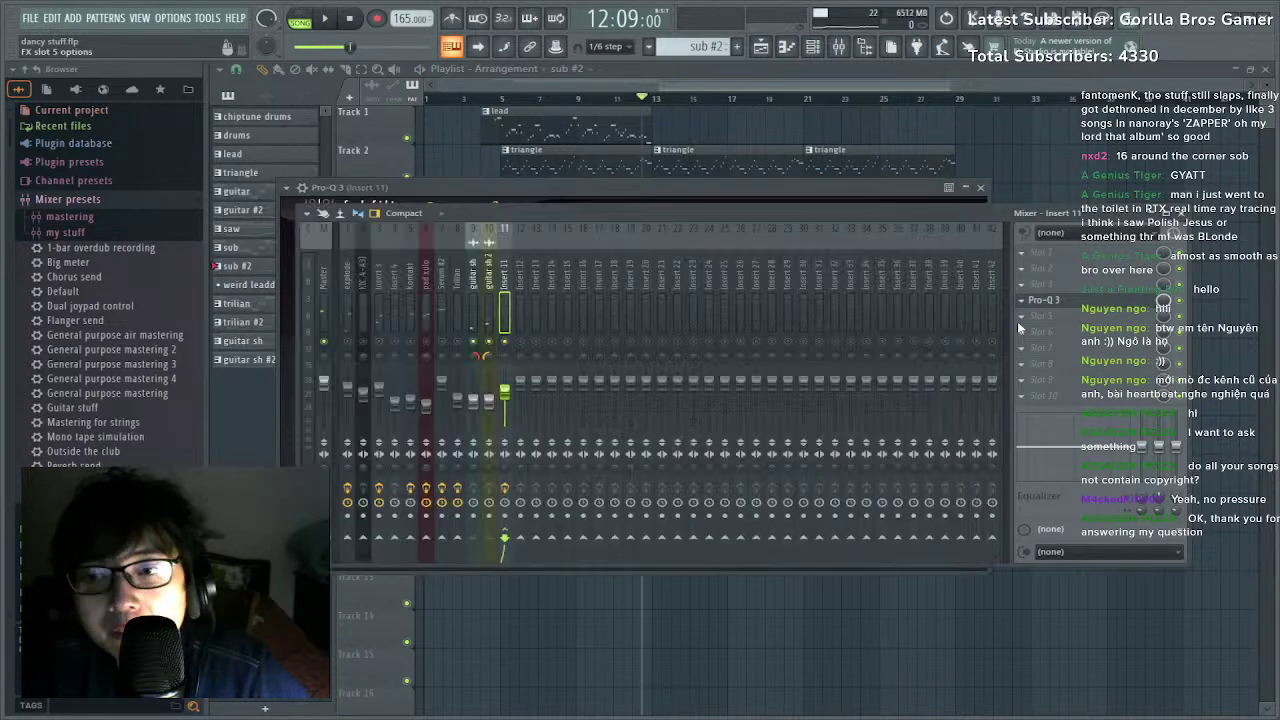
{"action": "key", "text": "space"}
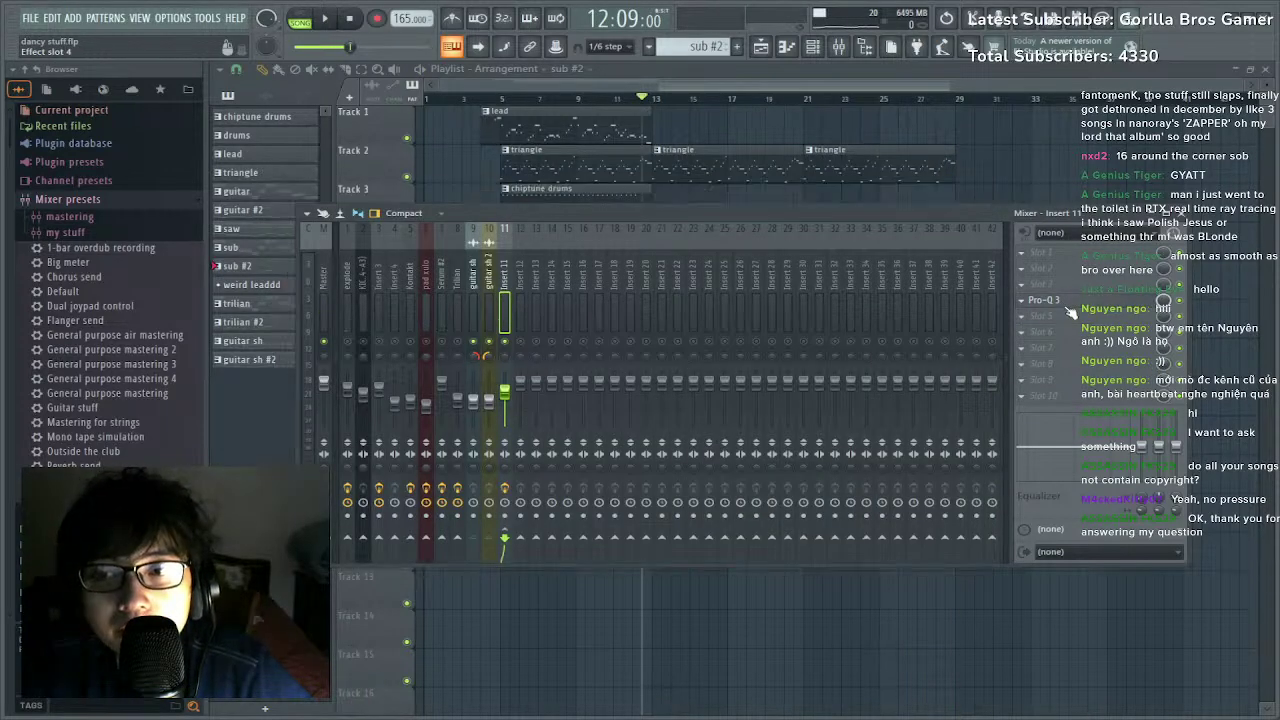
{"action": "left_click", "coordinate": [1061, 301]}
{"action": "left_click_drag", "start_coordinate": [684, 340], "coordinate": [744, 360]}
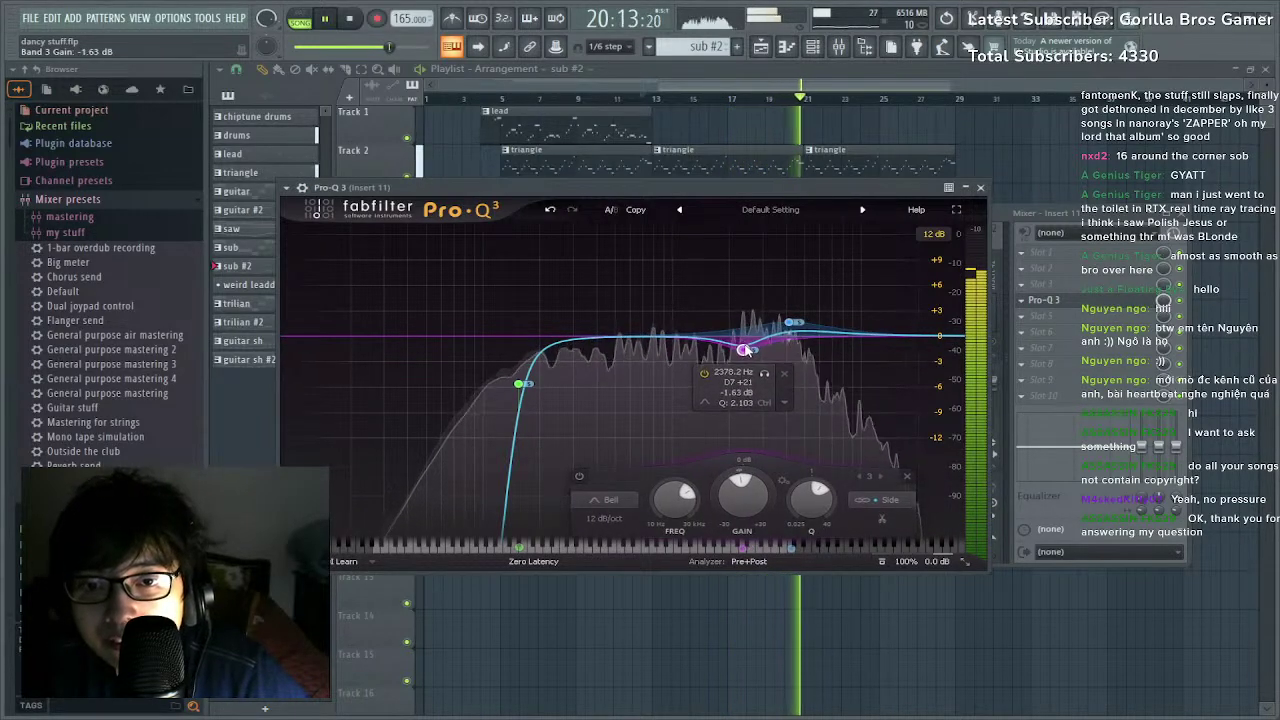
{"action": "left_click", "coordinate": [787, 414]}
{"action": "left_click", "coordinate": [823, 451]}
{"action": "left_click_drag", "start_coordinate": [744, 371], "coordinate": [744, 342]}
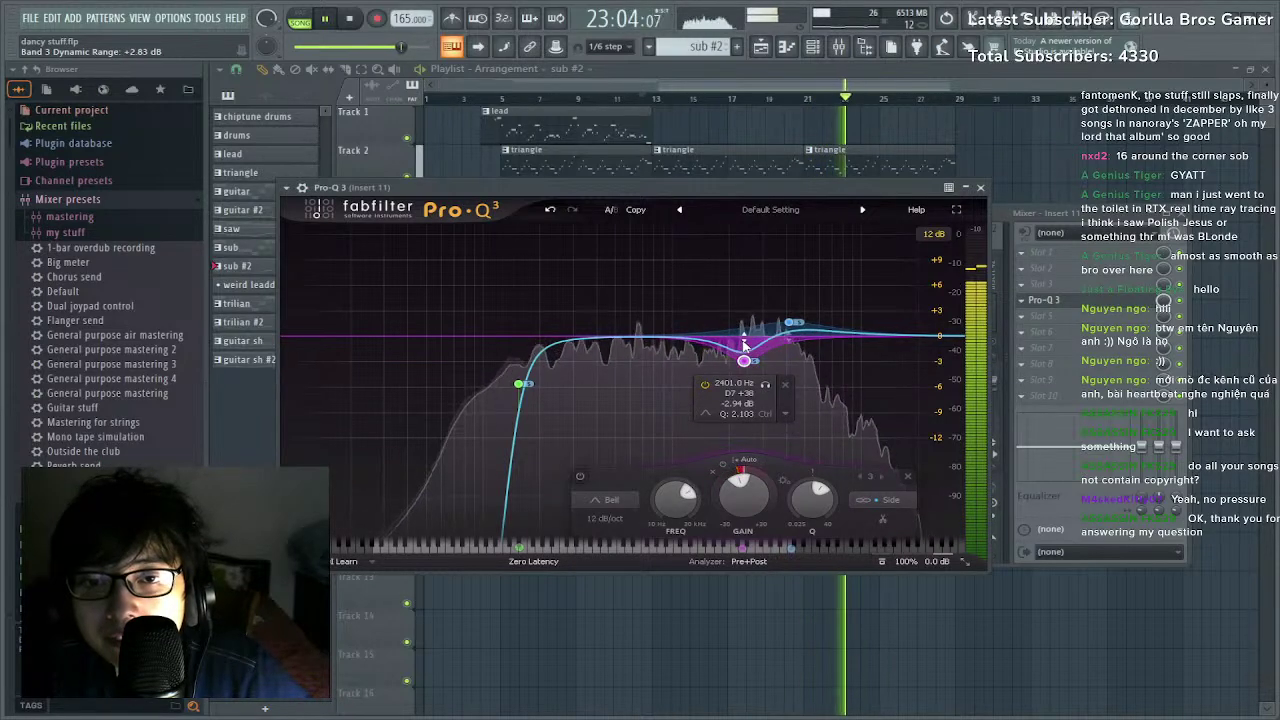
Add a side-only dynamic cut at about 6249 Hz, -2.86 dB, and give the +2.53 dB boost near 4141 Hz a -2.34 dB dynamic range.
{"action": "double_click", "coordinate": [823, 361]}
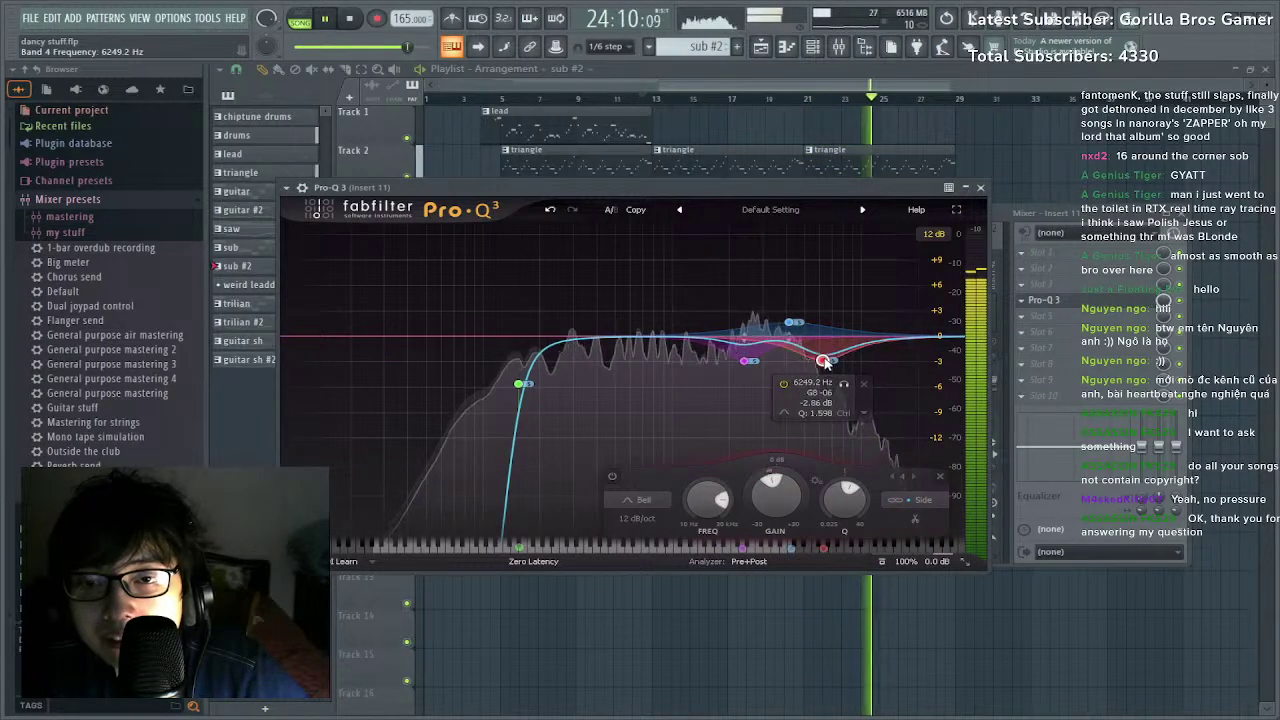
{"action": "left_click_drag", "start_coordinate": [825, 362], "coordinate": [792, 341]}
{"action": "left_click", "coordinate": [863, 413]}
{"action": "left_click", "coordinate": [888, 451]}
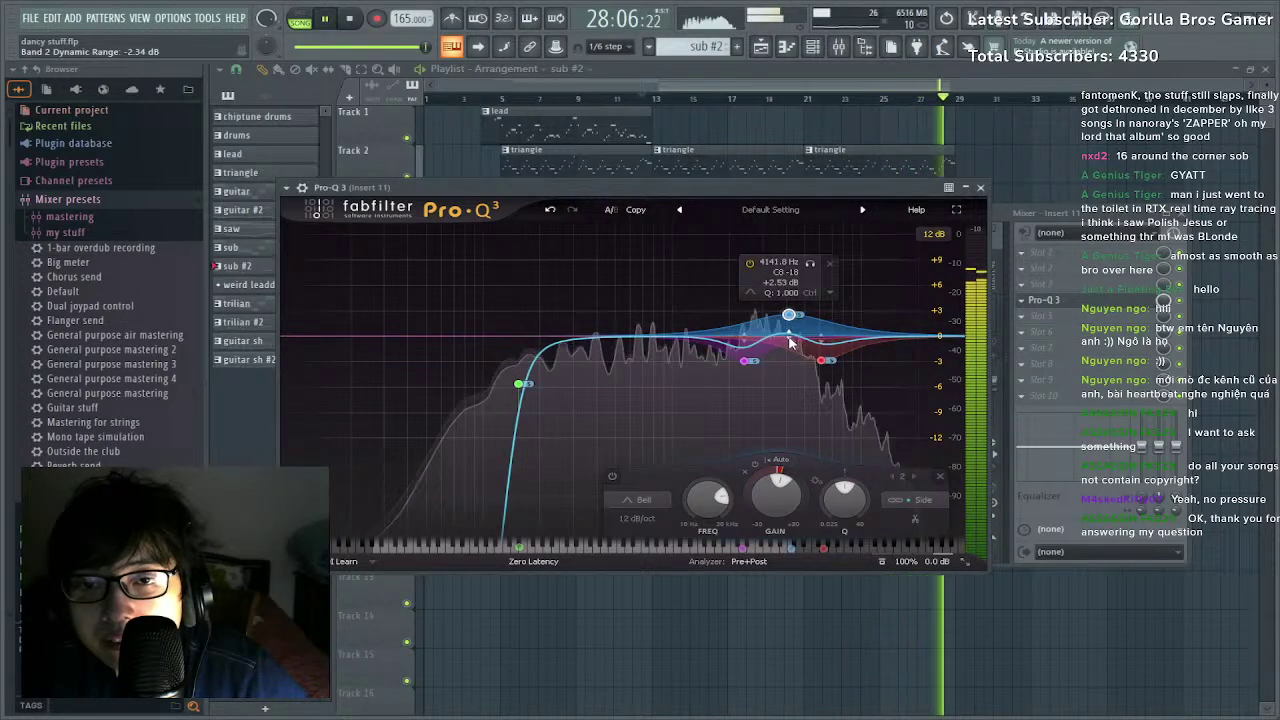
Replay the section, set insert 11's volume to about -2.0 dB and add Soundgoodizer in its slot 6 with preset A.
{"action": "key", "text": "space"}
{"action": "left_click", "coordinate": [995, 354]}
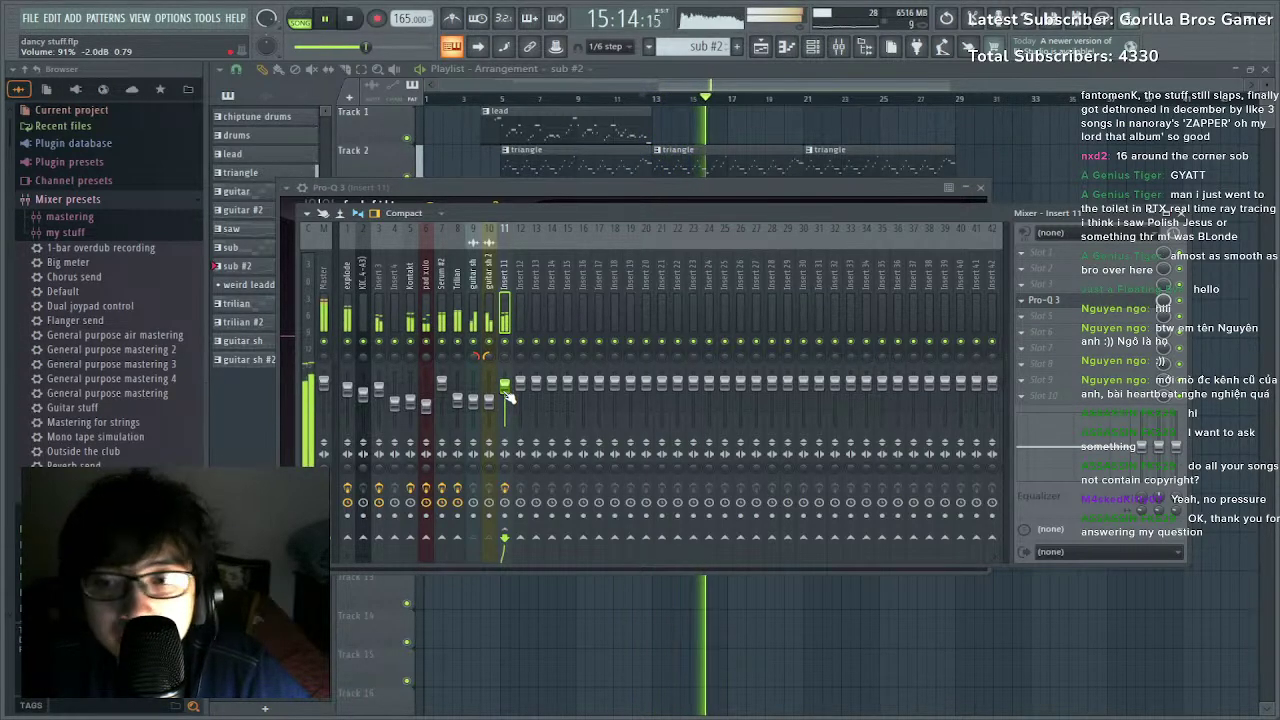
{"action": "left_click_drag", "start_coordinate": [507, 393], "coordinate": [507, 396]}
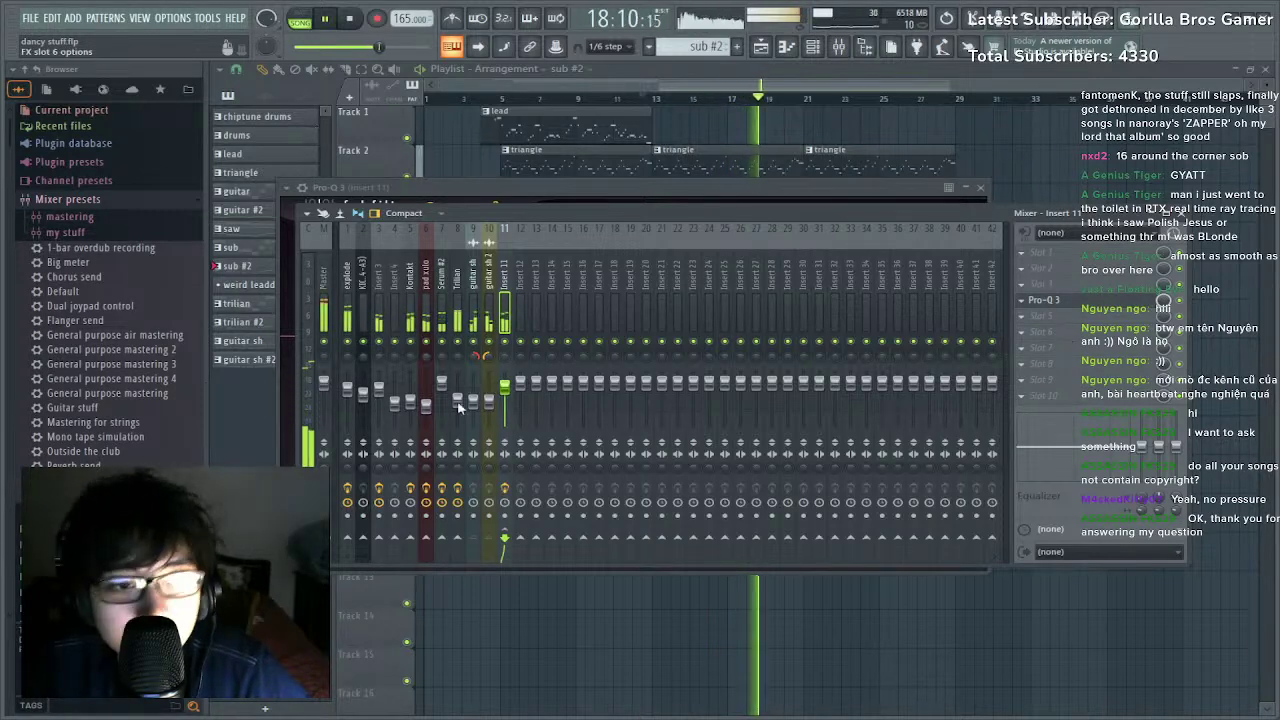
{"action": "left_click", "coordinate": [313, 430]}
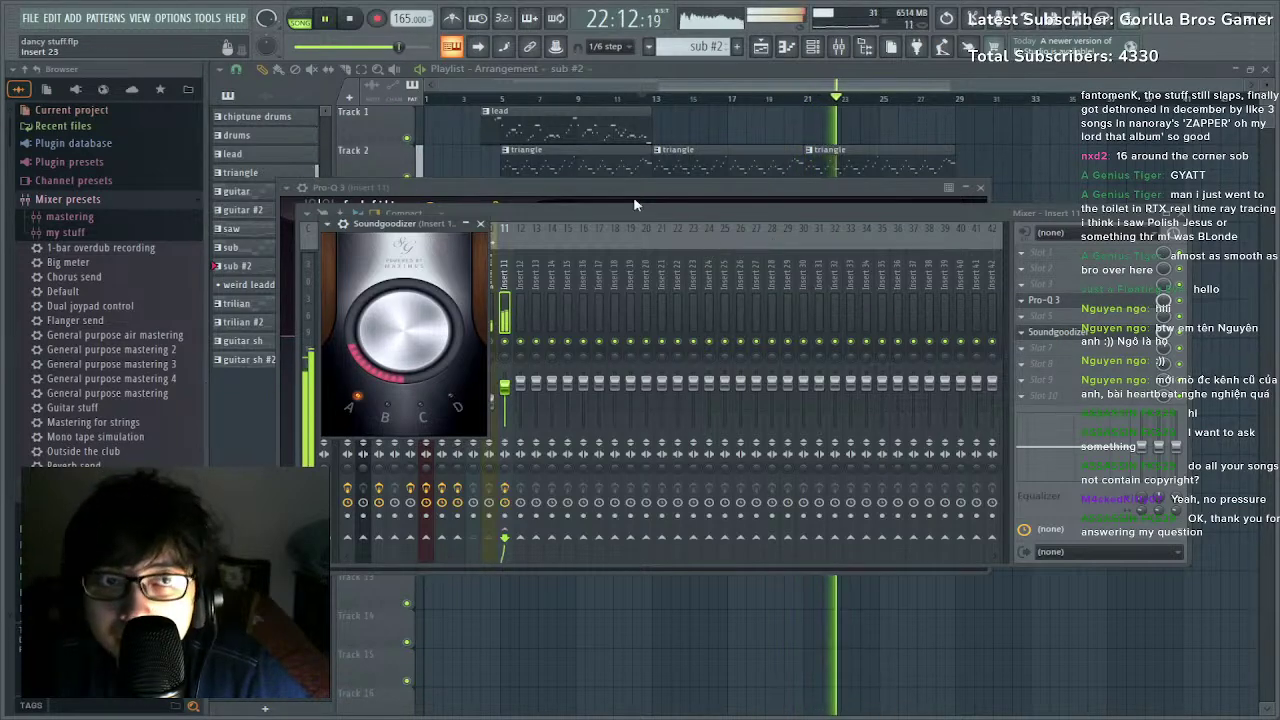
Set the explode insert's Fruity soft clipper post gain to about 92% and the insert's volume to about -2.6 dB.
{"action": "left_click", "coordinate": [790, 211]}
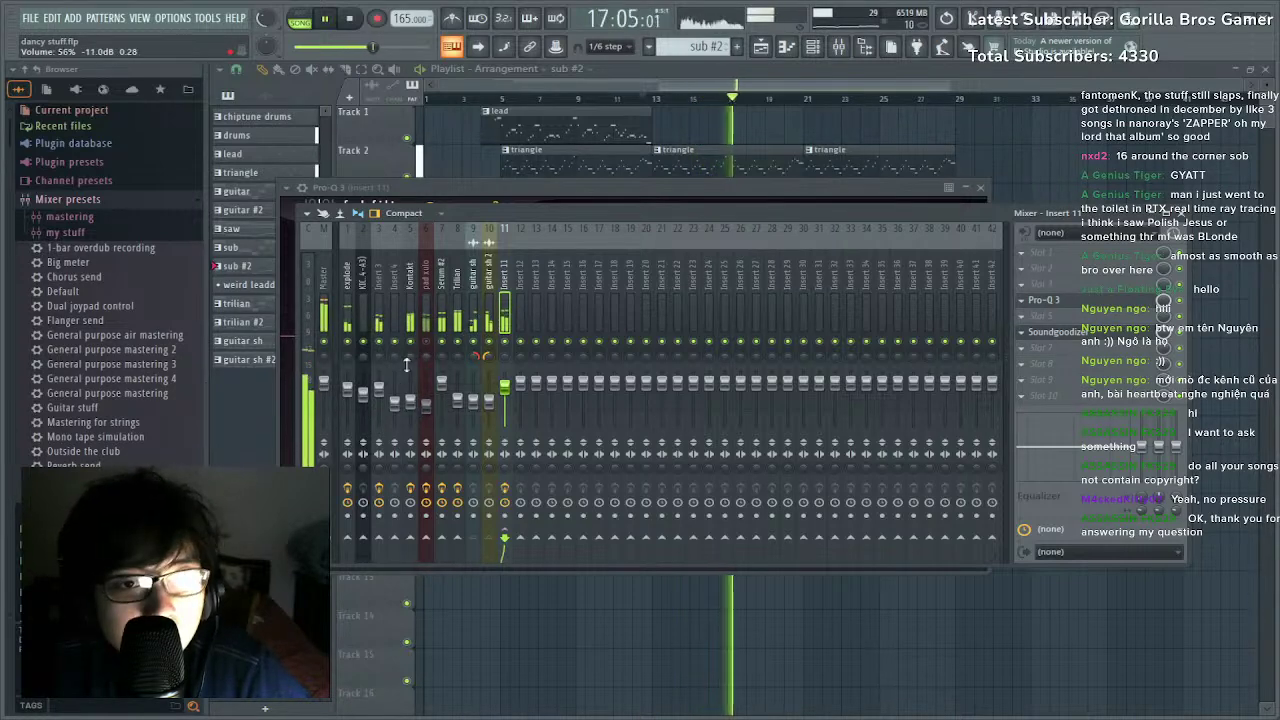
{"action": "left_click", "coordinate": [347, 390]}
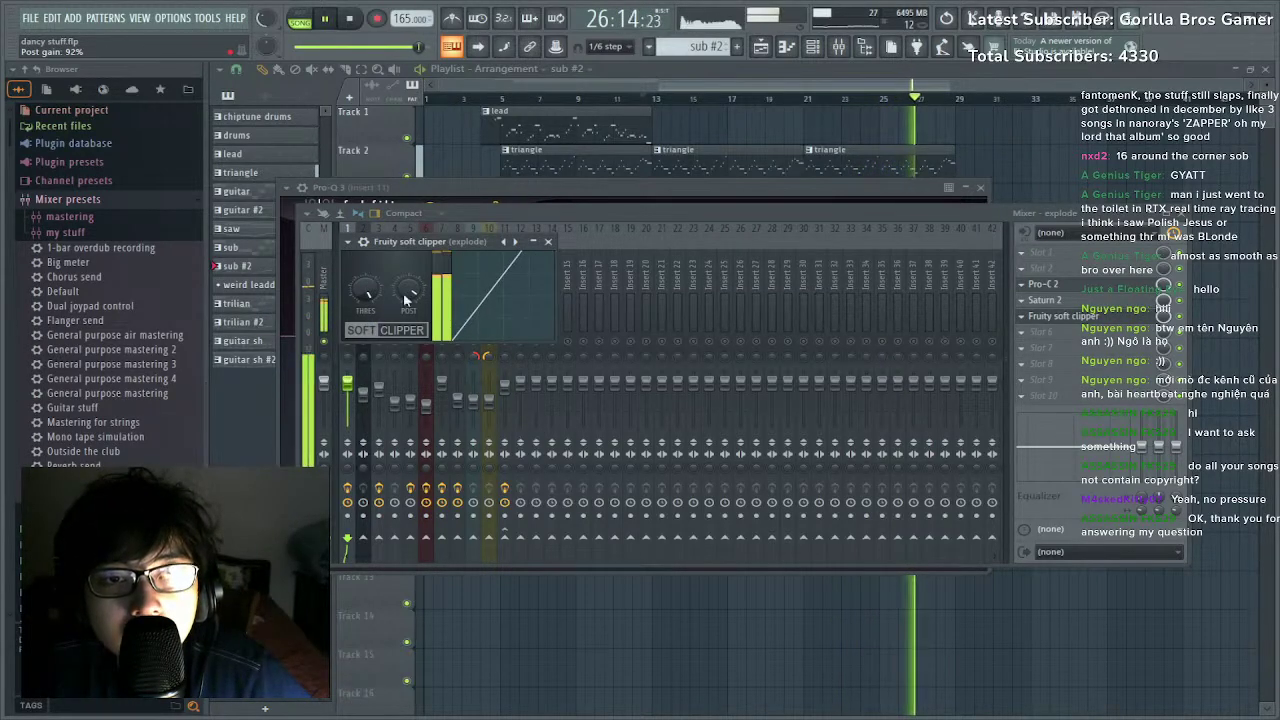
{"action": "left_click", "coordinate": [655, 342]}
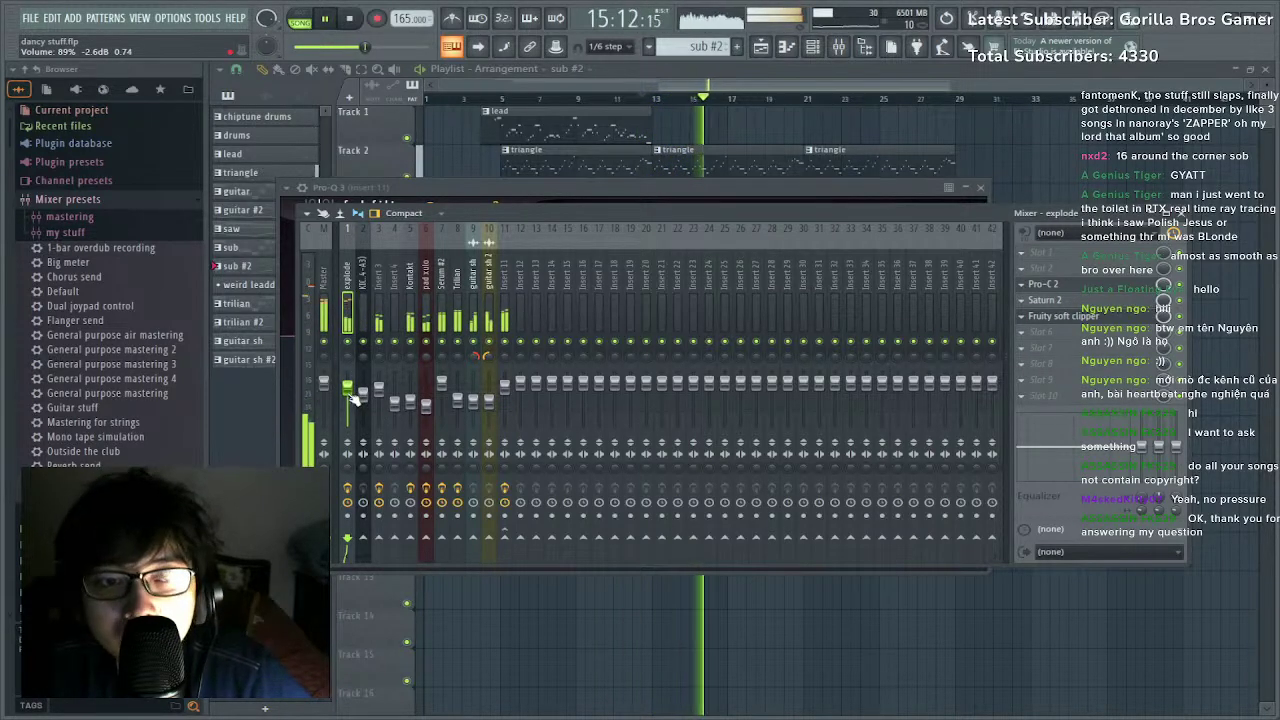
Audition the high, mid and low bands of Maximus on the master in solo while the arrangement plays.
{"action": "left_click", "coordinate": [324, 315]}
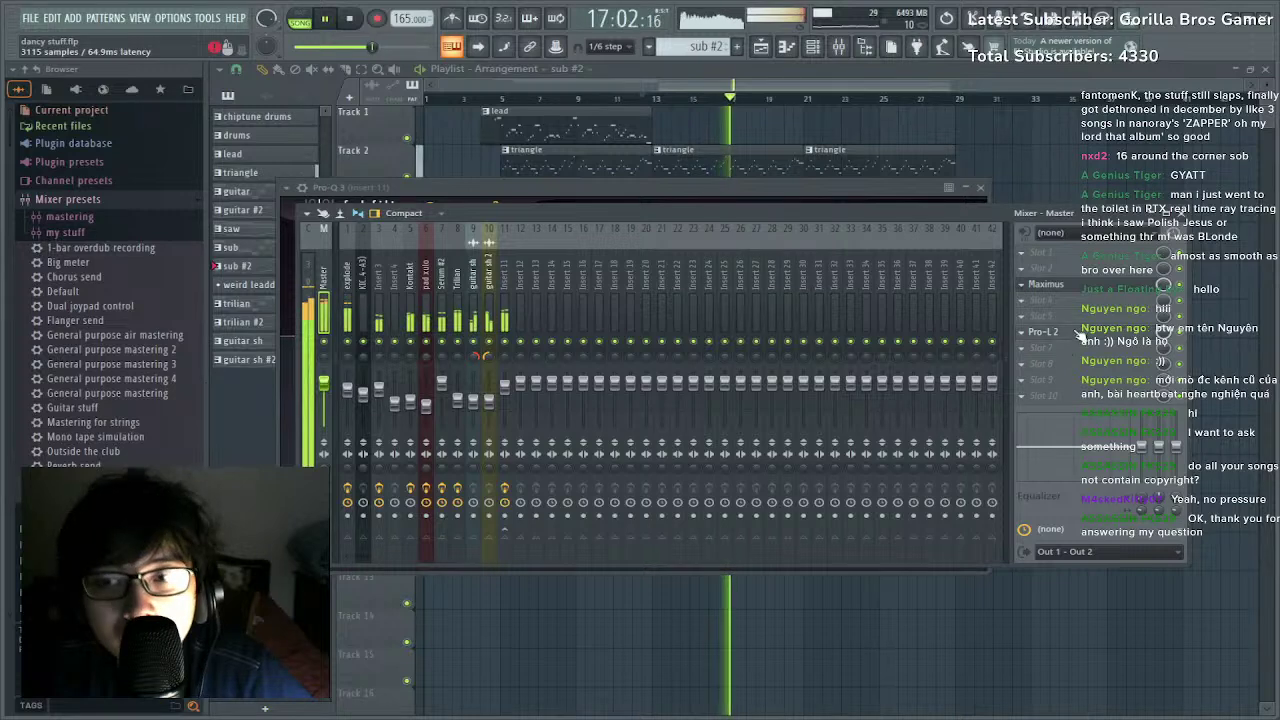
{"action": "left_click", "coordinate": [1076, 333]}
{"action": "left_click", "coordinate": [1127, 286]}
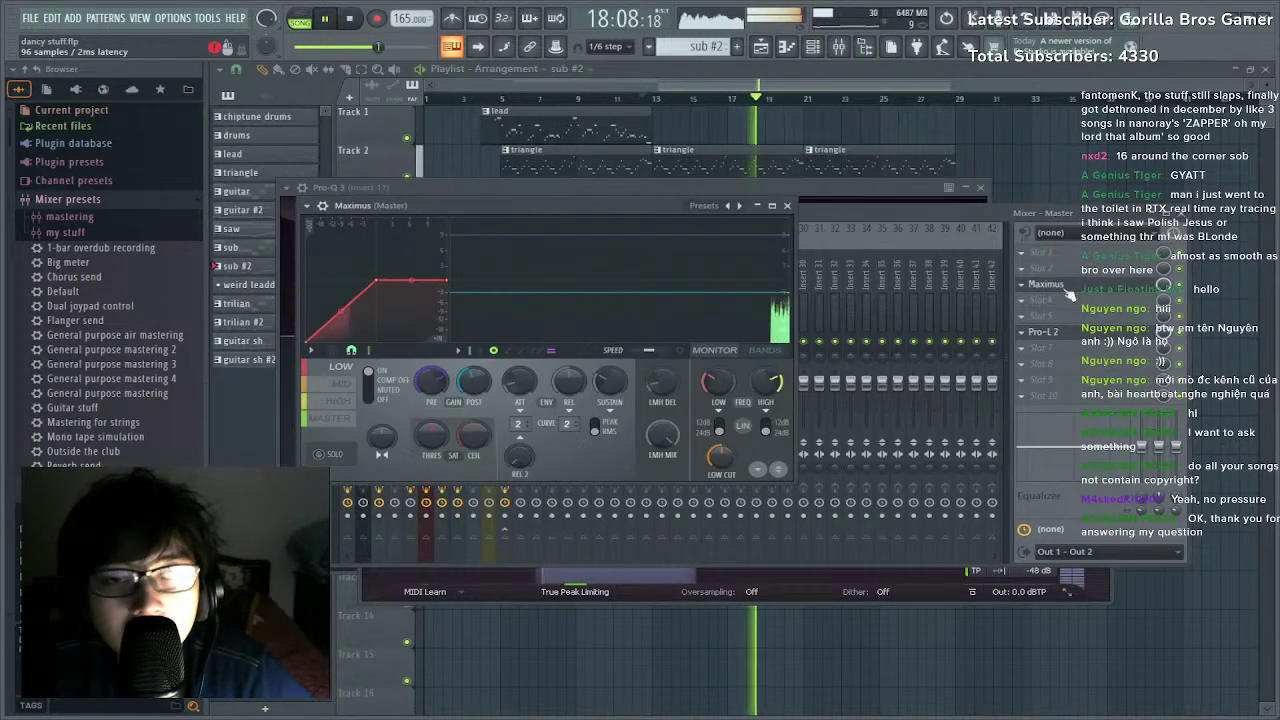
{"action": "left_click", "coordinate": [330, 418]}
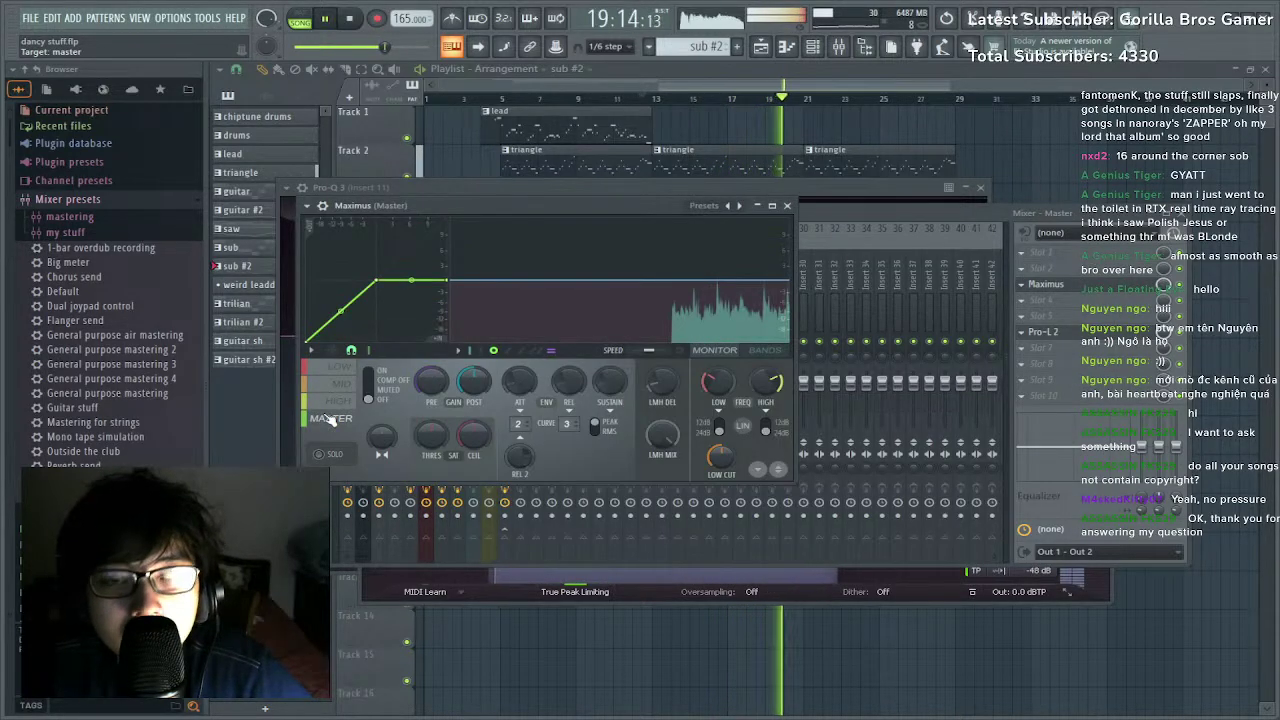
{"action": "left_click", "coordinate": [337, 397]}
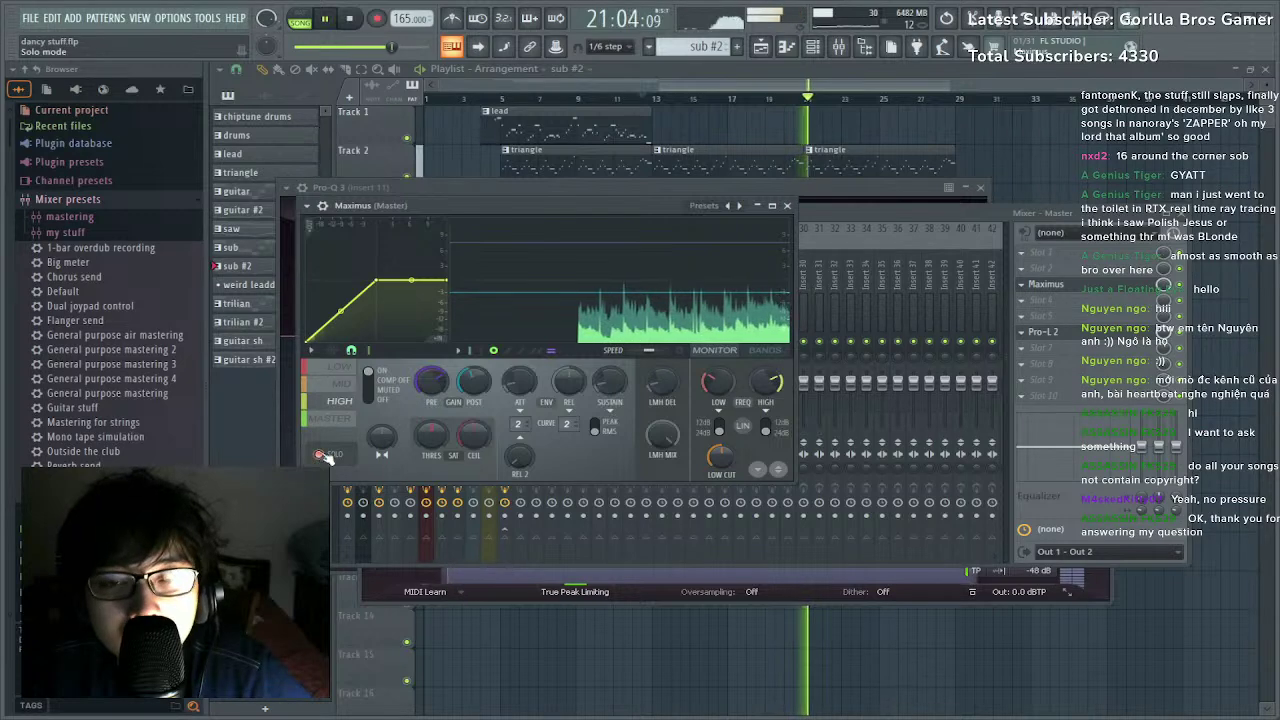
{"action": "left_click", "coordinate": [334, 369]}
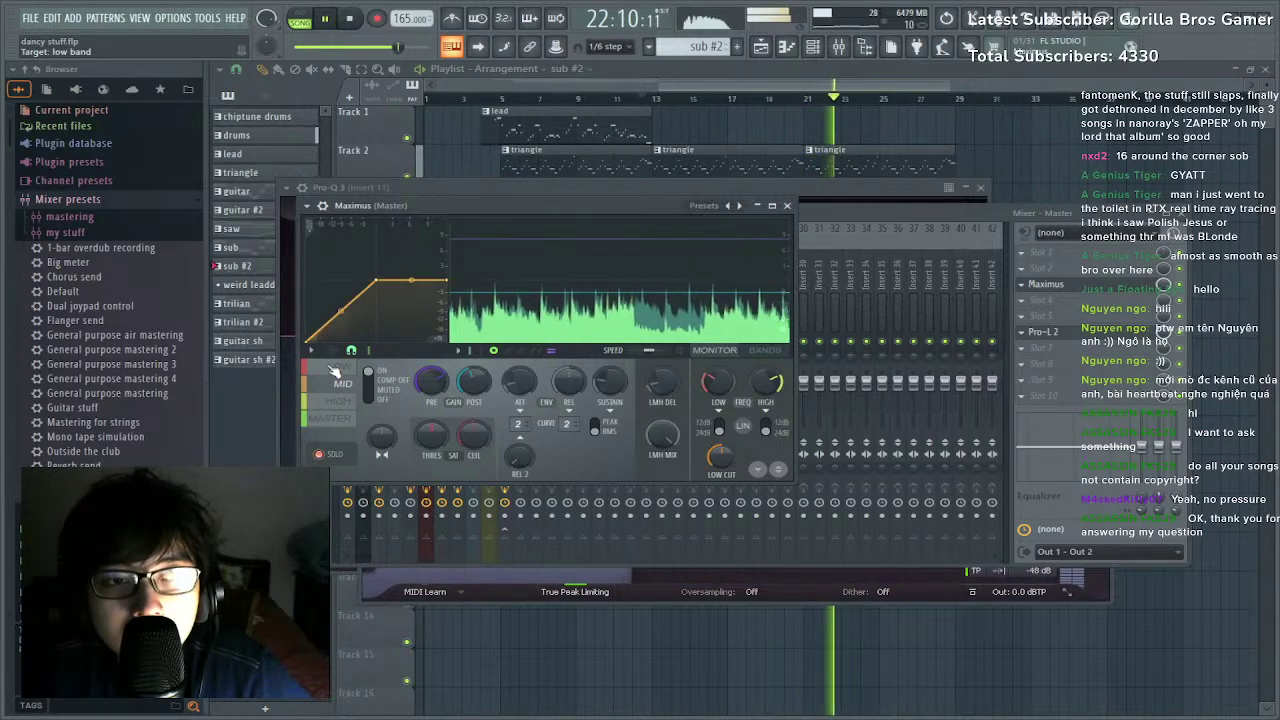
{"action": "left_click", "coordinate": [333, 371]}
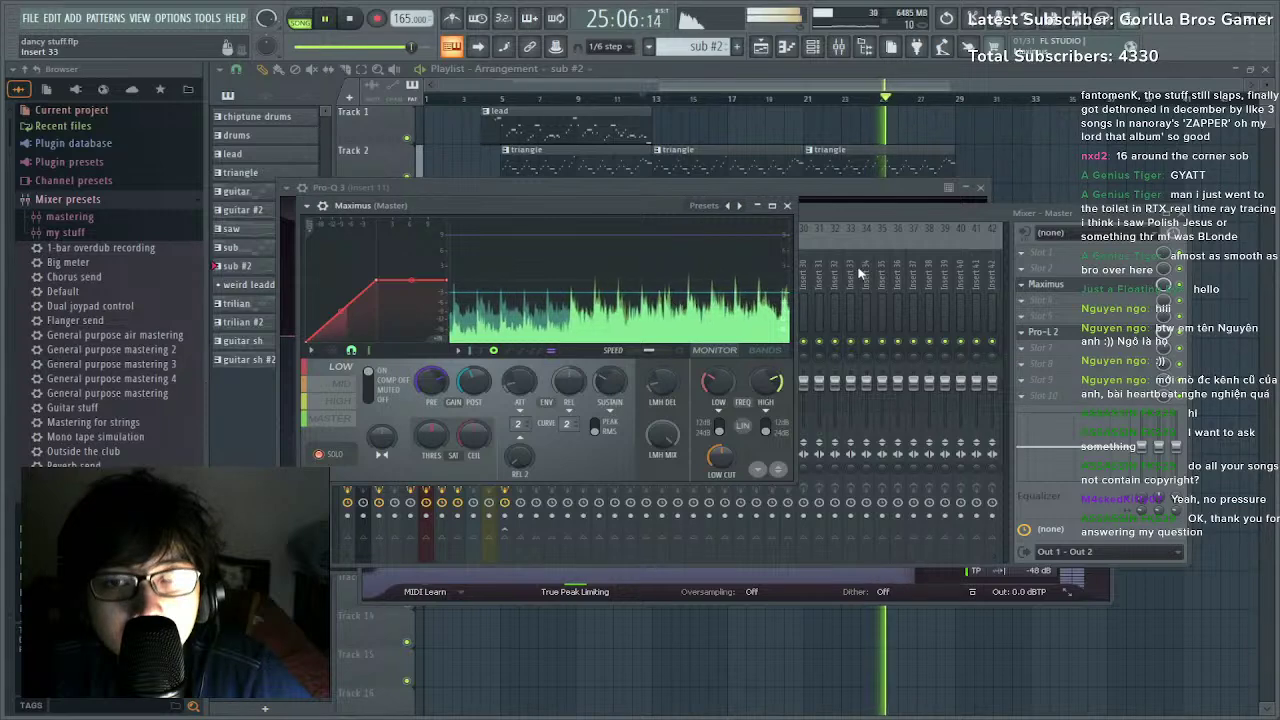
{"action": "left_click", "coordinate": [437, 300]}
{"action": "left_click", "coordinate": [347, 305]}
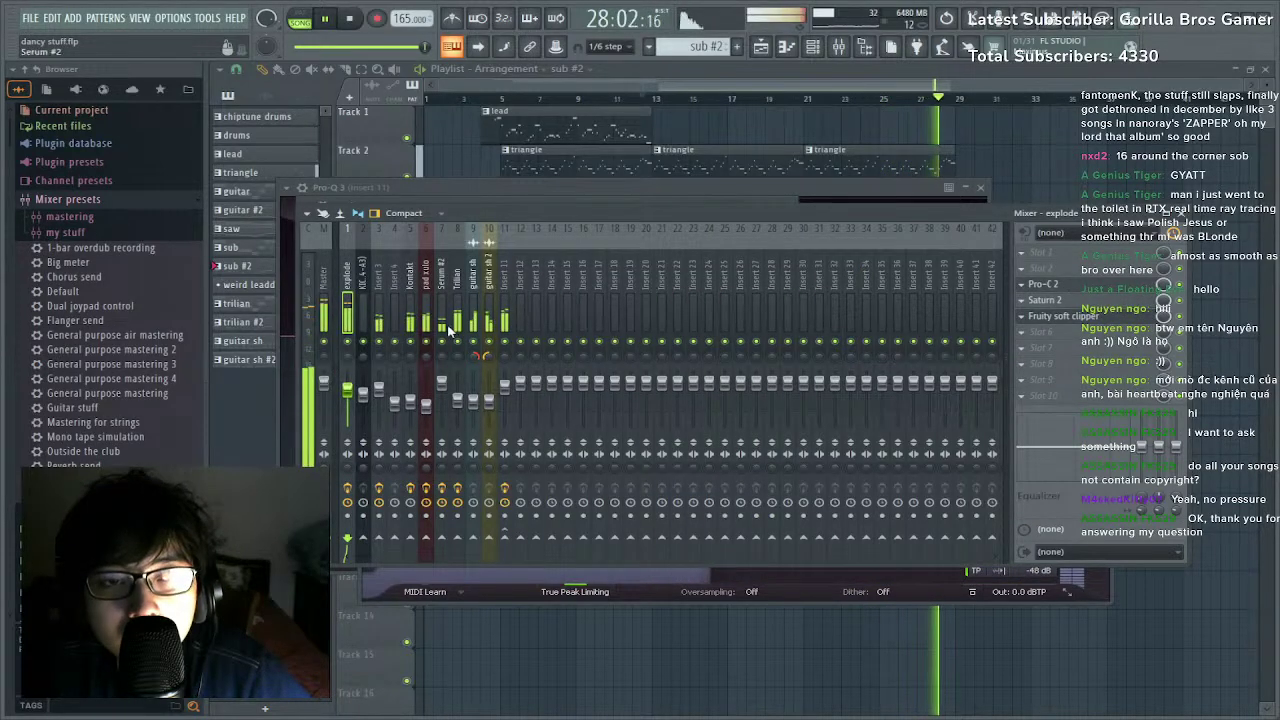
Solo the Kontakt insert during playback and switch its Pro-Q 3 low cut band from Side to Stereo.
{"action": "key", "text": "space"}
{"action": "left_click", "coordinate": [409, 316]}
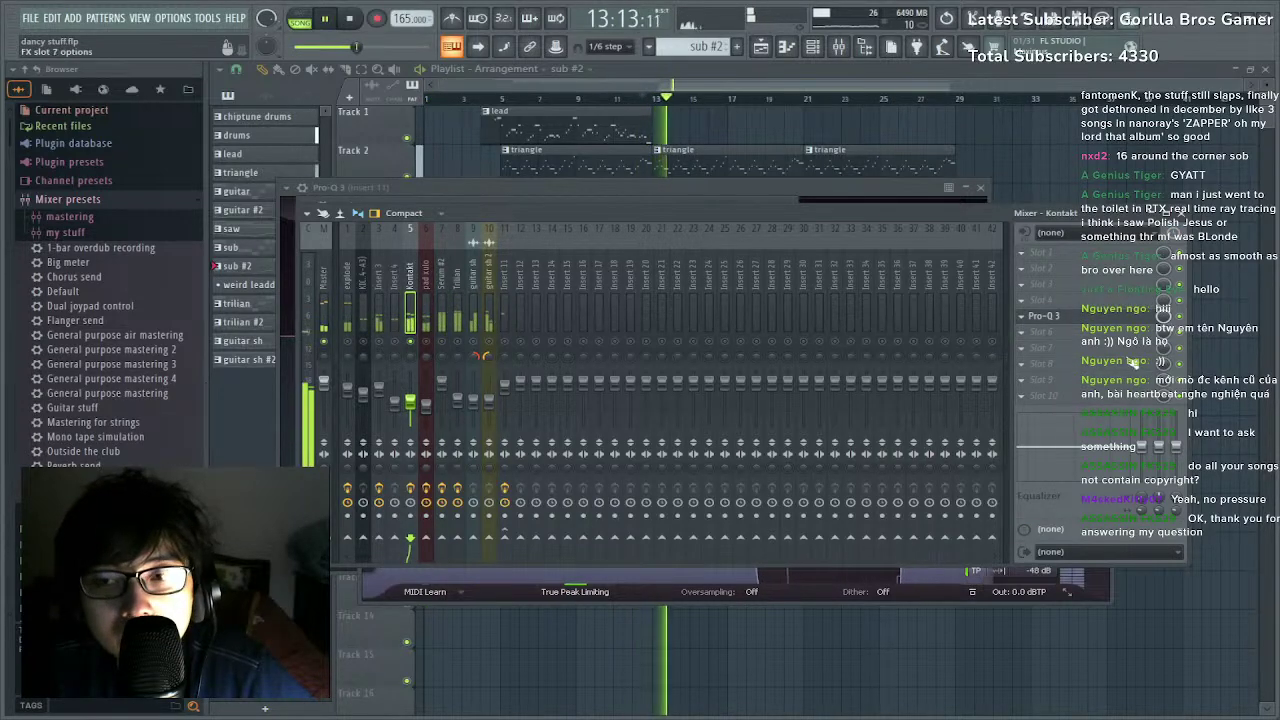
{"action": "left_click", "coordinate": [1045, 316]}
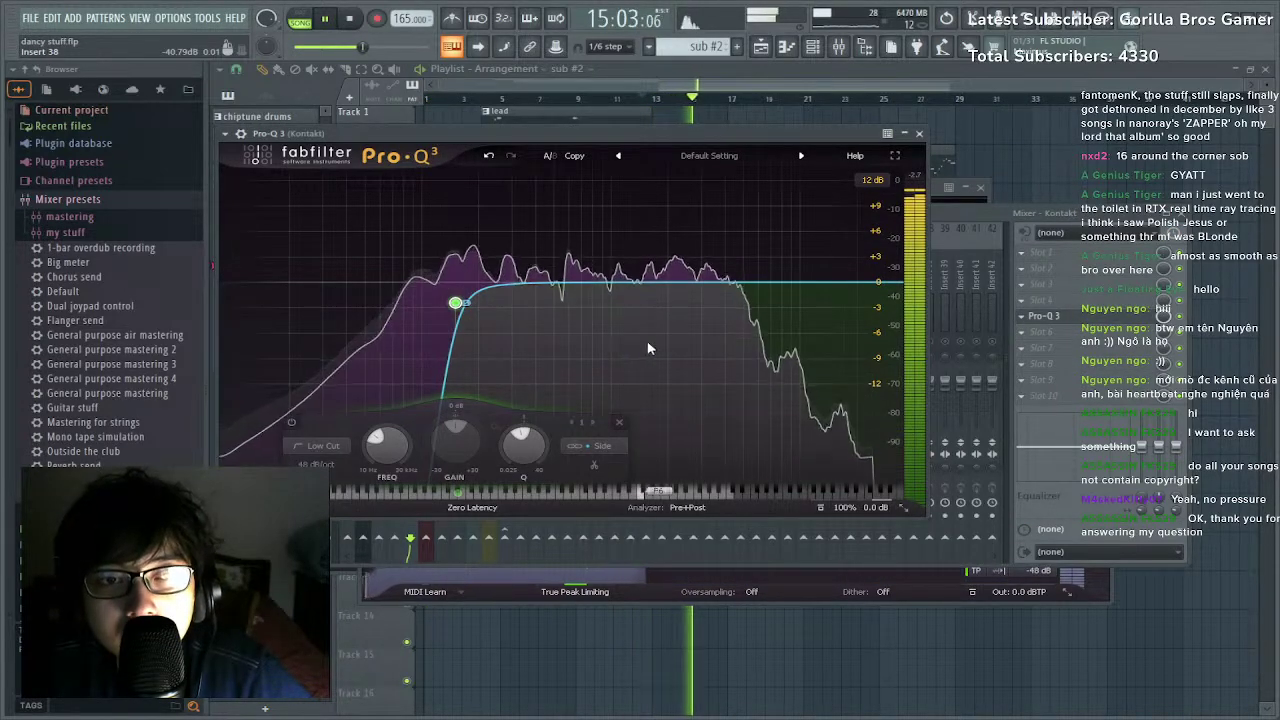
{"action": "left_click", "coordinate": [598, 446]}
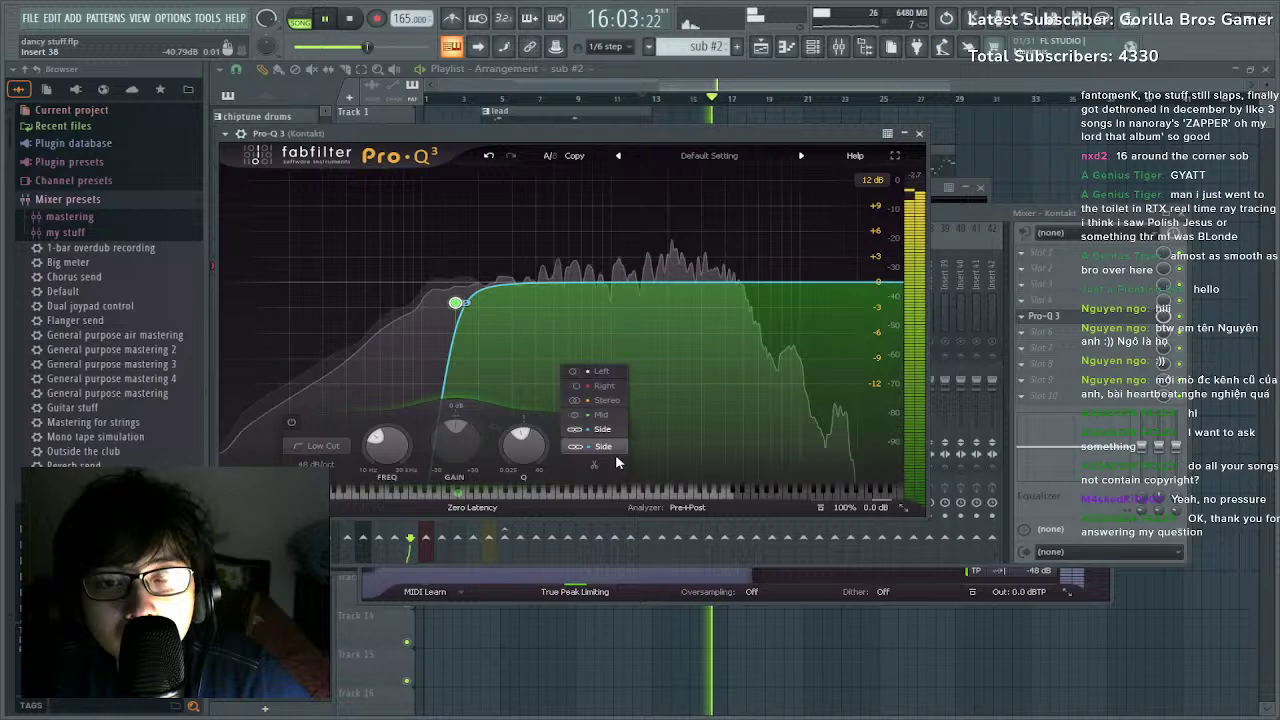
{"action": "left_click", "coordinate": [607, 400]}
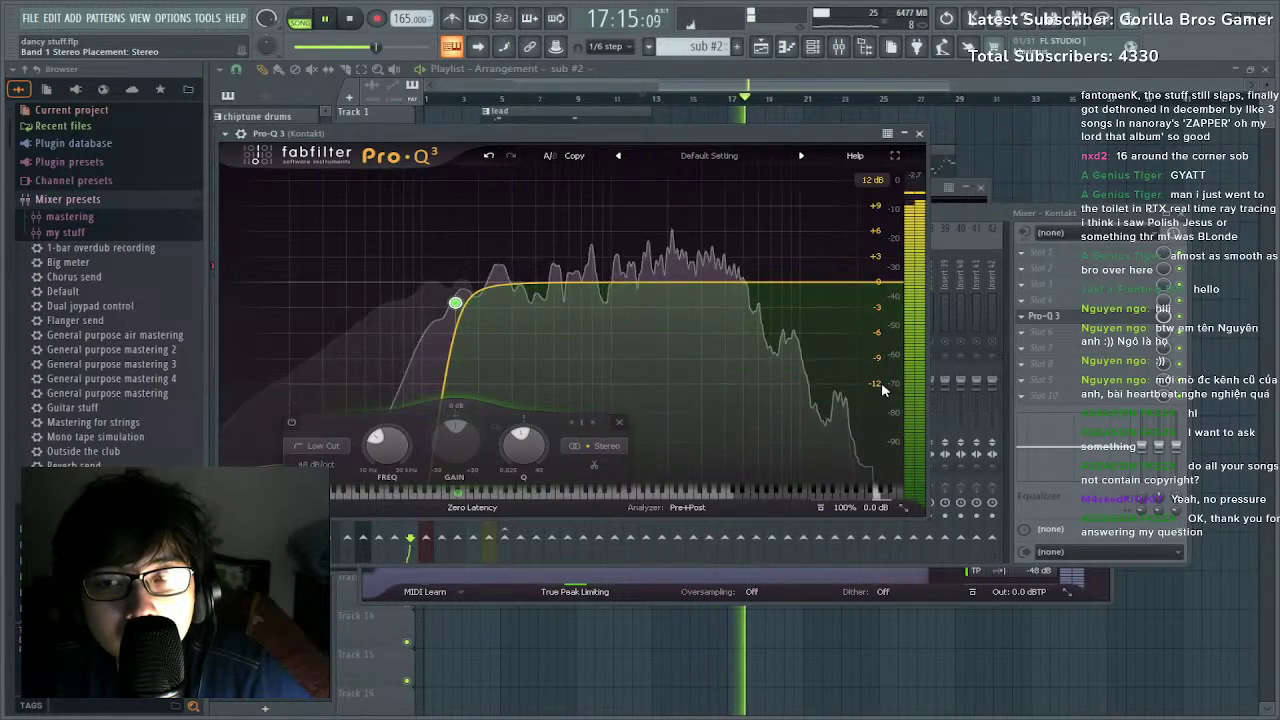
Listen to the full mix and inspect the low band settings of Maximus on the master.
{"action": "key", "text": "F9"}
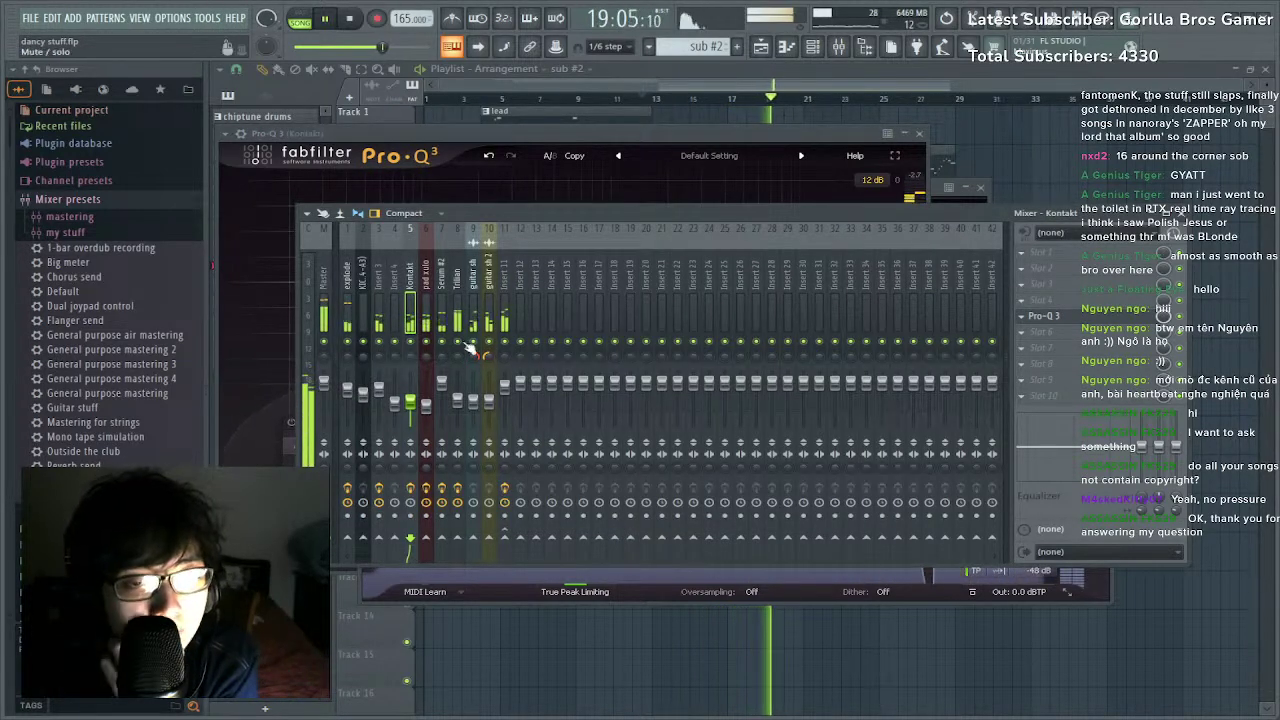
{"action": "left_click", "coordinate": [325, 464]}
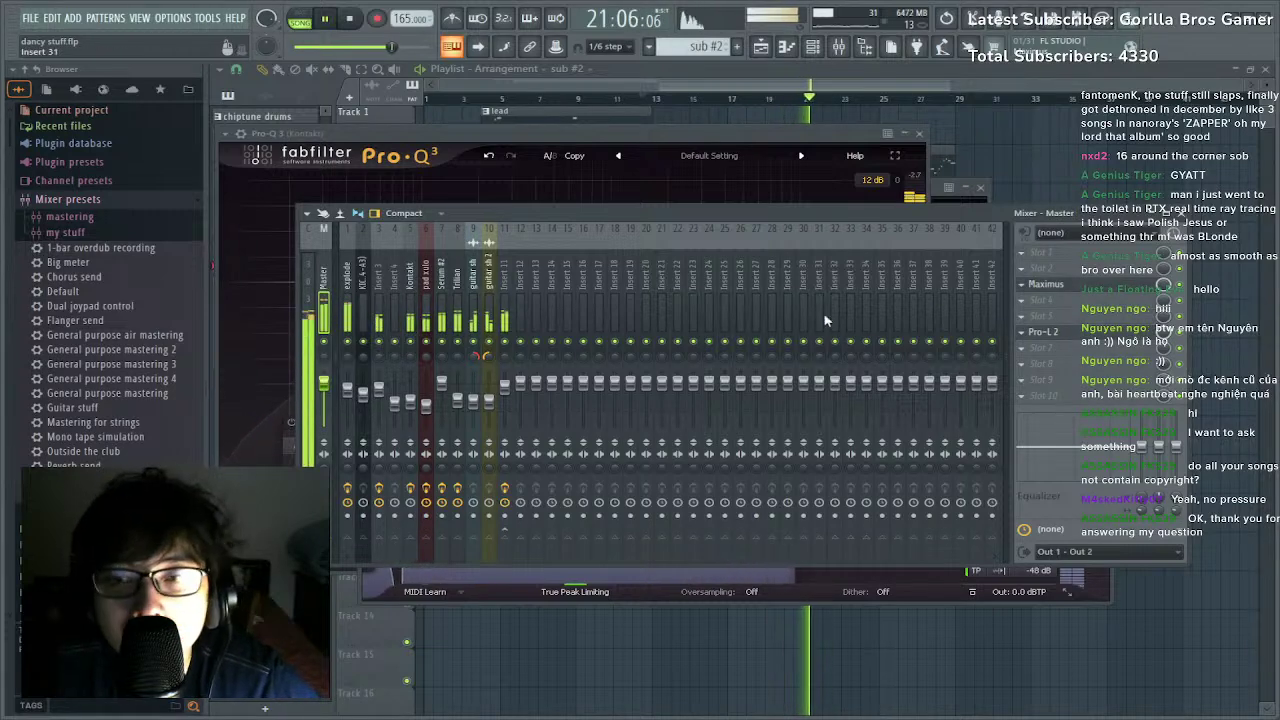
{"action": "left_click", "coordinate": [1068, 289]}
{"action": "key", "text": "space"}
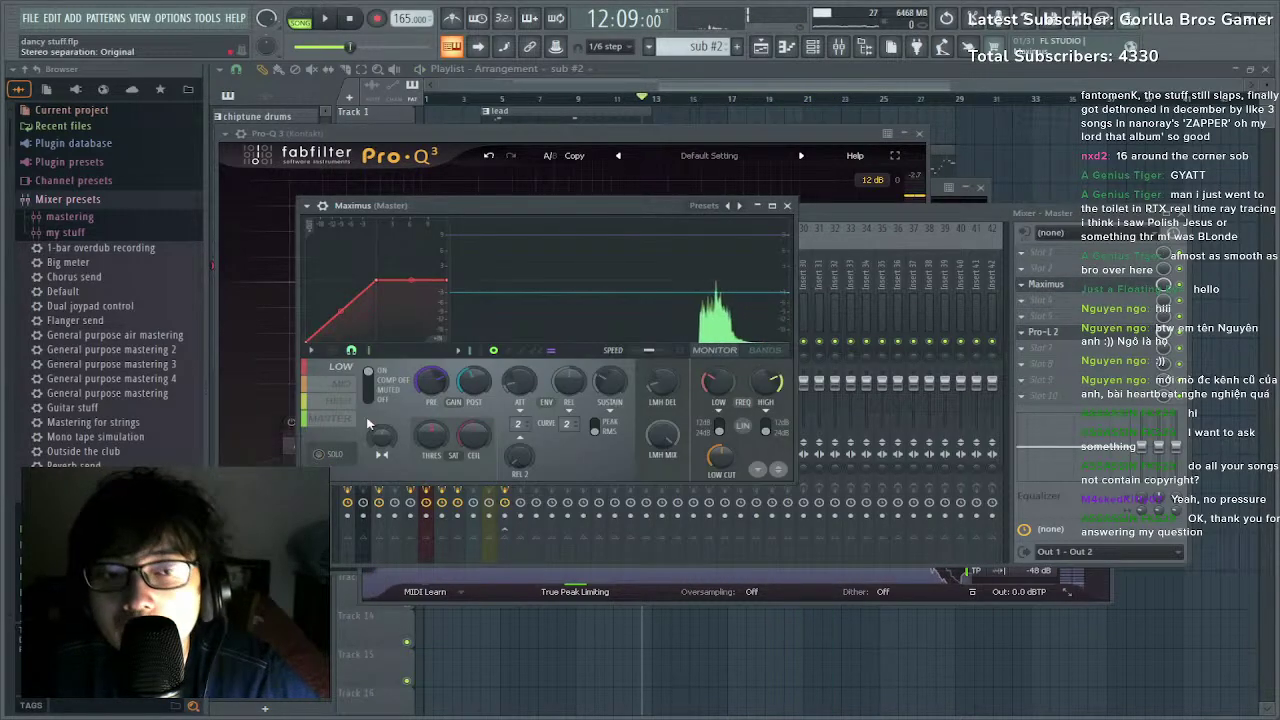
Play the arrangement from bar 10 and check the level of insert 11 in the mixer.
{"action": "left_click", "coordinate": [602, 98]}
{"action": "key", "text": "space"}
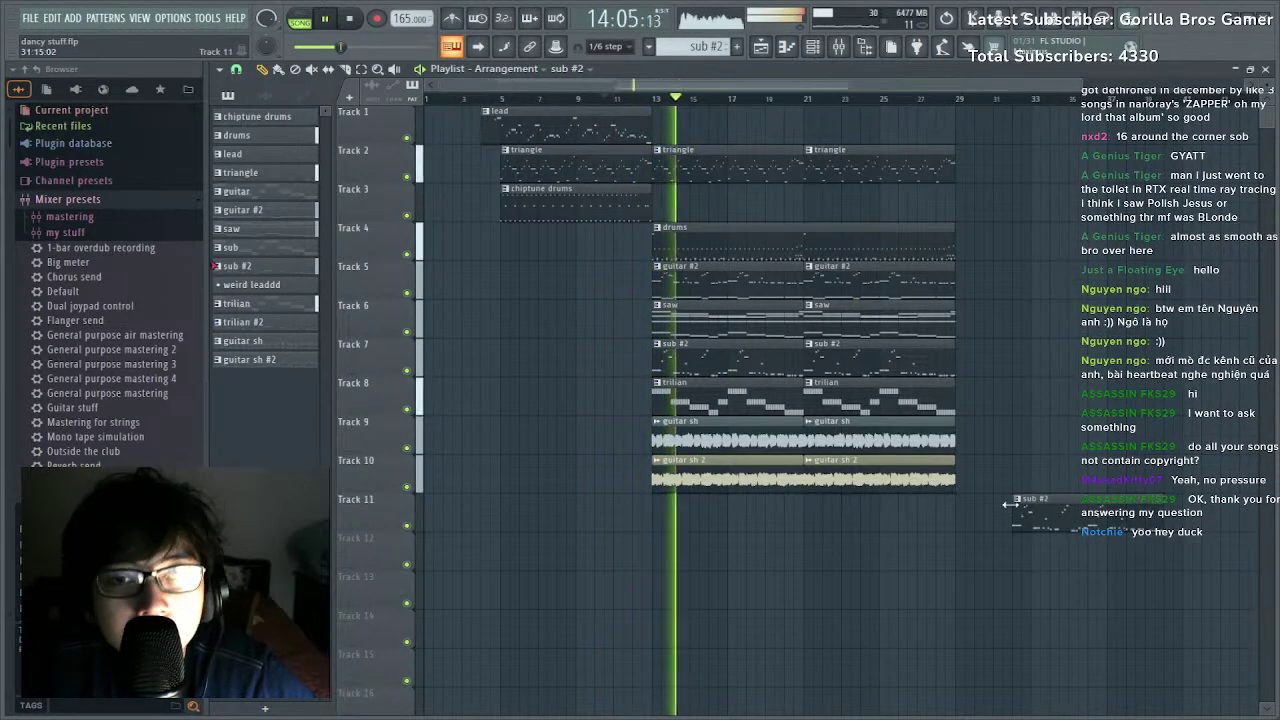
{"action": "left_click", "coordinate": [839, 48]}
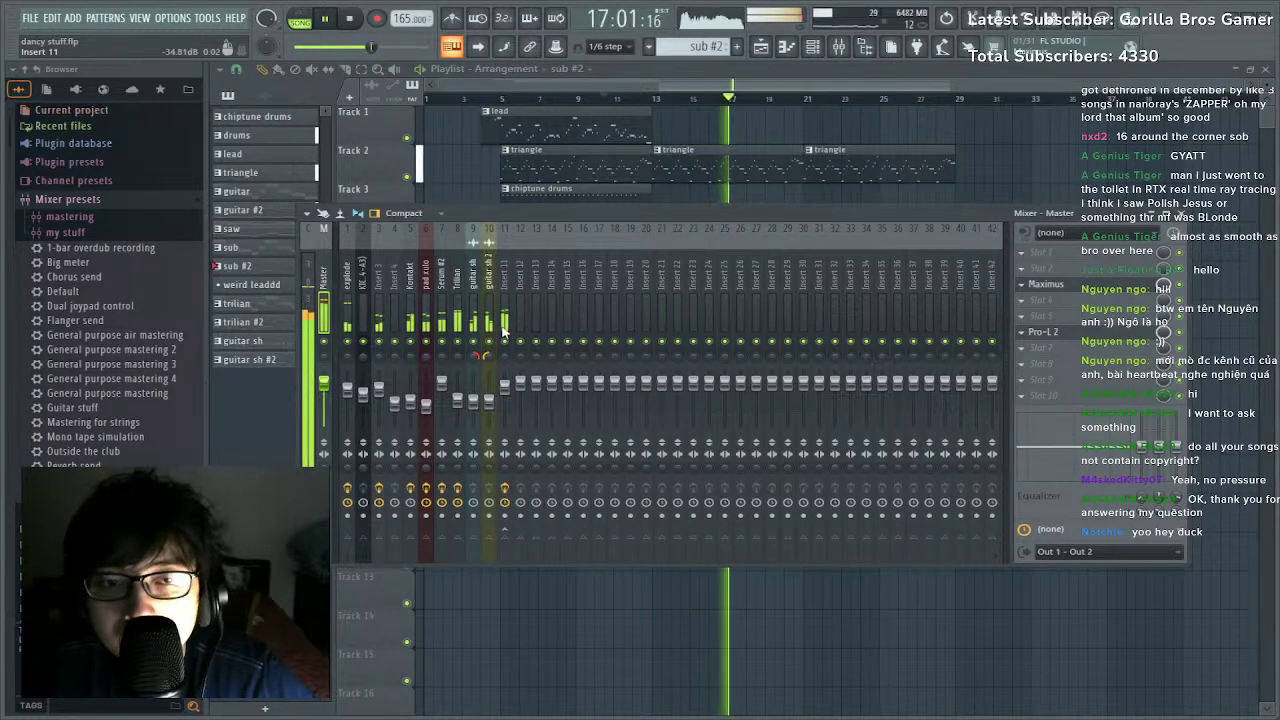
{"action": "left_click", "coordinate": [503, 332]}
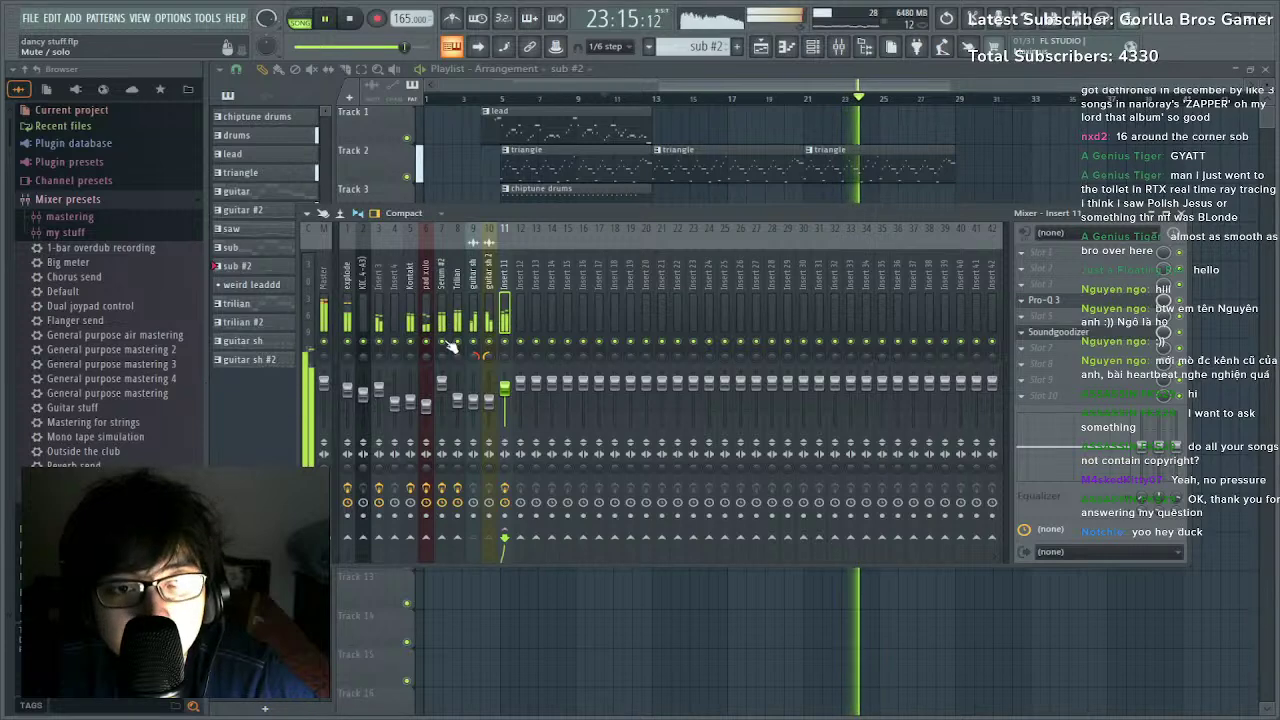
Add Fruity parametric EQ 2 to insert 3 with a steep band 1 high pass at about 225 Hz.
{"action": "left_click", "coordinate": [376, 322]}
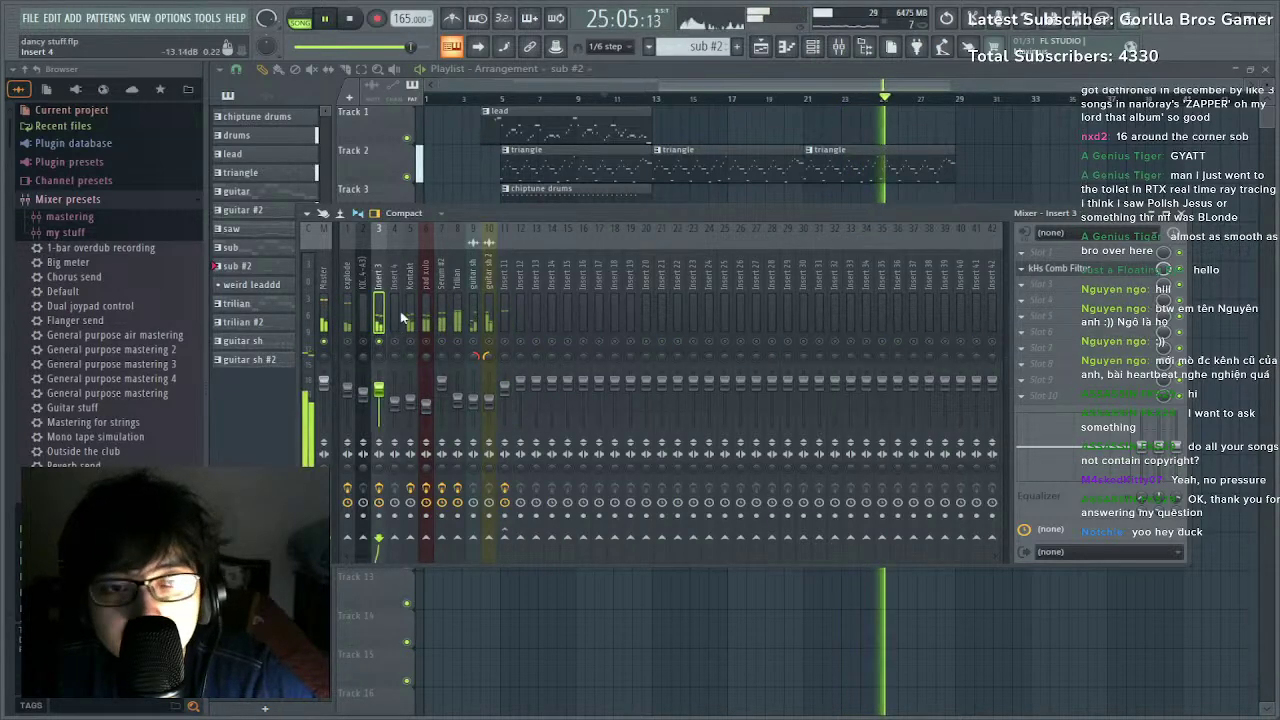
{"action": "key", "text": "space"}
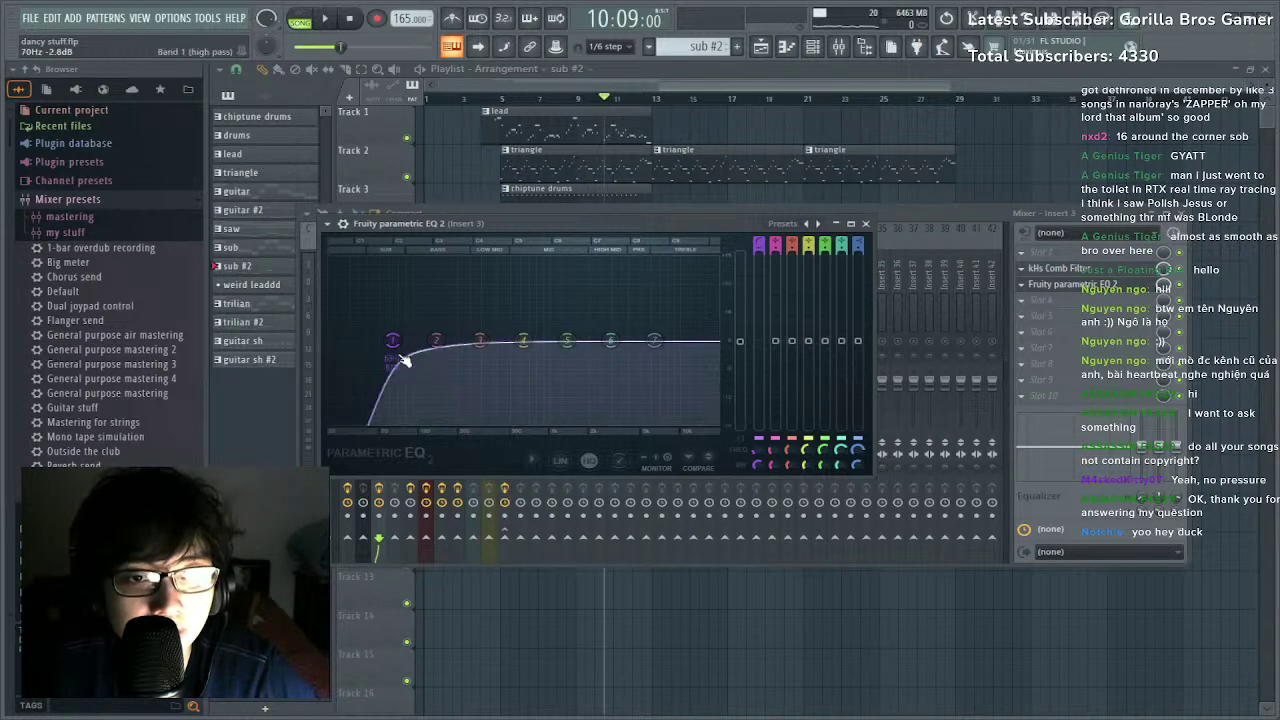
{"action": "left_click_drag", "start_coordinate": [400, 356], "coordinate": [462, 341]}
{"action": "key", "text": "space"}
{"action": "key", "text": "space"}
{"action": "key", "text": "space"}
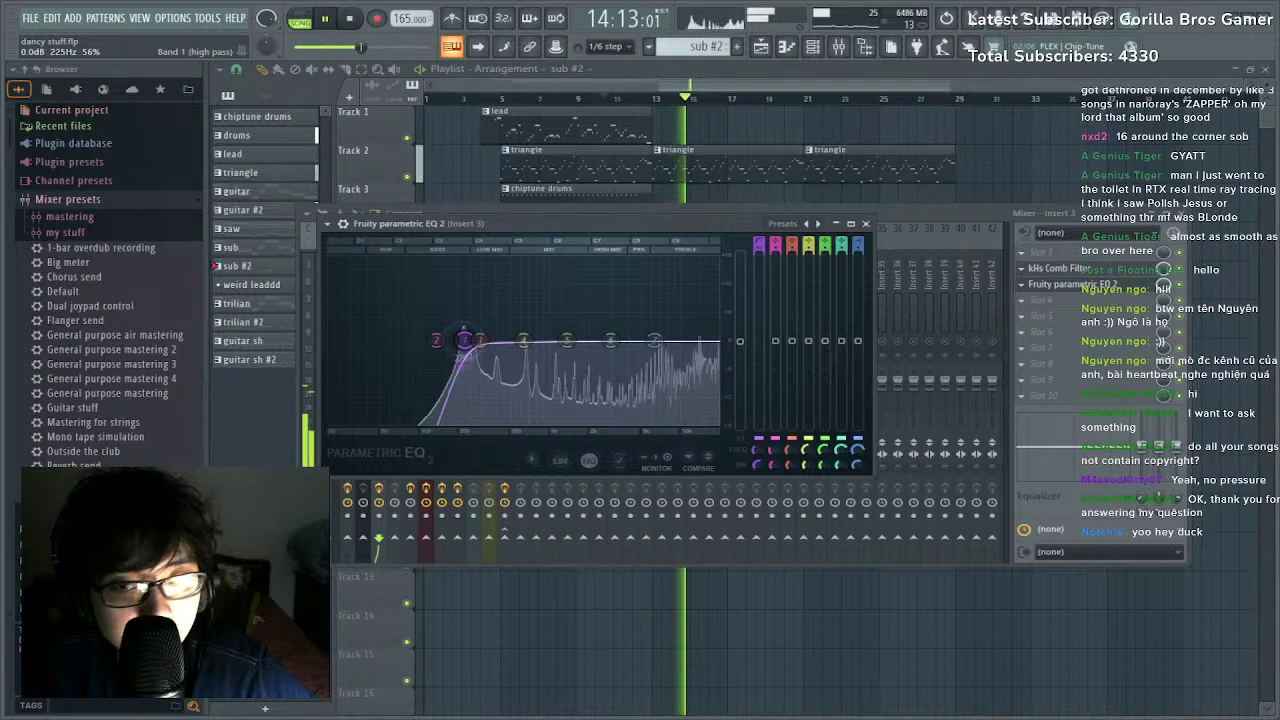
Play the arrangement from bar 4 and check the insert levels in the mixer.
{"action": "left_click", "coordinate": [916, 345]}
{"action": "left_click_drag", "start_coordinate": [605, 99], "coordinate": [491, 99]}
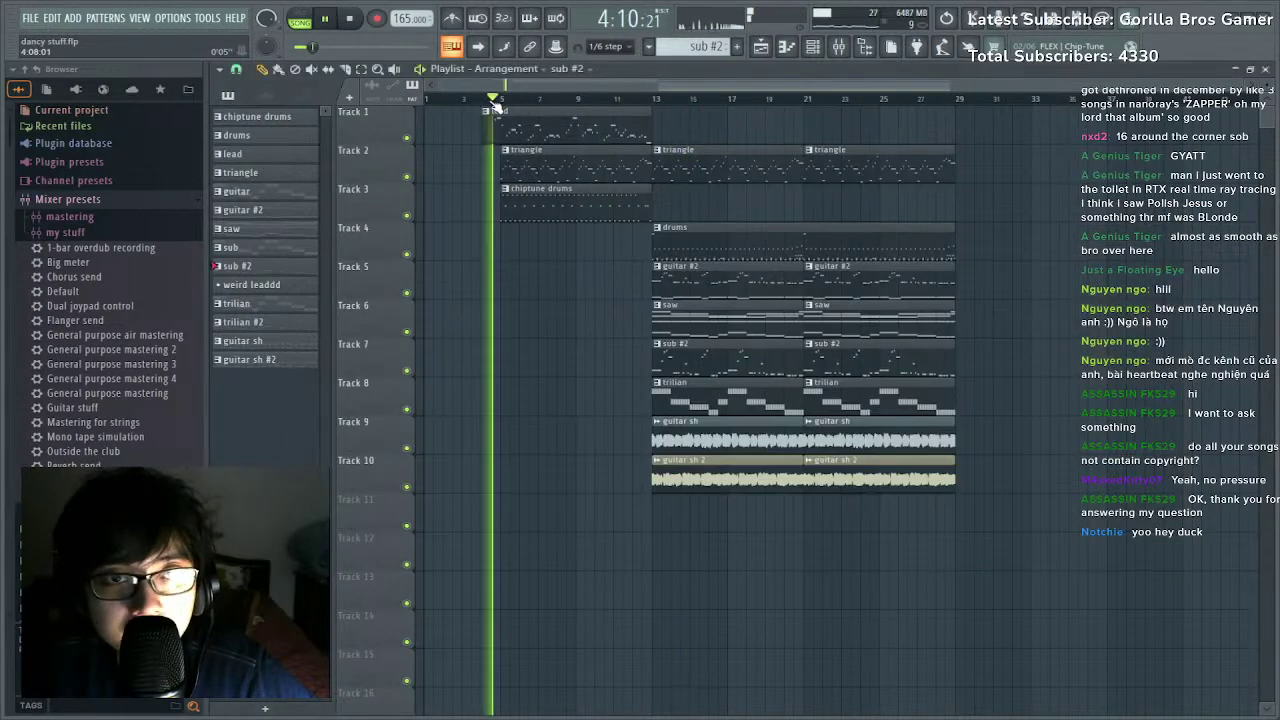
{"action": "left_click", "coordinate": [838, 46]}
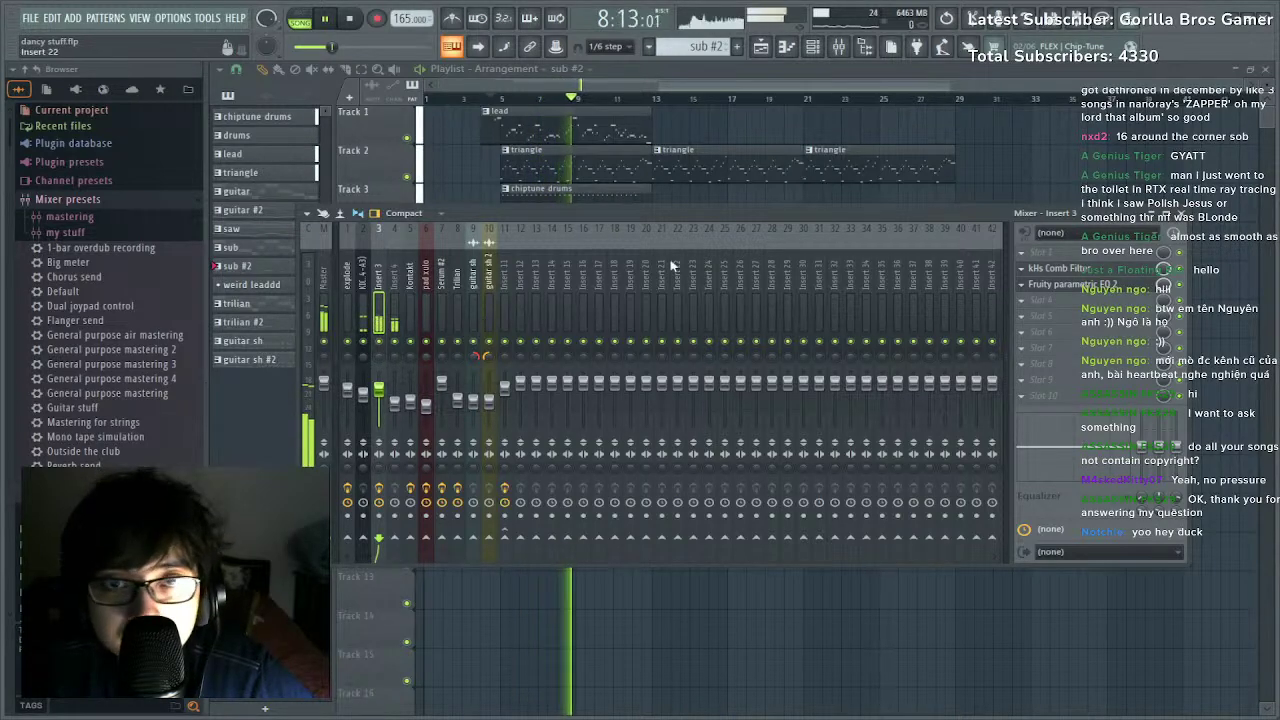
{"action": "left_click", "coordinate": [536, 88]}
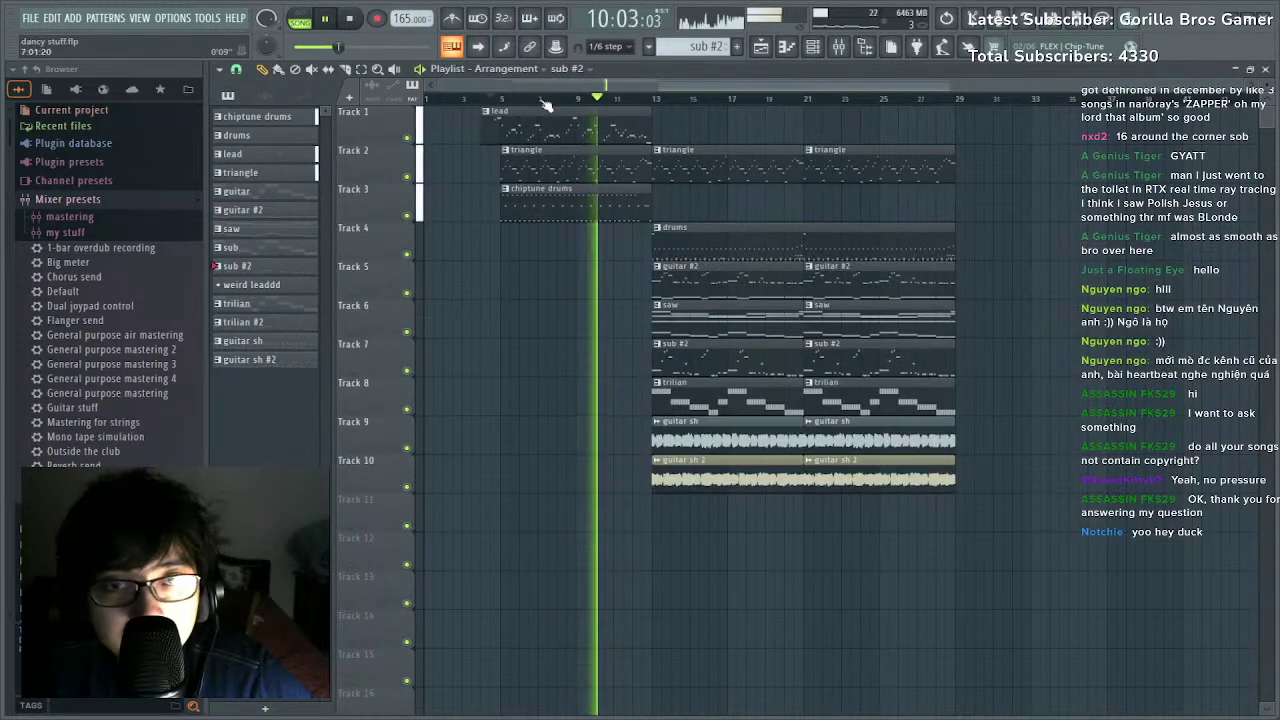
{"action": "left_click_drag", "start_coordinate": [1022, 418], "coordinate": [1016, 576]}
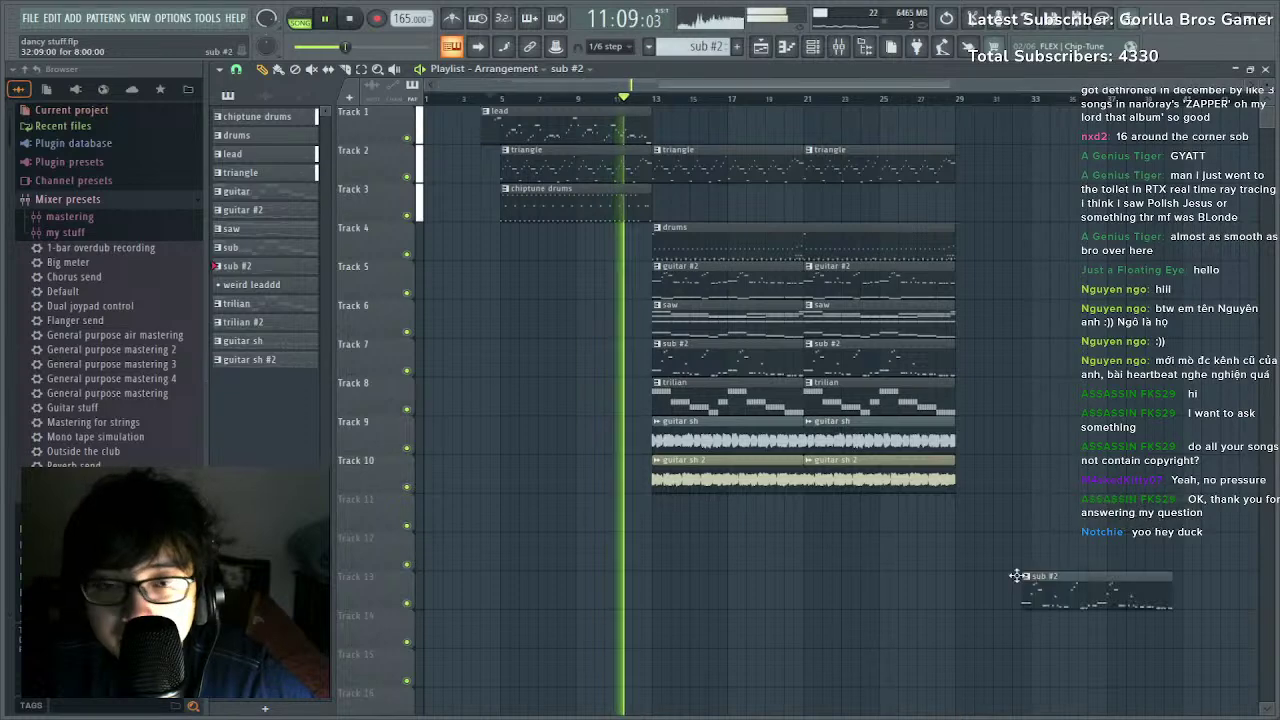
{"action": "right_click", "coordinate": [1026, 590]}
{"action": "left_click", "coordinate": [970, 592]}
{"action": "right_click", "coordinate": [970, 602]}
{"action": "left_click", "coordinate": [922, 626]}
{"action": "right_click", "coordinate": [926, 624]}
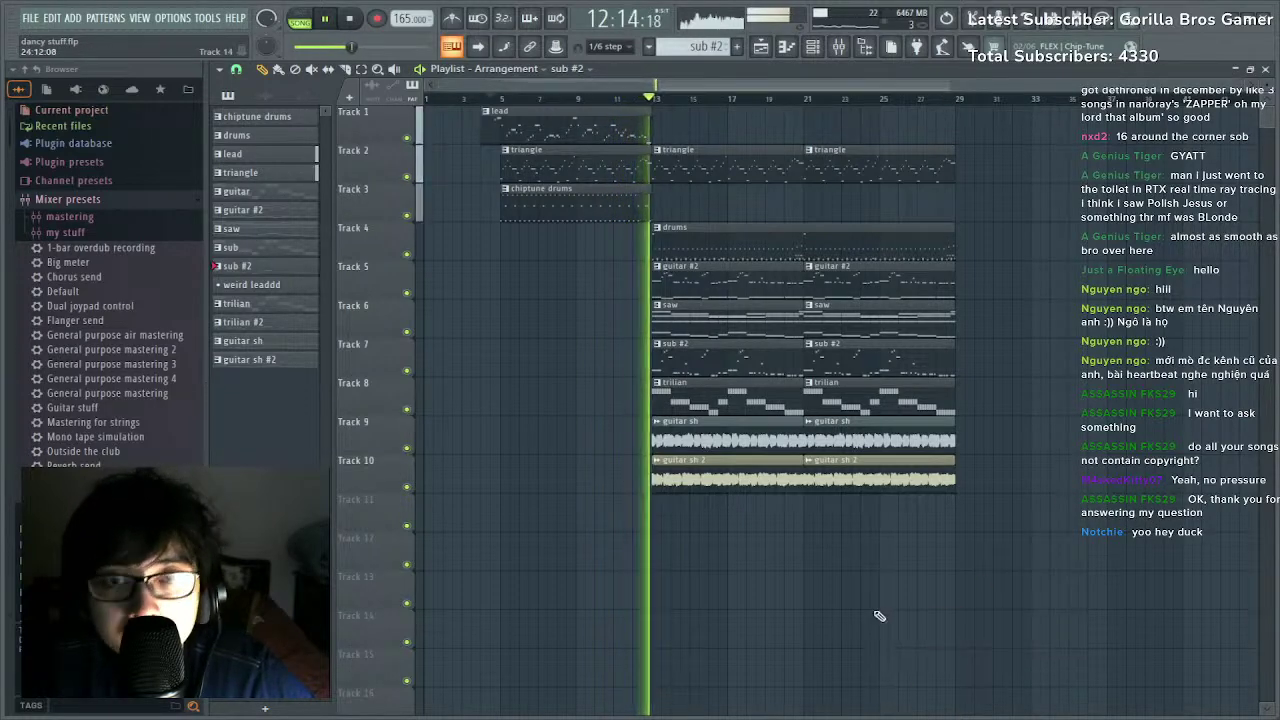
Clone the drums pattern as drums #2 and delete all its notes except the short fill, including the two high crash notes.
{"action": "double_click", "coordinate": [687, 234]}
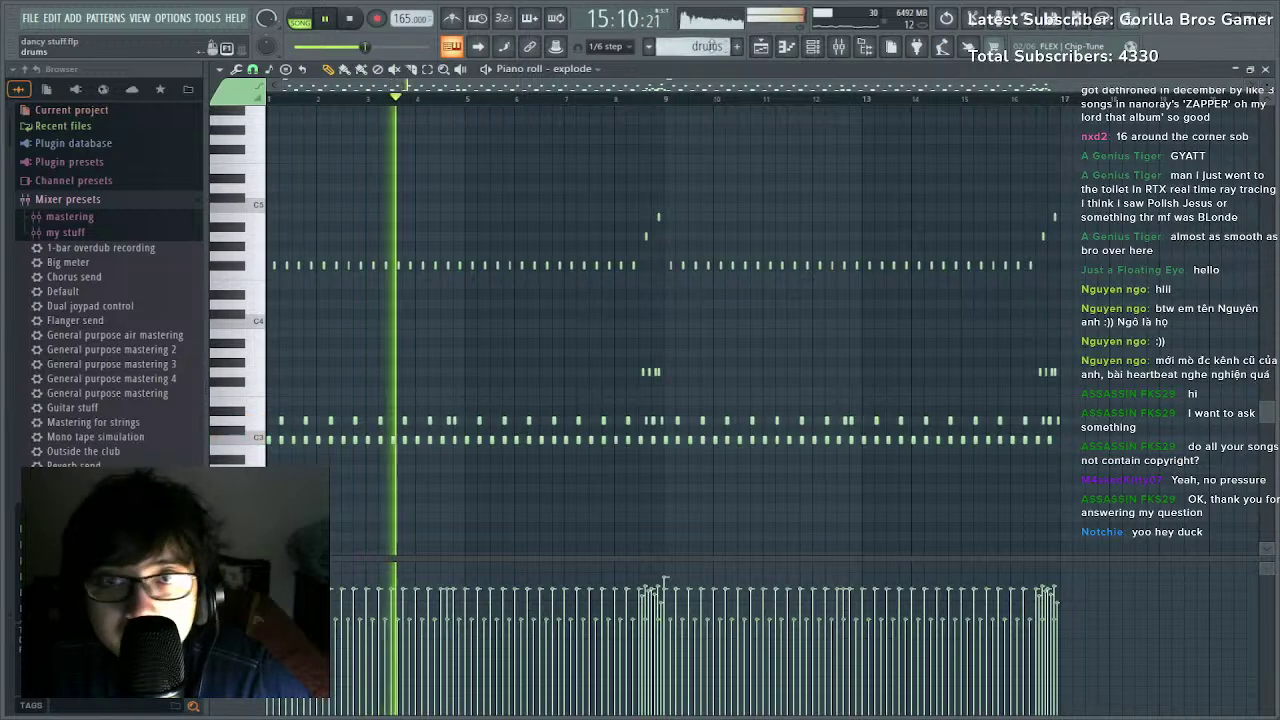
{"action": "key", "text": "ctrl+shift+c"}
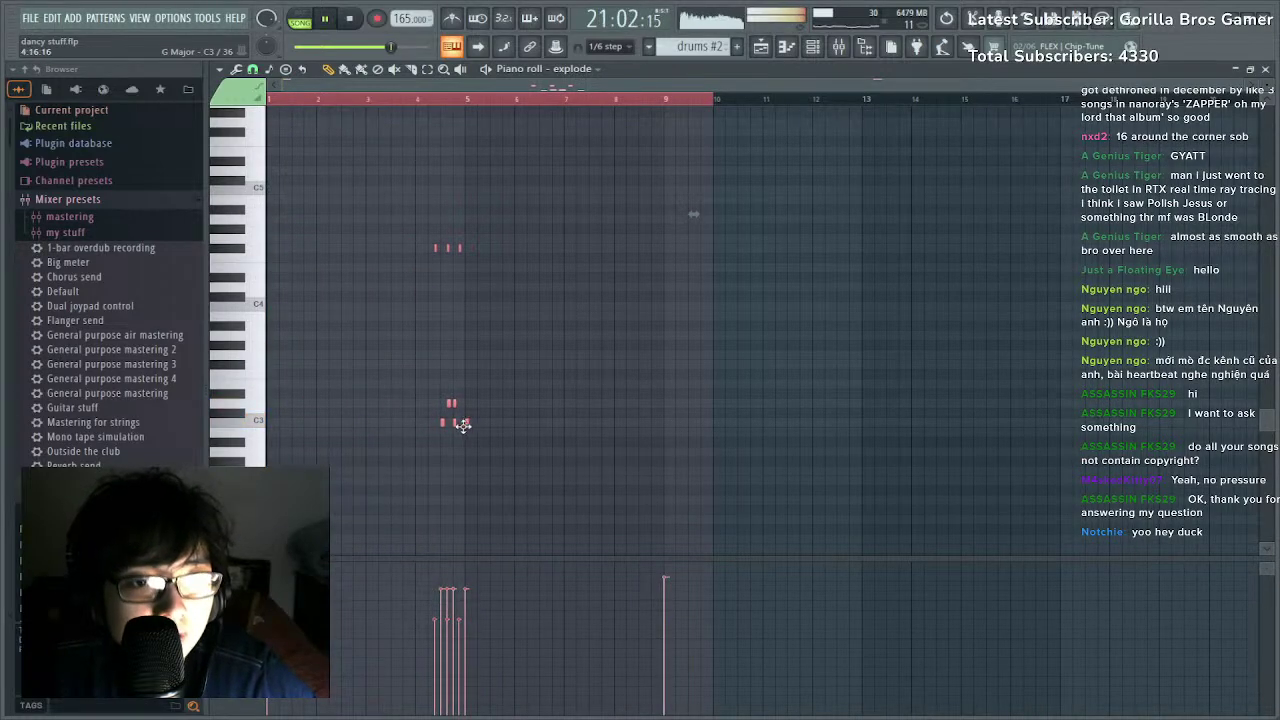
{"action": "scroll", "coordinate": [317, 417], "scroll_direction": "up", "scroll_amount": 5}
{"action": "right_click", "coordinate": [269, 149]}
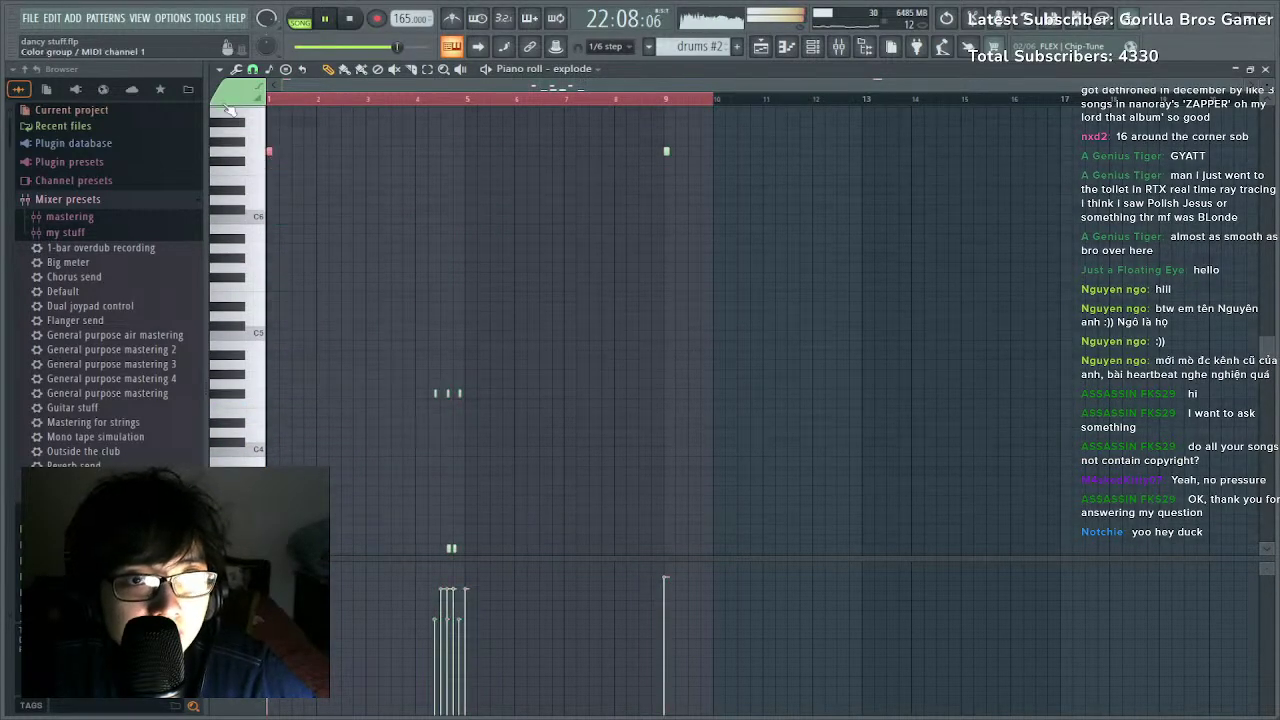
{"action": "scroll", "coordinate": [600, 155], "scroll_direction": "up", "scroll_amount": 1}
{"action": "right_click", "coordinate": [667, 157]}
{"action": "scroll", "coordinate": [440, 400], "scroll_direction": "down", "scroll_amount": 5}
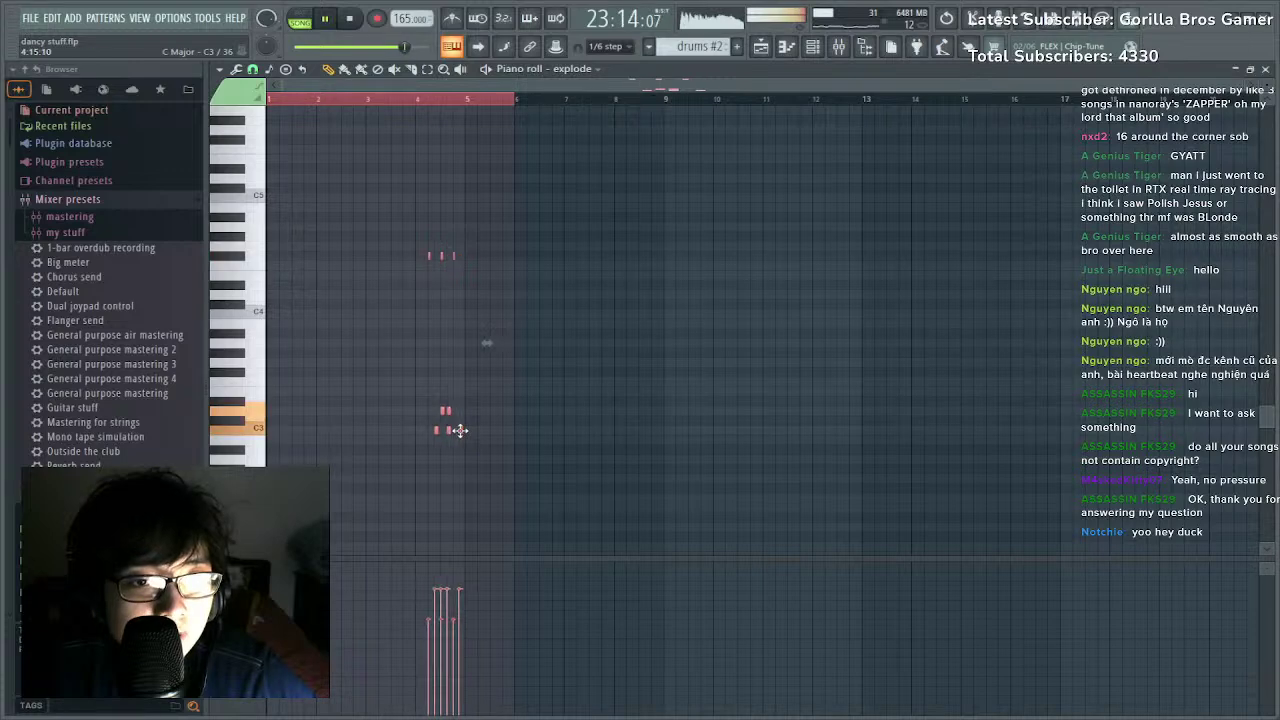
Move the remaining fill notes of drums #2 back into bar 1.
{"action": "left_click_drag", "start_coordinate": [458, 430], "coordinate": [335, 432]}
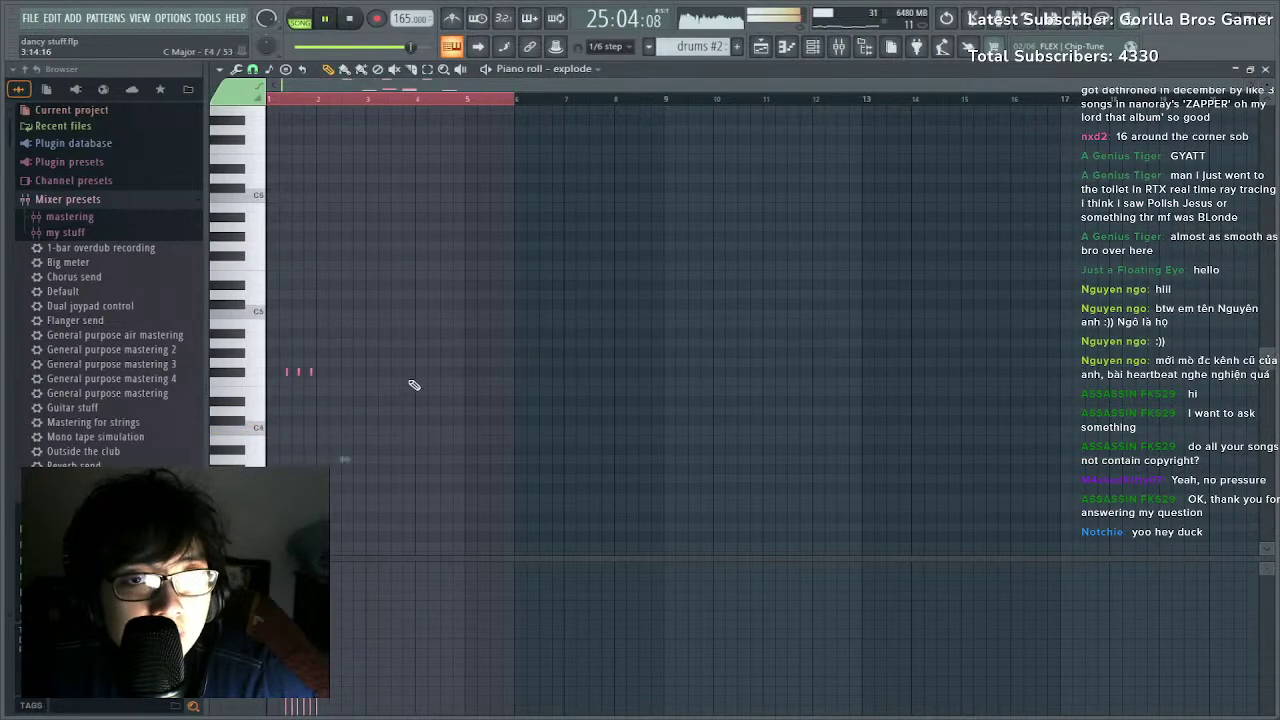
{"action": "scroll", "coordinate": [430, 354], "scroll_direction": "up", "scroll_amount": 8}
{"action": "scroll", "coordinate": [430, 354], "scroll_direction": "down", "scroll_amount": 16}
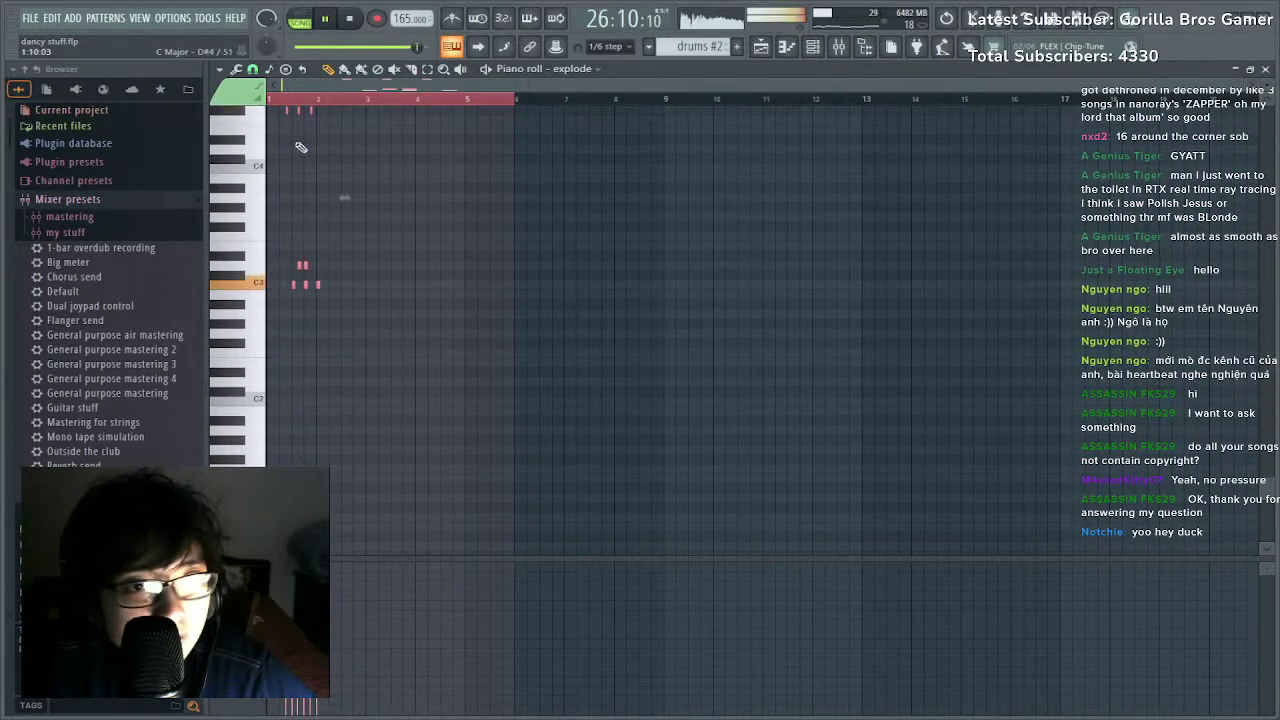
{"action": "scroll", "coordinate": [277, 107], "scroll_direction": "up", "scroll_amount": 8}
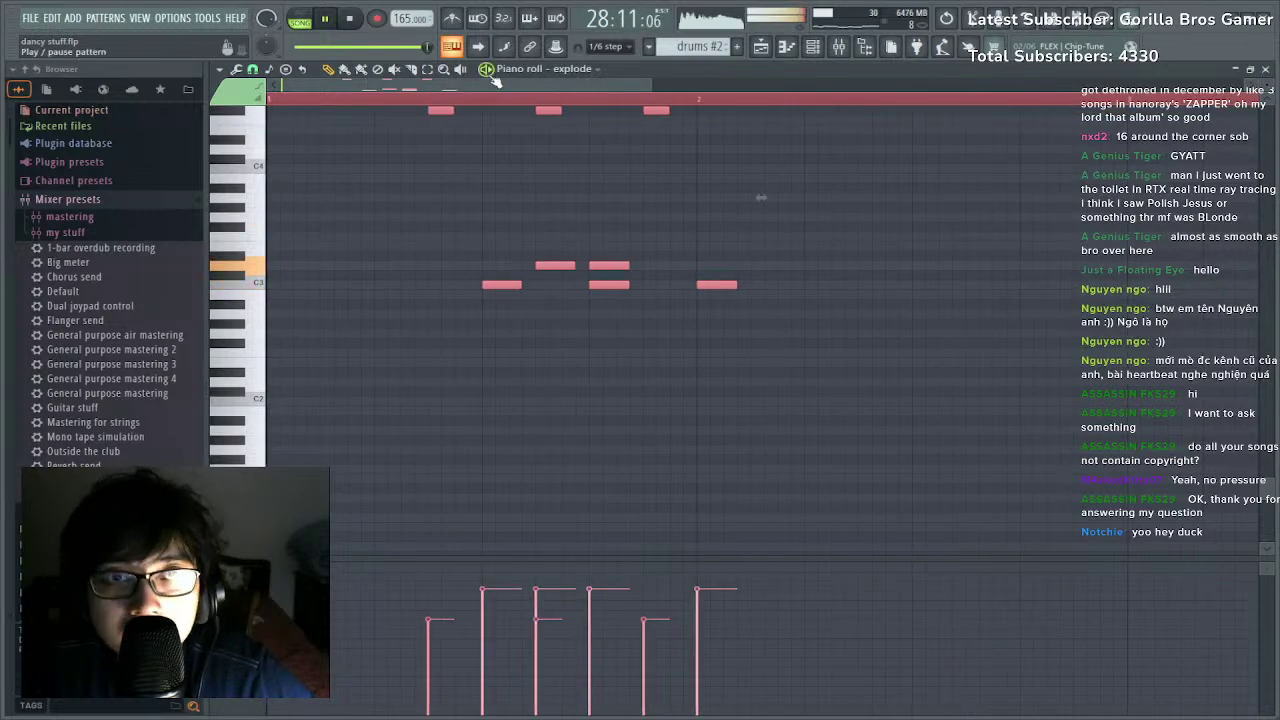
Audition the drums #2 pattern and delete all its C3 notes.
{"action": "left_click", "coordinate": [488, 72]}
{"action": "left_click", "coordinate": [720, 332]}
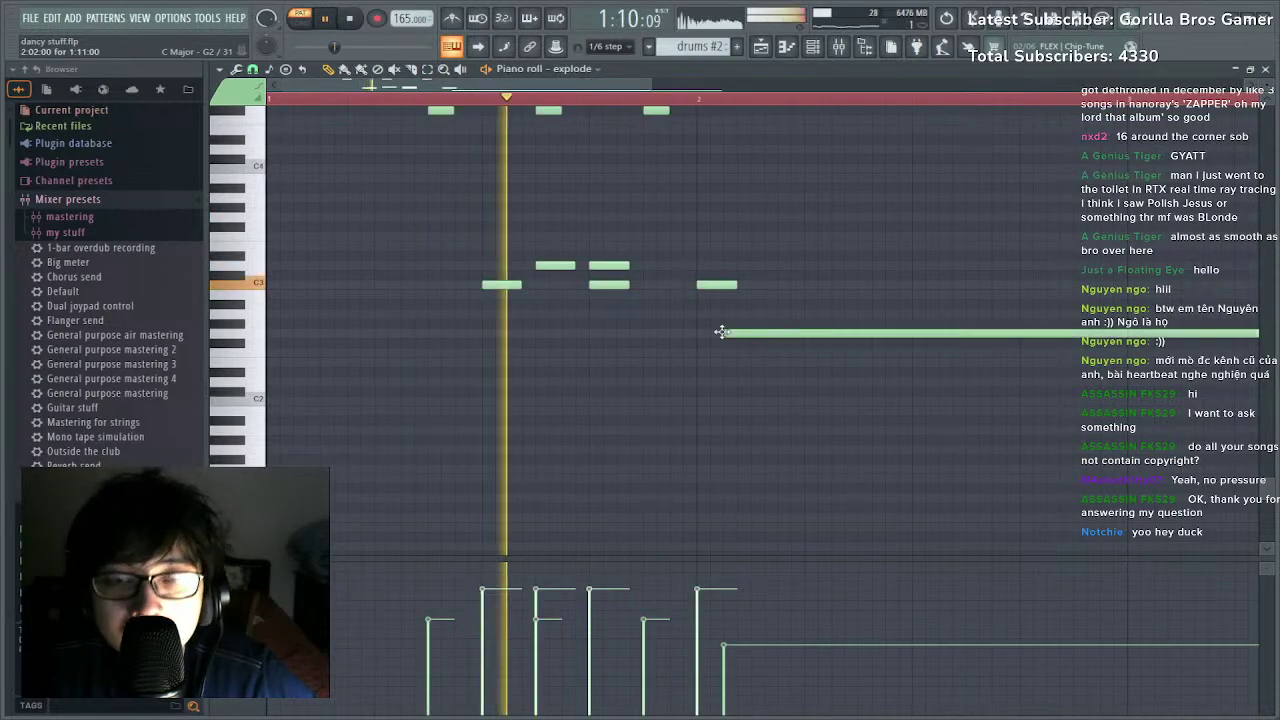
{"action": "right_click", "coordinate": [720, 333]}
{"action": "key", "text": "space"}
{"action": "right_click", "coordinate": [604, 288]}
{"action": "right_click", "coordinate": [492, 287]}
{"action": "key", "text": "space"}
{"action": "right_click", "coordinate": [714, 287]}
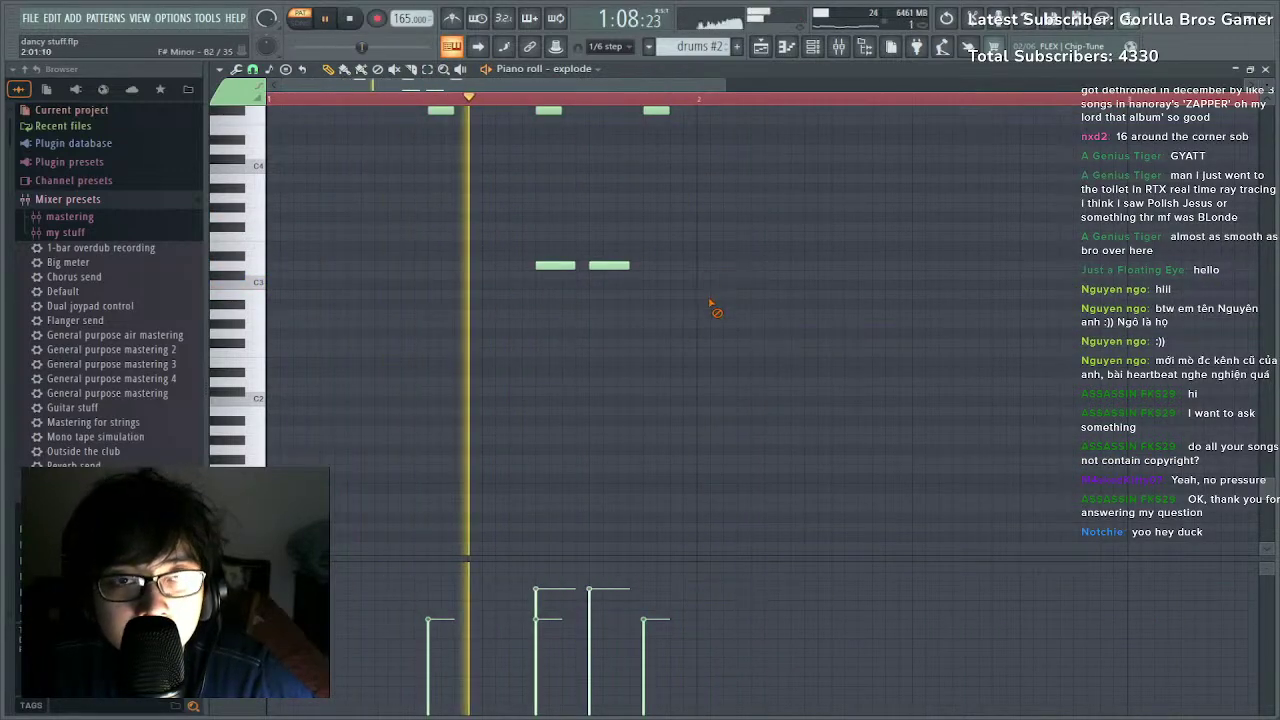
Respace the four high hits above C4 so the first falls on the start of the pattern, and audition it.
{"action": "scroll", "coordinate": [690, 240], "scroll_direction": "up", "scroll_amount": 3}
{"action": "key", "text": "space"}
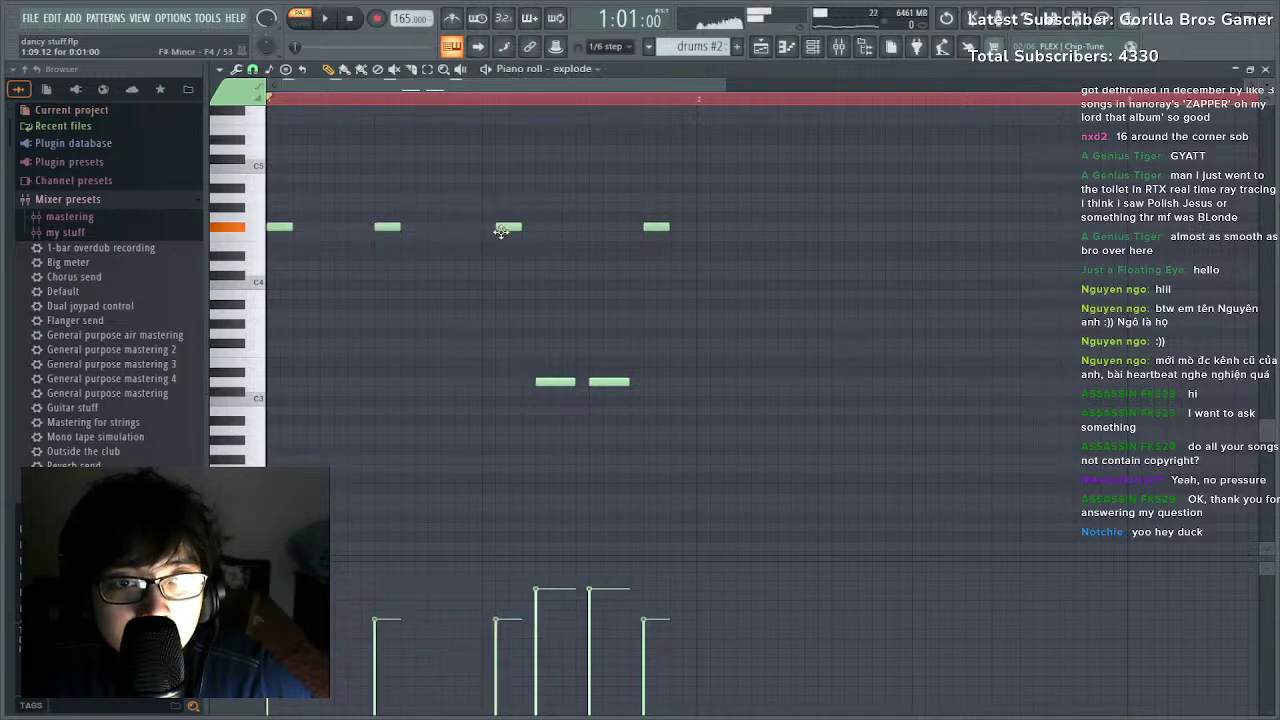
{"action": "key", "text": "space"}
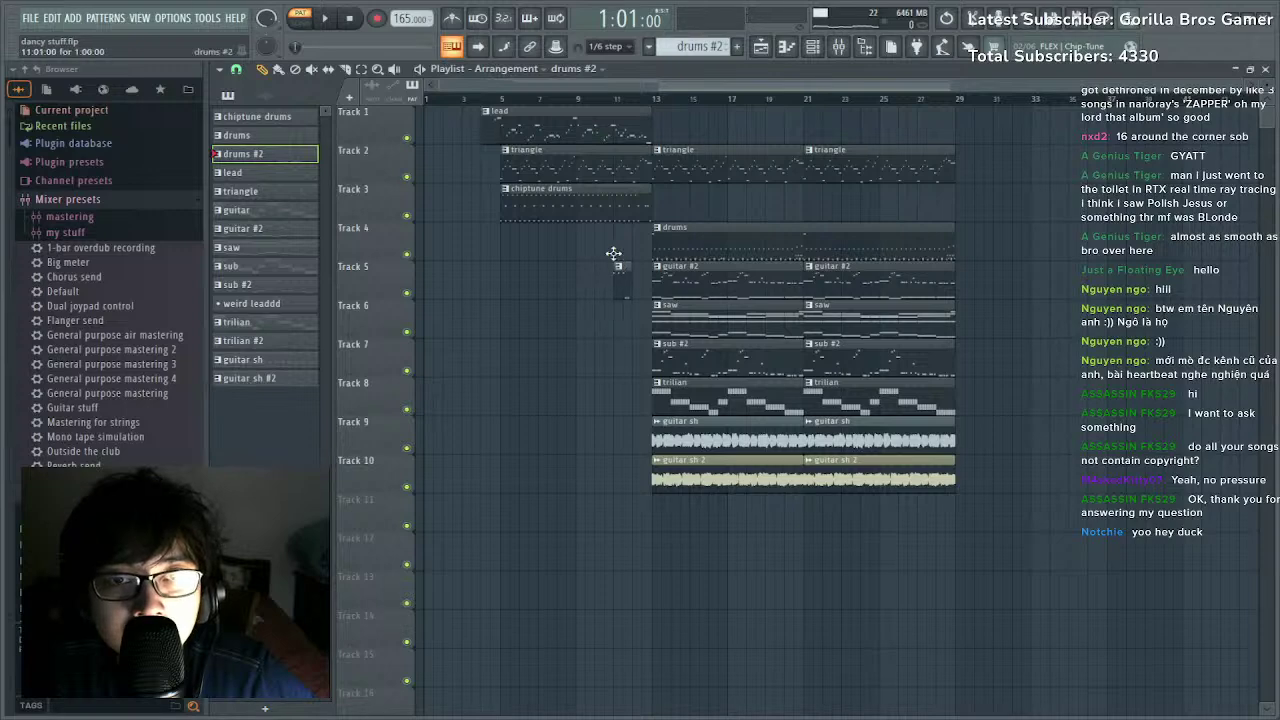
Place the drums #2 clip at bar 12 on Track 4, directly before the drums clip, and play the transition from bar 10.
{"action": "left_click", "coordinate": [599, 103]}
{"action": "key", "text": "space"}
{"action": "scroll", "coordinate": [599, 103], "scroll_direction": "up", "scroll_amount": 3}
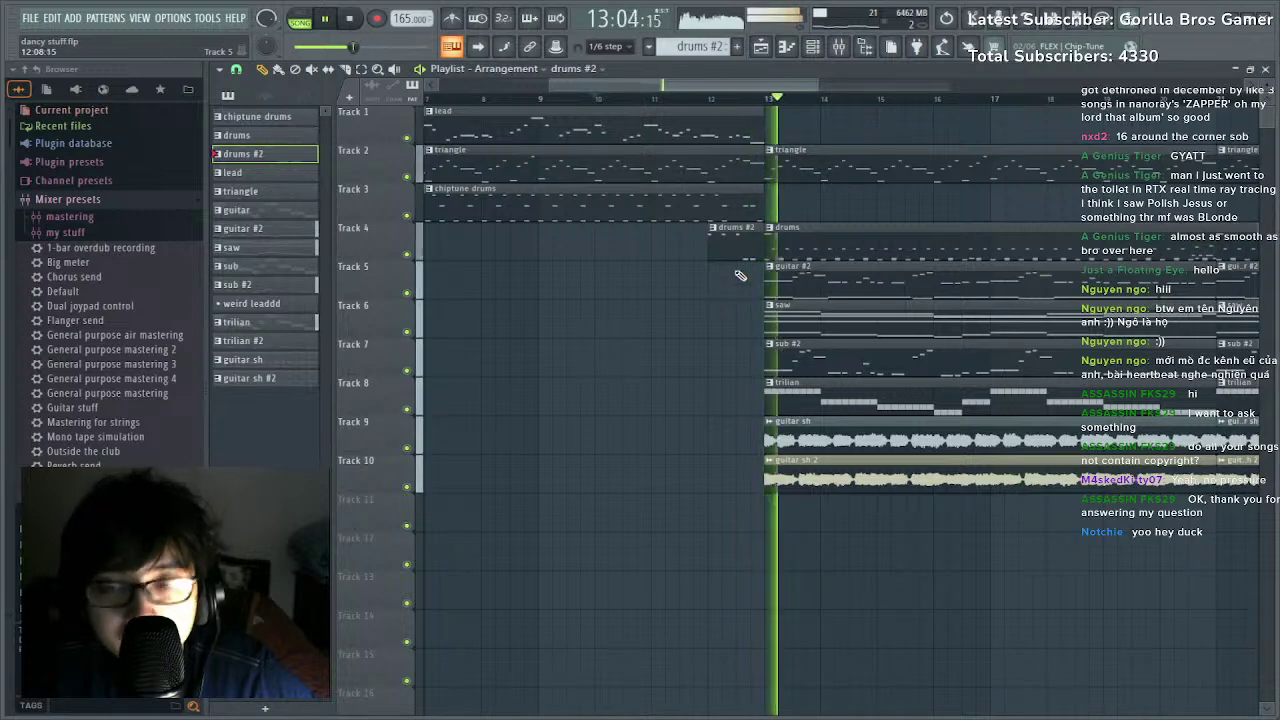
{"action": "scroll", "coordinate": [704, 132], "scroll_direction": "down", "scroll_amount": 3}
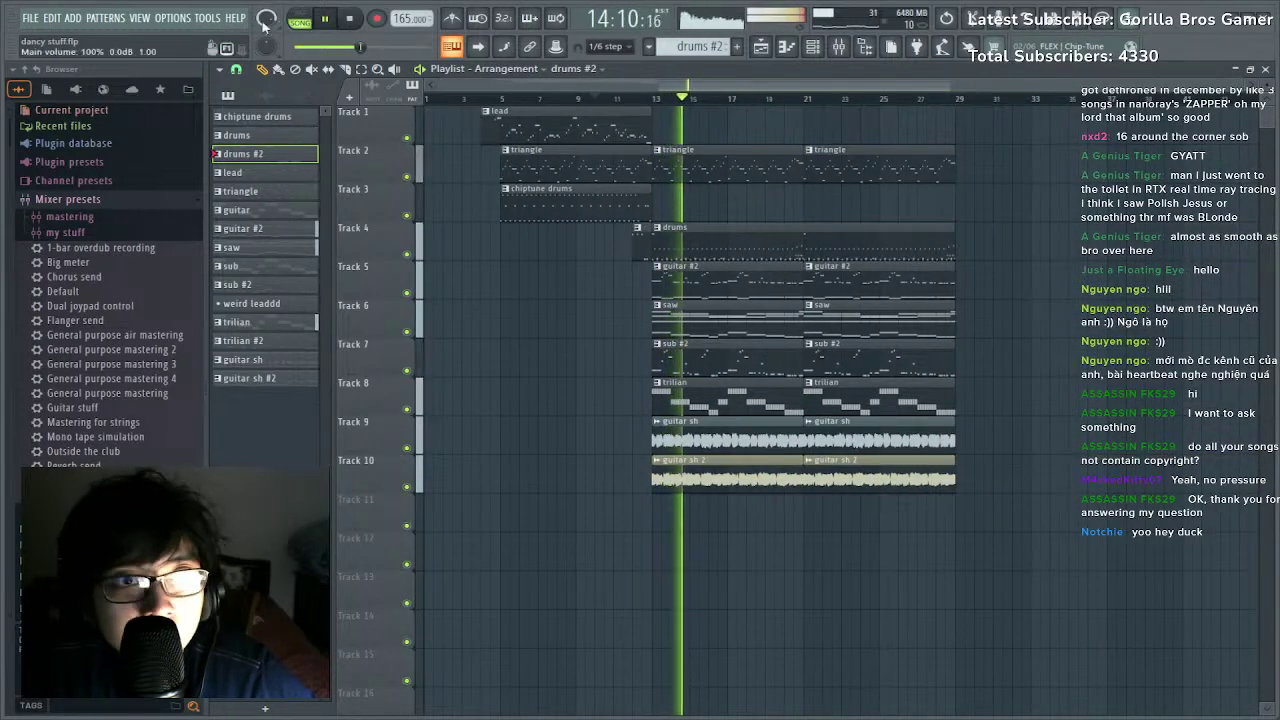
Solo the Trilian insert in the mixer, add Maximus after its parametric EQ and select the low band for editing.
{"action": "left_click", "coordinate": [838, 46]}
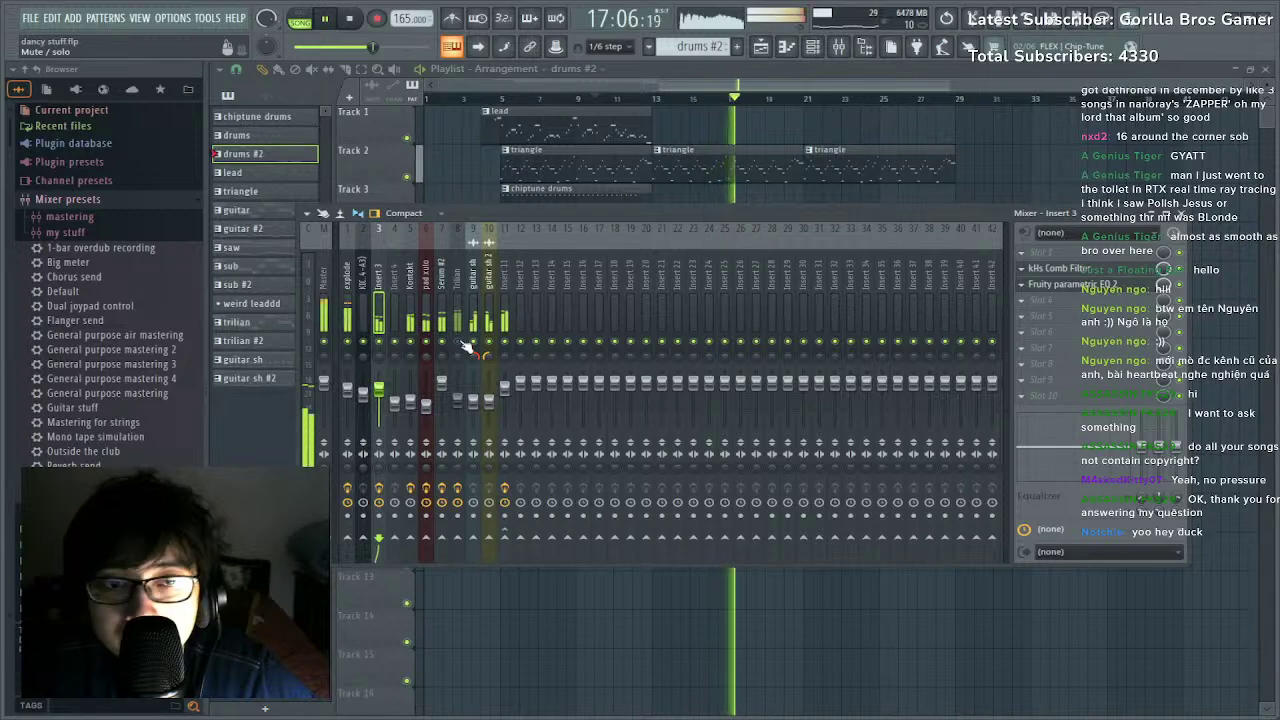
{"action": "left_click", "coordinate": [460, 345]}
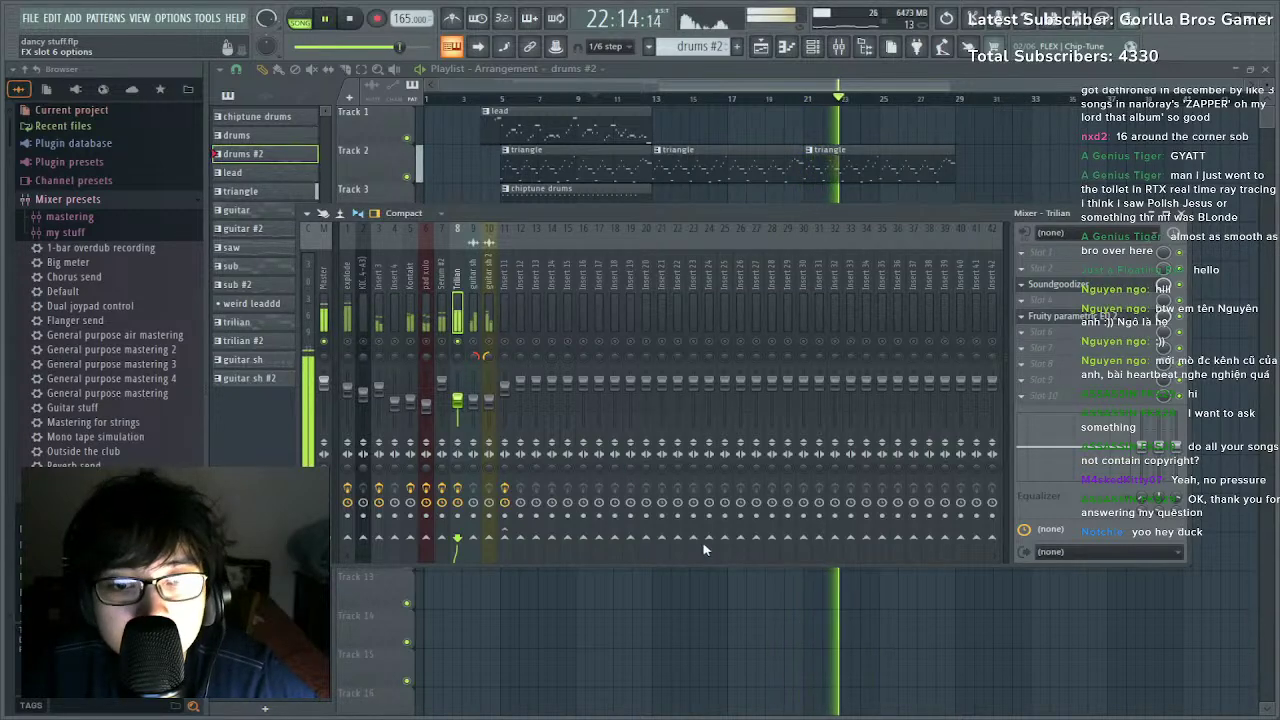
{"action": "left_click", "coordinate": [254, 406]}
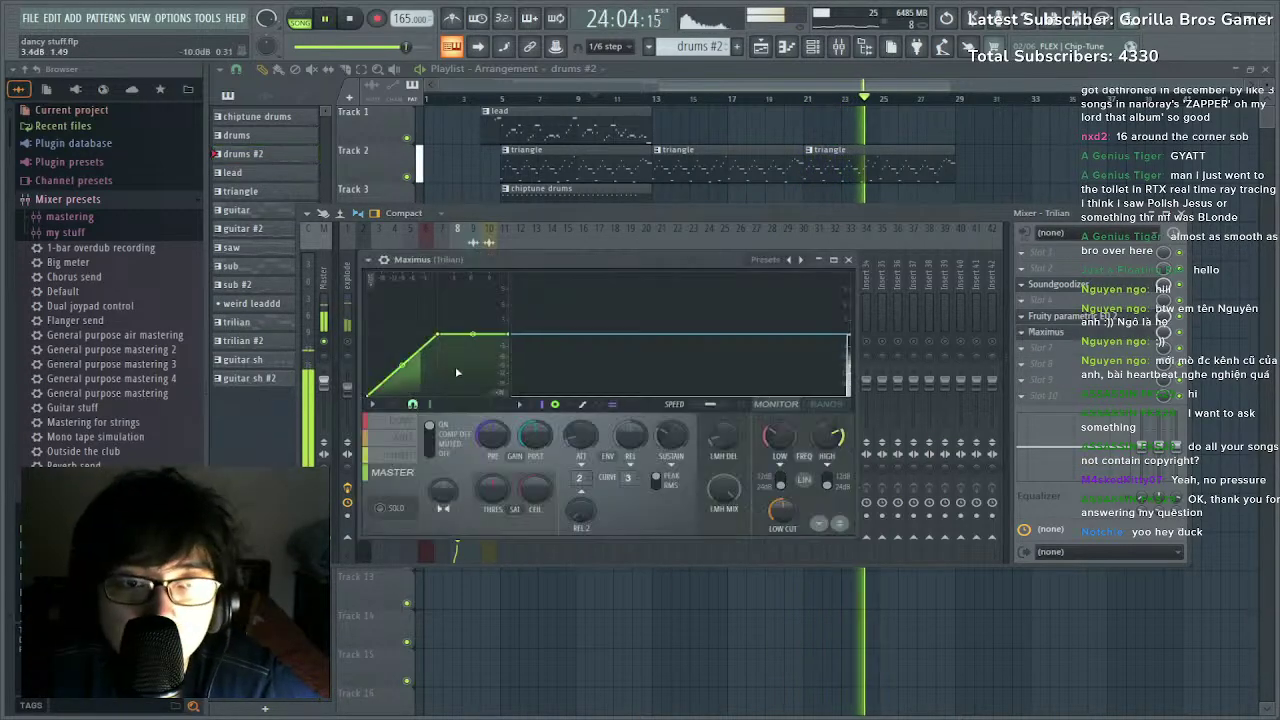
{"action": "left_click", "coordinate": [401, 421]}
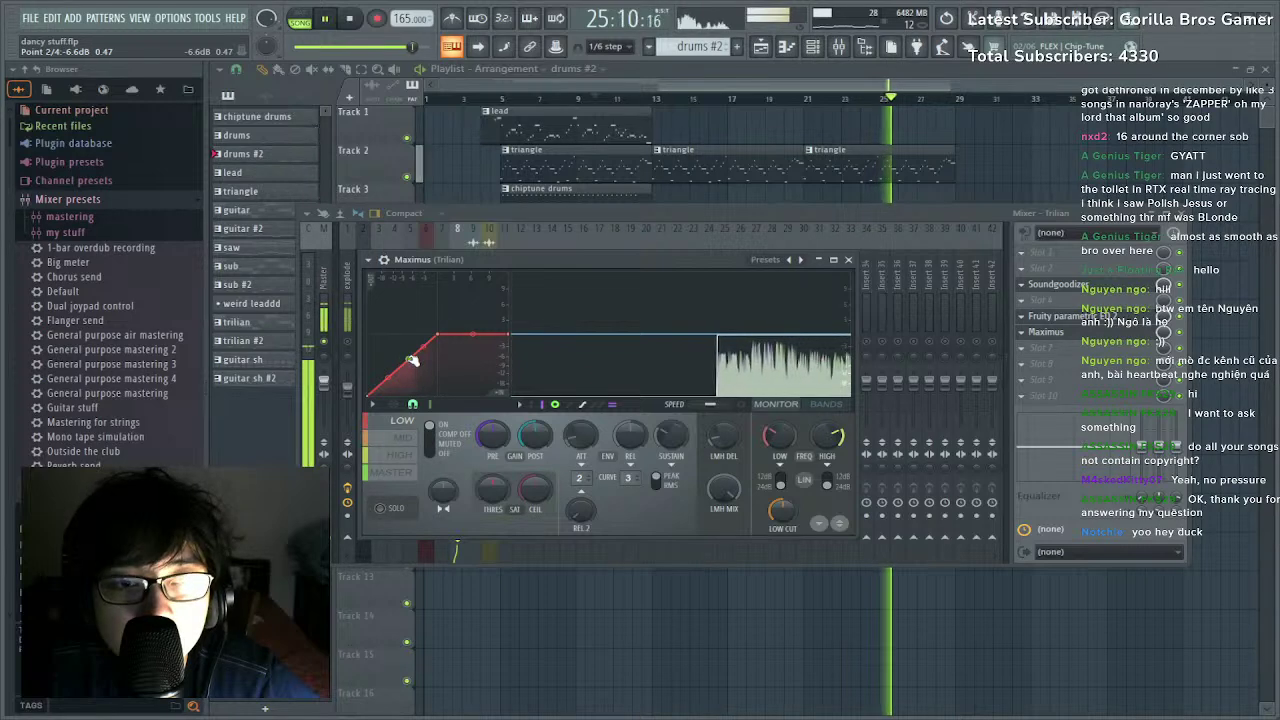
Pull down the compression curves of the low and mid bands in Maximus on the Trilian mixer track.
{"action": "left_click_drag", "start_coordinate": [439, 335], "coordinate": [440, 354]}
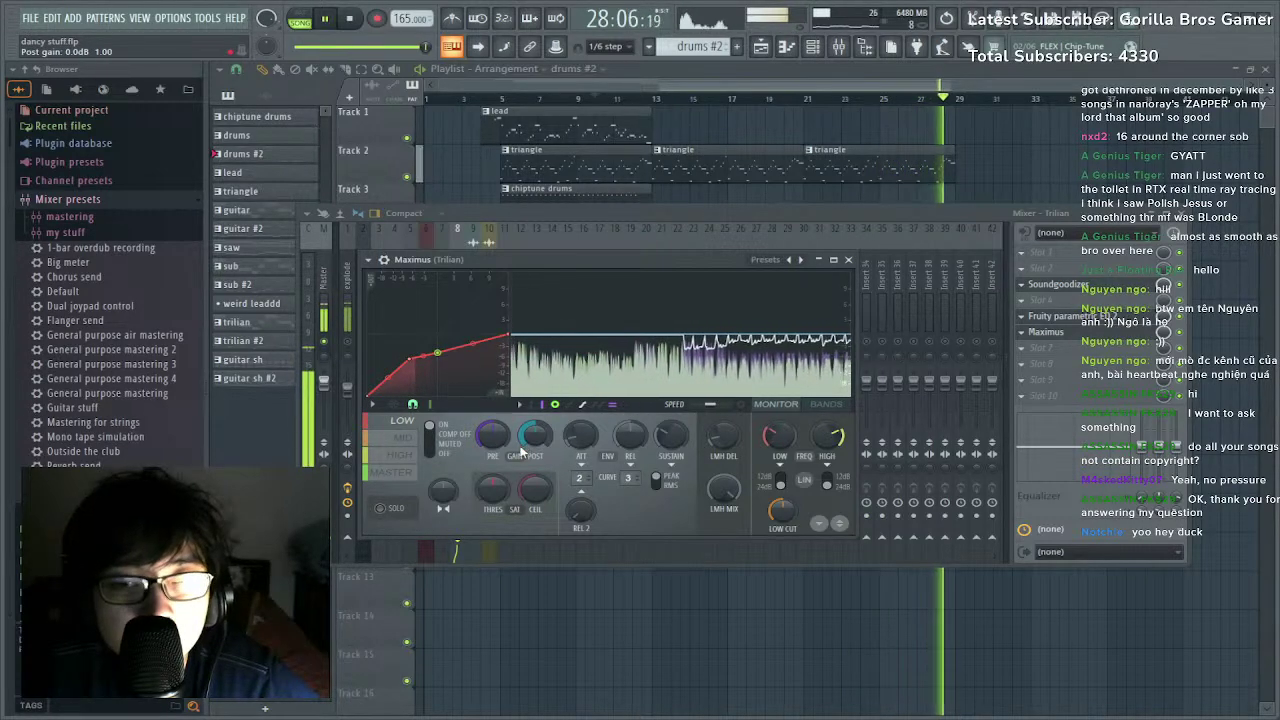
{"action": "left_click", "coordinate": [403, 437]}
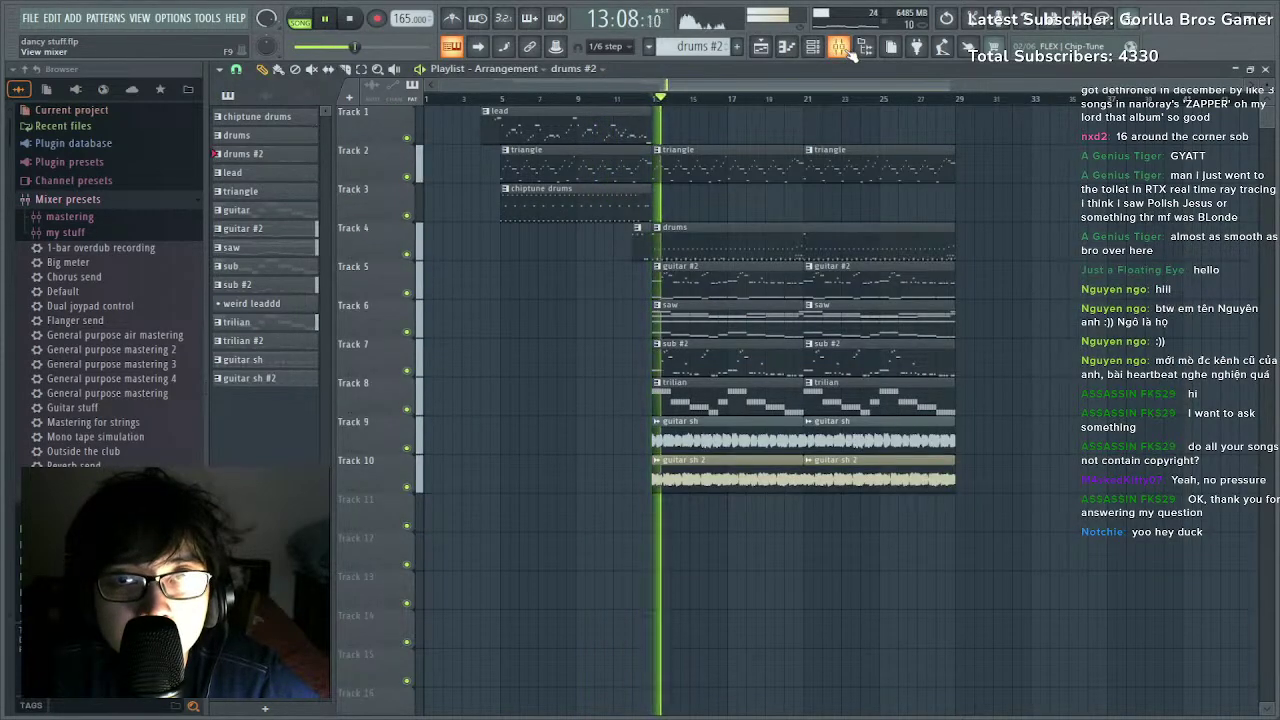
{"action": "key", "text": "F9"}
{"action": "left_click", "coordinate": [1066, 336]}
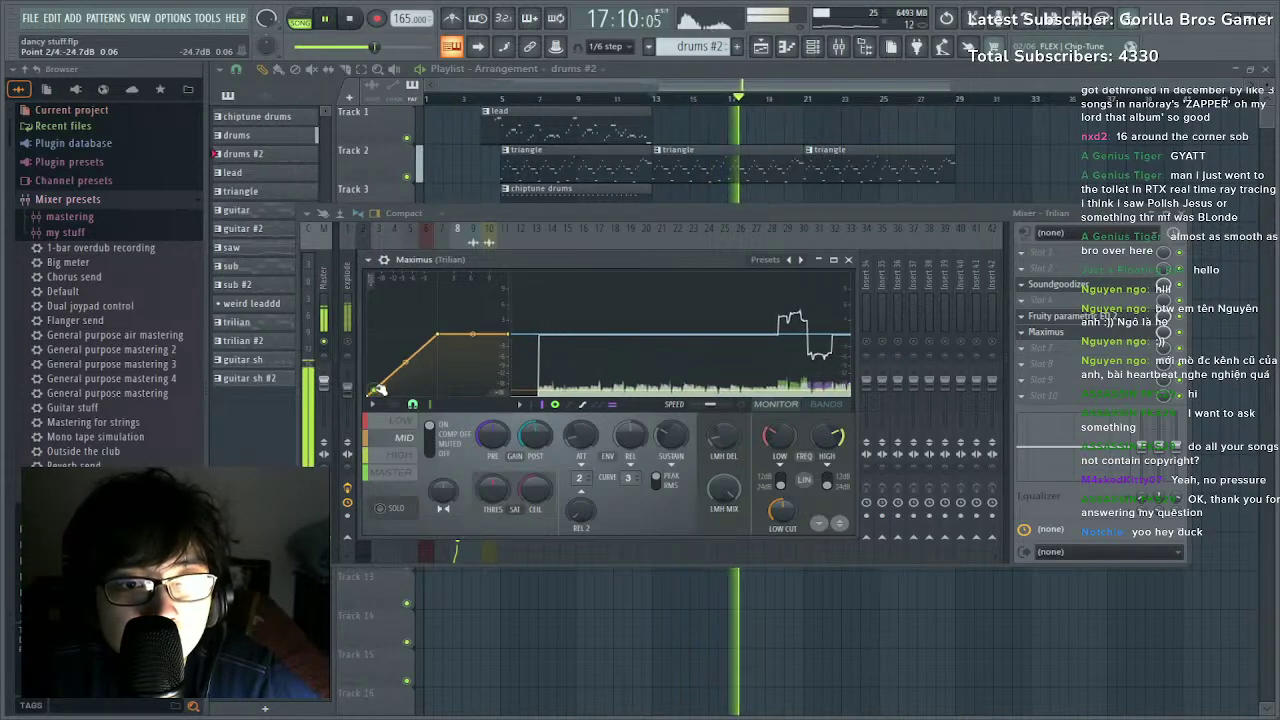
{"action": "left_click_drag", "start_coordinate": [436, 342], "coordinate": [459, 377]}
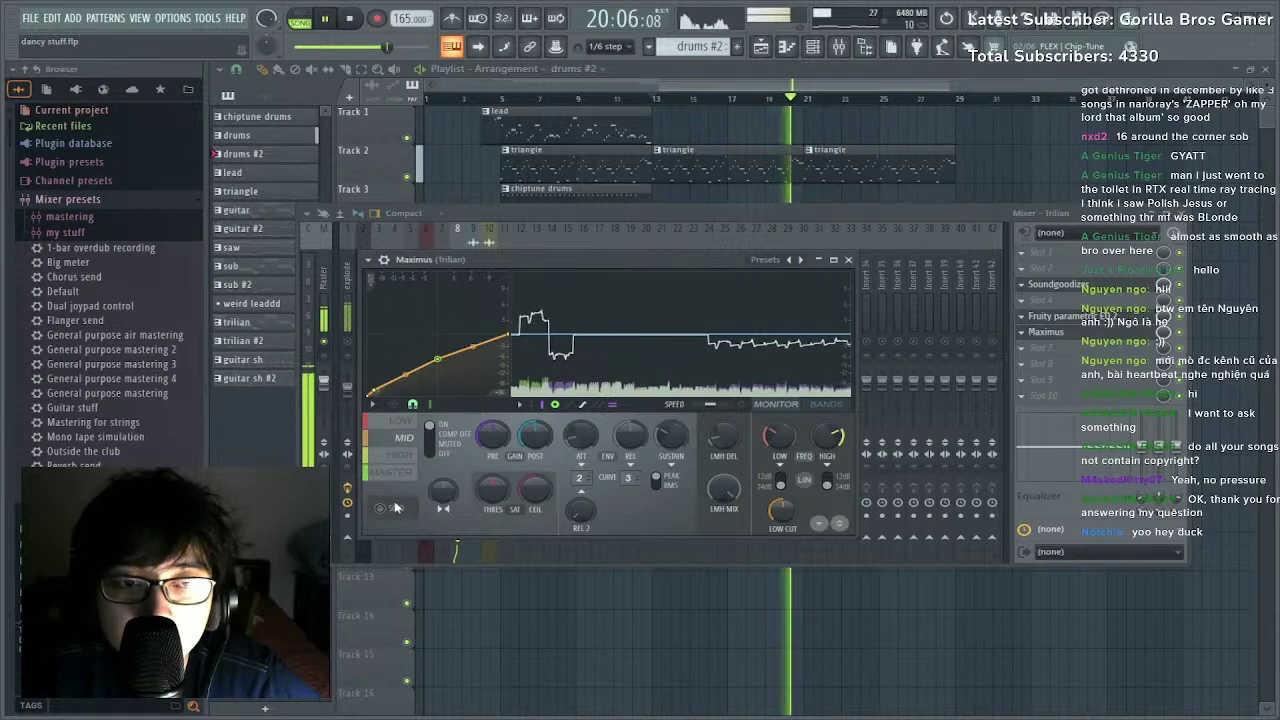
{"action": "key", "text": "Escape"}
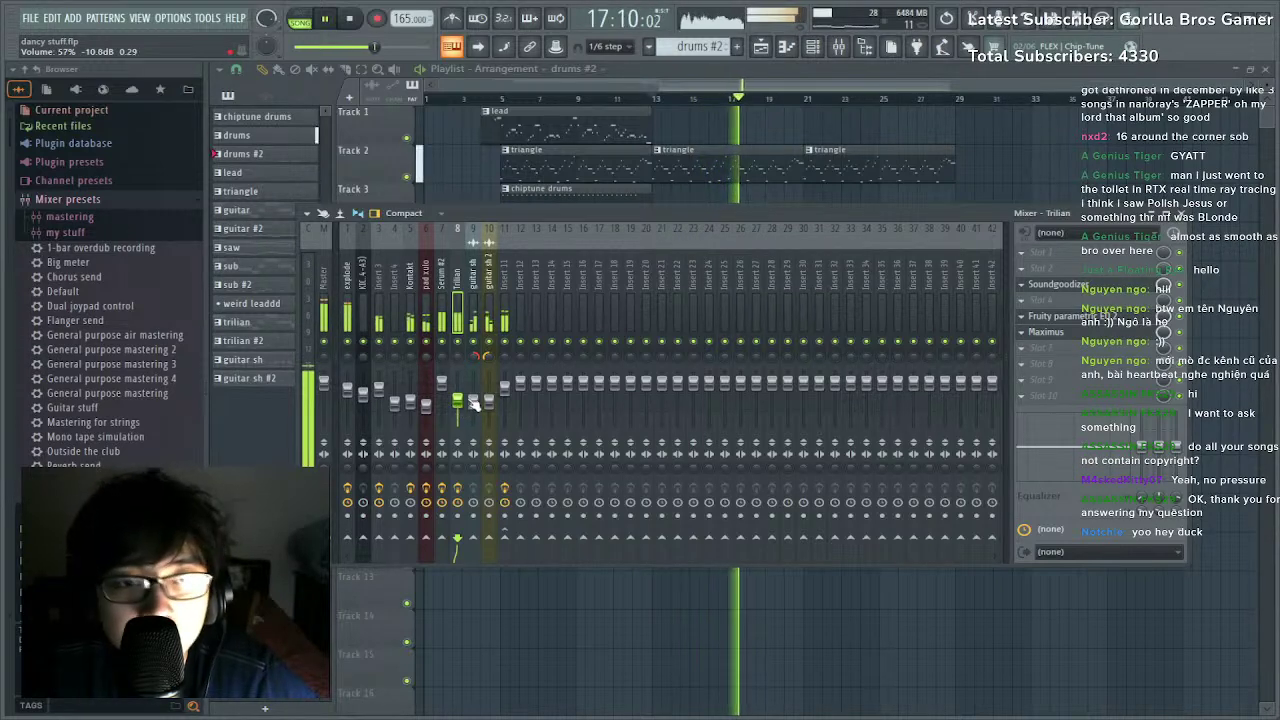
Raise the Trilian fader slightly, solo and unsolo the Kontakt track to check it, and lower Kontakt's volume.
{"action": "left_click_drag", "start_coordinate": [457, 401], "coordinate": [457, 399]}
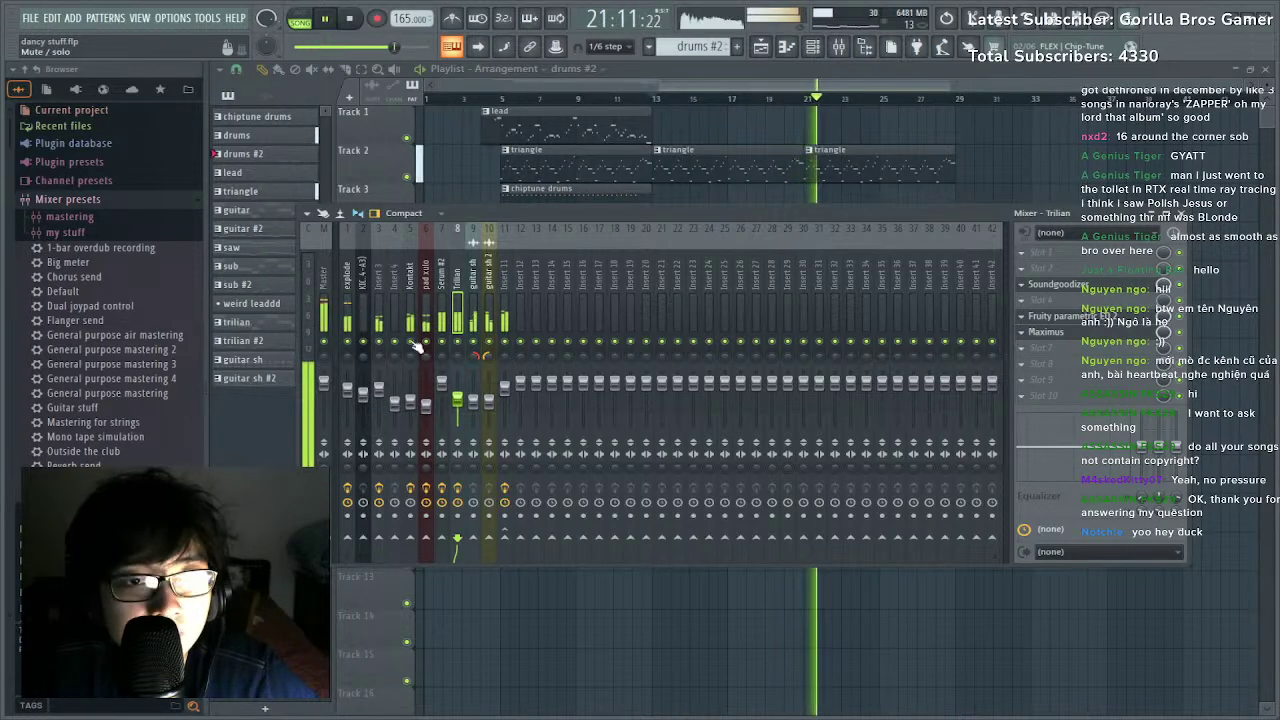
{"action": "right_click", "coordinate": [411, 342]}
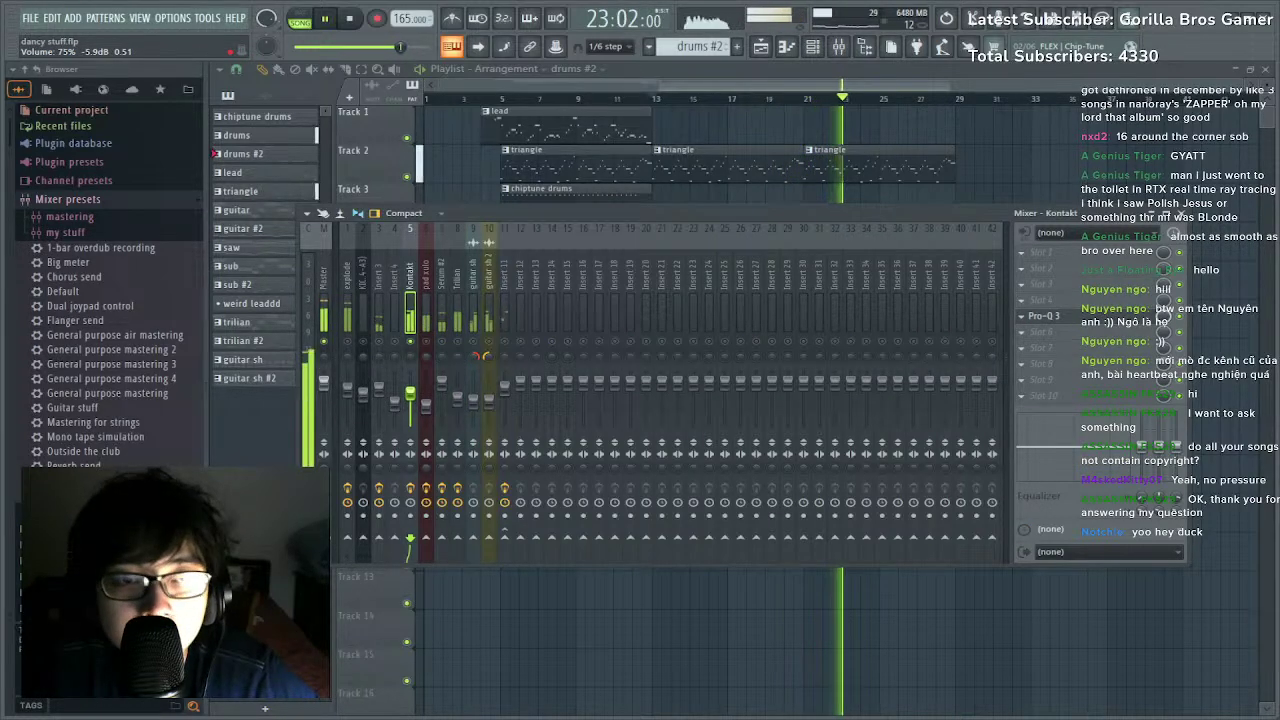
{"action": "right_click", "coordinate": [442, 342]}
{"action": "right_click", "coordinate": [442, 342]}
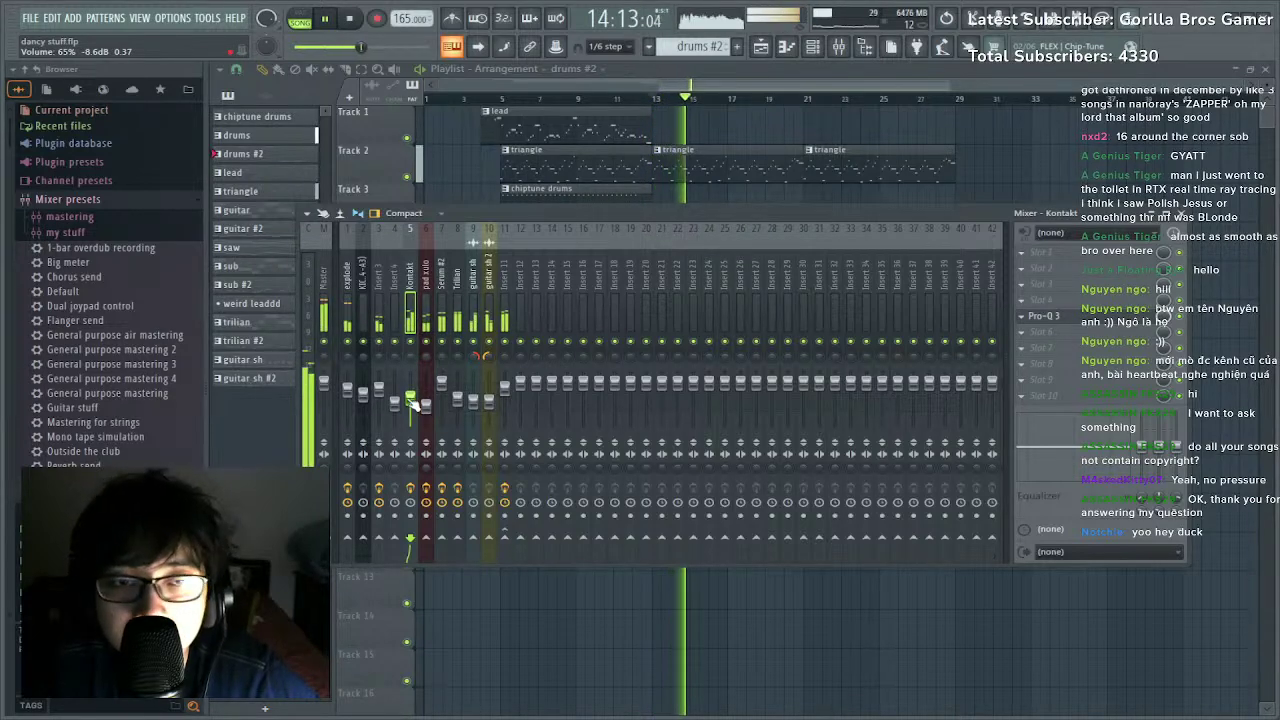
{"action": "left_click_drag", "start_coordinate": [412, 403], "coordinate": [412, 406]}
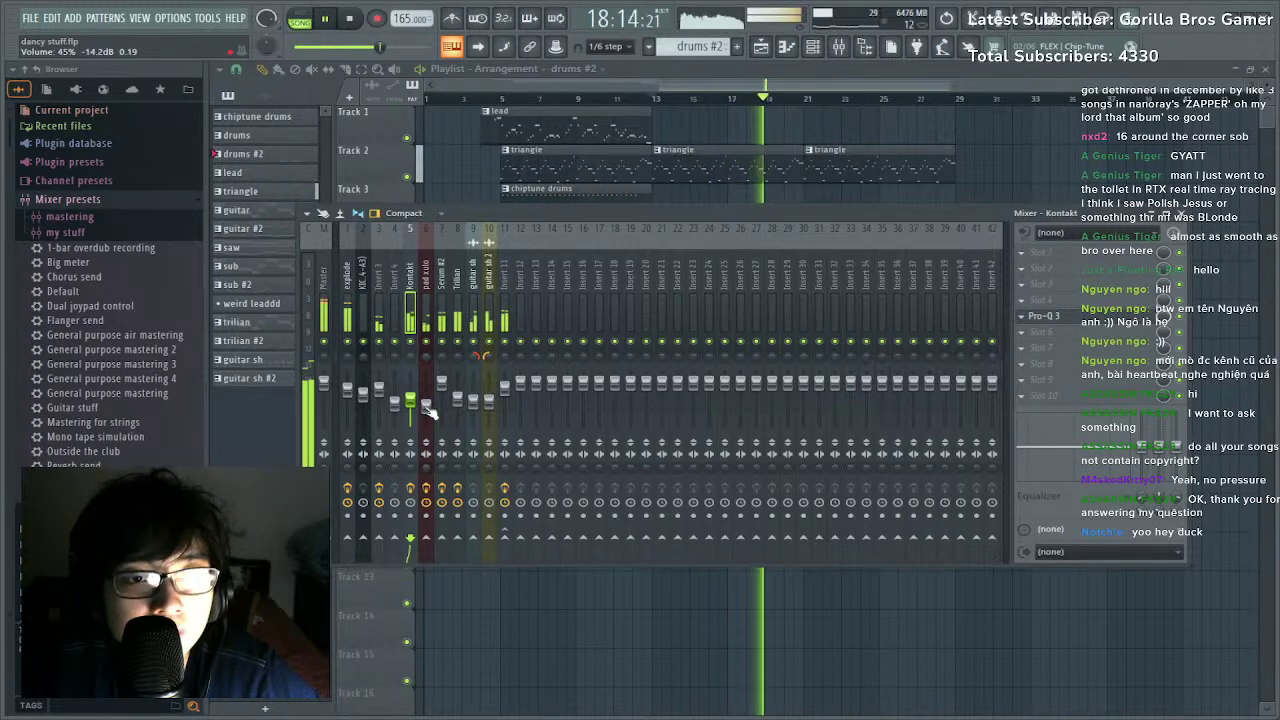
Set the pad xulo mixer track's volume to about 49% (-13.0 dB) and return to the playlist.
{"action": "left_click_drag", "start_coordinate": [426, 405], "coordinate": [426, 399]}
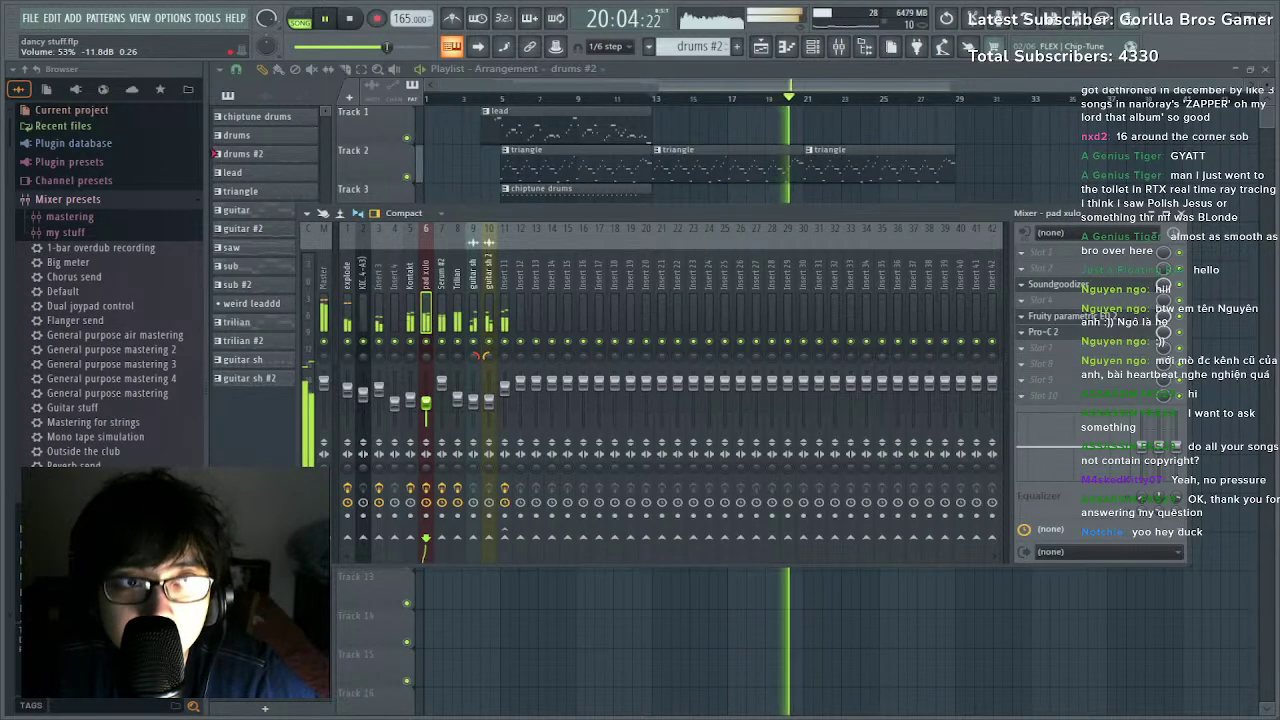
{"action": "left_click_drag", "start_coordinate": [426, 401], "coordinate": [426, 406]}
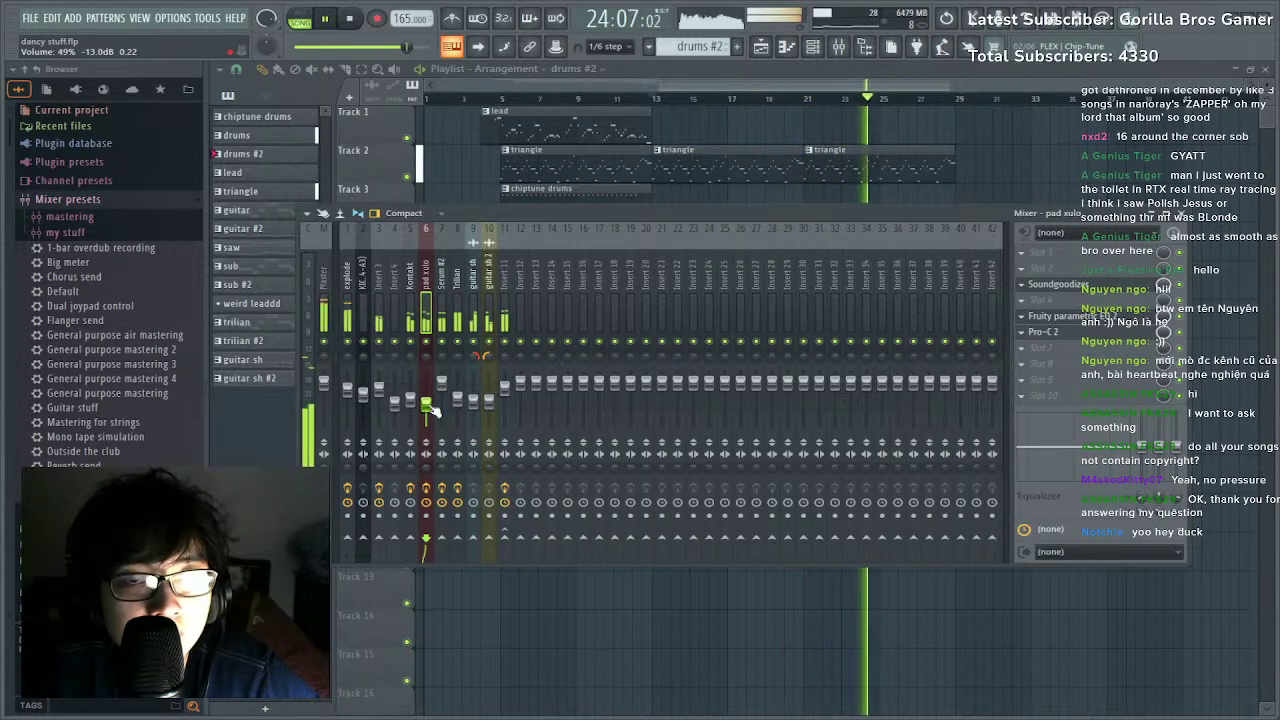
{"action": "left_click", "coordinate": [603, 98]}
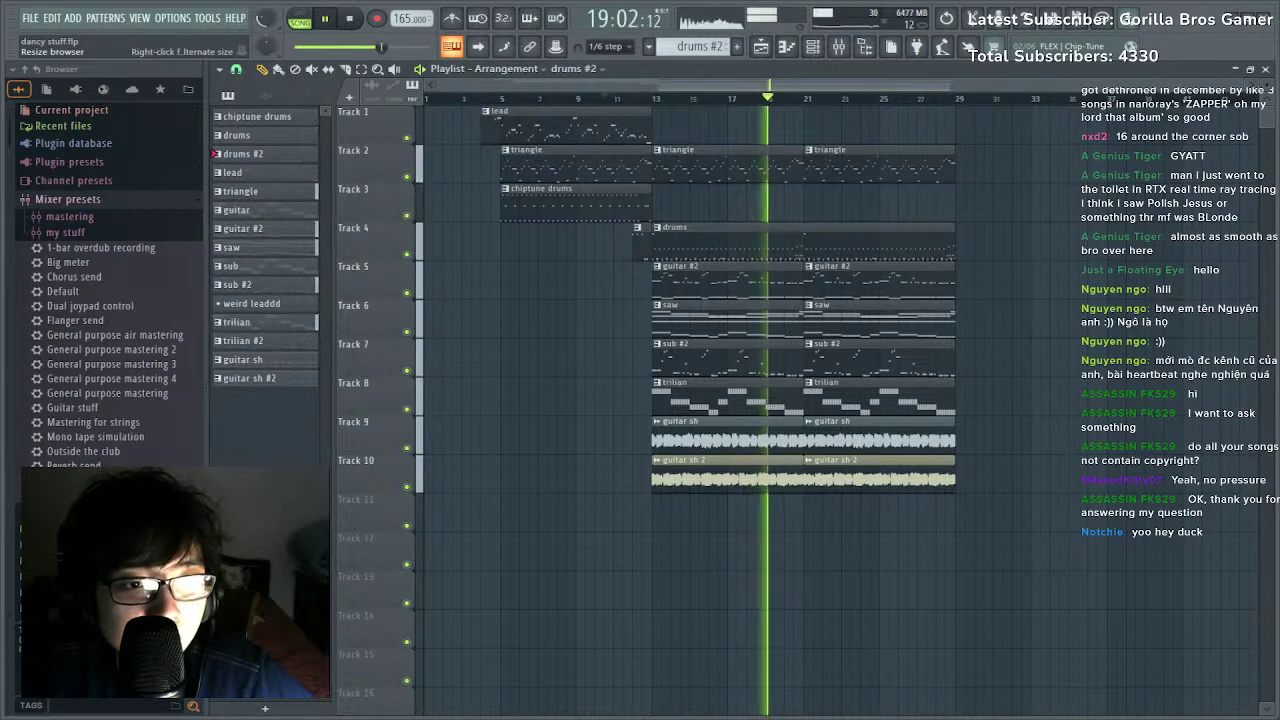
Widen the browser and replay the song from the lead section and just before bar 13, raising the main volume.
{"action": "left_click_drag", "start_coordinate": [207, 385], "coordinate": [263, 388]}
{"action": "scroll", "coordinate": [150, 412], "scroll_direction": "down", "scroll_amount": 10}
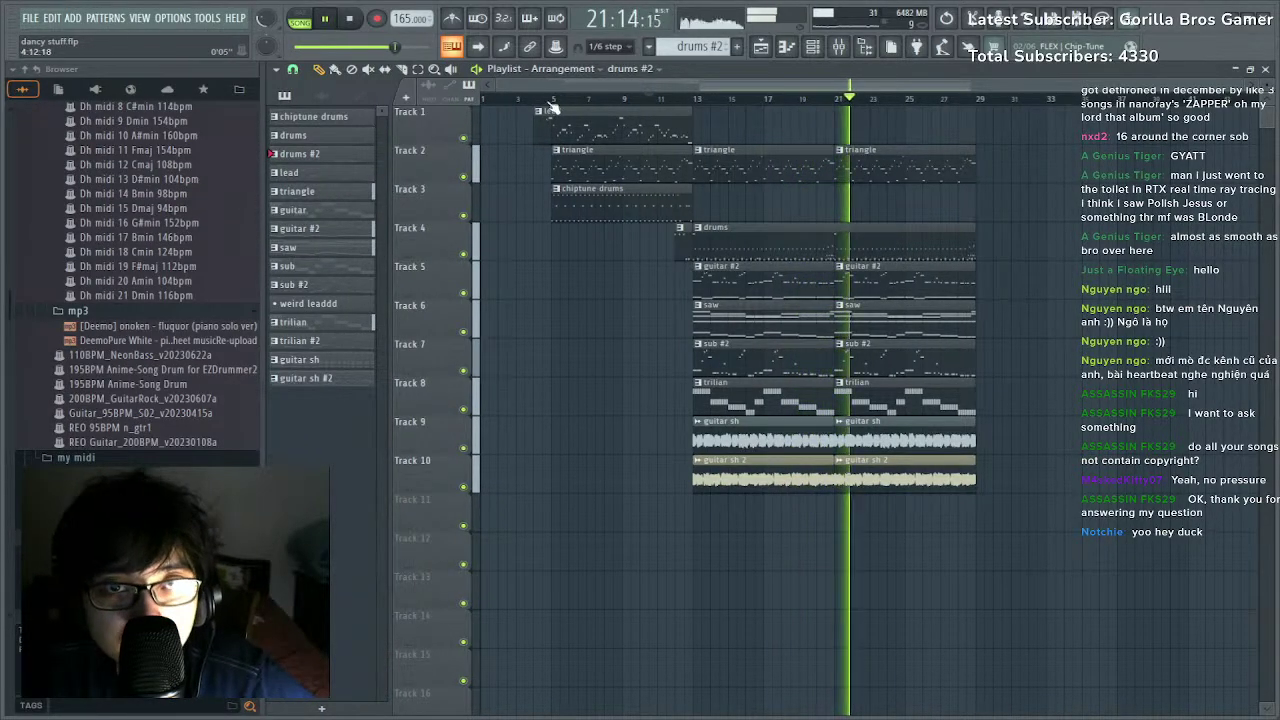
{"action": "left_click", "coordinate": [530, 98]}
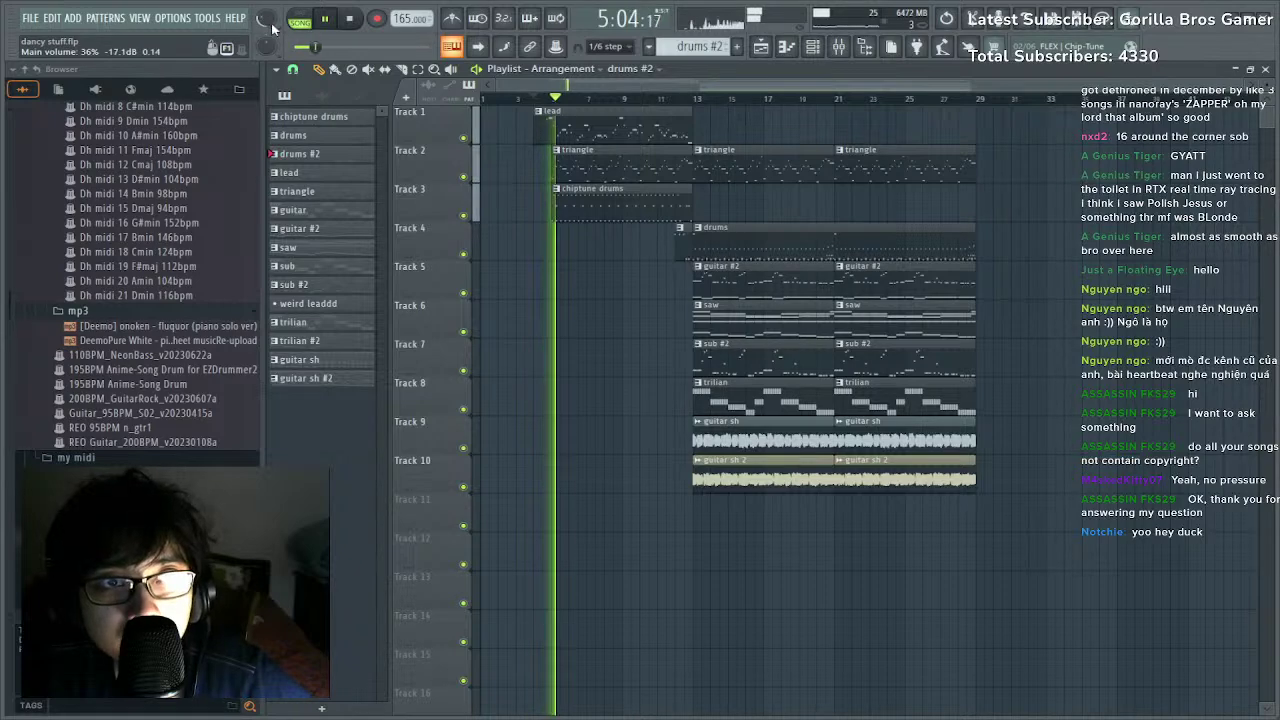
{"action": "left_click_drag", "start_coordinate": [272, 28], "coordinate": [273, 8]}
{"action": "left_click", "coordinate": [667, 99]}
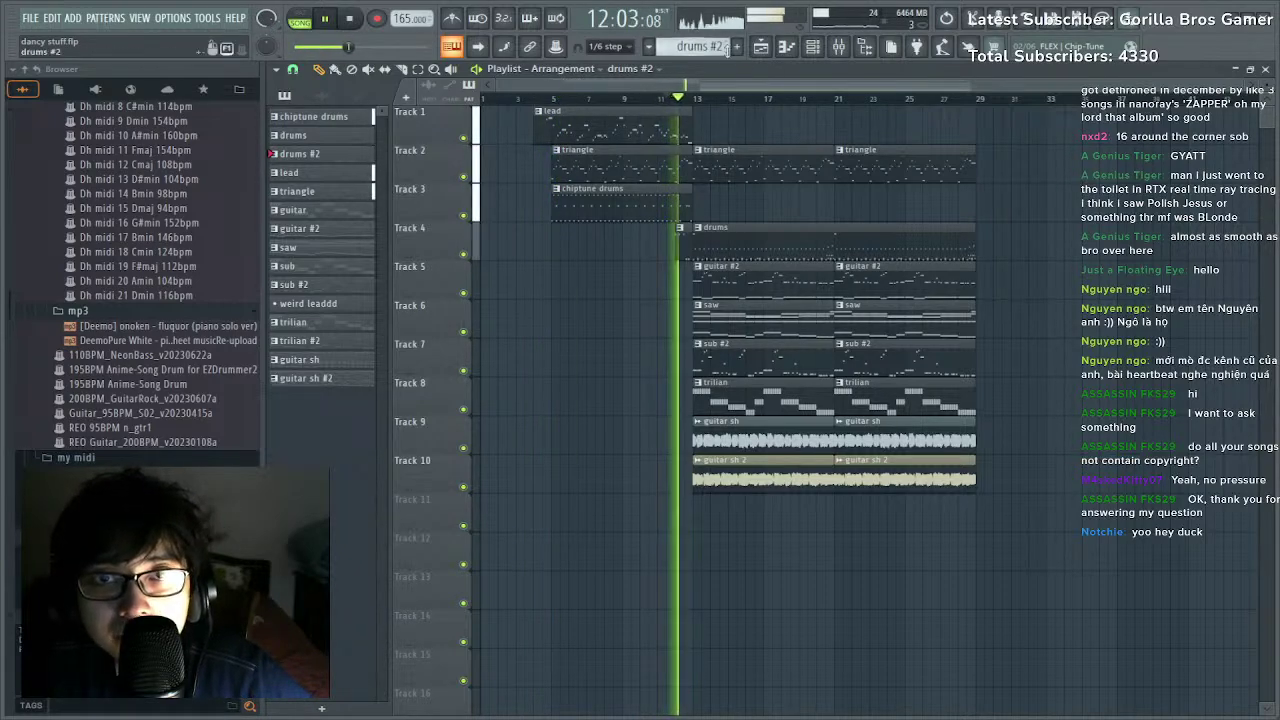
Create a new empty pattern named "lead #2".
{"action": "left_click", "coordinate": [739, 49]}
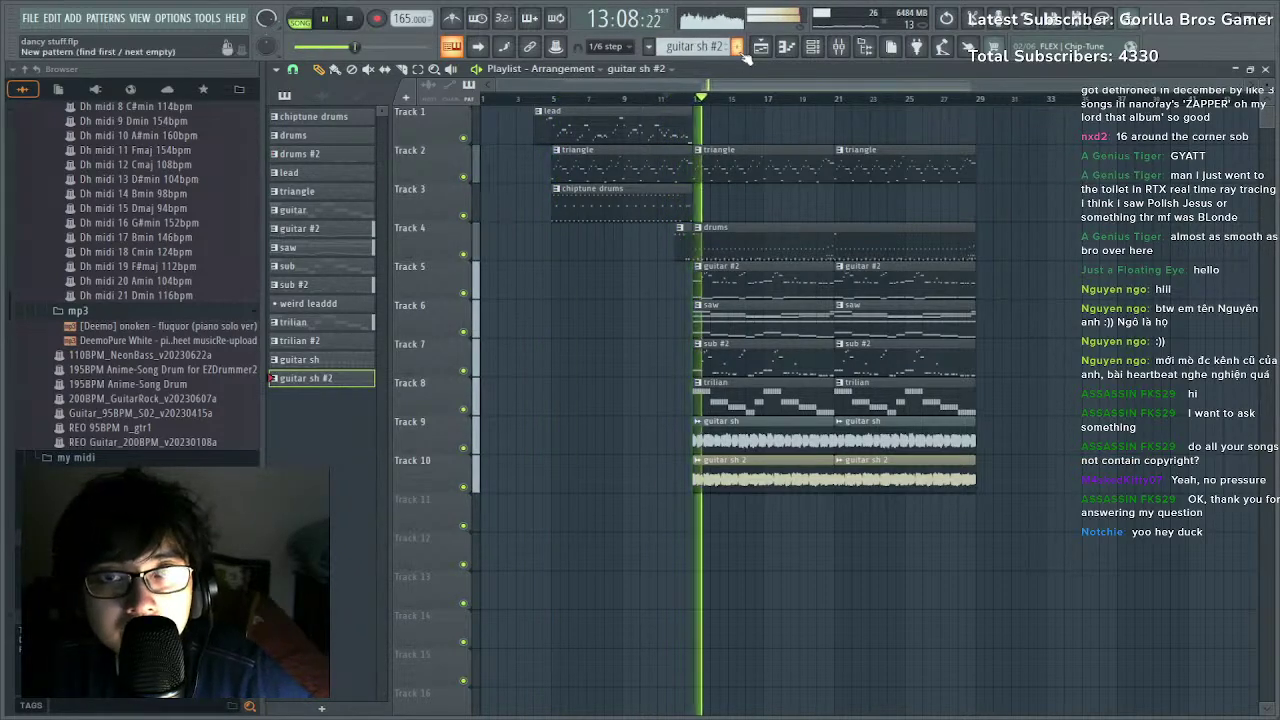
{"action": "left_click", "coordinate": [737, 47]}
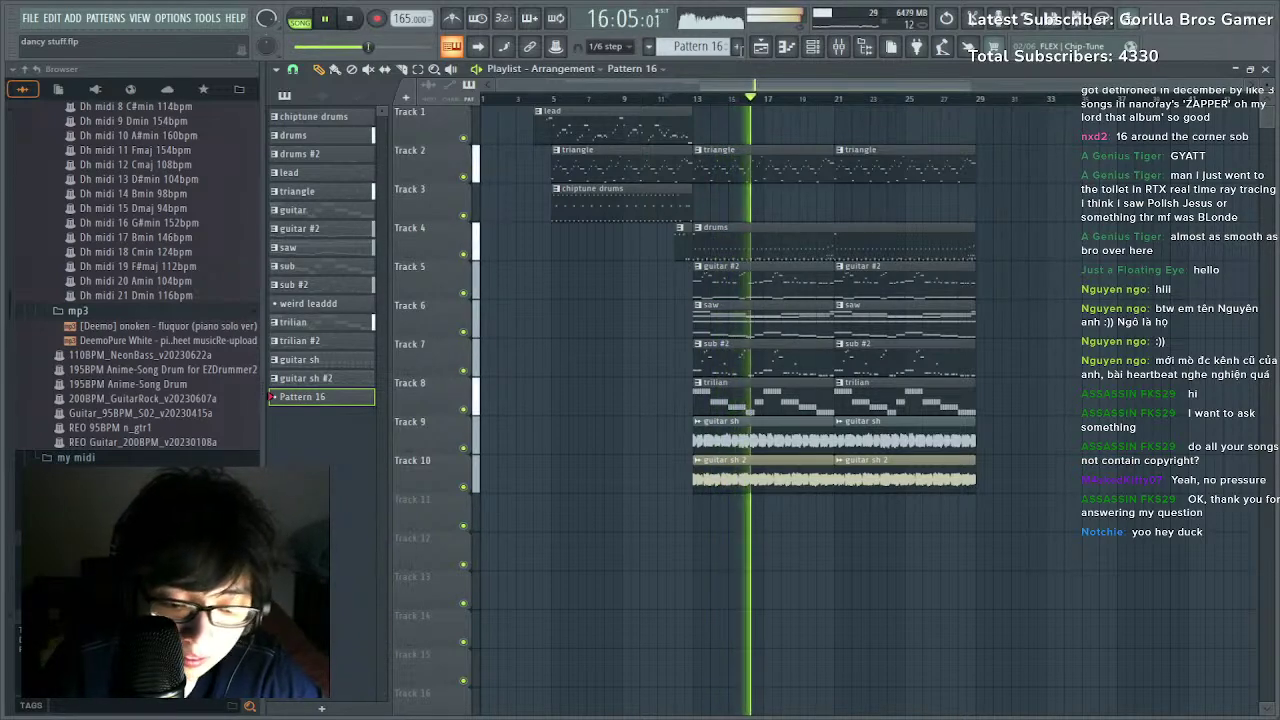
{"action": "type", "text": "lead #2"}
{"action": "key", "text": "Return"}
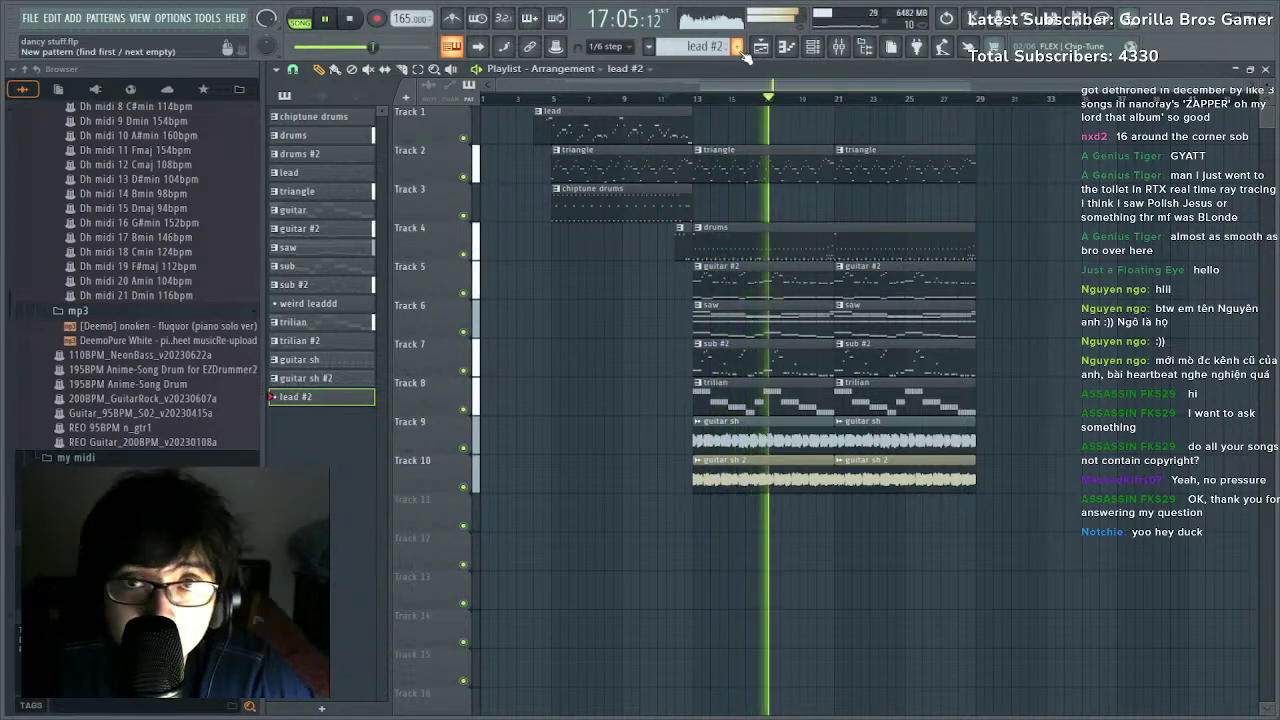
Show the channel rack and rename the new pattern "lead chorus".
{"action": "left_click", "coordinate": [824, 48]}
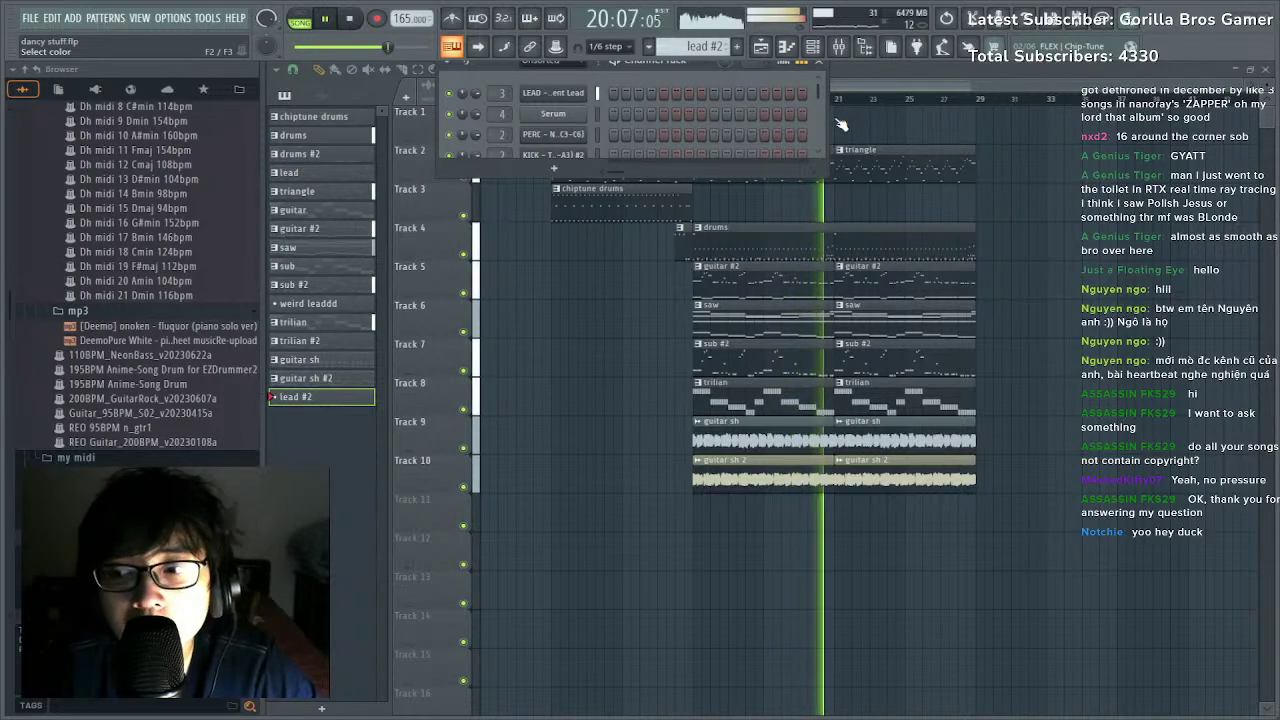
{"action": "type", "text": "lead chorus"}
{"action": "key", "text": "Return"}
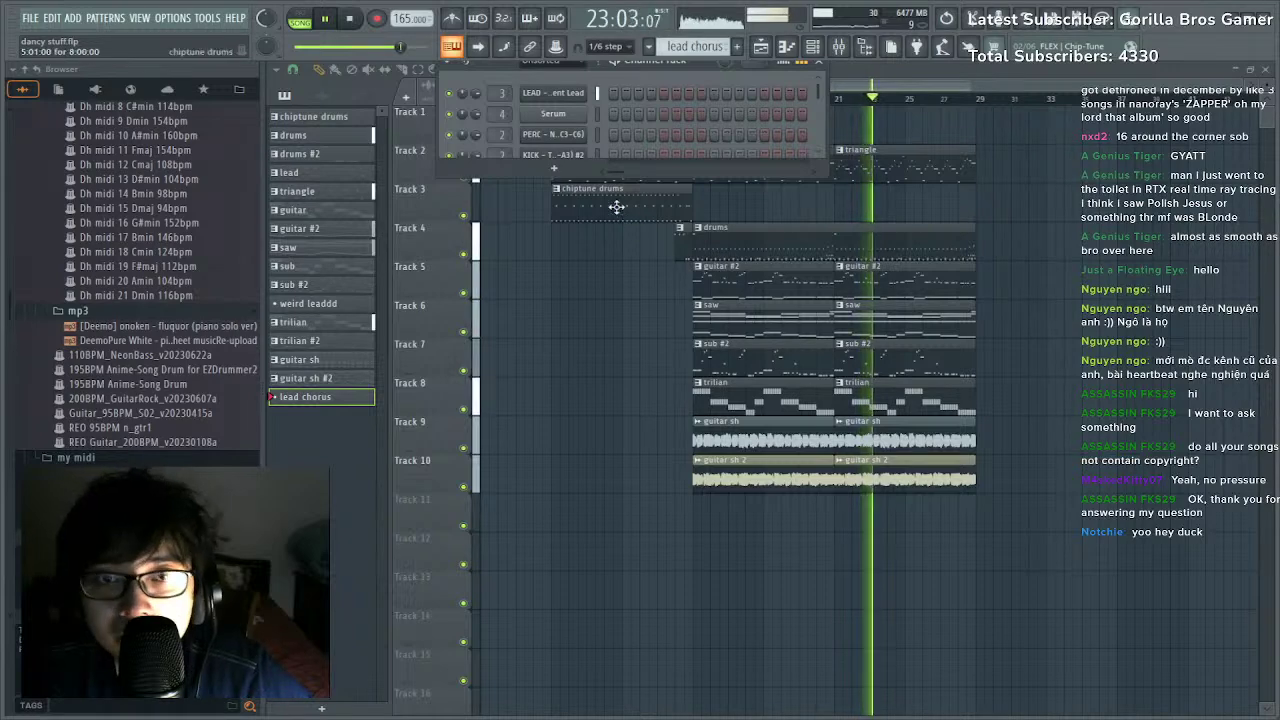
Enlarge the channel rack to show all channels and stop playback.
{"action": "left_click_drag", "start_coordinate": [614, 177], "coordinate": [613, 332]}
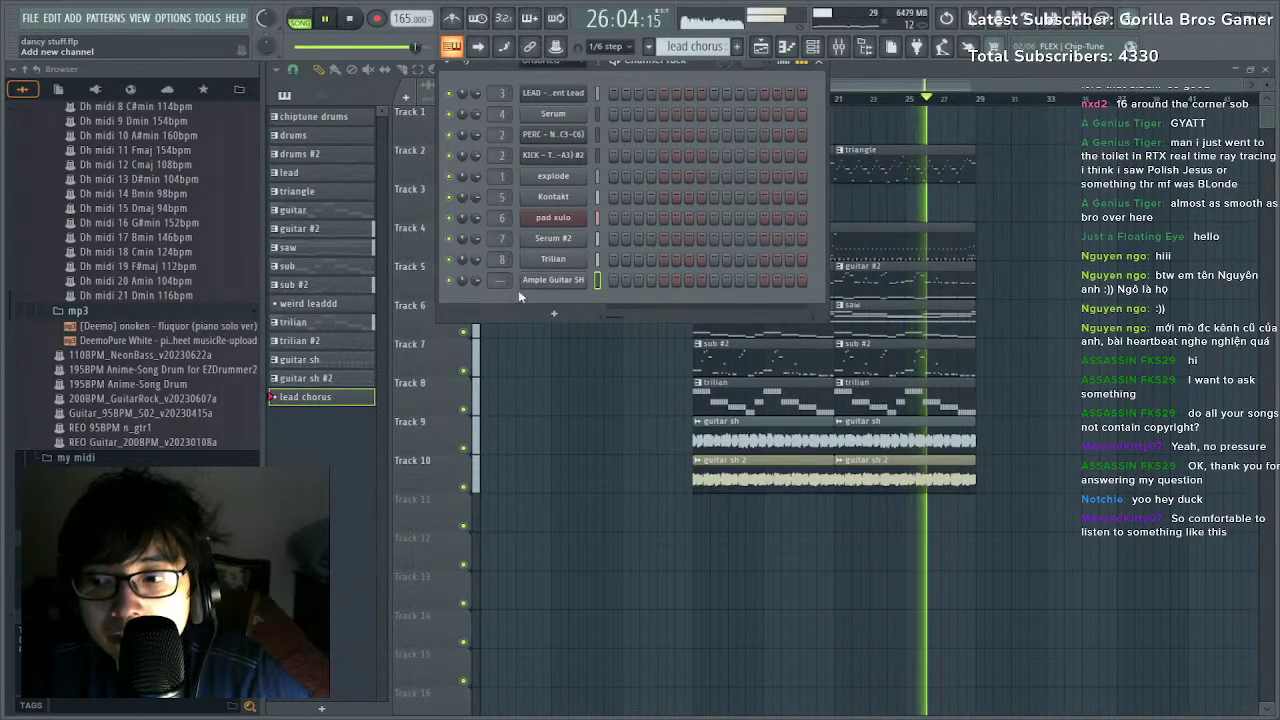
{"action": "key", "text": "space"}
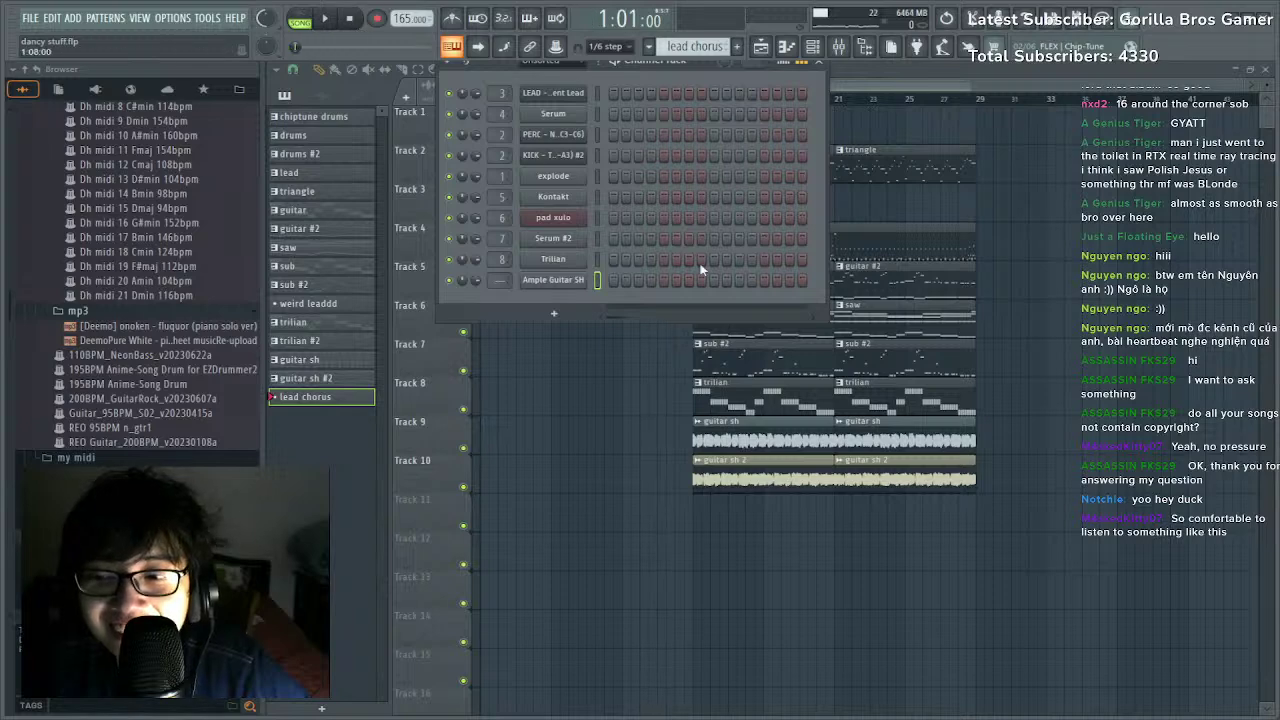
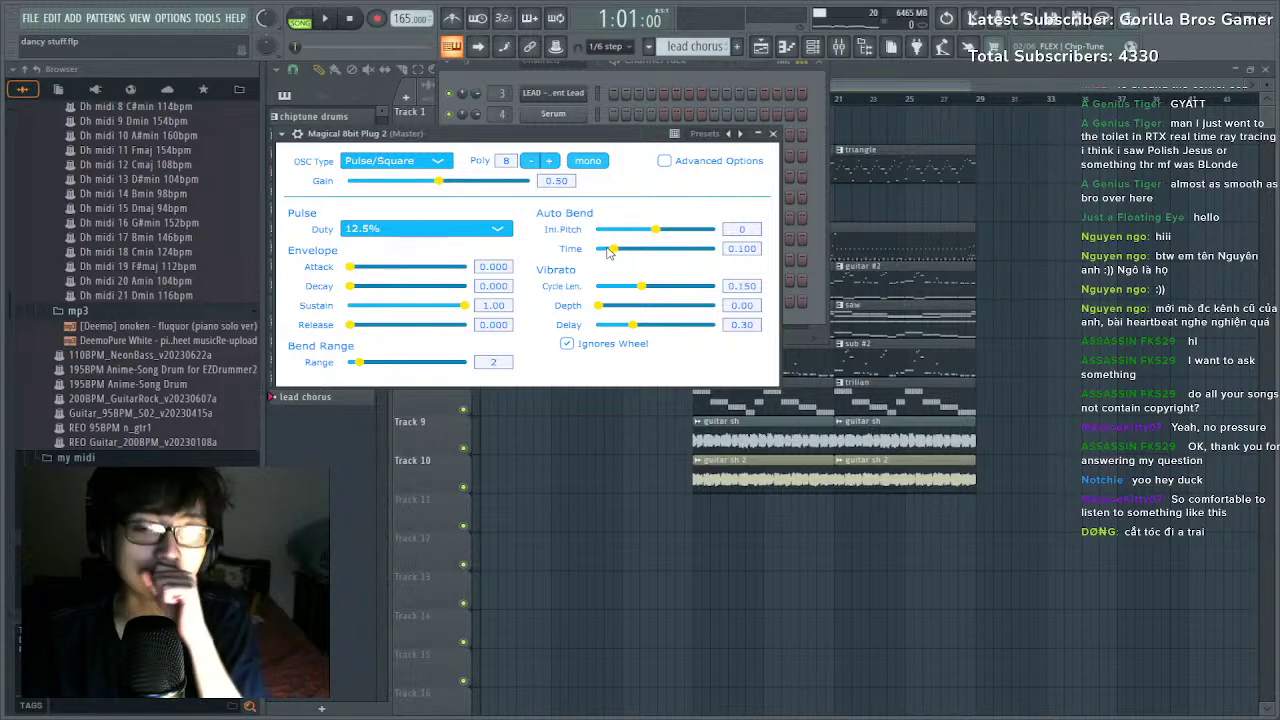
Try the Triangle oscillator type in Magical 8bit Plug 2, playing a test note.
{"action": "left_click", "coordinate": [395, 196]}
{"action": "key", "text": "c"}
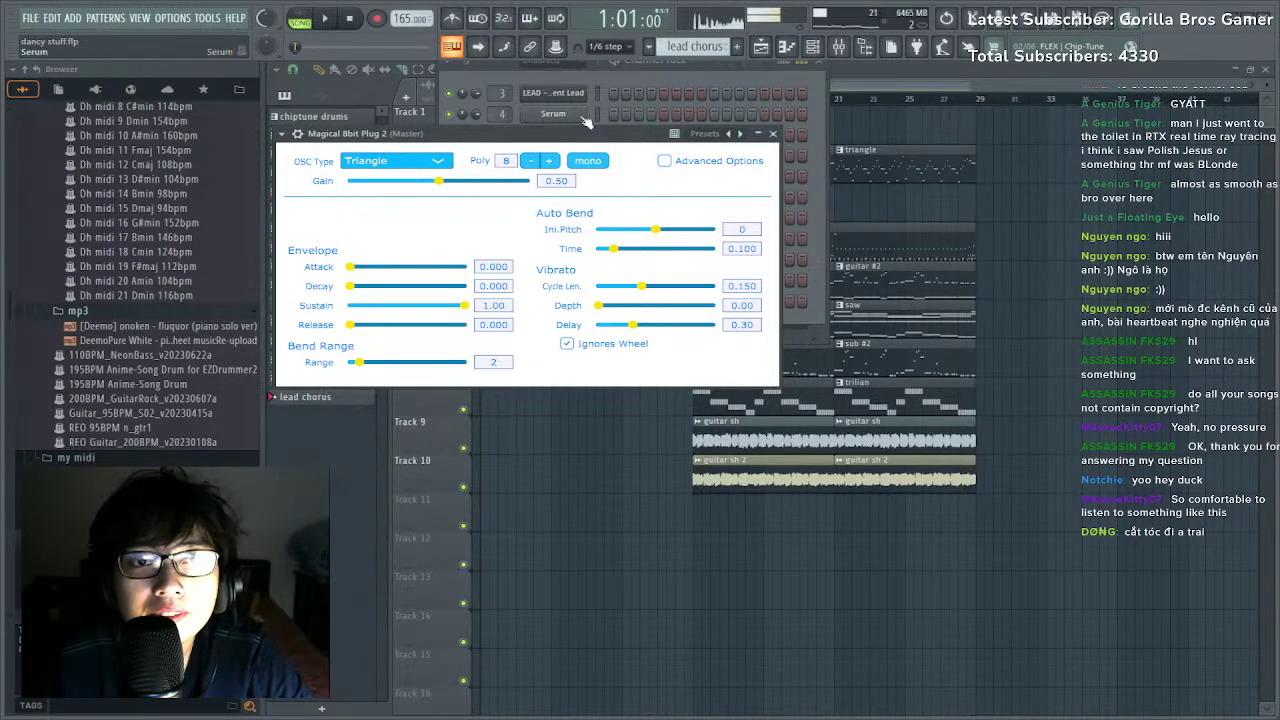
{"action": "left_click_drag", "start_coordinate": [620, 140], "coordinate": [600, 419]}
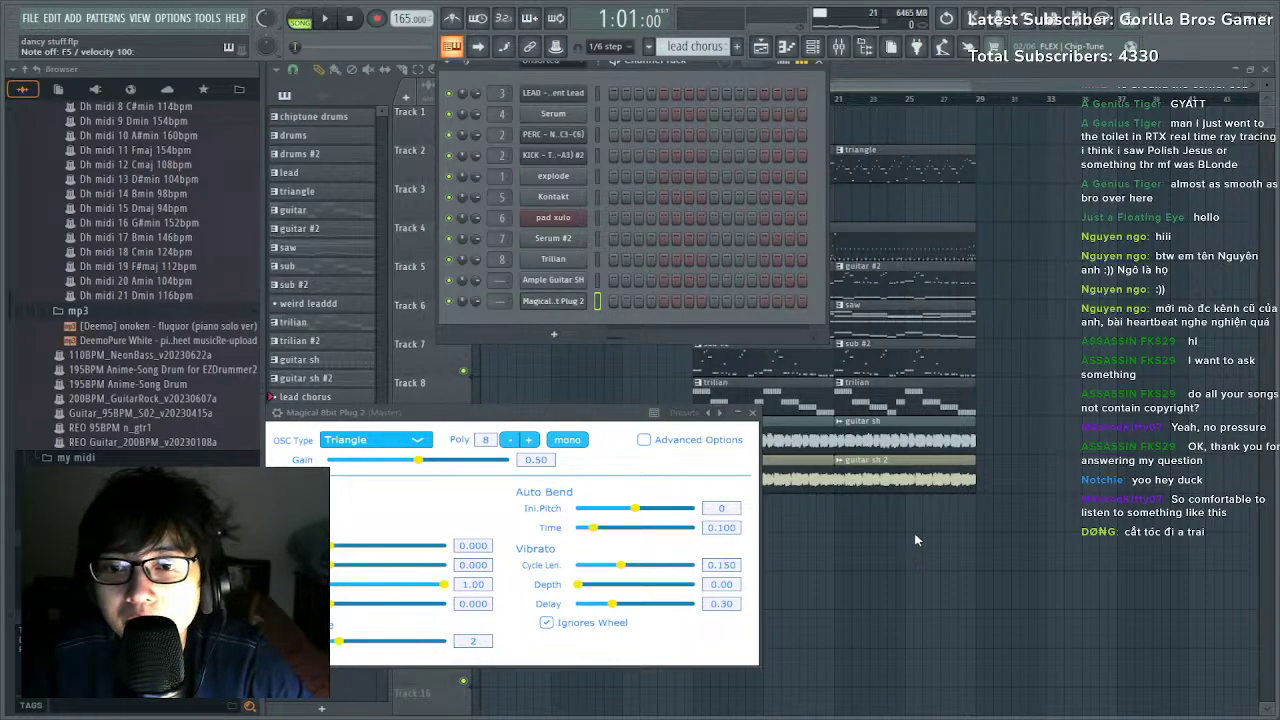
Load Spire as the instrument for the lead and show the favorite presets in its library.
{"action": "left_click", "coordinate": [915, 629]}
{"action": "left_click_drag", "start_coordinate": [495, 453], "coordinate": [515, 237]}
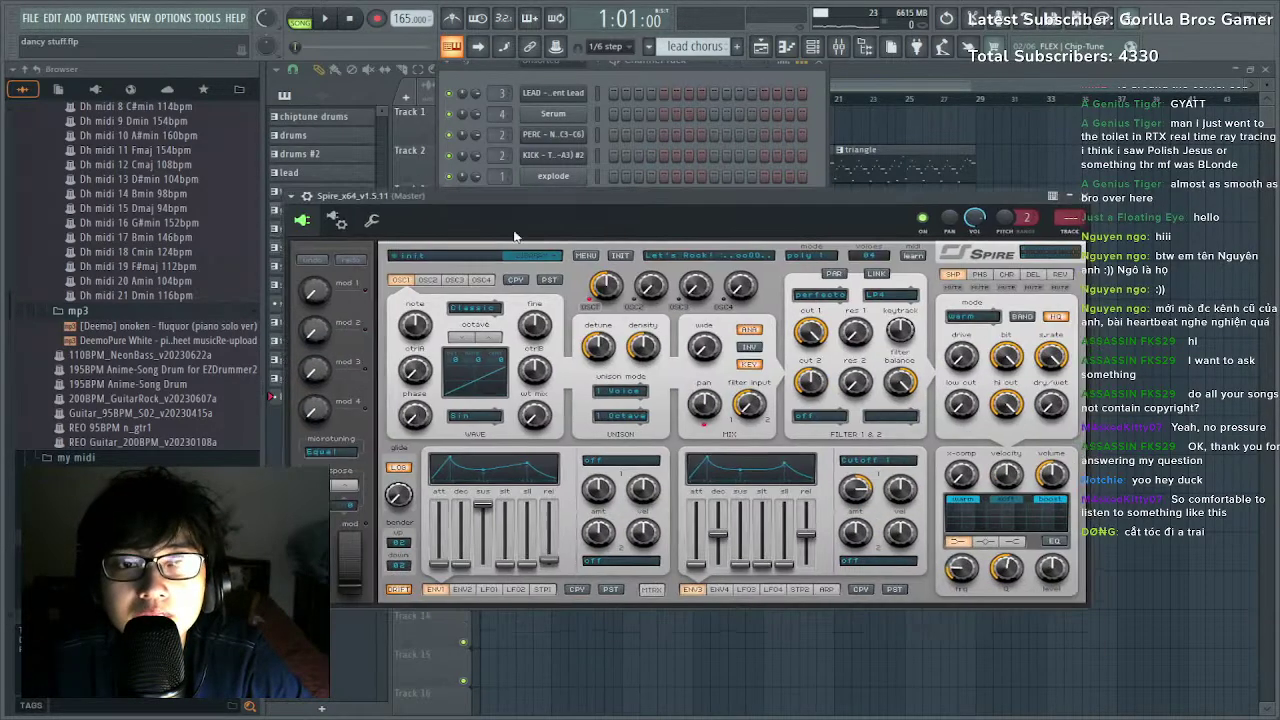
{"action": "left_click", "coordinate": [533, 256]}
{"action": "left_click", "coordinate": [556, 278]}
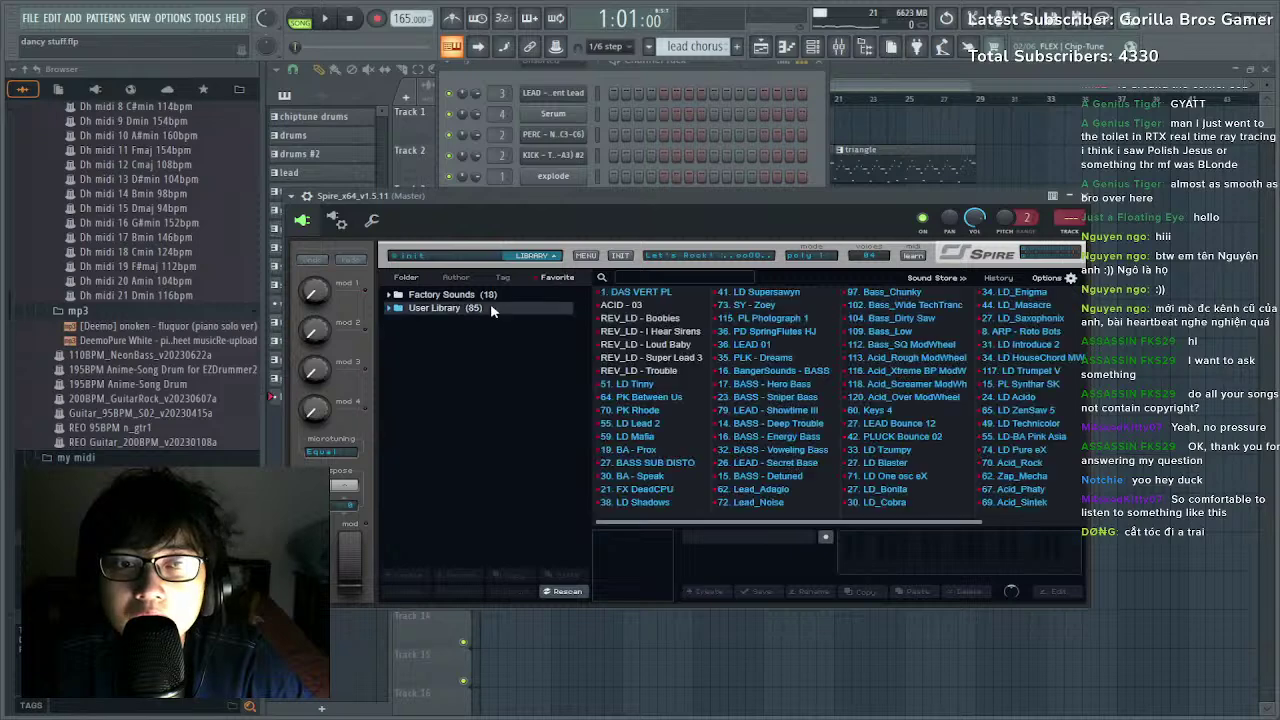
Audition the favorite Spire presets, including Super Lead 3, Trouble and Voweling Bass, and load LEAD - Secret Base.
{"action": "left_click", "coordinate": [678, 345]}
{"action": "left_click", "coordinate": [675, 358]}
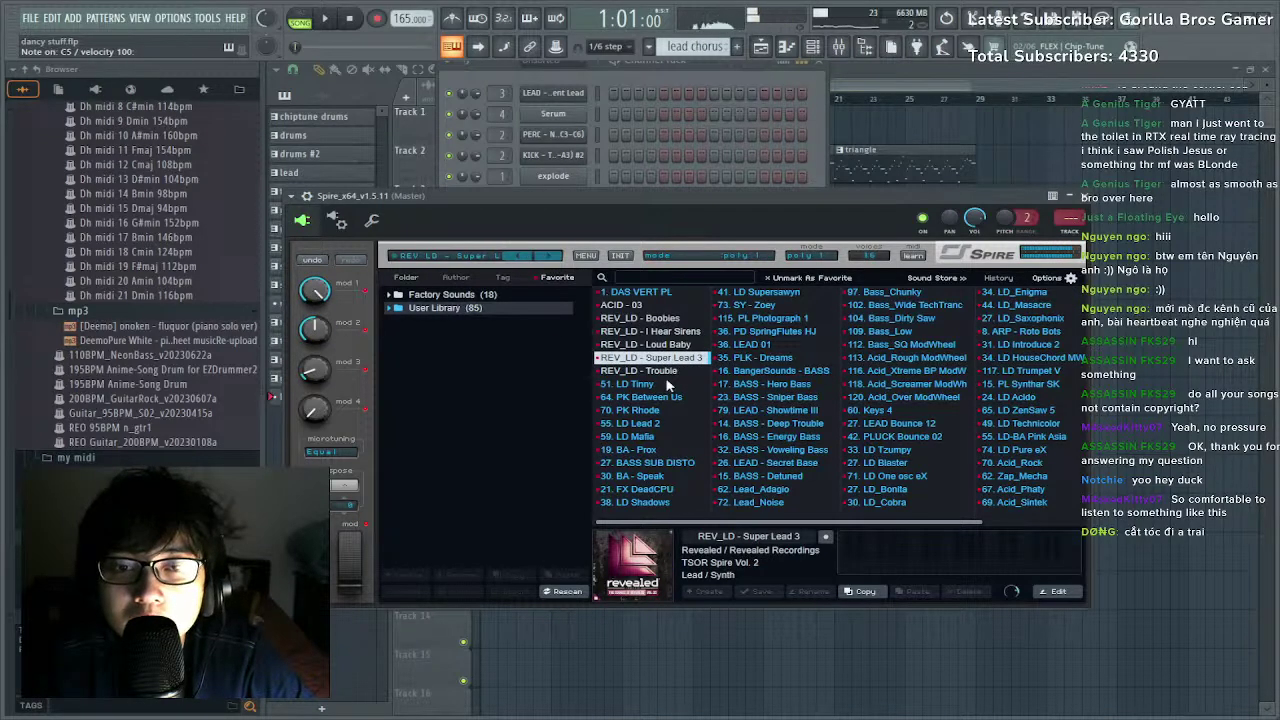
{"action": "left_click", "coordinate": [666, 371]}
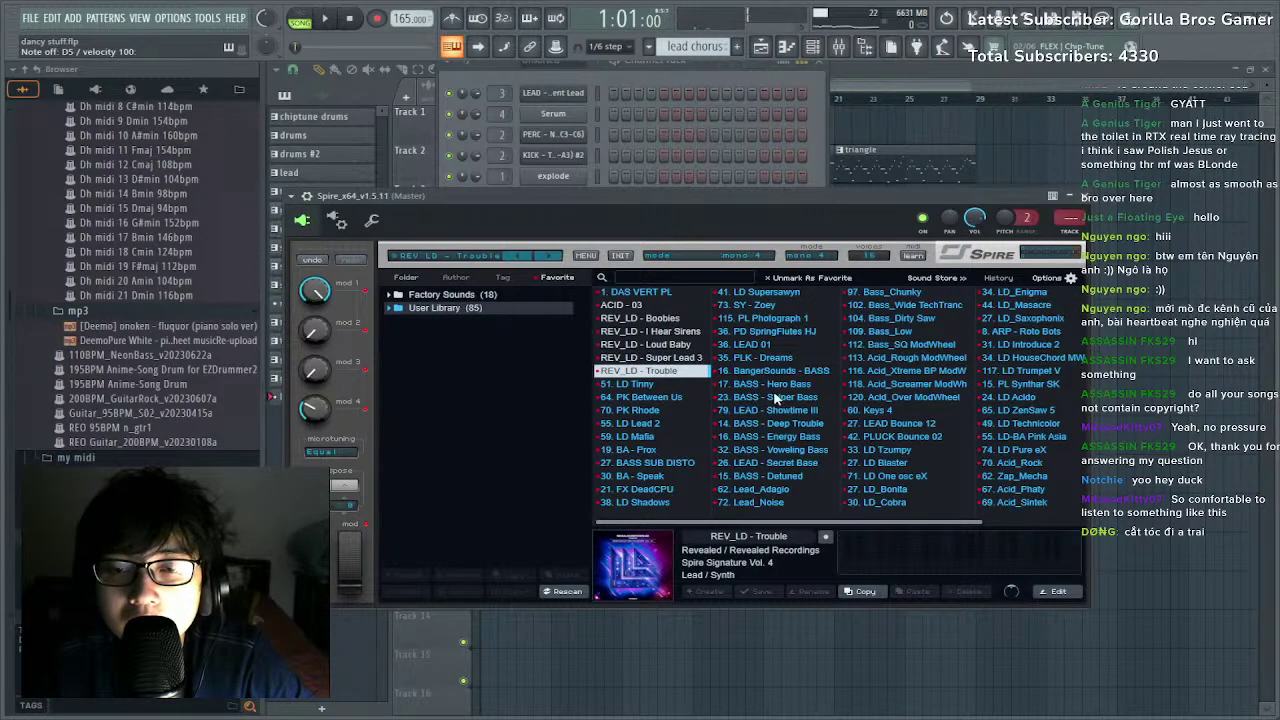
{"action": "left_click", "coordinate": [795, 451]}
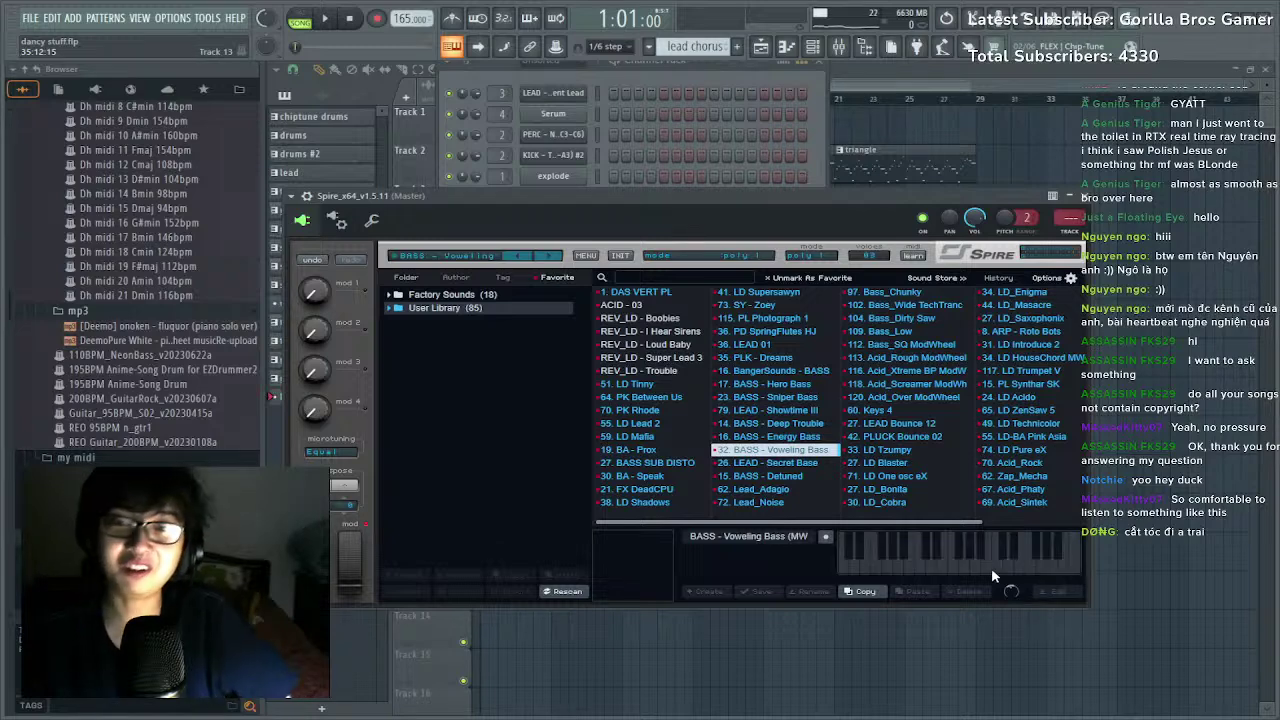
{"action": "left_click", "coordinate": [792, 465]}
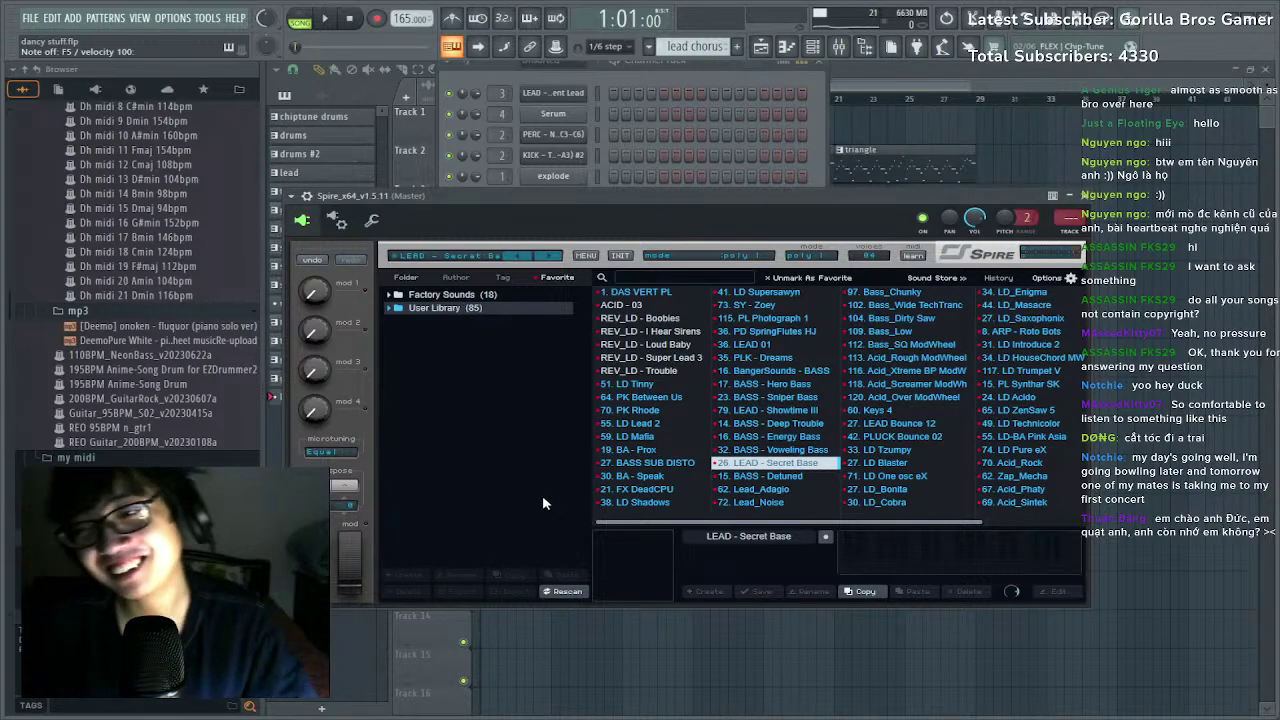
Narrow the browser and reposition the Spire window so that the channel rack stays uncovered.
{"action": "left_click_drag", "start_coordinate": [710, 215], "coordinate": [694, 147]}
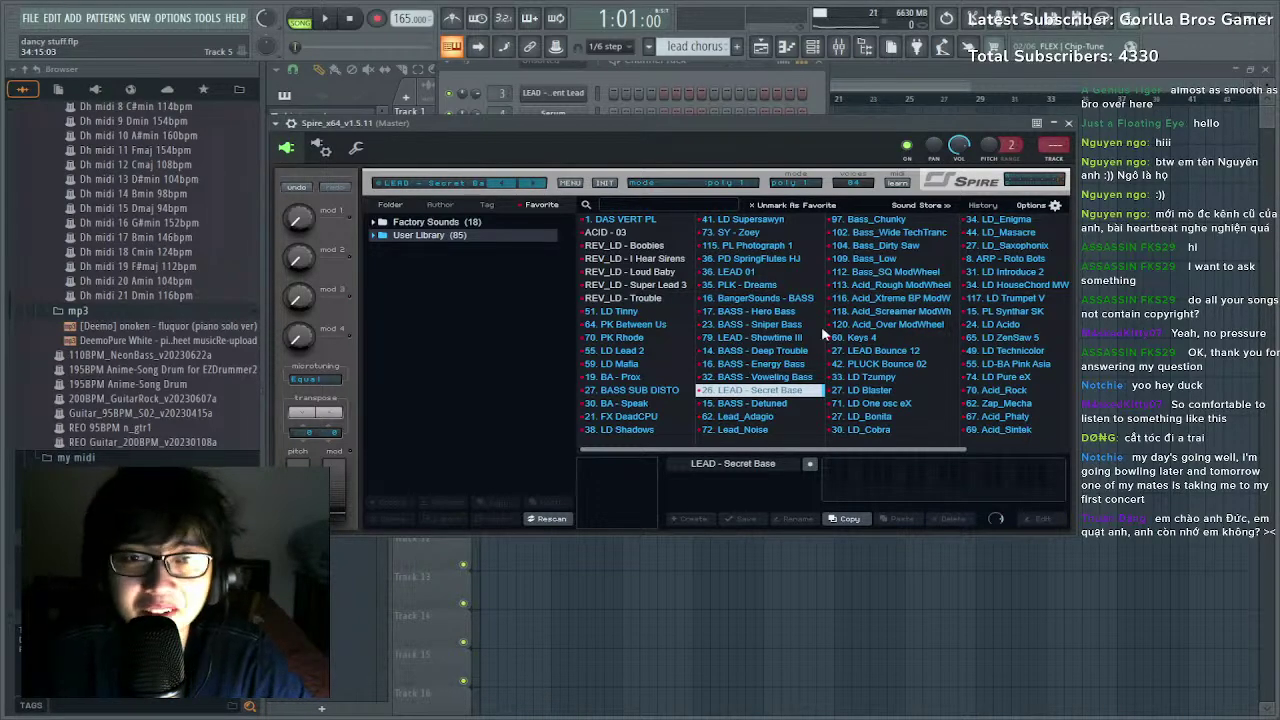
{"action": "left_click_drag", "start_coordinate": [683, 128], "coordinate": [733, 310]}
{"action": "left_click_drag", "start_coordinate": [686, 323], "coordinate": [680, 307]}
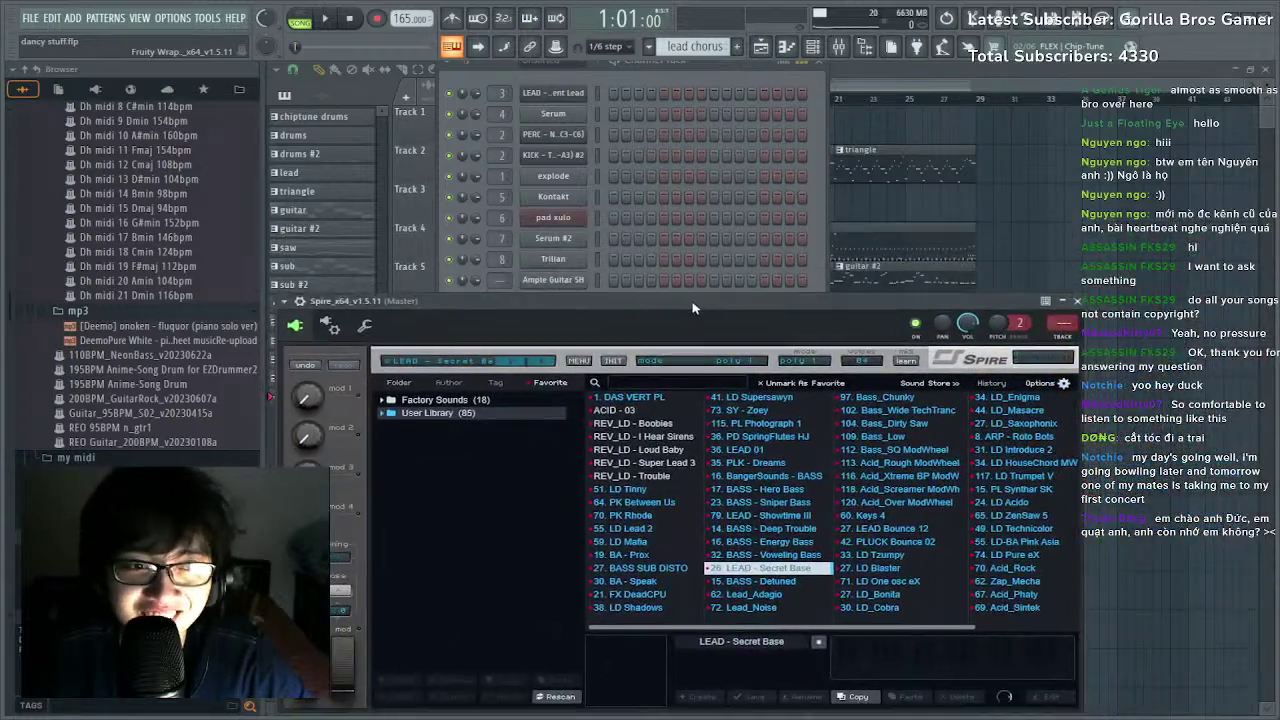
{"action": "left_click_drag", "start_coordinate": [245, 231], "coordinate": [187, 236]}
{"action": "left_click_drag", "start_coordinate": [354, 301], "coordinate": [422, 166]}
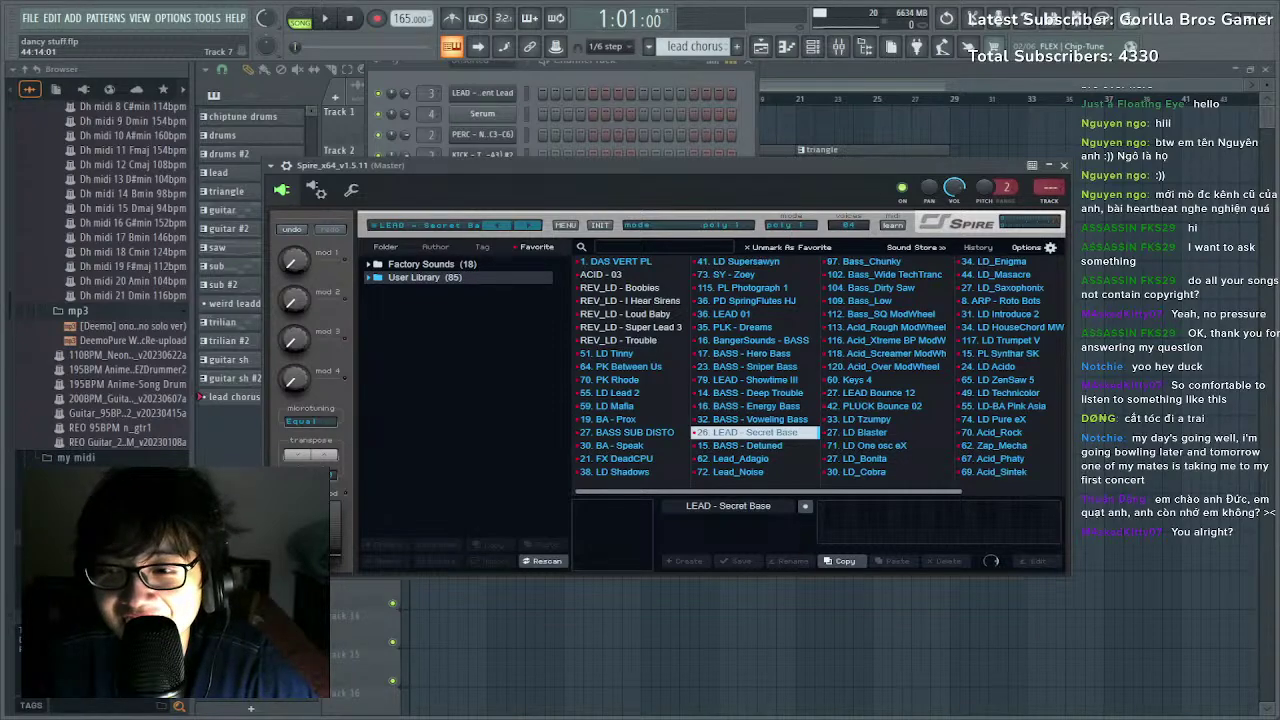
{"action": "left_click_drag", "start_coordinate": [733, 183], "coordinate": [928, 322]}
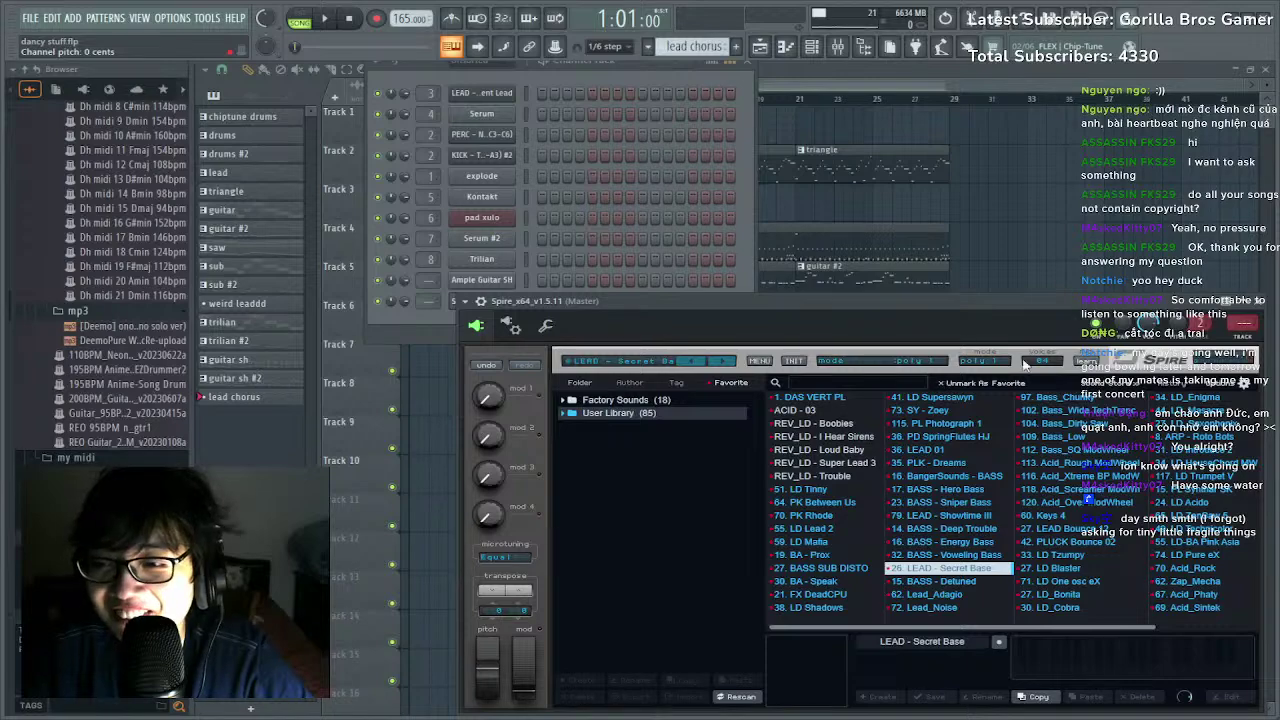
Move the Spire window up, audition Lead_Adagio, BASS - Sniper Bass and BASS - Deep Trouble, and load LEAD - Showtime III.
{"action": "left_click_drag", "start_coordinate": [772, 326], "coordinate": [826, 298]}
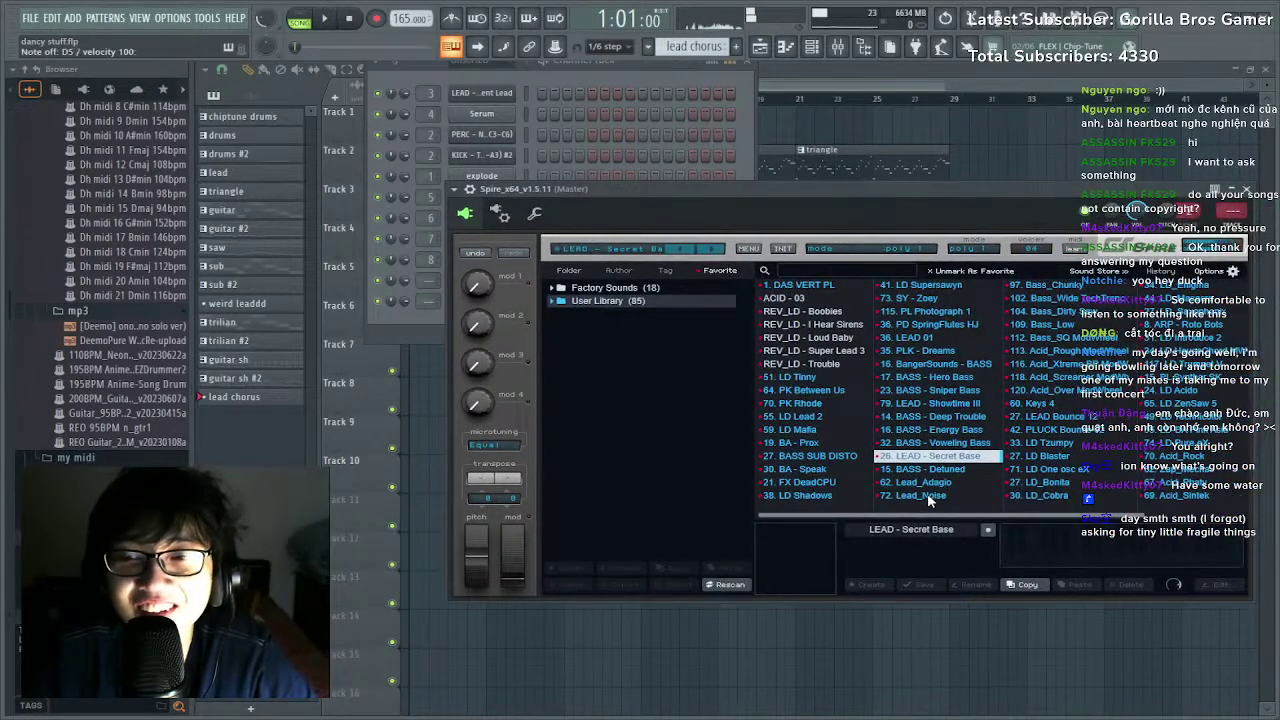
{"action": "left_click", "coordinate": [950, 483]}
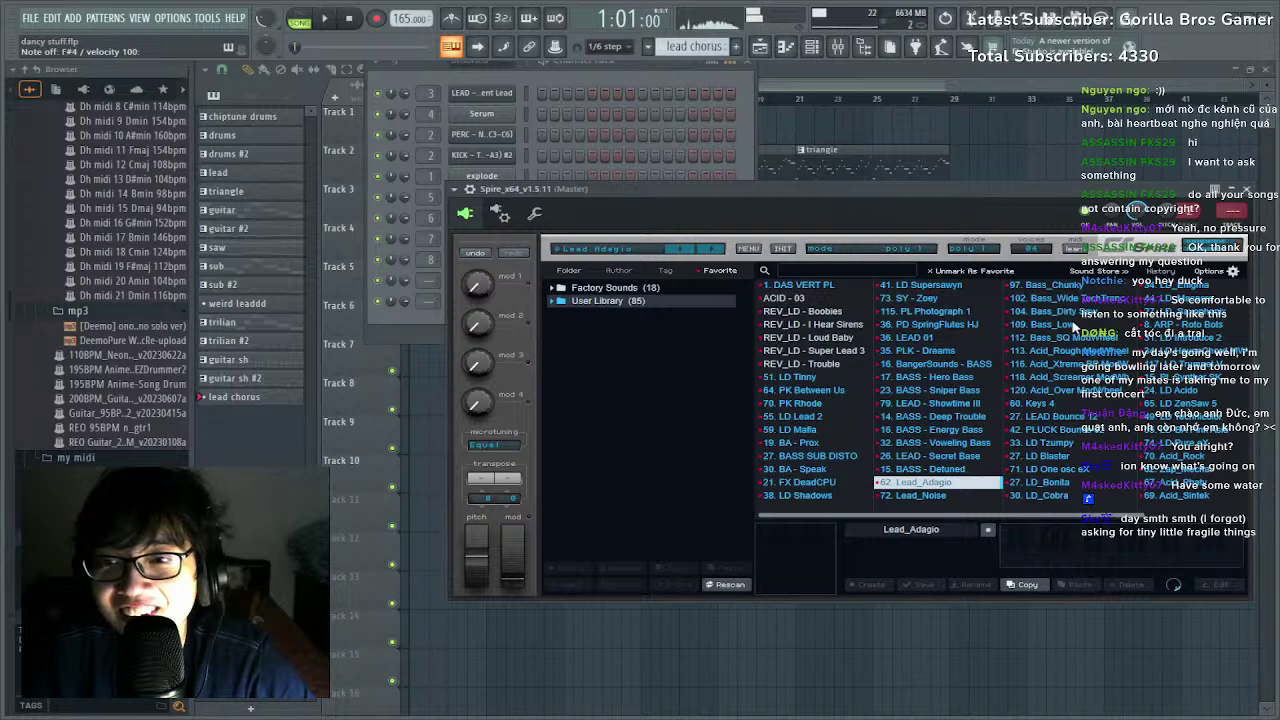
{"action": "left_click", "coordinate": [935, 390]}
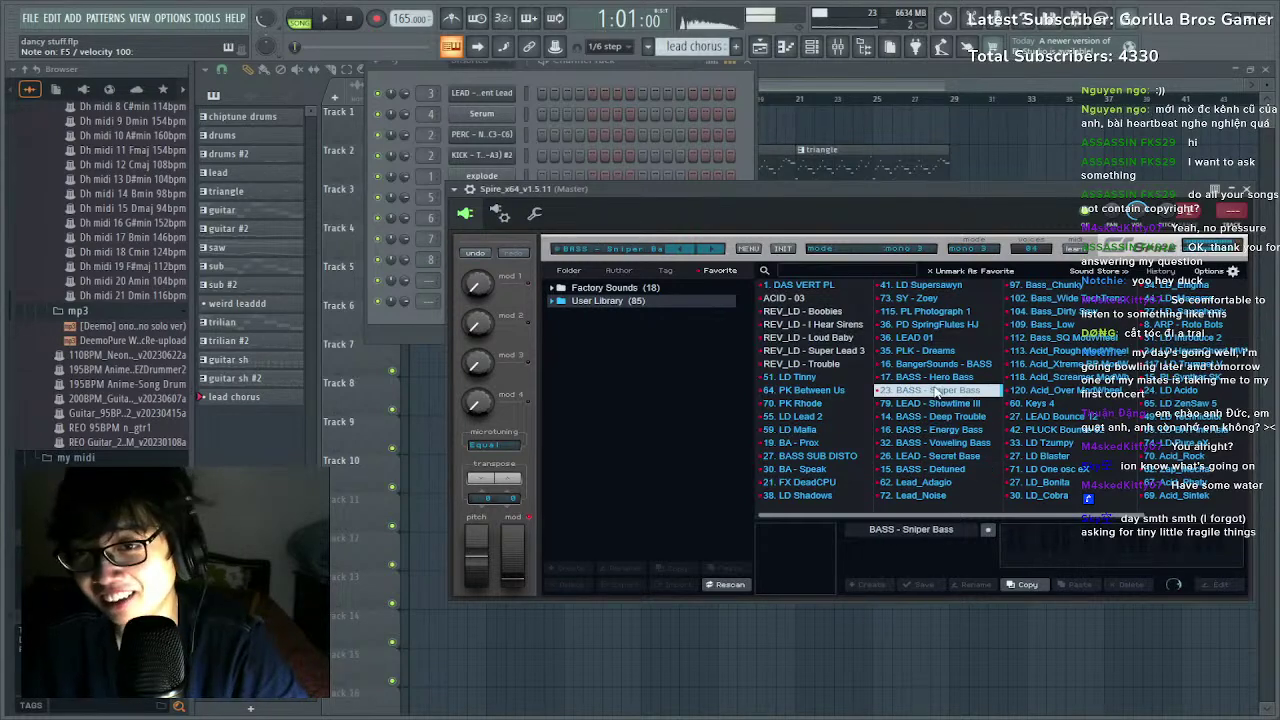
{"action": "left_click", "coordinate": [940, 416]}
{"action": "left_click", "coordinate": [950, 403]}
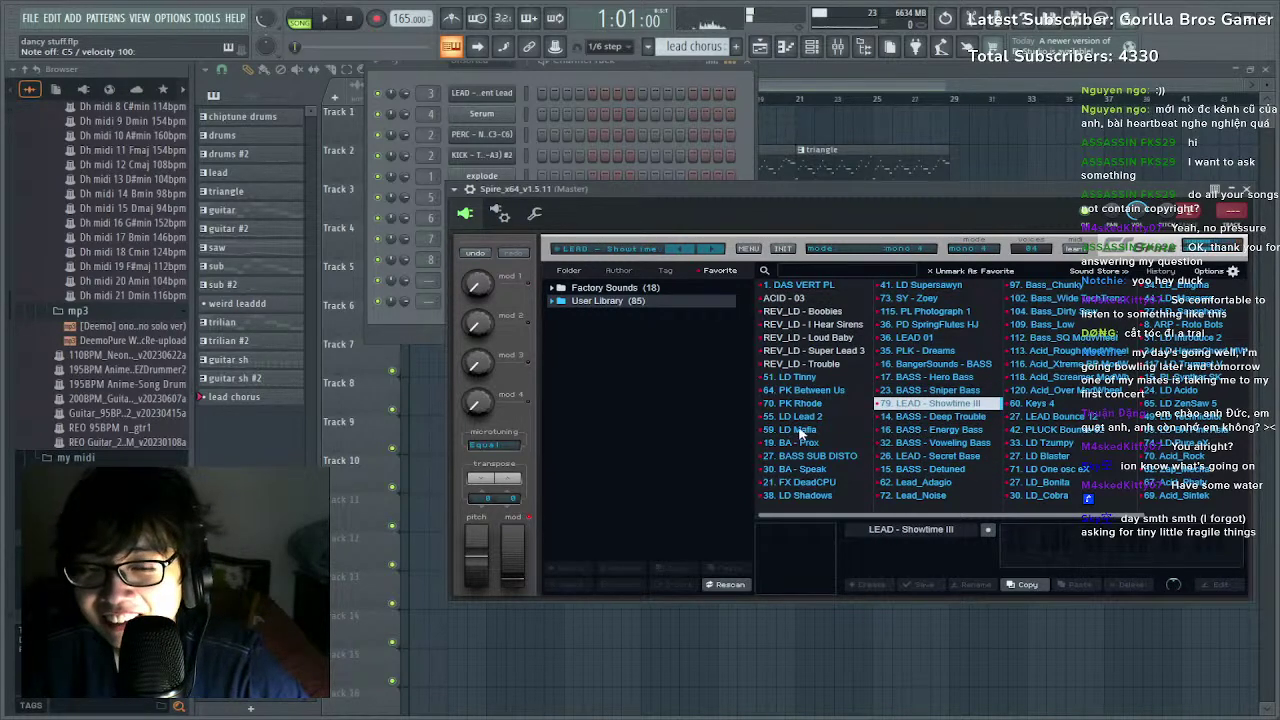
Switch the playlist to Arrangement_2 and place the peepeeemosongwee v3 audio file at the start of Track 1.
{"action": "left_click", "coordinate": [782, 85]}
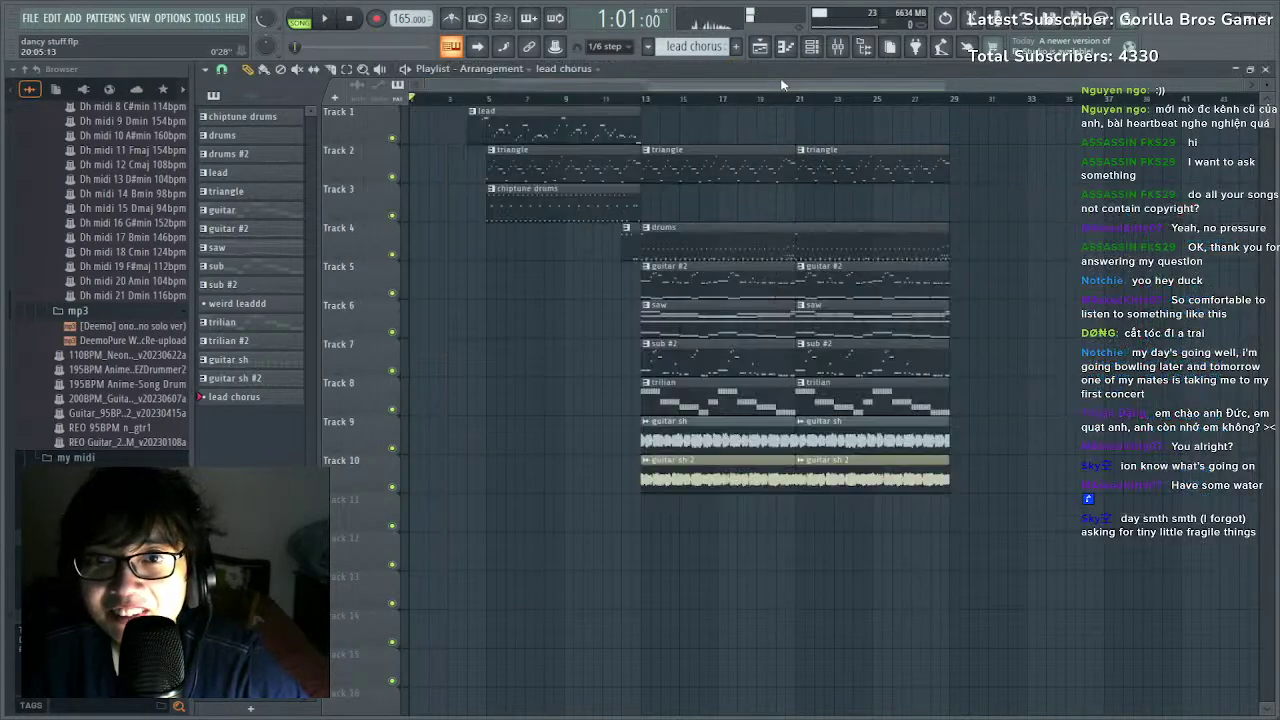
{"action": "left_click", "coordinate": [492, 112]}
{"action": "right_click", "coordinate": [625, 124]}
{"action": "left_click", "coordinate": [608, 98]}
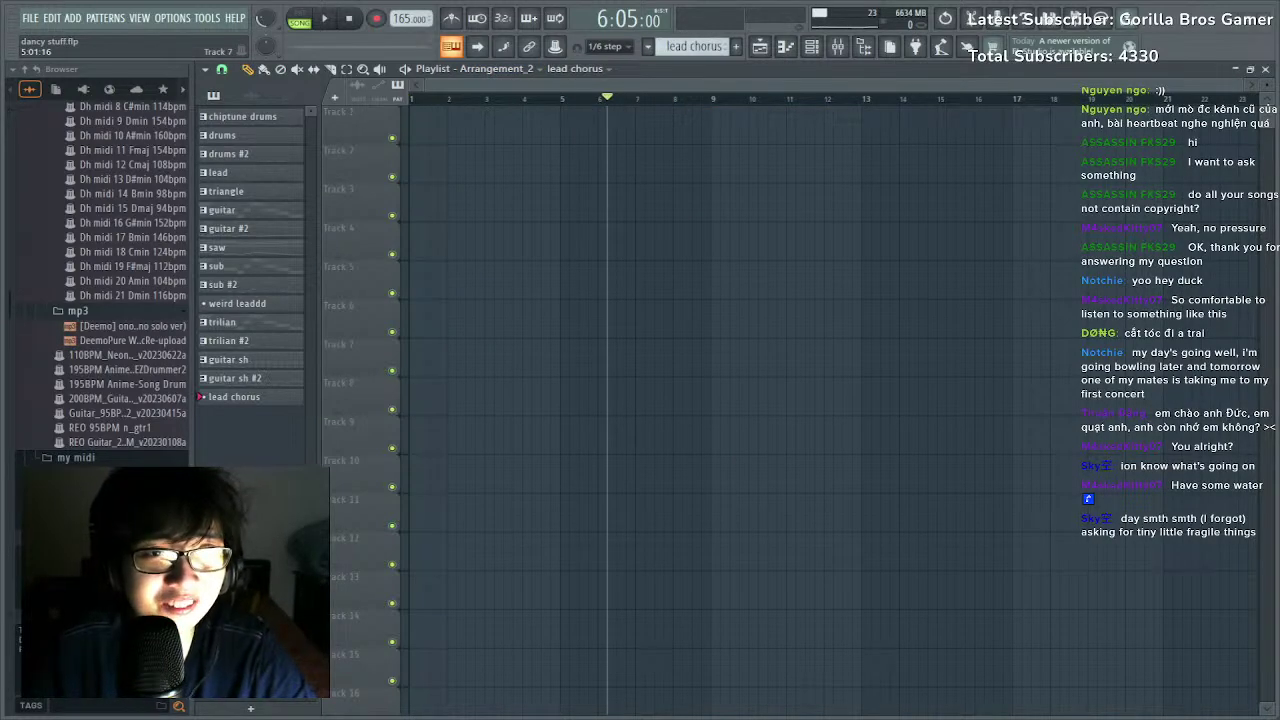
{"action": "left_click_drag", "start_coordinate": [866, 396], "coordinate": [498, 116]}
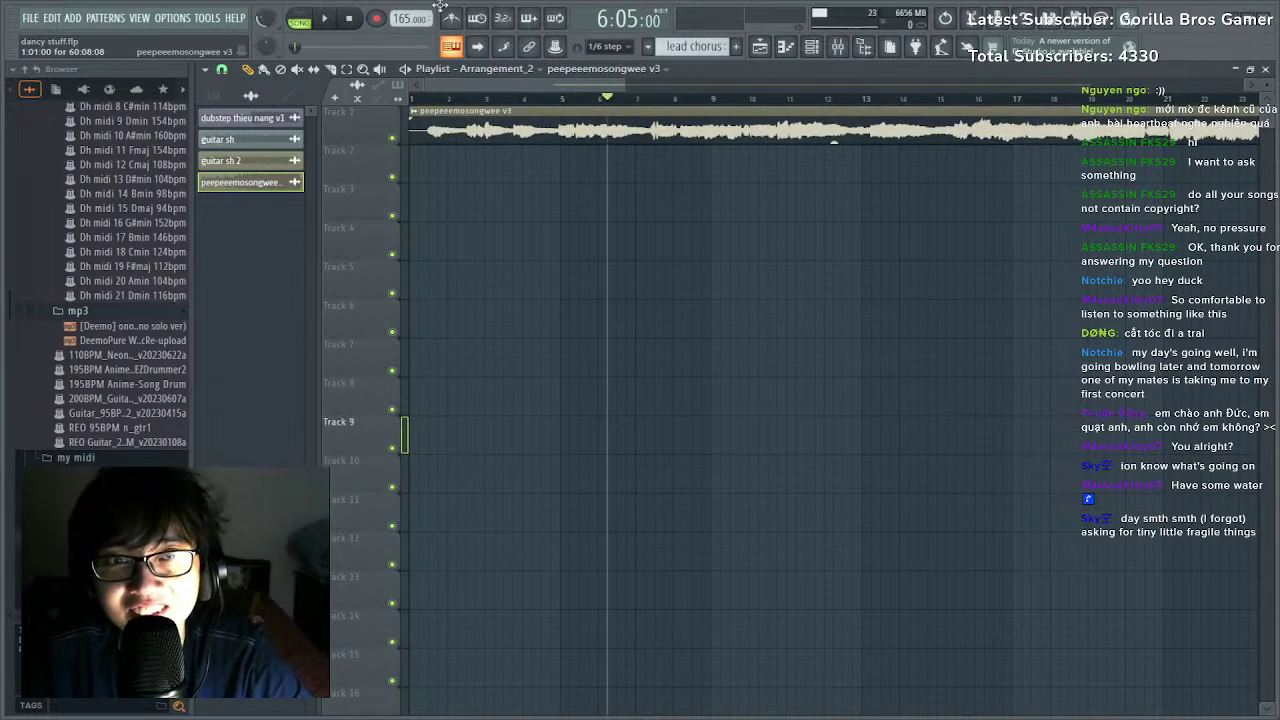
{"action": "scroll", "coordinate": [525, 100], "scroll_direction": "down", "scroll_amount": 4}
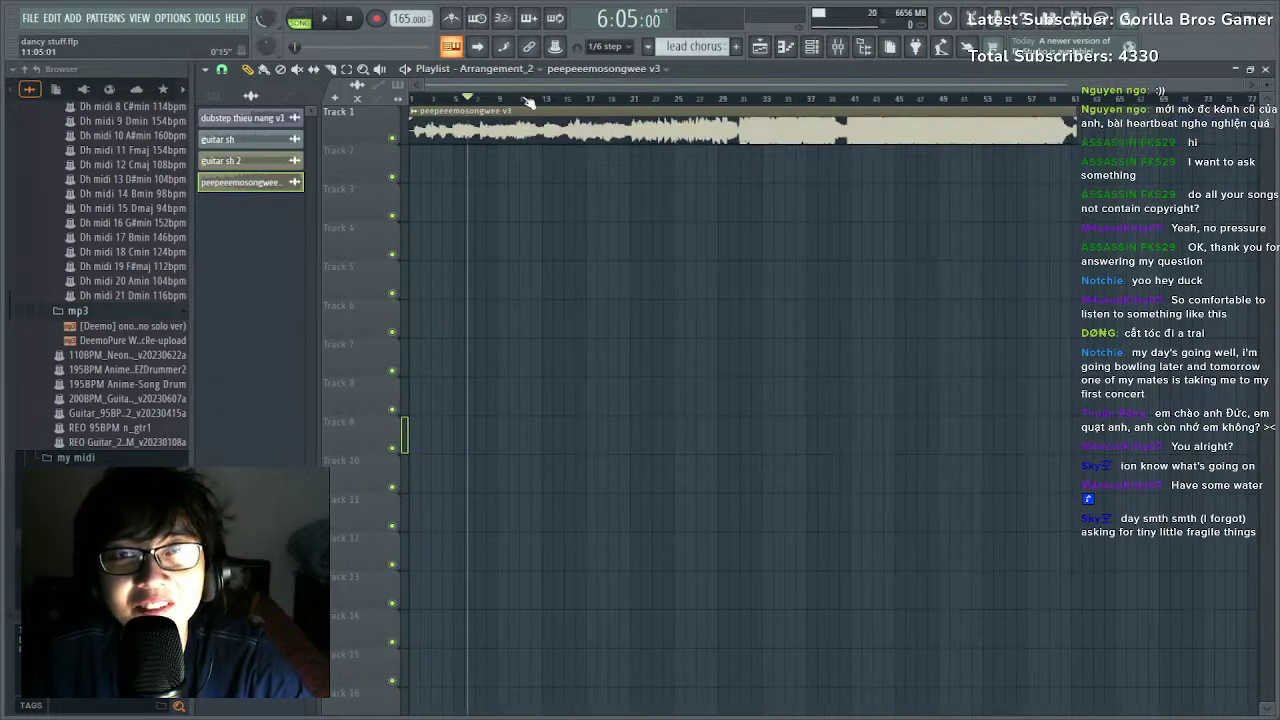
Listen to the peepeeemosongwee v3 clip from its beginning, from around bar 19 and from around bar 30.
{"action": "left_click", "coordinate": [840, 50]}
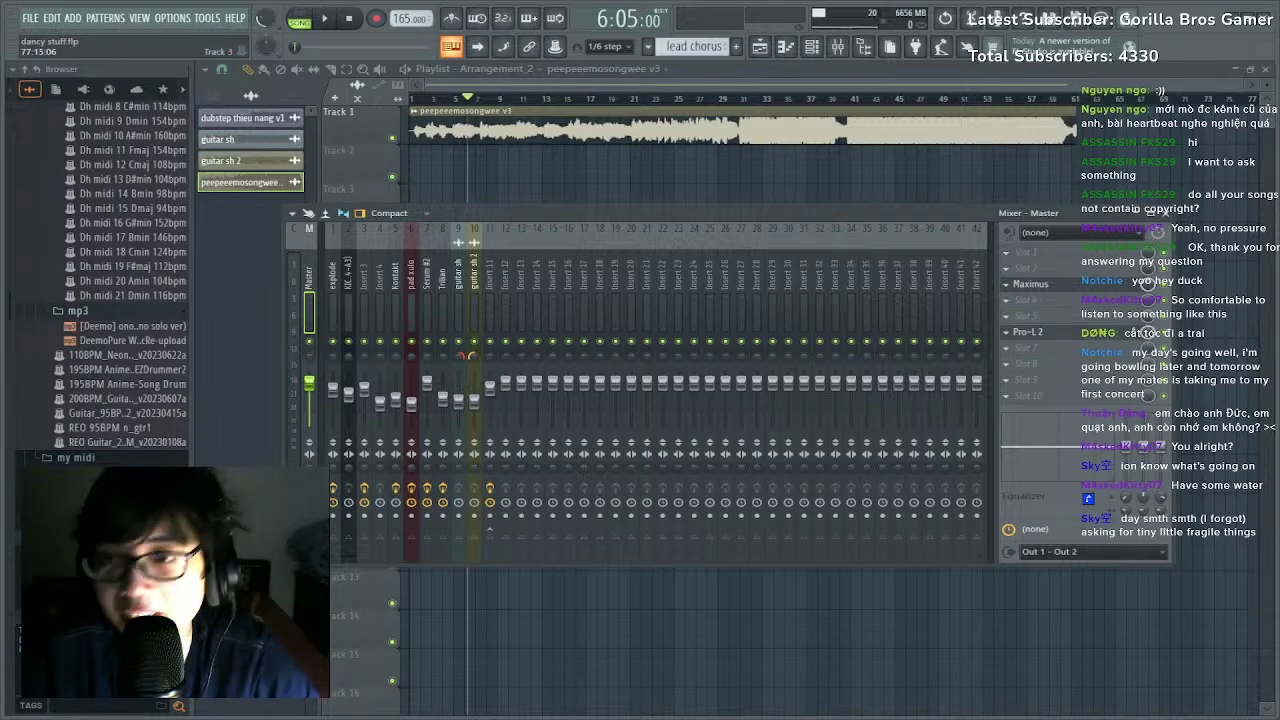
{"action": "key", "text": "F9"}
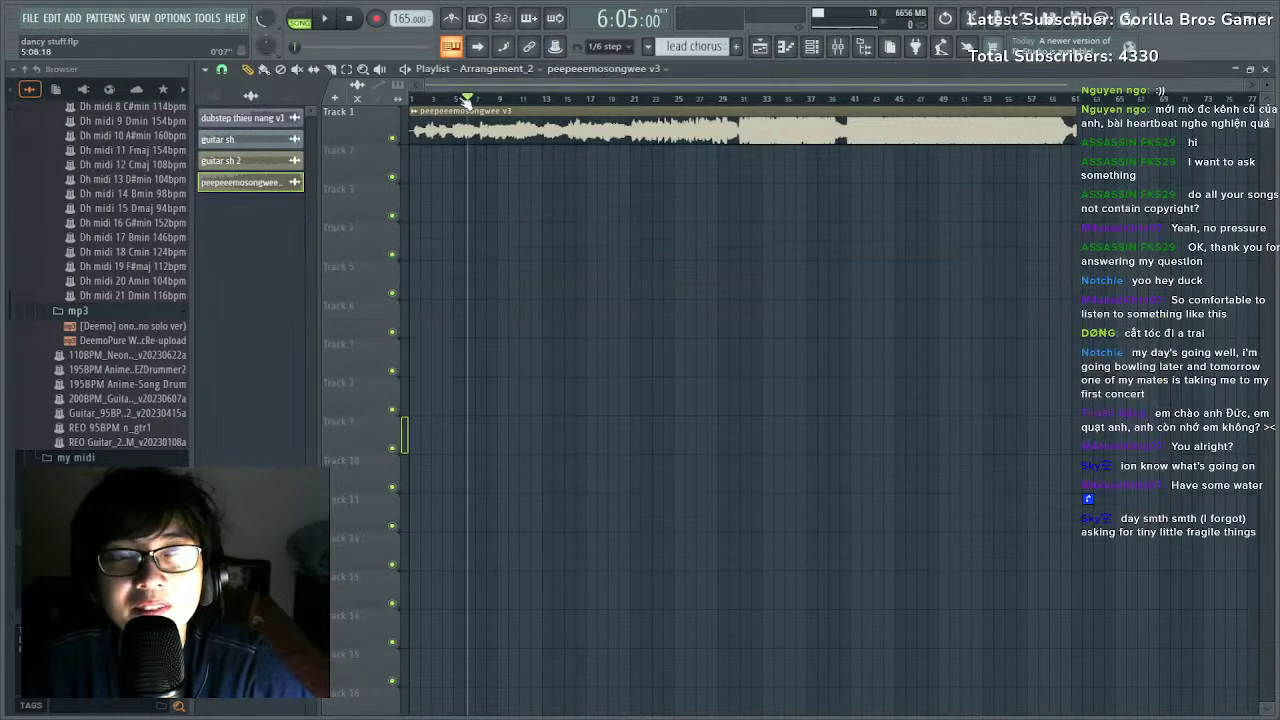
{"action": "key", "text": "space"}
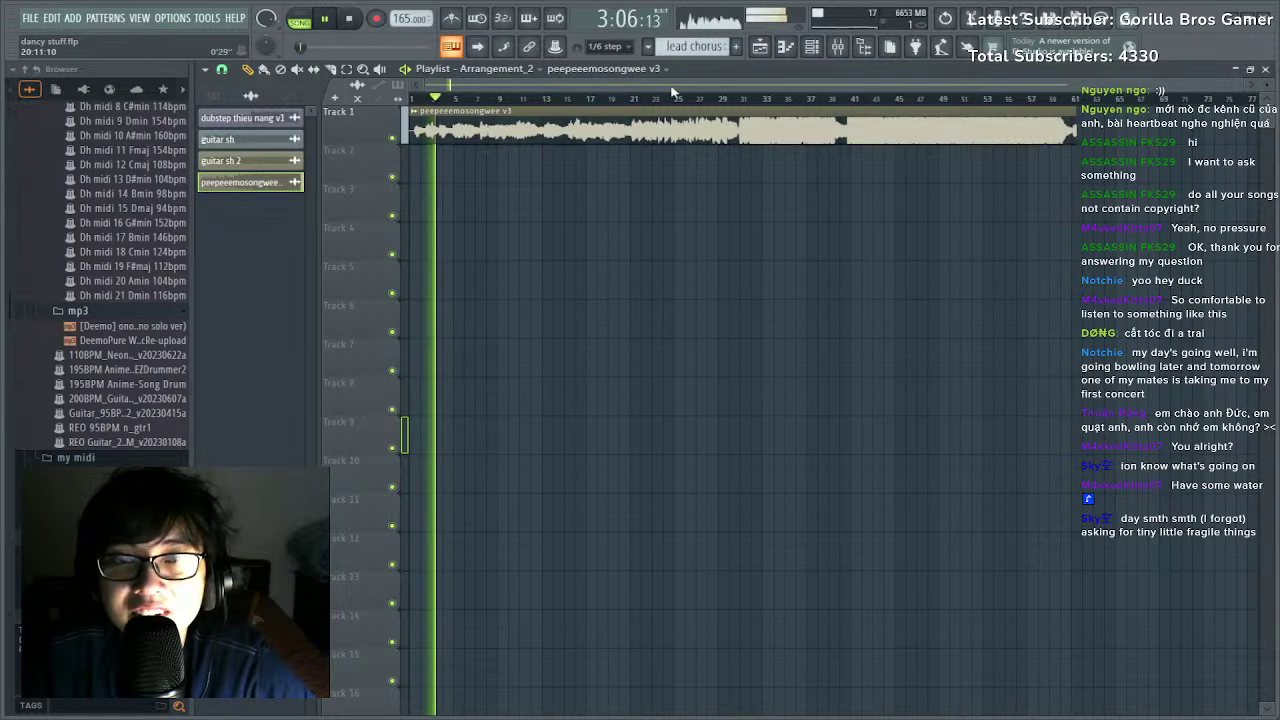
{"action": "left_click", "coordinate": [607, 99]}
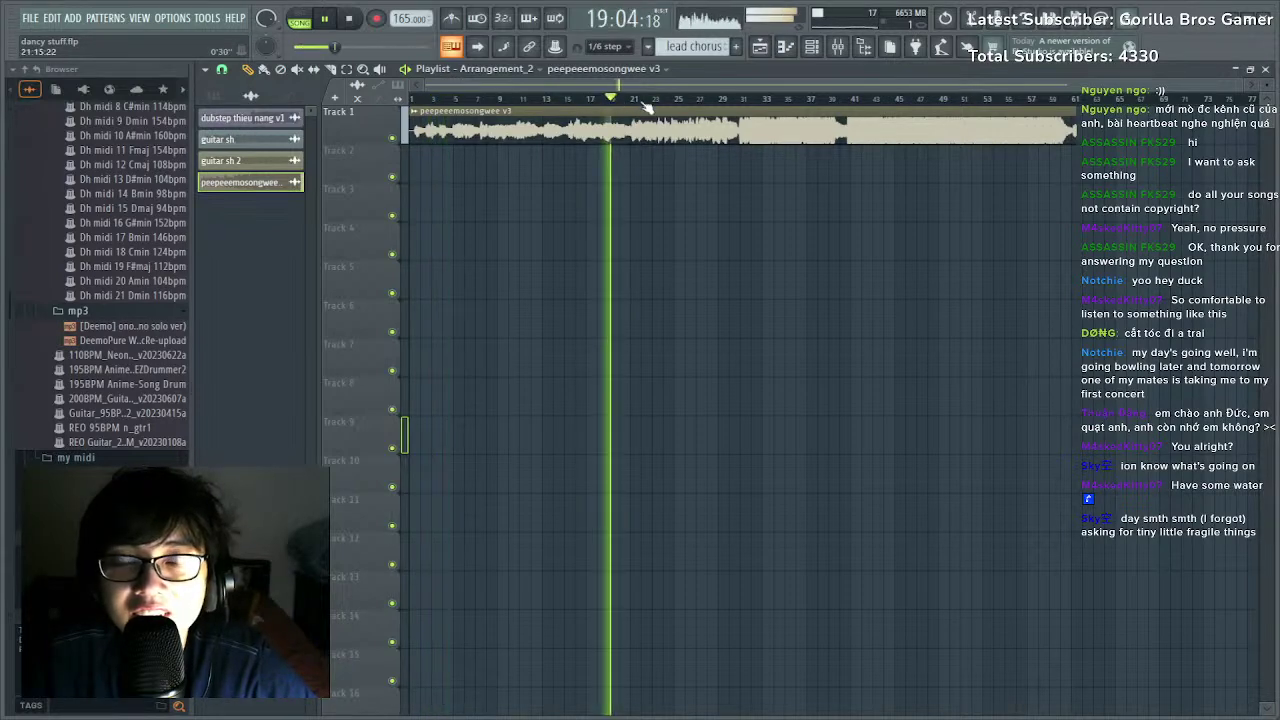
{"action": "left_click", "coordinate": [733, 100]}
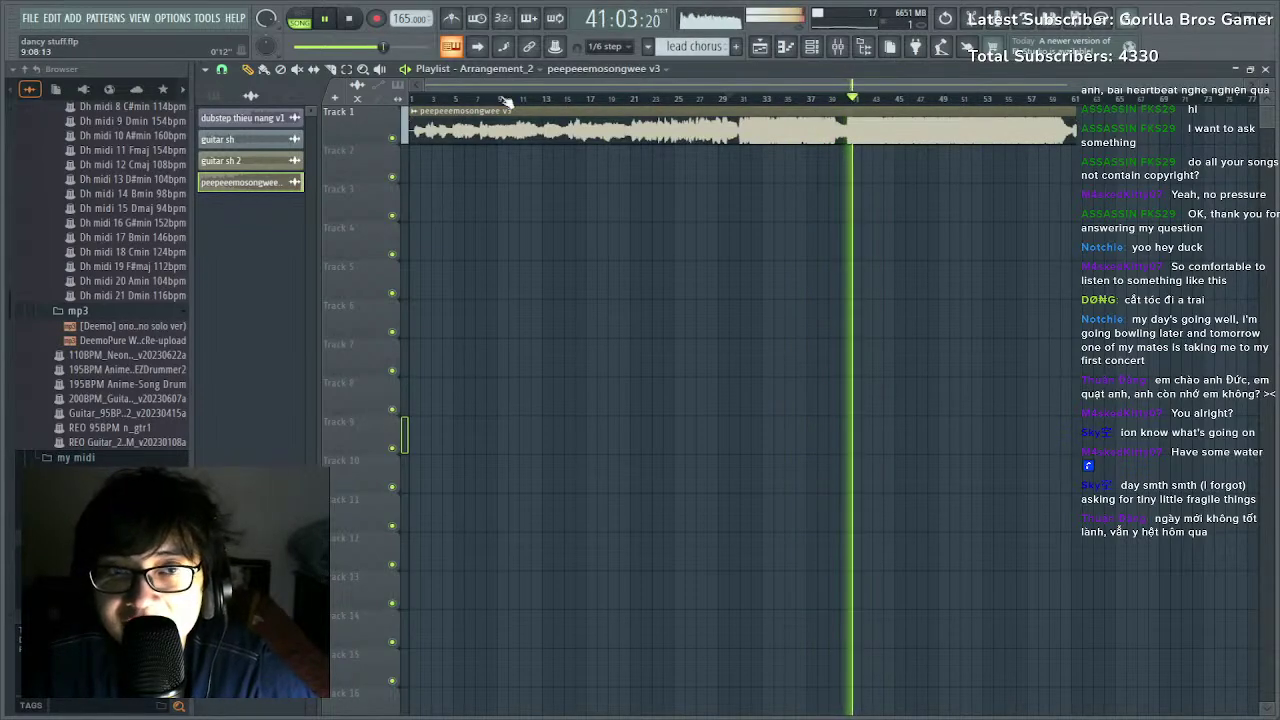
{"action": "key", "text": "space"}
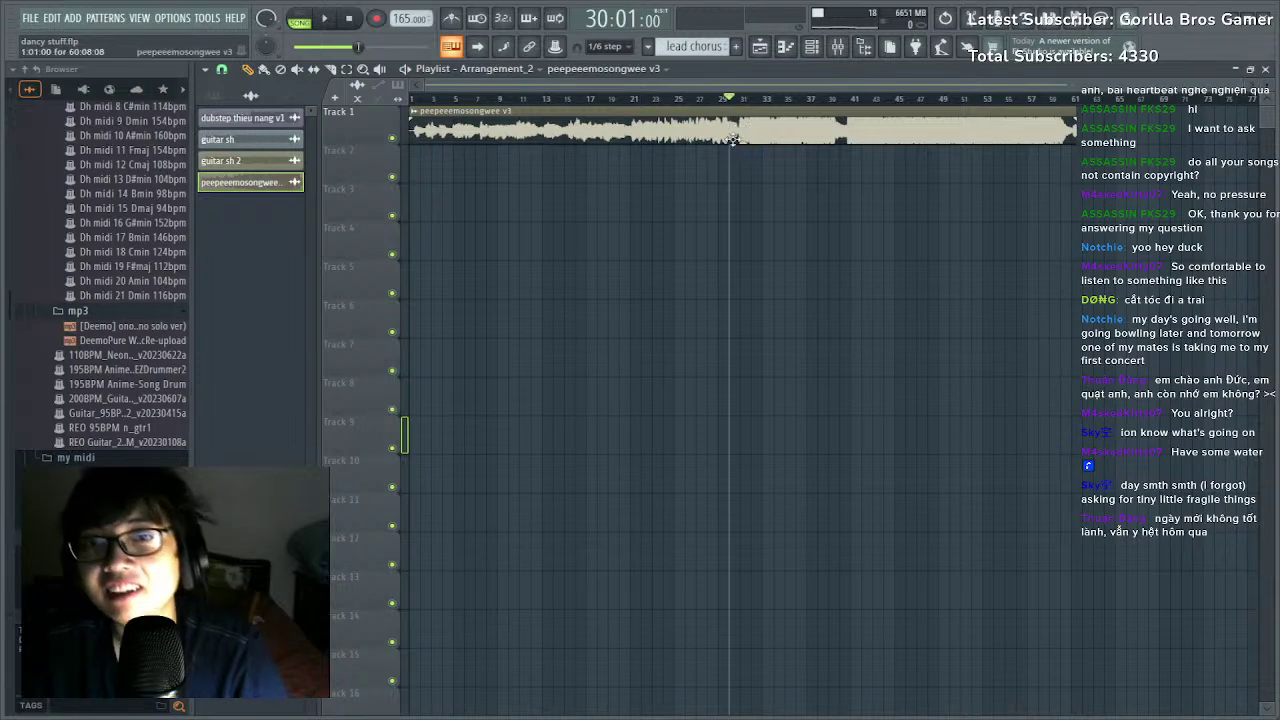
Delete the peepeeemosongwee v3 clip from Track 1 and return to the main arrangement with the lead chorus pattern.
{"action": "right_click", "coordinate": [742, 143]}
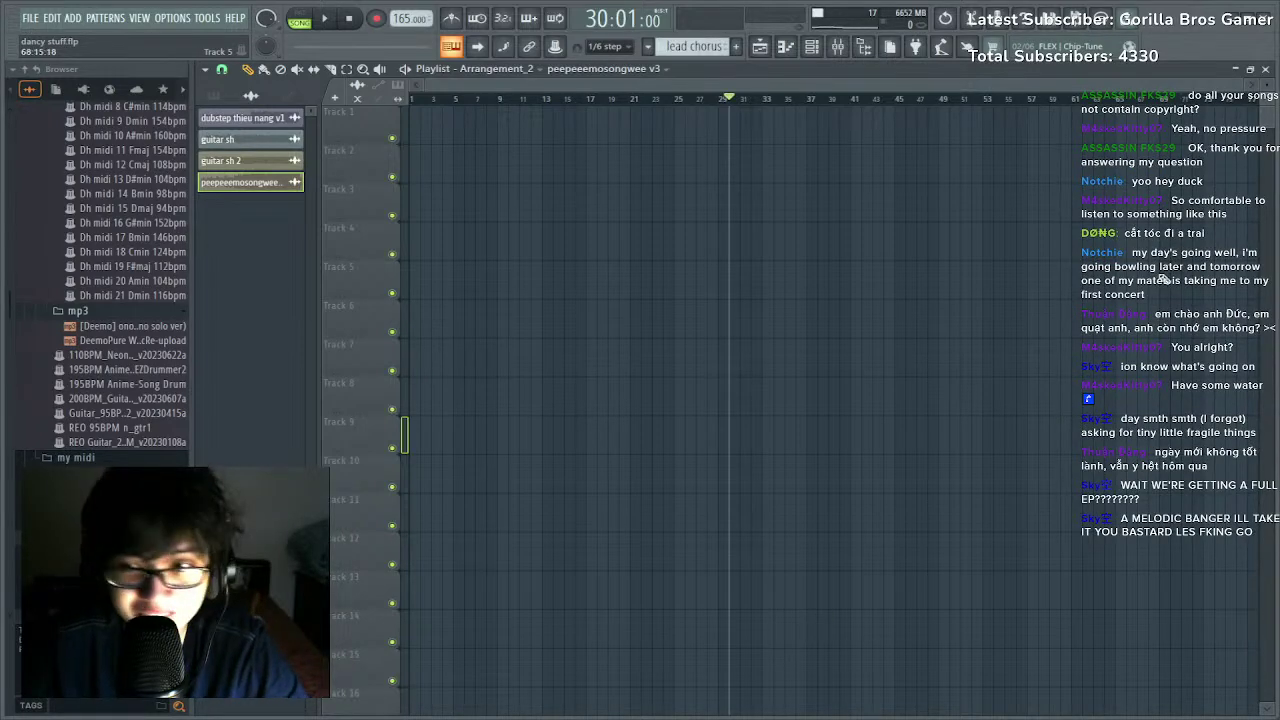
{"action": "left_click", "coordinate": [504, 100]}
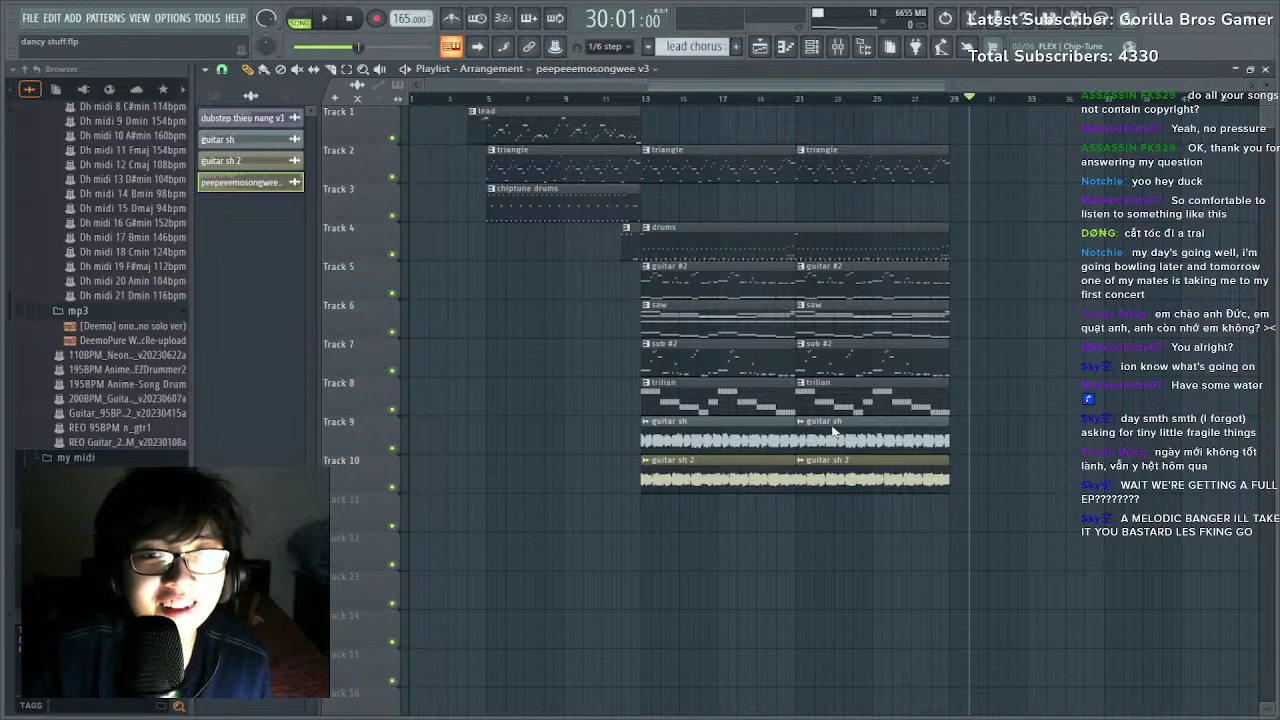
{"action": "left_click", "coordinate": [832, 426]}
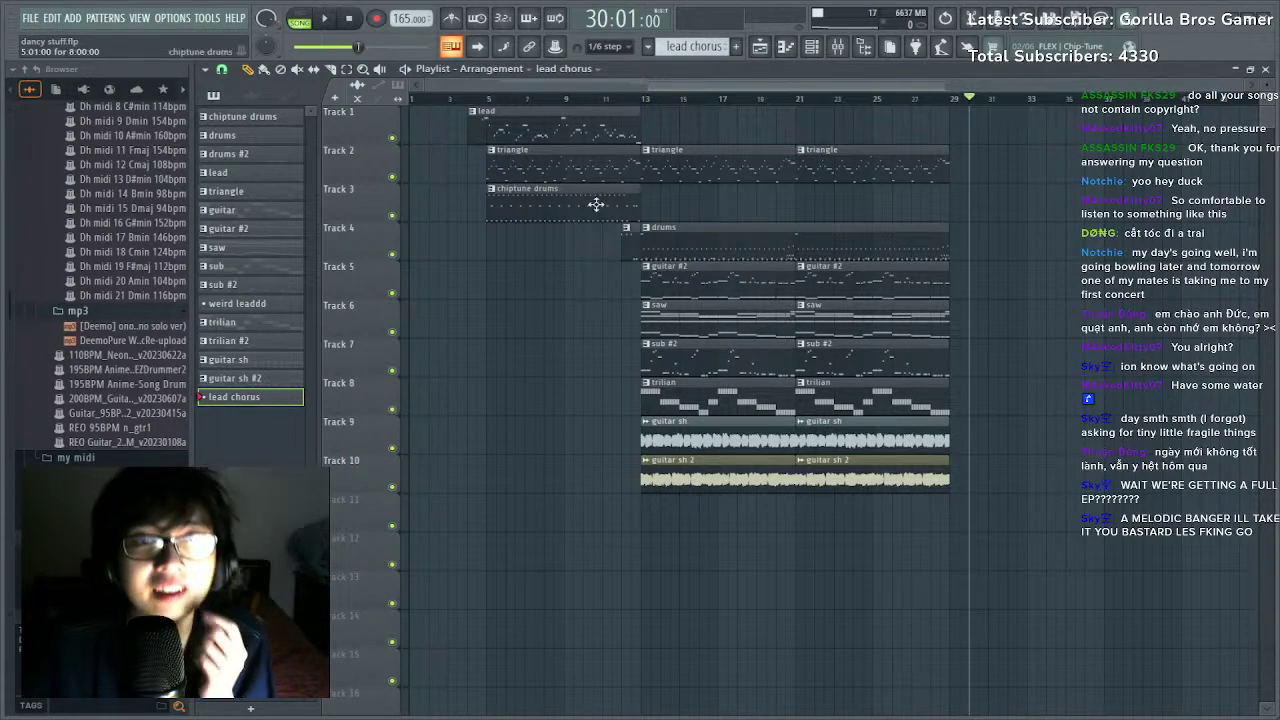
Play the arrangement from just before the triangle section into the chorus while checking the track levels in the mixer.
{"action": "left_click", "coordinate": [477, 101]}
{"action": "key", "text": "space"}
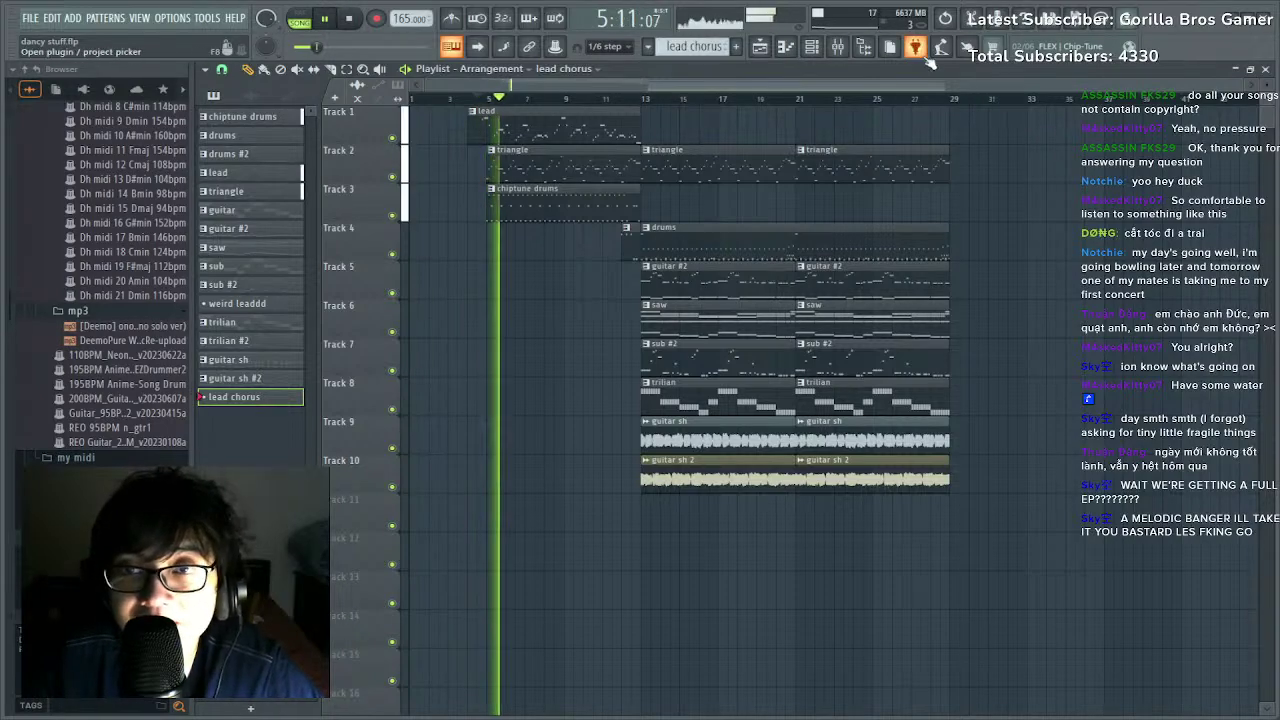
{"action": "key", "text": "F9"}
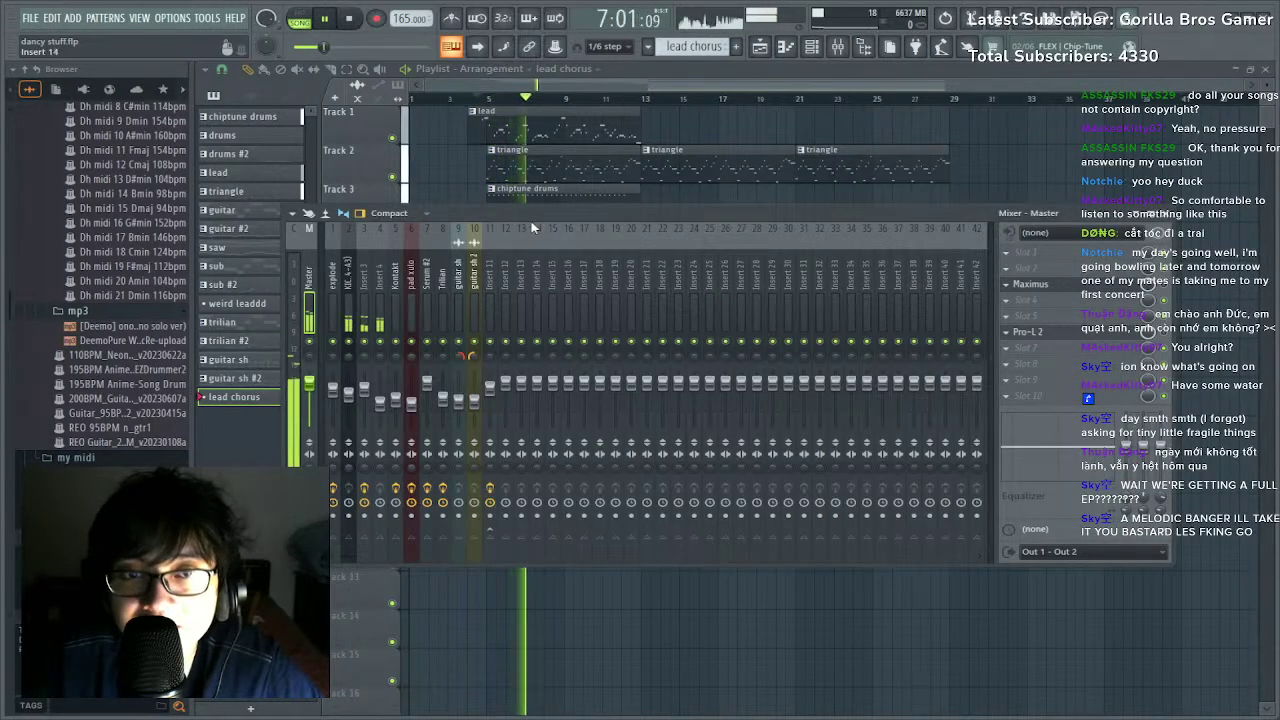
{"action": "mouse_move", "coordinate": [556, 213]}
{"action": "left_mouse_down"}
{"action": "mouse_move", "coordinate": [560, 275]}
{"action": "mouse_move", "coordinate": [515, 300]}
{"action": "mouse_move", "coordinate": [534, 189]}
{"action": "mouse_move", "coordinate": [706, 316]}
{"action": "mouse_move", "coordinate": [531, 251]}
{"action": "mouse_move", "coordinate": [579, 235]}
{"action": "mouse_move", "coordinate": [564, 296]}
{"action": "mouse_move", "coordinate": [556, 216]}
{"action": "mouse_move", "coordinate": [458, 318]}
{"action": "mouse_move", "coordinate": [624, 222]}
{"action": "mouse_move", "coordinate": [560, 276]}
{"action": "mouse_move", "coordinate": [685, 172]}
{"action": "mouse_move", "coordinate": [800, 271]}
{"action": "mouse_move", "coordinate": [496, 251]}
{"action": "mouse_move", "coordinate": [577, 250]}
{"action": "mouse_move", "coordinate": [750, 352]}
{"action": "mouse_move", "coordinate": [531, 206]}
{"action": "mouse_move", "coordinate": [498, 258]}
{"action": "mouse_move", "coordinate": [784, 270]}
{"action": "mouse_move", "coordinate": [599, 165]}
{"action": "mouse_move", "coordinate": [678, 337]}
{"action": "mouse_move", "coordinate": [551, 206]}
{"action": "left_mouse_up"}
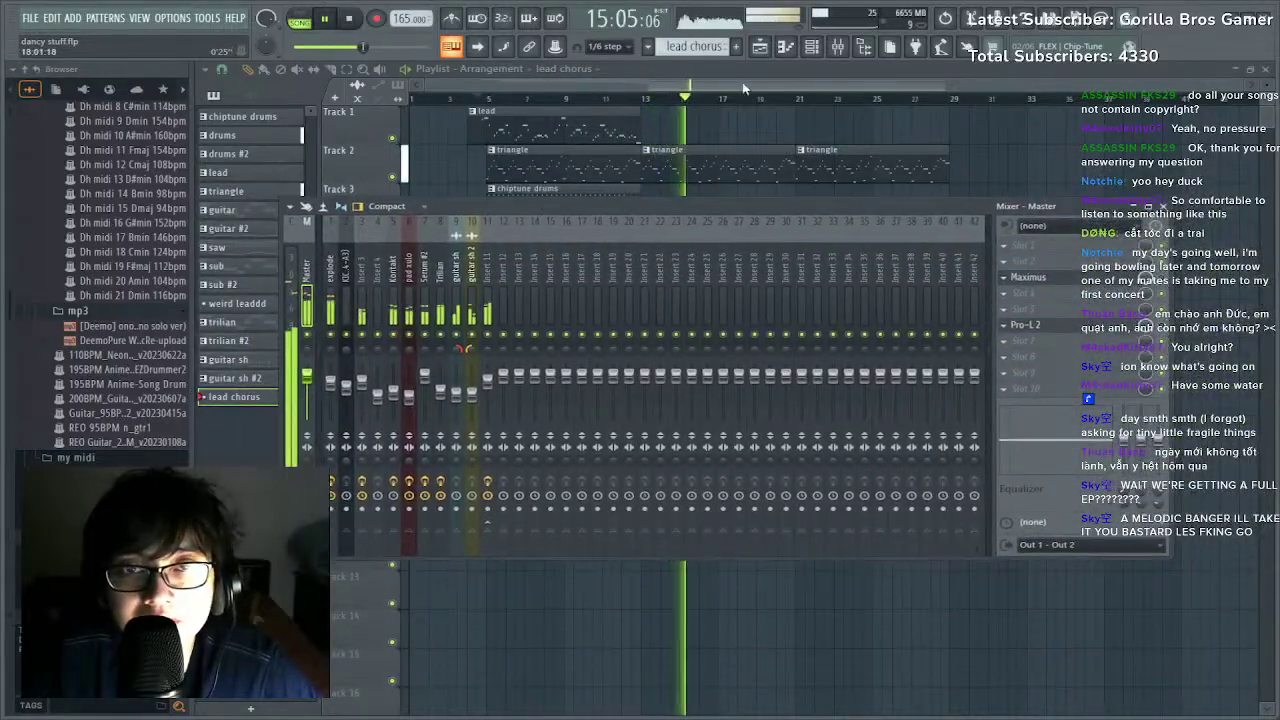
{"action": "left_click", "coordinate": [743, 89]}
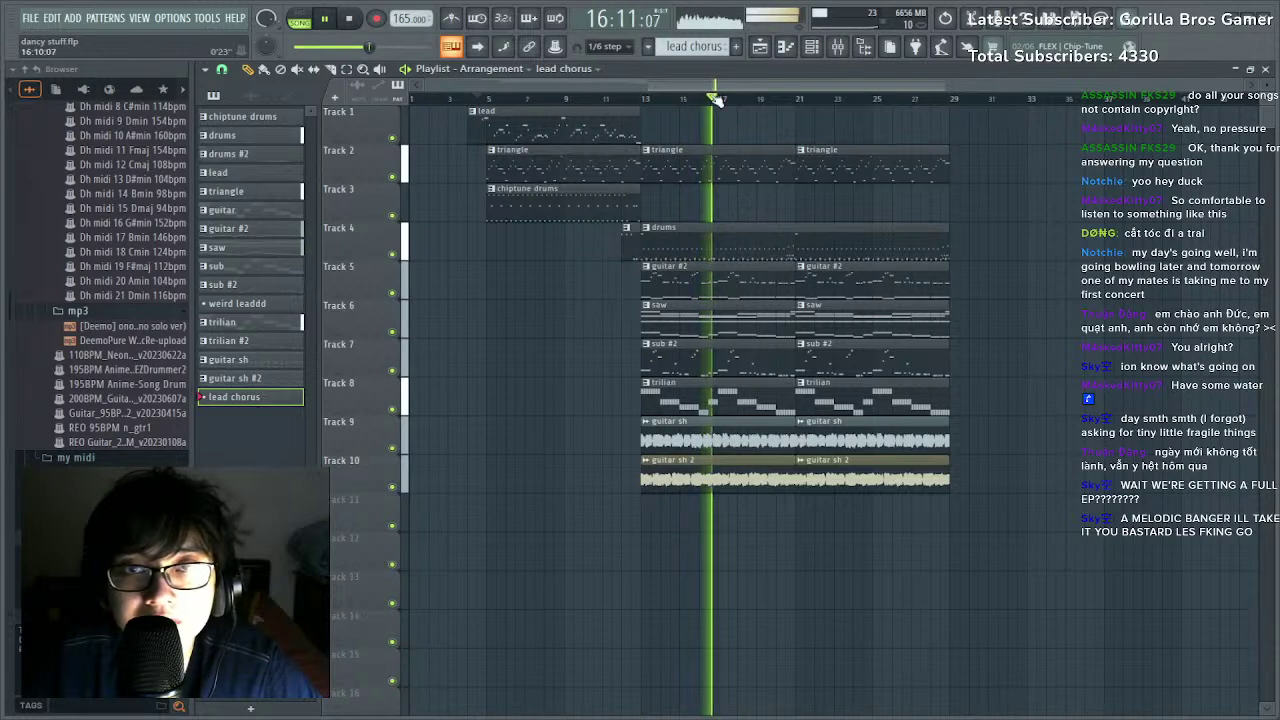
Create a new empty pattern, then open the saw pattern's pad xulo notes in the piano roll and stop playback.
{"action": "key", "text": "F4"}
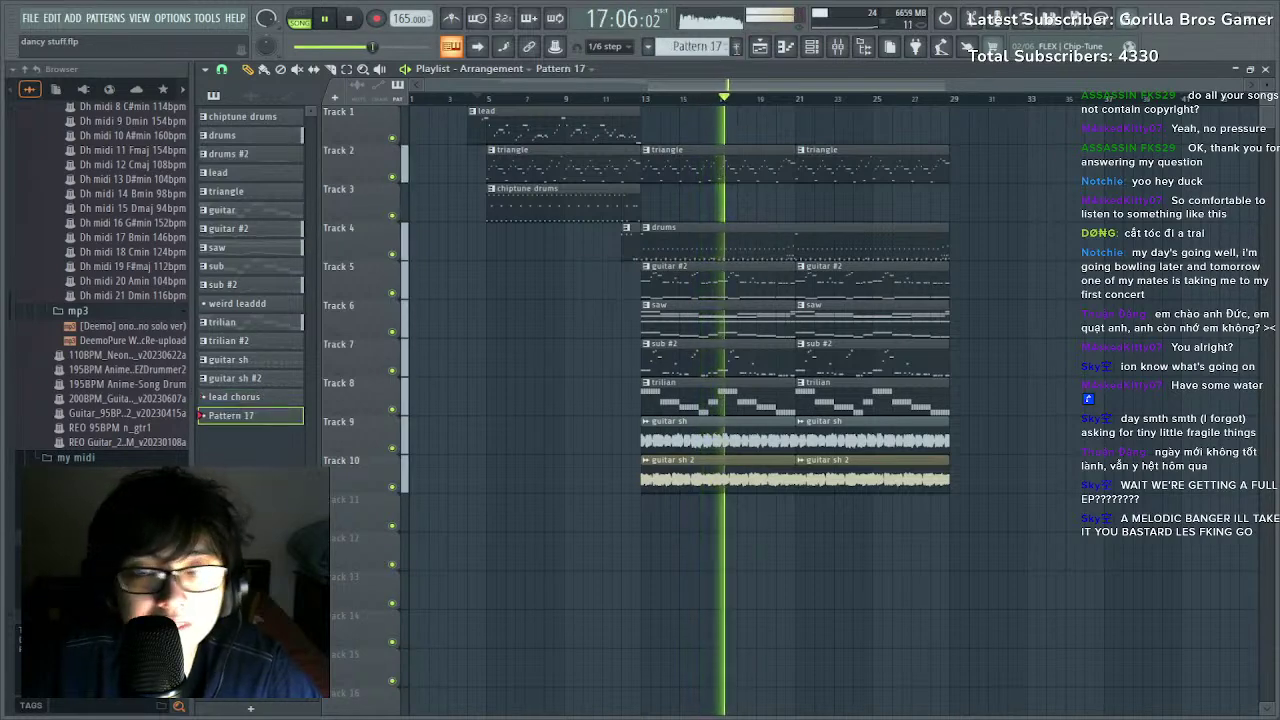
{"action": "double_click", "coordinate": [715, 350]}
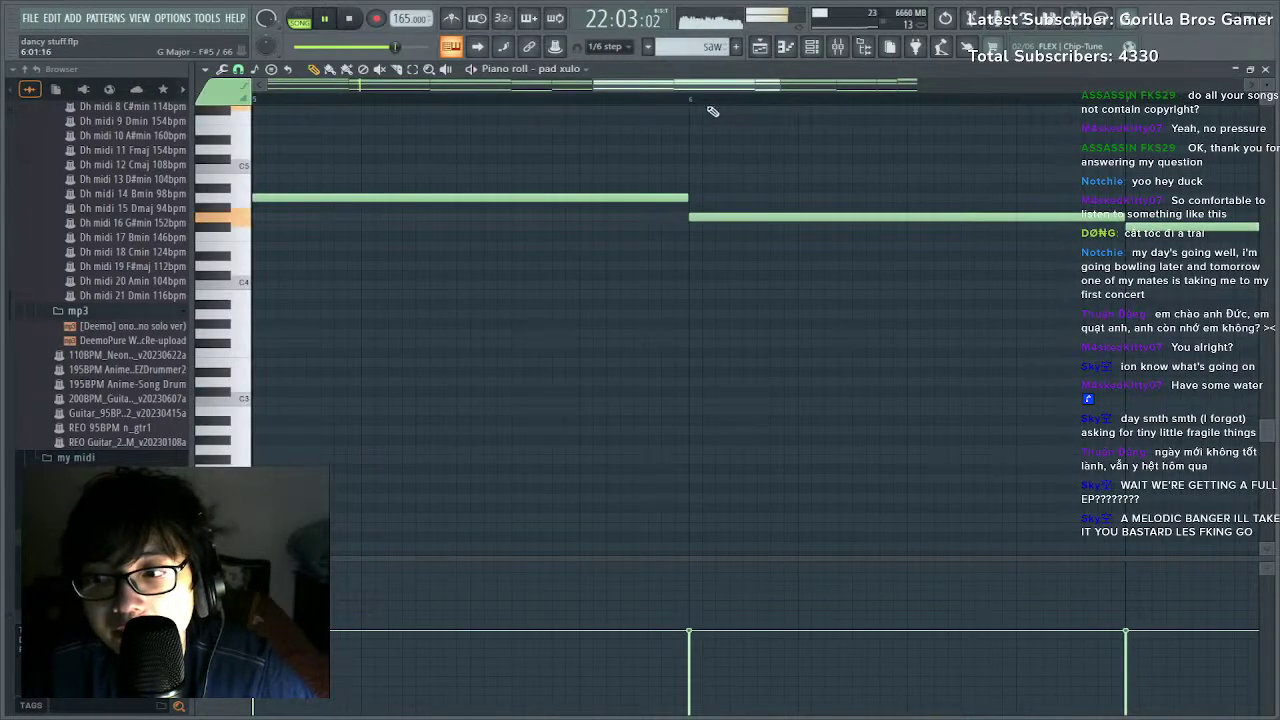
{"action": "key", "text": "space"}
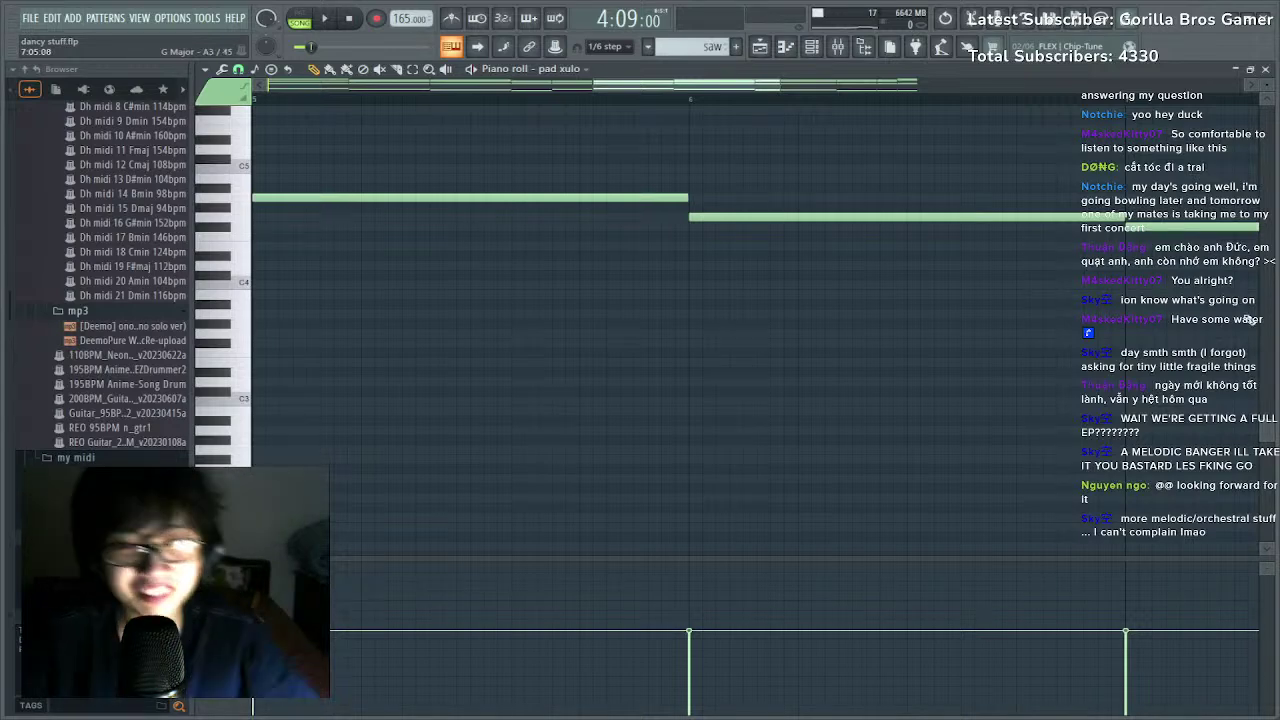
Show all the saw pattern's chords in the piano roll and play the pattern on its own.
{"action": "scroll", "coordinate": [586, 95], "scroll_direction": "down", "scroll_amount": 5}
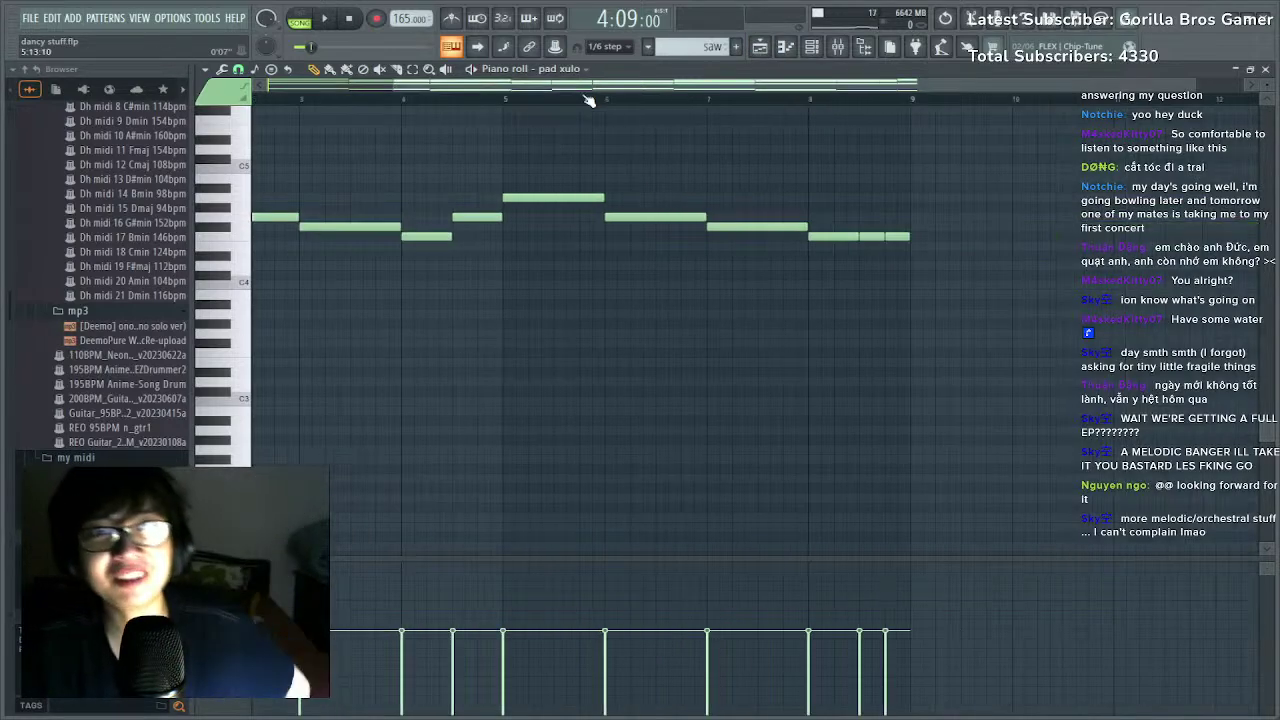
{"action": "scroll", "coordinate": [637, 177], "scroll_direction": "up", "scroll_amount": 5}
{"action": "key", "text": "ctrl+a"}
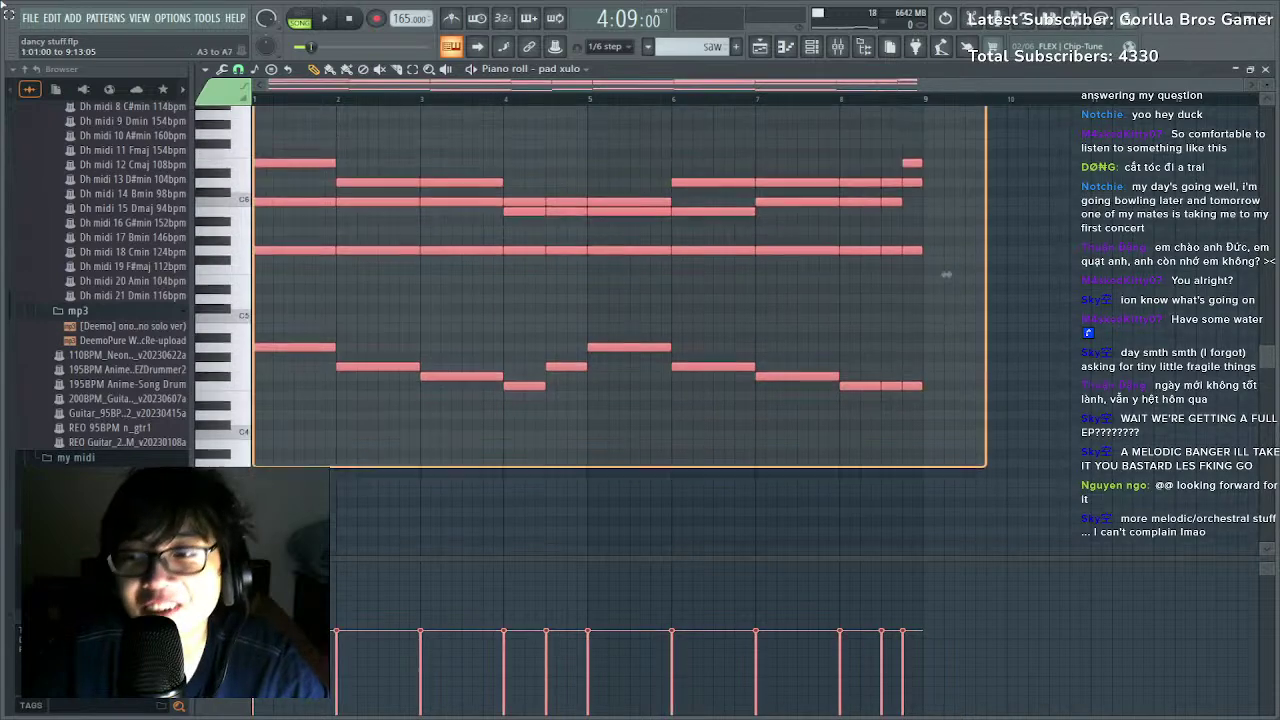
{"action": "key", "text": "space"}
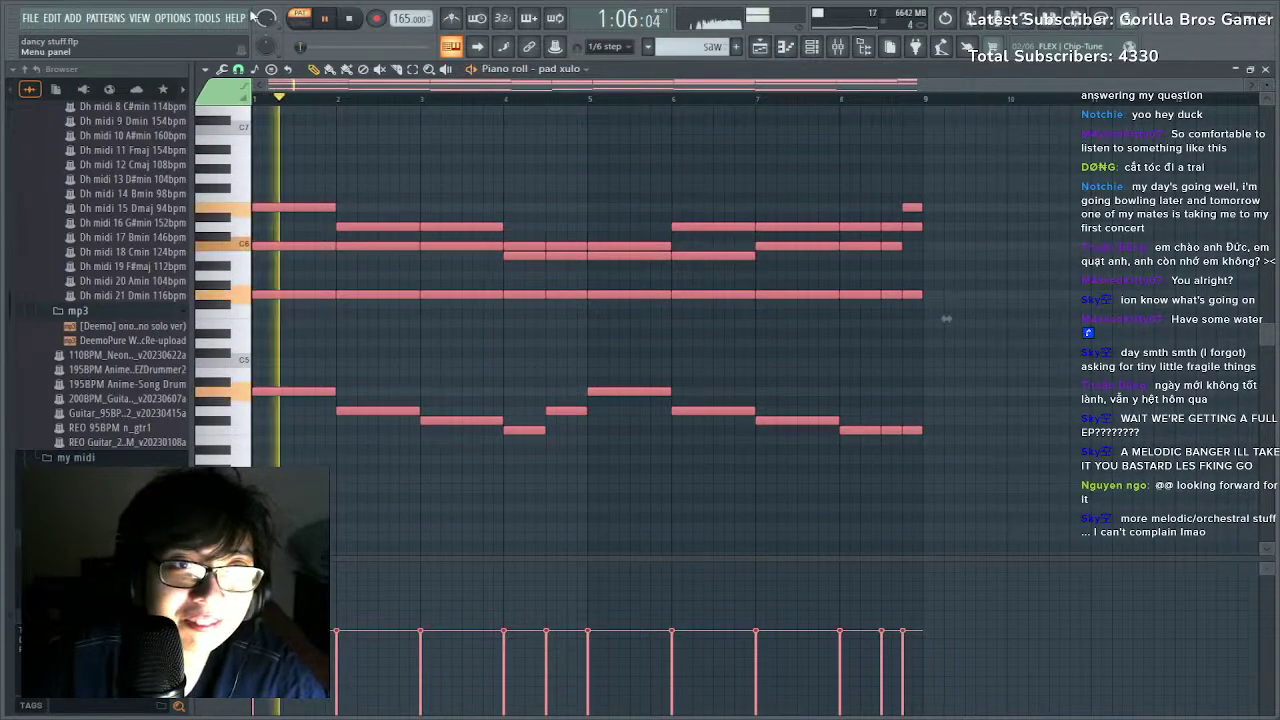
{"action": "left_click", "coordinate": [1119, 331]}
{"action": "right_click", "coordinate": [1119, 331]}
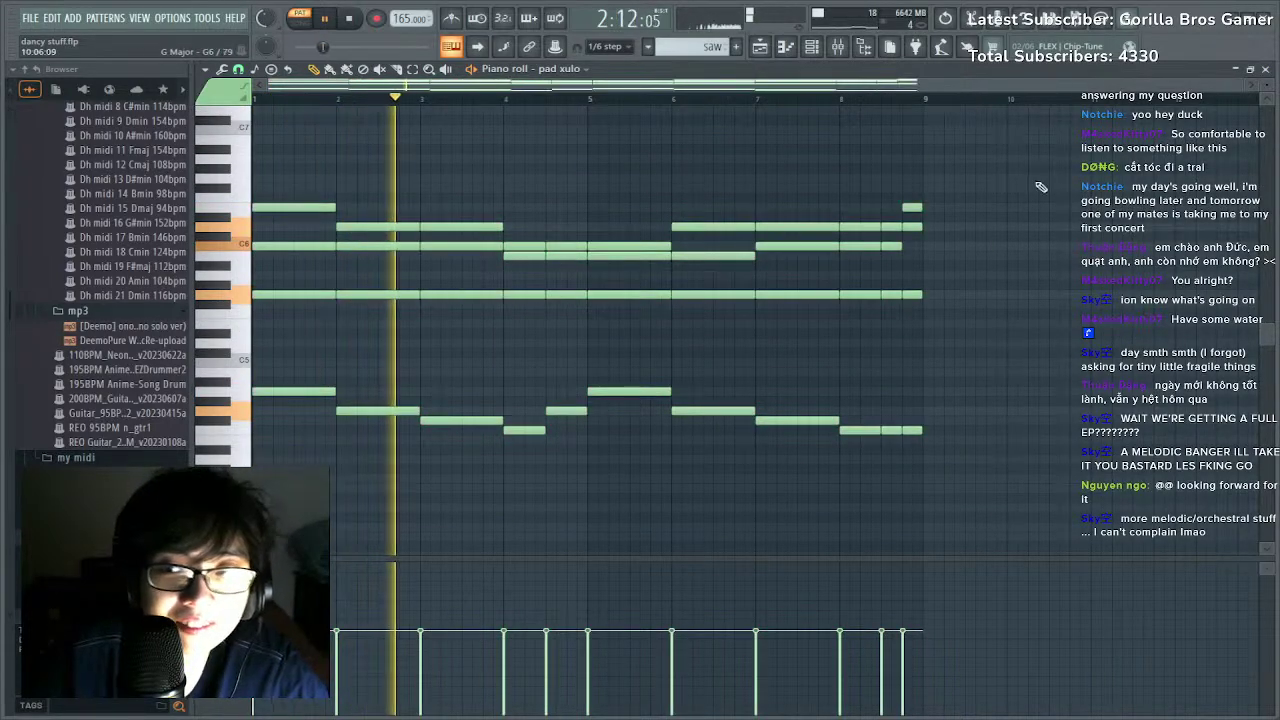
Open the Pro-R reverb on the pad xulo mixer track and load its Cathedral 2 preset.
{"action": "left_click", "coordinate": [811, 47]}
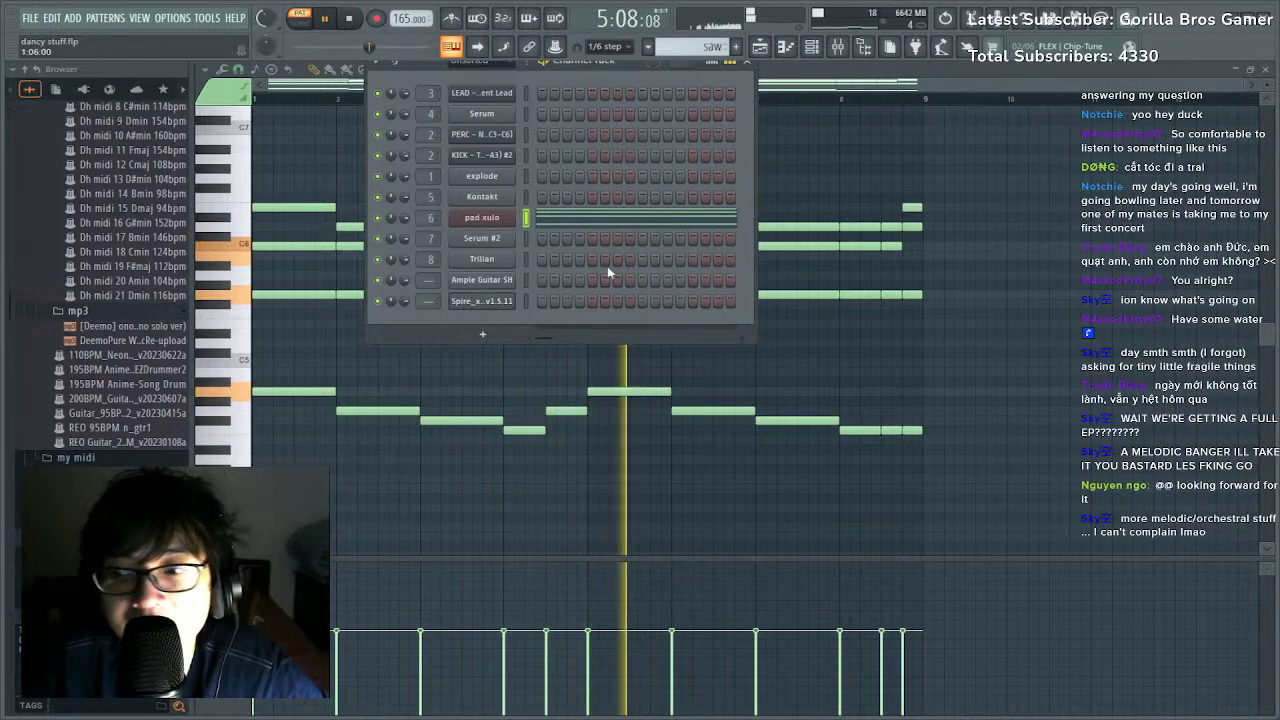
{"action": "double_click", "coordinate": [432, 218]}
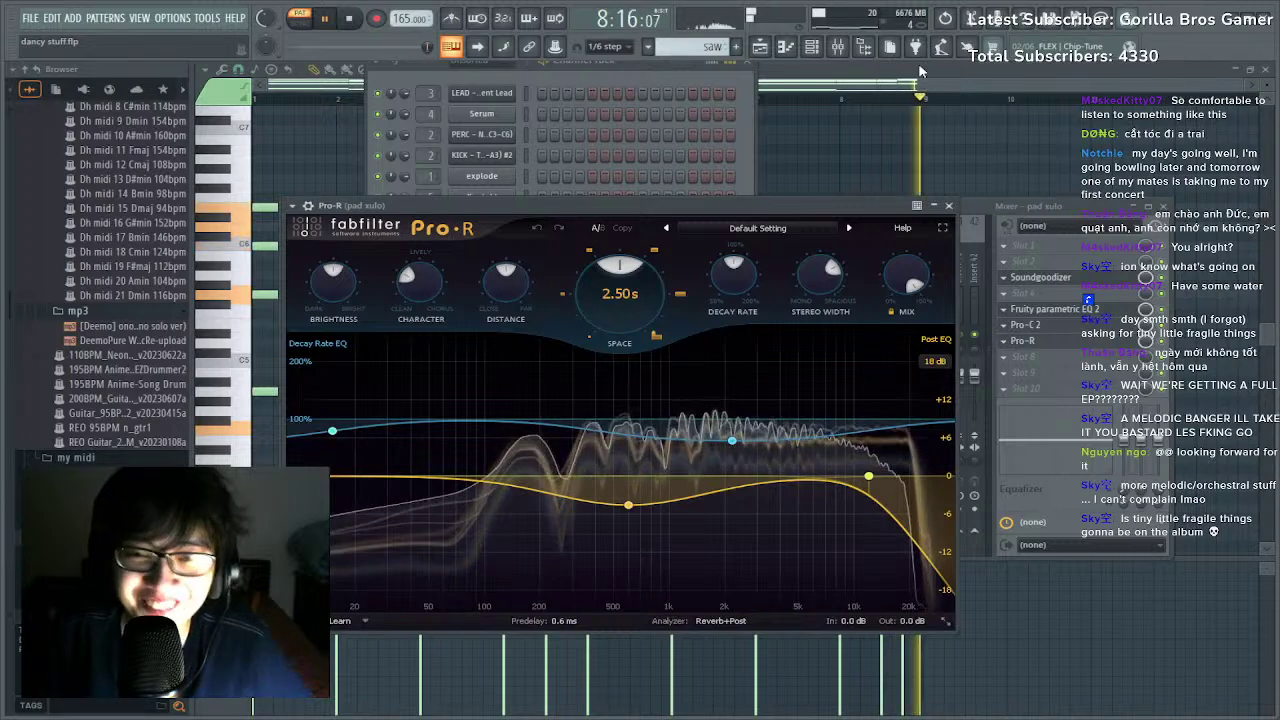
{"action": "left_click_drag", "start_coordinate": [724, 208], "coordinate": [781, 132]}
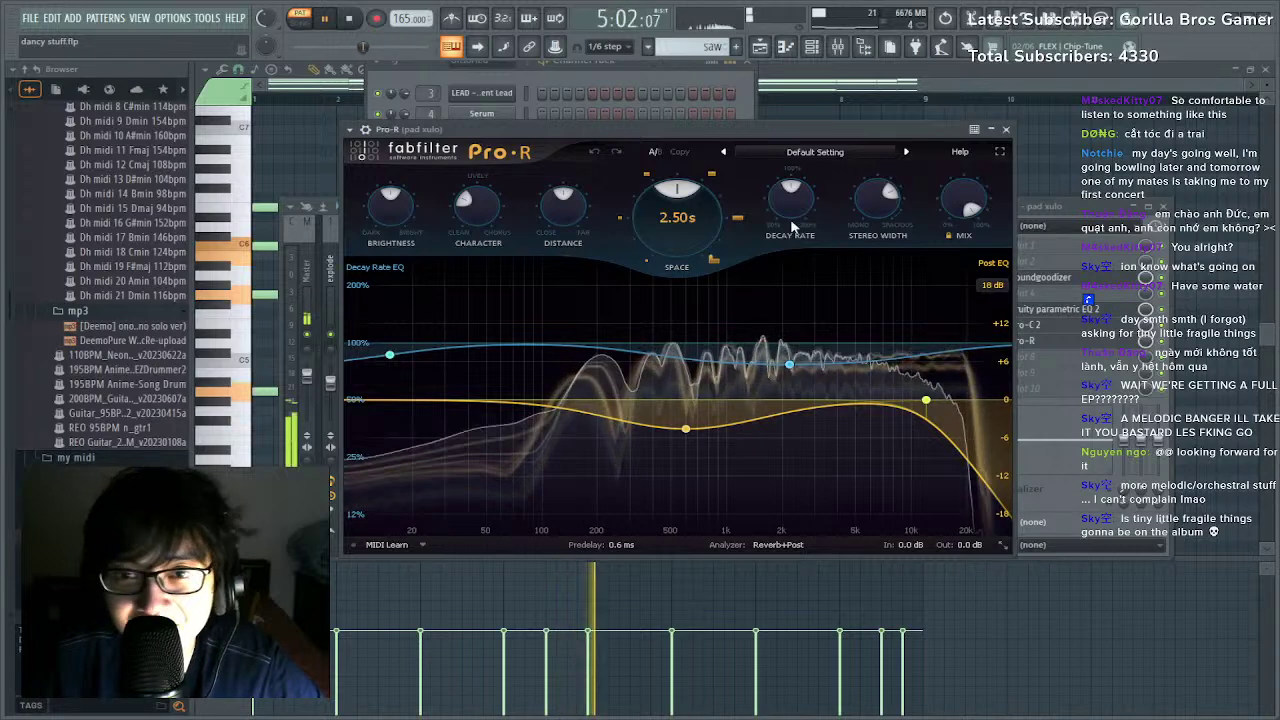
{"action": "left_click", "coordinate": [938, 264]}
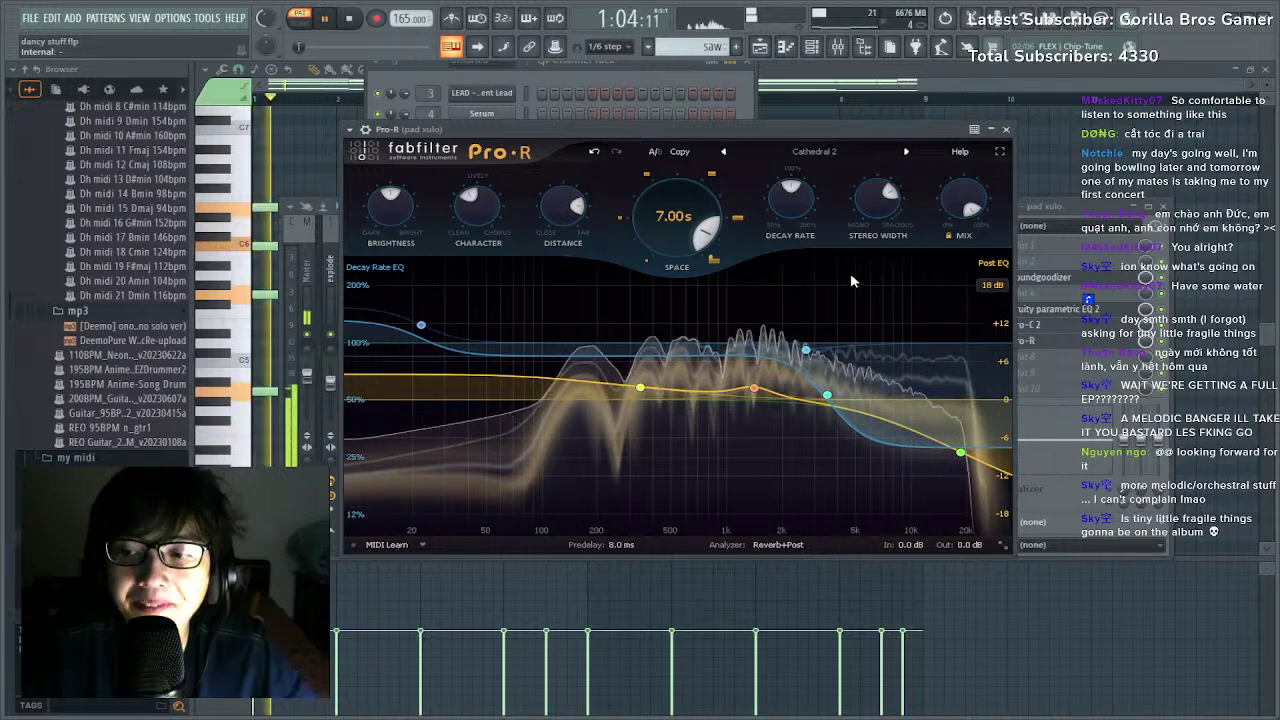
Raise the Pro-R mix to about 34% and set its Space to 7 s.
{"action": "mouse_move", "coordinate": [971, 211]}
{"action": "left_mouse_down"}
{"action": "mouse_move", "coordinate": [941, 176]}
{"action": "mouse_move", "coordinate": [955, 196]}
{"action": "left_mouse_up"}
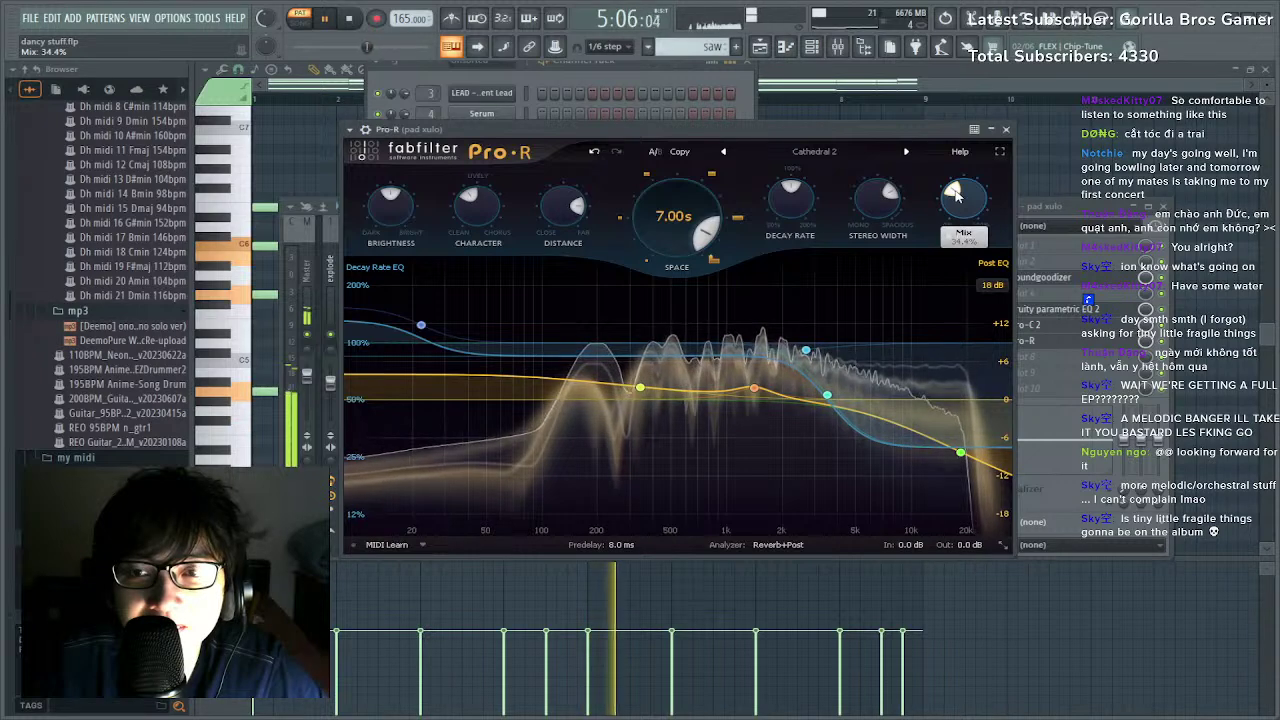
{"action": "left_click_drag", "start_coordinate": [708, 230], "coordinate": [706, 228]}
{"action": "type", "text": "7"}
{"action": "key", "text": "Return"}
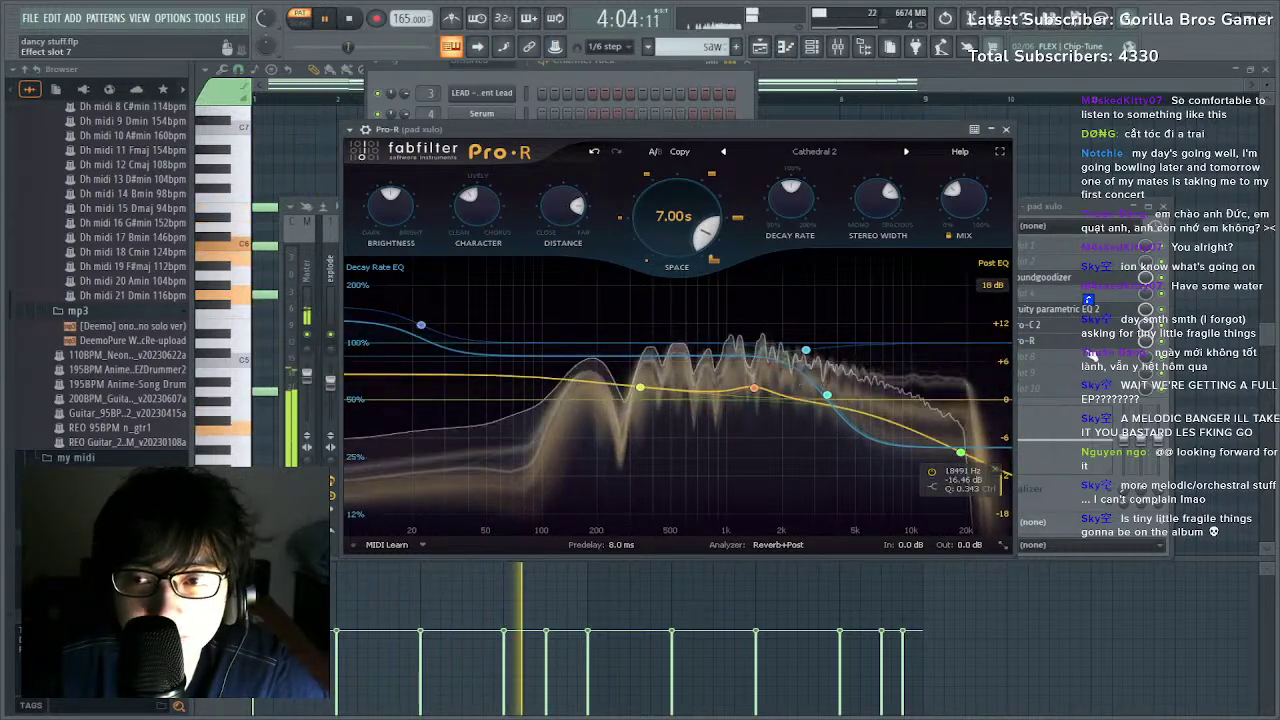
Add a Fruity Parametric EQ 2 after Pro-R on the pad xulo track and roll off the highs with band 7 at about 19.7 kHz.
{"action": "key", "text": "F9"}
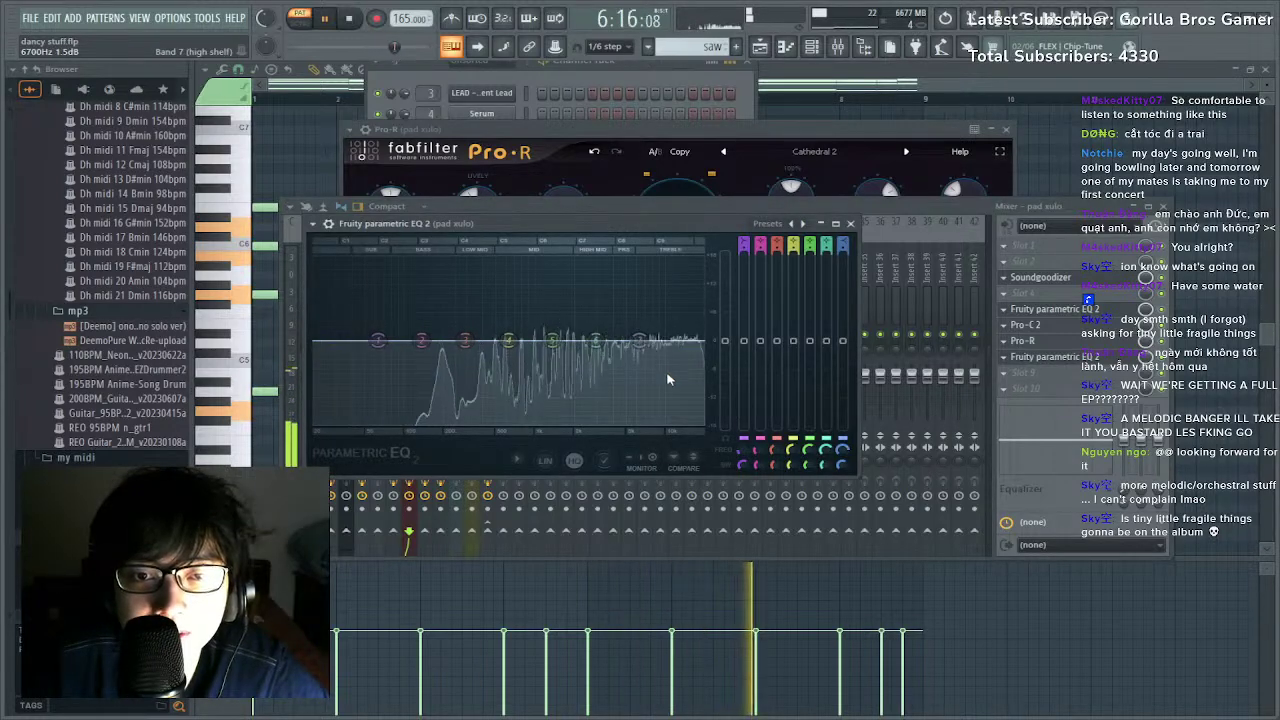
{"action": "left_click", "coordinate": [723, 401]}
{"action": "left_click_drag", "start_coordinate": [641, 341], "coordinate": [696, 341]}
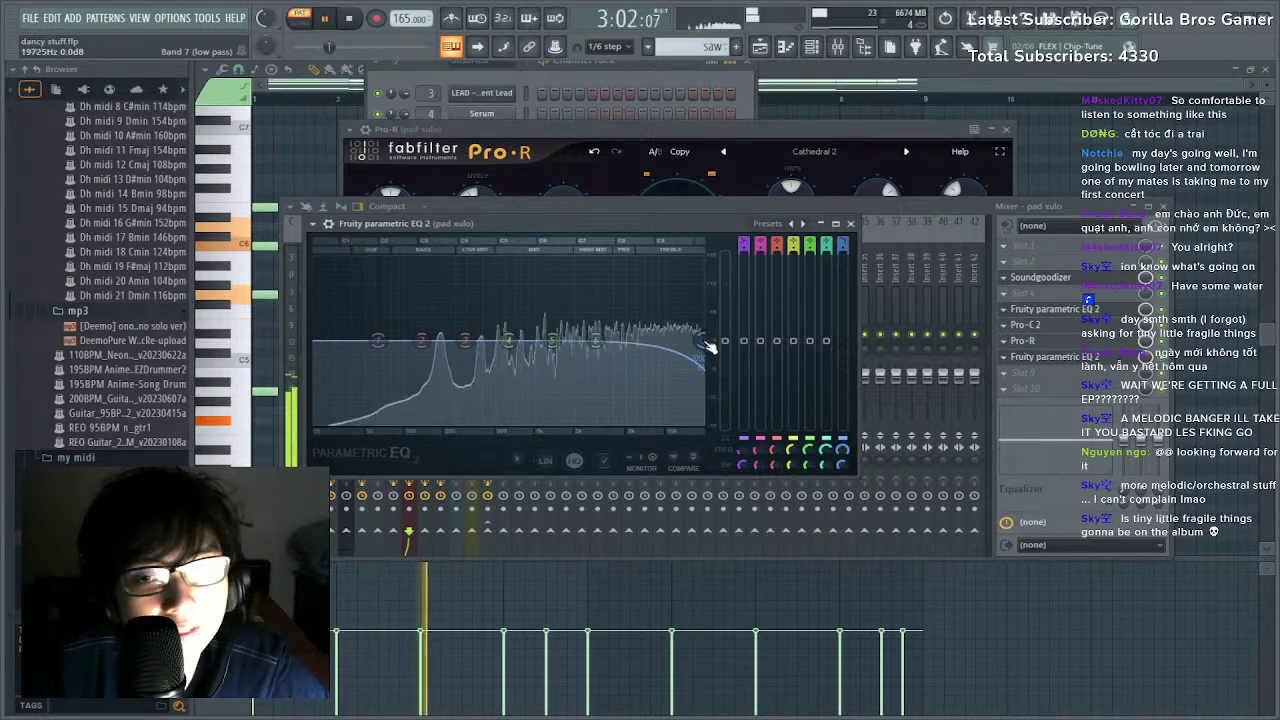
{"action": "key", "text": "Escape"}
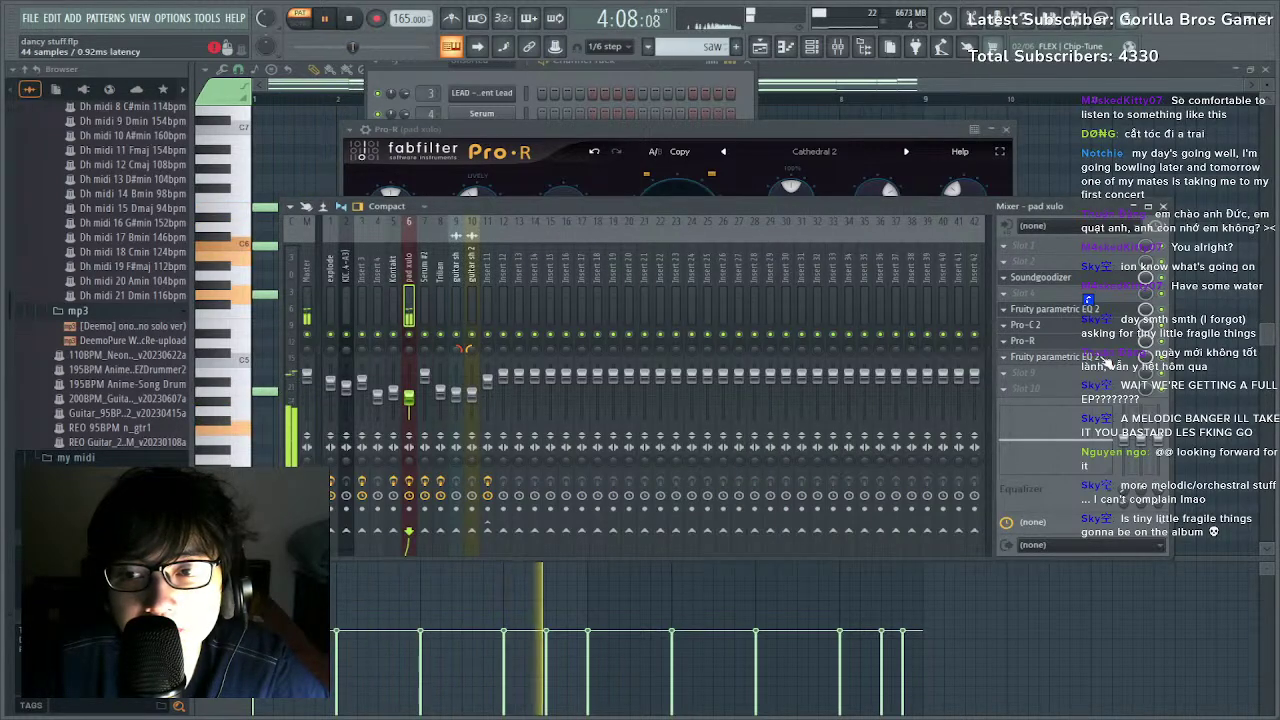
Dip the pad xulo EQ's midrange slightly with bands 4 and 6, setting band 4 to -1.5 dB at about 1873 Hz, and close the EQ.
{"action": "left_click", "coordinate": [1108, 358]}
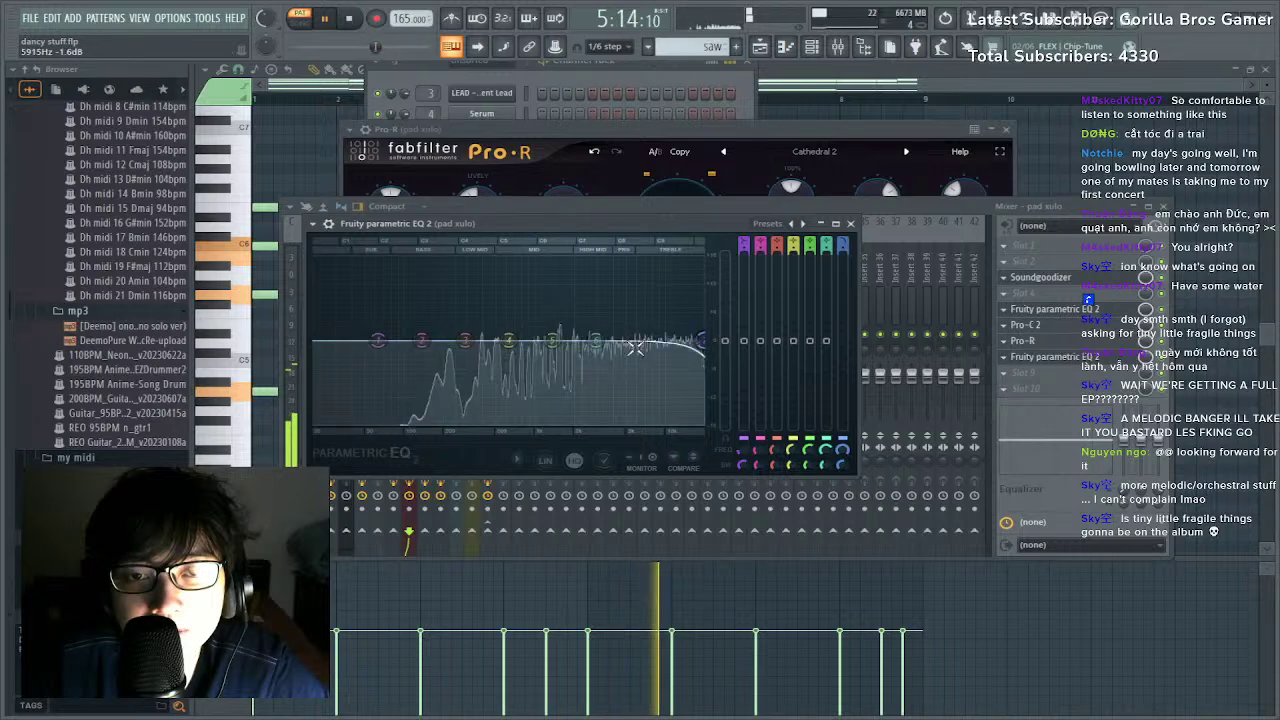
{"action": "left_click_drag", "start_coordinate": [596, 341], "coordinate": [578, 361]}
{"action": "scroll", "coordinate": [578, 361], "scroll_direction": "down", "scroll_amount": 1}
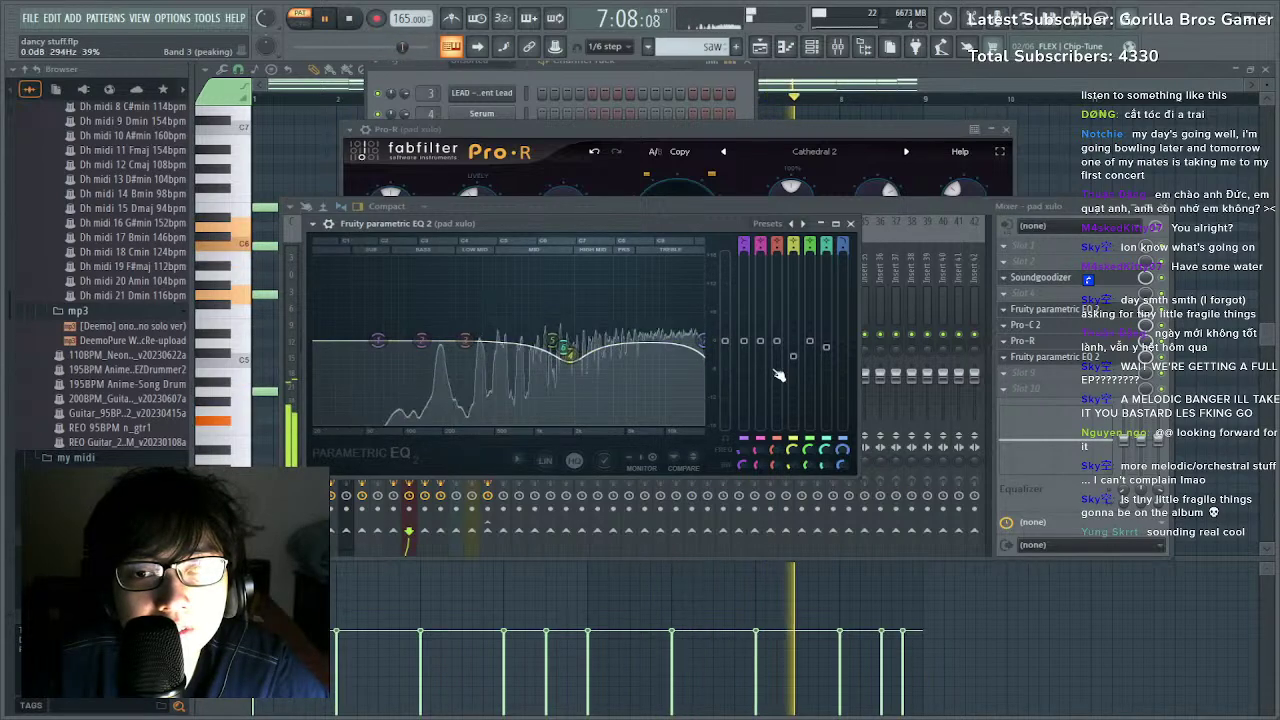
{"action": "mouse_move", "coordinate": [793, 356]}
{"action": "left_mouse_down"}
{"action": "mouse_move", "coordinate": [793, 369]}
{"action": "mouse_move", "coordinate": [793, 347]}
{"action": "left_mouse_up"}
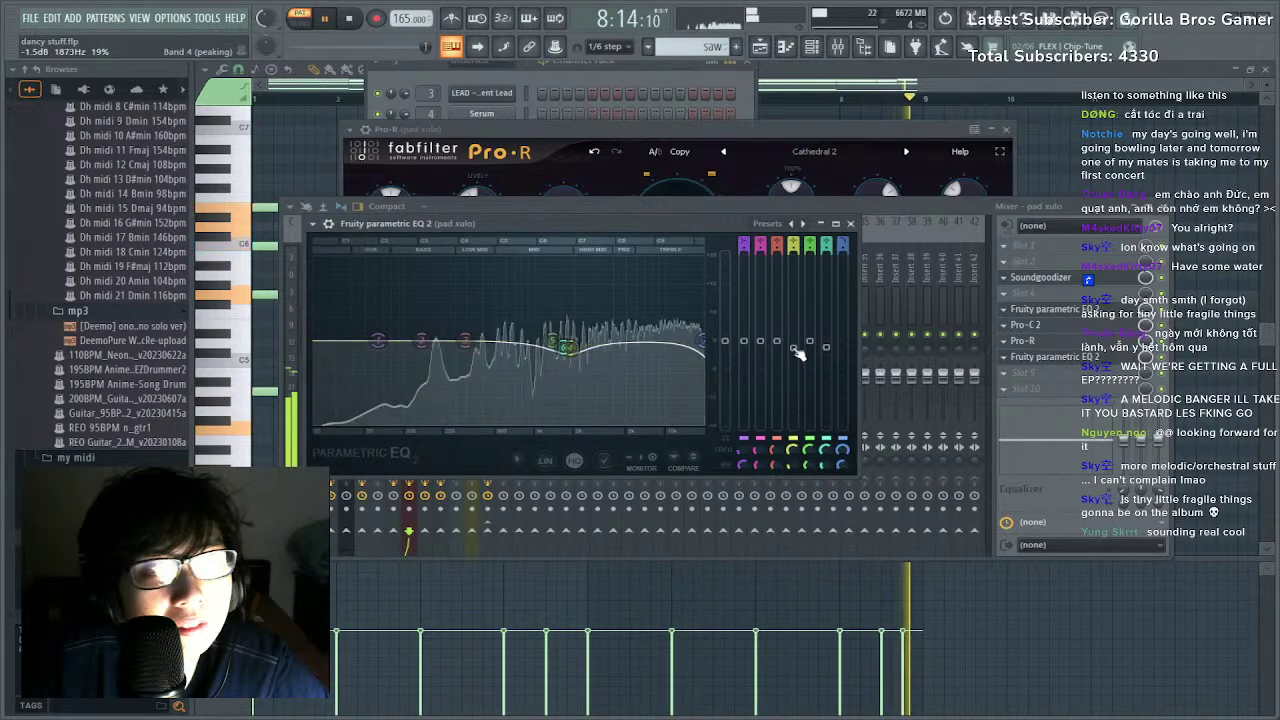
{"action": "key", "text": "space"}
{"action": "left_click", "coordinate": [851, 224]}
Return to the playlist and listen to the arrangement from bar 12 with the reworked pad, then stop playback.
{"action": "key", "text": "F12"}
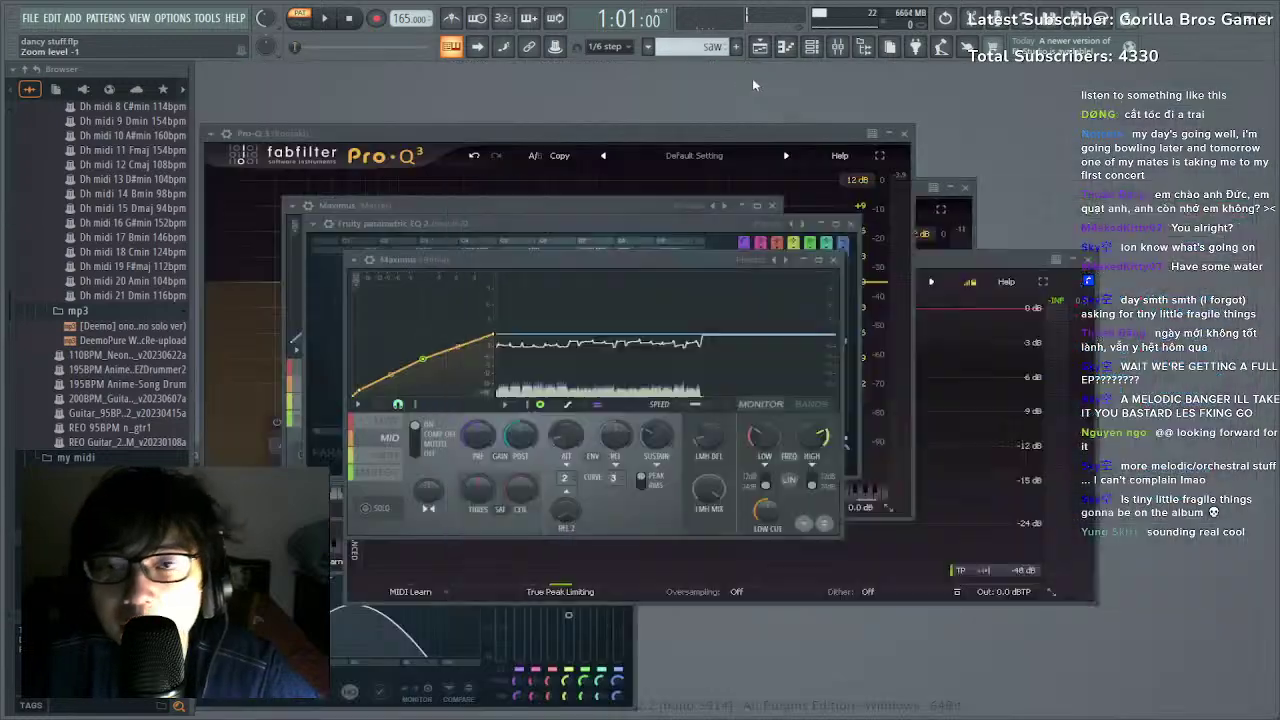
{"action": "left_click", "coordinate": [760, 47]}
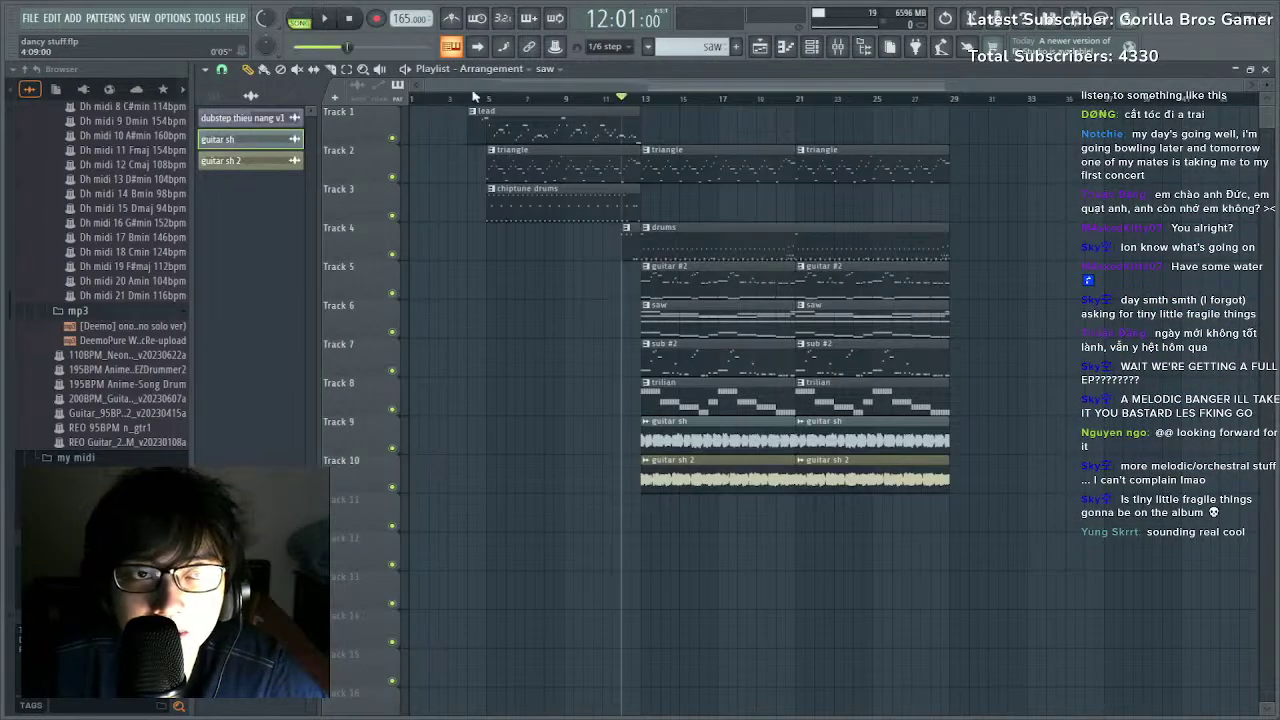
{"action": "key", "text": "space"}
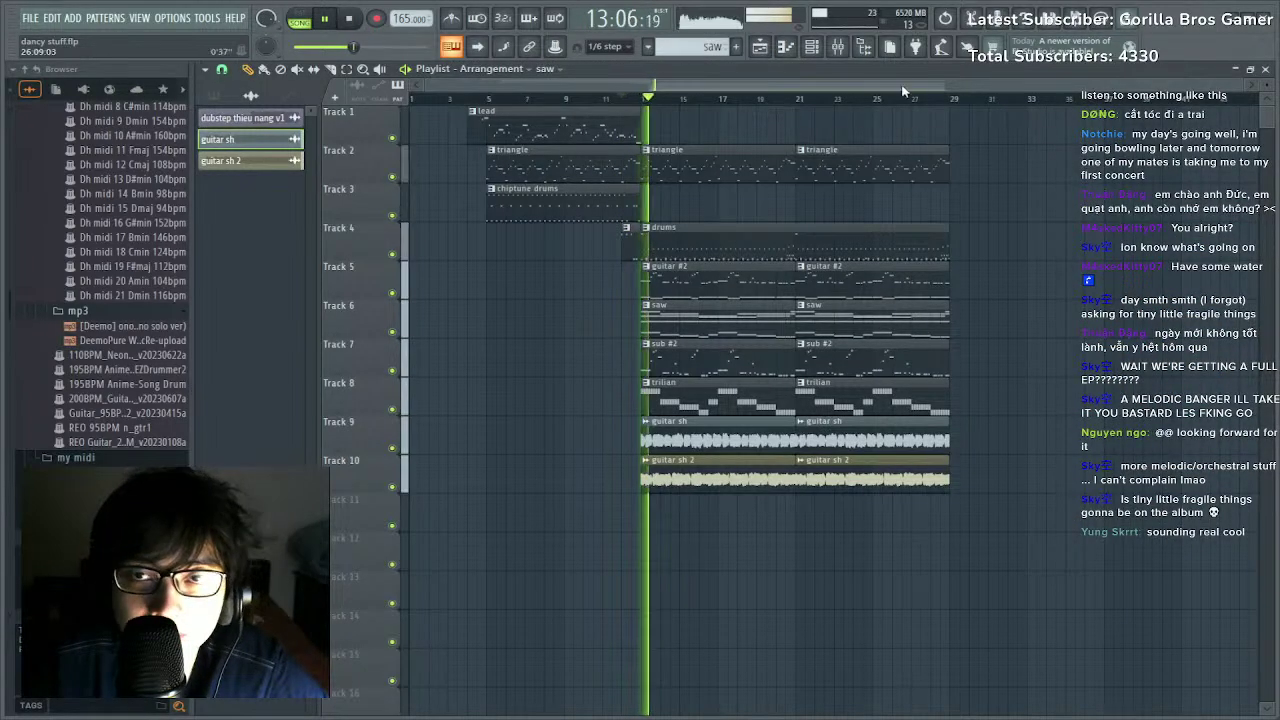
{"action": "key", "text": "F9"}
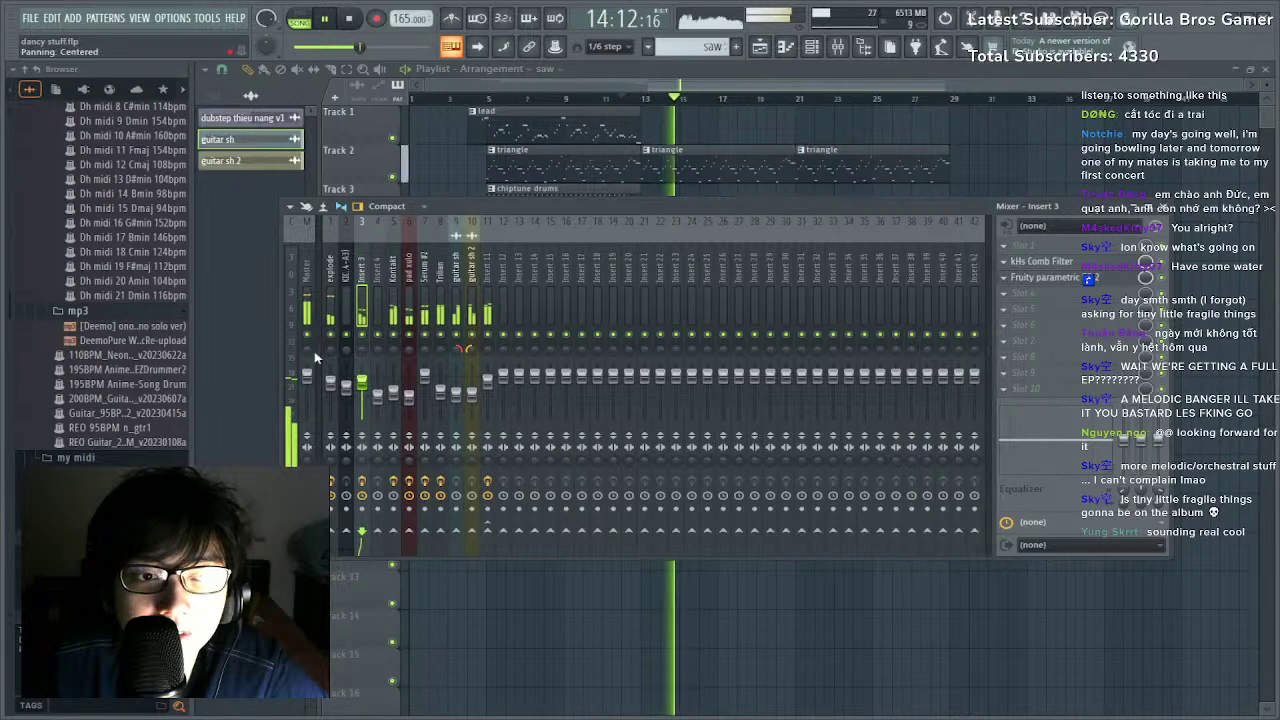
{"action": "left_click_drag", "start_coordinate": [483, 208], "coordinate": [483, 417]}
{"action": "key", "text": "F9"}
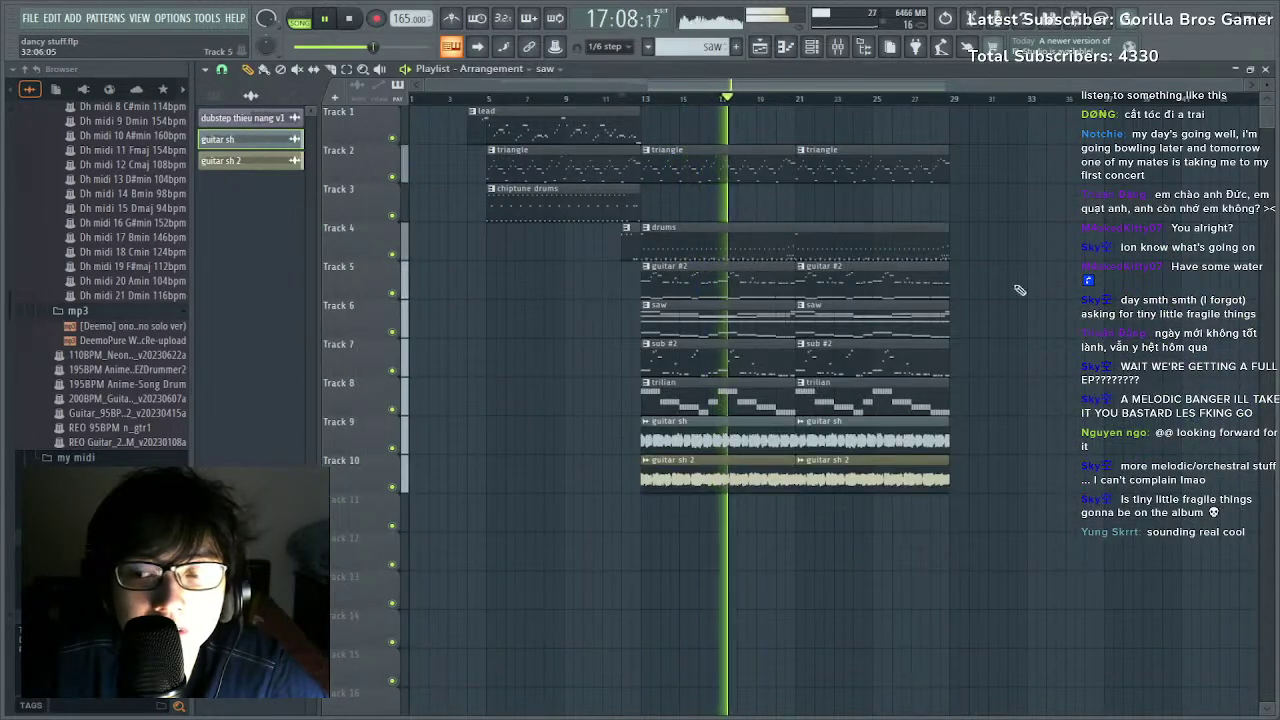
{"action": "scroll", "coordinate": [1017, 289], "scroll_direction": "down", "scroll_amount": 4}
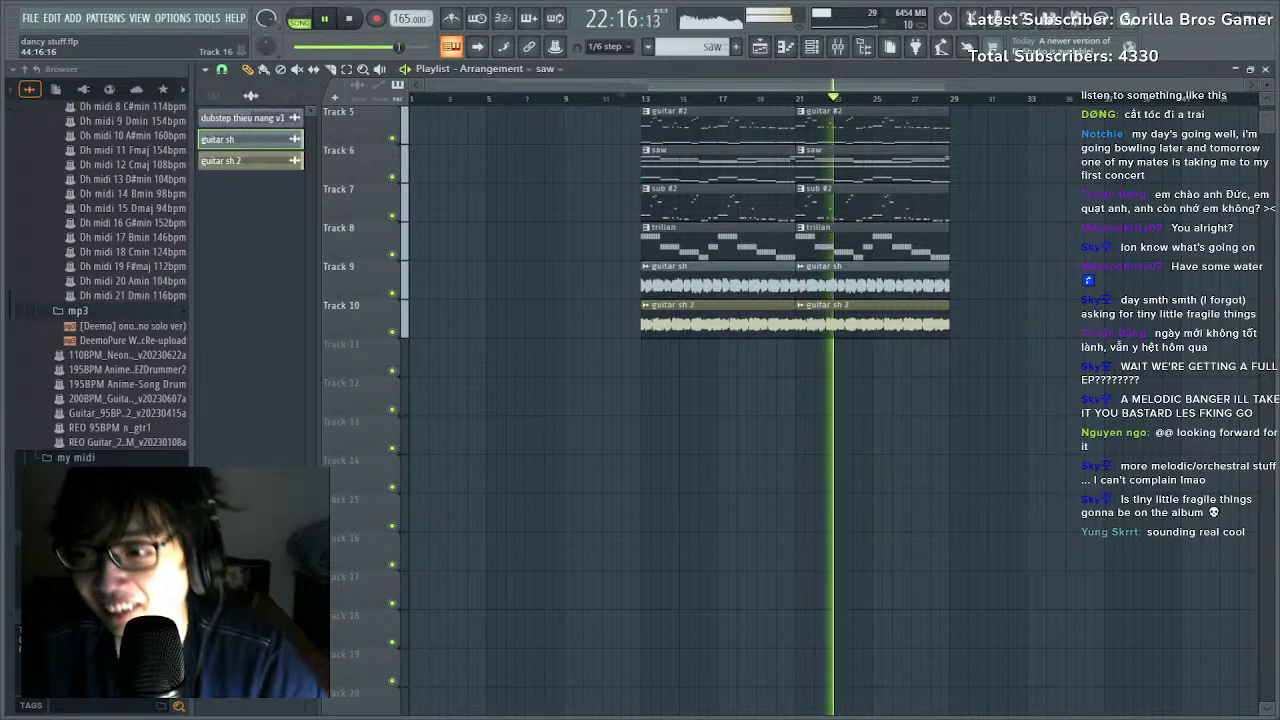
{"action": "key", "text": "space"}
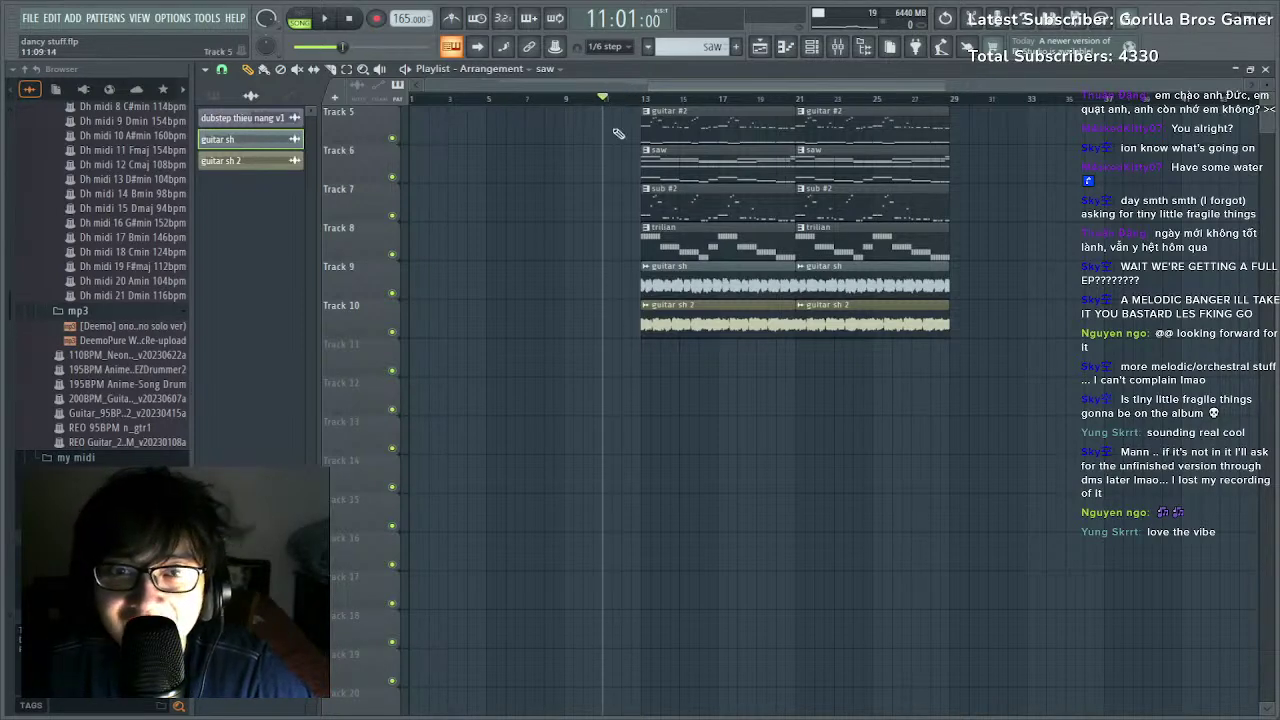
{"action": "key", "text": "space"}
{"action": "scroll", "coordinate": [700, 380], "scroll_direction": "up", "scroll_amount": 3}
{"action": "key", "text": "space"}
{"action": "left_click", "coordinate": [940, 484]}
{"action": "right_click", "coordinate": [946, 488]}
{"action": "scroll", "coordinate": [980, 525], "scroll_direction": "up", "scroll_amount": 1}
{"action": "left_click", "coordinate": [1038, 474]}
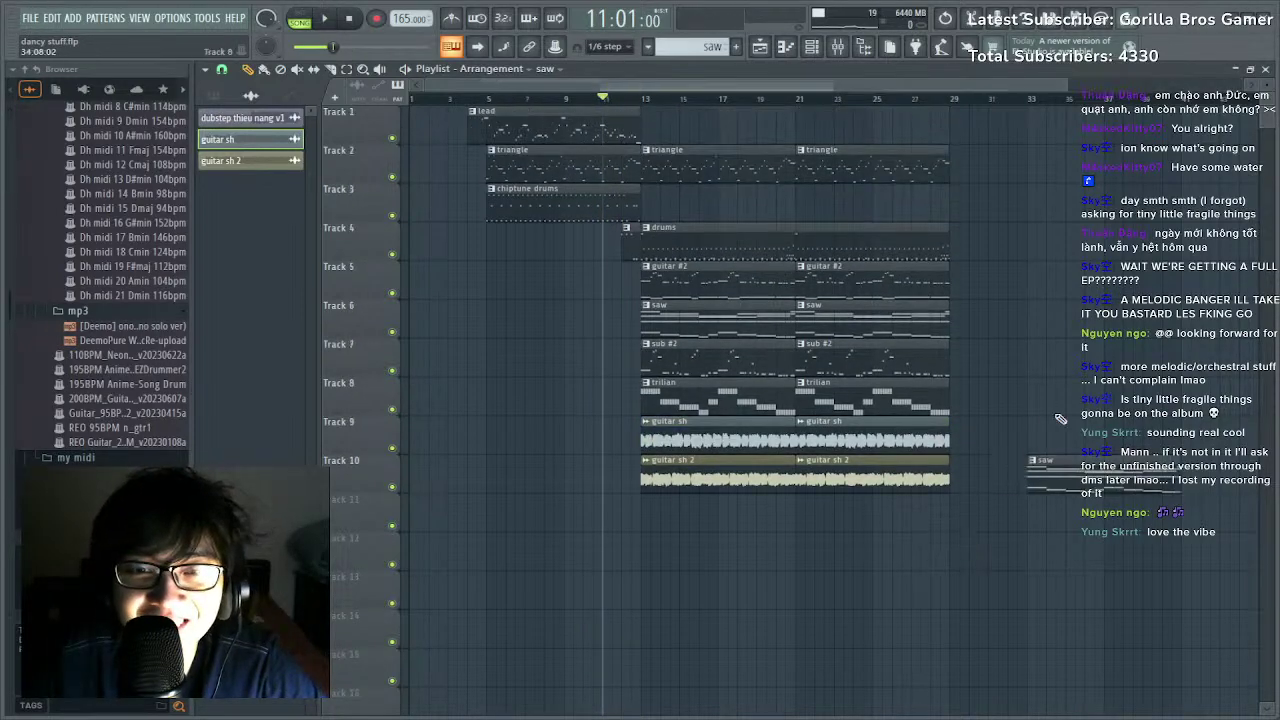
{"action": "right_click", "coordinate": [1045, 468]}
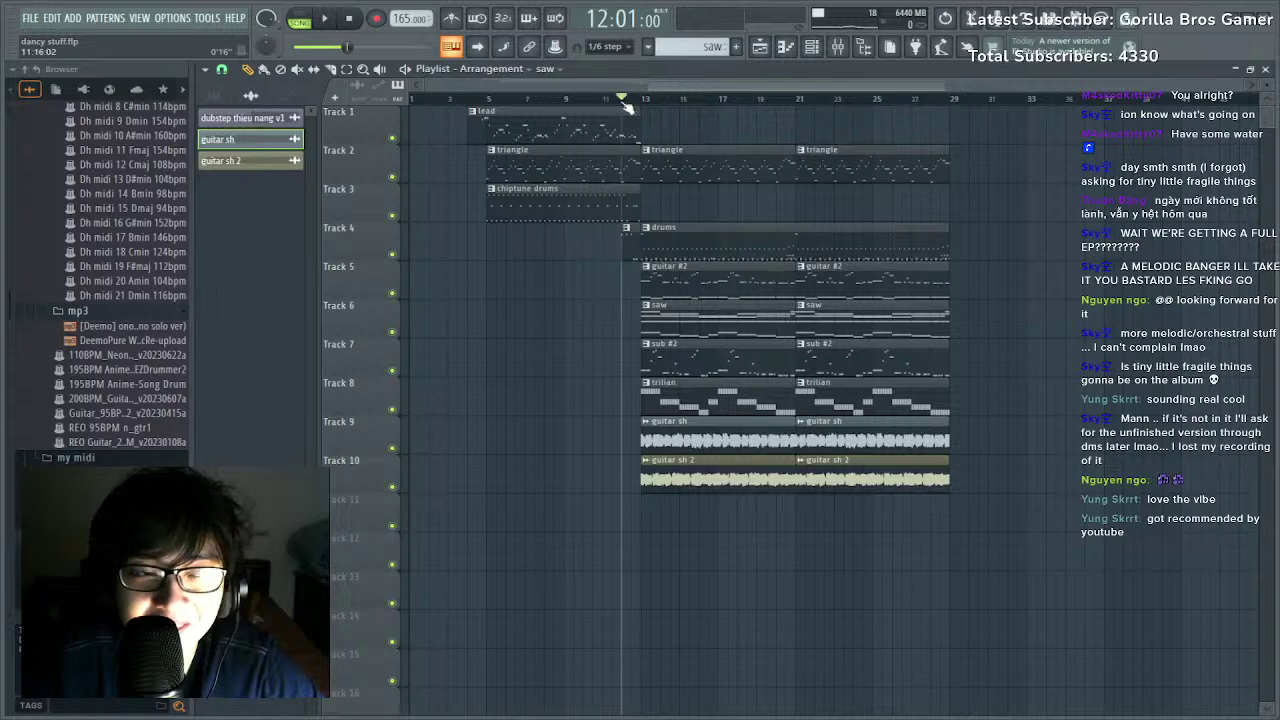
{"action": "key", "text": "space"}
{"action": "key", "text": "space"}
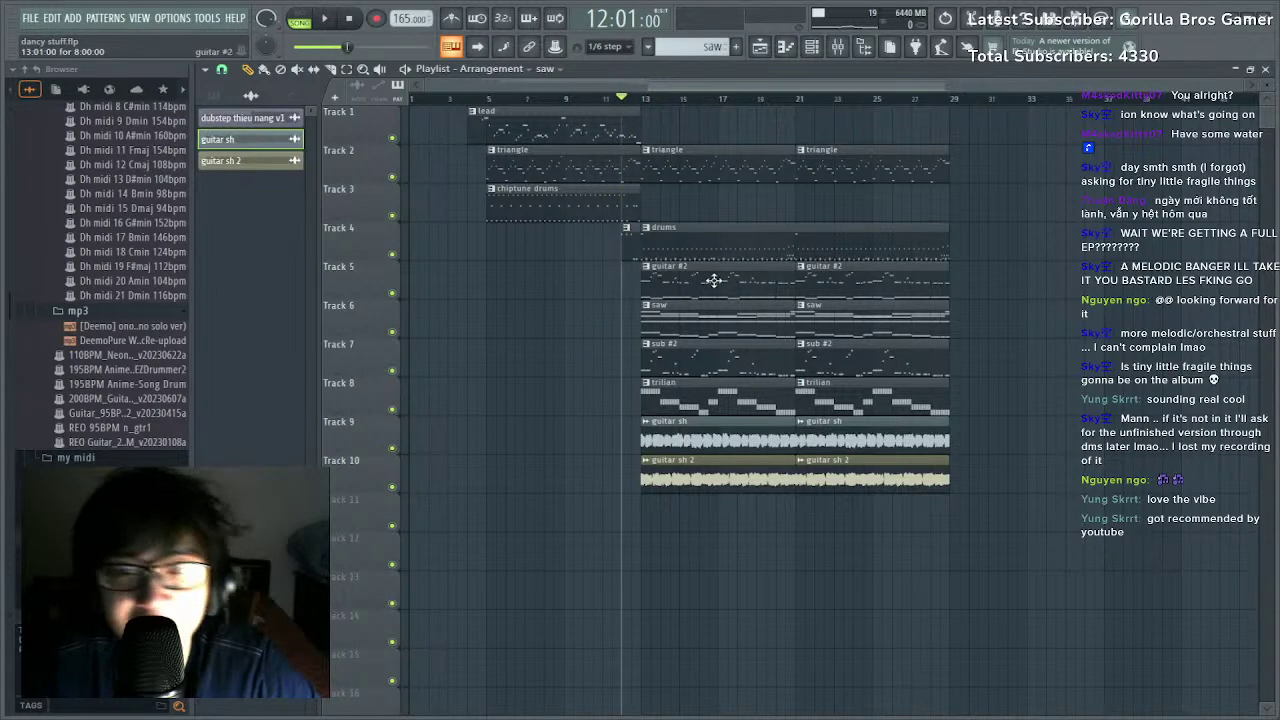
Widen the browser and look through its folders down to the Cymatics Dystopia Light Melody Collection, collapsing Mixer presets.
{"action": "left_click_drag", "start_coordinate": [193, 327], "coordinate": [265, 335]}
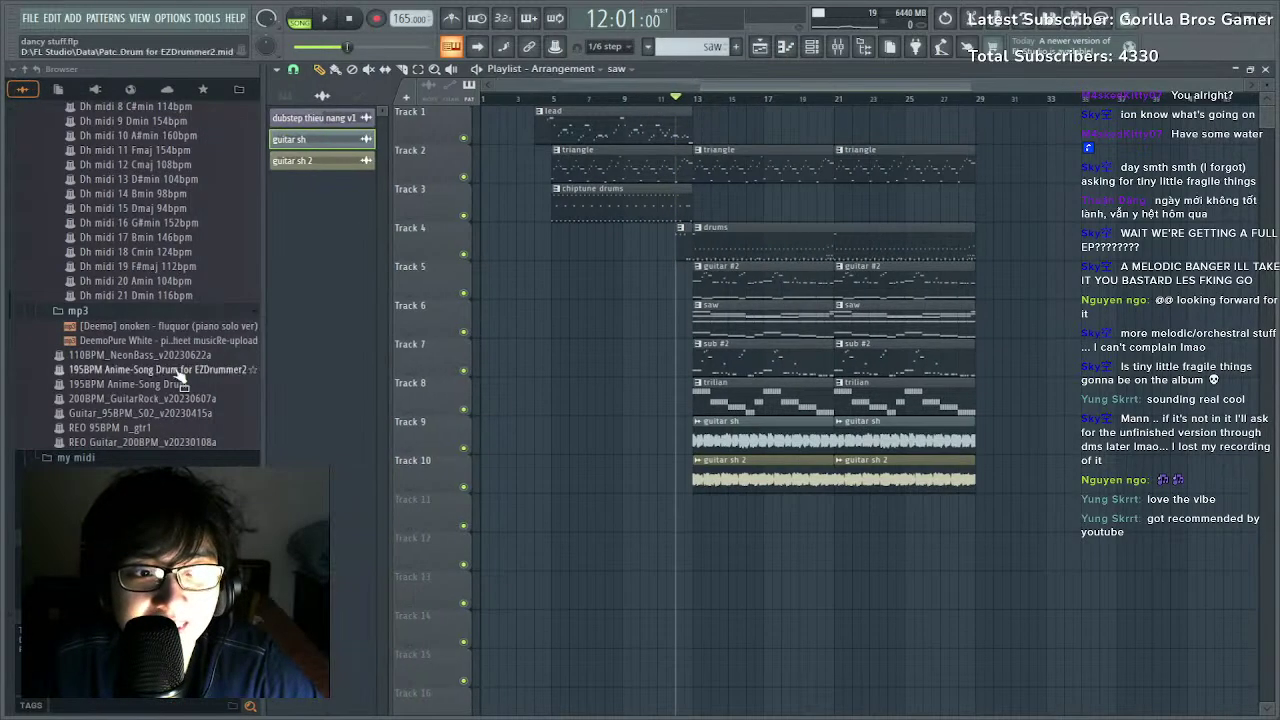
{"action": "scroll", "coordinate": [178, 379], "scroll_direction": "down", "scroll_amount": 3}
{"action": "scroll", "coordinate": [170, 400], "scroll_direction": "up", "scroll_amount": 15}
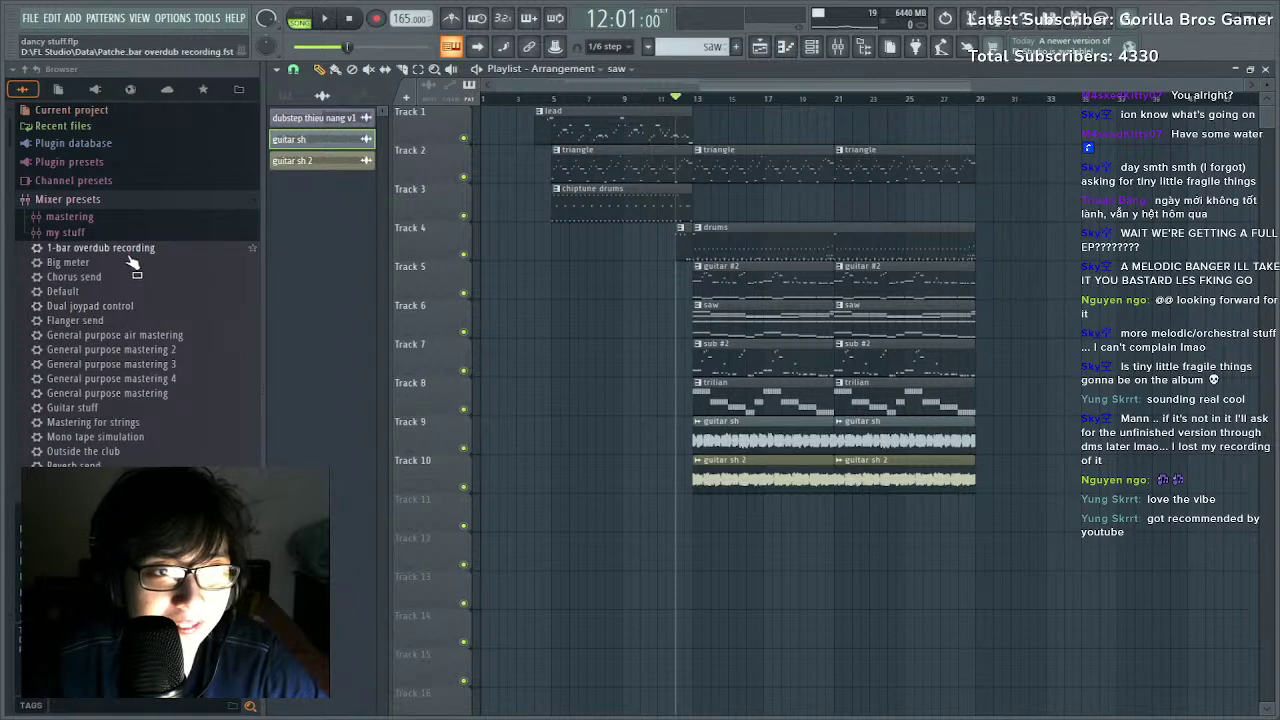
{"action": "left_click", "coordinate": [95, 200]}
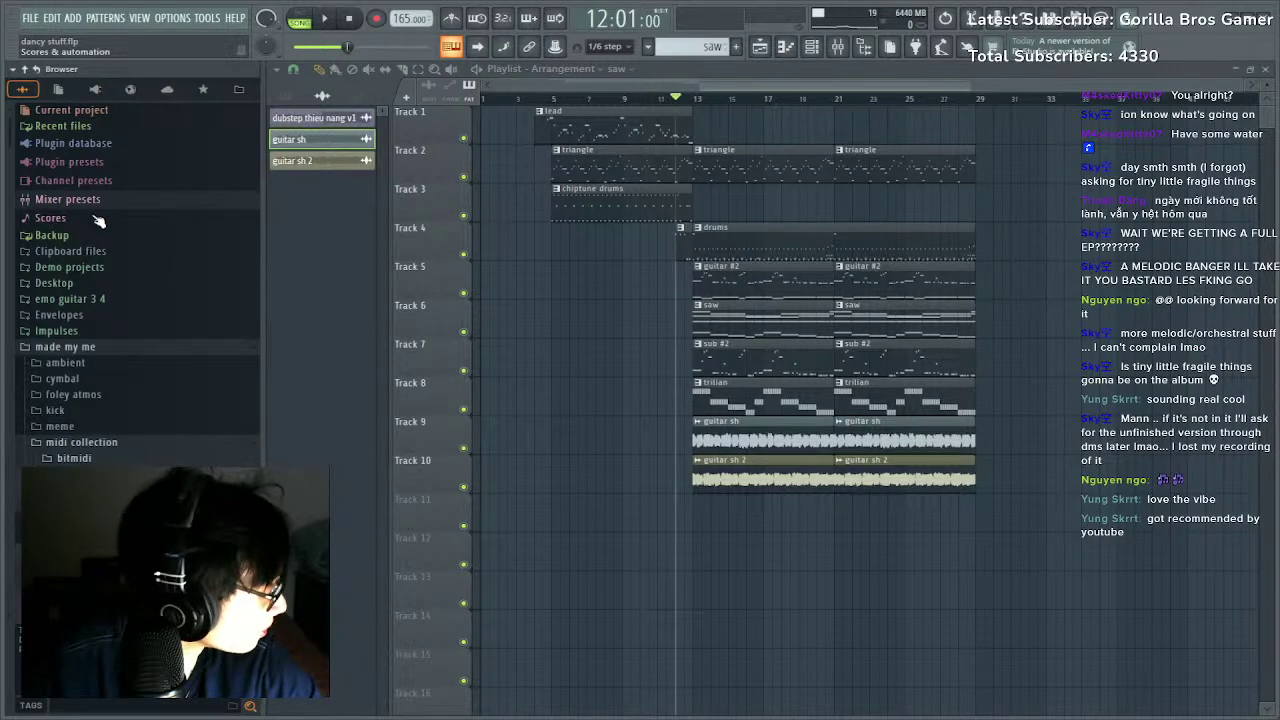
{"action": "scroll", "coordinate": [230, 470], "scroll_direction": "down", "scroll_amount": 10}
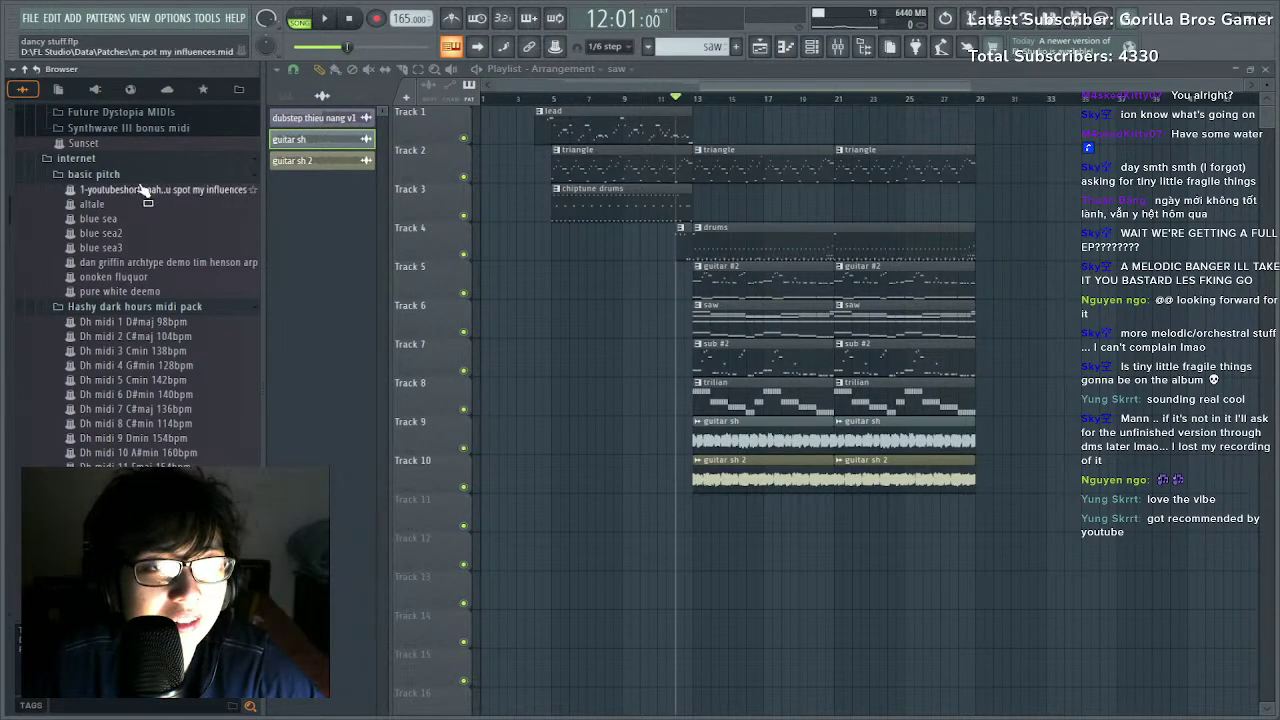
{"action": "scroll", "coordinate": [57, 171], "scroll_direction": "up", "scroll_amount": 10}
{"action": "scroll", "coordinate": [113, 452], "scroll_direction": "down", "scroll_amount": 15}
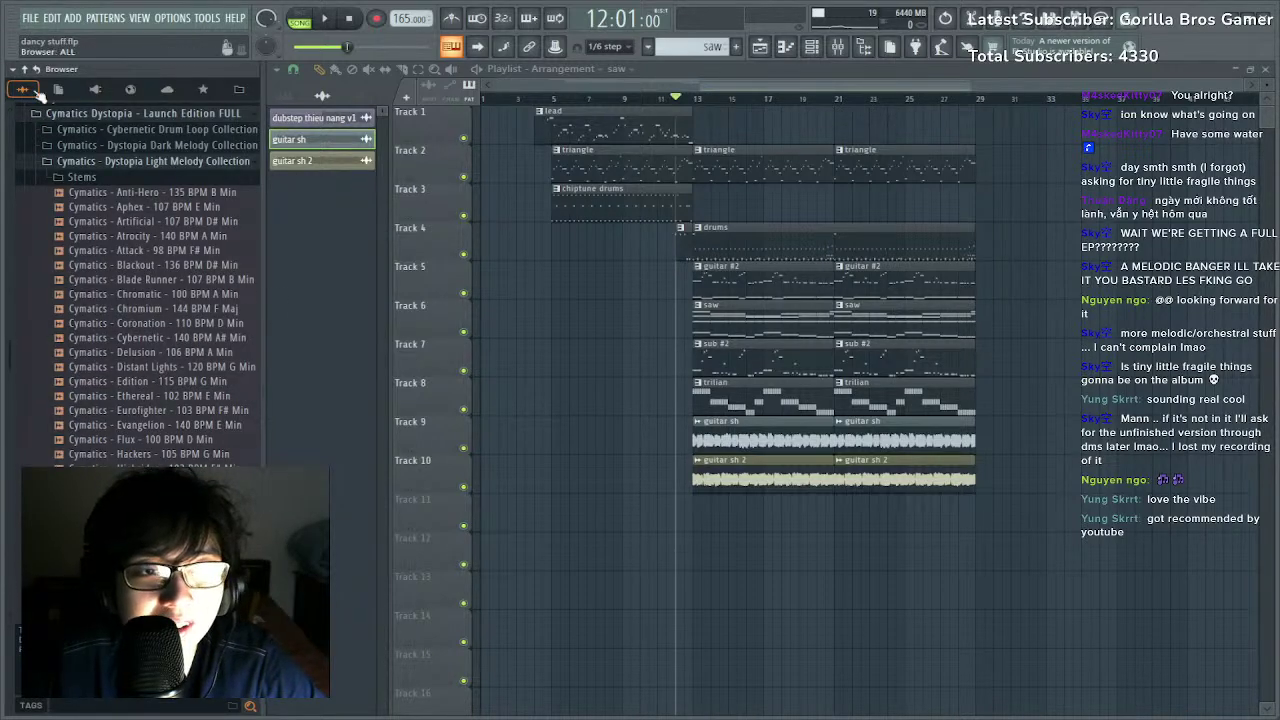
Select the lead chorus pattern and open the Spire channel's preset browser while the song plays, then stop playback.
{"action": "key", "text": "space"}
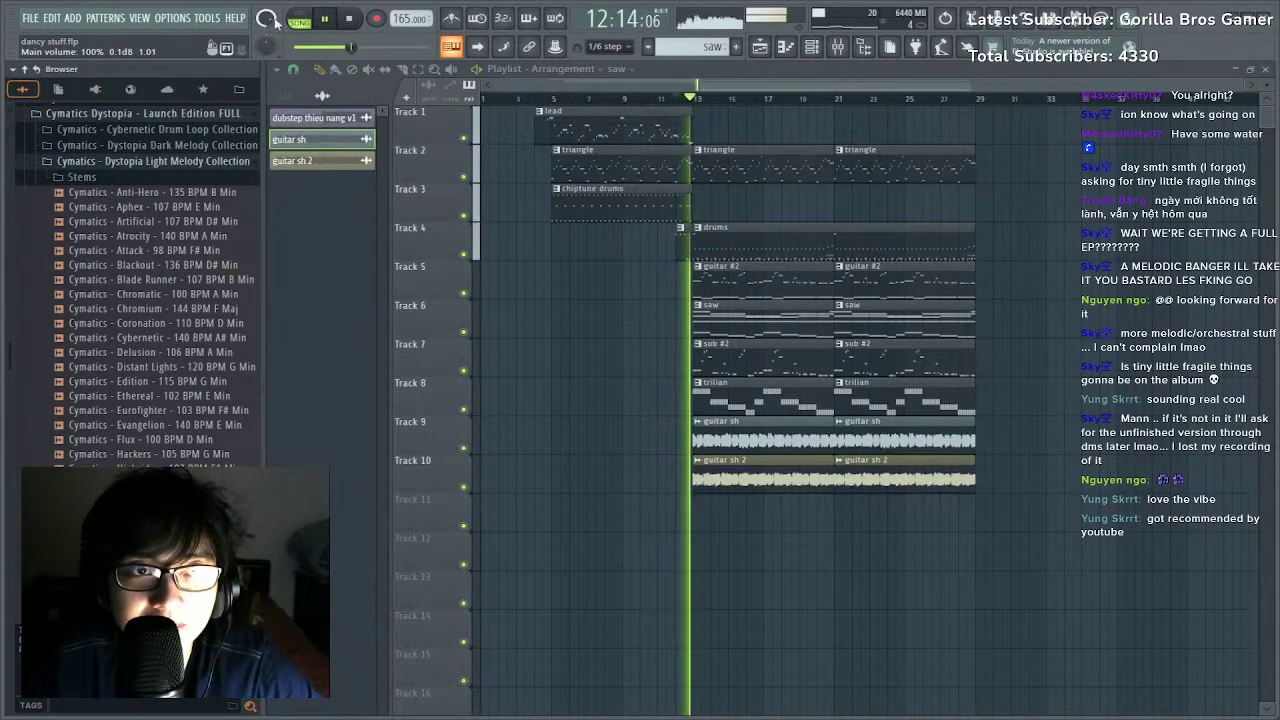
{"action": "left_click", "coordinate": [649, 47]}
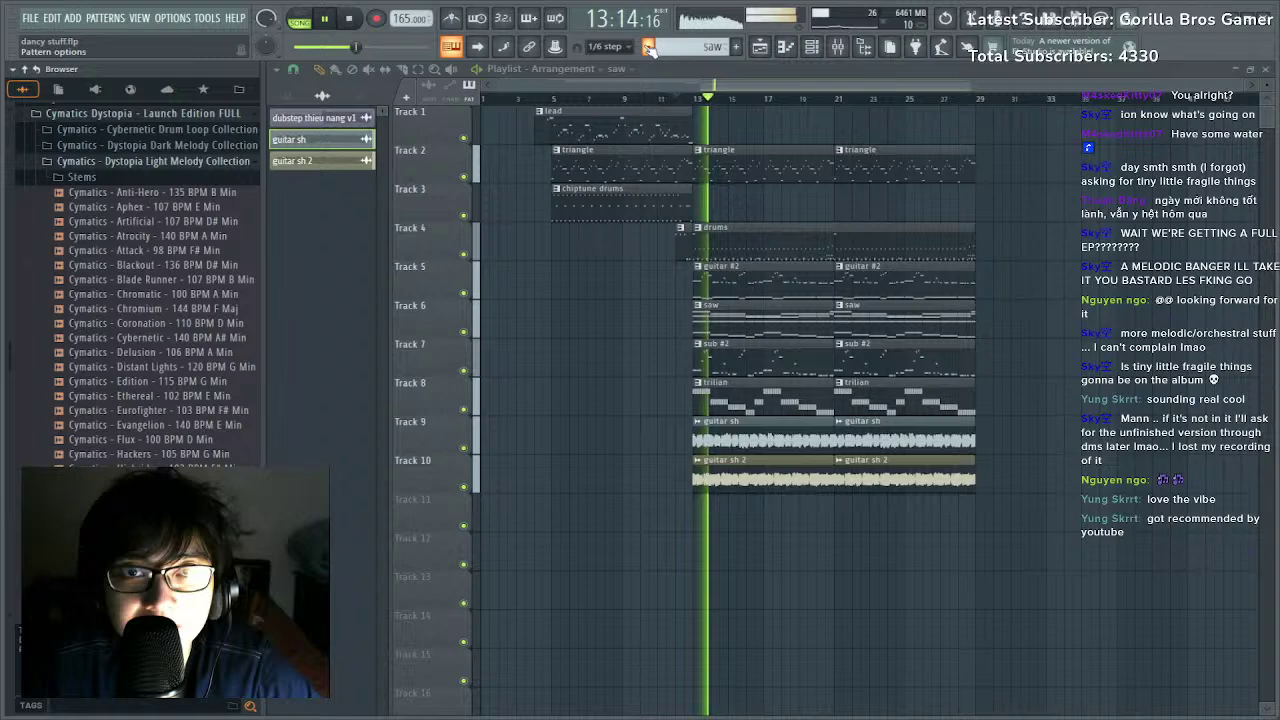
{"action": "left_click", "coordinate": [673, 260]}
{"action": "left_click", "coordinate": [812, 46]}
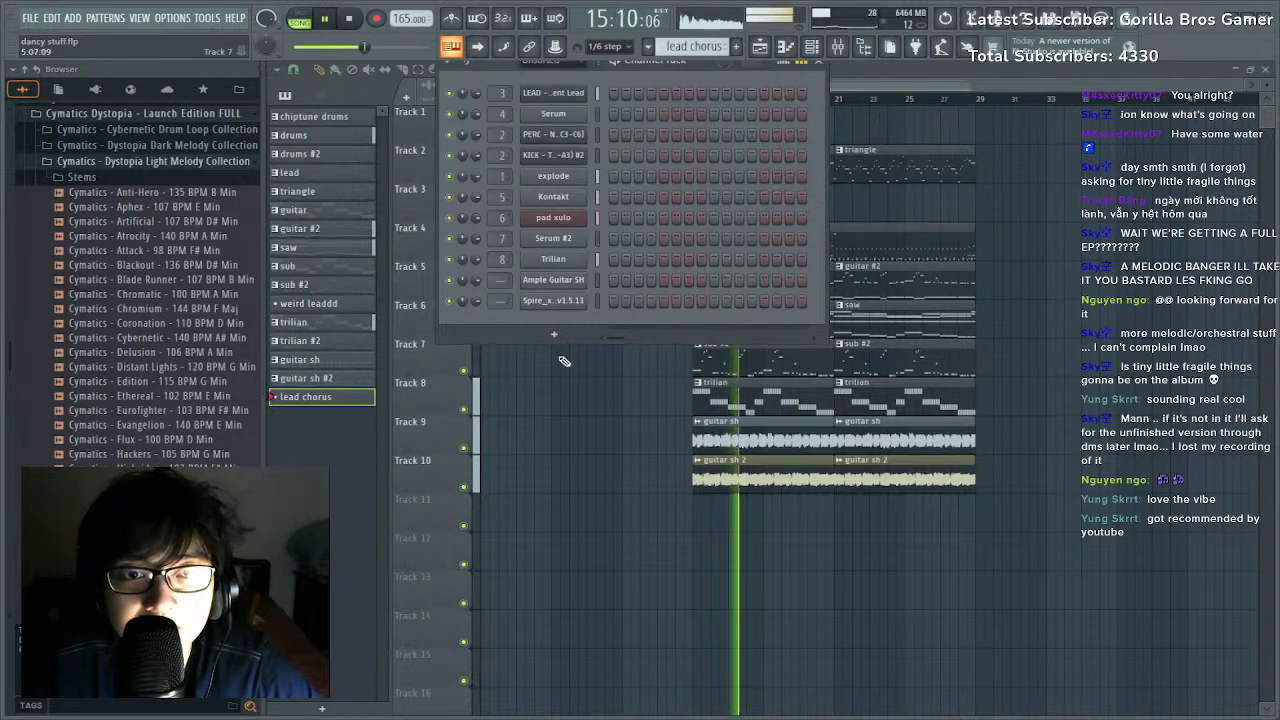
{"action": "left_click", "coordinate": [555, 302]}
{"action": "left_click", "coordinate": [698, 252]}
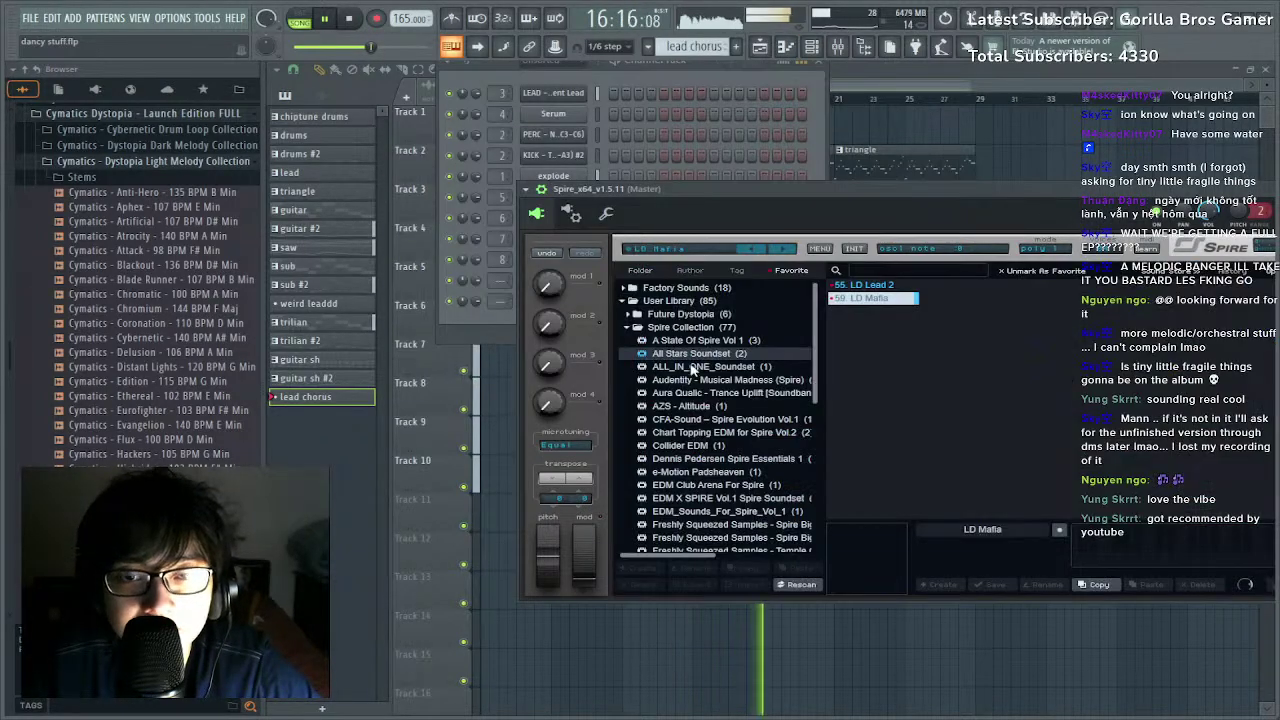
{"action": "left_click_drag", "start_coordinate": [865, 237], "coordinate": [755, 197]}
{"action": "key", "text": "space"}
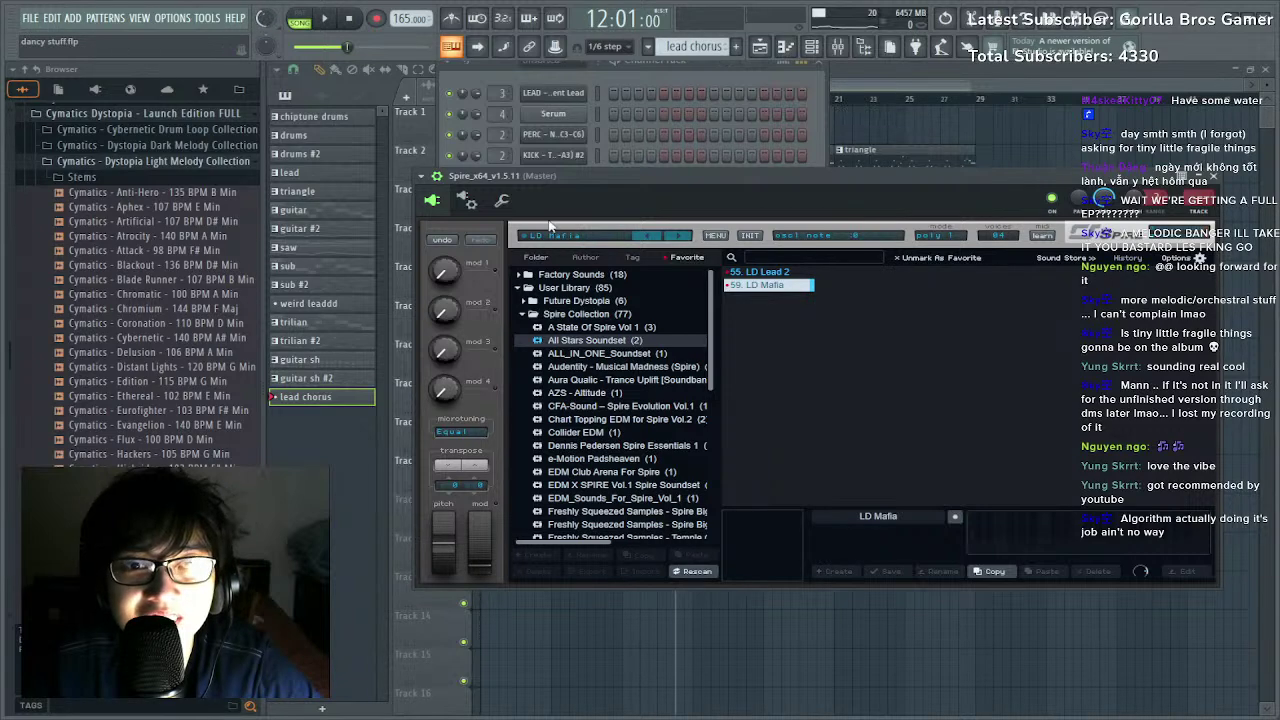
Load the LD Shadows preset from the User Library favourites in Spire and open the channel's empty piano roll.
{"action": "left_click", "coordinate": [613, 289]}
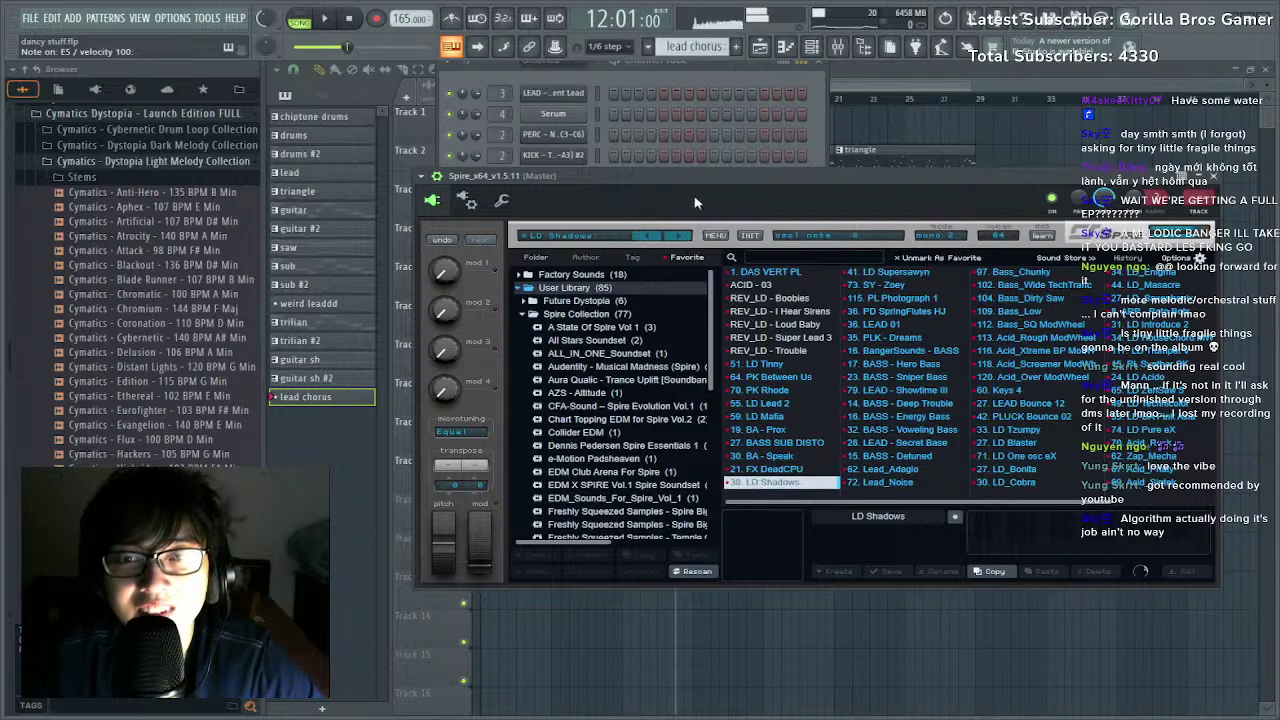
{"action": "left_click_drag", "start_coordinate": [697, 203], "coordinate": [805, 446]}
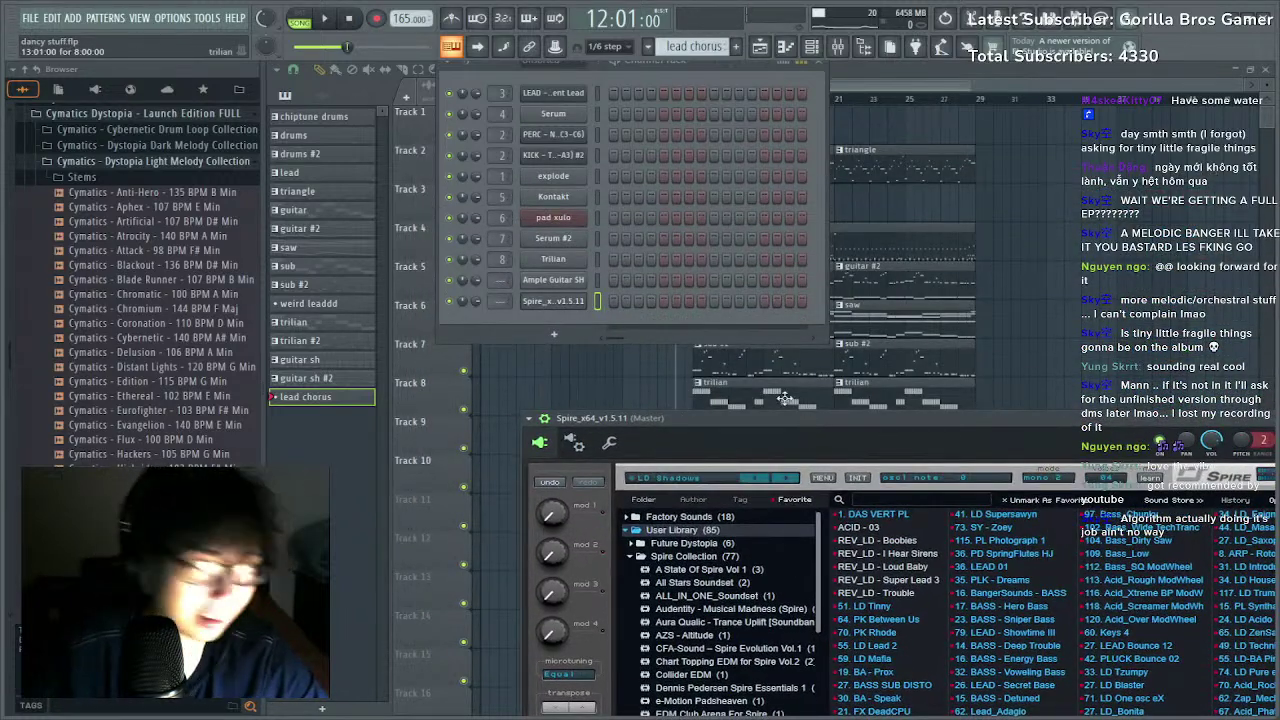
{"action": "left_click_drag", "start_coordinate": [784, 398], "coordinate": [885, 496]}
{"action": "left_click", "coordinate": [614, 303]}
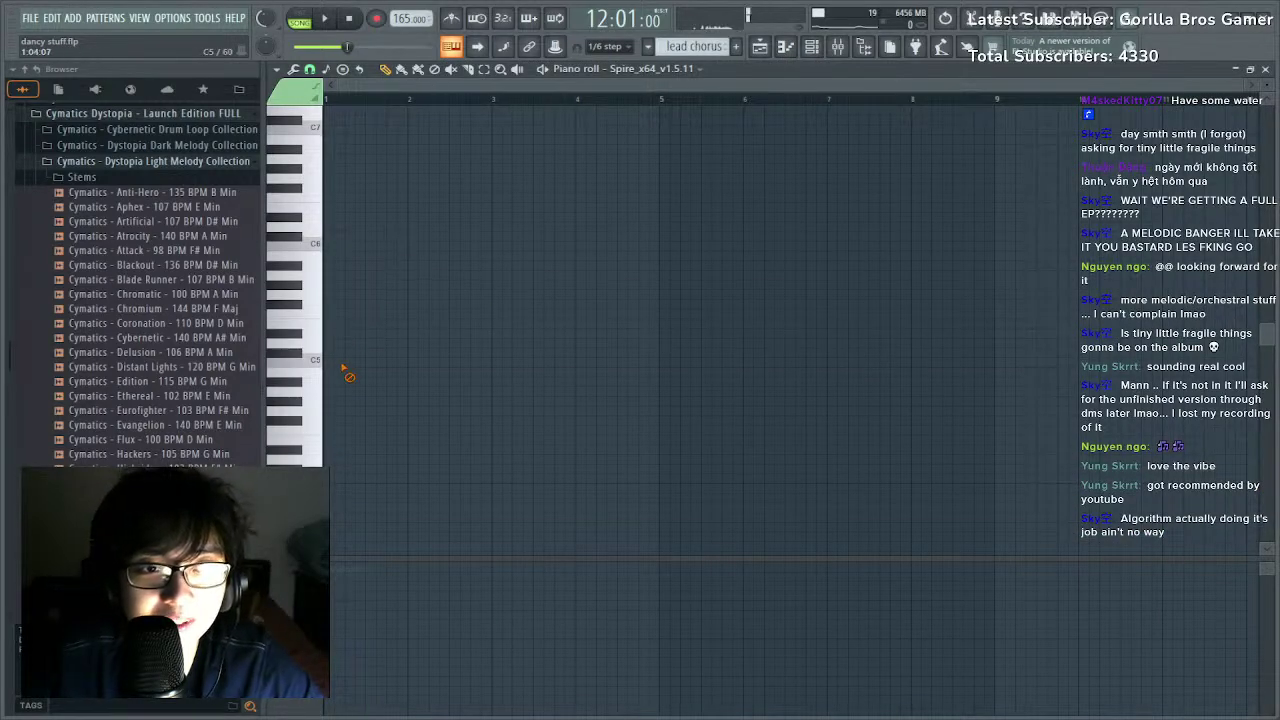
Draw a short B4 note in bar 1 of the lead chorus pattern and bring up all the guitar sh #2 notes for reference.
{"action": "scroll", "coordinate": [440, 98], "scroll_direction": "up", "scroll_amount": 4}
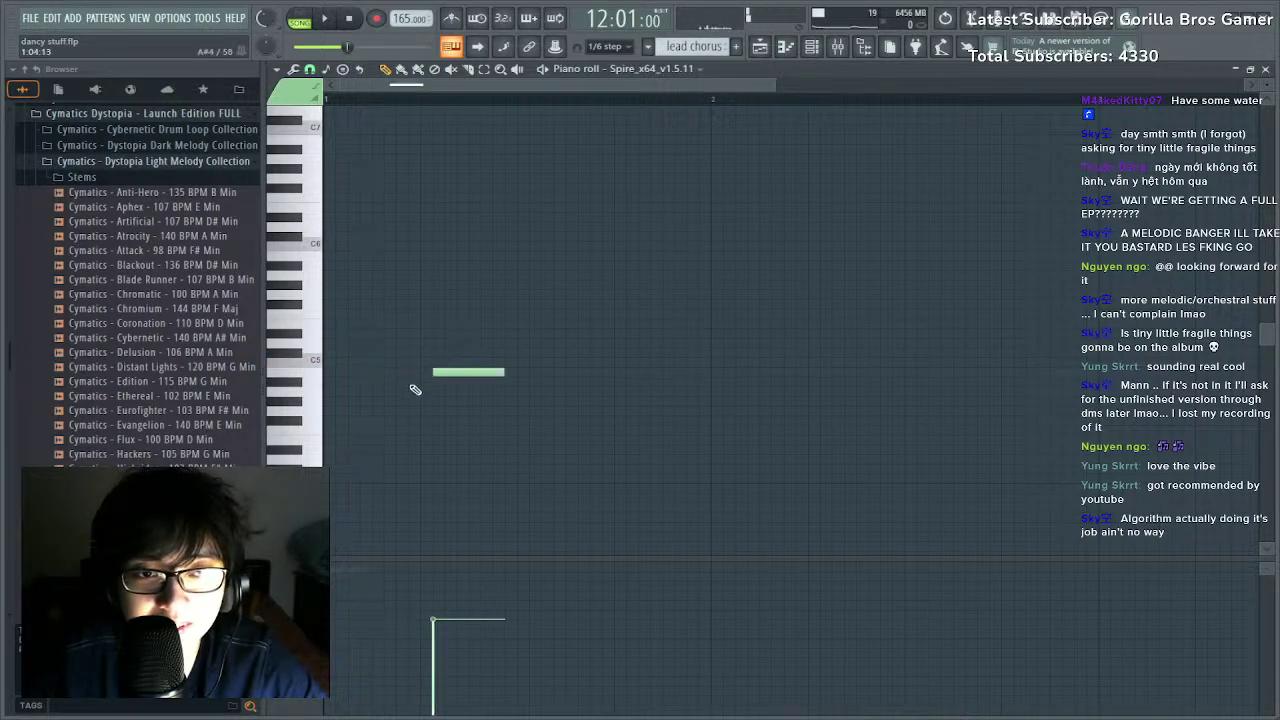
{"action": "scroll", "coordinate": [693, 47], "scroll_direction": "down", "scroll_amount": 1}
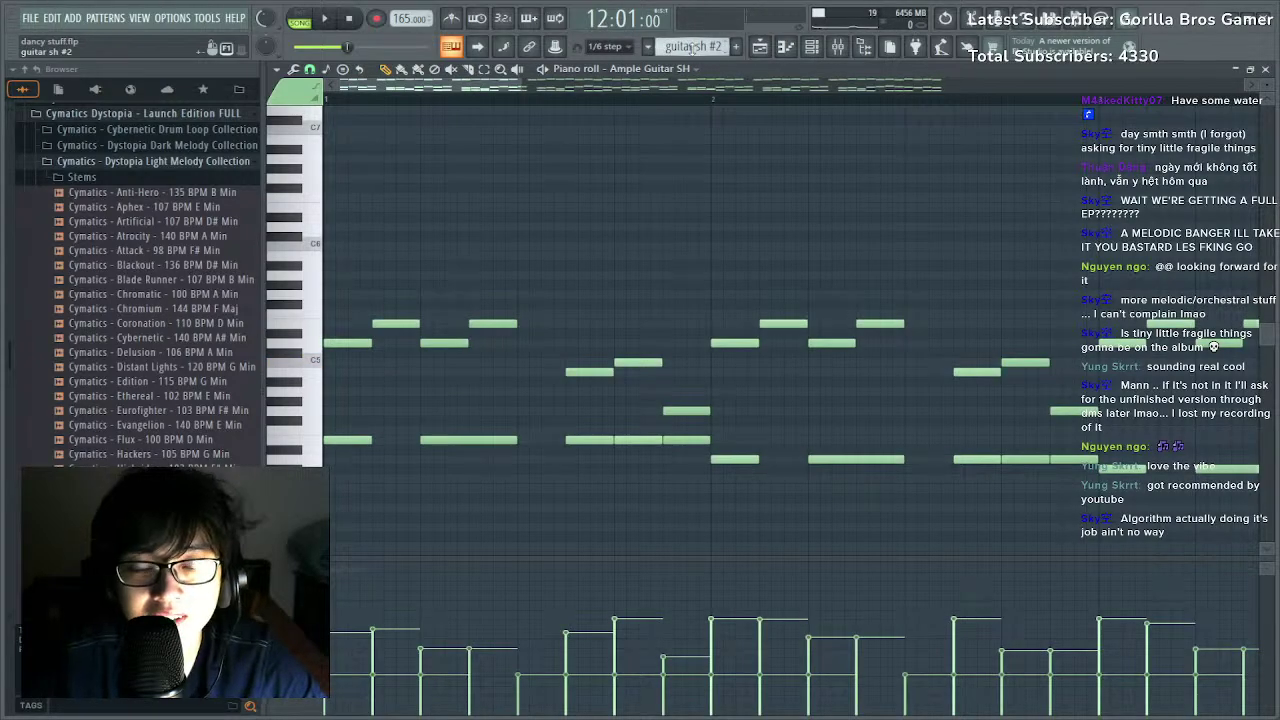
{"action": "scroll", "coordinate": [693, 47], "scroll_direction": "up", "scroll_amount": 1}
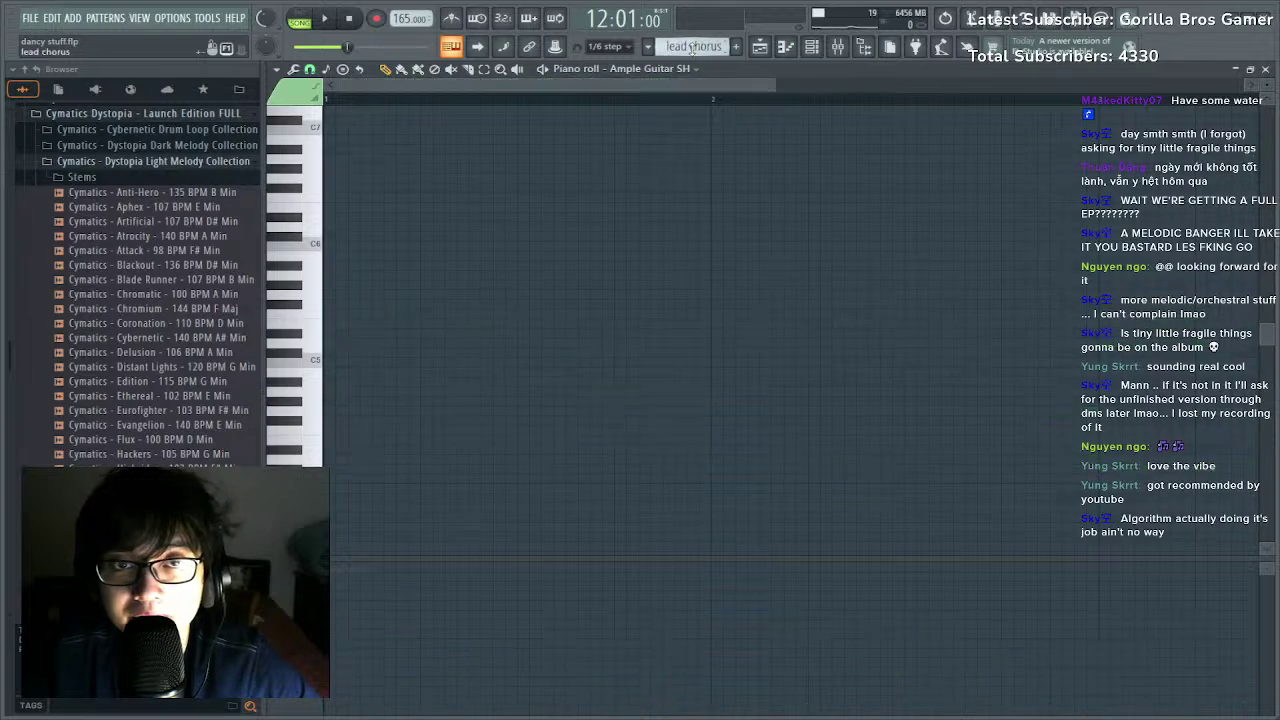
{"action": "scroll", "coordinate": [693, 47], "scroll_direction": "down", "scroll_amount": 1}
{"action": "scroll", "coordinate": [693, 47], "scroll_direction": "up", "scroll_amount": 1}
{"action": "scroll", "coordinate": [693, 47], "scroll_direction": "down", "scroll_amount": 1}
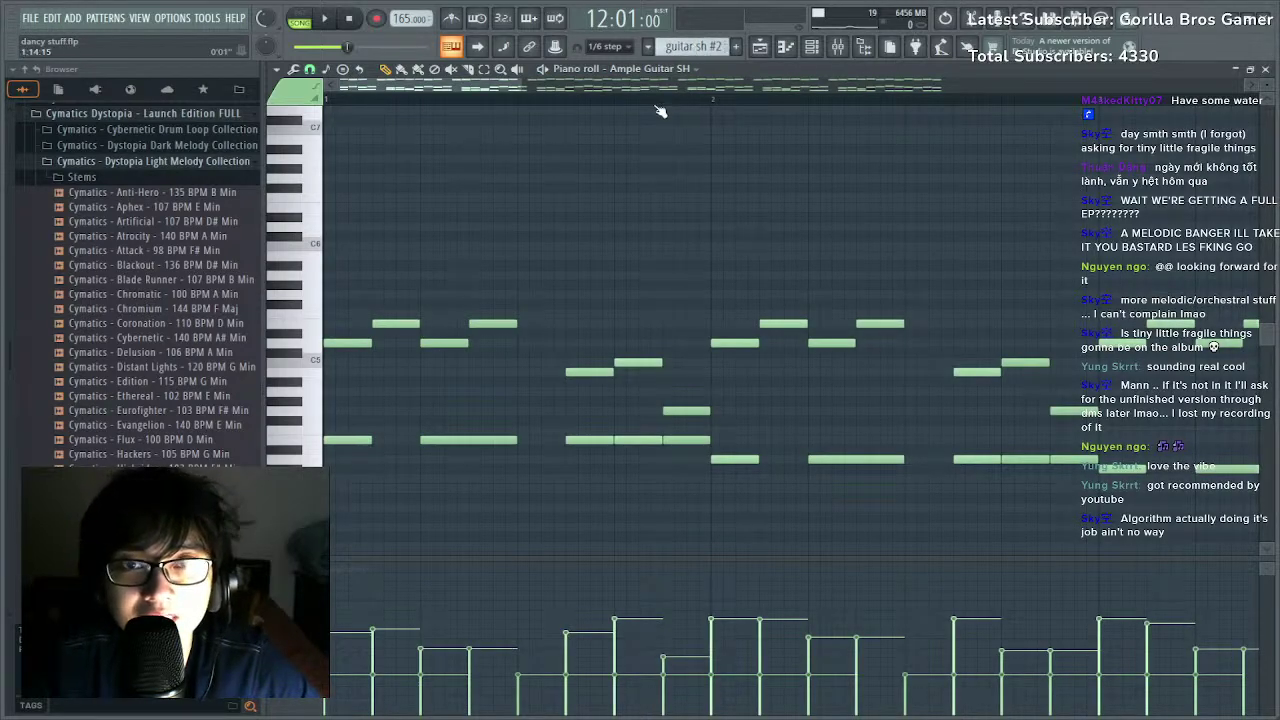
{"action": "scroll", "coordinate": [657, 106], "scroll_direction": "down", "scroll_amount": 3}
{"action": "scroll", "coordinate": [392, 284], "scroll_direction": "down", "scroll_amount": 1}
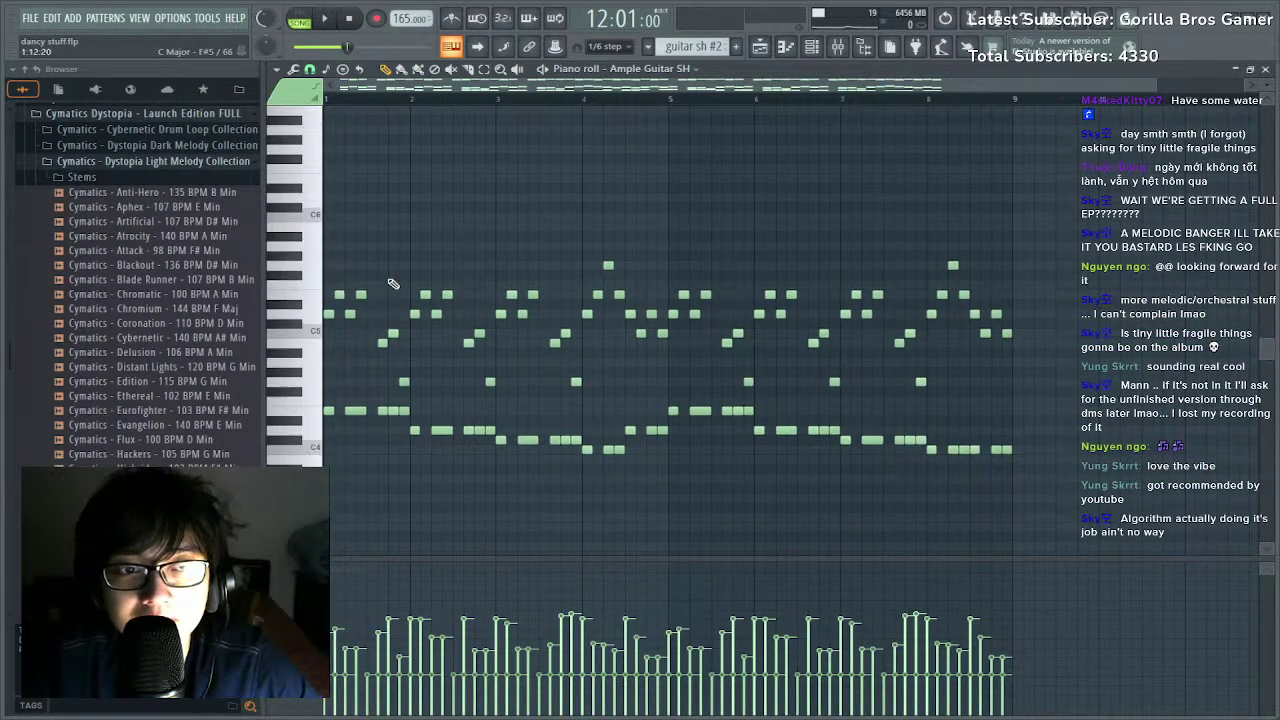
Play the guitar sh #2 pattern on its own briefly, then go back to the lead chorus pattern.
{"action": "key", "text": "l"}
{"action": "key", "text": "space"}
{"action": "key", "text": "space"}
{"action": "scroll", "coordinate": [690, 50], "scroll_direction": "up", "scroll_amount": 1}
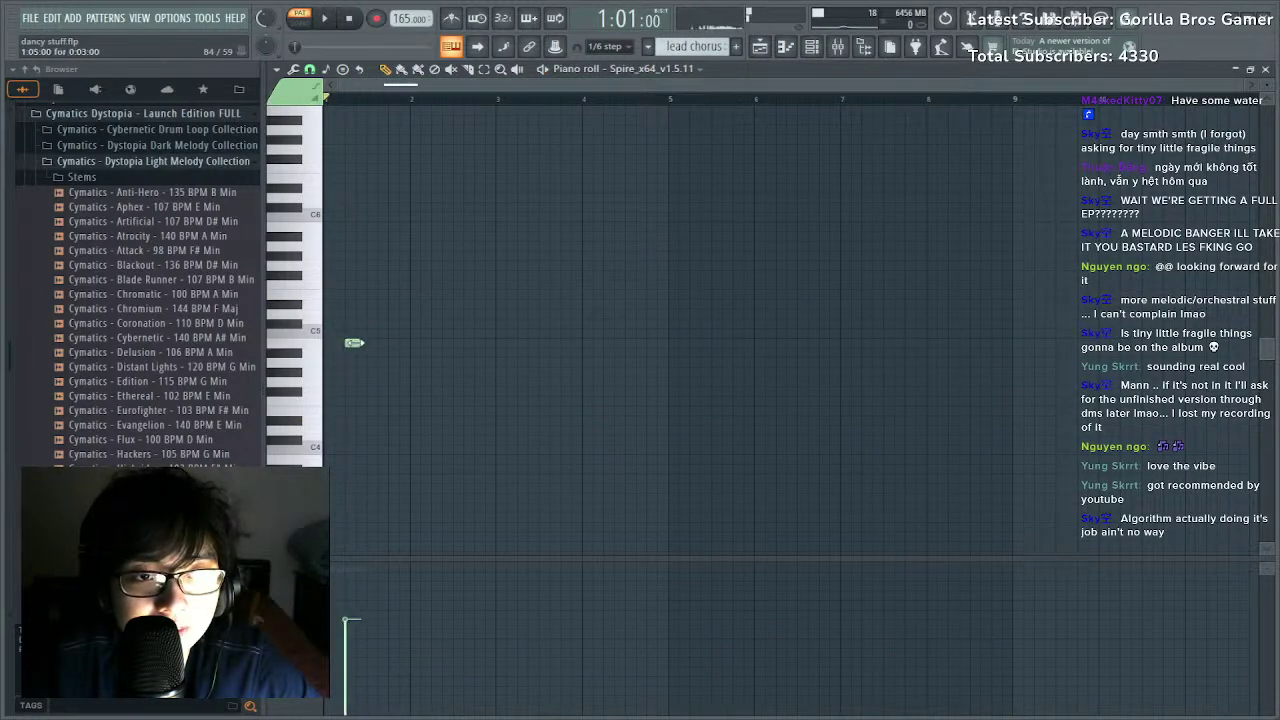
Add a short C5 note after the opening B4, play the pair and raise both notes one octave to B5 and C6.
{"action": "left_click_drag", "start_coordinate": [378, 316], "coordinate": [339, 368]}
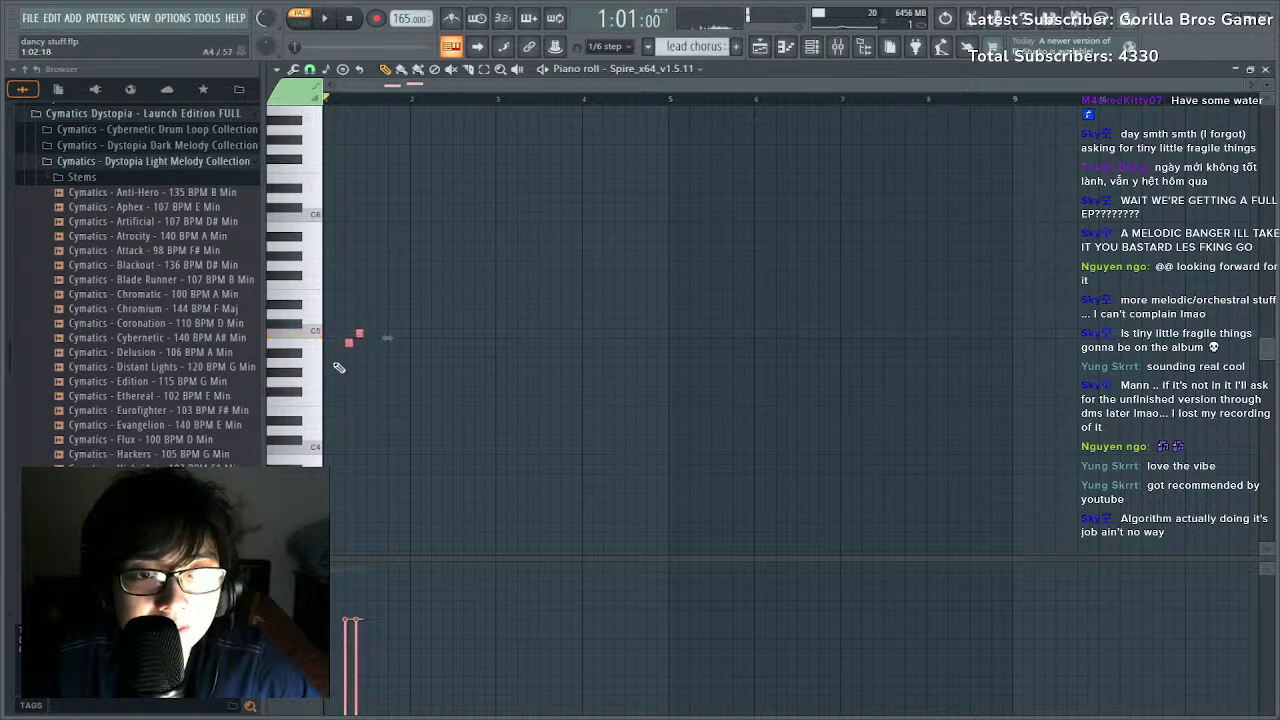
{"action": "key", "text": "space"}
{"action": "key", "text": "space"}
{"action": "scroll", "coordinate": [346, 106], "scroll_direction": "up", "scroll_amount": 4}
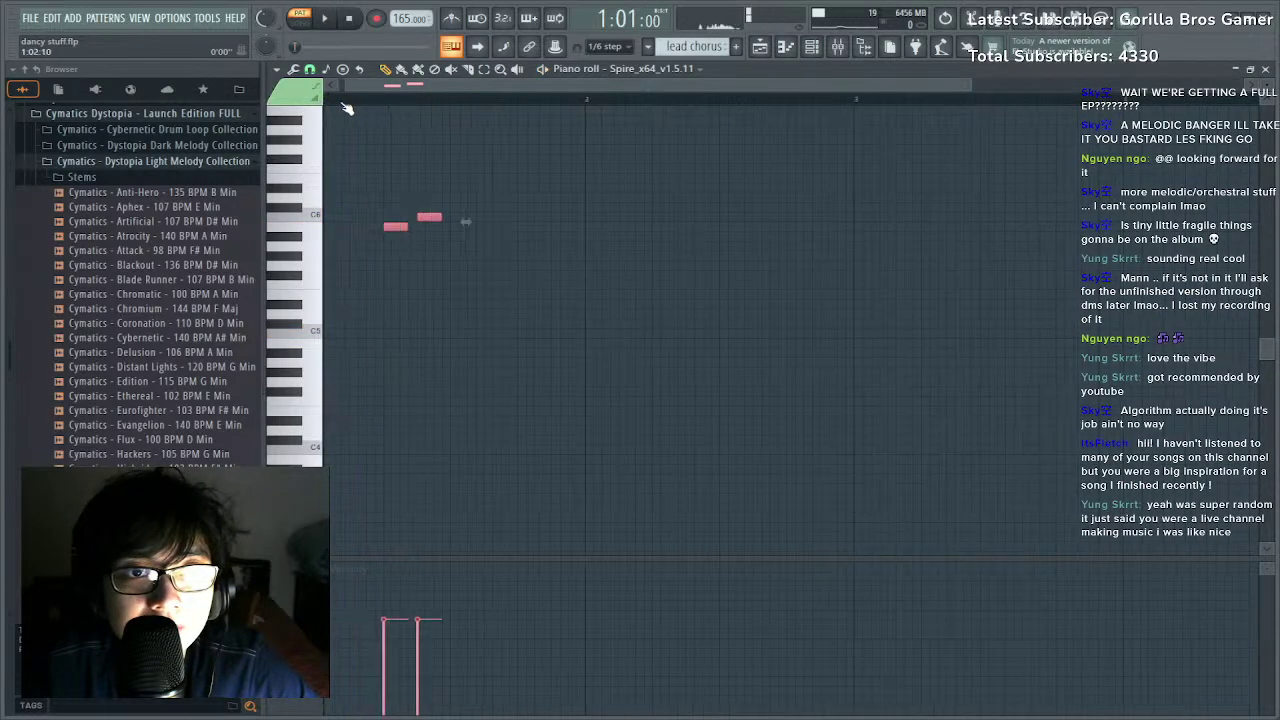
Place the lead chorus clip on Track 11 just before bar 13, reopen it and shift its two notes to the end of bar 1.
{"action": "left_click", "coordinate": [760, 47]}
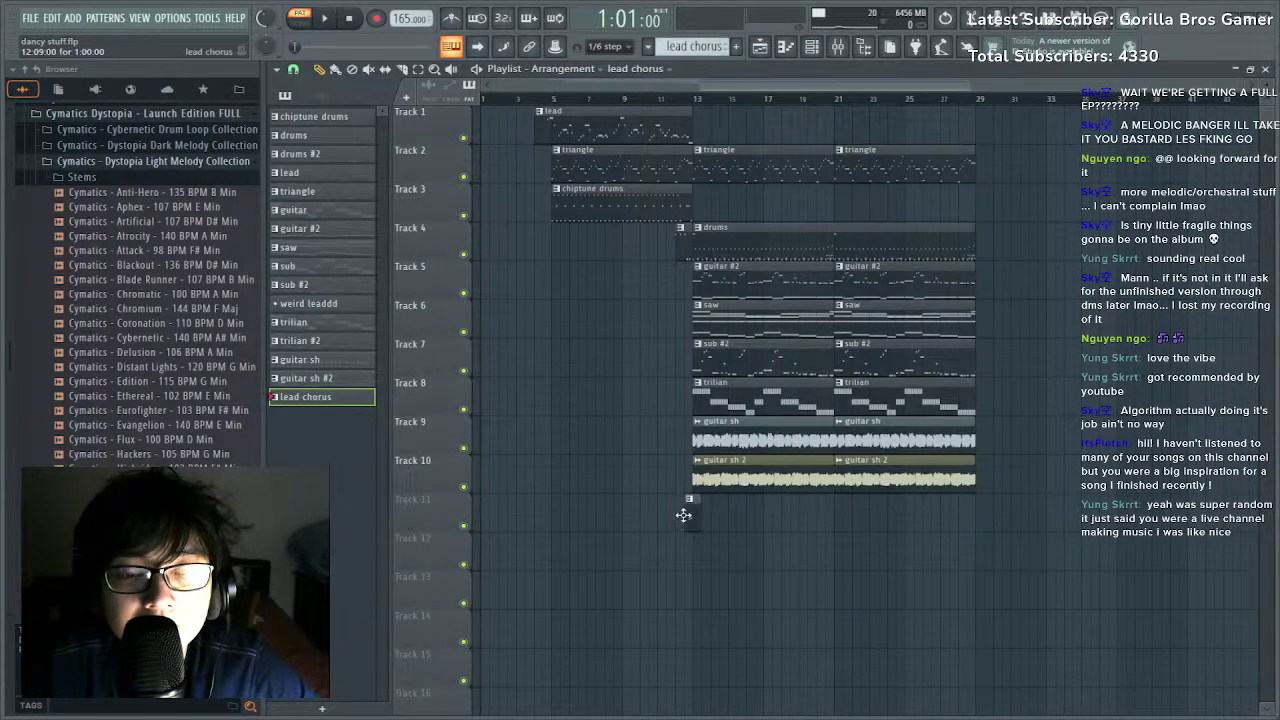
{"action": "double_click", "coordinate": [689, 503]}
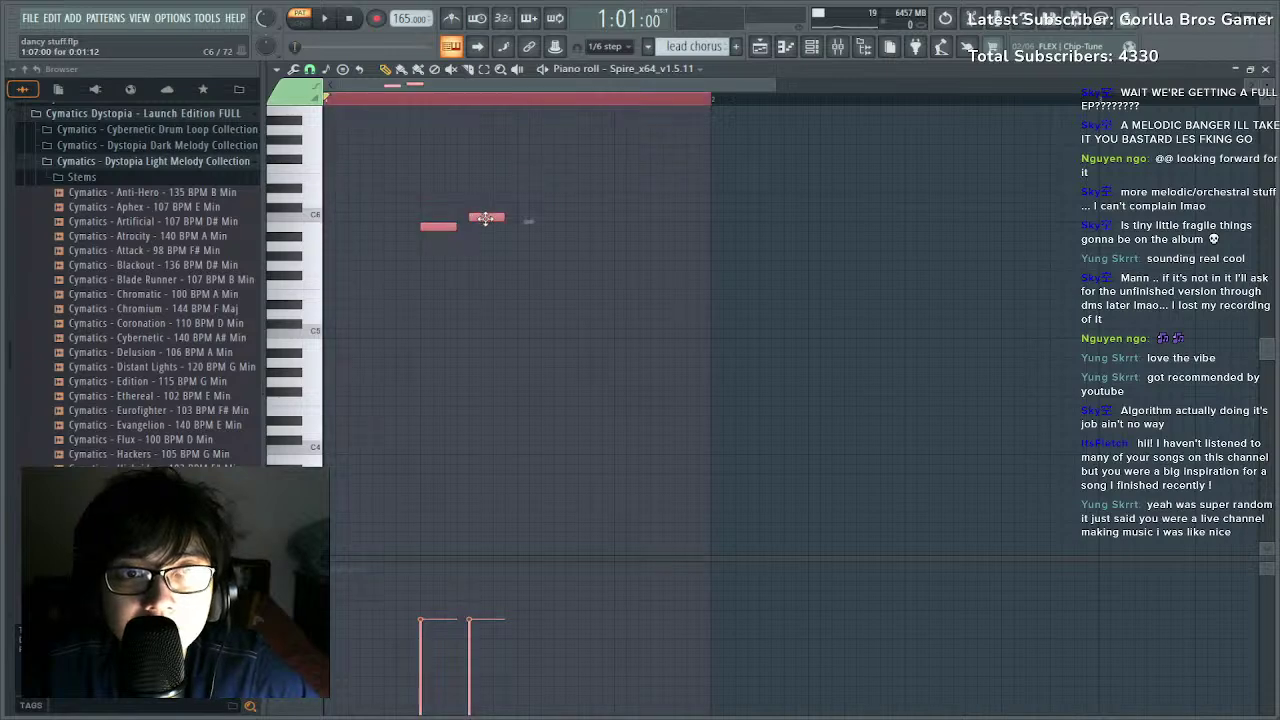
{"action": "left_click", "coordinate": [686, 225]}
{"action": "key", "text": "ctrl+z"}
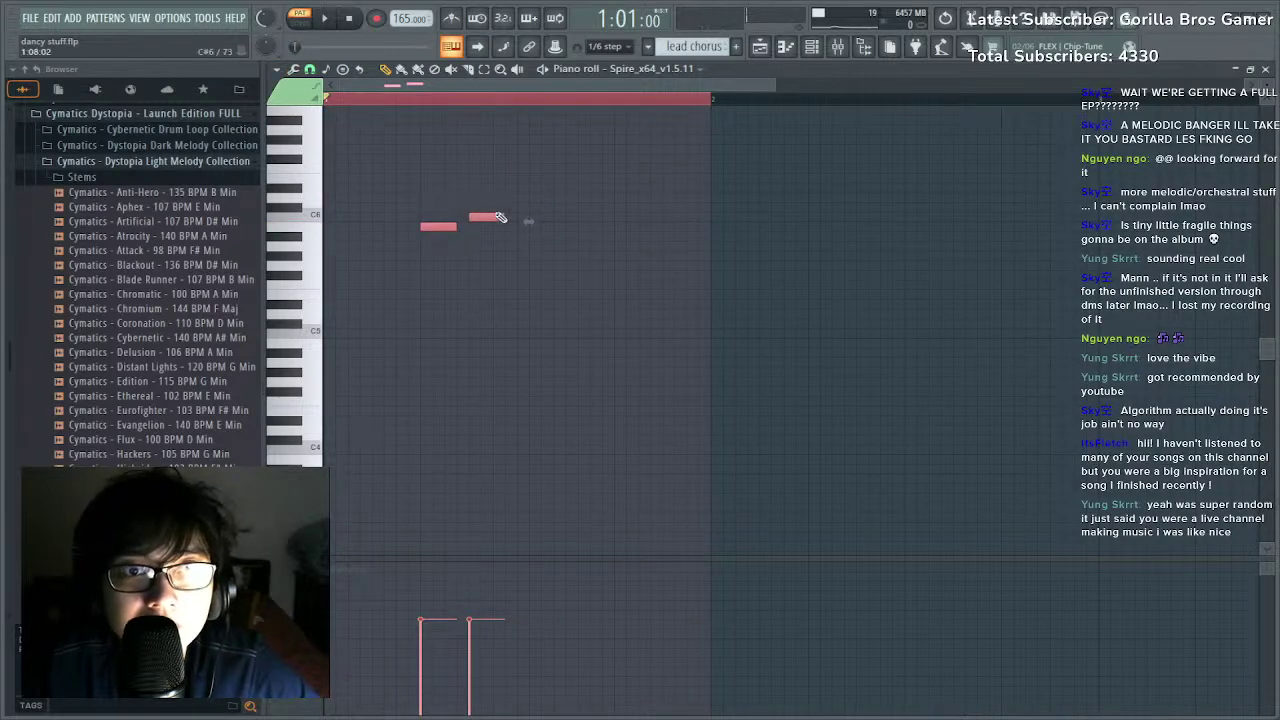
{"action": "left_click_drag", "start_coordinate": [487, 217], "coordinate": [676, 217]}
{"action": "left_click", "coordinate": [434, 101]}
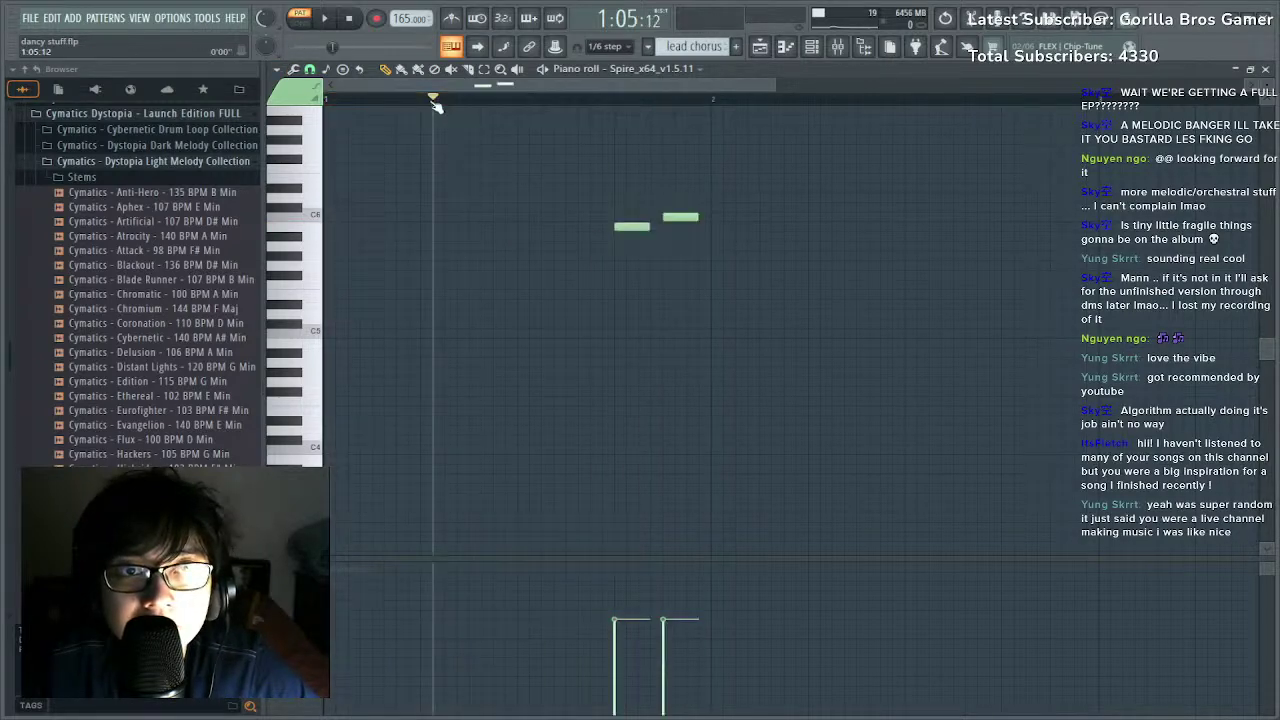
{"action": "key", "text": "space"}
Add a short G5 note after the C6 and shift all three notes slightly earlier so the G5 ends just before bar 2.
{"action": "mouse_move", "coordinate": [710, 286]}
{"action": "left_mouse_down"}
{"action": "mouse_move", "coordinate": [710, 248]}
{"action": "mouse_move", "coordinate": [705, 265]}
{"action": "mouse_move", "coordinate": [596, 198]}
{"action": "left_mouse_up"}
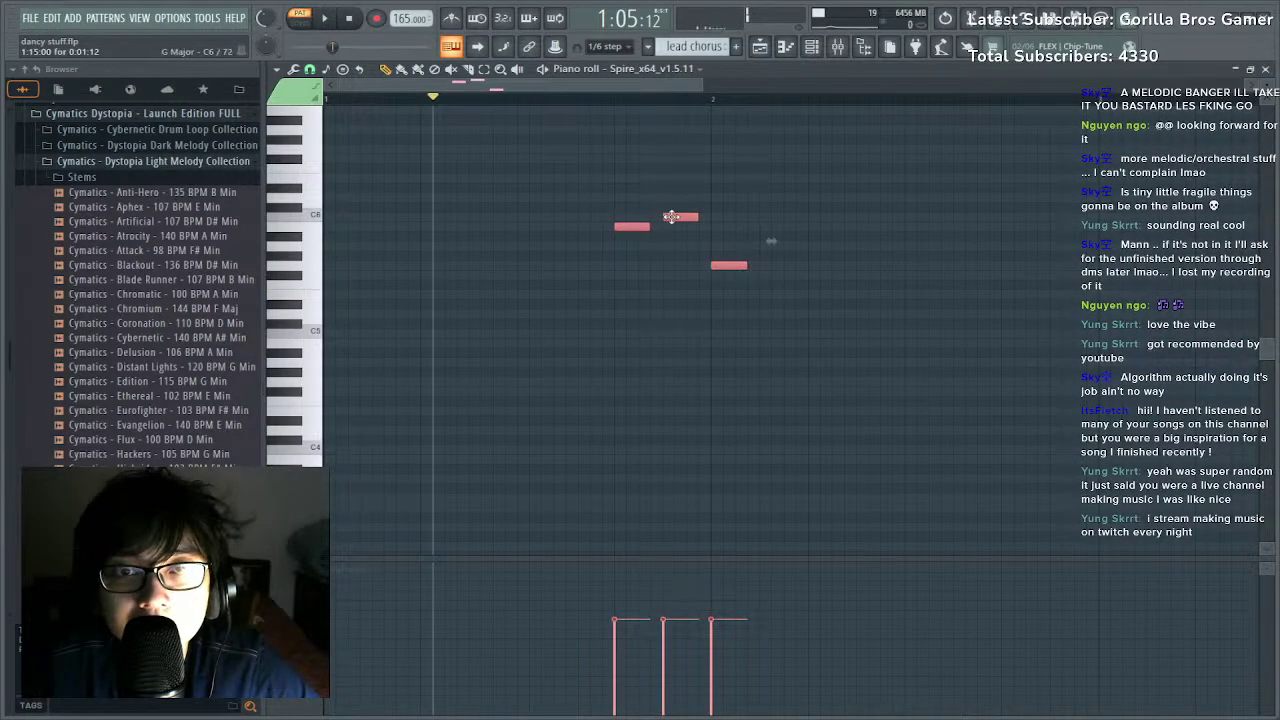
{"action": "left_click_drag", "start_coordinate": [671, 217], "coordinate": [625, 217]}
{"action": "left_click", "coordinate": [793, 274]}
{"action": "right_click", "coordinate": [804, 273]}
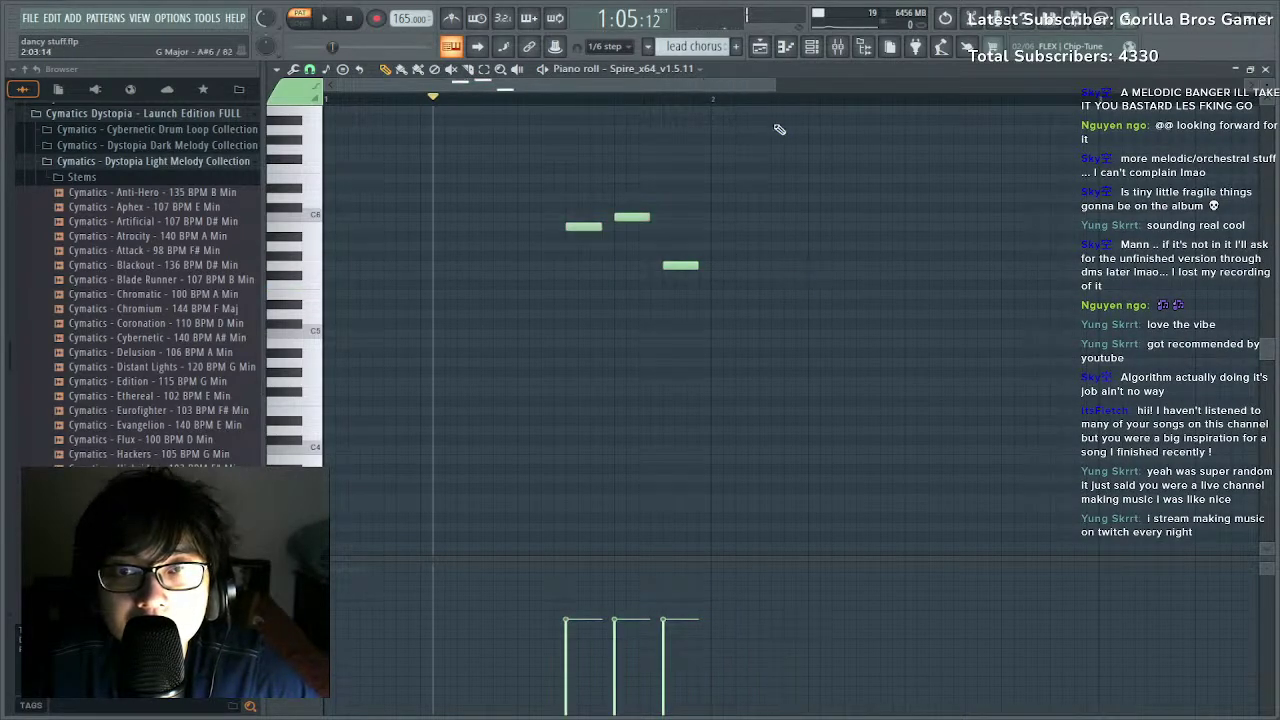
Try a short E6 note early in bar 2, play the phrase and delete that note.
{"action": "left_click_drag", "start_coordinate": [764, 150], "coordinate": [767, 185]}
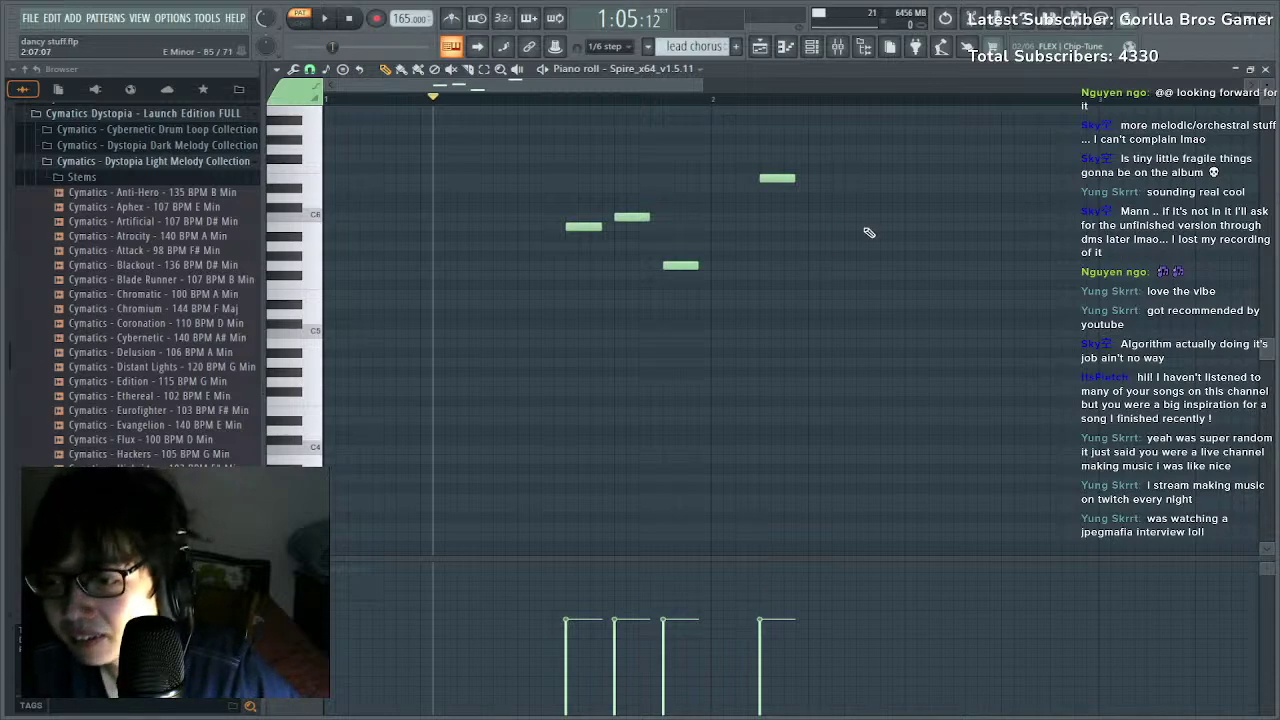
{"action": "key", "text": "space"}
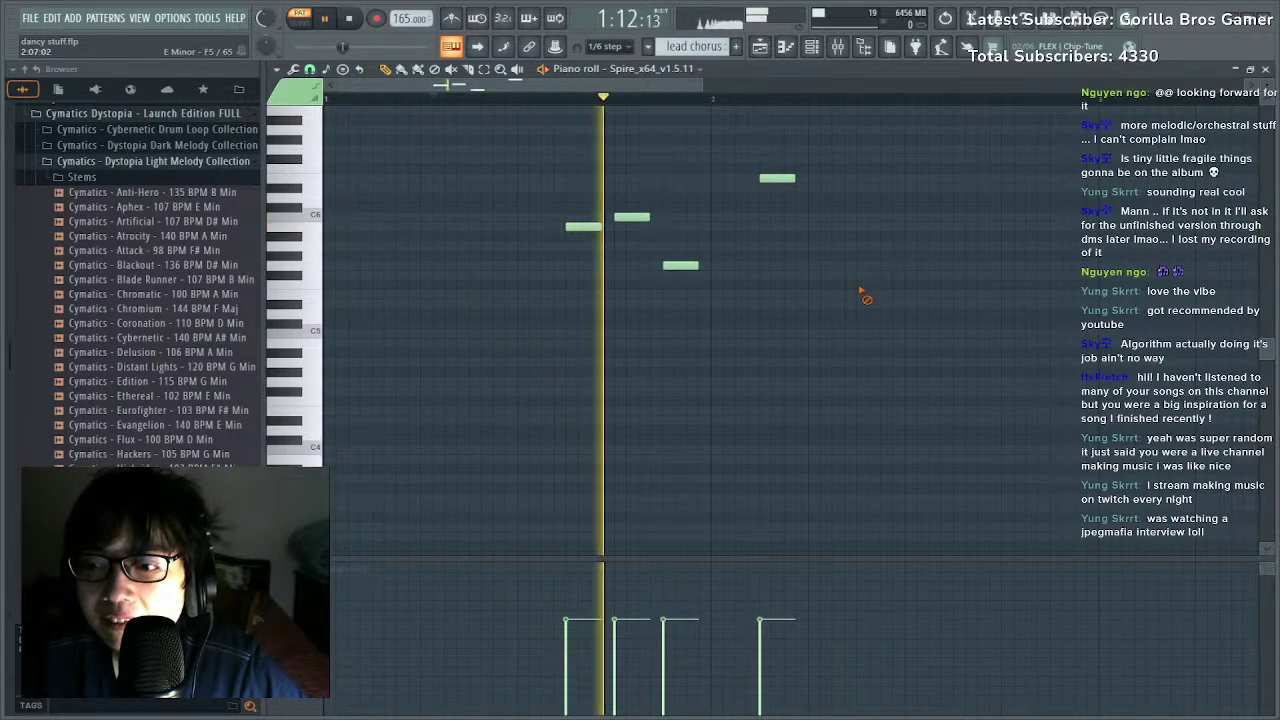
{"action": "key", "text": "space"}
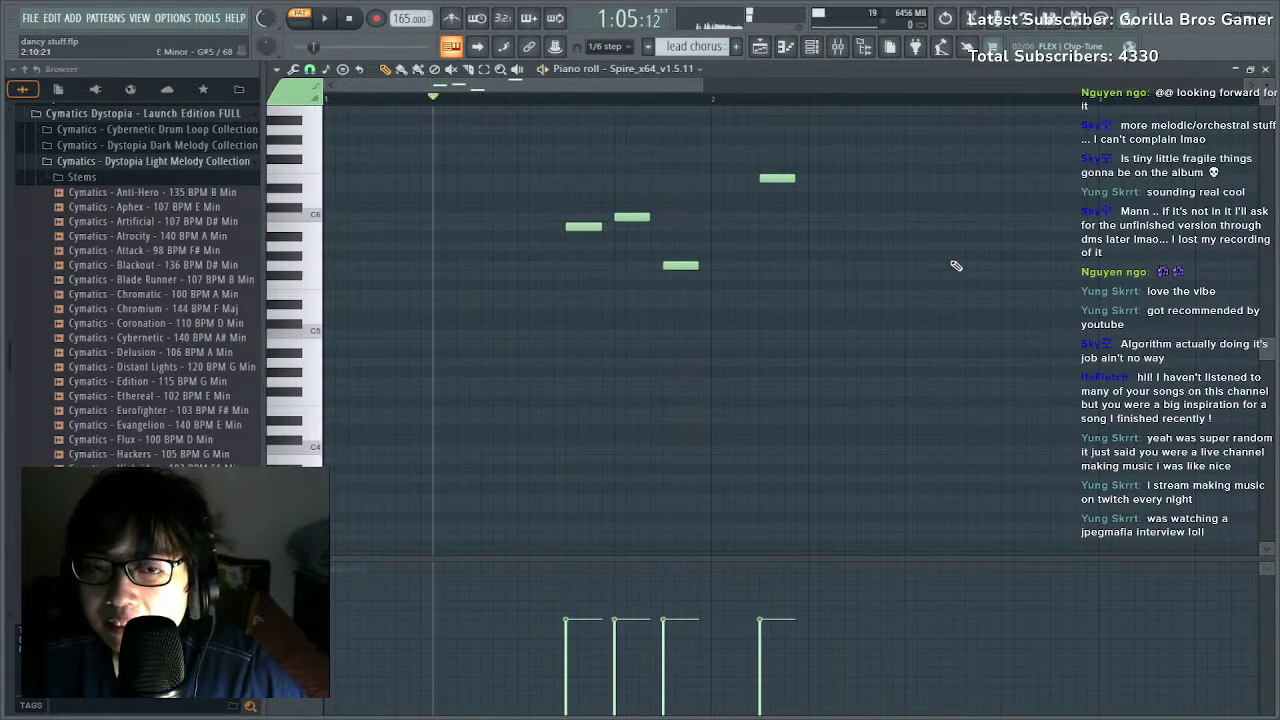
{"action": "right_click", "coordinate": [785, 178]}
Draw a D6 note early in bar 2, lengthen it to four steps and follow it with a C6 note of equal length.
{"action": "left_click", "coordinate": [762, 198]}
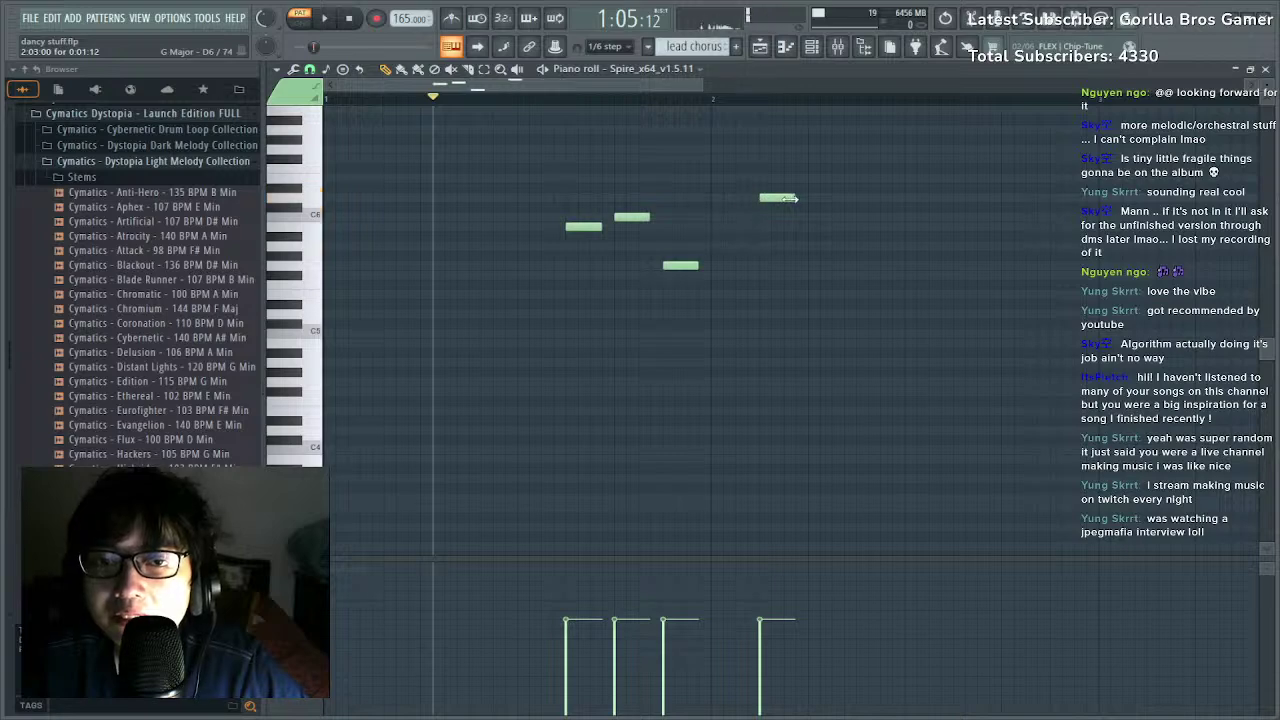
{"action": "mouse_move", "coordinate": [786, 198]}
{"action": "left_mouse_down"}
{"action": "mouse_move", "coordinate": [870, 204]}
{"action": "mouse_move", "coordinate": [856, 205]}
{"action": "left_mouse_up"}
{"action": "left_click", "coordinate": [860, 216]}
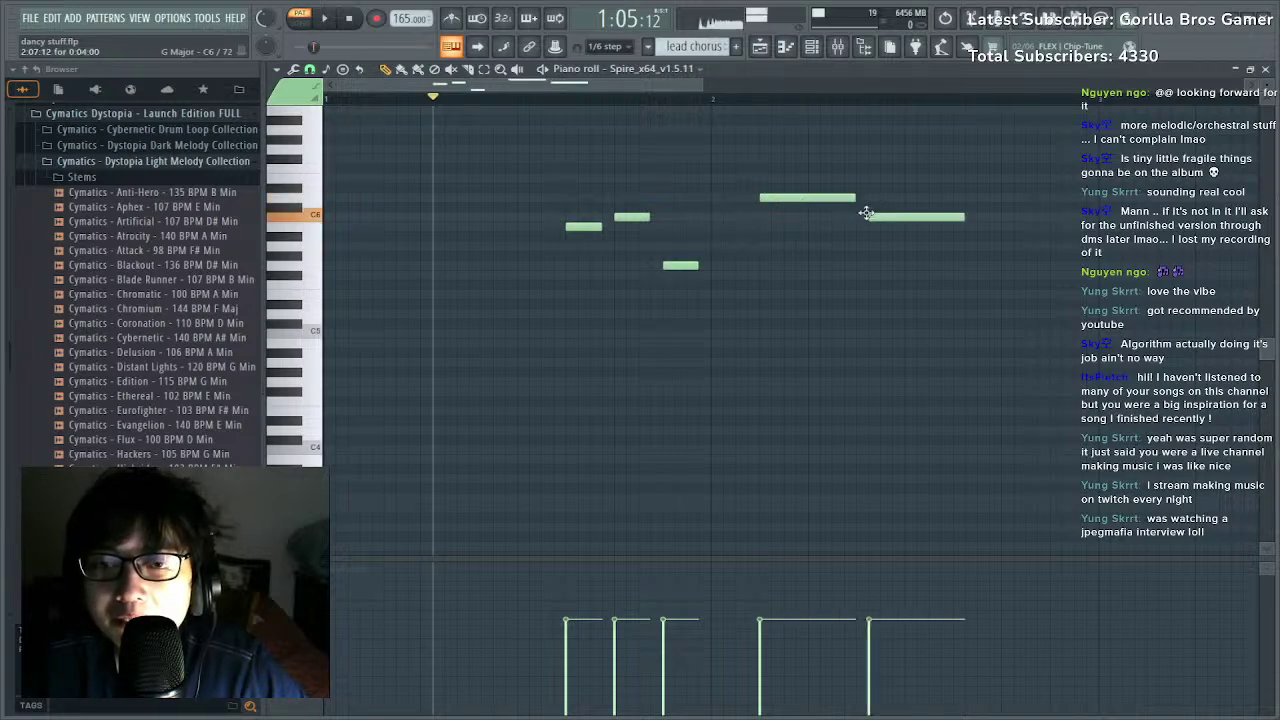
Set the song position to bar 12 in the playlist, reopen the lead chorus clip and play the melody with the full arrangement.
{"action": "left_click", "coordinate": [760, 47]}
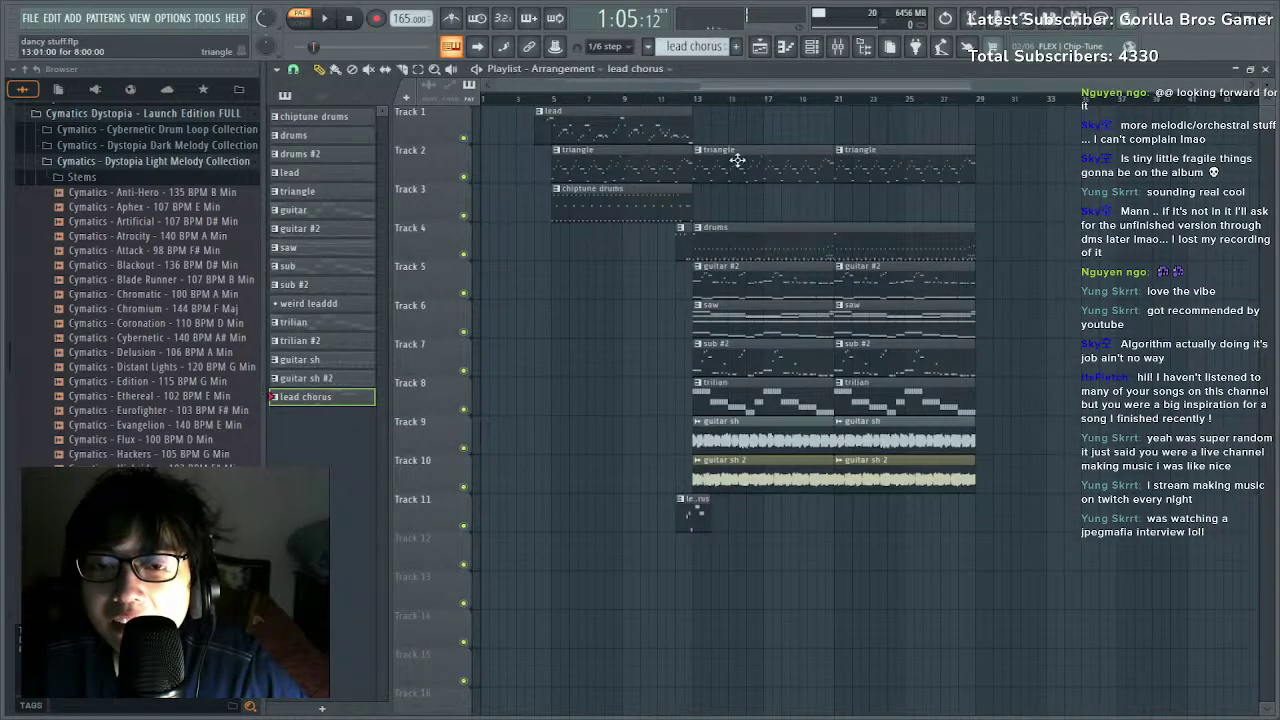
{"action": "left_click", "coordinate": [678, 101]}
{"action": "scroll", "coordinate": [692, 102], "scroll_direction": "up", "scroll_amount": 3}
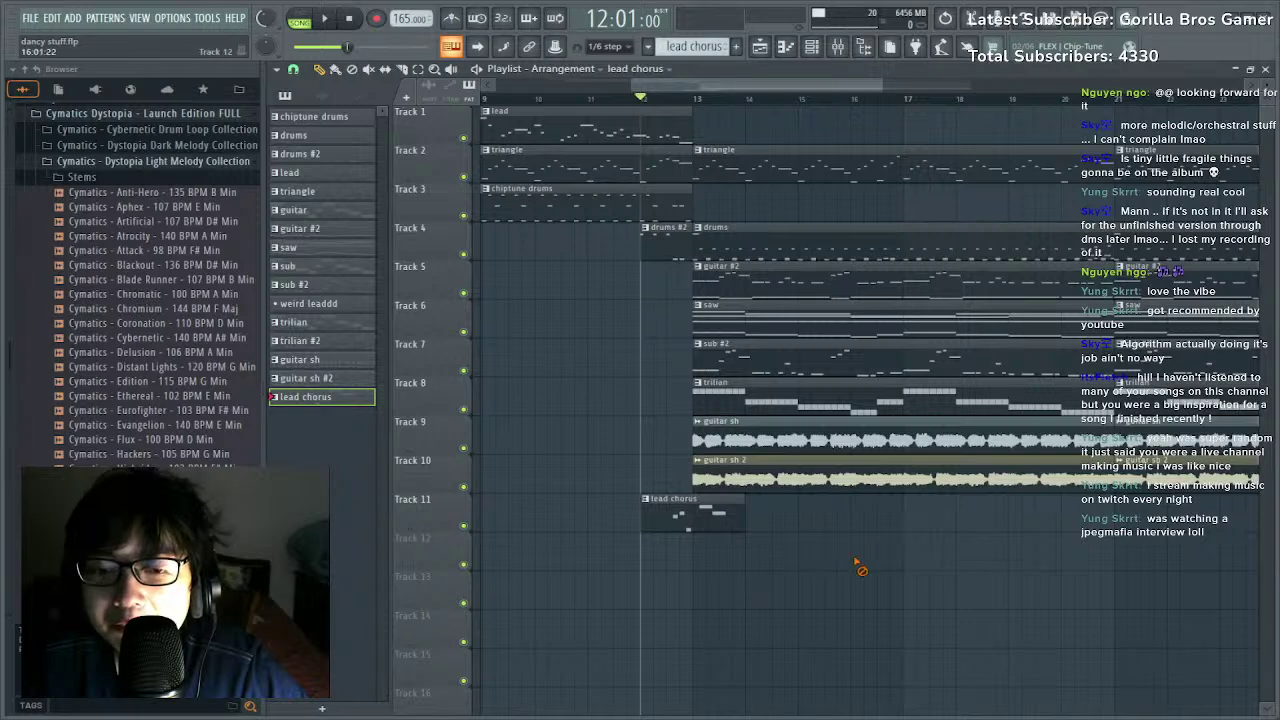
{"action": "double_click", "coordinate": [708, 516]}
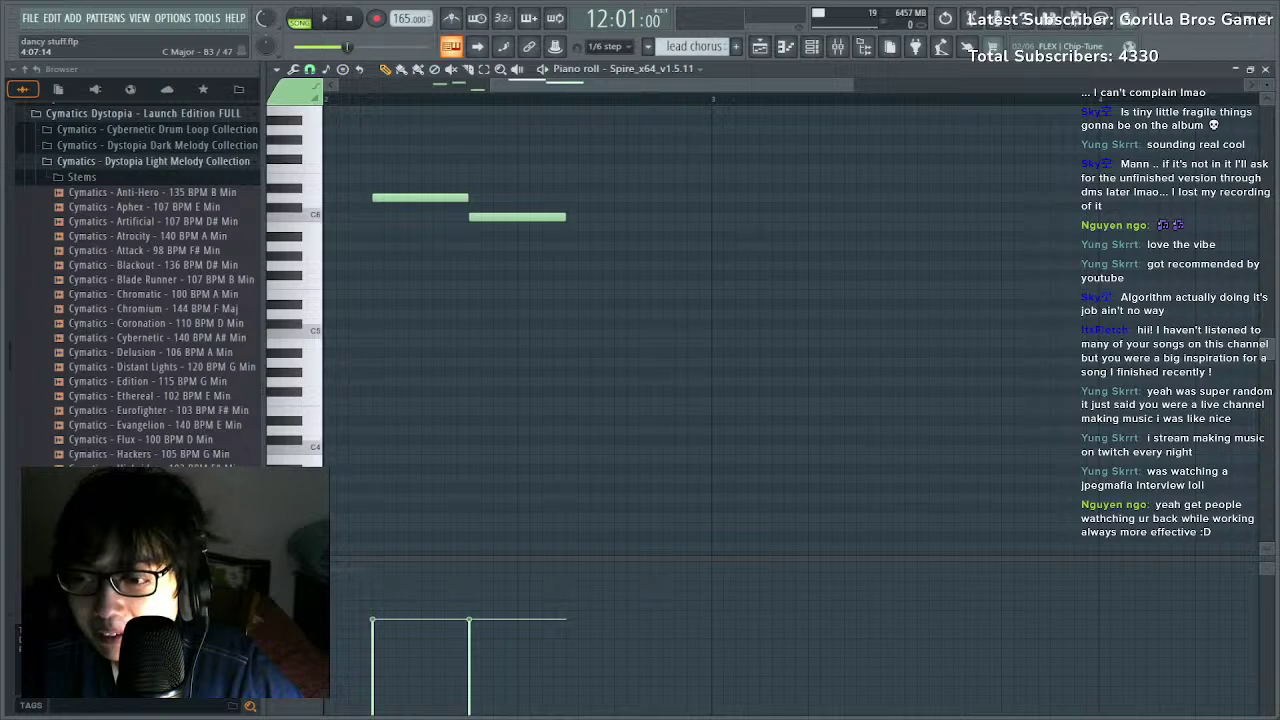
{"action": "scroll", "coordinate": [495, 110], "scroll_direction": "down", "scroll_amount": 3}
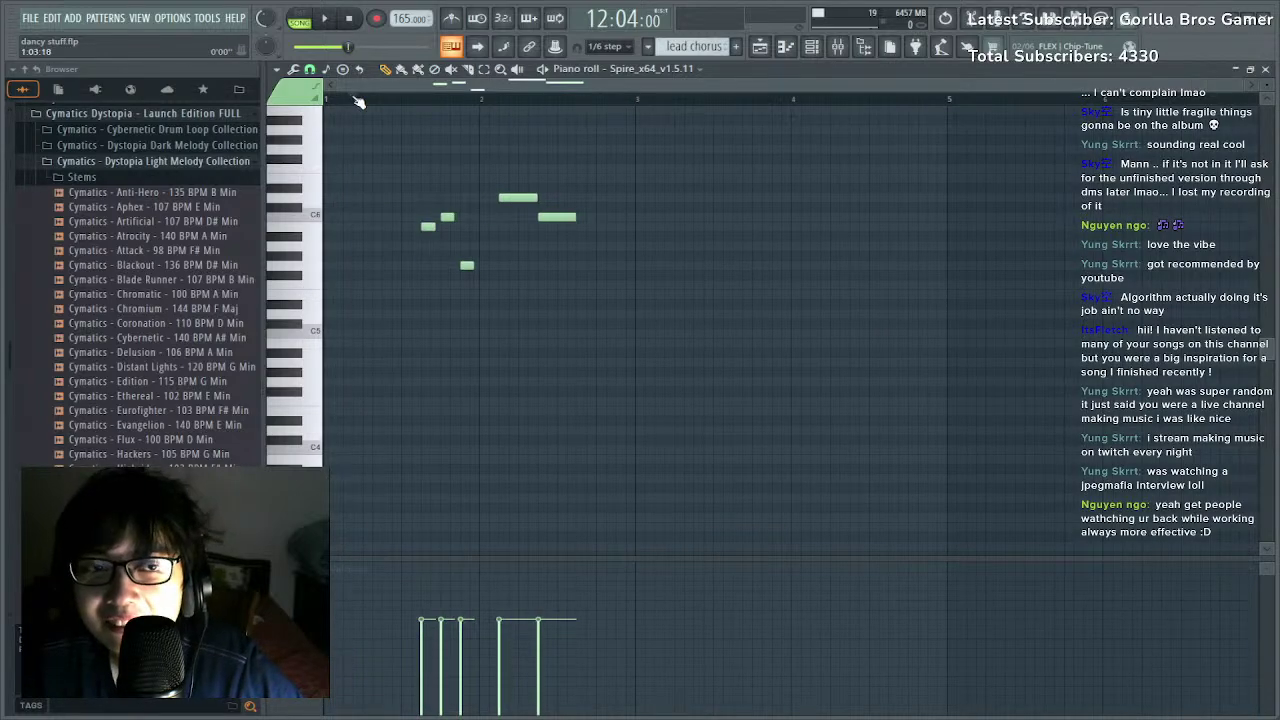
{"action": "key", "text": "space"}
{"action": "key", "text": "space"}
Insert a short C6 note just before the D6 in bar 2, start the D6 slightly later and shorten the closing C6 to two steps.
{"action": "left_click", "coordinate": [632, 235]}
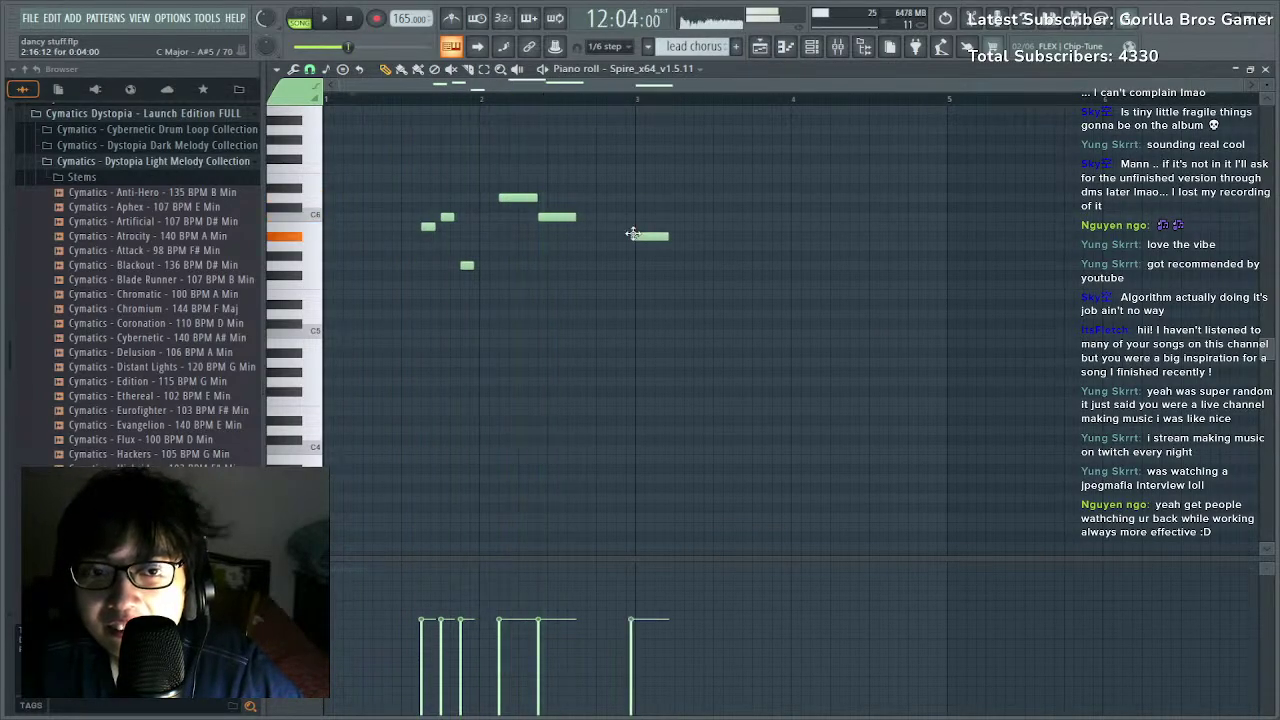
{"action": "right_click", "coordinate": [634, 236]}
{"action": "key", "text": "space"}
{"action": "left_click_drag", "start_coordinate": [574, 217], "coordinate": [512, 197]}
{"action": "key", "text": "space"}
{"action": "left_click", "coordinate": [500, 218]}
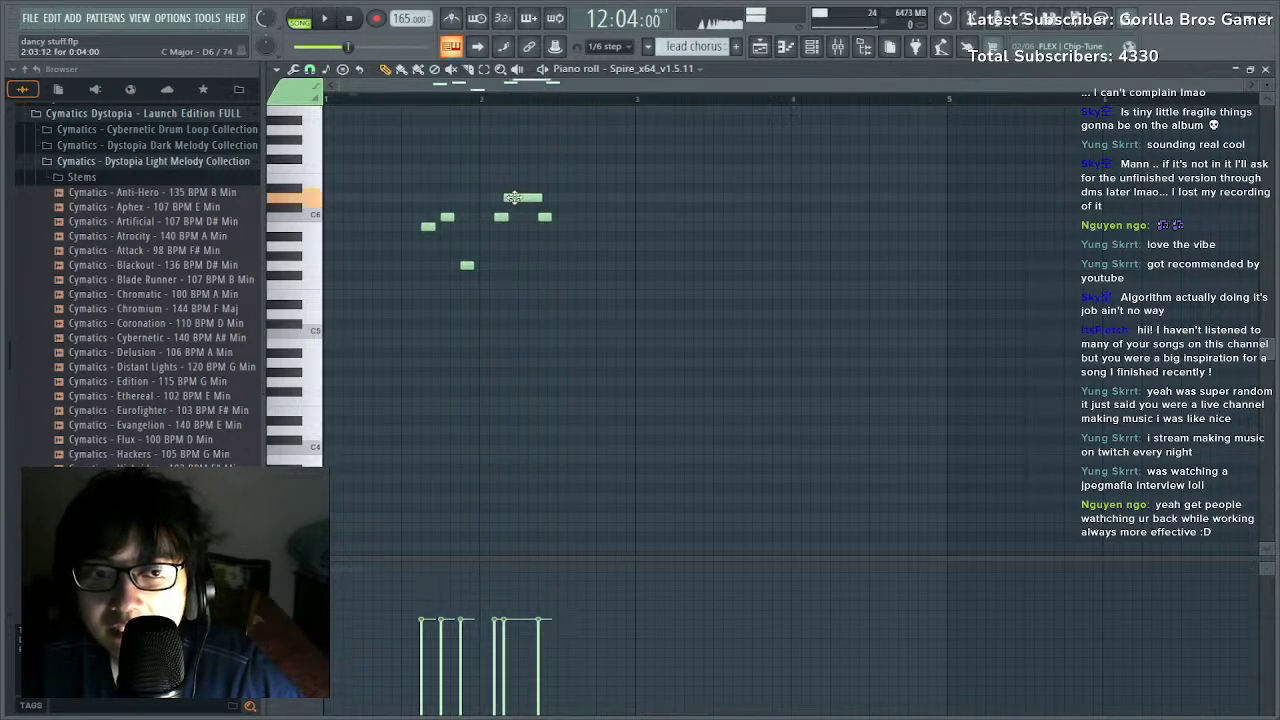
{"action": "key", "text": "space"}
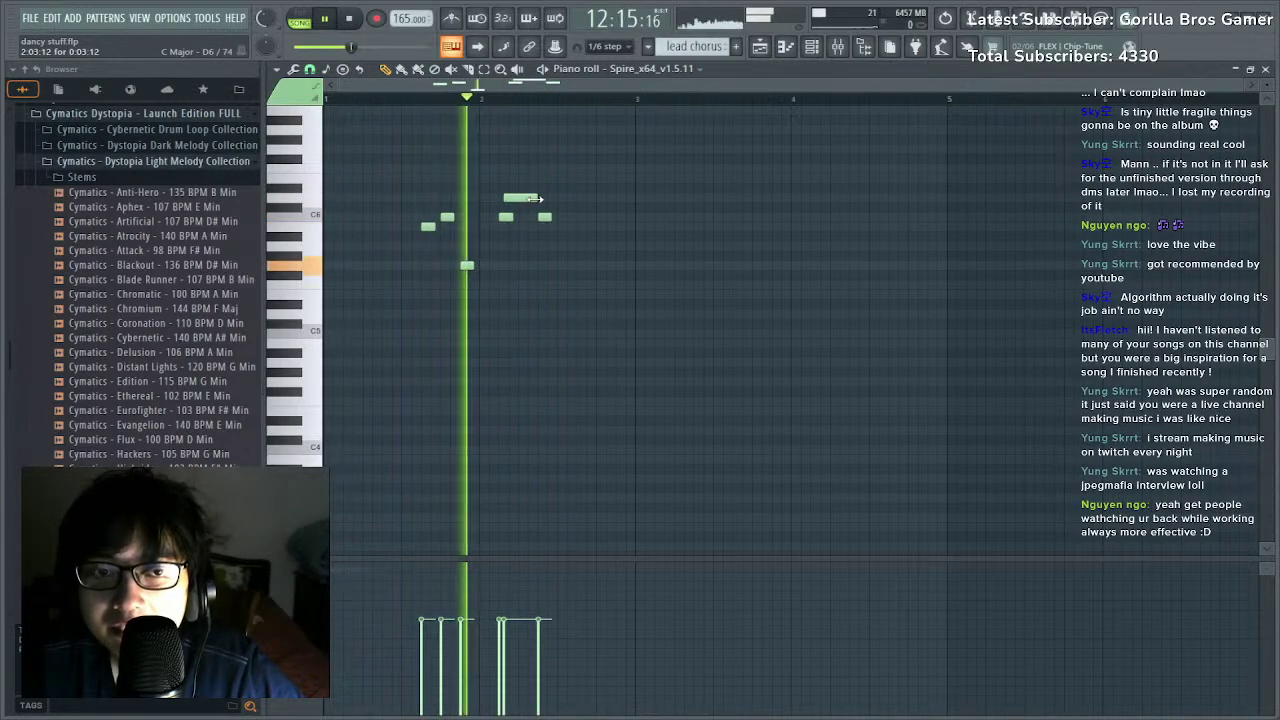
{"action": "key", "text": "space"}
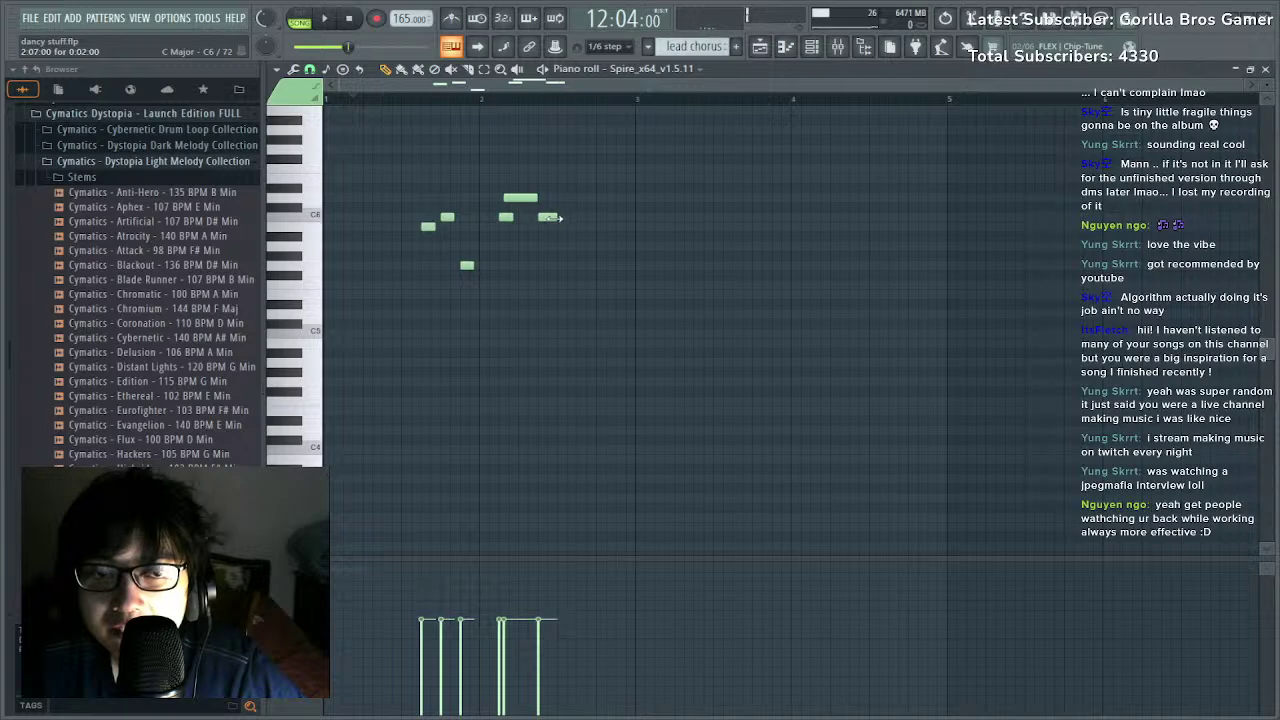
Add a four-step G5 note in the second half of bar 2 and play the phrase with the song.
{"action": "left_click_drag", "start_coordinate": [568, 249], "coordinate": [616, 270]}
{"action": "key", "text": "space"}
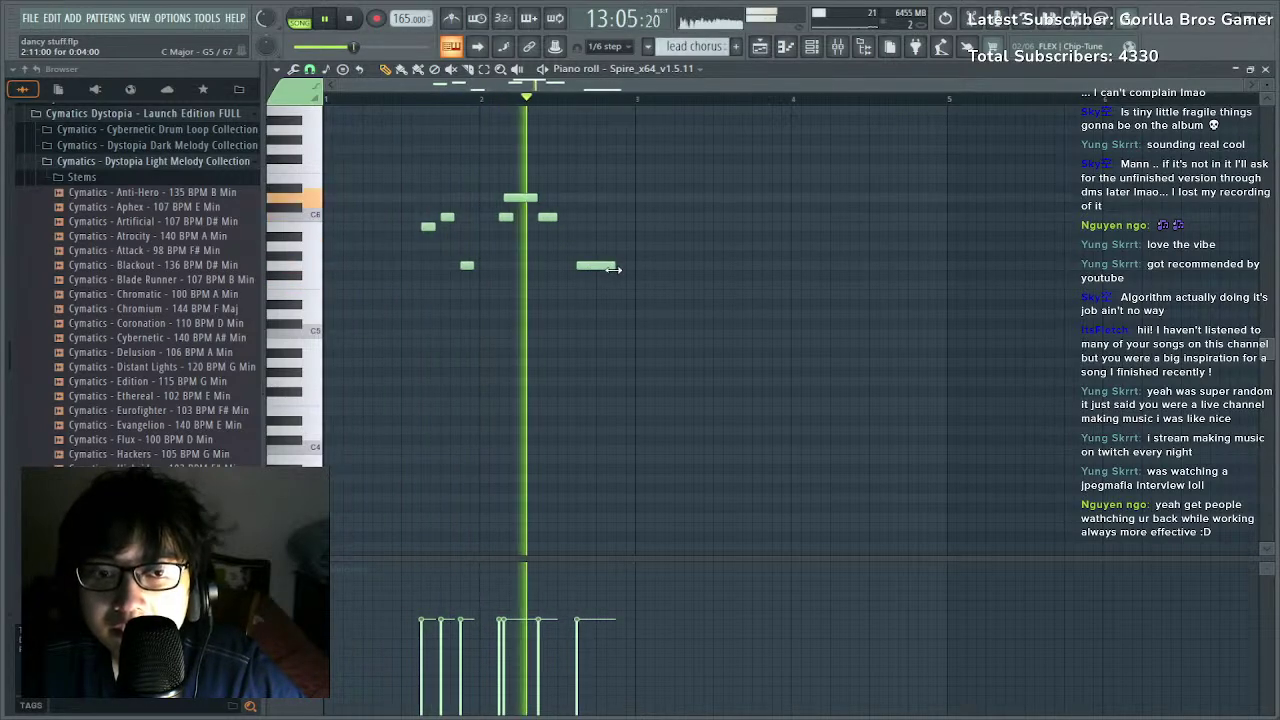
{"action": "key", "text": "space"}
Duplicate the four-note C6, D6, C6, G5 phrase from bar 2, position the copy to start just before bar 3 and play it back.
{"action": "left_click_drag", "start_coordinate": [638, 164], "coordinate": [515, 300]}
{"action": "key", "text": "ctrl+b"}
{"action": "key", "text": "space"}
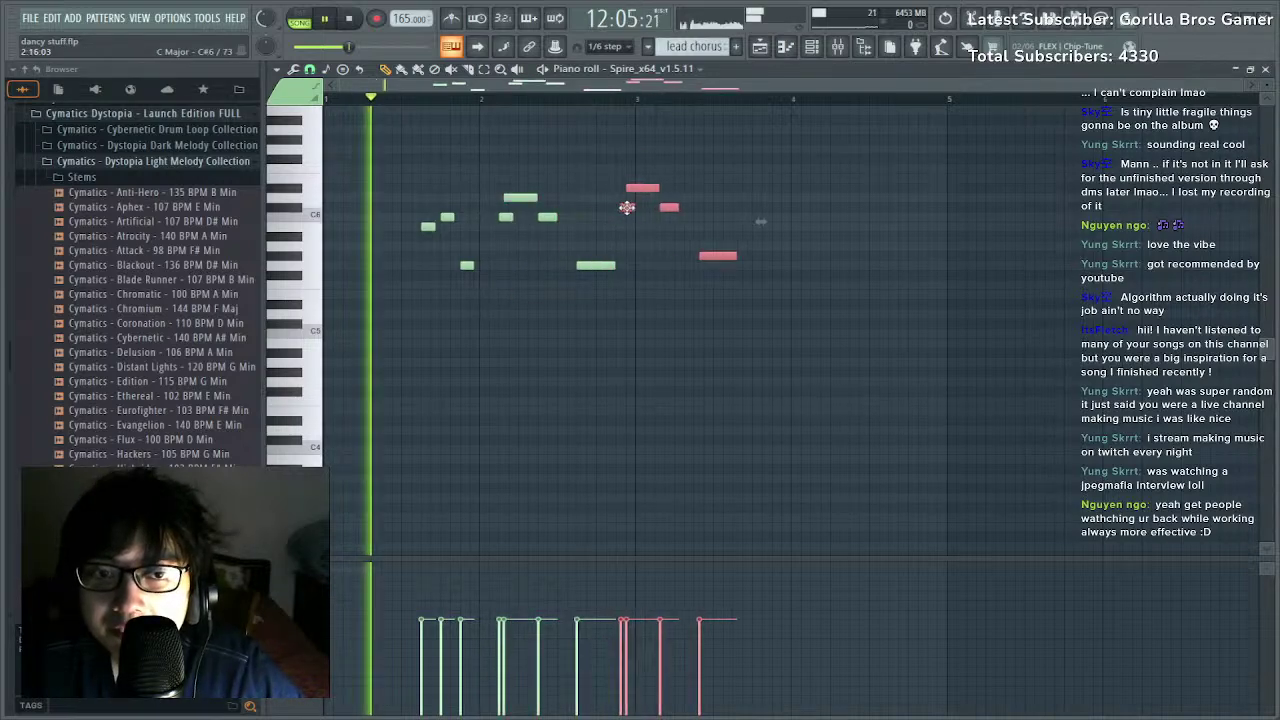
{"action": "left_click", "coordinate": [685, 293], "text": "ctrl"}
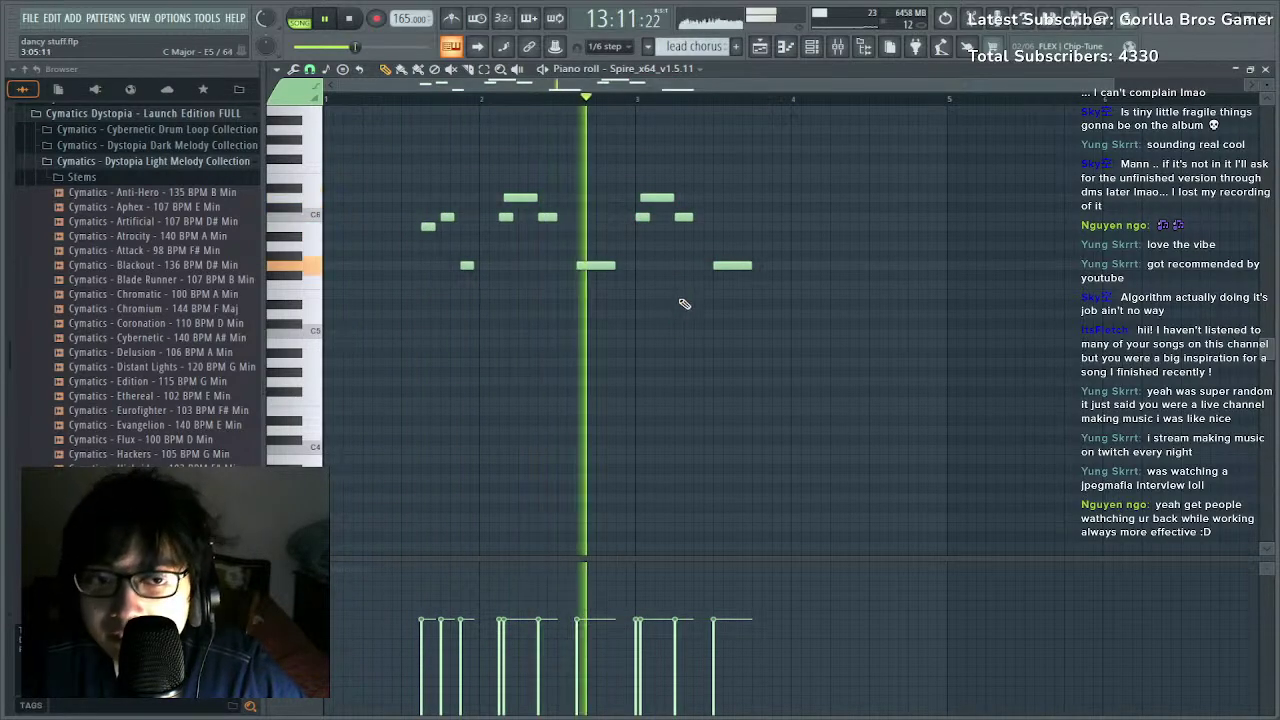
{"action": "key", "text": "space"}
{"action": "left_click_drag", "start_coordinate": [640, 217], "coordinate": [622, 217]}
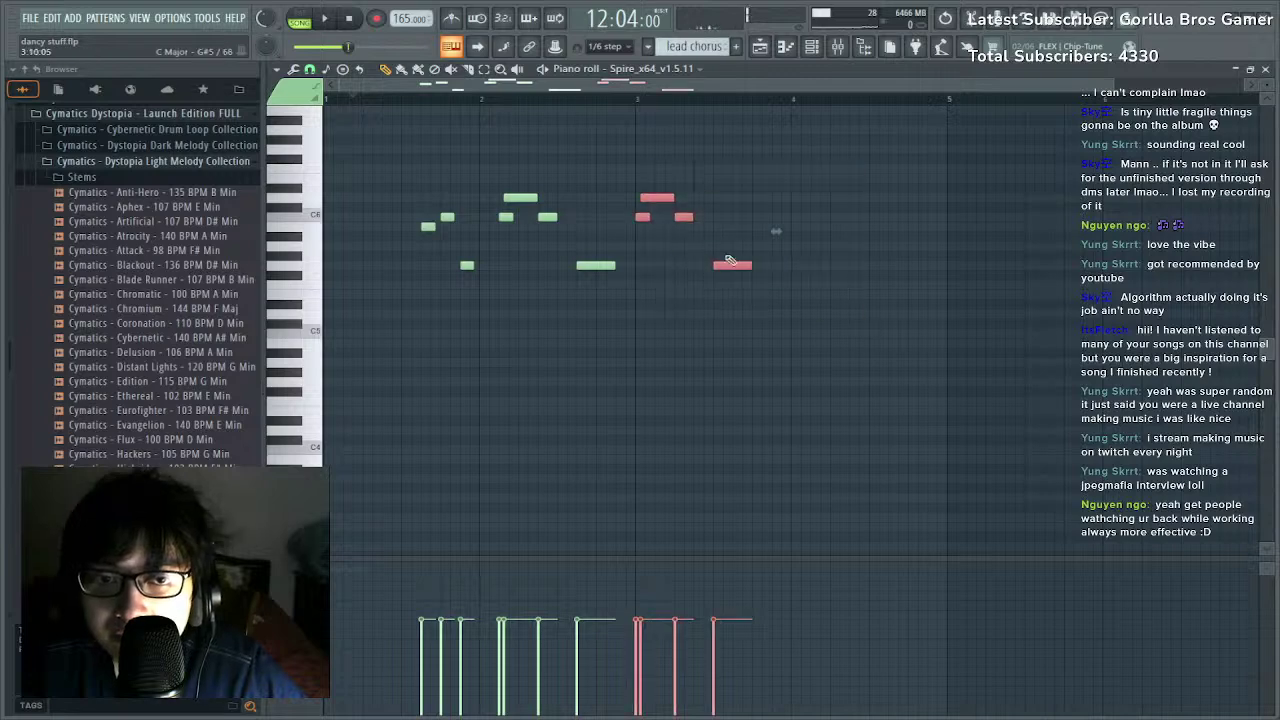
{"action": "key", "text": "space"}
{"action": "left_click", "coordinate": [612, 264], "text": "ctrl"}
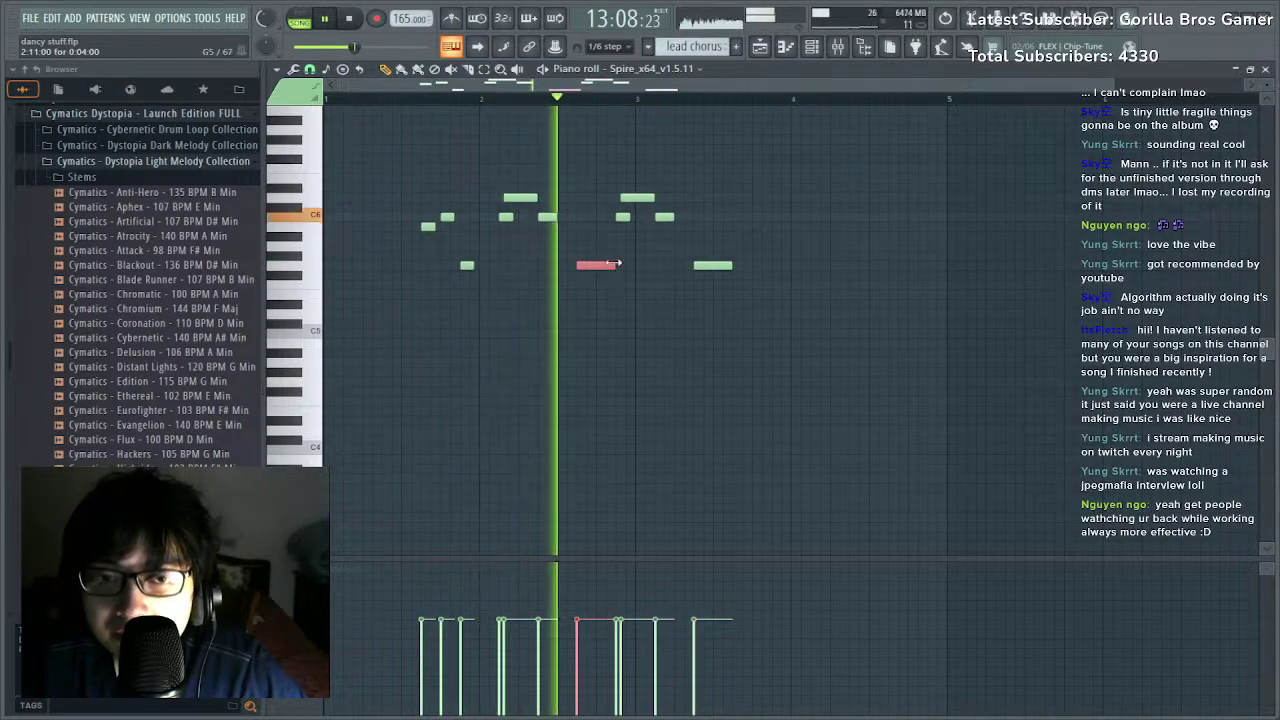
{"action": "key", "text": "space"}
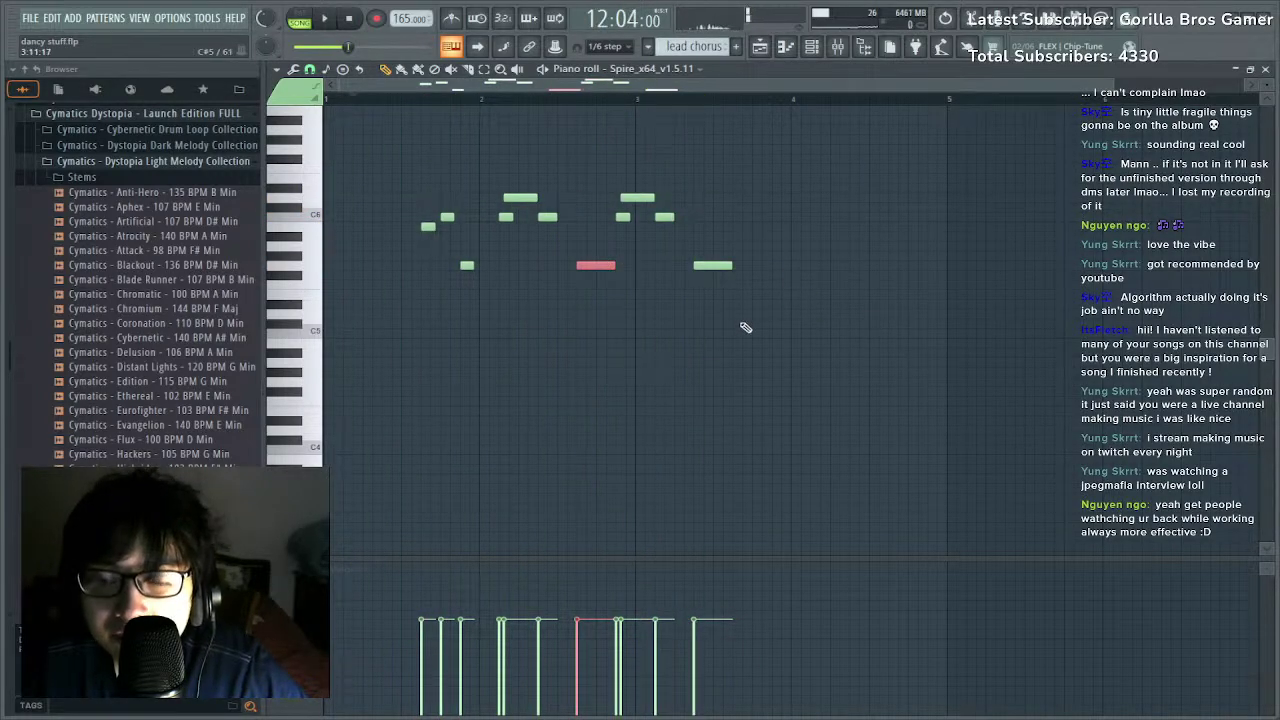
Try a D#5 note and short D5 notes after the G5 in bar 3, playing them with the song before removing them.
{"action": "left_click", "coordinate": [746, 295]}
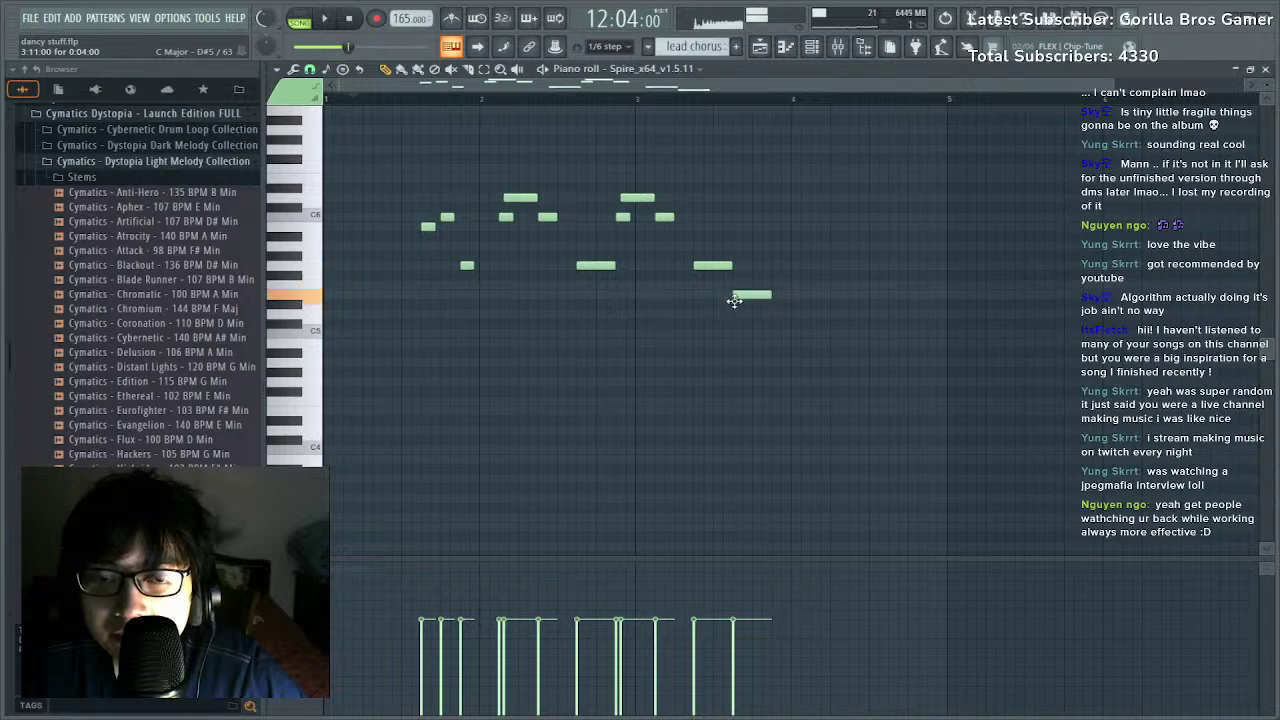
{"action": "key", "text": "space"}
{"action": "left_click_drag", "start_coordinate": [770, 297], "coordinate": [738, 310]}
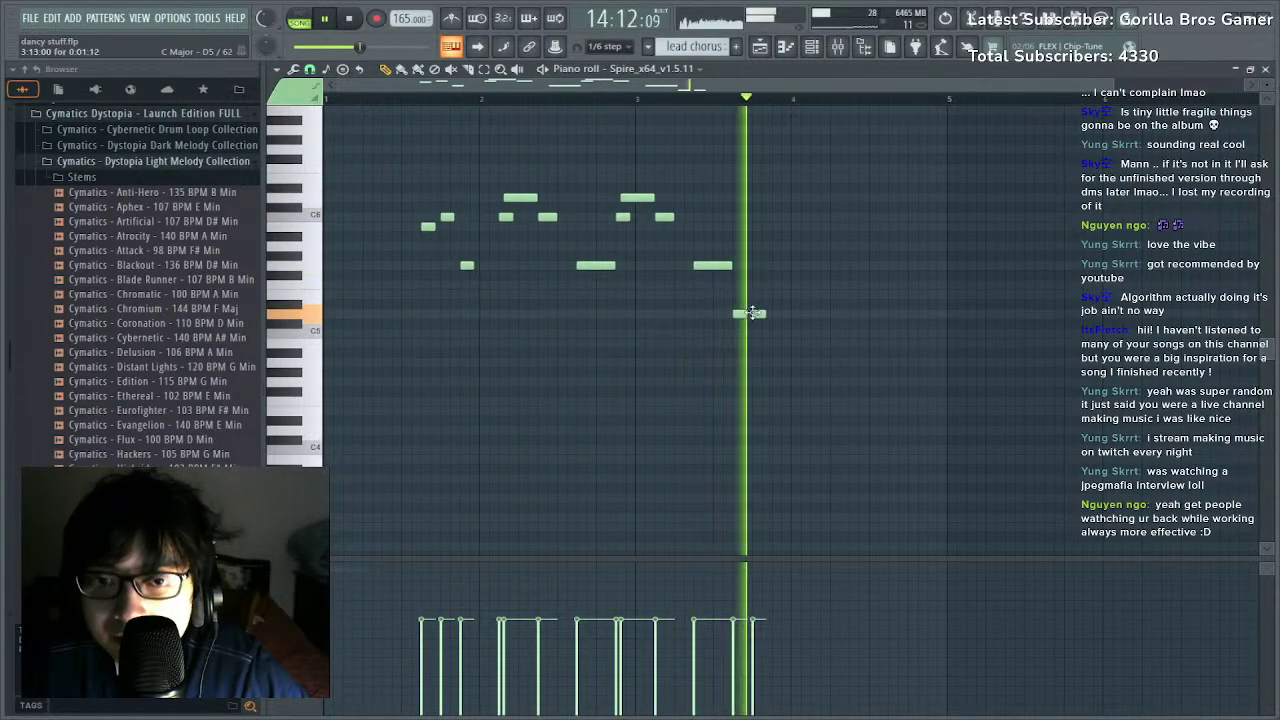
{"action": "key", "text": "space"}
{"action": "right_click", "coordinate": [738, 318]}
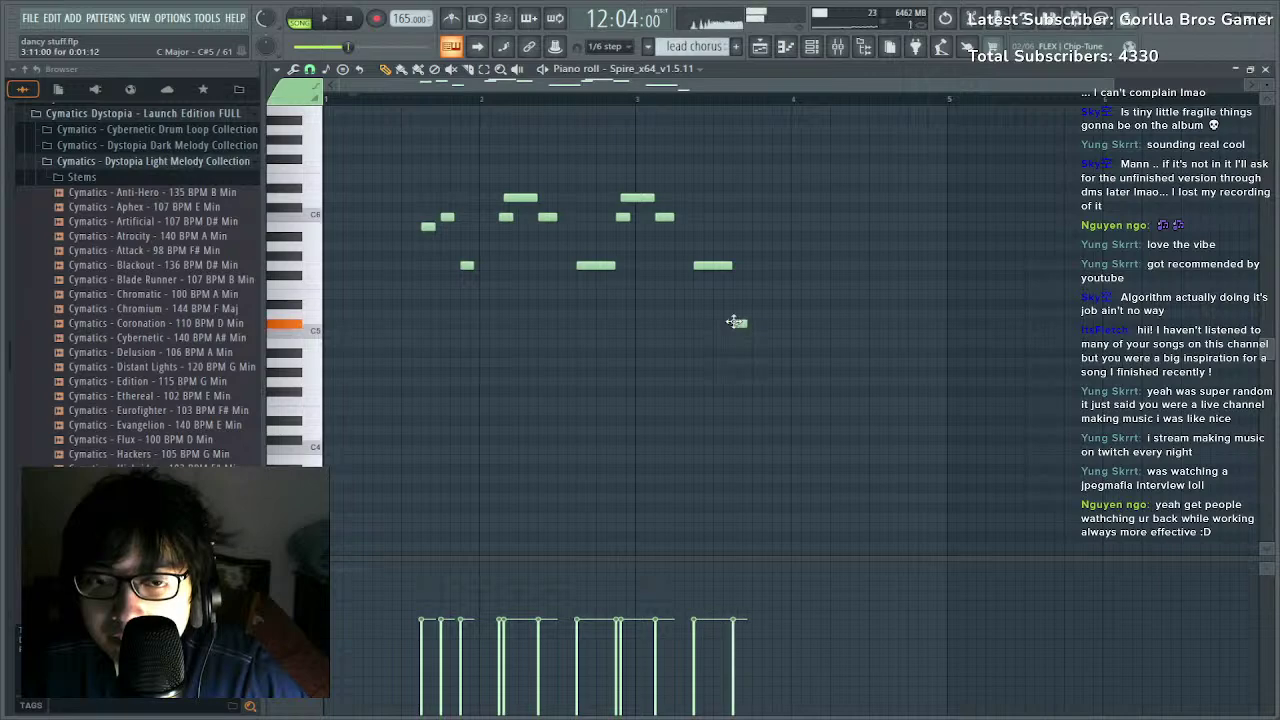
End bar 3 with three short consecutive notes, C5, D5 and C5, directly after the G5.
{"action": "left_click", "coordinate": [737, 330]}
{"action": "left_click", "coordinate": [756, 314]}
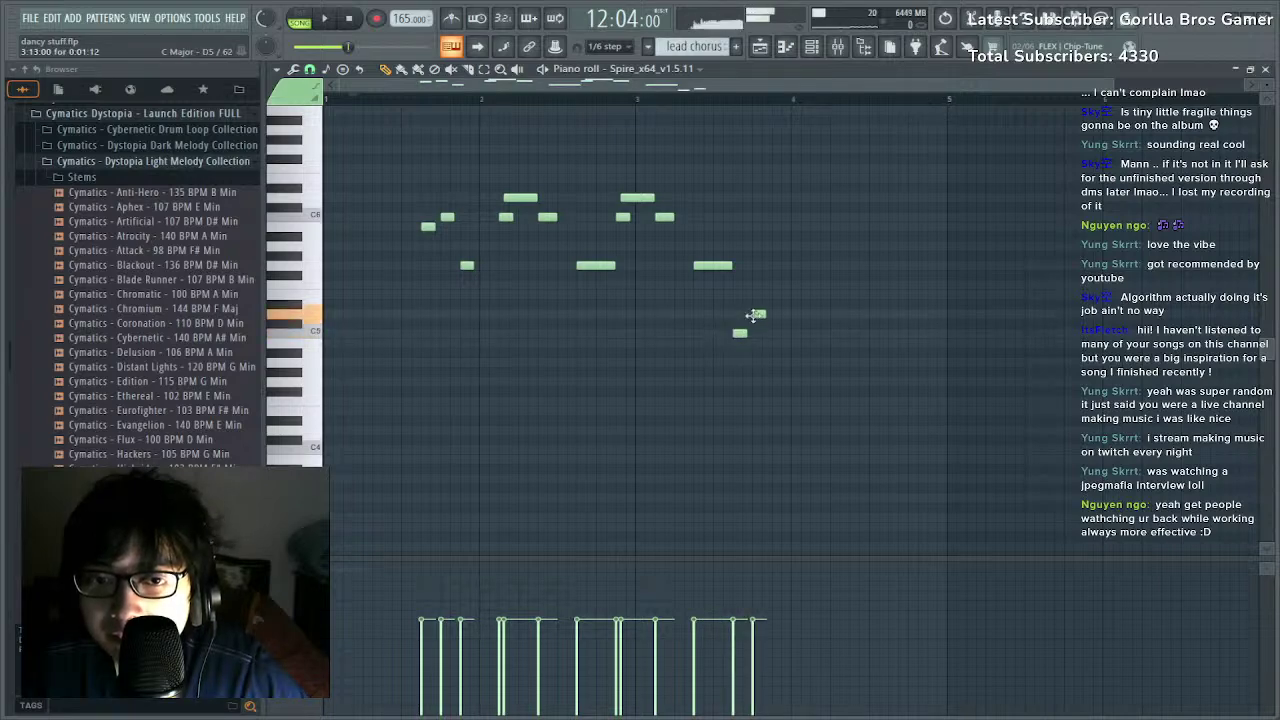
{"action": "left_click", "coordinate": [775, 333]}
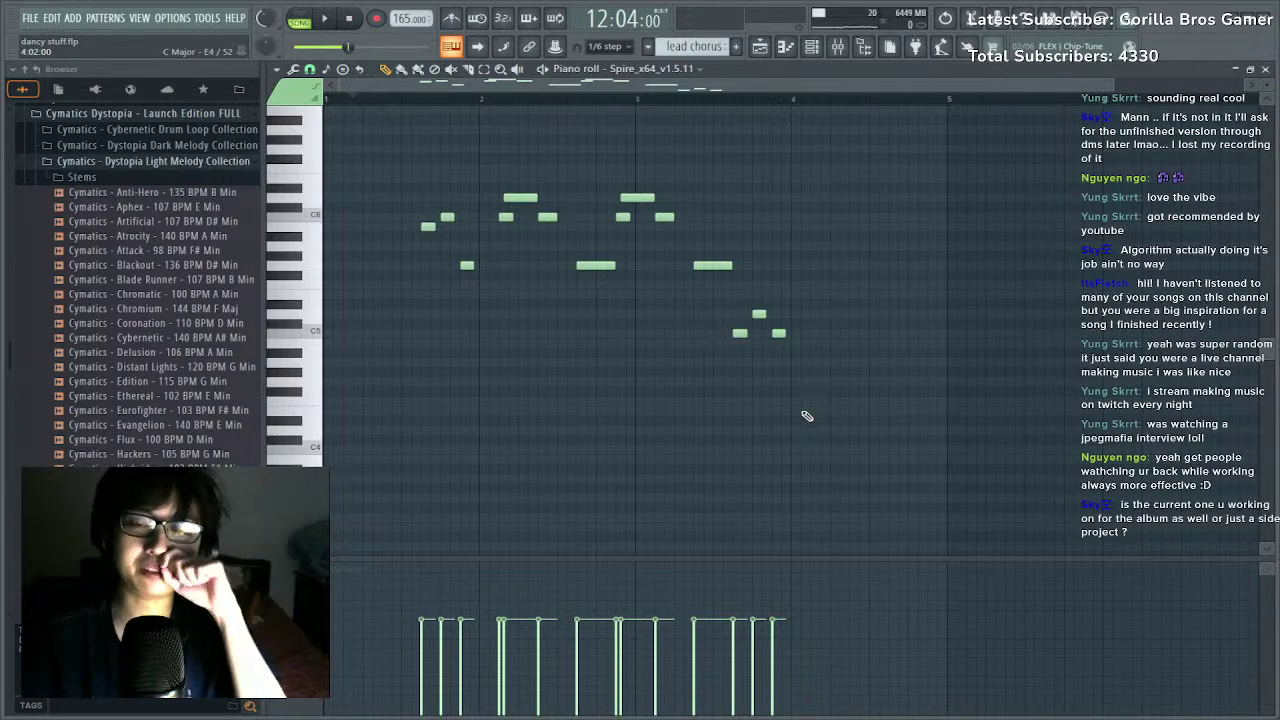
Play the lead melody with the song, return to the playlist and move the song position into bar 11.
{"action": "key", "text": "space"}
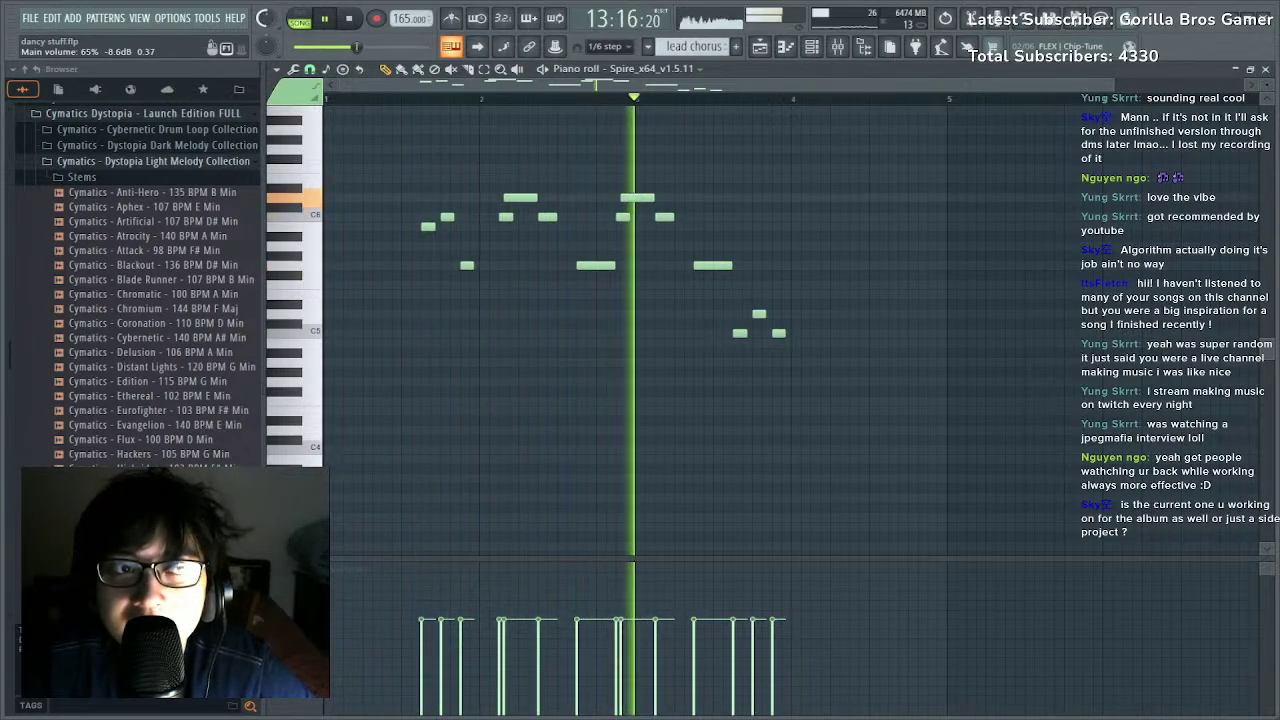
{"action": "key", "text": "space"}
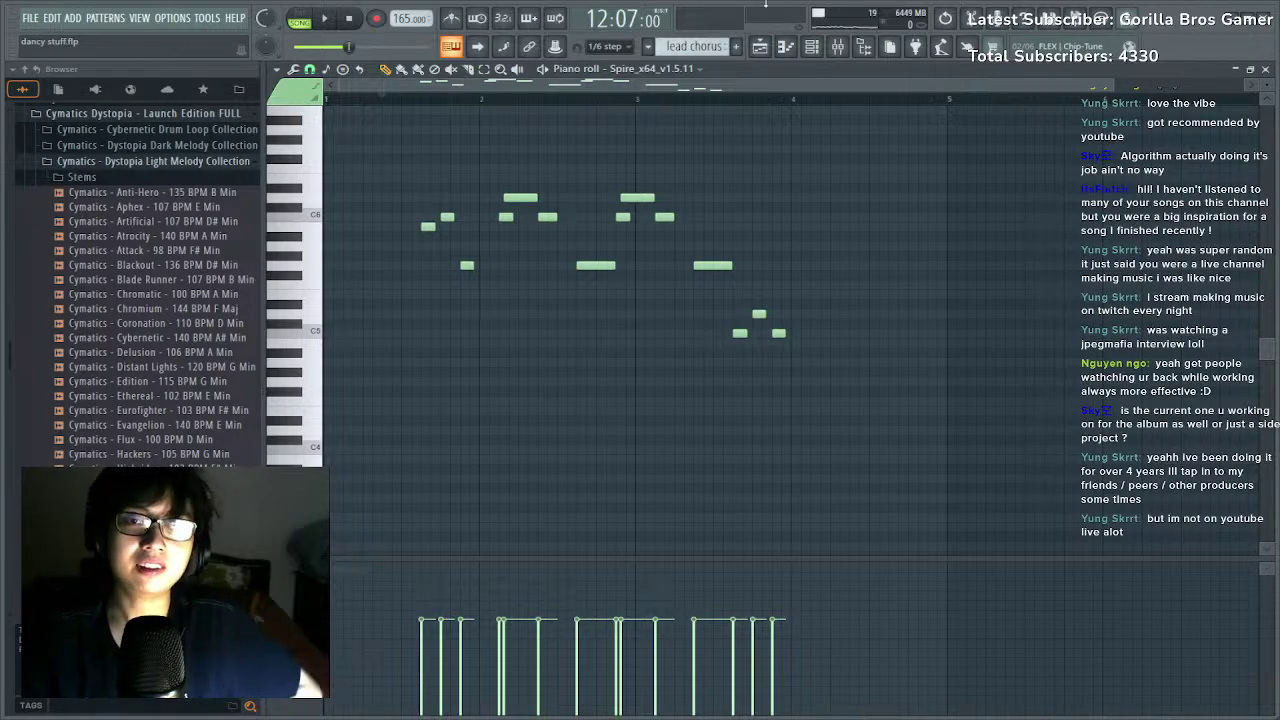
{"action": "left_click", "coordinate": [763, 49]}
{"action": "left_click", "coordinate": [616, 98]}
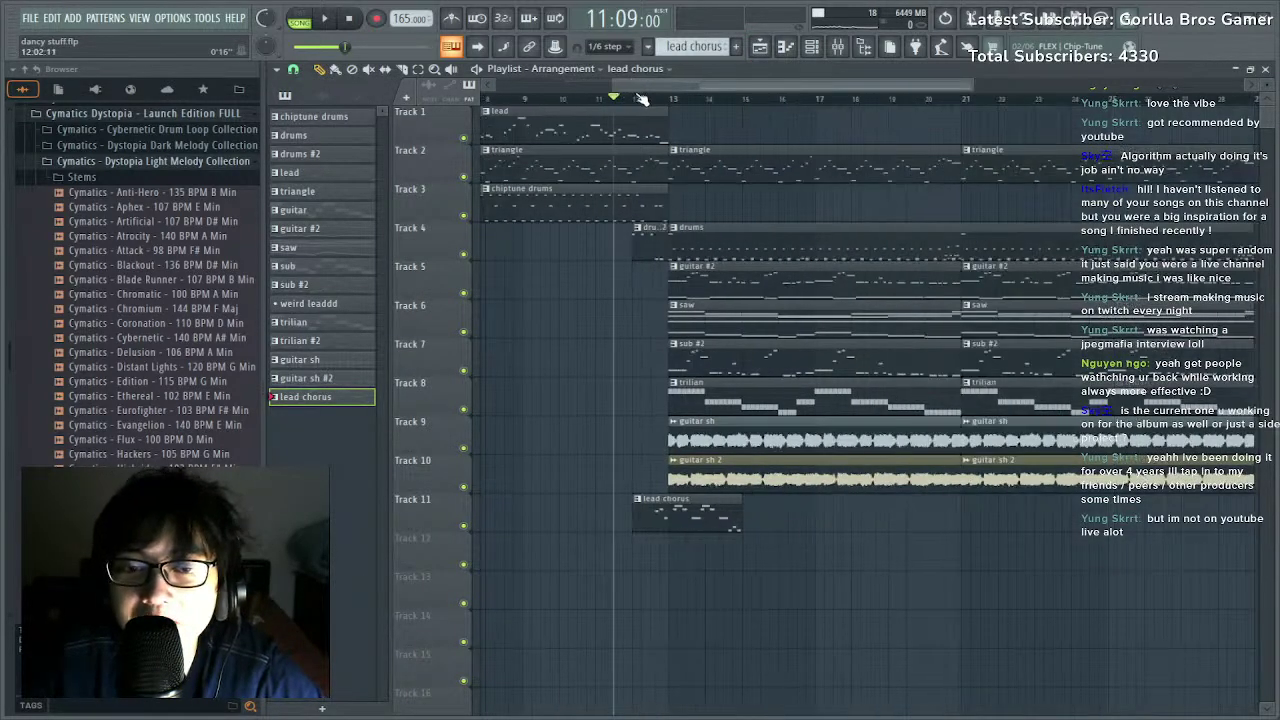
Play the song from bar 11 and open the lead chorus pattern on Track 11 in the piano roll.
{"action": "scroll", "coordinate": [641, 100], "scroll_direction": "down", "scroll_amount": 3}
{"action": "left_click", "coordinate": [540, 100]}
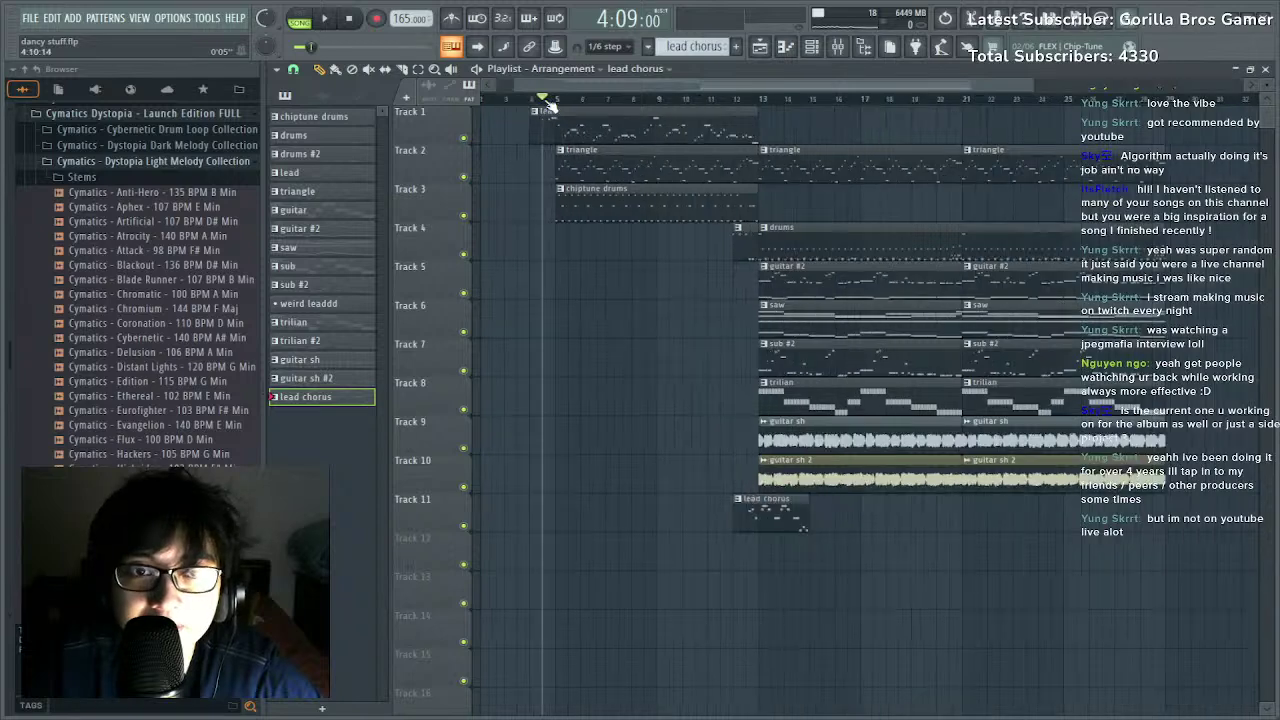
{"action": "scroll", "coordinate": [545, 100], "scroll_direction": "up", "scroll_amount": 3}
{"action": "left_click", "coordinate": [554, 101]}
{"action": "left_click_drag", "start_coordinate": [554, 101], "coordinate": [936, 103]}
{"action": "left_click", "coordinate": [318, 20]}
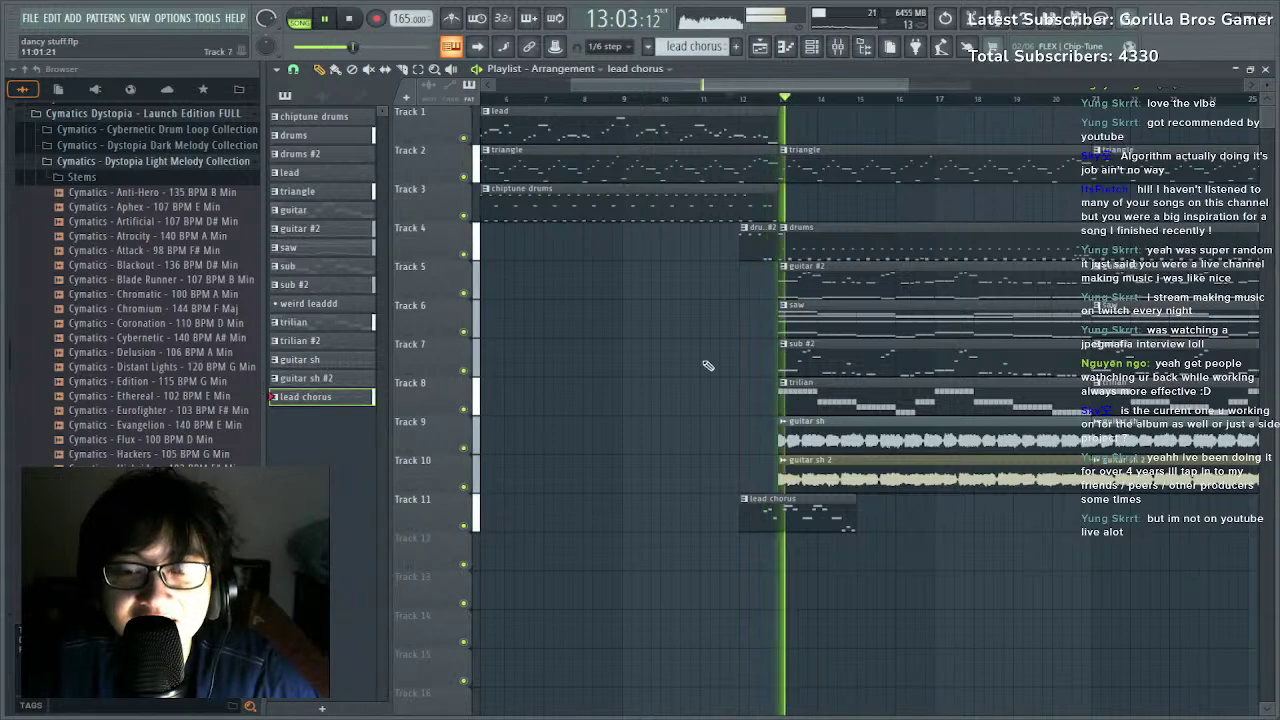
{"action": "double_click", "coordinate": [825, 518]}
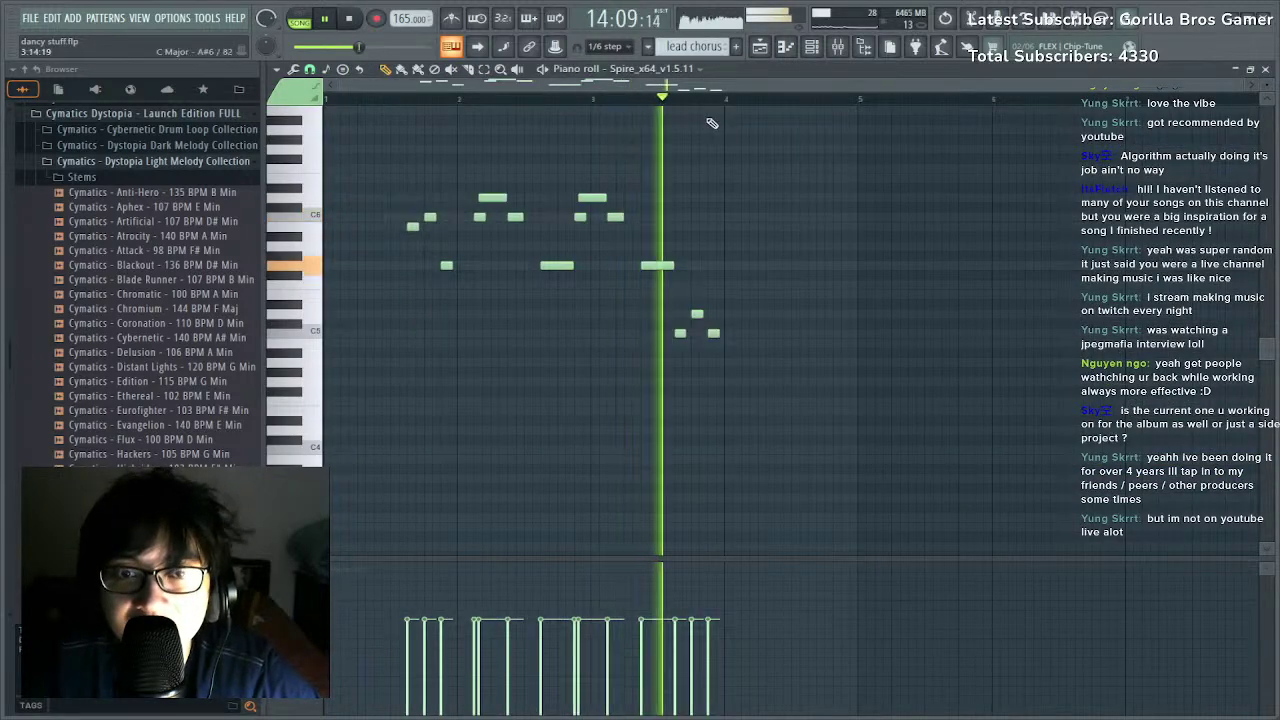
{"action": "key", "text": "space"}
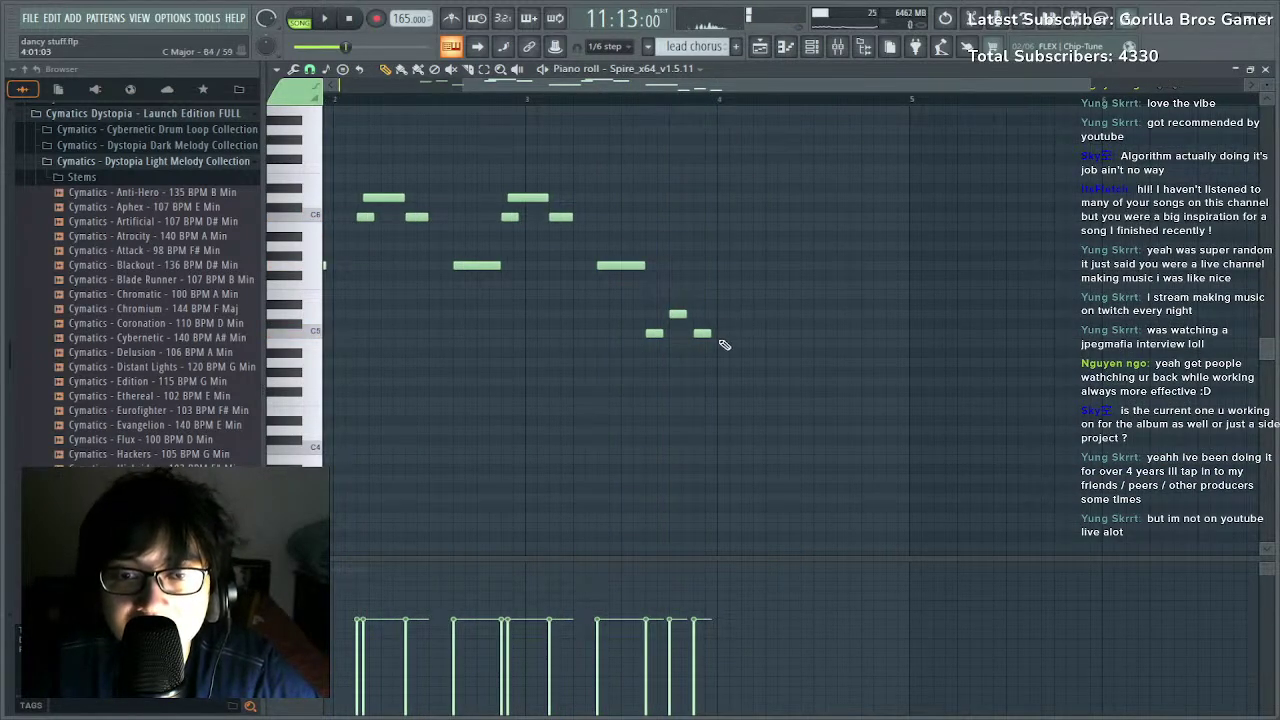
Try a short B4 note at the start of bar 4 and remove it, playing the melody with the song.
{"action": "left_click", "coordinate": [720, 345]}
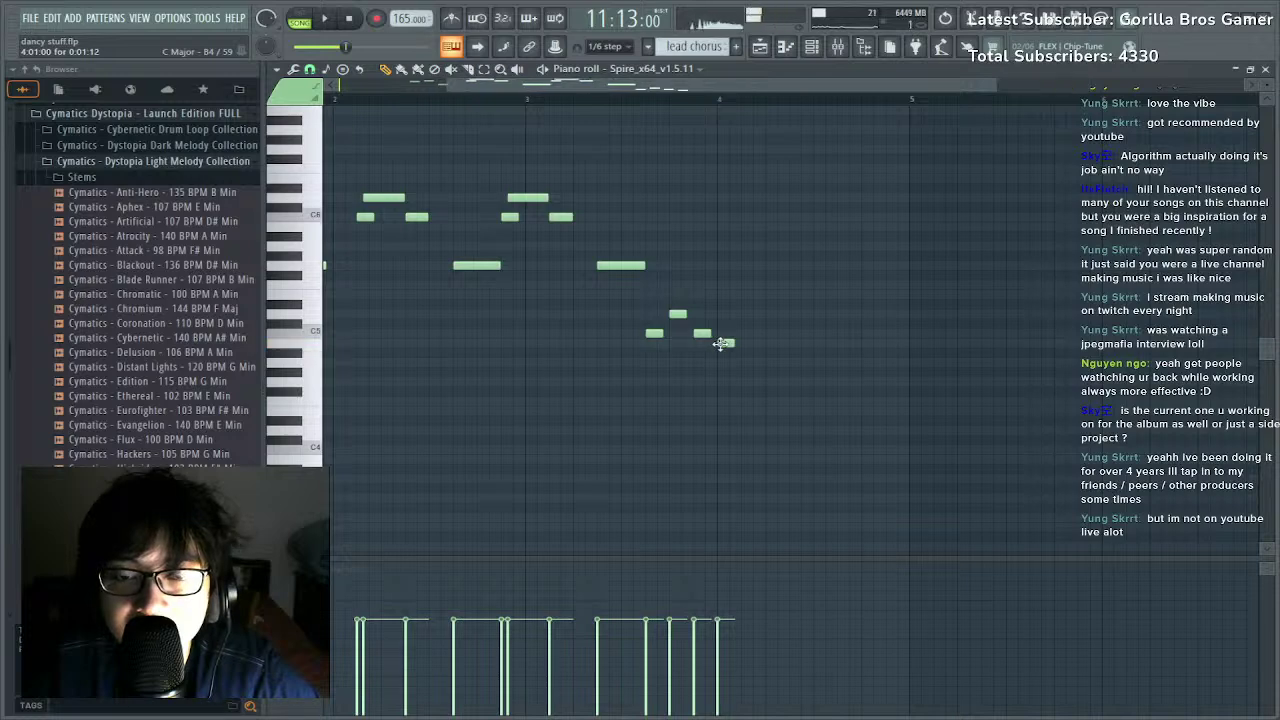
{"action": "right_click", "coordinate": [720, 344]}
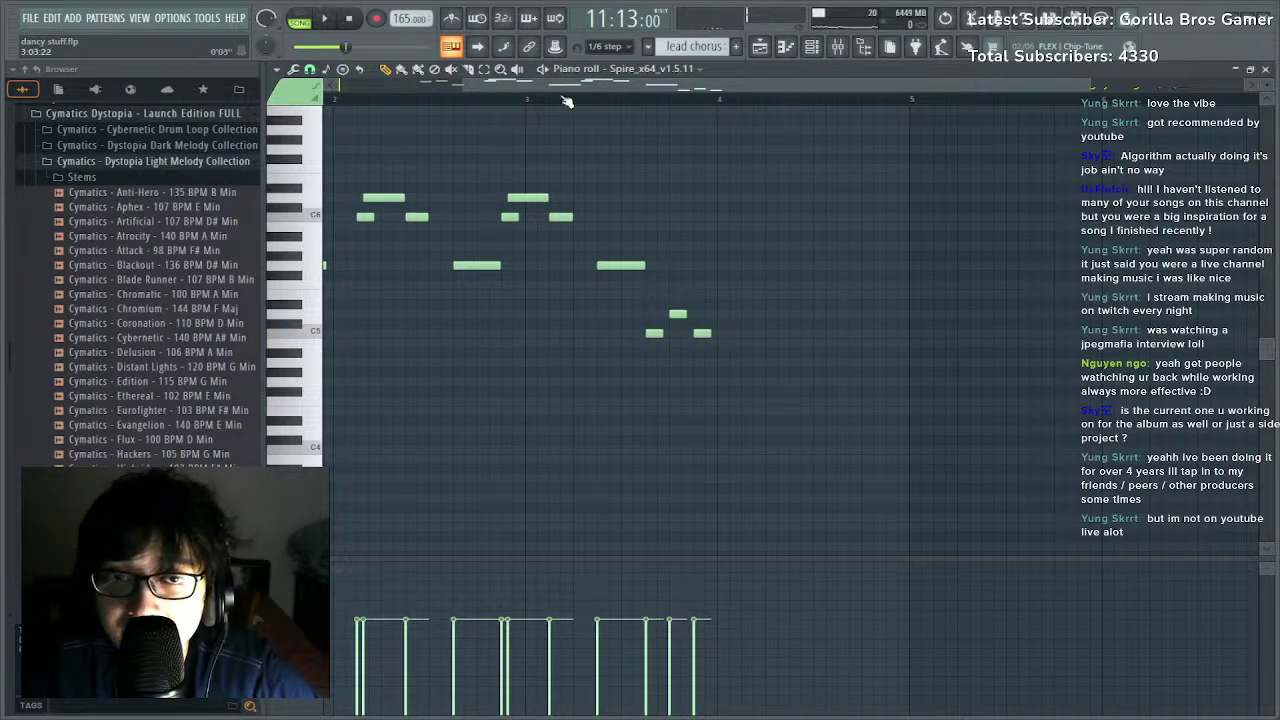
{"action": "key", "text": "space"}
{"action": "left_click", "coordinate": [789, 332]}
{"action": "right_click", "coordinate": [790, 333]}
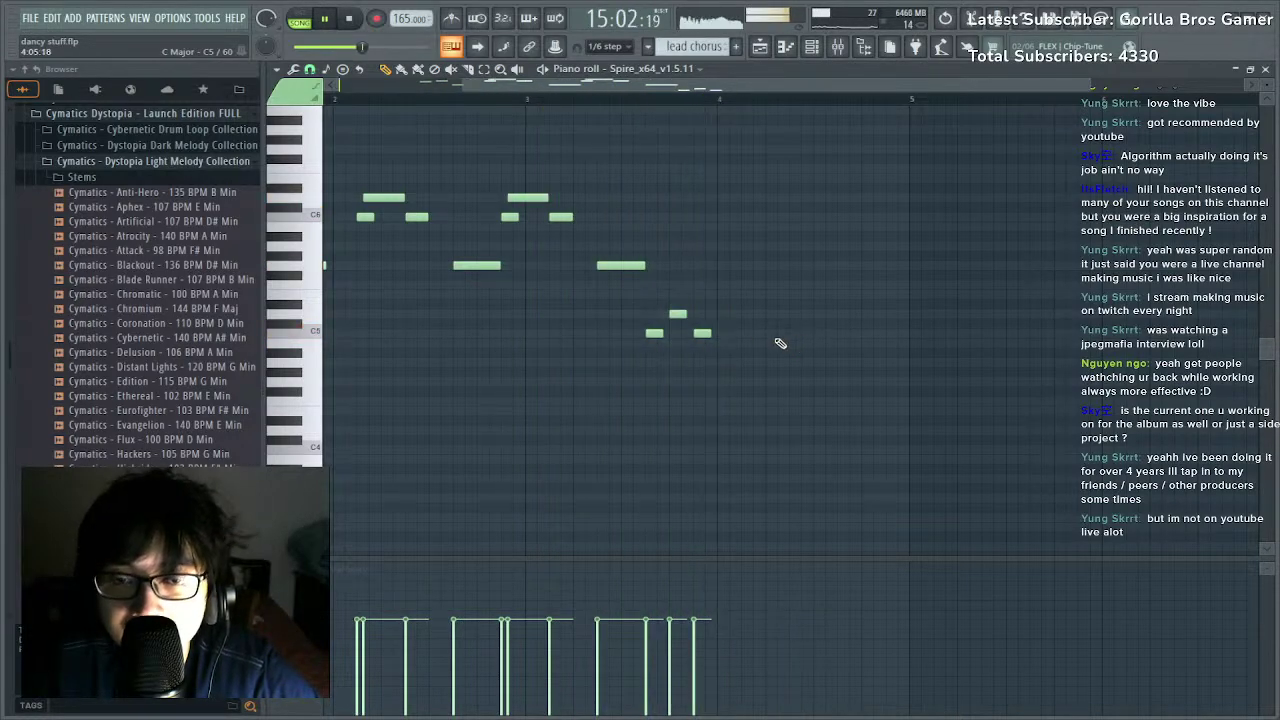
Shift the short C5, D5, C5 run two steps later so its last C5 falls at the start of bar 4.
{"action": "key", "text": "space"}
{"action": "key", "text": "space"}
{"action": "right_click", "coordinate": [659, 334]}
{"action": "left_click", "coordinate": [675, 331]}
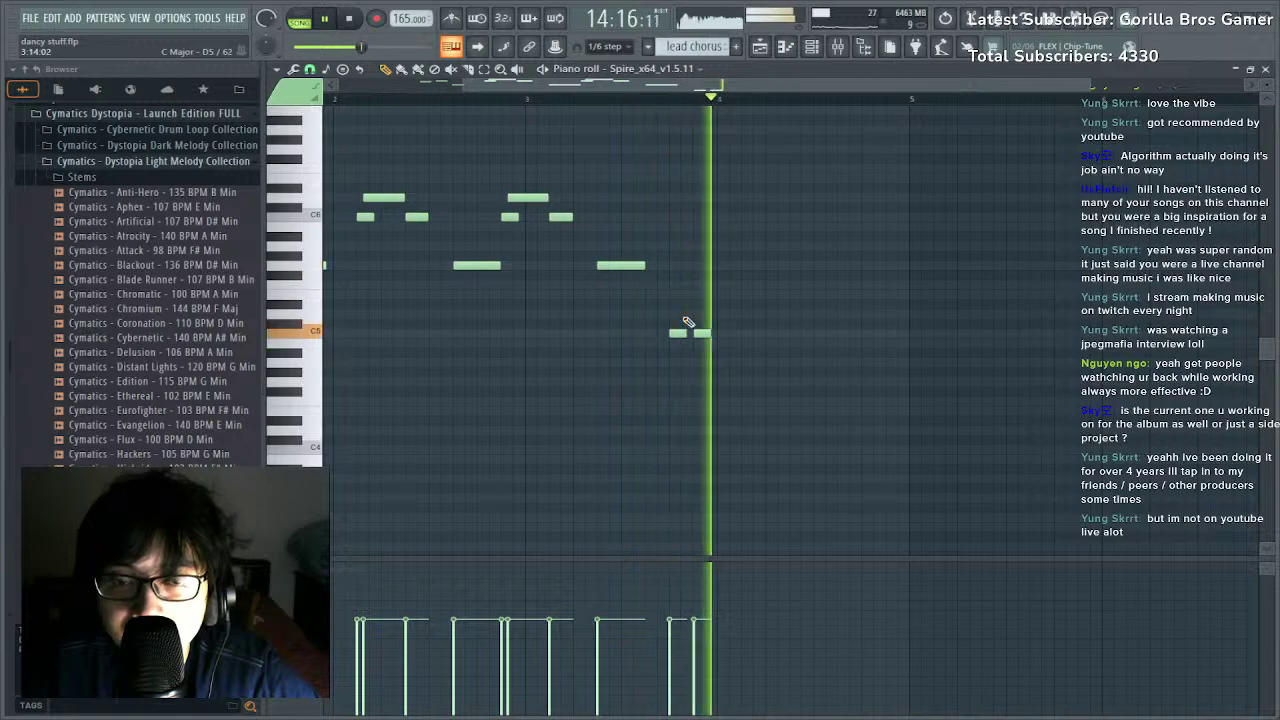
{"action": "left_click_drag", "start_coordinate": [678, 314], "coordinate": [702, 314]}
{"action": "left_click", "coordinate": [720, 333]}
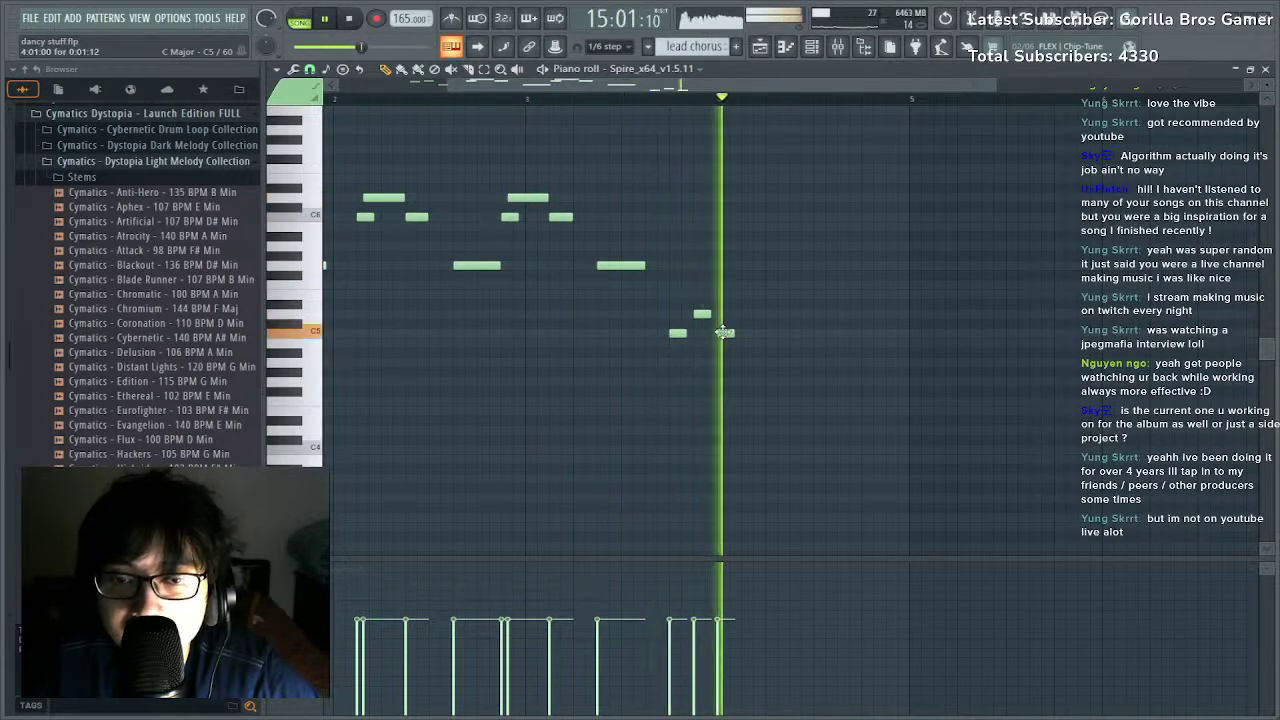
{"action": "key", "text": "space"}
Add a short G4 note at the second beat of bar 4 and play the melody with the song.
{"action": "left_click_drag", "start_coordinate": [767, 392], "coordinate": [770, 380]}
{"action": "key", "text": "space"}
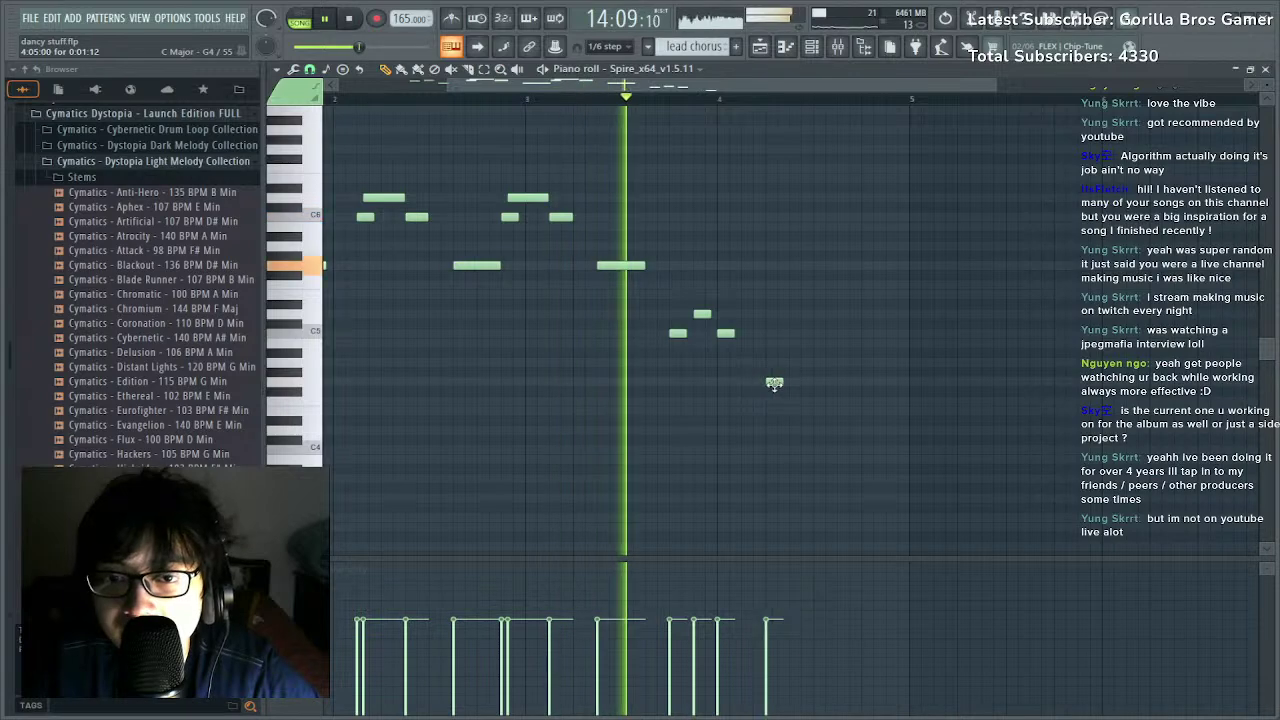
{"action": "key", "text": "space"}
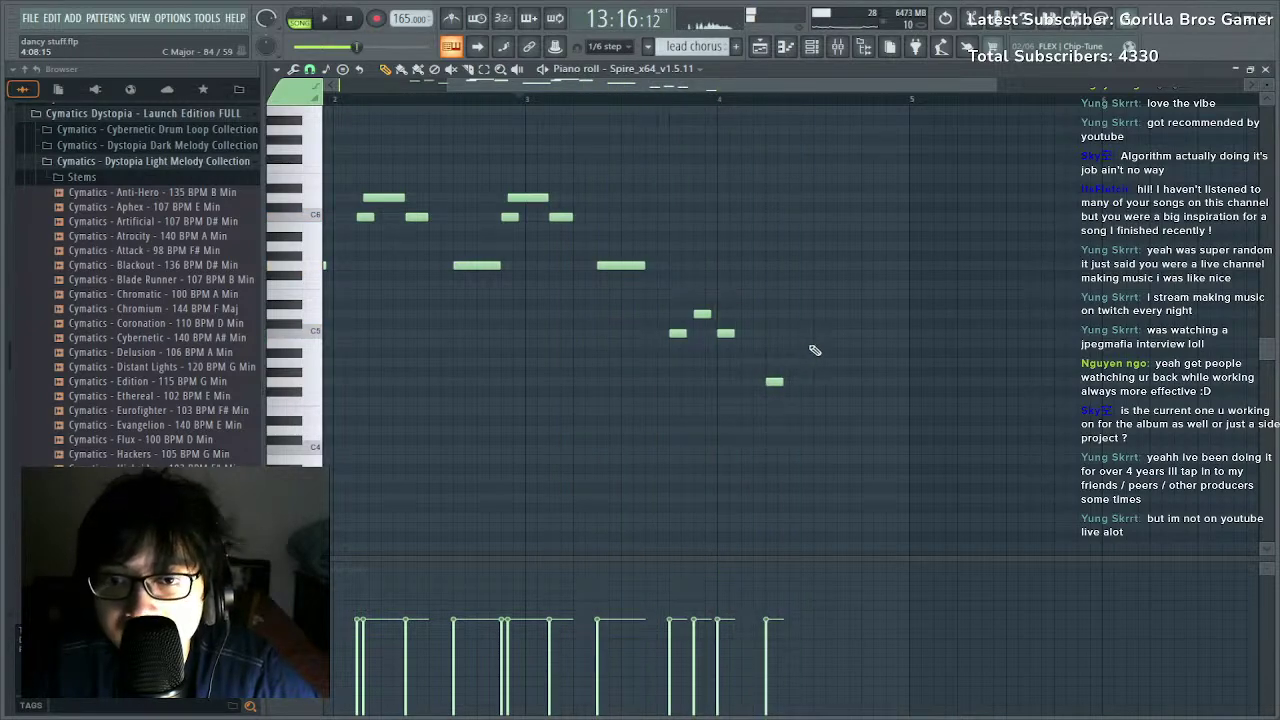
Add a short D5 on bar 4's third beat, a longer E5 starting just after it and a short D5 on the fourth beat.
{"action": "left_click_drag", "start_coordinate": [820, 332], "coordinate": [820, 294]}
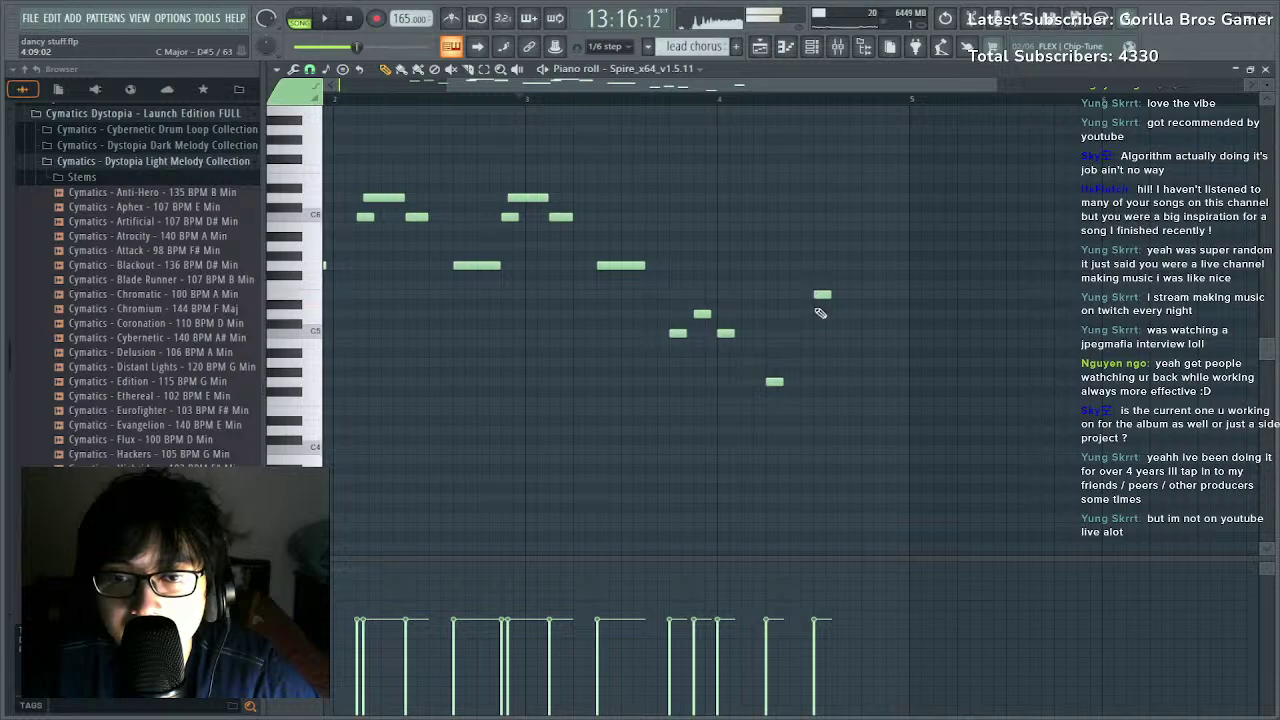
{"action": "left_click", "coordinate": [820, 313]}
{"action": "left_click", "coordinate": [866, 314]}
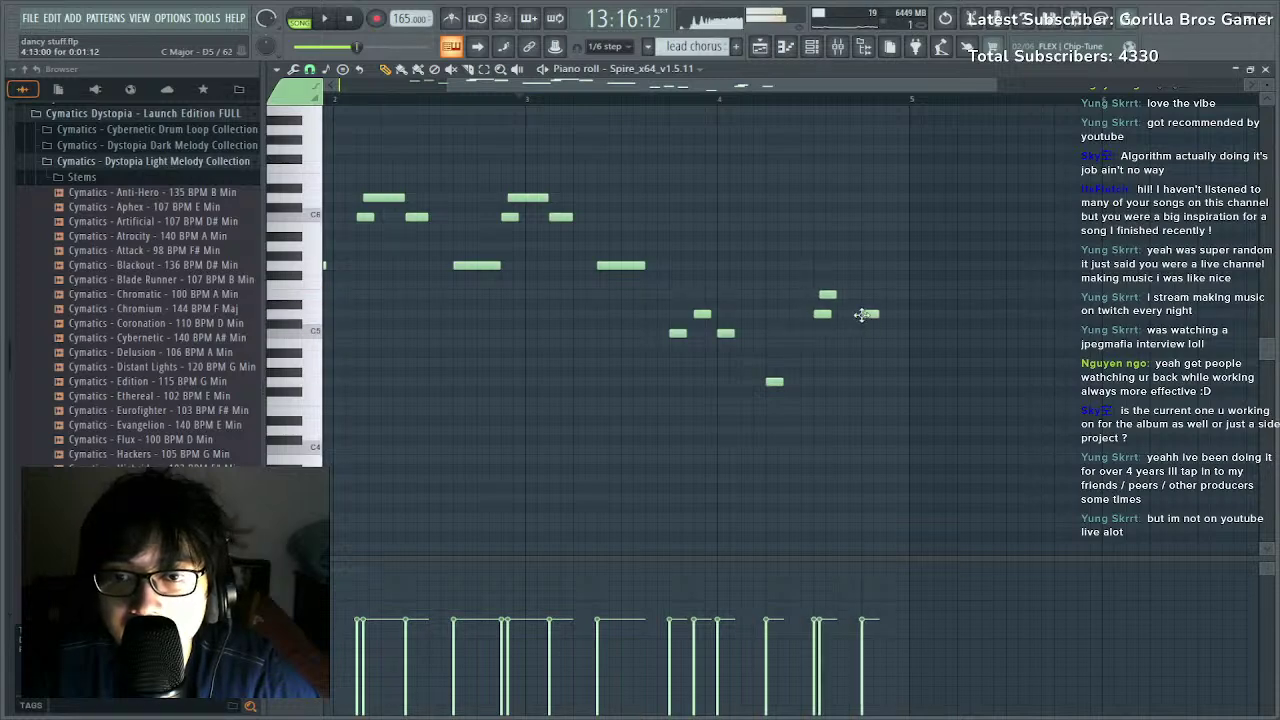
{"action": "key", "text": "space"}
{"action": "left_click_drag", "start_coordinate": [833, 295], "coordinate": [860, 293]}
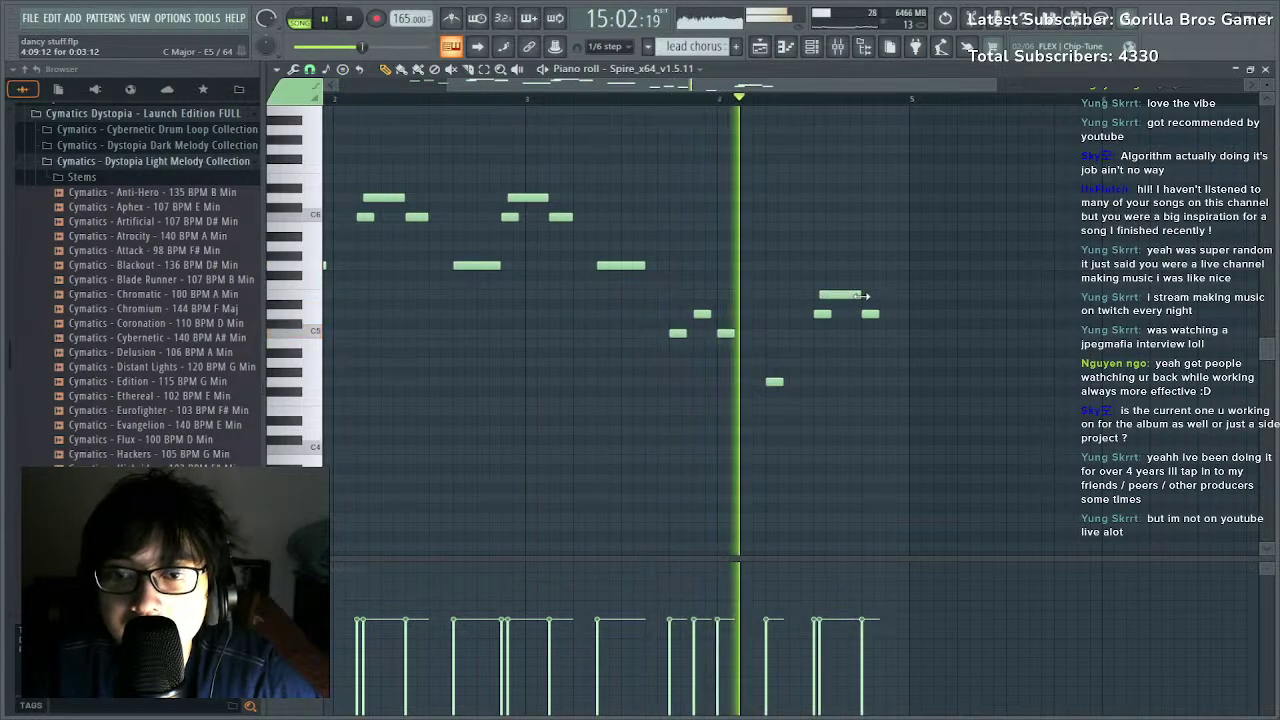
{"action": "key", "text": "space"}
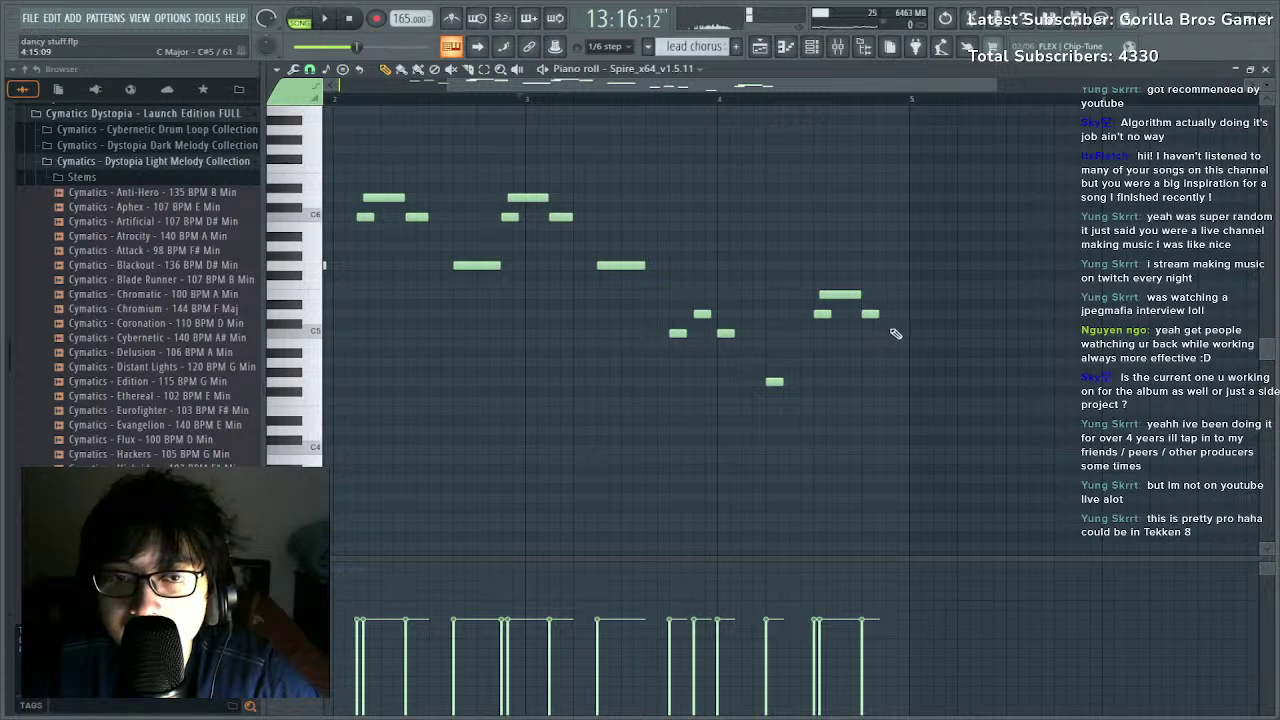
Add a longer C5 note just after the last D5 of bar 4 and play the phrase with the song.
{"action": "left_click", "coordinate": [895, 333]}
{"action": "key", "text": "space"}
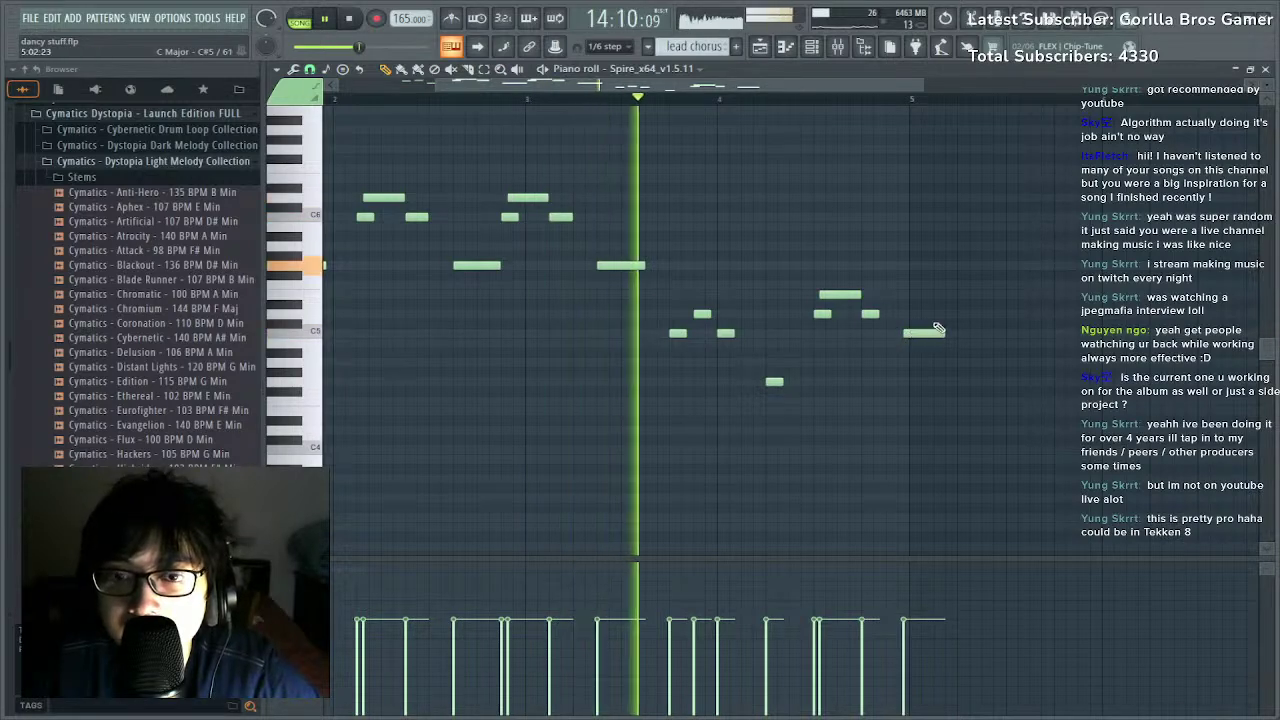
{"action": "mouse_move", "coordinate": [919, 333]}
{"action": "left_mouse_down"}
{"action": "mouse_move", "coordinate": [931, 331]}
{"action": "mouse_move", "coordinate": [897, 335]}
{"action": "left_mouse_up"}
{"action": "key", "text": "space"}
{"action": "key", "text": "space"}
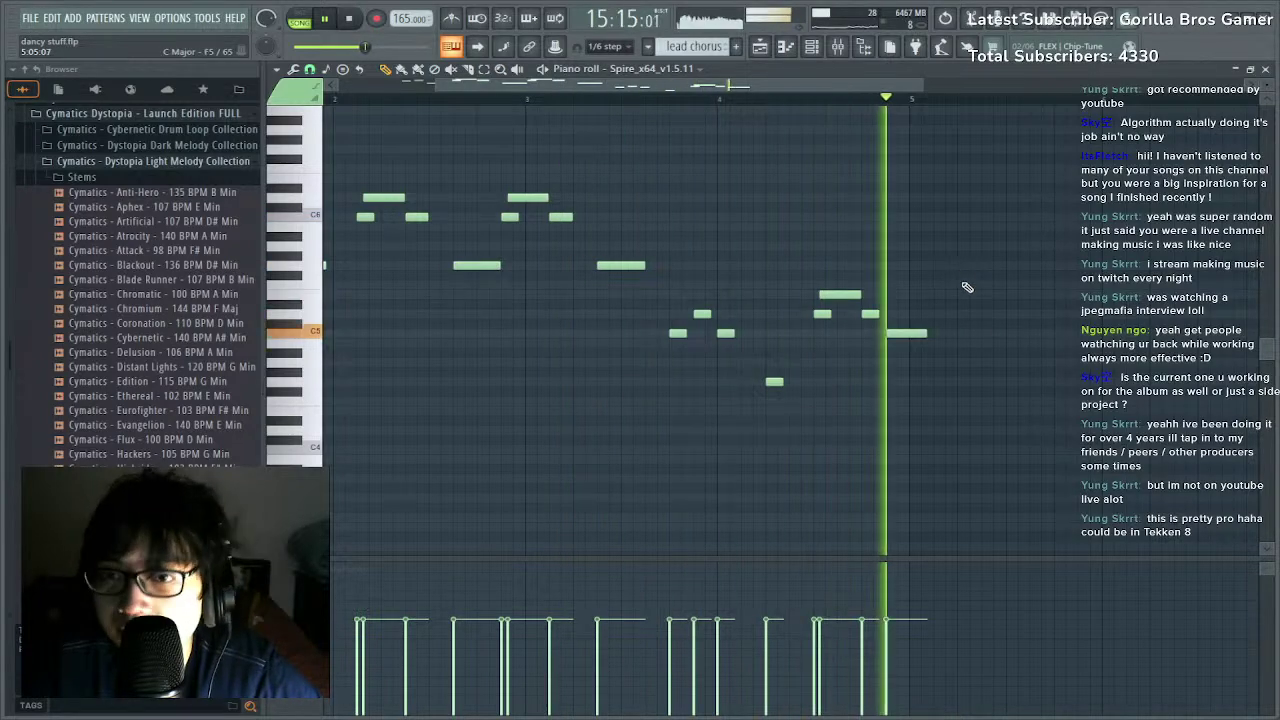
{"action": "key", "text": "space"}
Continue bar 5 with overlapping F5 and G5 notes, a shortened E5 and a six-step D5, playing the phrase with the song.
{"action": "left_click_drag", "start_coordinate": [959, 277], "coordinate": [988, 267]}
{"action": "left_click", "coordinate": [956, 287]}
{"action": "left_click", "coordinate": [965, 267]}
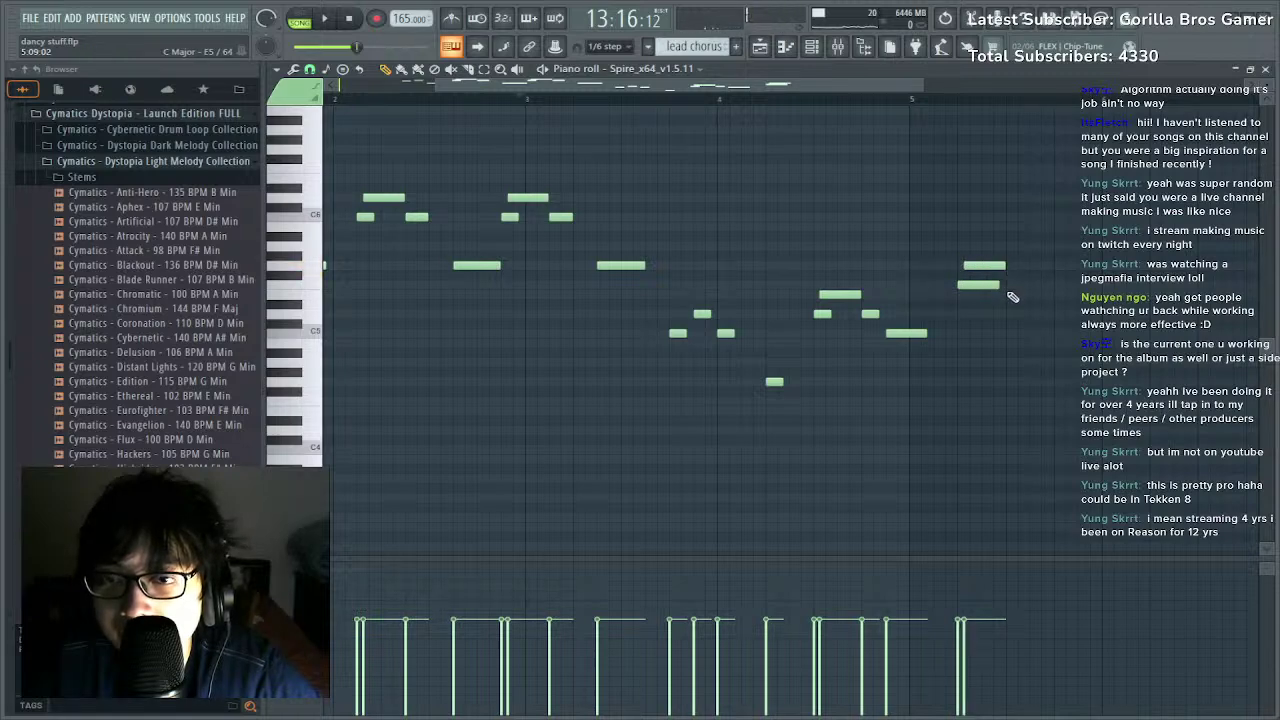
{"action": "left_click", "coordinate": [1012, 296]}
{"action": "left_click", "coordinate": [1033, 316]}
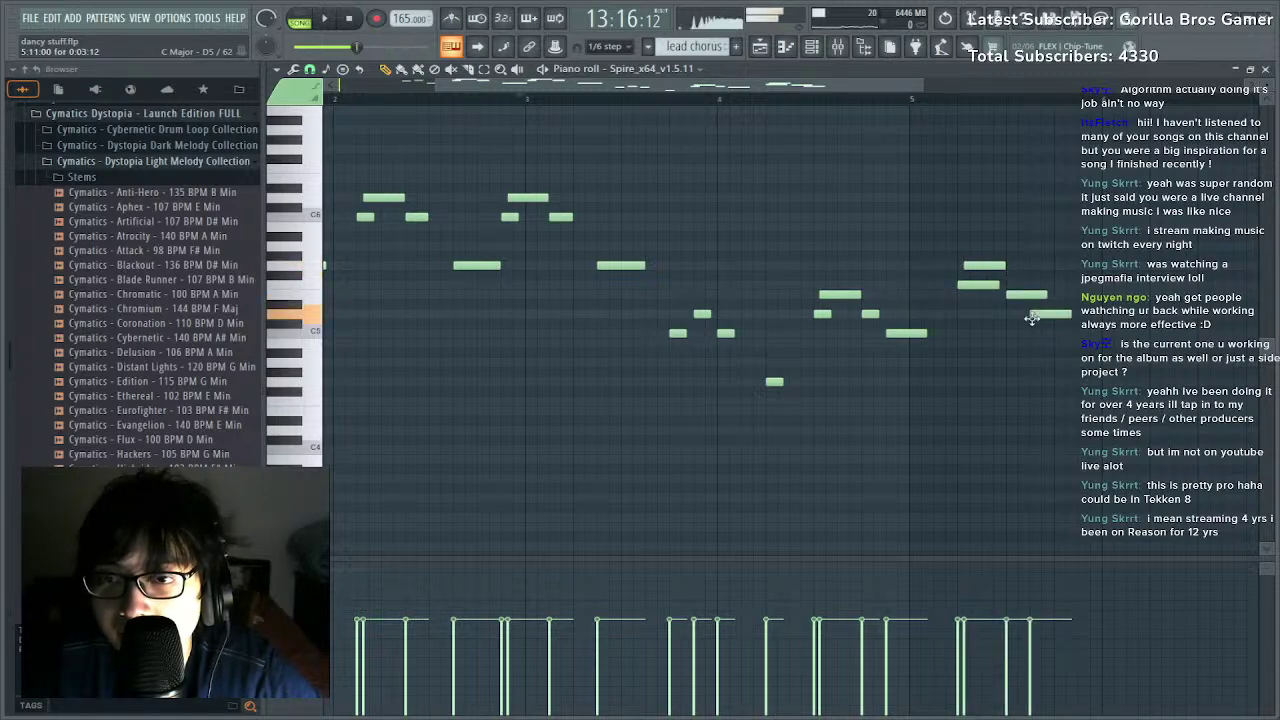
{"action": "key", "text": "space"}
{"action": "left_click_drag", "start_coordinate": [1044, 296], "coordinate": [1098, 318]}
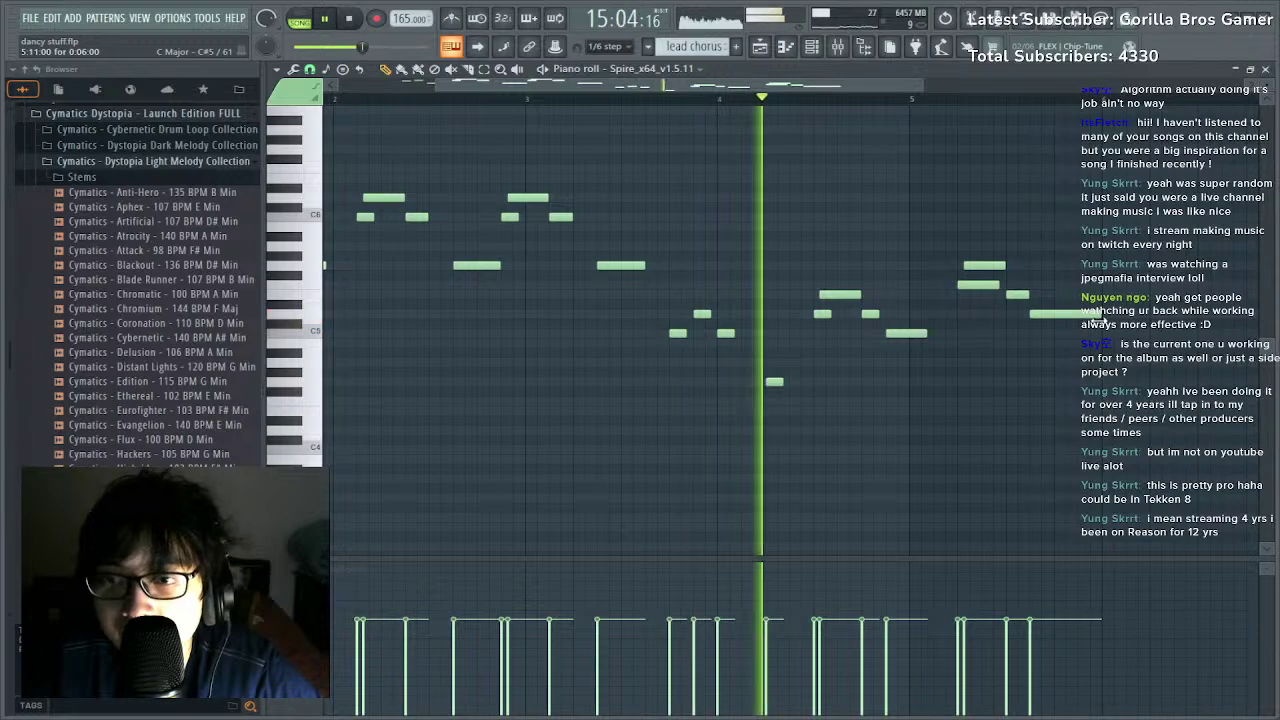
{"action": "scroll", "coordinate": [876, 98], "scroll_direction": "down", "scroll_amount": 2}
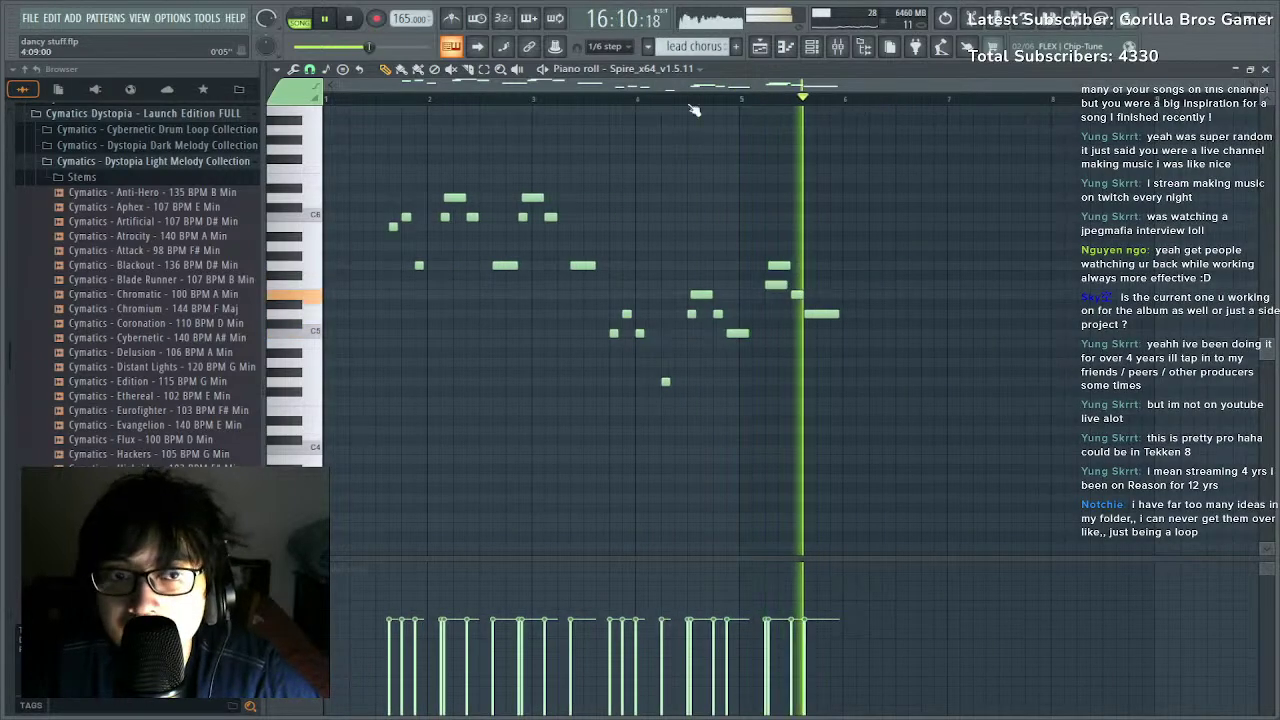
{"action": "key", "text": "space"}
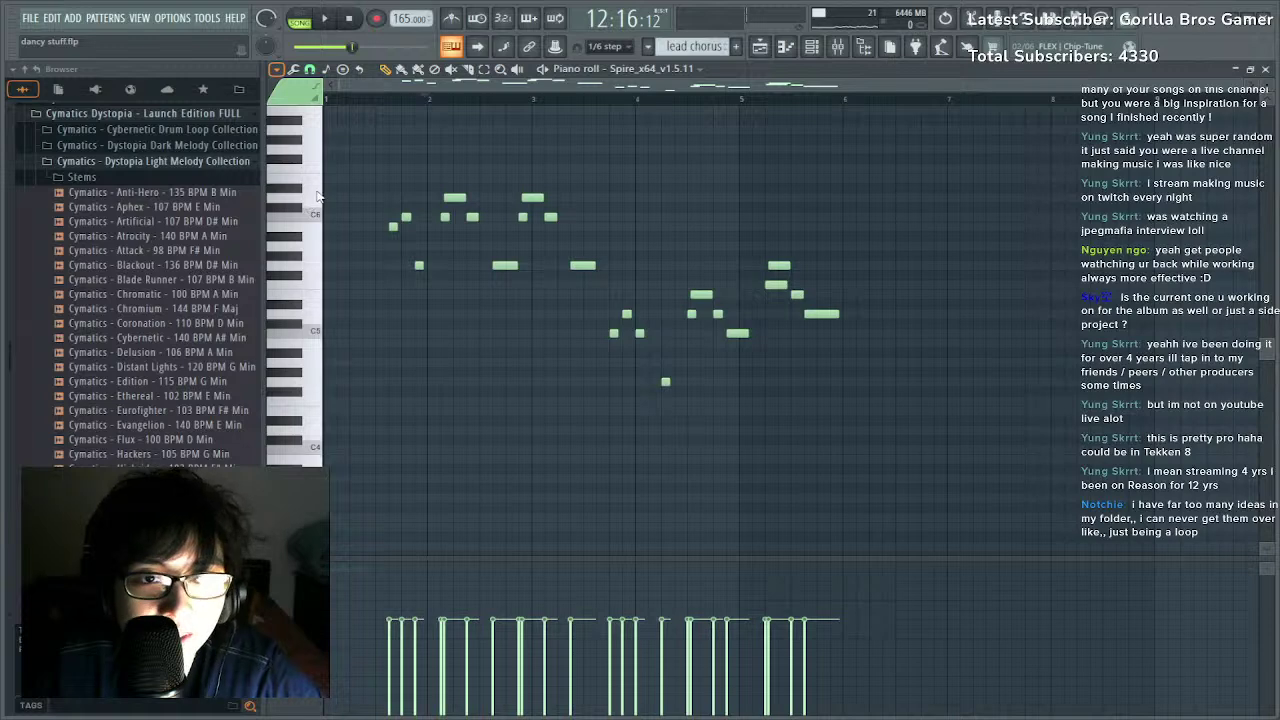
Add a 4/4 time signature marker in the piano roll and move it to the start of bar 2.
{"action": "left_click", "coordinate": [786, 388]}
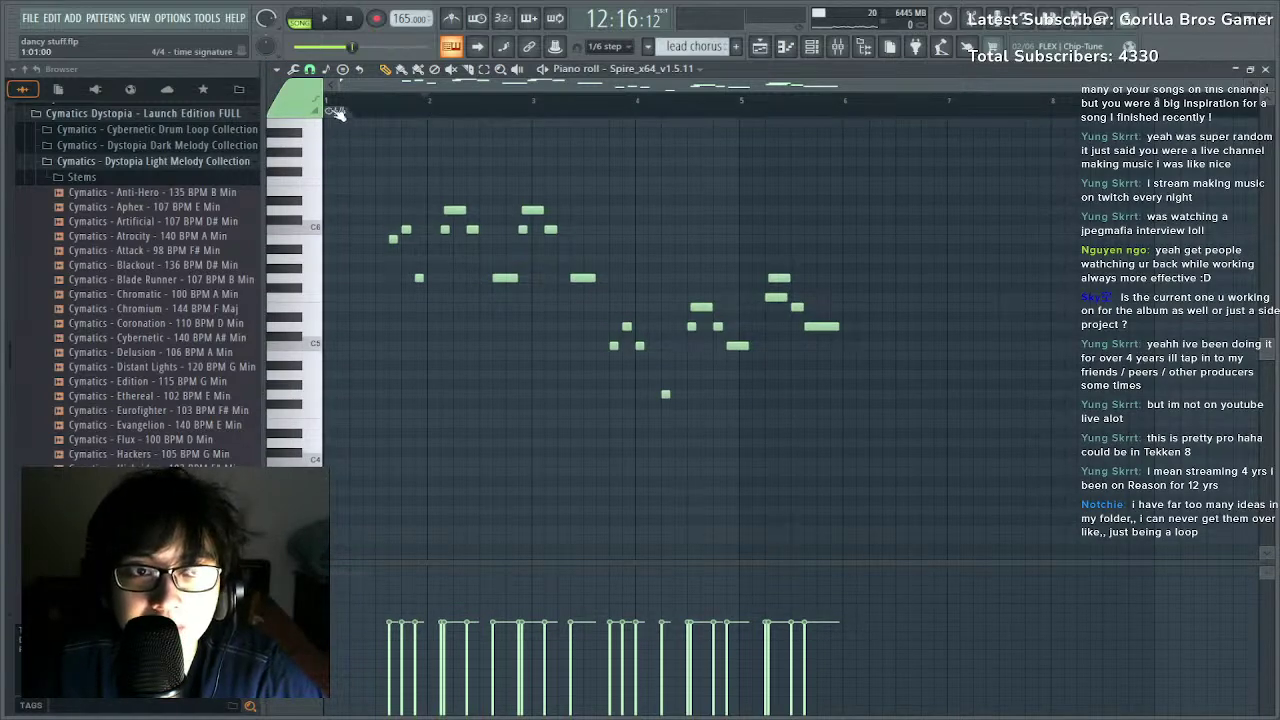
{"action": "left_click_drag", "start_coordinate": [338, 112], "coordinate": [428, 118]}
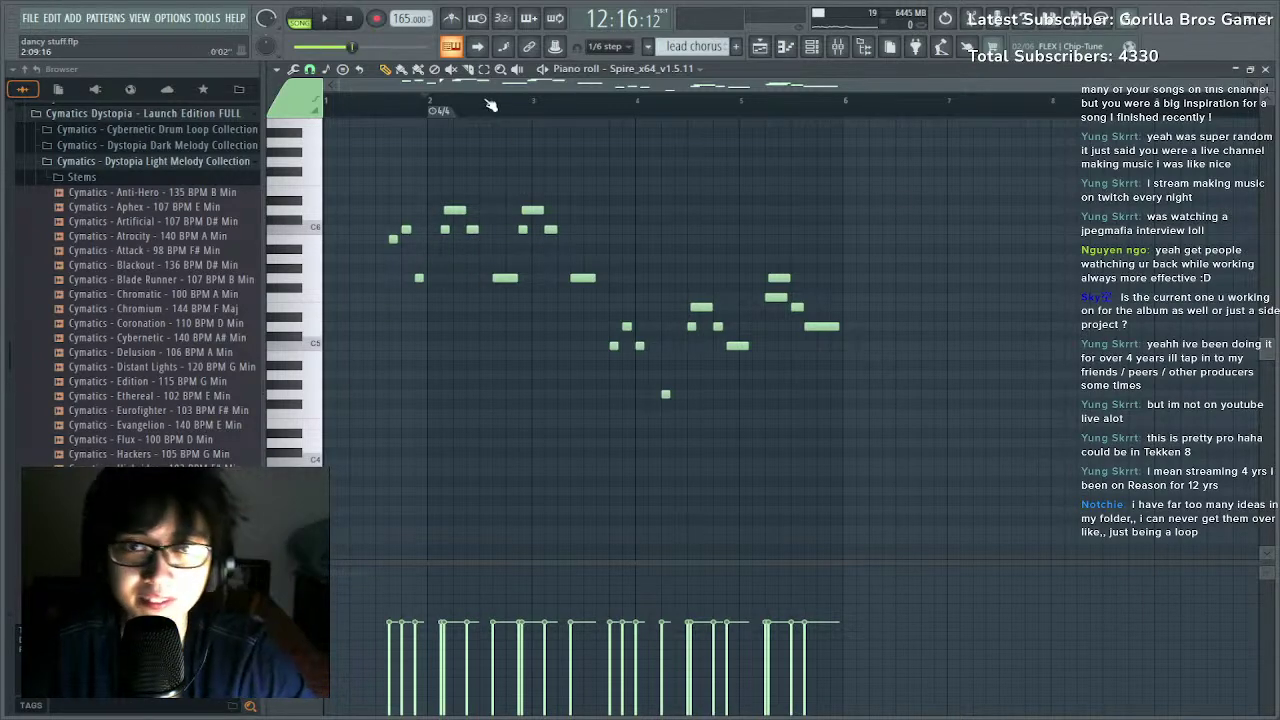
{"action": "left_click", "coordinate": [355, 110]}
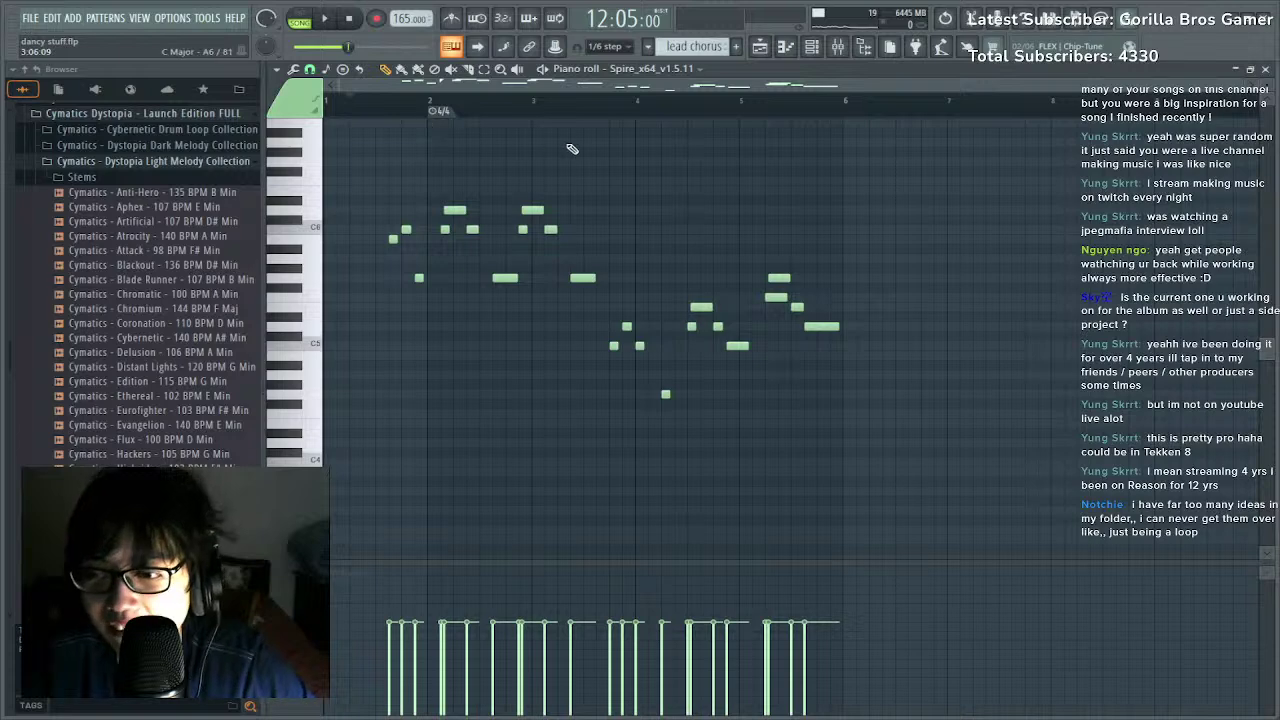
Return to the playlist, play the song from bar 12 and reopen the lead chorus pattern to follow the melody.
{"action": "key", "text": "F5"}
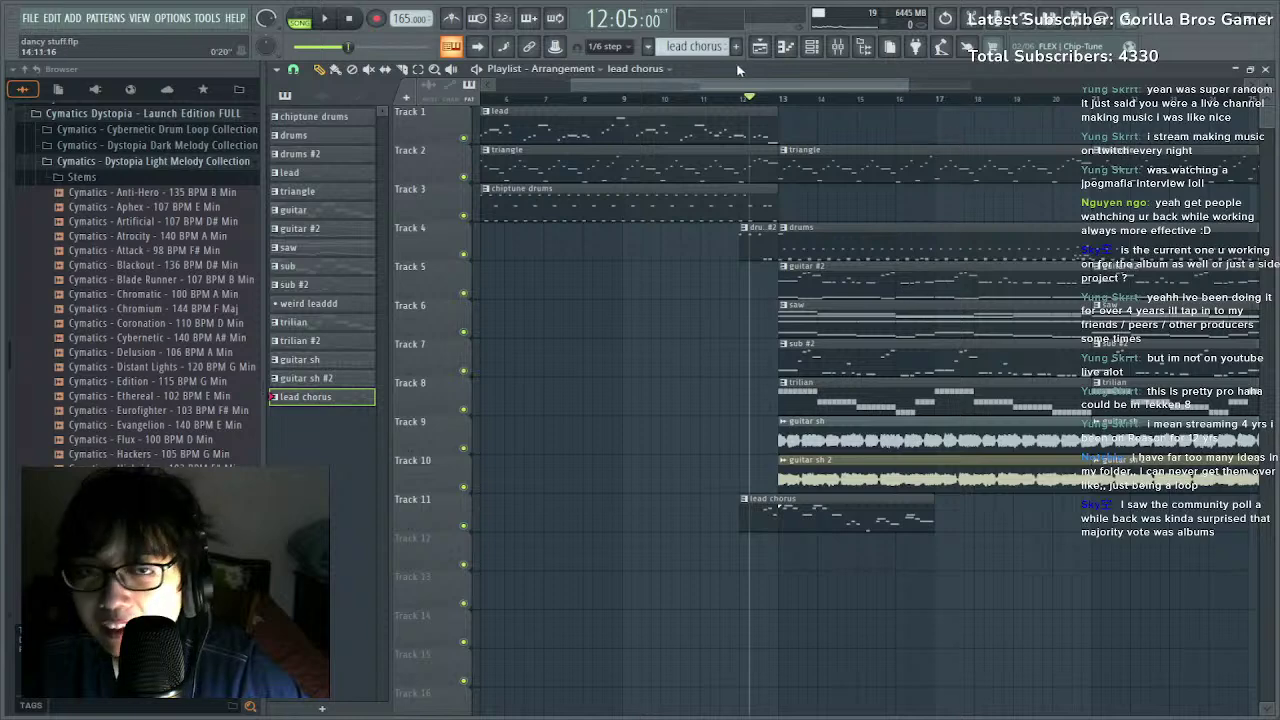
{"action": "scroll", "coordinate": [665, 102], "scroll_direction": "right", "scroll_amount": 3}
{"action": "left_click", "coordinate": [613, 97]}
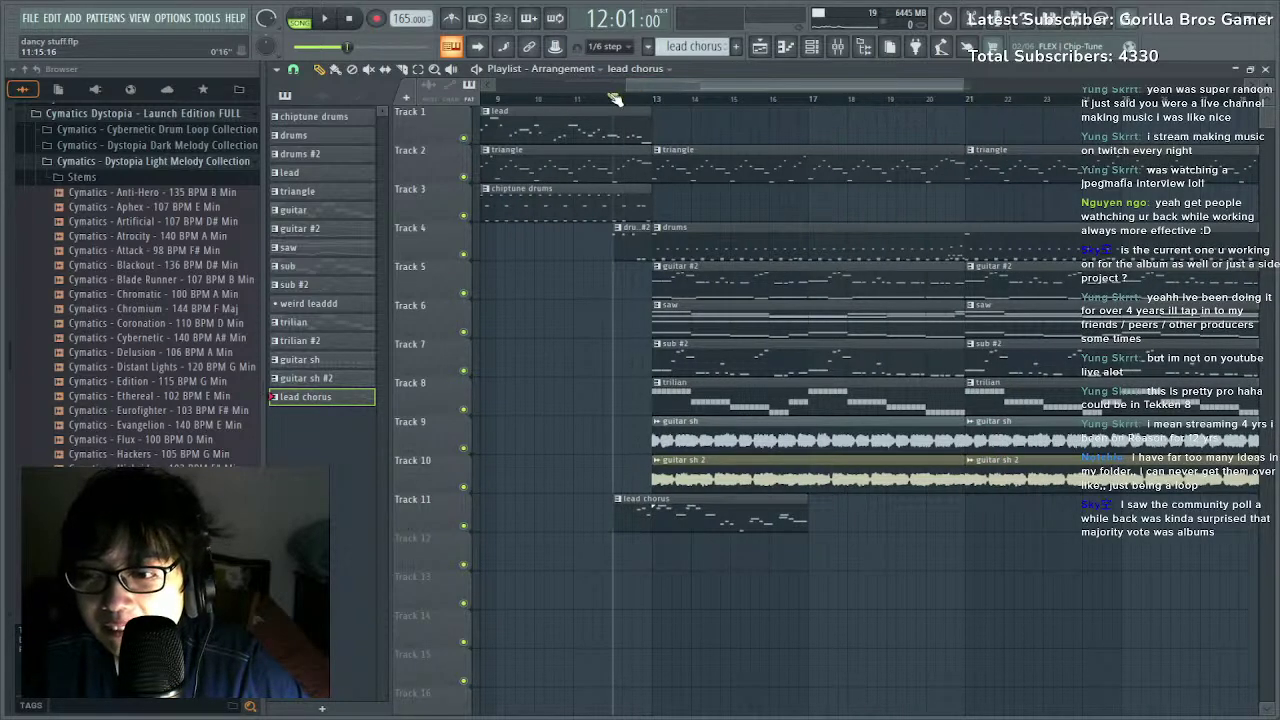
{"action": "key", "text": "space"}
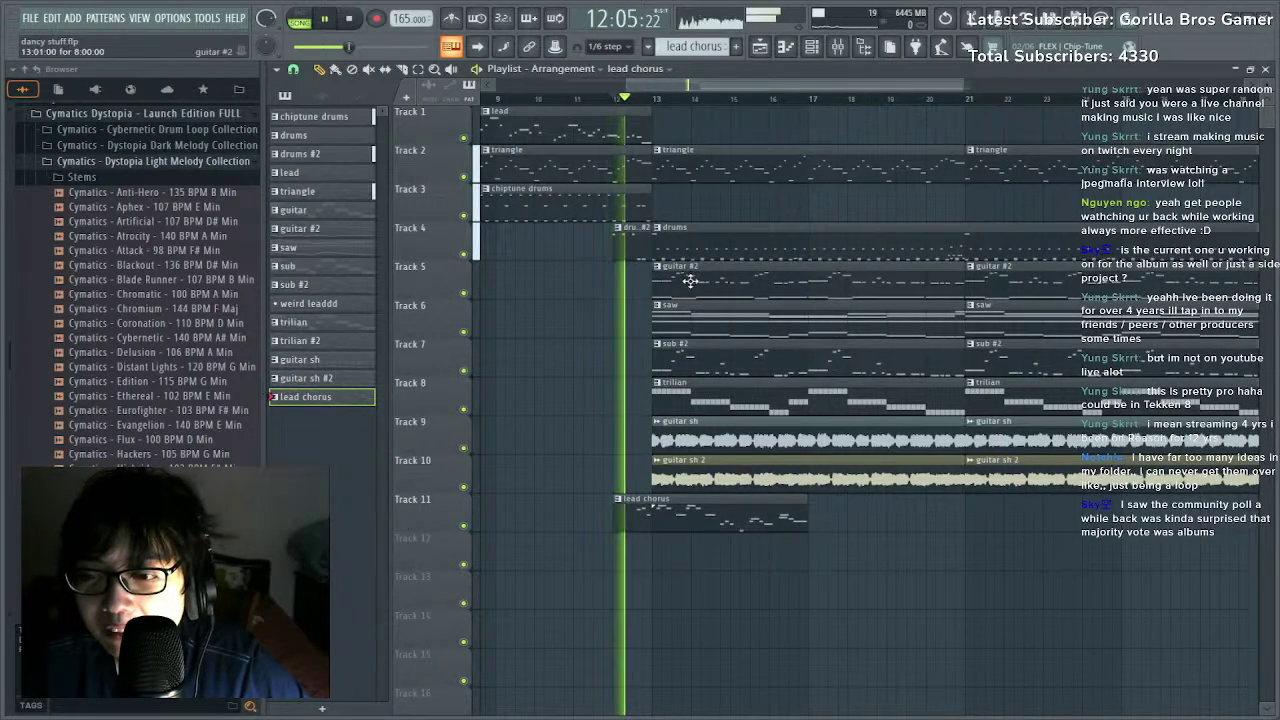
{"action": "double_click", "coordinate": [761, 510]}
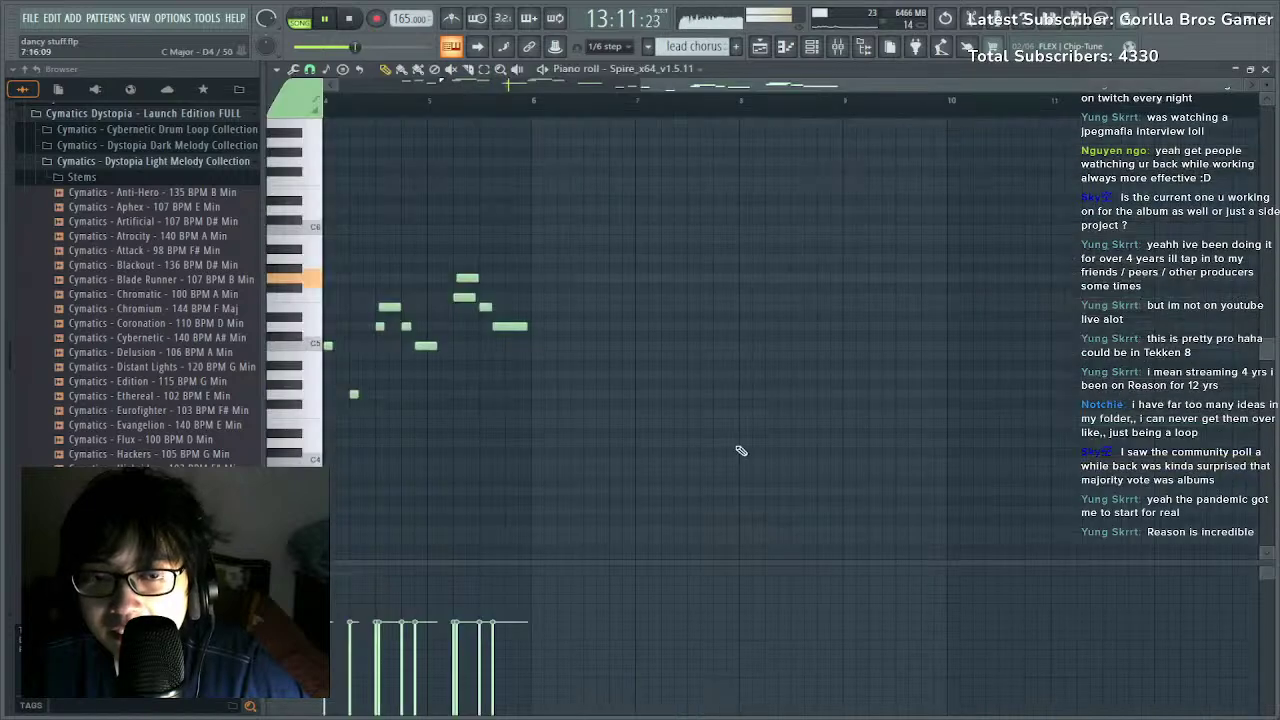
{"action": "left_click_drag", "start_coordinate": [850, 258], "coordinate": [612, 426]}
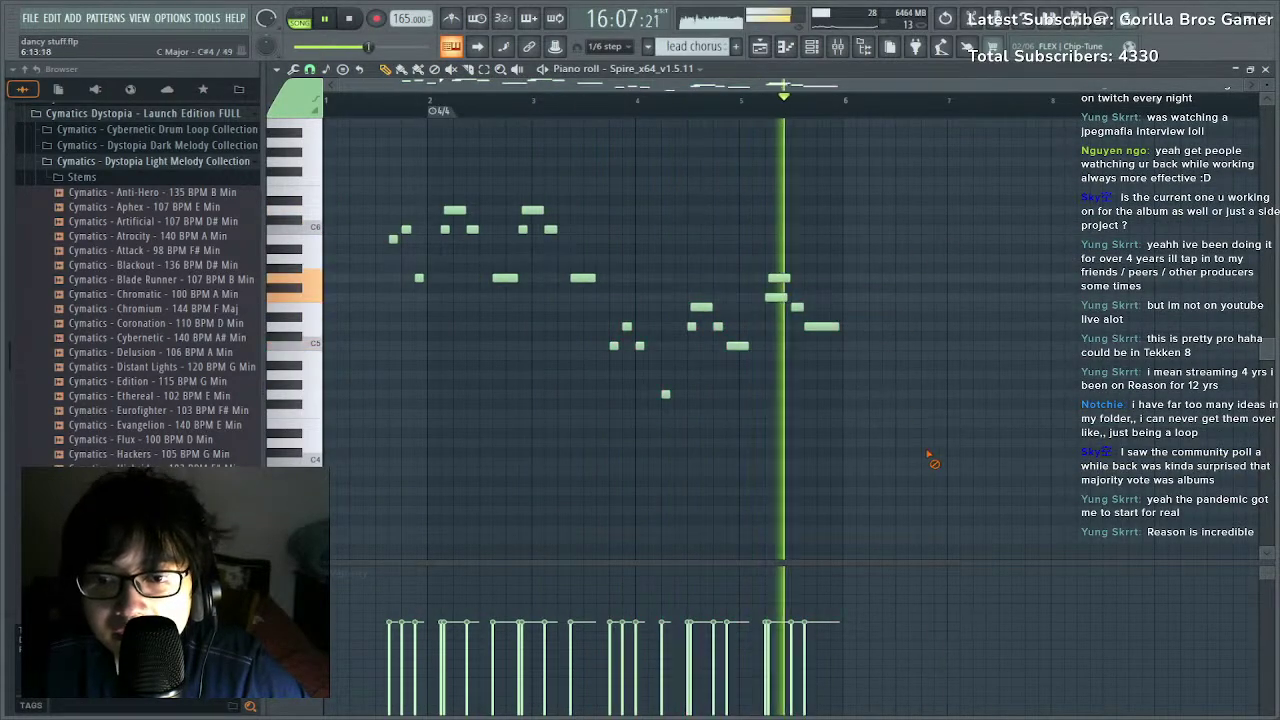
{"action": "key", "text": "space"}
Move all notes from bar 4's first D5 onward one beat earlier and play the melody with the song.
{"action": "left_click_drag", "start_coordinate": [686, 254], "coordinate": [920, 429]}
{"action": "scroll", "coordinate": [661, 110], "scroll_direction": "up", "scroll_amount": 2}
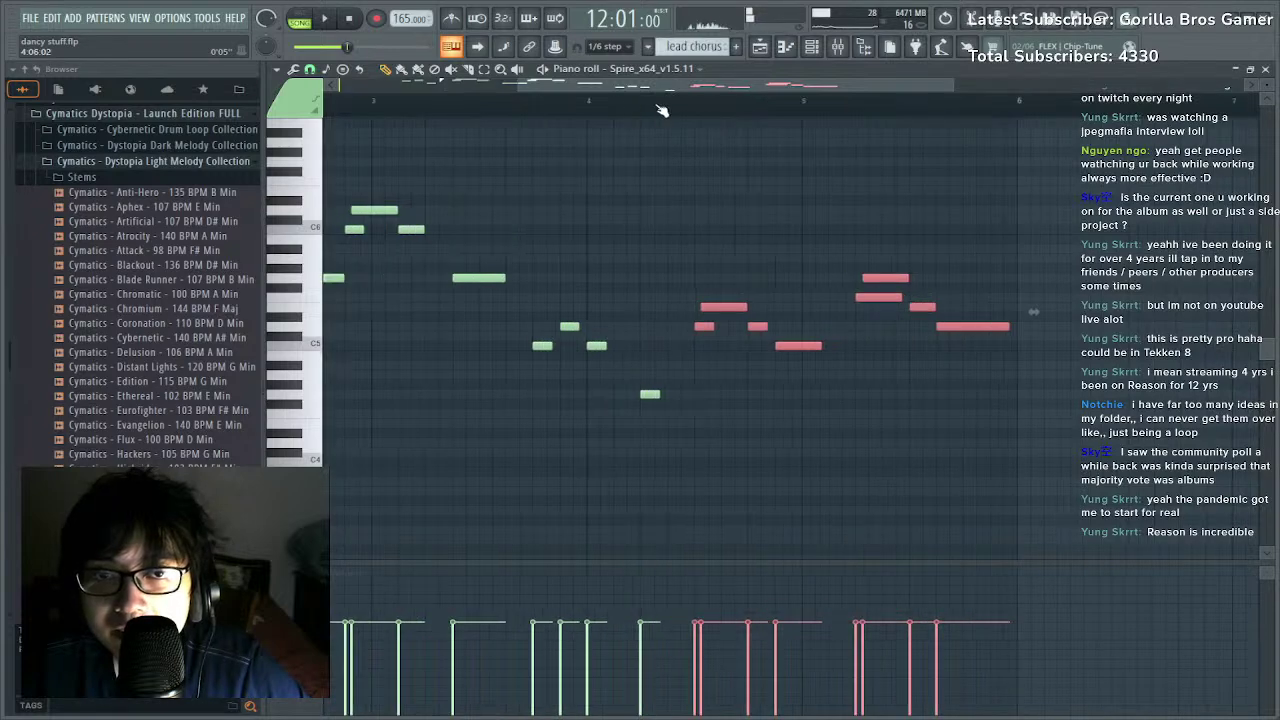
{"action": "key", "text": "space"}
{"action": "left_click_drag", "start_coordinate": [704, 327], "coordinate": [643, 328]}
{"action": "key", "text": "space"}
{"action": "key", "text": "space"}
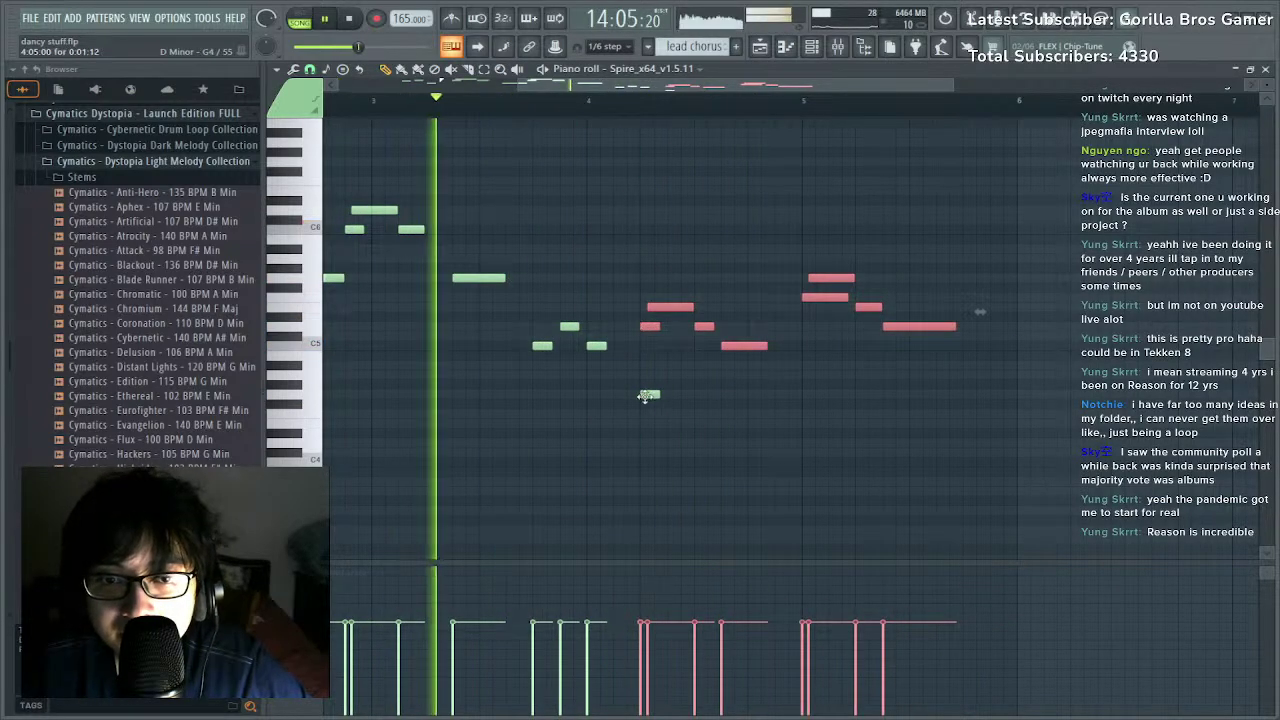
Move the short C5, D5, C5 run and the following G4 two steps earlier and play the result.
{"action": "left_click_drag", "start_coordinate": [644, 396], "coordinate": [513, 350]}
{"action": "key", "text": "space"}
{"action": "key", "text": "space"}
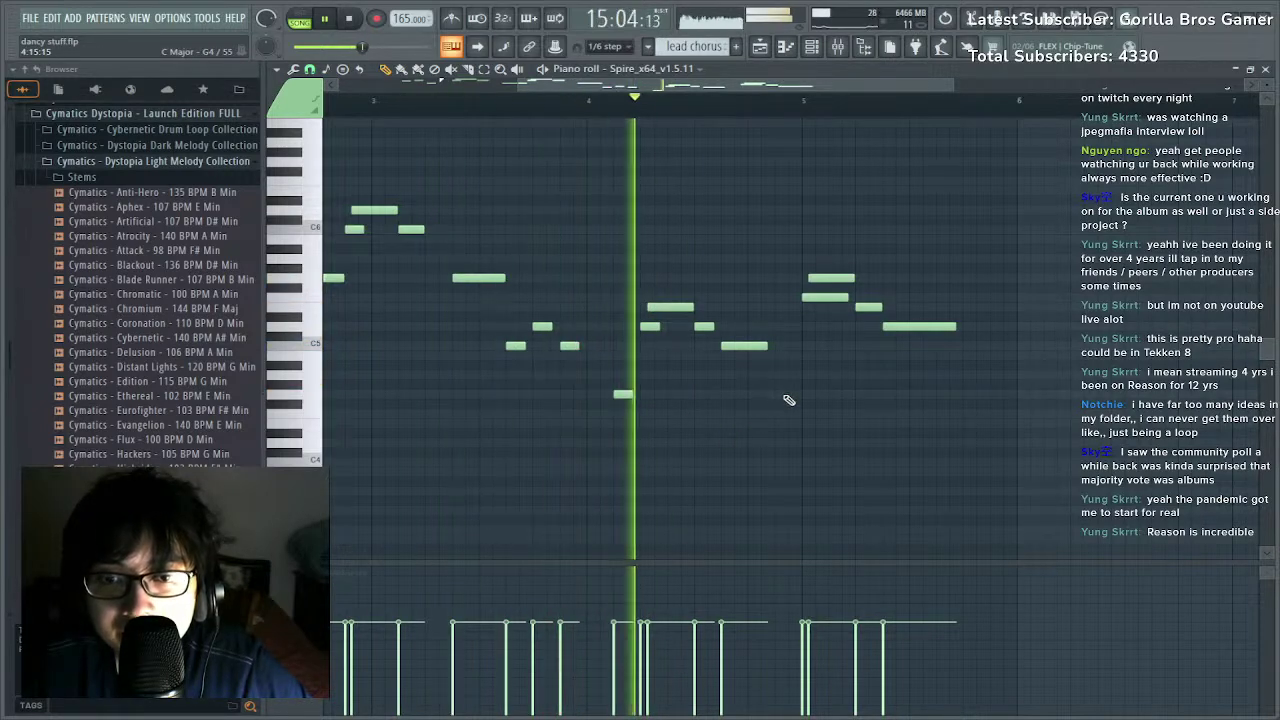
Add a short G4 note just before bar 5 and play the whole lead melody with the song.
{"action": "left_click", "coordinate": [778, 396]}
{"action": "key", "text": "space"}
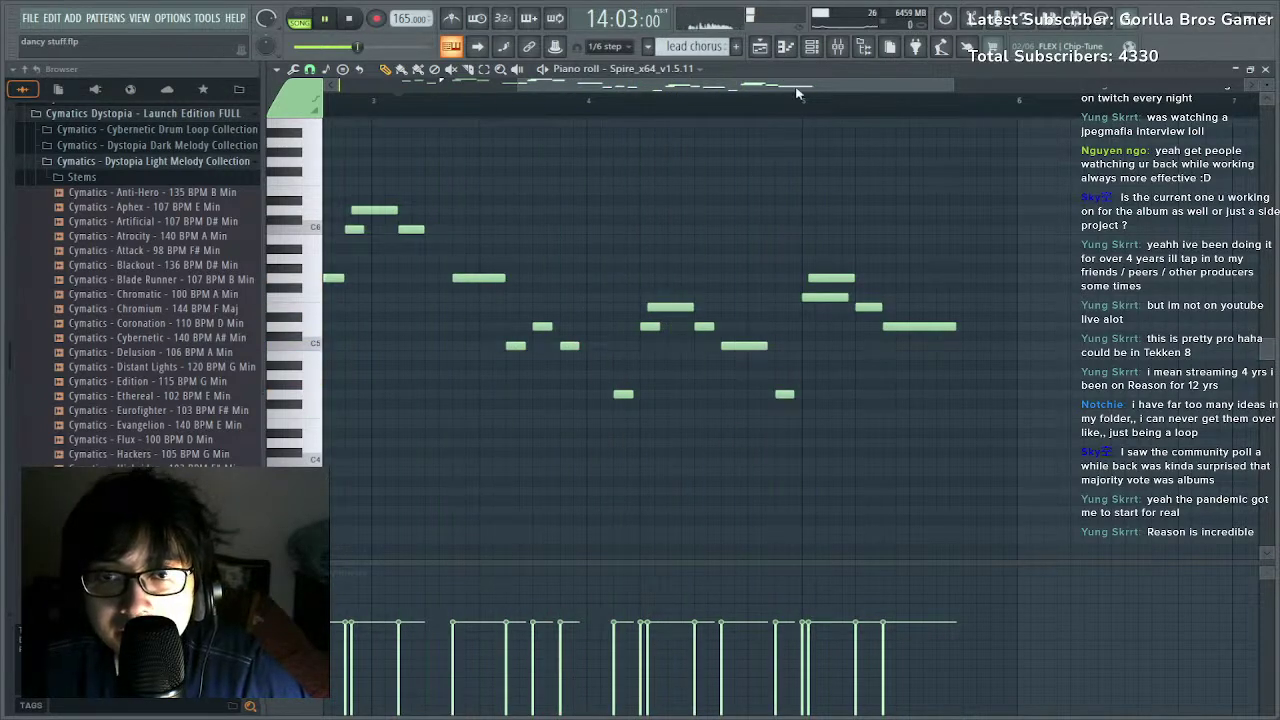
{"action": "left_click_drag", "start_coordinate": [797, 89], "coordinate": [763, 91]}
{"action": "scroll", "coordinate": [770, 98], "scroll_direction": "down", "scroll_amount": 3}
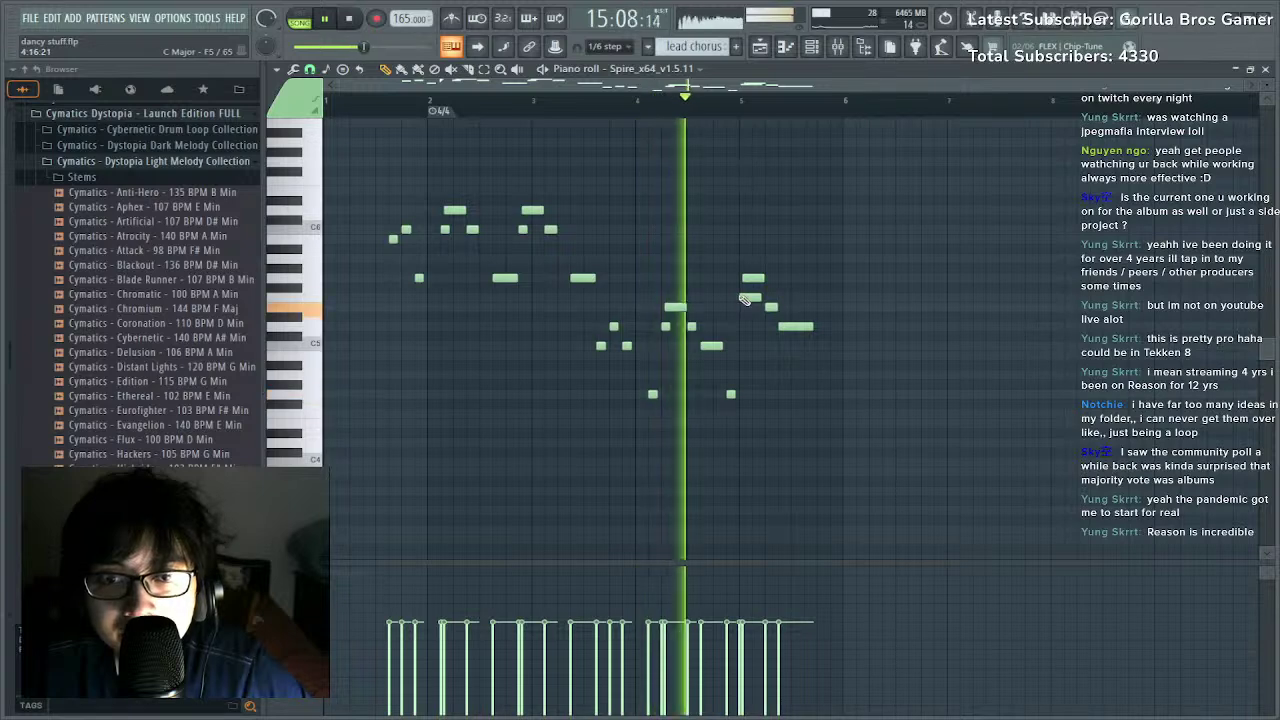
Move the phrase around bar 5 and the G4 before it two steps earlier, and shorten the preceding C5 to fit.
{"action": "left_click_drag", "start_coordinate": [738, 246], "coordinate": [846, 366]}
{"action": "left_click_drag", "start_coordinate": [750, 298], "coordinate": [736, 298]}
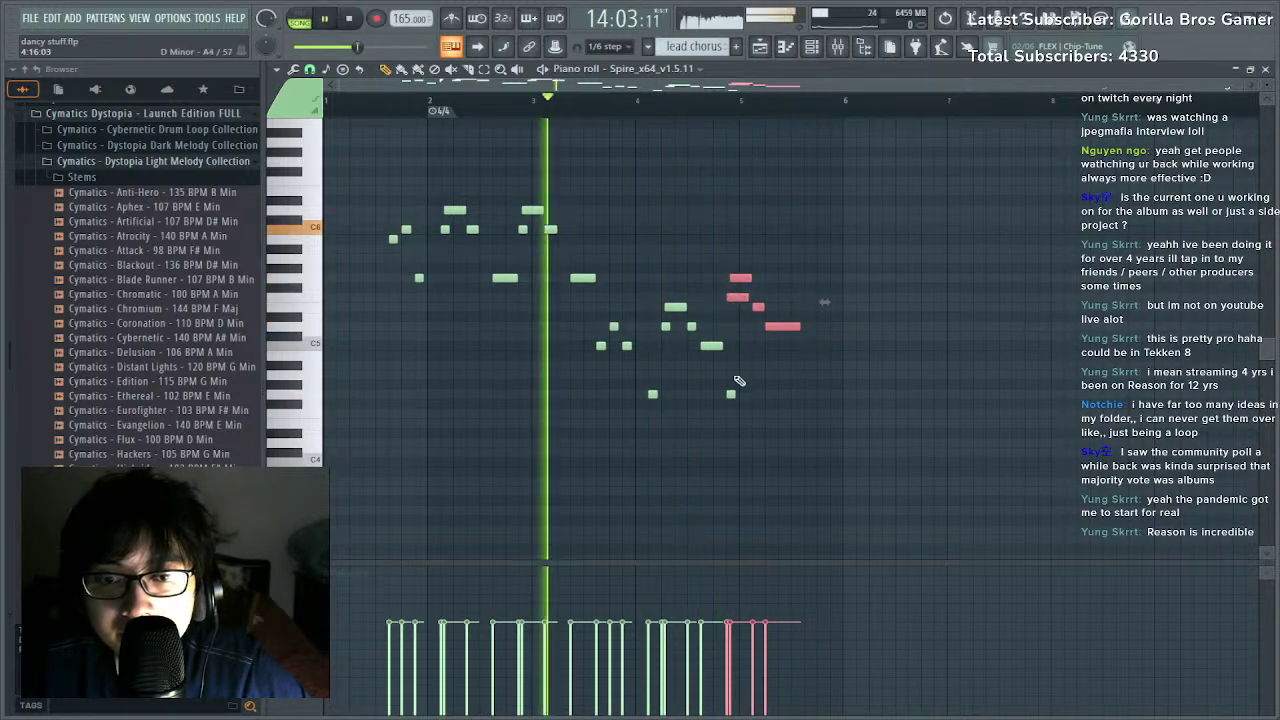
{"action": "left_click_drag", "start_coordinate": [730, 394], "coordinate": [717, 396]}
{"action": "left_click_drag", "start_coordinate": [721, 346], "coordinate": [710, 356]}
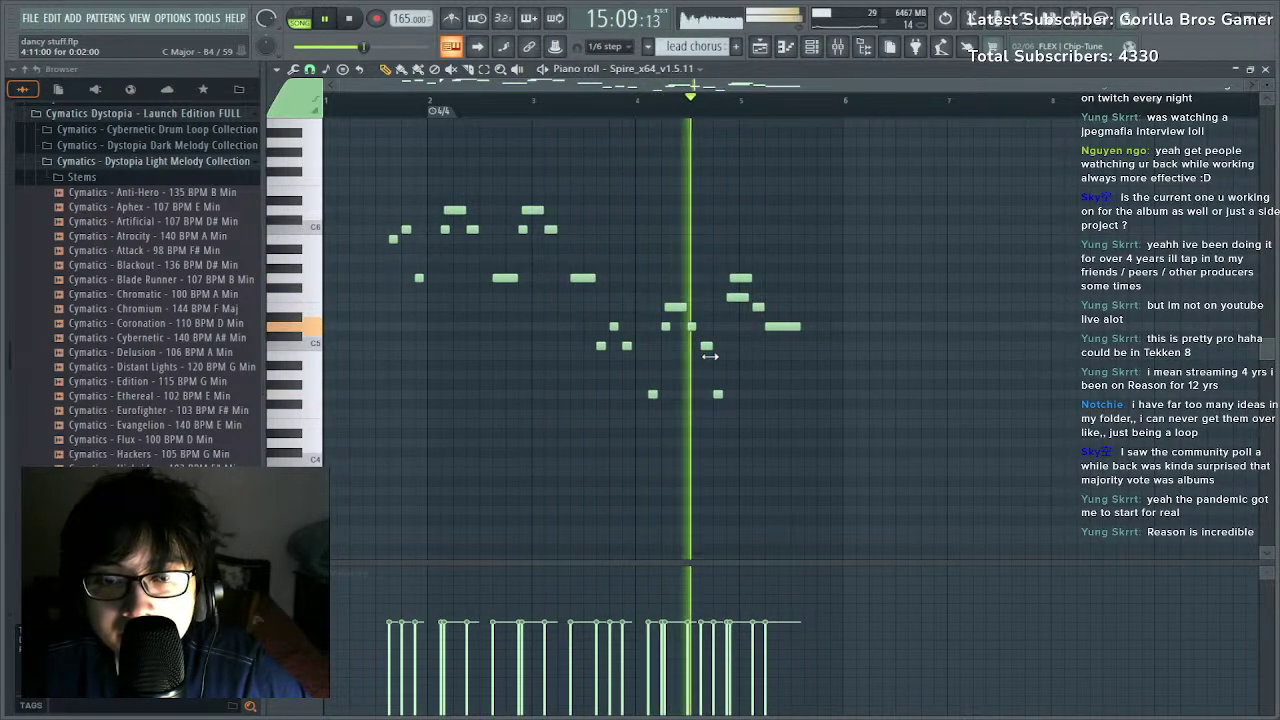
{"action": "key", "text": "space"}
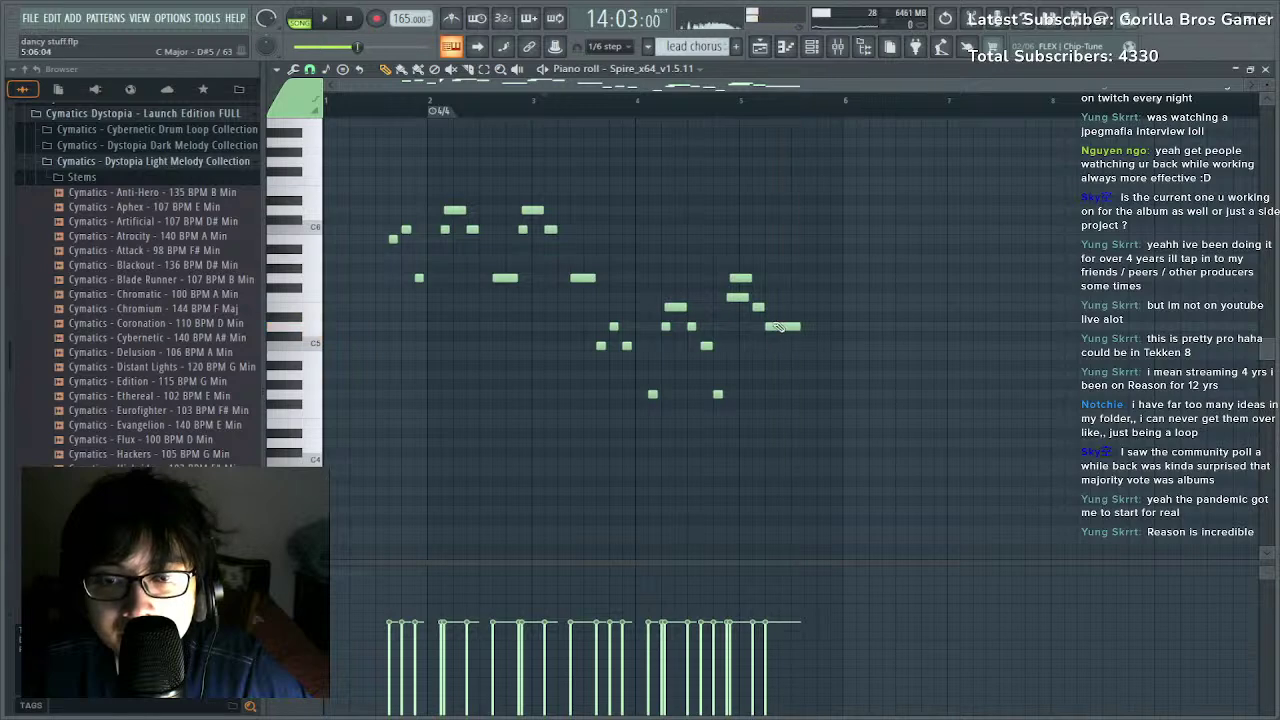
Shorten the held D5 in bar 5 and add D5, E5, D5 and C5 notes after it.
{"action": "left_click", "coordinate": [802, 342]}
{"action": "right_click", "coordinate": [803, 342]}
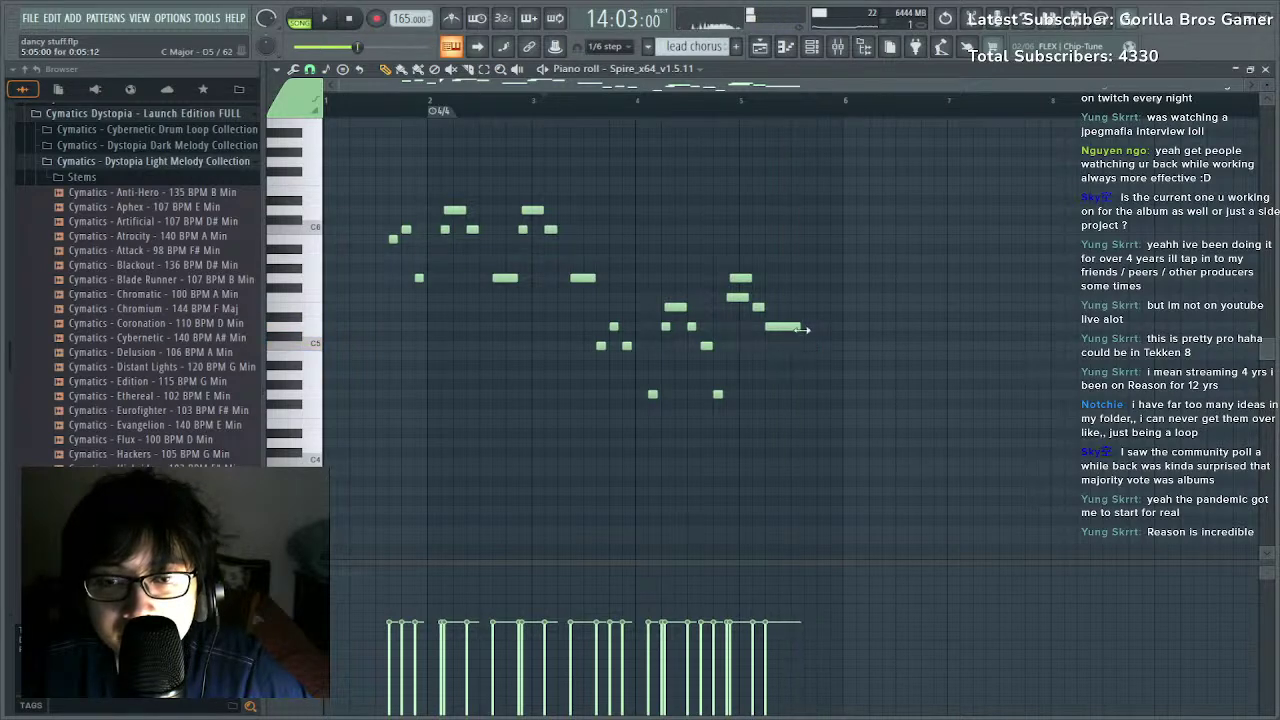
{"action": "left_click", "coordinate": [786, 328]}
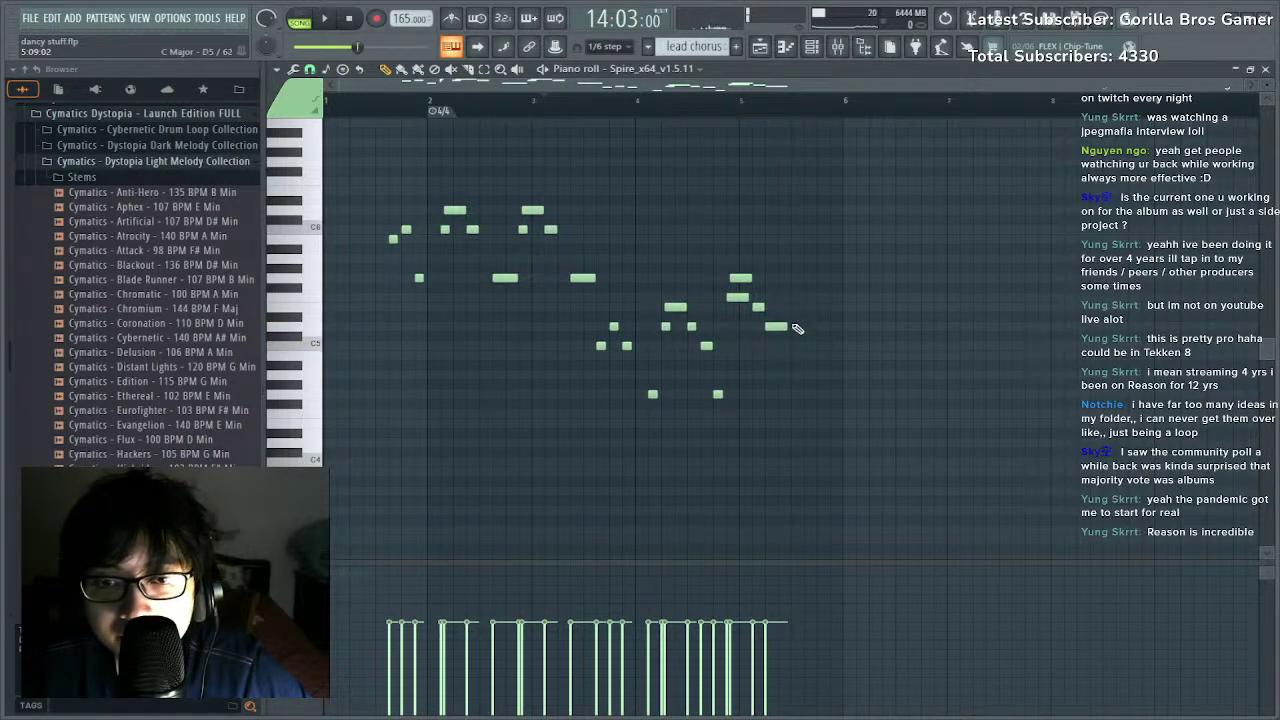
{"action": "left_click", "coordinate": [792, 326]}
{"action": "left_click", "coordinate": [807, 306]}
{"action": "left_click", "coordinate": [819, 326]}
{"action": "left_click", "coordinate": [831, 345]}
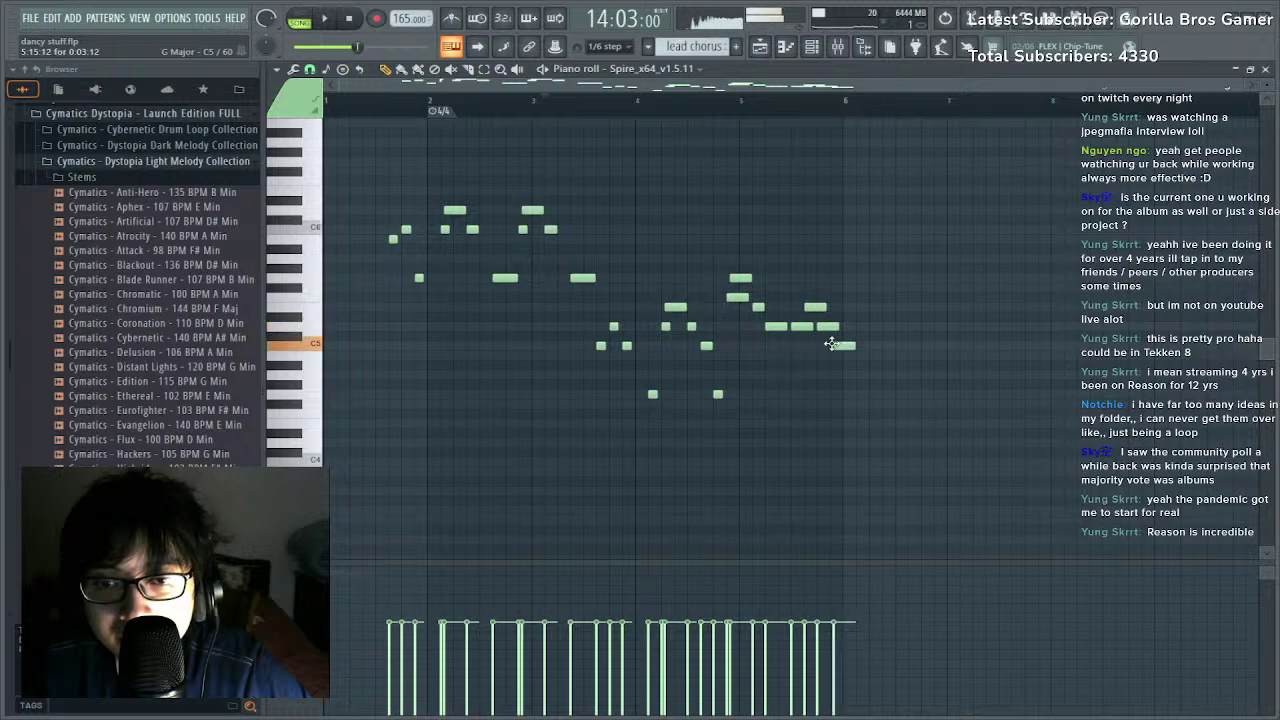
Shorten bar 5's closing D5, E5, D5 and C5 notes to two steps each and play the melody with the song.
{"action": "left_click_drag", "start_coordinate": [855, 346], "coordinate": [844, 351]}
{"action": "key", "text": "space"}
{"action": "left_click_drag", "start_coordinate": [846, 302], "coordinate": [801, 330]}
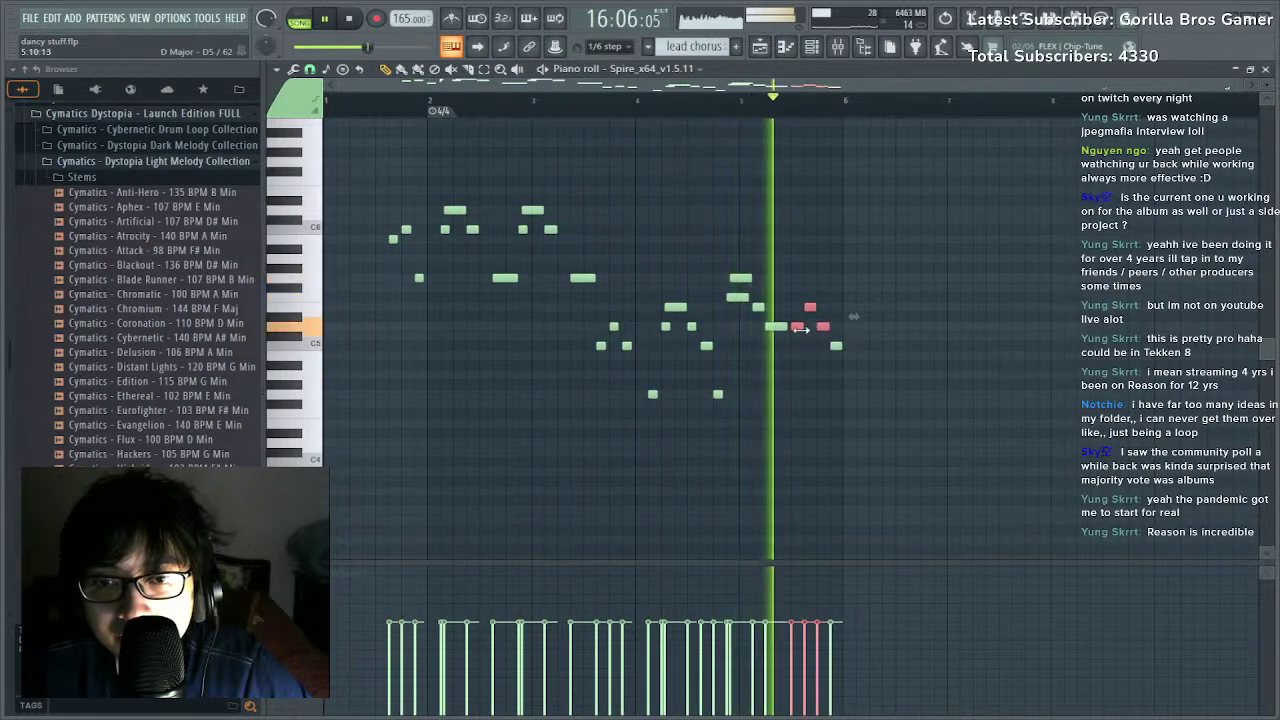
{"action": "key", "text": "space"}
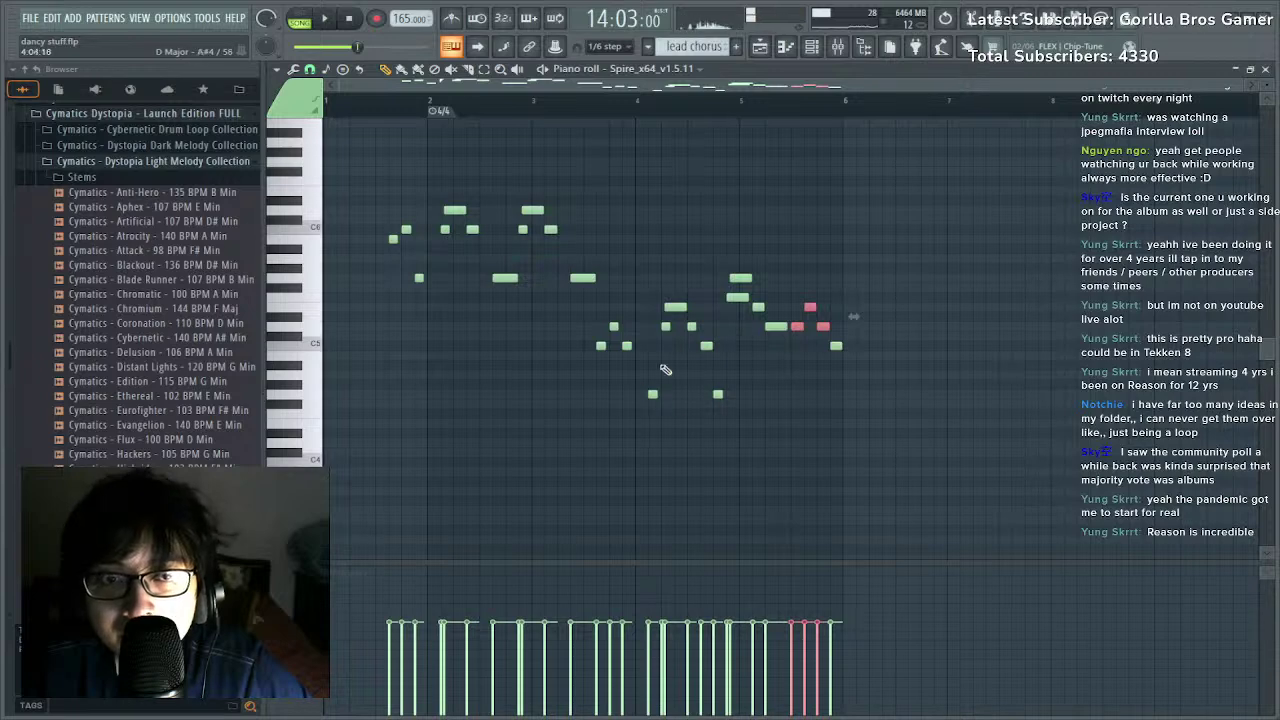
Duplicate the four melody bars starting at bar 2 onto bar 6 and check the clip's length in the playlist.
{"action": "left_click_drag", "start_coordinate": [894, 445], "coordinate": [356, 141]}
{"action": "mouse_move", "coordinate": [432, 177]}
{"action": "left_mouse_down"}
{"action": "mouse_move", "coordinate": [700, 366]}
{"action": "mouse_move", "coordinate": [930, 403]}
{"action": "left_mouse_up"}
{"action": "left_click_drag", "start_coordinate": [454, 213], "coordinate": [870, 231]}
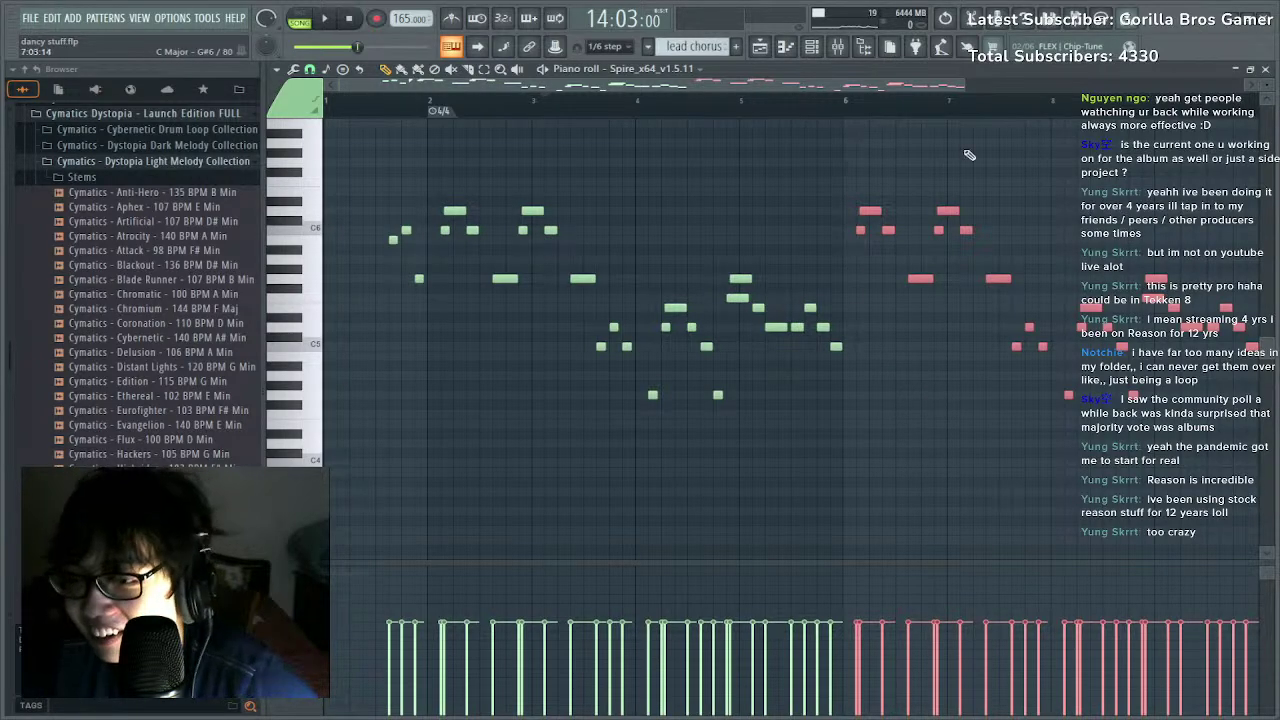
{"action": "left_click", "coordinate": [758, 50]}
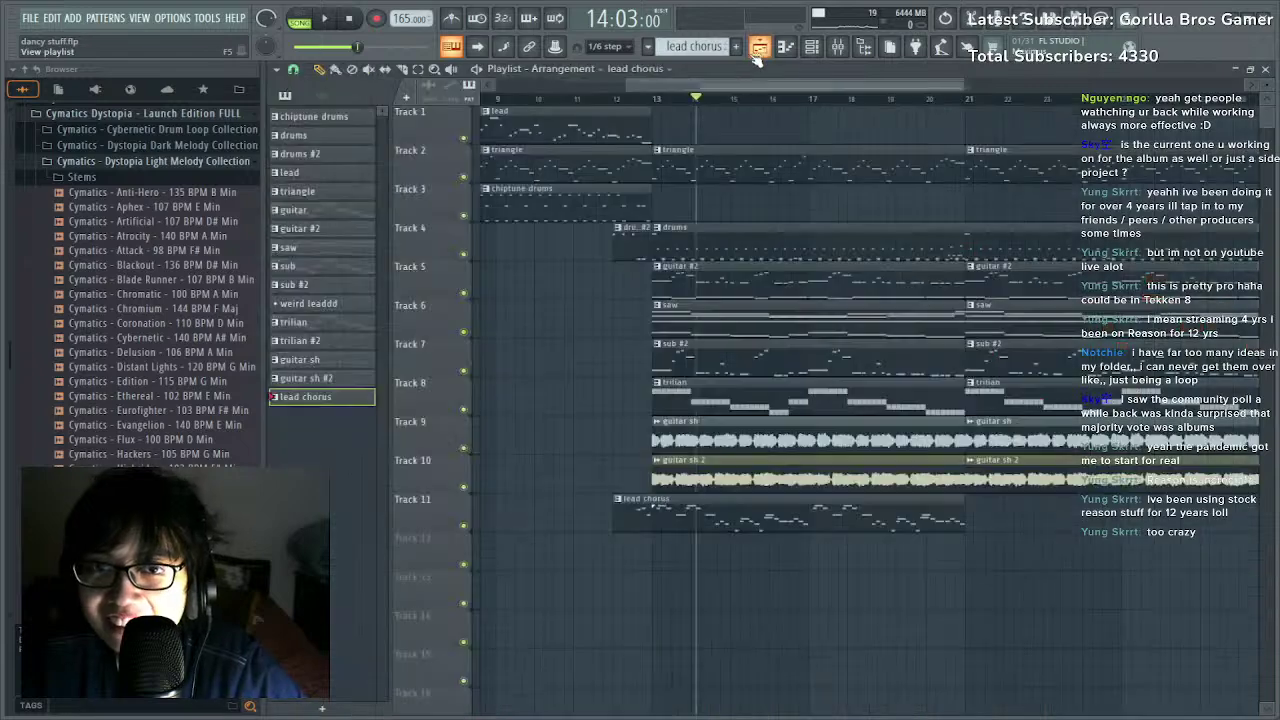
{"action": "scroll", "coordinate": [750, 440], "scroll_direction": "down", "scroll_amount": 3}
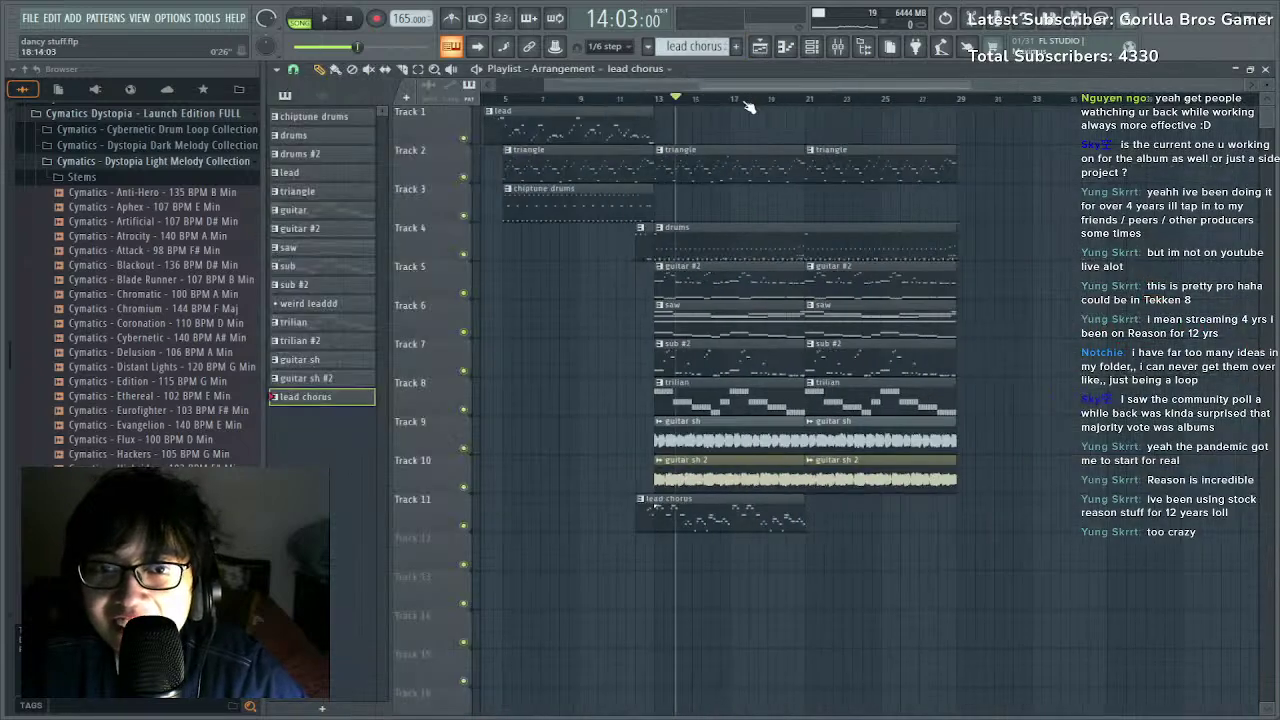
{"action": "double_click", "coordinate": [750, 508]}
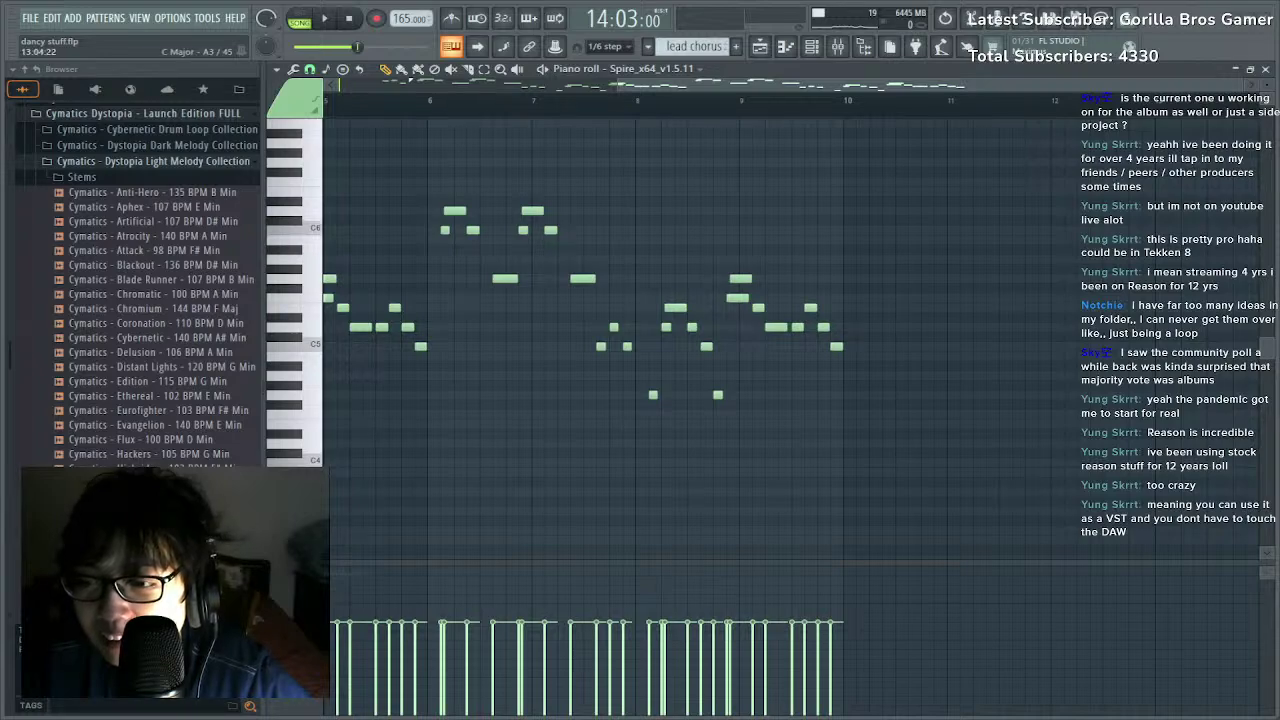
Duplicate the eight melody bars starting at bar 2 onto bar 10 and check how the copy lines up.
{"action": "left_click_drag", "start_coordinate": [885, 455], "coordinate": [438, 186]}
{"action": "scroll", "coordinate": [469, 112], "scroll_direction": "down", "scroll_amount": 2}
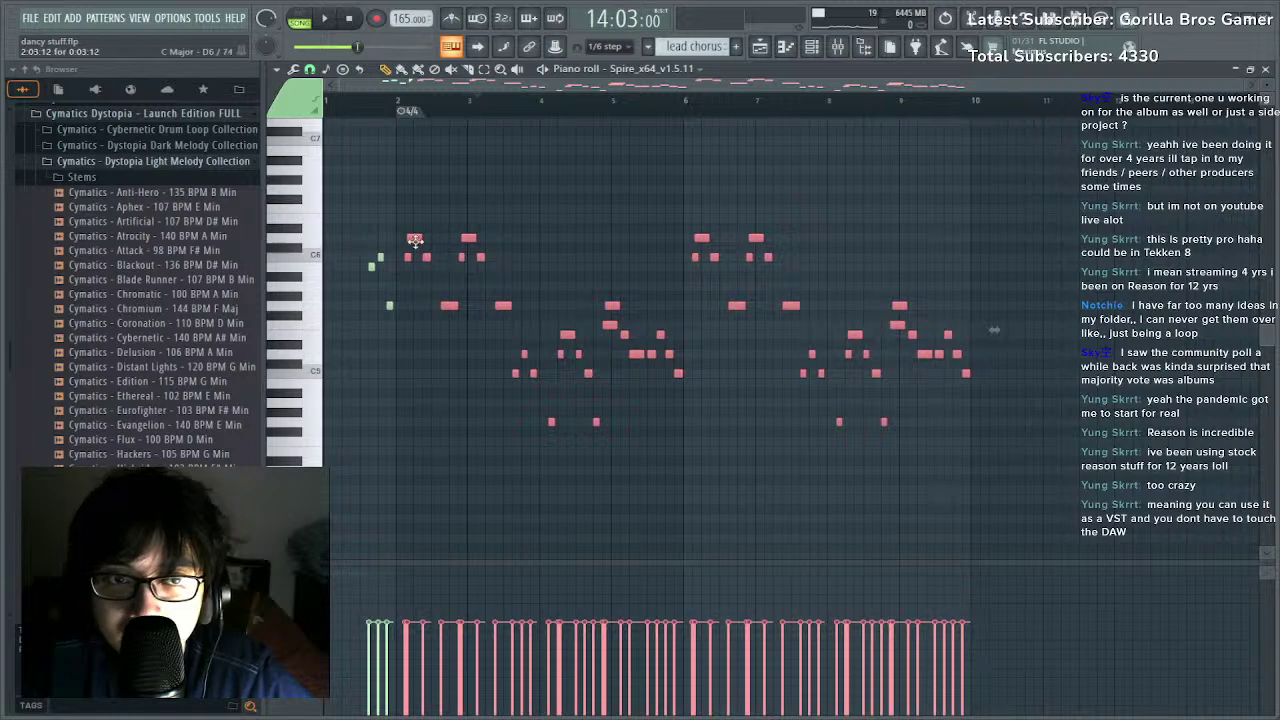
{"action": "left_click_drag", "start_coordinate": [414, 240], "coordinate": [990, 240]}
{"action": "scroll", "coordinate": [988, 110], "scroll_direction": "up", "scroll_amount": 2}
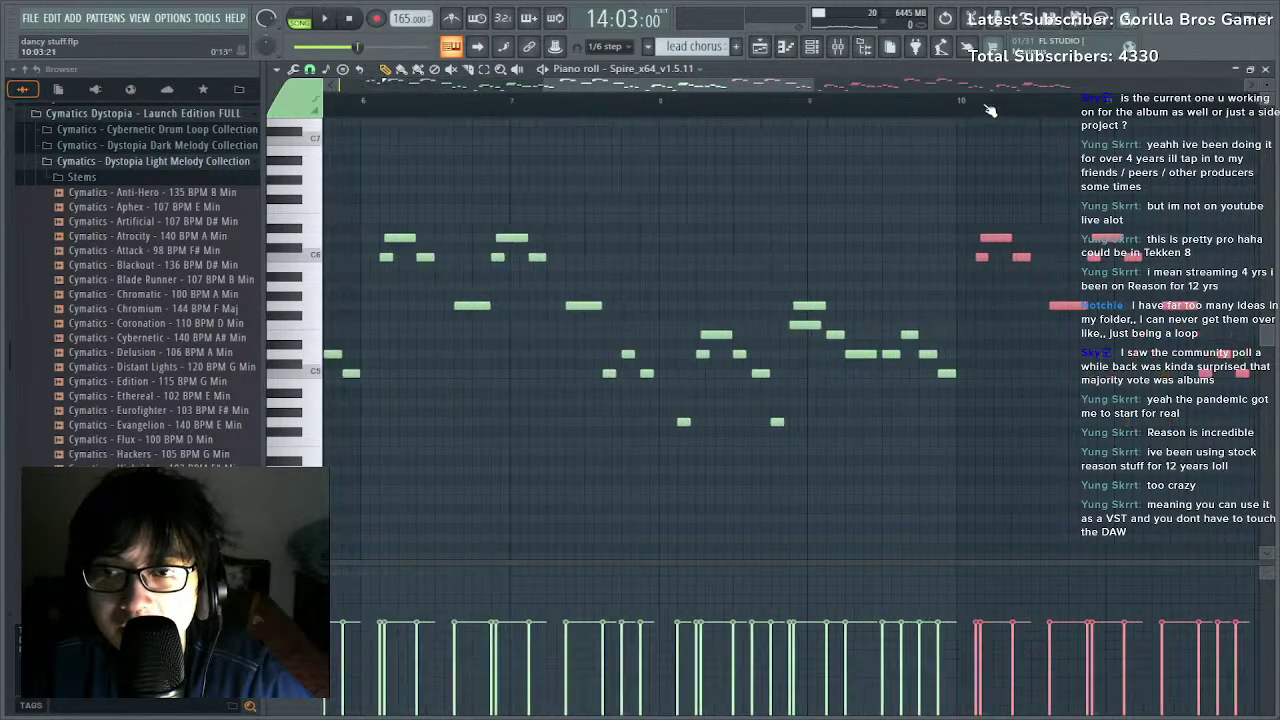
{"action": "scroll", "coordinate": [990, 112], "scroll_direction": "up", "scroll_amount": 3}
{"action": "scroll", "coordinate": [989, 114], "scroll_direction": "down", "scroll_amount": 4}
{"action": "scroll", "coordinate": [988, 109], "scroll_direction": "up", "scroll_amount": 5}
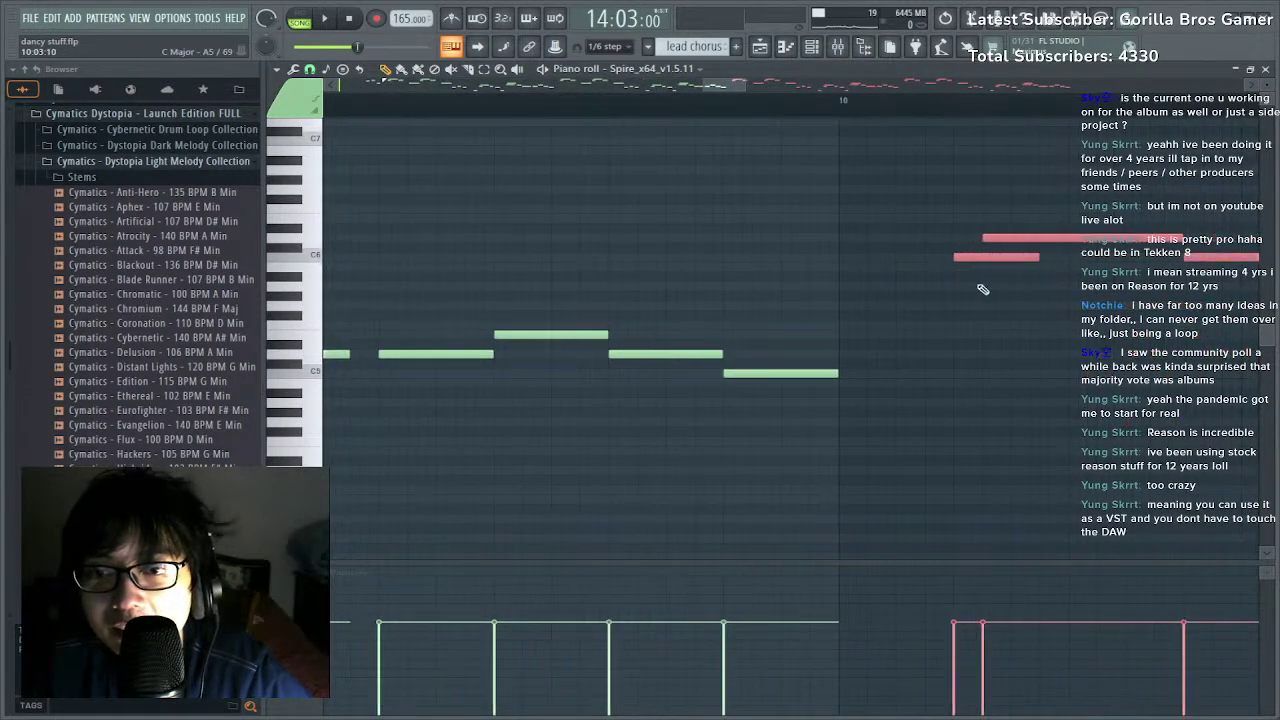
{"action": "scroll", "coordinate": [918, 108], "scroll_direction": "down", "scroll_amount": 3}
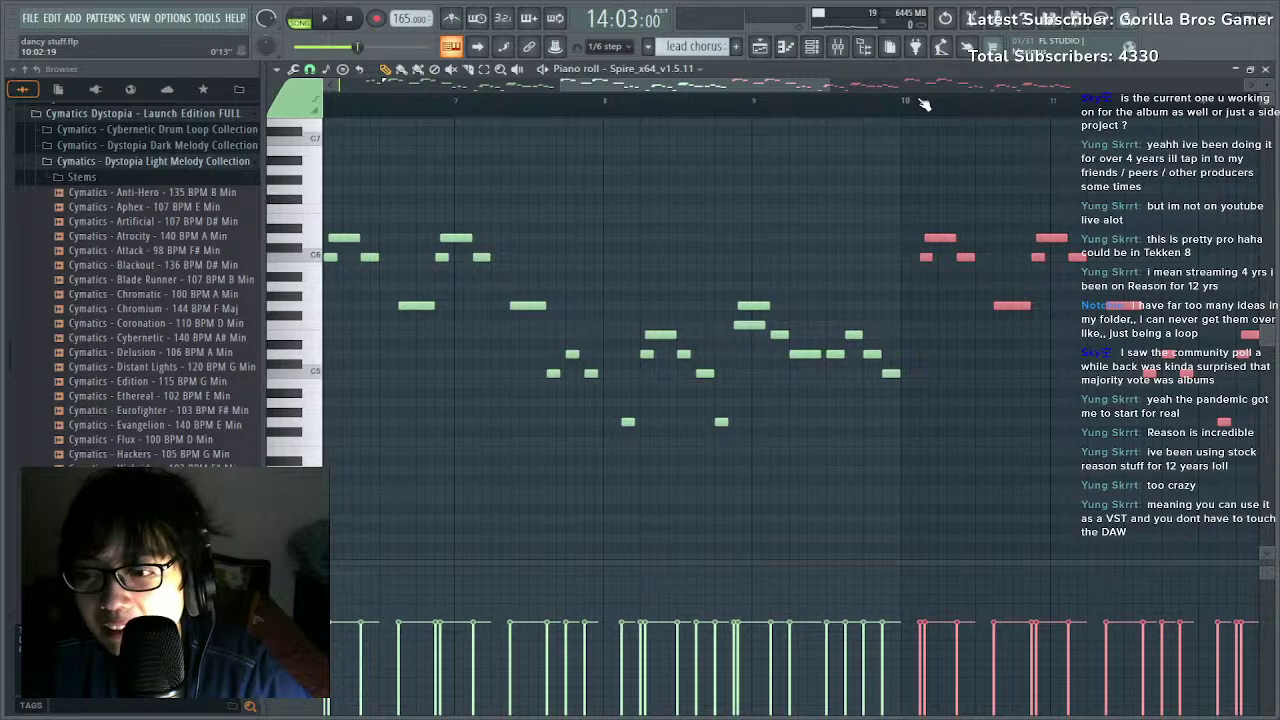
{"action": "scroll", "coordinate": [924, 104], "scroll_direction": "down", "scroll_amount": 2}
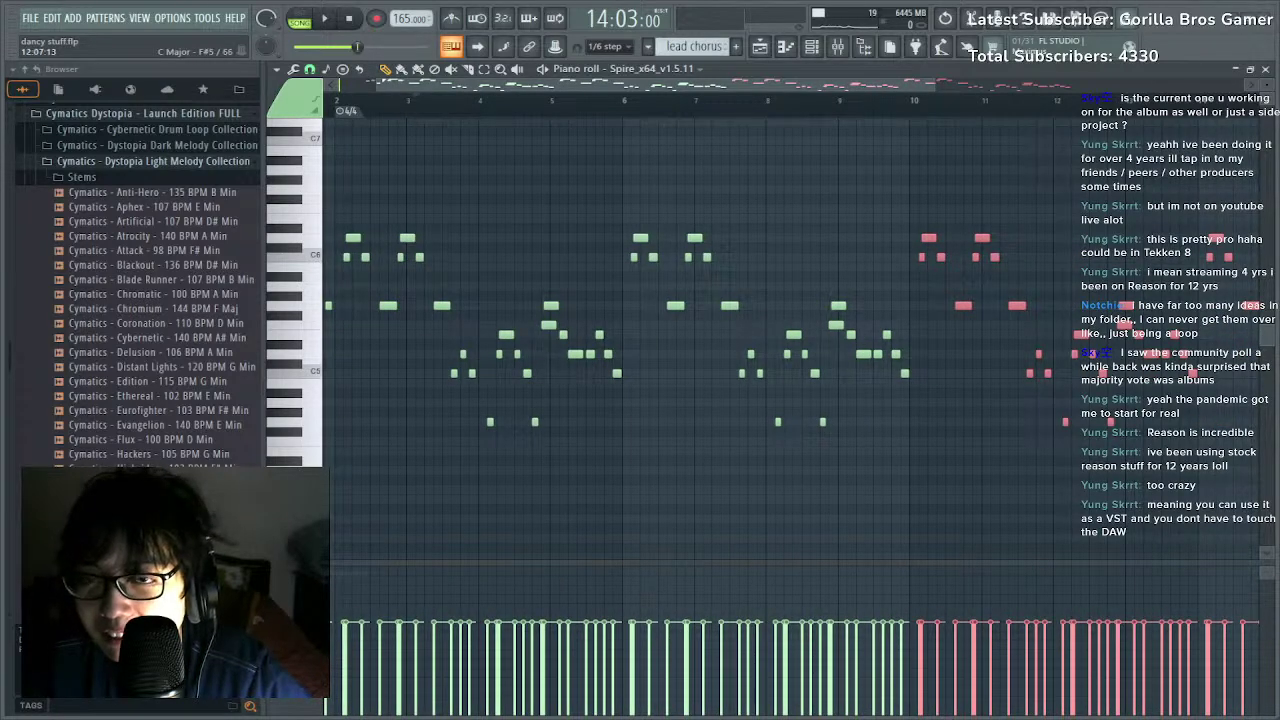
Play the song from 11:09 with the mixer open and select Insert 11.
{"action": "left_click", "coordinate": [760, 46]}
{"action": "left_click", "coordinate": [665, 96]}
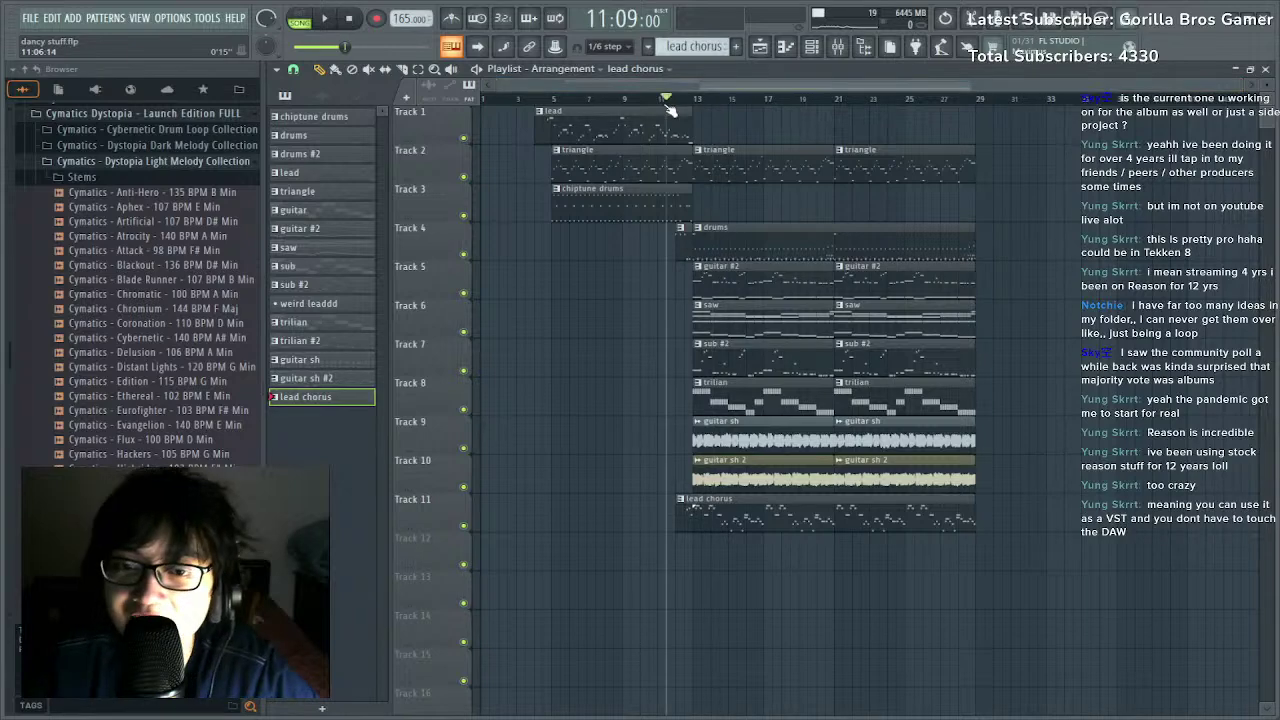
{"action": "left_click", "coordinate": [837, 46]}
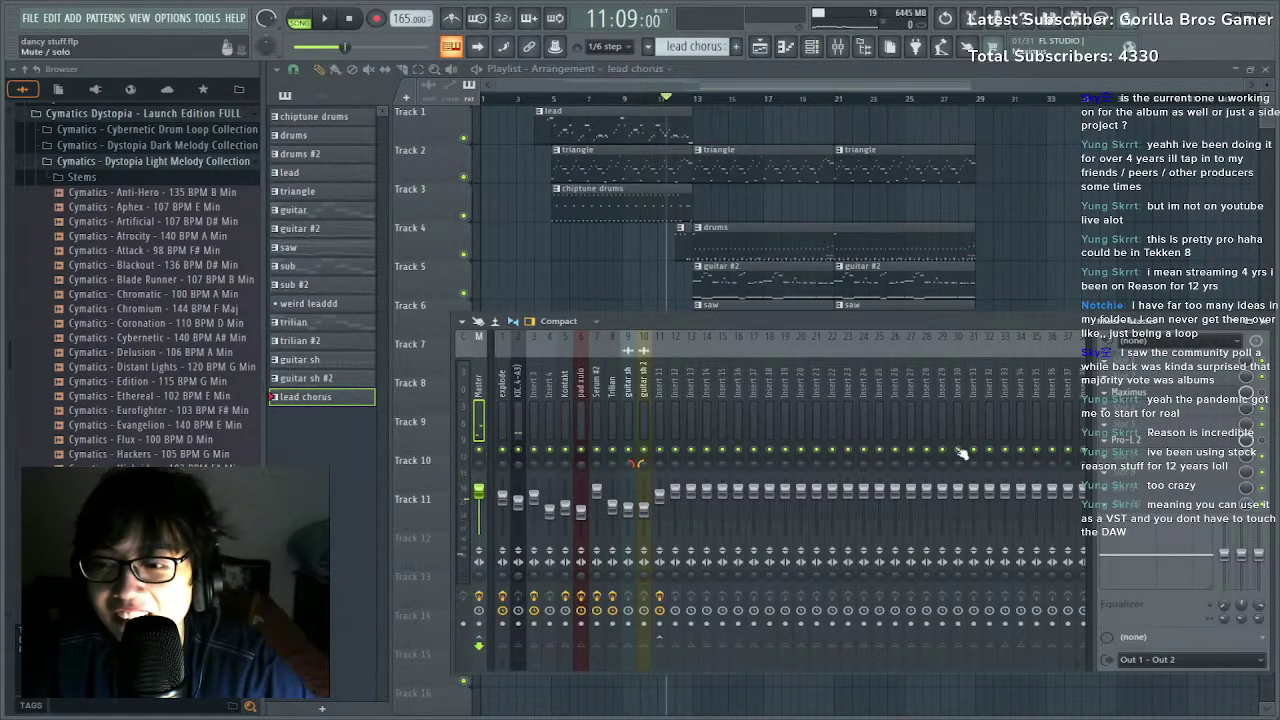
{"action": "key", "text": "space"}
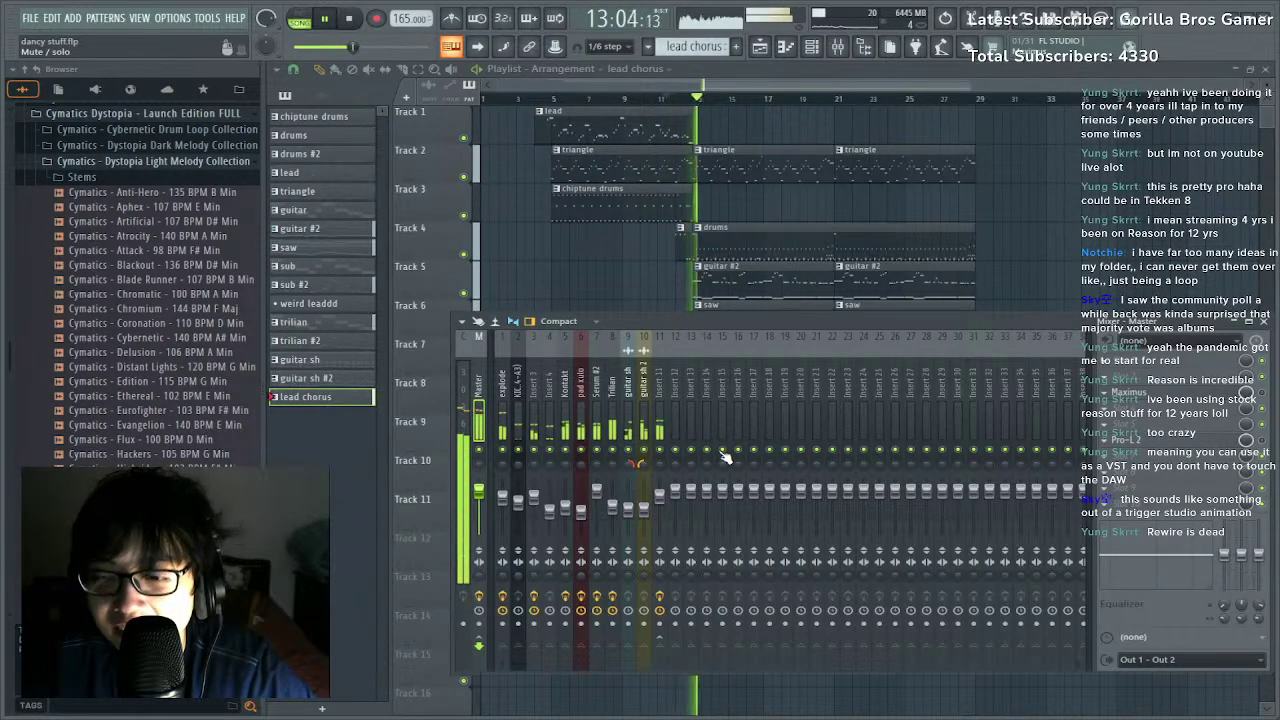
{"action": "left_click", "coordinate": [660, 425]}
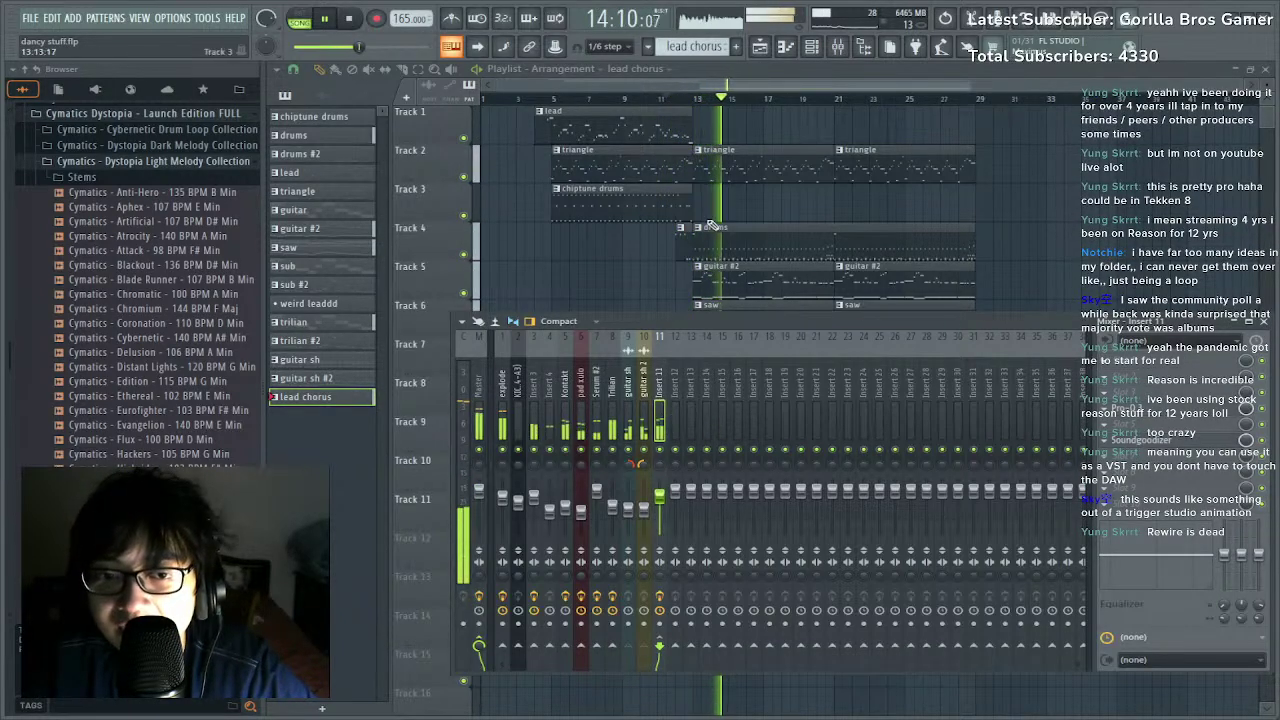
Open the Spire channel and route it to mixer insert 12.
{"action": "key", "text": "F6"}
{"action": "left_click", "coordinate": [538, 305]}
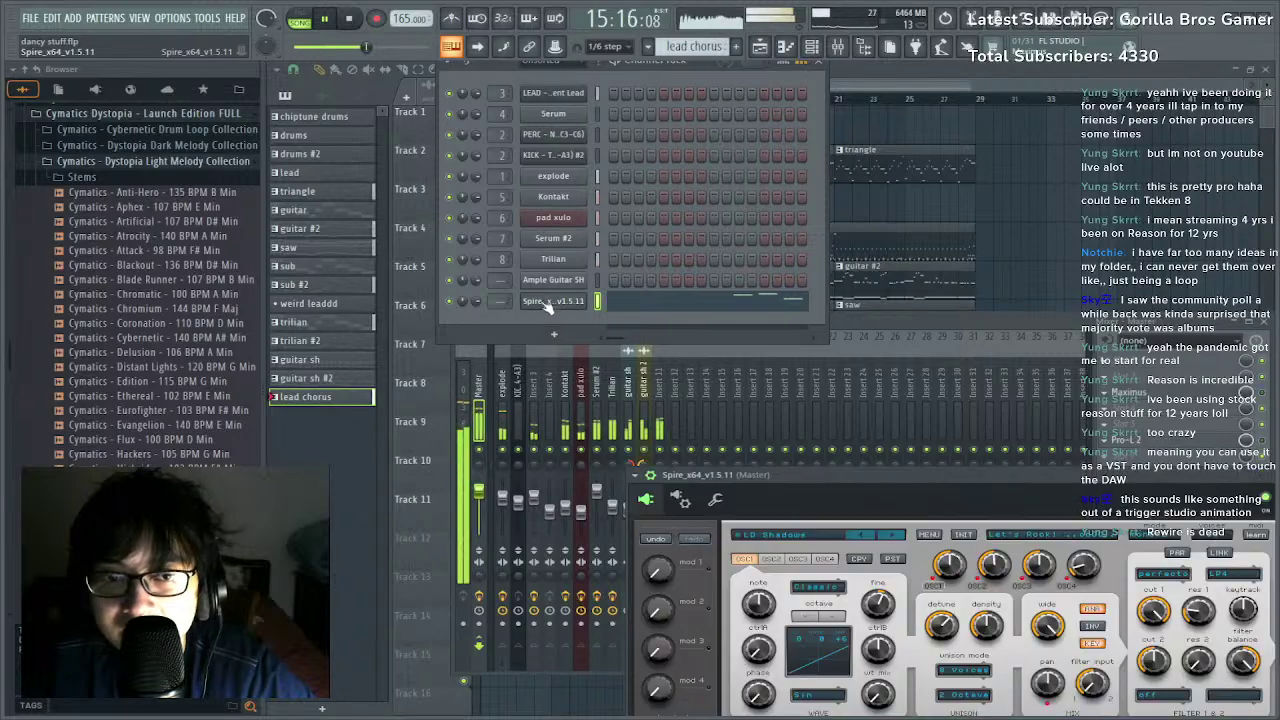
{"action": "left_click_drag", "start_coordinate": [538, 695], "coordinate": [538, 380]}
{"action": "left_click", "coordinate": [1124, 400]}
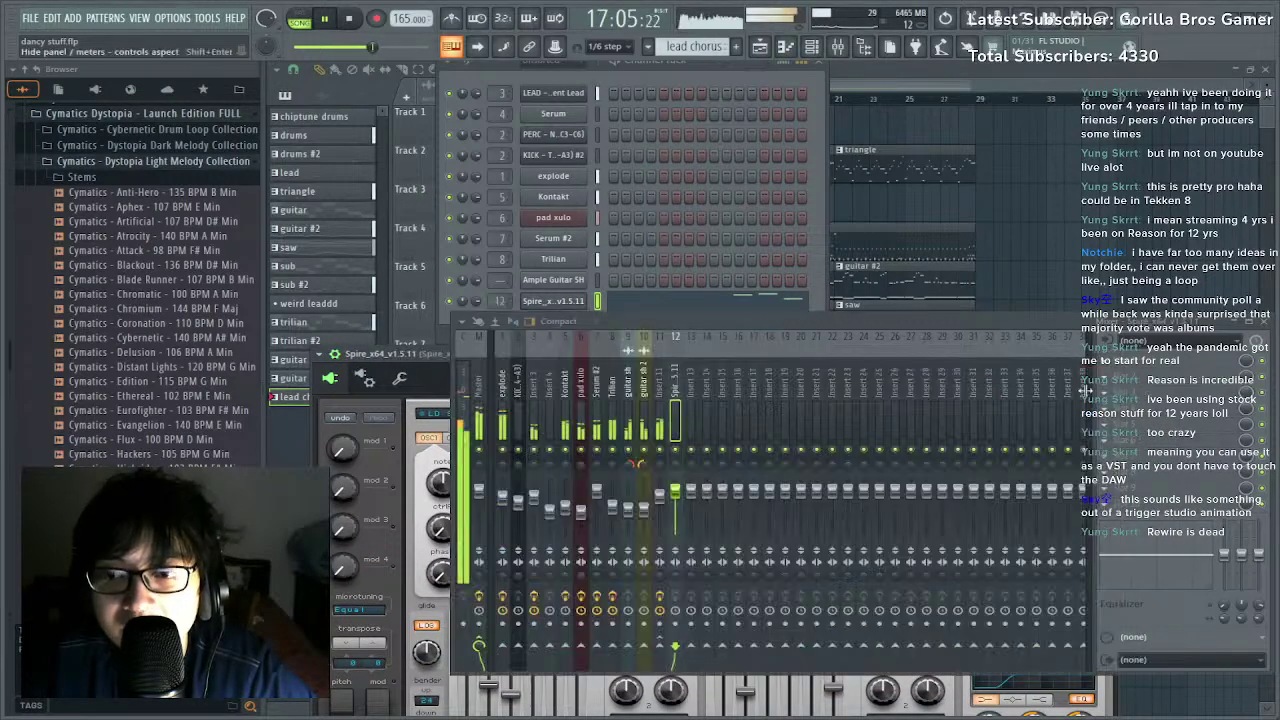
Reopen the lead chorus notes and delete everything from bar 6 onward.
{"action": "left_click", "coordinate": [862, 88]}
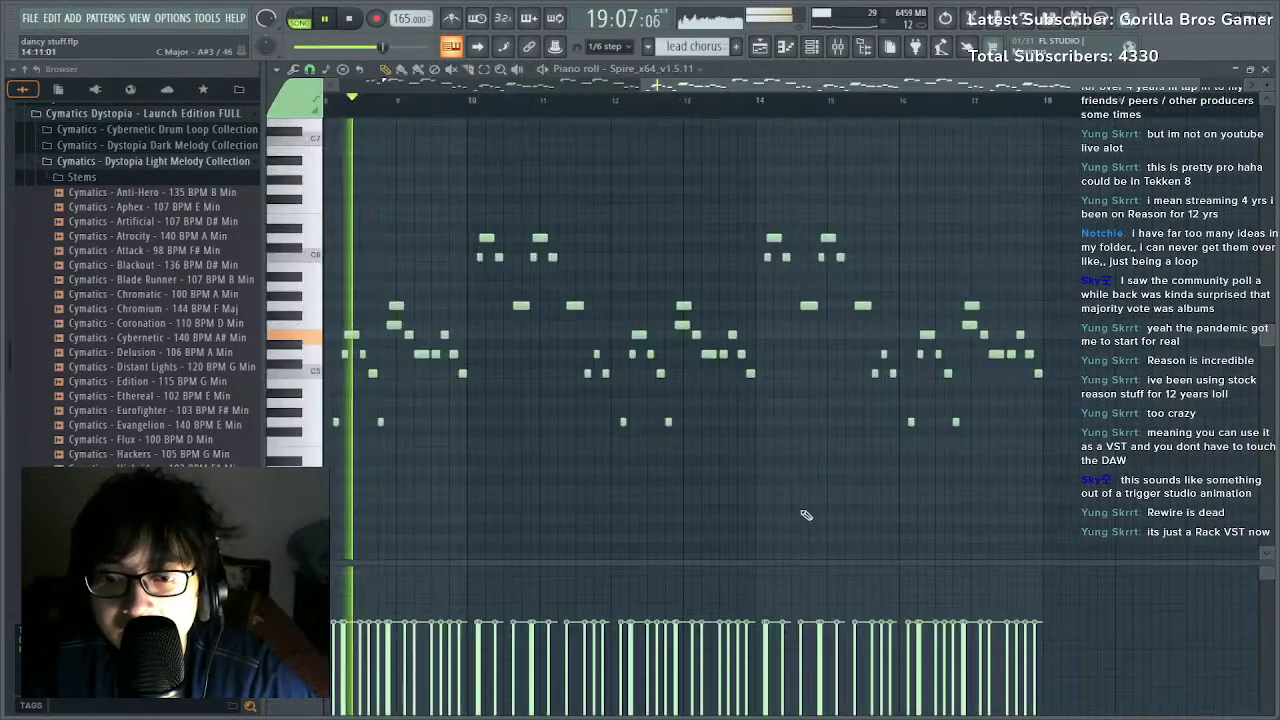
{"action": "key", "text": "F7"}
{"action": "right_click", "coordinate": [713, 125], "text": "ctrl"}
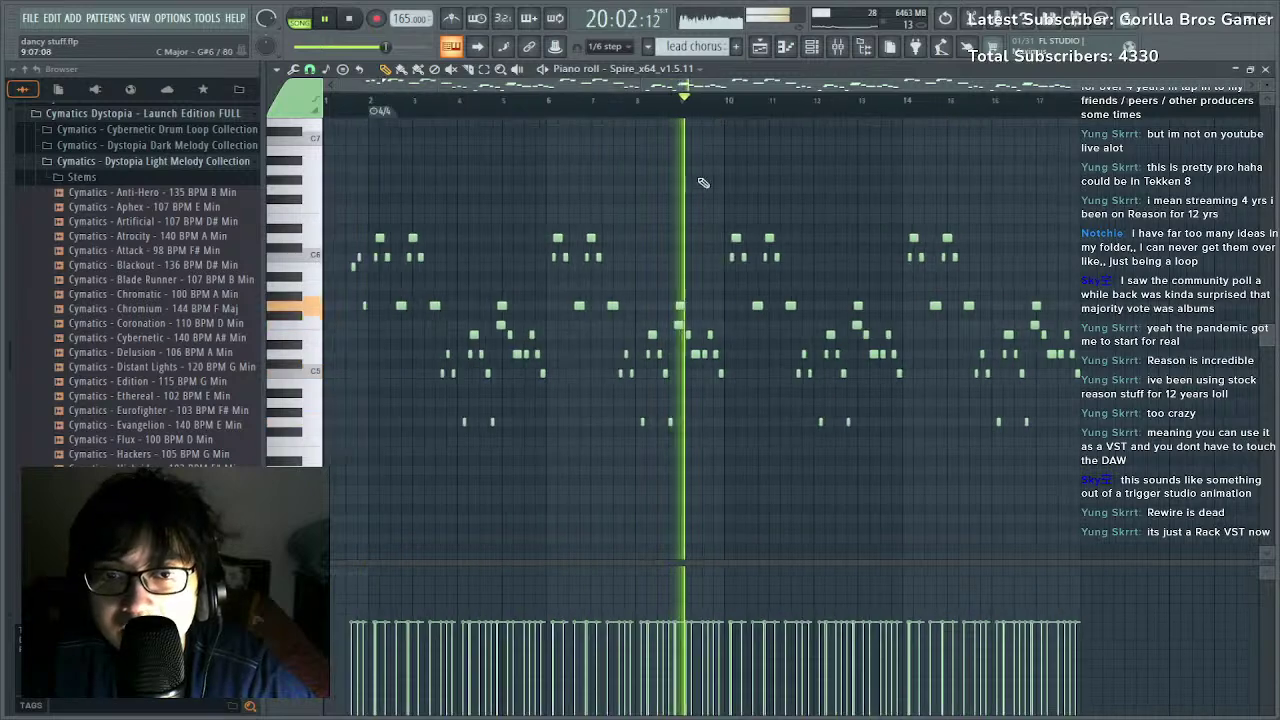
{"action": "left_click_drag", "start_coordinate": [558, 197], "coordinate": [1190, 497]}
{"action": "key", "text": "Delete"}
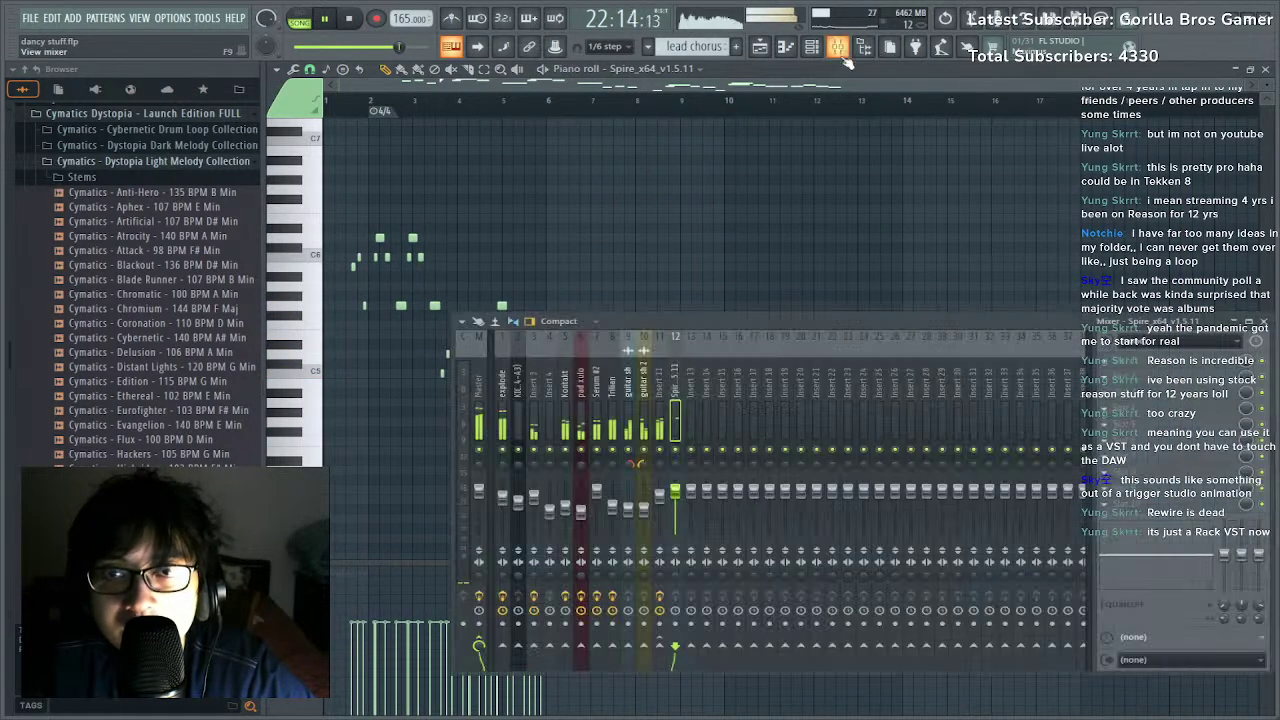
Solo mixer Insert 11 and stop the playback.
{"action": "left_click", "coordinate": [838, 46]}
{"action": "left_click", "coordinate": [661, 437]}
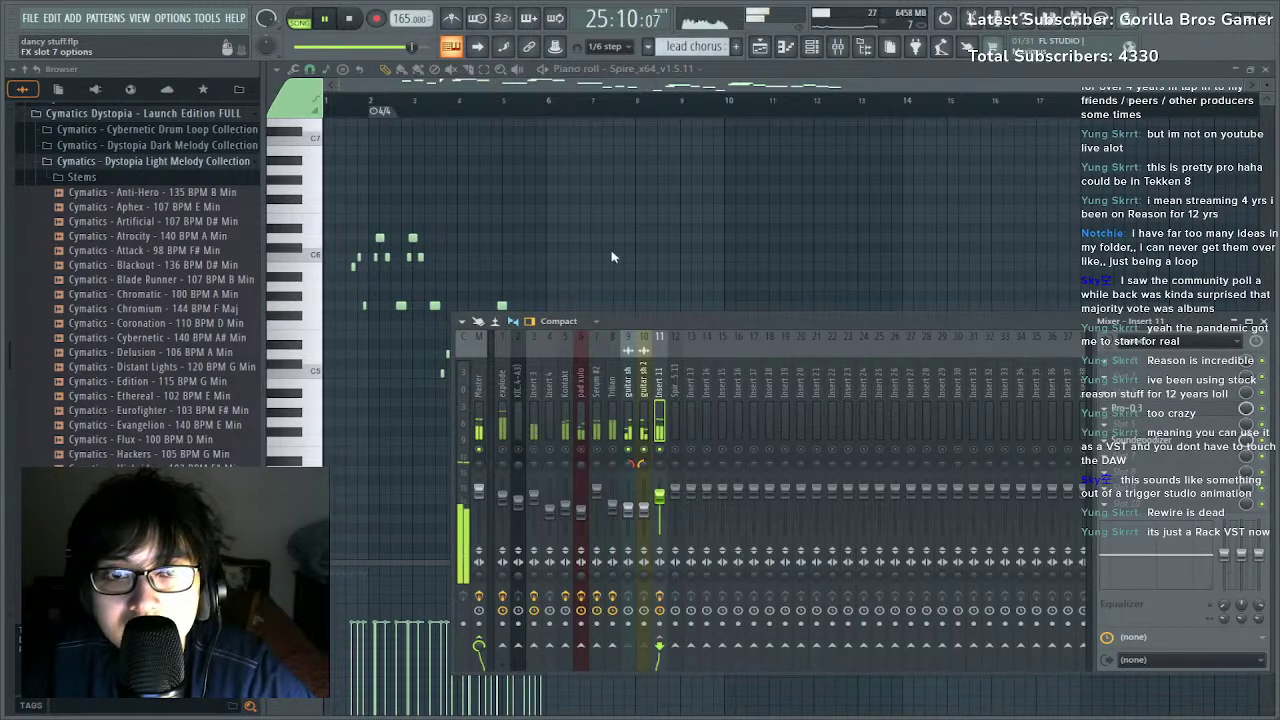
{"action": "key", "text": "space"}
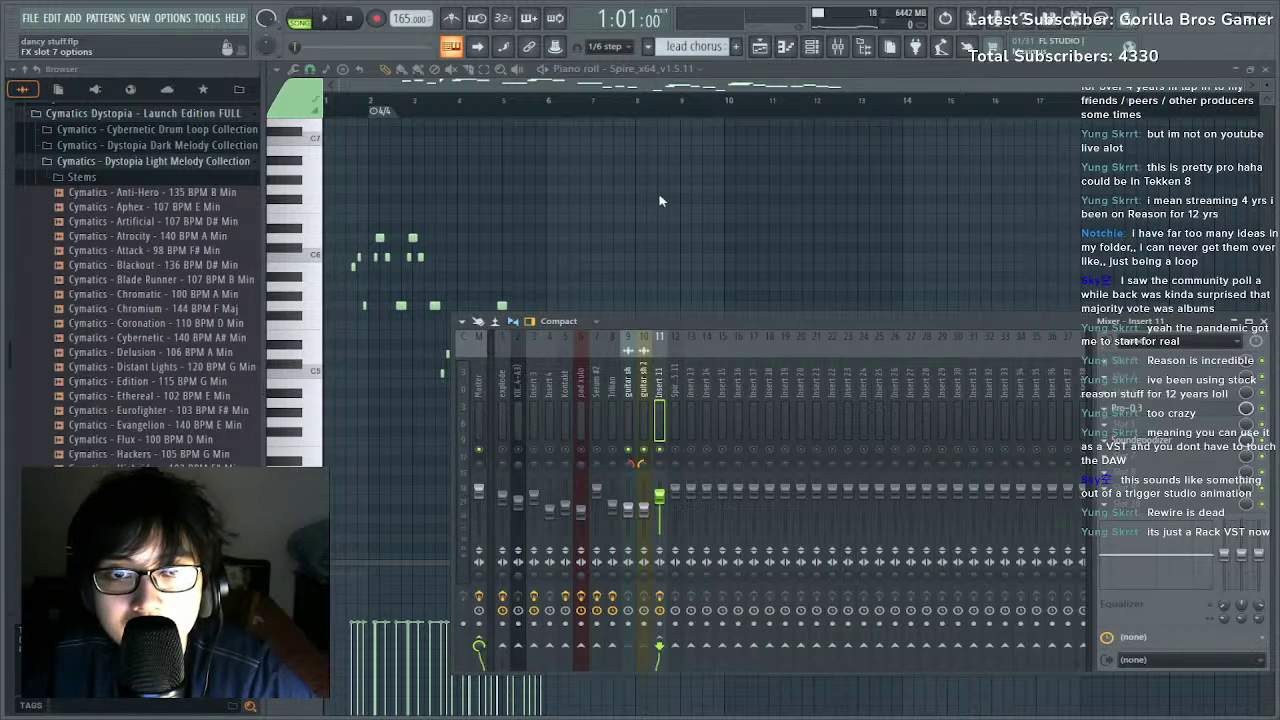
Add a kHs Comb Filter to Insert 11 with stereo on, minus polarity and a 395 Hz cutoff.
{"action": "key", "text": "space"}
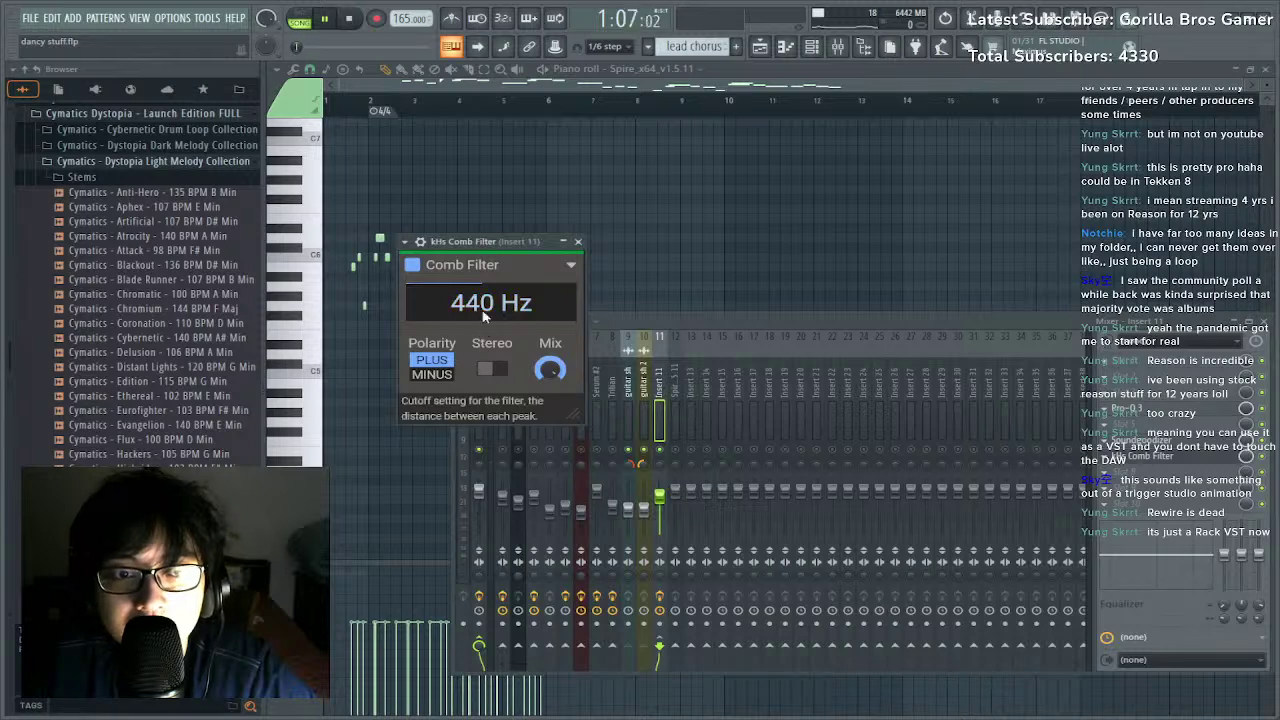
{"action": "left_click", "coordinate": [491, 368]}
{"action": "left_click", "coordinate": [437, 373]}
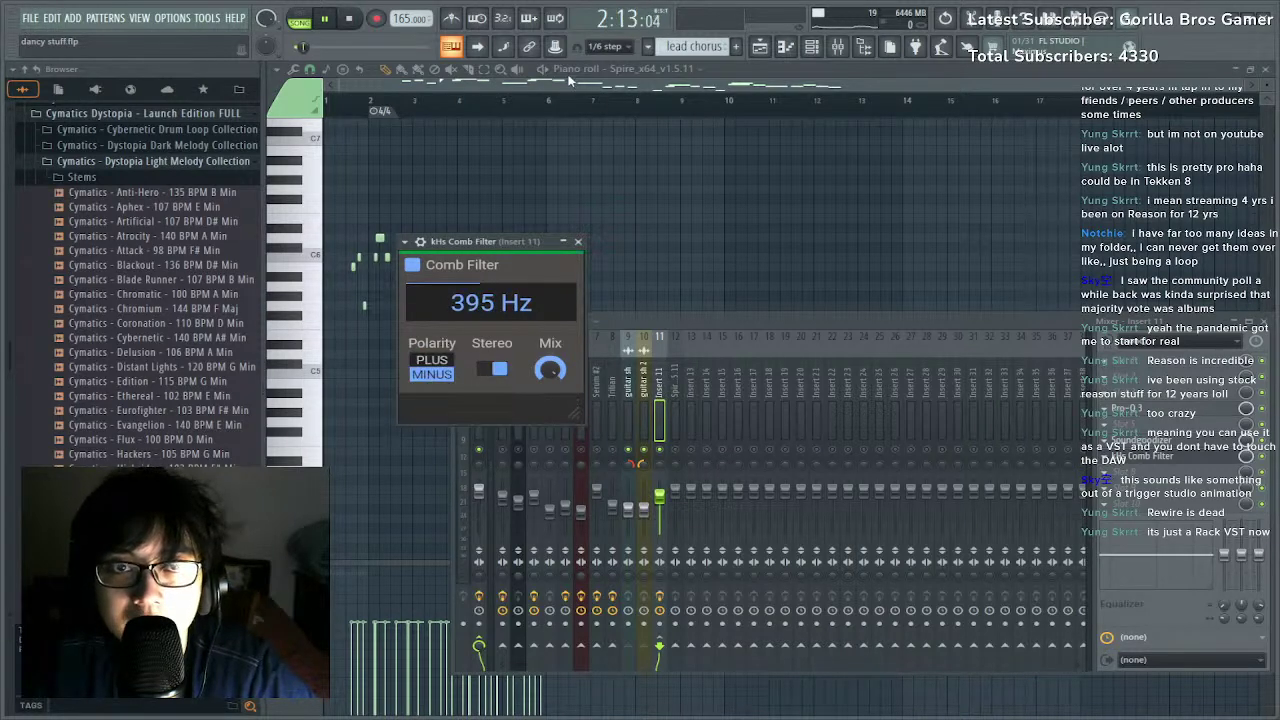
Play the song from bar 13 in the playlist and reopen the comb filter on Insert 11.
{"action": "left_click", "coordinate": [523, 101]}
{"action": "key", "text": "l"}
{"action": "key", "text": "F5"}
{"action": "key", "text": "l"}
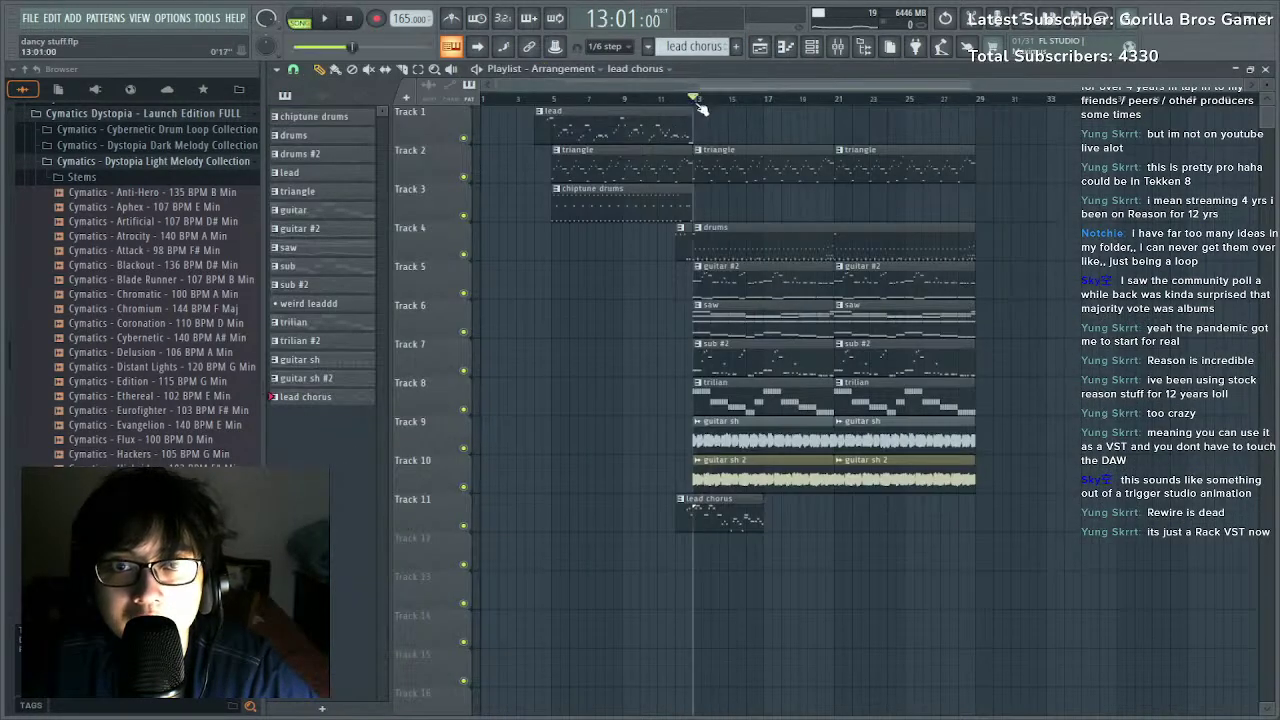
{"action": "left_click", "coordinate": [838, 47]}
{"action": "left_click", "coordinate": [1150, 457]}
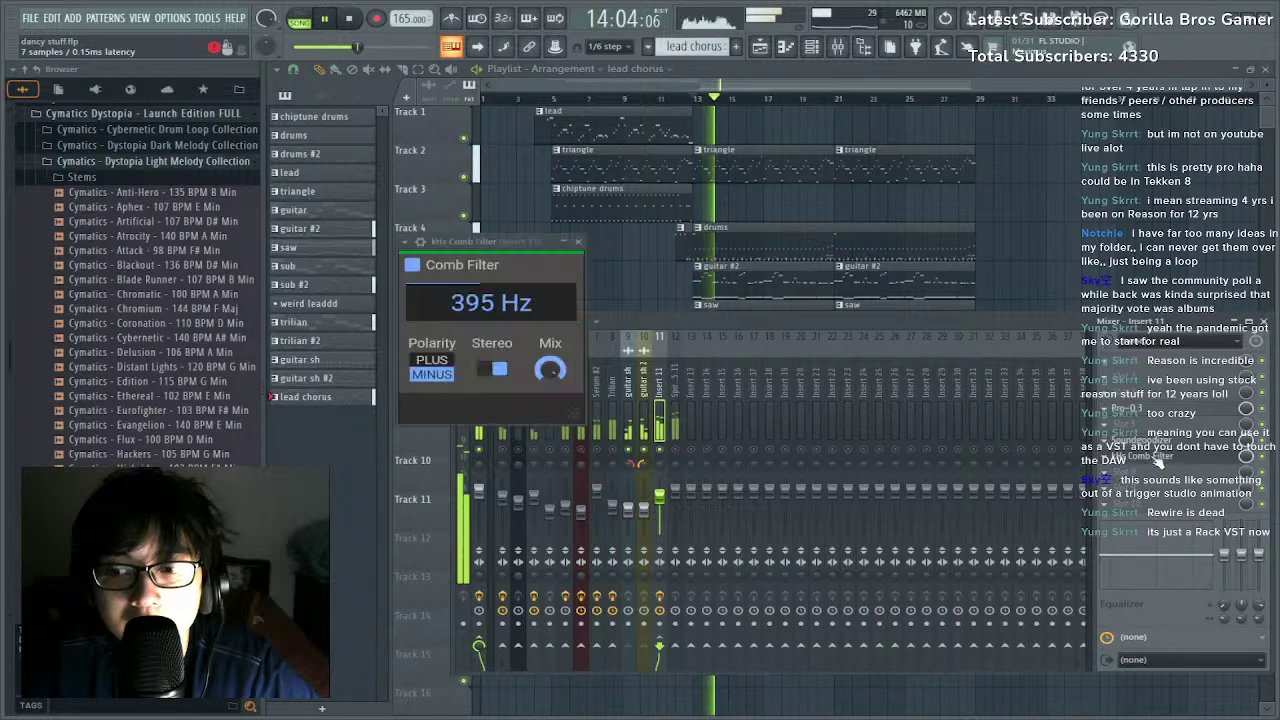
Move the comb filter above Pro-Q 3 on Insert 11, set its cutoff to 425 Hz and reduce its mix.
{"action": "left_click_drag", "start_coordinate": [500, 308], "coordinate": [502, 280]}
{"action": "scroll", "coordinate": [1184, 455], "scroll_direction": "up", "scroll_amount": 3}
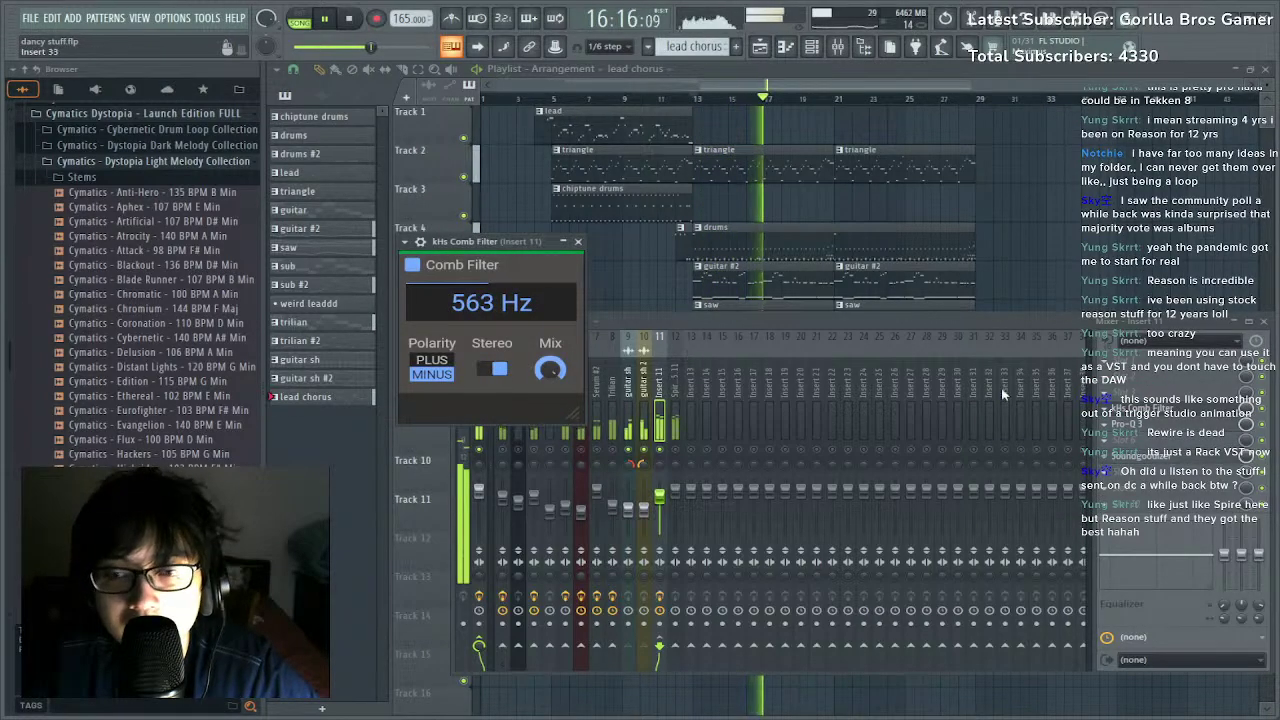
{"action": "mouse_move", "coordinate": [492, 303]}
{"action": "left_mouse_down"}
{"action": "mouse_move", "coordinate": [492, 338]}
{"action": "mouse_move", "coordinate": [492, 326]}
{"action": "left_mouse_up"}
{"action": "left_click_drag", "start_coordinate": [550, 370], "coordinate": [550, 420]}
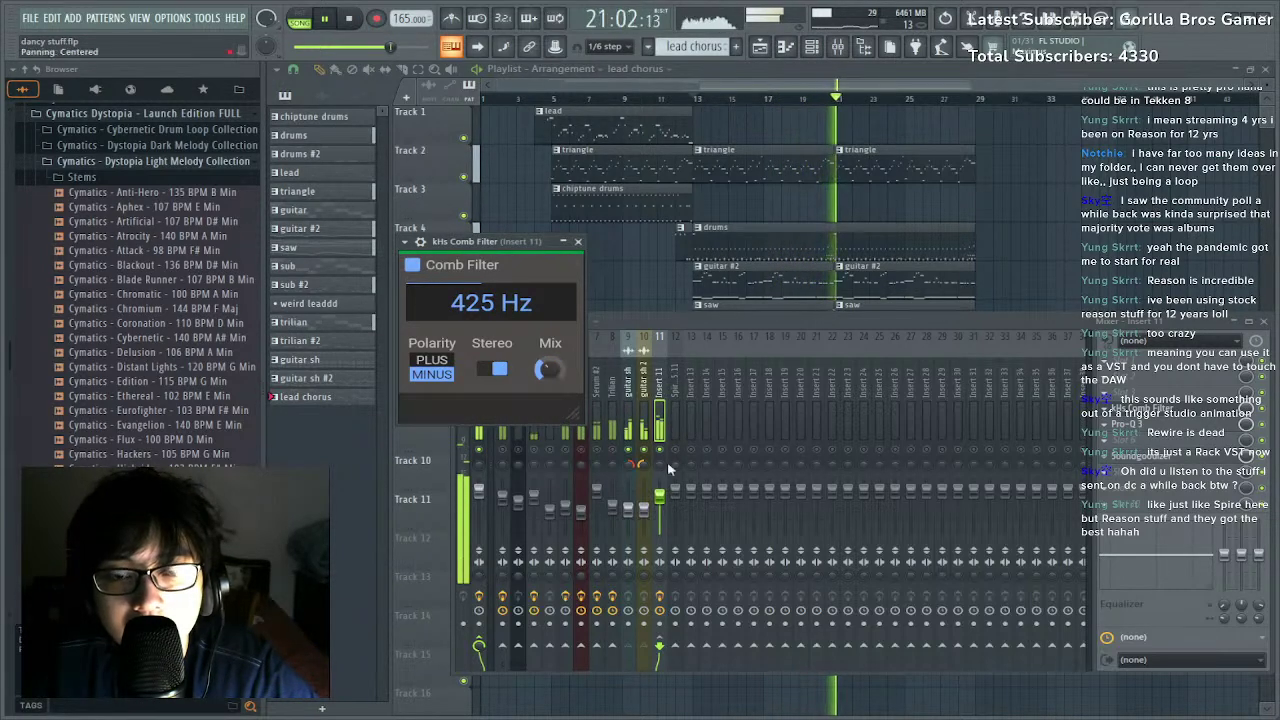
Stop the playback and solo the Trilian mixer track.
{"action": "left_click", "coordinate": [705, 453]}
{"action": "key", "text": "space"}
{"action": "left_click", "coordinate": [612, 430]}
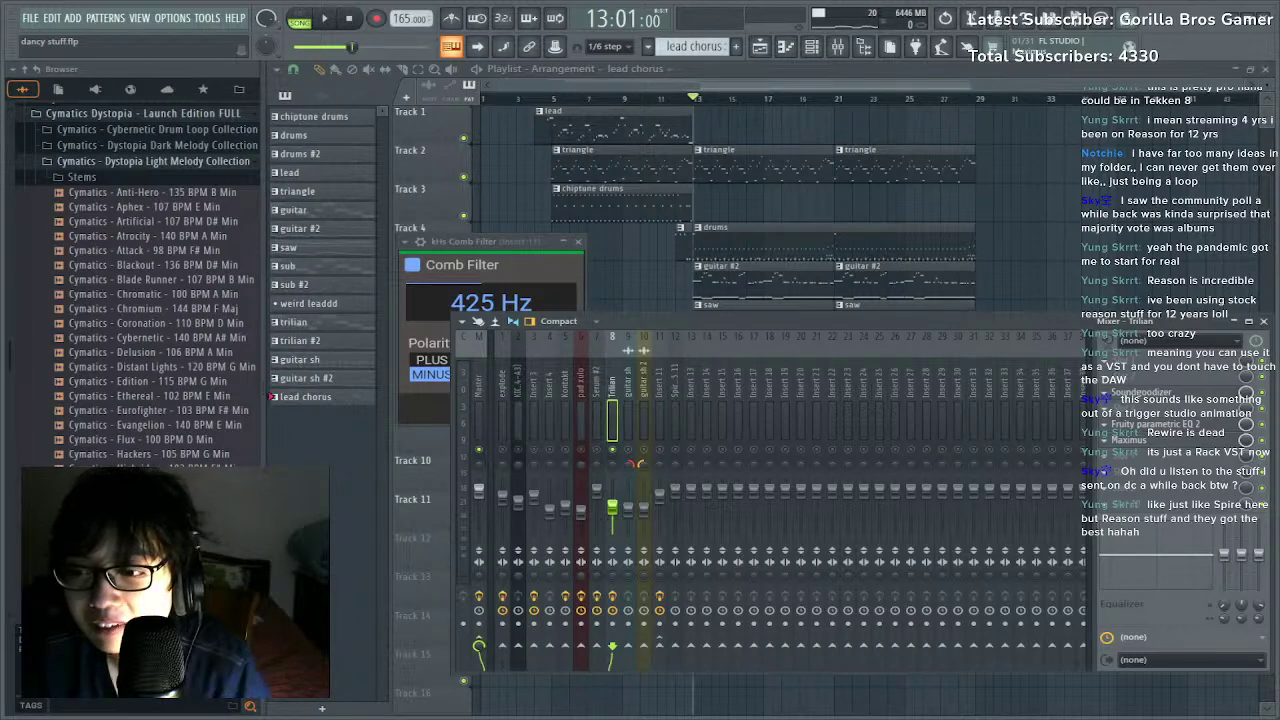
Close all open windows and show the channel rack in the middle of the workspace.
{"action": "key", "text": "Escape"}
{"action": "key", "text": "Escape"}
{"action": "key", "text": "Escape"}
{"action": "key", "text": "Escape"}
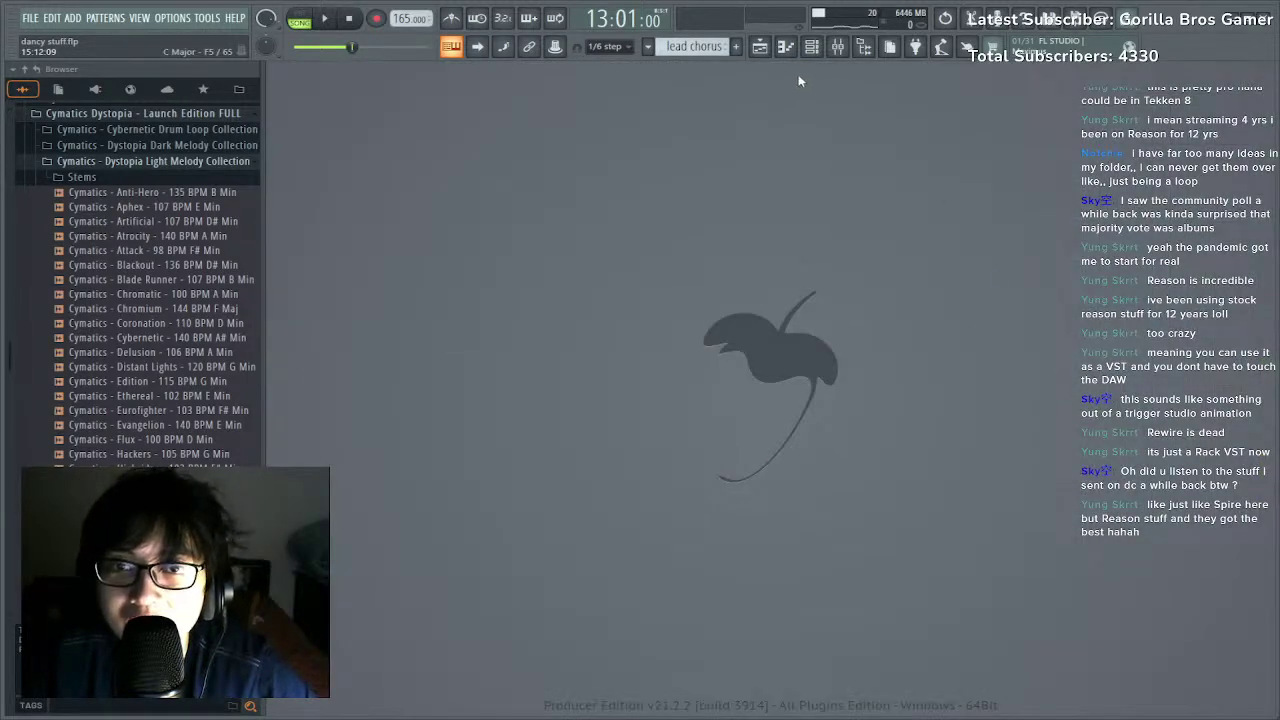
{"action": "left_click", "coordinate": [812, 47]}
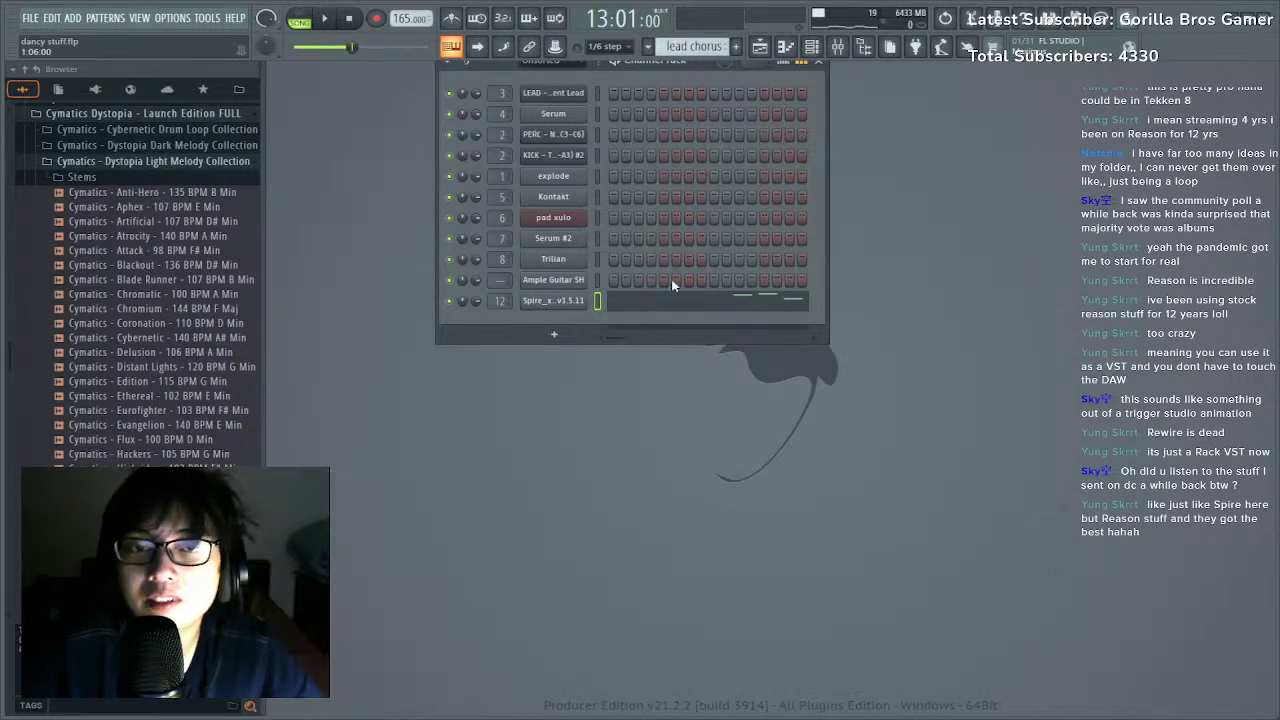
{"action": "left_click_drag", "start_coordinate": [684, 76], "coordinate": [803, 224]}
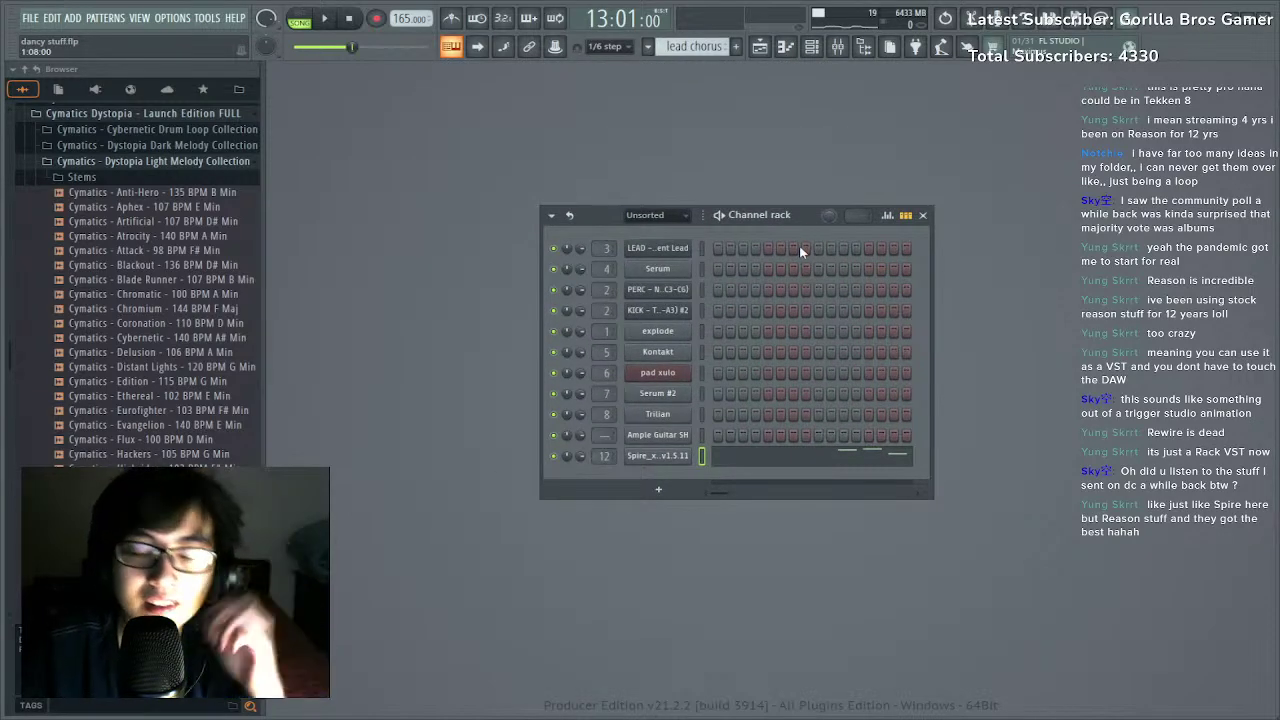
Look through the instruments on the Serum #2, explode, pad xulo, Trilian and LEAD channels, moving each window clear of the channel rack.
{"action": "left_click", "coordinate": [672, 397]}
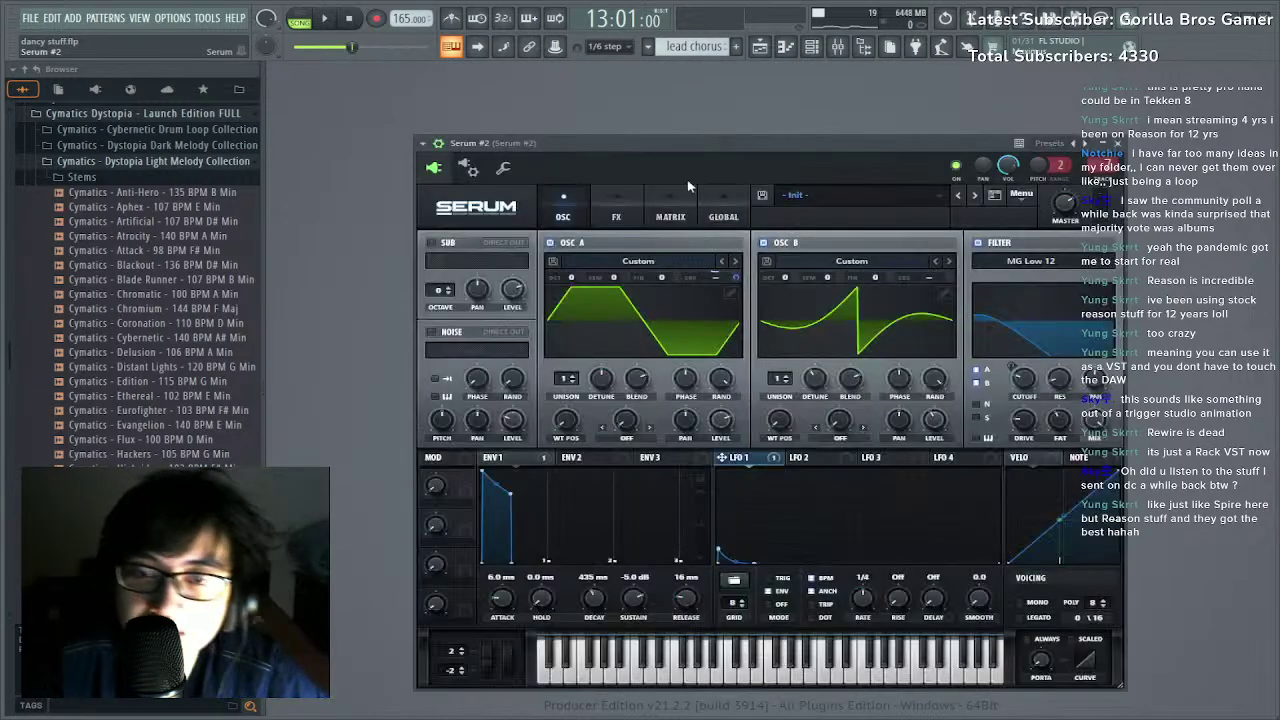
{"action": "left_click_drag", "start_coordinate": [687, 179], "coordinate": [690, 500]}
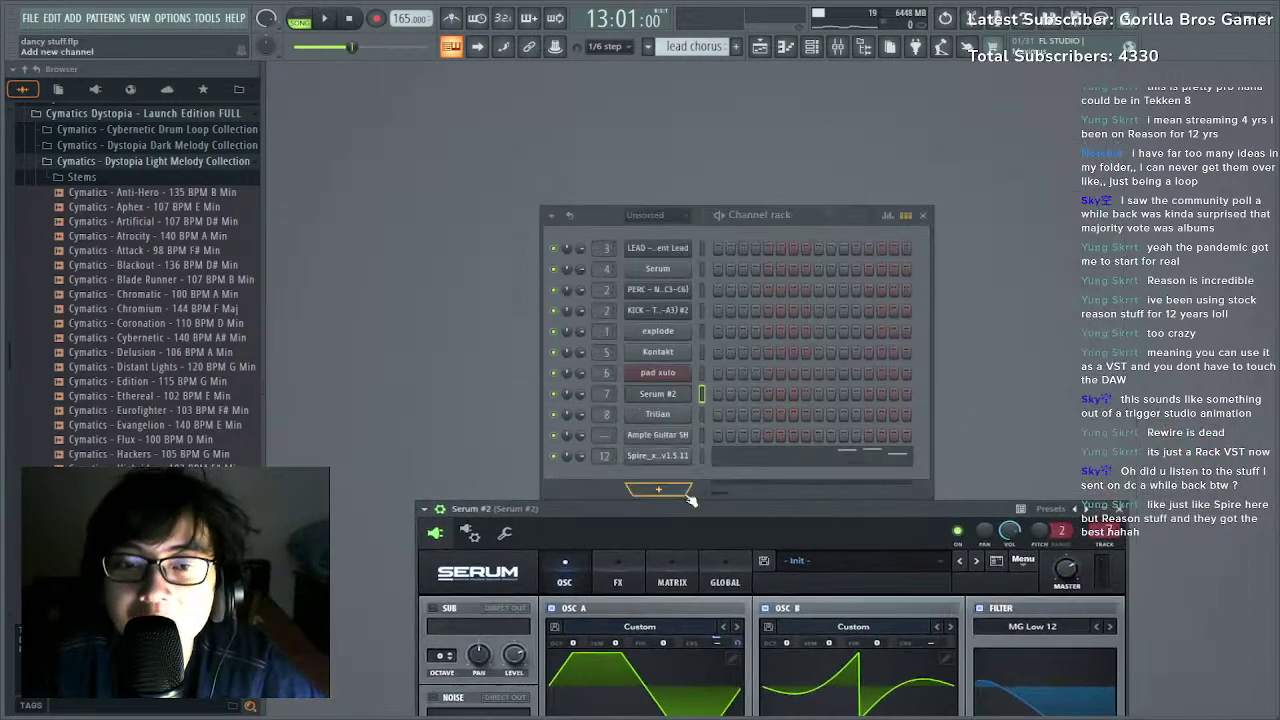
{"action": "left_click", "coordinate": [660, 333]}
{"action": "left_click_drag", "start_coordinate": [780, 159], "coordinate": [867, 455]}
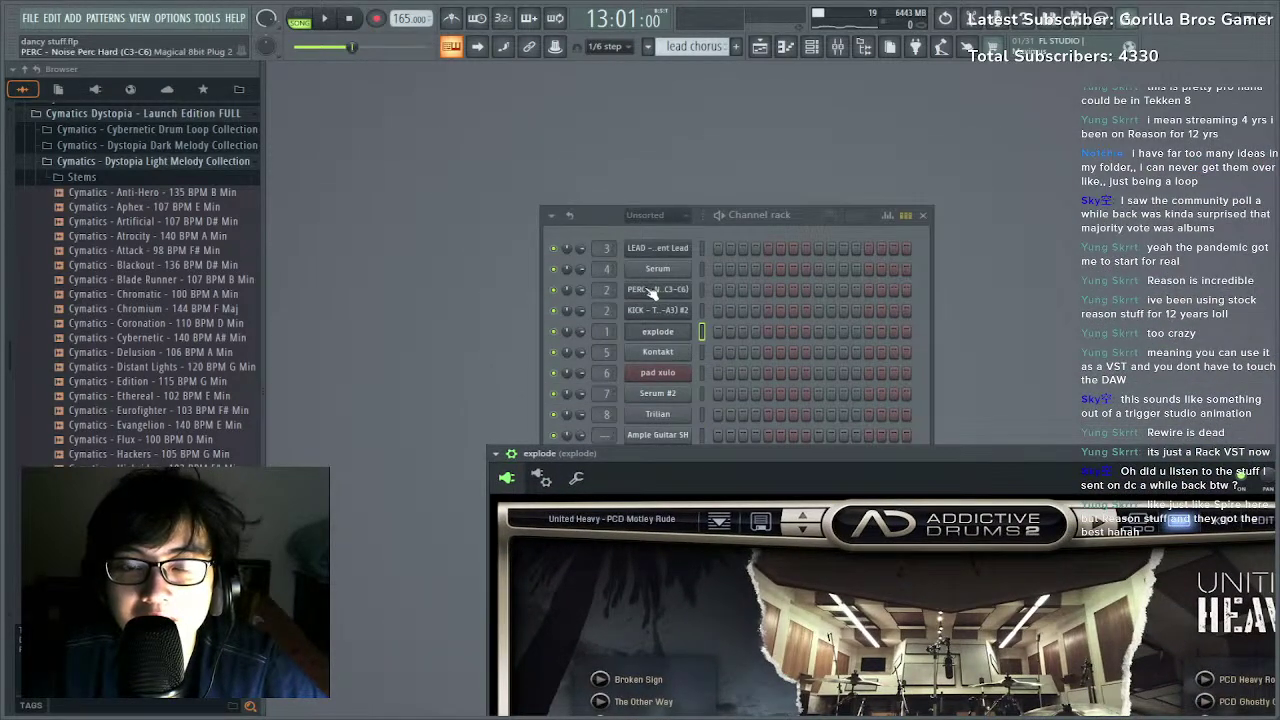
{"action": "left_click", "coordinate": [658, 378]}
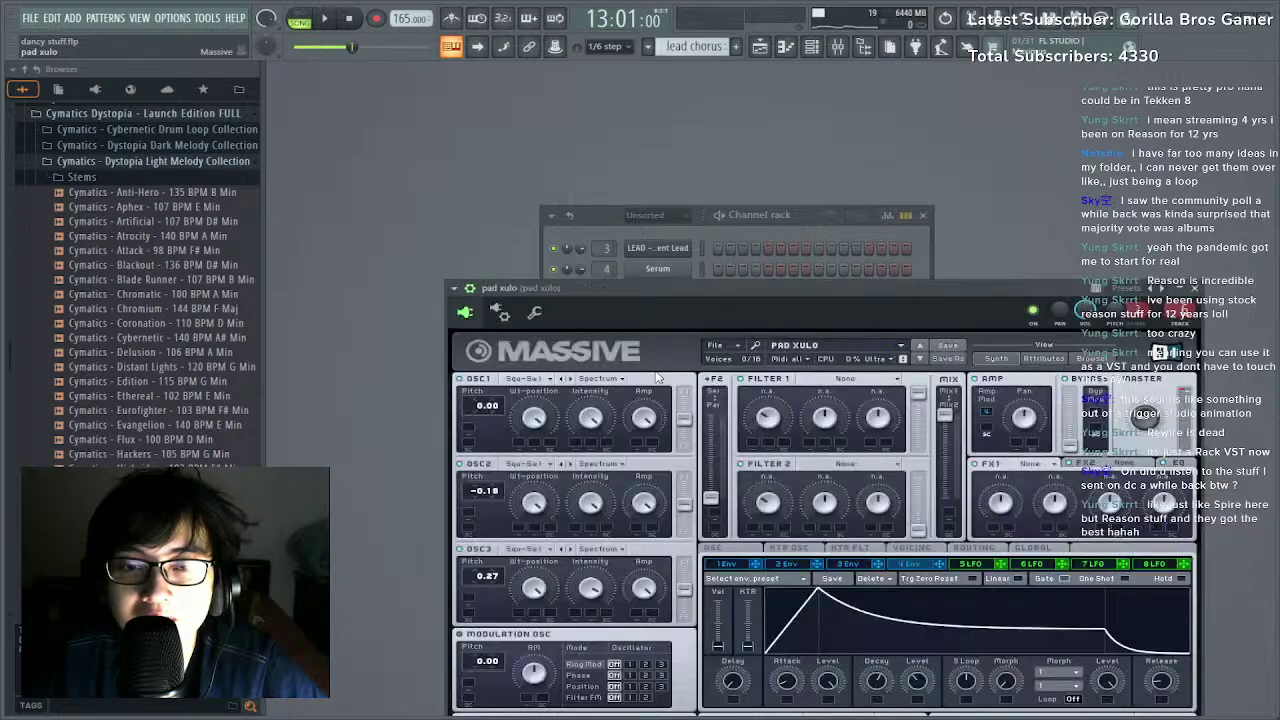
{"action": "left_click_drag", "start_coordinate": [675, 290], "coordinate": [1015, 229]}
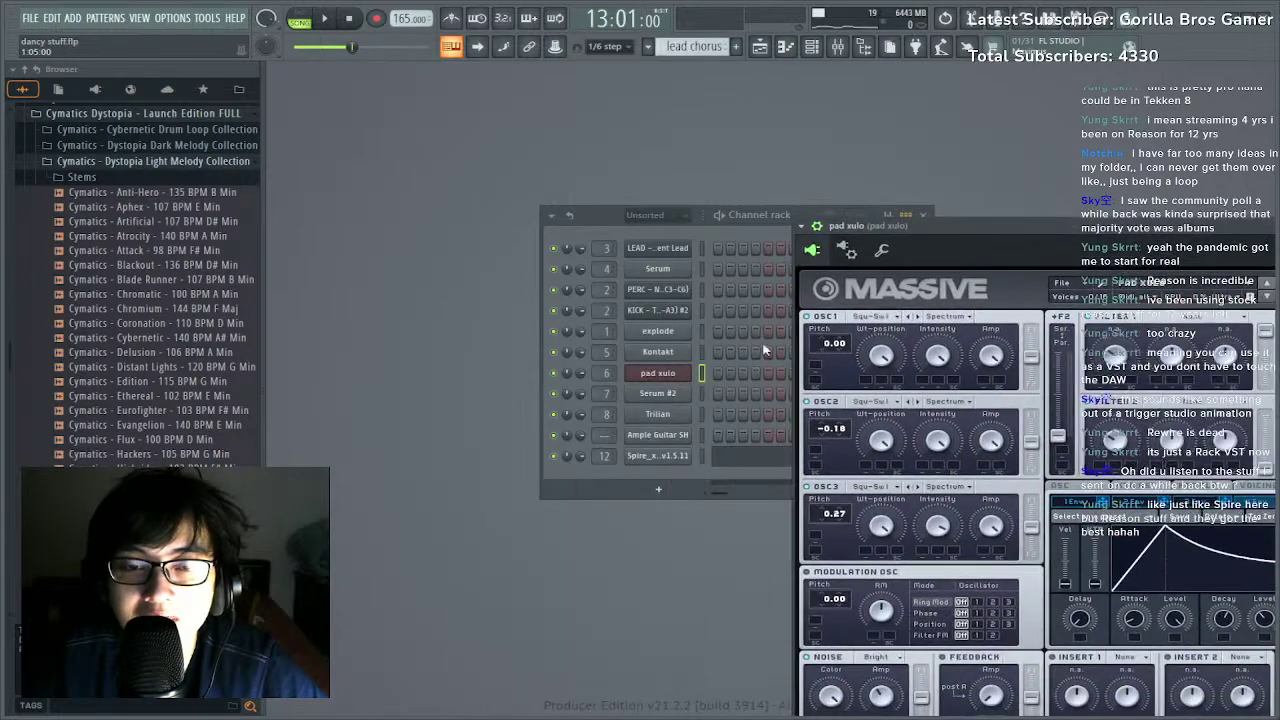
{"action": "left_click", "coordinate": [657, 416]}
{"action": "left_click_drag", "start_coordinate": [760, 361], "coordinate": [986, 181]}
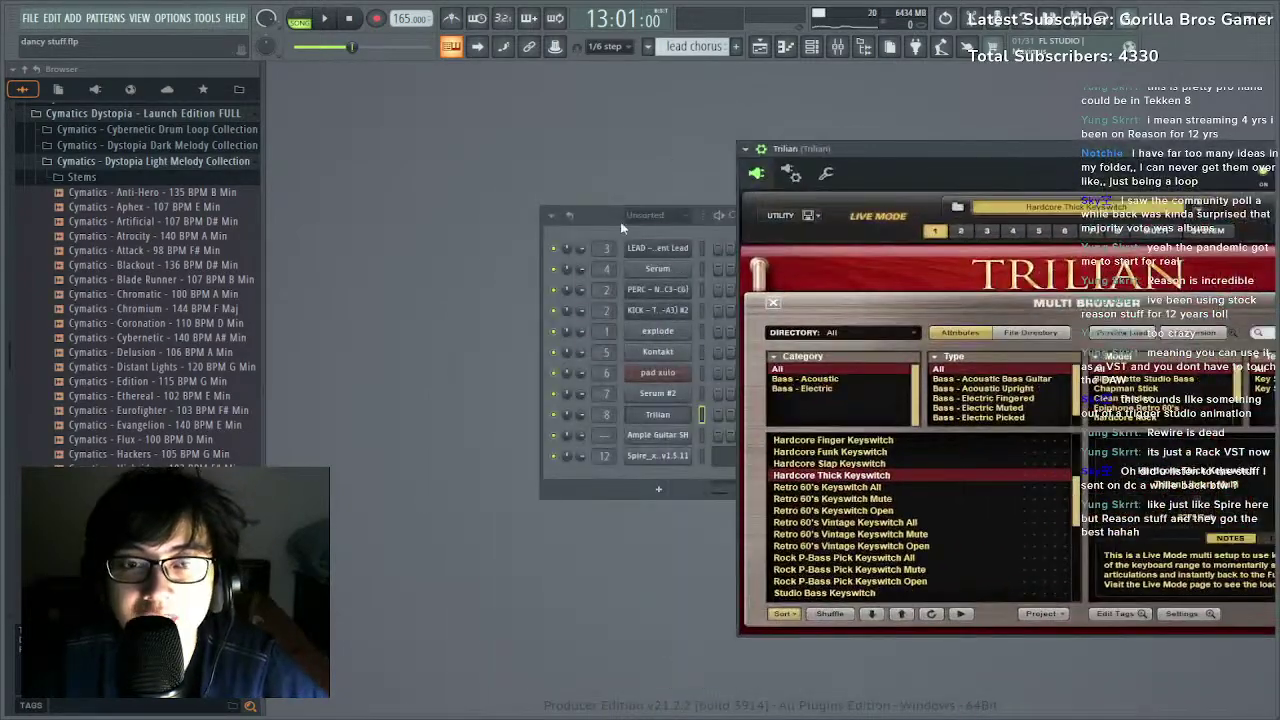
{"action": "left_click_drag", "start_coordinate": [621, 225], "coordinate": [377, 242]}
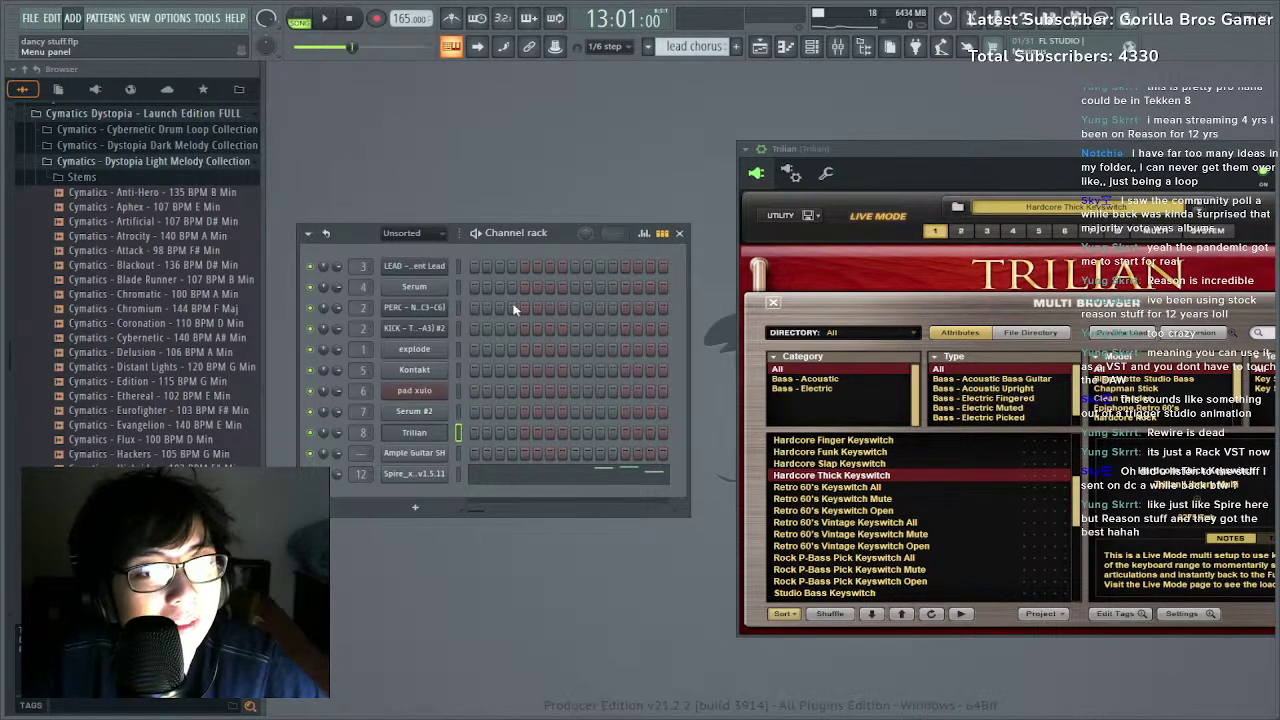
{"action": "left_click", "coordinate": [440, 266]}
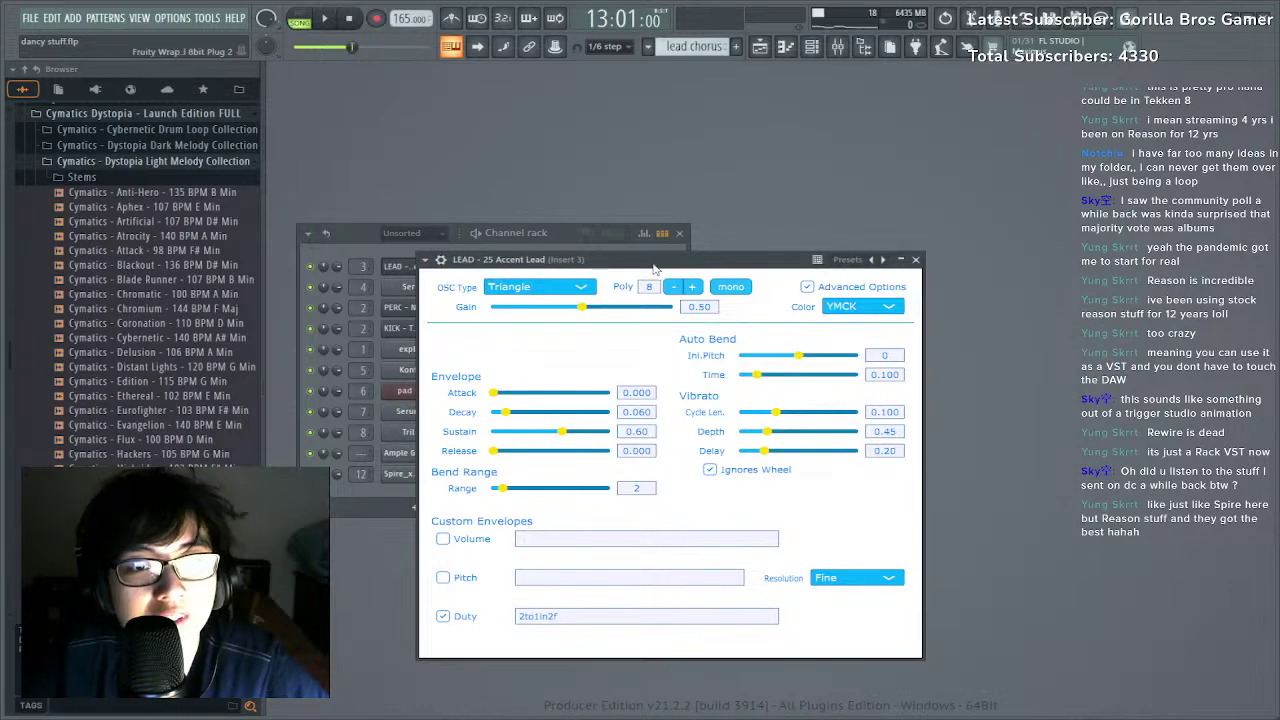
{"action": "left_click_drag", "start_coordinate": [654, 268], "coordinate": [746, 273]}
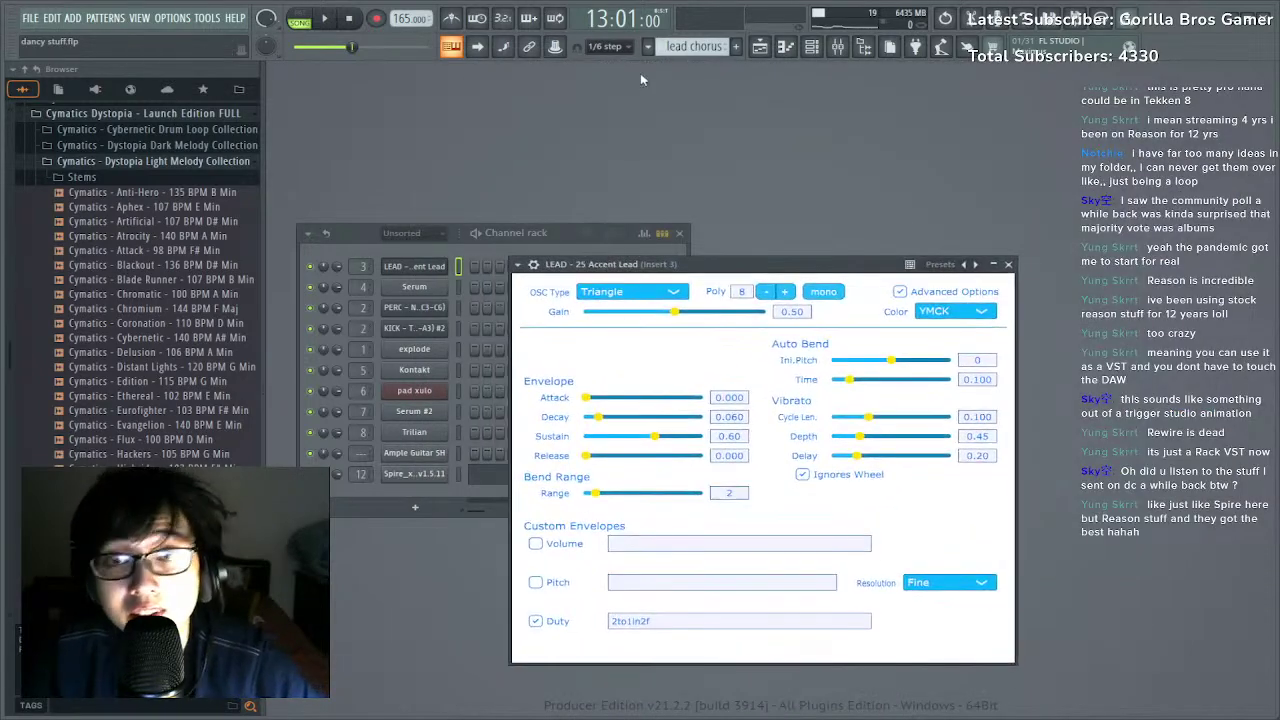
Play the song from bar 11 in the playlist and add Soundgoodizer to slot 3 of the Spire mixer track.
{"action": "left_click", "coordinate": [760, 48]}
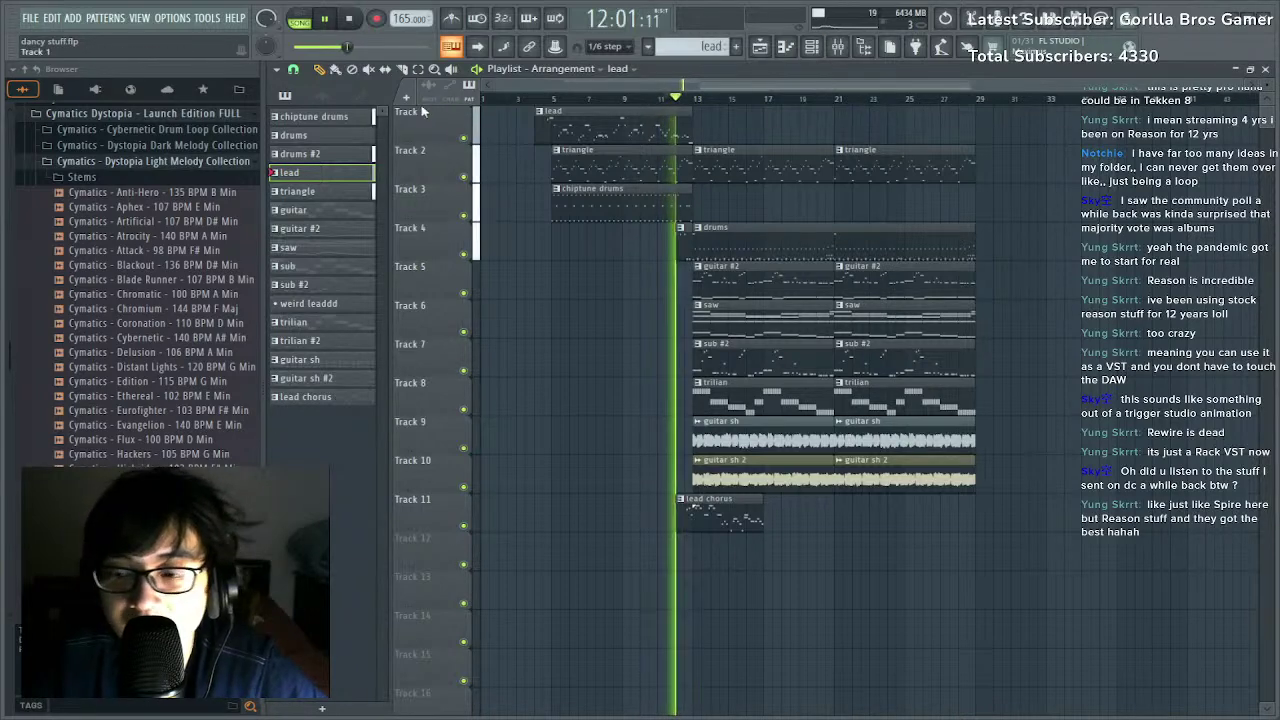
{"action": "key", "text": "space"}
{"action": "left_click", "coordinate": [838, 47]}
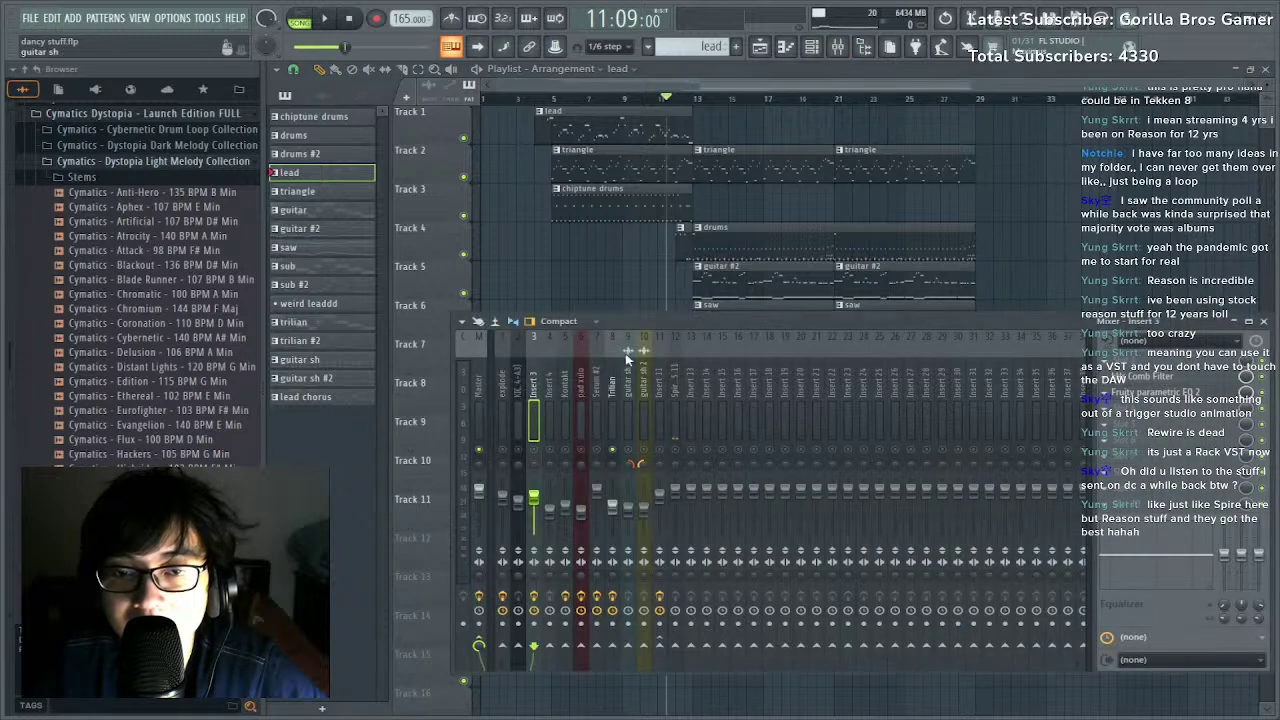
{"action": "key", "text": "space"}
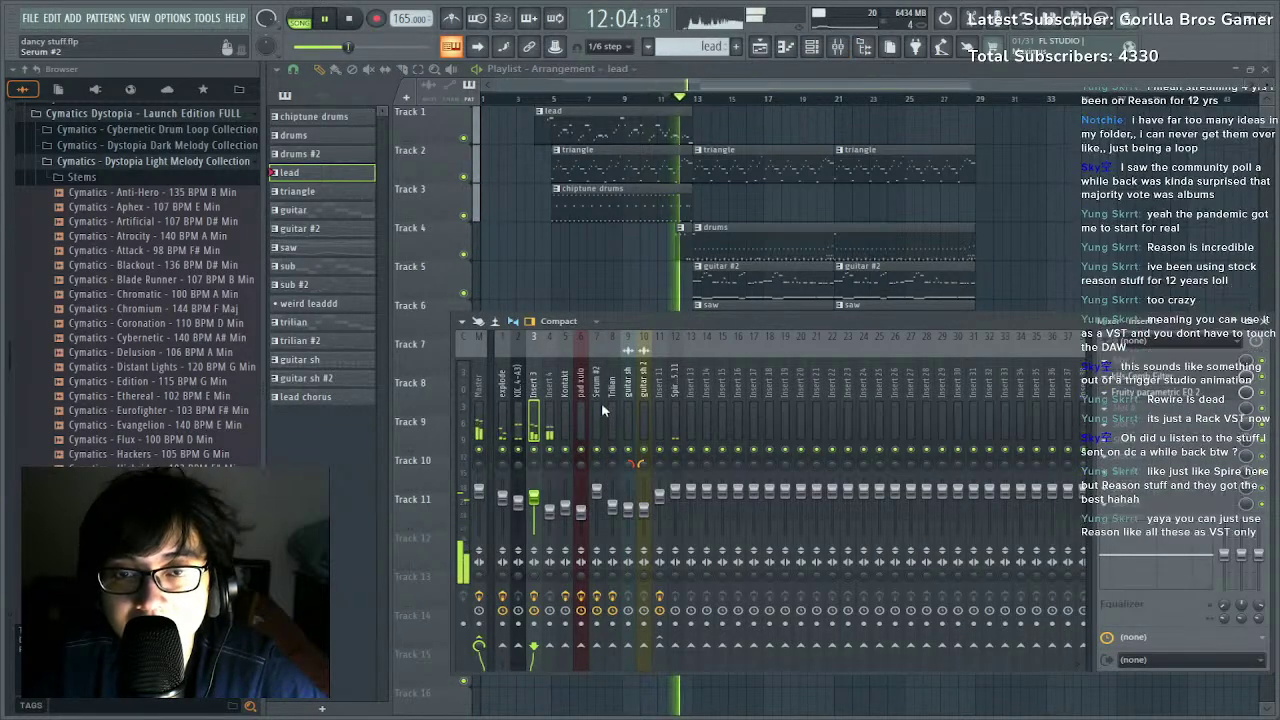
{"action": "left_click", "coordinate": [677, 425]}
{"action": "left_click", "coordinate": [1140, 392]}
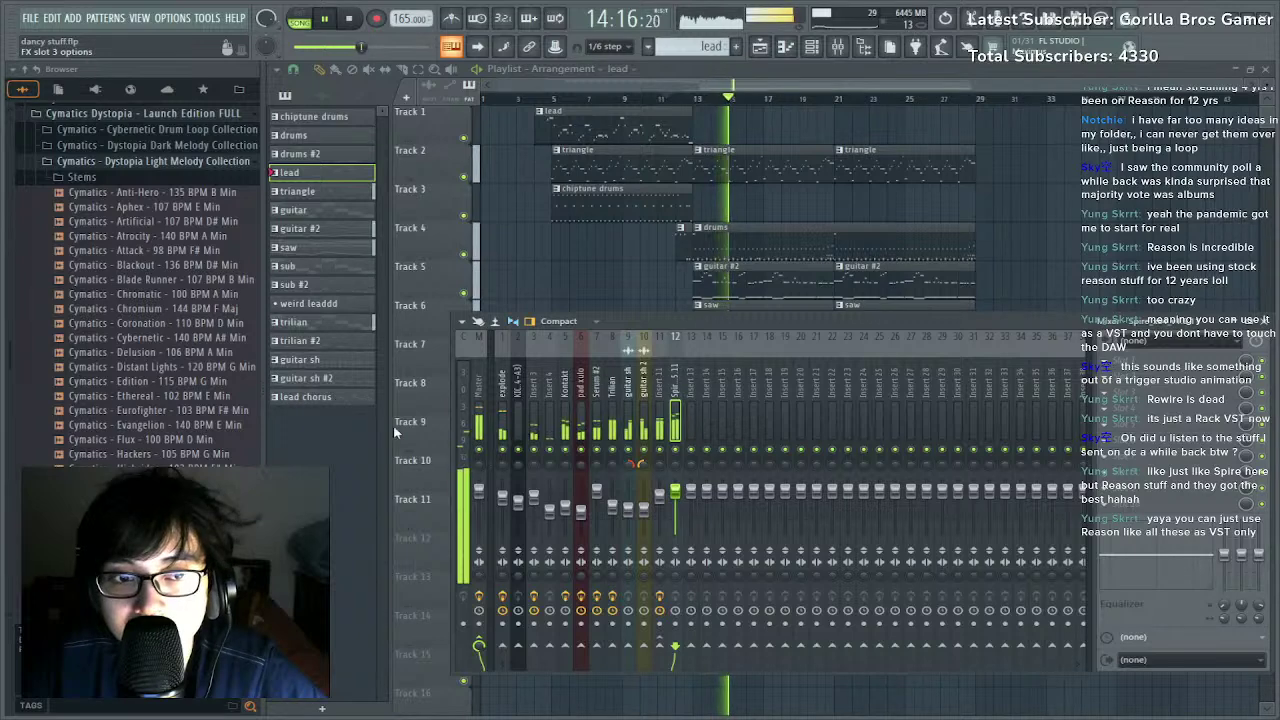
{"action": "left_click", "coordinate": [460, 368]}
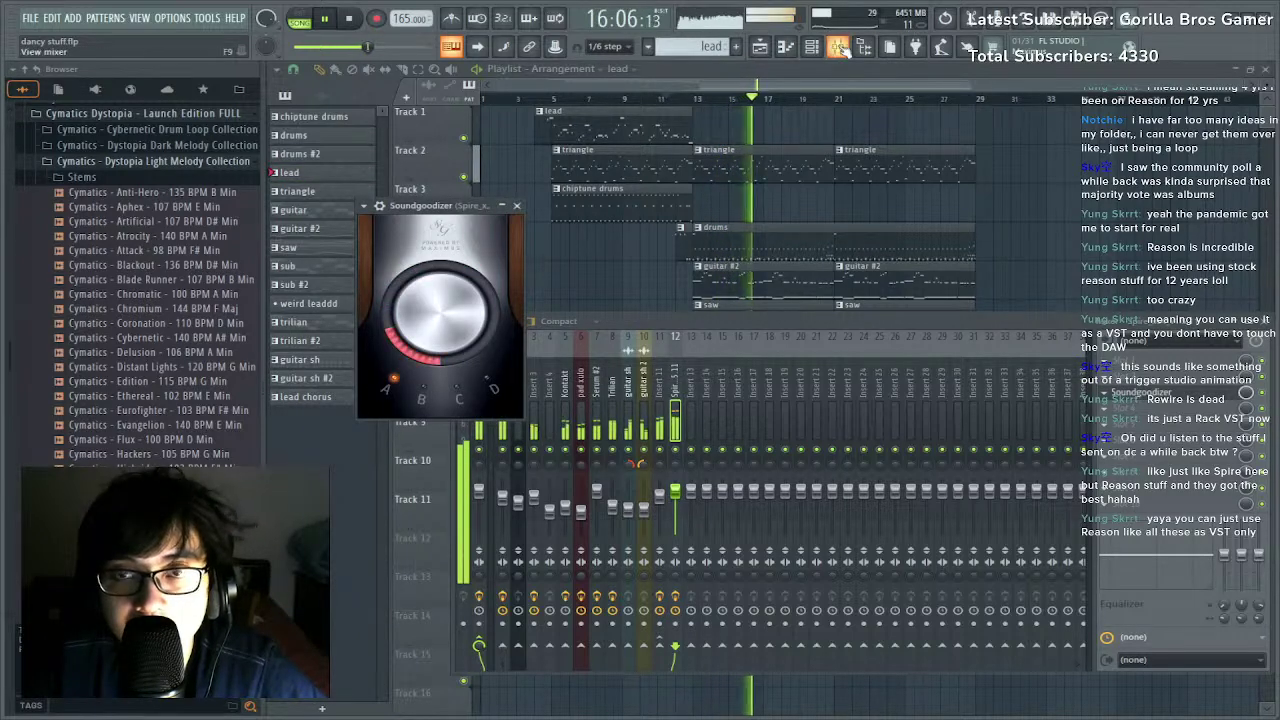
Add Pro-MB to the Spire mixer track with a high band starting at about 3 kHz, and raise its level to +3.50 dB.
{"action": "key", "text": "F6"}
{"action": "left_click", "coordinate": [413, 476]}
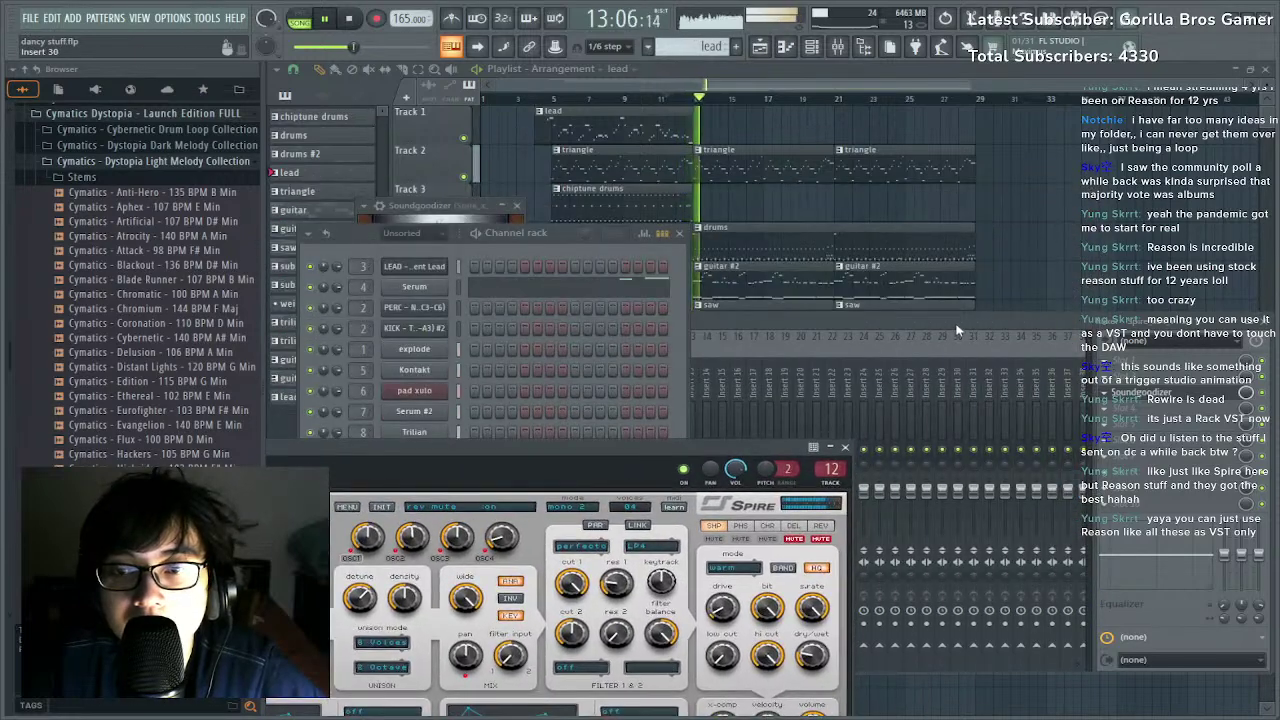
{"action": "key", "text": "F9"}
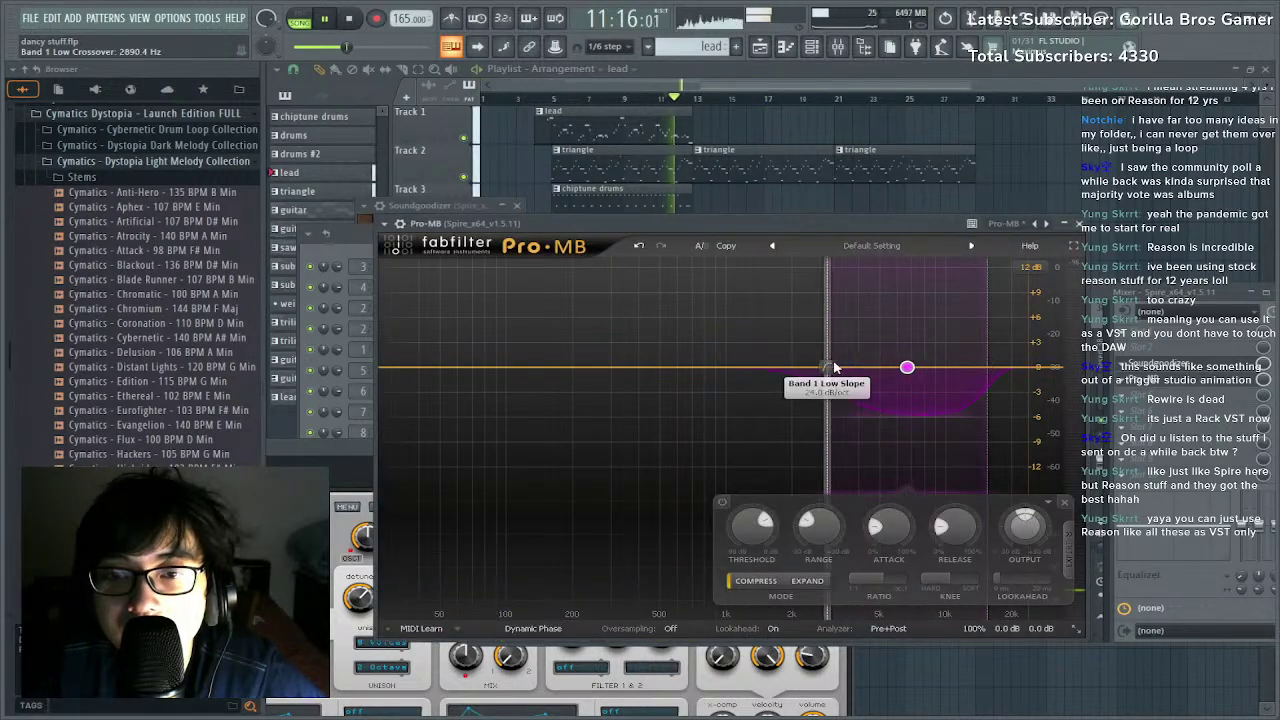
{"action": "mouse_move", "coordinate": [835, 368]}
{"action": "left_mouse_down"}
{"action": "mouse_move", "coordinate": [791, 368]}
{"action": "mouse_move", "coordinate": [831, 368]}
{"action": "left_mouse_up"}
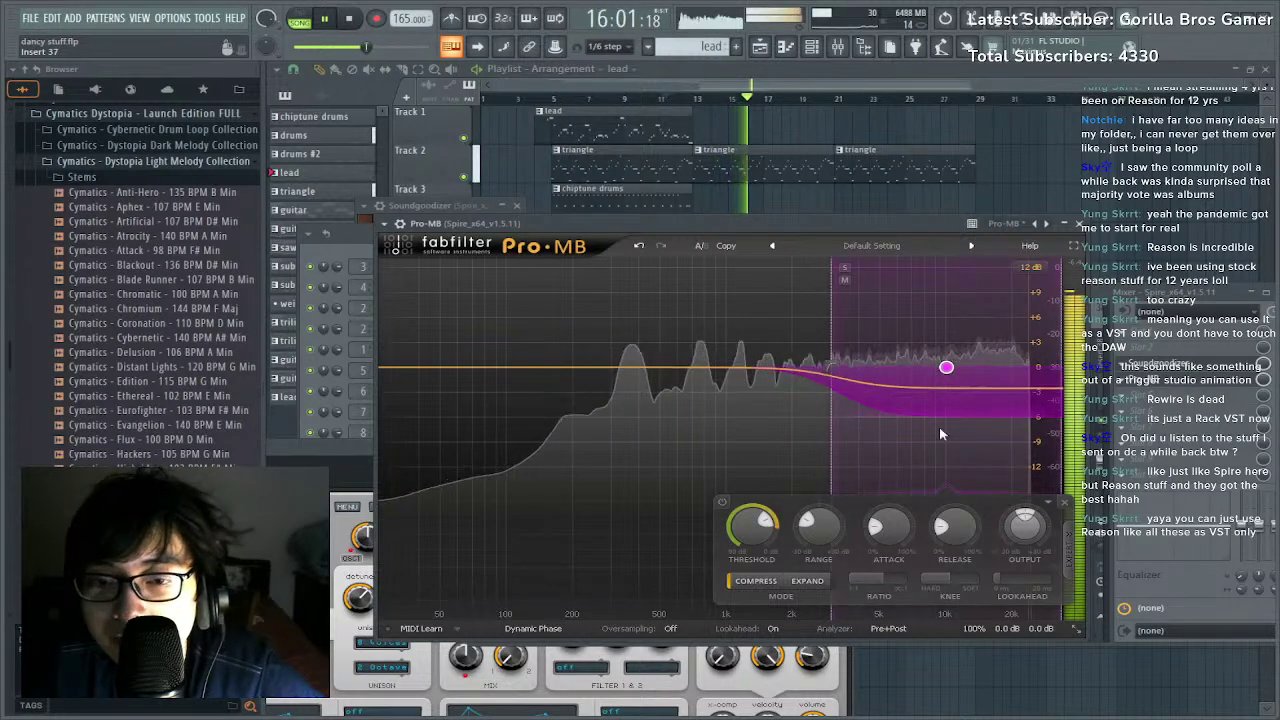
{"action": "left_click", "coordinate": [1065, 530]}
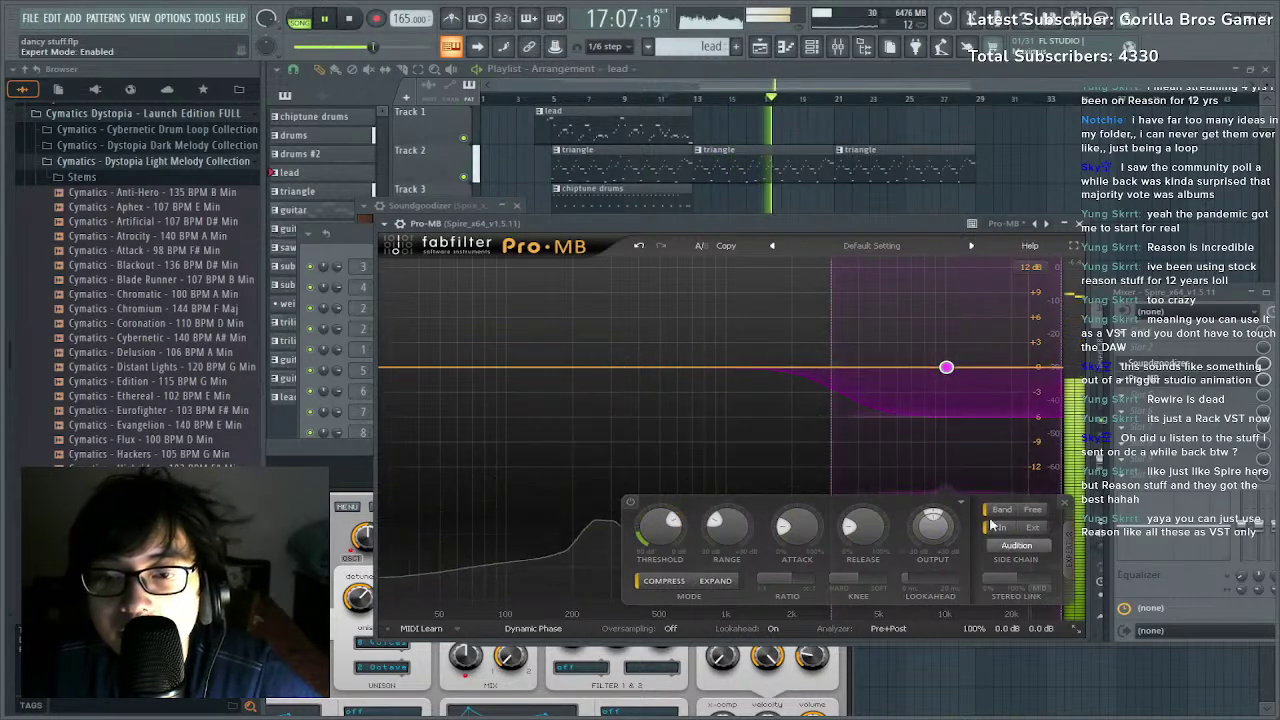
{"action": "left_click_drag", "start_coordinate": [946, 367], "coordinate": [946, 340]}
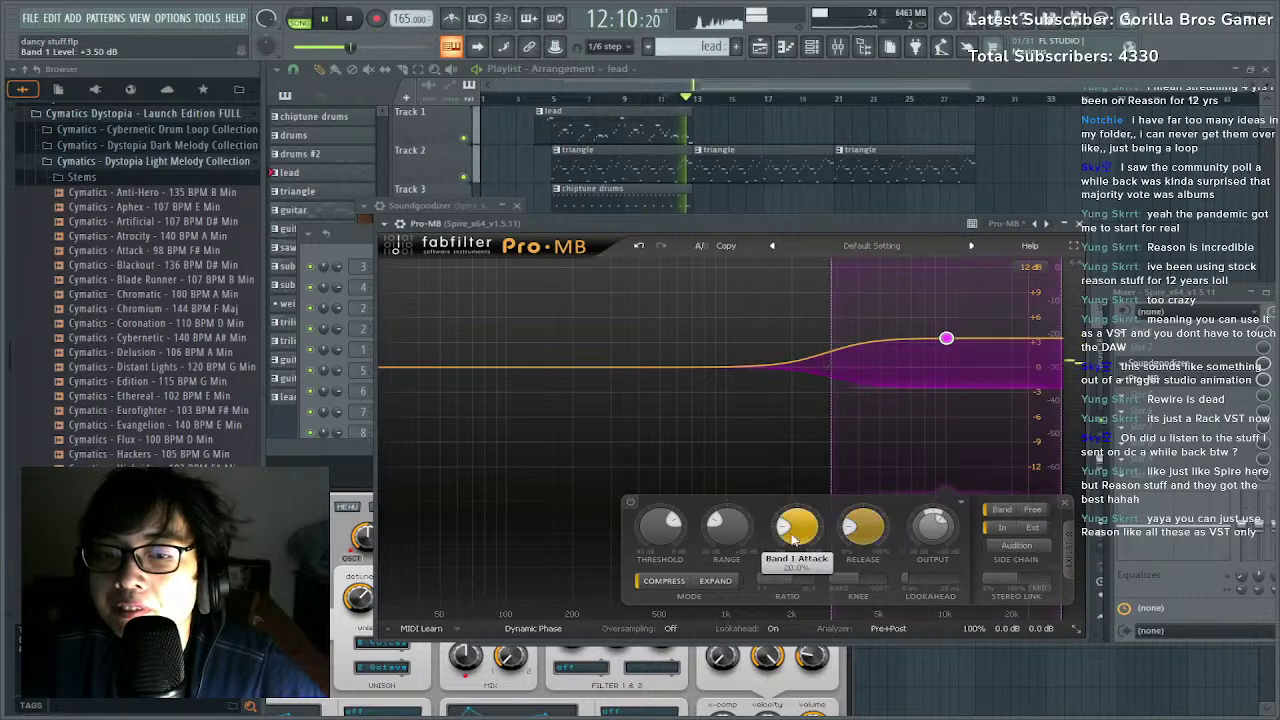
Set the Pro-MB band's attack to 2%, its release to 5% and its threshold to about -15 dB.
{"action": "left_click_drag", "start_coordinate": [793, 527], "coordinate": [791, 541]}
{"action": "left_click_drag", "start_coordinate": [857, 580], "coordinate": [848, 580]}
{"action": "double_click", "coordinate": [788, 537]}
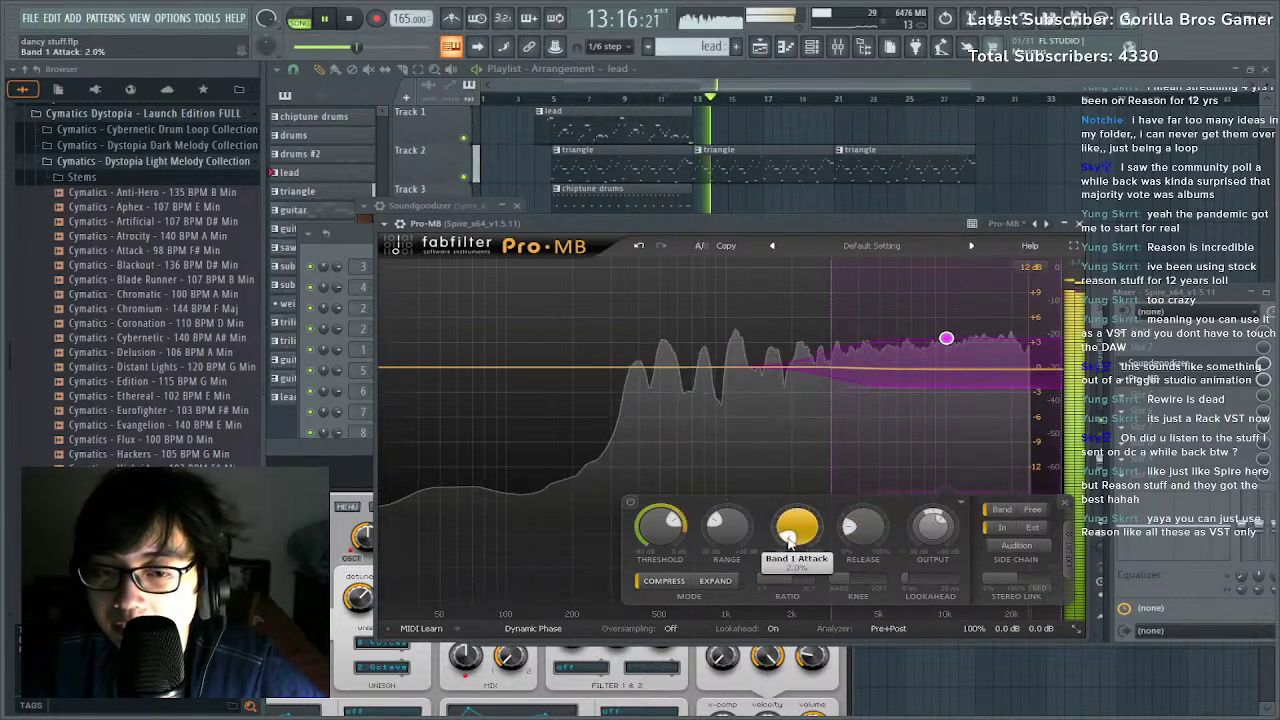
{"action": "type", "text": "2"}
{"action": "key", "text": "Return"}
{"action": "double_click", "coordinate": [846, 529]}
{"action": "type", "text": "5"}
{"action": "key", "text": "Return"}
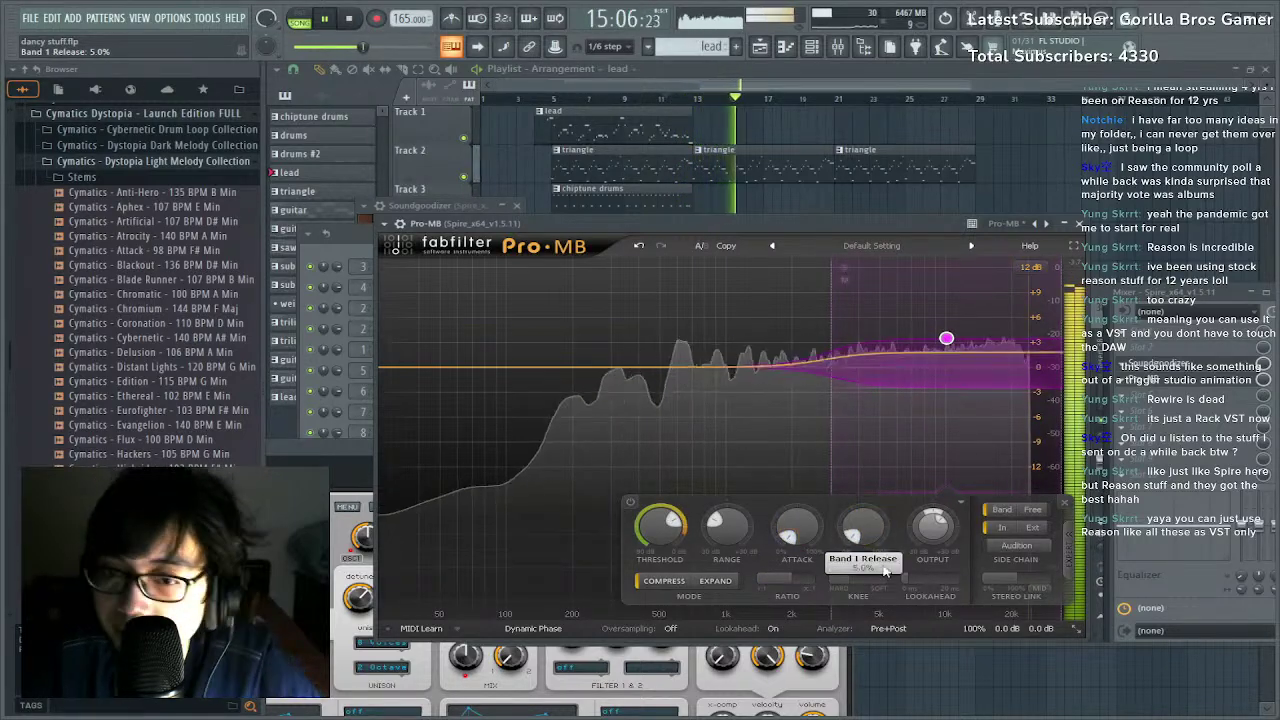
{"action": "left_click_drag", "start_coordinate": [878, 580], "coordinate": [858, 580]}
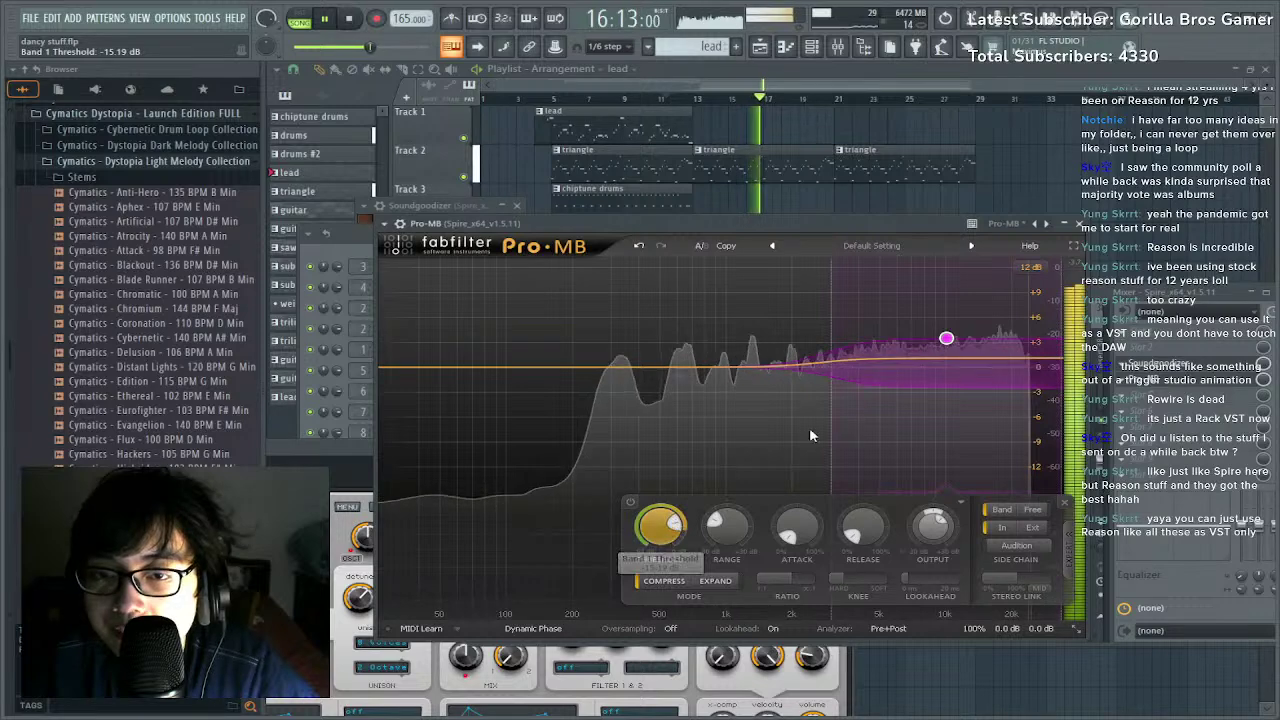
Replay the song from about bar 5 into the chorus and select Insert 4 in the mixer.
{"action": "key", "text": "space"}
{"action": "key", "text": "space"}
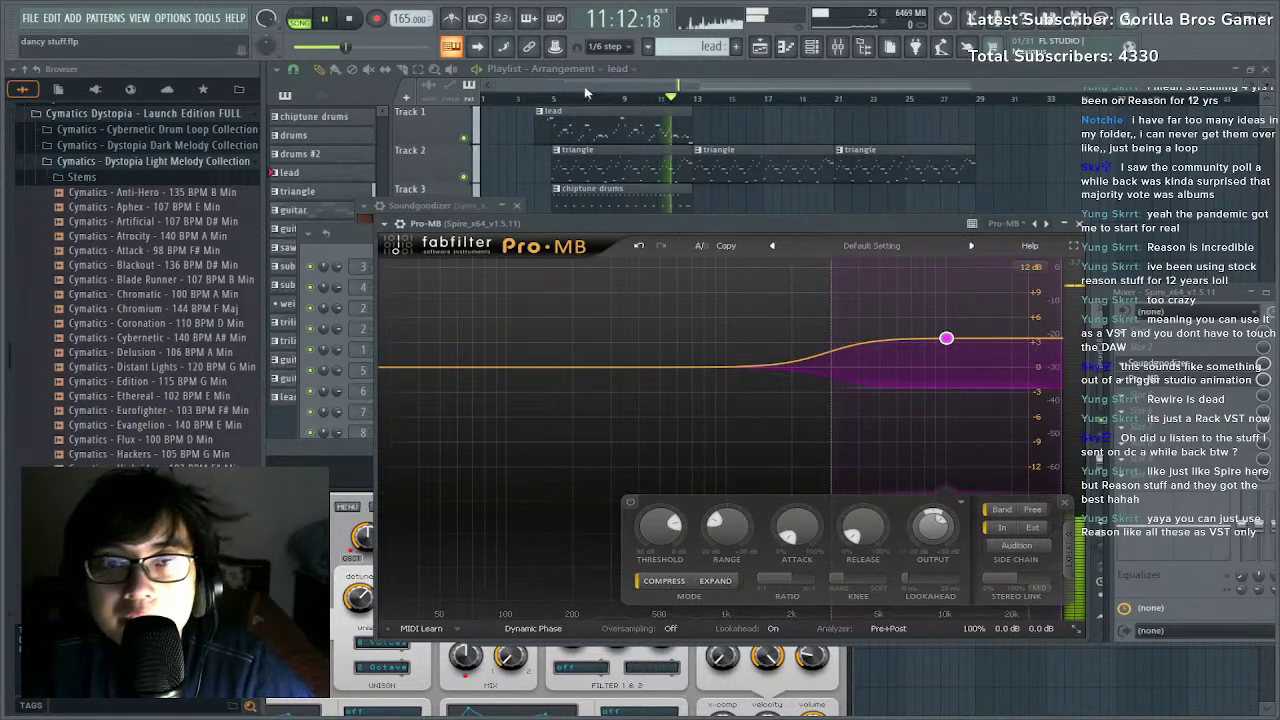
{"action": "key", "text": "space"}
{"action": "left_click_drag", "start_coordinate": [632, 100], "coordinate": [546, 101]}
{"action": "key", "text": "space"}
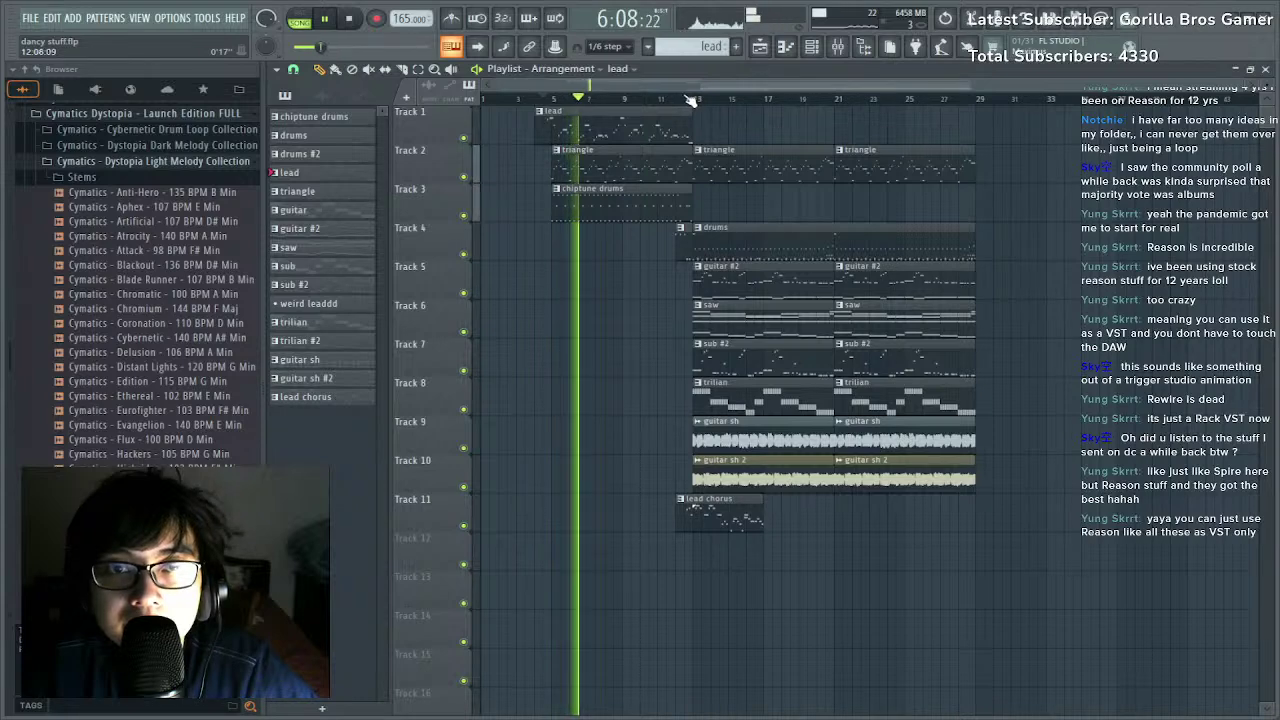
{"action": "scroll", "coordinate": [695, 95], "scroll_direction": "up", "scroll_amount": 2}
{"action": "scroll", "coordinate": [707, 90], "scroll_direction": "down", "scroll_amount": 2}
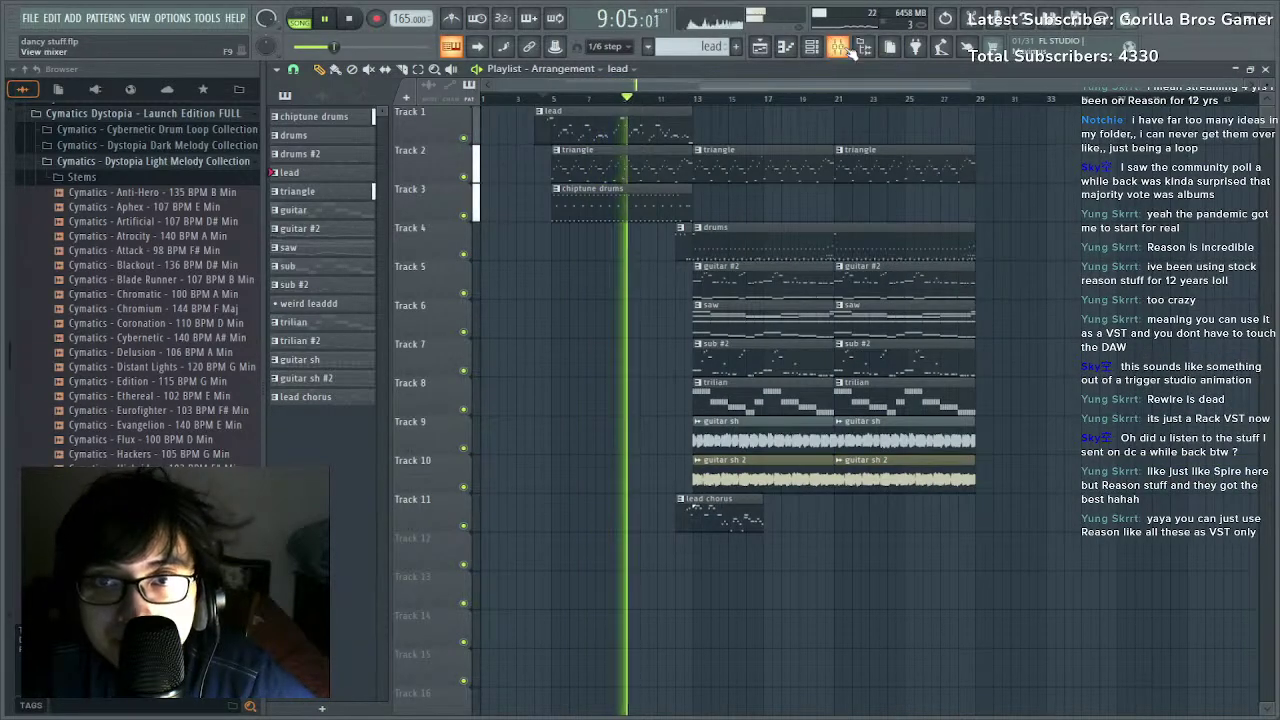
{"action": "key", "text": "F9"}
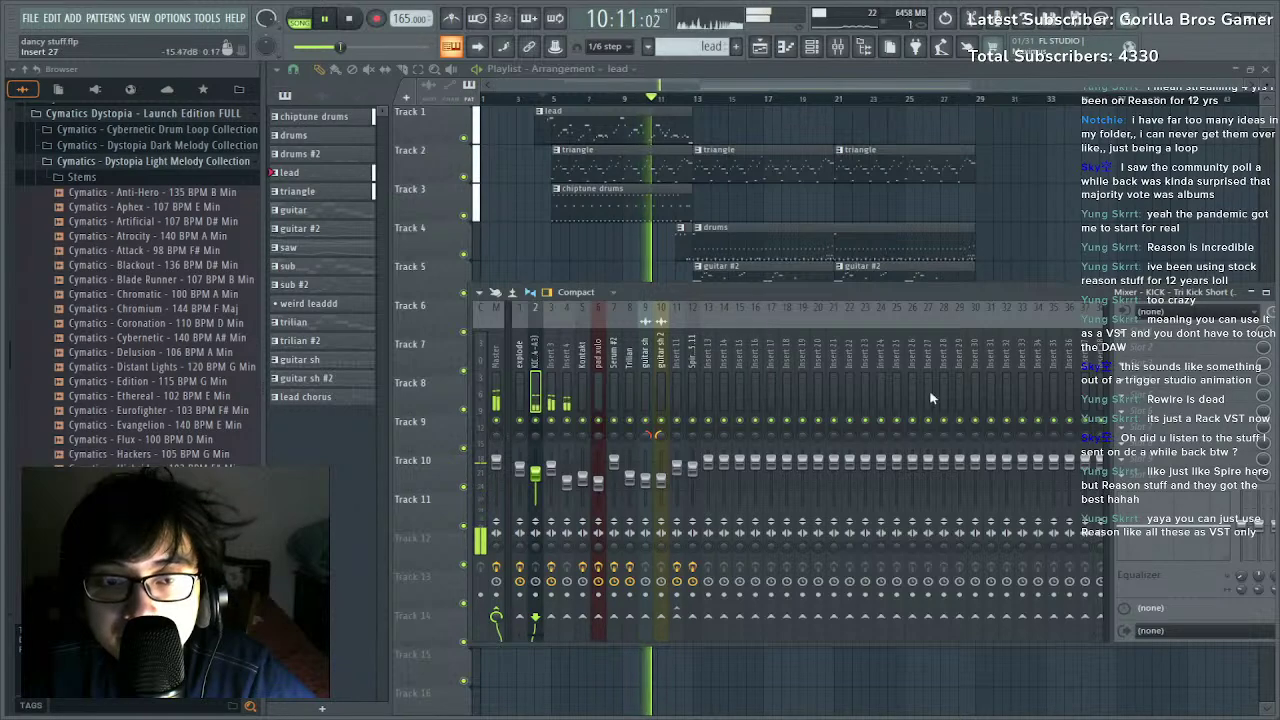
{"action": "left_click", "coordinate": [570, 405]}
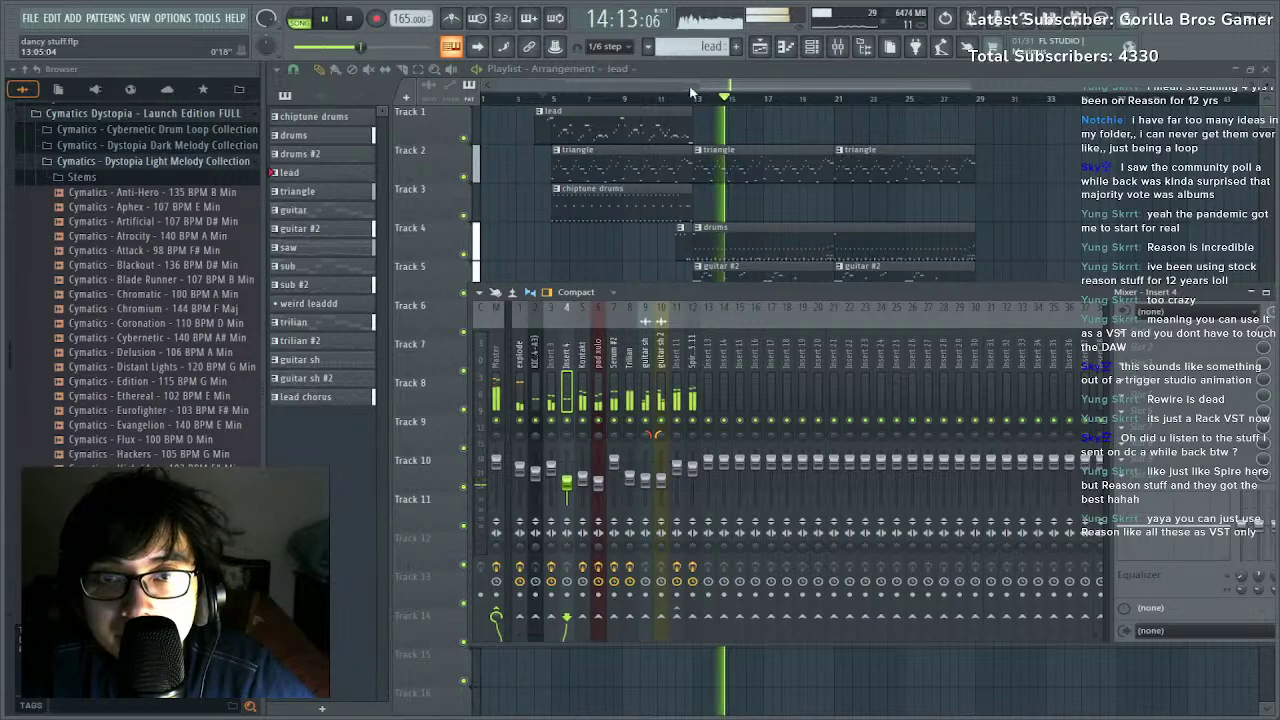
Open the lead chorus pattern from track 11 and add a note at the start of bar 6 on the pitch of its lowest notes.
{"action": "left_click", "coordinate": [1266, 292]}
{"action": "scroll", "coordinate": [694, 105], "scroll_direction": "up", "scroll_amount": 2}
{"action": "scroll", "coordinate": [702, 450], "scroll_direction": "down", "scroll_amount": 1}
{"action": "double_click", "coordinate": [766, 486]}
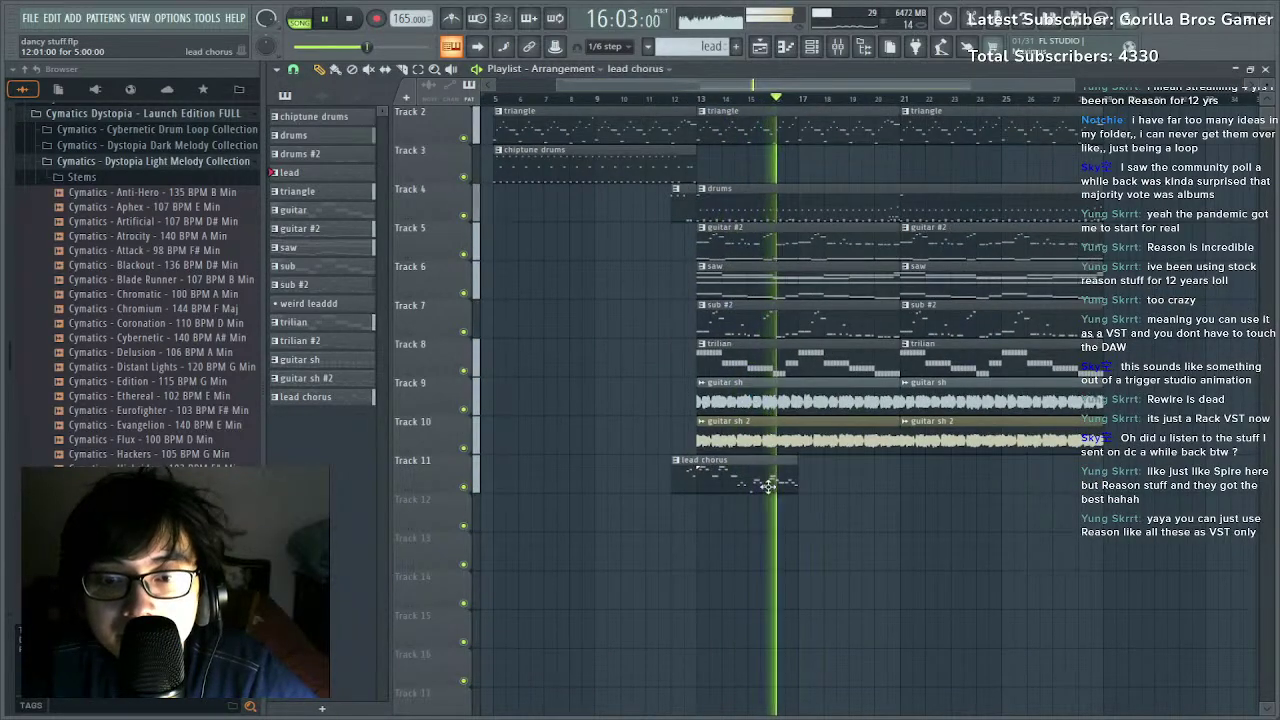
{"action": "scroll", "coordinate": [665, 108], "scroll_direction": "up", "scroll_amount": 4}
{"action": "key", "text": "space"}
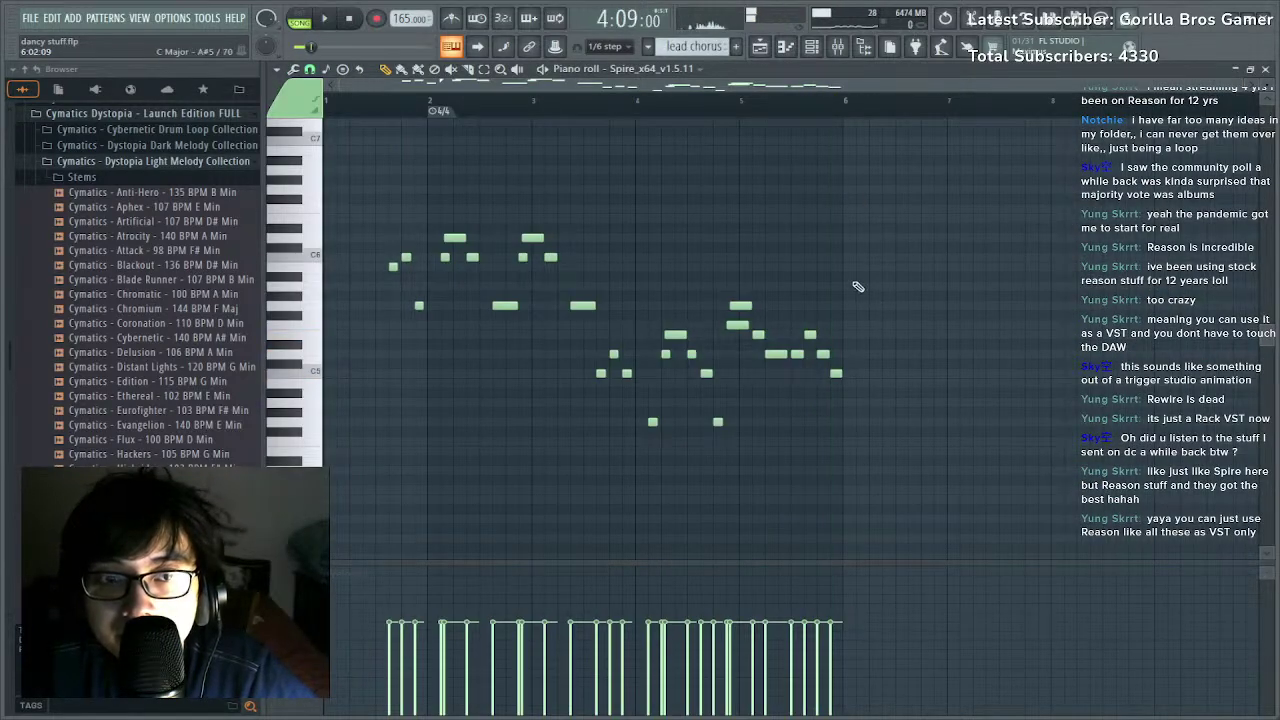
{"action": "key", "text": "space"}
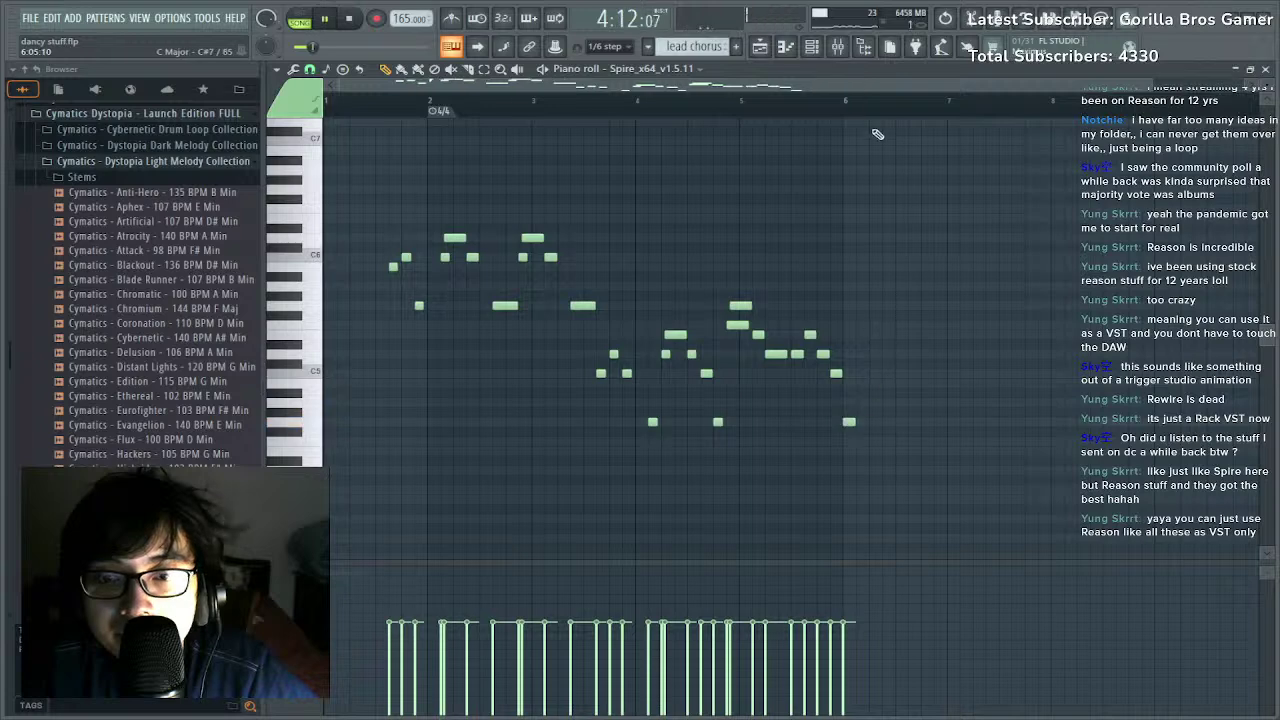
Select the four notes leading into the final note, clear the selection and play the lead chorus melody with the song.
{"action": "scroll", "coordinate": [872, 107], "scroll_direction": "up", "scroll_amount": 2}
{"action": "left_click_drag", "start_coordinate": [837, 303], "coordinate": [708, 404]}
{"action": "left_click_drag", "start_coordinate": [748, 303], "coordinate": [837, 402]}
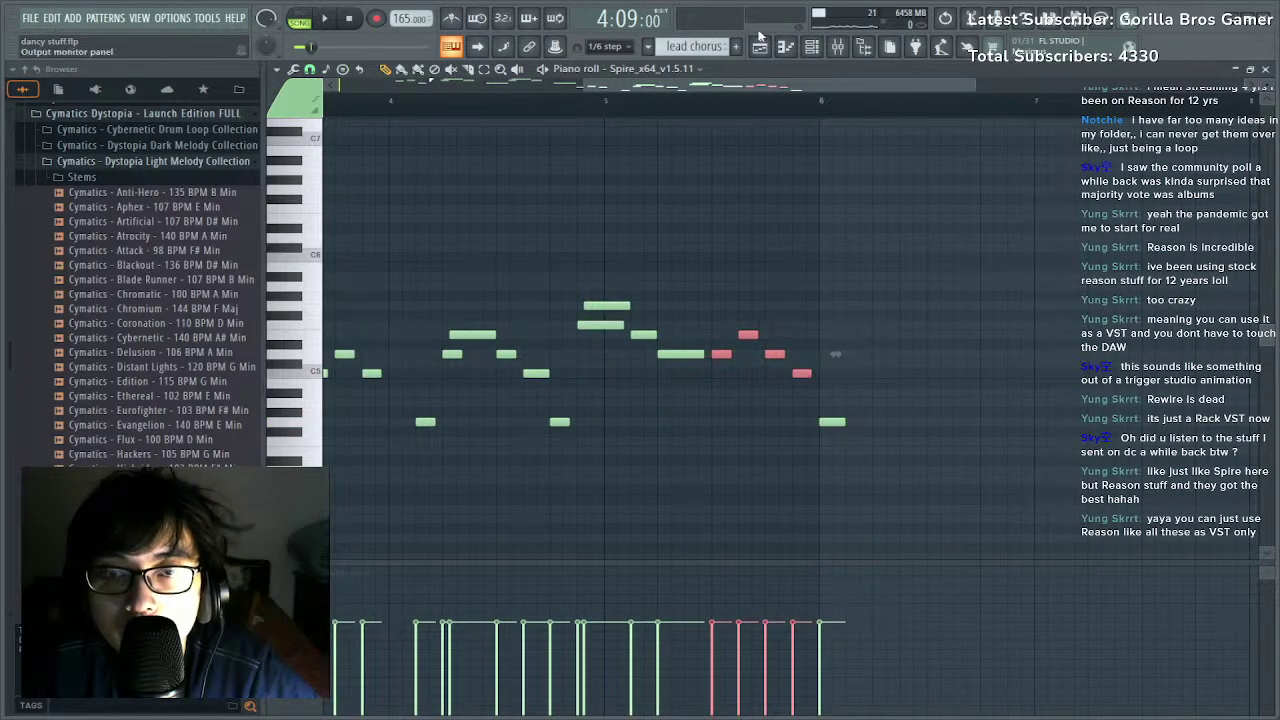
{"action": "scroll", "coordinate": [760, 104], "scroll_direction": "down", "scroll_amount": 2}
{"action": "left_click", "coordinate": [427, 122]}
{"action": "key", "text": "space"}
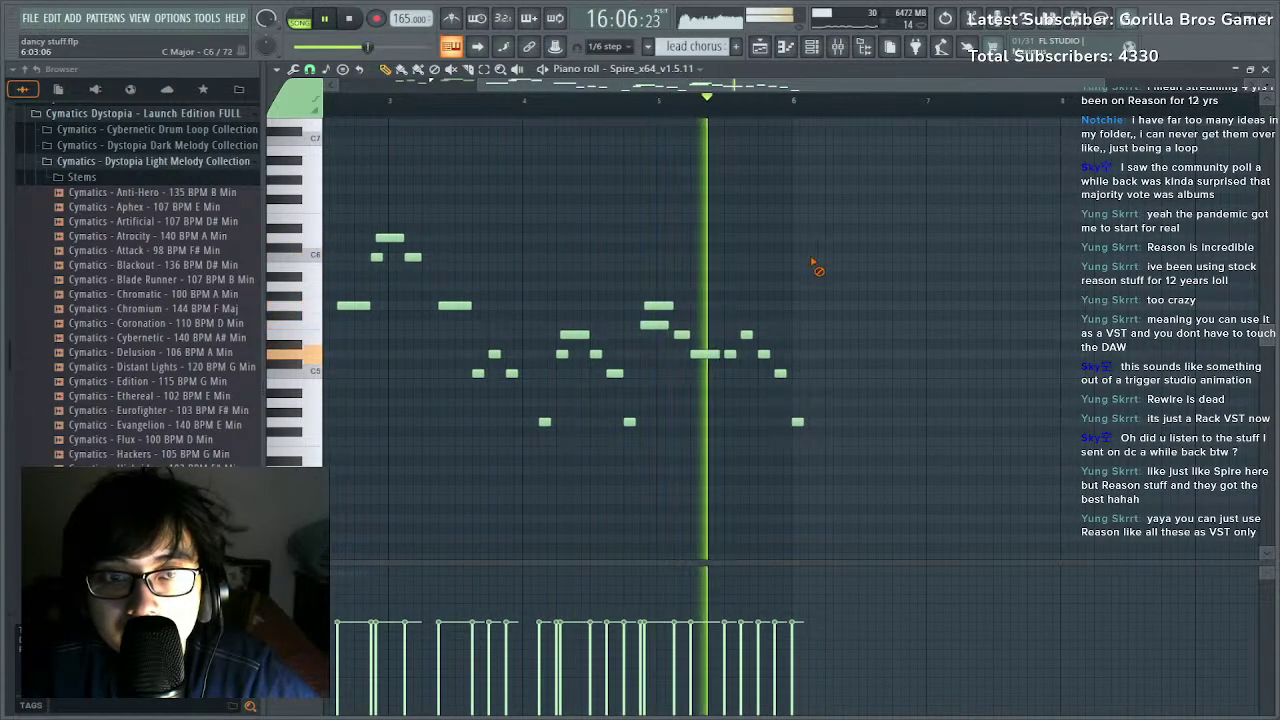
Copy the eight-note phrase from bars 2 and 3 to just after the start of bar 6 and nudge it slightly earlier.
{"action": "key", "text": "space"}
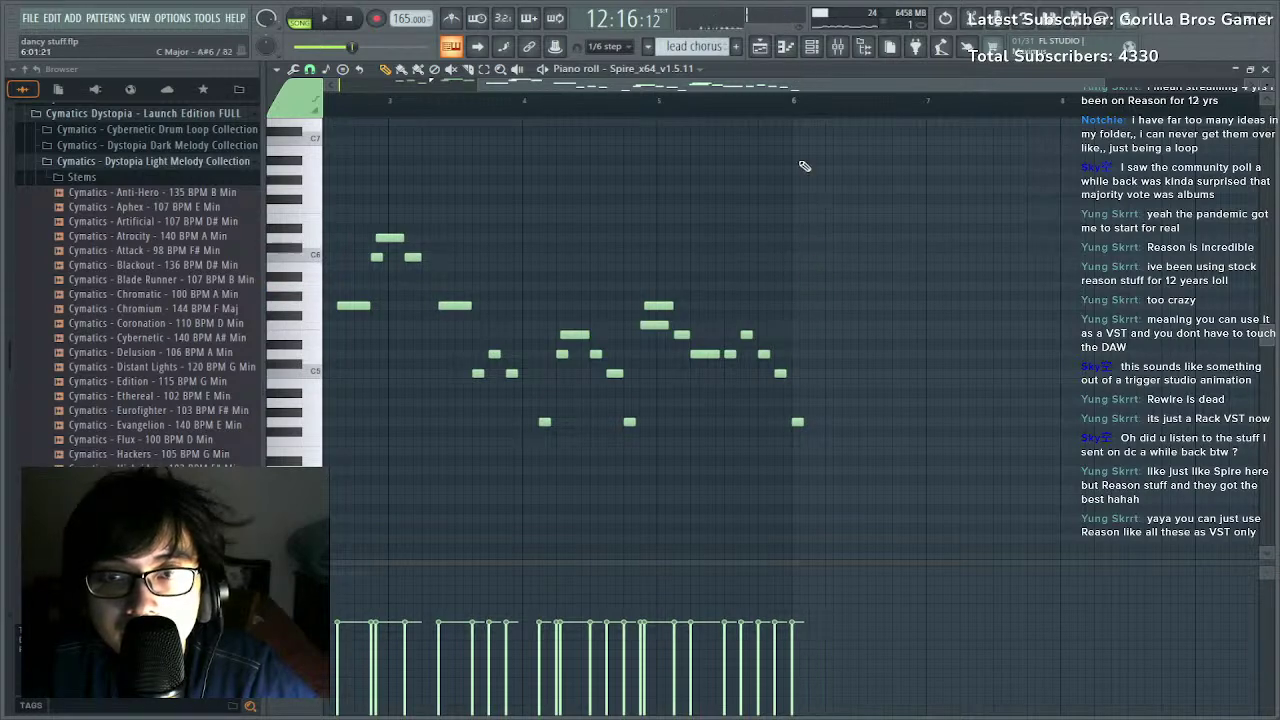
{"action": "scroll", "coordinate": [798, 103], "scroll_direction": "down", "scroll_amount": 2}
{"action": "left_click_drag", "start_coordinate": [432, 222], "coordinate": [933, 284]}
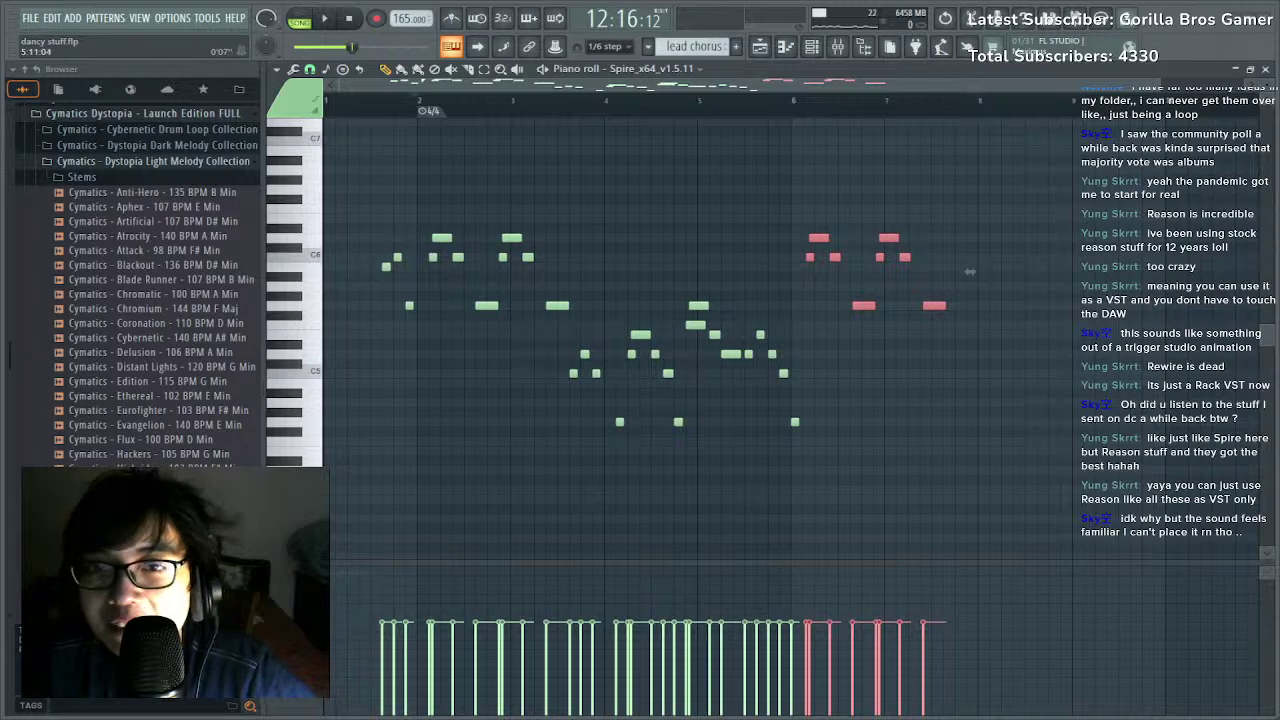
{"action": "scroll", "coordinate": [969, 271], "scroll_direction": "up", "scroll_amount": 2}
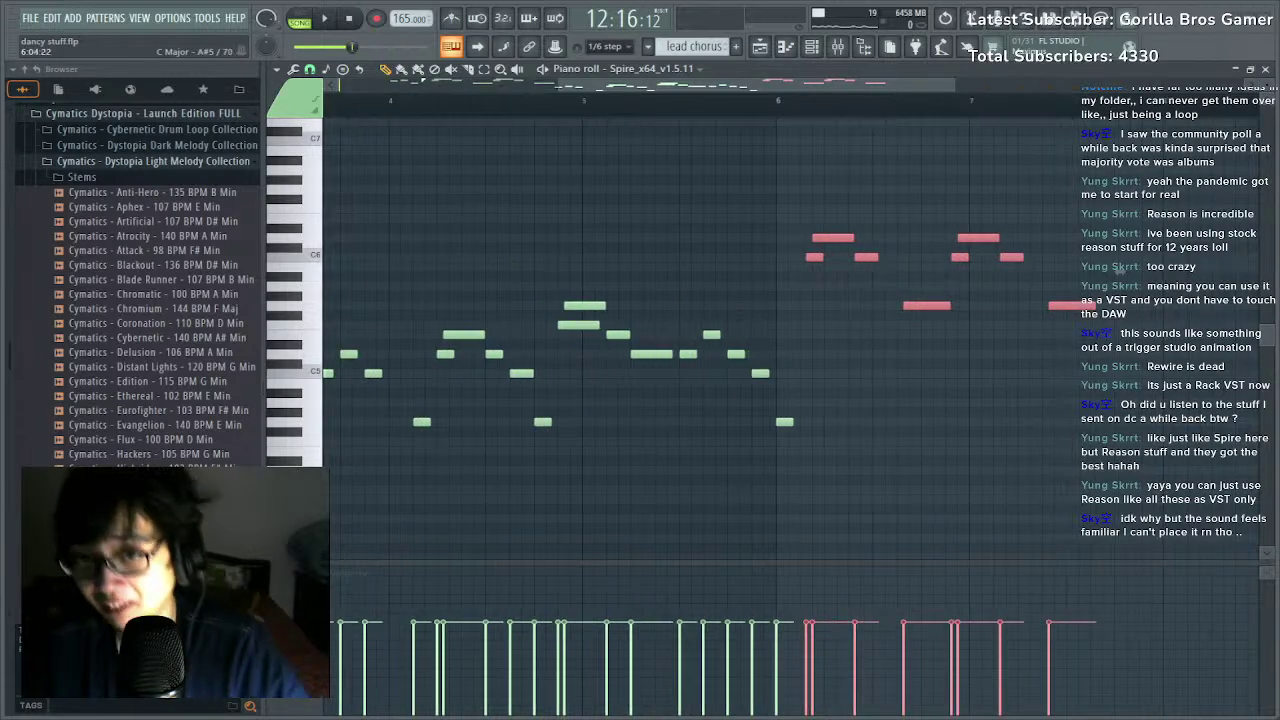
{"action": "left_click_drag", "start_coordinate": [810, 262], "coordinate": [804, 262]}
{"action": "scroll", "coordinate": [716, 172], "scroll_direction": "down", "scroll_amount": 2}
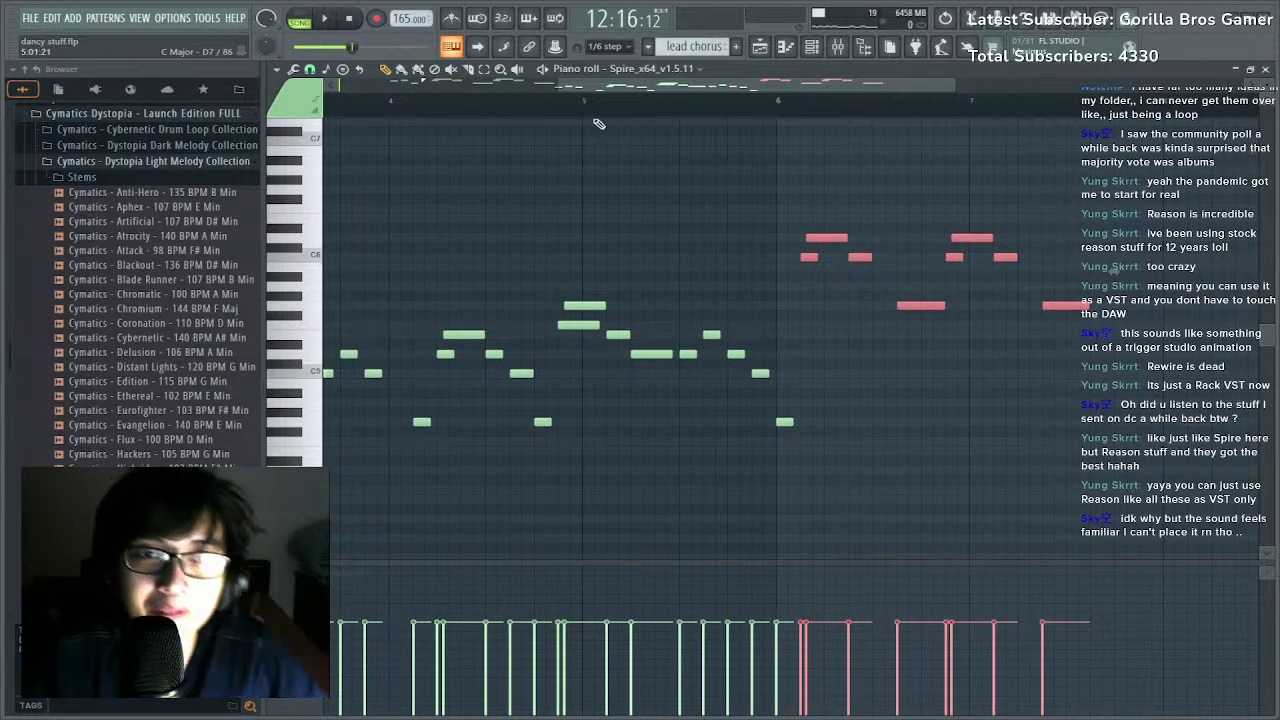
Play the transition into the copied phrase at bar 6 and reselect its notes.
{"action": "key", "text": "space"}
{"action": "scroll", "coordinate": [830, 101], "scroll_direction": "up", "scroll_amount": 1}
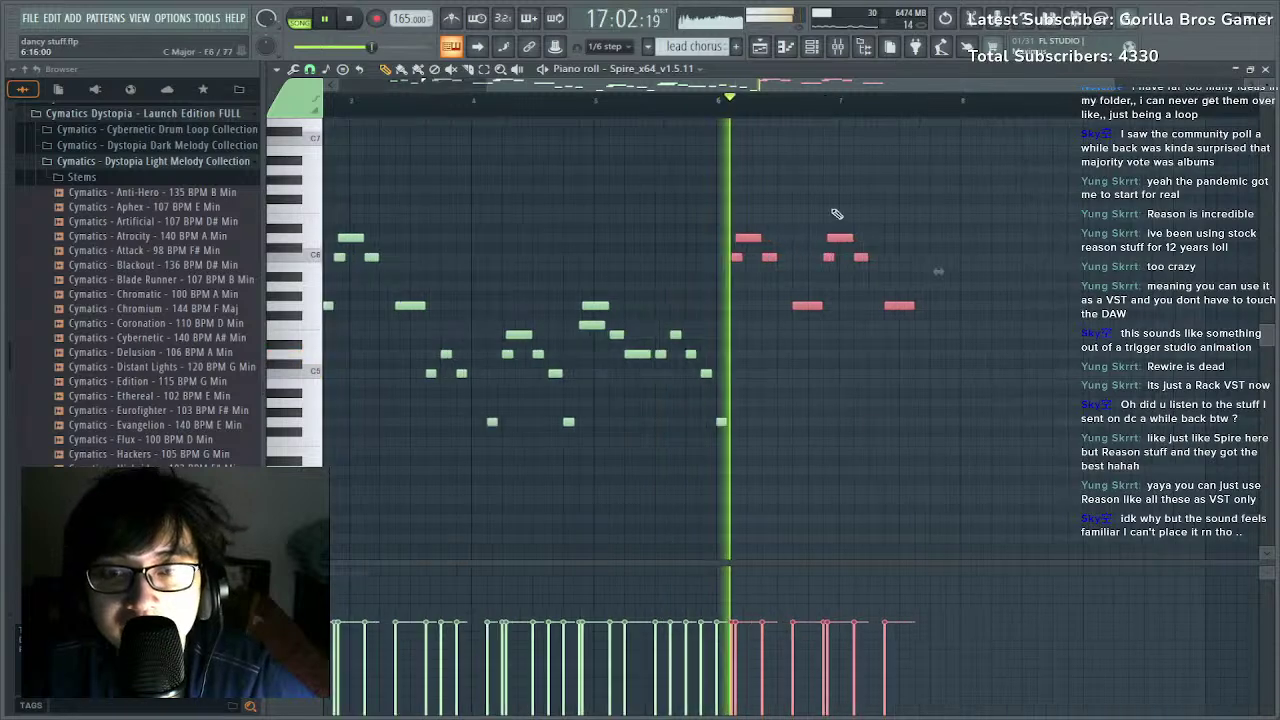
{"action": "left_click", "coordinate": [877, 443]}
{"action": "key", "text": "space"}
{"action": "left_click_drag", "start_coordinate": [735, 210], "coordinate": [930, 340]}
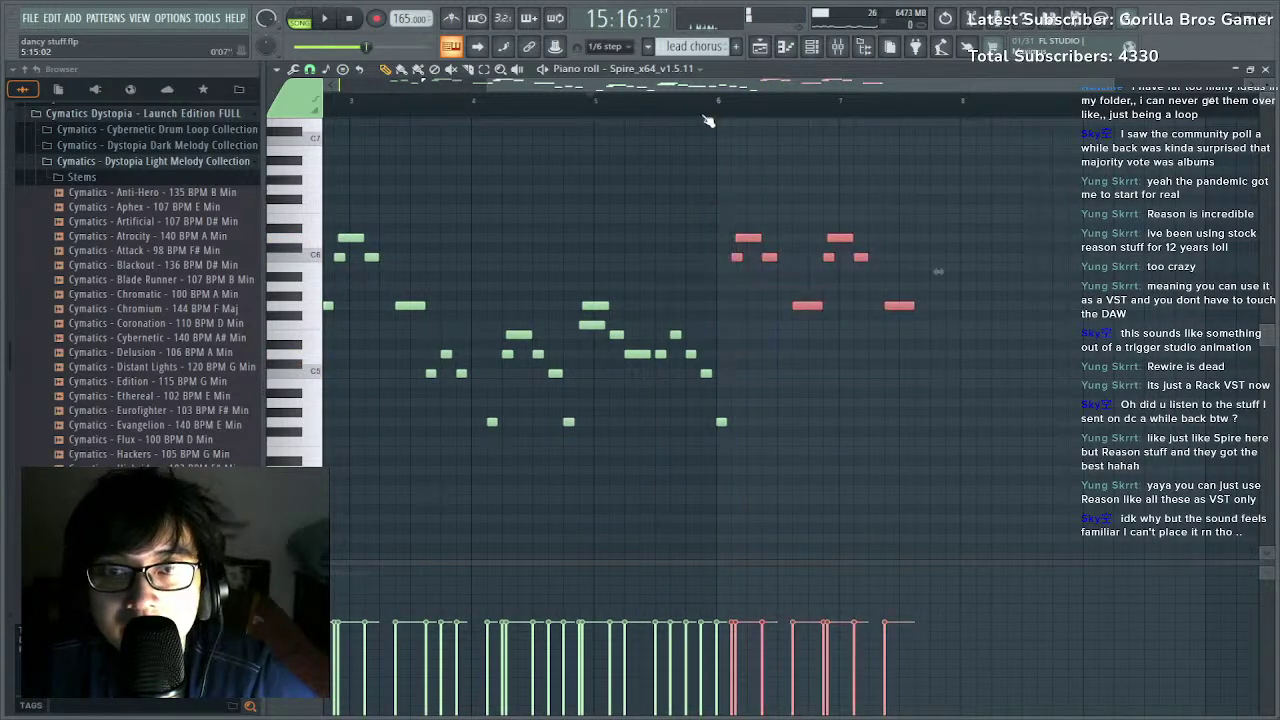
{"action": "scroll", "coordinate": [743, 120], "scroll_direction": "down", "scroll_amount": 1}
{"action": "scroll", "coordinate": [743, 120], "scroll_direction": "up", "scroll_amount": 1}
{"action": "scroll", "coordinate": [743, 120], "scroll_direction": "down", "scroll_amount": 1}
{"action": "scroll", "coordinate": [743, 120], "scroll_direction": "up", "scroll_amount": 1}
{"action": "scroll", "coordinate": [740, 120], "scroll_direction": "up", "scroll_amount": 1}
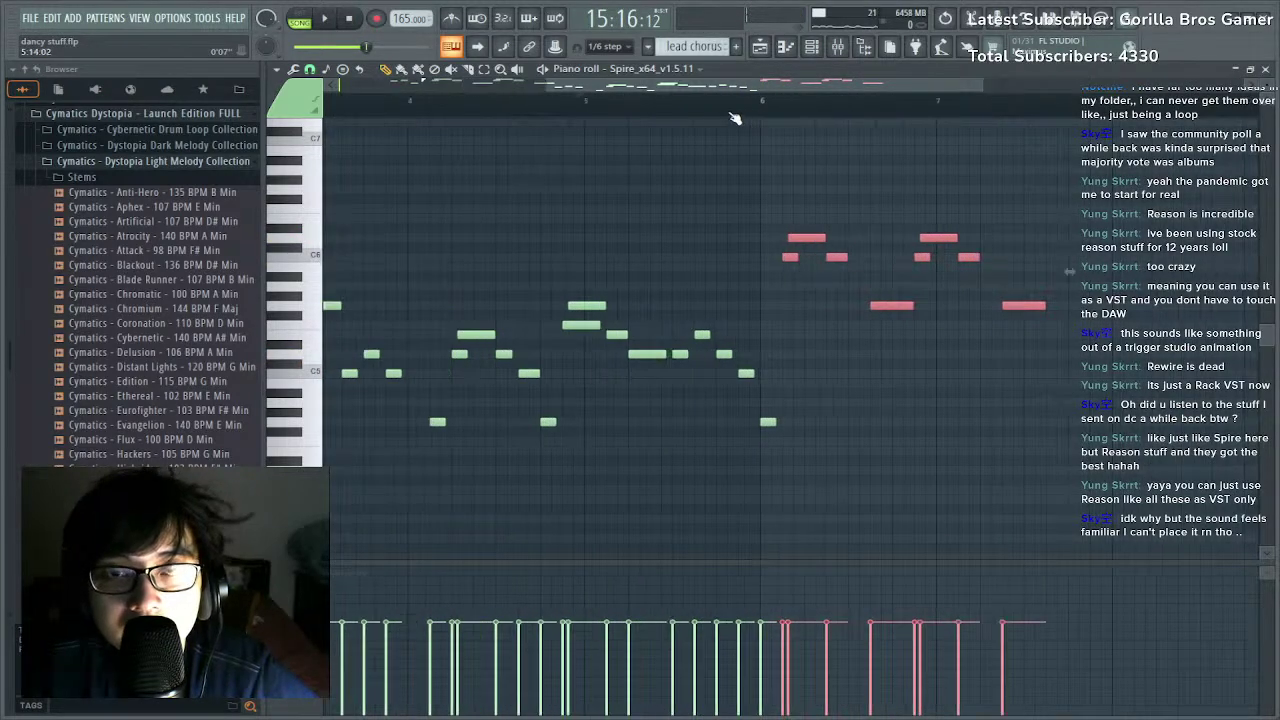
Replay the transition and shift the copied phrase so it starts a quarter bar into bar 6.
{"action": "scroll", "coordinate": [788, 110], "scroll_direction": "down", "scroll_amount": 2}
{"action": "key", "text": "space"}
{"action": "scroll", "coordinate": [749, 110], "scroll_direction": "up", "scroll_amount": 1}
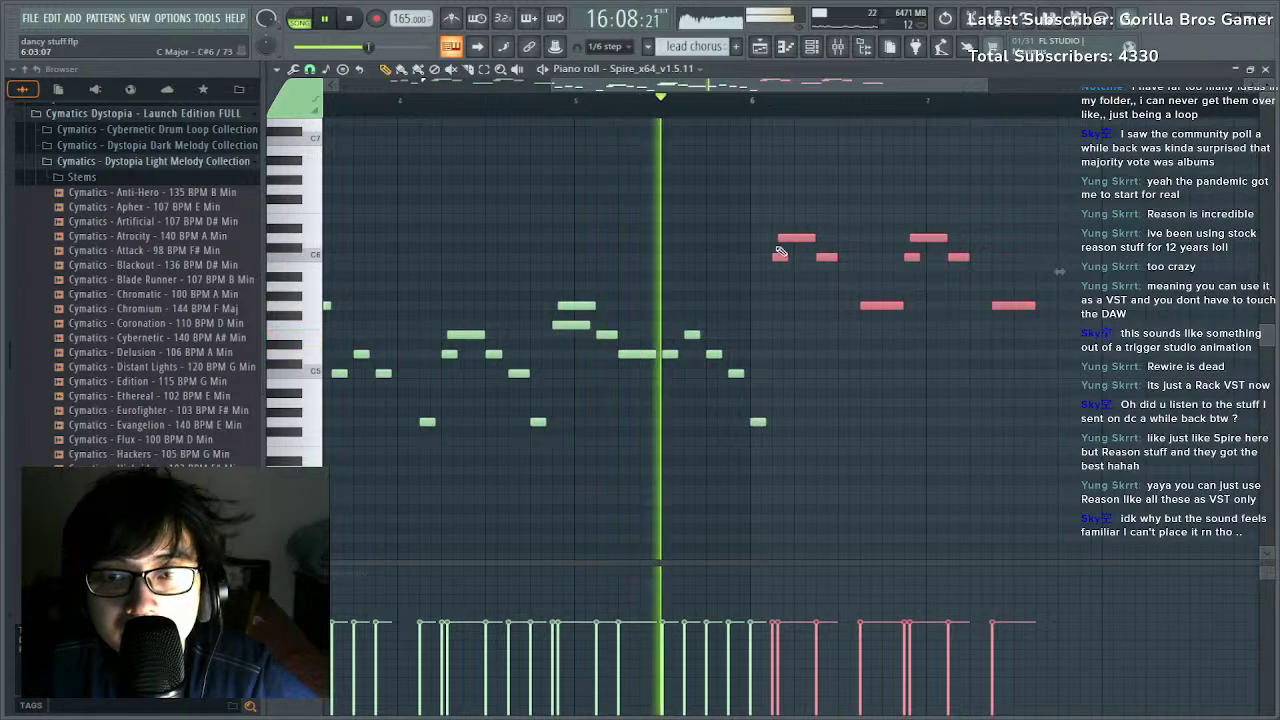
{"action": "key", "text": "space"}
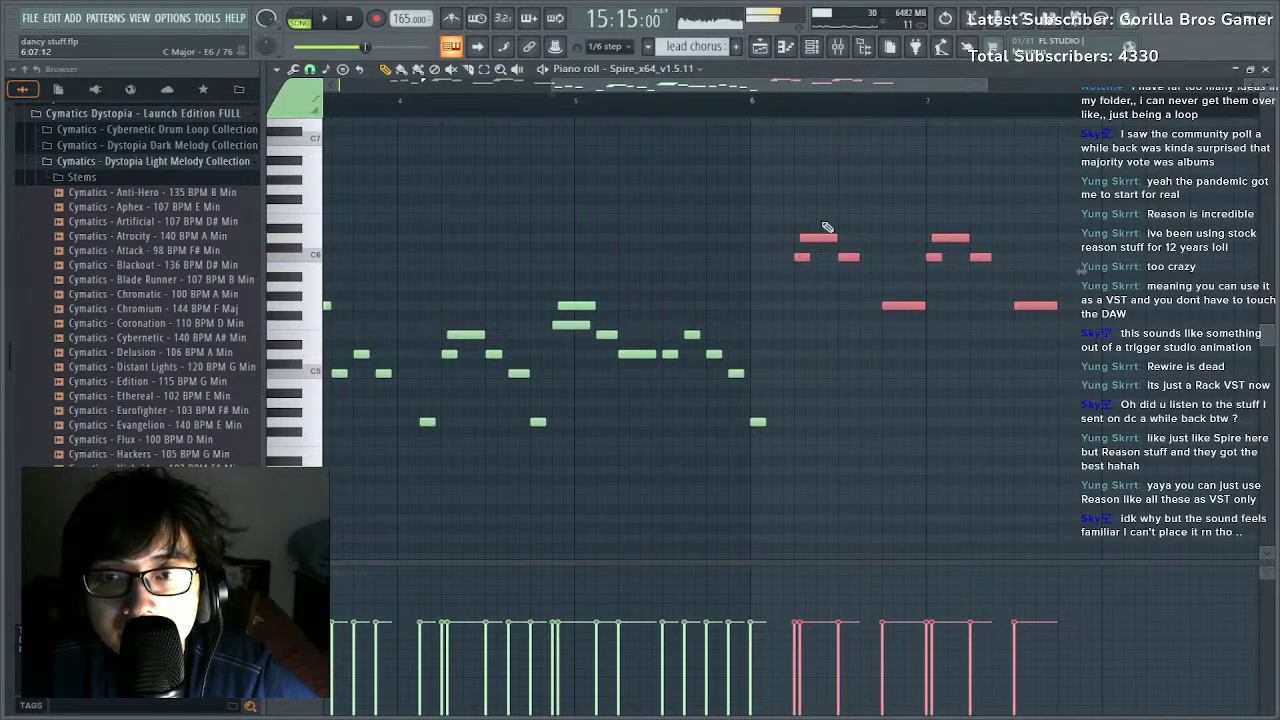
{"action": "scroll", "coordinate": [845, 114], "scroll_direction": "up", "scroll_amount": 1}
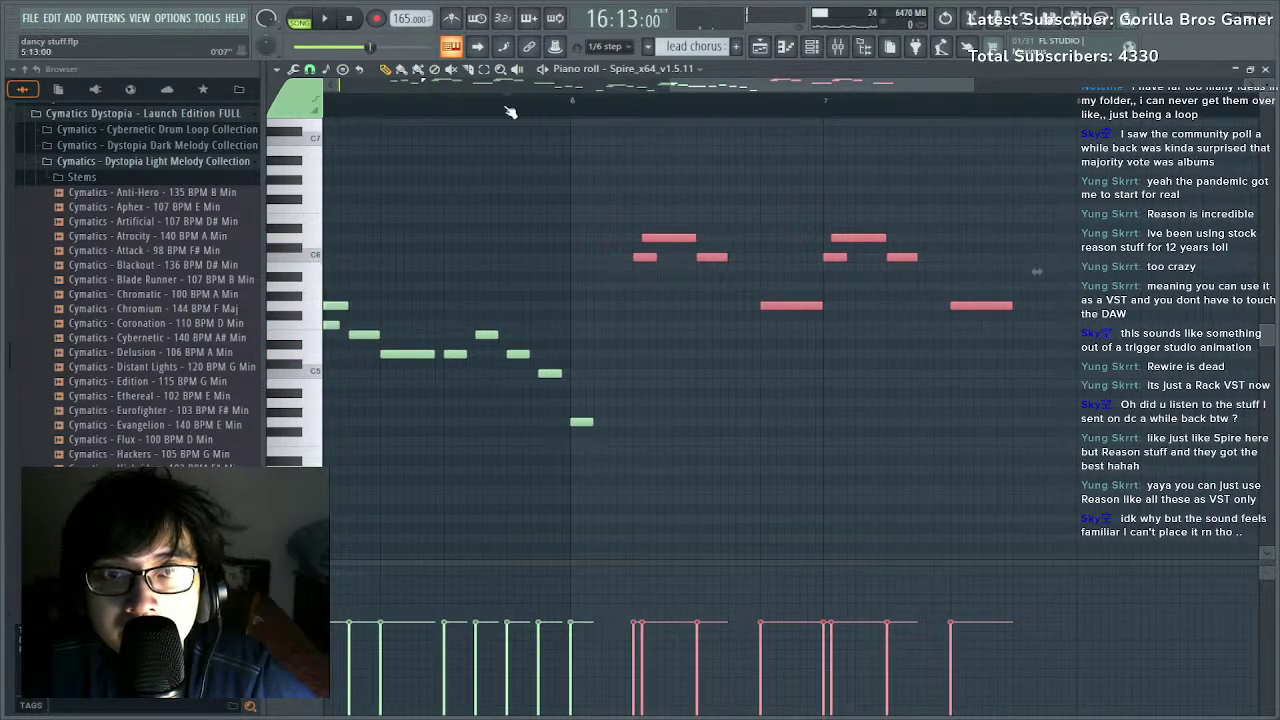
Clear the selection and move the long G5 note in bar 6 two steps earlier, to 6:11, during playback.
{"action": "key", "text": "space"}
{"action": "left_click", "coordinate": [747, 381]}
{"action": "right_click", "coordinate": [750, 382]}
{"action": "left_click_drag", "start_coordinate": [783, 308], "coordinate": [751, 310]}
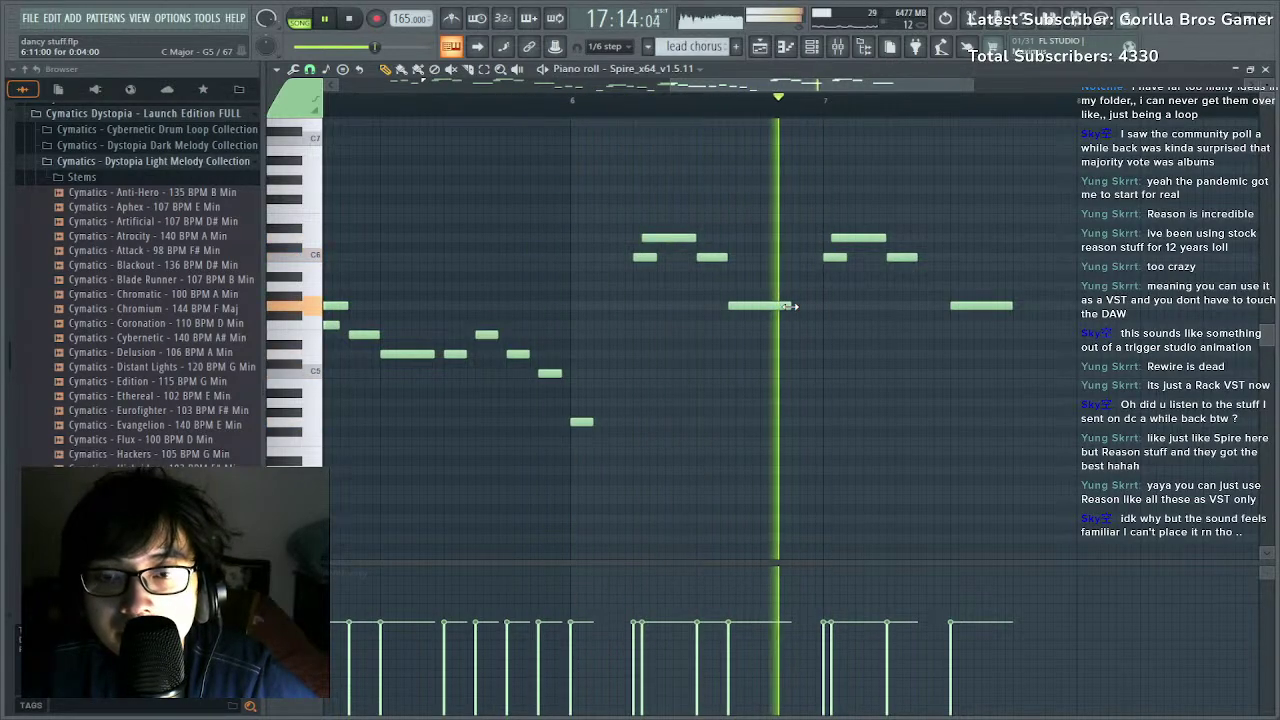
{"action": "key", "text": "space"}
Move the copied phrase's last four notes two steps earlier, to begin at 6:15, and play the result.
{"action": "left_click_drag", "start_coordinate": [822, 205], "coordinate": [1117, 374]}
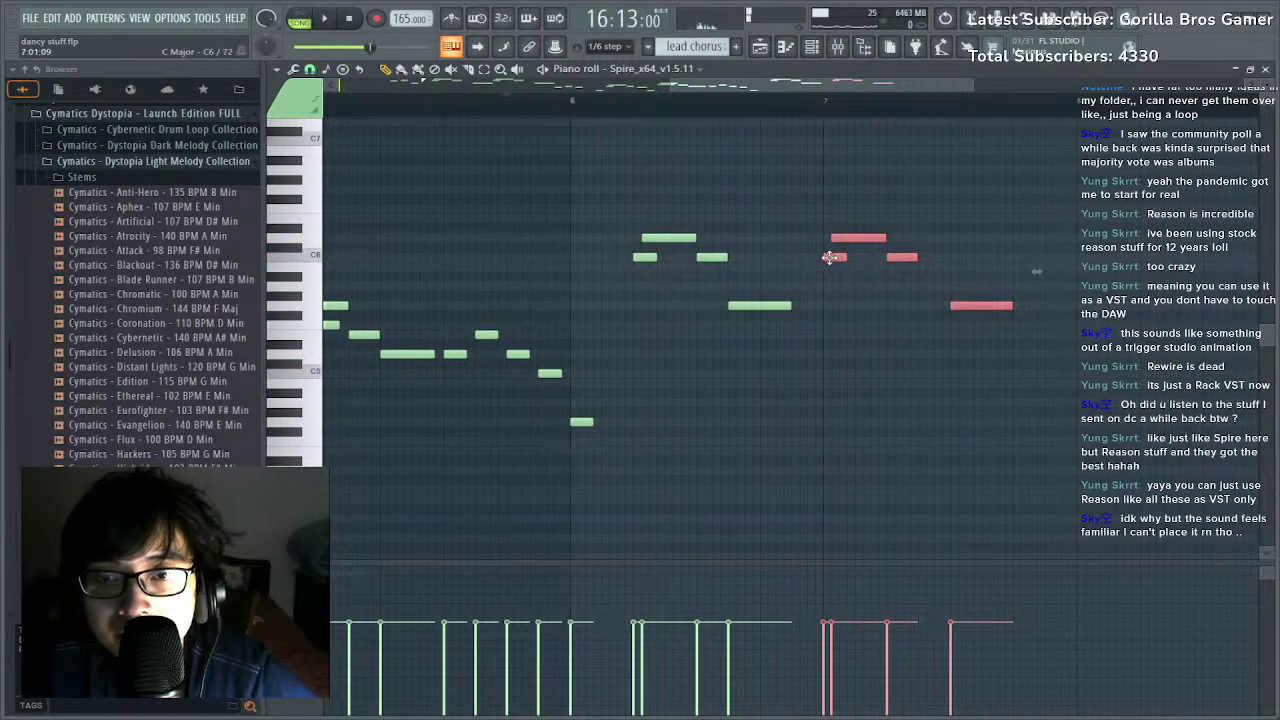
{"action": "left_click_drag", "start_coordinate": [829, 257], "coordinate": [798, 257]}
{"action": "left_click", "coordinate": [837, 300]}
{"action": "key", "text": "space"}
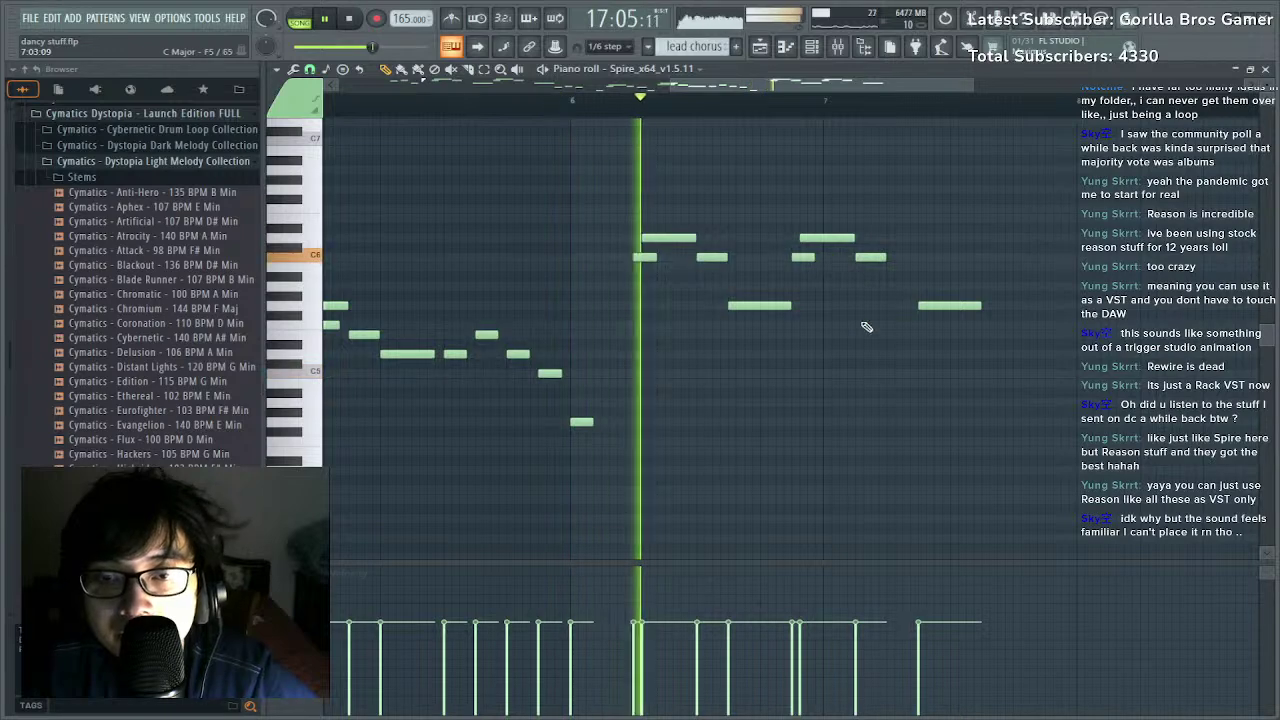
{"action": "key", "text": "space"}
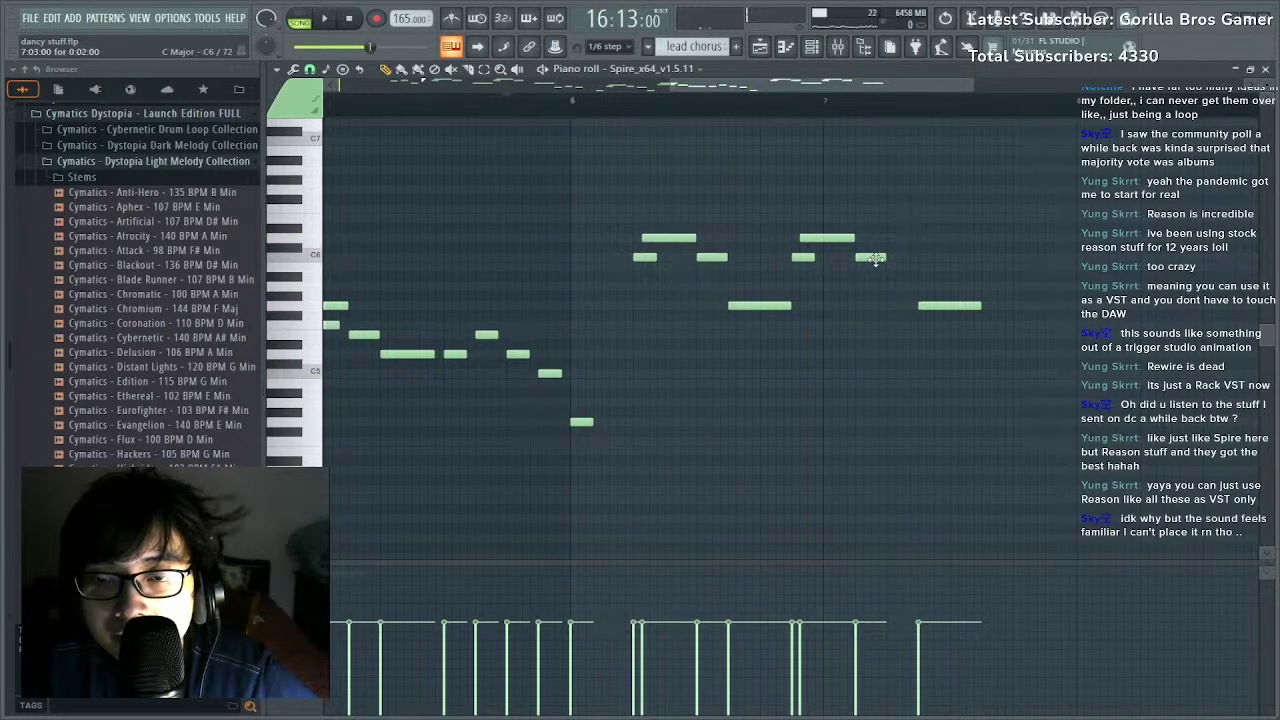
Replace the phrase's closing G5 note with a long G6 note at 7:05 and a short E6 note at 7:09.
{"action": "key", "text": "space"}
{"action": "left_click_drag", "start_coordinate": [888, 198], "coordinate": [949, 199]}
{"action": "right_click", "coordinate": [945, 308]}
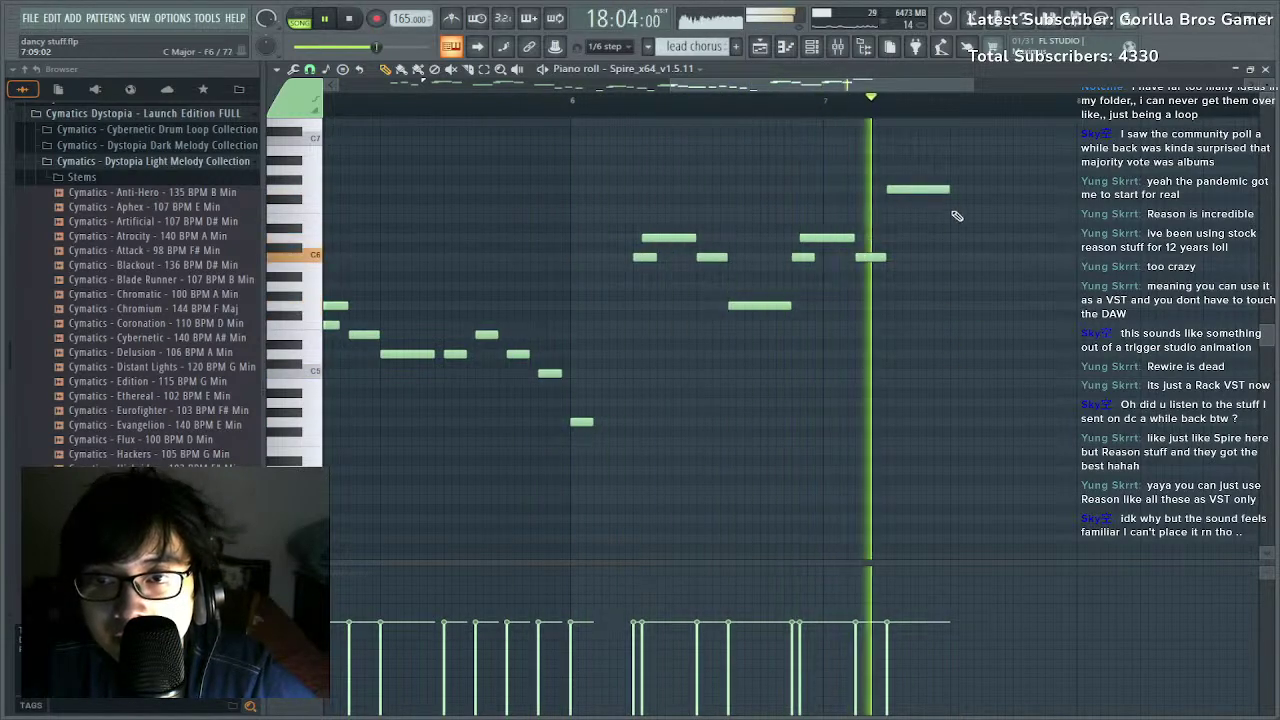
{"action": "left_click", "coordinate": [954, 218]}
Continue the descent with short D6 and C6 notes at 7:11 and 7:13, and shorten the G6 note.
{"action": "key", "text": "space"}
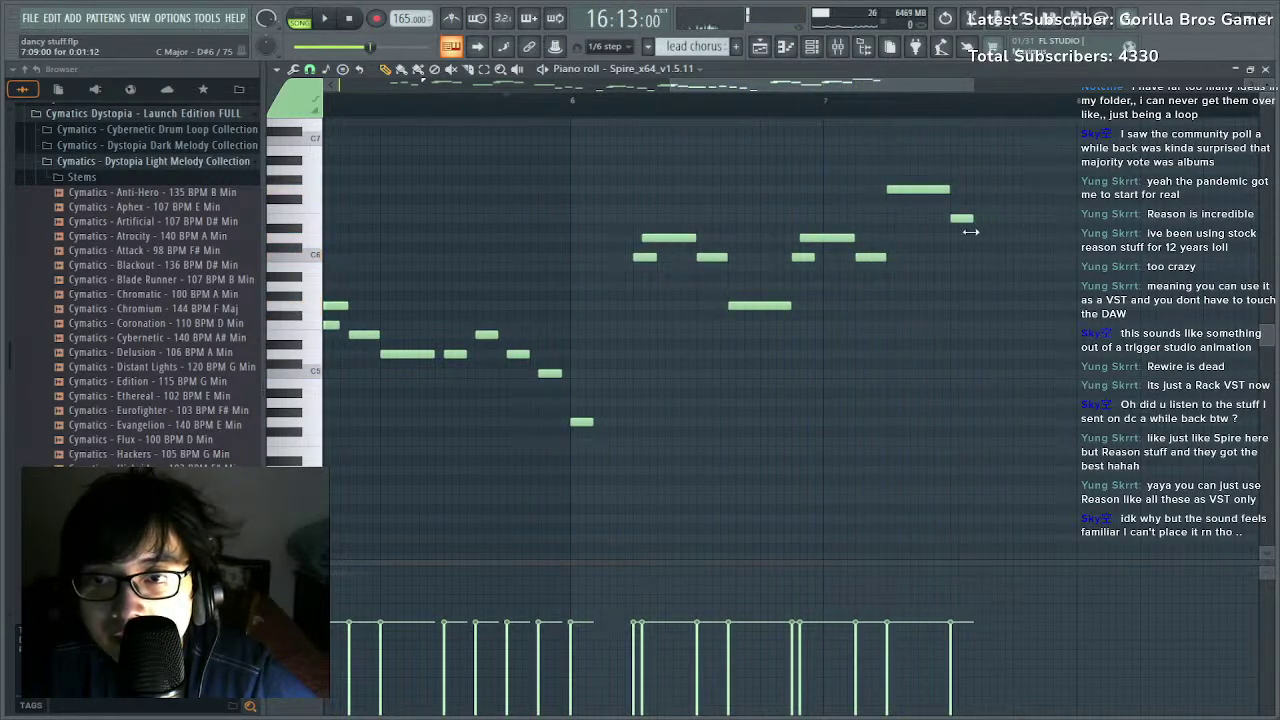
{"action": "left_click_drag", "start_coordinate": [1018, 260], "coordinate": [1010, 260]}
{"action": "key", "text": "space"}
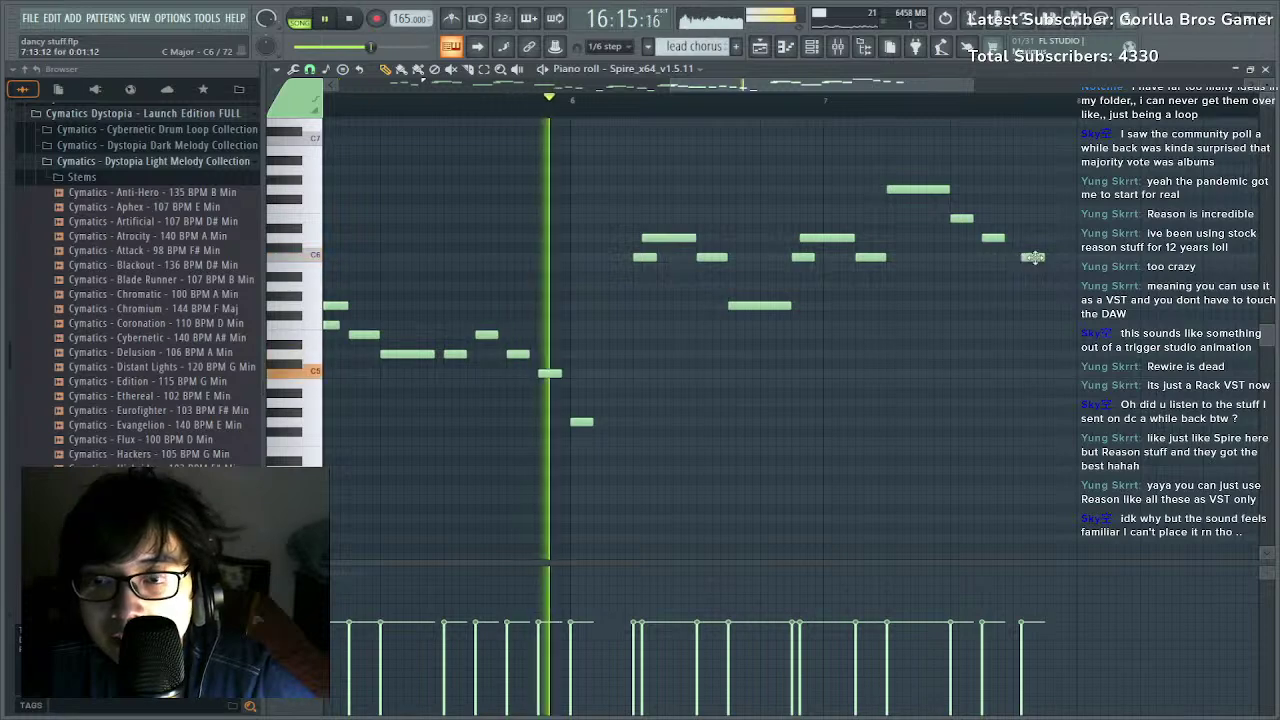
{"action": "mouse_move", "coordinate": [948, 190]}
{"action": "left_mouse_down"}
{"action": "mouse_move", "coordinate": [915, 203]}
{"action": "mouse_move", "coordinate": [928, 190]}
{"action": "left_mouse_up"}
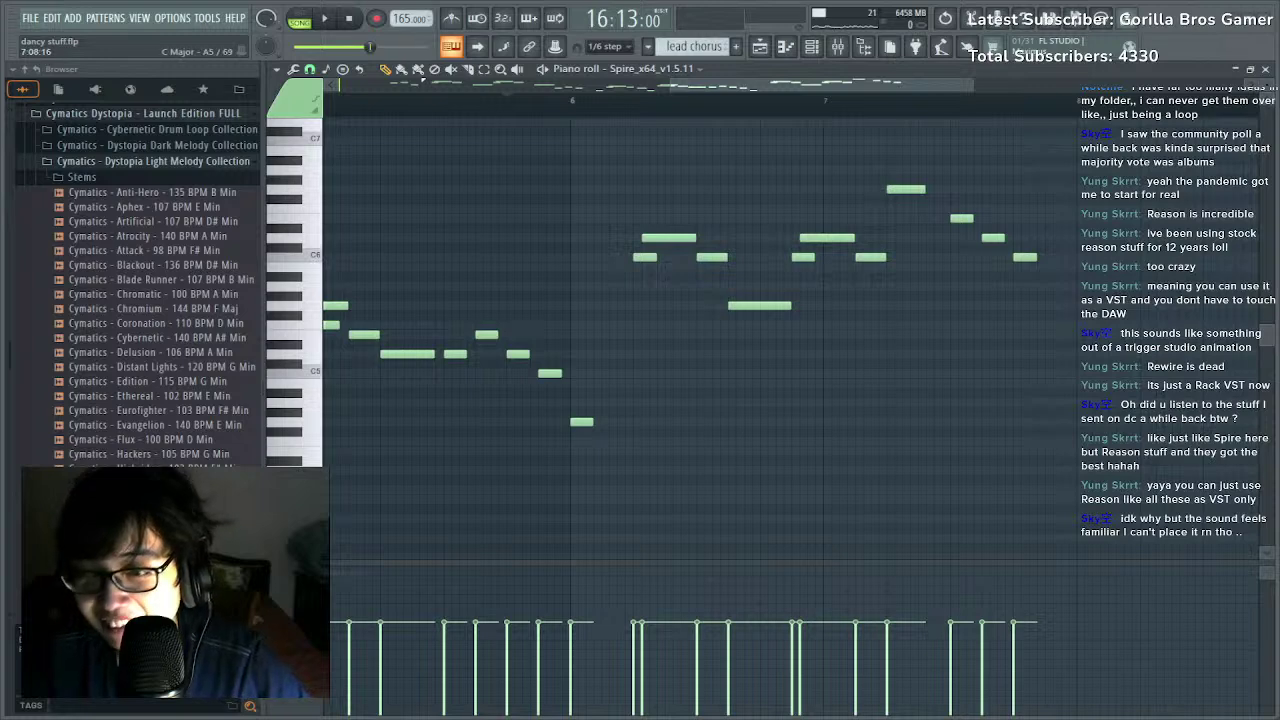
Play the extended melody from its beginning and continue it with short G5, E5 and F#5 notes leading into bar 8.
{"action": "scroll", "coordinate": [945, 131], "scroll_direction": "down", "scroll_amount": 4}
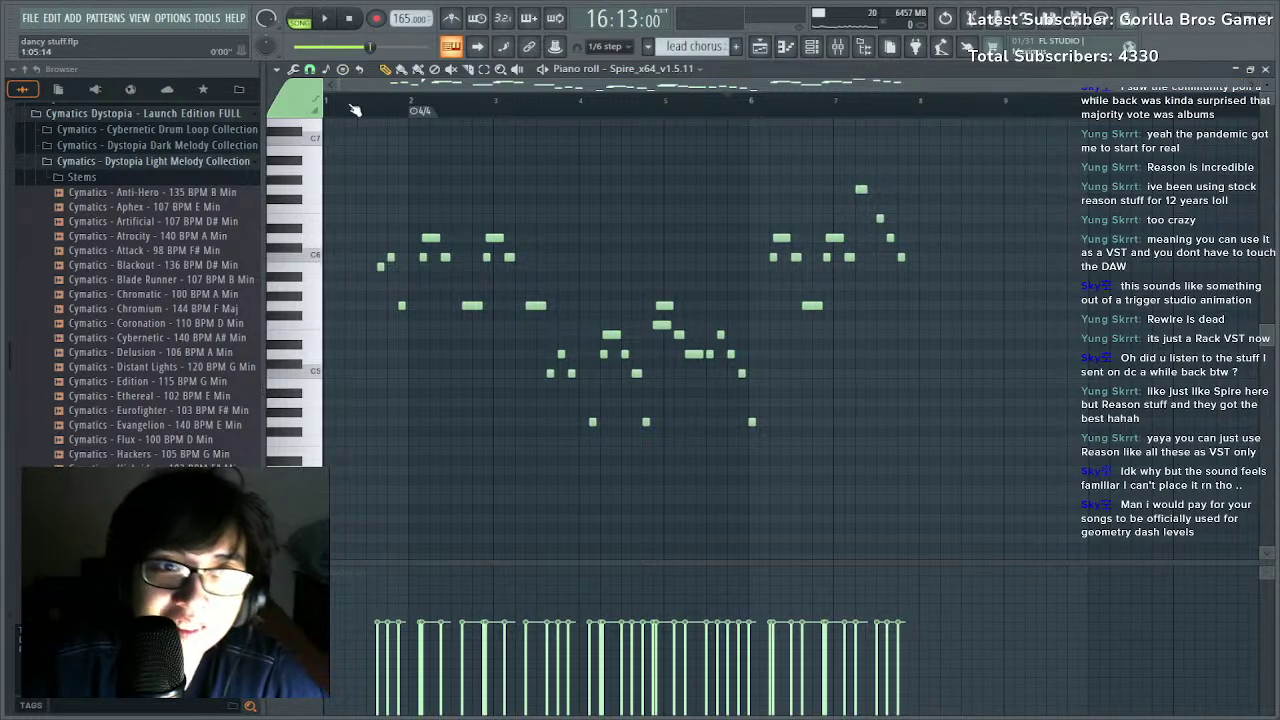
{"action": "key", "text": "space"}
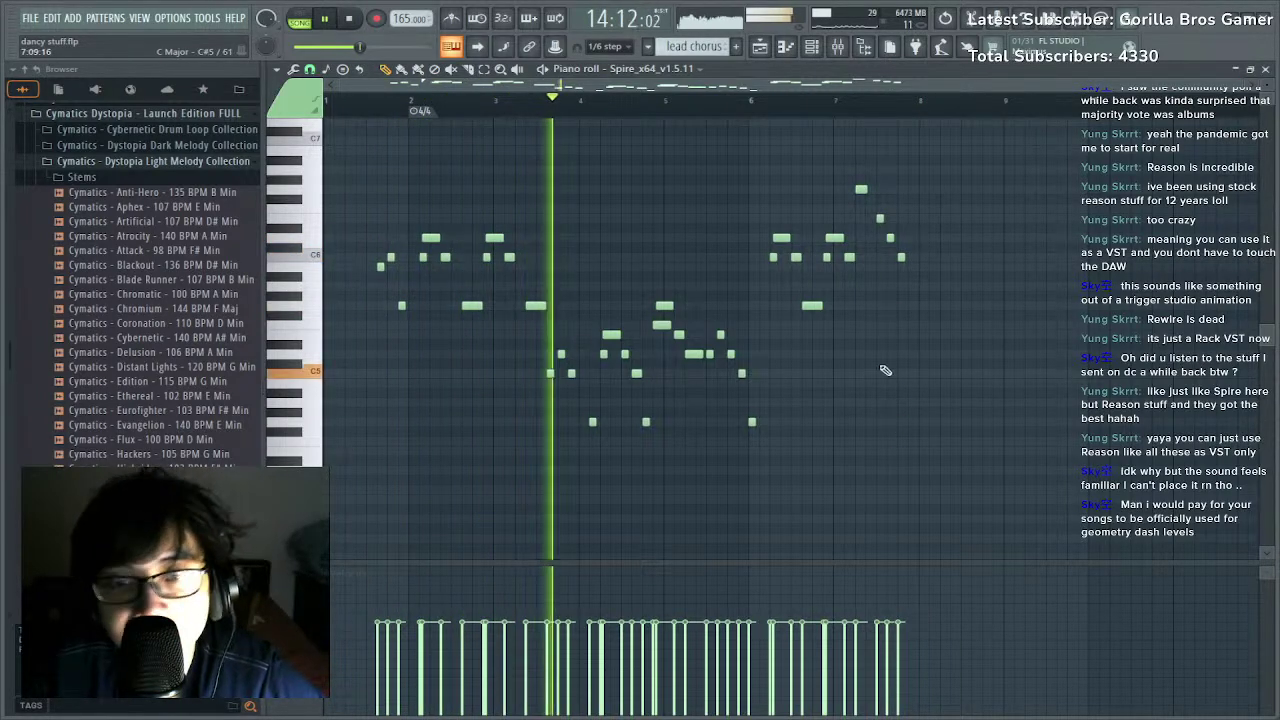
{"action": "scroll", "coordinate": [860, 130], "scroll_direction": "up", "scroll_amount": 3, "text": "ctrl"}
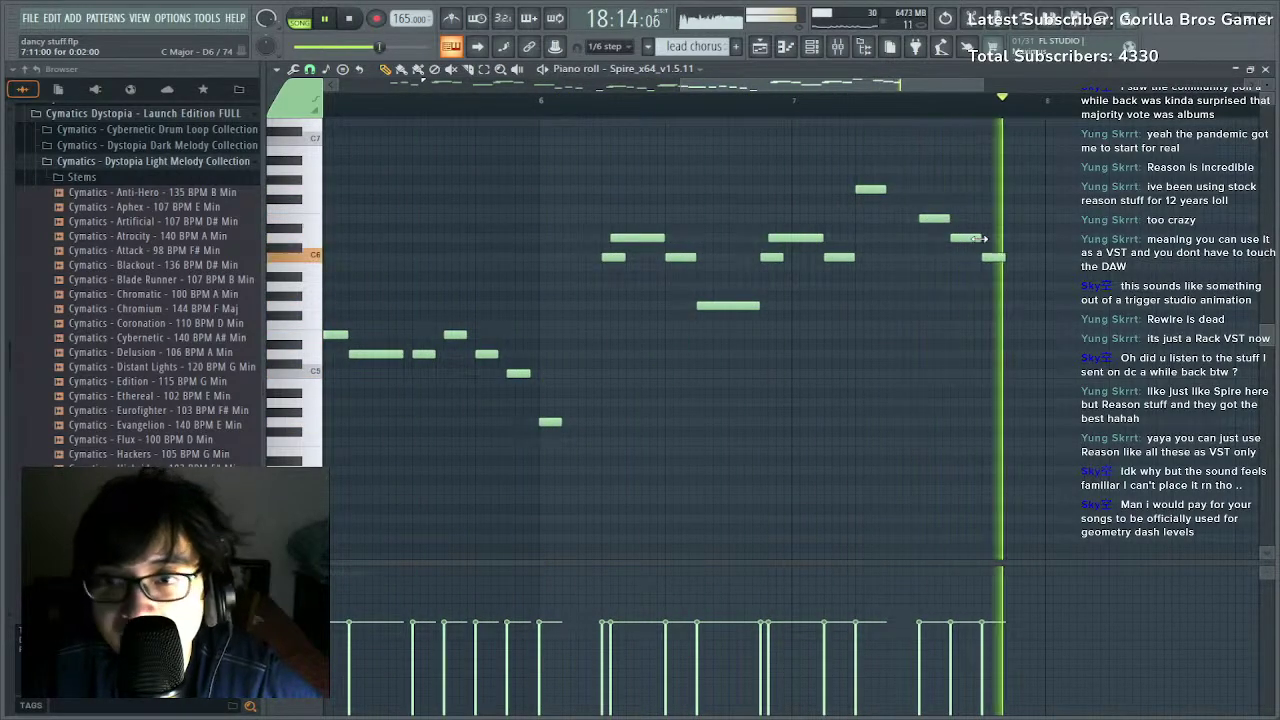
{"action": "key", "text": "space"}
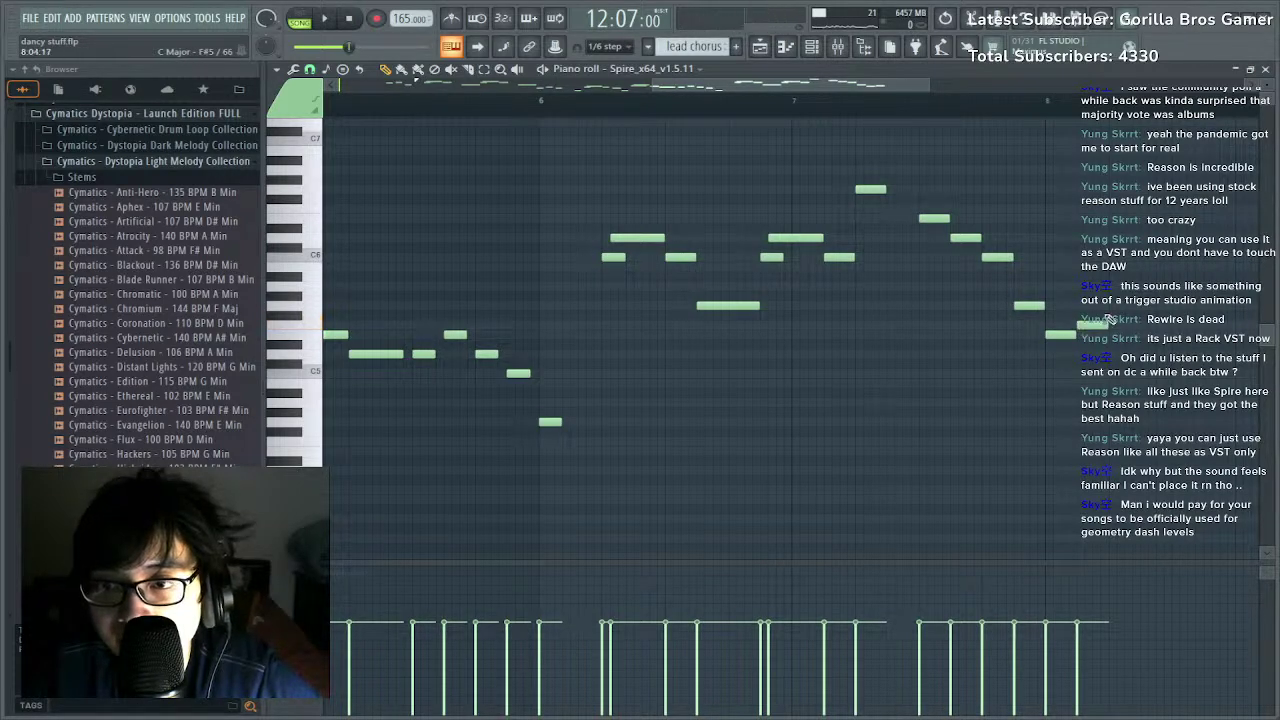
{"action": "key", "text": "space"}
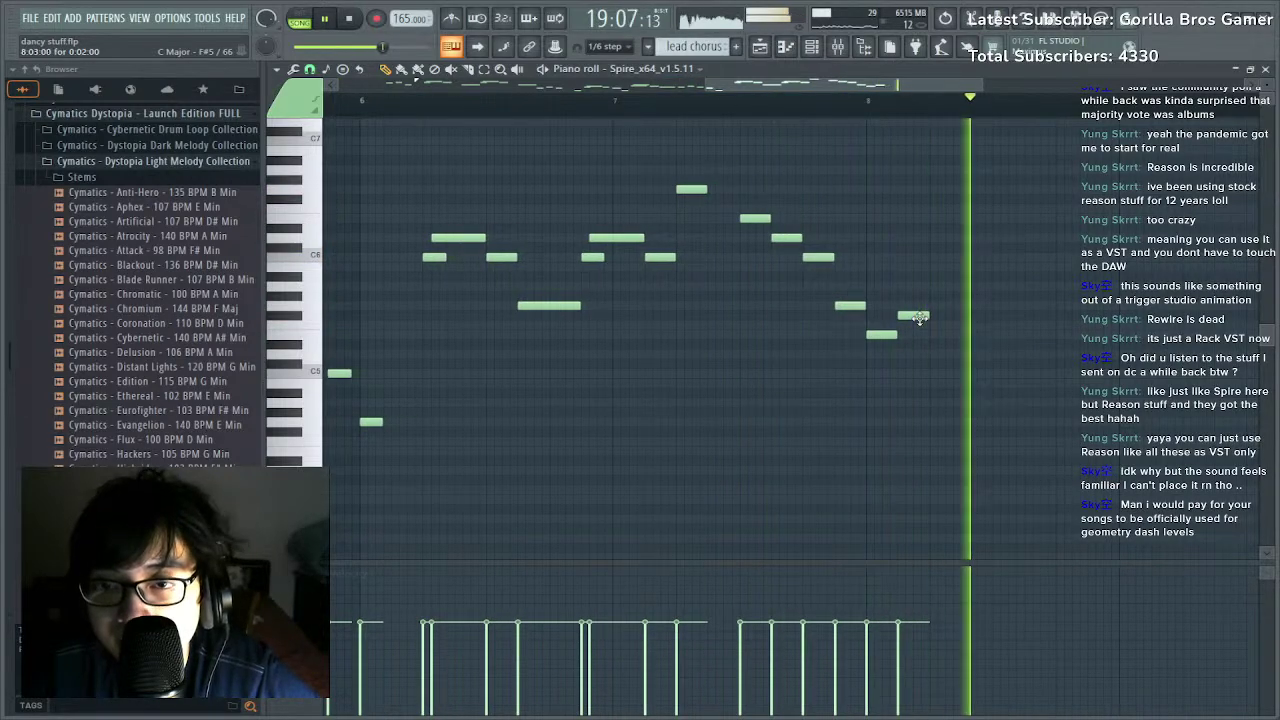
Delete the E5 note at the start of bar 8 and build an E5, overlapping long F#5, E5 figure from 8:03.
{"action": "right_click", "coordinate": [884, 335]}
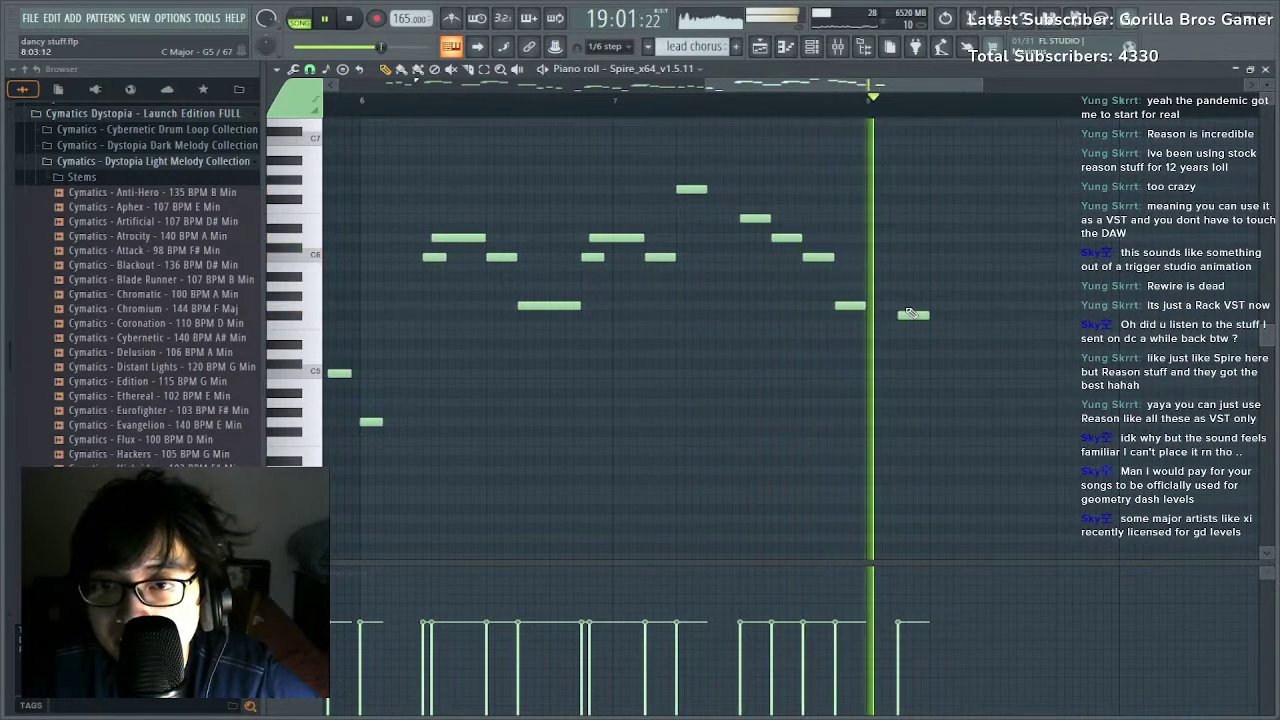
{"action": "key", "text": "space"}
{"action": "left_click", "coordinate": [908, 333]}
{"action": "left_click_drag", "start_coordinate": [908, 315], "coordinate": [988, 343]}
{"action": "key", "text": "space"}
{"action": "left_click", "coordinate": [965, 336]}
{"action": "key", "text": "space"}
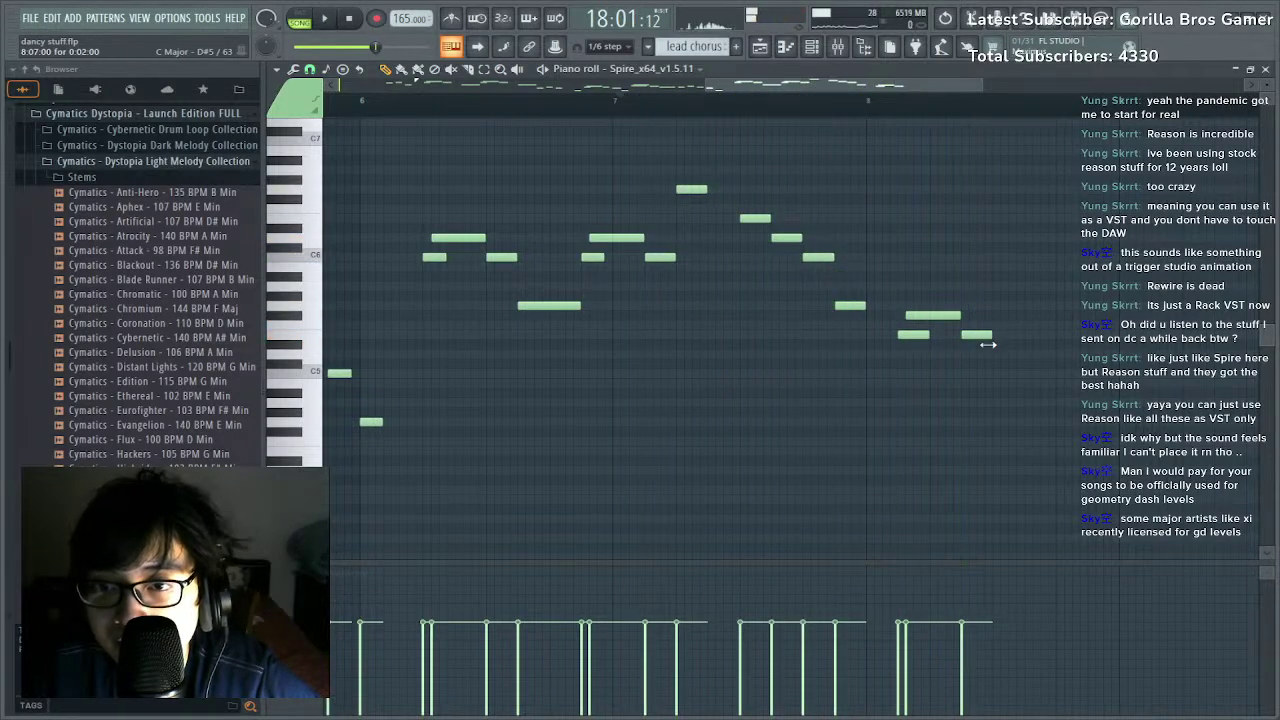
Change the bar 8 figure to an F#5 note with a short overlapping G5, and delete the notes at 8:07.
{"action": "key", "text": "space"}
{"action": "key", "text": "space"}
{"action": "right_click", "coordinate": [930, 316]}
{"action": "mouse_move", "coordinate": [924, 316]}
{"action": "left_mouse_down"}
{"action": "mouse_move", "coordinate": [900, 301]}
{"action": "mouse_move", "coordinate": [910, 315]}
{"action": "left_mouse_up"}
{"action": "left_click", "coordinate": [965, 305]}
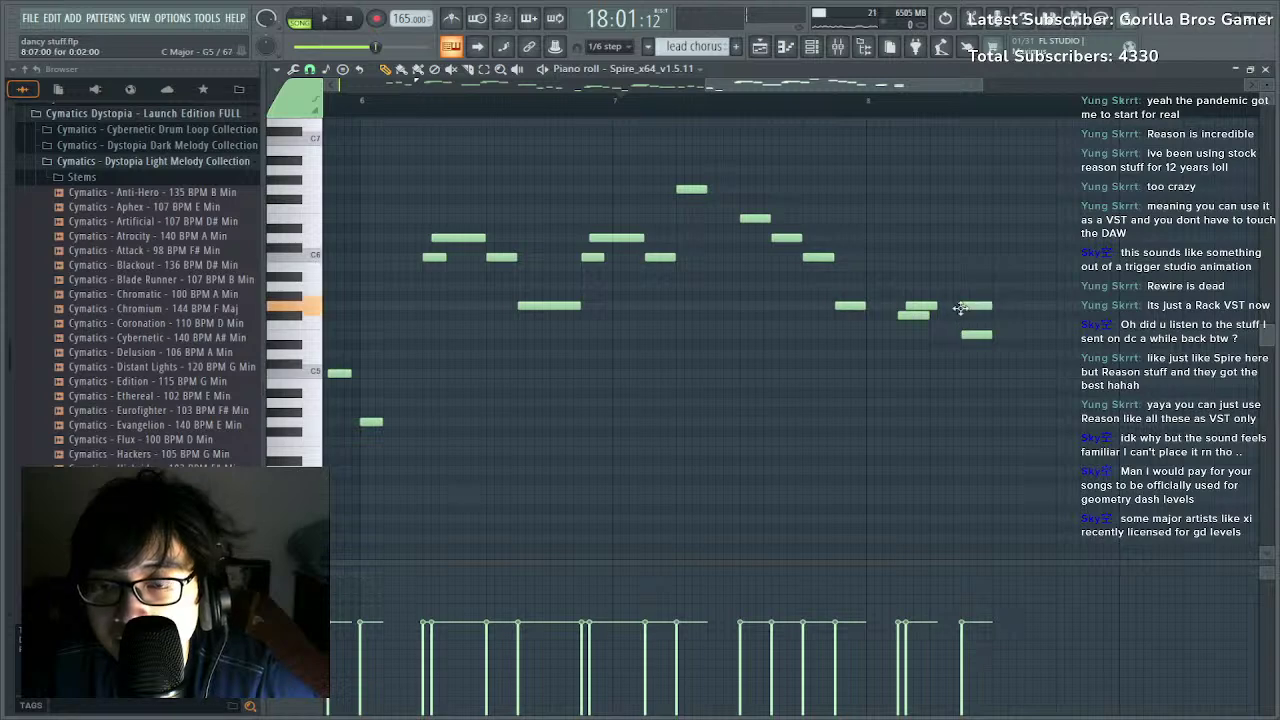
{"action": "key", "text": "space"}
{"action": "right_click", "coordinate": [973, 333]}
{"action": "right_click", "coordinate": [974, 306]}
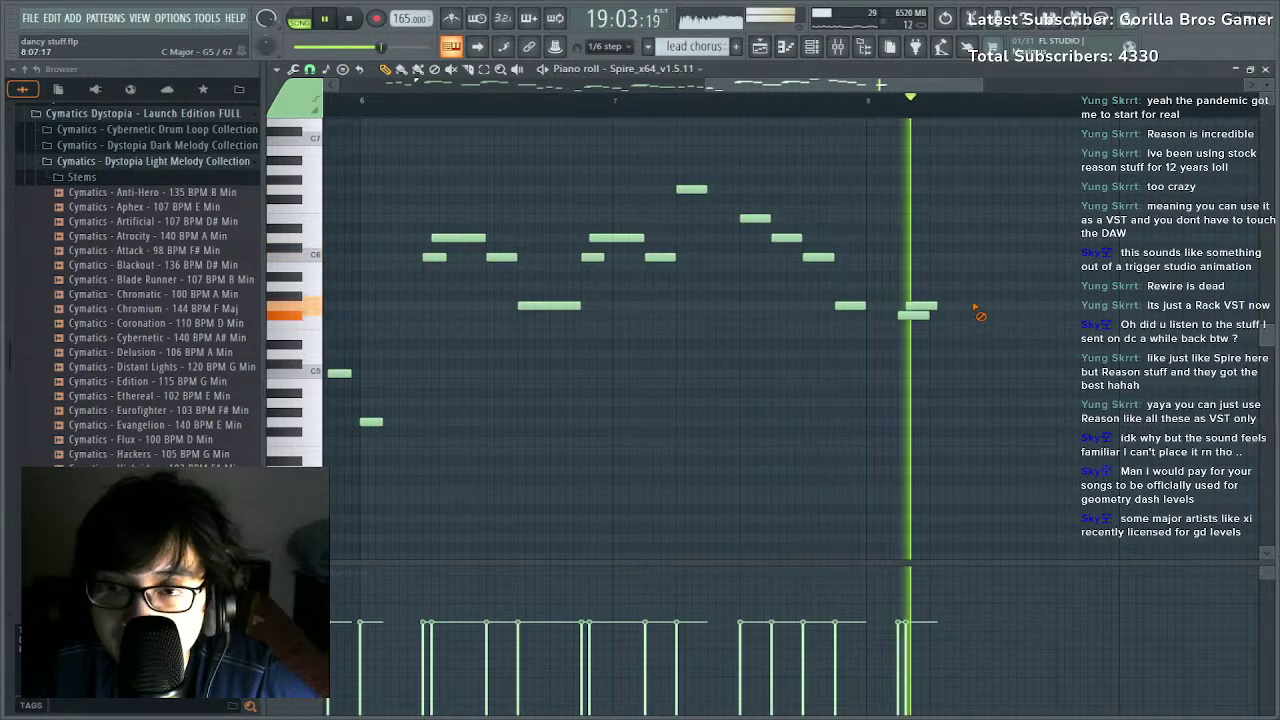
Lengthen the G5 note in bar 8 up to 8:07, add a short A5 note there and play the result.
{"action": "left_click", "coordinate": [962, 317]}
{"action": "key", "text": "space"}
{"action": "mouse_move", "coordinate": [960, 318]}
{"action": "left_mouse_down"}
{"action": "mouse_move", "coordinate": [976, 286]}
{"action": "mouse_move", "coordinate": [960, 305]}
{"action": "left_mouse_up"}
{"action": "key", "text": "space"}
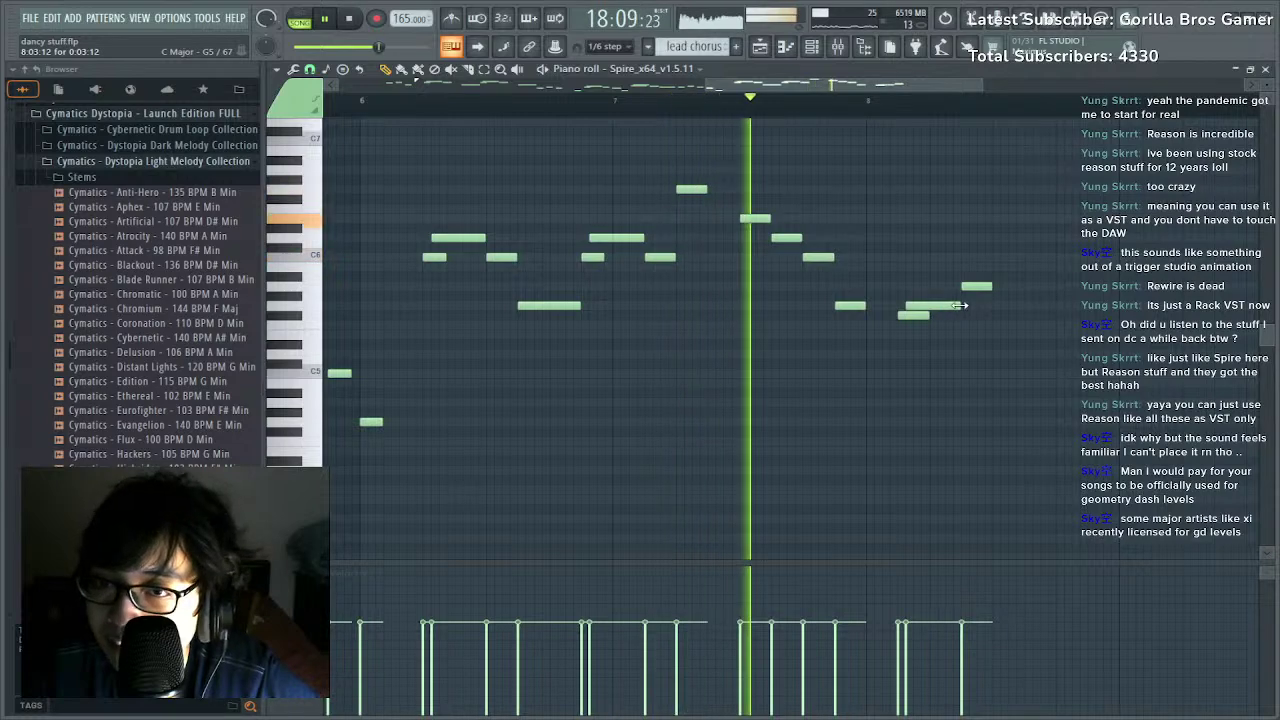
Add a closing A5 note at 8:11 lasting 3:12.
{"action": "left_click", "coordinate": [1052, 317]}
{"action": "key", "text": "space"}
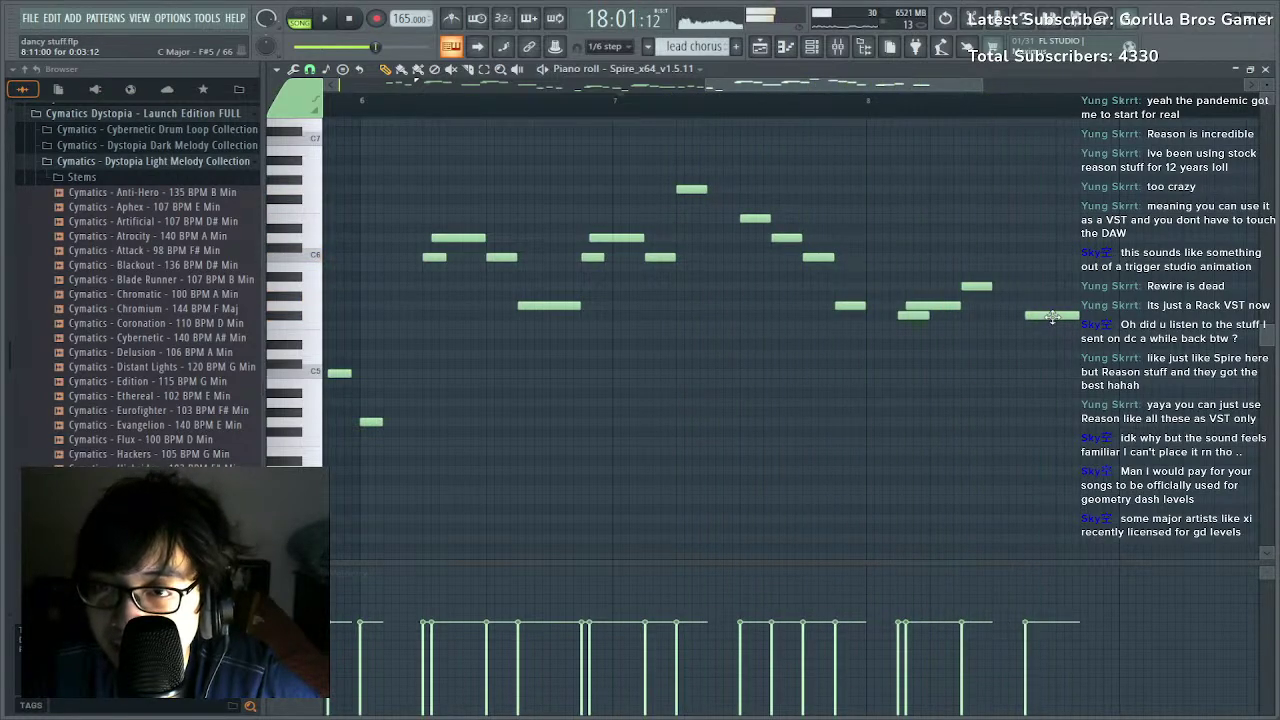
{"action": "mouse_move", "coordinate": [1027, 317]}
{"action": "left_mouse_down"}
{"action": "mouse_move", "coordinate": [1027, 283]}
{"action": "mouse_move", "coordinate": [1027, 294]}
{"action": "left_mouse_up"}
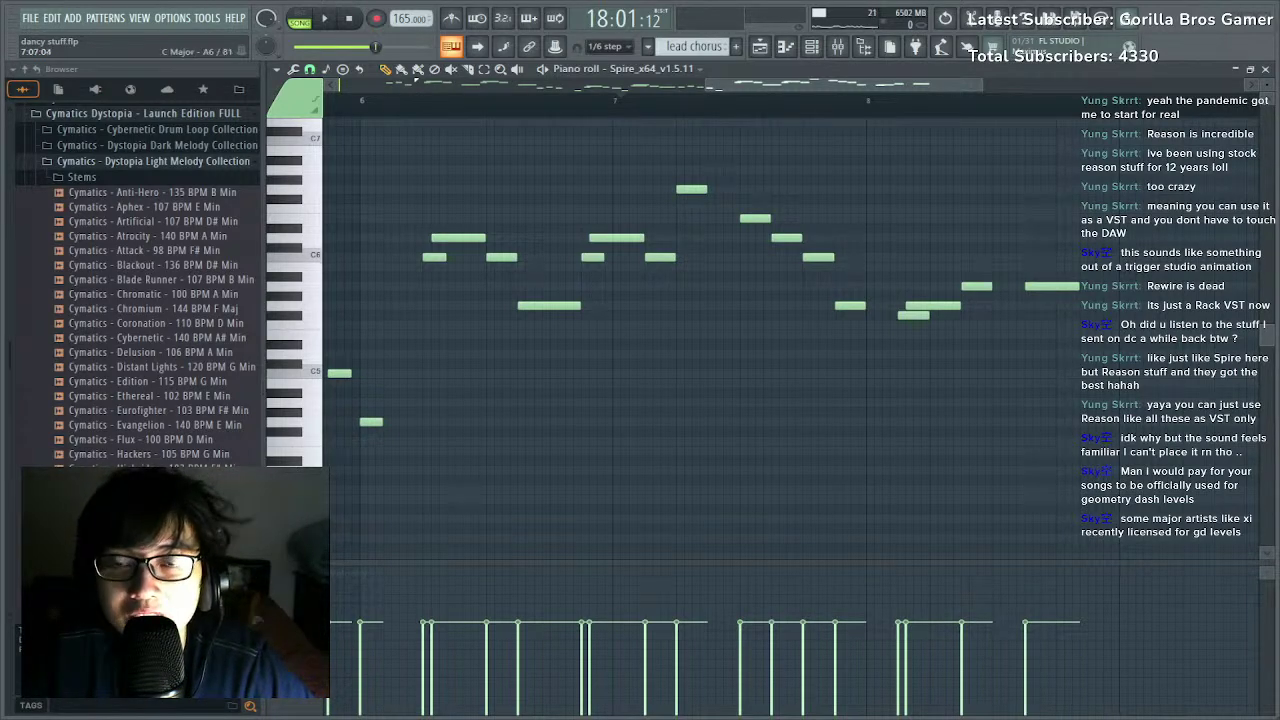
Play the full lead chorus melody with the song and set the Spire mixer track's volume to 70%.
{"action": "scroll", "coordinate": [798, 98], "scroll_direction": "down", "scroll_amount": 3}
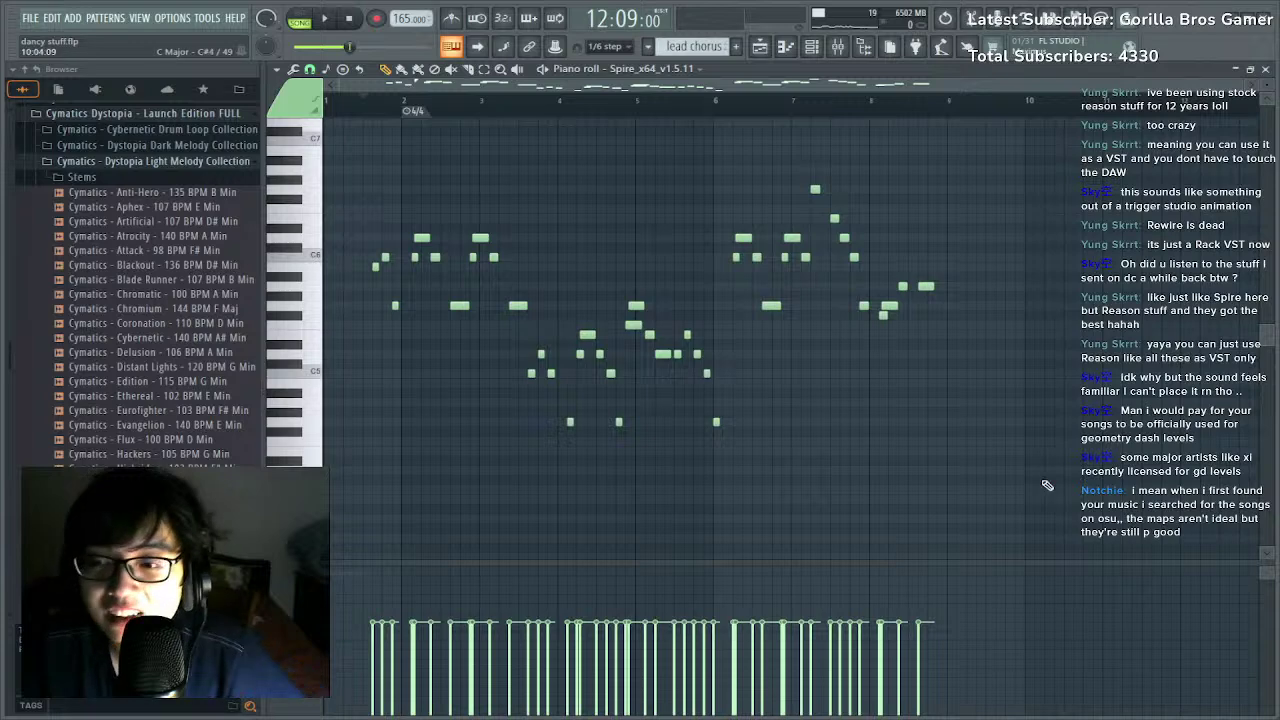
{"action": "key", "text": "space"}
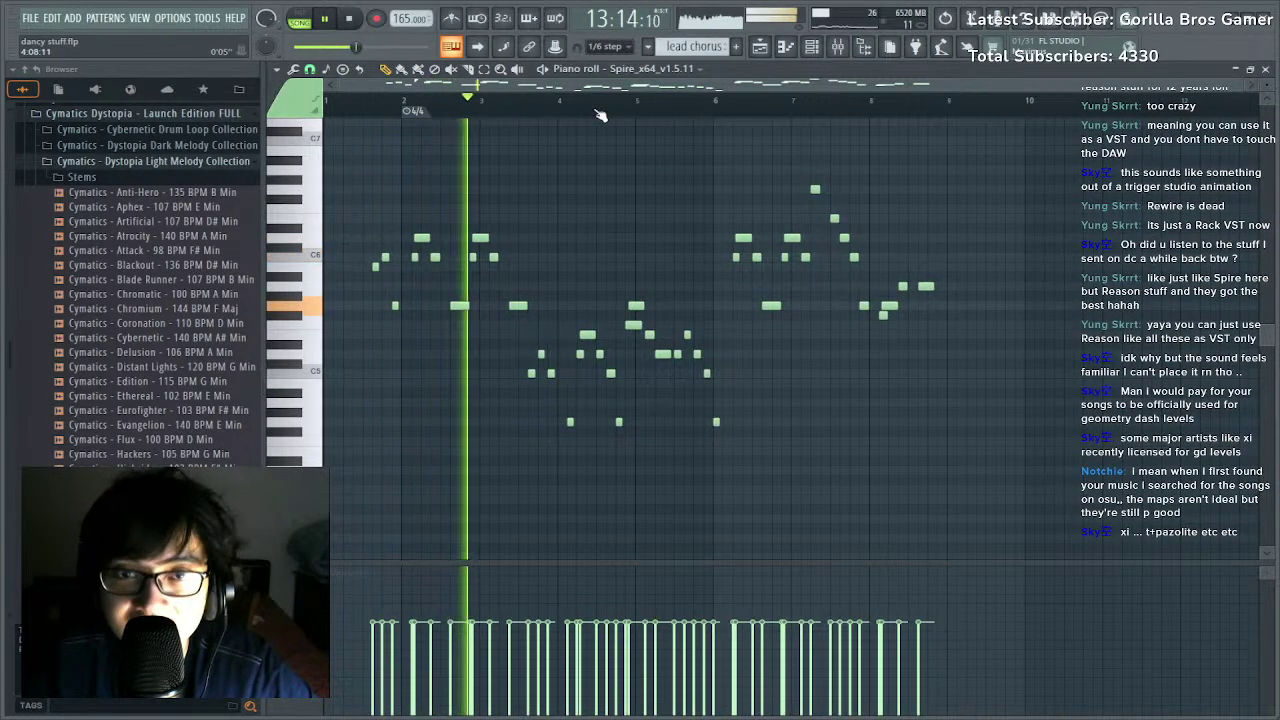
{"action": "left_click", "coordinate": [837, 47]}
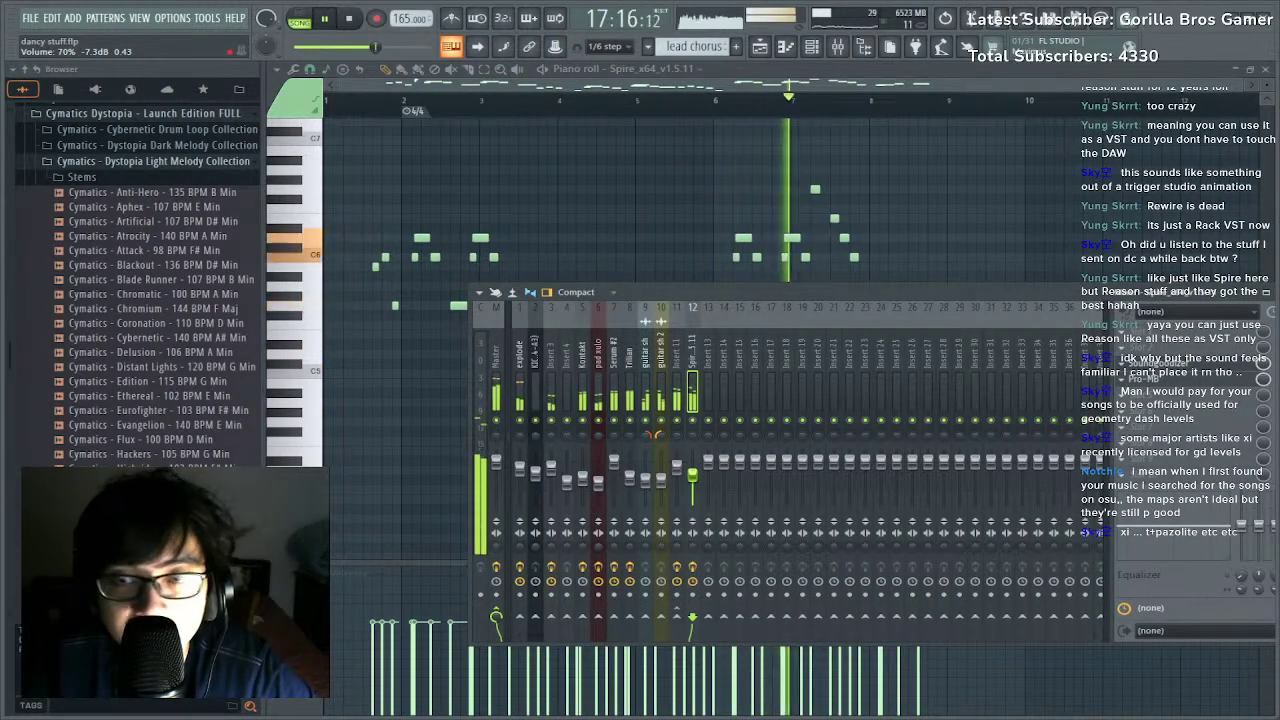
{"action": "left_click", "coordinate": [822, 83]}
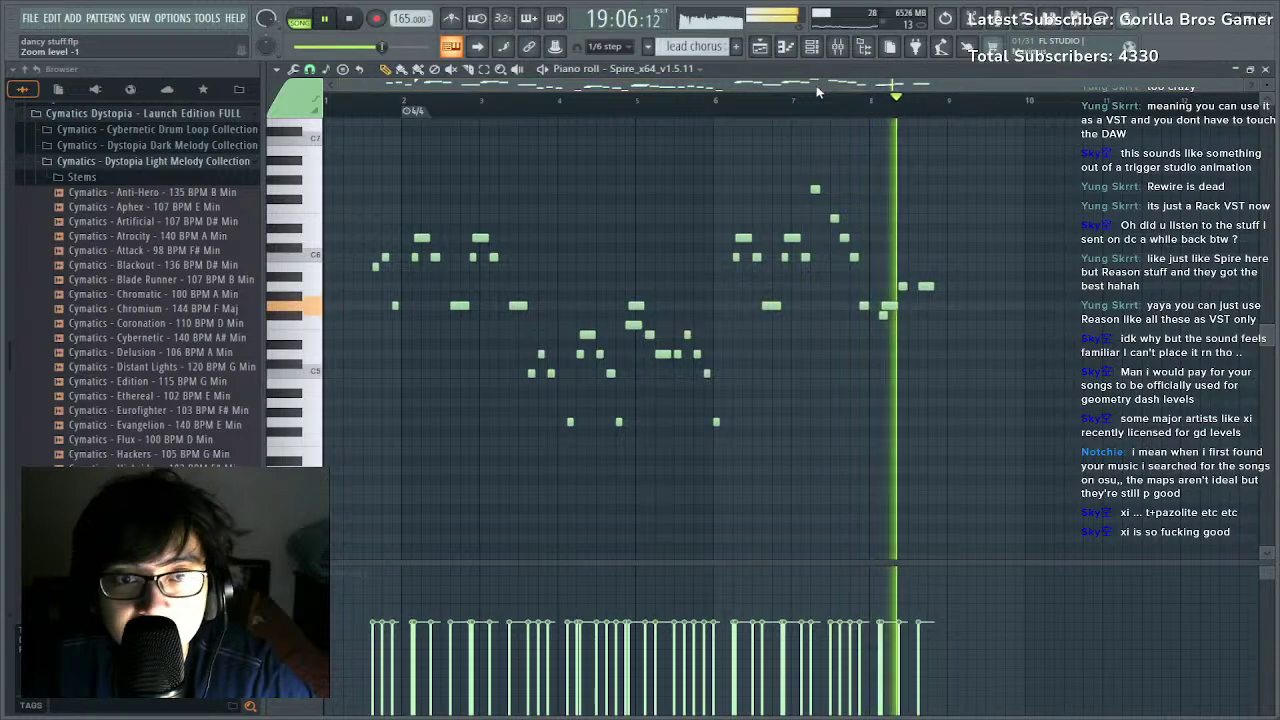
{"action": "key", "text": "space"}
{"action": "key", "text": "space"}
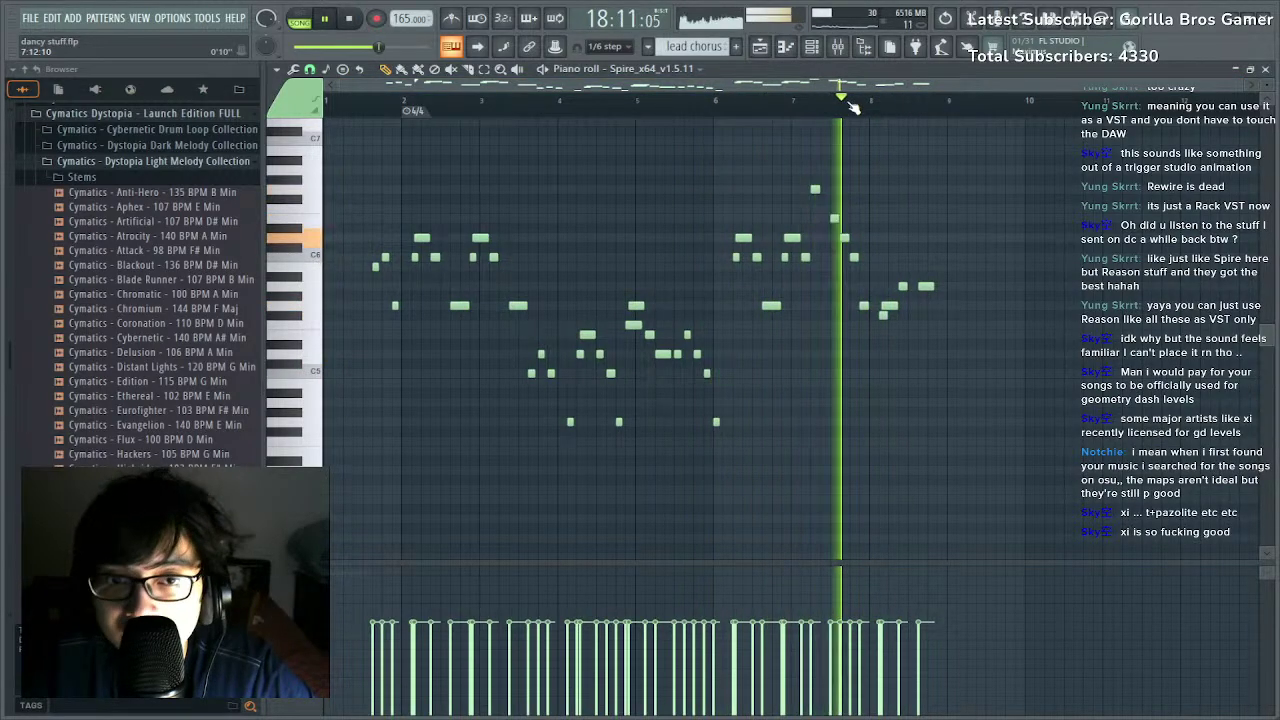
Lengthen the G6 note in bar 7, shift the E6, D6 and C6 notes after it two steps later, and delete the following G5 note.
{"action": "scroll", "coordinate": [848, 108], "scroll_direction": "up", "scroll_amount": 2}
{"action": "key", "text": "space"}
{"action": "key", "text": "space"}
{"action": "left_click_drag", "start_coordinate": [800, 190], "coordinate": [870, 250]}
{"action": "key", "text": "space"}
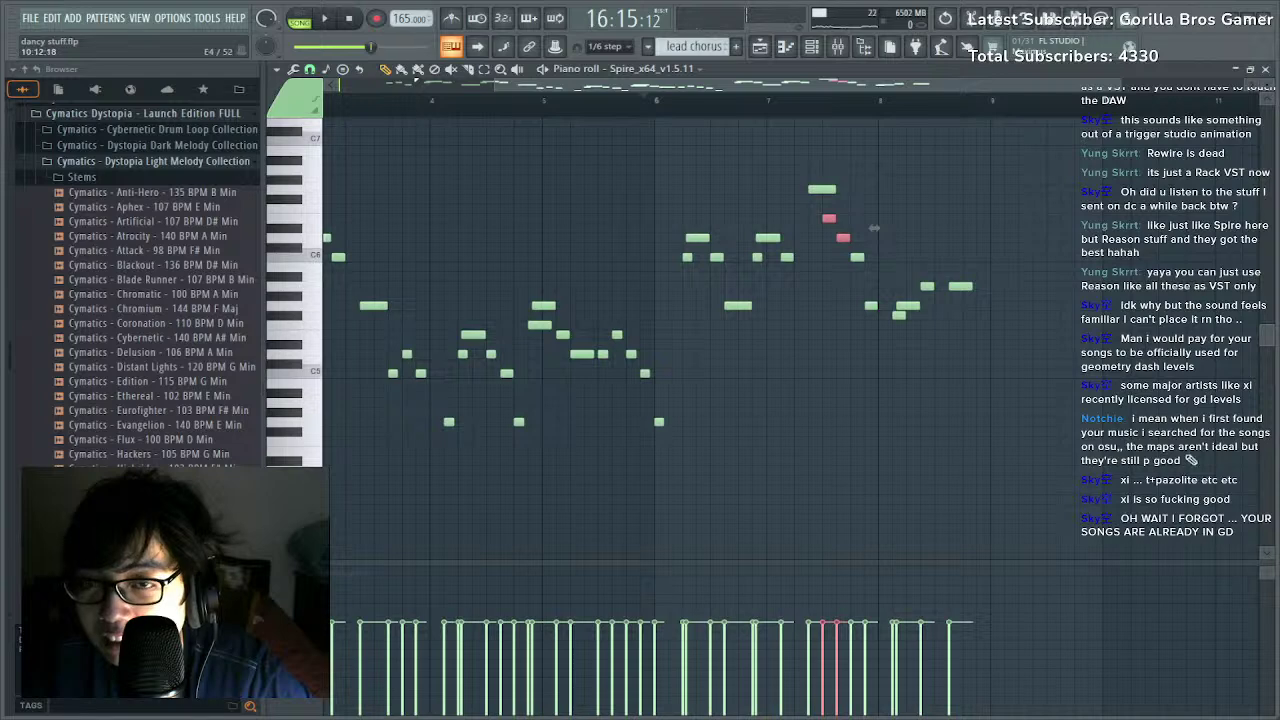
{"action": "left_click", "coordinate": [858, 257], "text": "ctrl"}
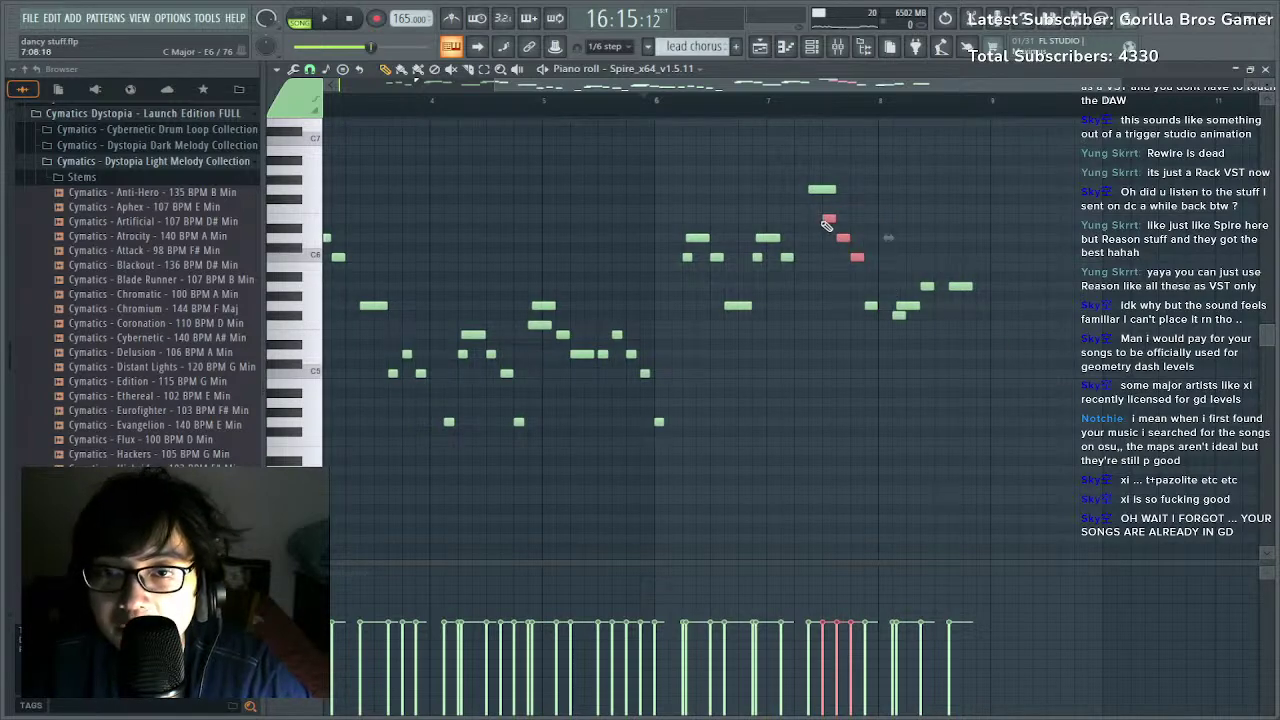
{"action": "left_click_drag", "start_coordinate": [826, 224], "coordinate": [838, 221]}
{"action": "right_click", "coordinate": [871, 305]}
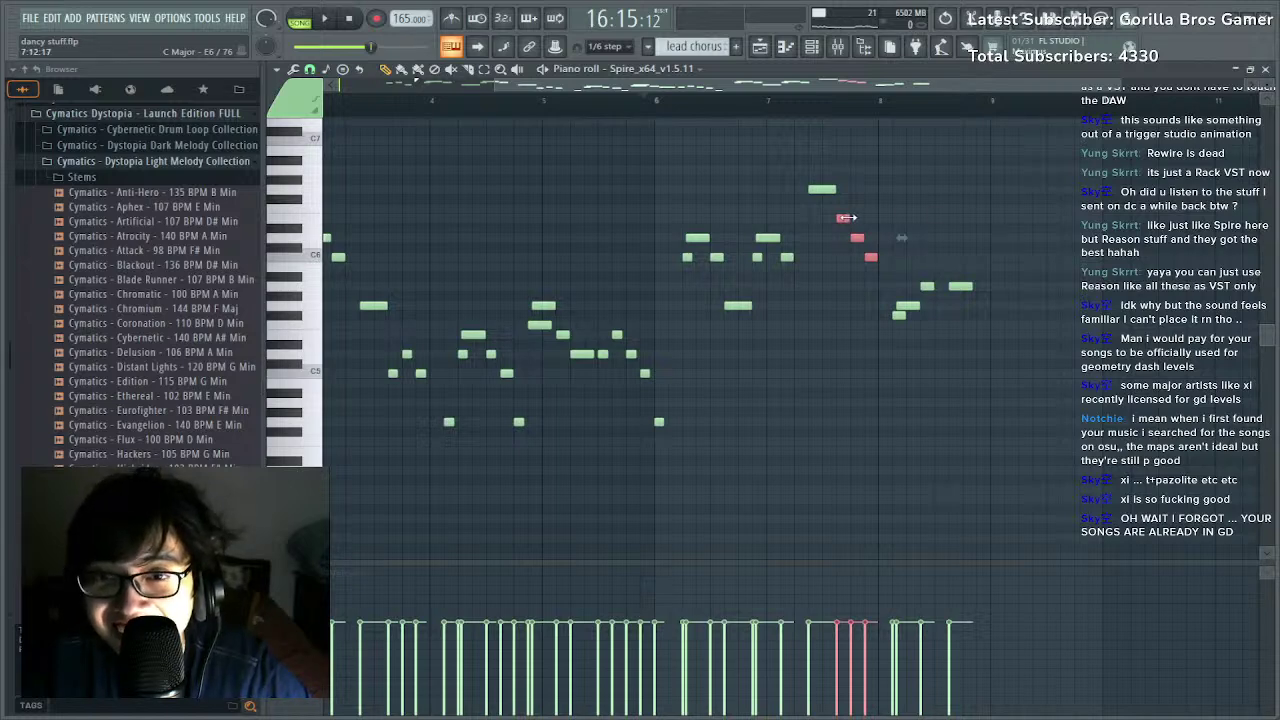
{"action": "left_click_drag", "start_coordinate": [849, 217], "coordinate": [845, 217]}
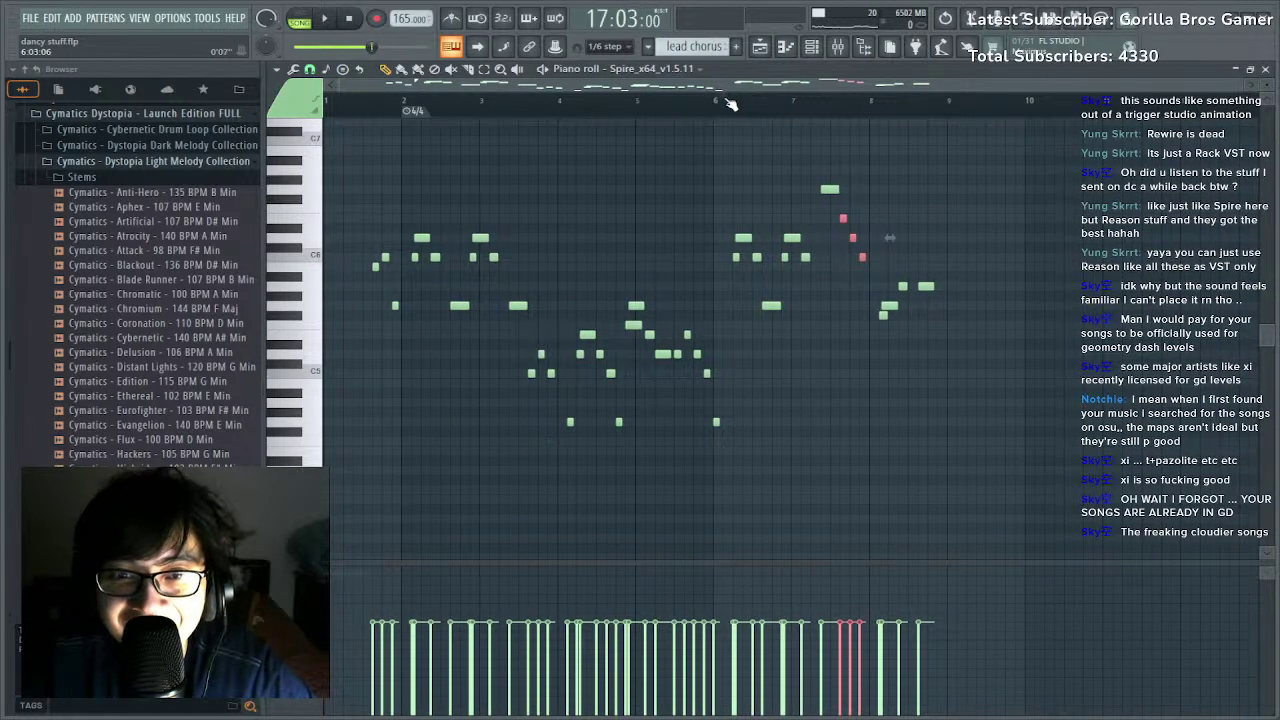
Play the revised bar 7 phrase with the song and inspect the C5 note in bar 3.
{"action": "left_click", "coordinate": [730, 100]}
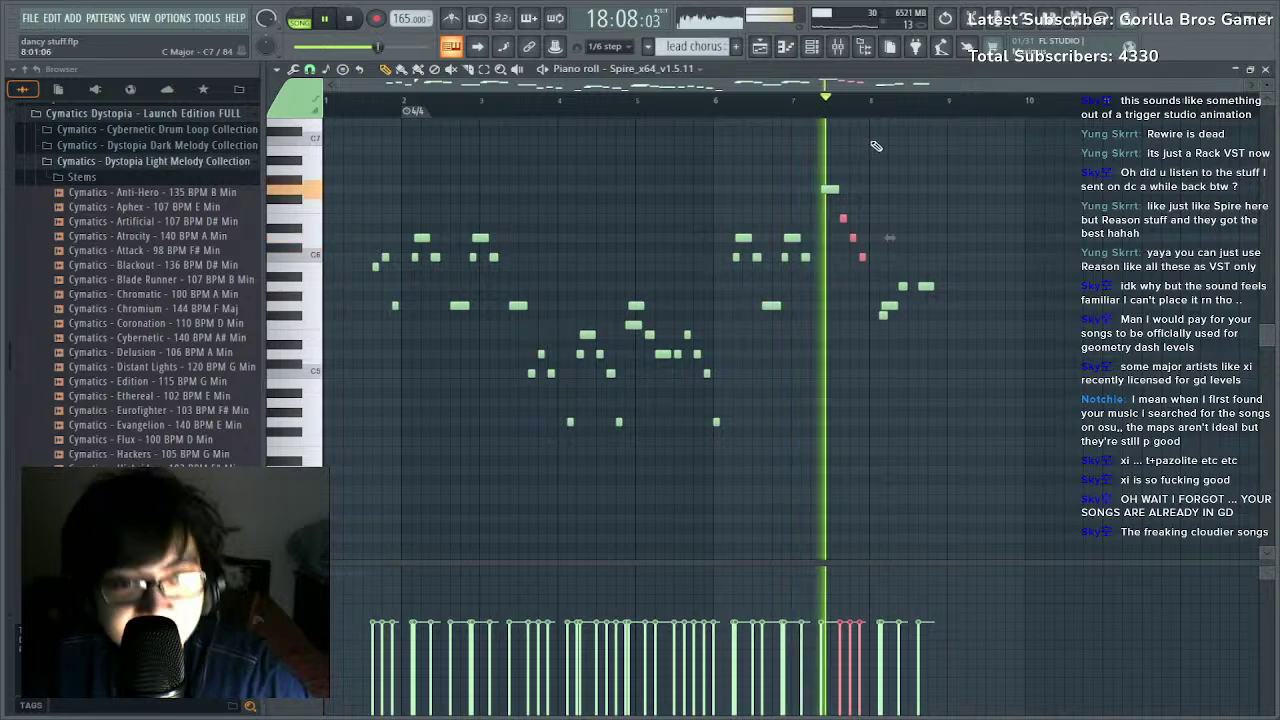
{"action": "scroll", "coordinate": [520, 113], "scroll_direction": "up", "scroll_amount": 3}
{"action": "left_click_drag", "start_coordinate": [575, 332], "coordinate": [603, 386]}
{"action": "key", "text": "space"}
{"action": "left_click", "coordinate": [627, 372]}
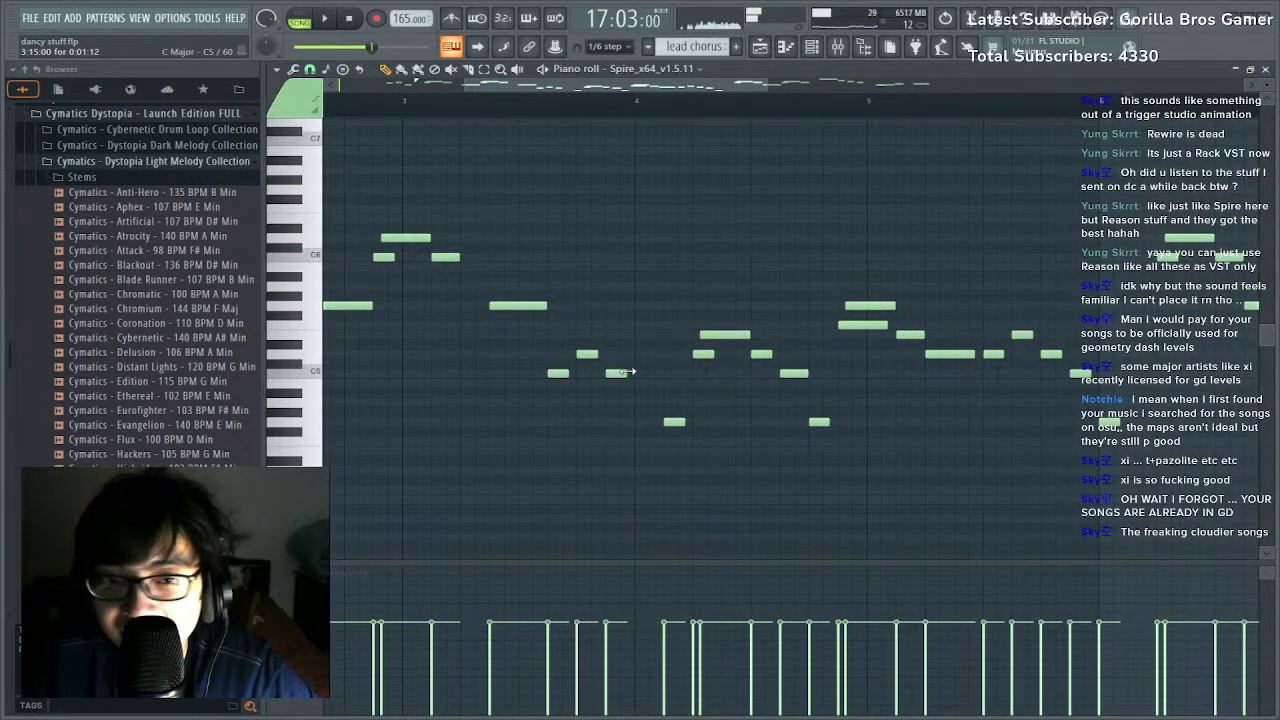
{"action": "scroll", "coordinate": [619, 100], "scroll_direction": "down", "scroll_amount": 3}
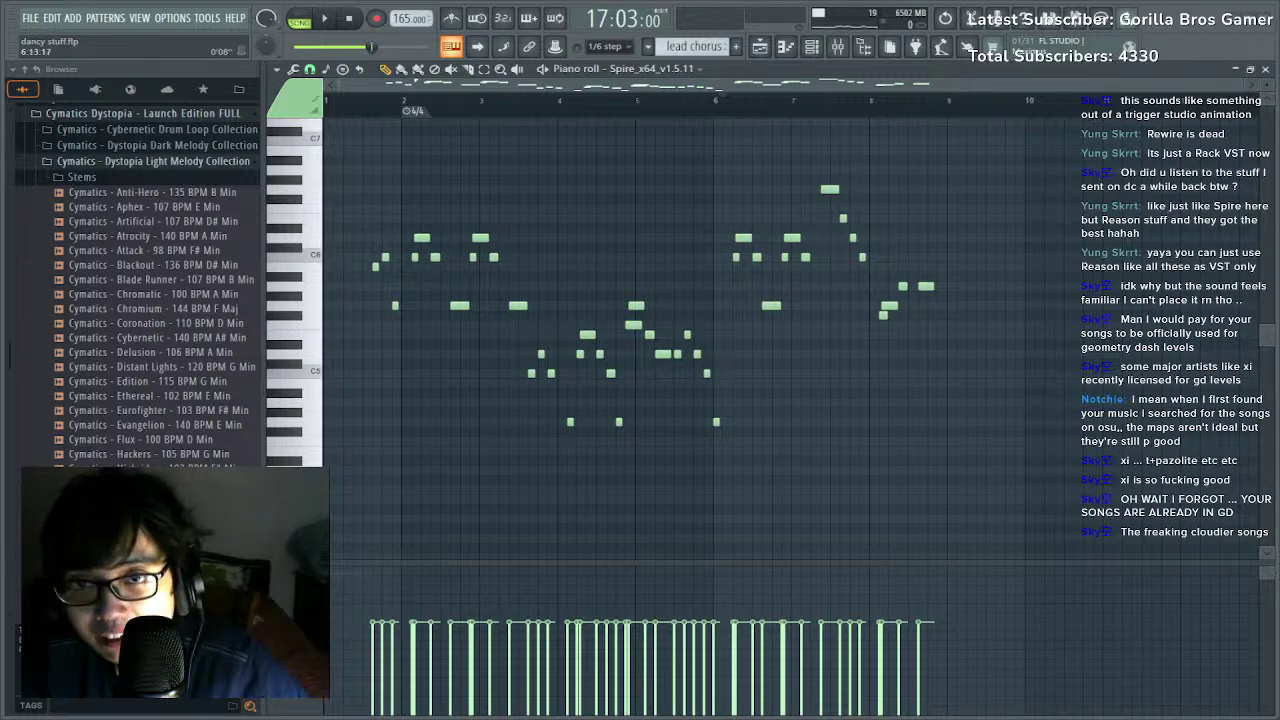
Play the lead chorus melody with the song from bar 12 through the revised bar 7 phrase.
{"action": "left_click_drag", "start_coordinate": [809, 86], "coordinate": [814, 86]}
{"action": "left_click", "coordinate": [880, 87]}
{"action": "scroll", "coordinate": [883, 106], "scroll_direction": "up", "scroll_amount": 1}
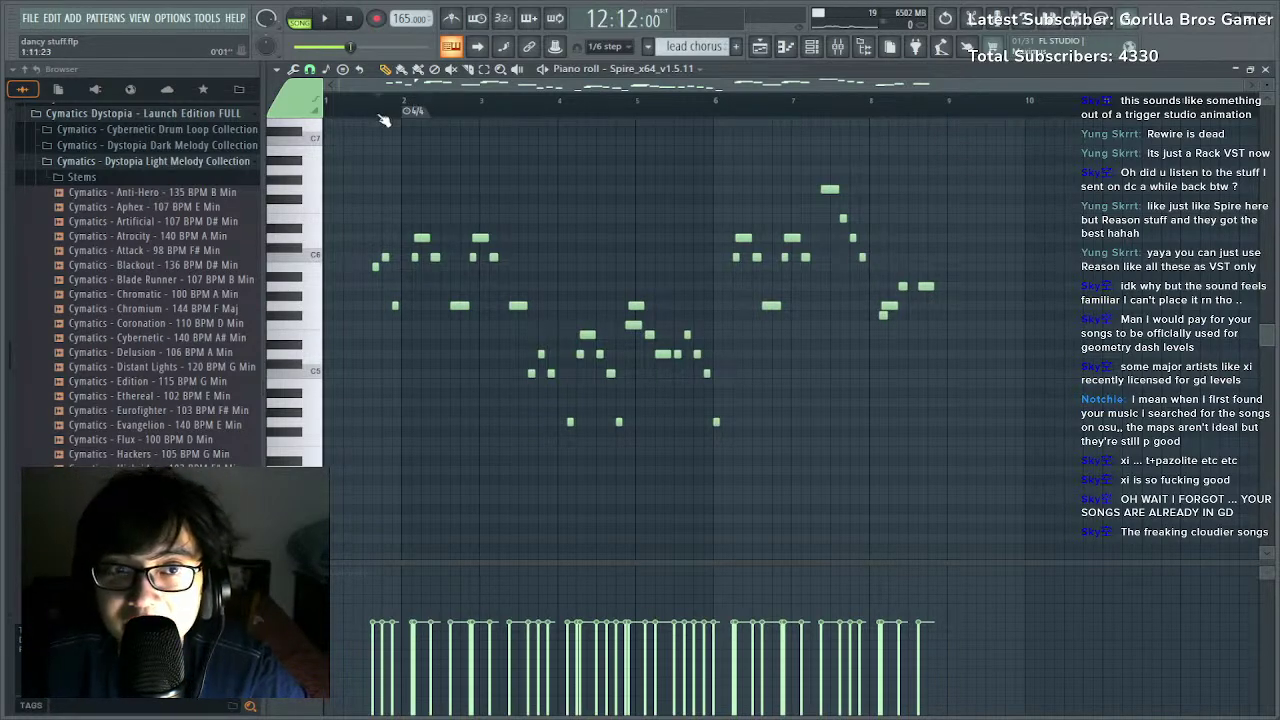
{"action": "key", "text": "space"}
{"action": "key", "text": "space"}
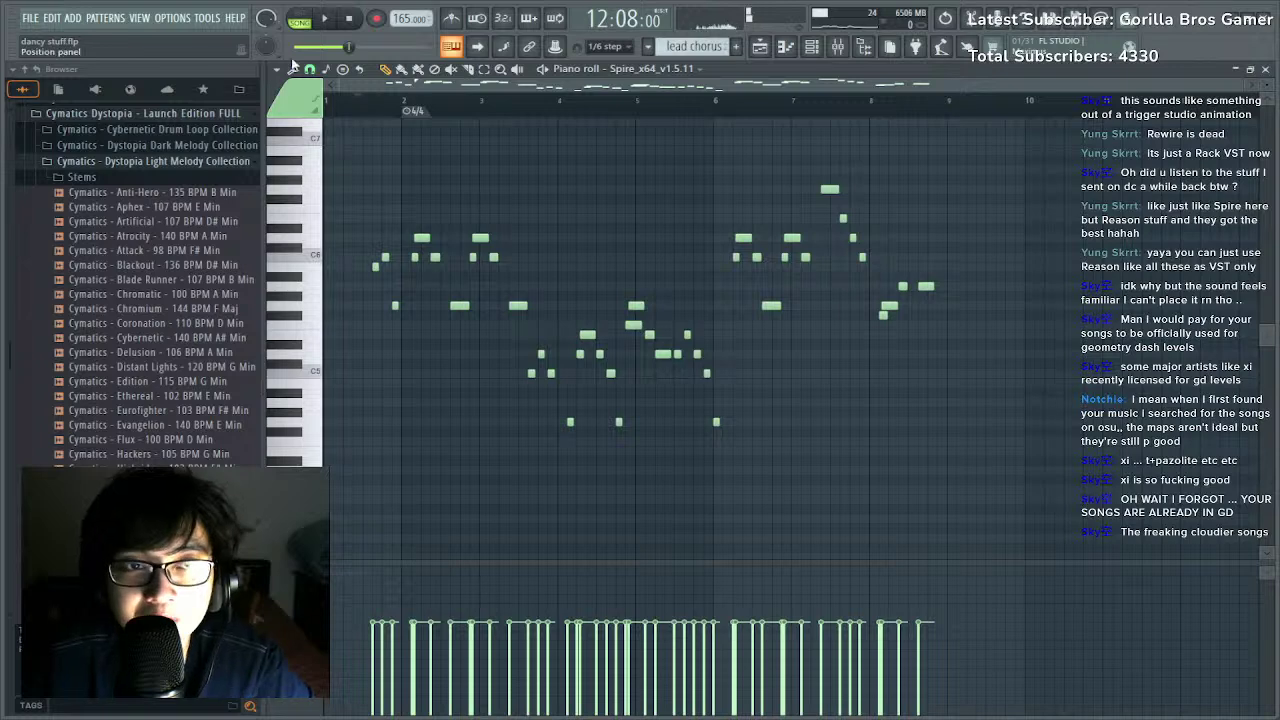
{"action": "key", "text": "space"}
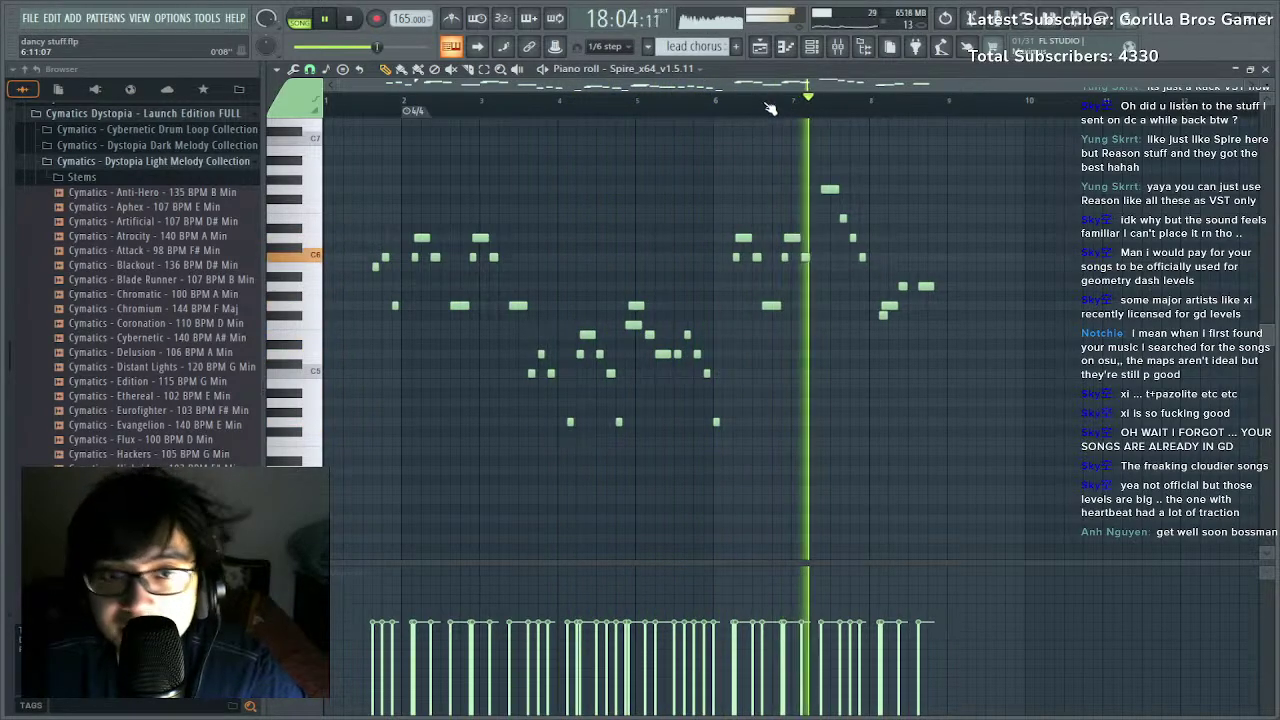
{"action": "key", "text": "space"}
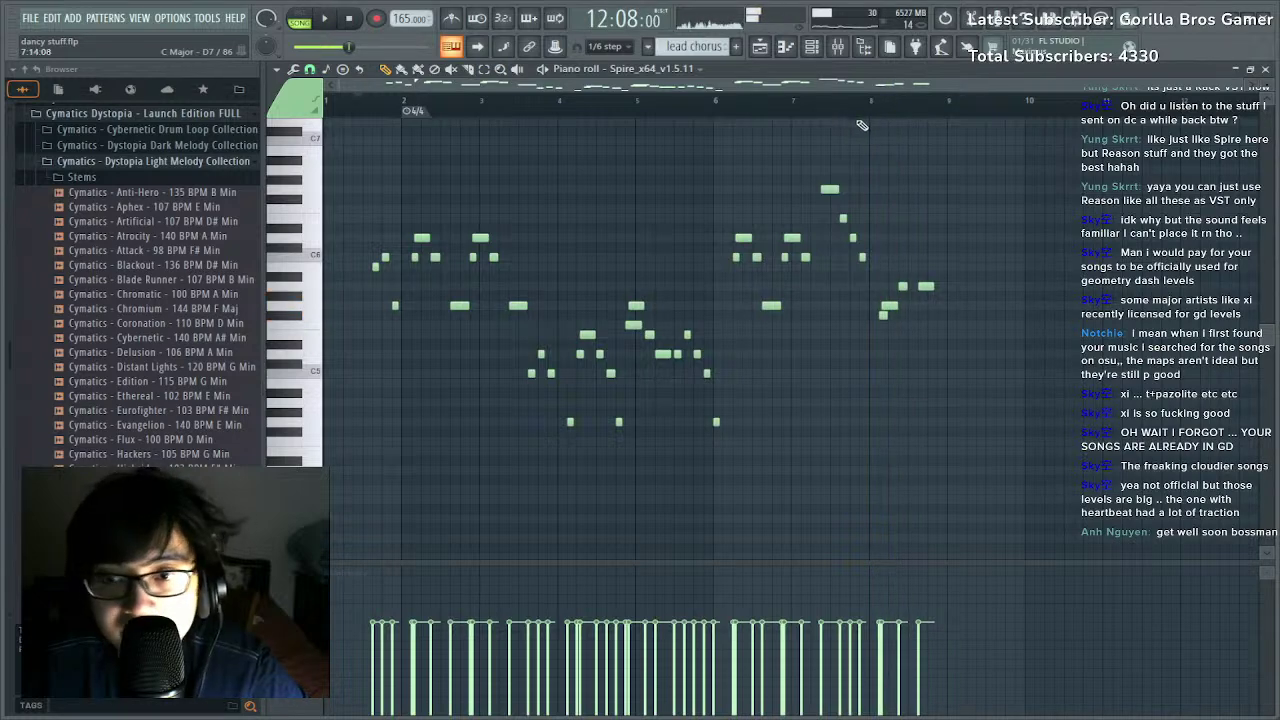
Play the end of bar 7, and replace the overlapping F#5 and G5 notes in bar 8 with short G5 notes at 8:03 and 8:05.
{"action": "left_click", "coordinate": [851, 110]}
{"action": "key", "text": "space"}
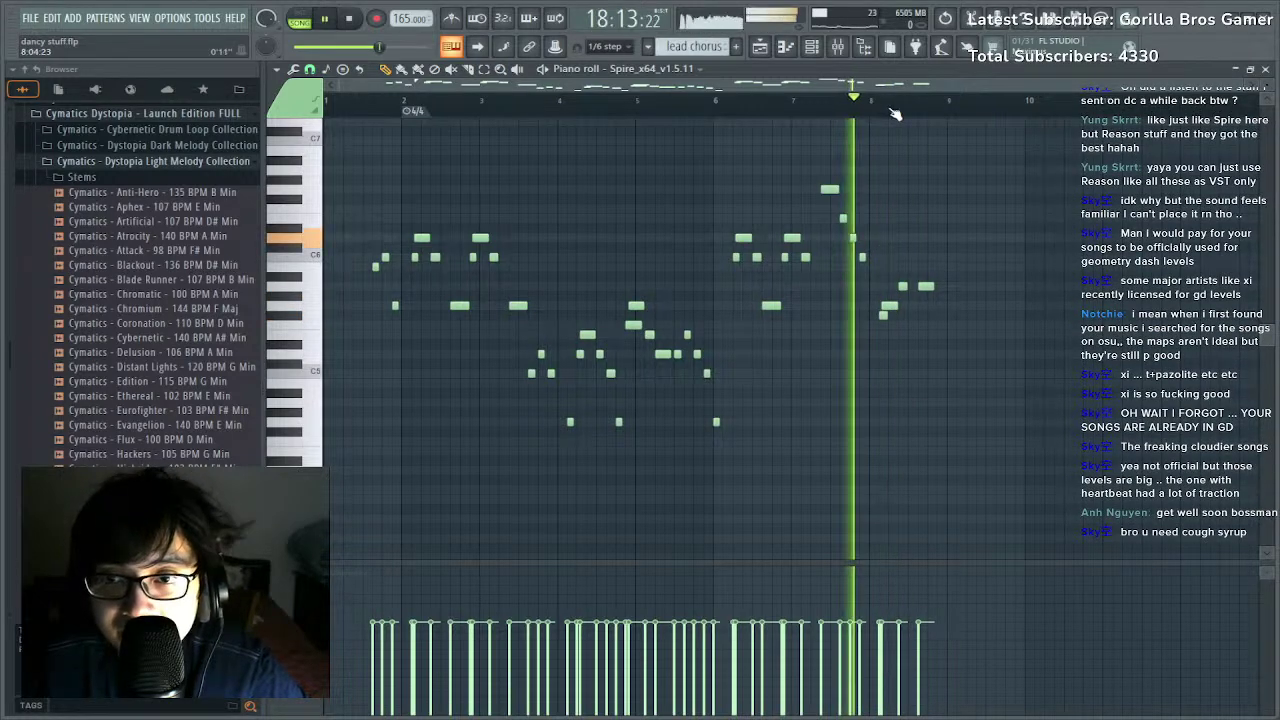
{"action": "scroll", "coordinate": [891, 150], "scroll_direction": "up", "scroll_amount": 4}
{"action": "key", "text": "space"}
{"action": "right_click", "coordinate": [893, 306]}
{"action": "right_click", "coordinate": [883, 316]}
{"action": "left_click", "coordinate": [873, 316]}
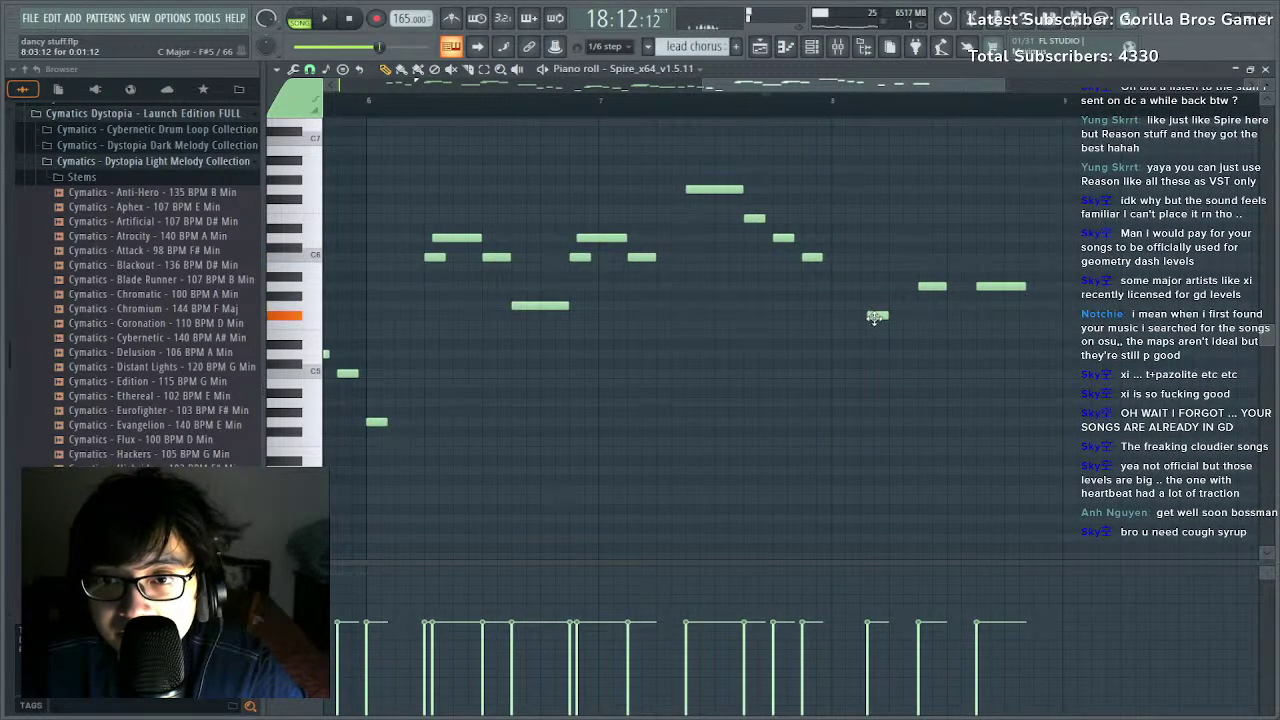
{"action": "left_click_drag", "start_coordinate": [875, 318], "coordinate": [870, 305]}
{"action": "left_click", "coordinate": [898, 306]}
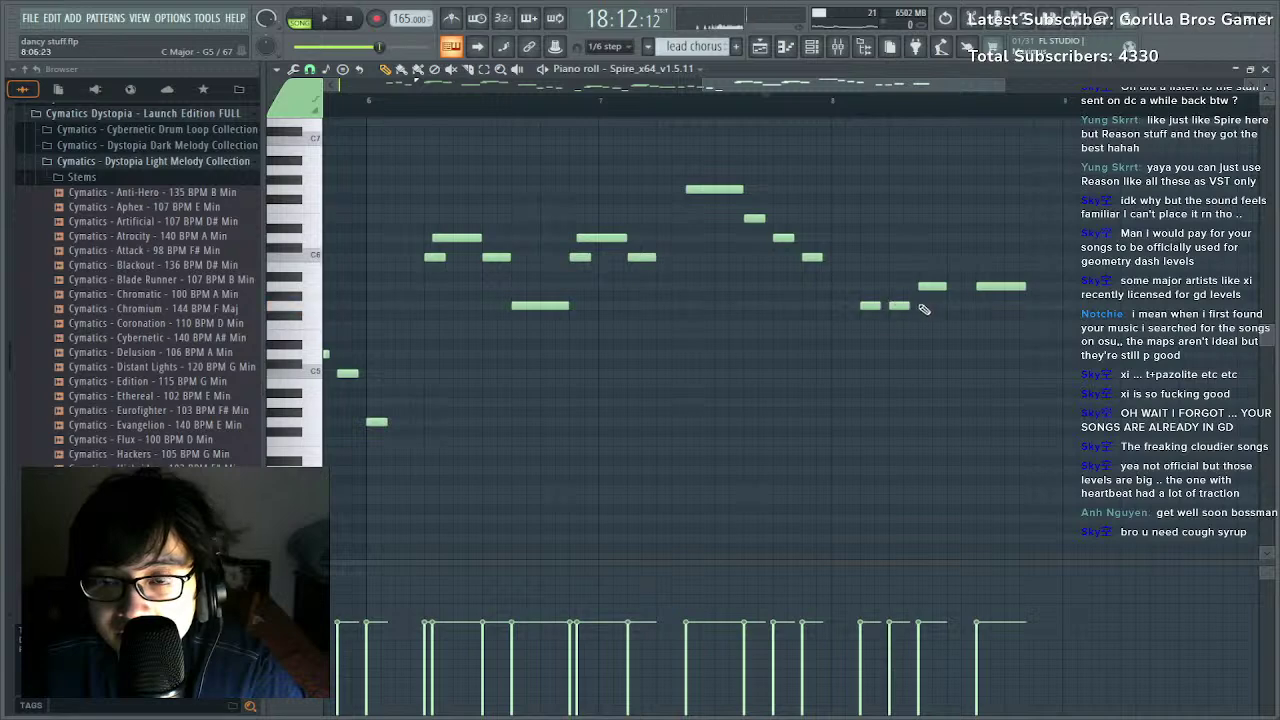
Add a C5 note at 8:07, move the A5 note to D6 at 8:09, and replace the closing A5 with C6 at 8:11.
{"action": "mouse_move", "coordinate": [922, 362]}
{"action": "left_mouse_down"}
{"action": "mouse_move", "coordinate": [921, 345]}
{"action": "mouse_move", "coordinate": [918, 368]}
{"action": "left_mouse_up"}
{"action": "left_click_drag", "start_coordinate": [932, 287], "coordinate": [961, 240]}
{"action": "right_click", "coordinate": [993, 287]}
{"action": "left_click", "coordinate": [986, 257]}
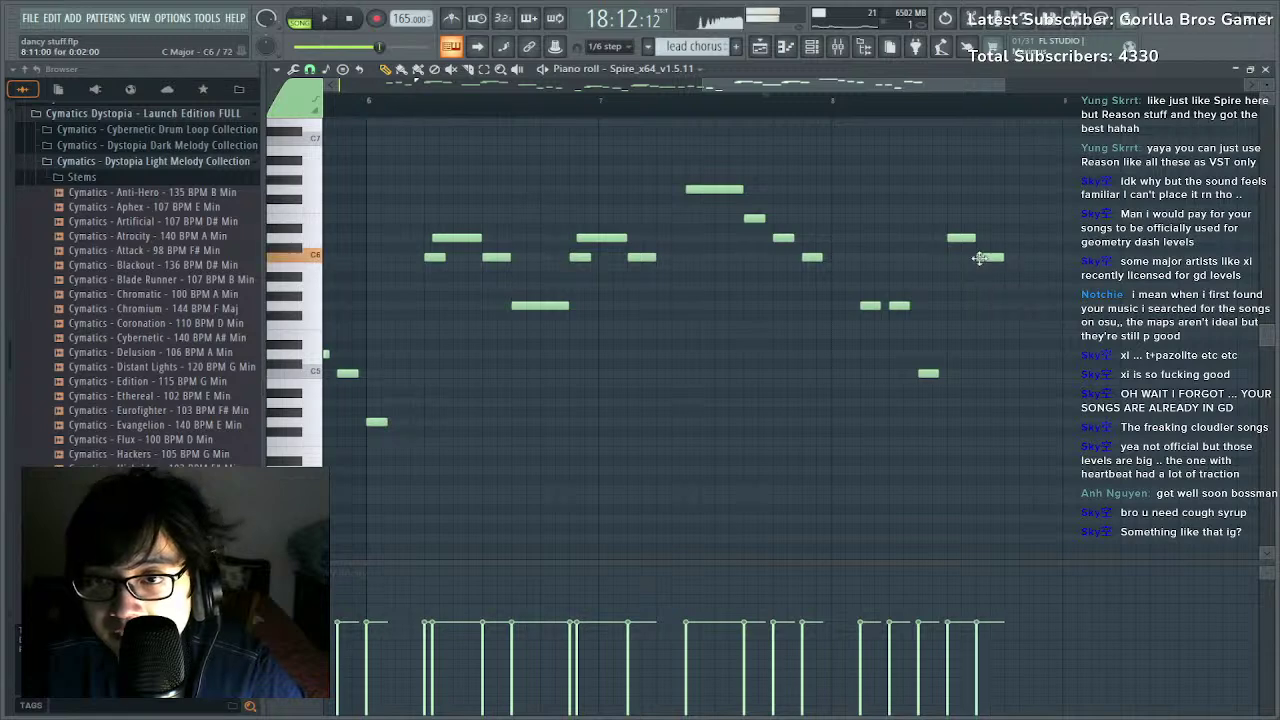
{"action": "key", "text": "space"}
{"action": "key", "text": "space"}
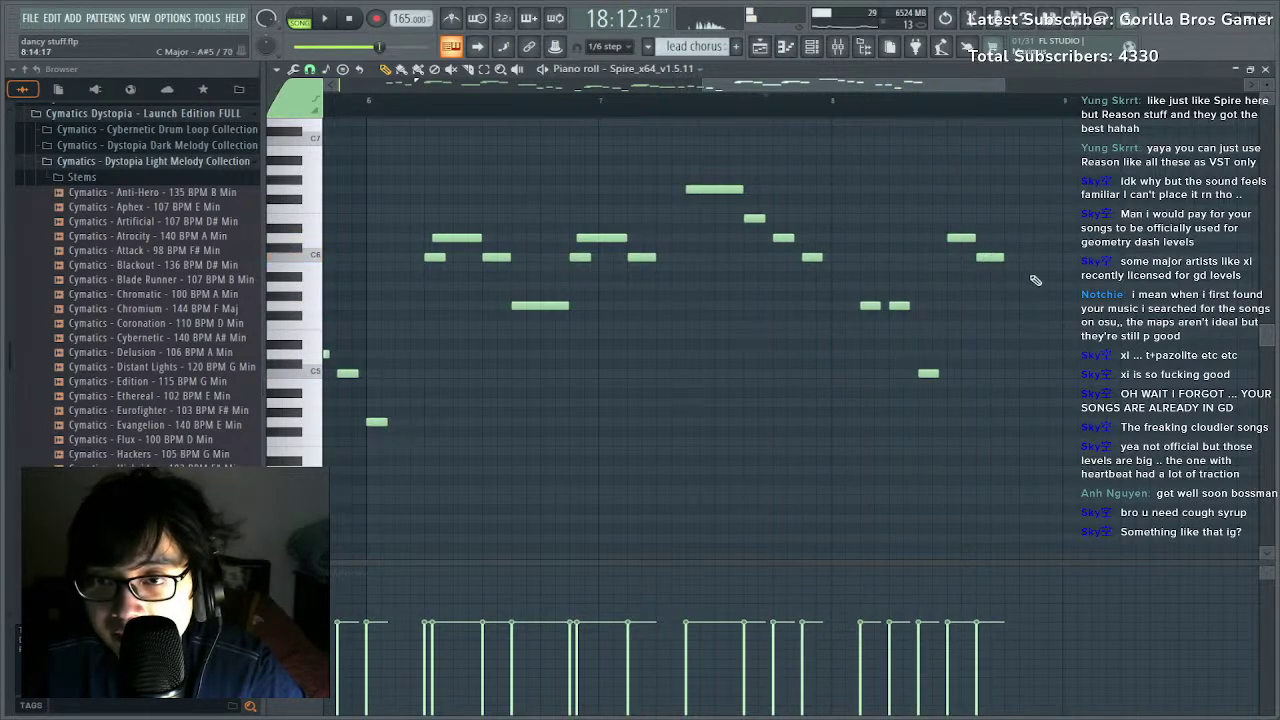
Add short G5 notes at 8:15 and 9:01 while playing back the phrase.
{"action": "left_click", "coordinate": [1043, 305]}
{"action": "key", "text": "space"}
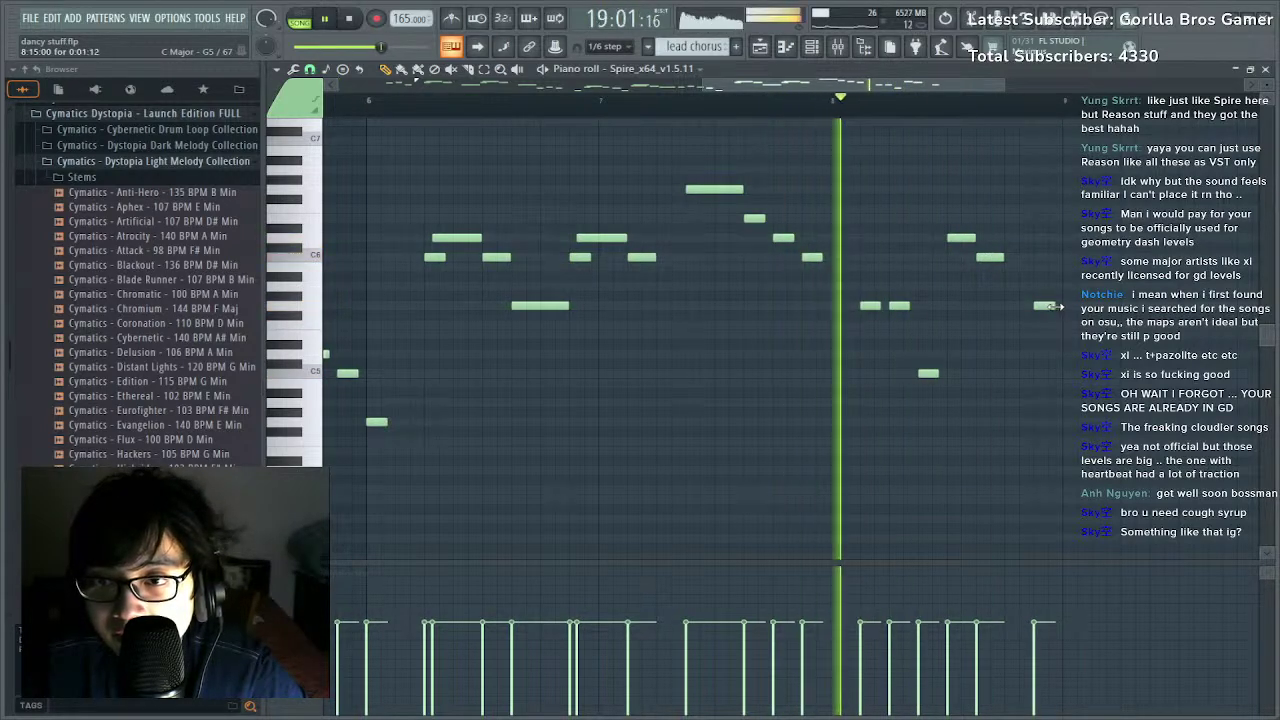
{"action": "left_click", "coordinate": [1070, 306]}
{"action": "key", "text": "space"}
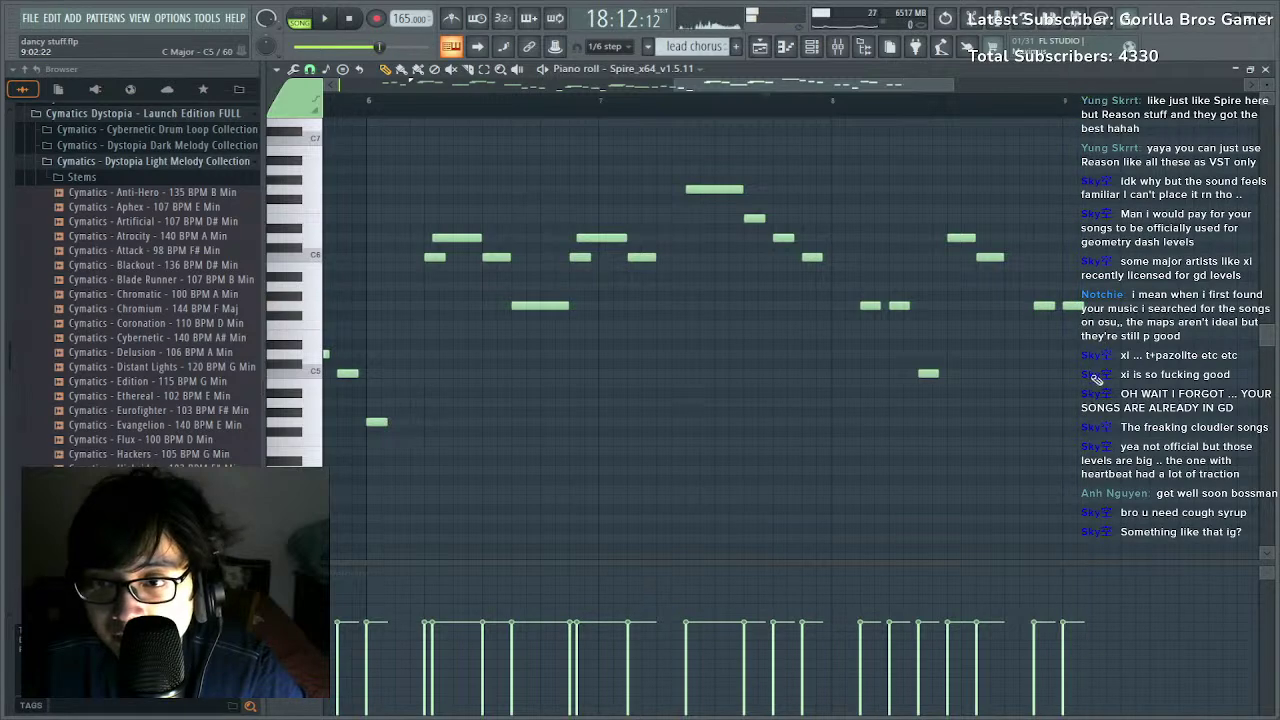
Continue bar 9 with short C5, D6, C6, G6 and C6 notes at 9:03, 9:05, 9:07, 9:09 and 9:11, and play the result.
{"action": "left_click", "coordinate": [1097, 375]}
{"action": "left_click", "coordinate": [1130, 238]}
{"action": "left_click", "coordinate": [1158, 257]}
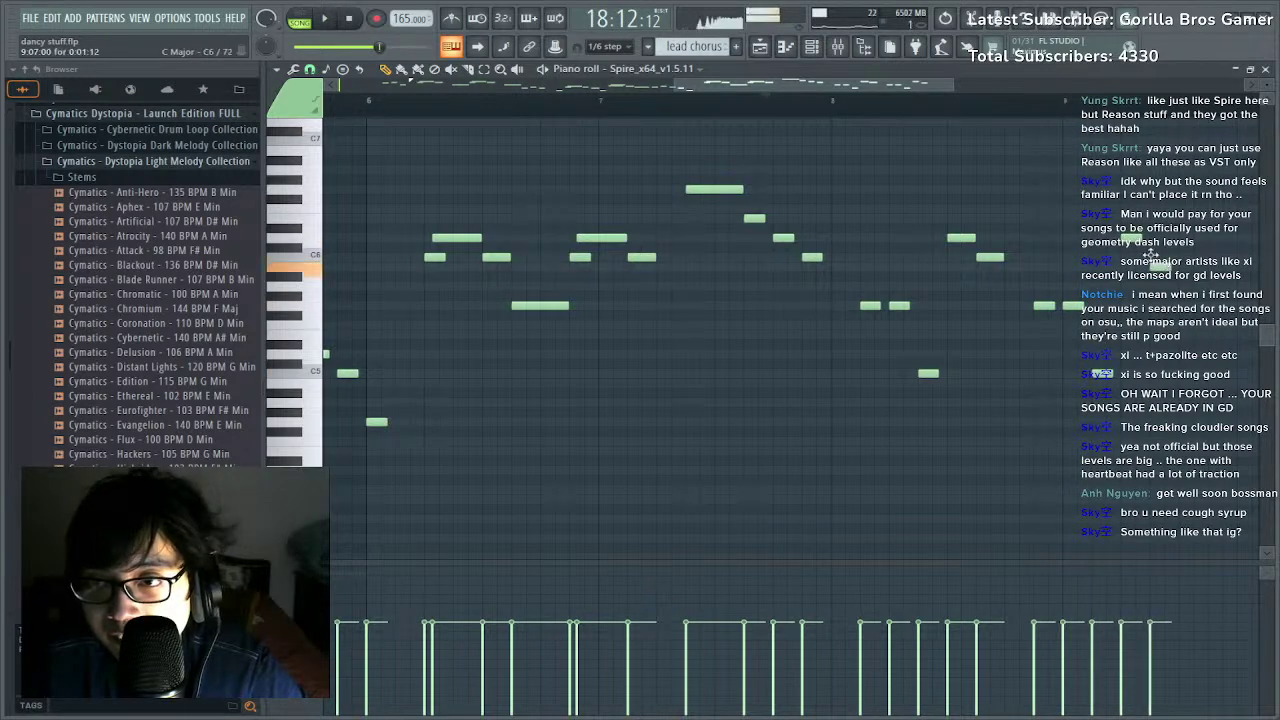
{"action": "left_click", "coordinate": [1184, 189]}
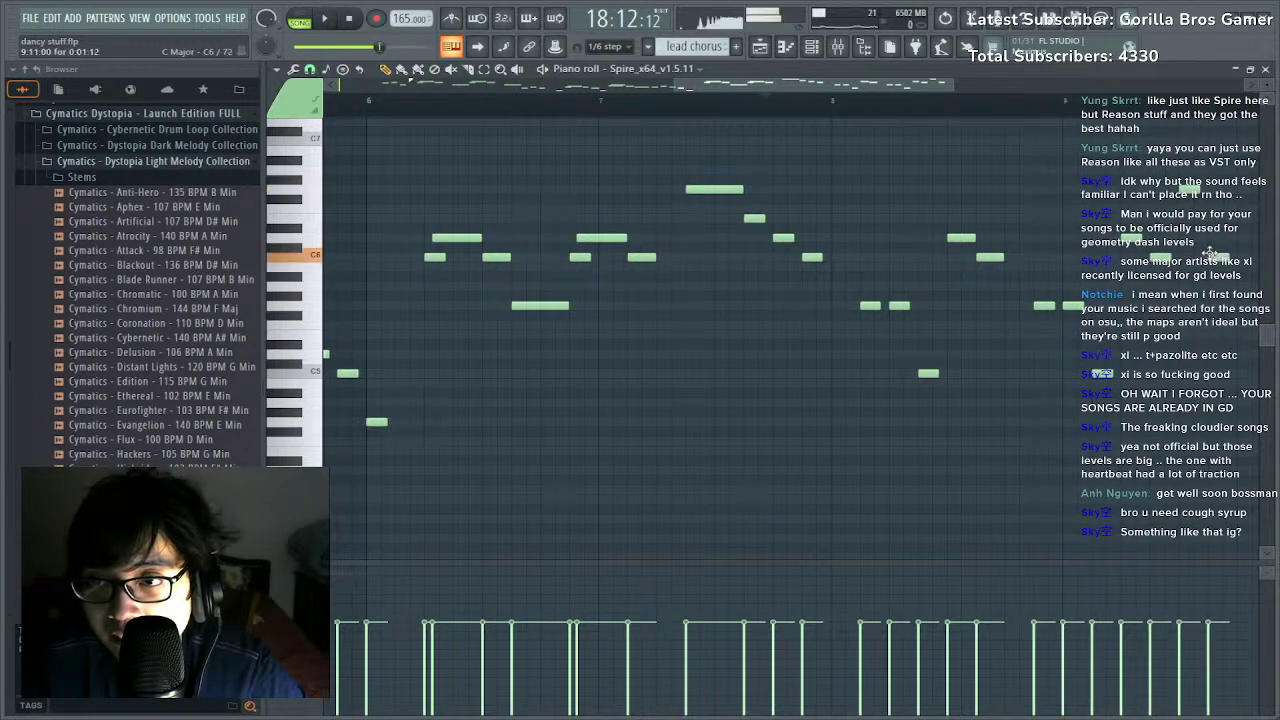
{"action": "left_click", "coordinate": [1210, 257]}
{"action": "key", "text": "space"}
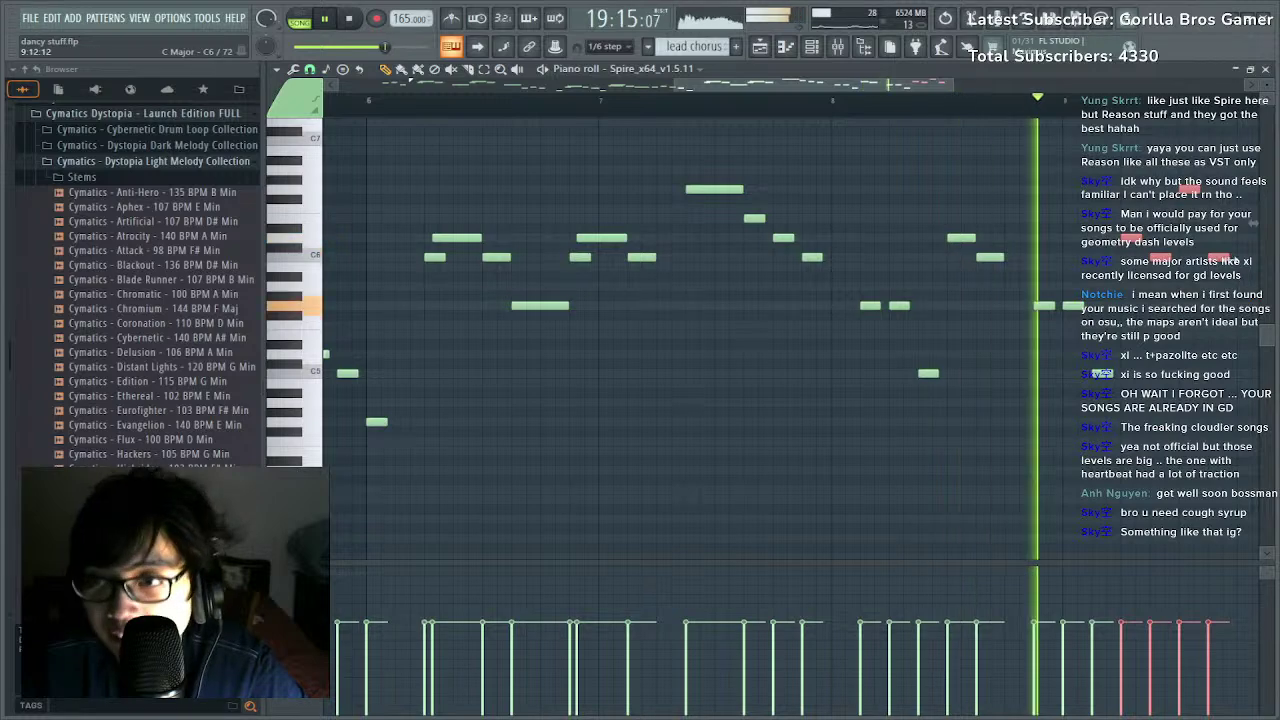
{"action": "scroll", "coordinate": [965, 106], "scroll_direction": "down", "scroll_amount": 4}
{"action": "key", "text": "space"}
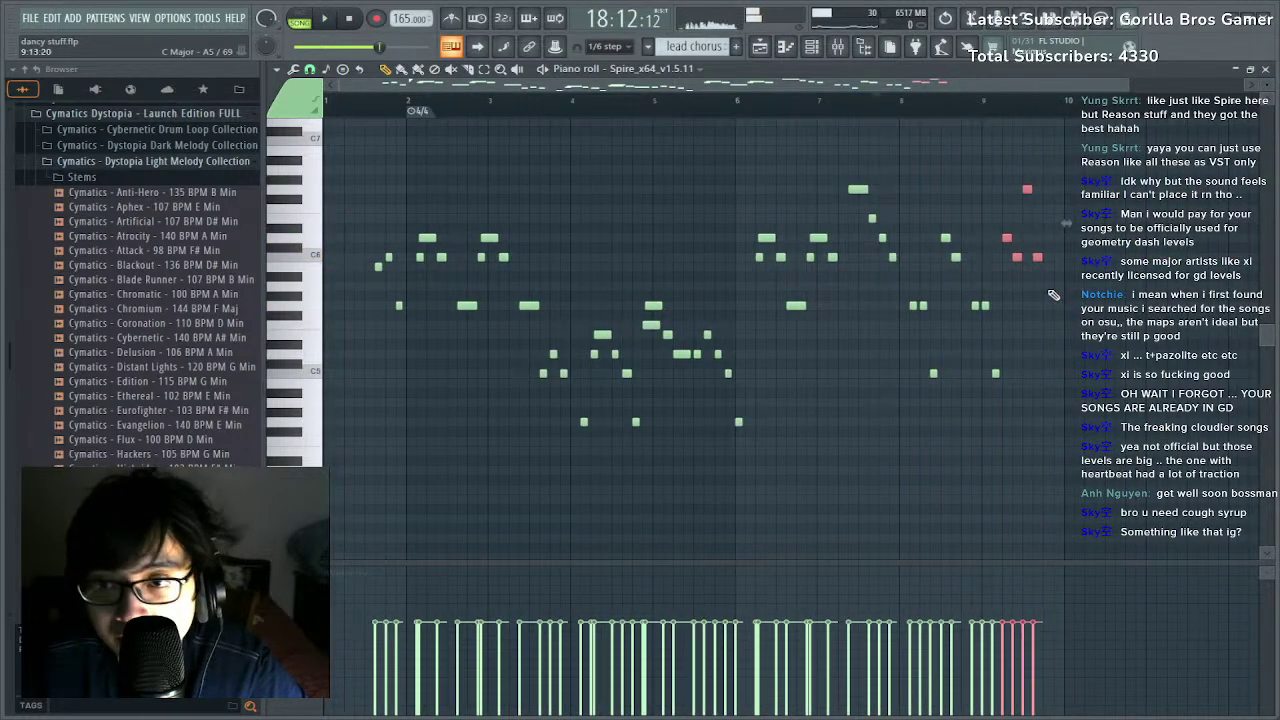
Finish bar 9 with a D6 note at 9:13 and an E6 note at 9:15, and play the ending.
{"action": "left_click", "coordinate": [1048, 272]}
{"action": "left_click", "coordinate": [1048, 237]}
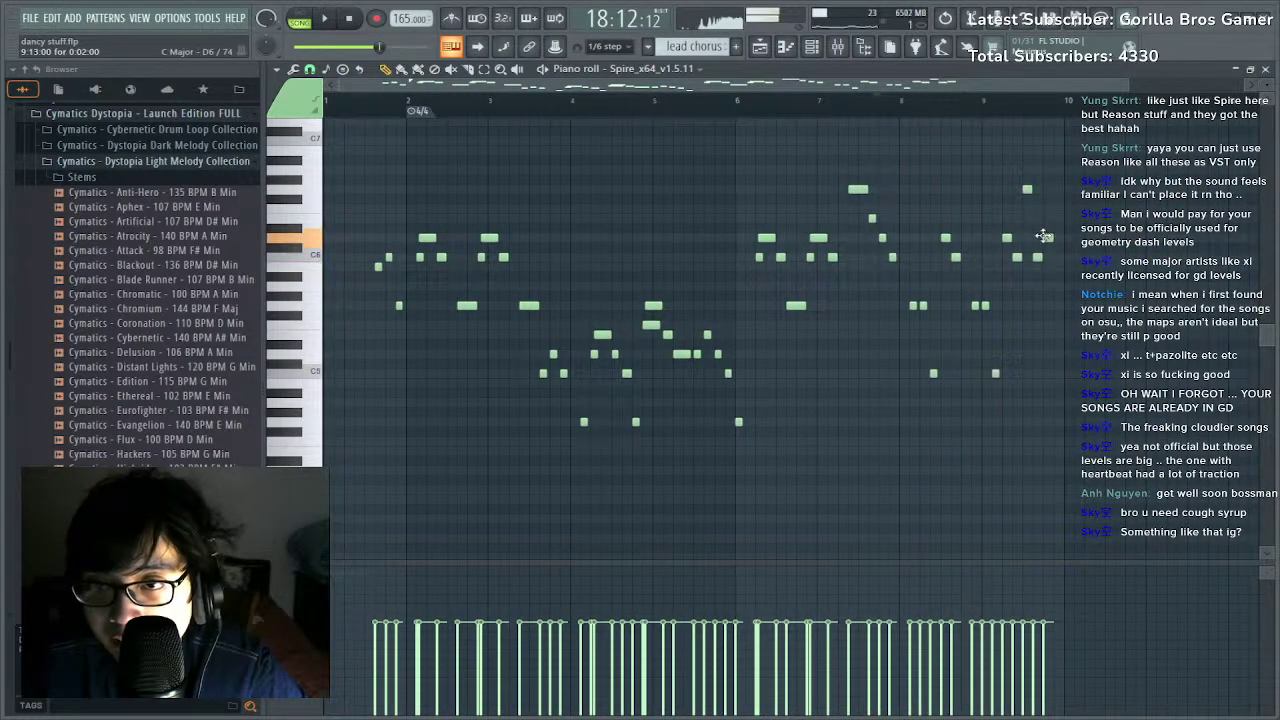
{"action": "key", "text": "space"}
Duplicate the melody notes from bar 2 through bar 9 so the copy starts at bar 10.
{"action": "left_click_drag", "start_coordinate": [1083, 148], "coordinate": [425, 471]}
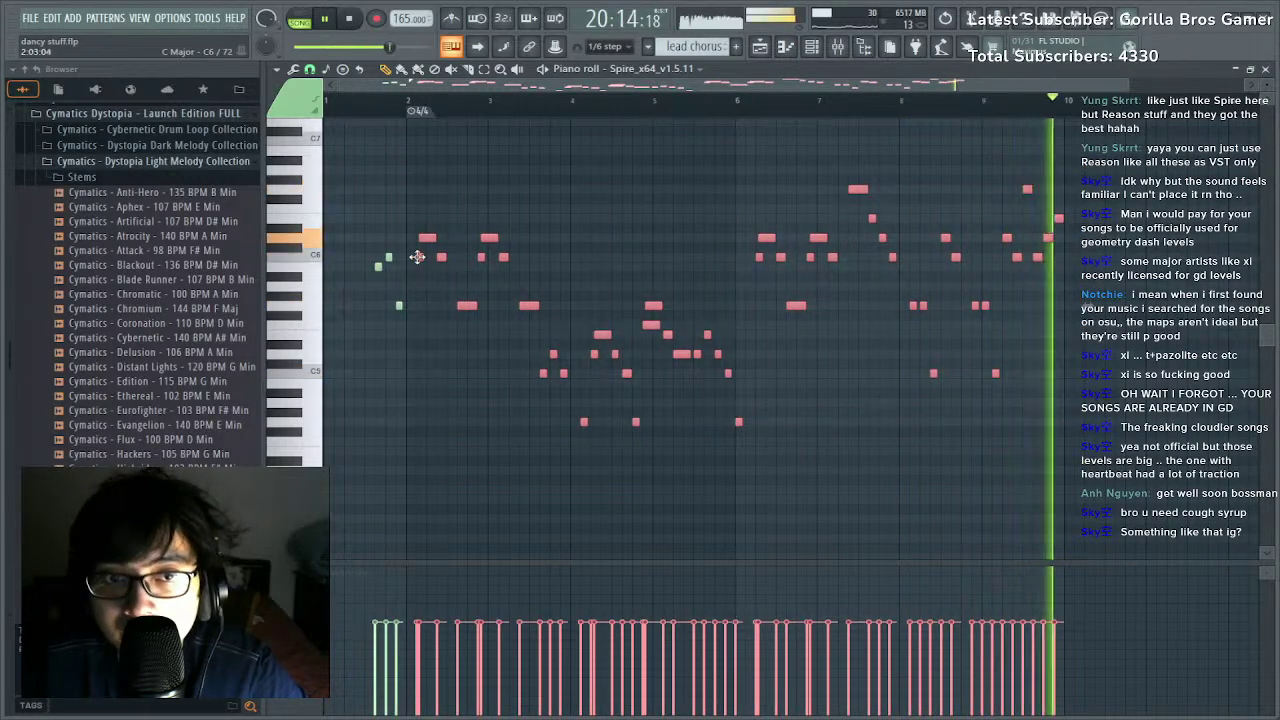
{"action": "key", "text": "ctrl+b"}
{"action": "left_click_drag", "start_coordinate": [1070, 262], "coordinate": [1075, 262]}
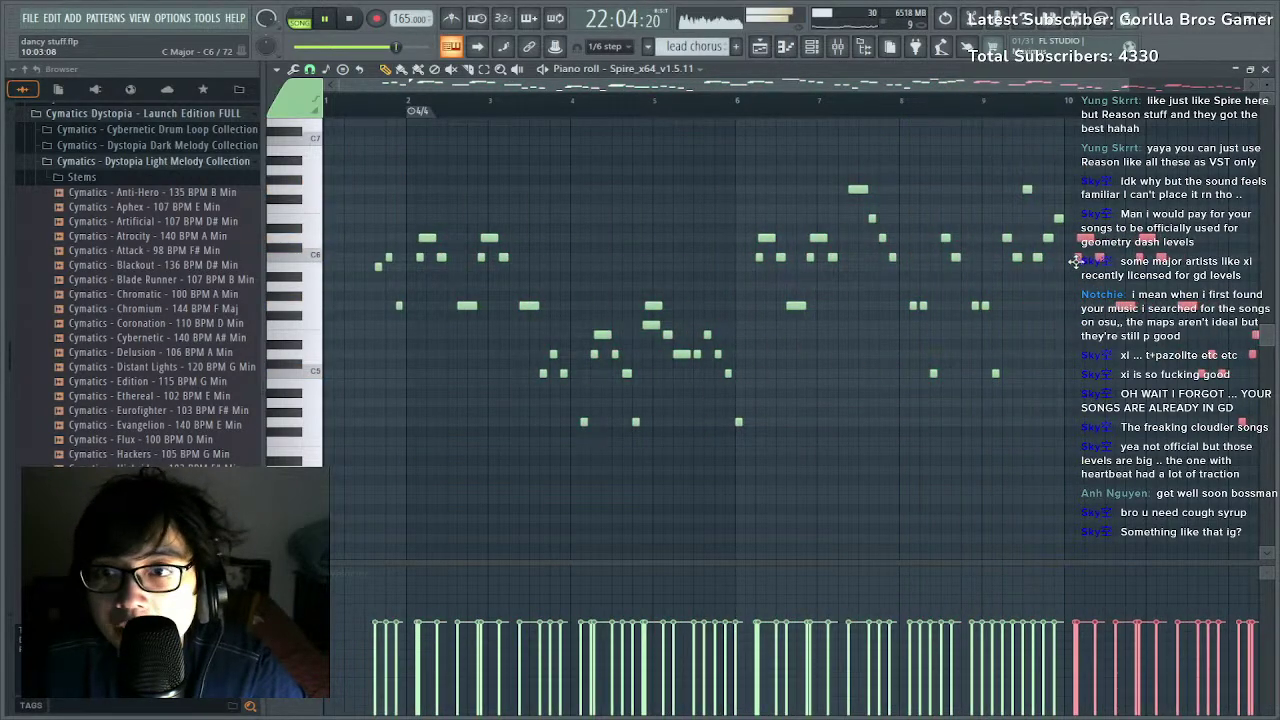
{"action": "key", "text": "space"}
{"action": "scroll", "coordinate": [1048, 105], "scroll_direction": "down", "scroll_amount": 2}
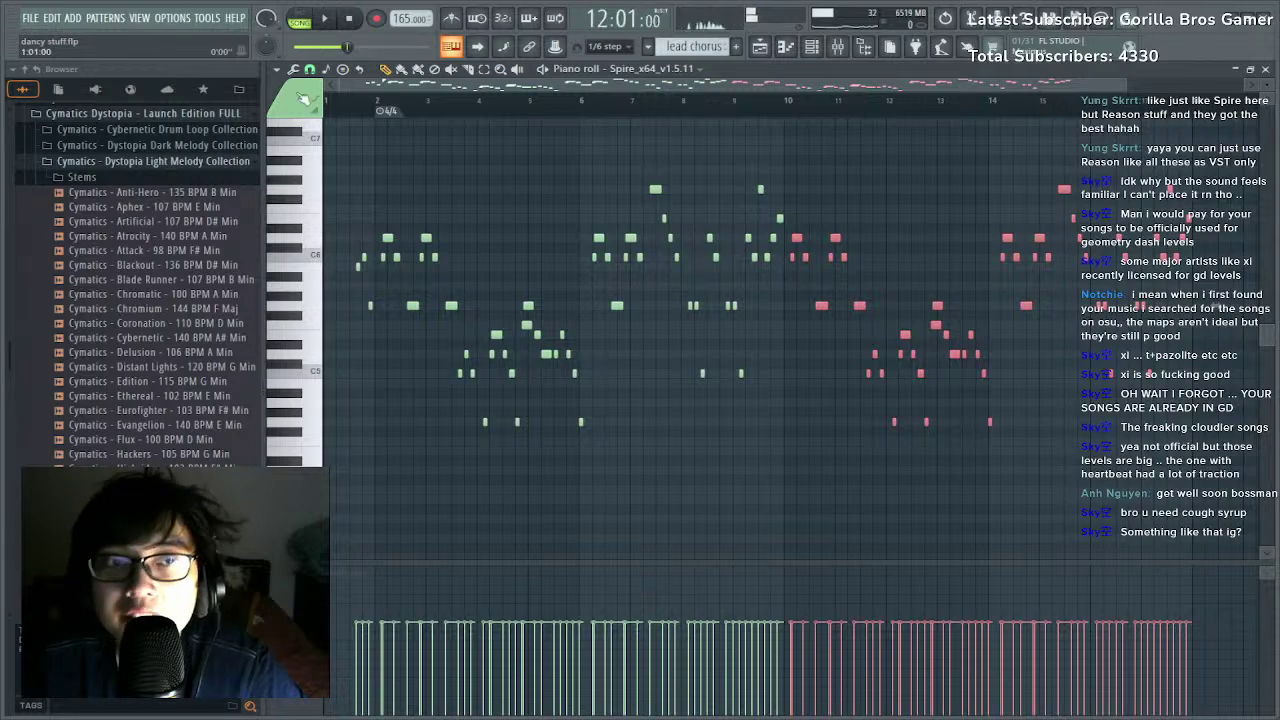
Play the chorus from bar 12 in the Playlist with the extended lead chorus pattern.
{"action": "key", "text": "space"}
{"action": "key", "text": "F5"}
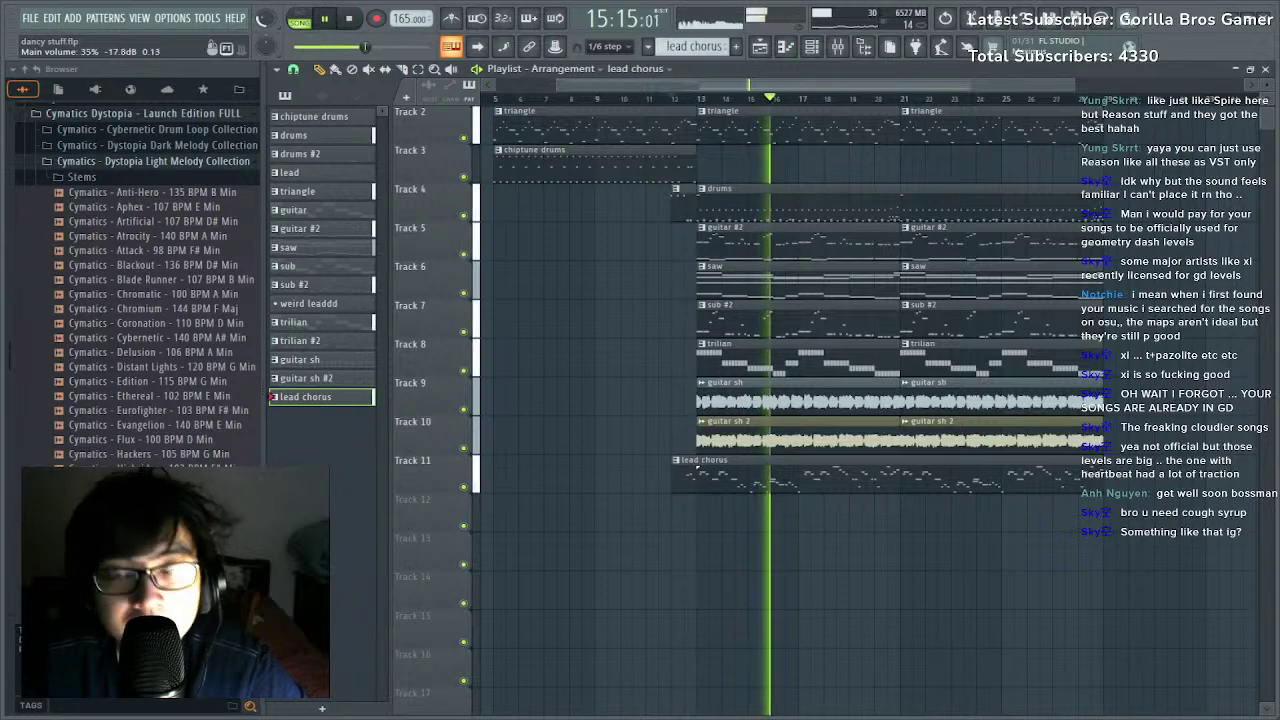
{"action": "key", "text": "space"}
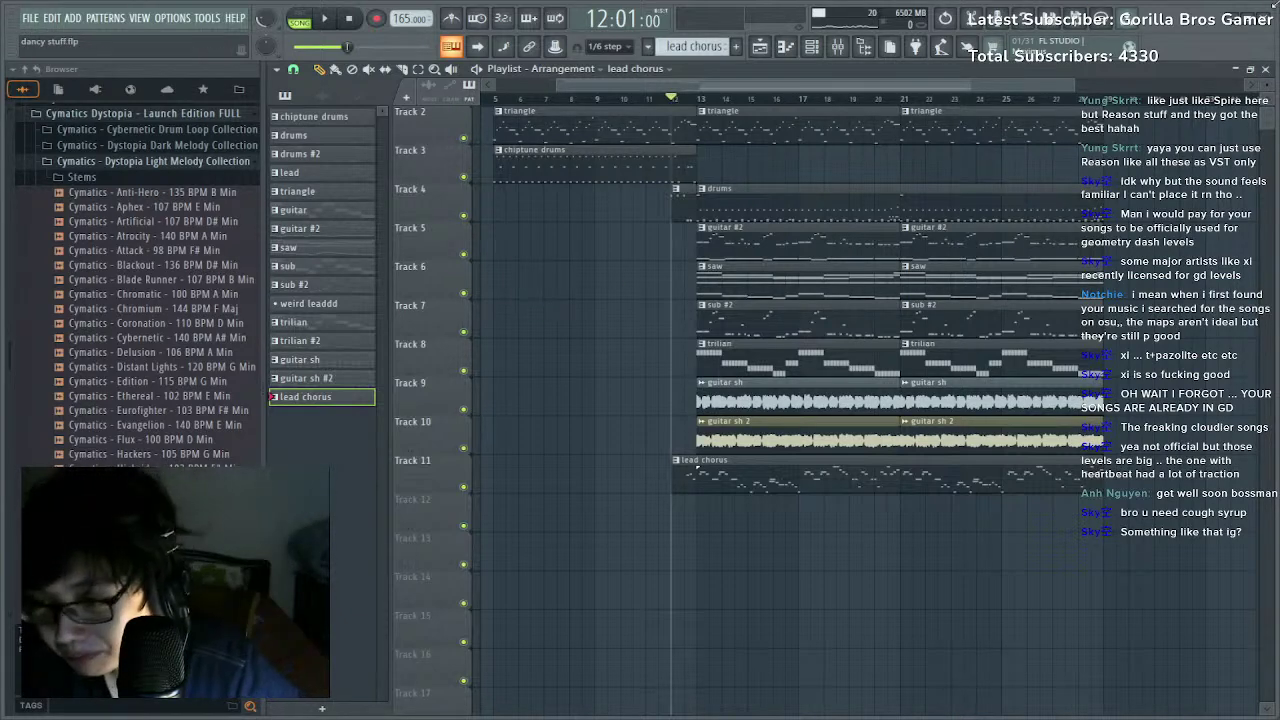
{"action": "scroll", "coordinate": [922, 670], "scroll_direction": "down", "scroll_amount": 1}
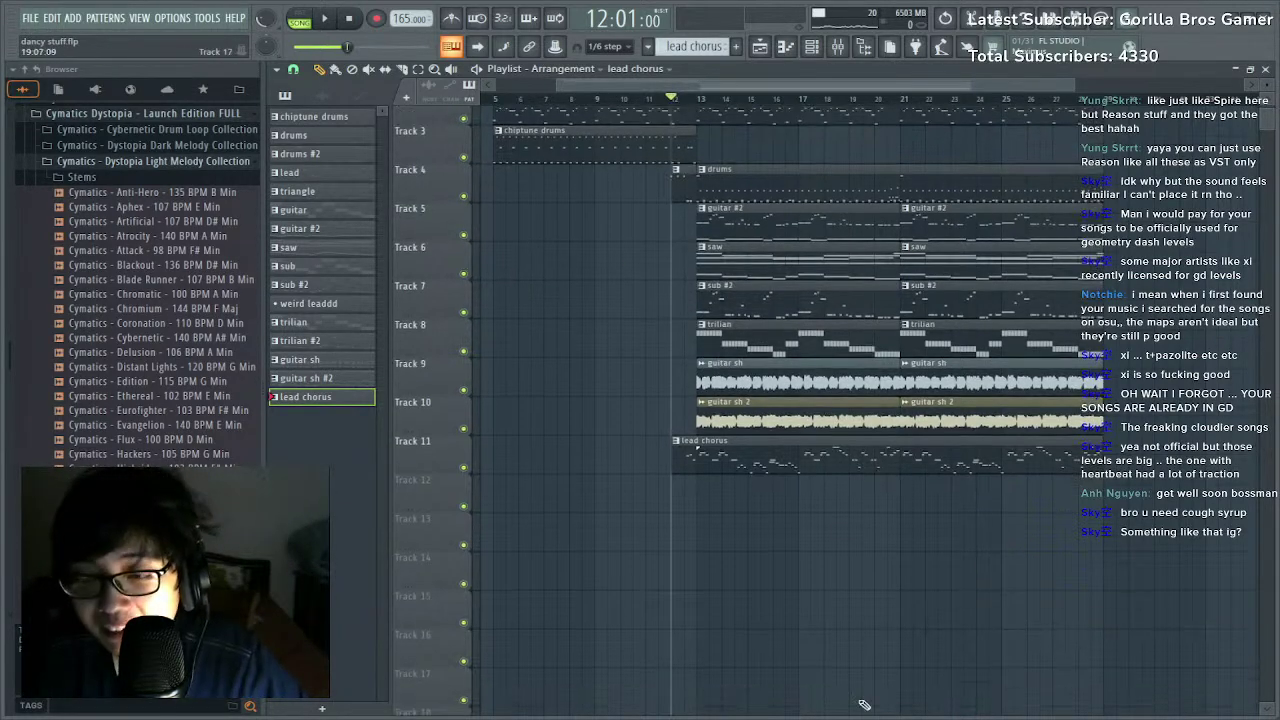
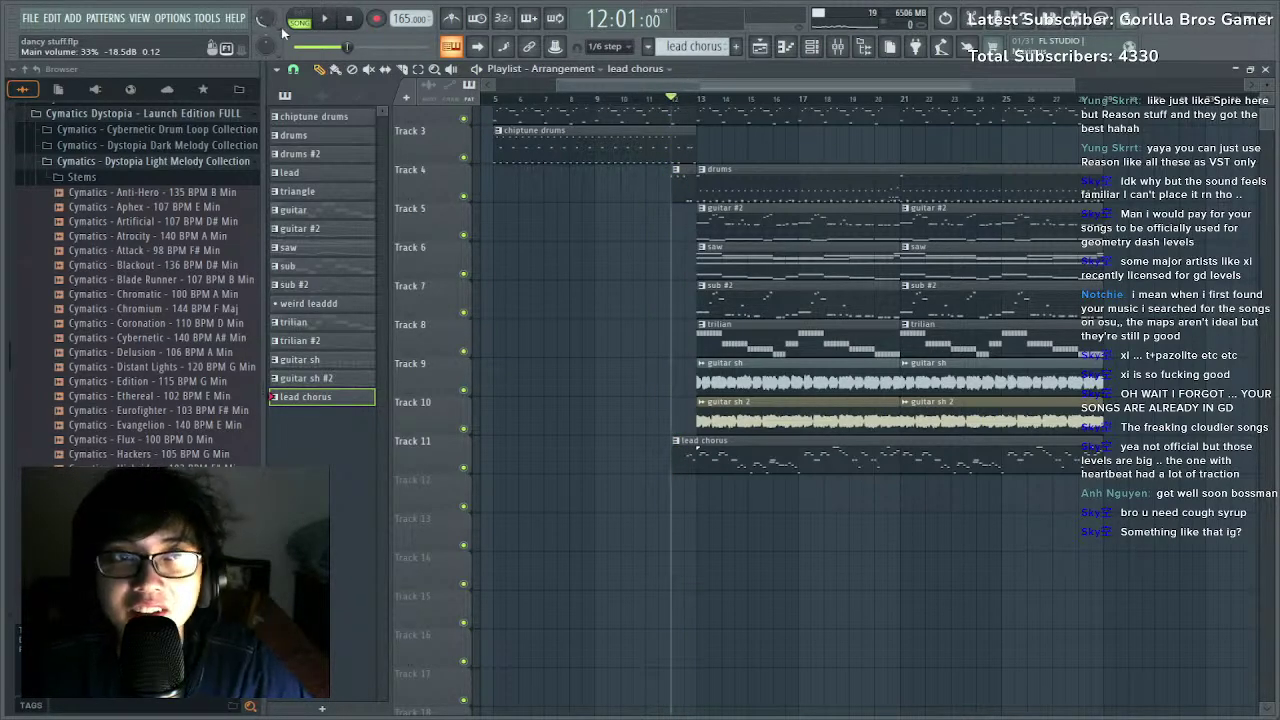
{"action": "left_click_drag", "start_coordinate": [968, 618], "coordinate": [777, 588]}
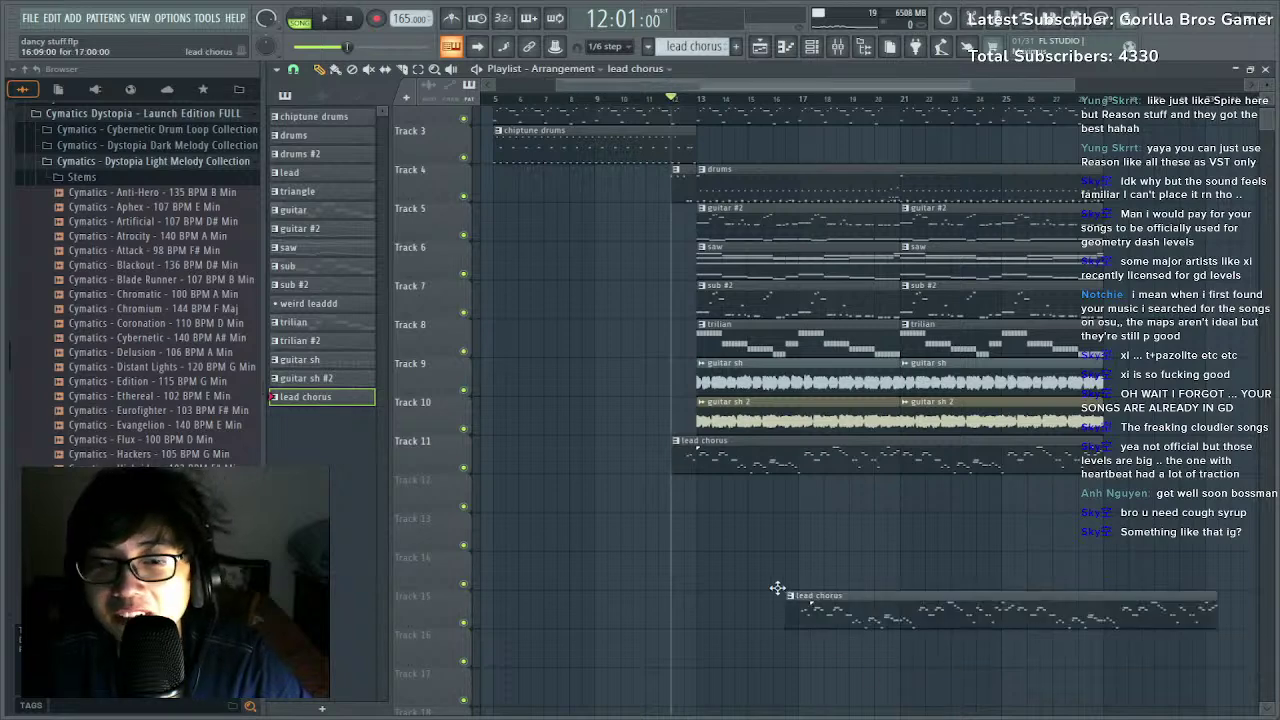
{"action": "right_click", "coordinate": [777, 588]}
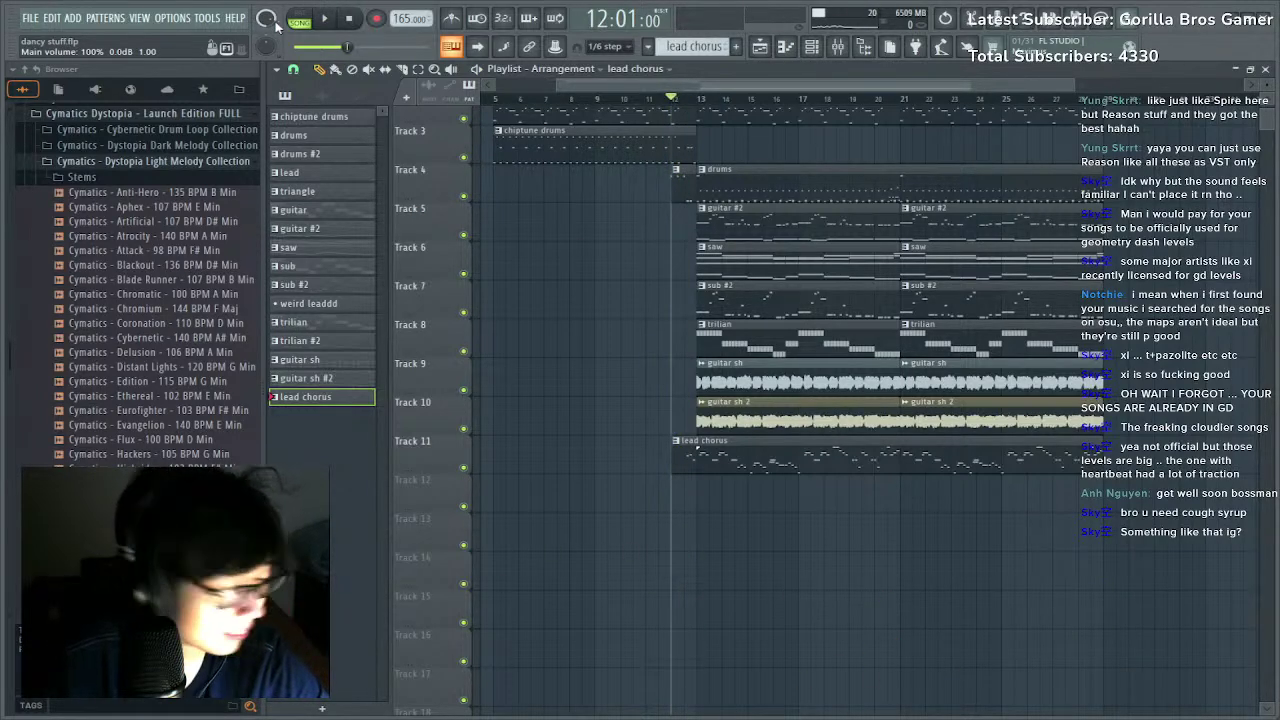
Play the chorus from bar 12 and set Band 1 of the Spire track's Pro-MB to a +3.42 dB level near 9505.5 Hz.
{"action": "key", "text": "space"}
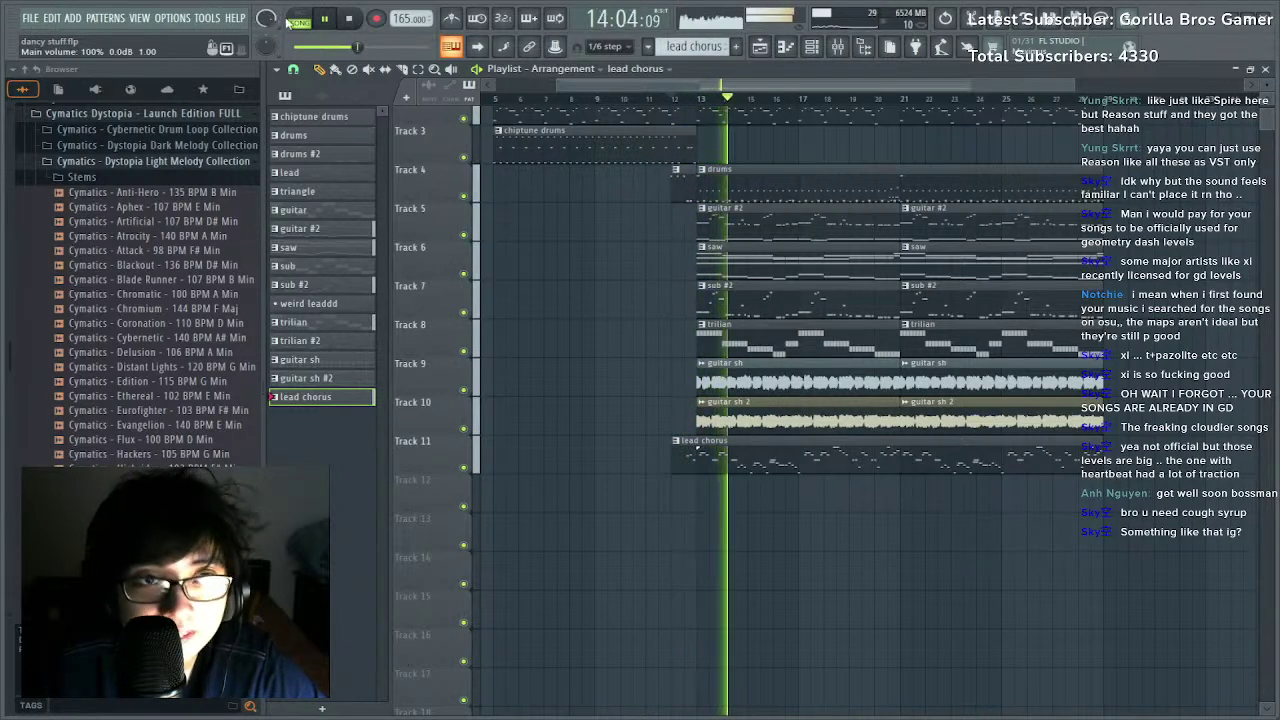
{"action": "left_click", "coordinate": [837, 47]}
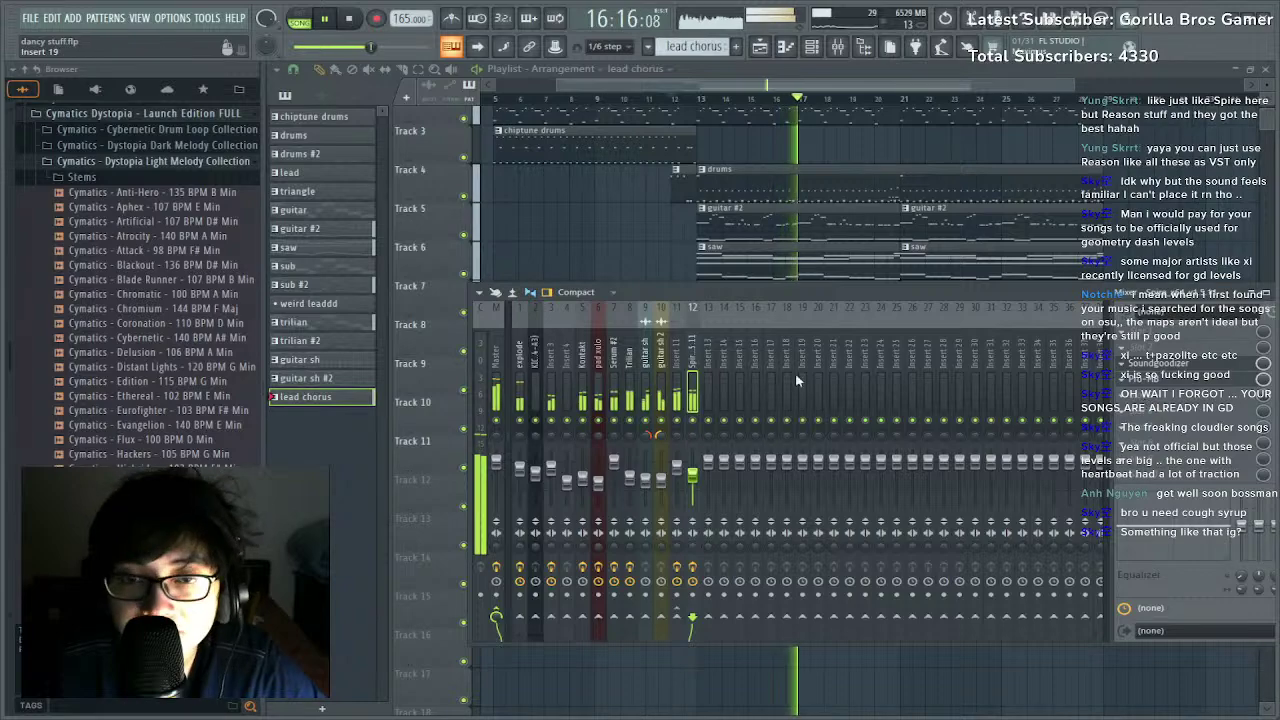
{"action": "left_click", "coordinate": [811, 47]}
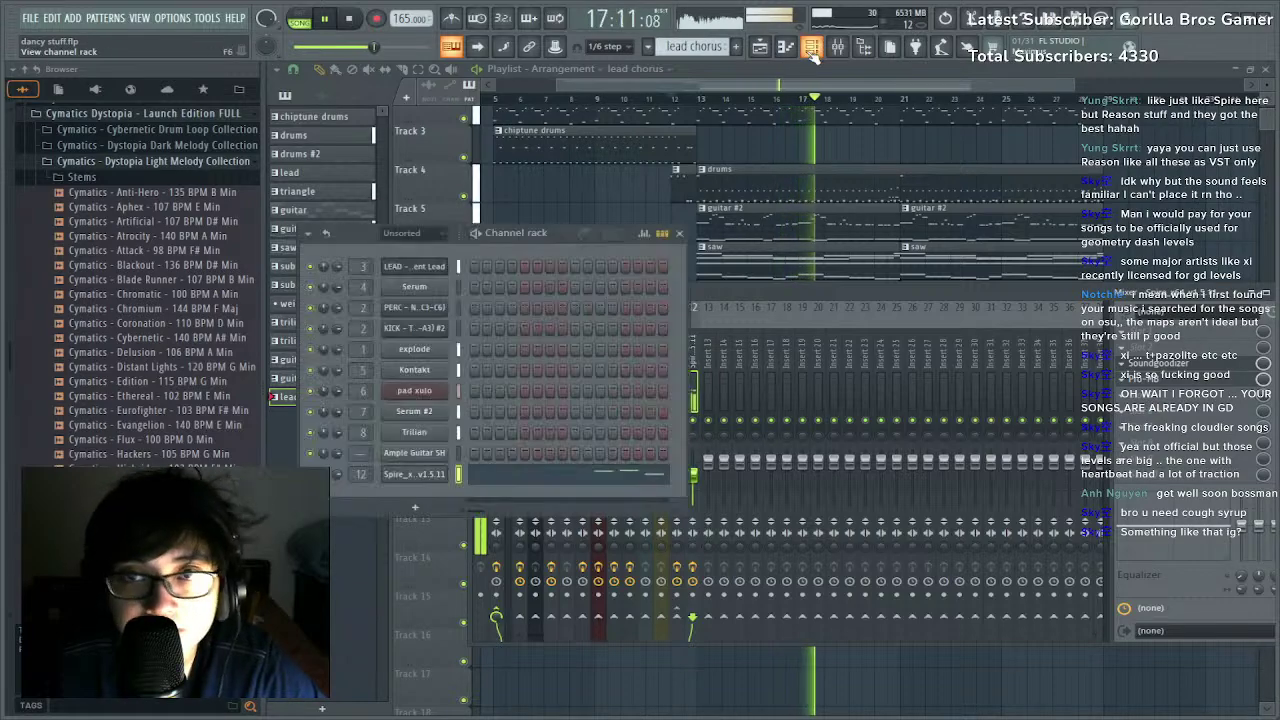
{"action": "left_click", "coordinate": [401, 476]}
{"action": "left_click_drag", "start_coordinate": [521, 452], "coordinate": [823, 157]}
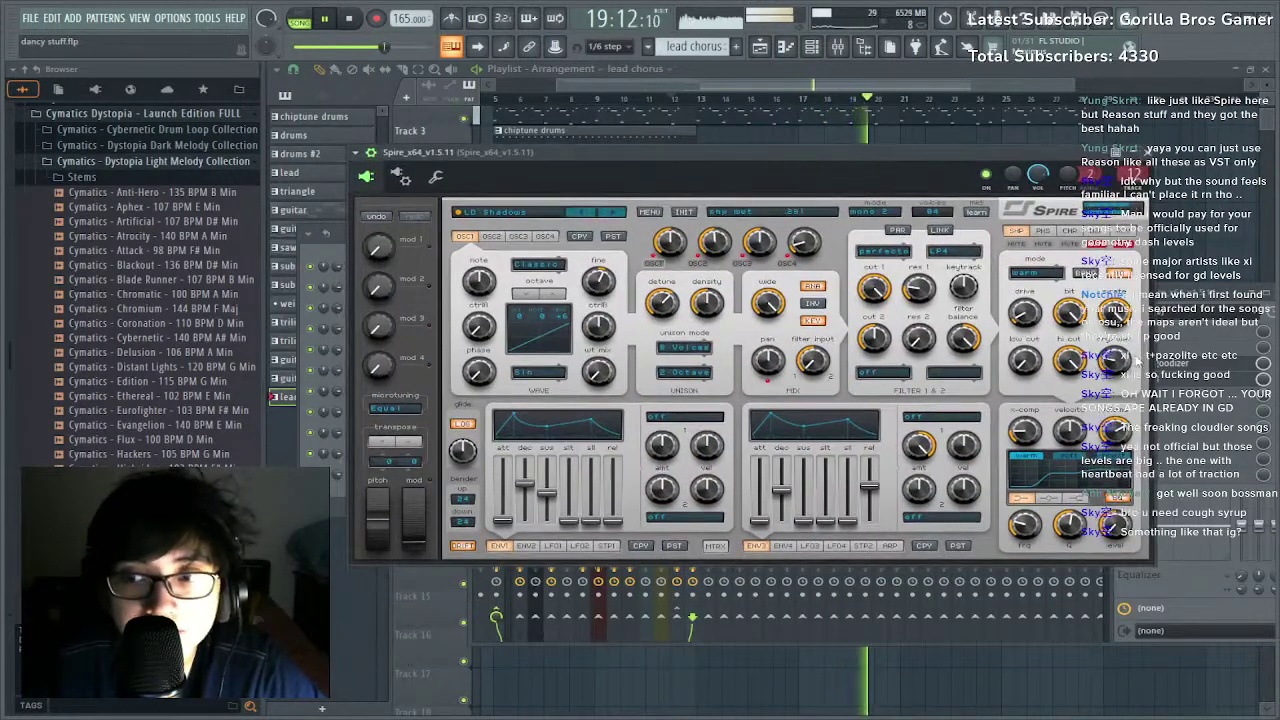
{"action": "left_click", "coordinate": [1183, 380]}
{"action": "left_click_drag", "start_coordinate": [943, 340], "coordinate": [946, 339]}
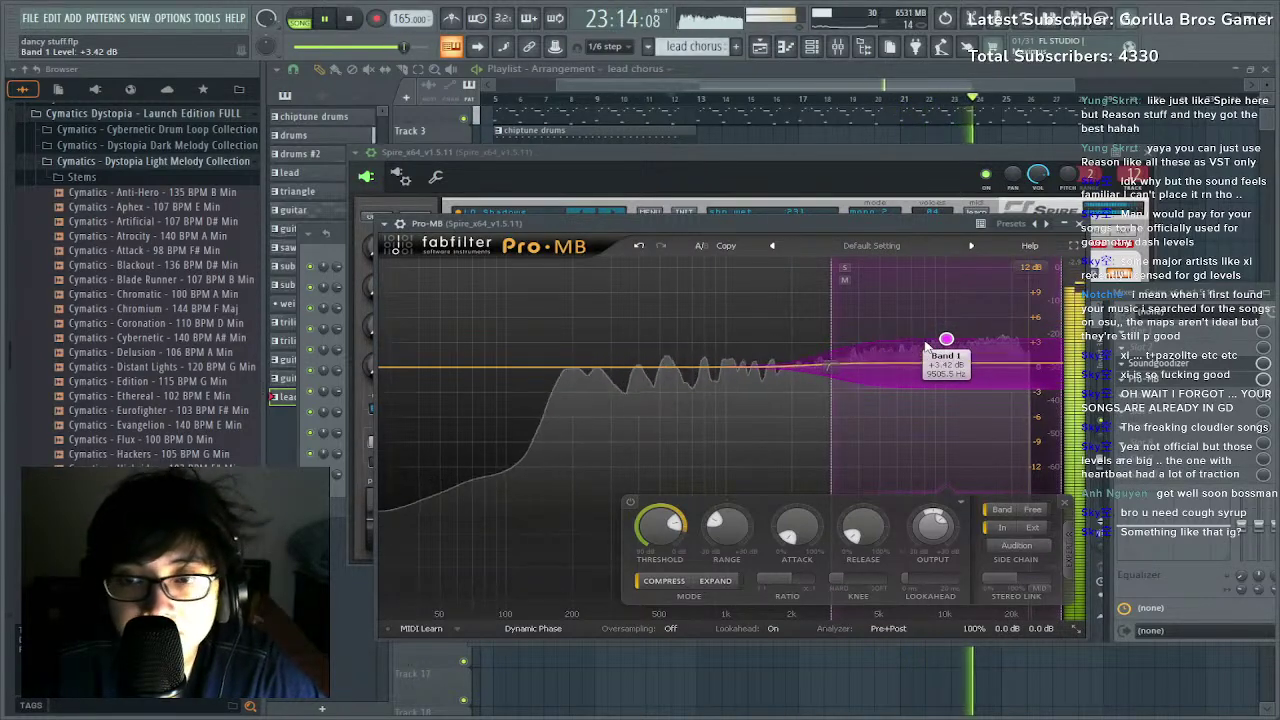
Examine the Master track in the mixer during playback and return to the Playlist.
{"action": "key", "text": "F9"}
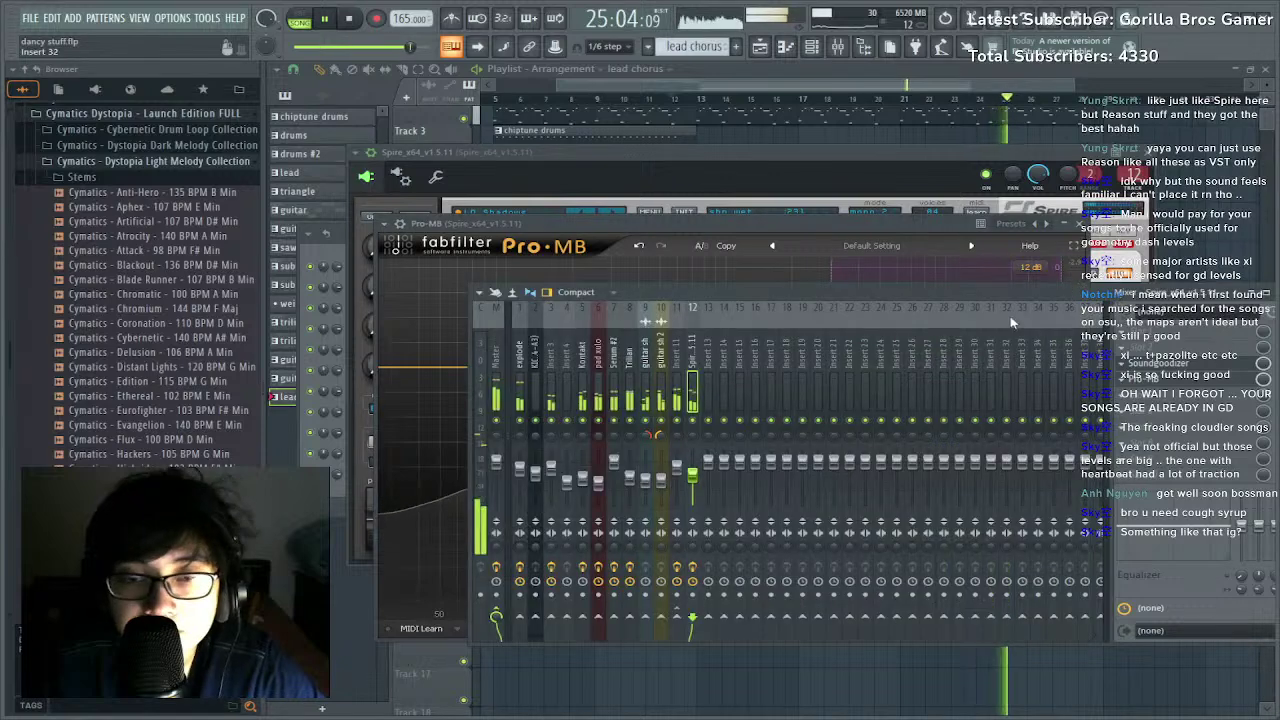
{"action": "left_click", "coordinate": [497, 378]}
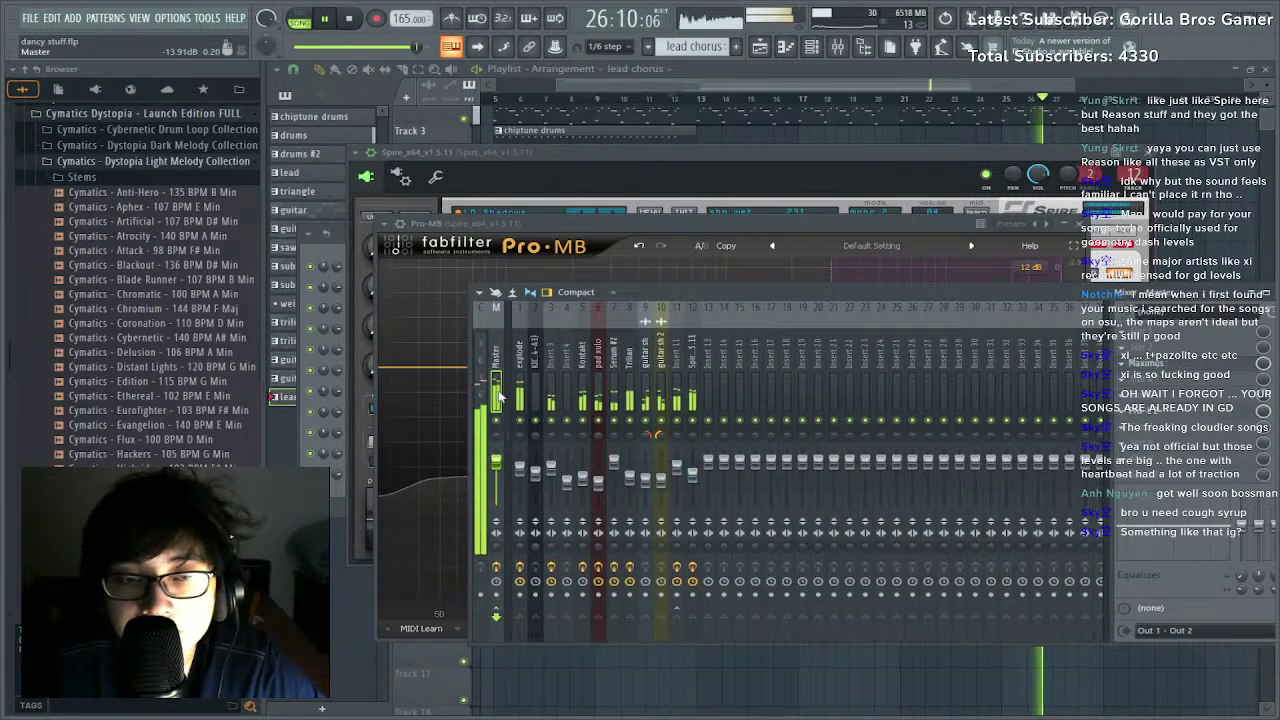
{"action": "left_click", "coordinate": [920, 72]}
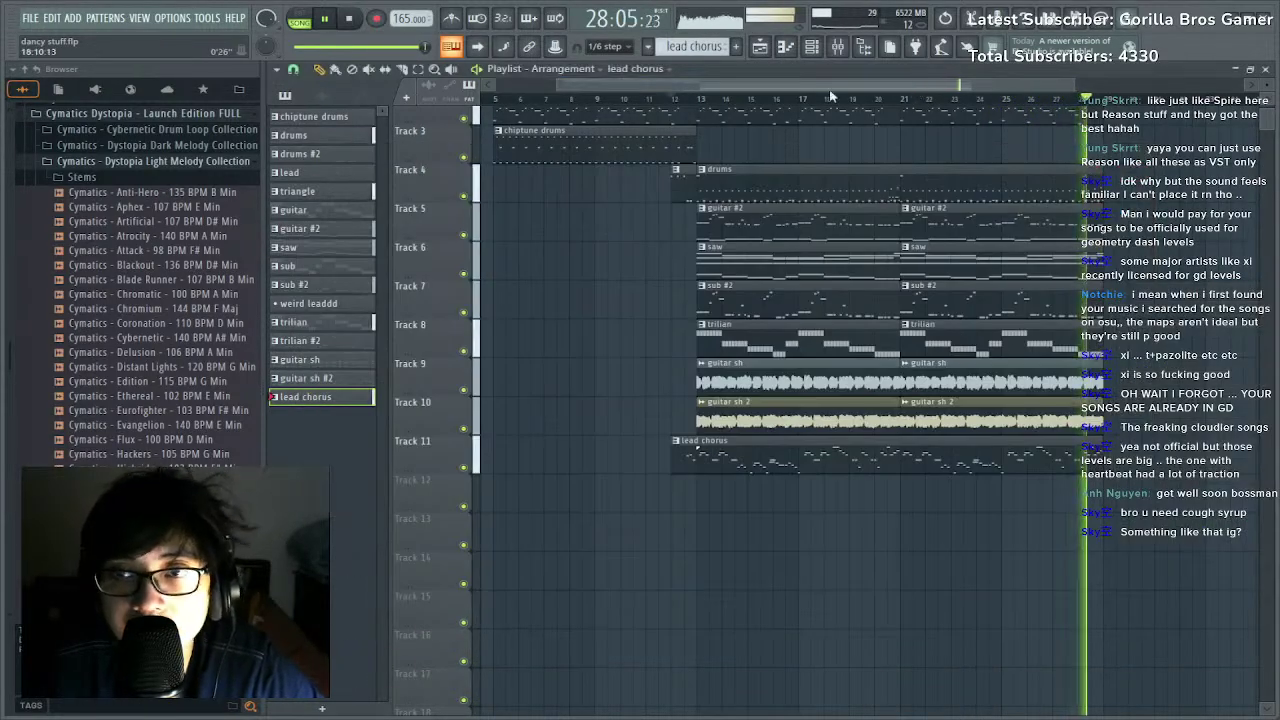
Replay the chorus from bar 12 in the Playlist.
{"action": "left_click", "coordinate": [672, 99]}
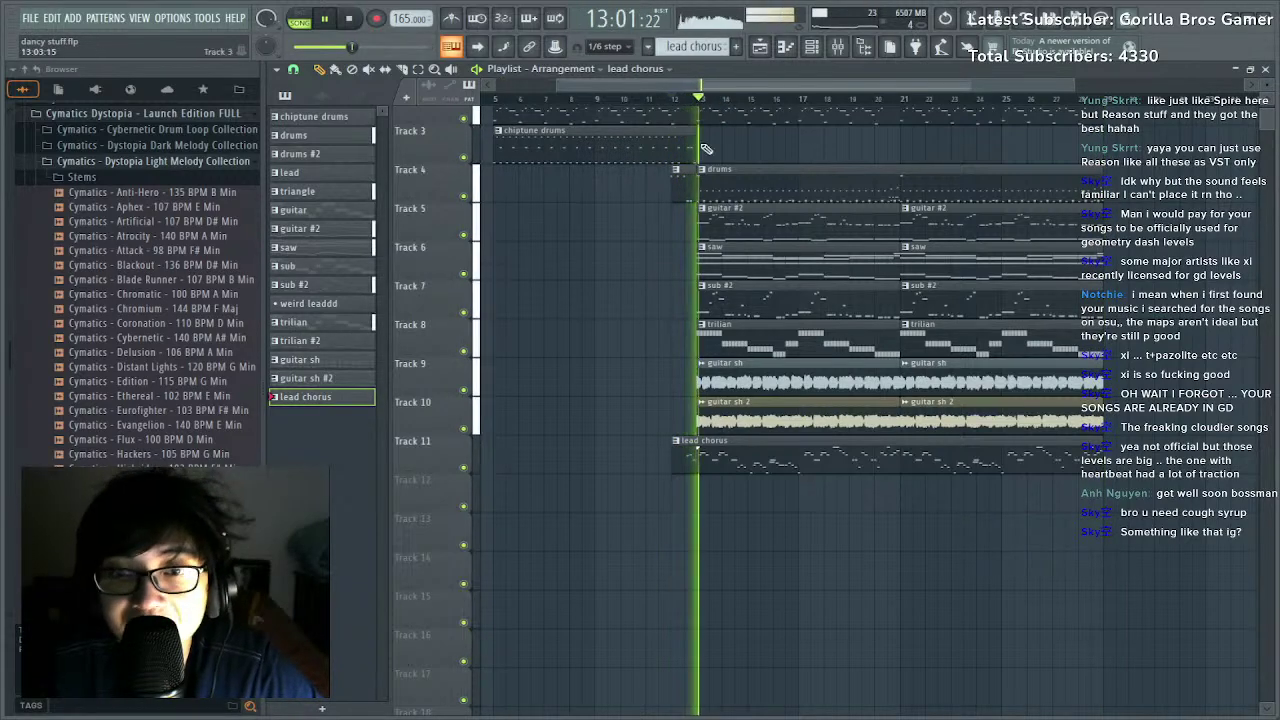
{"action": "key", "text": "space"}
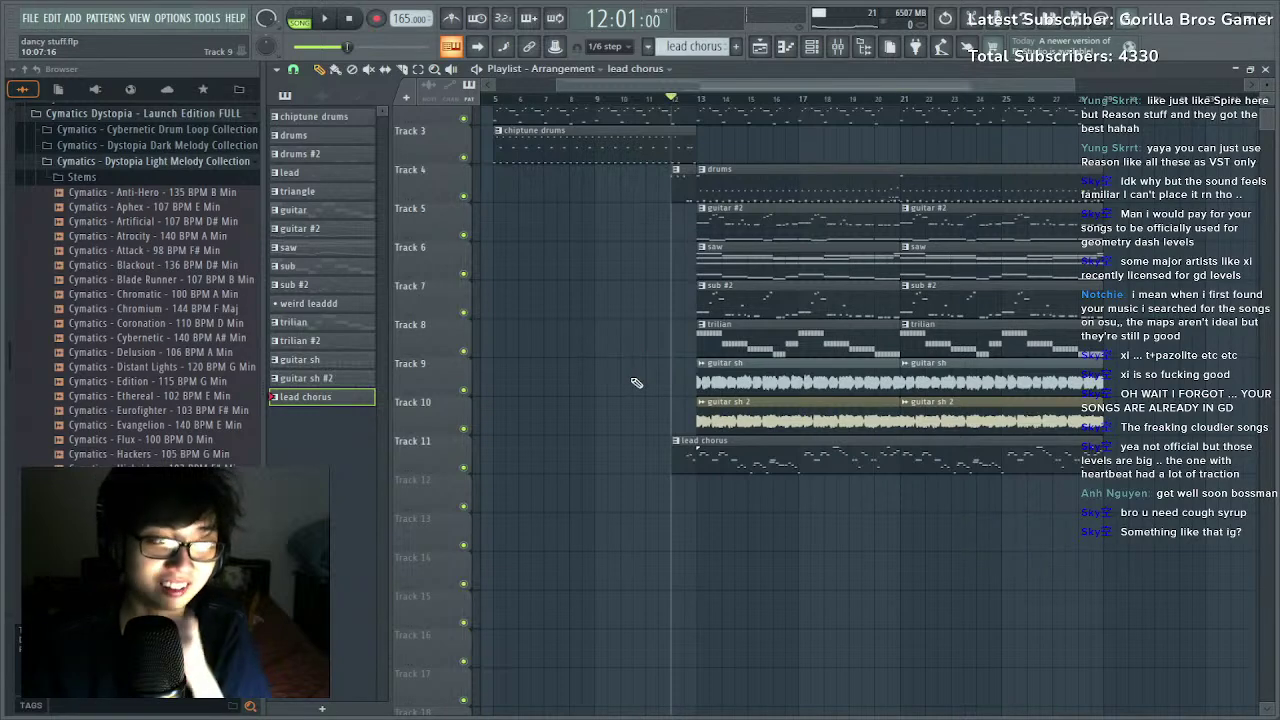
{"action": "key", "text": "space"}
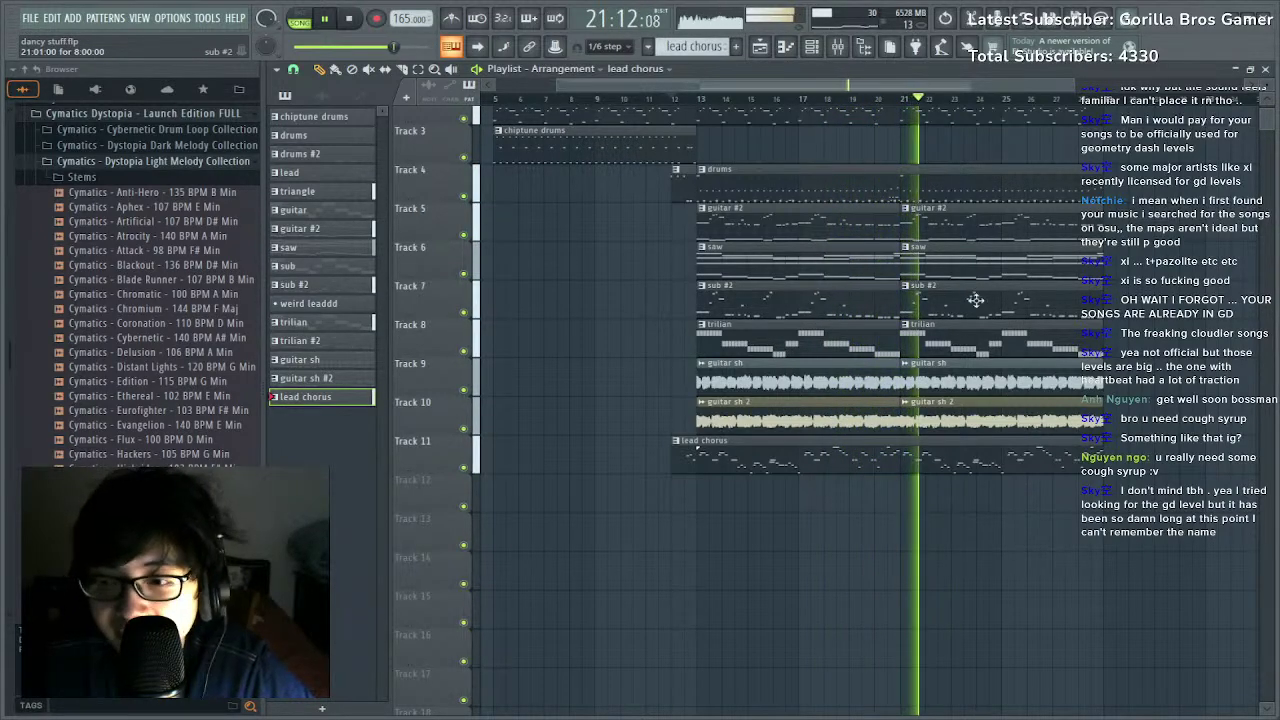
Move playback to 20:09 and delete the duplicated notes from bar 10 onward in the lead chorus pattern.
{"action": "left_click", "coordinate": [889, 99]}
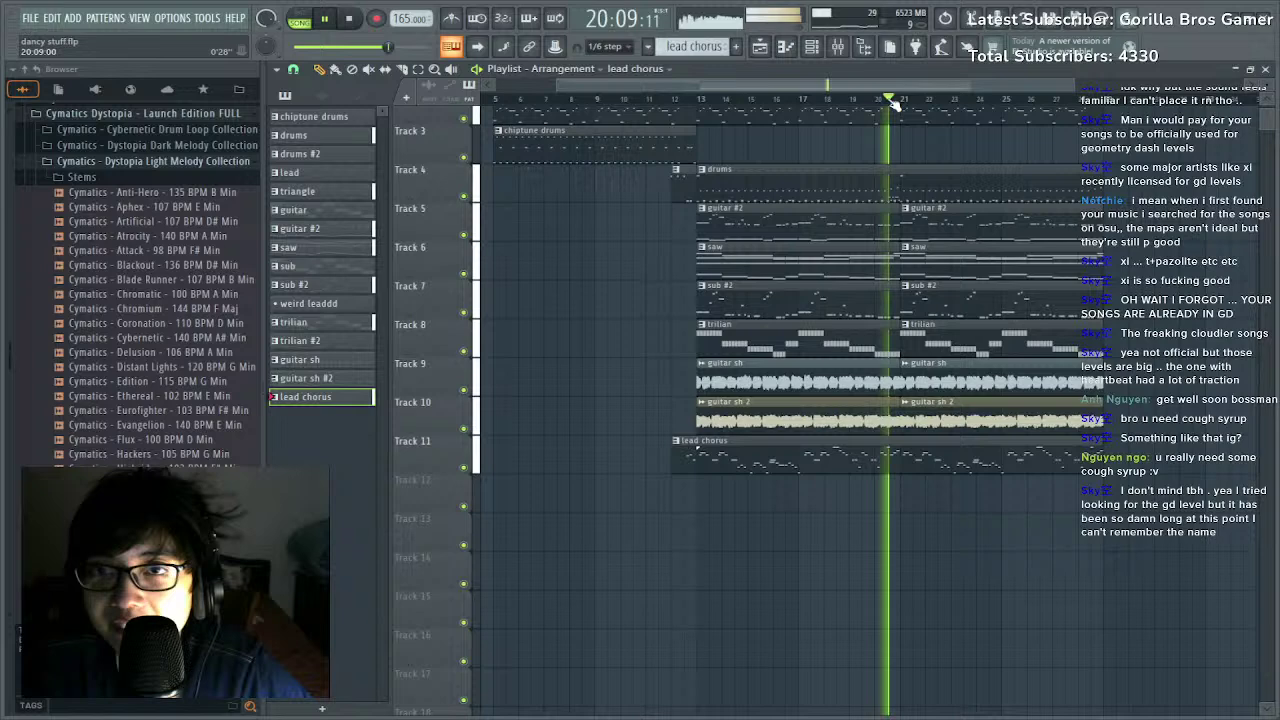
{"action": "double_click", "coordinate": [884, 455]}
{"action": "mouse_move", "coordinate": [737, 147]}
{"action": "left_mouse_down"}
{"action": "mouse_move", "coordinate": [756, 193]}
{"action": "mouse_move", "coordinate": [1223, 476]}
{"action": "left_mouse_up"}
{"action": "key", "text": "Delete"}
{"action": "right_click", "coordinate": [731, 254]}
{"action": "left_click", "coordinate": [688, 106]}
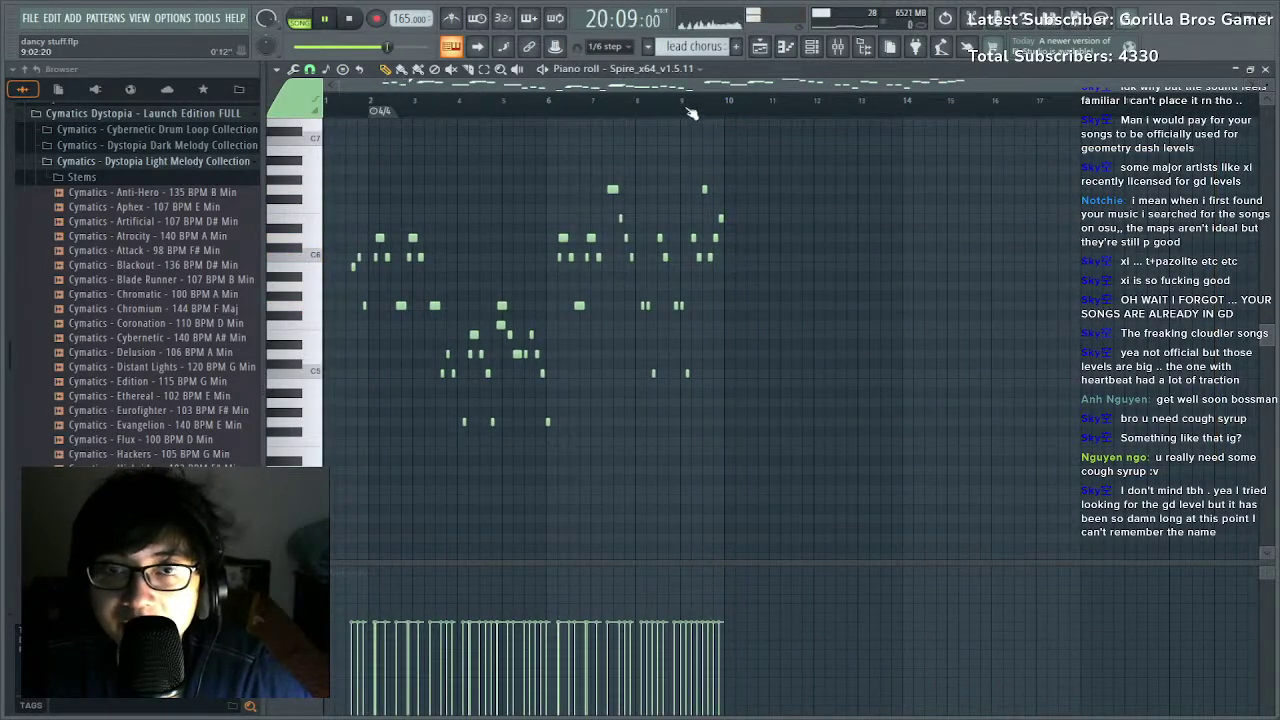
Try short G6 notes at 10:01 and 10:02, play them, and remove them.
{"action": "scroll", "coordinate": [755, 110], "scroll_direction": "up", "scroll_amount": 5}
{"action": "key", "text": "space"}
{"action": "left_click_drag", "start_coordinate": [850, 86], "coordinate": [962, 92]}
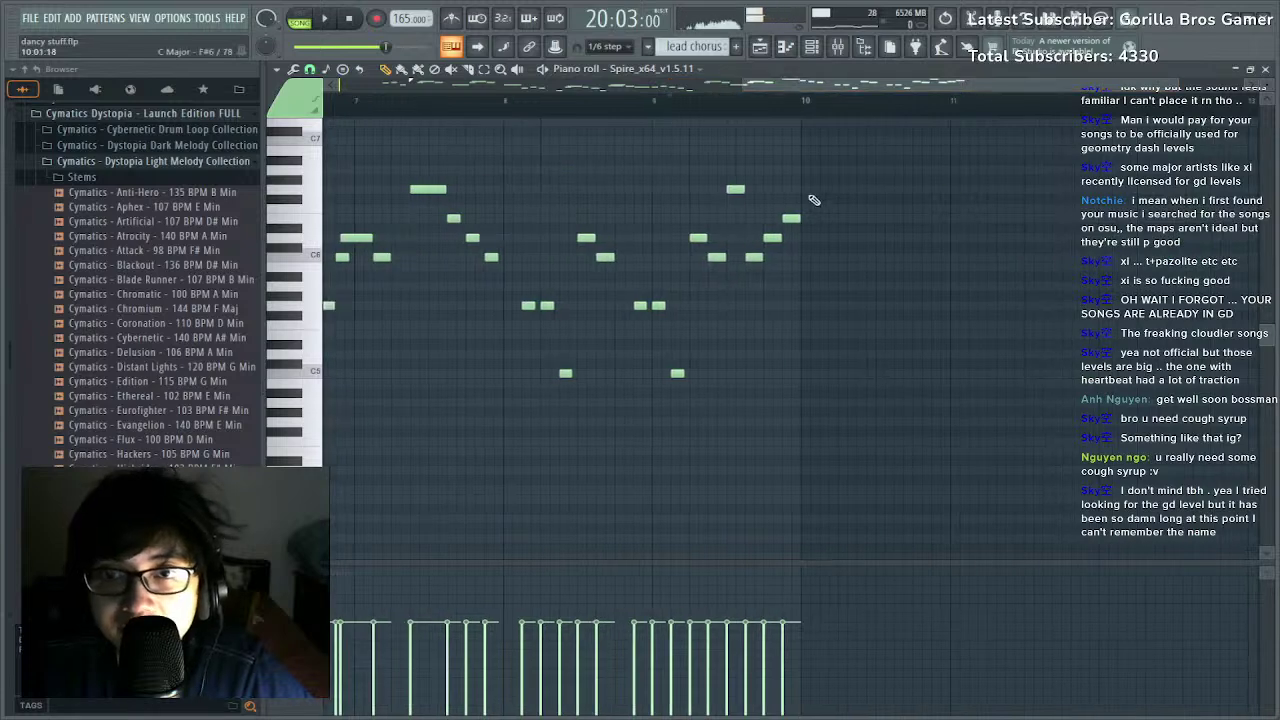
{"action": "left_click", "coordinate": [808, 190]}
{"action": "mouse_move", "coordinate": [807, 197]}
{"action": "left_mouse_down"}
{"action": "mouse_move", "coordinate": [808, 261]}
{"action": "mouse_move", "coordinate": [800, 189]}
{"action": "left_mouse_up"}
{"action": "key", "text": "space"}
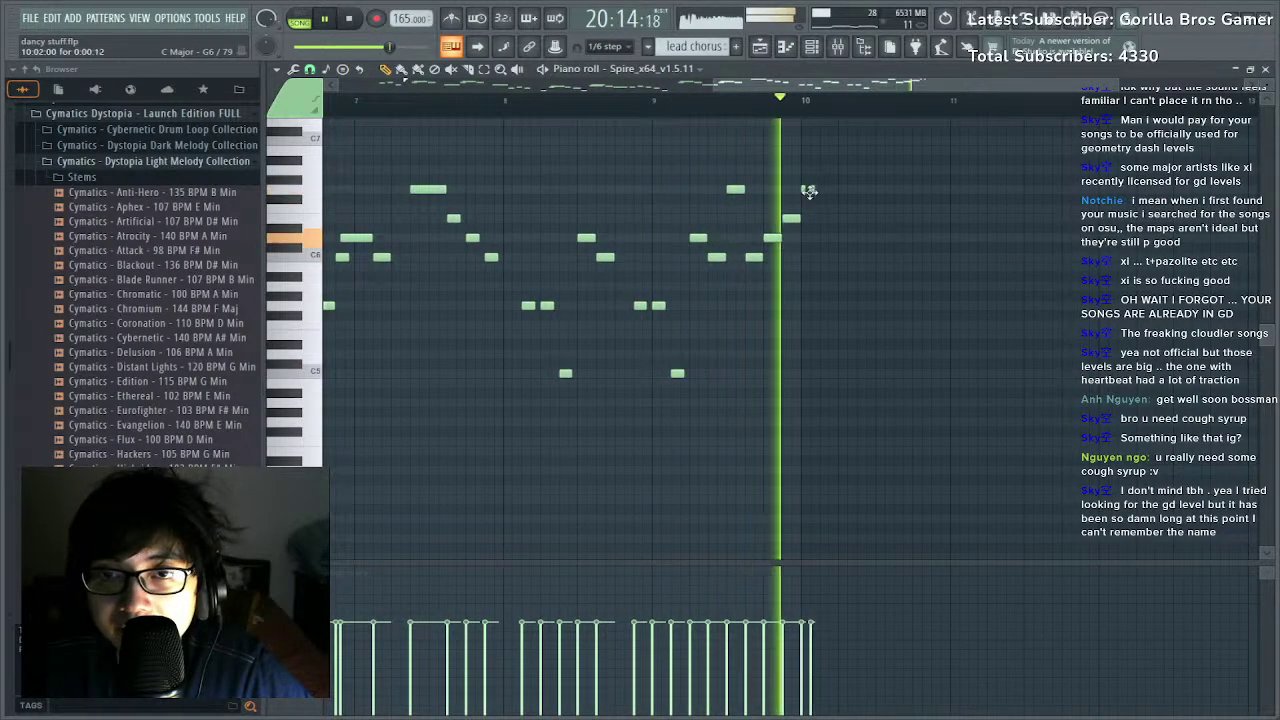
{"action": "right_click", "coordinate": [811, 190]}
{"action": "key", "text": "space"}
Replace the E6 at 9:15 with two shorter E6 notes, start bar 10 with a D6 at 10:03, and play the result.
{"action": "key", "text": "space"}
{"action": "left_click_drag", "start_coordinate": [798, 218], "coordinate": [821, 239]}
{"action": "left_click", "coordinate": [793, 218]}
{"action": "key", "text": "space"}
{"action": "left_click", "coordinate": [826, 225]}
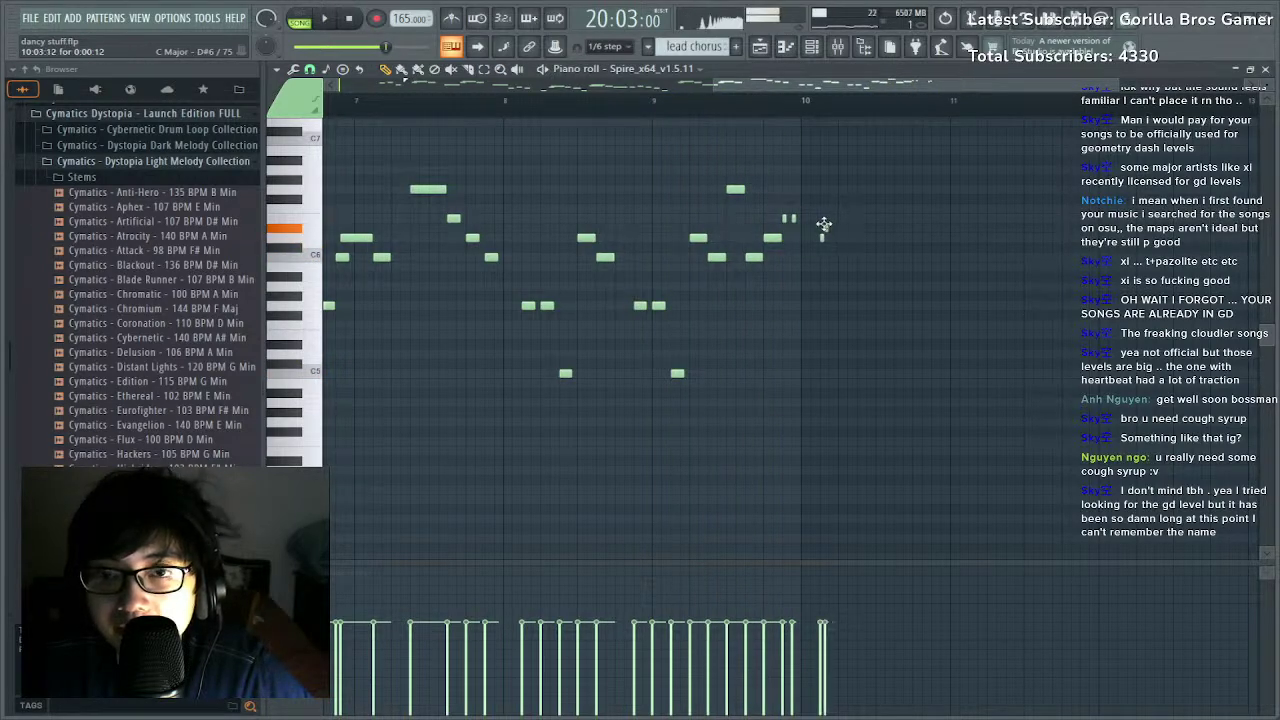
{"action": "key", "text": "space"}
Continue bar 10 with a longer E6, a D6 at 10:07 and a four-step C6 at 10:11, and play the phrase.
{"action": "left_click_drag", "start_coordinate": [824, 238], "coordinate": [869, 239]}
{"action": "key", "text": "space"}
{"action": "left_click", "coordinate": [872, 238]}
{"action": "left_click_drag", "start_coordinate": [873, 256], "coordinate": [910, 257]}
{"action": "key", "text": "space"}
{"action": "key", "text": "space"}
{"action": "key", "text": "space"}
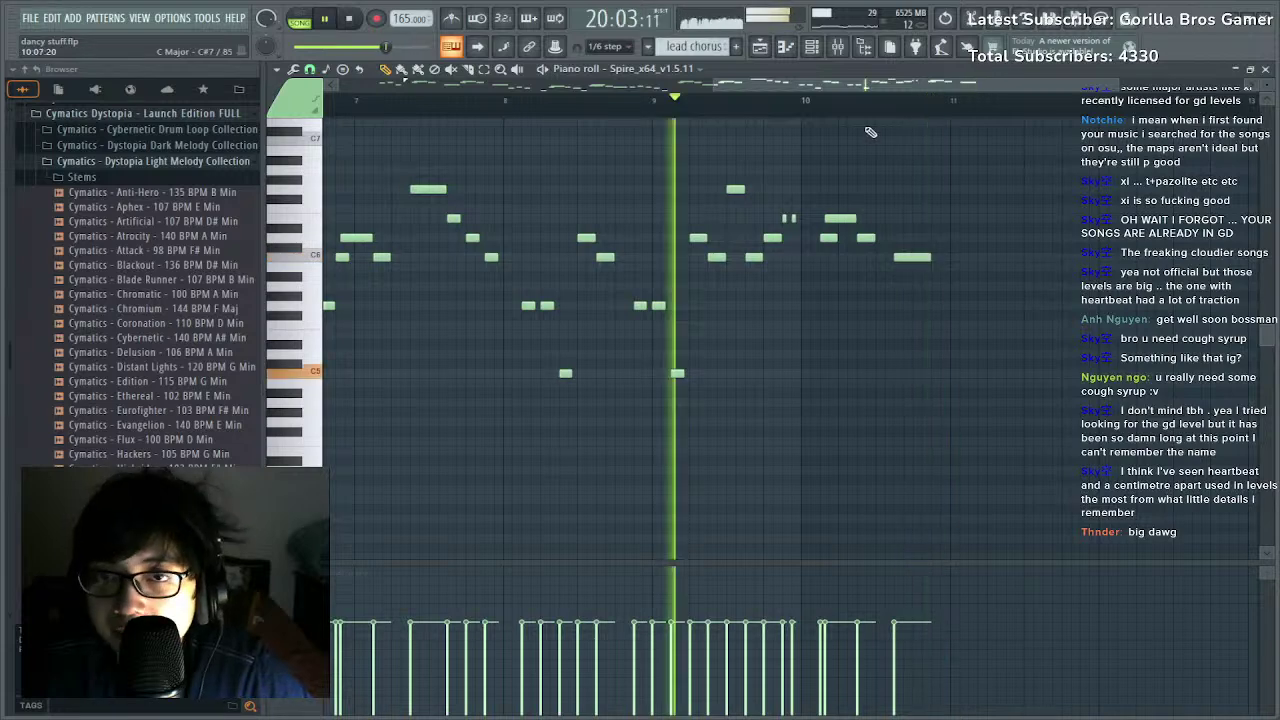
{"action": "scroll", "coordinate": [870, 132], "scroll_direction": "down", "scroll_amount": 3, "text": "ctrl"}
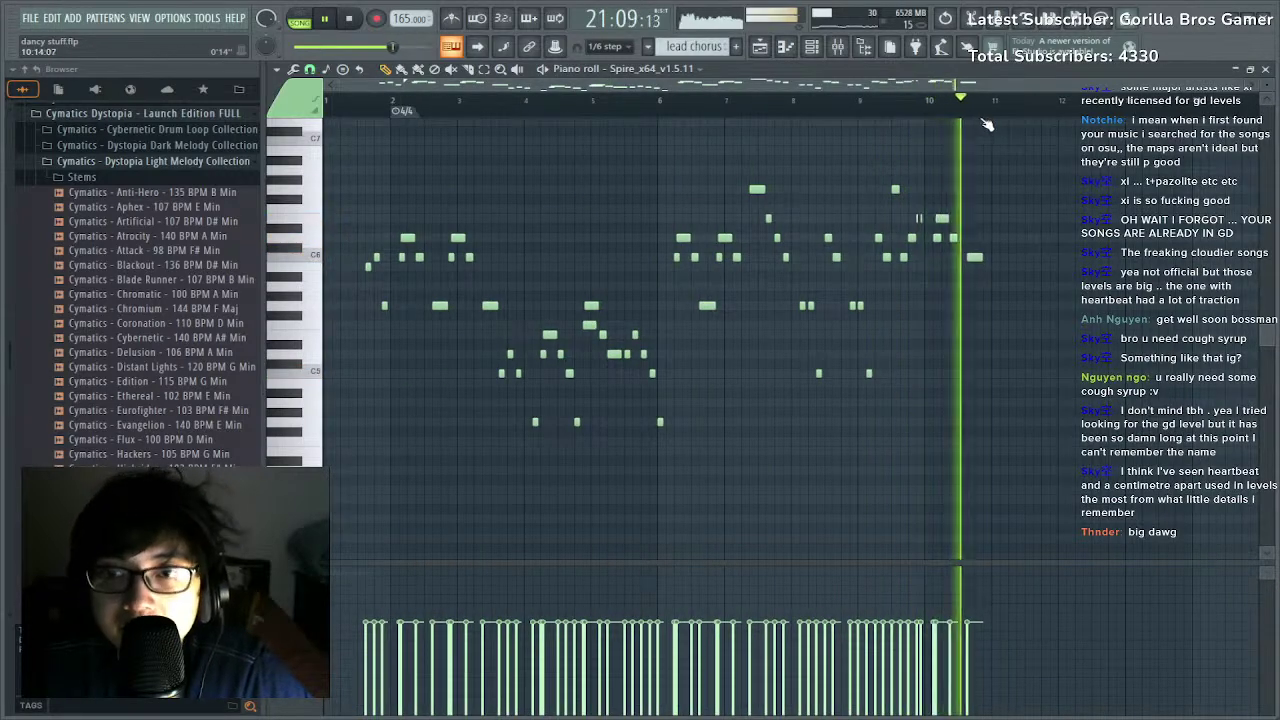
Replace the two short E6 notes at the end of bar 9 with a two-step G5 at 9:15 and play it.
{"action": "scroll", "coordinate": [985, 121], "scroll_direction": "up", "scroll_amount": 3, "text": "ctrl"}
{"action": "right_click", "coordinate": [823, 218]}
{"action": "right_click", "coordinate": [811, 219]}
{"action": "key", "text": "space"}
{"action": "left_click", "coordinate": [811, 304]}
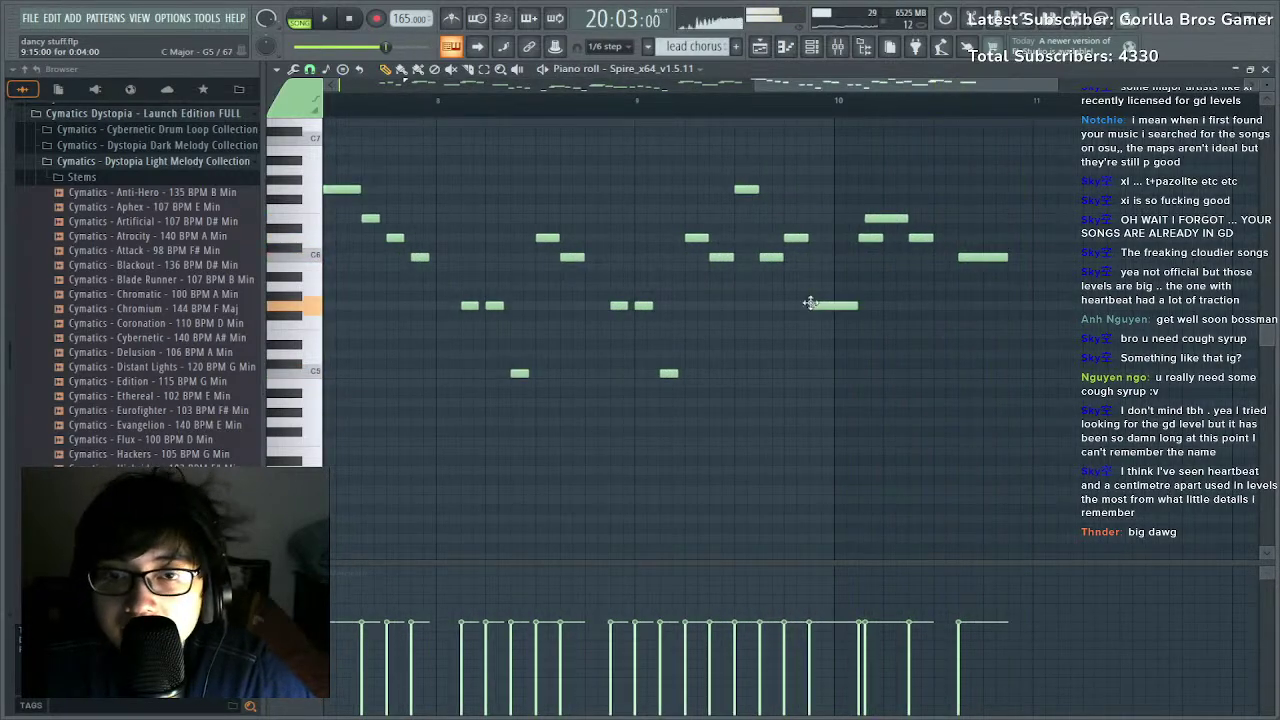
{"action": "key", "text": "space"}
{"action": "left_click_drag", "start_coordinate": [856, 305], "coordinate": [832, 309]}
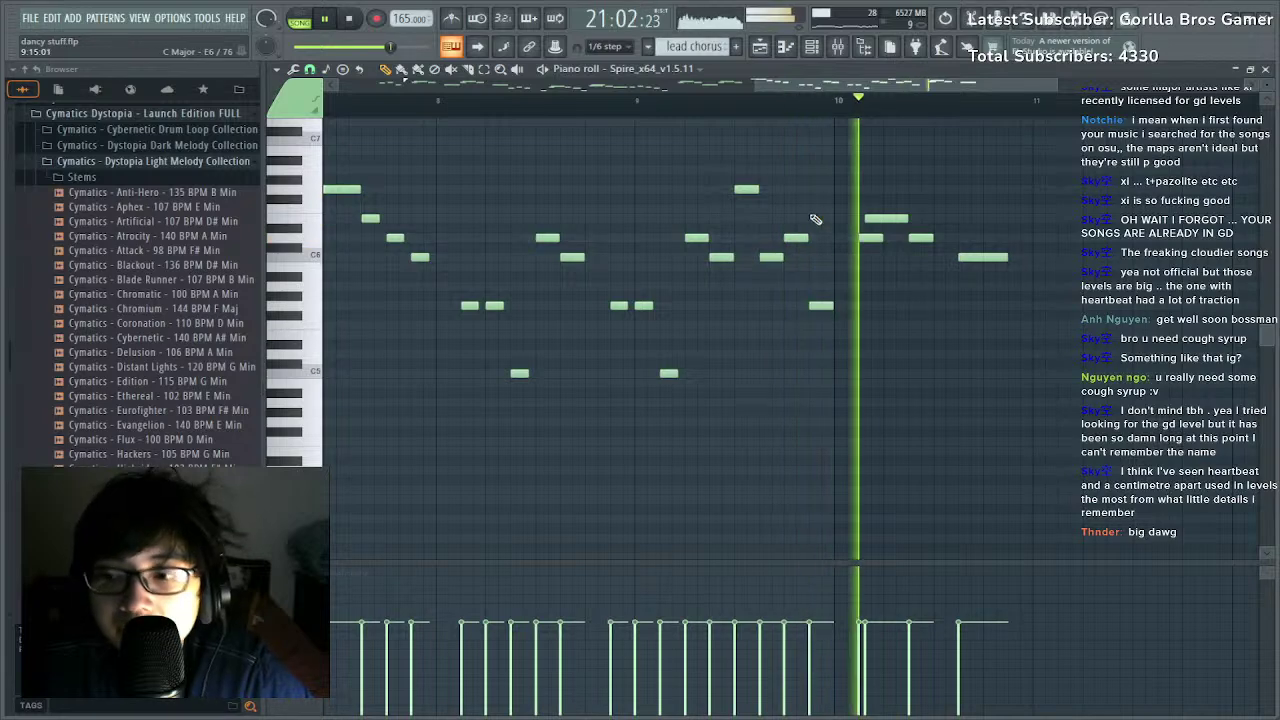
{"action": "key", "text": "space"}
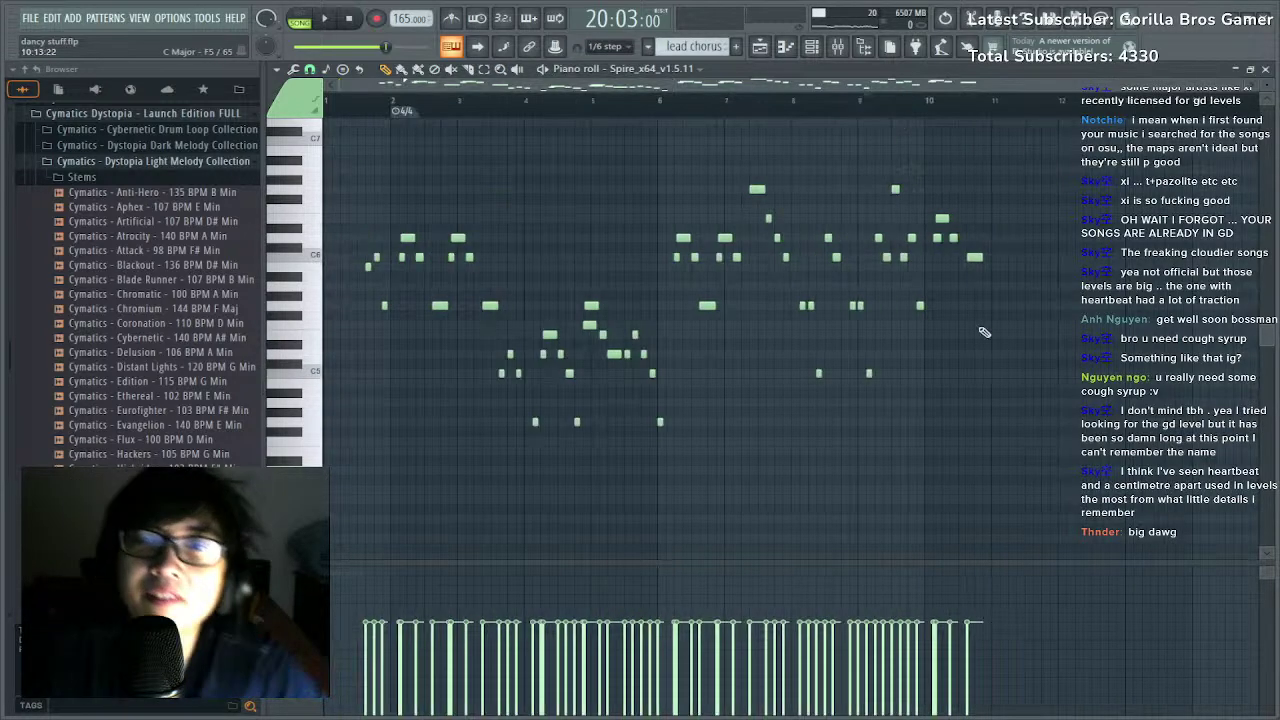
{"action": "left_click", "coordinate": [920, 305]}
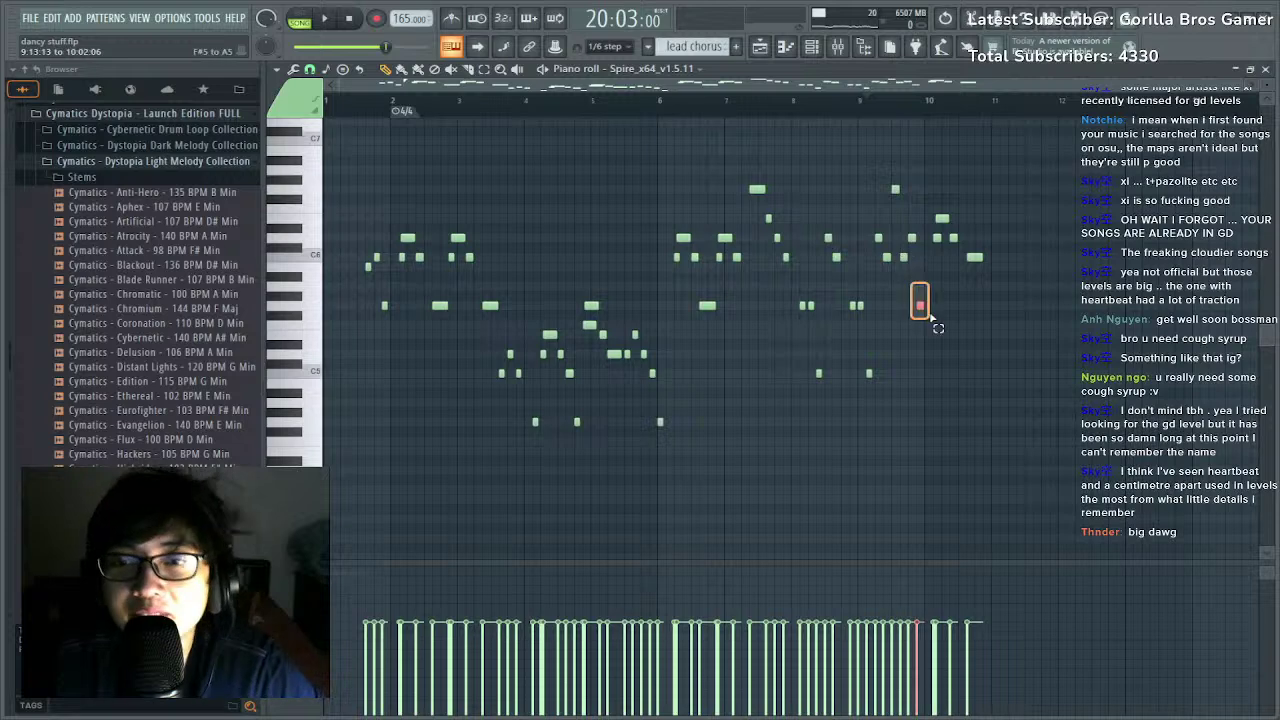
{"action": "scroll", "coordinate": [908, 122], "scroll_direction": "up", "scroll_amount": 3}
{"action": "left_click_drag", "start_coordinate": [823, 160], "coordinate": [955, 340]}
{"action": "scroll", "coordinate": [925, 172], "scroll_direction": "down", "scroll_amount": 3}
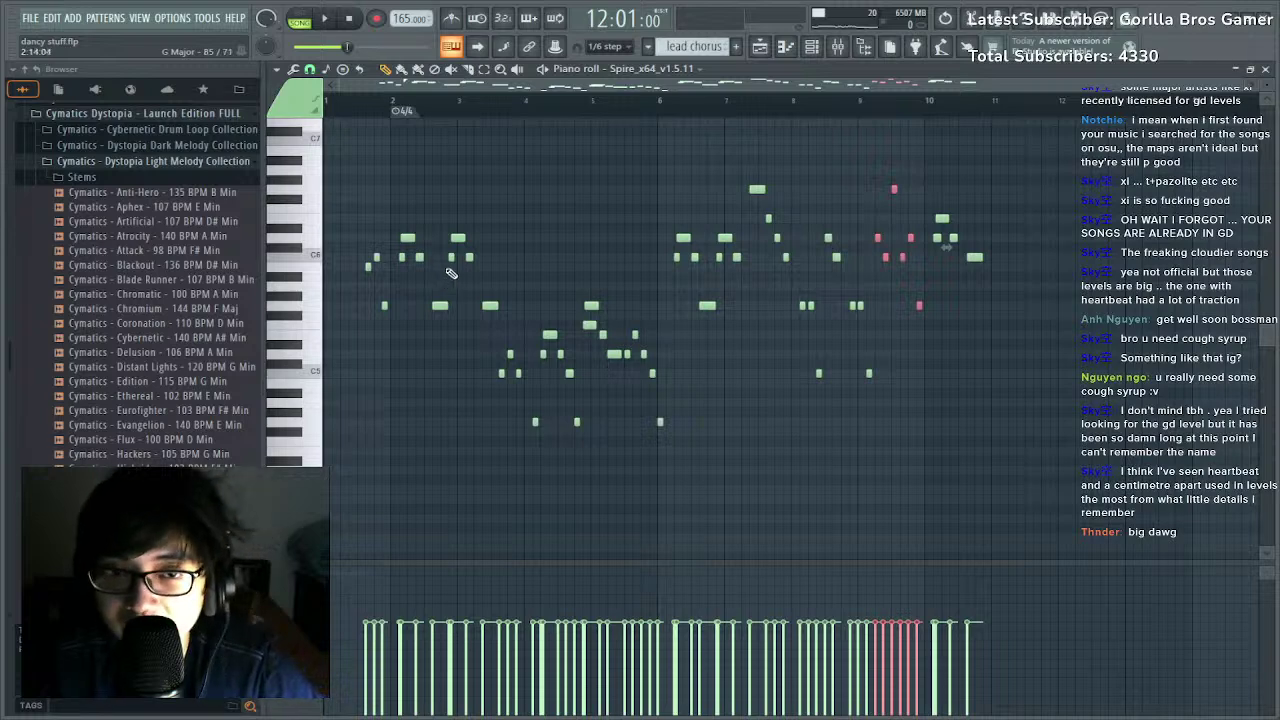
{"action": "left_click", "coordinate": [852, 432]}
{"action": "right_click", "coordinate": [851, 432]}
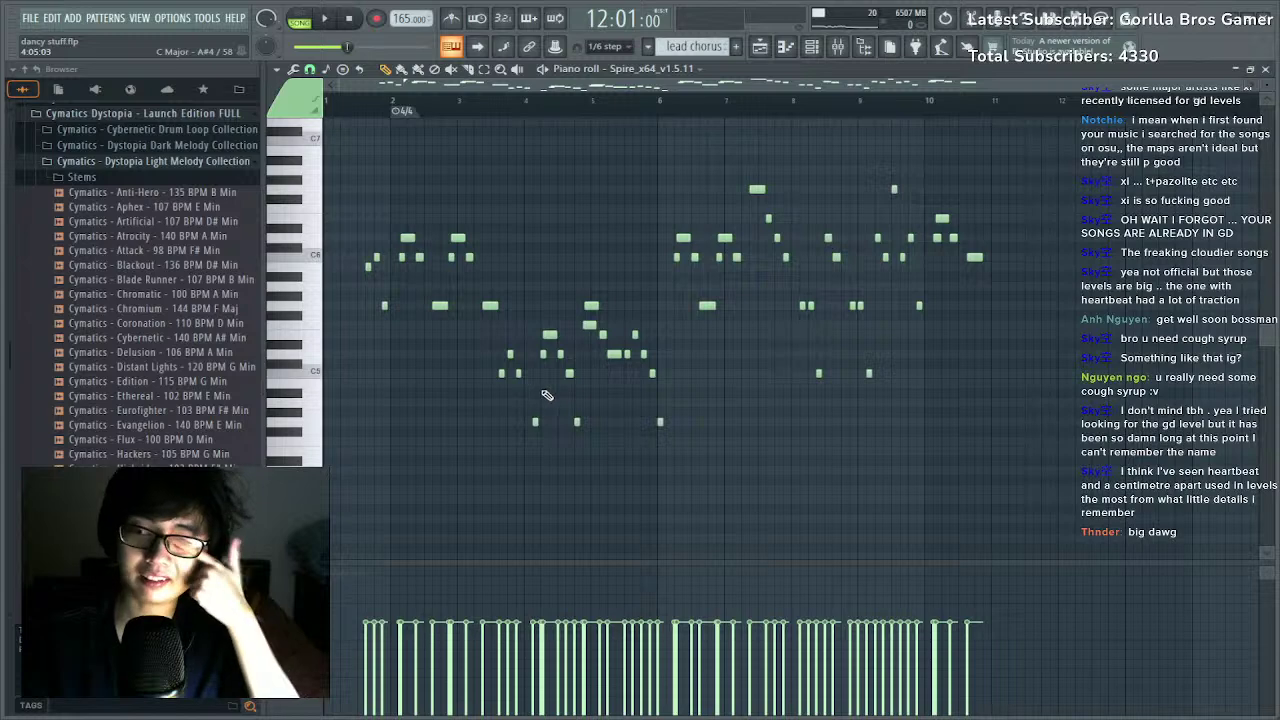
{"action": "left_click", "coordinate": [519, 372]}
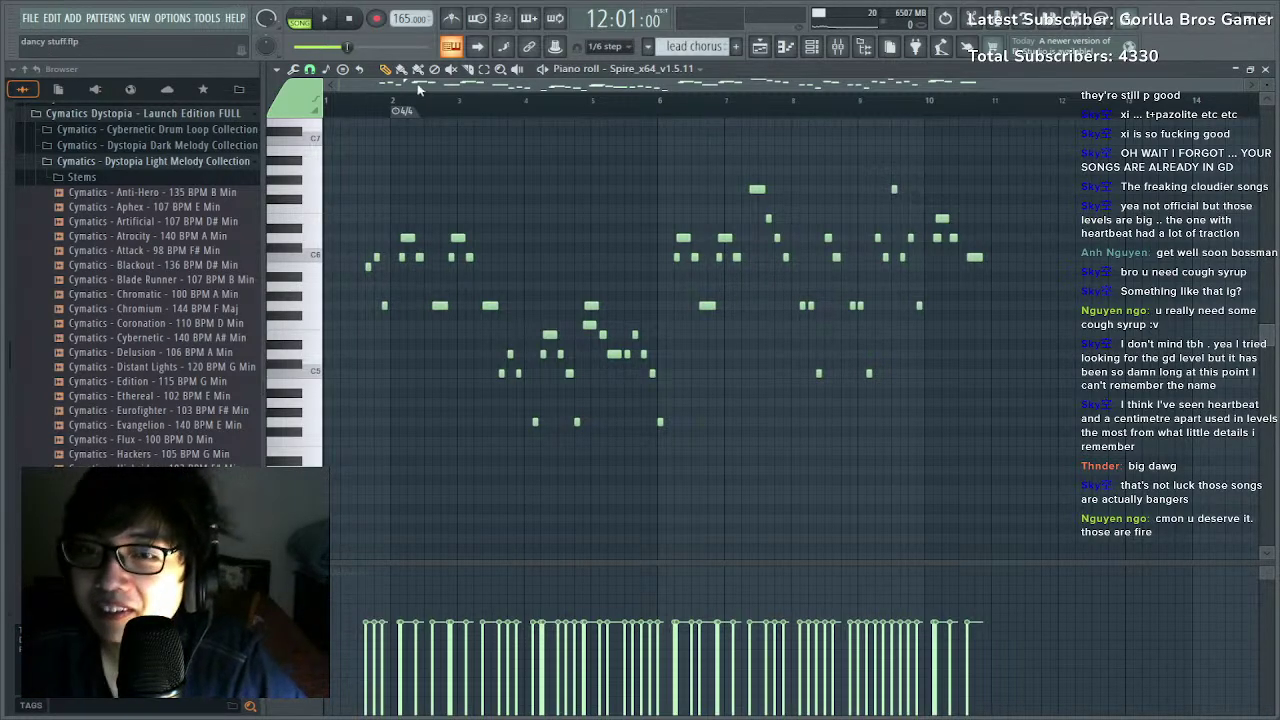
Play the revised melody and add a G5 note at 10:15 with a length of 0:01:12.
{"action": "key", "text": "space"}
{"action": "scroll", "coordinate": [910, 103], "scroll_direction": "up", "scroll_amount": 2}
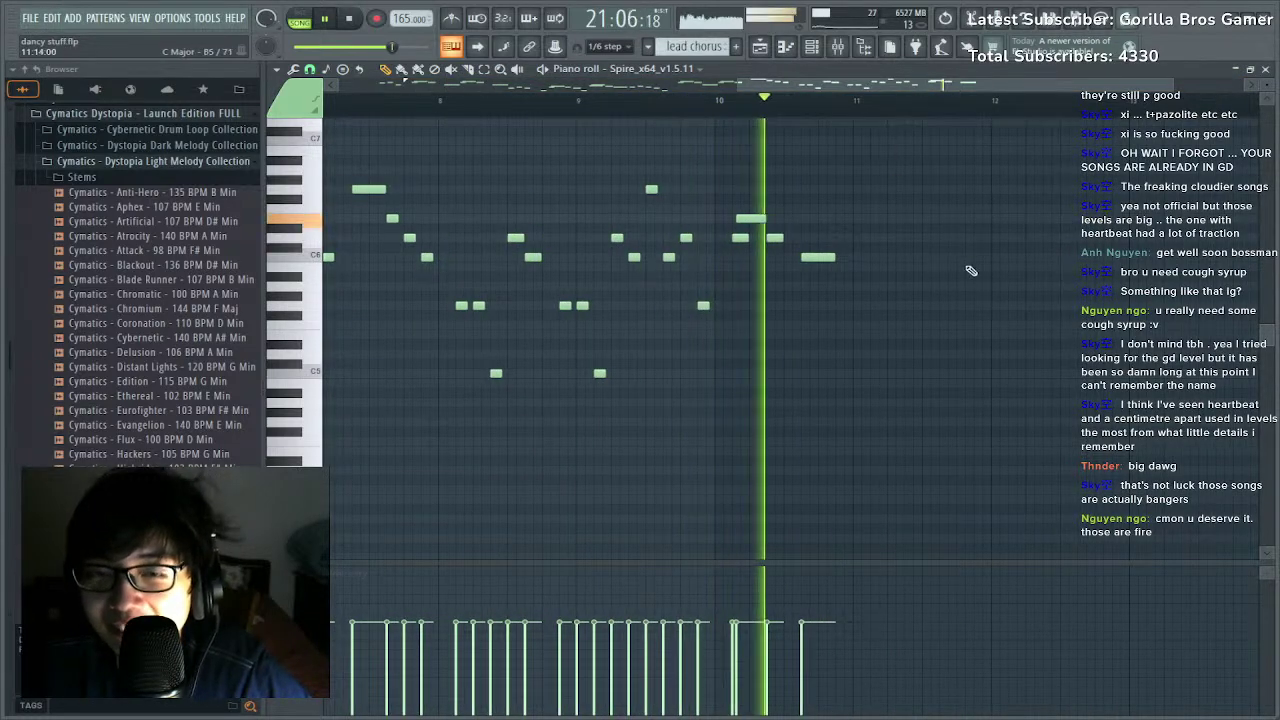
{"action": "key", "text": "space"}
{"action": "left_click_drag", "start_coordinate": [860, 311], "coordinate": [837, 309]}
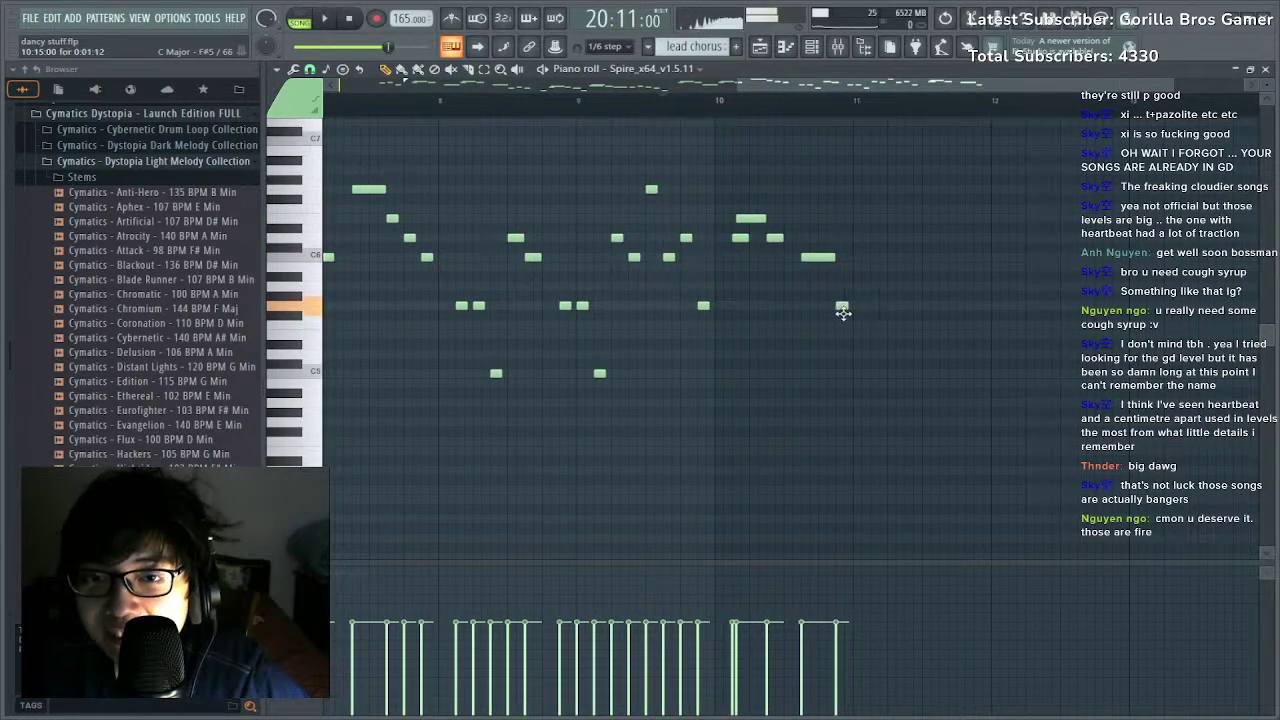
Begin bar 11 with a D6 at 11:01, an E6 at 11:03 and a D6 at 11:05, checking the timing by playback.
{"action": "left_click", "coordinate": [873, 237]}
{"action": "key", "text": "space"}
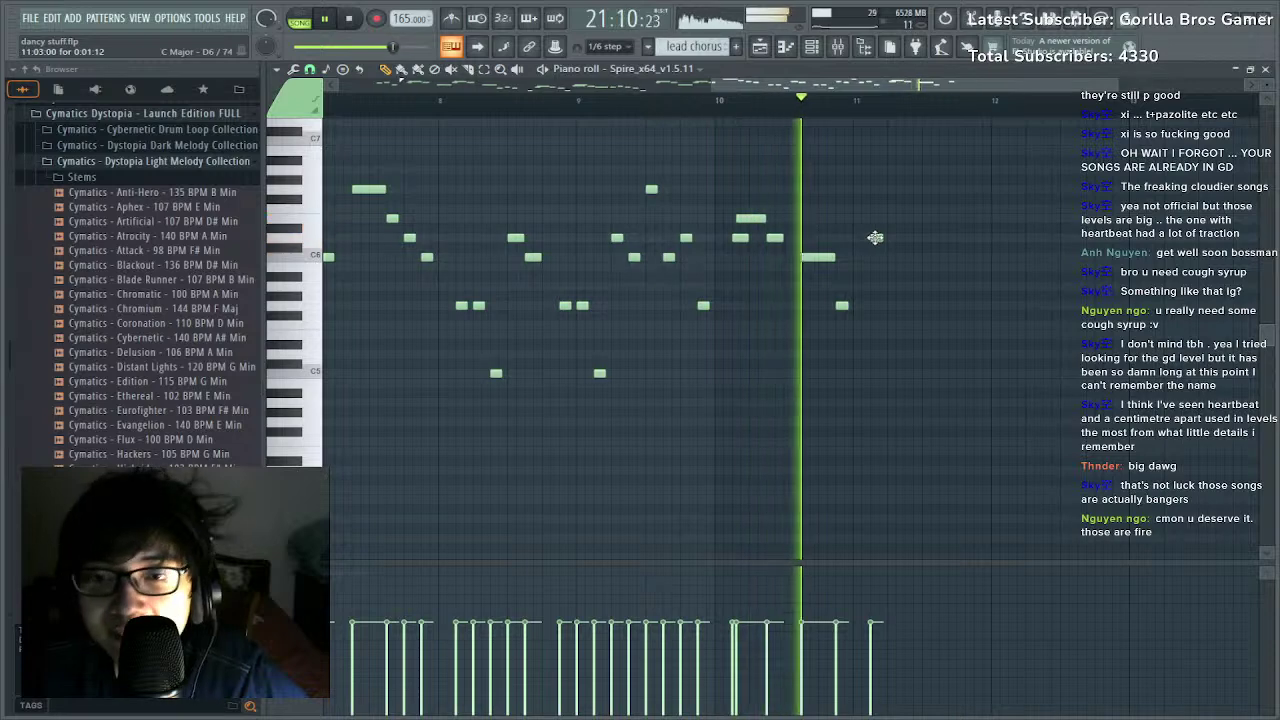
{"action": "key", "text": "space"}
{"action": "mouse_move", "coordinate": [873, 237]}
{"action": "left_mouse_down"}
{"action": "mouse_move", "coordinate": [842, 221]}
{"action": "mouse_move", "coordinate": [860, 238]}
{"action": "left_mouse_up"}
{"action": "key", "text": "space"}
{"action": "key", "text": "space"}
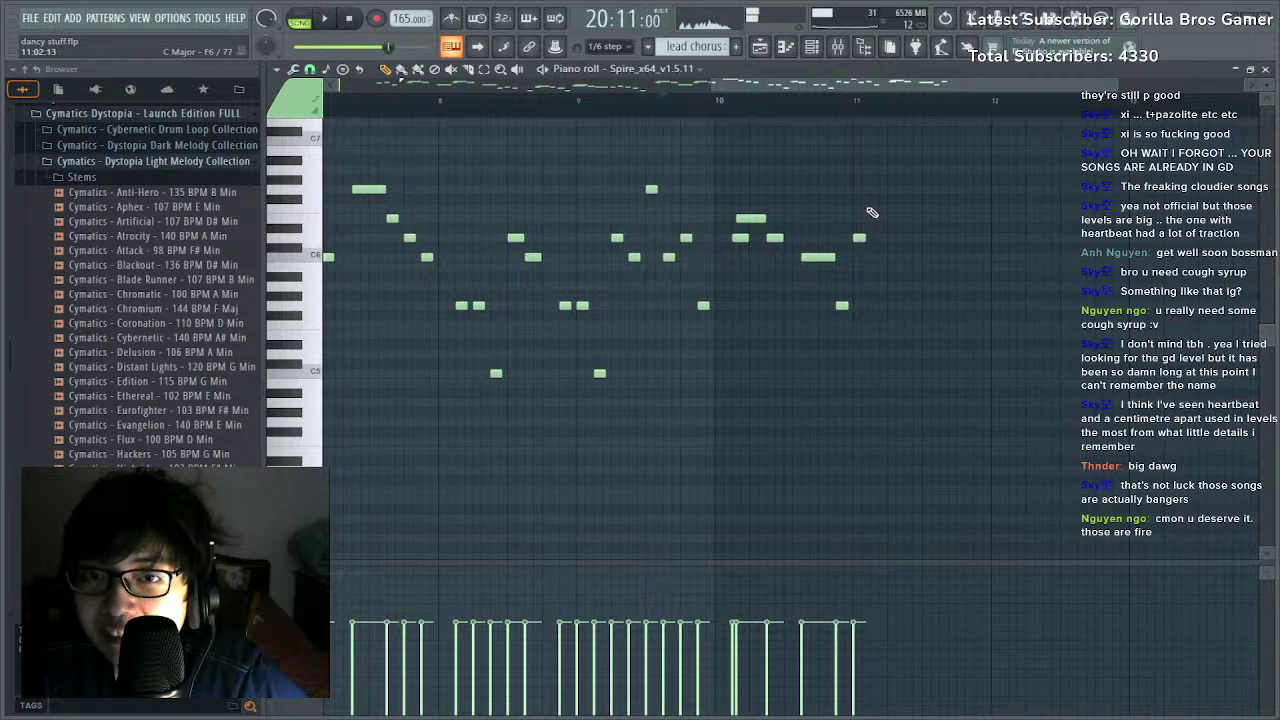
{"action": "left_click", "coordinate": [872, 218]}
{"action": "left_click", "coordinate": [889, 237]}
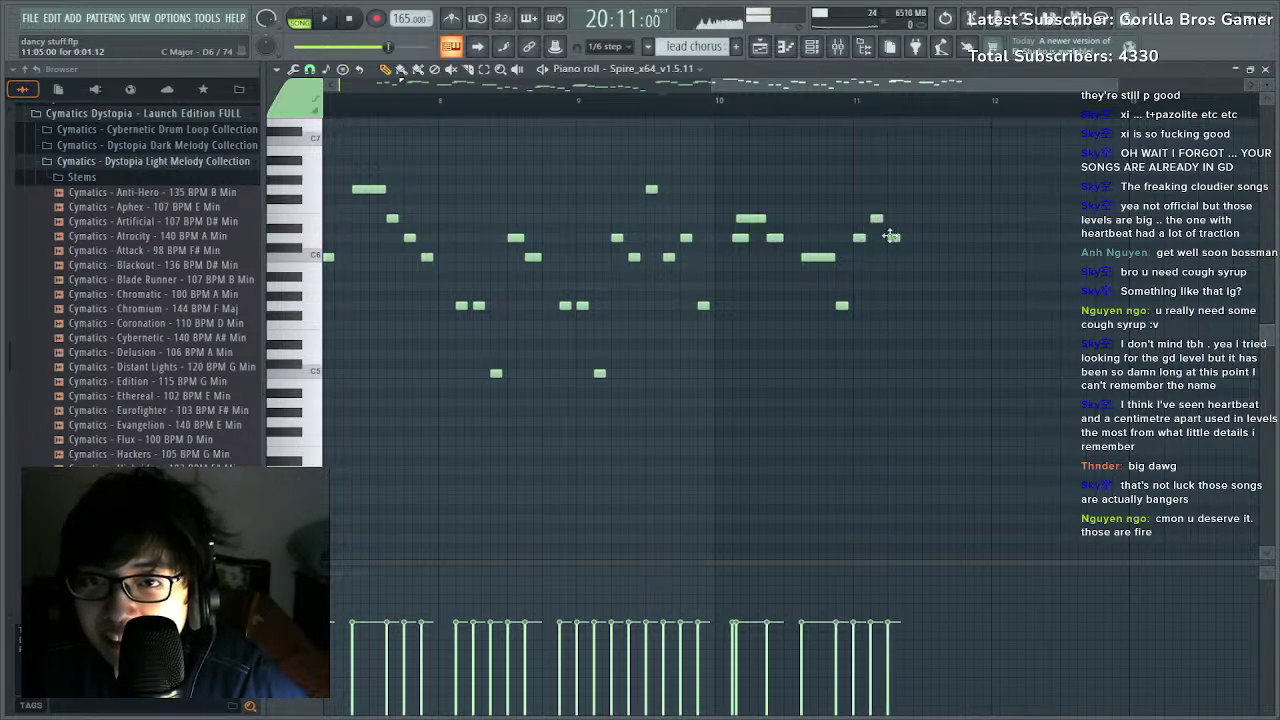
Try a C6 note at 11:08 and at 11:09, remove it, and replay the phrase.
{"action": "left_click_drag", "start_coordinate": [909, 241], "coordinate": [916, 257]}
{"action": "key", "text": "space"}
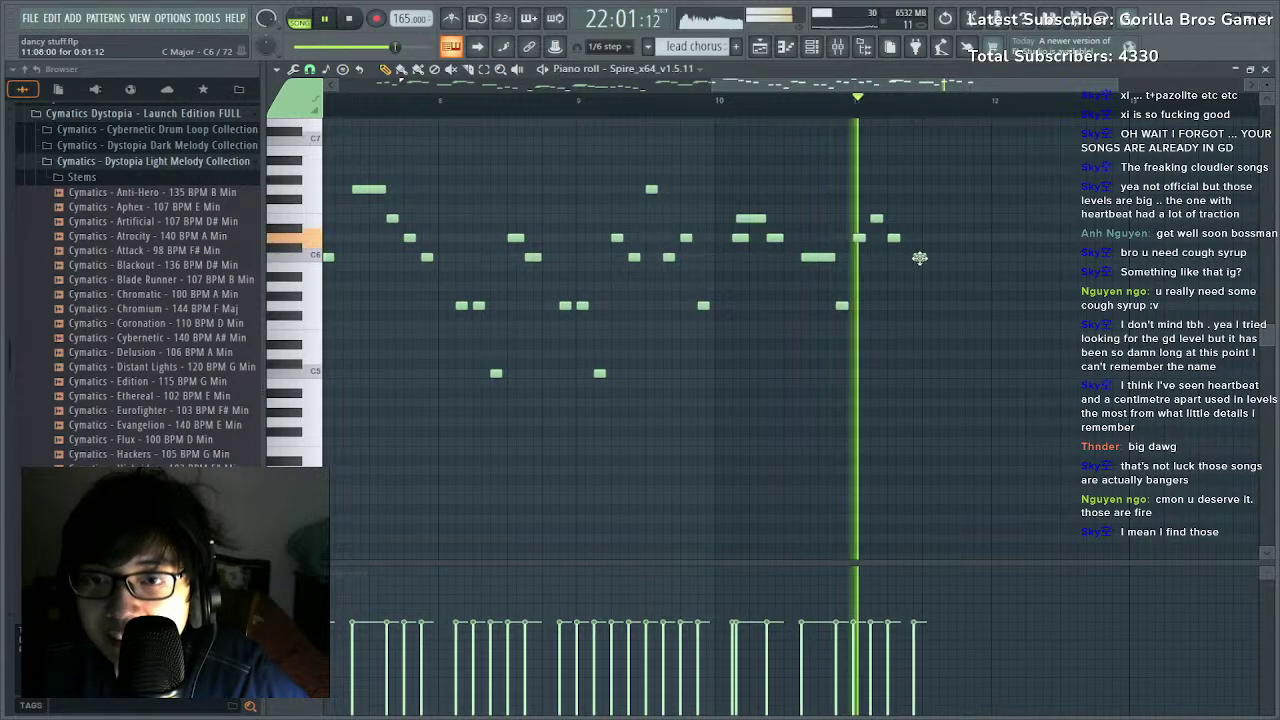
{"action": "key", "text": "space"}
{"action": "left_click_drag", "start_coordinate": [920, 258], "coordinate": [926, 258]}
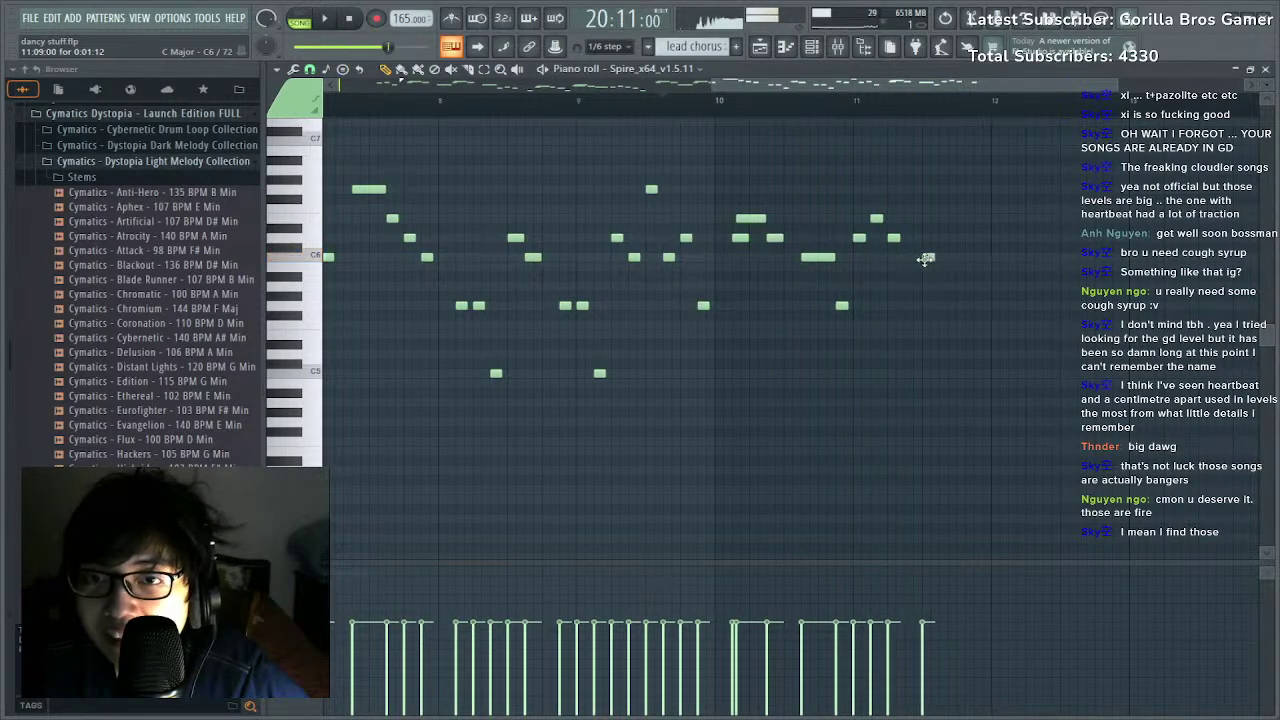
{"action": "right_click", "coordinate": [955, 261]}
{"action": "key", "text": "space"}
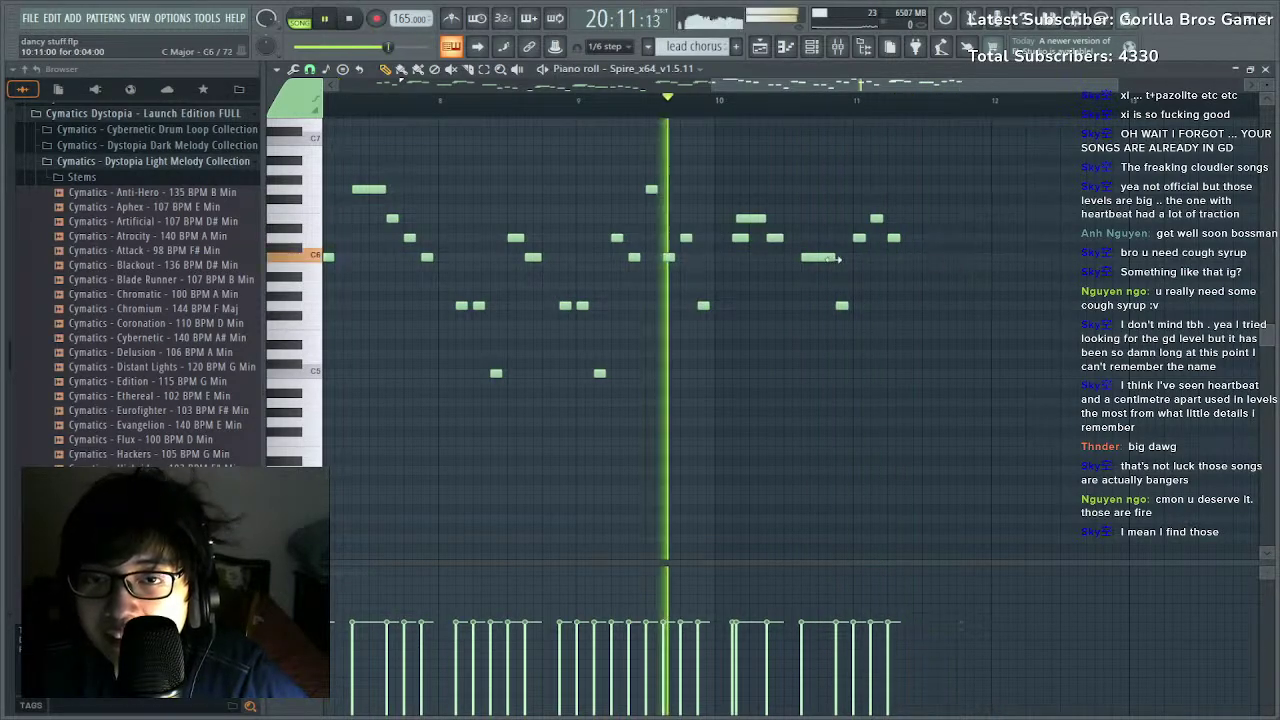
{"action": "key", "text": "space"}
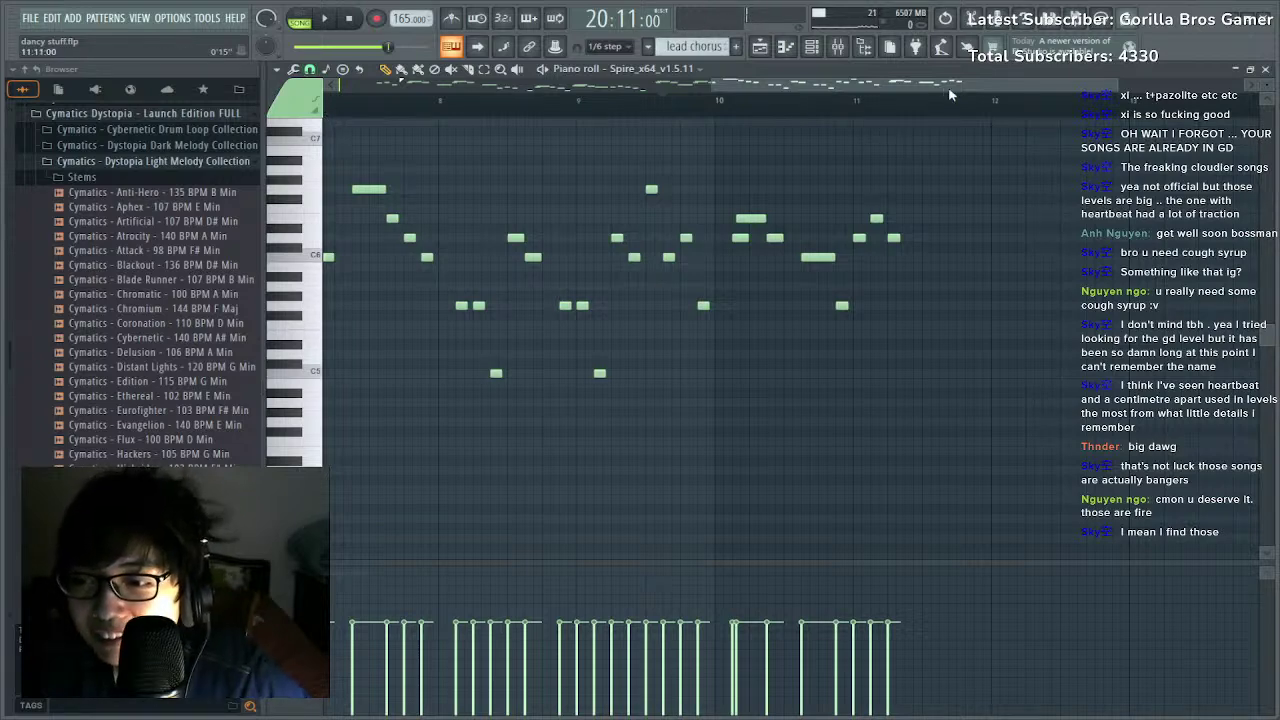
Add a four-step C6 note at 11:07 in the lead melody and play the phrase.
{"action": "left_click_drag", "start_coordinate": [975, 206], "coordinate": [875, 250]}
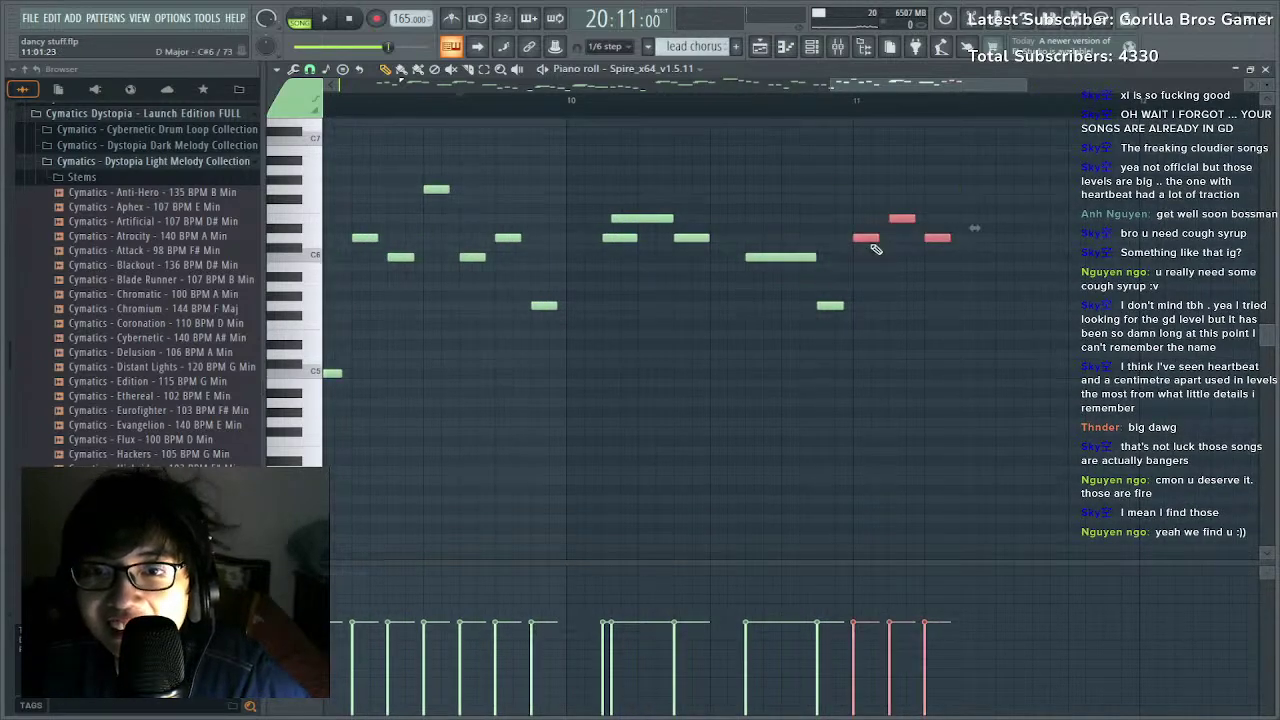
{"action": "left_click", "coordinate": [992, 256]}
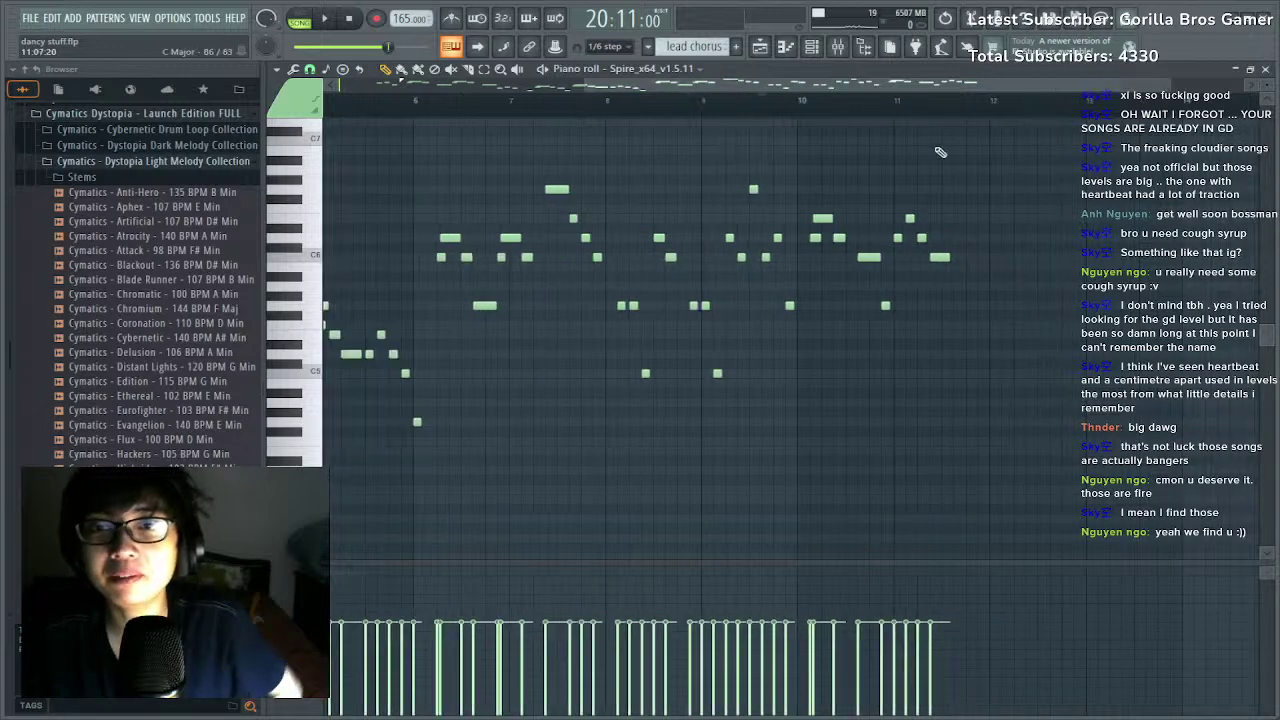
{"action": "scroll", "coordinate": [954, 124], "scroll_direction": "up", "scroll_amount": 3}
{"action": "scroll", "coordinate": [950, 300], "scroll_direction": "up", "scroll_amount": 4, "text": "ctrl"}
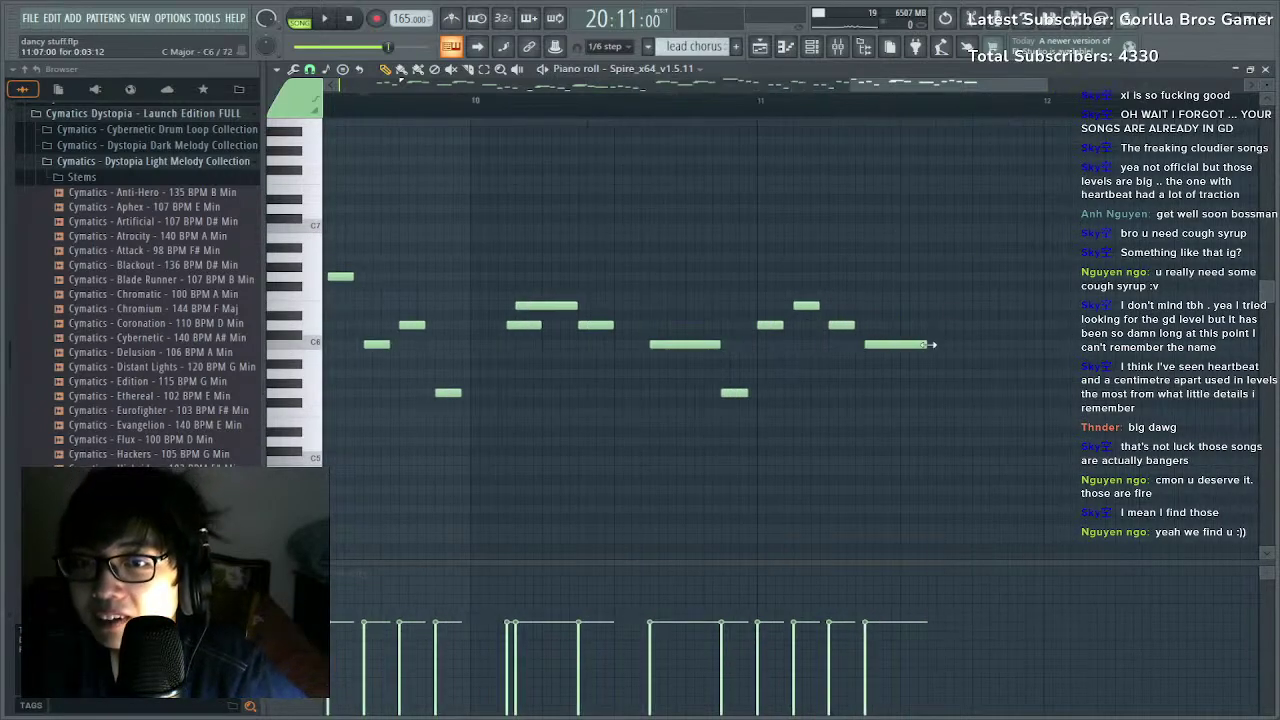
{"action": "scroll", "coordinate": [973, 446], "scroll_direction": "down", "scroll_amount": 4, "text": "ctrl"}
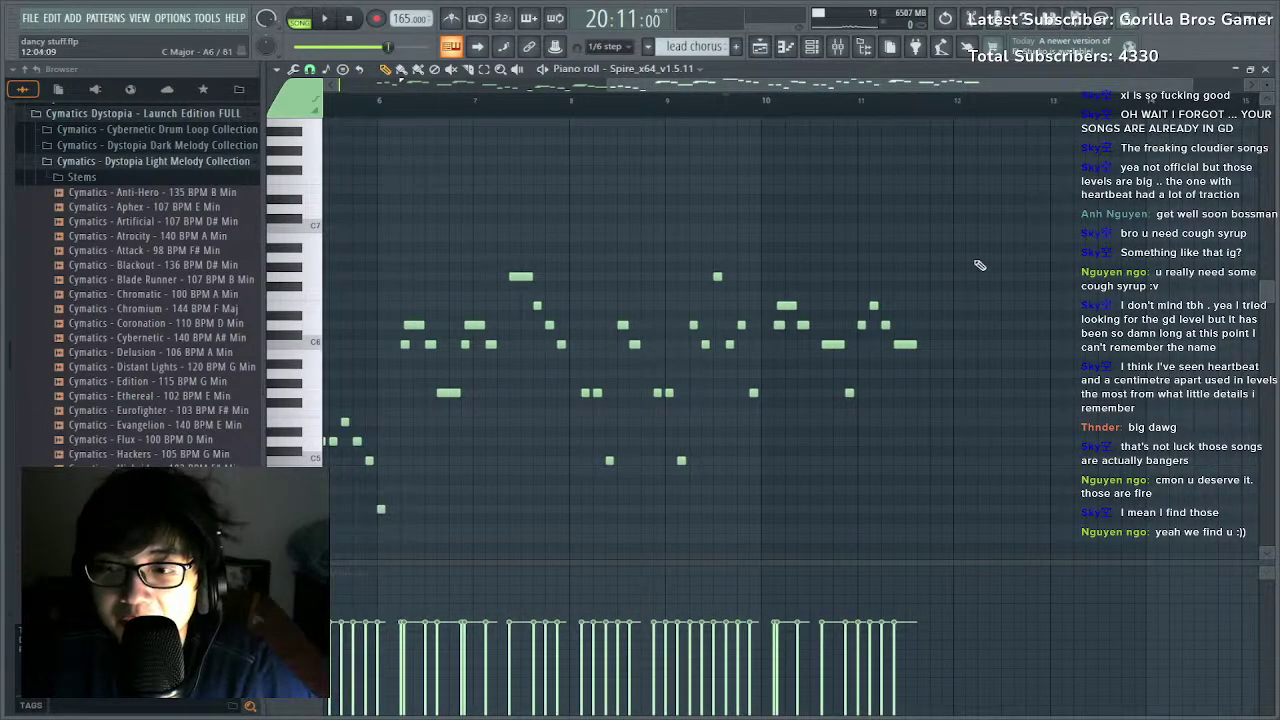
{"action": "scroll", "coordinate": [980, 265], "scroll_direction": "down", "scroll_amount": 3}
{"action": "scroll", "coordinate": [846, 107], "scroll_direction": "down", "scroll_amount": 2, "text": "ctrl"}
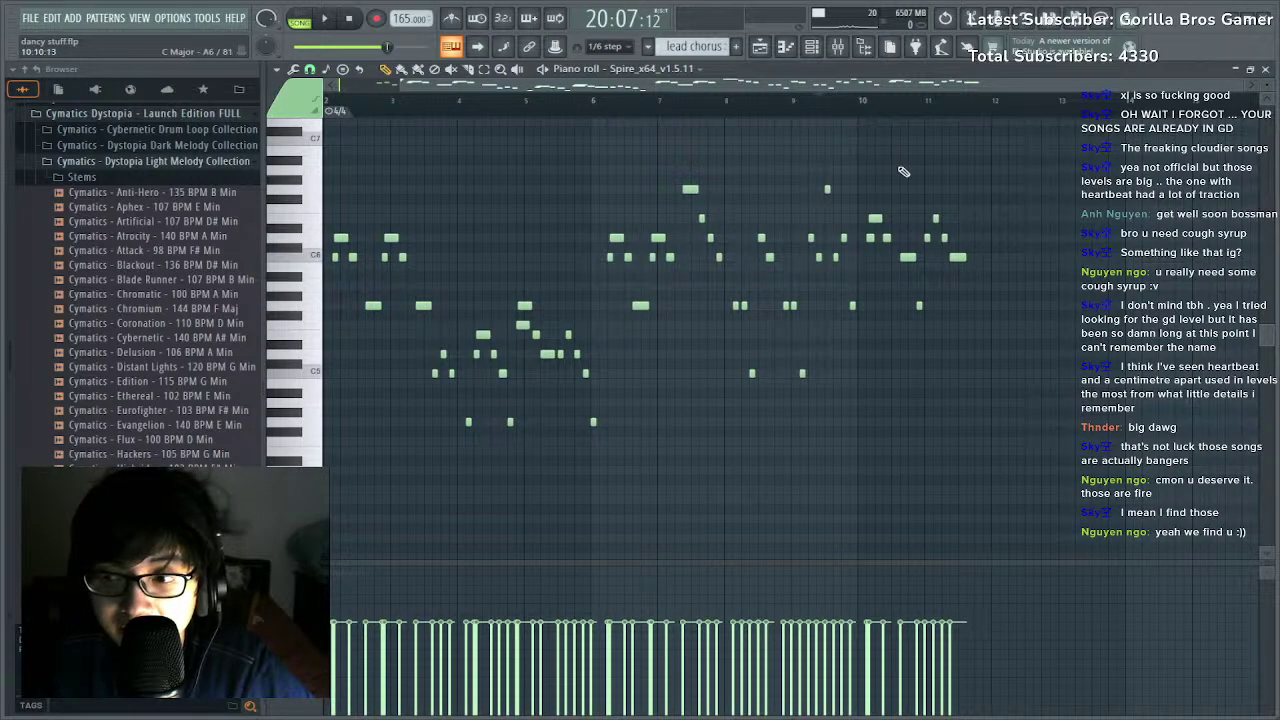
{"action": "scroll", "coordinate": [988, 105], "scroll_direction": "up", "scroll_amount": 3}
{"action": "key", "text": "space"}
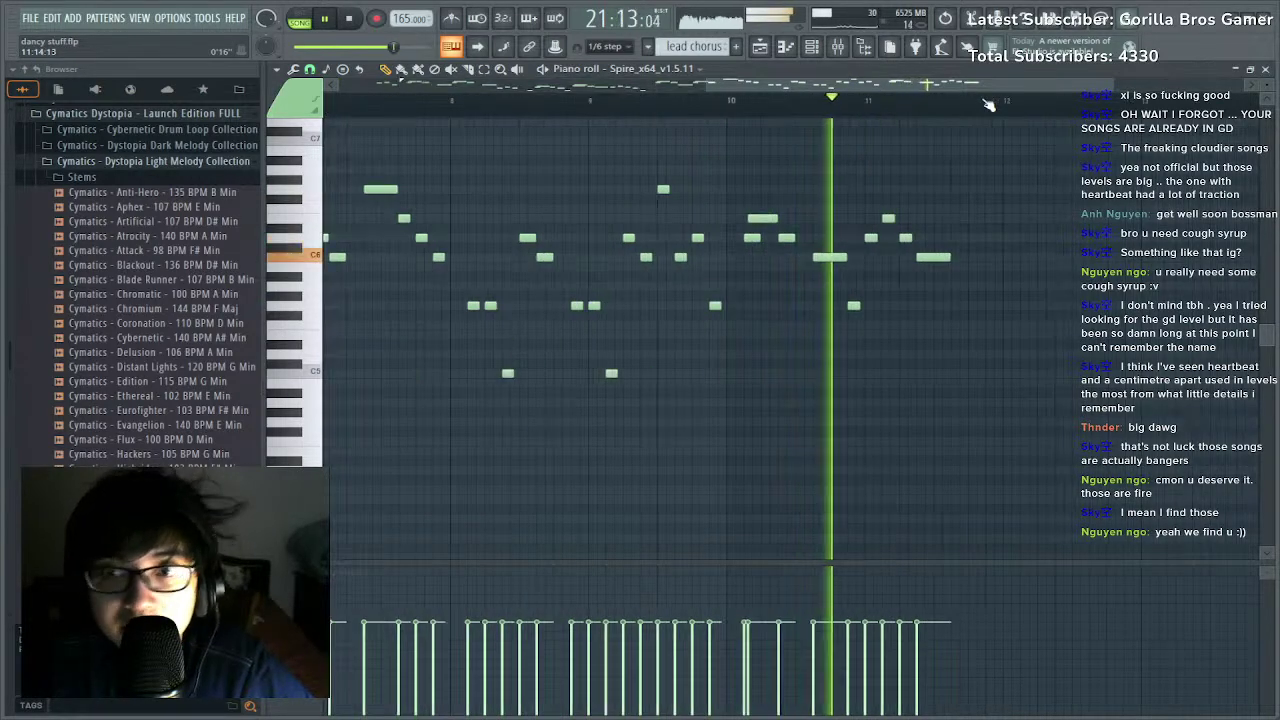
{"action": "key", "text": "space"}
Add G5 notes at 11:13 and 11:15, each with a length of 0:01:12, checking them by playback.
{"action": "scroll", "coordinate": [980, 308], "scroll_direction": "up", "scroll_amount": 2, "text": "ctrl"}
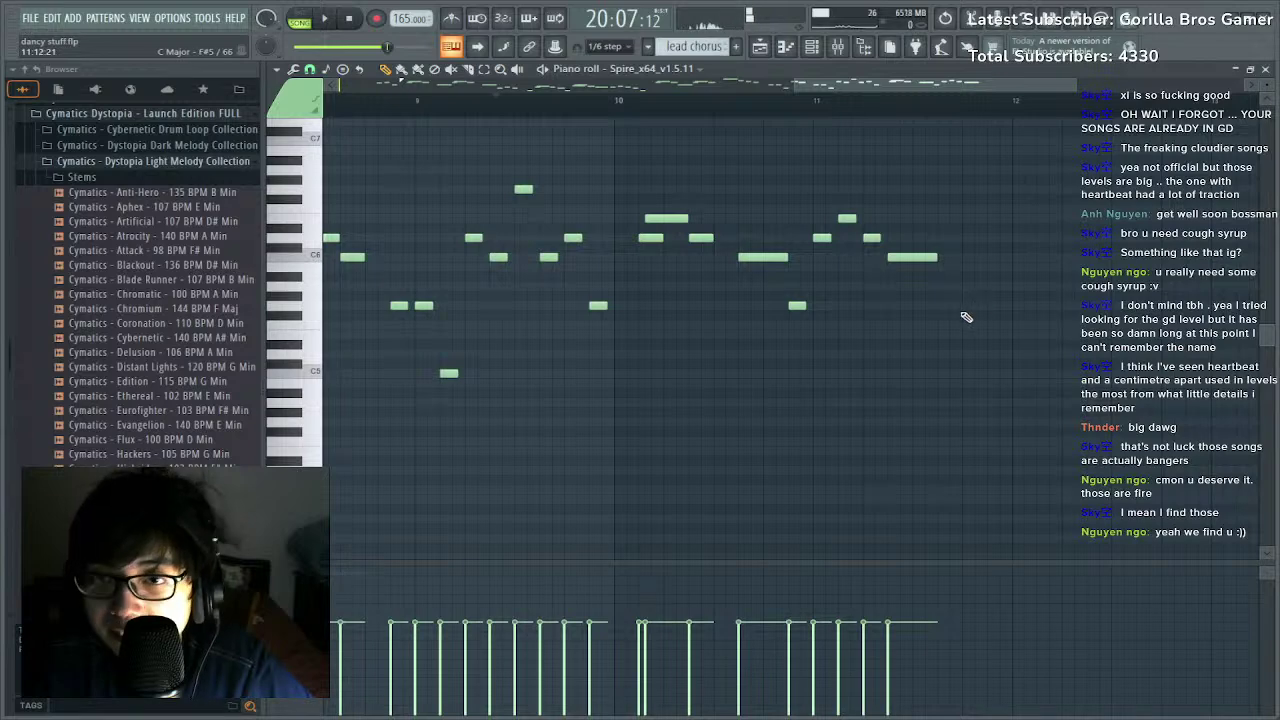
{"action": "left_click_drag", "start_coordinate": [953, 318], "coordinate": [977, 317]}
{"action": "key", "text": "space"}
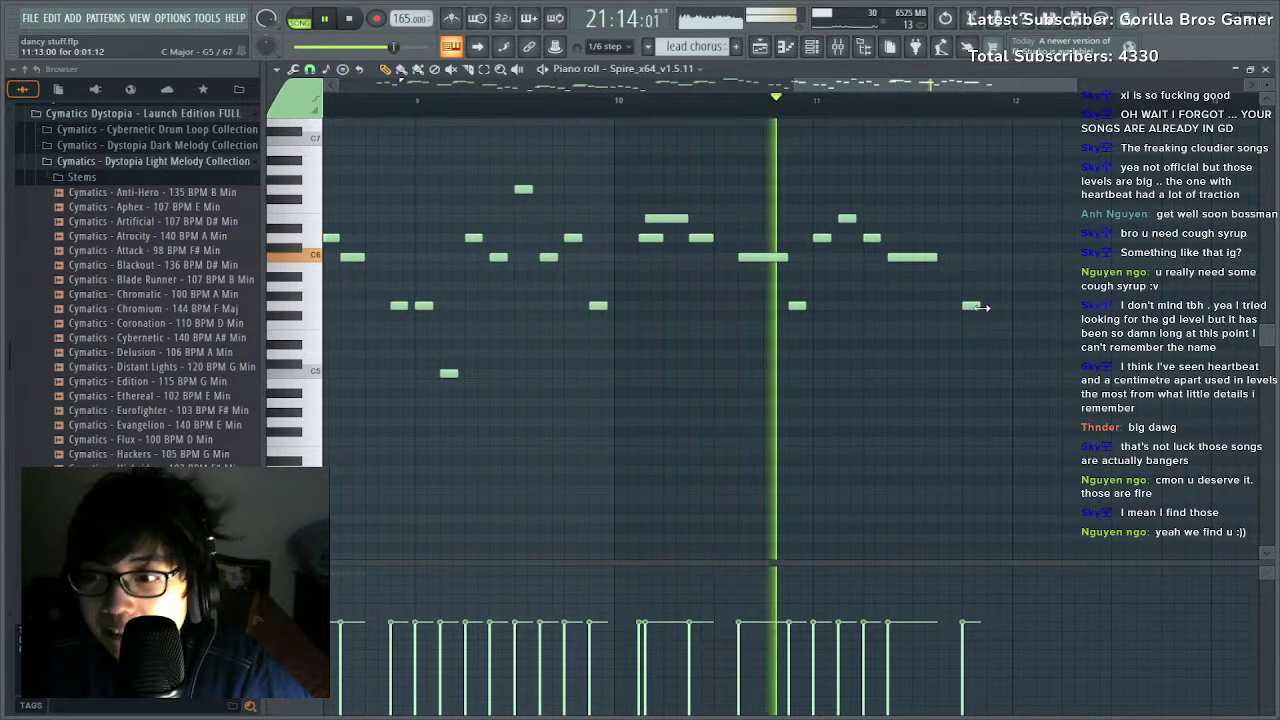
{"action": "left_click", "coordinate": [996, 306]}
{"action": "key", "text": "space"}
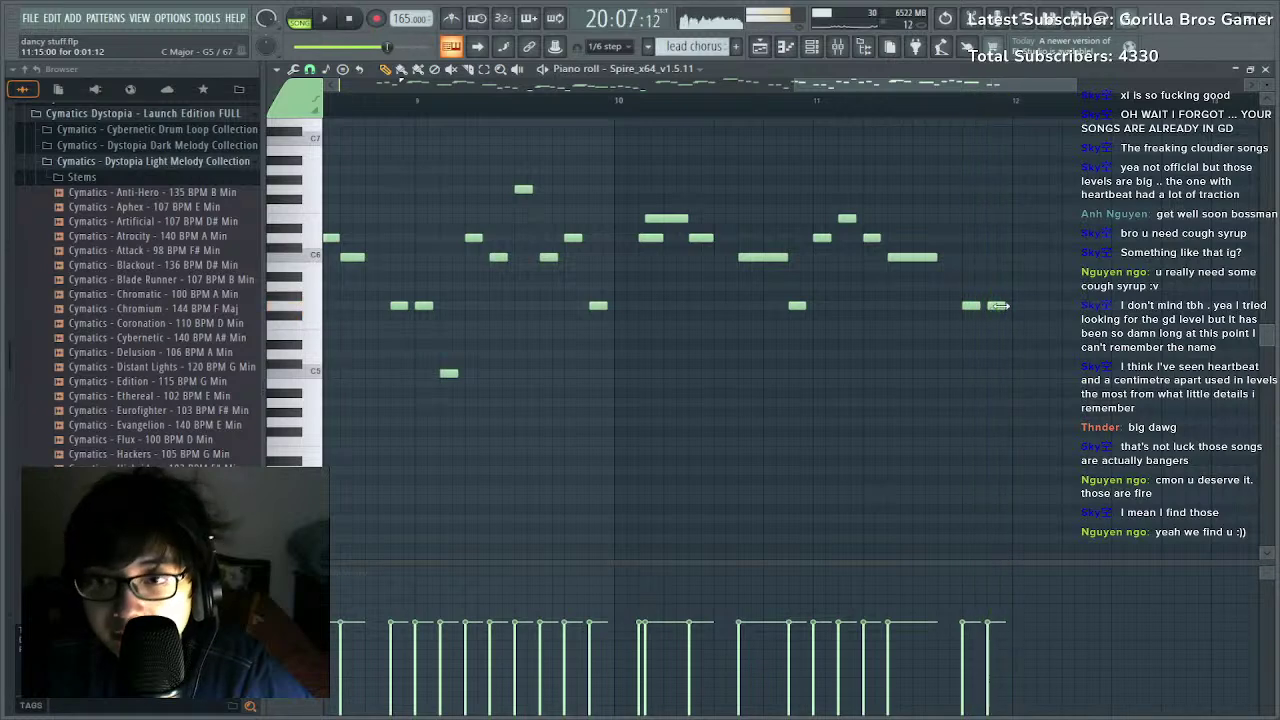
Rework the end of bar 11 into three G5 notes at 11:11, 11:13 and 11:15, and replay it.
{"action": "right_click", "coordinate": [996, 307]}
{"action": "key", "text": "space"}
{"action": "left_click_drag", "start_coordinate": [971, 308], "coordinate": [946, 309]}
{"action": "left_click", "coordinate": [967, 306]}
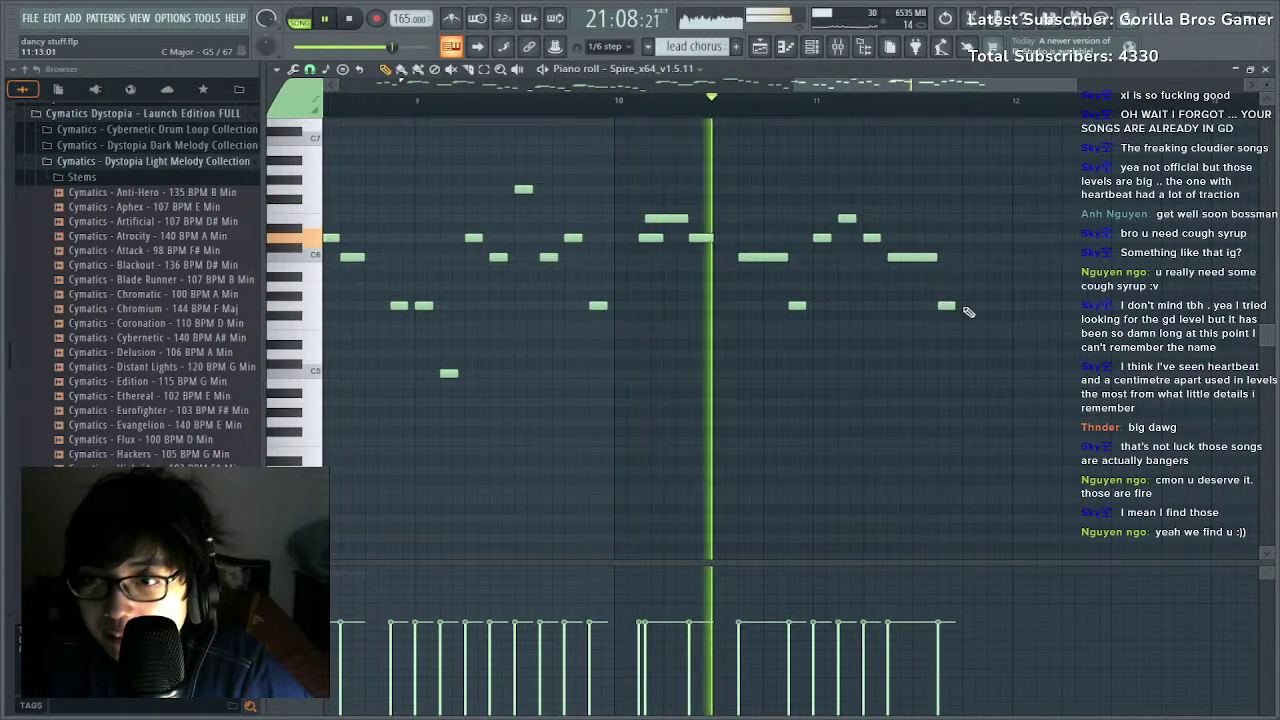
{"action": "left_click", "coordinate": [994, 306]}
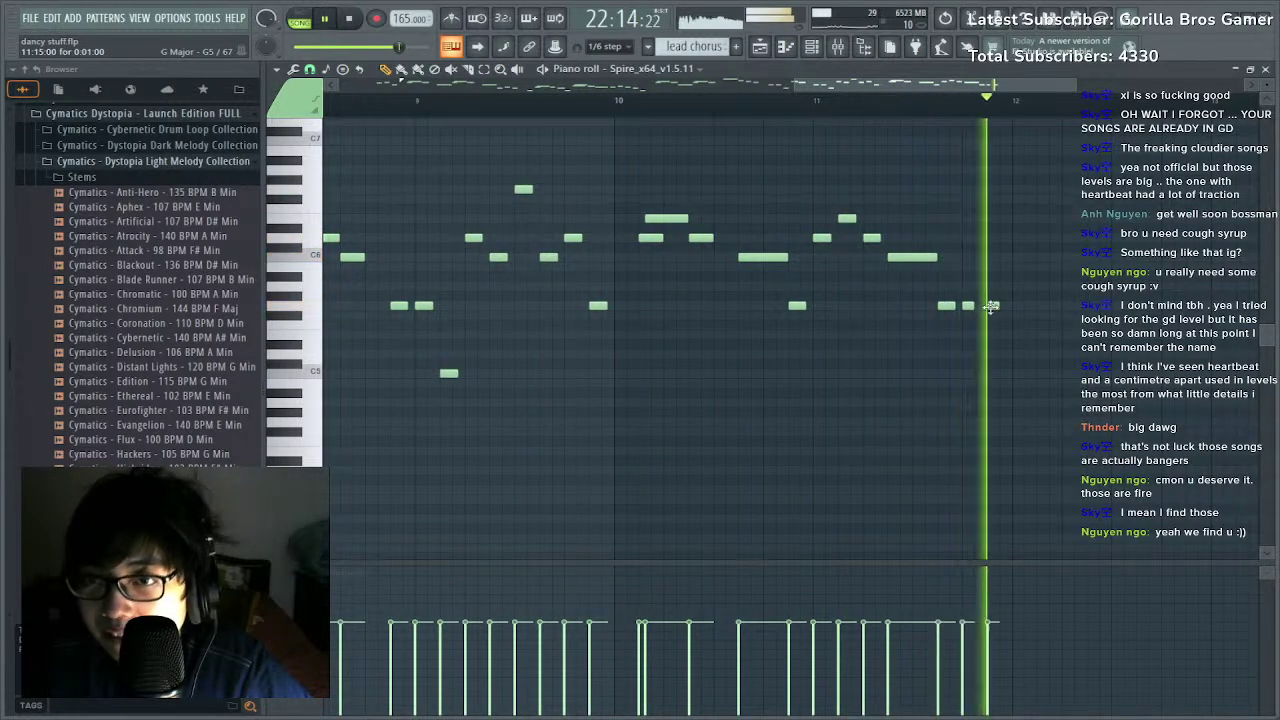
{"action": "key", "text": "space"}
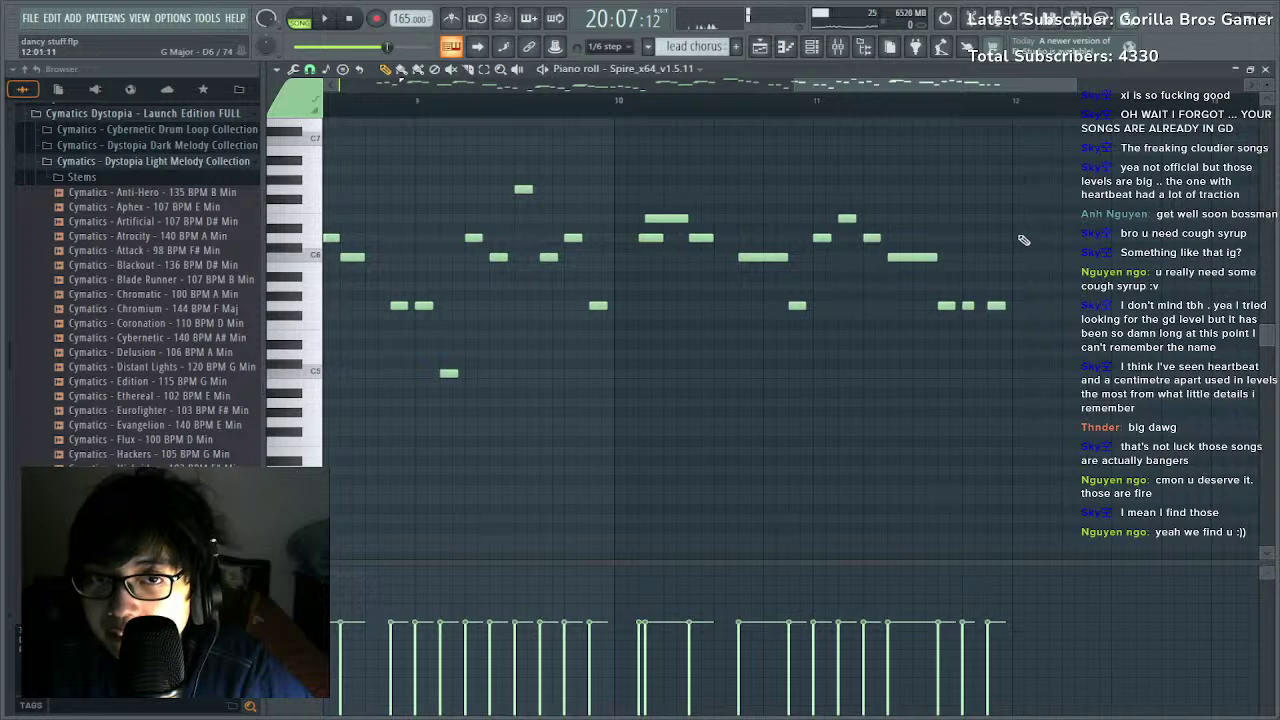
{"action": "key", "text": "space"}
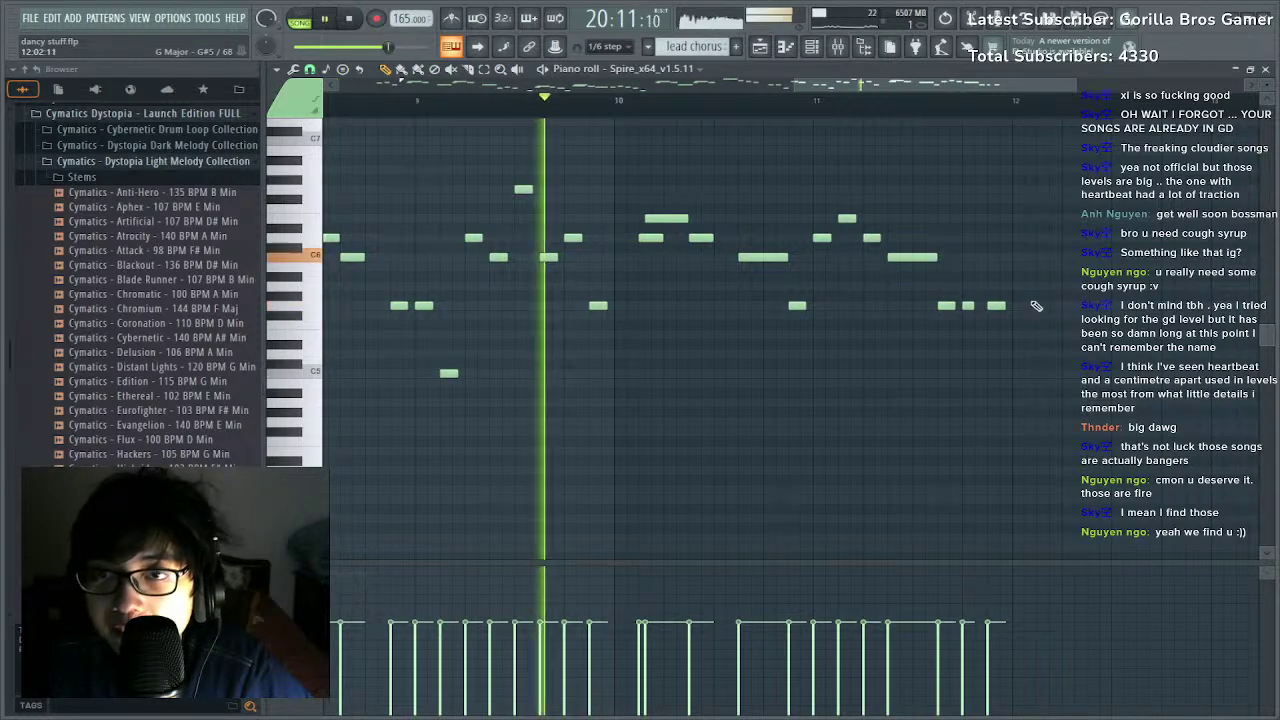
Add a C5 note at 12:03, replace the G5 at 11:15 with a C5, and play the ending.
{"action": "scroll", "coordinate": [1012, 330], "scroll_direction": "down", "scroll_amount": 4}
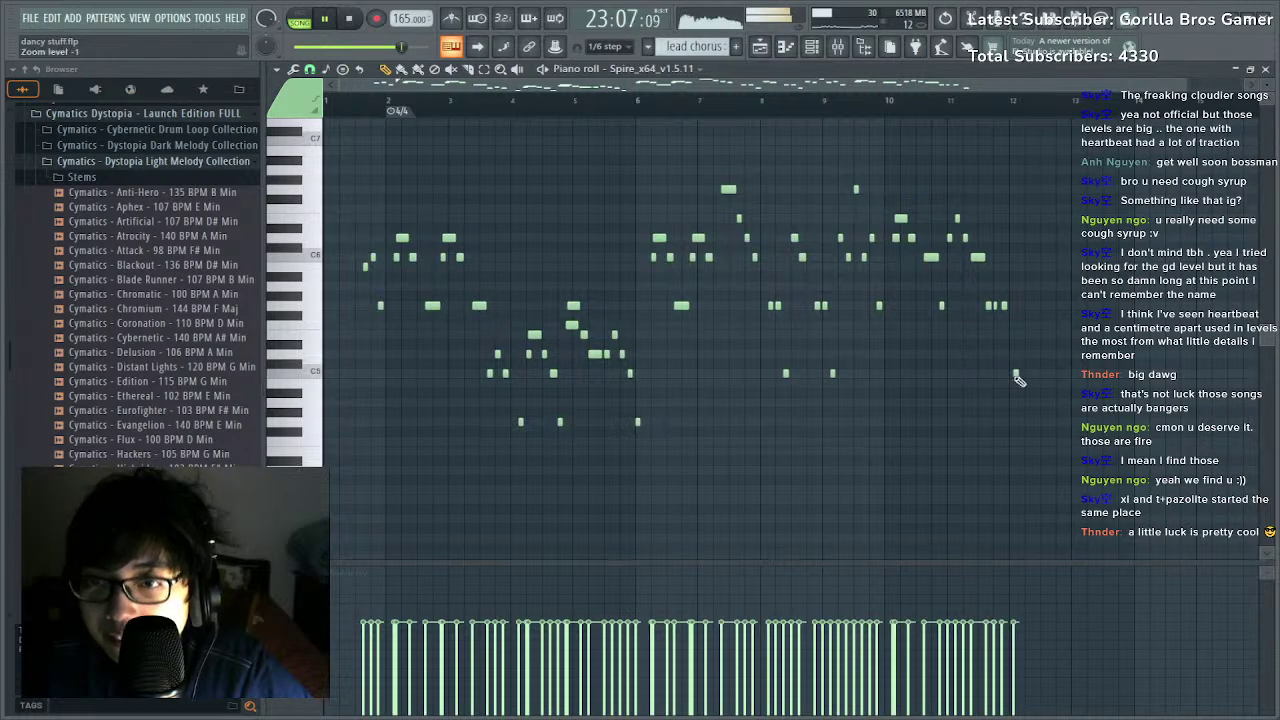
{"action": "scroll", "coordinate": [1043, 115], "scroll_direction": "up", "scroll_amount": 4}
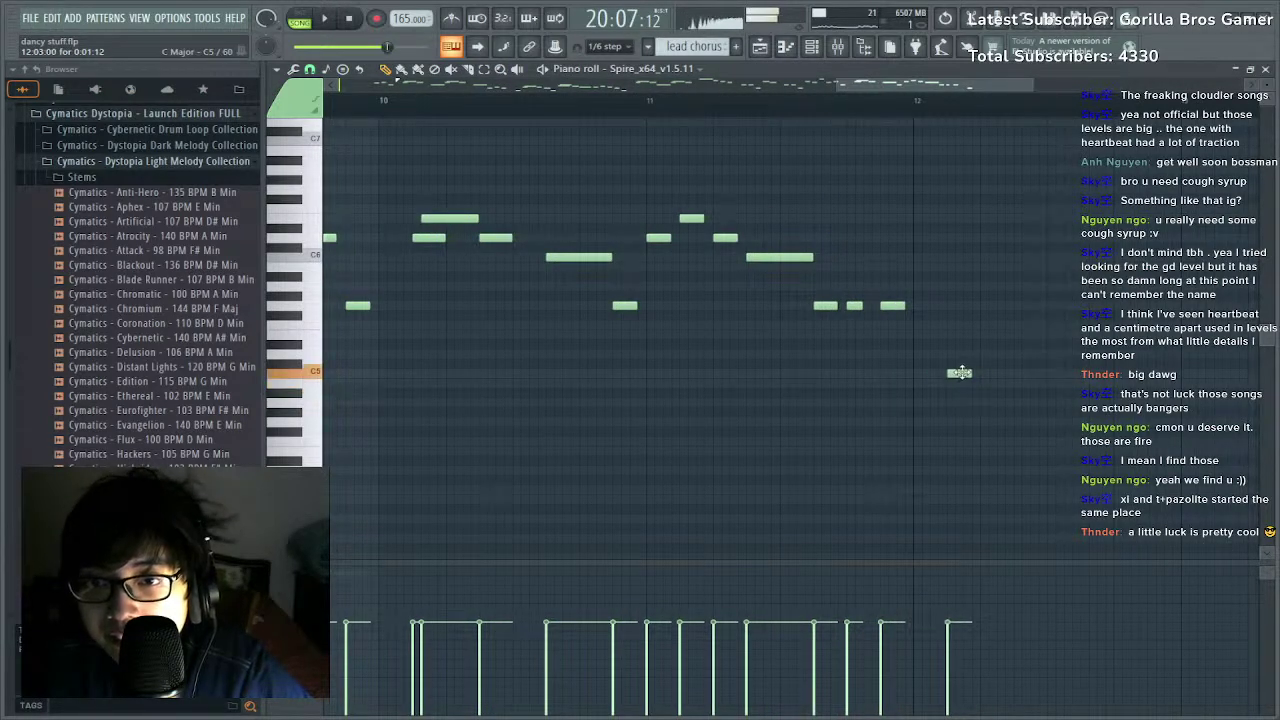
{"action": "left_click", "coordinate": [892, 305], "text": "ctrl"}
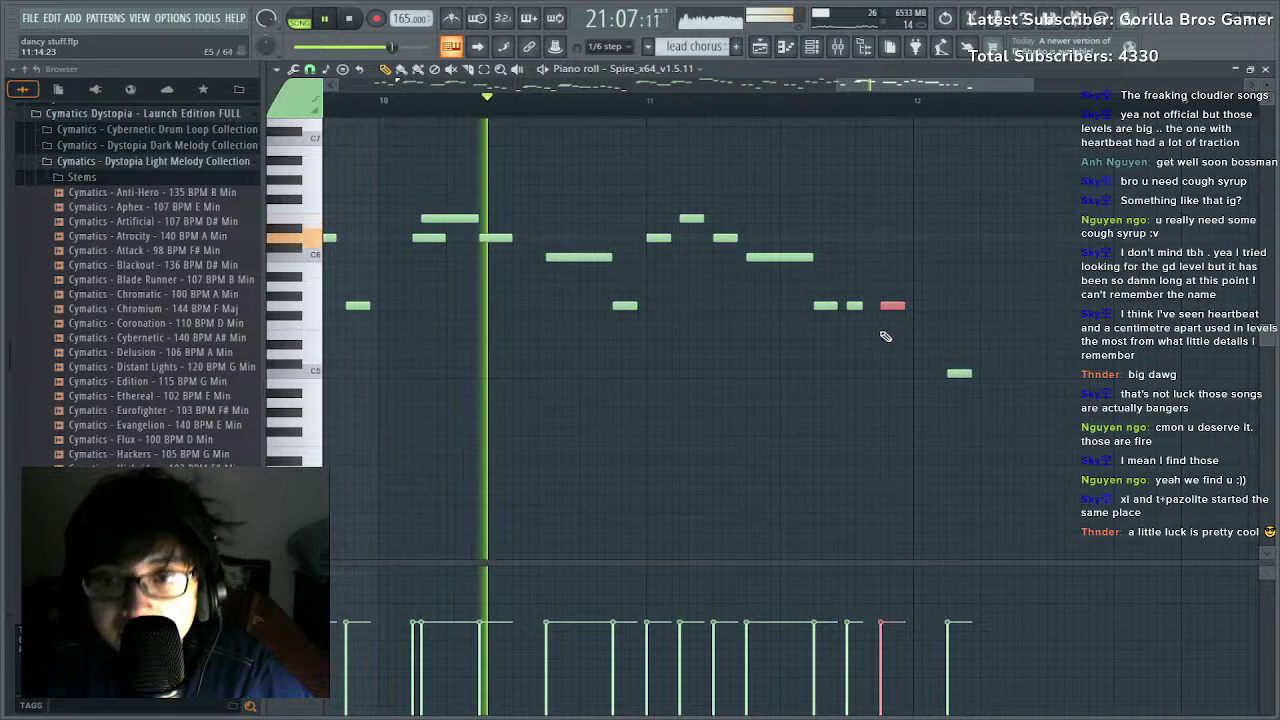
{"action": "key", "text": "ctrl+Down"}
{"action": "left_click", "coordinate": [882, 372]}
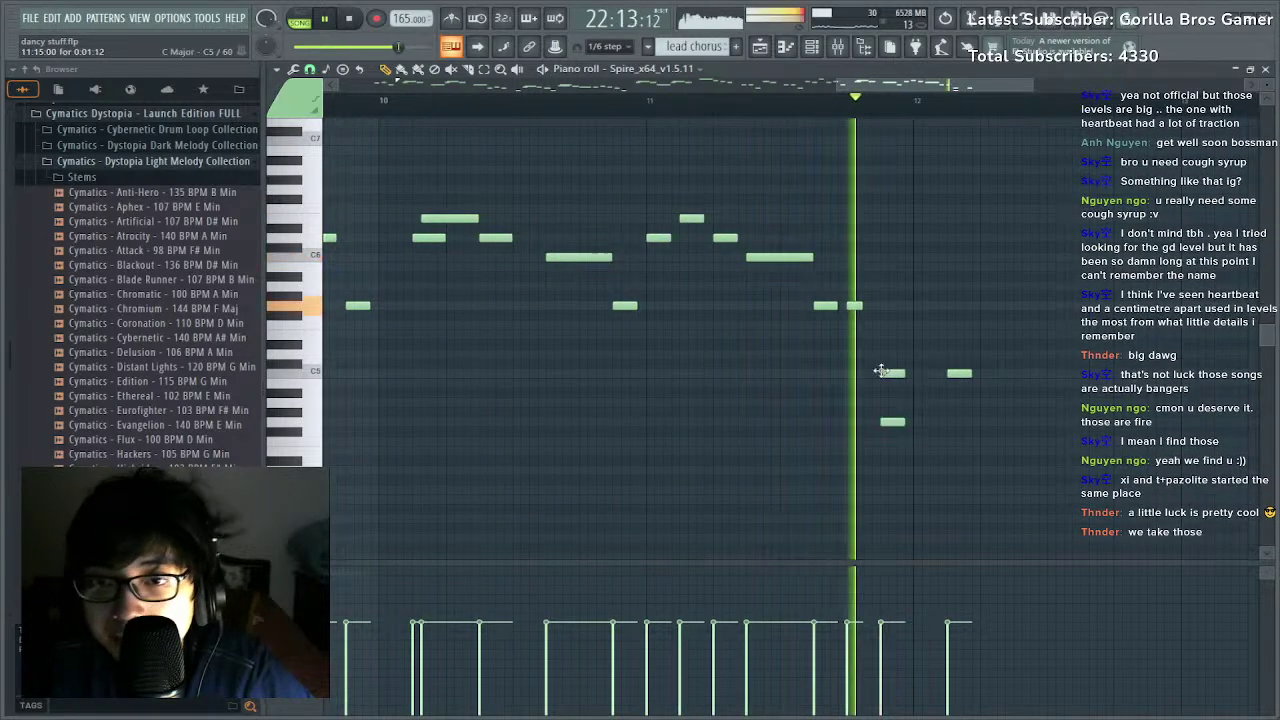
{"action": "right_click", "coordinate": [888, 423]}
{"action": "key", "text": "space"}
{"action": "left_click", "coordinate": [758, 113]}
{"action": "key", "text": "space"}
{"action": "key", "text": "space"}
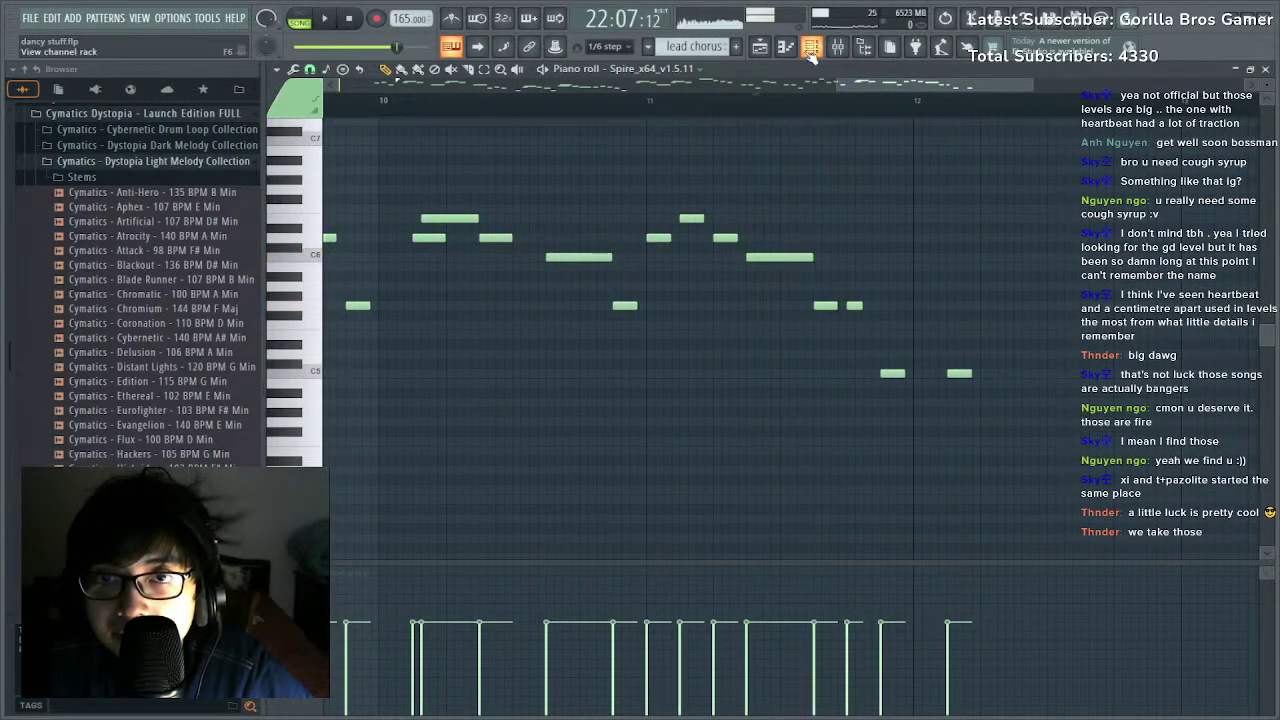
Open the lead's Spire synth and load the favourite preset LD Lead 2 from the User Library.
{"action": "left_click", "coordinate": [811, 48]}
{"action": "left_click", "coordinate": [424, 476]}
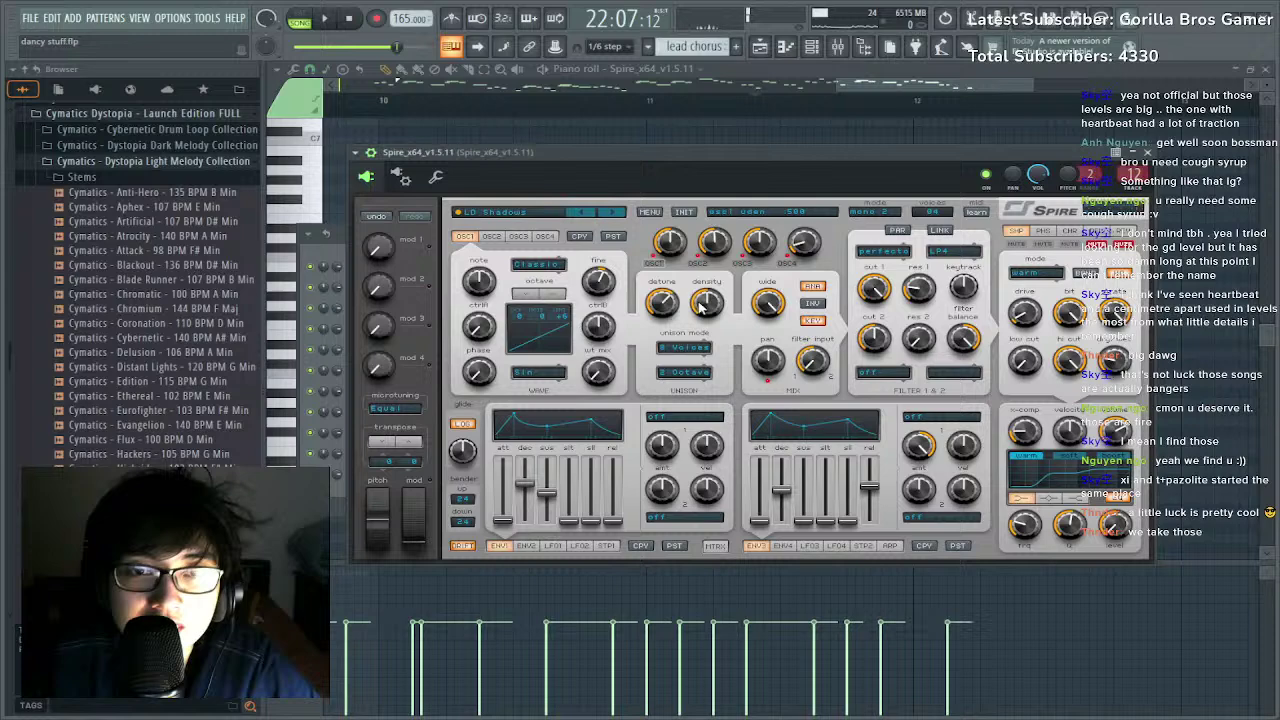
{"action": "left_click", "coordinate": [513, 212]}
{"action": "left_click", "coordinate": [515, 277]}
{"action": "left_click", "coordinate": [593, 236]}
{"action": "left_click", "coordinate": [593, 233]}
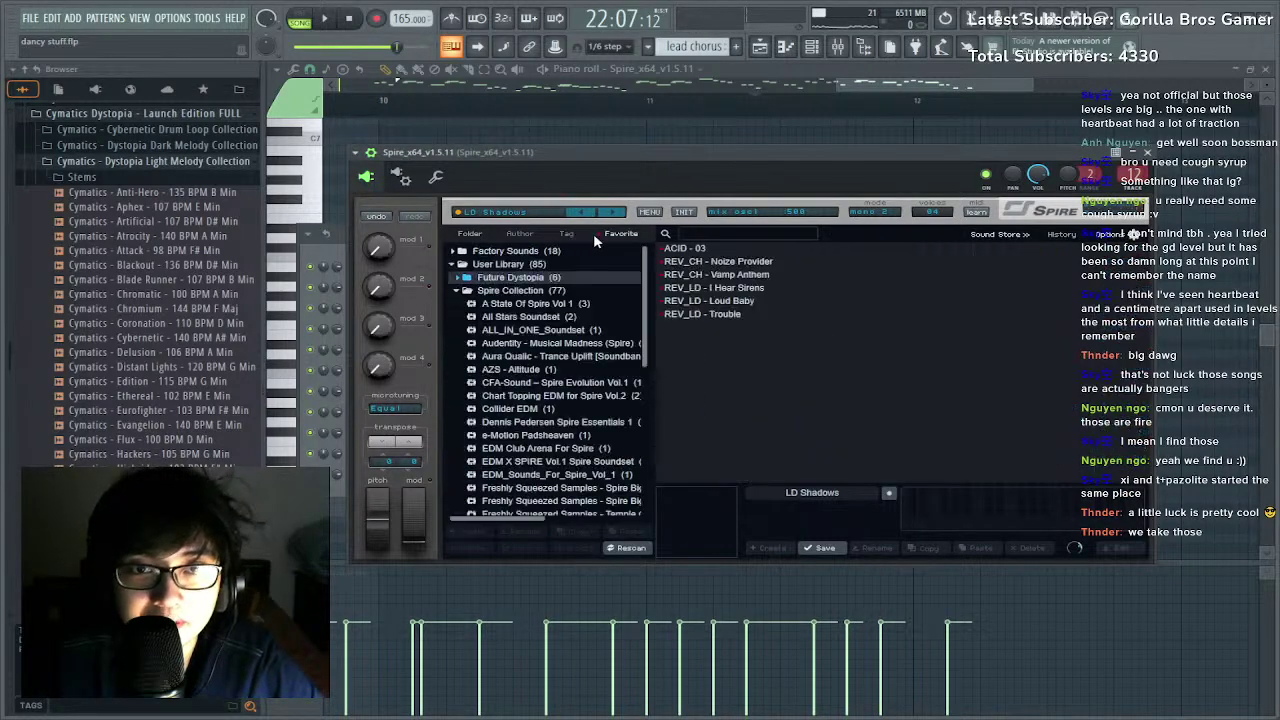
{"action": "left_click", "coordinate": [541, 265]}
{"action": "left_click", "coordinate": [710, 380]}
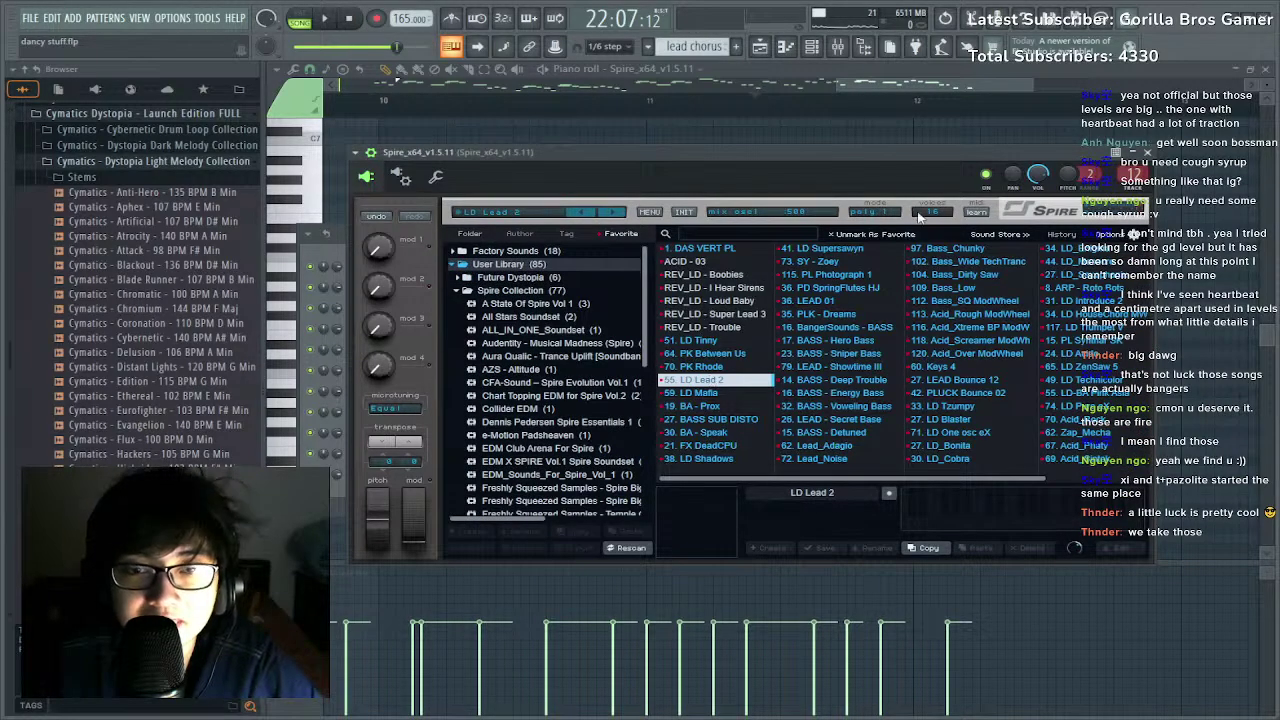
Start playback of the lead melody and show Spire's favourite presets from the User Library.
{"action": "left_click", "coordinate": [1147, 153]}
{"action": "key", "text": "F6"}
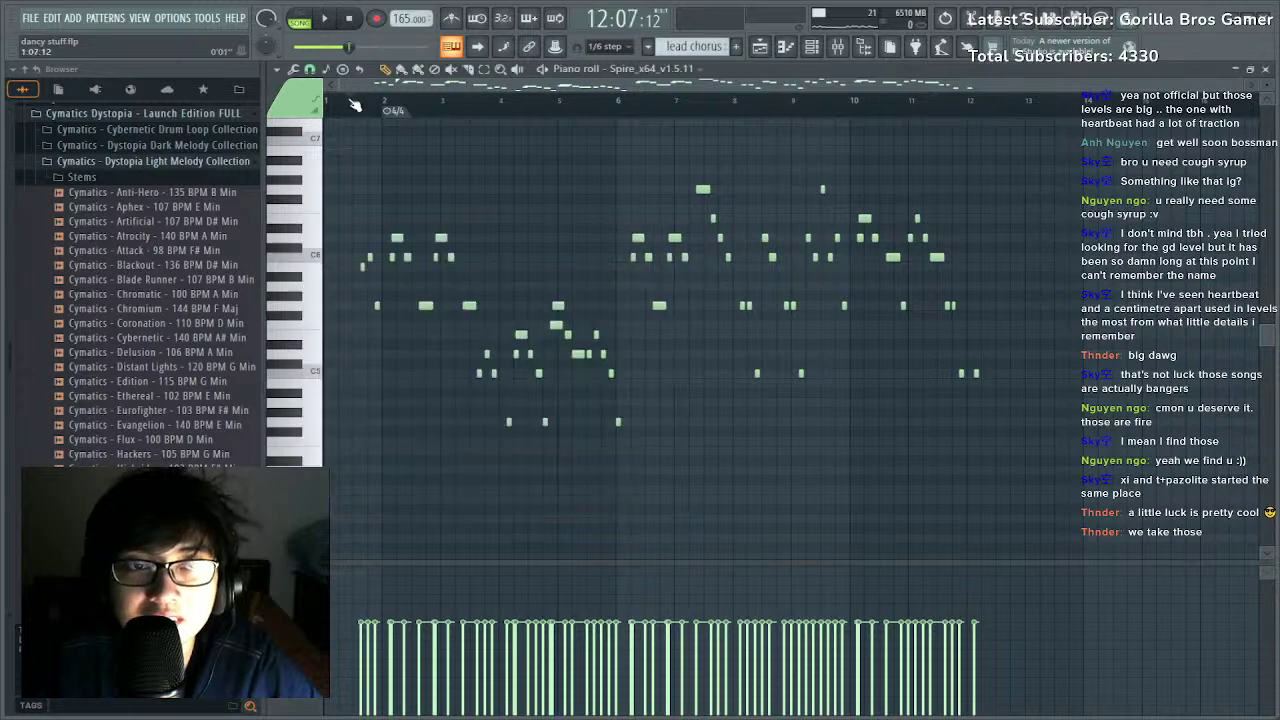
{"action": "key", "text": "space"}
{"action": "key", "text": "F6"}
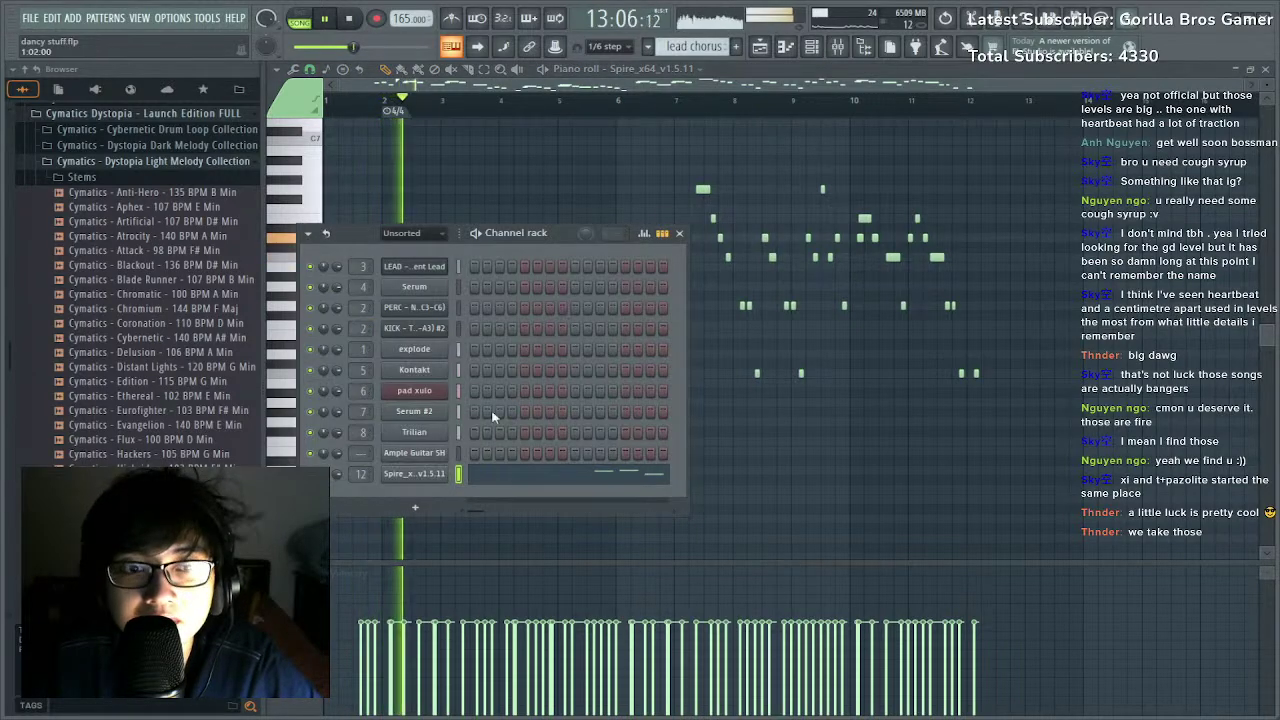
{"action": "left_click", "coordinate": [428, 476]}
{"action": "left_click", "coordinate": [535, 213]}
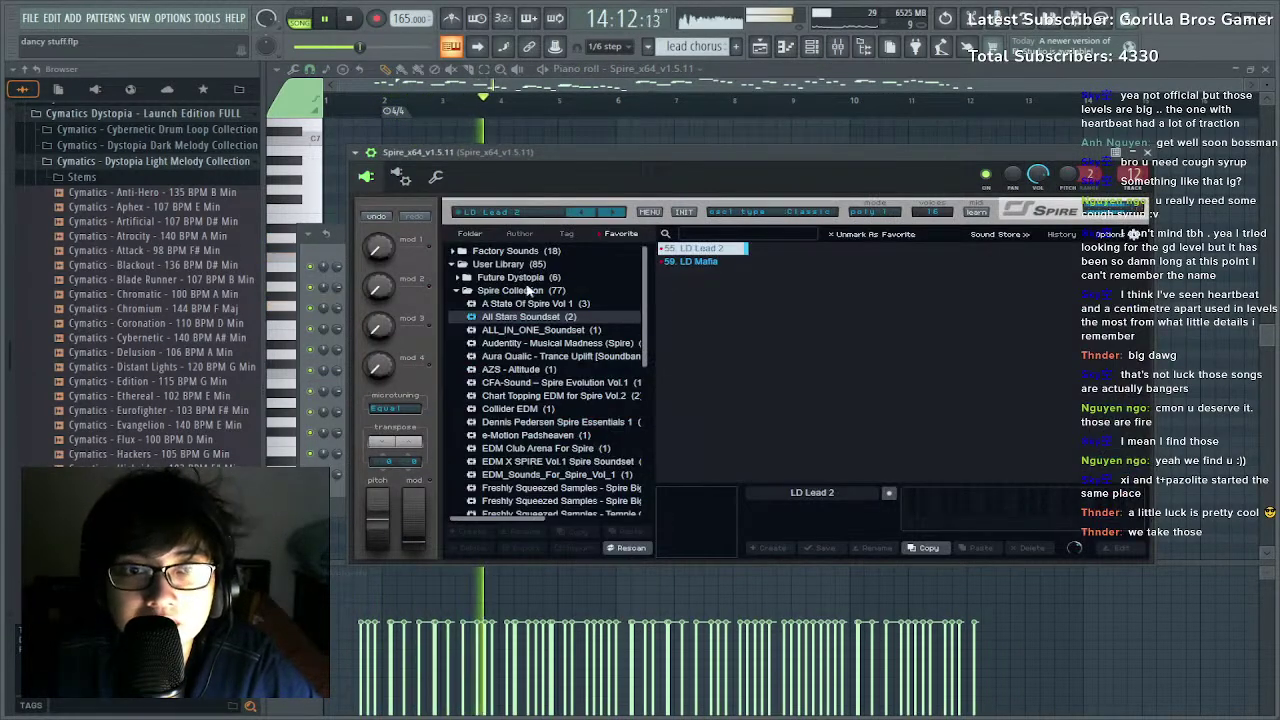
{"action": "left_click", "coordinate": [552, 262]}
Audition the lead presets REV_LD - Trouble, PK Rhode, PK Between Us, LD Lead 2, FX DeadCPU and LD Shadows against the melody.
{"action": "left_click", "coordinate": [705, 327]}
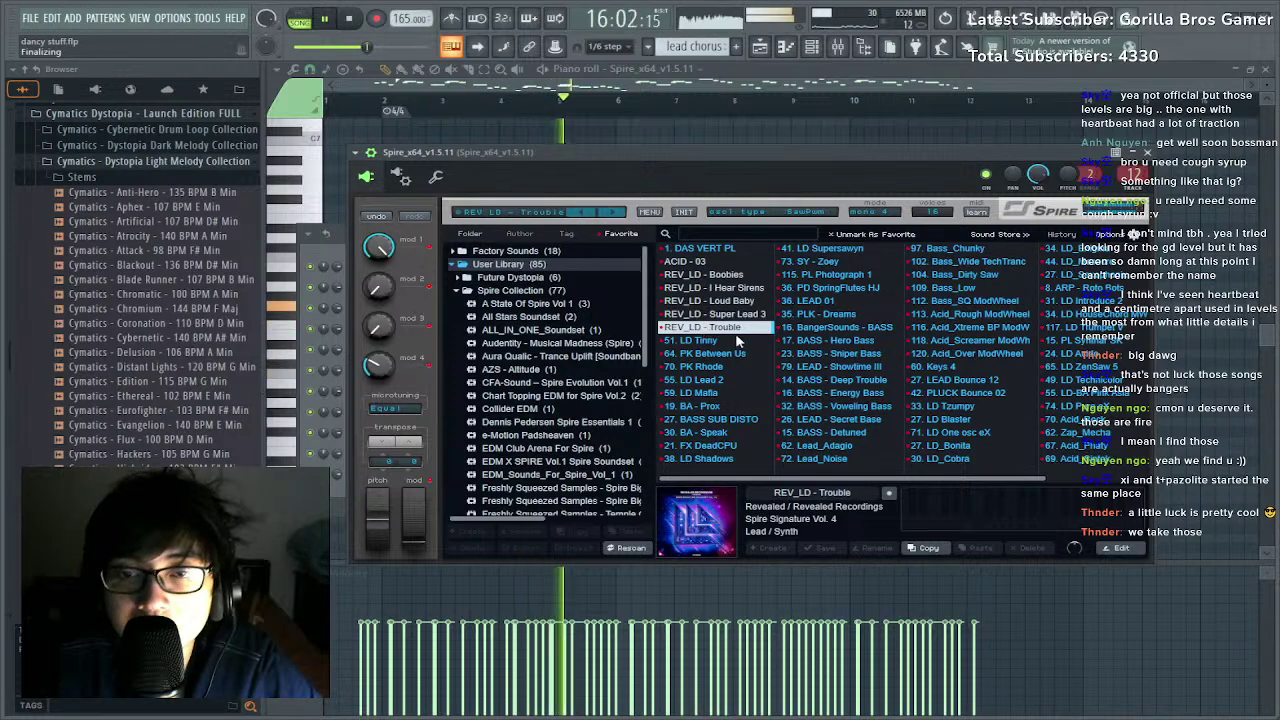
{"action": "left_click", "coordinate": [716, 367]}
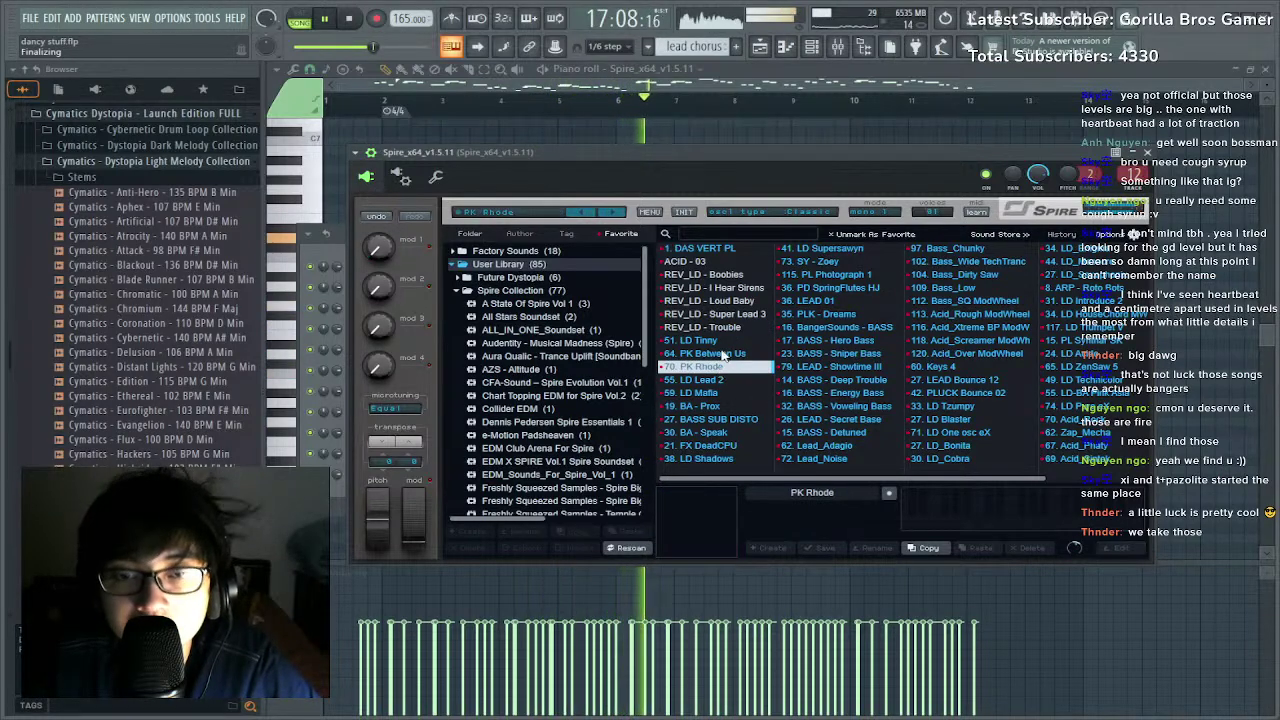
{"action": "left_click", "coordinate": [716, 354]}
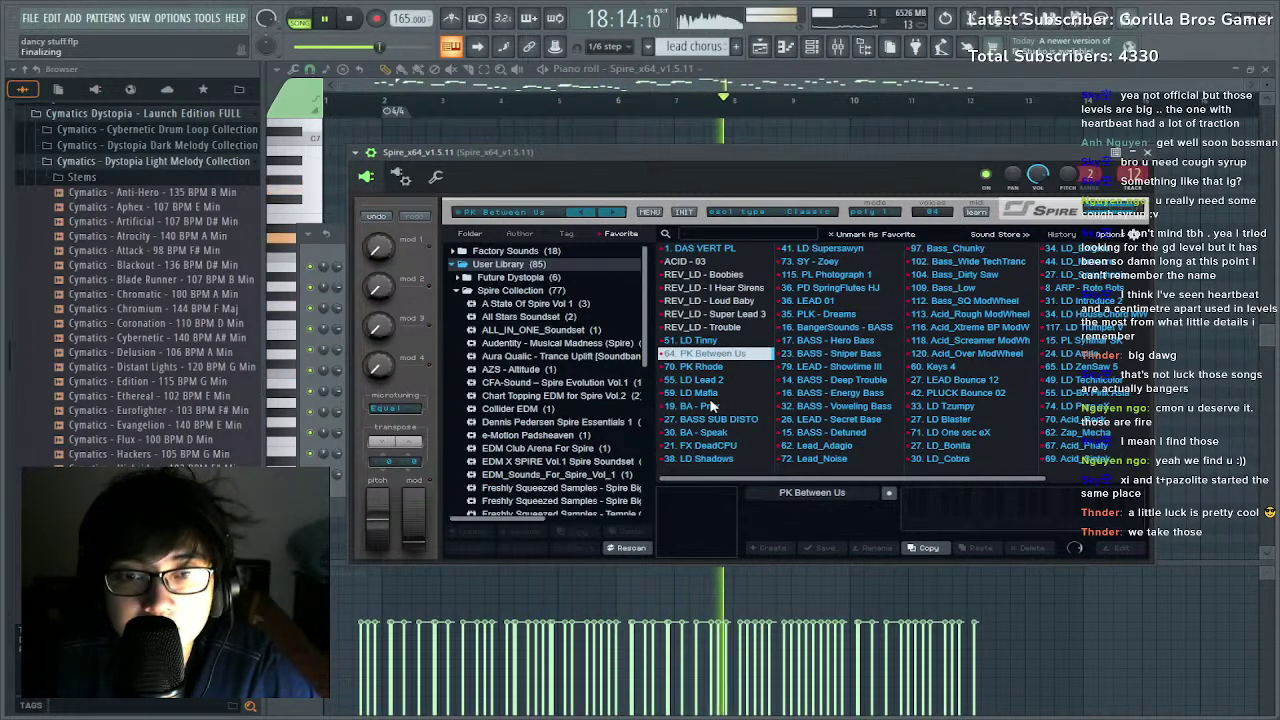
{"action": "left_click", "coordinate": [712, 380]}
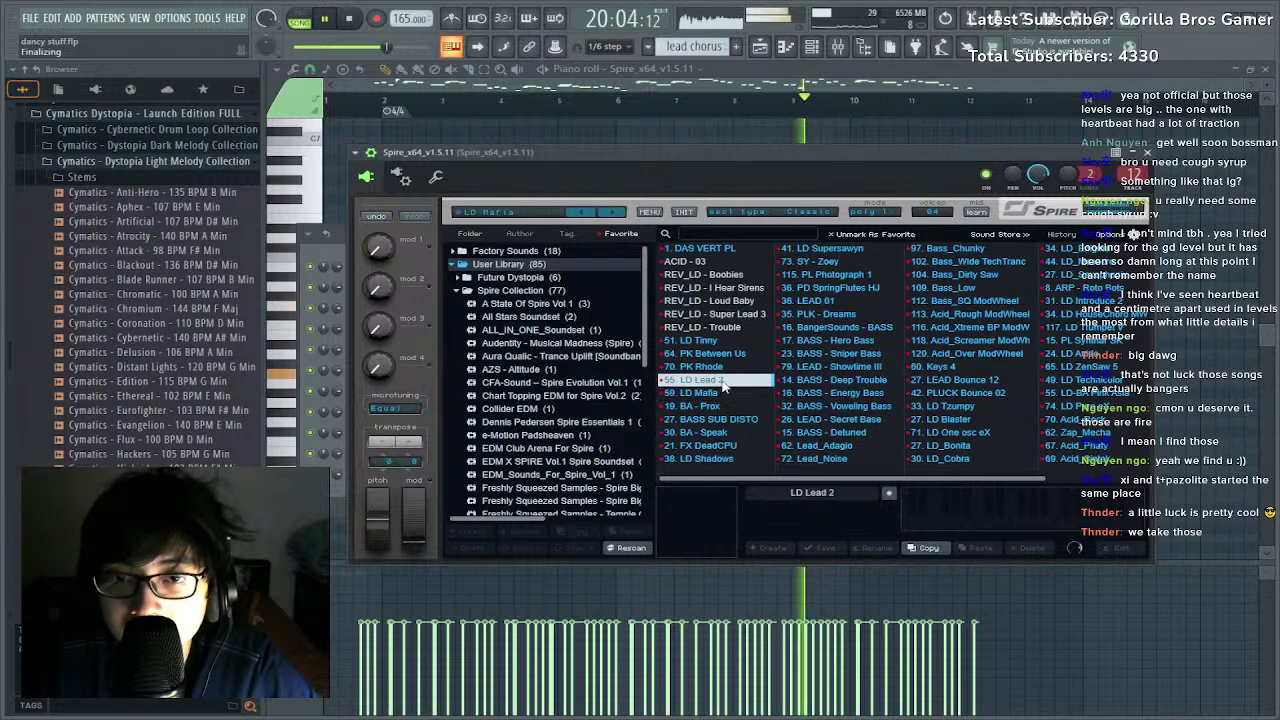
{"action": "left_click", "coordinate": [716, 447]}
{"action": "left_click", "coordinate": [718, 459]}
{"action": "key", "text": "space"}
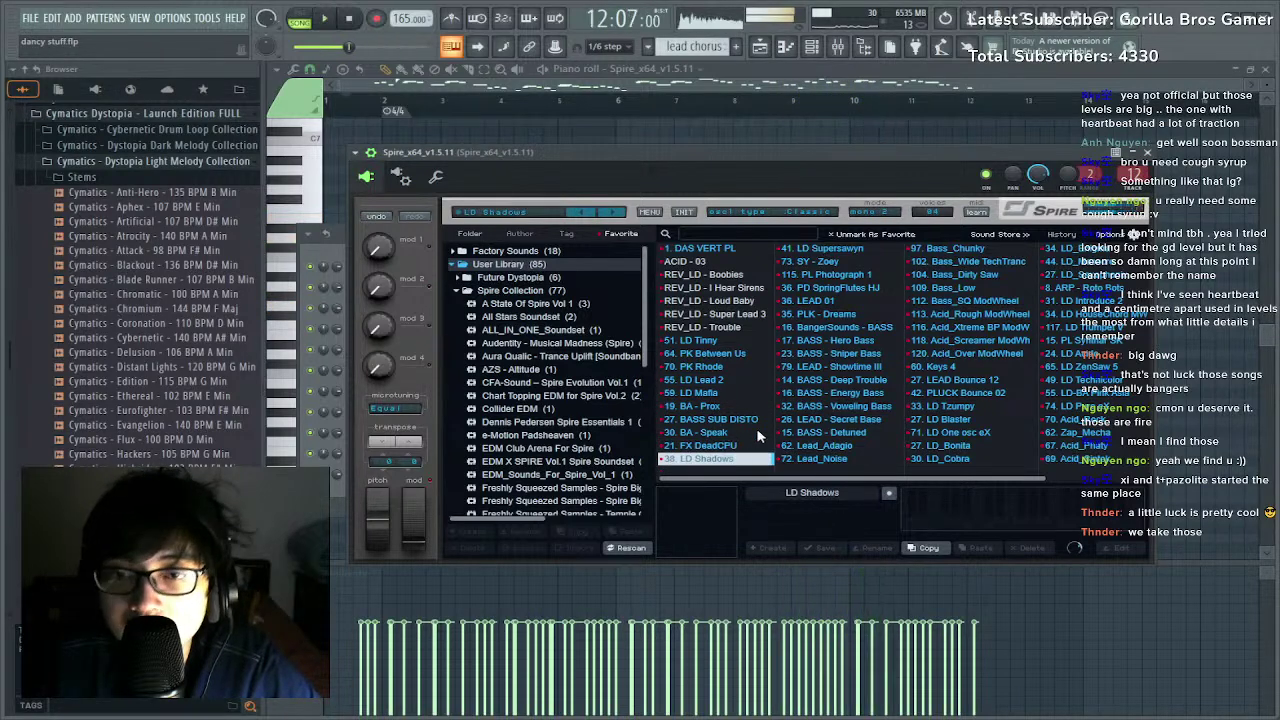
Restart playback and audition Acid_Over ModWheel, LEAD Bounce 12, LD Tzumpy, LD Blaster and LD One osc eX.
{"action": "left_click", "coordinate": [962, 354]}
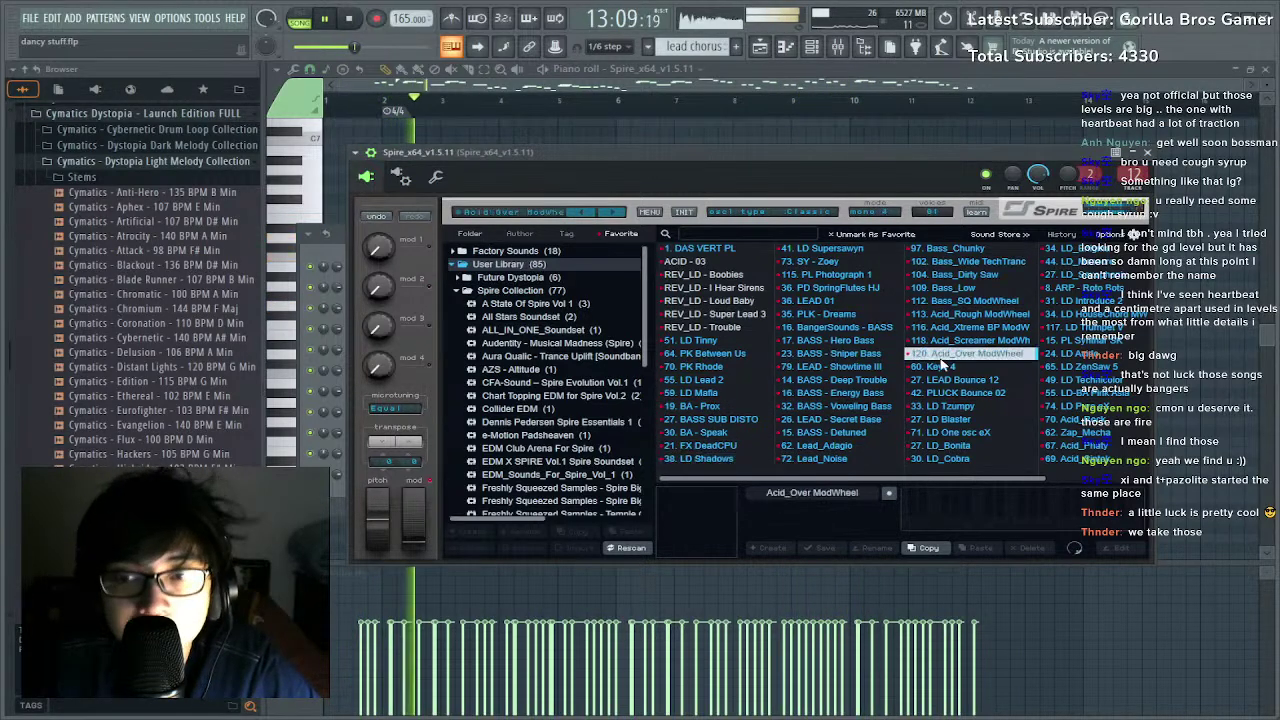
{"action": "left_click", "coordinate": [958, 381]}
{"action": "left_click", "coordinate": [955, 406]}
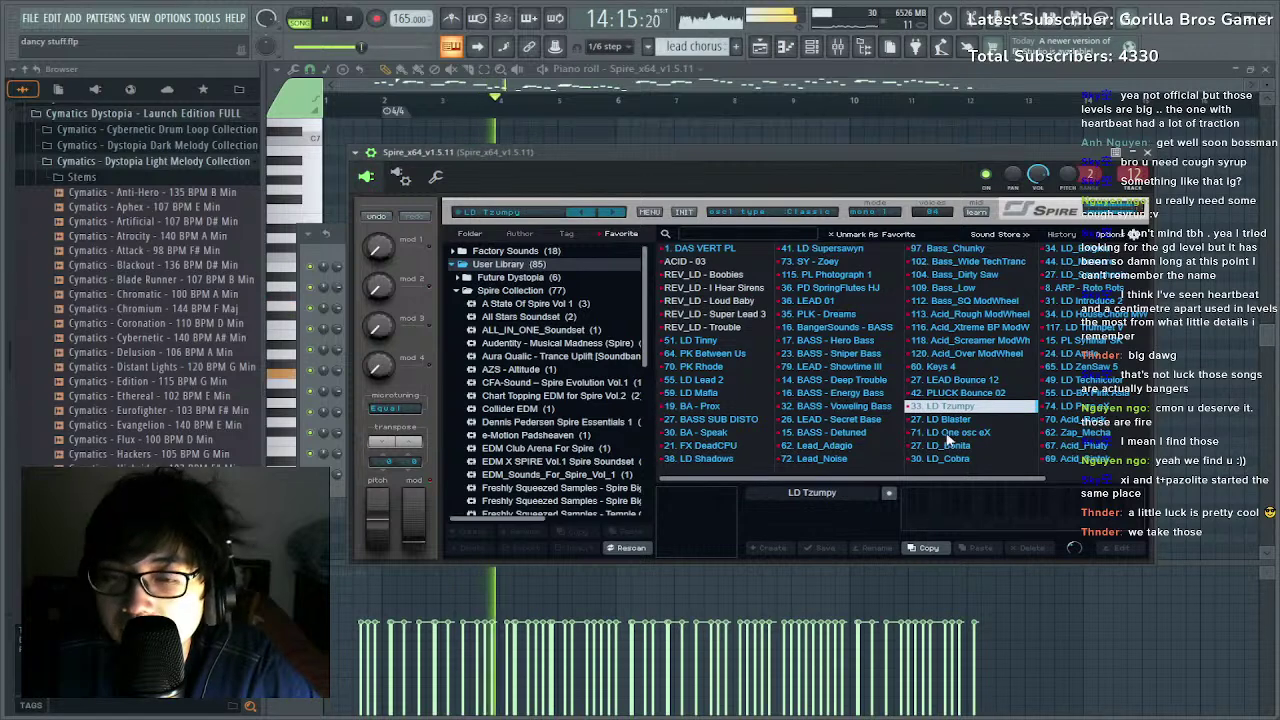
{"action": "left_click", "coordinate": [950, 419]}
{"action": "left_click", "coordinate": [950, 432]}
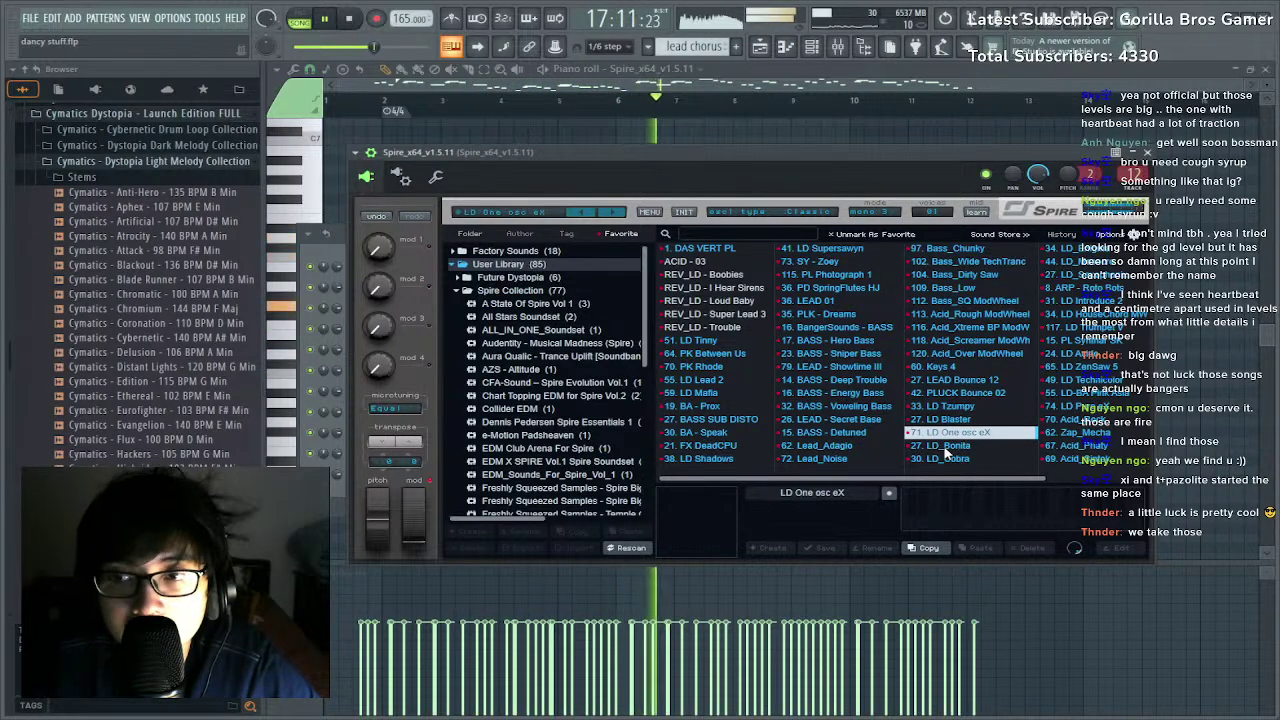
Compare LD_Bonita, LD_Cobra and LD One osc eX, and load the LD_Enigma preset.
{"action": "left_click", "coordinate": [945, 446]}
{"action": "left_click", "coordinate": [940, 459]}
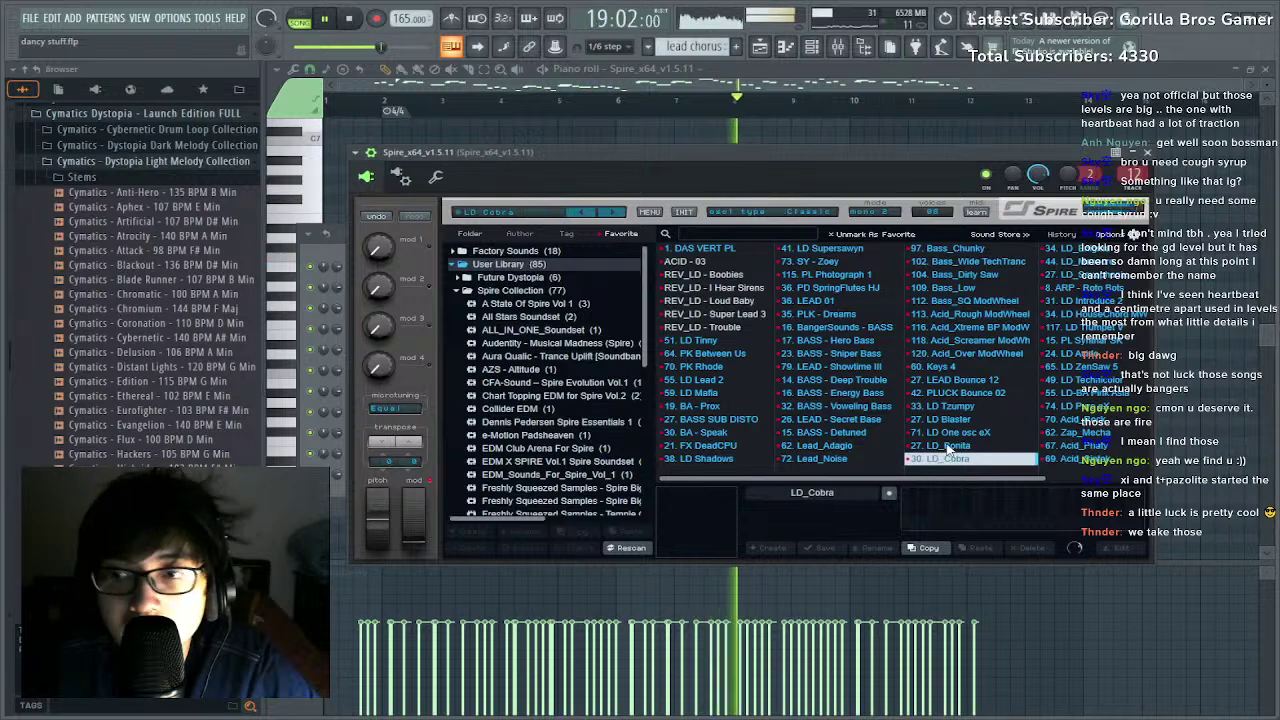
{"action": "left_click", "coordinate": [950, 446]}
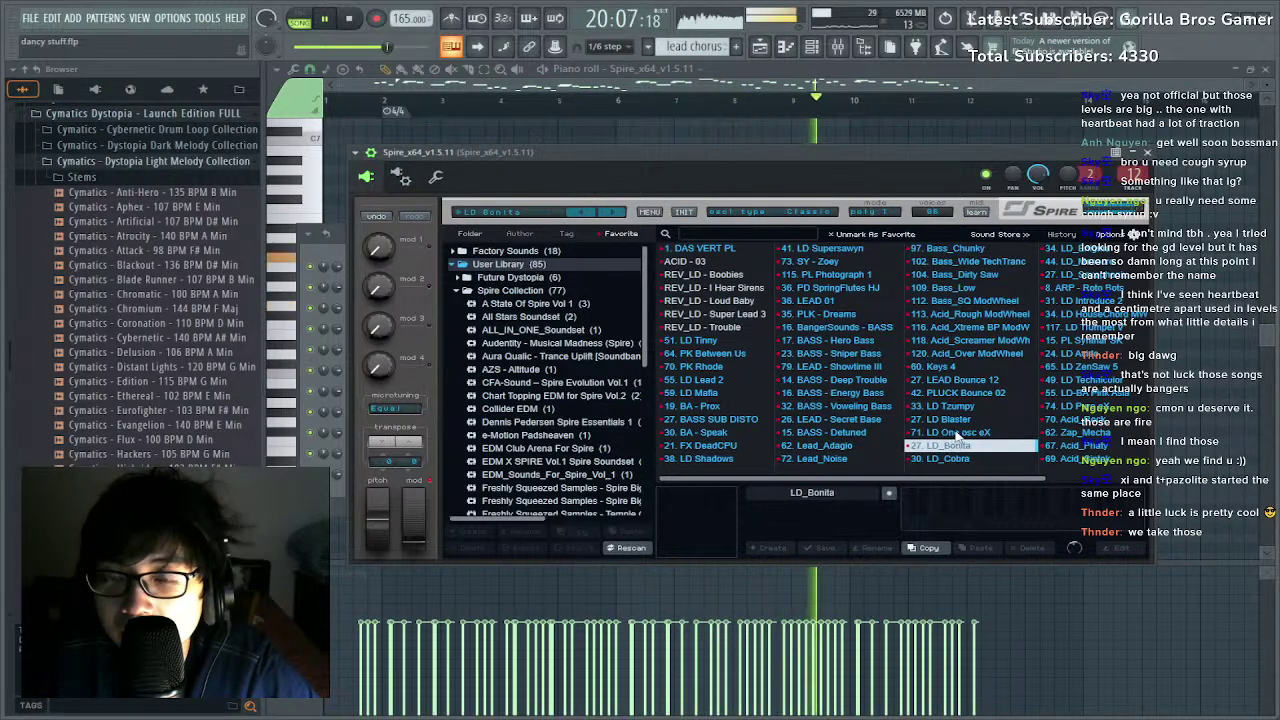
{"action": "left_click", "coordinate": [950, 432]}
{"action": "left_click", "coordinate": [1074, 249]}
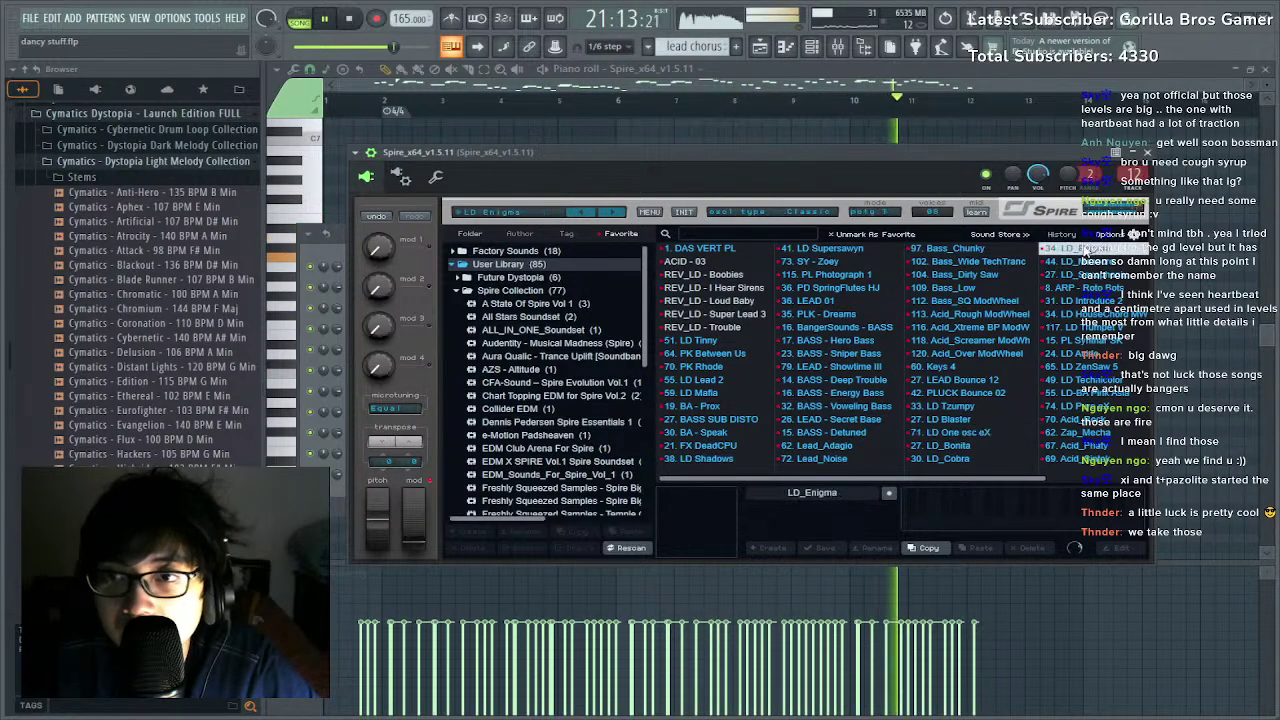
Set the LD_Enigma preset's voice mode to mono 3 and its glide to 0.
{"action": "scroll", "coordinate": [1046, 300], "scroll_direction": "right", "scroll_amount": 3}
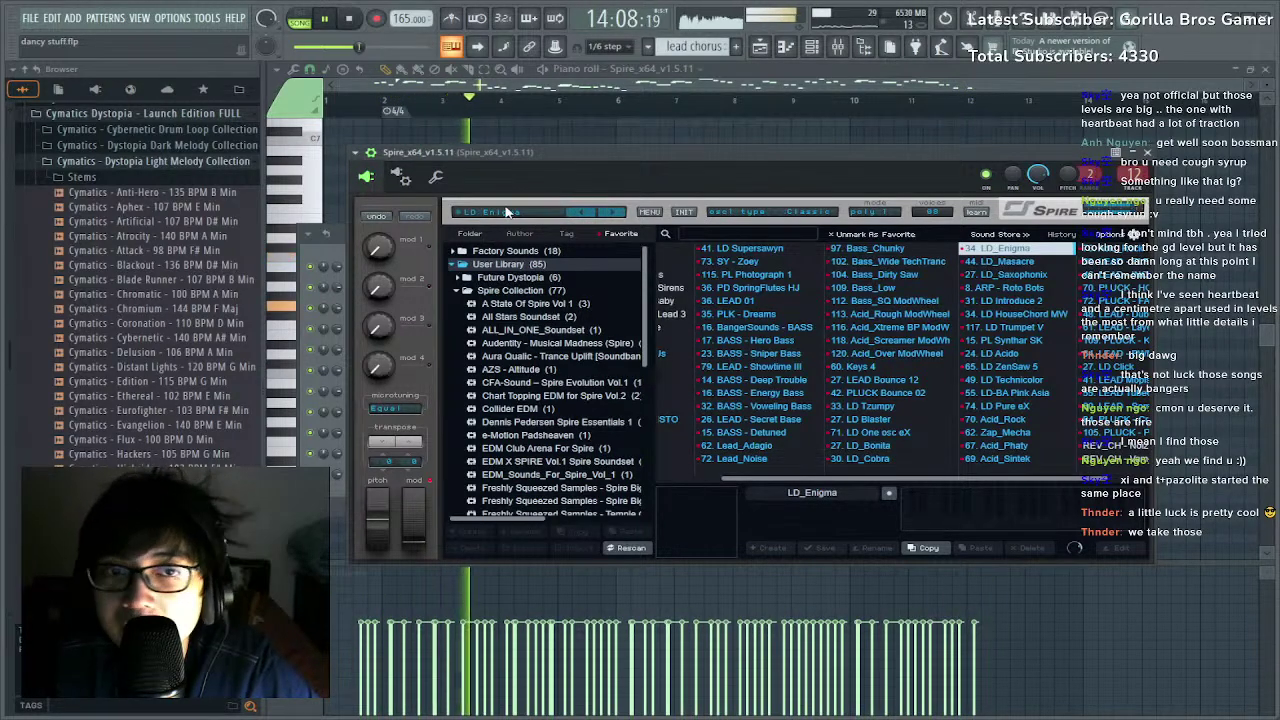
{"action": "left_click", "coordinate": [934, 263]}
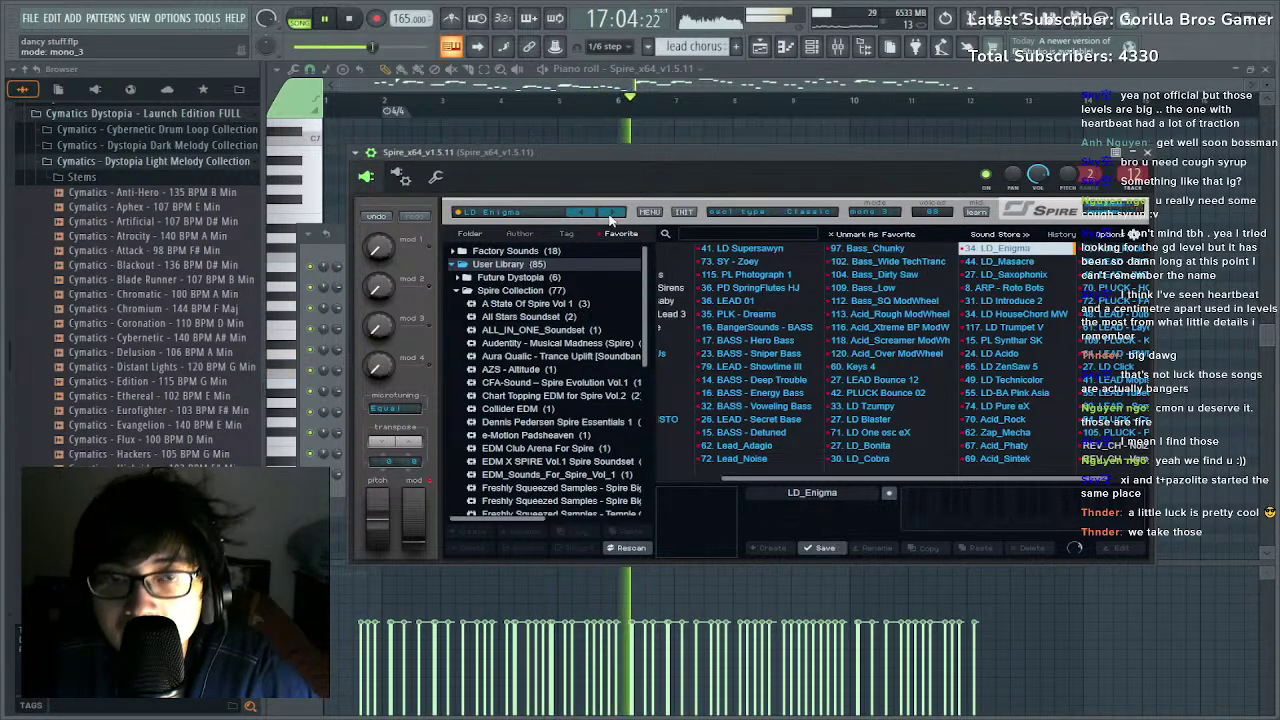
{"action": "left_click", "coordinate": [508, 213]}
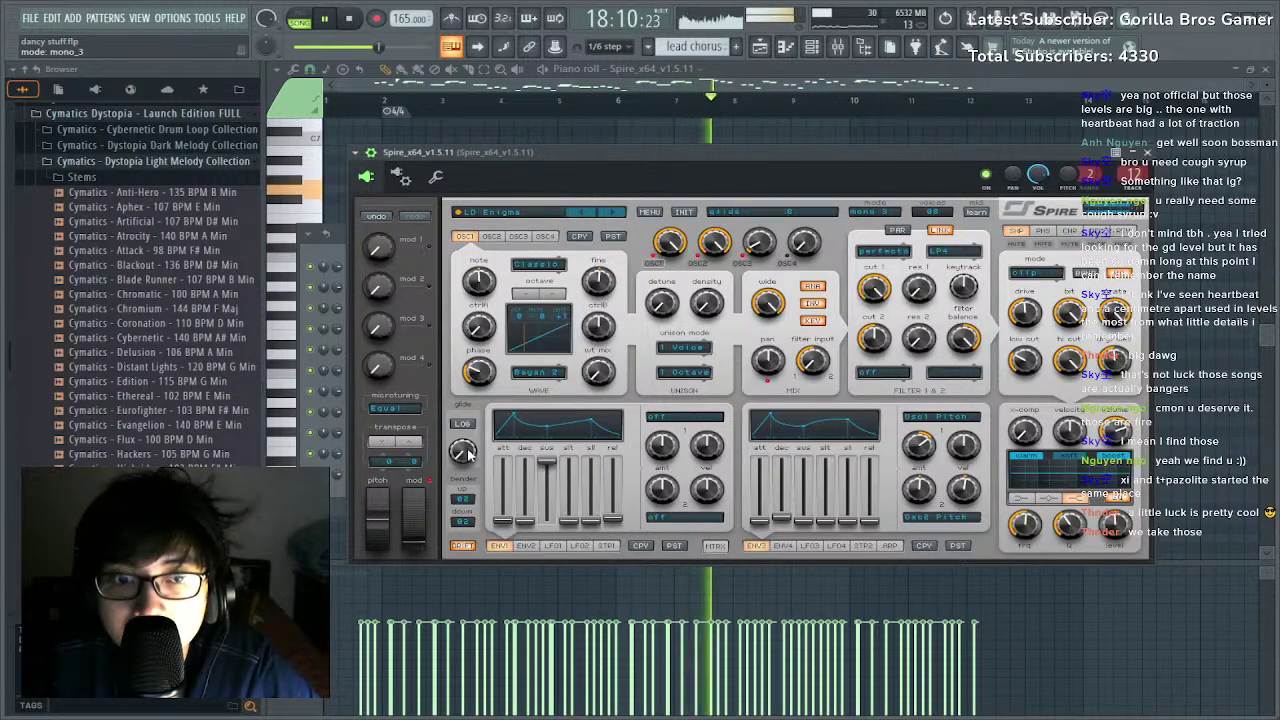
{"action": "mouse_move", "coordinate": [464, 452]}
{"action": "left_mouse_down"}
{"action": "mouse_move", "coordinate": [472, 412]}
{"action": "mouse_move", "coordinate": [466, 460]}
{"action": "left_mouse_up"}
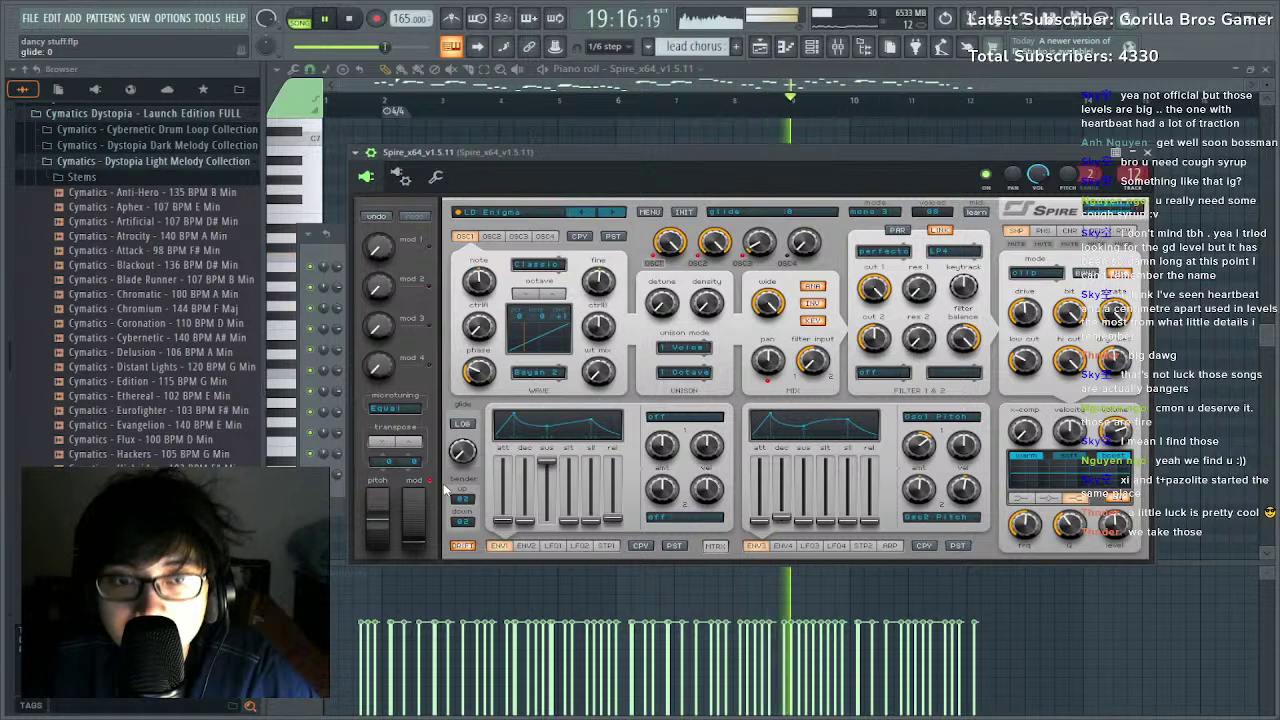
{"action": "left_click", "coordinate": [869, 212]}
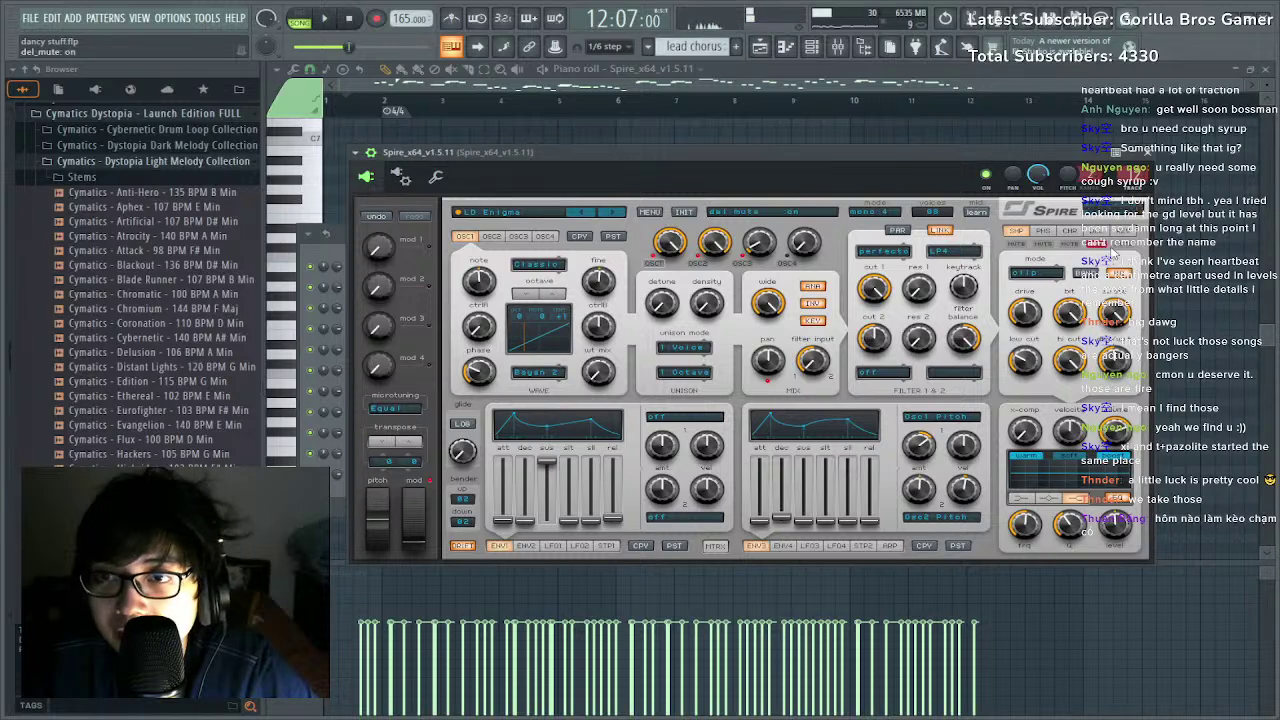
Try all notes of the lead melody one octave higher in the piano roll.
{"action": "left_click", "coordinate": [722, 84]}
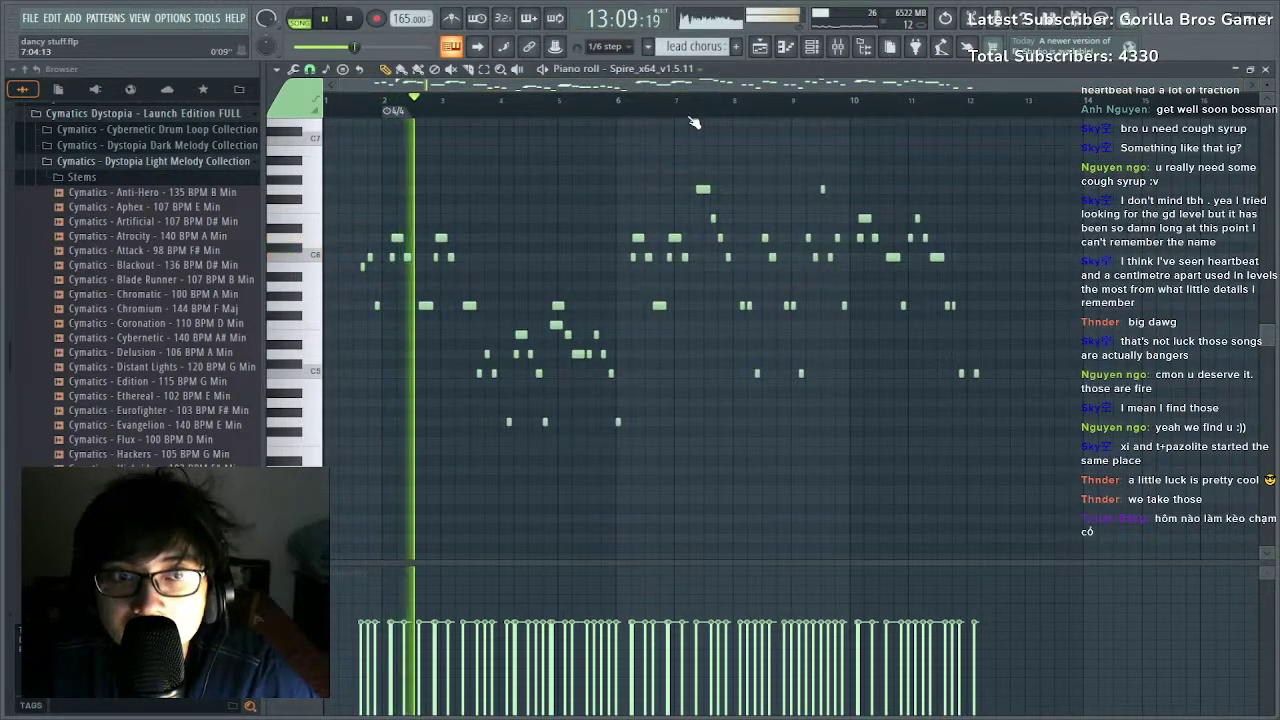
{"action": "key", "text": "ctrl+a"}
{"action": "key", "text": "ctrl+Up"}
{"action": "key", "text": "ctrl+Up"}
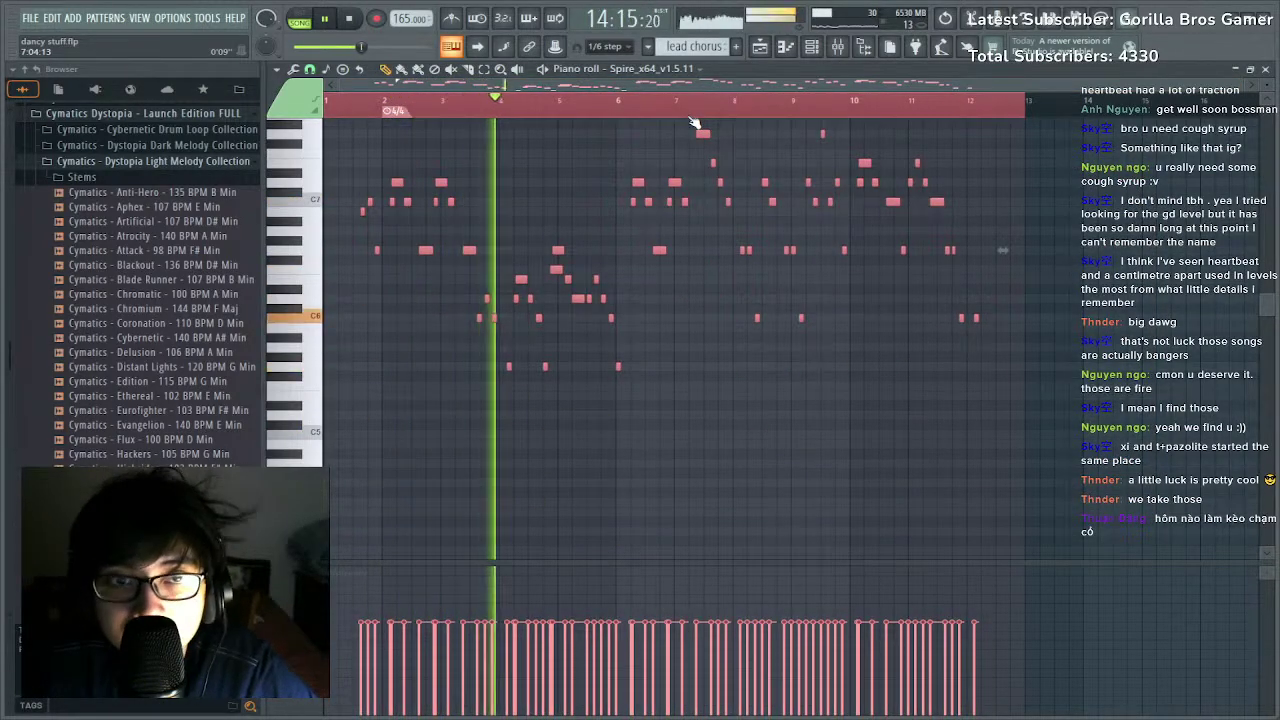
{"action": "key", "text": "ctrl+Down"}
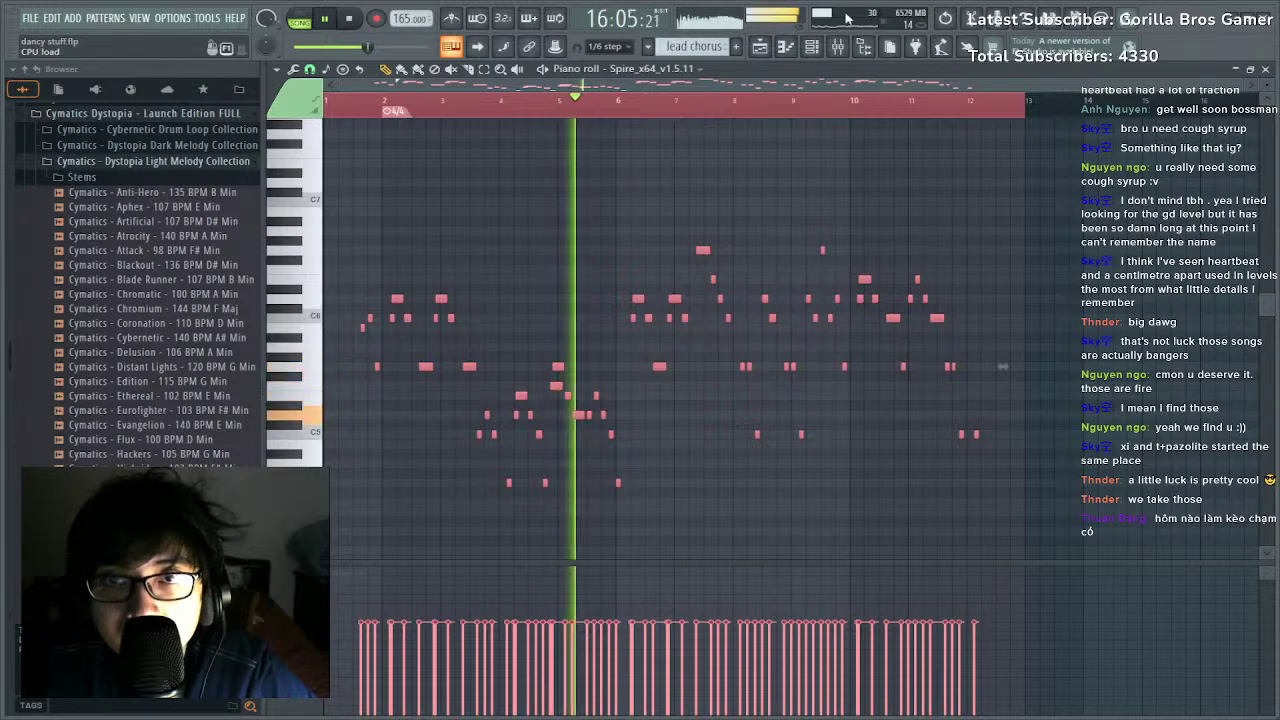
Reopen Spire's User Library favourites and audition LD_Masacre and LD_Saxophonix.
{"action": "left_click", "coordinate": [813, 47]}
{"action": "left_click", "coordinate": [414, 474]}
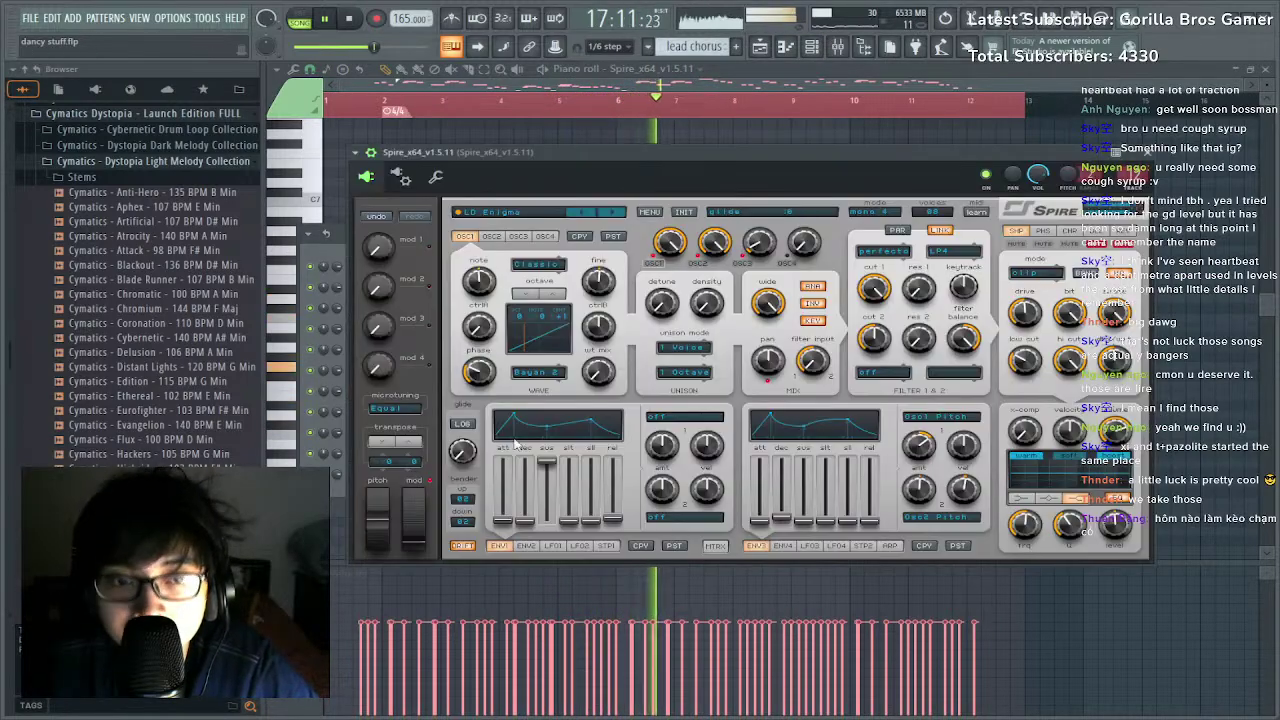
{"action": "left_click", "coordinate": [548, 214]}
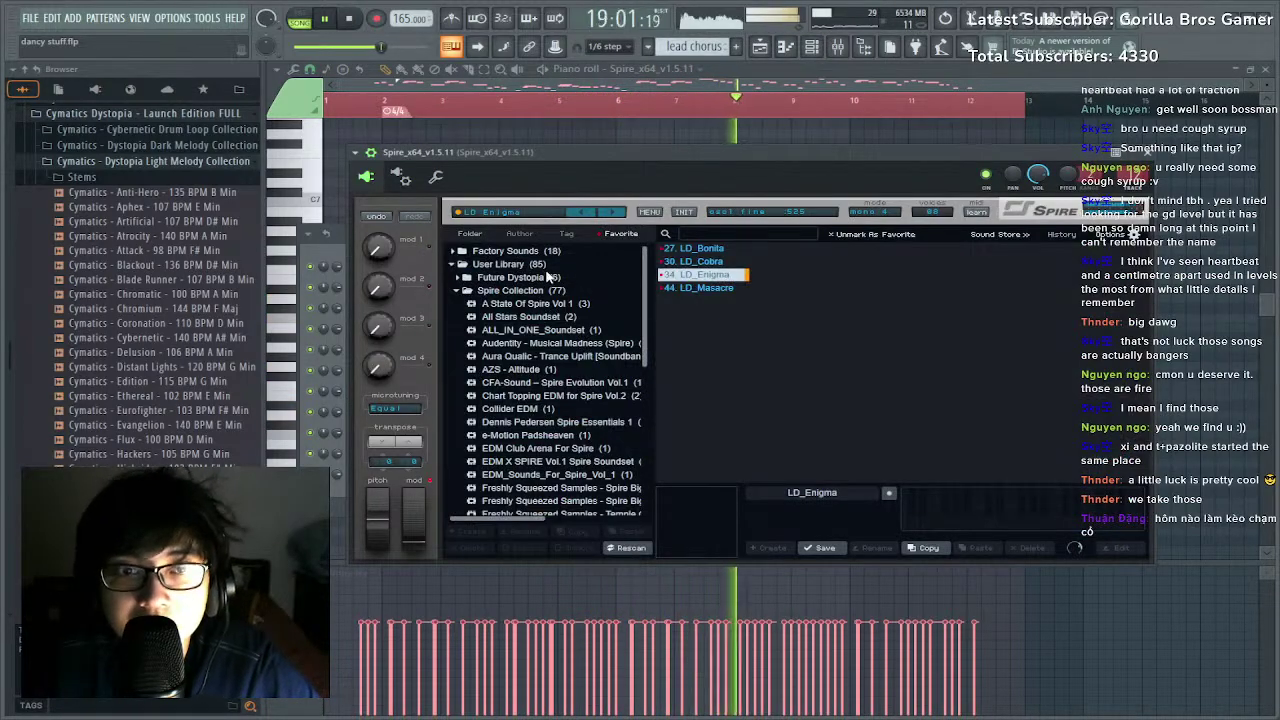
{"action": "left_click", "coordinate": [530, 264]}
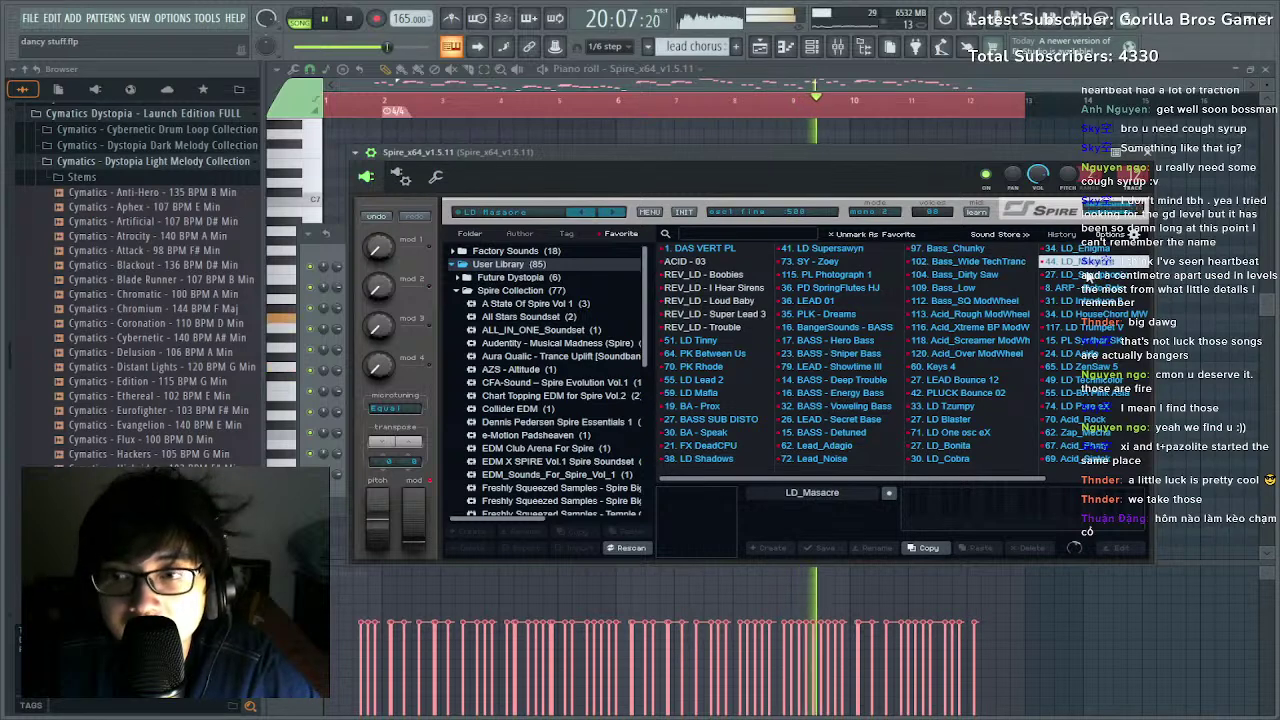
{"action": "left_click", "coordinate": [1088, 275]}
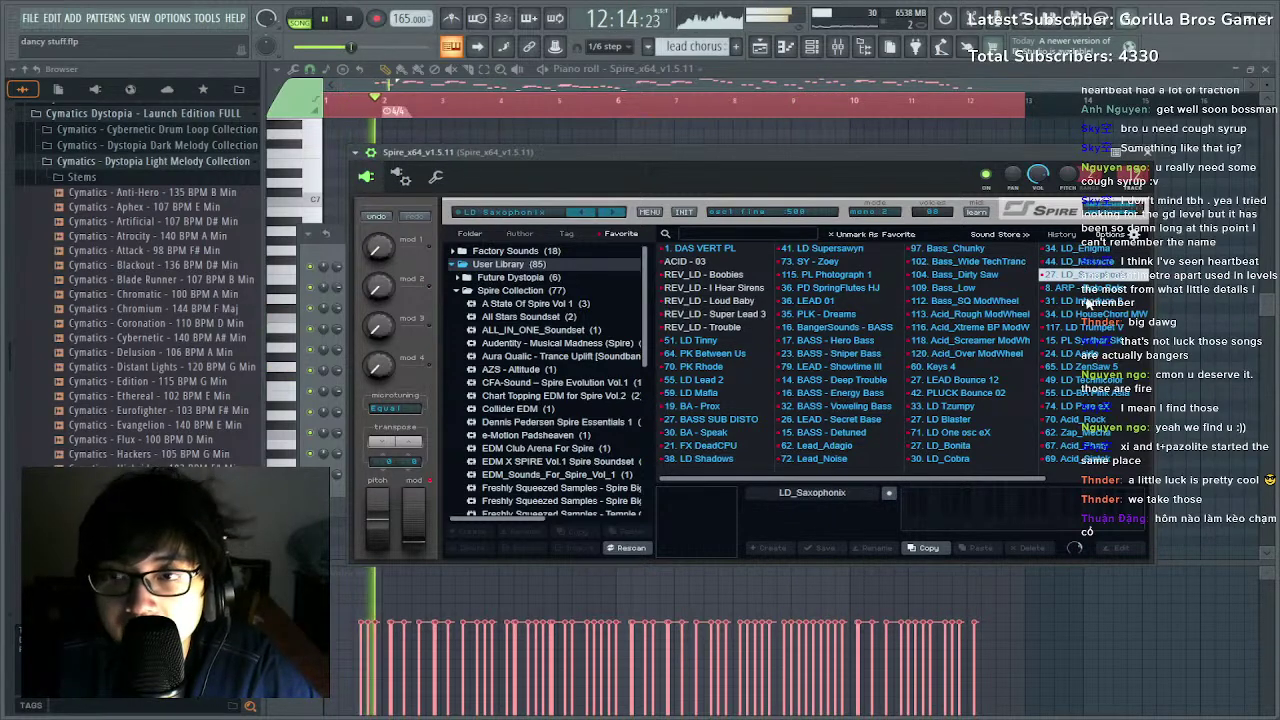
Audition LD Introduce 2, LD HouseChord MW, LD Trumpet V, LD Acido, LD ZenSaw 5 and LD Technicolor.
{"action": "left_click", "coordinate": [1088, 300]}
{"action": "left_click", "coordinate": [1088, 314]}
{"action": "left_click", "coordinate": [1088, 327]}
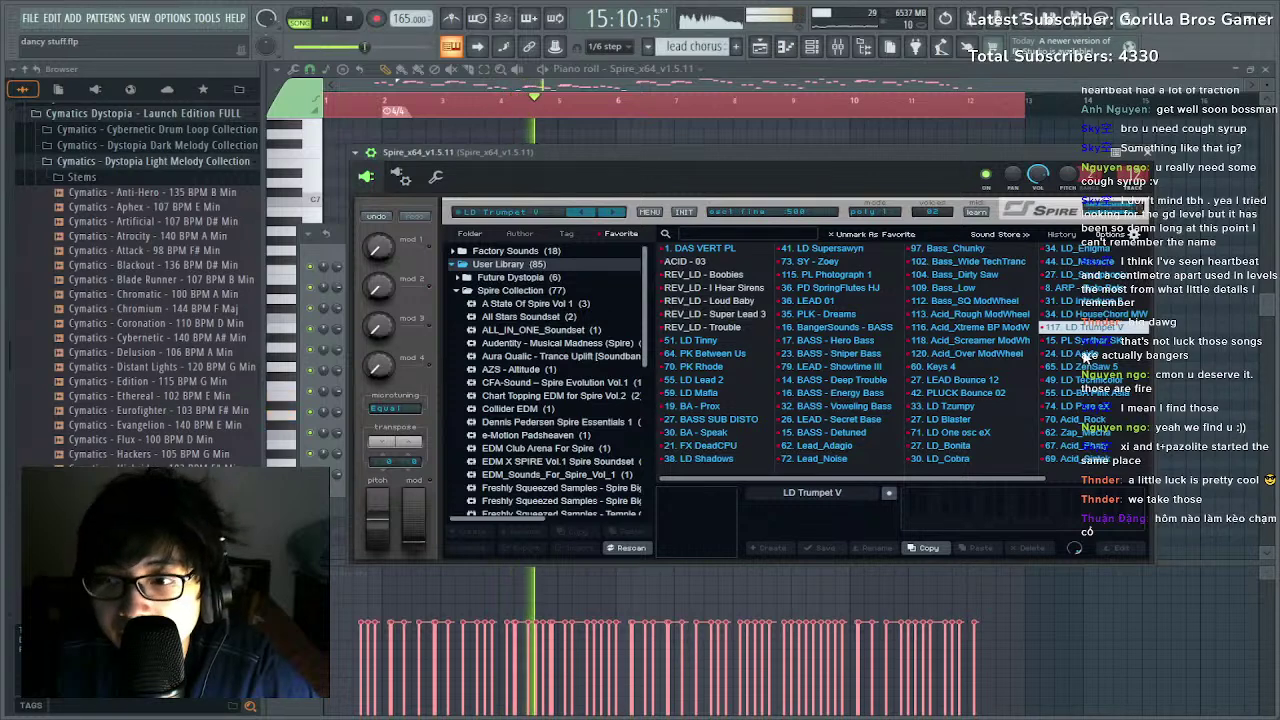
{"action": "left_click", "coordinate": [1086, 354]}
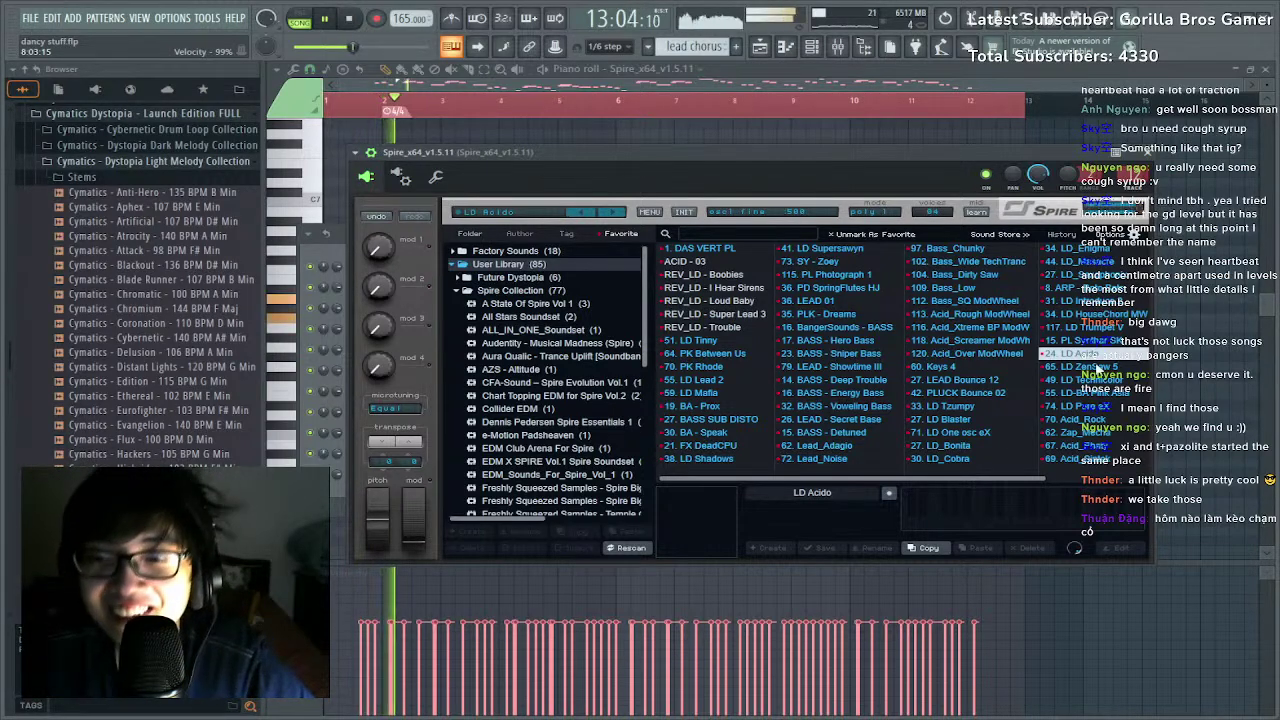
{"action": "left_click", "coordinate": [1088, 367]}
{"action": "left_click", "coordinate": [1086, 380]}
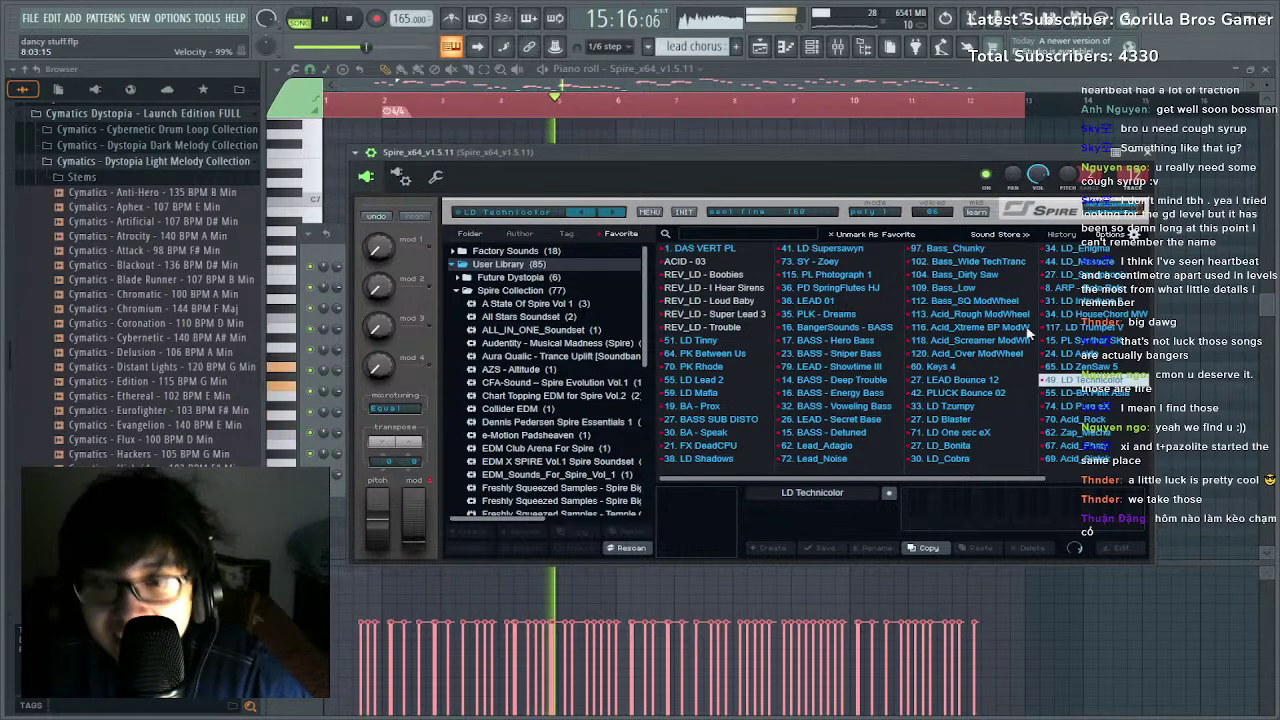
Switch the LD Technicolor preset's voice mode to mono 2.
{"action": "left_click", "coordinate": [893, 226]}
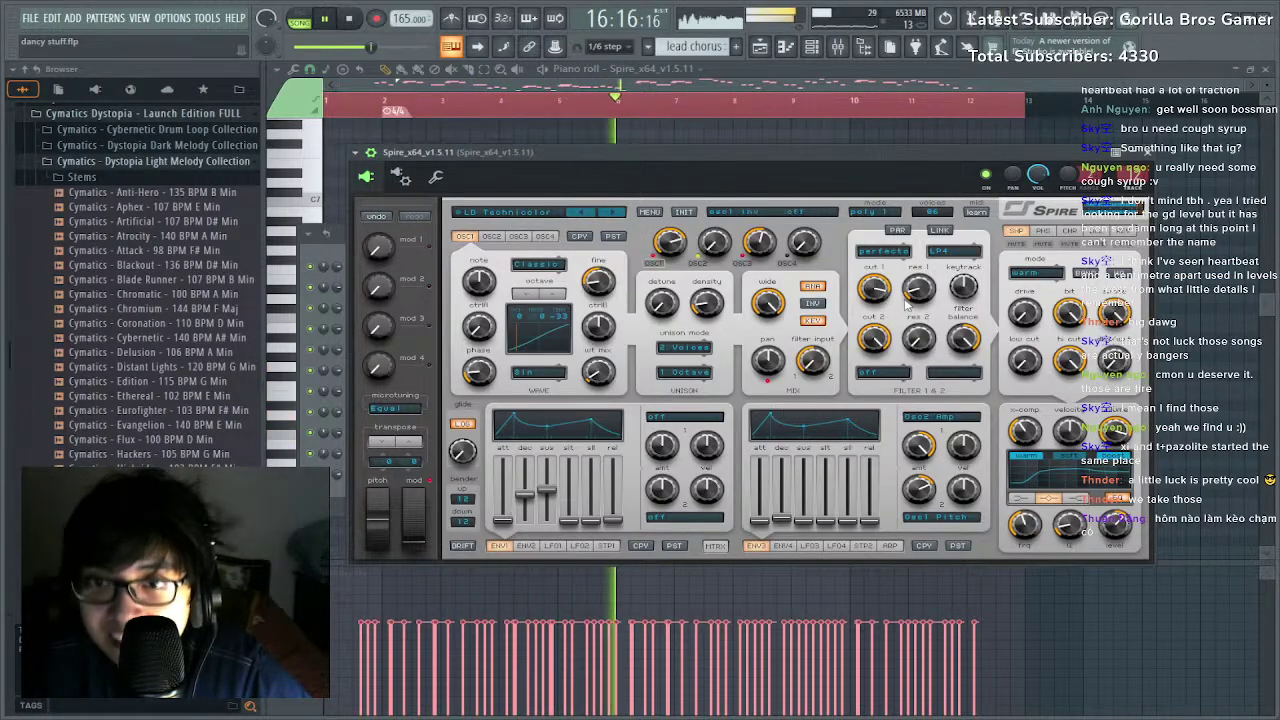
{"action": "left_click", "coordinate": [876, 212]}
{"action": "left_click", "coordinate": [889, 252]}
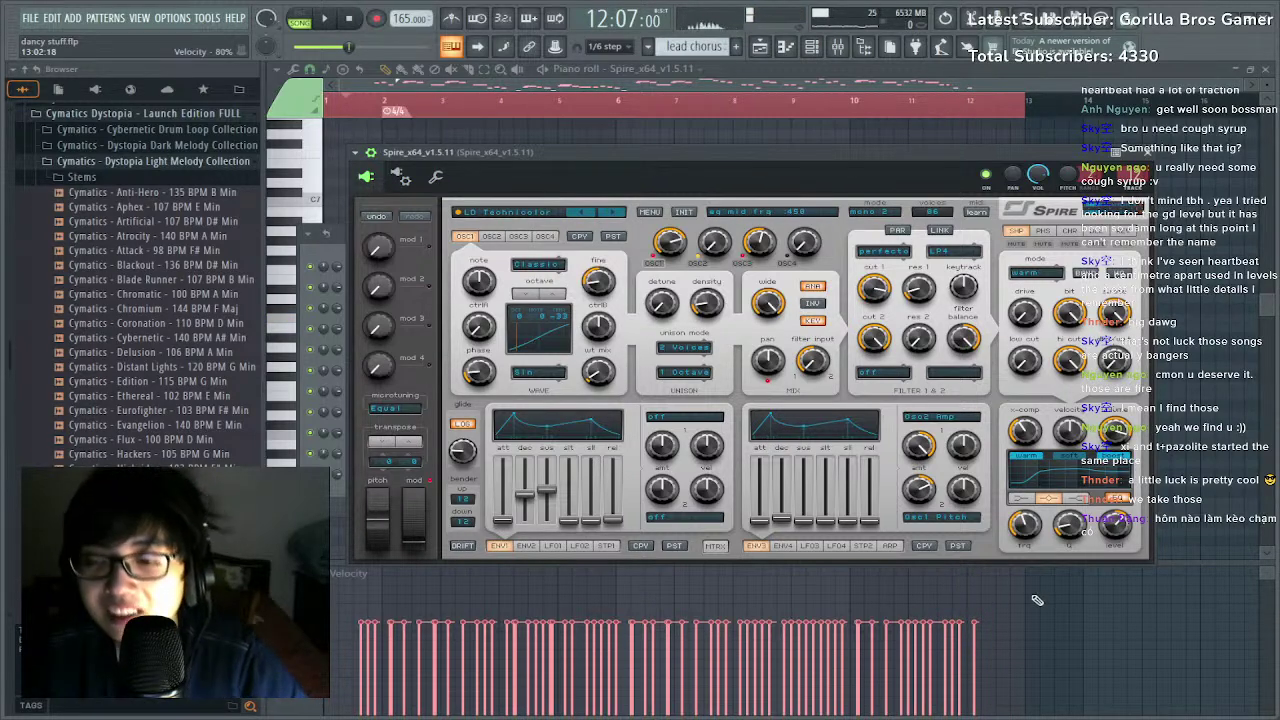
Load the REV_LD - Trouble preset in Spire and return to the lead melody's piano roll.
{"action": "left_click", "coordinate": [519, 213]}
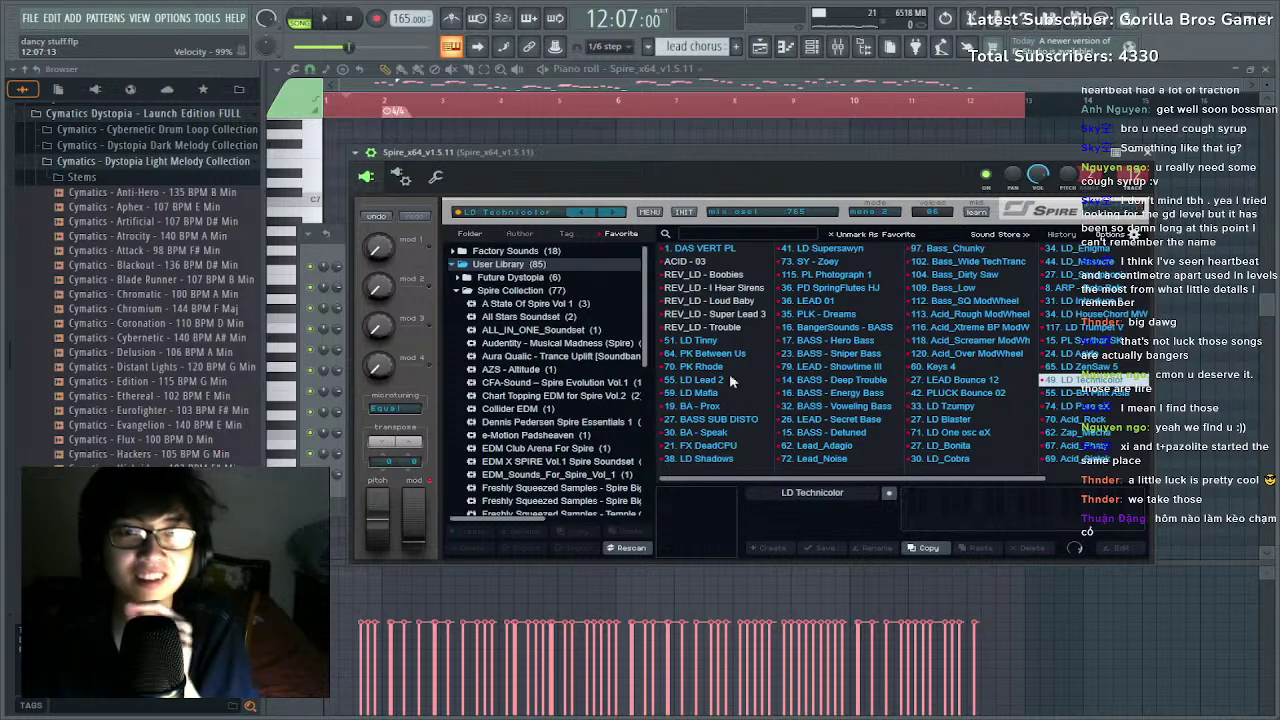
{"action": "left_click", "coordinate": [706, 330]}
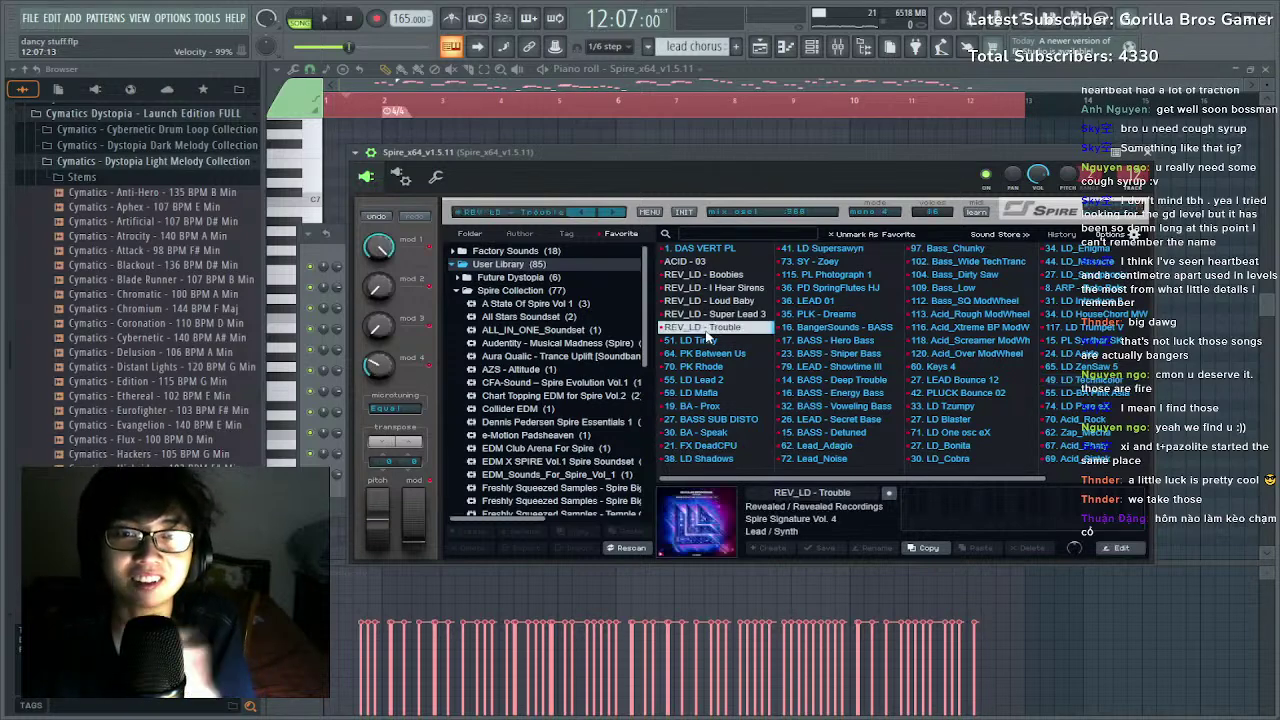
{"action": "left_click", "coordinate": [551, 218]}
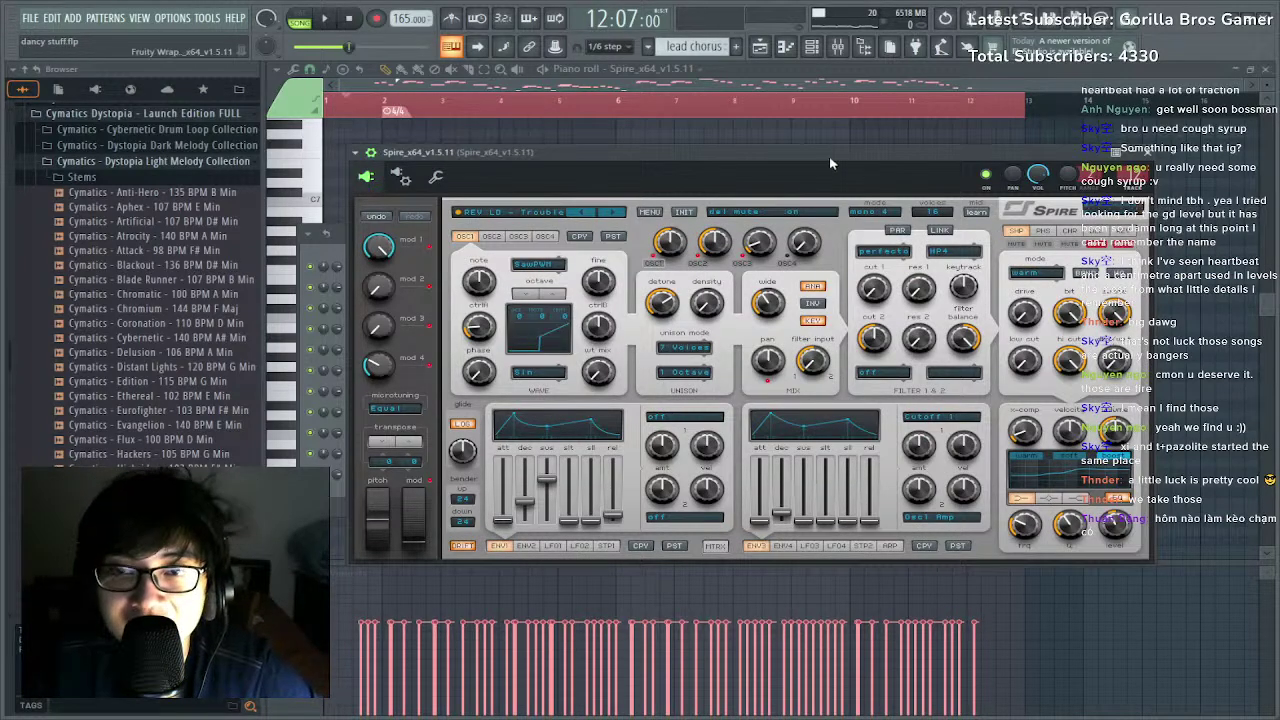
{"action": "left_click_drag", "start_coordinate": [830, 158], "coordinate": [826, 307]}
{"action": "left_click", "coordinate": [645, 69]}
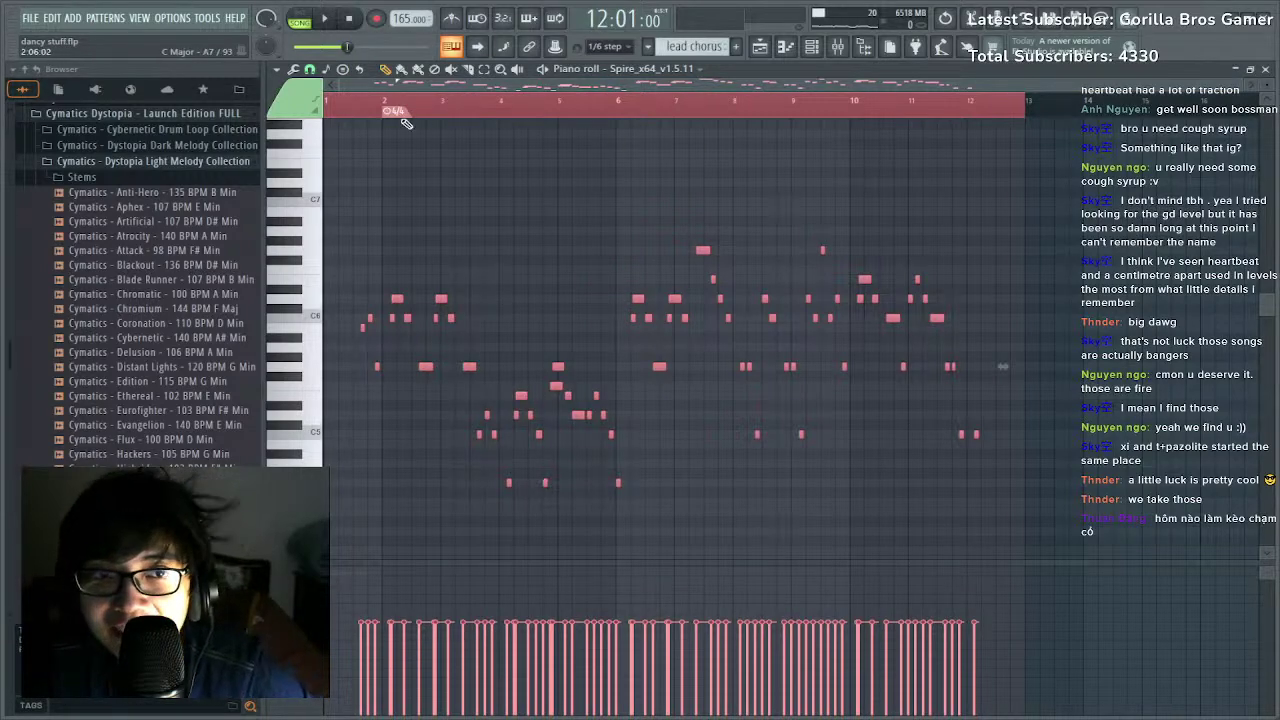
Start playback of the lead chorus and open the Spire instrument from the channel rack.
{"action": "key", "text": "space"}
{"action": "left_click", "coordinate": [811, 46]}
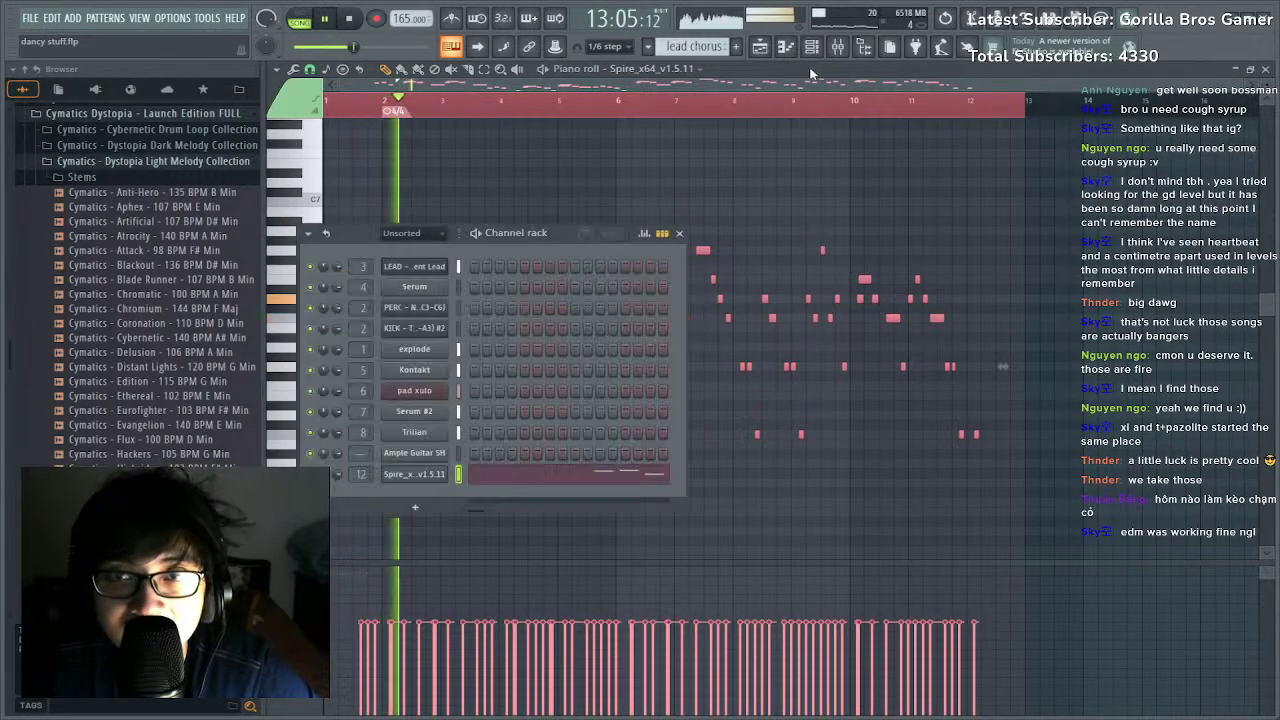
{"action": "left_click", "coordinate": [406, 477]}
{"action": "left_click_drag", "start_coordinate": [632, 323], "coordinate": [678, 113]}
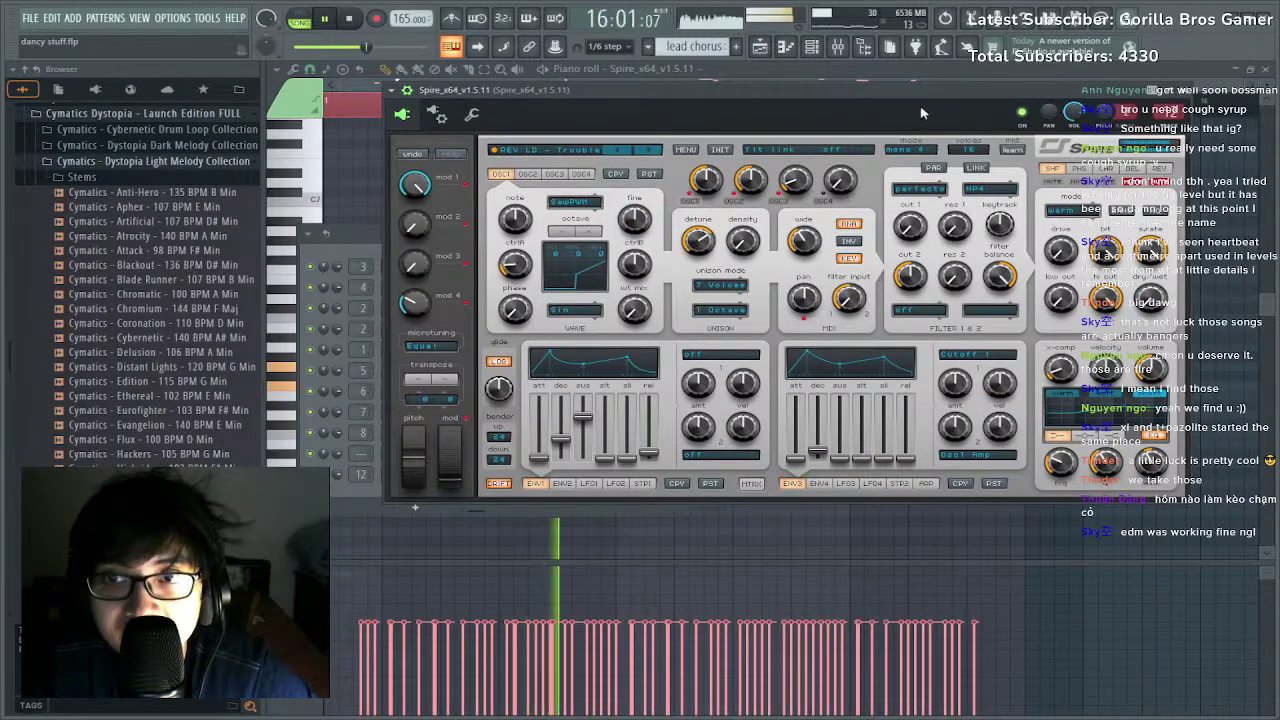
{"action": "left_click_drag", "start_coordinate": [922, 113], "coordinate": [854, 249]}
Load the Classic ping pong preset in the lead's Fruity delay bank and slightly raise its feedback time.
{"action": "key", "text": "F9"}
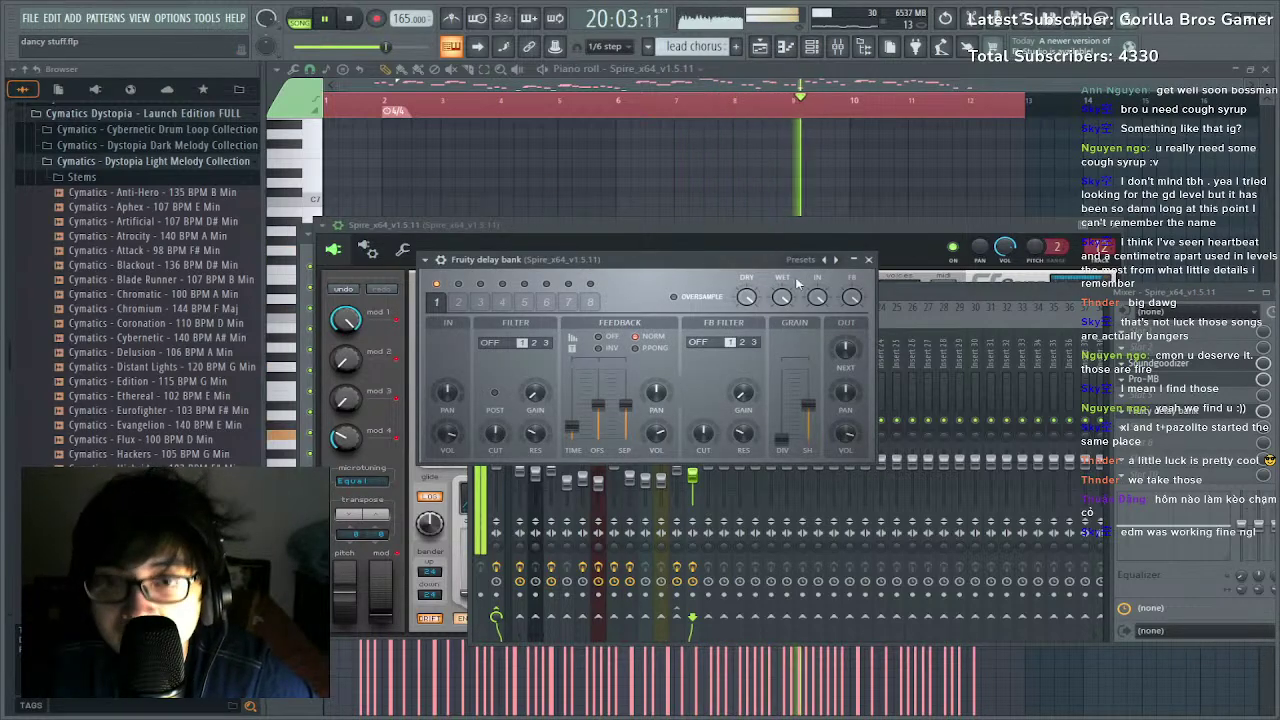
{"action": "left_click", "coordinate": [836, 260]}
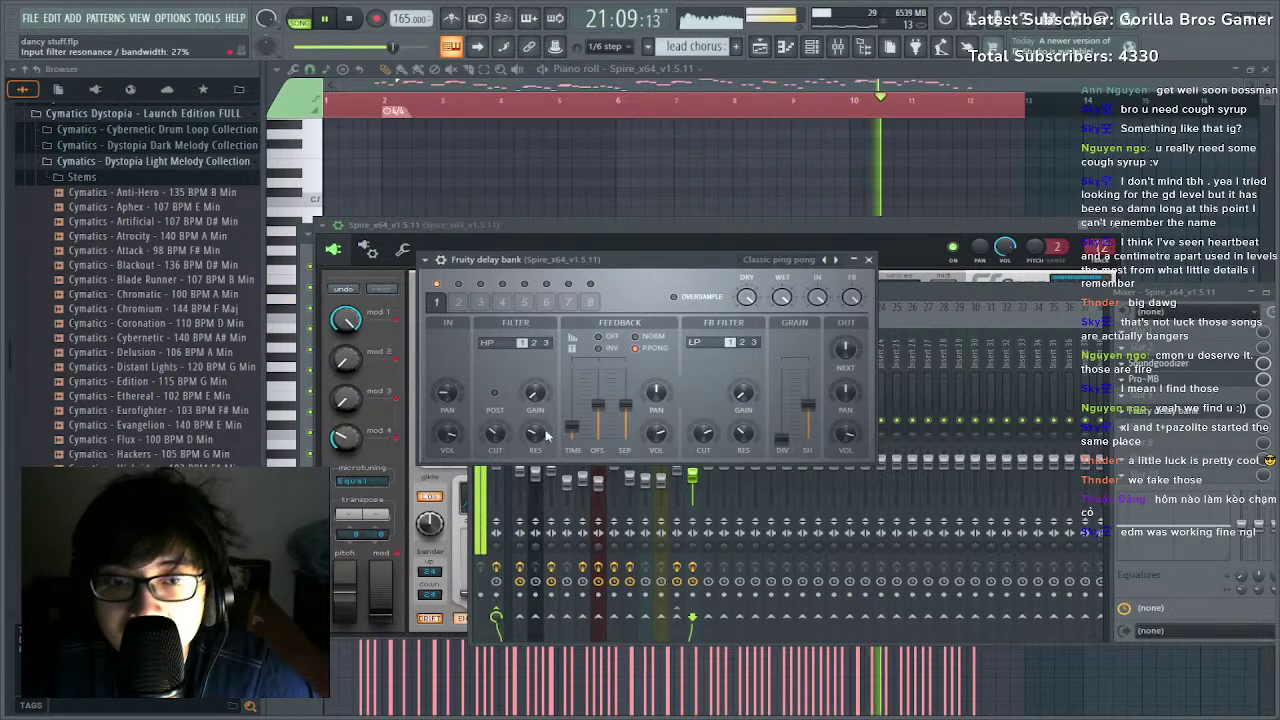
{"action": "left_click_drag", "start_coordinate": [573, 428], "coordinate": [573, 422]}
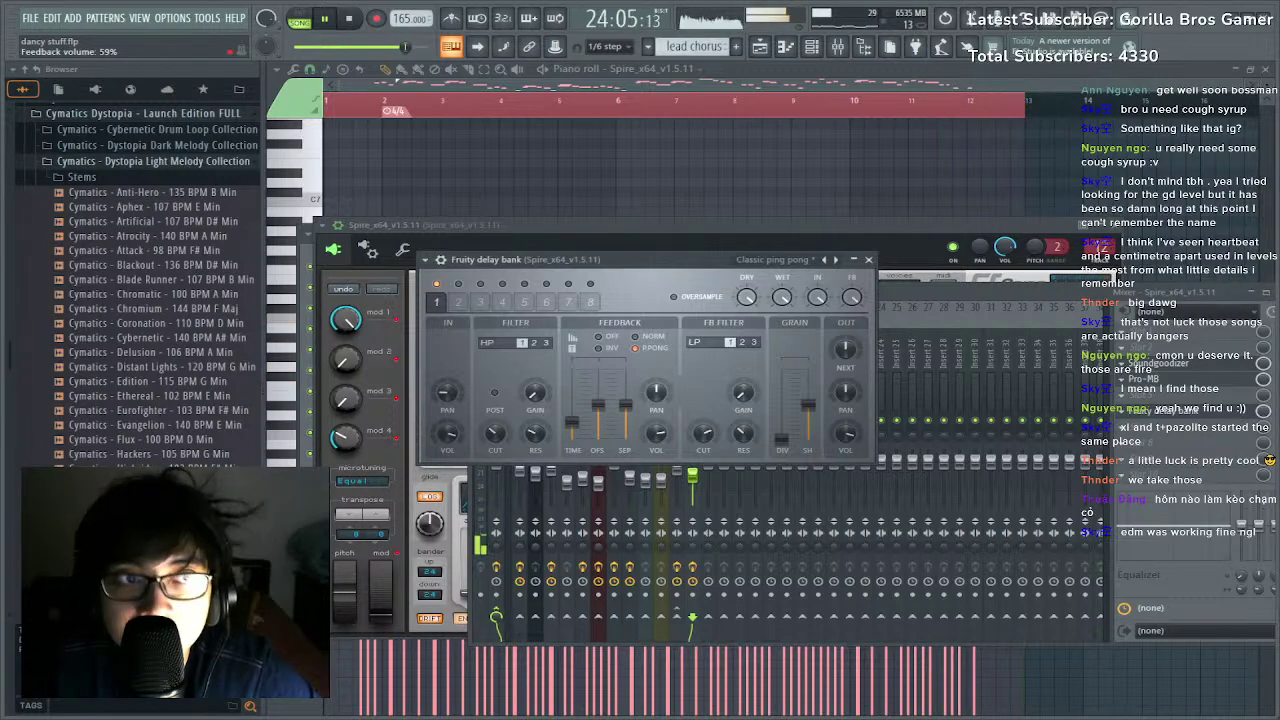
Play the melody from late in bar 9 and add C6, D6 and C6 notes in bar 12.
{"action": "left_click", "coordinate": [818, 84]}
{"action": "left_click", "coordinate": [820, 101]}
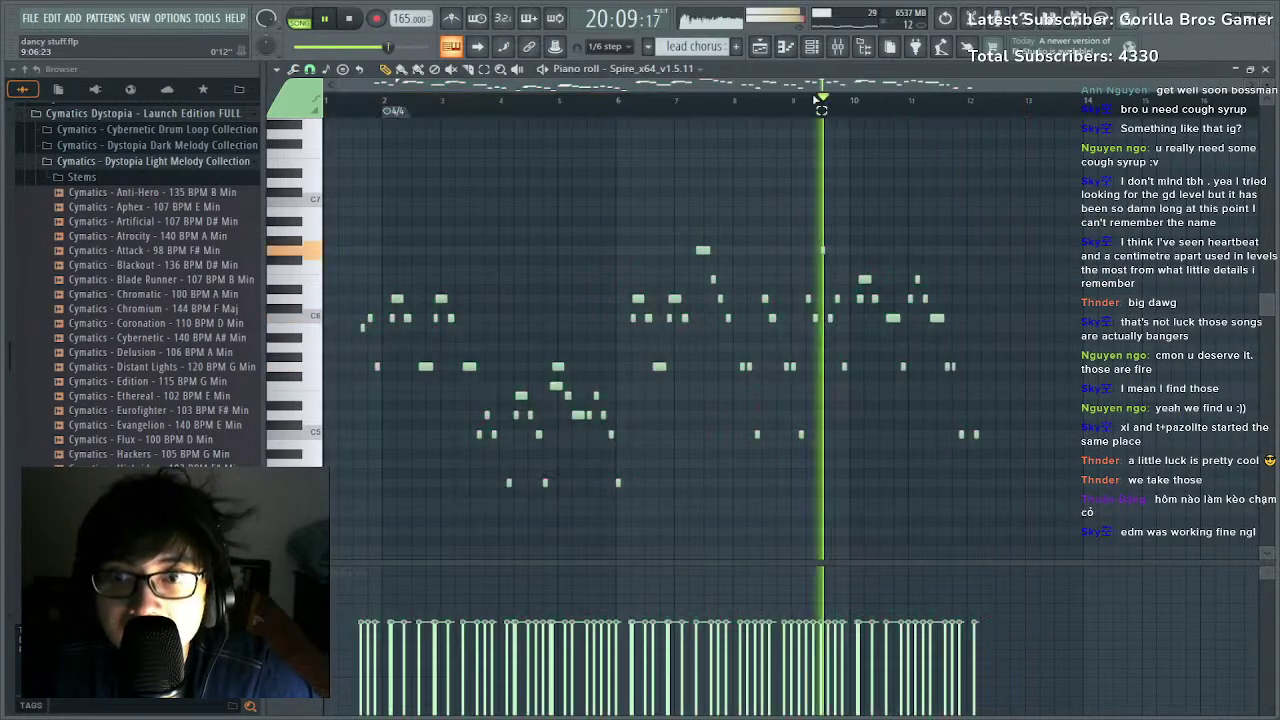
{"action": "scroll", "coordinate": [985, 108], "scroll_direction": "up", "scroll_amount": 3}
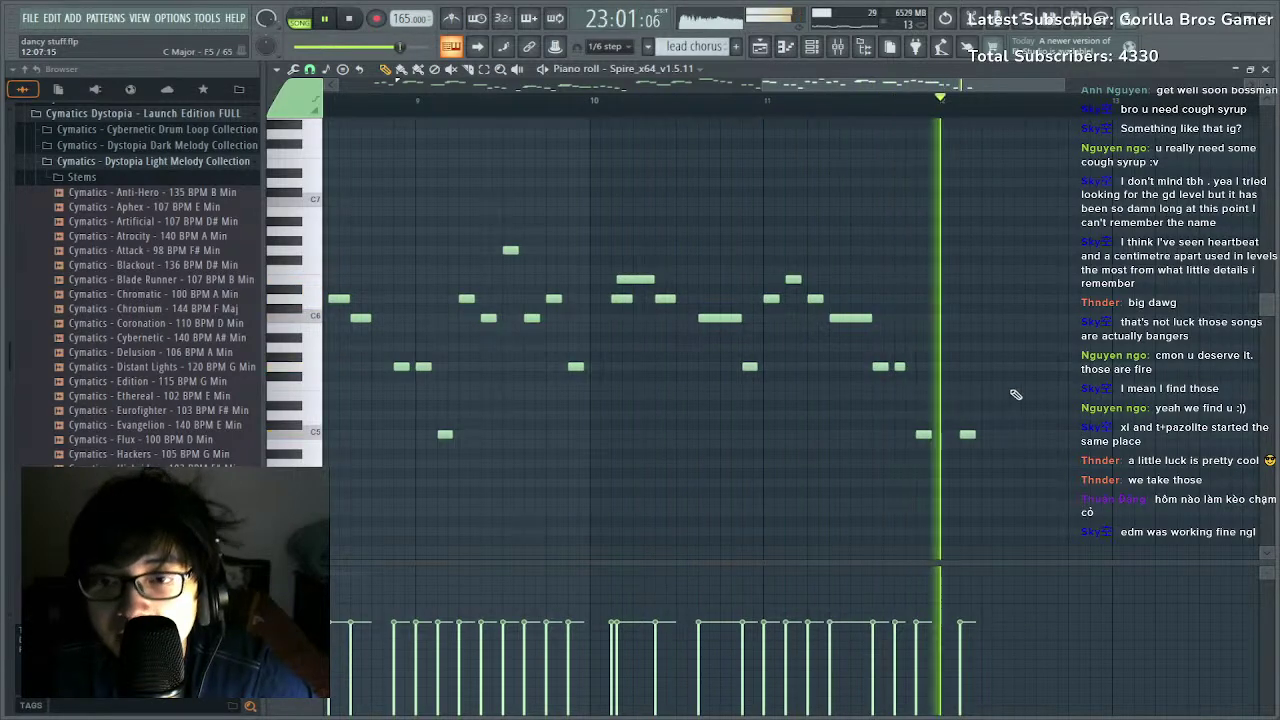
{"action": "key", "text": "space"}
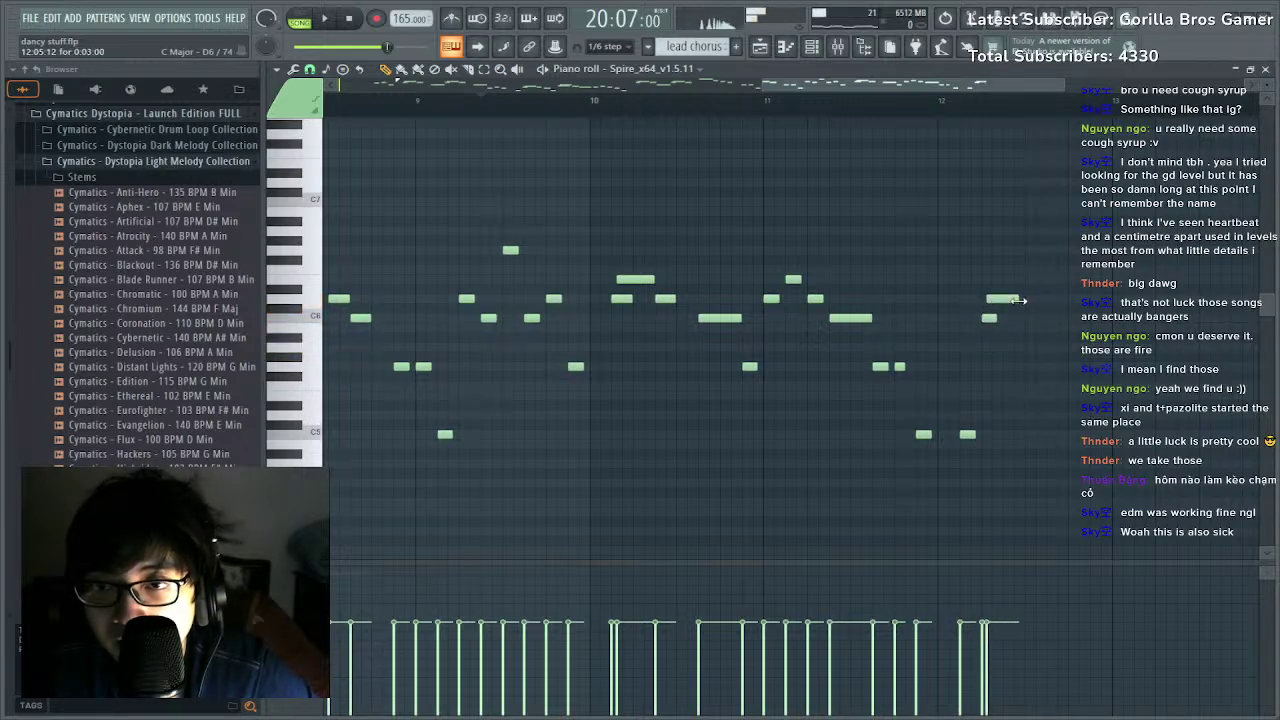
{"action": "key", "text": "space"}
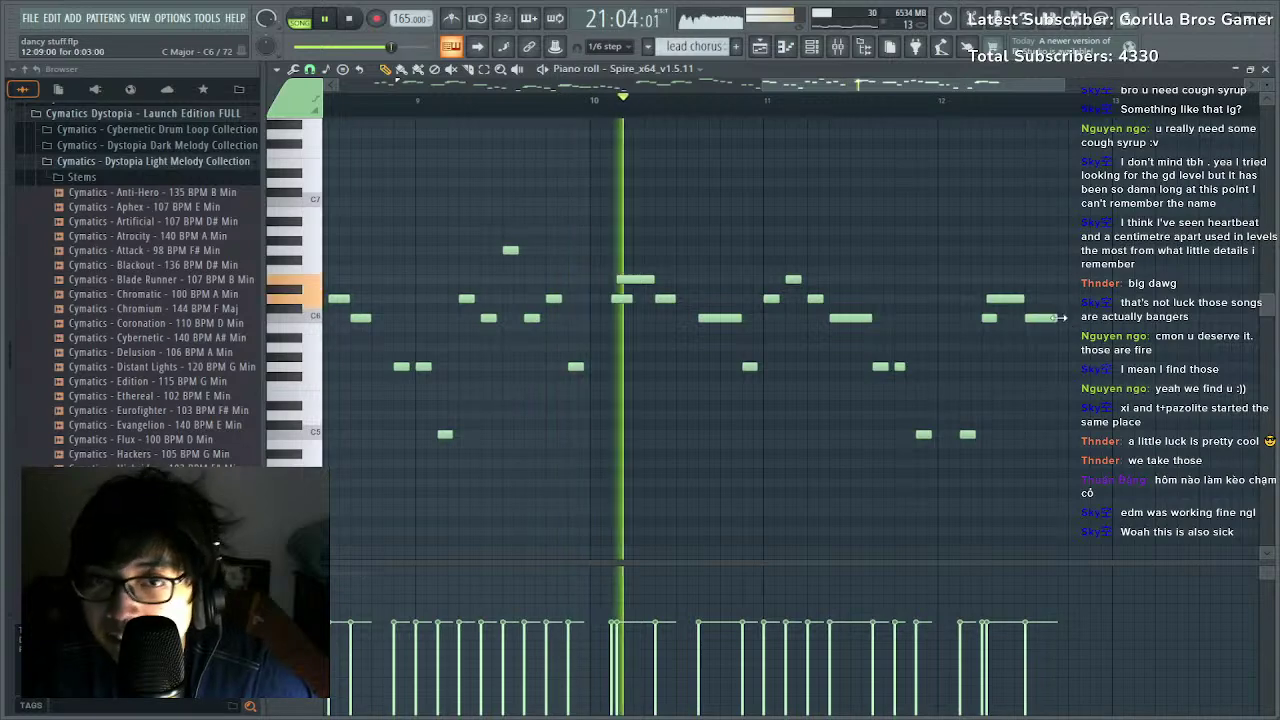
Add a long G5 note at 12:11 after the new C6 note.
{"action": "scroll", "coordinate": [935, 113], "scroll_direction": "down", "scroll_amount": 2}
{"action": "scroll", "coordinate": [935, 113], "scroll_direction": "down", "scroll_amount": 2}
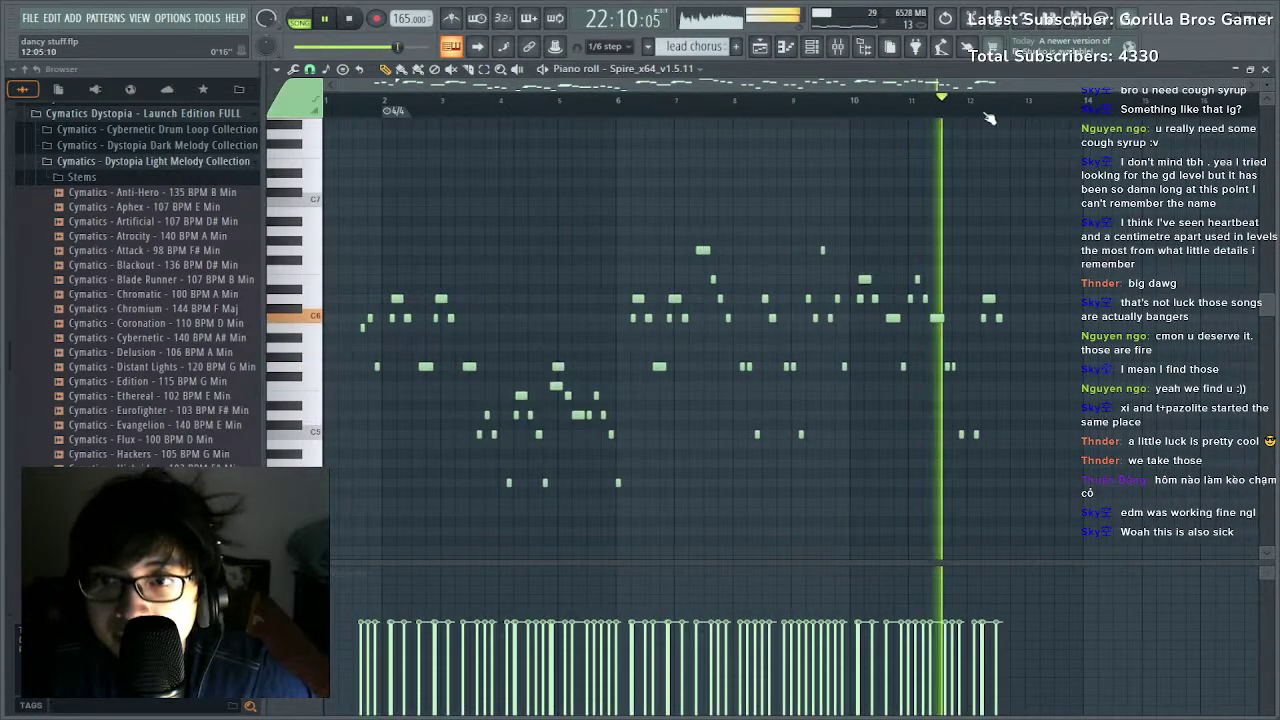
{"action": "scroll", "coordinate": [1030, 118], "scroll_direction": "up", "scroll_amount": 2}
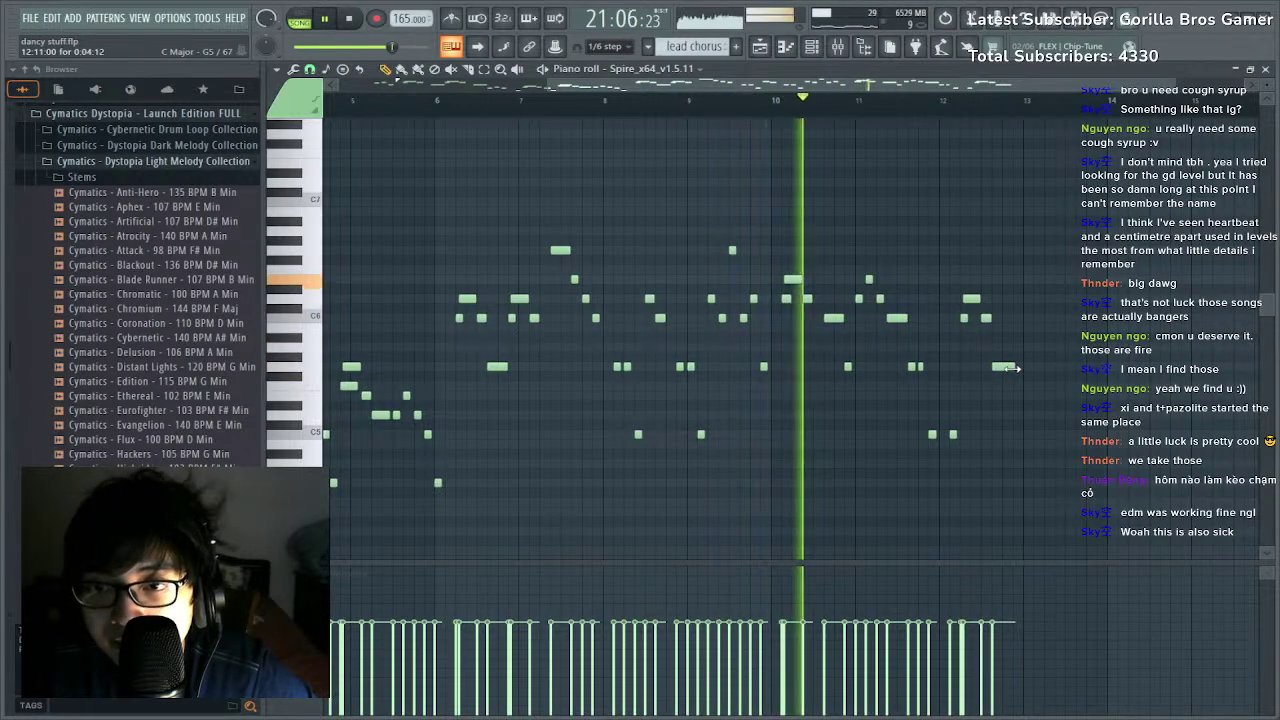
{"action": "left_click_drag", "start_coordinate": [1000, 366], "coordinate": [1011, 369]}
{"action": "scroll", "coordinate": [999, 110], "scroll_direction": "down", "scroll_amount": 2}
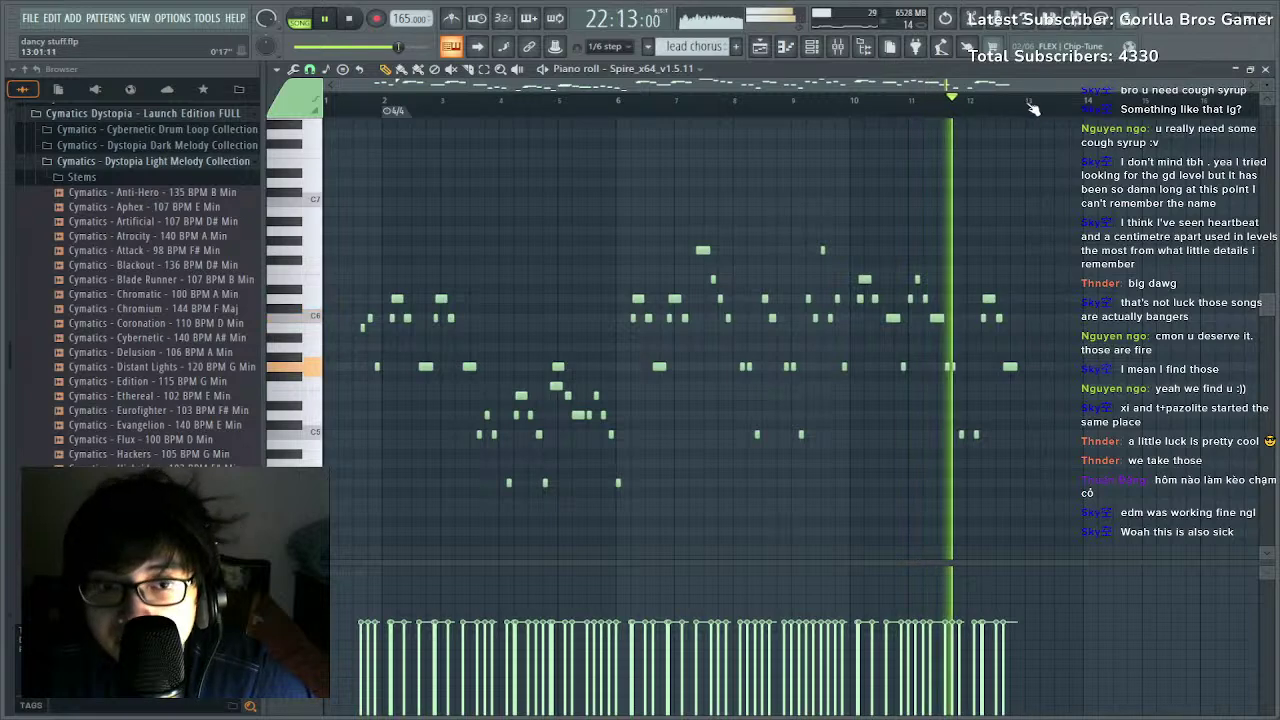
Add a C5 note at 12:15 and C6 and D6 notes at the start of bar 13, and replay the ending.
{"action": "scroll", "coordinate": [1033, 108], "scroll_direction": "up", "scroll_amount": 3}
{"action": "key", "text": "space"}
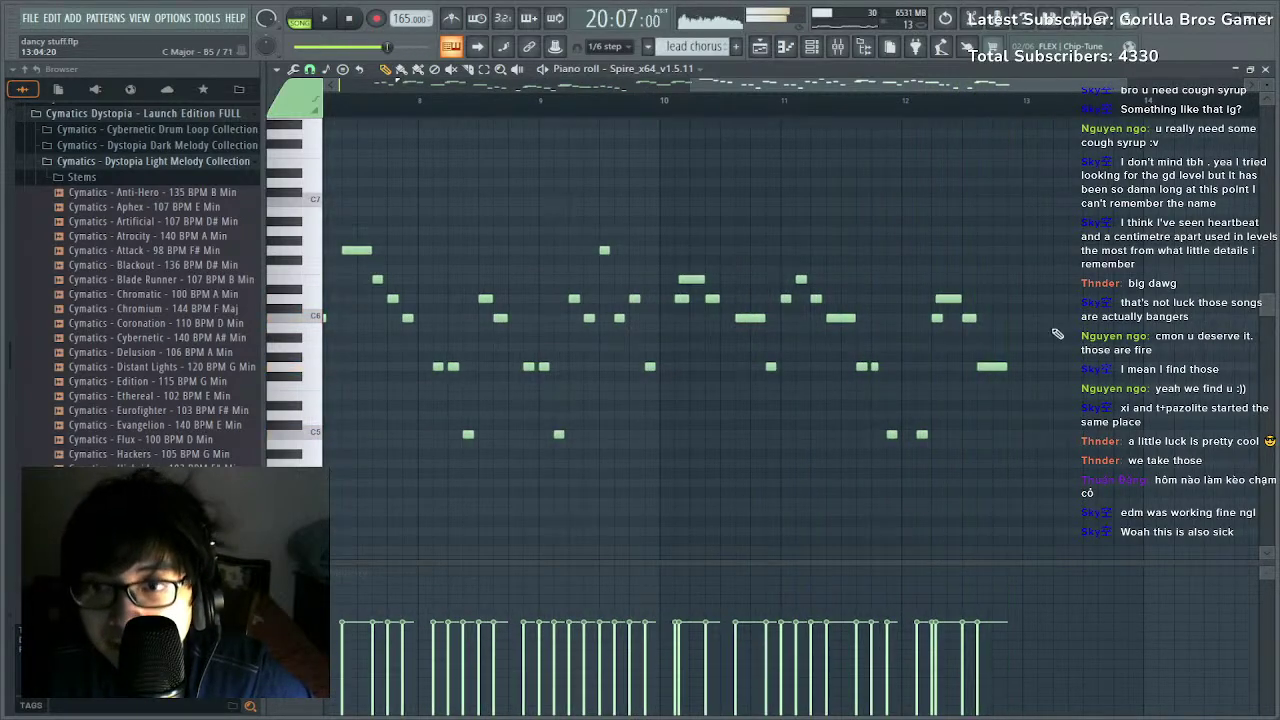
{"action": "left_click", "coordinate": [1018, 434]}
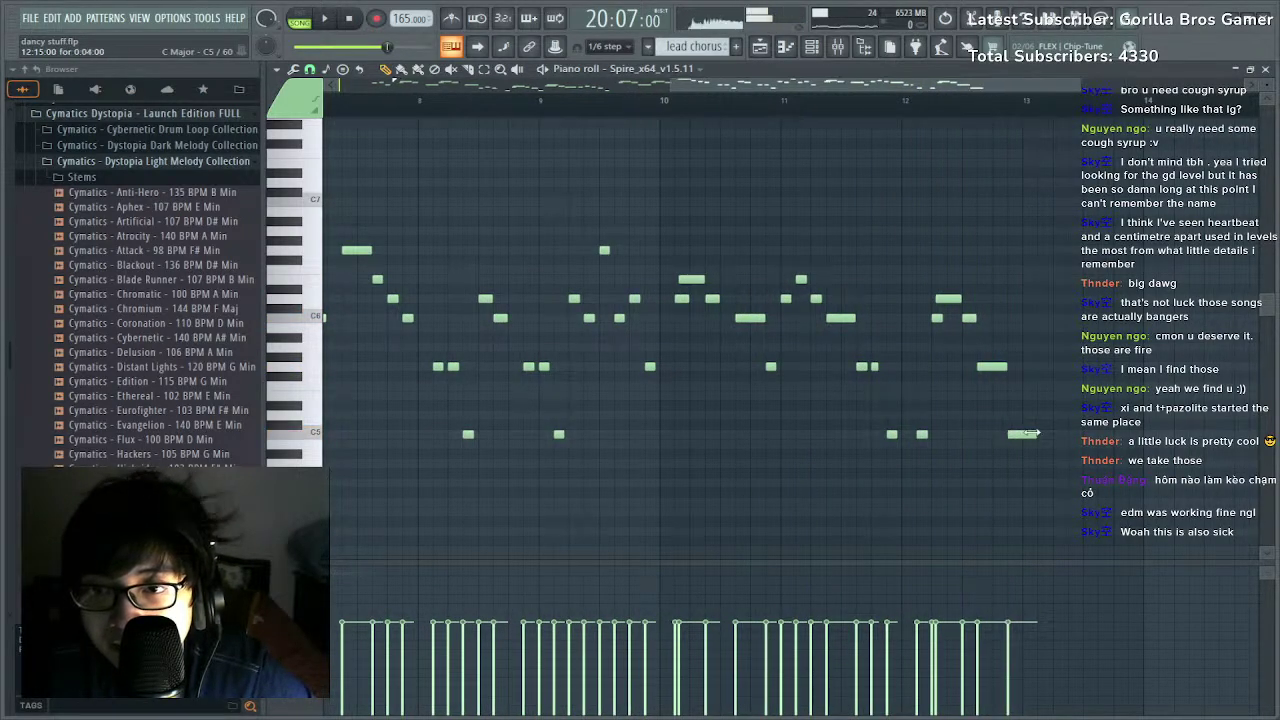
{"action": "left_click", "coordinate": [1024, 318]}
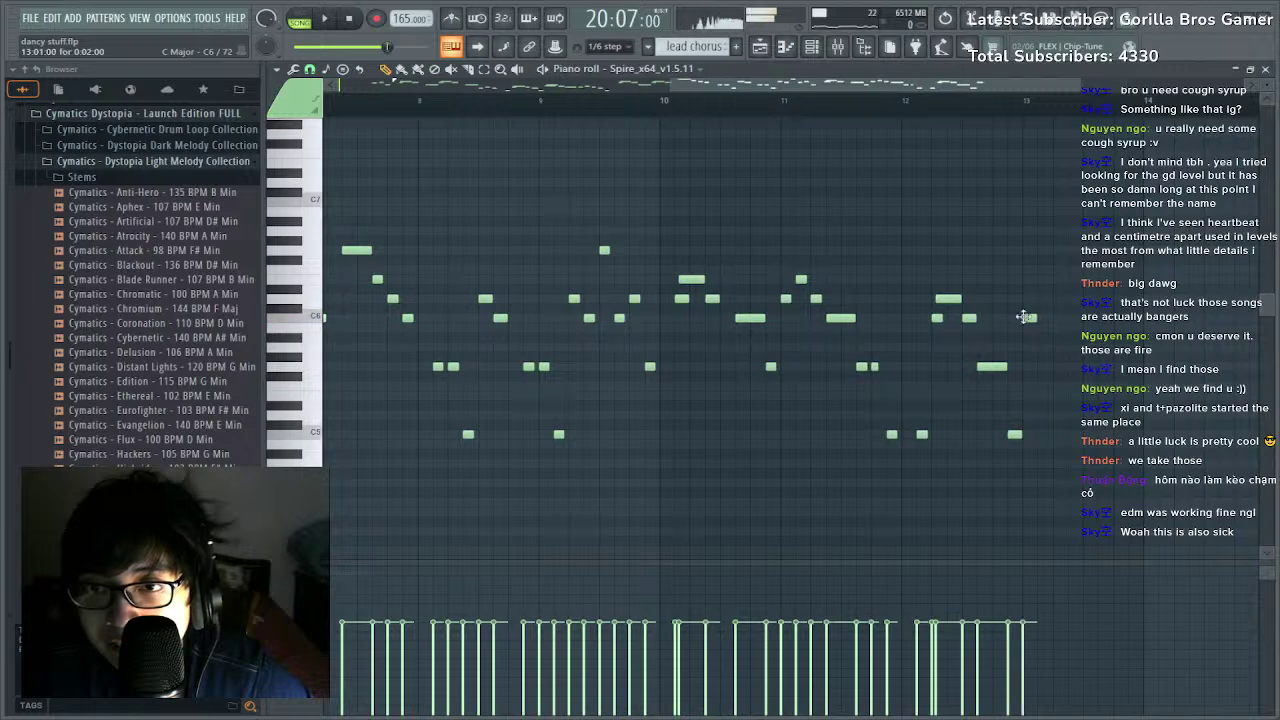
{"action": "left_click", "coordinate": [878, 101]}
{"action": "key", "text": "space"}
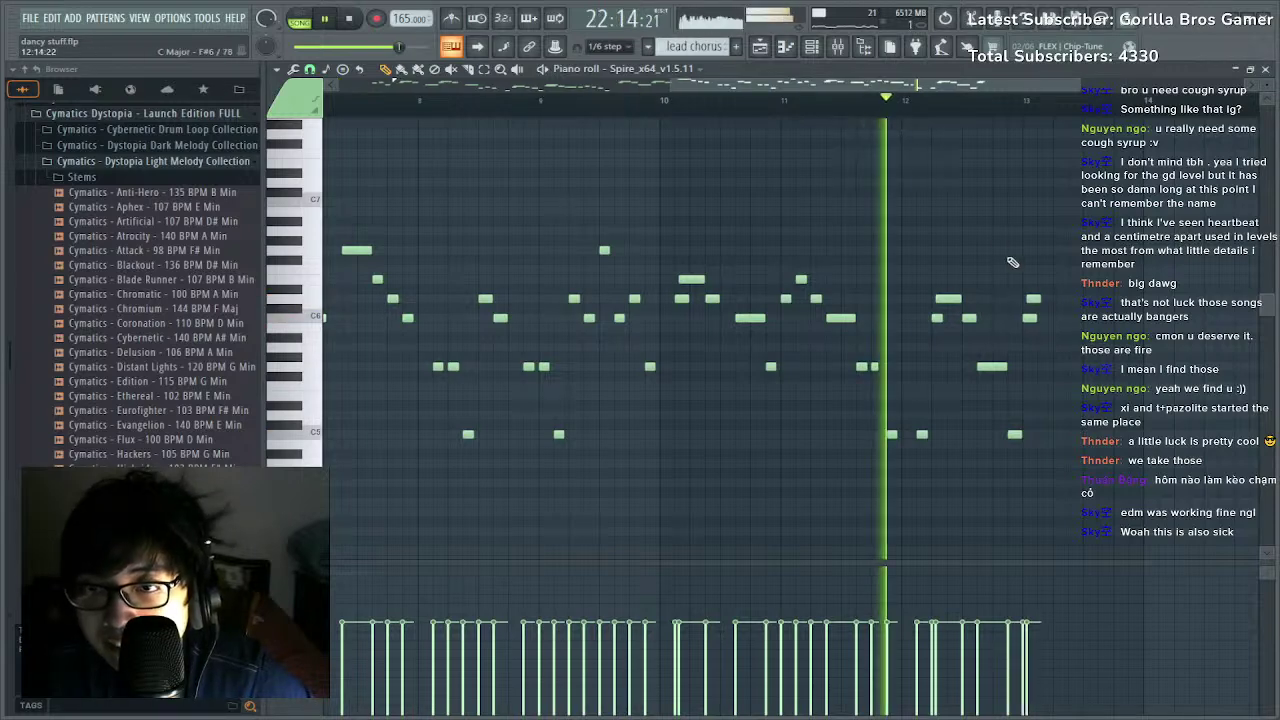
Lengthen the D6 note at the start of bar 13 and follow it with C6 at 13:05 and G5 at 13:07.
{"action": "left_click_drag", "start_coordinate": [1039, 299], "coordinate": [1053, 300]}
{"action": "left_click", "coordinate": [1058, 318]}
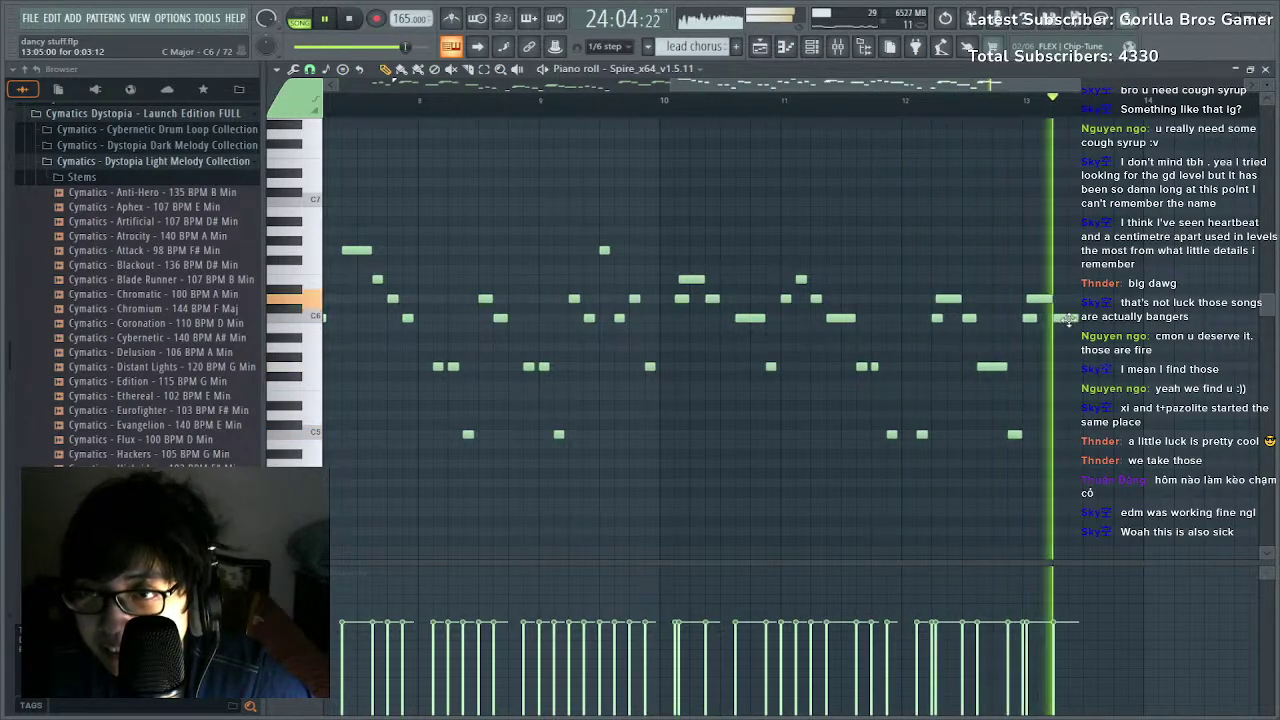
{"action": "key", "text": "space"}
{"action": "left_click", "coordinate": [1070, 367]}
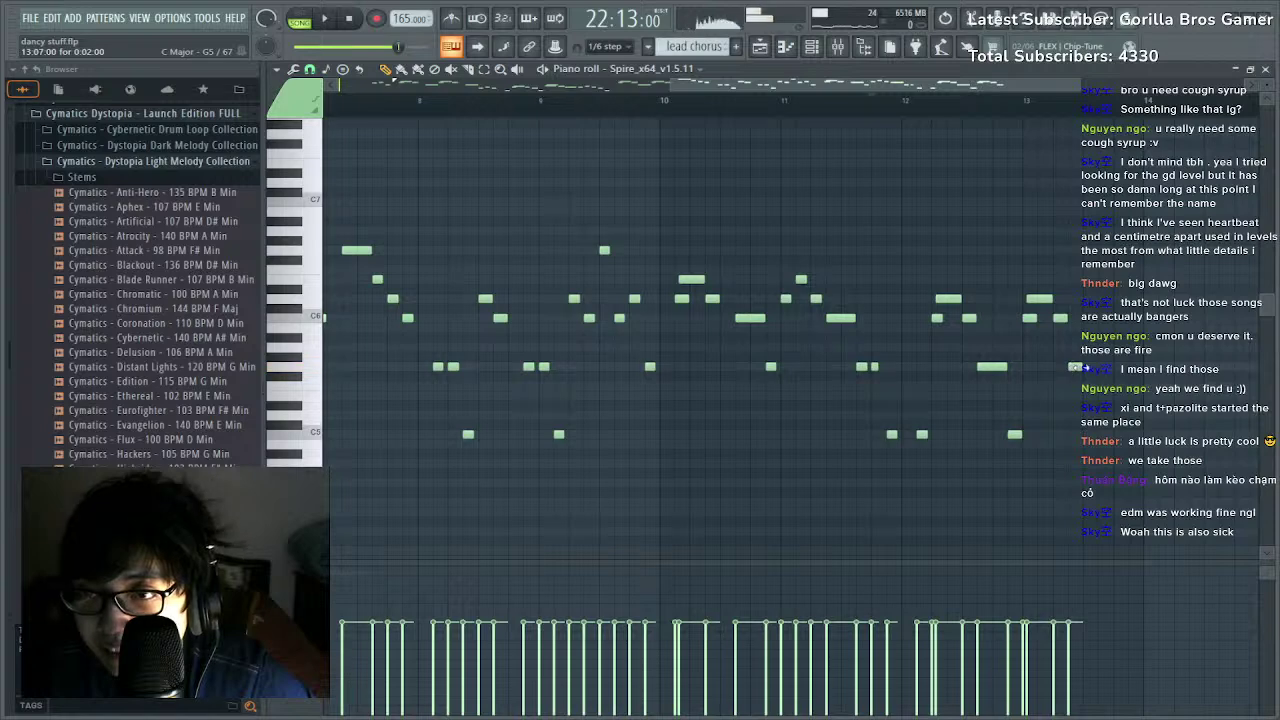
Try an F5, E5, F5 run from 13:11 to end bar 13 and play it back.
{"action": "left_click", "coordinate": [1100, 387]}
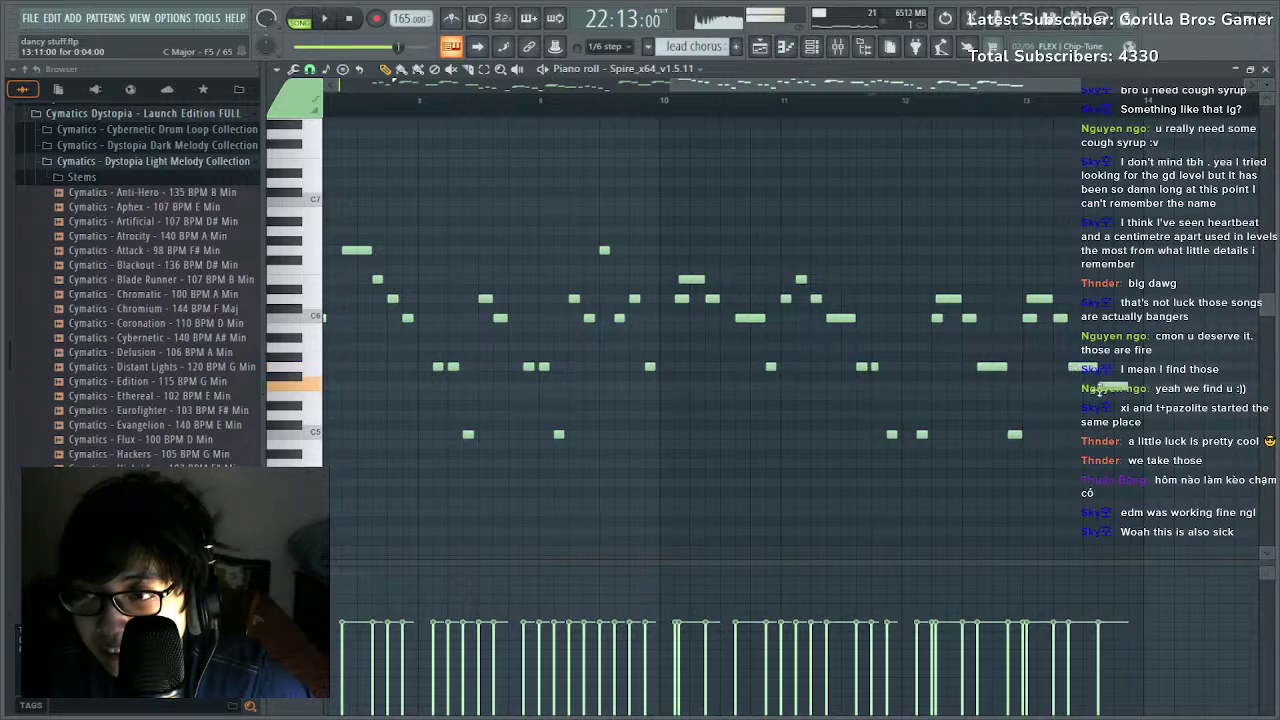
{"action": "left_click", "coordinate": [1099, 388]}
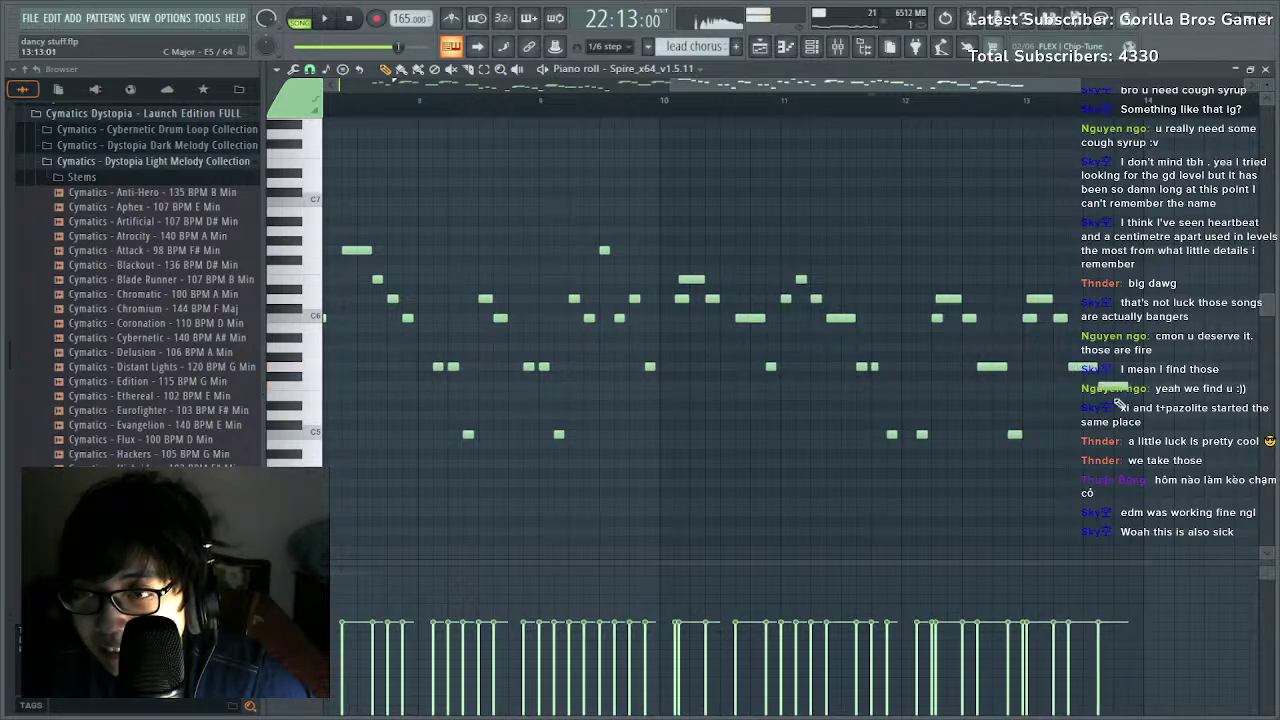
{"action": "key", "text": "space"}
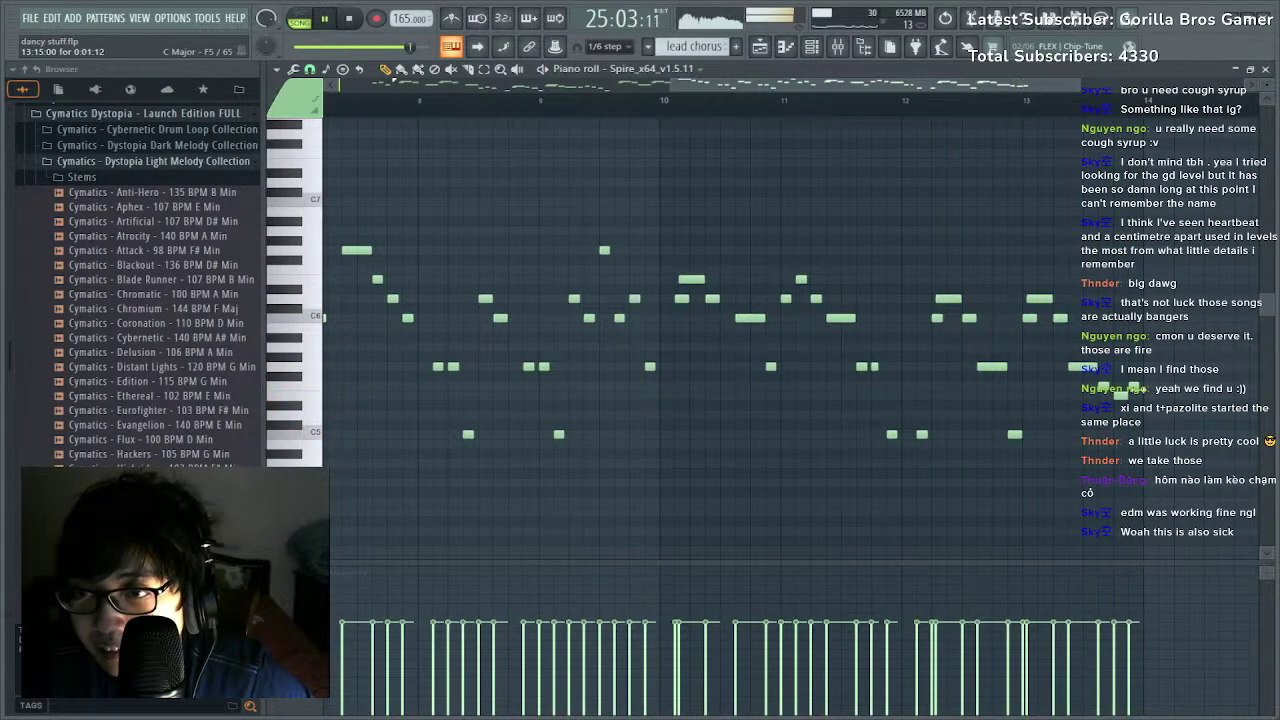
{"action": "key", "text": "space"}
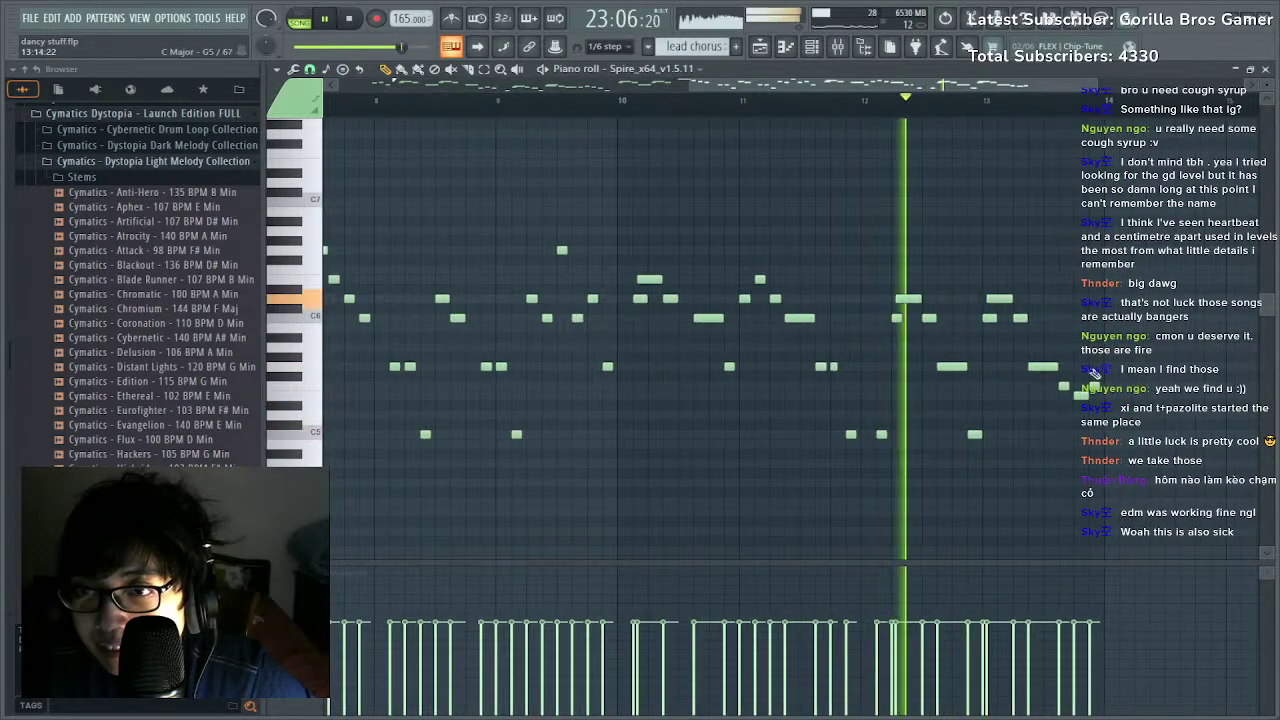
End bar 13 with a run of E5, F5 and E5 notes starting at 13:11 and play it back.
{"action": "left_click", "coordinate": [1062, 395]}
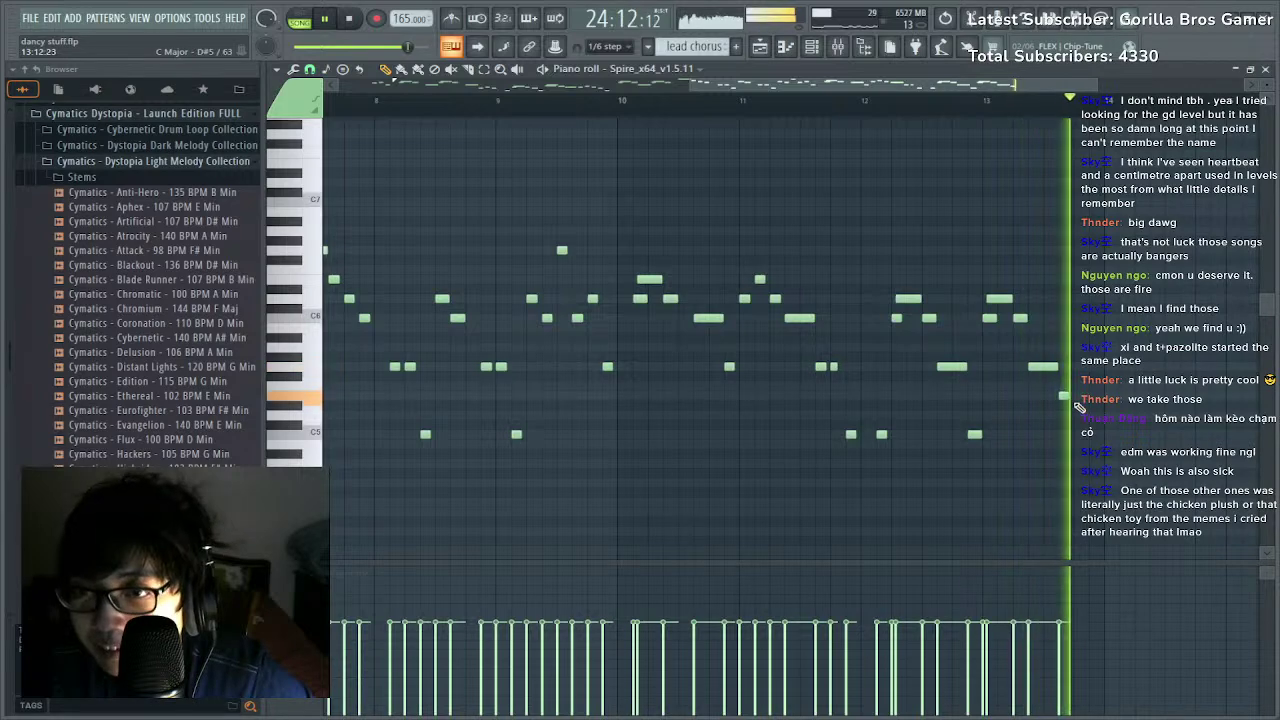
{"action": "key", "text": "space"}
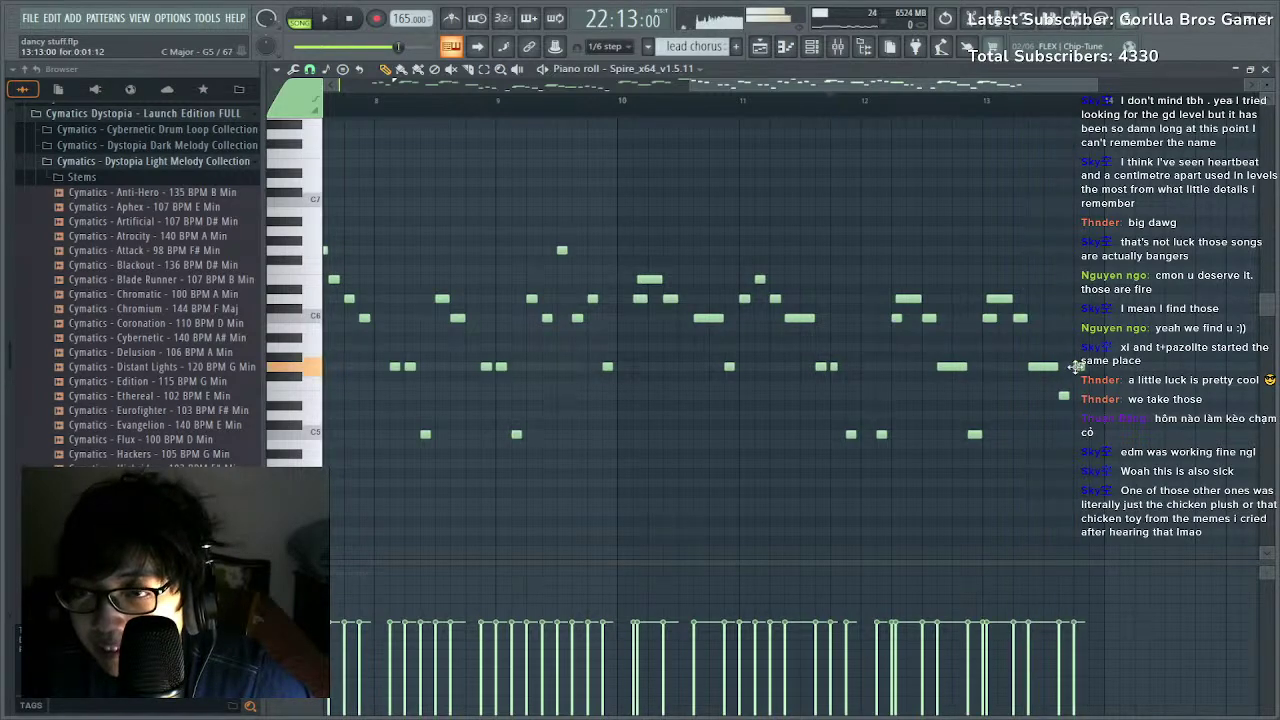
{"action": "left_click_drag", "start_coordinate": [1075, 367], "coordinate": [1076, 396]}
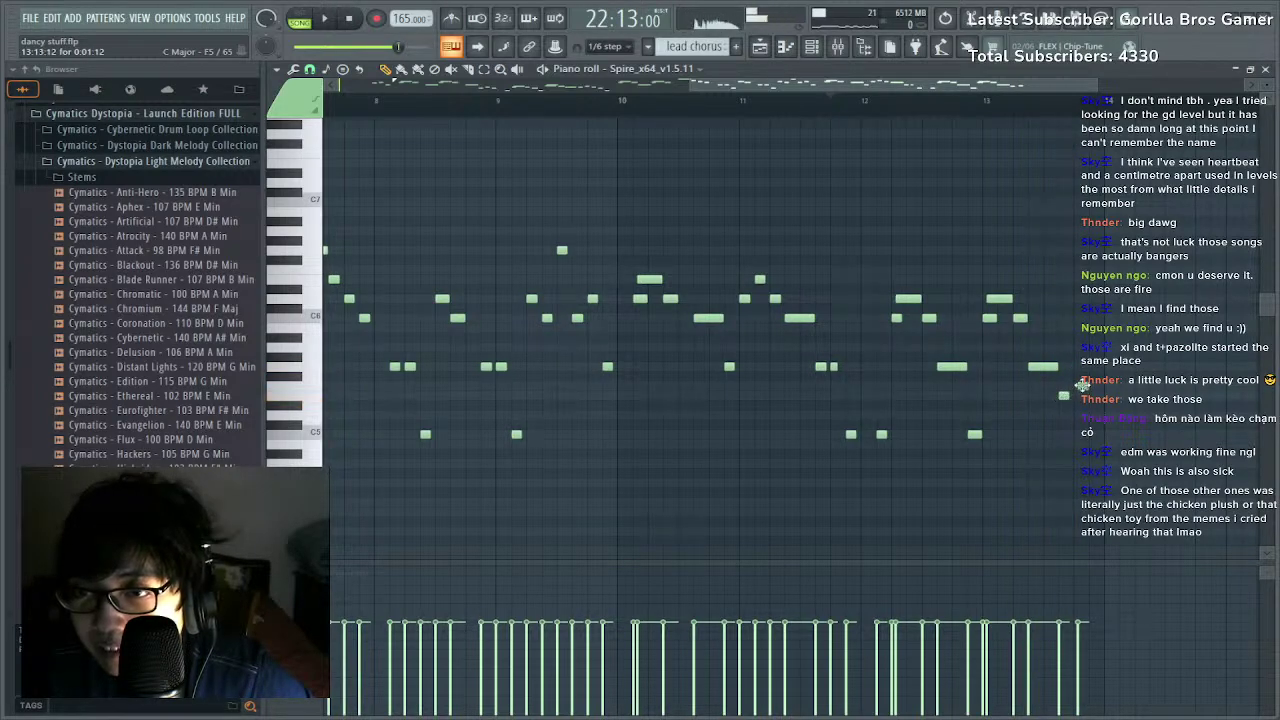
{"action": "key", "text": "space"}
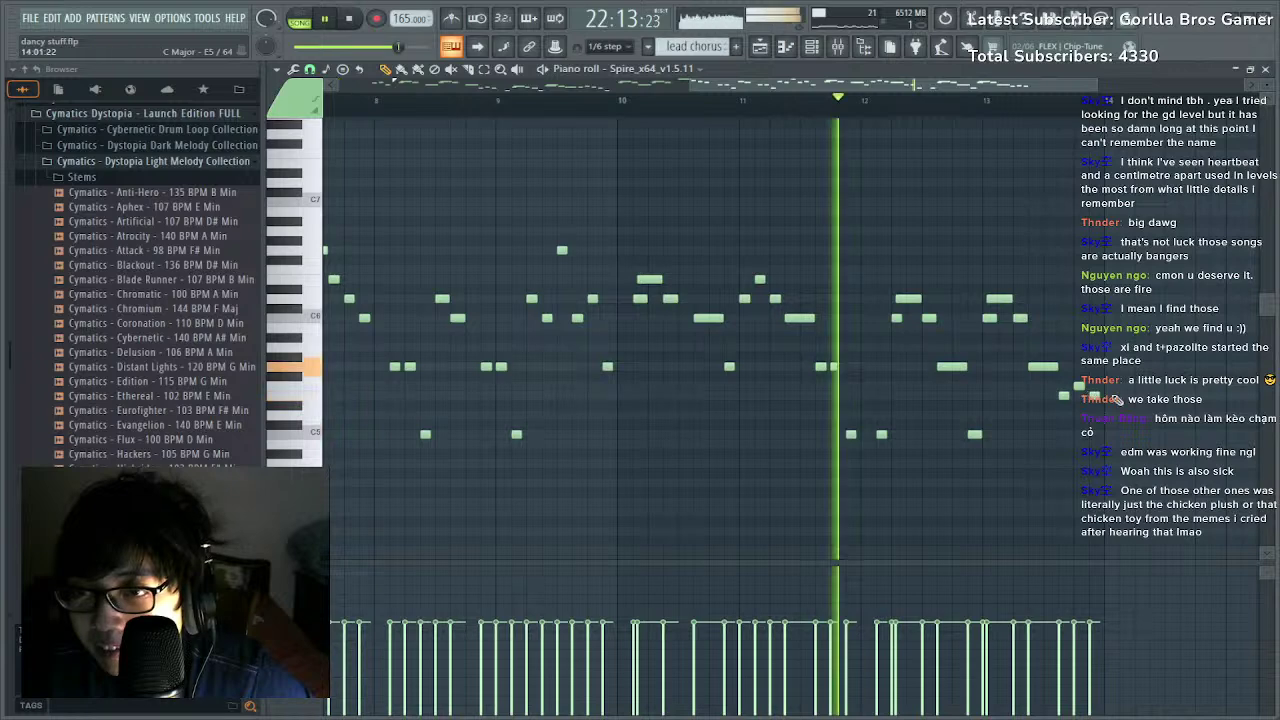
Copy the phrase starting at bar 6 to bar 14 and delete the copied notes from bar 18 onward.
{"action": "scroll", "coordinate": [1092, 187], "scroll_direction": "down", "scroll_amount": 3}
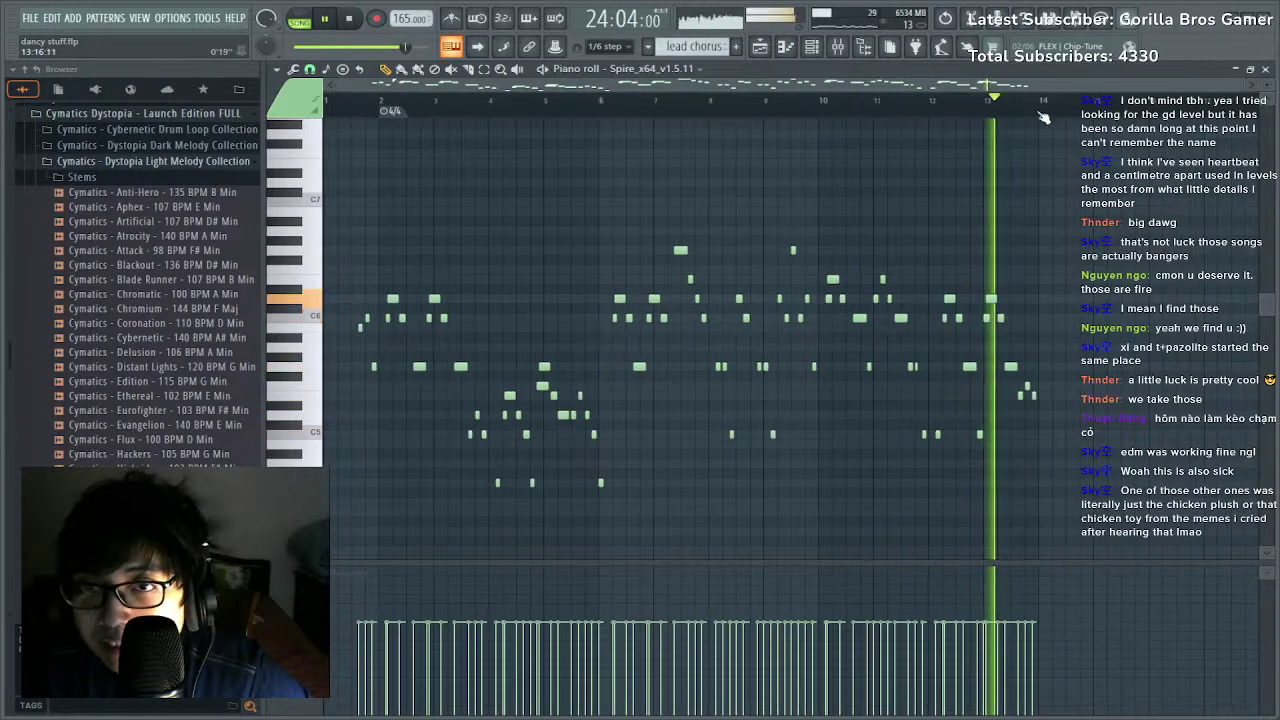
{"action": "left_click_drag", "start_coordinate": [1093, 205], "coordinate": [609, 562]}
{"action": "left_click_drag", "start_coordinate": [600, 467], "coordinate": [1040, 477]}
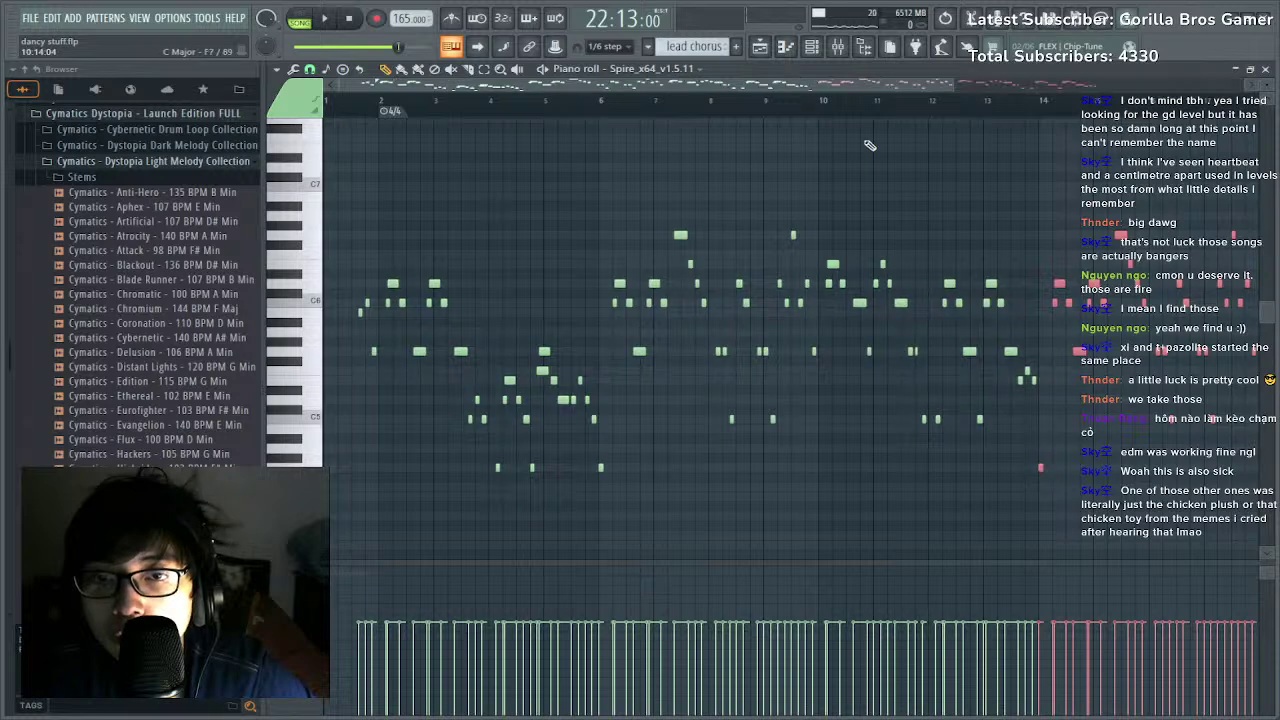
{"action": "scroll", "coordinate": [870, 113], "scroll_direction": "down", "scroll_amount": 3}
{"action": "left_click_drag", "start_coordinate": [970, 203], "coordinate": [1214, 491]}
{"action": "key", "text": "Delete"}
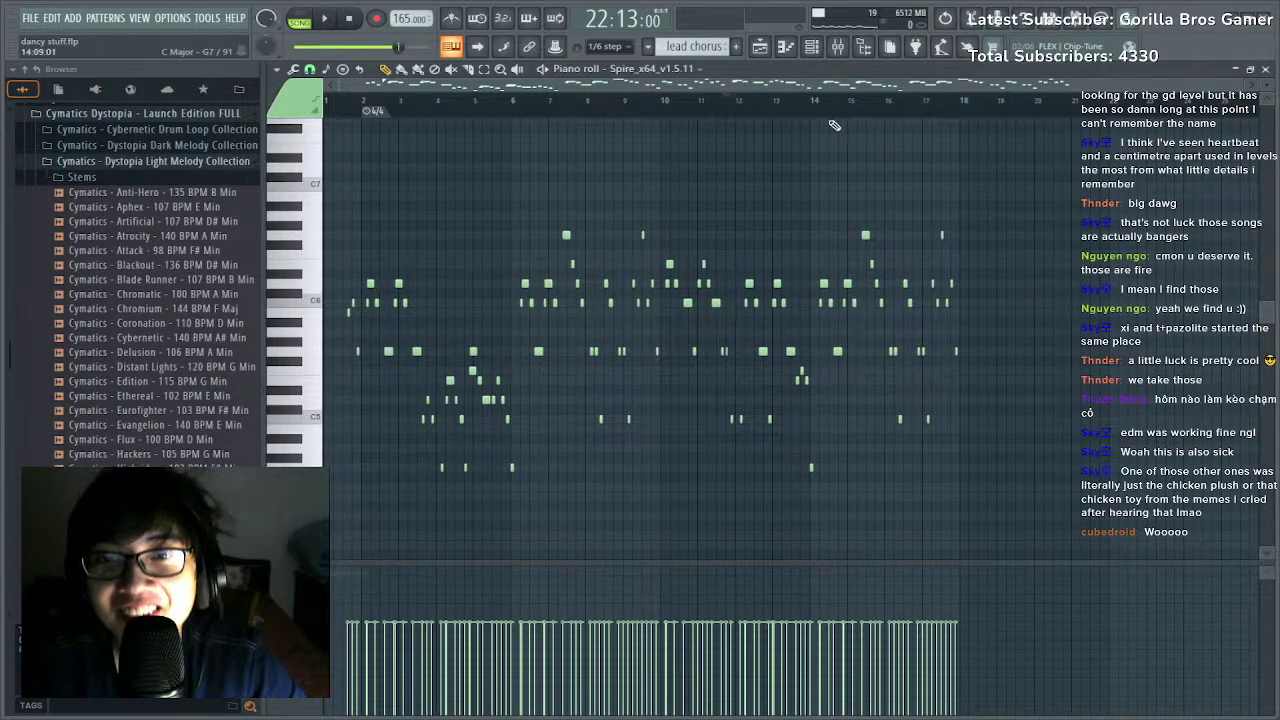
Switch to the playlist and play the arrangement from around bar 12 with the extended lead chorus.
{"action": "scroll", "coordinate": [830, 110], "scroll_direction": "up", "scroll_amount": 4}
{"action": "scroll", "coordinate": [830, 110], "scroll_direction": "down", "scroll_amount": 2}
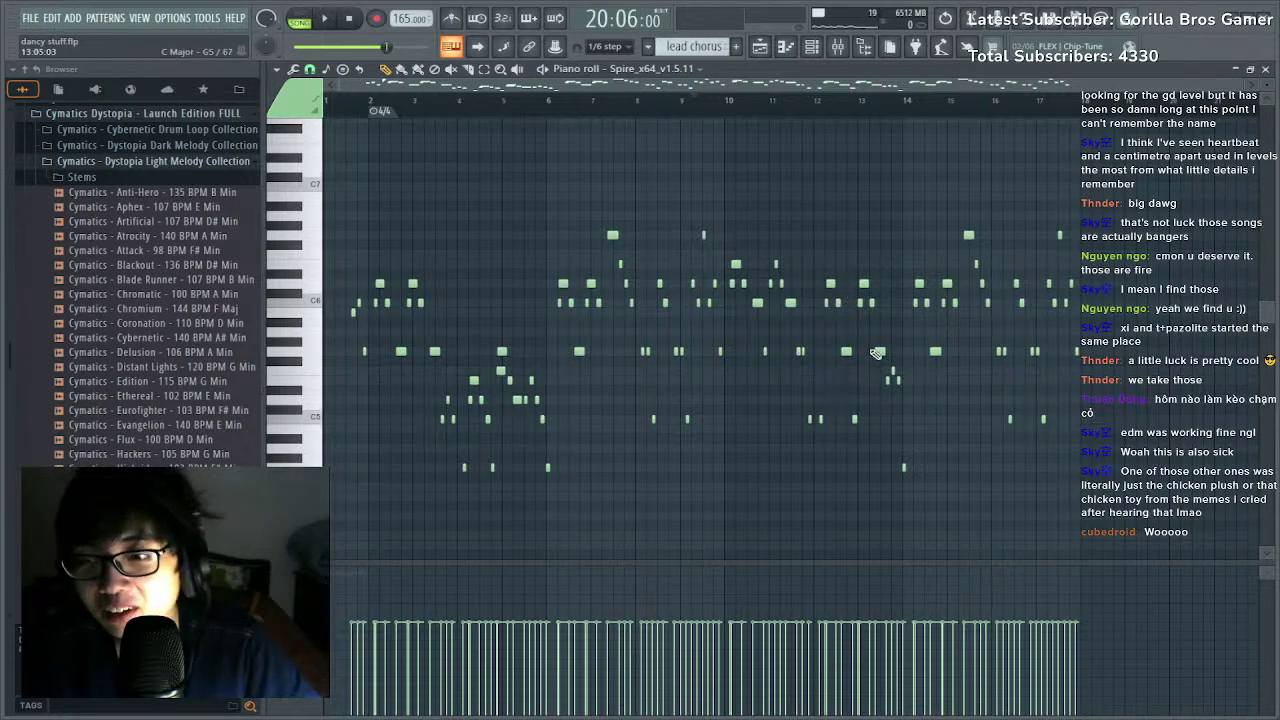
{"action": "key", "text": "F5"}
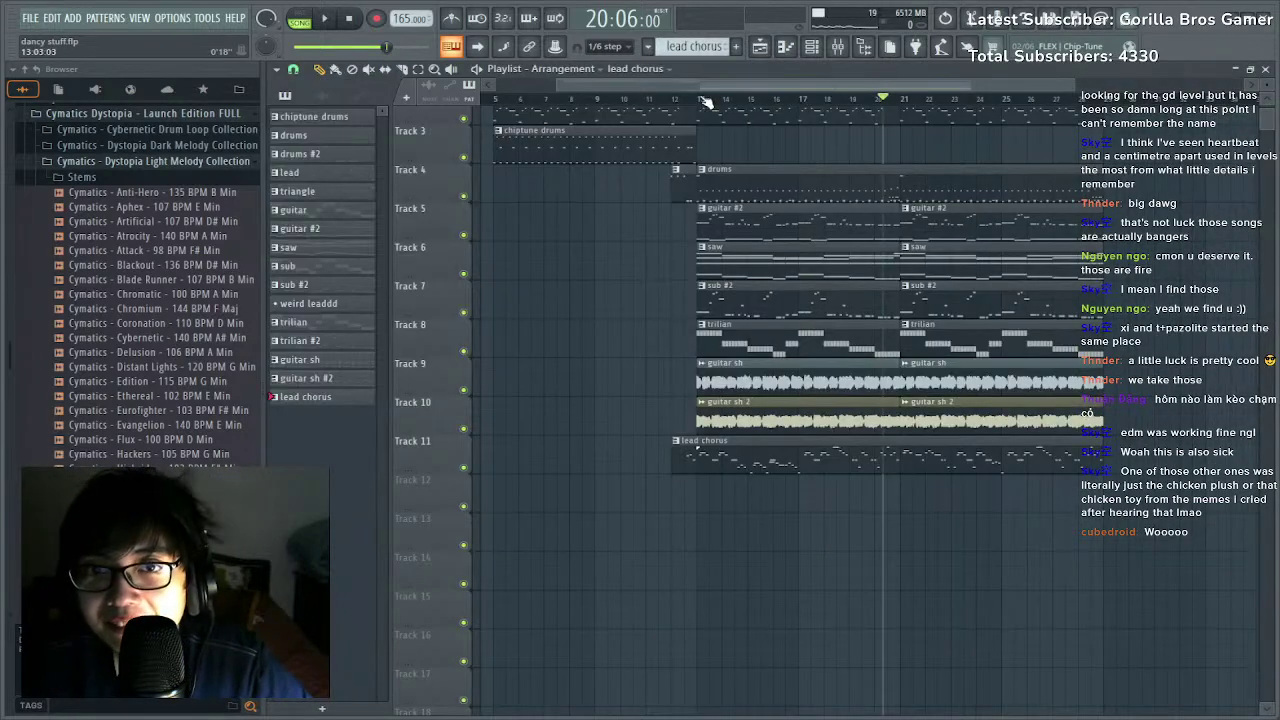
{"action": "key", "text": "space"}
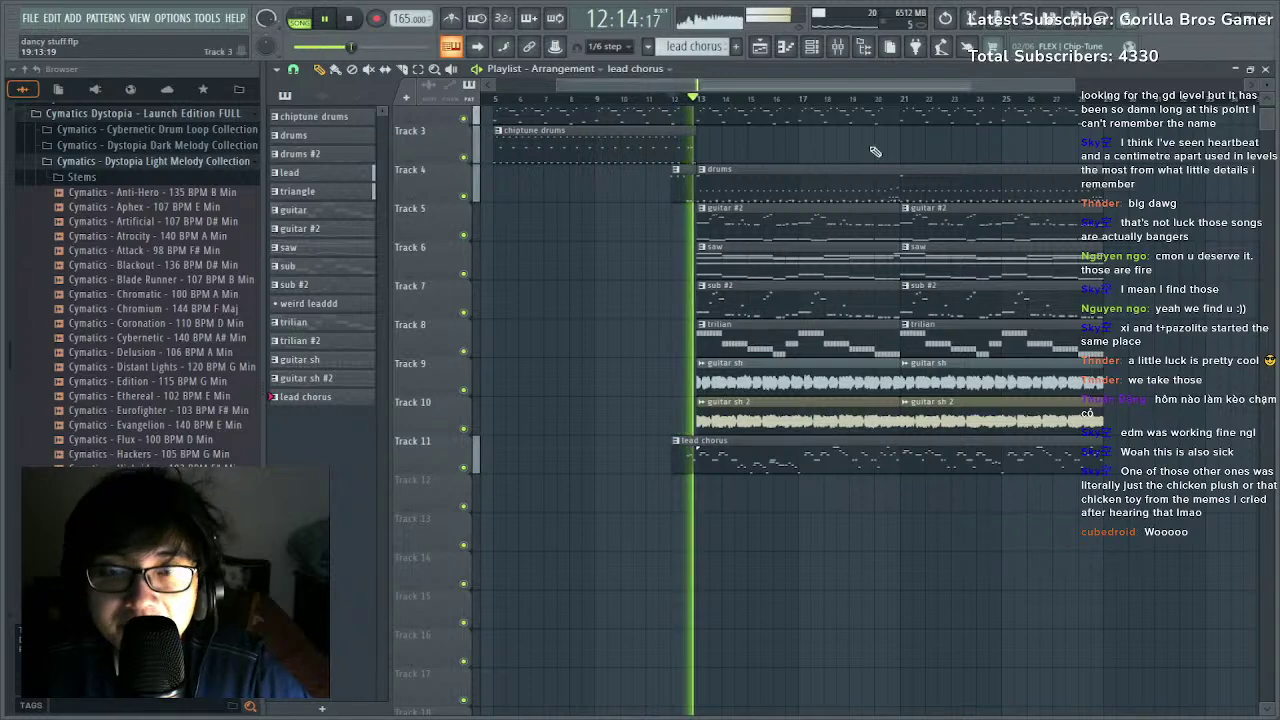
Return to the lead's piano roll and show the channel rack, placed over its lower part.
{"action": "key", "text": "F7"}
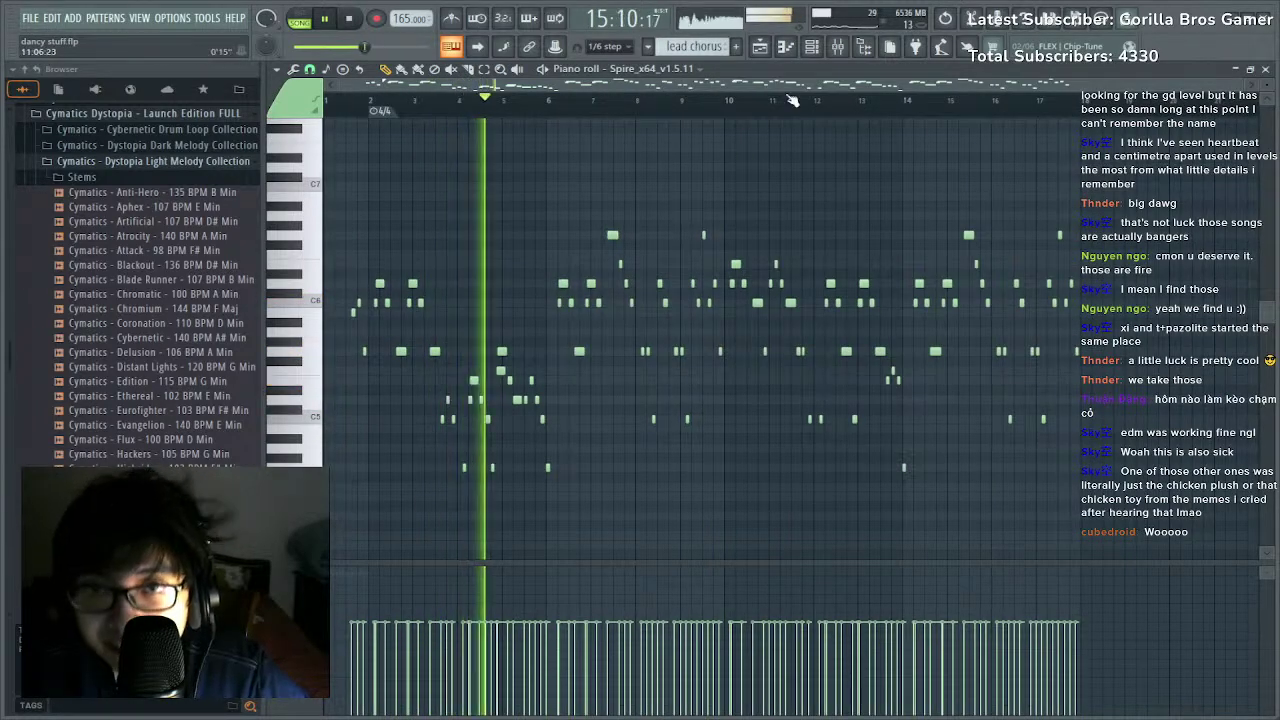
{"action": "key", "text": "F6"}
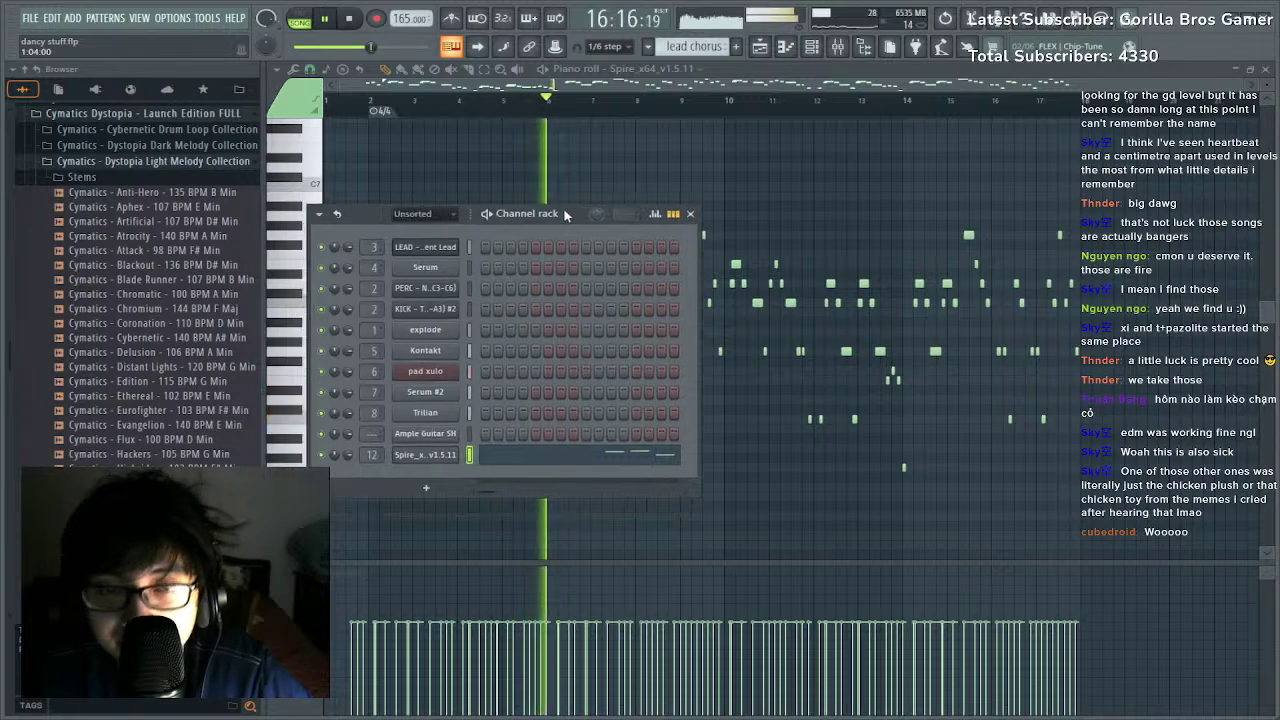
{"action": "left_click_drag", "start_coordinate": [565, 215], "coordinate": [545, 376]}
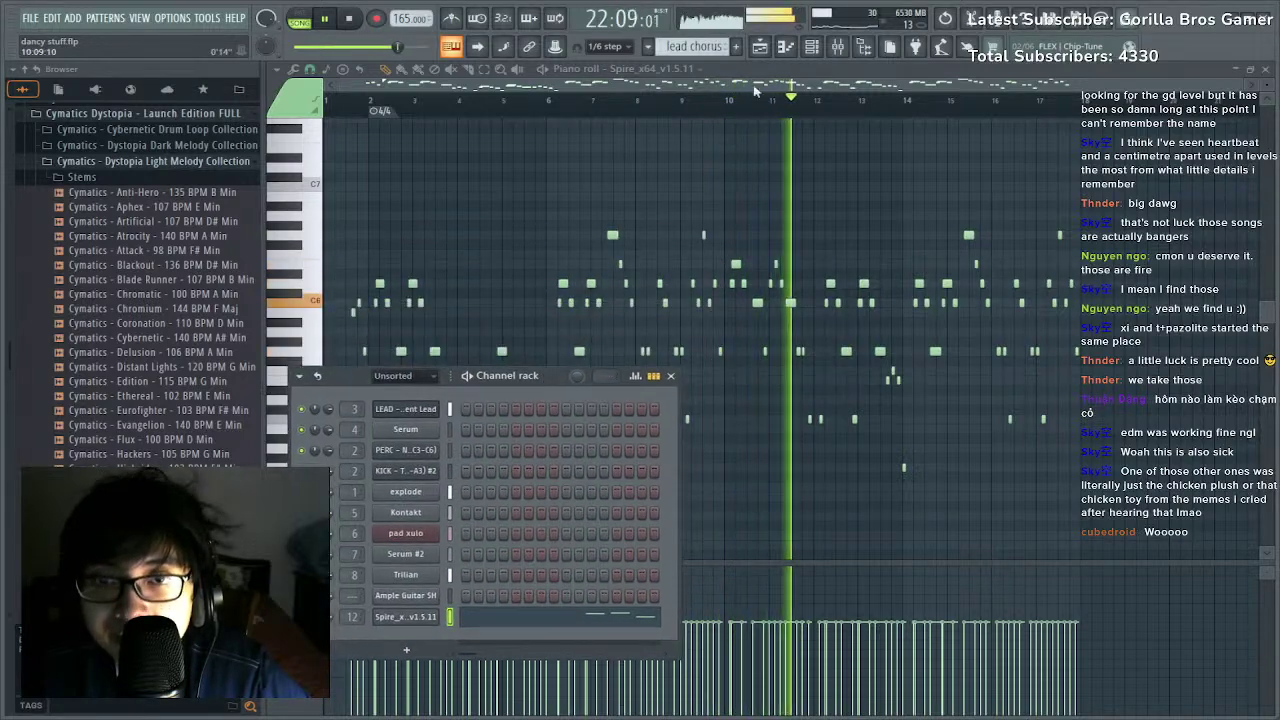
Hide the channel rack and play the lead chorus through its last bars, restarting from just before bar 14.
{"action": "key", "text": "F6"}
{"action": "scroll", "coordinate": [780, 96], "scroll_direction": "up", "scroll_amount": 5}
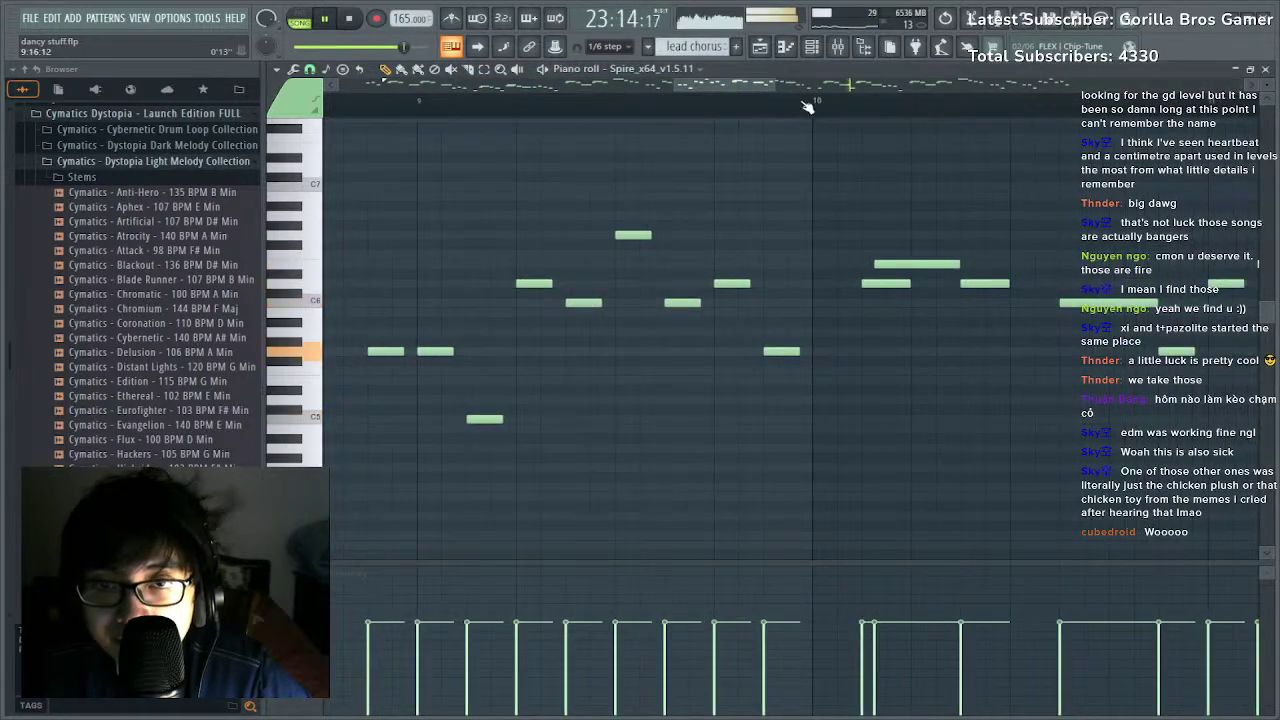
{"action": "scroll", "coordinate": [808, 107], "scroll_direction": "down", "scroll_amount": 5}
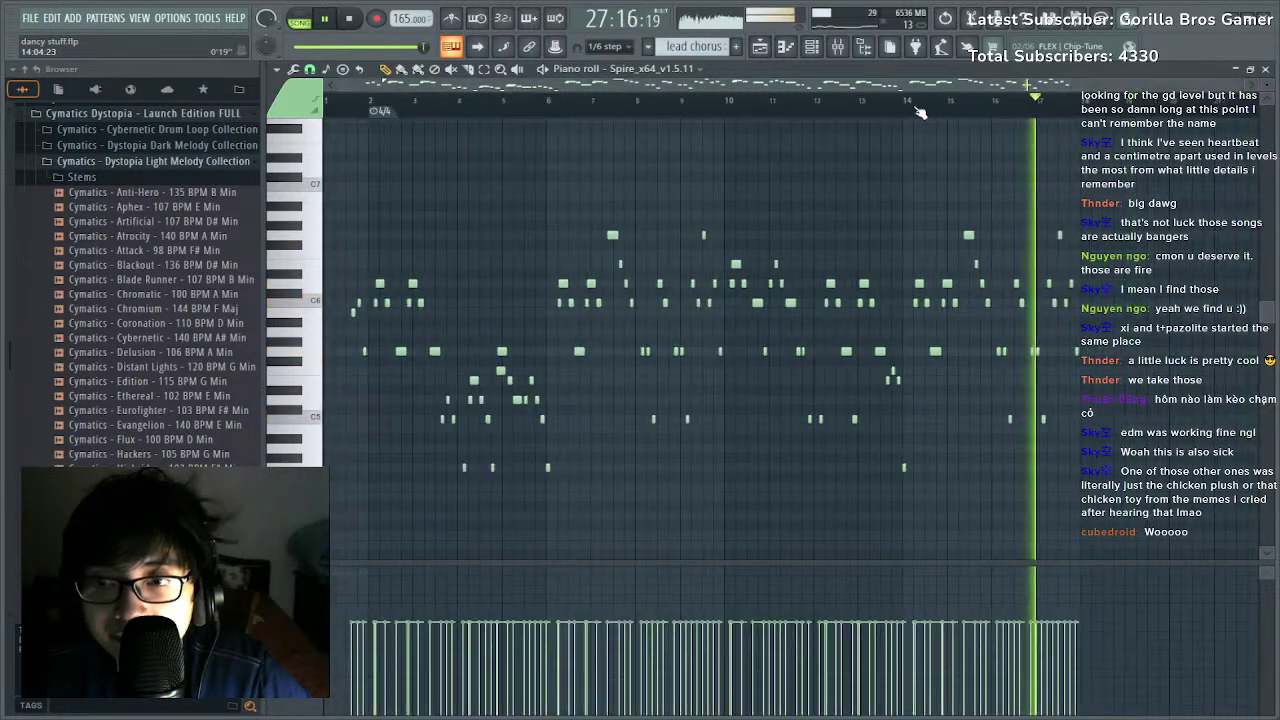
{"action": "scroll", "coordinate": [940, 114], "scroll_direction": "up", "scroll_amount": 2}
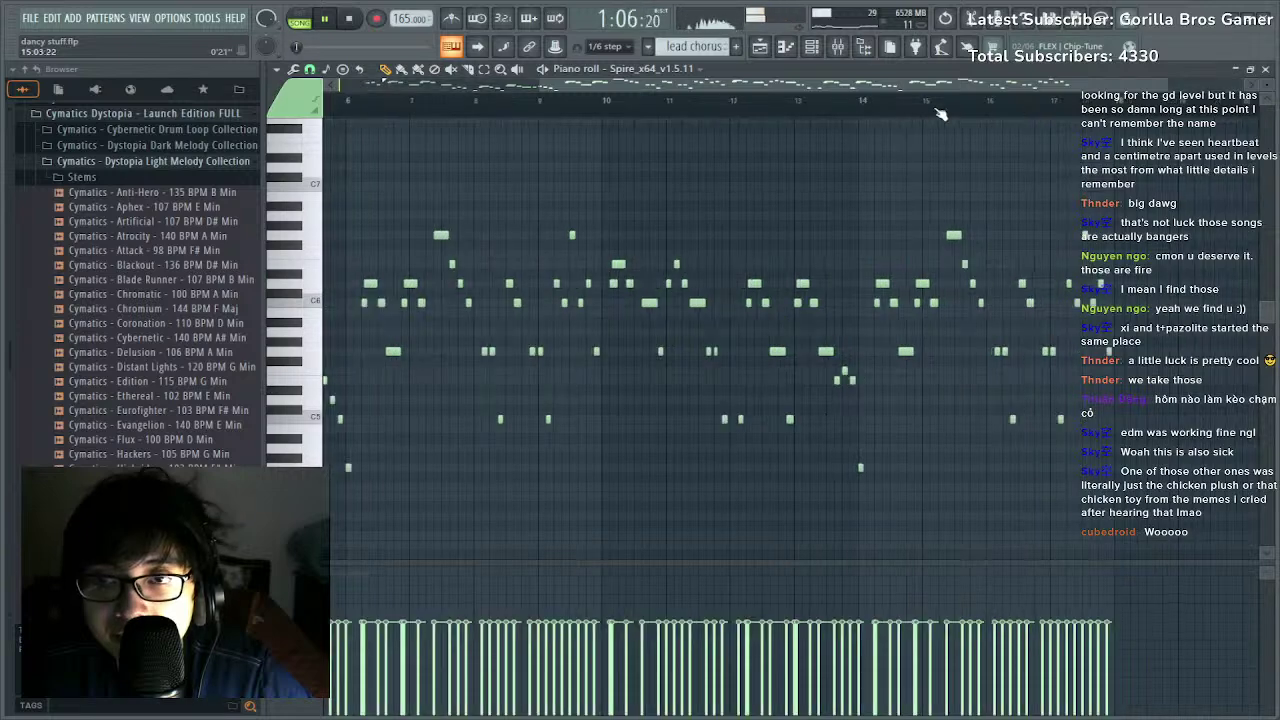
{"action": "left_click", "coordinate": [841, 110]}
{"action": "scroll", "coordinate": [844, 111], "scroll_direction": "up", "scroll_amount": 3}
{"action": "key", "text": "space"}
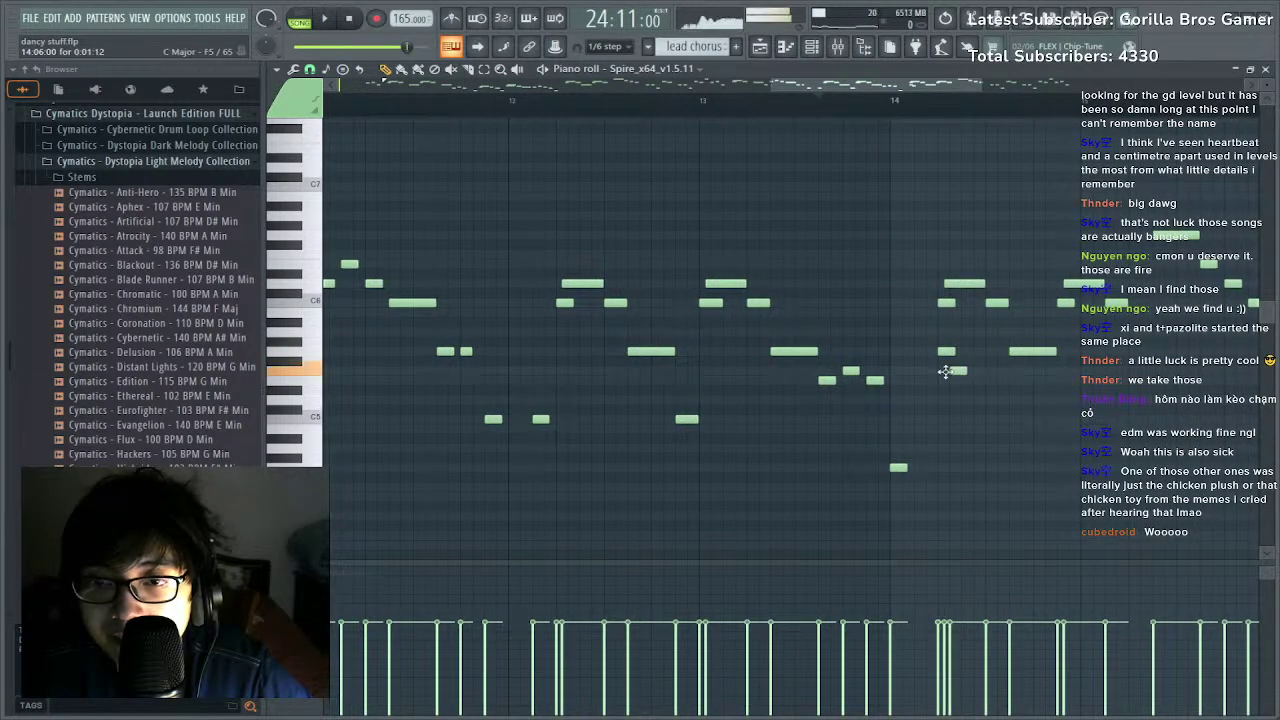
Rewrite the opening of the phrase at 14:05 as a short D5 leading into a longer E5.
{"action": "left_click_drag", "start_coordinate": [945, 372], "coordinate": [940, 407]}
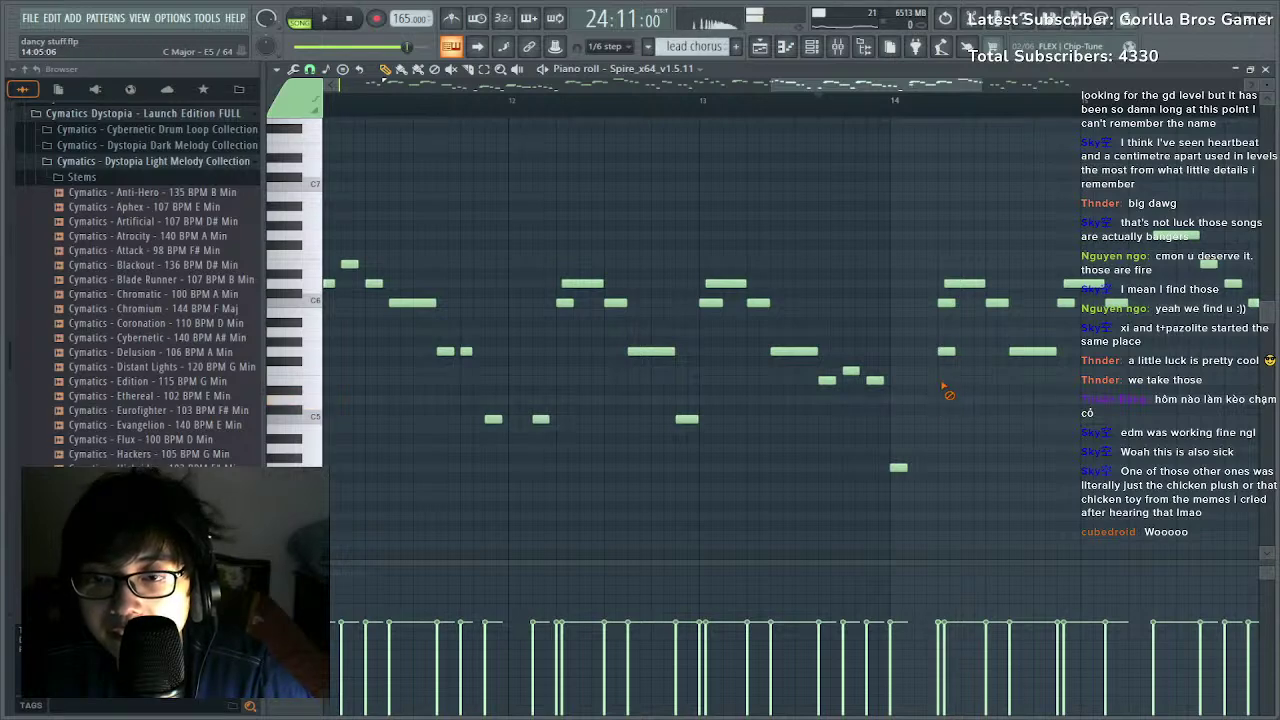
{"action": "left_click_drag", "start_coordinate": [935, 366], "coordinate": [935, 380]}
{"action": "left_click", "coordinate": [950, 400]}
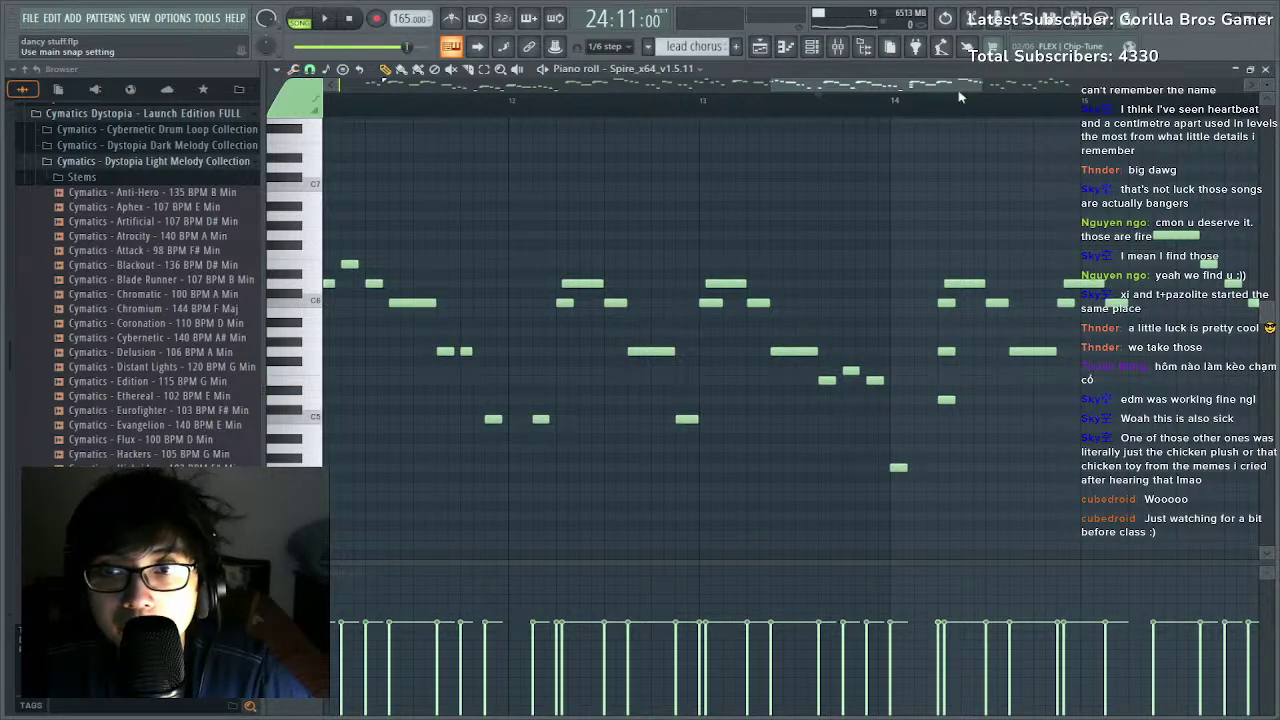
{"action": "scroll", "coordinate": [958, 97], "scroll_direction": "up", "scroll_amount": 2}
{"action": "left_click_drag", "start_coordinate": [943, 302], "coordinate": [938, 398]}
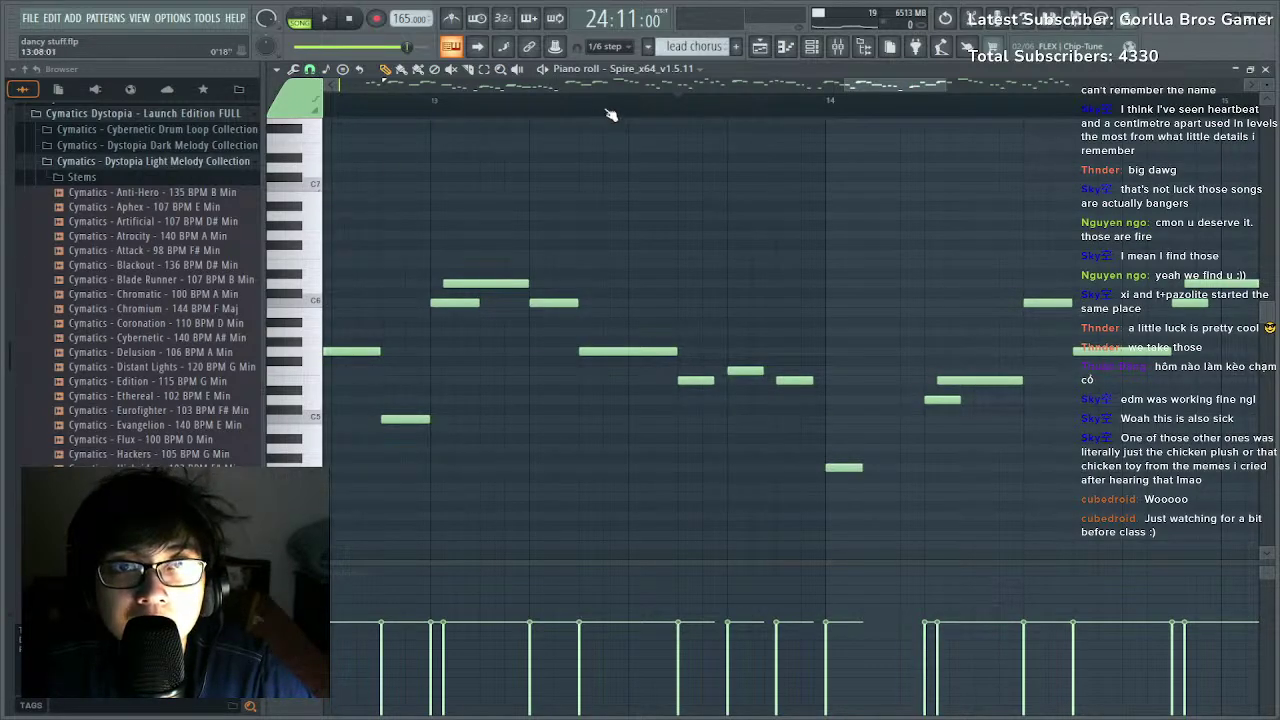
Place the note at 14:09 on D5, lower the long note at 14:11 to G4 and play the passage.
{"action": "scroll", "coordinate": [610, 114], "scroll_direction": "down", "scroll_amount": 4}
{"action": "scroll", "coordinate": [815, 112], "scroll_direction": "up", "scroll_amount": 2}
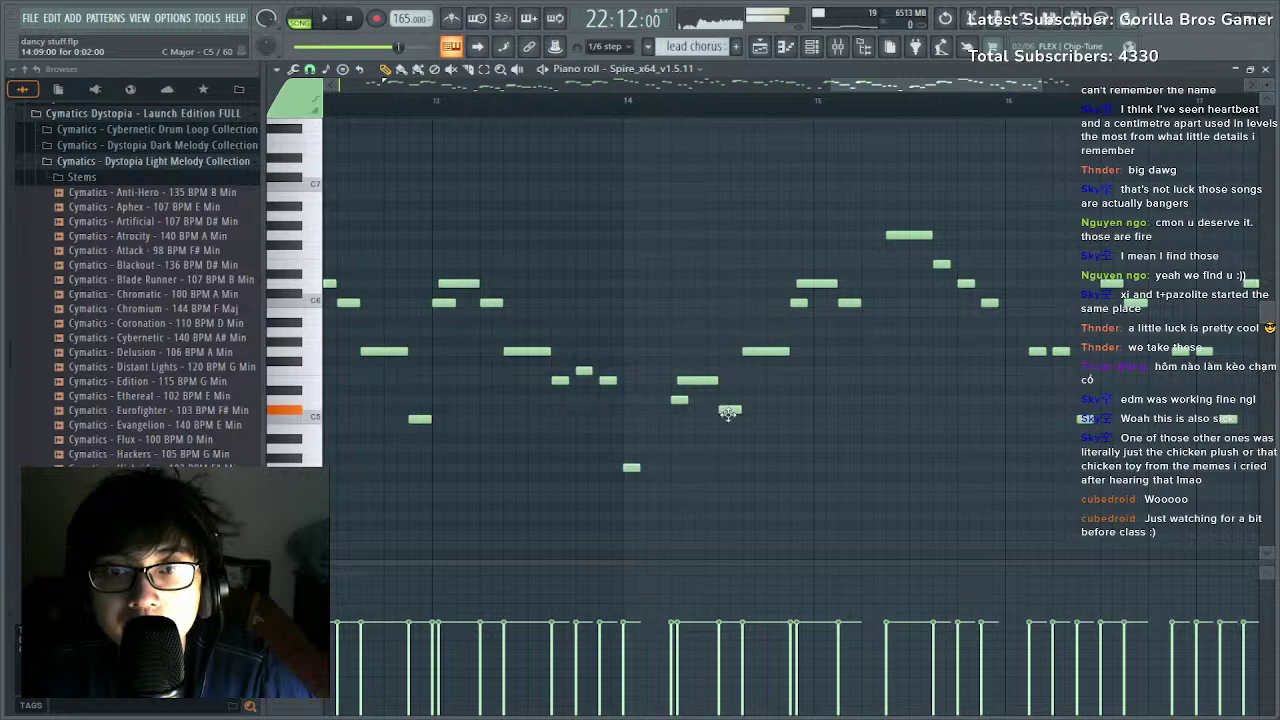
{"action": "left_click_drag", "start_coordinate": [729, 402], "coordinate": [729, 393]}
{"action": "left_click_drag", "start_coordinate": [752, 351], "coordinate": [752, 448]}
{"action": "scroll", "coordinate": [870, 112], "scroll_direction": "down", "scroll_amount": 3}
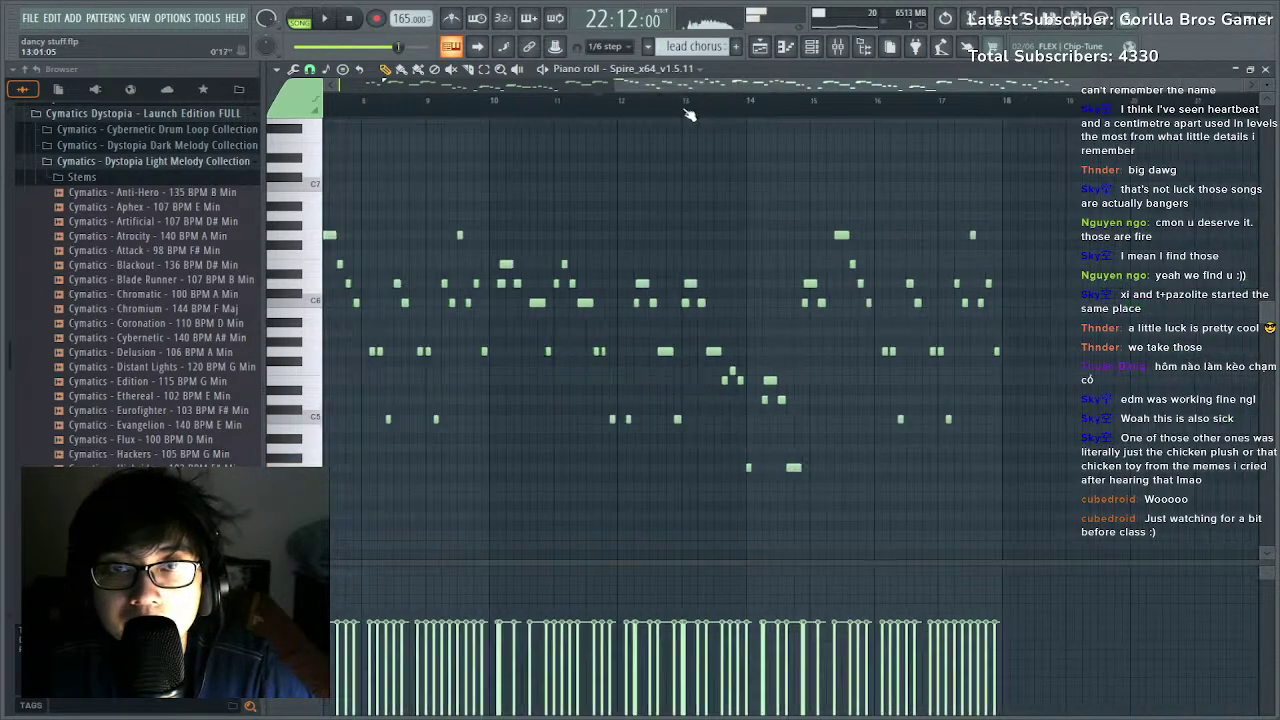
{"action": "key", "text": "space"}
{"action": "scroll", "coordinate": [973, 119], "scroll_direction": "up", "scroll_amount": 4}
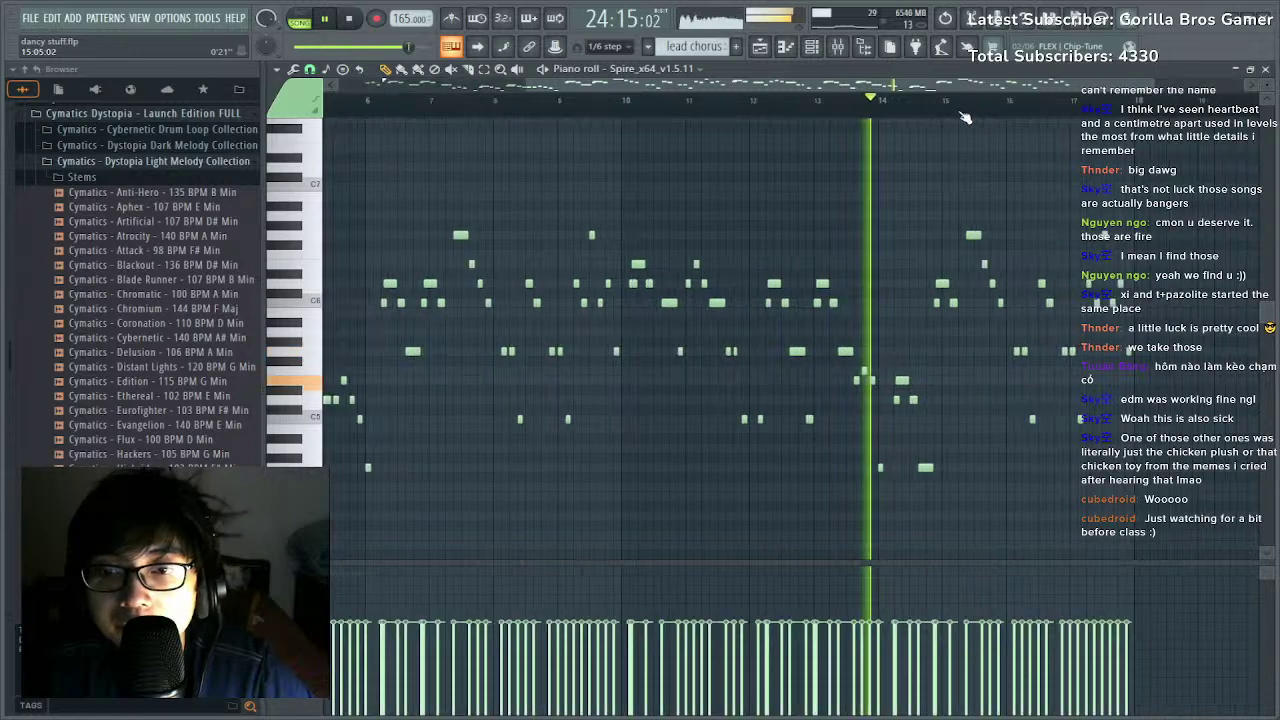
{"action": "key", "text": "space"}
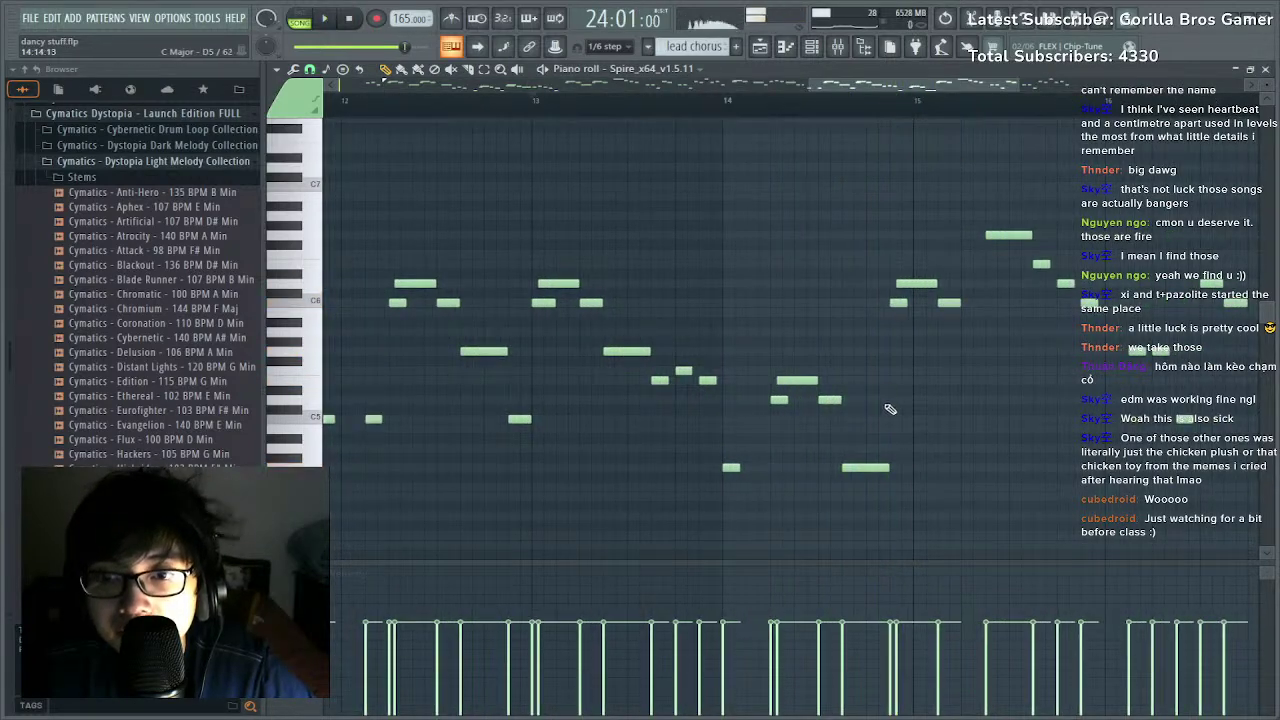
Raise the long note at 14:11 to C5 and play it back.
{"action": "left_click_drag", "start_coordinate": [872, 467], "coordinate": [887, 419]}
{"action": "key", "text": "space"}
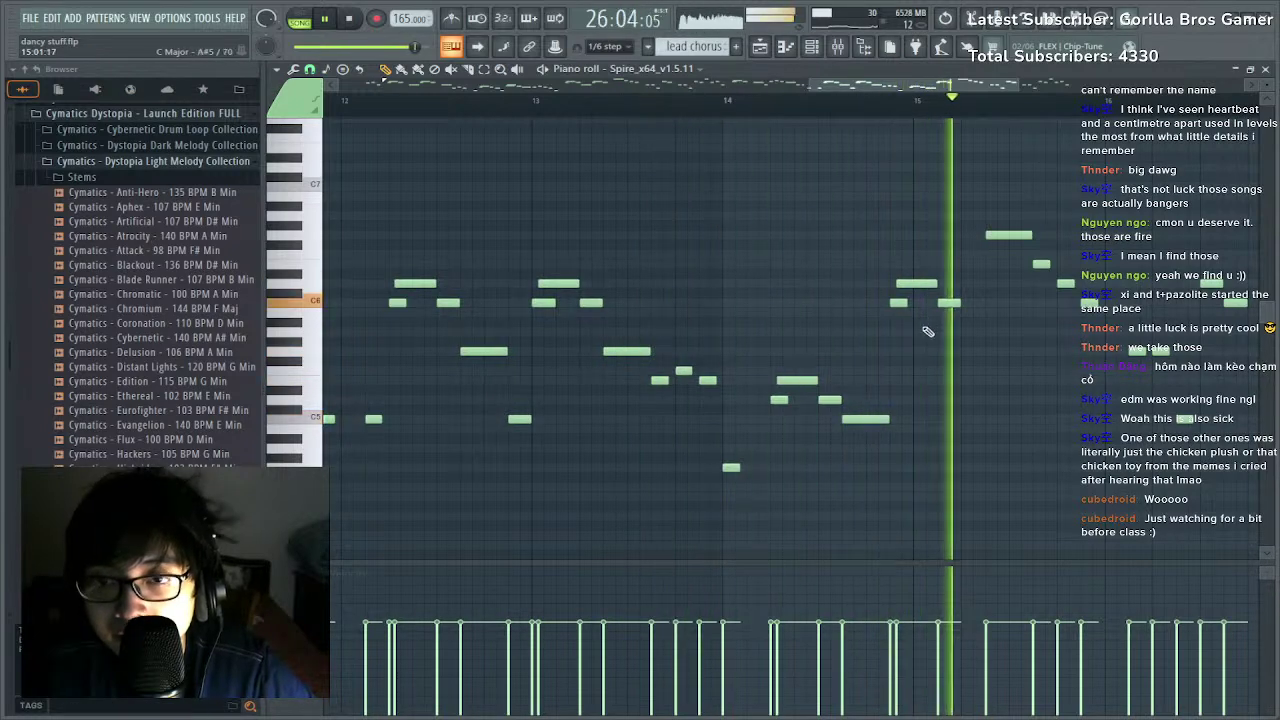
{"action": "key", "text": "space"}
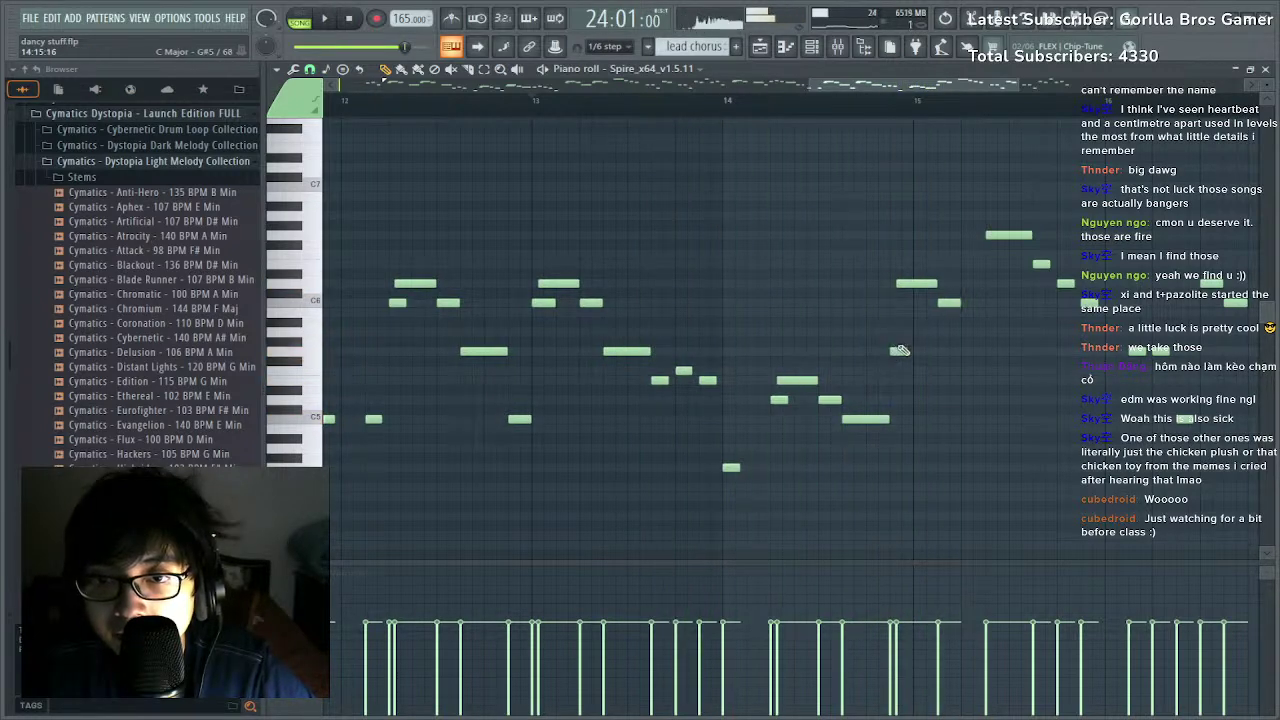
Lower the three notes from 14:15 to 15:03 to F5, G5 and E5 and listen to the result.
{"action": "left_click_drag", "start_coordinate": [913, 293], "coordinate": [904, 355]}
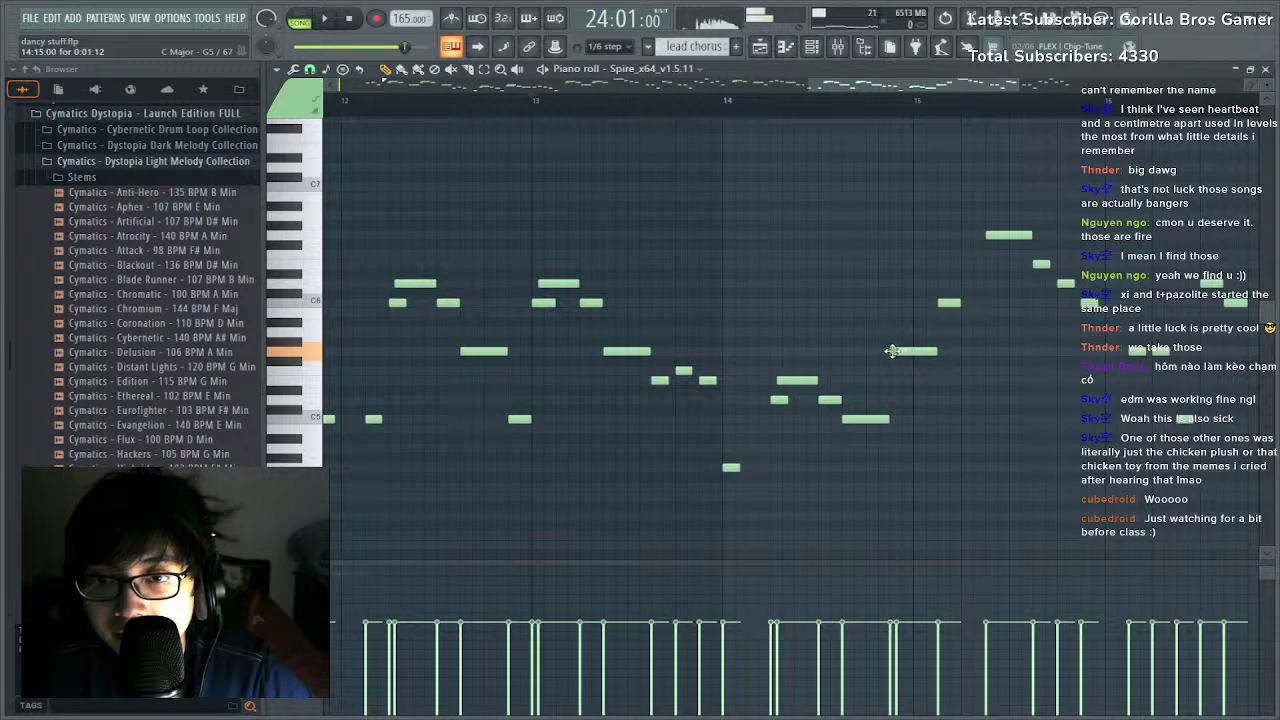
{"action": "left_click_drag", "start_coordinate": [943, 302], "coordinate": [945, 376]}
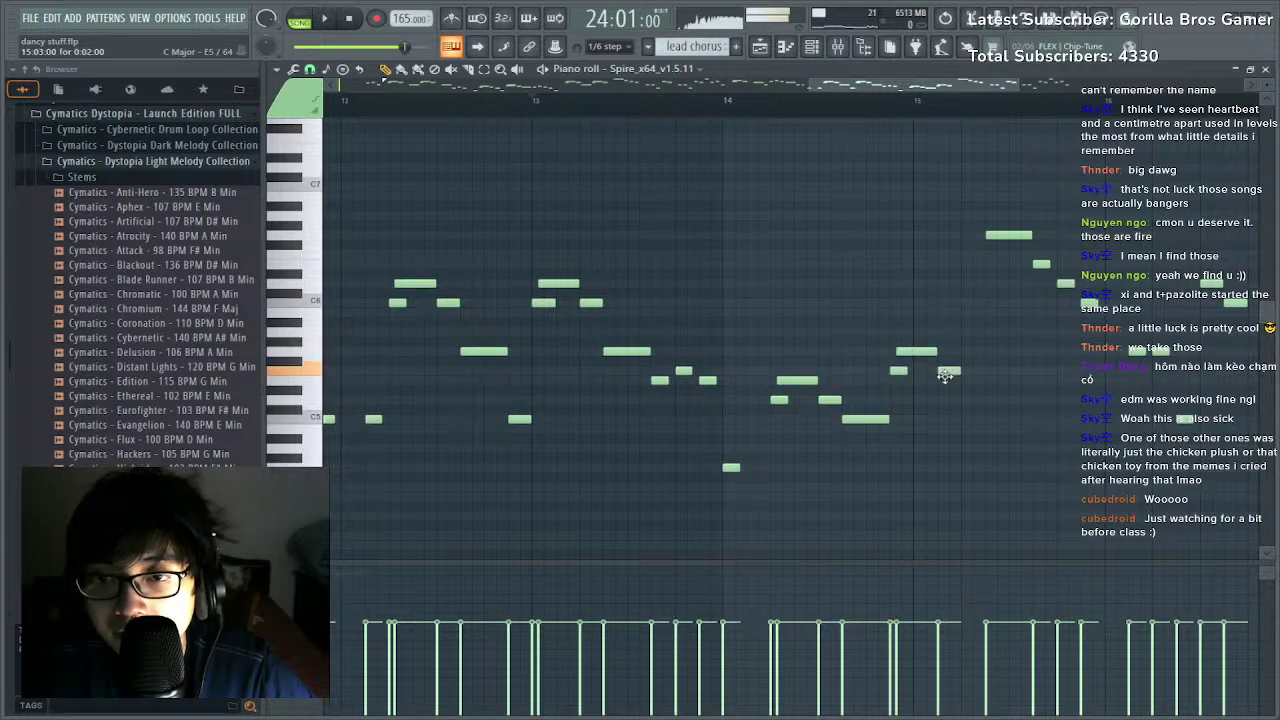
{"action": "key", "text": "space"}
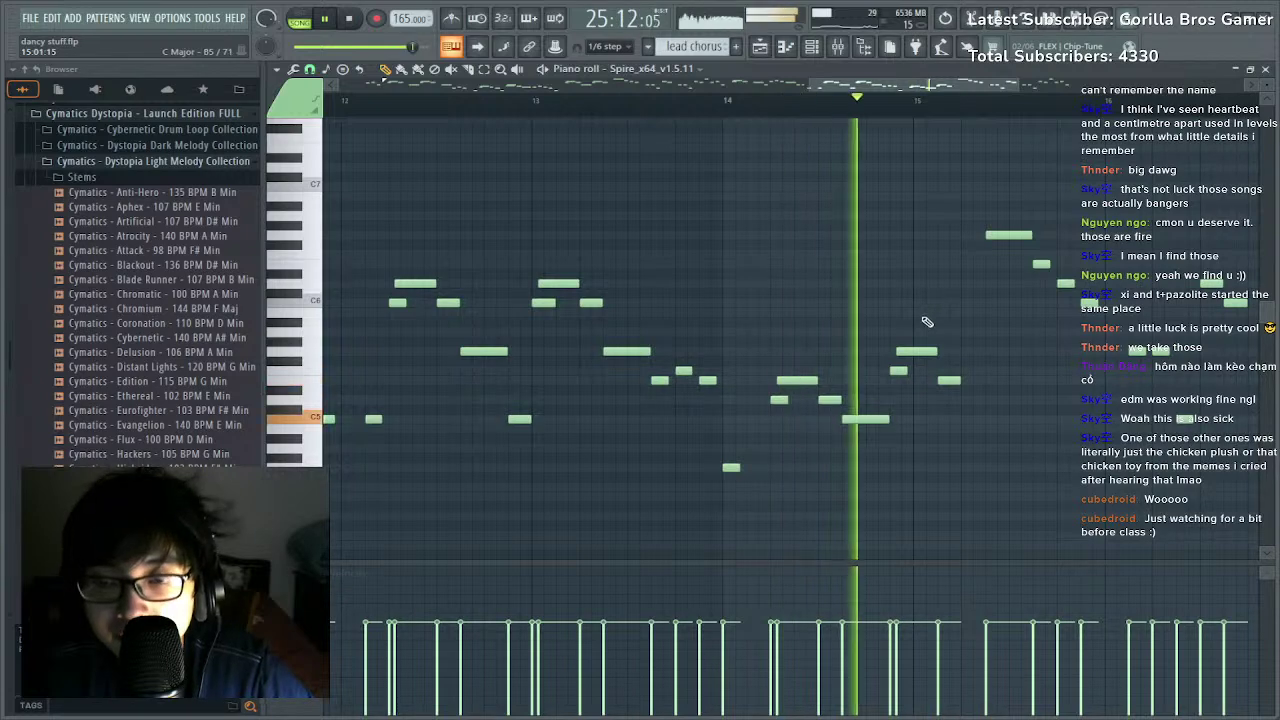
{"action": "key", "text": "space"}
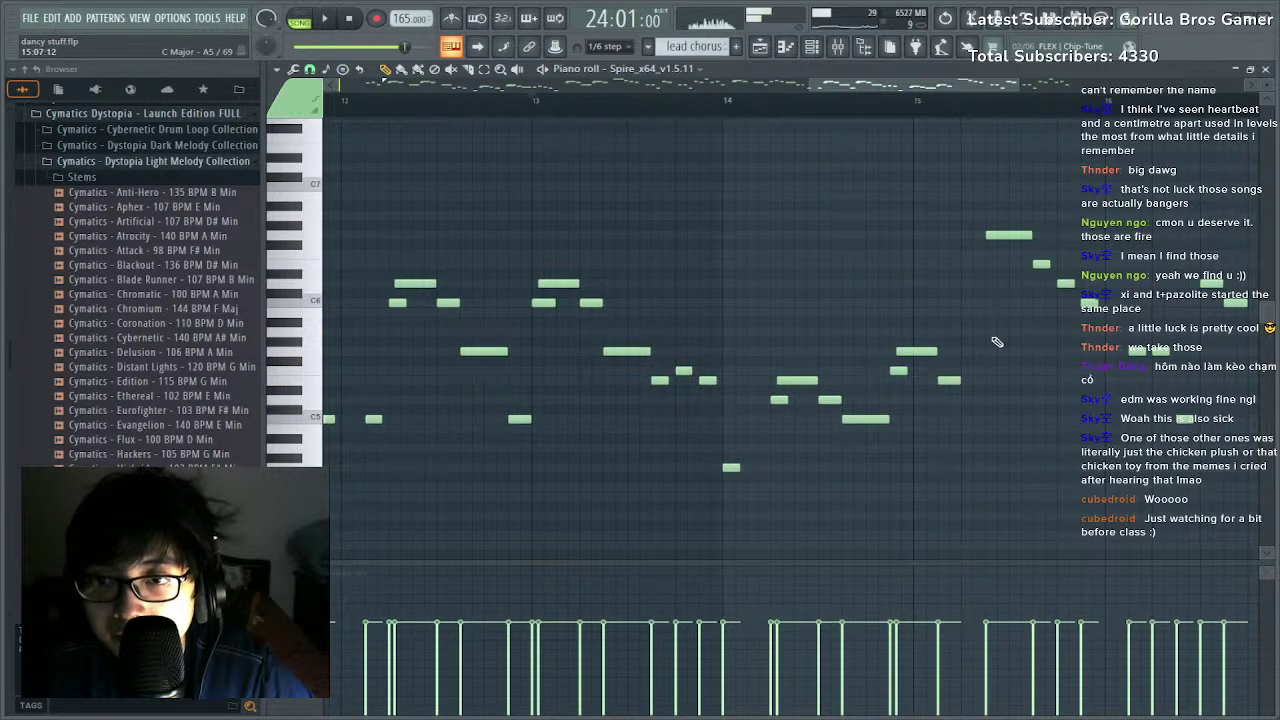
Rework the run from 15:07 into a long C6 followed by B5, C6 and D6, auditioning it in the song.
{"action": "left_click_drag", "start_coordinate": [985, 330], "coordinate": [985, 299]}
{"action": "key", "text": "space"}
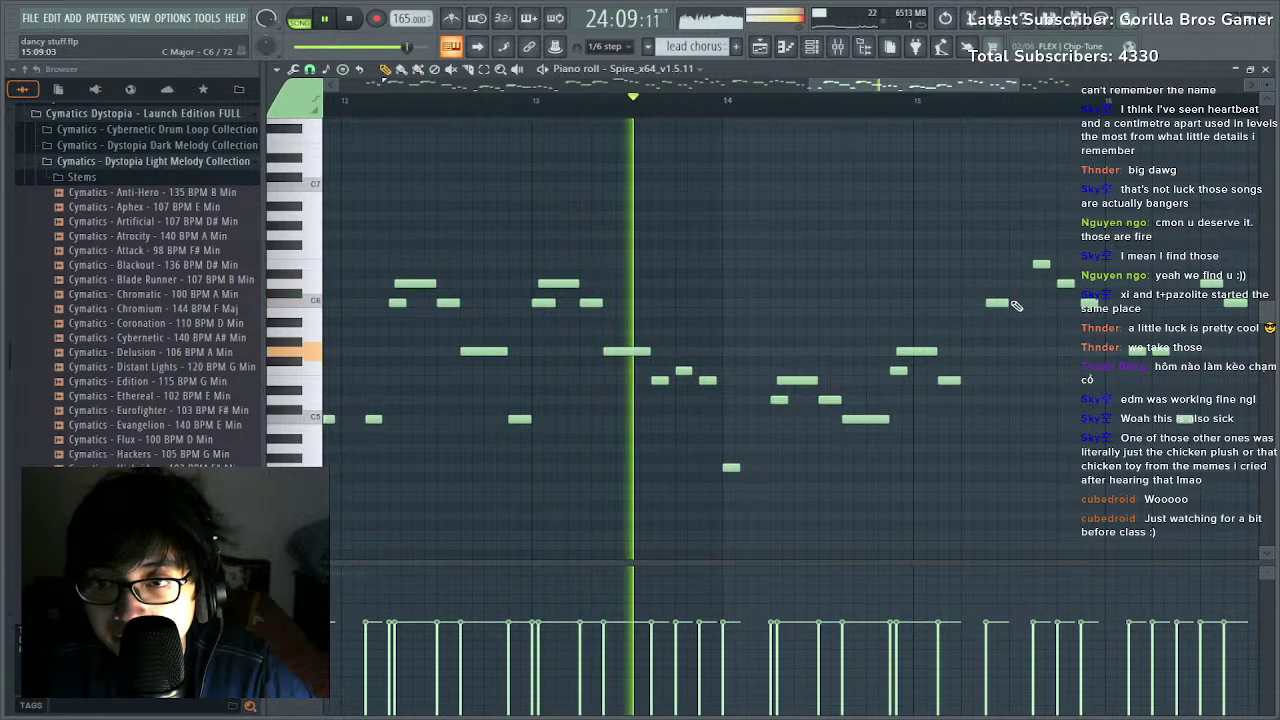
{"action": "left_click_drag", "start_coordinate": [1041, 264], "coordinate": [1065, 302]}
{"action": "key", "text": "space"}
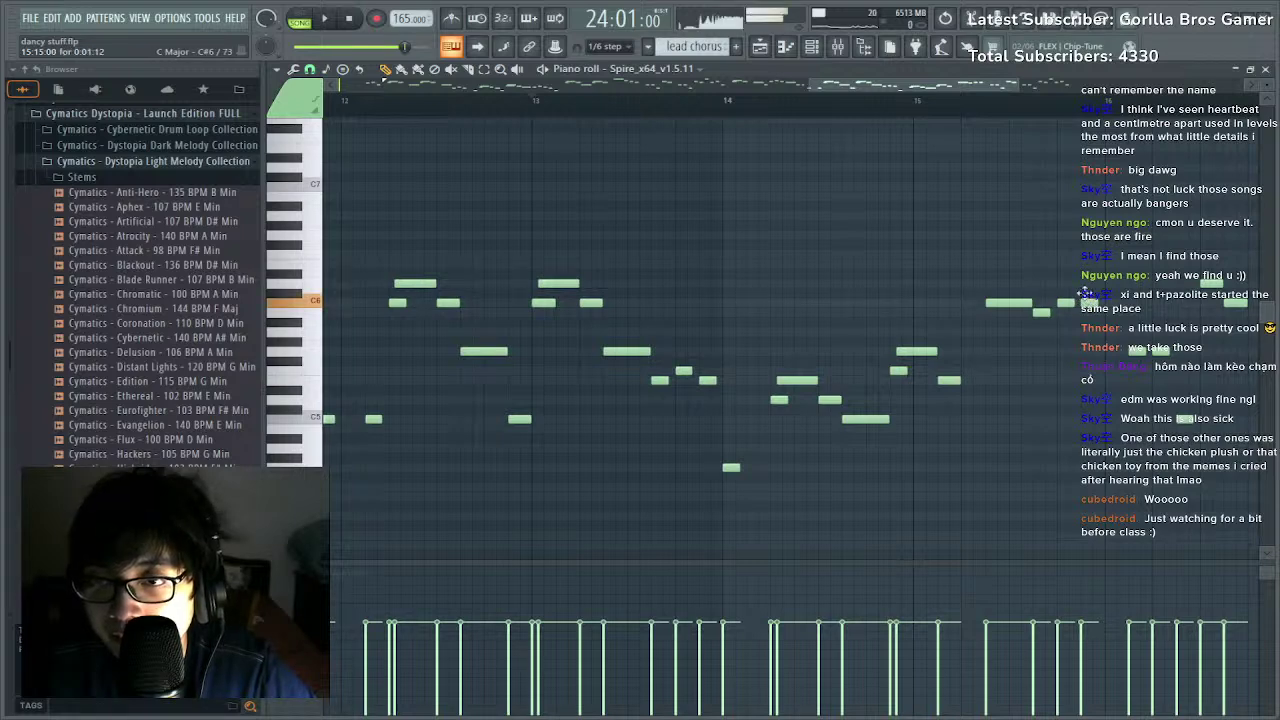
{"action": "key", "text": "space"}
{"action": "scroll", "coordinate": [1003, 123], "scroll_direction": "down", "scroll_amount": 1}
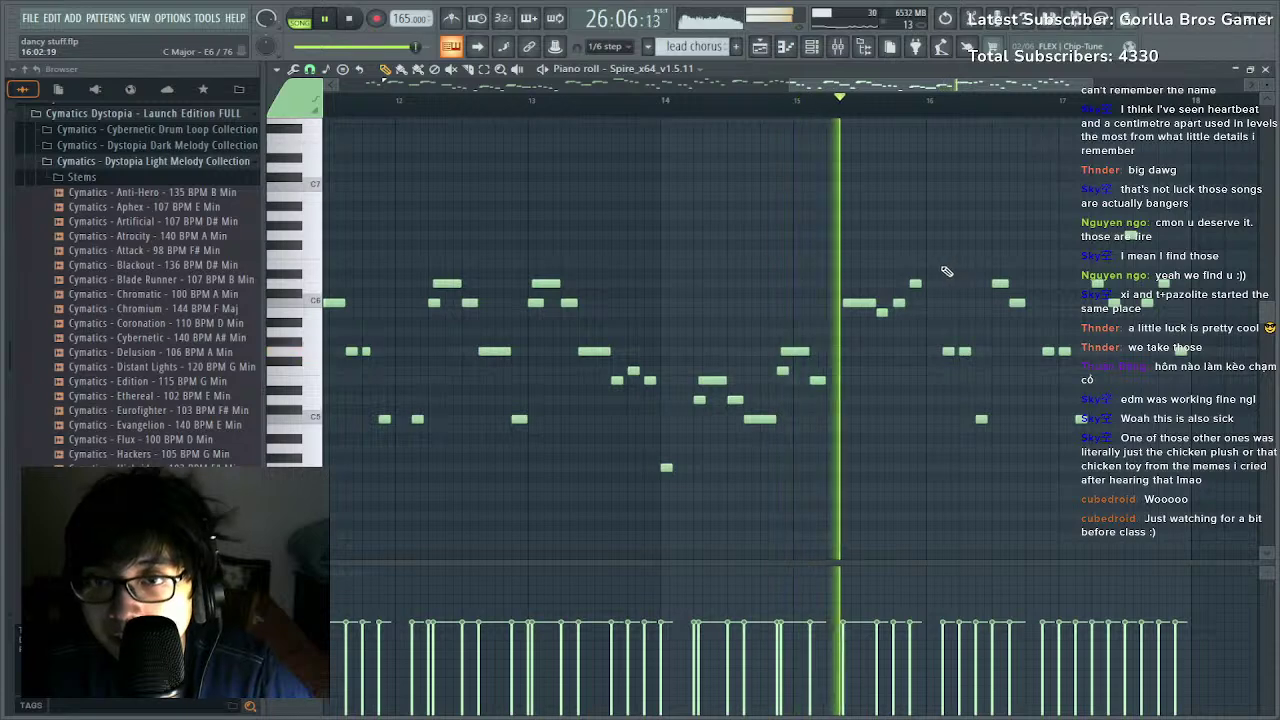
{"action": "key", "text": "space"}
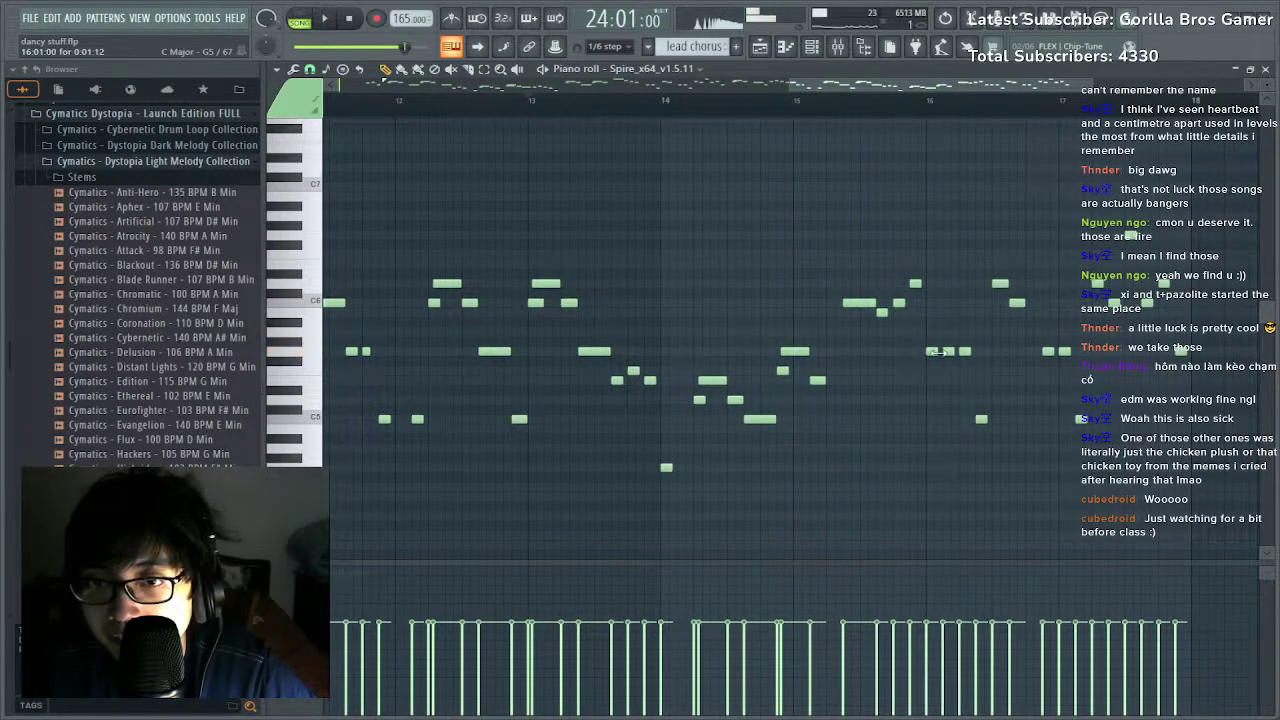
Start bar 16 with two short G5 notes, lengthen the D6 at 15:15 and raise the C5 at 16:07 one octave.
{"action": "key", "text": "space"}
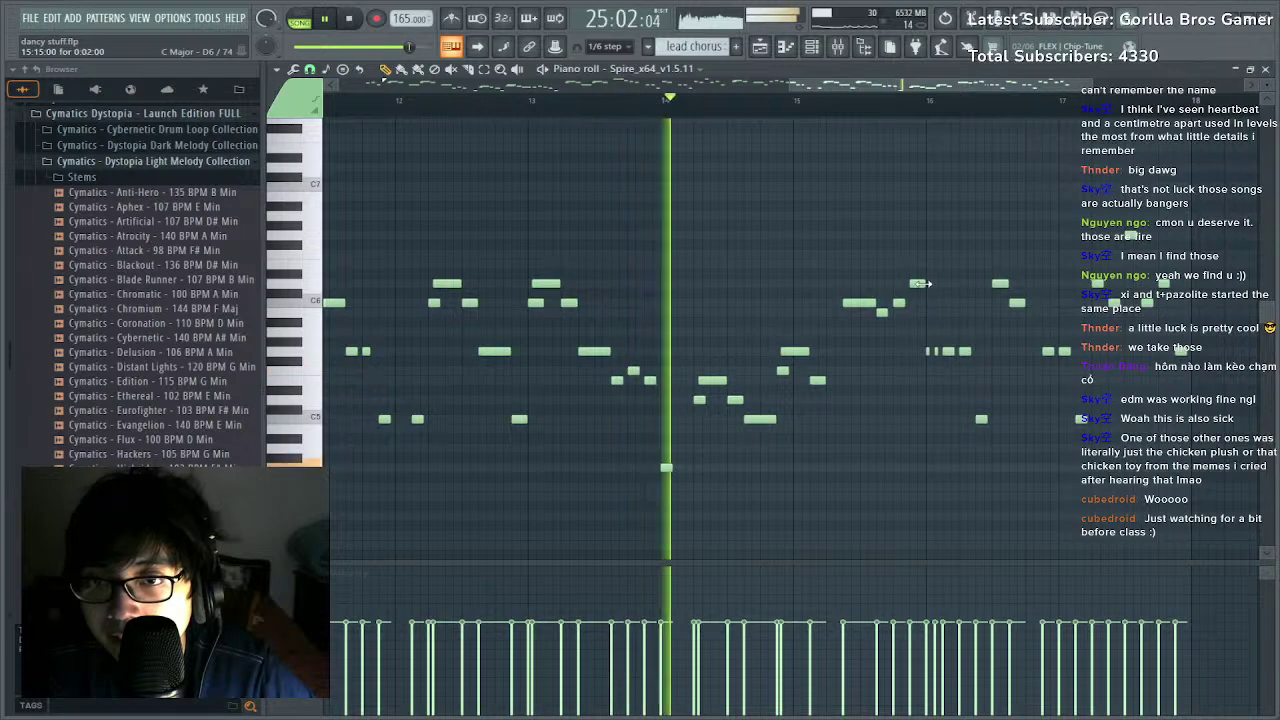
{"action": "left_click", "coordinate": [981, 419], "text": "ctrl"}
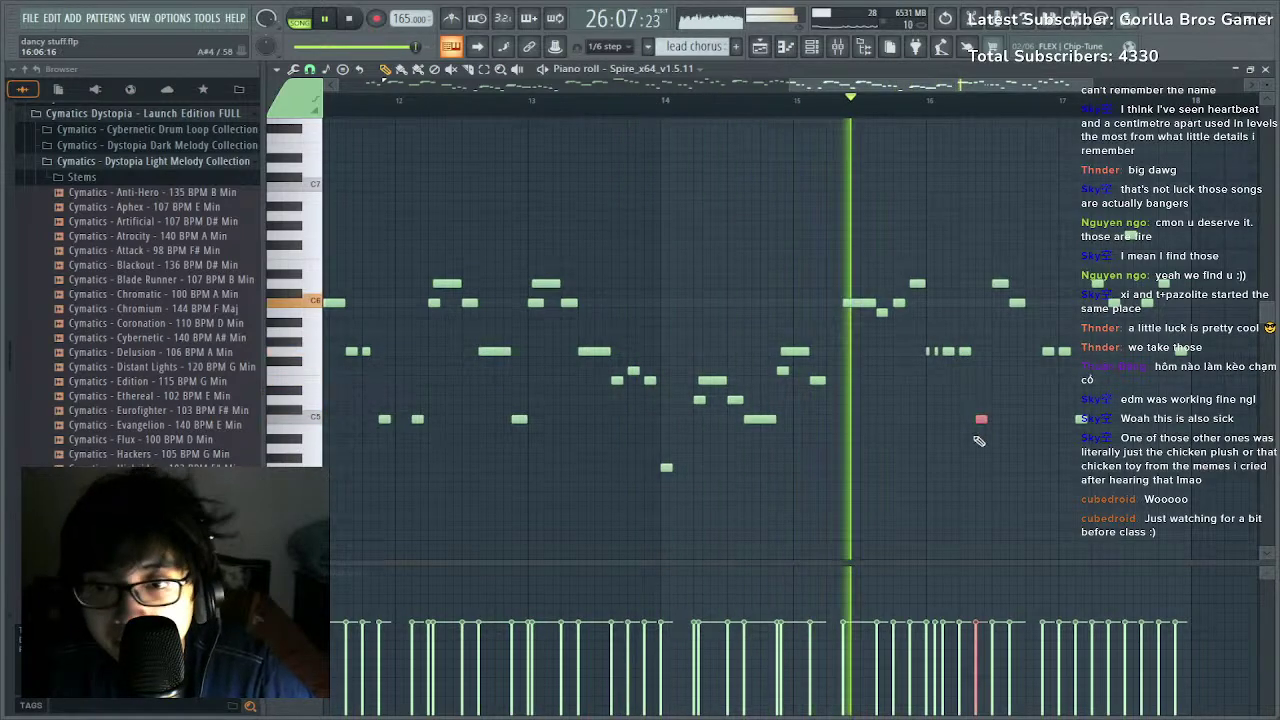
{"action": "key", "text": "ctrl+Up"}
{"action": "key", "text": "space"}
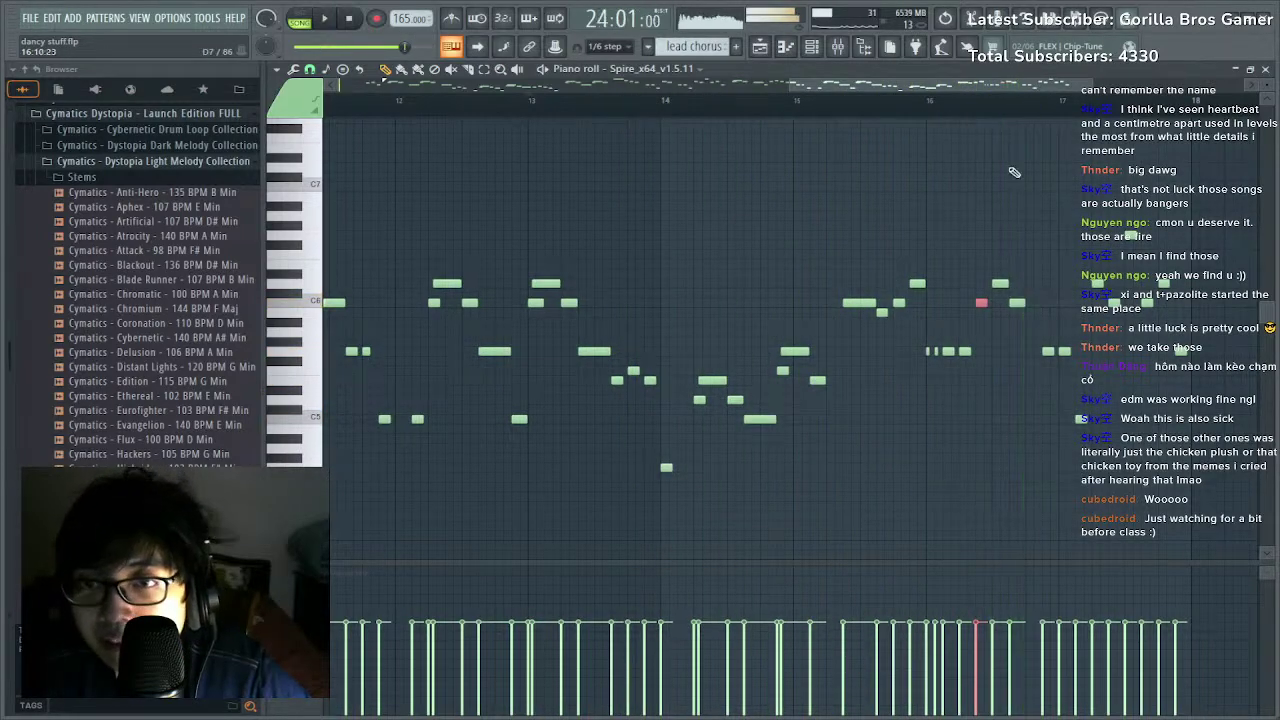
Shorten the G5 at 16:03 and play the melody on through bar 17.
{"action": "key", "text": "space"}
{"action": "scroll", "coordinate": [960, 300], "scroll_direction": "up", "scroll_amount": 2}
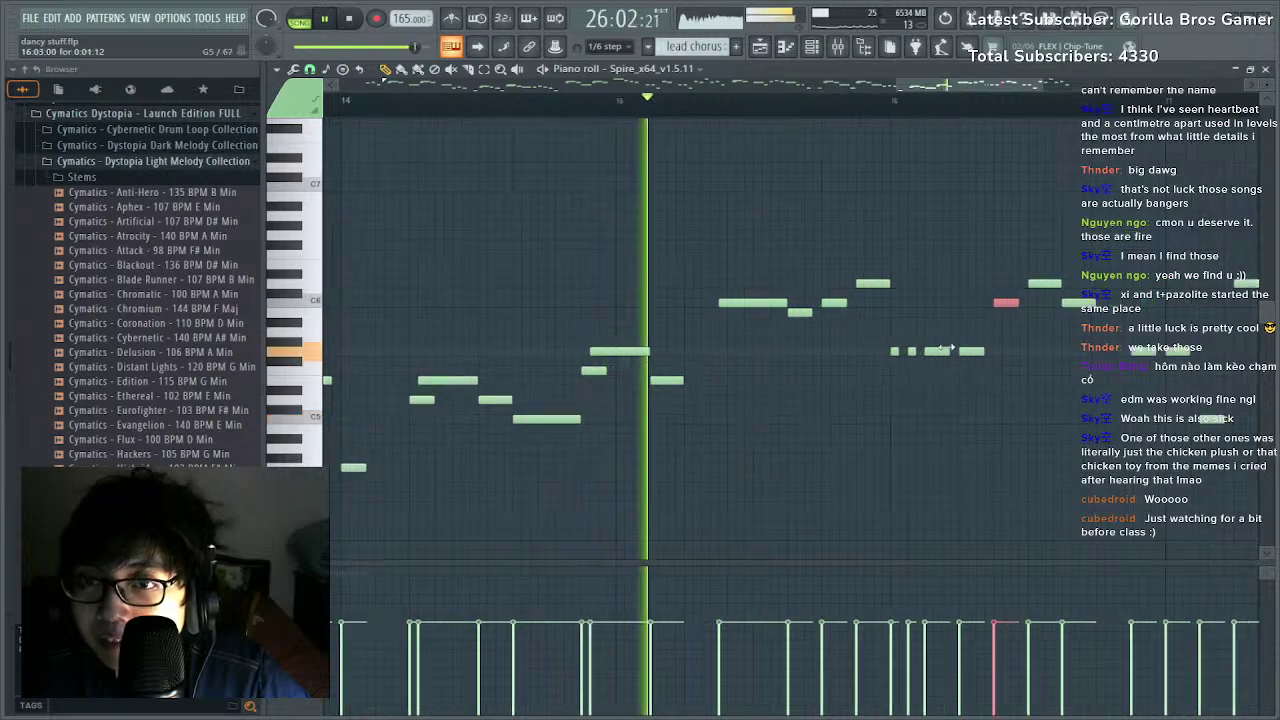
{"action": "left_click", "coordinate": [948, 356], "text": "ctrl"}
{"action": "left_click_drag", "start_coordinate": [948, 356], "coordinate": [937, 357]}
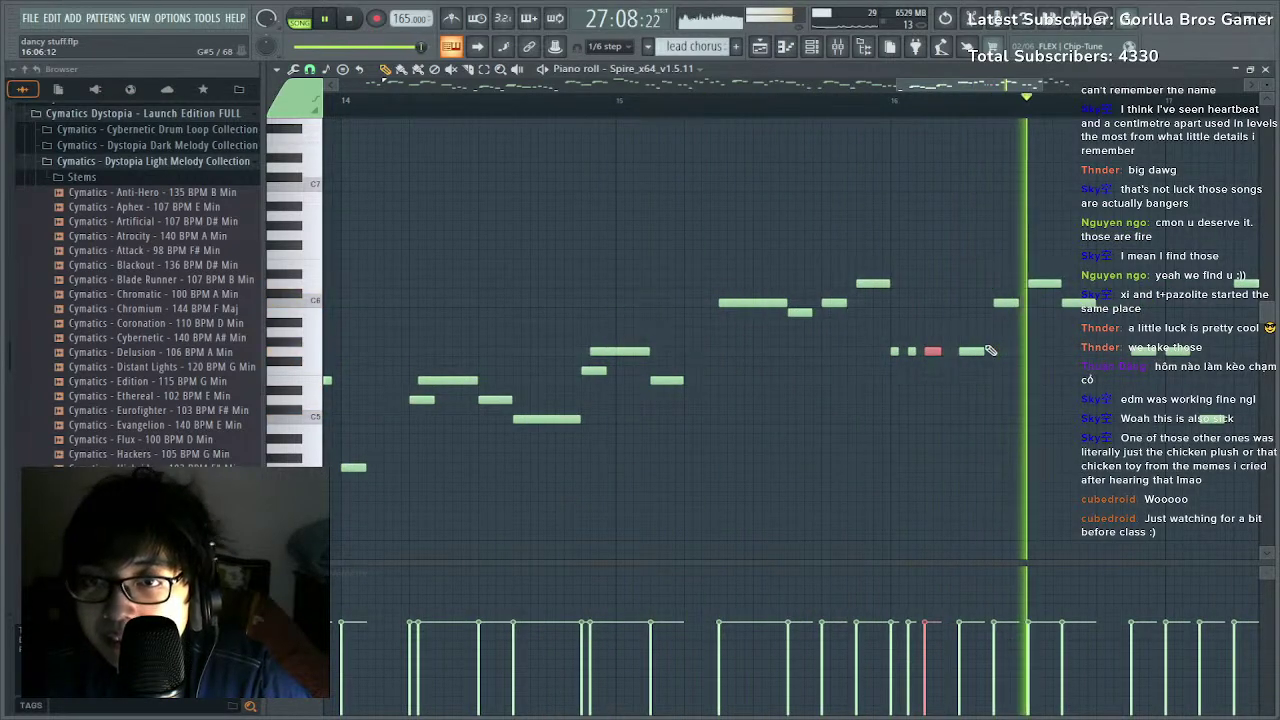
{"action": "key", "text": "space"}
{"action": "scroll", "coordinate": [944, 103], "scroll_direction": "down", "scroll_amount": 2}
{"action": "key", "text": "space"}
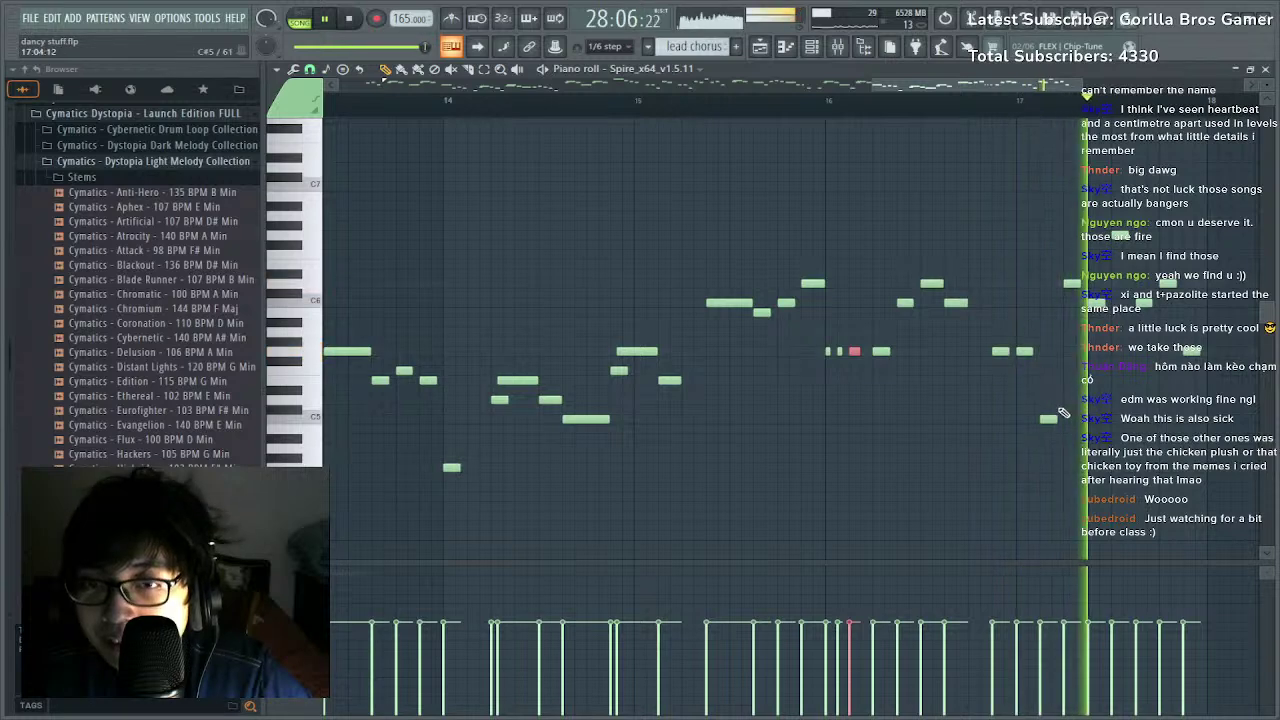
Raise the C5 at 17:03 to C6, end the phrase on a longer E6 and play it back.
{"action": "key", "text": "space"}
{"action": "left_click", "coordinate": [1042, 303]}
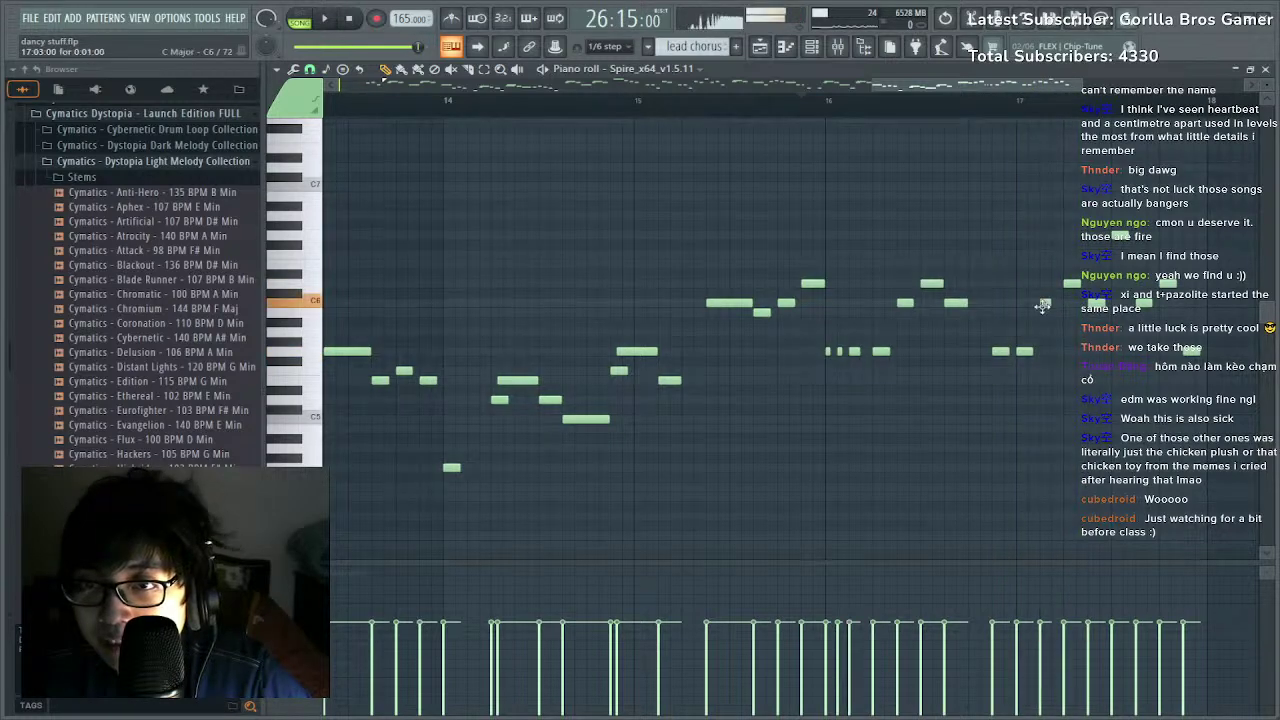
{"action": "key", "text": "space"}
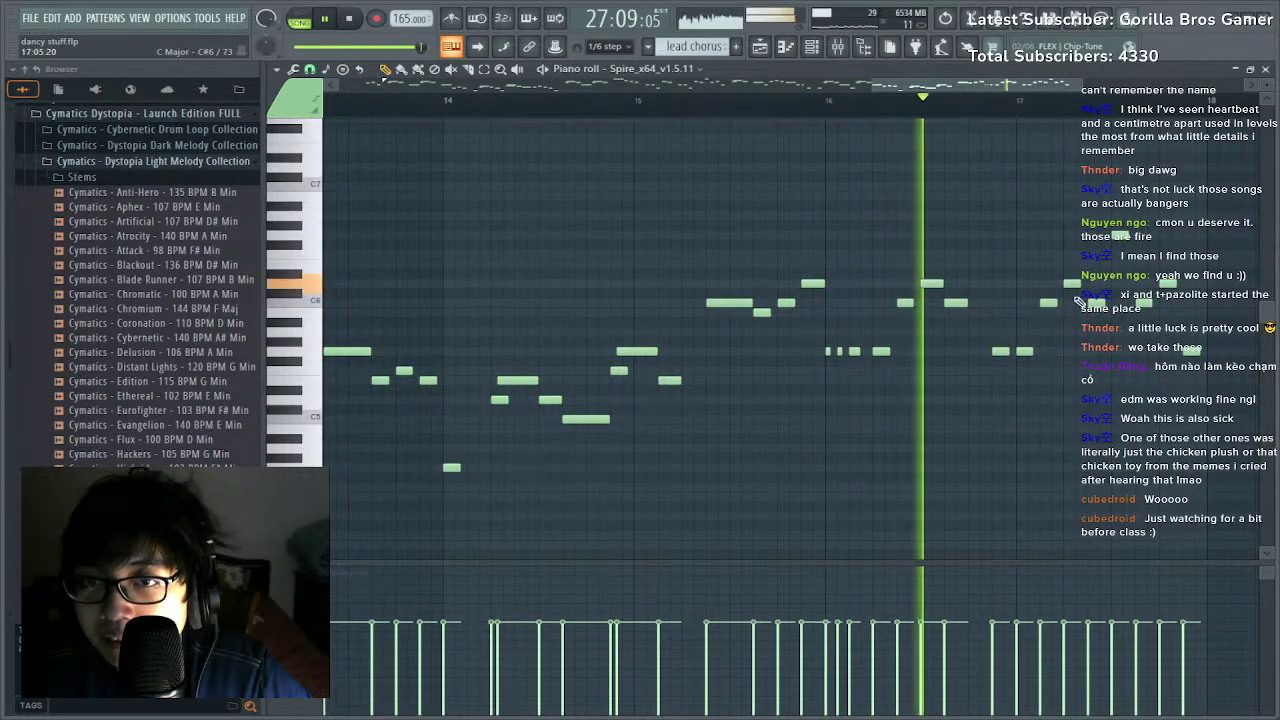
{"action": "key", "text": "space"}
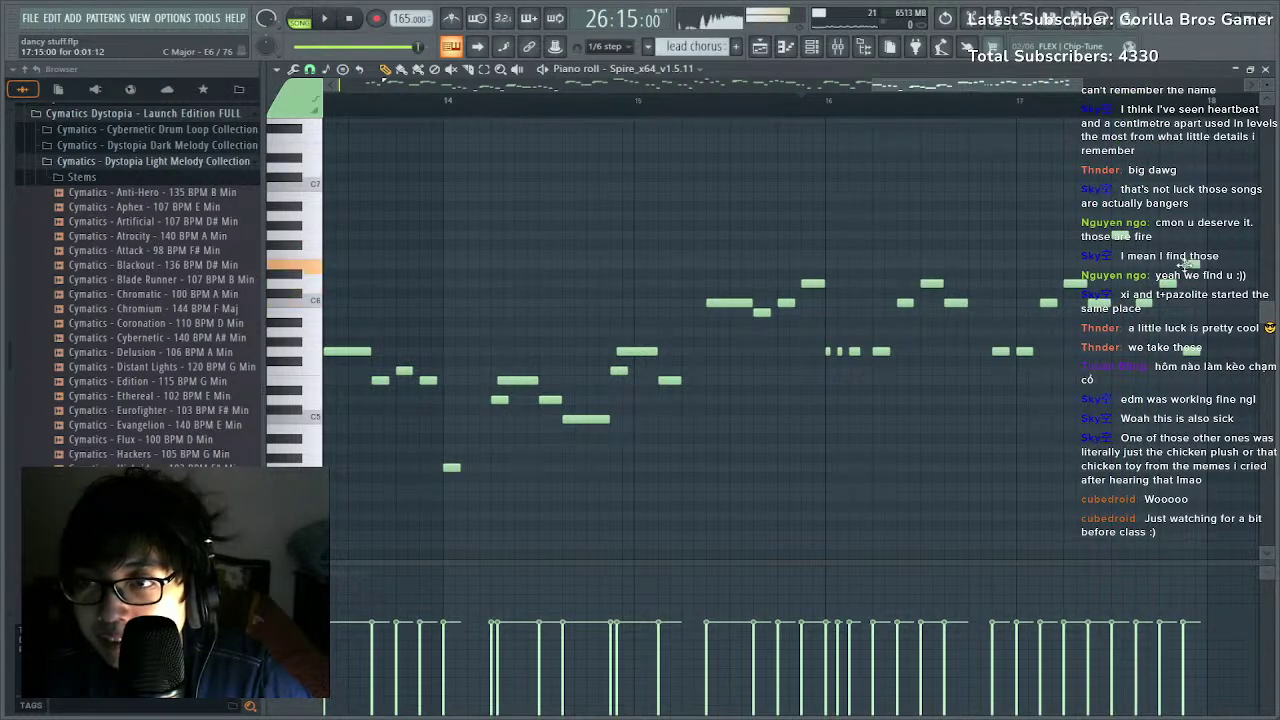
{"action": "key", "text": "space"}
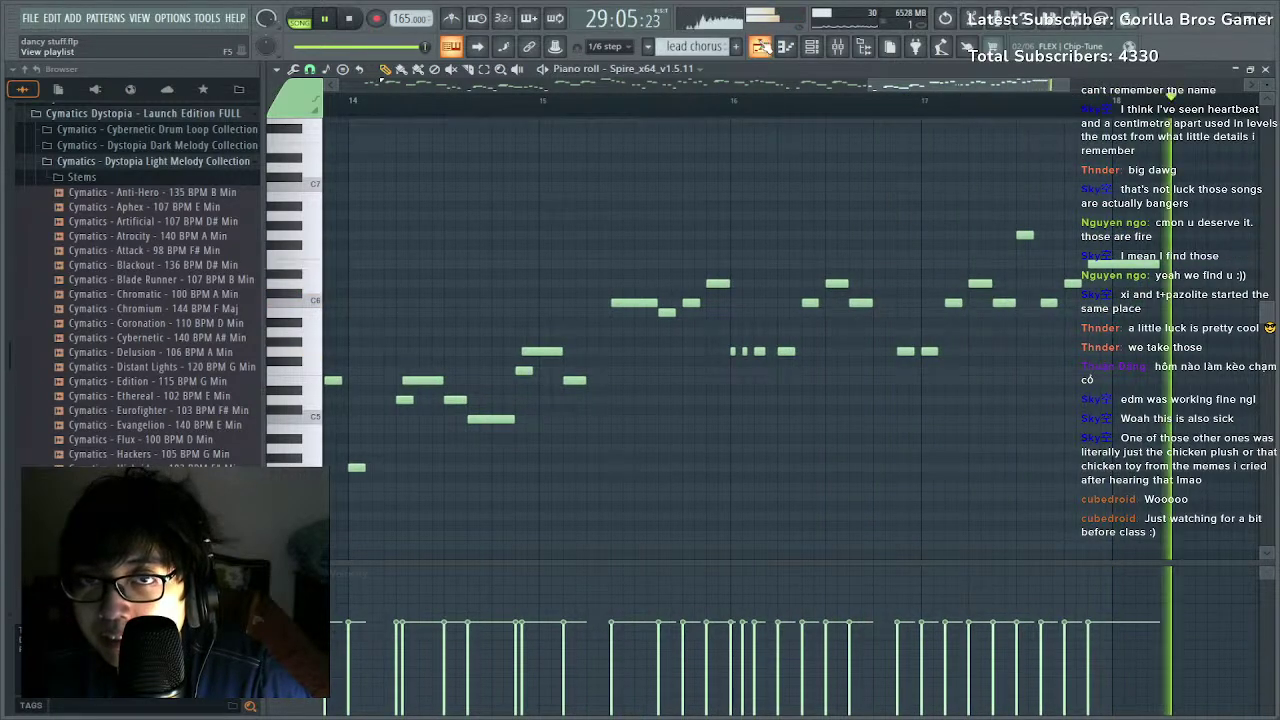
In the playlist, copy the triangle clip to bar 29 on Track 2 and resume playback.
{"action": "left_click", "coordinate": [760, 46]}
{"action": "key", "text": "space"}
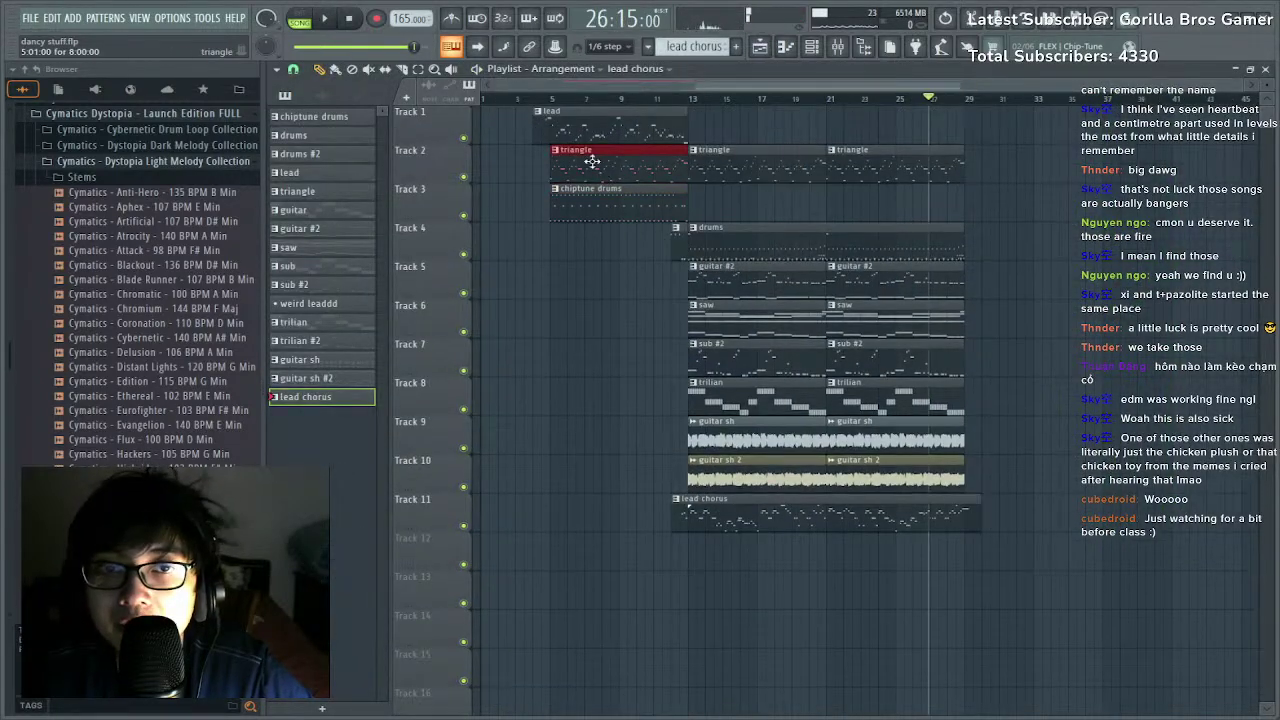
{"action": "left_click_drag", "start_coordinate": [592, 161], "coordinate": [1030, 196]}
{"action": "key", "text": "space"}
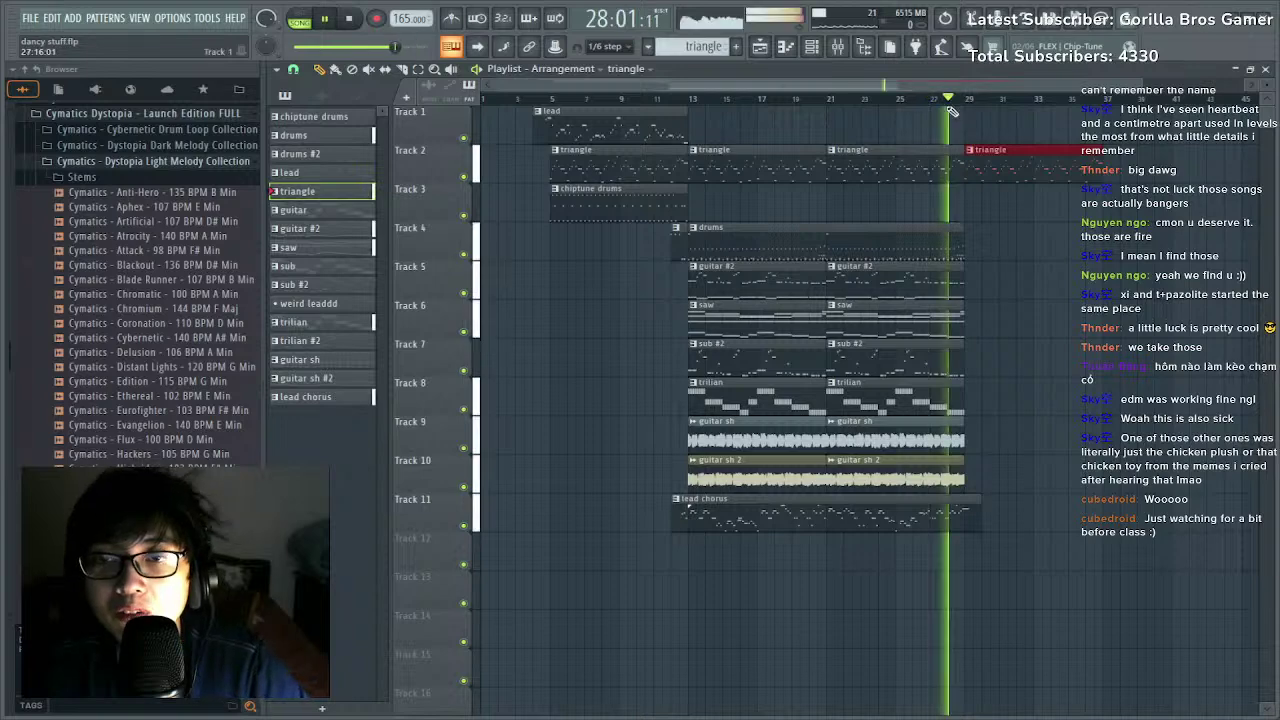
Copy the chiptune drums clip to bar 29 on Track 3 and place a copy of the lead clip around bar 36 on Track 1.
{"action": "left_click_drag", "start_coordinate": [581, 128], "coordinate": [997, 126]}
{"action": "double_click", "coordinate": [623, 206]}
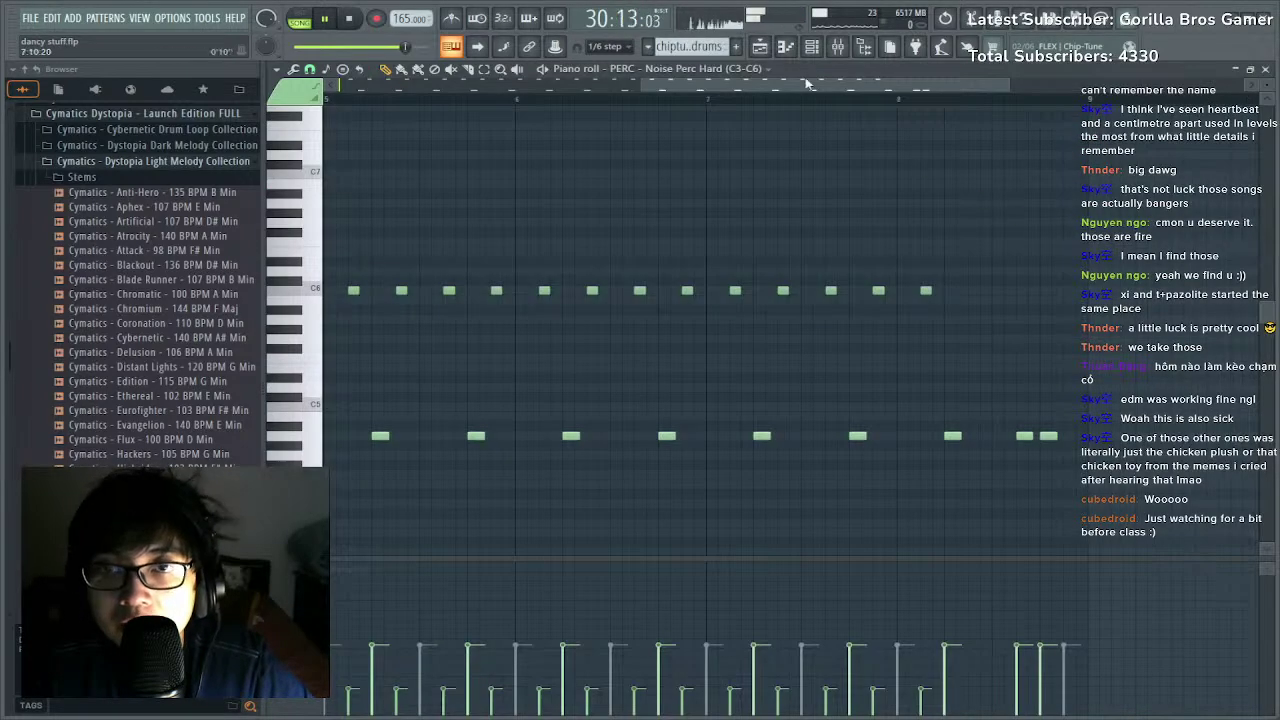
{"action": "key", "text": "Escape"}
{"action": "mouse_move", "coordinate": [607, 198]}
{"action": "left_mouse_down"}
{"action": "mouse_move", "coordinate": [763, 200]}
{"action": "mouse_move", "coordinate": [605, 206]}
{"action": "left_mouse_up"}
{"action": "left_click_drag", "start_coordinate": [605, 206], "coordinate": [1012, 206], "text": "shift"}
{"action": "left_click_drag", "start_coordinate": [983, 137], "coordinate": [1122, 134]}
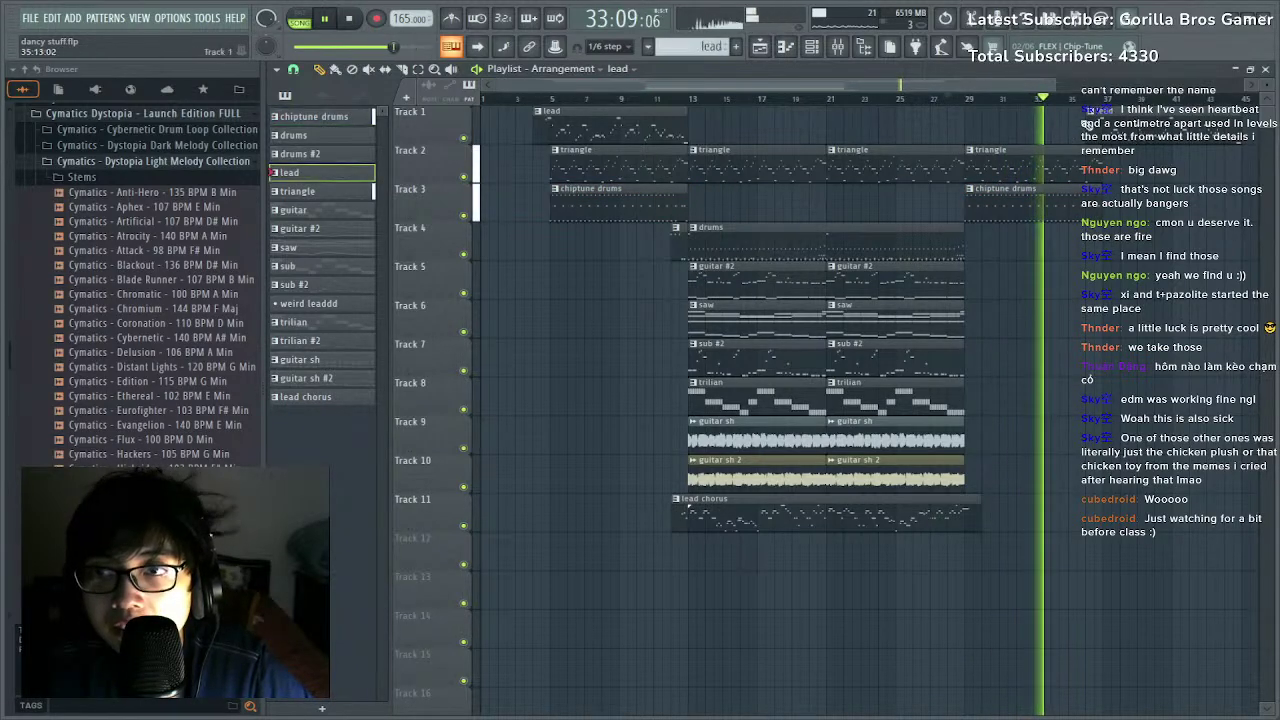
Play the arrangement from about bar 28 to hear the transition from the chorus into the chiptune section.
{"action": "left_click", "coordinate": [949, 99]}
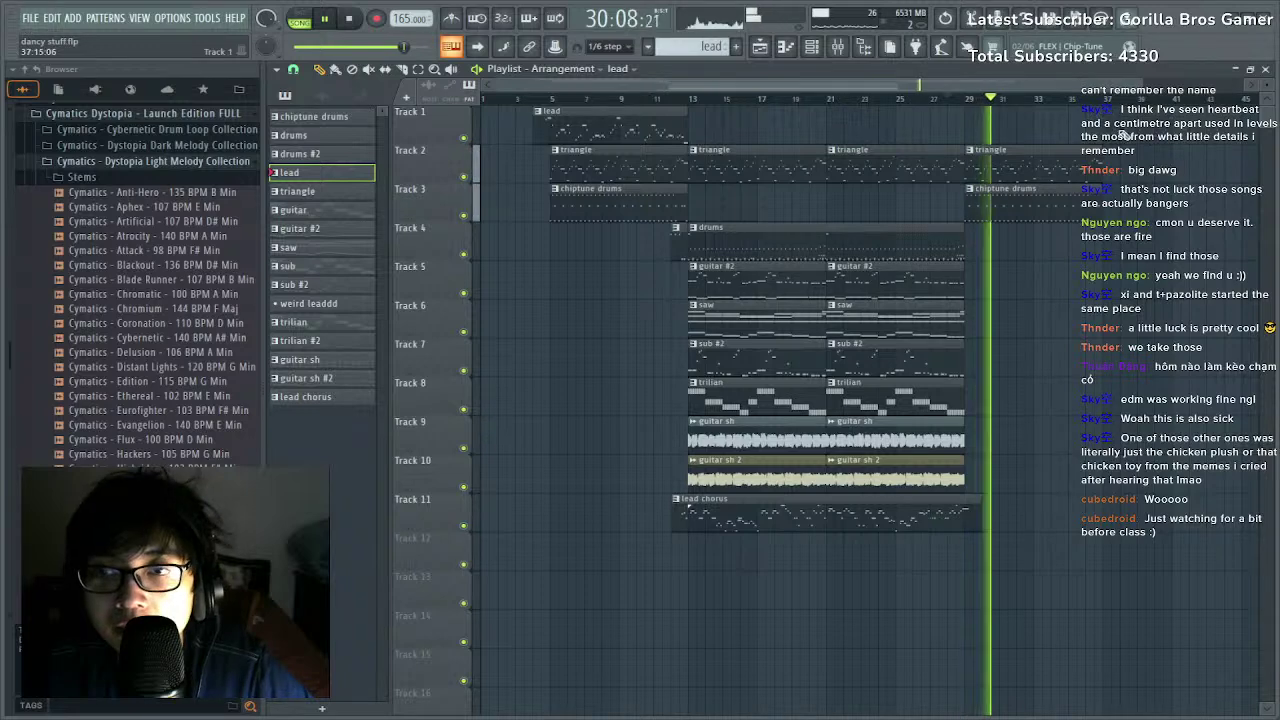
{"action": "scroll", "coordinate": [677, 110], "scroll_direction": "down", "scroll_amount": 1, "text": "ctrl"}
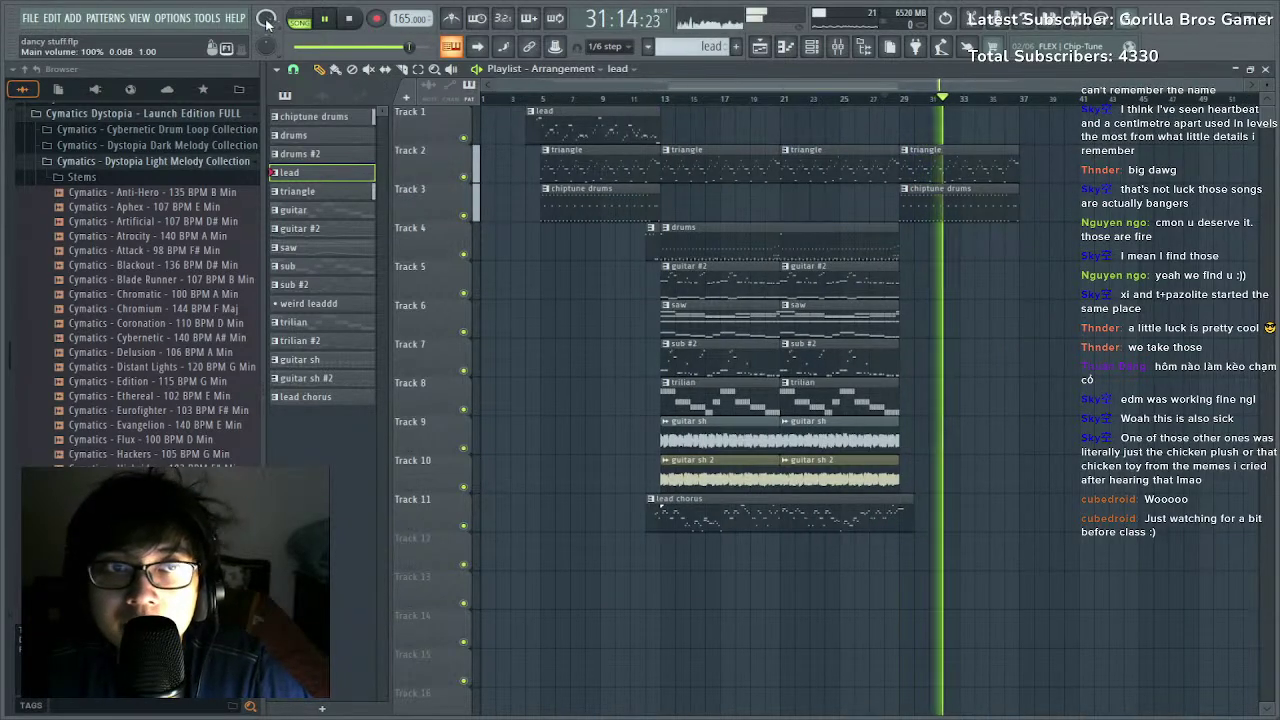
{"action": "key", "text": "space"}
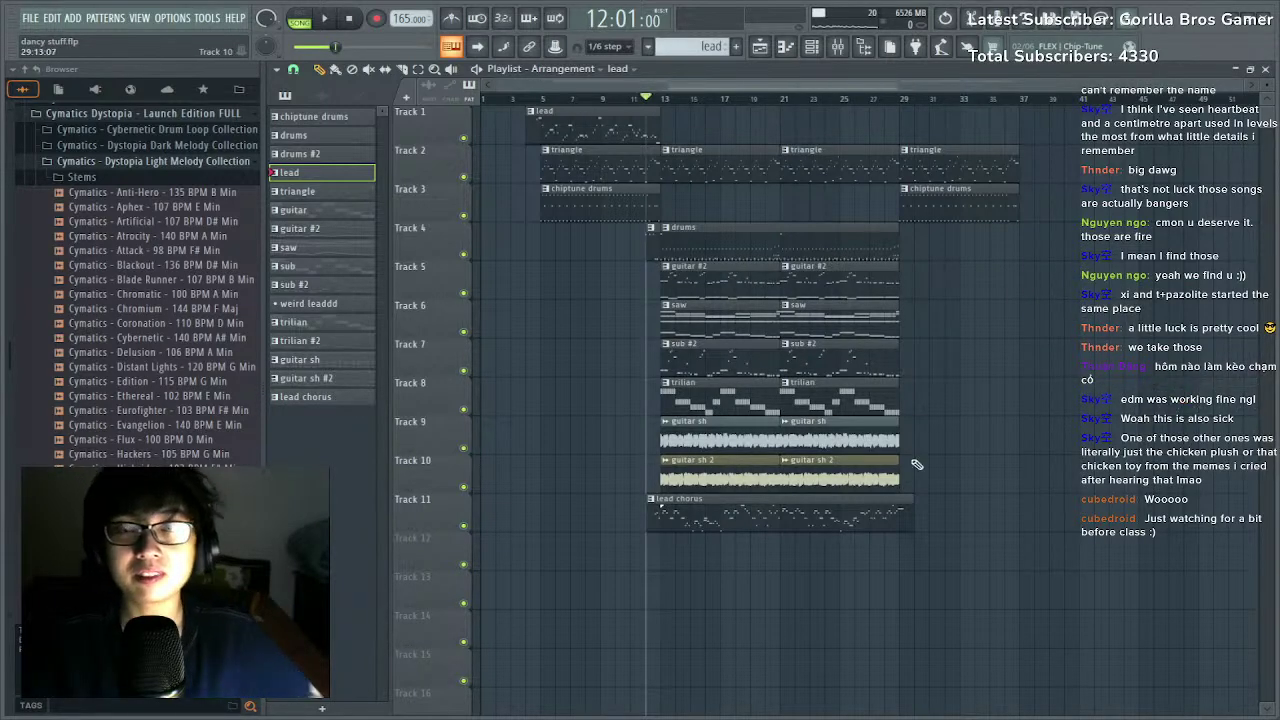
Solo the triangle on Track 2, play it from bar 13 and add Soundgoodizer to mixer Insert 3.
{"action": "right_click", "coordinate": [463, 178]}
{"action": "key", "text": "space"}
{"action": "left_click", "coordinate": [665, 99]}
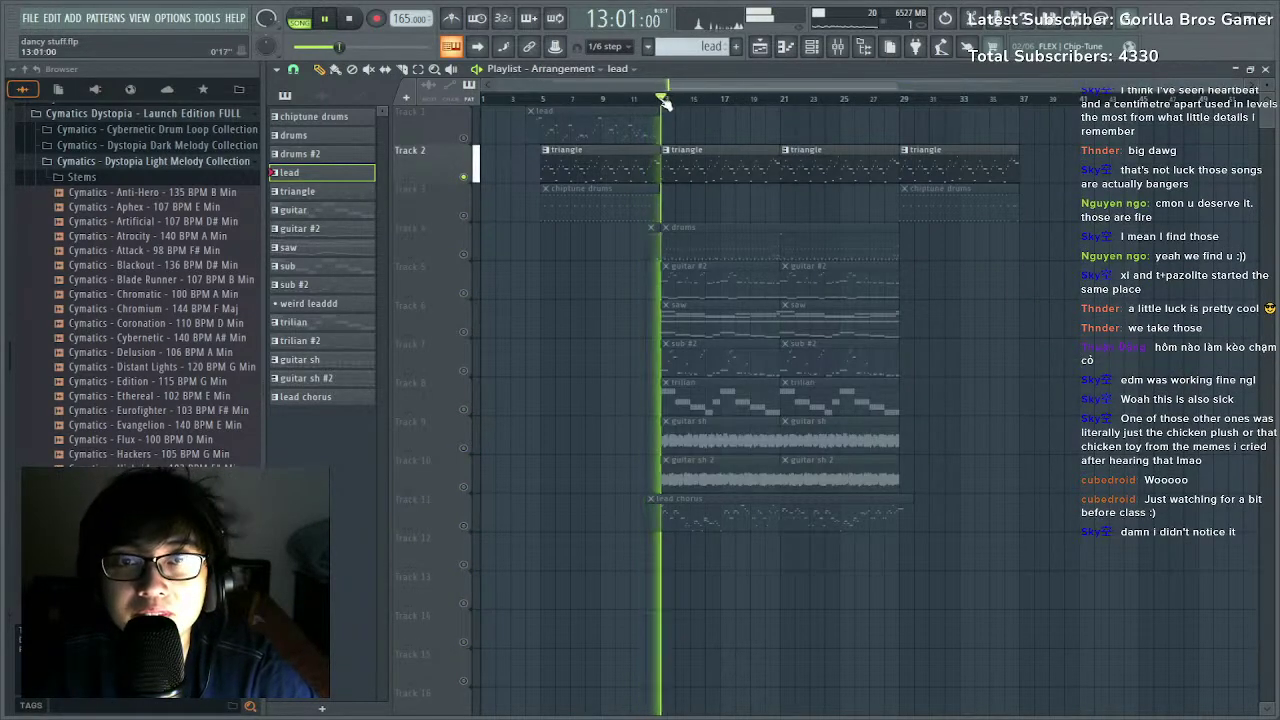
{"action": "key", "text": "F9"}
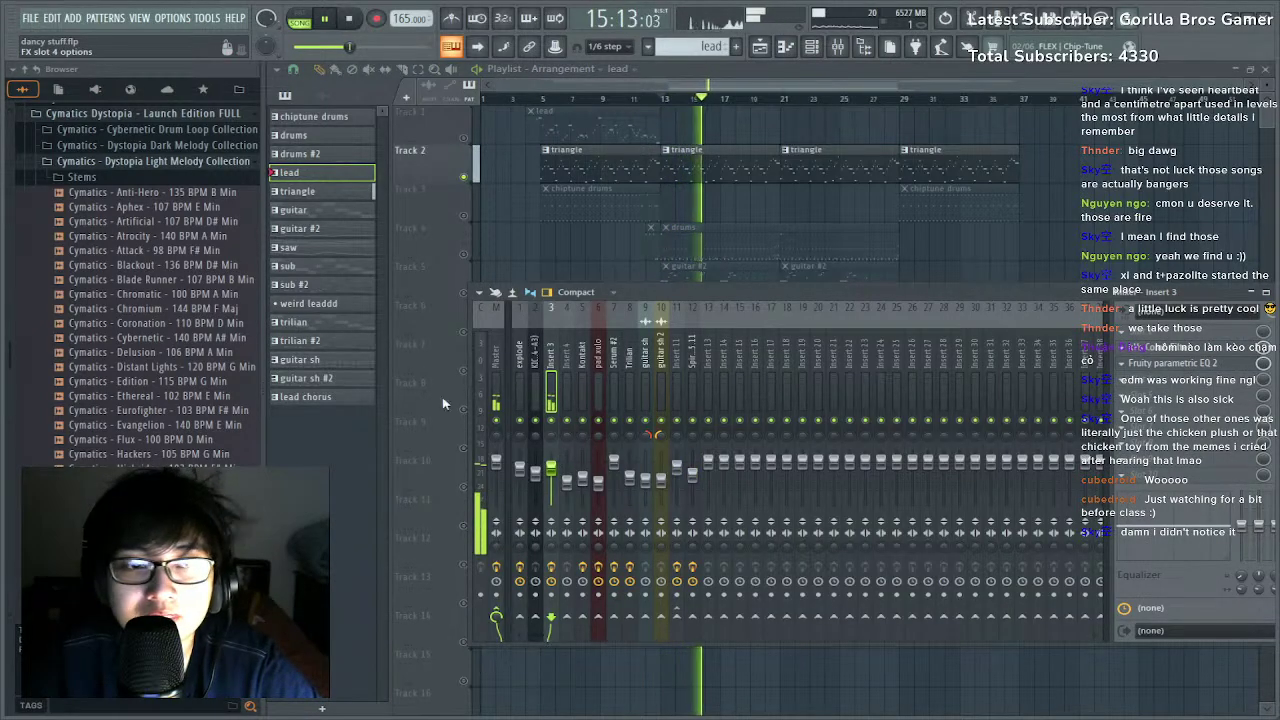
{"action": "left_click", "coordinate": [362, 429]}
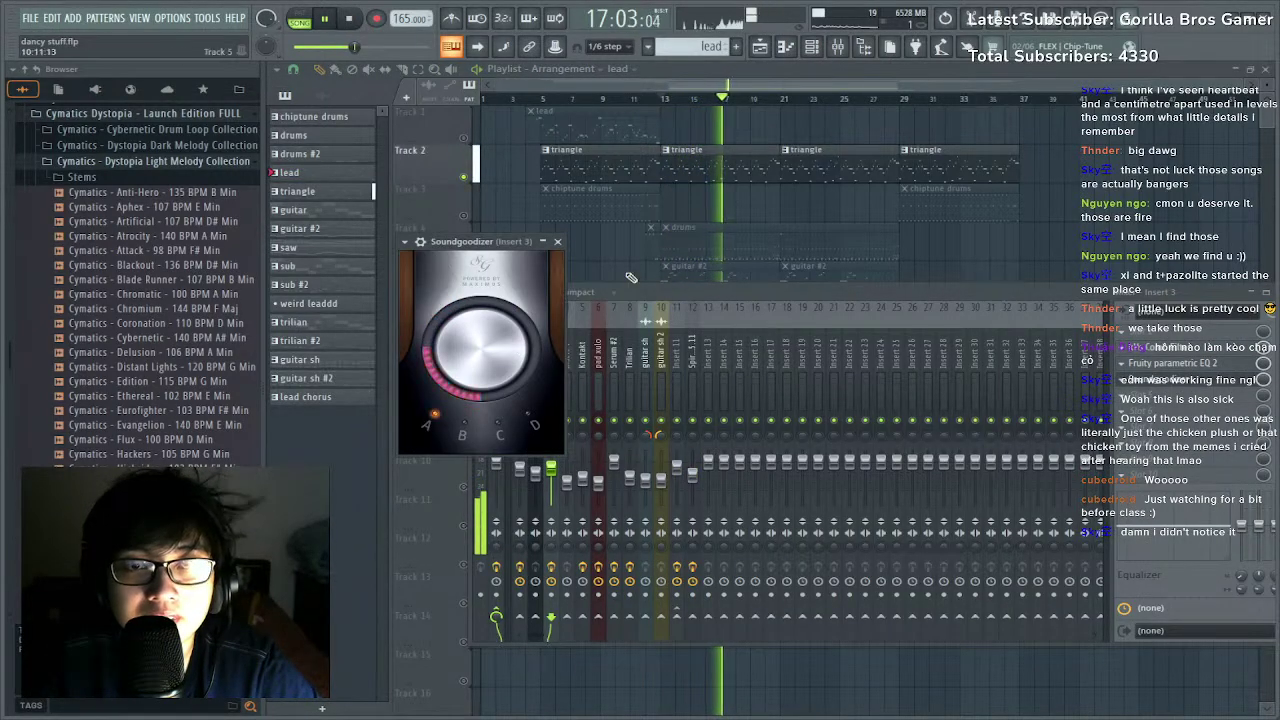
{"action": "key", "text": "F9"}
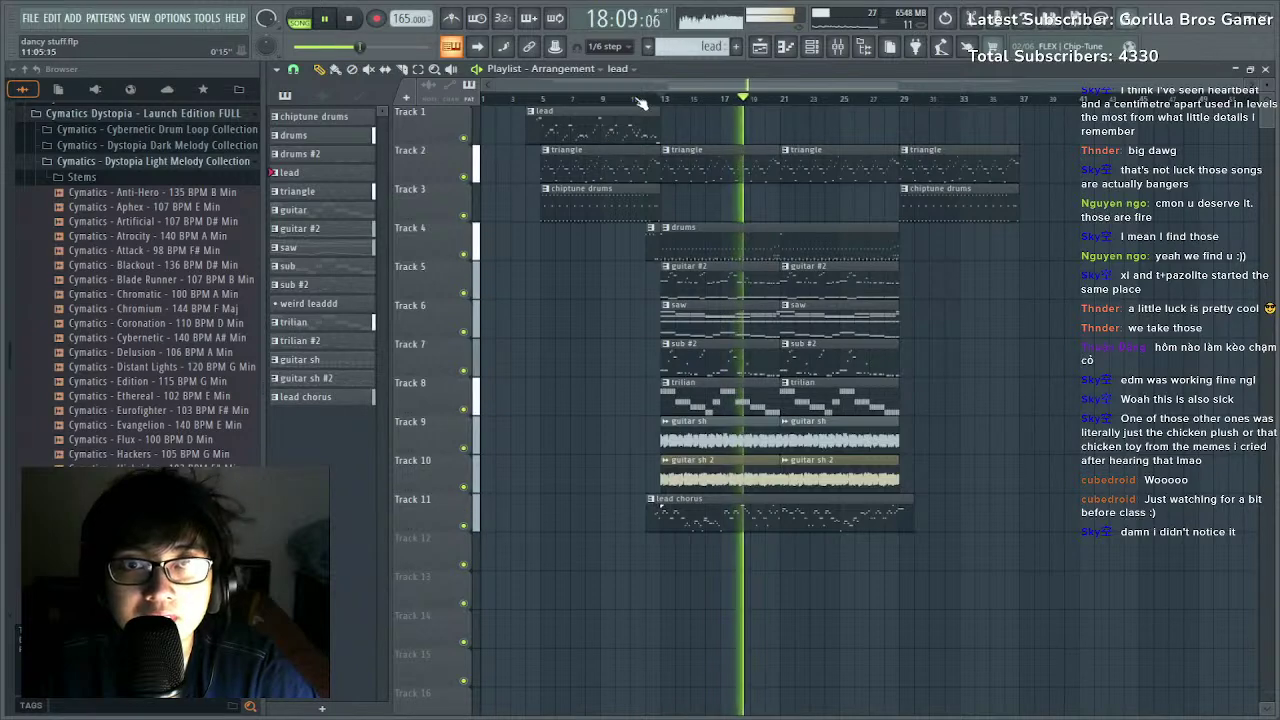
During playback, add Fruity Parametric EQ 2 to the Spire mixer insert 12.
{"action": "left_click", "coordinate": [839, 50]}
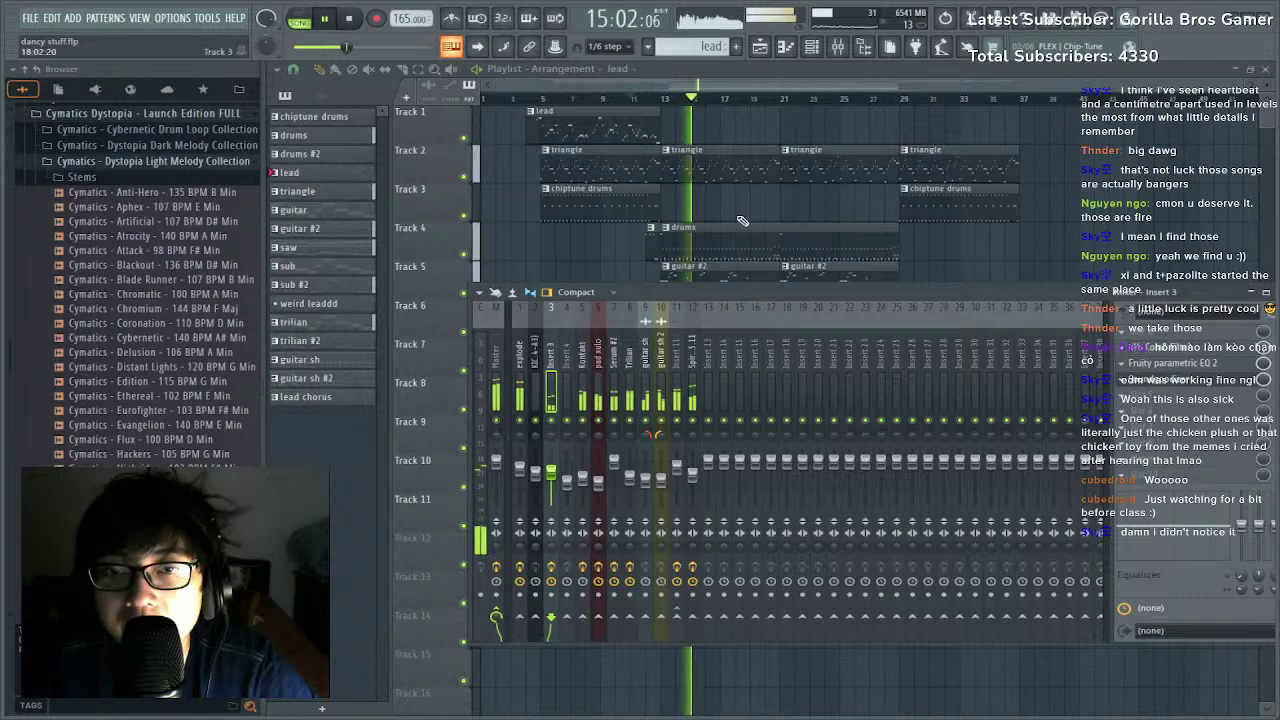
{"action": "key", "text": "F9"}
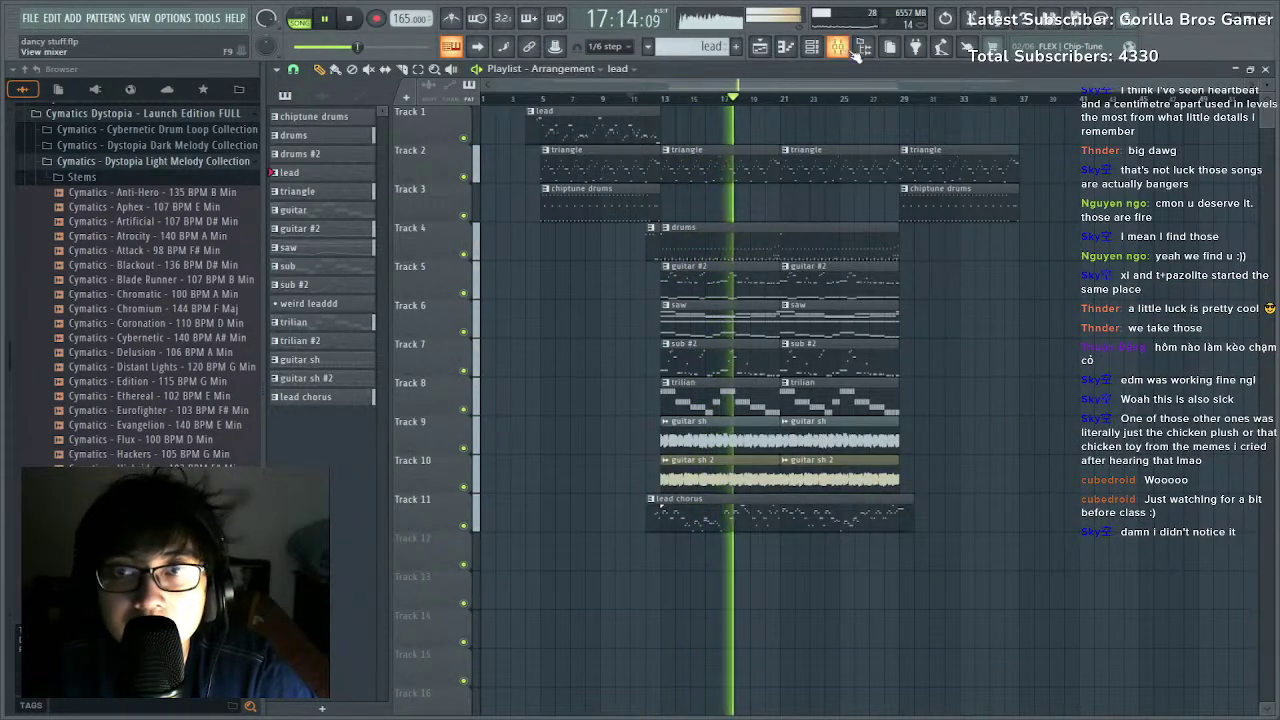
{"action": "key", "text": "F9"}
{"action": "left_click", "coordinate": [693, 358]}
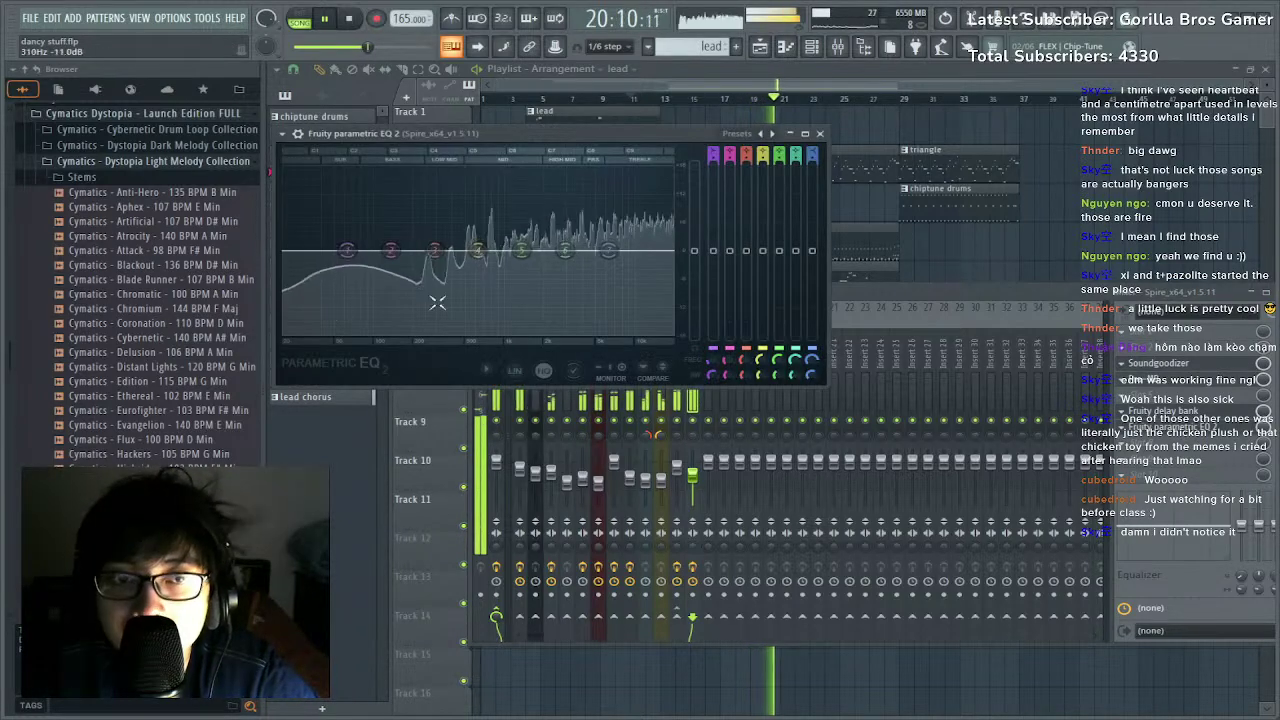
Make band 1 of the Spire insert's EQ a high pass and move its cutoff up to thin out the lows.
{"action": "right_click", "coordinate": [343, 253]}
{"action": "left_click", "coordinate": [367, 292]}
{"action": "right_click", "coordinate": [347, 252]}
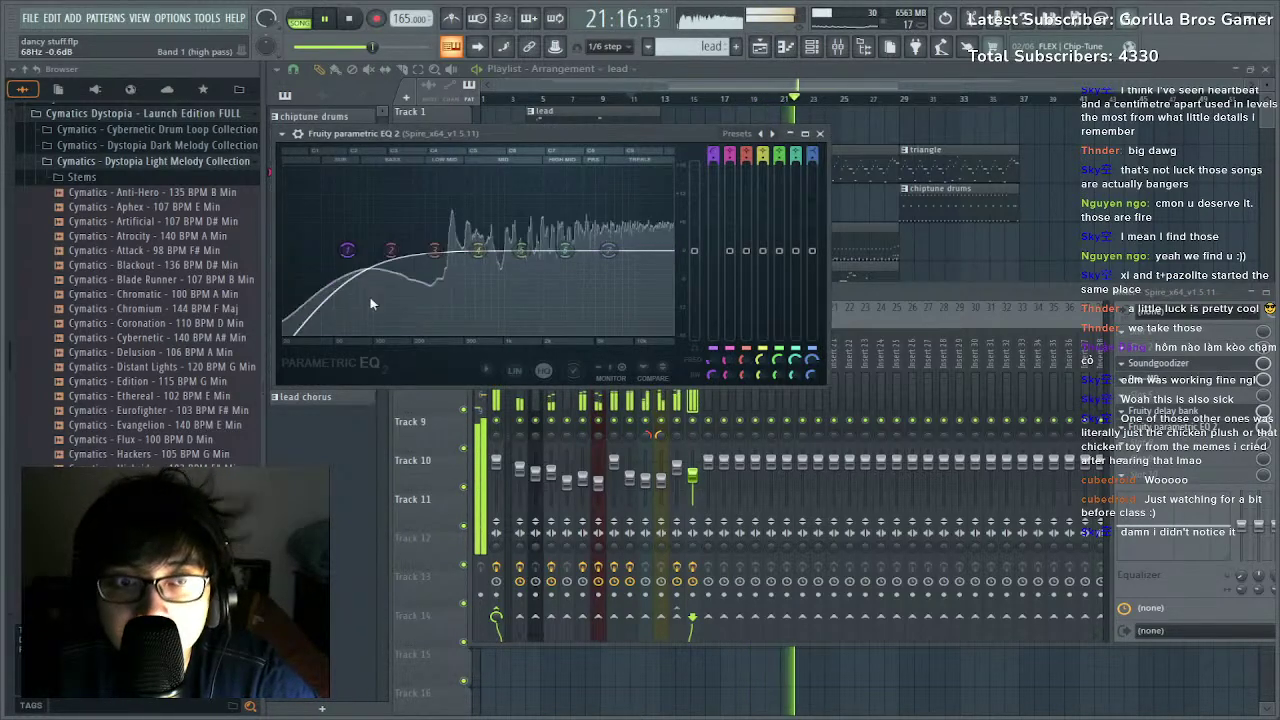
{"action": "left_click", "coordinate": [417, 334]}
{"action": "left_click_drag", "start_coordinate": [347, 250], "coordinate": [493, 264]}
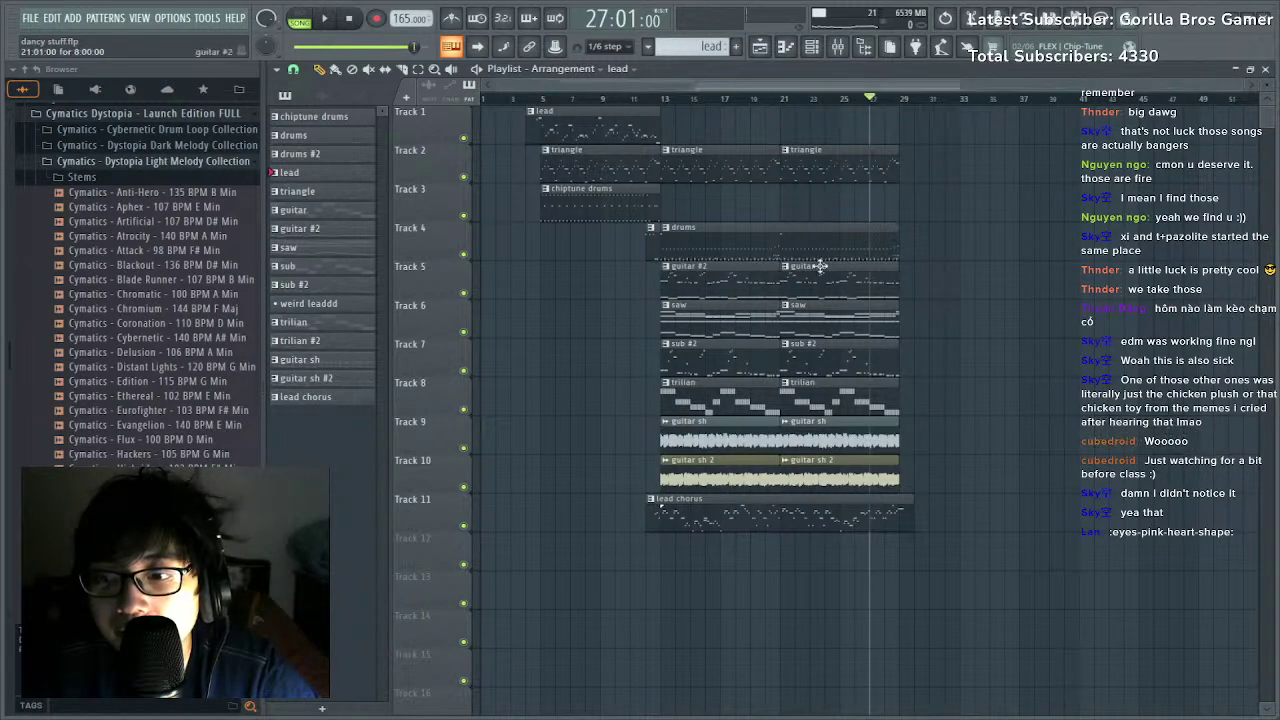
Play from bar 11, add Fruity Blood Overdrive to the explode insert and try its pre amp at about 0.18.
{"action": "left_click", "coordinate": [630, 98]}
{"action": "key", "text": "space"}
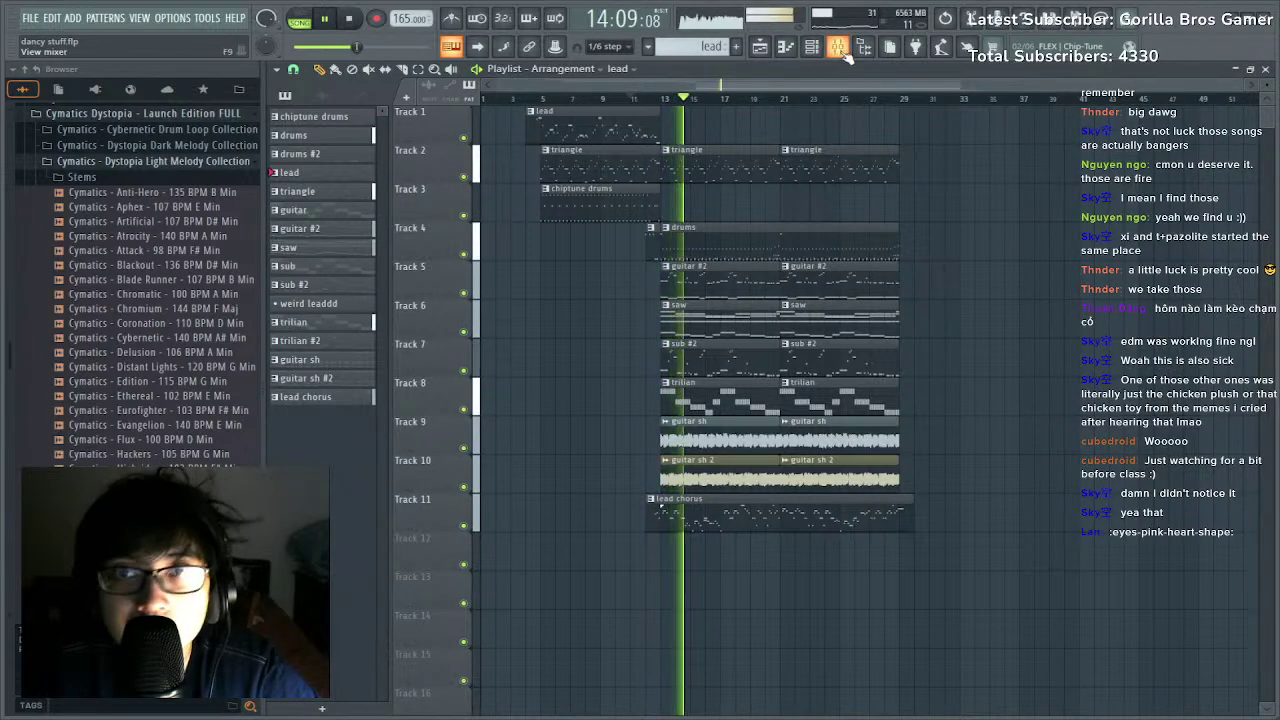
{"action": "key", "text": "F9"}
{"action": "left_click", "coordinate": [516, 320]}
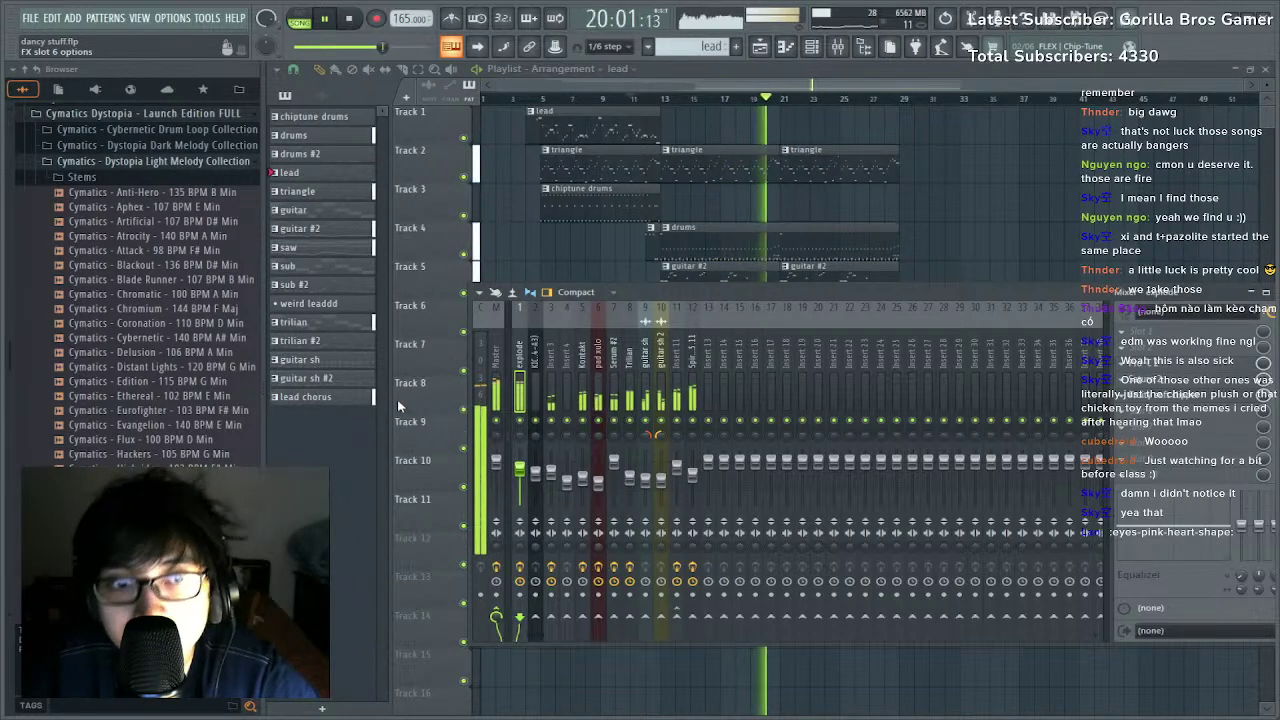
{"action": "left_click", "coordinate": [388, 268]}
{"action": "left_click_drag", "start_coordinate": [590, 366], "coordinate": [590, 335]}
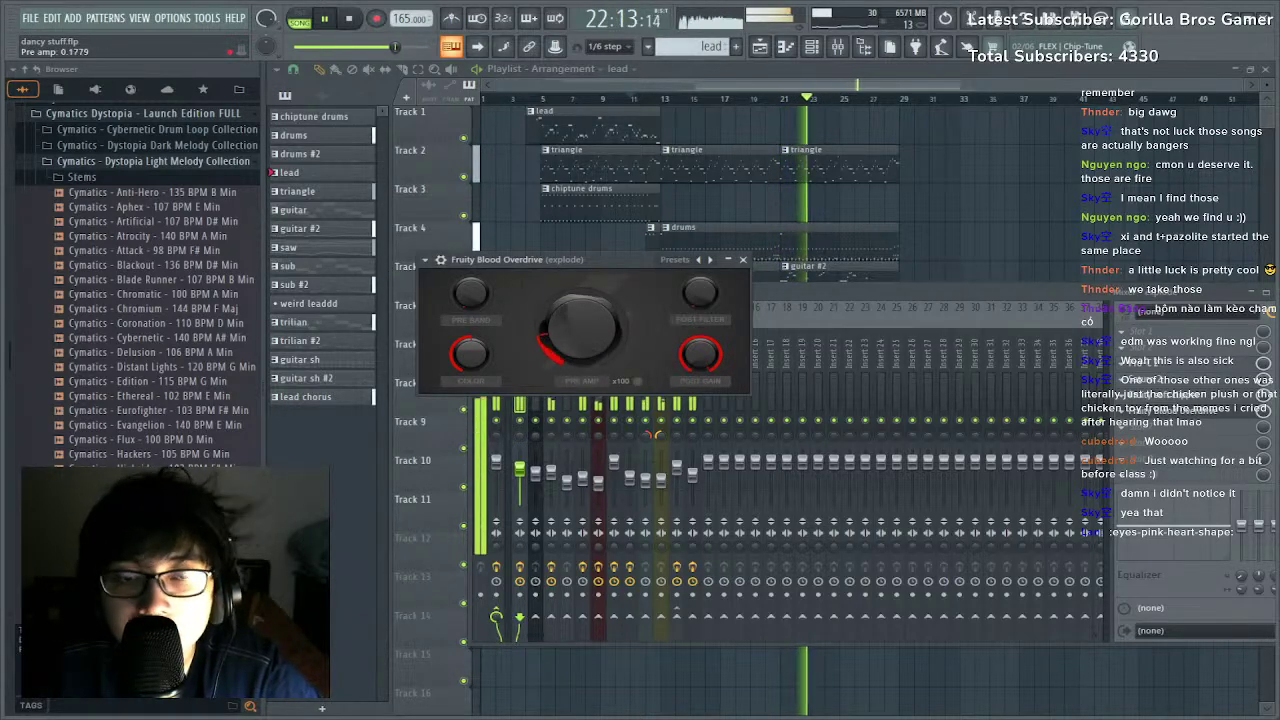
{"action": "key", "text": "space"}
{"action": "left_click", "coordinate": [1133, 416]}
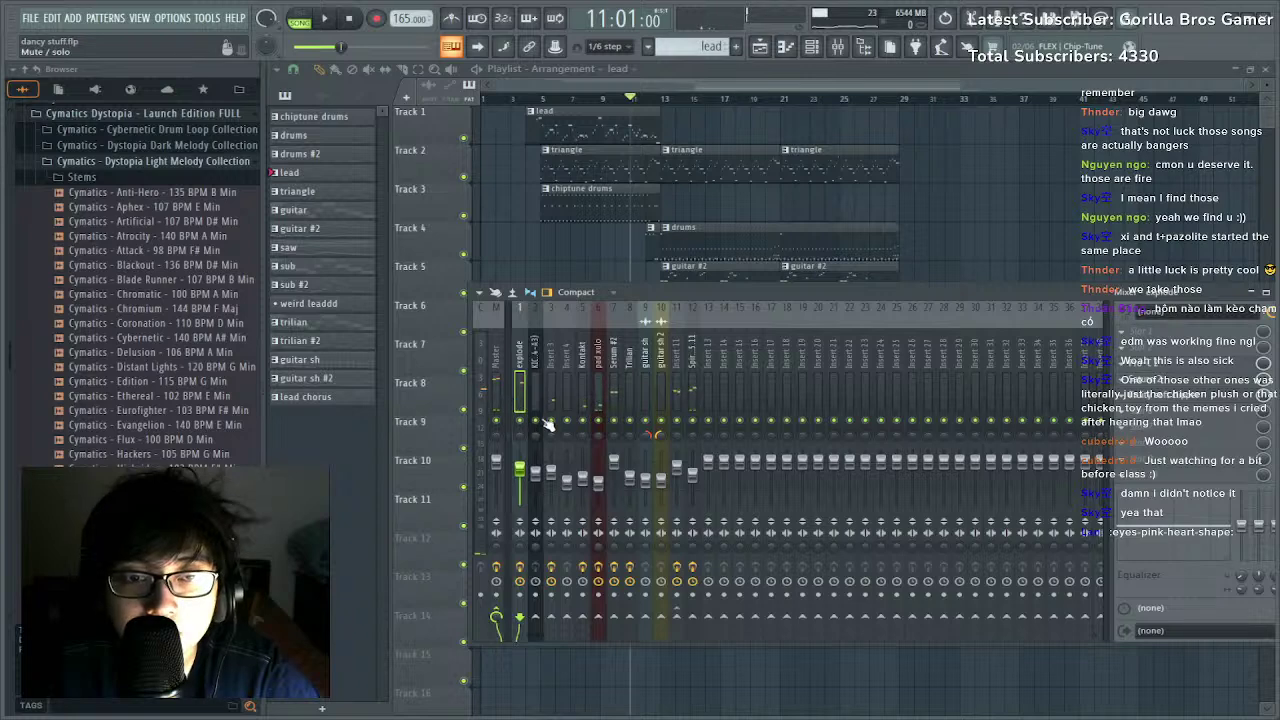
Replay the chorus and toggle solo and mute on the Spire insert to compare the mix with and without it.
{"action": "right_click", "coordinate": [550, 420]}
{"action": "left_click", "coordinate": [660, 97]}
{"action": "key", "text": "space"}
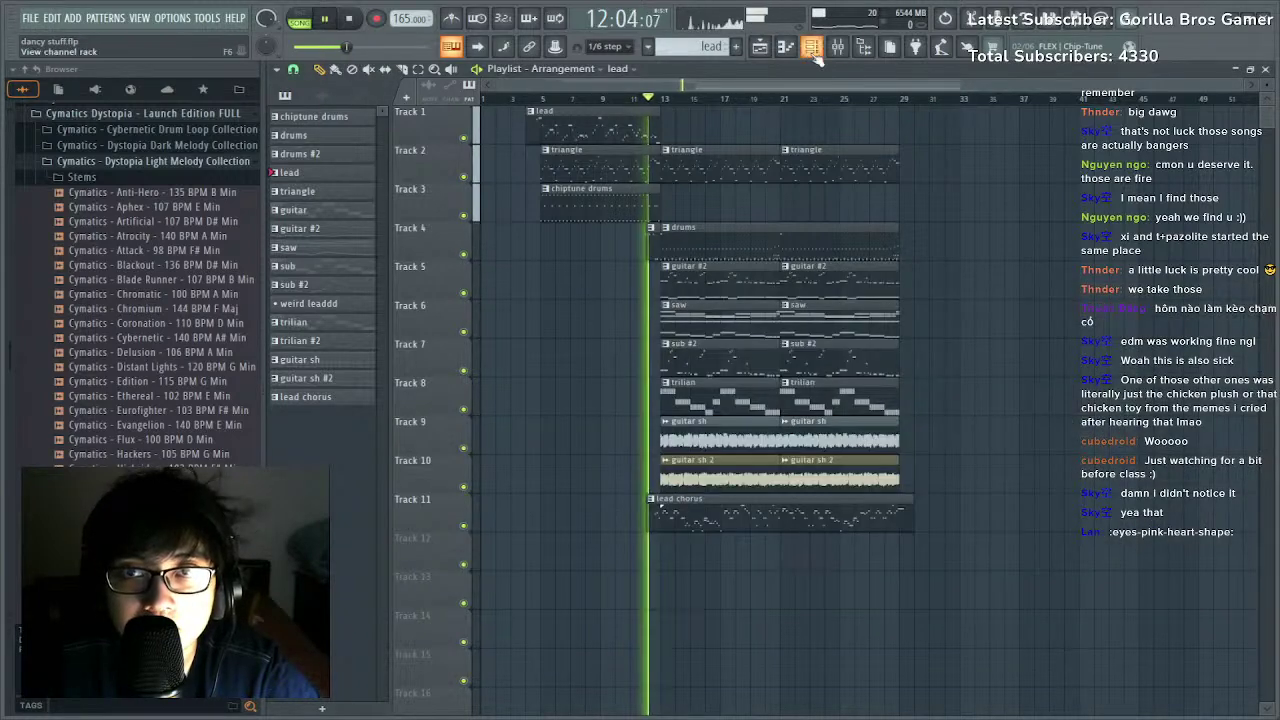
{"action": "key", "text": "F9"}
{"action": "right_click", "coordinate": [695, 420]}
{"action": "right_click", "coordinate": [695, 420]}
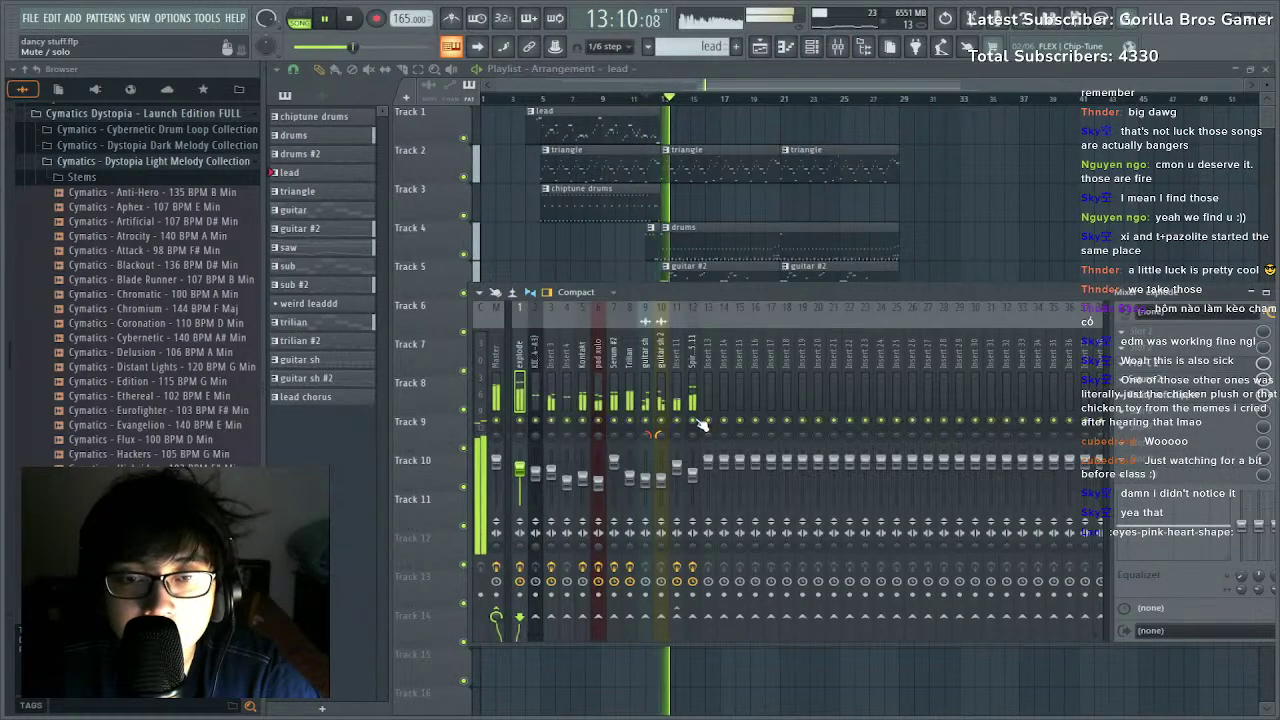
{"action": "left_click", "coordinate": [695, 420]}
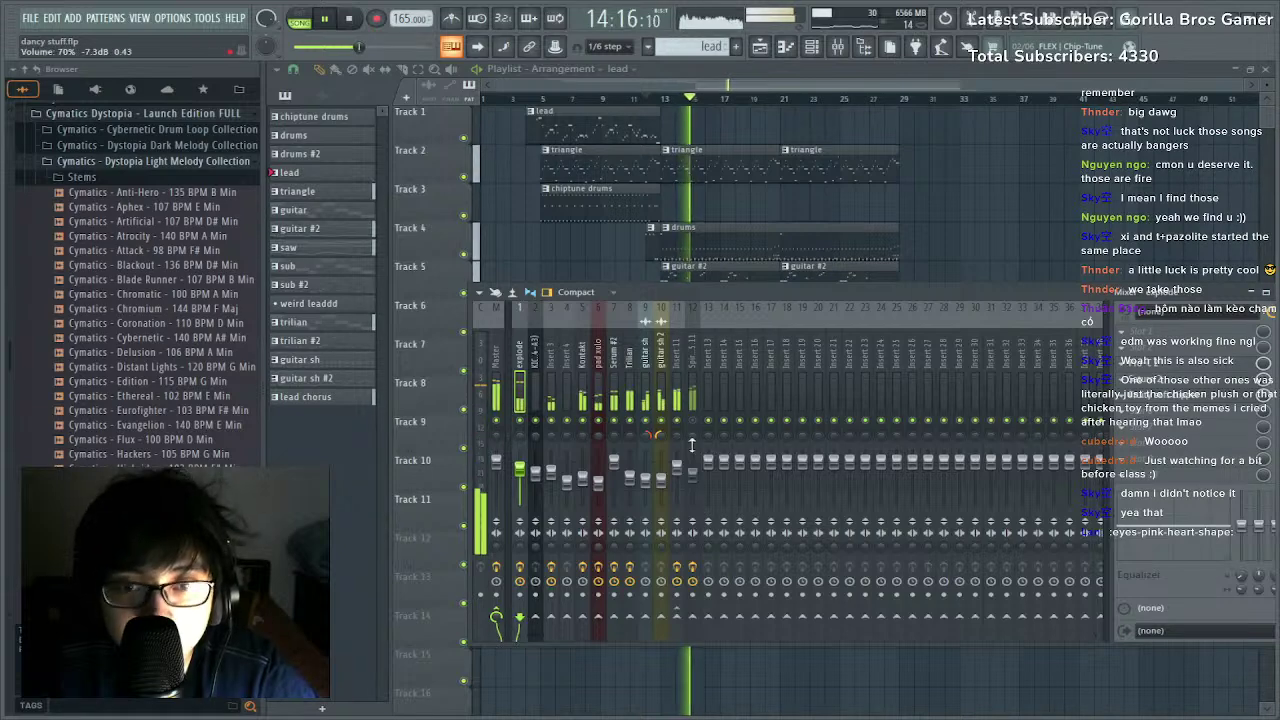
{"action": "left_click", "coordinate": [694, 421]}
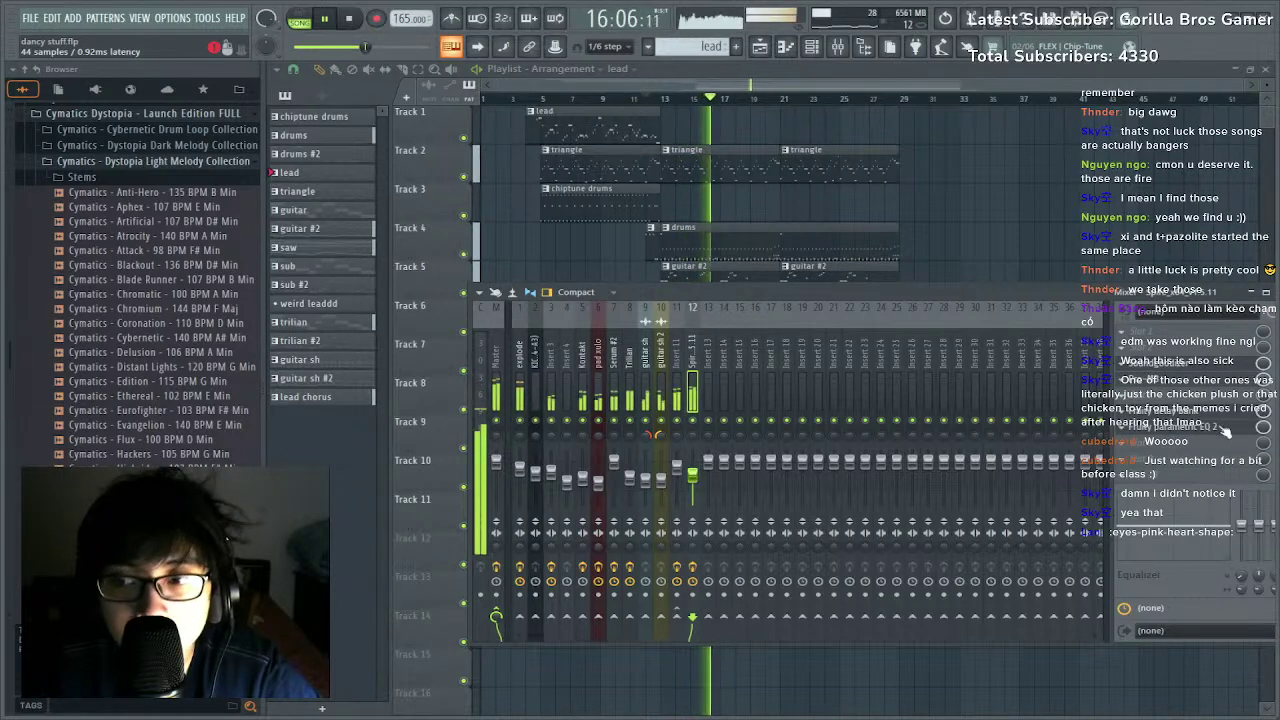
{"action": "left_click_drag", "start_coordinate": [1072, 291], "coordinate": [999, 213]}
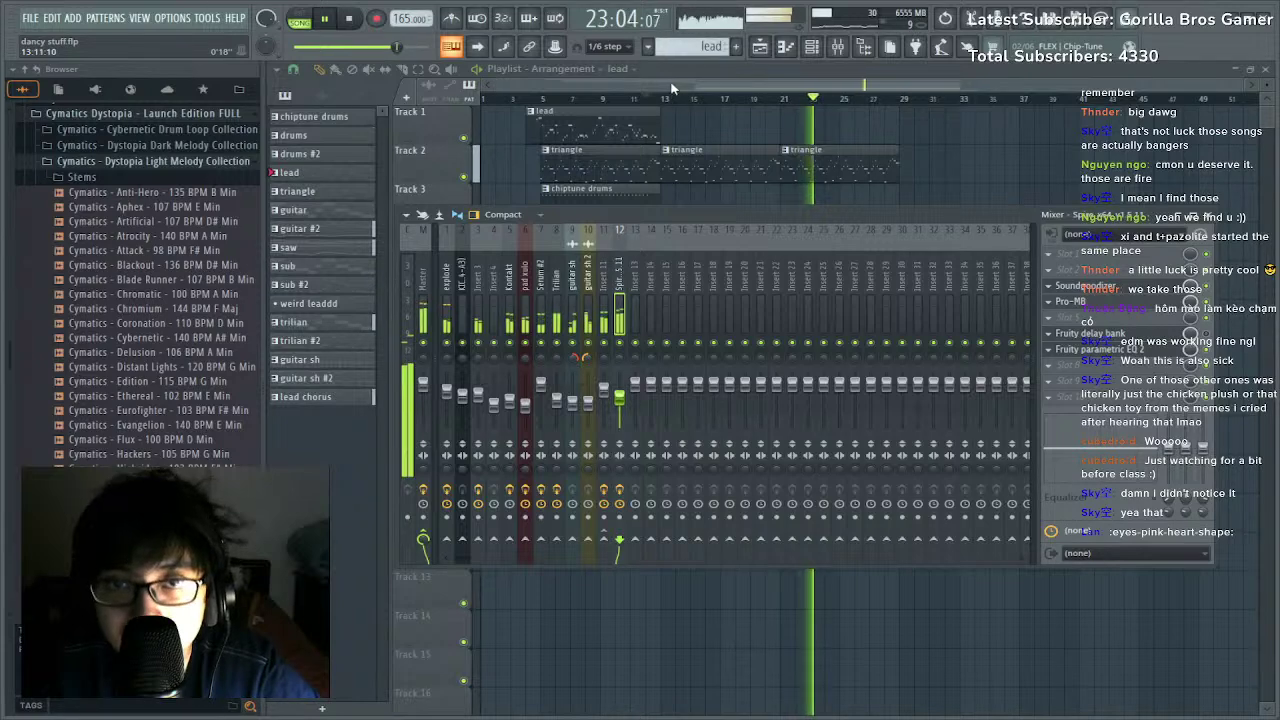
{"action": "key", "text": "F9"}
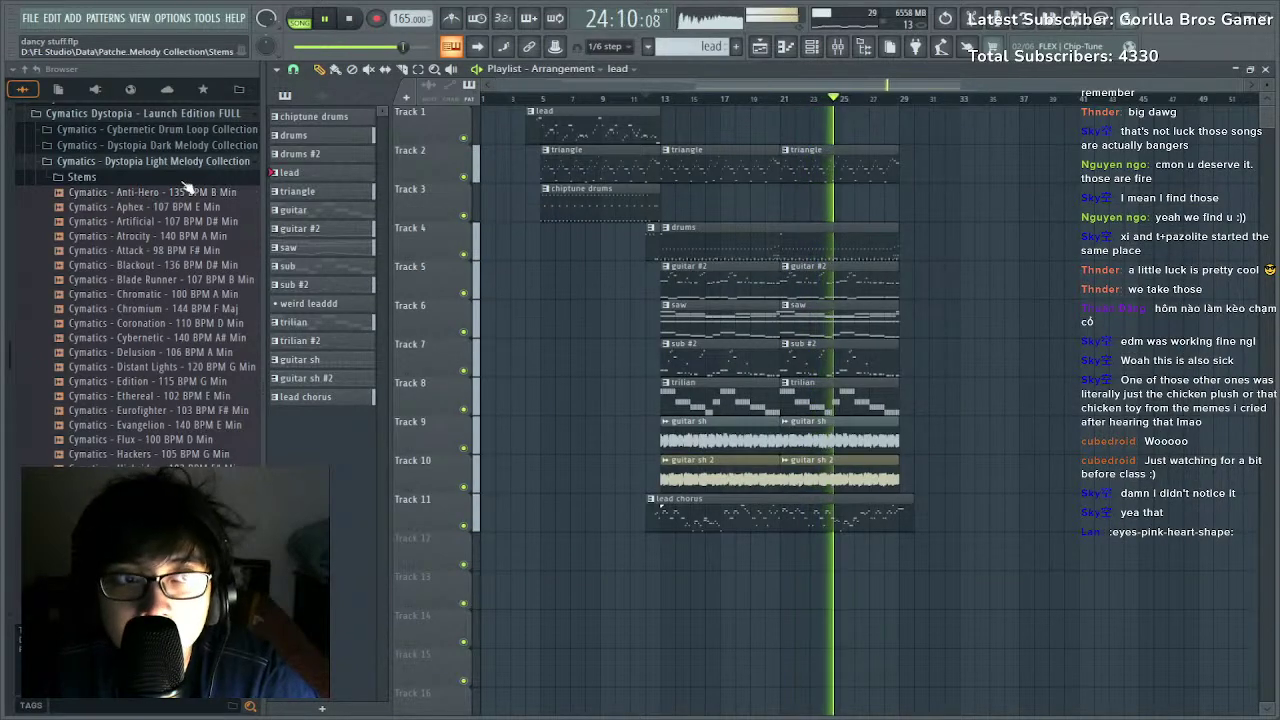
Look into the Dystopia Light Melody stems, switch the browser to the Packs 2 view and replay from bar 11.
{"action": "left_click", "coordinate": [75, 177]}
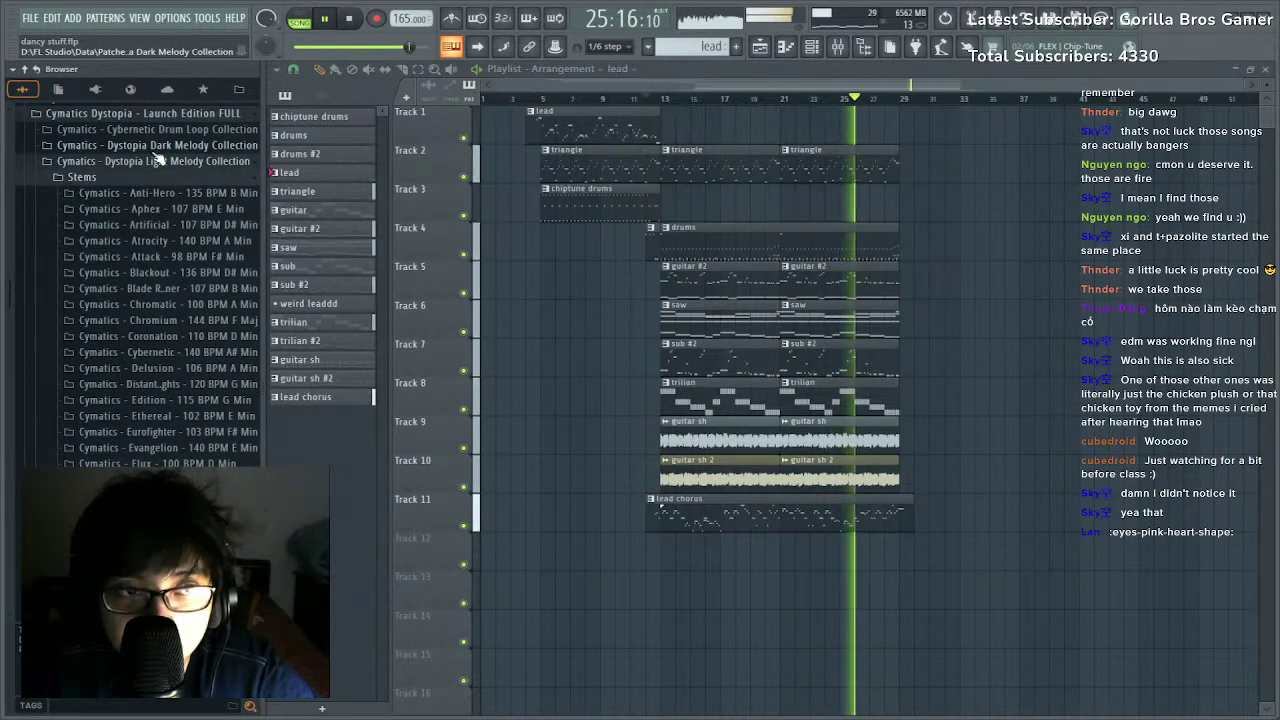
{"action": "scroll", "coordinate": [155, 205], "scroll_direction": "down", "scroll_amount": 15}
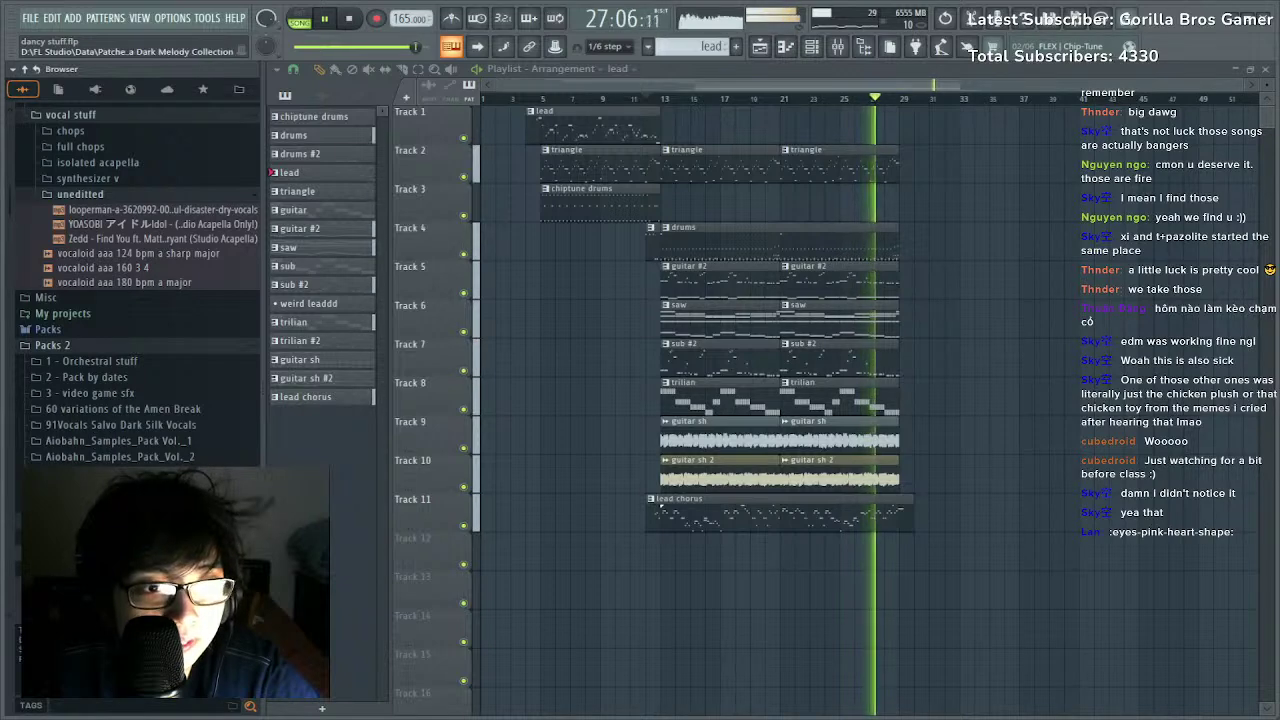
{"action": "left_click", "coordinate": [239, 89]}
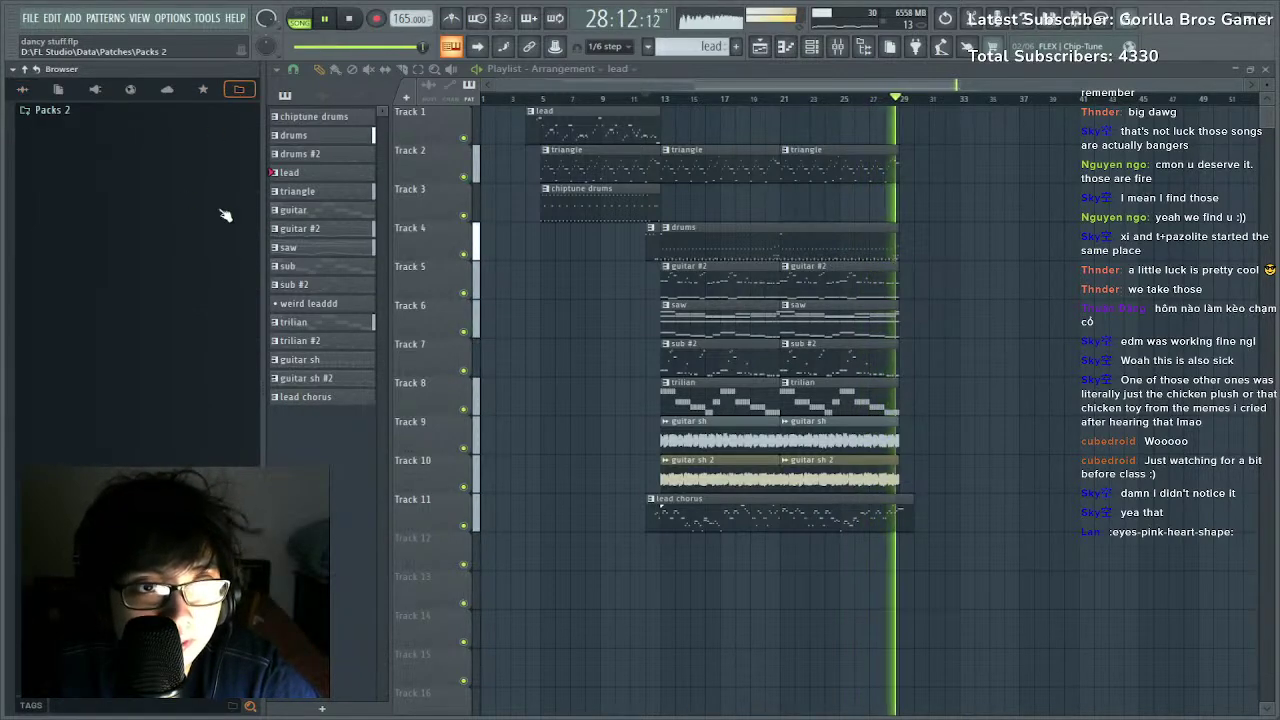
{"action": "left_click", "coordinate": [631, 100]}
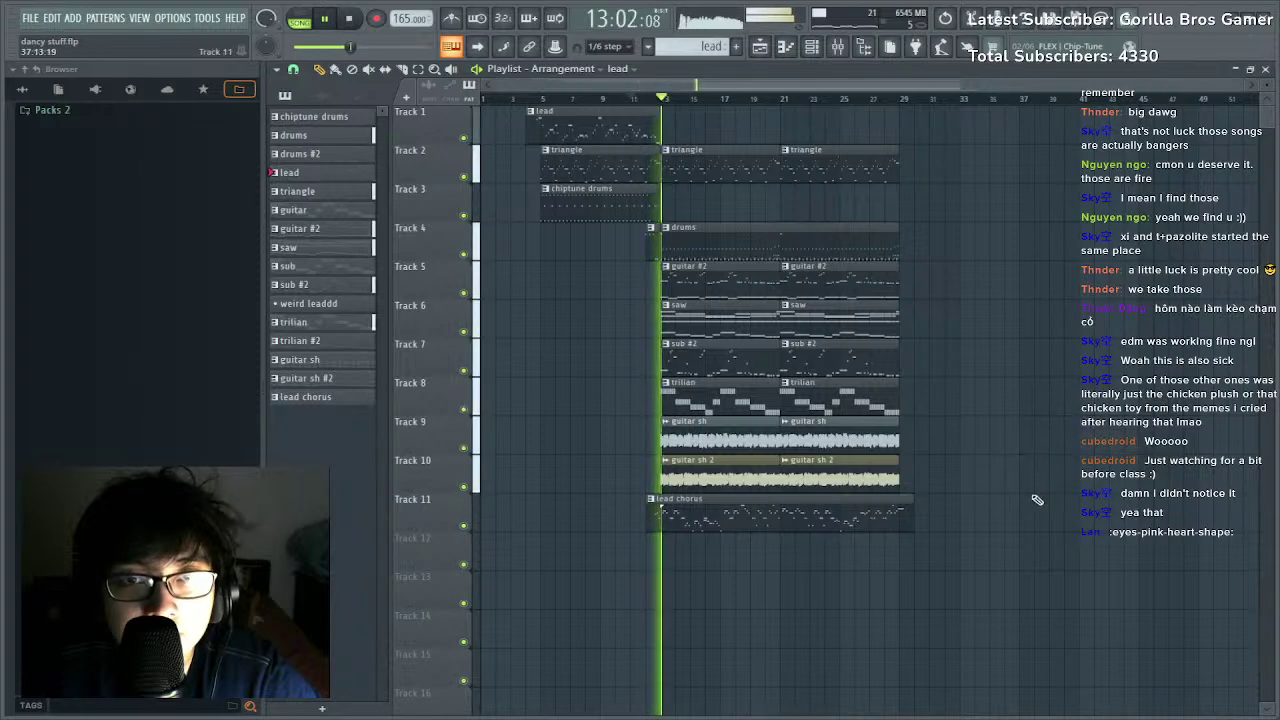
{"action": "key", "text": "space"}
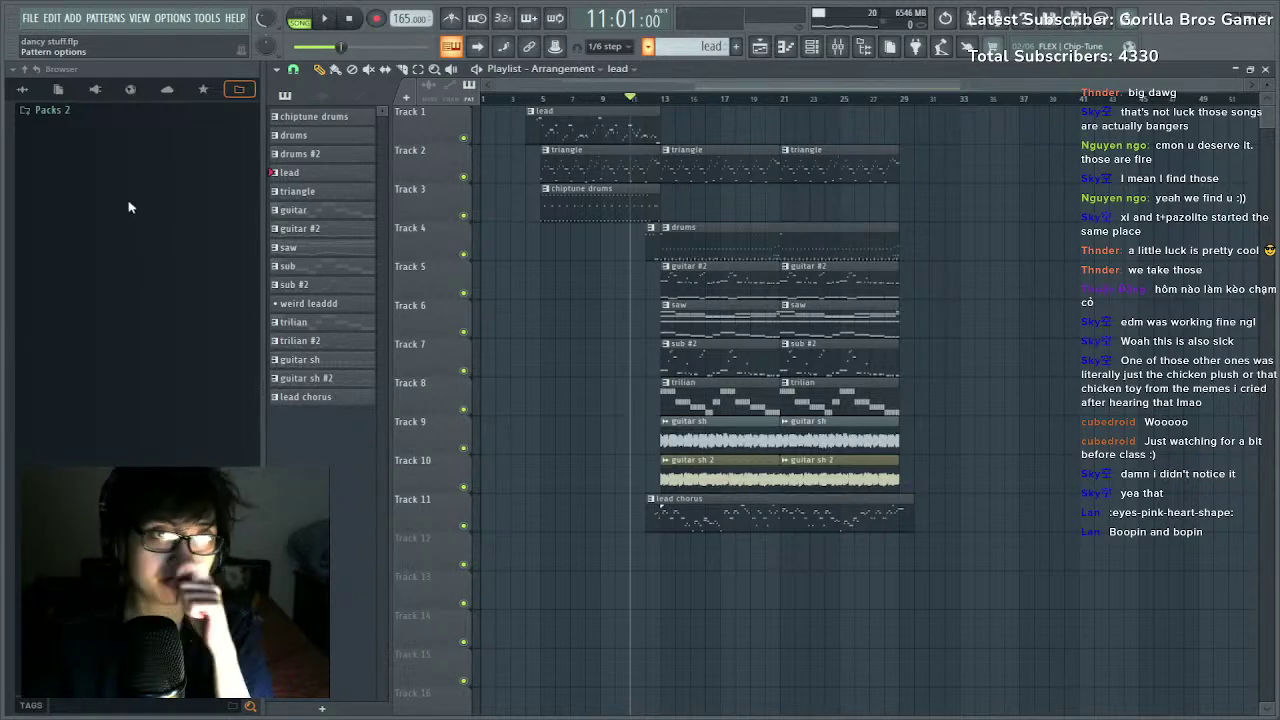
Browse the breakbeats, fills and hihats of the DECAP Drums That Knock X pack in Packs 2.
{"action": "left_click", "coordinate": [62, 110]}
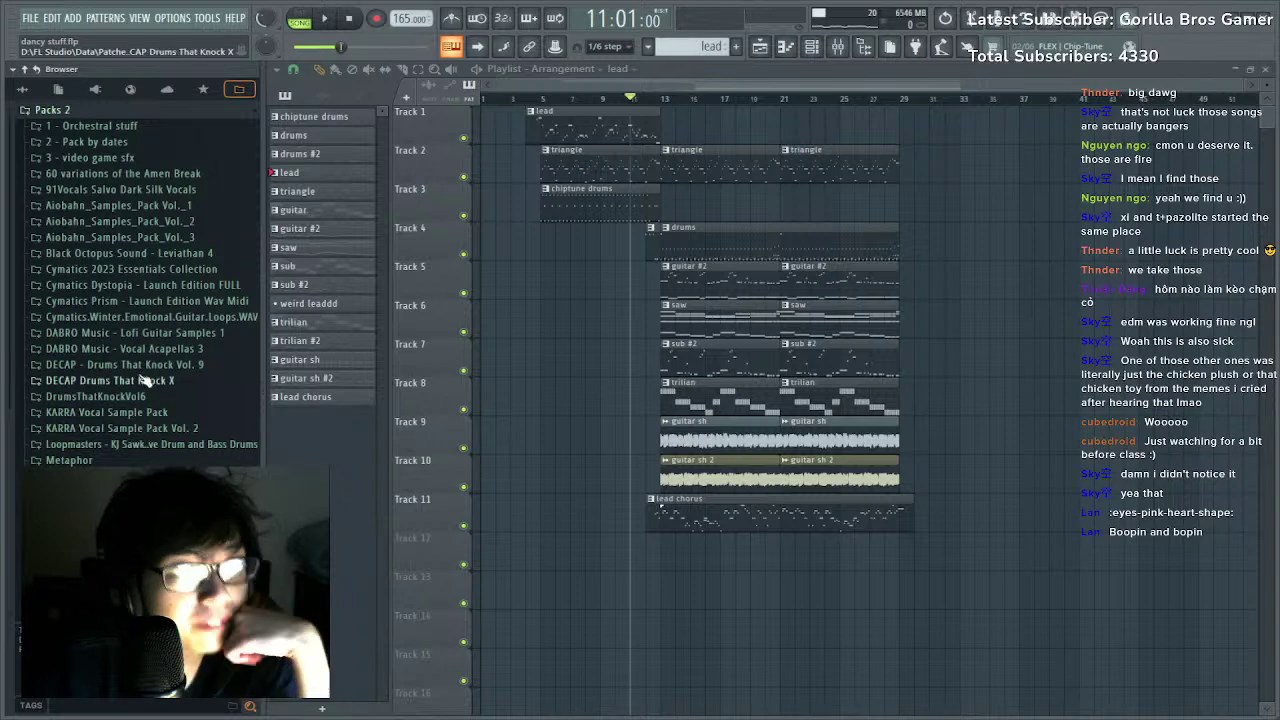
{"action": "left_click", "coordinate": [143, 380]}
{"action": "left_click", "coordinate": [112, 414]}
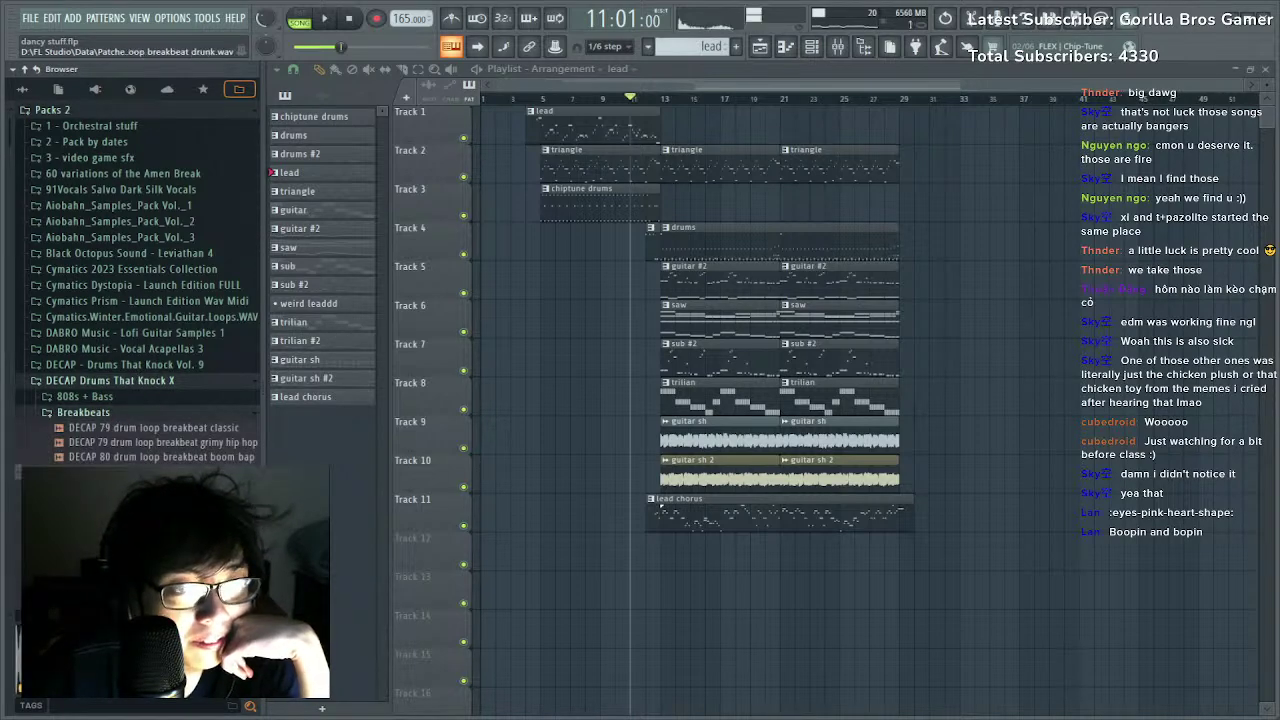
{"action": "scroll", "coordinate": [120, 400], "scroll_direction": "down", "scroll_amount": 4}
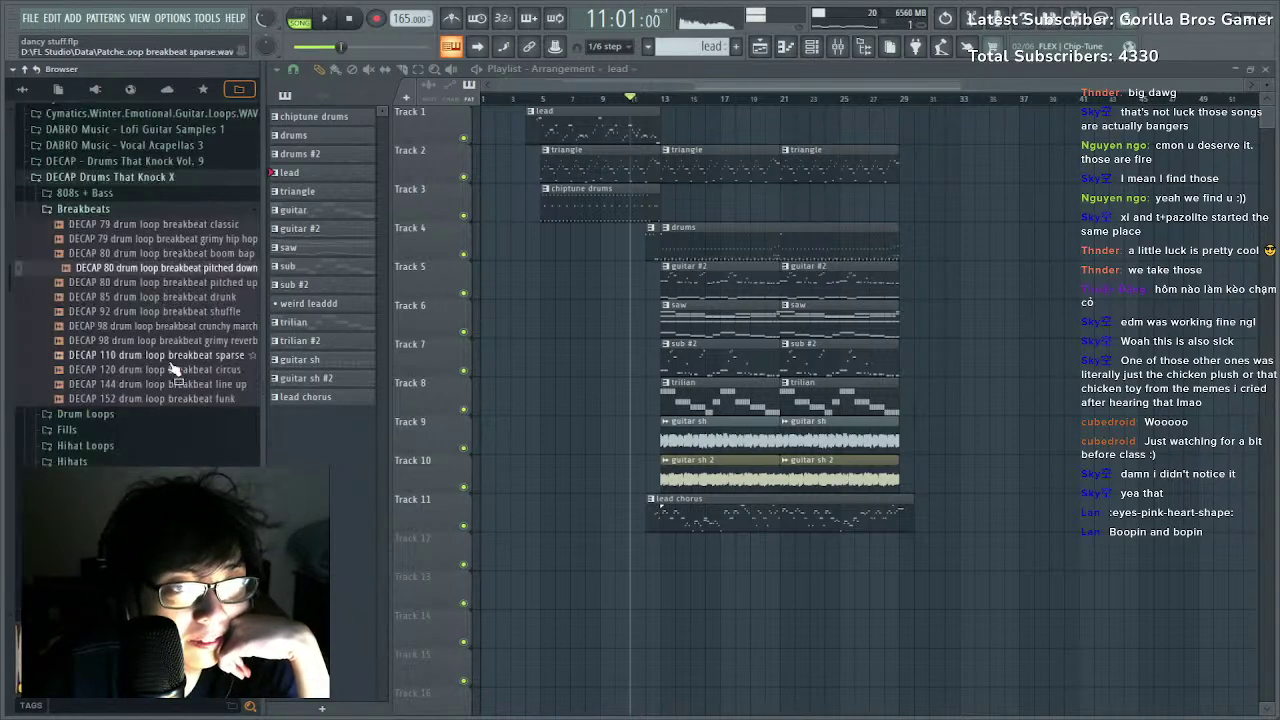
{"action": "left_click", "coordinate": [98, 430]}
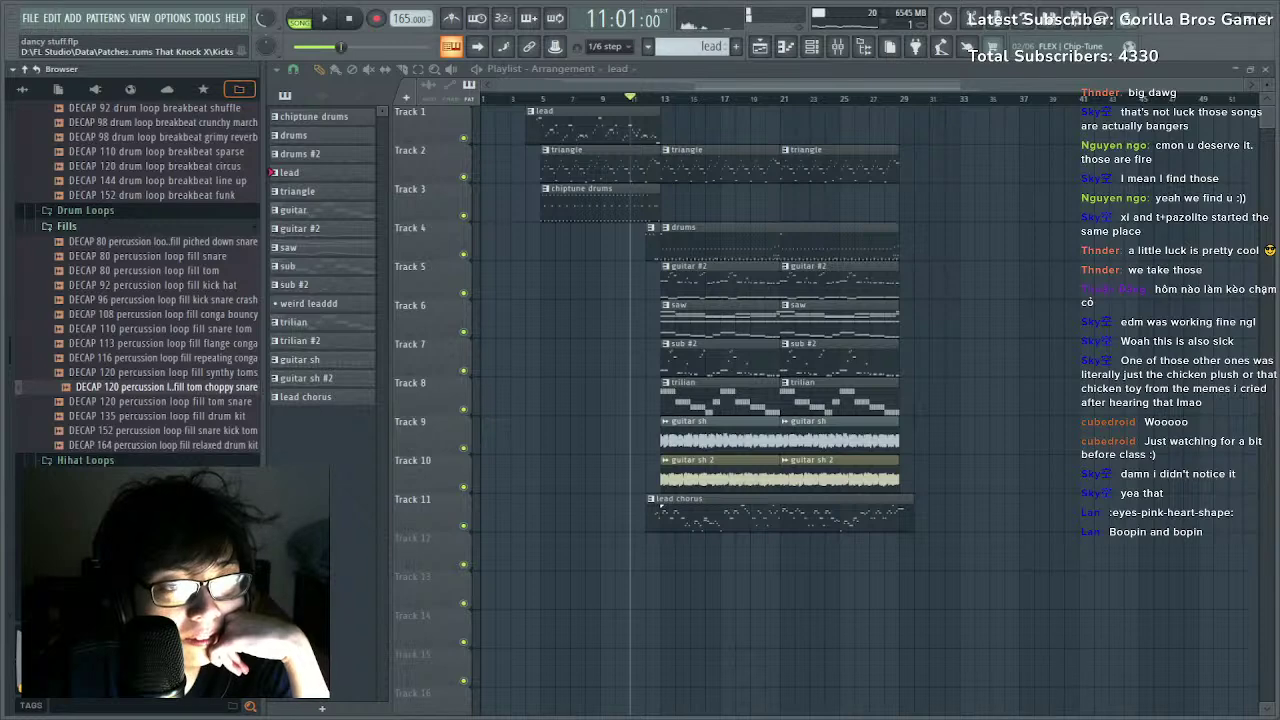
{"action": "left_click", "coordinate": [118, 476]}
{"action": "scroll", "coordinate": [120, 440], "scroll_direction": "down", "scroll_amount": 10}
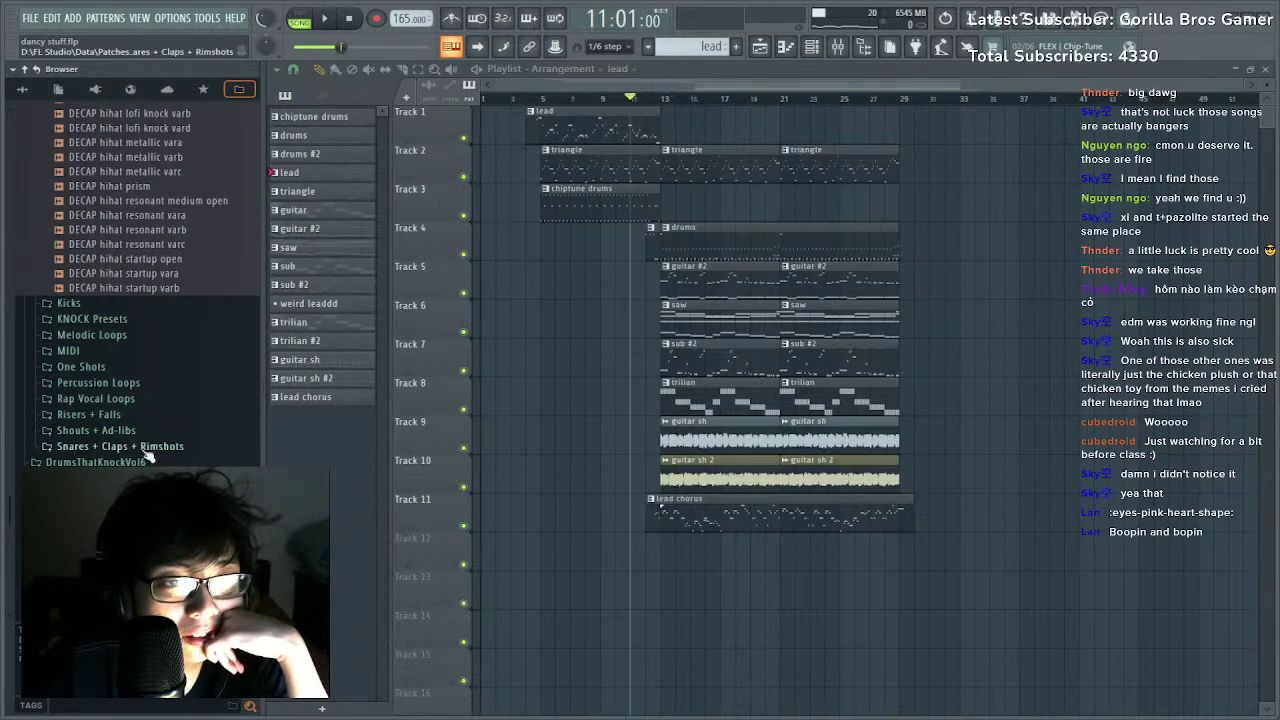
Look through the remaining sample packs below DECAP and widen the browser to show their full names.
{"action": "scroll", "coordinate": [172, 456], "scroll_direction": "down", "scroll_amount": 4}
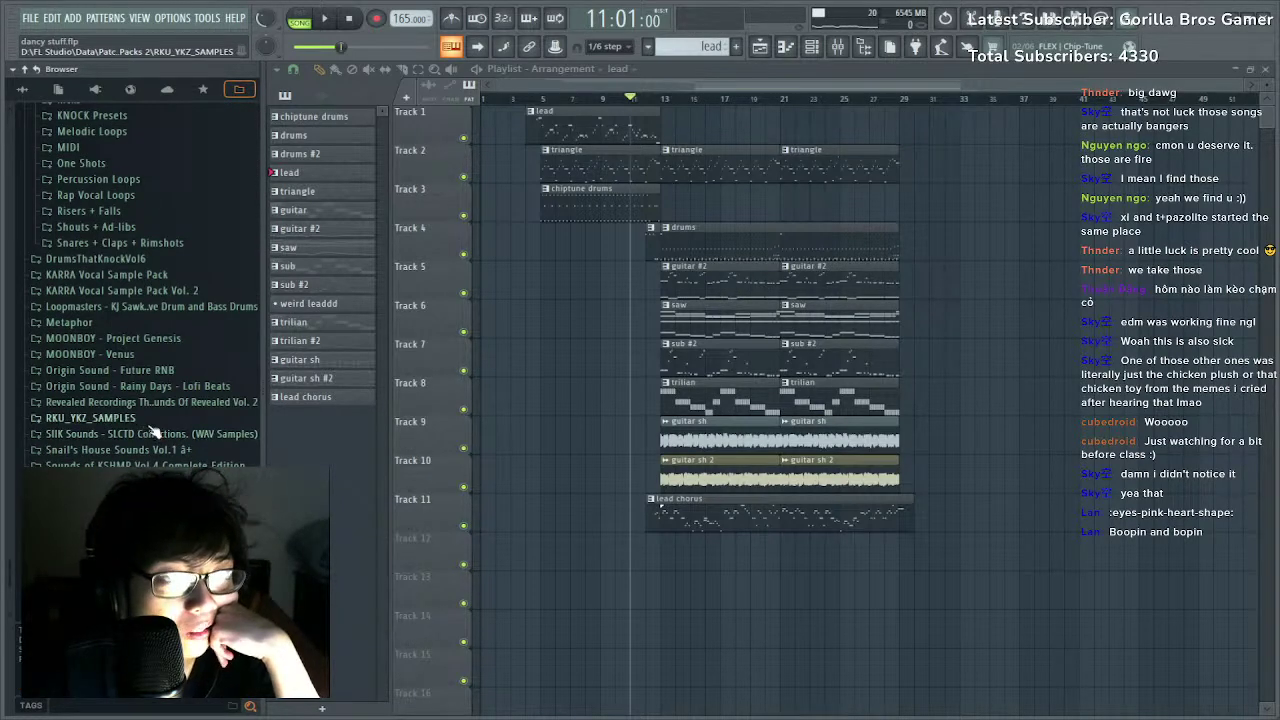
{"action": "scroll", "coordinate": [122, 400], "scroll_direction": "down", "scroll_amount": 1}
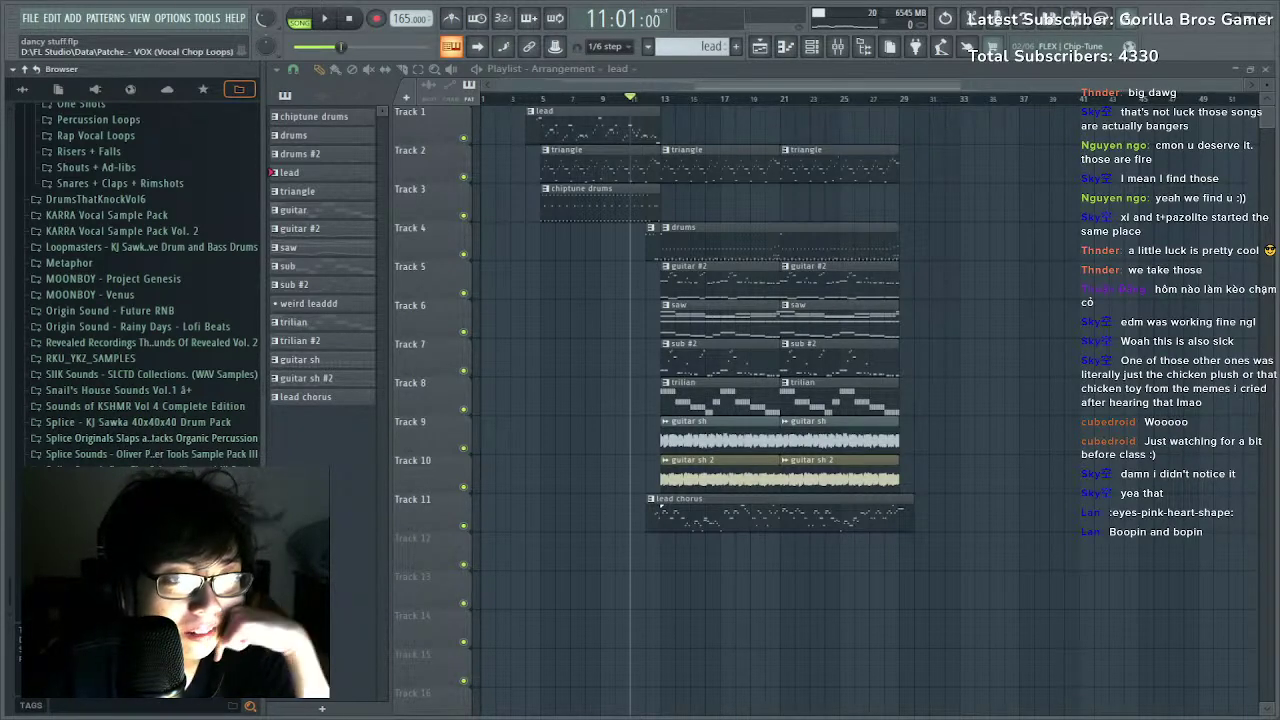
{"action": "left_click_drag", "start_coordinate": [263, 500], "coordinate": [322, 502]}
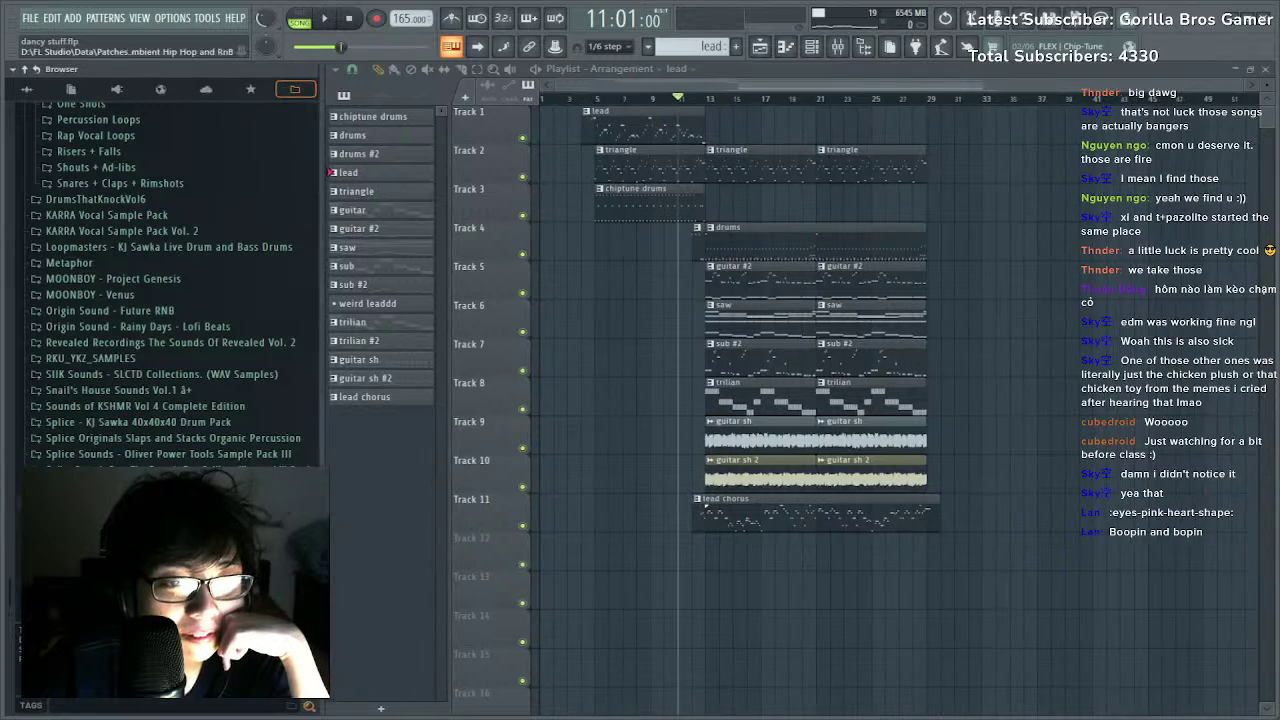
Browse the Cymatics Winter Emotional Guitar Loops, previewing Cycling, and open the Cymatics Prism pack's Amber Premium Melody loops.
{"action": "scroll", "coordinate": [270, 510], "scroll_direction": "down", "scroll_amount": 3}
{"action": "scroll", "coordinate": [85, 342], "scroll_direction": "up", "scroll_amount": 10}
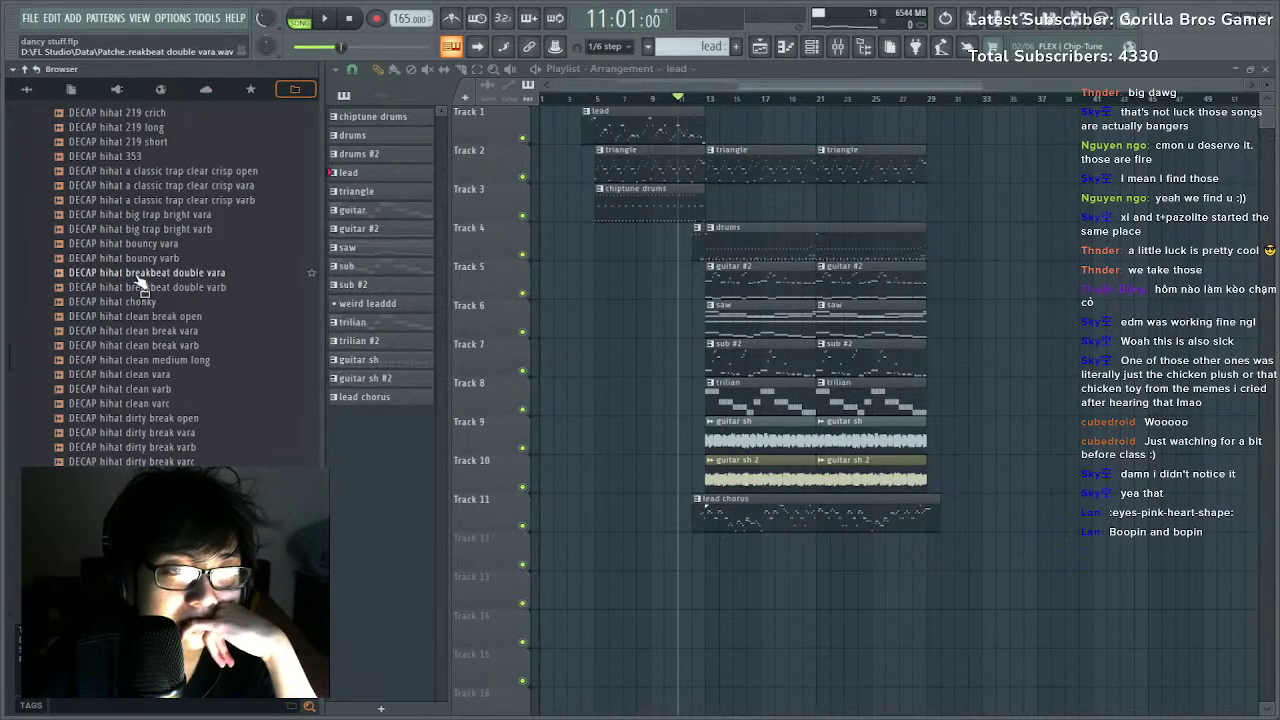
{"action": "scroll", "coordinate": [137, 295], "scroll_direction": "up", "scroll_amount": 10}
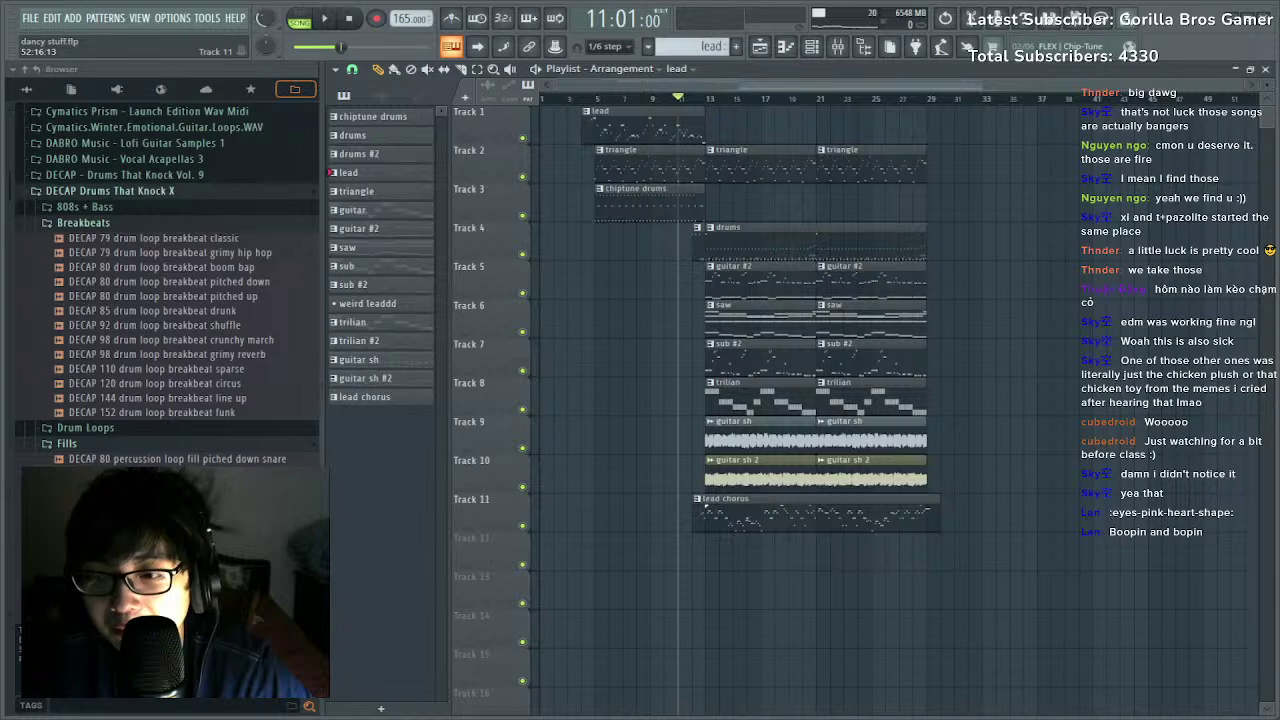
{"action": "scroll", "coordinate": [150, 300], "scroll_direction": "up", "scroll_amount": 5}
{"action": "left_click", "coordinate": [150, 316]}
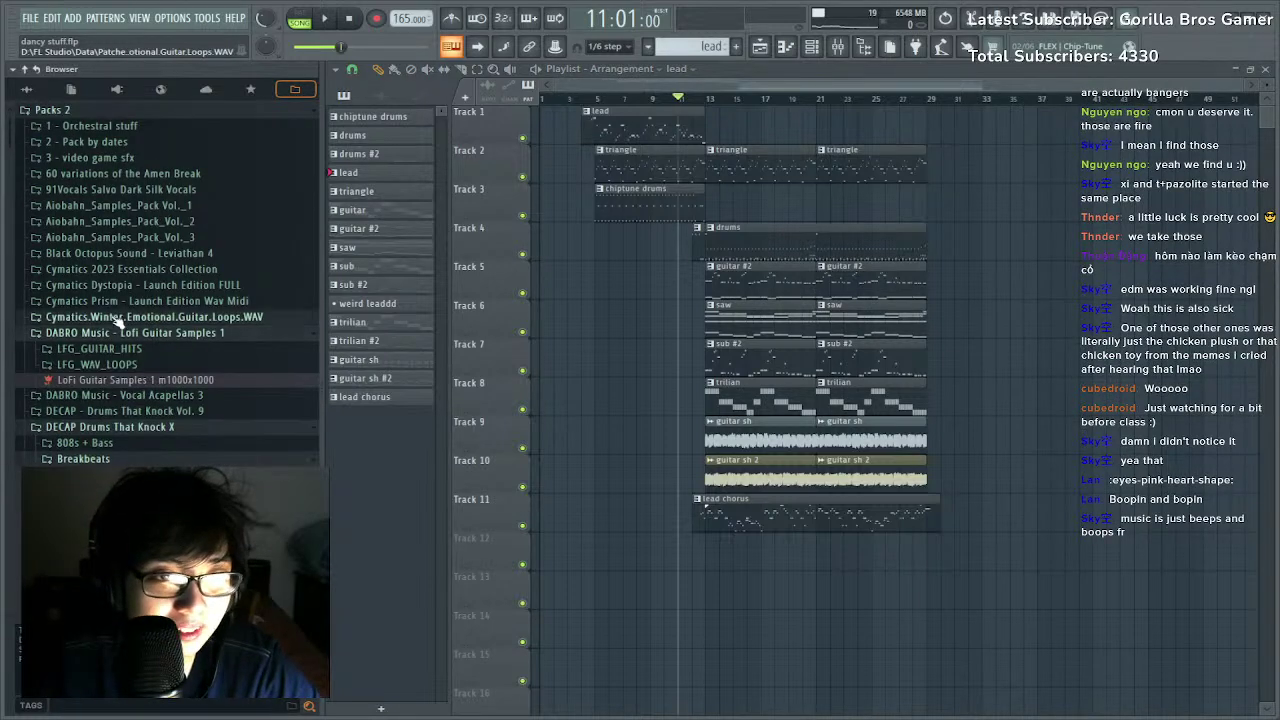
{"action": "left_click", "coordinate": [128, 364]}
{"action": "left_click", "coordinate": [126, 437]}
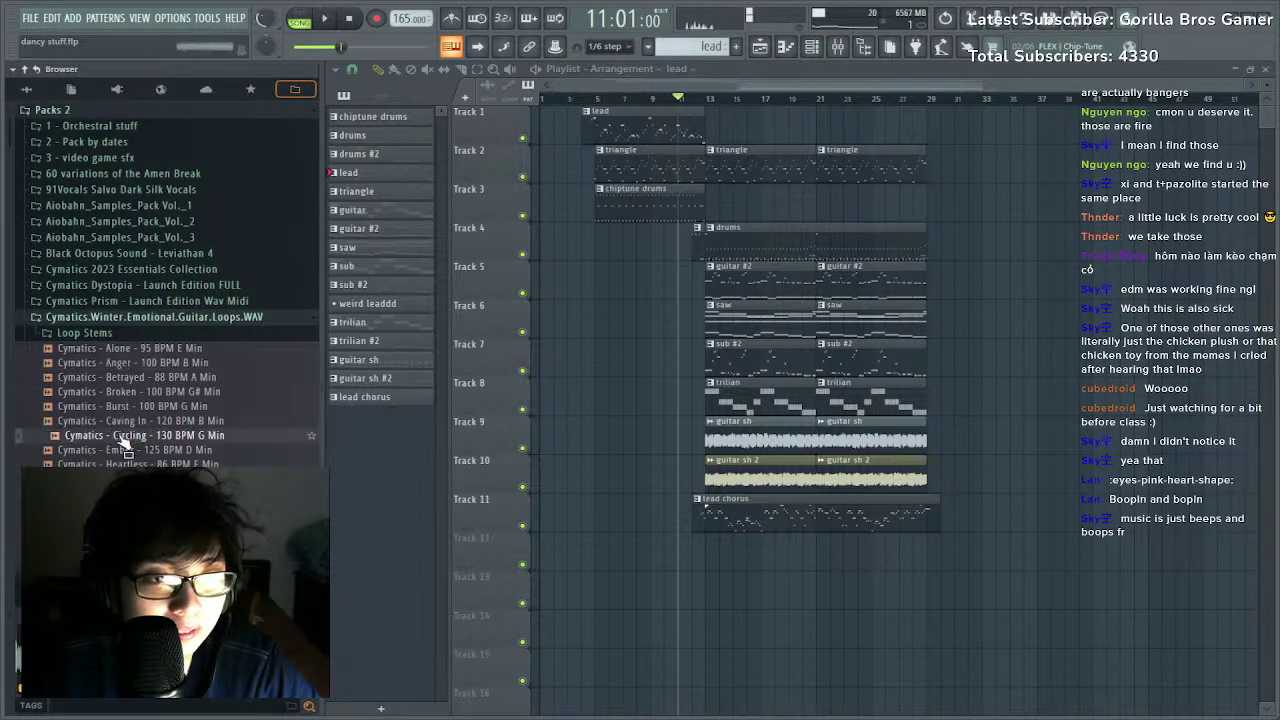
{"action": "left_click", "coordinate": [164, 302]}
{"action": "left_click", "coordinate": [150, 317]}
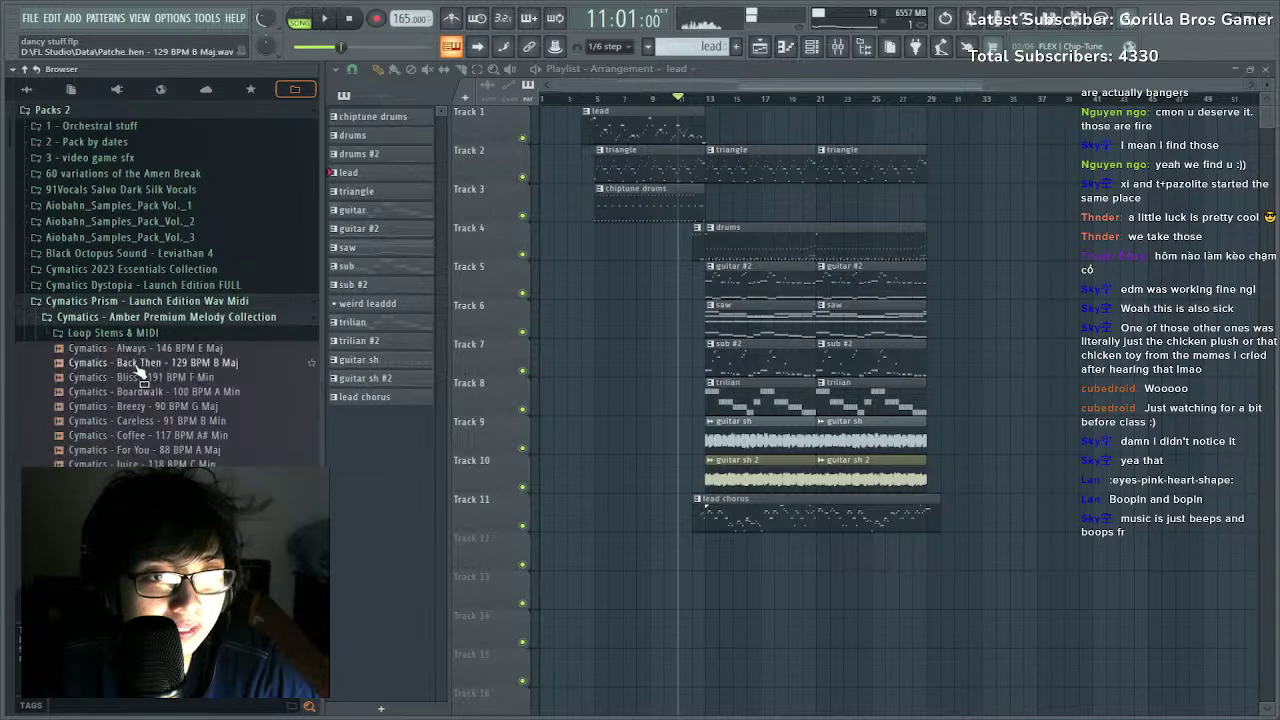
Preview the Augmented, Bionicles, Cyberdeck, Delorean and Duplicity loops of the Cymatics Dystopia Dark Melody Collection.
{"action": "left_click", "coordinate": [143, 285]}
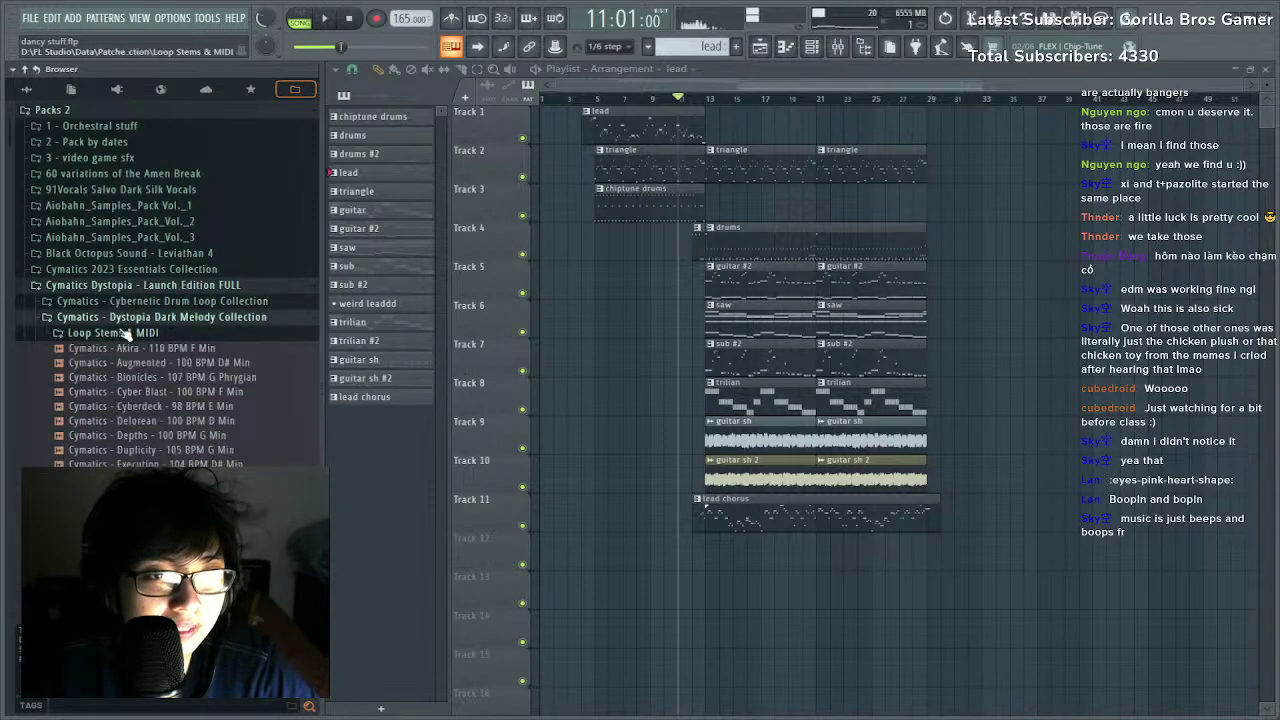
{"action": "left_click", "coordinate": [118, 363]}
{"action": "left_click", "coordinate": [112, 378]}
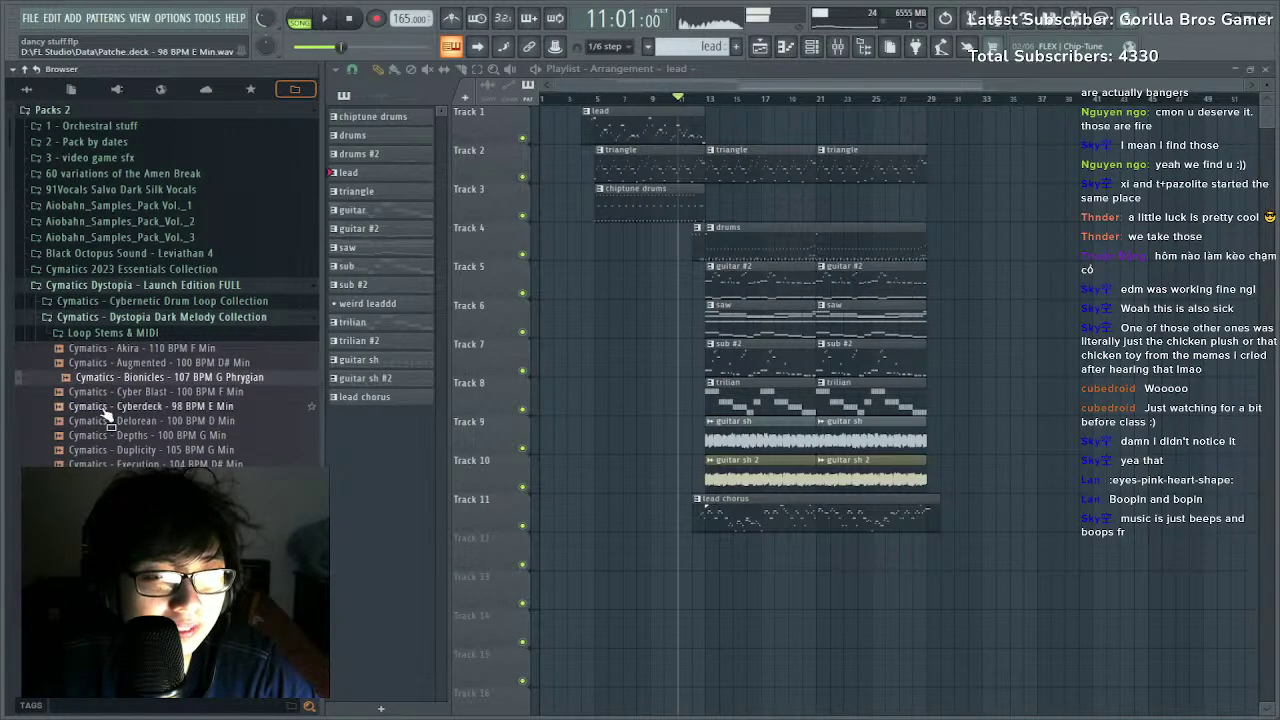
{"action": "left_click", "coordinate": [110, 406]}
{"action": "left_click", "coordinate": [105, 421]}
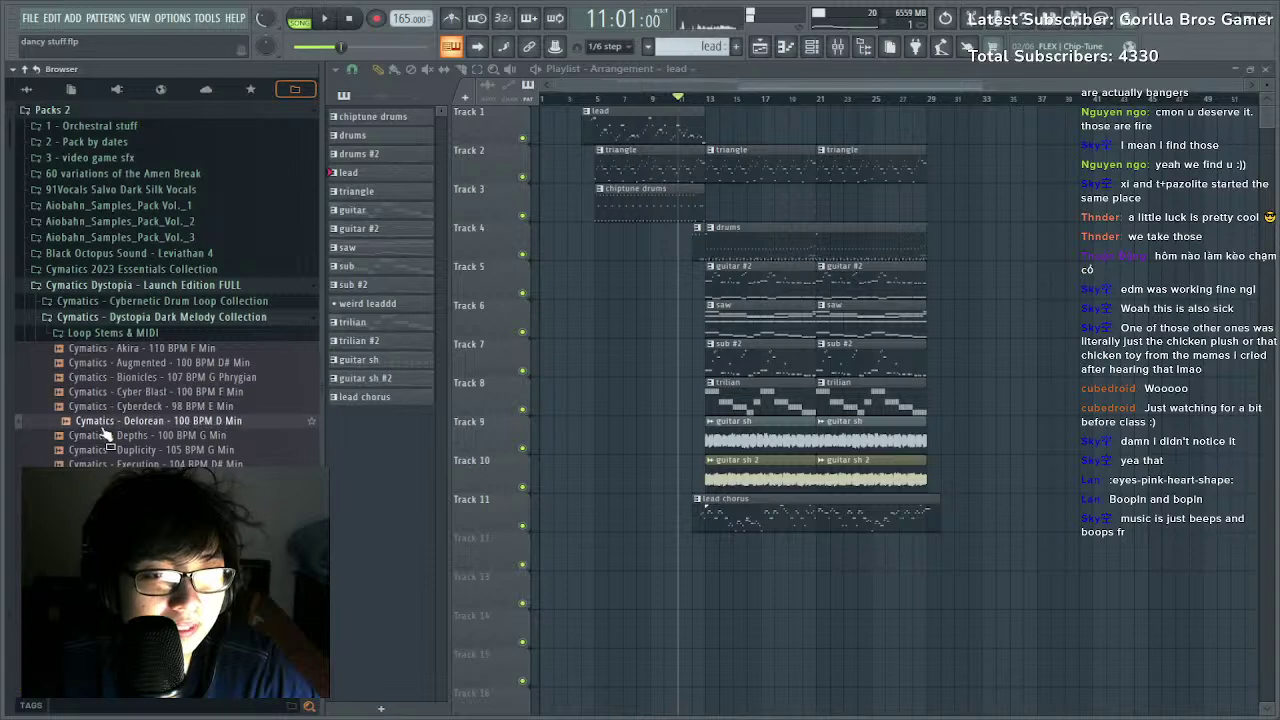
{"action": "left_click", "coordinate": [103, 450]}
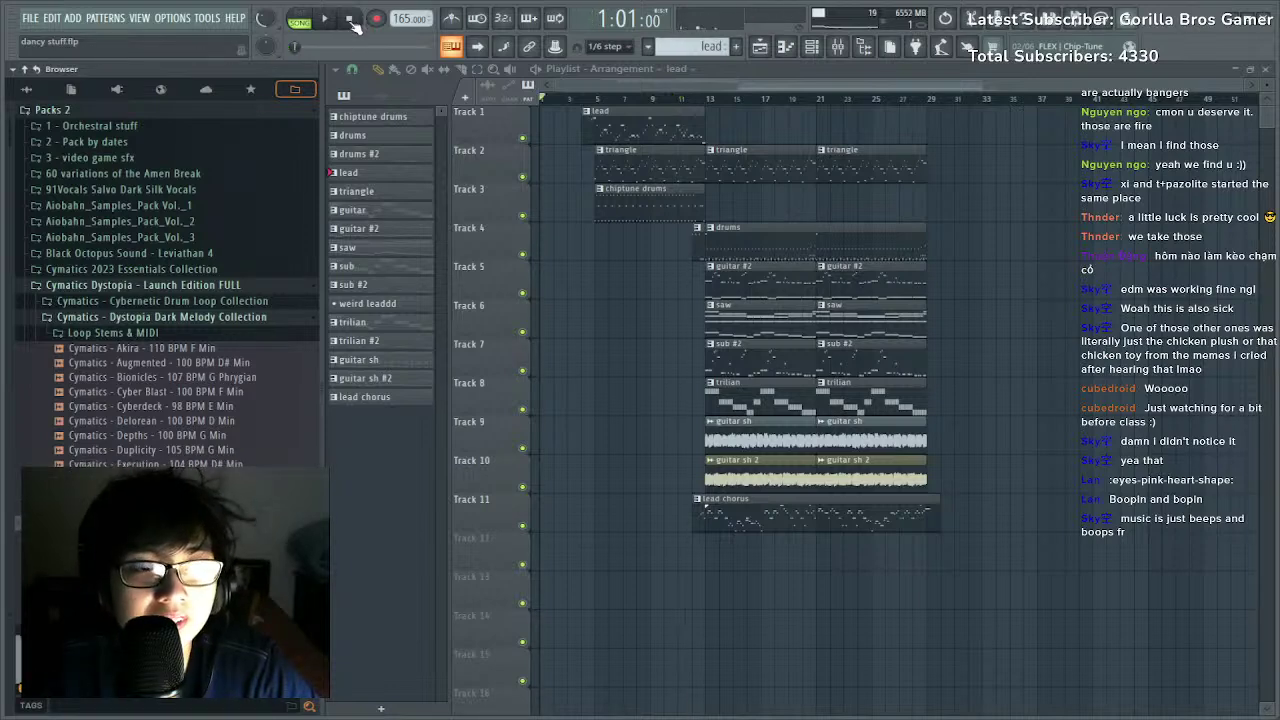
Isolate the sub #2 and trilian tracks, Track 7 and Track 8, and play them from bar 12.
{"action": "left_click", "coordinate": [693, 100]}
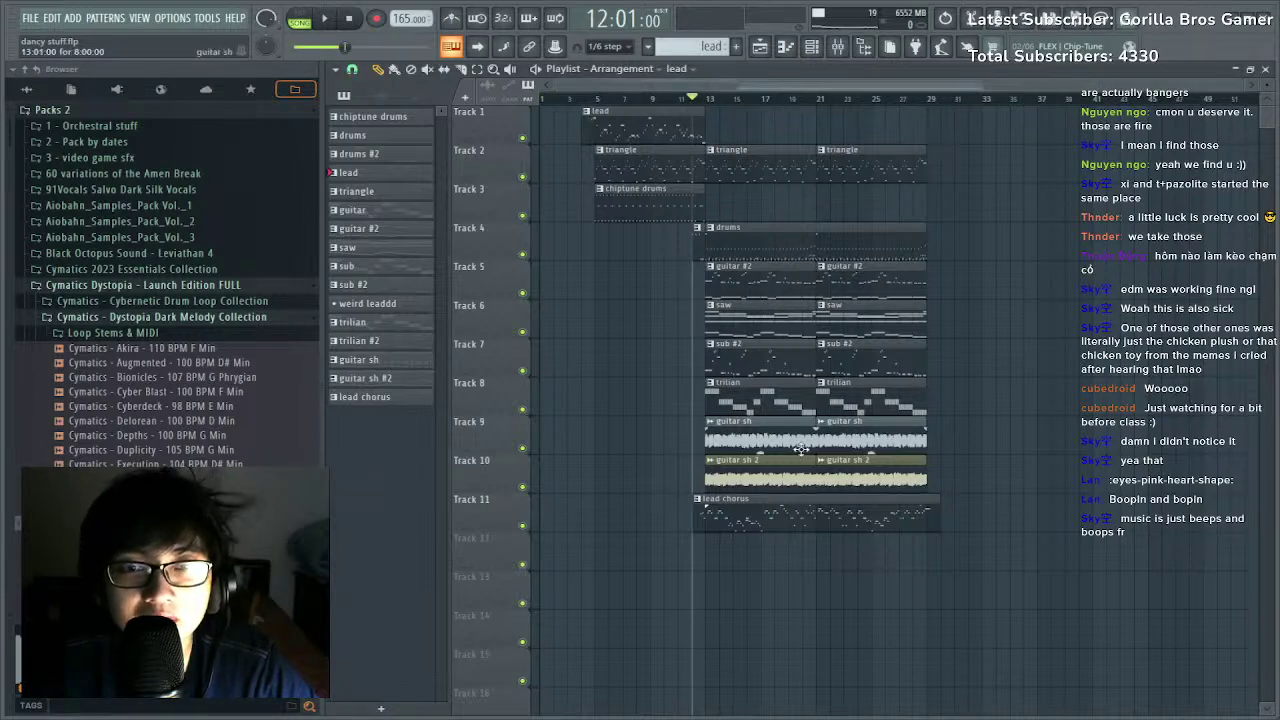
{"action": "right_click", "coordinate": [522, 371]}
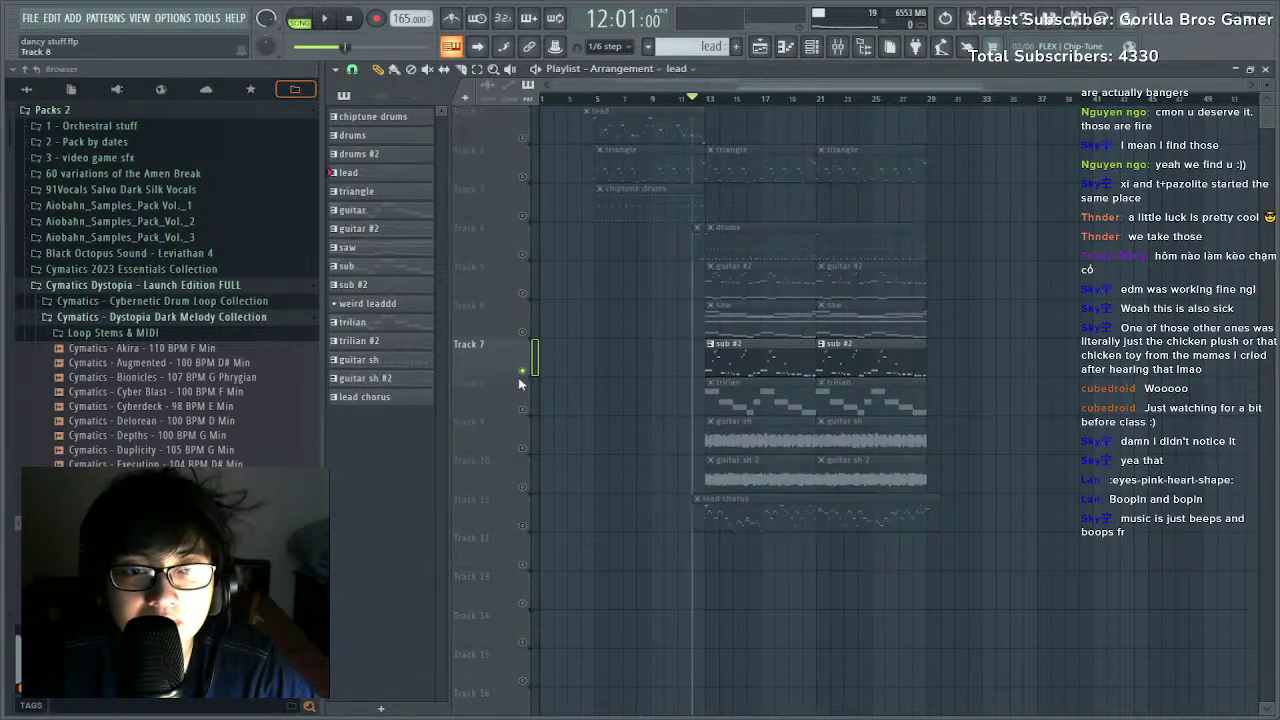
{"action": "left_click", "coordinate": [522, 409]}
{"action": "key", "text": "space"}
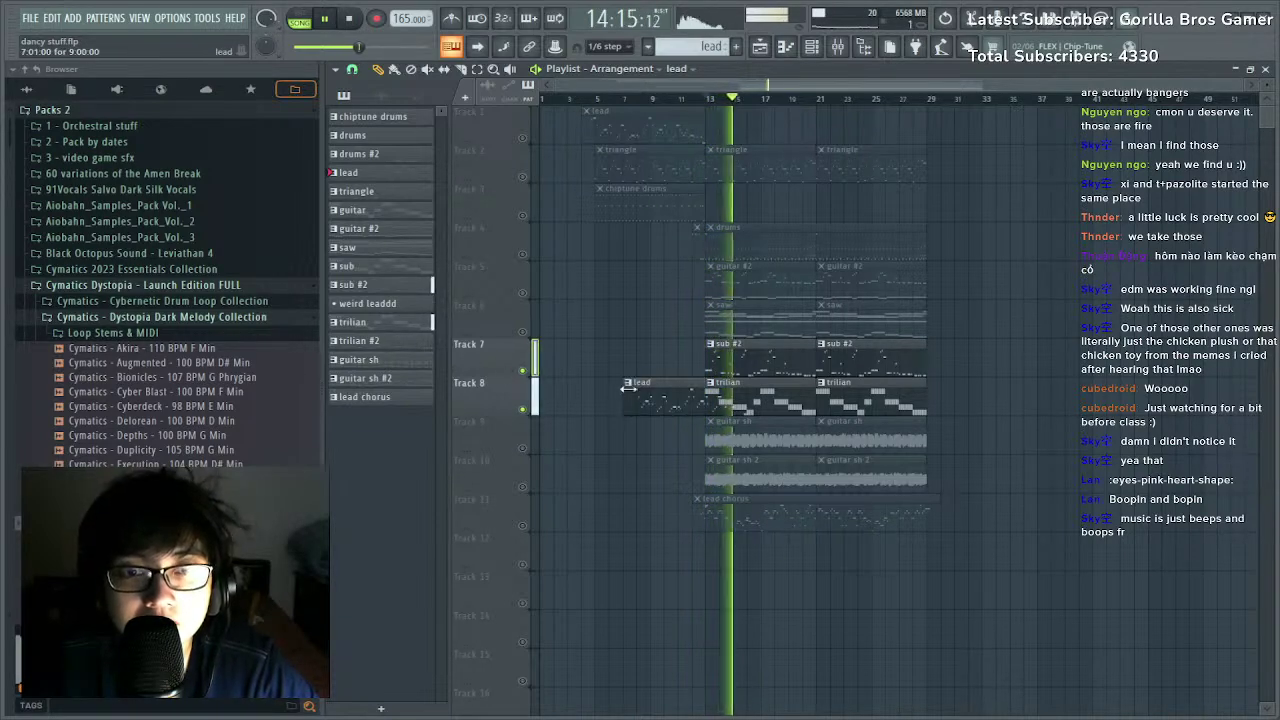
Replace the trilian clip at bar 13 on Track 8 with the trilian #2 pattern and play from there.
{"action": "left_click", "coordinate": [380, 340]}
{"action": "right_click", "coordinate": [770, 400]}
{"action": "key", "text": "space"}
{"action": "left_click", "coordinate": [710, 410]}
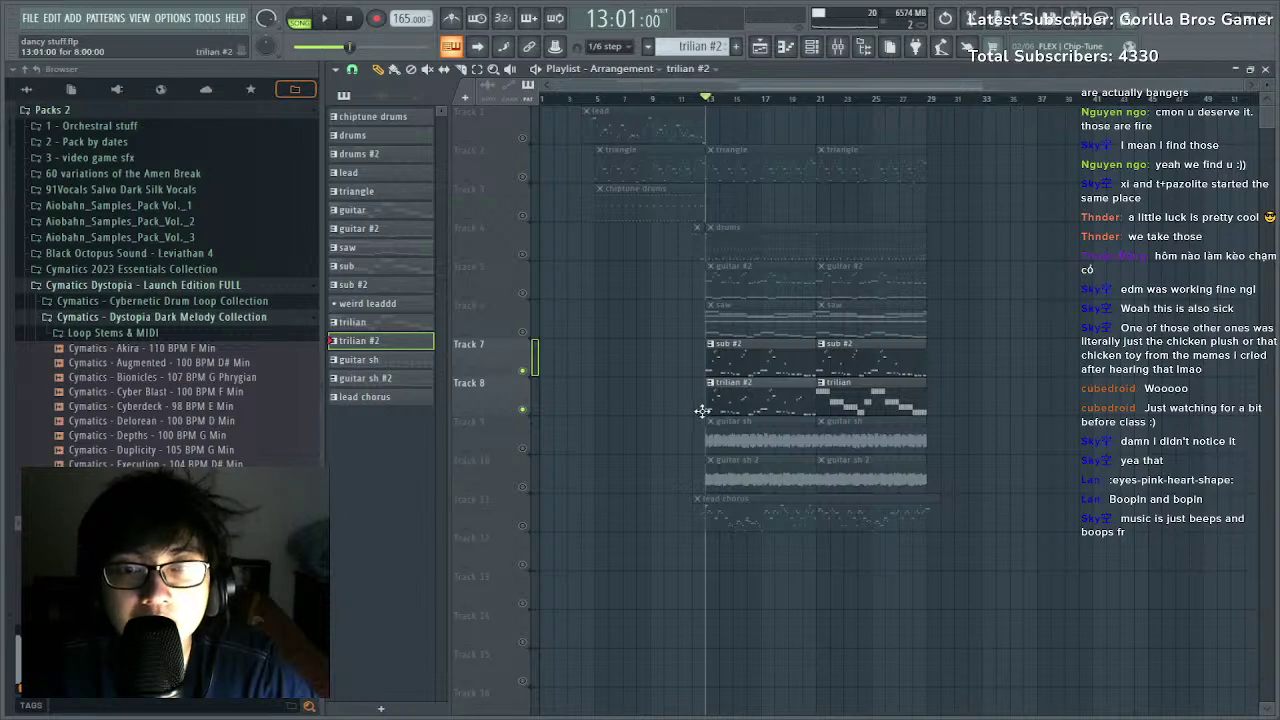
{"action": "key", "text": "space"}
Swap the trilian clip at bar 21 for trilian #2, audition Track 8 soloed and re-enable all tracks.
{"action": "right_click", "coordinate": [863, 407]}
{"action": "left_click_drag", "start_coordinate": [833, 404], "coordinate": [819, 403]}
{"action": "right_click", "coordinate": [523, 409]}
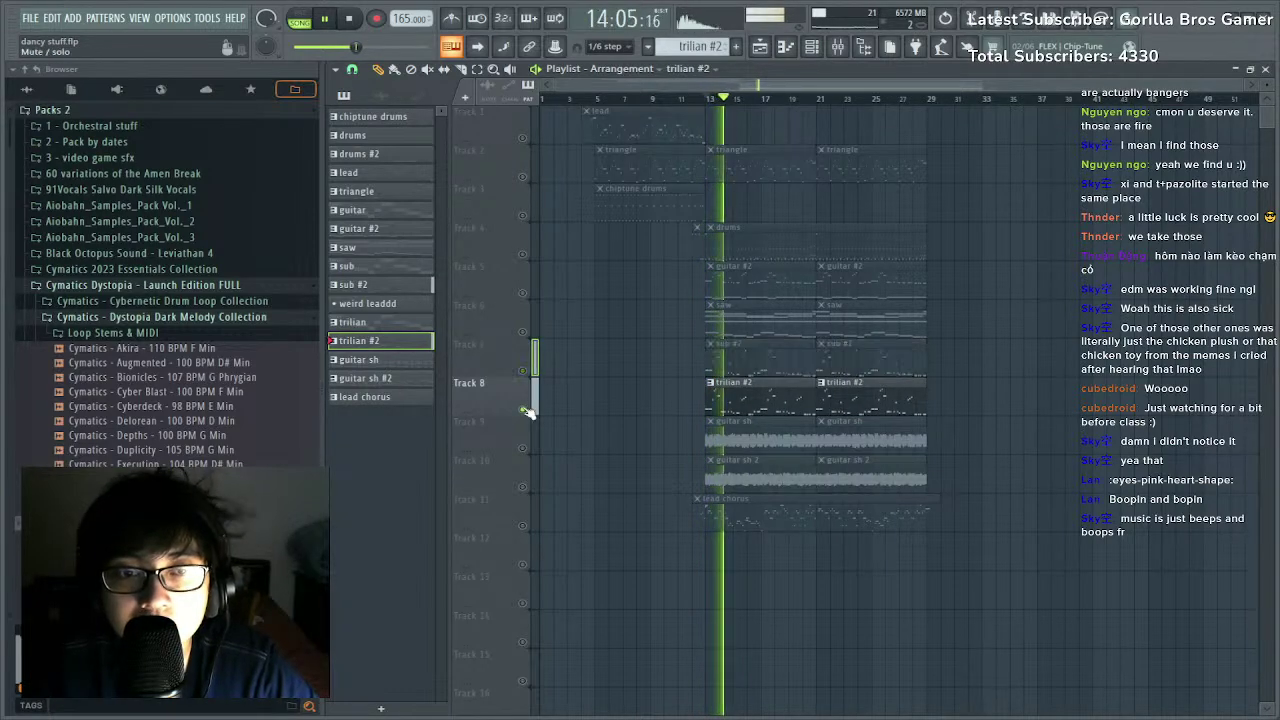
{"action": "right_click", "coordinate": [523, 409]}
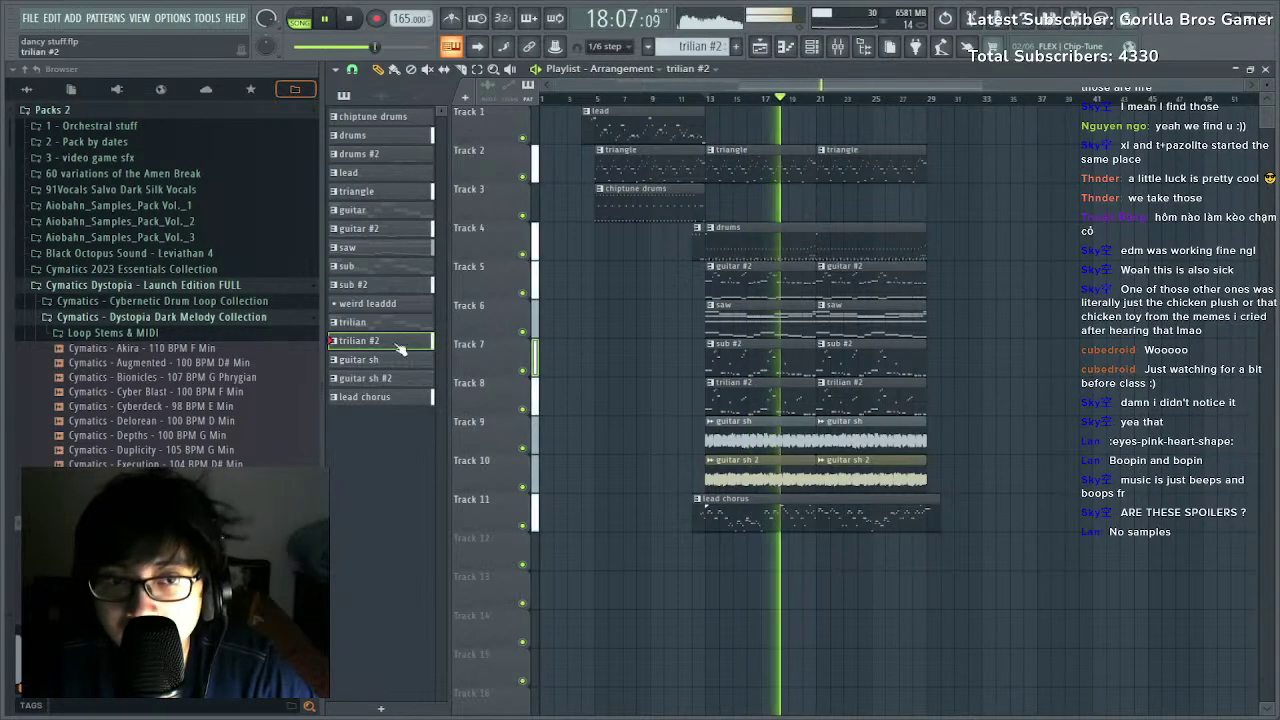
Put the trilian pattern back at bar 21 on Track 8 in place of trilian #2 and stop playback.
{"action": "left_click", "coordinate": [352, 322]}
{"action": "right_click", "coordinate": [857, 401]}
{"action": "left_click", "coordinate": [820, 402]}
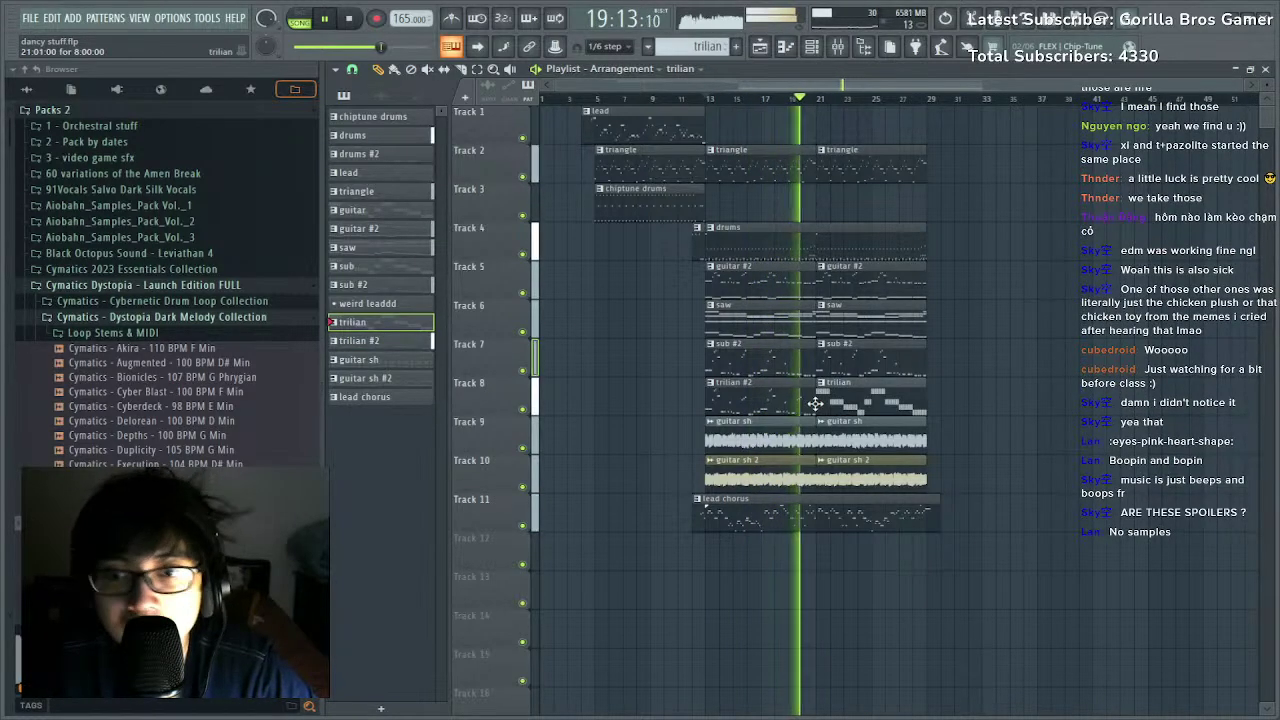
{"action": "key", "text": "space"}
{"action": "left_click_drag", "start_coordinate": [1010, 316], "coordinate": [1034, 388]}
{"action": "right_click", "coordinate": [1034, 388]}
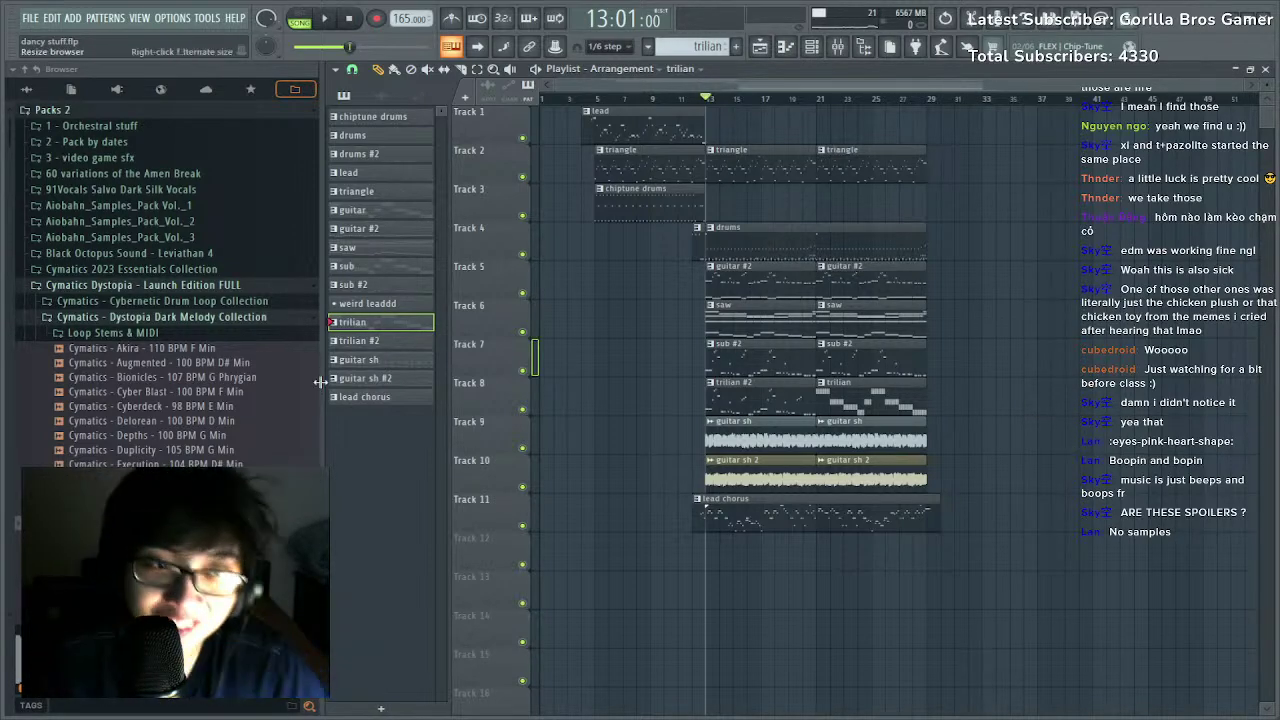
Look through the Cymatics 2023 Essentials, Dystopia and Prism packs and the Aiobahn Samples Pack Vol. 3.
{"action": "left_click", "coordinate": [170, 317]}
{"action": "left_click", "coordinate": [175, 269]}
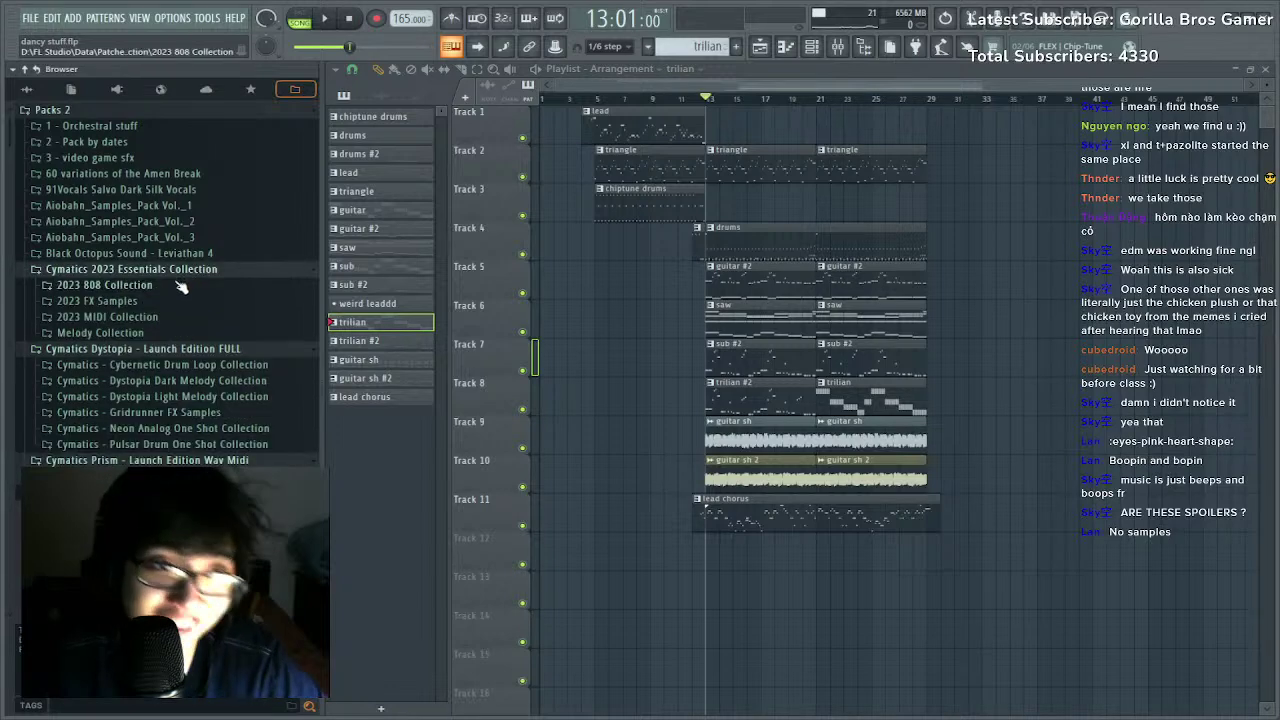
{"action": "left_click", "coordinate": [168, 270]}
{"action": "left_click", "coordinate": [142, 299]}
{"action": "left_click", "coordinate": [142, 286]}
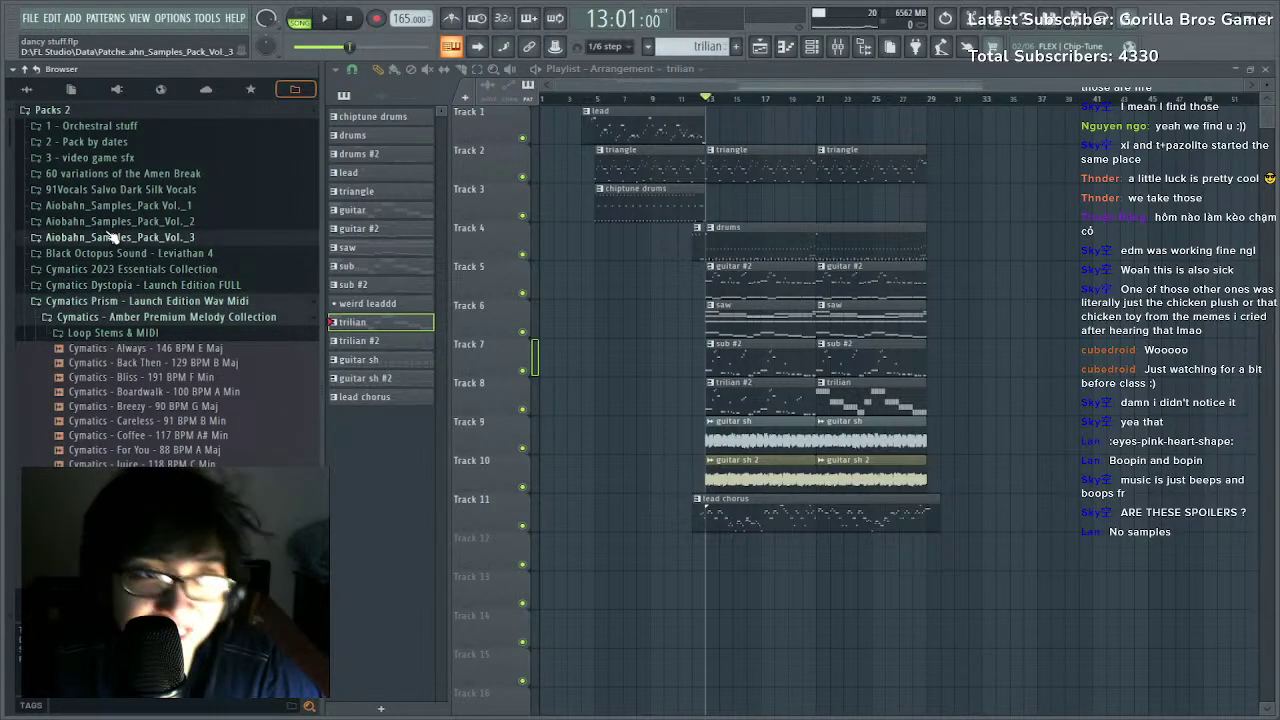
{"action": "left_click", "coordinate": [113, 236]}
{"action": "left_click", "coordinate": [112, 238]}
Look into the April 2024 packs and preview the Halcyon JoeB synth one-shot ALERT.
{"action": "left_click", "coordinate": [100, 158]}
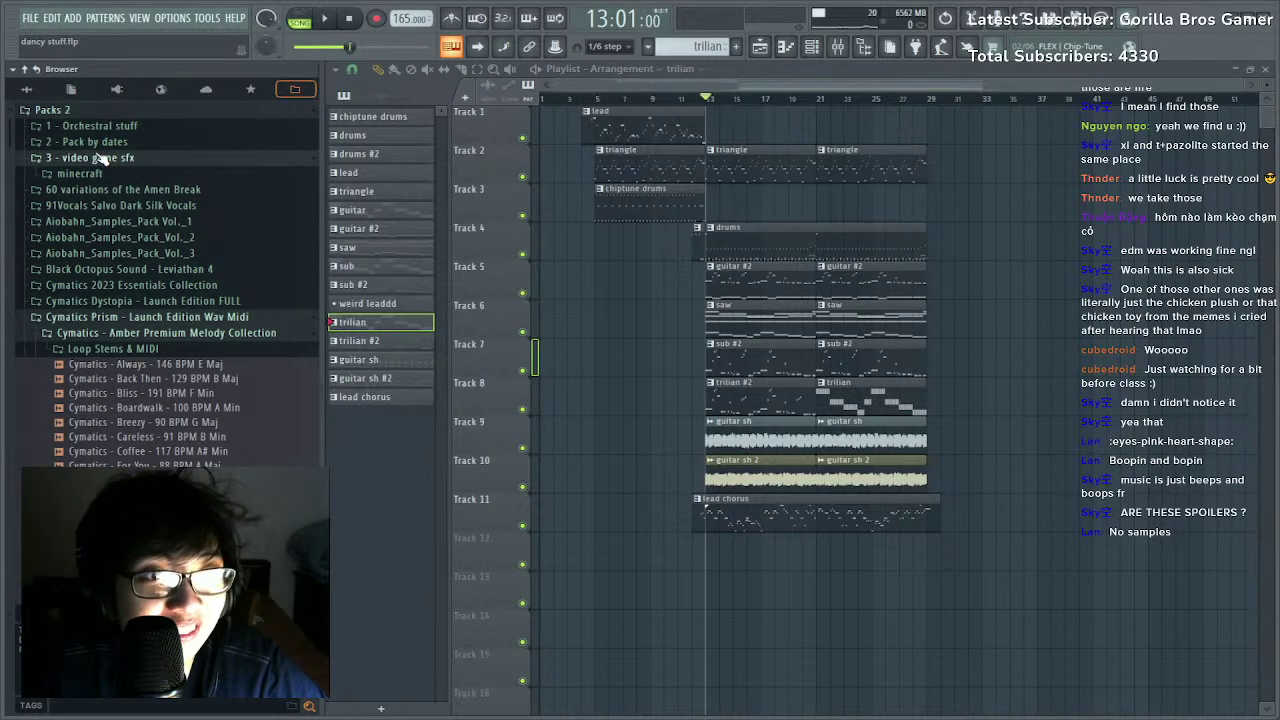
{"action": "left_click", "coordinate": [95, 142]}
{"action": "left_click", "coordinate": [98, 206]}
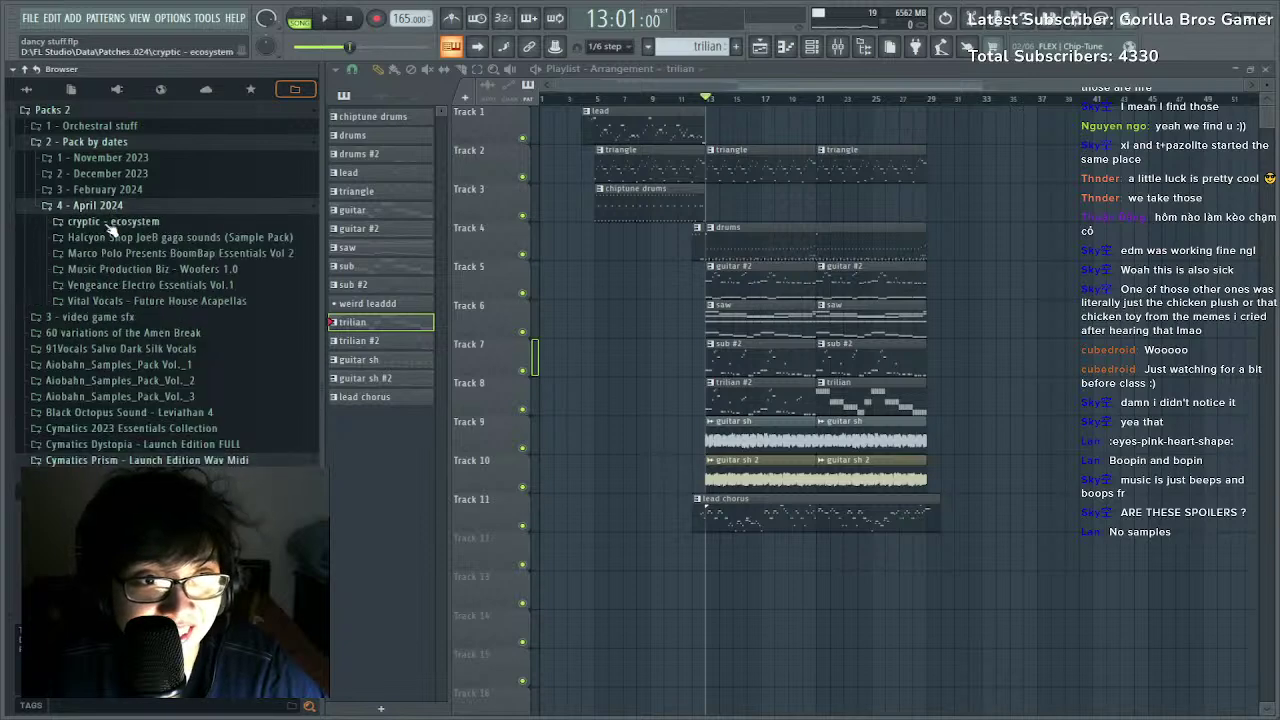
{"action": "left_click", "coordinate": [150, 238]}
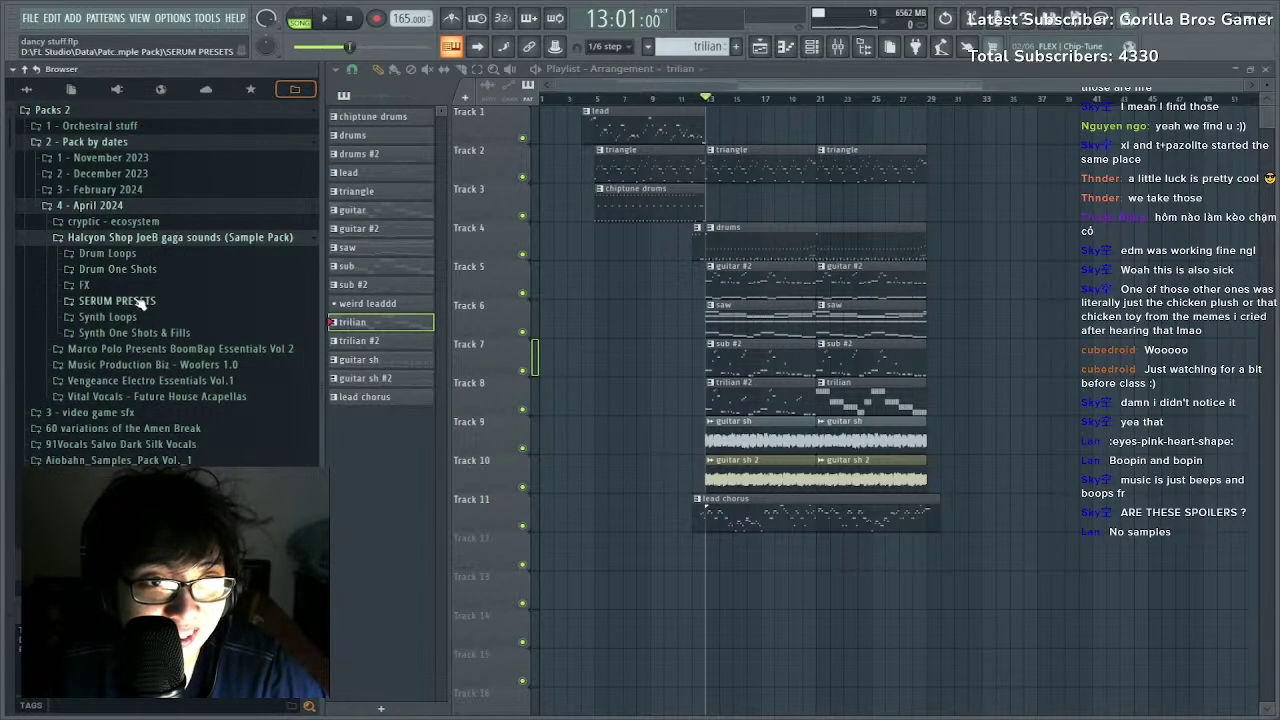
{"action": "left_click", "coordinate": [125, 333]}
{"action": "left_click", "coordinate": [120, 377]}
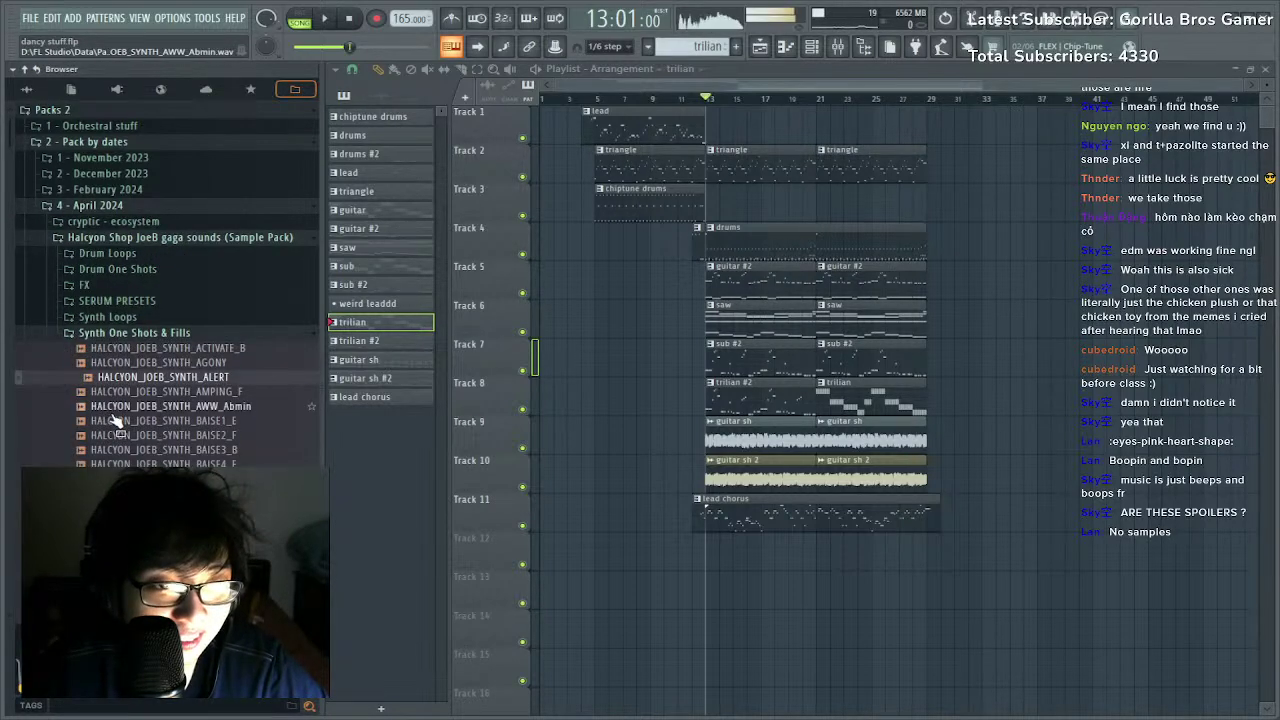
Look through the remaining Halcyon synth one-shots and open the 808 Dirt components of the Woofers 1.0 pack.
{"action": "scroll", "coordinate": [115, 423], "scroll_direction": "down", "scroll_amount": 10}
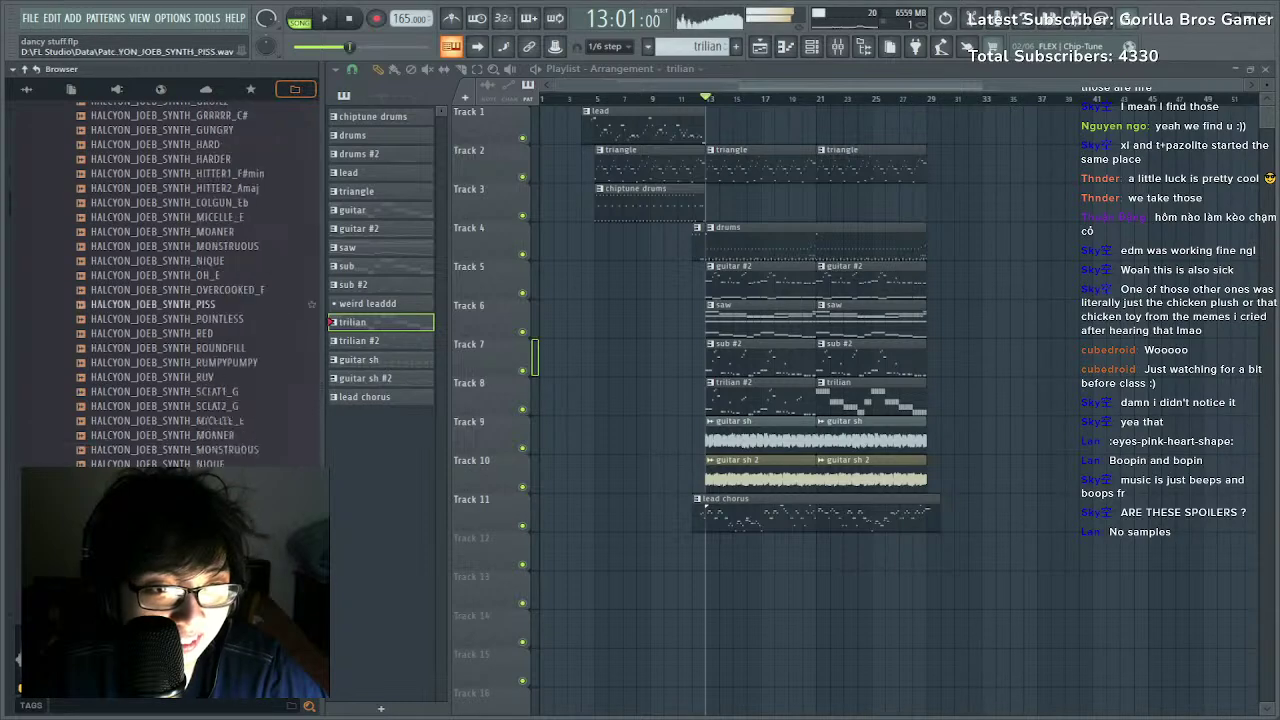
{"action": "scroll", "coordinate": [142, 300], "scroll_direction": "down", "scroll_amount": 10}
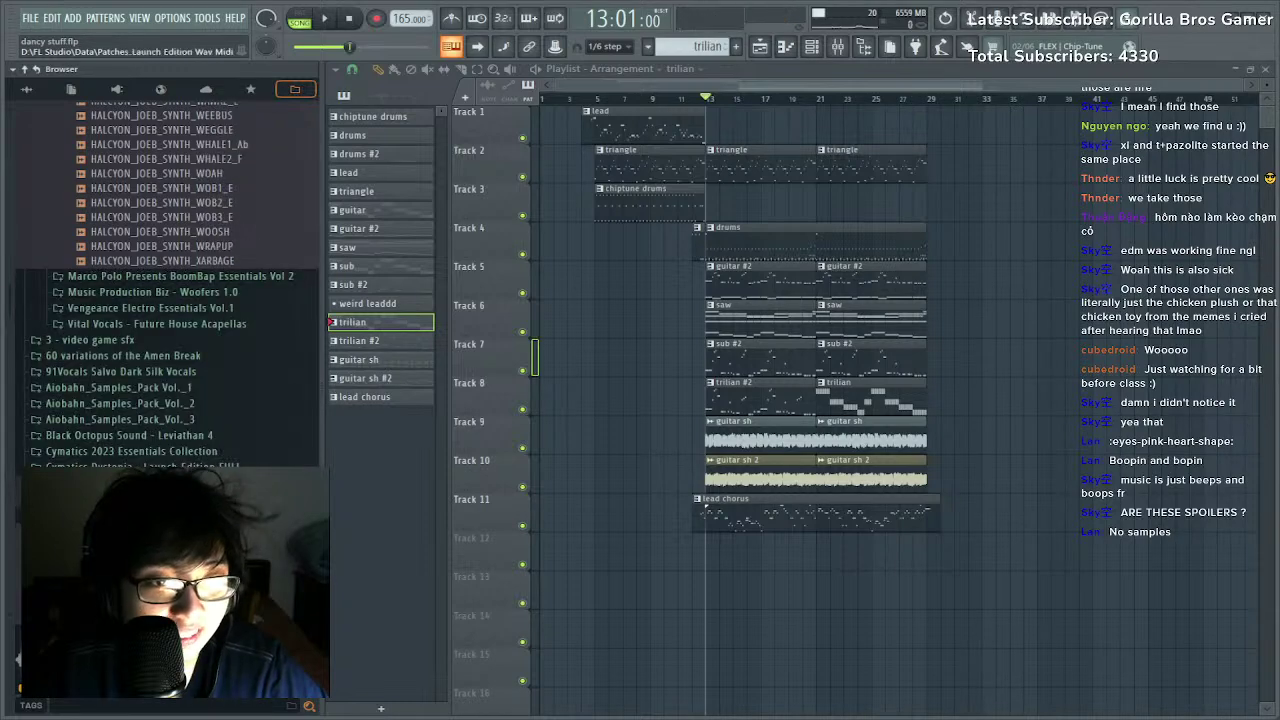
{"action": "left_click", "coordinate": [140, 294]}
{"action": "left_click", "coordinate": [150, 308]}
{"action": "left_click", "coordinate": [142, 323]}
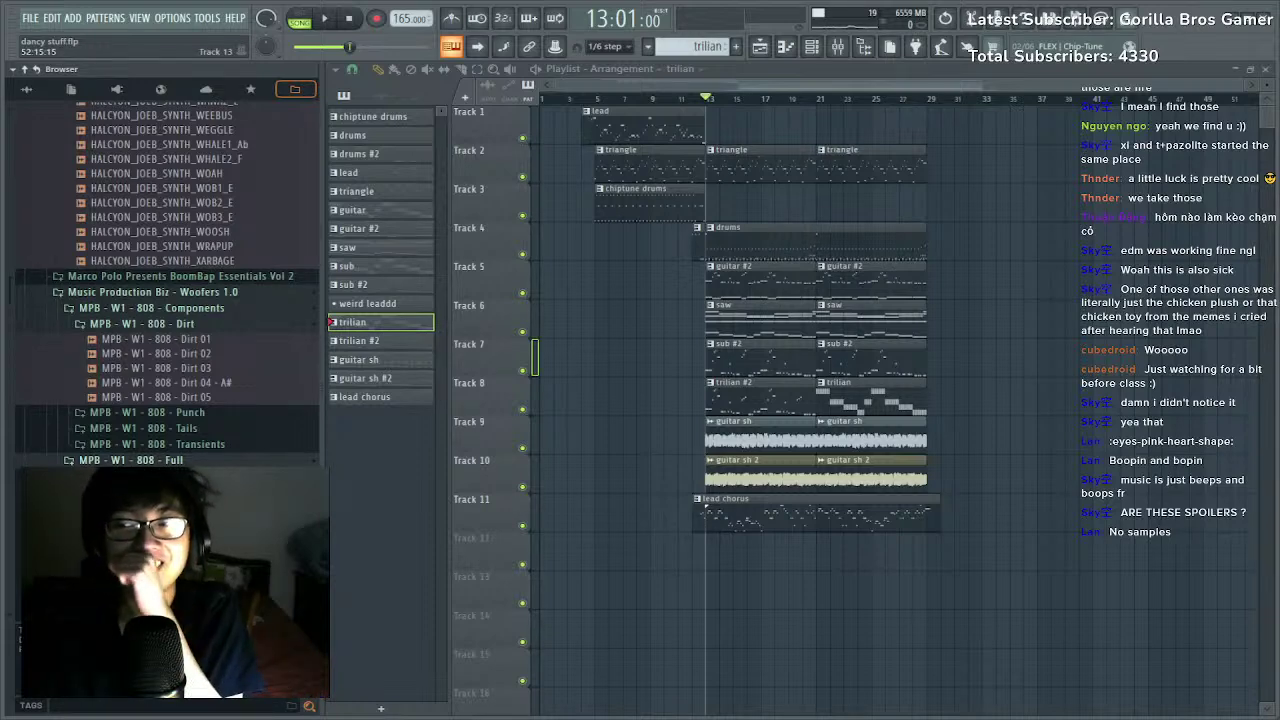
Replay the arrangement from bar 12 and lower the main volume.
{"action": "key", "text": "space"}
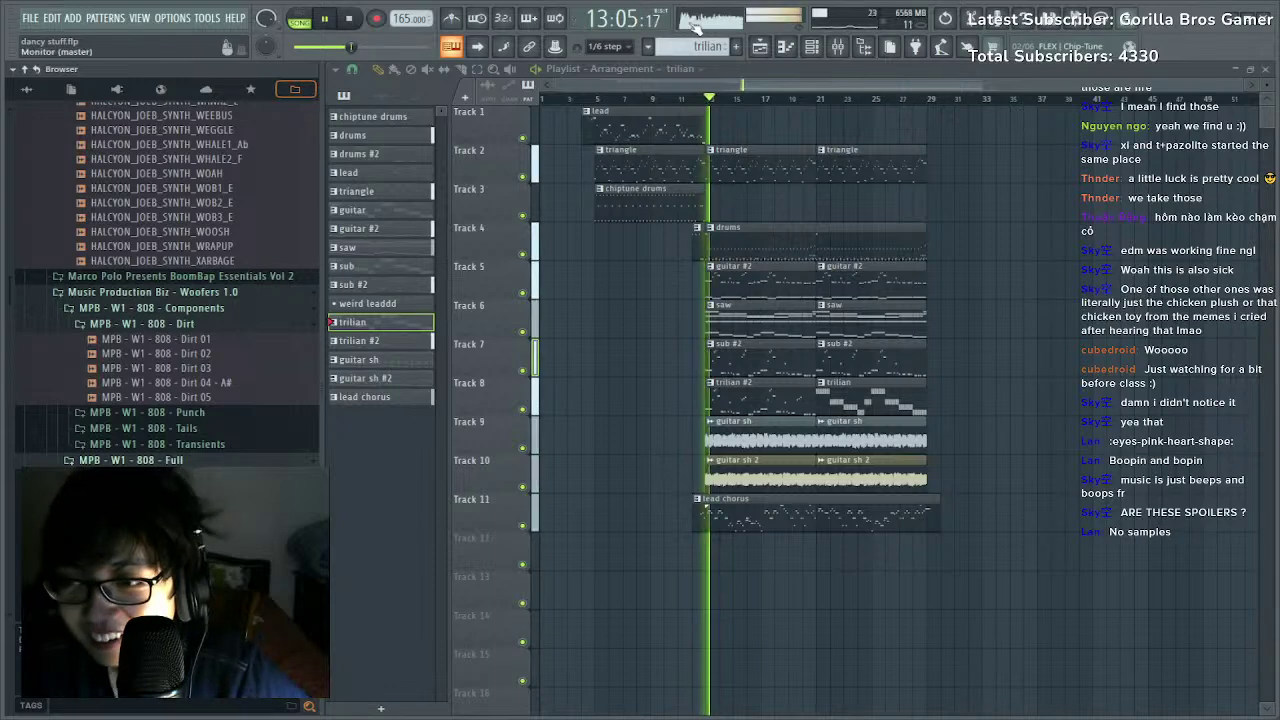
{"action": "key", "text": "space"}
{"action": "left_click", "coordinate": [694, 99]}
{"action": "key", "text": "space"}
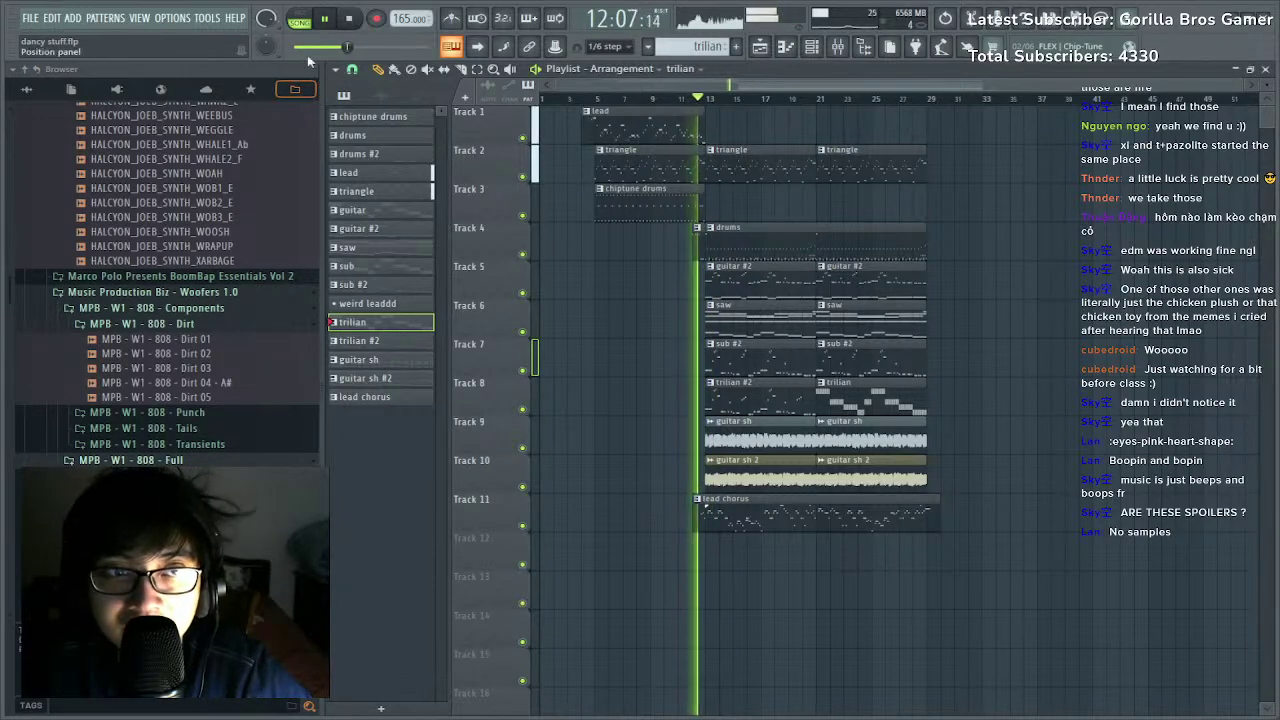
{"action": "left_click_drag", "start_coordinate": [265, 19], "coordinate": [265, 42]}
{"action": "key", "text": "space"}
Collapse the Halcyon Shop pack in the April 2024 folder and expand the cryptic - ecosystem pack.
{"action": "scroll", "coordinate": [75, 318], "scroll_direction": "up", "scroll_amount": 10}
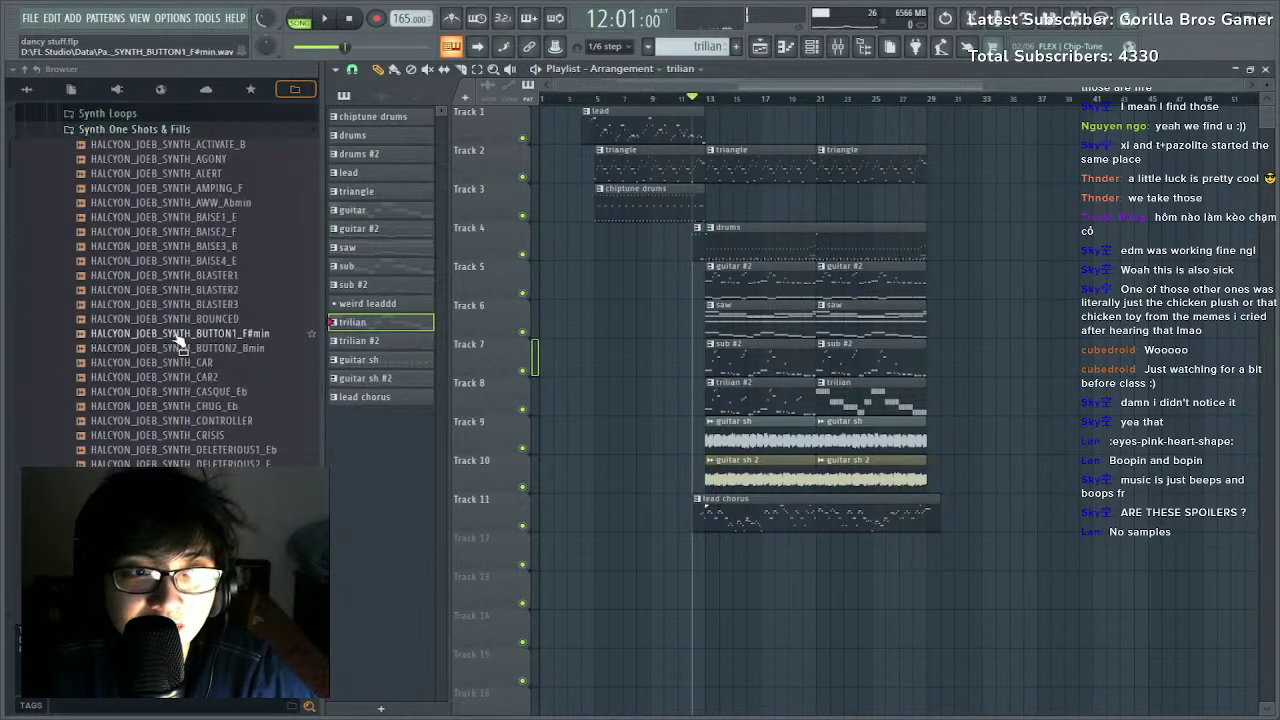
{"action": "left_click", "coordinate": [80, 332]}
{"action": "left_click", "coordinate": [118, 237]}
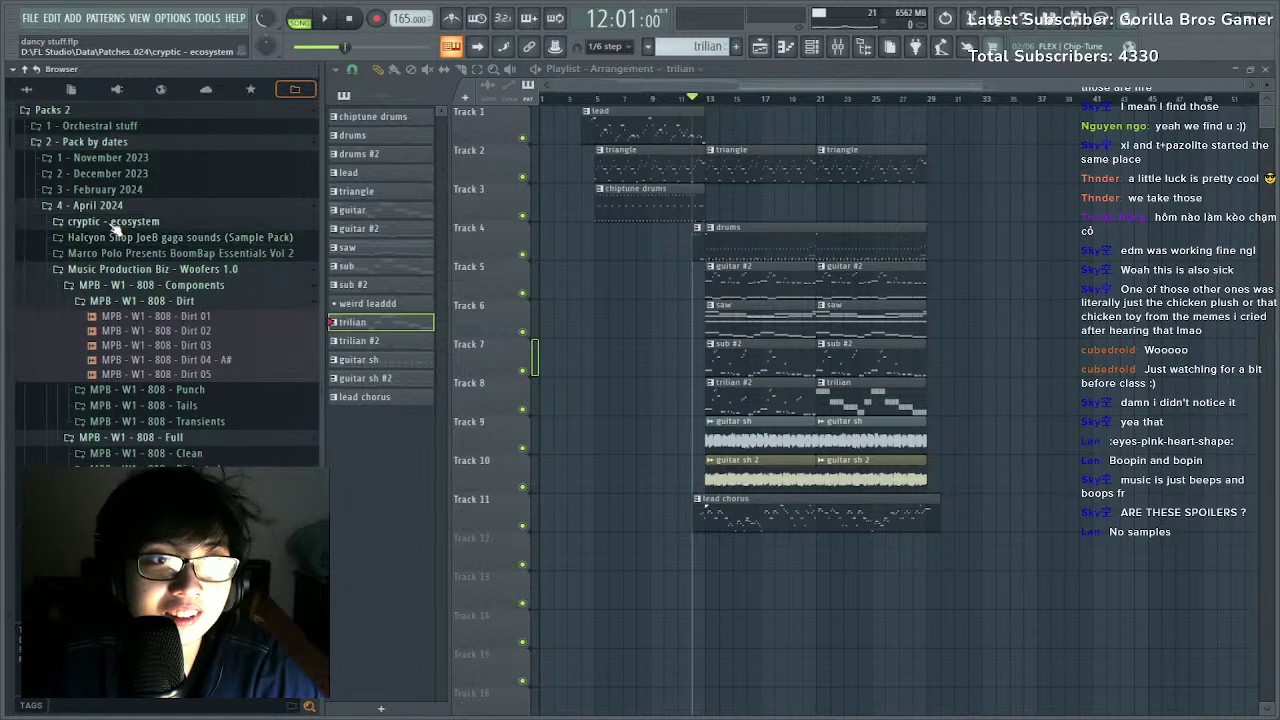
{"action": "left_click", "coordinate": [112, 207]}
{"action": "left_click", "coordinate": [112, 207]}
{"action": "left_click", "coordinate": [114, 221]}
{"action": "left_click", "coordinate": [114, 221]}
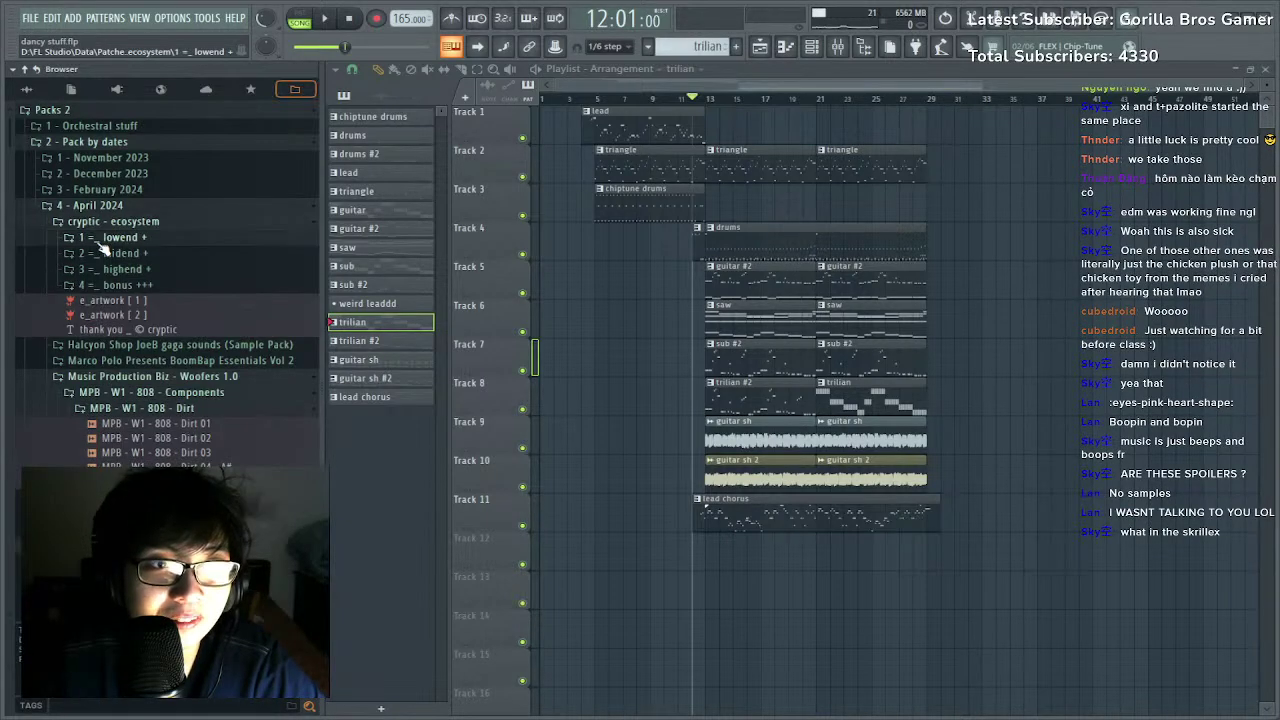
Browse the lowend, midend and highend folders of cryptic - ecosystem down to the open-hat and shaker samples.
{"action": "left_click", "coordinate": [108, 238]}
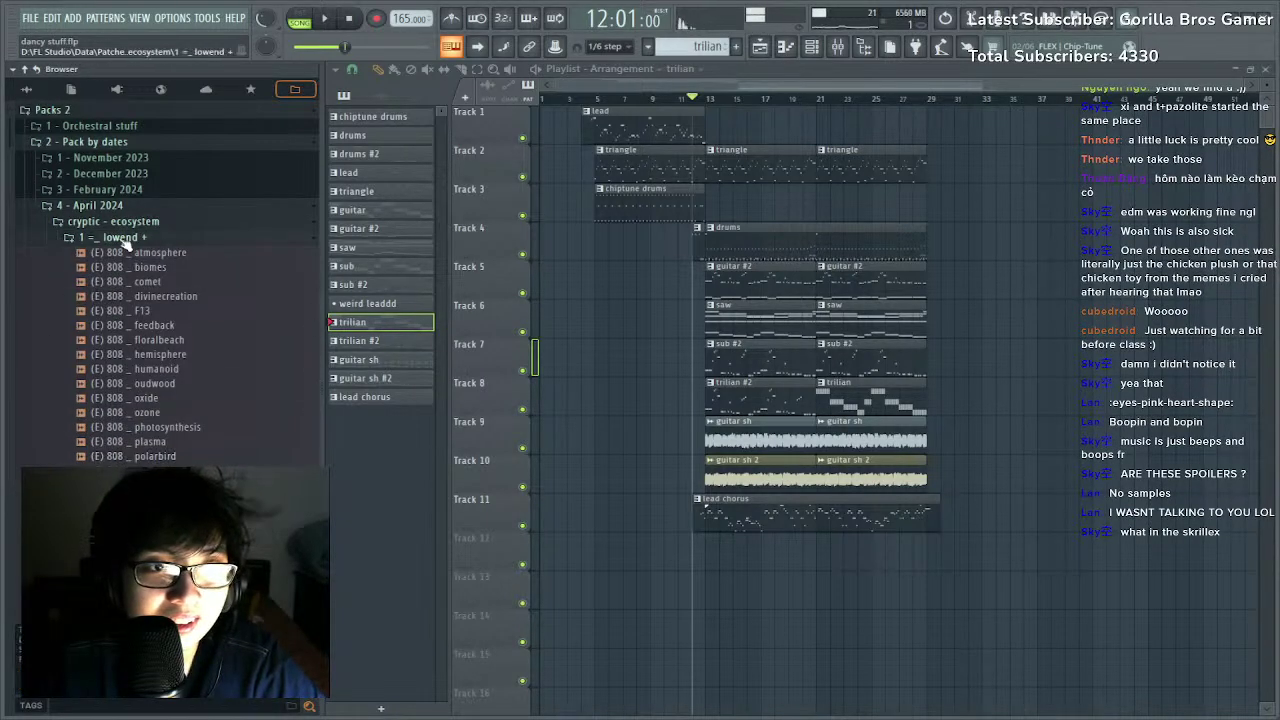
{"action": "left_click", "coordinate": [114, 237]}
{"action": "left_click", "coordinate": [120, 269]}
{"action": "left_click", "coordinate": [118, 253]}
{"action": "left_click", "coordinate": [120, 301]}
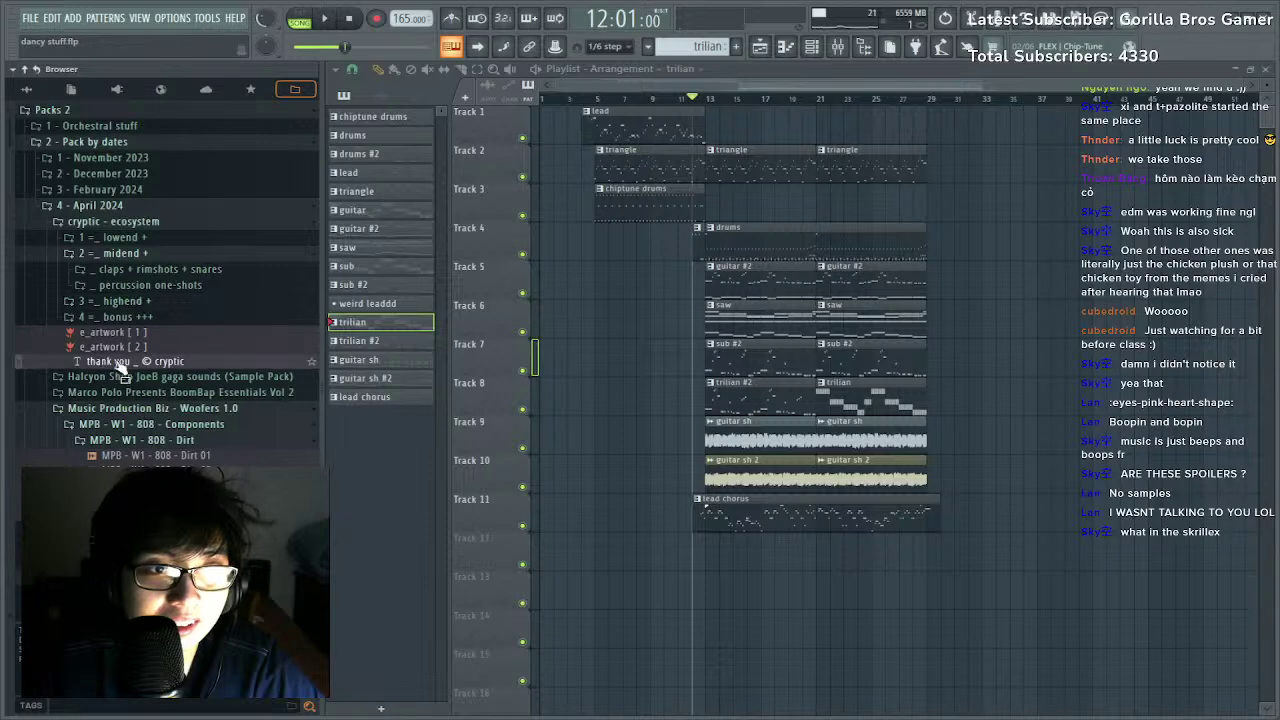
{"action": "left_click", "coordinate": [122, 301]}
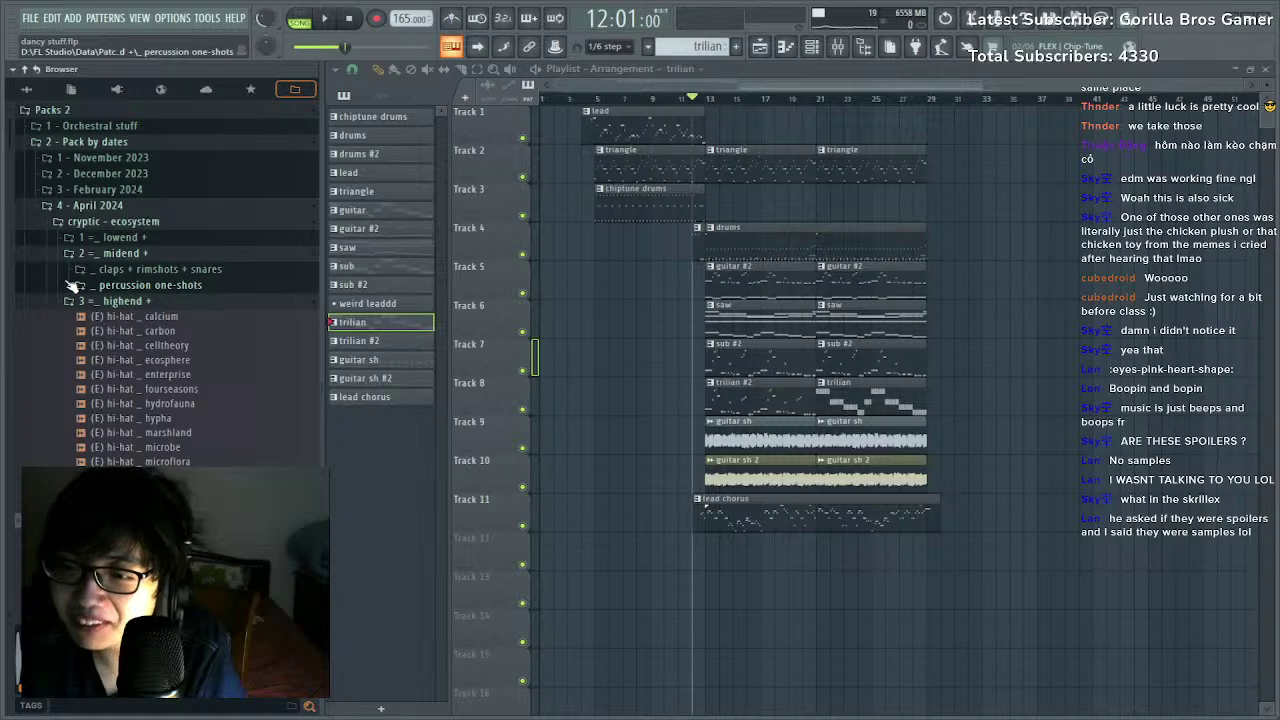
{"action": "scroll", "coordinate": [200, 385], "scroll_direction": "down", "scroll_amount": 6}
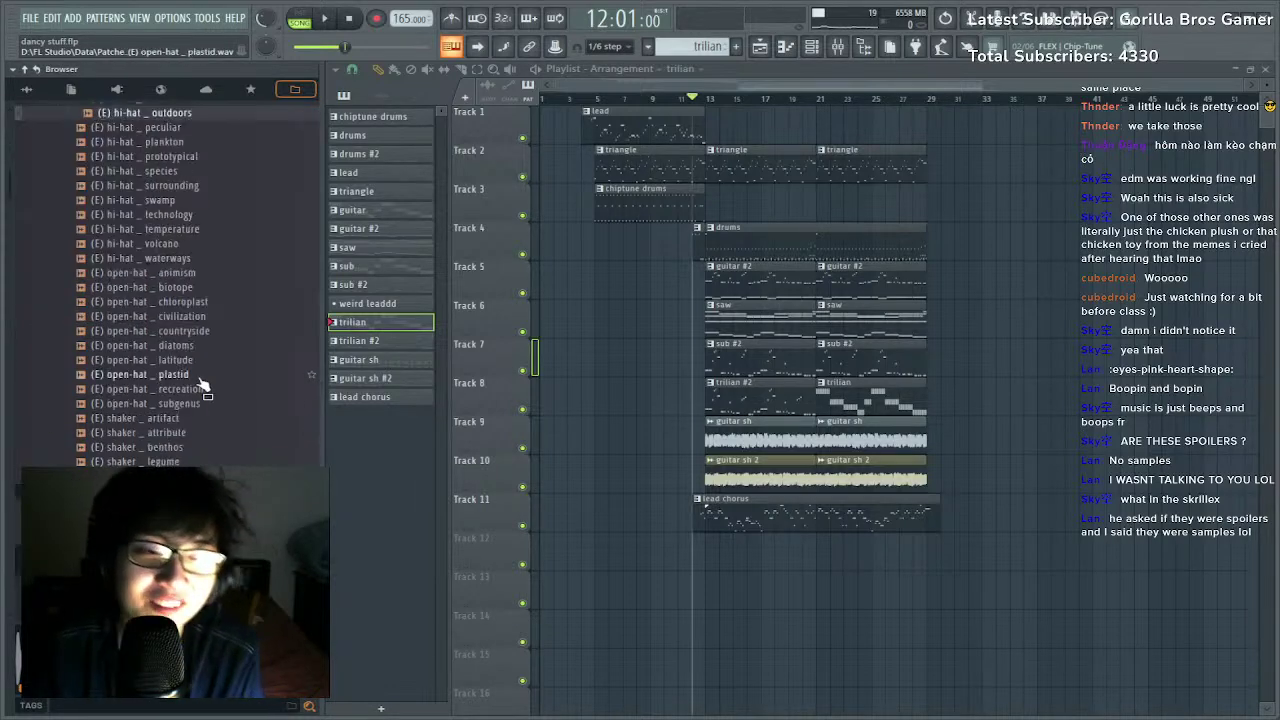
Try the Cymatics Caving In 120 BPM guitar loop on Track 2 at bar 30, play it and undo its placement.
{"action": "scroll", "coordinate": [200, 385], "scroll_direction": "down", "scroll_amount": 15}
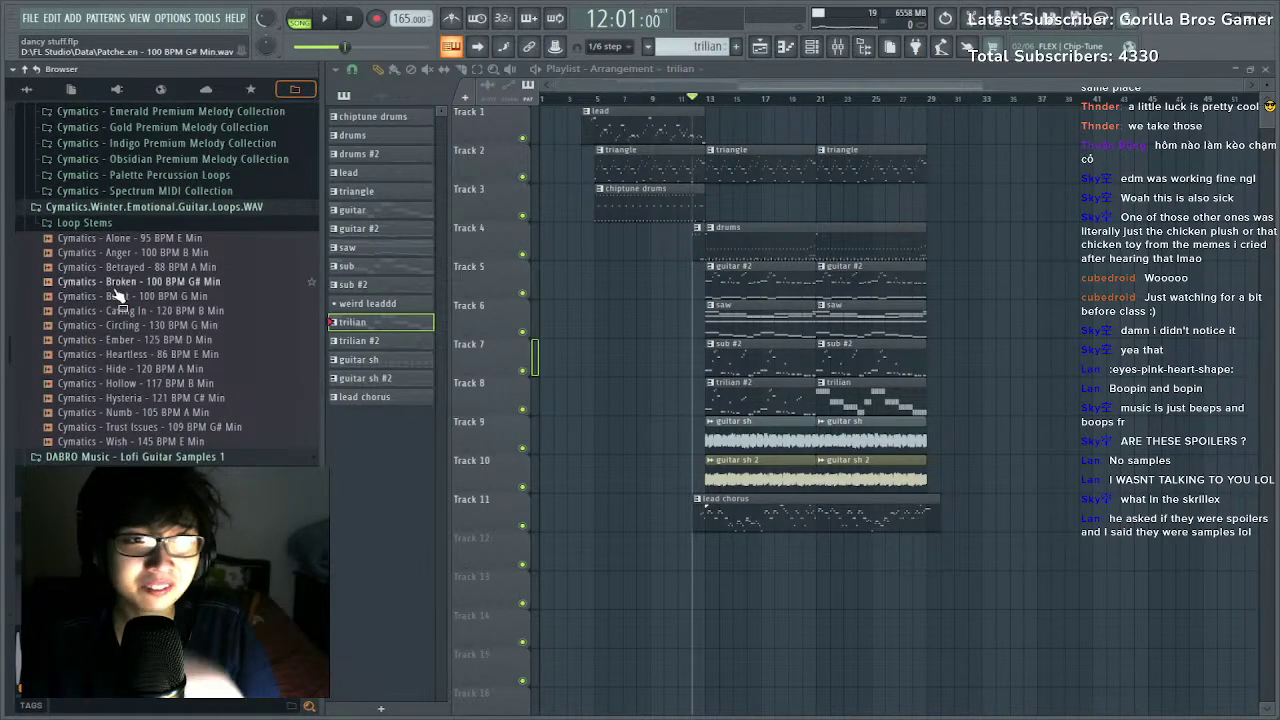
{"action": "left_click", "coordinate": [150, 311]}
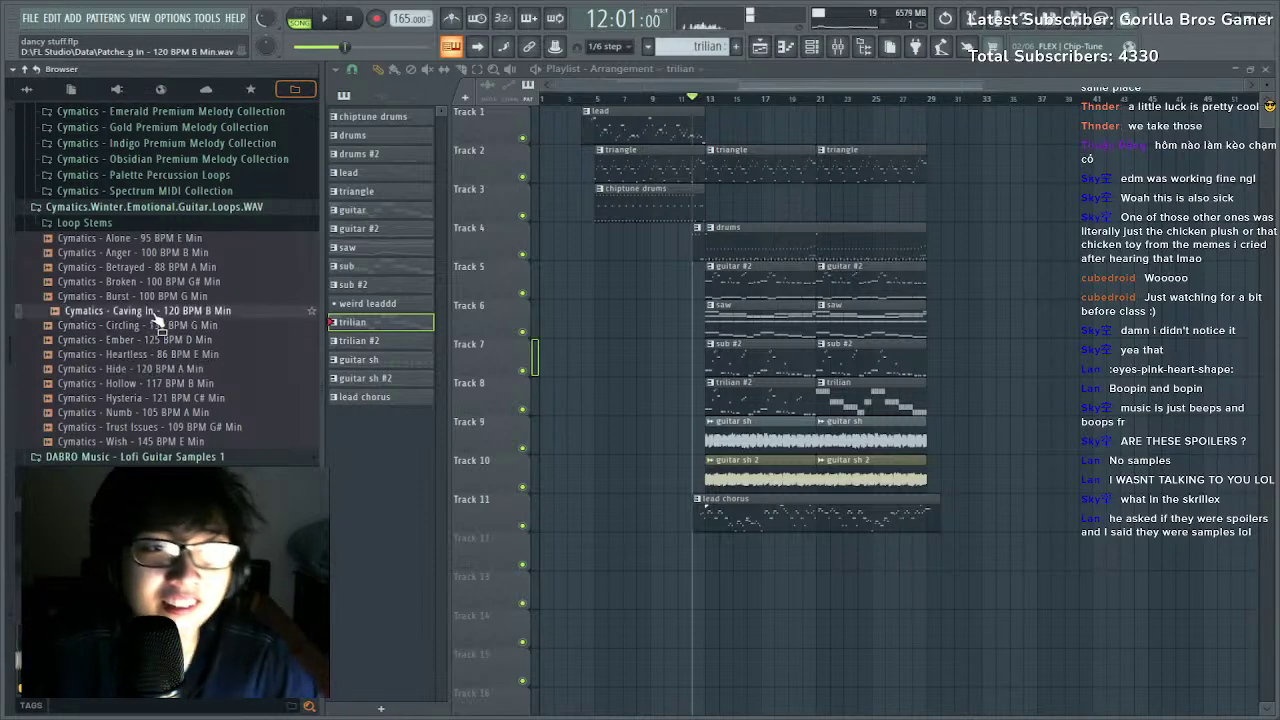
{"action": "left_click_drag", "start_coordinate": [155, 315], "coordinate": [1032, 208]}
{"action": "left_click_drag", "start_coordinate": [1106, 195], "coordinate": [992, 154]}
{"action": "left_click", "coordinate": [930, 99]}
{"action": "left_click", "coordinate": [942, 100]}
{"action": "key", "text": "space"}
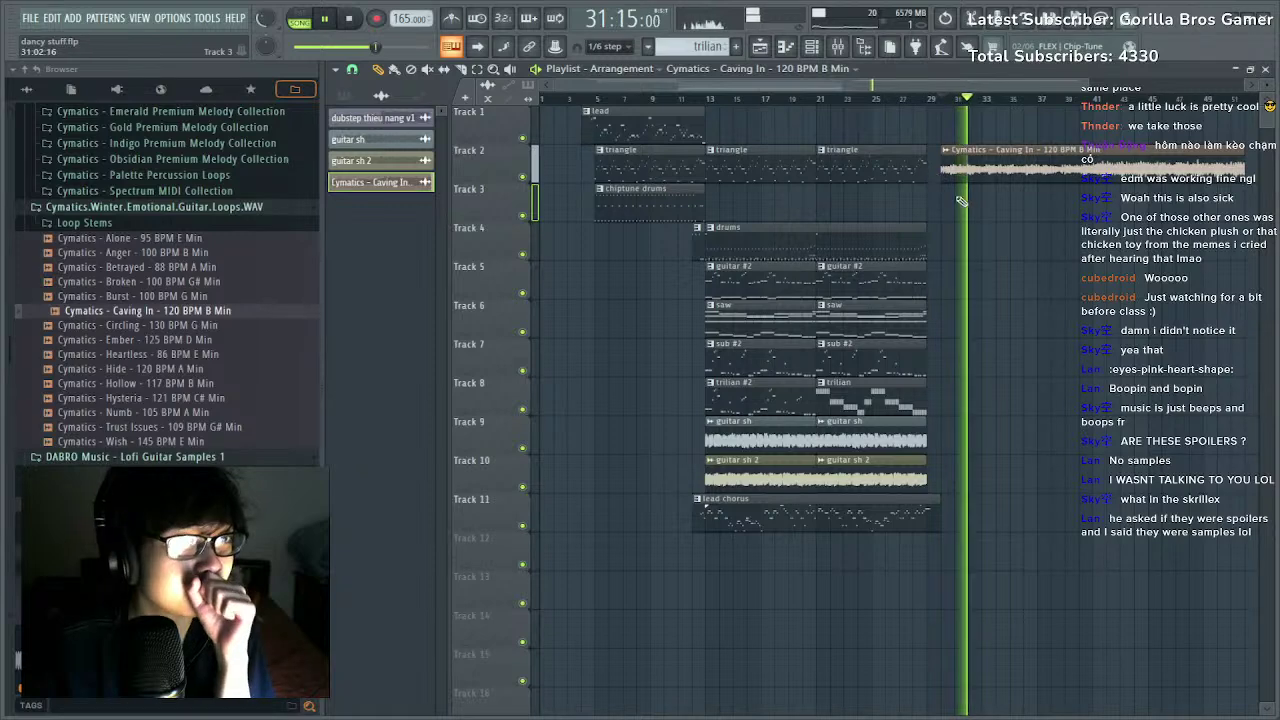
{"action": "key", "text": "space"}
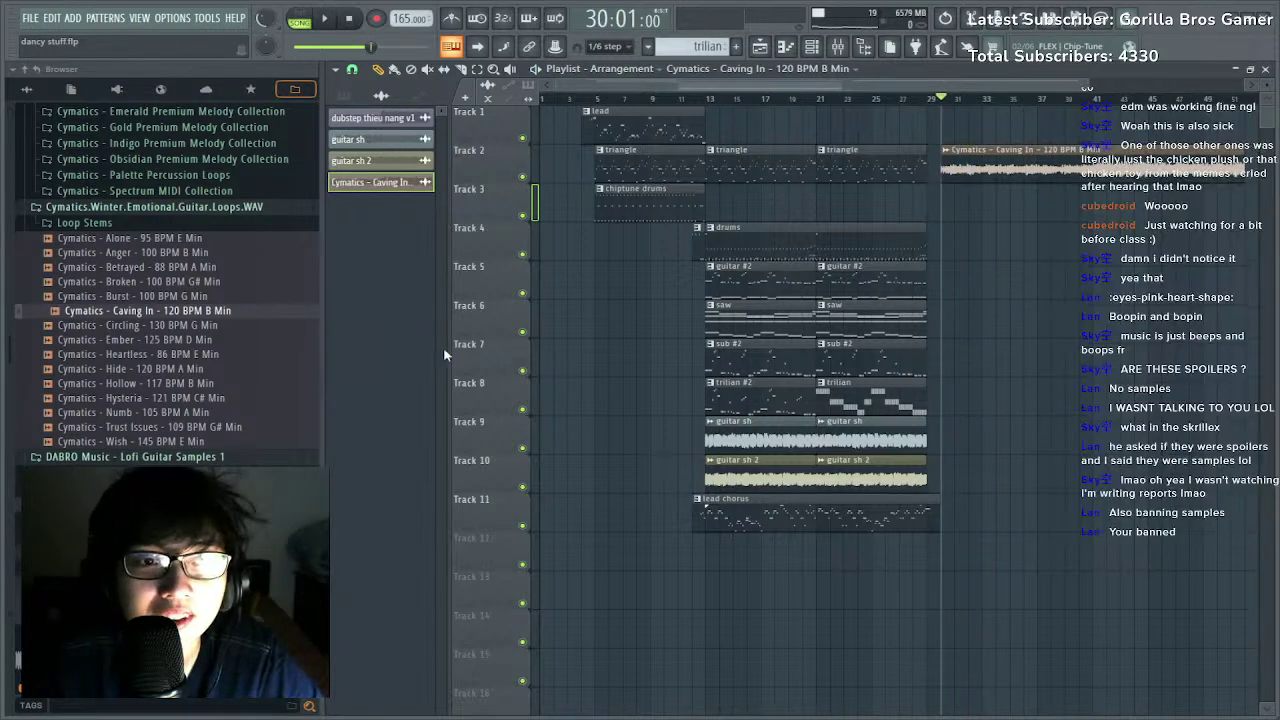
{"action": "key", "text": "ctrl+z"}
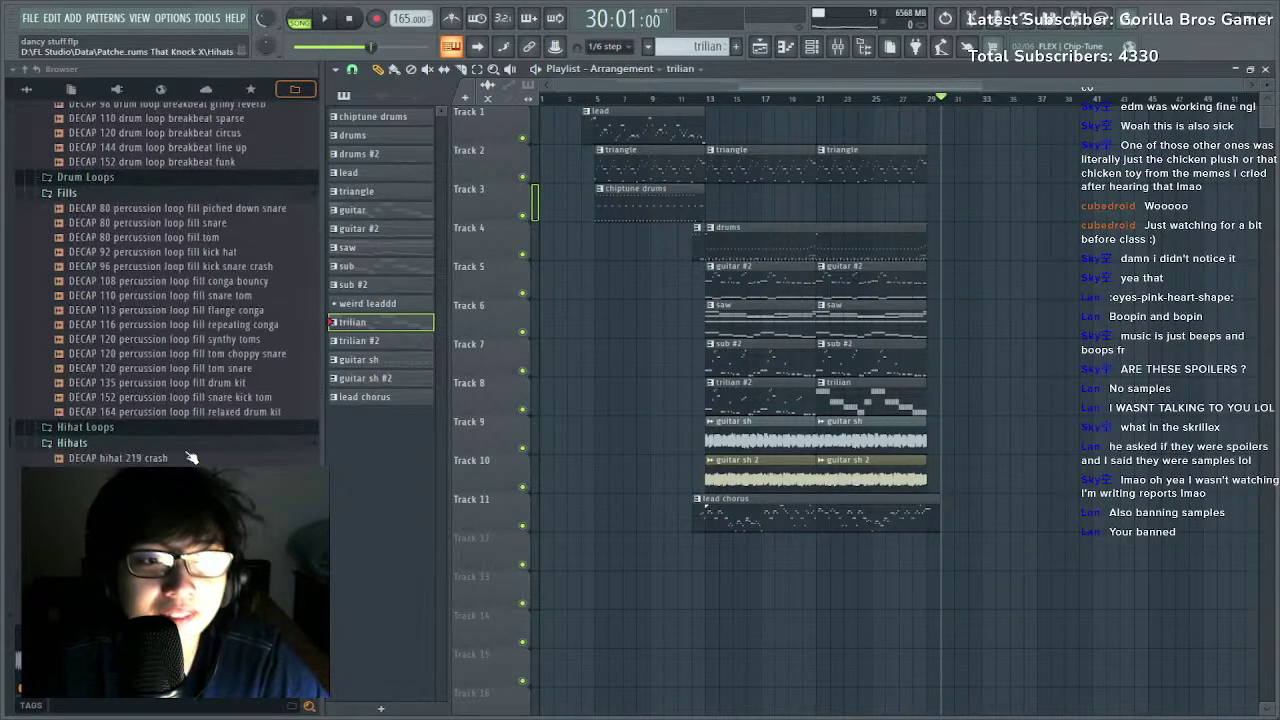
Browse the DECAP Drums That Knock X pack and expand its Shouts + Ad-libs folder.
{"action": "scroll", "coordinate": [157, 391], "scroll_direction": "down", "scroll_amount": 4}
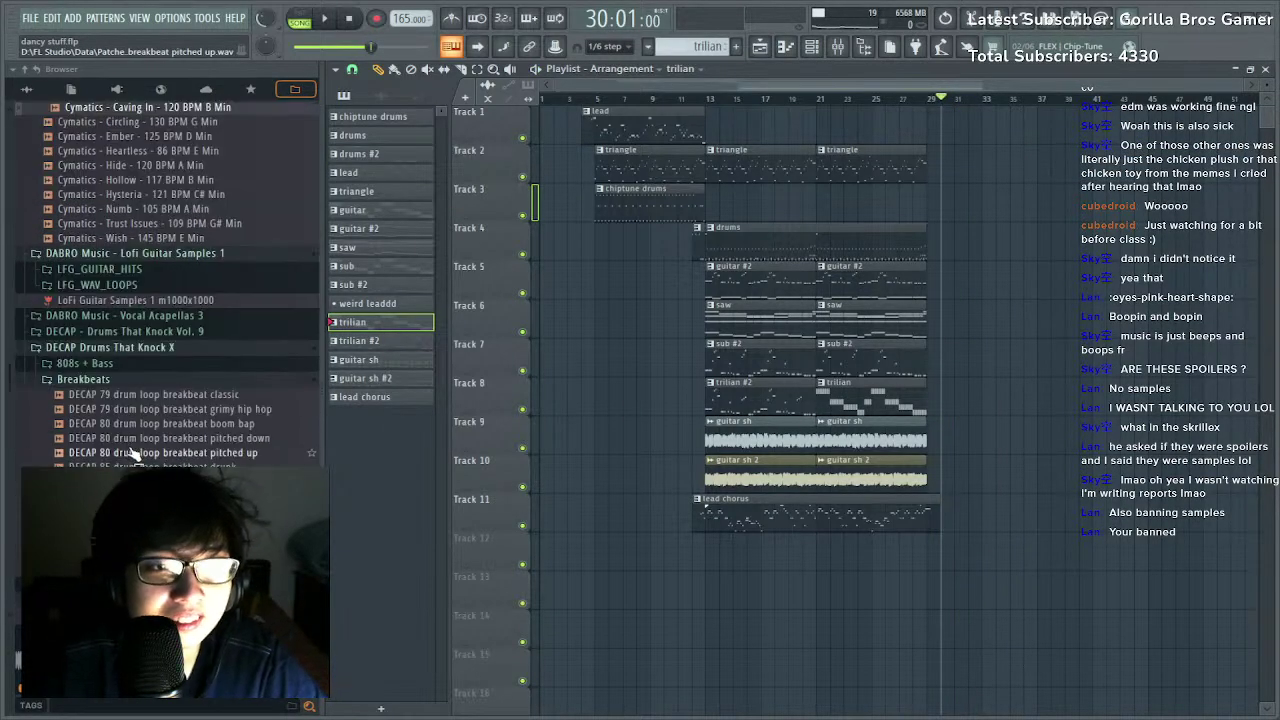
{"action": "left_click", "coordinate": [143, 385]}
{"action": "scroll", "coordinate": [140, 398], "scroll_direction": "down", "scroll_amount": 12}
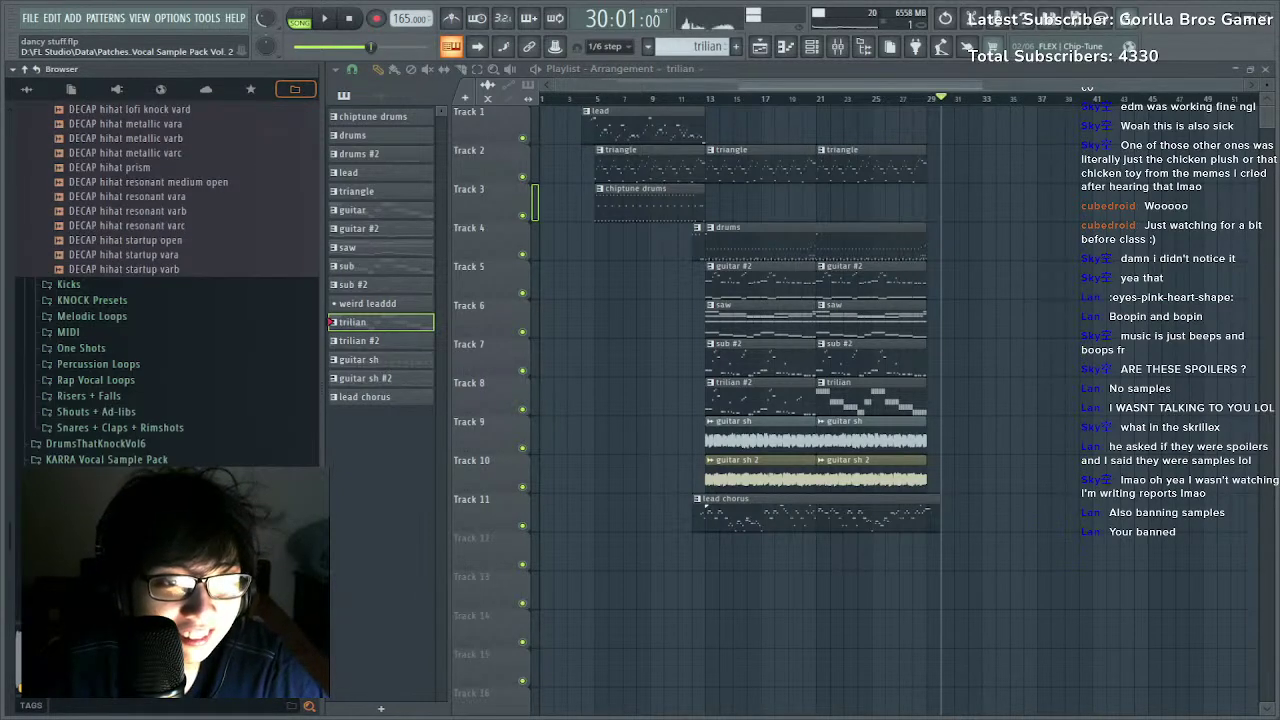
{"action": "left_click", "coordinate": [120, 411]}
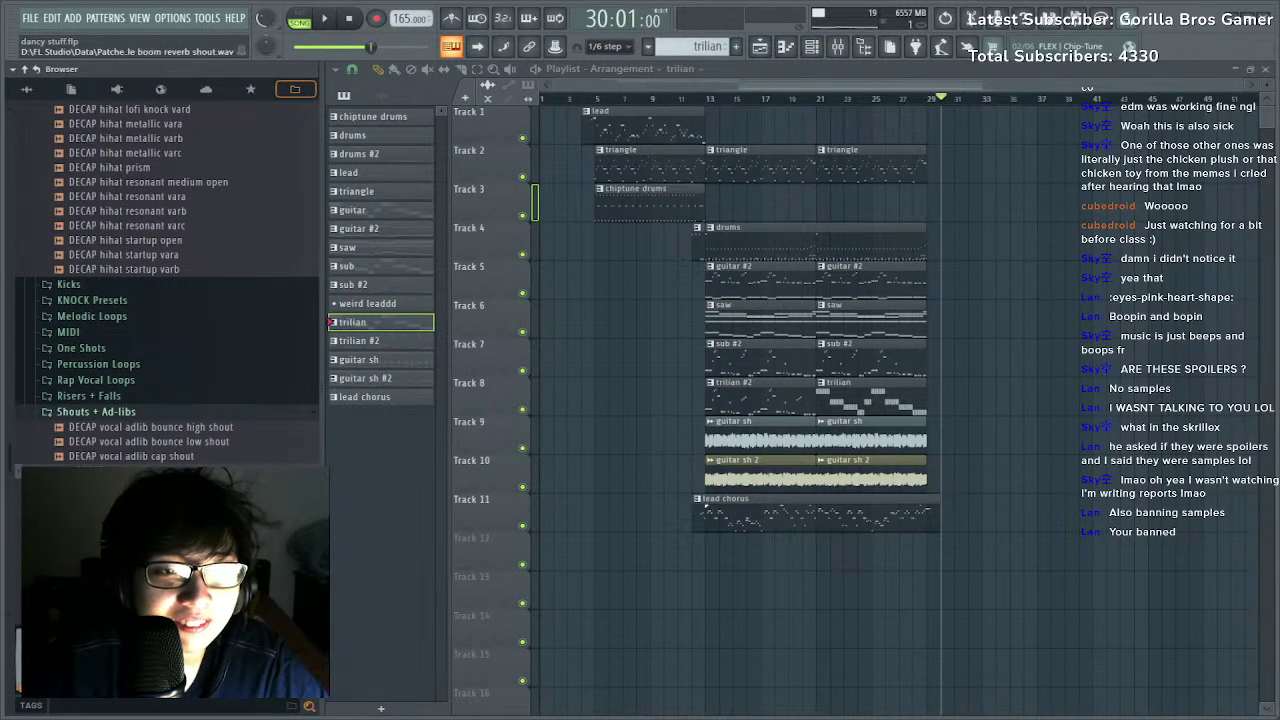
Try placing the DECAP cmon loud shout ad-lib on Track 5 just before bar 13.
{"action": "left_click", "coordinate": [130, 485]}
{"action": "left_click_drag", "start_coordinate": [736, 357], "coordinate": [640, 360]}
{"action": "scroll", "coordinate": [665, 358], "scroll_direction": "up", "scroll_amount": 5}
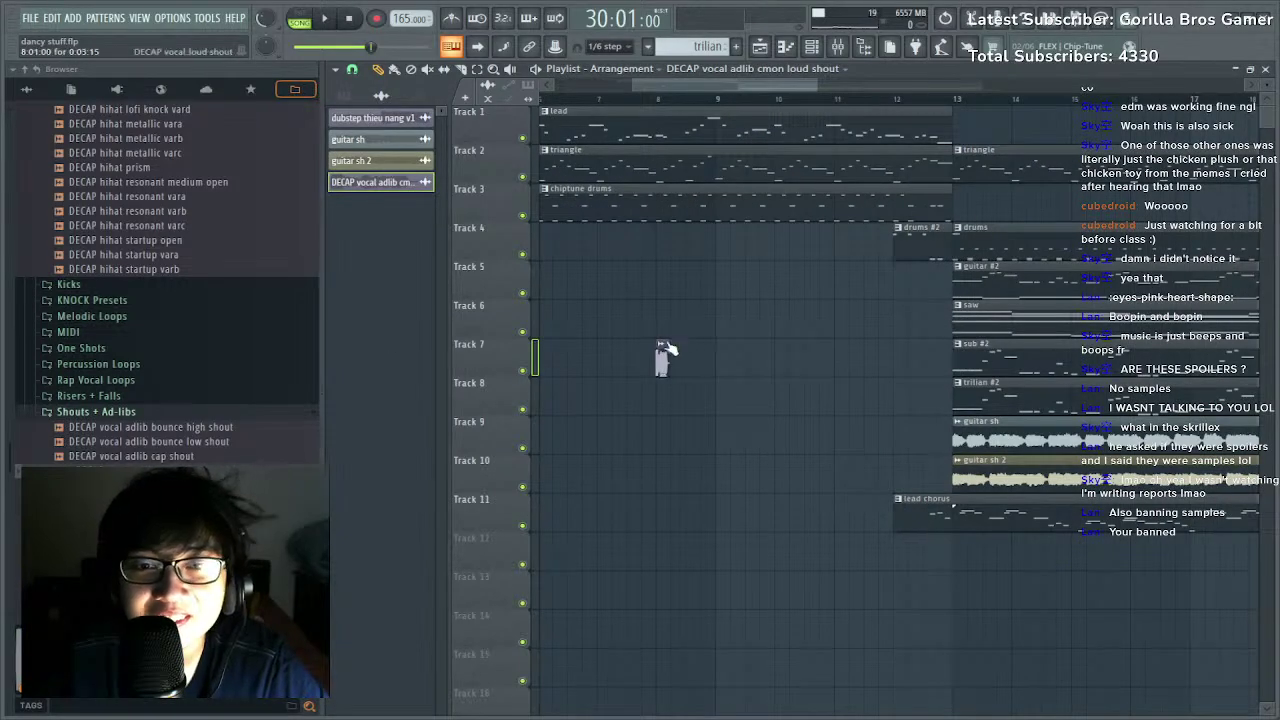
{"action": "right_click", "coordinate": [656, 356]}
{"action": "left_click", "coordinate": [925, 285]}
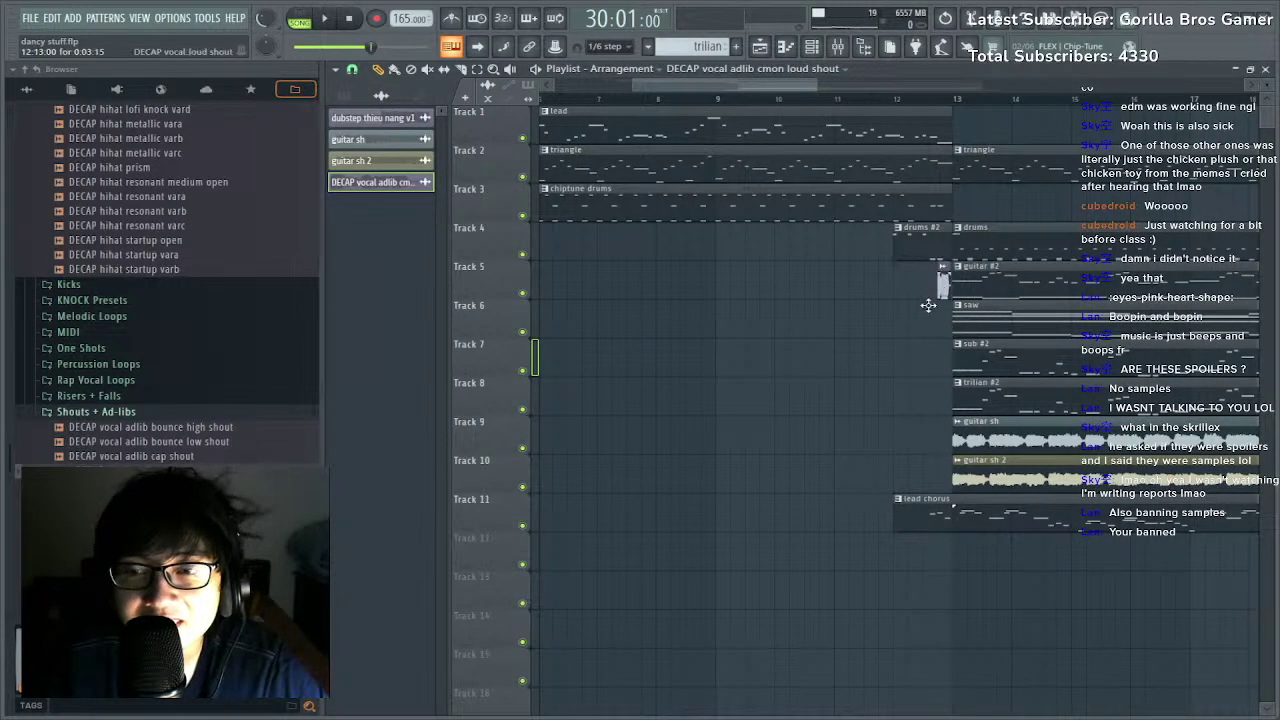
Audition the ad-lib leading into bar 13, undo its placement and replay the transition without it.
{"action": "left_click", "coordinate": [877, 93]}
{"action": "key", "text": "space"}
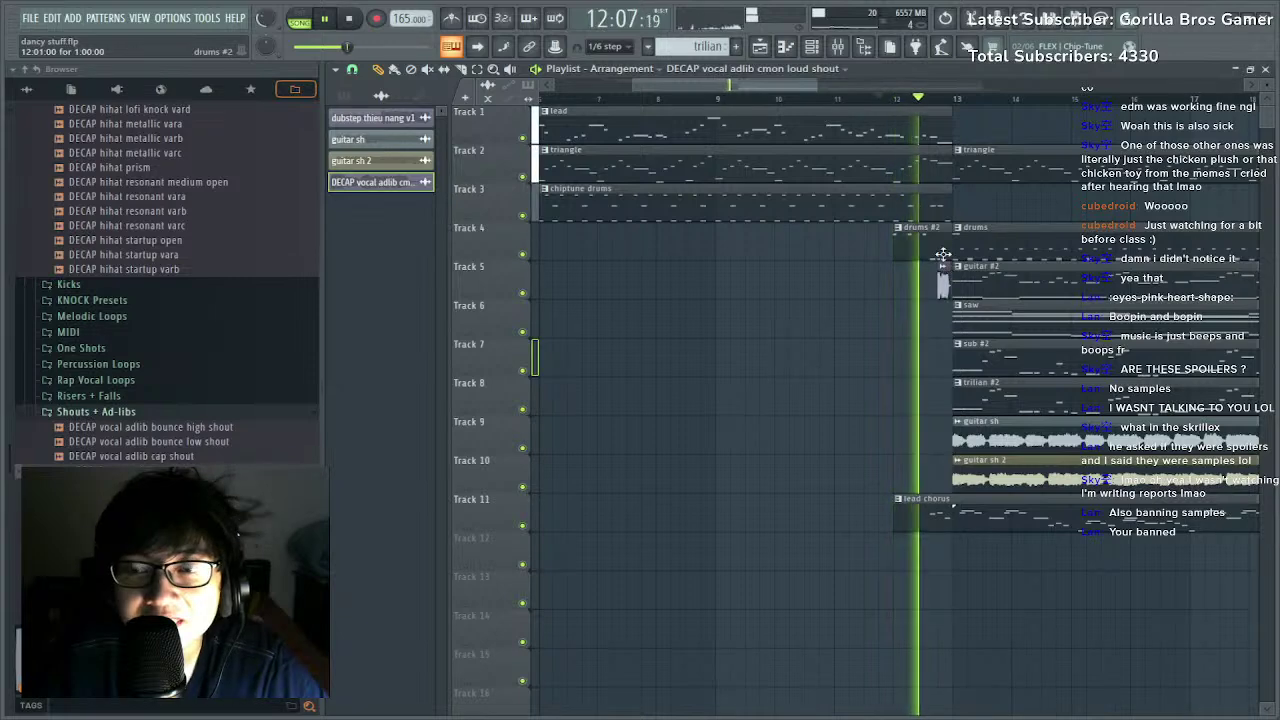
{"action": "key", "text": "space"}
{"action": "scroll", "coordinate": [950, 190], "scroll_direction": "up", "scroll_amount": 3}
{"action": "left_click_drag", "start_coordinate": [938, 275], "coordinate": [748, 391]}
{"action": "key", "text": "ctrl+z"}
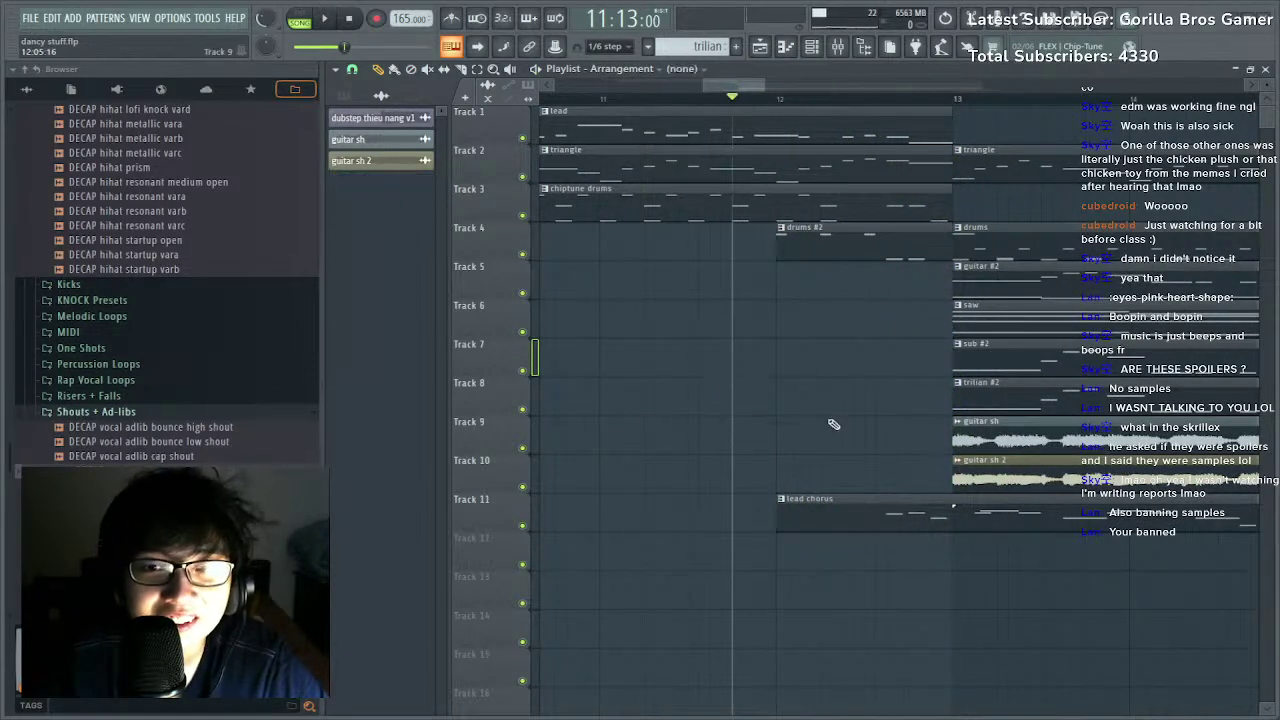
{"action": "key", "text": "space"}
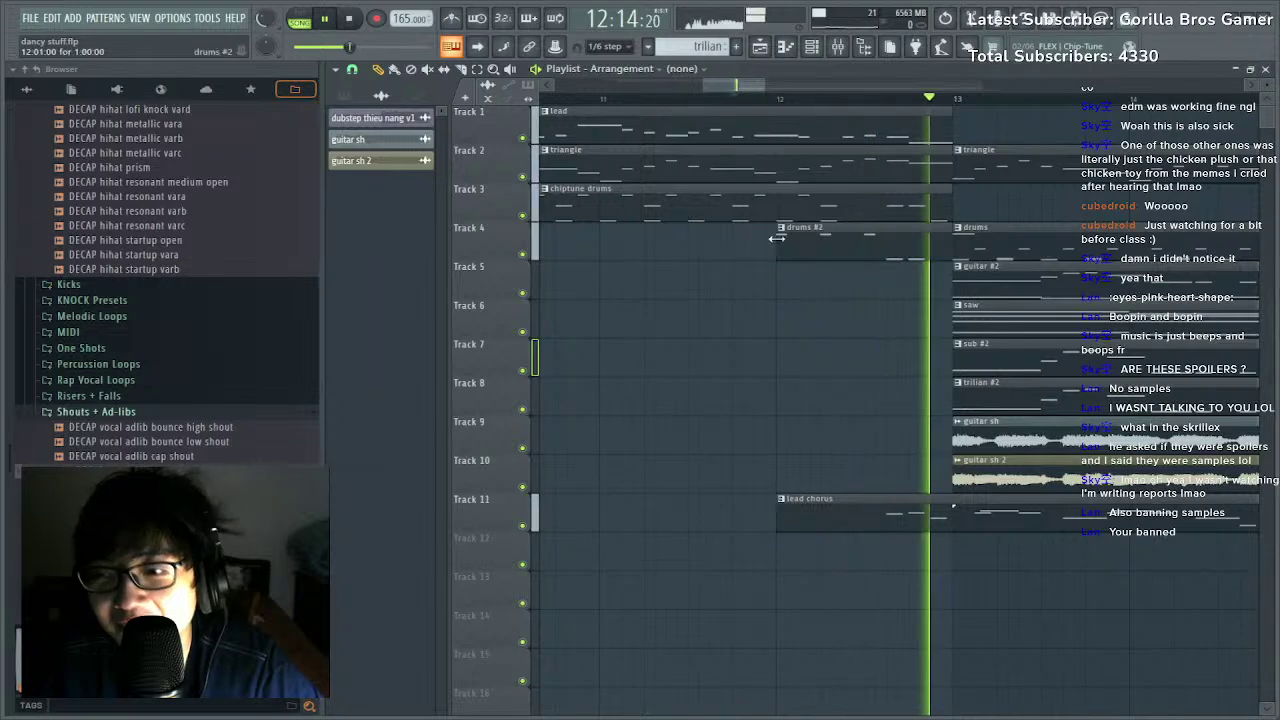
{"action": "key", "text": "space"}
Collapse the highend folder of cryptic - ecosystem and expand its bonus folder.
{"action": "scroll", "coordinate": [788, 112], "scroll_direction": "down", "scroll_amount": 5}
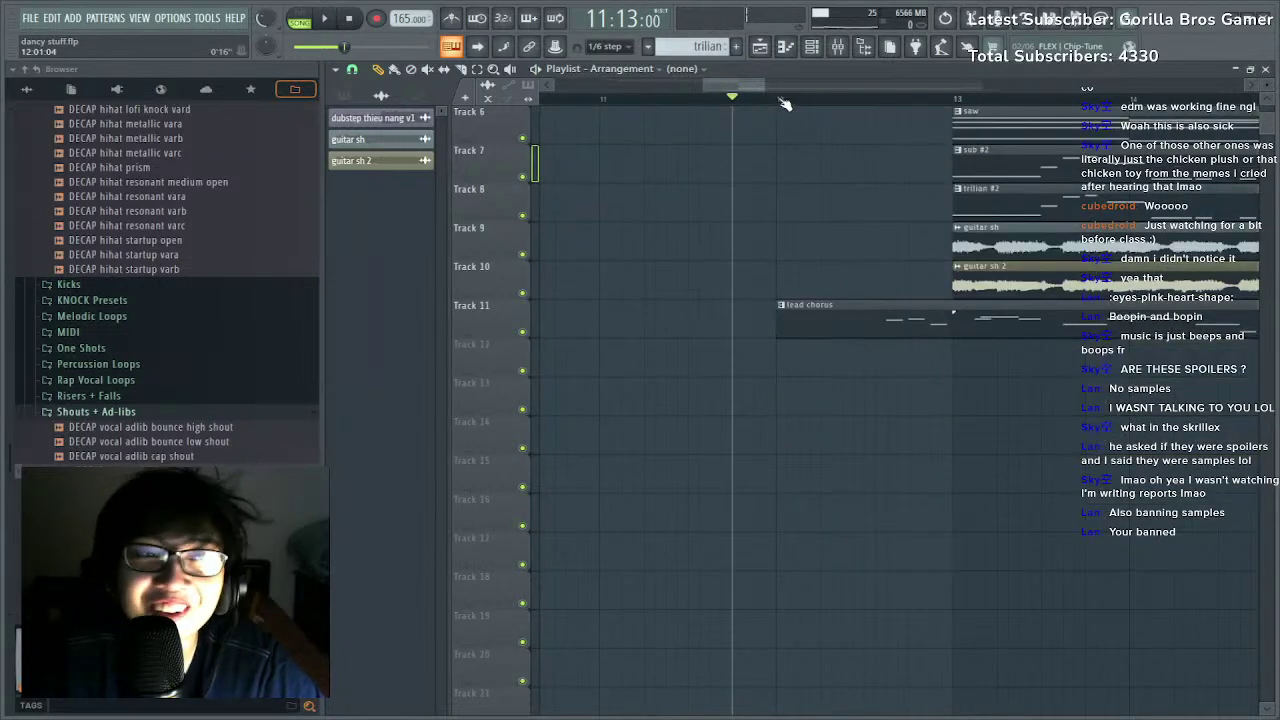
{"action": "scroll", "coordinate": [783, 102], "scroll_direction": "down", "scroll_amount": 3}
{"action": "scroll", "coordinate": [143, 349], "scroll_direction": "up", "scroll_amount": 20}
{"action": "scroll", "coordinate": [130, 368], "scroll_direction": "up", "scroll_amount": 10}
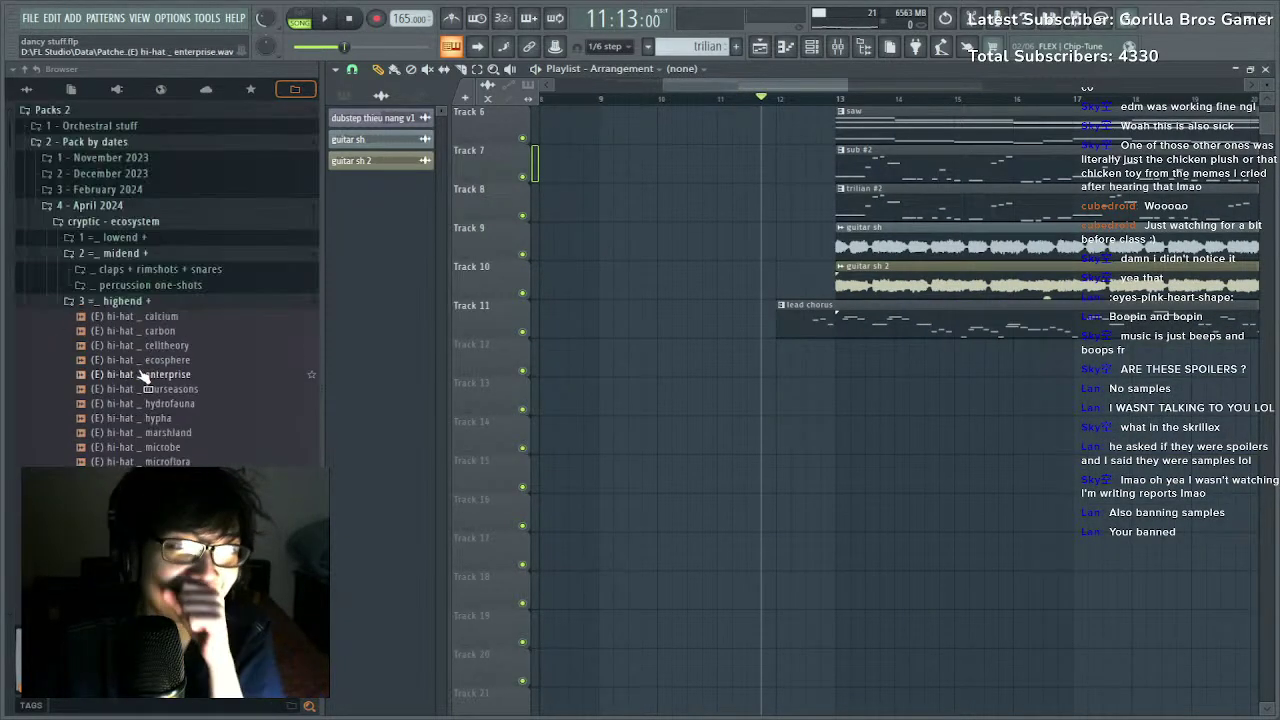
{"action": "left_click", "coordinate": [135, 302]}
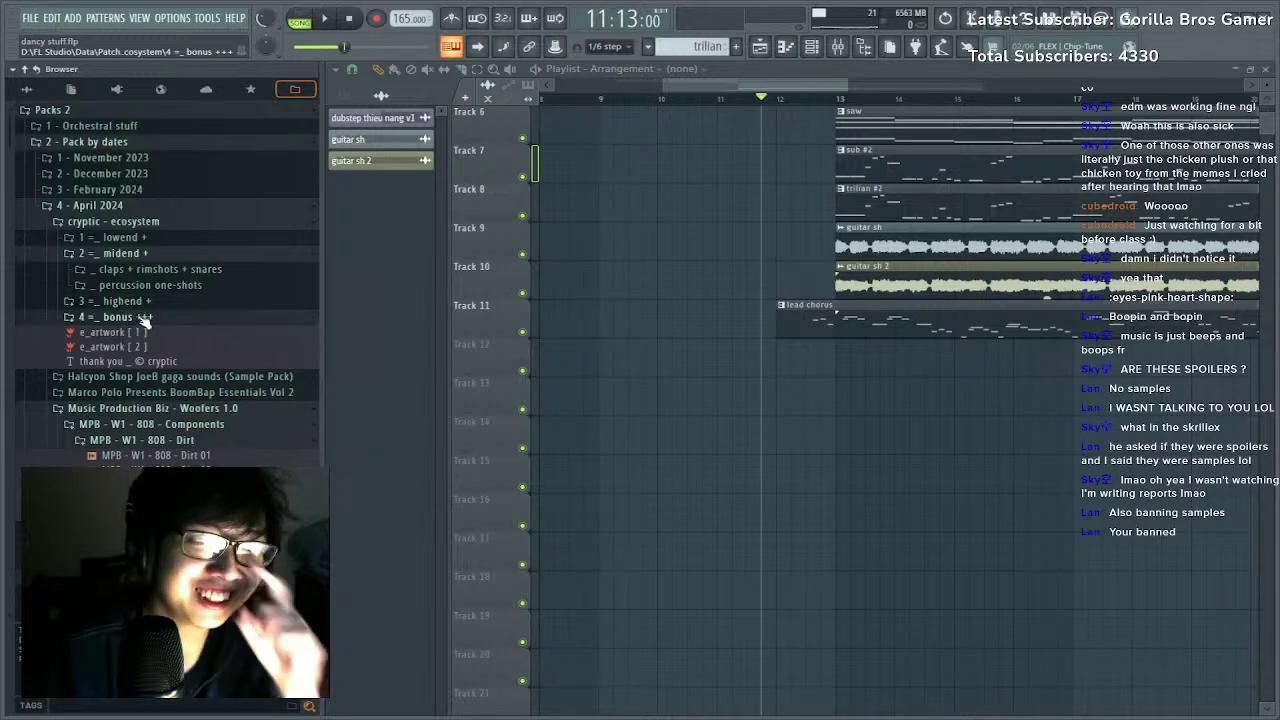
{"action": "left_click", "coordinate": [135, 317]}
{"action": "scroll", "coordinate": [143, 390], "scroll_direction": "down", "scroll_amount": 10}
Preview the spaceshiplanding and demoniclift found sounds and look through the bonus folder's drum loops.
{"action": "left_click", "coordinate": [180, 363]}
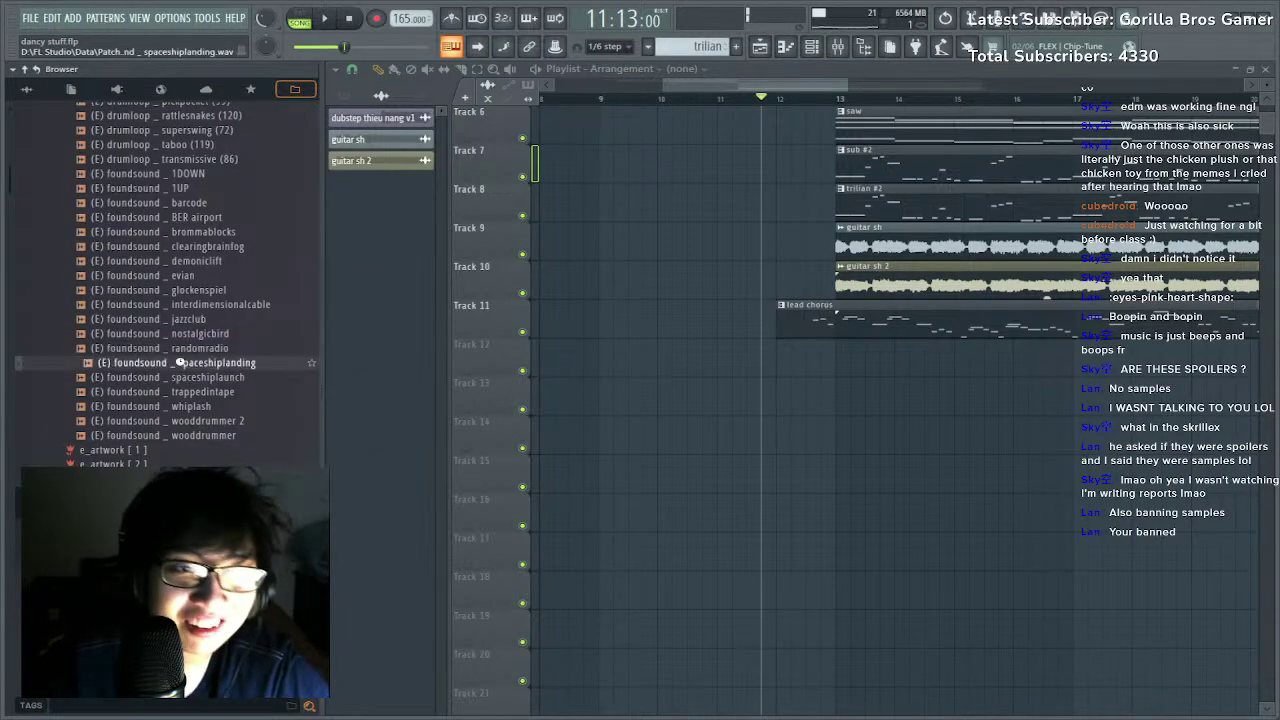
{"action": "scroll", "coordinate": [165, 365], "scroll_direction": "up", "scroll_amount": 10}
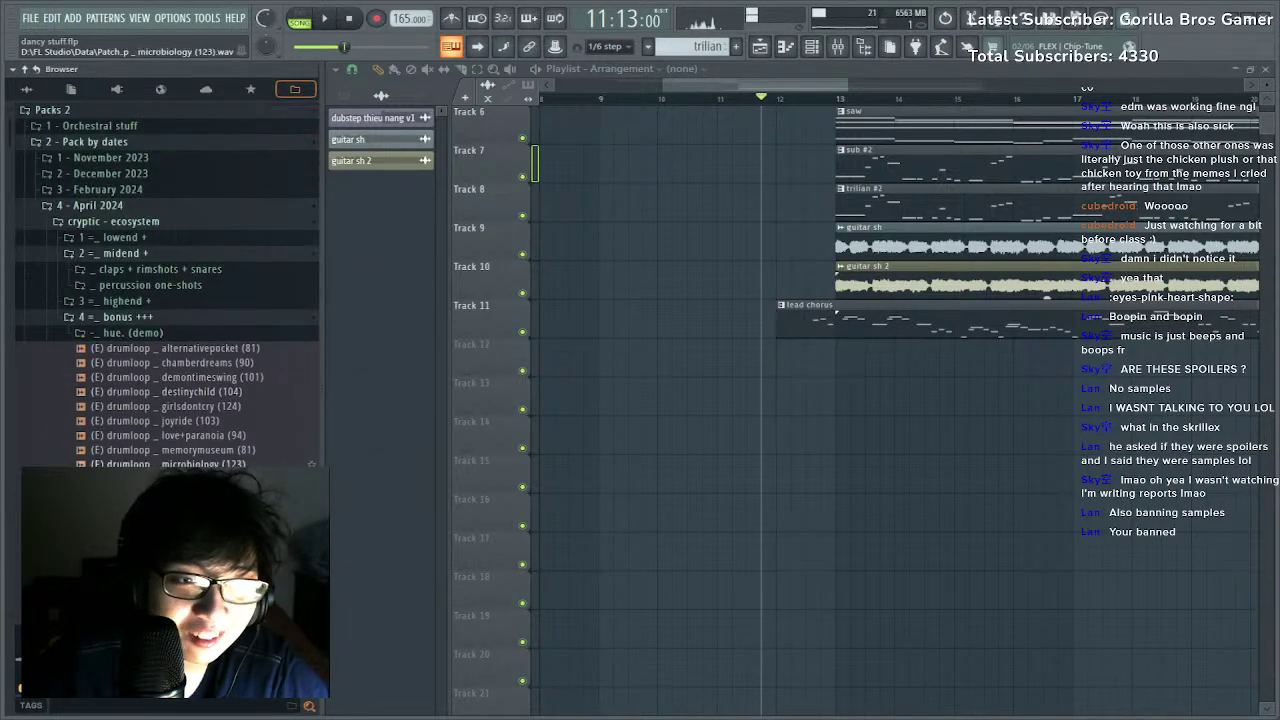
{"action": "scroll", "coordinate": [165, 365], "scroll_direction": "down", "scroll_amount": 10}
{"action": "left_click", "coordinate": [127, 263]}
{"action": "scroll", "coordinate": [158, 360], "scroll_direction": "up", "scroll_amount": 4}
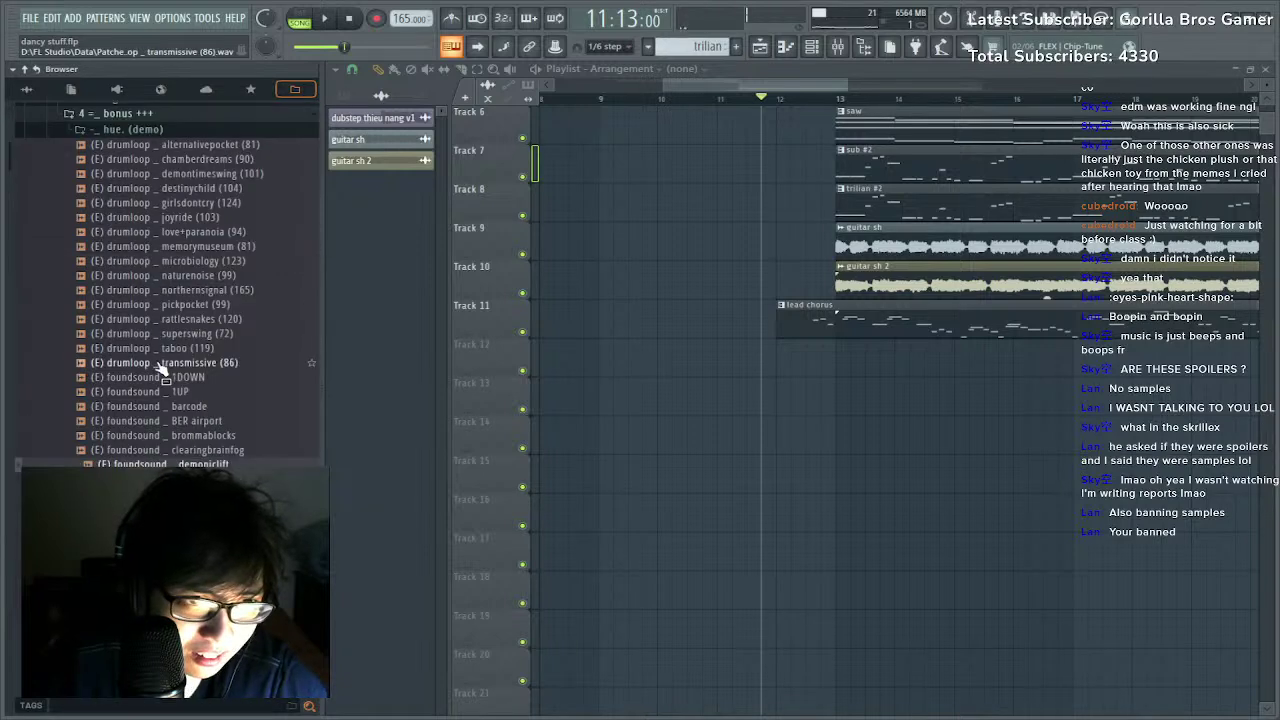
Audition more bonus samples, including the 1DOWN, 1UP, clearingbrainfog and BER airport found sounds and the superswing drum loop.
{"action": "left_click", "coordinate": [162, 379]}
{"action": "left_click", "coordinate": [170, 452]}
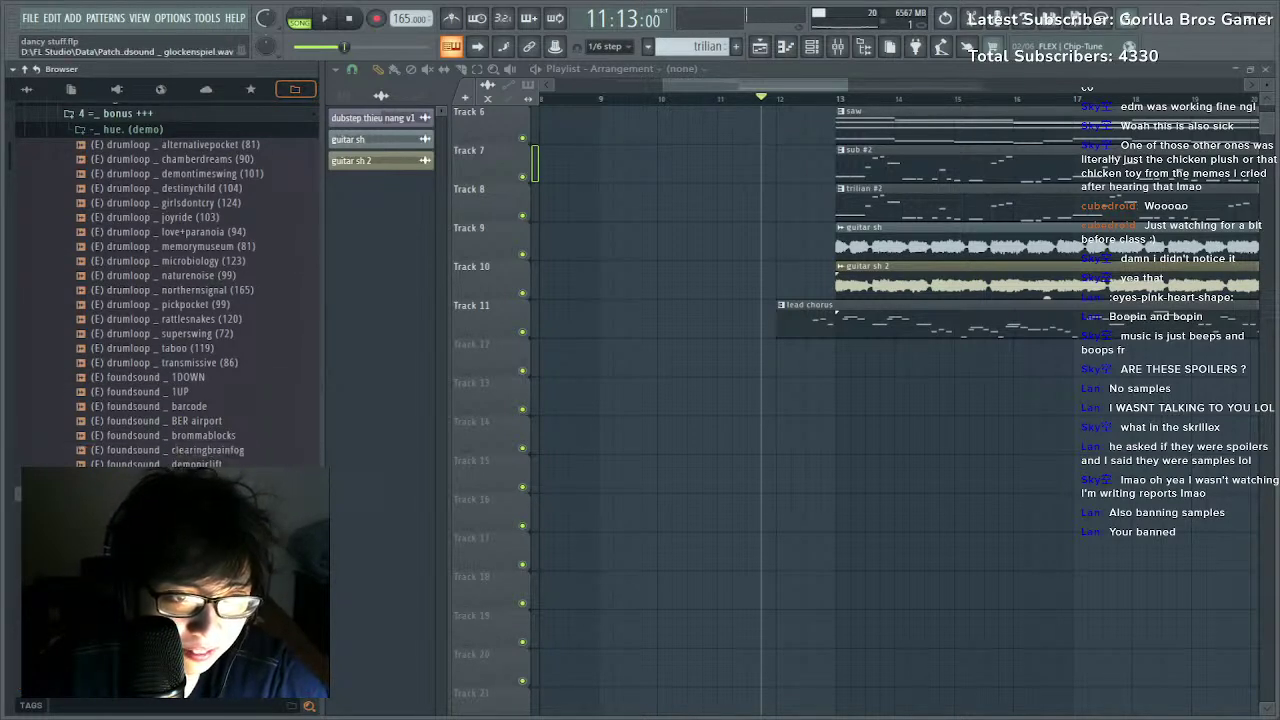
{"action": "left_click", "coordinate": [209, 423]}
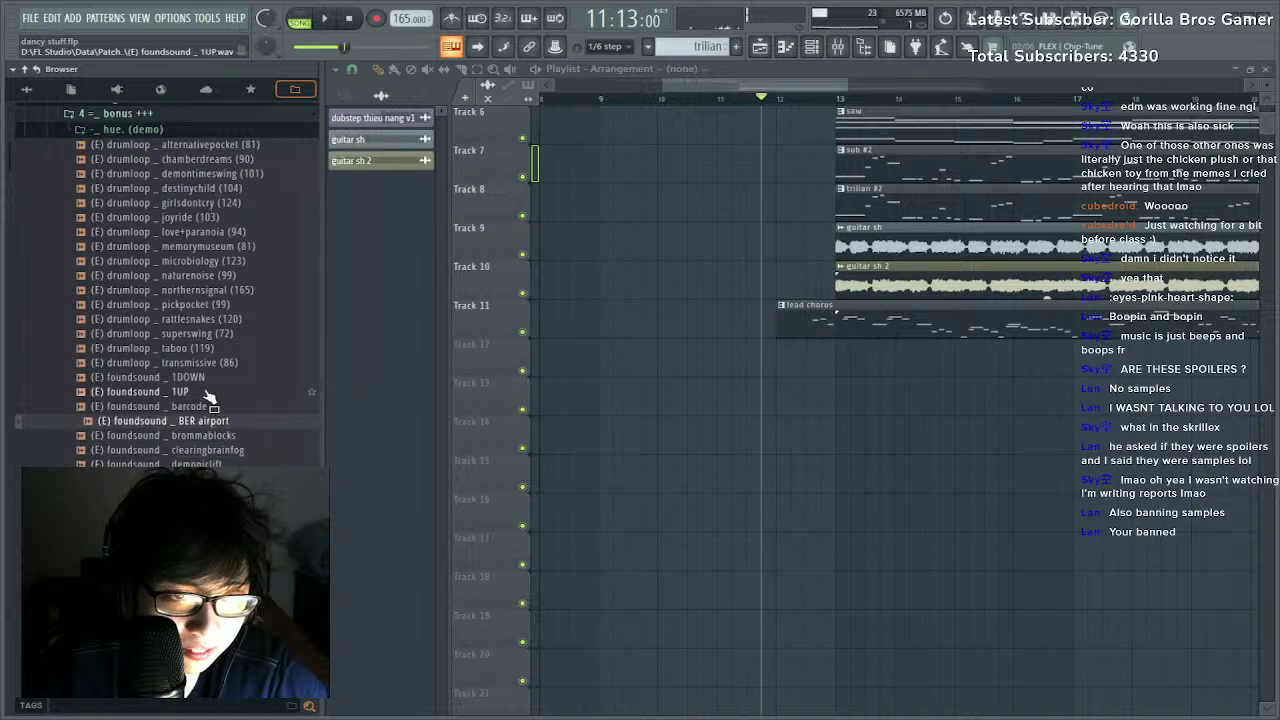
{"action": "left_click", "coordinate": [207, 393]}
{"action": "left_click", "coordinate": [202, 378]}
{"action": "left_click", "coordinate": [206, 337]}
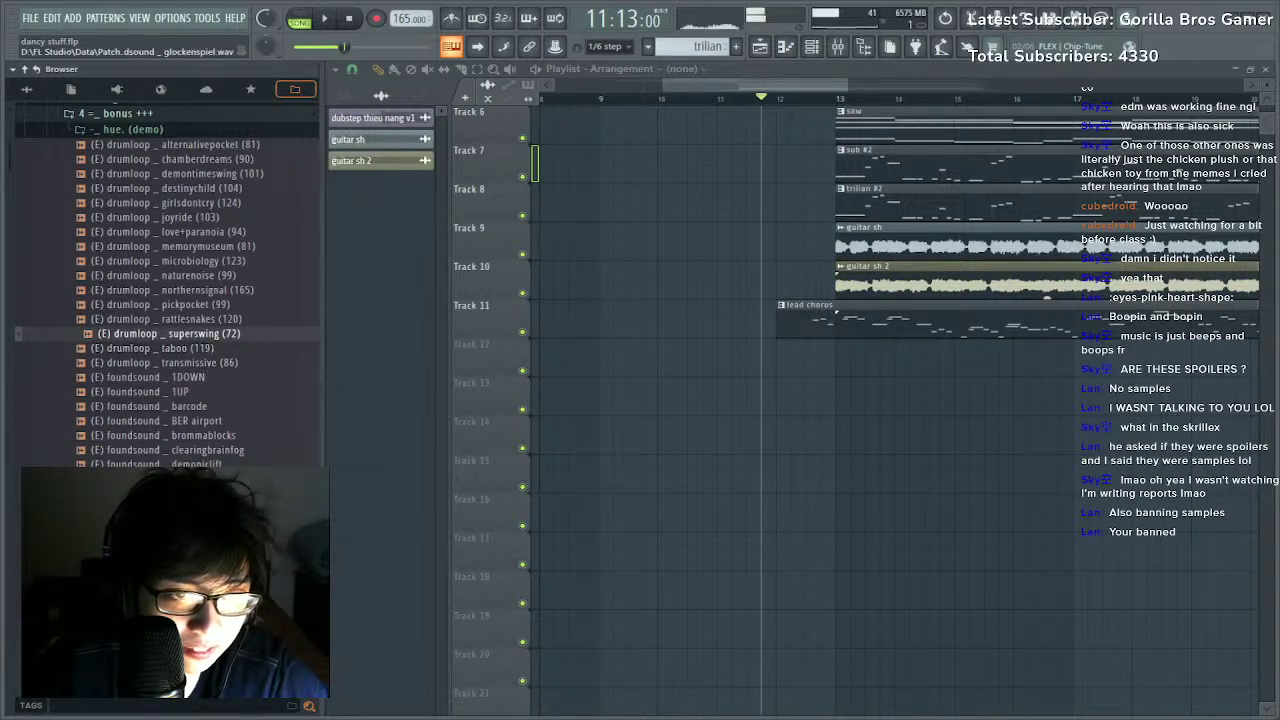
{"action": "left_click", "coordinate": [205, 493]}
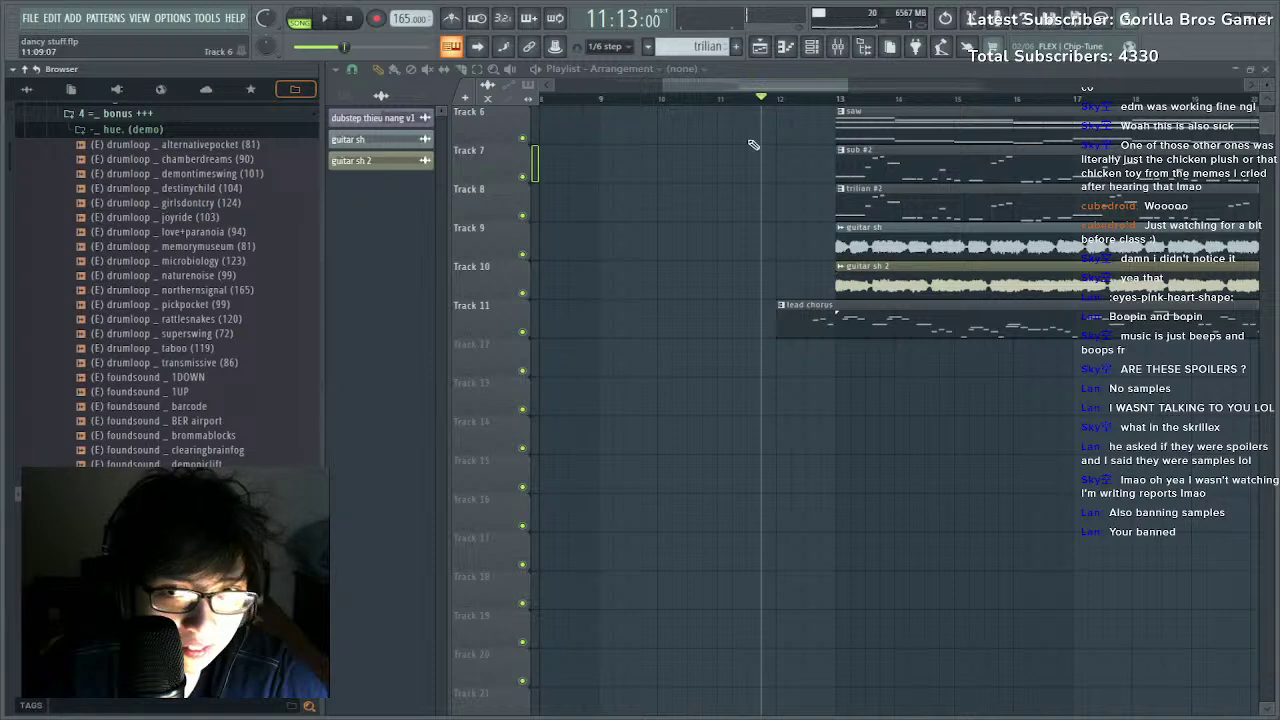
Create a new pattern named zen.
{"action": "scroll", "coordinate": [763, 100], "scroll_direction": "down", "scroll_amount": 3}
{"action": "key", "text": "space"}
{"action": "key", "text": "space"}
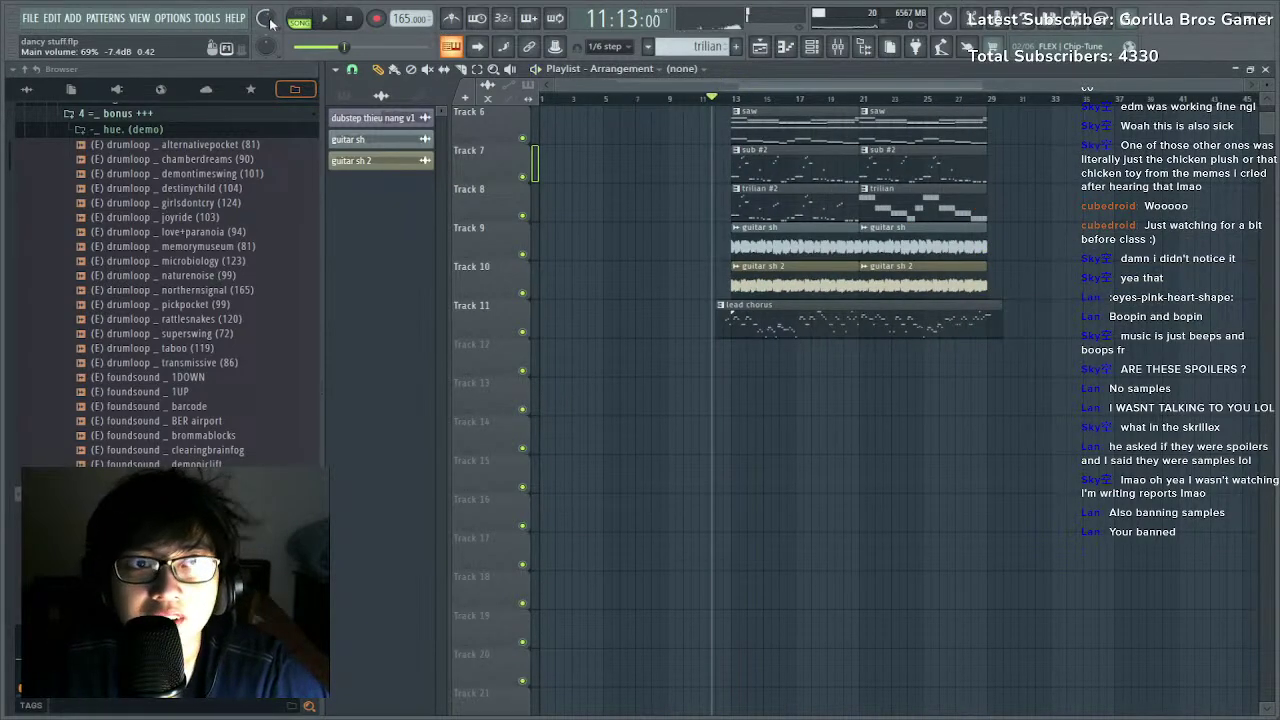
{"action": "key", "text": "F4"}
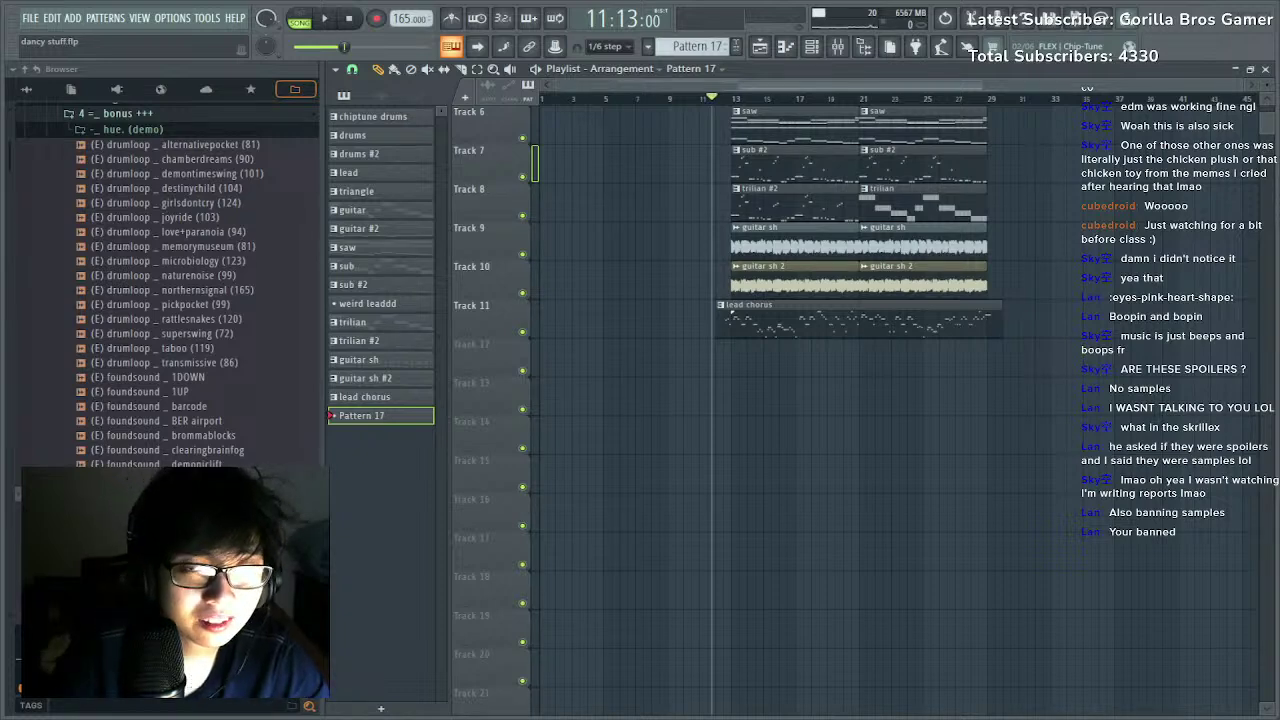
{"action": "type", "text": "zen"}
{"action": "key", "text": "Return"}
Show the Unsorted channels, add a ZENOLOGY instrument channel and load its Winter Bells preset.
{"action": "left_click", "coordinate": [812, 47]}
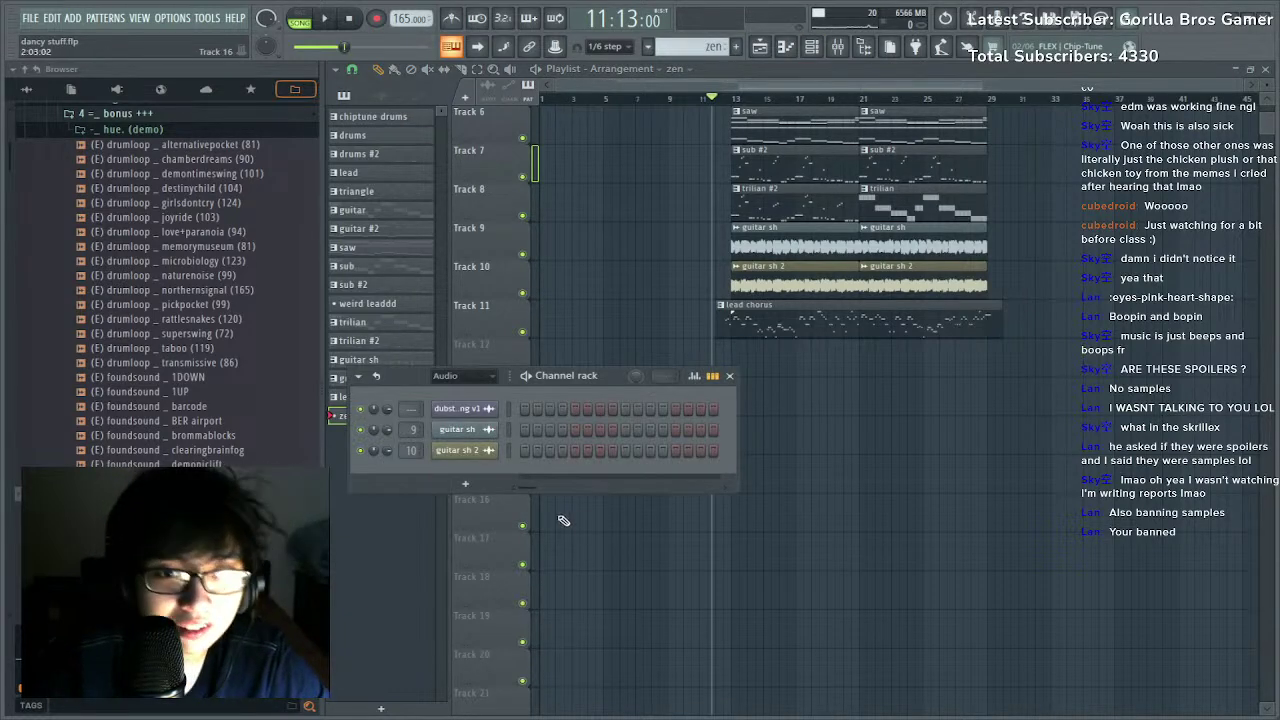
{"action": "left_click", "coordinate": [464, 376]}
{"action": "left_click", "coordinate": [462, 426]}
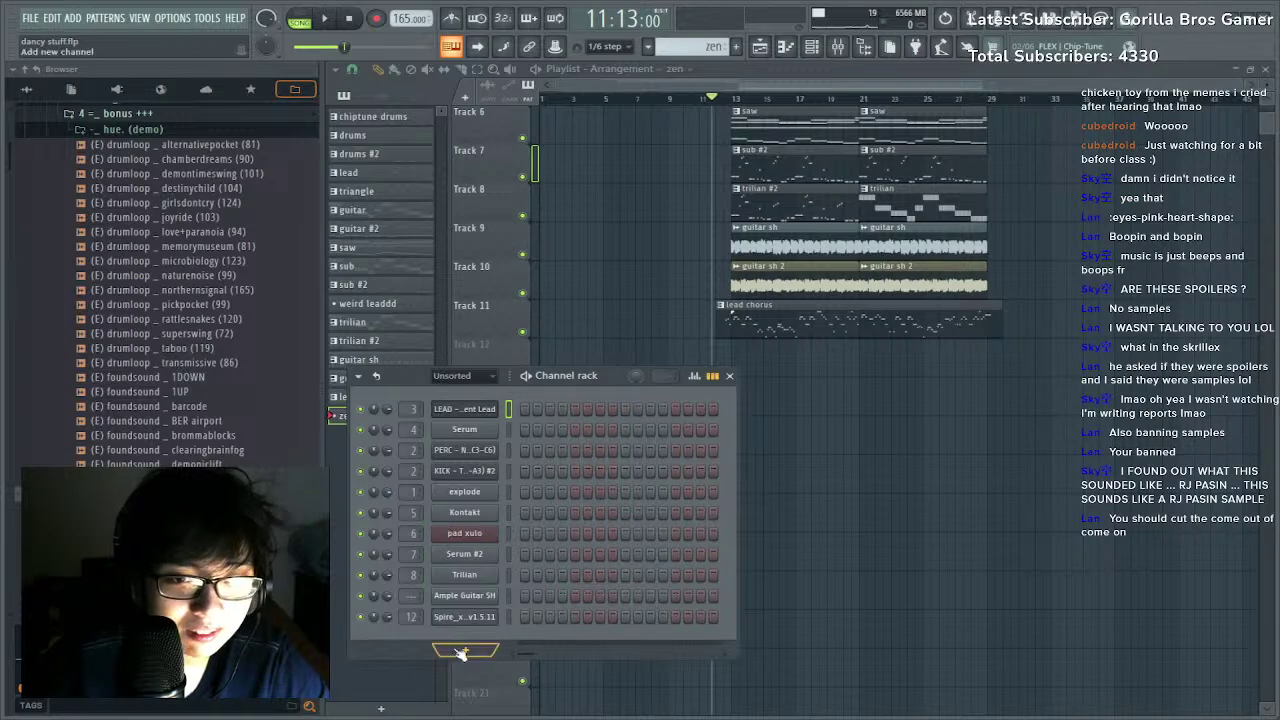
{"action": "left_click", "coordinate": [485, 275]}
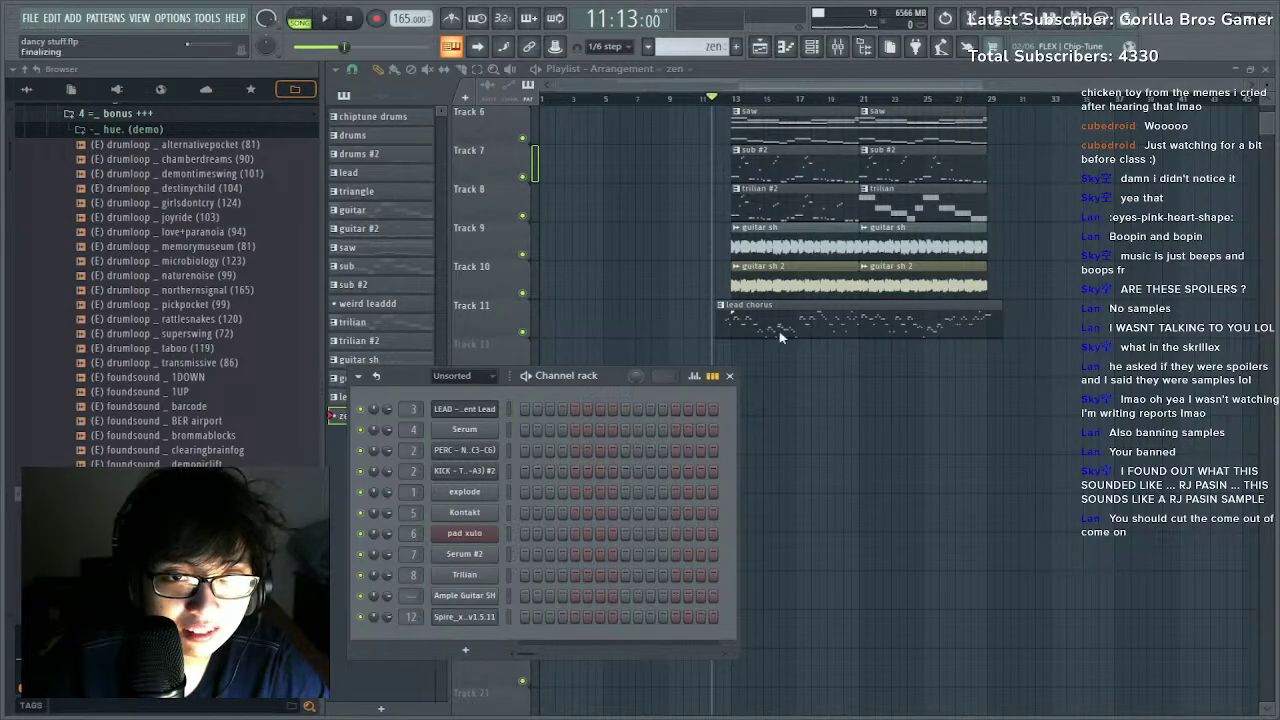
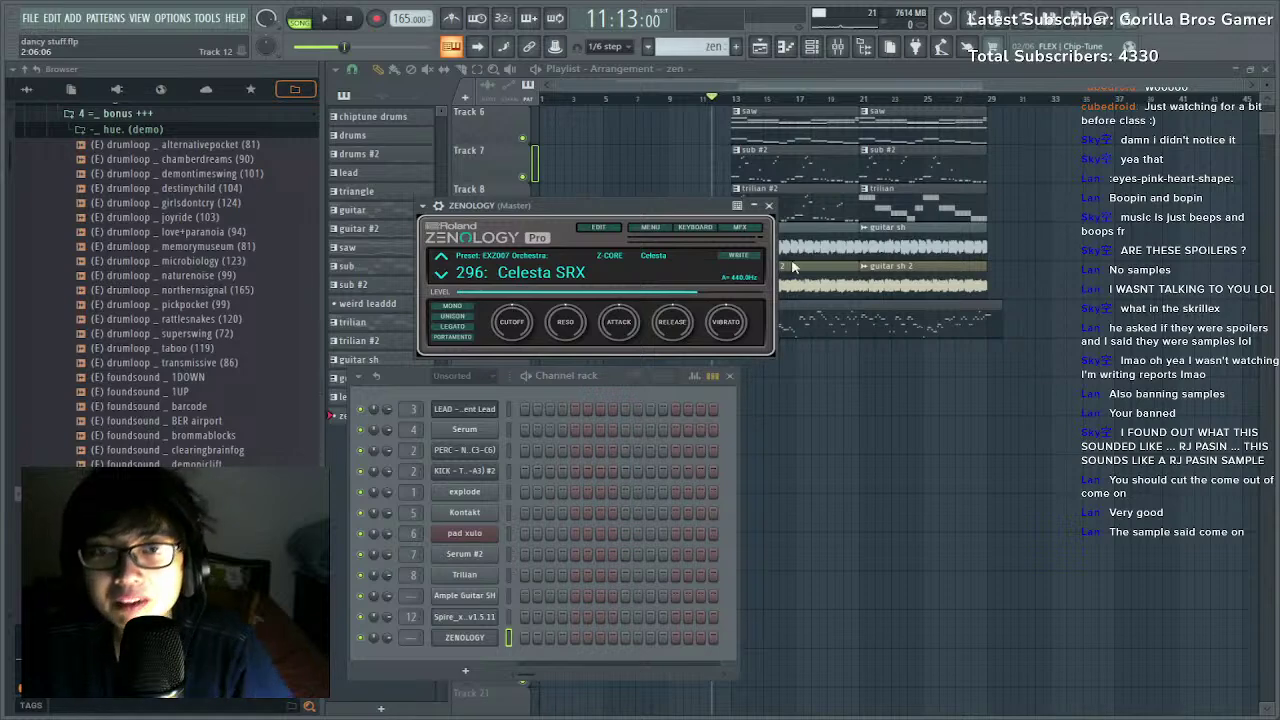
{"action": "left_click", "coordinate": [577, 163]}
{"action": "left_click", "coordinate": [577, 170]}
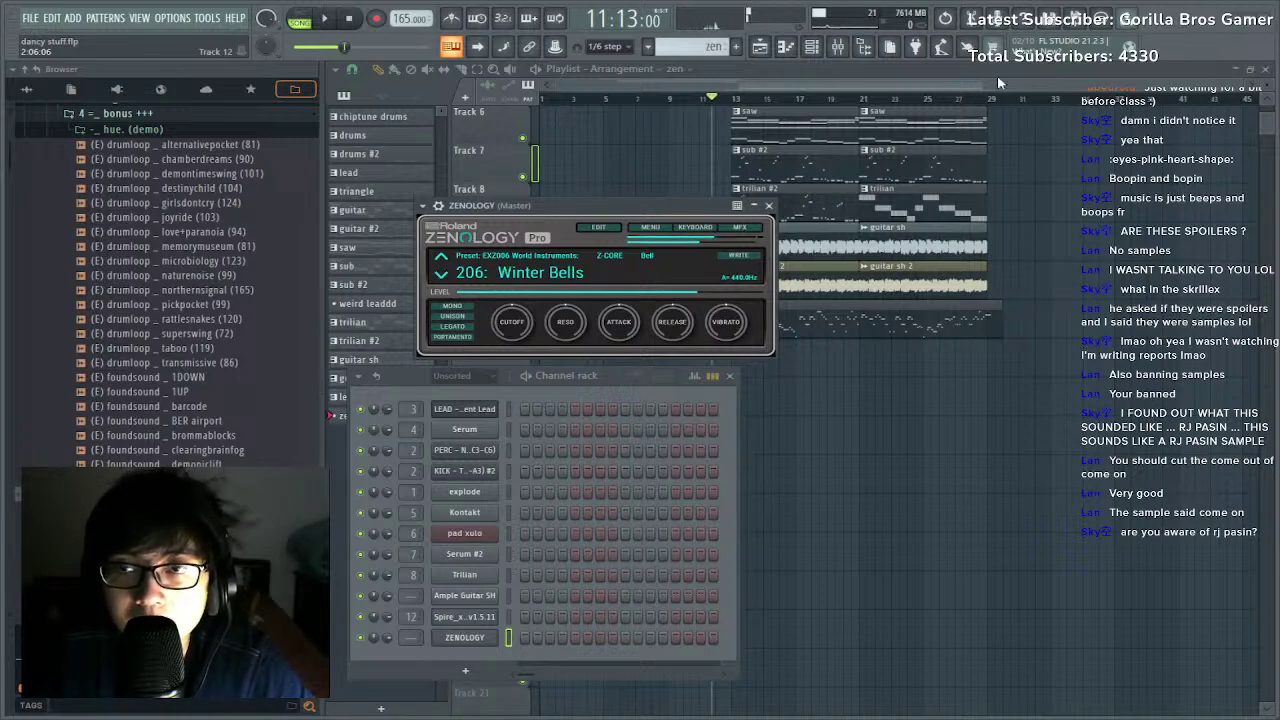
Play the song from just before bar 12 and place the zen pattern on Track 12 at bar 13.
{"action": "left_click", "coordinate": [711, 100]}
{"action": "key", "text": "space"}
{"action": "left_click", "coordinate": [736, 367]}
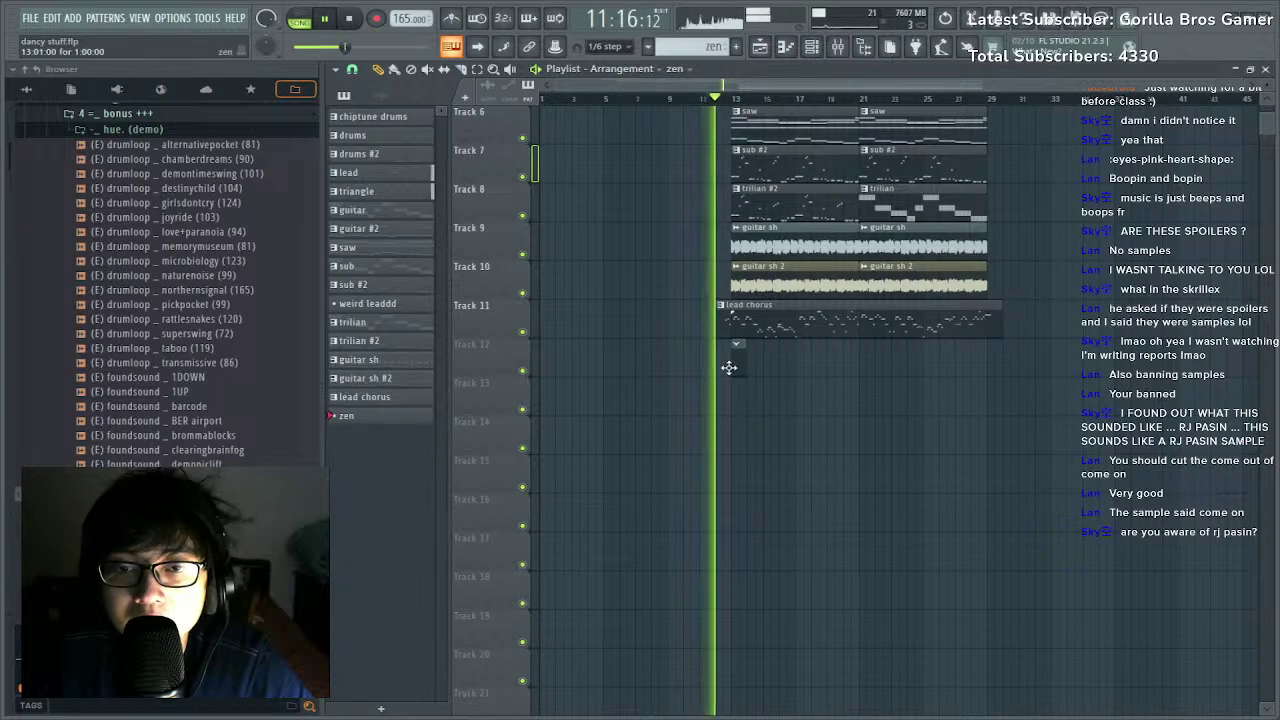
{"action": "double_click", "coordinate": [739, 364]}
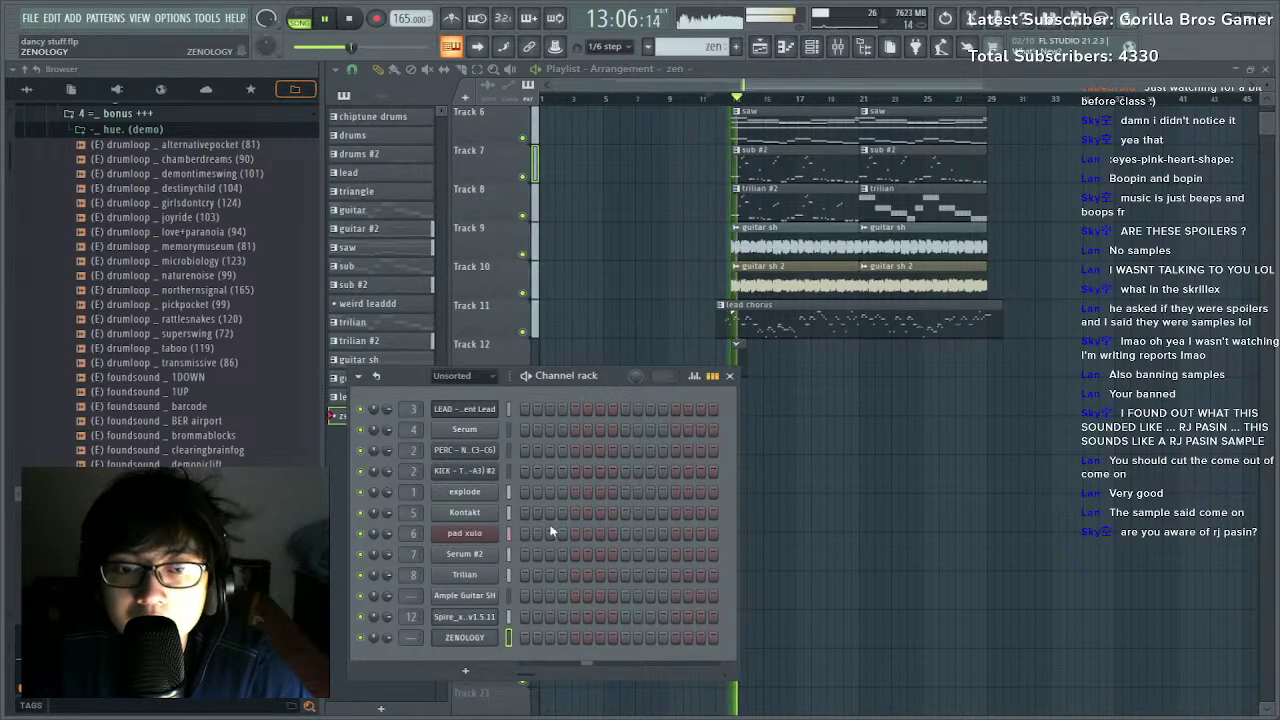
{"action": "key", "text": "F7"}
{"action": "key", "text": "F7"}
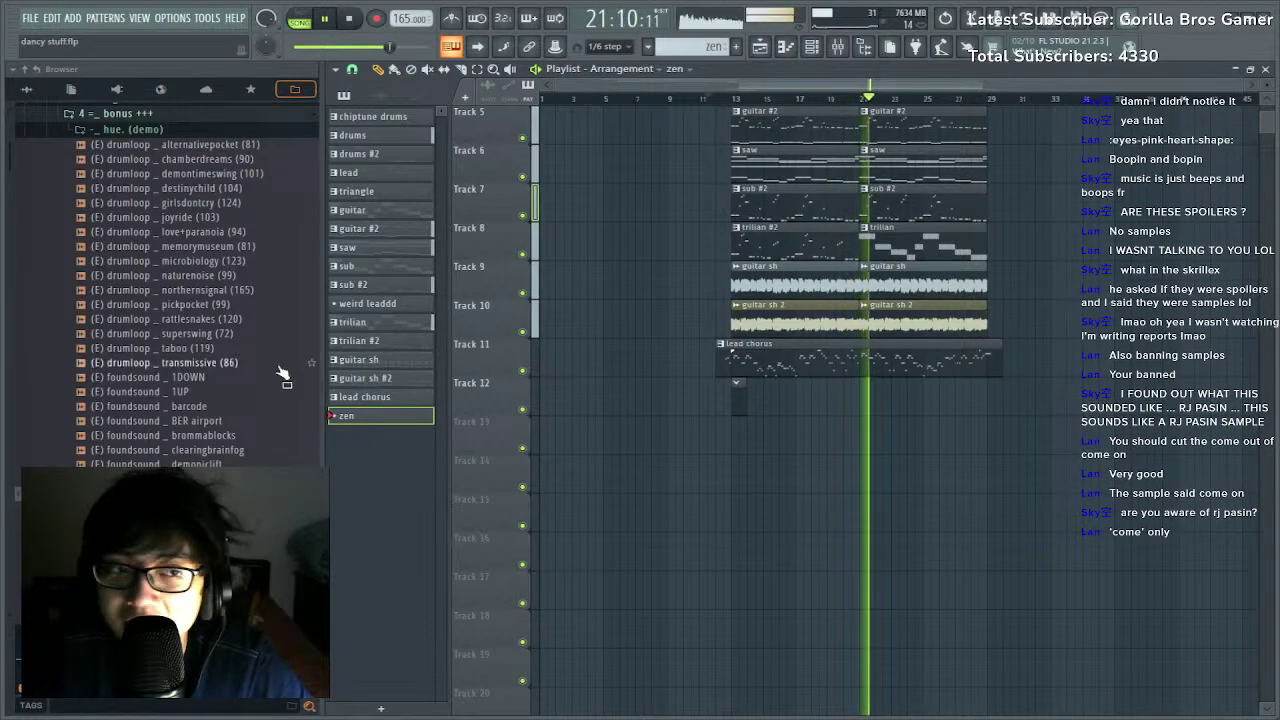
Replace the trilian #2 clip on Track 8 at bar 13 with the trilian pattern.
{"action": "left_click", "coordinate": [870, 236]}
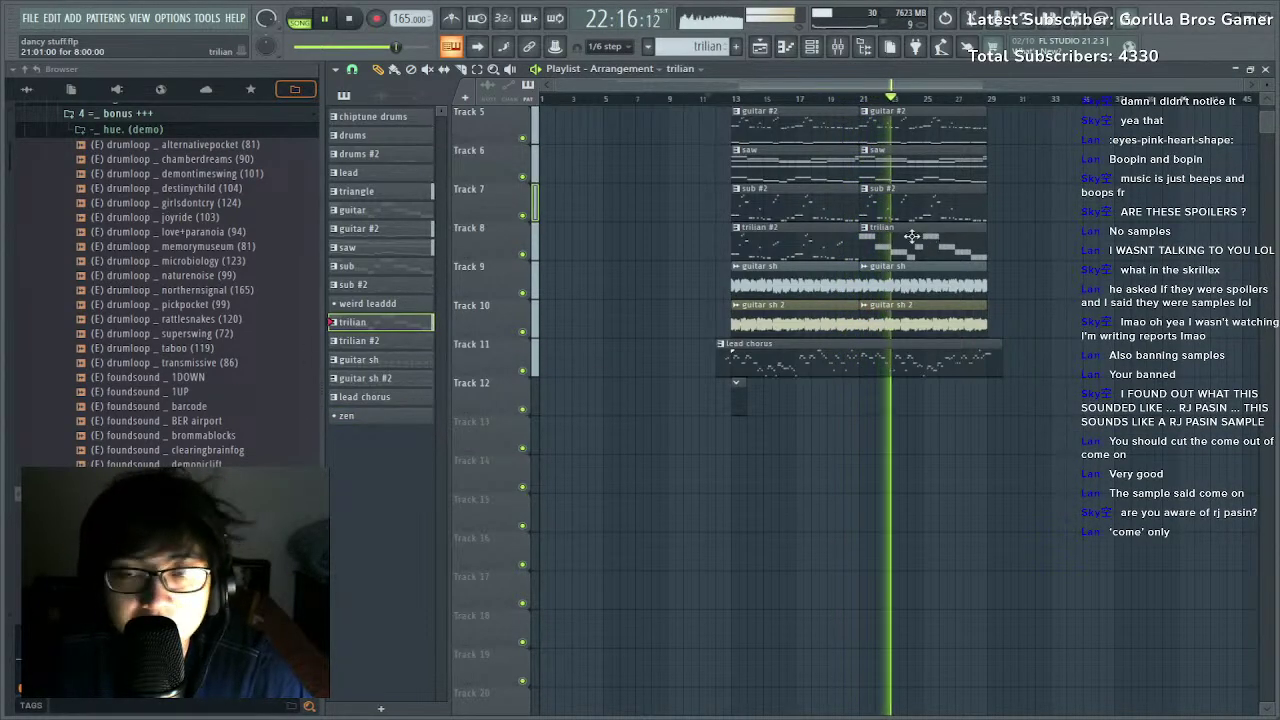
{"action": "scroll", "coordinate": [792, 322], "scroll_direction": "up", "scroll_amount": 2}
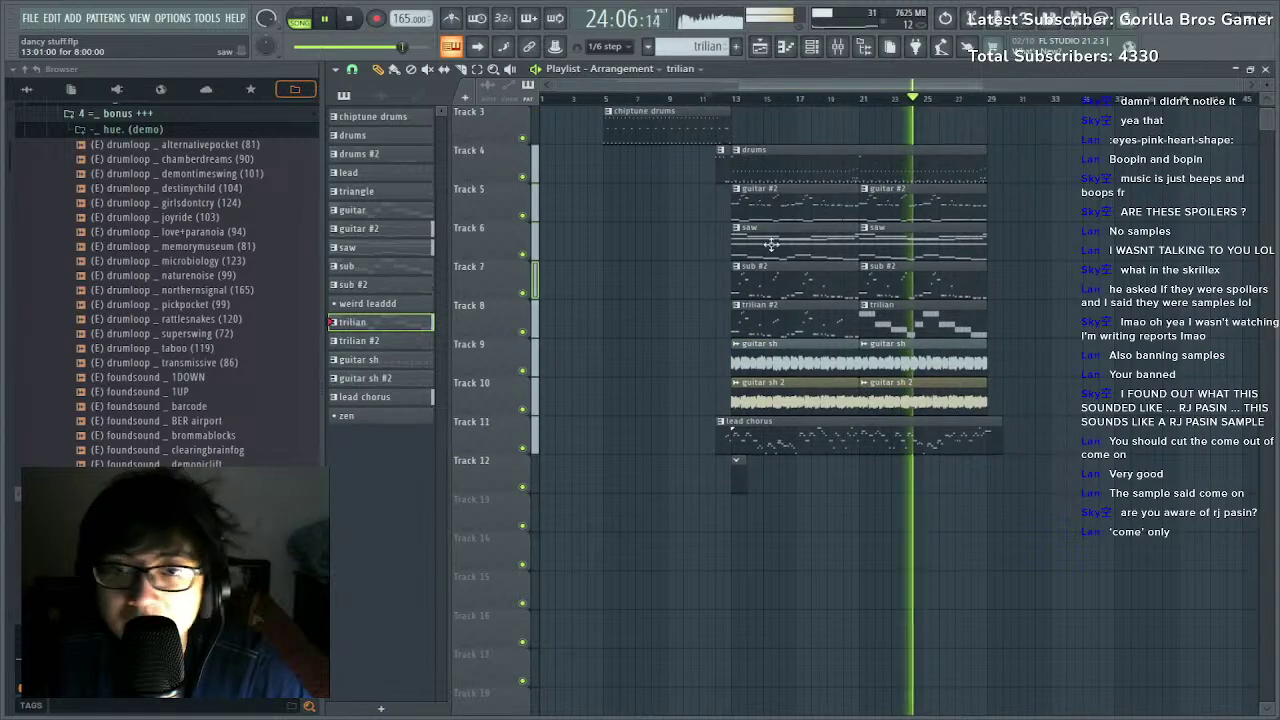
{"action": "right_click", "coordinate": [831, 318]}
{"action": "left_click_drag", "start_coordinate": [821, 318], "coordinate": [783, 318]}
{"action": "key", "text": "space"}
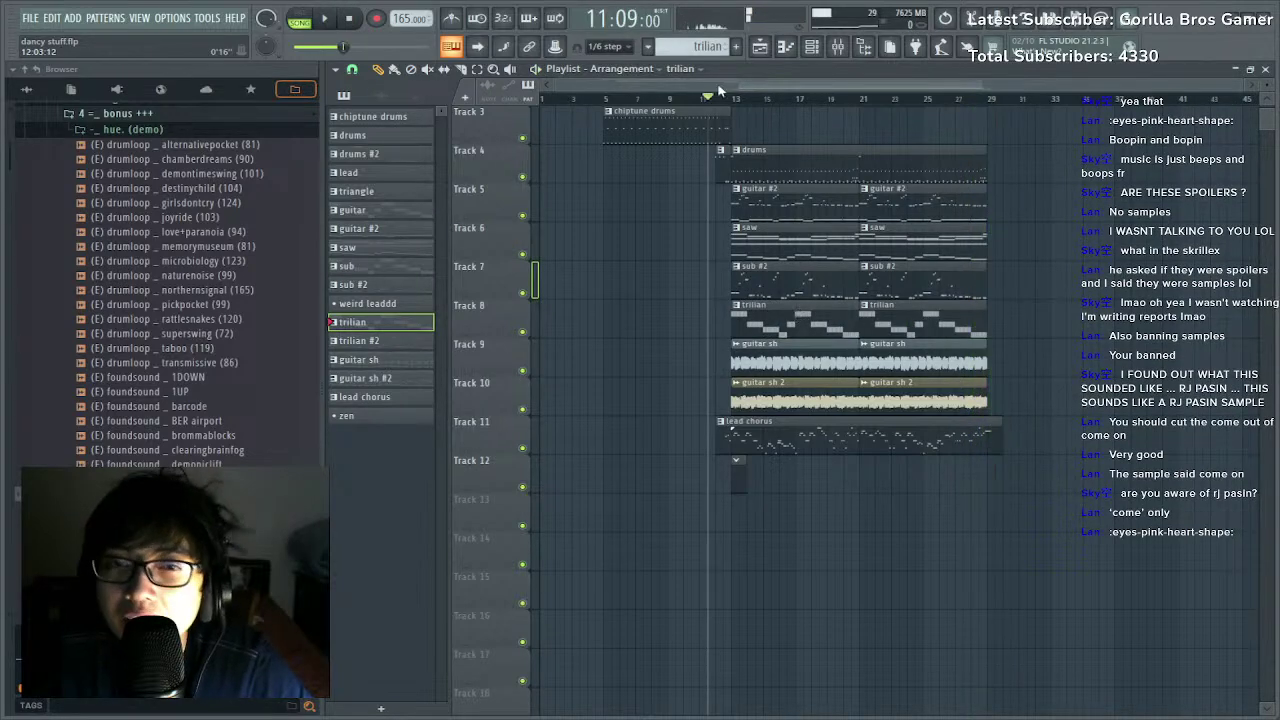
Open the trilian pattern's notes and compare them with the notes of the trilian #2 pattern.
{"action": "double_click", "coordinate": [776, 318]}
{"action": "scroll", "coordinate": [614, 103], "scroll_direction": "down", "scroll_amount": 2}
{"action": "scroll", "coordinate": [603, 84], "scroll_direction": "down", "scroll_amount": 3}
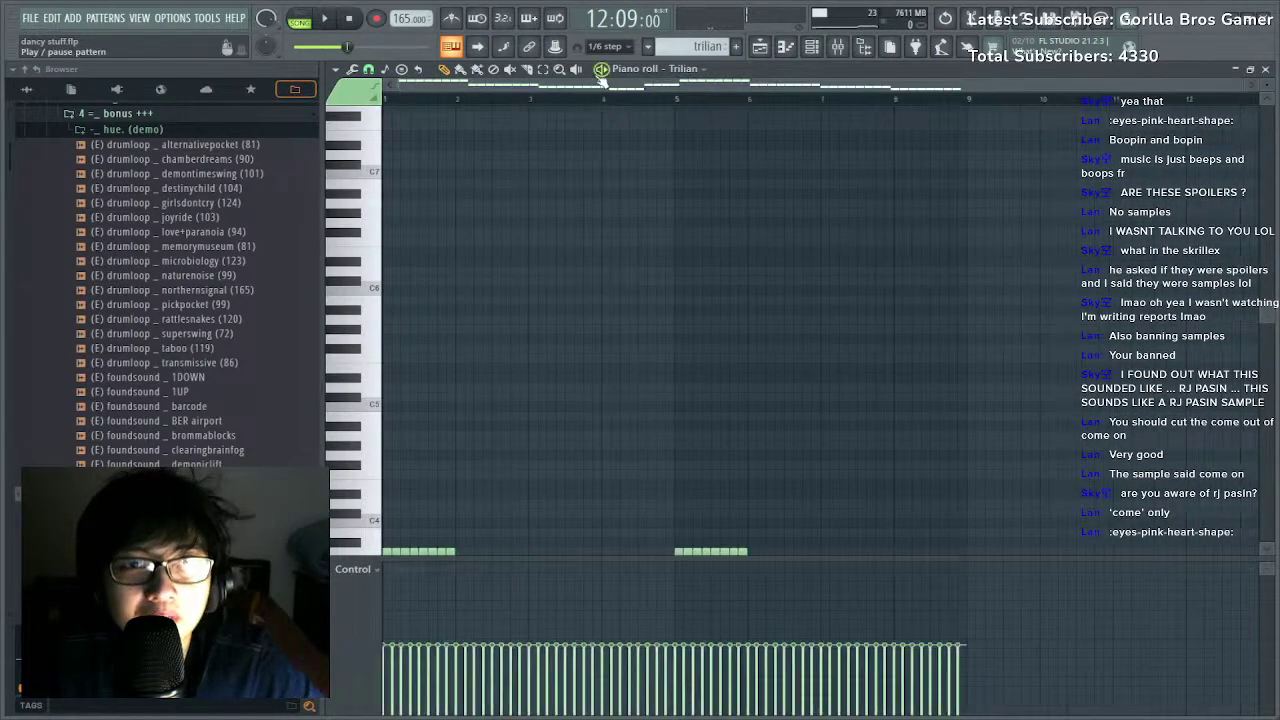
{"action": "key", "text": "l"}
{"action": "key", "text": "space"}
{"action": "scroll", "coordinate": [531, 366], "scroll_direction": "down", "scroll_amount": 9}
{"action": "key", "text": "space"}
{"action": "scroll", "coordinate": [690, 47], "scroll_direction": "down", "scroll_amount": 2}
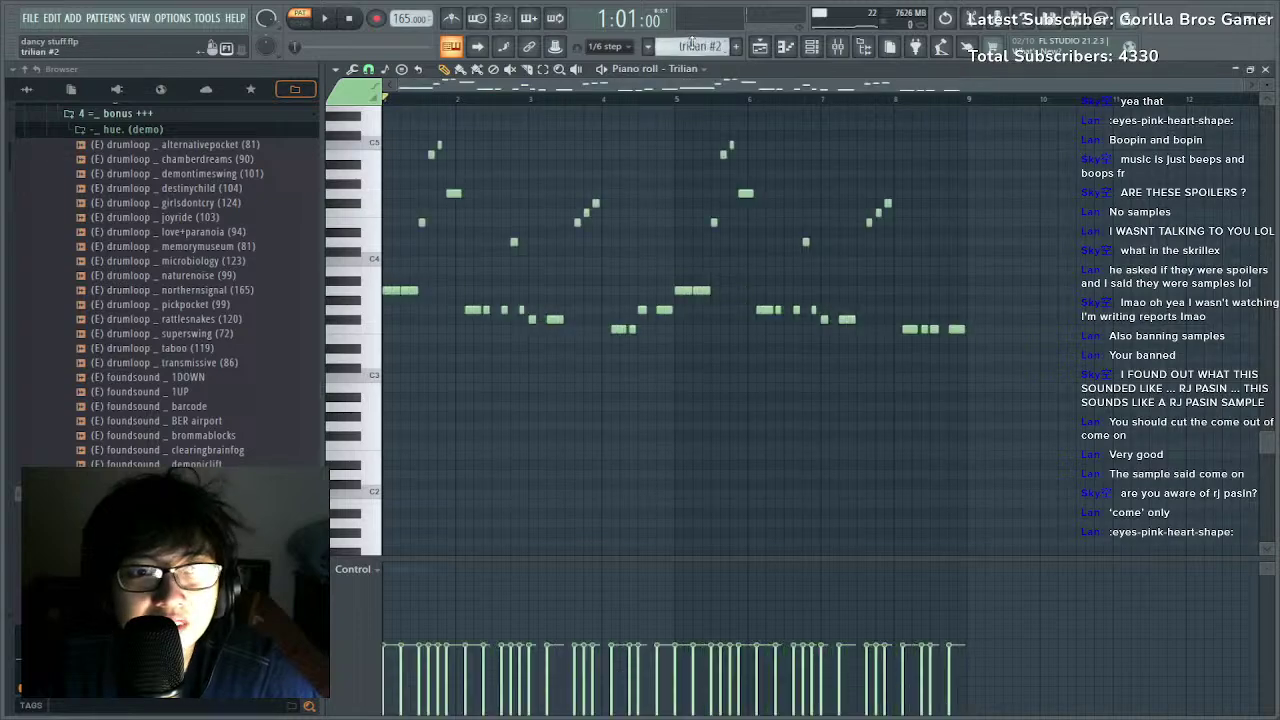
{"action": "scroll", "coordinate": [585, 210], "scroll_direction": "up", "scroll_amount": 1}
{"action": "scroll", "coordinate": [705, 47], "scroll_direction": "up", "scroll_amount": 2}
{"action": "key", "text": "space"}
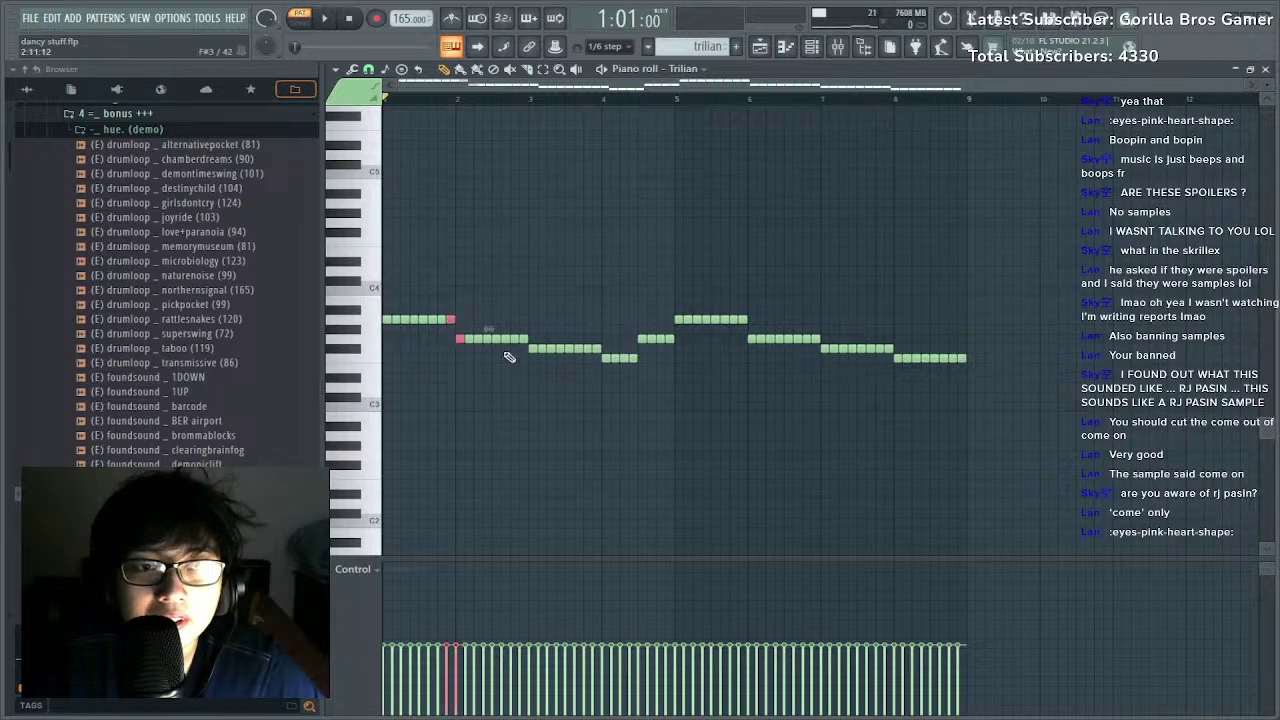
Raise the Trilian notes just before and at the start of bars 2, 4, 6 and 8 by one octave and listen.
{"action": "left_click_drag", "start_coordinate": [595, 346], "coordinate": [601, 347]}
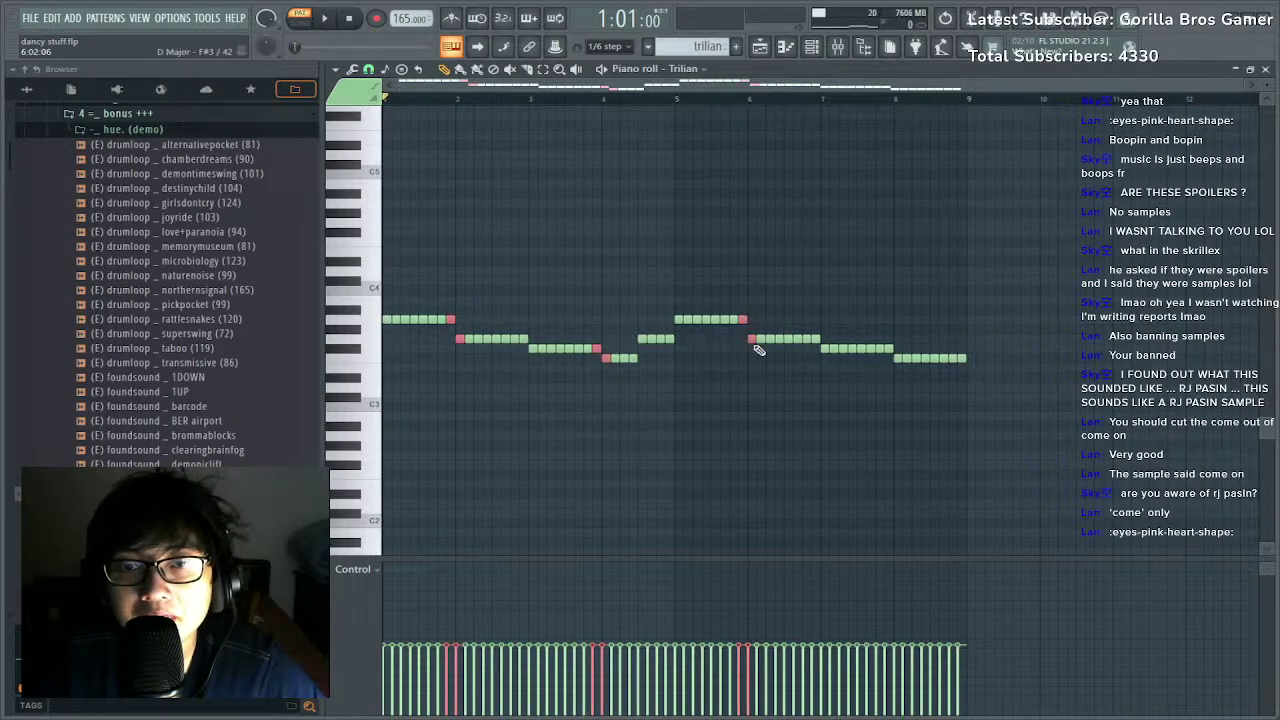
{"action": "key", "text": "space"}
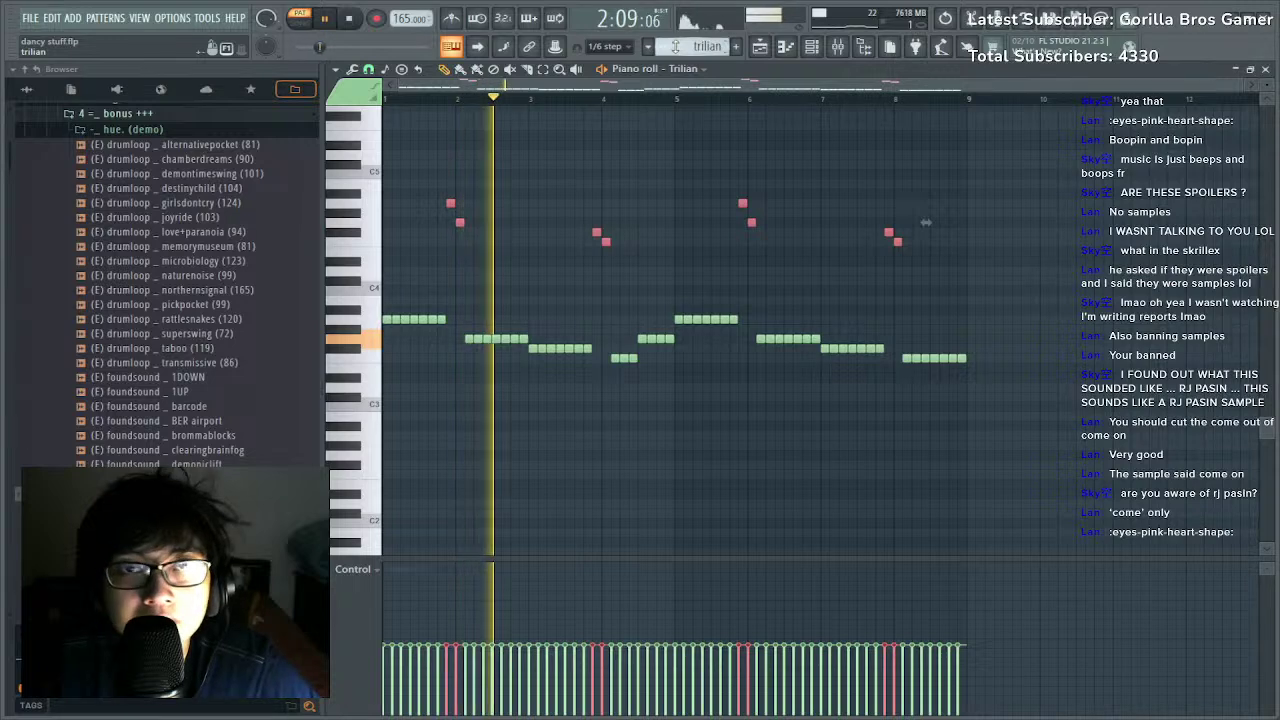
{"action": "scroll", "coordinate": [675, 46], "scroll_direction": "down", "scroll_amount": 2}
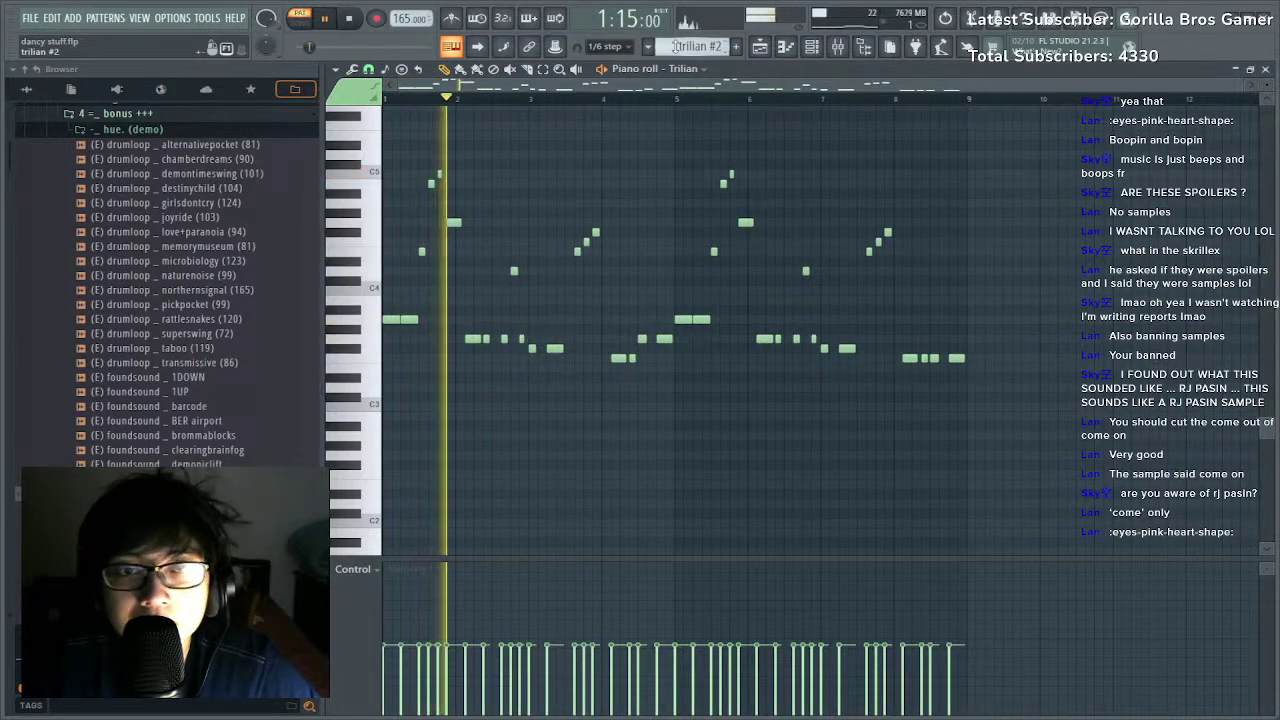
{"action": "scroll", "coordinate": [675, 46], "scroll_direction": "up", "scroll_amount": 2}
Listen to the arrangement from bar 13 in the playlist and bring up the zen pattern's channels.
{"action": "left_click", "coordinate": [760, 47]}
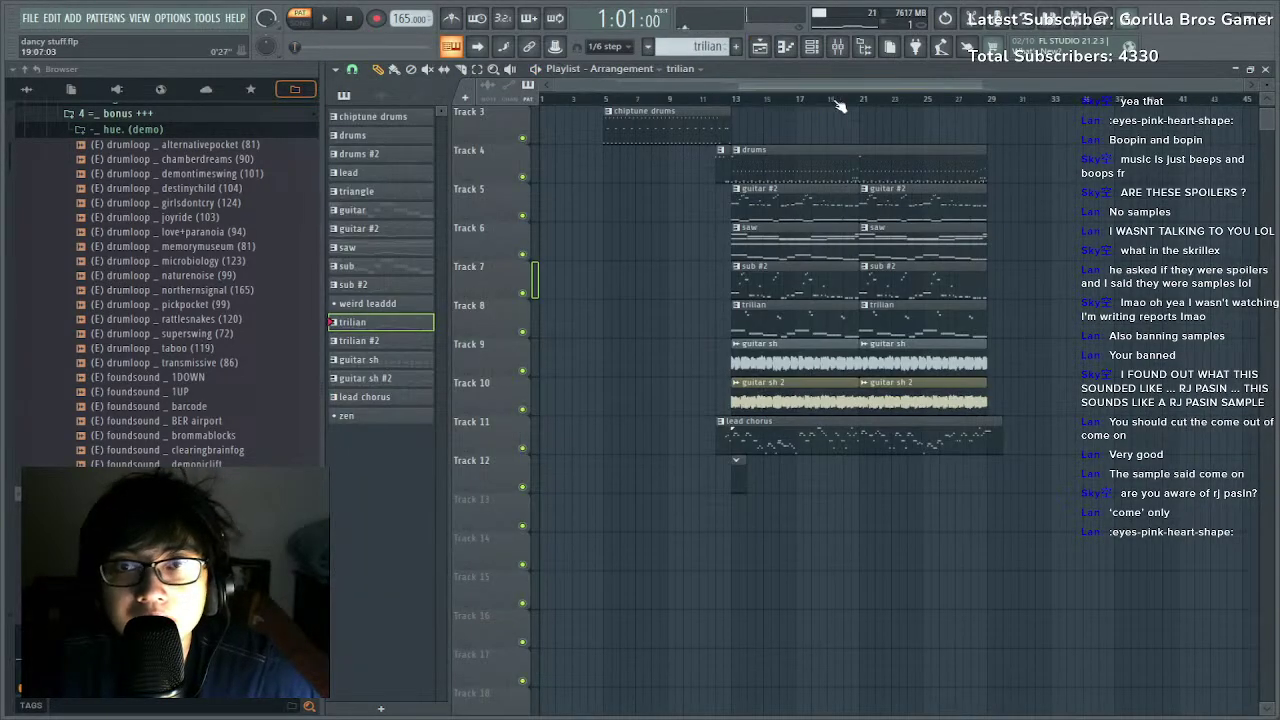
{"action": "left_click", "coordinate": [733, 97]}
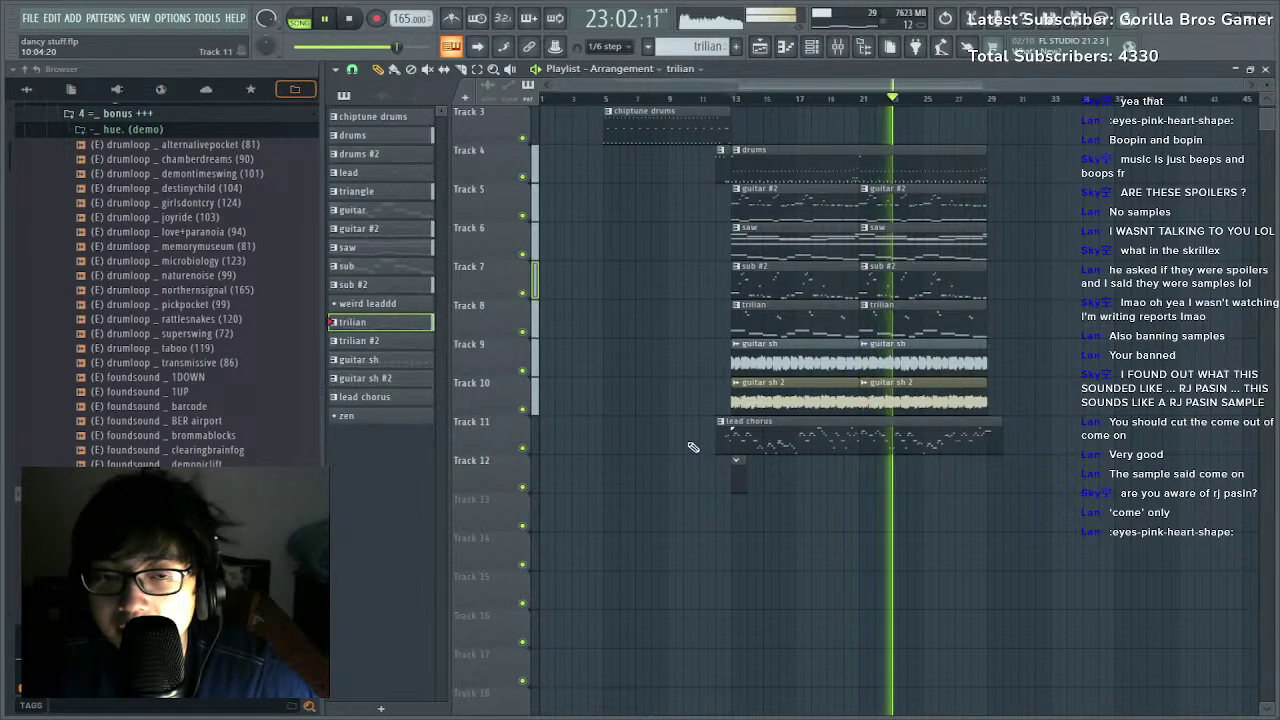
{"action": "left_click", "coordinate": [410, 415]}
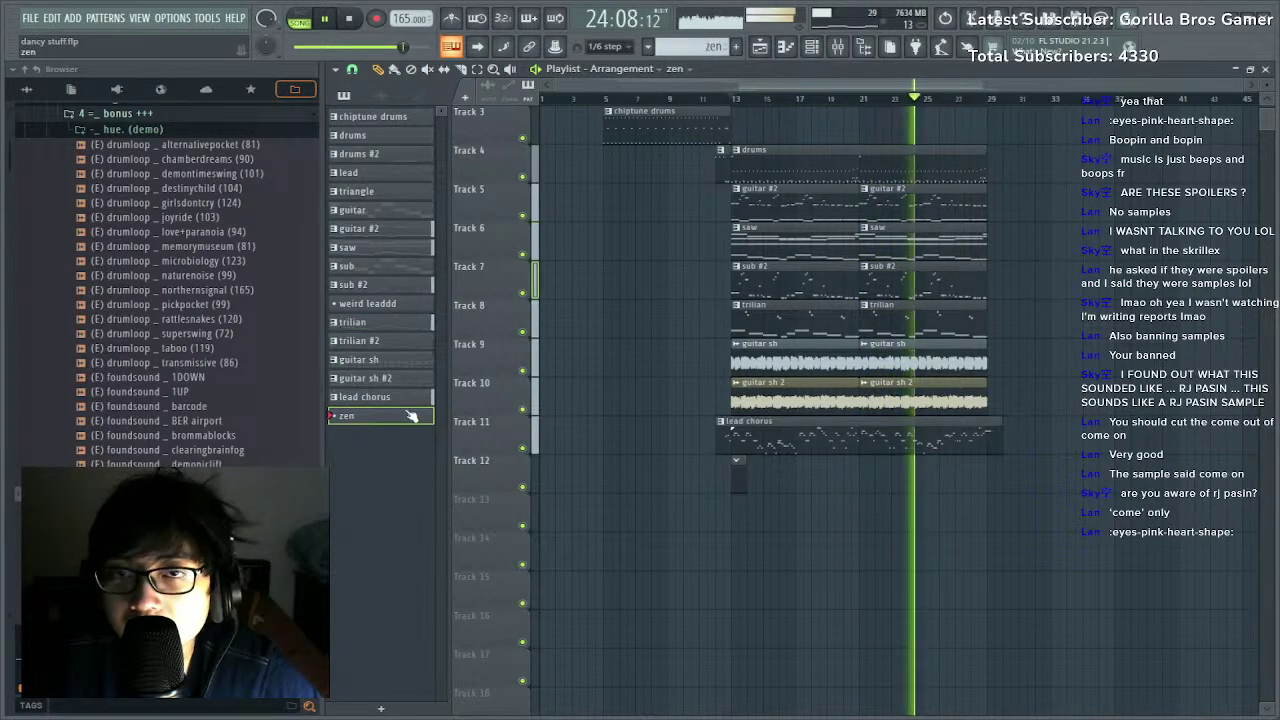
{"action": "key", "text": "F6"}
{"action": "key", "text": "space"}
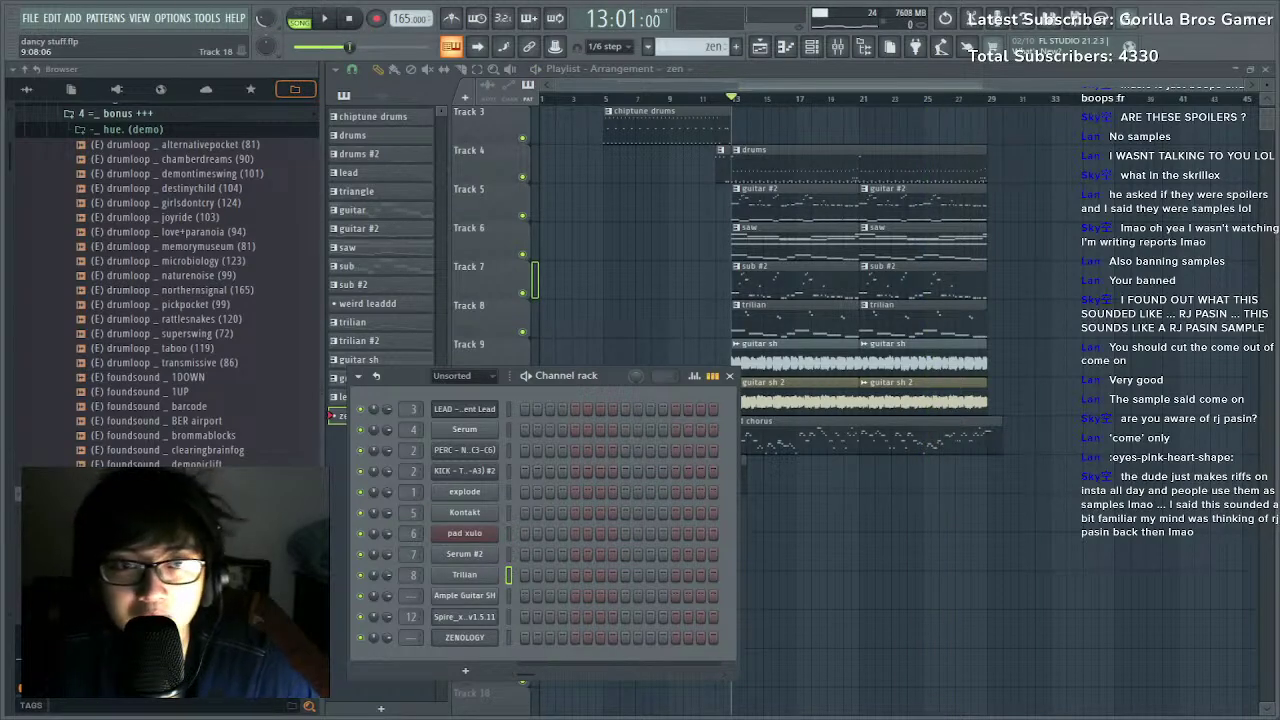
Audition the drumloop microbiology (123) sample and play the song from bar 13 again.
{"action": "left_click", "coordinate": [292, 262]}
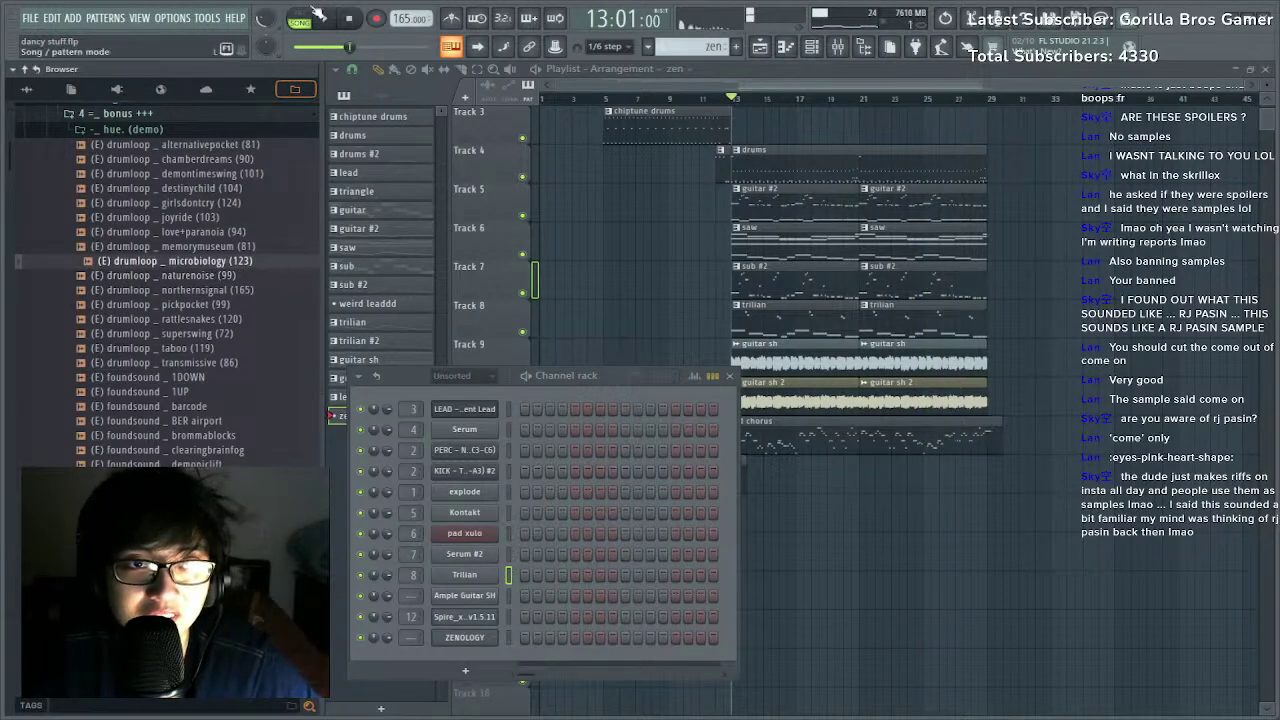
{"action": "left_click", "coordinate": [349, 19]}
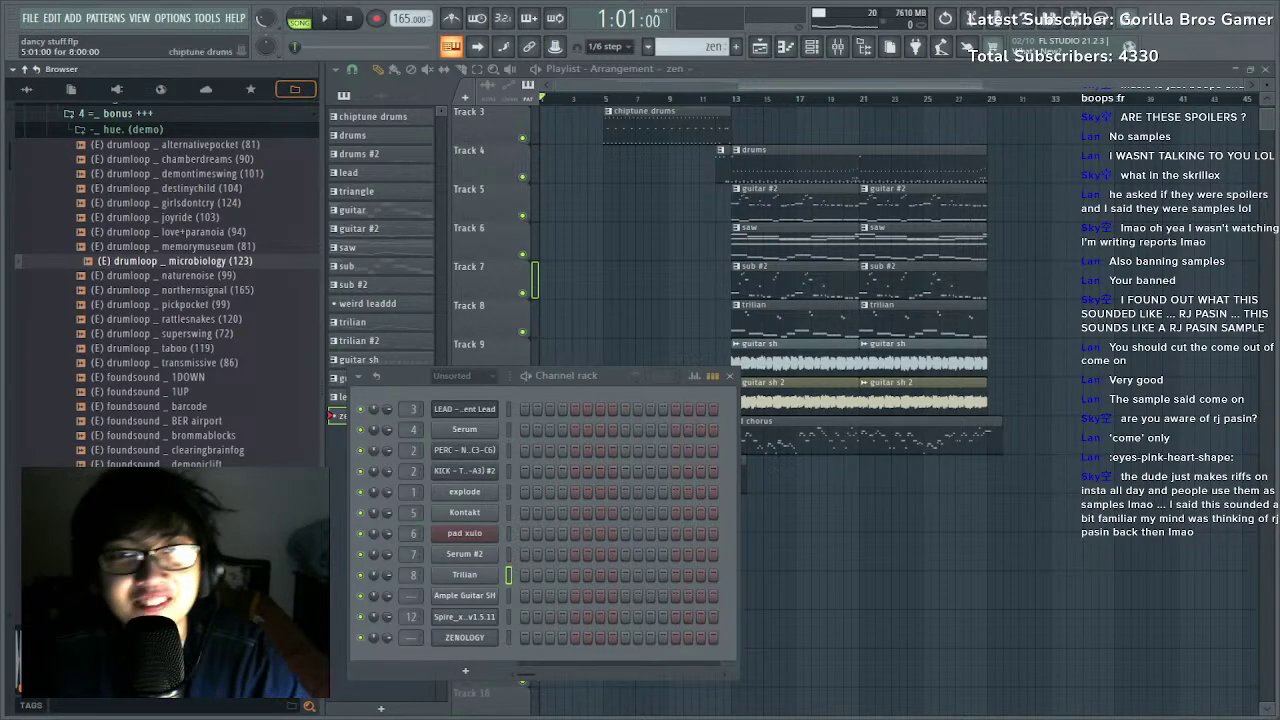
{"action": "key", "text": "F6"}
{"action": "key", "text": "space"}
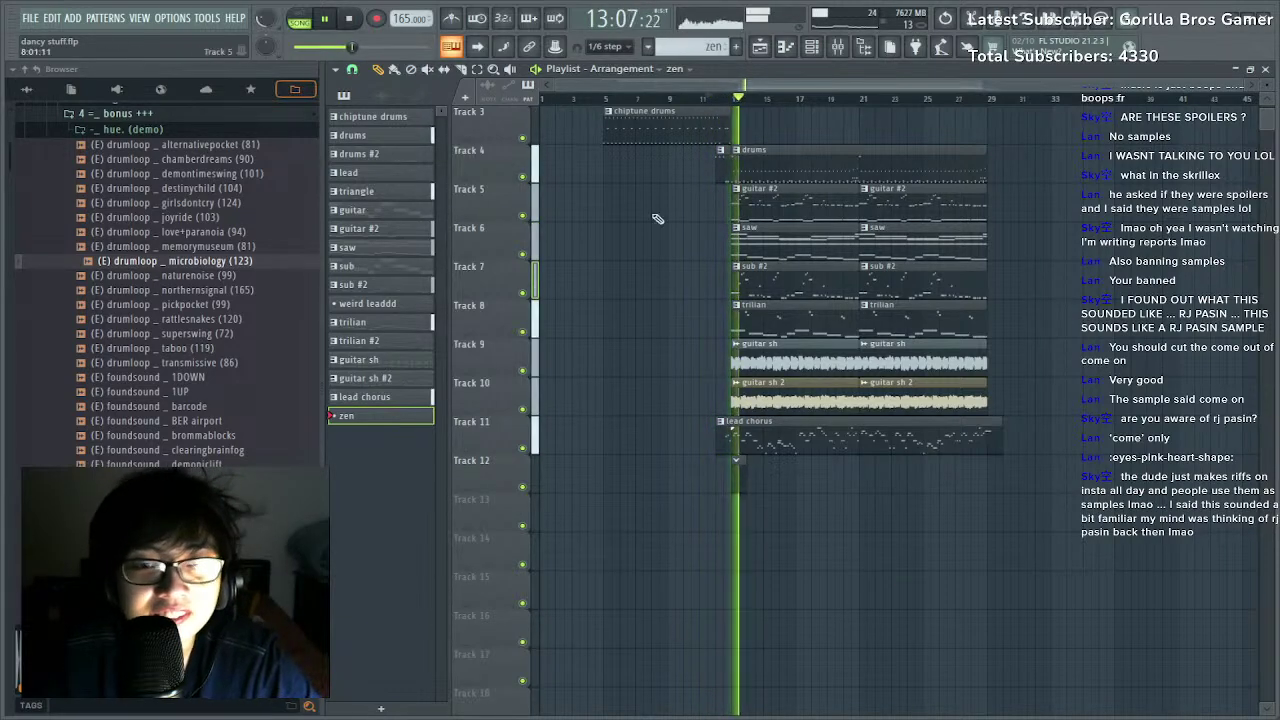
Open the saw pattern's notes, play it in pattern mode and switch the piano roll to the ZENOLOGY channel.
{"action": "double_click", "coordinate": [786, 228]}
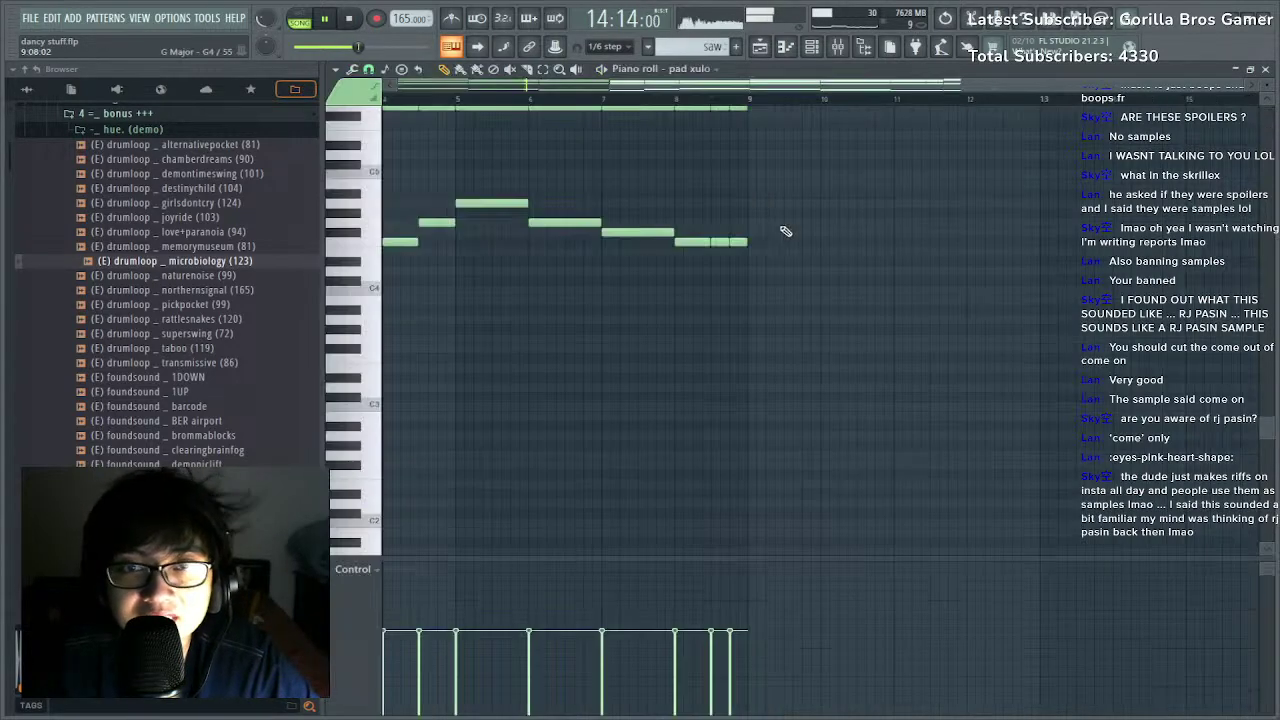
{"action": "key", "text": "l"}
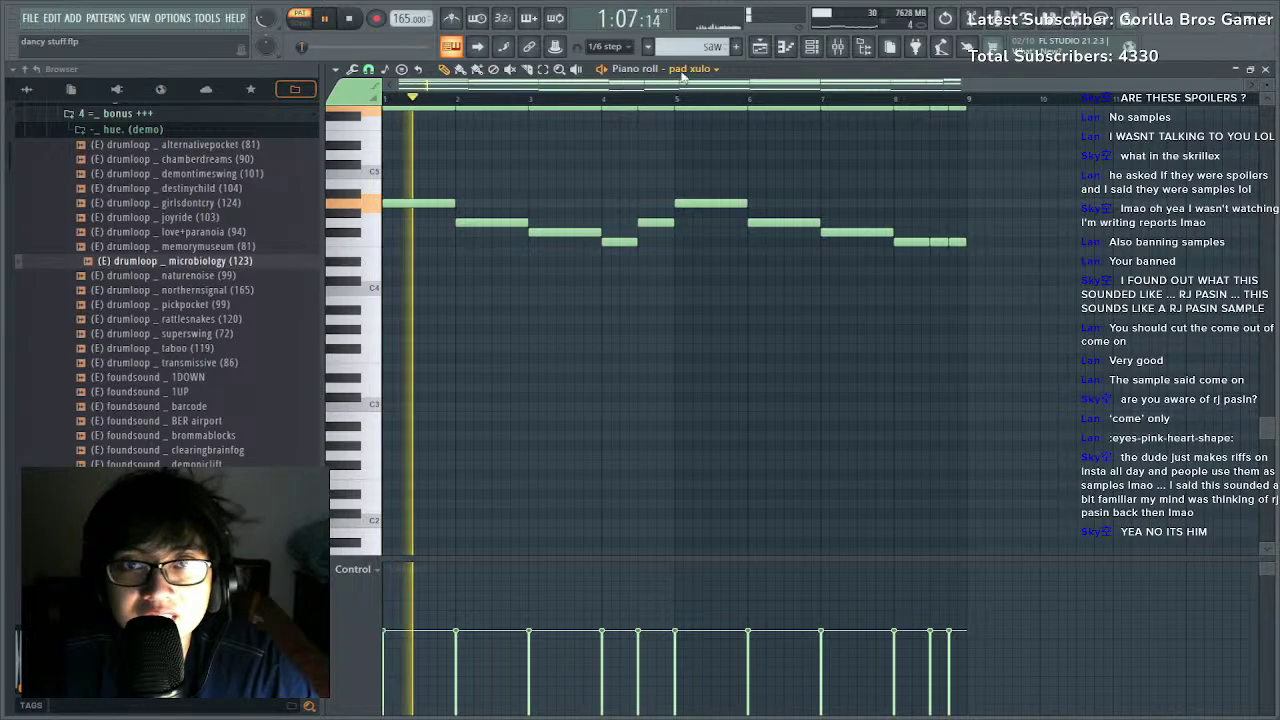
{"action": "key", "text": "space"}
{"action": "key", "text": "Down"}
Place ZENOLOGY notes C7 at bar 1, B6 halfway through it and G6 at bar 2, and play them.
{"action": "scroll", "coordinate": [590, 285], "scroll_direction": "up", "scroll_amount": 5}
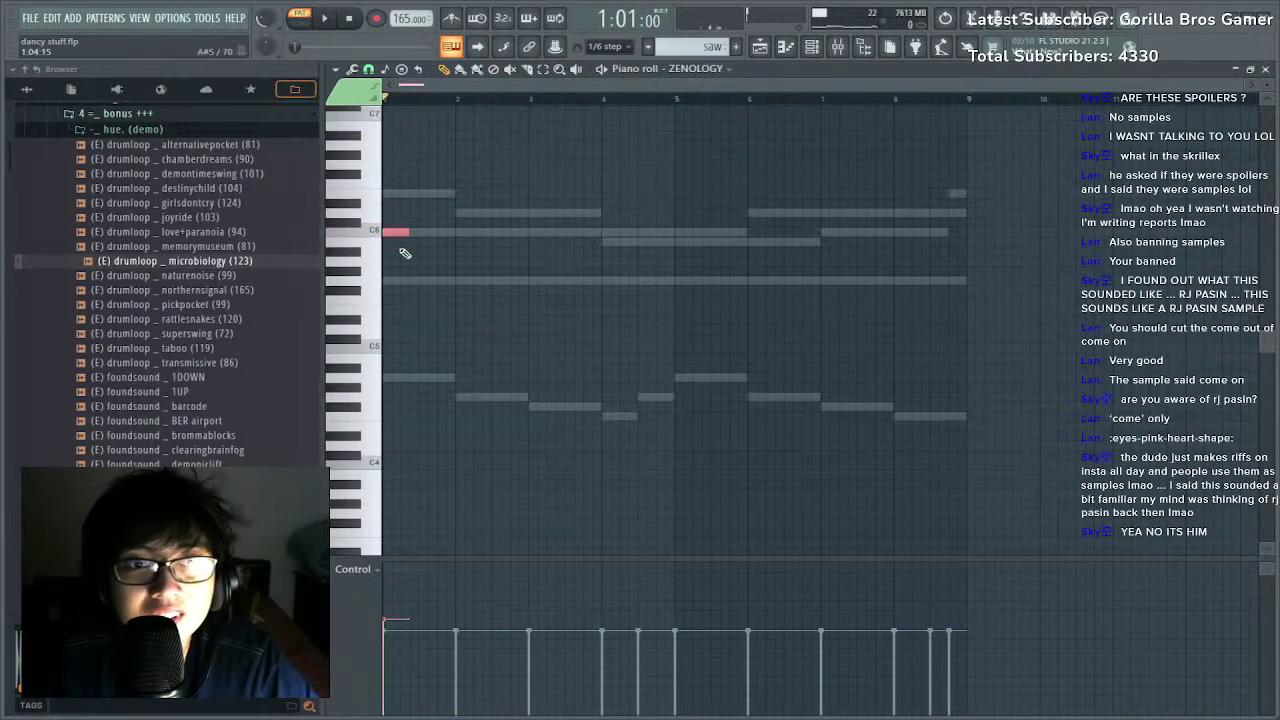
{"action": "key", "text": "ctrl+Up"}
{"action": "key", "text": "space"}
{"action": "key", "text": "space"}
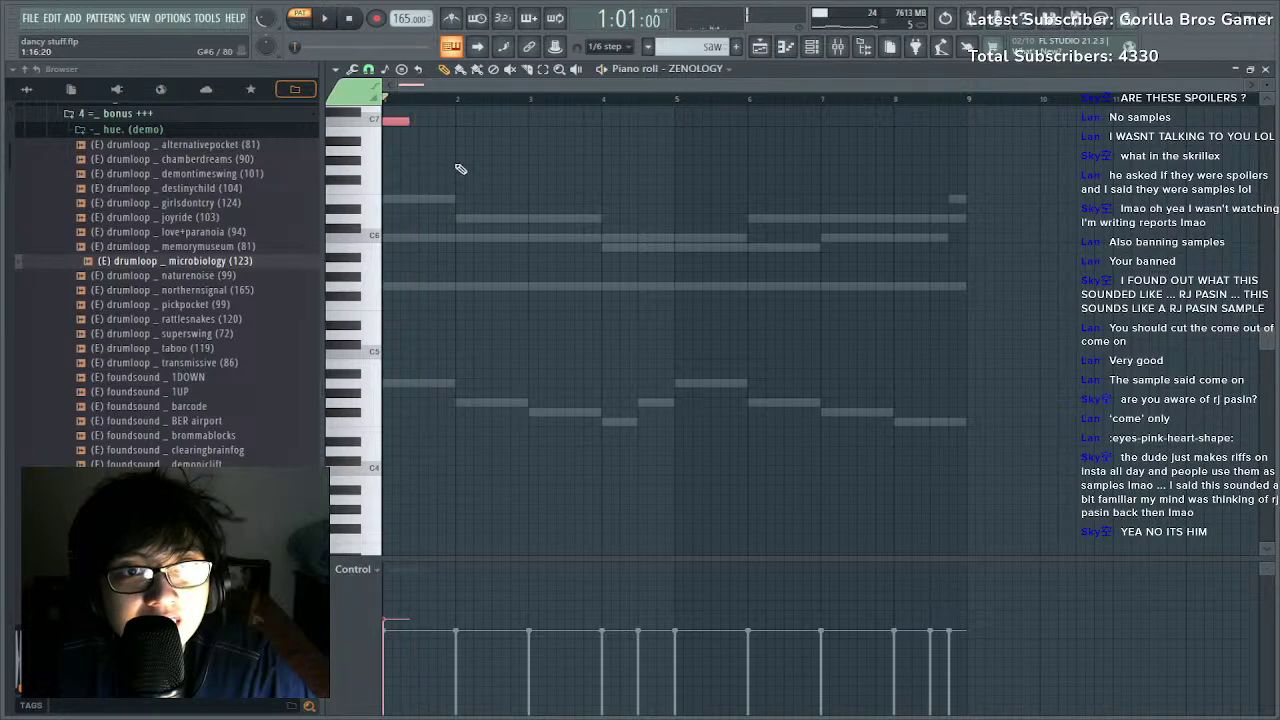
{"action": "left_click", "coordinate": [415, 162]}
{"action": "left_click_drag", "start_coordinate": [418, 164], "coordinate": [417, 131]}
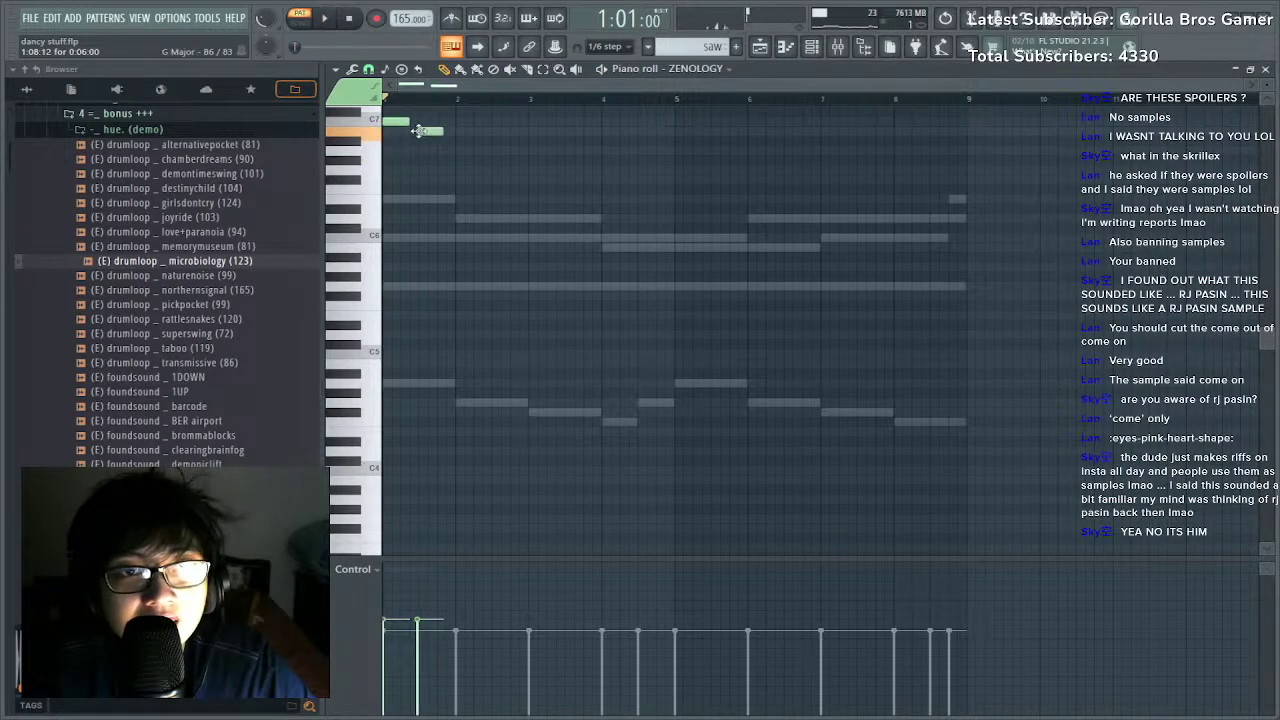
{"action": "left_click", "coordinate": [453, 169]}
{"action": "key", "text": "space"}
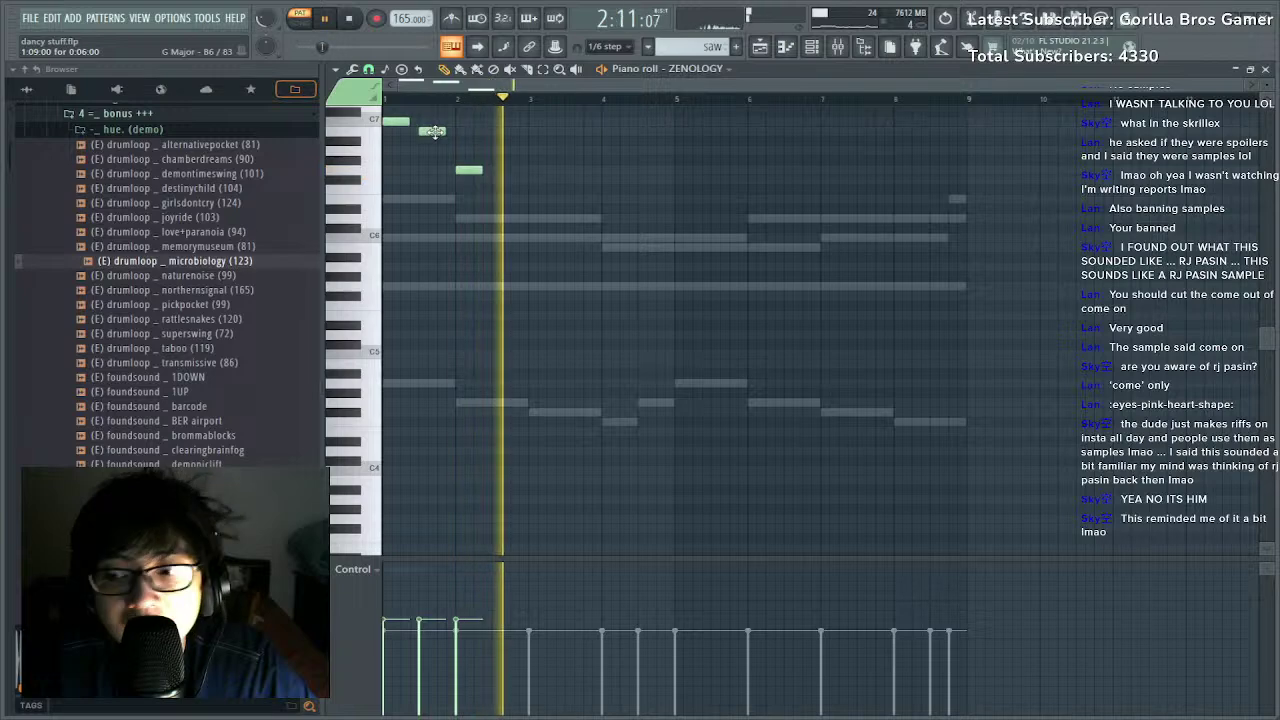
{"action": "key", "text": "space"}
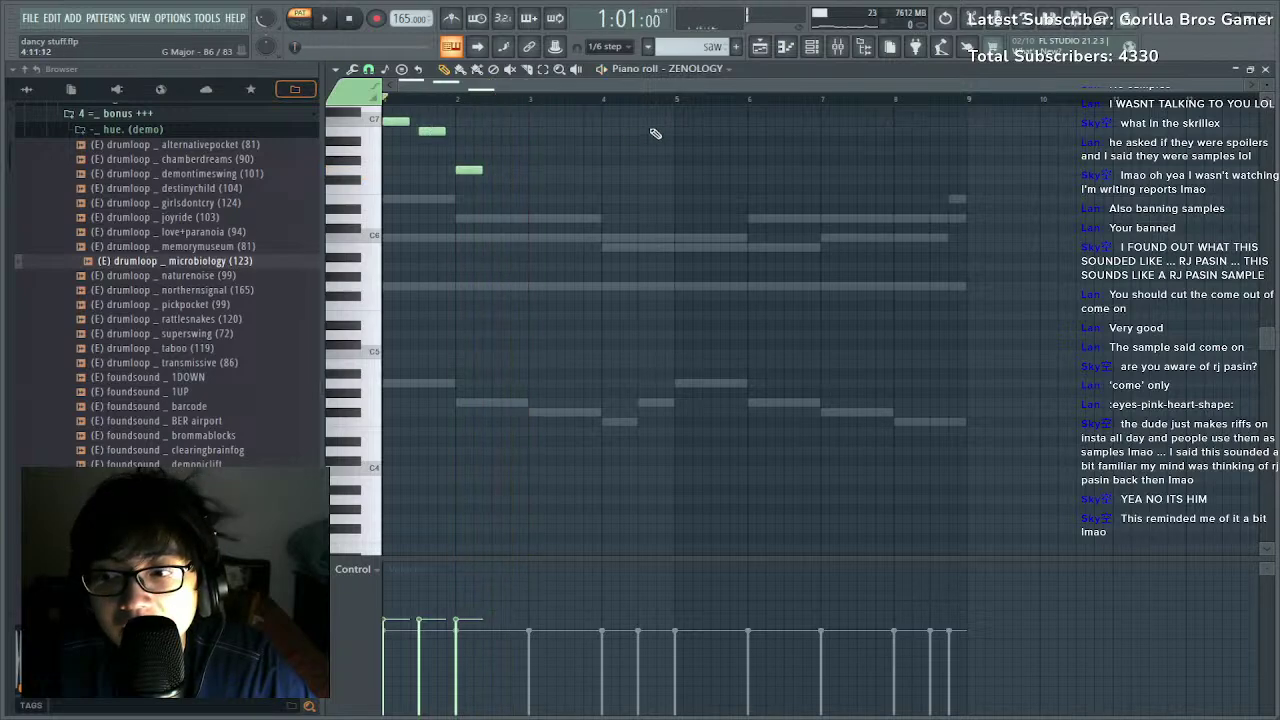
Mute the pad xulo channel and load the Moon Chips bell preset in ZENOLOGY.
{"action": "left_click", "coordinate": [811, 49]}
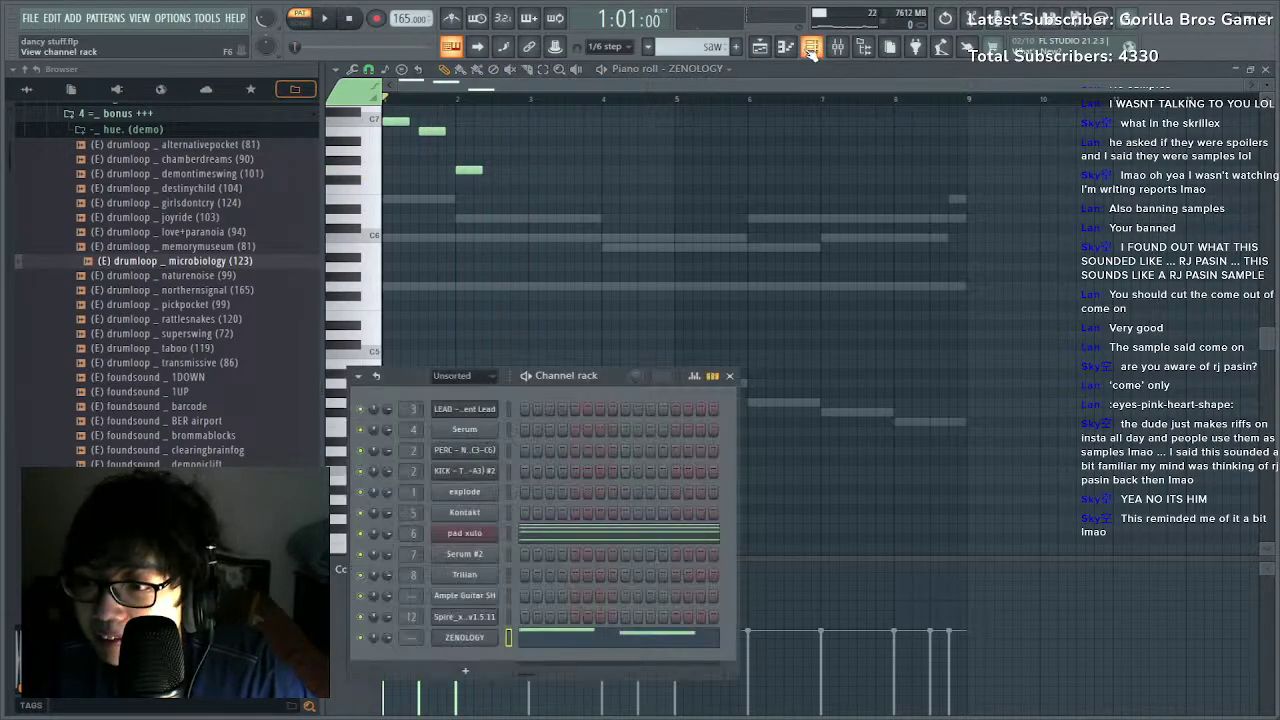
{"action": "left_click", "coordinate": [472, 640]}
{"action": "left_click", "coordinate": [553, 269]}
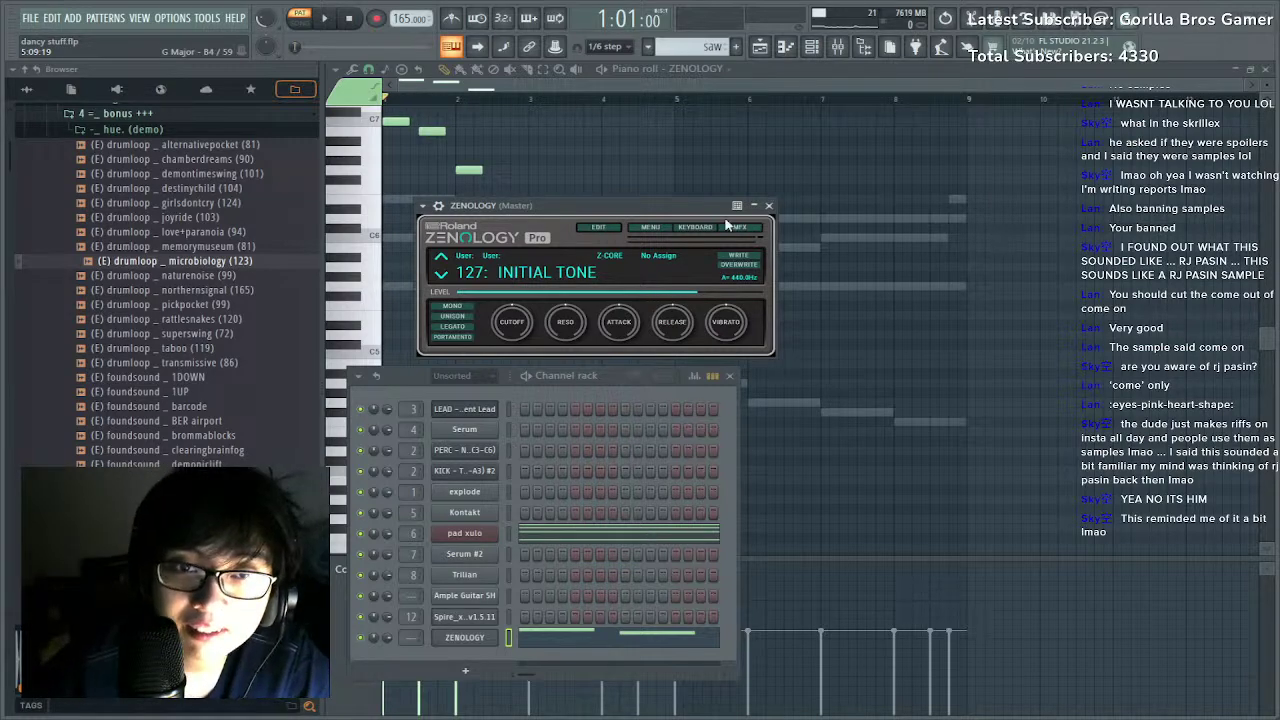
{"action": "left_click", "coordinate": [676, 99]}
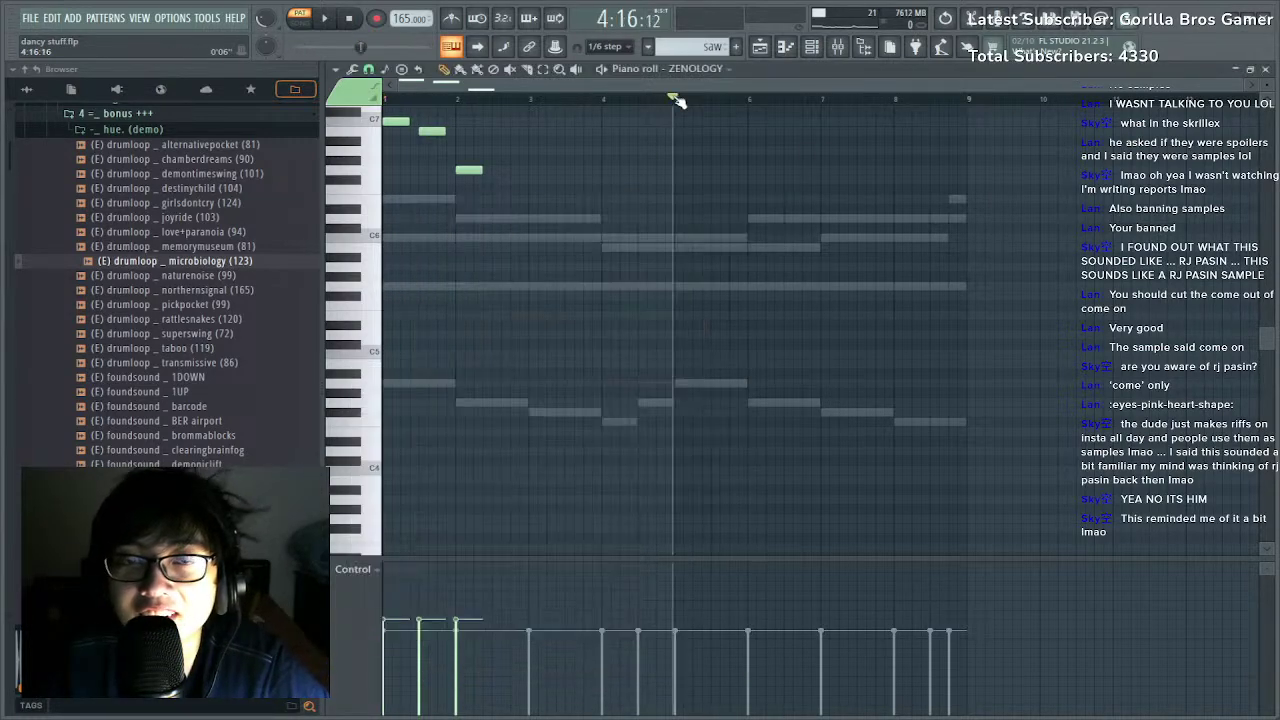
{"action": "key", "text": "space"}
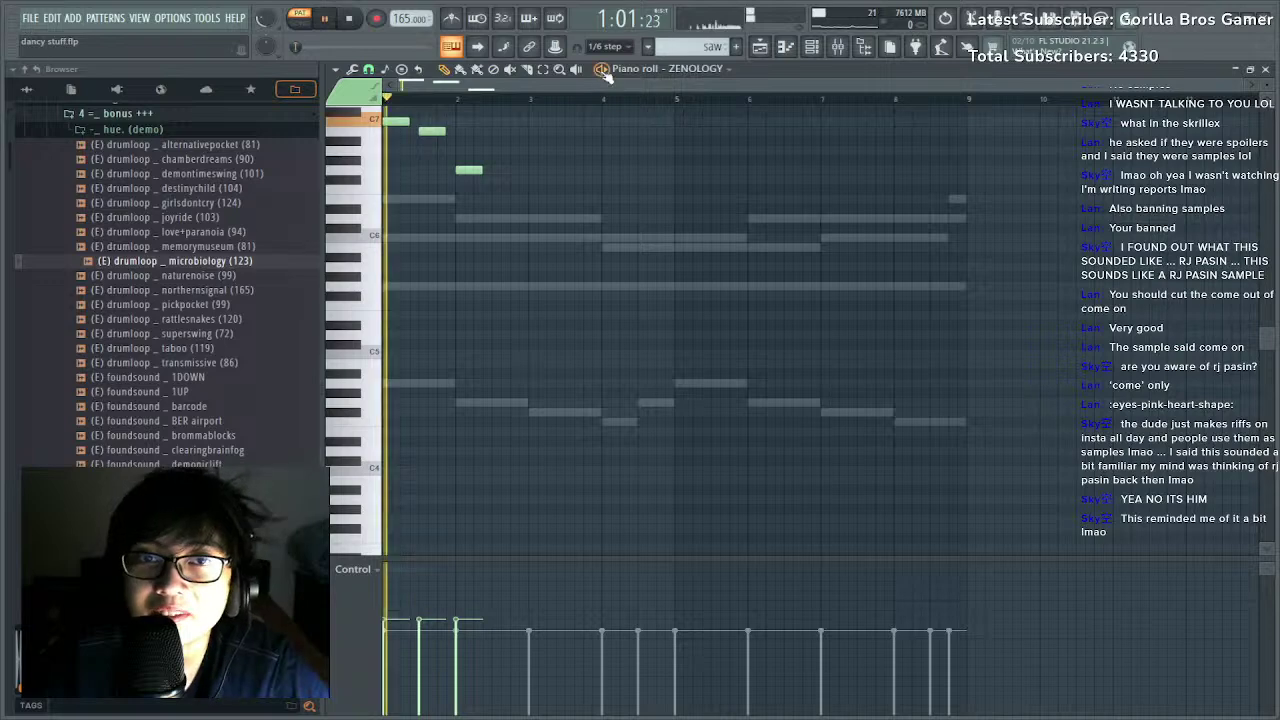
{"action": "key", "text": "F6"}
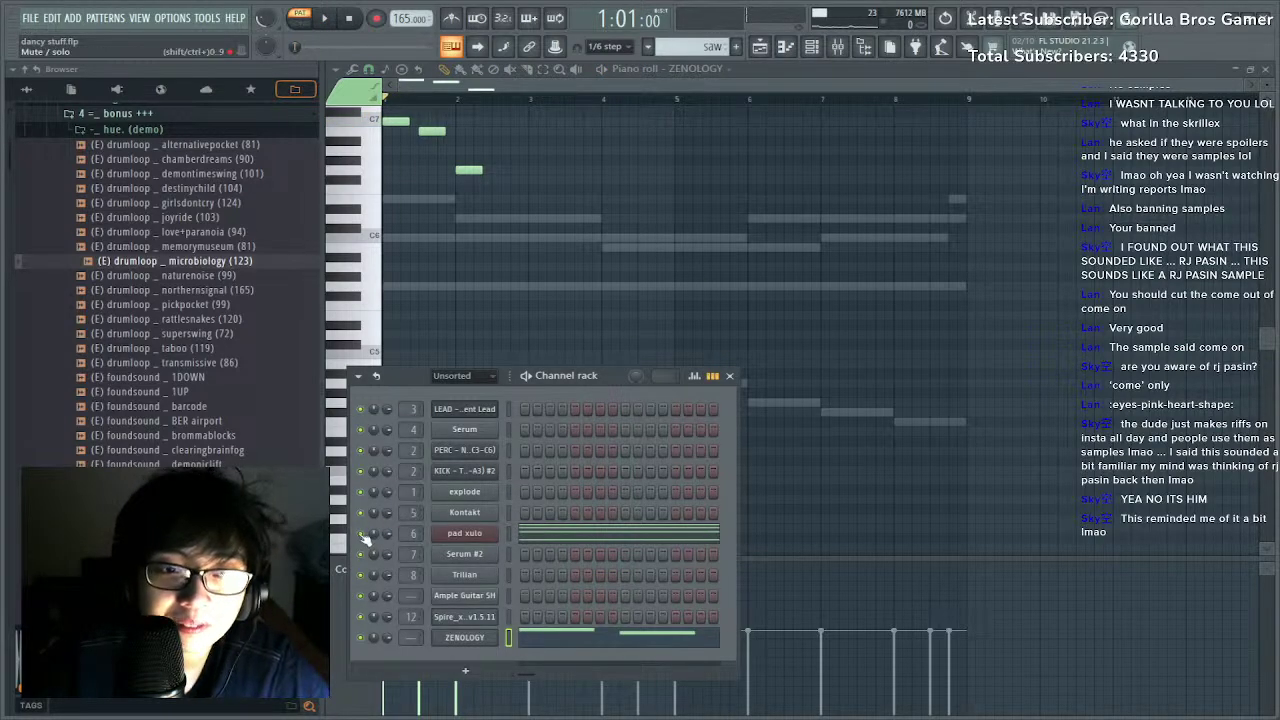
{"action": "left_click", "coordinate": [472, 638]}
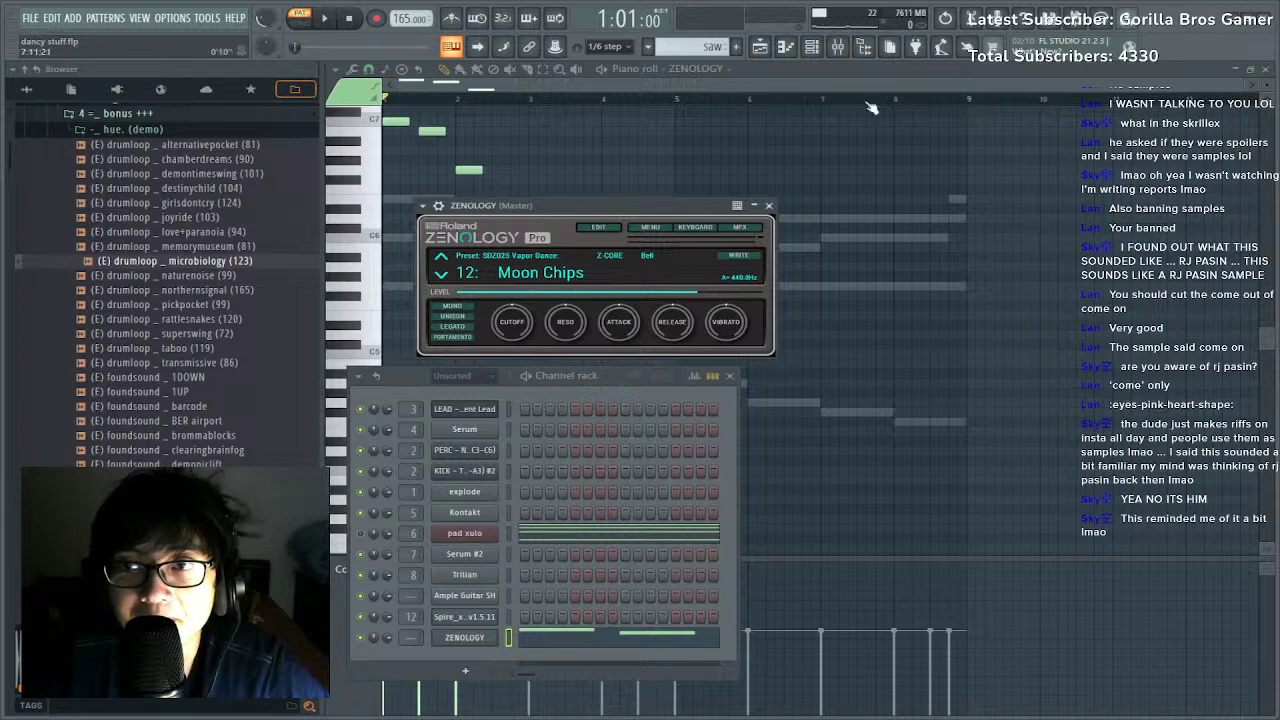
Select bars 1 and 2 as the loop range and play the ZENOLOGY notes.
{"action": "left_click", "coordinate": [546, 96]}
{"action": "double_click", "coordinate": [530, 100]}
{"action": "key", "text": "space"}
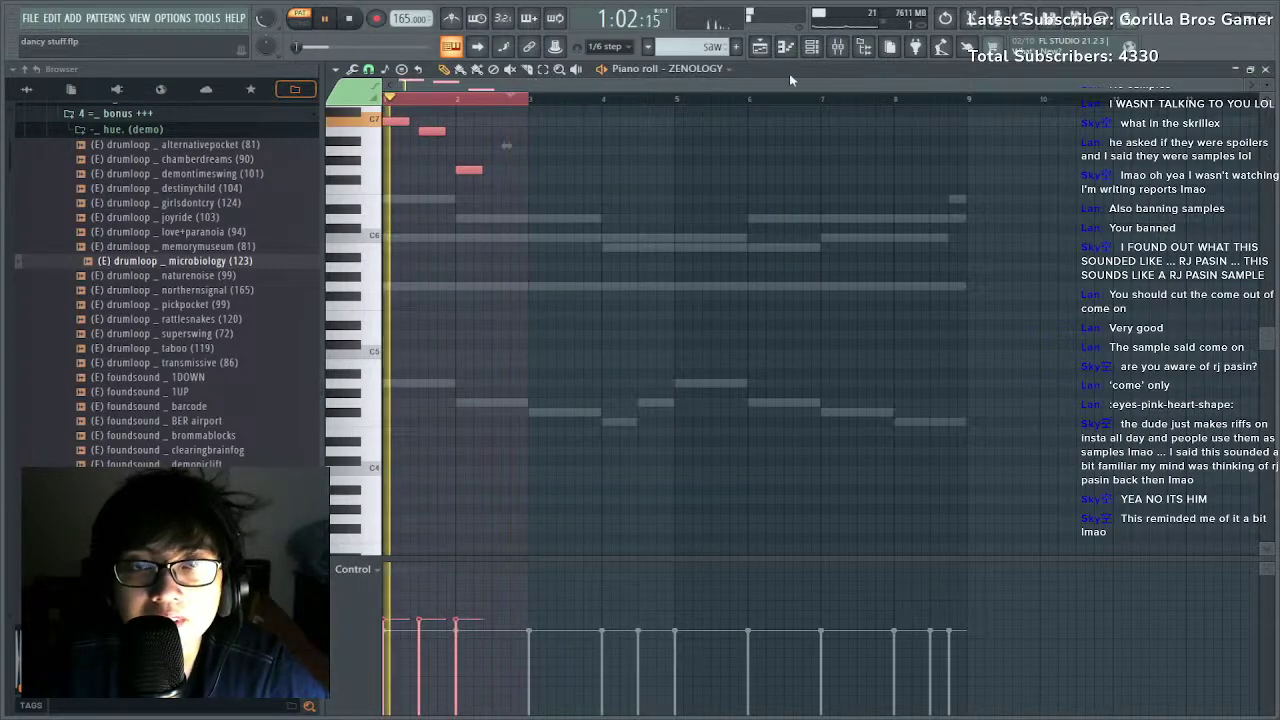
Try the Tub.Bells S1 and Asia Bells presets in ZENOLOGY while the loop plays, and load Purify.
{"action": "left_click", "coordinate": [812, 49]}
{"action": "left_click", "coordinate": [479, 638]}
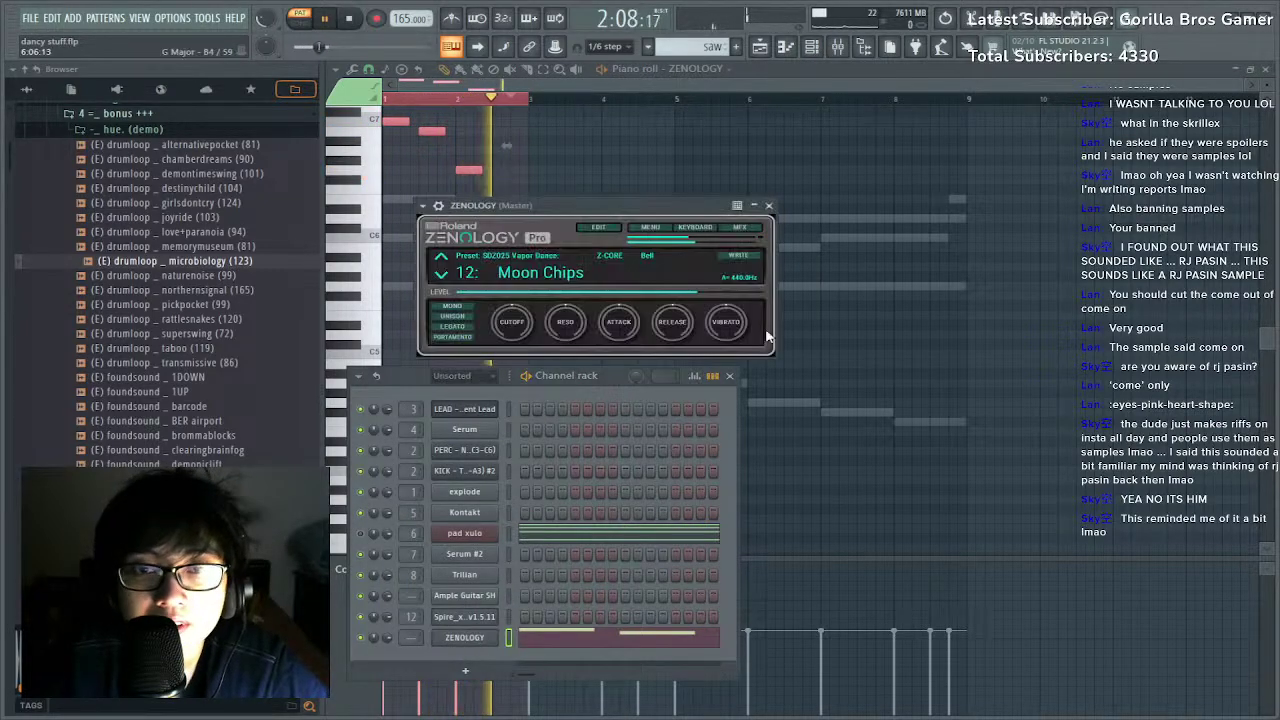
{"action": "scroll", "coordinate": [584, 284], "scroll_direction": "down", "scroll_amount": 1}
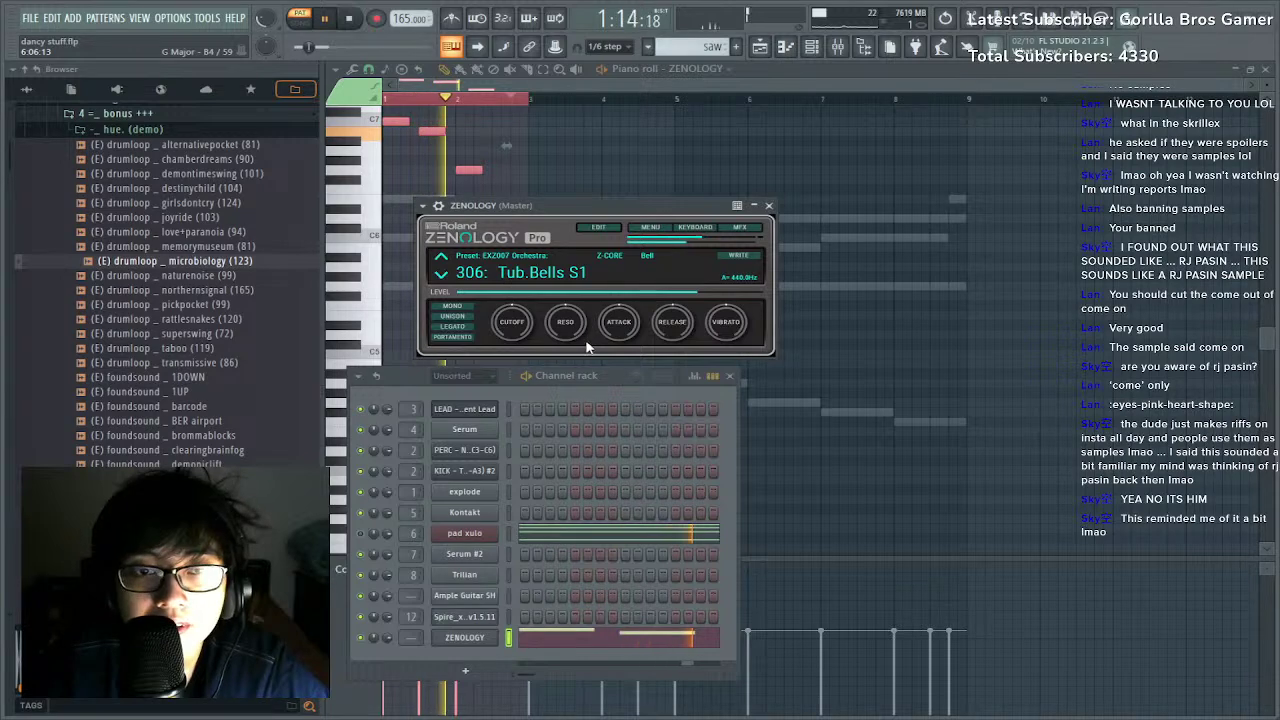
{"action": "left_click", "coordinate": [573, 455]}
{"action": "left_click", "coordinate": [606, 470]}
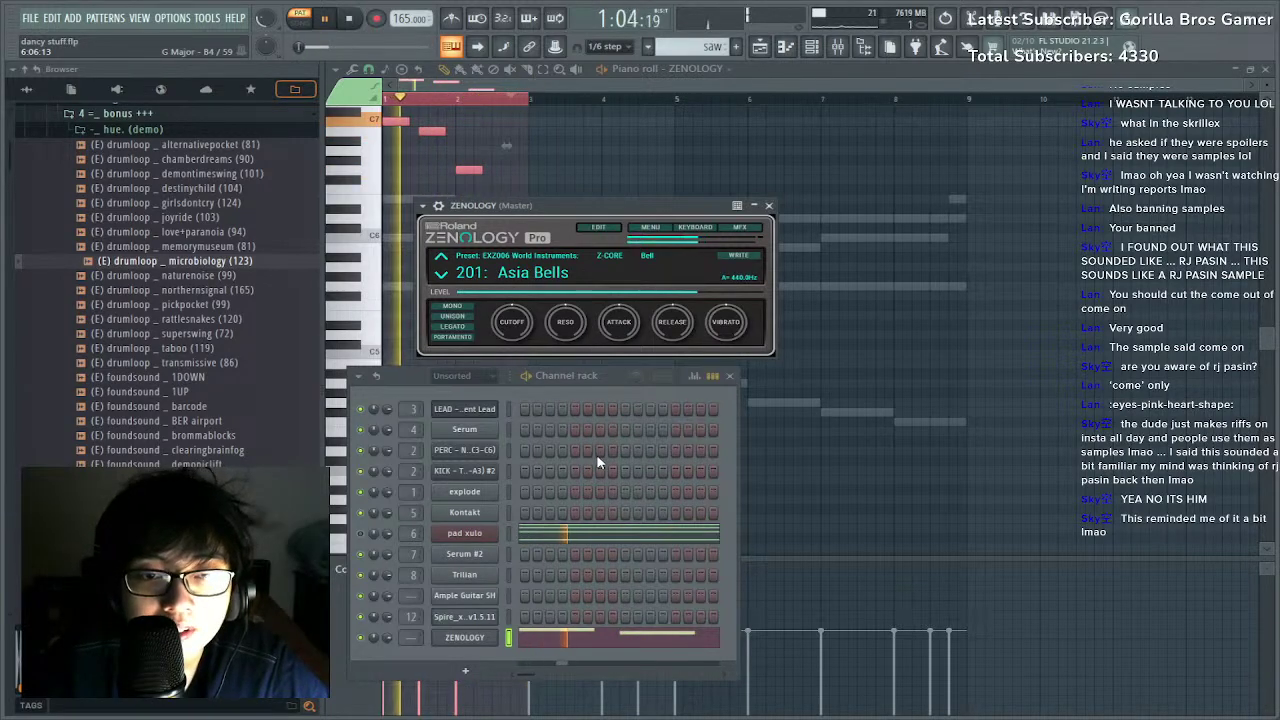
{"action": "left_click", "coordinate": [600, 420]}
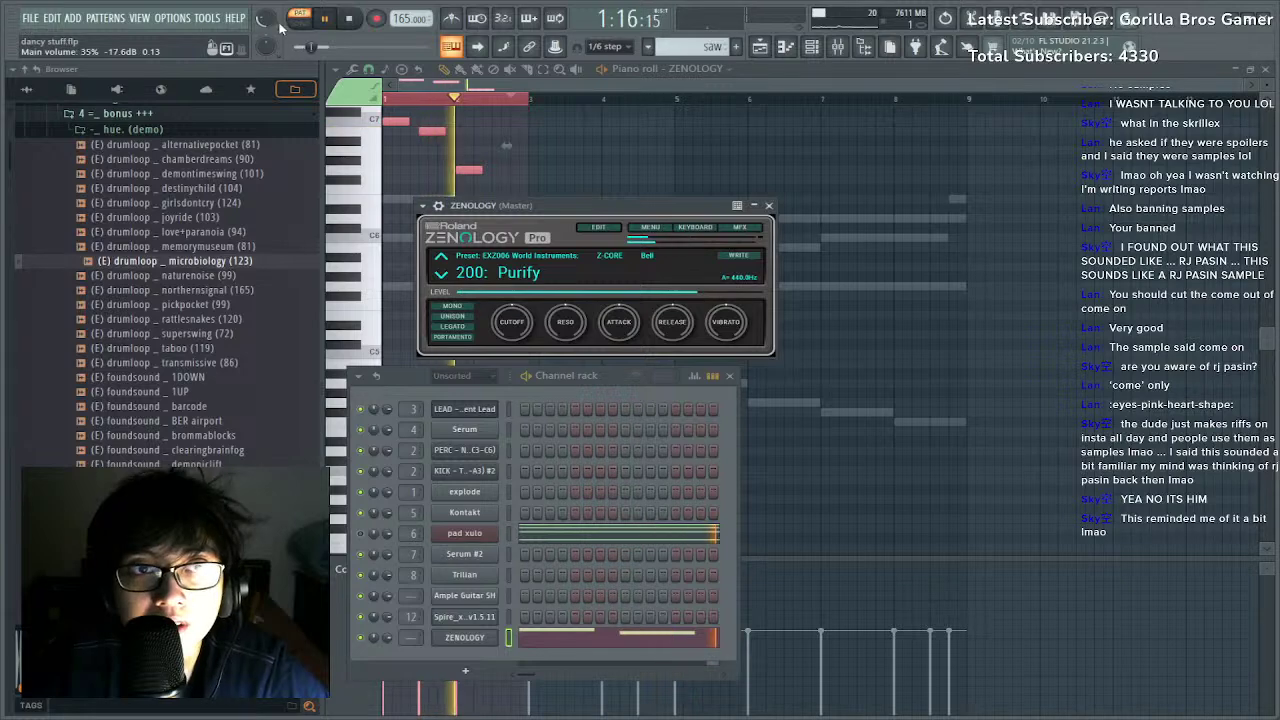
Stop playback and remove the three ZENOLOGY notes from the saw pattern.
{"action": "left_click", "coordinate": [648, 113]}
{"action": "right_click", "coordinate": [648, 113]}
{"action": "key", "text": "space"}
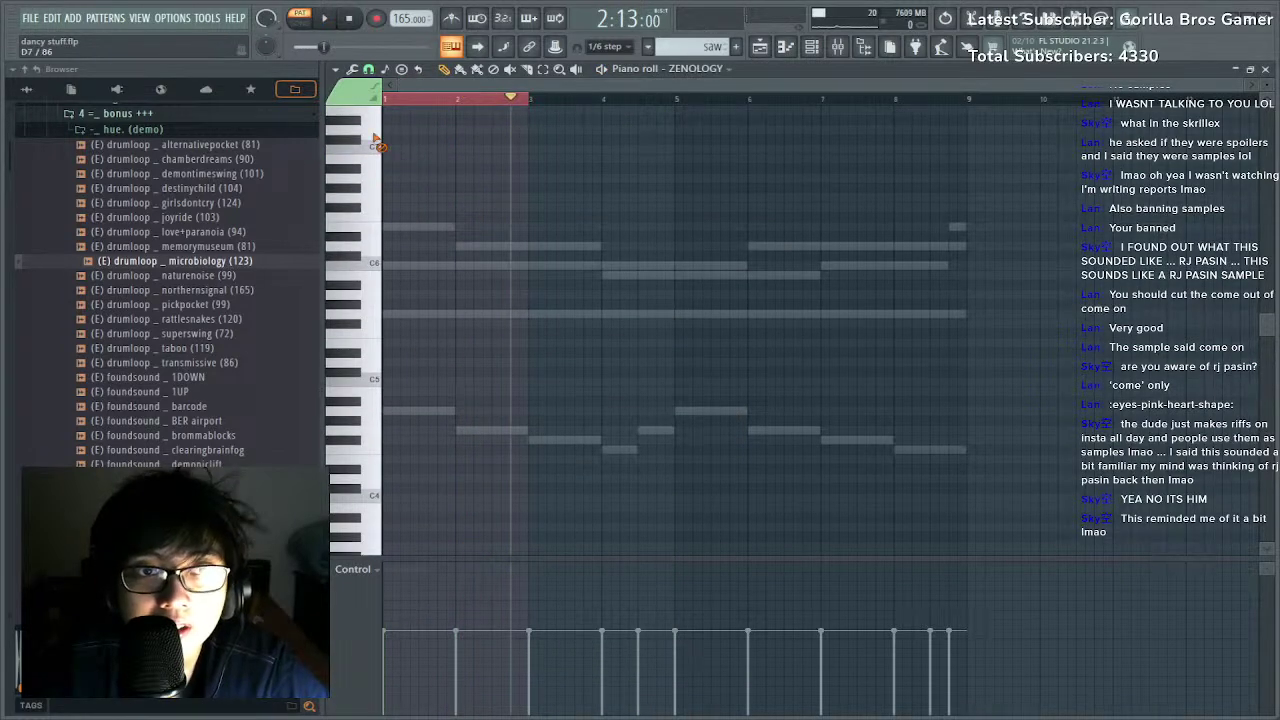
Place a one-bar C6 note at the start of bar 1 in the ZENOLOGY piano roll.
{"action": "left_click", "coordinate": [384, 265]}
{"action": "key", "text": "ctrl+a"}
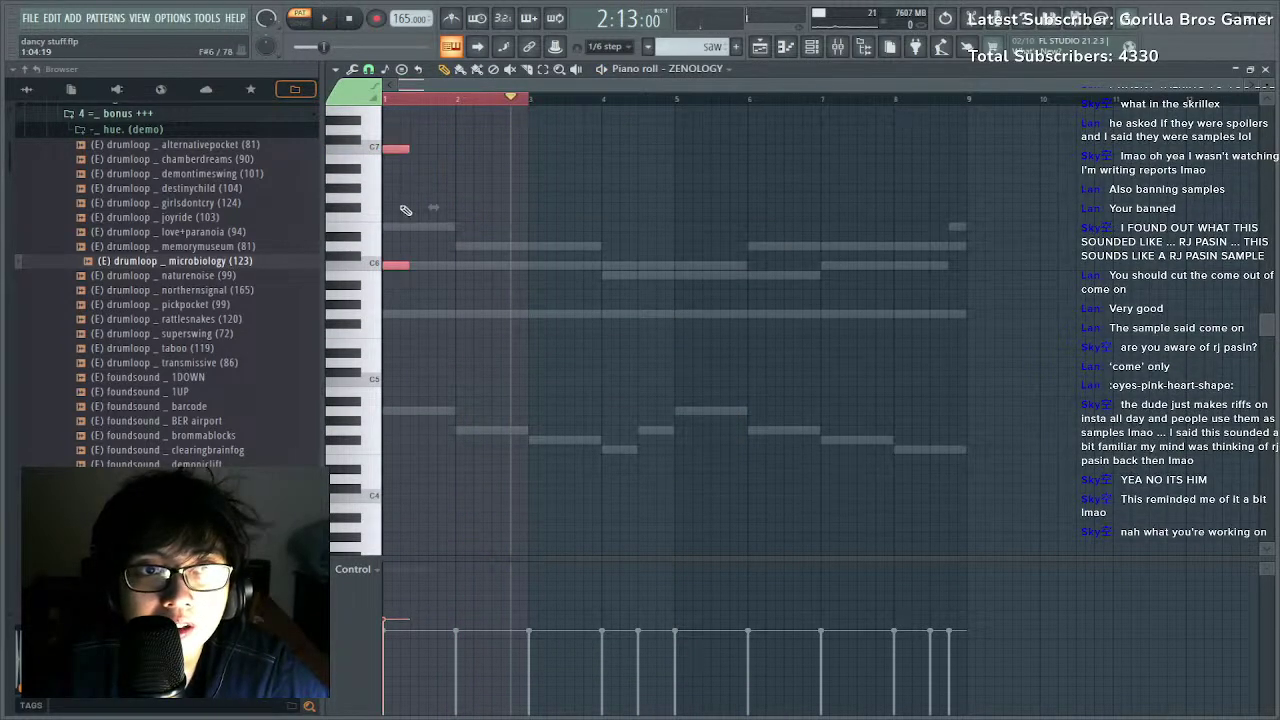
{"action": "scroll", "coordinate": [411, 100], "scroll_direction": "up", "scroll_amount": 3}
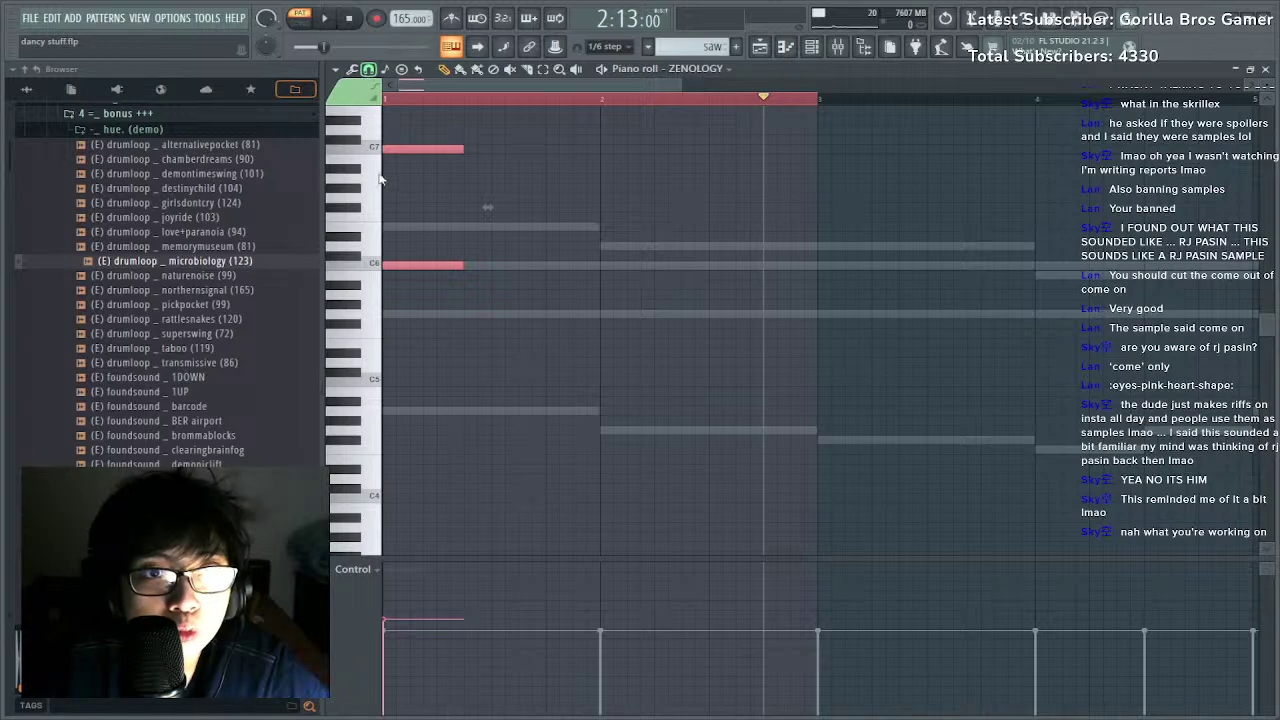
{"action": "left_click", "coordinate": [444, 147]}
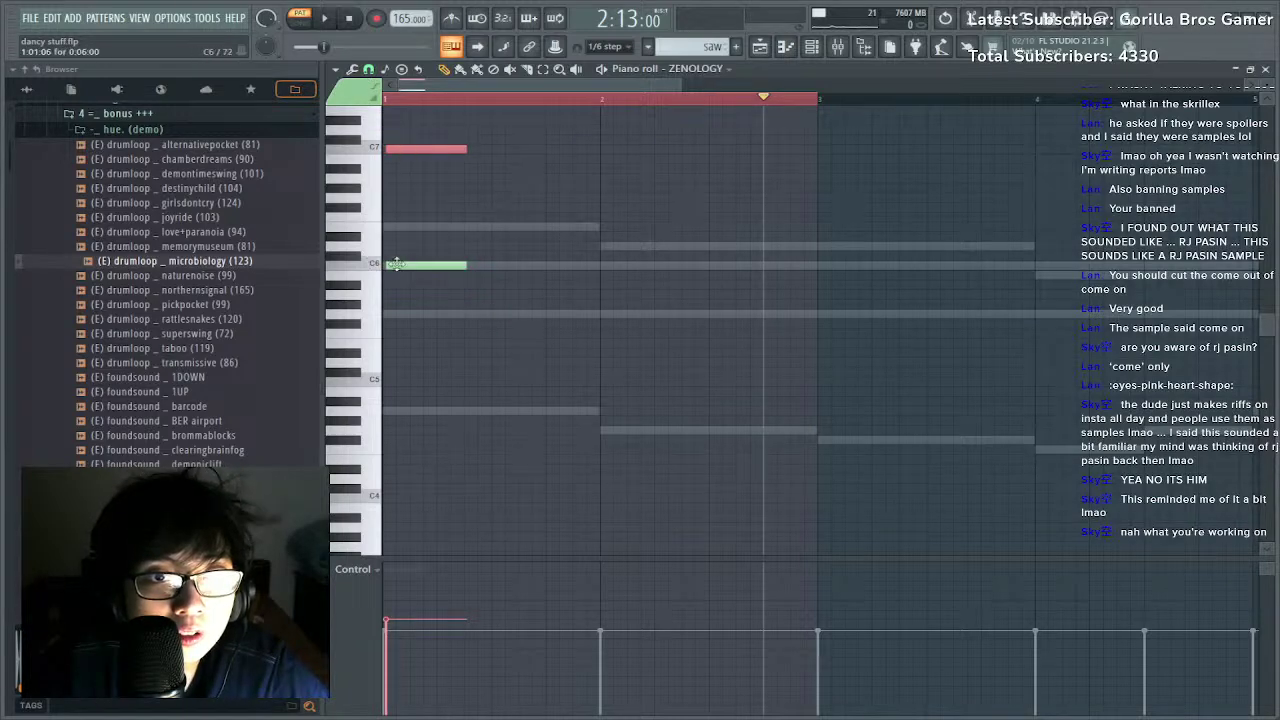
{"action": "left_click", "coordinate": [409, 267]}
{"action": "right_click", "coordinate": [412, 149]}
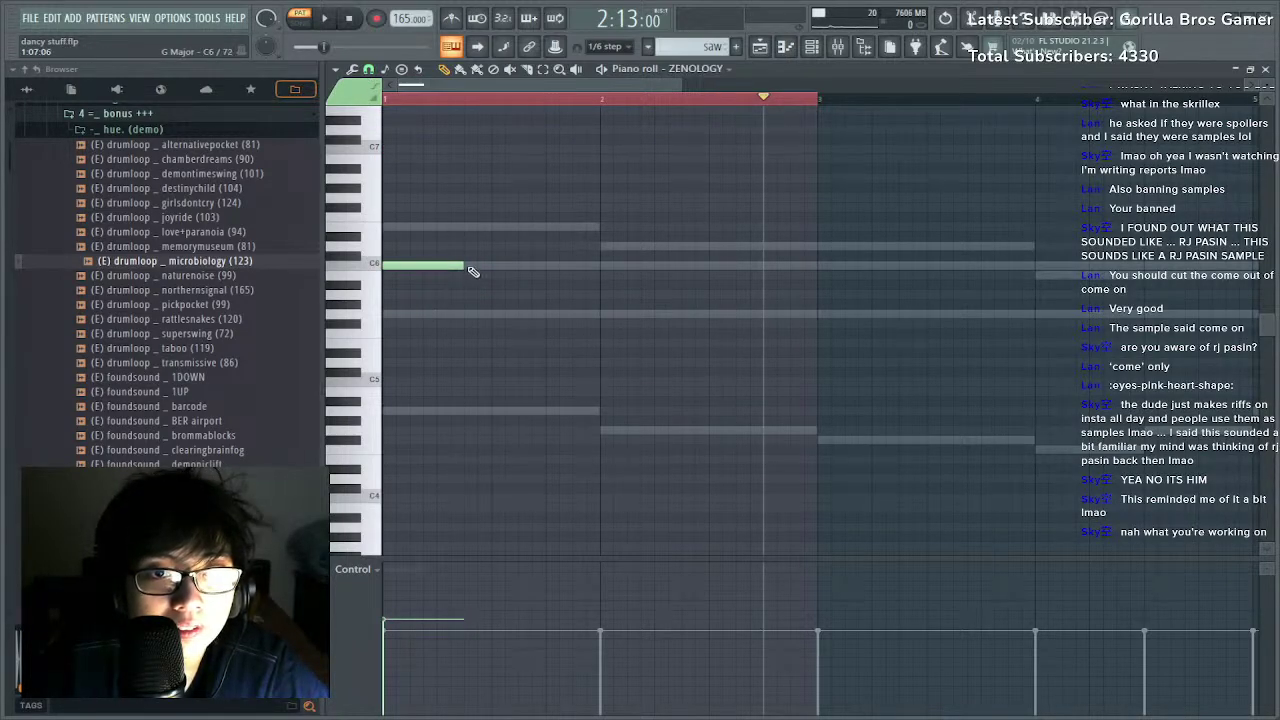
{"action": "left_click_drag", "start_coordinate": [473, 271], "coordinate": [603, 274]}
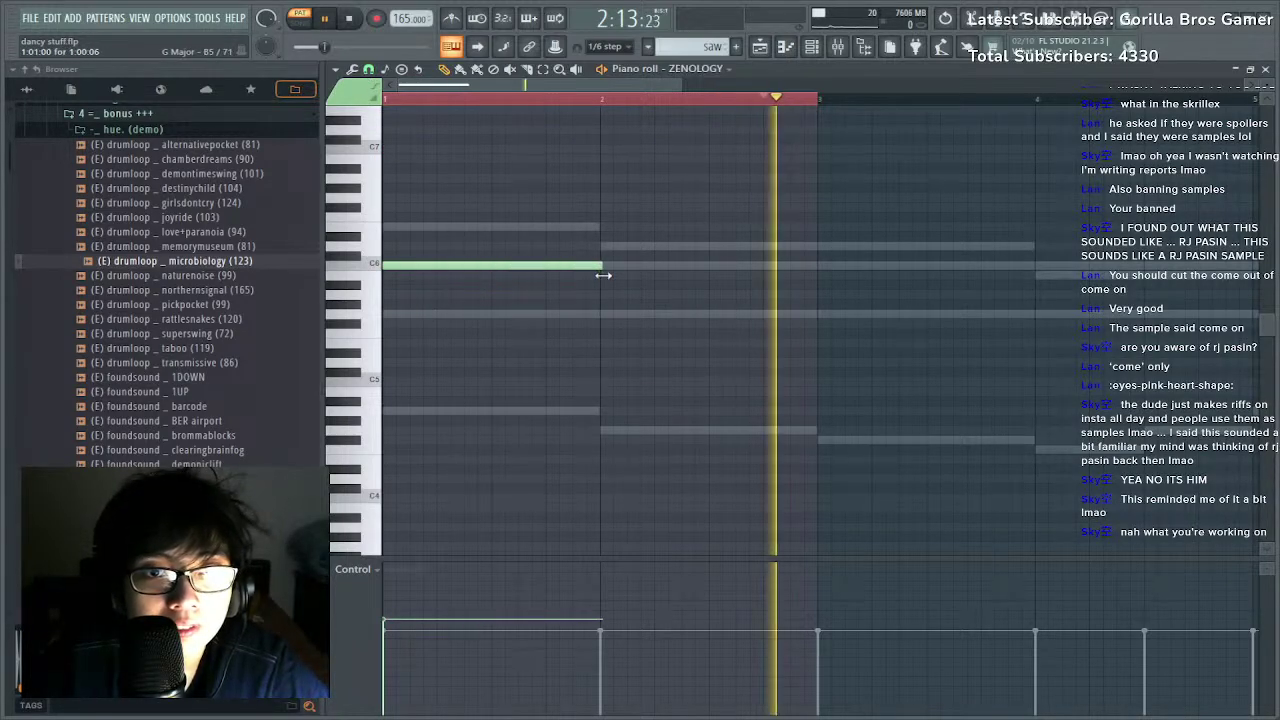
Clear the loop range and unmute the pad xulo channel for a playback of the saw pattern.
{"action": "right_click", "coordinate": [434, 103]}
{"action": "key", "text": "space"}
{"action": "left_click", "coordinate": [815, 48]}
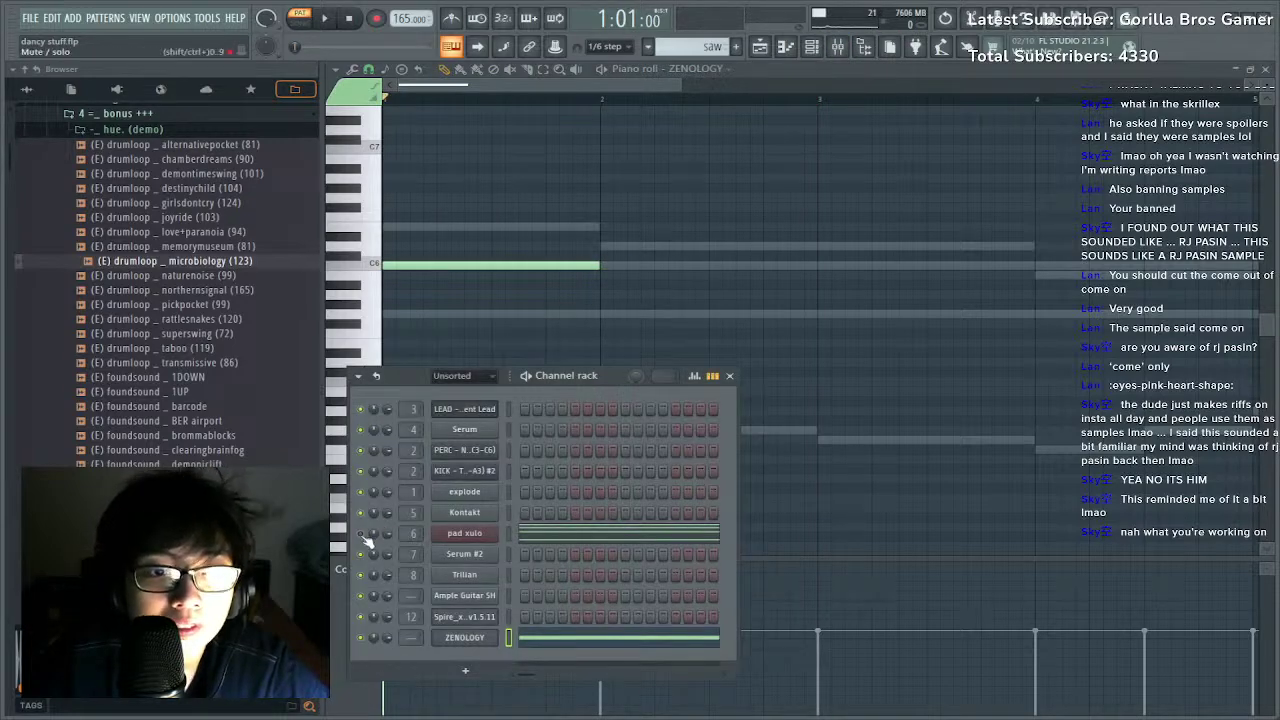
{"action": "left_click", "coordinate": [362, 535]}
{"action": "left_click", "coordinate": [736, 238]}
{"action": "key", "text": "space"}
{"action": "right_click", "coordinate": [738, 239]}
{"action": "left_click", "coordinate": [813, 48]}
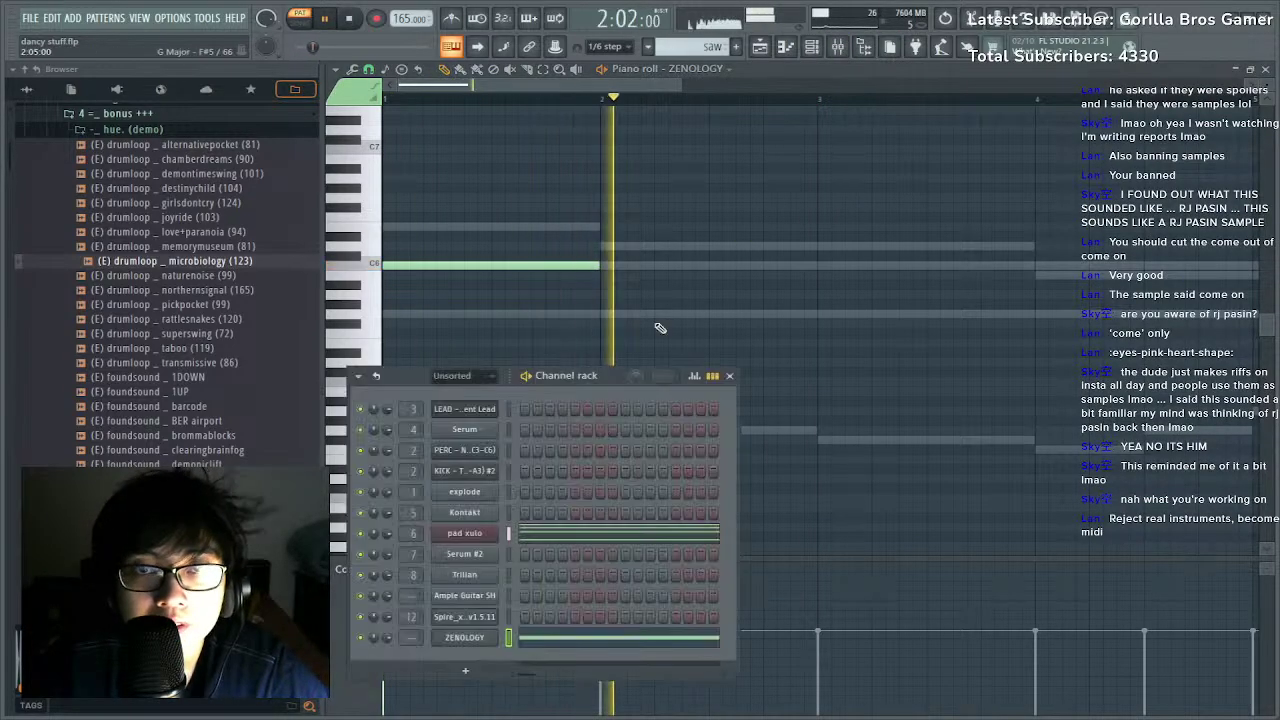
{"action": "key", "text": "space"}
Route the ZENOLOGY channel to a free mixer track and check it in a short playback.
{"action": "left_click", "coordinate": [463, 637]}
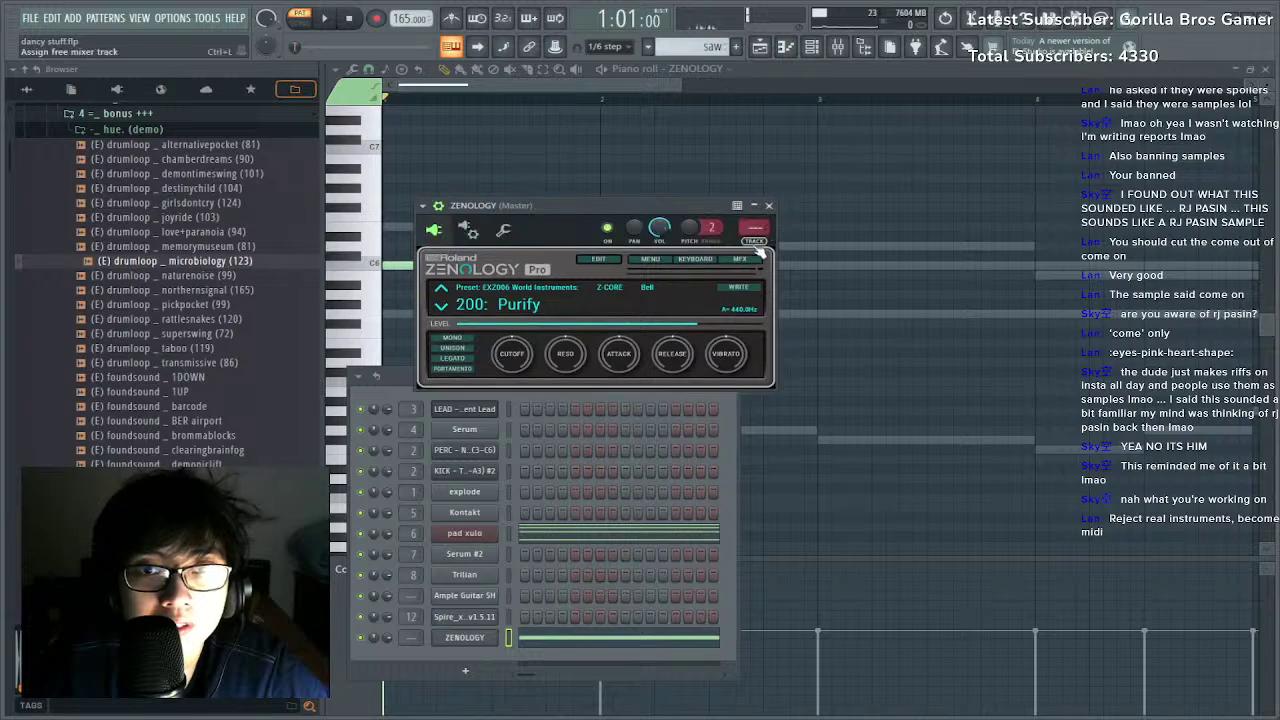
{"action": "key", "text": "ctrl+l"}
{"action": "key", "text": "space"}
{"action": "key", "text": "space"}
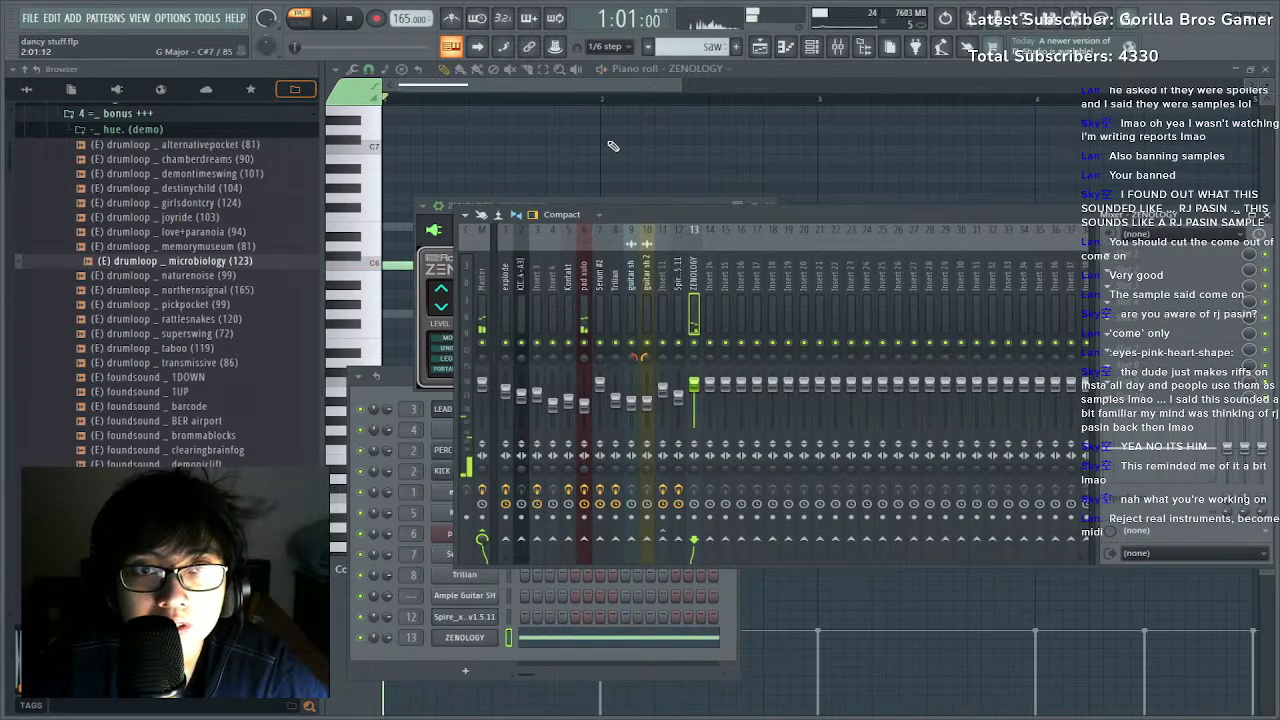
Add one-bar ZENOLOGY notes on G6 in bar 2, E6 in bar 3 and D6 in bar 4.
{"action": "left_click_drag", "start_coordinate": [606, 145], "coordinate": [598, 196]}
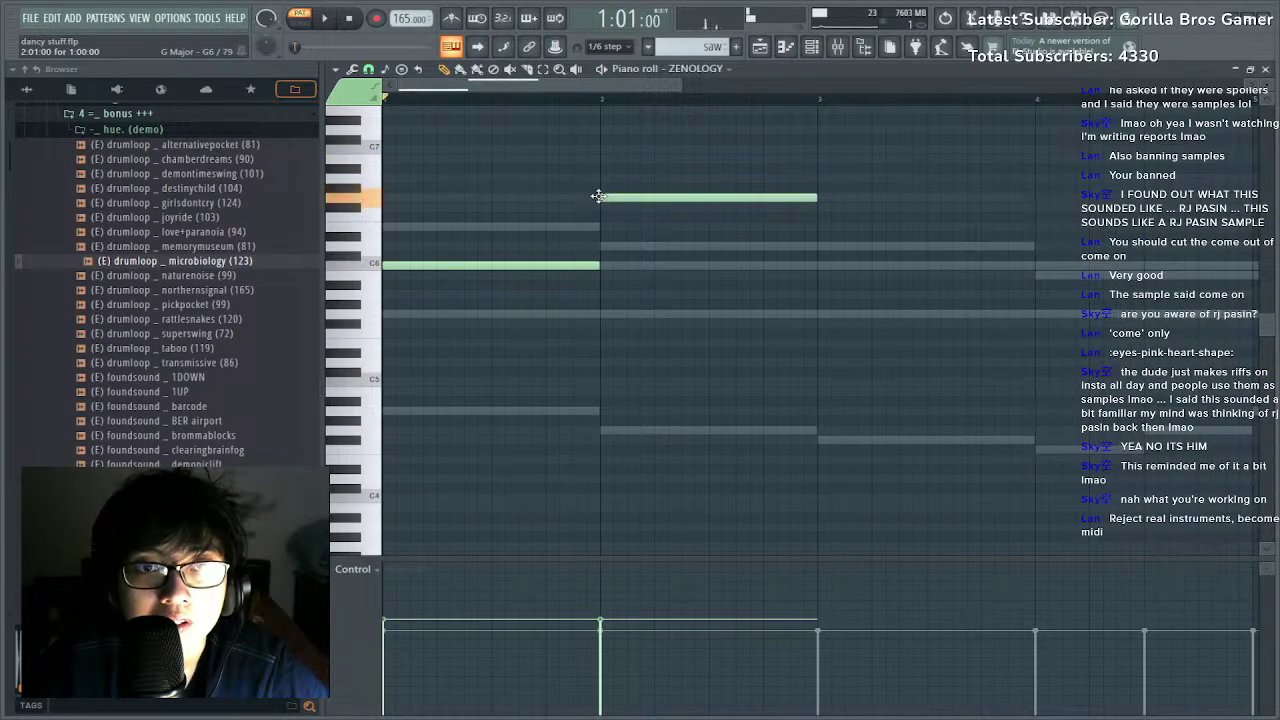
{"action": "left_click_drag", "start_coordinate": [821, 247], "coordinate": [818, 226]}
{"action": "left_click", "coordinate": [1033, 246]}
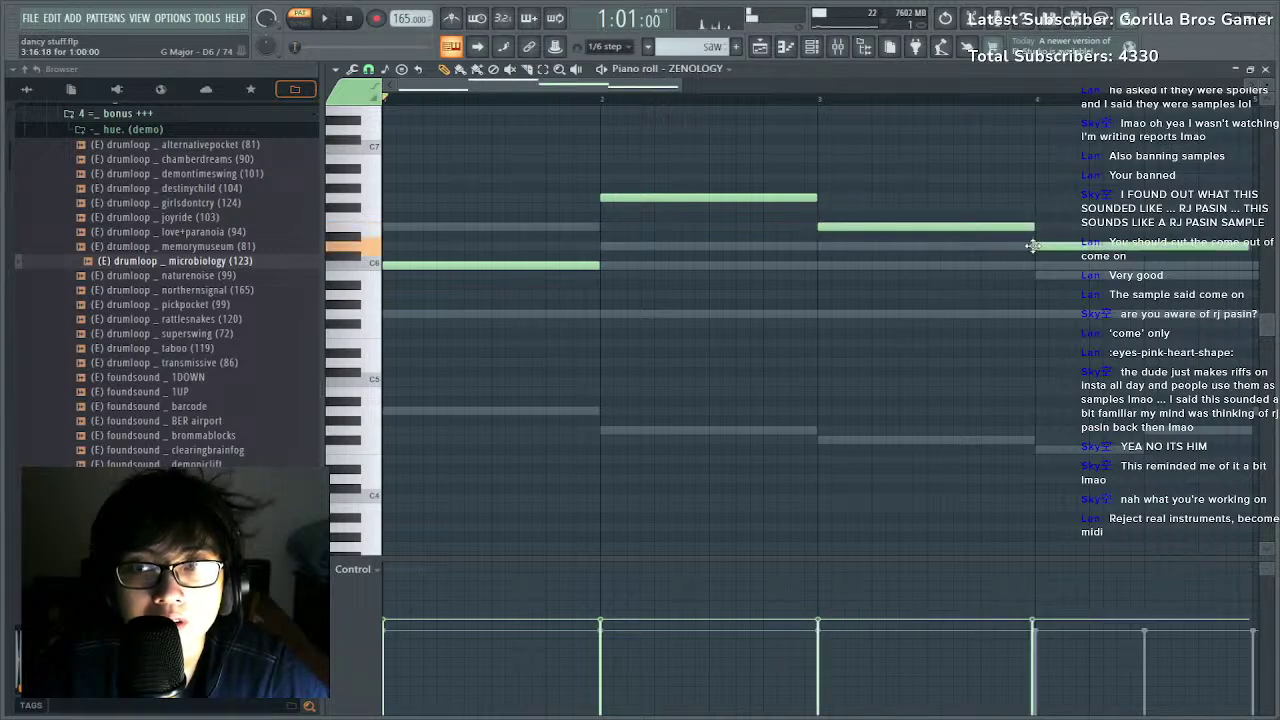
Duplicate the four-bar ZENOLOGY melody into bars 5 to 8 during playback.
{"action": "key", "text": "space"}
{"action": "scroll", "coordinate": [806, 126], "scroll_direction": "down", "scroll_amount": 3}
{"action": "key", "text": "ctrl+a"}
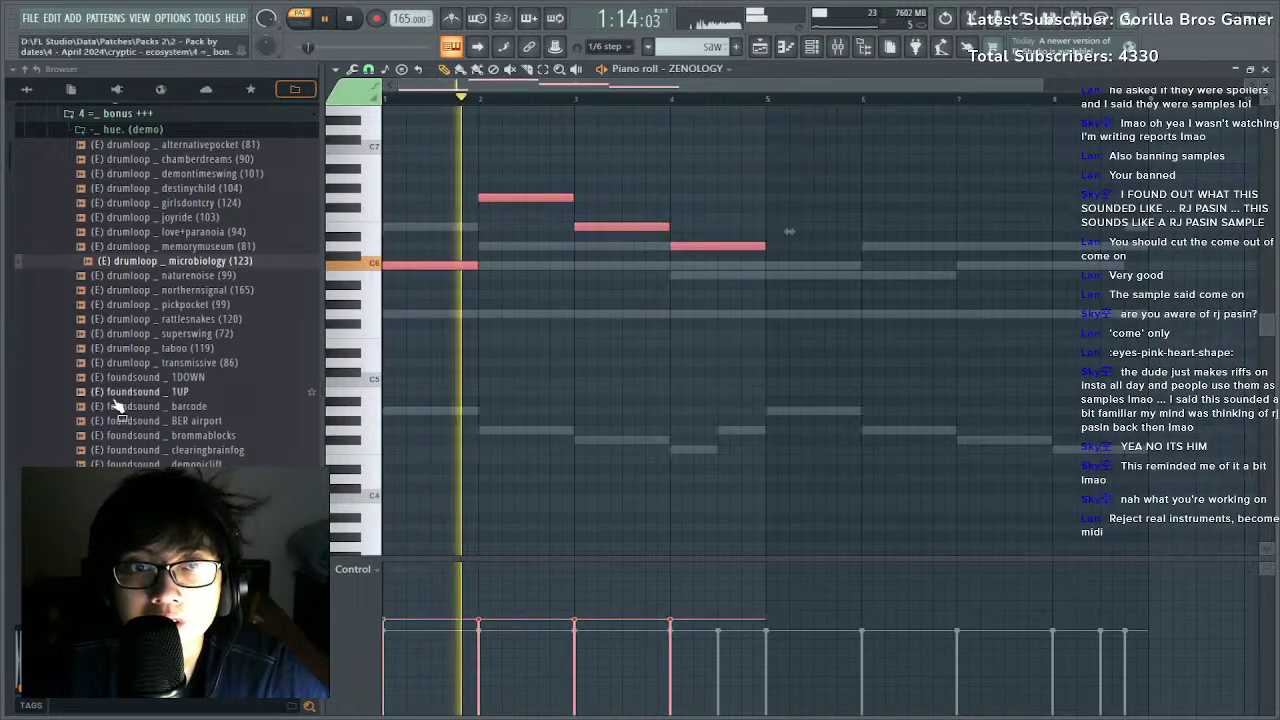
{"action": "left_click_drag", "start_coordinate": [423, 265], "coordinate": [801, 256]}
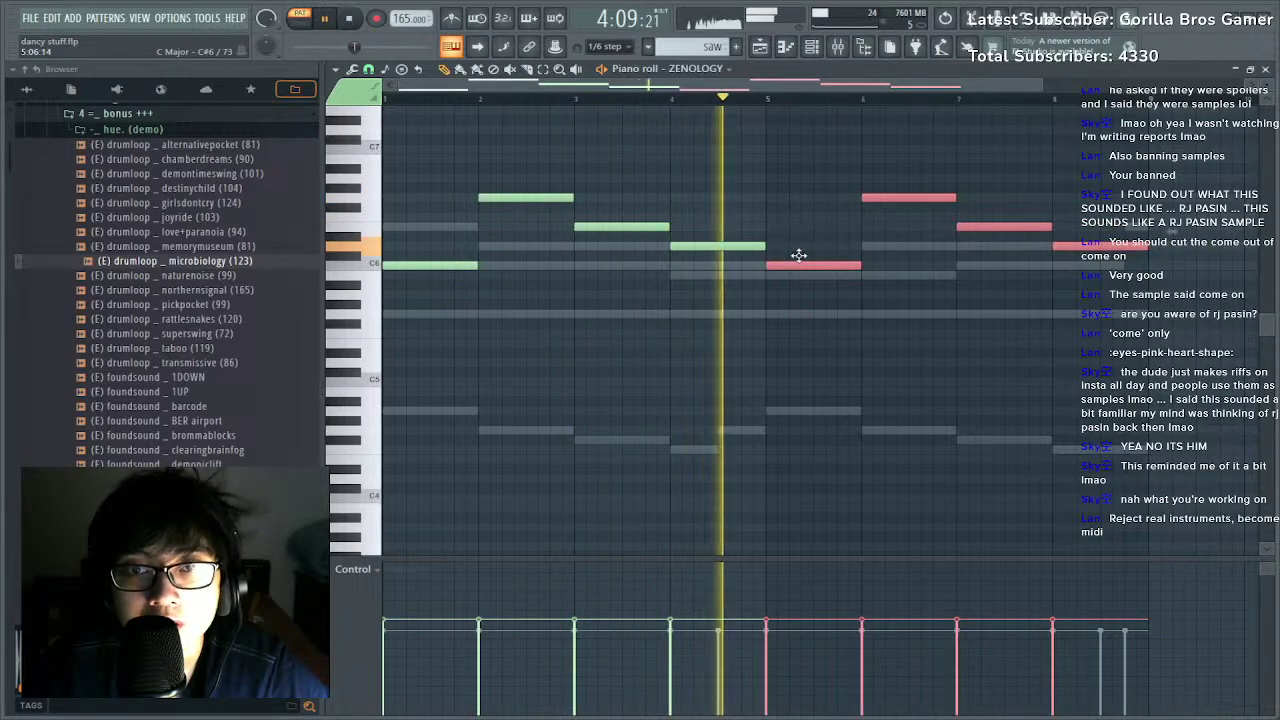
Double the whole eight-bar ZENOLOGY melody with a copy one octave higher.
{"action": "key", "text": "ctrl+a"}
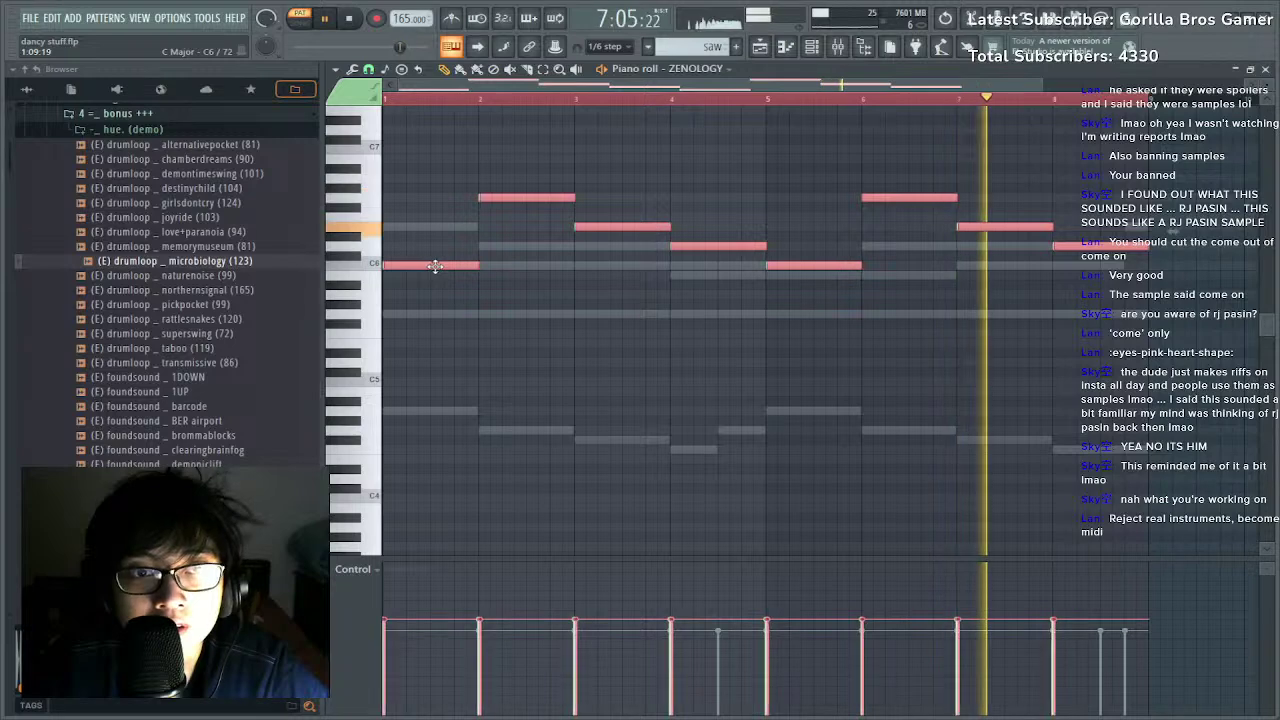
{"action": "left_click", "coordinate": [434, 267], "text": "shift"}
{"action": "key", "text": "ctrl+Up"}
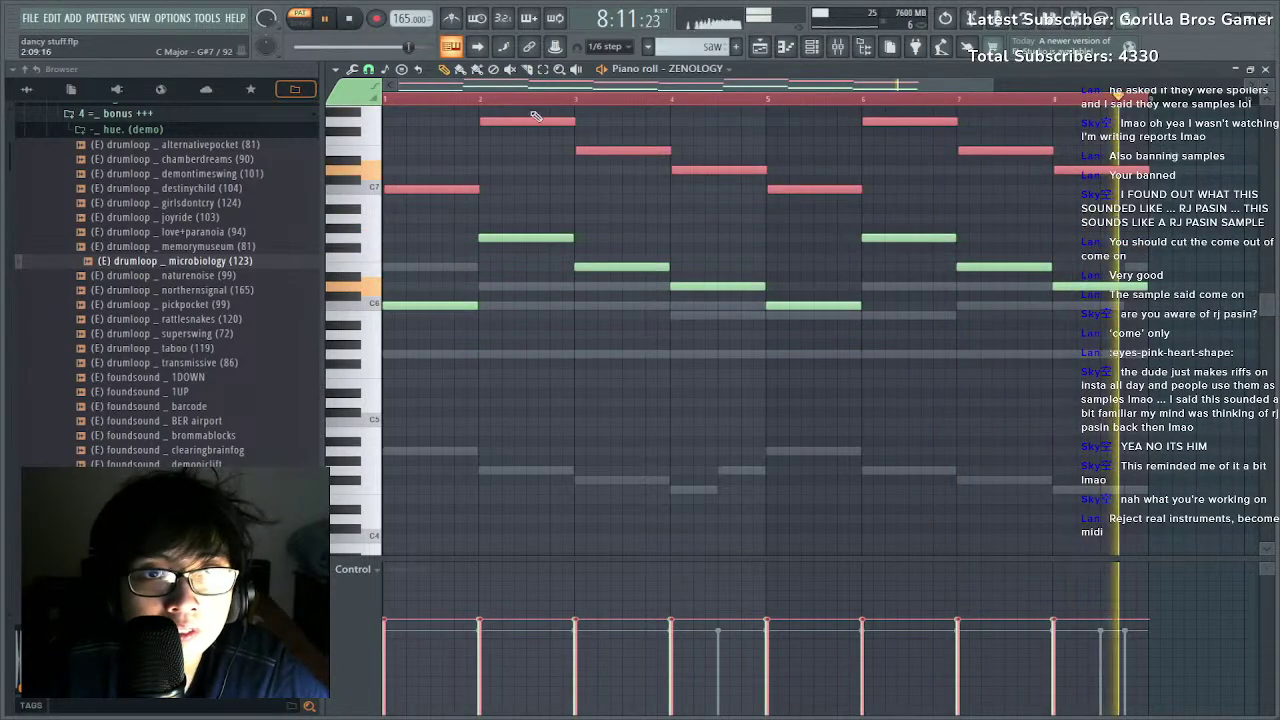
{"action": "scroll", "coordinate": [570, 107], "scroll_direction": "up", "scroll_amount": 2, "text": "ctrl"}
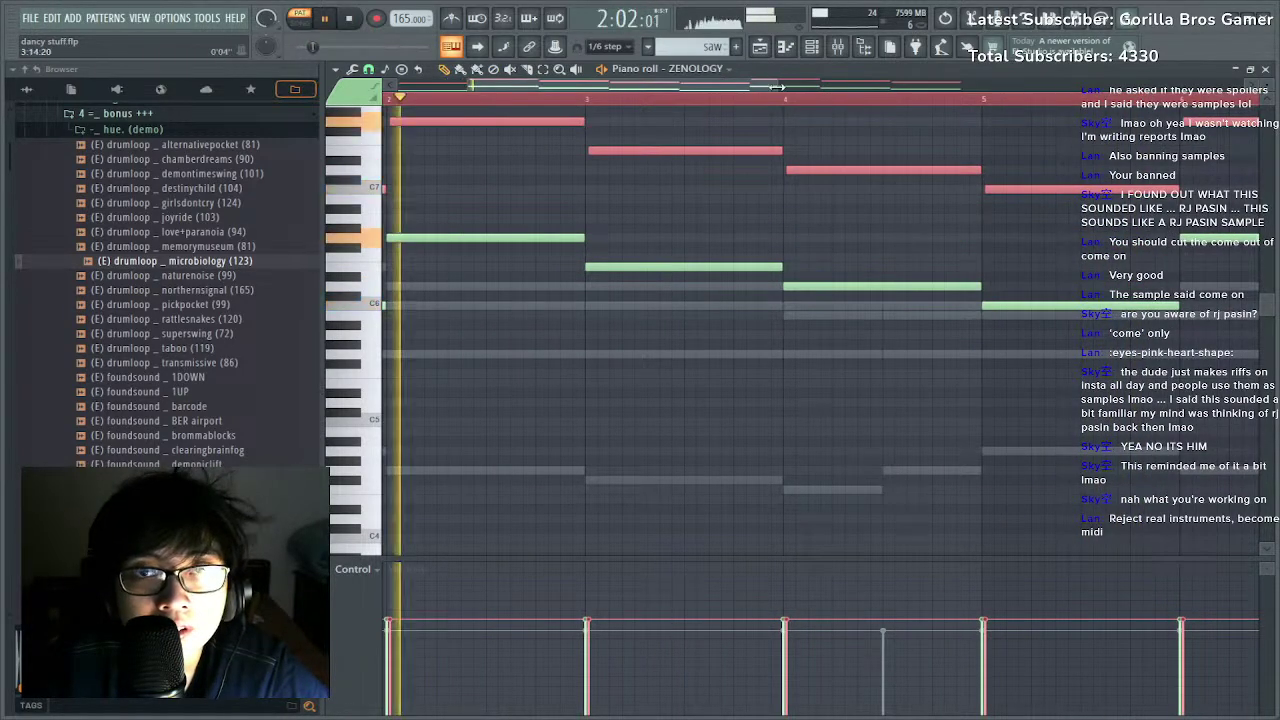
Move all ZENOLOGY notes from the saw pattern into a new pattern named zen.
{"action": "key", "text": "ctrl+a"}
{"action": "key", "text": "ctrl+x"}
{"action": "key", "text": "space"}
{"action": "left_click", "coordinate": [648, 47]}
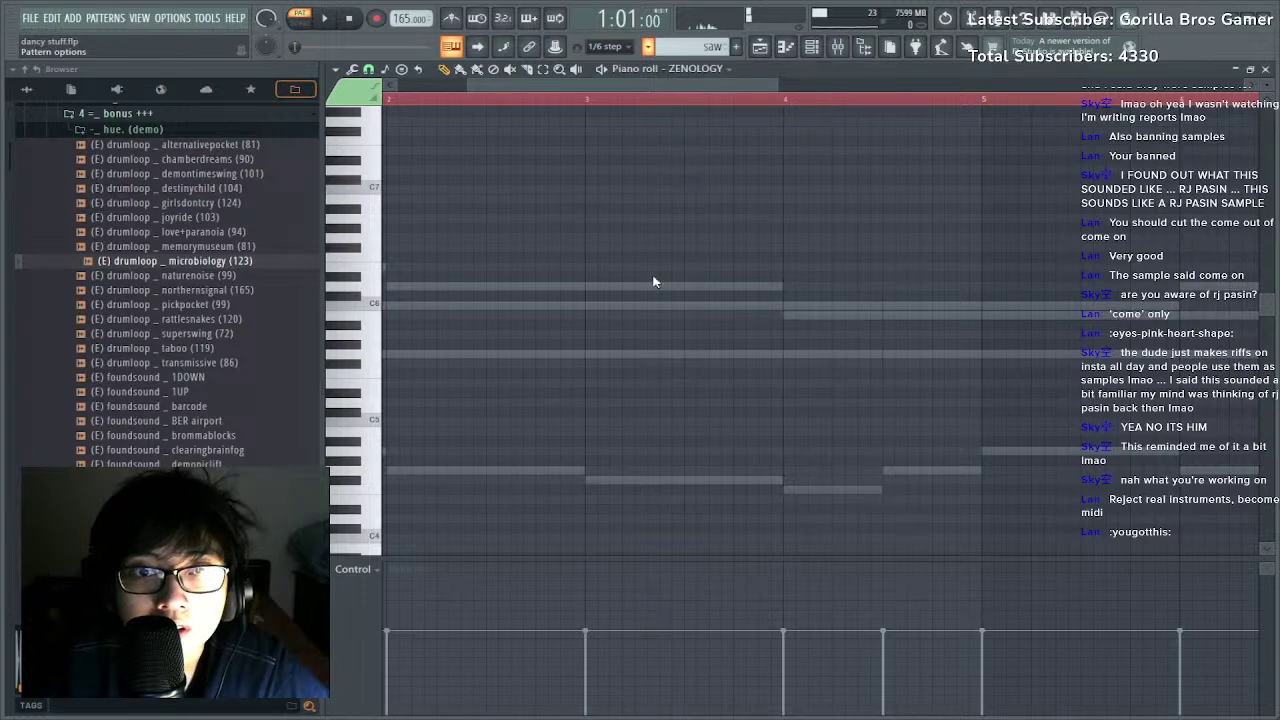
{"action": "left_click", "coordinate": [654, 282]}
{"action": "scroll", "coordinate": [655, 99], "scroll_direction": "down", "scroll_amount": 1}
{"action": "key", "text": "ctrl+v"}
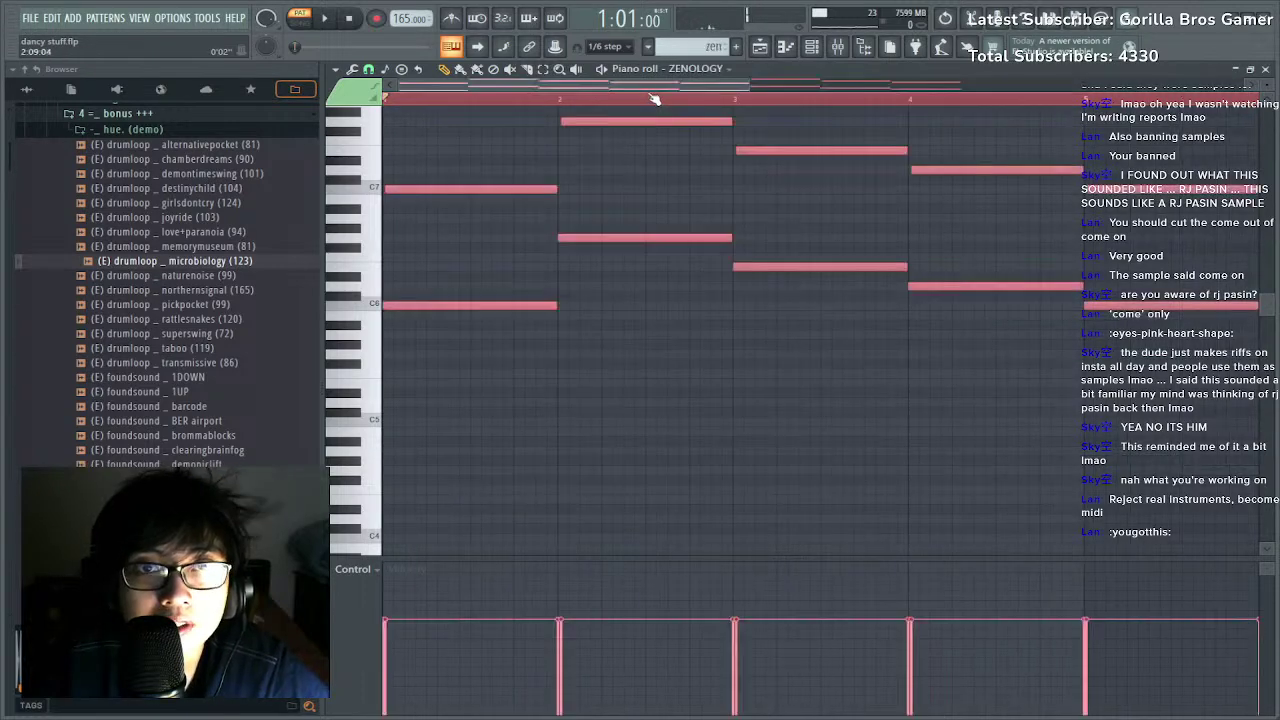
Load Soundgoodizer on the ZENOLOGY mixer track in place of the Transient Processor.
{"action": "left_click", "coordinate": [822, 50]}
{"action": "double_click", "coordinate": [418, 637]}
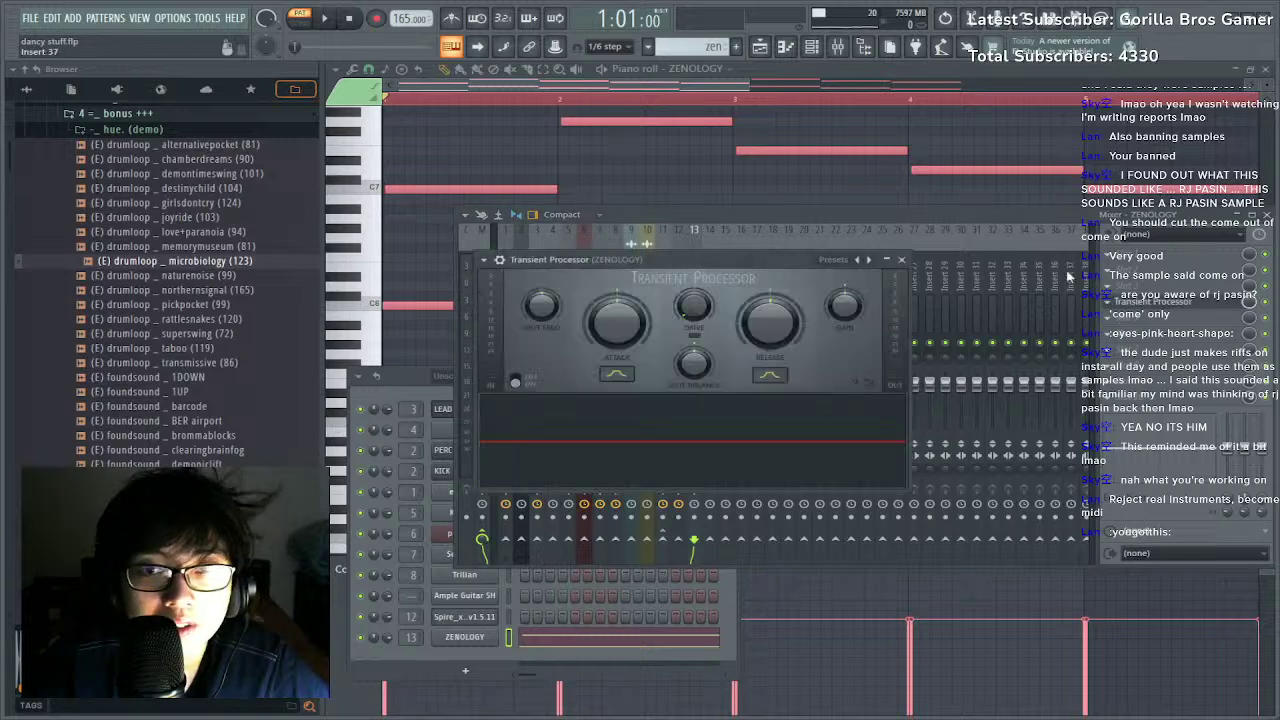
{"action": "left_click", "coordinate": [1107, 302]}
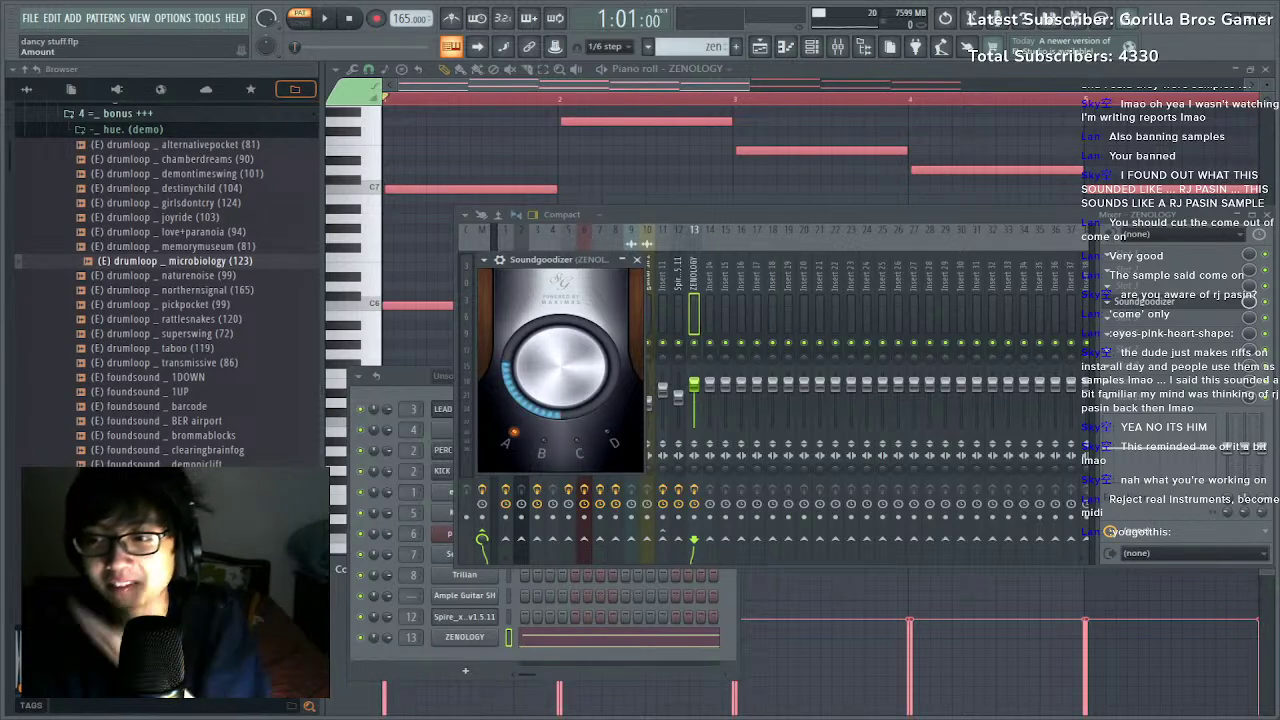
{"action": "key", "text": "Escape"}
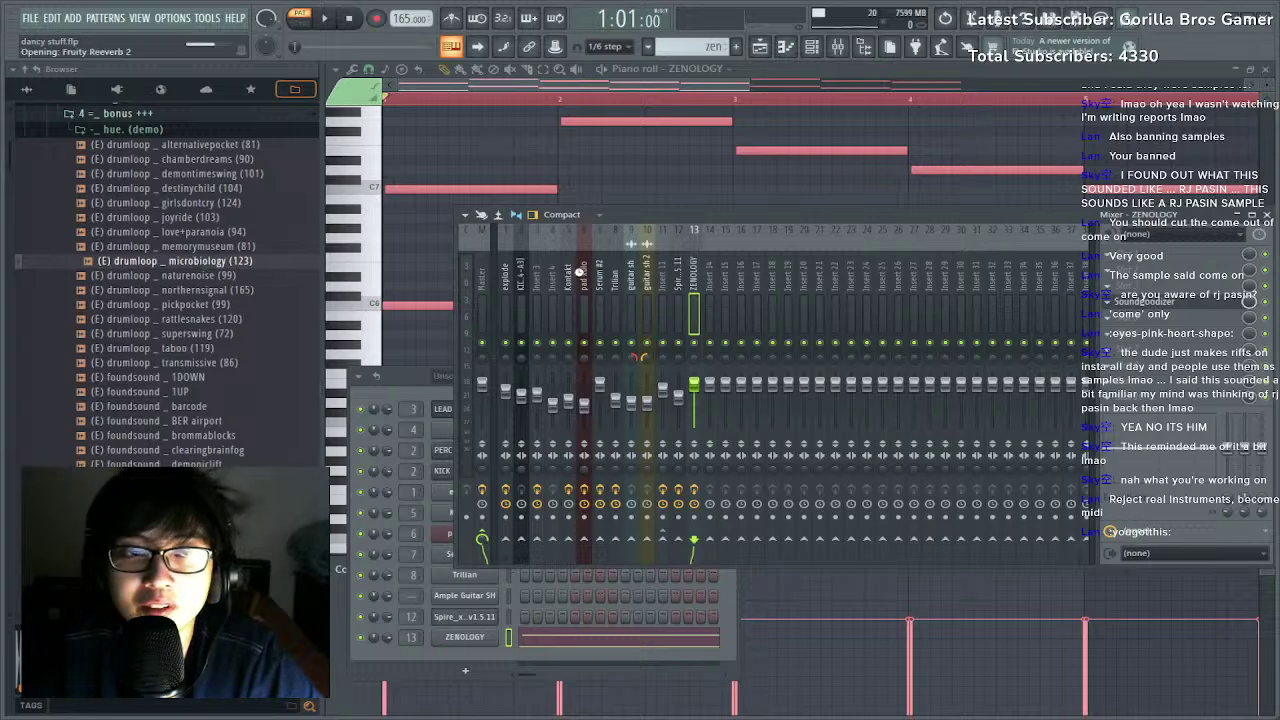
Add Fruity Reeverb 2 to the ZENOLOGY track and adjust its wet level, room size and decay time.
{"action": "scroll", "coordinate": [757, 205], "scroll_direction": "up", "scroll_amount": 3}
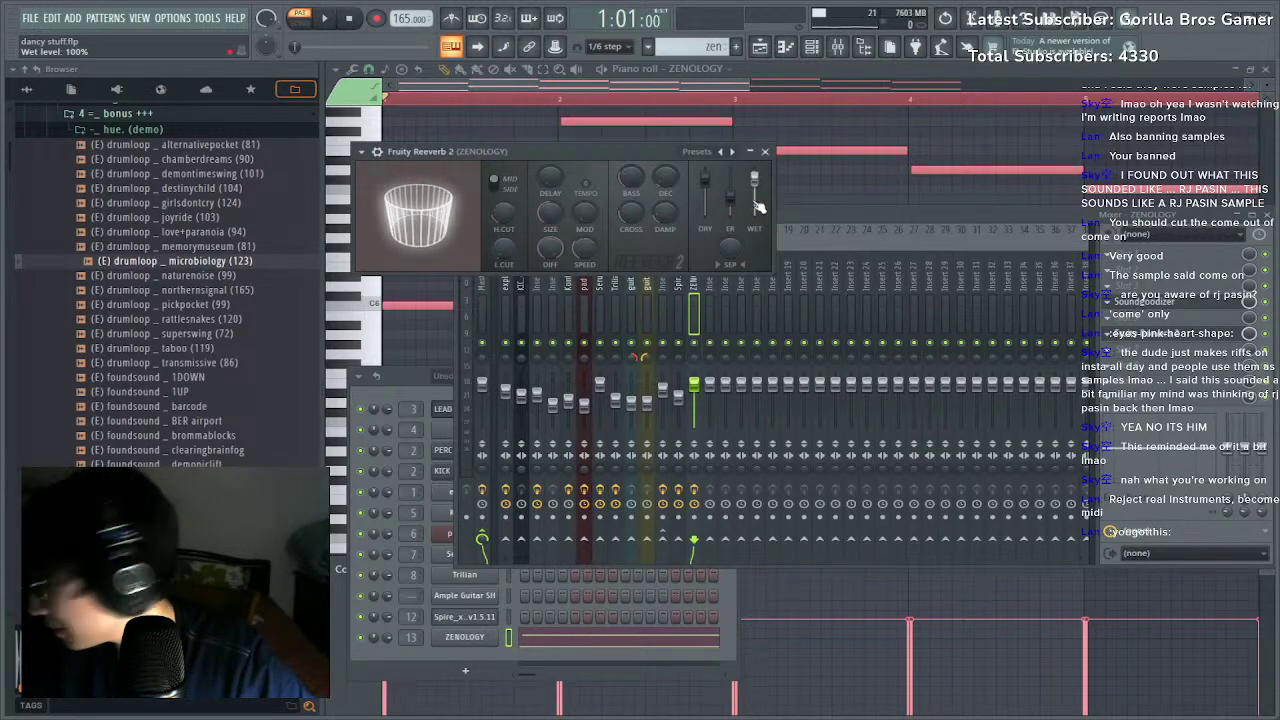
{"action": "scroll", "coordinate": [545, 215], "scroll_direction": "up", "scroll_amount": 5}
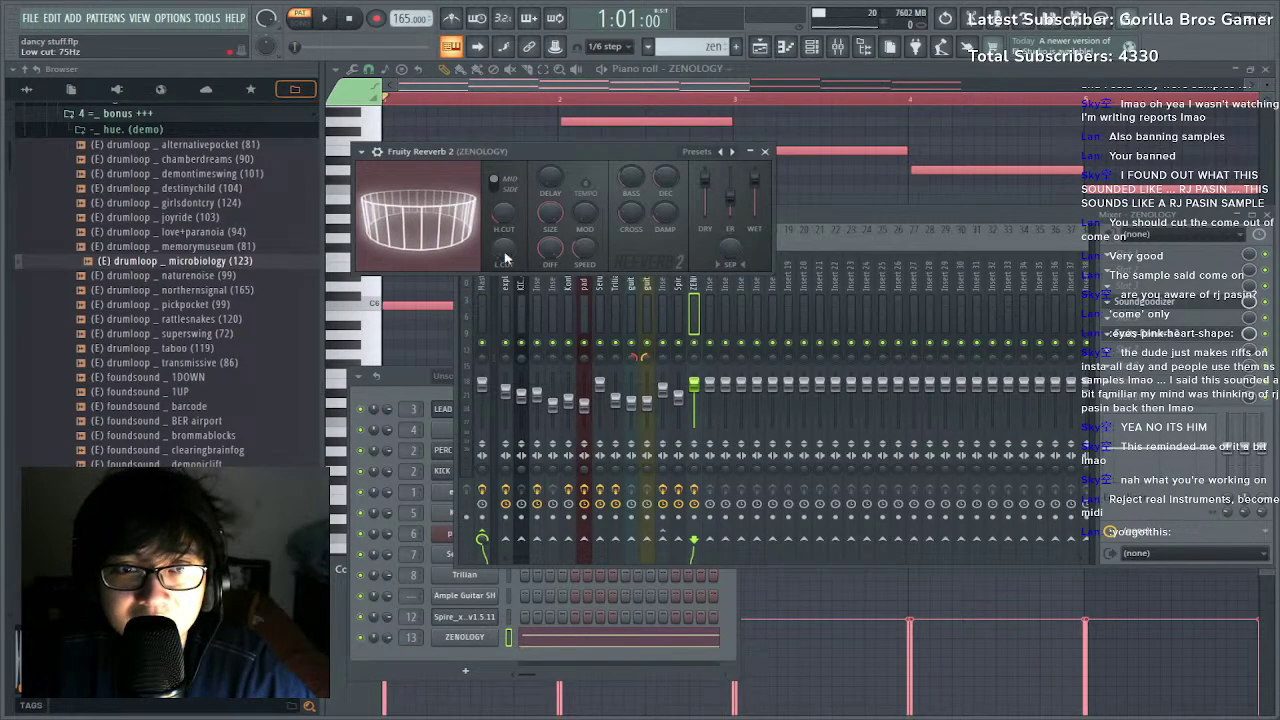
{"action": "key", "text": "space"}
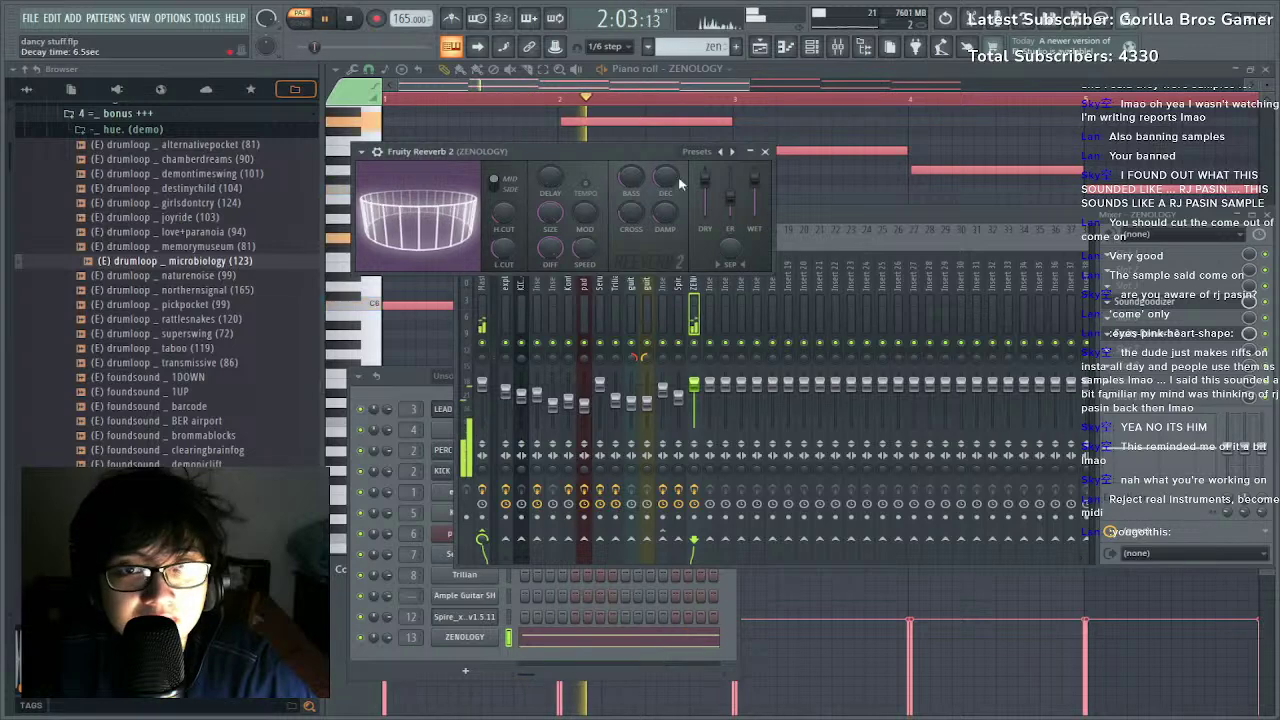
{"action": "scroll", "coordinate": [1150, 337], "scroll_direction": "up", "scroll_amount": 1}
Add OTT to the ZENOLOGY mixer track and set its depth to 35 %.
{"action": "left_click", "coordinate": [1148, 363]}
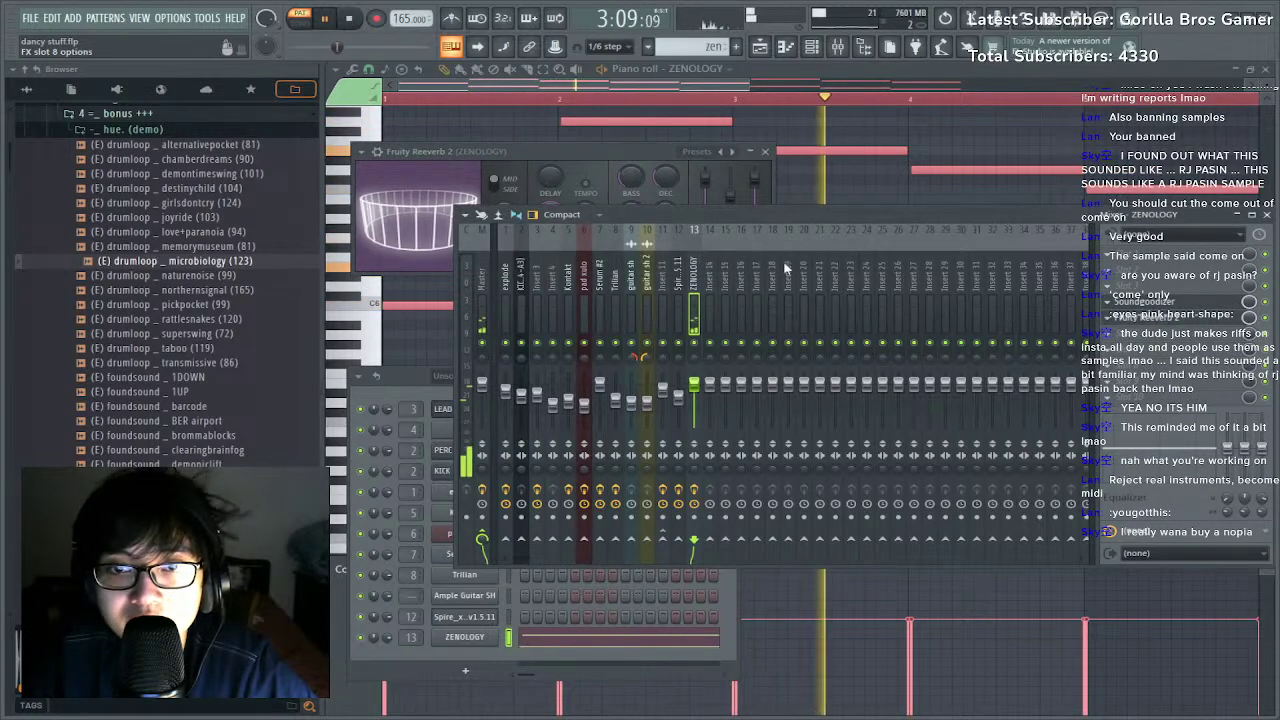
{"action": "left_click", "coordinate": [415, 289]}
{"action": "key", "text": "space"}
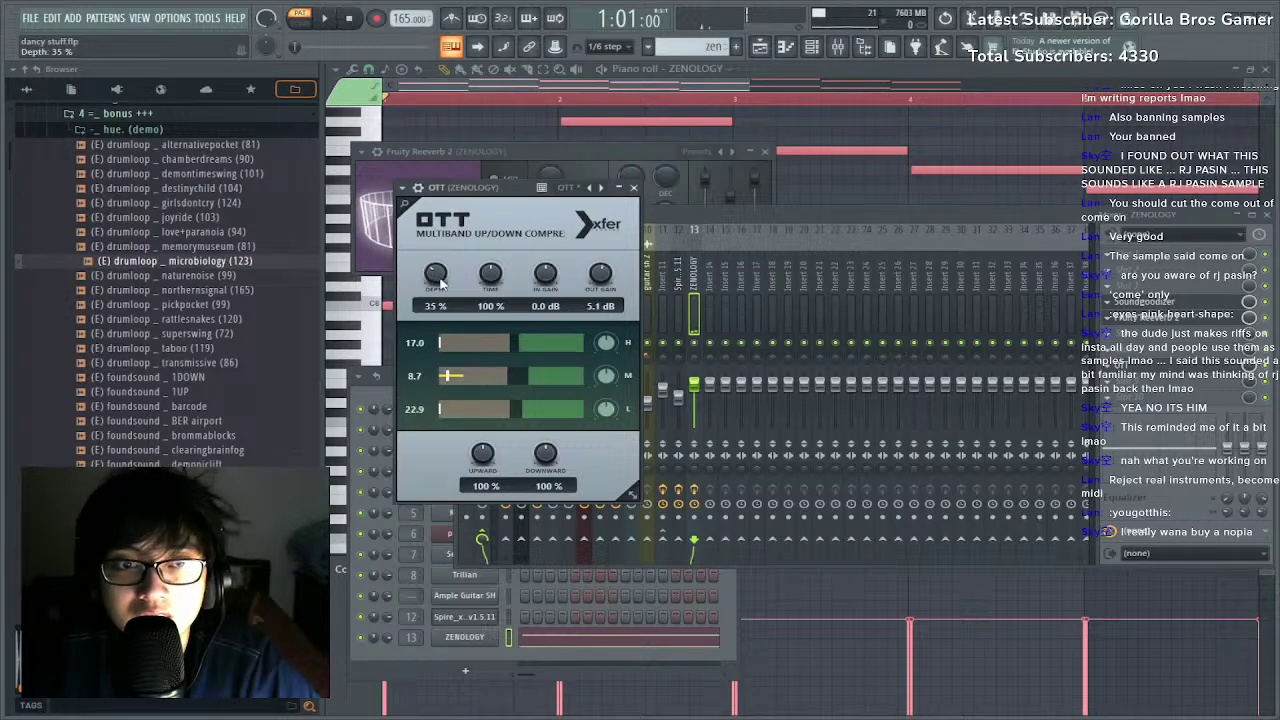
Add Fruity Blood Overdrive to the ZENOLOGY mixer track and lower the track's volume to -9.9 dB.
{"action": "left_click", "coordinate": [943, 410]}
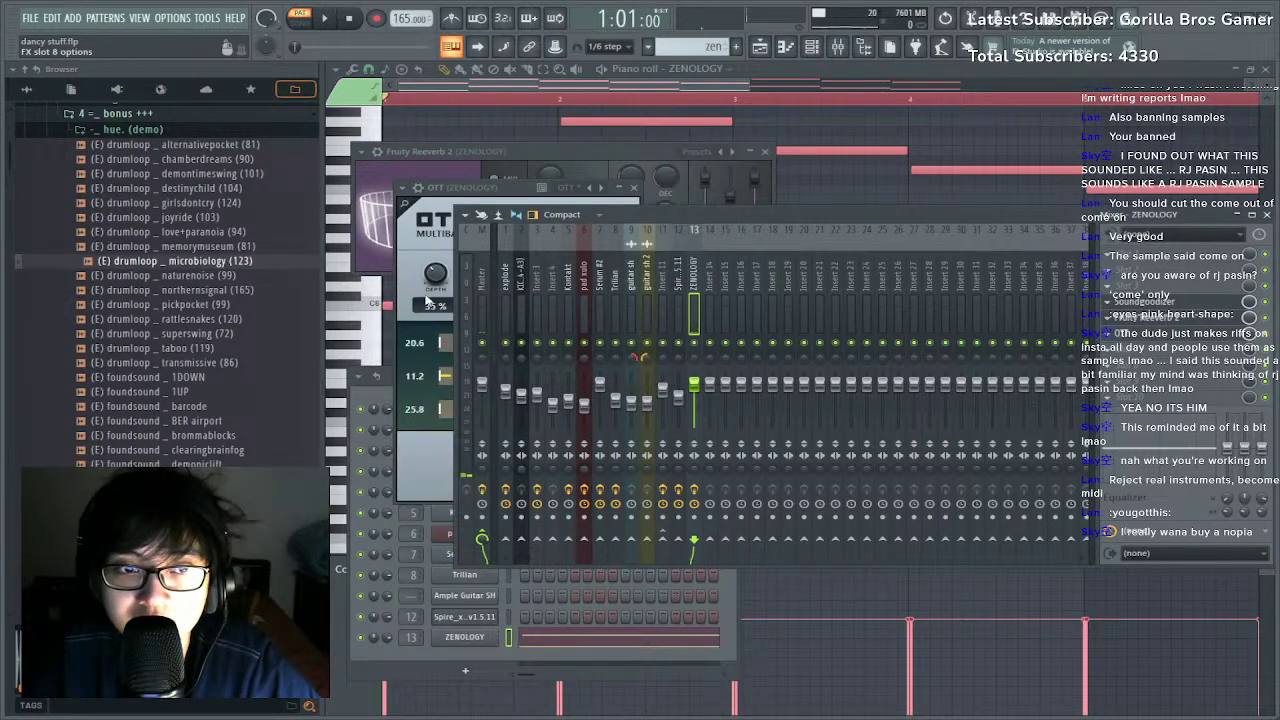
{"action": "left_click", "coordinate": [625, 100]}
{"action": "key", "text": "space"}
{"action": "key", "text": "space"}
{"action": "key", "text": "space"}
{"action": "left_click", "coordinate": [838, 47]}
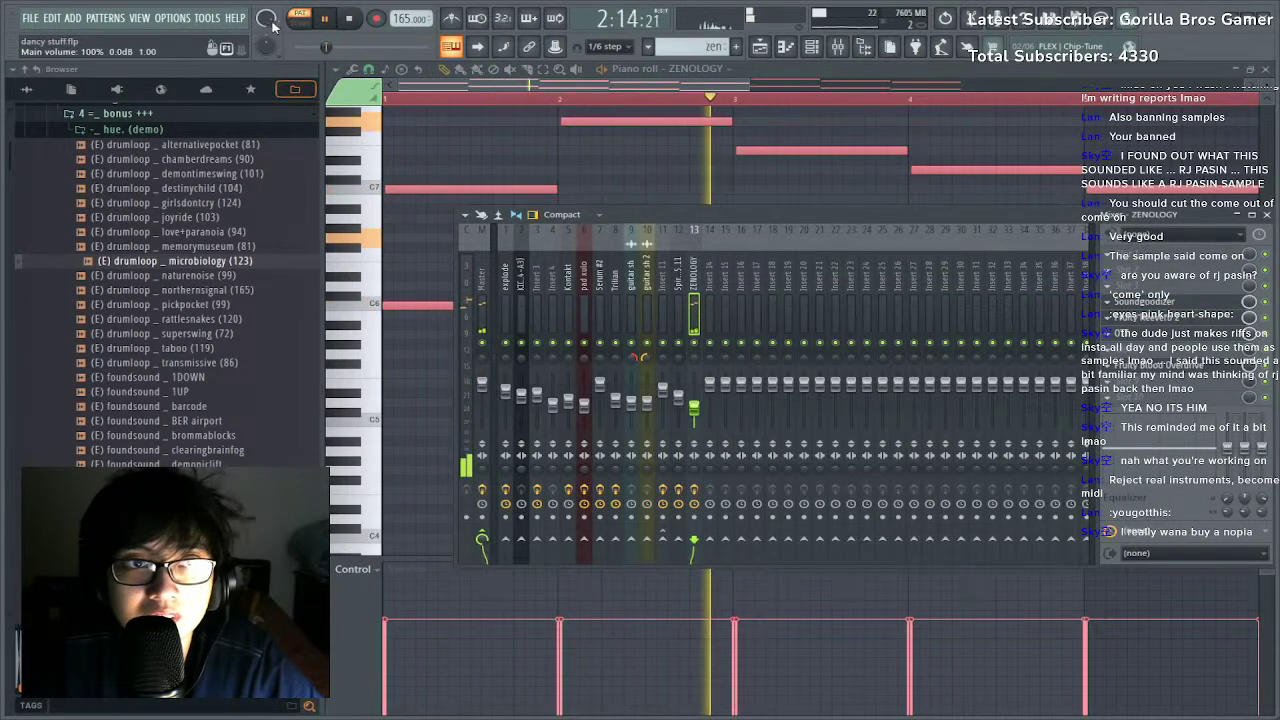
{"action": "left_click_drag", "start_coordinate": [697, 408], "coordinate": [699, 402]}
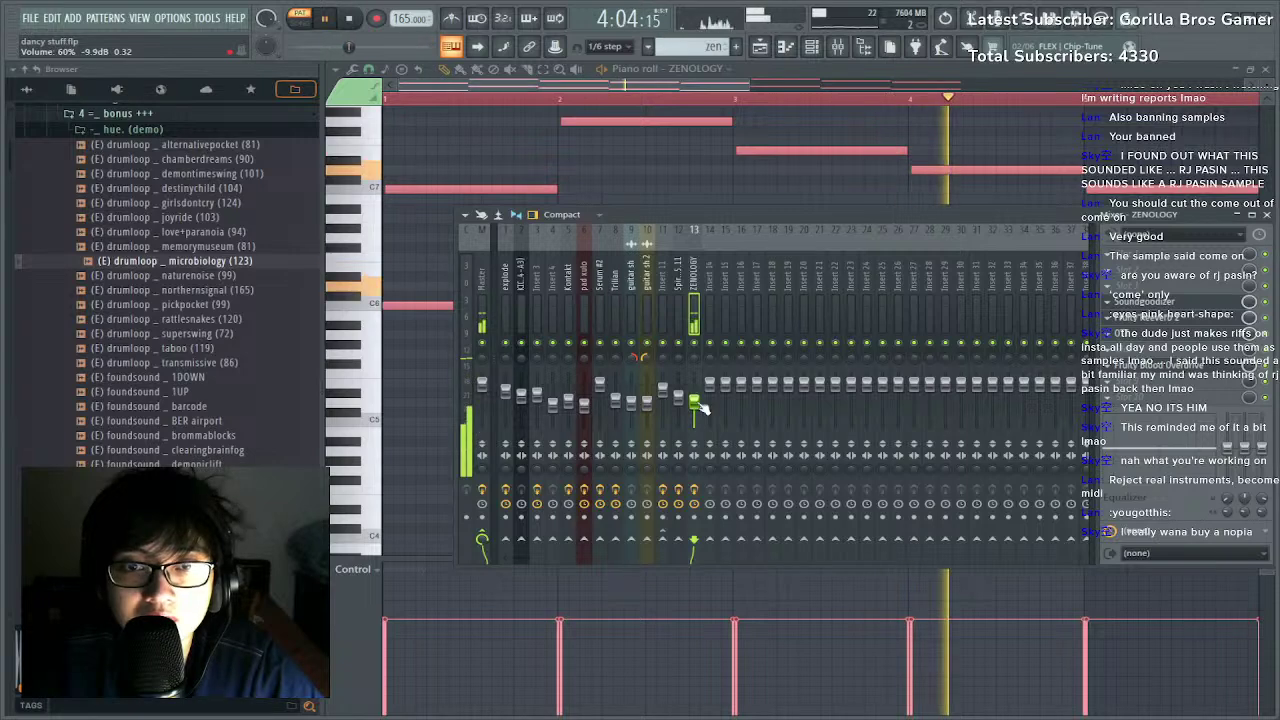
Add FabFilter Pro-C 2 to the ZENOLOGY track with a higher ratio and a threshold of -16.28 dB.
{"action": "key", "text": "space"}
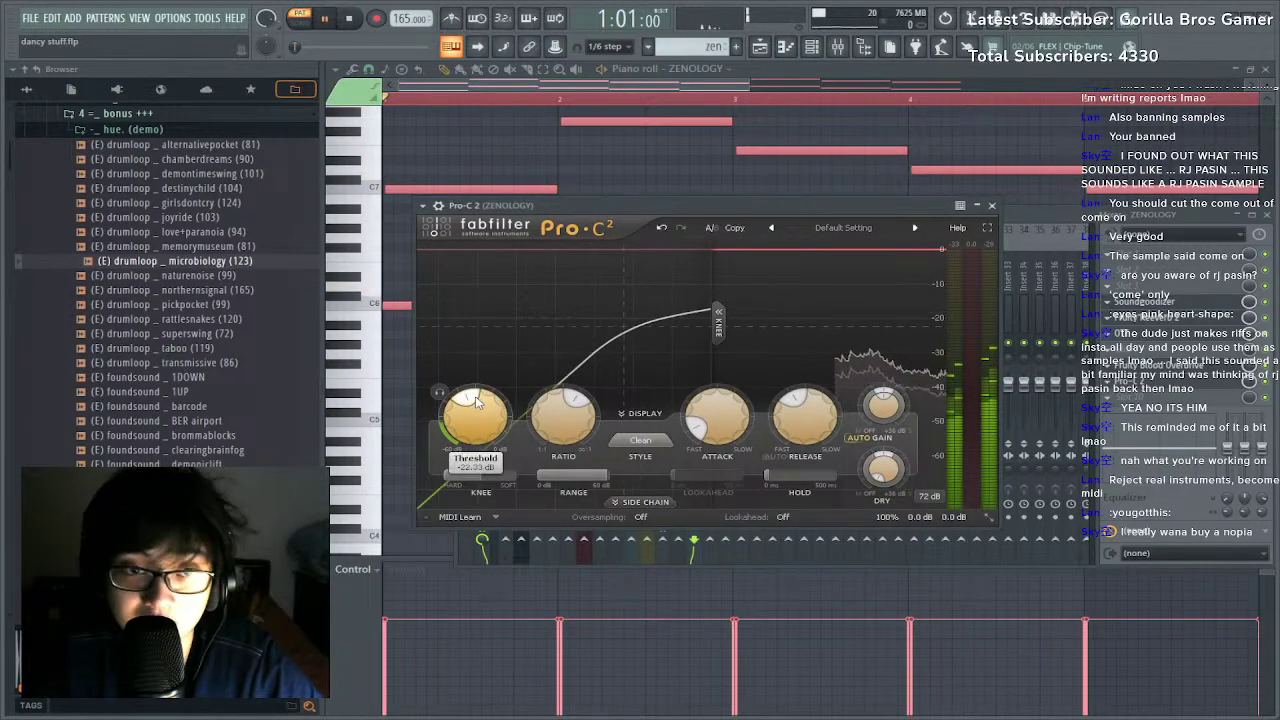
{"action": "key", "text": "space"}
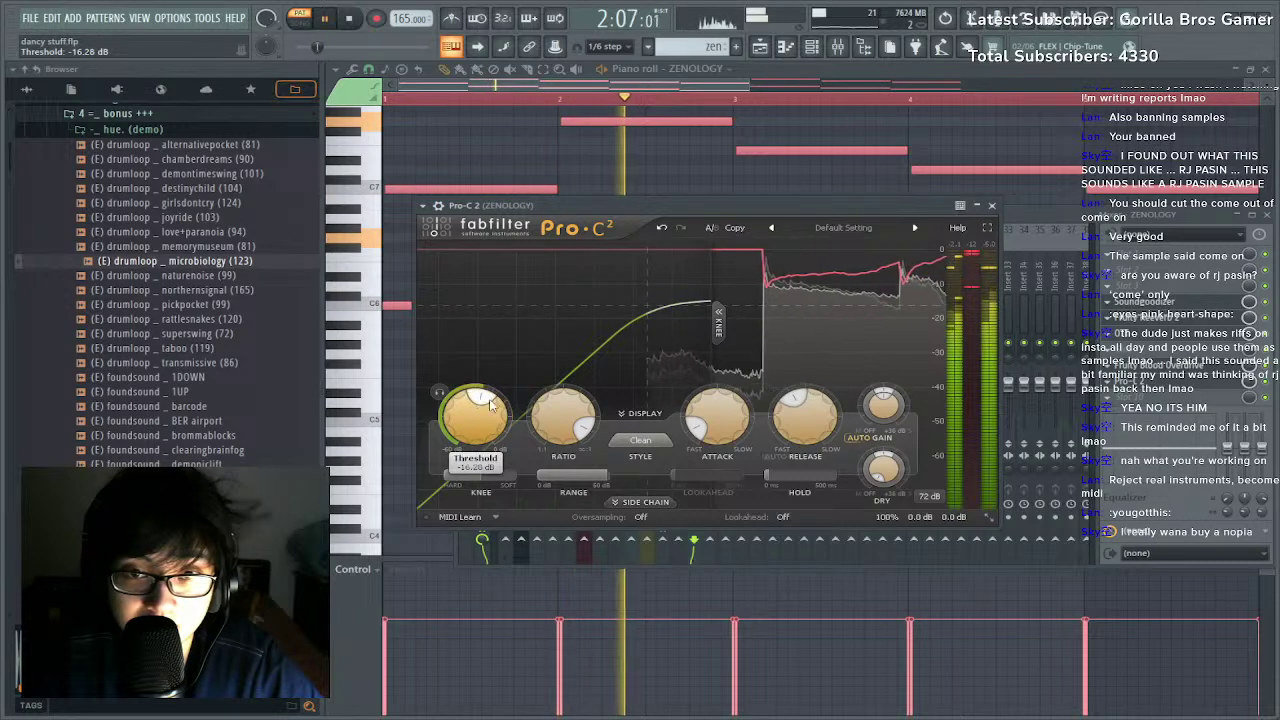
{"action": "key", "text": "space"}
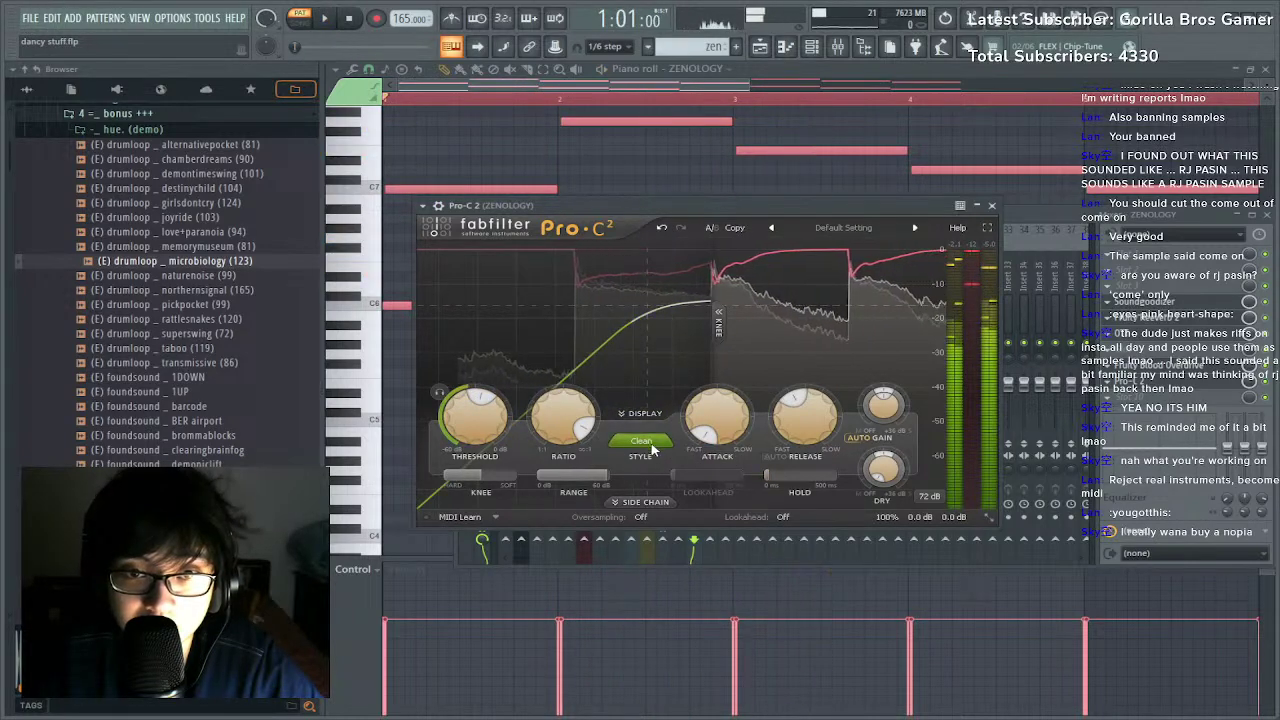
Set the Pro-C 2 compression style to Opto and its release to 100 ms.
{"action": "left_click", "coordinate": [650, 443]}
{"action": "left_click", "coordinate": [655, 485]}
{"action": "key", "text": "space"}
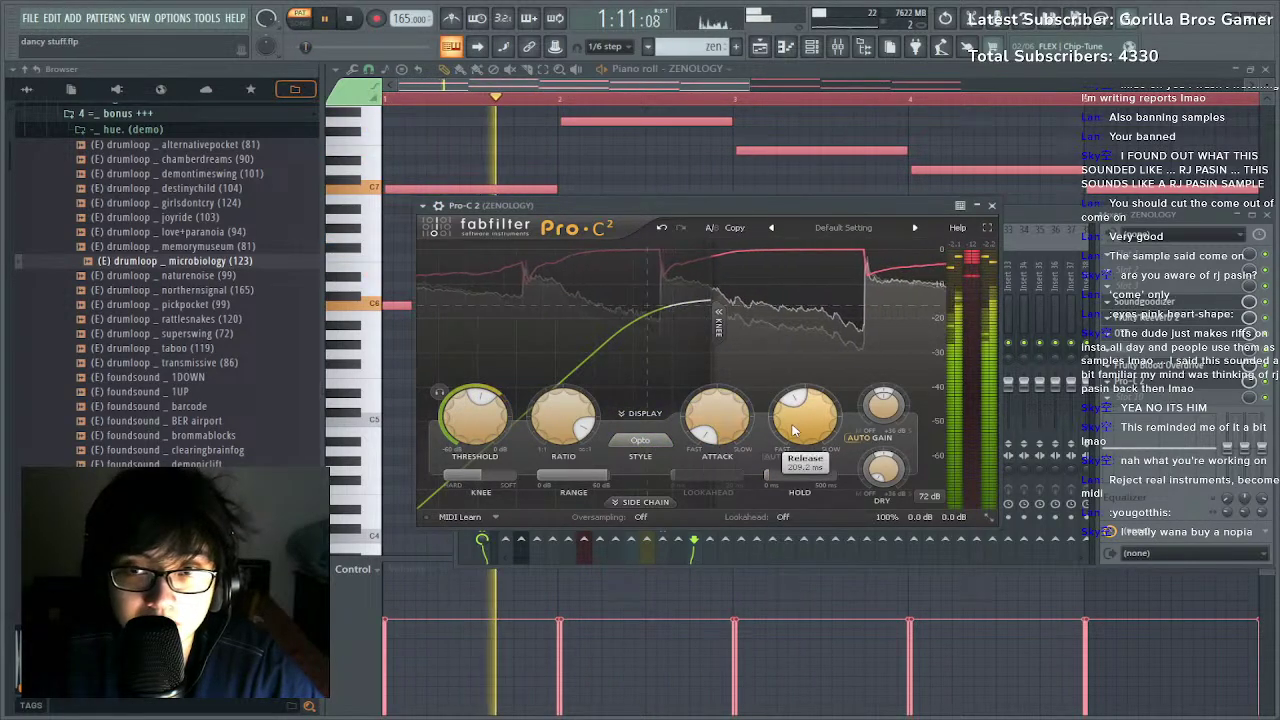
{"action": "left_click_drag", "start_coordinate": [793, 404], "coordinate": [785, 428]}
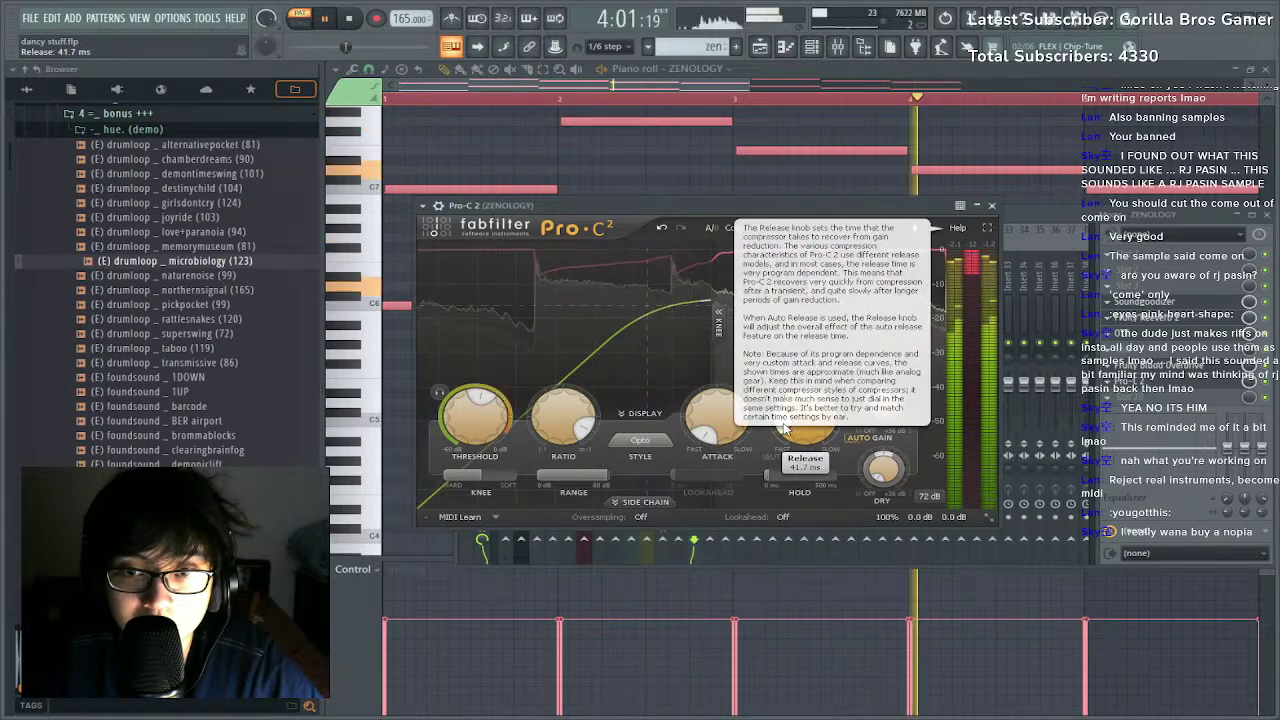
{"action": "double_click", "coordinate": [785, 428]}
{"action": "type", "text": "100"}
{"action": "key", "text": "Return"}
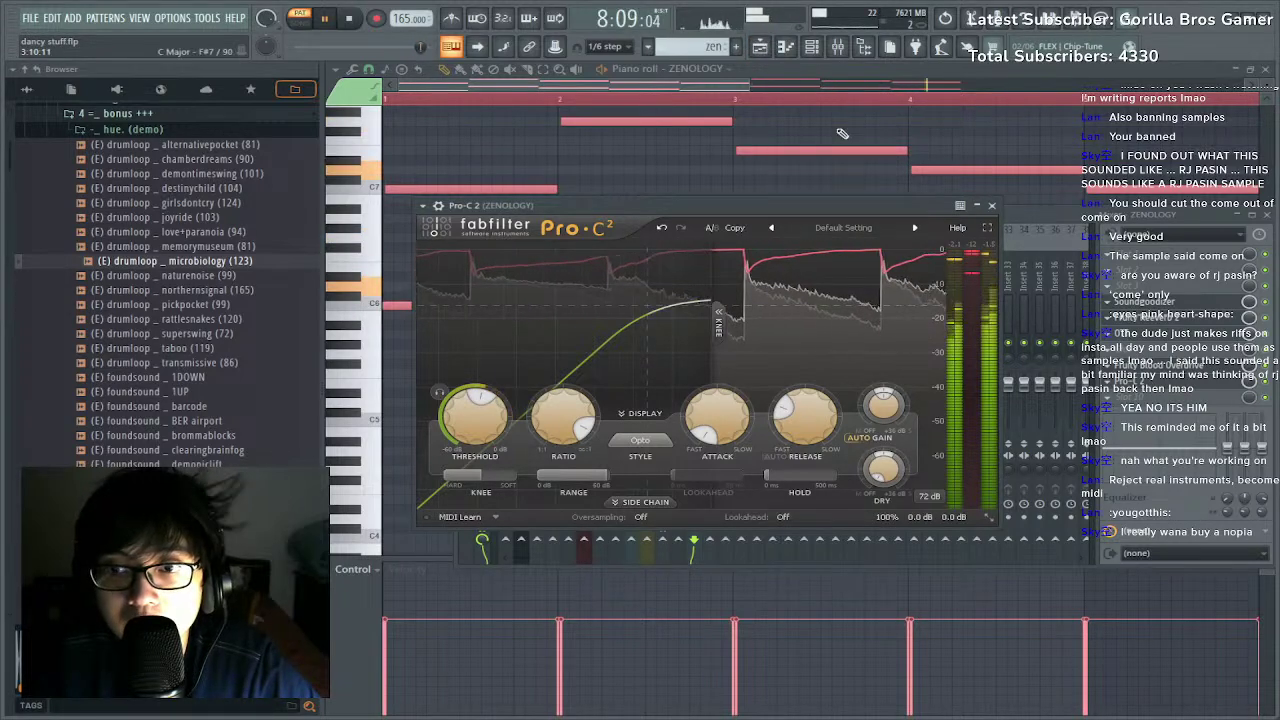
Play the arrangement from bar 12 and lower the ZENOLOGY mixer track's volume to about -14.1 dB.
{"action": "key", "text": "F9"}
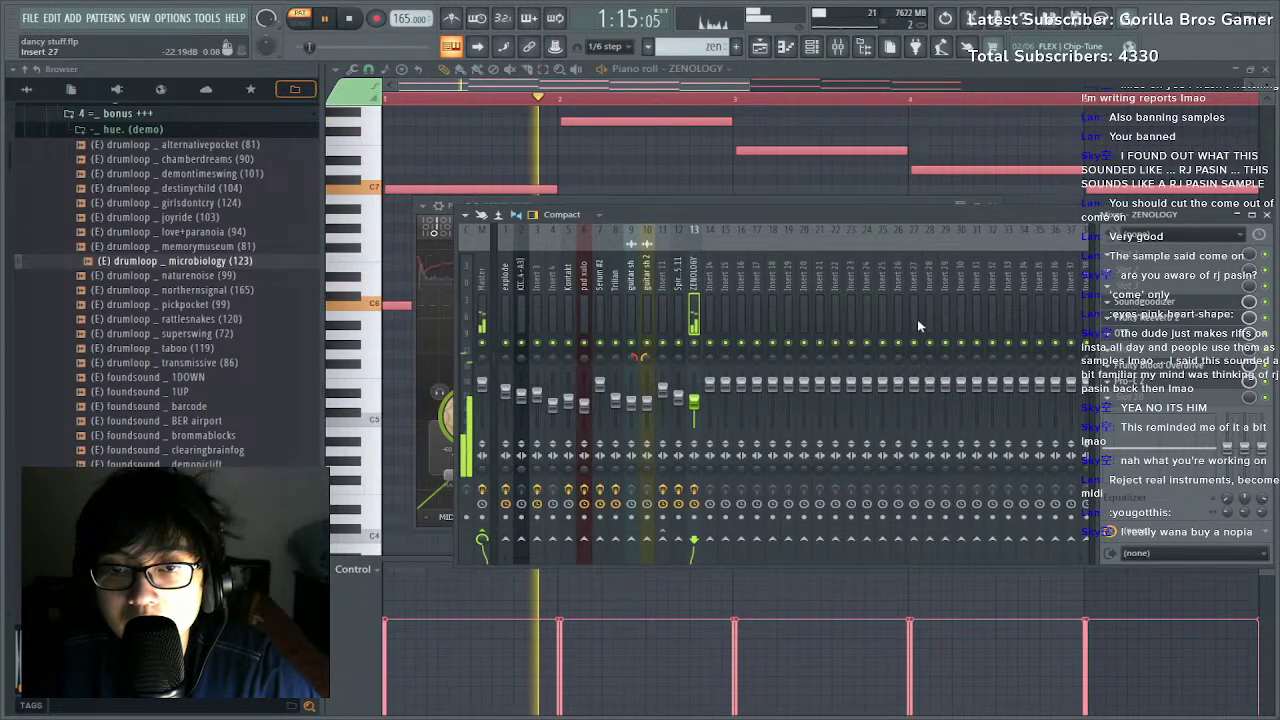
{"action": "left_click", "coordinate": [451, 47]}
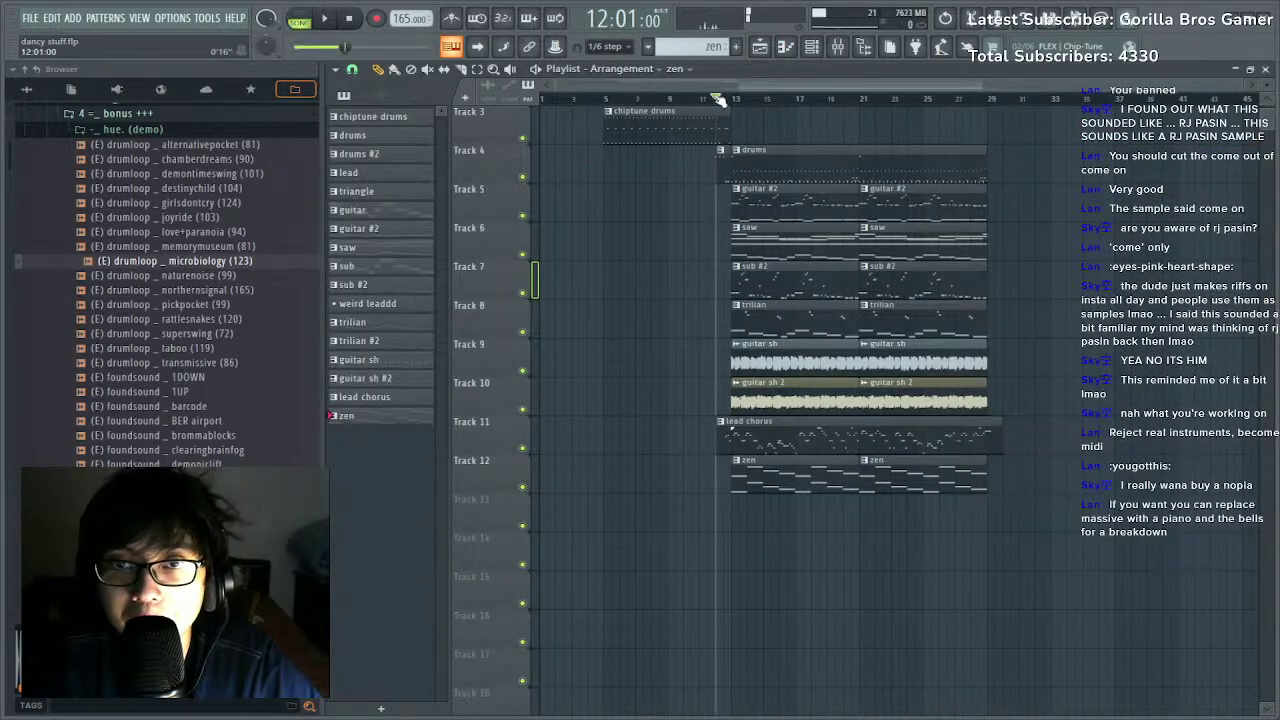
{"action": "key", "text": "space"}
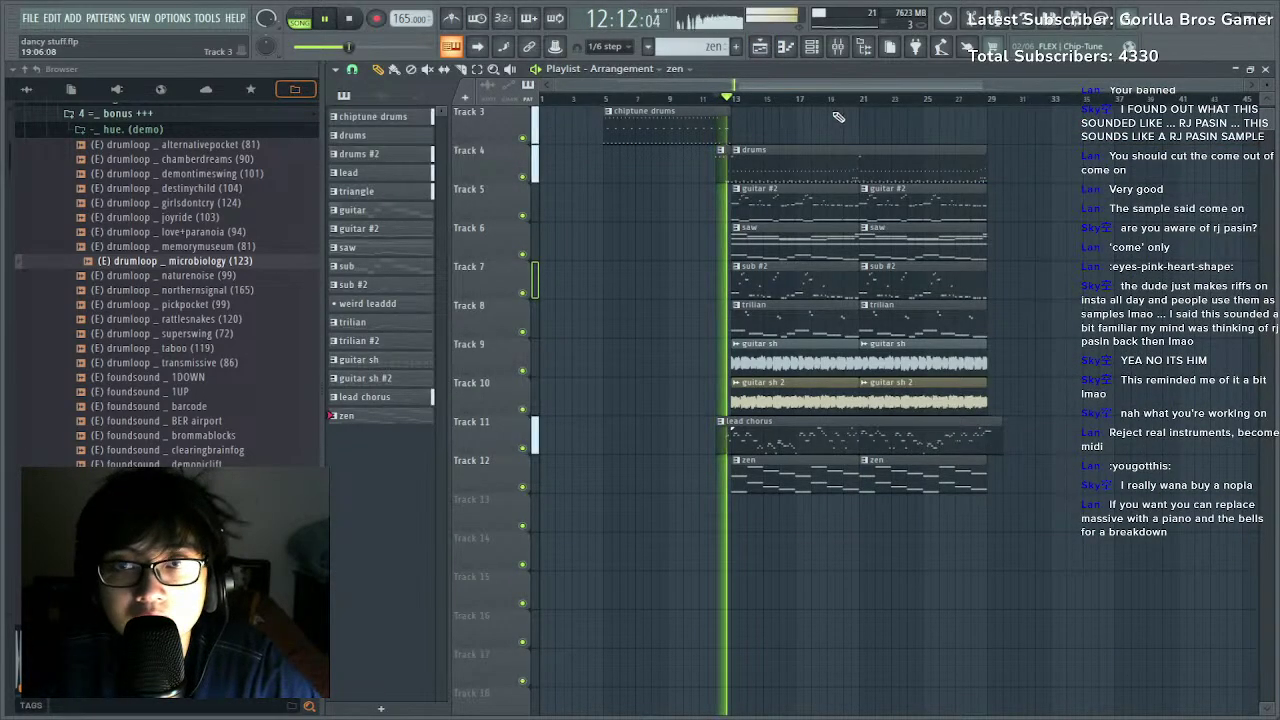
{"action": "left_click", "coordinate": [840, 47]}
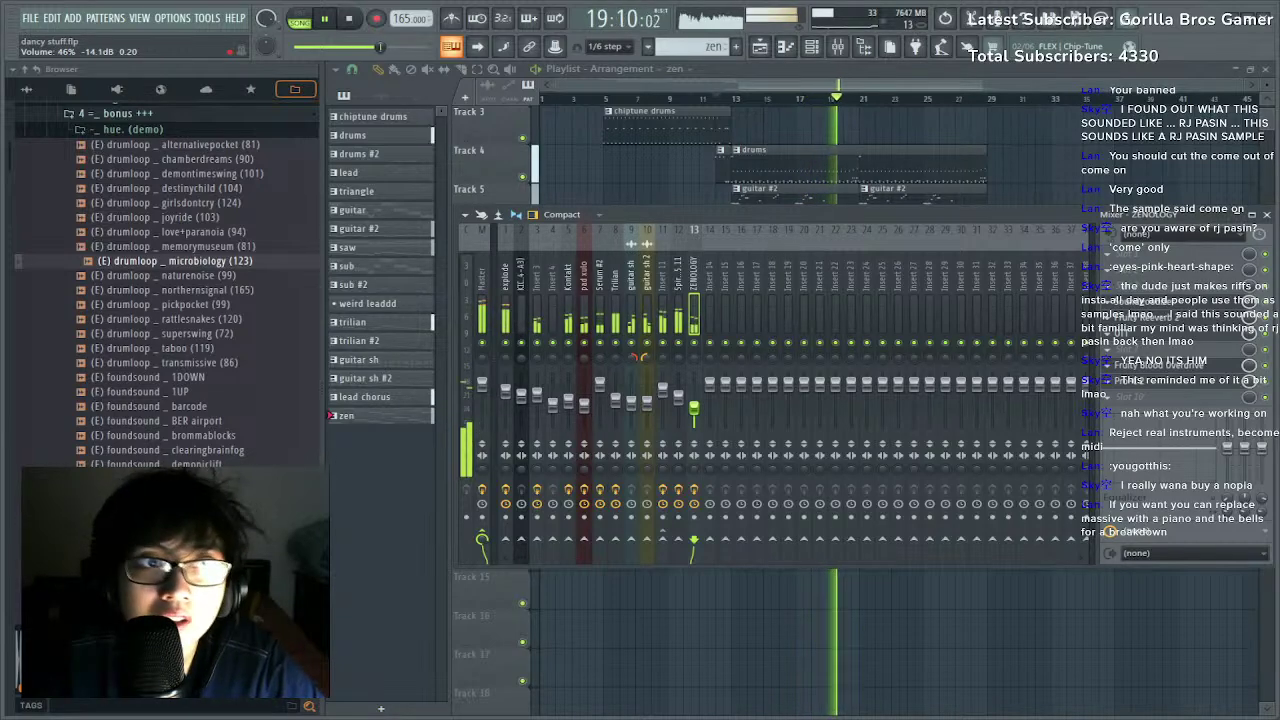
{"action": "left_click", "coordinate": [808, 90]}
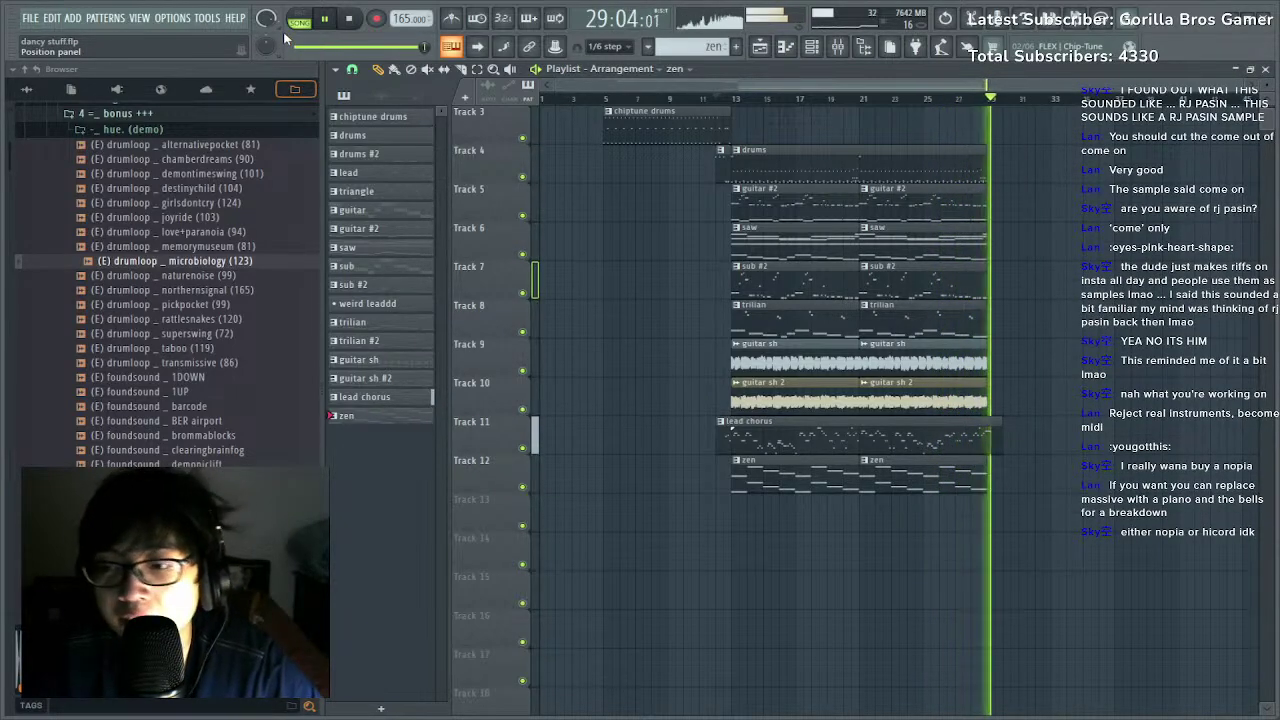
{"action": "key", "text": "space"}
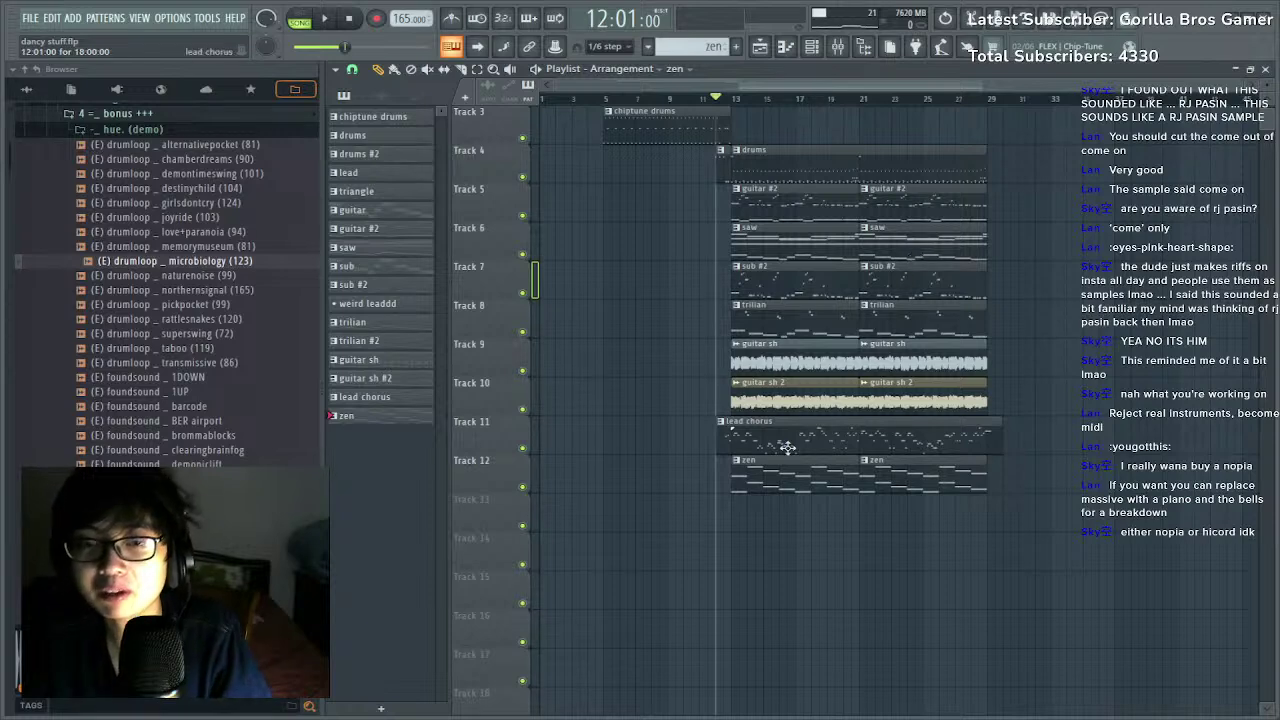
Review the saw pattern's notes and compare the chorus with playlist Track 6 muted and unmuted.
{"action": "double_click", "coordinate": [785, 247]}
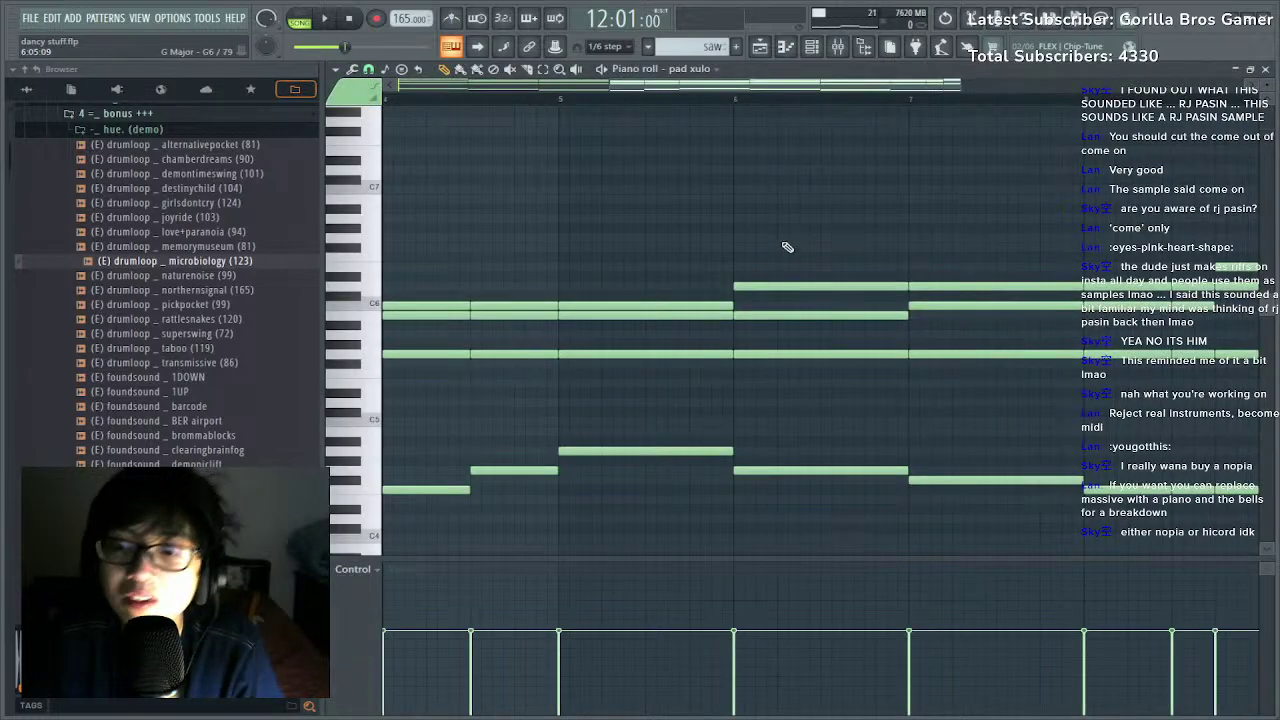
{"action": "scroll", "coordinate": [624, 96], "scroll_direction": "down", "scroll_amount": 3}
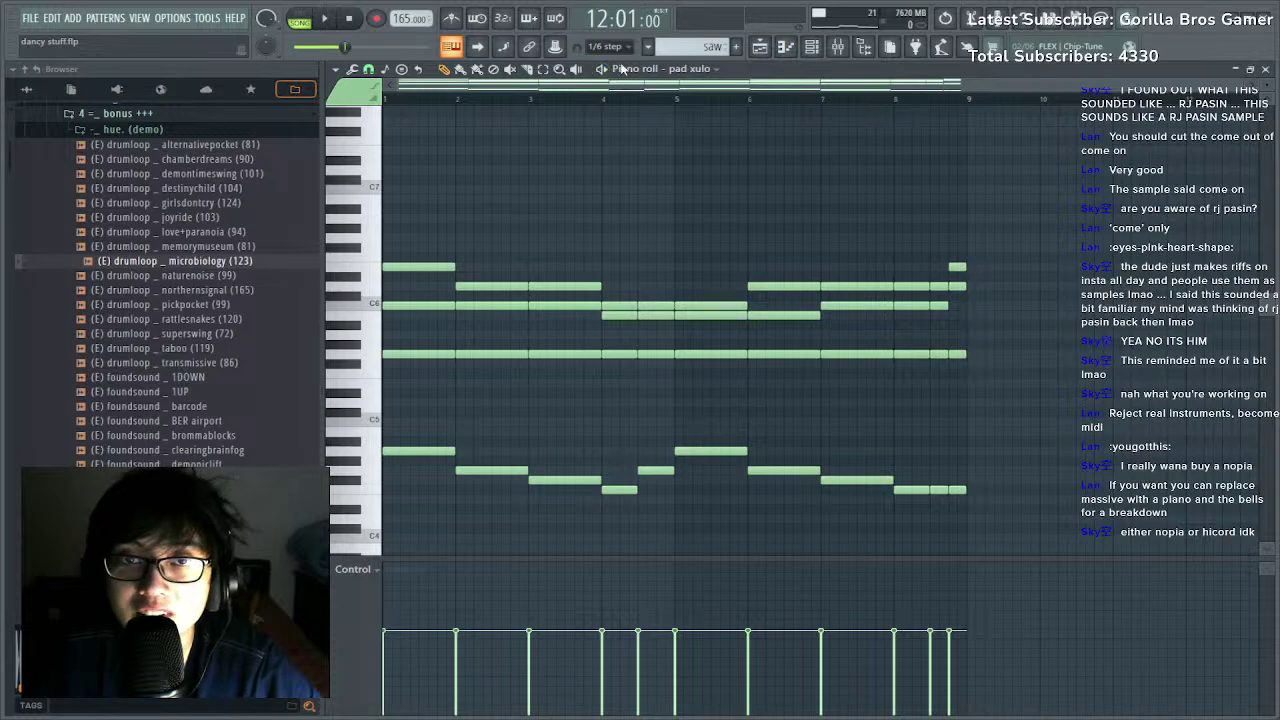
{"action": "left_click", "coordinate": [760, 47]}
{"action": "key", "text": "space"}
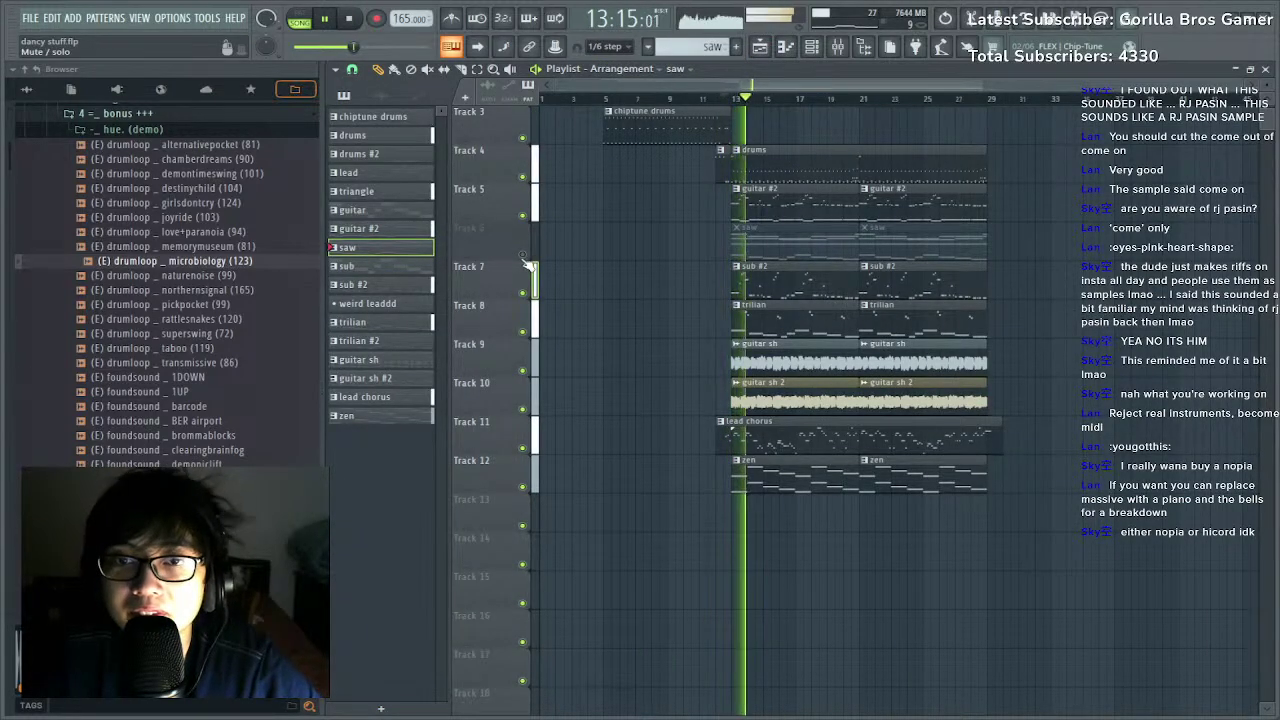
{"action": "left_click", "coordinate": [522, 254]}
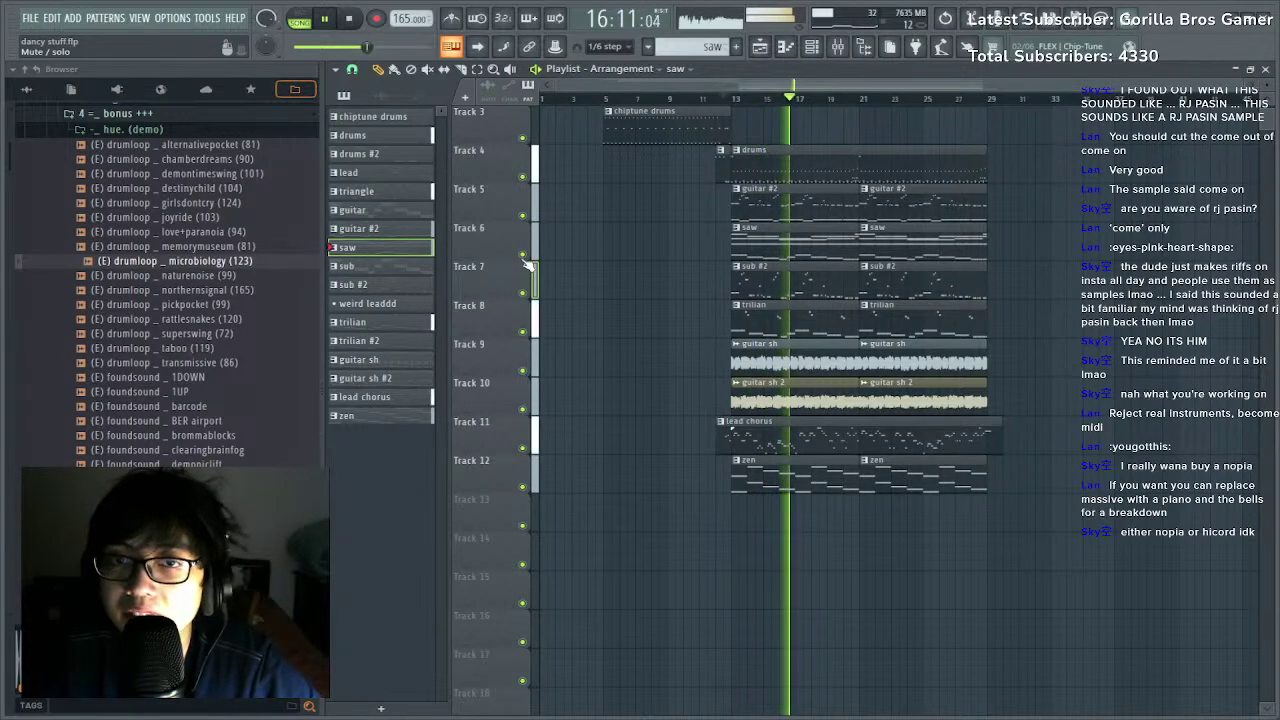
{"action": "key", "text": "space"}
Open the drums pattern in the piano roll and try duplicating the explode notes on G#4 at its start.
{"action": "left_click", "coordinate": [760, 172]}
{"action": "double_click", "coordinate": [760, 172]}
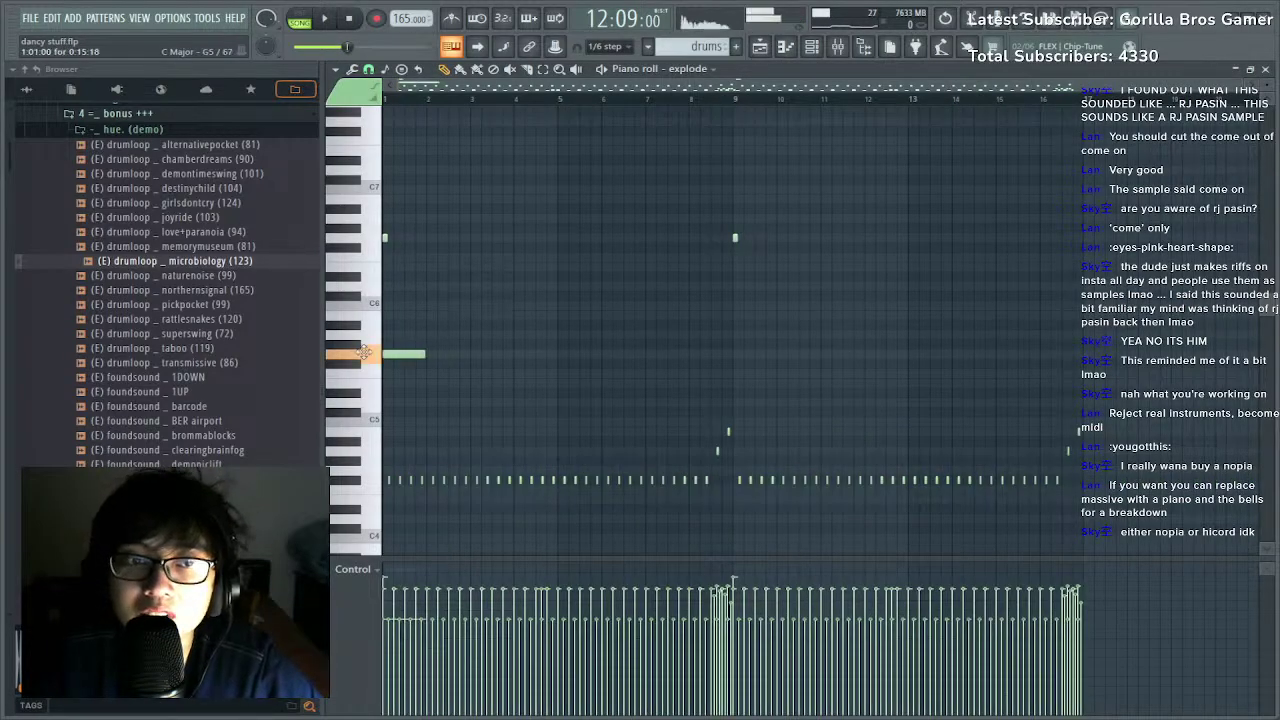
{"action": "left_click_drag", "start_coordinate": [293, 446], "coordinate": [293, 550]}
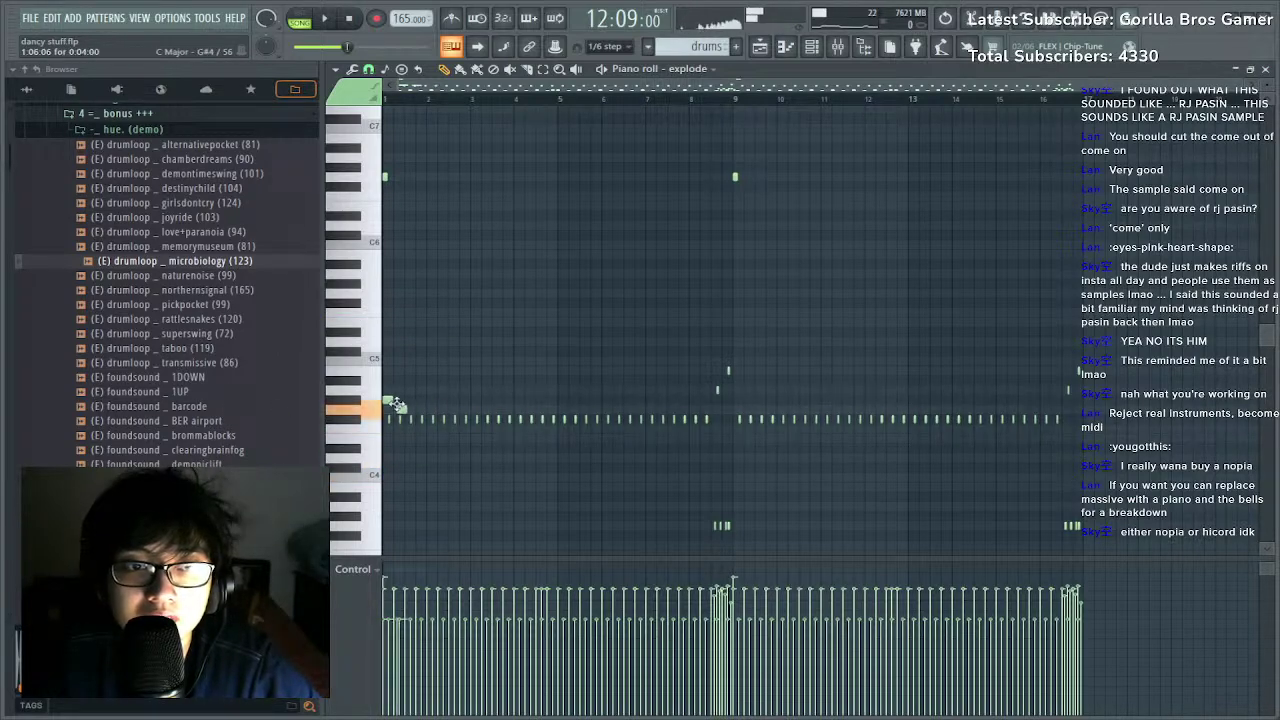
{"action": "left_click", "coordinate": [602, 70]}
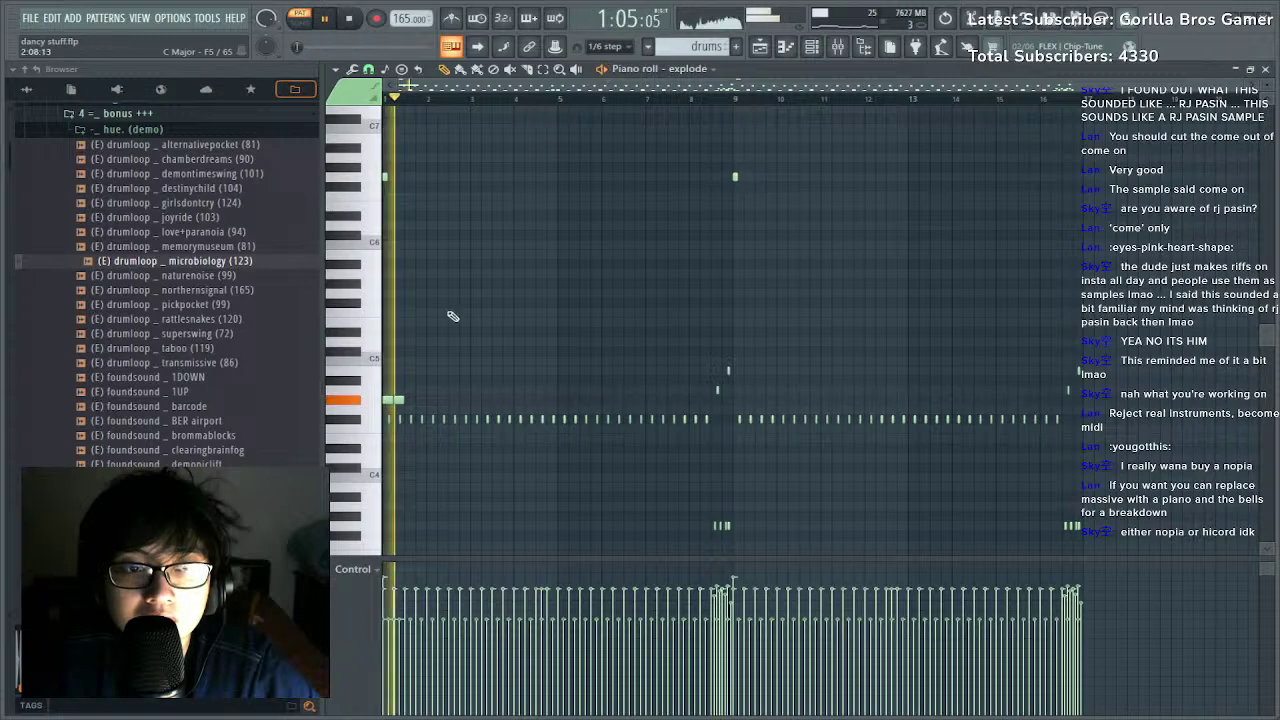
{"action": "left_click_drag", "start_coordinate": [389, 375], "coordinate": [412, 400]}
{"action": "key", "text": "ctrl+b"}
{"action": "key", "text": "space"}
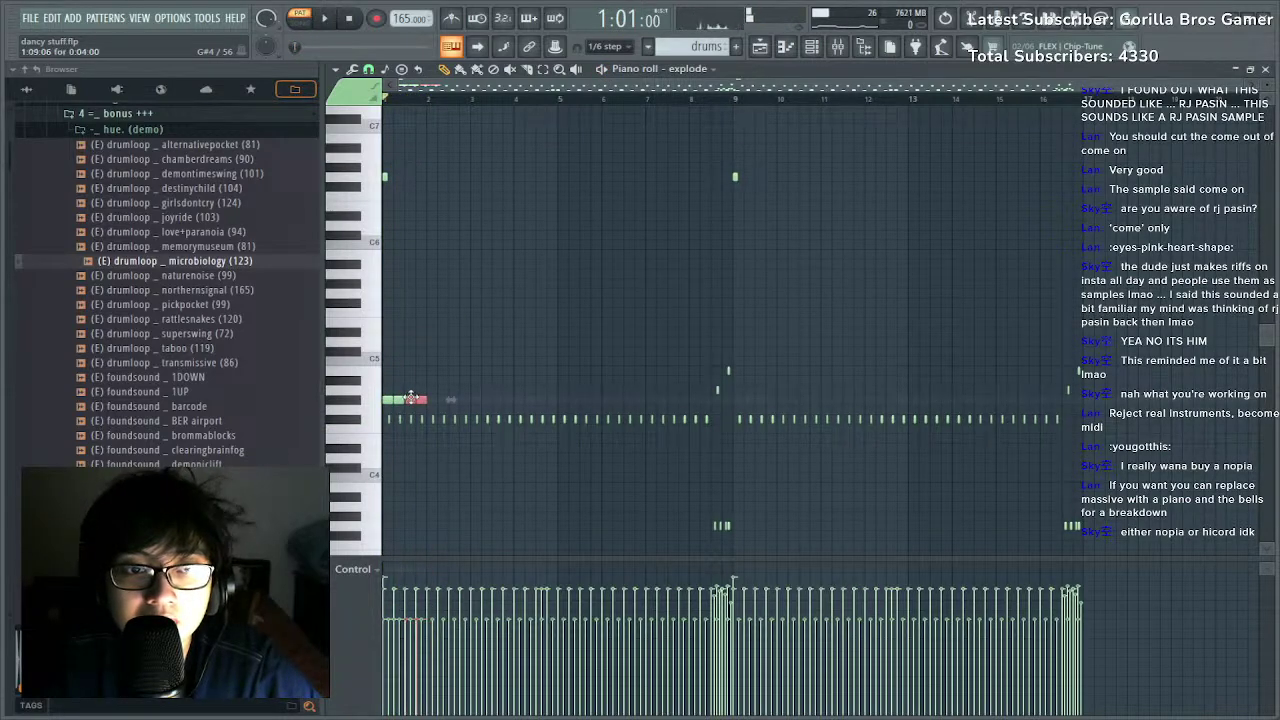
Try repeating the G#4 notes and aligning the copies to fill the first four bars of the drums pattern.
{"action": "scroll", "coordinate": [411, 398], "scroll_direction": "up", "scroll_amount": 5}
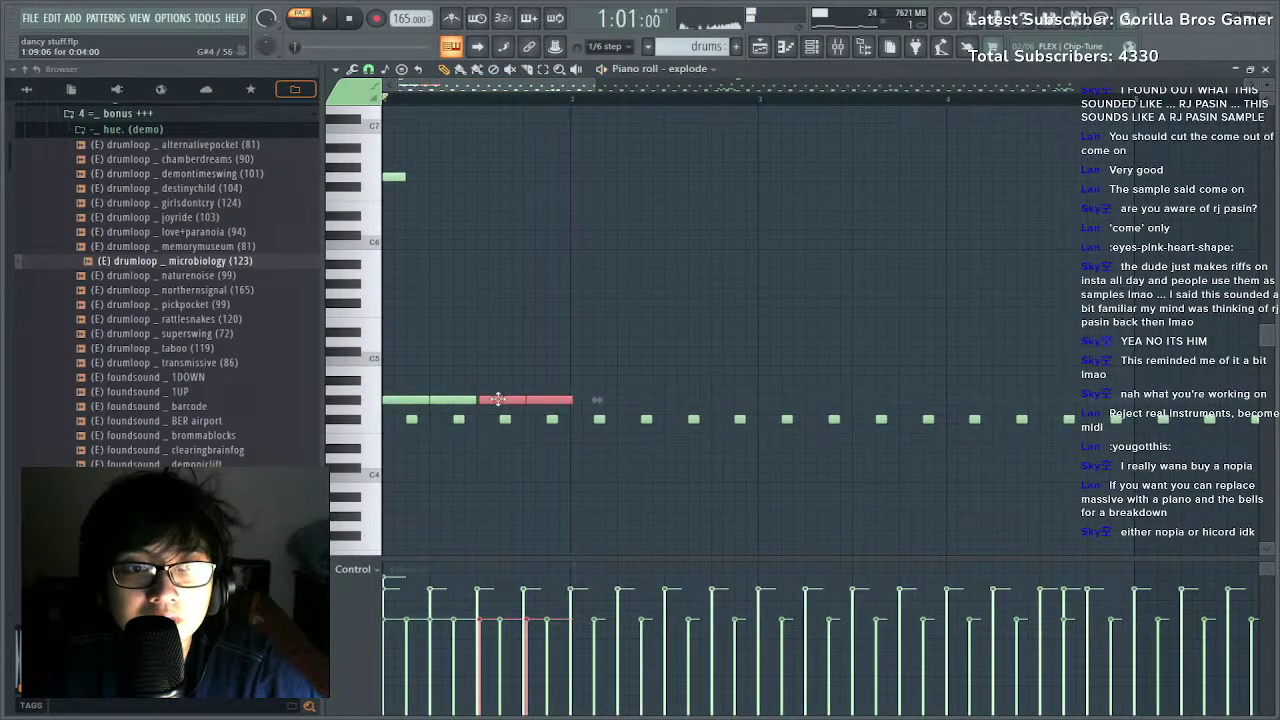
{"action": "key", "text": "space"}
{"action": "key", "text": "ctrl+a"}
{"action": "key", "text": "ctrl+b"}
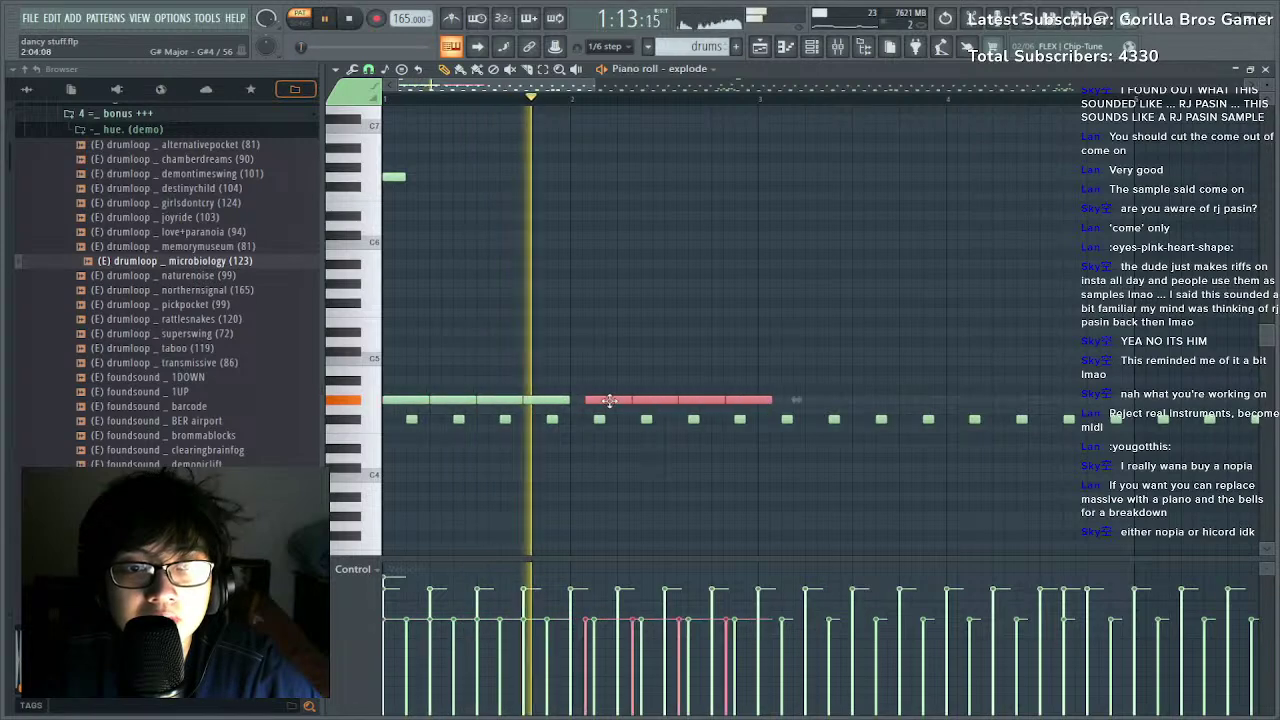
{"action": "left_click_drag", "start_coordinate": [588, 400], "coordinate": [593, 401]}
{"action": "left_click_drag", "start_coordinate": [814, 388], "coordinate": [418, 401]}
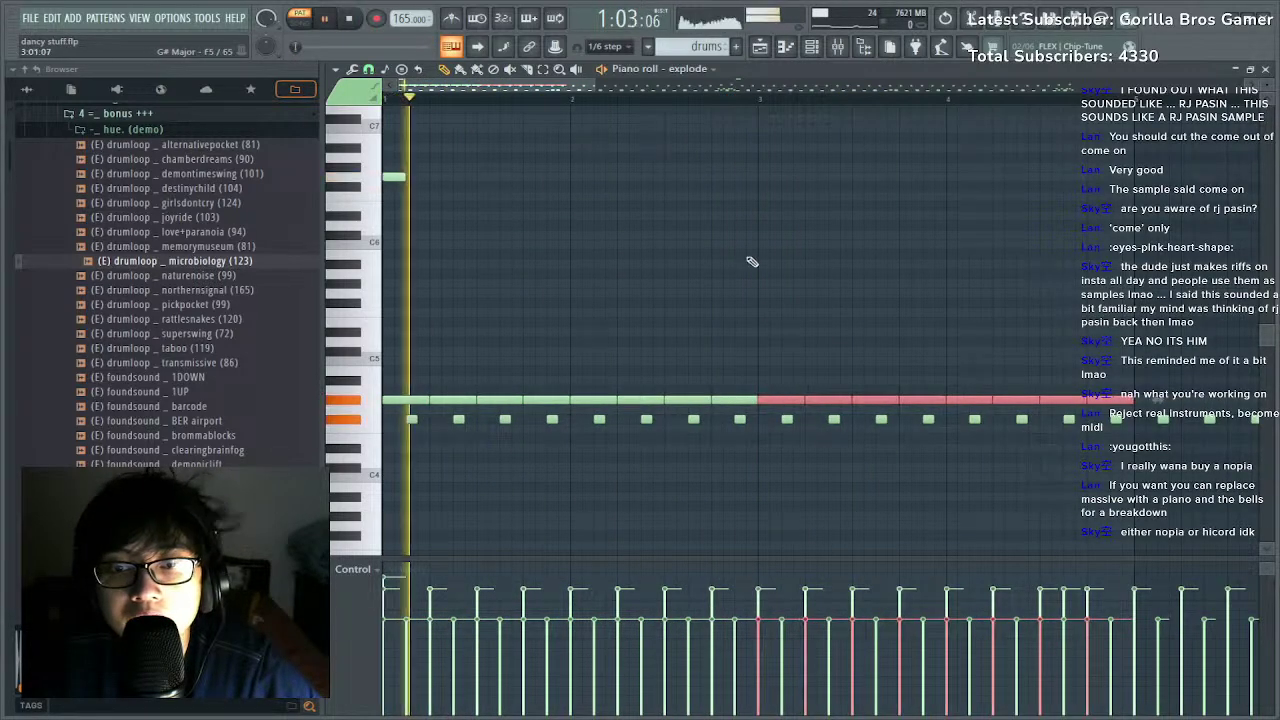
{"action": "key", "text": "ctrl+b"}
Try duplicating the four-bar G#4 run at a lower velocity to fill eight bars, checking its alignment at bar 5.
{"action": "scroll", "coordinate": [731, 107], "scroll_direction": "down", "scroll_amount": 3}
{"action": "scroll", "coordinate": [731, 107], "scroll_direction": "down", "scroll_amount": 2}
{"action": "left_click_drag", "start_coordinate": [727, 388], "coordinate": [362, 408]}
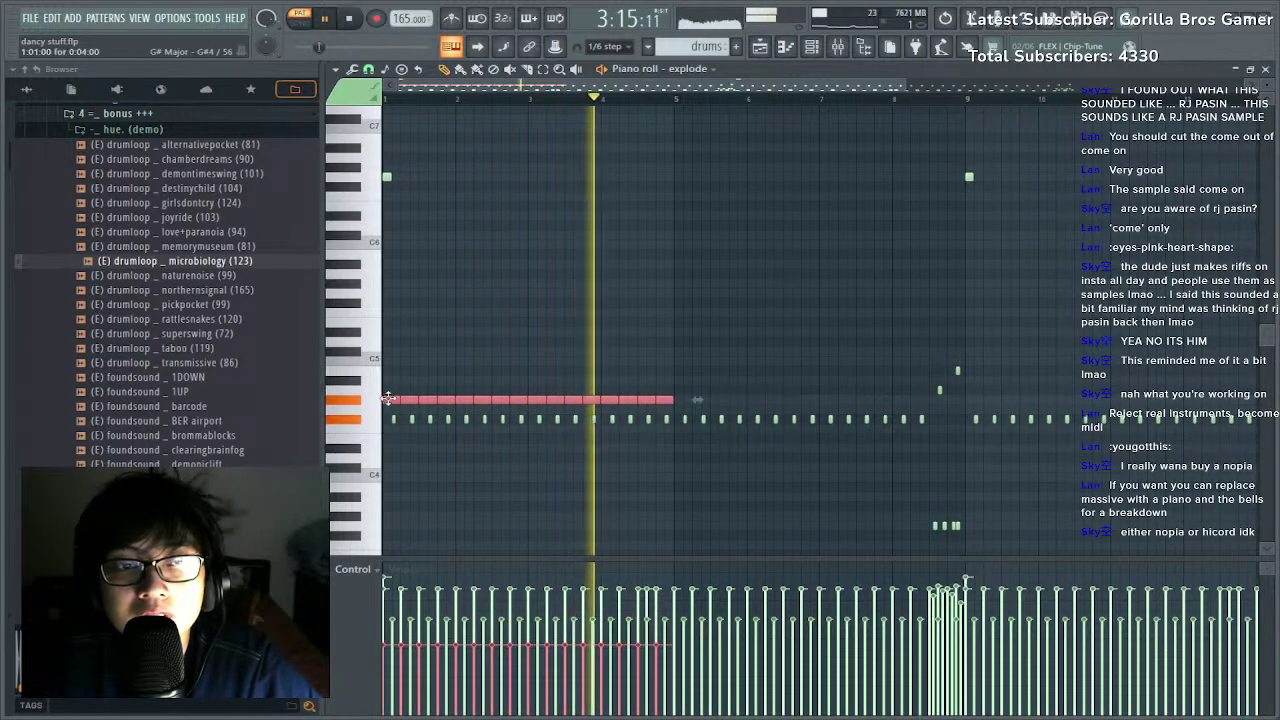
{"action": "key", "text": "ctrl+b"}
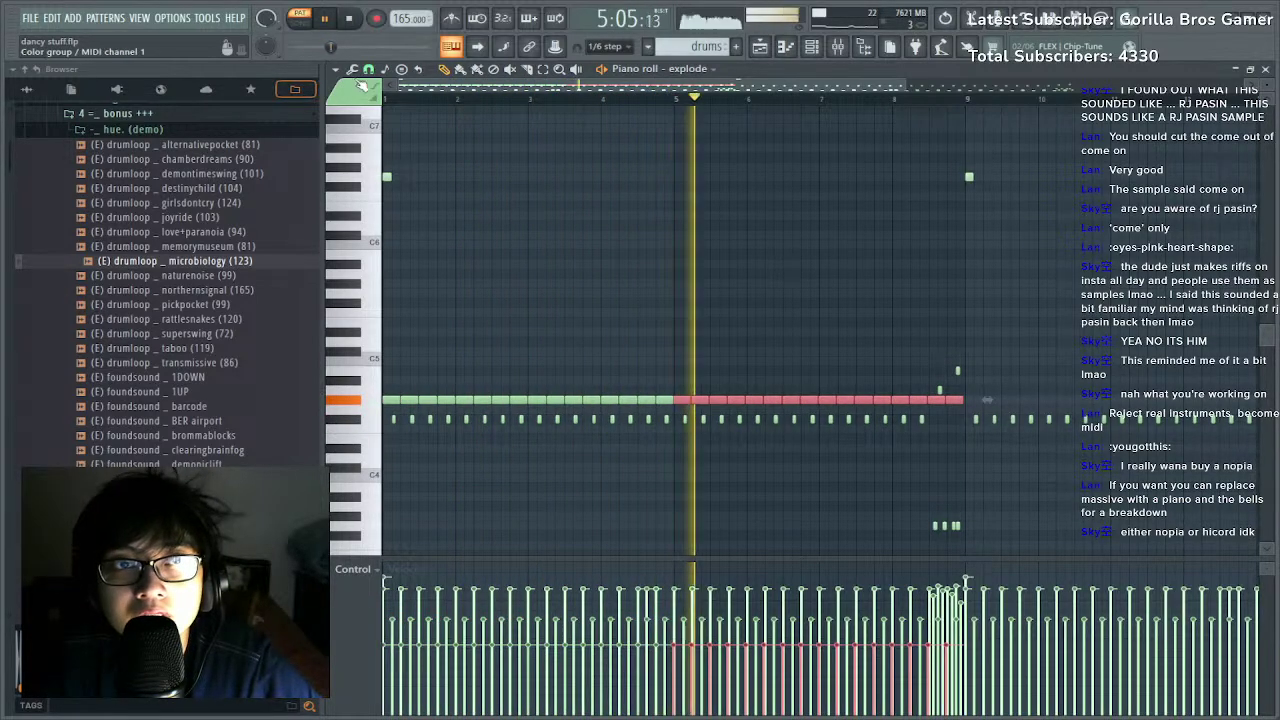
{"action": "scroll", "coordinate": [657, 104], "scroll_direction": "up", "scroll_amount": 2}
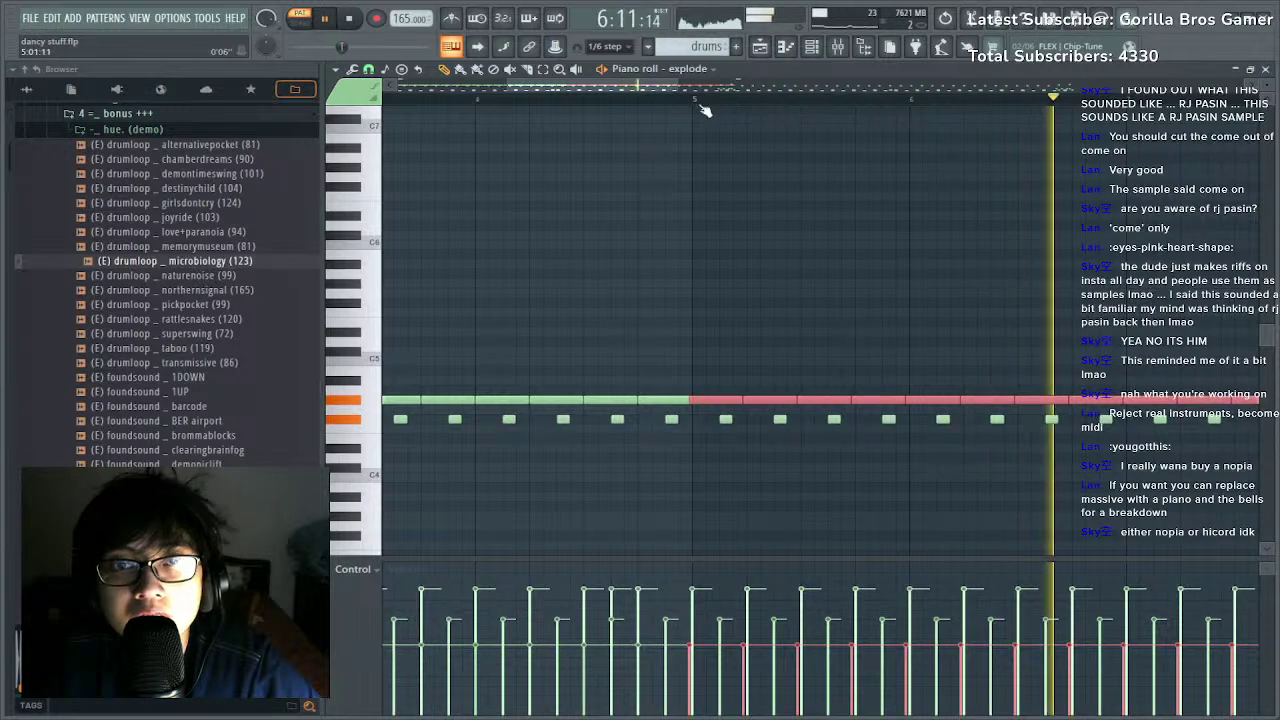
{"action": "scroll", "coordinate": [694, 104], "scroll_direction": "up", "scroll_amount": 4}
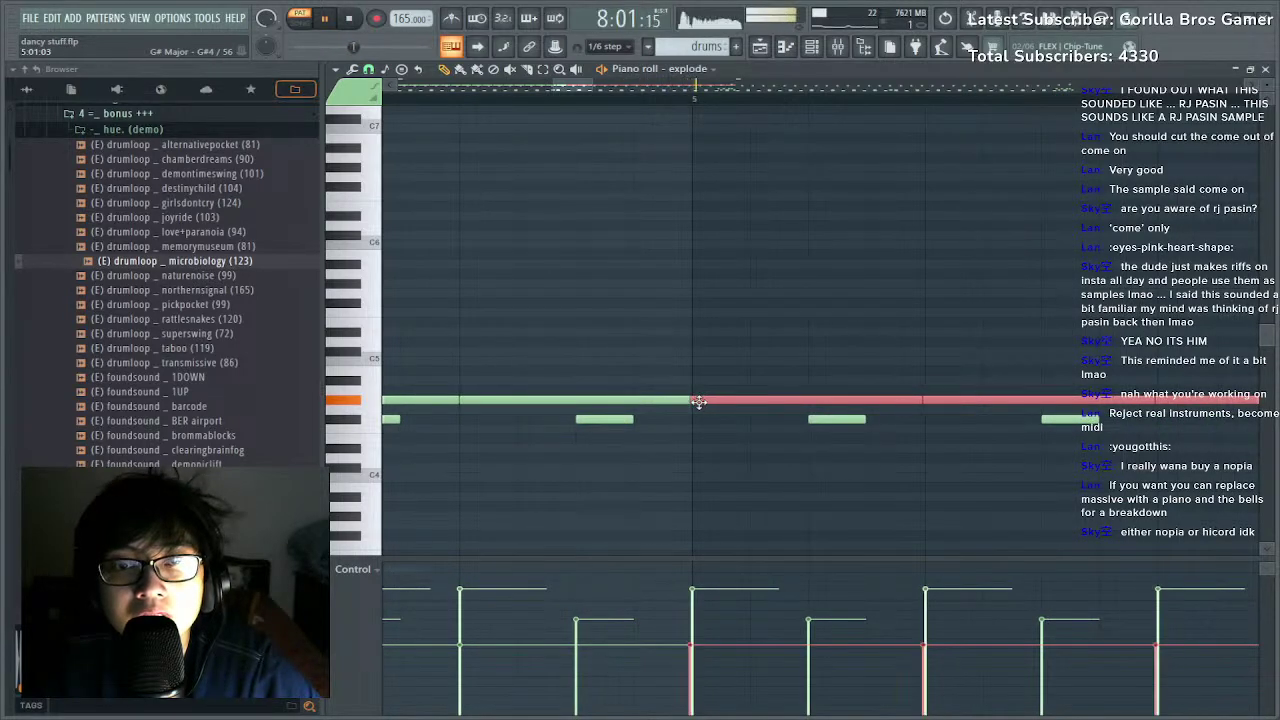
{"action": "scroll", "coordinate": [697, 111], "scroll_direction": "down", "scroll_amount": 4}
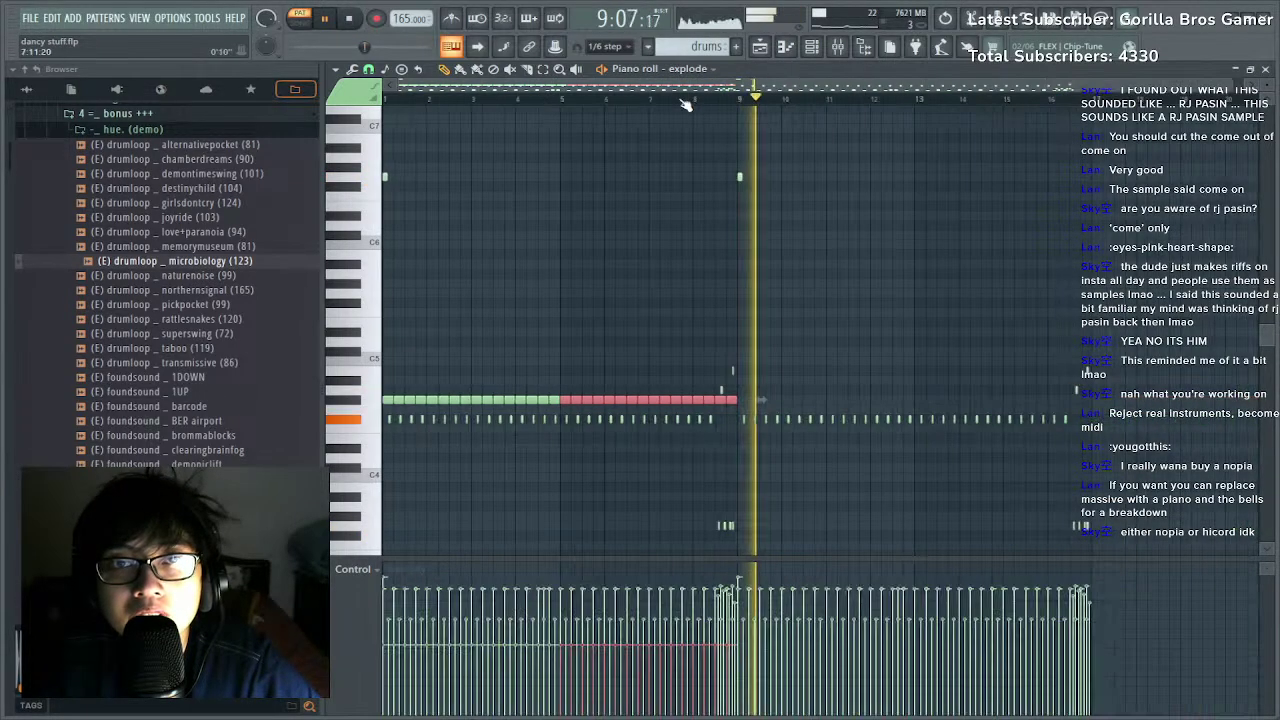
Try extending the G#4 run across all sixteen bars of the drums pattern and play the arrangement from bar 12.
{"action": "key", "text": "space"}
{"action": "left_click_drag", "start_coordinate": [386, 404], "coordinate": [741, 391]}
{"action": "key", "text": "space"}
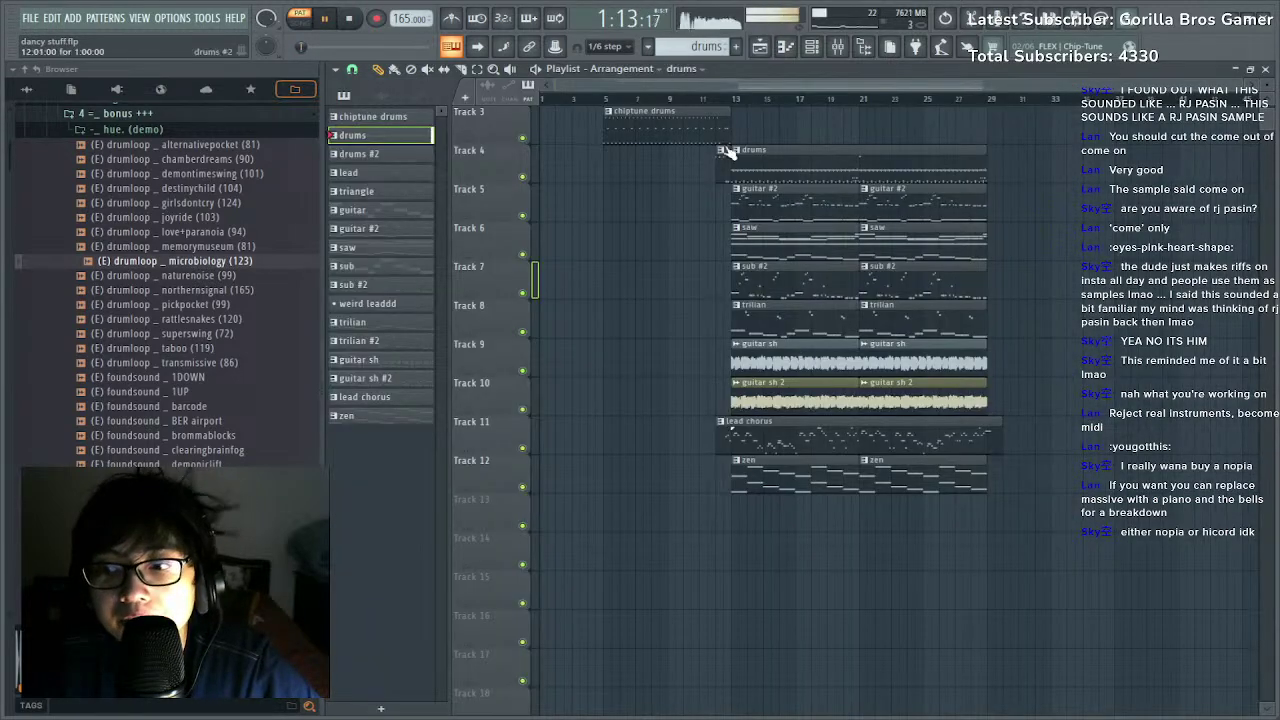
{"action": "left_click", "coordinate": [714, 105]}
{"action": "key", "text": "space"}
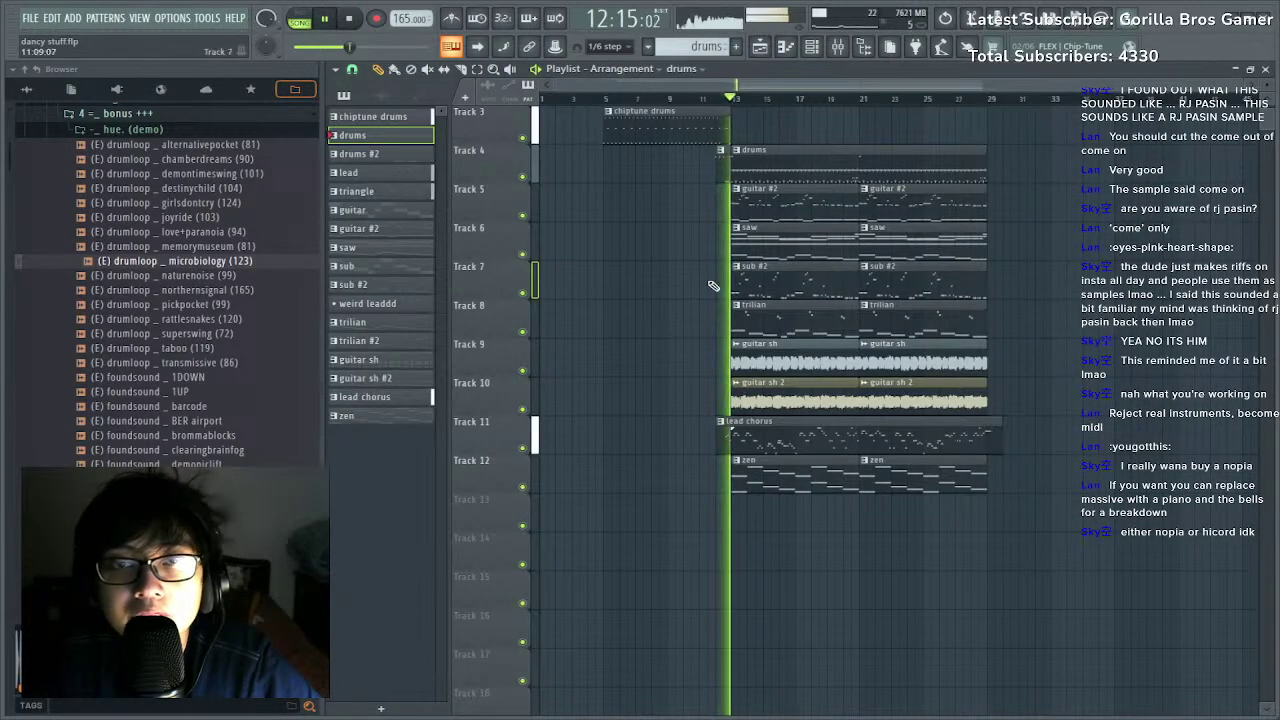
Delete the entire row of G#4 notes from the drums pattern and return to the playlist.
{"action": "double_click", "coordinate": [797, 162]}
{"action": "key", "text": "space"}
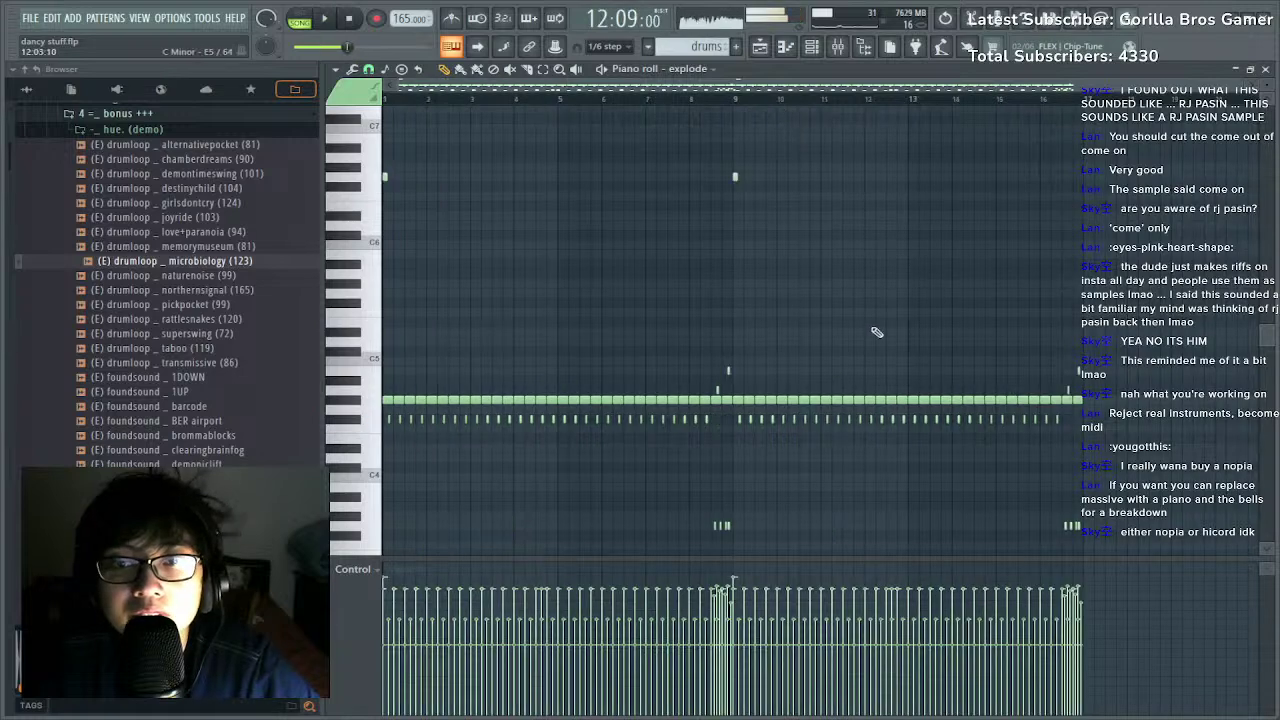
{"action": "left_click_drag", "start_coordinate": [1091, 403], "coordinate": [387, 408]}
{"action": "key", "text": "Delete"}
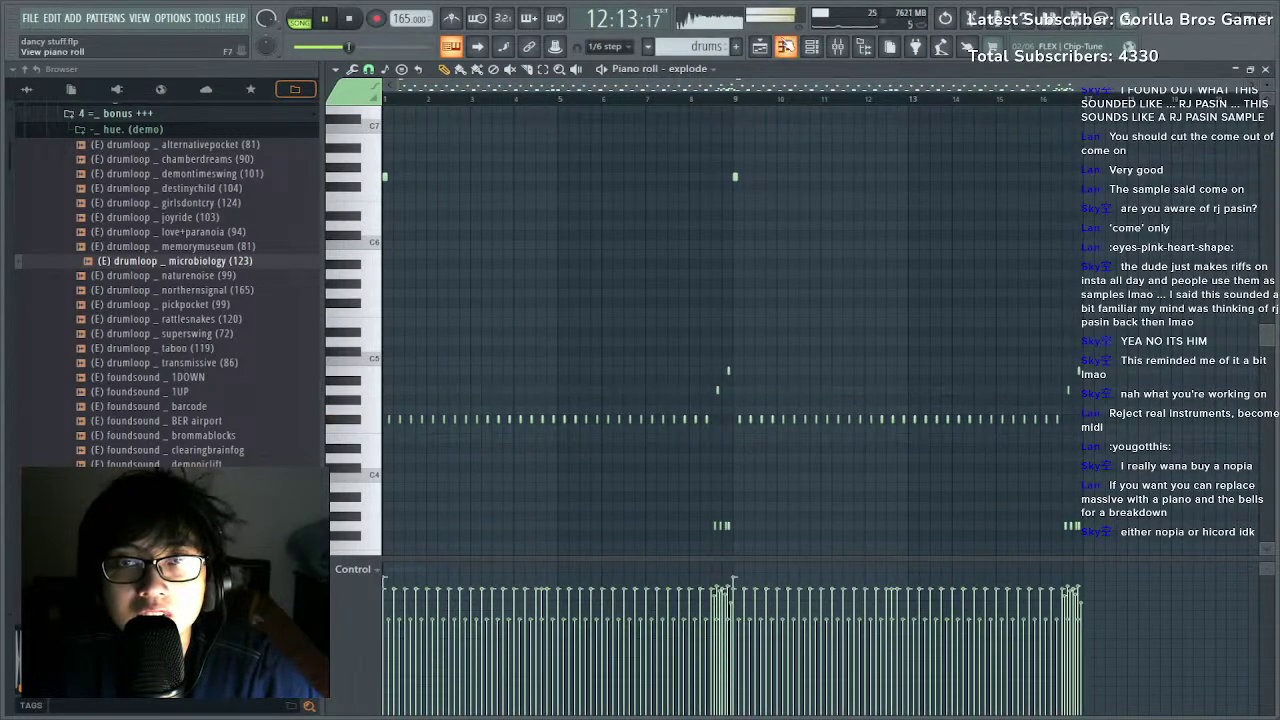
{"action": "left_click", "coordinate": [761, 47]}
{"action": "left_click_drag", "start_coordinate": [966, 248], "coordinate": [975, 245]}
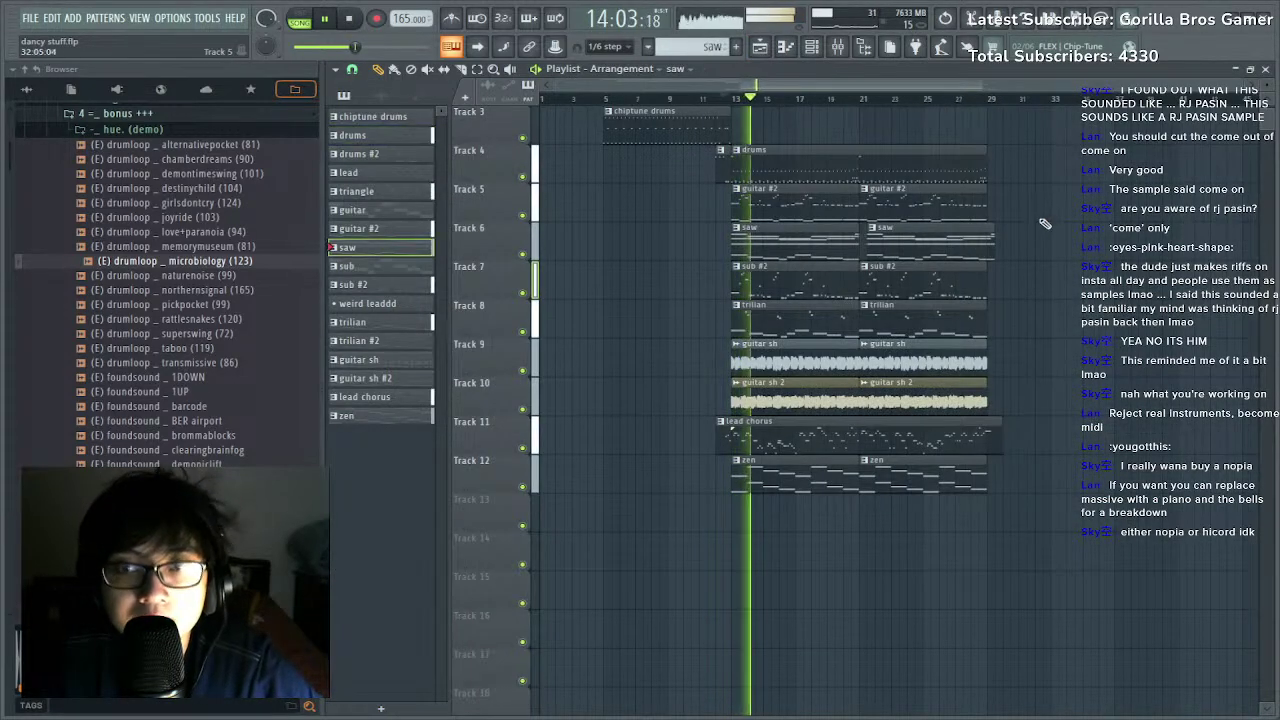
{"action": "key", "text": "ctrl+z"}
Show the channel rack over the playlist and create a new pattern named choir.
{"action": "left_click", "coordinate": [815, 49]}
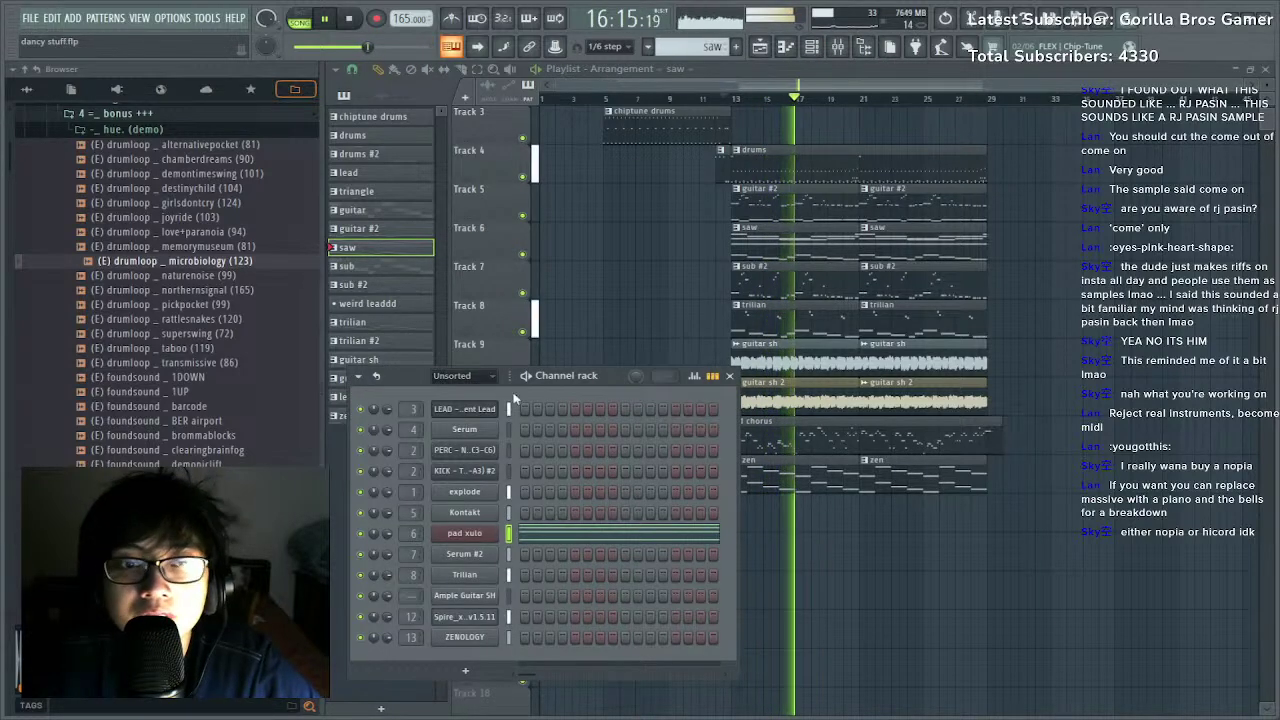
{"action": "left_click_drag", "start_coordinate": [514, 376], "coordinate": [584, 199]}
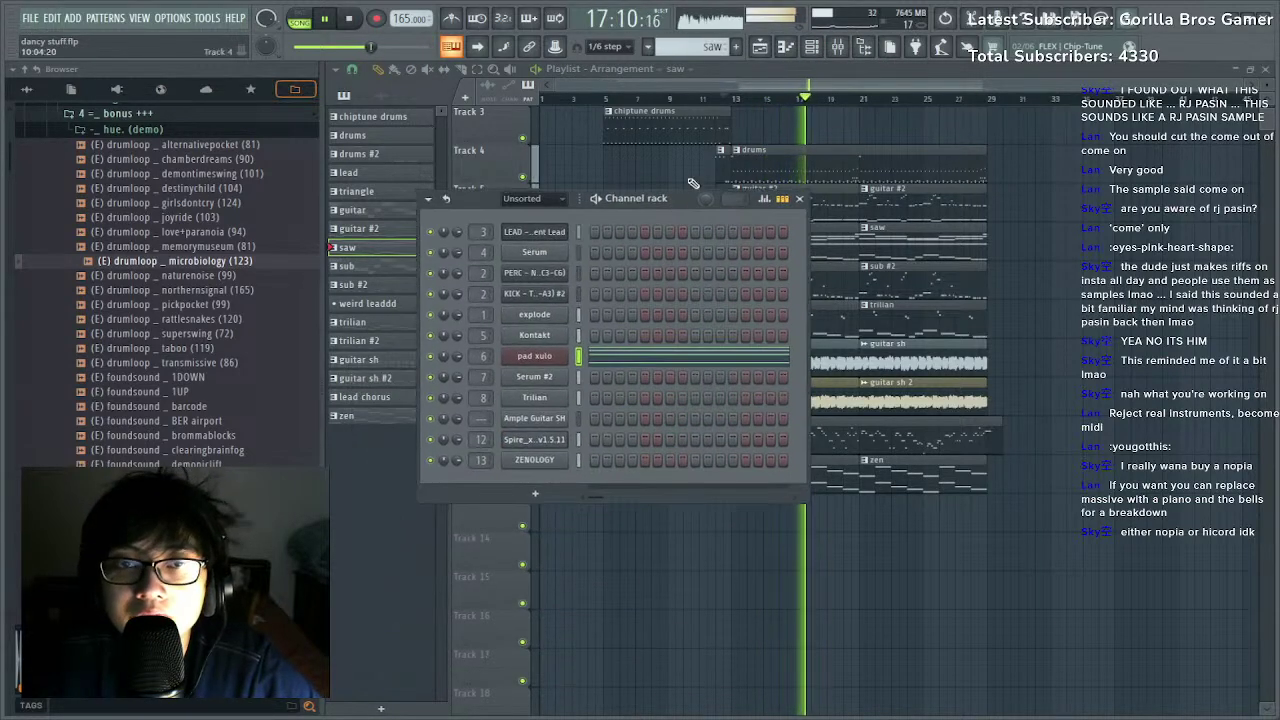
{"action": "left_click", "coordinate": [665, 270]}
{"action": "left_click", "coordinate": [736, 47]}
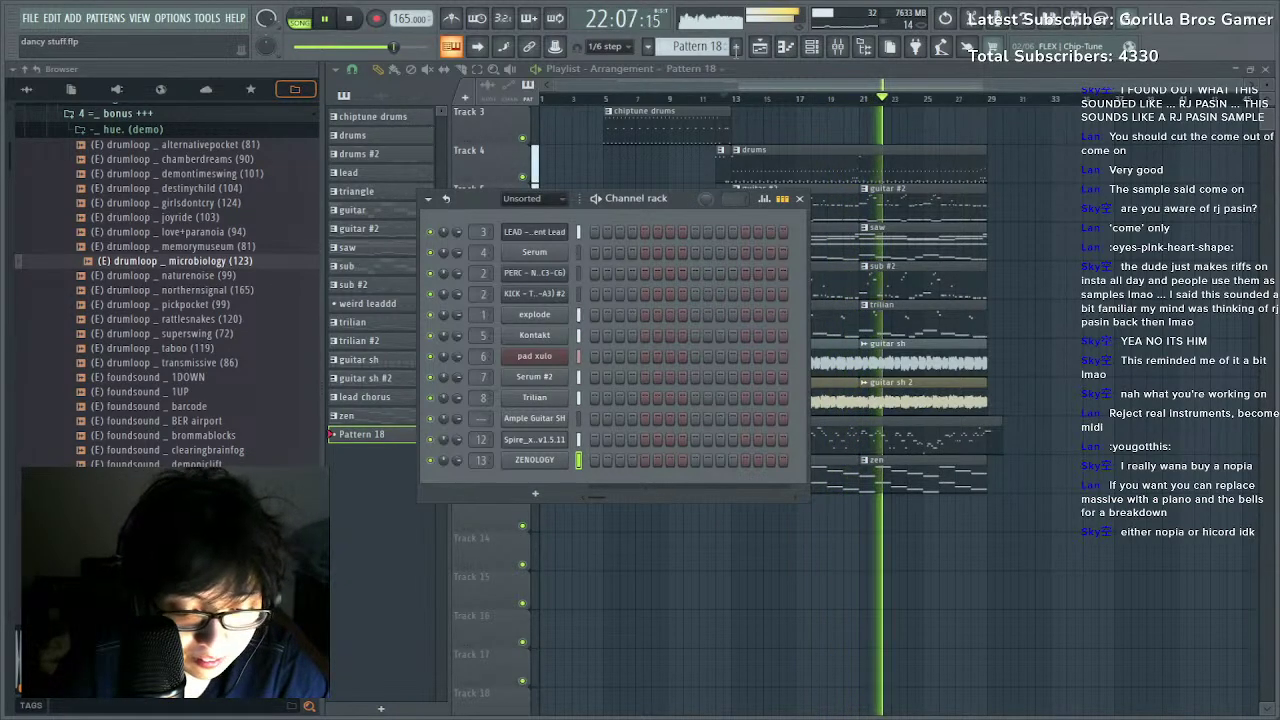
{"action": "type", "text": "choir"}
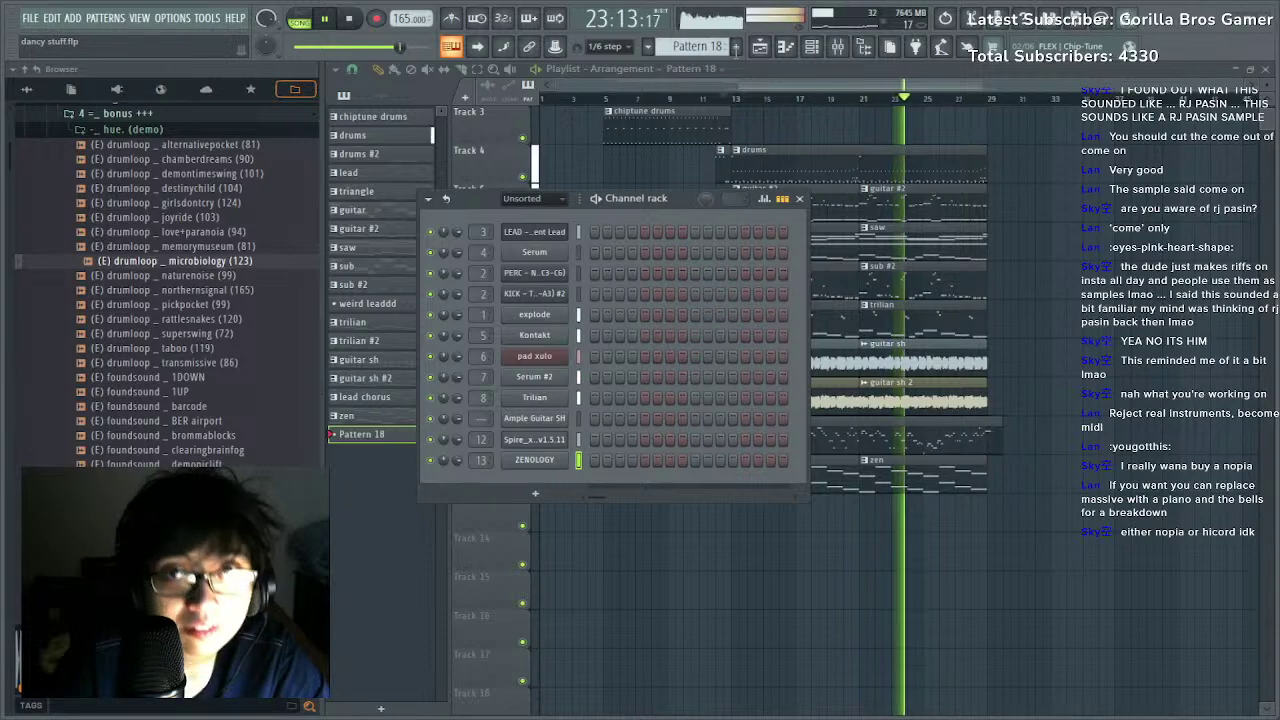
{"action": "key", "text": "Return"}
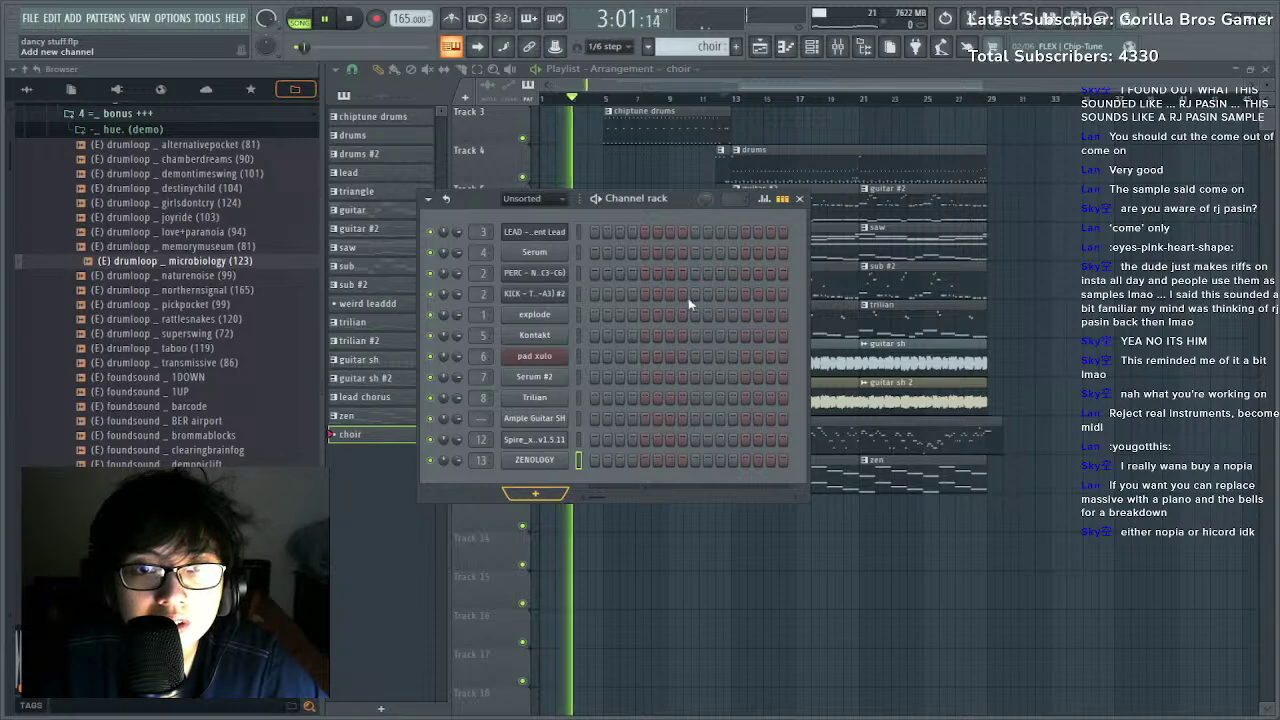
Add an Omnisphere instrument channel and dismiss its splash screen to reach the patch browser.
{"action": "left_click", "coordinate": [585, 352]}
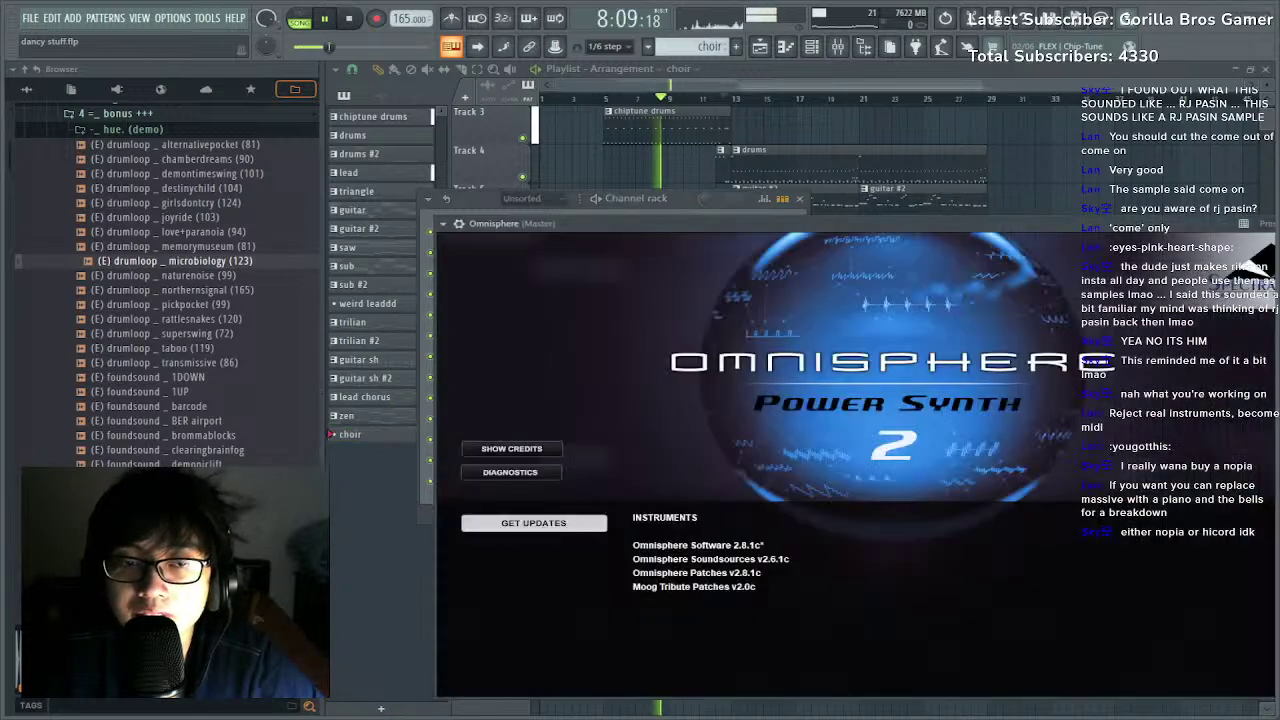
{"action": "left_click_drag", "start_coordinate": [932, 229], "coordinate": [795, 140]}
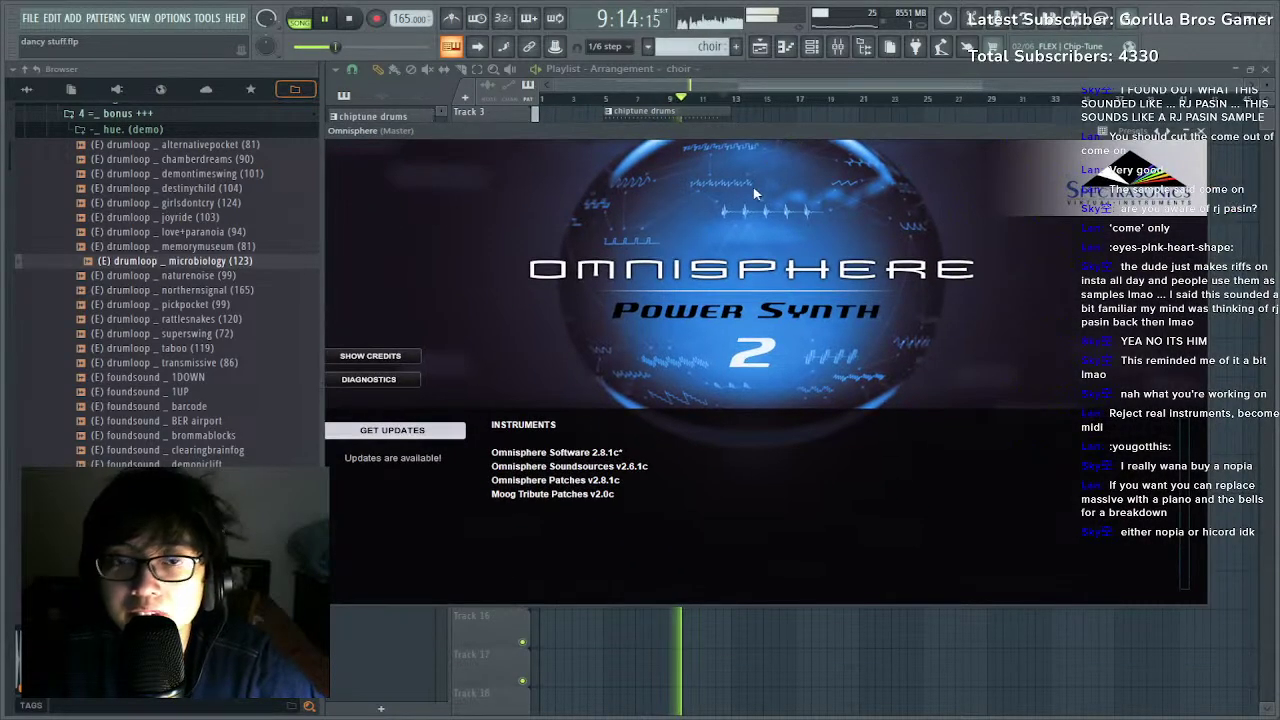
{"action": "left_click", "coordinate": [753, 187]}
{"action": "left_click_drag", "start_coordinate": [700, 133], "coordinate": [853, 133]}
Find the Human Voices category in Omnisphere's patch browser and load the Boys Choir Ahs - p patch.
{"action": "scroll", "coordinate": [629, 290], "scroll_direction": "down", "scroll_amount": 3}
{"action": "scroll", "coordinate": [570, 420], "scroll_direction": "down", "scroll_amount": 1}
{"action": "scroll", "coordinate": [568, 421], "scroll_direction": "down", "scroll_amount": 1}
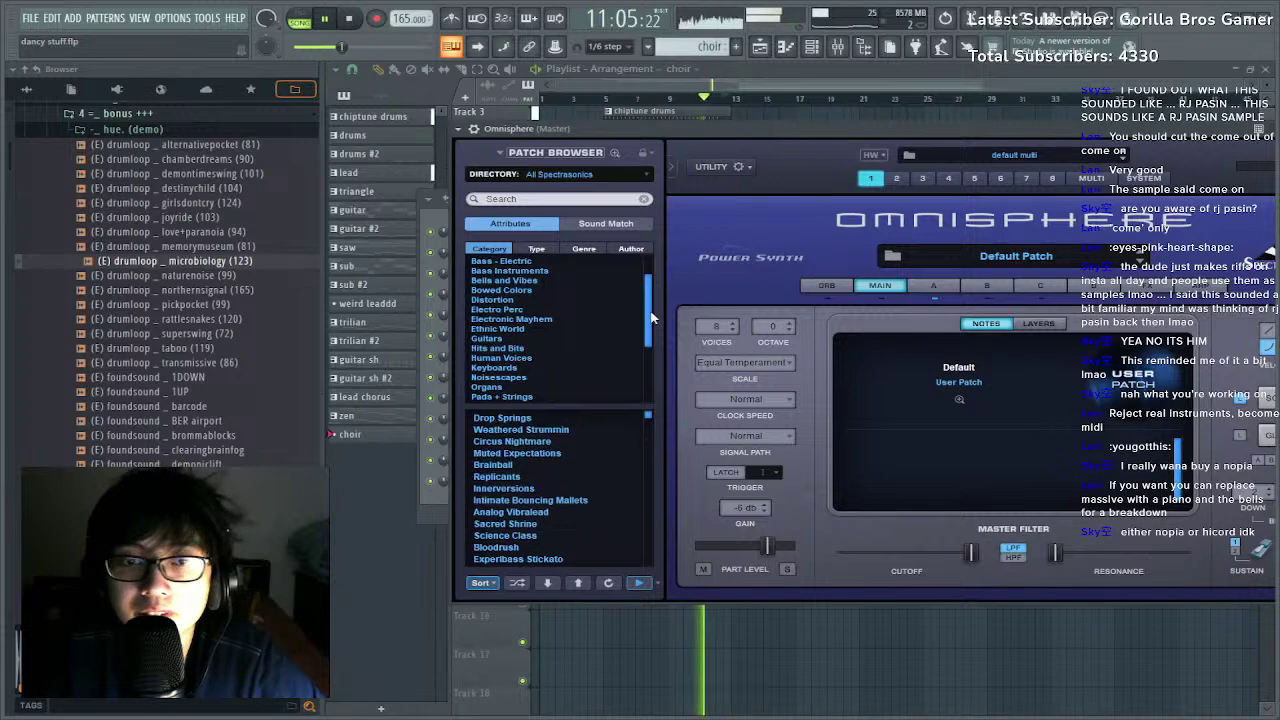
{"action": "scroll", "coordinate": [520, 340], "scroll_direction": "down", "scroll_amount": 4}
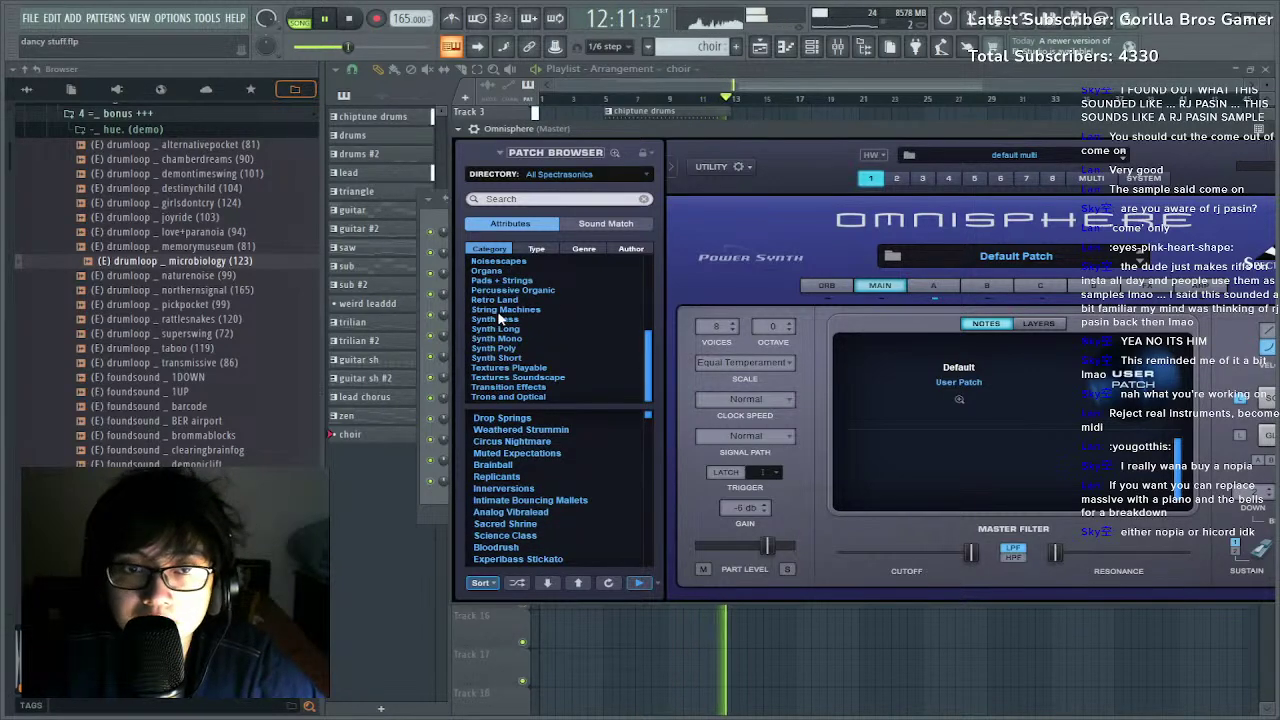
{"action": "left_click", "coordinate": [508, 367]}
{"action": "scroll", "coordinate": [512, 356], "scroll_direction": "up", "scroll_amount": 3}
{"action": "scroll", "coordinate": [512, 356], "scroll_direction": "up", "scroll_amount": 1}
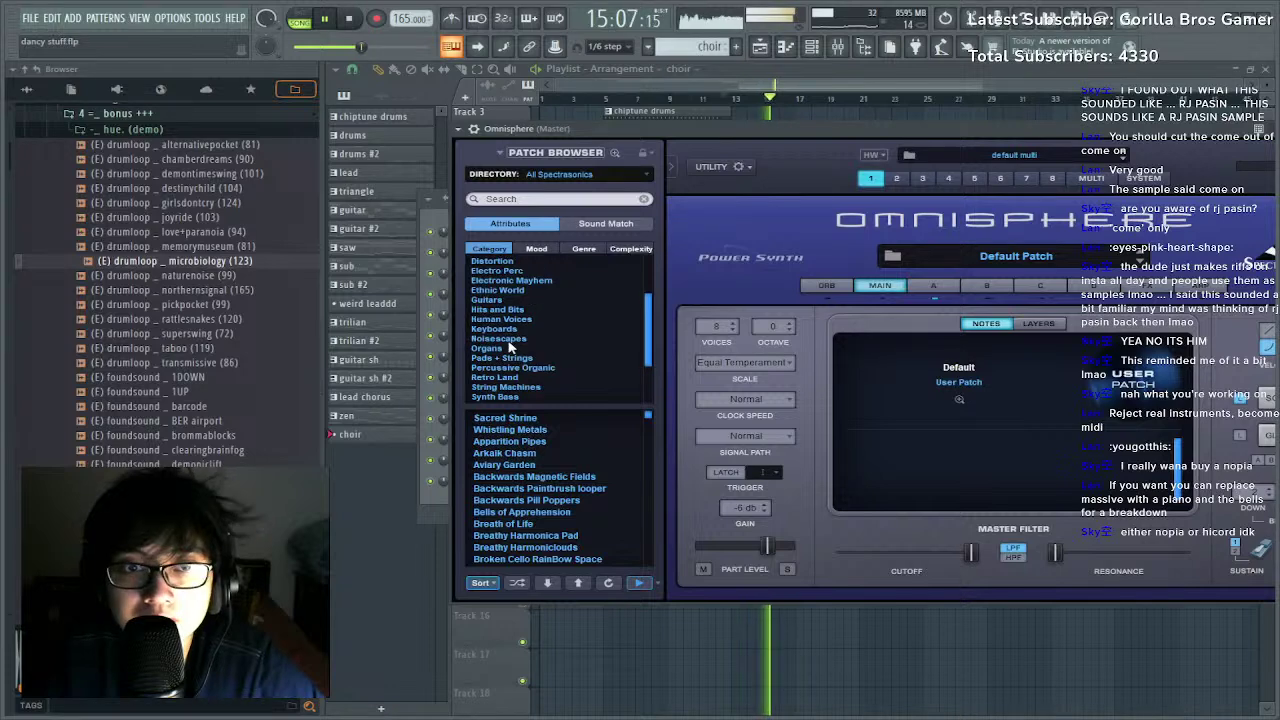
{"action": "left_click", "coordinate": [495, 328]}
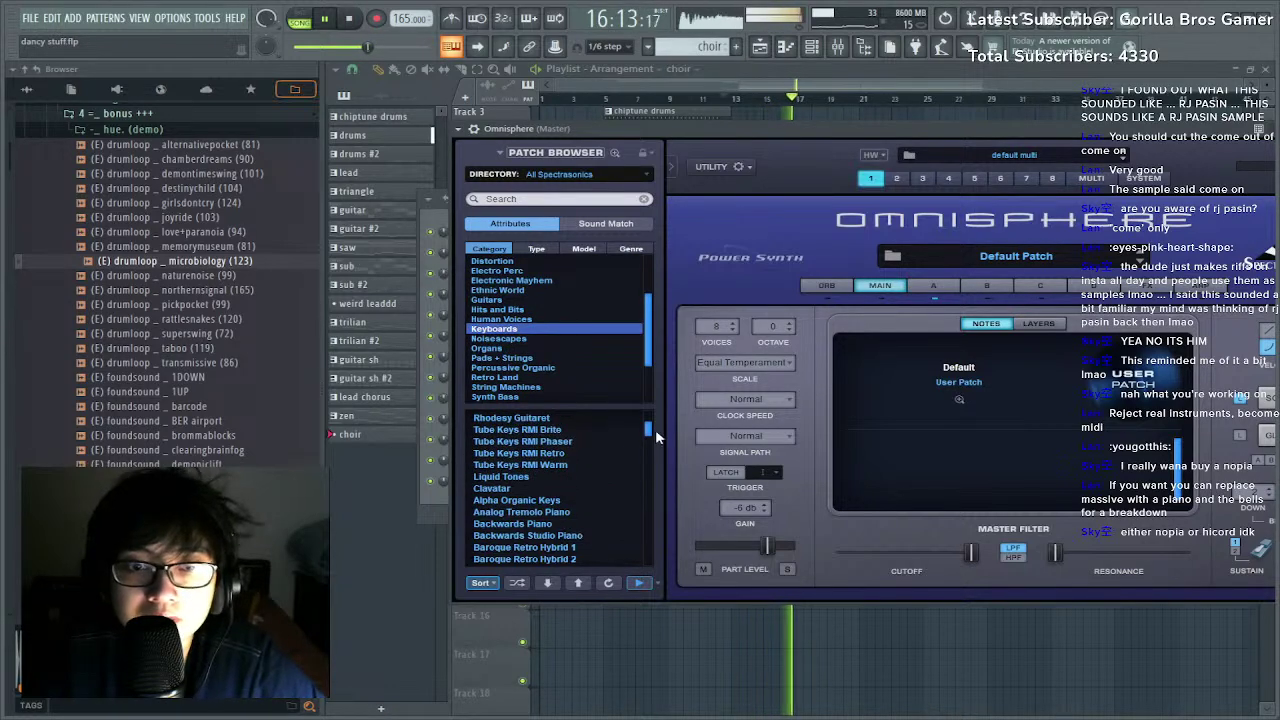
{"action": "scroll", "coordinate": [555, 478], "scroll_direction": "up", "scroll_amount": 2}
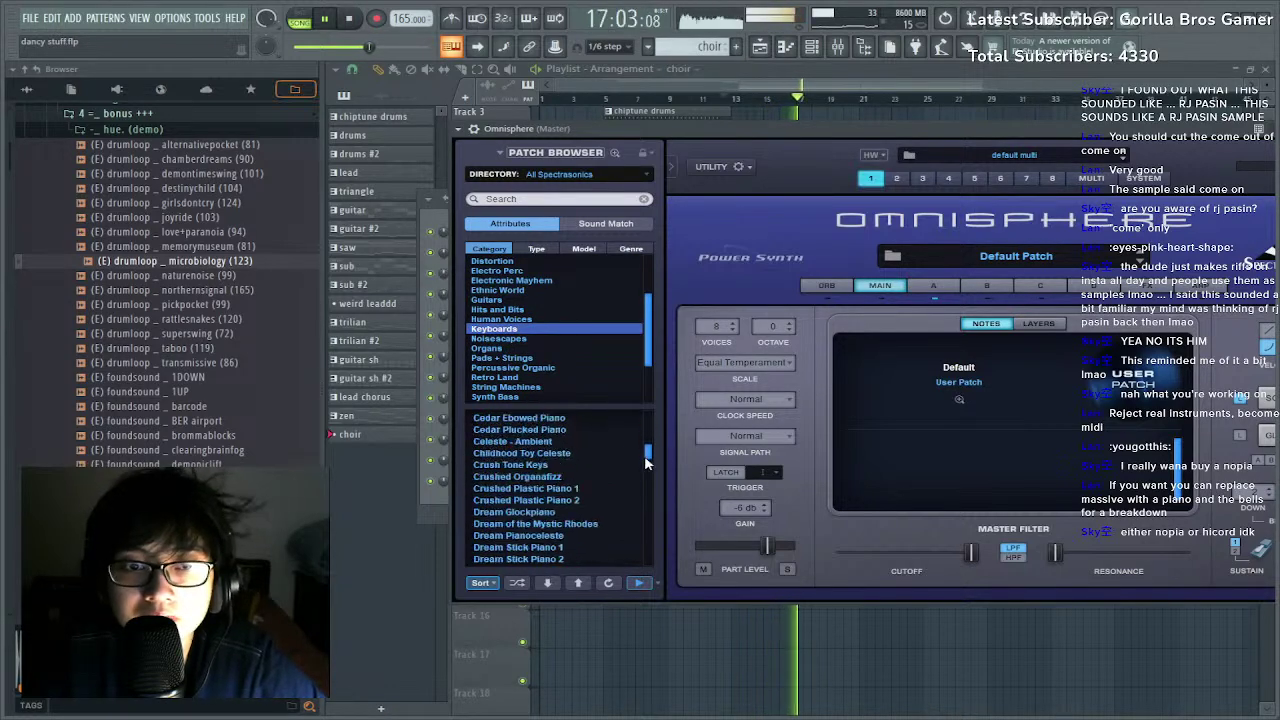
{"action": "left_click", "coordinate": [503, 318]}
{"action": "left_click", "coordinate": [508, 464]}
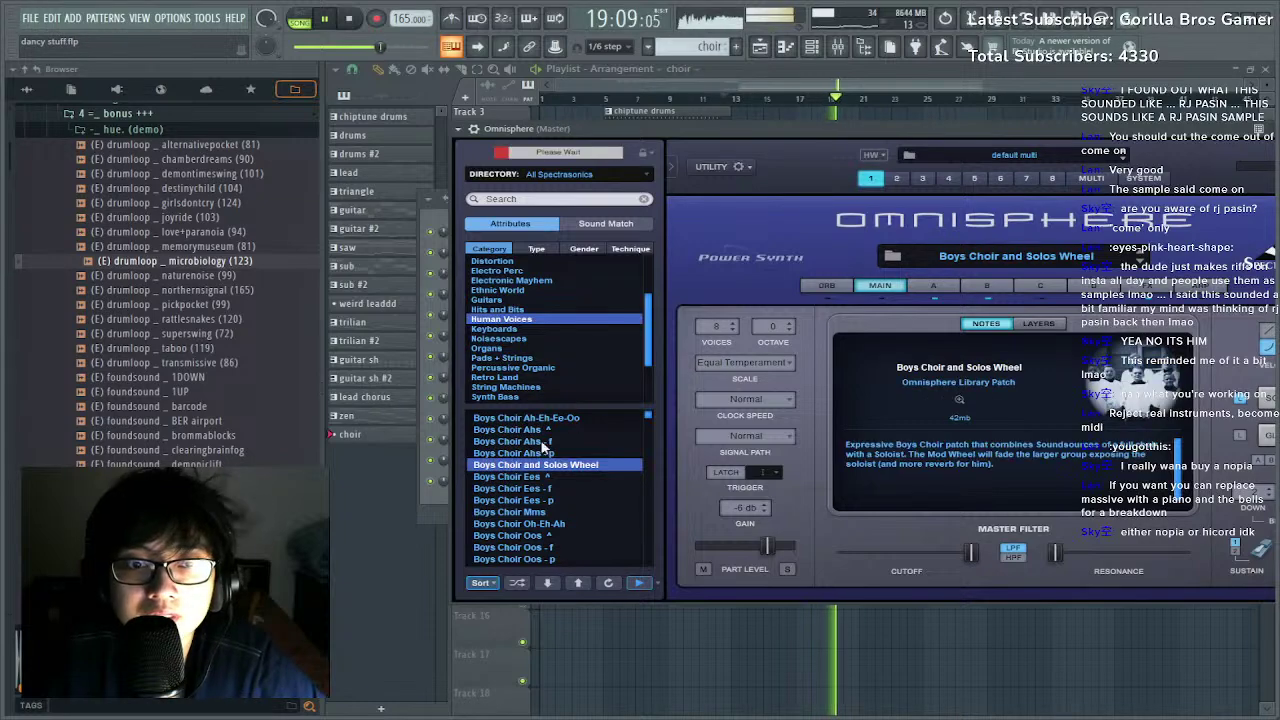
{"action": "key", "text": "Up"}
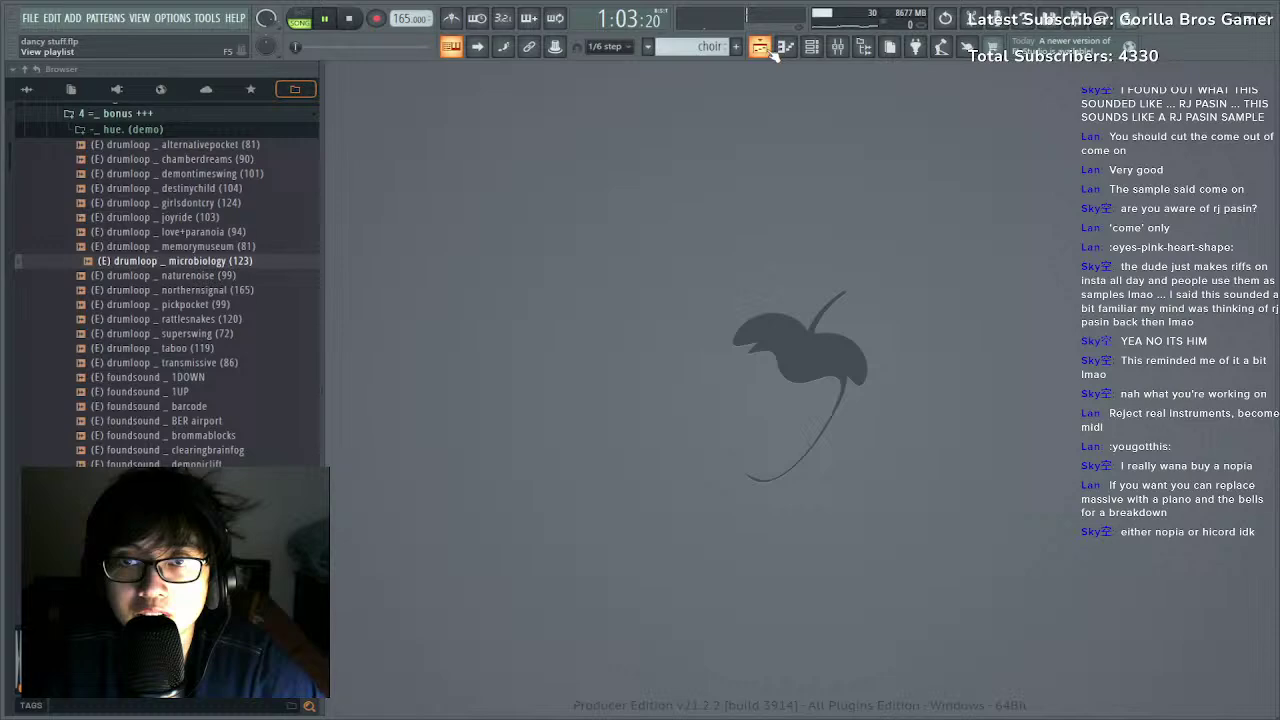
Bring up the playlist, check the zen clip's notes, and return to the arrangement with playback stopped.
{"action": "left_click", "coordinate": [766, 50]}
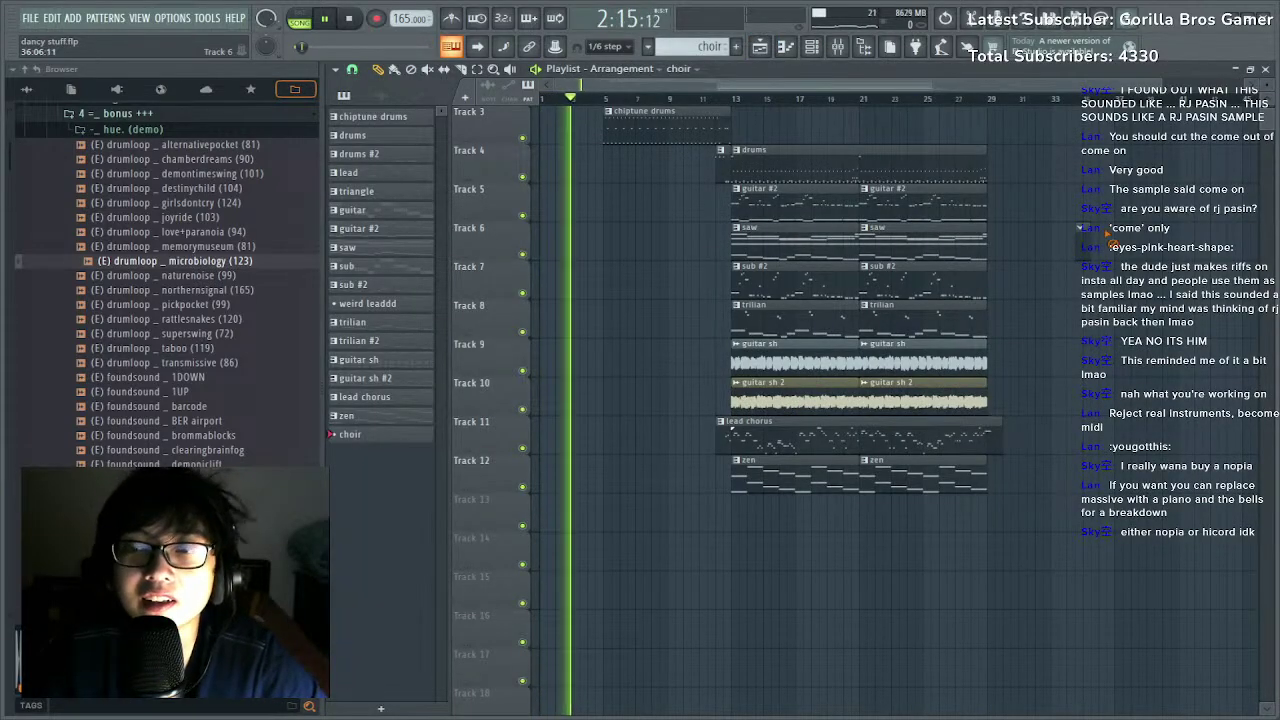
{"action": "double_click", "coordinate": [843, 475]}
{"action": "left_click", "coordinate": [763, 50]}
{"action": "key", "text": "space"}
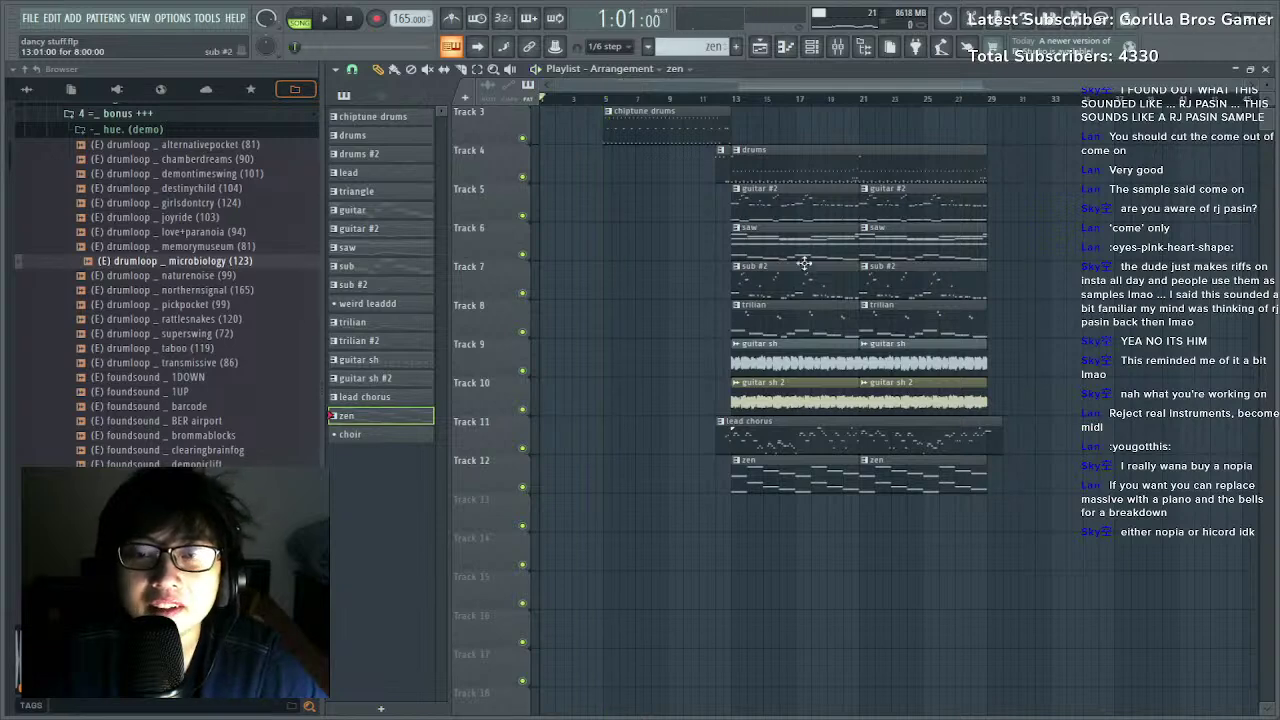
Copy all the chord notes from the saw pattern into the choir pattern's Omnisphere piano roll and play them.
{"action": "double_click", "coordinate": [804, 263]}
{"action": "scroll", "coordinate": [775, 103], "scroll_direction": "down", "scroll_amount": 3}
{"action": "key", "text": "ctrl+a"}
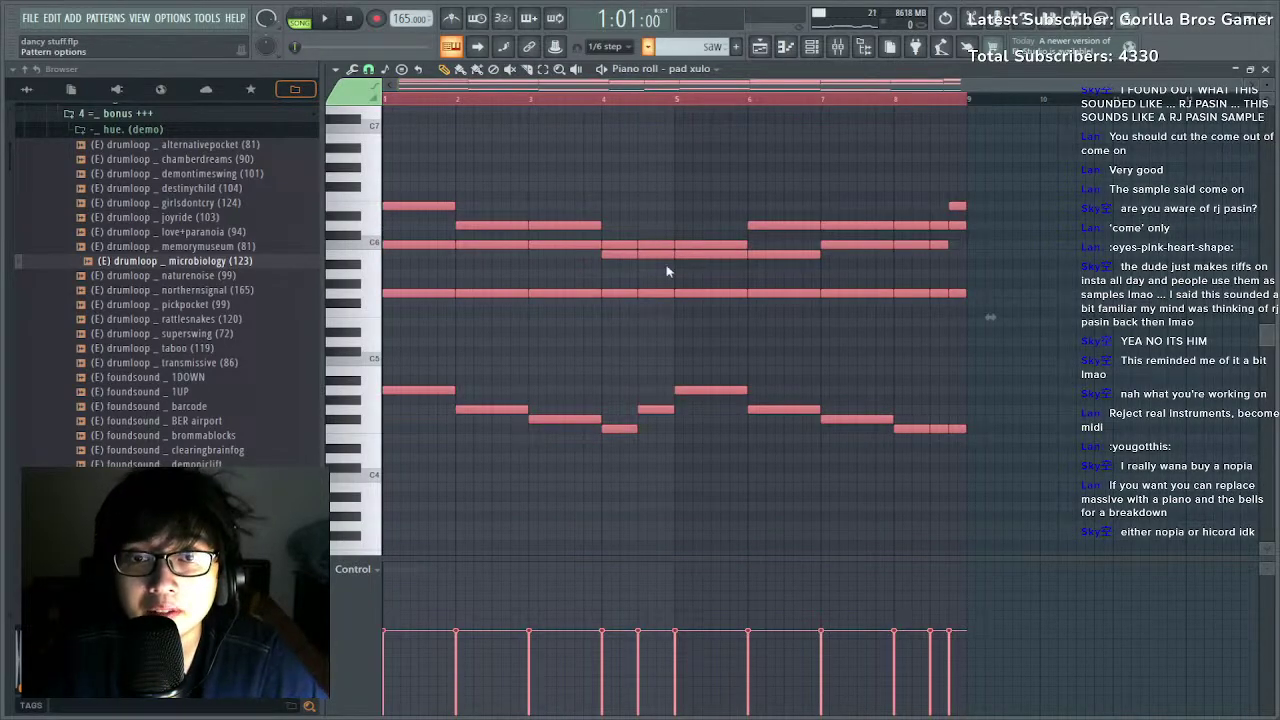
{"action": "left_click", "coordinate": [676, 293]}
{"action": "left_click", "coordinate": [683, 72]}
{"action": "left_click", "coordinate": [705, 310]}
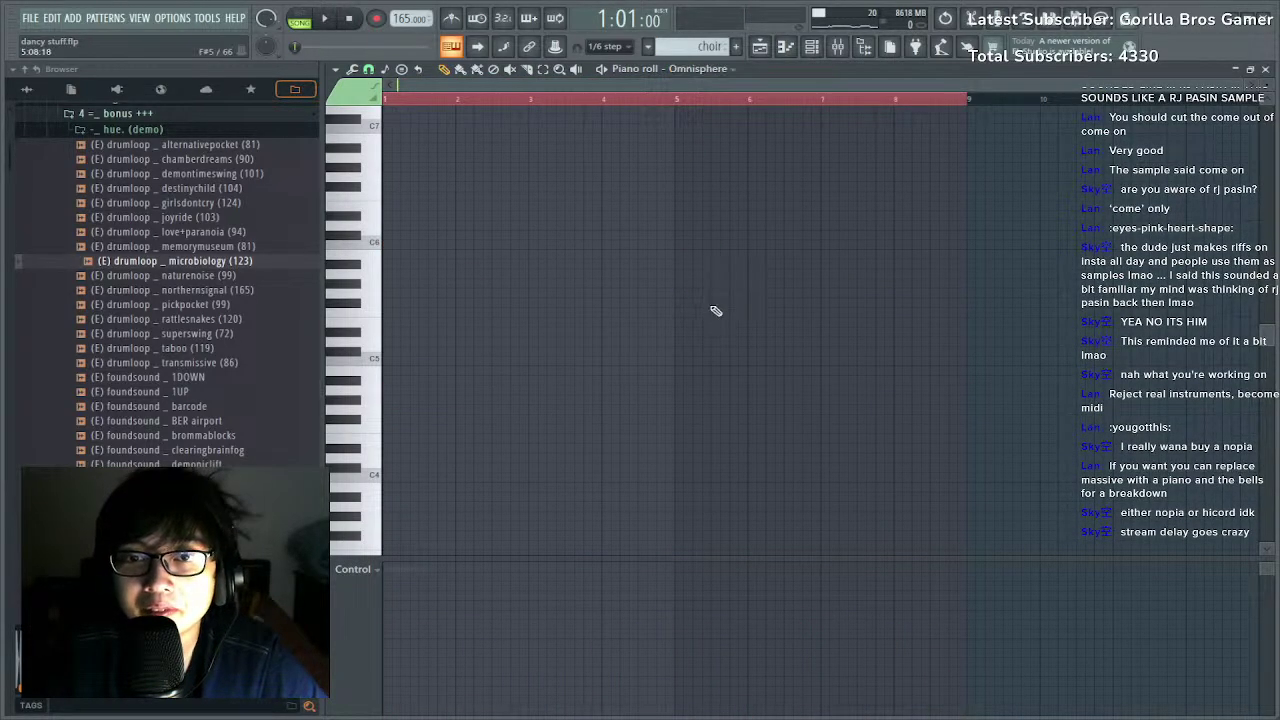
{"action": "scroll", "coordinate": [658, 101], "scroll_direction": "up", "scroll_amount": 3}
{"action": "key", "text": "ctrl+v"}
{"action": "key", "text": "space"}
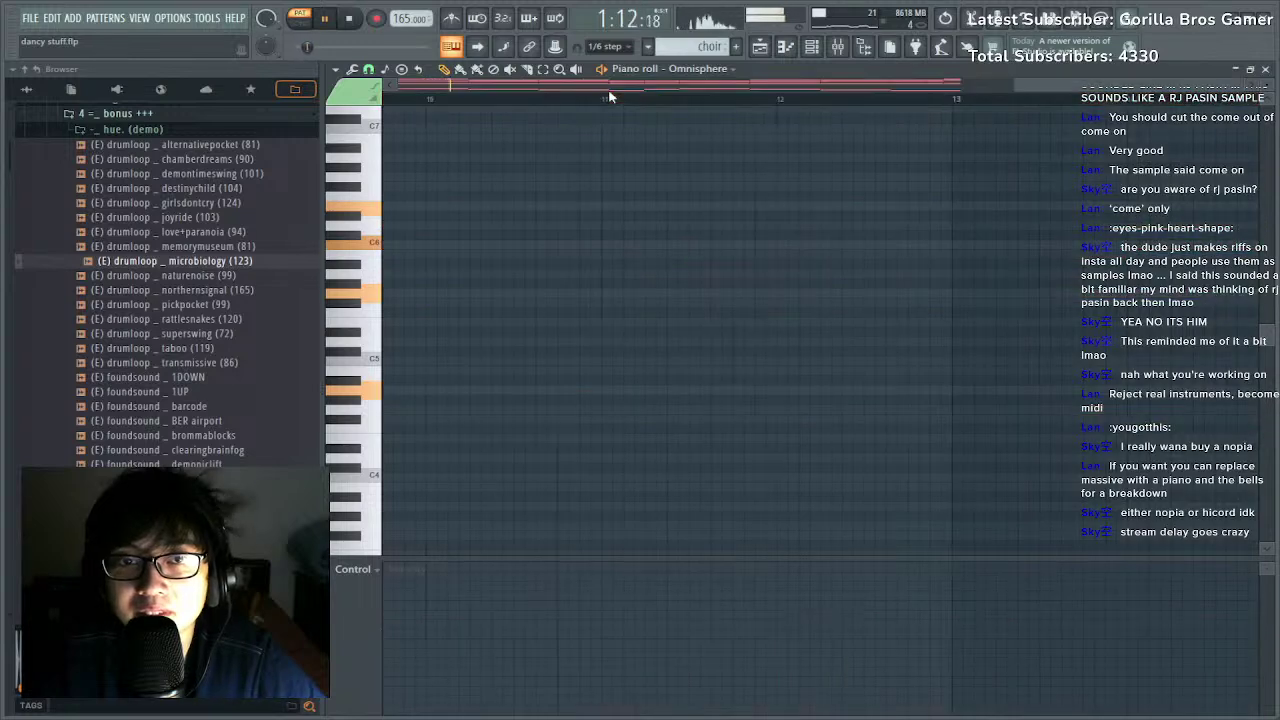
Place a choir clip on Track 13 of the playlist starting at bar 13.
{"action": "scroll", "coordinate": [626, 101], "scroll_direction": "down", "scroll_amount": 2}
{"action": "key", "text": "F5"}
{"action": "left_click", "coordinate": [760, 521]}
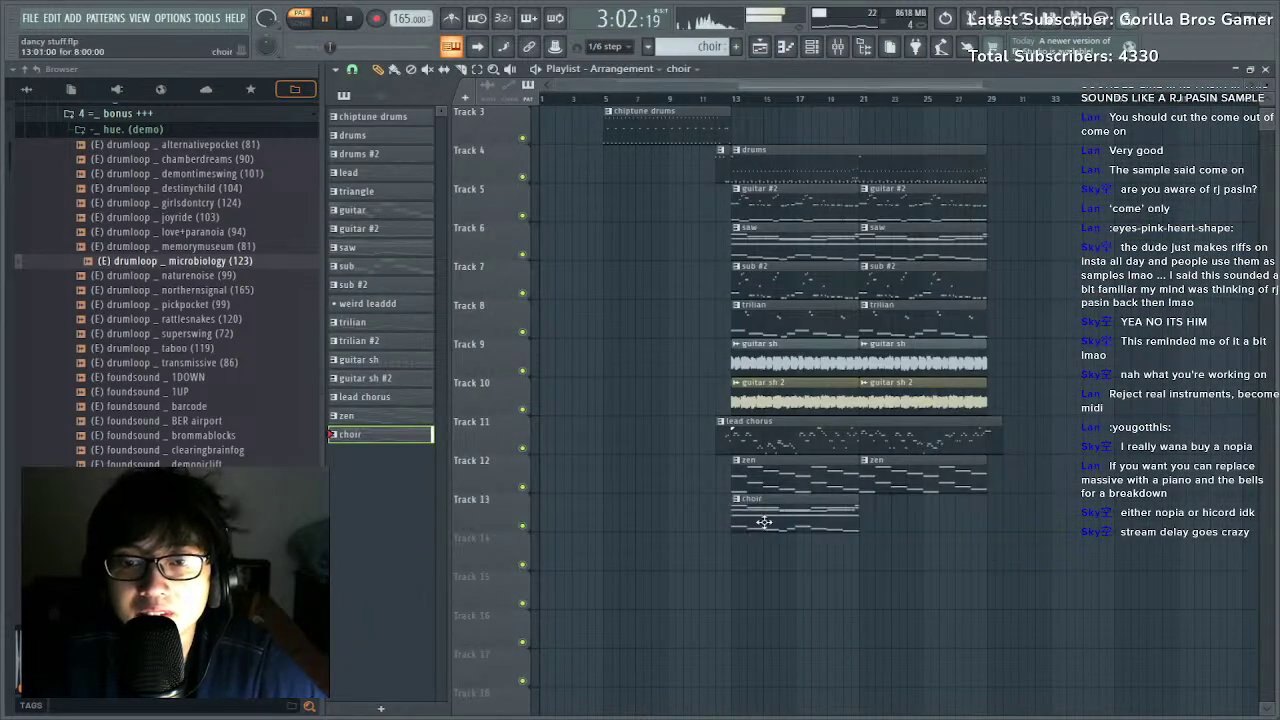
Transpose all notes of the choir pattern down one octave.
{"action": "double_click", "coordinate": [794, 514]}
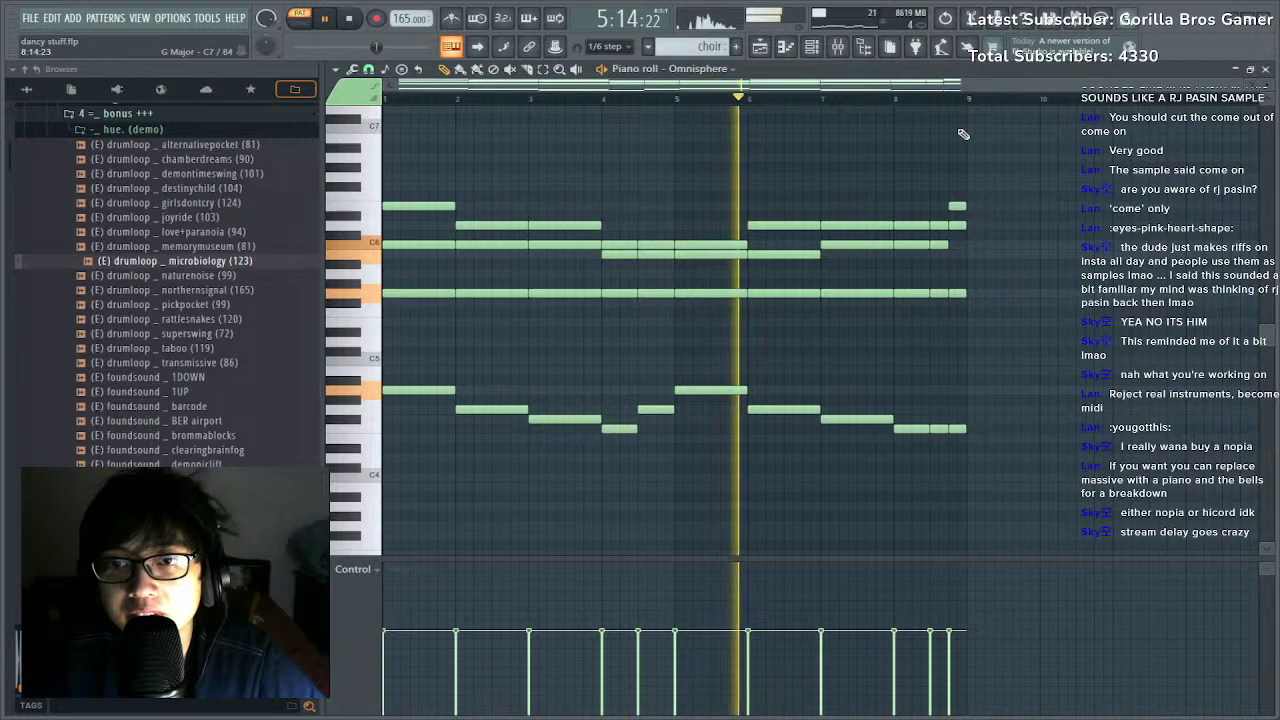
{"action": "key", "text": "ctrl+a"}
{"action": "key", "text": "ctrl+Down"}
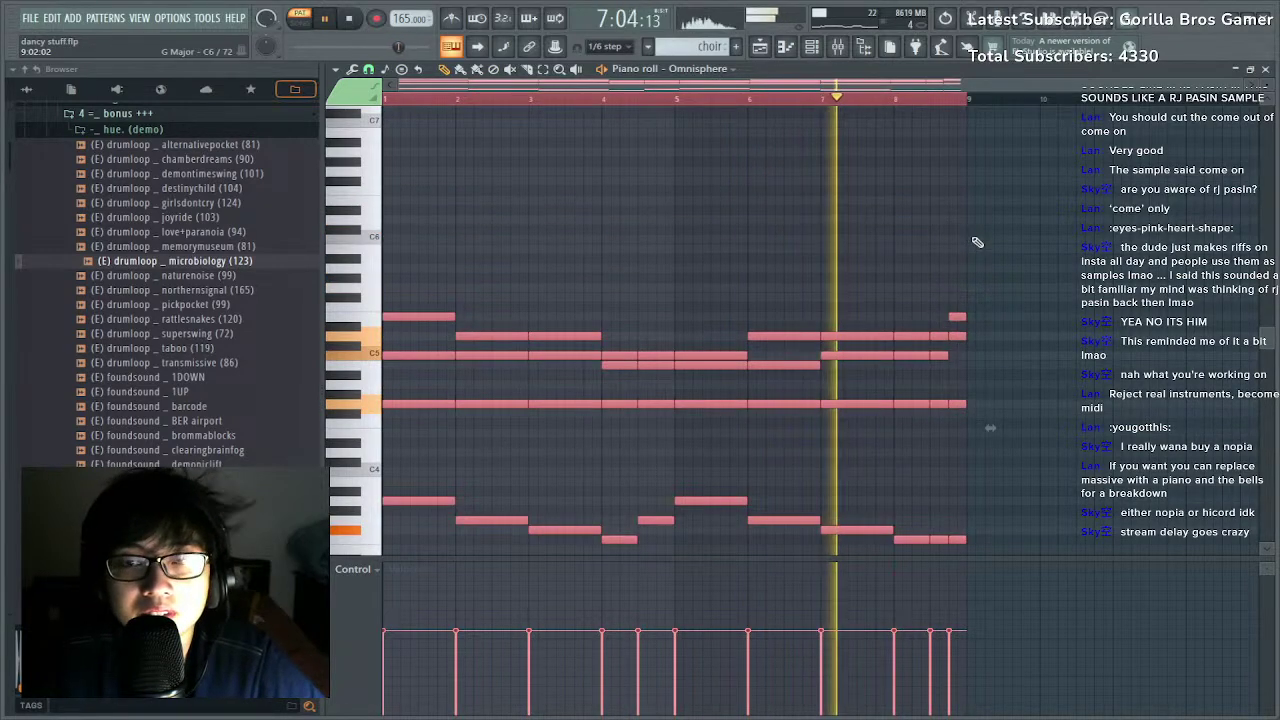
Raise the choir's G4 row and its C5 and B4 notes by one octave to open up the chord voicing.
{"action": "left_click", "coordinate": [930, 403]}
{"action": "left_click_drag", "start_coordinate": [928, 403], "coordinate": [386, 405]}
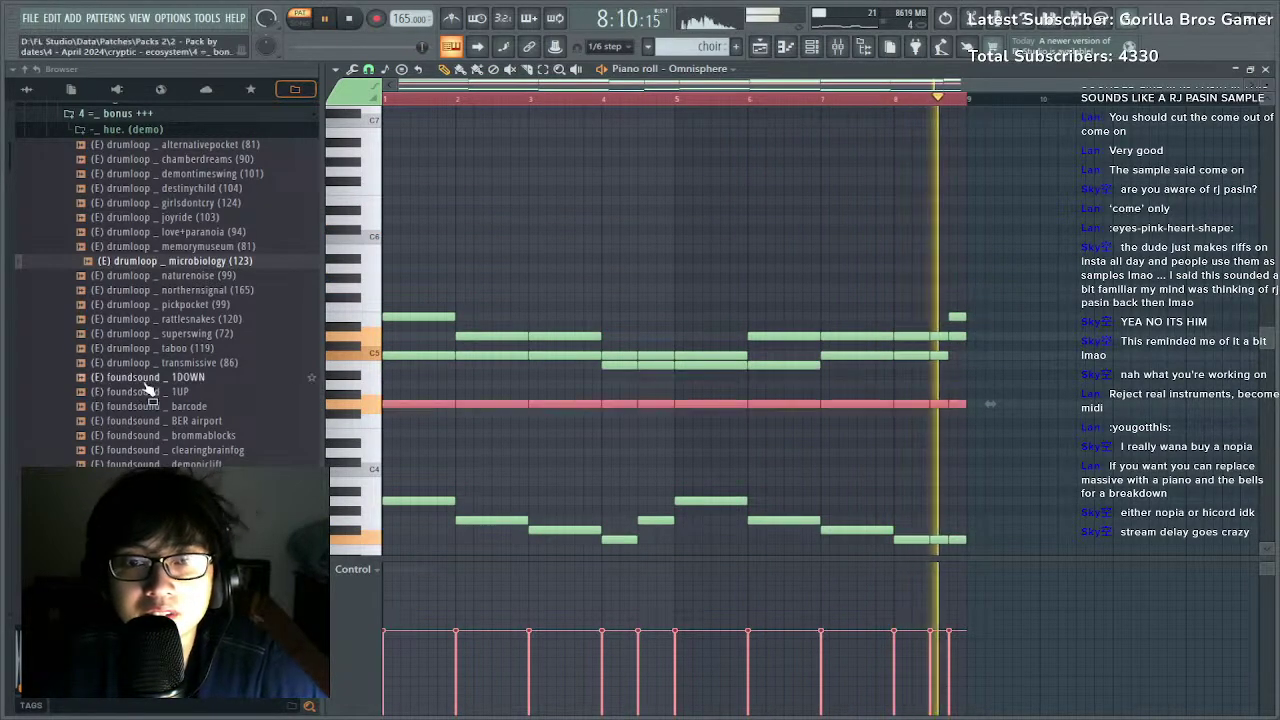
{"action": "key", "text": "ctrl+Up"}
{"action": "left_click_drag", "start_coordinate": [966, 360], "coordinate": [365, 365]}
{"action": "key", "text": "ctrl+Up"}
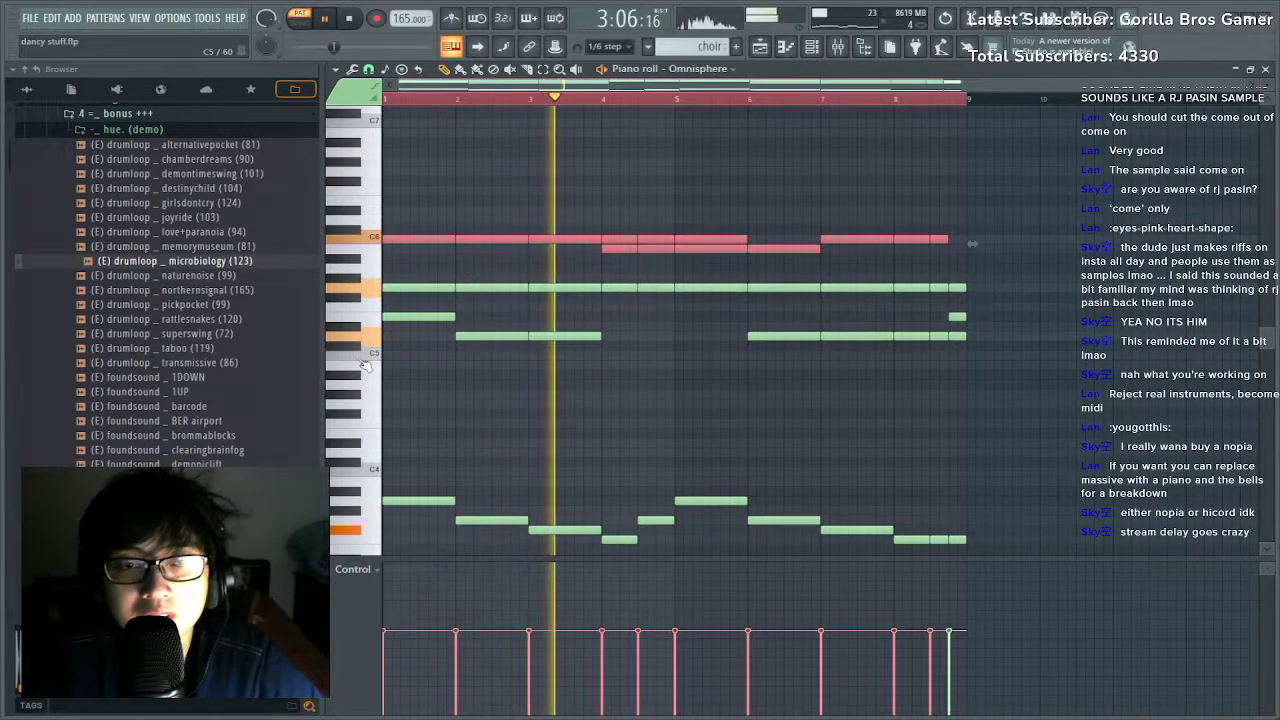
Duplicate the choir's low bass line and shift the copy up one octave.
{"action": "scroll", "coordinate": [983, 422], "scroll_direction": "down", "scroll_amount": 1}
{"action": "left_click_drag", "start_coordinate": [985, 405], "coordinate": [380, 553]}
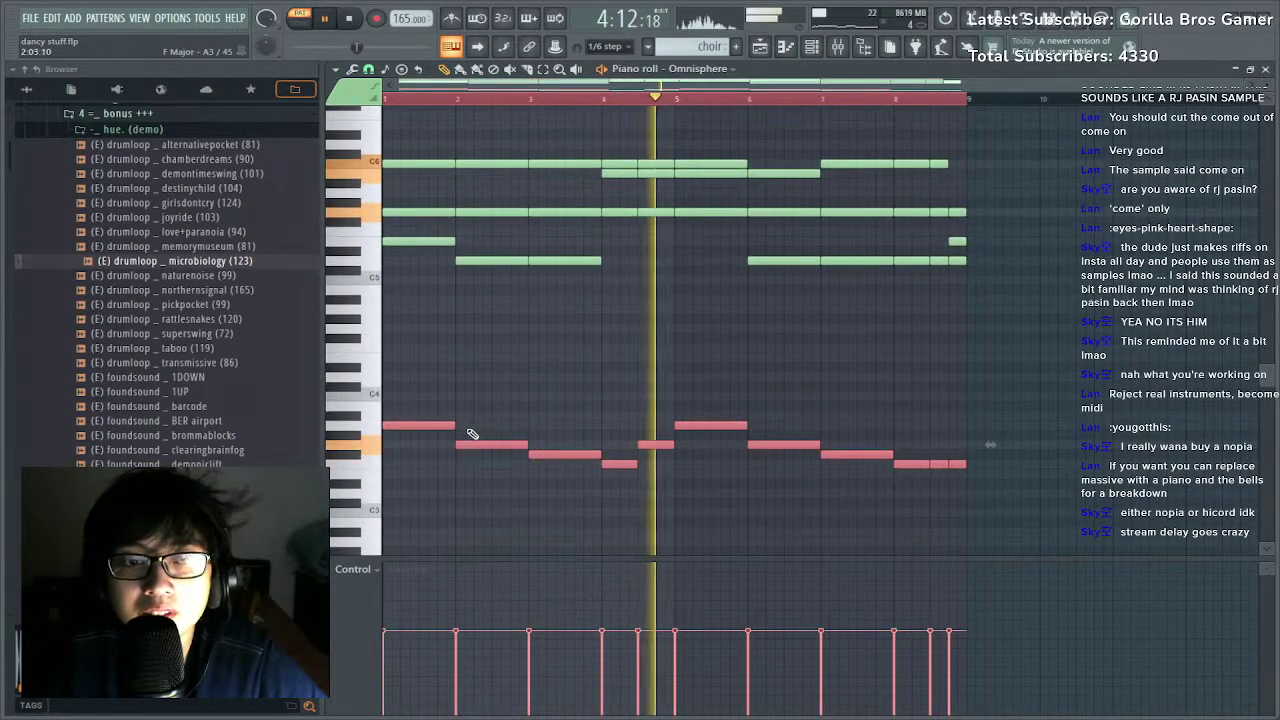
{"action": "key", "text": "ctrl+c"}
{"action": "key", "text": "ctrl+v"}
{"action": "key", "text": "ctrl+Up"}
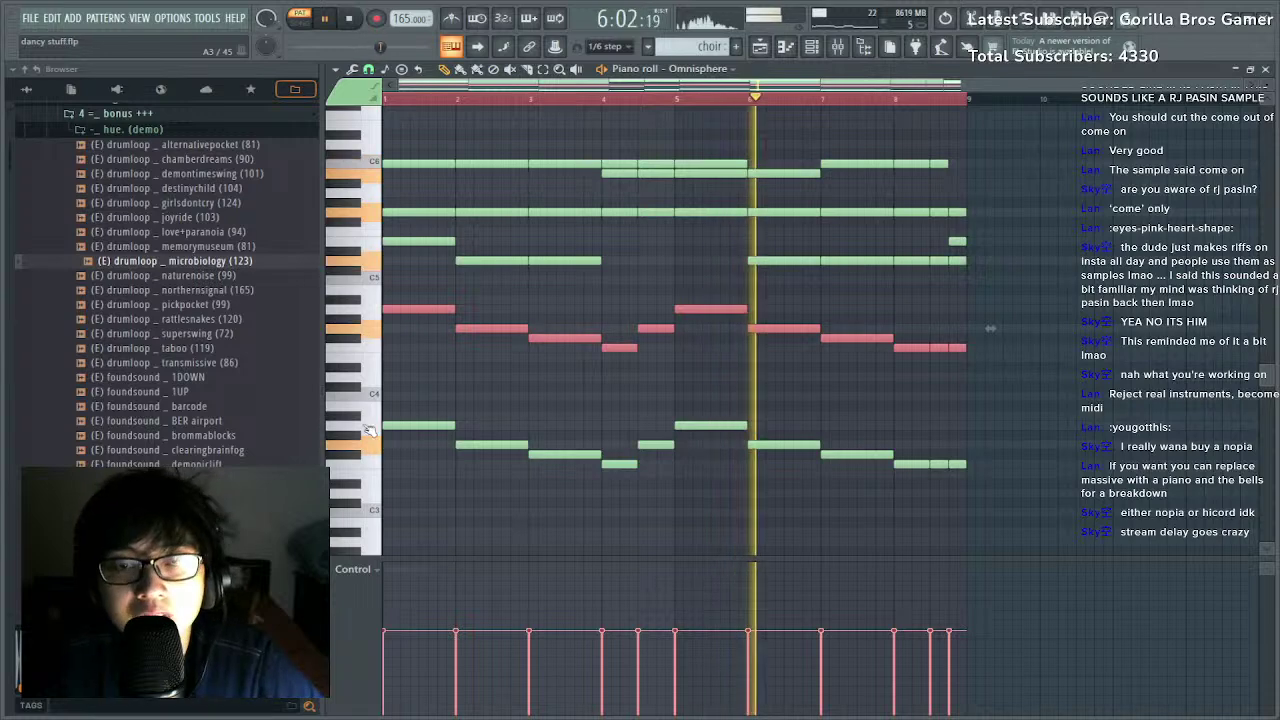
Add a second choir clip on Track 13 at bar 21 and play the song from bar 12.
{"action": "left_click", "coordinate": [763, 52]}
{"action": "key", "text": "space"}
{"action": "key", "text": "l"}
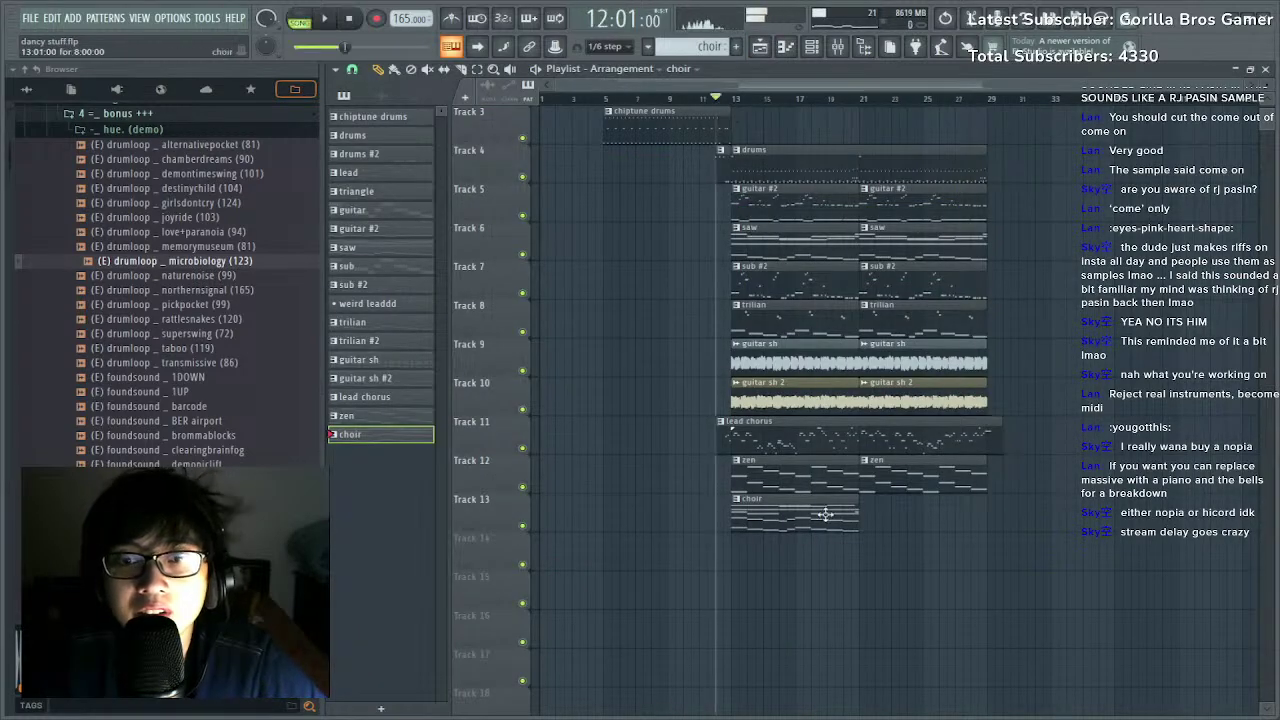
{"action": "left_click", "coordinate": [863, 522]}
{"action": "key", "text": "space"}
Open the Omnisphere channel and the mixer, and fine-tune the volume of Omnisphere's mixer track 14 during playback.
{"action": "left_click", "coordinate": [811, 48]}
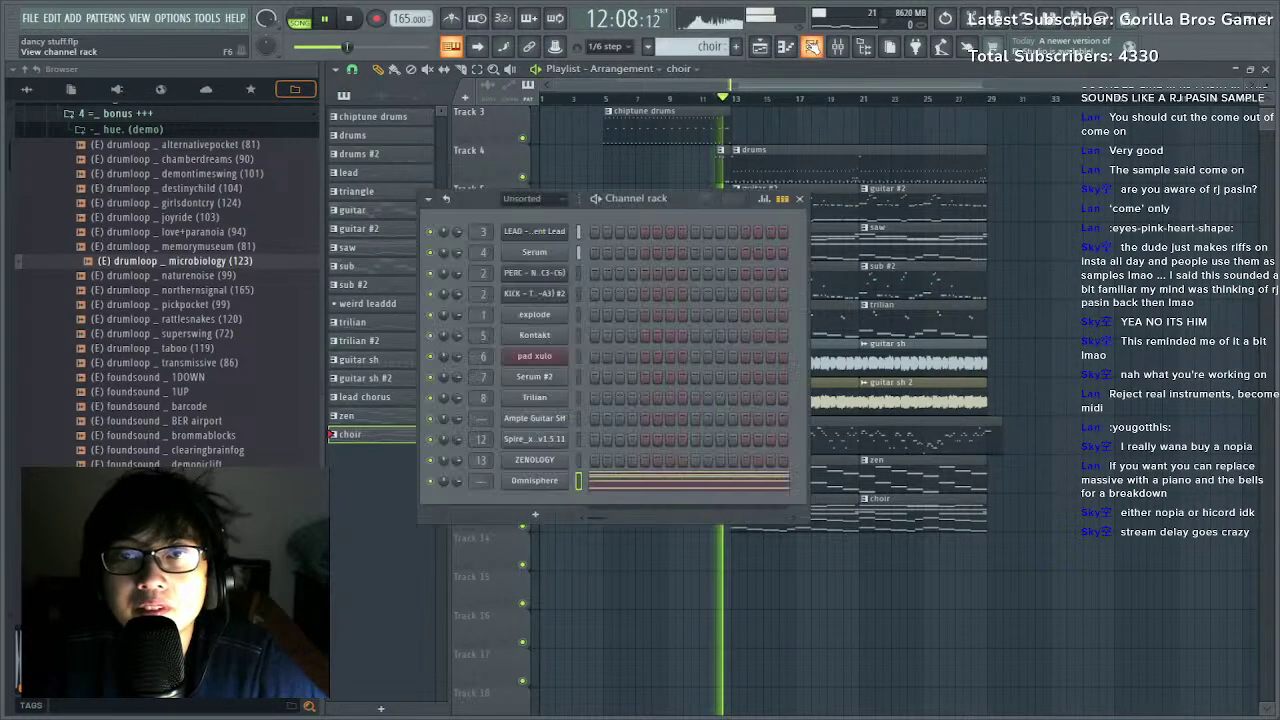
{"action": "left_click", "coordinate": [517, 482]}
{"action": "left_click_drag", "start_coordinate": [760, 128], "coordinate": [547, 232]}
{"action": "key", "text": "F9"}
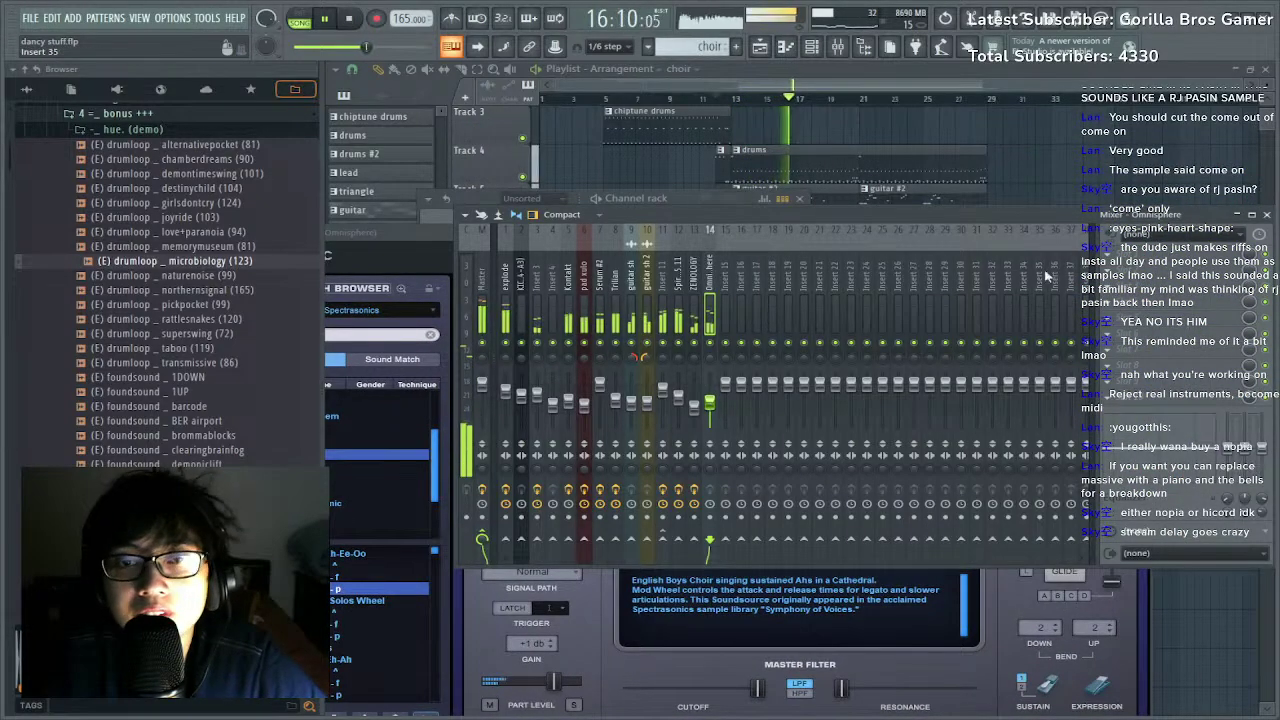
{"action": "left_click_drag", "start_coordinate": [711, 403], "coordinate": [711, 399]}
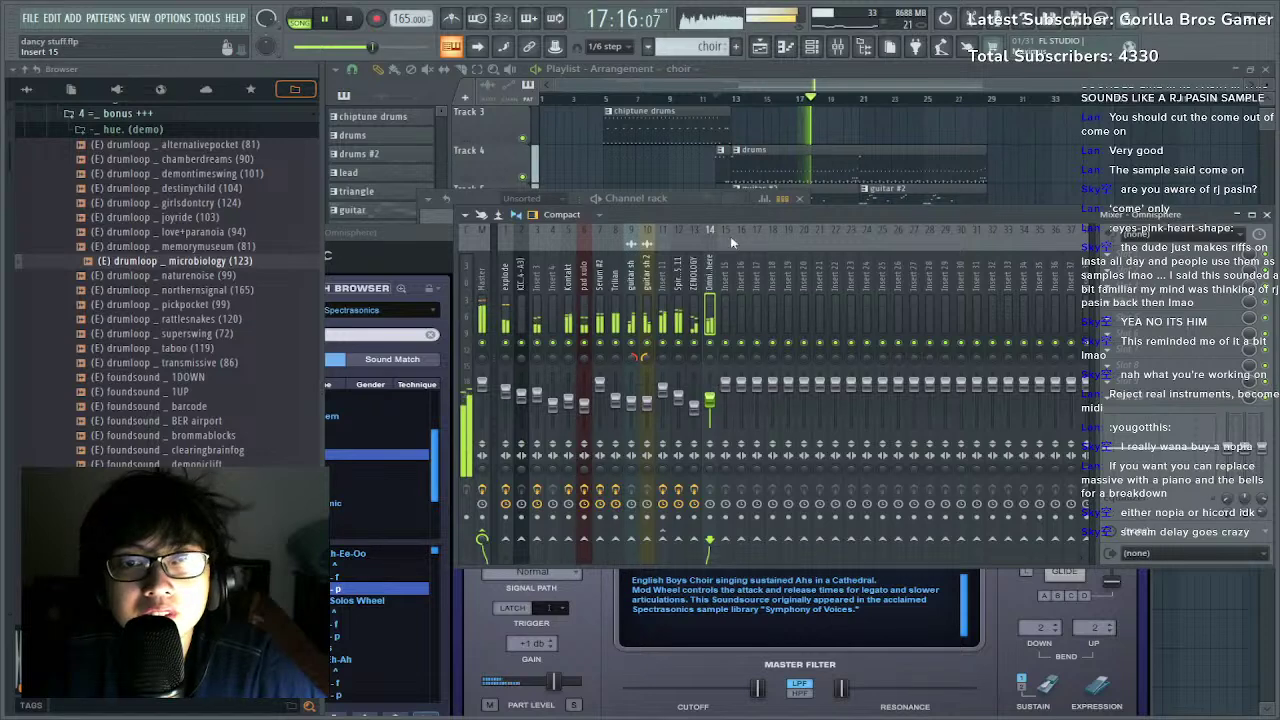
Clear away the mixer and plugin windows and bring the playlist back into view.
{"action": "left_click_drag", "start_coordinate": [729, 215], "coordinate": [717, 197]}
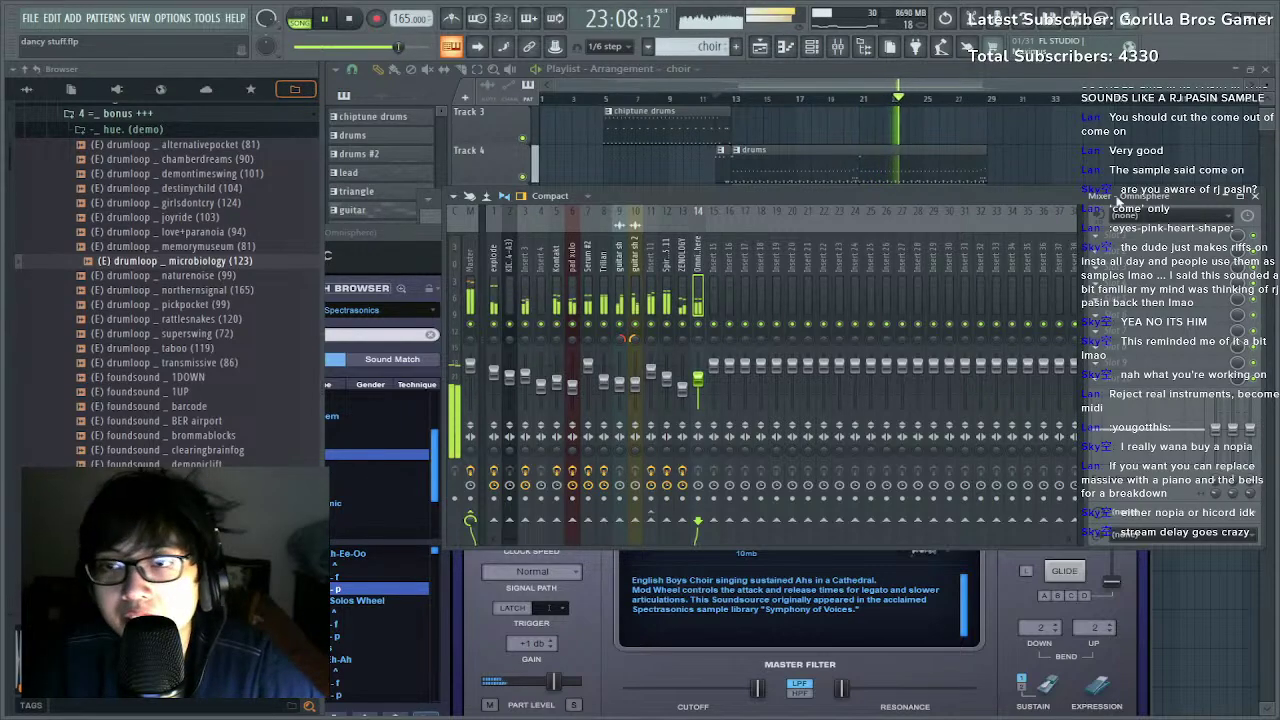
{"action": "double_click", "coordinate": [1120, 197]}
{"action": "double_click", "coordinate": [922, 71]}
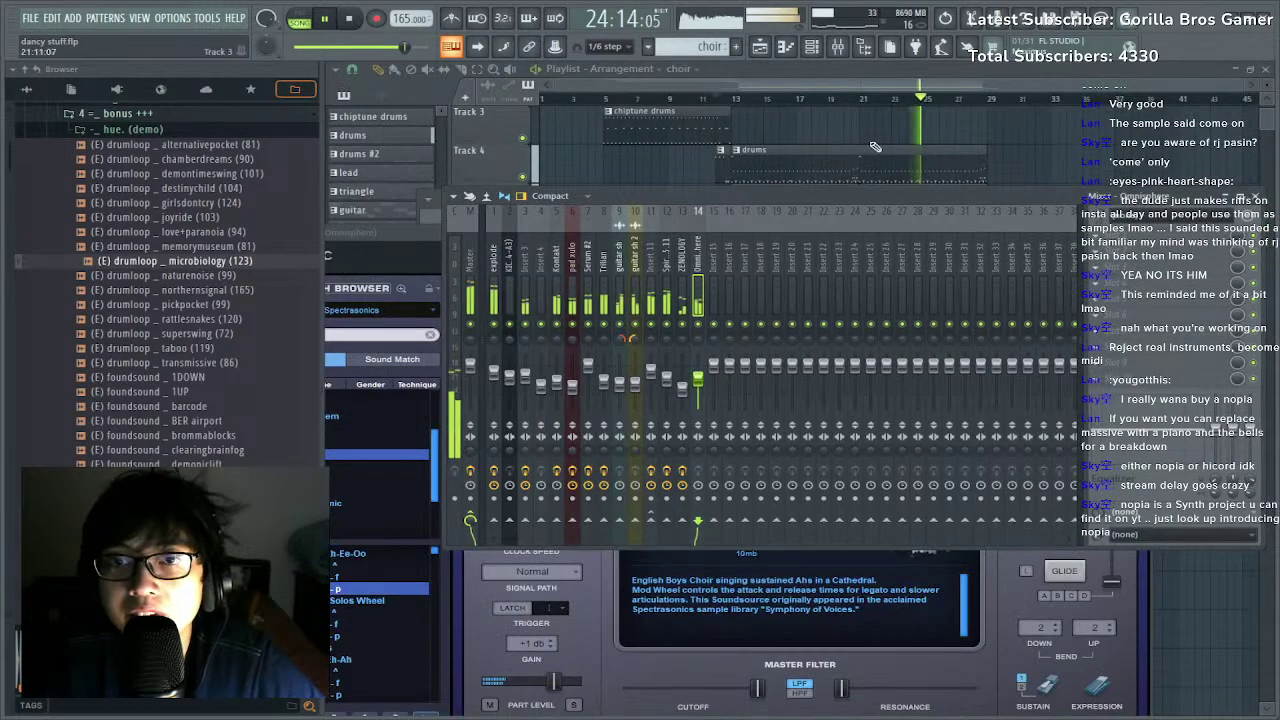
{"action": "left_click_drag", "start_coordinate": [803, 195], "coordinate": [741, 335]}
{"action": "key", "text": "F5"}
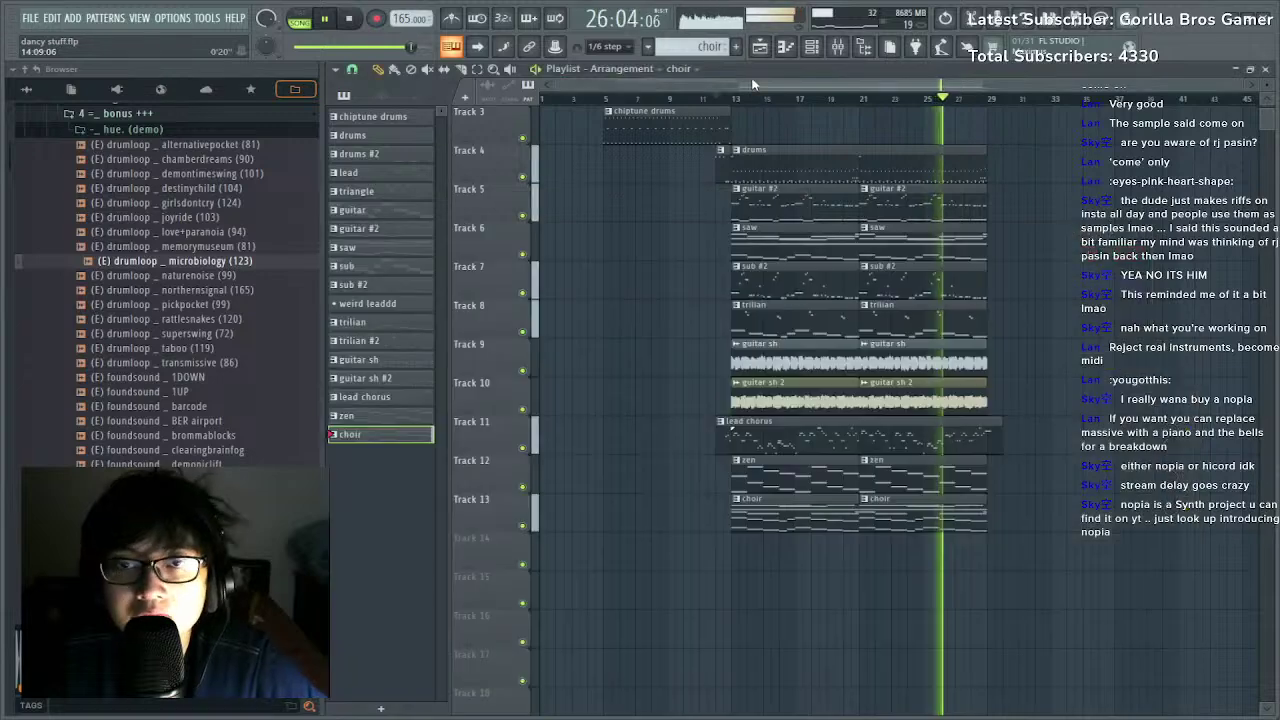
{"action": "key", "text": "F5"}
{"action": "key", "text": "F12"}
{"action": "left_click", "coordinate": [759, 46]}
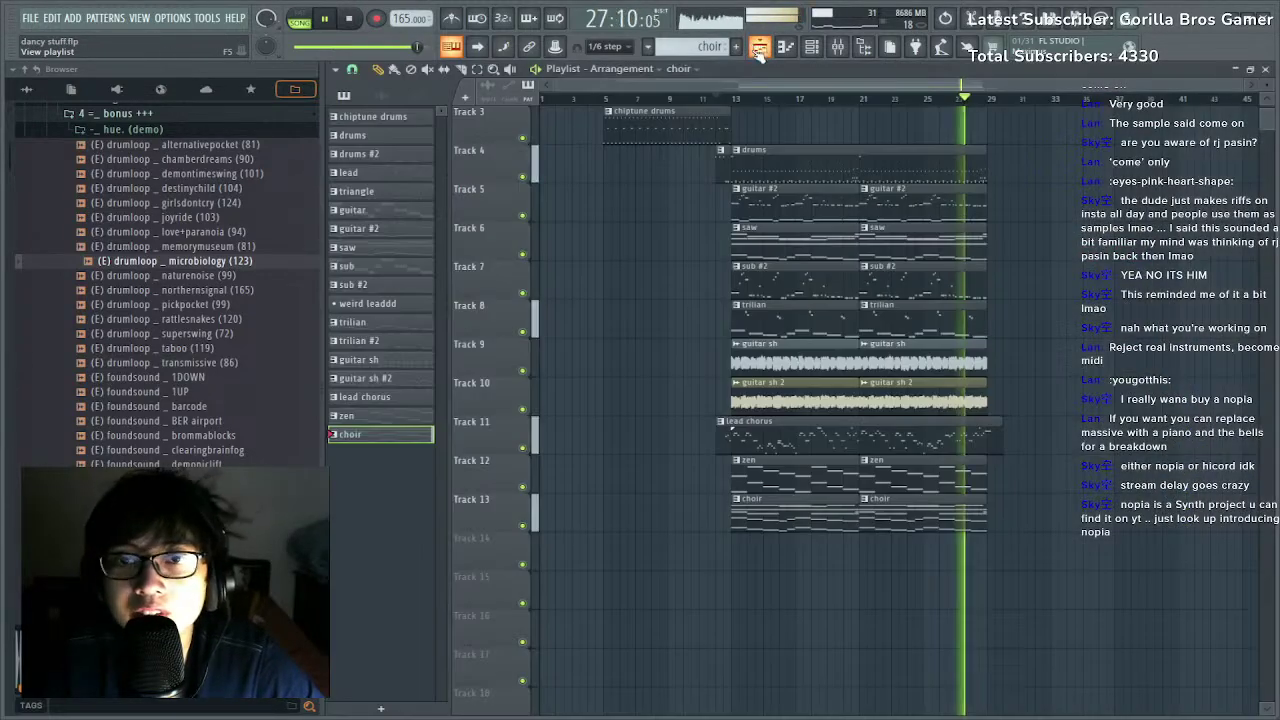
Open the lead chorus clip's melody and delete the two short G5 notes at the start of bar 16.
{"action": "left_click", "coordinate": [935, 98]}
{"action": "scroll", "coordinate": [935, 98], "scroll_direction": "up", "scroll_amount": 2}
{"action": "scroll", "coordinate": [973, 385], "scroll_direction": "down", "scroll_amount": 1}
{"action": "double_click", "coordinate": [970, 400]}
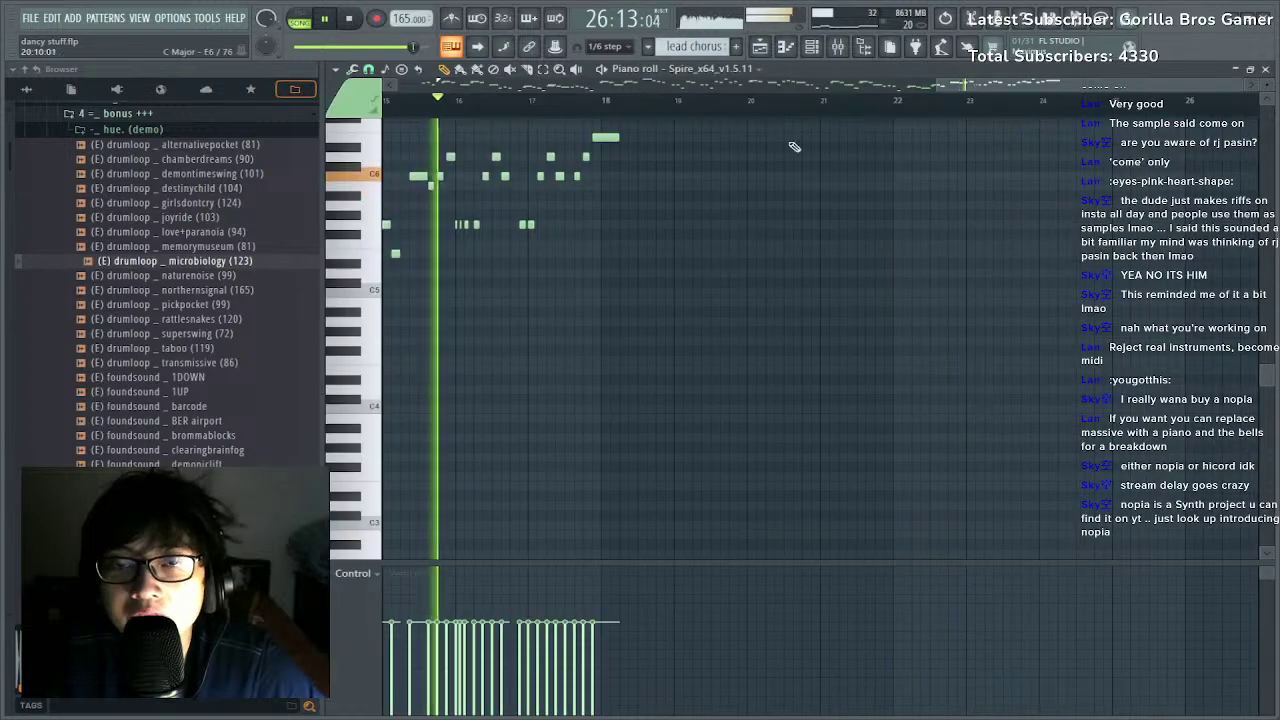
{"action": "right_click", "coordinate": [906, 225]}
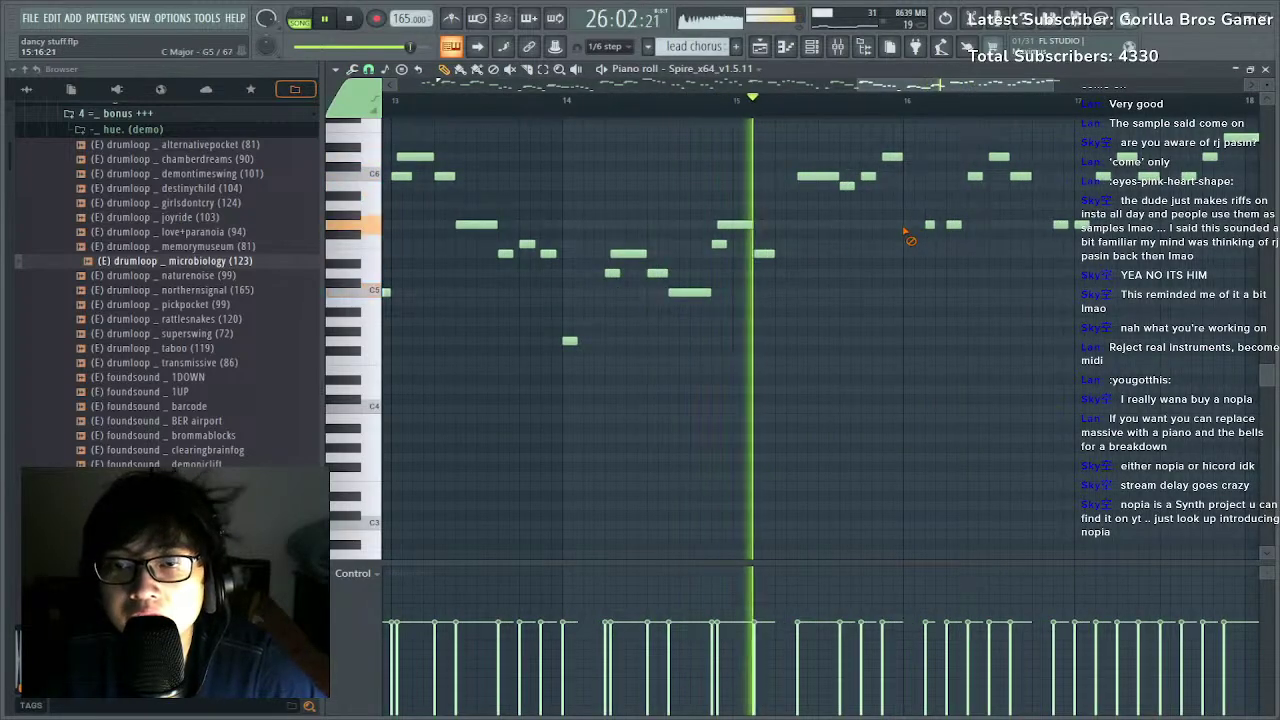
{"action": "right_click", "coordinate": [917, 225]}
Replace the short G5 note at 16:03:00 in the lead chorus with a slightly longer one, checking it in playback.
{"action": "left_click", "coordinate": [929, 225], "text": "ctrl"}
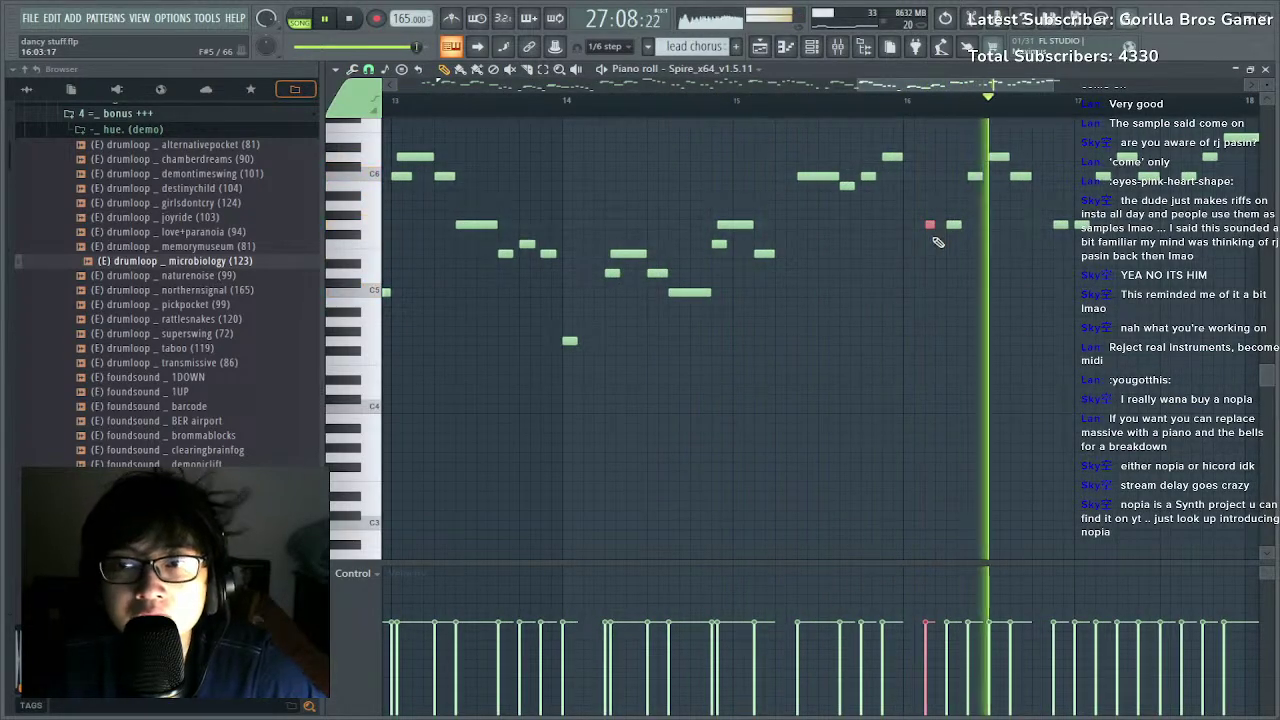
{"action": "key", "text": "space"}
{"action": "key", "text": "space"}
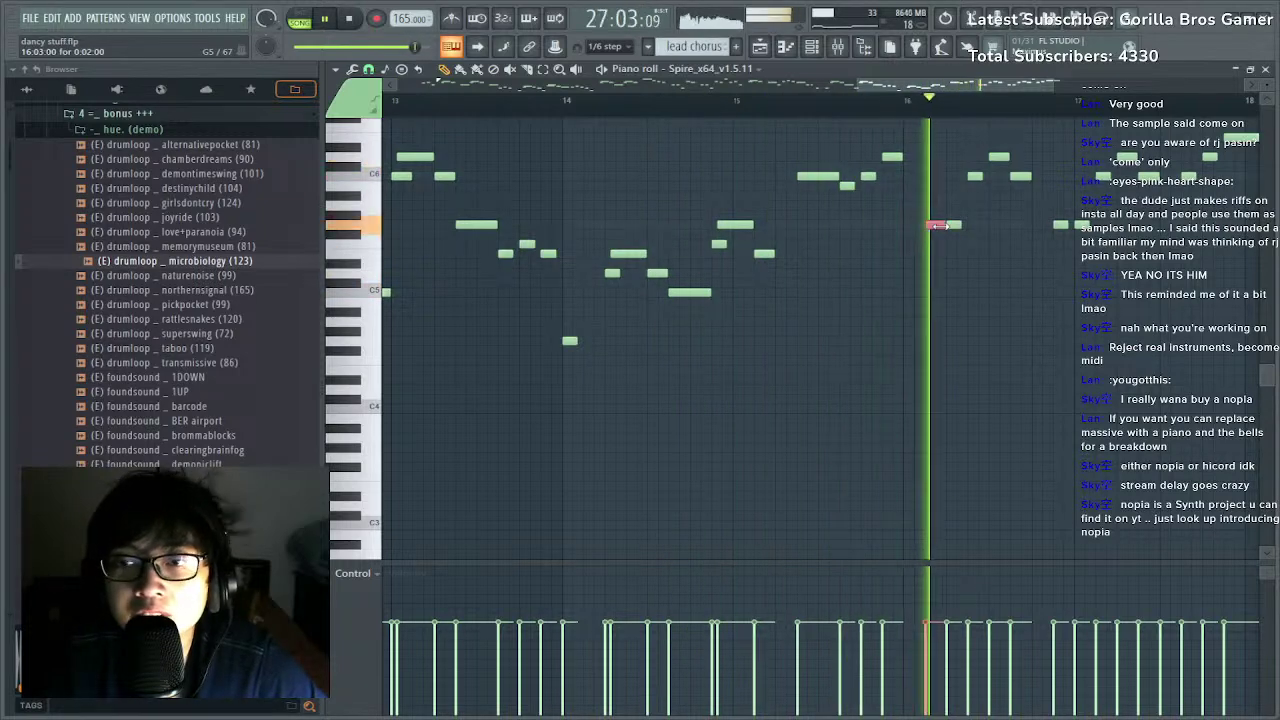
{"action": "key", "text": "space"}
{"action": "right_click", "coordinate": [936, 225]}
{"action": "left_click", "coordinate": [927, 225]}
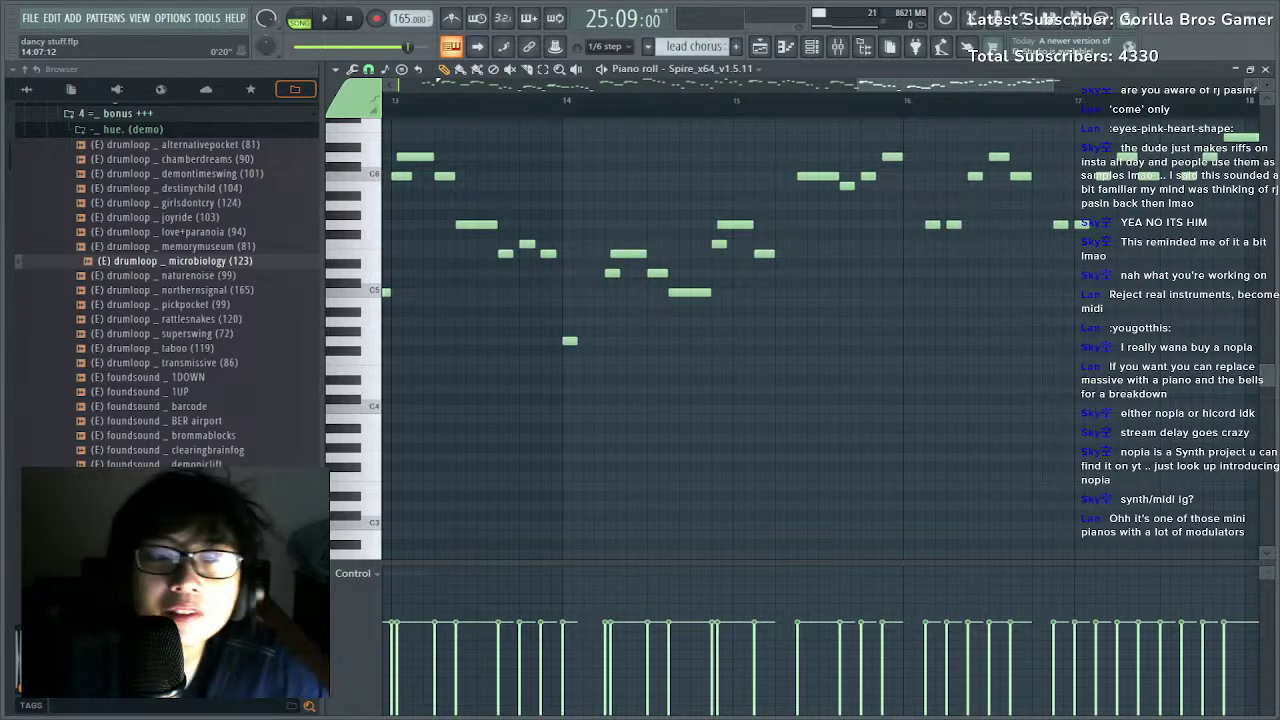
View the entire lead chorus melody from its beginning and audition it from bar 12.
{"action": "left_click_drag", "start_coordinate": [966, 86], "coordinate": [634, 88]}
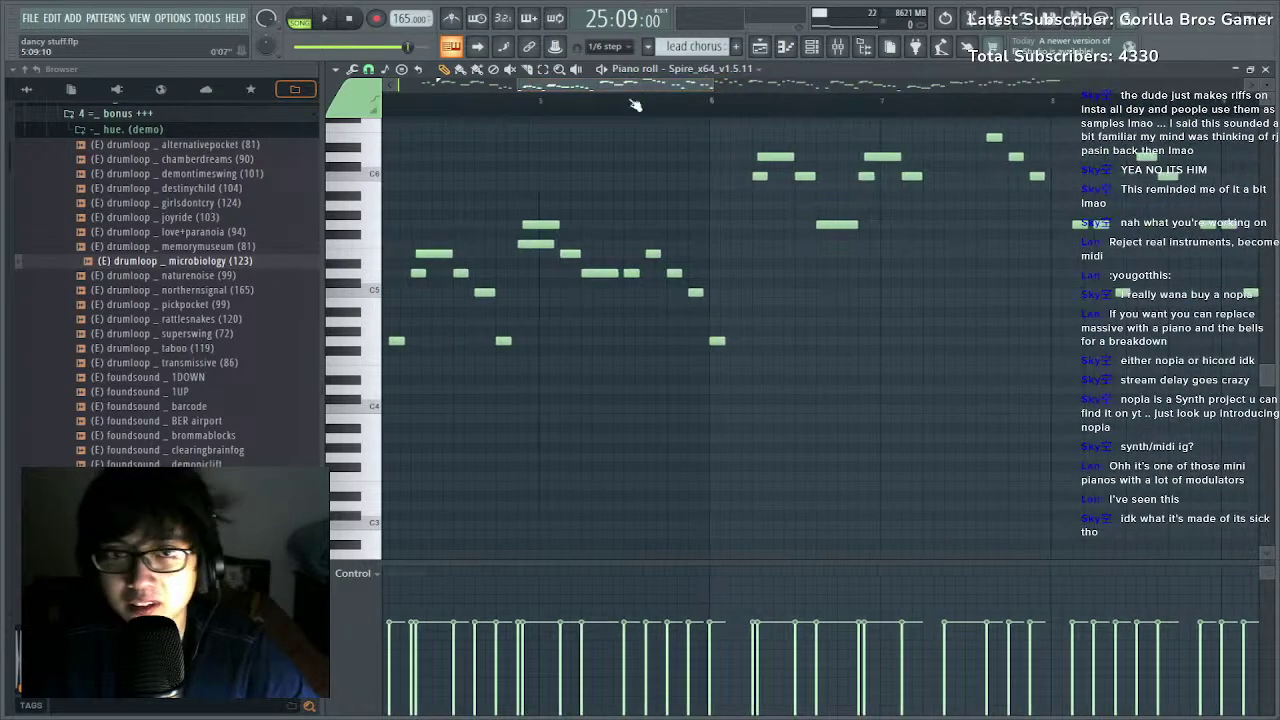
{"action": "scroll", "coordinate": [636, 105], "scroll_direction": "down", "scroll_amount": 4}
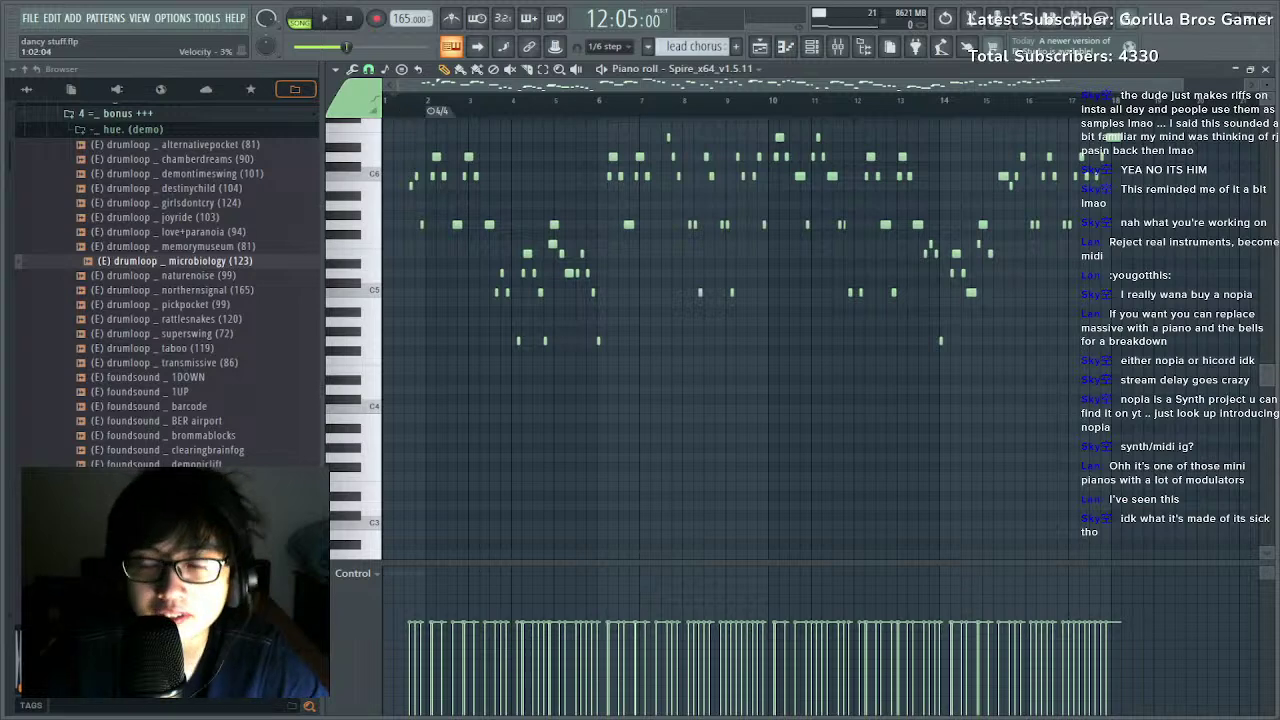
{"action": "key", "text": "space"}
{"action": "key", "text": "space"}
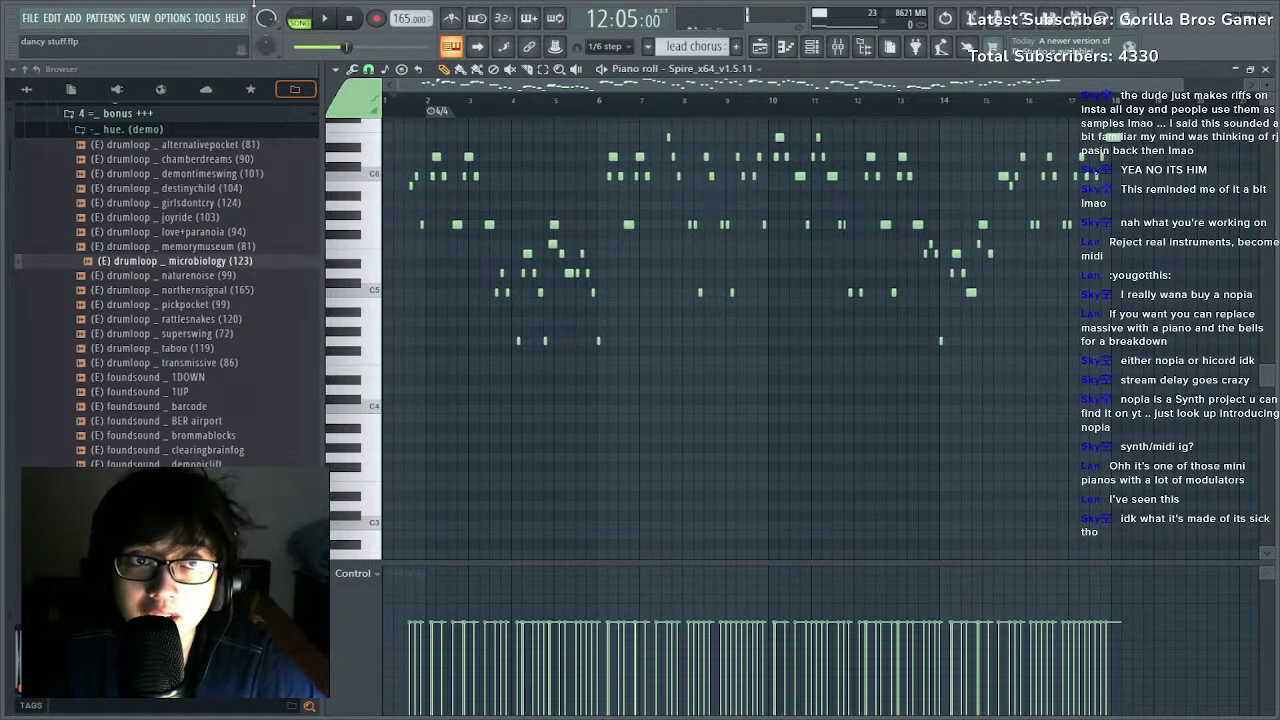
Return to the playlist and play the chorus from bar 12 with all its tracks in view.
{"action": "left_click", "coordinate": [760, 46]}
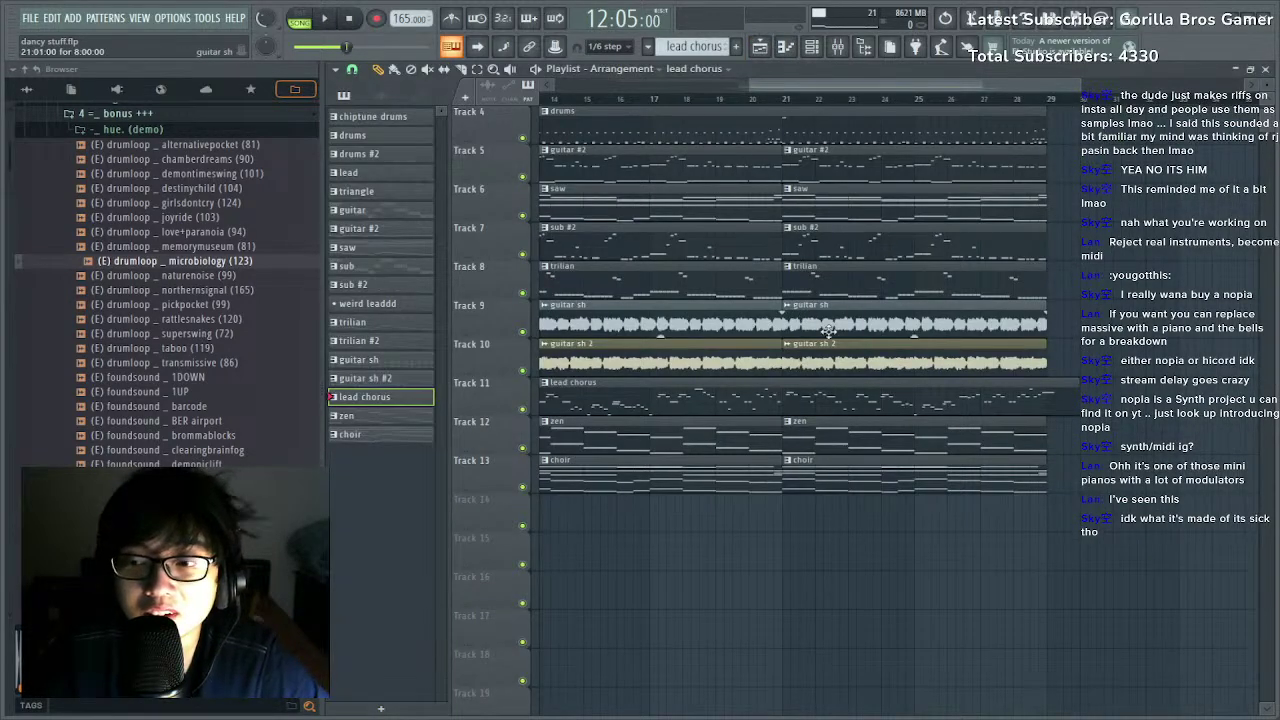
{"action": "scroll", "coordinate": [900, 100], "scroll_direction": "down", "scroll_amount": 3}
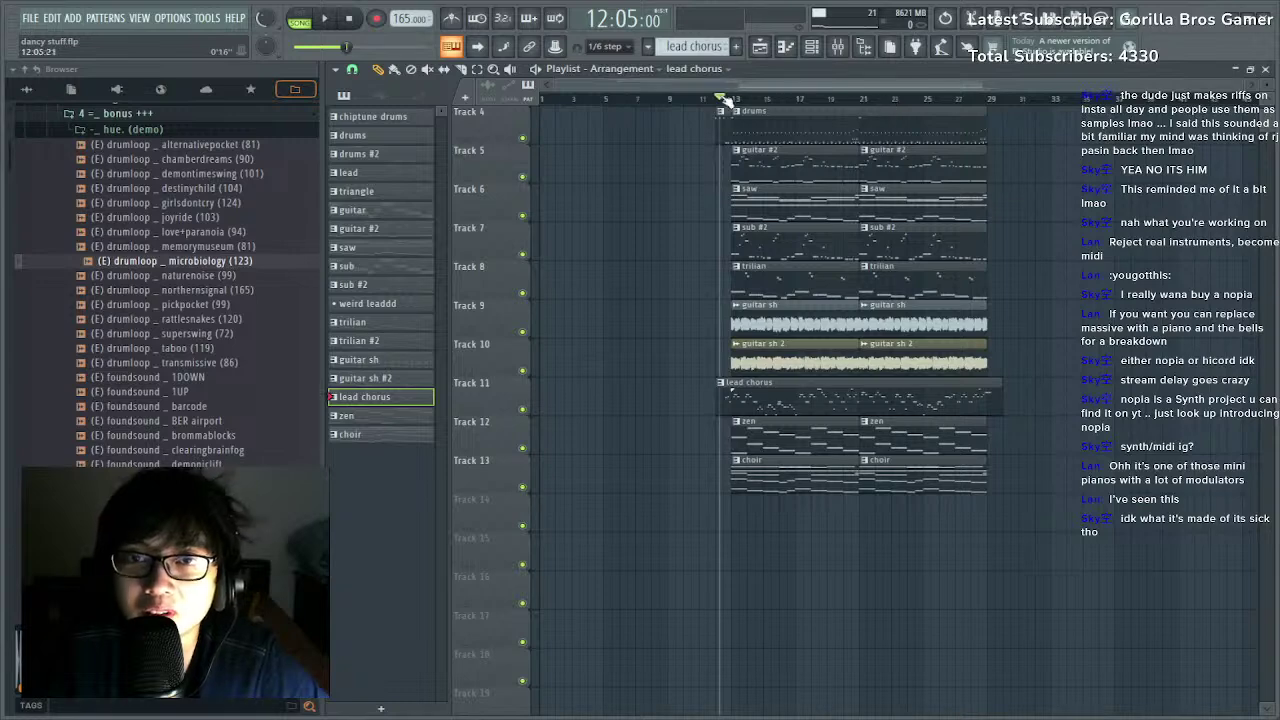
{"action": "key", "text": "space"}
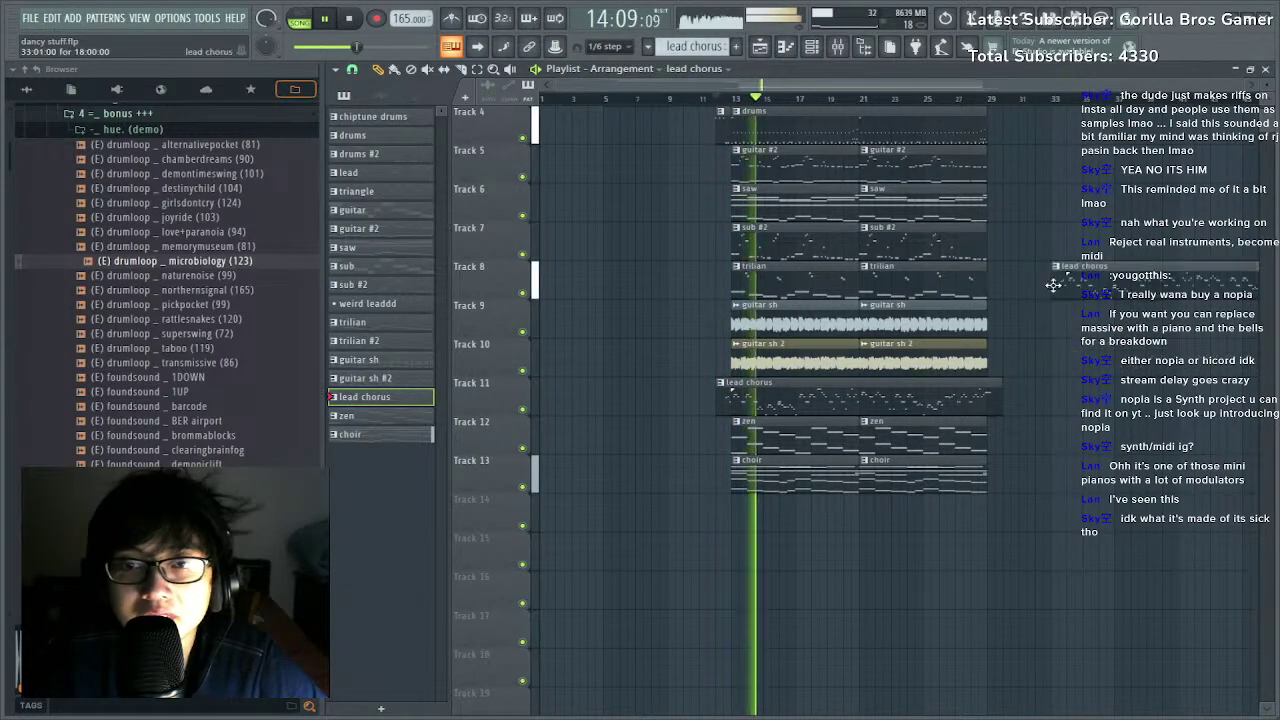
{"action": "scroll", "coordinate": [1053, 282], "scroll_direction": "up", "scroll_amount": 2}
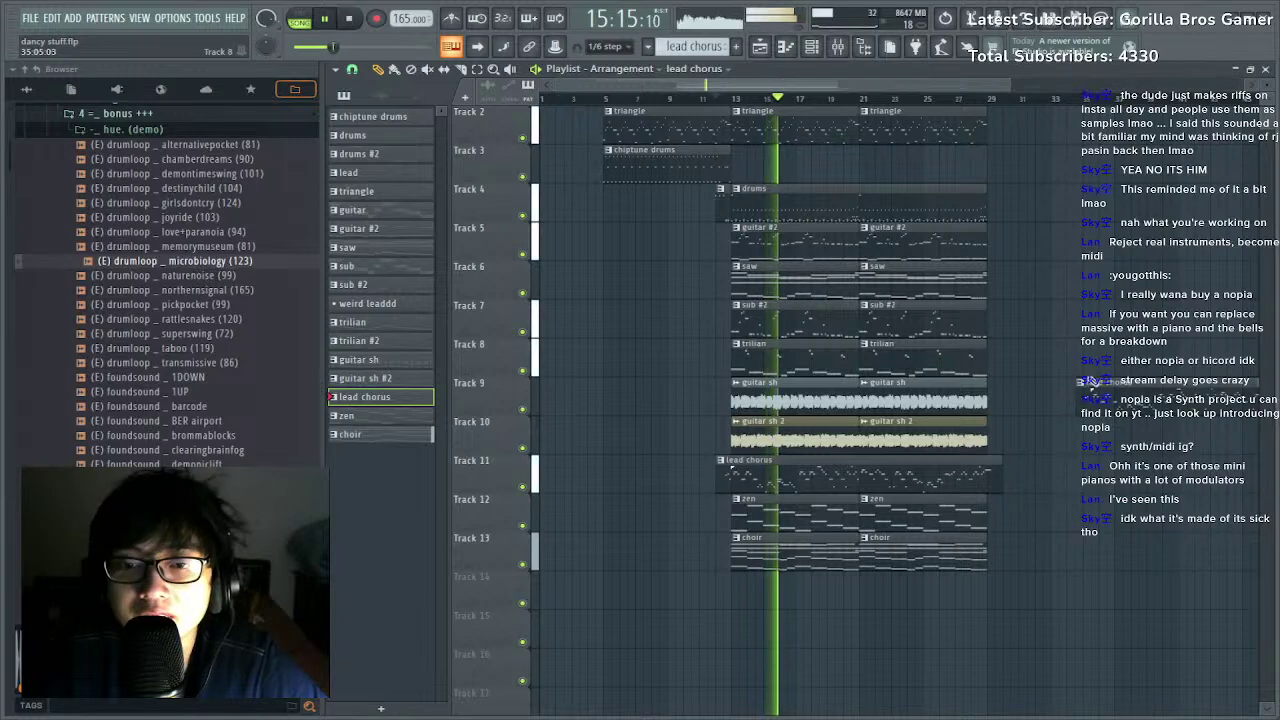
Solo the Omnisphere track in the mixer and load Fruity Parametric EQ 2 into its second effect slot.
{"action": "key", "text": "F9"}
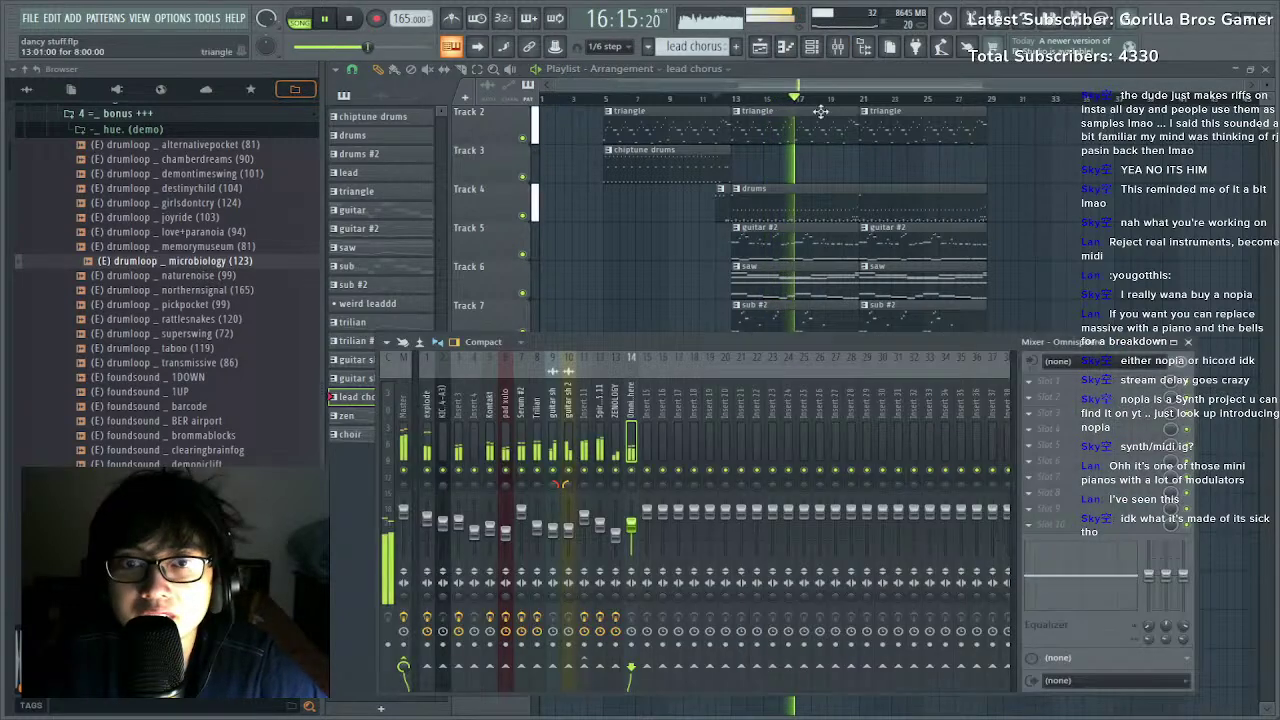
{"action": "right_click", "coordinate": [633, 471]}
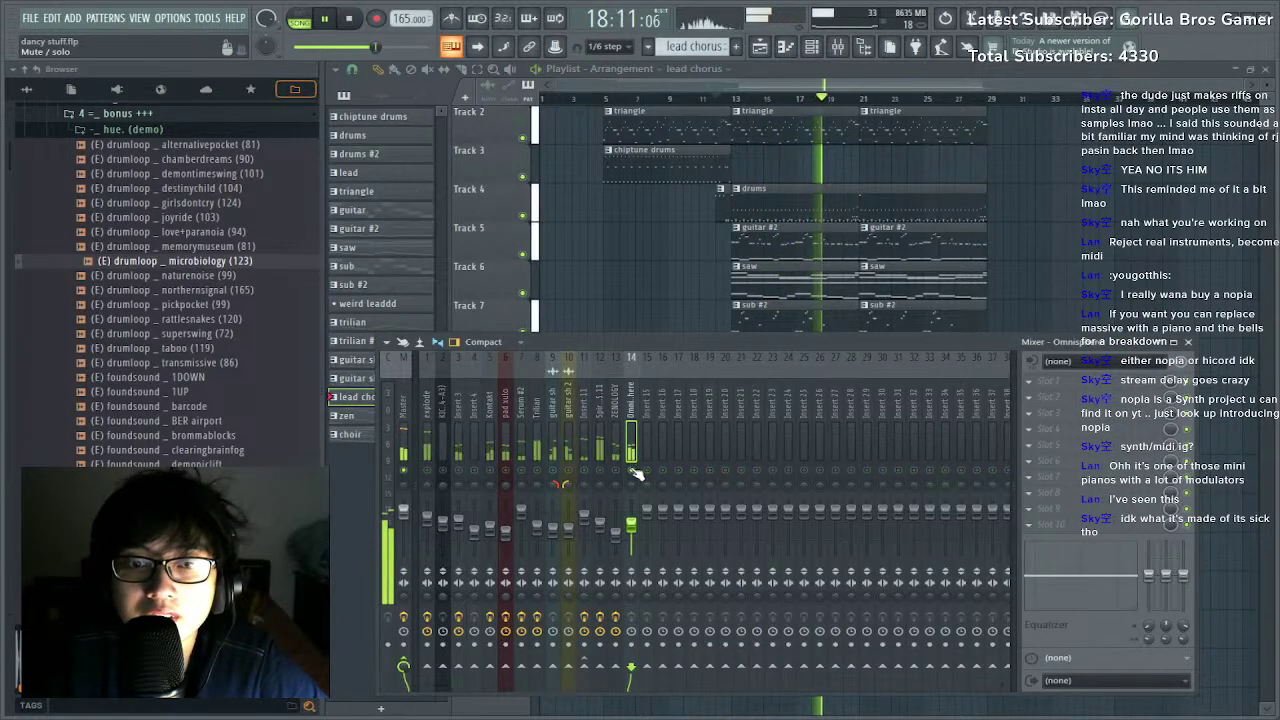
{"action": "left_click", "coordinate": [614, 450]}
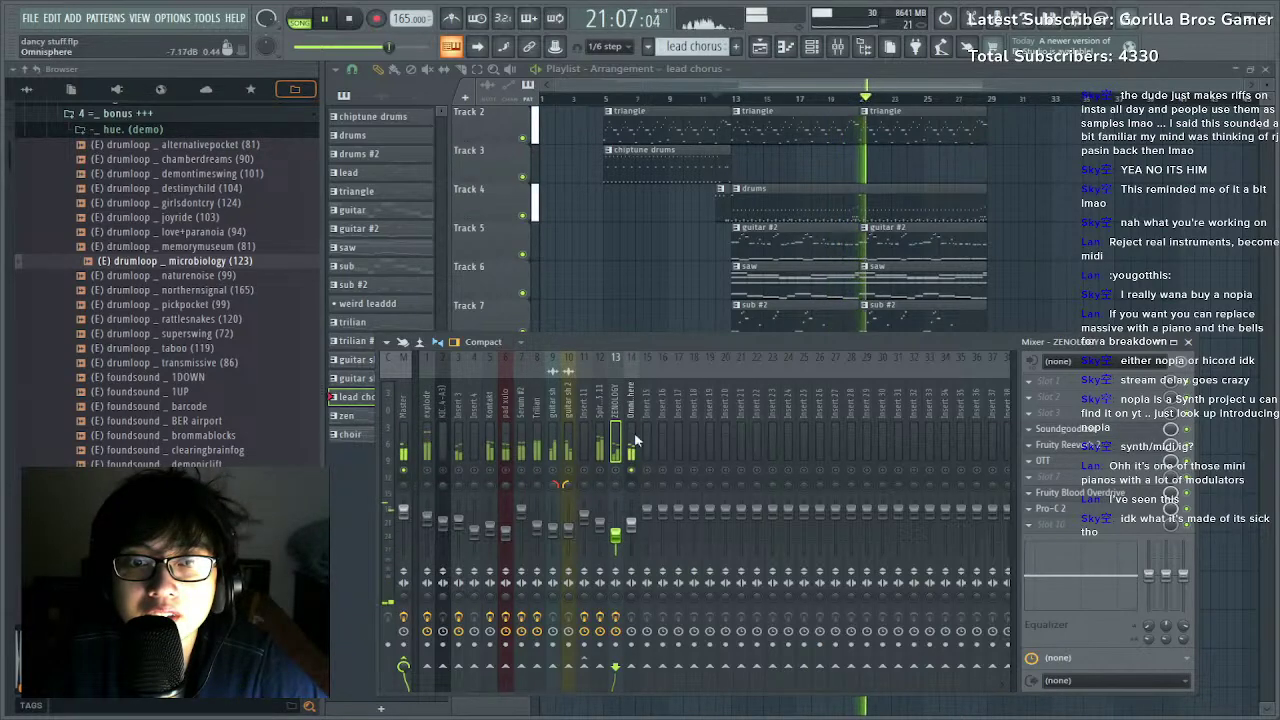
{"action": "left_click", "coordinate": [633, 440]}
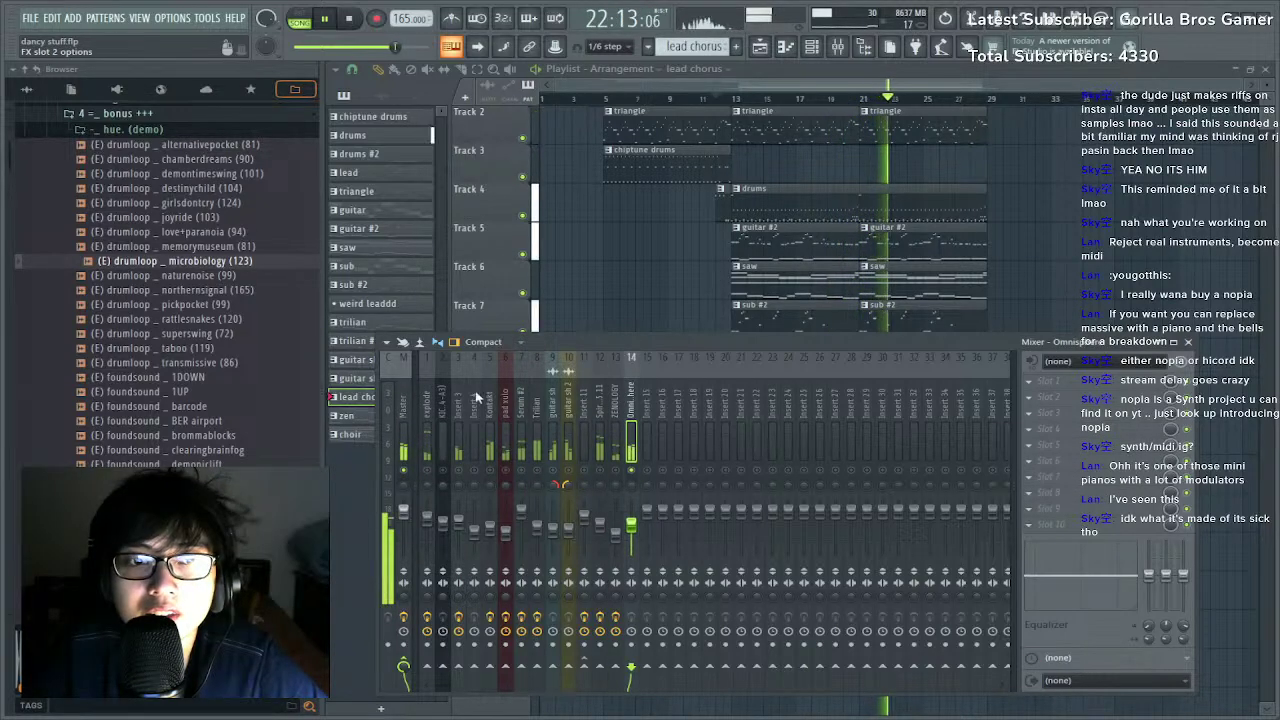
{"action": "left_click", "coordinate": [478, 397]}
Turn EQ band 1 on the Omnisphere track into a high-pass filter with its cutoff around 240 Hz.
{"action": "right_click", "coordinate": [547, 381]}
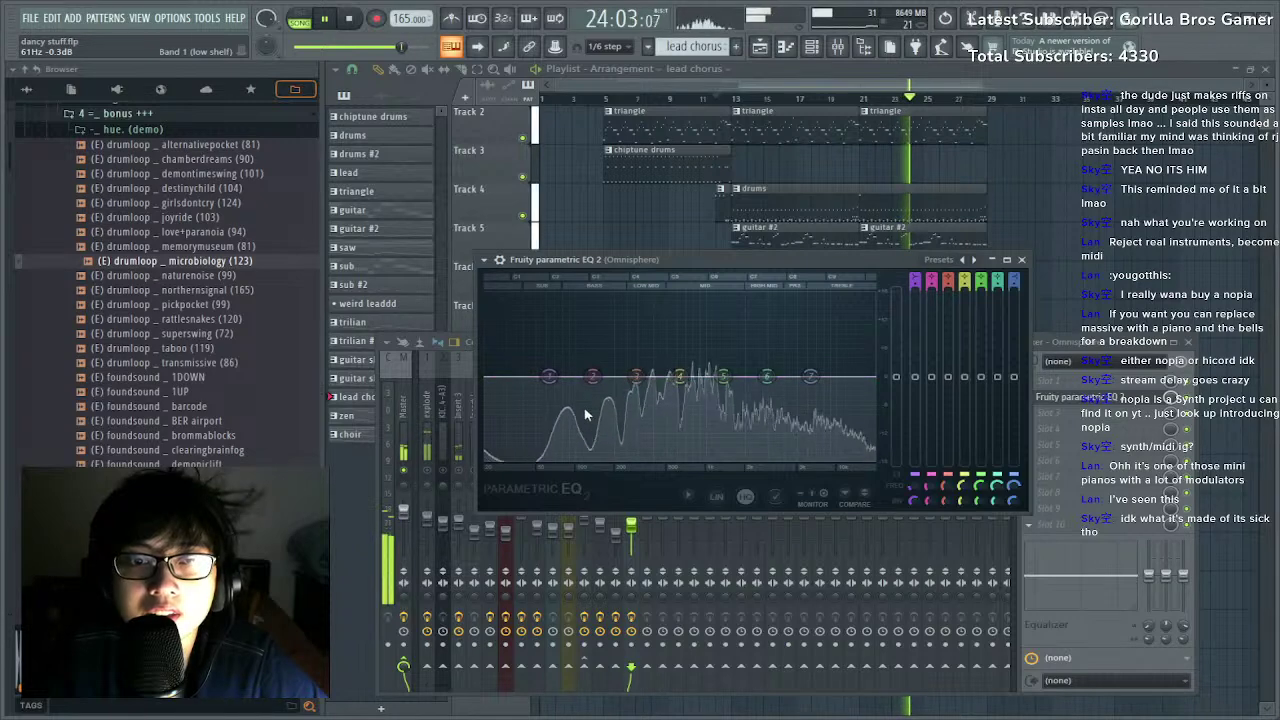
{"action": "left_click", "coordinate": [640, 451]}
{"action": "left_click_drag", "start_coordinate": [549, 377], "coordinate": [633, 376]}
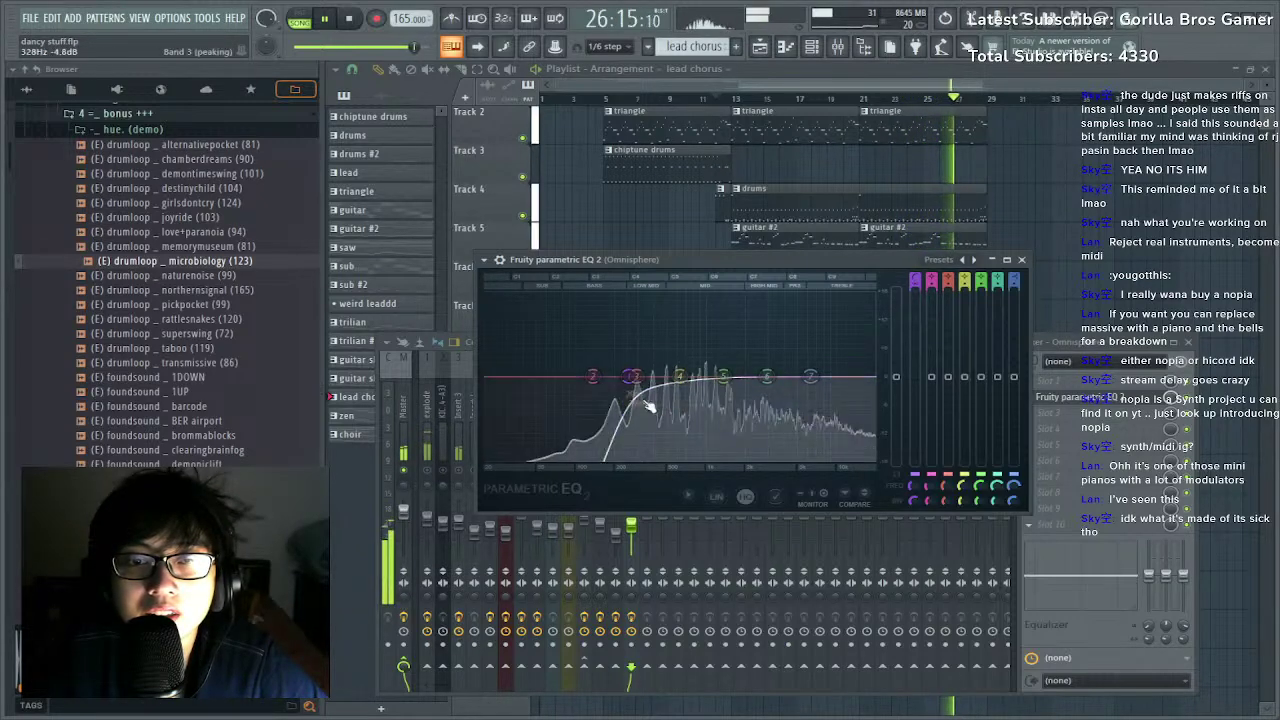
{"action": "scroll", "coordinate": [631, 378], "scroll_direction": "down", "scroll_amount": 4}
{"action": "left_click_drag", "start_coordinate": [634, 378], "coordinate": [630, 377]}
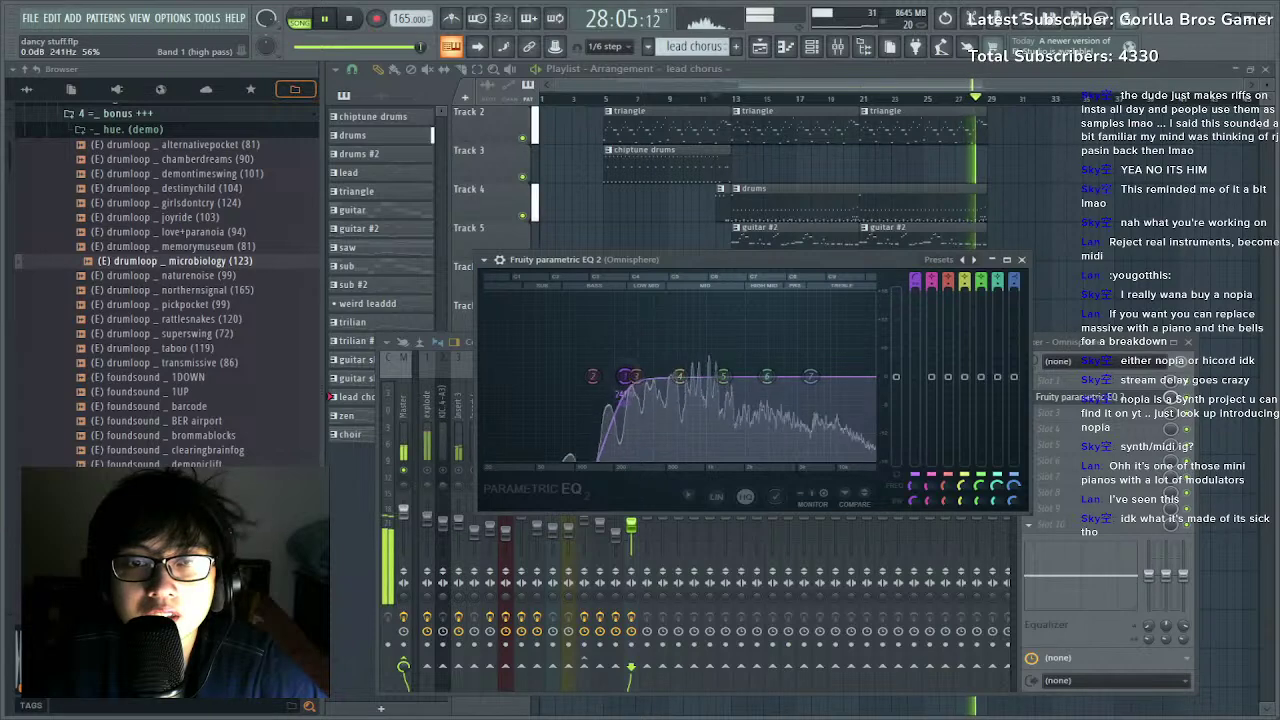
Boost the choir's highs with EQ bands 7 and 6, and cut band 4 by about 5 dB near 1.75 kHz.
{"action": "left_click_drag", "start_coordinate": [803, 388], "coordinate": [772, 310]}
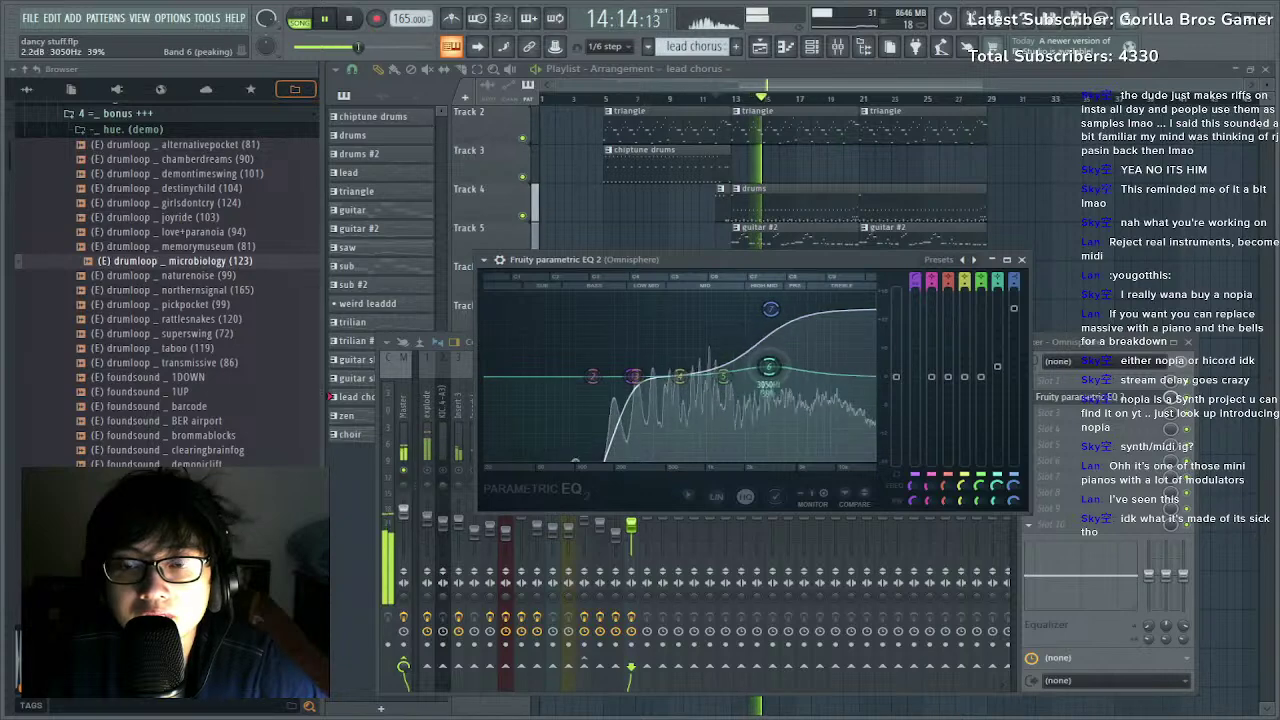
{"action": "left_click_drag", "start_coordinate": [768, 378], "coordinate": [856, 361]}
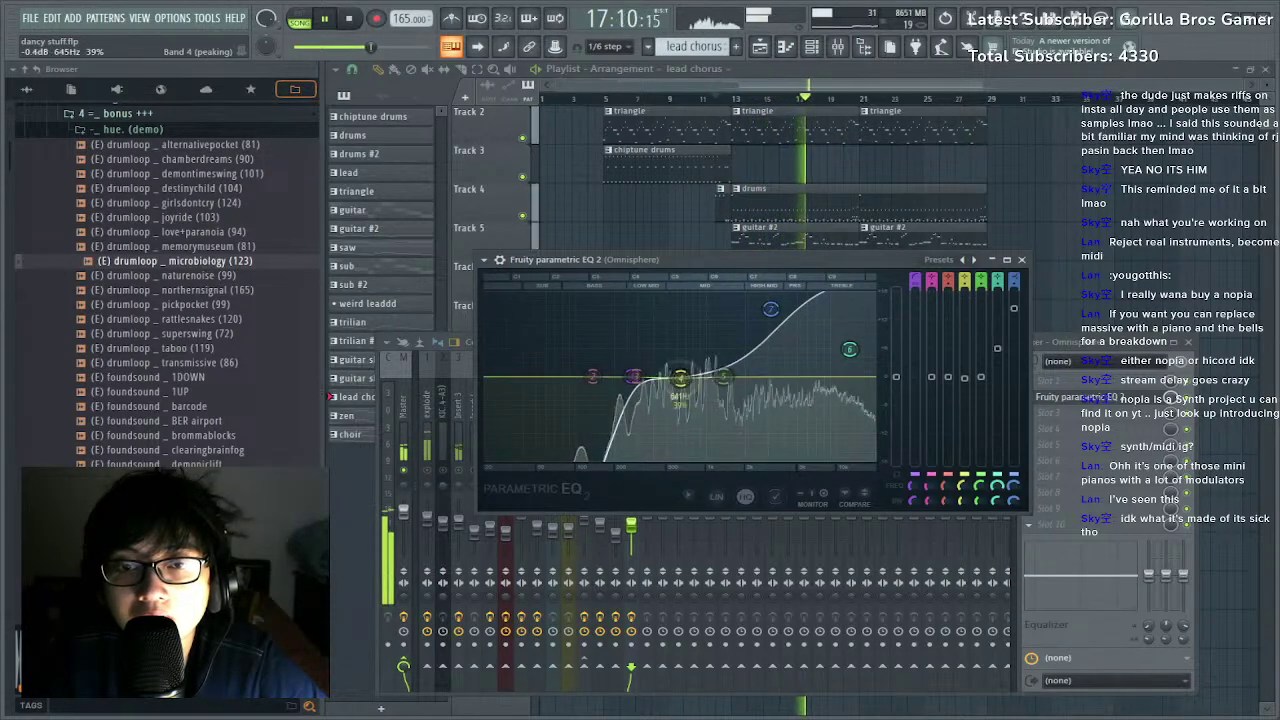
{"action": "left_click_drag", "start_coordinate": [684, 381], "coordinate": [737, 403]}
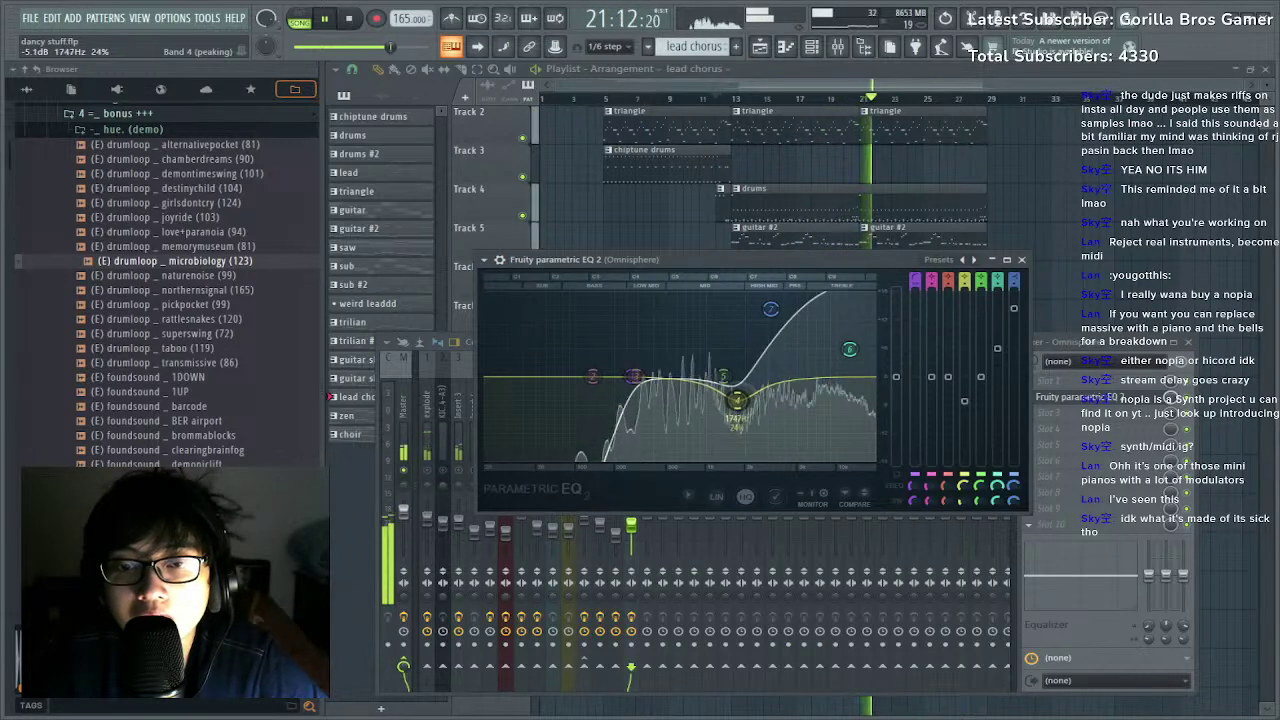
Bring all mixer tracks back in and fine-tune the Omnisphere track's volume against the full mix.
{"action": "left_click", "coordinate": [1033, 404]}
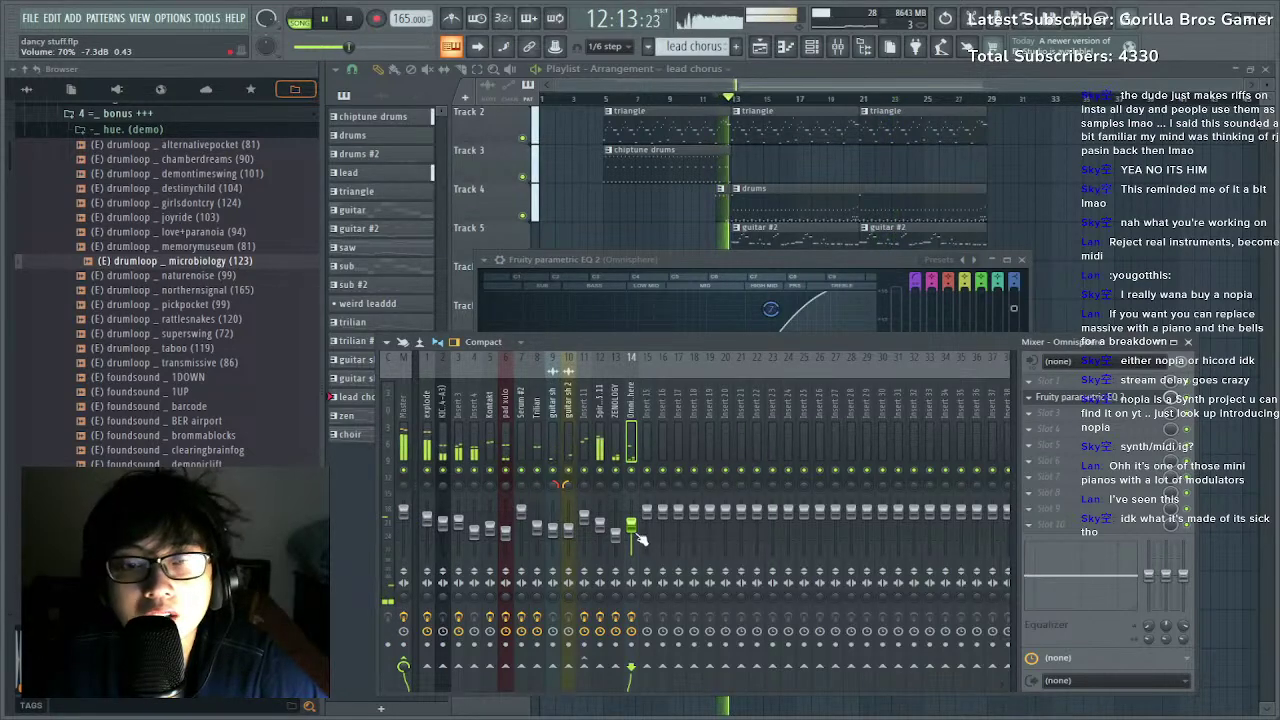
{"action": "left_click_drag", "start_coordinate": [637, 528], "coordinate": [640, 535]}
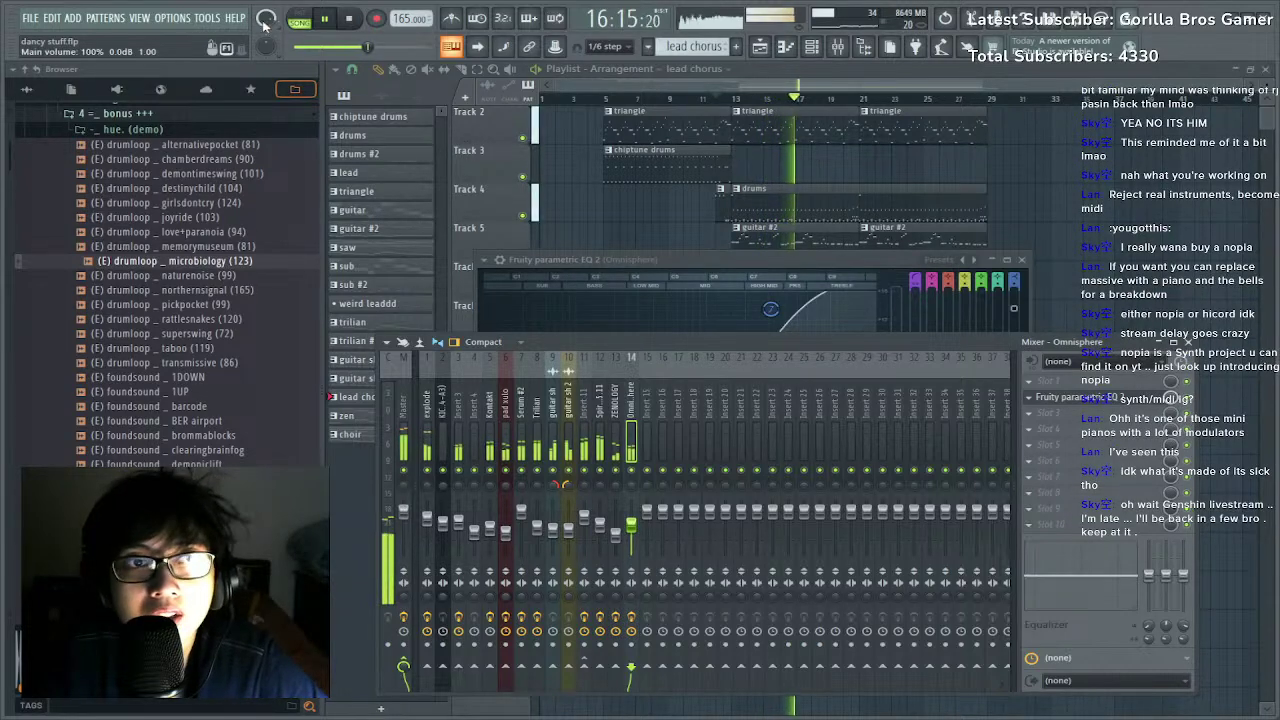
Clear away the mixer and EQ windows, return to the playlist and stop playback.
{"action": "left_click_drag", "start_coordinate": [648, 349], "coordinate": [616, 158]}
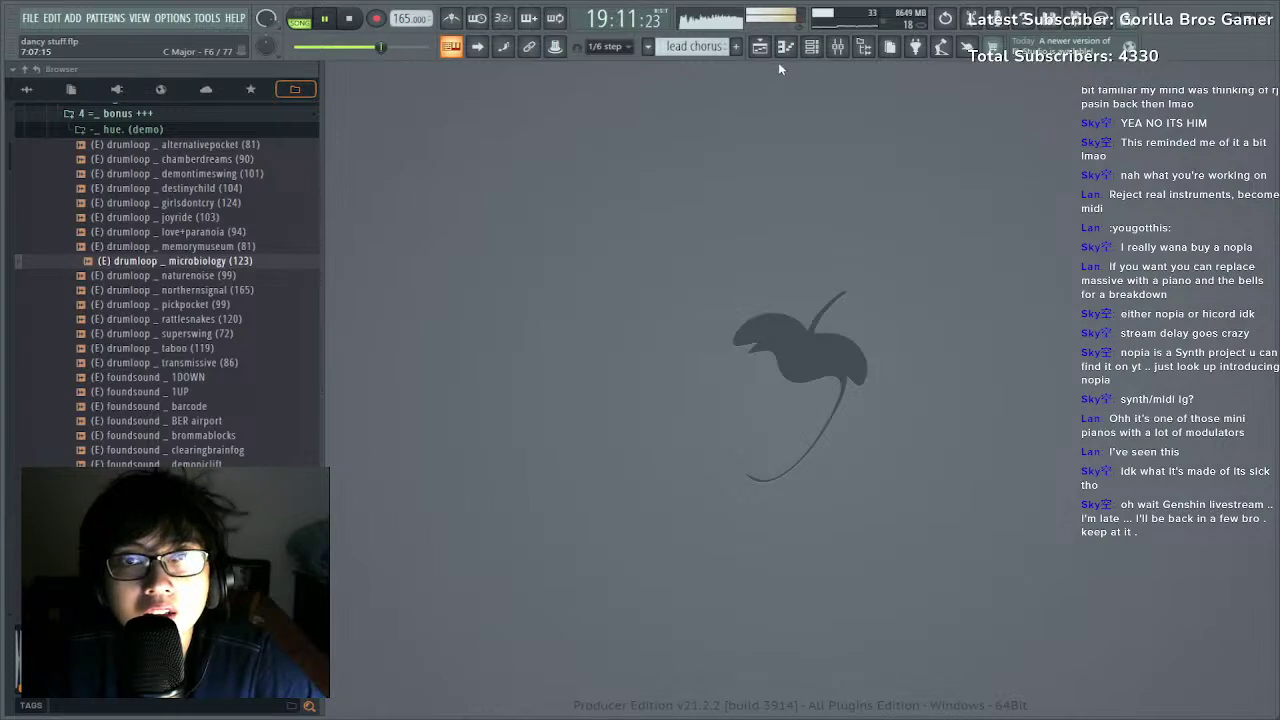
{"action": "key", "text": "F5"}
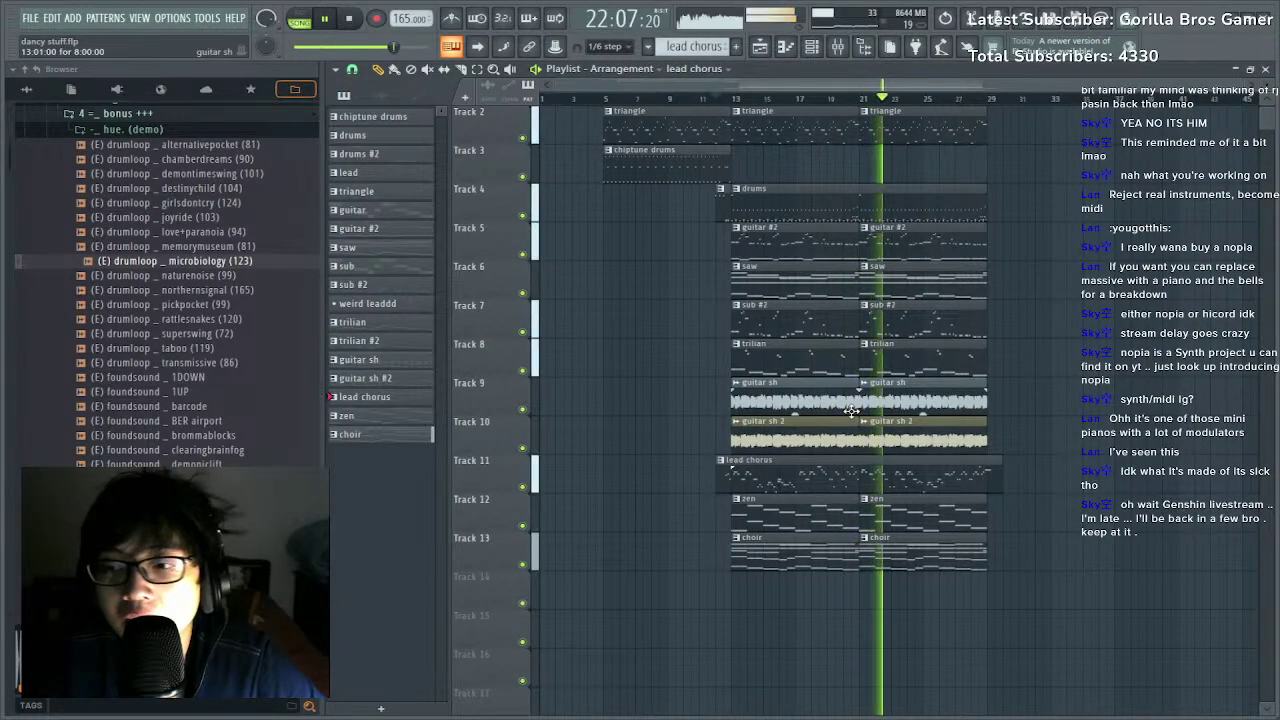
{"action": "key", "text": "space"}
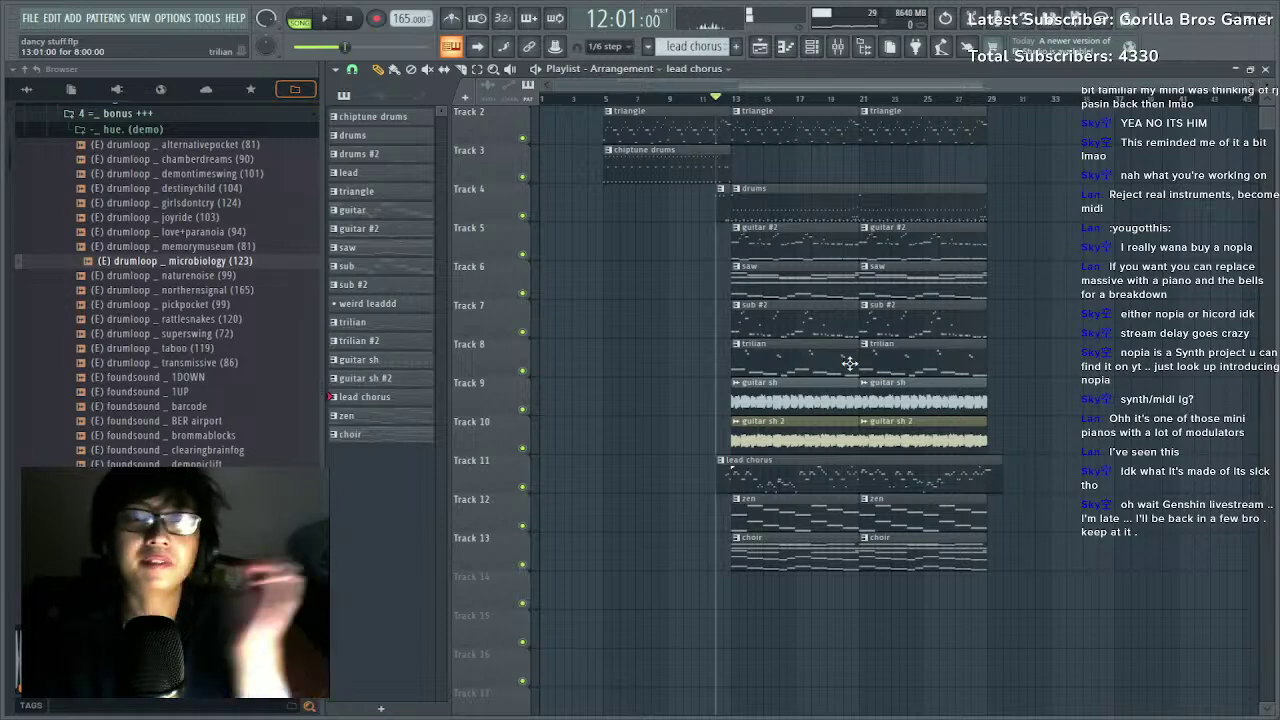